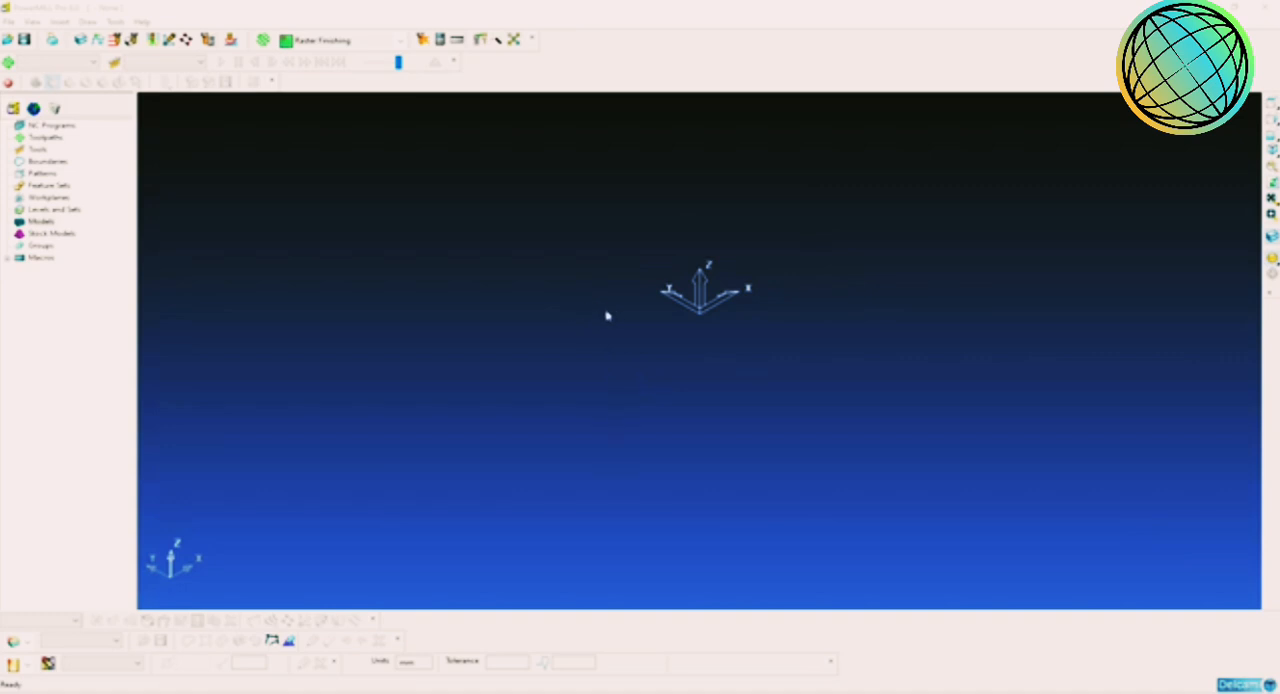
Step: Open the example model 3D_Pockets.dgk and show the whole block in the isometric view
{"action": "middle_click_drag", "start_coordinate": [631, 312], "coordinate": [599, 334], "text": "shift"}
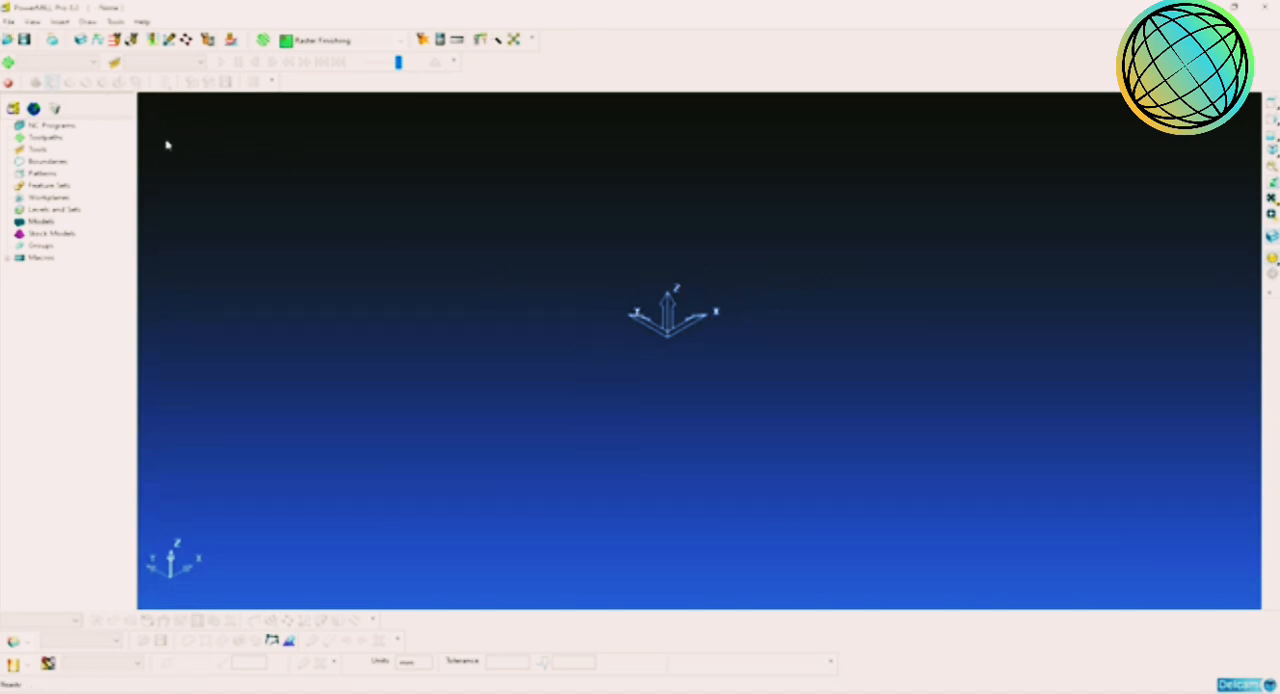
{"action": "left_click", "coordinate": [8, 21]}
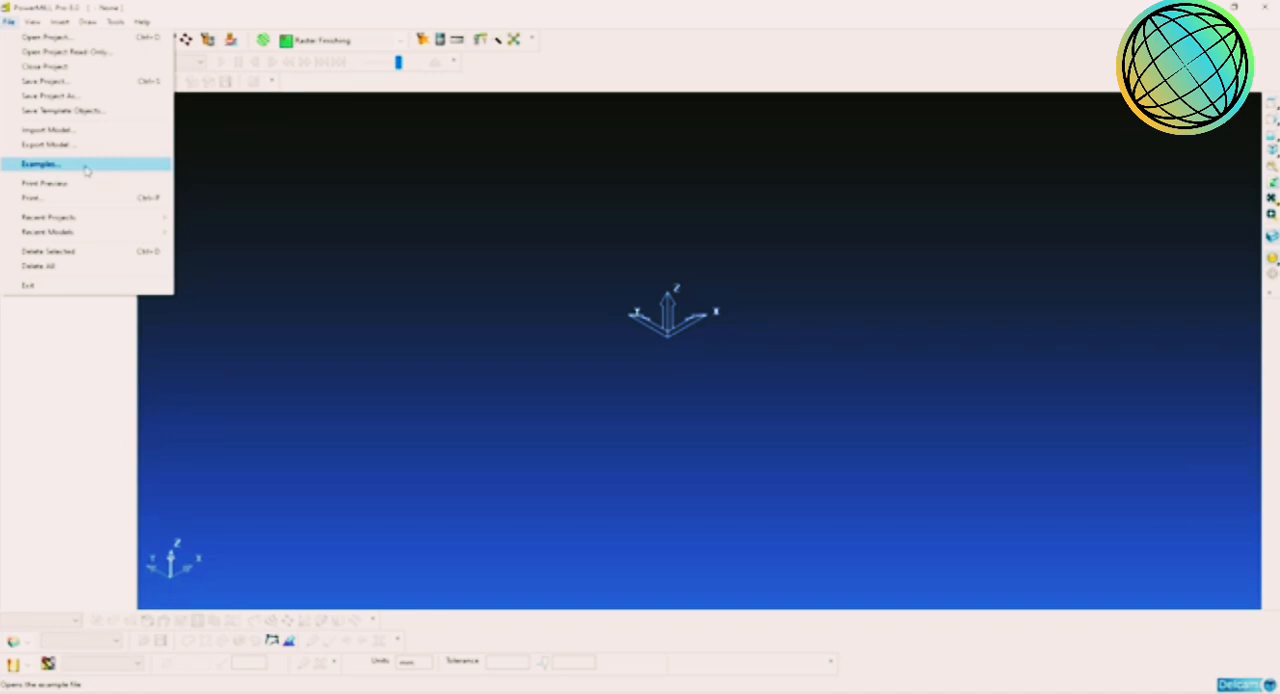
{"action": "left_click", "coordinate": [86, 170]}
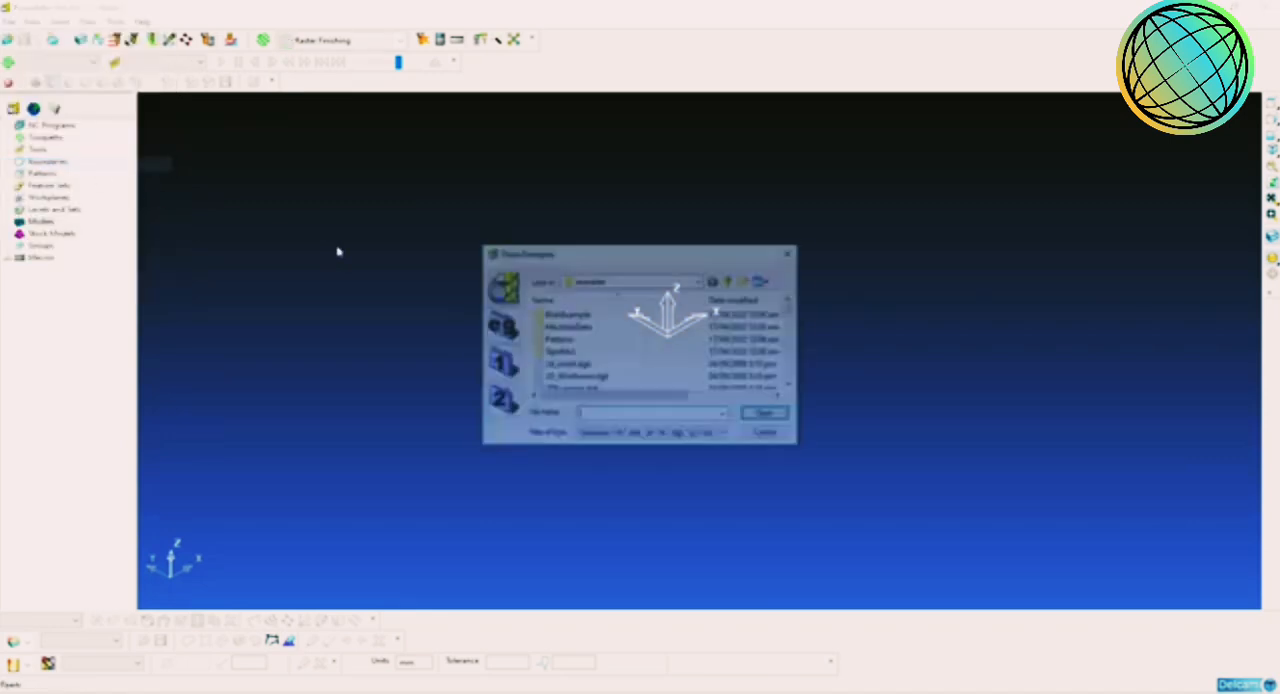
{"action": "scroll", "coordinate": [636, 355], "scroll_direction": "down", "scroll_amount": 1}
{"action": "left_click", "coordinate": [612, 365]}
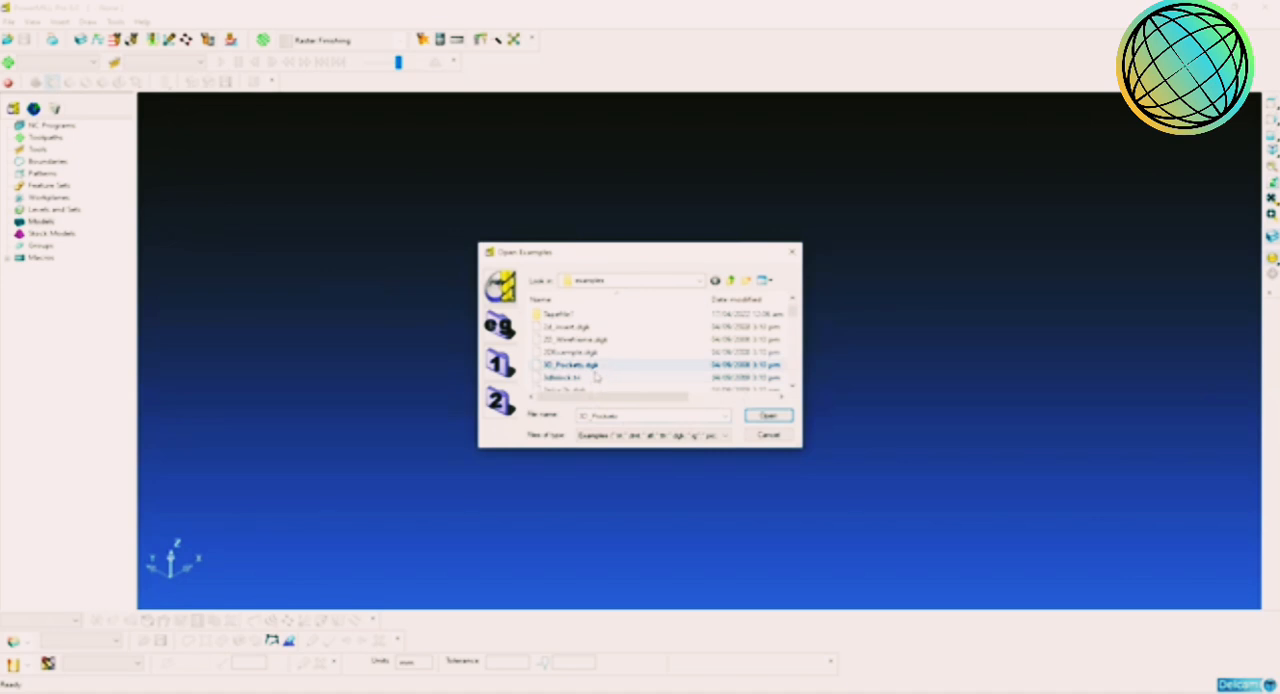
{"action": "left_click", "coordinate": [770, 415]}
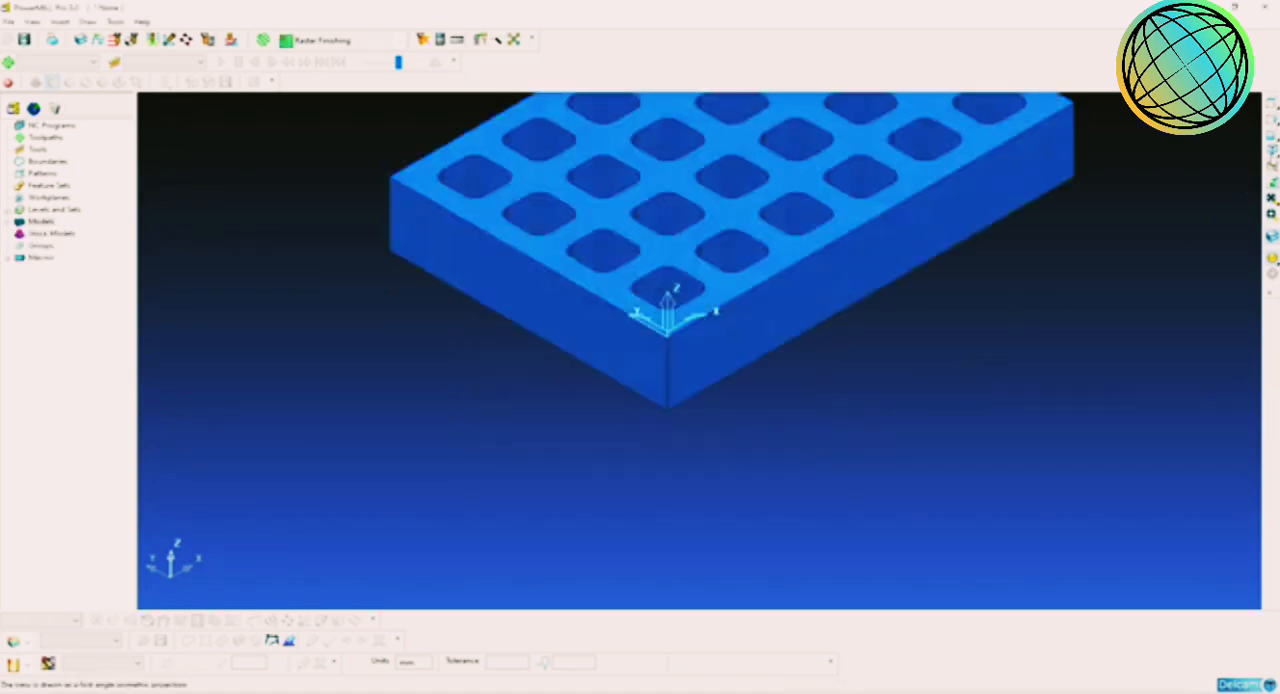
{"action": "left_click", "coordinate": [1271, 161]}
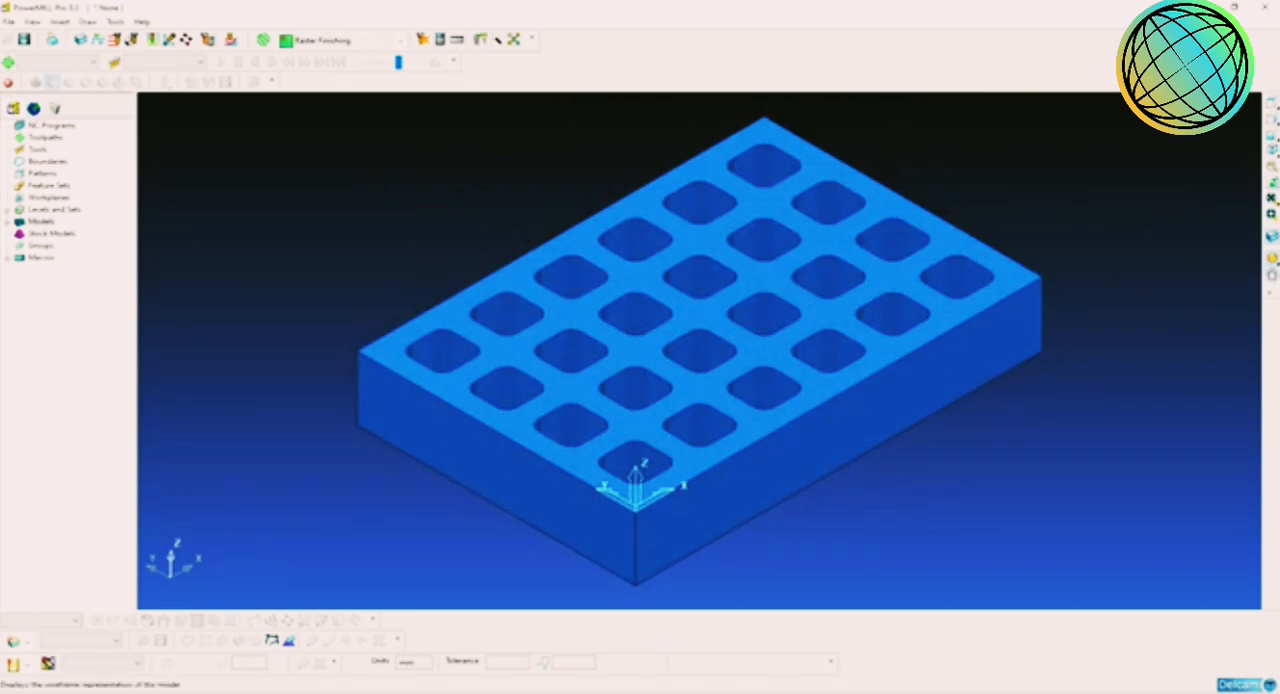
Step: Examine the pocketed block in wireframe and shaded display and from several angles, finishing in the shaded isometric view
{"action": "left_click", "coordinate": [1271, 270]}
{"action": "left_click", "coordinate": [1272, 267]}
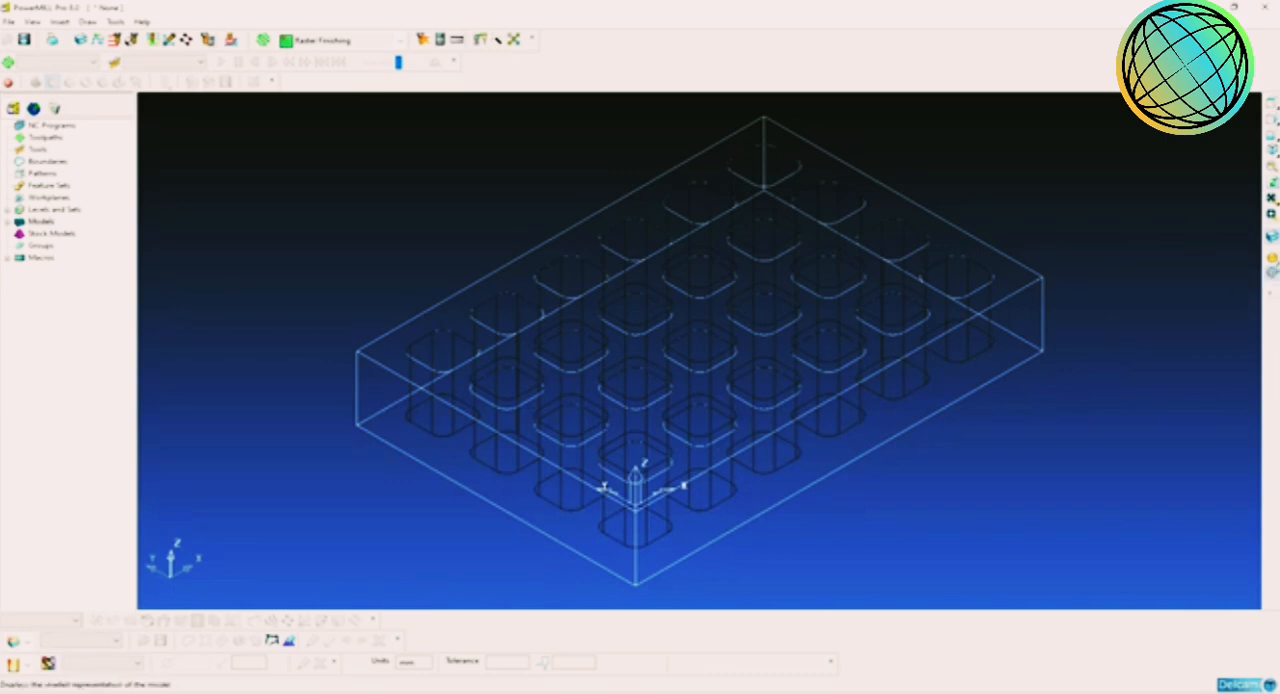
{"action": "mouse_move", "coordinate": [1271, 258]}
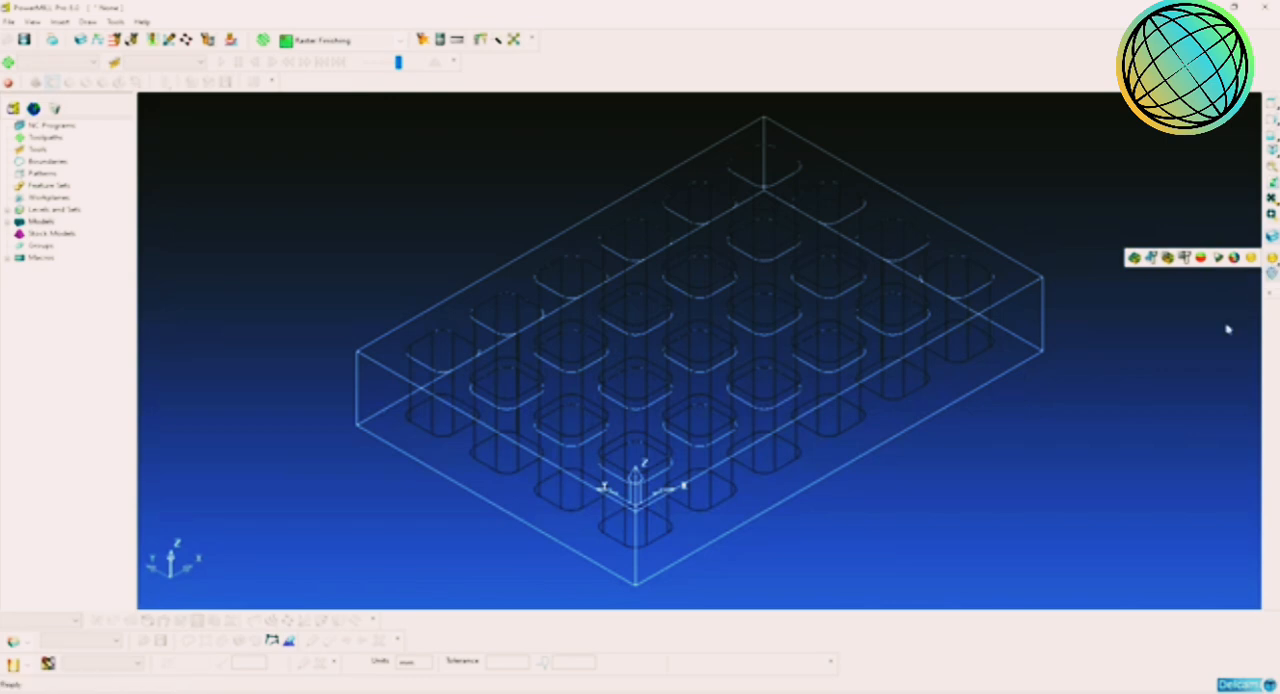
{"action": "left_click", "coordinate": [1271, 270]}
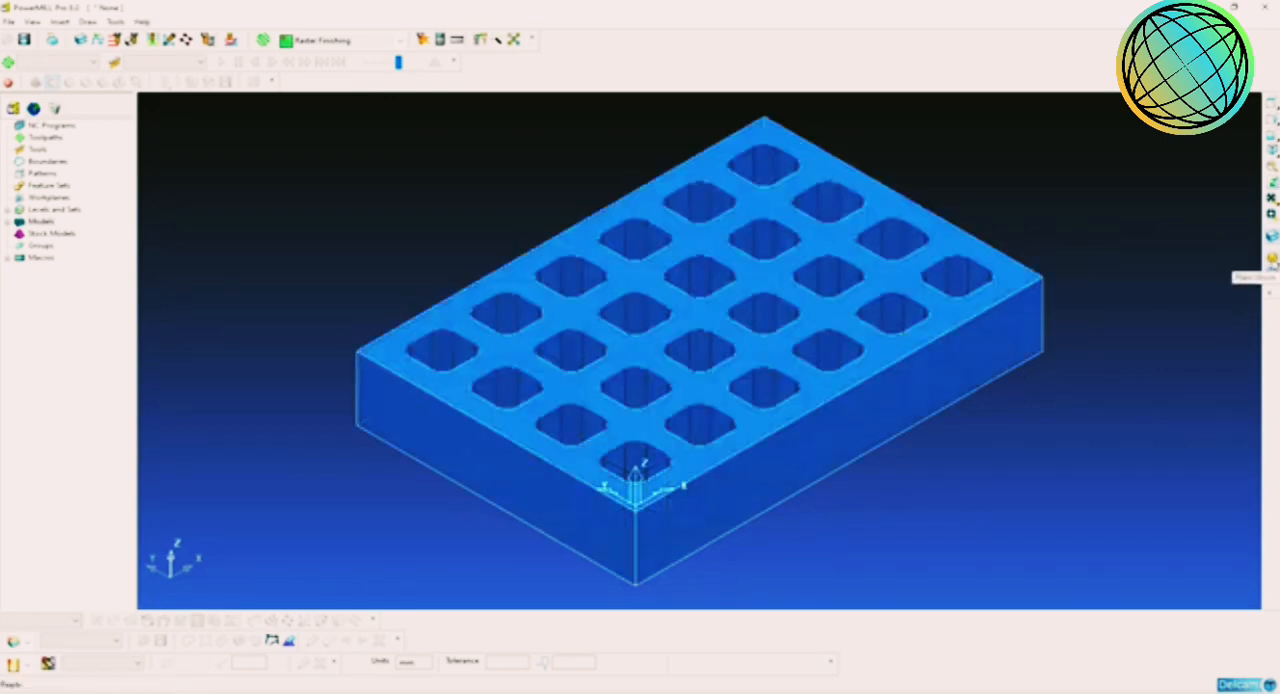
{"action": "left_click", "coordinate": [1273, 278]}
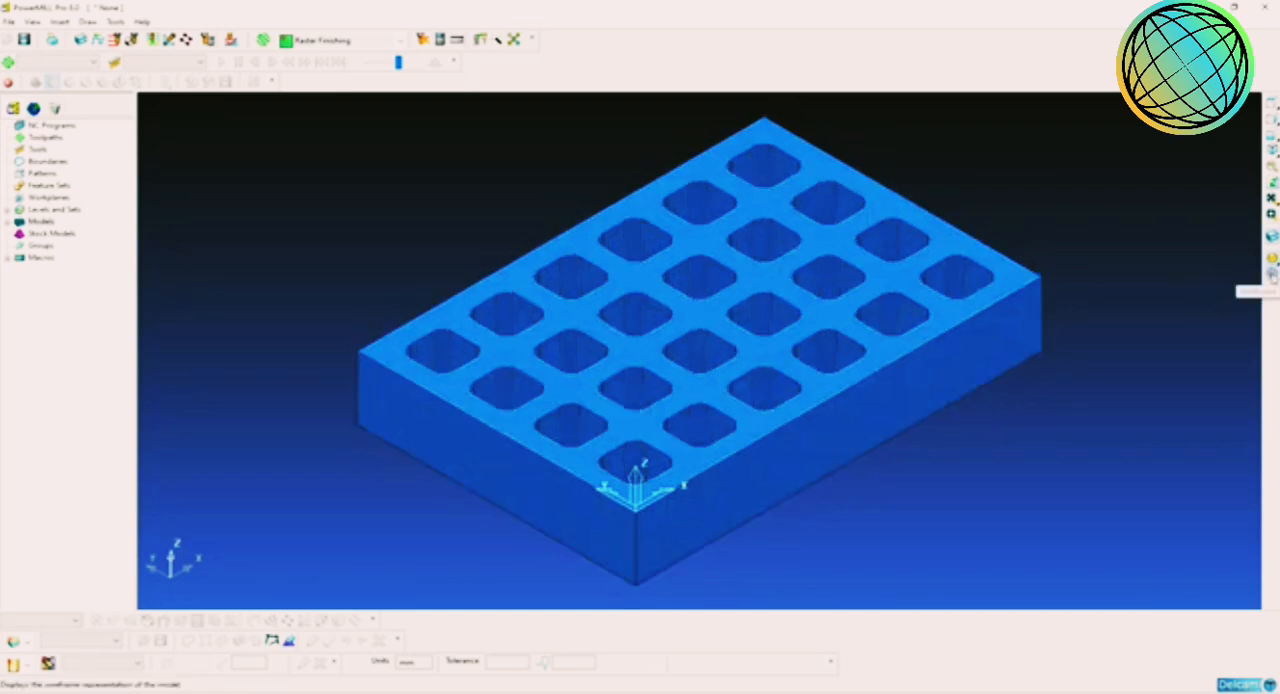
{"action": "left_click", "coordinate": [1272, 277]}
{"action": "left_click", "coordinate": [1271, 278]}
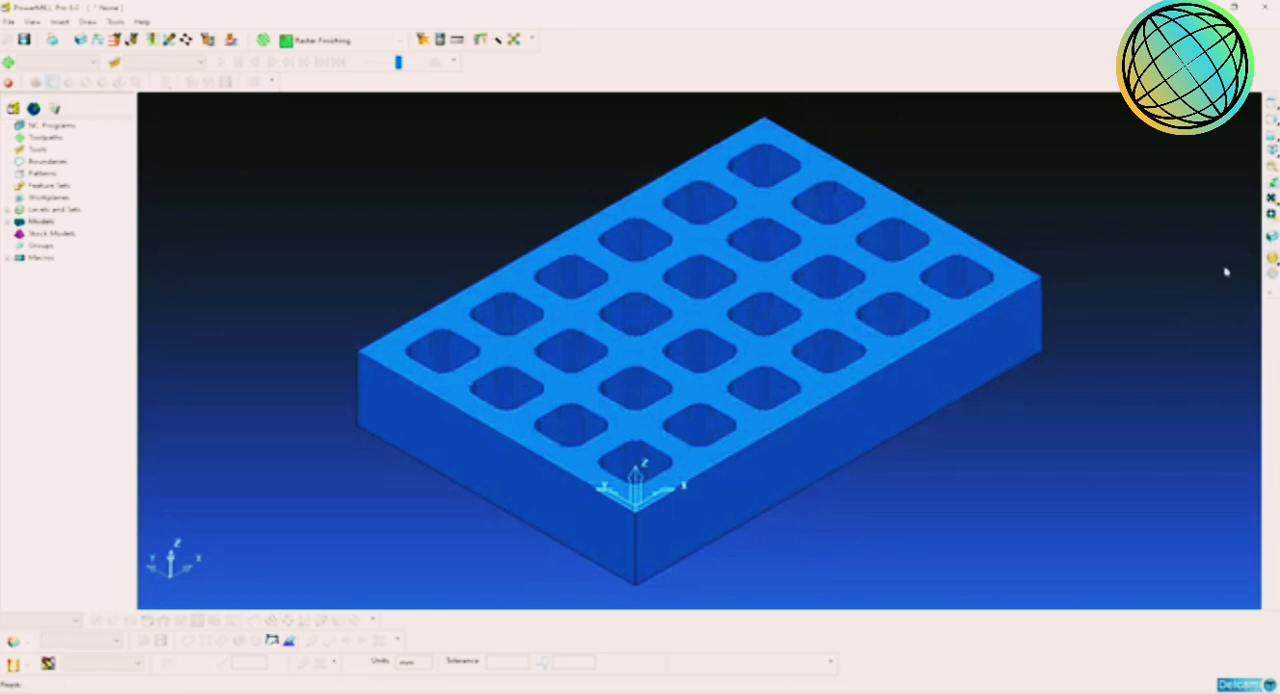
{"action": "middle_click_drag", "start_coordinate": [1208, 285], "coordinate": [817, 400]}
{"action": "middle_click_drag", "start_coordinate": [904, 401], "coordinate": [856, 403]}
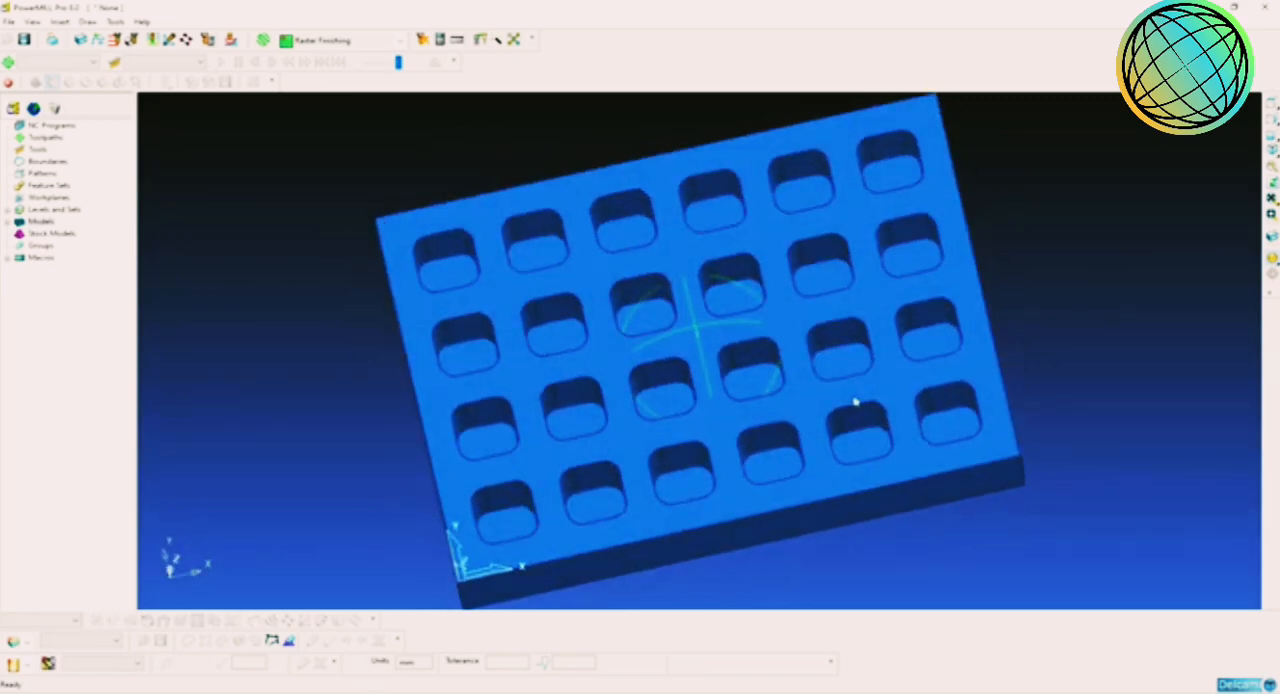
{"action": "middle_click_drag", "start_coordinate": [760, 431], "coordinate": [890, 355]}
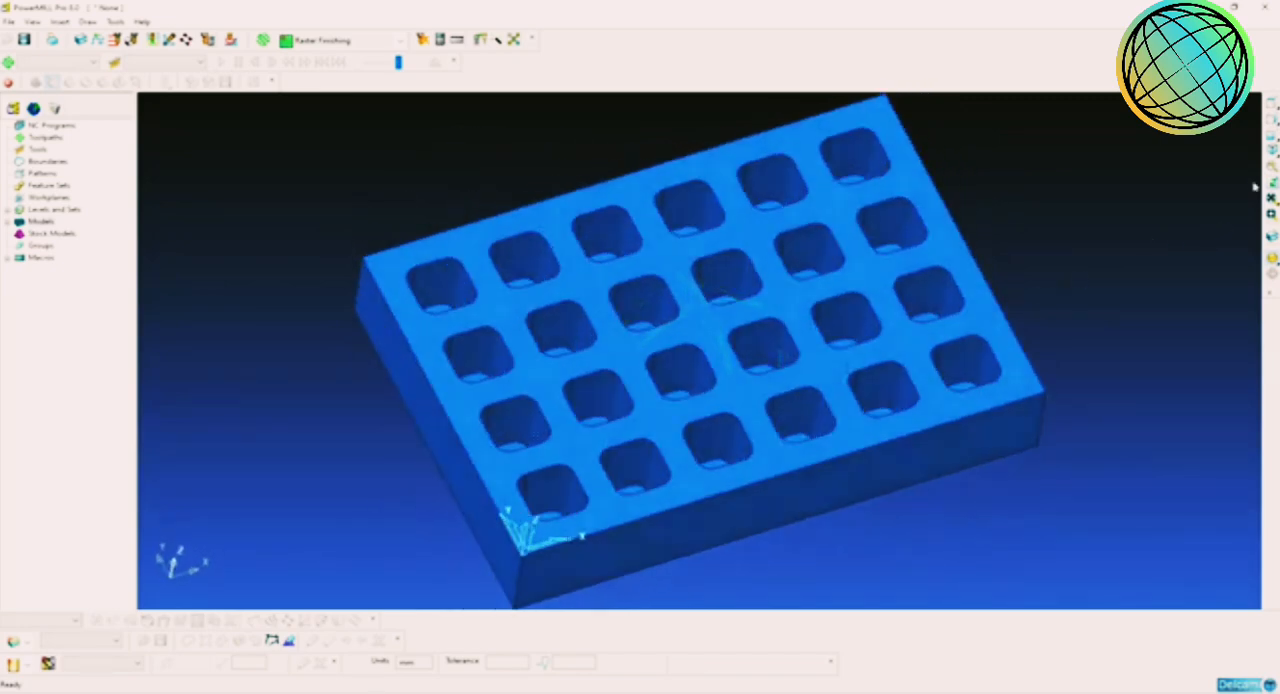
{"action": "left_click", "coordinate": [1270, 157]}
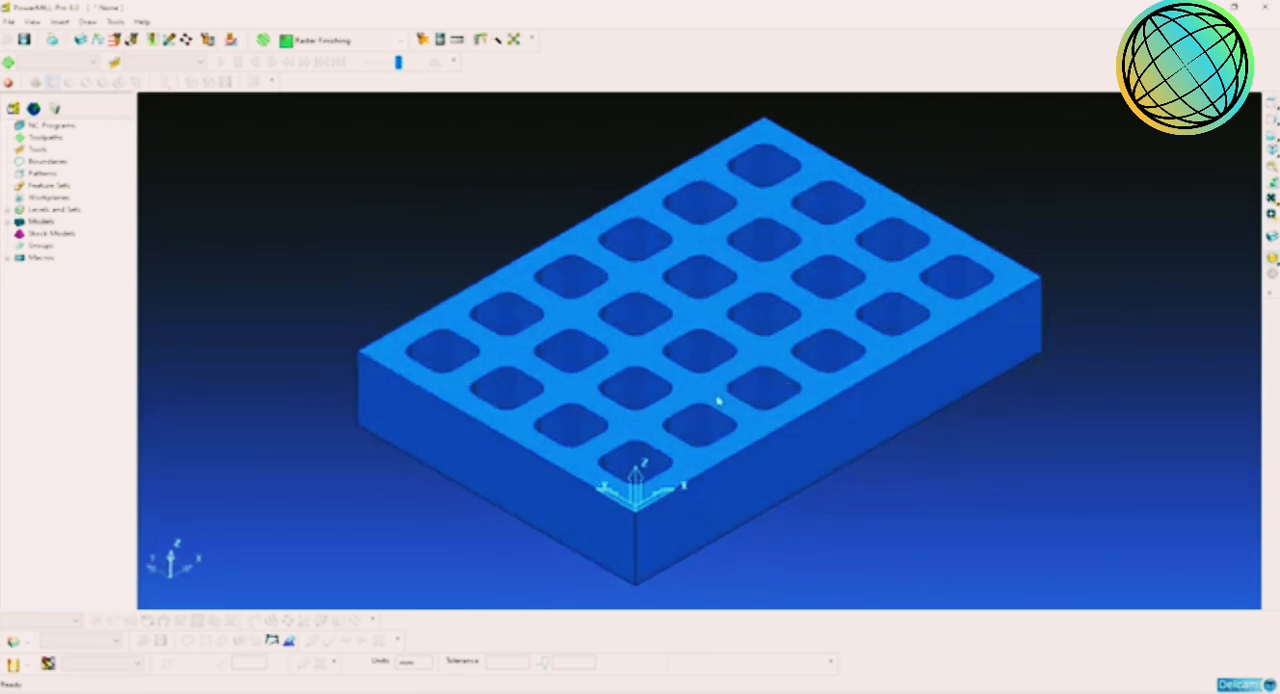
{"action": "scroll", "coordinate": [718, 400], "scroll_direction": "down", "scroll_amount": 2}
{"action": "scroll", "coordinate": [718, 400], "scroll_direction": "up", "scroll_amount": 3}
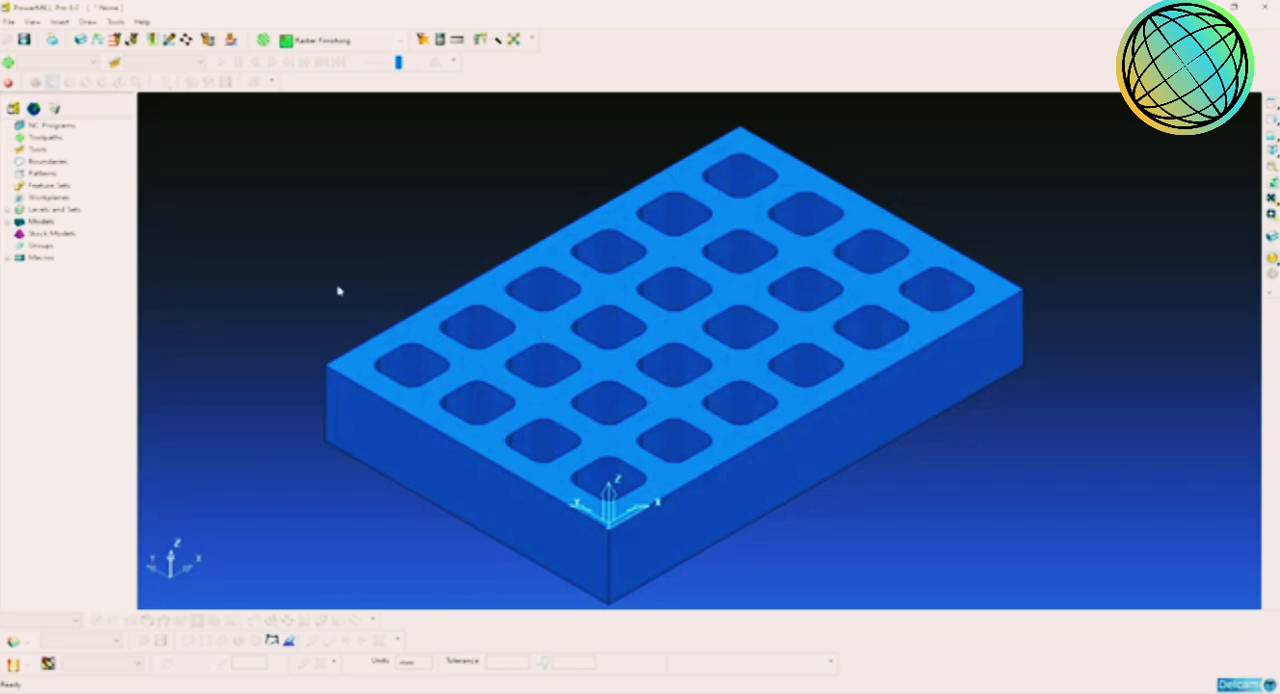
Step: Check the model's X, Y and Z extents in the Models properties, especially the X maximum
{"action": "right_click", "coordinate": [42, 221]}
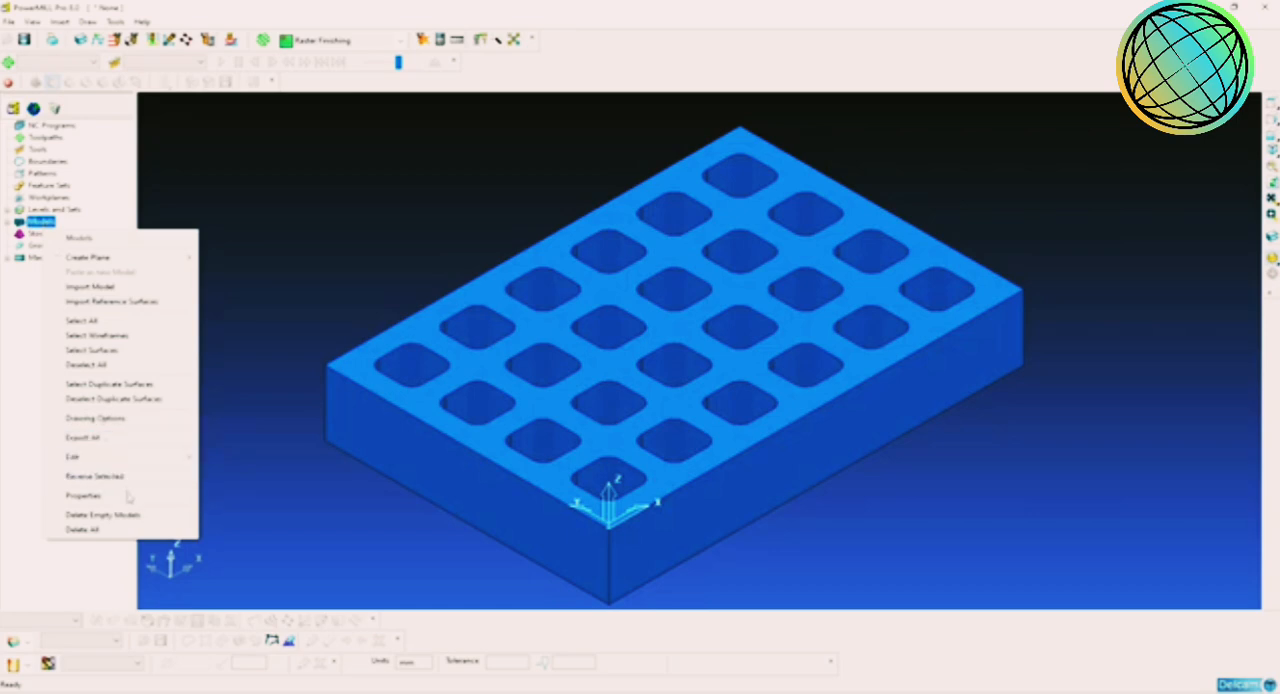
{"action": "left_click", "coordinate": [84, 495]}
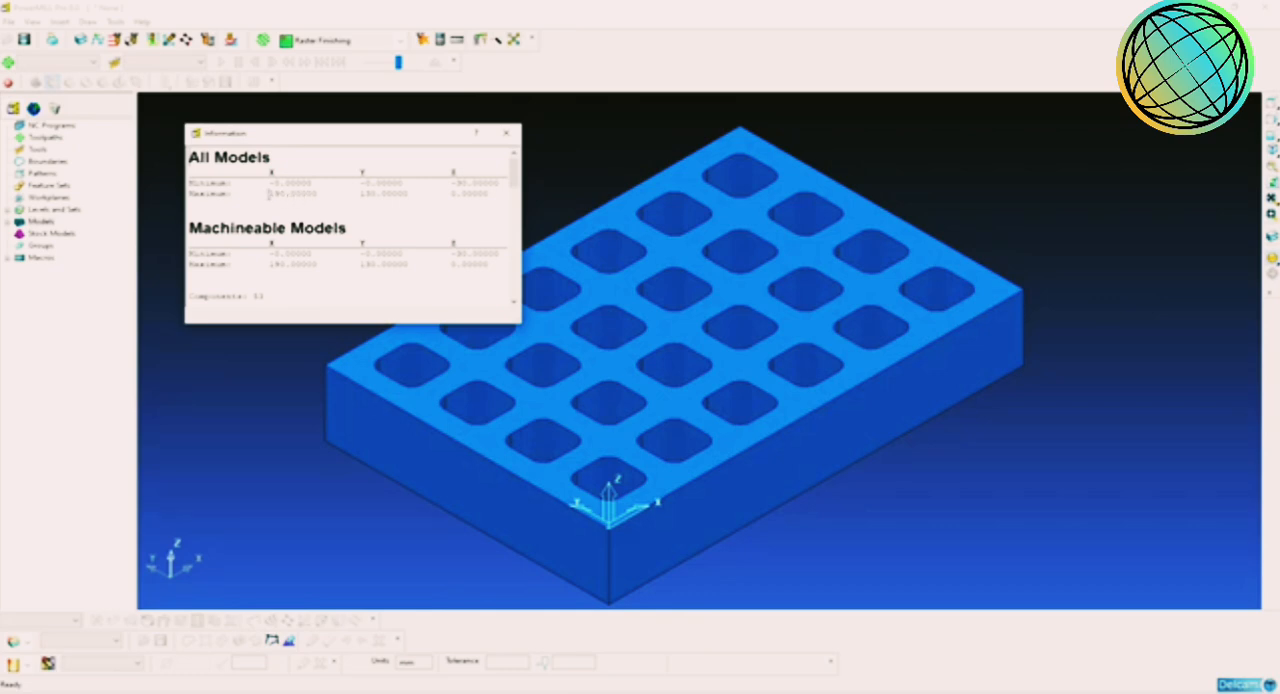
{"action": "left_click_drag", "start_coordinate": [268, 193], "coordinate": [313, 194]}
{"action": "left_click", "coordinate": [306, 196]}
{"action": "left_click", "coordinate": [506, 133]}
{"action": "right_click", "coordinate": [523, 194]}
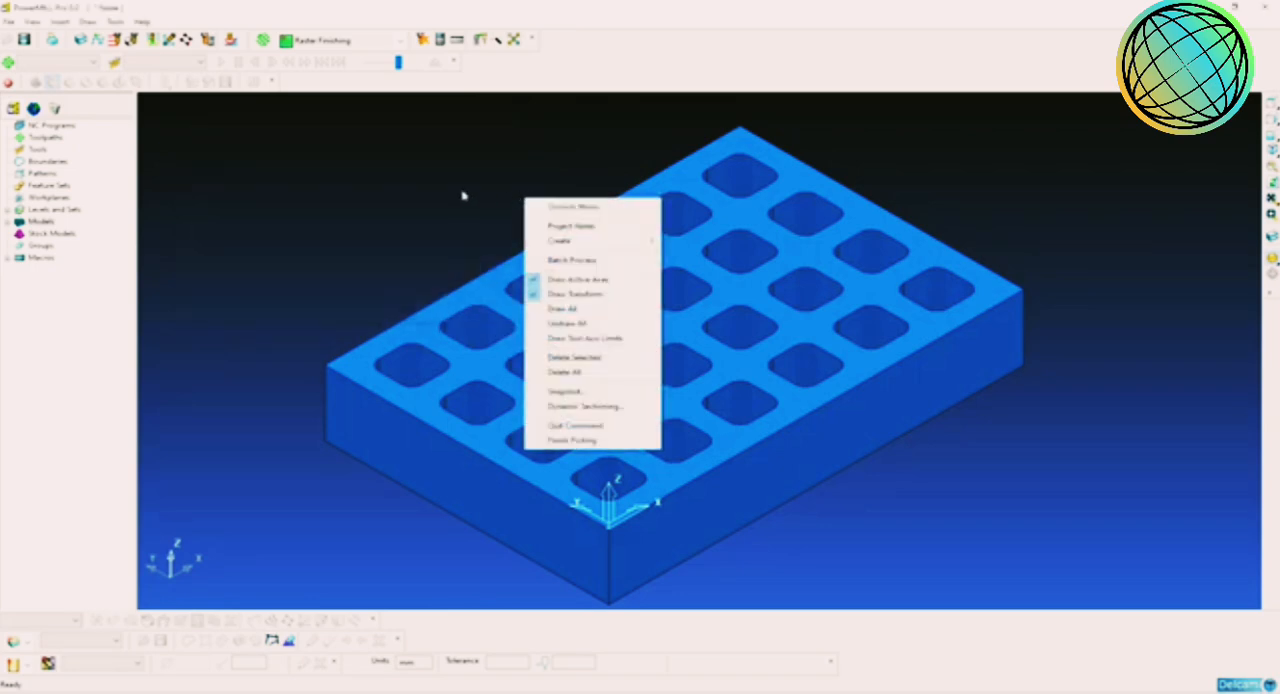
{"action": "key", "text": "Escape"}
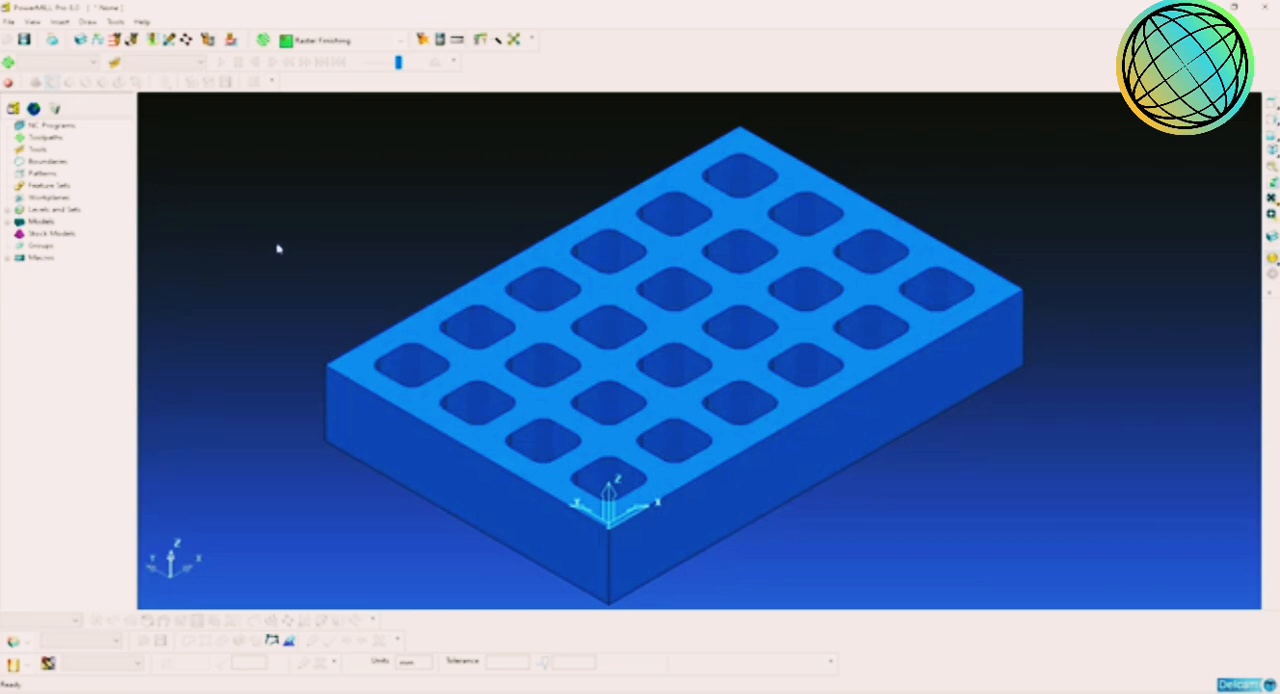
Step: Move the model -95 mm along X so that the origin lies midway along its length
{"action": "right_click", "coordinate": [41, 221]}
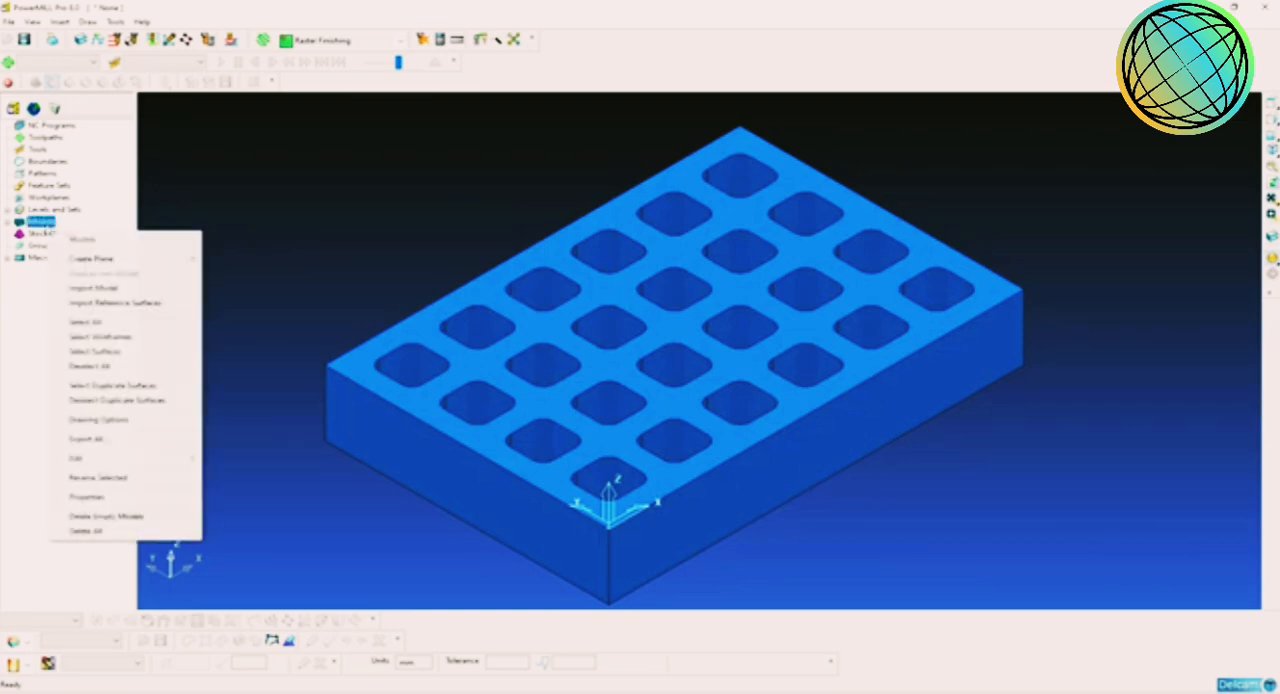
{"action": "mouse_move", "coordinate": [160, 458]}
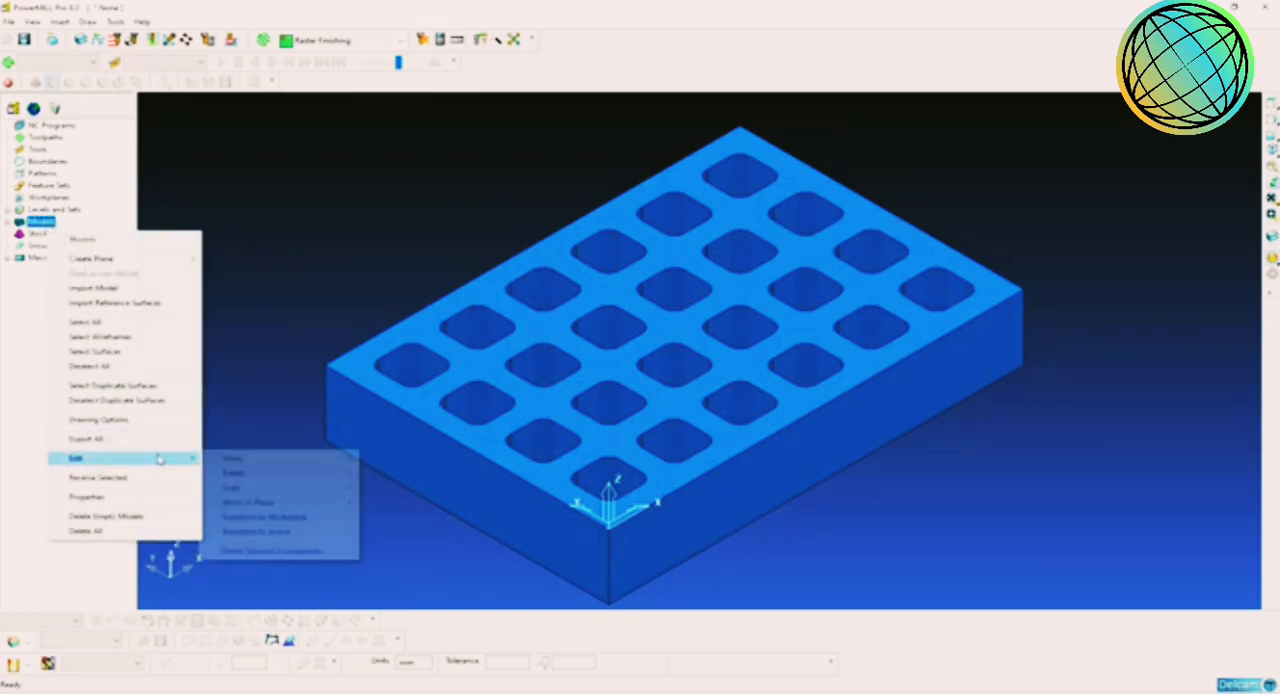
{"action": "mouse_move", "coordinate": [254, 464]}
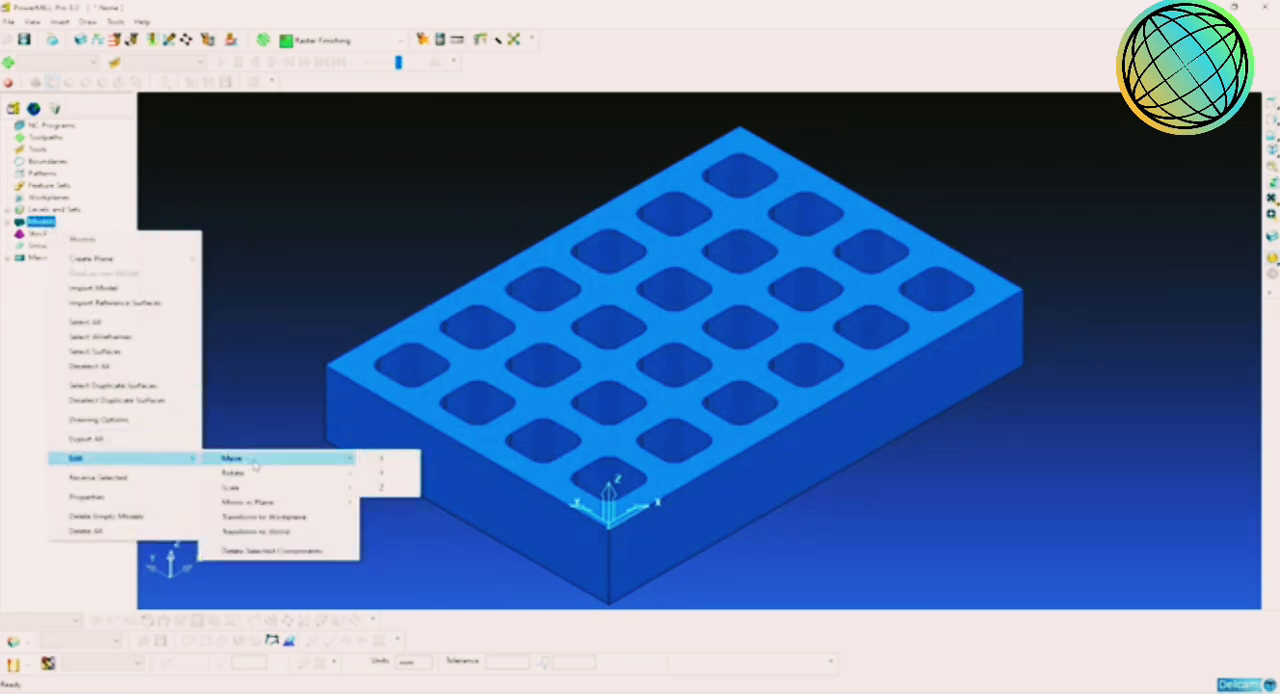
{"action": "left_click", "coordinate": [389, 462]}
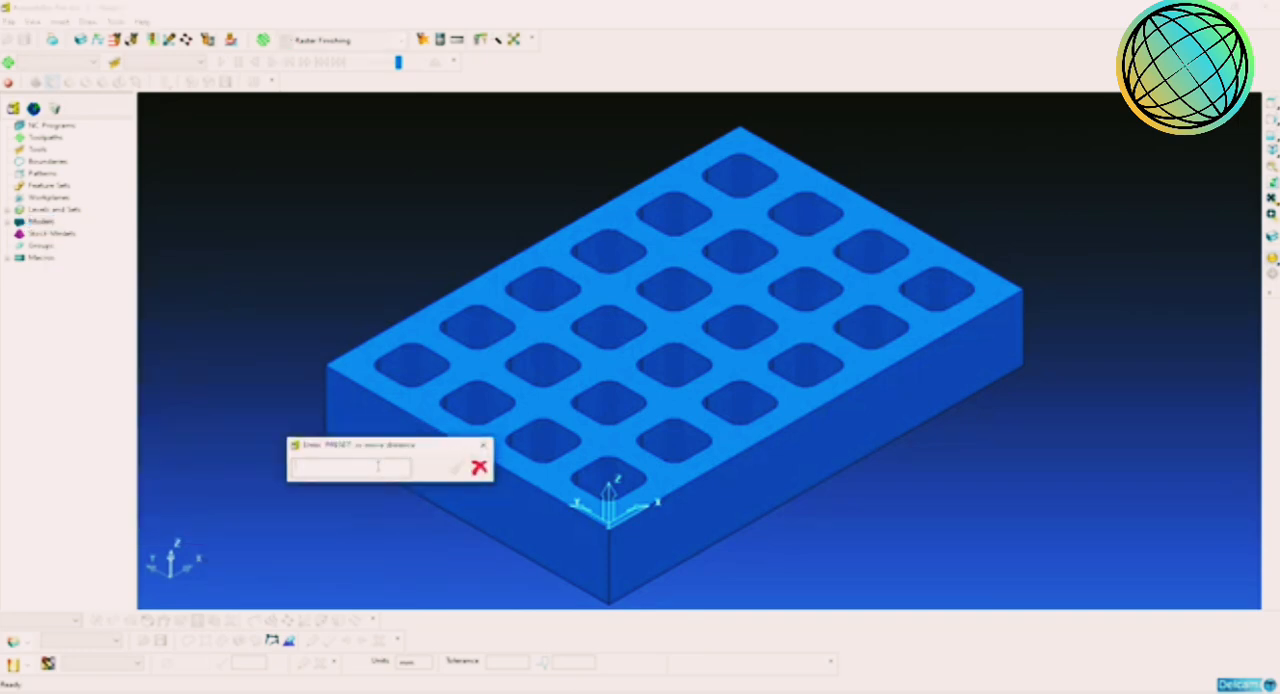
{"action": "type", "text": "1"}
{"action": "key", "text": "Return"}
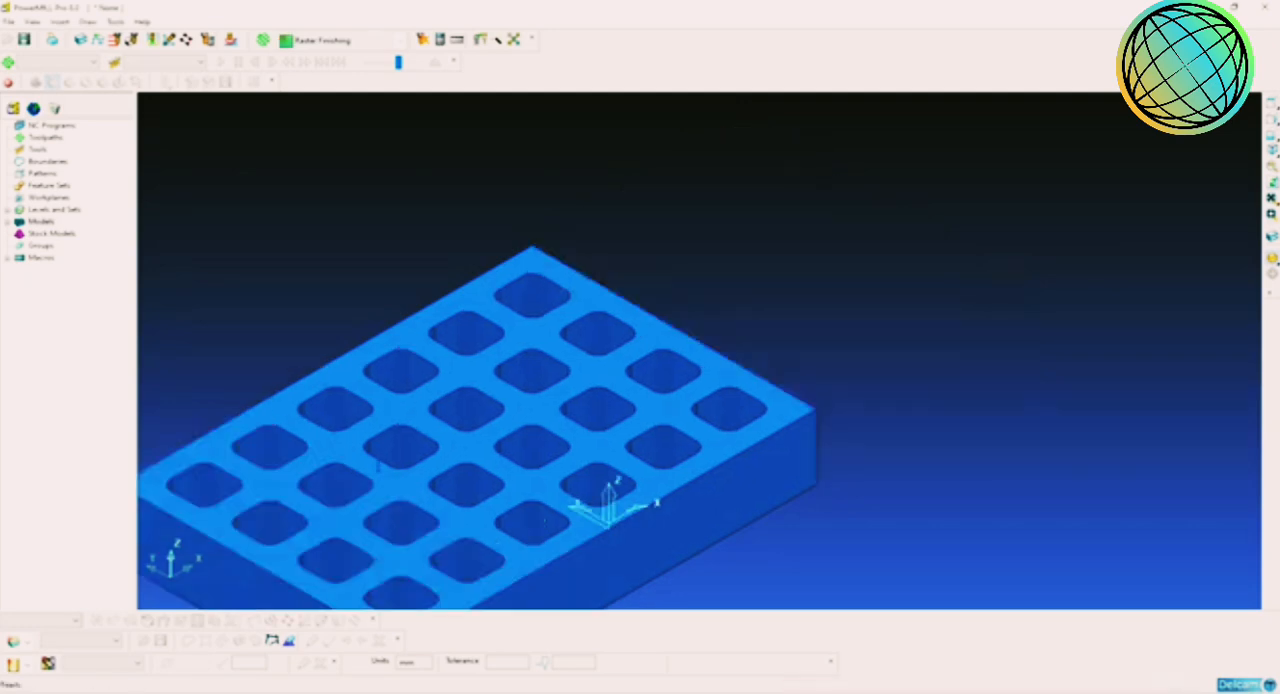
{"action": "middle_click_drag", "start_coordinate": [871, 337], "coordinate": [697, 437]}
{"action": "scroll", "coordinate": [586, 400], "scroll_direction": "down", "scroll_amount": 1}
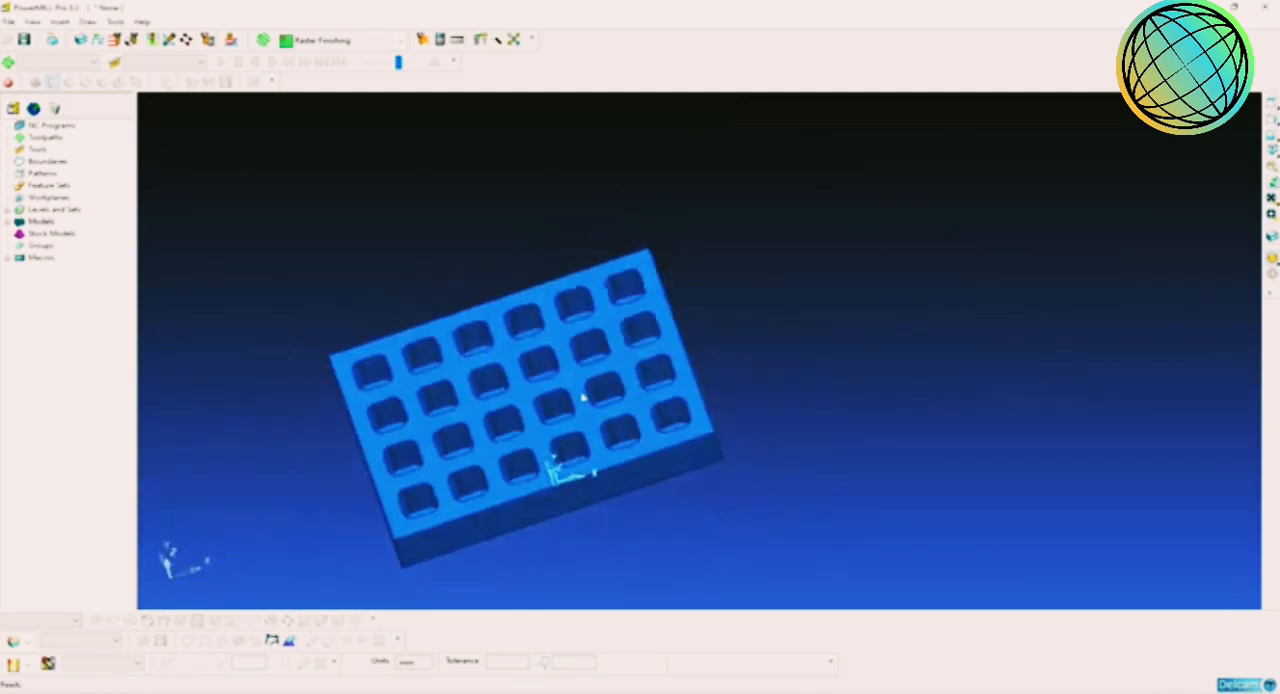
{"action": "scroll", "coordinate": [570, 402], "scroll_direction": "up", "scroll_amount": 2}
{"action": "left_click", "coordinate": [1272, 165]}
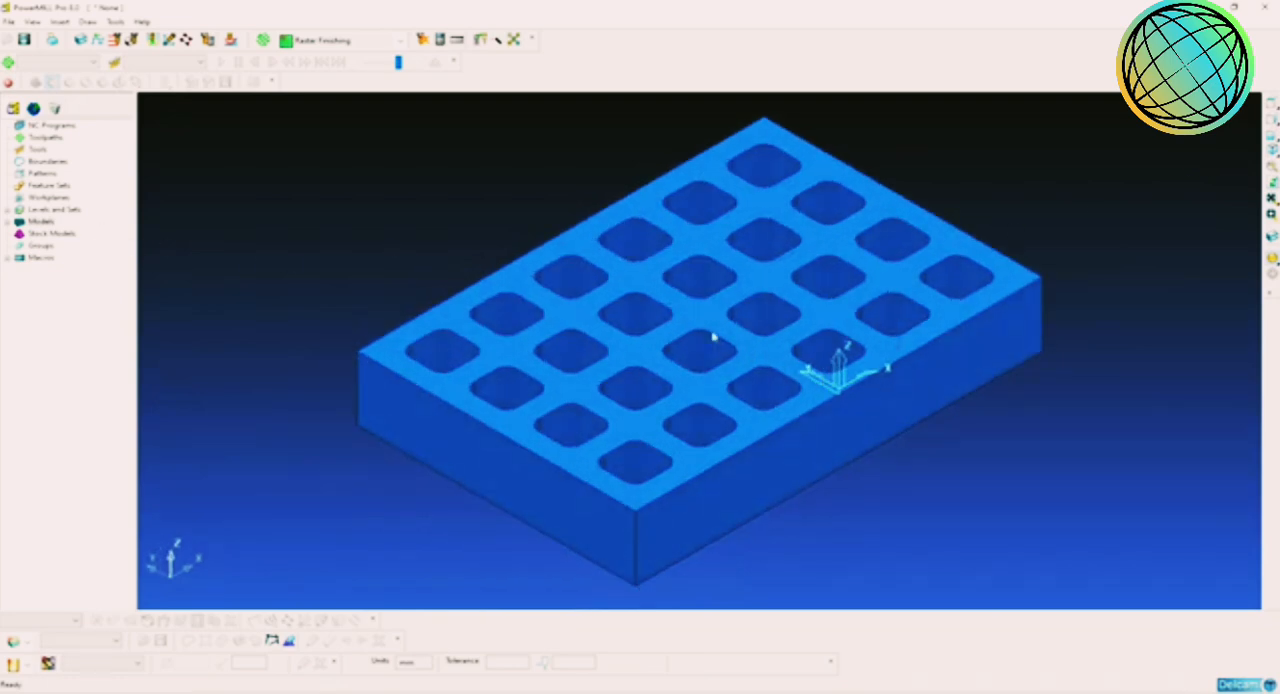
Step: Check the moved model's extents in the Models properties to read its maximum Y value
{"action": "right_click", "coordinate": [52, 222]}
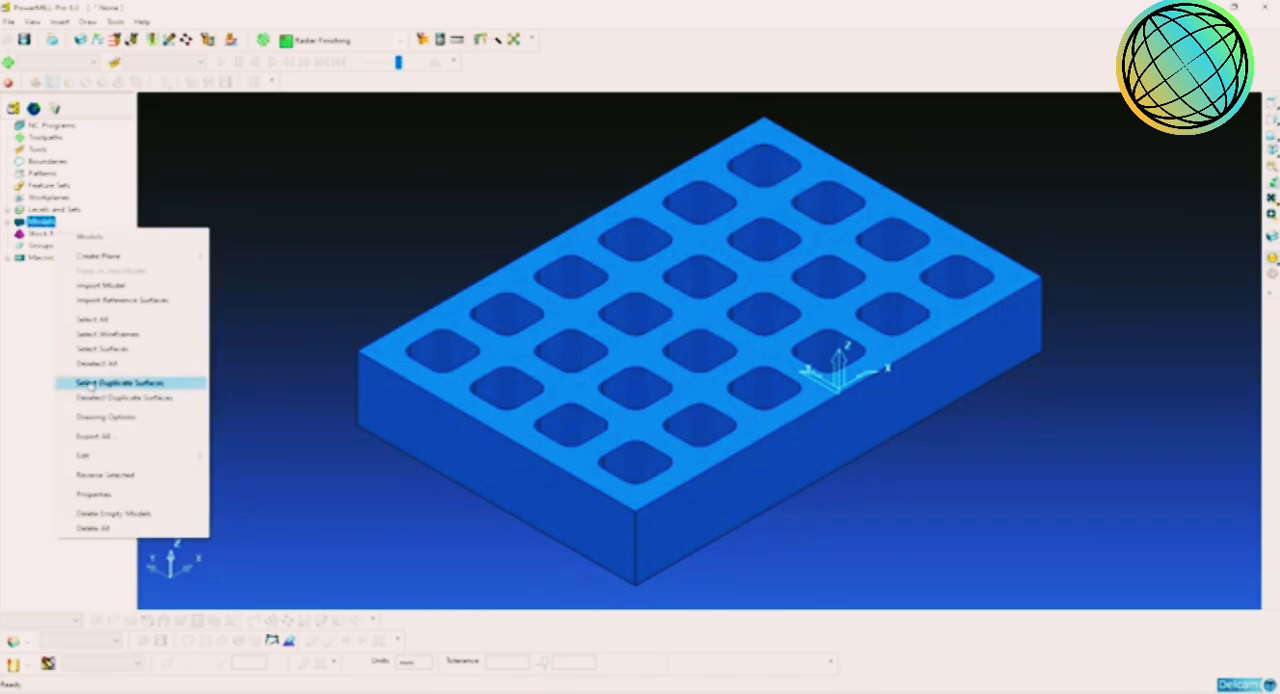
{"action": "left_click", "coordinate": [100, 493]}
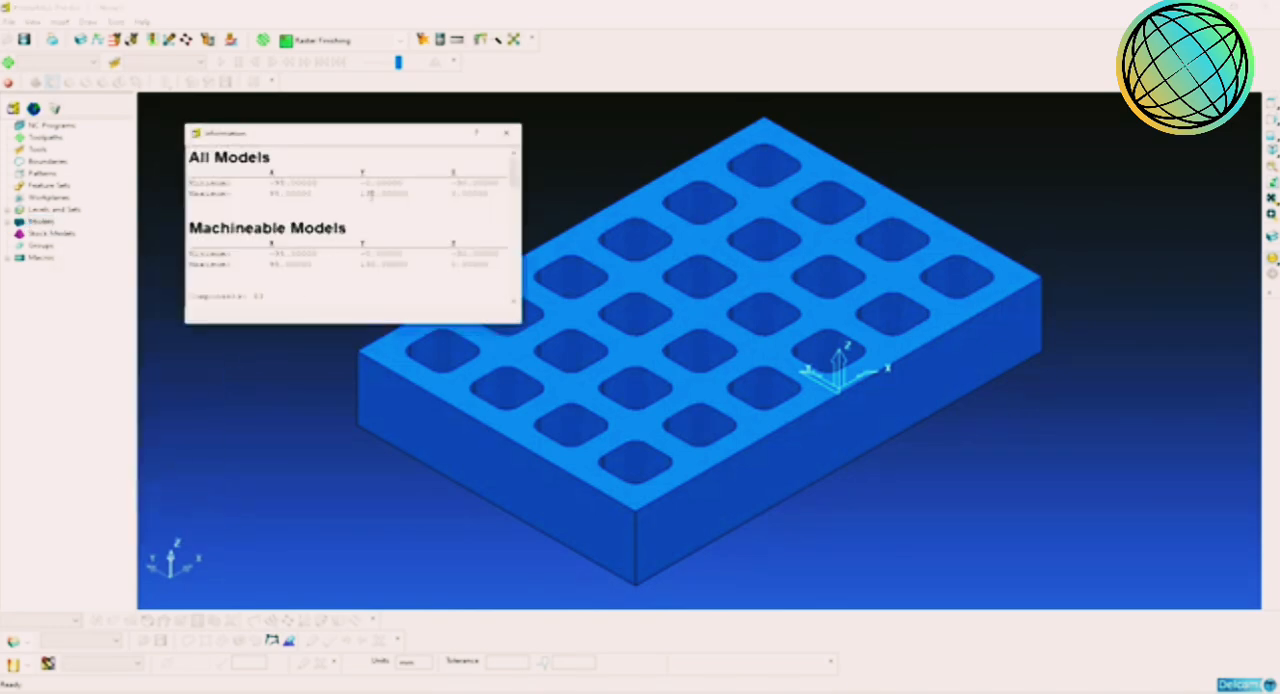
{"action": "left_click_drag", "start_coordinate": [361, 194], "coordinate": [404, 197]}
{"action": "left_click", "coordinate": [400, 197]}
{"action": "left_click", "coordinate": [507, 132]}
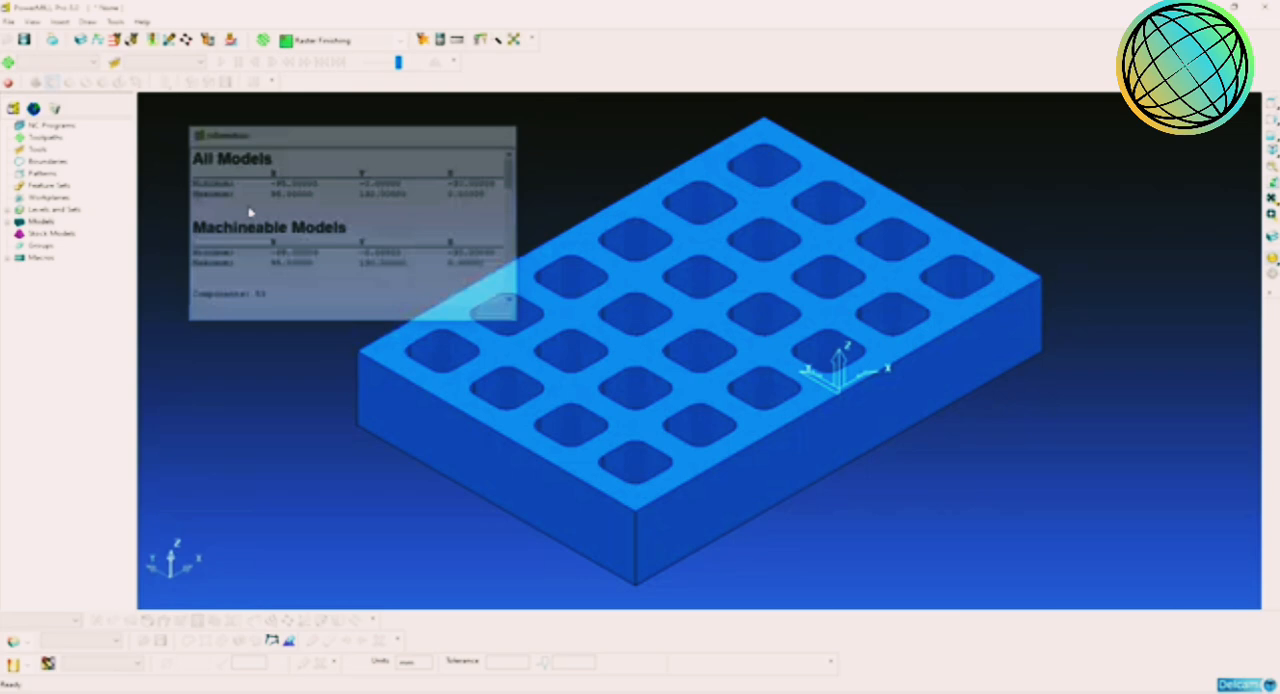
Step: Move the model in negative Y by half its Y width so the origin sits at the centre of the top face
{"action": "right_click", "coordinate": [46, 224]}
{"action": "mouse_move", "coordinate": [100, 458]}
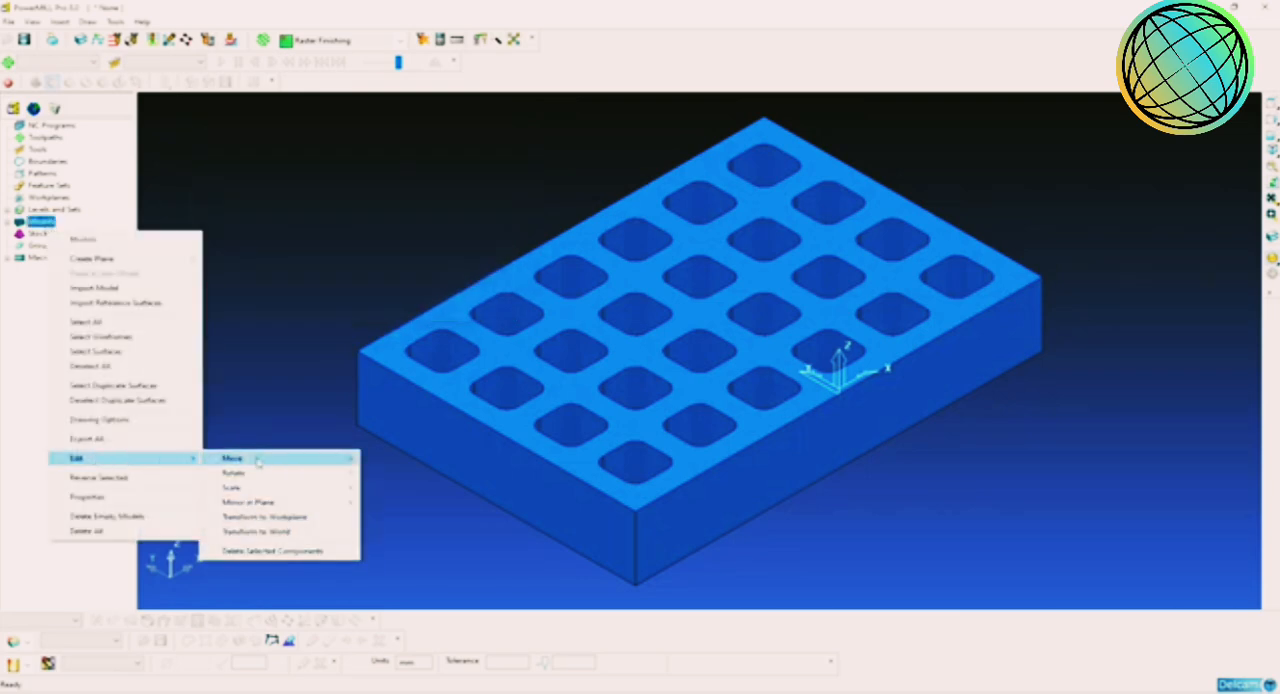
{"action": "mouse_move", "coordinate": [257, 460]}
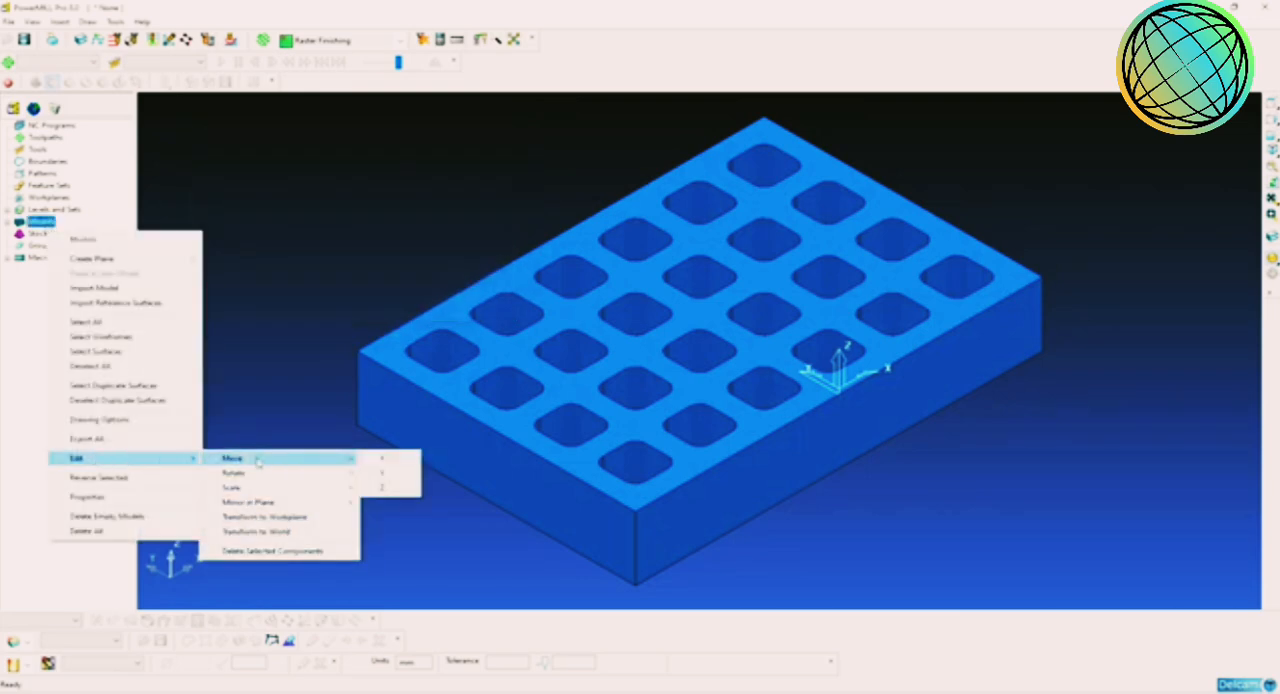
{"action": "left_click", "coordinate": [380, 472]}
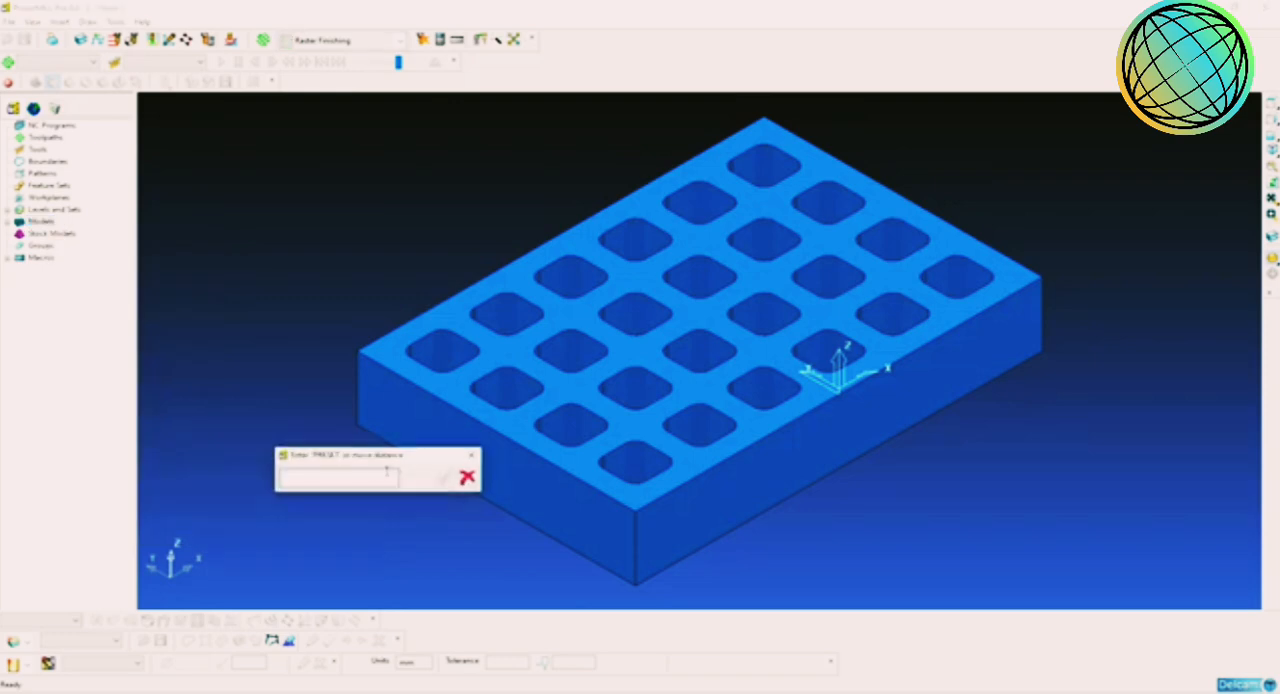
{"action": "type", "text": "15"}
{"action": "key", "text": "Return"}
{"action": "middle_click_drag", "start_coordinate": [900, 443], "coordinate": [694, 343]}
{"action": "scroll", "coordinate": [706, 316], "scroll_direction": "down", "scroll_amount": 3}
{"action": "scroll", "coordinate": [674, 322], "scroll_direction": "up", "scroll_amount": 3}
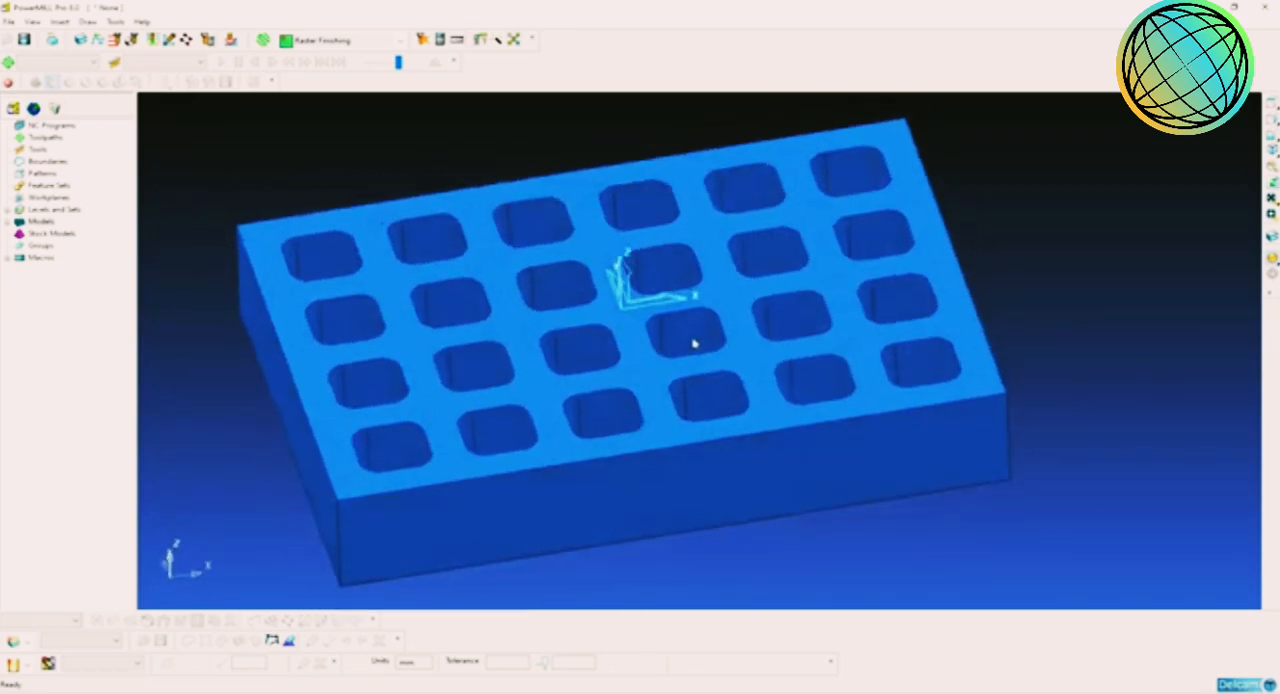
{"action": "left_click", "coordinate": [1271, 146]}
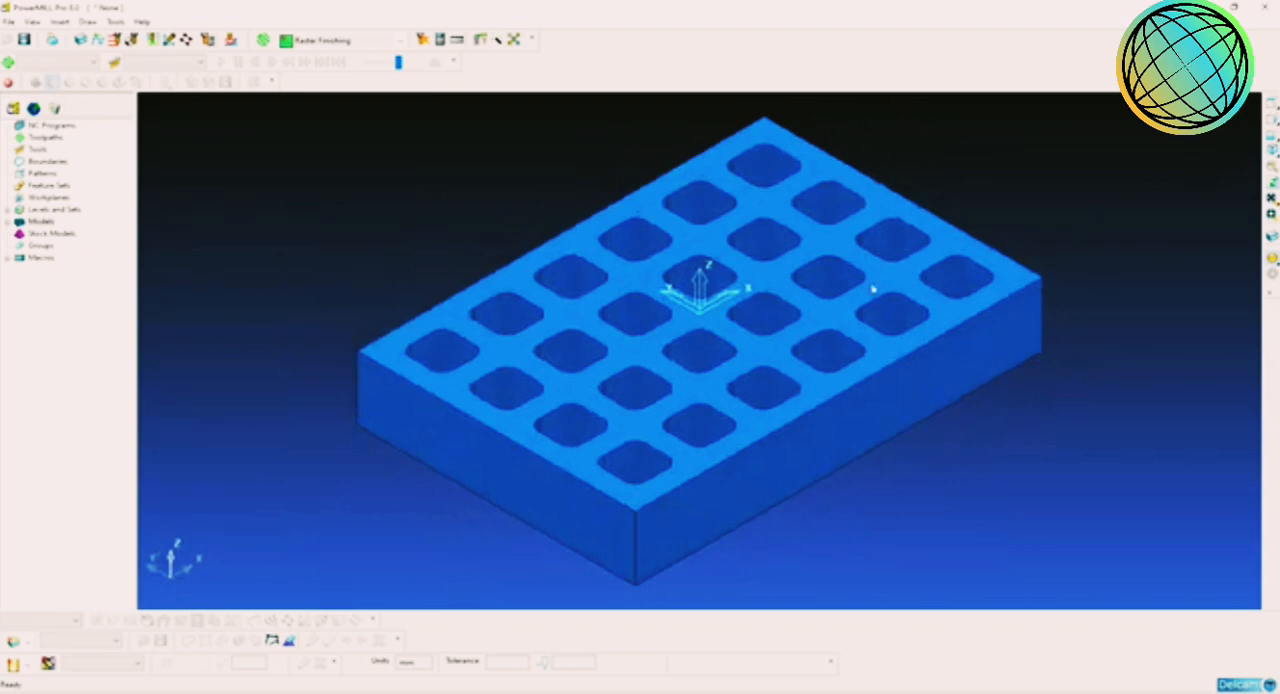
Step: Inspect the model in side and isometric views to check the origin's position on its top face
{"action": "left_click", "coordinate": [1272, 137]}
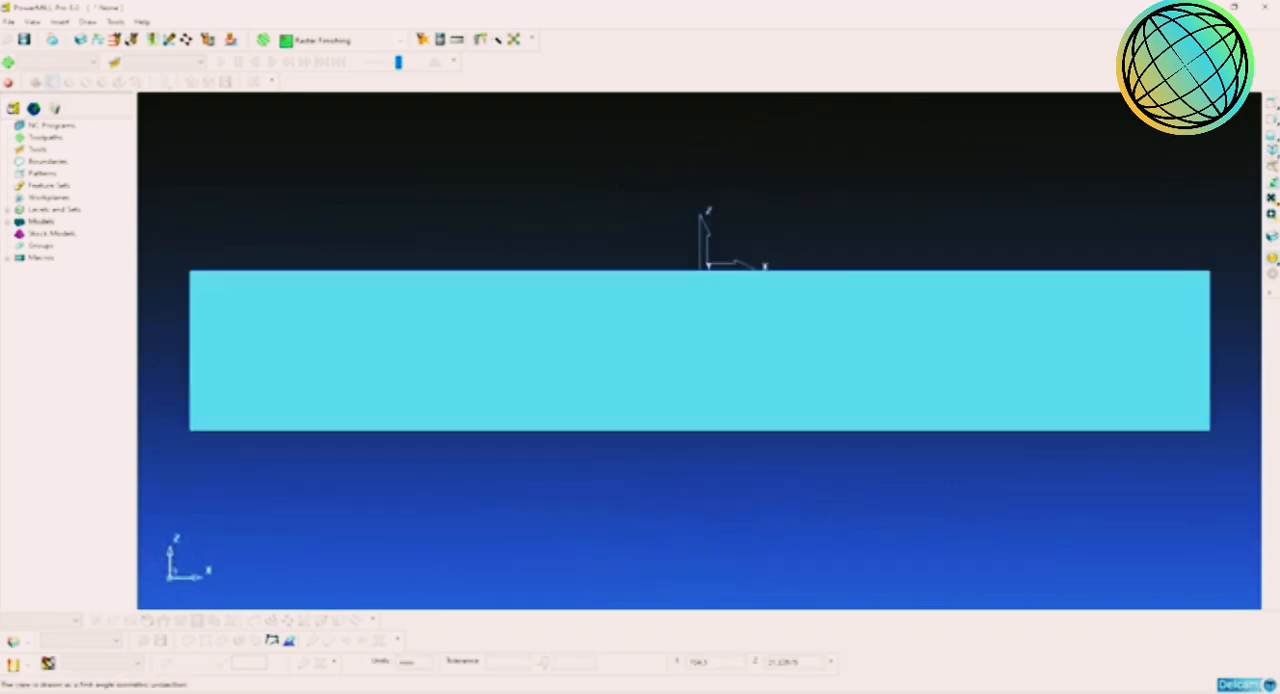
{"action": "left_click", "coordinate": [1272, 150]}
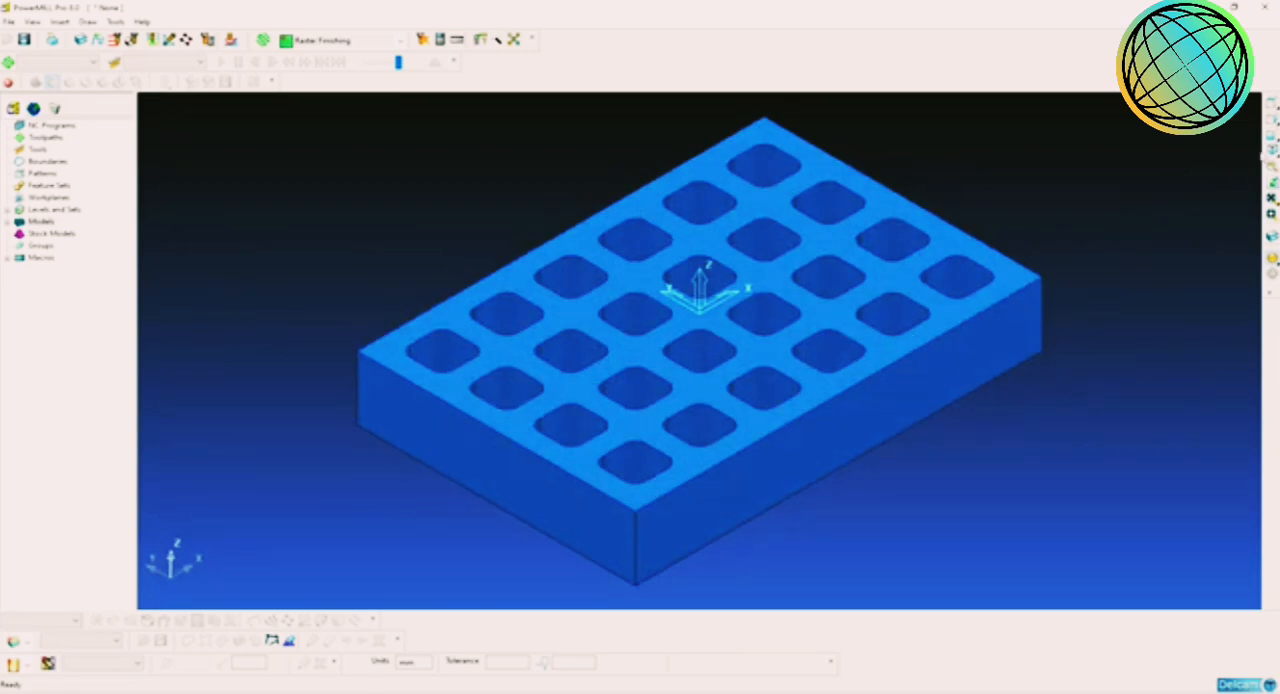
{"action": "left_click", "coordinate": [1271, 119]}
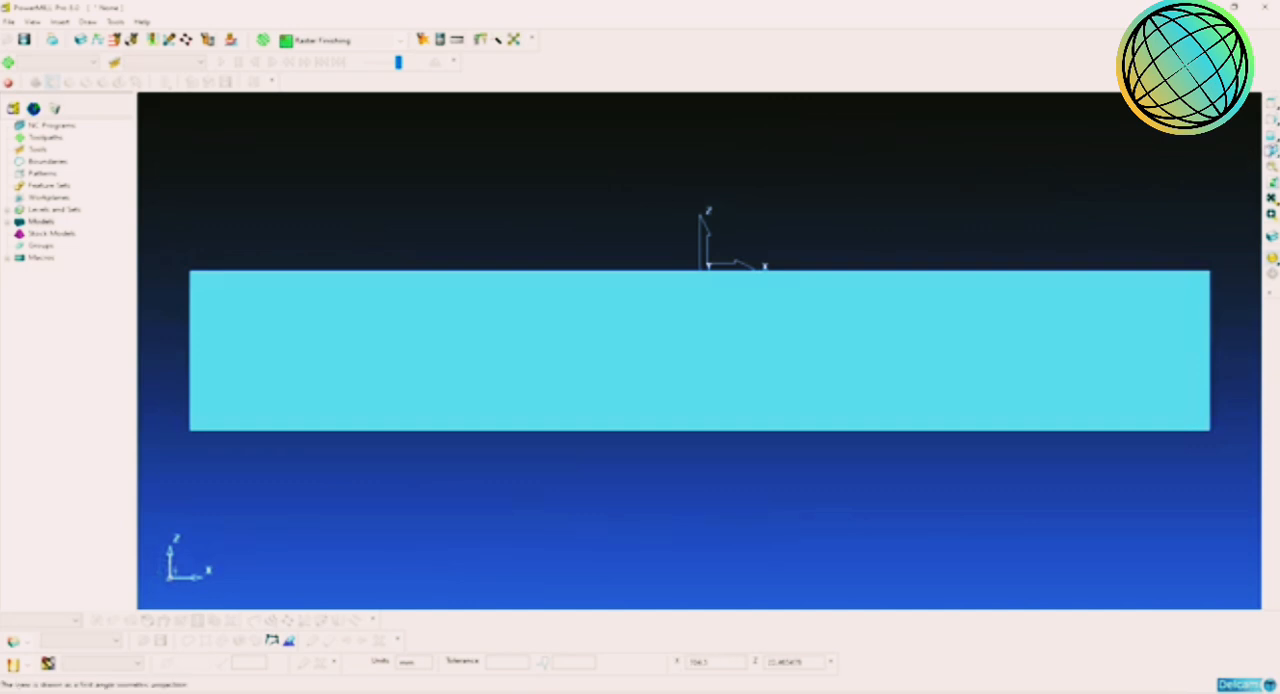
{"action": "left_click", "coordinate": [1272, 151]}
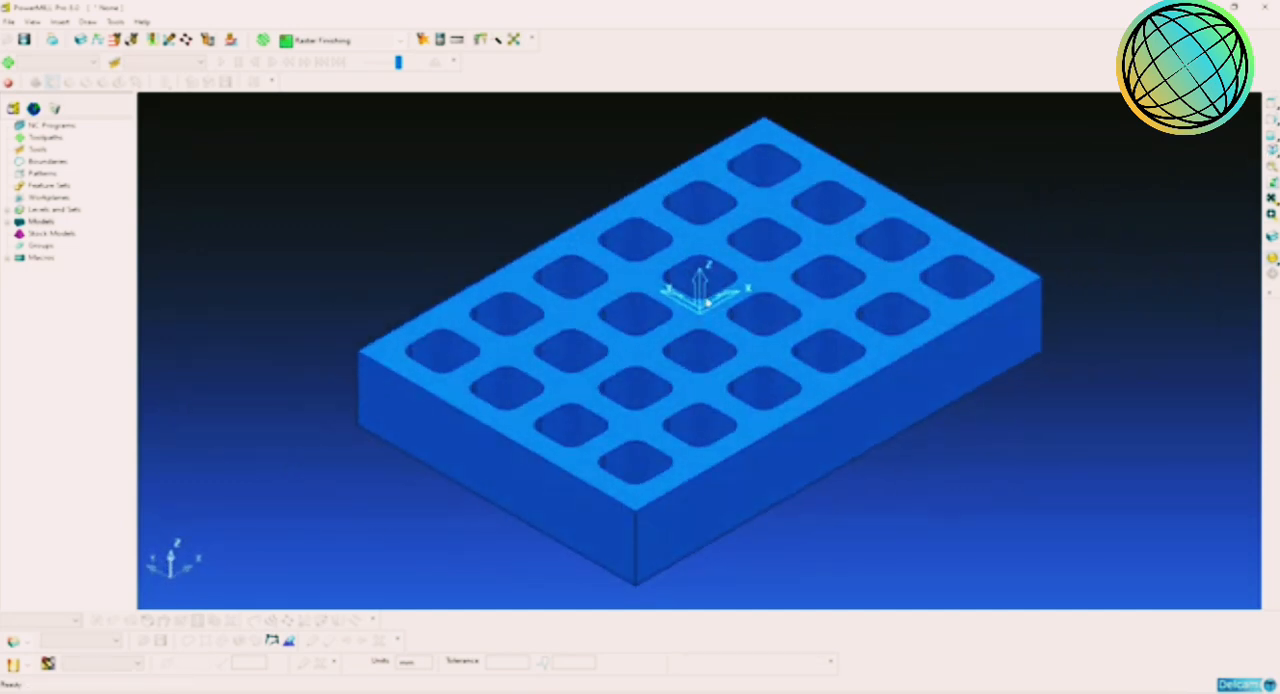
{"action": "scroll", "coordinate": [707, 302], "scroll_direction": "down", "scroll_amount": 2}
{"action": "scroll", "coordinate": [743, 357], "scroll_direction": "up", "scroll_amount": 4}
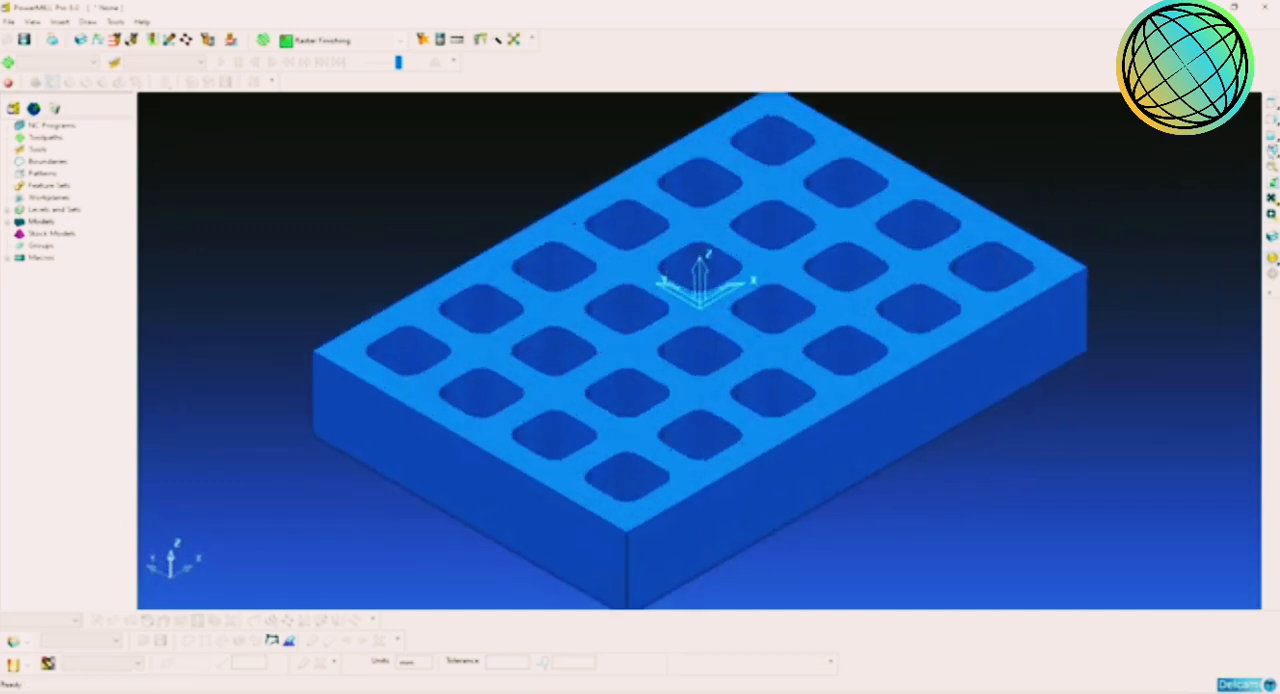
{"action": "left_click", "coordinate": [1271, 119]}
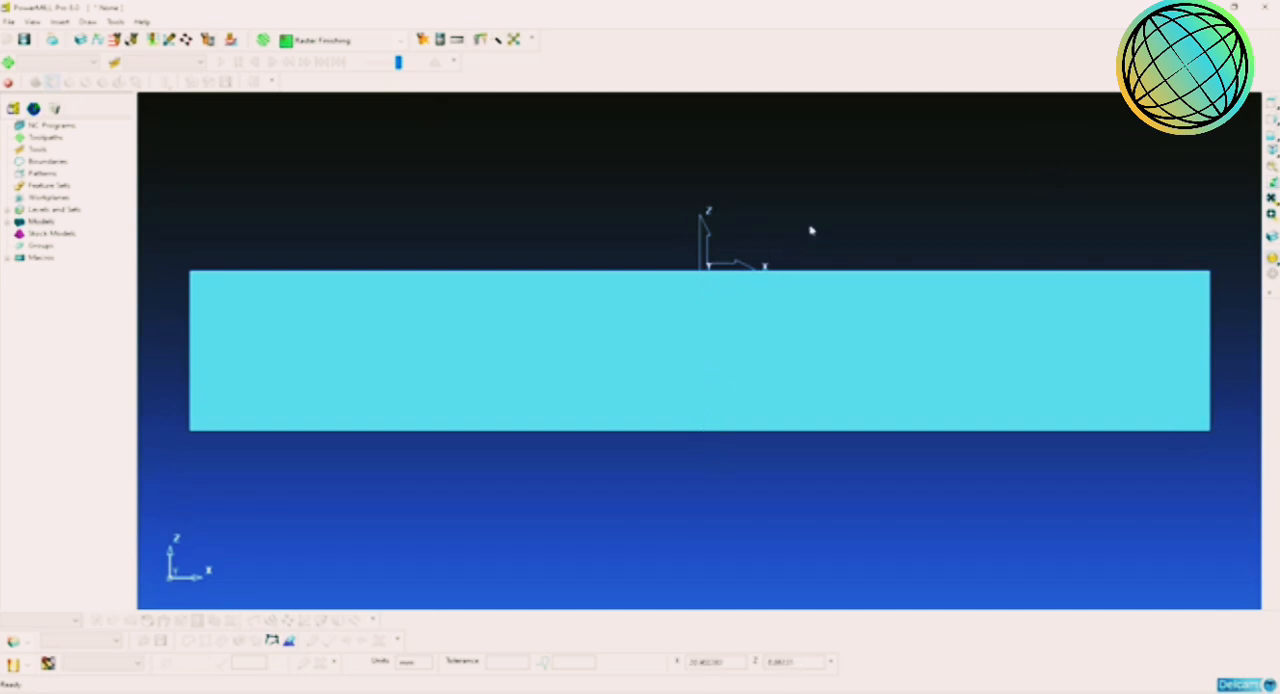
{"action": "left_click", "coordinate": [1271, 150]}
{"action": "scroll", "coordinate": [898, 300], "scroll_direction": "down", "scroll_amount": 2}
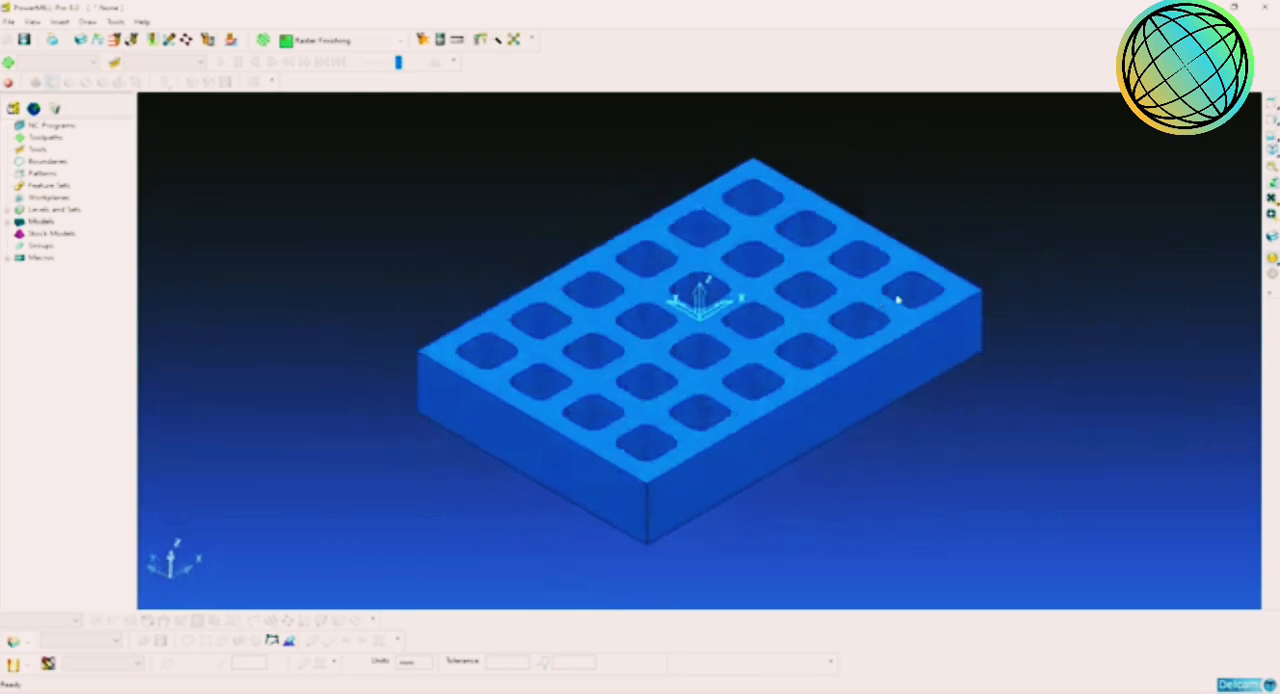
{"action": "scroll", "coordinate": [741, 338], "scroll_direction": "up", "scroll_amount": 3}
{"action": "left_click", "coordinate": [1266, 130]}
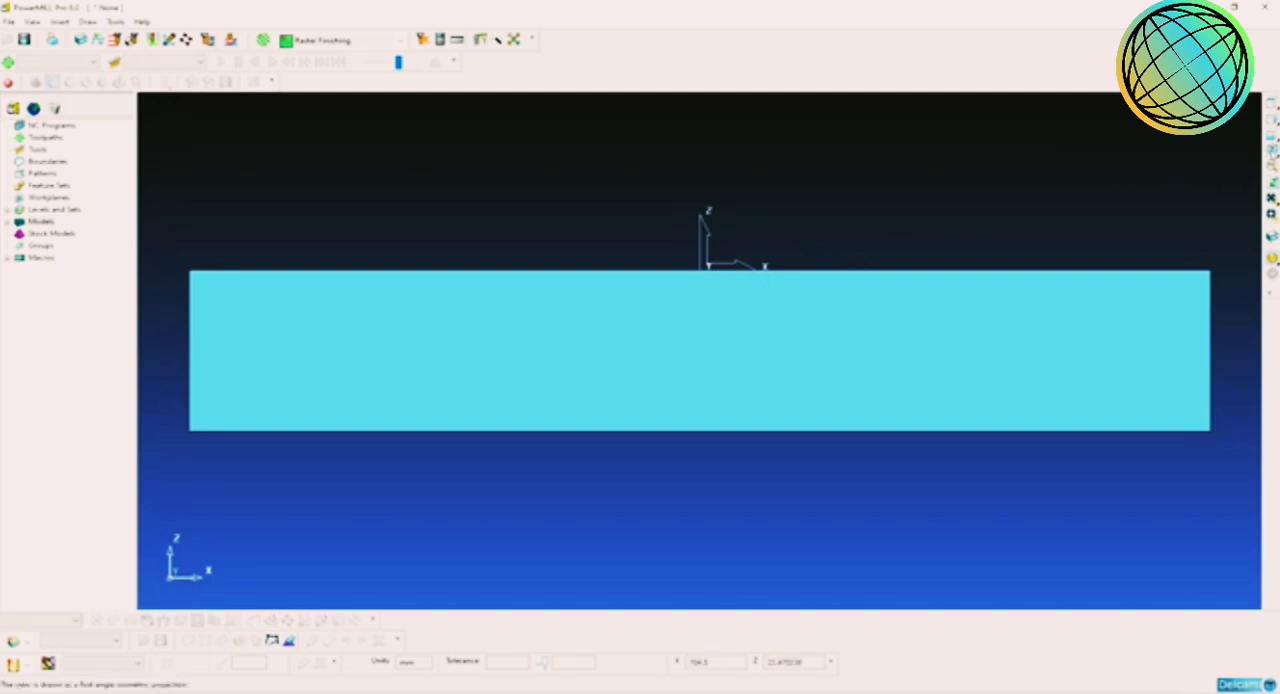
{"action": "left_click", "coordinate": [1273, 153]}
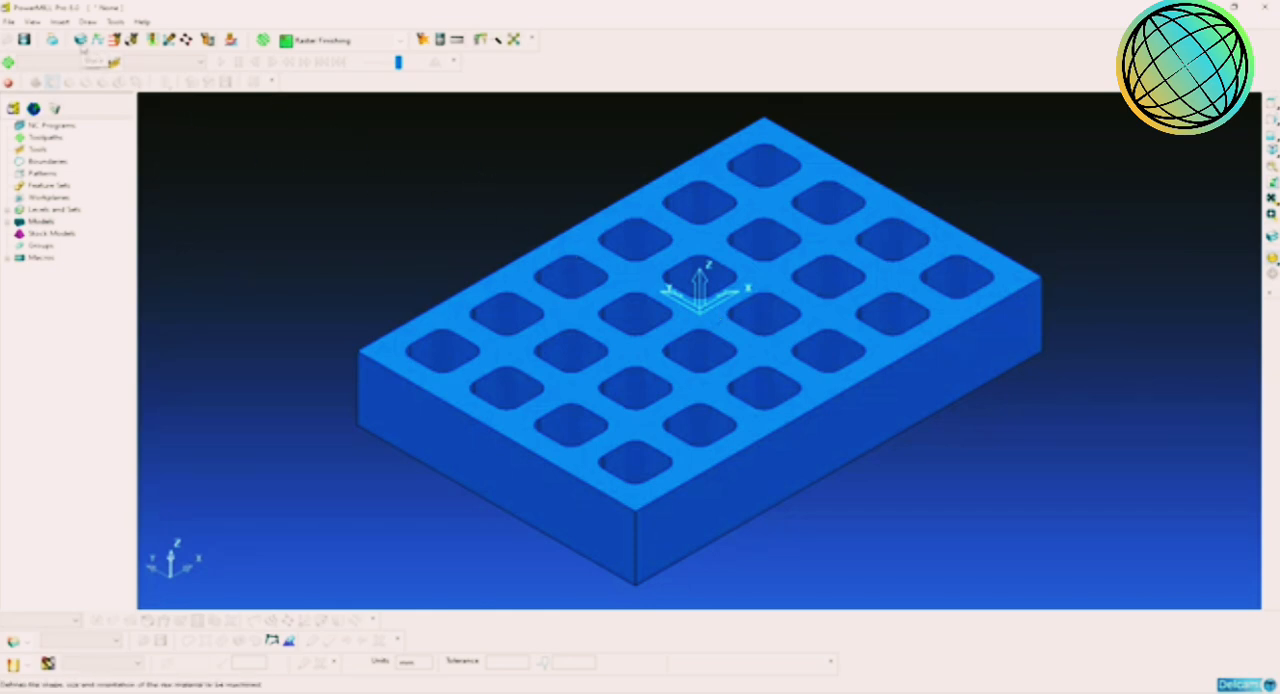
Step: Define a Box-shaped stock block and calculate its limits from the model
{"action": "left_click", "coordinate": [81, 41]}
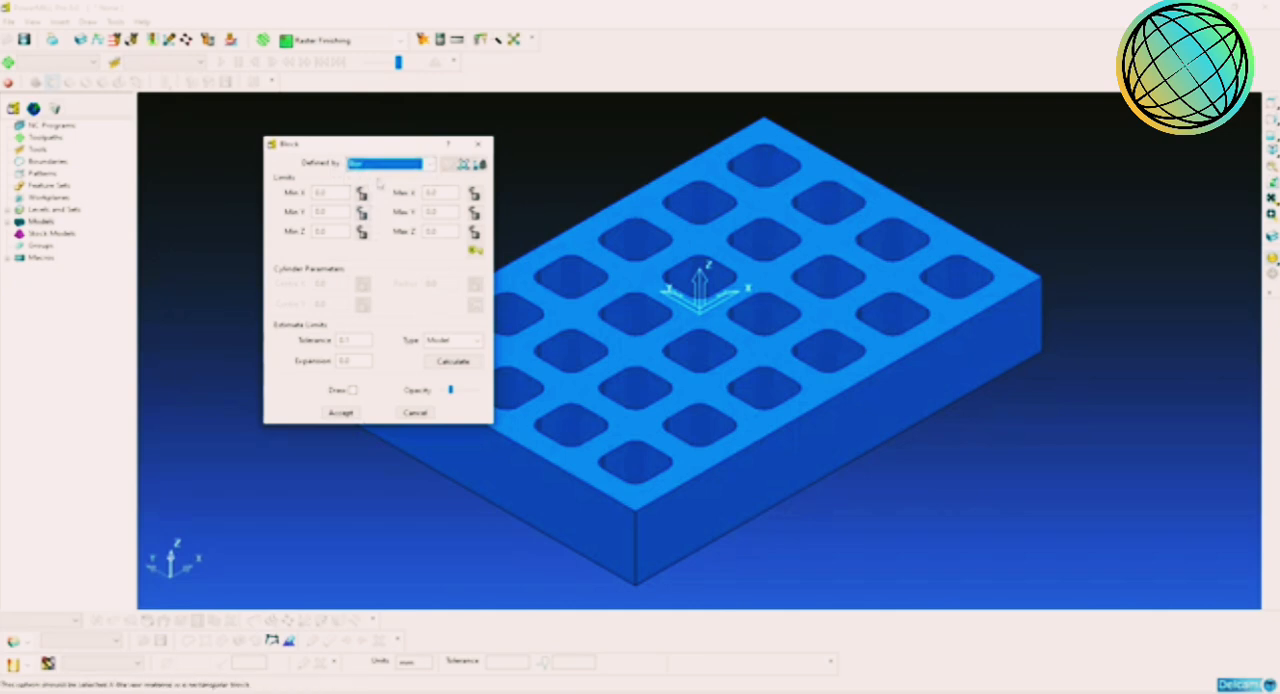
{"action": "left_click", "coordinate": [360, 163]}
{"action": "left_click", "coordinate": [354, 177]}
{"action": "left_click", "coordinate": [452, 362]}
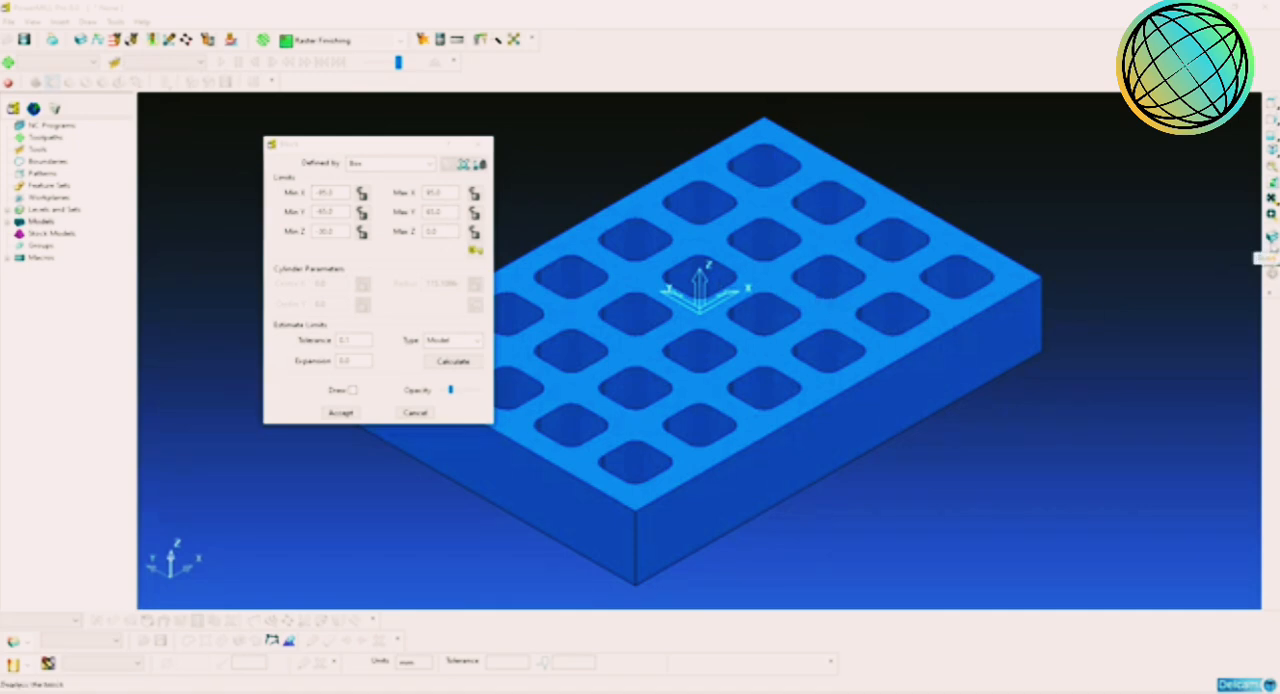
Step: Display the block around the model, raise its opacity slightly and accept the block settings
{"action": "left_click", "coordinate": [1271, 238]}
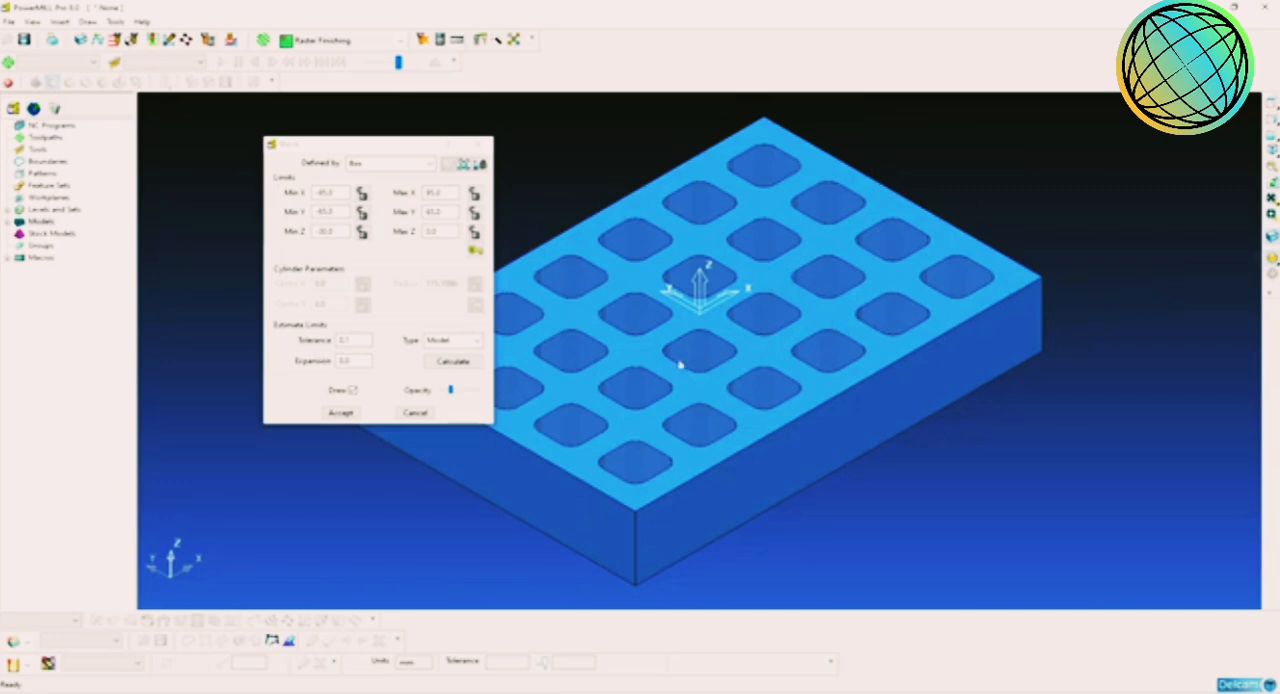
{"action": "mouse_move", "coordinate": [451, 391]}
{"action": "left_mouse_down"}
{"action": "mouse_move", "coordinate": [487, 393]}
{"action": "mouse_move", "coordinate": [453, 392]}
{"action": "left_mouse_up"}
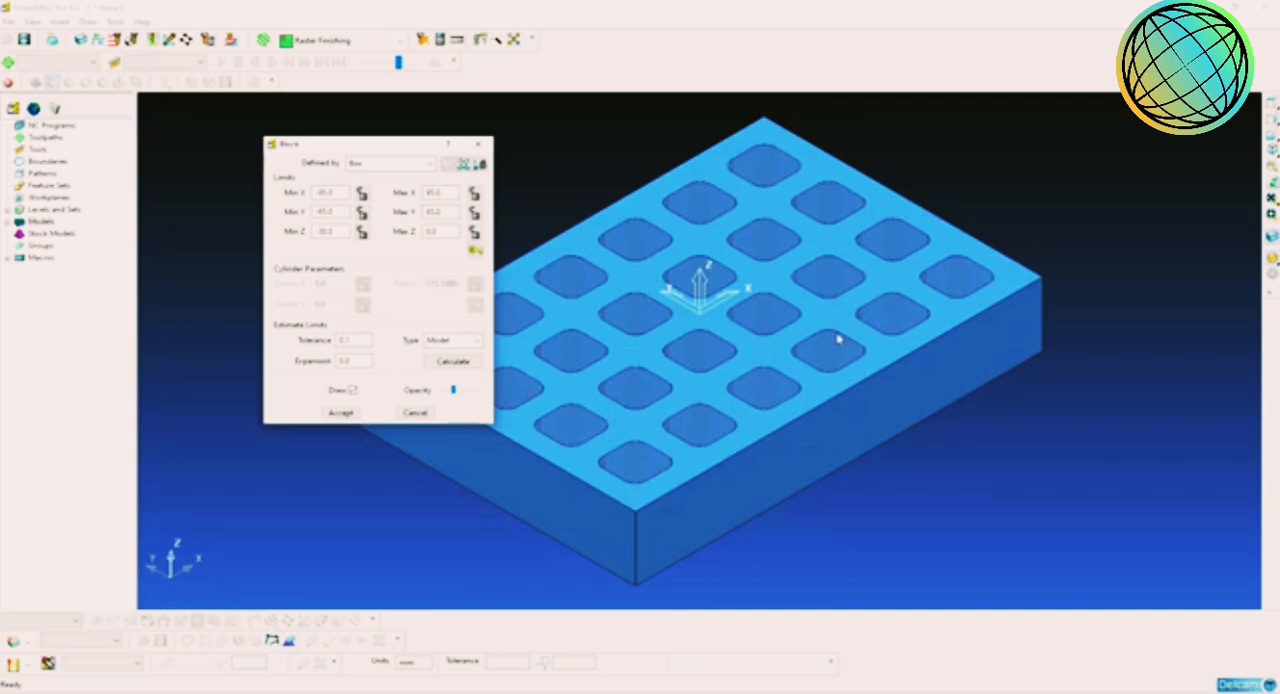
{"action": "left_click", "coordinate": [346, 414]}
Step: Hide the stock block so that only the pocket model is displayed
{"action": "middle_click_drag", "start_coordinate": [844, 440], "coordinate": [802, 408]}
{"action": "left_click", "coordinate": [1273, 153]}
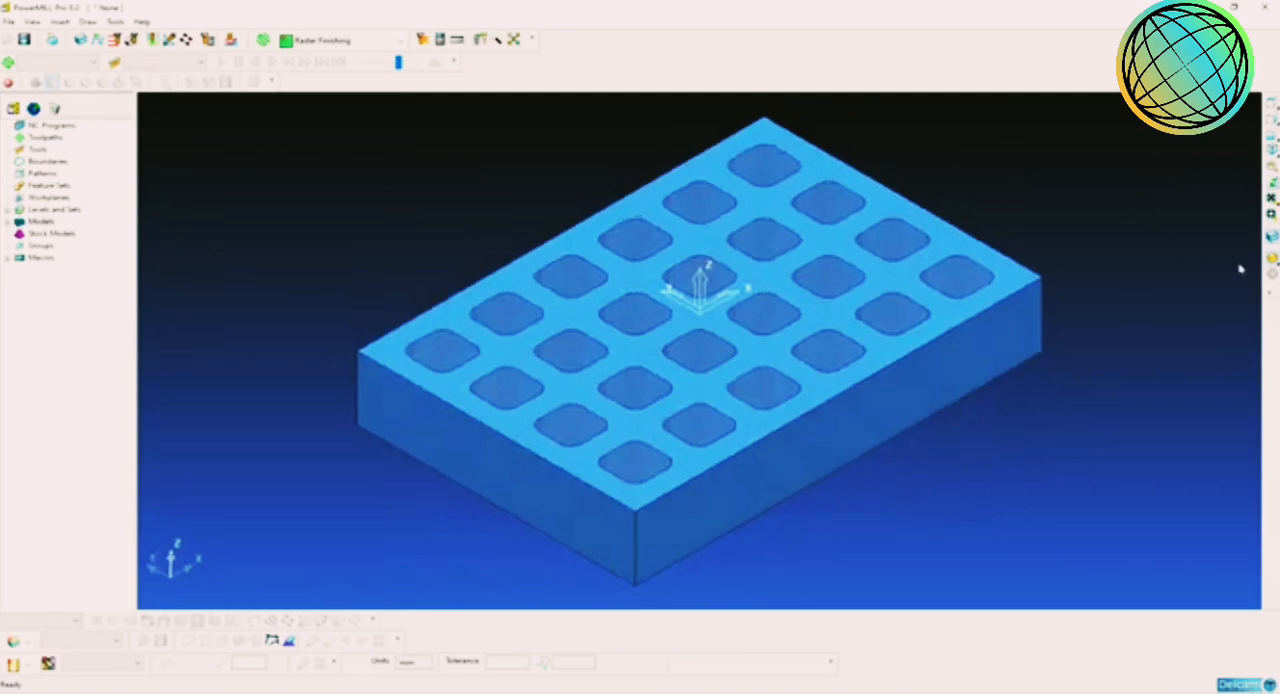
{"action": "left_click", "coordinate": [1270, 240]}
{"action": "left_click", "coordinate": [1270, 240]}
{"action": "left_click", "coordinate": [1270, 240]}
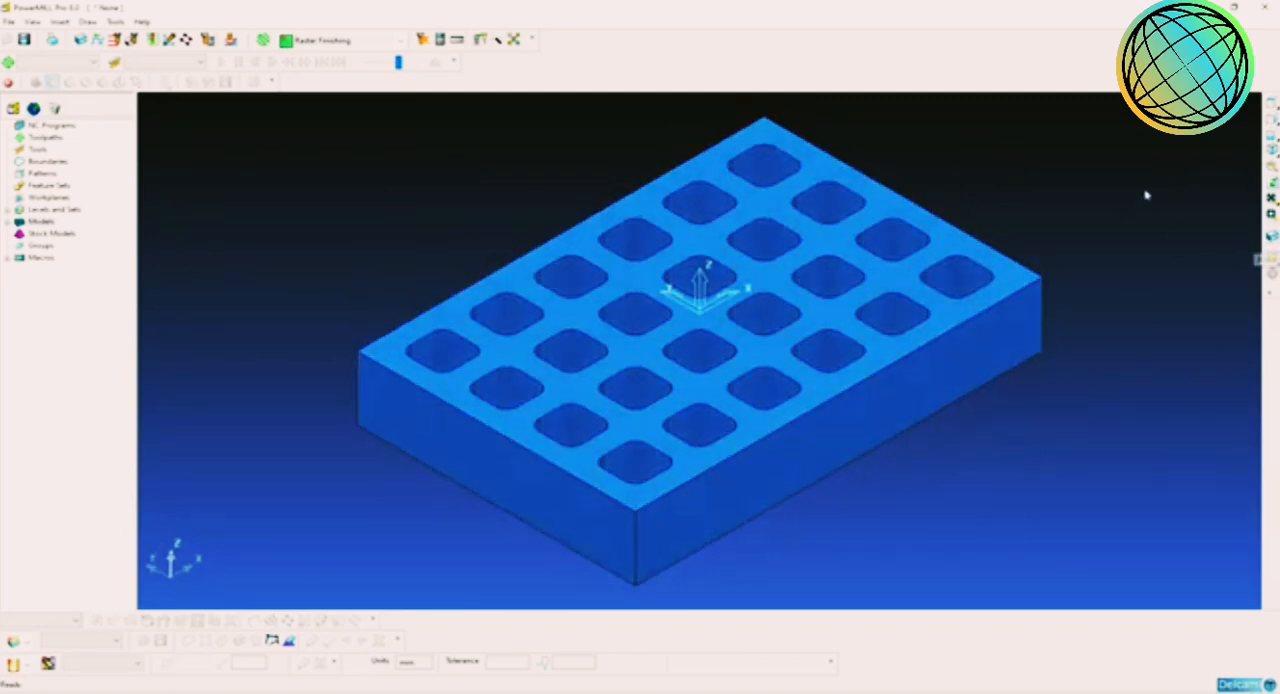
Step: Examine the pockets near the origin up close, including their rounded corners
{"action": "middle_click_drag", "start_coordinate": [937, 249], "coordinate": [715, 330]}
{"action": "left_click", "coordinate": [1271, 150]}
{"action": "scroll", "coordinate": [840, 323], "scroll_direction": "up", "scroll_amount": 3}
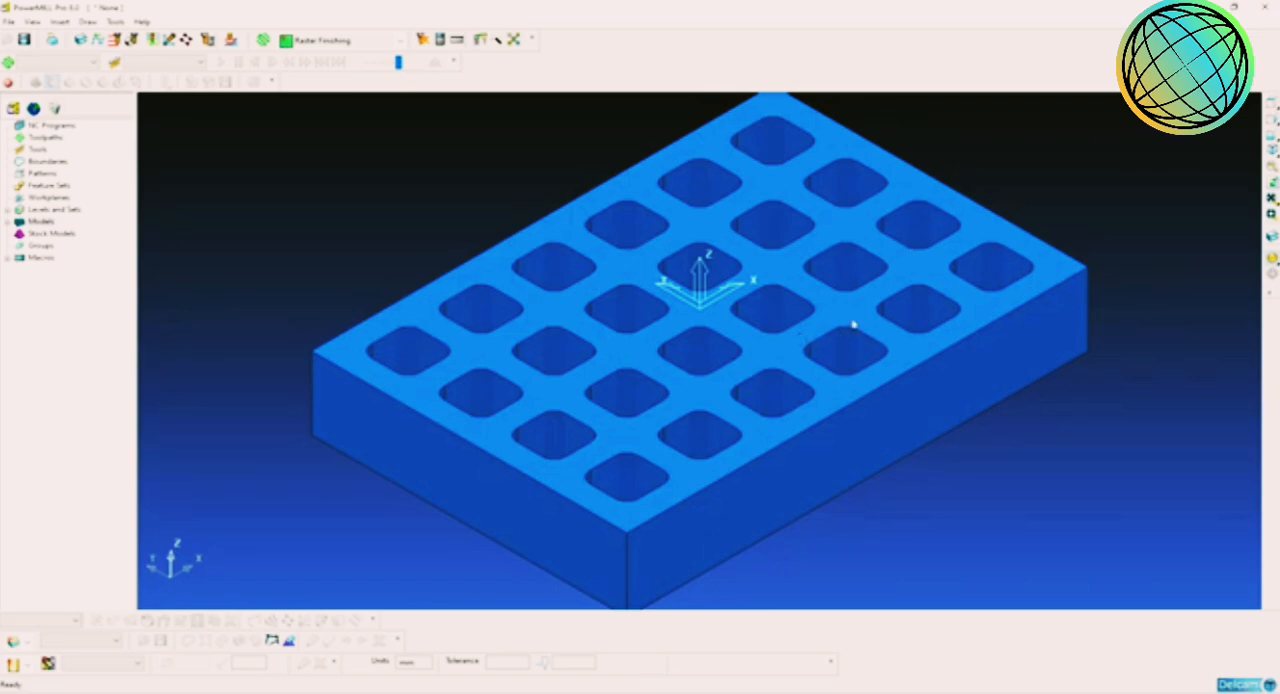
{"action": "scroll", "coordinate": [790, 381], "scroll_direction": "up", "scroll_amount": 5}
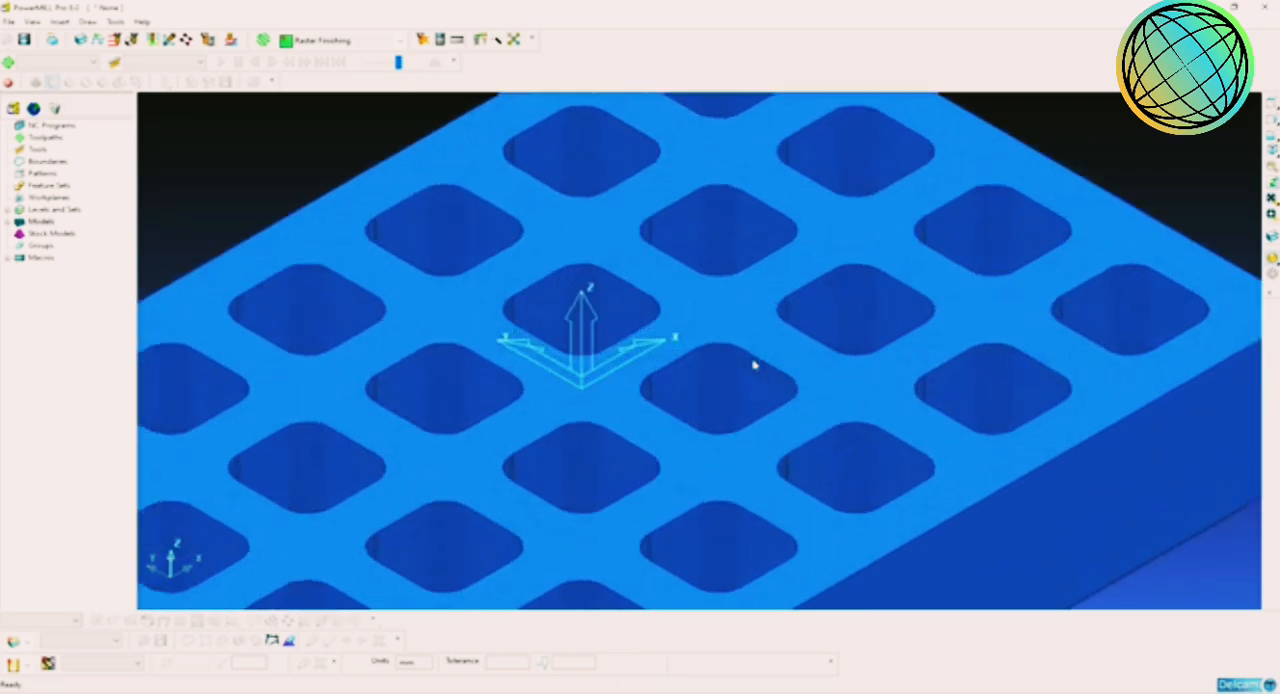
{"action": "scroll", "coordinate": [777, 360], "scroll_direction": "up", "scroll_amount": 5}
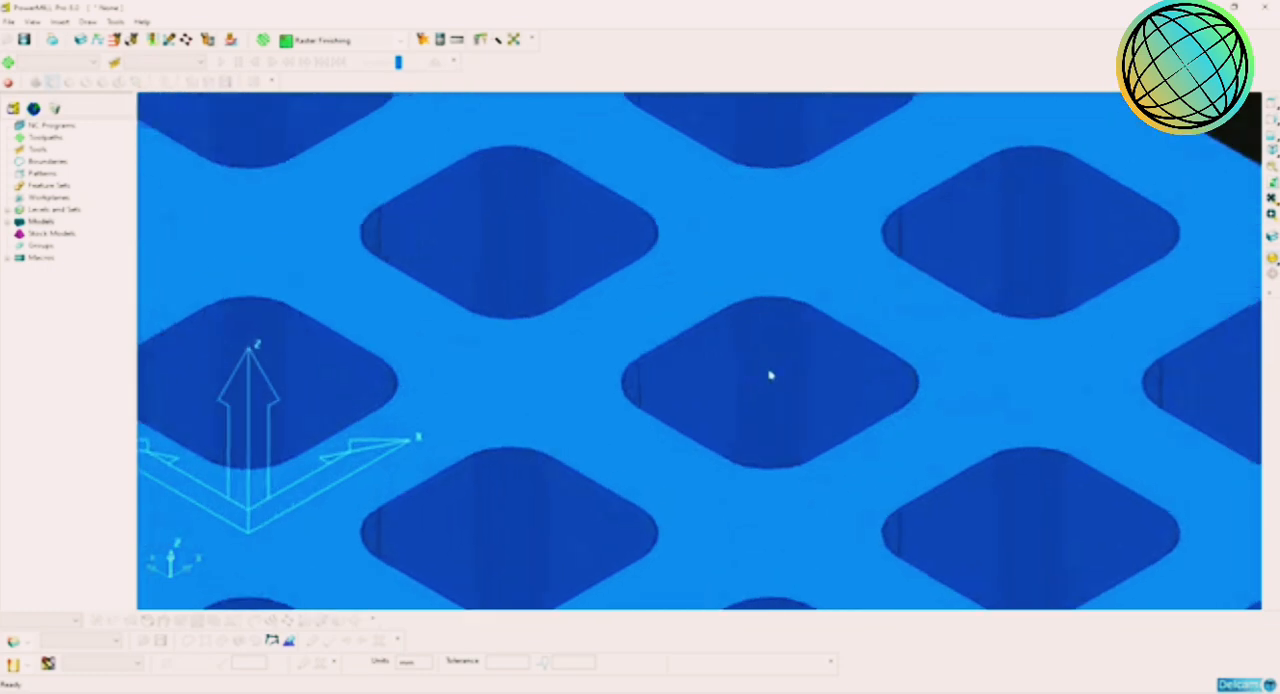
{"action": "middle_click_drag", "start_coordinate": [770, 375], "coordinate": [764, 377], "text": "shift"}
{"action": "scroll", "coordinate": [764, 377], "scroll_direction": "down", "scroll_amount": 5}
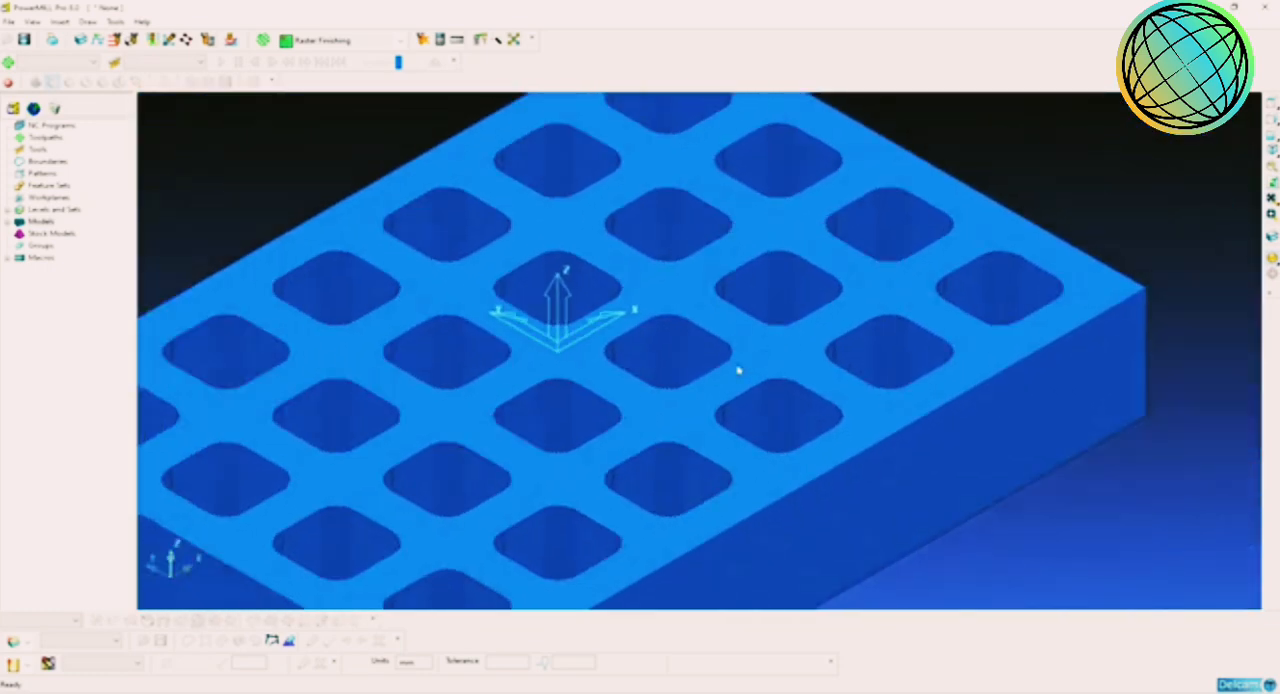
{"action": "middle_click_drag", "start_coordinate": [738, 371], "coordinate": [774, 339], "text": "shift"}
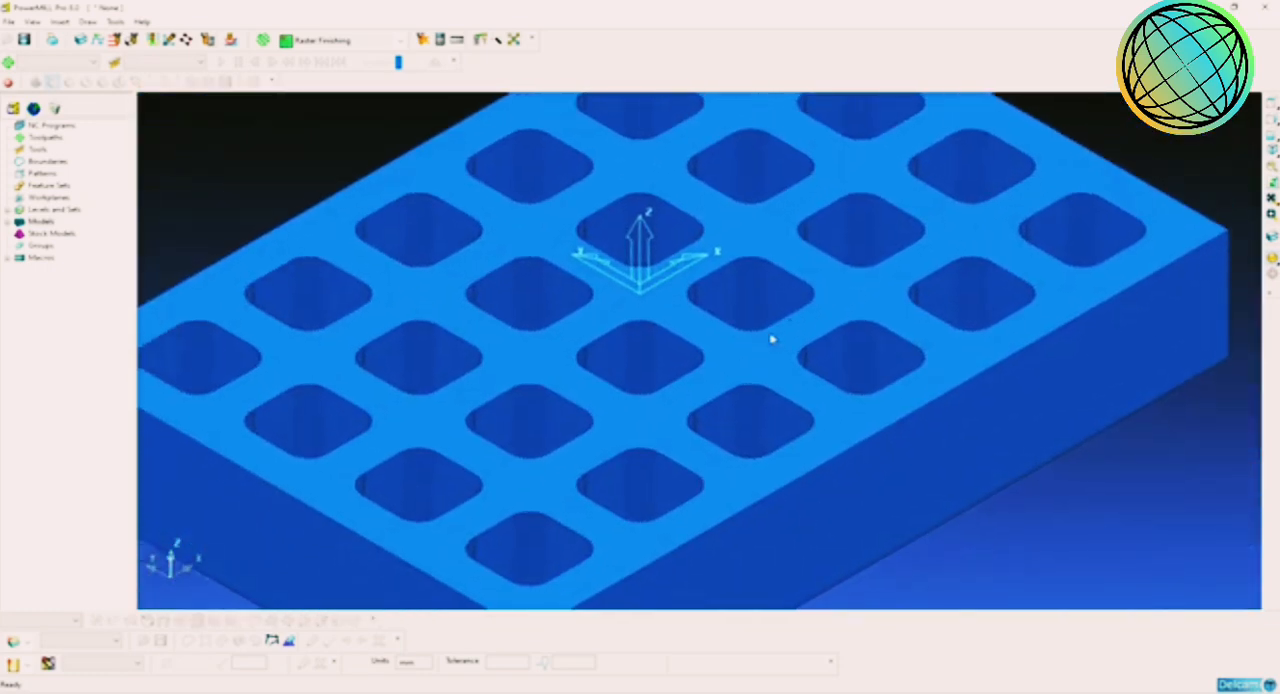
{"action": "scroll", "coordinate": [776, 292], "scroll_direction": "up", "scroll_amount": 8}
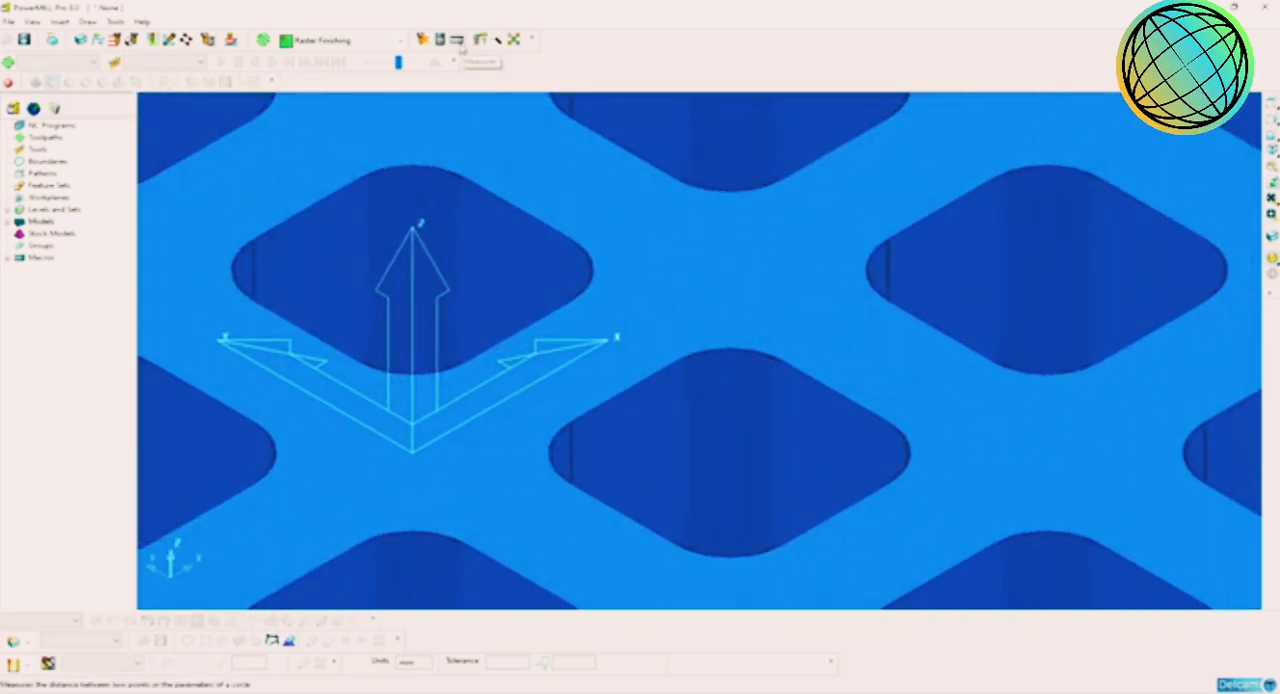
Step: Measure the corner radius of a pocket near the origin with a three-point circle on its top edge
{"action": "left_click", "coordinate": [458, 42]}
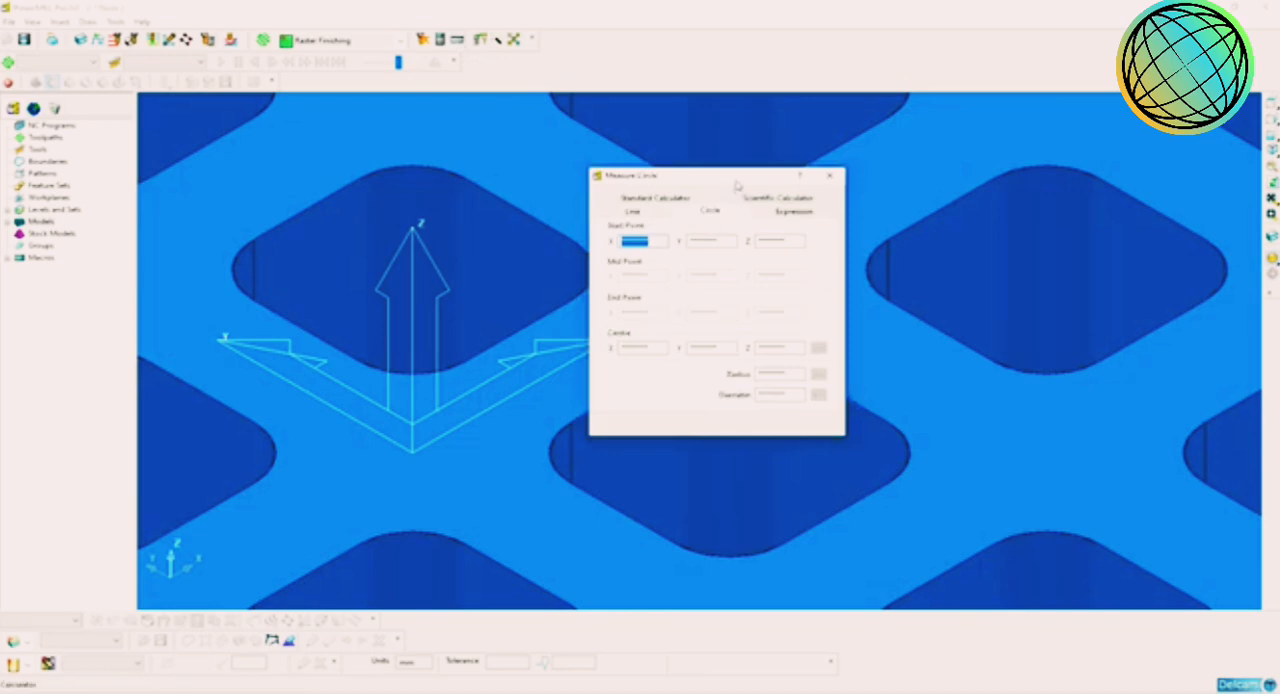
{"action": "left_click_drag", "start_coordinate": [737, 186], "coordinate": [476, 139]}
{"action": "scroll", "coordinate": [780, 400], "scroll_direction": "up", "scroll_amount": 4}
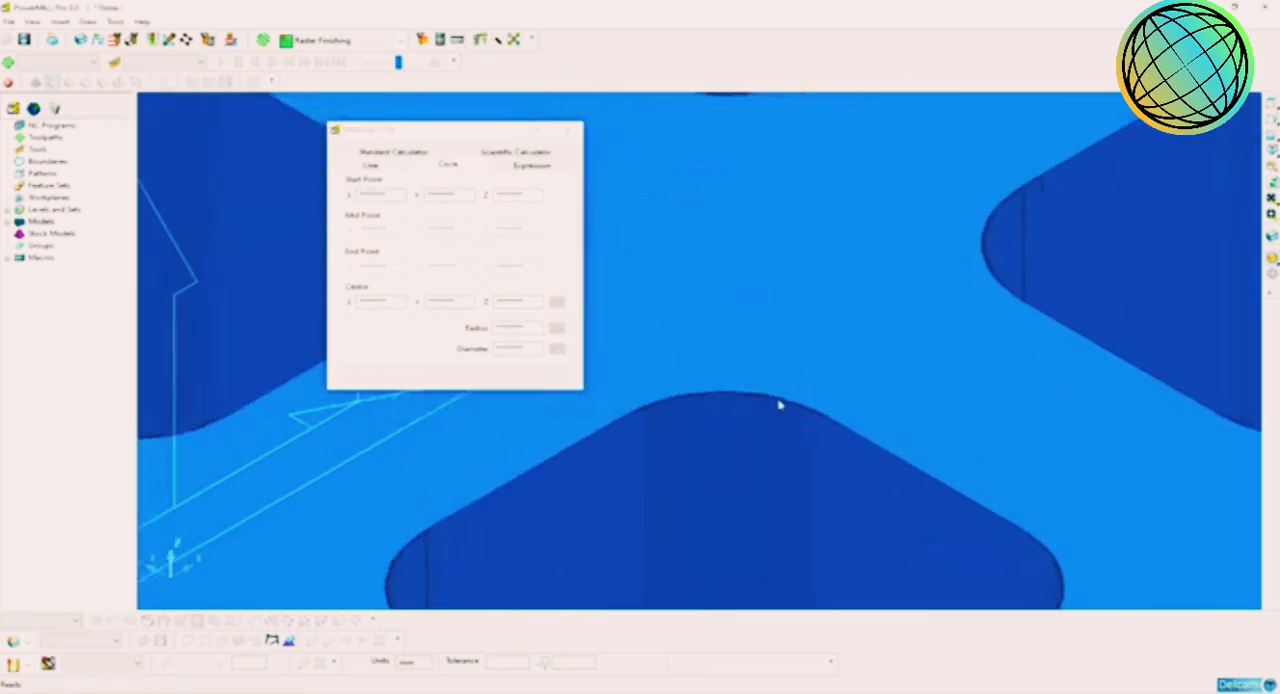
{"action": "scroll", "coordinate": [780, 405], "scroll_direction": "up", "scroll_amount": 1}
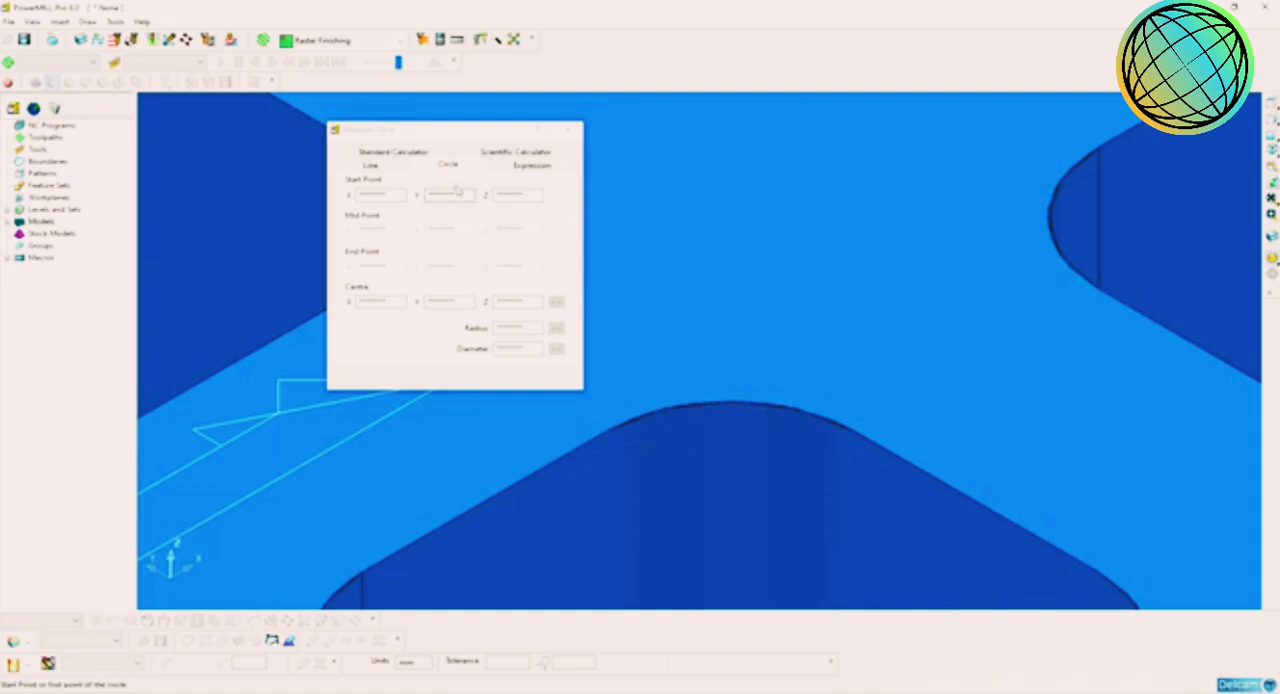
{"action": "left_click", "coordinate": [847, 434]}
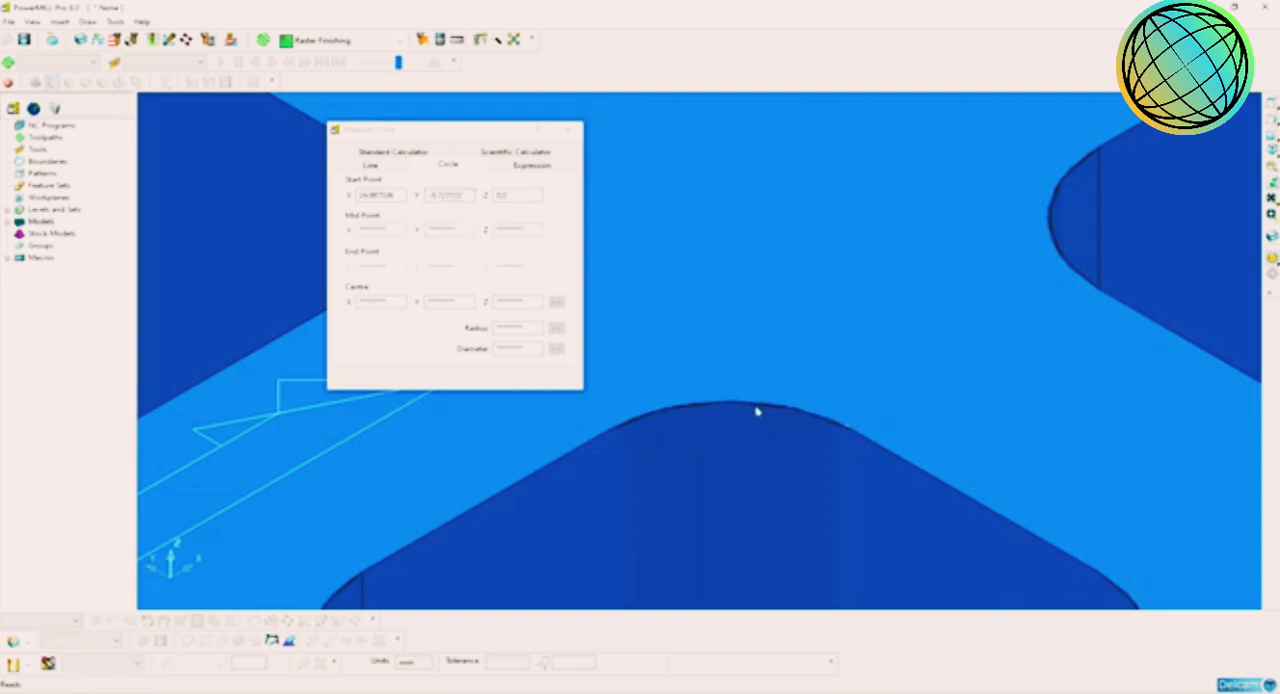
{"action": "left_click", "coordinate": [751, 406]}
{"action": "left_click", "coordinate": [648, 420]}
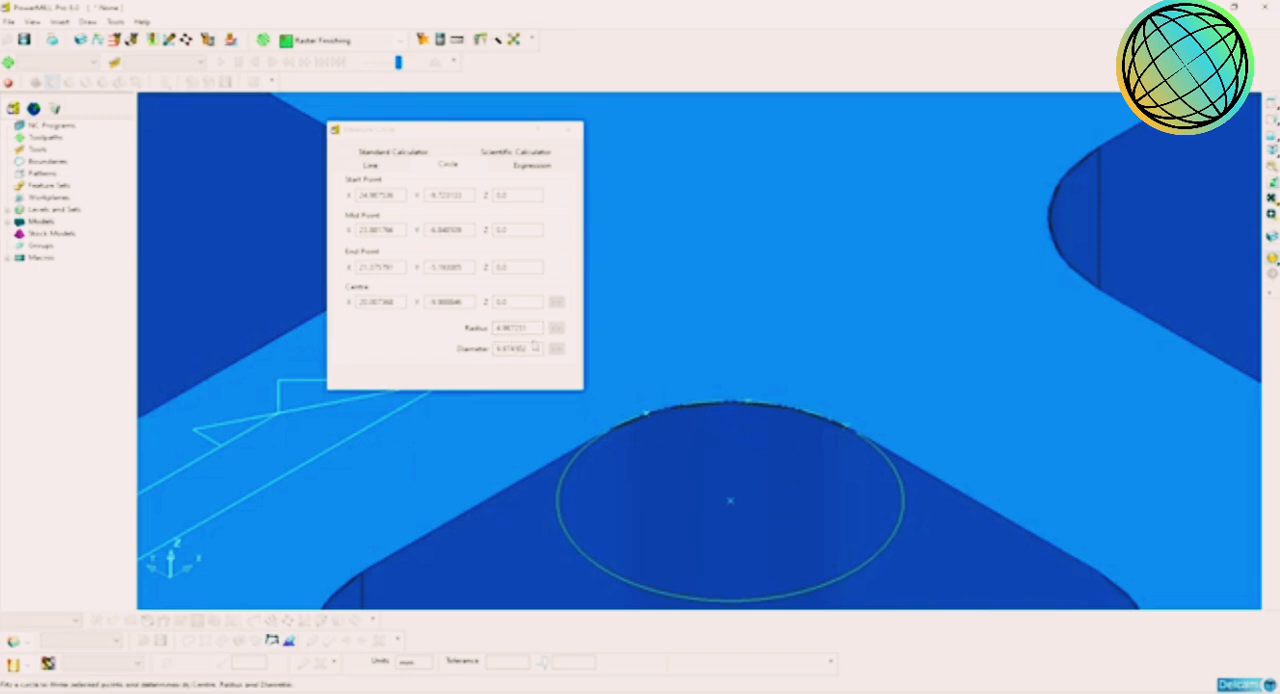
{"action": "left_click", "coordinate": [571, 128]}
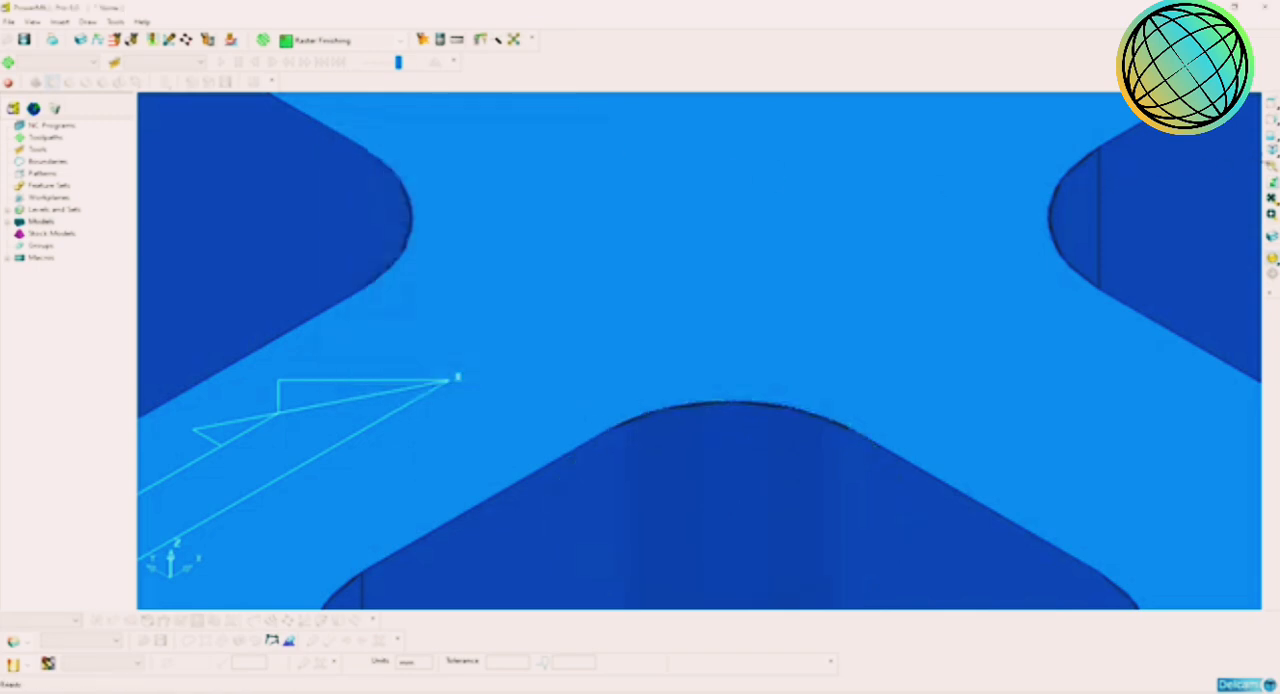
Step: Examine the pockets' walls and floors across the whole model from isometric and tilted views
{"action": "left_click", "coordinate": [1271, 152]}
{"action": "scroll", "coordinate": [806, 323], "scroll_direction": "down", "scroll_amount": 2}
{"action": "scroll", "coordinate": [760, 341], "scroll_direction": "up", "scroll_amount": 3}
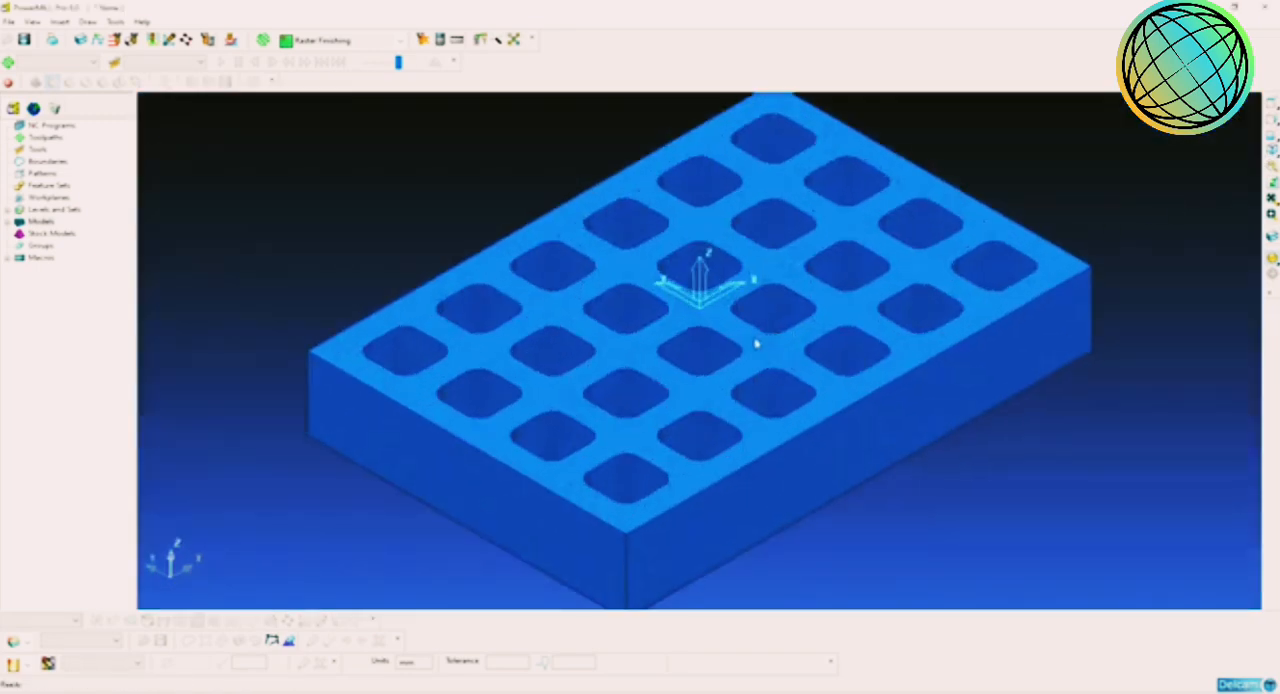
{"action": "scroll", "coordinate": [756, 344], "scroll_direction": "up", "scroll_amount": 3}
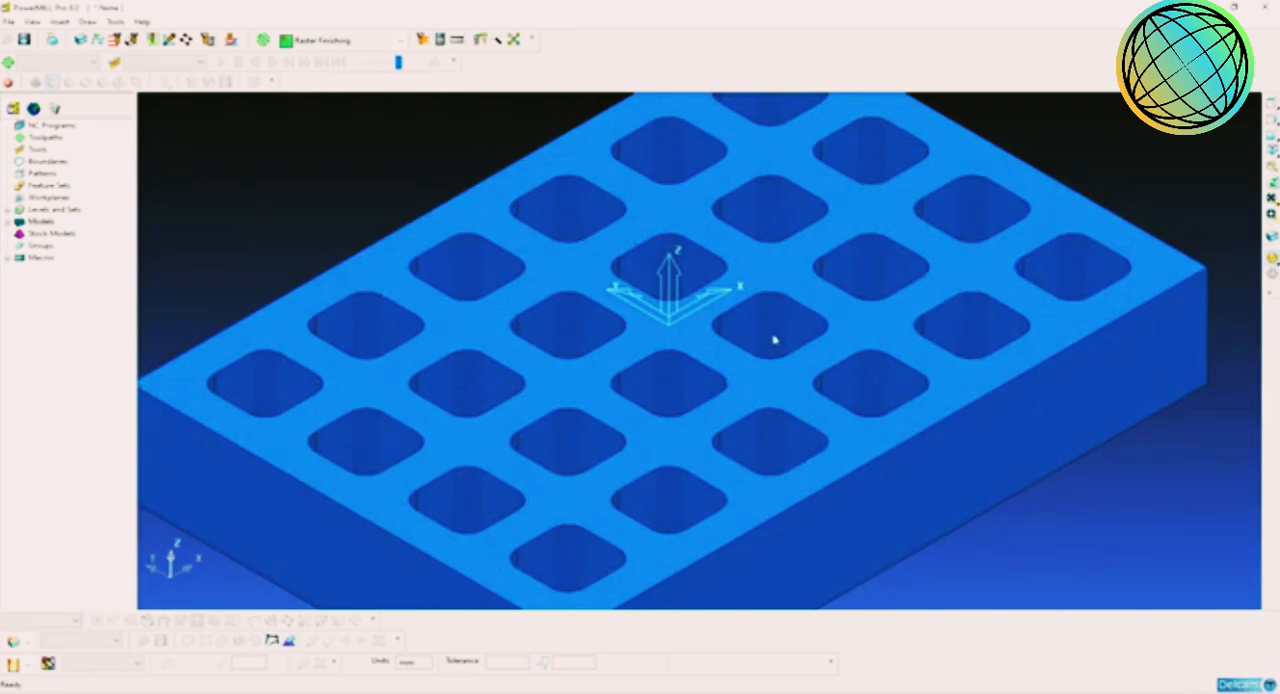
{"action": "scroll", "coordinate": [776, 338], "scroll_direction": "up", "scroll_amount": 5}
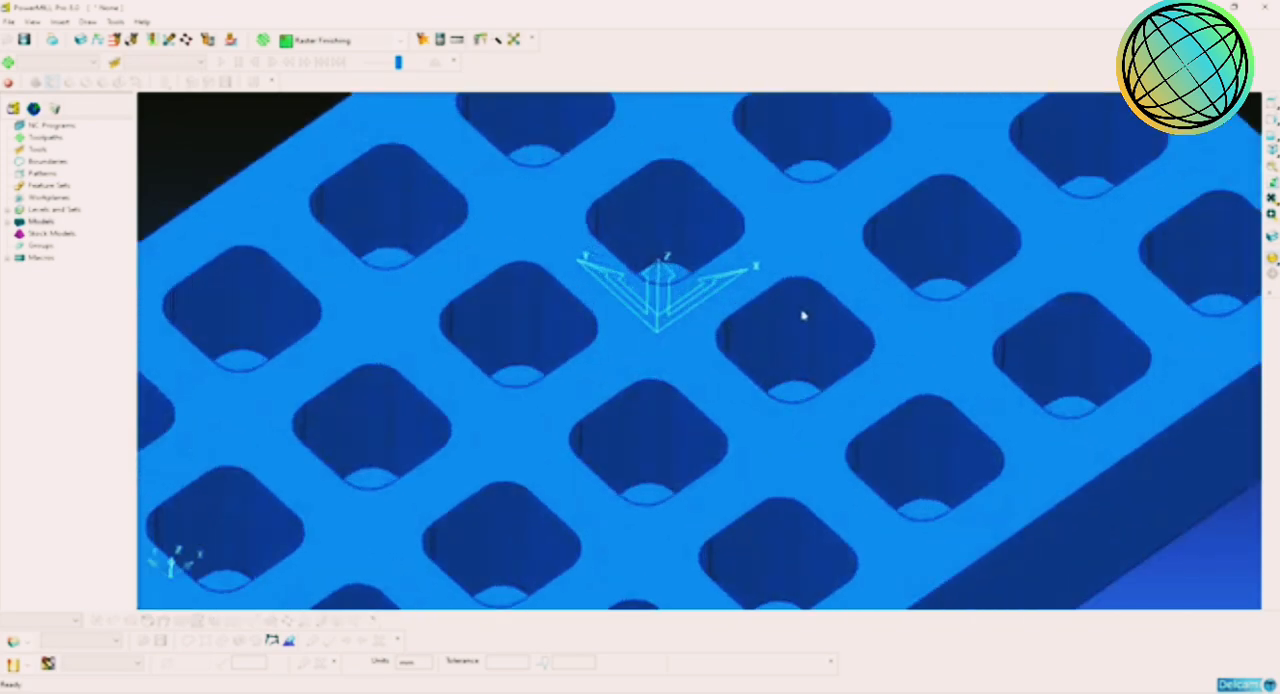
{"action": "scroll", "coordinate": [803, 315], "scroll_direction": "down", "scroll_amount": 1}
{"action": "middle_click_drag", "start_coordinate": [720, 412], "coordinate": [770, 390]}
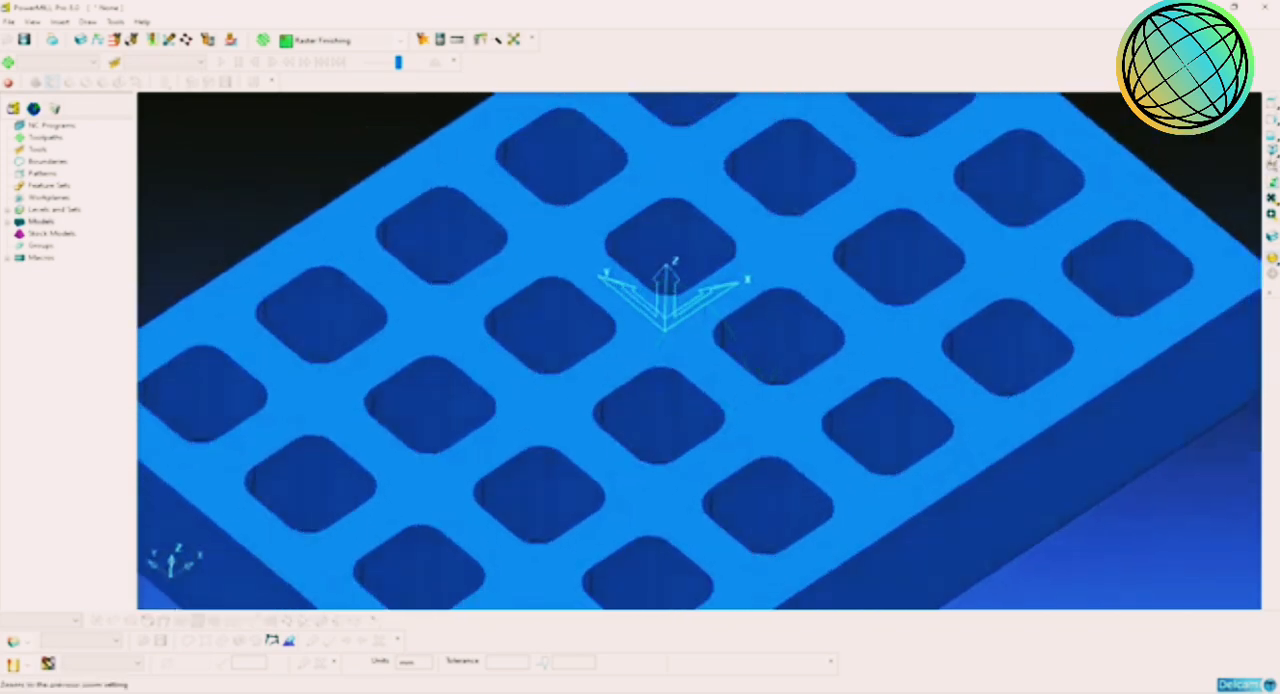
{"action": "left_click", "coordinate": [1271, 152]}
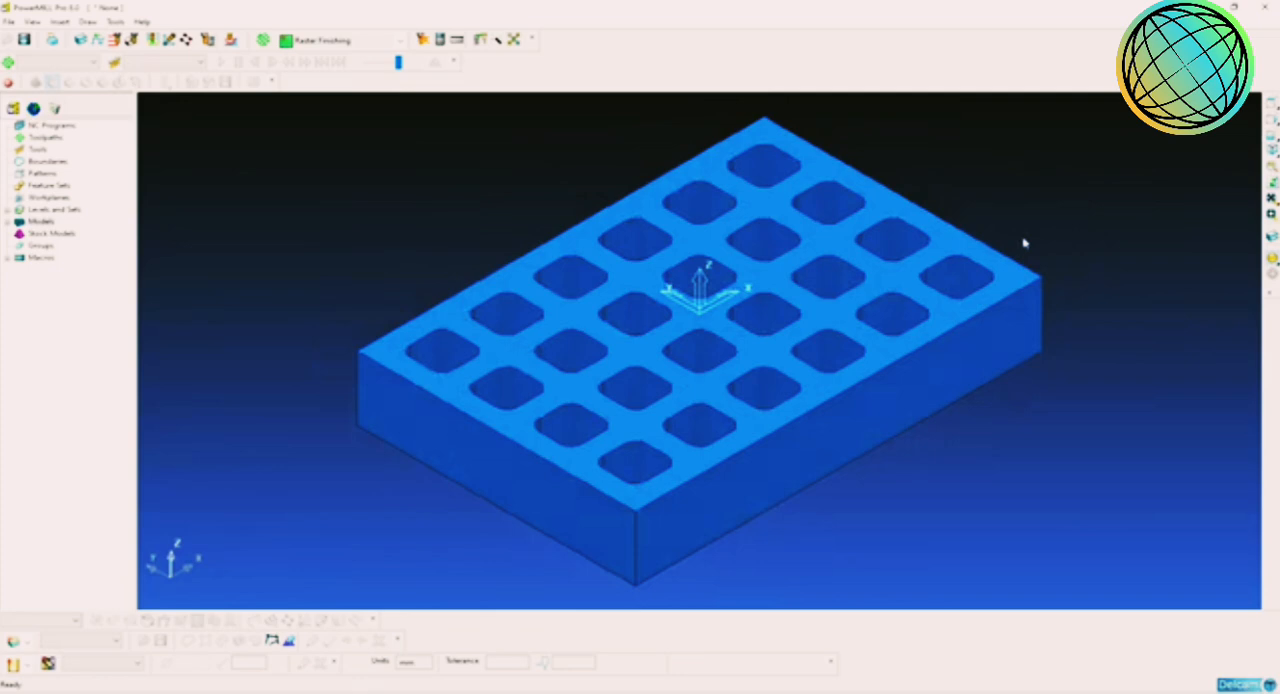
{"action": "scroll", "coordinate": [851, 311], "scroll_direction": "up", "scroll_amount": 3}
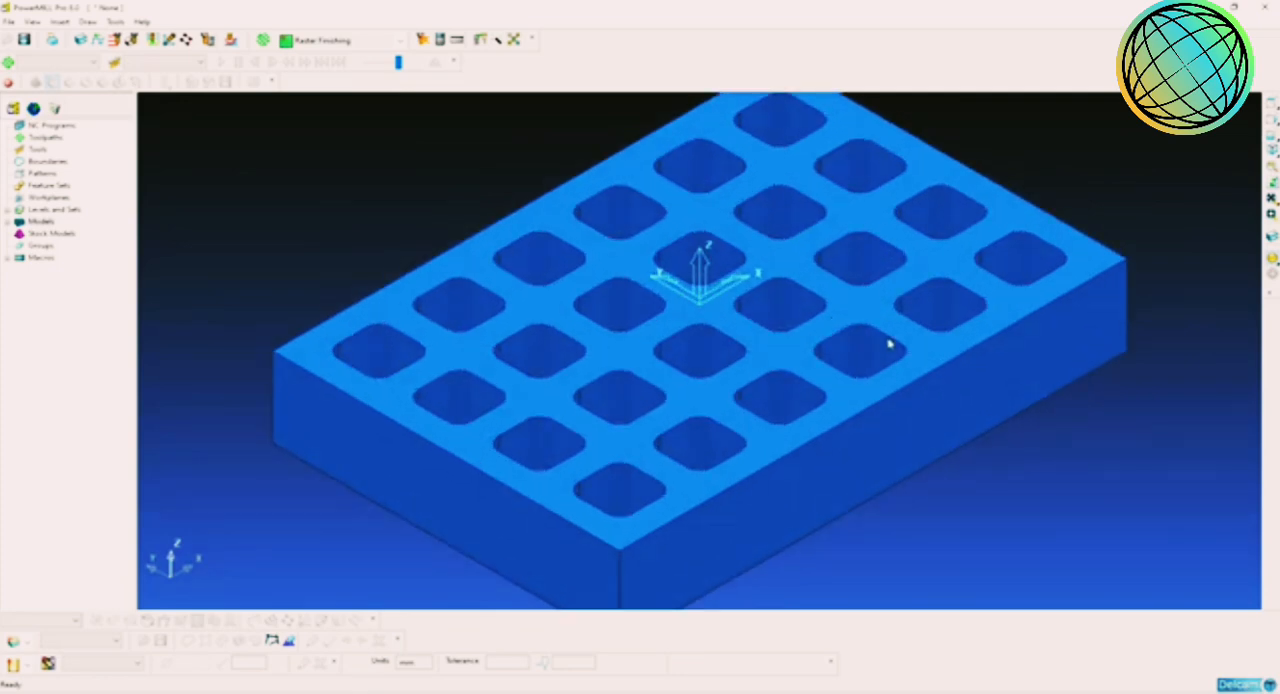
{"action": "middle_click_drag", "start_coordinate": [905, 376], "coordinate": [811, 420]}
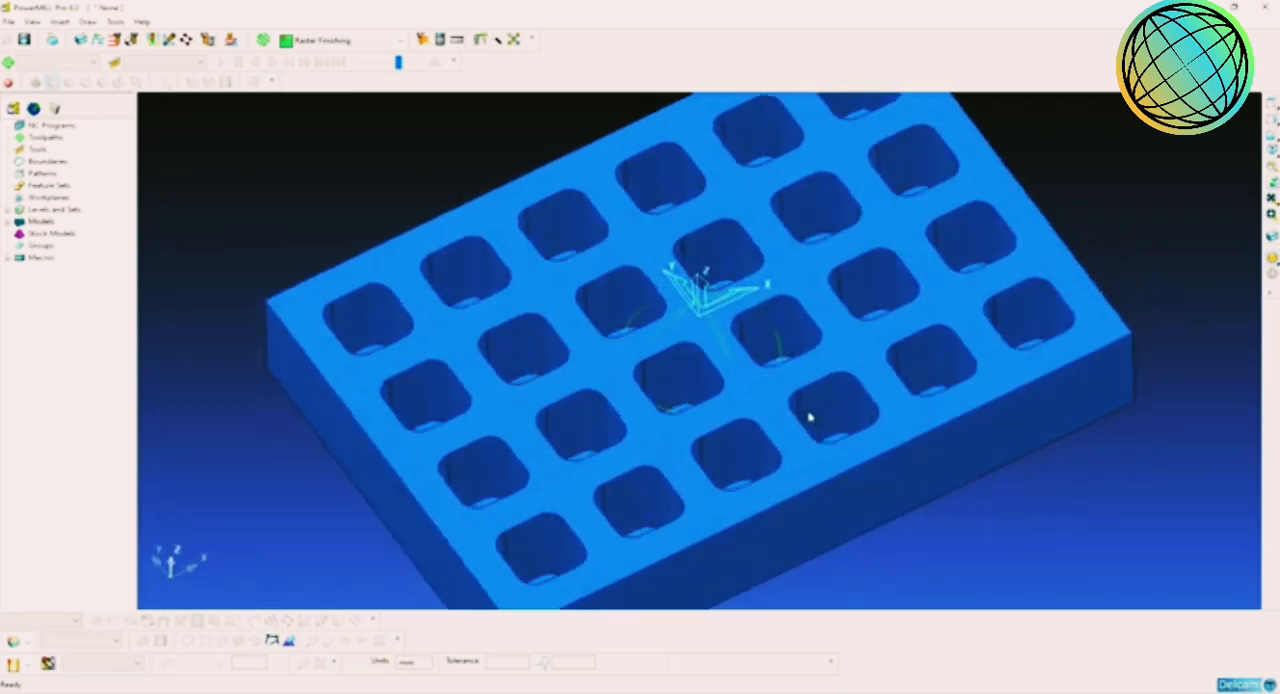
{"action": "middle_click_drag", "start_coordinate": [834, 343], "coordinate": [768, 360]}
{"action": "scroll", "coordinate": [780, 334], "scroll_direction": "down", "scroll_amount": 2}
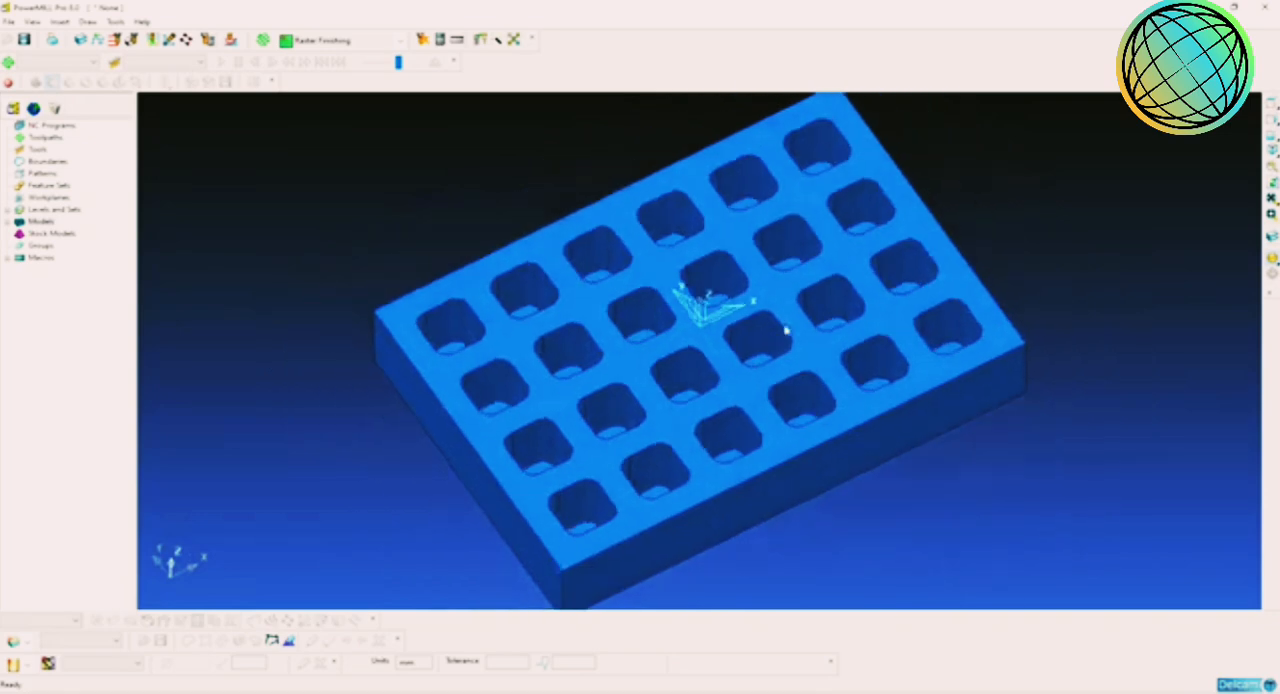
Step: Inspect the walls, floors and rounded corners of the pockets around the origin up close, finishing in an isometric view
{"action": "scroll", "coordinate": [770, 345], "scroll_direction": "up", "scroll_amount": 5}
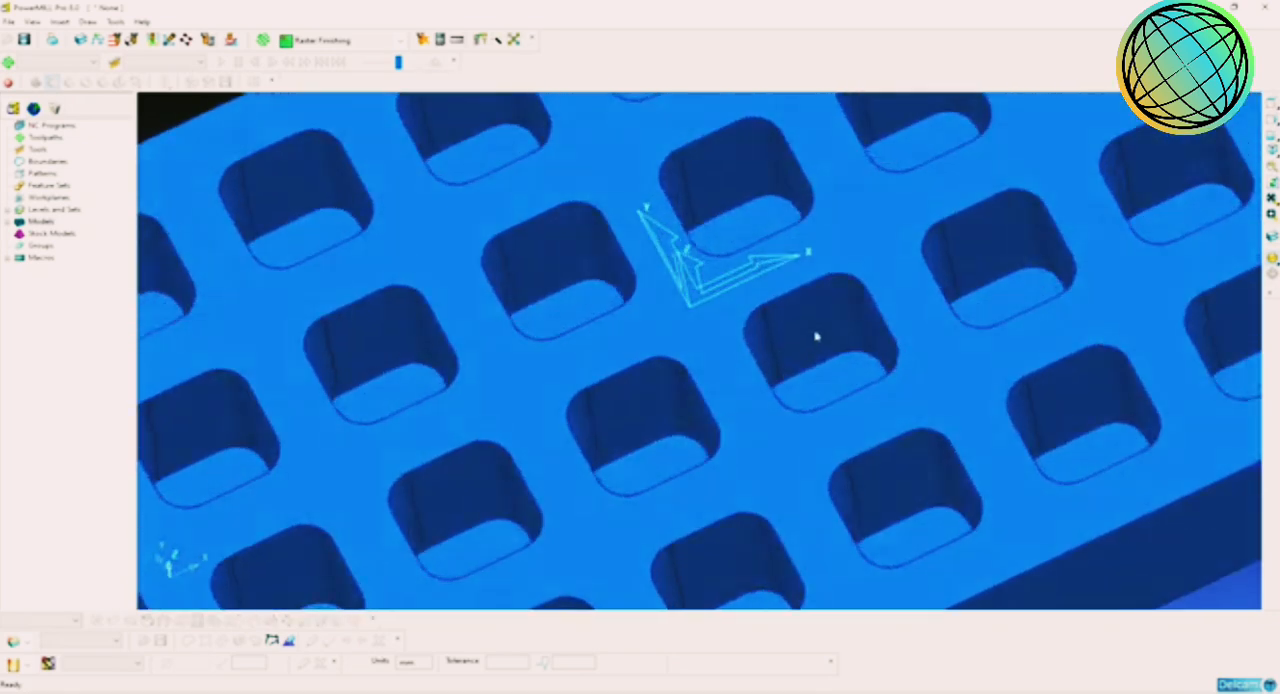
{"action": "scroll", "coordinate": [817, 337], "scroll_direction": "down", "scroll_amount": 3}
{"action": "scroll", "coordinate": [794, 349], "scroll_direction": "up", "scroll_amount": 3}
{"action": "scroll", "coordinate": [820, 343], "scroll_direction": "up", "scroll_amount": 3}
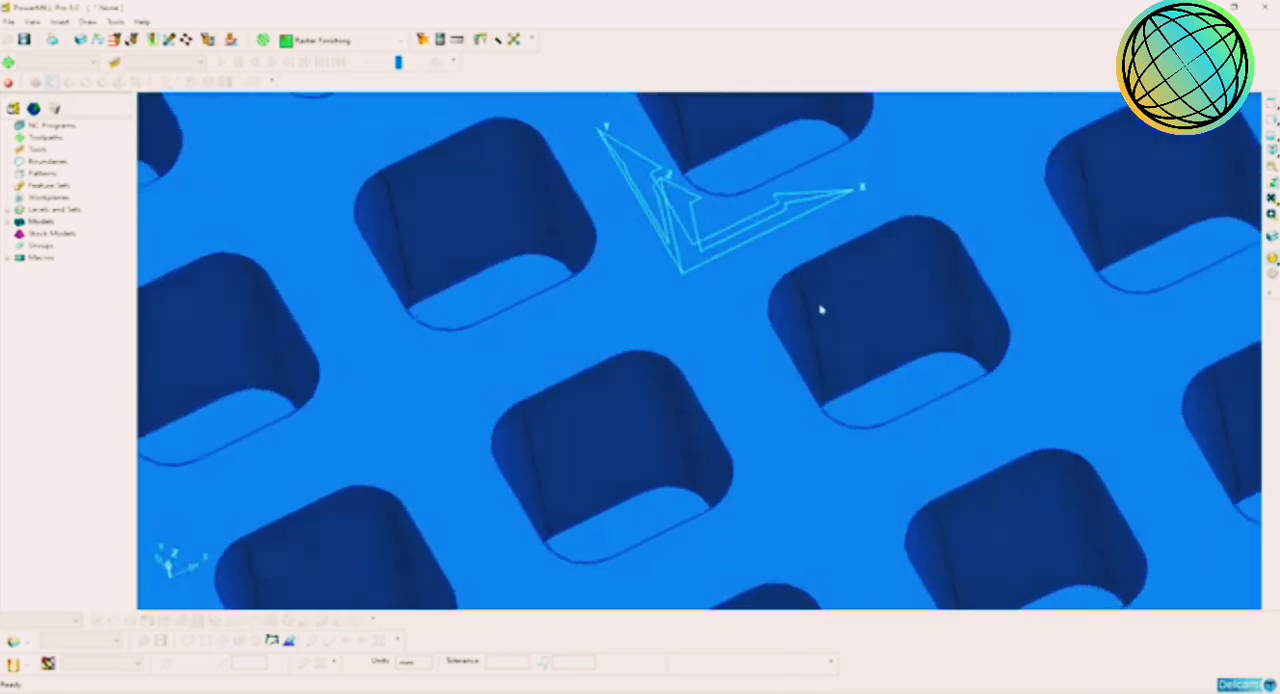
{"action": "scroll", "coordinate": [845, 335], "scroll_direction": "up", "scroll_amount": 2}
{"action": "middle_click_drag", "start_coordinate": [930, 380], "coordinate": [896, 403]}
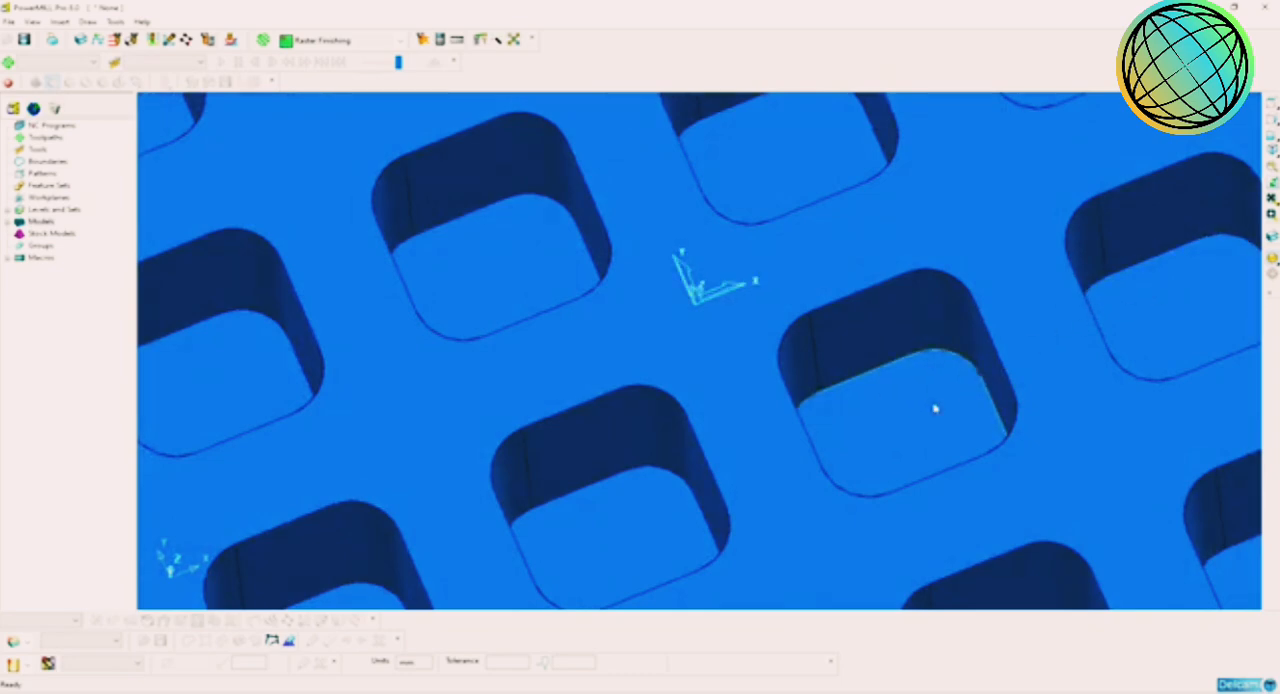
{"action": "scroll", "coordinate": [933, 410], "scroll_direction": "down", "scroll_amount": 4}
{"action": "scroll", "coordinate": [847, 398], "scroll_direction": "down", "scroll_amount": 5}
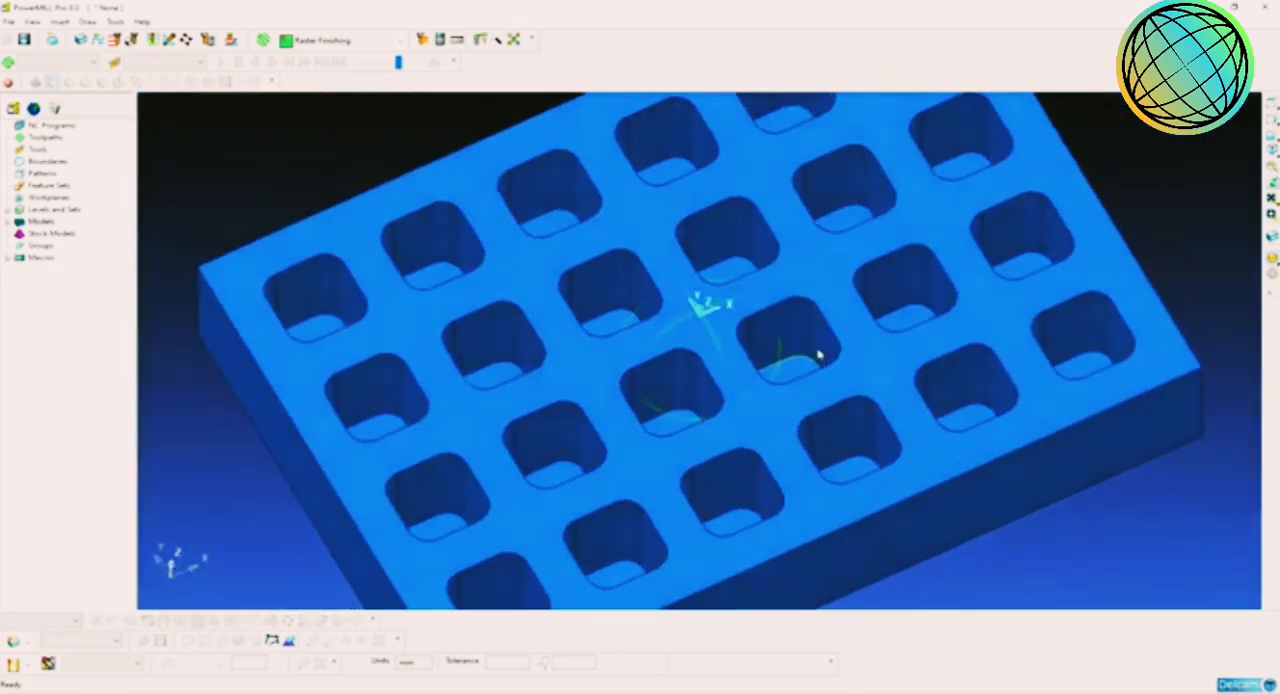
{"action": "left_click", "coordinate": [1272, 161]}
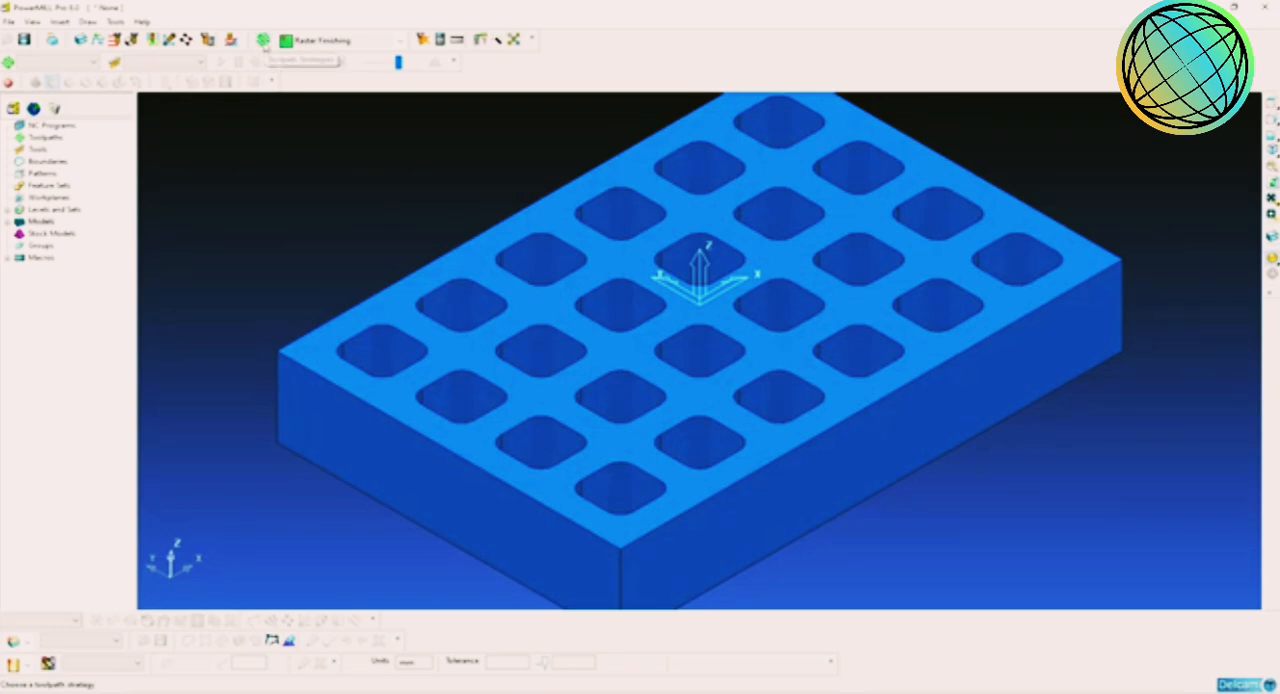
Step: Compare the 3D area clearance strategies and start a new Offset AreaClear Model toolpath
{"action": "left_click", "coordinate": [263, 42]}
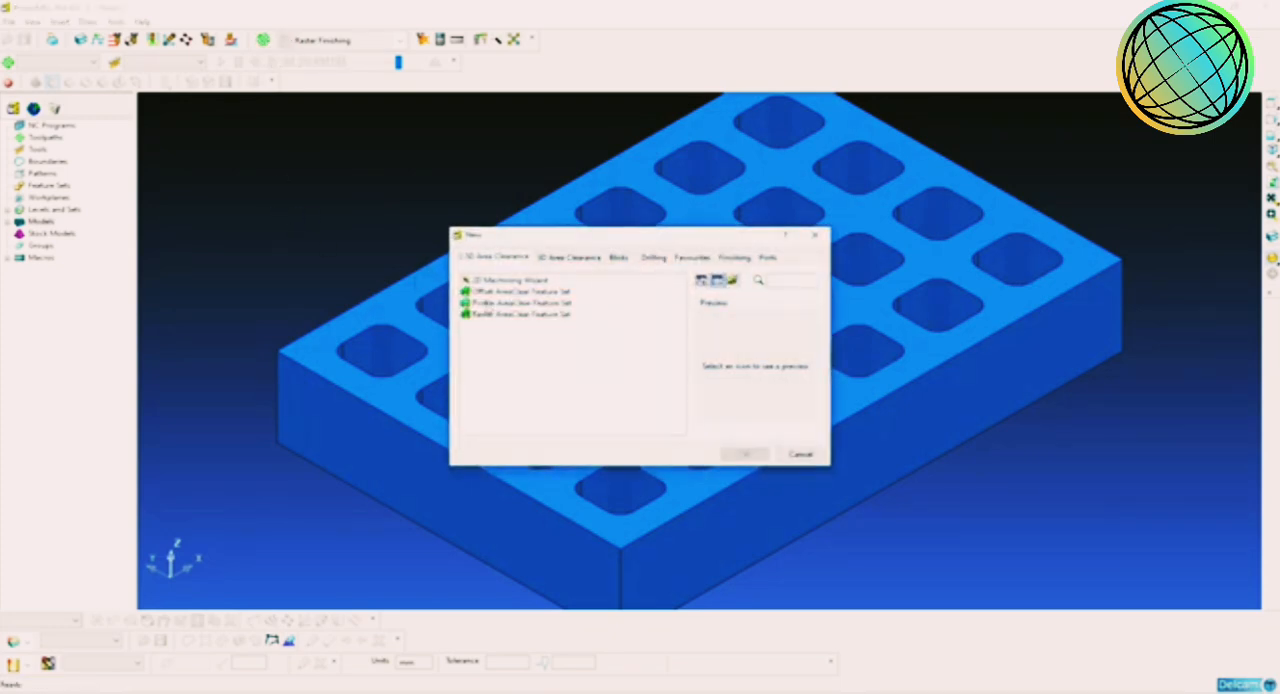
{"action": "left_click", "coordinate": [588, 258]}
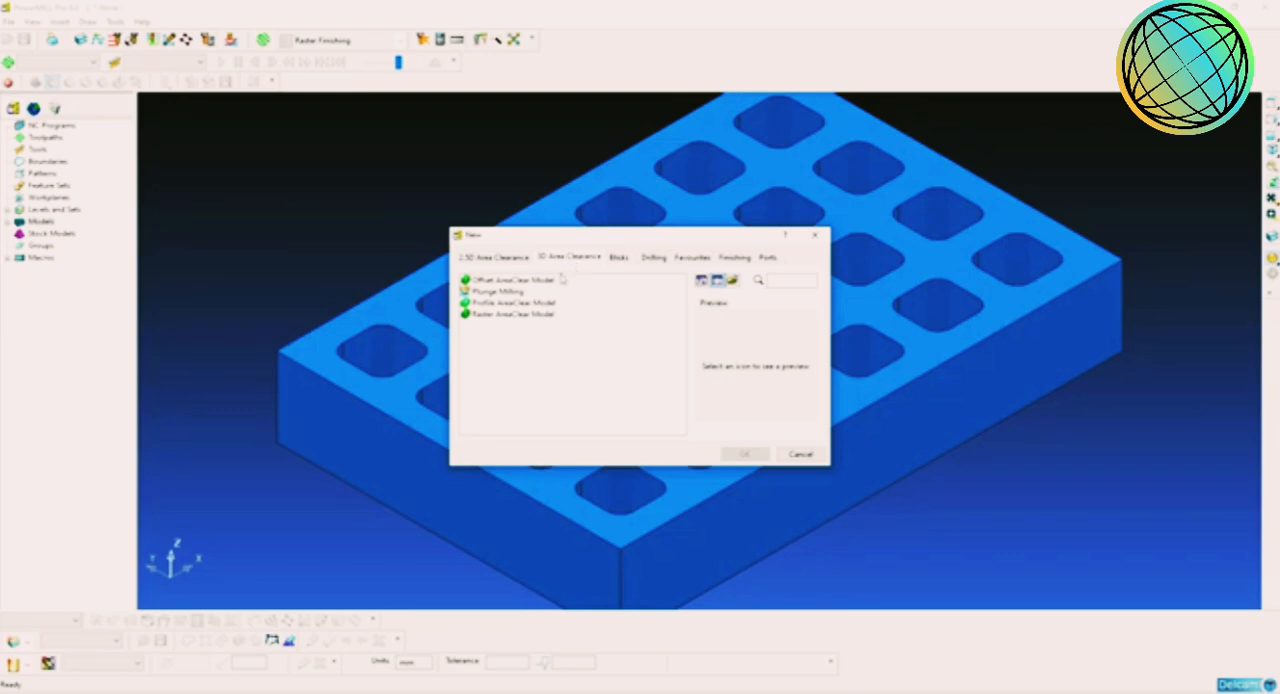
{"action": "left_click", "coordinate": [547, 283]}
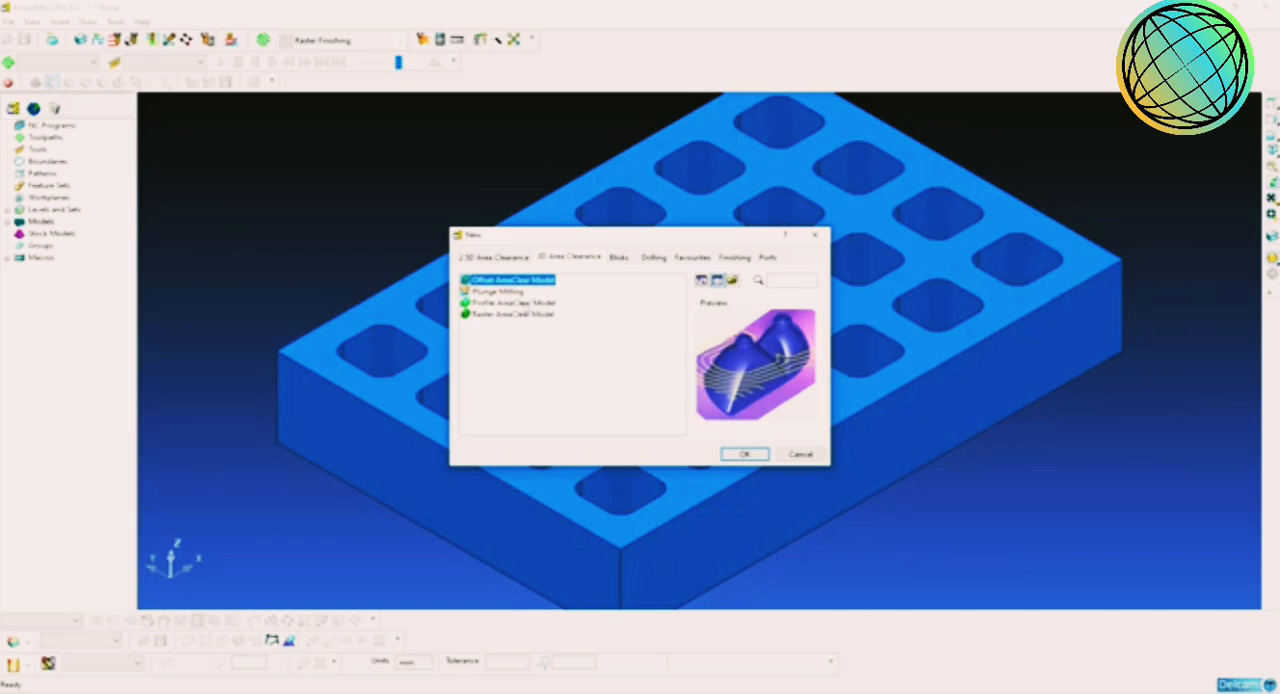
{"action": "left_click", "coordinate": [521, 315]}
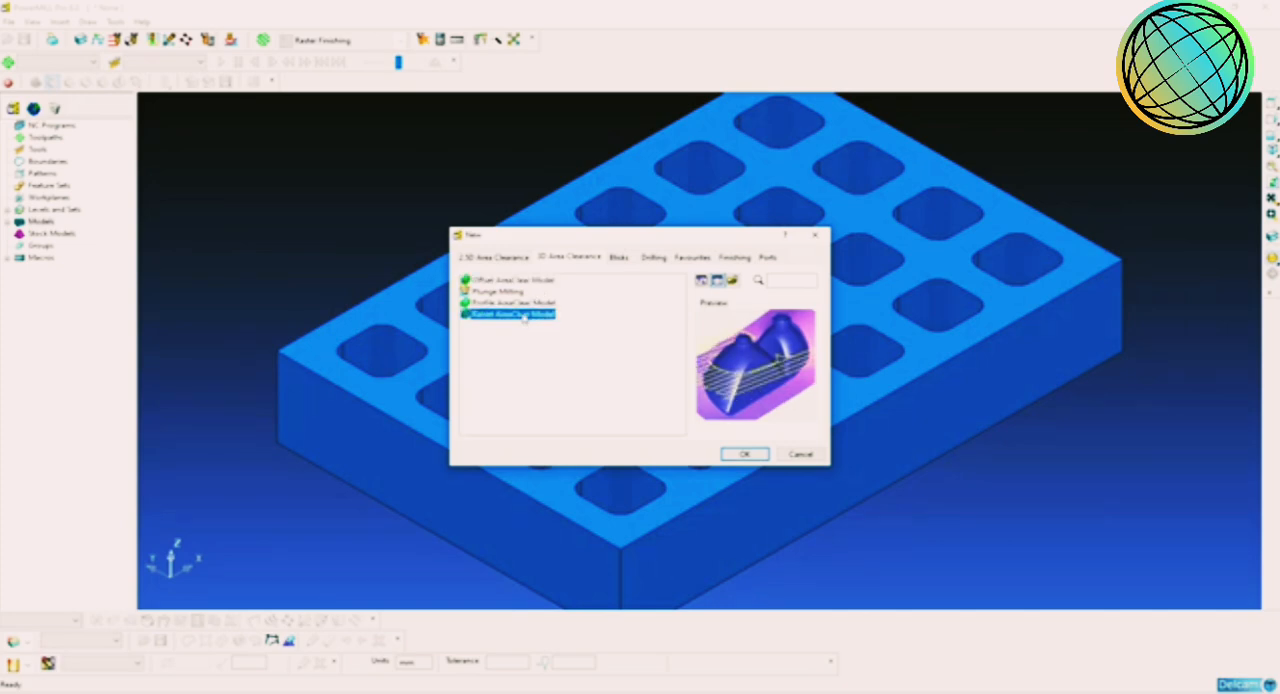
{"action": "left_click", "coordinate": [534, 281]}
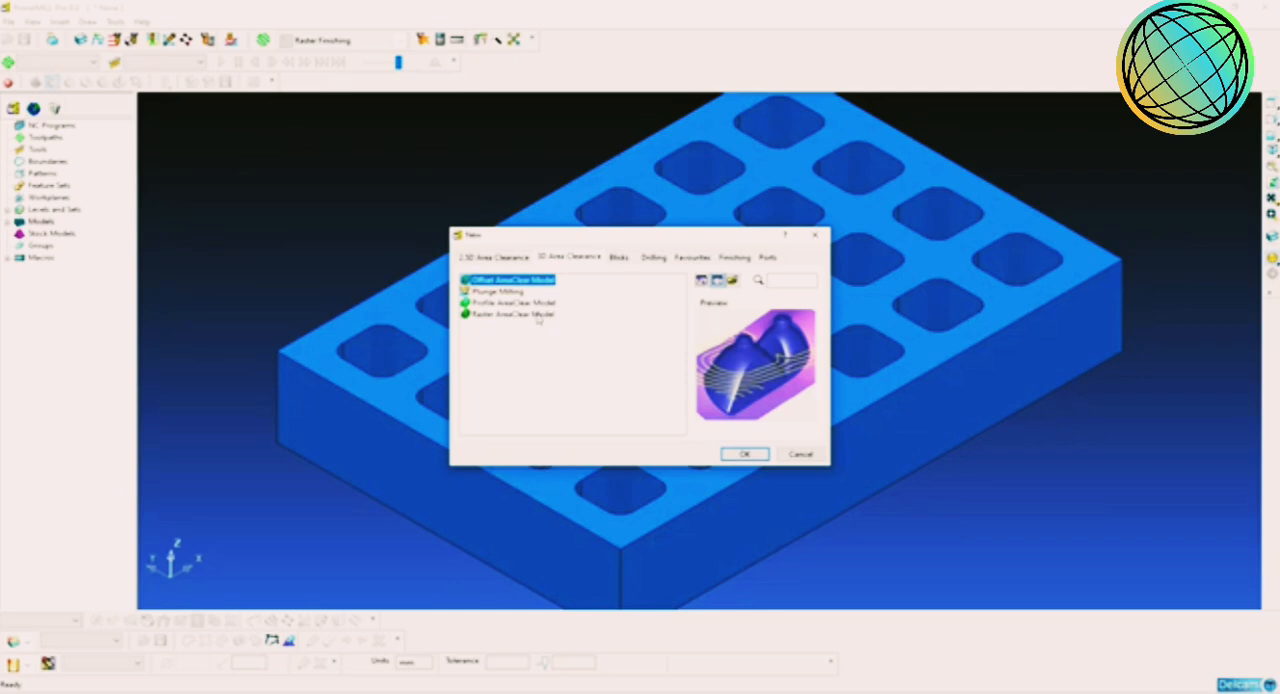
{"action": "left_click", "coordinate": [522, 302]}
{"action": "left_click", "coordinate": [543, 314]}
{"action": "left_click", "coordinate": [545, 282]}
{"action": "left_click", "coordinate": [742, 455]}
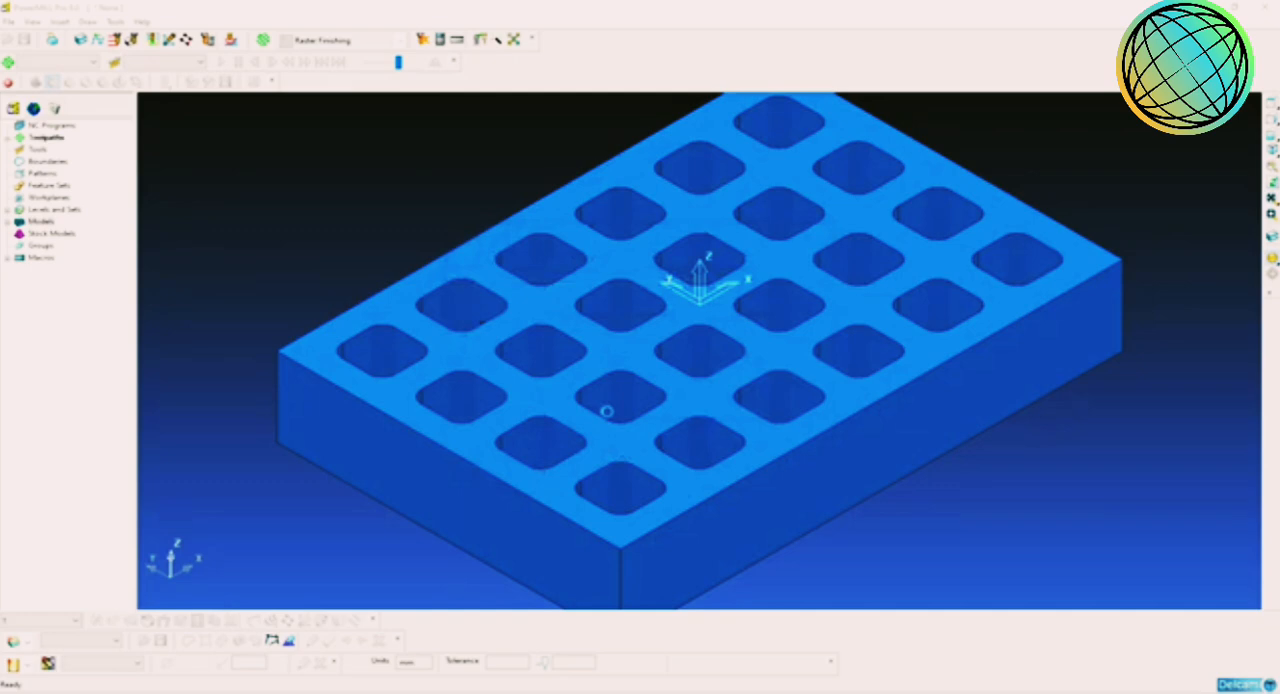
{"action": "left_click_drag", "start_coordinate": [441, 61], "coordinate": [672, 124]}
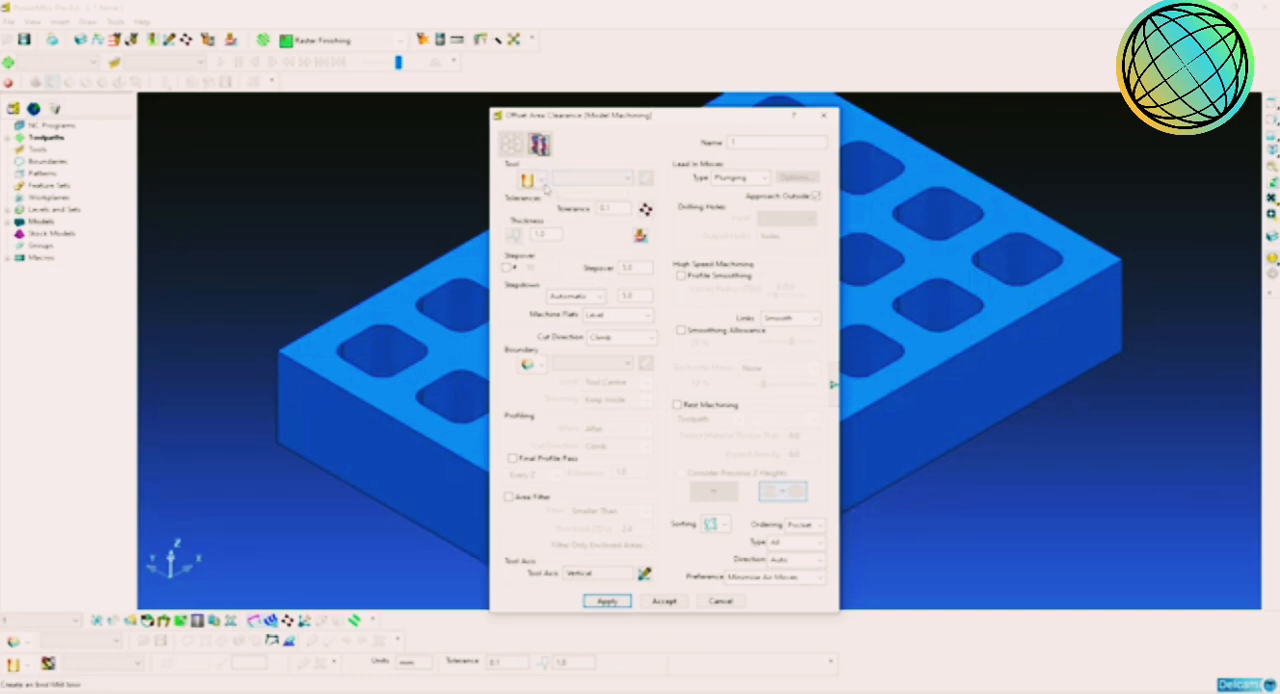
Step: Create an end mill for the toolpath with a 12 mm diameter and a 50 mm cutting length
{"action": "left_click", "coordinate": [544, 184]}
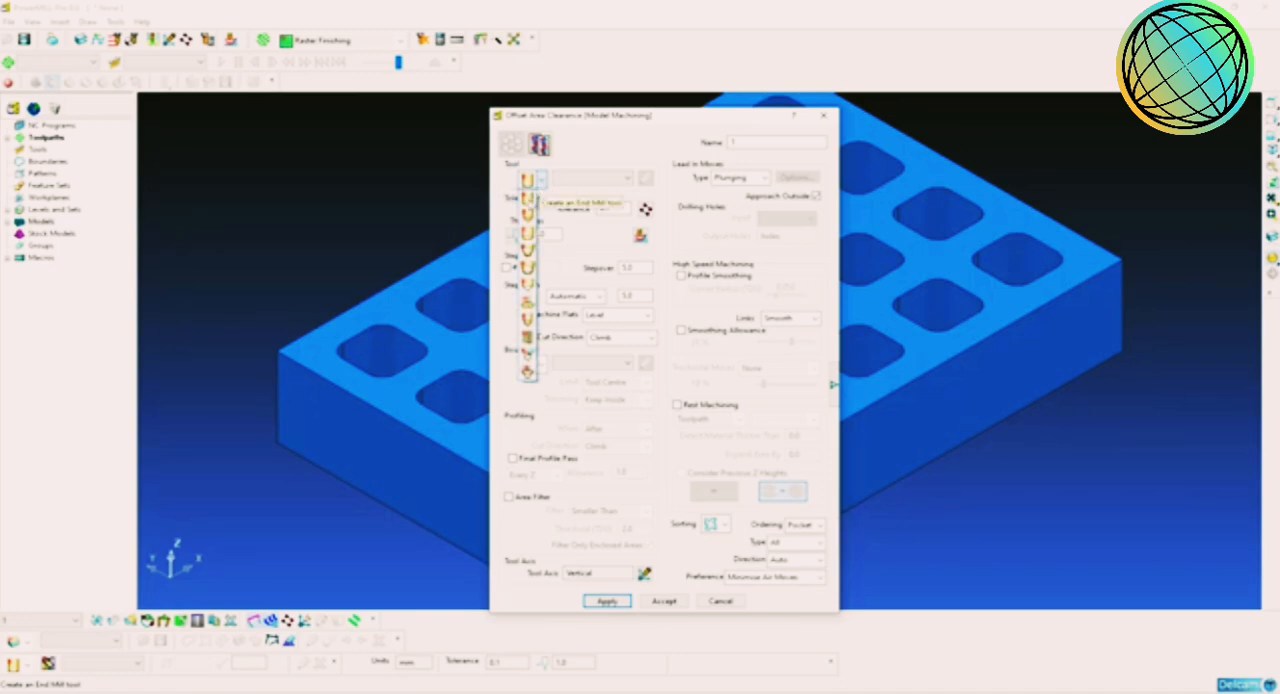
{"action": "left_click", "coordinate": [528, 182]}
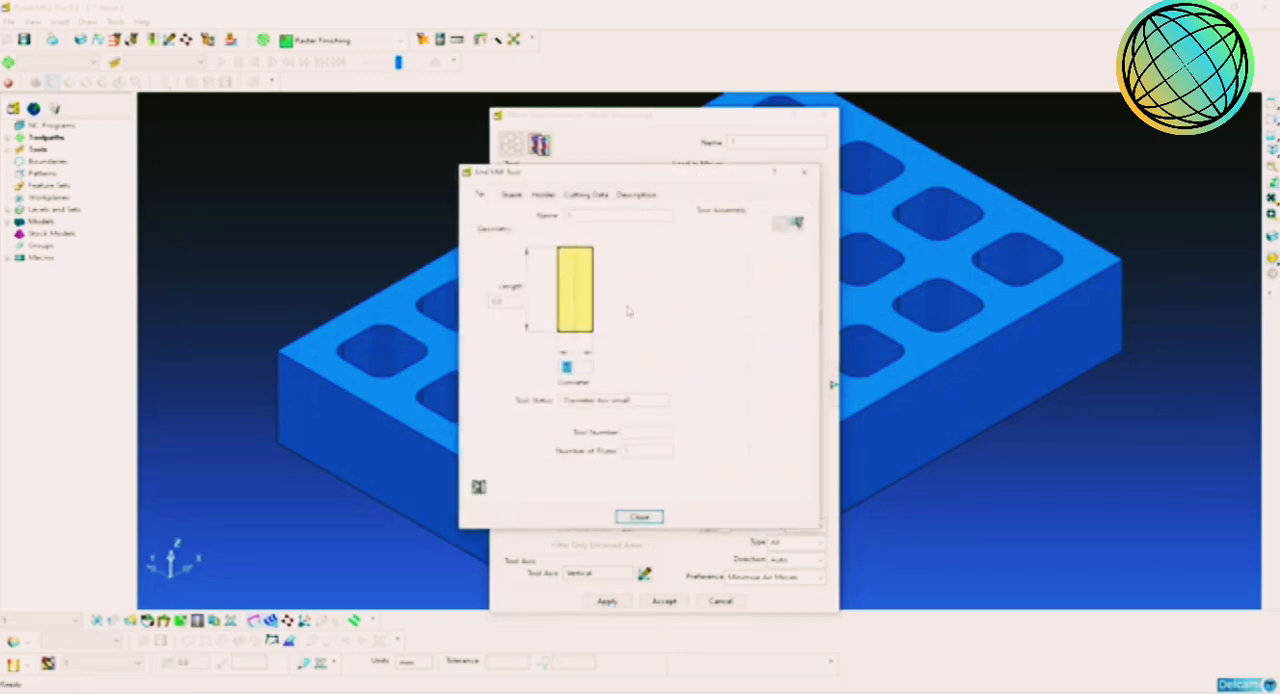
{"action": "left_click_drag", "start_coordinate": [606, 180], "coordinate": [732, 134]}
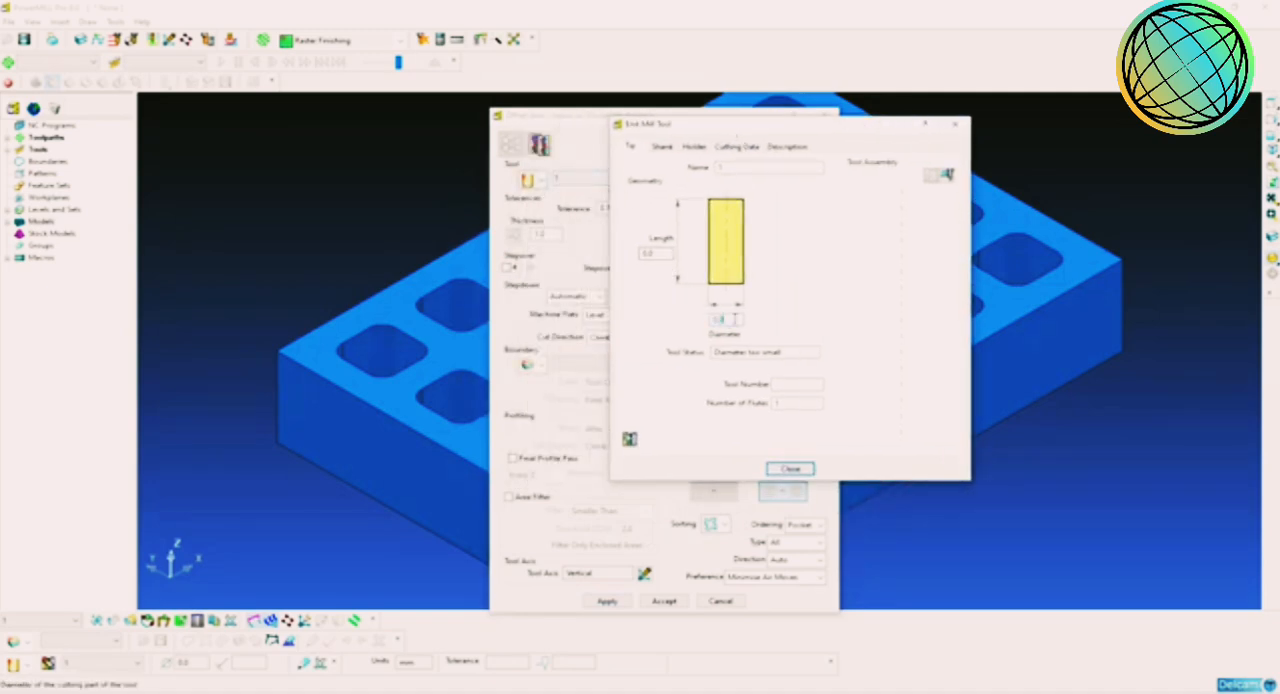
{"action": "type", "text": "10"}
{"action": "key", "text": "Return"}
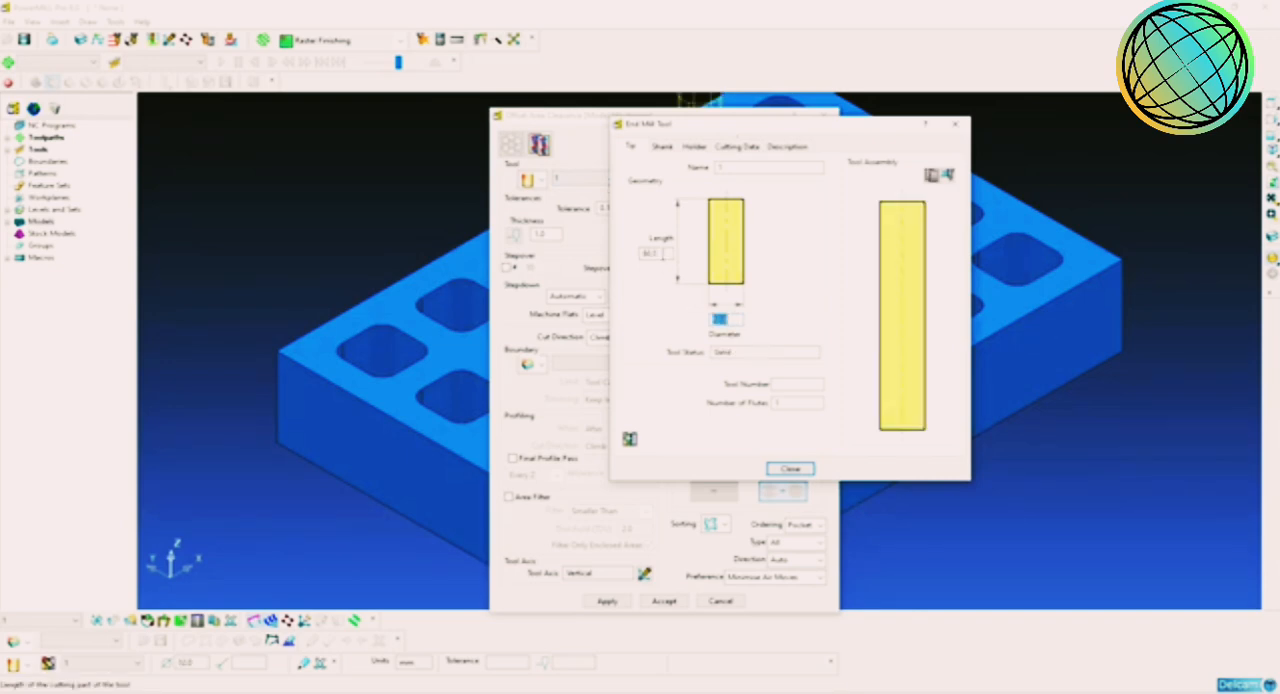
{"action": "double_click", "coordinate": [652, 253]}
{"action": "type", "text": "42"}
{"action": "key", "text": "Return"}
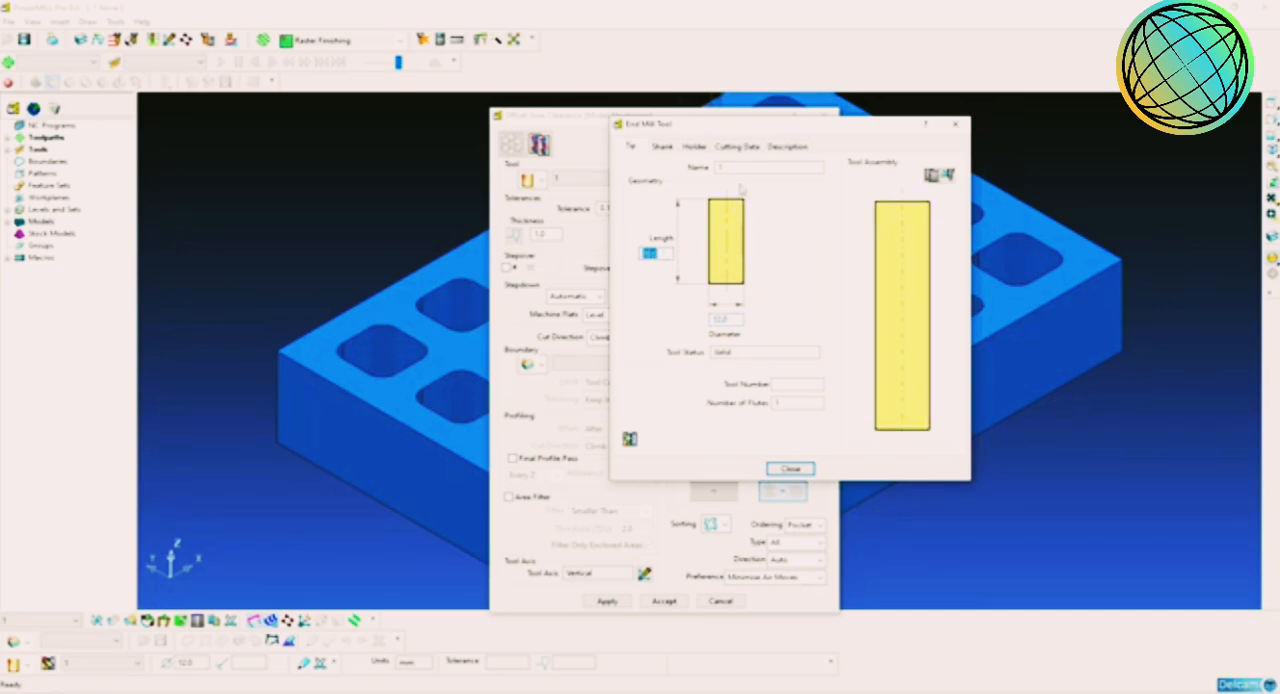
Step: Name the end mill EM12 and give it tool number 1 and 4 flutes
{"action": "left_click", "coordinate": [743, 168]}
{"action": "type", "text": "end"}
{"action": "left_click", "coordinate": [794, 385]}
{"action": "key", "text": "Tab"}
{"action": "type", "text": "4"}
Step: Add a shank component with upper and lower diameters of 12 mm and a length of 50 mm
{"action": "left_click", "coordinate": [663, 147]}
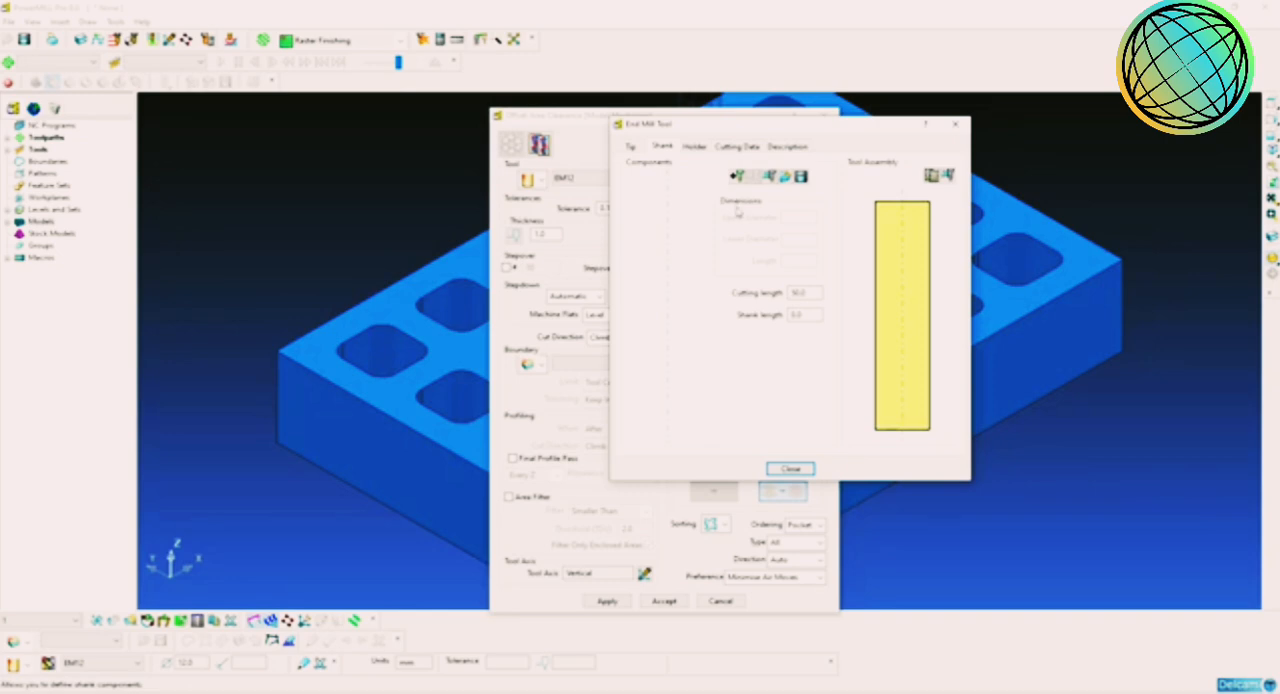
{"action": "left_click", "coordinate": [738, 177]}
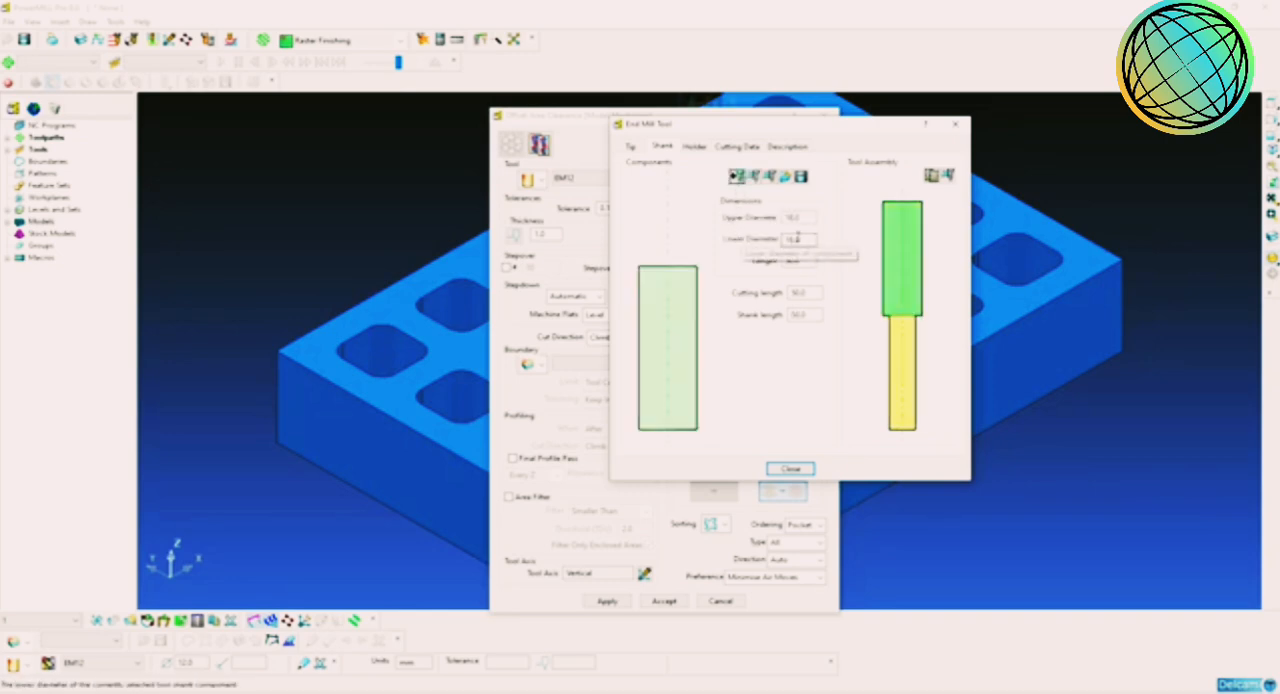
{"action": "left_click", "coordinate": [792, 217]}
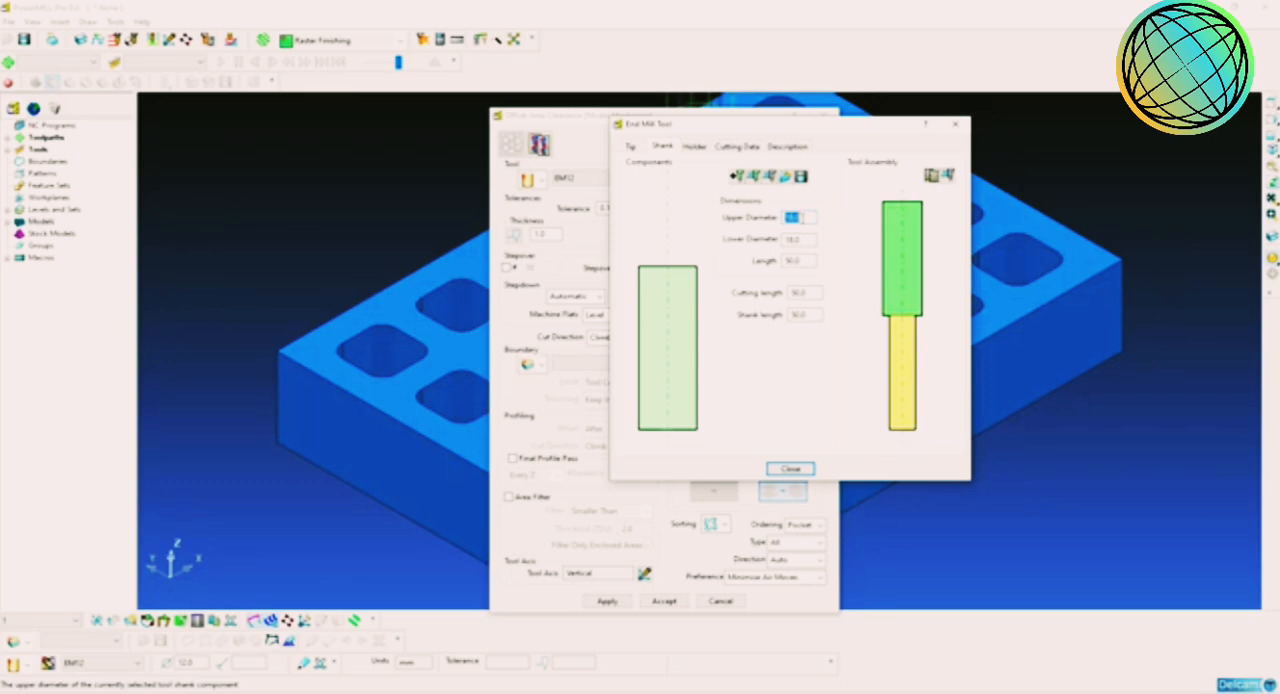
{"action": "type", "text": "12"}
{"action": "key", "text": "Return"}
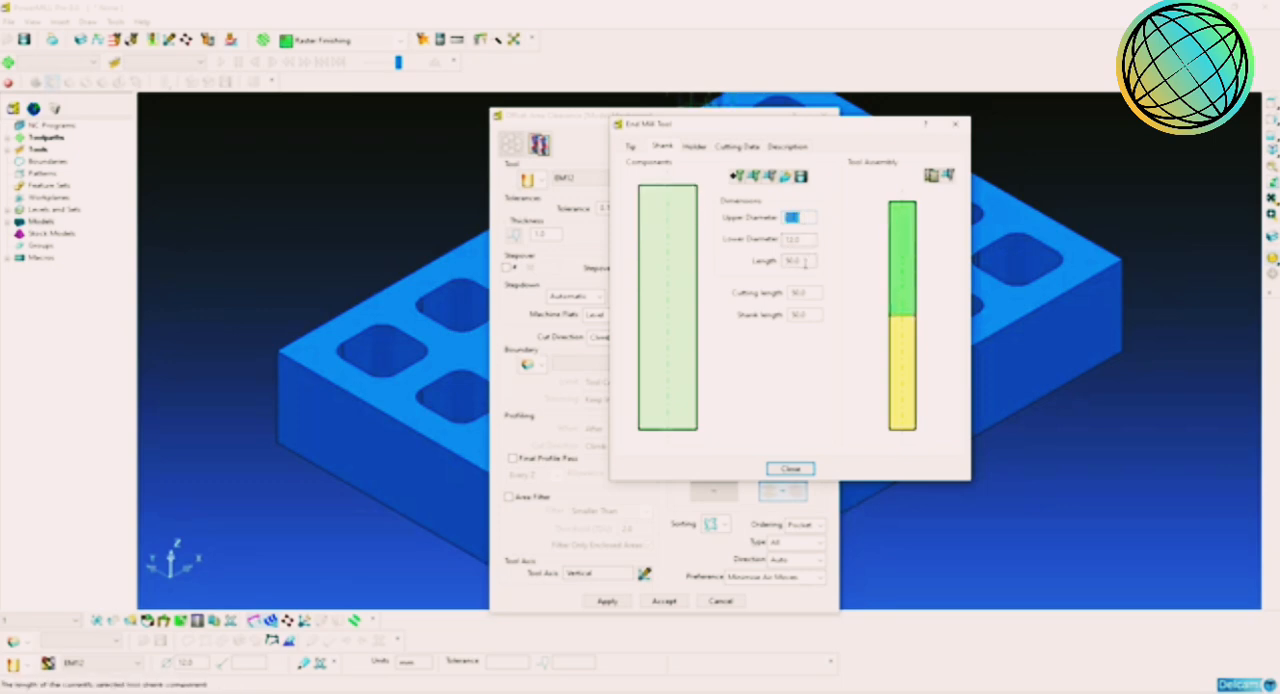
{"action": "left_click", "coordinate": [801, 260]}
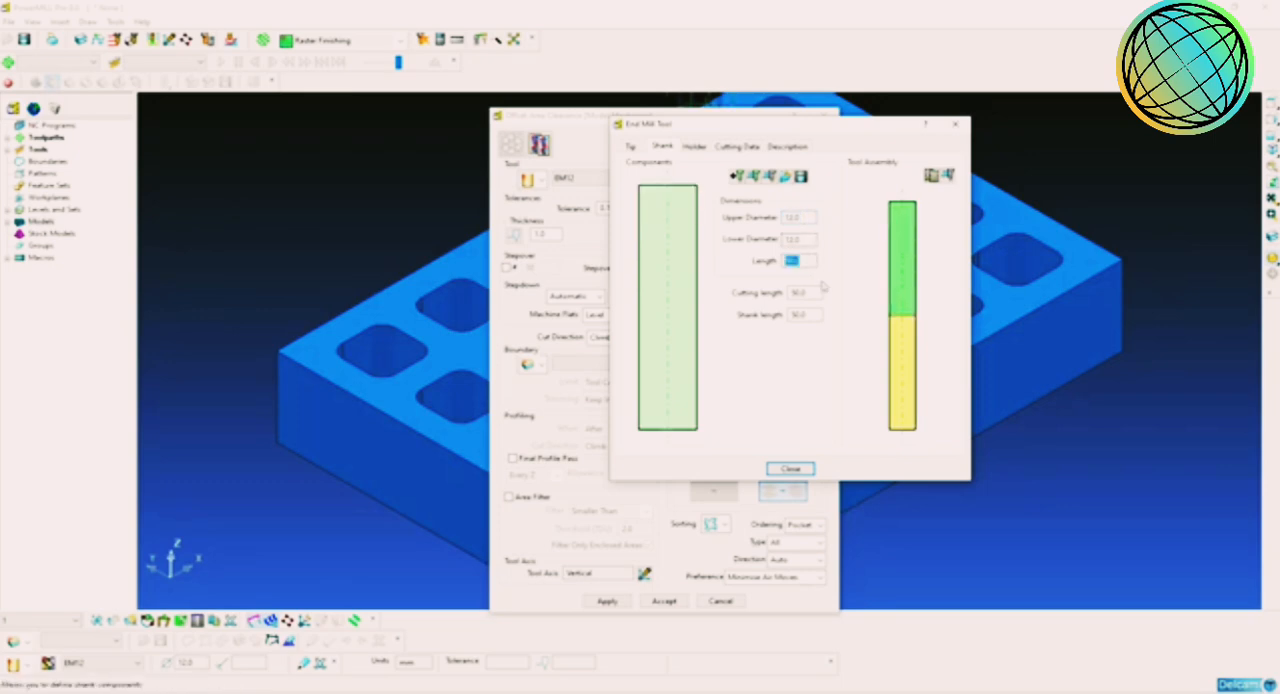
Step: Add a holder component with upper and lower diameters of 50 mm and a length of 50 mm
{"action": "left_click", "coordinate": [696, 148]}
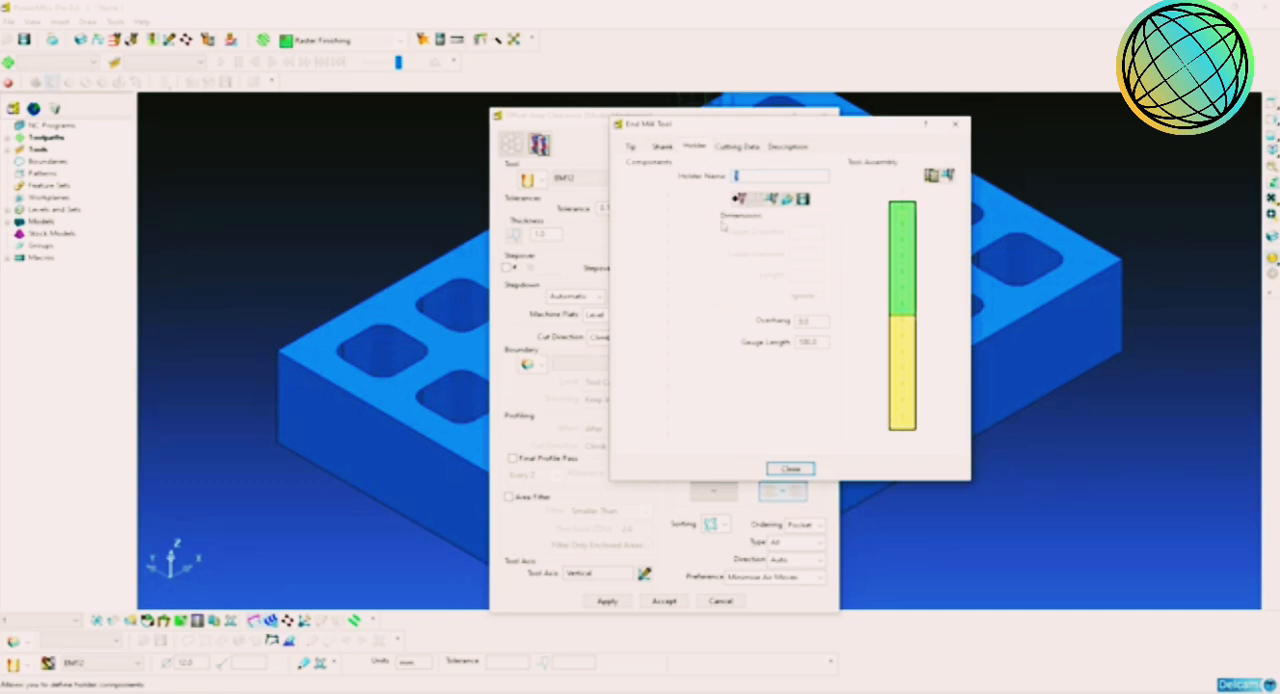
{"action": "left_click", "coordinate": [738, 199]}
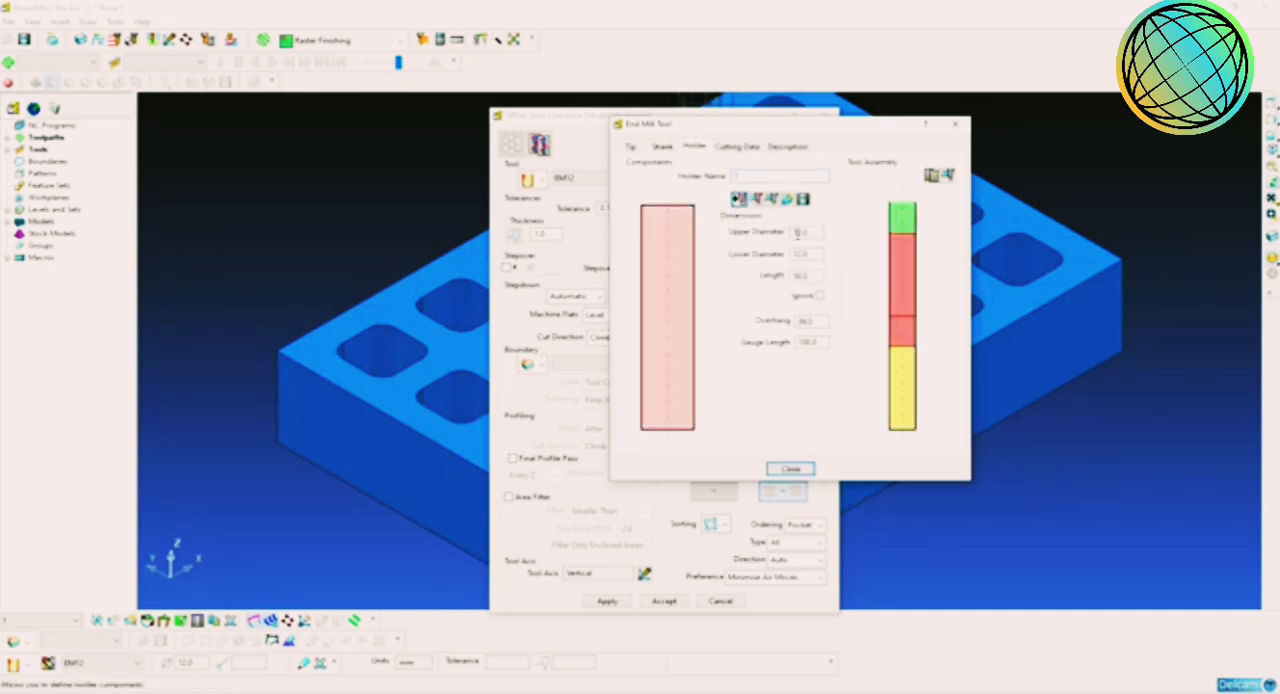
{"action": "double_click", "coordinate": [812, 233]}
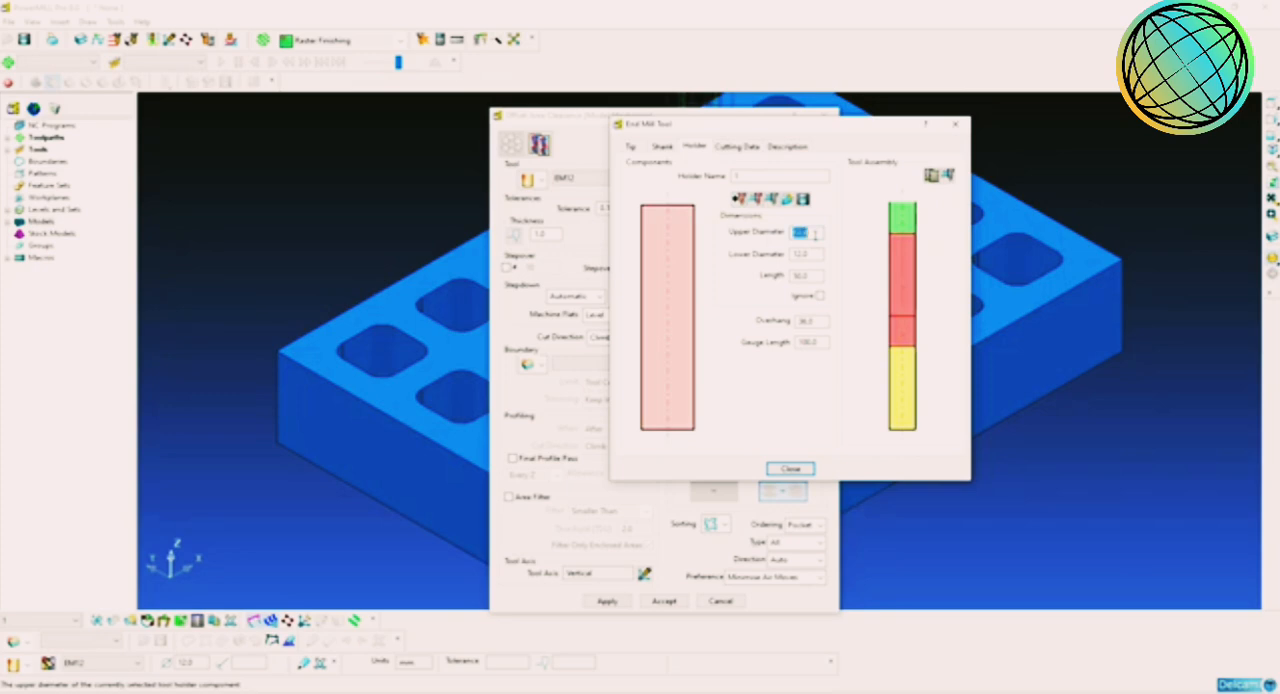
{"action": "type", "text": "50"}
{"action": "key", "text": "Tab"}
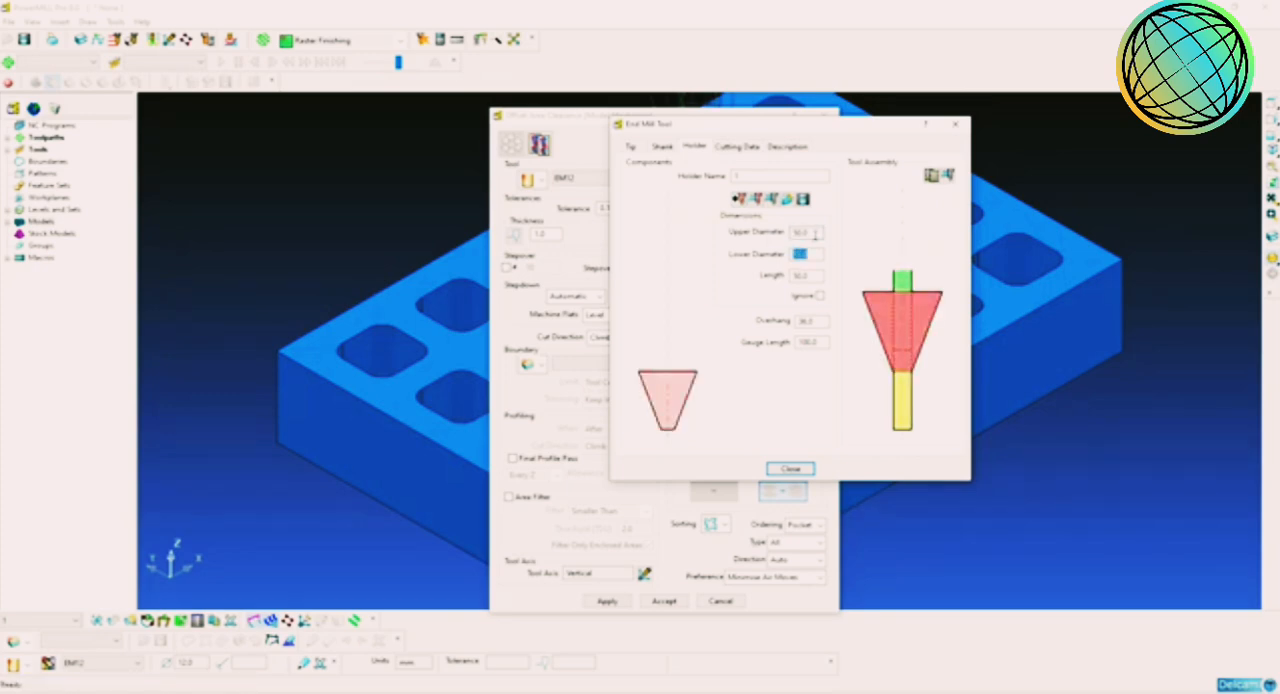
{"action": "type", "text": "50"}
{"action": "key", "text": "Return"}
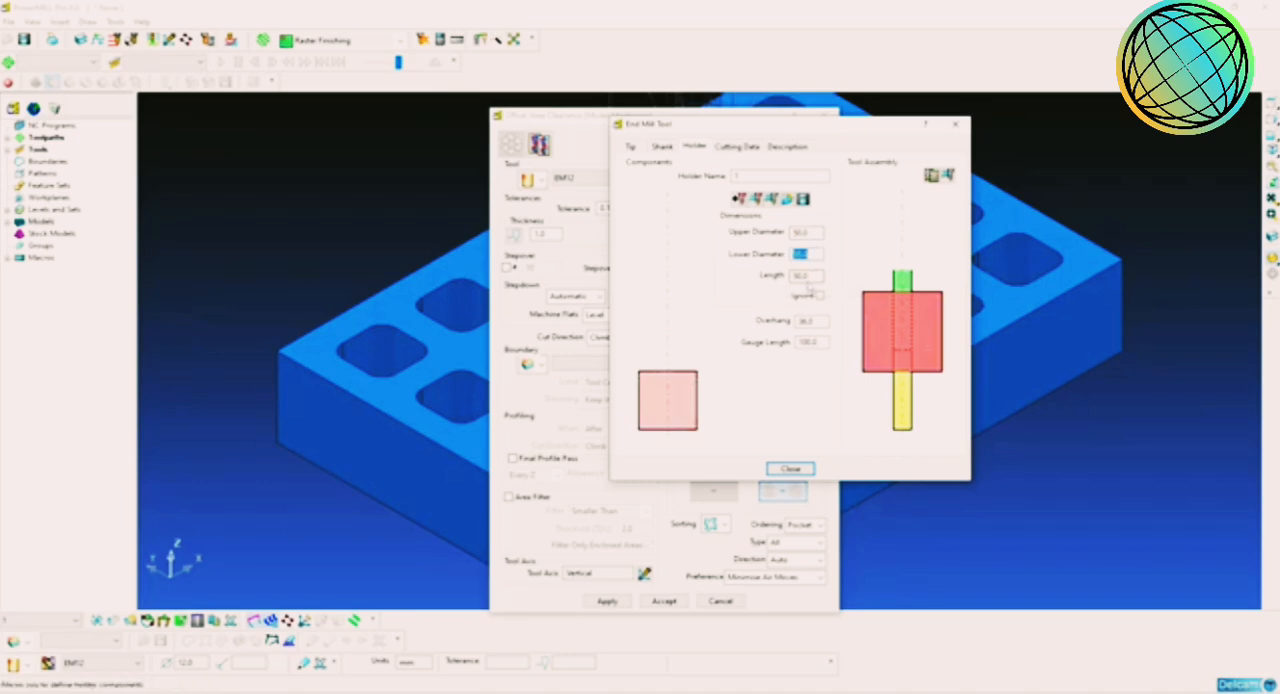
{"action": "key", "text": "Tab"}
Step: Set the holder overhang to 70 mm and finish the end mill definition
{"action": "double_click", "coordinate": [806, 321]}
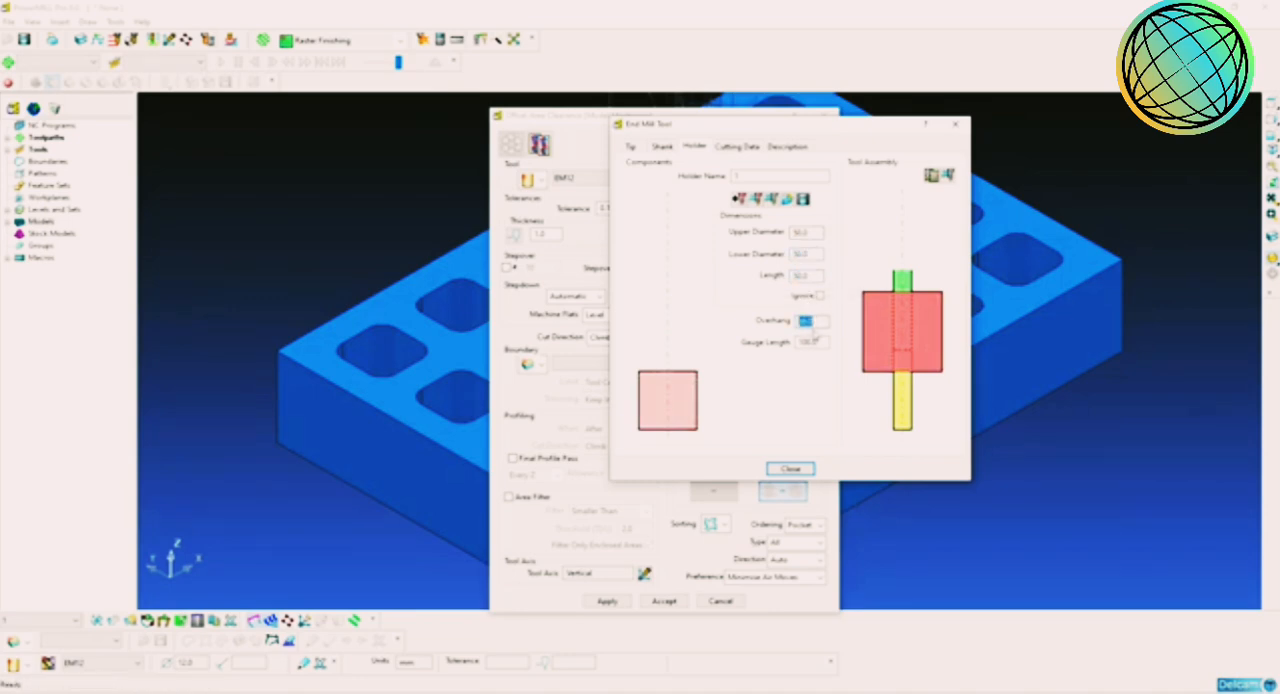
{"action": "type", "text": "50"}
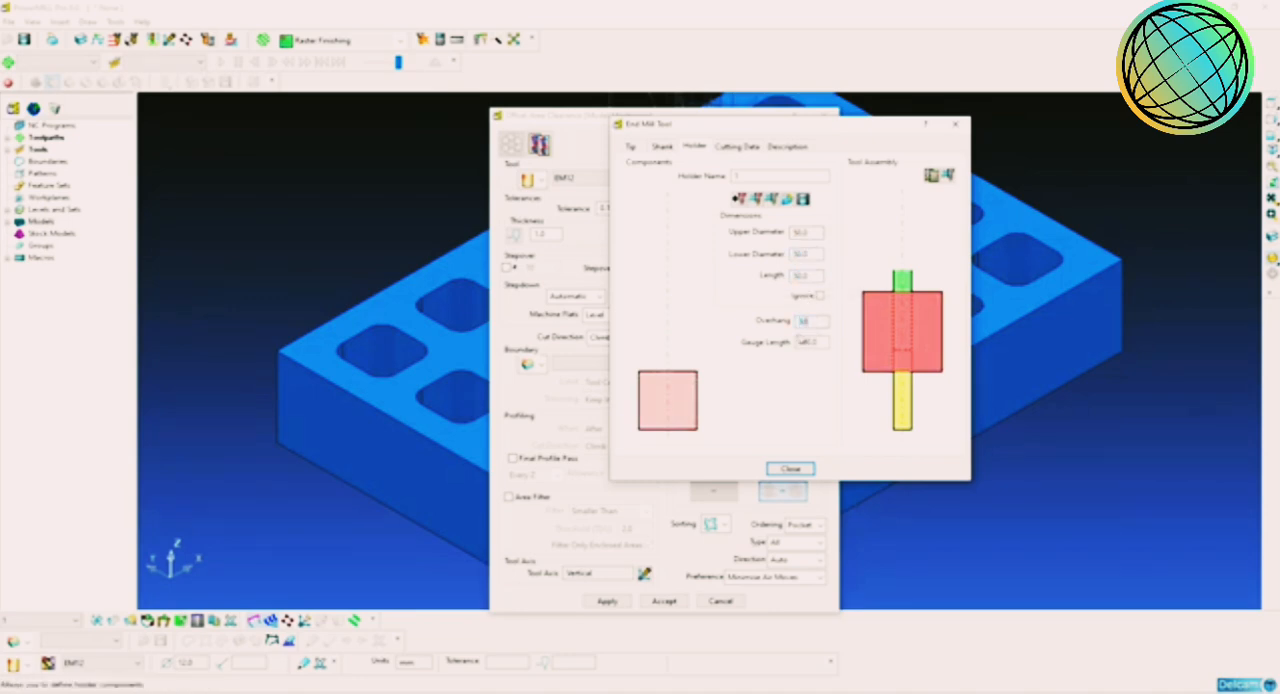
{"action": "key", "text": "Return"}
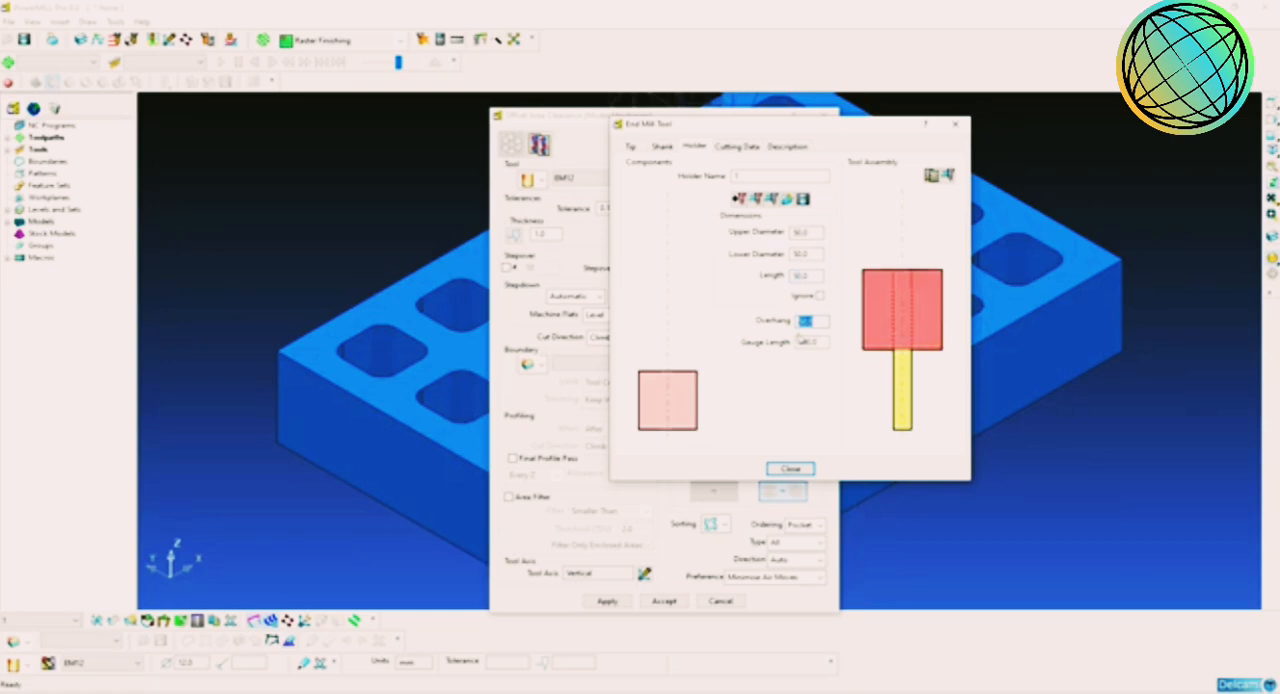
{"action": "type", "text": "60"}
{"action": "key", "text": "Return"}
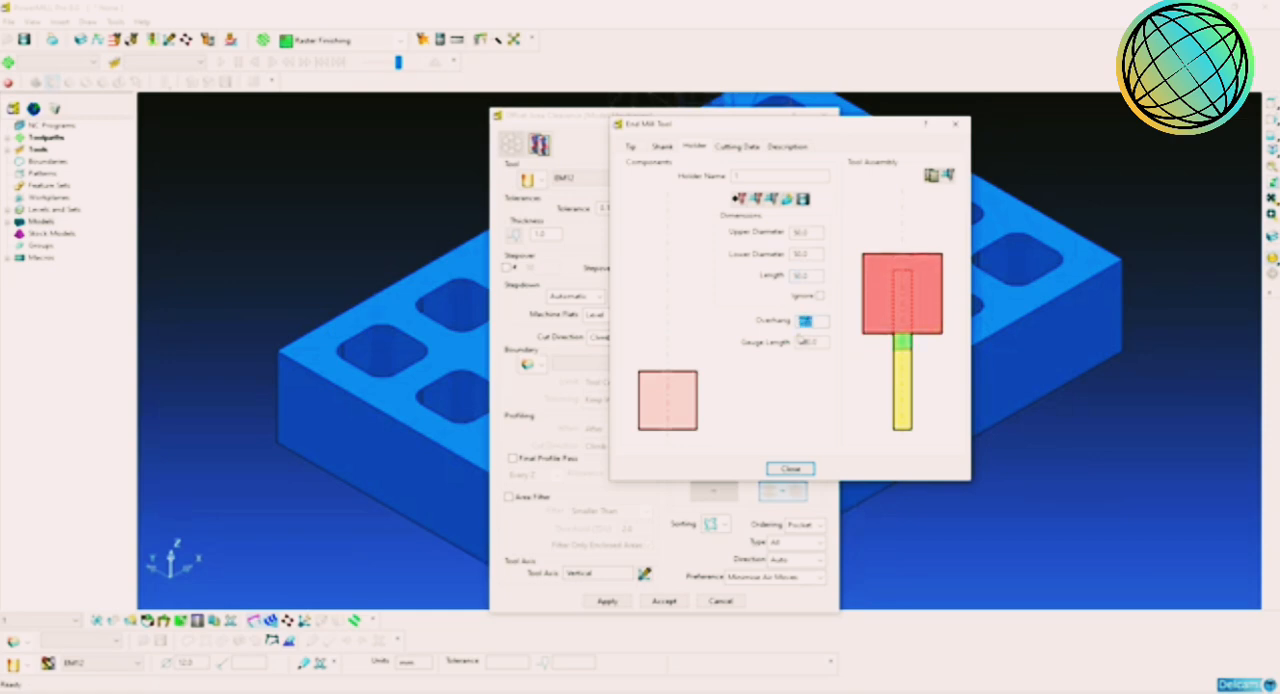
{"action": "type", "text": "70"}
{"action": "key", "text": "Return"}
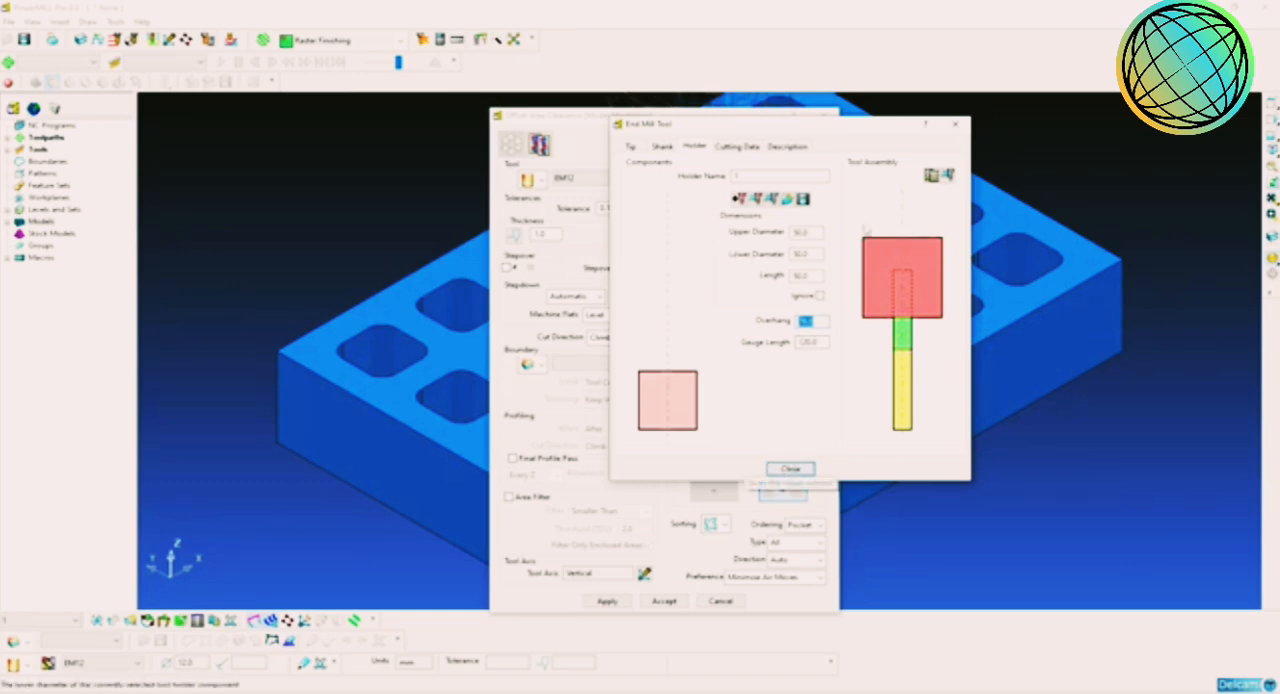
{"action": "left_click", "coordinate": [790, 469]}
Step: Enable separate axial thickness, and set the radial thickness to 0.5 mm and the axial thickness to 0.3 mm
{"action": "double_click", "coordinate": [604, 208]}
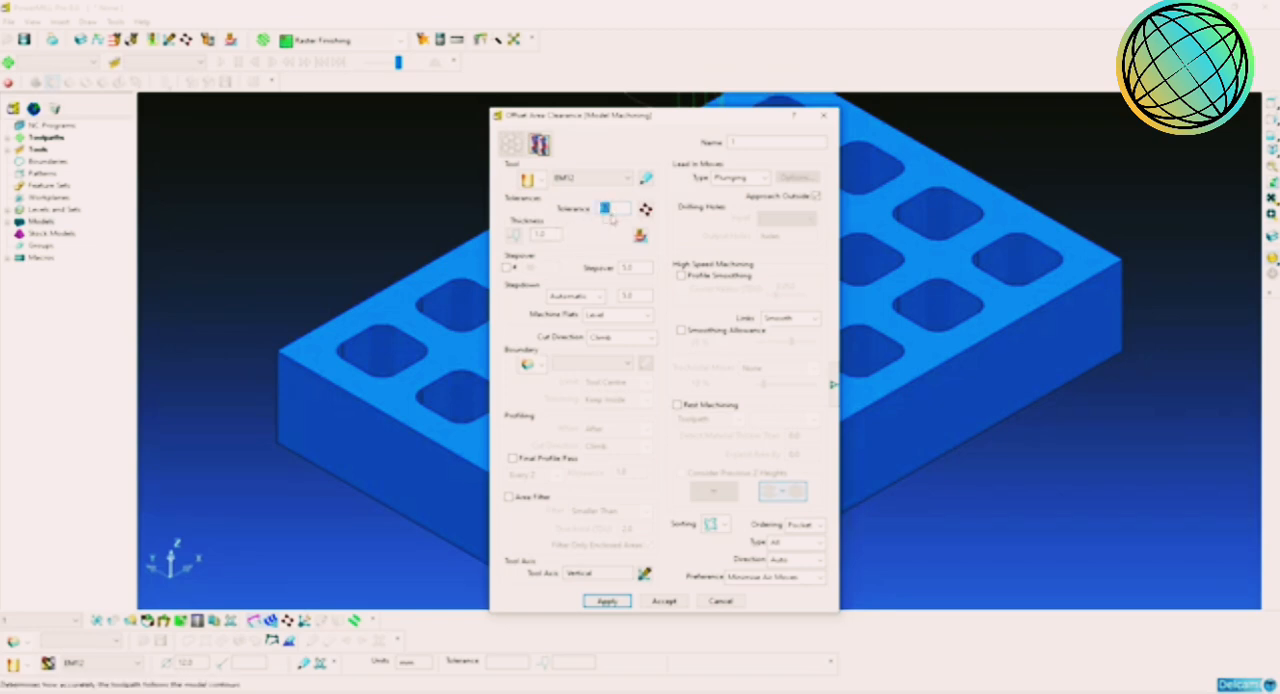
{"action": "left_click", "coordinate": [514, 234]}
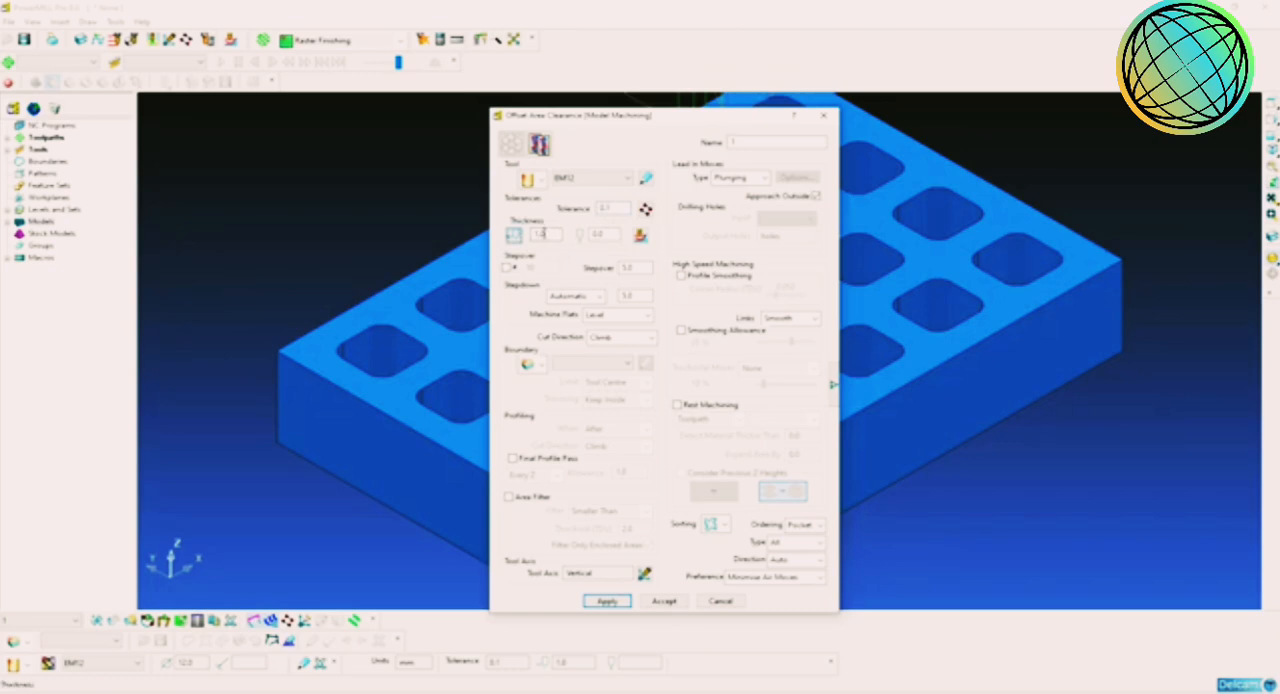
{"action": "double_click", "coordinate": [541, 234]}
{"action": "left_click", "coordinate": [514, 236]}
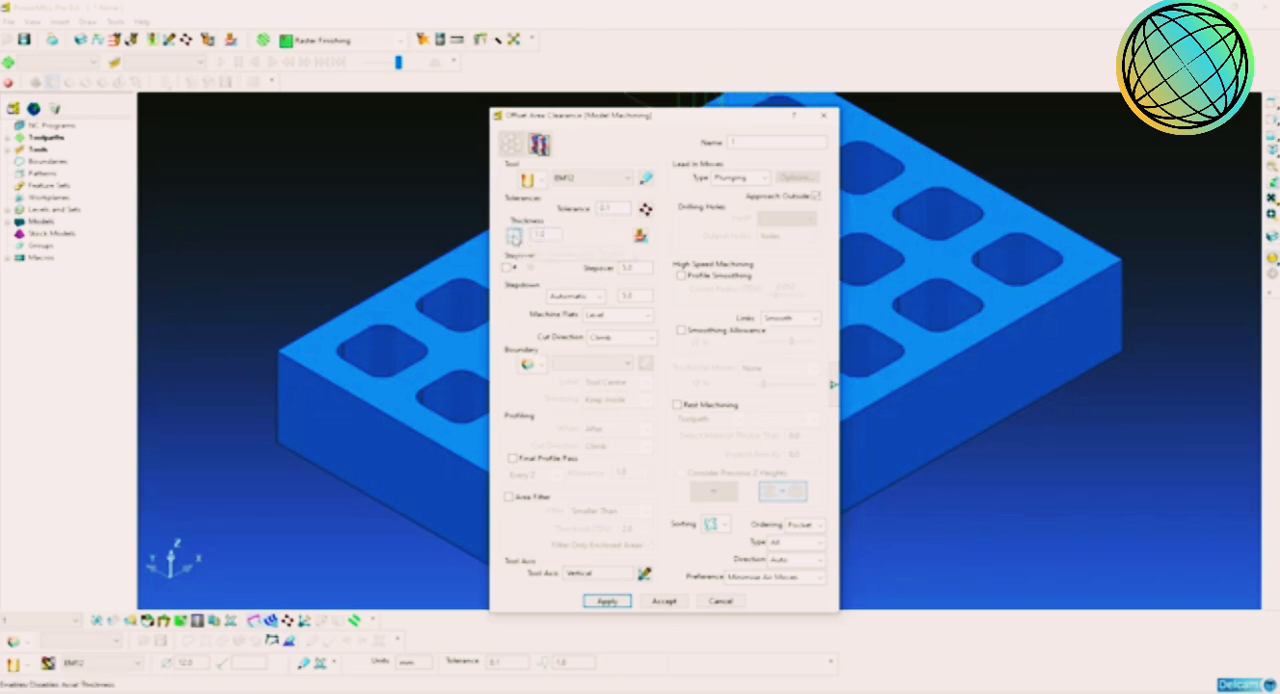
{"action": "left_click", "coordinate": [514, 236]}
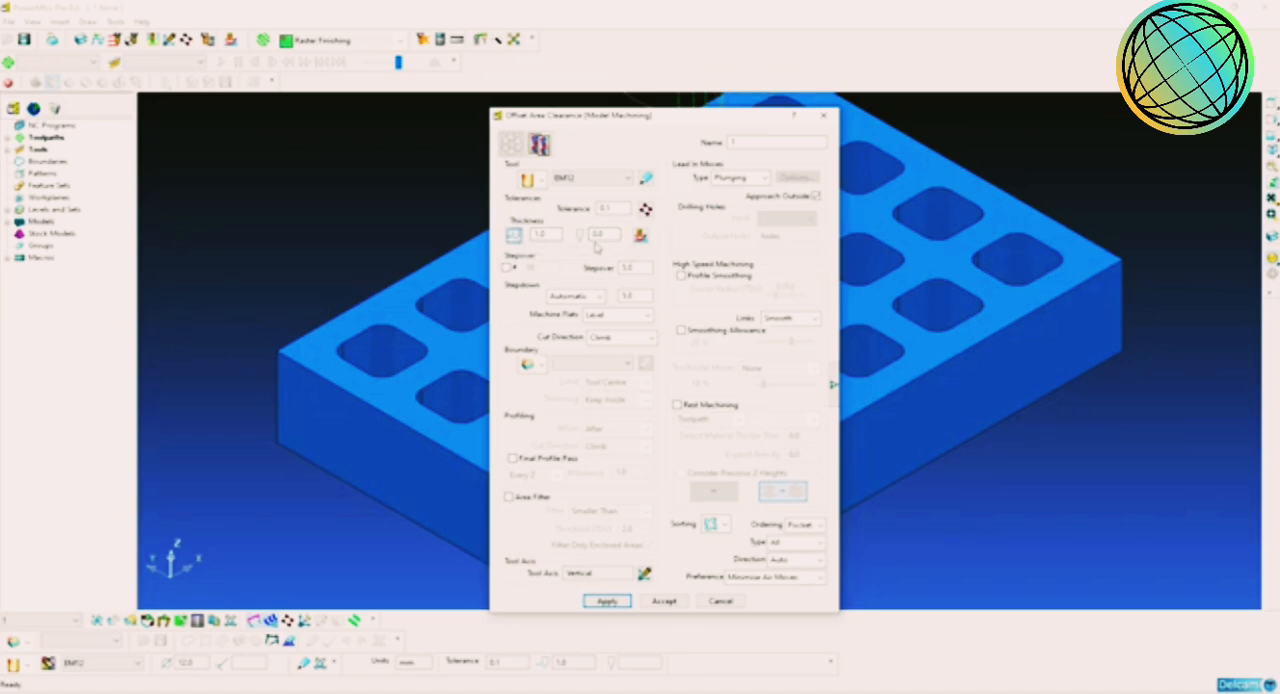
{"action": "double_click", "coordinate": [545, 235]}
{"action": "double_click", "coordinate": [598, 234]}
{"action": "middle_click_drag", "start_coordinate": [1006, 229], "coordinate": [1029, 363]}
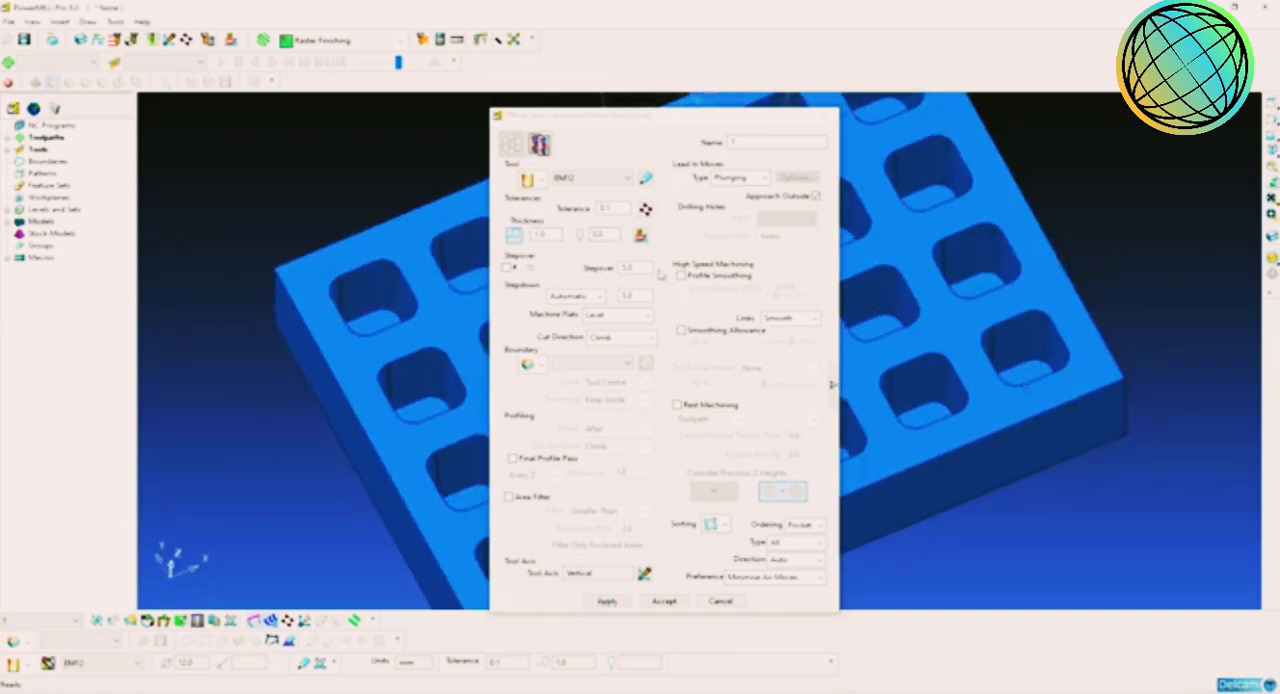
{"action": "double_click", "coordinate": [552, 235]}
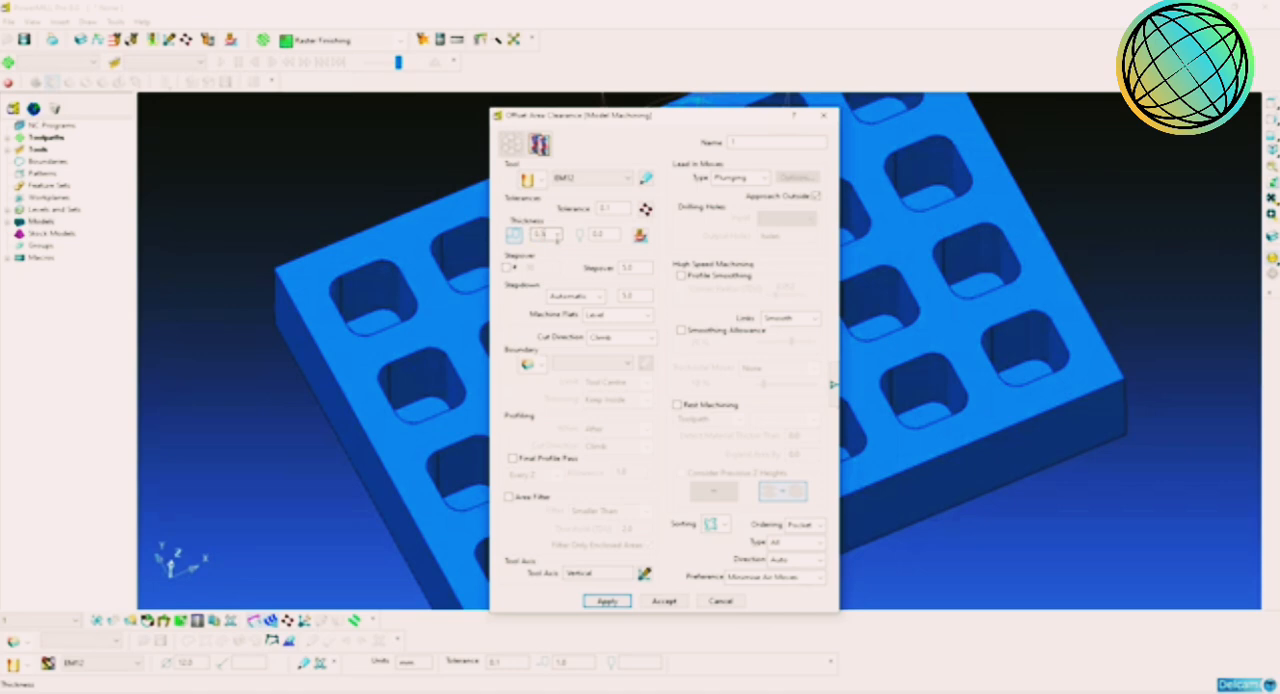
{"action": "double_click", "coordinate": [598, 234]}
{"action": "type", "text": "0.3"}
{"action": "key", "text": "Return"}
Step: Set the stepover to 8 mm and the stepdown to 0.35 mm, with Conventional cut direction
{"action": "double_click", "coordinate": [640, 267]}
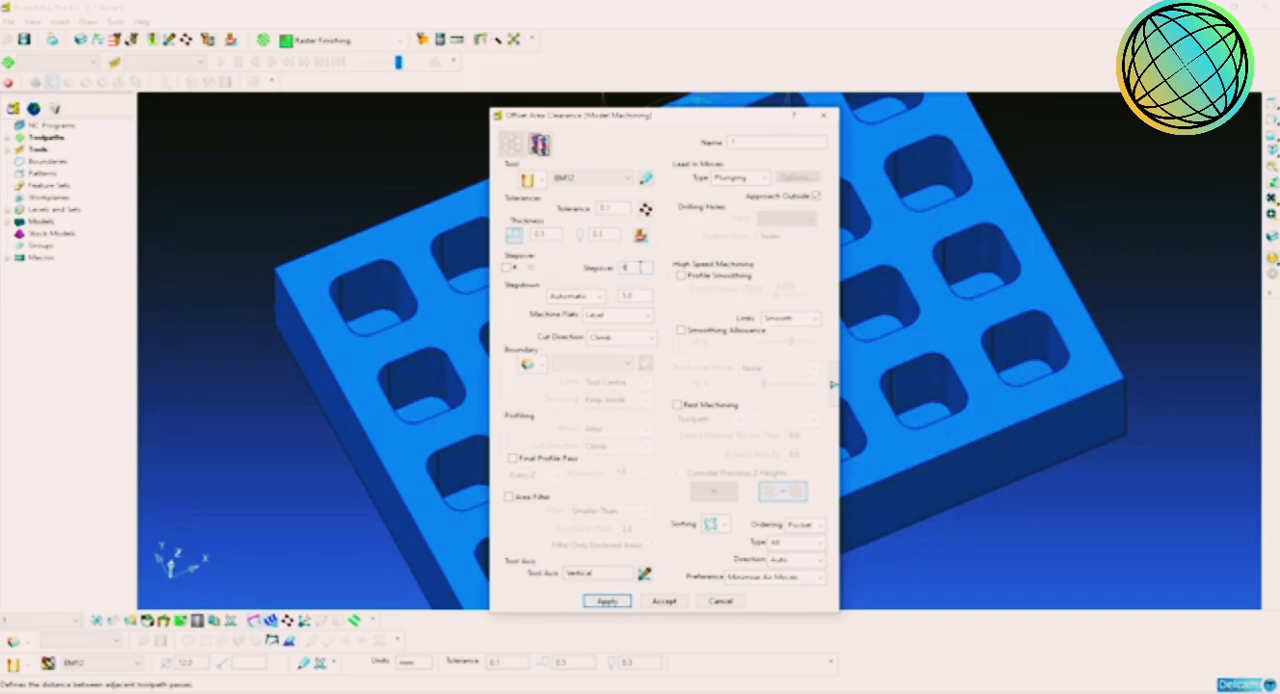
{"action": "double_click", "coordinate": [640, 267]}
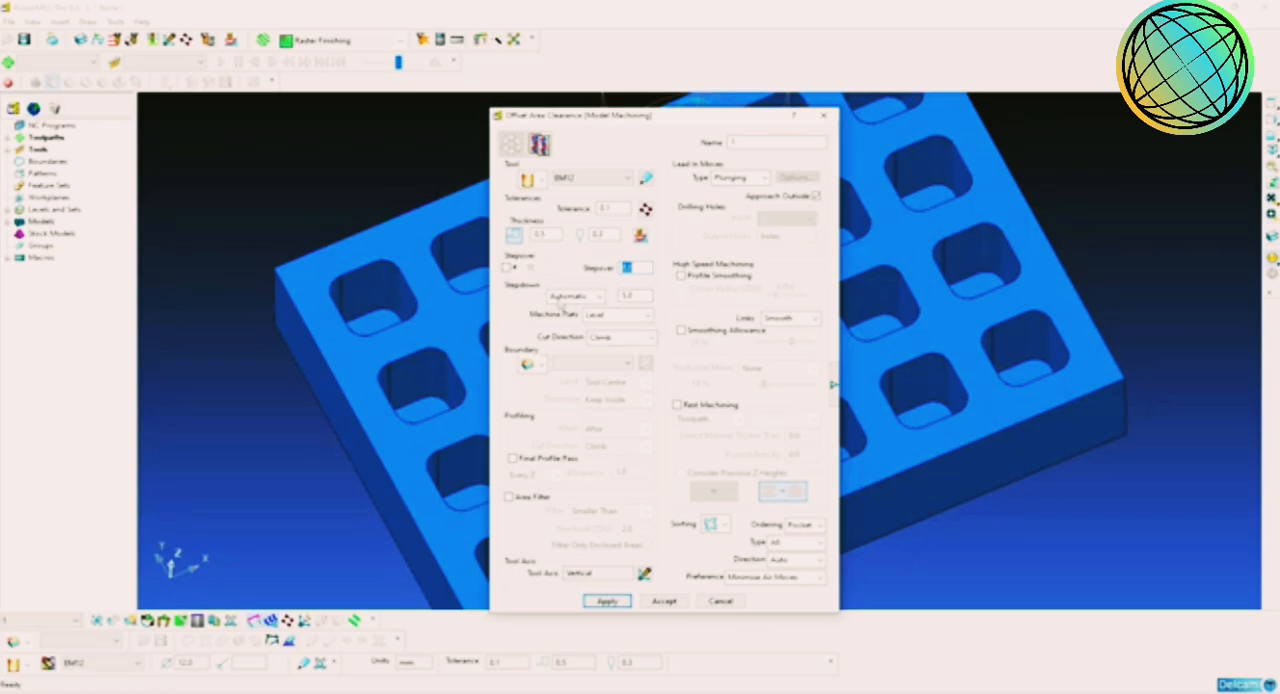
{"action": "left_click", "coordinate": [650, 296]}
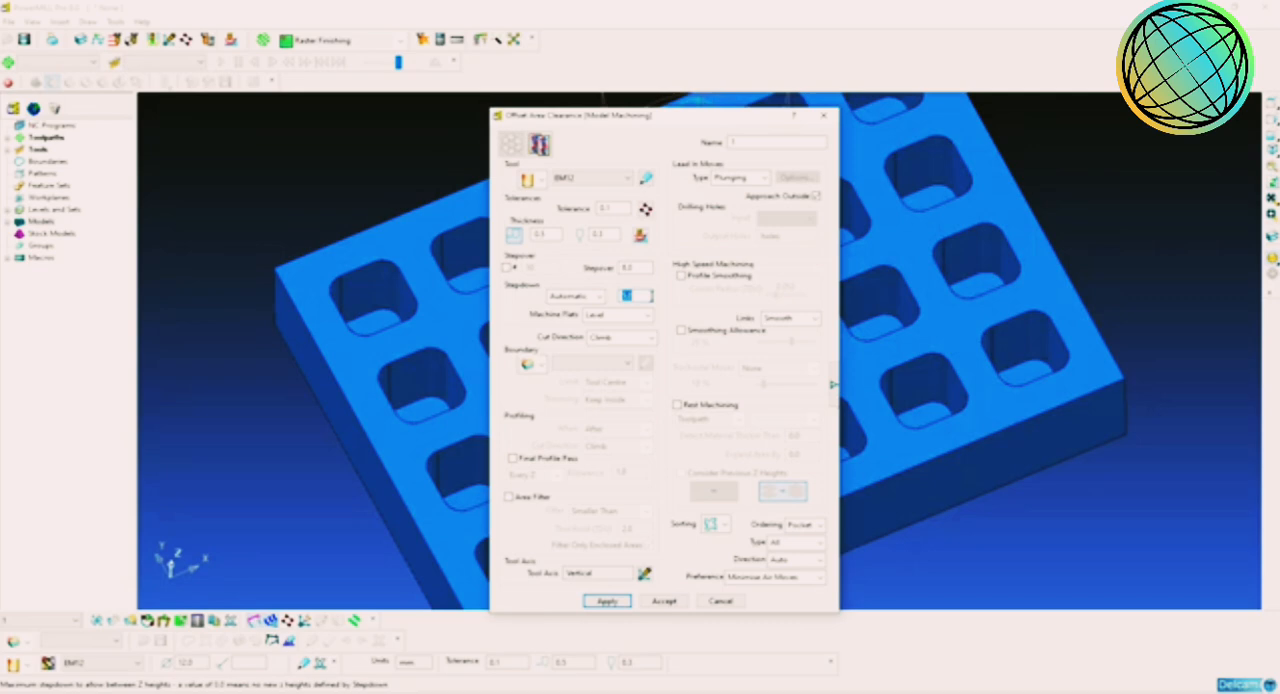
{"action": "double_click", "coordinate": [650, 295]}
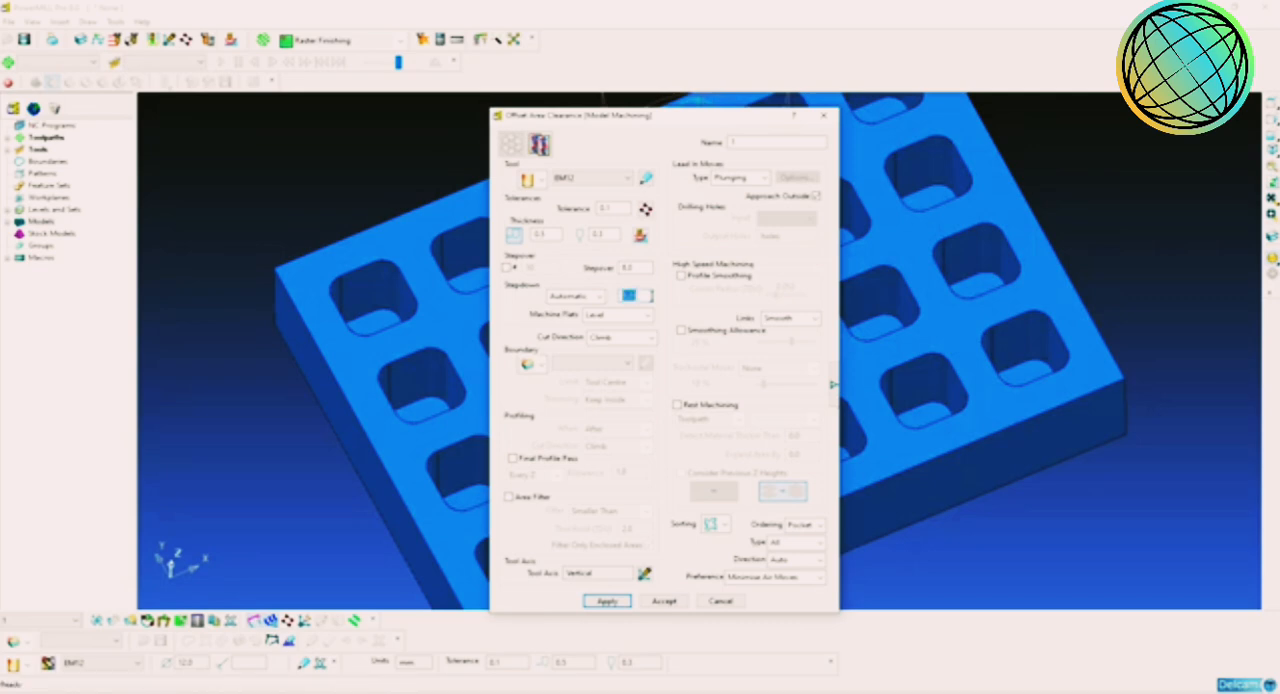
{"action": "left_click", "coordinate": [649, 341]}
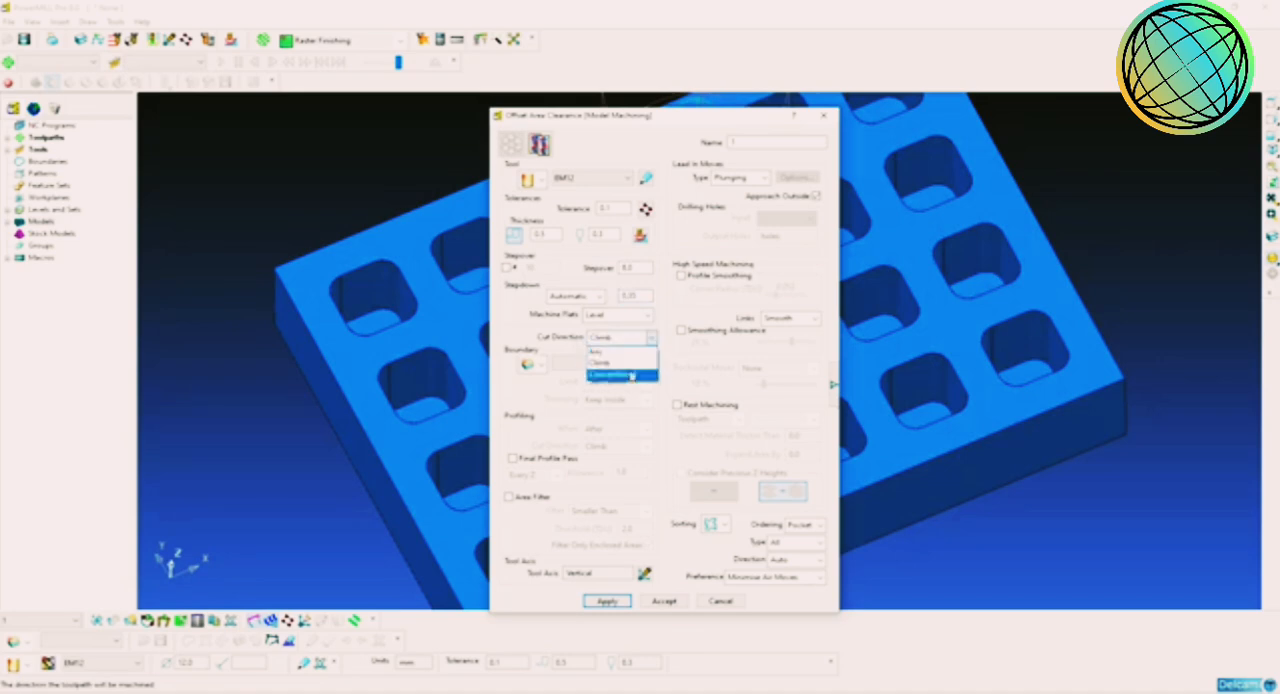
{"action": "left_click", "coordinate": [612, 366]}
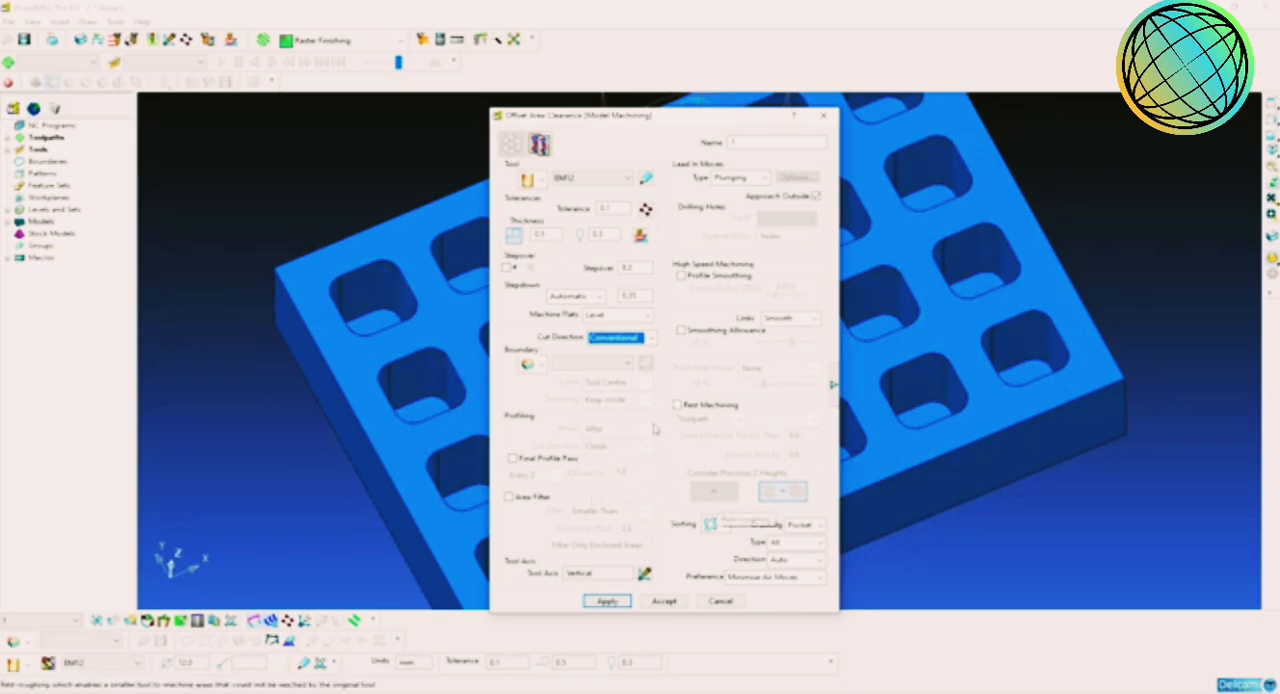
Step: Name the toolpath 1-EM12-ROUCHING, with profile smoothing on and Approach Outside off, and calculate it
{"action": "left_click", "coordinate": [833, 384]}
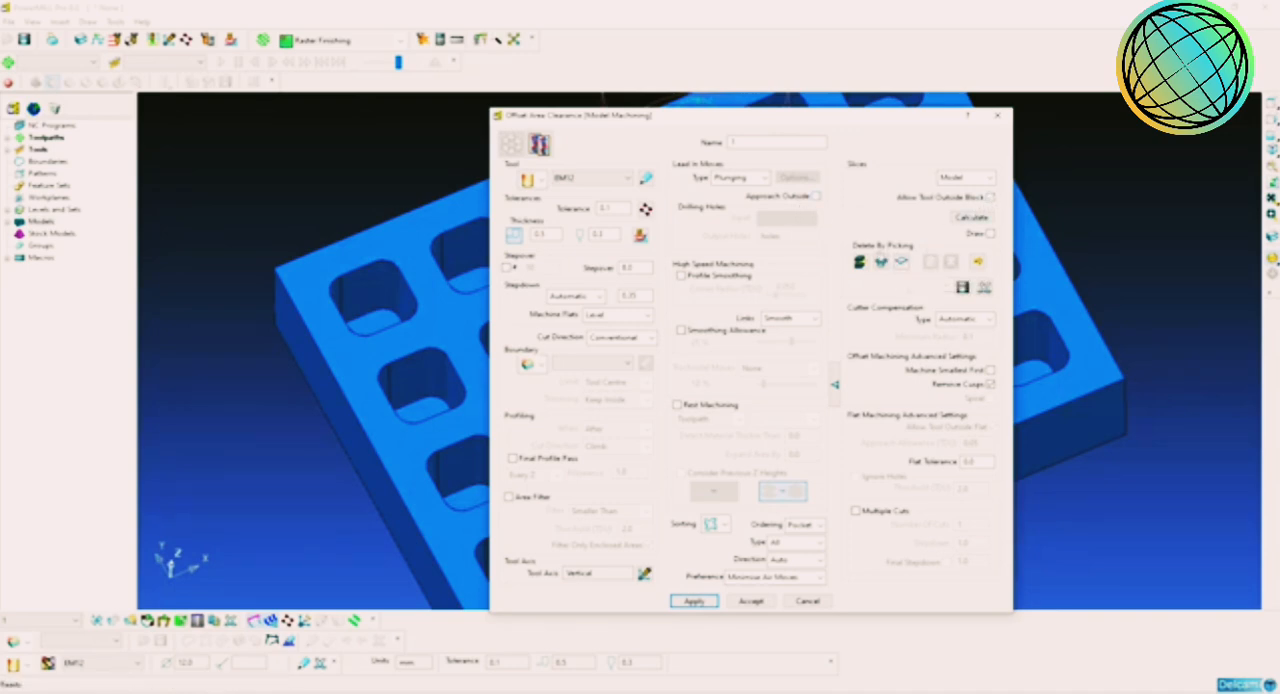
{"action": "left_click", "coordinate": [834, 384]}
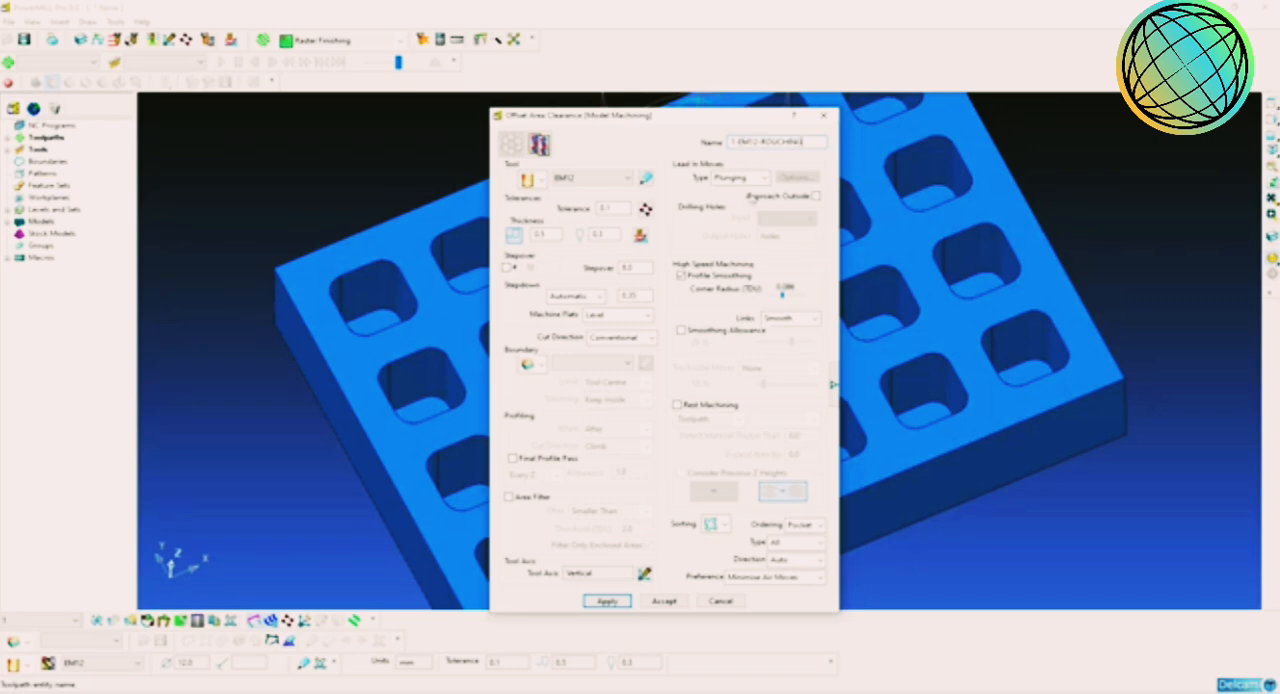
{"action": "left_click", "coordinate": [618, 598]}
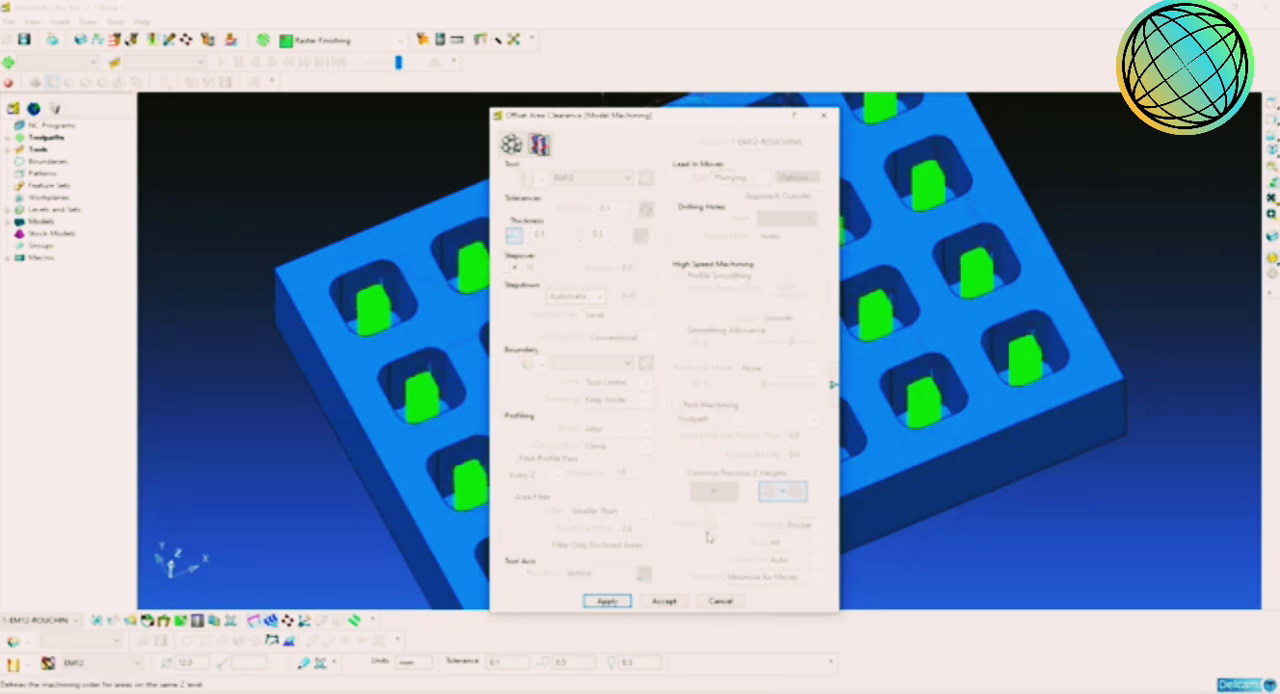
{"action": "left_click", "coordinate": [721, 601]}
Step: Examine the calculated roughing toolpath in the pockets from isometric and other angles
{"action": "left_click", "coordinate": [1272, 152]}
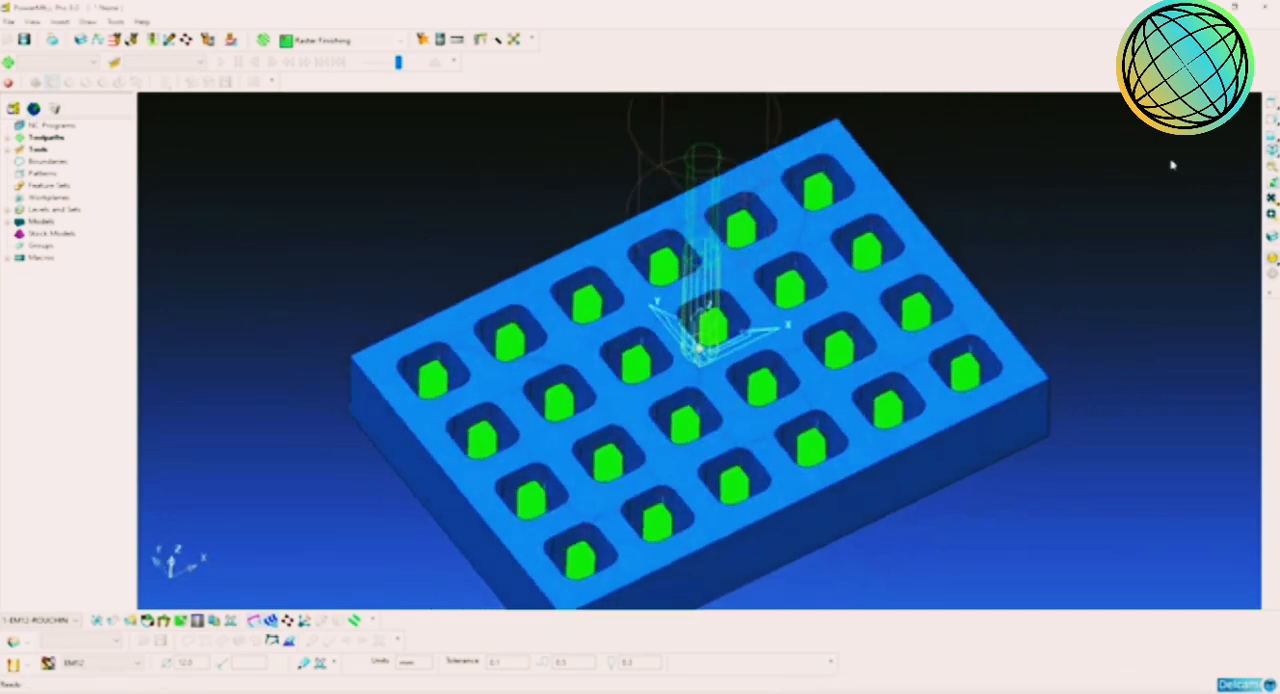
{"action": "scroll", "coordinate": [753, 390], "scroll_direction": "up", "scroll_amount": 5}
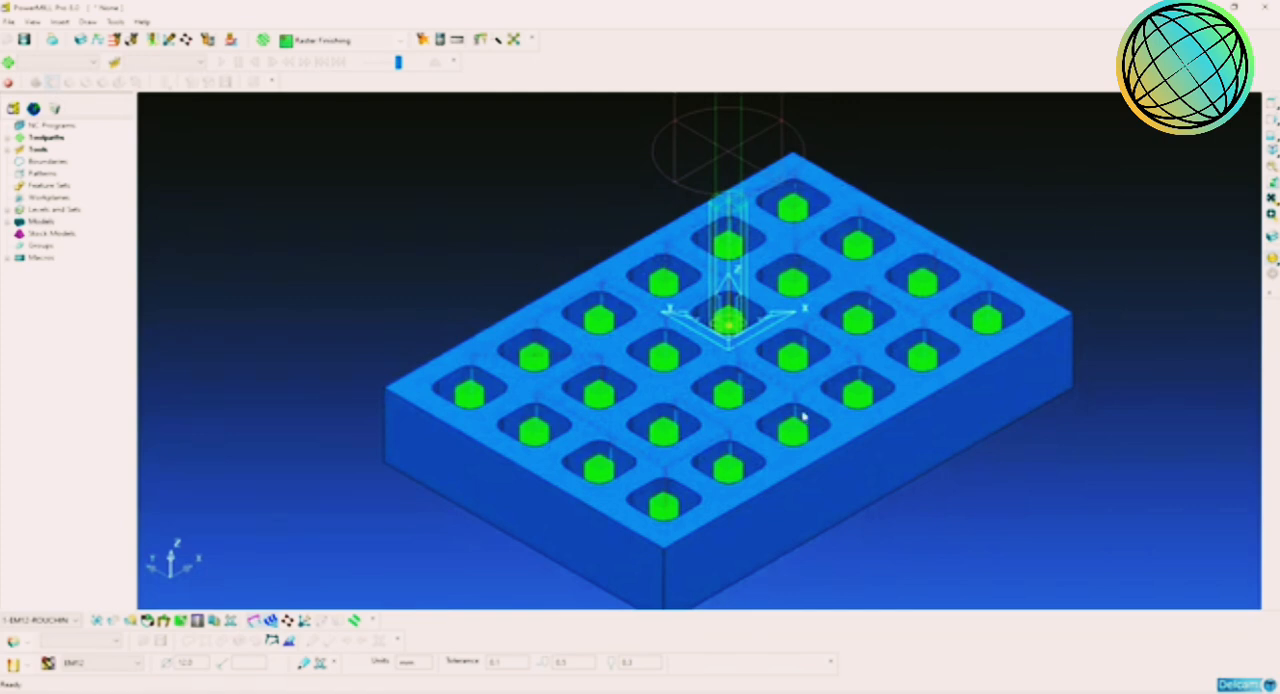
{"action": "scroll", "coordinate": [803, 416], "scroll_direction": "down", "scroll_amount": 4}
{"action": "scroll", "coordinate": [770, 398], "scroll_direction": "up", "scroll_amount": 1}
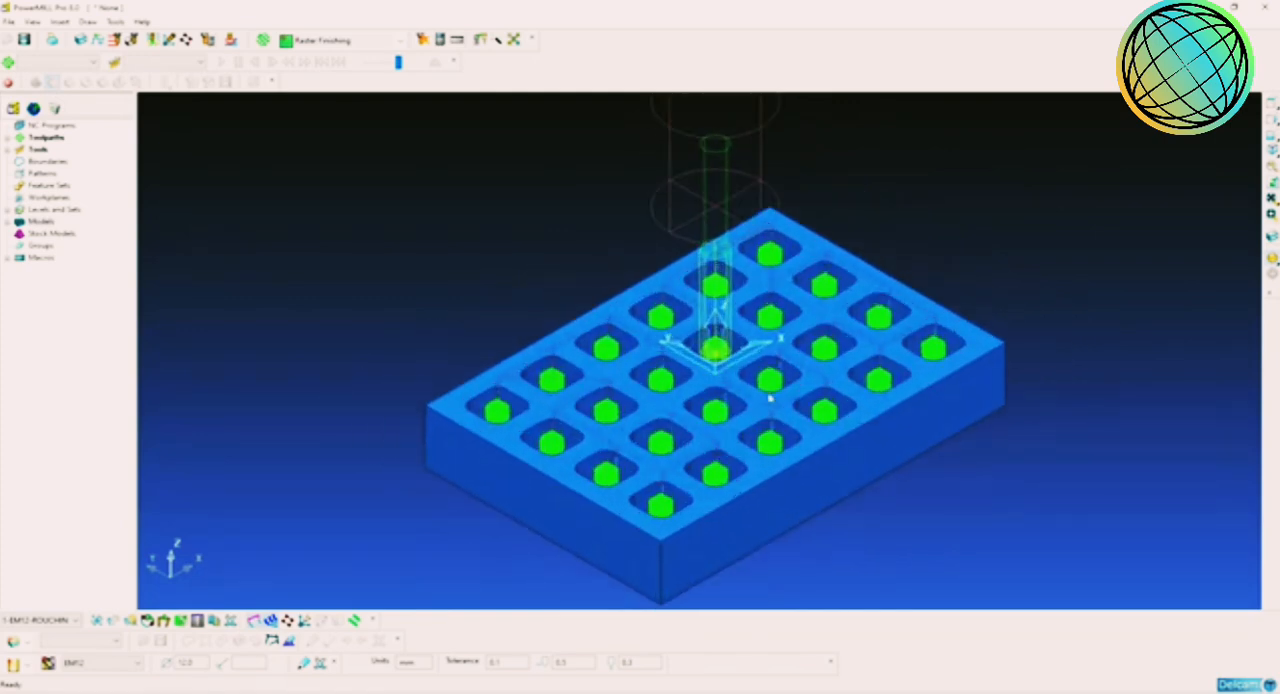
{"action": "middle_click_drag", "start_coordinate": [800, 410], "coordinate": [804, 407], "text": "shift"}
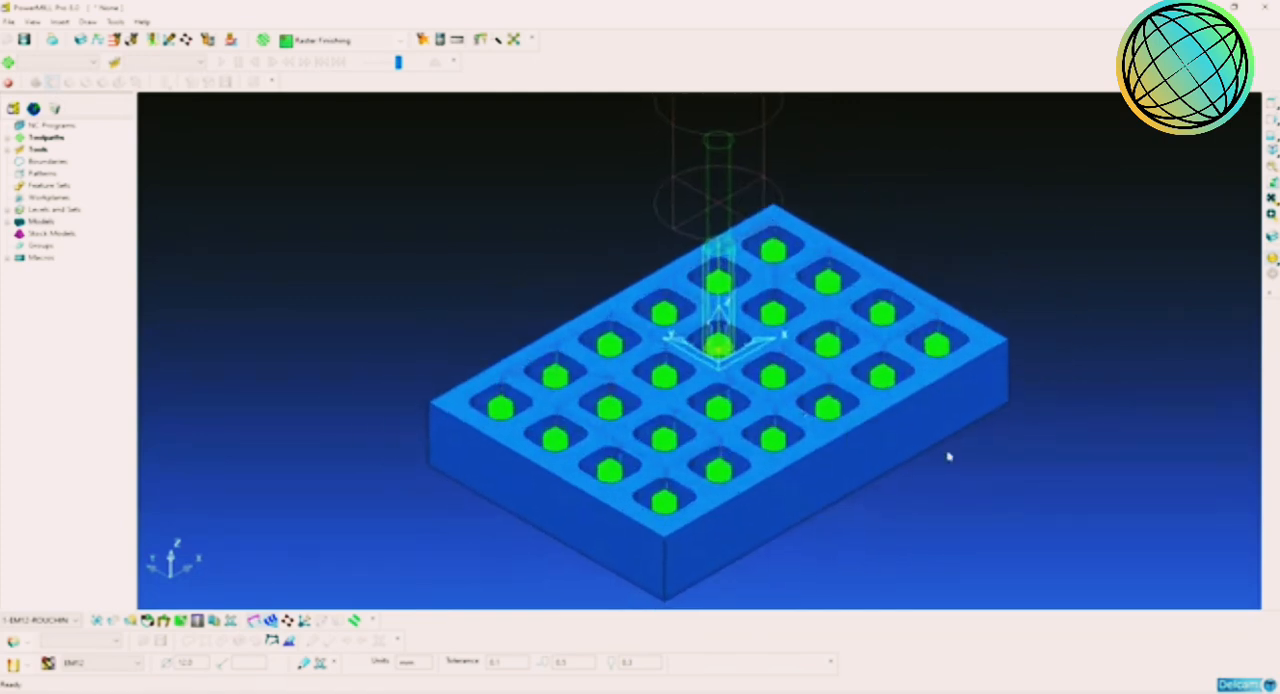
{"action": "middle_click_drag", "start_coordinate": [948, 457], "coordinate": [917, 431]}
{"action": "scroll", "coordinate": [894, 426], "scroll_direction": "up", "scroll_amount": 2}
{"action": "scroll", "coordinate": [890, 426], "scroll_direction": "down", "scroll_amount": 3}
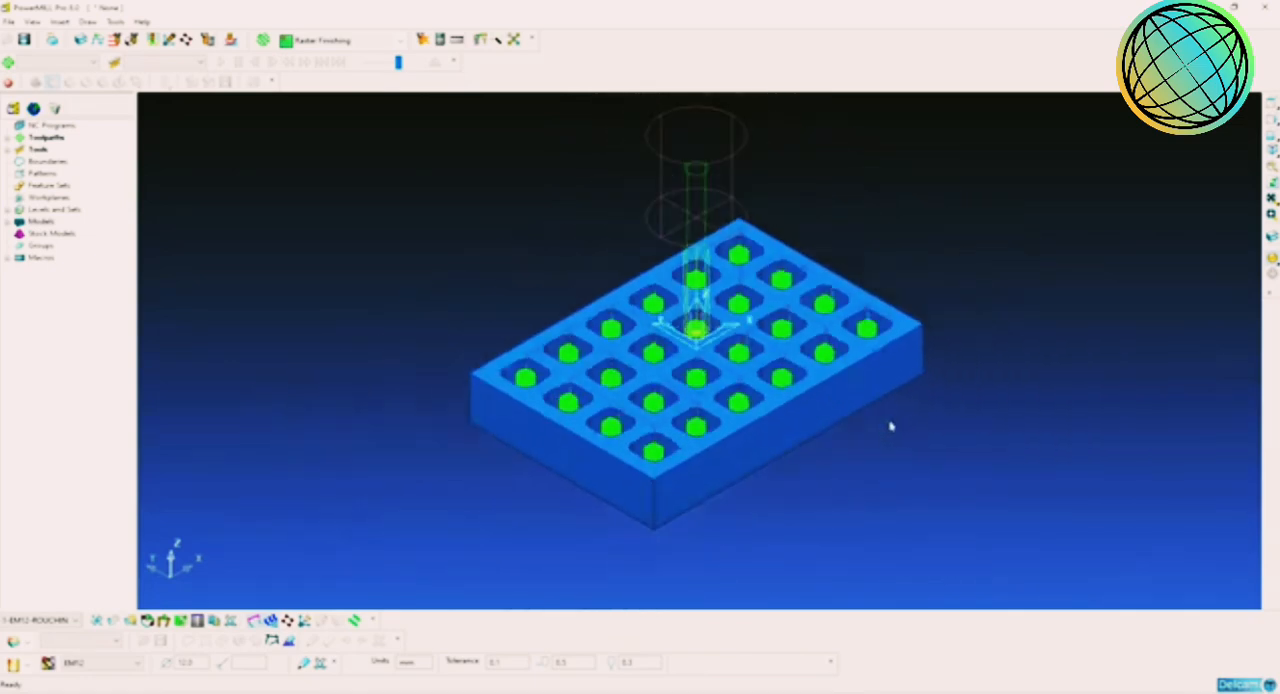
{"action": "scroll", "coordinate": [826, 400], "scroll_direction": "up", "scroll_amount": 2}
{"action": "scroll", "coordinate": [820, 400], "scroll_direction": "down", "scroll_amount": 2}
{"action": "scroll", "coordinate": [820, 401], "scroll_direction": "up", "scroll_amount": 3}
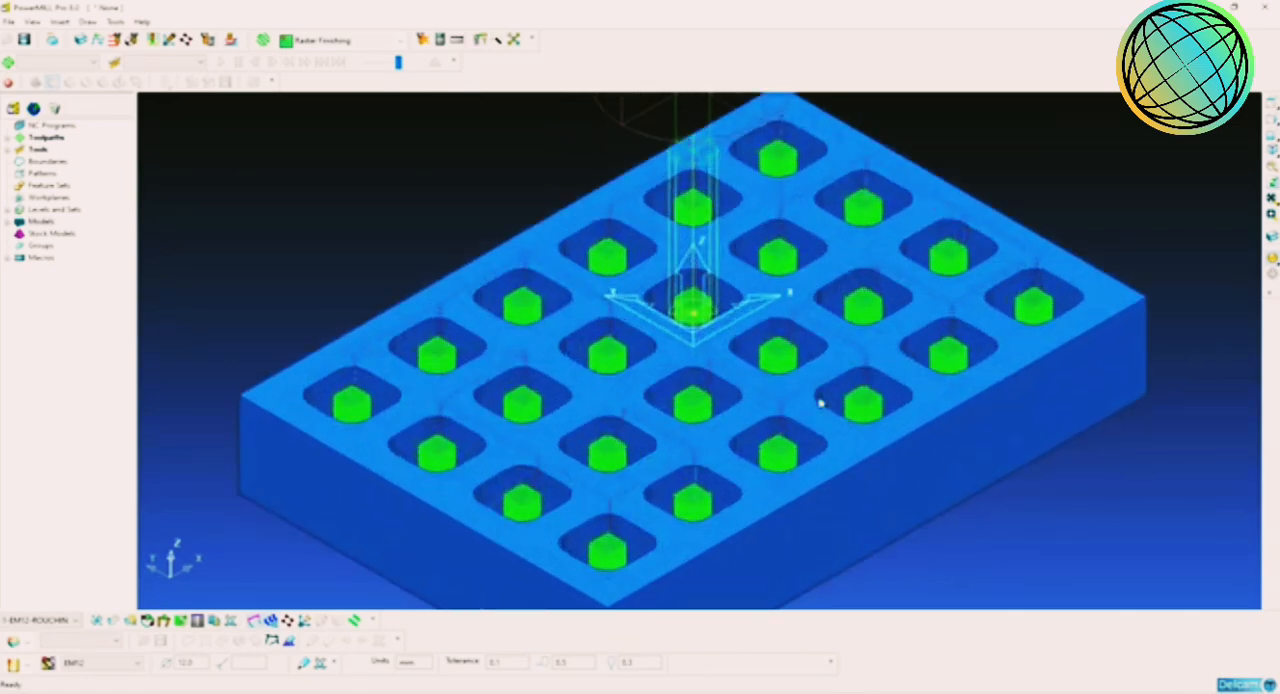
{"action": "scroll", "coordinate": [820, 403], "scroll_direction": "down", "scroll_amount": 2}
{"action": "scroll", "coordinate": [835, 430], "scroll_direction": "up", "scroll_amount": 2}
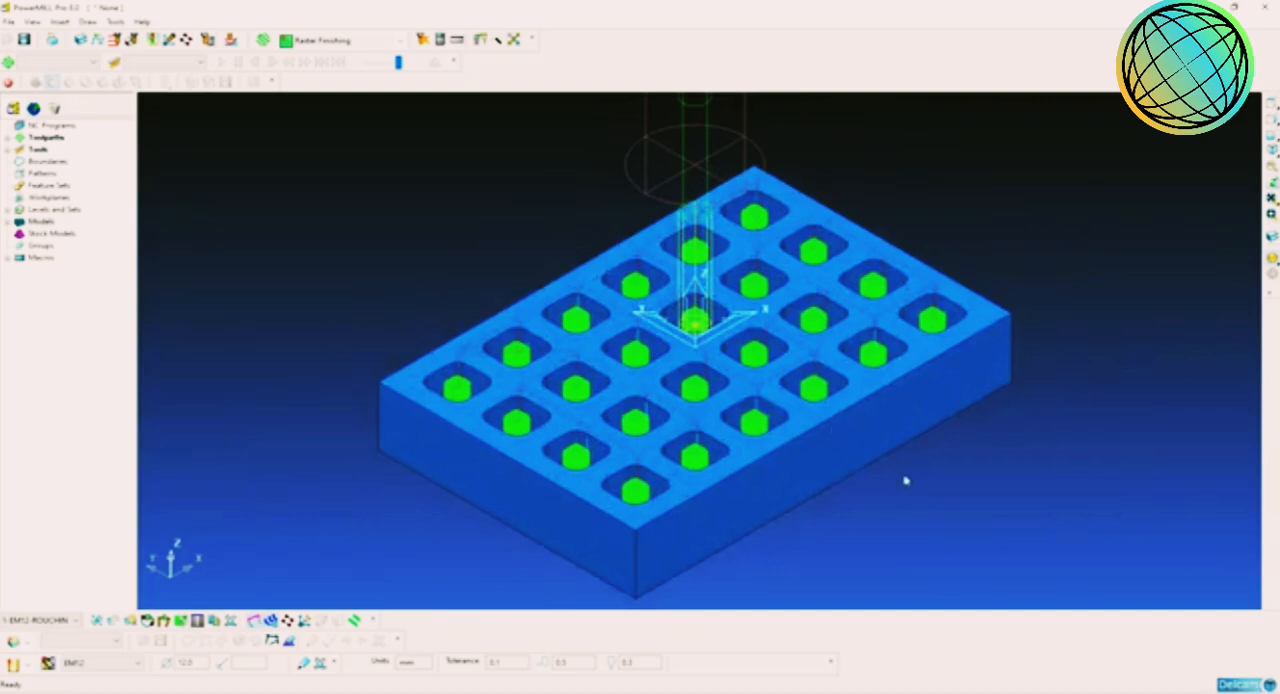
{"action": "middle_click_drag", "start_coordinate": [905, 481], "coordinate": [748, 392]}
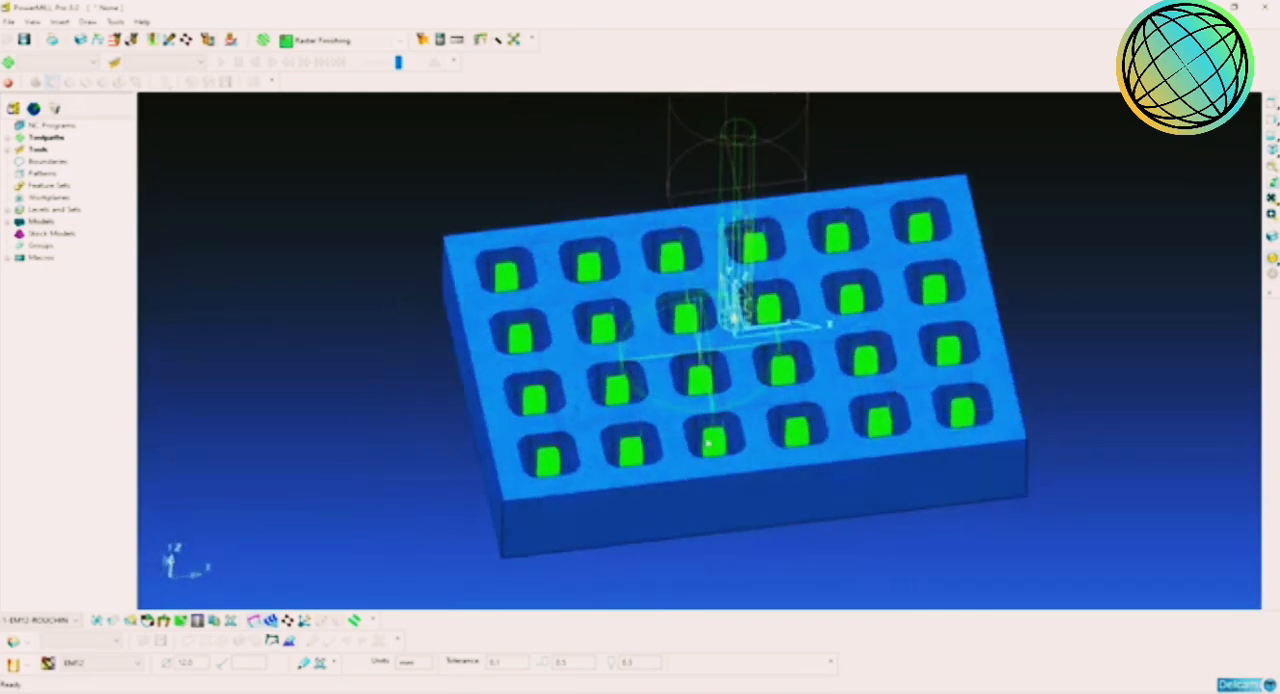
{"action": "left_click", "coordinate": [1270, 155]}
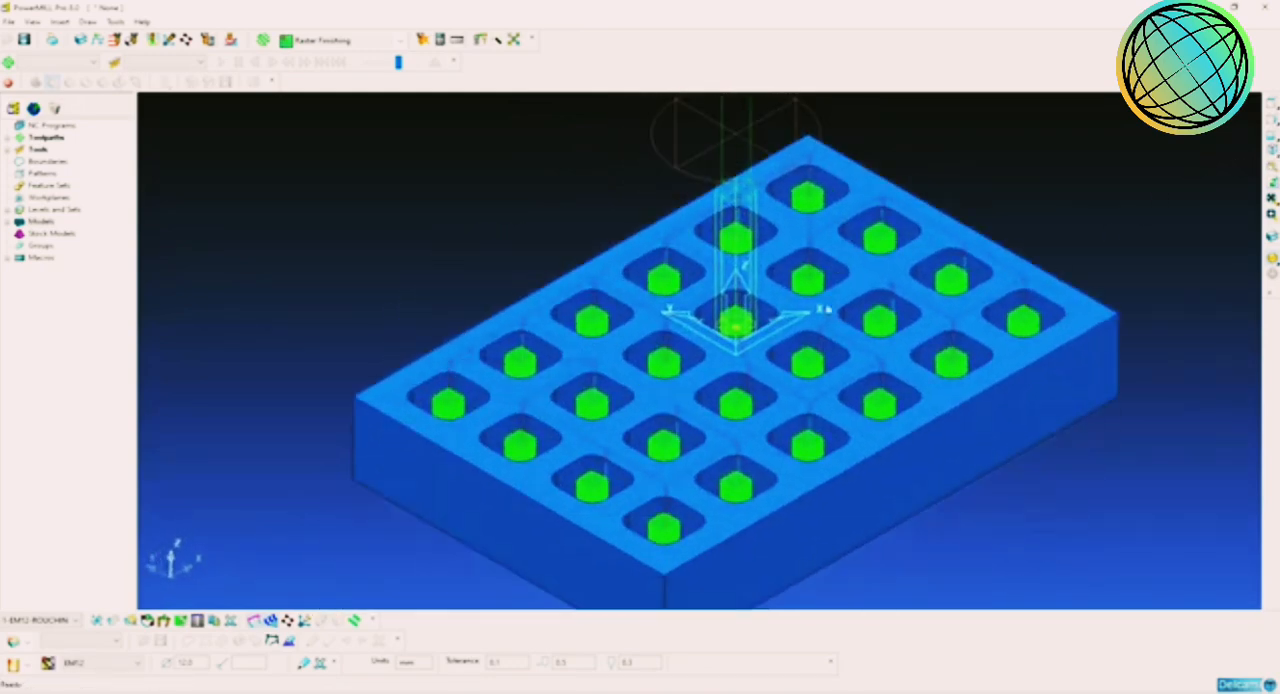
{"action": "mouse_move", "coordinate": [826, 309]}
{"action": "middle_mouse_down"}
{"action": "mouse_move", "coordinate": [814, 397]}
{"action": "mouse_move", "coordinate": [789, 423]}
{"action": "mouse_move", "coordinate": [776, 372]}
{"action": "mouse_move", "coordinate": [848, 297]}
{"action": "mouse_move", "coordinate": [834, 288]}
{"action": "middle_mouse_up"}
{"action": "scroll", "coordinate": [700, 277], "scroll_direction": "down", "scroll_amount": 2}
{"action": "middle_click_drag", "start_coordinate": [700, 280], "coordinate": [673, 307], "text": "shift"}
{"action": "mouse_move", "coordinate": [762, 258]}
{"action": "middle_mouse_down"}
{"action": "mouse_move", "coordinate": [751, 223]}
{"action": "mouse_move", "coordinate": [743, 277]}
{"action": "mouse_move", "coordinate": [766, 251]}
{"action": "mouse_move", "coordinate": [763, 274]}
{"action": "mouse_move", "coordinate": [768, 242]}
{"action": "middle_mouse_up"}
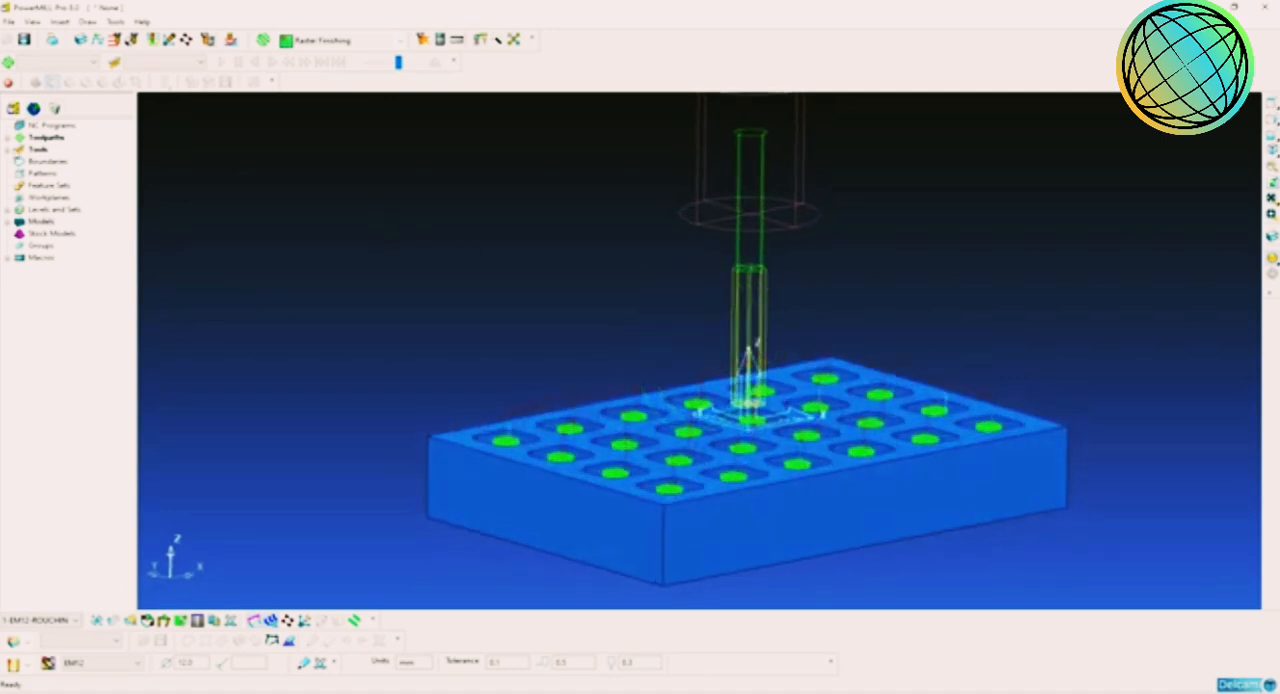
Step: Display the EM12 tool, with its shank and holder, as shaded solids
{"action": "left_click", "coordinate": [9, 150]}
{"action": "right_click", "coordinate": [60, 162]}
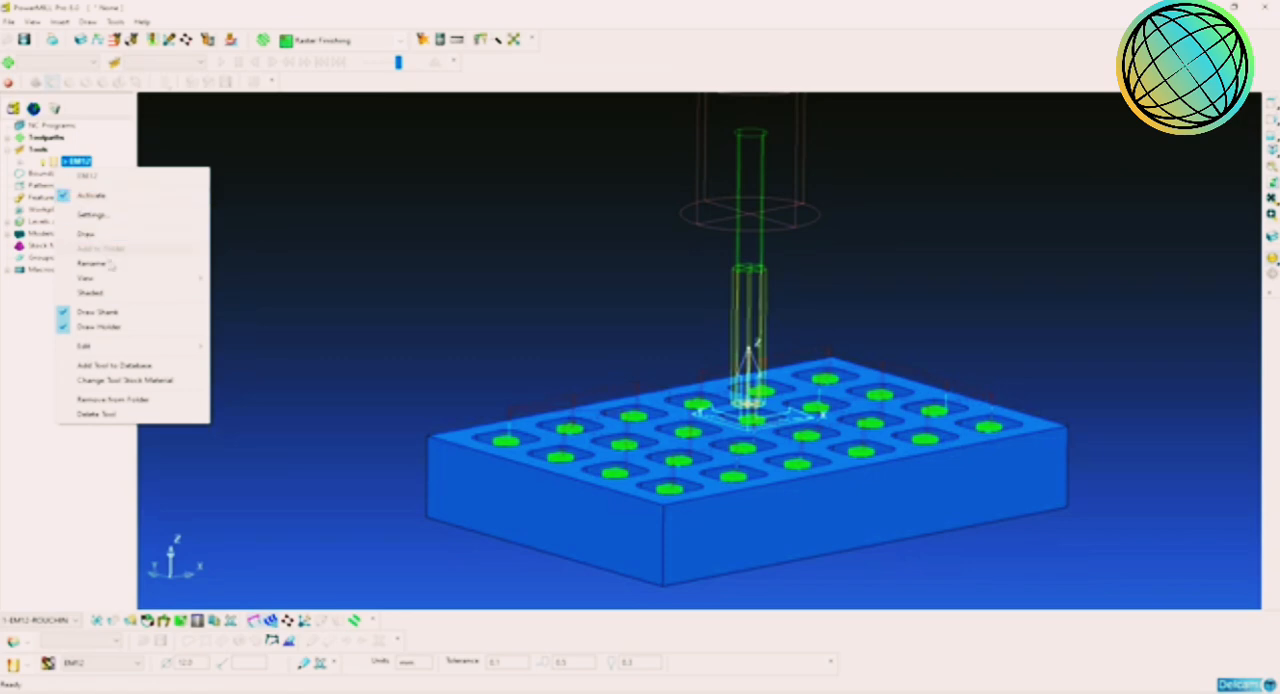
{"action": "left_click", "coordinate": [90, 292]}
{"action": "middle_click_drag", "start_coordinate": [615, 324], "coordinate": [686, 329]}
Step: Check the X, Y and Z extents of the roughing toolpath in its properties
{"action": "left_click", "coordinate": [44, 137]}
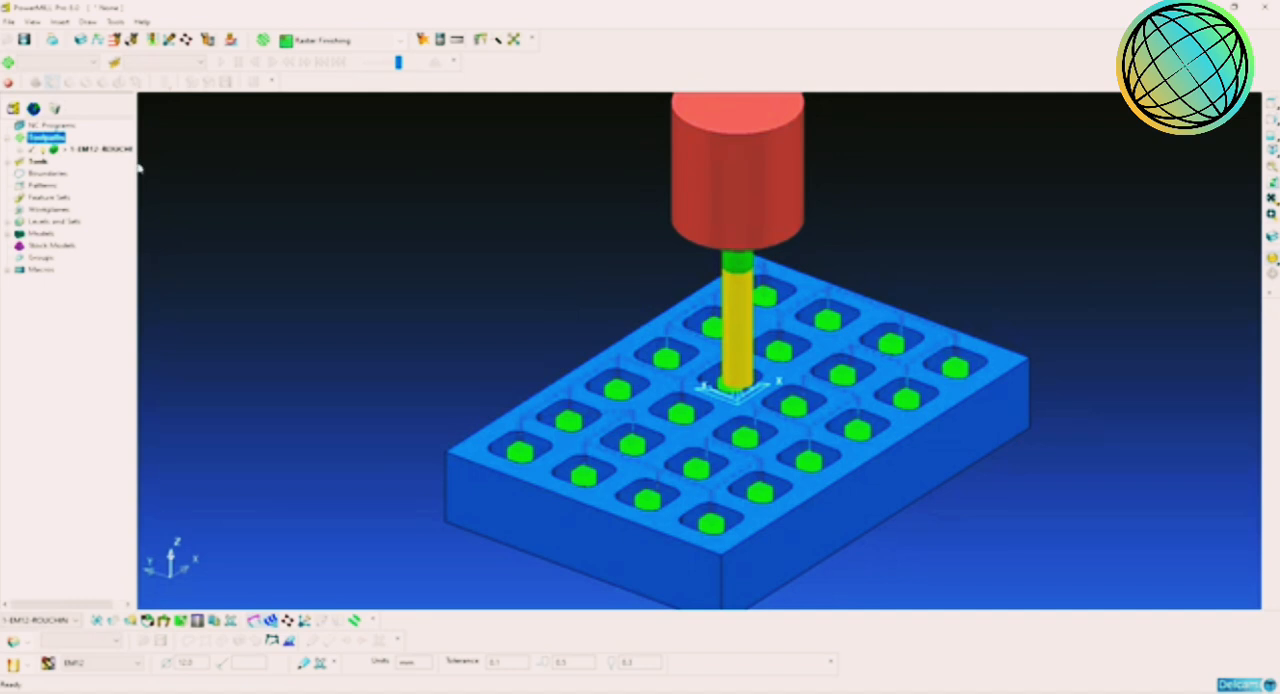
{"action": "left_click_drag", "start_coordinate": [140, 170], "coordinate": [158, 170]}
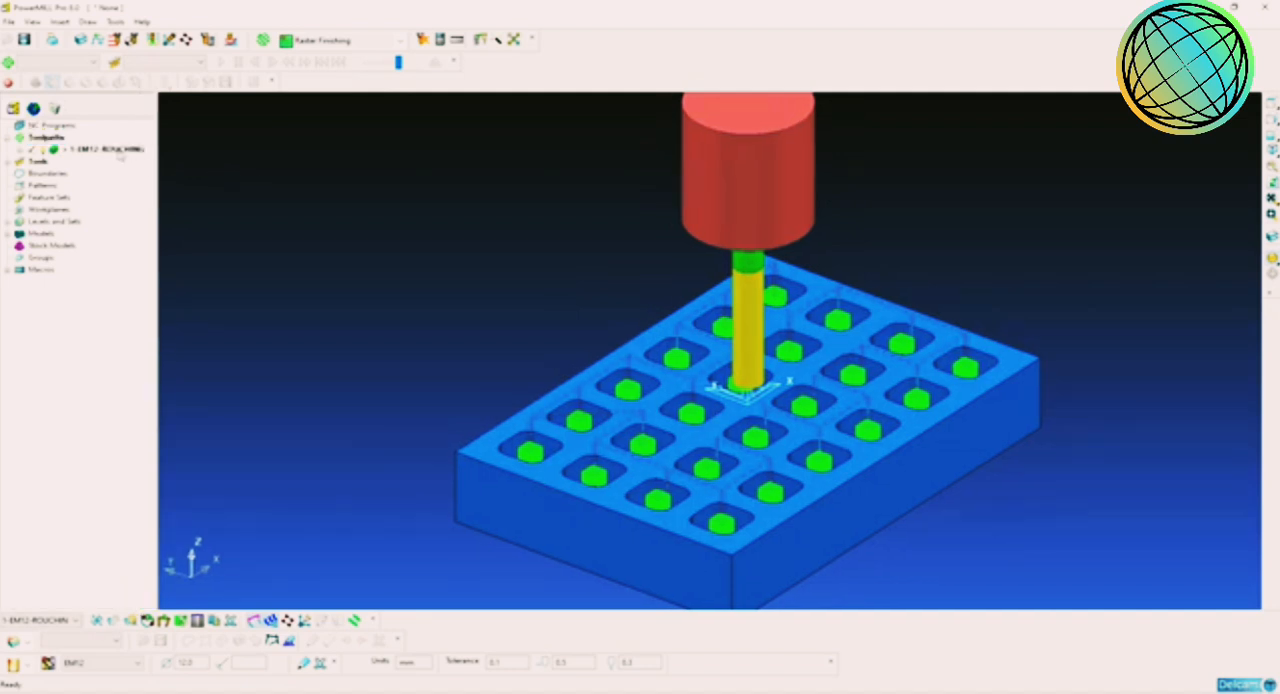
{"action": "right_click", "coordinate": [118, 150]}
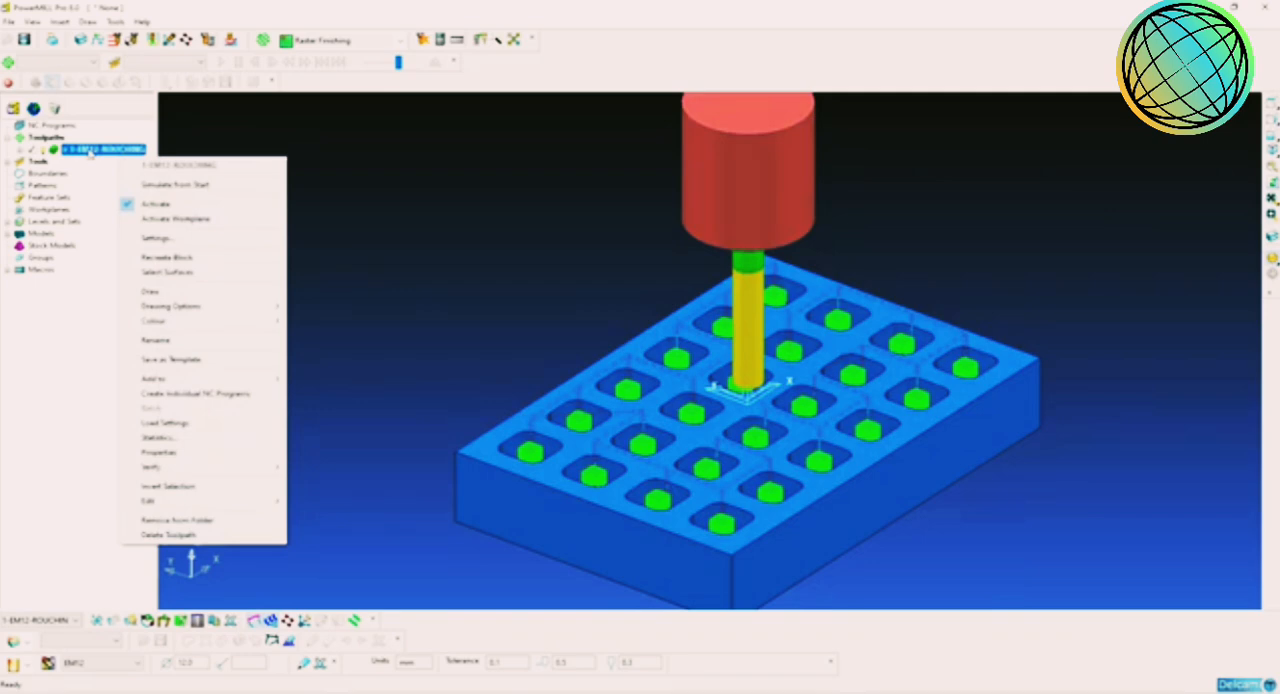
{"action": "right_click", "coordinate": [90, 150]}
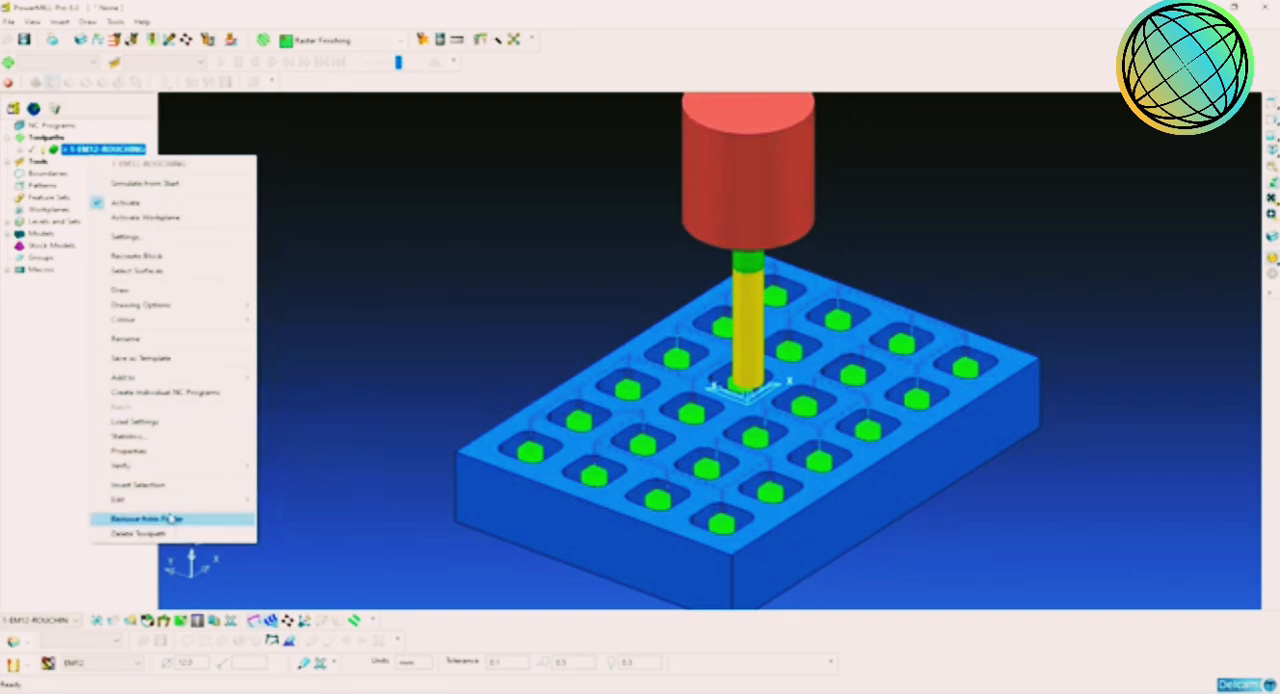
{"action": "left_click", "coordinate": [165, 450]}
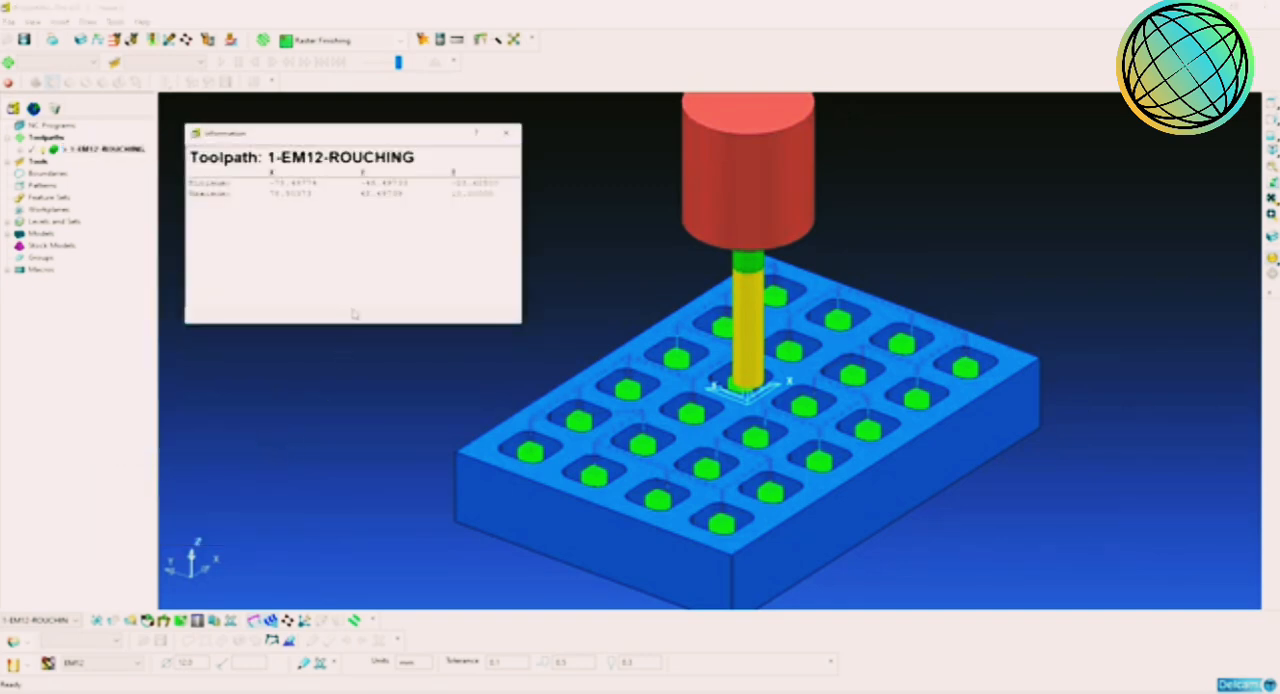
{"action": "left_click", "coordinate": [507, 132]}
Step: Review the roughing toolpath's statistics for move lengths, machining times and number of lifts
{"action": "right_click", "coordinate": [104, 150]}
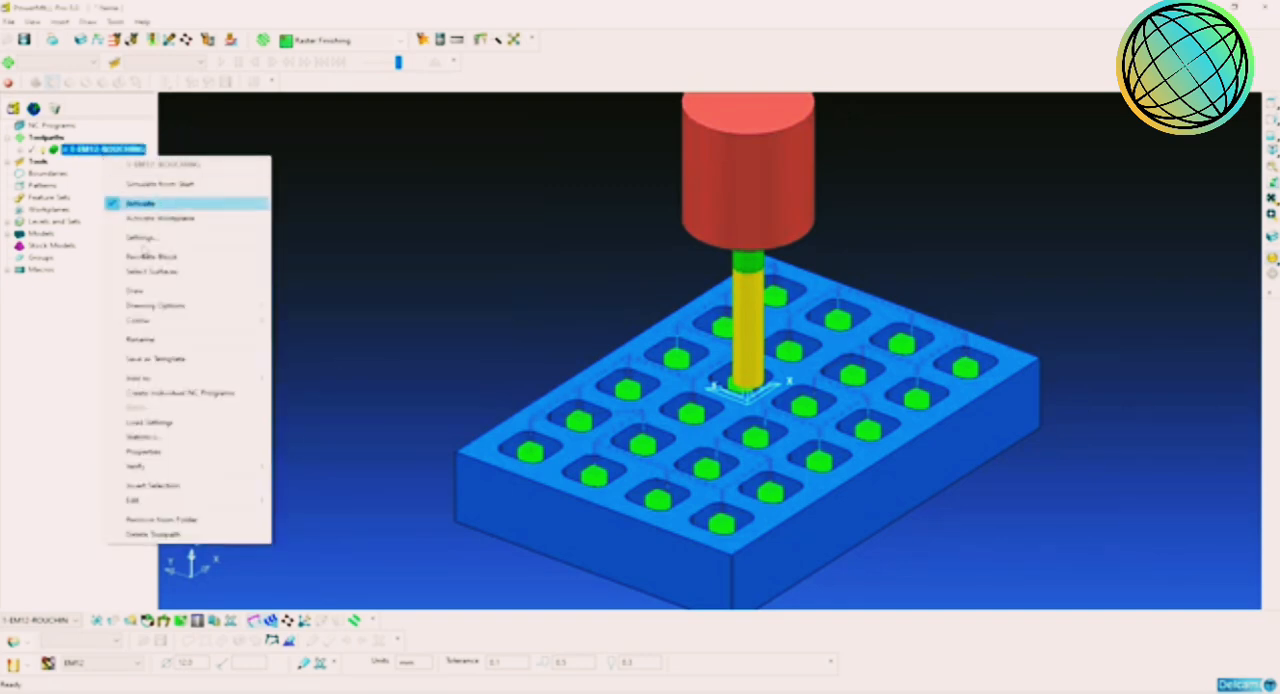
{"action": "left_click", "coordinate": [188, 436]}
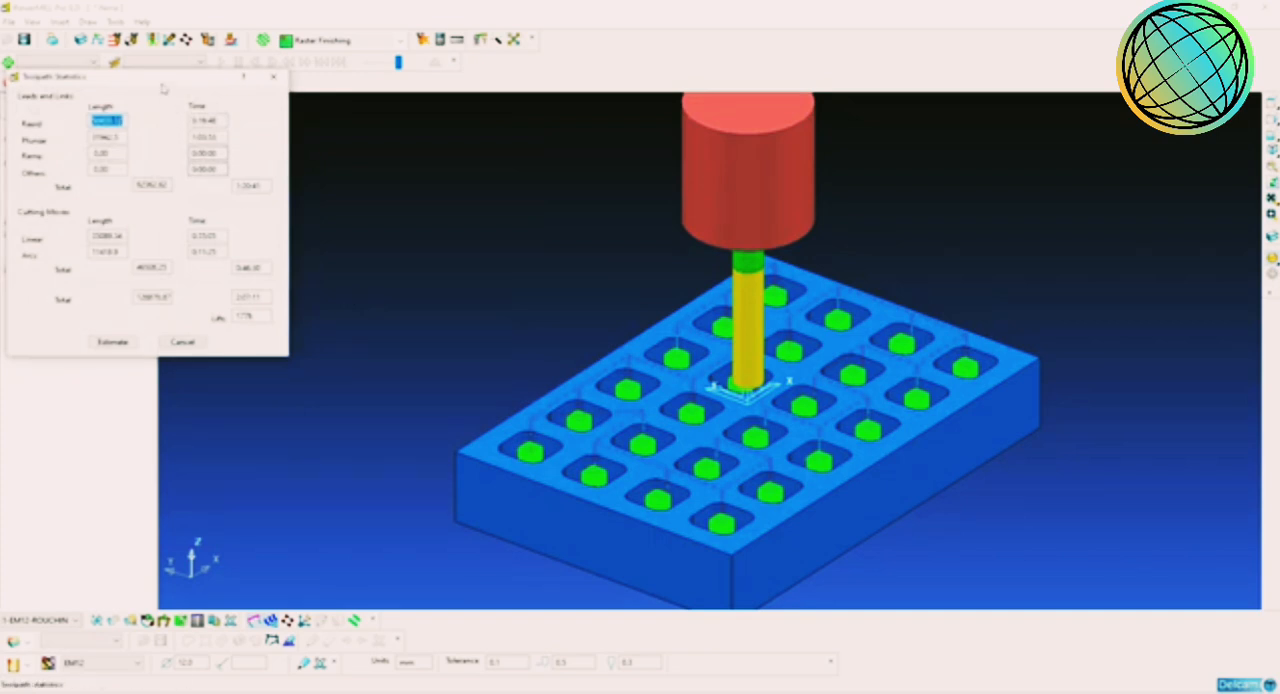
{"action": "left_click_drag", "start_coordinate": [163, 82], "coordinate": [437, 147]}
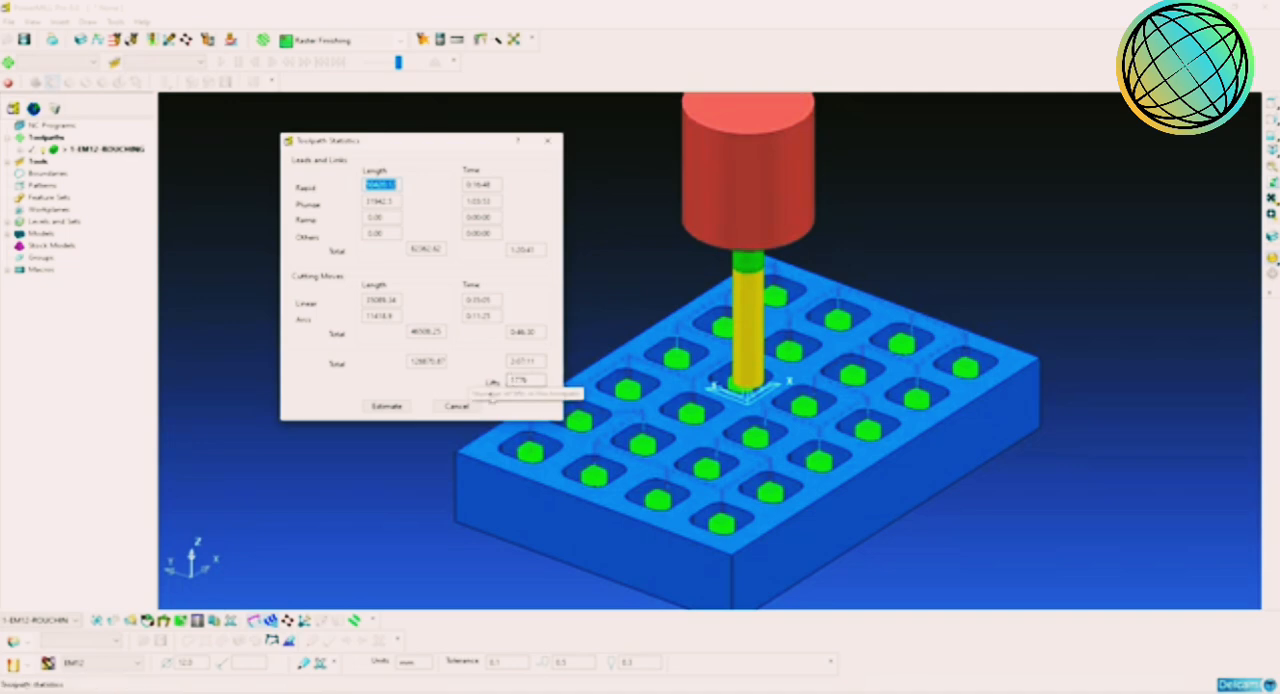
{"action": "left_click", "coordinate": [456, 406]}
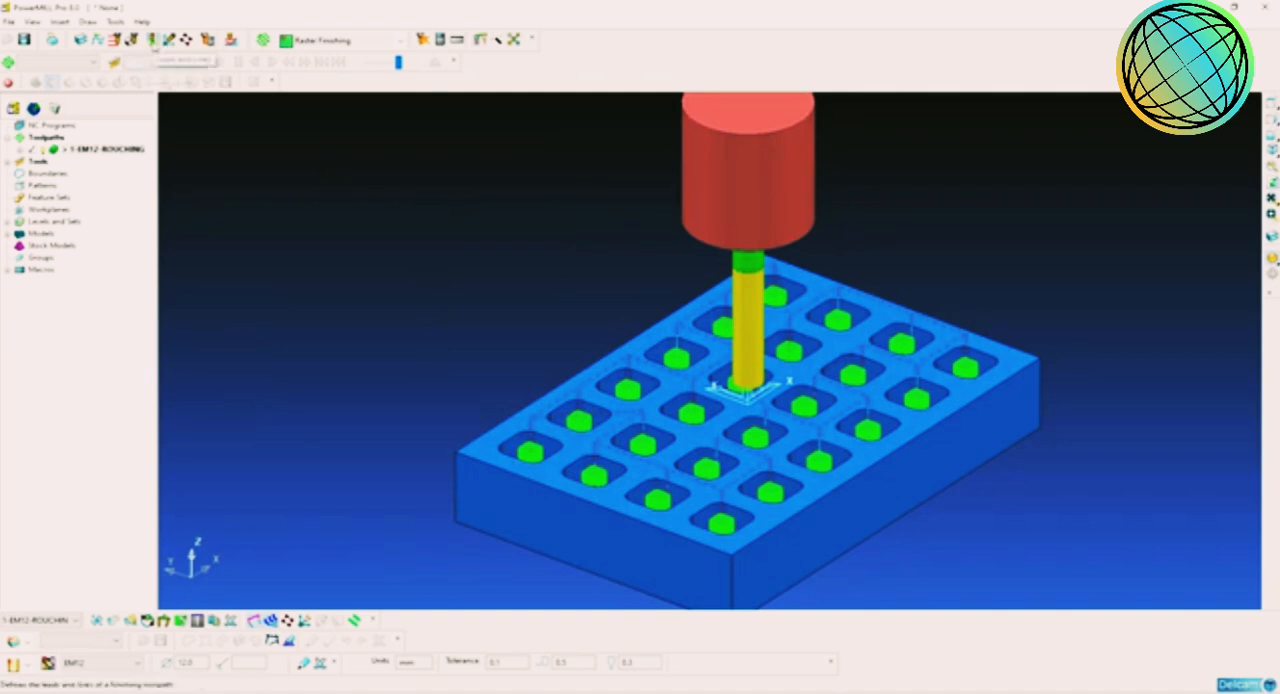
Step: Set the roughing toolpath's short links to On Surface and long links to Skim, and apply the links
{"action": "left_click", "coordinate": [153, 41]}
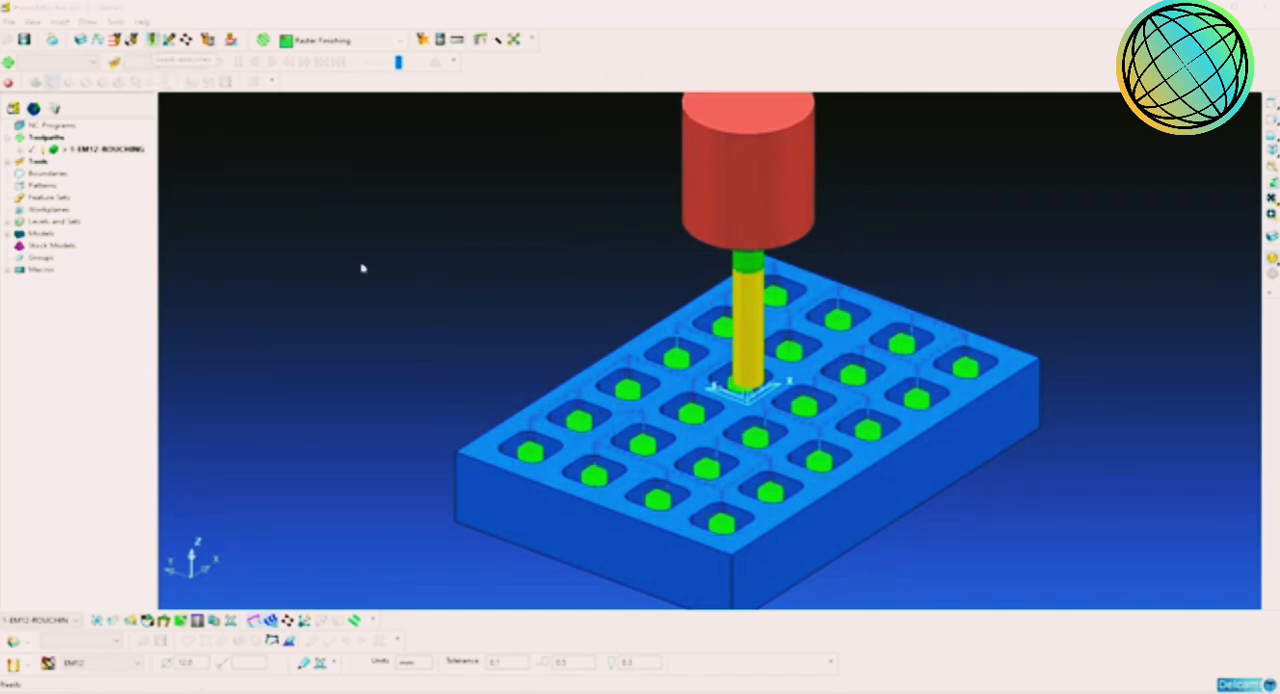
{"action": "left_click", "coordinate": [768, 231]}
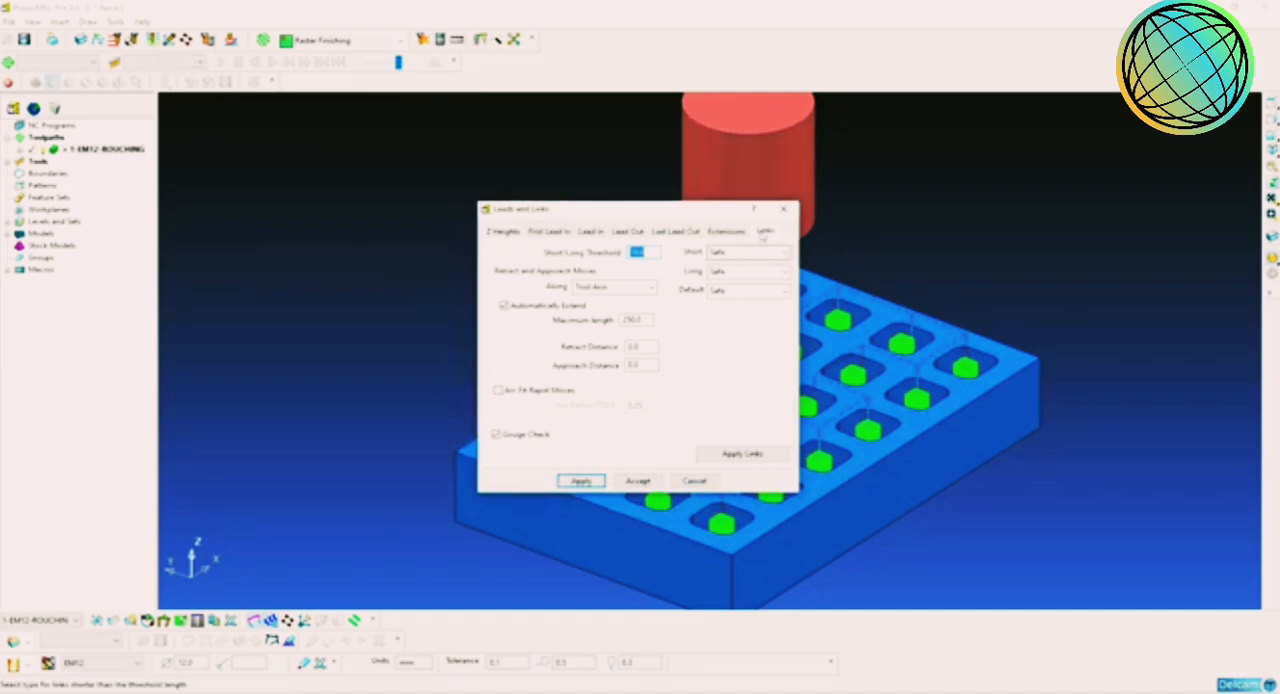
{"action": "left_click", "coordinate": [752, 253]}
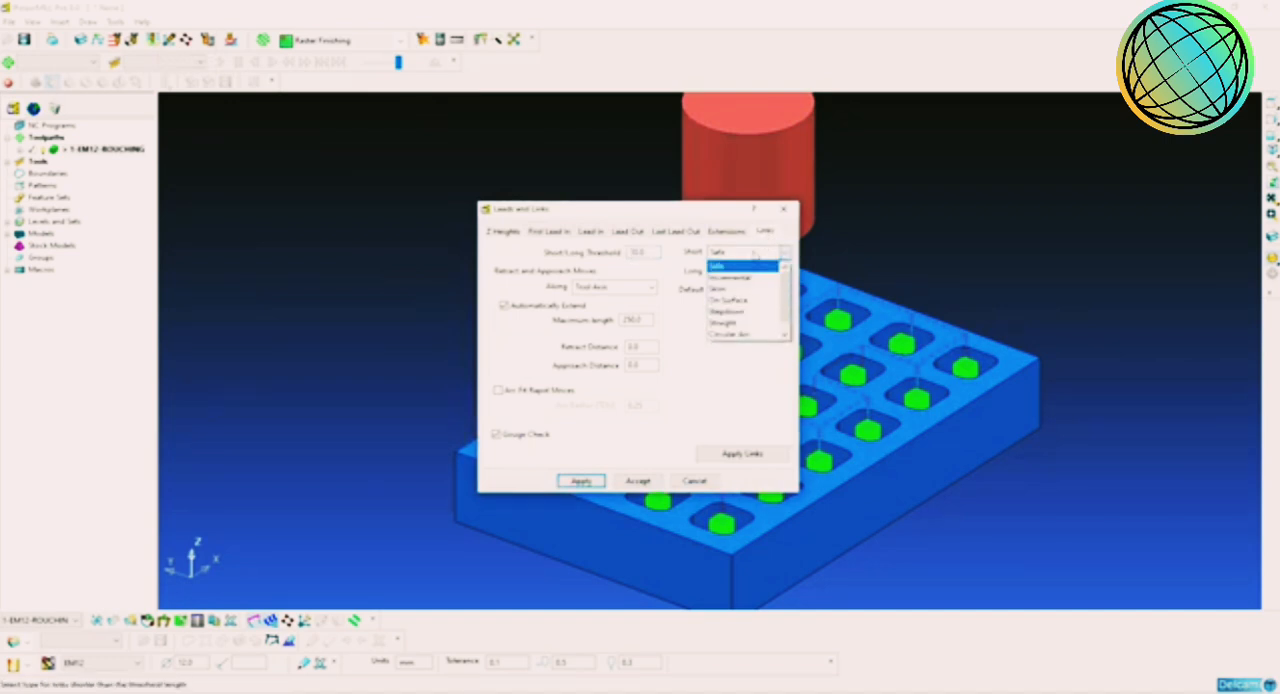
{"action": "left_click", "coordinate": [742, 300]}
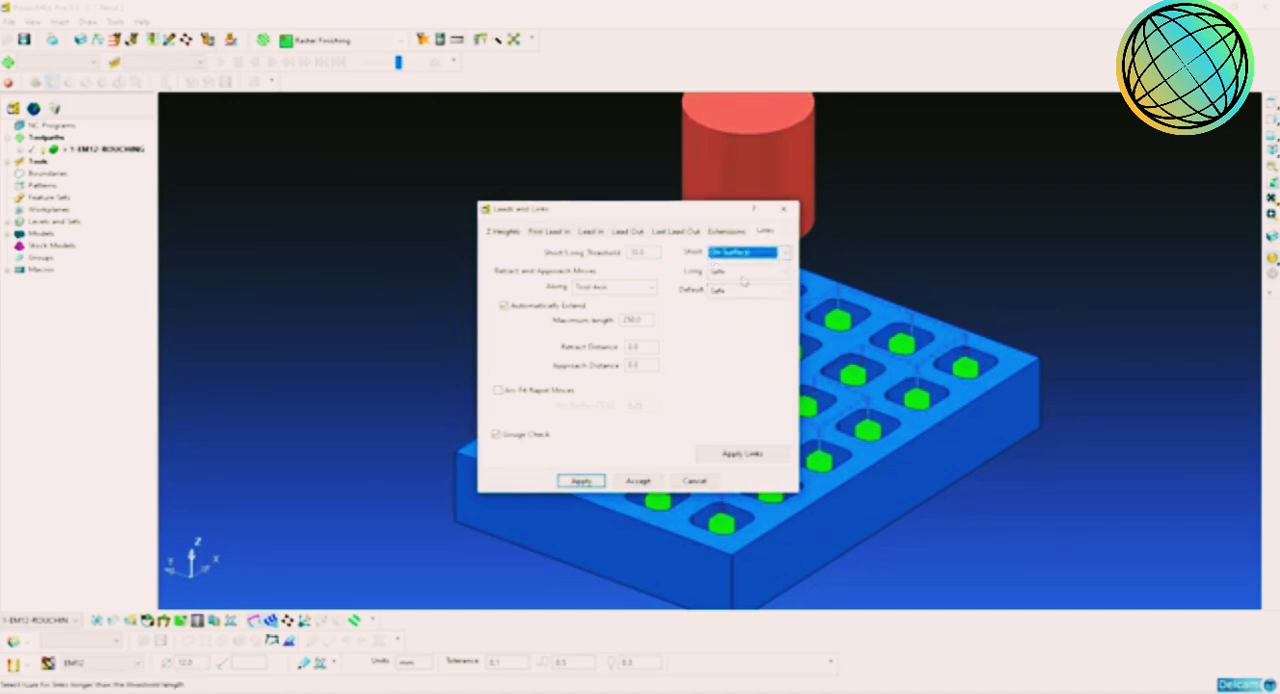
{"action": "left_click", "coordinate": [748, 271]}
{"action": "left_click", "coordinate": [743, 309]}
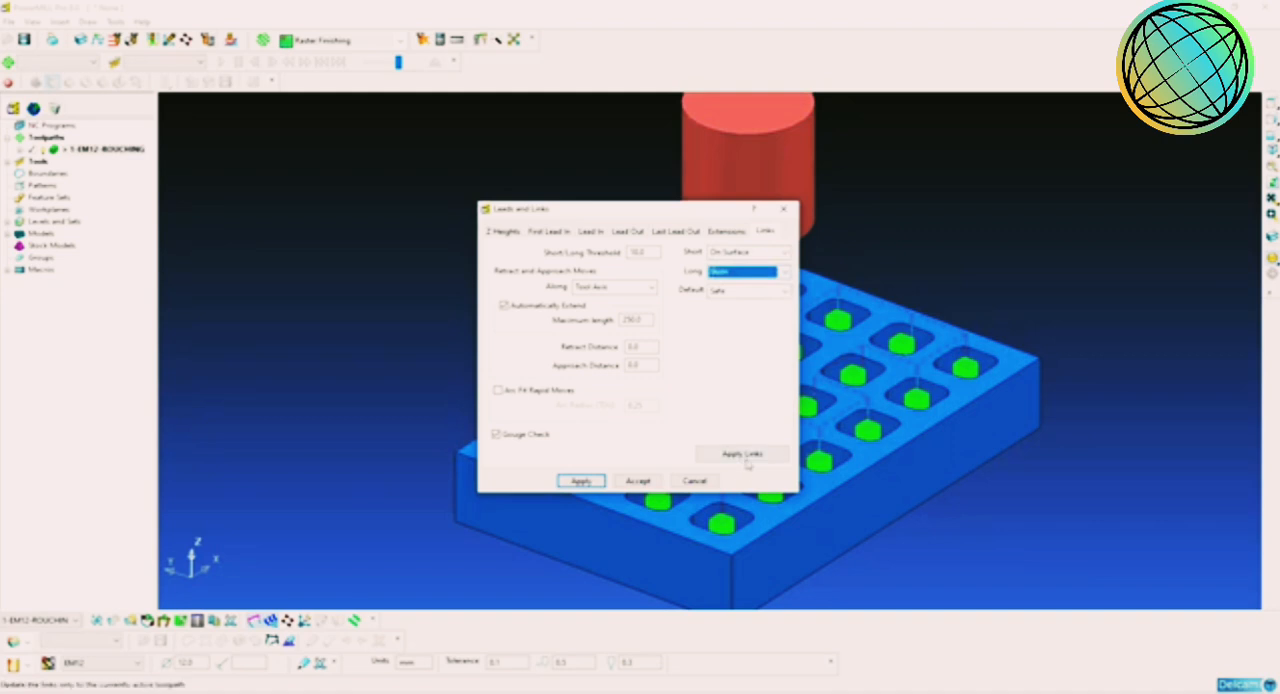
{"action": "left_click", "coordinate": [742, 455]}
{"action": "left_click", "coordinate": [676, 480]}
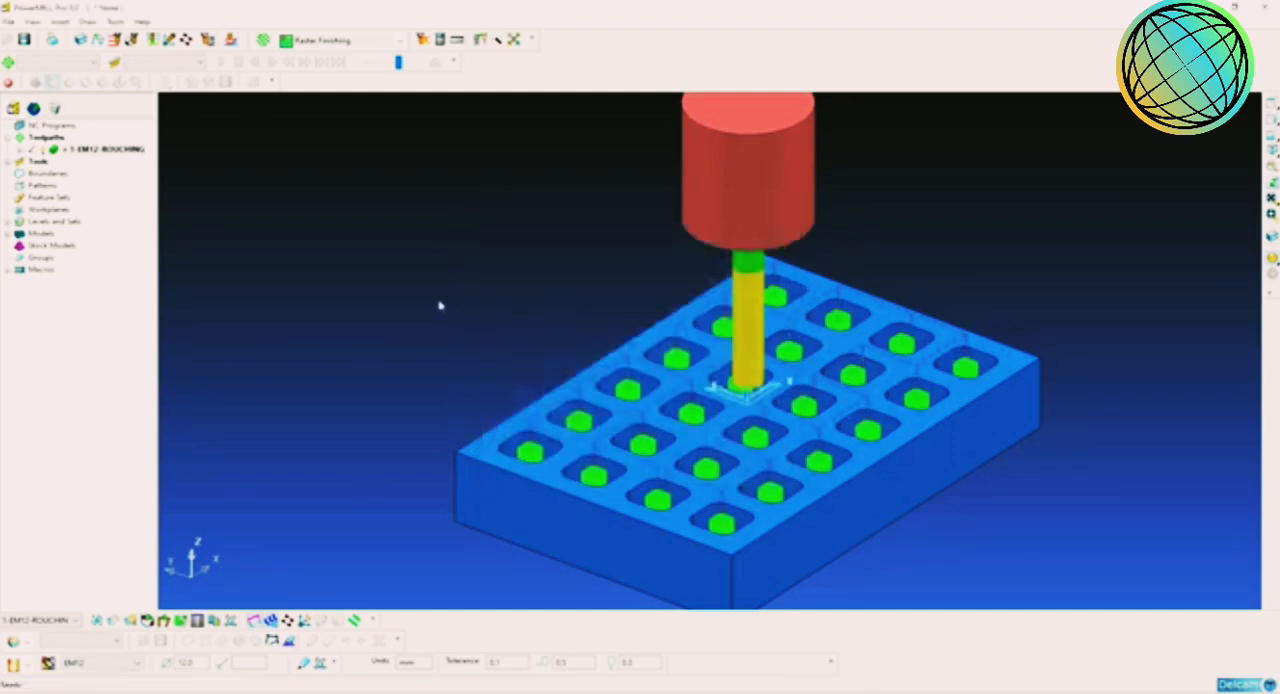
Step: Review the roughing toolpath's statistics with the new links, checking the total machining time and number of lifts
{"action": "right_click", "coordinate": [100, 150]}
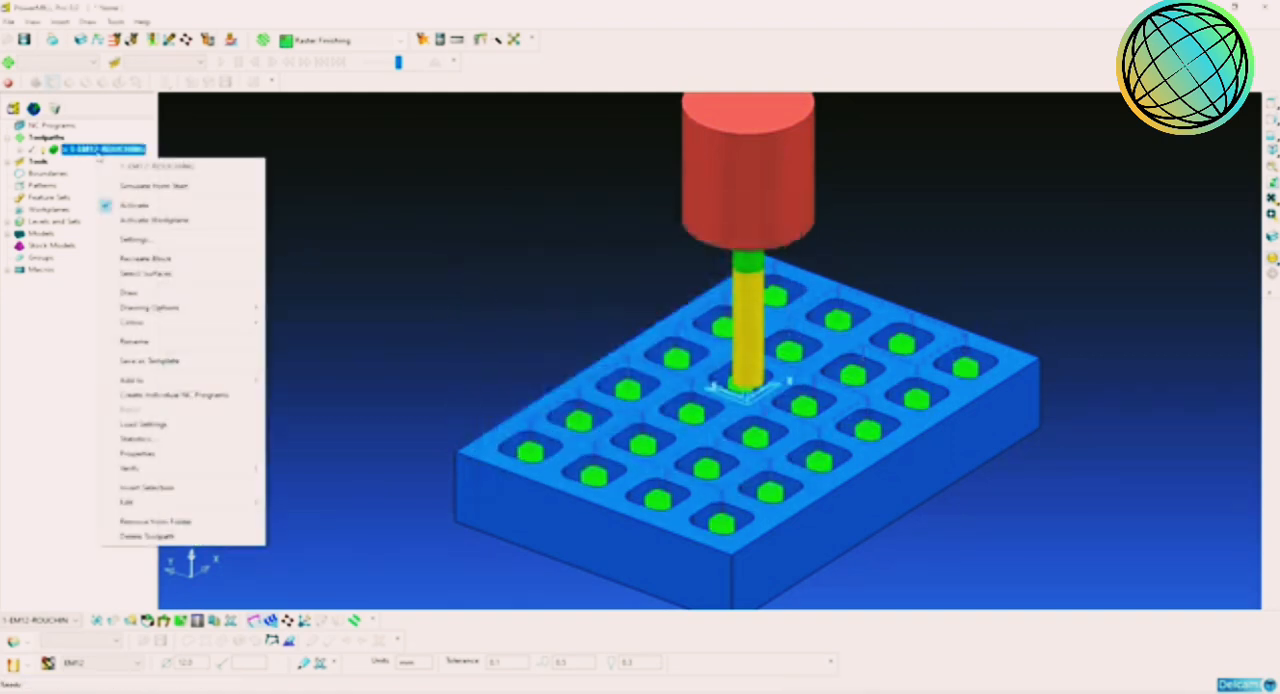
{"action": "left_click", "coordinate": [185, 440]}
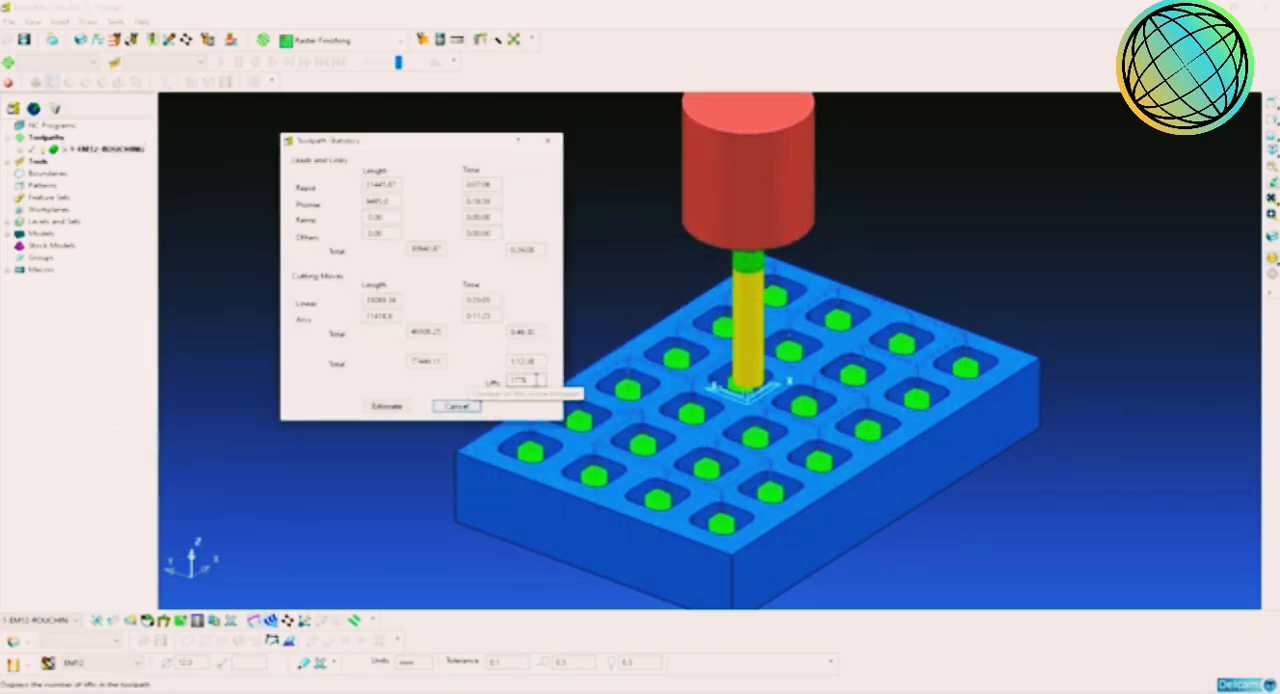
{"action": "mouse_move", "coordinate": [512, 364]}
{"action": "left_mouse_down"}
{"action": "mouse_move", "coordinate": [543, 363]}
{"action": "mouse_move", "coordinate": [516, 365]}
{"action": "left_mouse_up"}
{"action": "left_click", "coordinate": [543, 363]}
{"action": "left_click", "coordinate": [520, 366]}
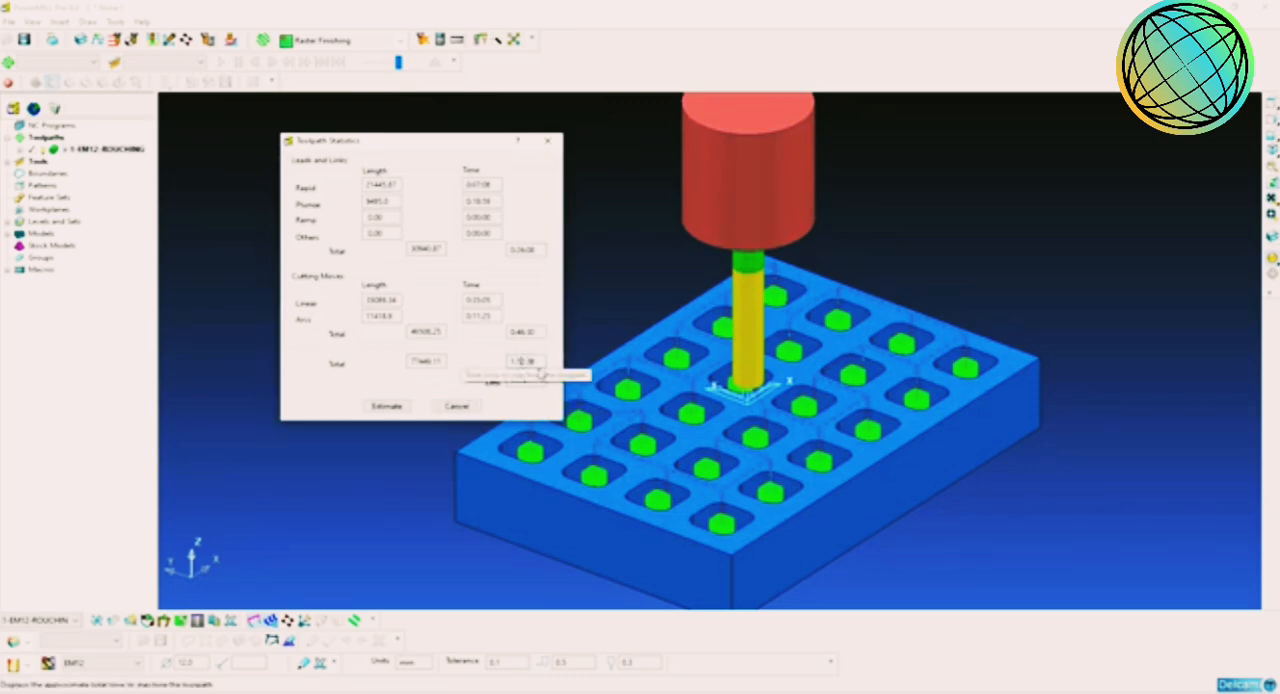
{"action": "left_click", "coordinate": [458, 406]}
Step: Choose Ramp as the first-choice lead-in move for the roughing toolpath
{"action": "middle_click_drag", "start_coordinate": [846, 434], "coordinate": [727, 428]}
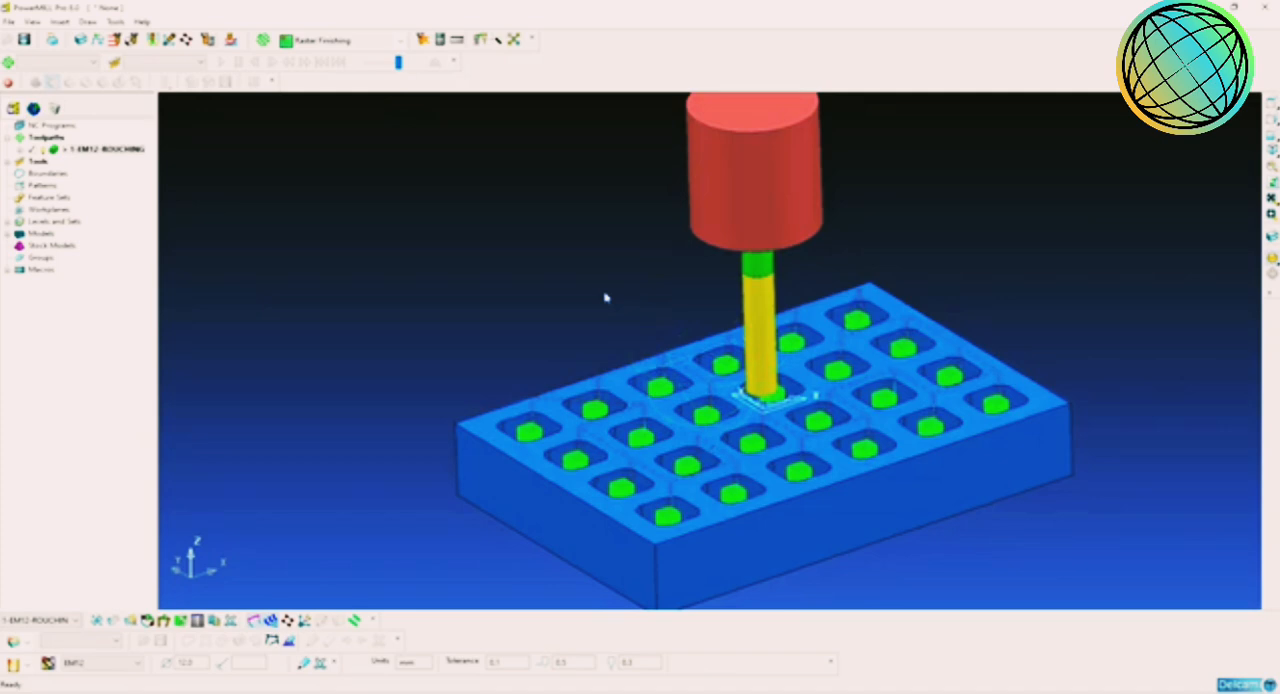
{"action": "scroll", "coordinate": [825, 421], "scroll_direction": "up", "scroll_amount": 2}
{"action": "scroll", "coordinate": [825, 422], "scroll_direction": "down", "scroll_amount": 3}
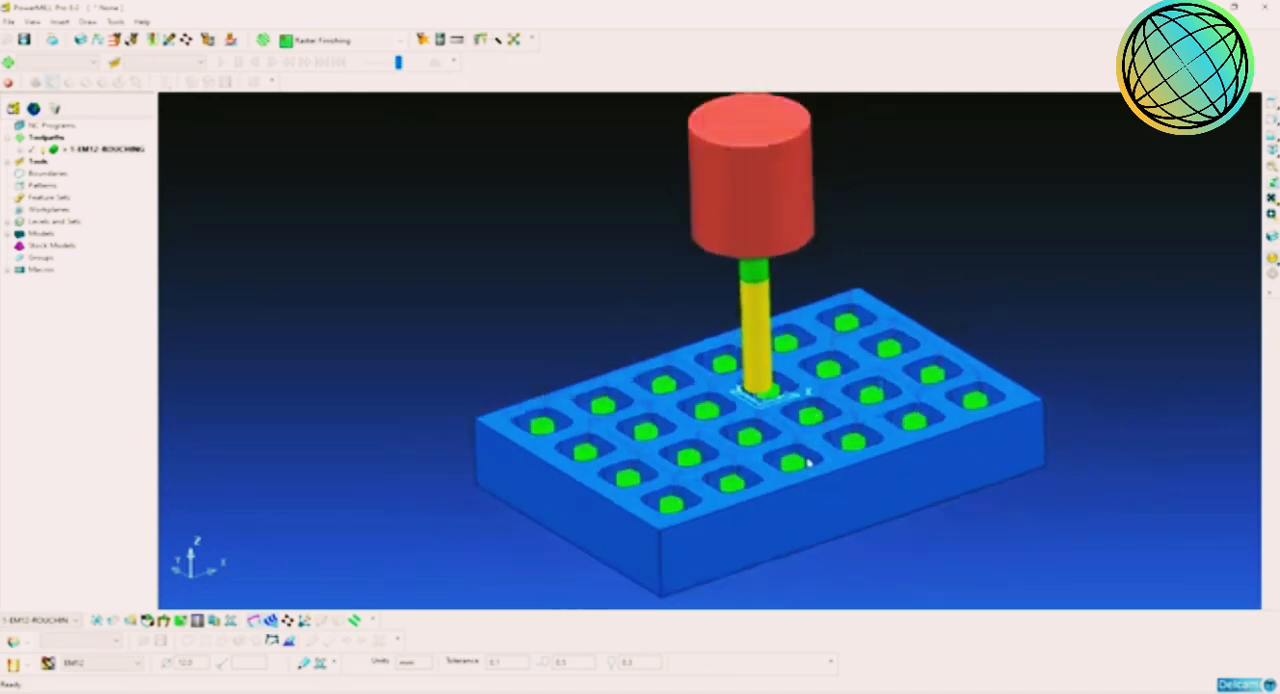
{"action": "middle_click_drag", "start_coordinate": [808, 462], "coordinate": [812, 476]}
{"action": "scroll", "coordinate": [786, 478], "scroll_direction": "up", "scroll_amount": 1}
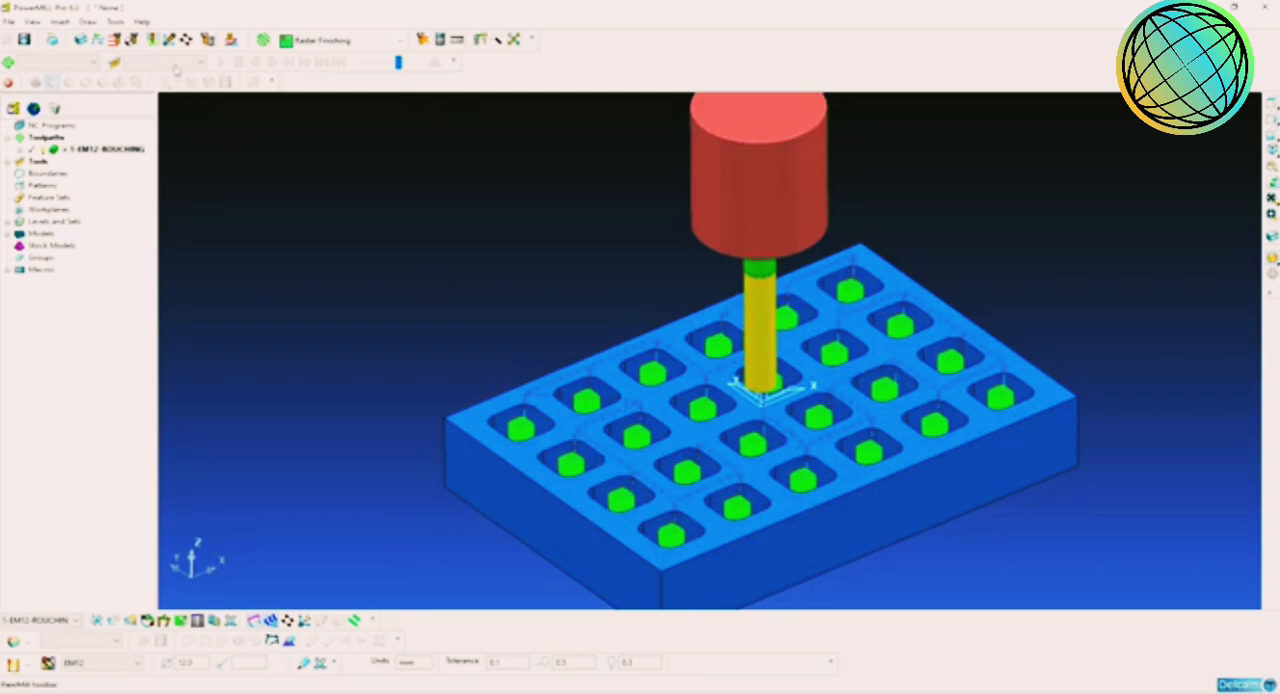
{"action": "left_click", "coordinate": [152, 40]}
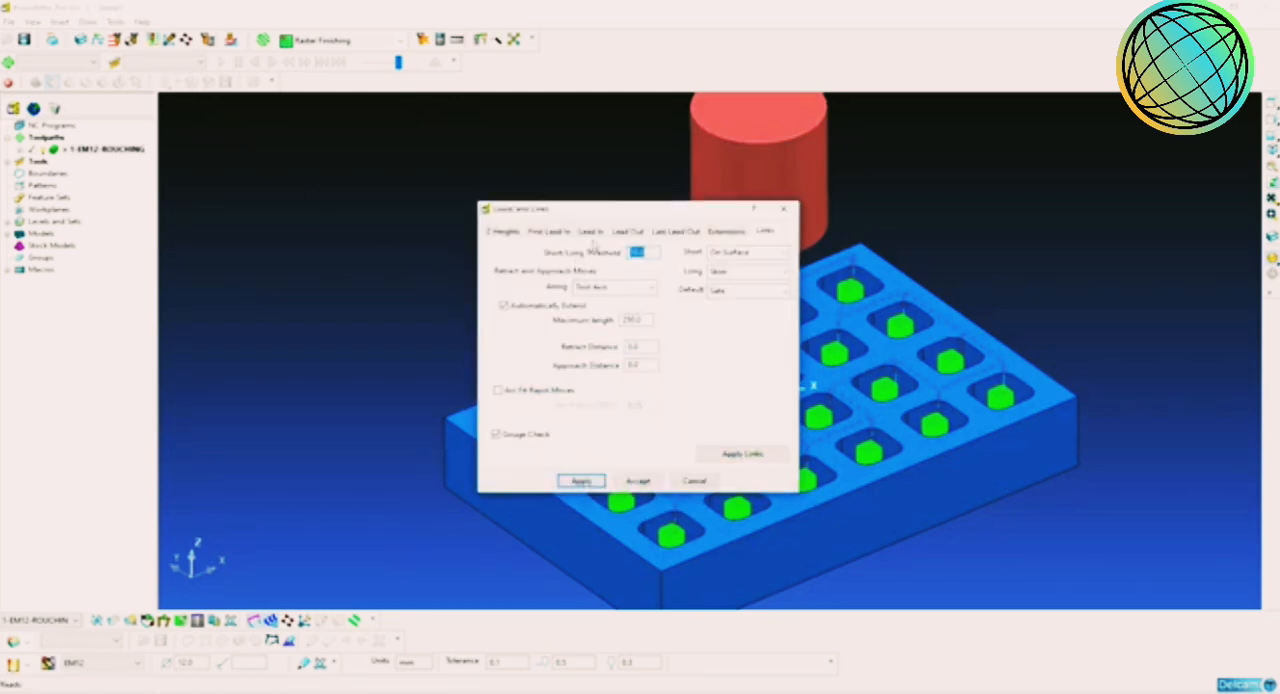
{"action": "left_click", "coordinate": [591, 232]}
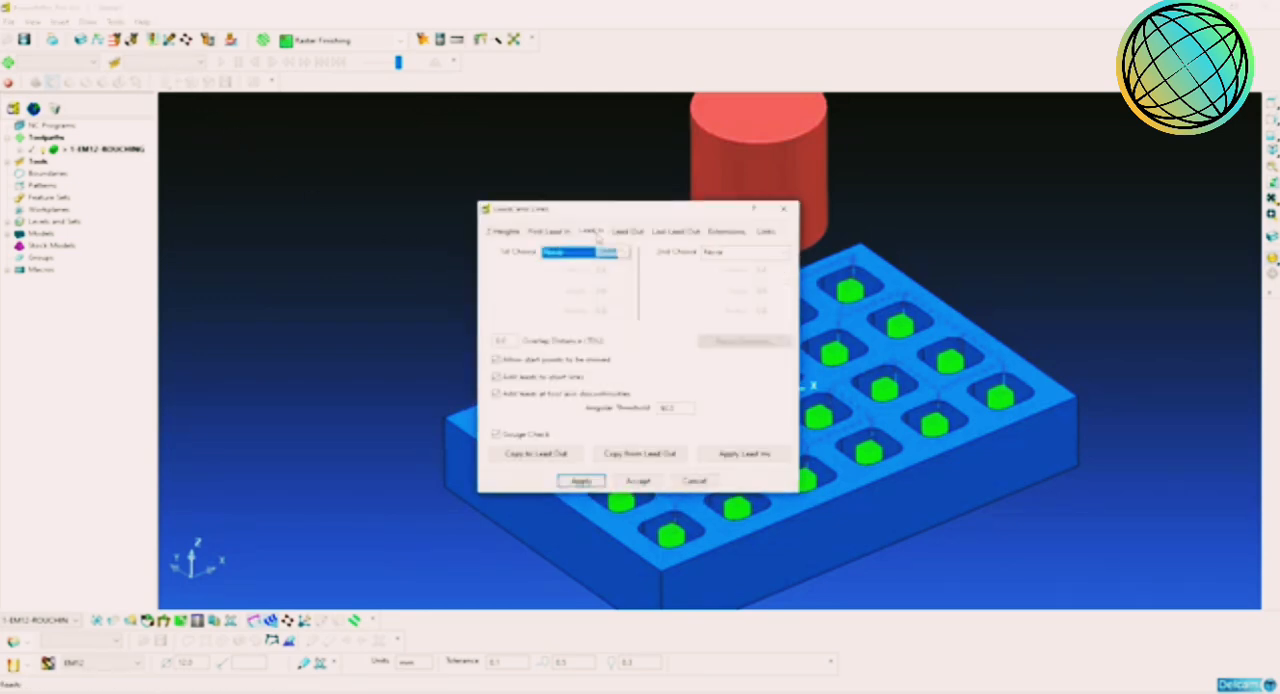
{"action": "left_click", "coordinate": [601, 253]}
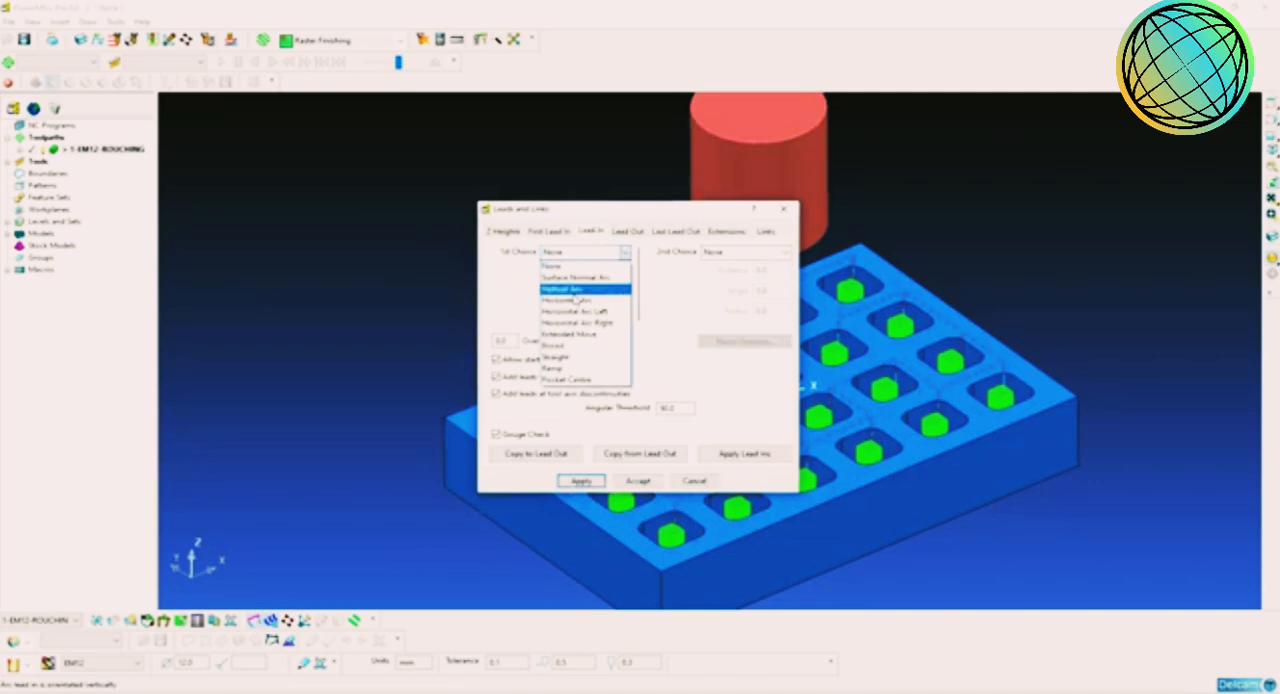
{"action": "left_click", "coordinate": [618, 366]}
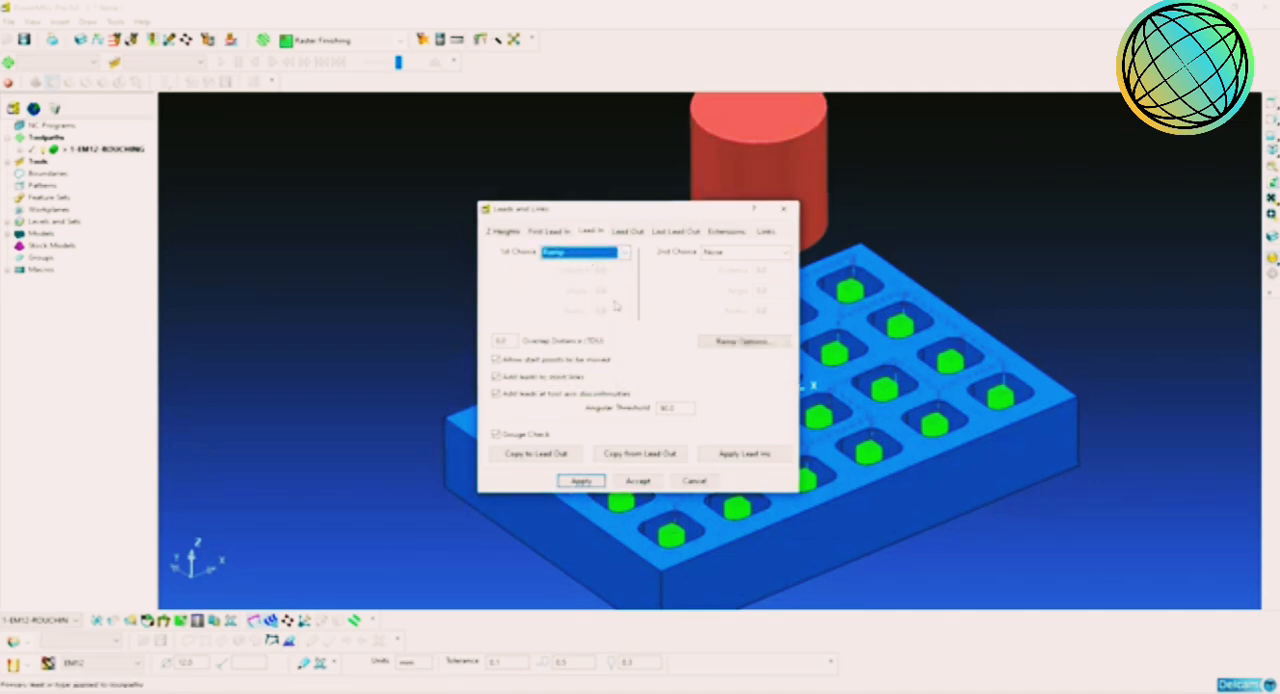
Step: Make the lead-in ramp follow a line with an incremental height of 10, and apply the lead-ins to the toolpath
{"action": "left_click", "coordinate": [742, 344]}
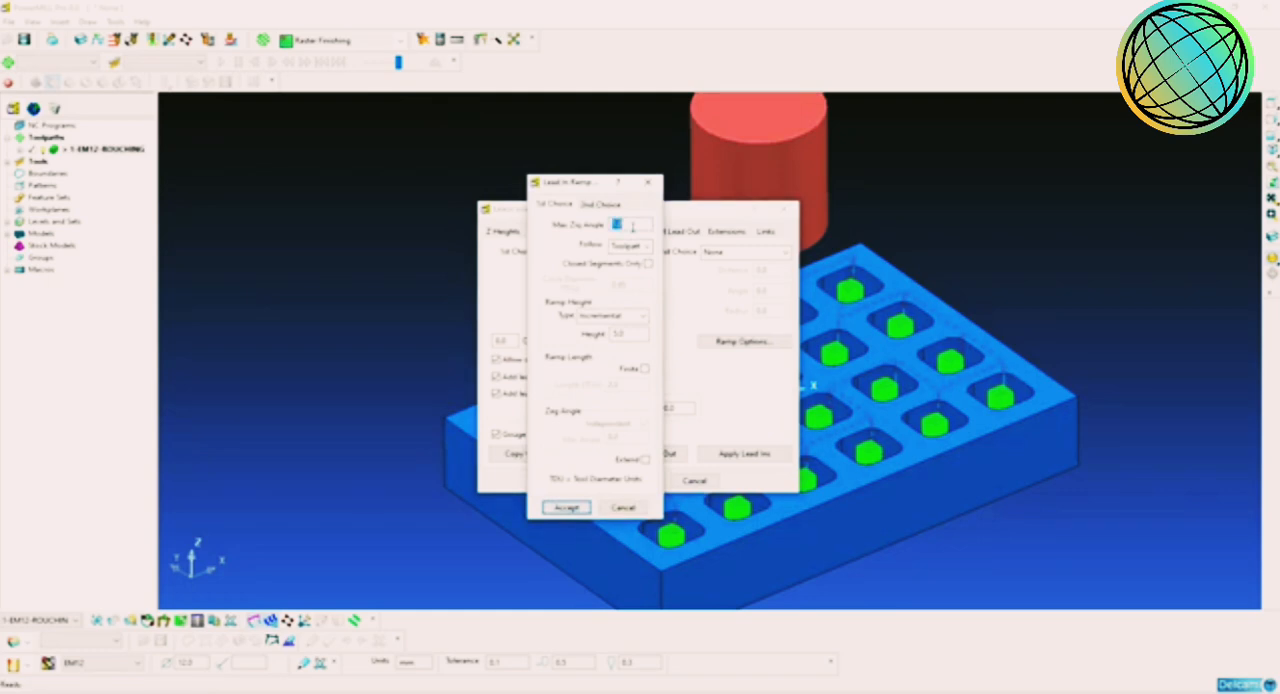
{"action": "left_click", "coordinate": [645, 246]}
{"action": "left_click", "coordinate": [618, 271]}
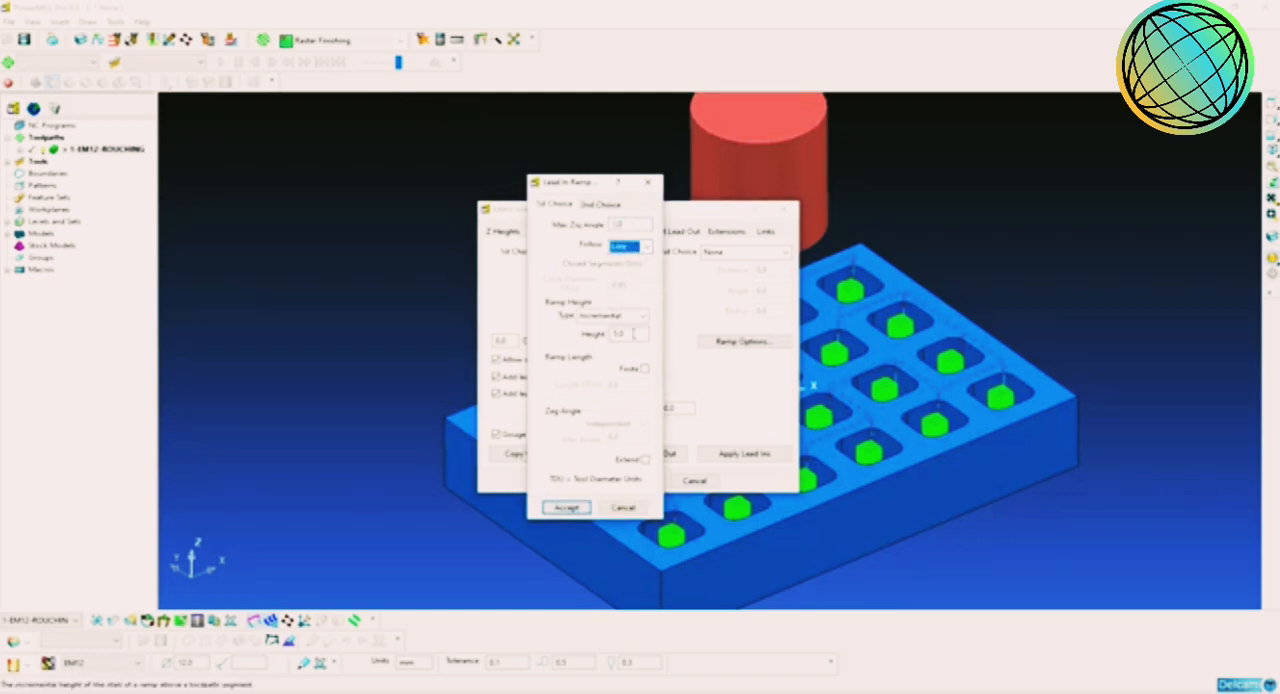
{"action": "double_click", "coordinate": [632, 334]}
{"action": "type", "text": "10"}
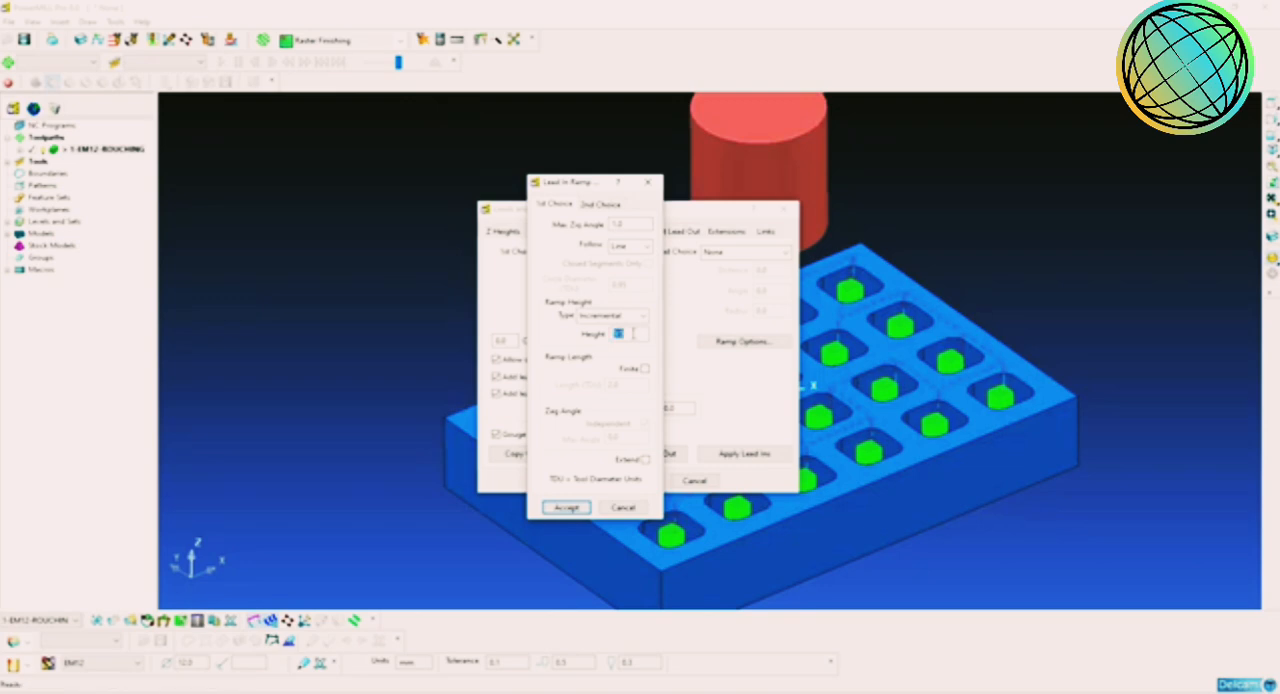
{"action": "left_click", "coordinate": [566, 507]}
{"action": "left_click", "coordinate": [733, 455]}
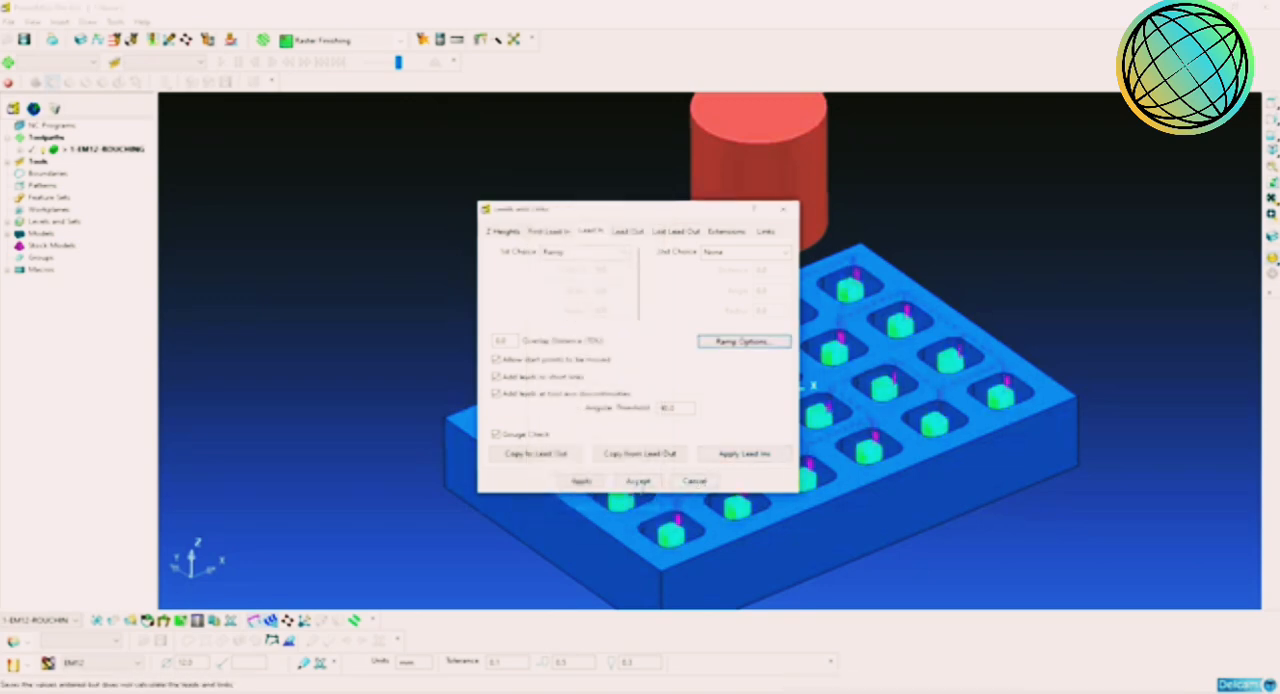
{"action": "left_click", "coordinate": [638, 481]}
Step: Examine the ramped lead-in moves inside the pockets, both close up and across the whole part
{"action": "scroll", "coordinate": [825, 413], "scroll_direction": "down", "scroll_amount": 1}
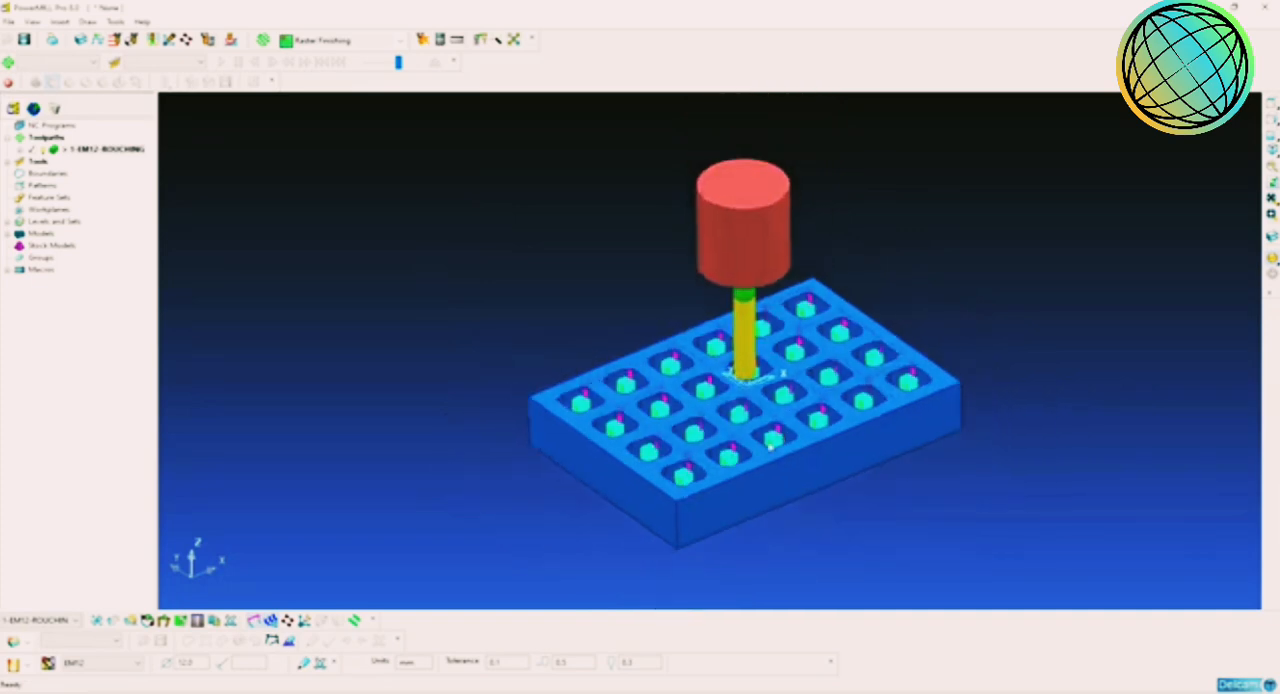
{"action": "scroll", "coordinate": [717, 335], "scroll_direction": "up", "scroll_amount": 4}
{"action": "scroll", "coordinate": [717, 335], "scroll_direction": "up", "scroll_amount": 8}
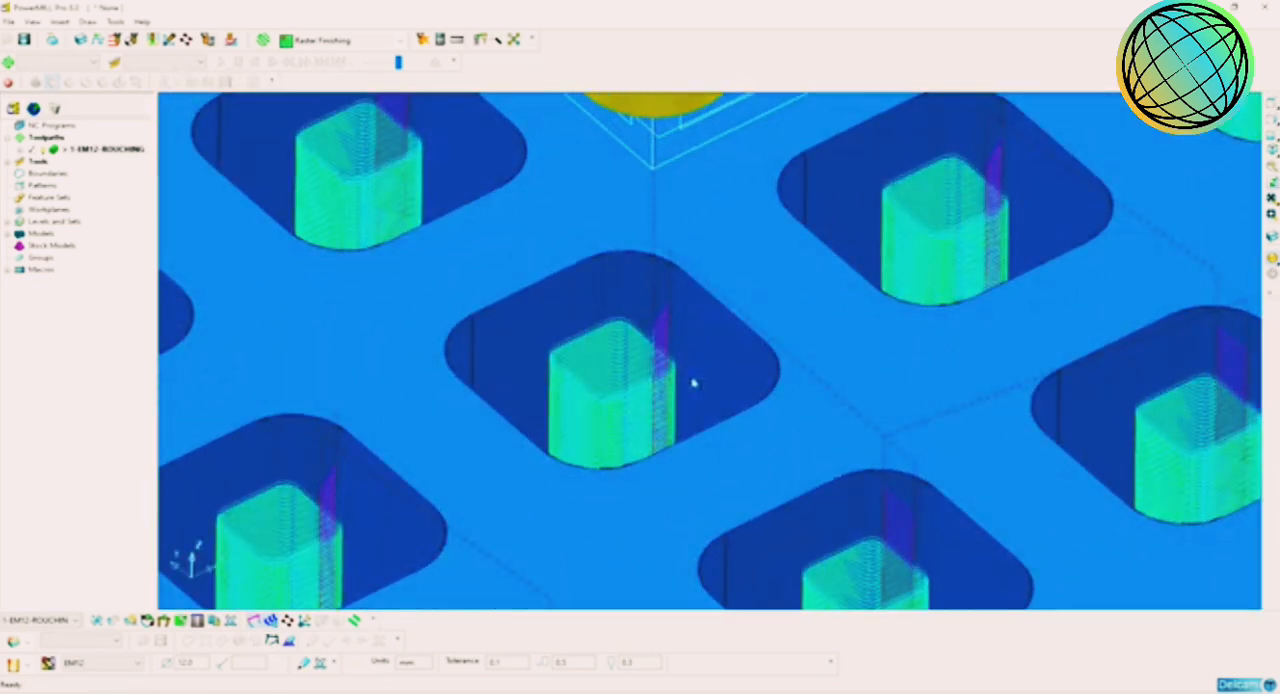
{"action": "scroll", "coordinate": [656, 366], "scroll_direction": "down", "scroll_amount": 3}
{"action": "scroll", "coordinate": [656, 366], "scroll_direction": "down", "scroll_amount": 6}
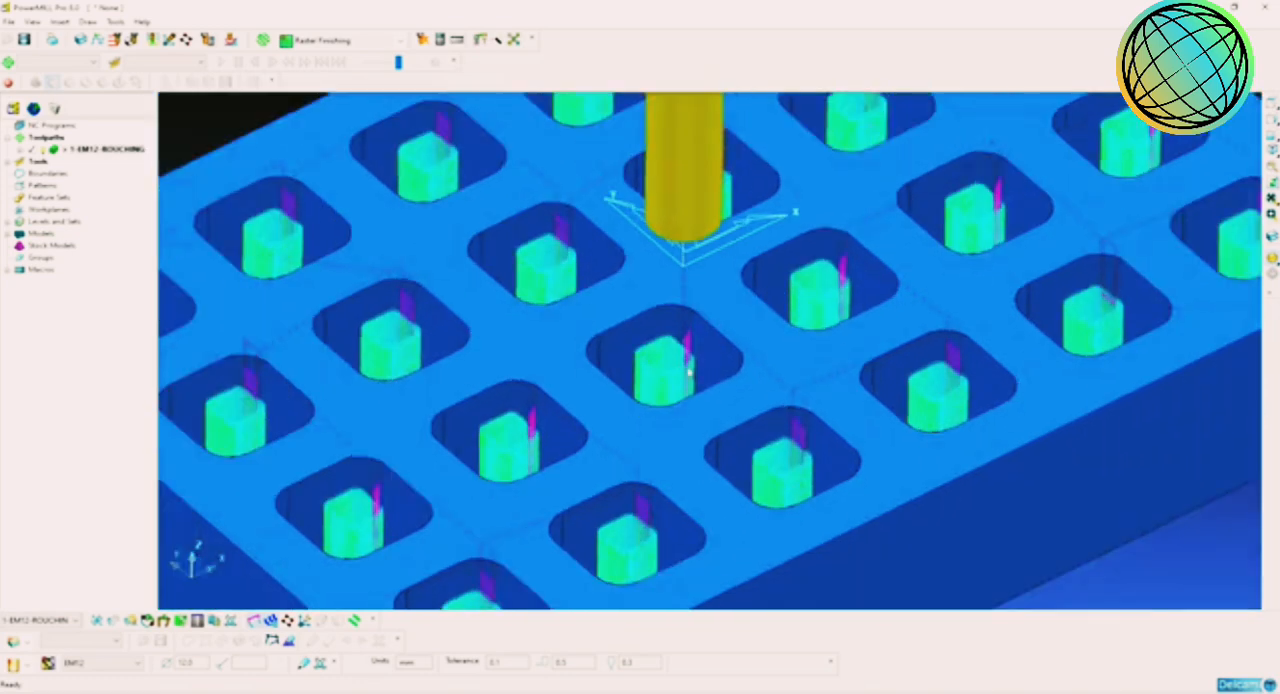
{"action": "middle_click_drag", "start_coordinate": [724, 413], "coordinate": [746, 437]}
{"action": "scroll", "coordinate": [746, 436], "scroll_direction": "down", "scroll_amount": 2}
{"action": "scroll", "coordinate": [746, 433], "scroll_direction": "up", "scroll_amount": 2}
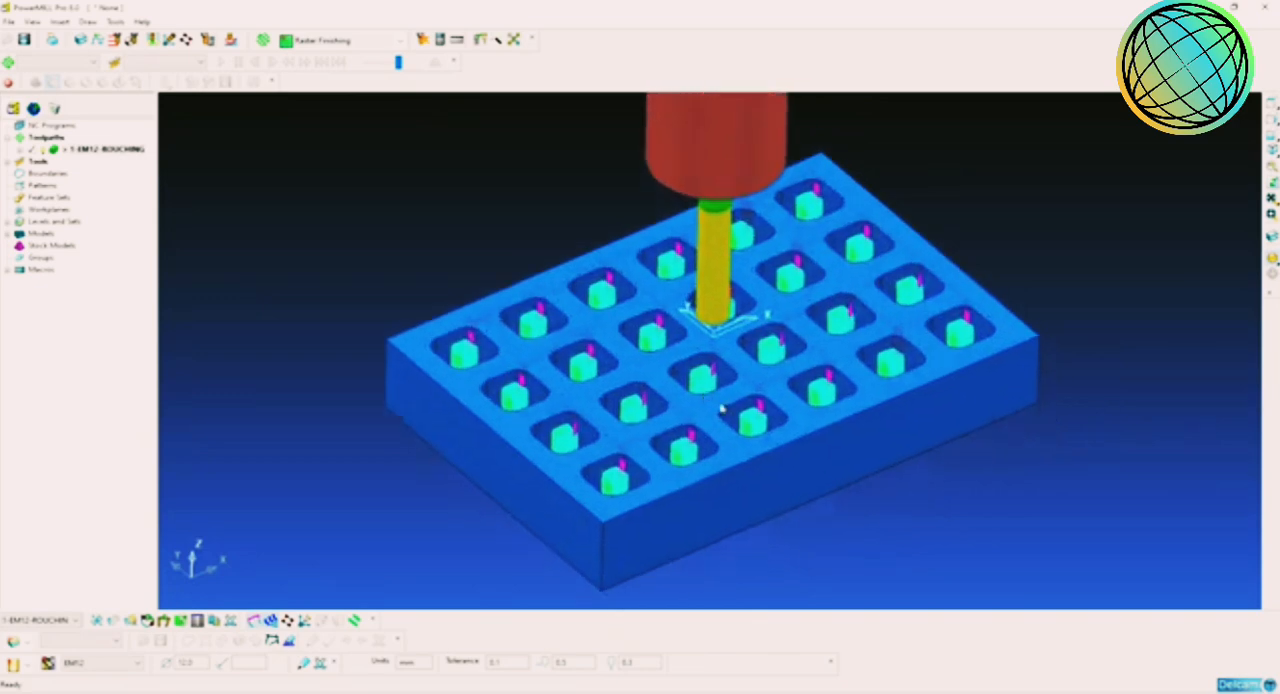
Step: Review the roughing toolpath's statistics with ramp lead-ins, checking the ramp moves, total time and lifts
{"action": "right_click", "coordinate": [68, 148]}
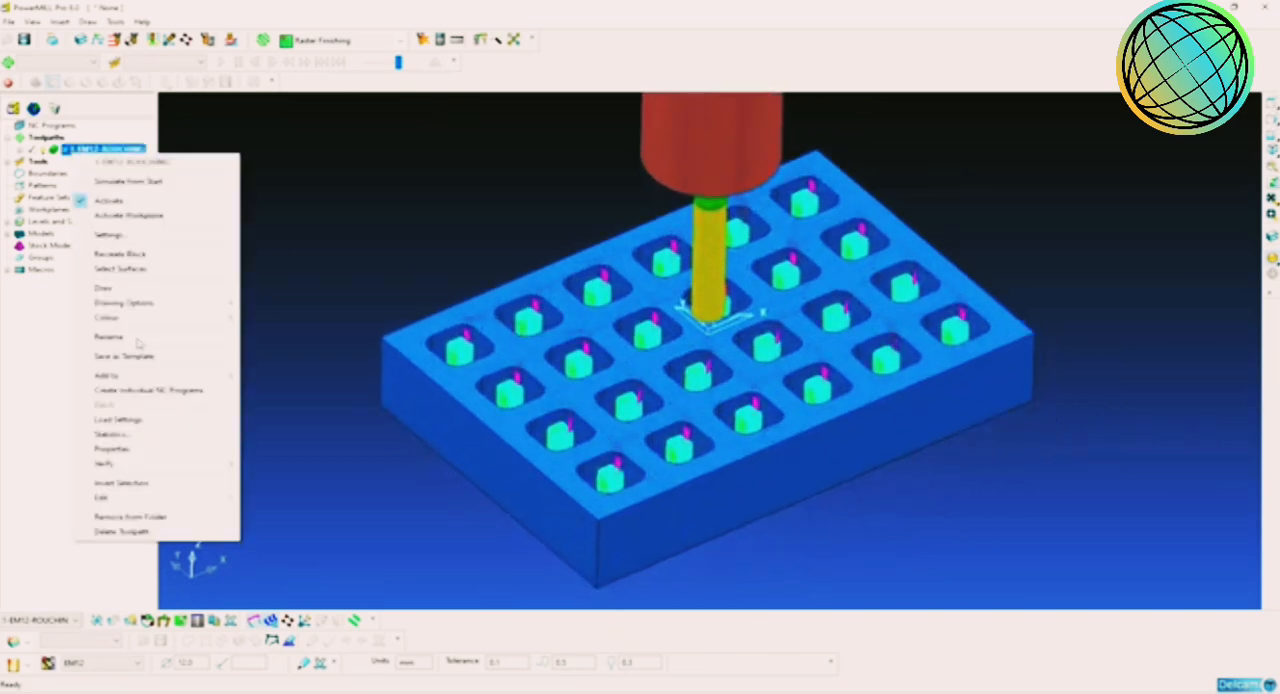
{"action": "left_click", "coordinate": [153, 438]}
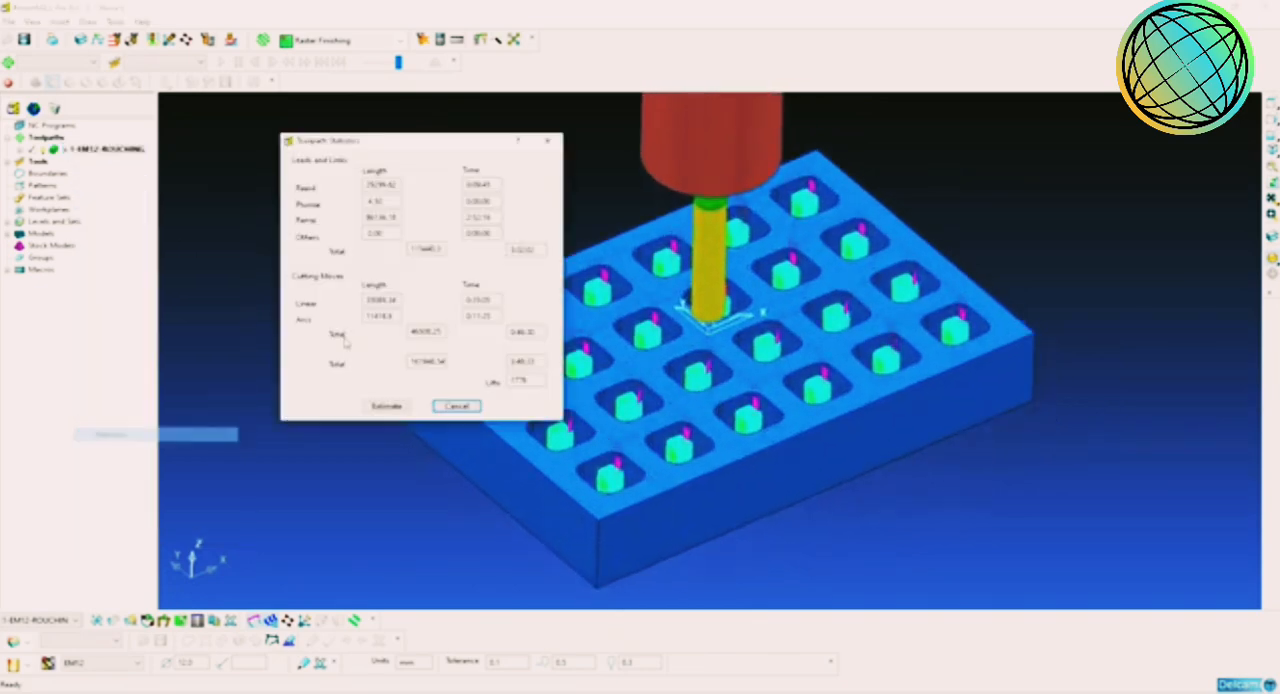
{"action": "left_click", "coordinate": [456, 406]}
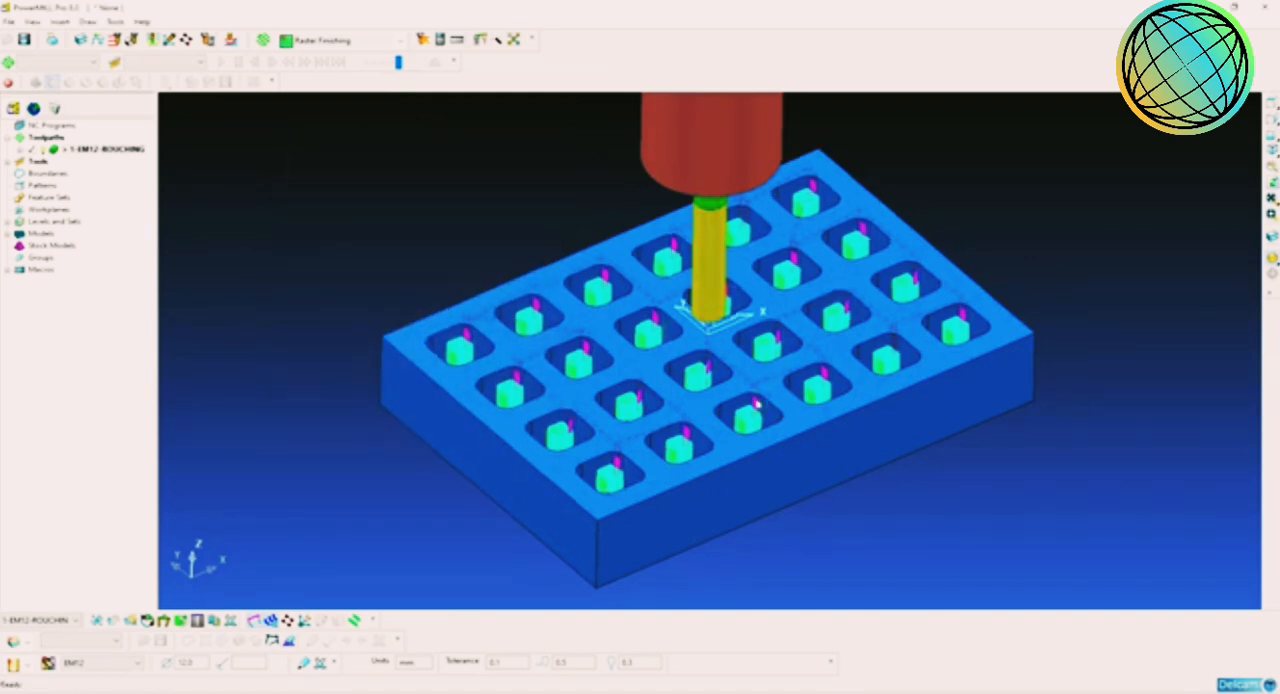
Step: Inspect the ramped roughing toolpath around the tool and pockets from several angles, including an isometric view
{"action": "scroll", "coordinate": [767, 339], "scroll_direction": "up", "scroll_amount": 10}
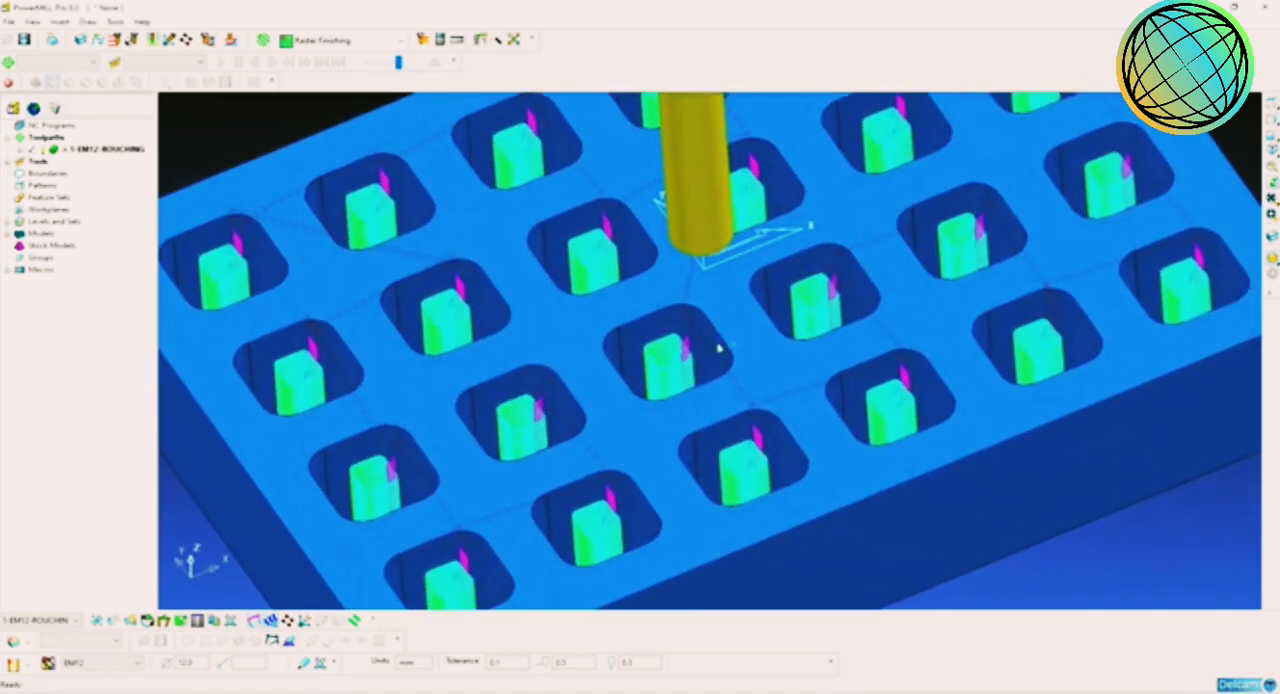
{"action": "middle_click_drag", "start_coordinate": [719, 348], "coordinate": [716, 371]}
{"action": "scroll", "coordinate": [716, 371], "scroll_direction": "down", "scroll_amount": 4}
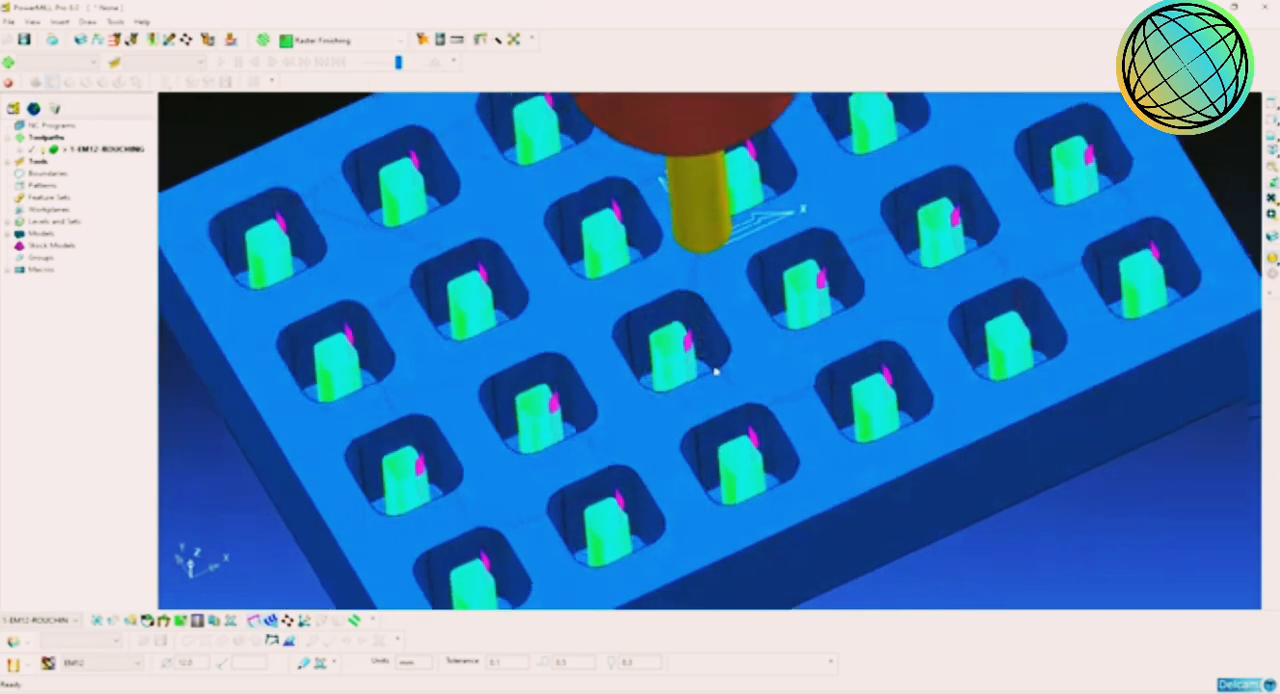
{"action": "scroll", "coordinate": [716, 371], "scroll_direction": "up", "scroll_amount": 3}
{"action": "scroll", "coordinate": [716, 371], "scroll_direction": "down", "scroll_amount": 4}
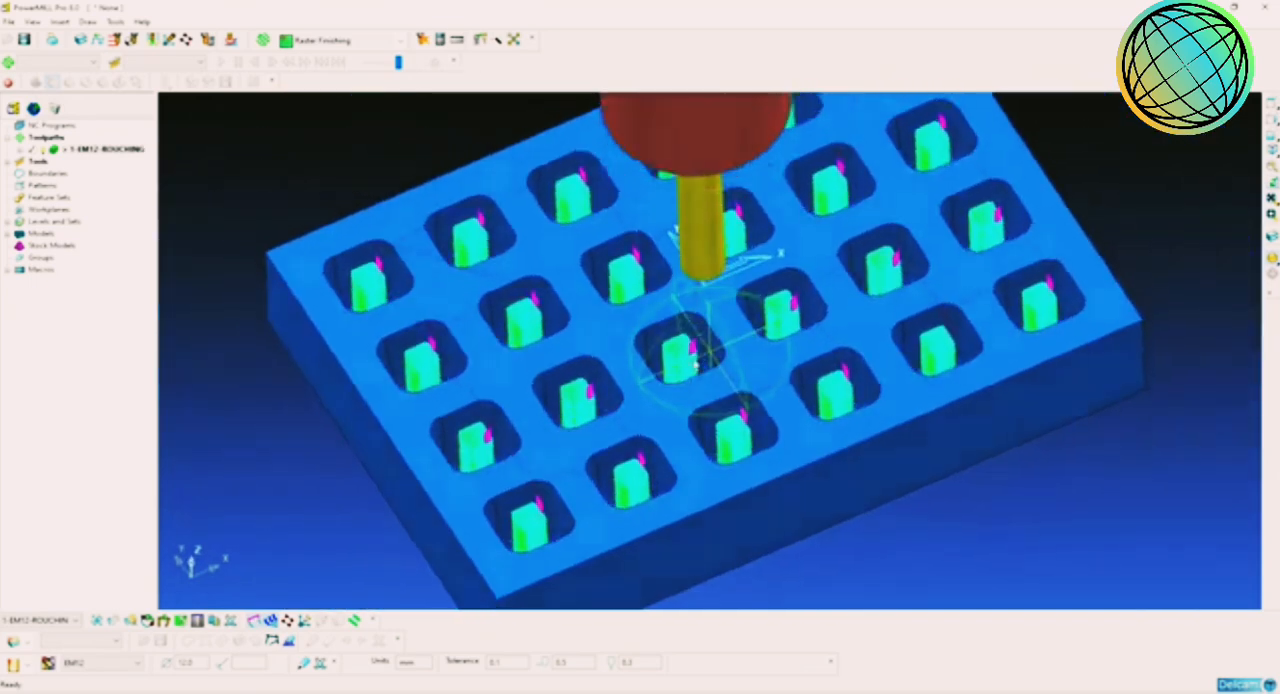
{"action": "scroll", "coordinate": [705, 338], "scroll_direction": "up", "scroll_amount": 3}
{"action": "scroll", "coordinate": [705, 338], "scroll_direction": "down", "scroll_amount": 3}
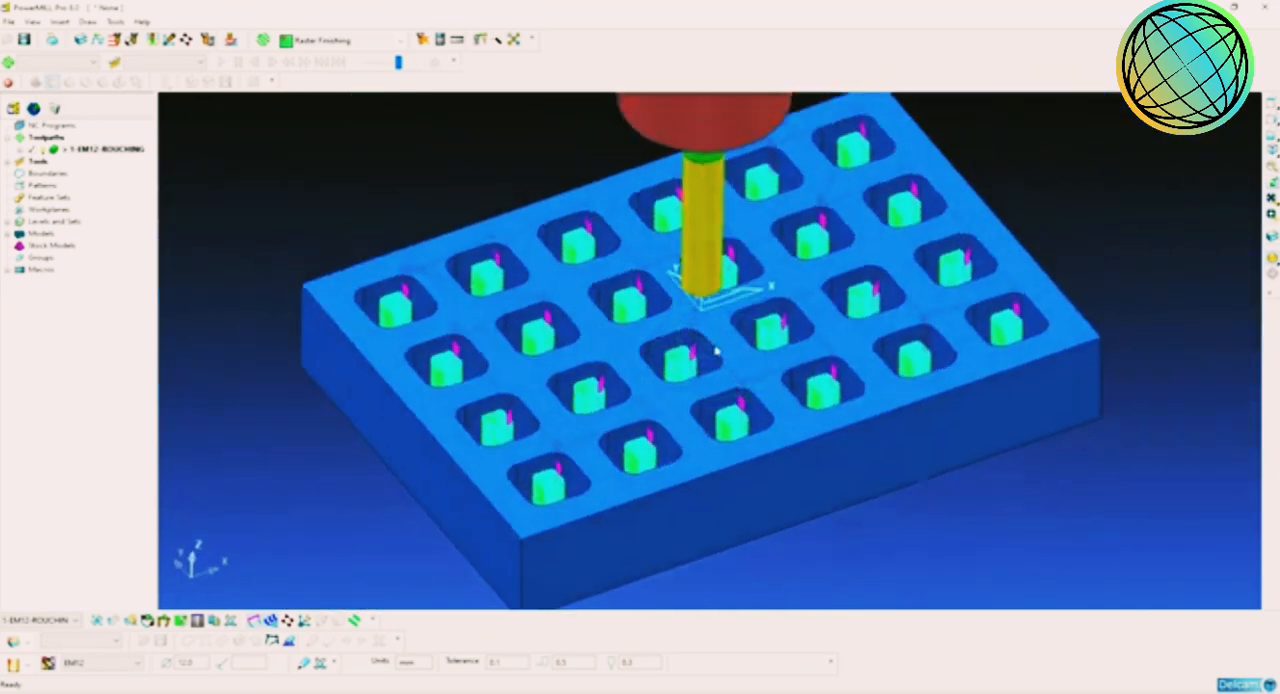
{"action": "middle_click_drag", "start_coordinate": [727, 389], "coordinate": [793, 402]}
{"action": "scroll", "coordinate": [730, 398], "scroll_direction": "down", "scroll_amount": 3}
{"action": "scroll", "coordinate": [735, 398], "scroll_direction": "up", "scroll_amount": 2}
{"action": "scroll", "coordinate": [746, 420], "scroll_direction": "up", "scroll_amount": 2}
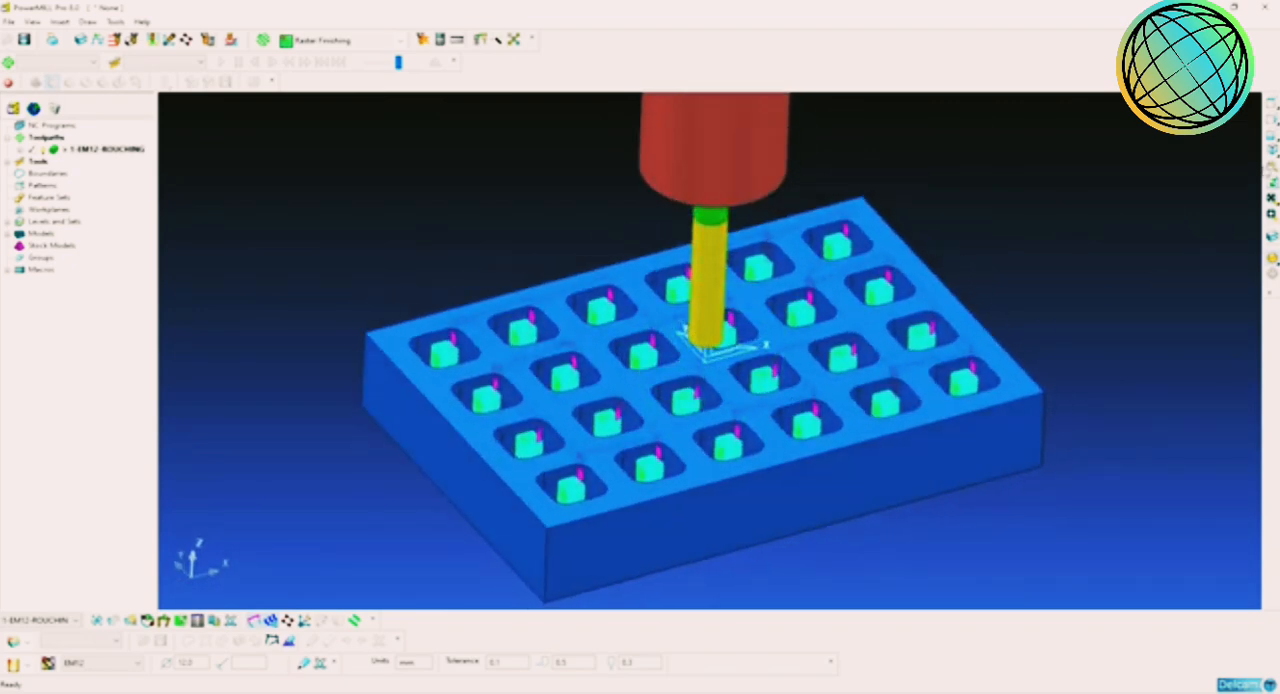
{"action": "left_click", "coordinate": [1271, 151]}
{"action": "scroll", "coordinate": [849, 370], "scroll_direction": "up", "scroll_amount": 3}
{"action": "scroll", "coordinate": [855, 372], "scroll_direction": "up", "scroll_amount": 2}
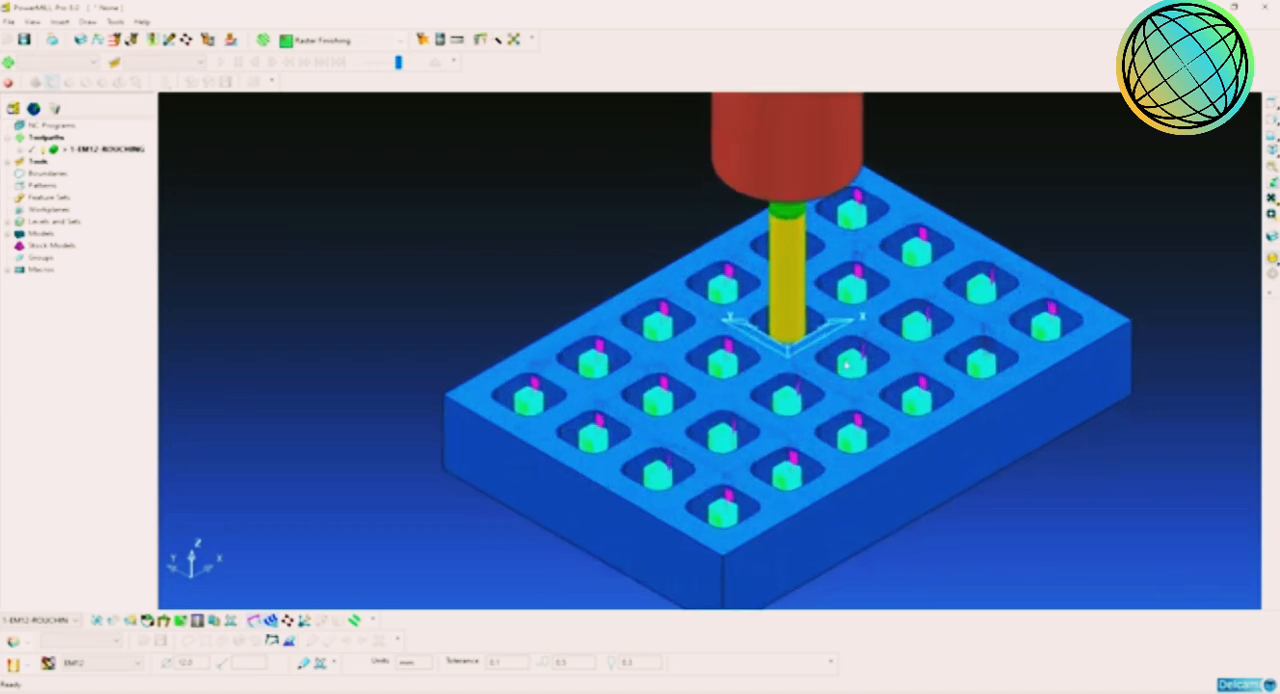
{"action": "middle_click_drag", "start_coordinate": [866, 371], "coordinate": [850, 370], "text": "shift"}
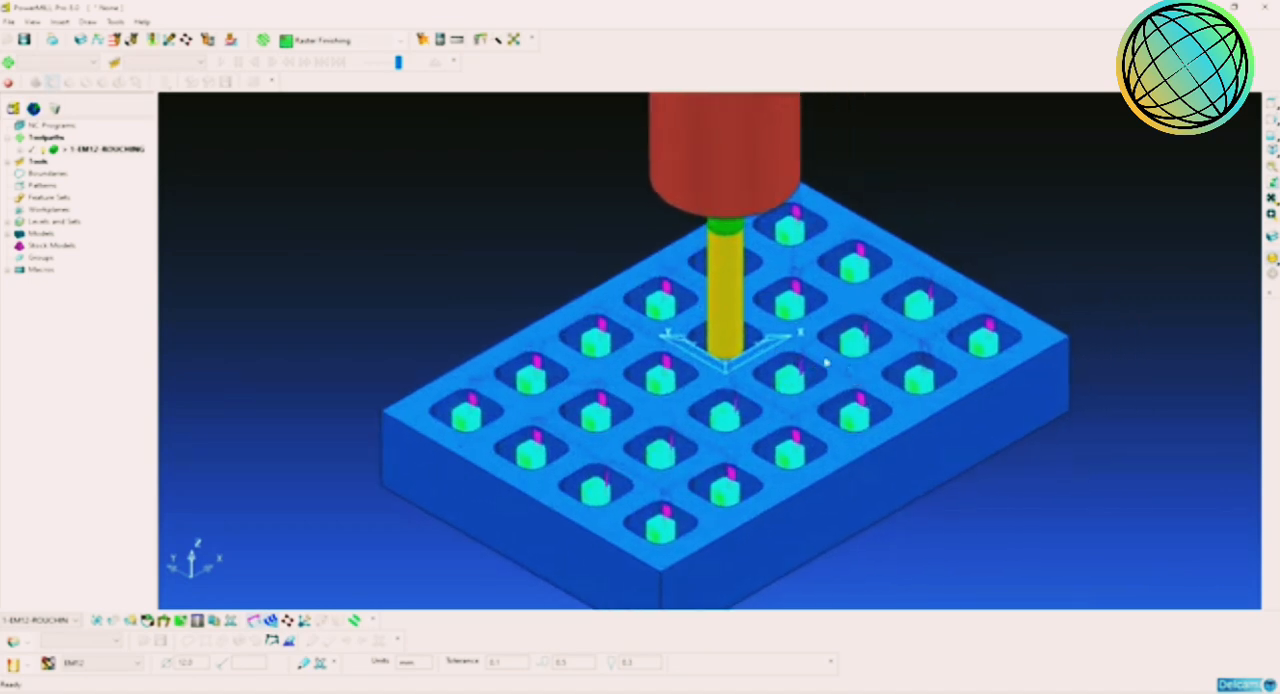
{"action": "middle_click_drag", "start_coordinate": [735, 402], "coordinate": [718, 398], "text": "shift"}
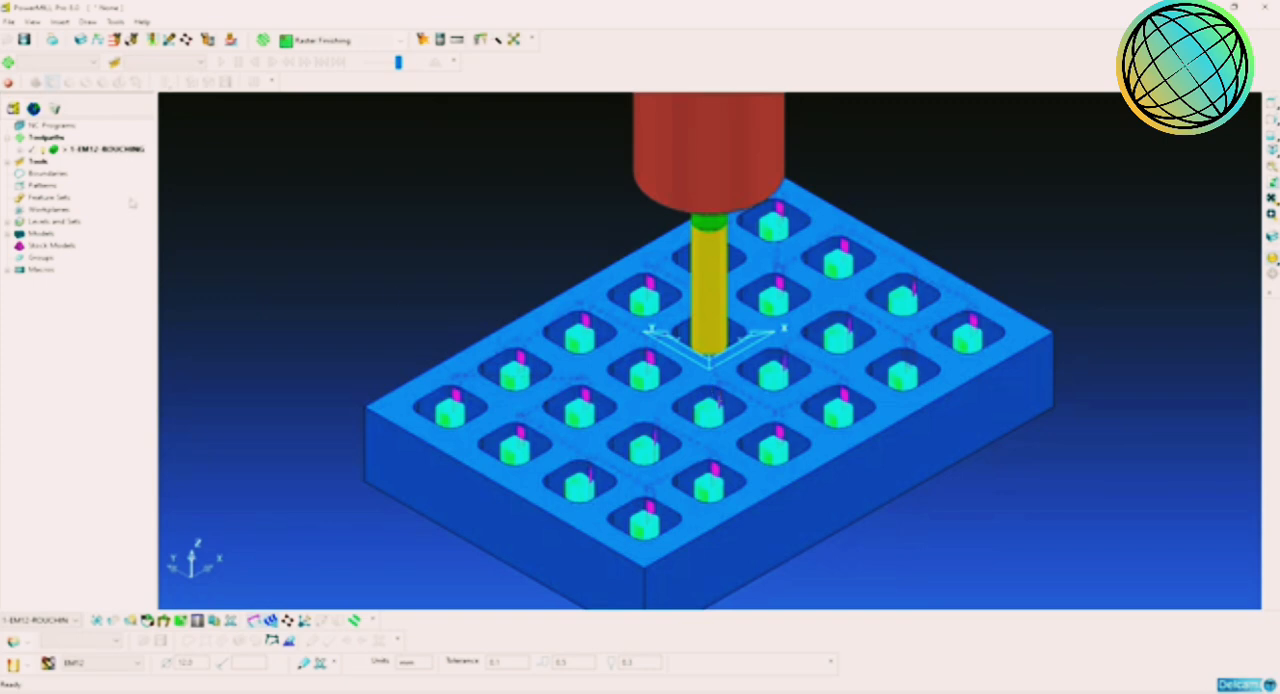
Step: Simulate the roughing toolpath from its start in ViewMill with a shaded stock image, and return to the normal model display
{"action": "right_click", "coordinate": [98, 152]}
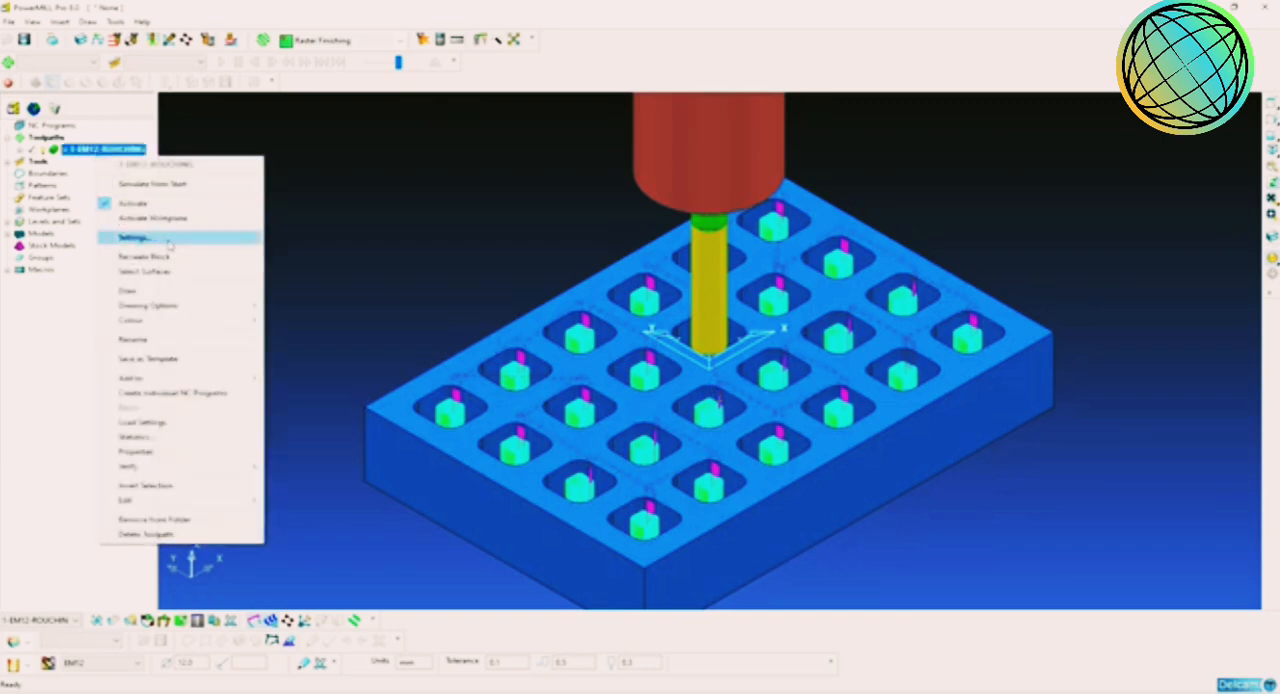
{"action": "left_click", "coordinate": [145, 184]}
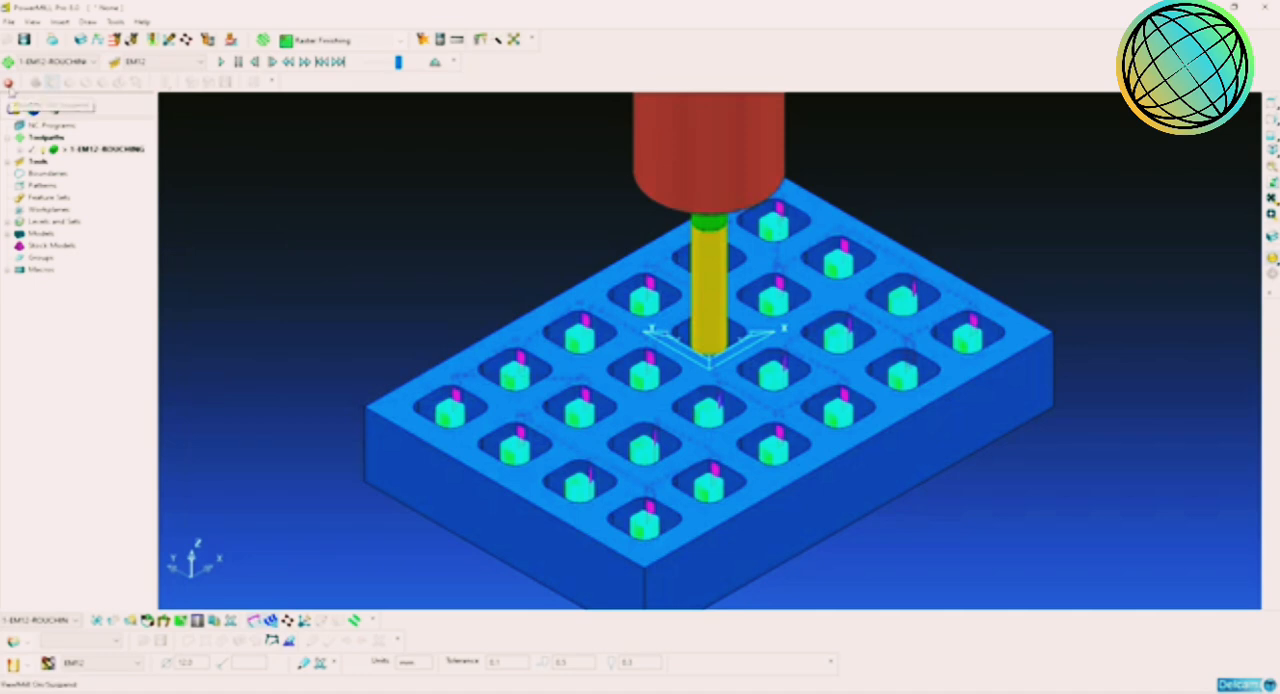
{"action": "left_click", "coordinate": [8, 84]}
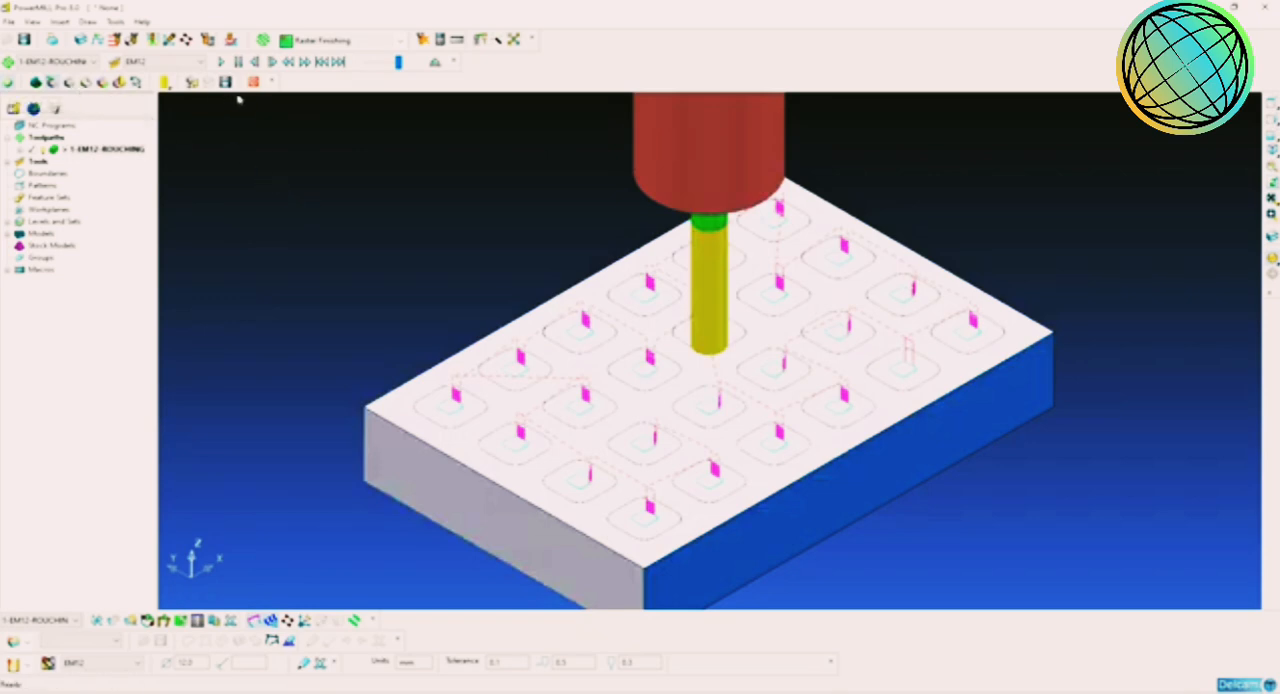
{"action": "left_click", "coordinate": [33, 21]}
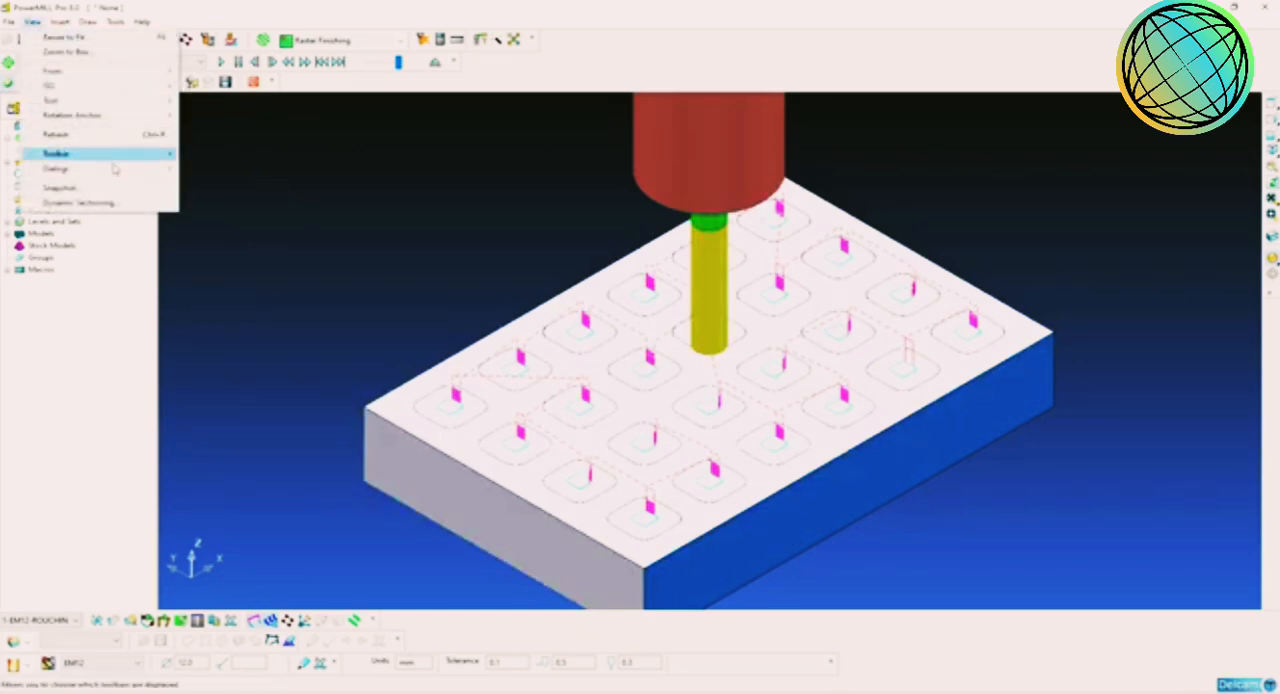
{"action": "mouse_move", "coordinate": [116, 160]}
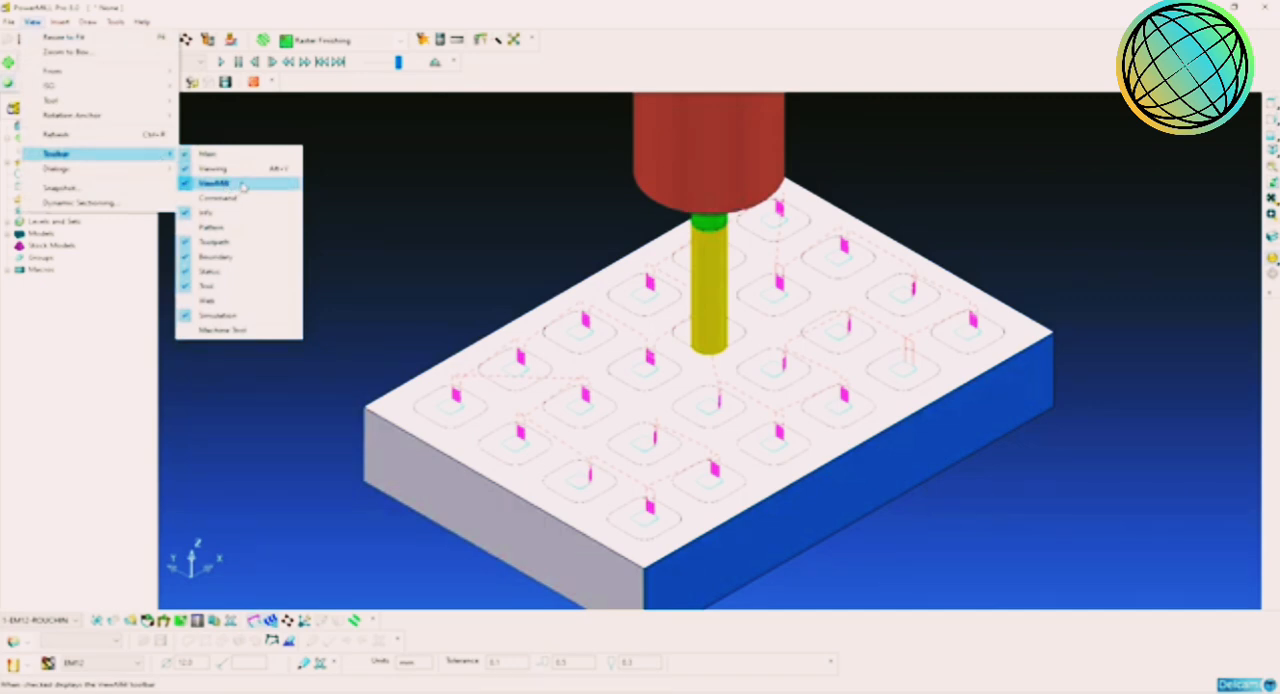
{"action": "left_click", "coordinate": [360, 187]}
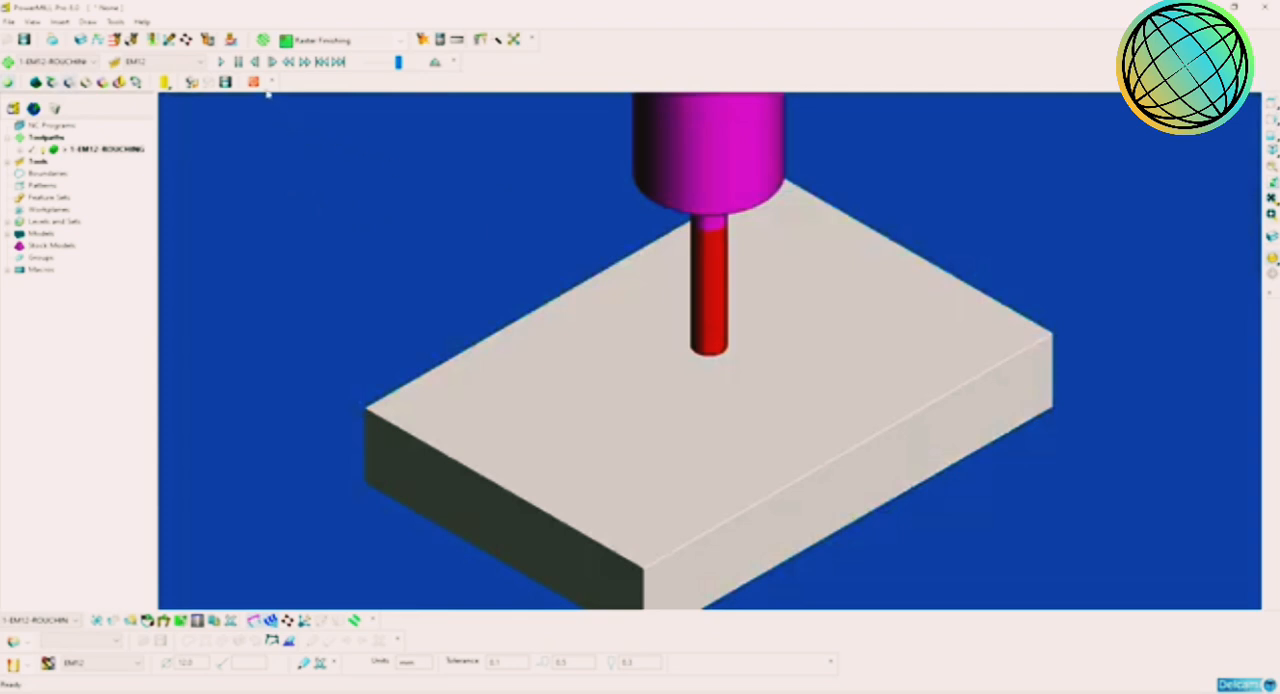
{"action": "left_click", "coordinate": [222, 62]}
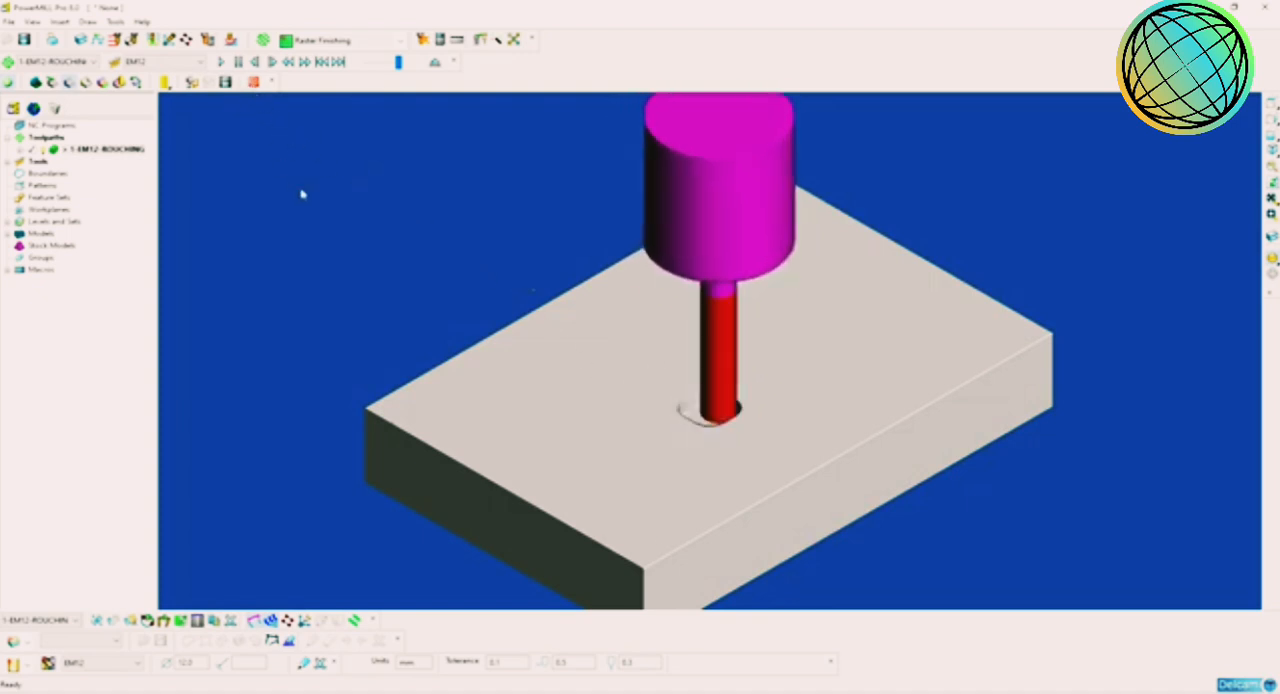
{"action": "left_click", "coordinate": [368, 303]}
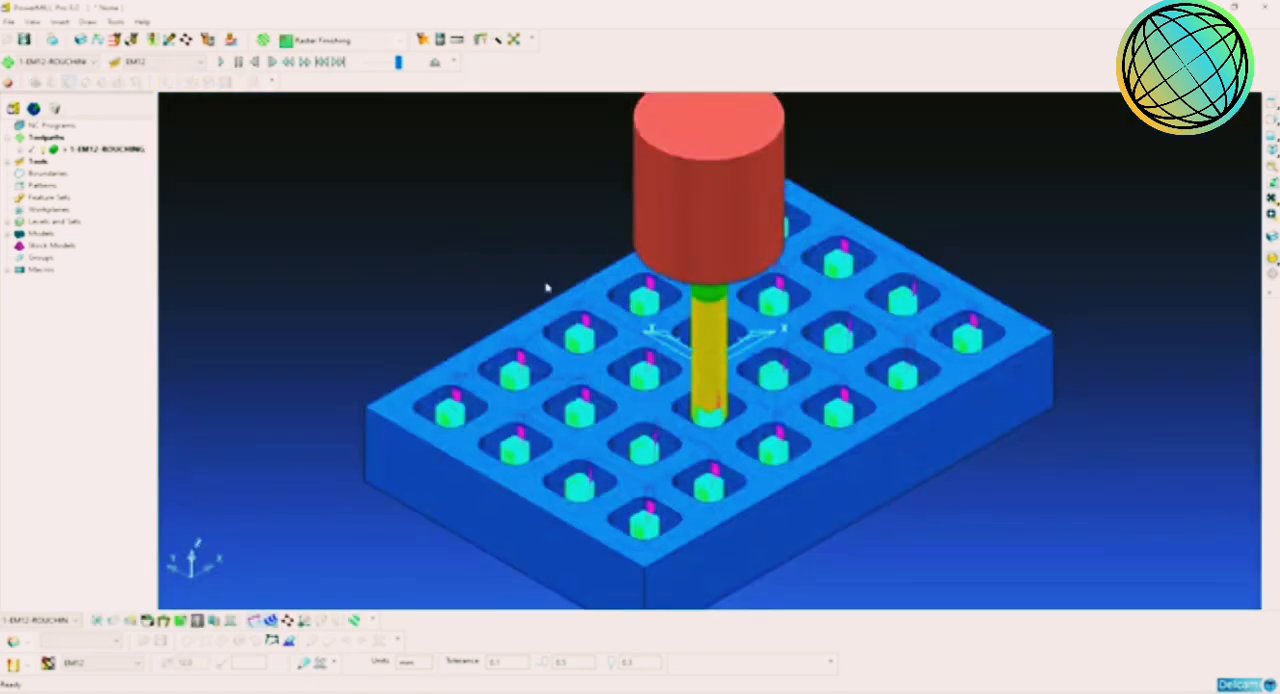
Step: Return the tool to the roughing toolpath's start and examine the rapid moves above the part from the front
{"action": "right_click", "coordinate": [113, 154]}
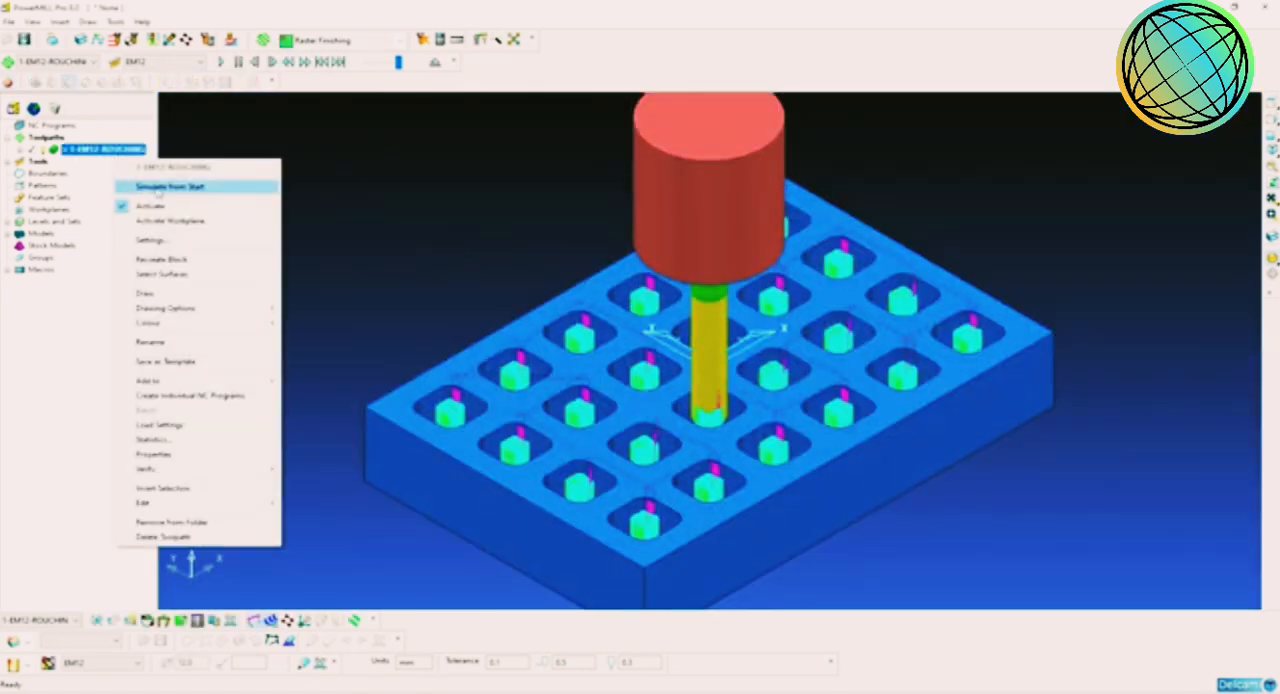
{"action": "left_click", "coordinate": [160, 188]}
{"action": "middle_click_drag", "start_coordinate": [571, 369], "coordinate": [645, 411]}
{"action": "left_click", "coordinate": [1271, 121]}
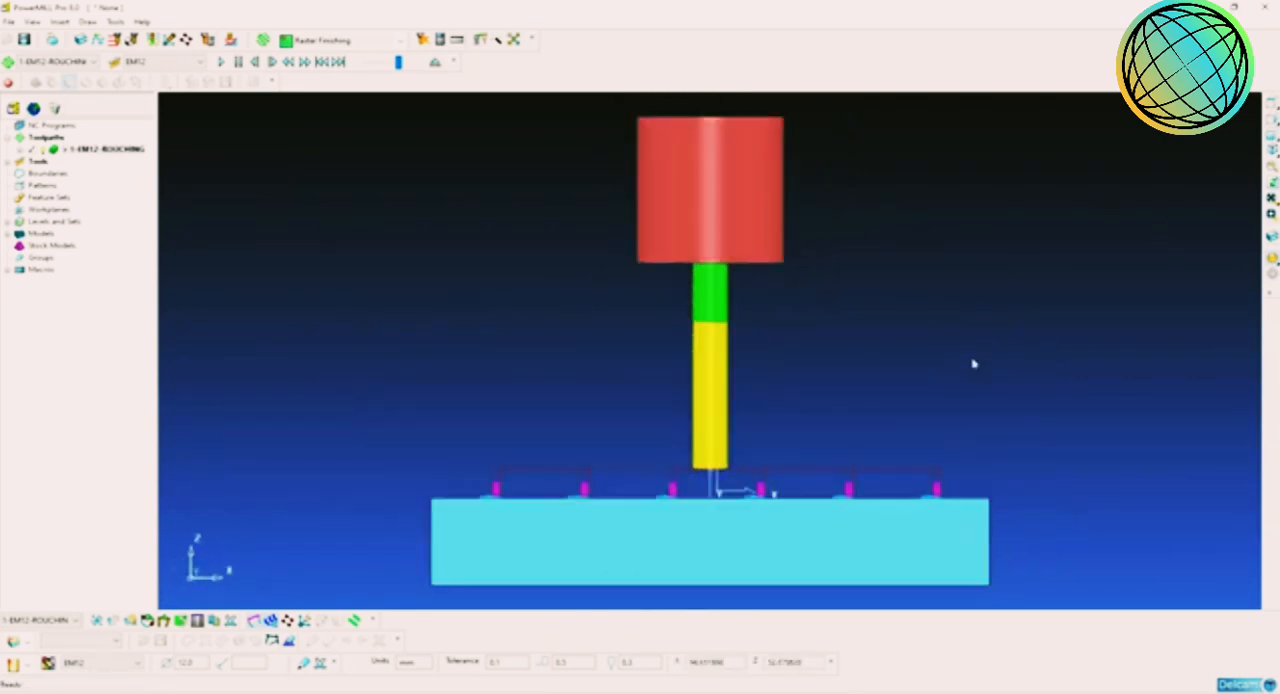
{"action": "scroll", "coordinate": [890, 395], "scroll_direction": "up", "scroll_amount": 3}
{"action": "scroll", "coordinate": [840, 402], "scroll_direction": "up", "scroll_amount": 2}
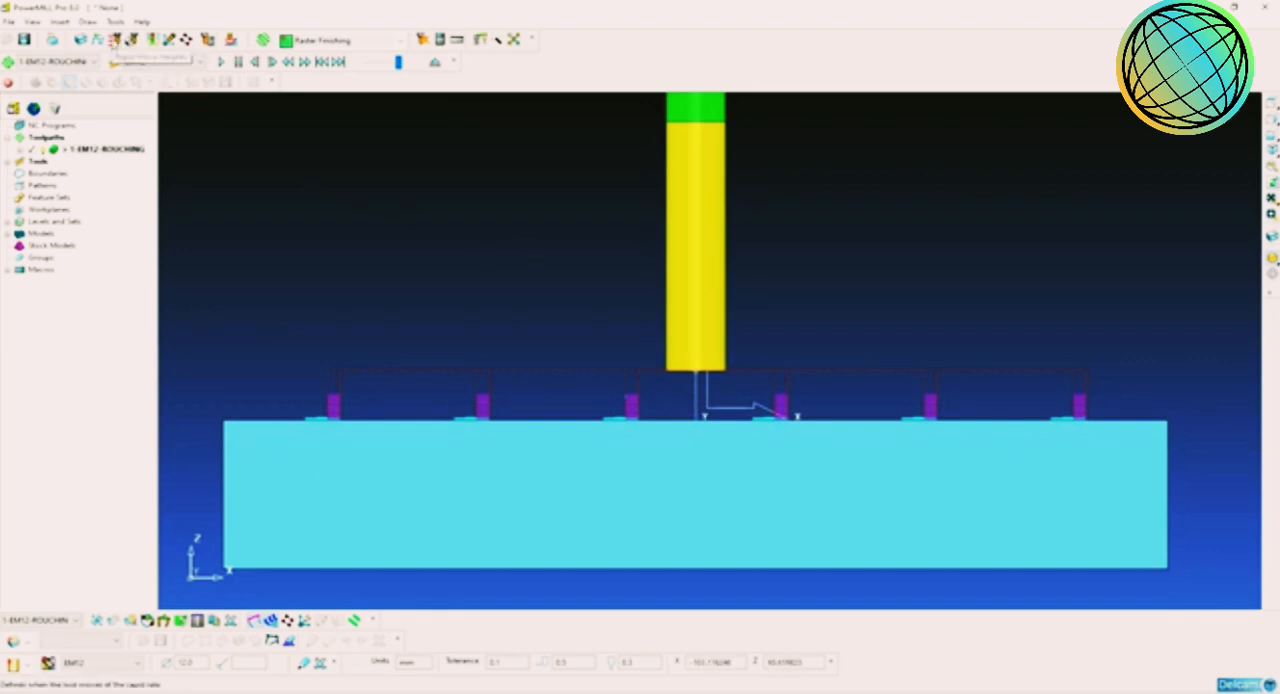
Step: Set the rapid move heights to Safe Z 5 and Start Z 2, and apply them to the active toolpath
{"action": "left_click", "coordinate": [115, 40]}
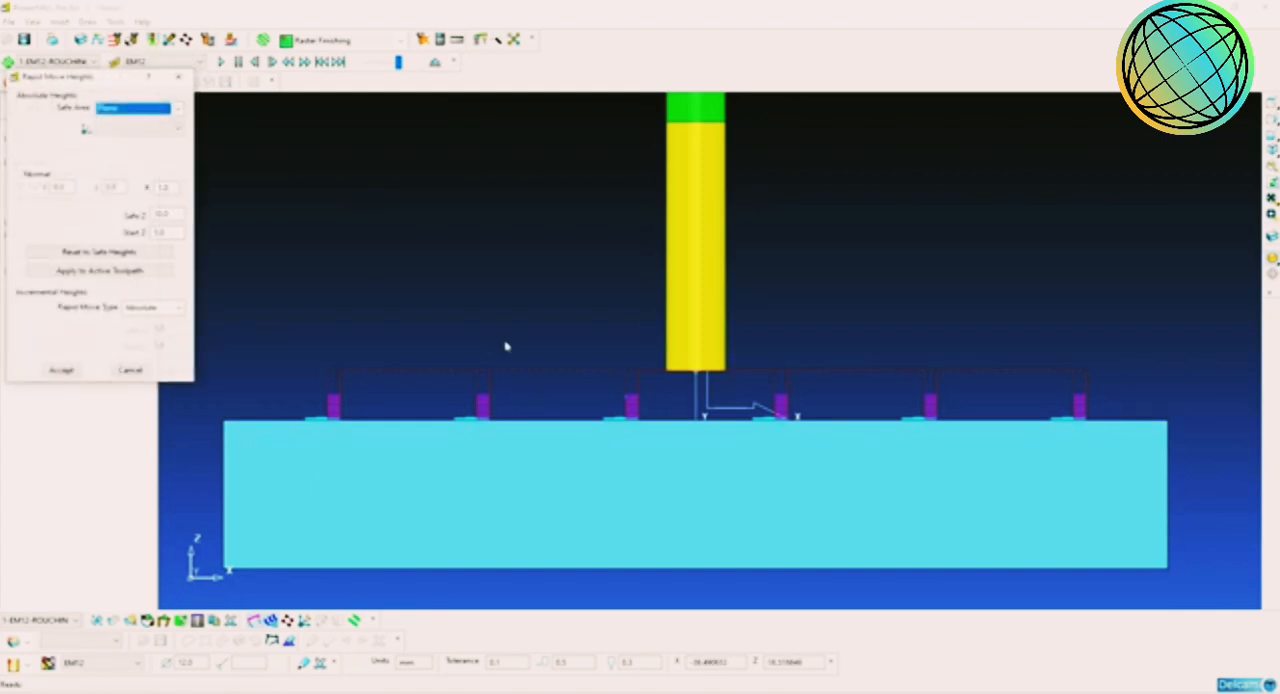
{"action": "left_click_drag", "start_coordinate": [95, 76], "coordinate": [427, 176]}
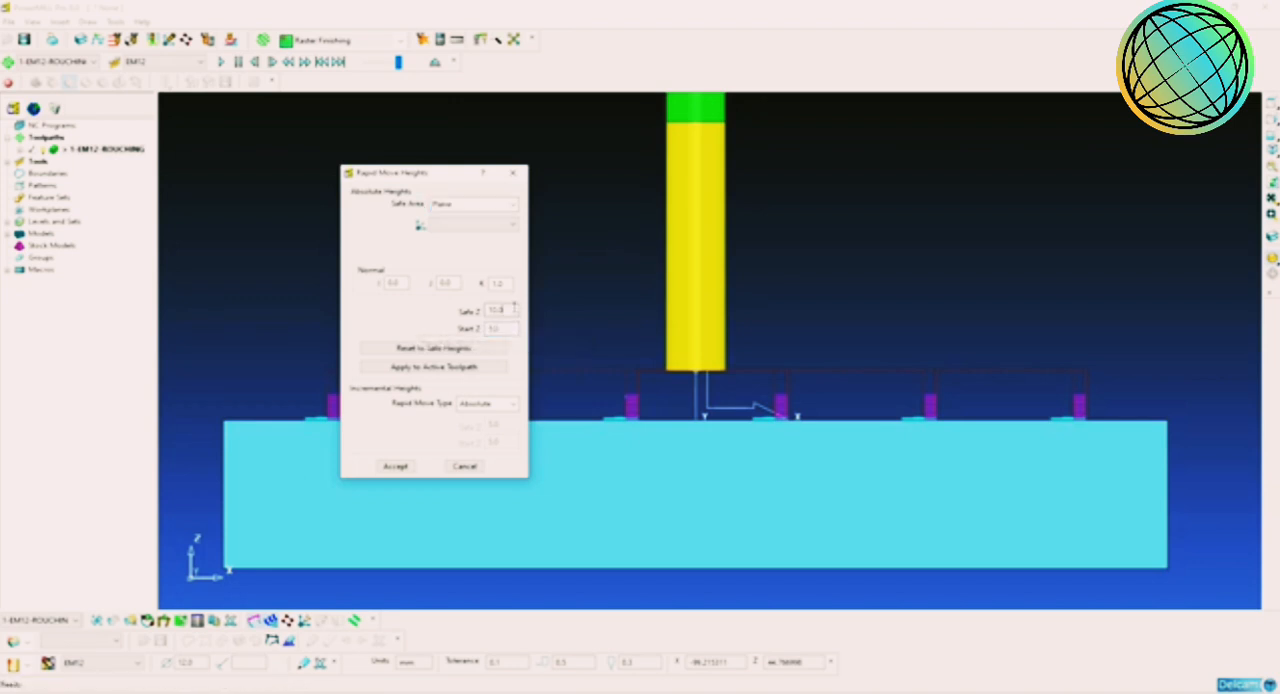
{"action": "left_click", "coordinate": [512, 310]}
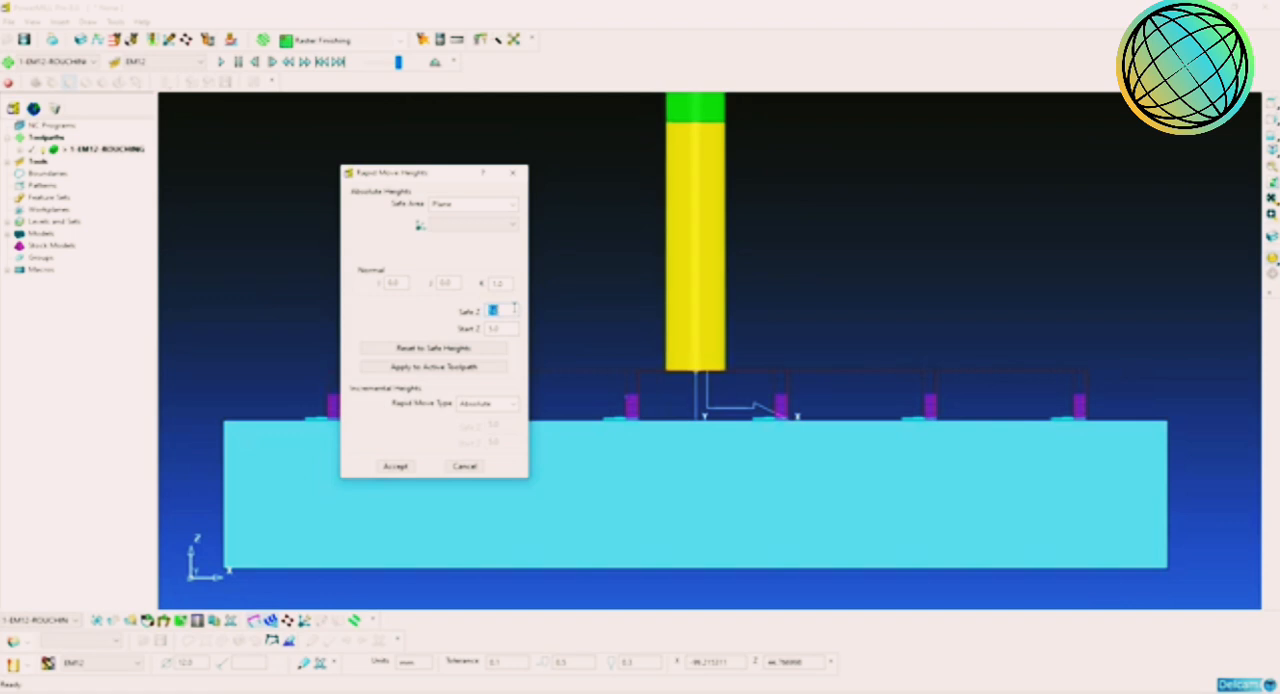
{"action": "left_click", "coordinate": [500, 330]}
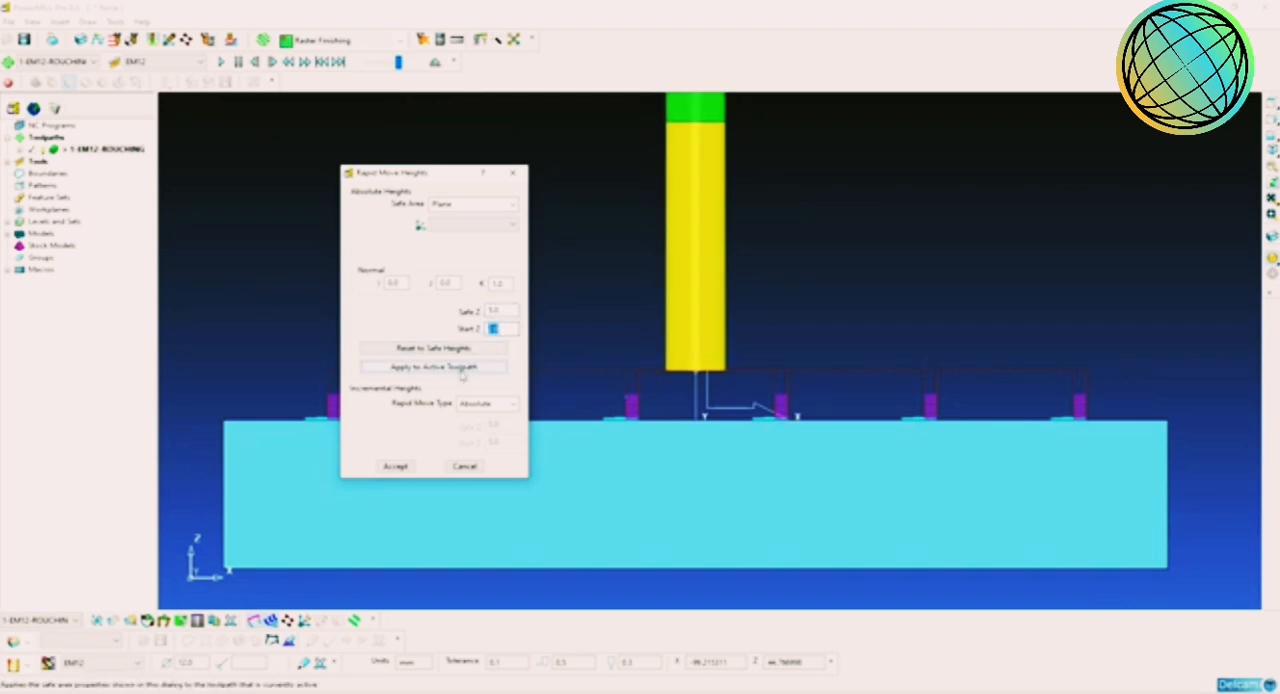
{"action": "left_click", "coordinate": [469, 368]}
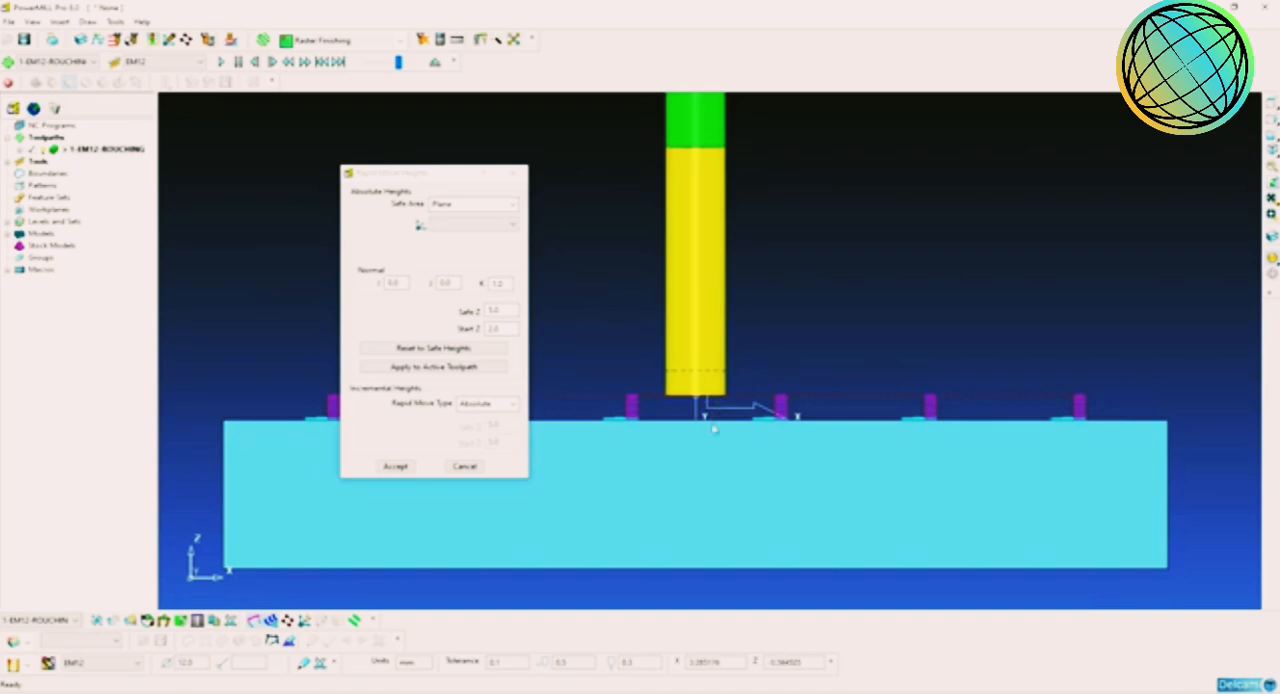
{"action": "left_click", "coordinate": [405, 467]}
Step: Review the roughing toolpath's statistics with the reduced rapid heights, checking the rapid time, total time and lifts
{"action": "middle_click_drag", "start_coordinate": [548, 380], "coordinate": [341, 284]}
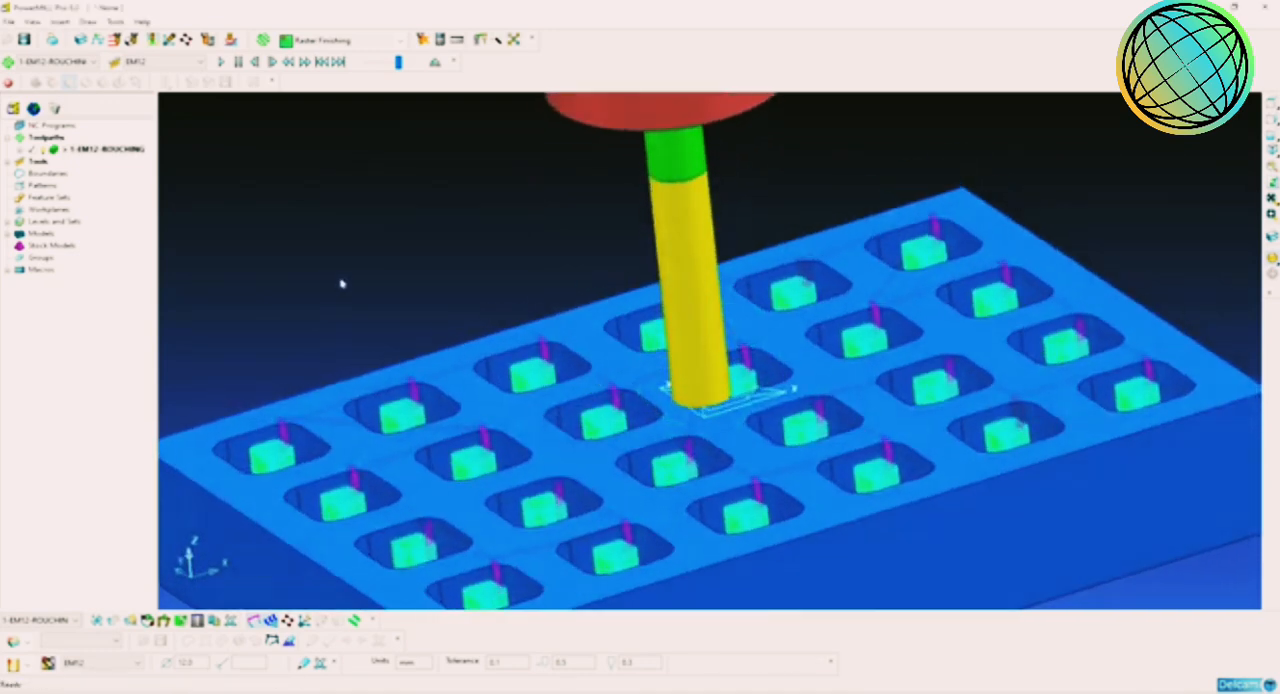
{"action": "right_click", "coordinate": [106, 154]}
{"action": "left_click", "coordinate": [165, 440]}
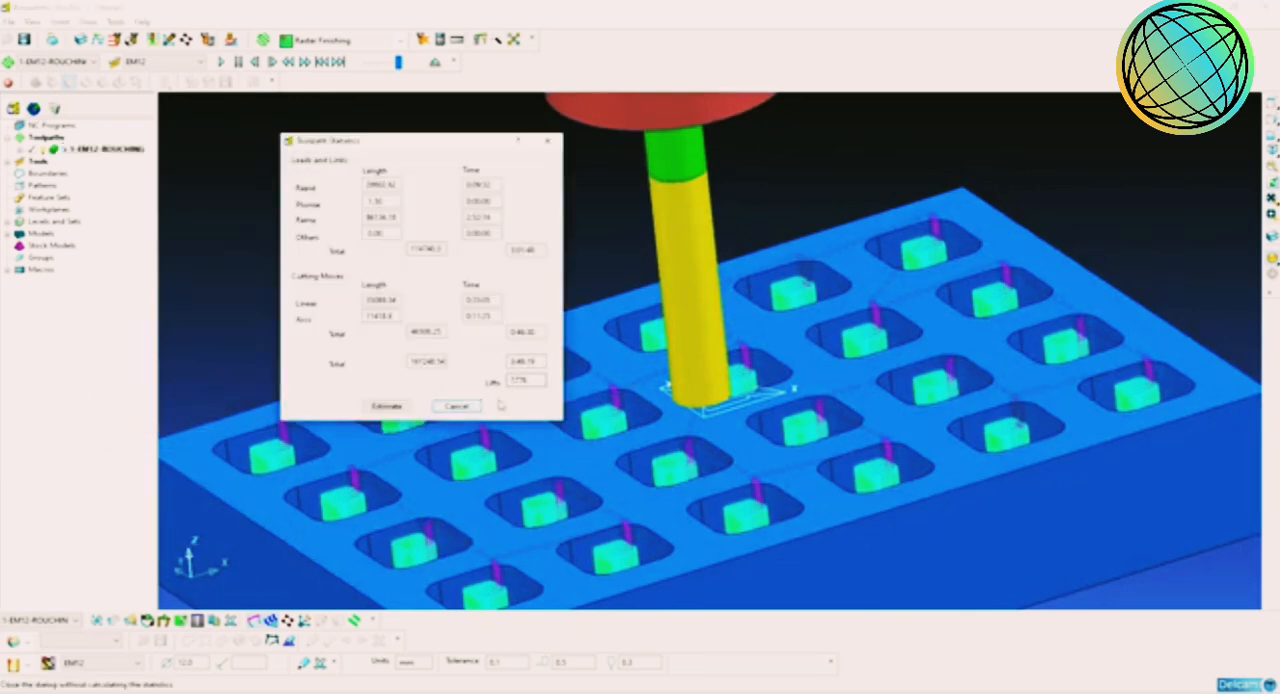
{"action": "left_click", "coordinate": [457, 406]}
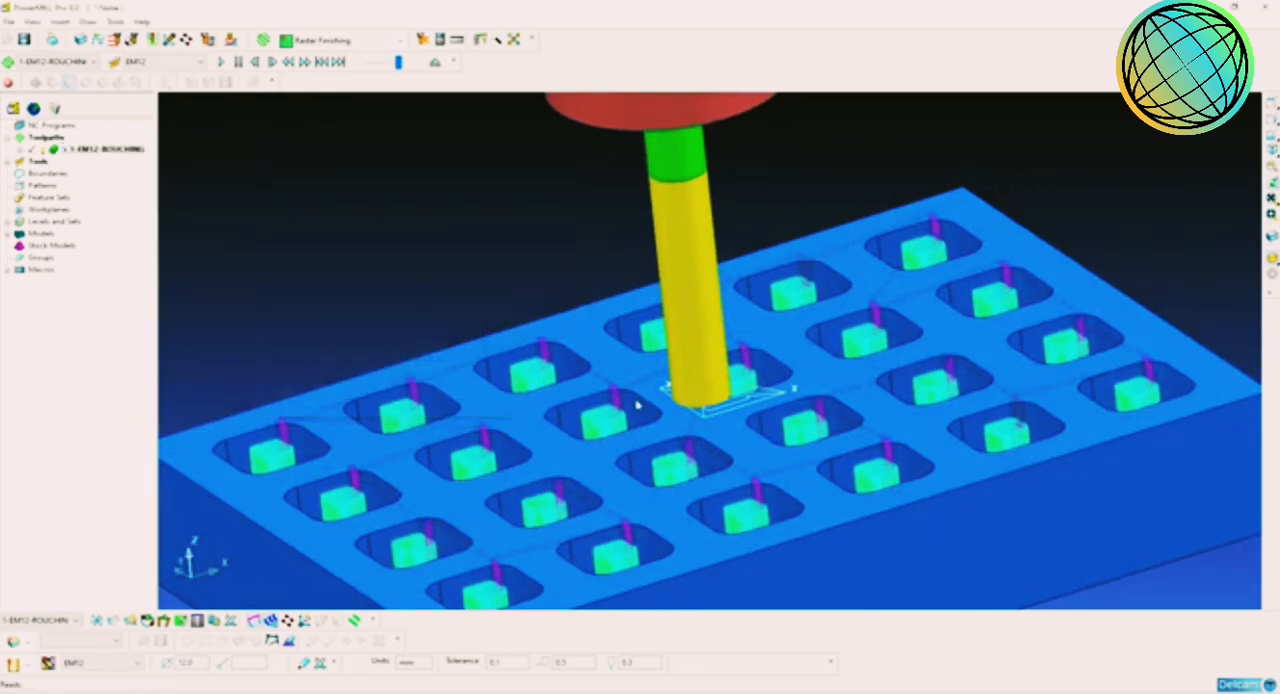
Step: Examine the lowered rapid moves between the pockets in a front view, both close up and across the part
{"action": "scroll", "coordinate": [645, 415], "scroll_direction": "down", "scroll_amount": 2}
{"action": "middle_click_drag", "start_coordinate": [566, 419], "coordinate": [786, 387]}
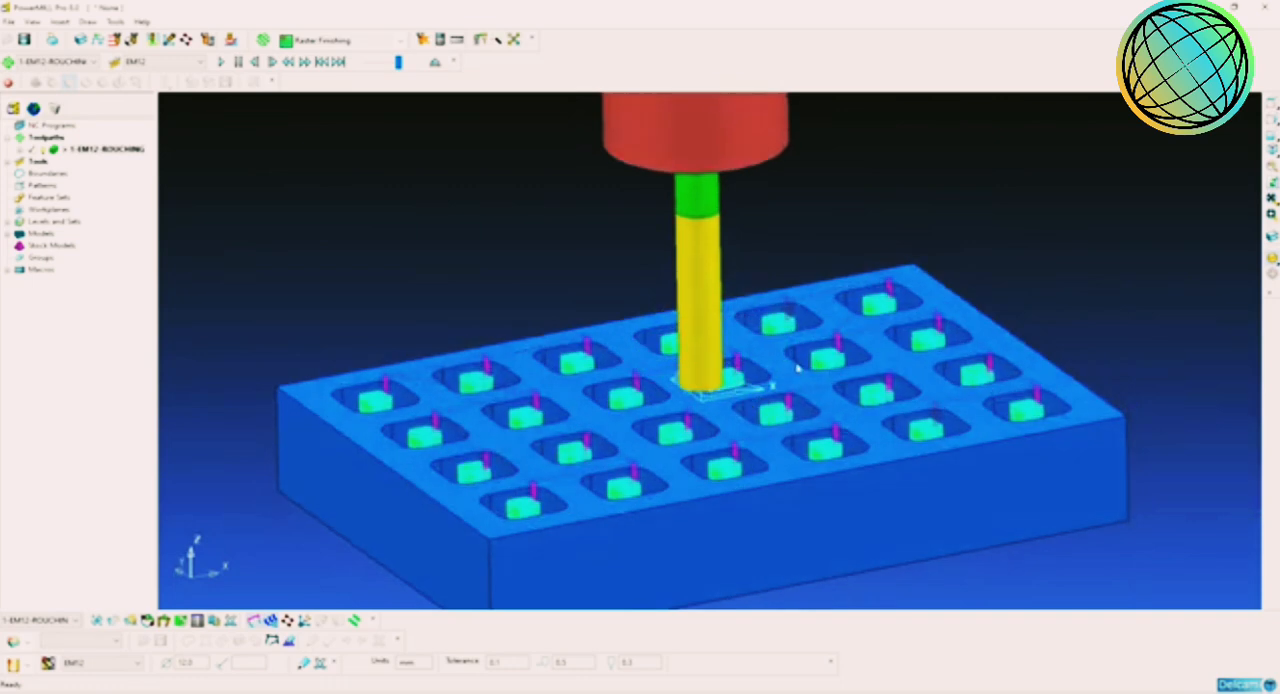
{"action": "left_click", "coordinate": [1272, 134]}
{"action": "scroll", "coordinate": [817, 475], "scroll_direction": "down", "scroll_amount": 2}
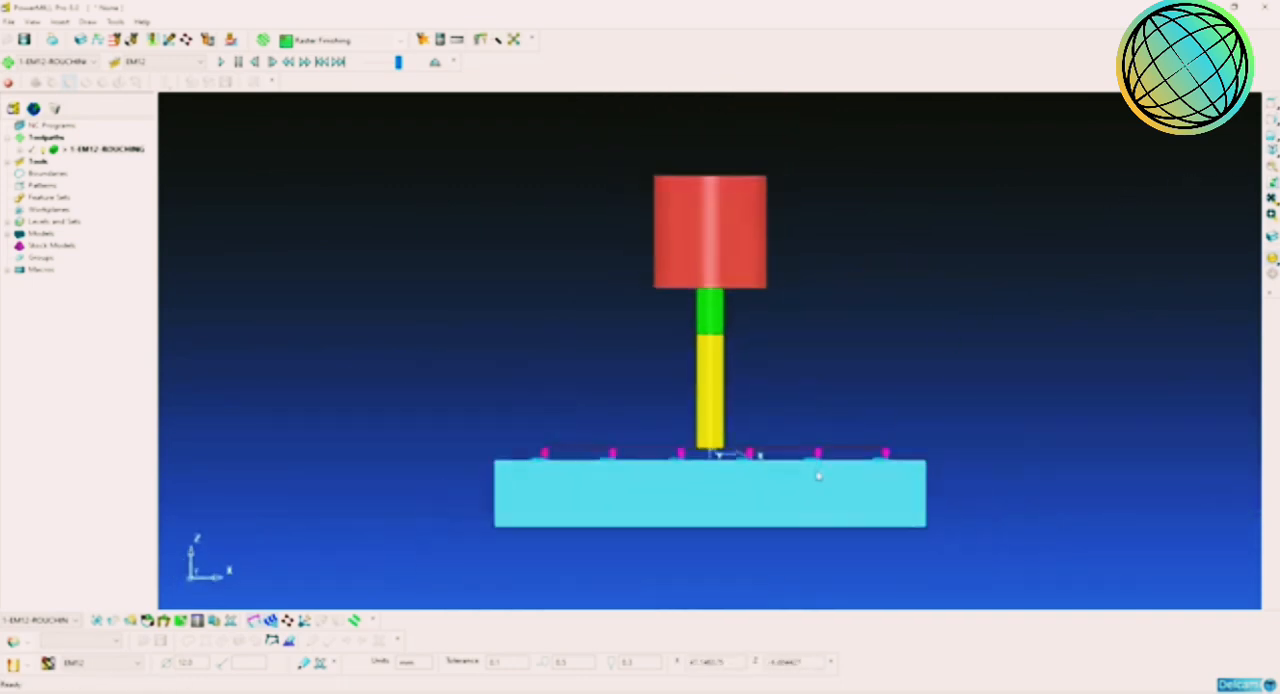
{"action": "scroll", "coordinate": [750, 518], "scroll_direction": "up", "scroll_amount": 2}
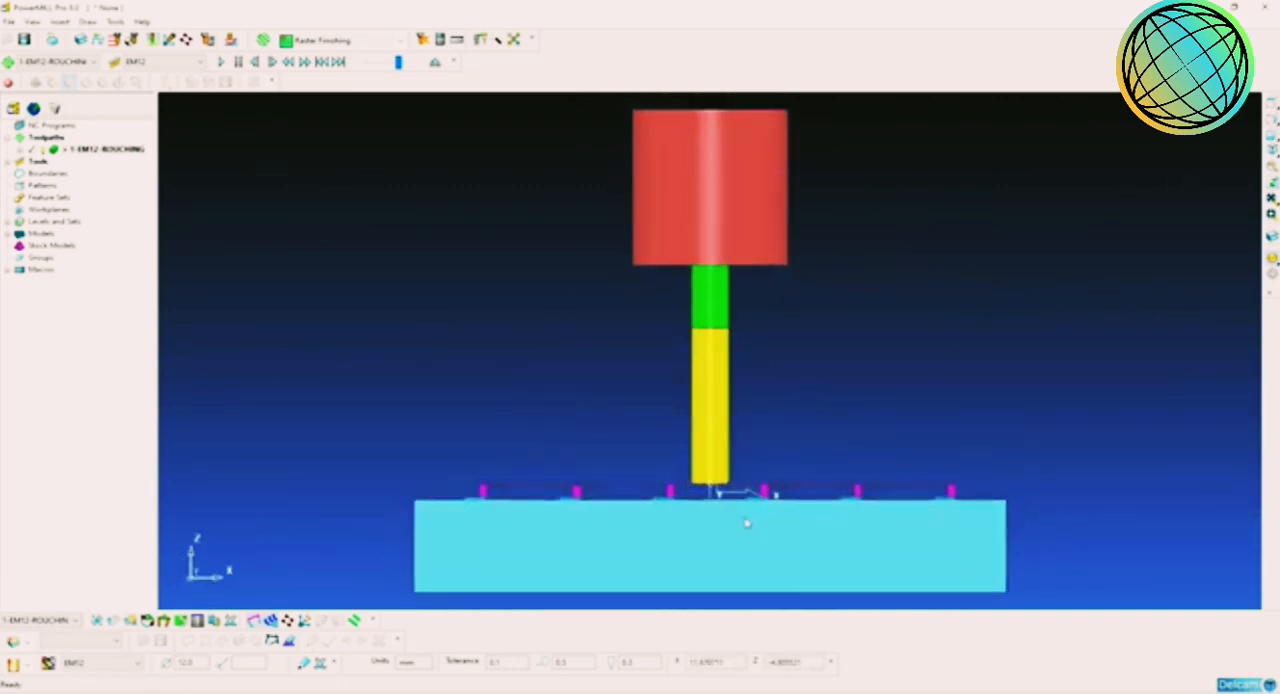
{"action": "scroll", "coordinate": [720, 450], "scroll_direction": "down", "scroll_amount": 1}
{"action": "scroll", "coordinate": [725, 440], "scroll_direction": "up", "scroll_amount": 3}
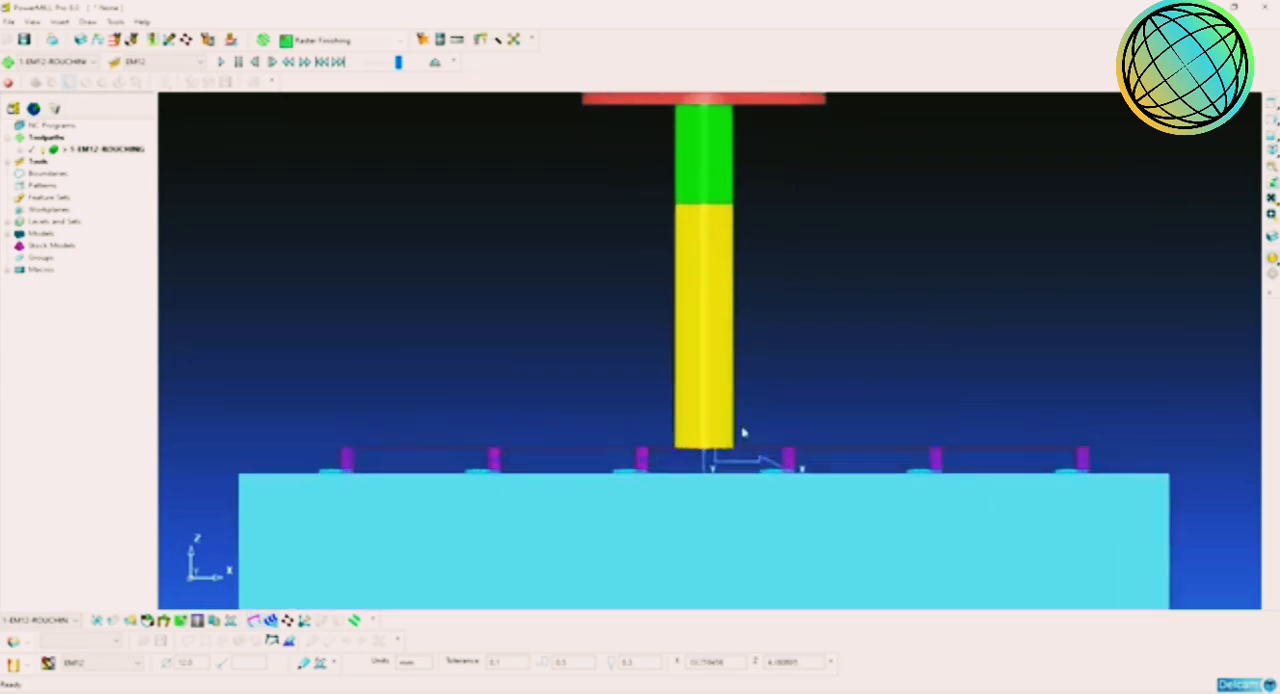
Step: Inspect the links and ramp moves across all pockets from several angles, including an isometric view
{"action": "middle_click_drag", "start_coordinate": [742, 432], "coordinate": [697, 437]}
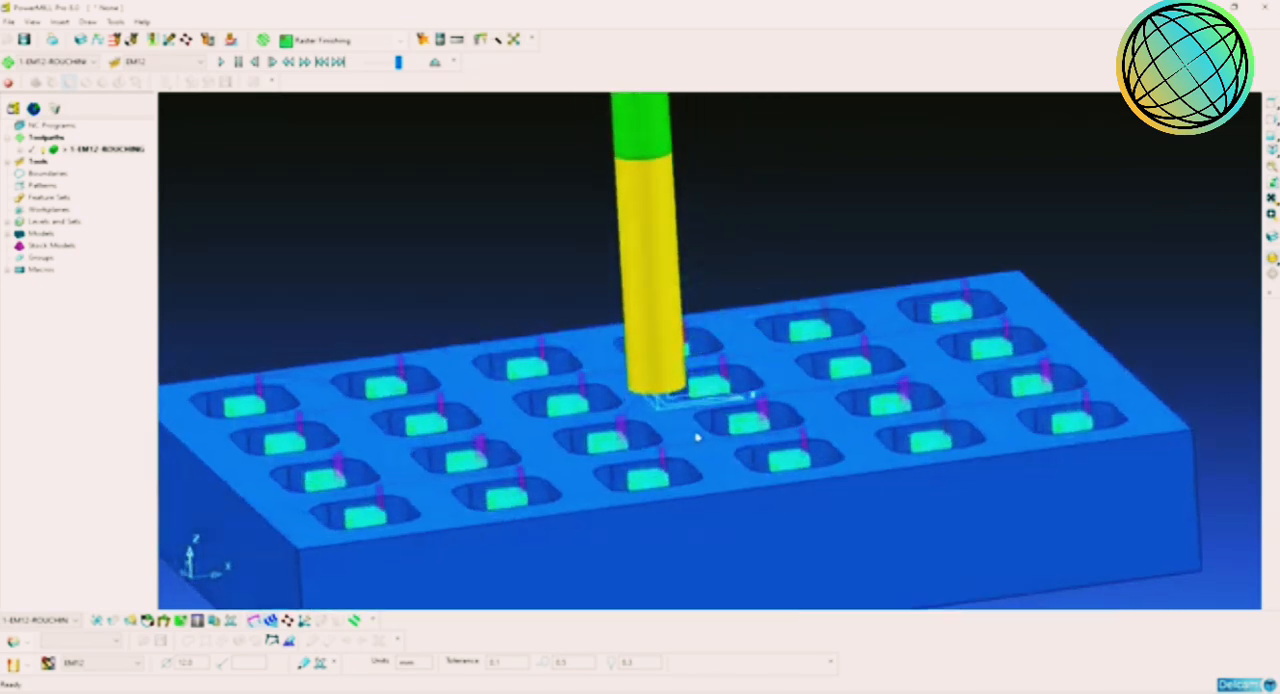
{"action": "scroll", "coordinate": [700, 437], "scroll_direction": "down", "scroll_amount": 3}
{"action": "middle_click_drag", "start_coordinate": [774, 437], "coordinate": [623, 380]}
{"action": "scroll", "coordinate": [627, 383], "scroll_direction": "down", "scroll_amount": 1}
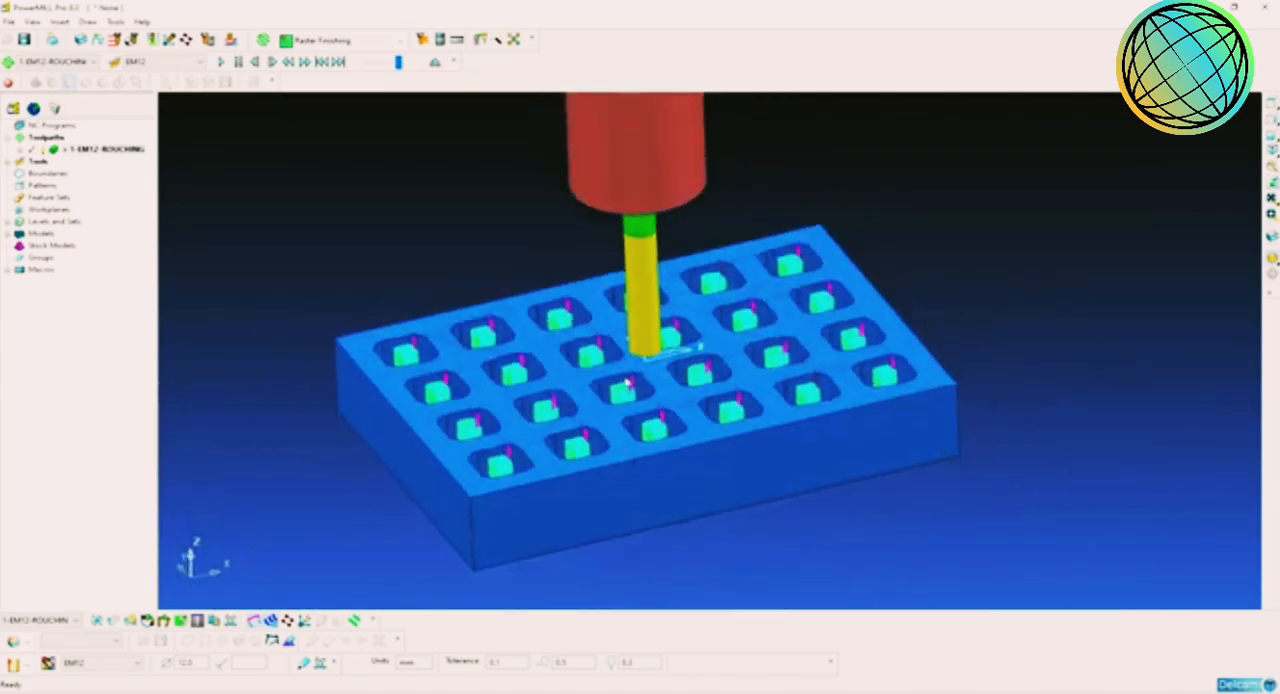
{"action": "scroll", "coordinate": [627, 383], "scroll_direction": "up", "scroll_amount": 3}
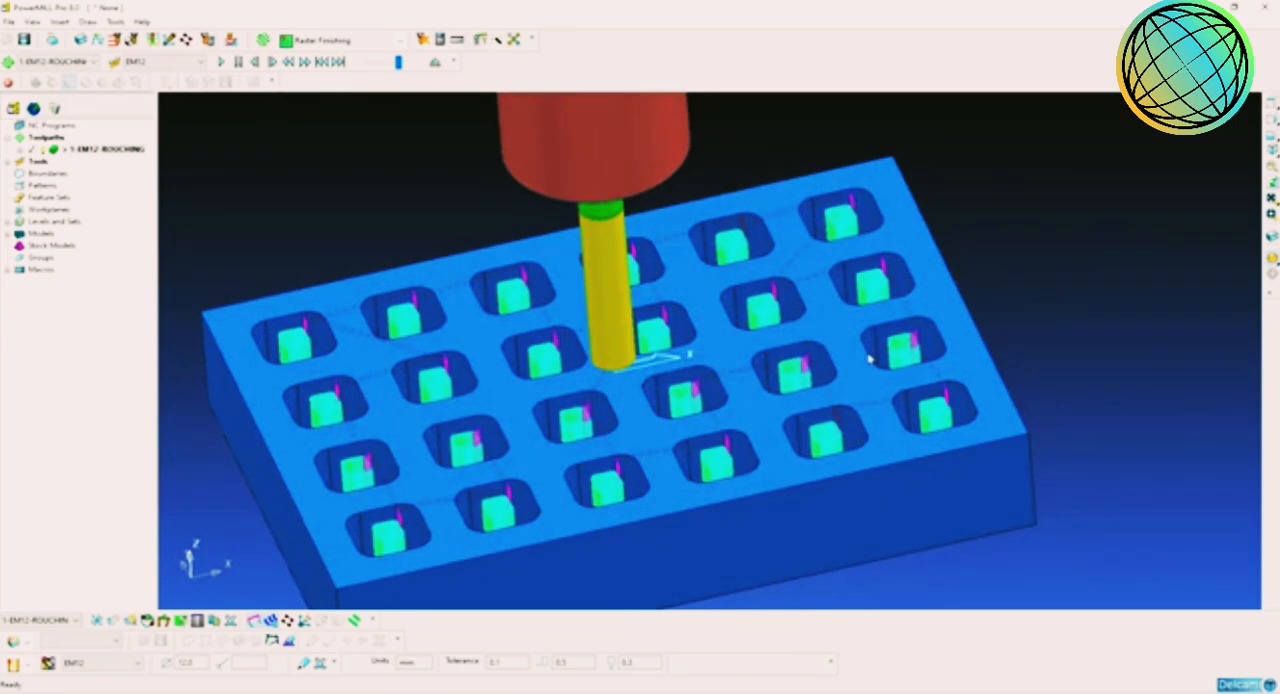
{"action": "scroll", "coordinate": [869, 359], "scroll_direction": "down", "scroll_amount": 3}
{"action": "middle_click_drag", "start_coordinate": [801, 379], "coordinate": [833, 369]}
{"action": "scroll", "coordinate": [871, 355], "scroll_direction": "up", "scroll_amount": 2}
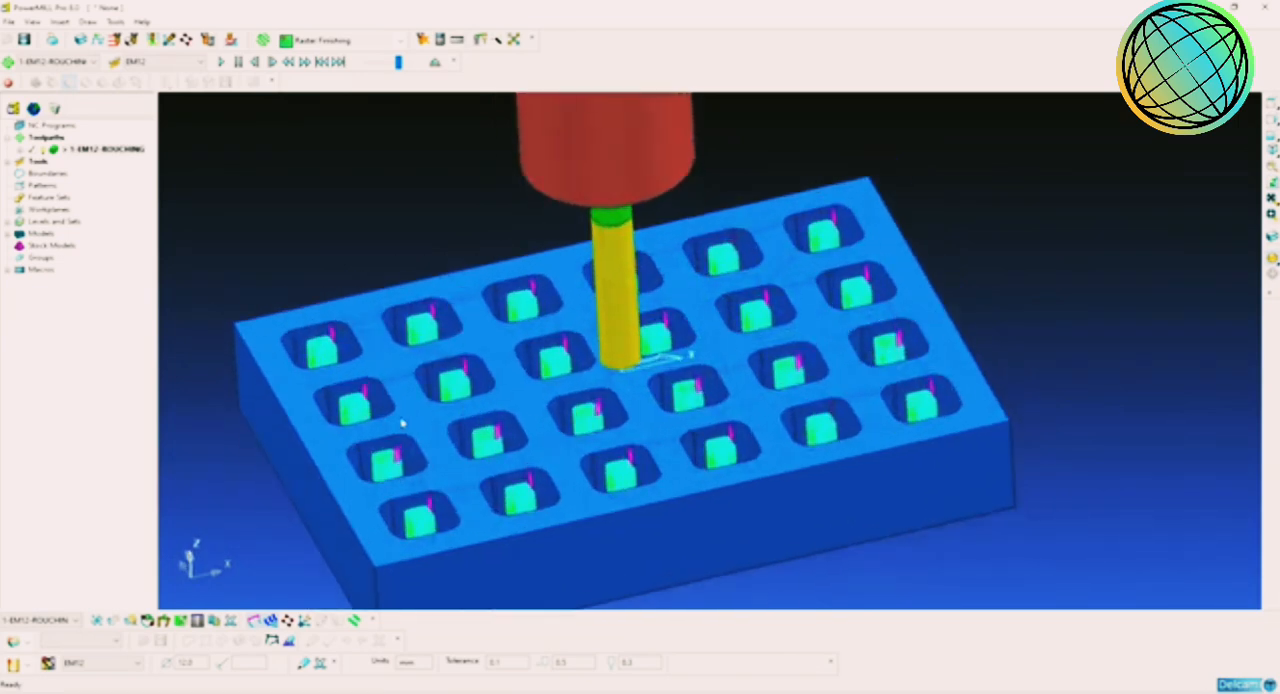
{"action": "middle_click_drag", "start_coordinate": [375, 431], "coordinate": [543, 449]}
{"action": "scroll", "coordinate": [540, 440], "scroll_direction": "up", "scroll_amount": 3}
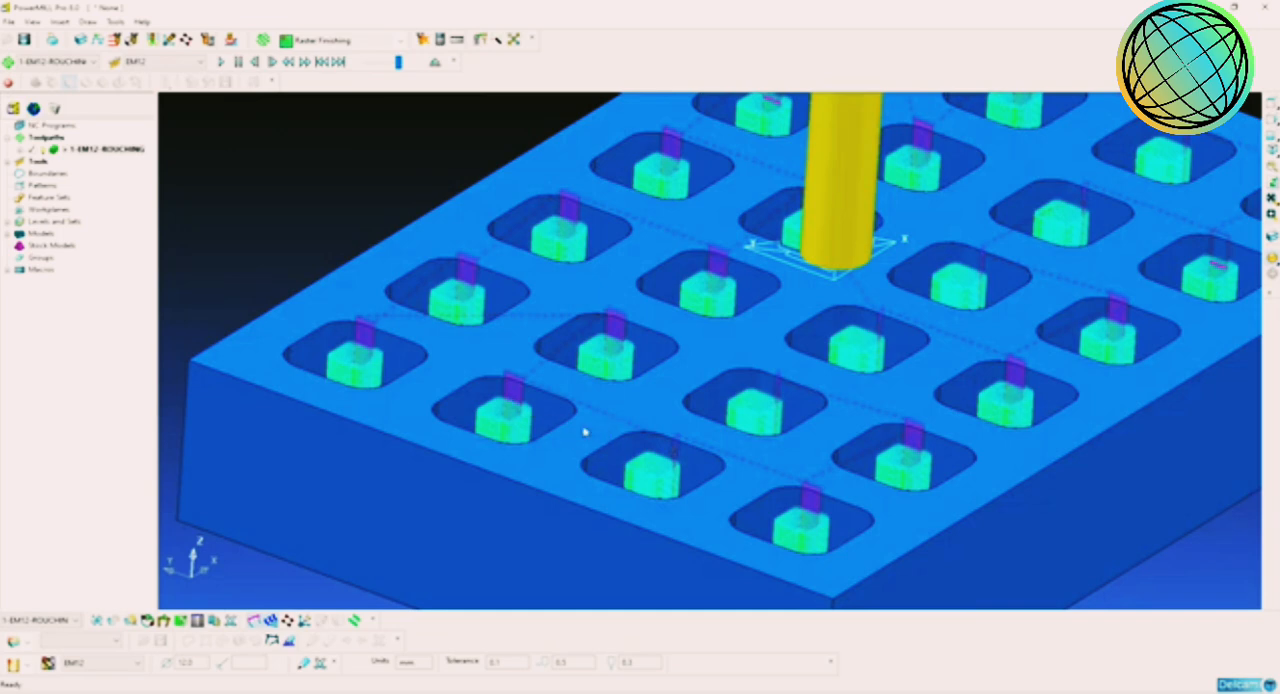
{"action": "scroll", "coordinate": [585, 432], "scroll_direction": "down", "scroll_amount": 3}
{"action": "middle_click_drag", "start_coordinate": [657, 443], "coordinate": [903, 323]}
{"action": "scroll", "coordinate": [779, 384], "scroll_direction": "up", "scroll_amount": 1}
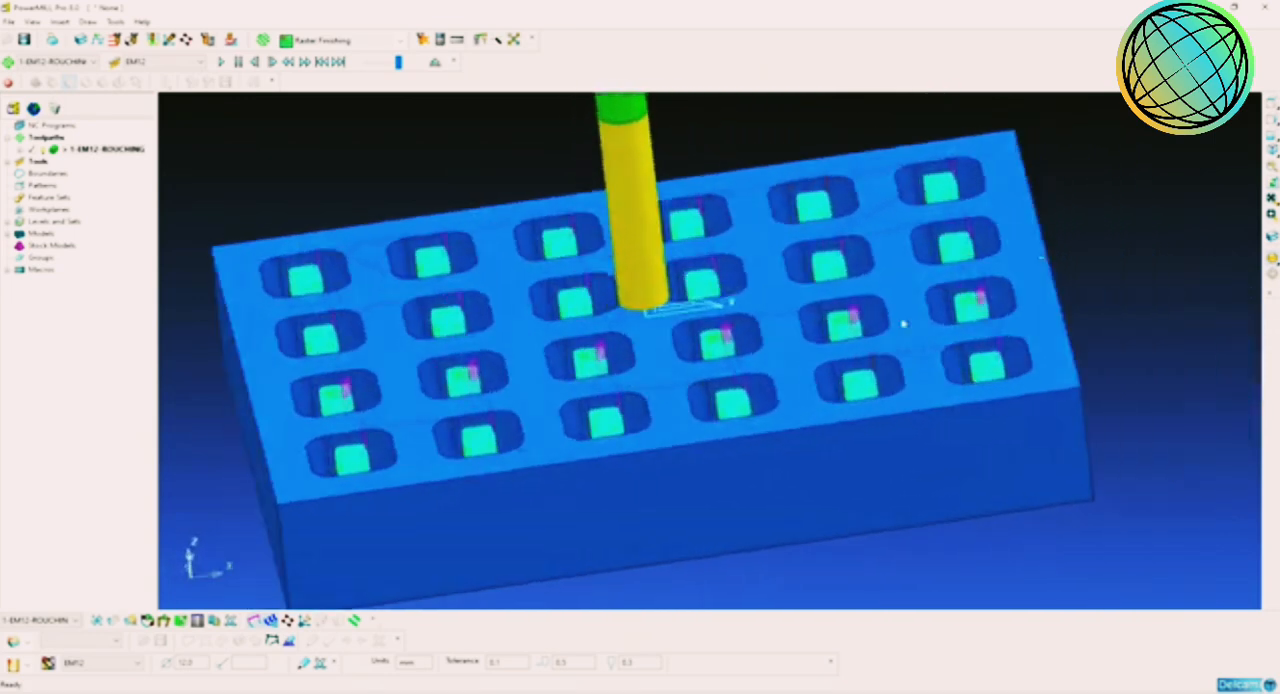
{"action": "left_click", "coordinate": [1272, 152]}
{"action": "scroll", "coordinate": [822, 355], "scroll_direction": "up", "scroll_amount": 3}
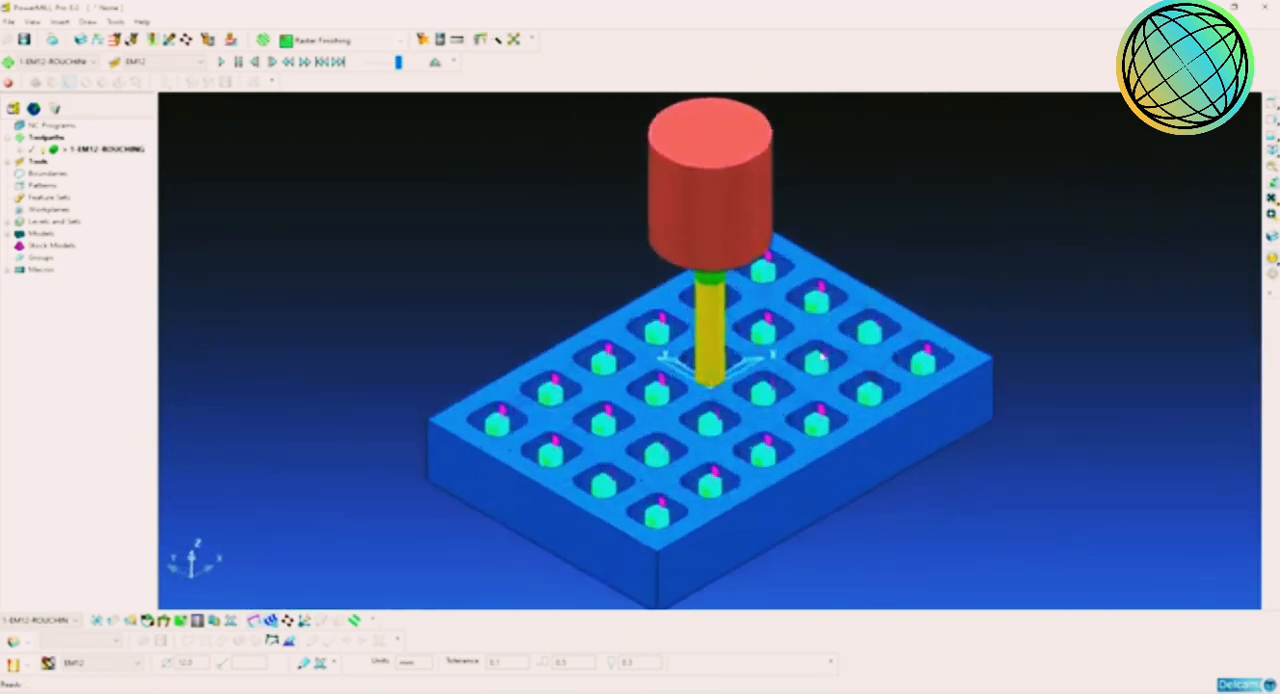
{"action": "scroll", "coordinate": [822, 356], "scroll_direction": "up", "scroll_amount": 2}
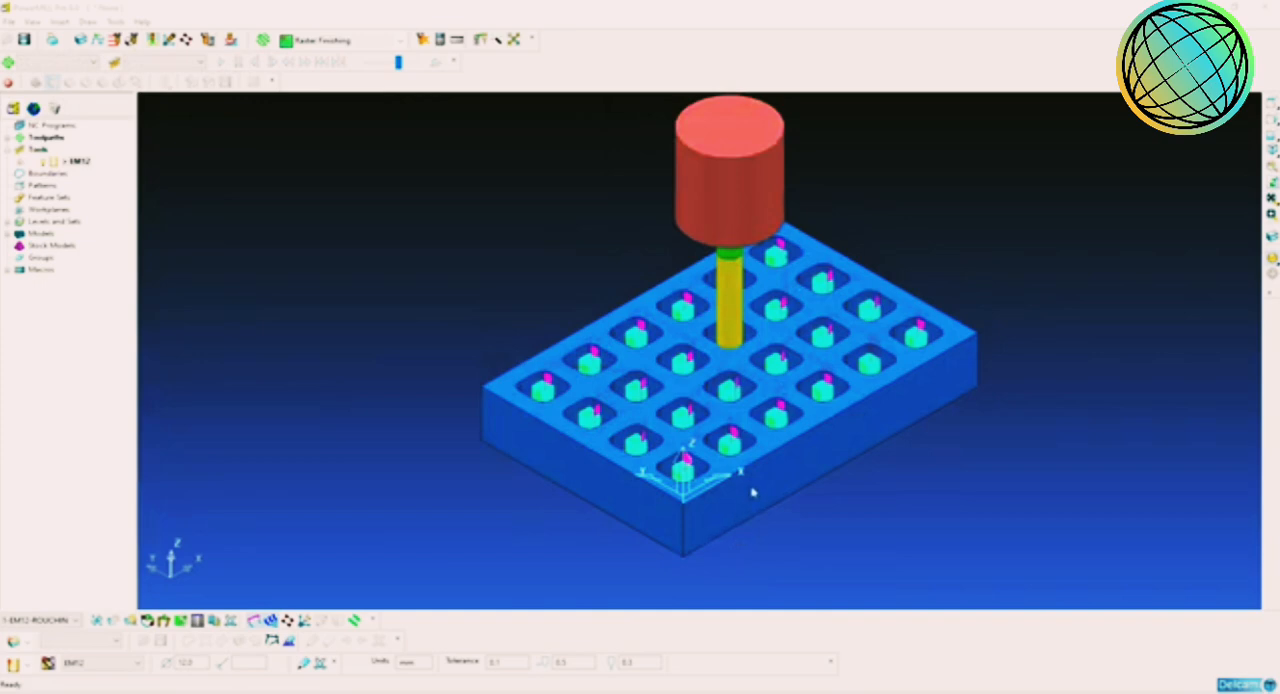
Step: Deactivate the roughing toolpath, leaving only the pocket model and the tool on display
{"action": "scroll", "coordinate": [802, 377], "scroll_direction": "up", "scroll_amount": 5}
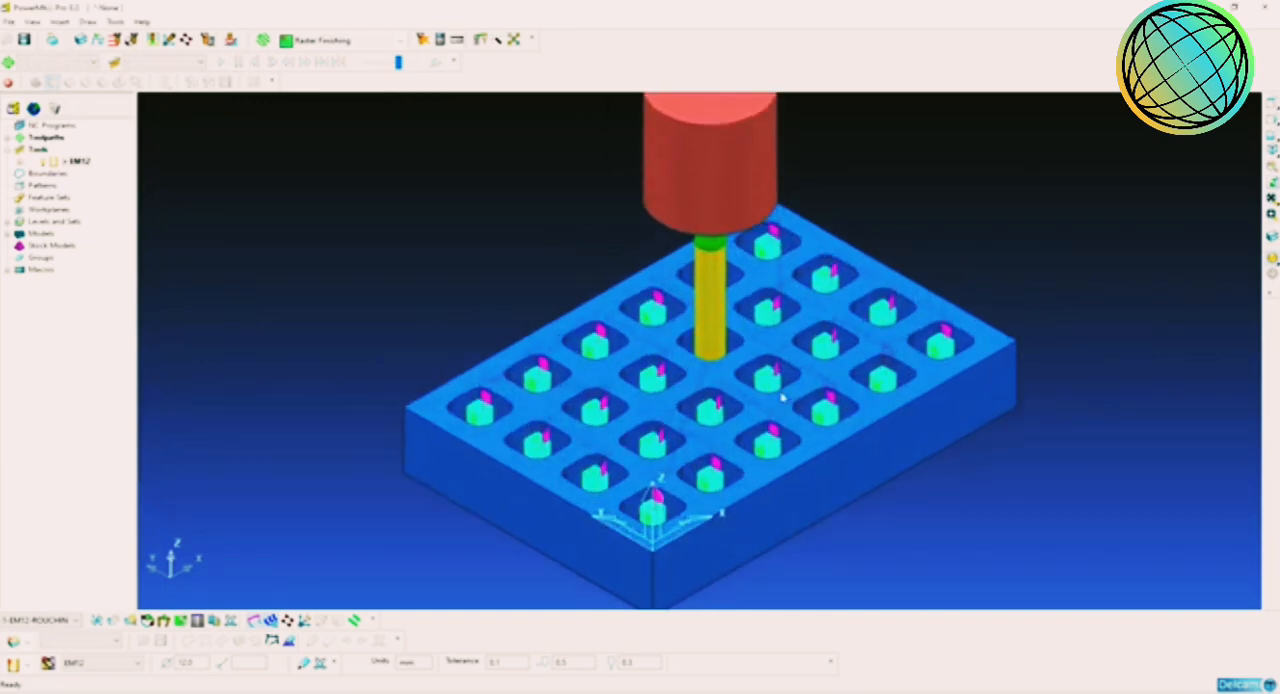
{"action": "scroll", "coordinate": [762, 375], "scroll_direction": "up", "scroll_amount": 3}
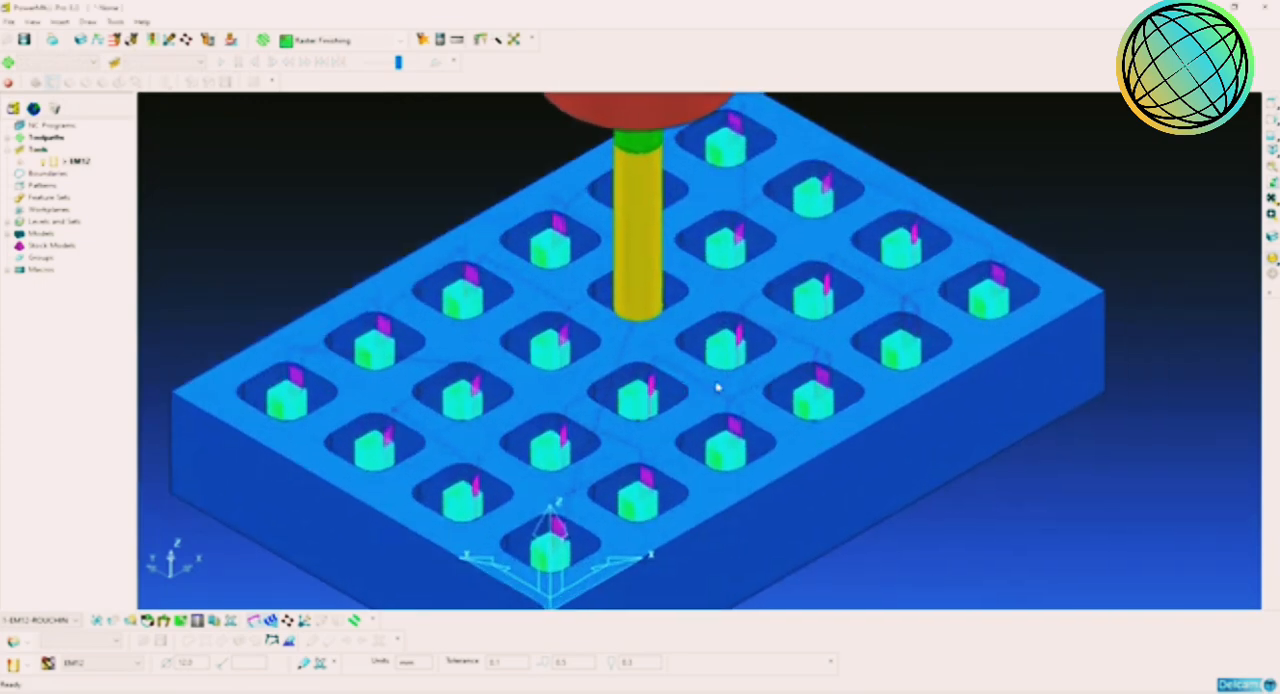
{"action": "left_click", "coordinate": [8, 150]}
{"action": "left_click", "coordinate": [8, 138]}
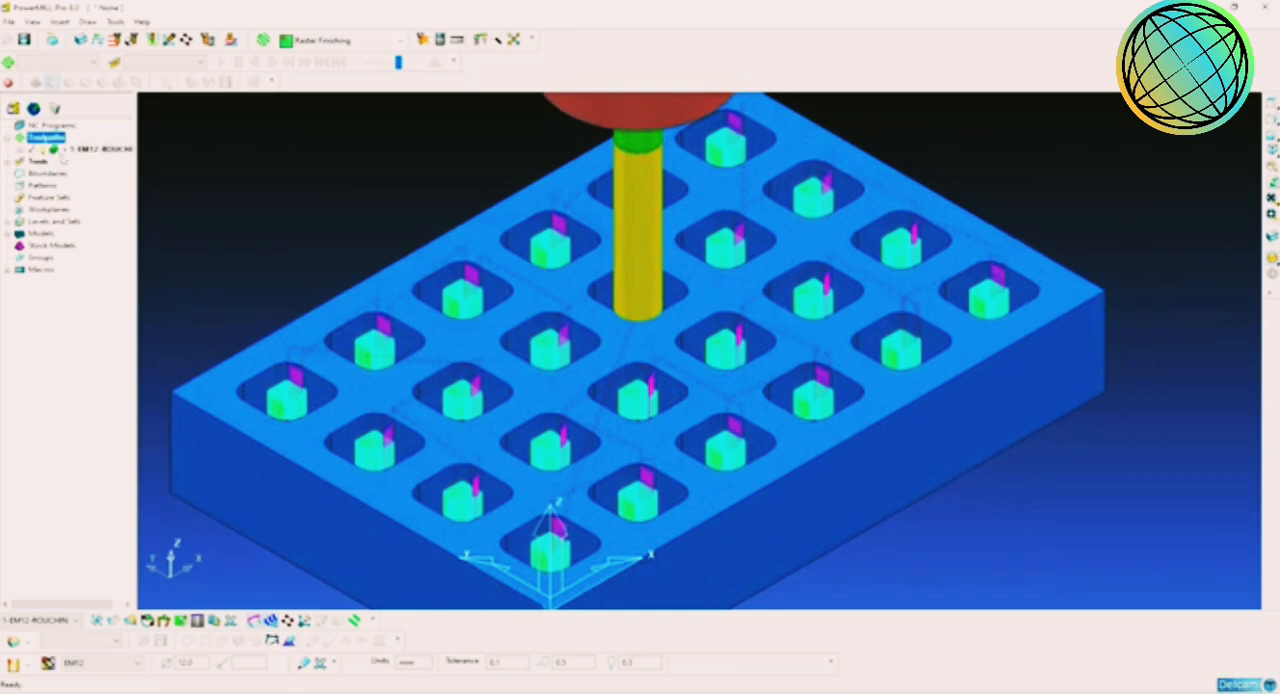
{"action": "double_click", "coordinate": [66, 151]}
{"action": "middle_click_drag", "start_coordinate": [717, 328], "coordinate": [710, 350], "text": "shift"}
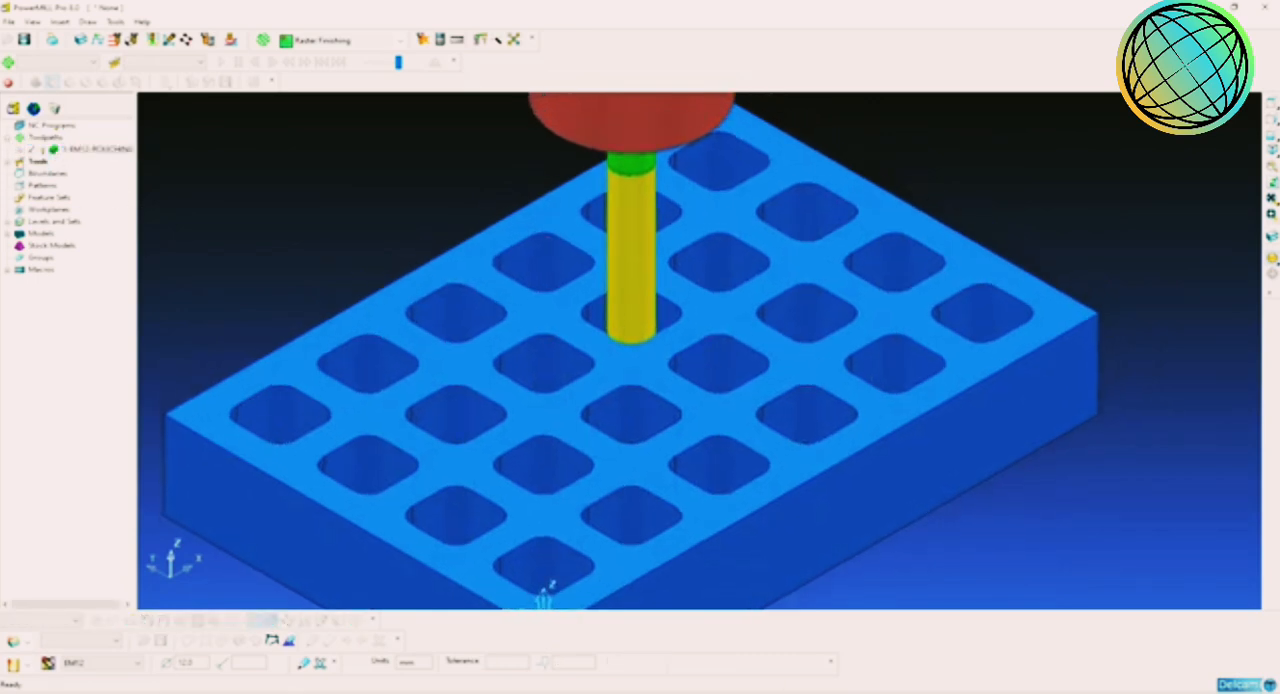
Step: Deactivate the EM12 tool and examine the rounded corners of the pockets at close range
{"action": "left_click", "coordinate": [8, 162]}
{"action": "double_click", "coordinate": [64, 175]}
{"action": "middle_click_drag", "start_coordinate": [797, 308], "coordinate": [790, 369], "text": "shift"}
{"action": "scroll", "coordinate": [790, 369], "scroll_direction": "up", "scroll_amount": 1}
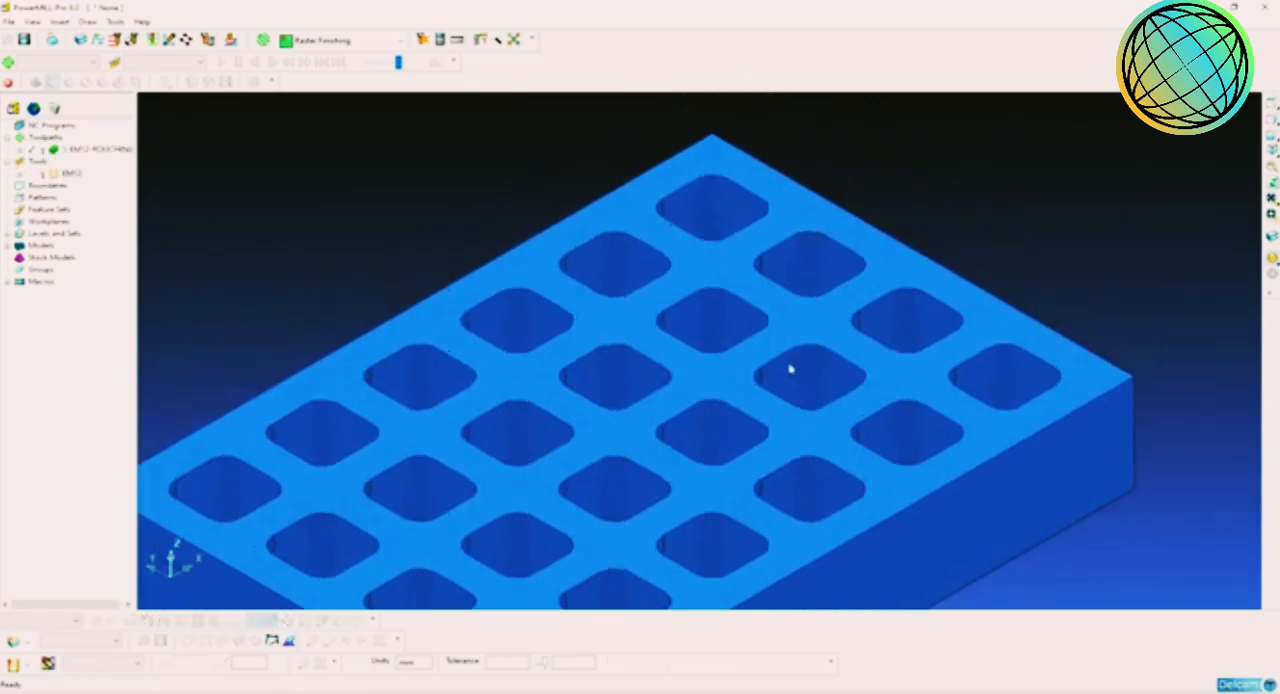
{"action": "scroll", "coordinate": [790, 369], "scroll_direction": "up", "scroll_amount": 2}
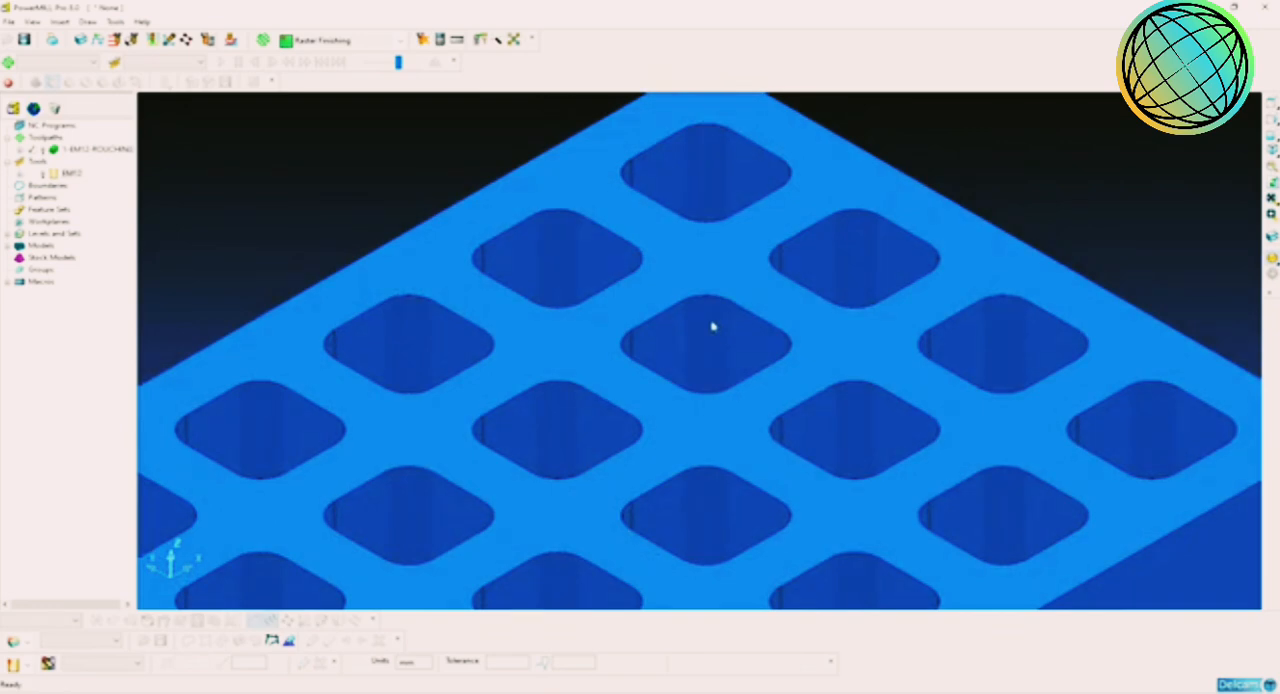
{"action": "scroll", "coordinate": [712, 325], "scroll_direction": "up", "scroll_amount": 2}
{"action": "middle_click_drag", "start_coordinate": [713, 325], "coordinate": [723, 359]}
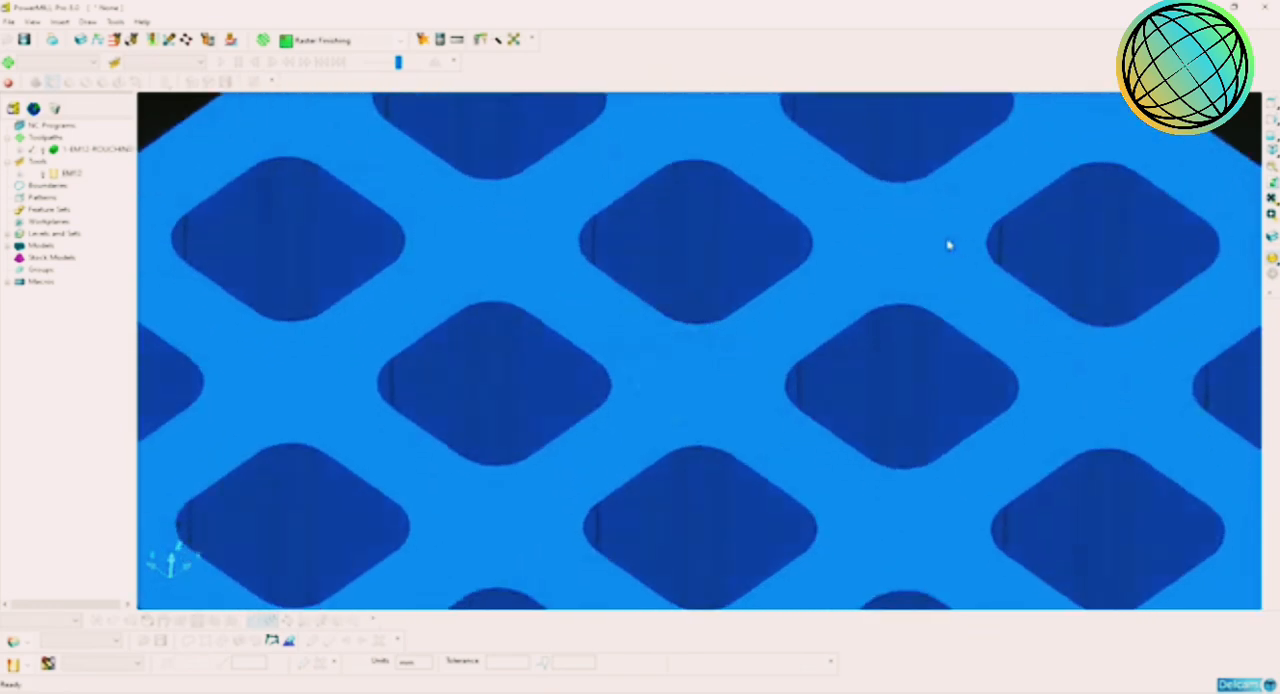
{"action": "middle_click_drag", "start_coordinate": [886, 231], "coordinate": [920, 357], "text": "shift"}
{"action": "scroll", "coordinate": [706, 338], "scroll_direction": "up", "scroll_amount": 2}
{"action": "middle_click_drag", "start_coordinate": [742, 309], "coordinate": [739, 346], "text": "shift"}
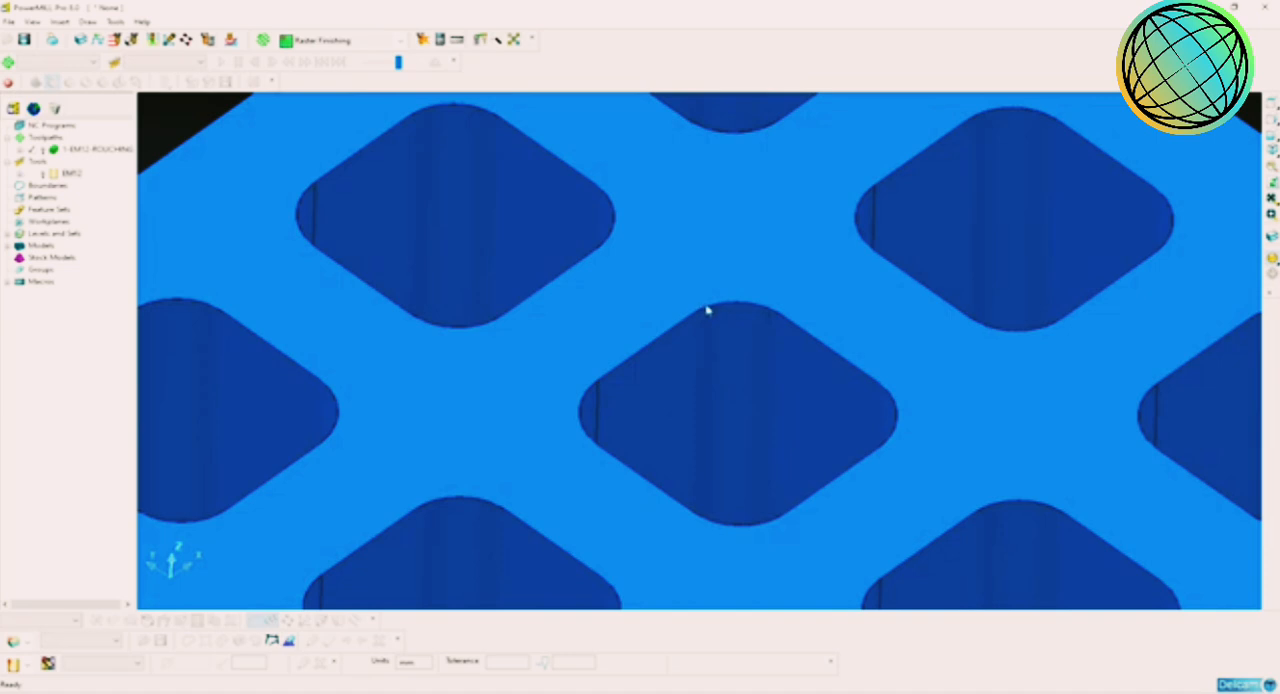
{"action": "scroll", "coordinate": [708, 311], "scroll_direction": "down", "scroll_amount": 2}
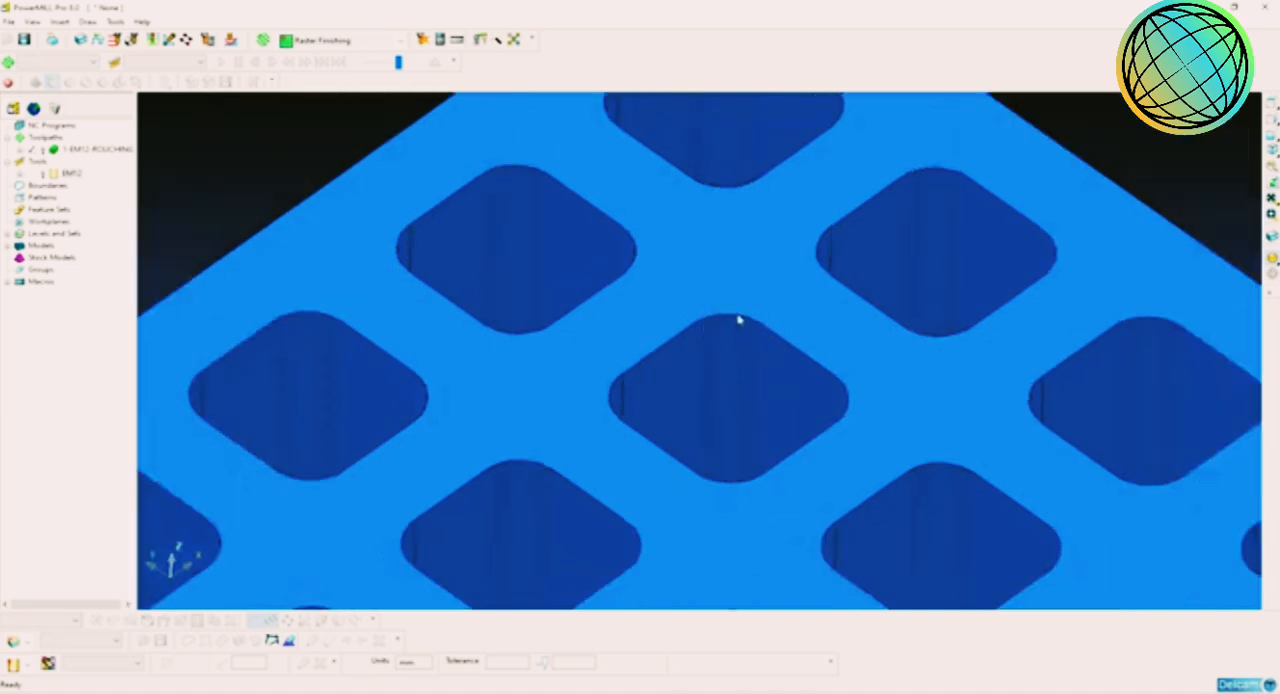
{"action": "scroll", "coordinate": [740, 321], "scroll_direction": "down", "scroll_amount": 3}
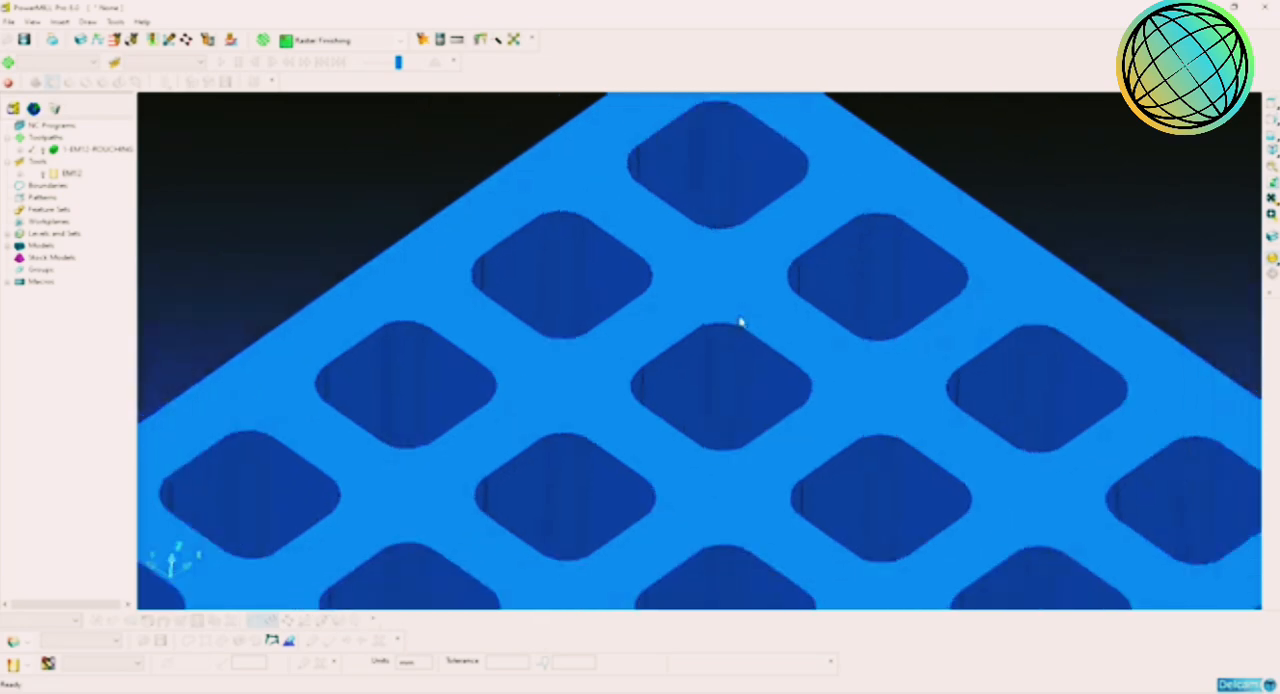
{"action": "scroll", "coordinate": [773, 355], "scroll_direction": "down", "scroll_amount": 1}
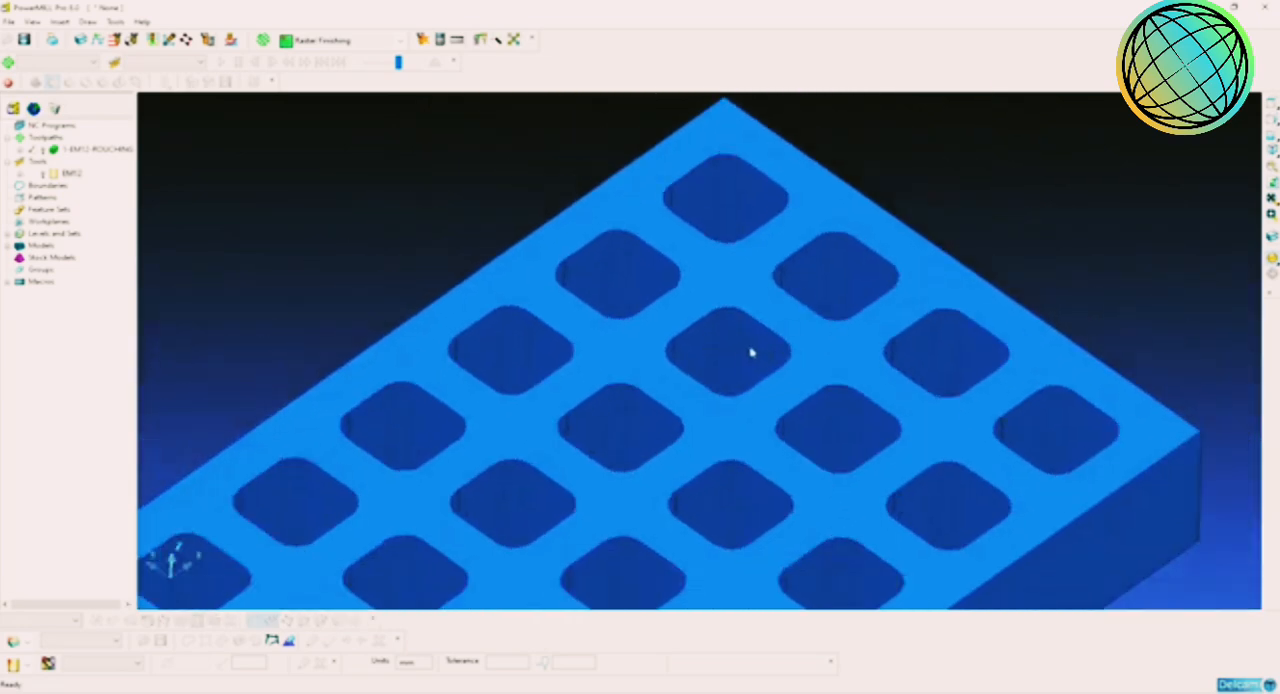
Step: Inspect the narrow pocket corners across the whole part from several angles and in an isometric view
{"action": "scroll", "coordinate": [752, 352], "scroll_direction": "up", "scroll_amount": 4}
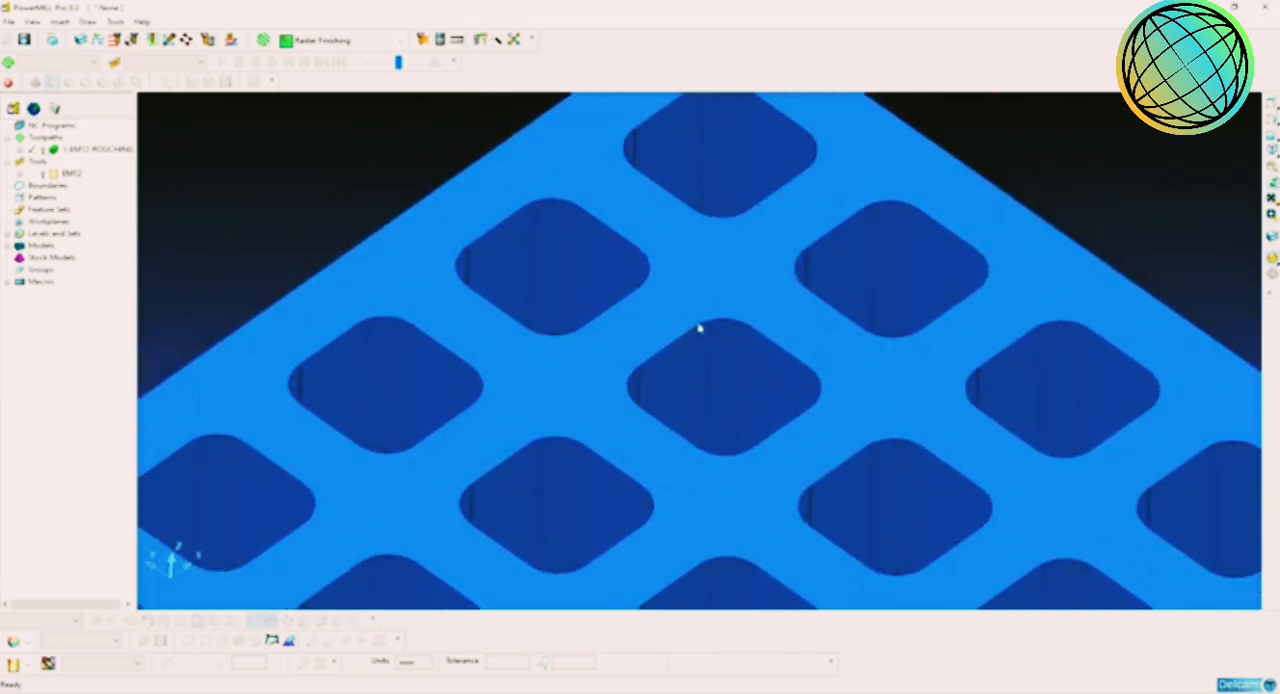
{"action": "scroll", "coordinate": [838, 302], "scroll_direction": "up", "scroll_amount": 3}
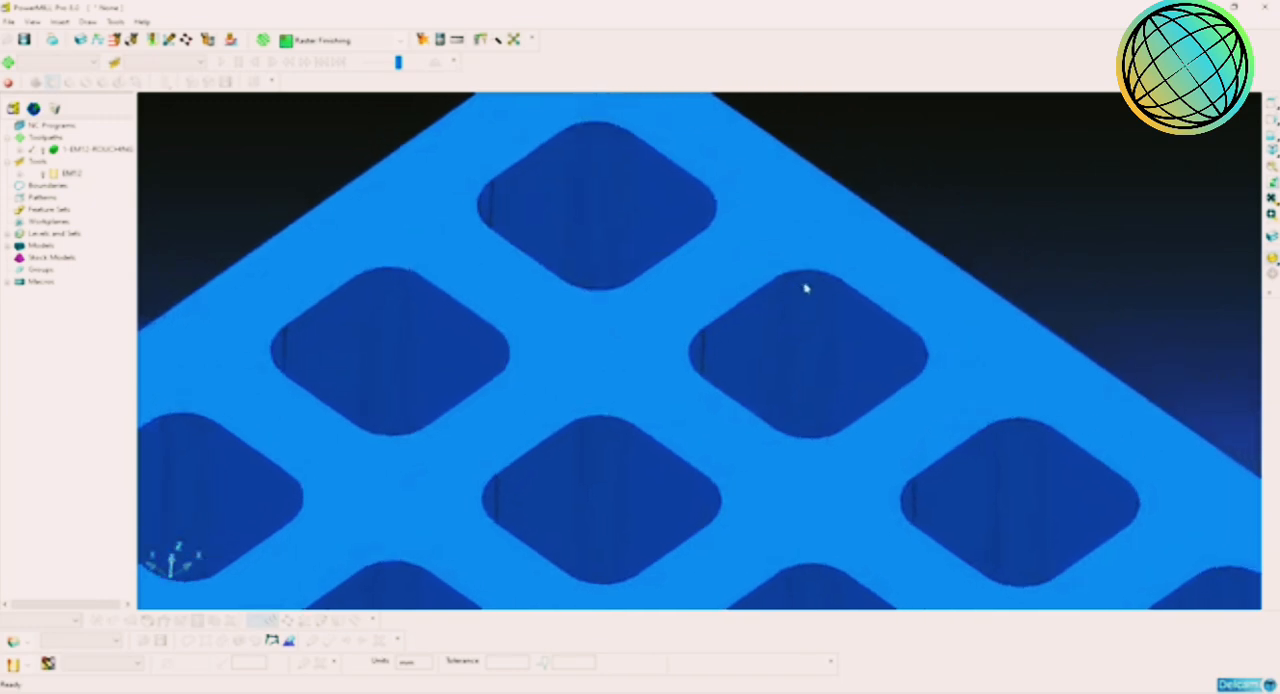
{"action": "scroll", "coordinate": [806, 288], "scroll_direction": "down", "scroll_amount": 2}
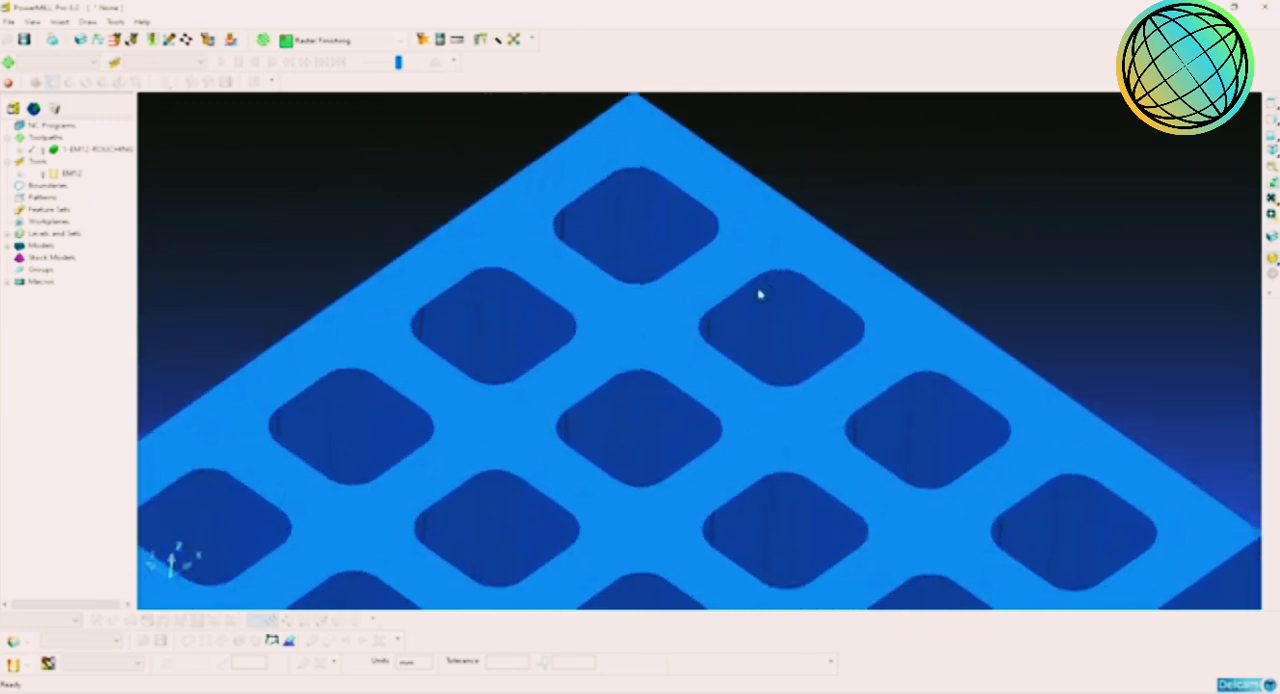
{"action": "scroll", "coordinate": [799, 302], "scroll_direction": "down", "scroll_amount": 5}
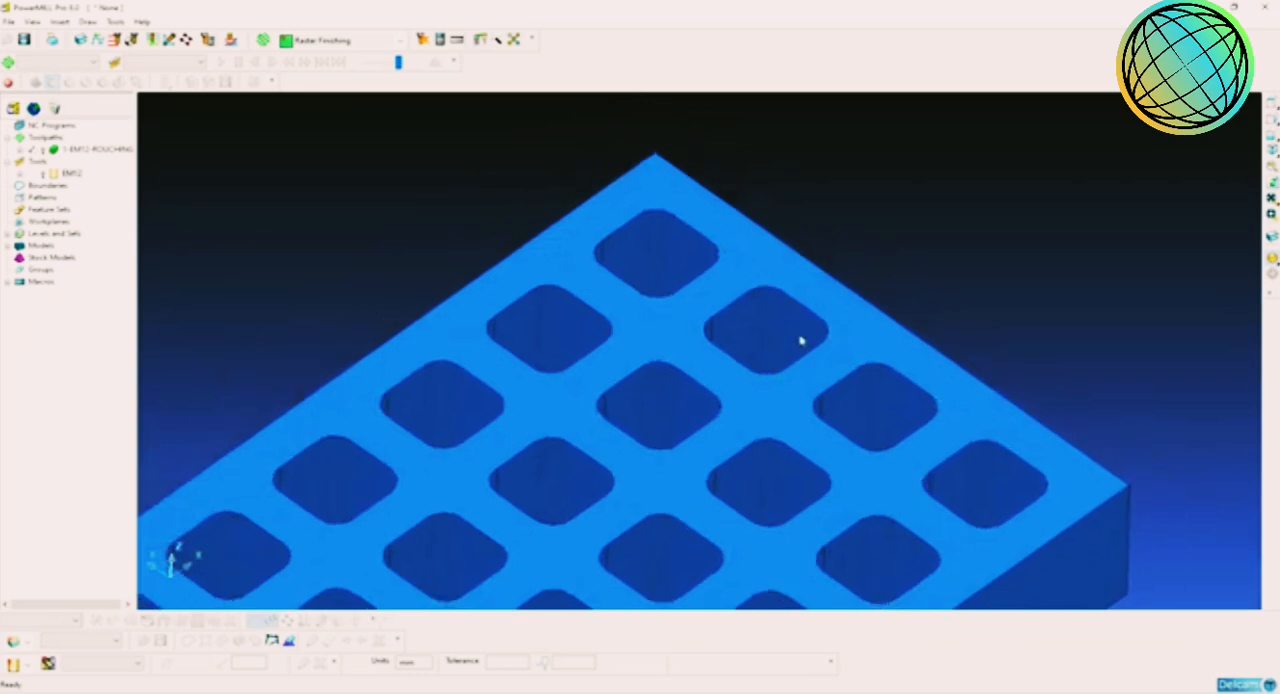
{"action": "middle_click_drag", "start_coordinate": [818, 333], "coordinate": [844, 297], "text": "shift"}
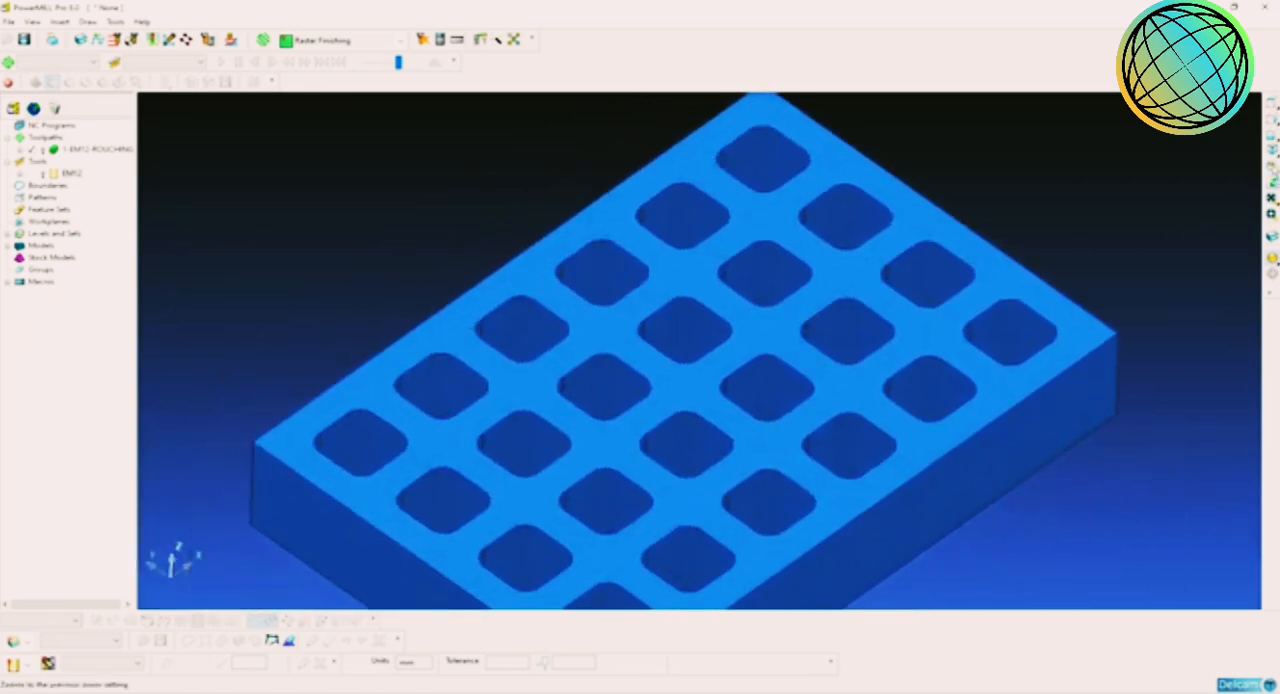
{"action": "left_click", "coordinate": [1271, 150]}
{"action": "scroll", "coordinate": [857, 289], "scroll_direction": "up", "scroll_amount": 3}
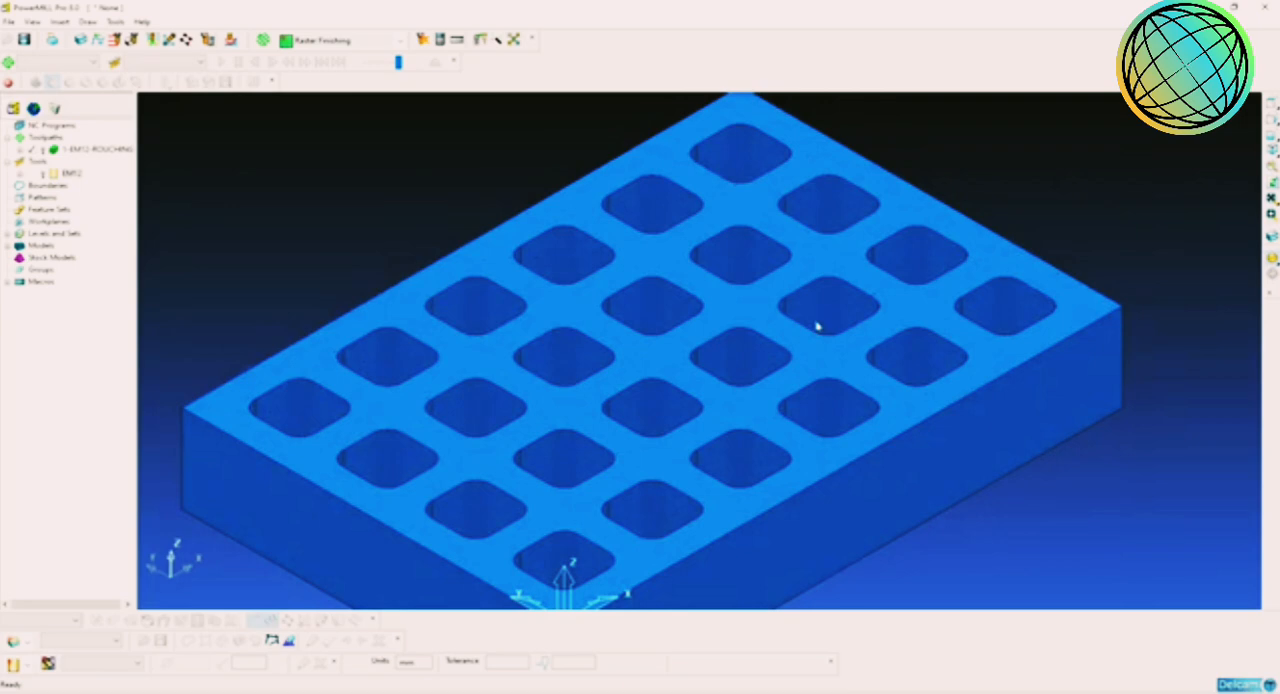
{"action": "middle_click_drag", "start_coordinate": [929, 354], "coordinate": [892, 380], "text": "shift"}
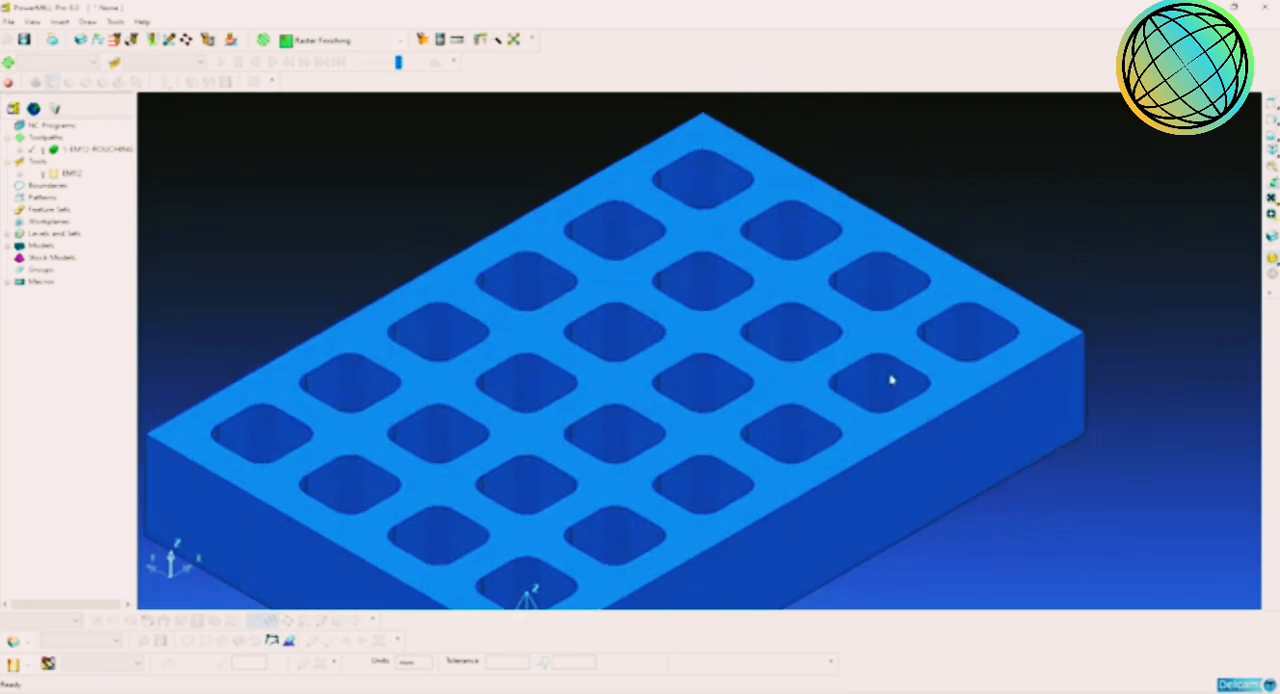
{"action": "scroll", "coordinate": [895, 380], "scroll_direction": "up", "scroll_amount": 2}
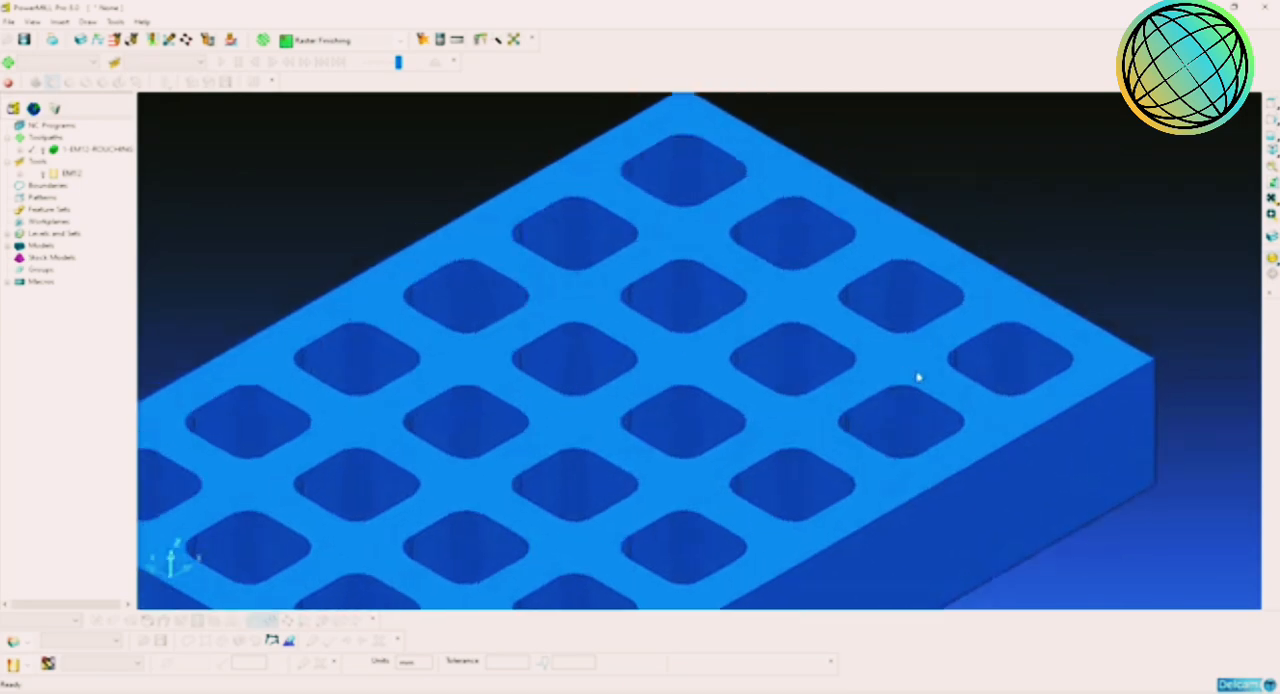
{"action": "middle_click_drag", "start_coordinate": [918, 377], "coordinate": [946, 434]}
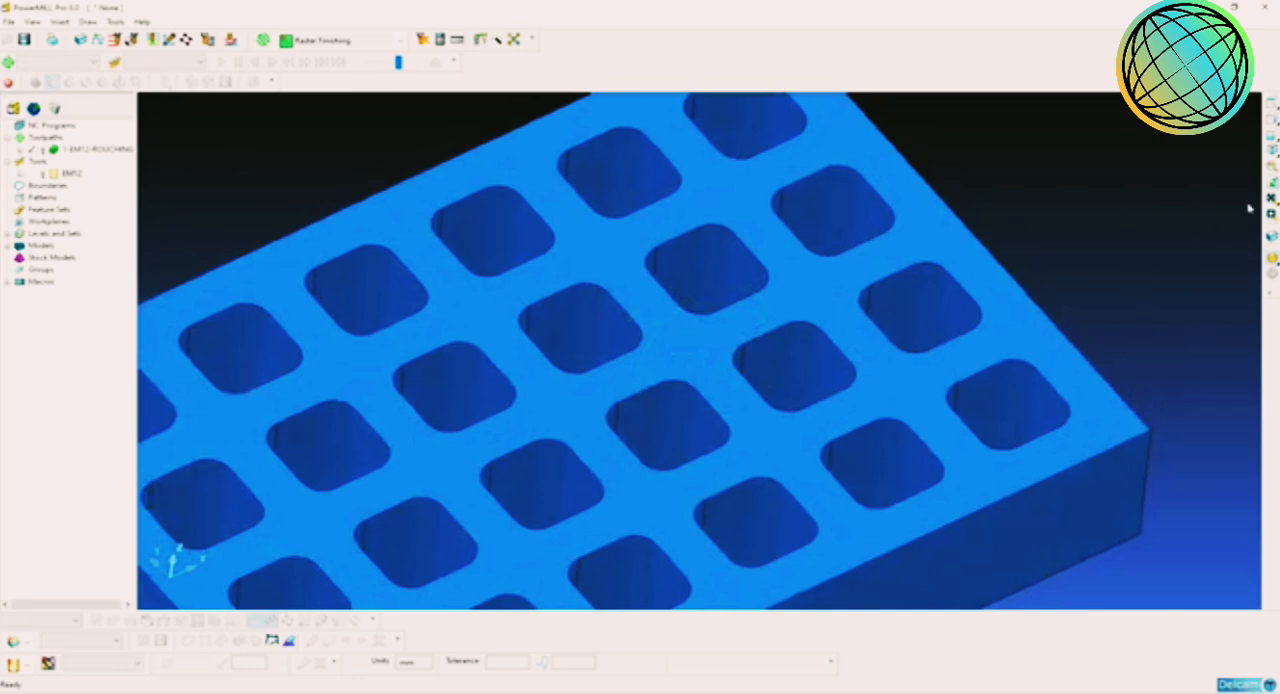
{"action": "left_click", "coordinate": [1271, 156]}
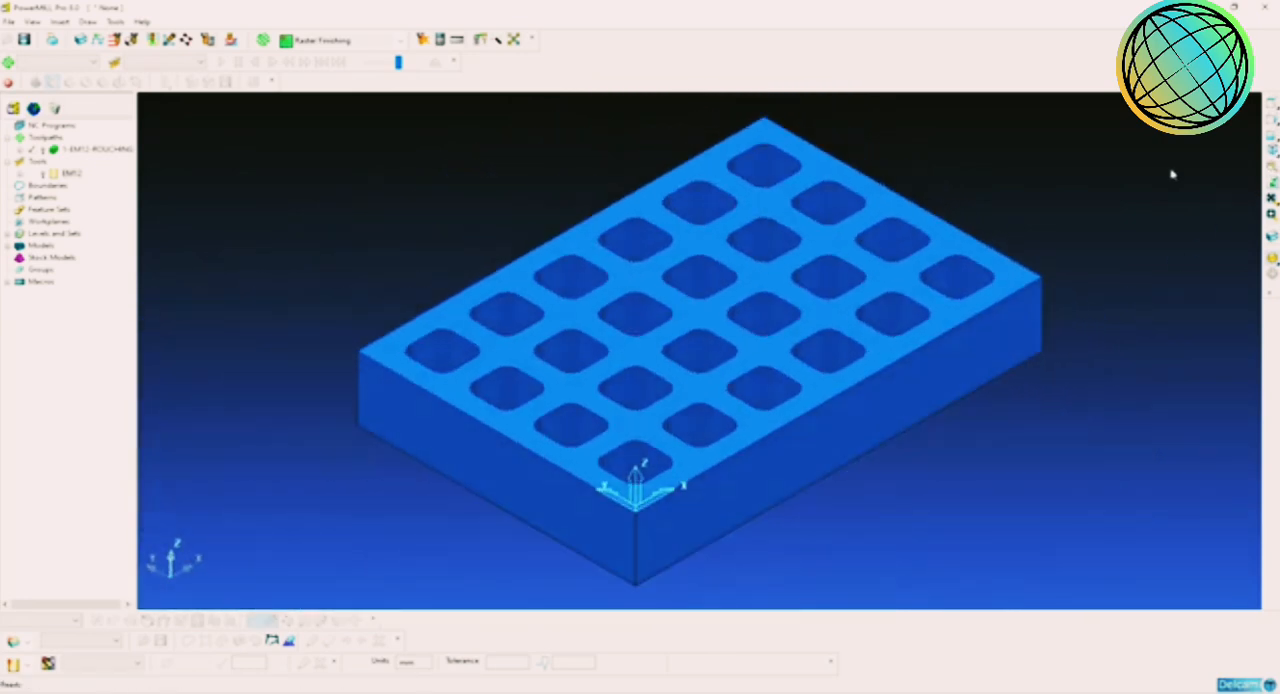
{"action": "scroll", "coordinate": [950, 295], "scroll_direction": "up", "scroll_amount": 3}
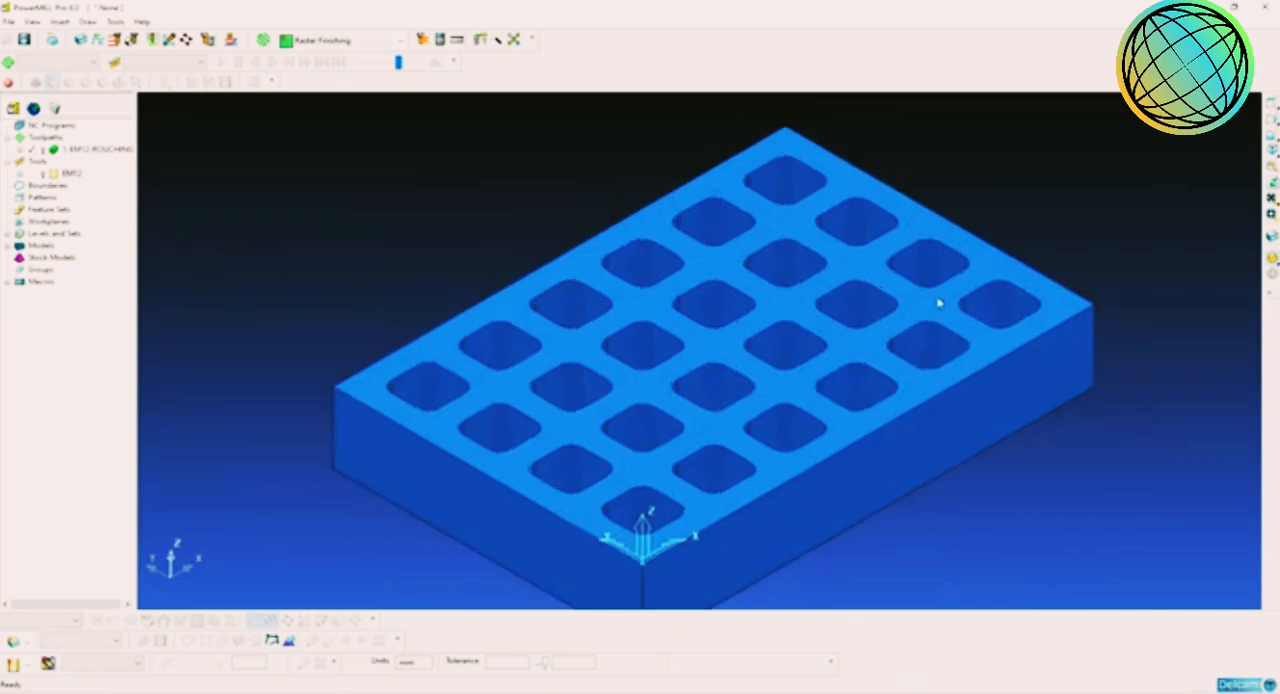
{"action": "scroll", "coordinate": [985, 300], "scroll_direction": "down", "scroll_amount": 2}
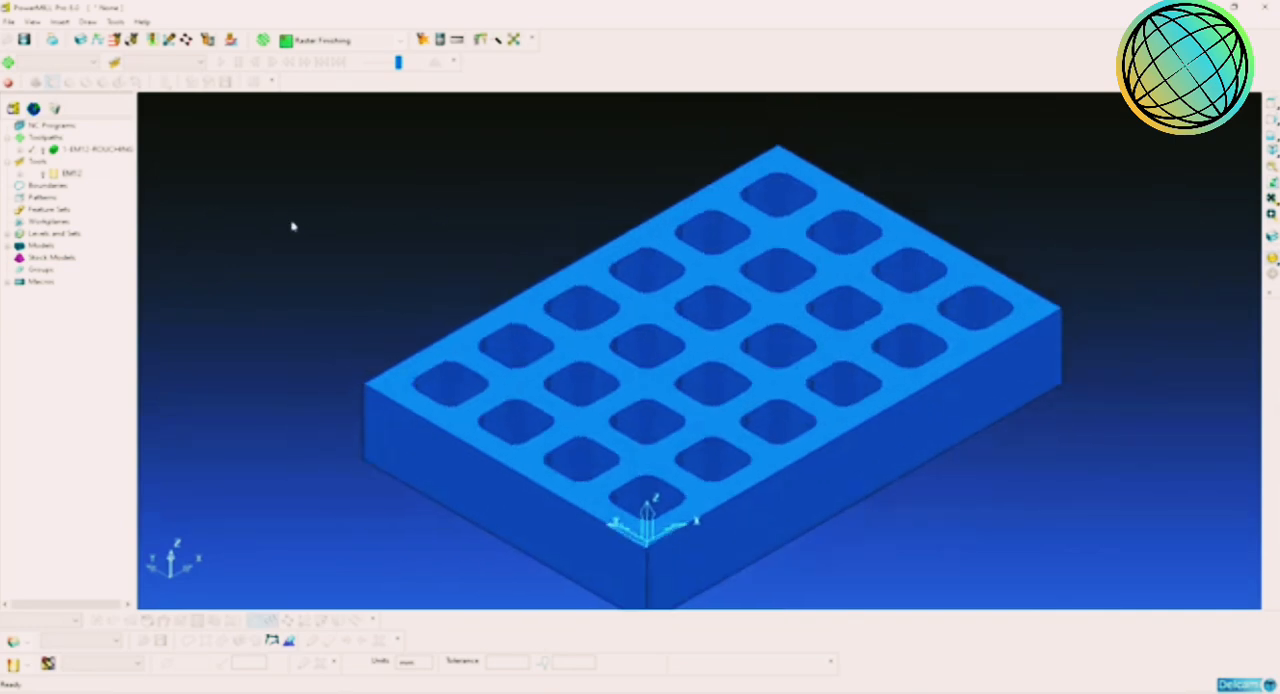
Step: Activate the 1-EM12-ROUGHING toolpath and create a new toolpath as a copy of it
{"action": "right_click", "coordinate": [66, 150]}
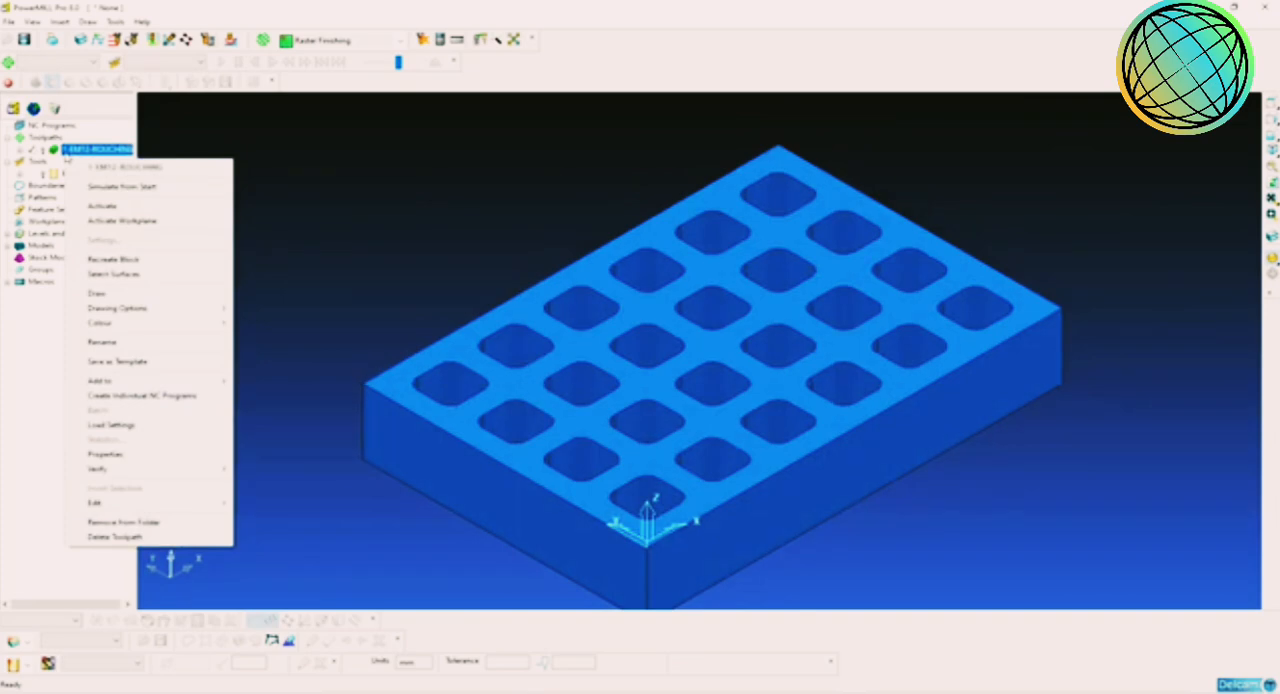
{"action": "left_click", "coordinate": [130, 206]}
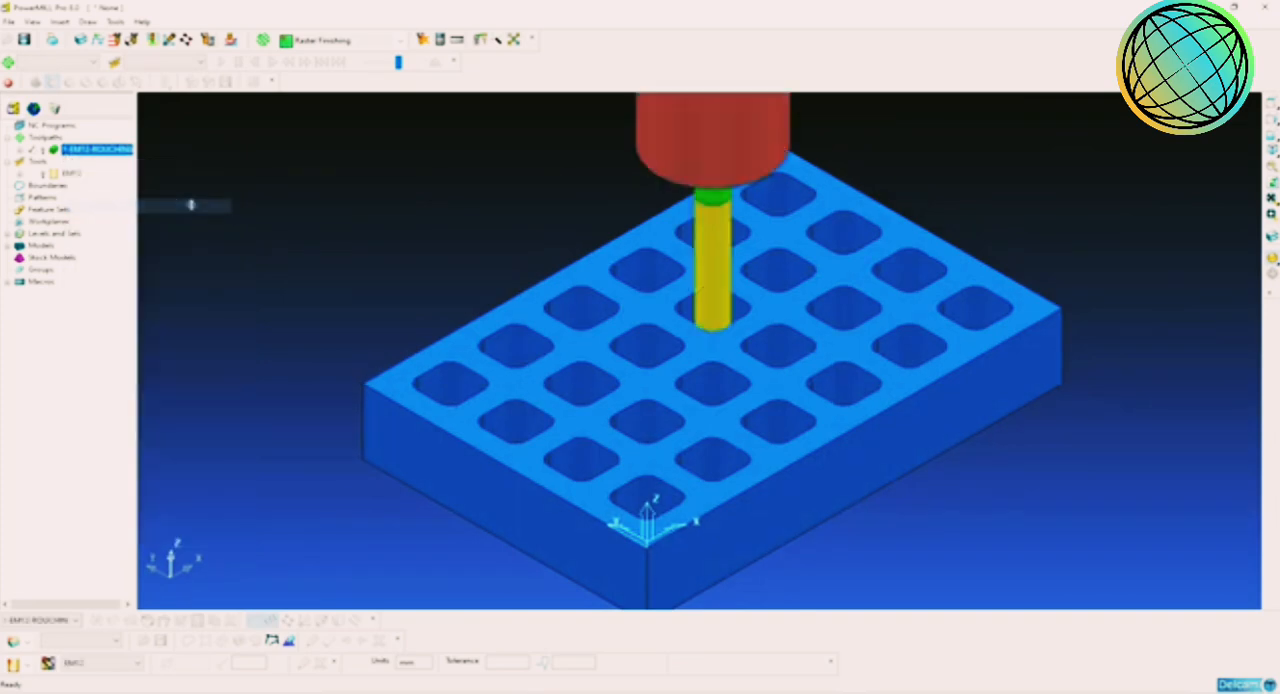
{"action": "right_click", "coordinate": [104, 155]}
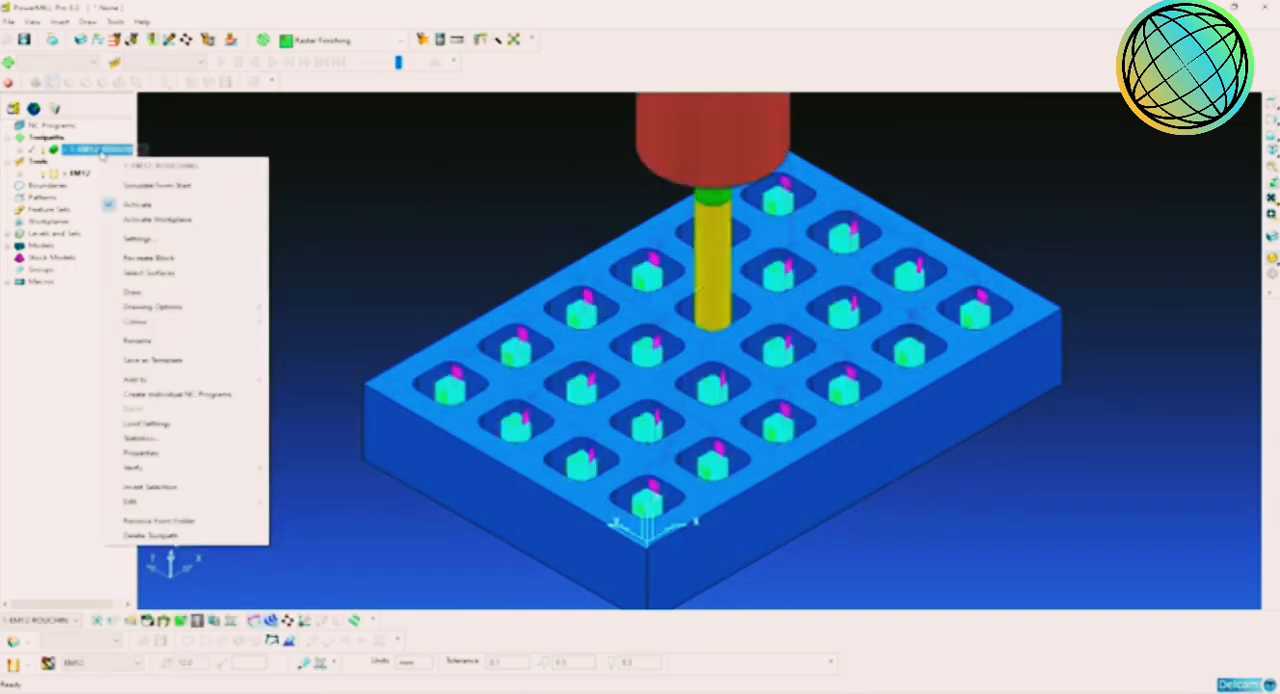
{"action": "left_click", "coordinate": [165, 241]}
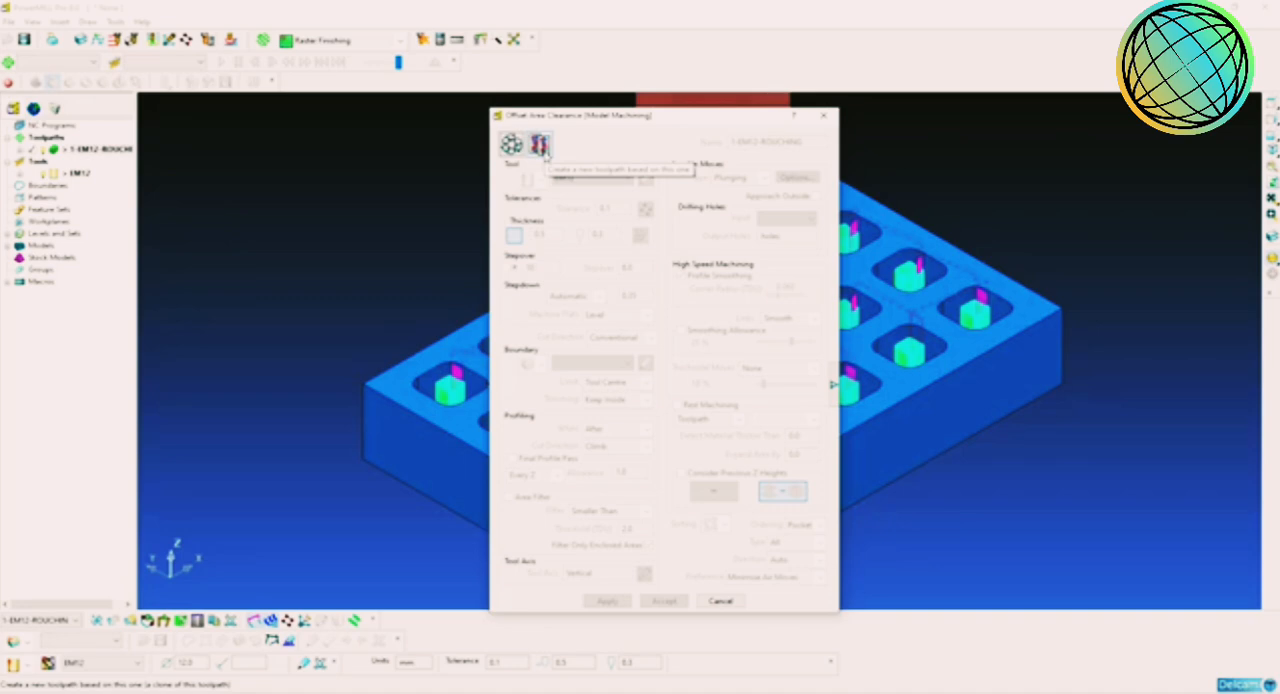
{"action": "left_click", "coordinate": [540, 146]}
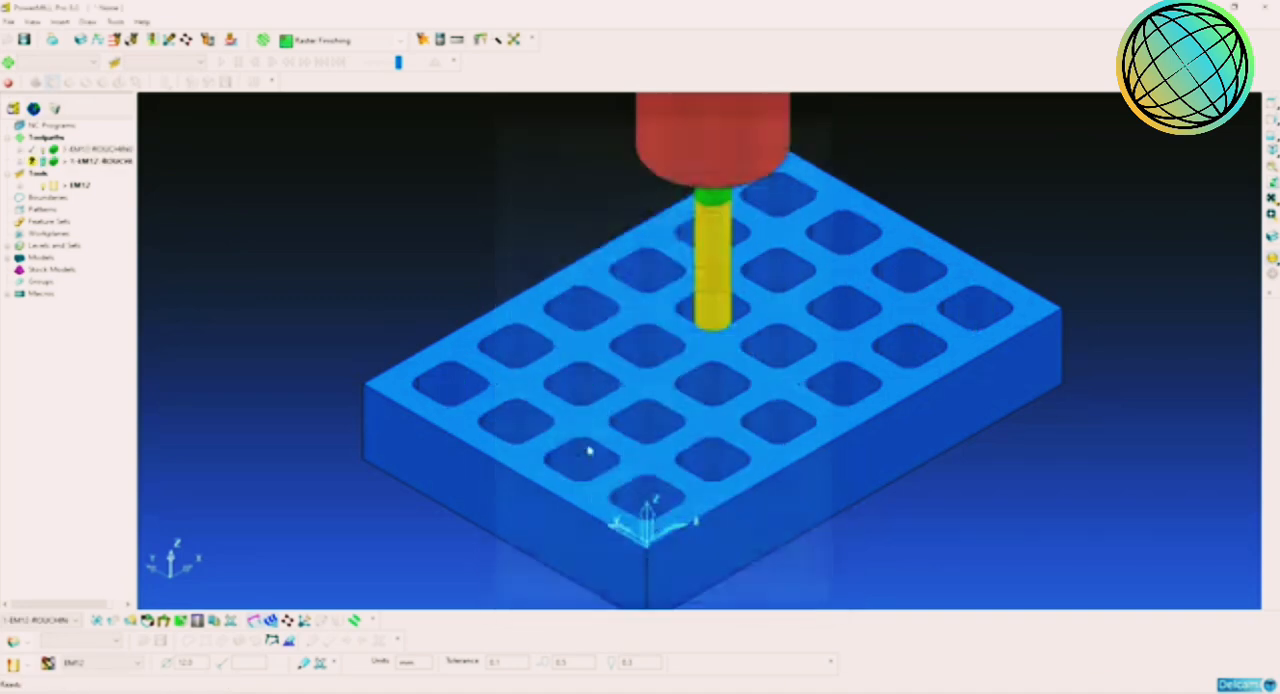
{"action": "left_click", "coordinate": [721, 602]}
Step: Rename the copied roughing toolpath as 2-EM10-REST MACHINING
{"action": "double_click", "coordinate": [70, 163]}
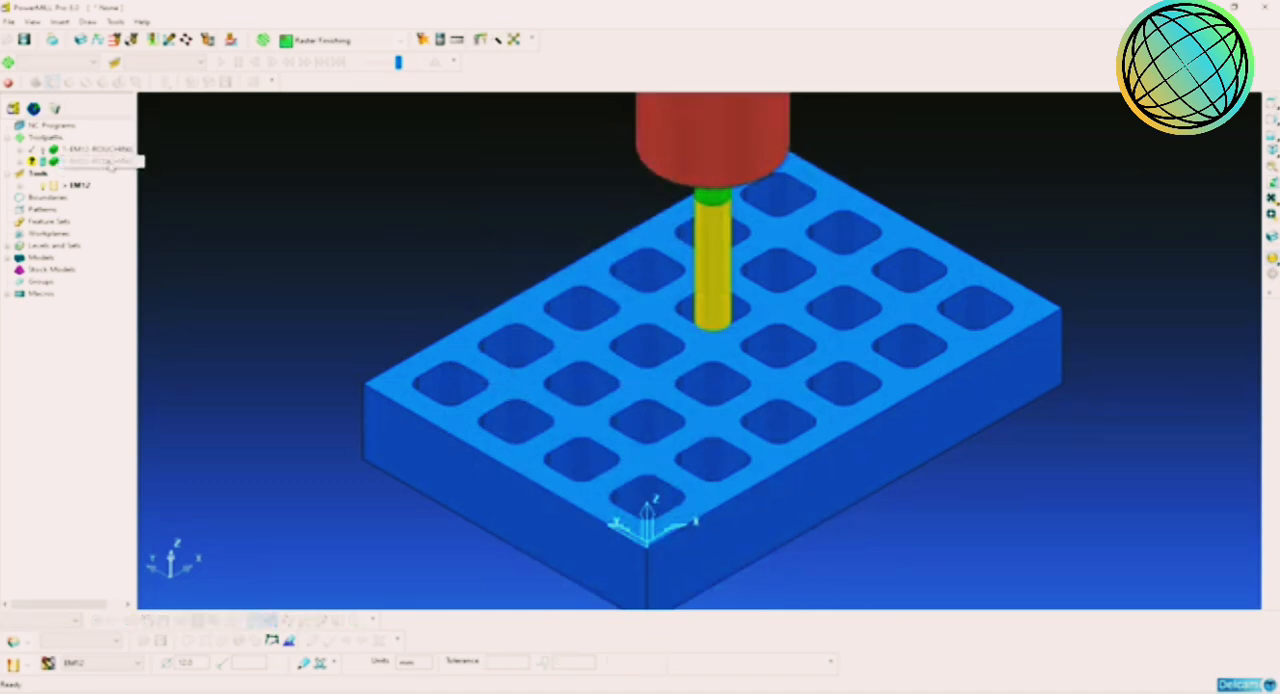
{"action": "left_click_drag", "start_coordinate": [141, 184], "coordinate": [187, 185]}
{"action": "double_click", "coordinate": [134, 163]}
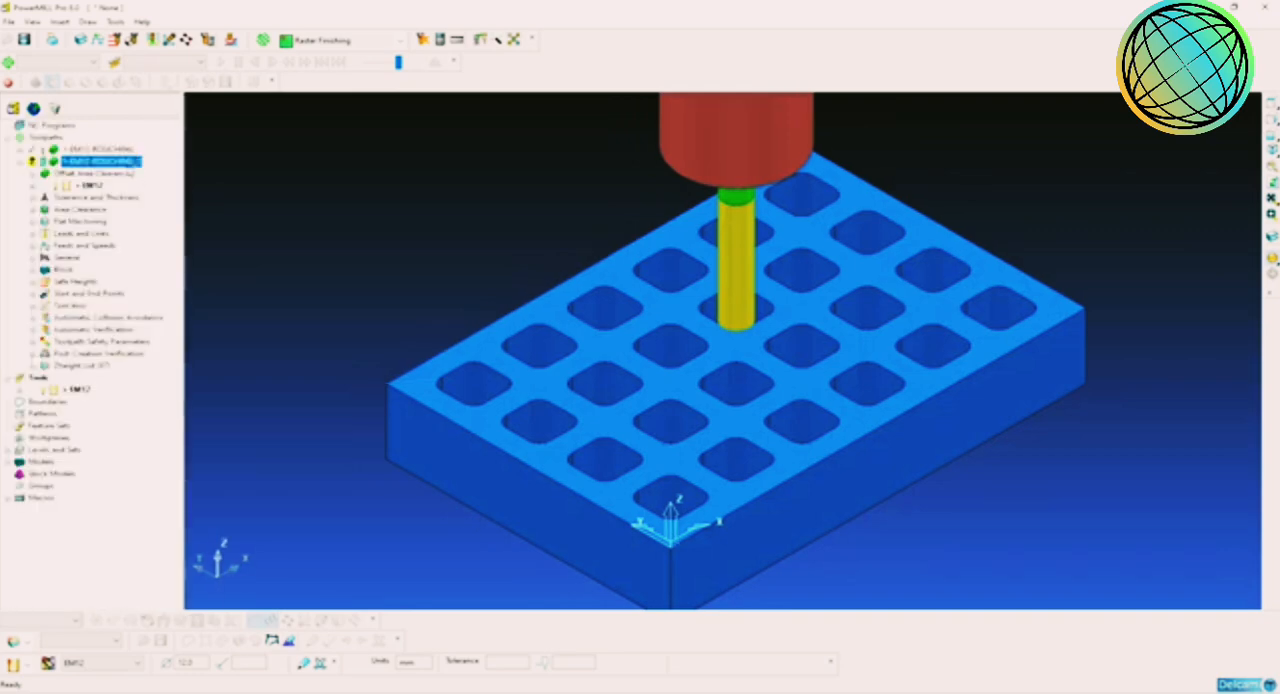
{"action": "left_click", "coordinate": [145, 162]}
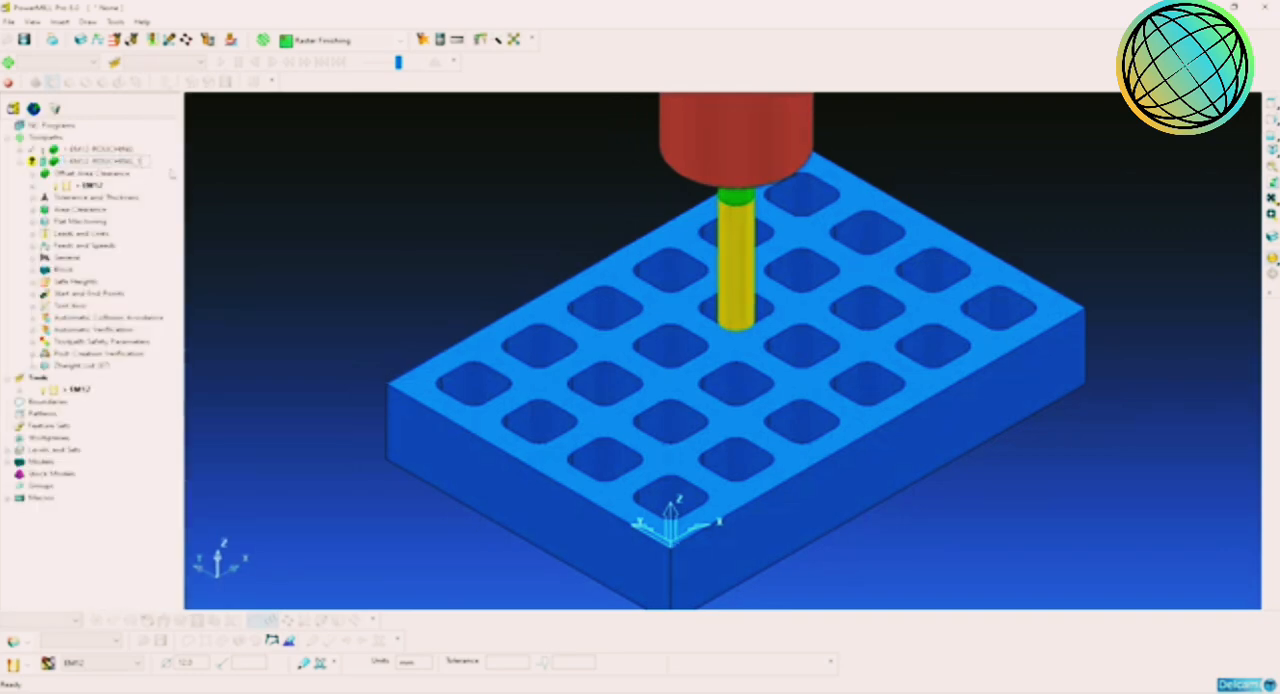
{"action": "key", "text": "shift+Left"}
{"action": "key", "text": "shift+Left"}
{"action": "key", "text": "shift+Left"}
{"action": "key", "text": "shift+Left"}
{"action": "key", "text": "shift+Left"}
{"action": "key", "text": "shift+Left"}
{"action": "key", "text": "shift+Left"}
{"action": "key", "text": "shift+Left"}
{"action": "key", "text": "shift+Left"}
{"action": "key", "text": "shift+Left"}
{"action": "key", "text": "shift+Left"}
{"action": "key", "text": "shift+Left"}
{"action": "key", "text": "shift+Left"}
{"action": "key", "text": "shift+Left"}
{"action": "key", "text": "shift+Left"}
{"action": "type", "text": "ACH"}
{"action": "key", "text": "Return"}
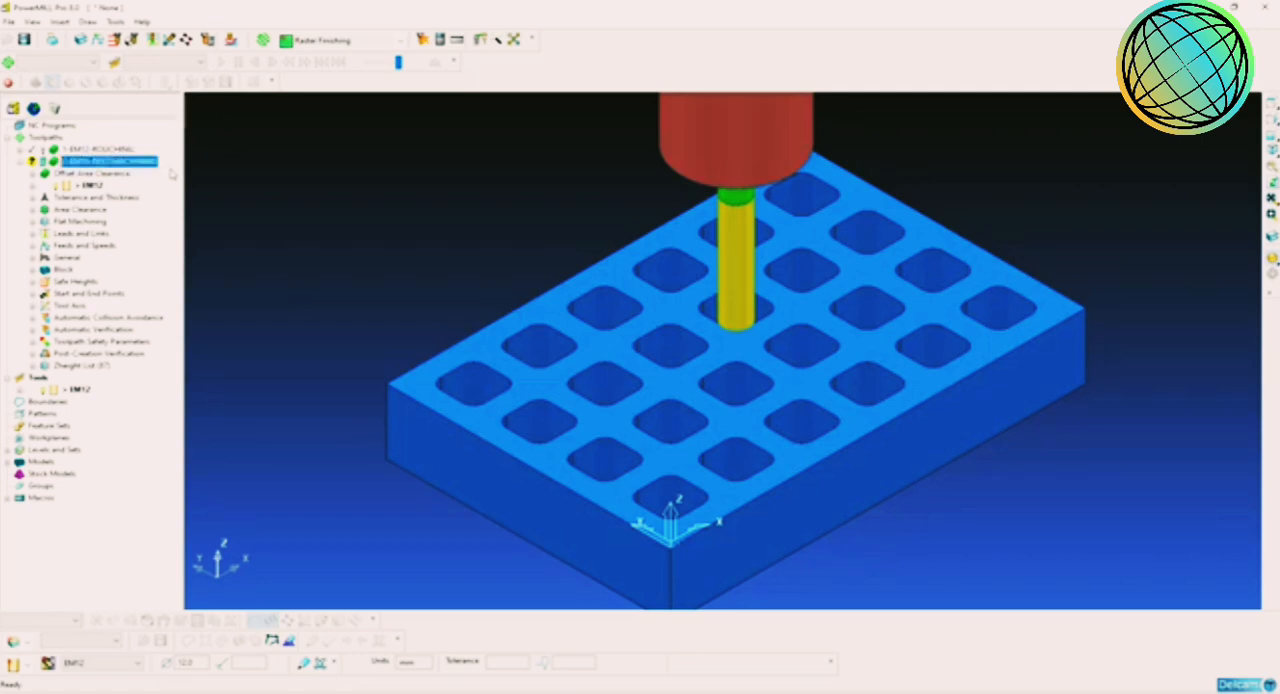
{"action": "left_click", "coordinate": [20, 162]}
Step: Activate the 2-EM10-REST MACHINING toolpath and open its area clearance settings
{"action": "right_click", "coordinate": [72, 166]}
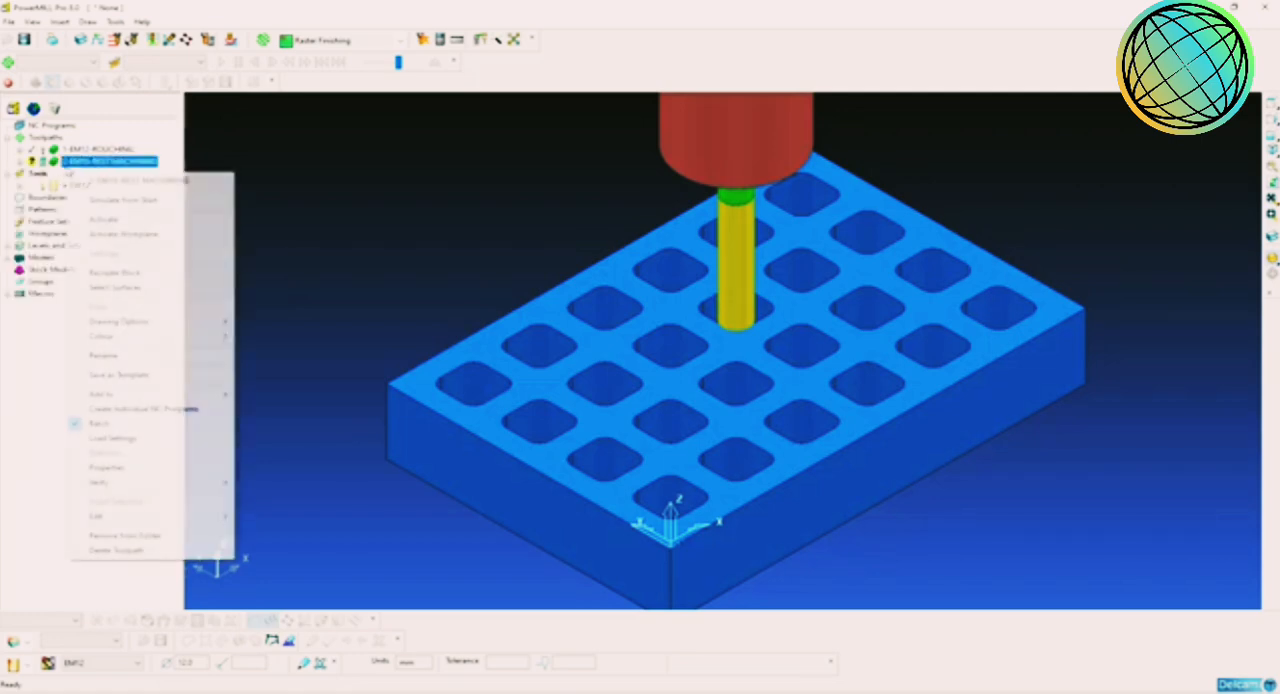
{"action": "left_click", "coordinate": [104, 219]}
{"action": "right_click", "coordinate": [84, 167]}
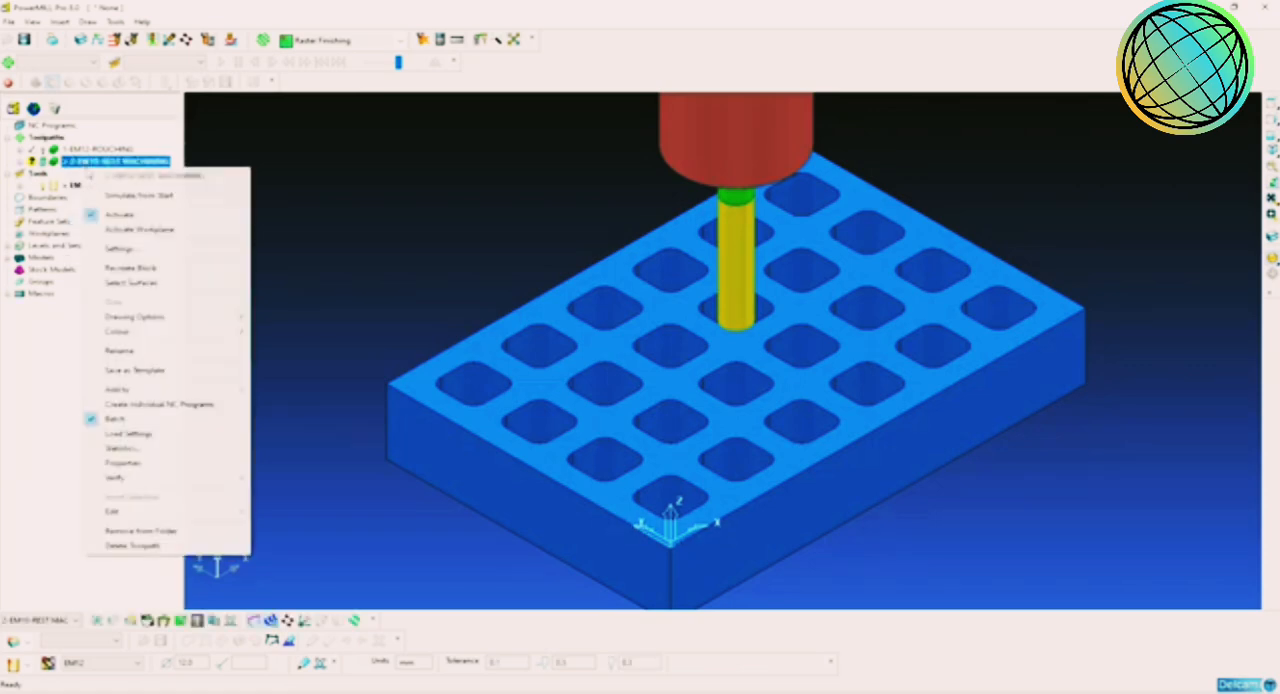
{"action": "left_click", "coordinate": [115, 250]}
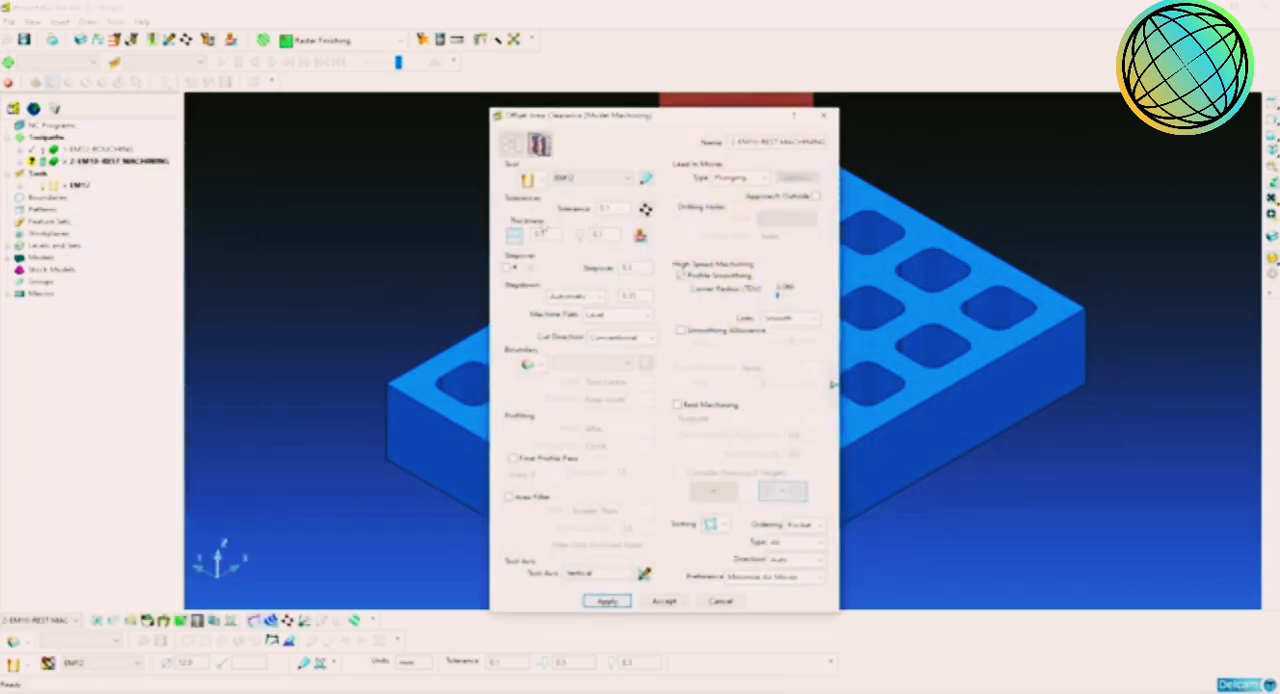
Step: Create a new end mill for the rest machining toolpath with a 10 mm diameter
{"action": "left_click", "coordinate": [541, 185]}
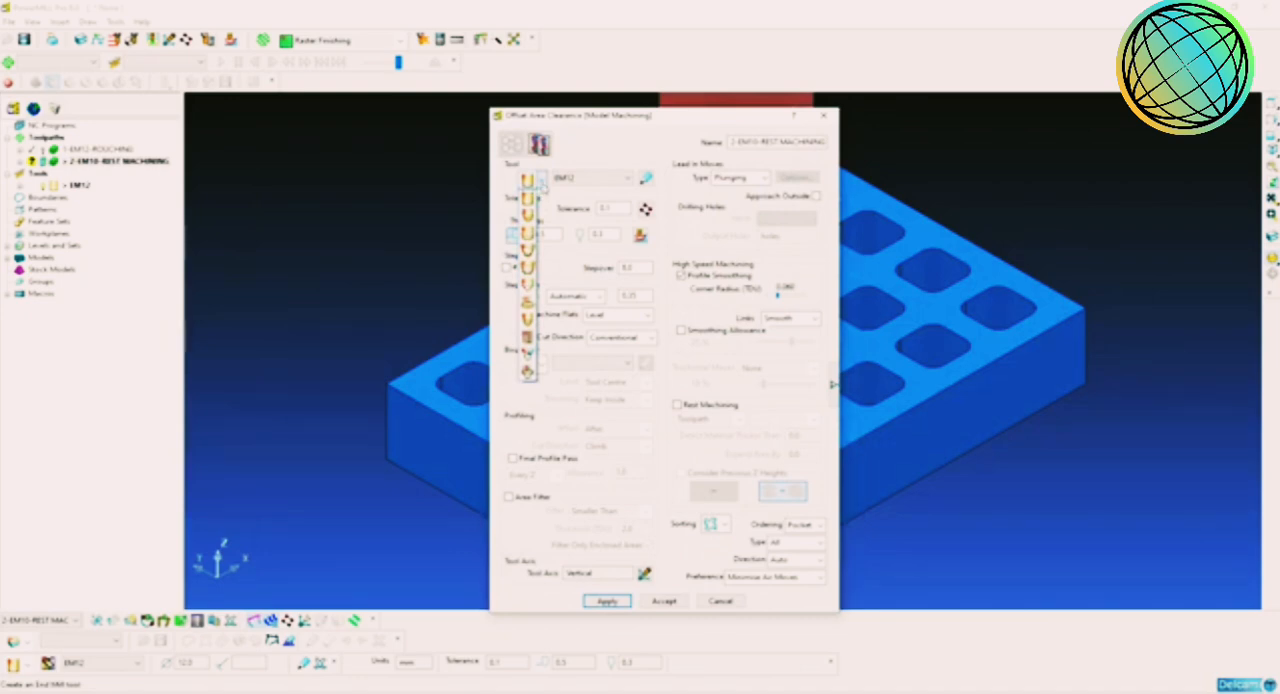
{"action": "left_click", "coordinate": [530, 200]}
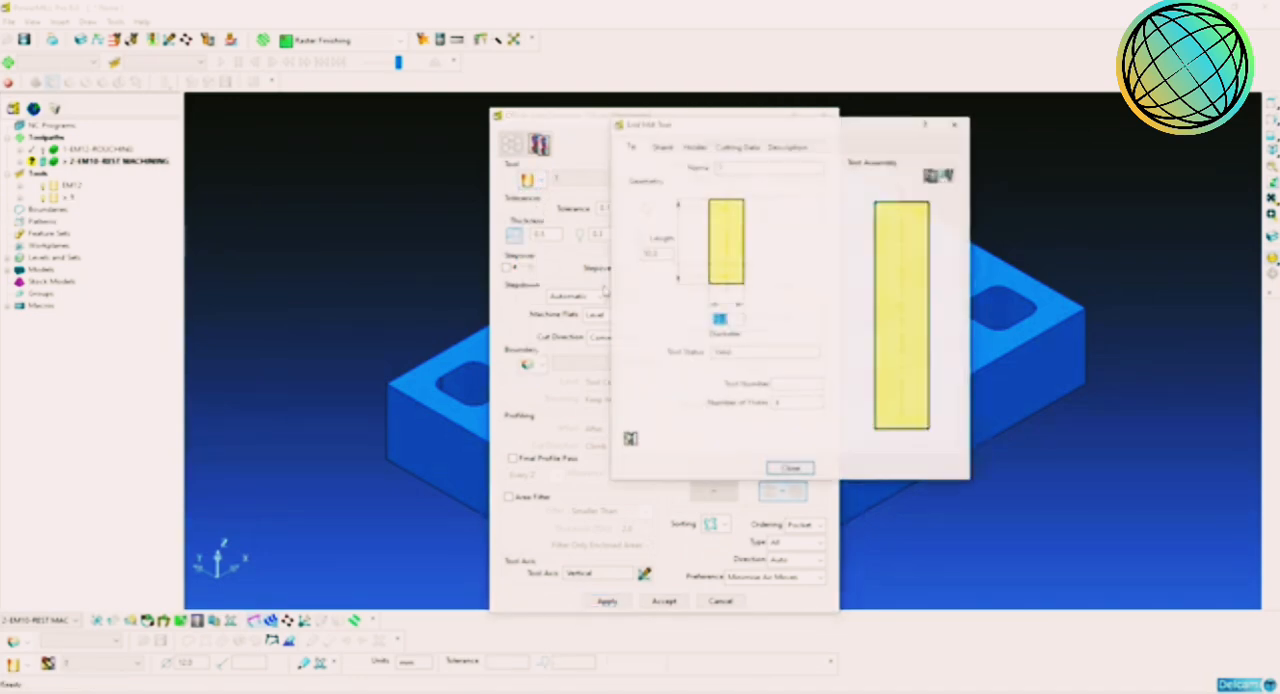
{"action": "type", "text": "10"}
{"action": "key", "text": "Return"}
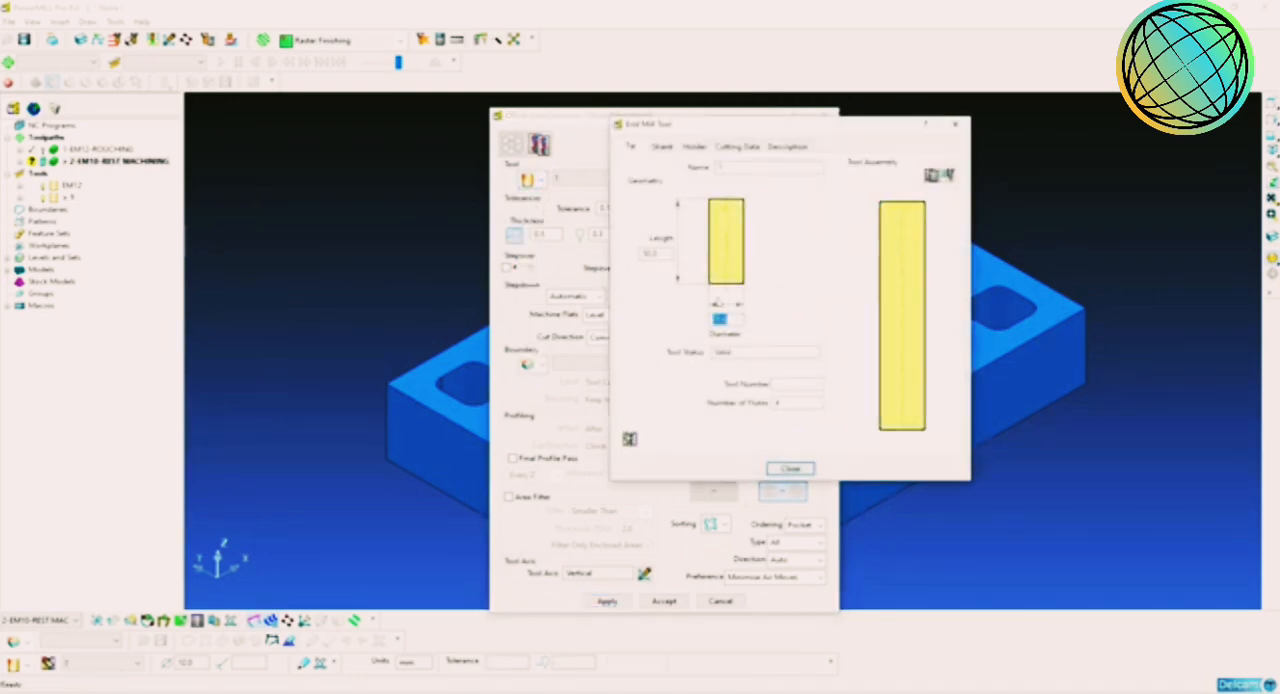
Step: Add a shank component to the new end mill and set its upper diameter to 10 mm
{"action": "left_click", "coordinate": [662, 146]}
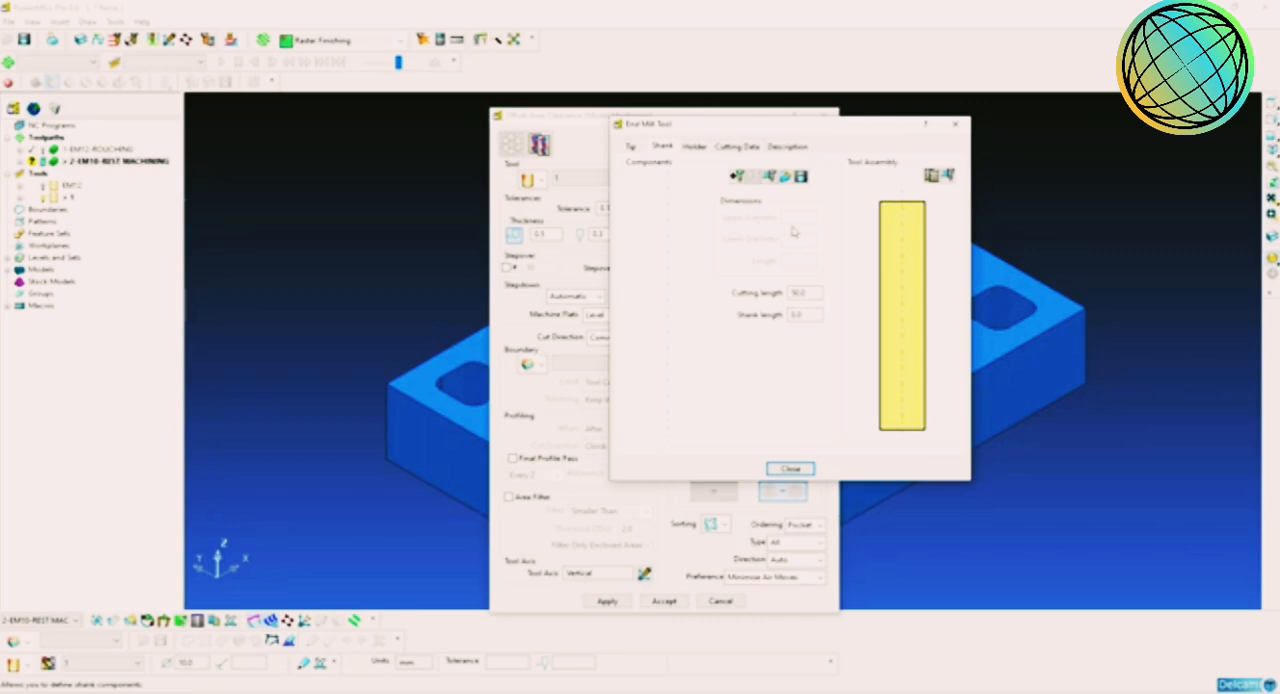
{"action": "left_click", "coordinate": [736, 178]}
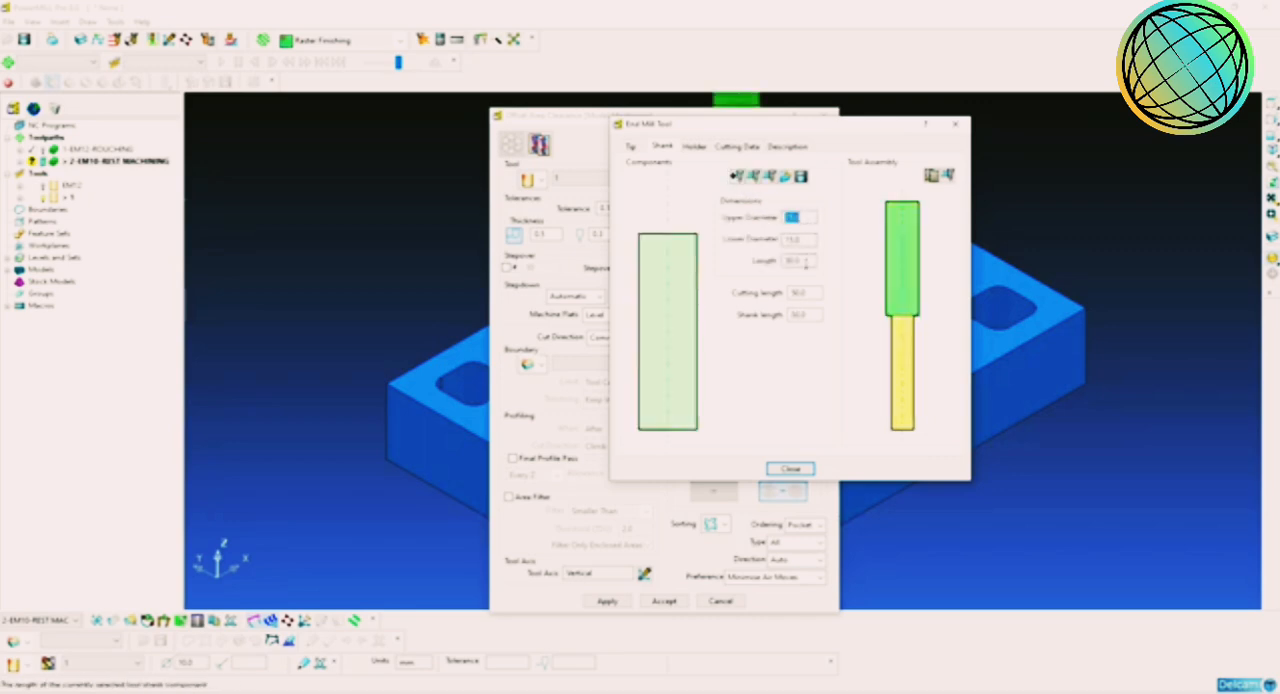
{"action": "double_click", "coordinate": [806, 261]}
{"action": "double_click", "coordinate": [804, 217]}
{"action": "type", "text": "1"}
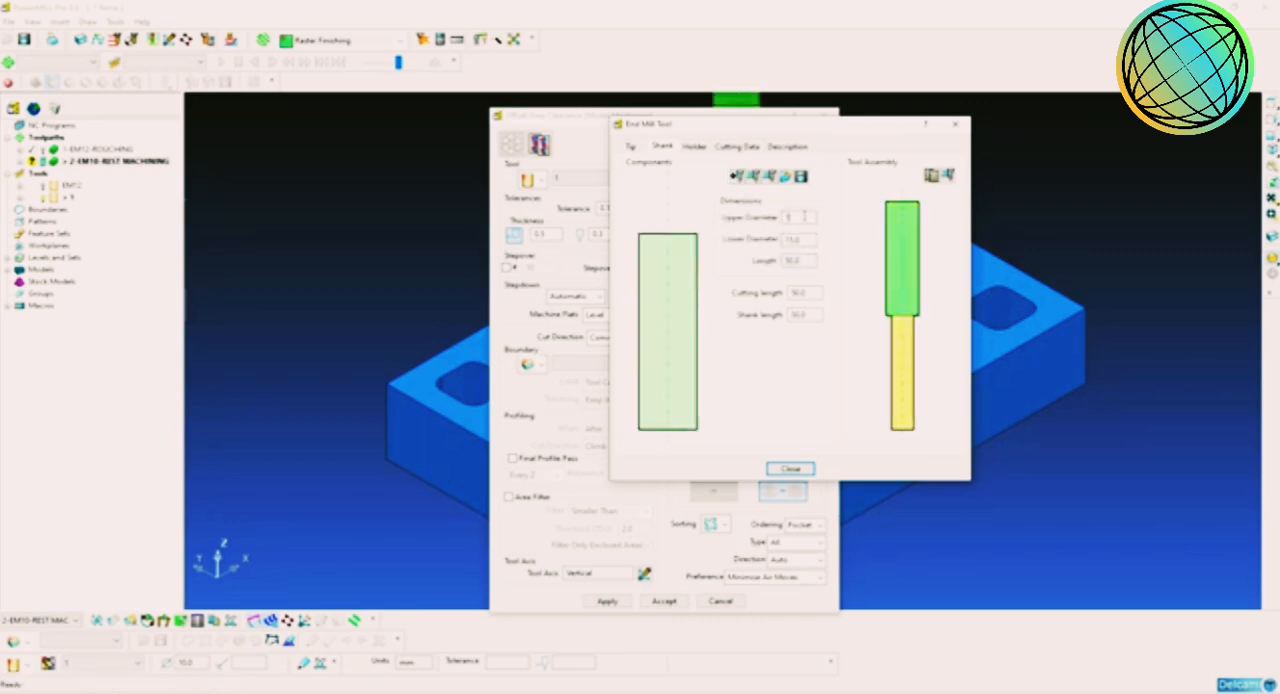
{"action": "type", "text": "0"}
{"action": "key", "text": "Tab"}
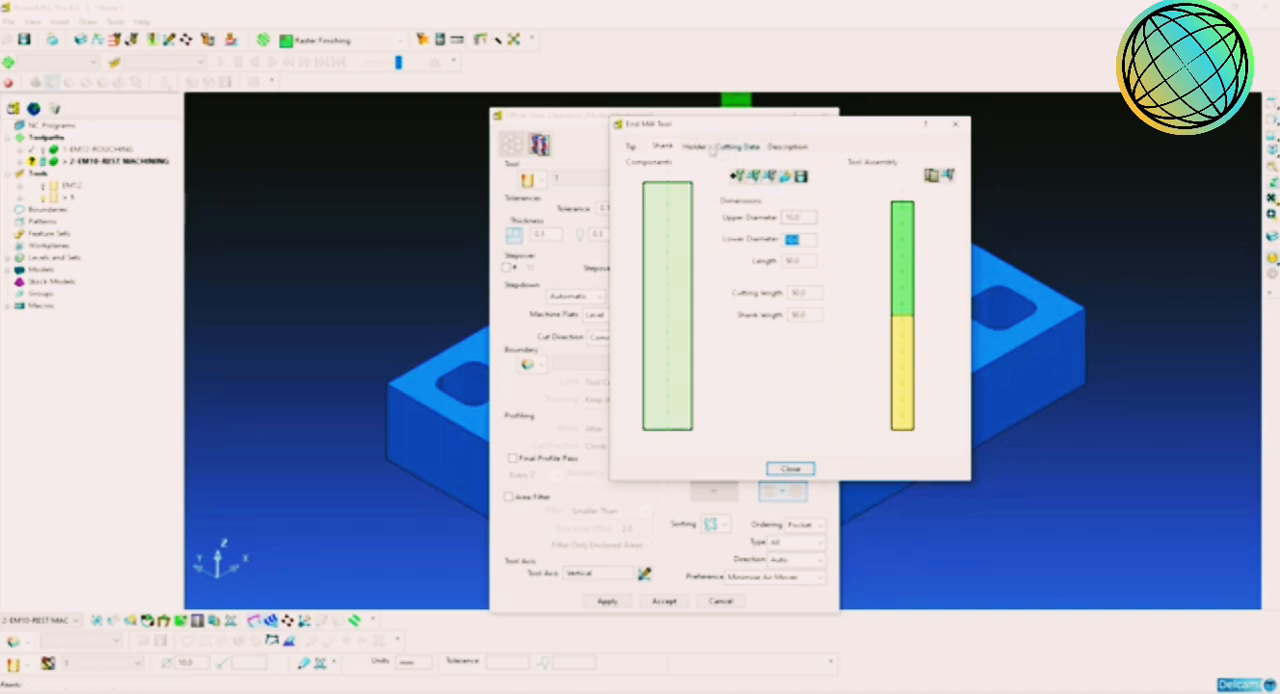
Step: Add a holder component to the end mill with upper and lower diameters of 50 mm
{"action": "left_click", "coordinate": [694, 146]}
{"action": "left_click", "coordinate": [739, 199]}
{"action": "double_click", "coordinate": [806, 232]}
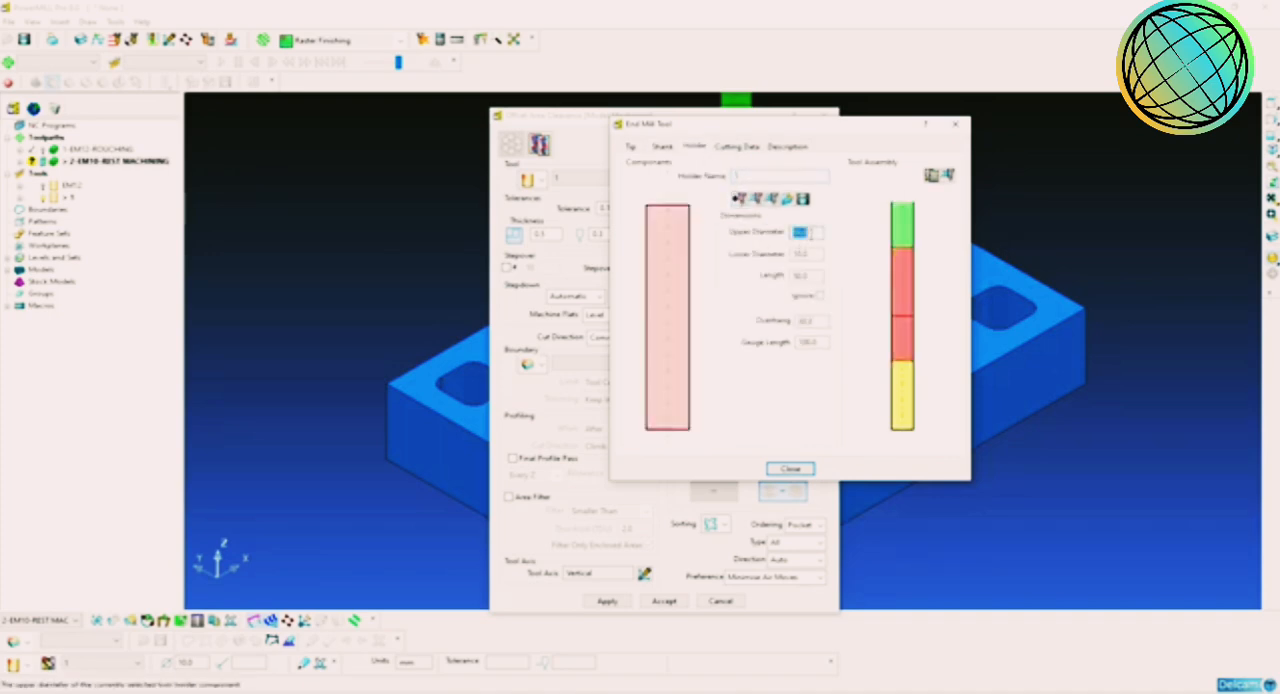
{"action": "type", "text": "50"}
{"action": "key", "text": "Tab"}
{"action": "type", "text": "50"}
{"action": "key", "text": "Return"}
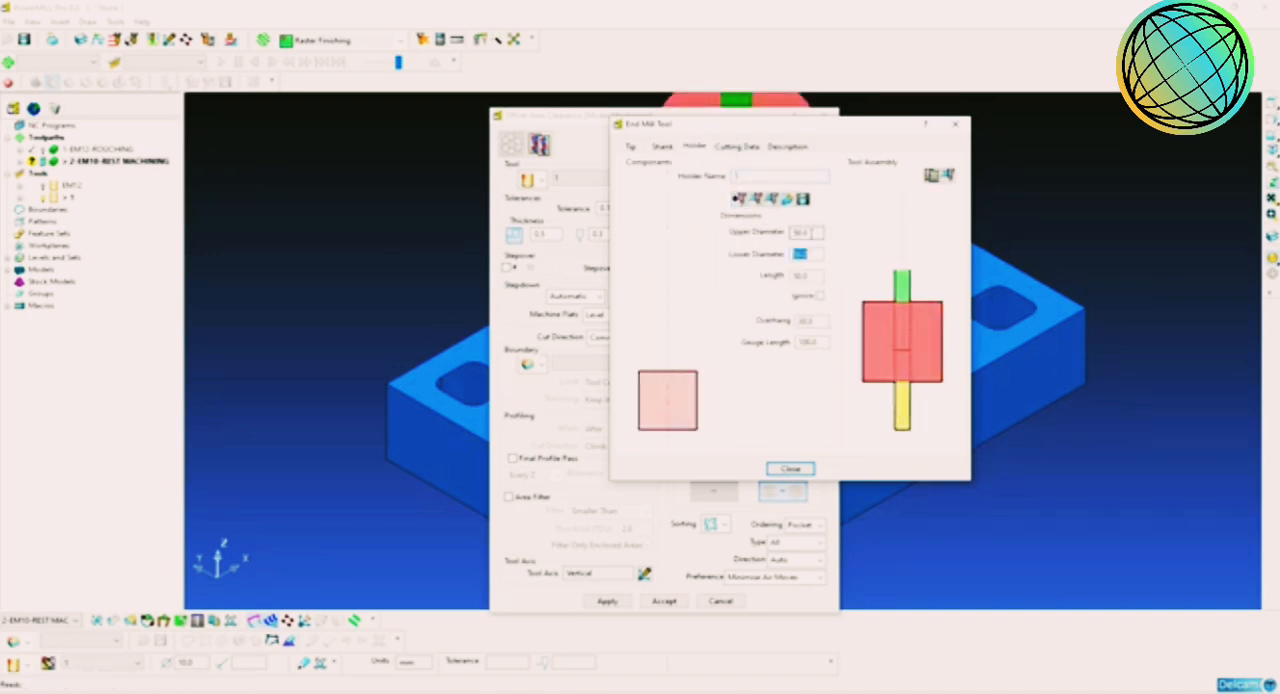
Step: Set the tool overhang to 60 mm and close the end mill definition
{"action": "double_click", "coordinate": [812, 321]}
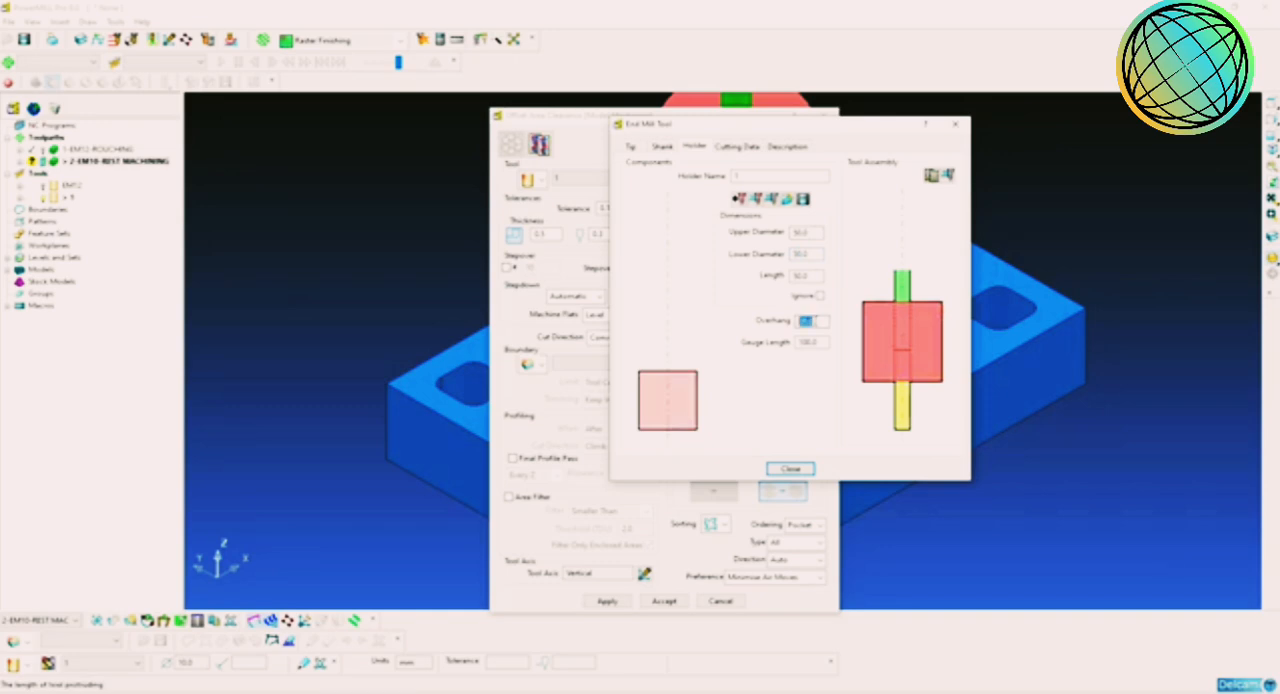
{"action": "type", "text": "8"}
{"action": "key", "text": "Return"}
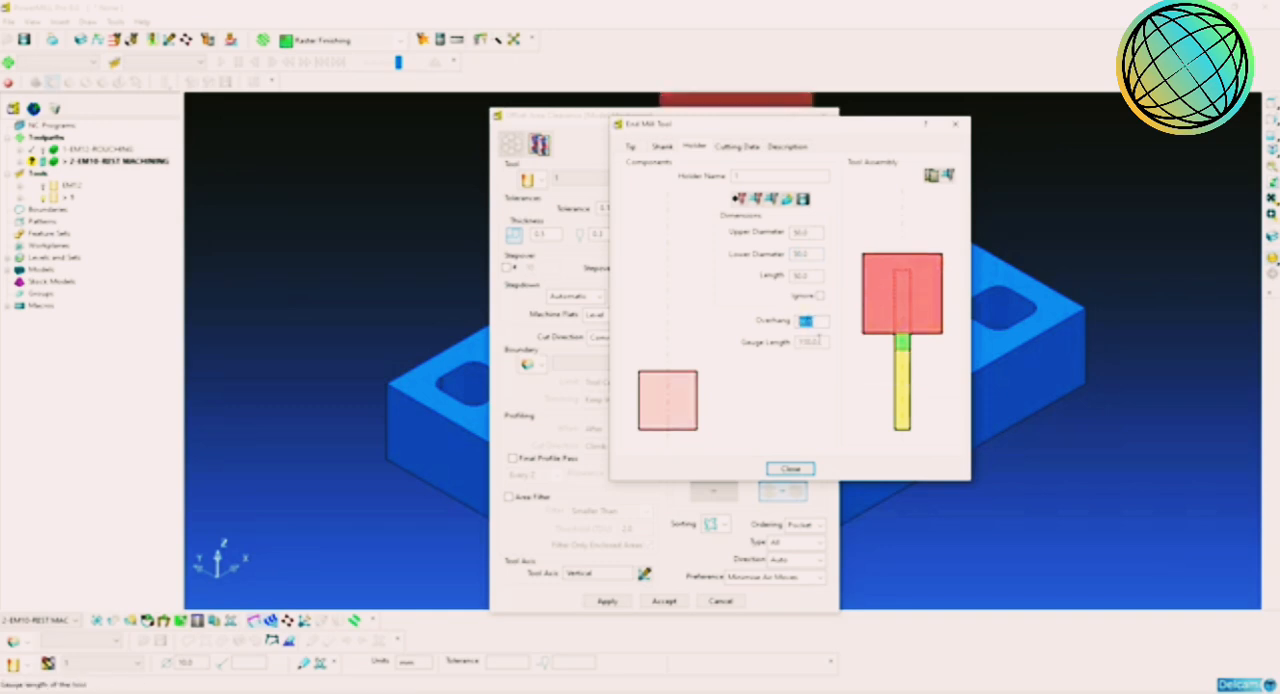
{"action": "left_click", "coordinate": [791, 469]}
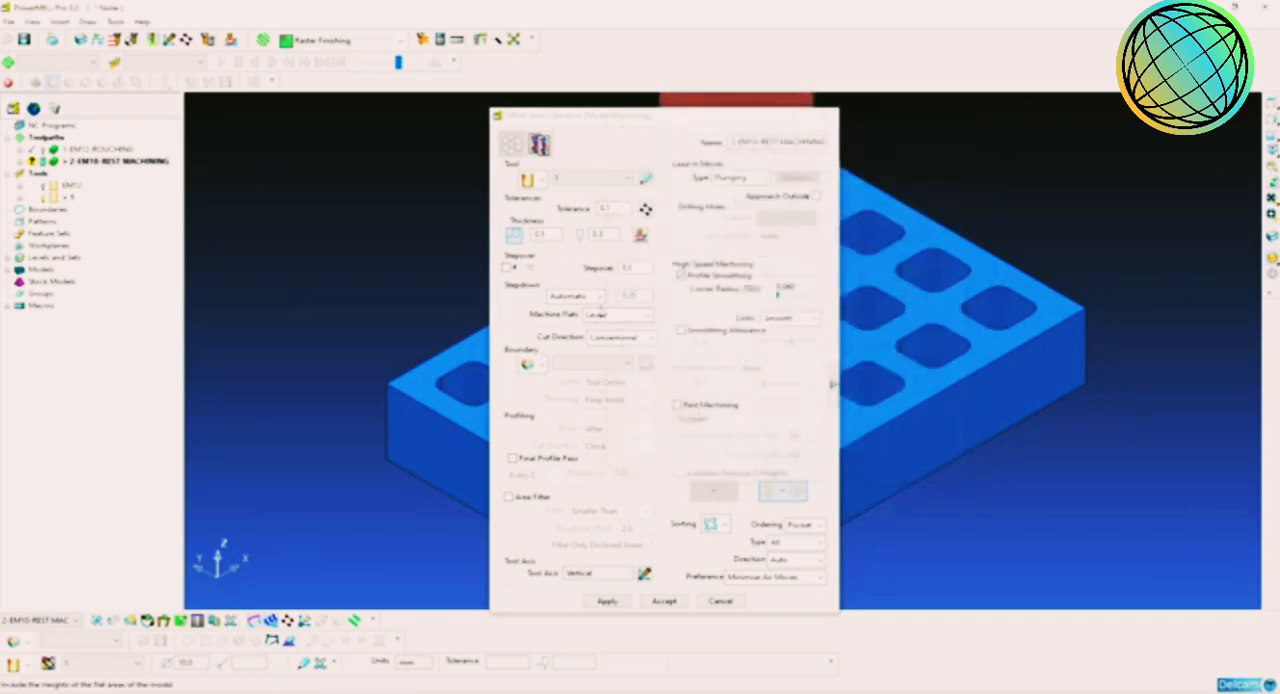
Step: Reopen the new end mill's definition, name the tool EM10 and assign it tool number 2
{"action": "left_click", "coordinate": [603, 178]}
{"action": "left_click", "coordinate": [592, 202]}
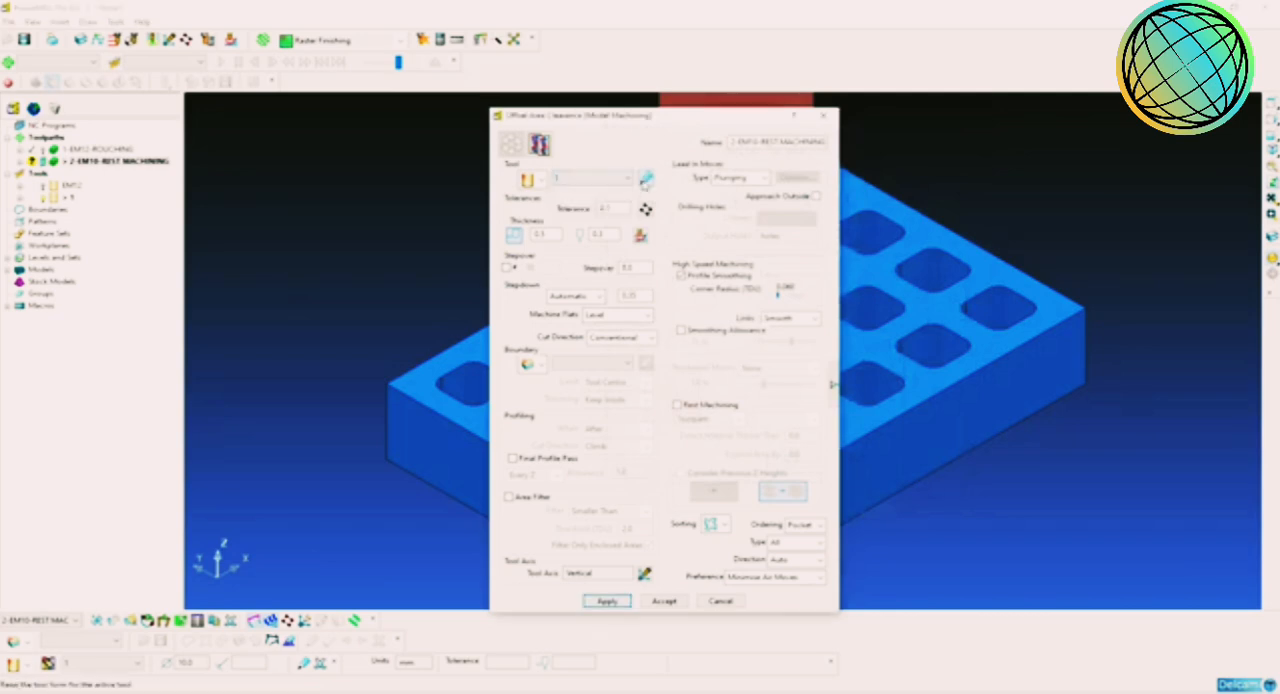
{"action": "left_click", "coordinate": [646, 178]}
{"action": "left_click", "coordinate": [732, 166]}
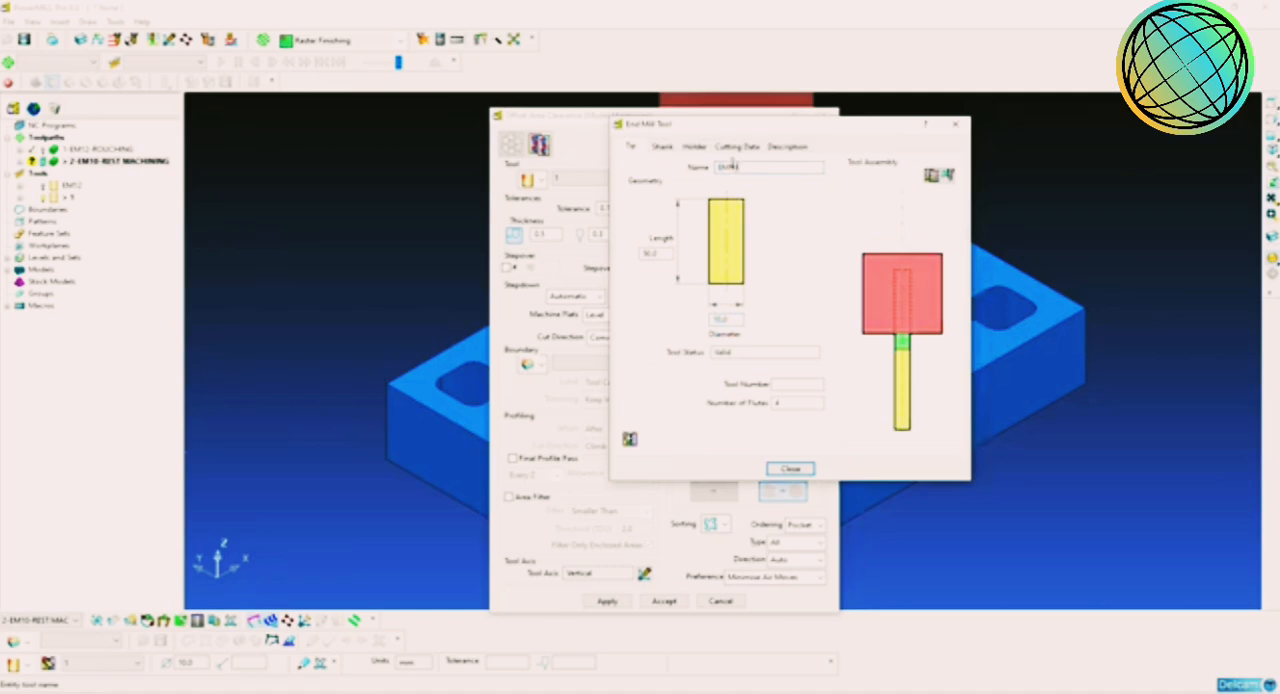
{"action": "key", "text": "Return"}
{"action": "left_click", "coordinate": [799, 389]}
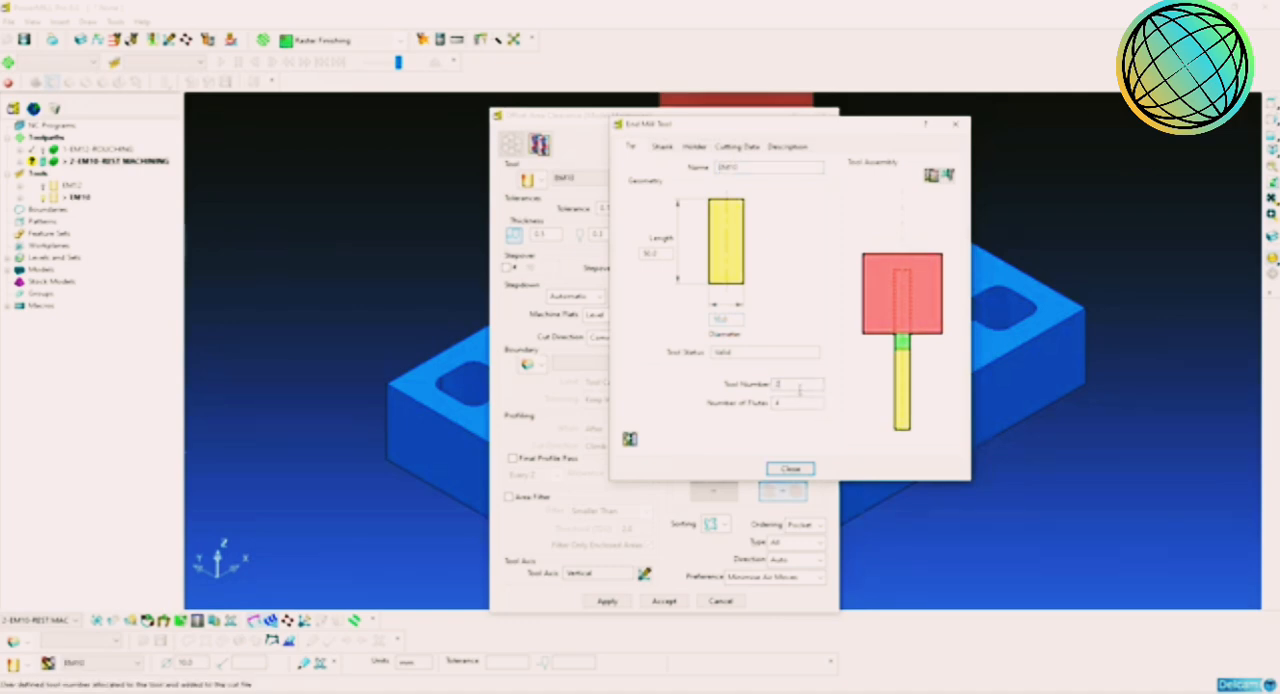
{"action": "double_click", "coordinate": [799, 389]}
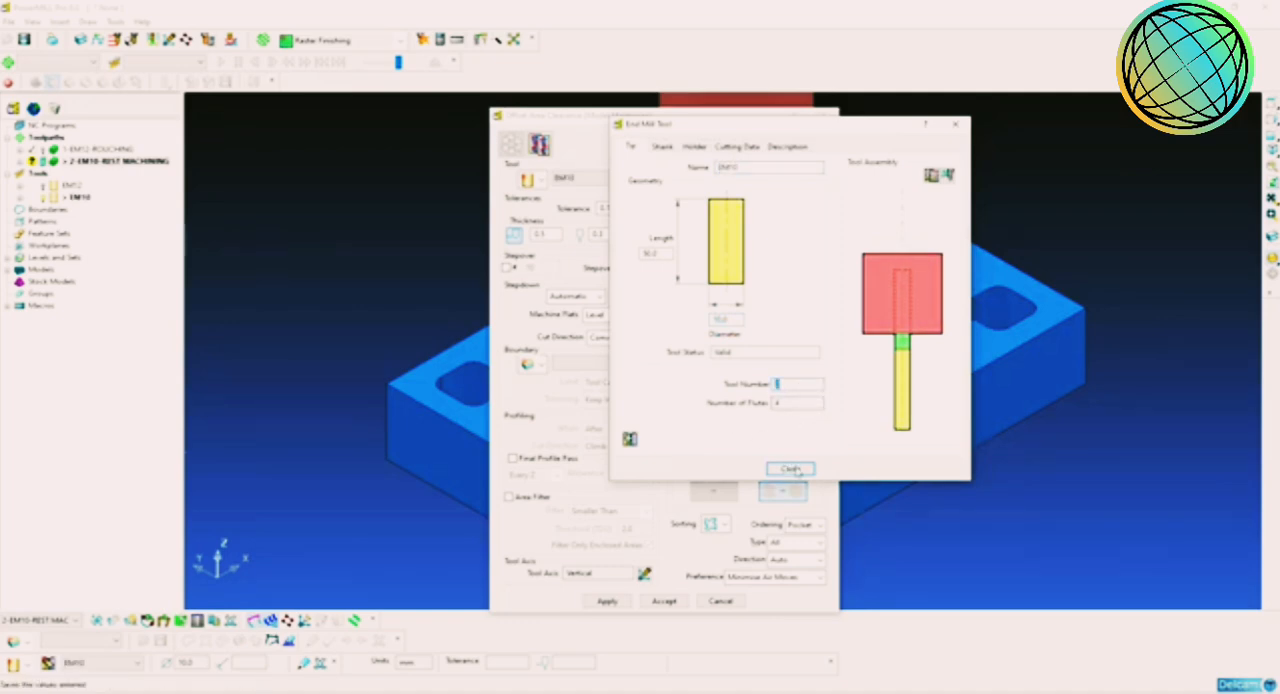
{"action": "left_click", "coordinate": [790, 468]}
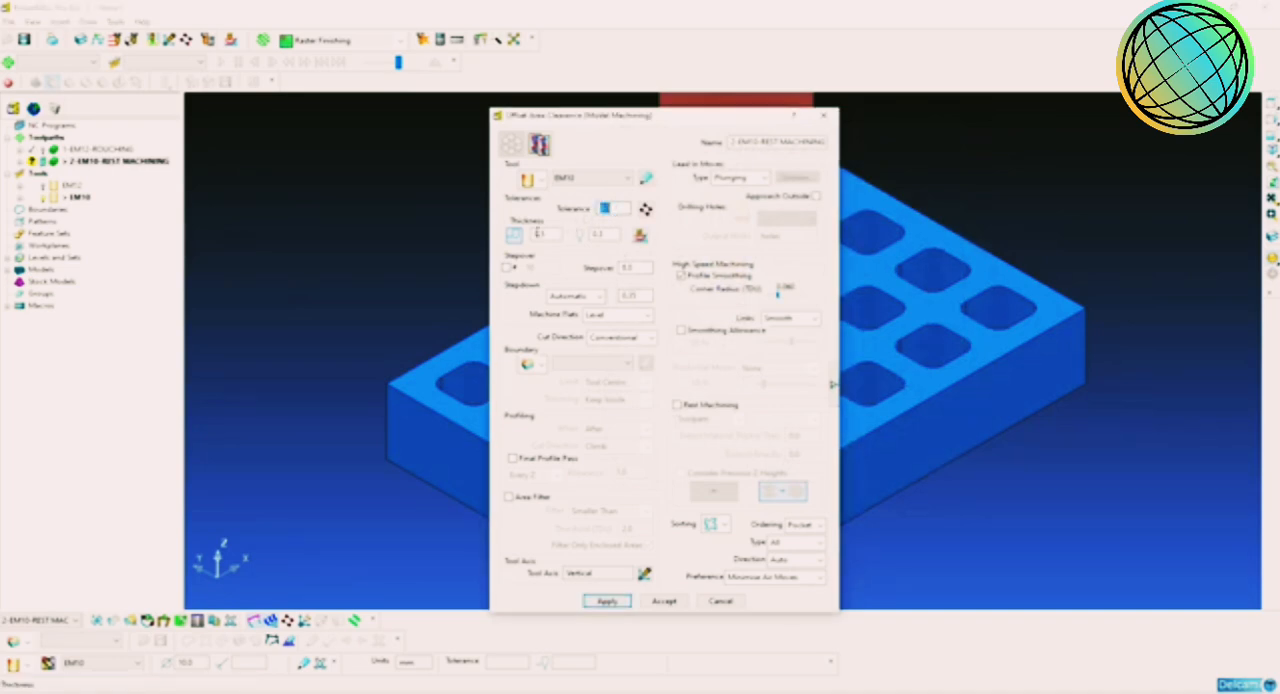
Step: Enable rest machining in the area clearance settings, with the 1-EM12-ROUGHING toolpath as the reference
{"action": "double_click", "coordinate": [630, 267]}
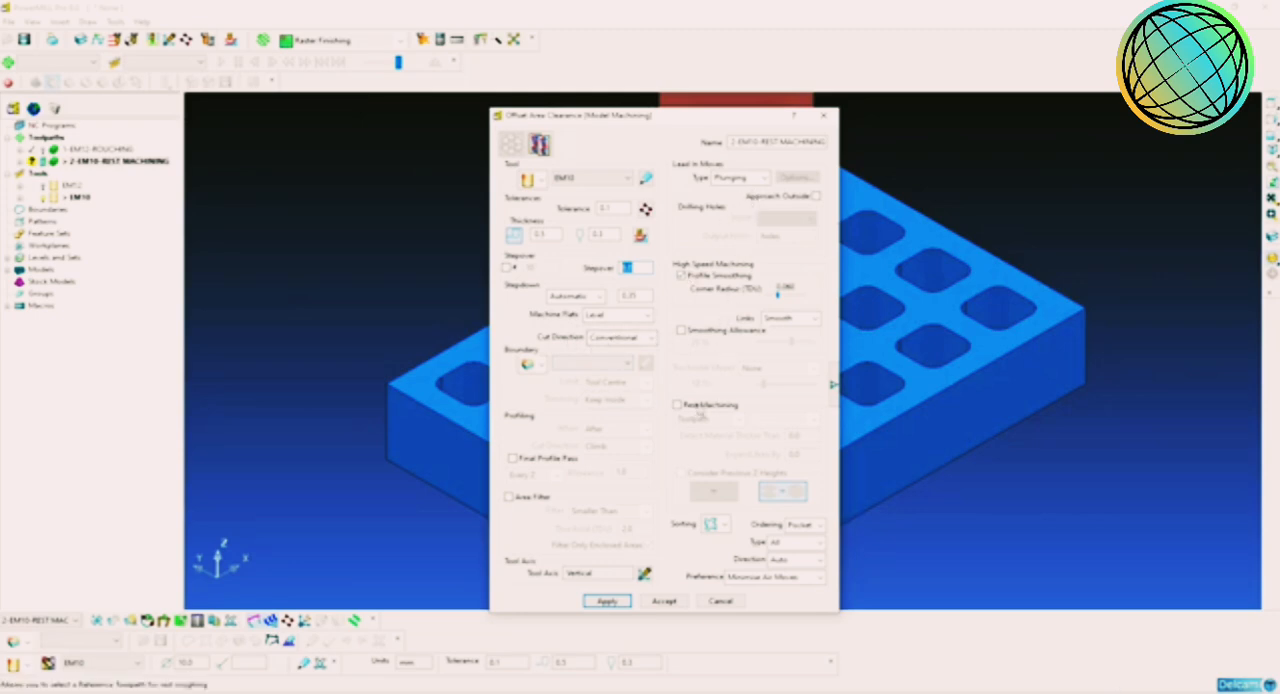
{"action": "left_click", "coordinate": [678, 405]}
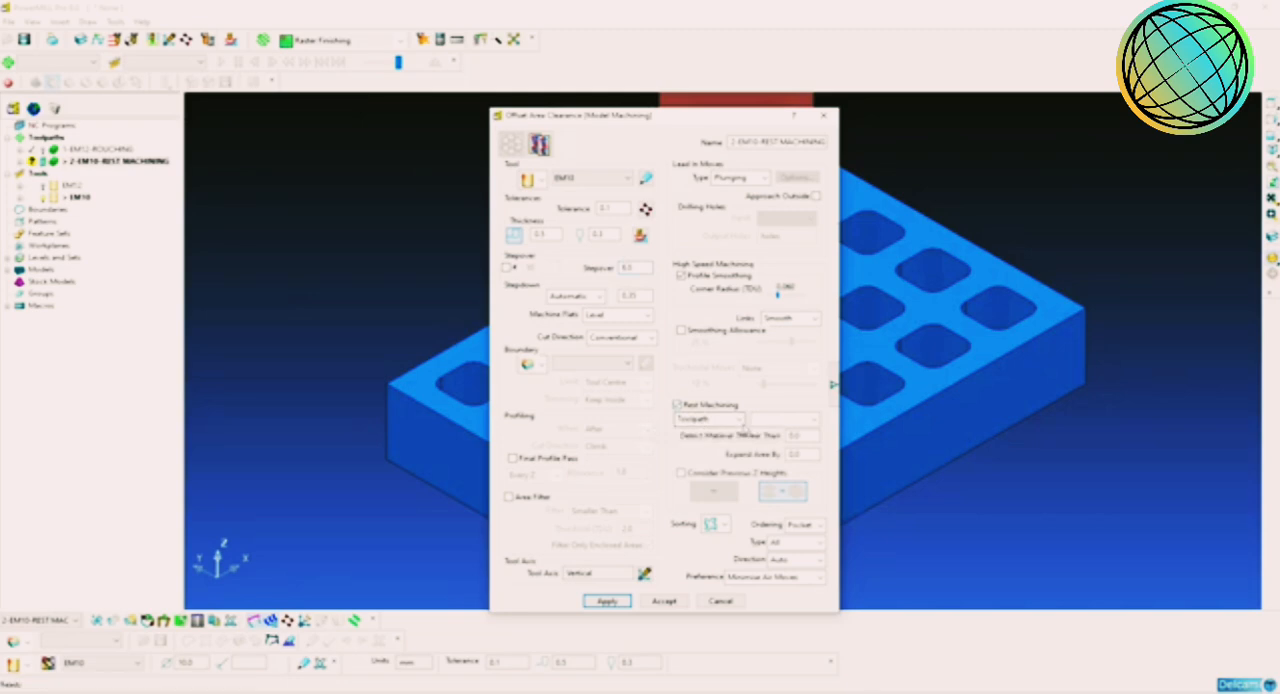
{"action": "left_click", "coordinate": [737, 420]}
{"action": "left_click", "coordinate": [734, 422]}
{"action": "left_click", "coordinate": [729, 423]}
{"action": "left_click", "coordinate": [731, 423]}
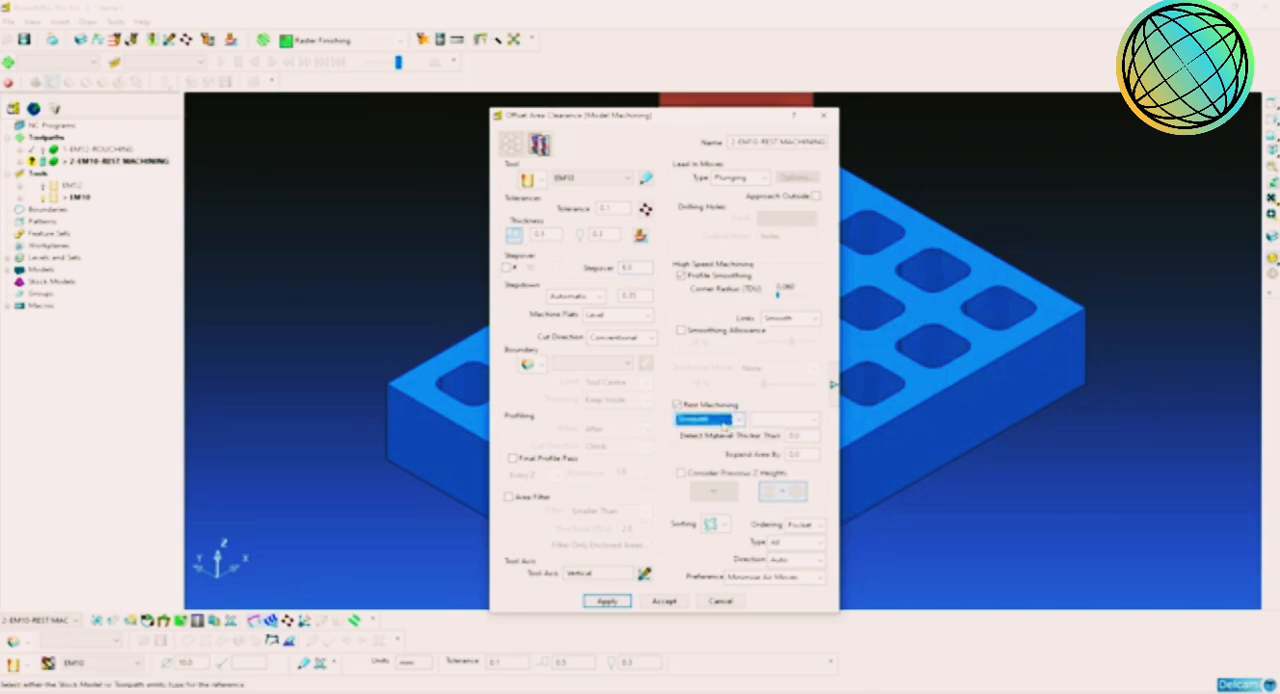
{"action": "left_click", "coordinate": [721, 423]}
{"action": "left_click", "coordinate": [722, 425]}
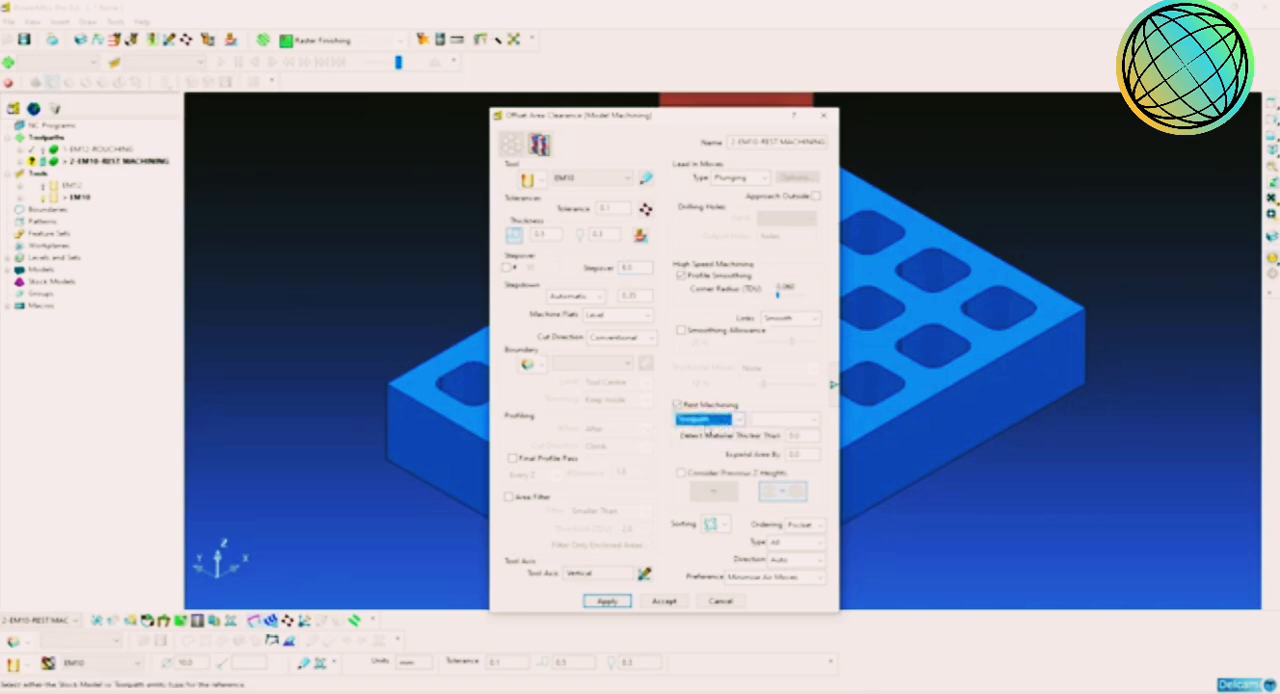
{"action": "left_click", "coordinate": [815, 421]}
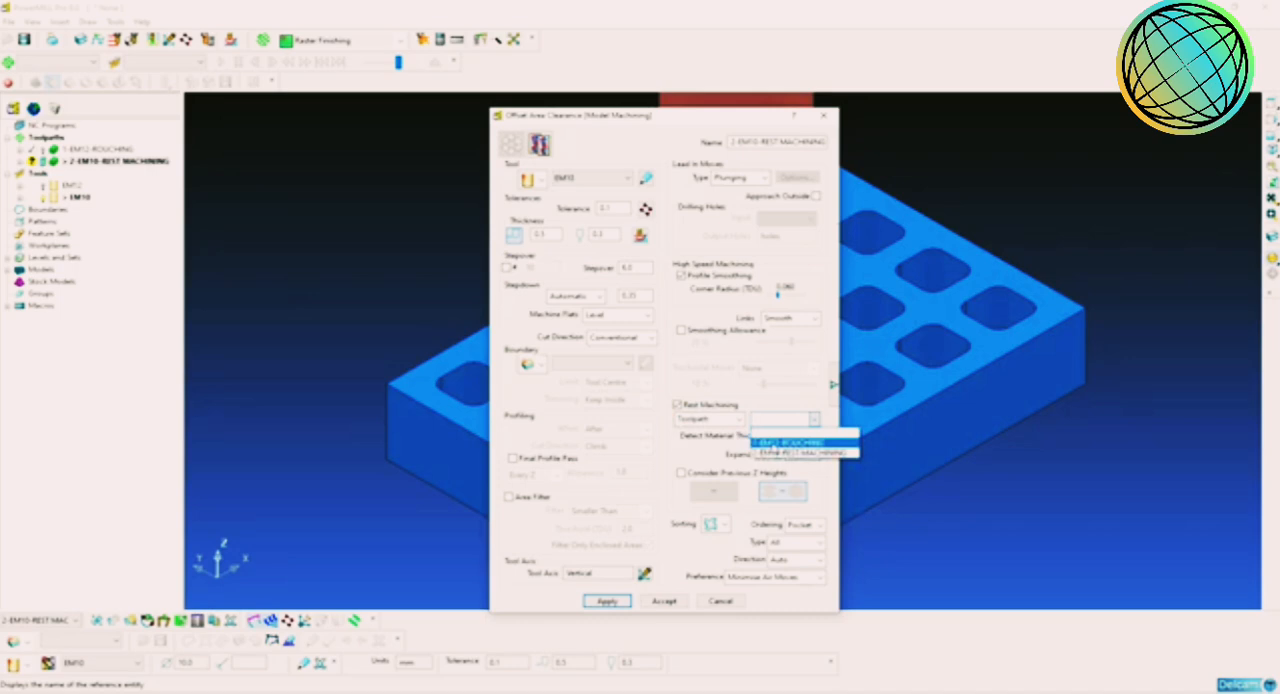
{"action": "left_click", "coordinate": [792, 442]}
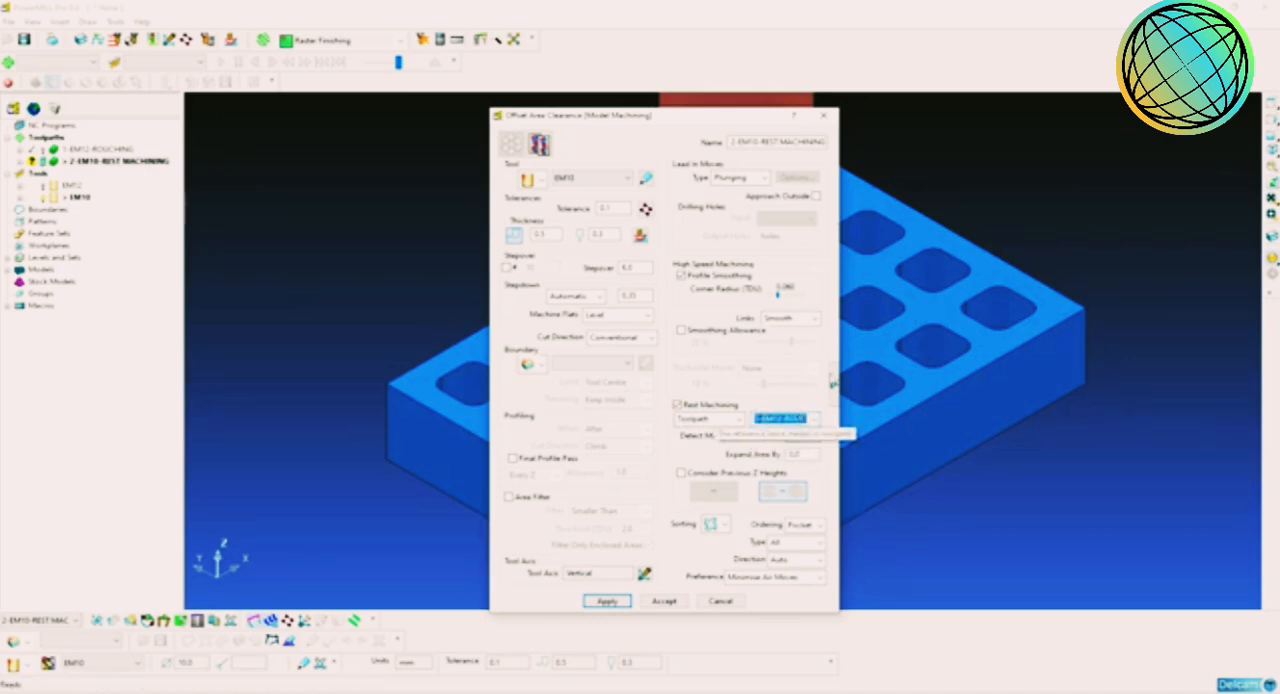
Step: Calculate the 2-EM10-REST MACHINING toolpath with the current settings
{"action": "left_click", "coordinate": [834, 384]}
{"action": "left_click", "coordinate": [835, 385]}
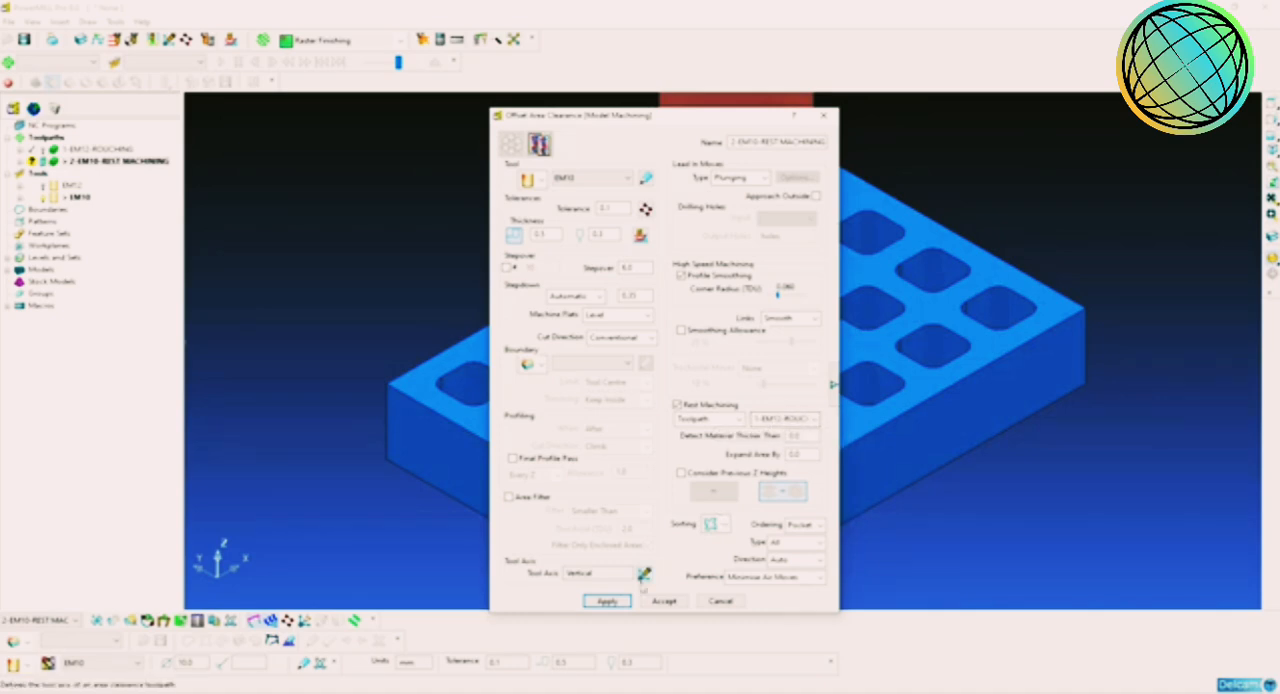
{"action": "left_click", "coordinate": [607, 601]}
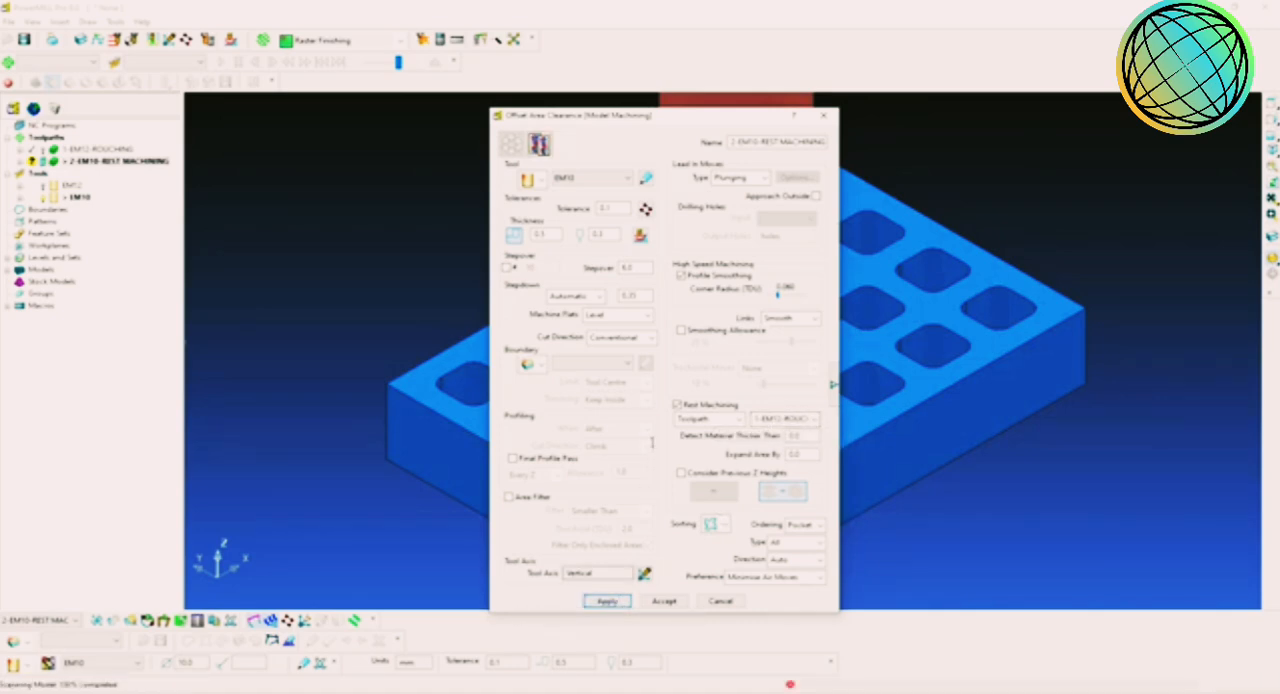
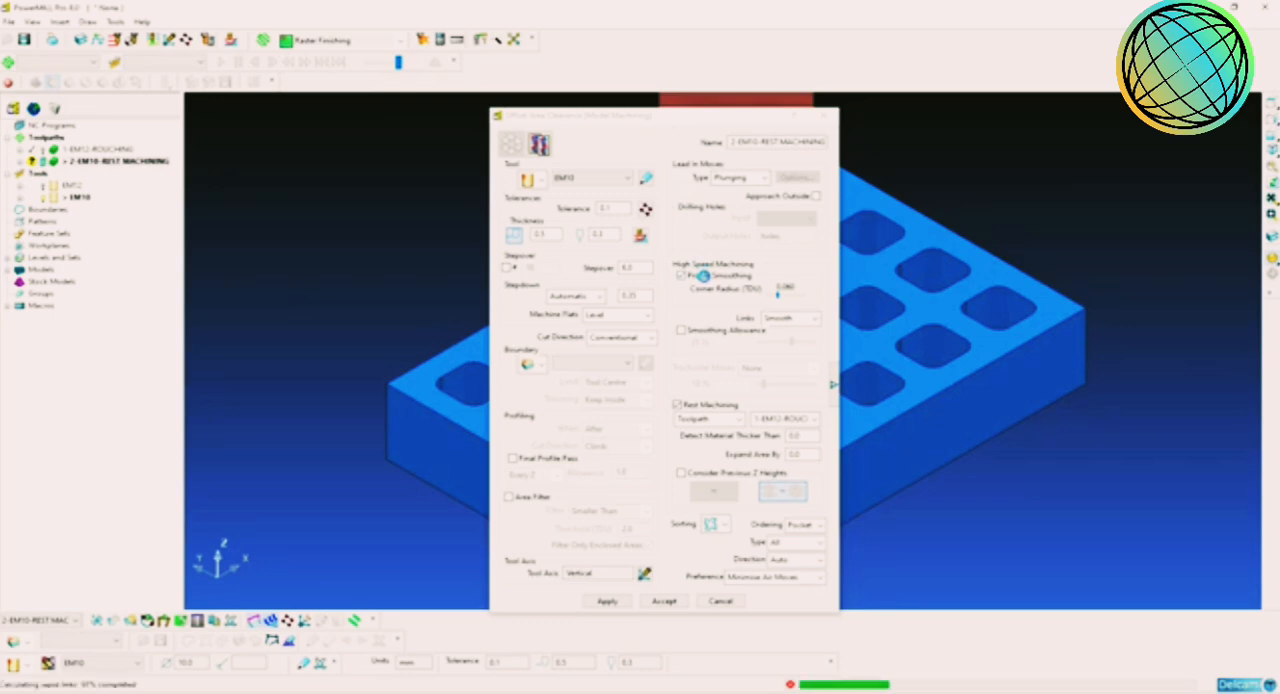
Step: Close the area clearance settings and examine the 2-EM10-REST MACHINING toolpath in the pocket corners
{"action": "left_click", "coordinate": [721, 600]}
{"action": "scroll", "coordinate": [917, 414], "scroll_direction": "up", "scroll_amount": 4}
{"action": "scroll", "coordinate": [828, 418], "scroll_direction": "up", "scroll_amount": 6}
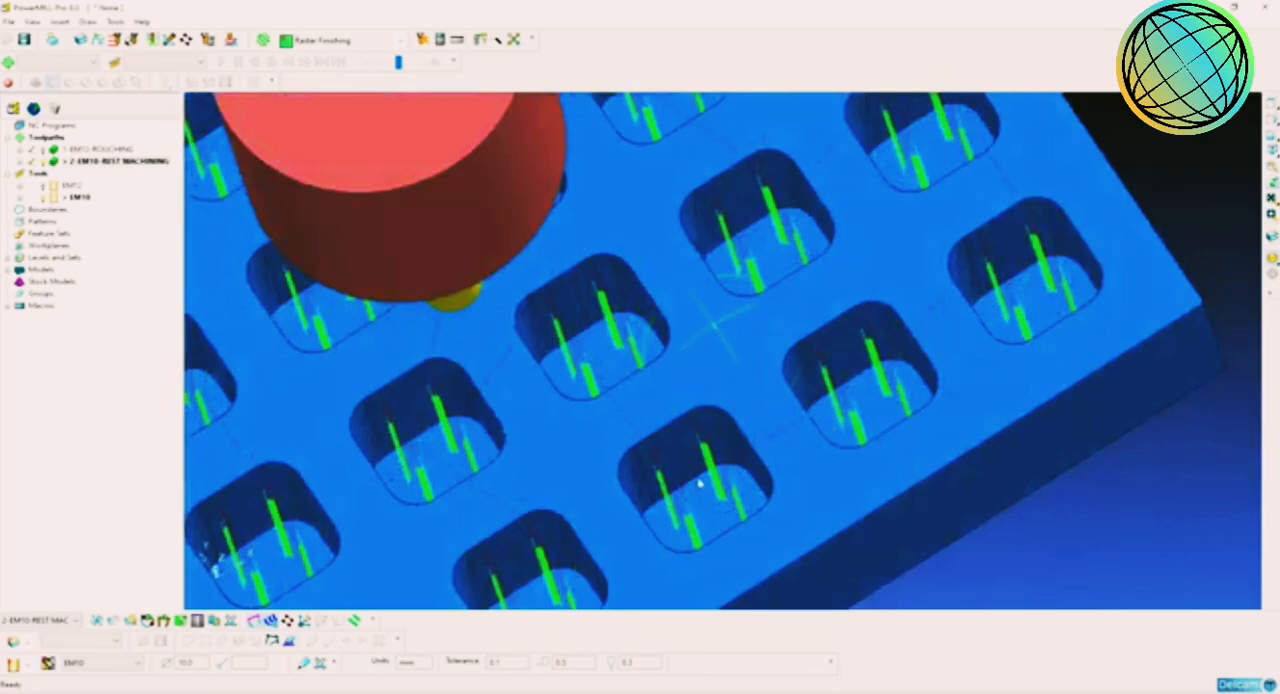
{"action": "middle_click_drag", "start_coordinate": [699, 483], "coordinate": [711, 407]}
{"action": "scroll", "coordinate": [734, 449], "scroll_direction": "down", "scroll_amount": 3}
{"action": "scroll", "coordinate": [730, 455], "scroll_direction": "up", "scroll_amount": 3}
{"action": "scroll", "coordinate": [709, 408], "scroll_direction": "down", "scroll_amount": 3}
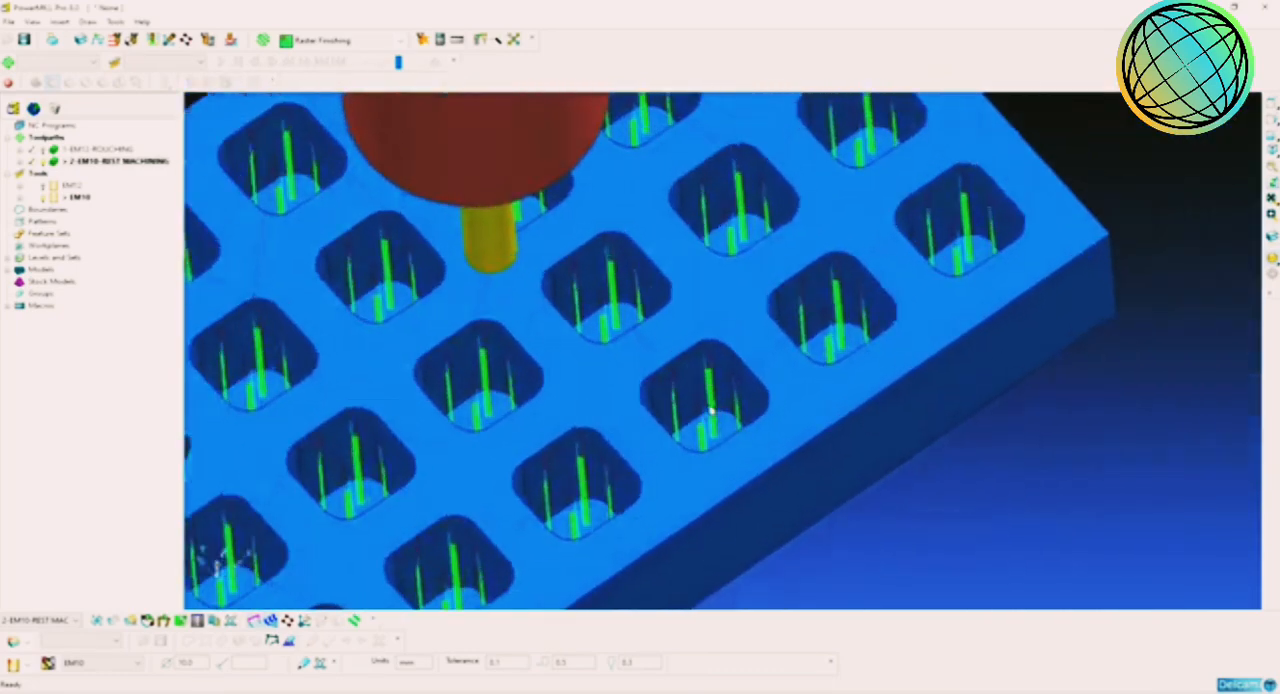
{"action": "scroll", "coordinate": [720, 408], "scroll_direction": "up", "scroll_amount": 8}
{"action": "mouse_move", "coordinate": [752, 413]}
{"action": "middle_mouse_down"}
{"action": "mouse_move", "coordinate": [777, 374]}
{"action": "mouse_move", "coordinate": [840, 357]}
{"action": "mouse_move", "coordinate": [531, 491]}
{"action": "mouse_move", "coordinate": [543, 523]}
{"action": "mouse_move", "coordinate": [702, 490]}
{"action": "mouse_move", "coordinate": [777, 414]}
{"action": "middle_mouse_up"}
{"action": "scroll", "coordinate": [774, 414], "scroll_direction": "down", "scroll_amount": 4}
{"action": "scroll", "coordinate": [686, 408], "scroll_direction": "down", "scroll_amount": 6}
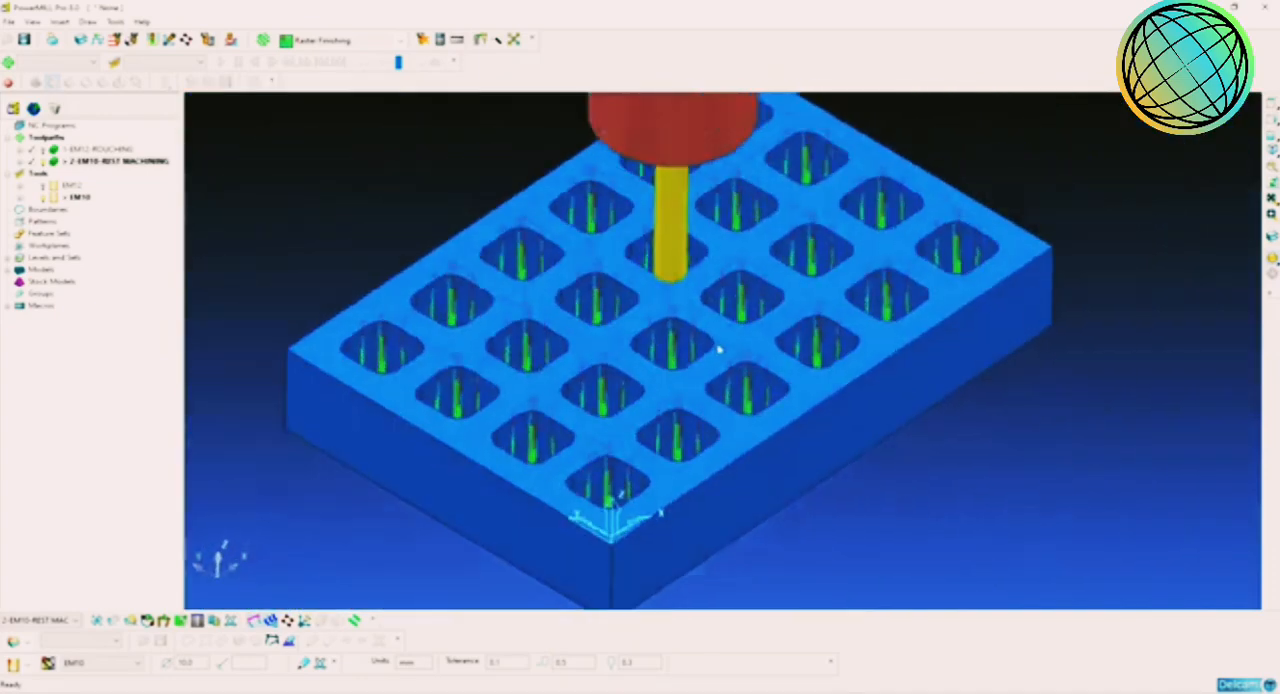
{"action": "middle_click_drag", "start_coordinate": [718, 349], "coordinate": [736, 337]}
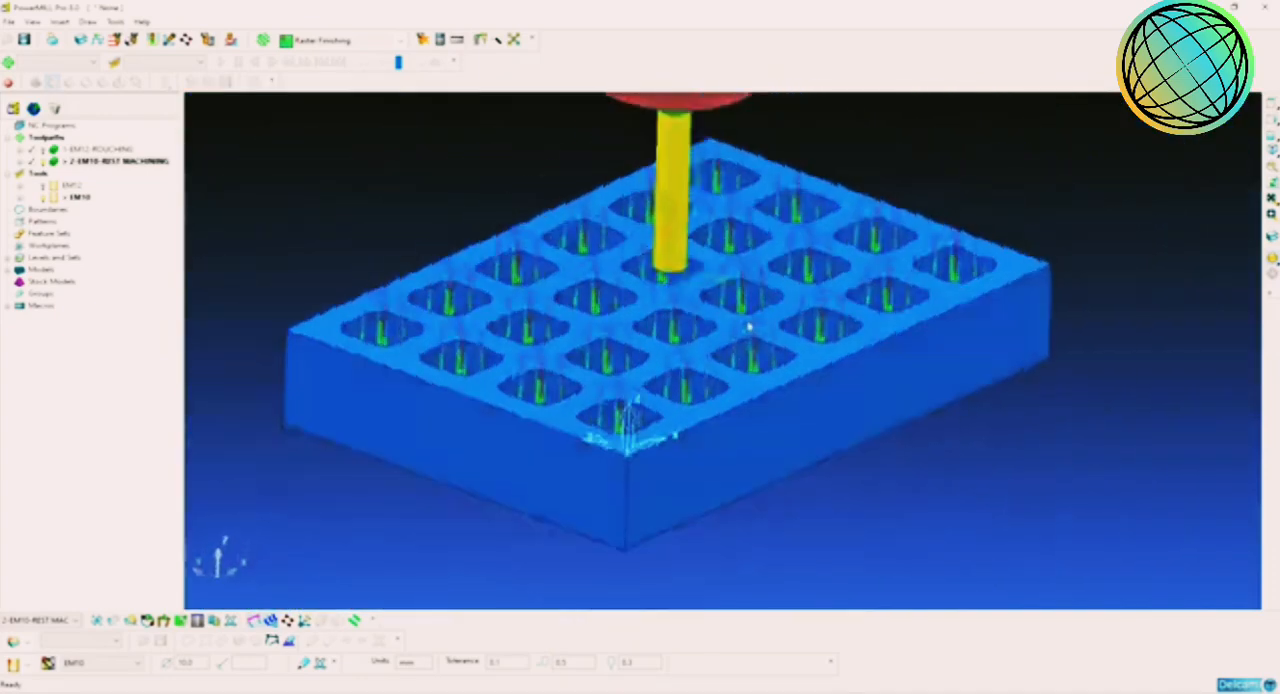
{"action": "middle_click_drag", "start_coordinate": [653, 367], "coordinate": [726, 392]}
{"action": "scroll", "coordinate": [740, 360], "scroll_direction": "down", "scroll_amount": 2}
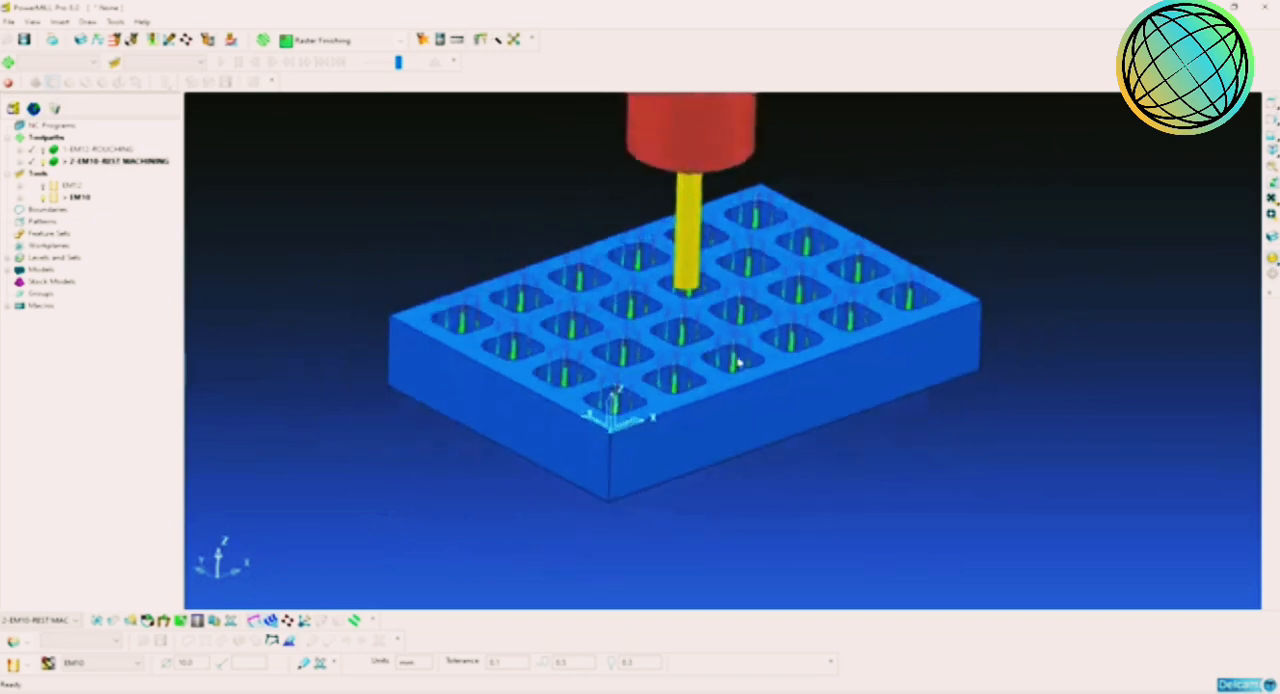
{"action": "middle_click_drag", "start_coordinate": [710, 321], "coordinate": [712, 382], "text": "shift"}
Step: Deactivate the 2-EM10-REST MACHINING toolpath so that only the model and tool are displayed
{"action": "double_click", "coordinate": [63, 162]}
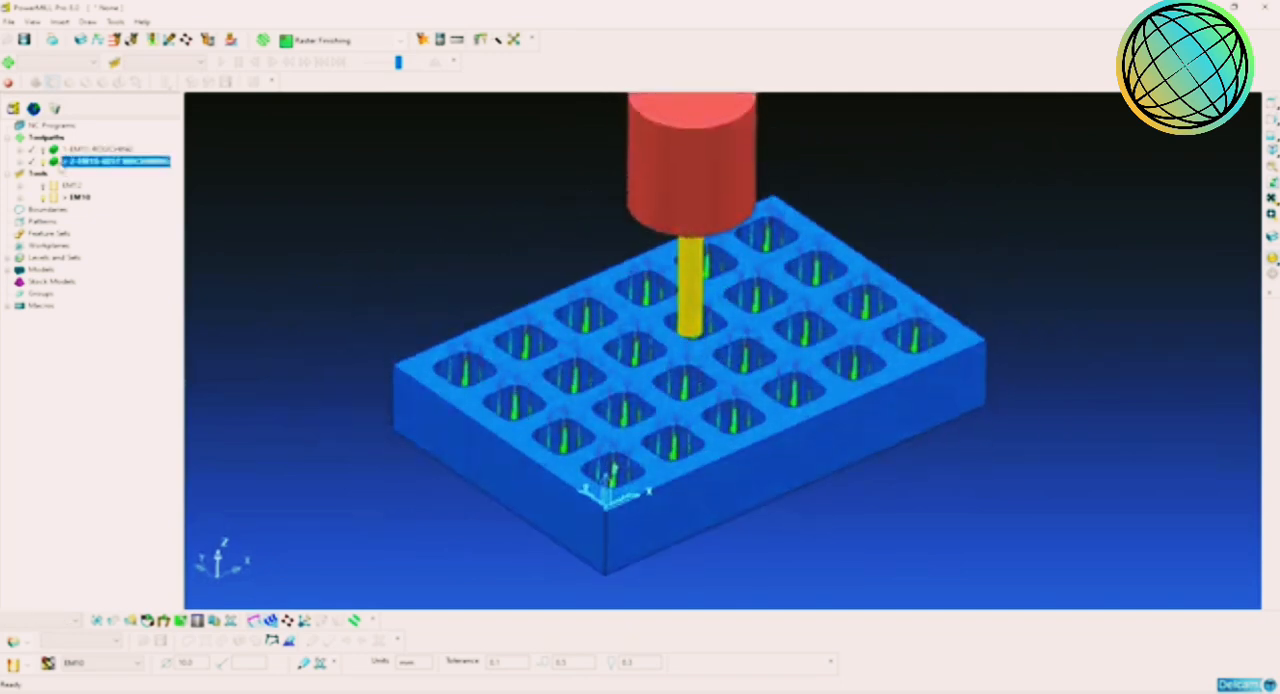
{"action": "left_click", "coordinate": [373, 250]}
{"action": "scroll", "coordinate": [714, 352], "scroll_direction": "up", "scroll_amount": 2}
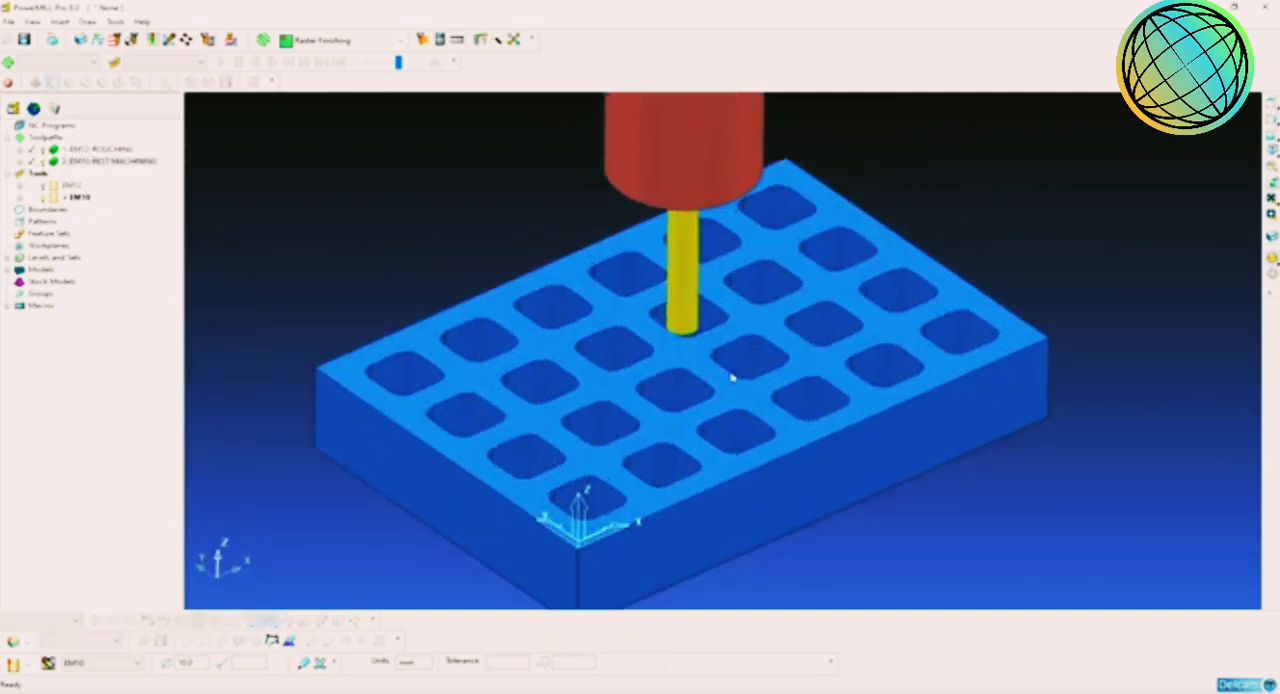
Step: Examine the walls, corners and floors of the model's pockets from several angles
{"action": "middle_click_drag", "start_coordinate": [731, 374], "coordinate": [710, 404]}
{"action": "scroll", "coordinate": [820, 429], "scroll_direction": "down", "scroll_amount": 1}
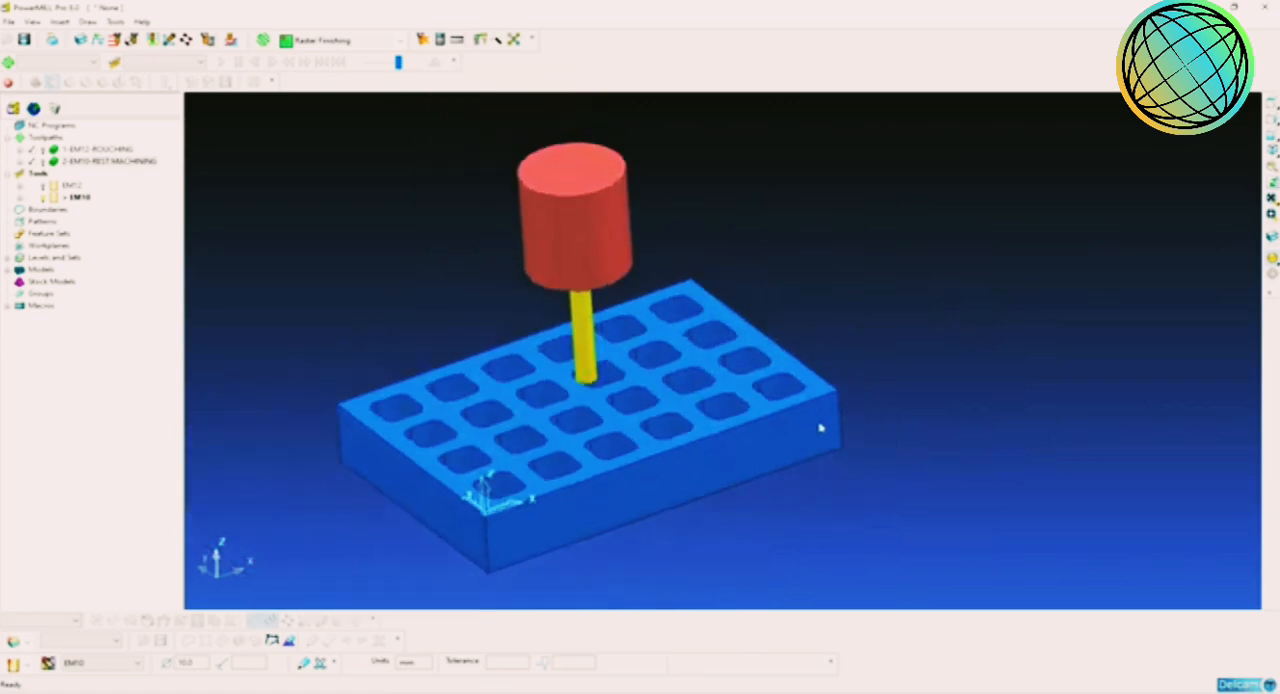
{"action": "scroll", "coordinate": [803, 423], "scroll_direction": "up", "scroll_amount": 5}
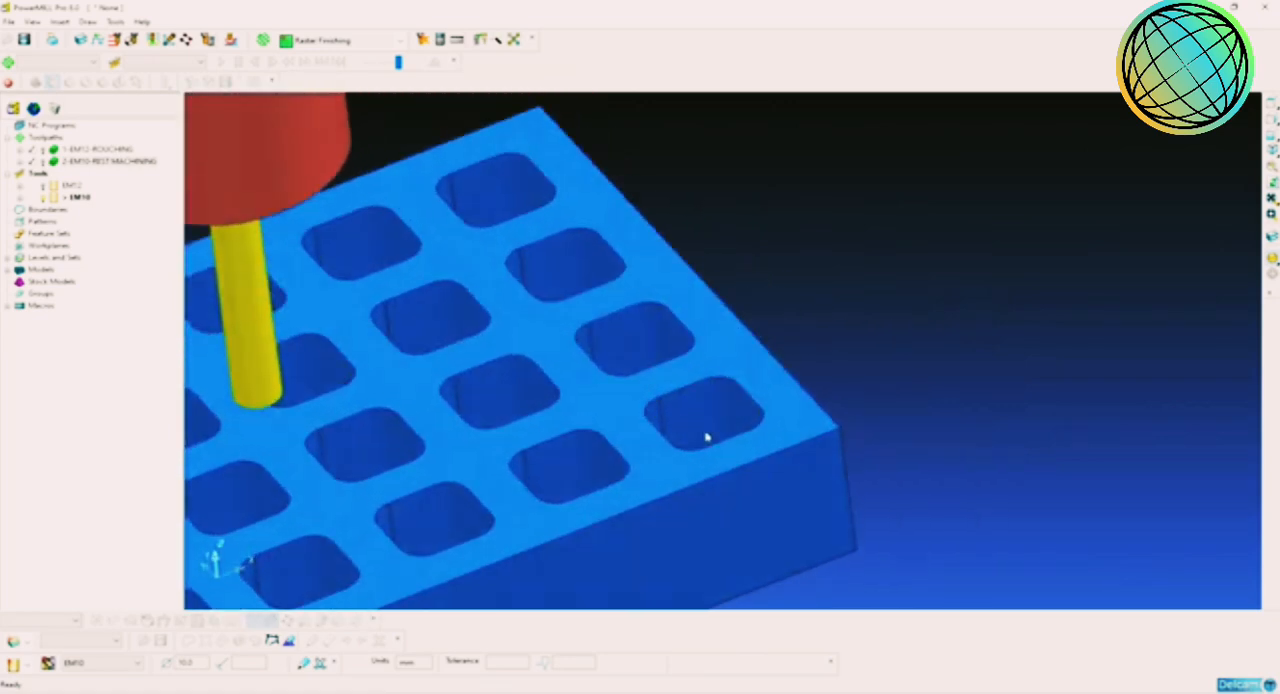
{"action": "middle_click_drag", "start_coordinate": [706, 437], "coordinate": [695, 393]}
{"action": "scroll", "coordinate": [697, 393], "scroll_direction": "up", "scroll_amount": 2}
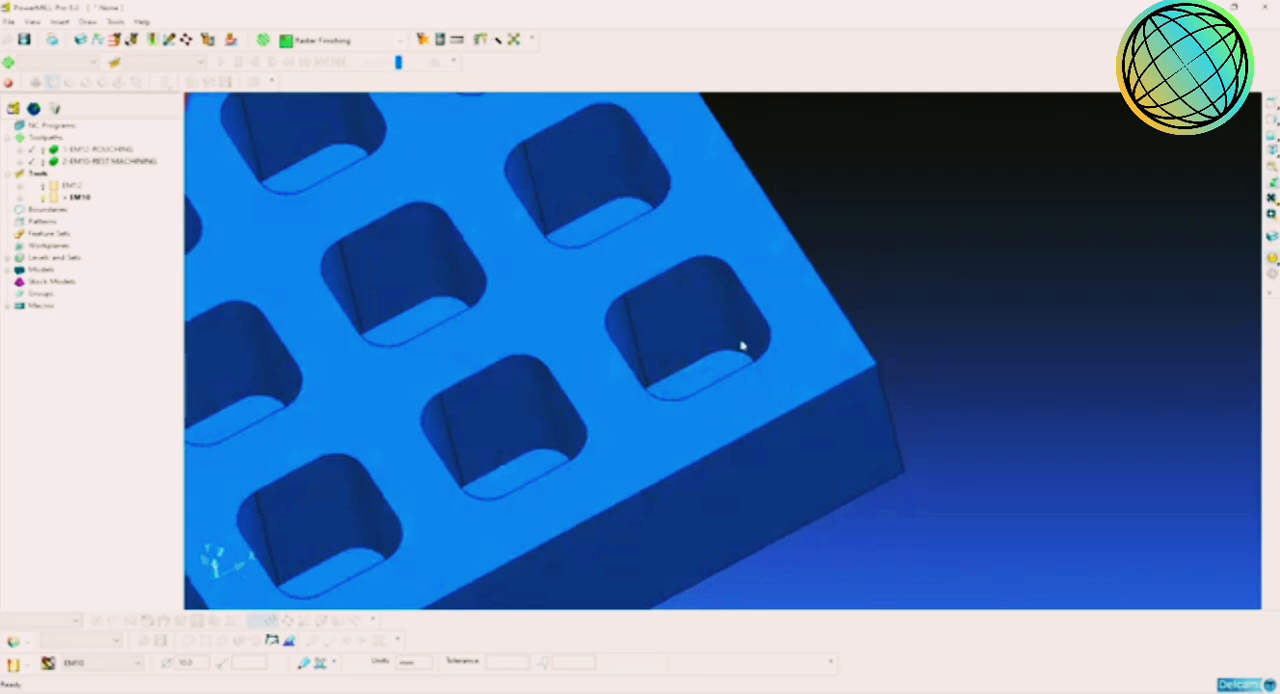
{"action": "scroll", "coordinate": [735, 350], "scroll_direction": "down", "scroll_amount": 2}
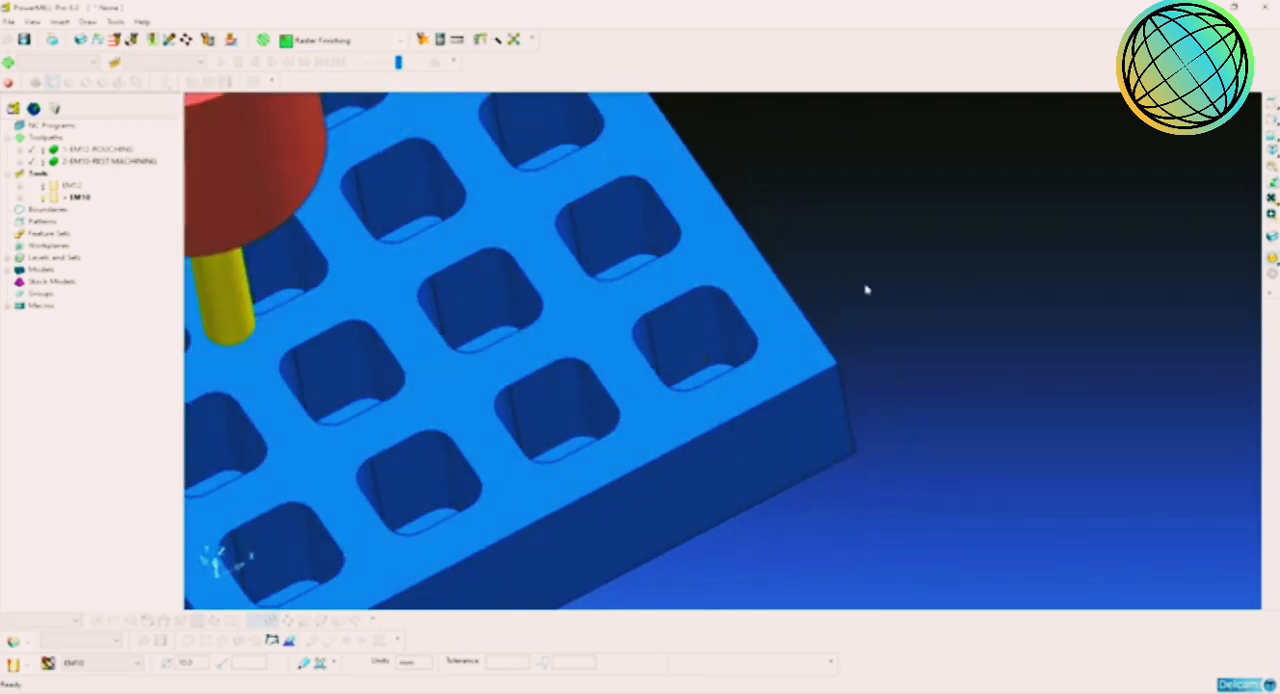
{"action": "left_click", "coordinate": [1272, 150]}
{"action": "scroll", "coordinate": [857, 343], "scroll_direction": "down", "scroll_amount": 1}
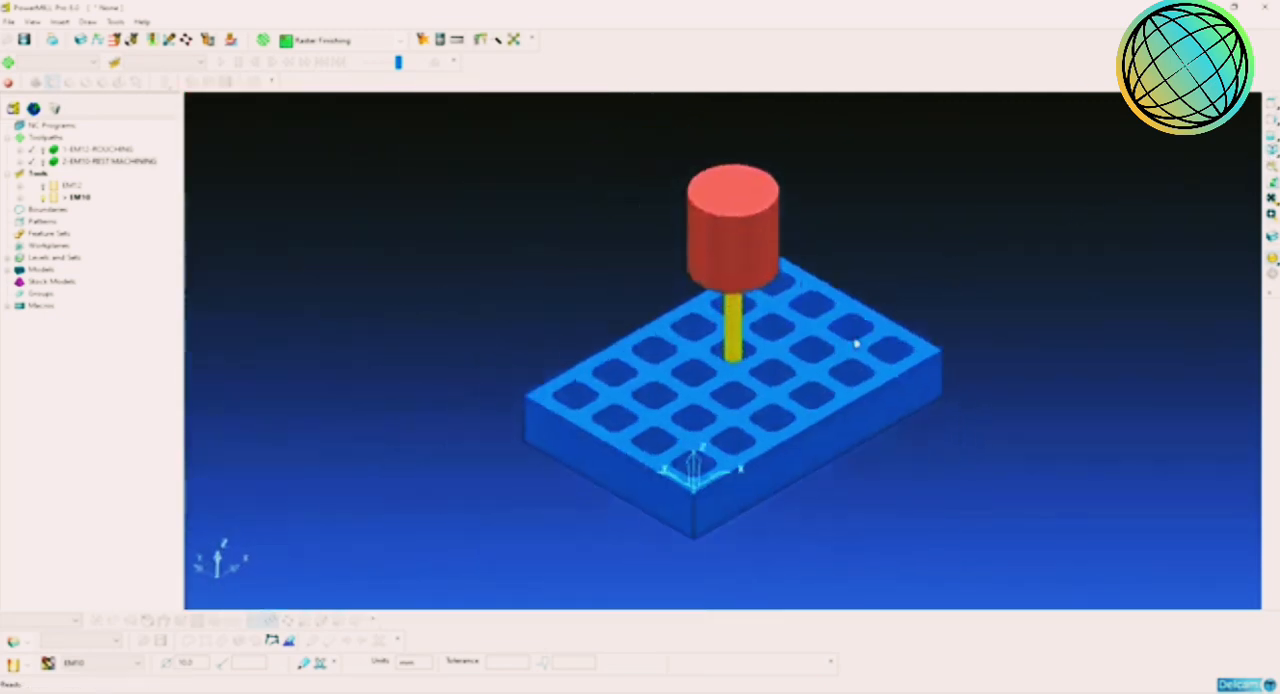
{"action": "scroll", "coordinate": [803, 370], "scroll_direction": "up", "scroll_amount": 4}
{"action": "middle_click_drag", "start_coordinate": [798, 326], "coordinate": [775, 344], "text": "shift"}
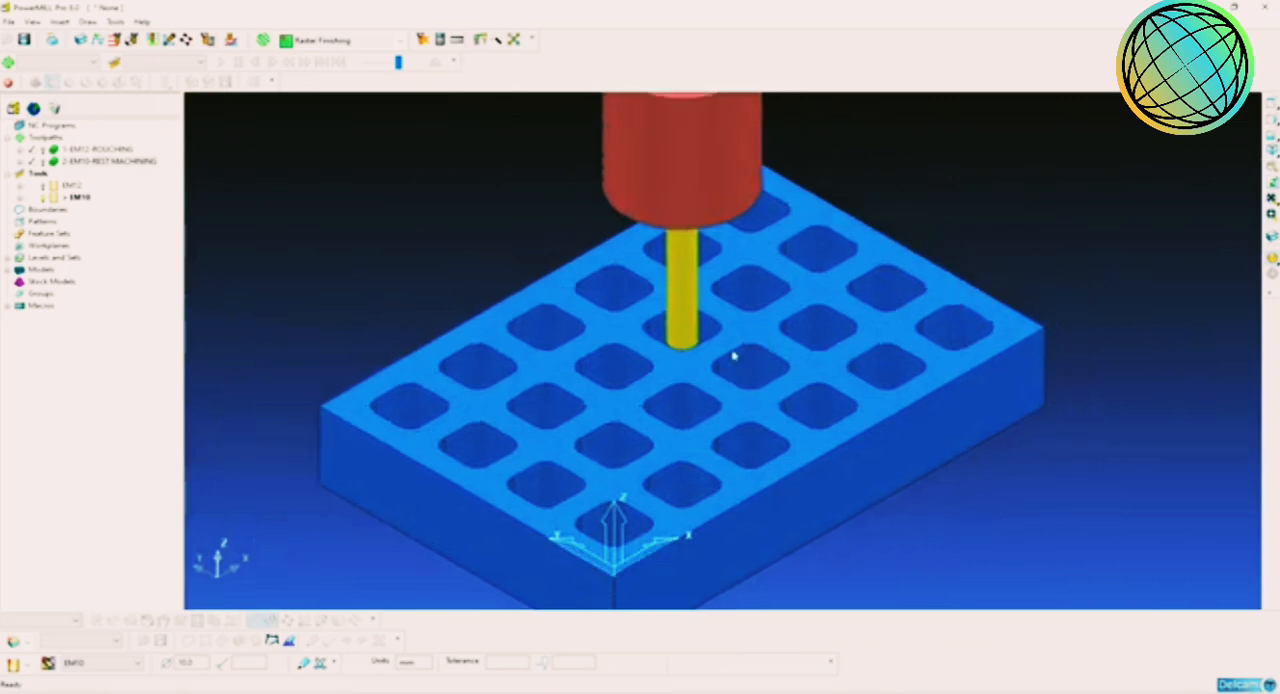
{"action": "middle_click_drag", "start_coordinate": [827, 375], "coordinate": [766, 417], "text": "shift"}
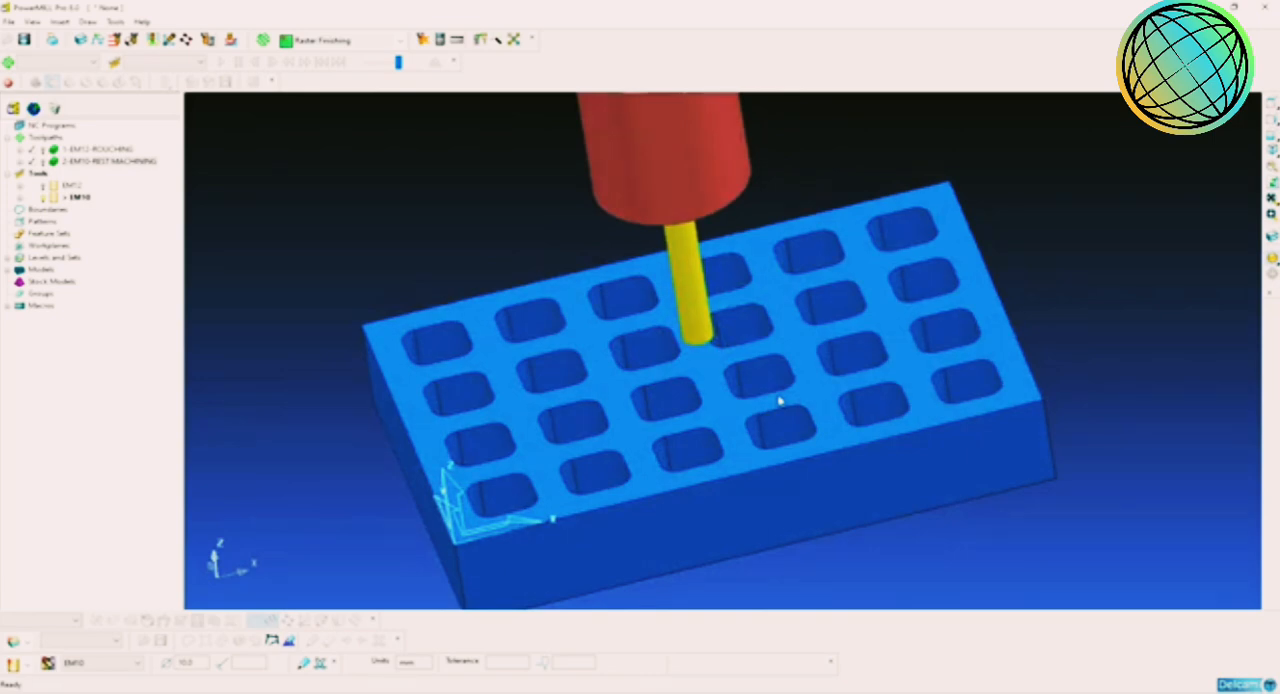
{"action": "middle_click_drag", "start_coordinate": [824, 402], "coordinate": [837, 415]}
{"action": "scroll", "coordinate": [874, 402], "scroll_direction": "down", "scroll_amount": 3}
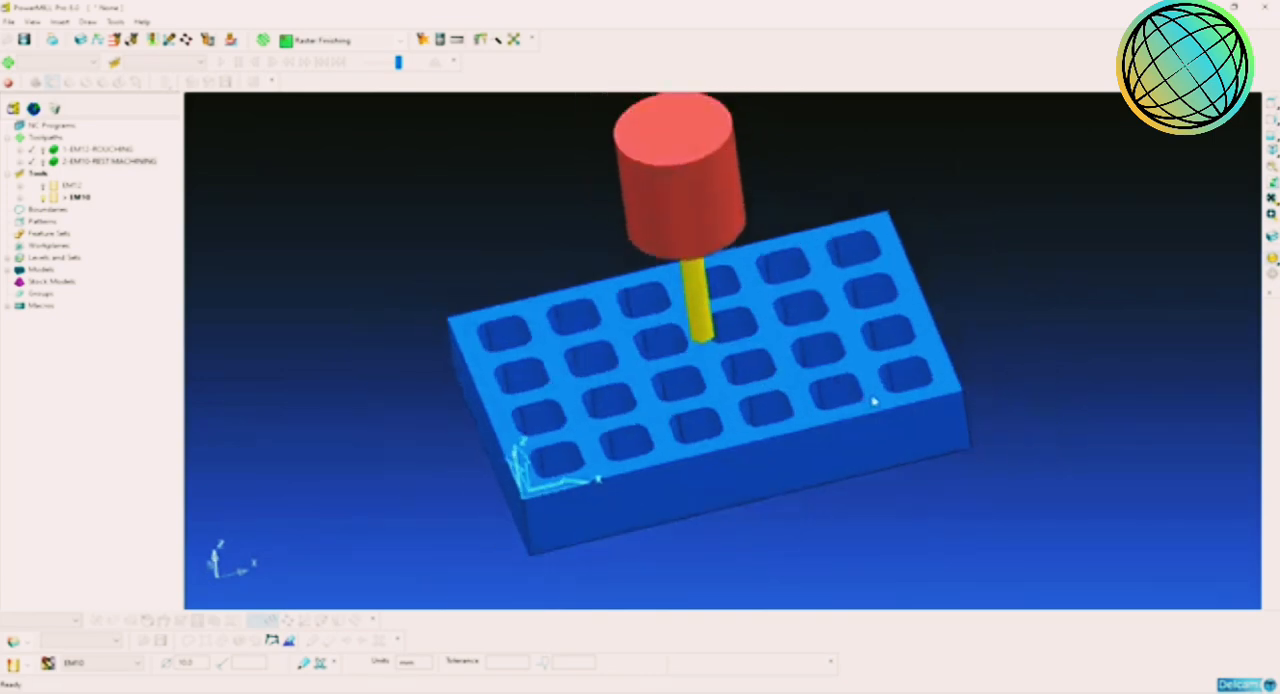
{"action": "scroll", "coordinate": [874, 402], "scroll_direction": "up", "scroll_amount": 3}
{"action": "middle_click_drag", "start_coordinate": [903, 383], "coordinate": [646, 329]}
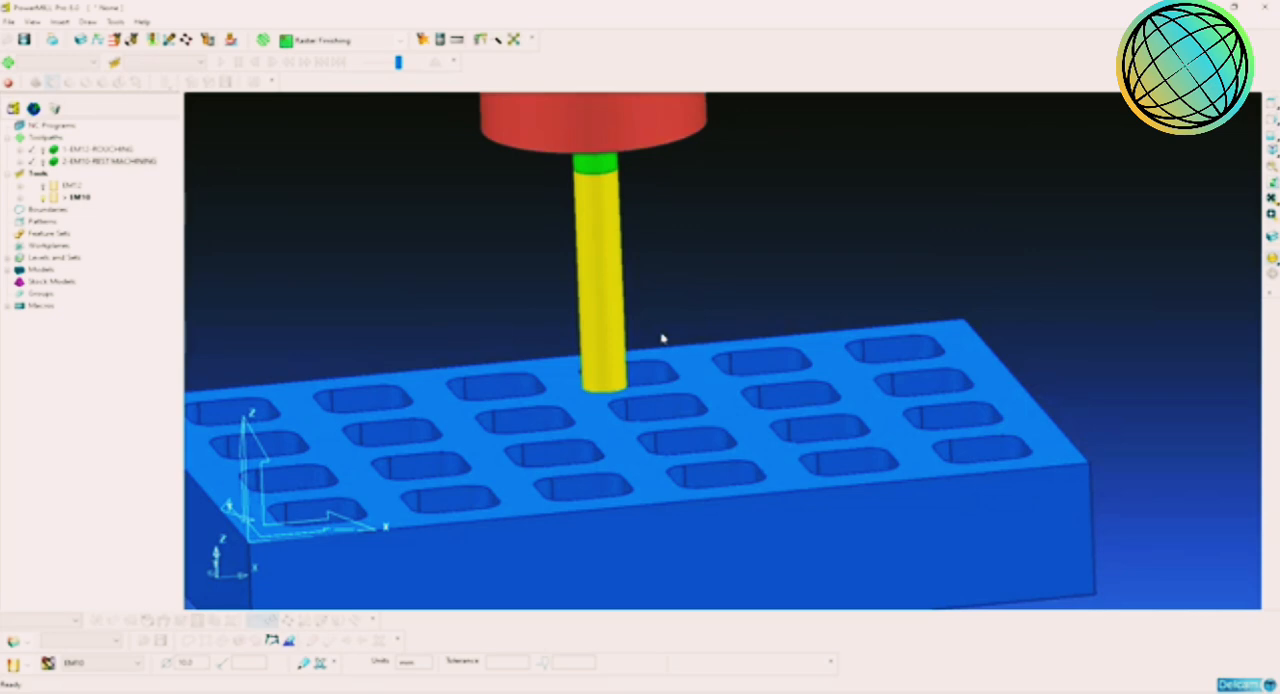
{"action": "middle_click_drag", "start_coordinate": [857, 403], "coordinate": [857, 417]}
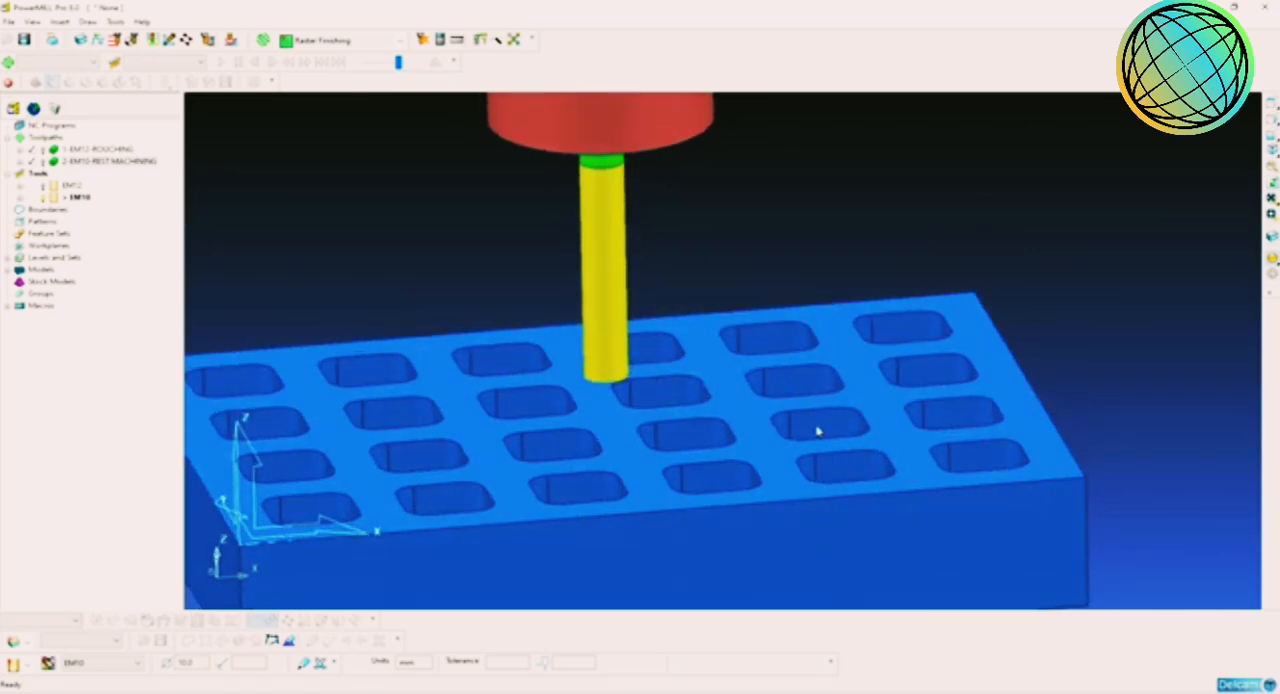
{"action": "middle_click_drag", "start_coordinate": [818, 431], "coordinate": [806, 452]}
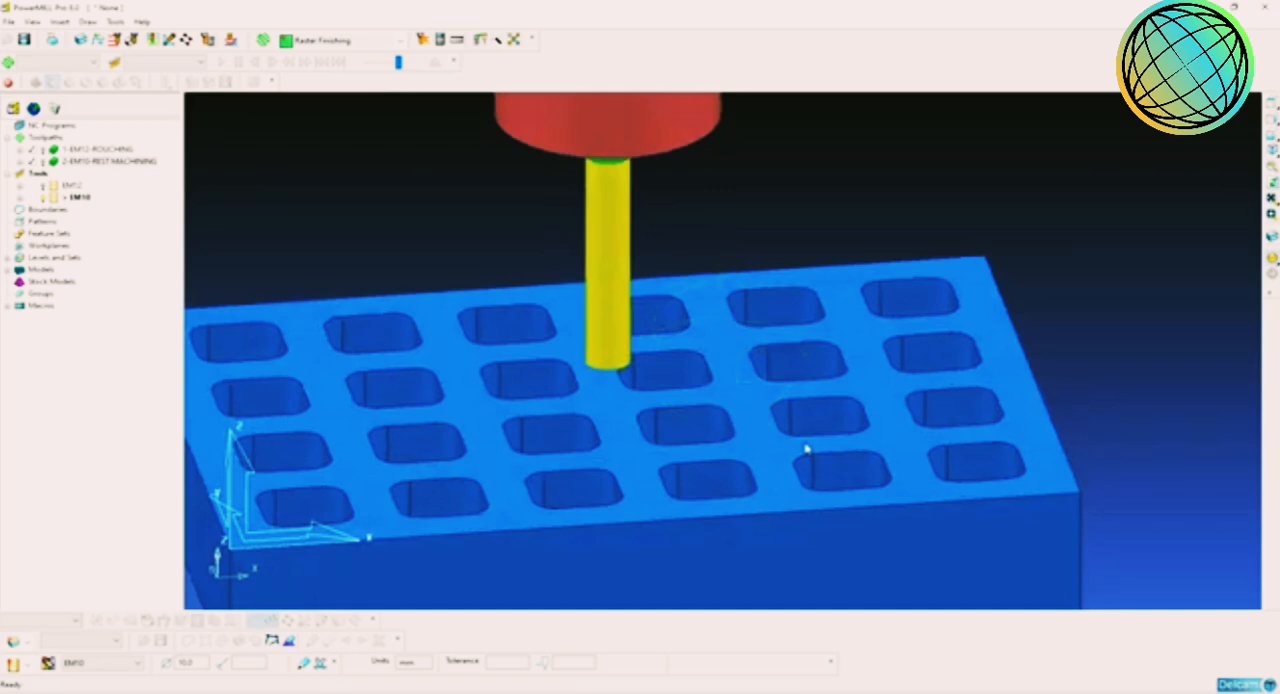
{"action": "middle_click_drag", "start_coordinate": [806, 450], "coordinate": [817, 374]}
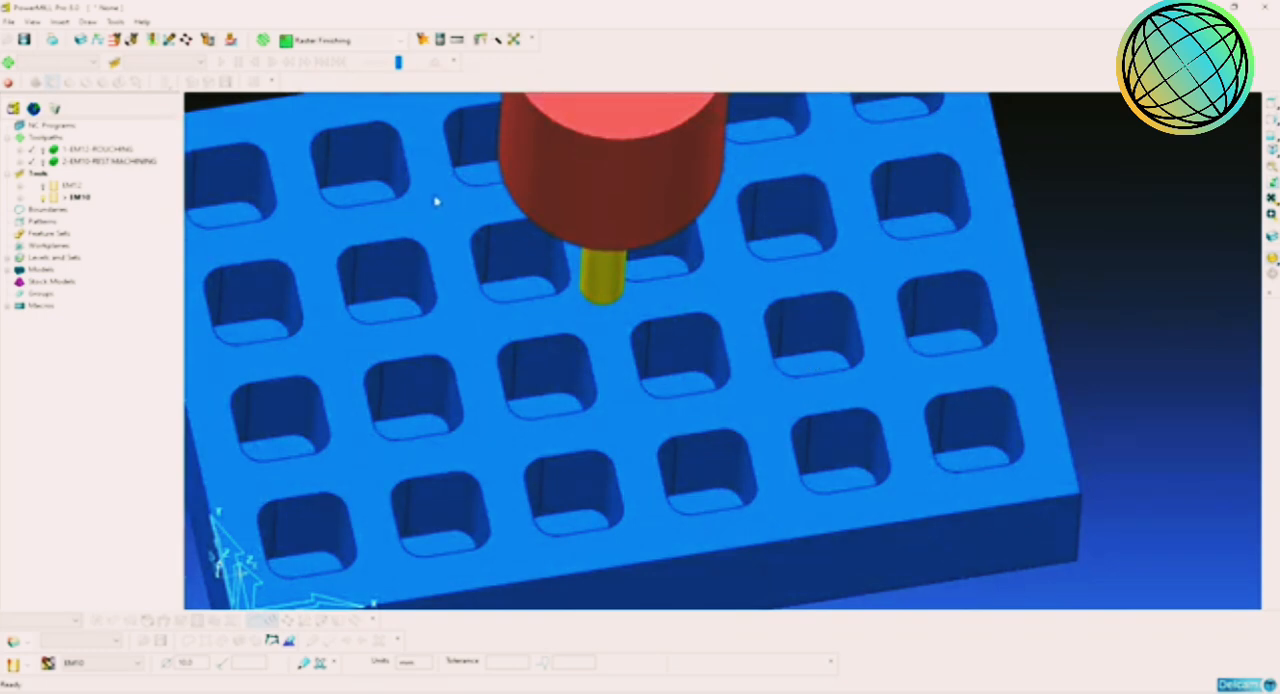
{"action": "middle_click_drag", "start_coordinate": [700, 345], "coordinate": [784, 333]}
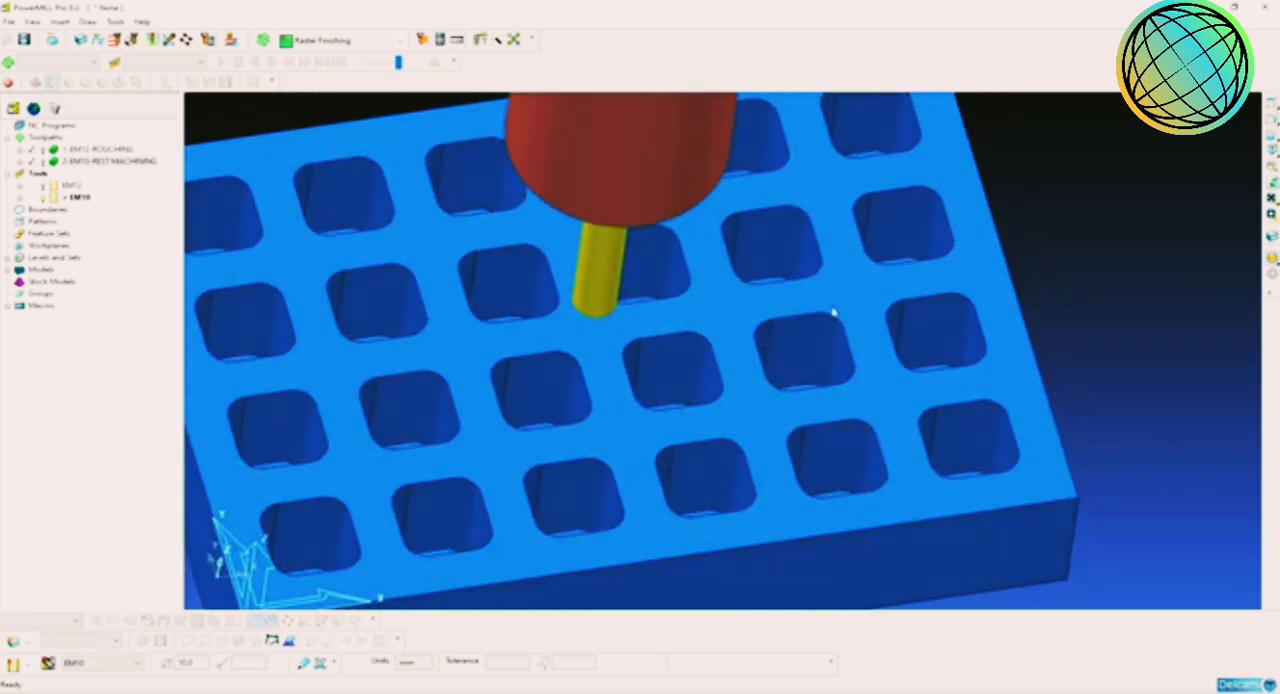
{"action": "middle_click_drag", "start_coordinate": [780, 248], "coordinate": [829, 303]}
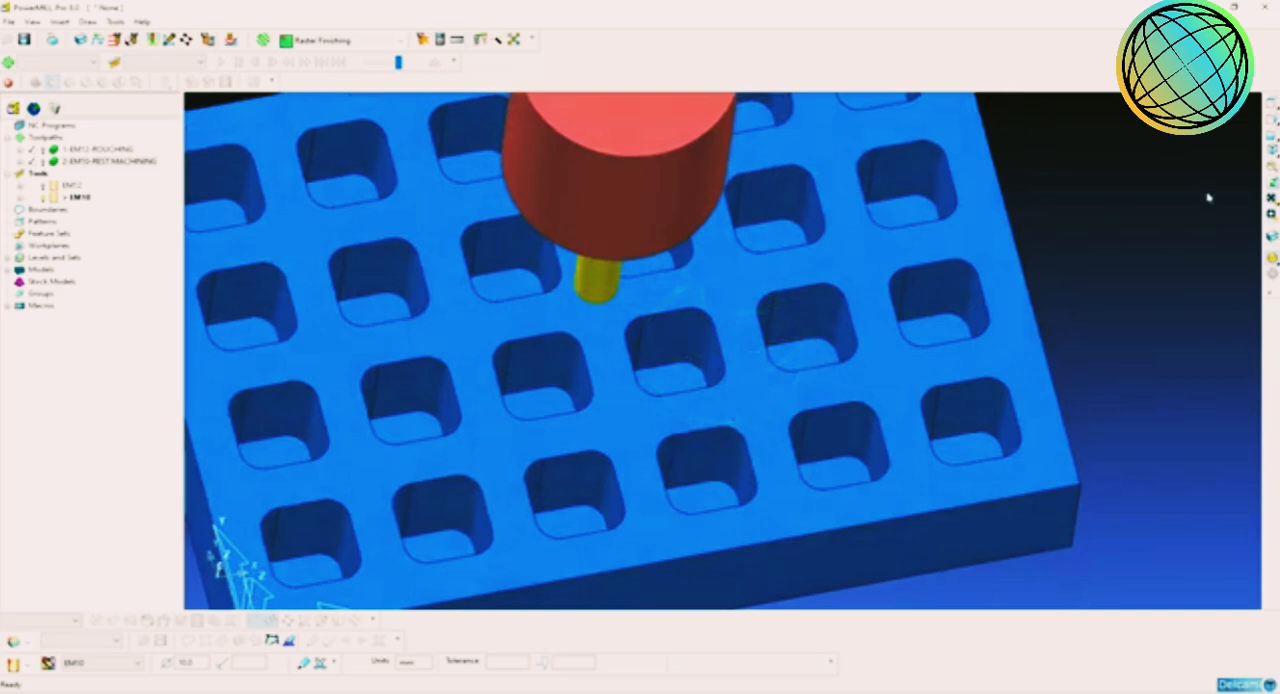
Step: Create a new toolpath with the Constant Z Finishing strategy
{"action": "left_click", "coordinate": [1273, 150]}
{"action": "scroll", "coordinate": [817, 330], "scroll_direction": "up", "scroll_amount": 5}
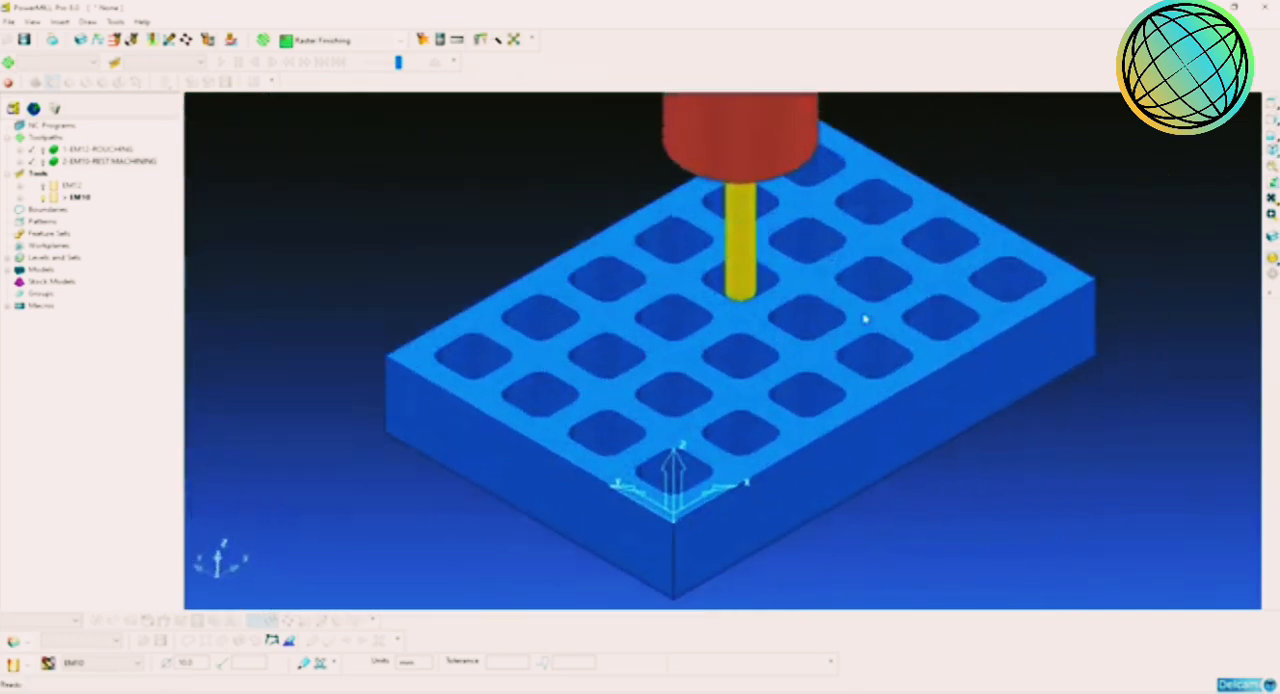
{"action": "middle_click_drag", "start_coordinate": [894, 340], "coordinate": [814, 374]}
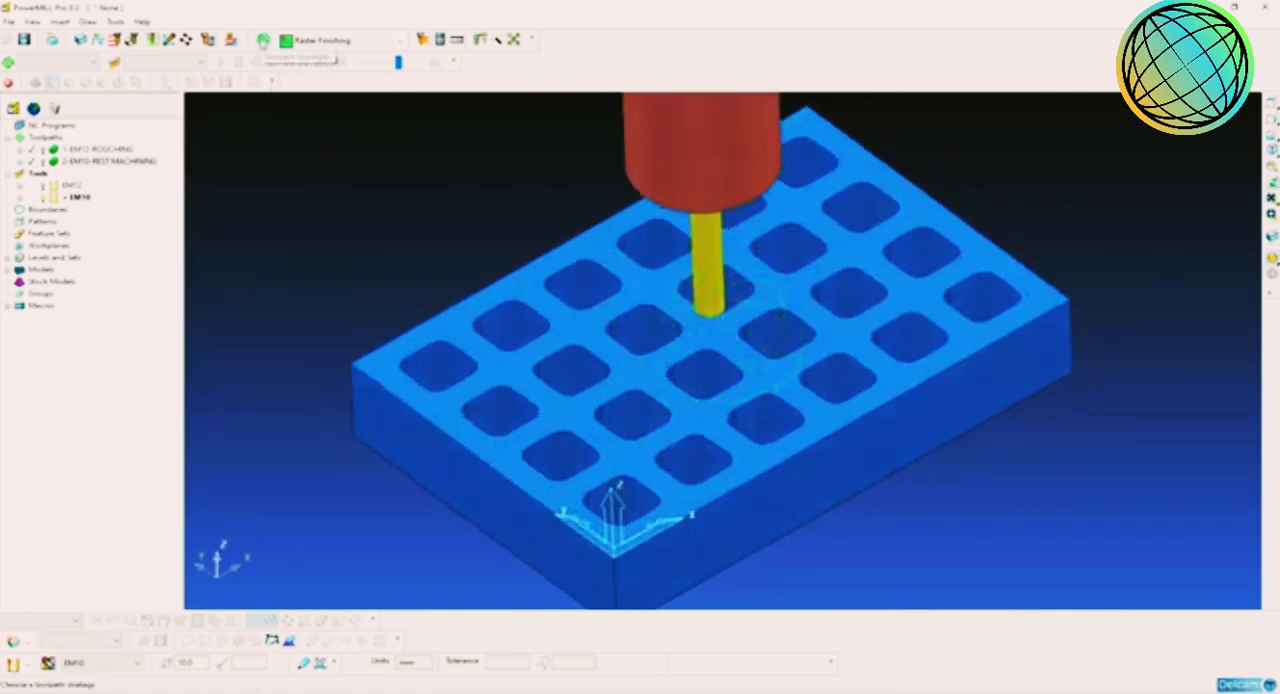
{"action": "left_click", "coordinate": [263, 40]}
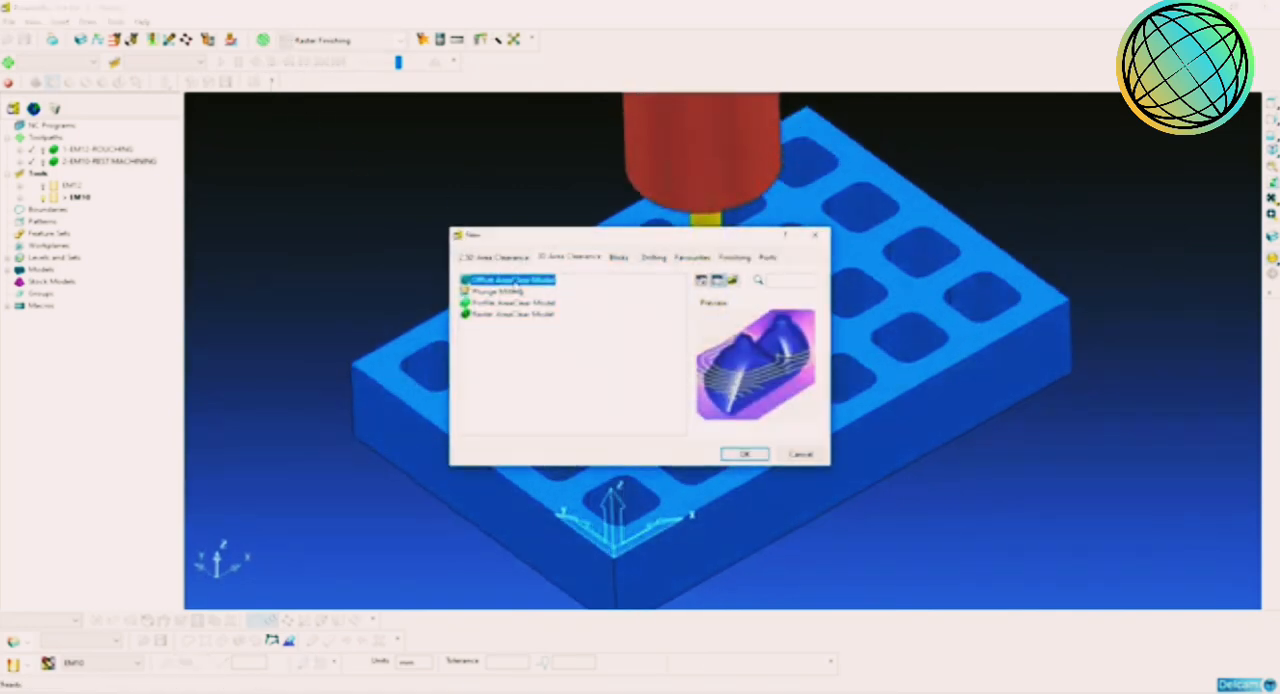
{"action": "left_click", "coordinate": [733, 257]}
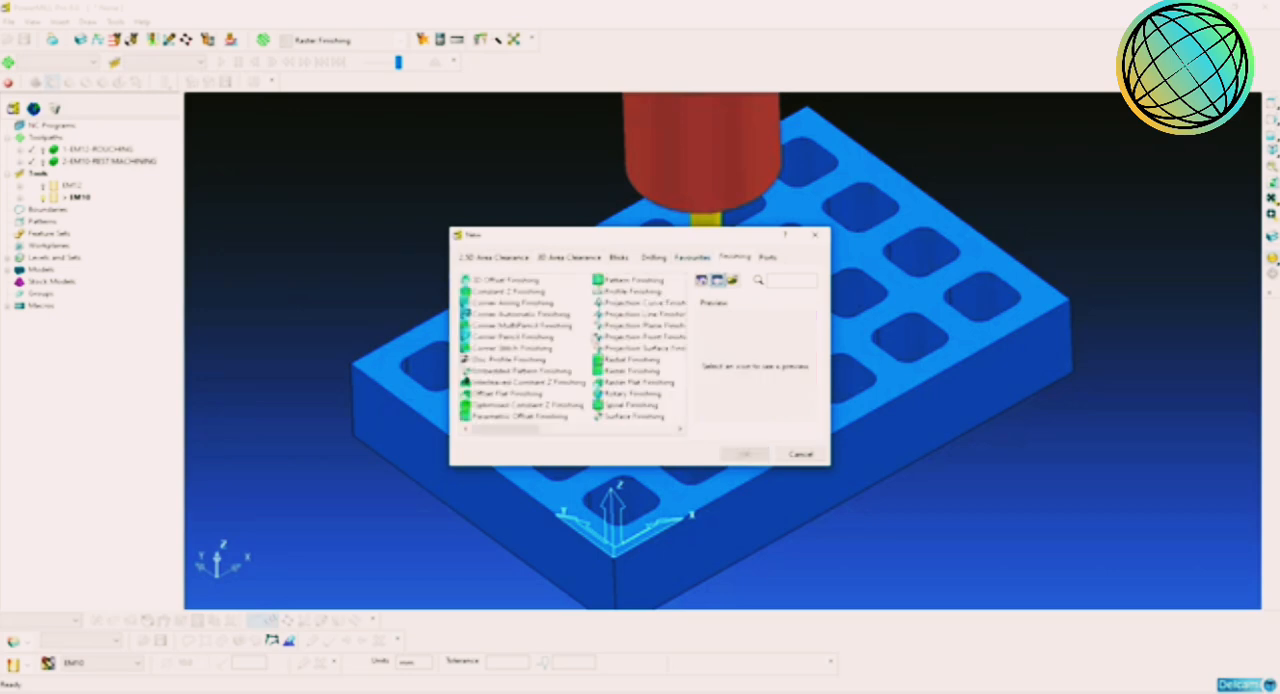
{"action": "left_click", "coordinate": [515, 292]}
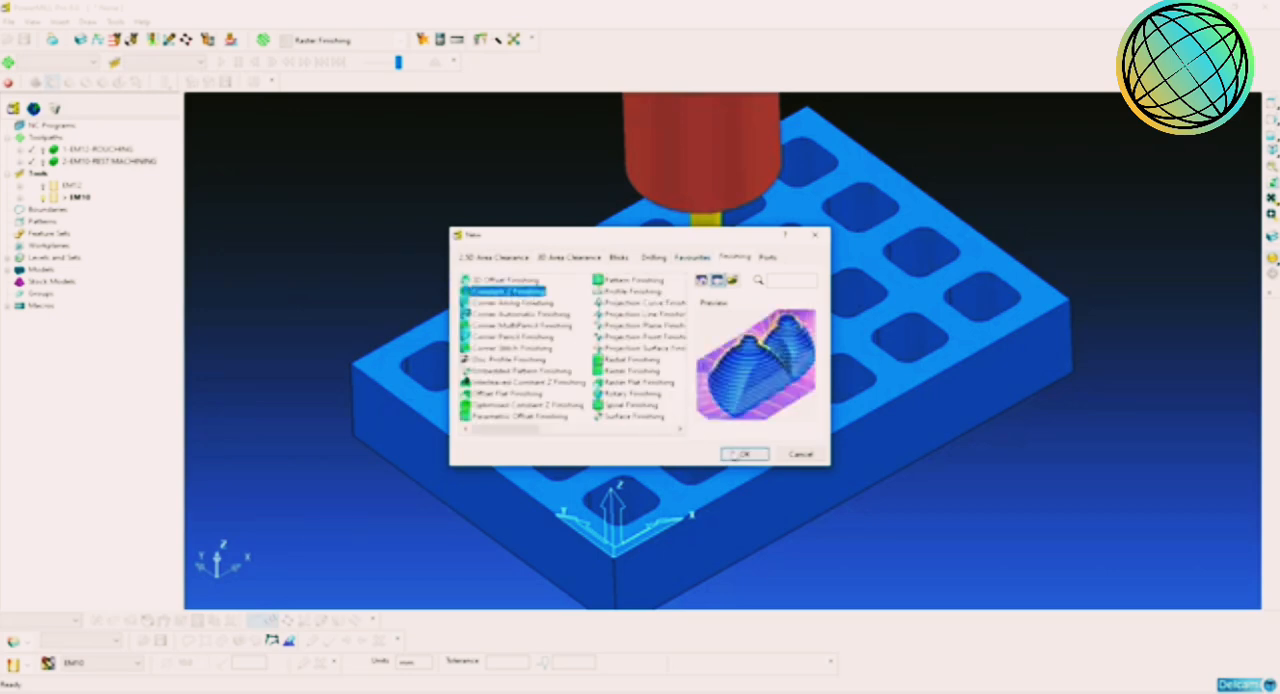
{"action": "left_click", "coordinate": [738, 455]}
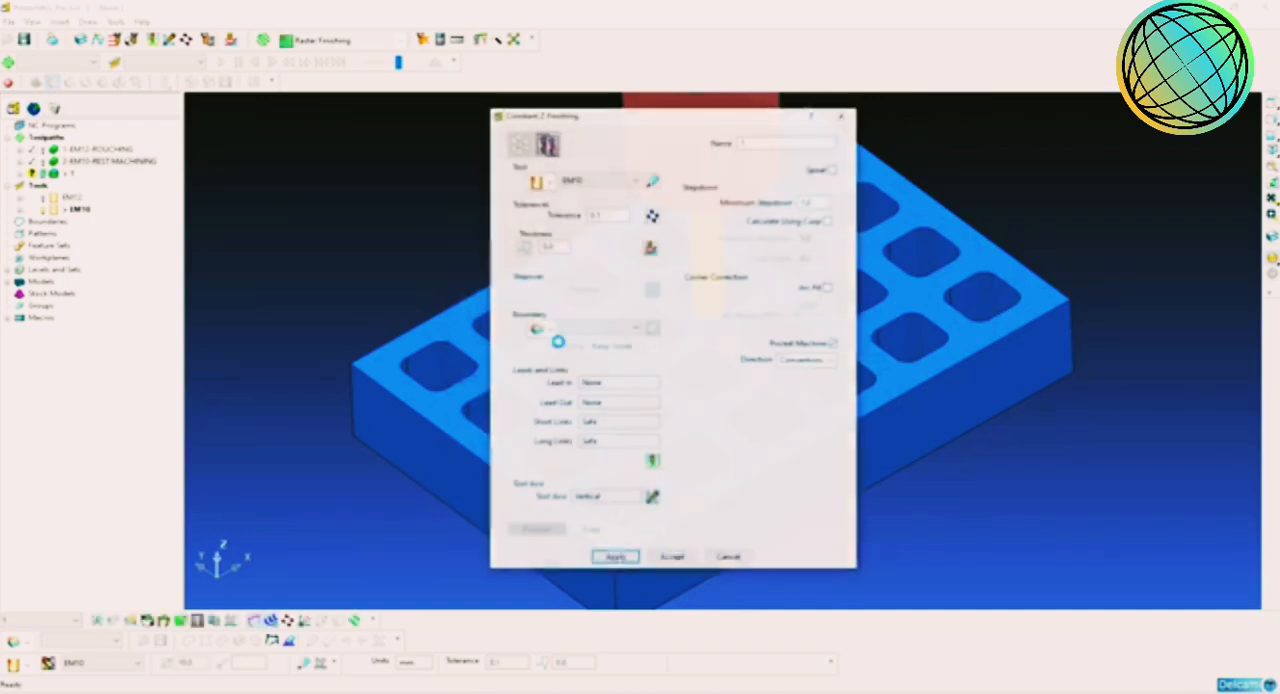
Step: Choose the EM10 tool for the Constant Z Finishing toolpath and set its tolerance to 0.01
{"action": "left_click", "coordinate": [580, 180]}
{"action": "left_click", "coordinate": [567, 193]}
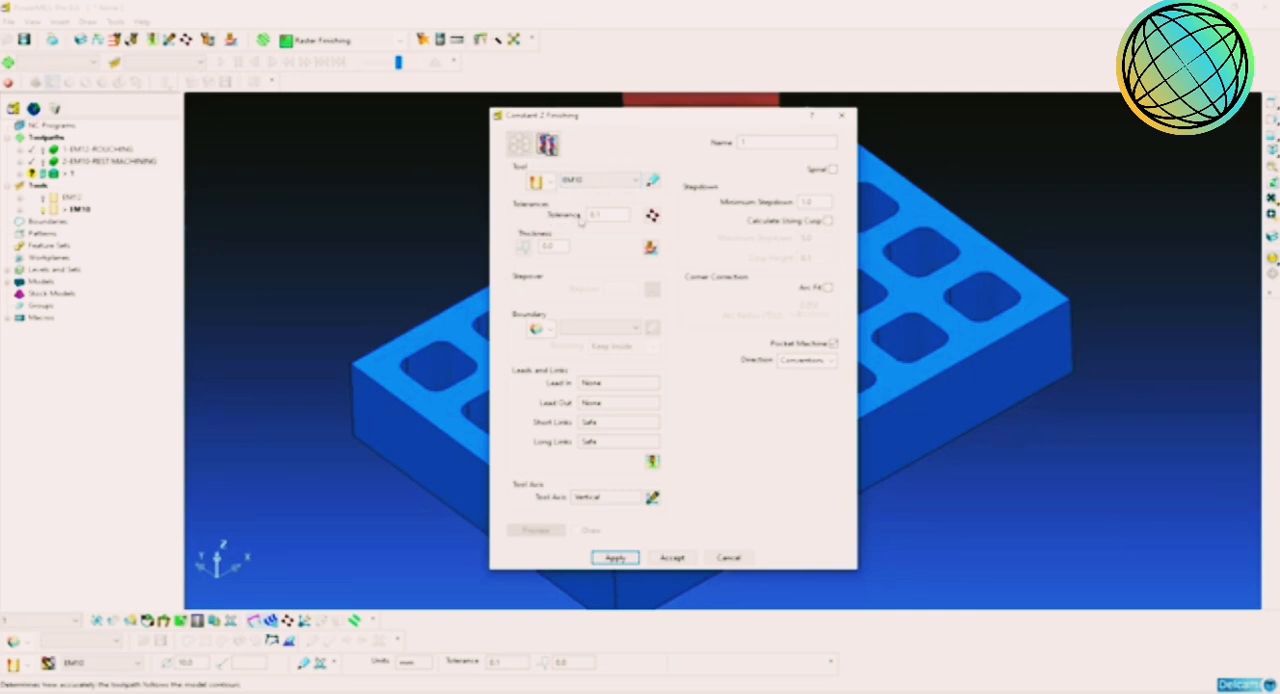
{"action": "double_click", "coordinate": [596, 214]}
{"action": "double_click", "coordinate": [611, 215]}
{"action": "type", "text": "0.01"}
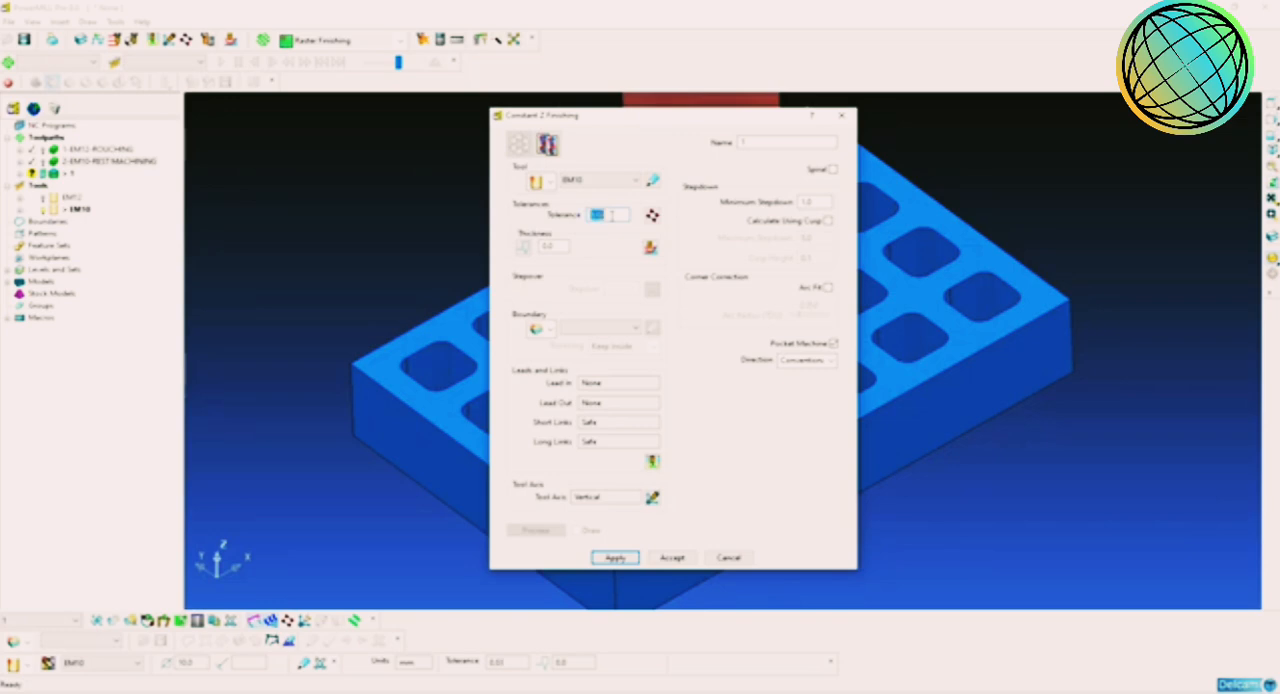
Step: Enable separate radial and axial thickness for the finishing toolpath and set both to 0
{"action": "left_click", "coordinate": [520, 250]}
{"action": "left_click_drag", "start_coordinate": [558, 247], "coordinate": [538, 248]}
{"action": "left_click_drag", "start_coordinate": [618, 250], "coordinate": [539, 254]}
{"action": "left_click_drag", "start_coordinate": [617, 246], "coordinate": [540, 248]}
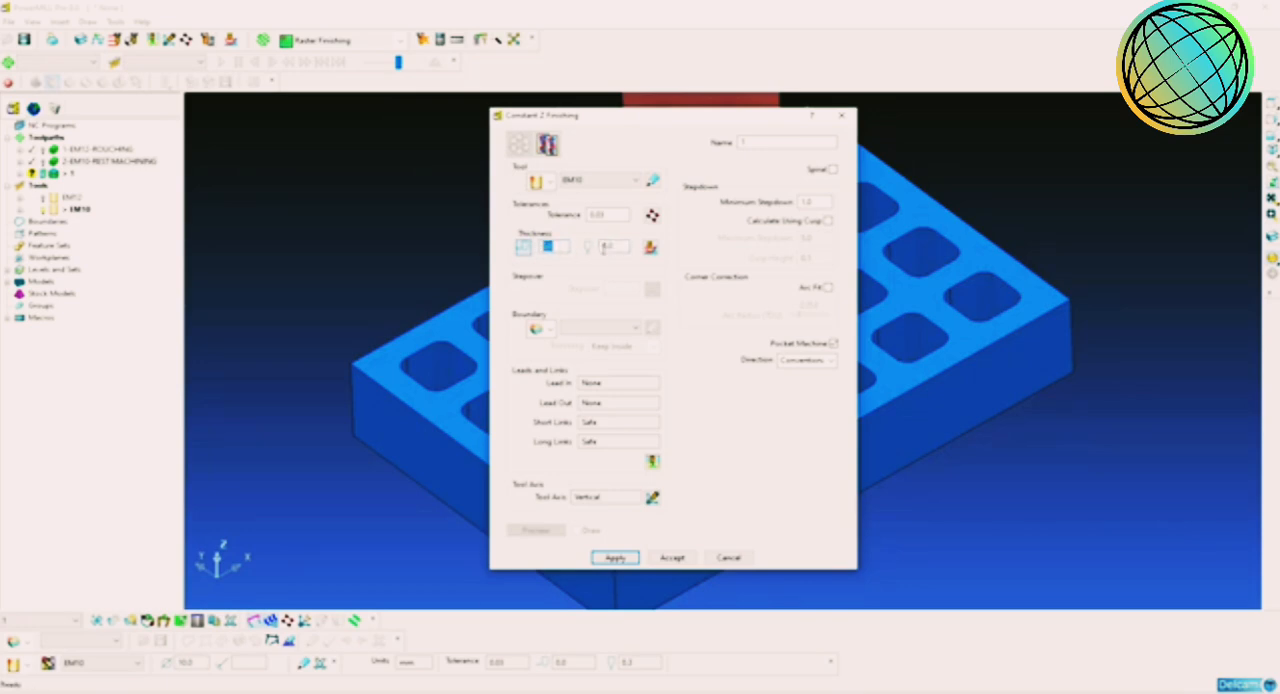
{"action": "left_click_drag", "start_coordinate": [618, 247], "coordinate": [605, 247]}
Step: Turn on the Spiral option and set the minimum stepdown to 0.2
{"action": "left_click_drag", "start_coordinate": [664, 126], "coordinate": [571, 93]}
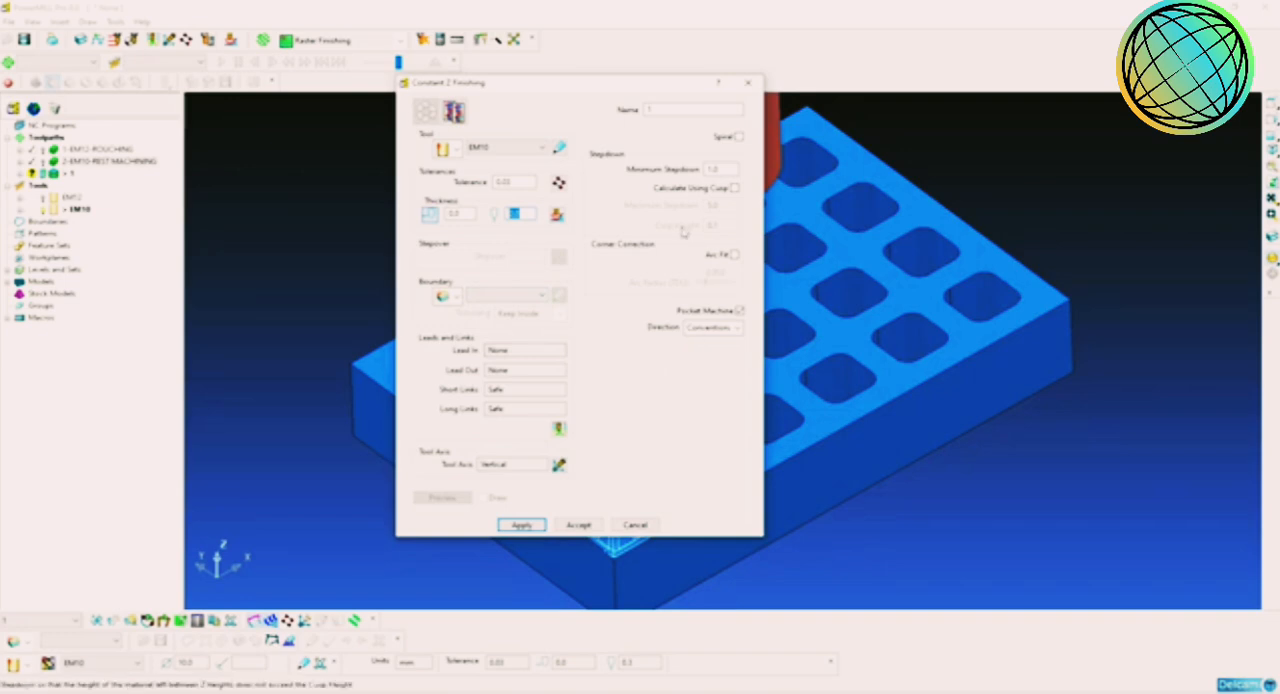
{"action": "left_click", "coordinate": [740, 138]}
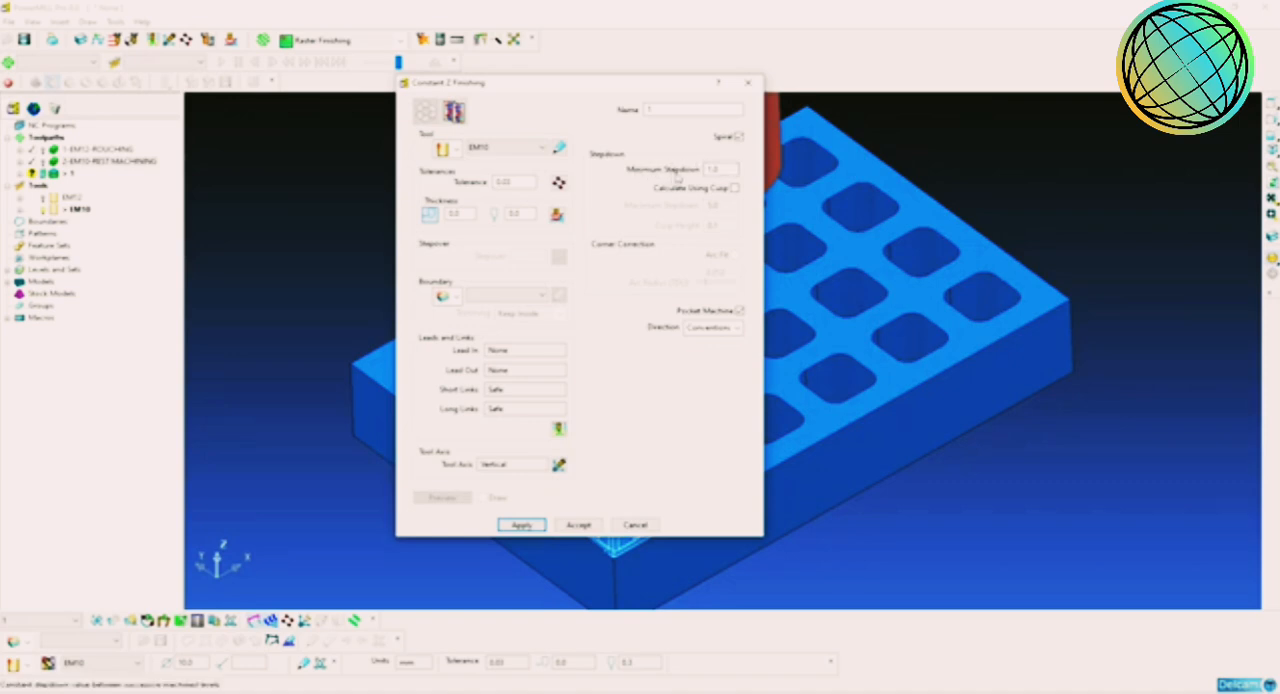
{"action": "double_click", "coordinate": [726, 172]}
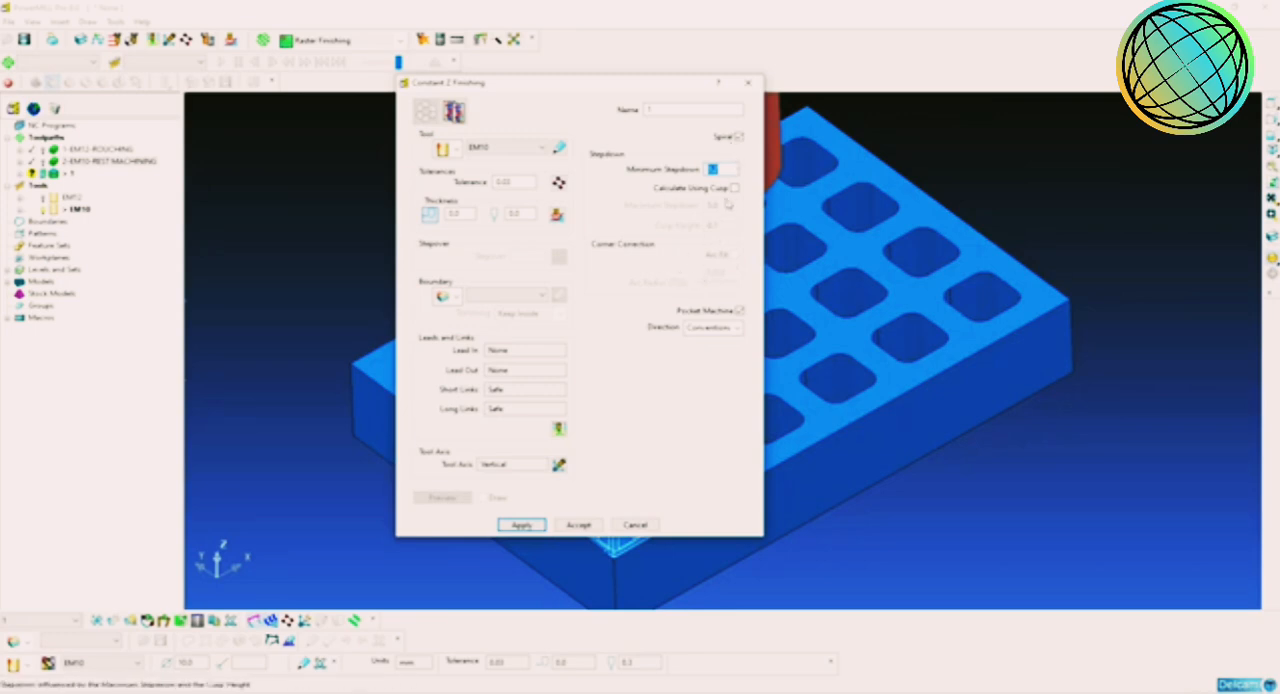
Step: Set the cut direction to Climb and name the Constant Z toolpath 3-EM10-WALL FINISHING
{"action": "left_click", "coordinate": [722, 328]}
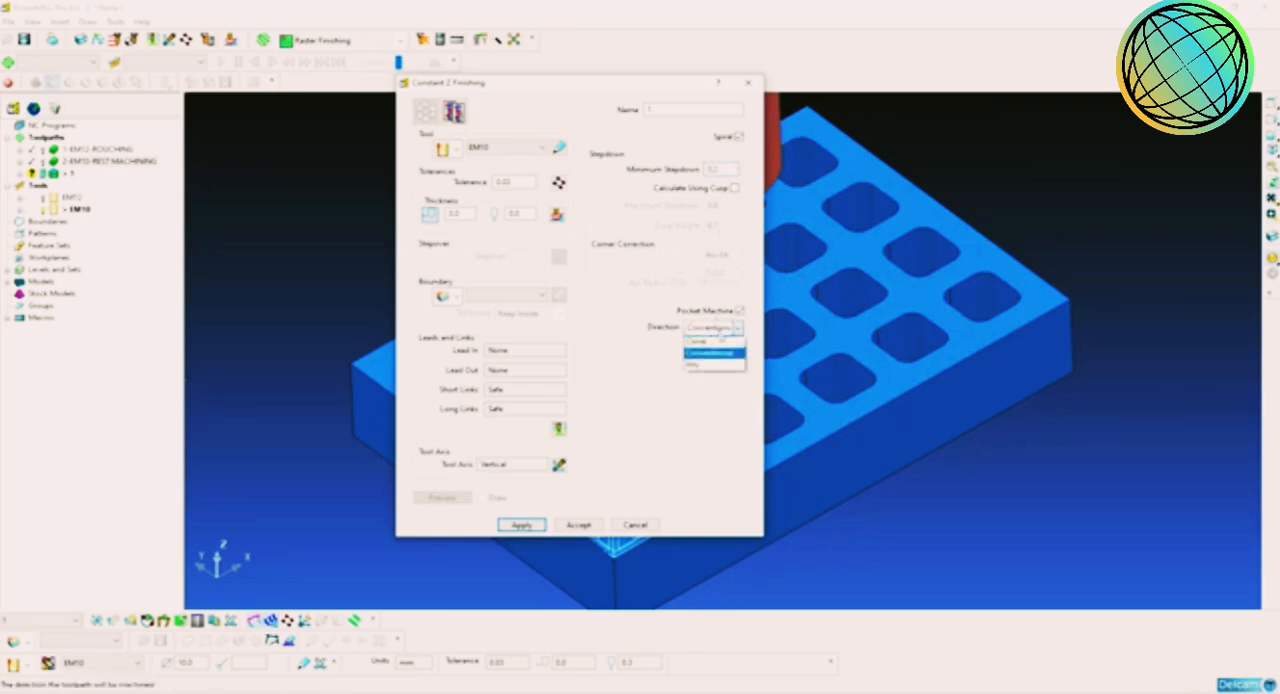
{"action": "left_click", "coordinate": [722, 330]}
{"action": "left_click", "coordinate": [722, 328]}
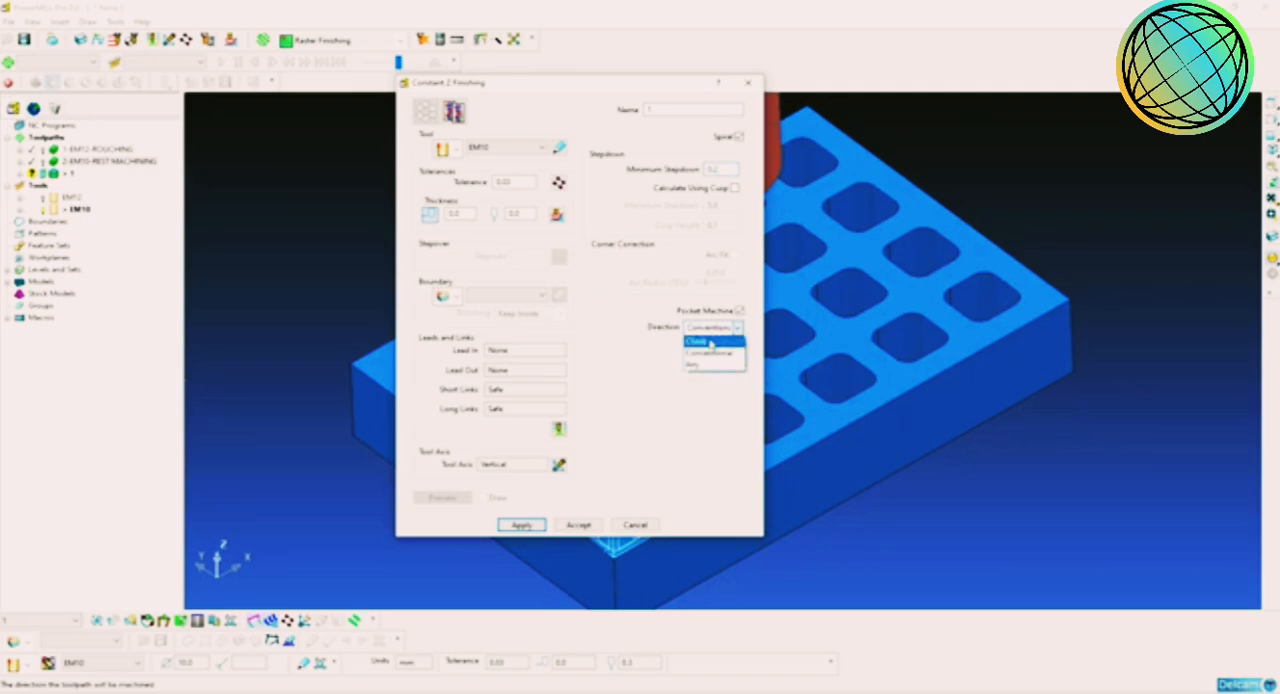
{"action": "left_click", "coordinate": [715, 344]}
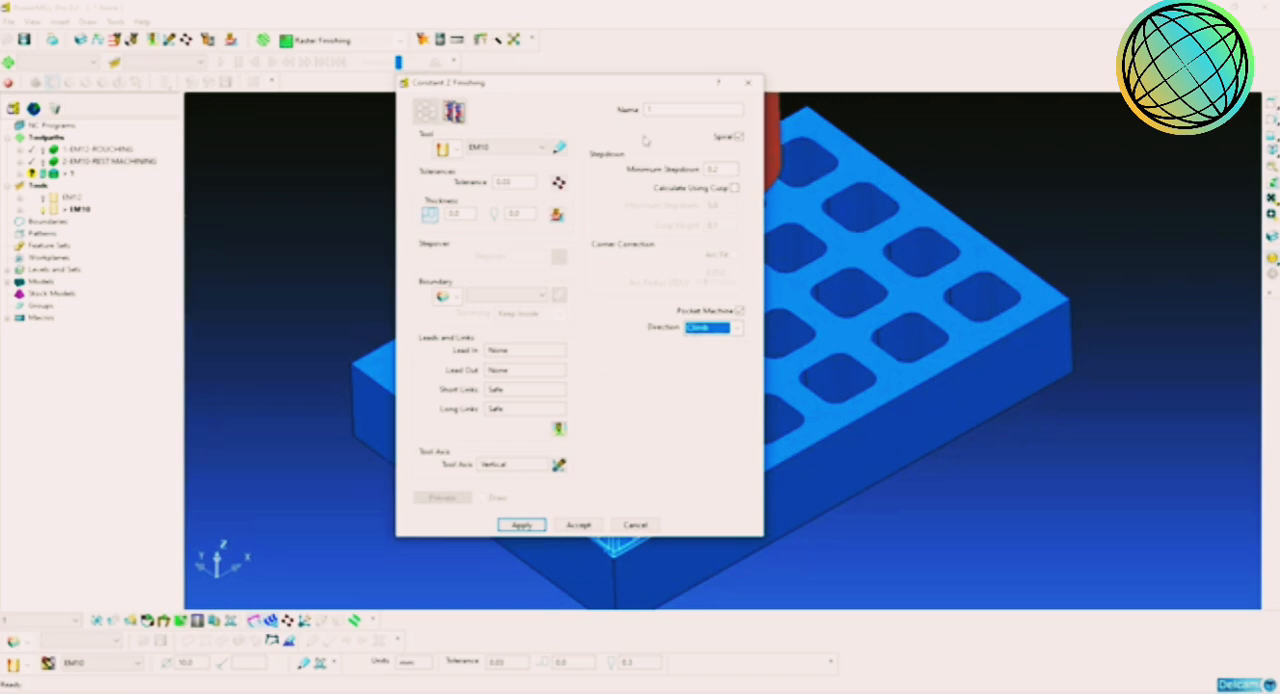
{"action": "left_click", "coordinate": [663, 109]}
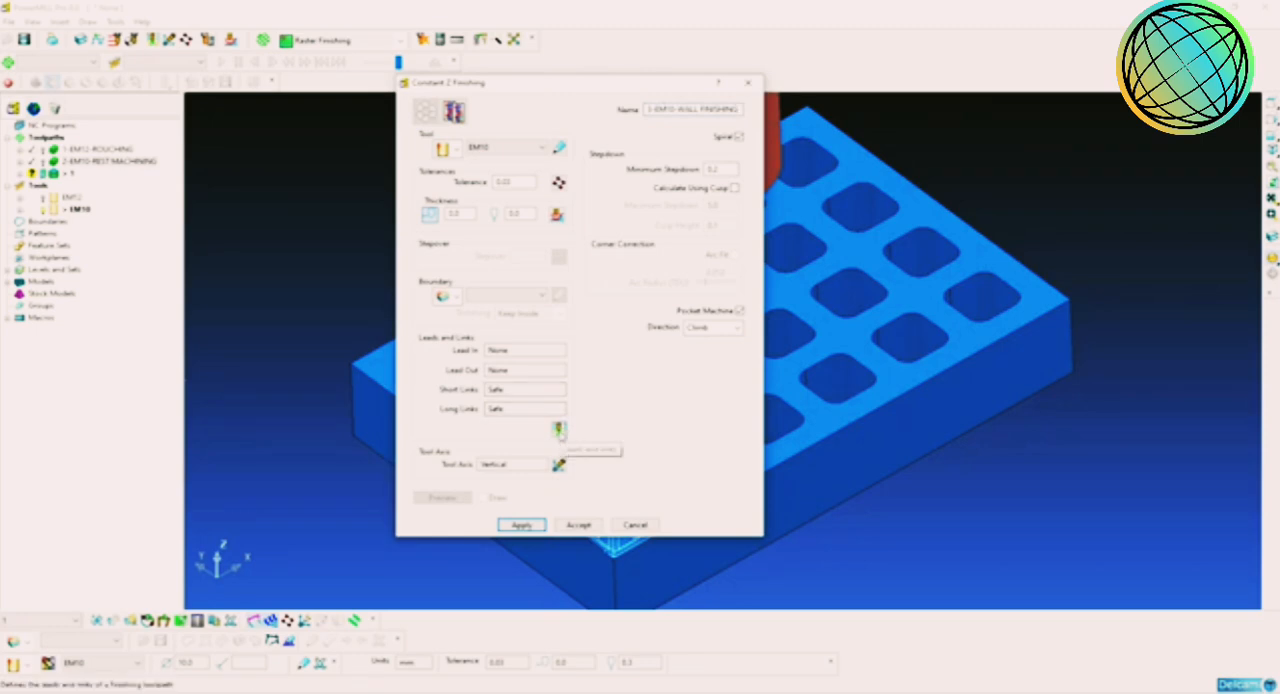
Step: Set the short links to On Surface and the long links to Skim, and calculate the wall finishing toolpath
{"action": "left_click", "coordinate": [558, 430]}
{"action": "left_click", "coordinate": [765, 231]}
{"action": "left_click", "coordinate": [750, 252]}
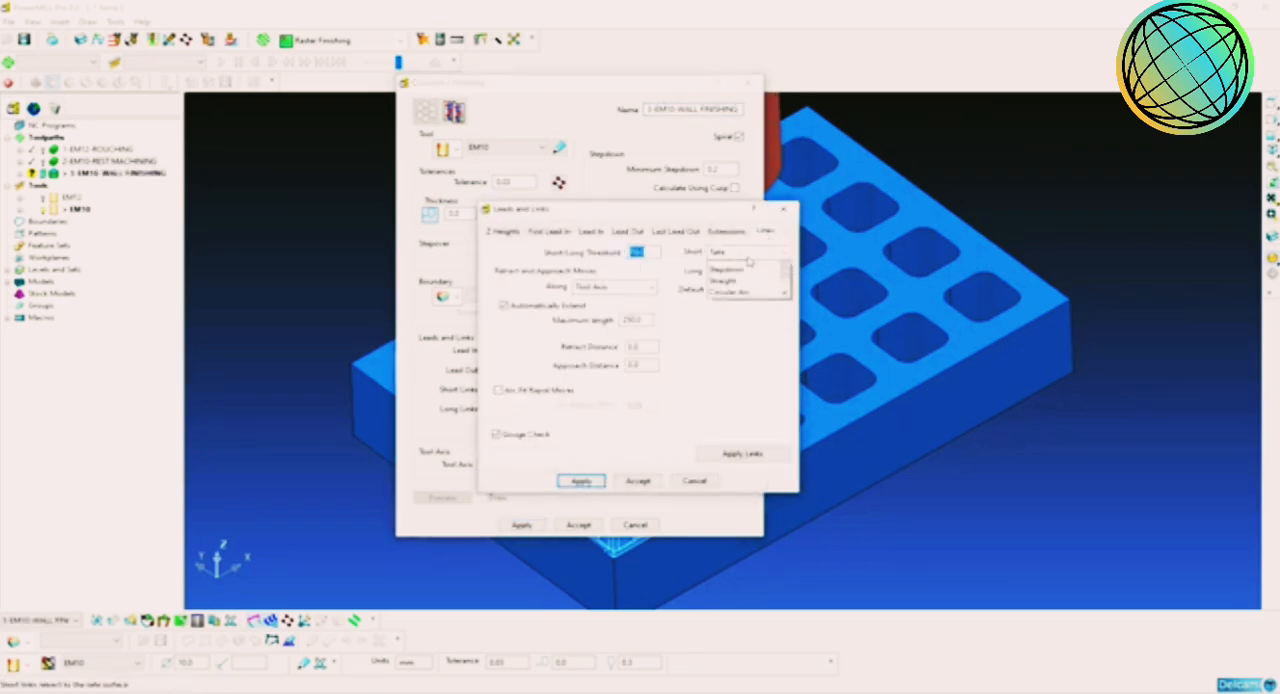
{"action": "left_click", "coordinate": [740, 309]}
{"action": "left_click", "coordinate": [748, 271]}
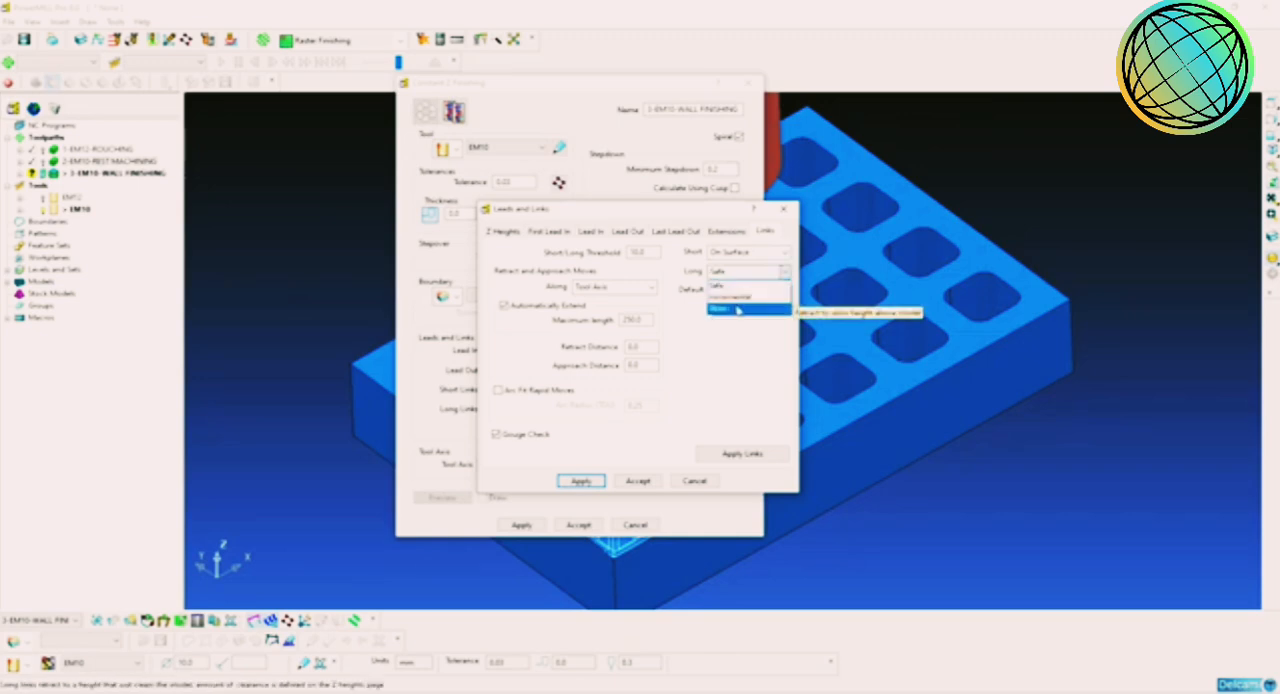
{"action": "left_click", "coordinate": [737, 310]}
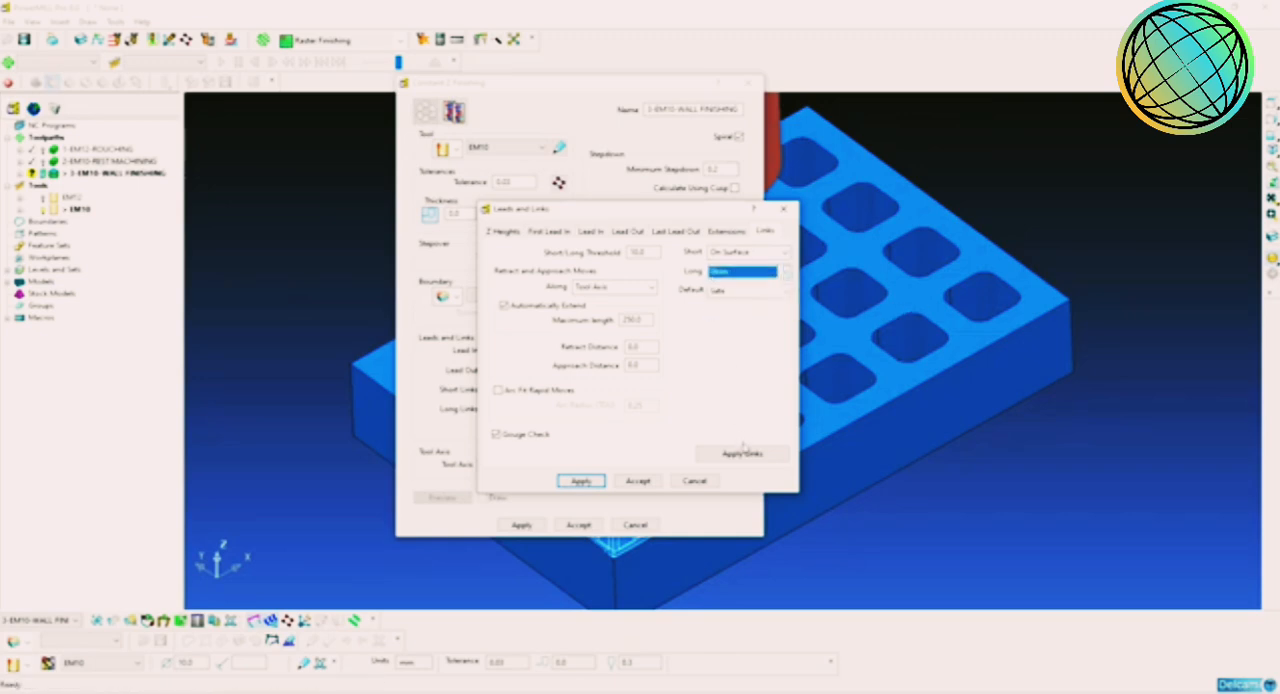
{"action": "left_click", "coordinate": [742, 453]}
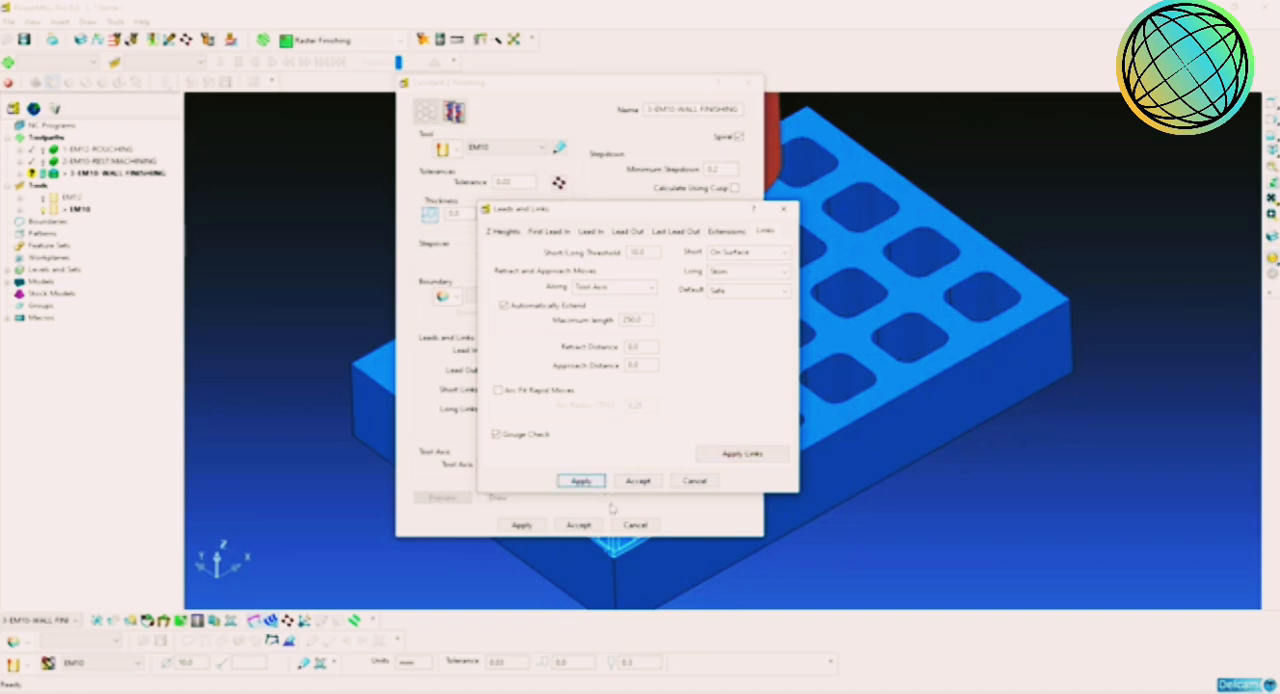
{"action": "left_click", "coordinate": [638, 484]}
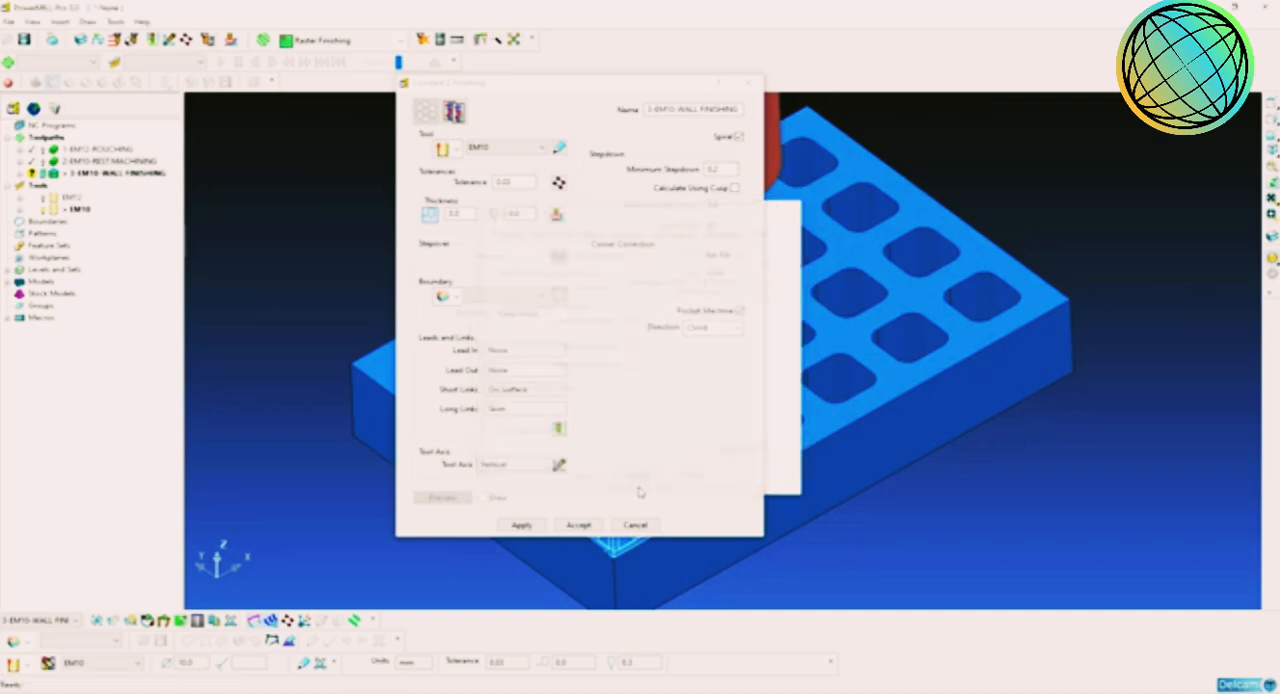
{"action": "left_click", "coordinate": [521, 526]}
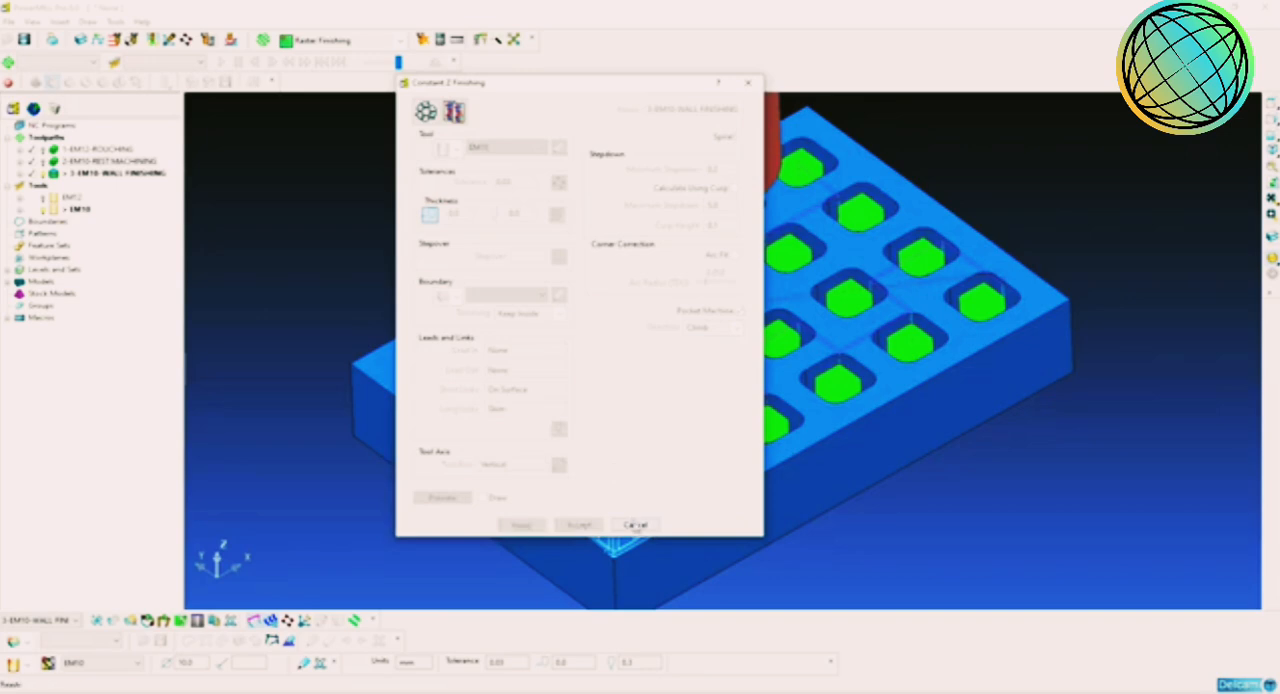
{"action": "left_click", "coordinate": [636, 525]}
Step: Examine the calculated wall finishing passes inside the pockets and the links between them from several angles
{"action": "mouse_move", "coordinate": [794, 420]}
{"action": "middle_mouse_down"}
{"action": "mouse_move", "coordinate": [749, 371]}
{"action": "mouse_move", "coordinate": [657, 457]}
{"action": "mouse_move", "coordinate": [655, 385]}
{"action": "mouse_move", "coordinate": [802, 408]}
{"action": "middle_mouse_up"}
{"action": "scroll", "coordinate": [796, 388], "scroll_direction": "down", "scroll_amount": 1}
{"action": "scroll", "coordinate": [805, 387], "scroll_direction": "up", "scroll_amount": 5}
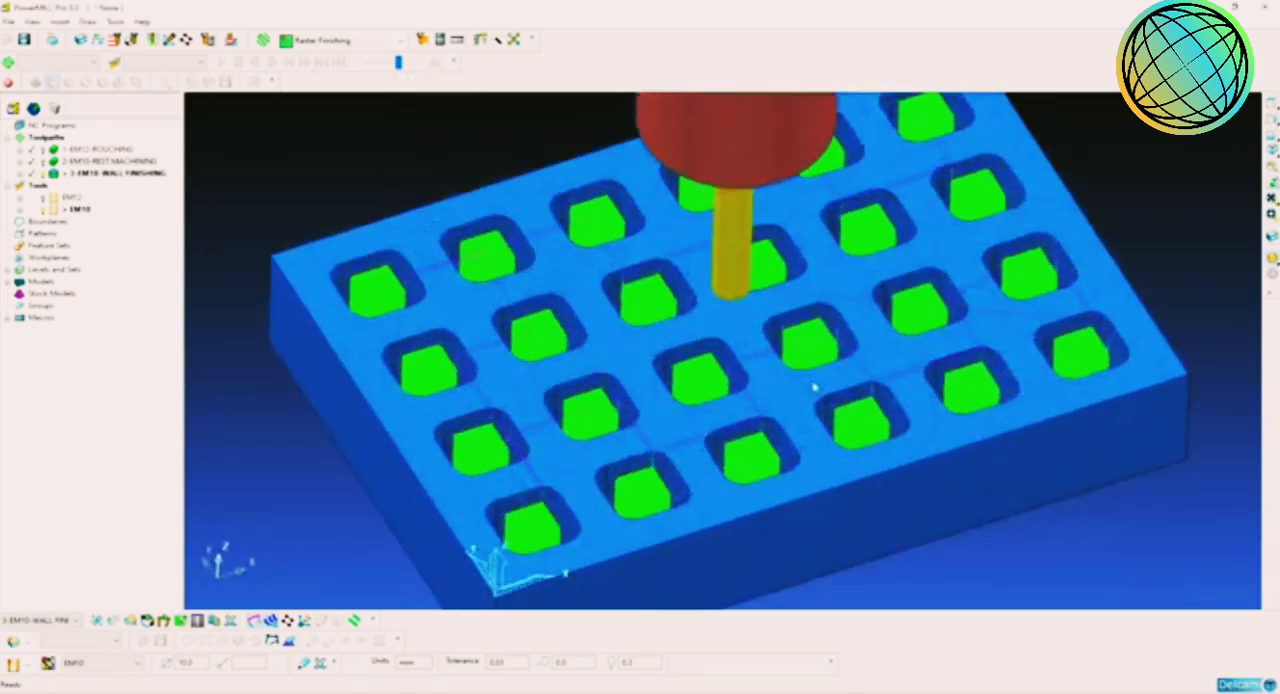
{"action": "middle_click_drag", "start_coordinate": [828, 344], "coordinate": [713, 437]}
{"action": "scroll", "coordinate": [713, 437], "scroll_direction": "up", "scroll_amount": 6}
{"action": "middle_click_drag", "start_coordinate": [814, 403], "coordinate": [904, 338]}
{"action": "scroll", "coordinate": [906, 337], "scroll_direction": "down", "scroll_amount": 3}
{"action": "scroll", "coordinate": [889, 360], "scroll_direction": "up", "scroll_amount": 4}
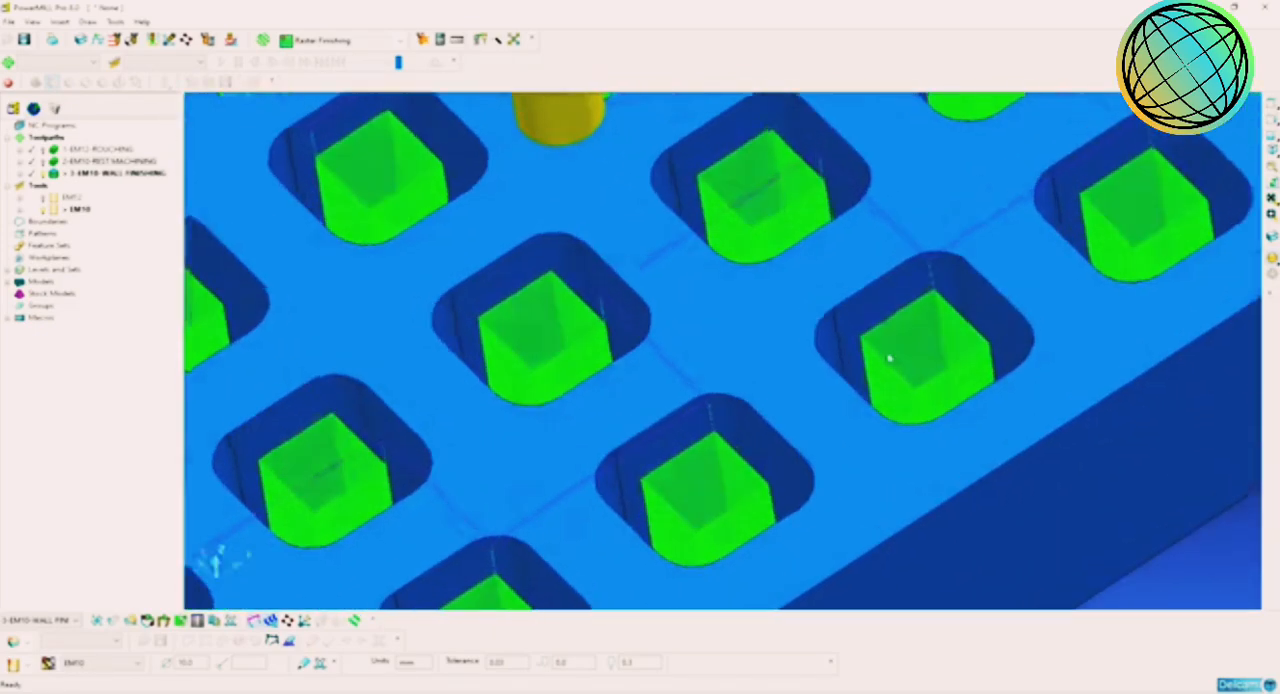
{"action": "middle_click_drag", "start_coordinate": [826, 368], "coordinate": [914, 439], "text": "shift"}
{"action": "scroll", "coordinate": [794, 383], "scroll_direction": "down", "scroll_amount": 5}
{"action": "middle_click_drag", "start_coordinate": [657, 329], "coordinate": [760, 297]}
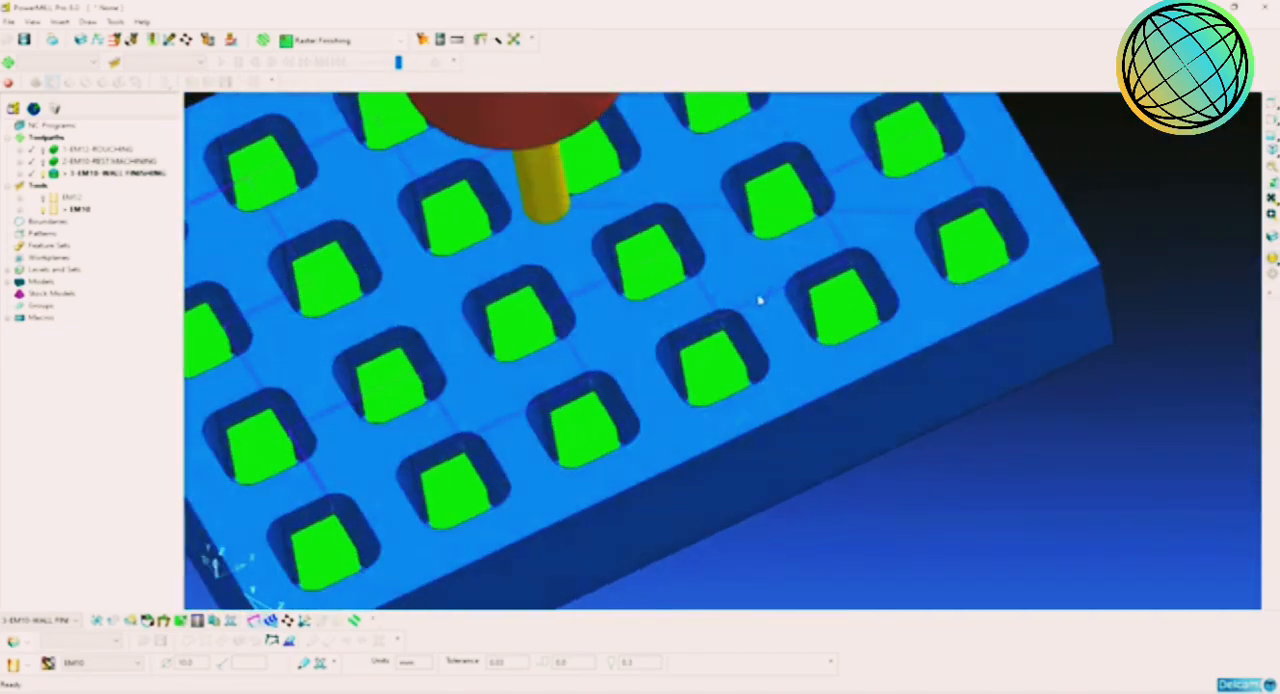
{"action": "scroll", "coordinate": [675, 337], "scroll_direction": "down", "scroll_amount": 2}
{"action": "scroll", "coordinate": [675, 338], "scroll_direction": "up", "scroll_amount": 6}
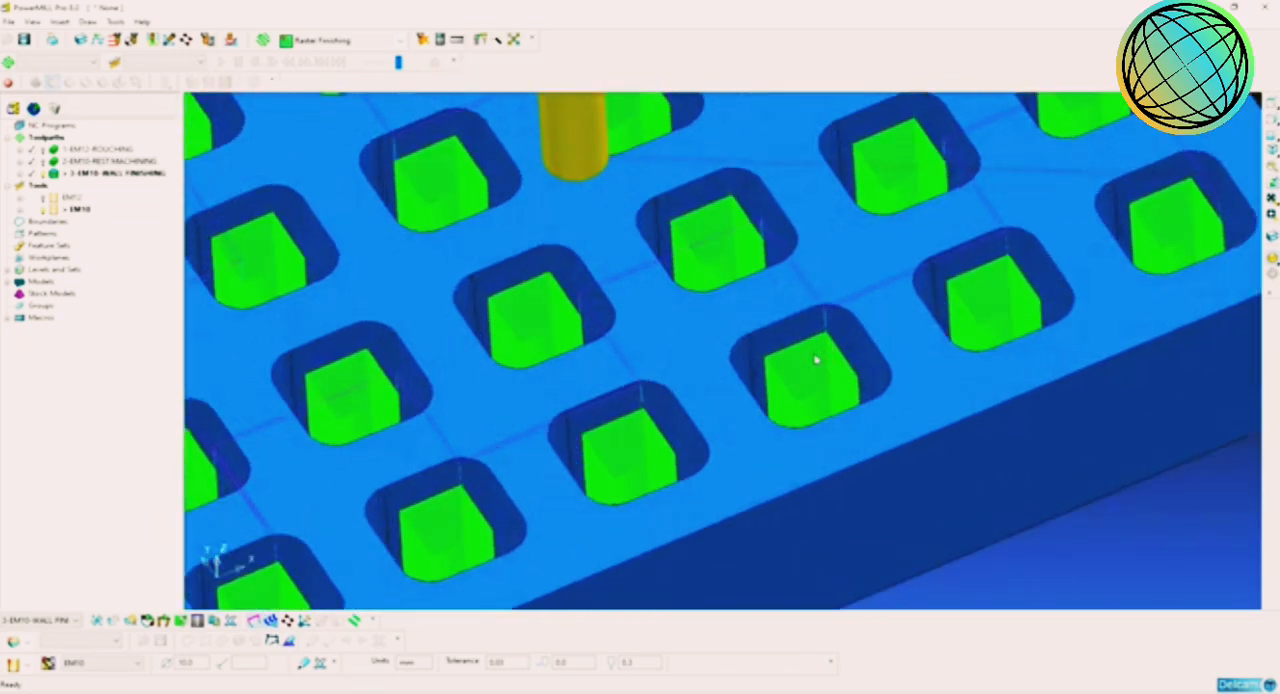
{"action": "scroll", "coordinate": [816, 360], "scroll_direction": "down", "scroll_amount": 5}
{"action": "middle_click_drag", "start_coordinate": [766, 366], "coordinate": [802, 357]}
{"action": "scroll", "coordinate": [802, 357], "scroll_direction": "up", "scroll_amount": 5}
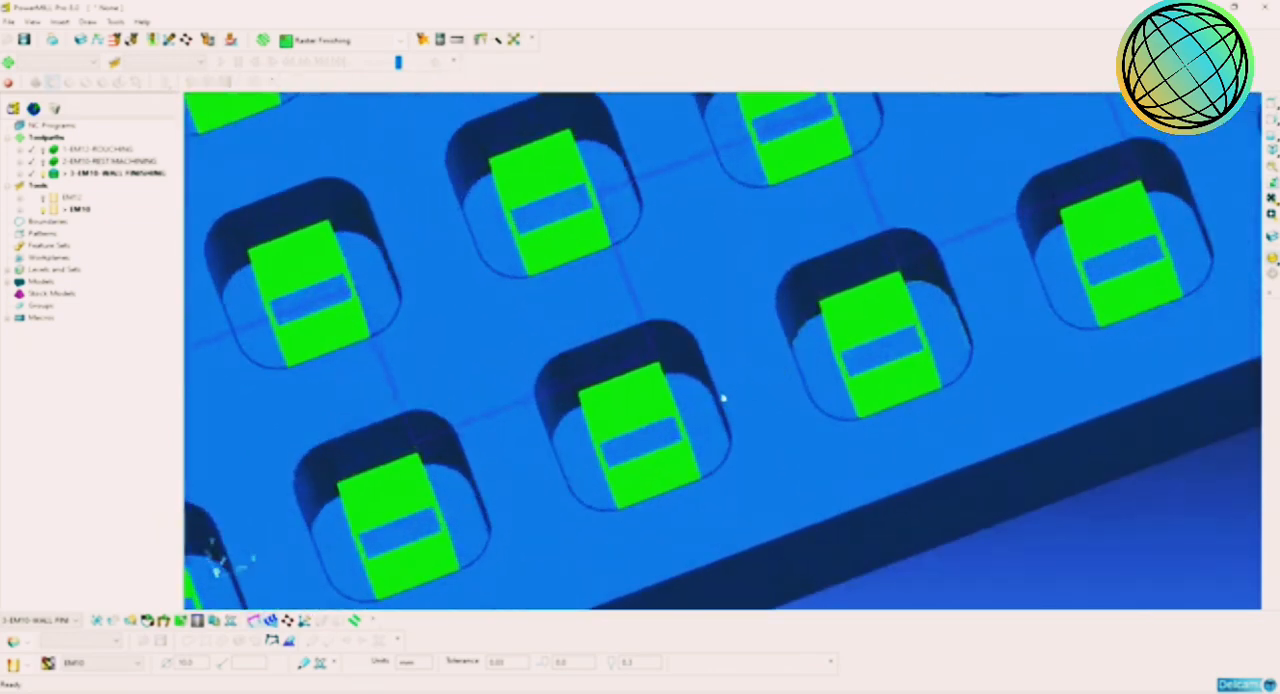
{"action": "scroll", "coordinate": [702, 409], "scroll_direction": "down", "scroll_amount": 5}
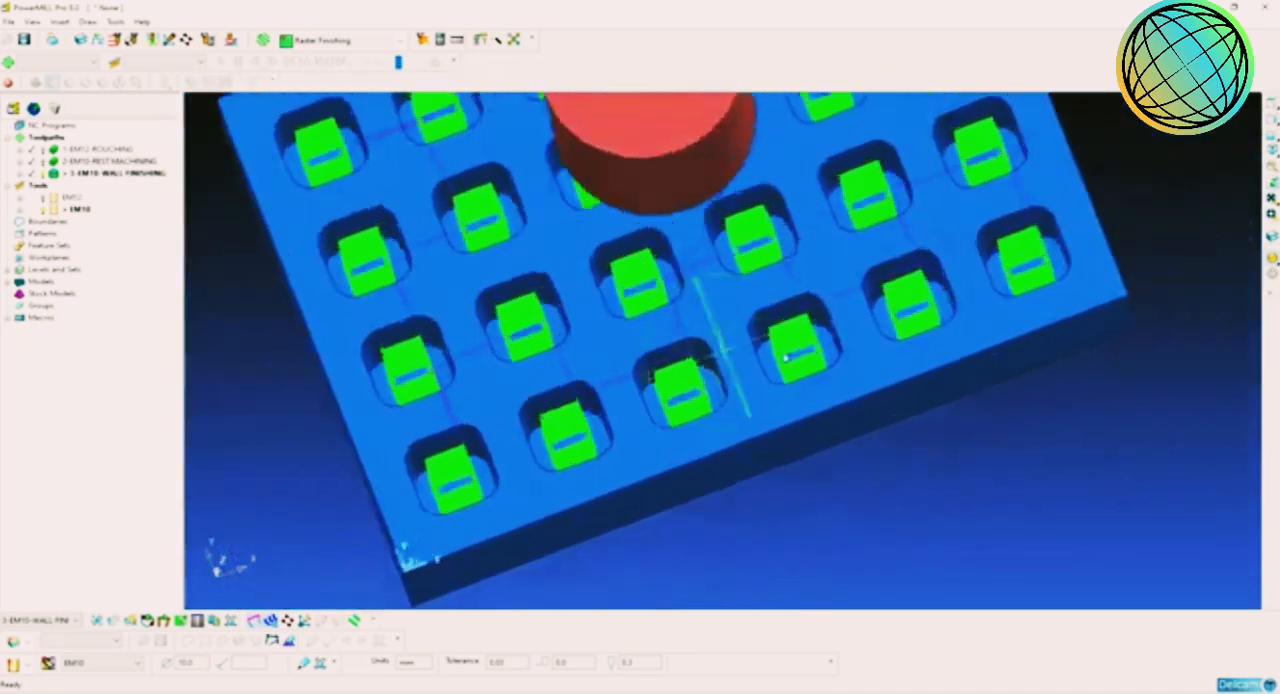
{"action": "middle_click_drag", "start_coordinate": [702, 405], "coordinate": [897, 508]}
{"action": "scroll", "coordinate": [822, 441], "scroll_direction": "up", "scroll_amount": 2}
{"action": "scroll", "coordinate": [883, 434], "scroll_direction": "down", "scroll_amount": 3}
{"action": "middle_click_drag", "start_coordinate": [883, 434], "coordinate": [788, 355]}
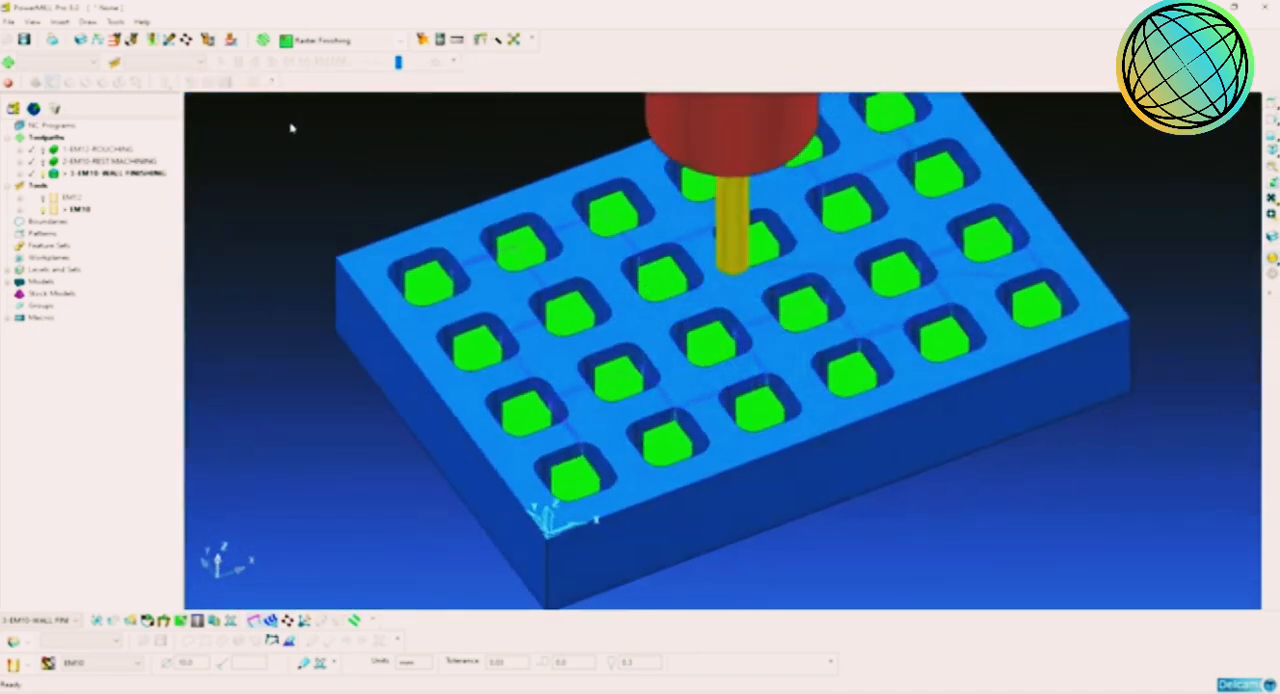
Step: Create a new toolpath with the Offset Flat Finishing strategy
{"action": "left_click", "coordinate": [262, 41]}
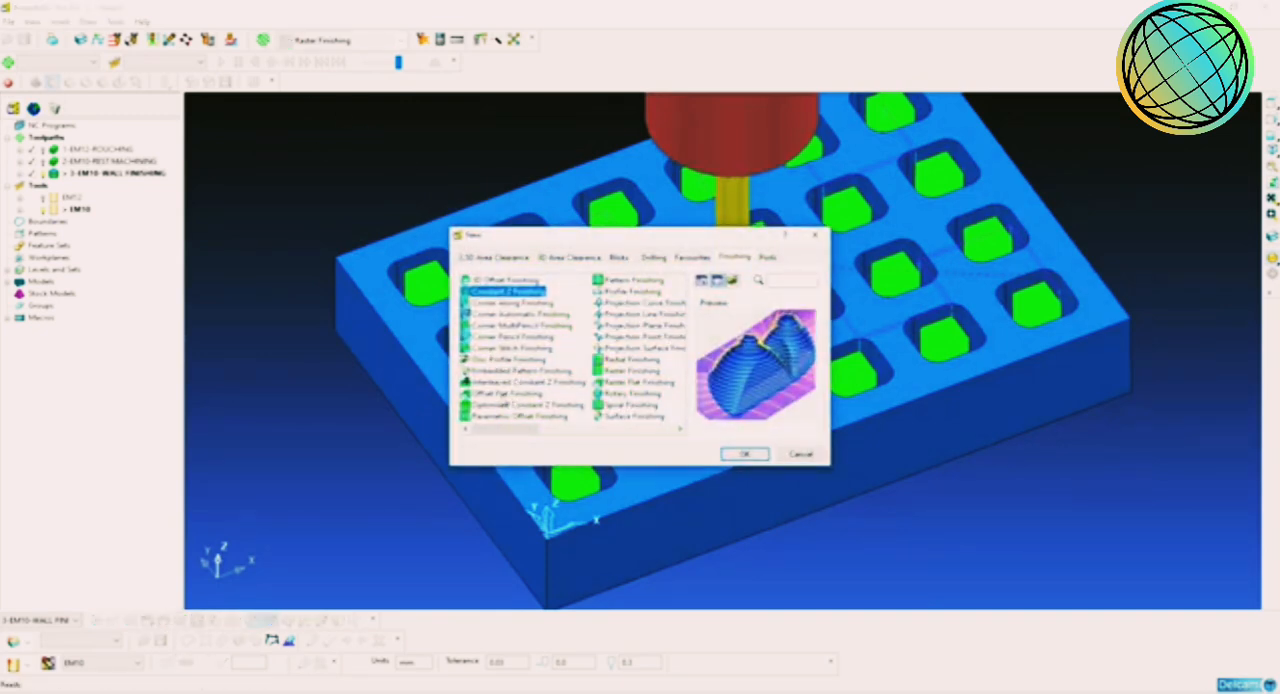
{"action": "left_click", "coordinate": [518, 395]}
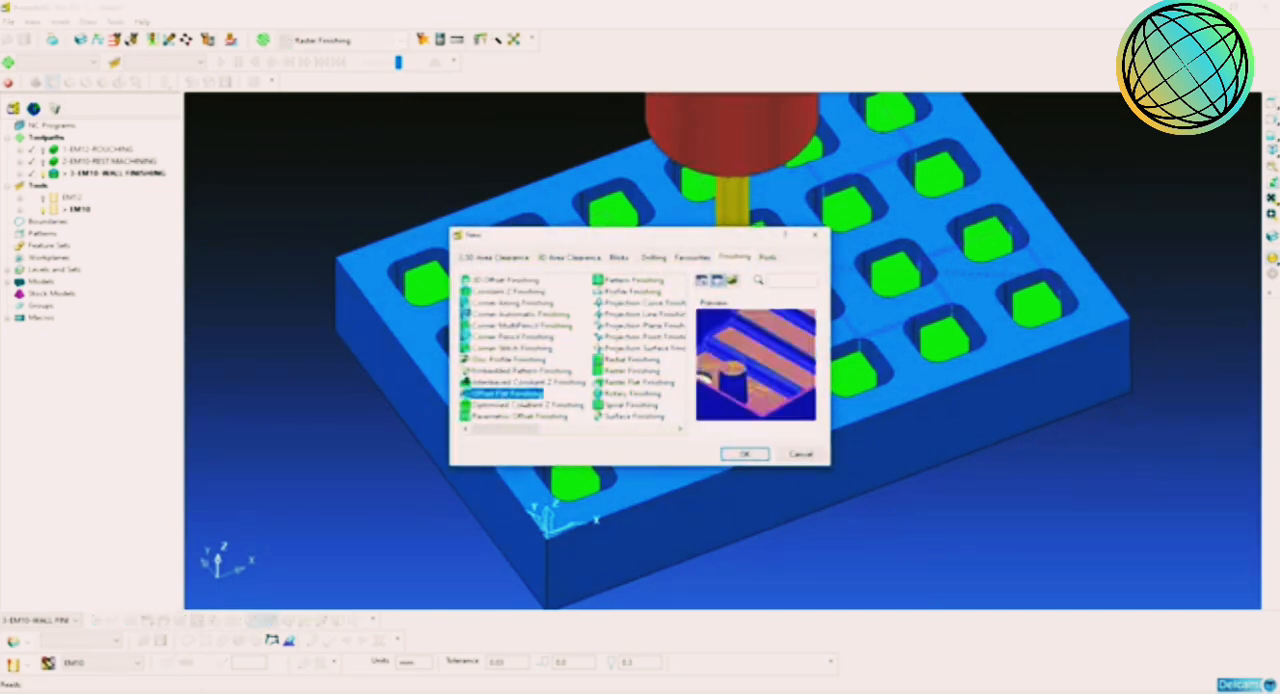
{"action": "left_click", "coordinate": [741, 455]}
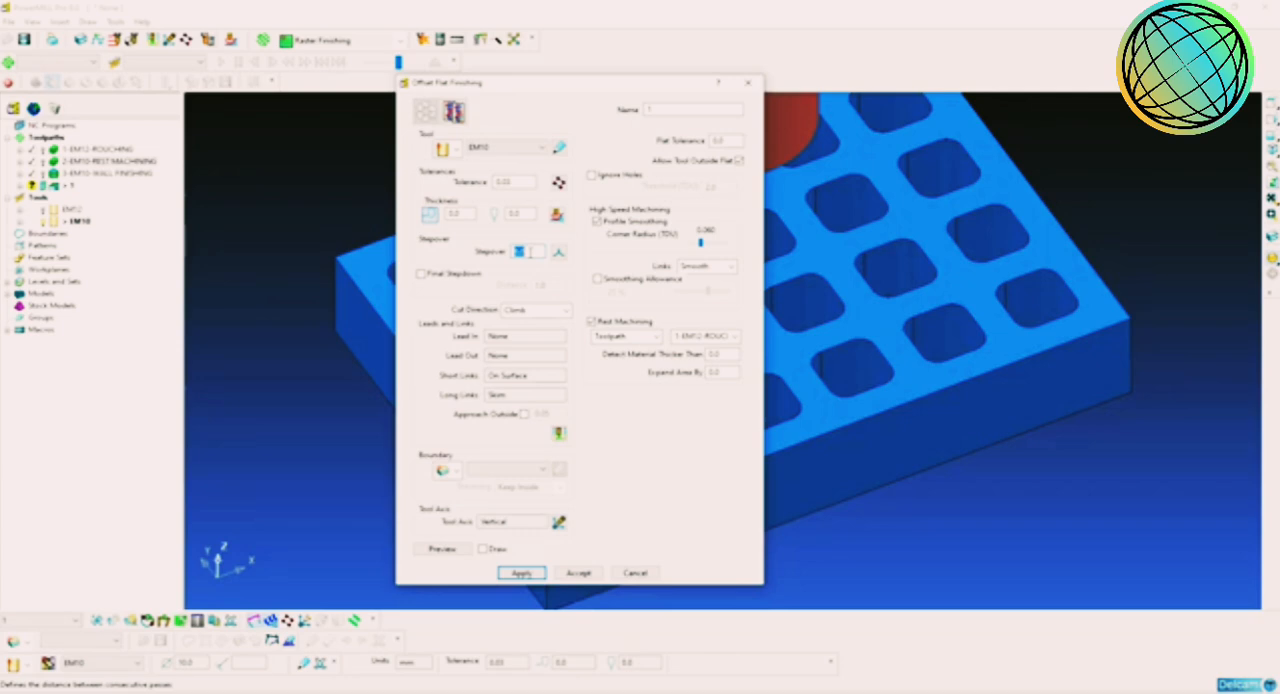
Step: Set the stepover to 2.0 with a Climb cut direction, and turn off Rest Machining and Allow Tool Outside Flat
{"action": "double_click", "coordinate": [530, 252]}
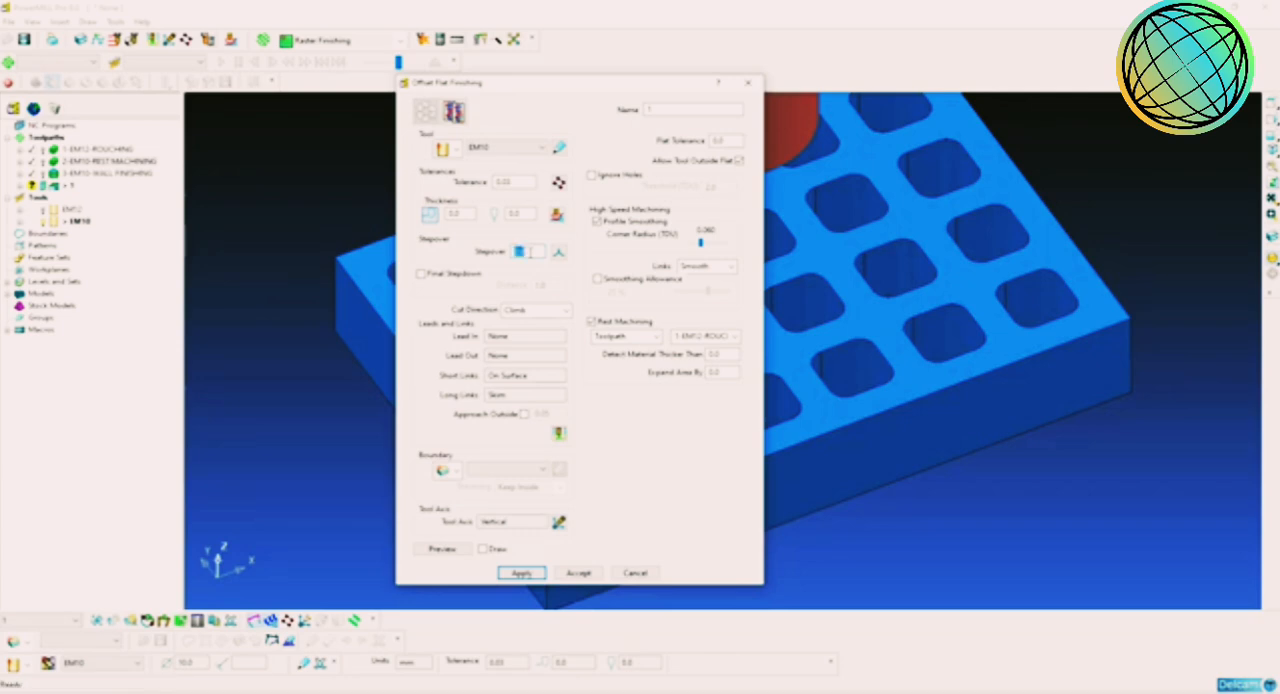
{"action": "left_click", "coordinate": [538, 312]}
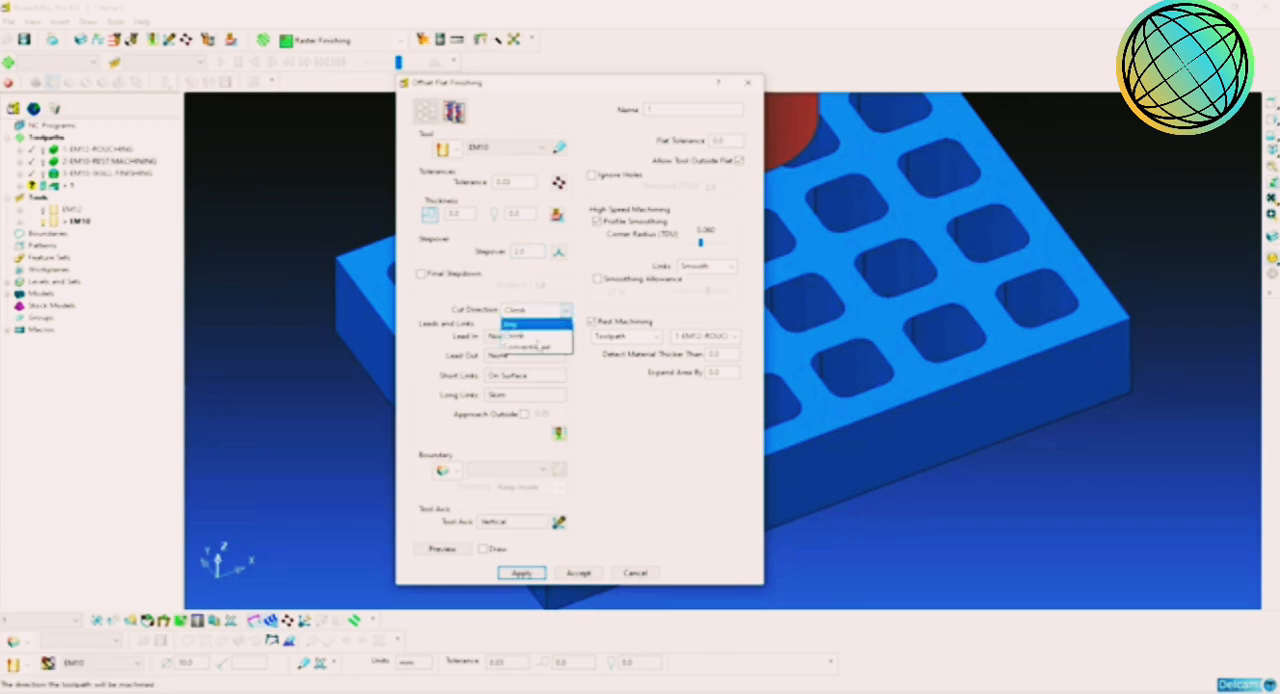
{"action": "left_click", "coordinate": [538, 348]}
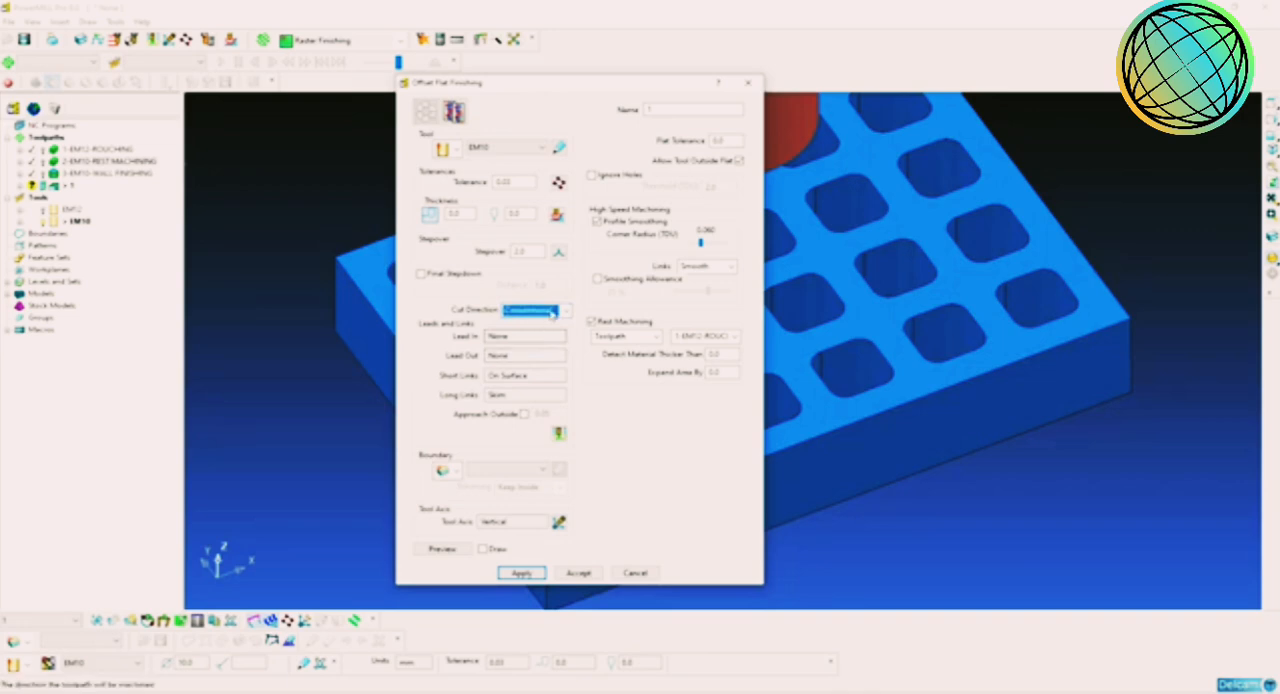
{"action": "left_click", "coordinate": [550, 312]}
{"action": "left_click", "coordinate": [540, 334]}
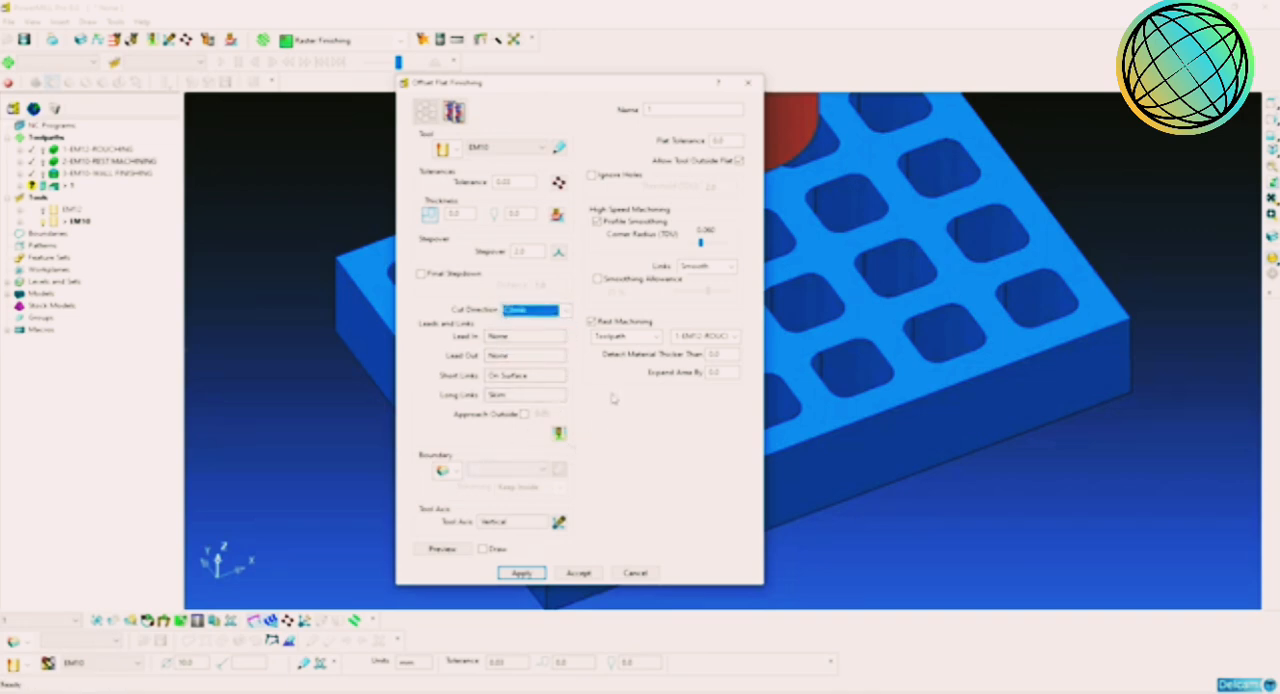
{"action": "left_click", "coordinate": [592, 322]}
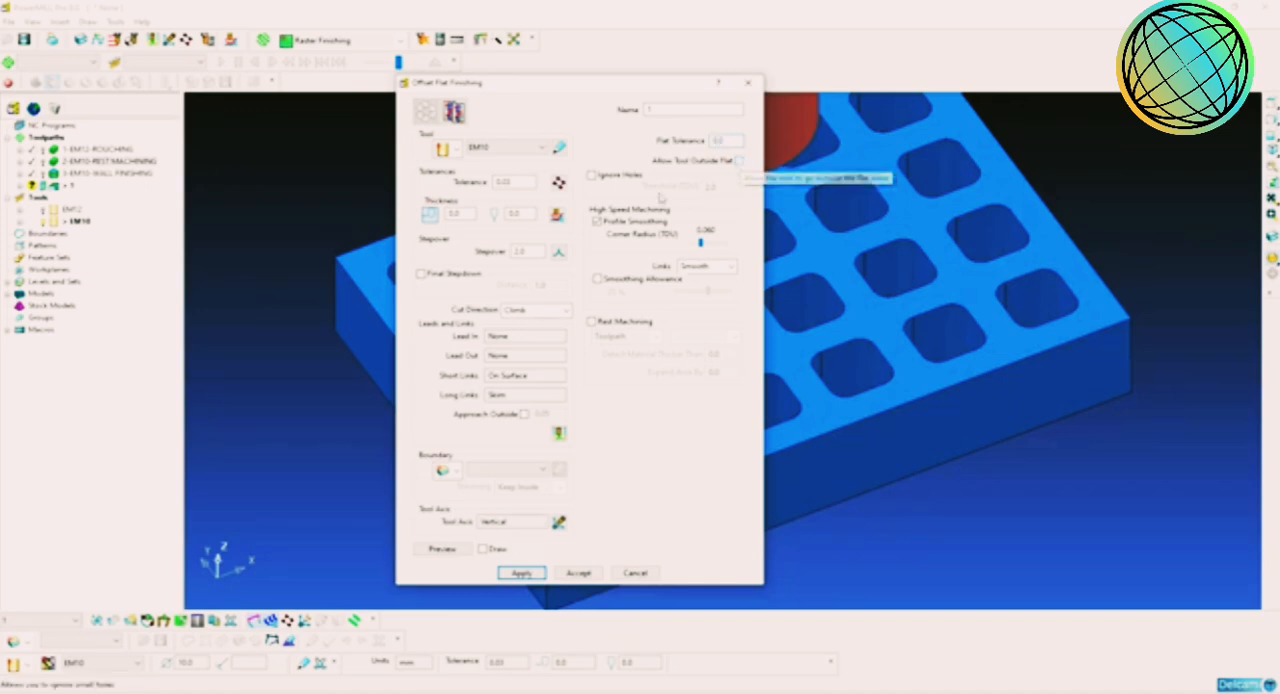
Step: Name the flat finishing toolpath 4-EM10-PLATE FINISHING and calculate it
{"action": "double_click", "coordinate": [676, 113]}
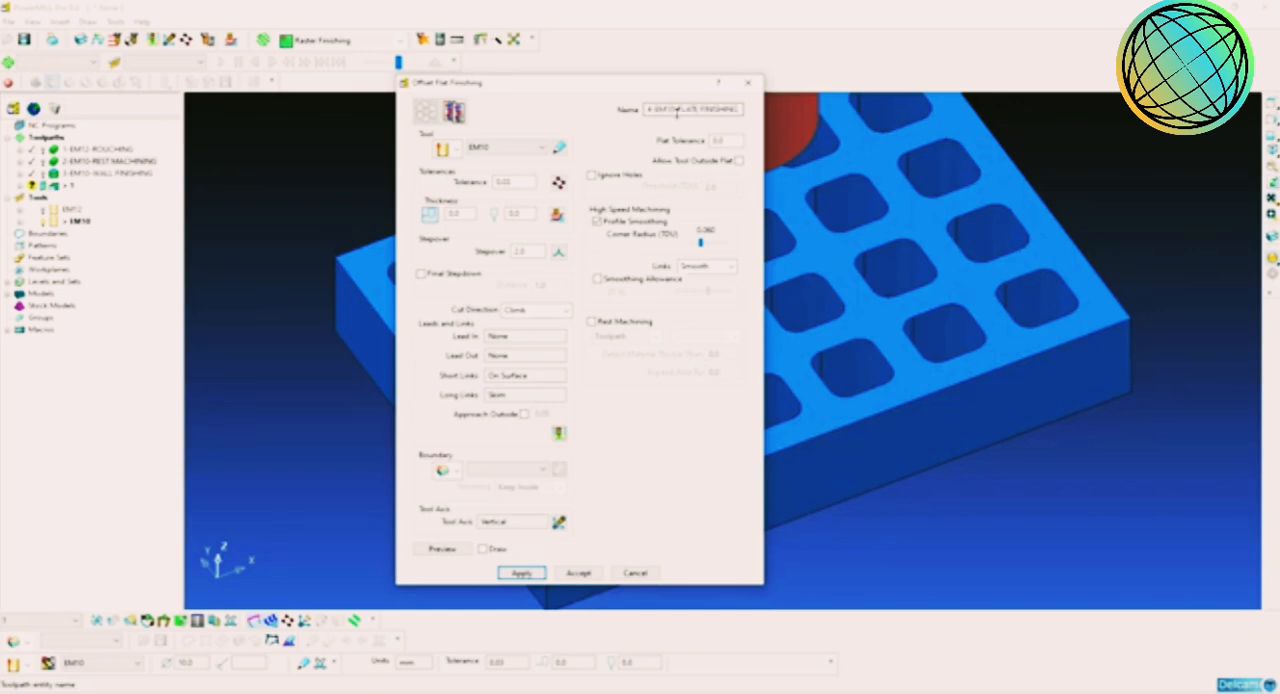
{"action": "left_click", "coordinate": [523, 574]}
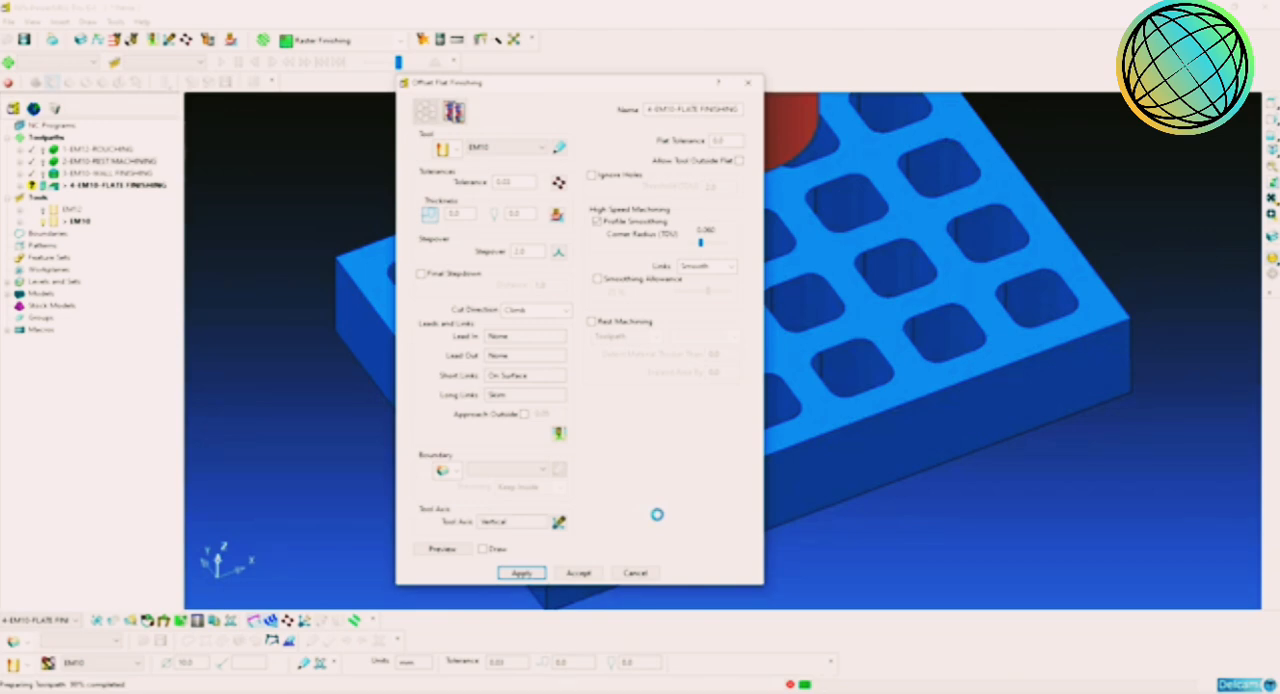
{"action": "left_click", "coordinate": [636, 575]}
Step: Examine the flat finishing passes on the block's upper face and the pocket floors
{"action": "middle_click_drag", "start_coordinate": [761, 376], "coordinate": [728, 476]}
{"action": "scroll", "coordinate": [728, 476], "scroll_direction": "down", "scroll_amount": 4}
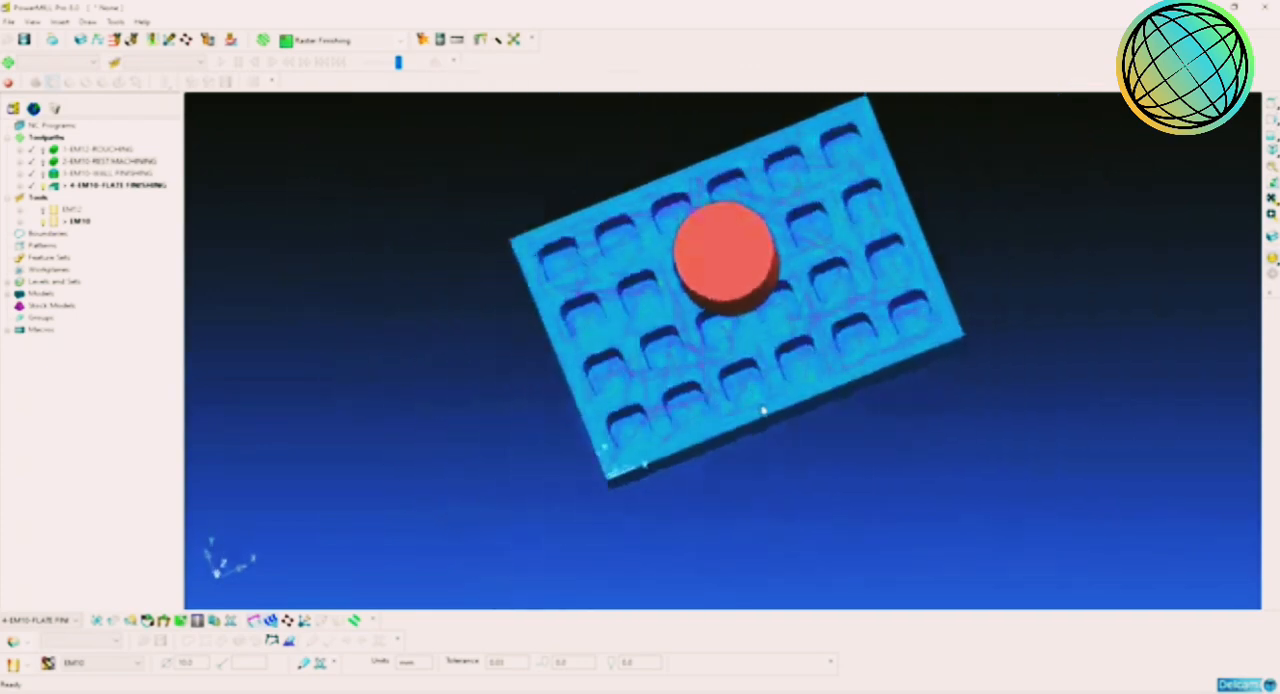
{"action": "scroll", "coordinate": [745, 420], "scroll_direction": "up", "scroll_amount": 8}
{"action": "scroll", "coordinate": [716, 323], "scroll_direction": "down", "scroll_amount": 3}
{"action": "scroll", "coordinate": [737, 400], "scroll_direction": "up", "scroll_amount": 4}
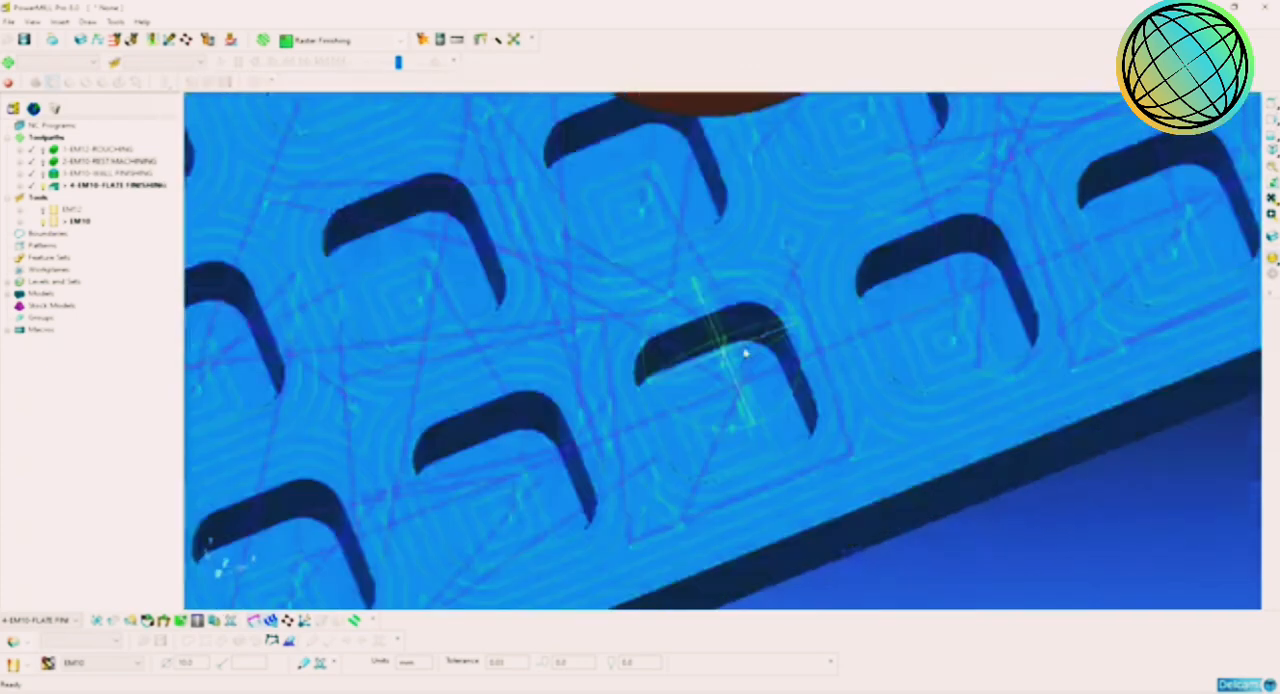
{"action": "scroll", "coordinate": [738, 418], "scroll_direction": "down", "scroll_amount": 2}
{"action": "middle_click_drag", "start_coordinate": [731, 409], "coordinate": [781, 252]}
{"action": "scroll", "coordinate": [719, 382], "scroll_direction": "down", "scroll_amount": 2}
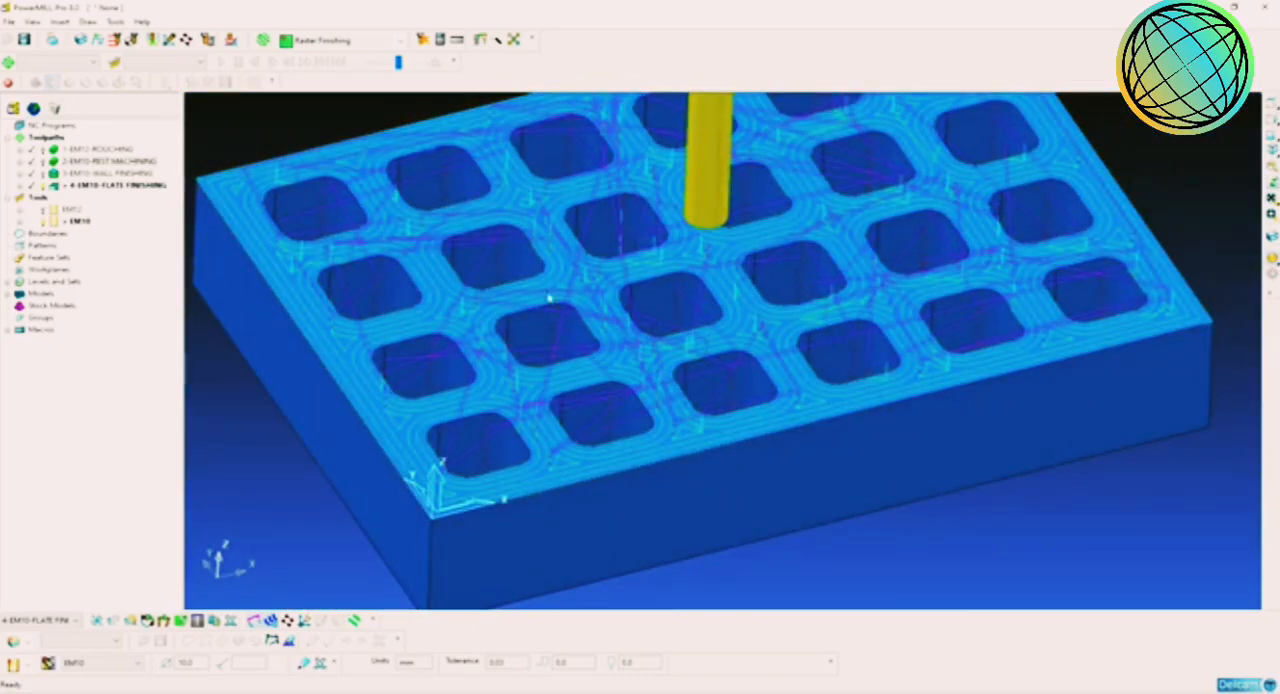
{"action": "scroll", "coordinate": [815, 325], "scroll_direction": "down", "scroll_amount": 2}
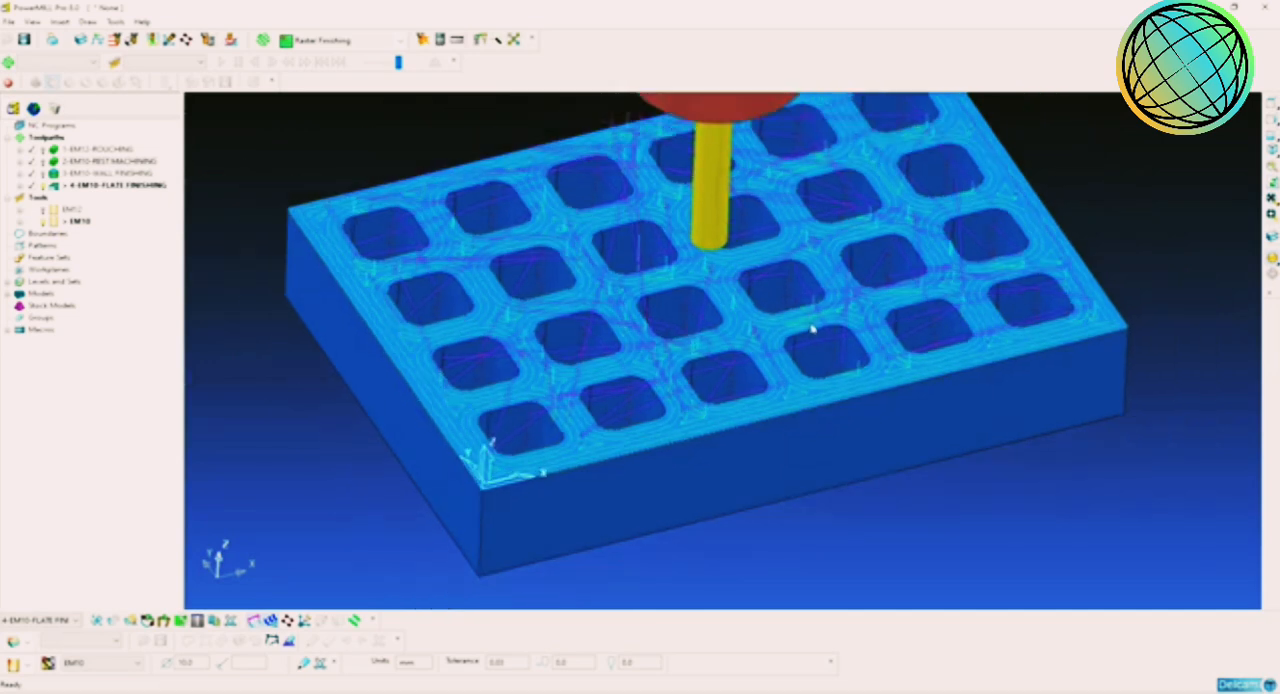
{"action": "middle_click_drag", "start_coordinate": [814, 329], "coordinate": [806, 305]}
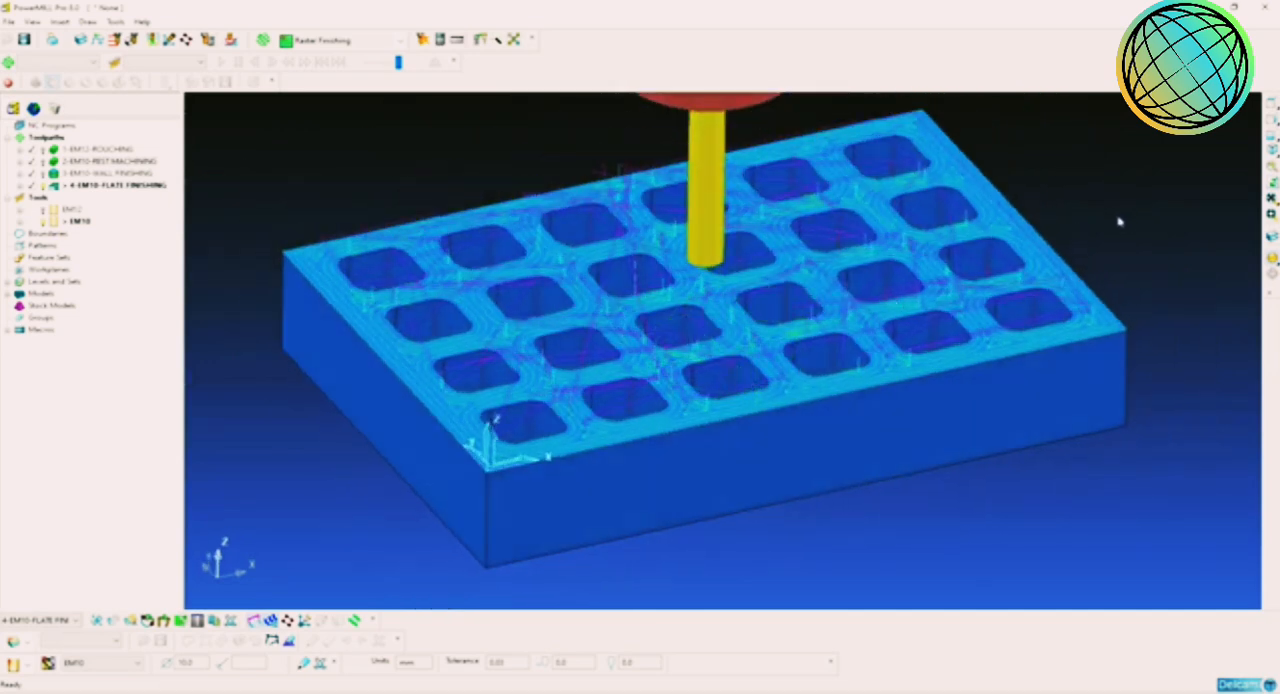
Step: Check from side views, with the model hidden, the levels at which the flat finishing toolpath cuts
{"action": "left_click", "coordinate": [1272, 135]}
{"action": "middle_click_drag", "start_coordinate": [1098, 240], "coordinate": [1135, 150], "text": "shift"}
{"action": "left_click", "coordinate": [1271, 123]}
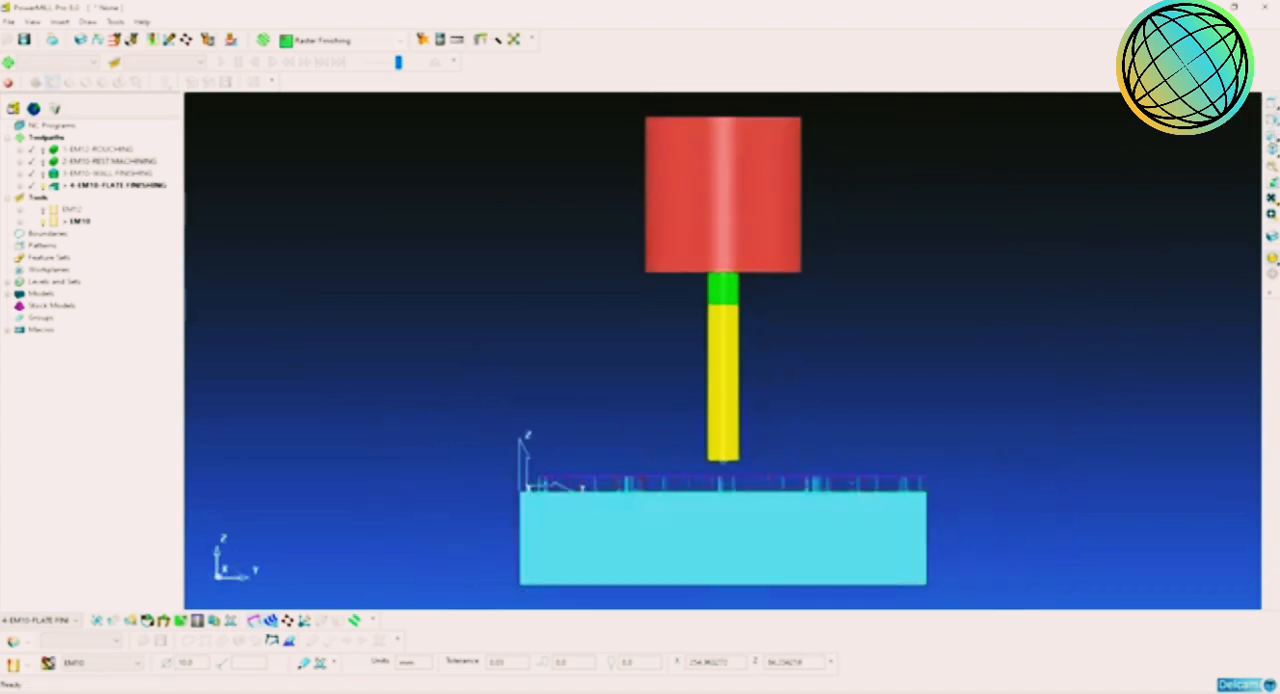
{"action": "left_click", "coordinate": [1269, 138]}
{"action": "middle_click_drag", "start_coordinate": [915, 414], "coordinate": [986, 314], "text": "shift"}
{"action": "scroll", "coordinate": [982, 318], "scroll_direction": "down", "scroll_amount": 3}
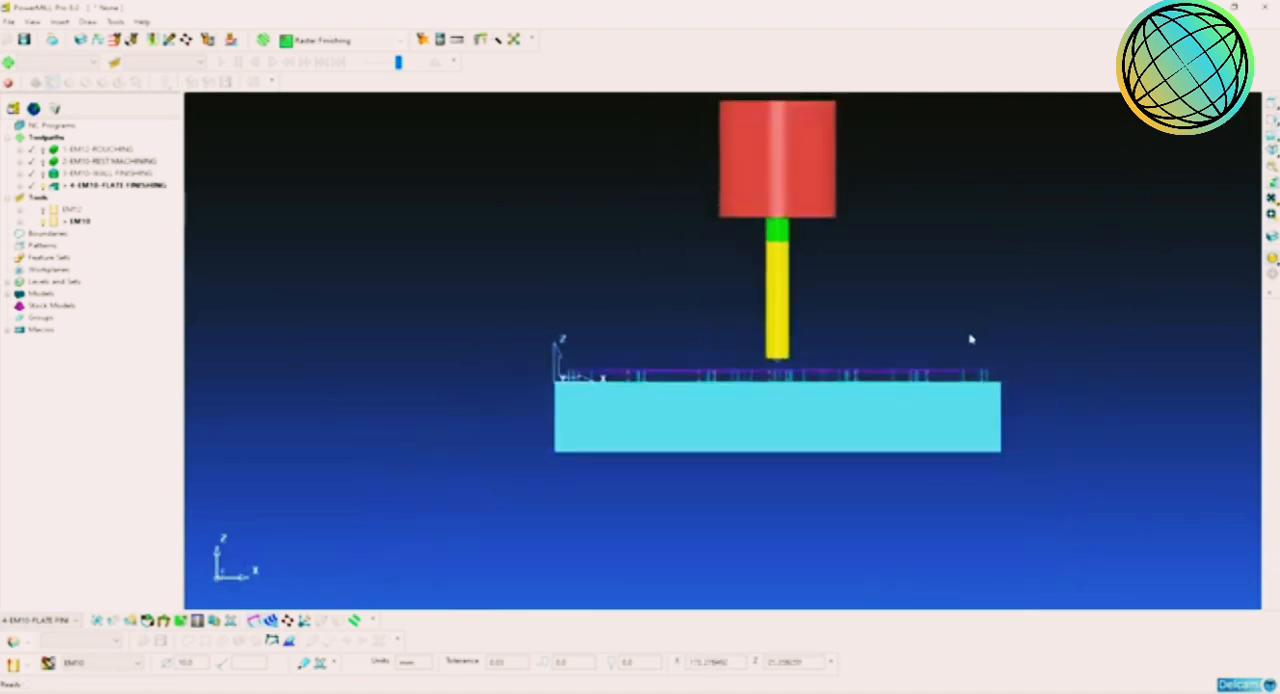
{"action": "scroll", "coordinate": [970, 340], "scroll_direction": "up", "scroll_amount": 2}
{"action": "left_click", "coordinate": [1269, 262]}
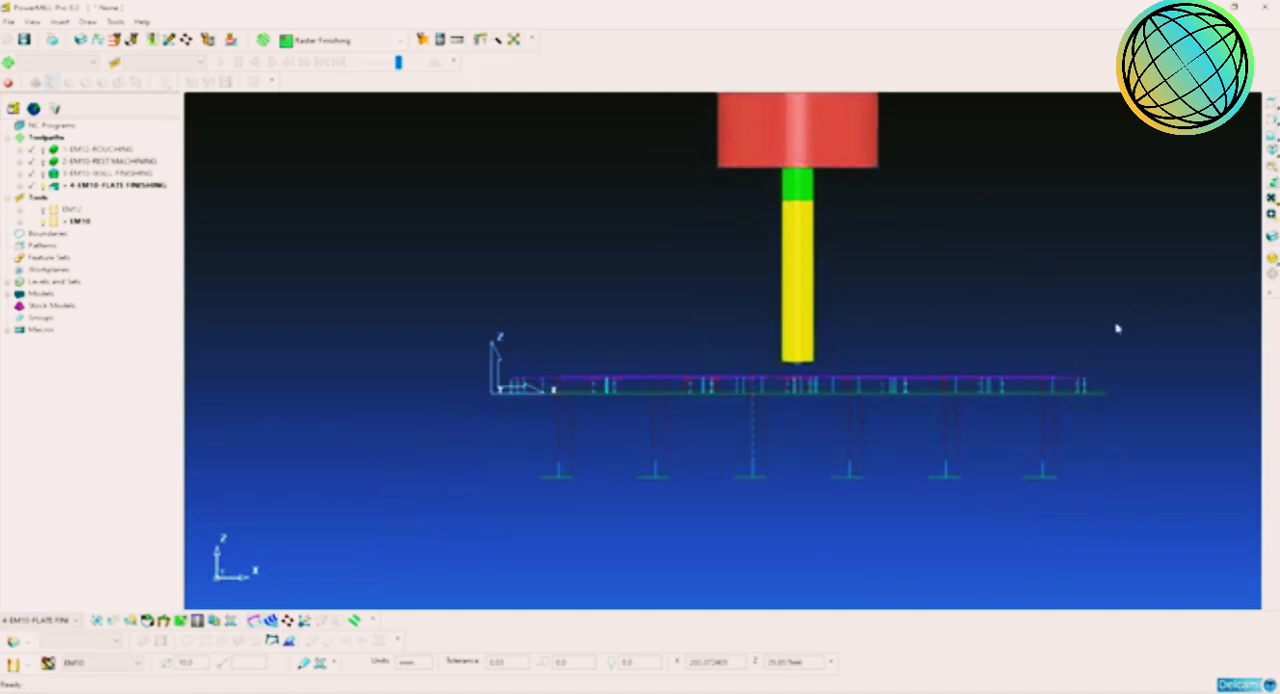
Step: Select all flat finishing passes at the block's upper-face level in the side view and delete them from the toolpath
{"action": "middle_click_drag", "start_coordinate": [1117, 331], "coordinate": [1122, 277], "text": "shift"}
{"action": "scroll", "coordinate": [1066, 342], "scroll_direction": "up", "scroll_amount": 2}
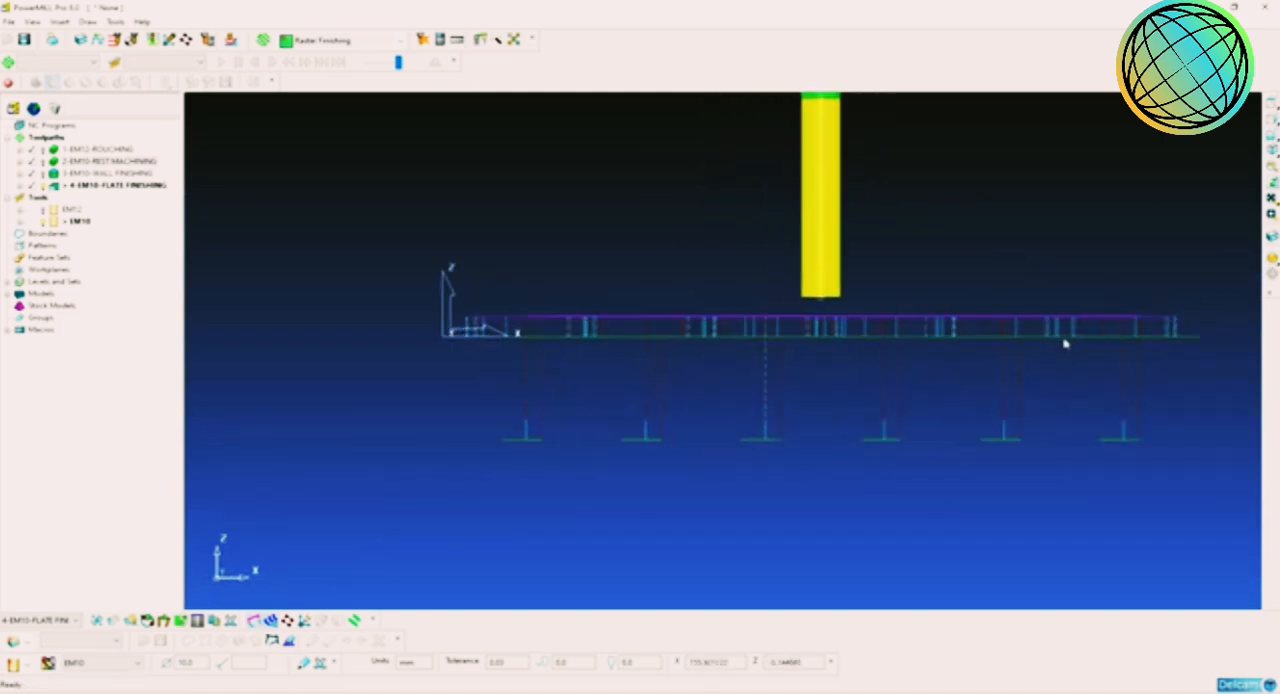
{"action": "middle_click_drag", "start_coordinate": [1101, 328], "coordinate": [1007, 348], "text": "shift"}
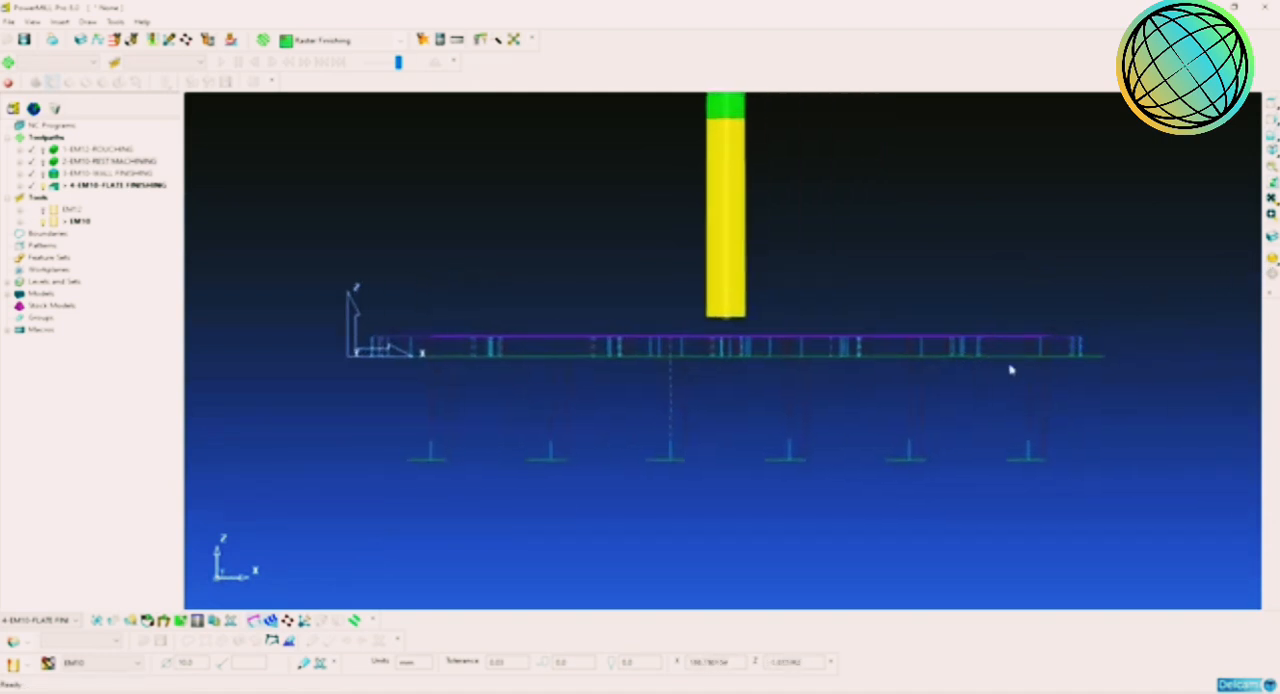
{"action": "left_click_drag", "start_coordinate": [1160, 306], "coordinate": [272, 398]}
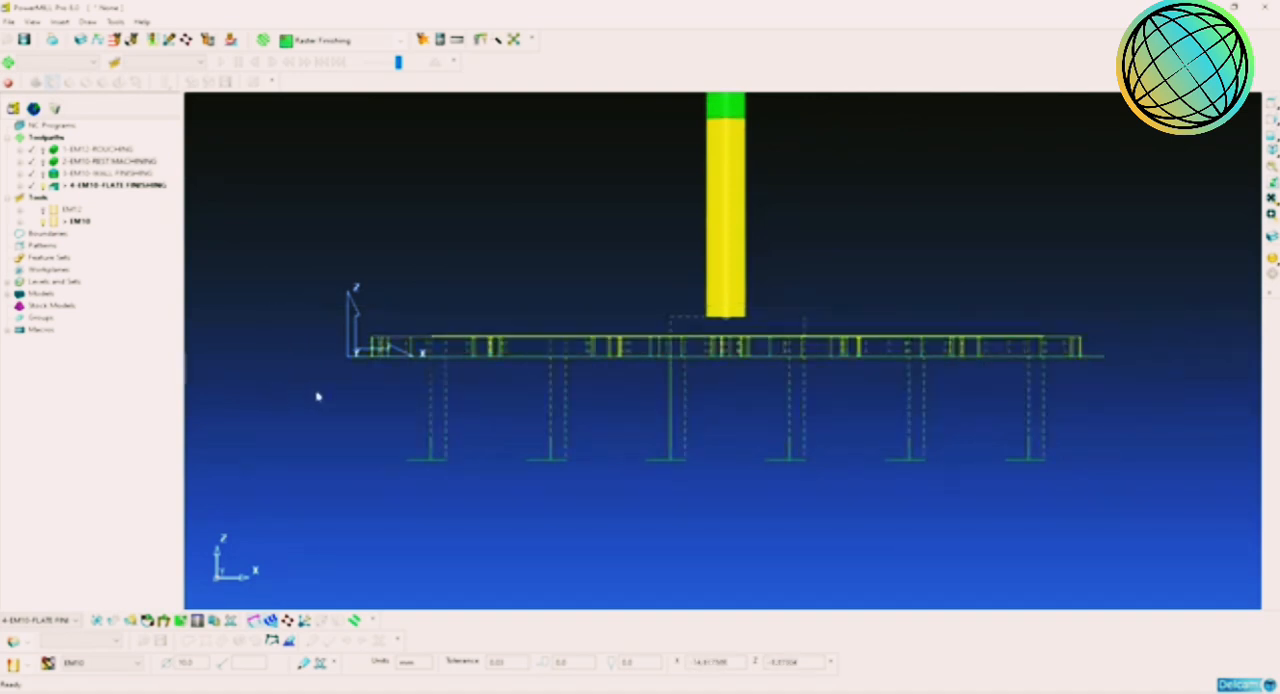
{"action": "right_click", "coordinate": [578, 358]}
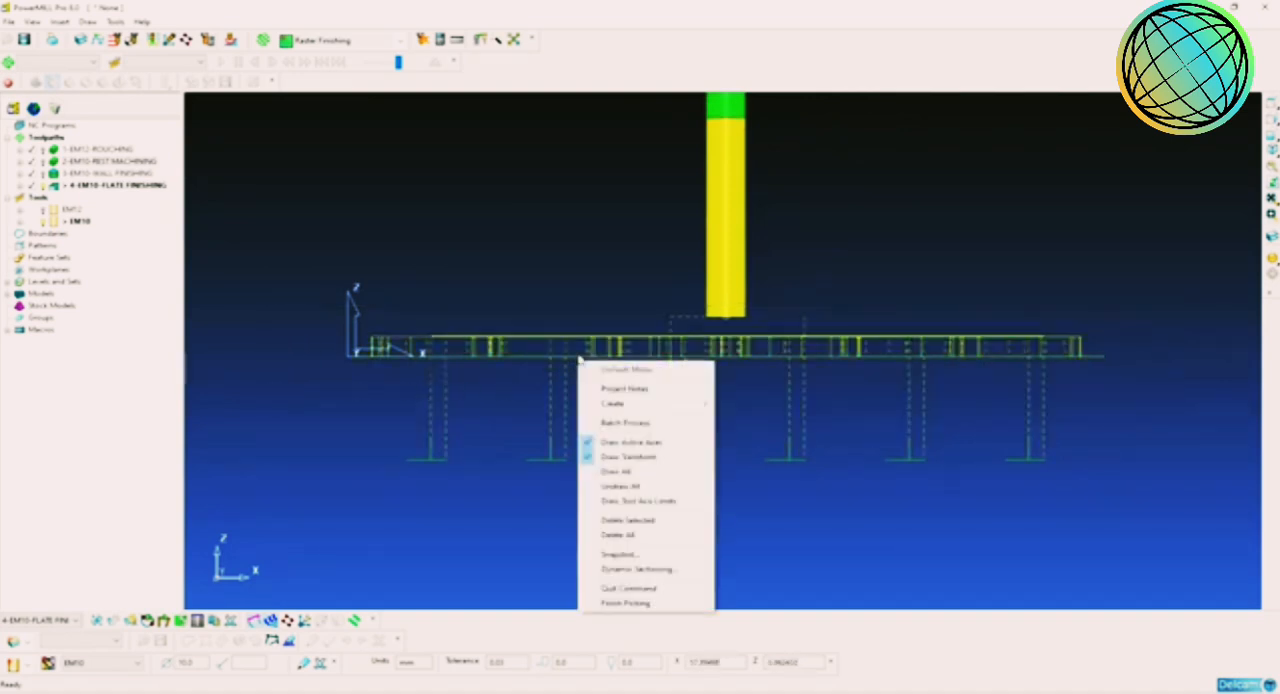
{"action": "right_click", "coordinate": [797, 352]}
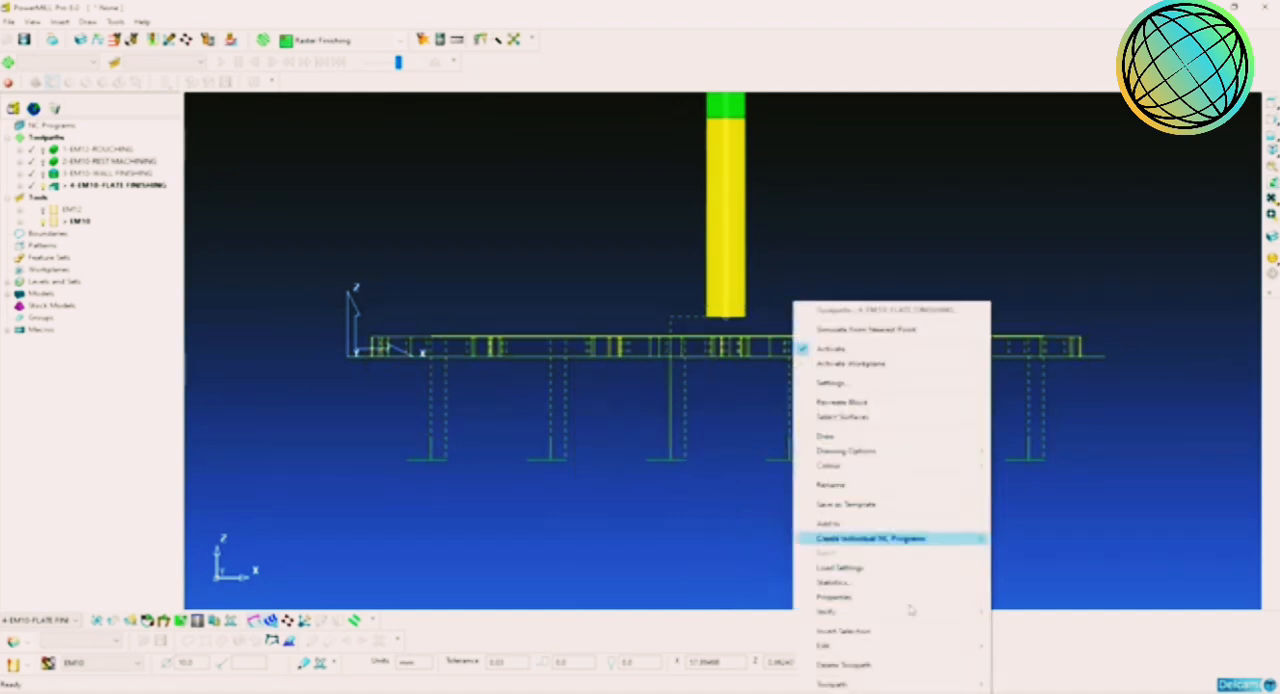
{"action": "mouse_move", "coordinate": [909, 645]}
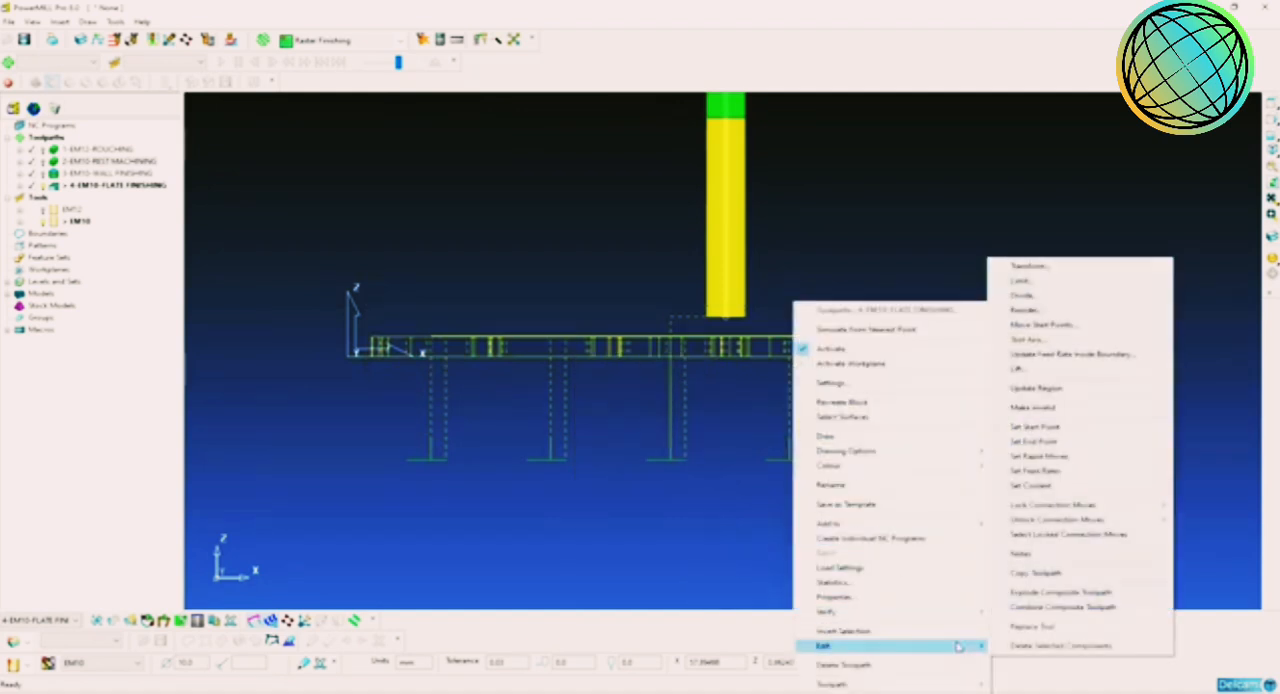
{"action": "left_click", "coordinate": [1066, 648]}
Step: Show the shaded model again and examine the flat finishing passes remaining on the pocket floors from an isometric view
{"action": "middle_click_drag", "start_coordinate": [811, 420], "coordinate": [815, 546]}
{"action": "left_click", "coordinate": [1272, 257]}
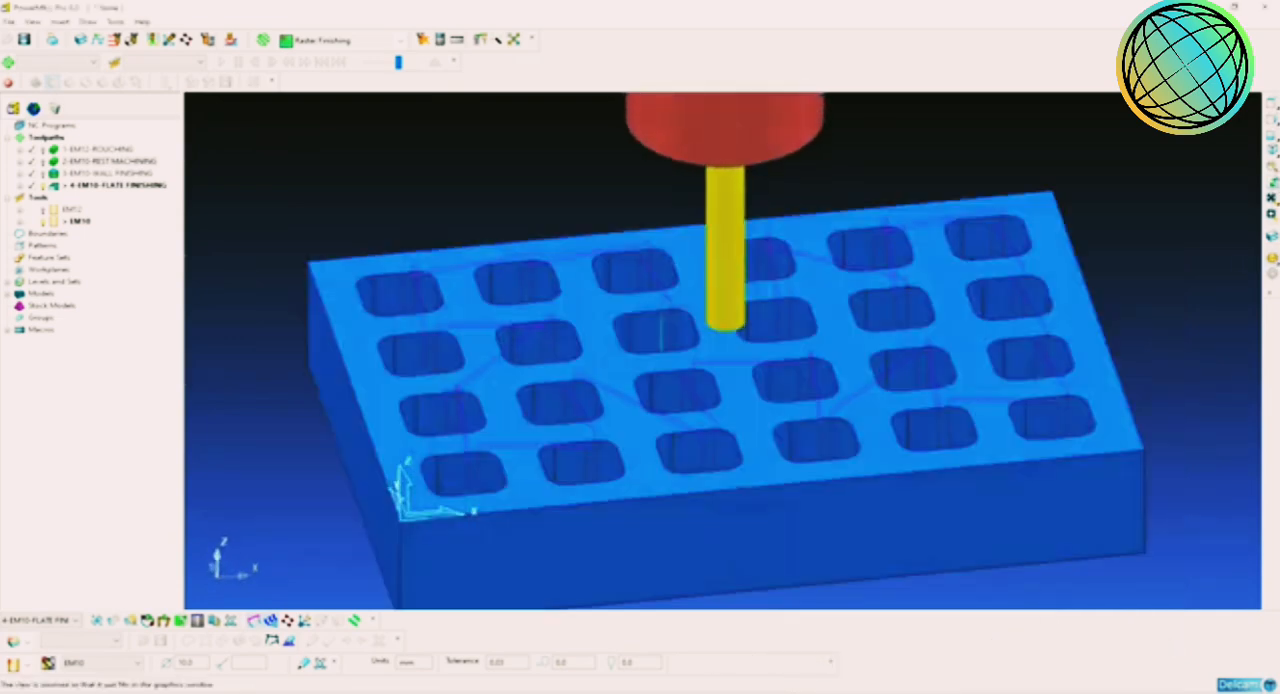
{"action": "left_click", "coordinate": [1272, 150]}
{"action": "middle_click_drag", "start_coordinate": [826, 307], "coordinate": [764, 395]}
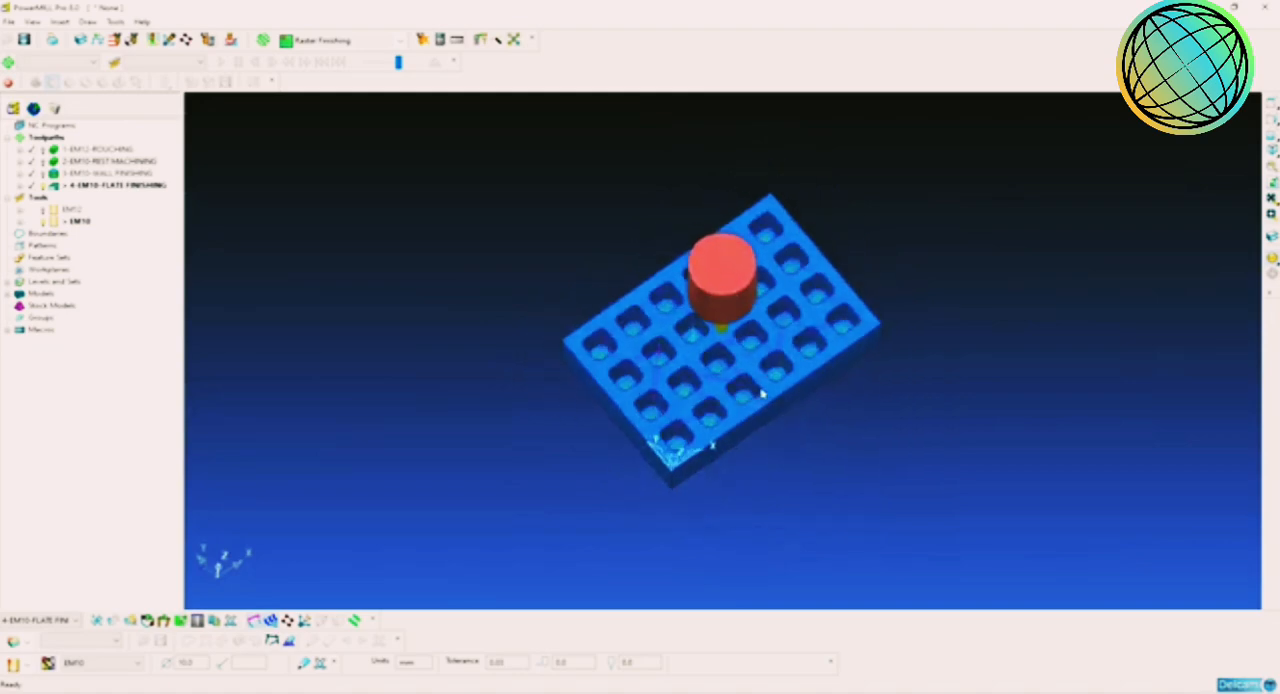
{"action": "scroll", "coordinate": [756, 398], "scroll_direction": "up", "scroll_amount": 6}
{"action": "middle_click_drag", "start_coordinate": [882, 418], "coordinate": [831, 348]}
{"action": "scroll", "coordinate": [838, 375], "scroll_direction": "down", "scroll_amount": 3}
{"action": "middle_click_drag", "start_coordinate": [848, 406], "coordinate": [727, 463]}
{"action": "scroll", "coordinate": [771, 417], "scroll_direction": "down", "scroll_amount": 3}
{"action": "scroll", "coordinate": [770, 415], "scroll_direction": "up", "scroll_amount": 5}
{"action": "middle_click_drag", "start_coordinate": [770, 415], "coordinate": [735, 420]}
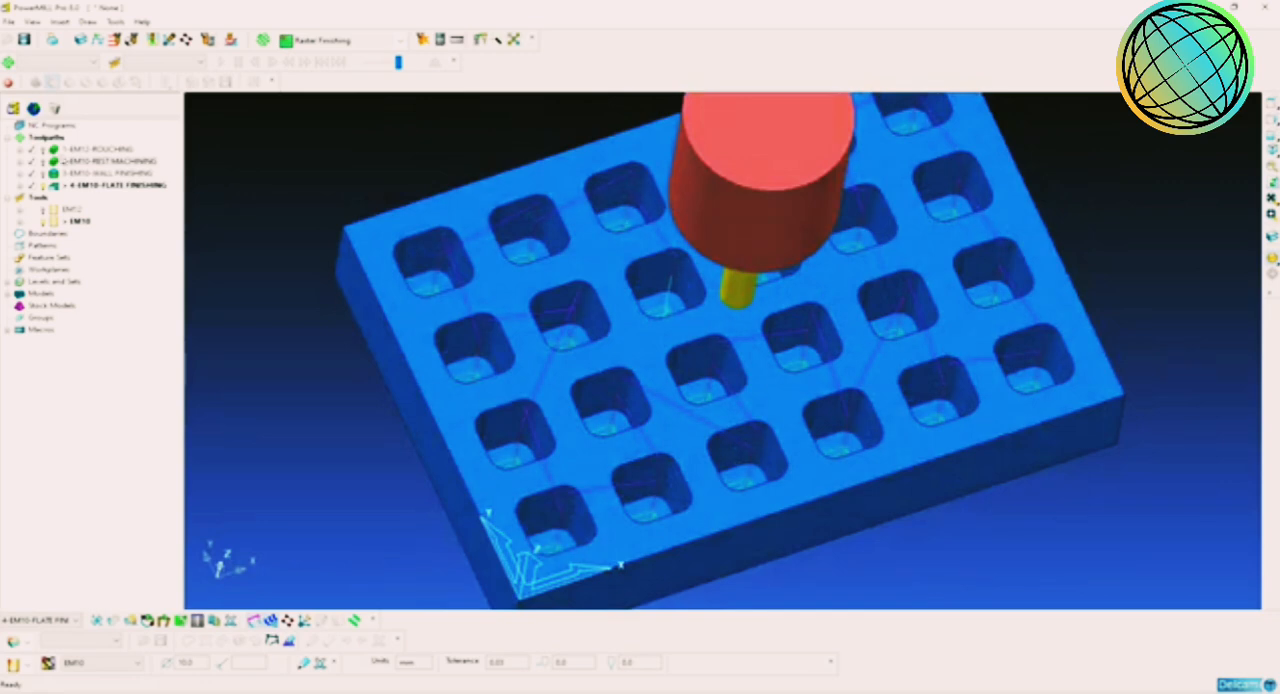
Step: Activate the roughing, rest machining, wall finishing and flat finishing toolpaths in turn, and examine the links between the pockets
{"action": "double_click", "coordinate": [66, 150]}
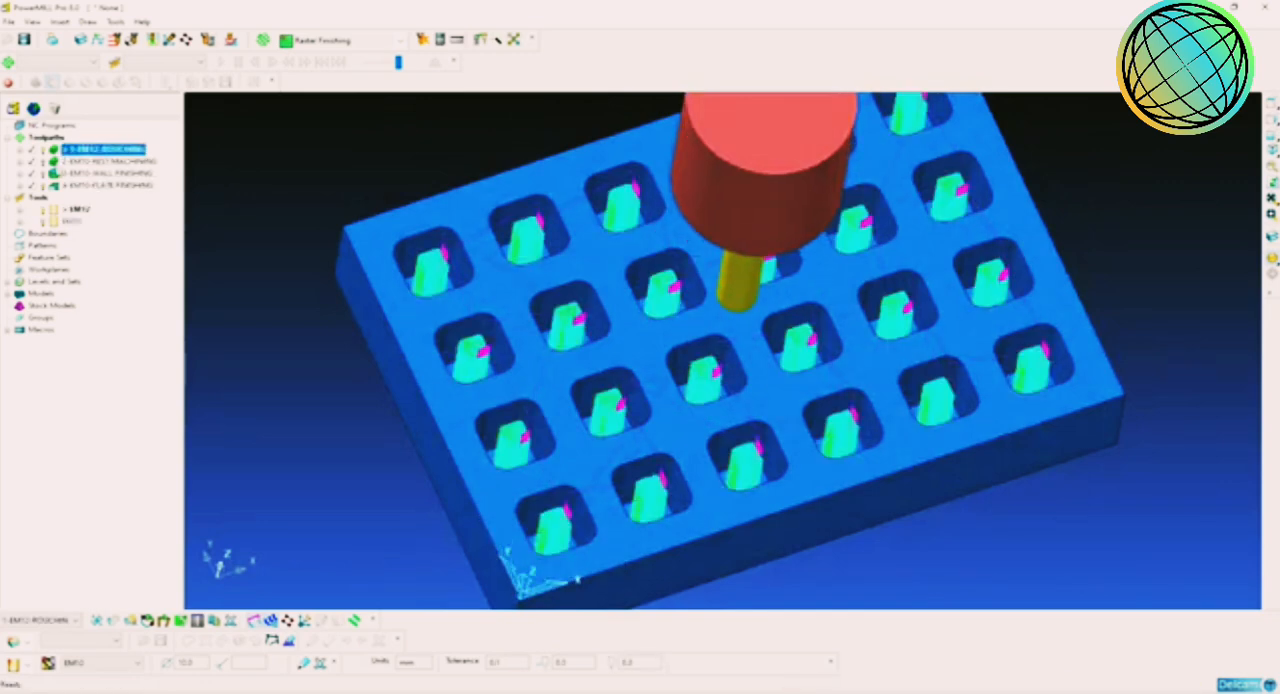
{"action": "double_click", "coordinate": [66, 161]}
{"action": "double_click", "coordinate": [66, 173]}
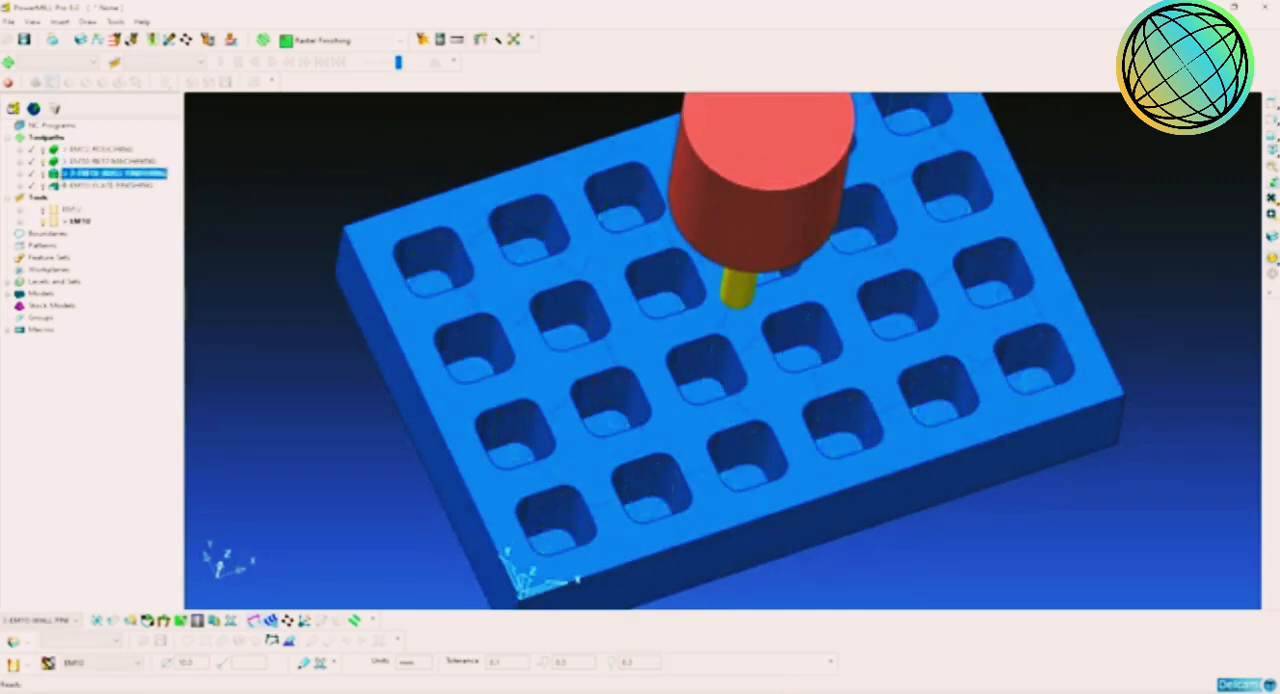
{"action": "double_click", "coordinate": [66, 185]}
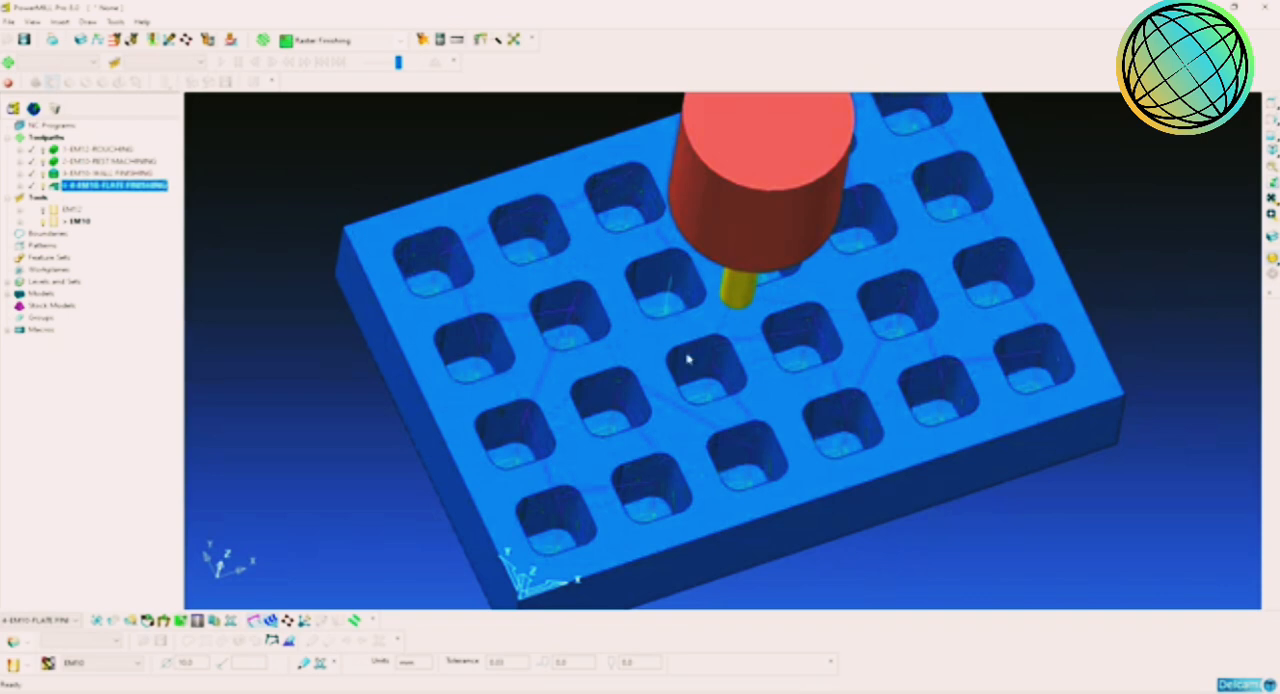
{"action": "middle_click_drag", "start_coordinate": [687, 360], "coordinate": [742, 392]}
{"action": "middle_click_drag", "start_coordinate": [765, 345], "coordinate": [687, 370]}
{"action": "middle_click_drag", "start_coordinate": [516, 226], "coordinate": [502, 243], "text": "shift"}
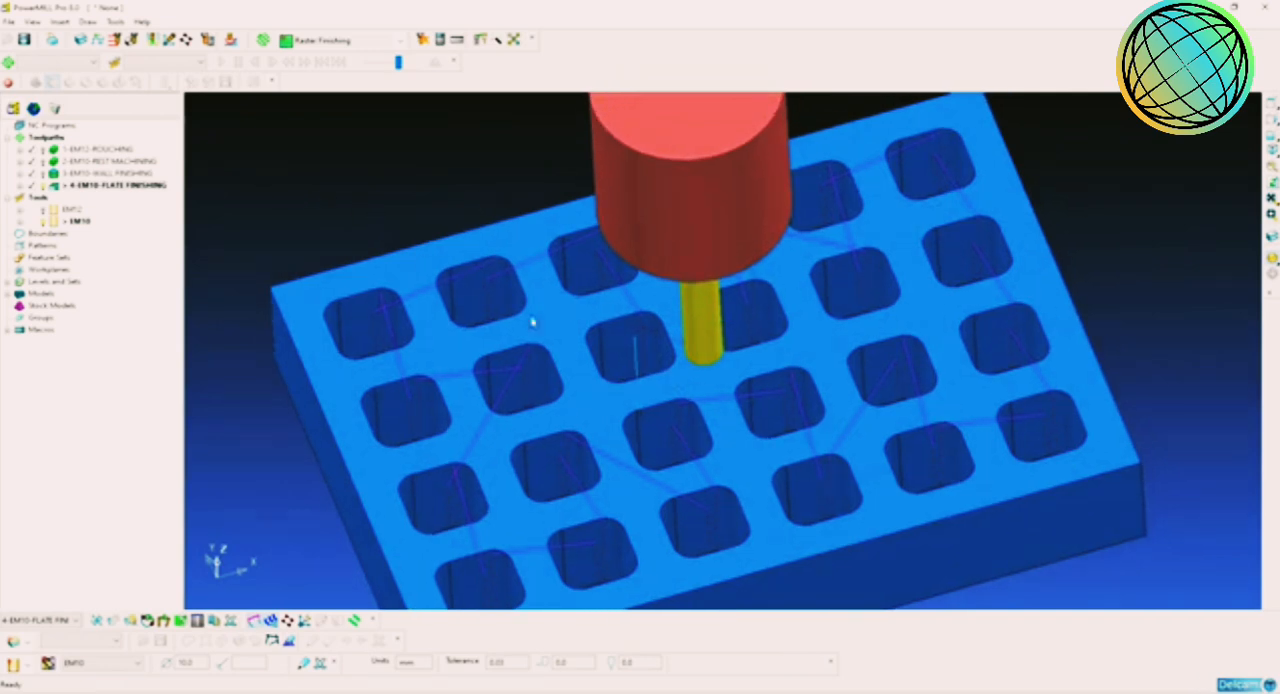
{"action": "middle_click_drag", "start_coordinate": [532, 321], "coordinate": [599, 346]}
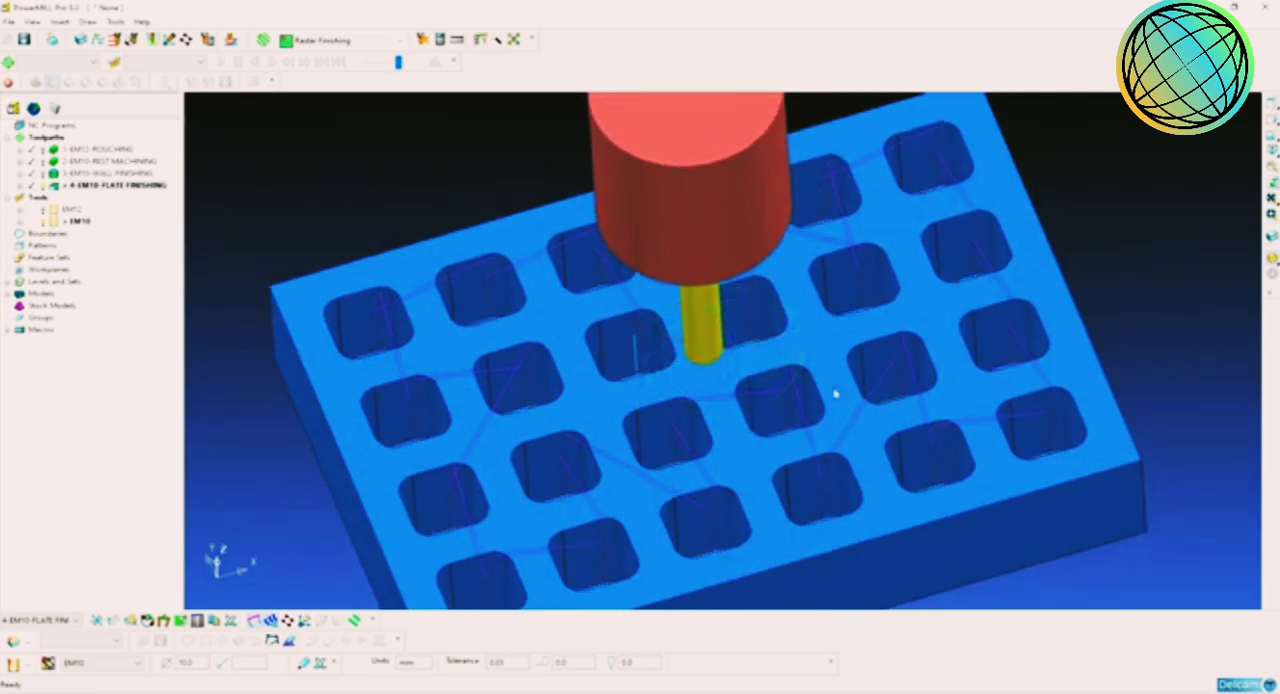
{"action": "middle_click_drag", "start_coordinate": [835, 393], "coordinate": [548, 345]}
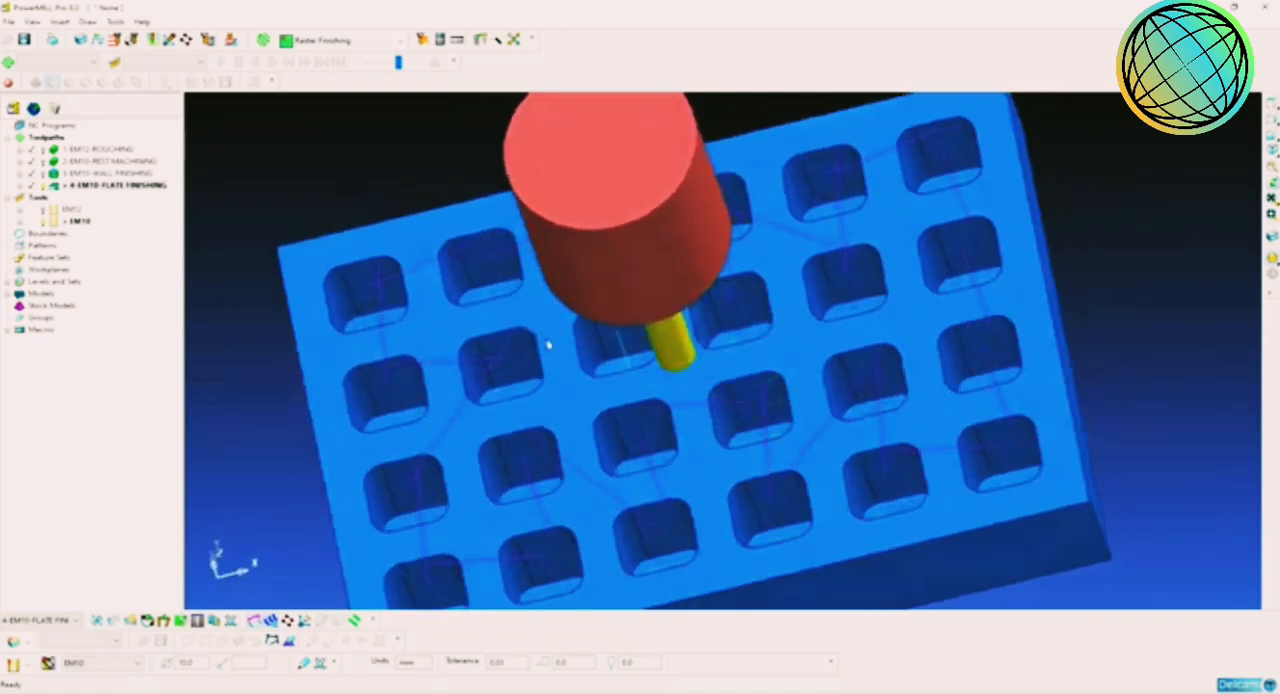
Step: Deactivate the flat finishing toolpath, activate the EM12 roughing toolpath and inspect its links from pocket to pocket
{"action": "double_click", "coordinate": [54, 188]}
{"action": "middle_click_drag", "start_coordinate": [432, 248], "coordinate": [438, 257]}
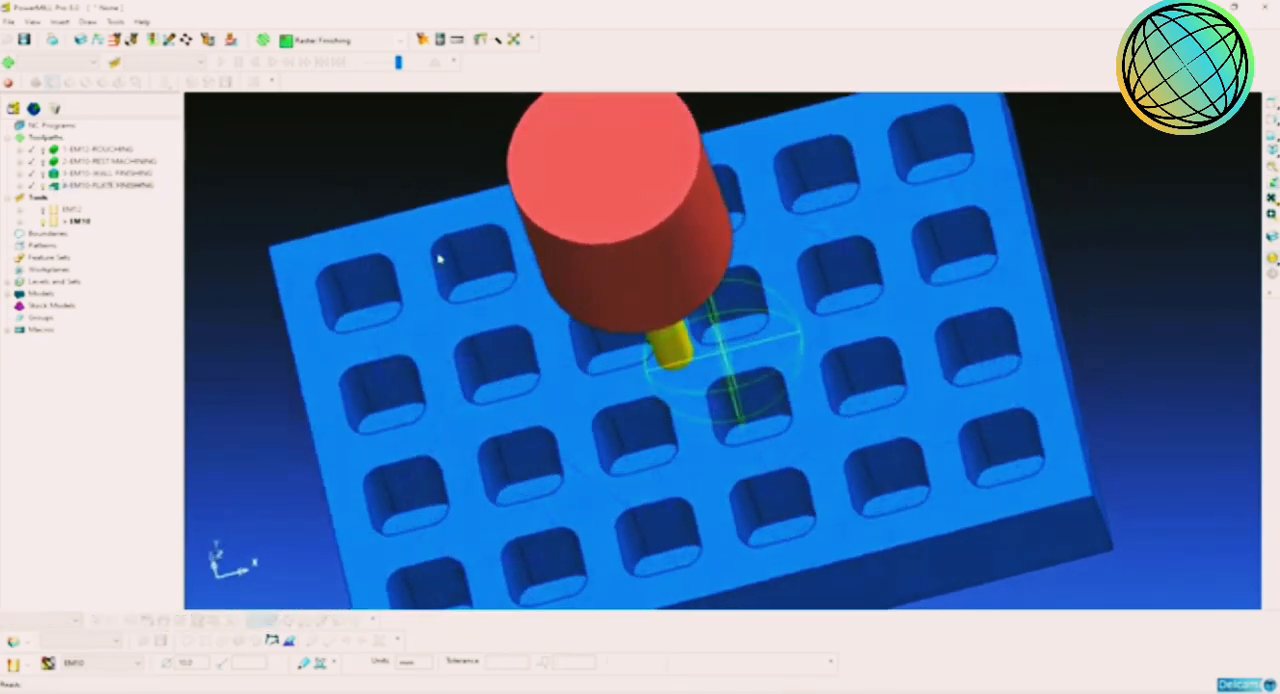
{"action": "double_click", "coordinate": [100, 148]}
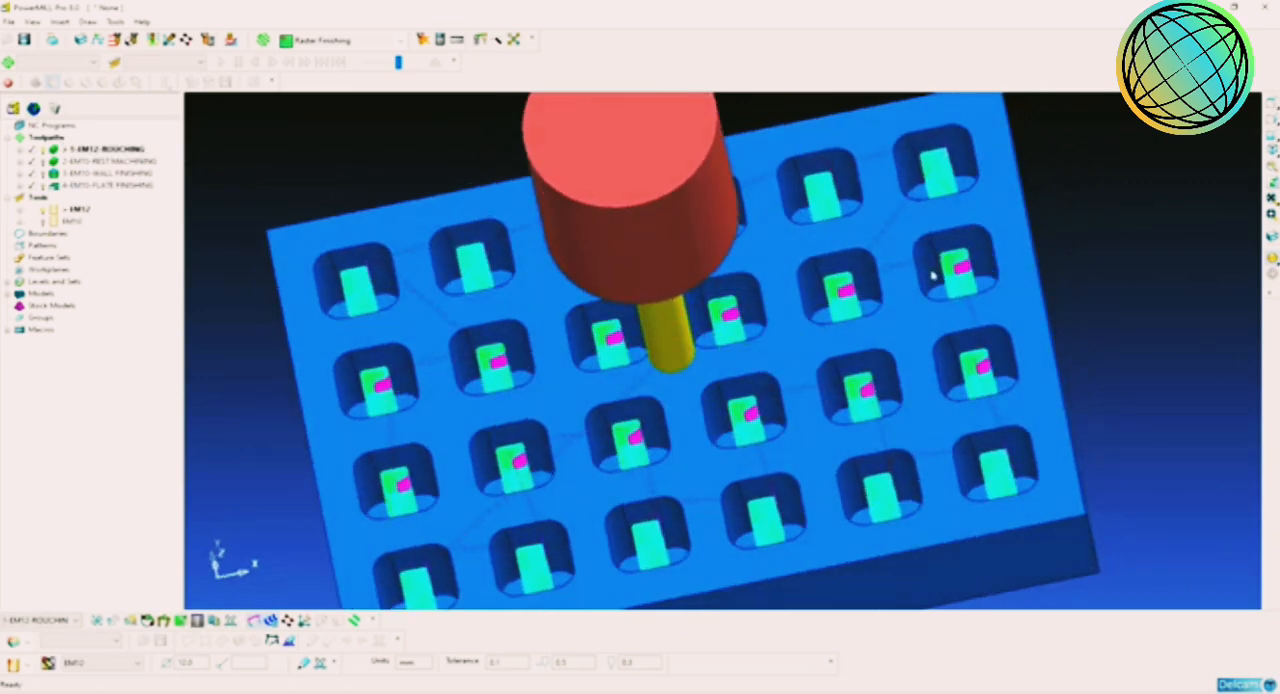
{"action": "middle_click_drag", "start_coordinate": [739, 349], "coordinate": [571, 351]}
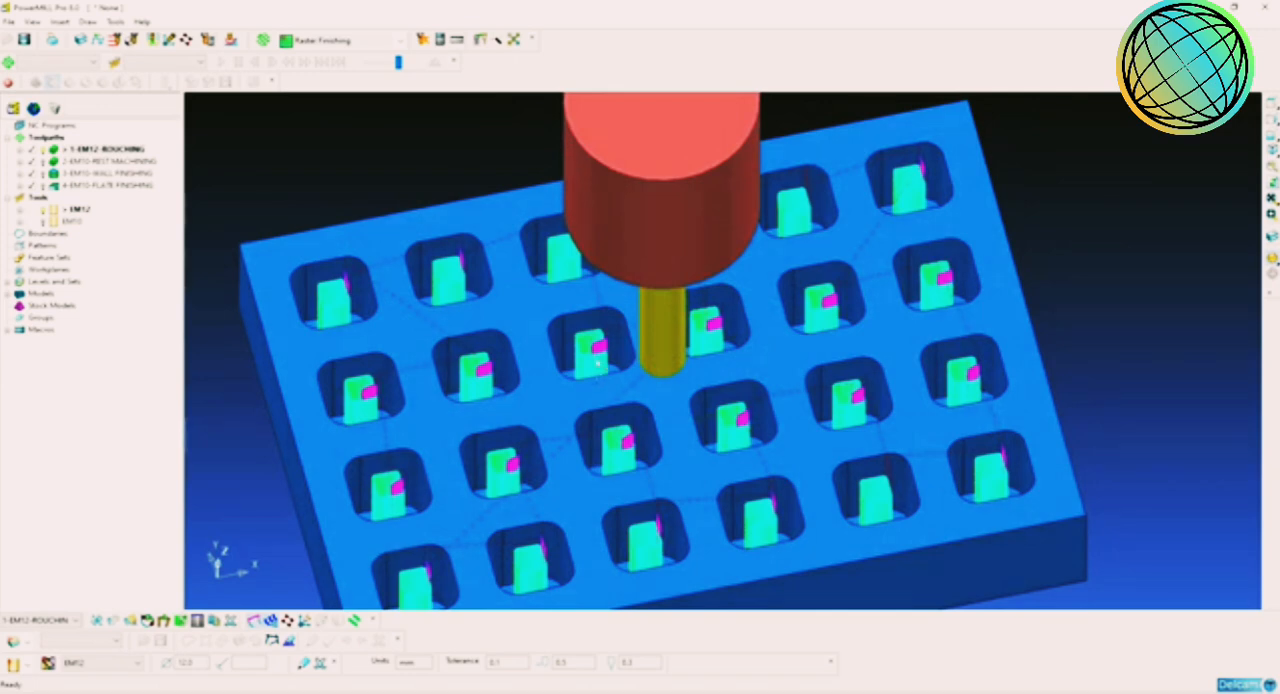
{"action": "scroll", "coordinate": [705, 401], "scroll_direction": "up", "scroll_amount": 1}
{"action": "scroll", "coordinate": [705, 401], "scroll_direction": "down", "scroll_amount": 2}
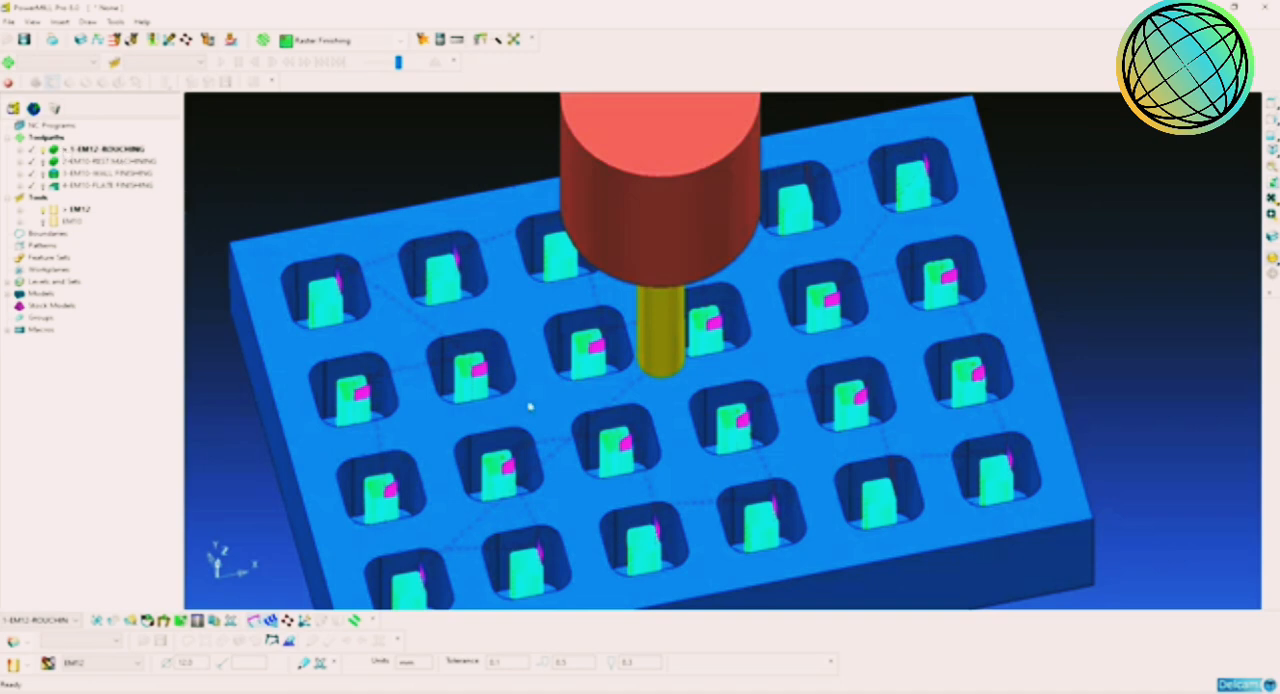
Step: Open the reorder listing of the EM12 roughing toolpath and place it clear of the toolpath tree
{"action": "right_click", "coordinate": [47, 145]}
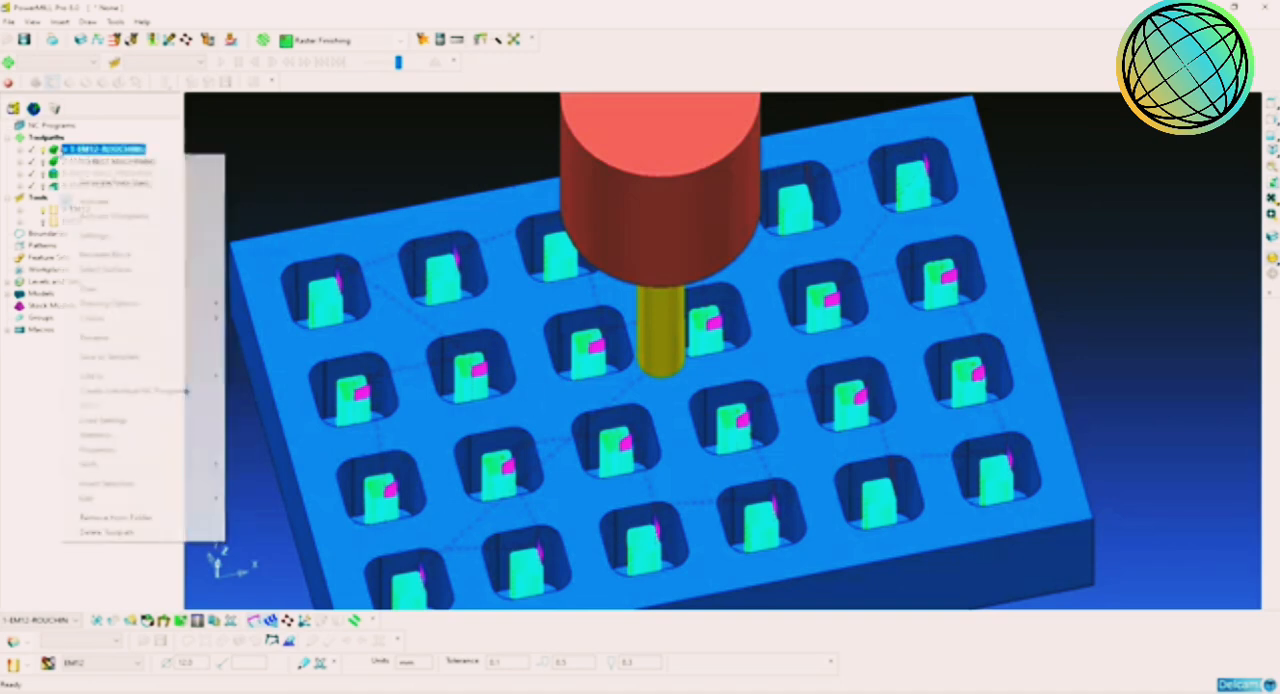
{"action": "left_click", "coordinate": [320, 168]}
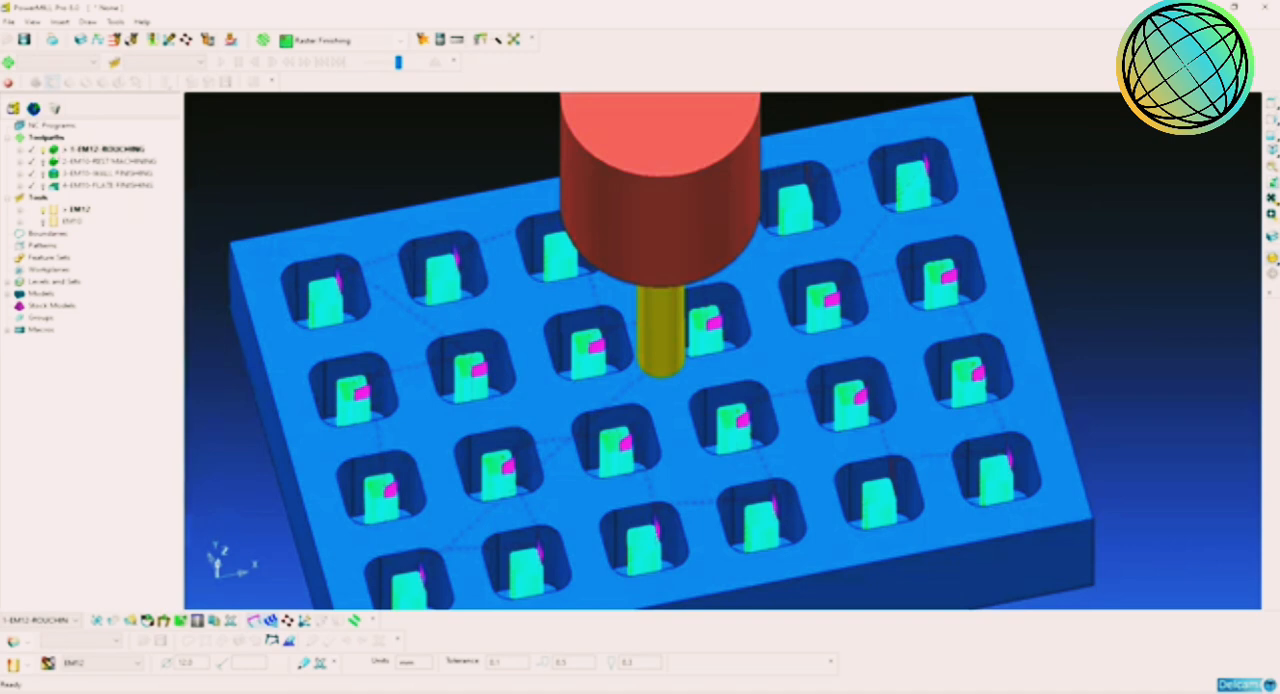
{"action": "right_click", "coordinate": [62, 150]}
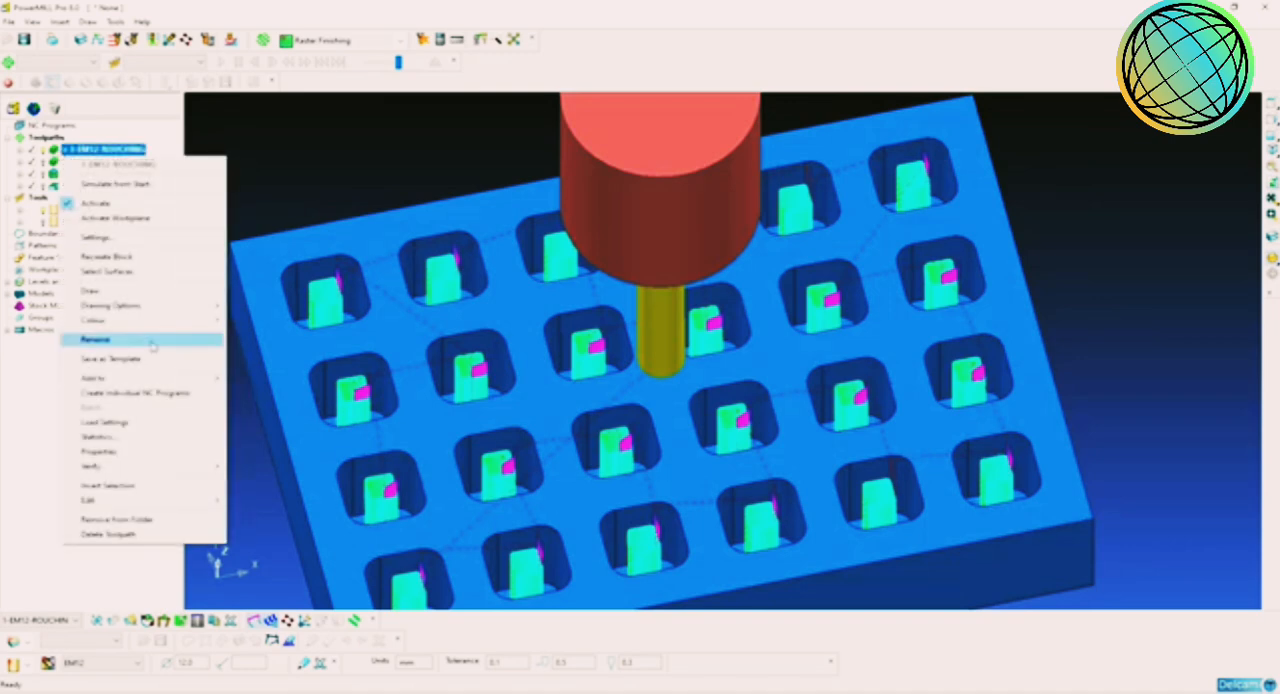
{"action": "mouse_move", "coordinate": [218, 500]}
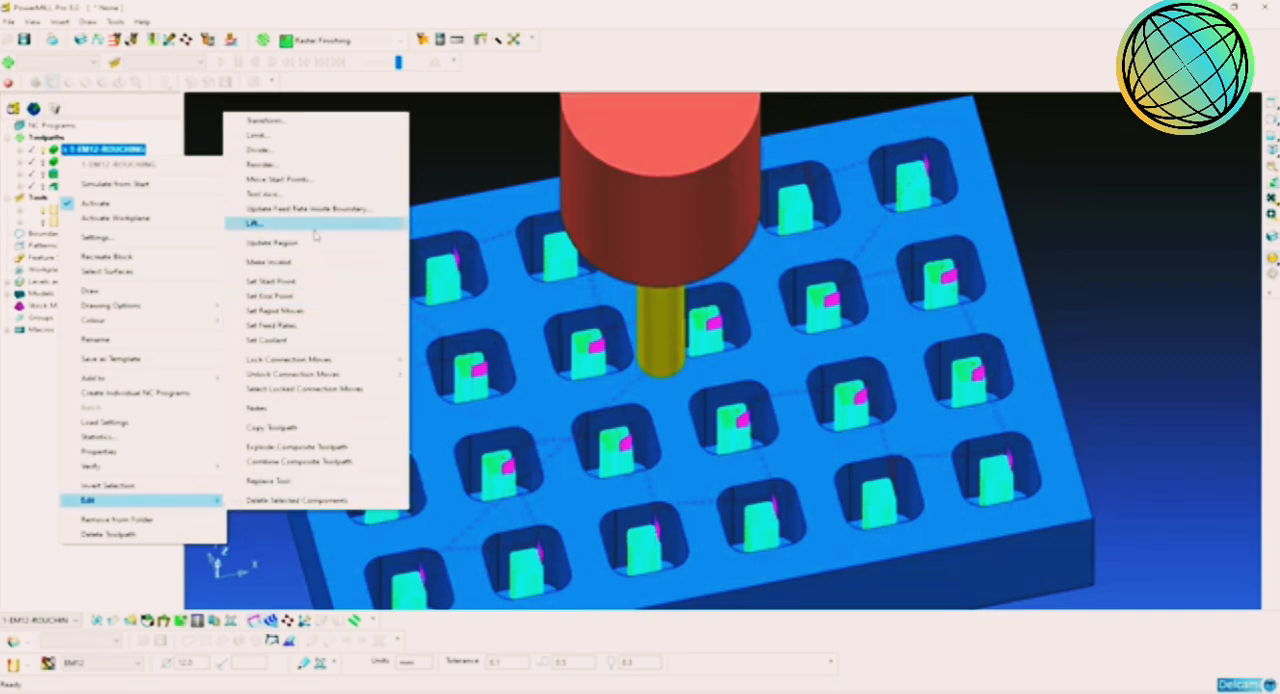
{"action": "left_click", "coordinate": [292, 166]}
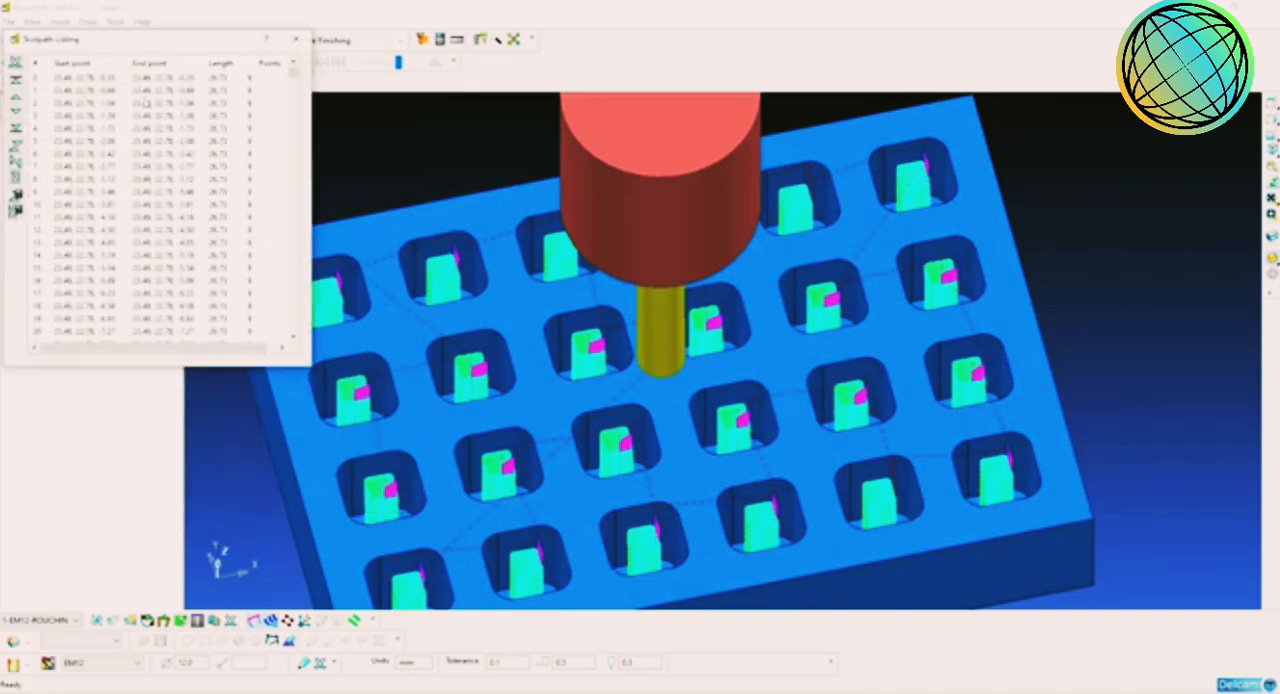
{"action": "left_click_drag", "start_coordinate": [210, 44], "coordinate": [375, 48]}
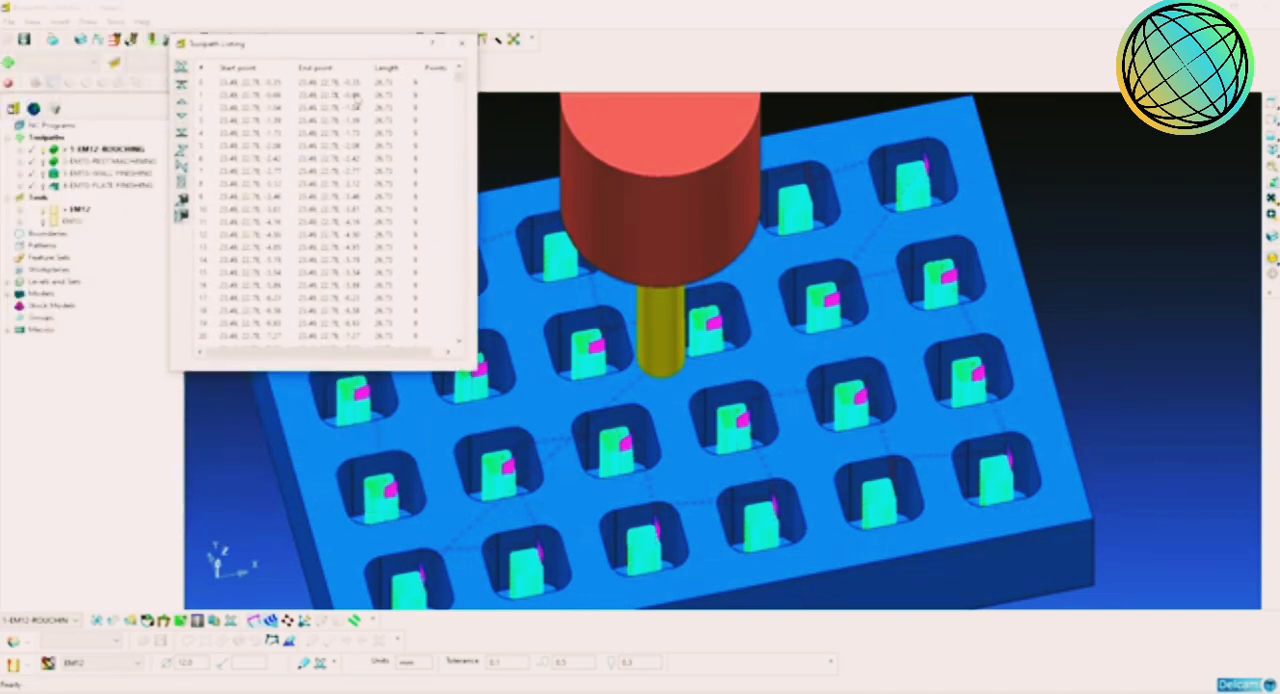
Step: Select segments 0 to 73 in the toolpath listing, covering the roughing passes of the first pocket
{"action": "left_click", "coordinate": [306, 88]}
{"action": "left_click", "coordinate": [307, 95], "text": "shift"}
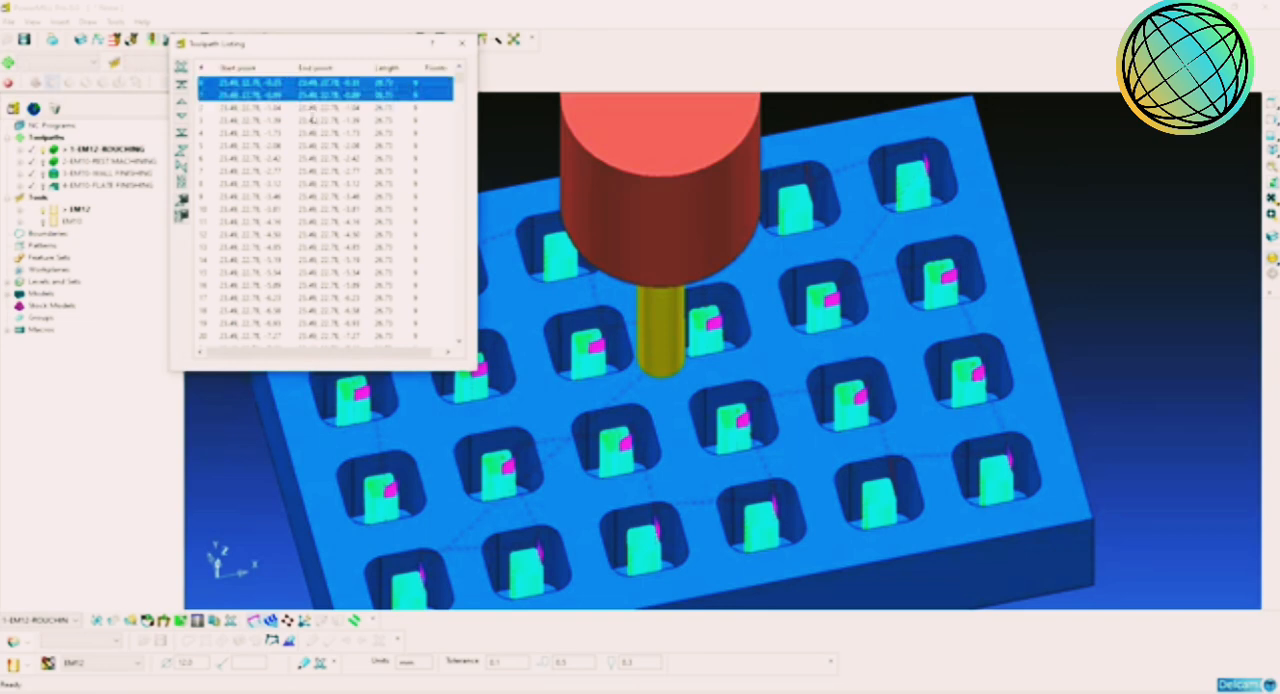
{"action": "scroll", "coordinate": [325, 140], "scroll_direction": "down", "scroll_amount": 12}
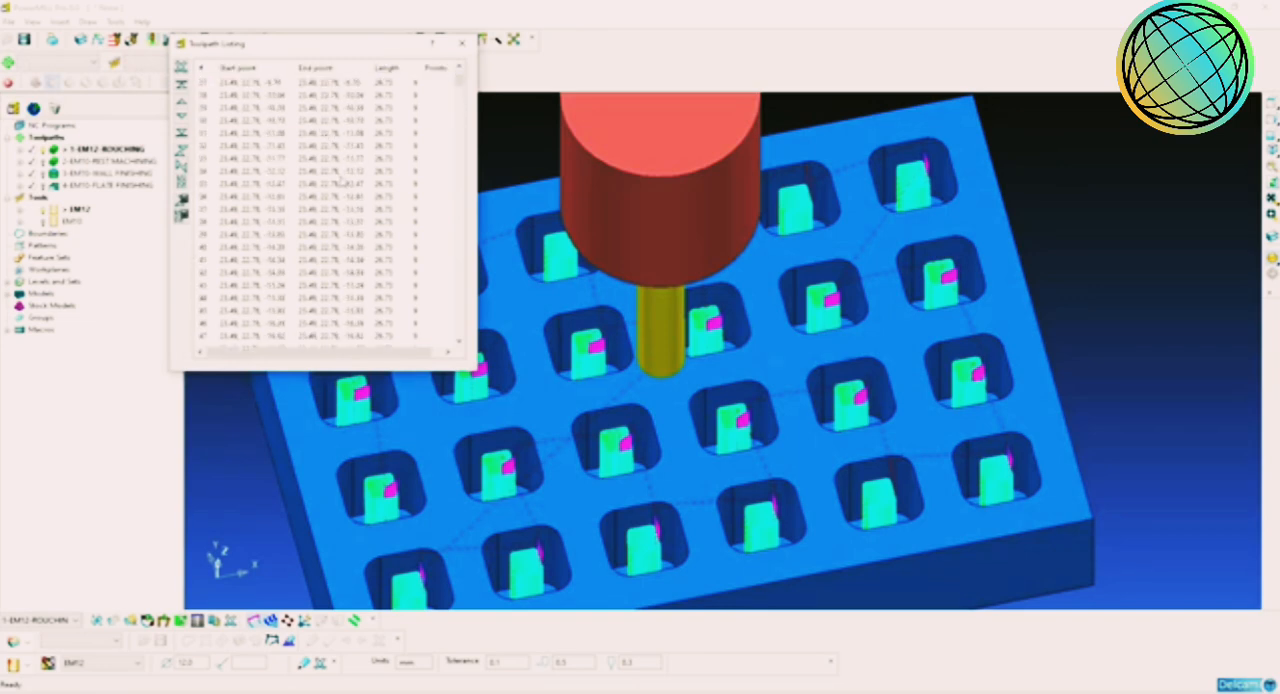
{"action": "scroll", "coordinate": [352, 226], "scroll_direction": "down", "scroll_amount": 4}
{"action": "left_click", "coordinate": [333, 261], "text": "shift"}
{"action": "scroll", "coordinate": [340, 266], "scroll_direction": "down", "scroll_amount": 4}
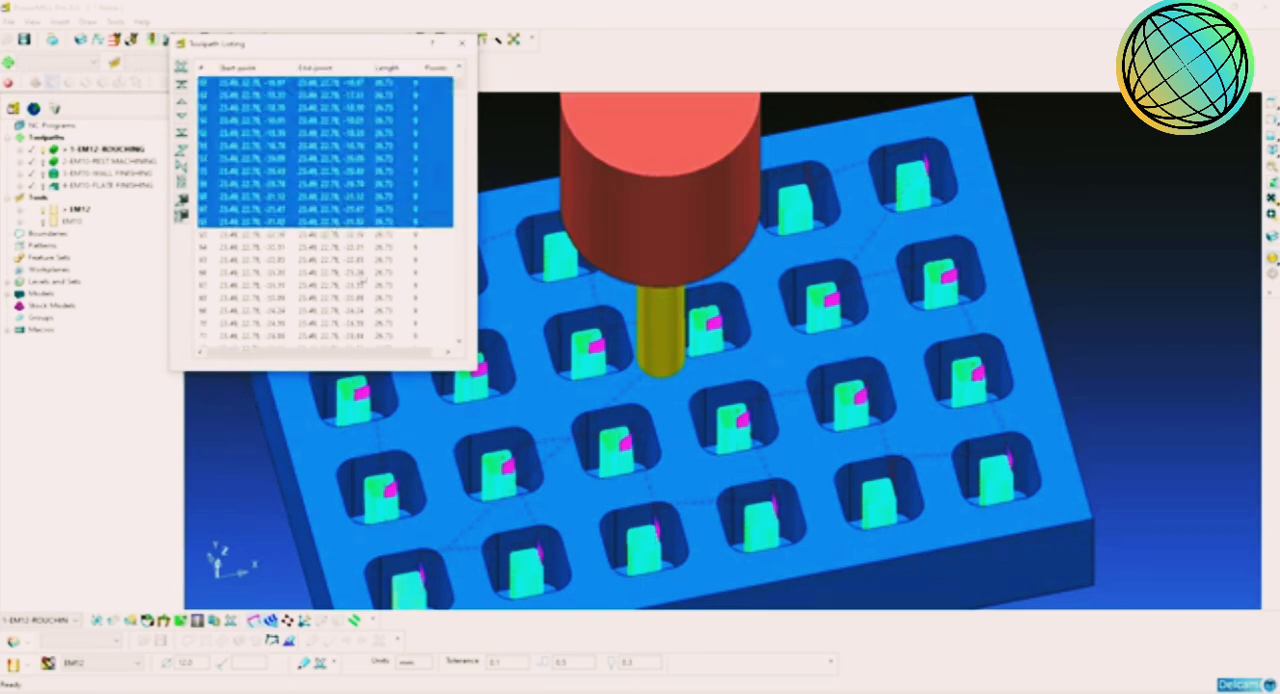
{"action": "middle_click_drag", "start_coordinate": [802, 375], "coordinate": [955, 367], "text": "shift"}
{"action": "left_click", "coordinate": [352, 249], "text": "shift"}
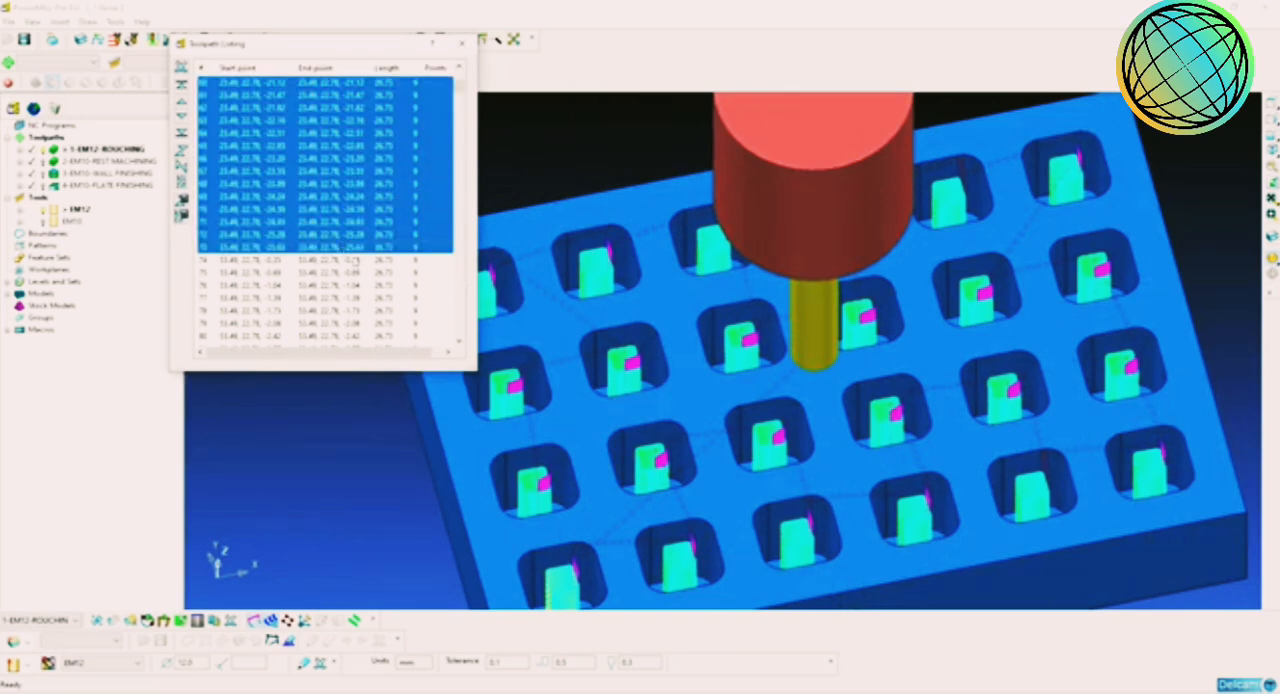
Step: Extend the segment selection through the second pocket and partway into the third, and check the highlighted passes on the model
{"action": "scroll", "coordinate": [508, 326], "scroll_direction": "down", "scroll_amount": 3}
{"action": "middle_click_drag", "start_coordinate": [704, 380], "coordinate": [727, 364], "text": "shift"}
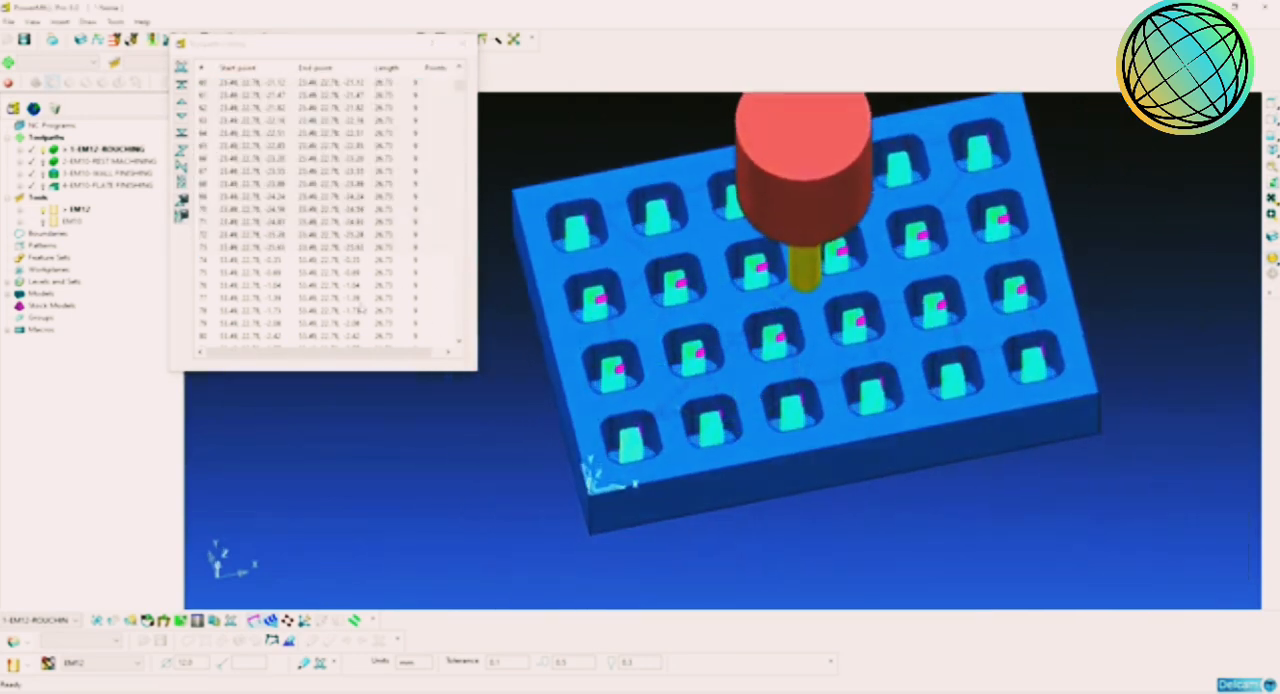
{"action": "left_click", "coordinate": [344, 288], "text": "shift"}
{"action": "scroll", "coordinate": [346, 292], "scroll_direction": "down", "scroll_amount": 4}
{"action": "scroll", "coordinate": [348, 297], "scroll_direction": "down", "scroll_amount": 15}
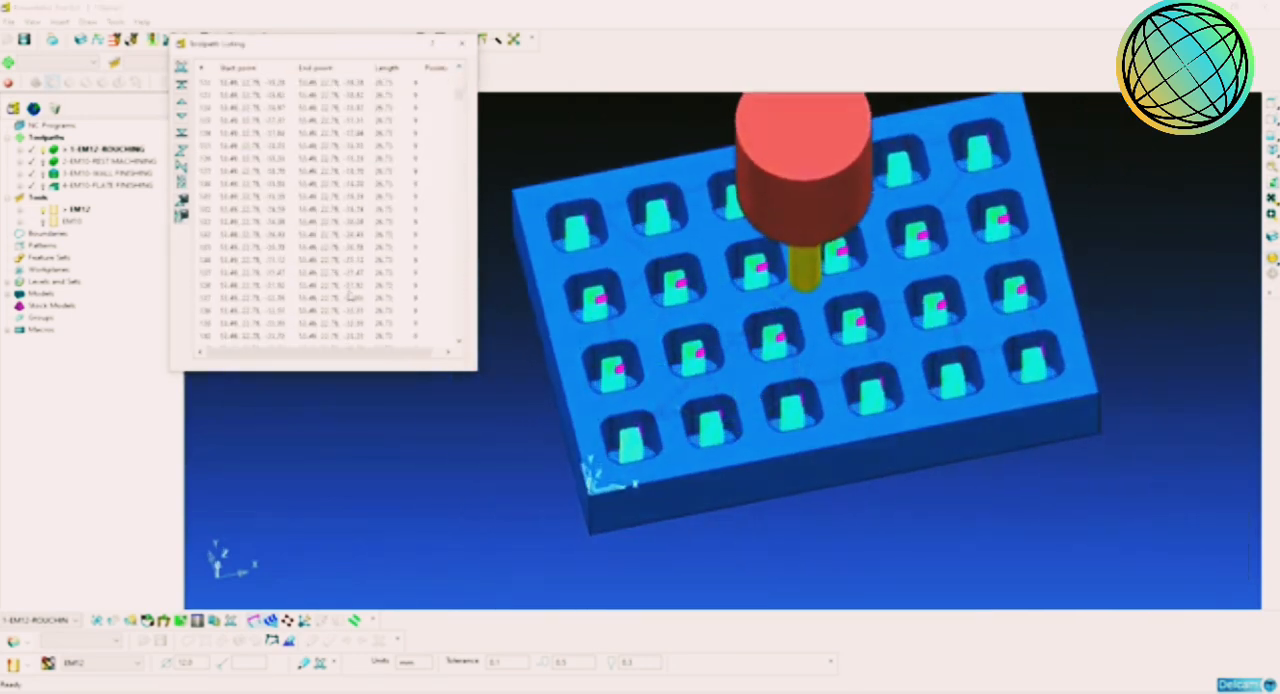
{"action": "left_click", "coordinate": [350, 298], "text": "shift"}
{"action": "scroll", "coordinate": [352, 299], "scroll_direction": "down", "scroll_amount": 5}
{"action": "scroll", "coordinate": [352, 299], "scroll_direction": "down", "scroll_amount": 8}
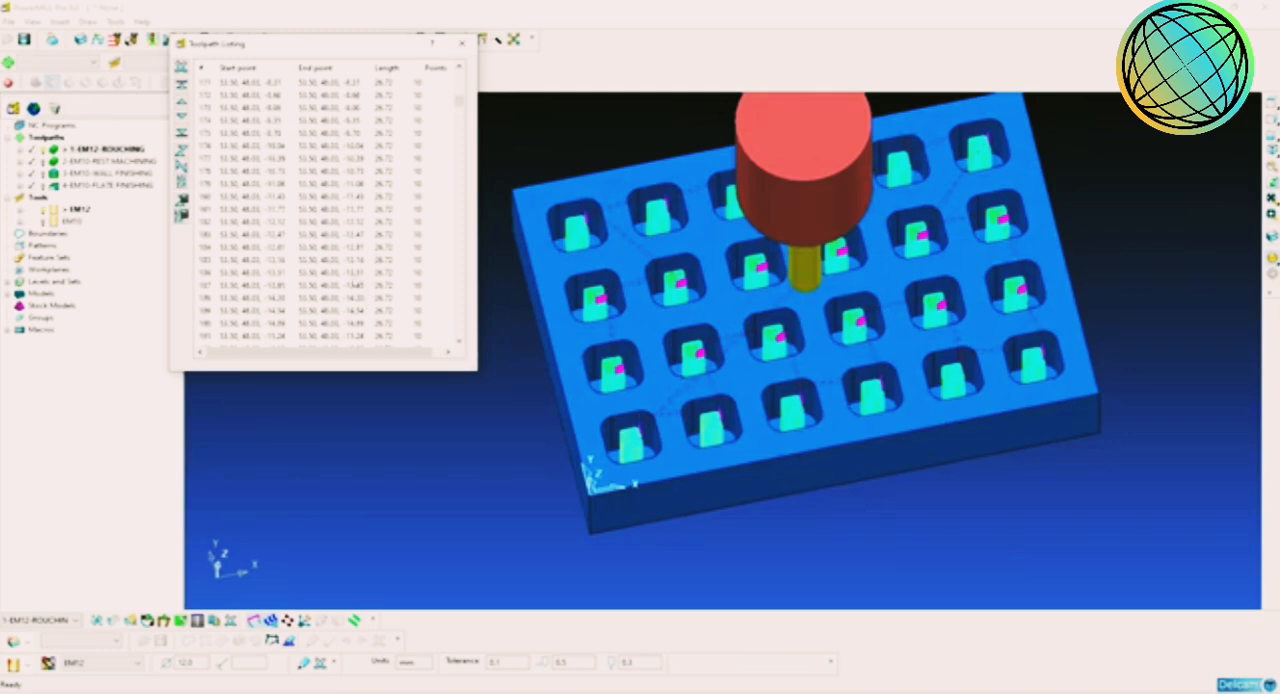
{"action": "left_click", "coordinate": [352, 288], "text": "shift"}
{"action": "middle_click_drag", "start_coordinate": [756, 428], "coordinate": [766, 388], "text": "shift"}
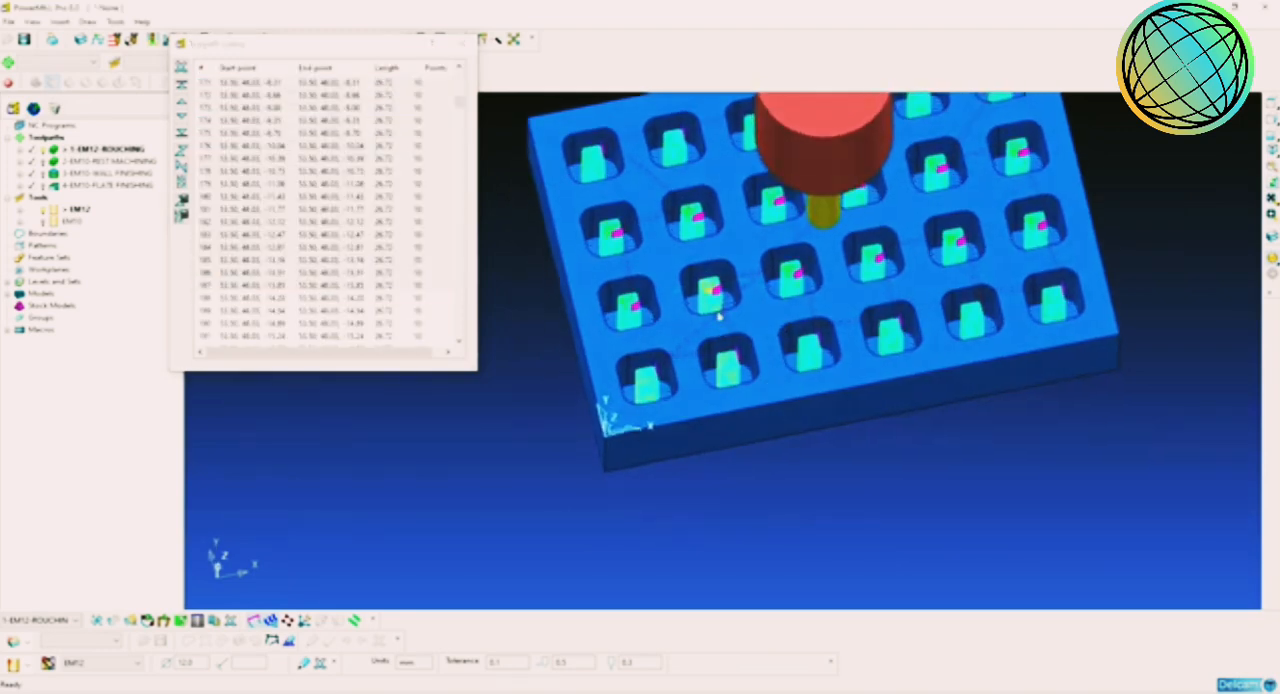
{"action": "scroll", "coordinate": [718, 316], "scroll_direction": "up", "scroll_amount": 10}
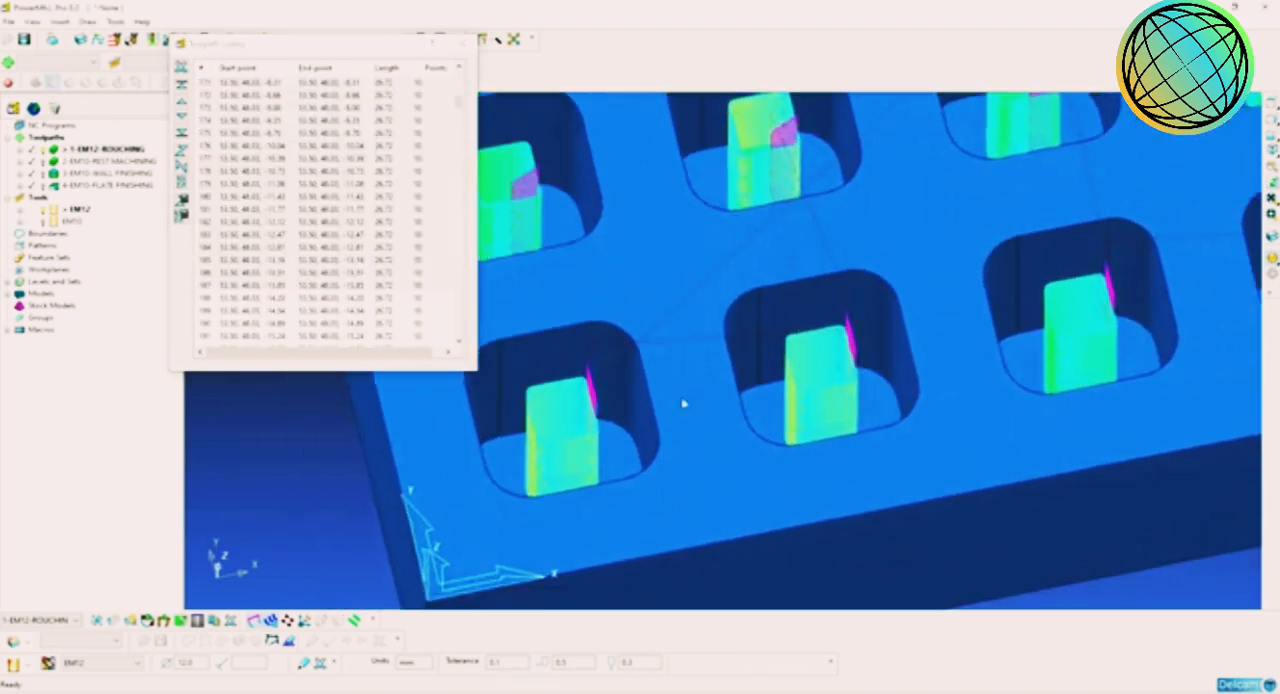
{"action": "middle_click_drag", "start_coordinate": [858, 404], "coordinate": [850, 444], "text": "shift"}
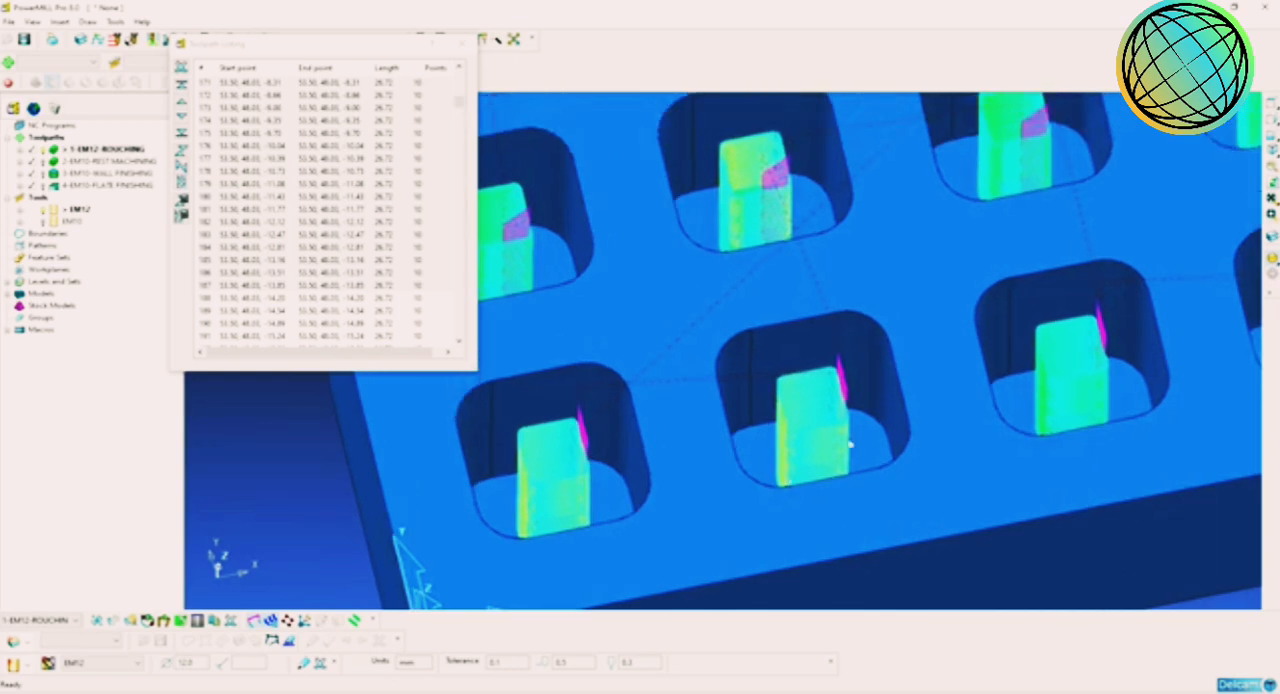
Step: Inspect the highlighted roughing passes in the pockets close up, and bring the whole pocket grid back into view
{"action": "scroll", "coordinate": [790, 452], "scroll_direction": "up", "scroll_amount": 3}
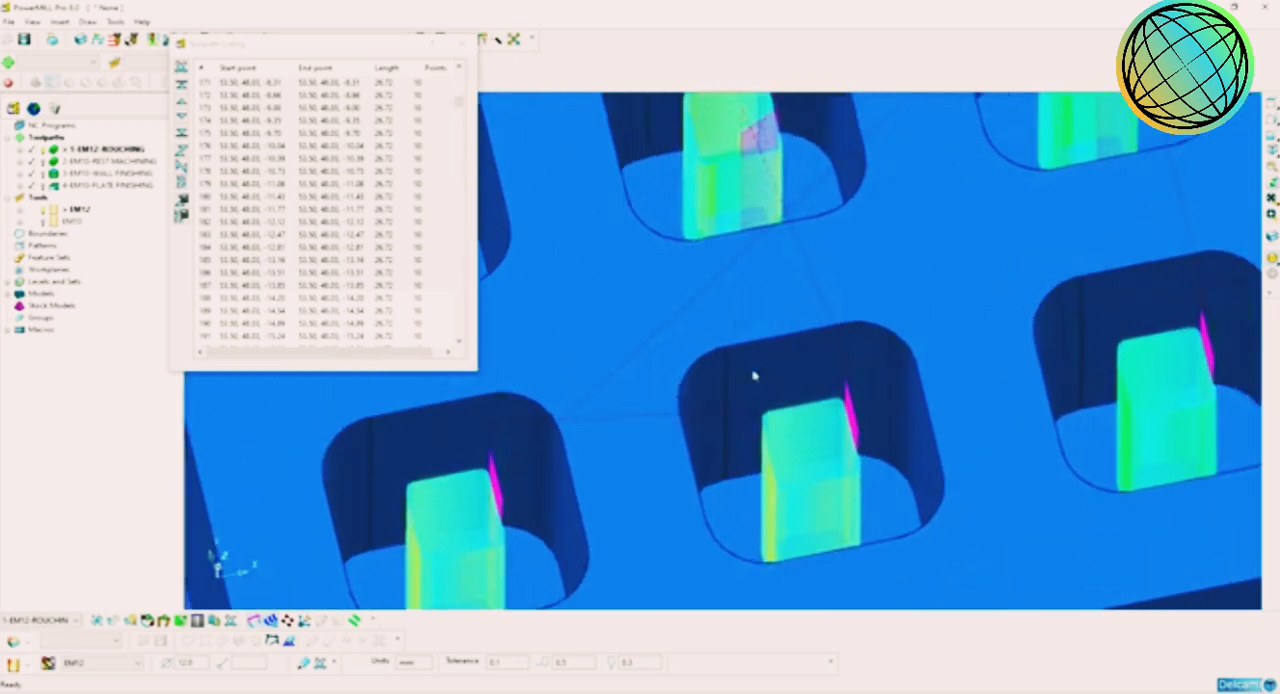
{"action": "middle_click_drag", "start_coordinate": [761, 286], "coordinate": [812, 418], "text": "shift"}
{"action": "scroll", "coordinate": [797, 326], "scroll_direction": "up", "scroll_amount": 2}
{"action": "middle_click_drag", "start_coordinate": [797, 326], "coordinate": [773, 409], "text": "shift"}
{"action": "scroll", "coordinate": [774, 381], "scroll_direction": "down", "scroll_amount": 4}
{"action": "scroll", "coordinate": [814, 354], "scroll_direction": "down", "scroll_amount": 3}
{"action": "middle_click_drag", "start_coordinate": [946, 338], "coordinate": [962, 330]}
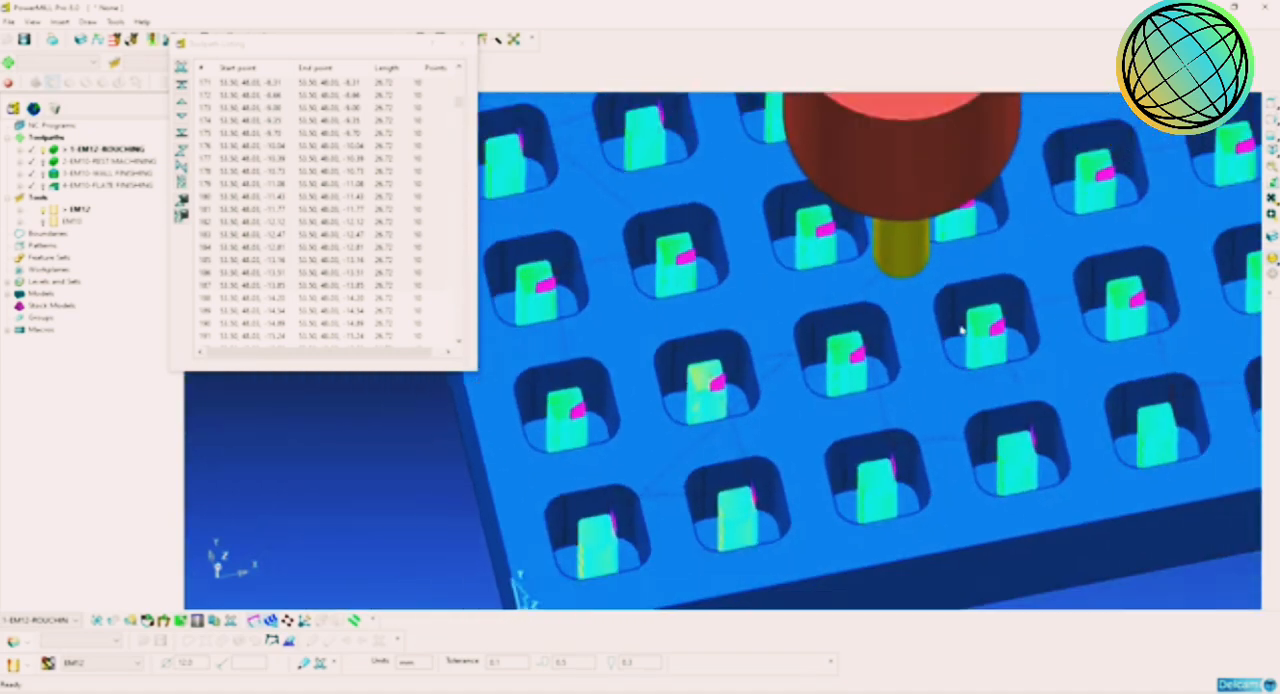
Step: Extend the segment selection in the toolpath listing through segment 347, covering roughing passes of further pockets
{"action": "left_click", "coordinate": [391, 308], "text": "shift"}
{"action": "scroll", "coordinate": [390, 307], "scroll_direction": "down", "scroll_amount": 13}
{"action": "left_click", "coordinate": [389, 303], "text": "shift"}
{"action": "scroll", "coordinate": [389, 304], "scroll_direction": "down", "scroll_amount": 5}
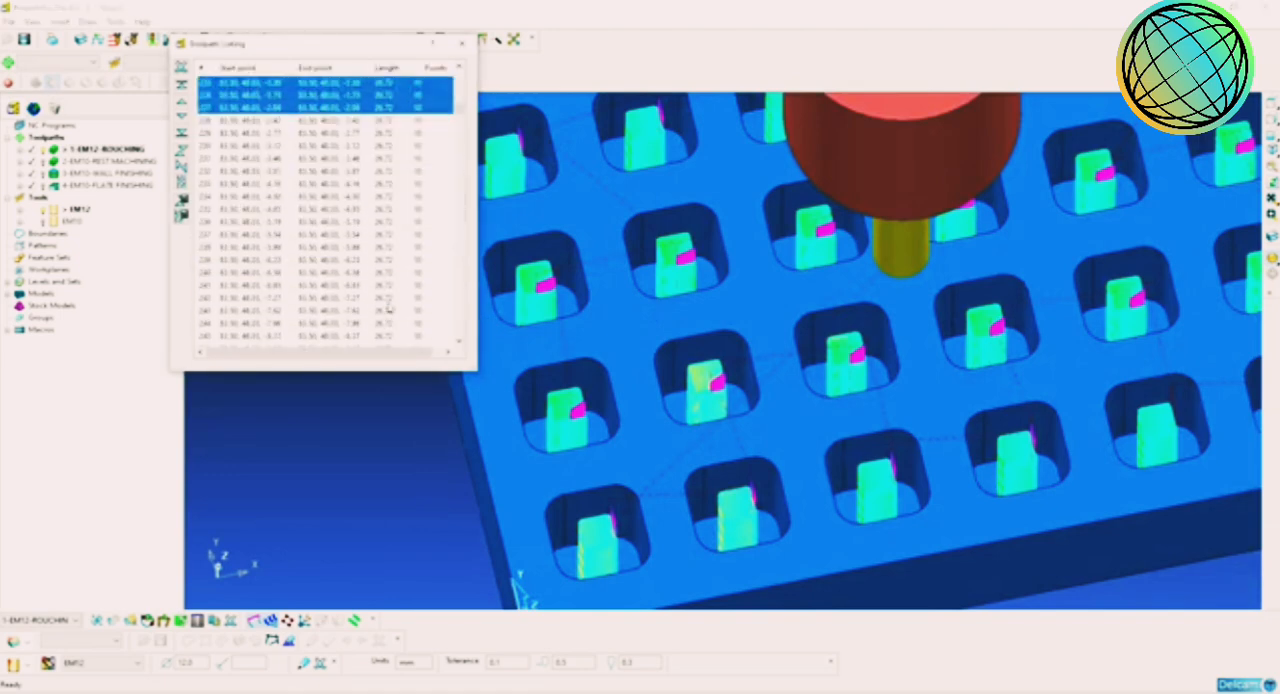
{"action": "scroll", "coordinate": [389, 308], "scroll_direction": "down", "scroll_amount": 5}
{"action": "left_click", "coordinate": [389, 308], "text": "shift"}
{"action": "scroll", "coordinate": [389, 308], "scroll_direction": "down", "scroll_amount": 8}
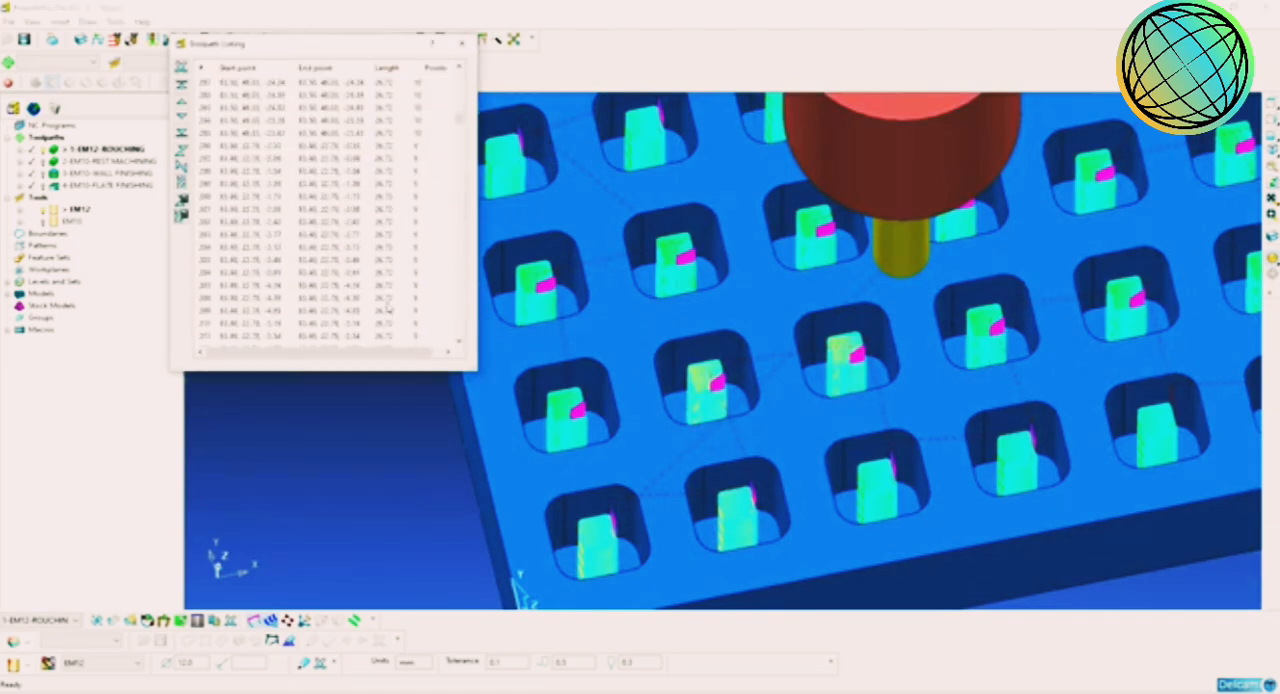
{"action": "left_click", "coordinate": [388, 308], "text": "shift"}
{"action": "scroll", "coordinate": [388, 308], "scroll_direction": "down", "scroll_amount": 8}
{"action": "left_click", "coordinate": [388, 308], "text": "shift"}
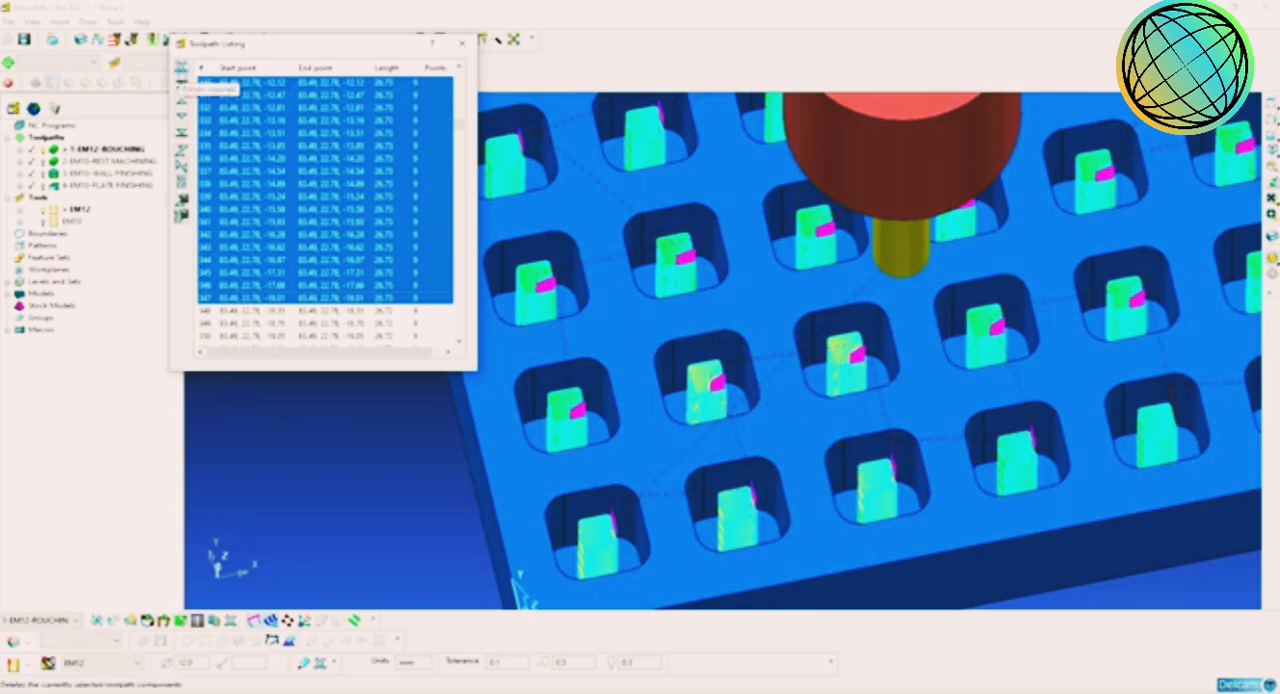
Step: Try to delete the selected segments of the EM12 roughing toolpath, and close the toolpath listing
{"action": "left_click", "coordinate": [181, 82]}
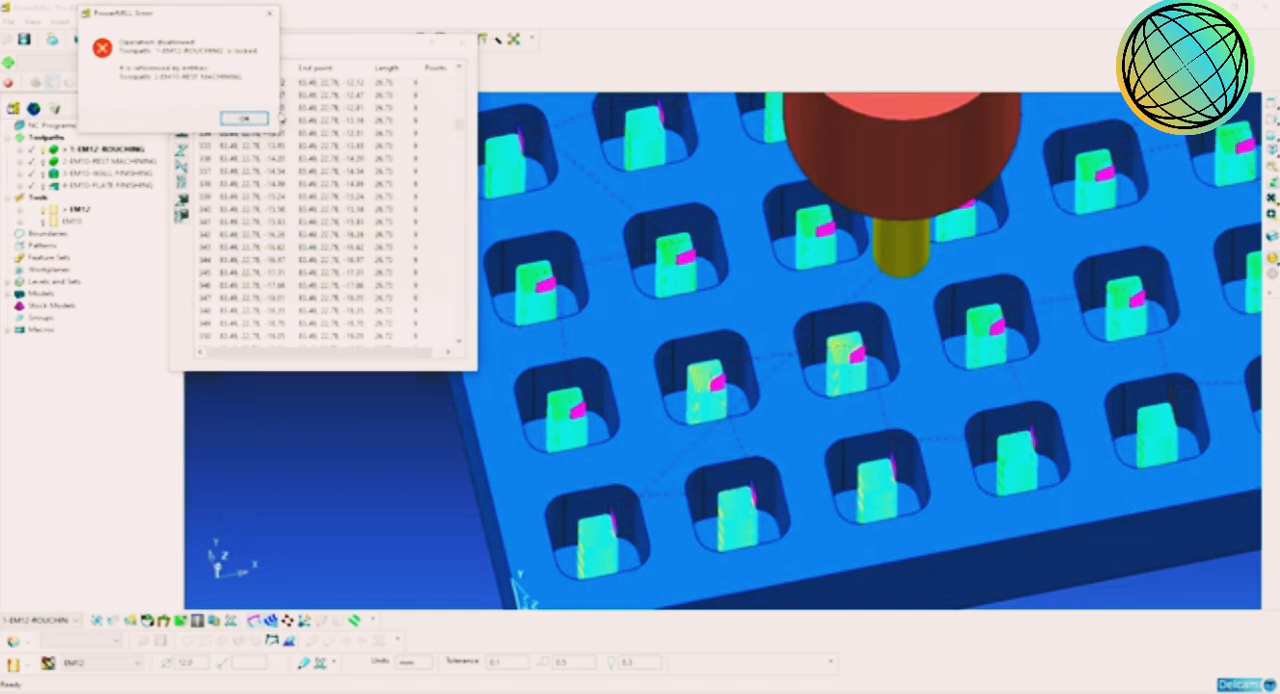
{"action": "left_click", "coordinate": [250, 119]}
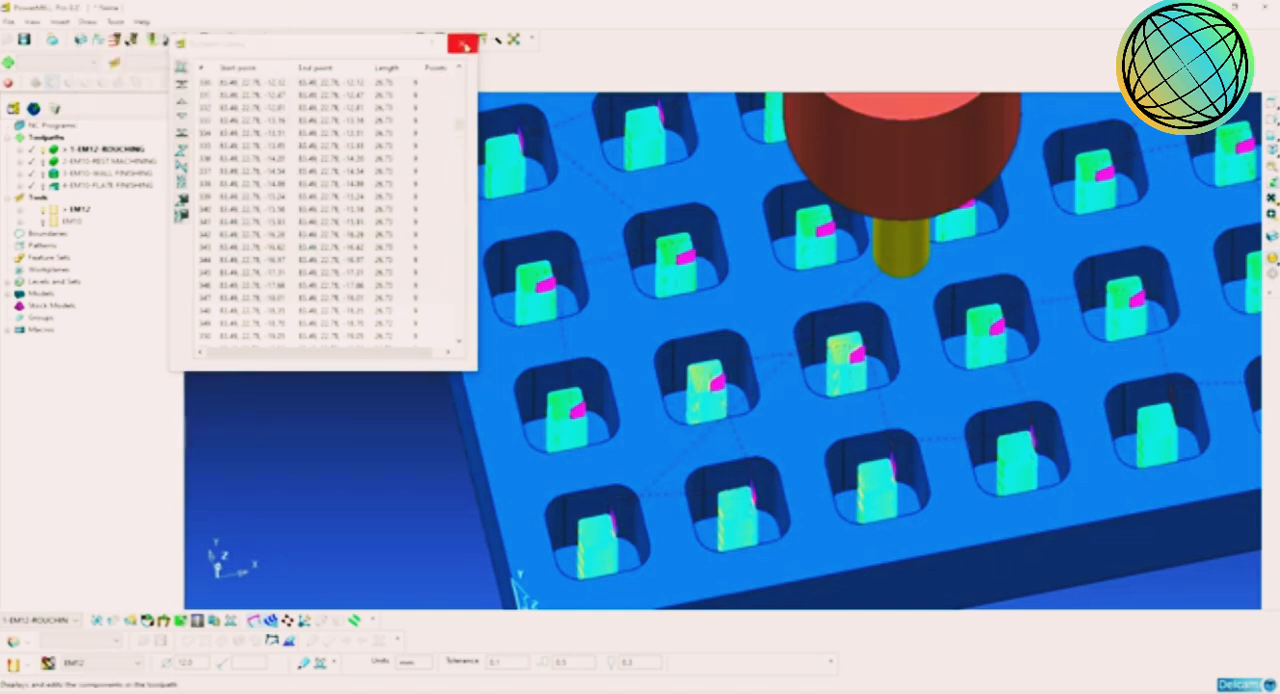
{"action": "left_click", "coordinate": [184, 70]}
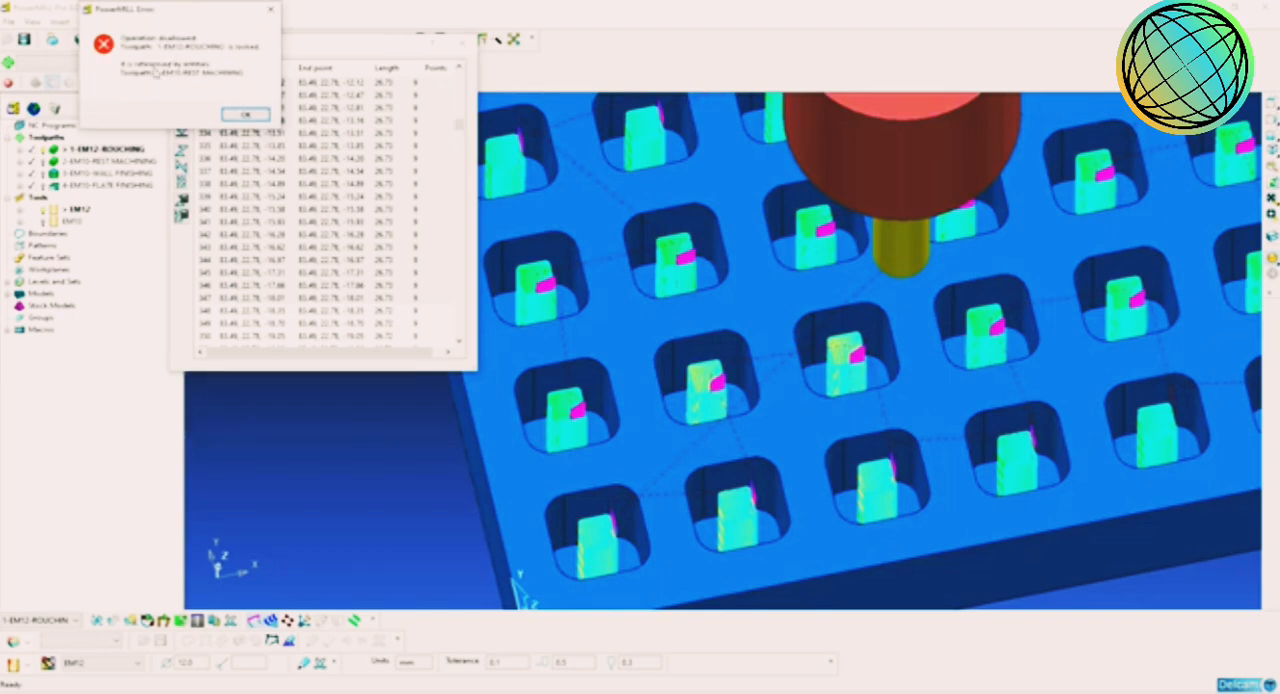
{"action": "left_click", "coordinate": [245, 114]}
{"action": "left_click", "coordinate": [460, 63]}
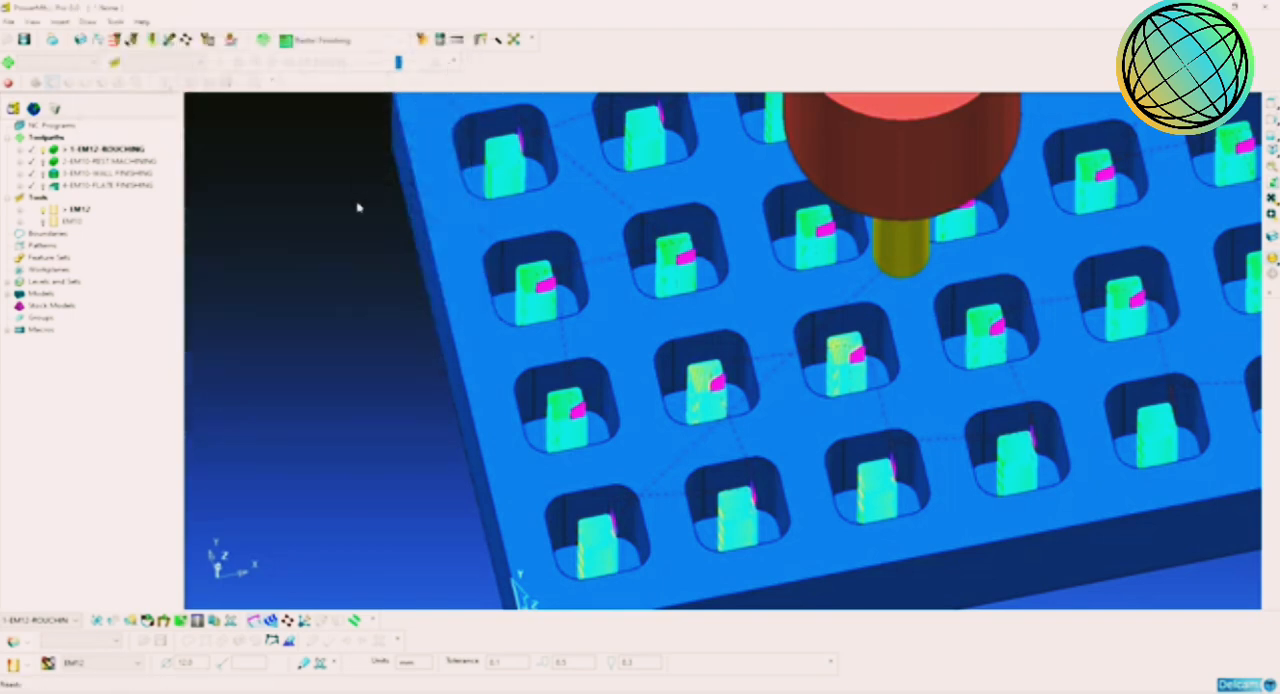
Step: Reactivate the EM12 roughing toolpath and view its links between the pockets from above
{"action": "scroll", "coordinate": [750, 387], "scroll_direction": "down", "scroll_amount": 5}
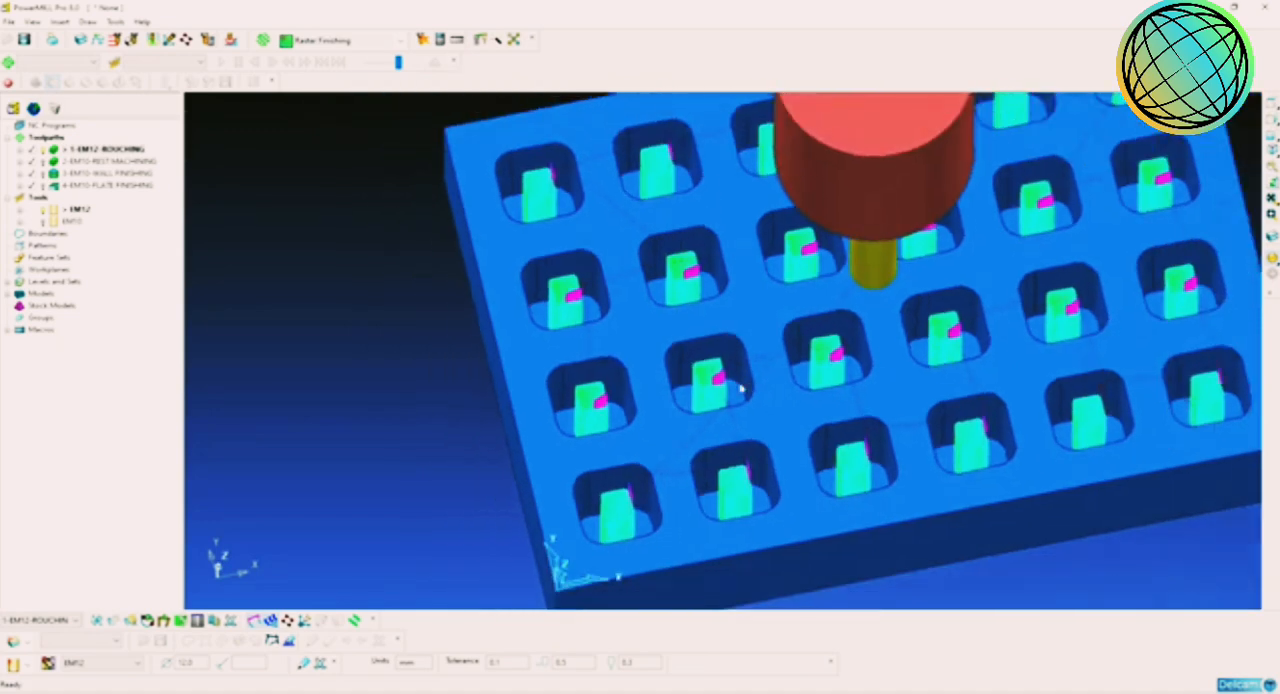
{"action": "double_click", "coordinate": [107, 162]}
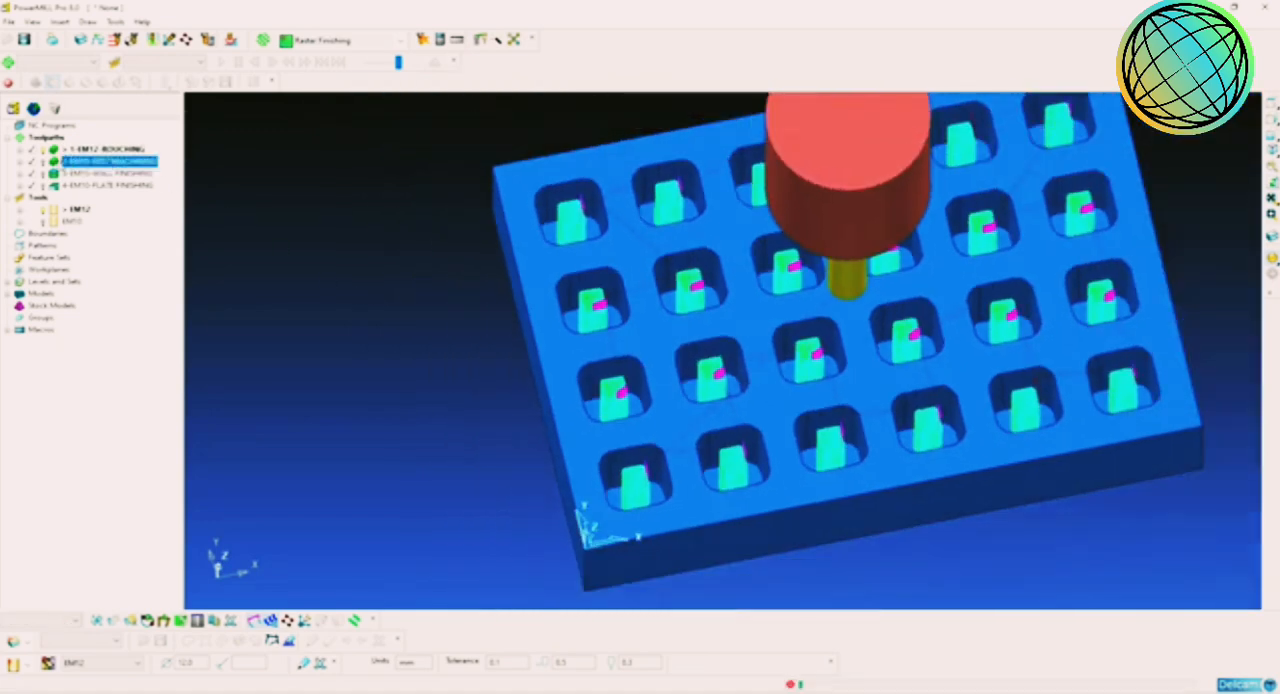
{"action": "double_click", "coordinate": [108, 150]}
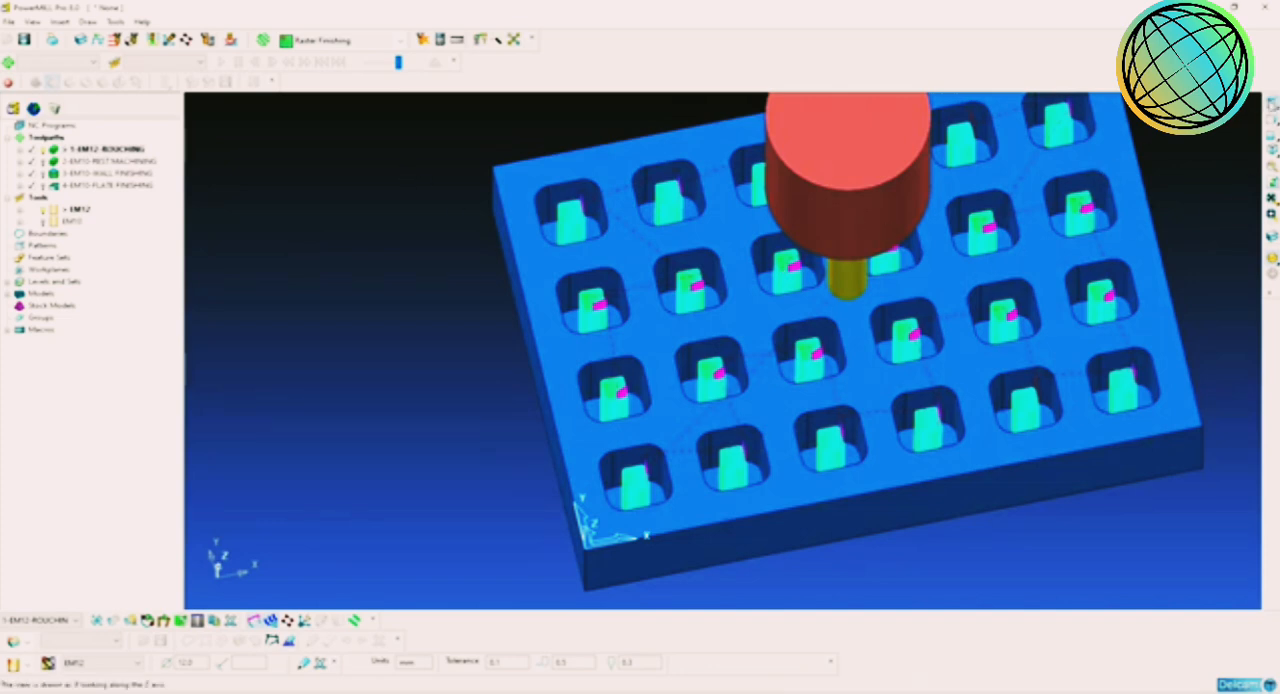
{"action": "left_click", "coordinate": [1271, 104]}
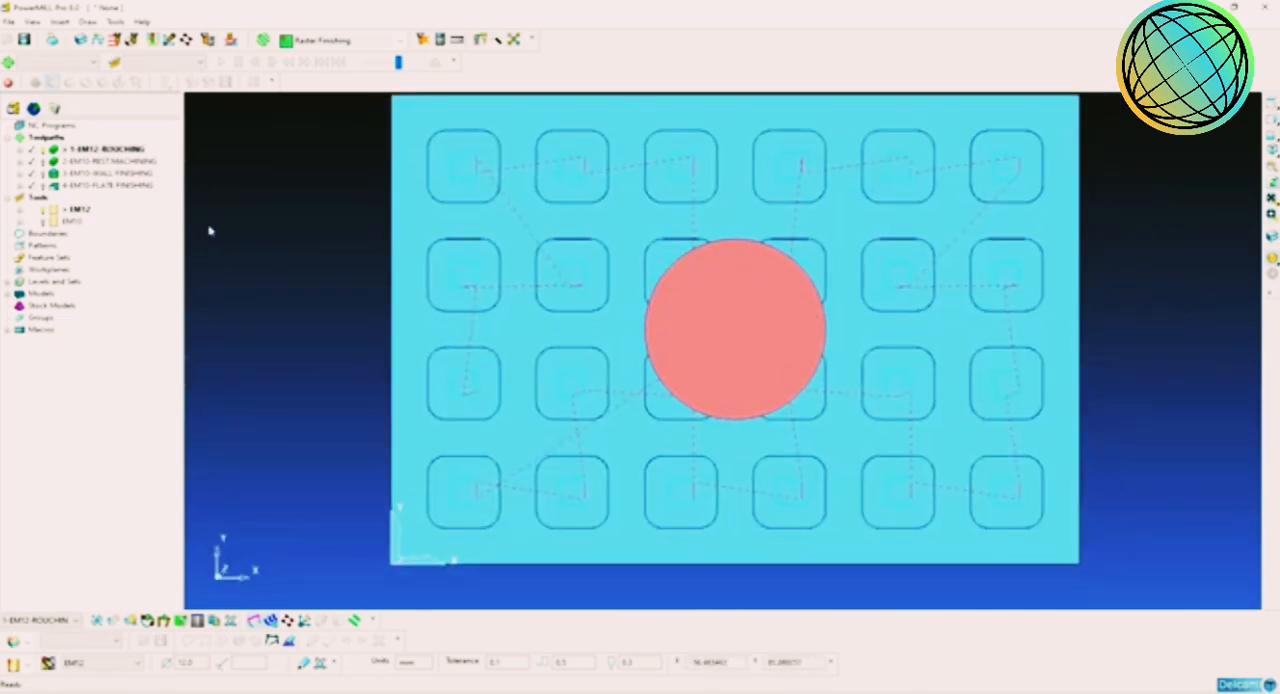
Step: Turn off shading of the EM12 tool, hide the tool and switch off the shaded model
{"action": "right_click", "coordinate": [68, 211]}
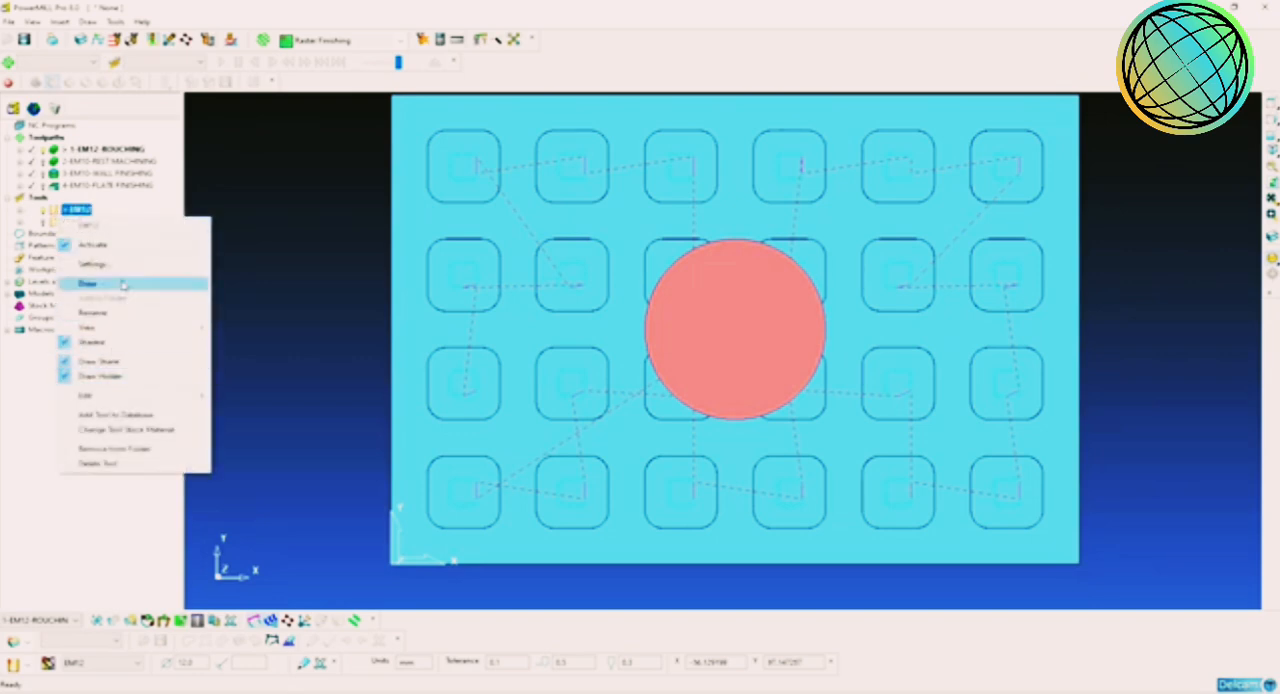
{"action": "left_click", "coordinate": [110, 342]}
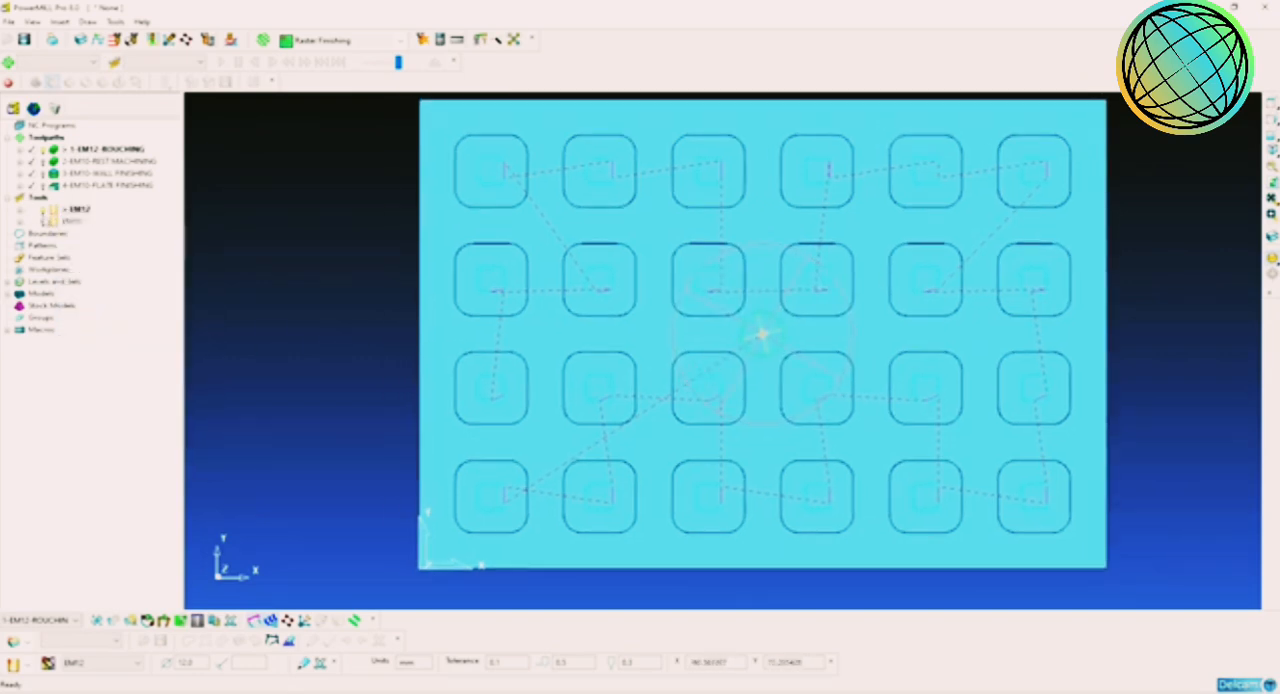
{"action": "left_click", "coordinate": [44, 212]}
{"action": "left_click", "coordinate": [1271, 259]}
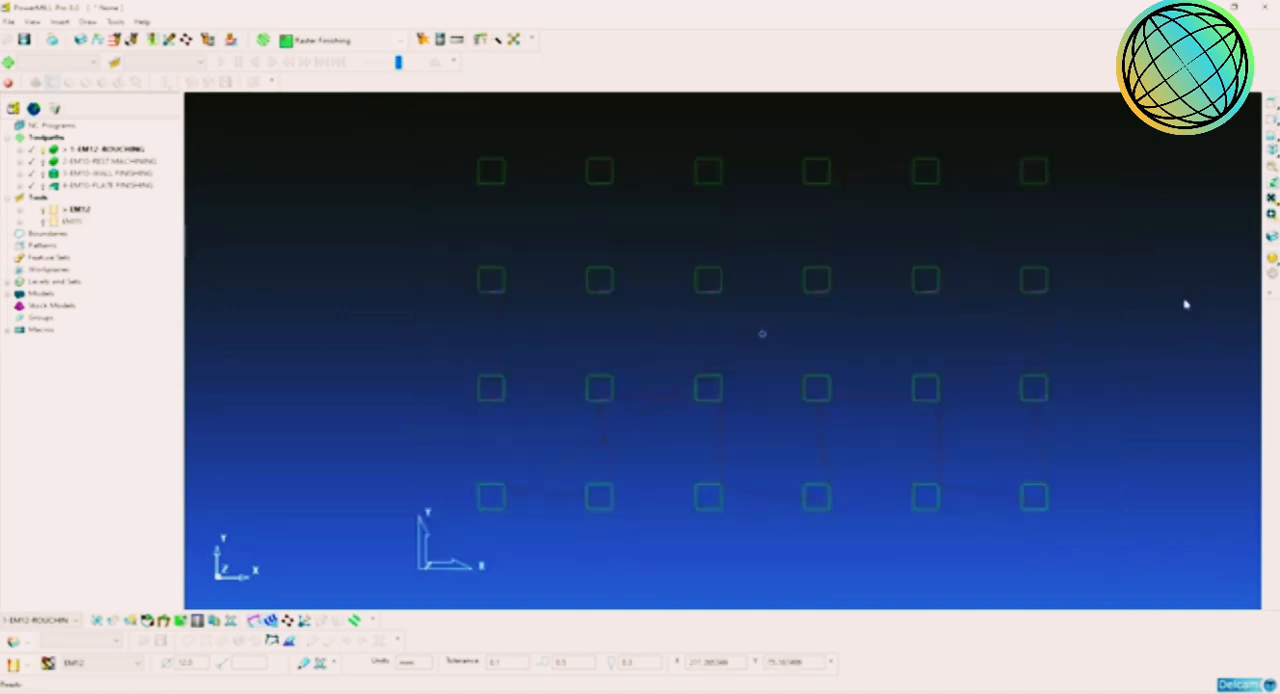
Step: Window-select roughing components around the lower-left pockets and try to delete the selected components
{"action": "left_click_drag", "start_coordinate": [675, 325], "coordinate": [484, 404]}
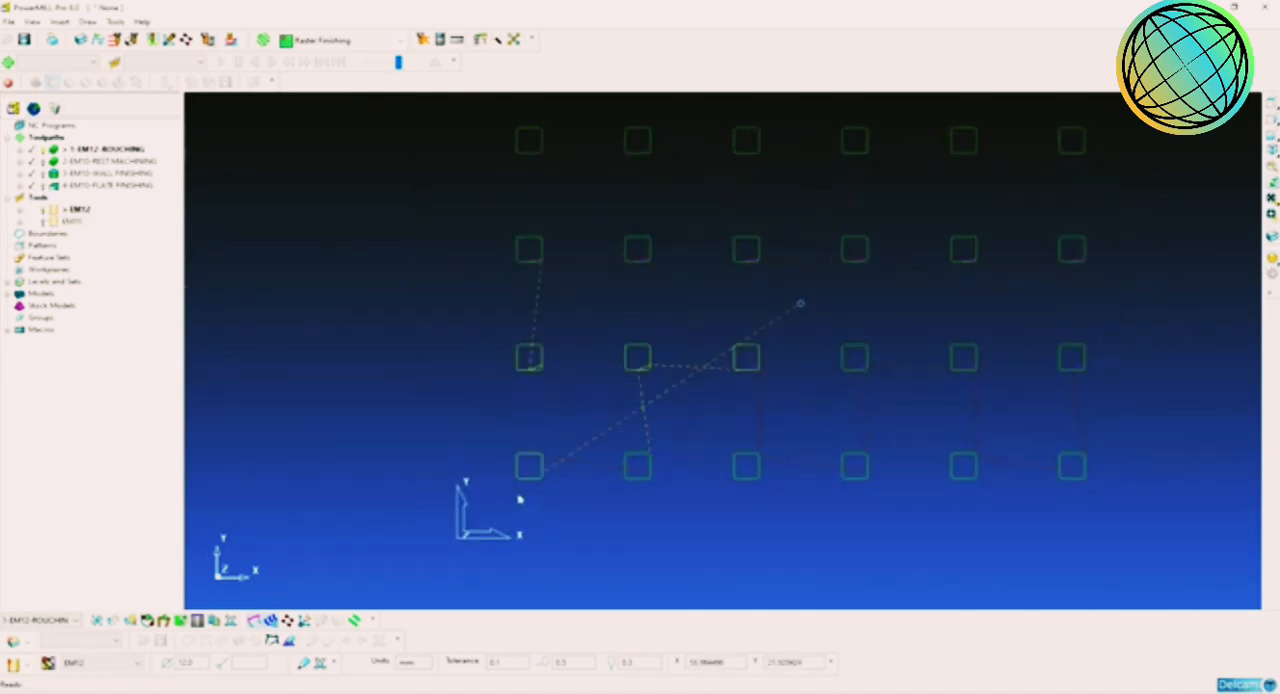
{"action": "right_click", "coordinate": [637, 378]}
{"action": "mouse_move", "coordinate": [765, 646]}
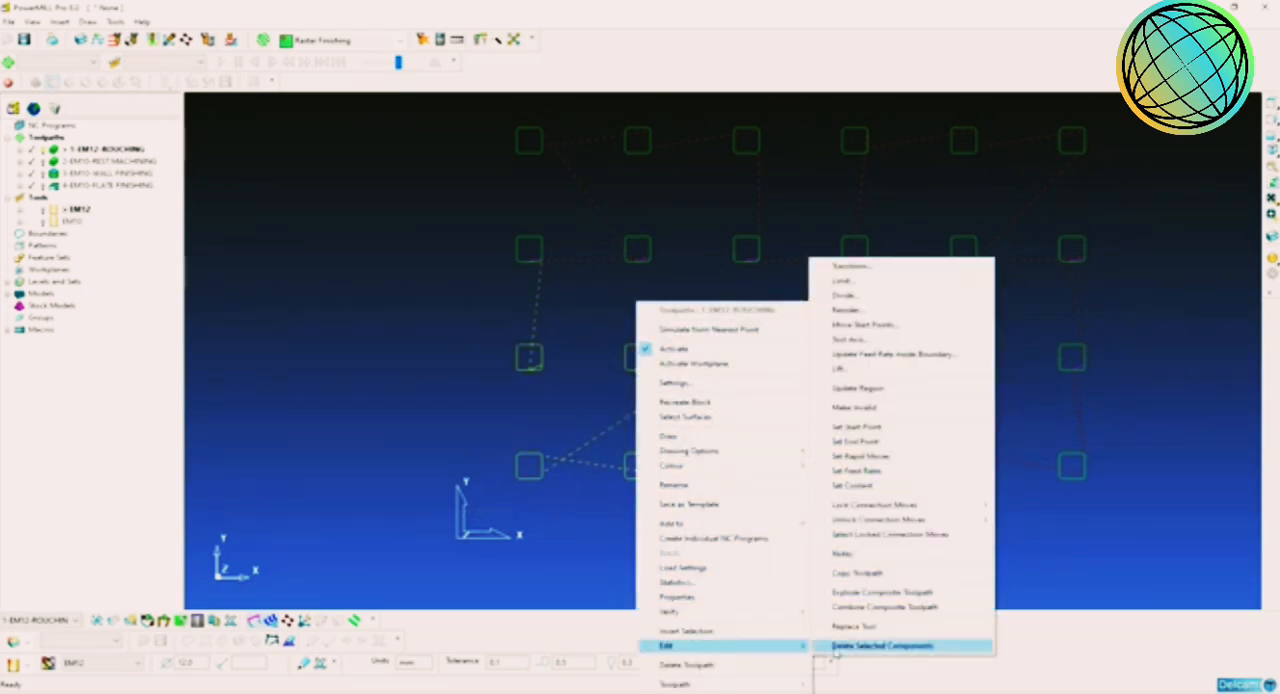
{"action": "left_click", "coordinate": [836, 646]}
{"action": "left_click", "coordinate": [903, 680]}
{"action": "left_click", "coordinate": [1214, 319]}
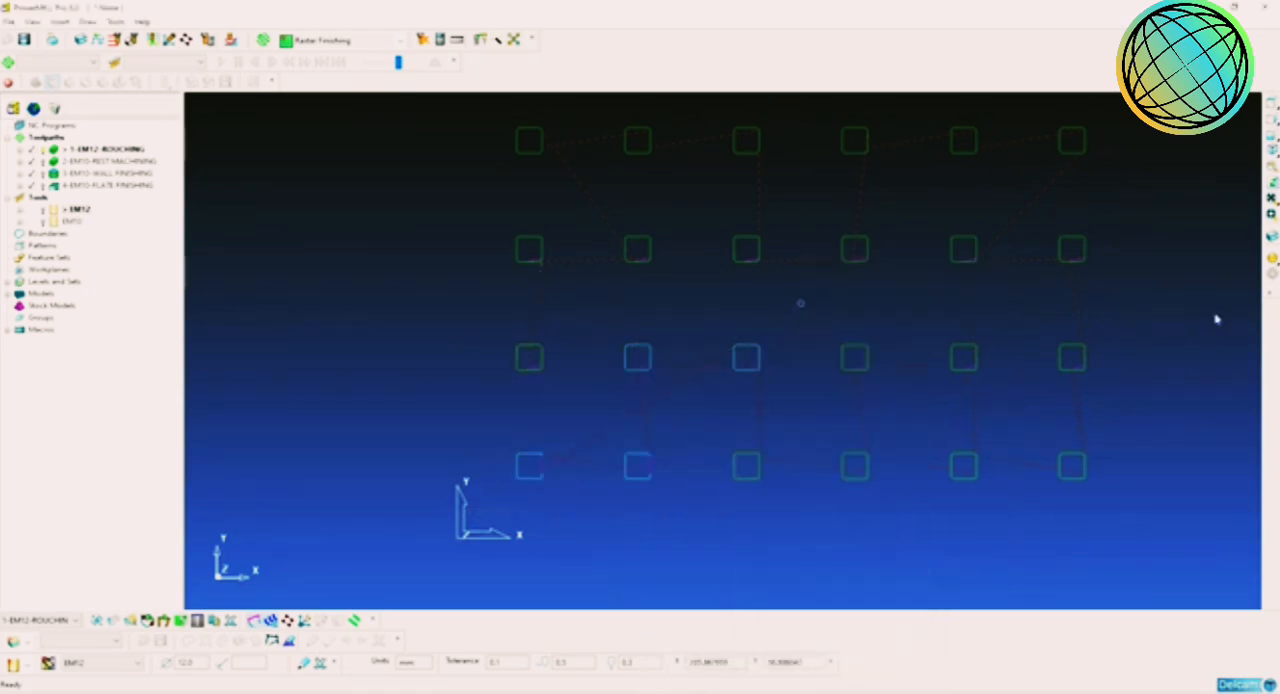
Step: Switch to an isometric view, display the shaded model again and orient it towards the pockets
{"action": "middle_click_drag", "start_coordinate": [1218, 285], "coordinate": [1193, 218]}
{"action": "key", "text": "ctrl+1"}
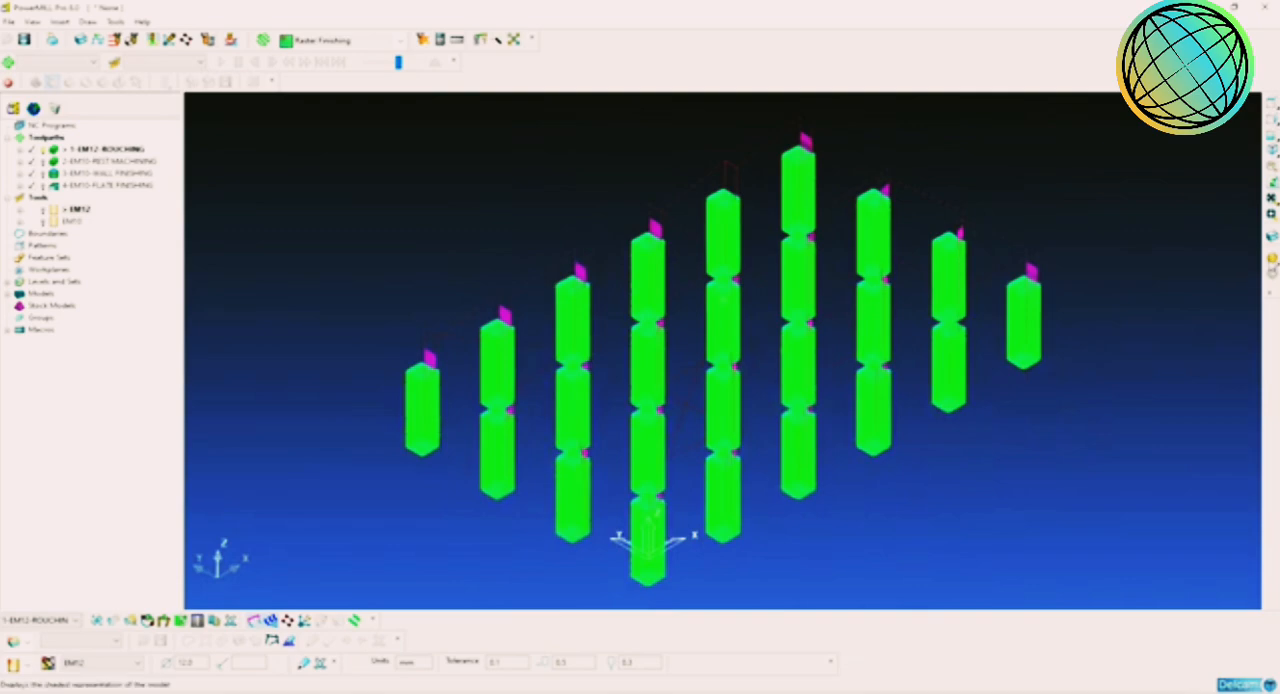
{"action": "left_click", "coordinate": [1272, 262]}
{"action": "scroll", "coordinate": [860, 379], "scroll_direction": "up", "scroll_amount": 2}
{"action": "middle_click_drag", "start_coordinate": [857, 379], "coordinate": [660, 360]}
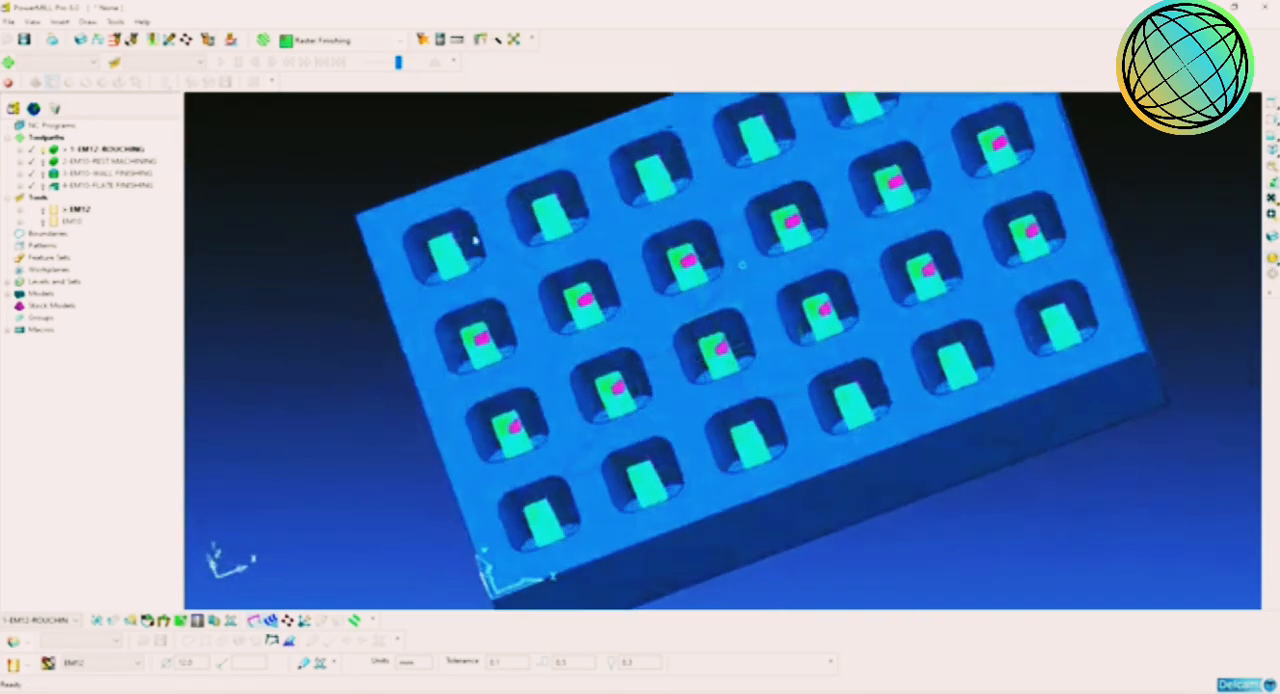
Step: Activate the EM10 rest machining toolpath and inspect its corner passes in the pockets
{"action": "double_click", "coordinate": [53, 163]}
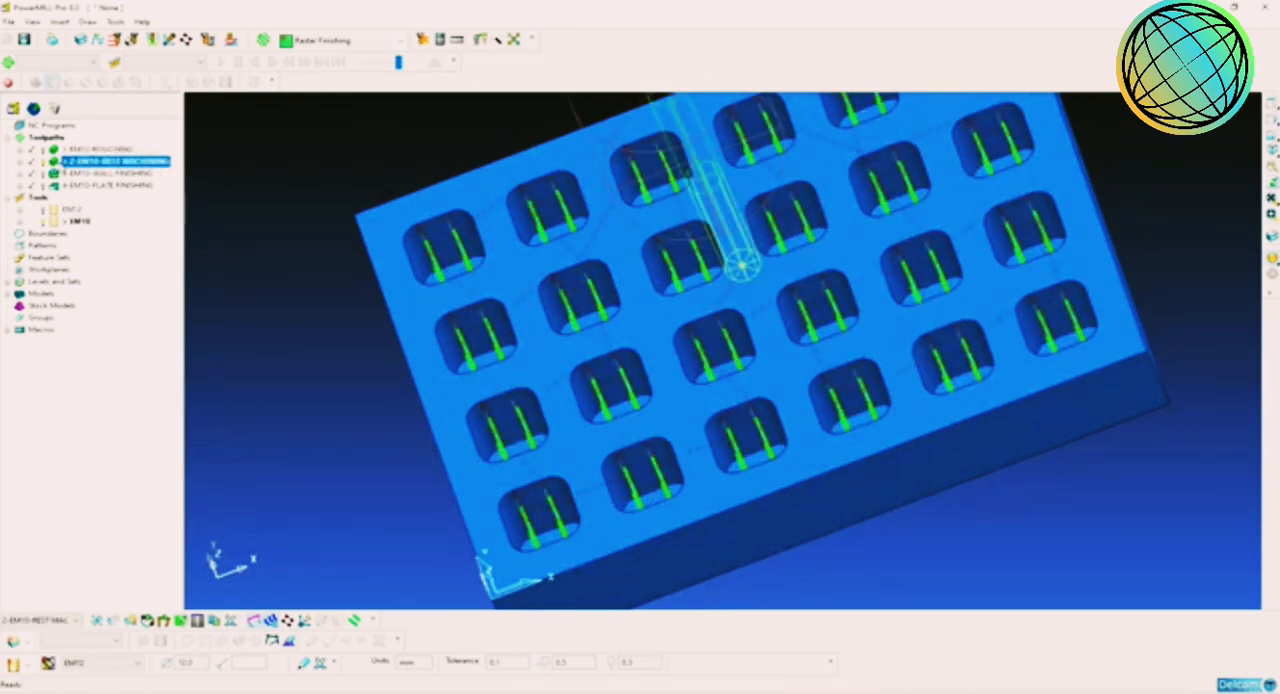
{"action": "middle_click_drag", "start_coordinate": [663, 338], "coordinate": [774, 366]}
{"action": "scroll", "coordinate": [775, 365], "scroll_direction": "down", "scroll_amount": 2}
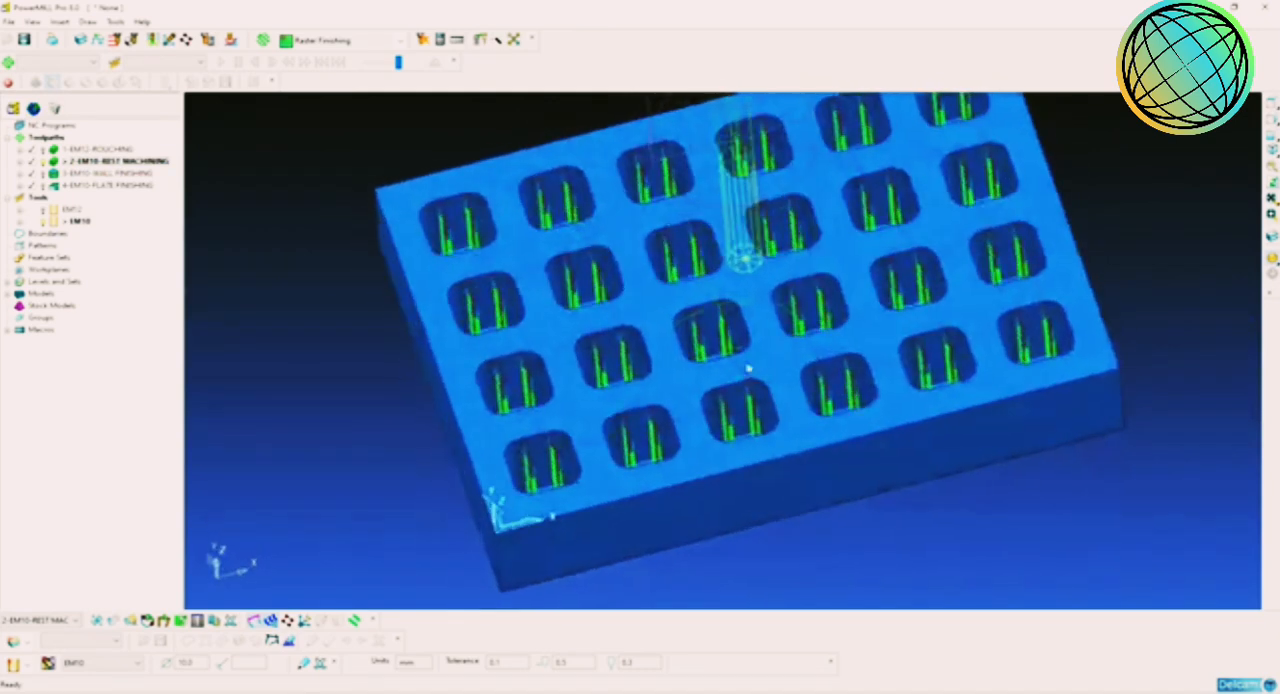
{"action": "scroll", "coordinate": [748, 368], "scroll_direction": "up", "scroll_amount": 2}
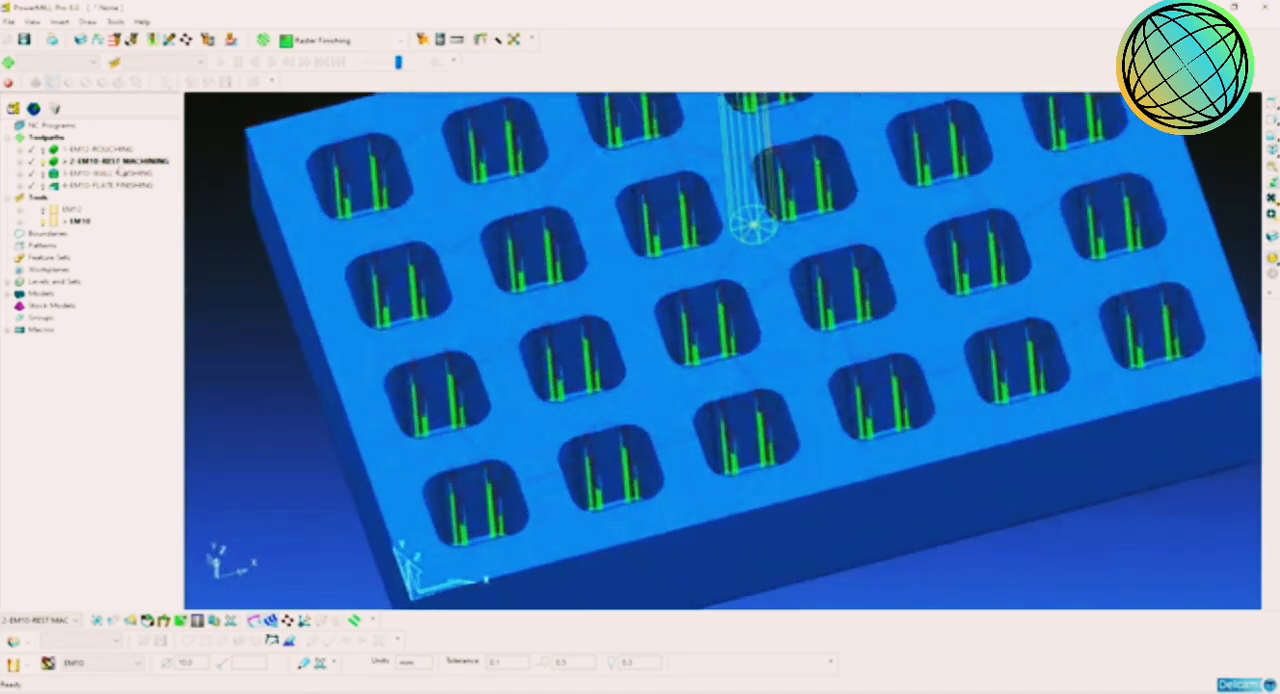
{"action": "double_click", "coordinate": [64, 150]}
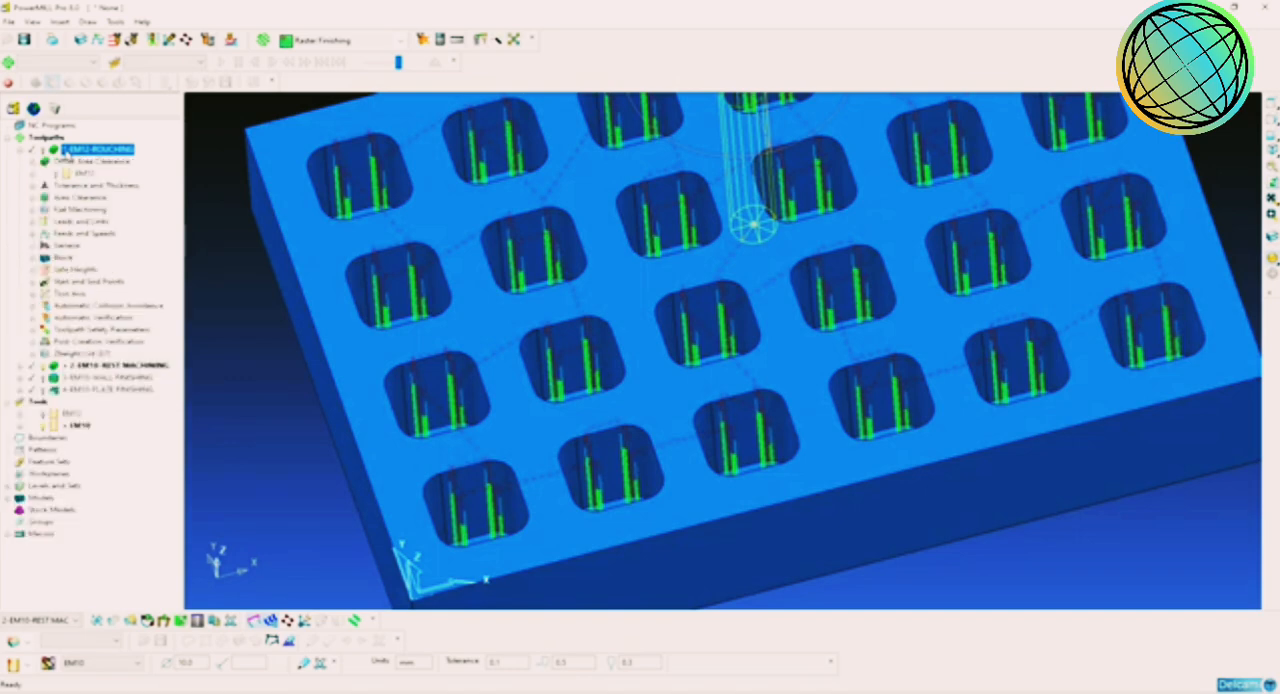
{"action": "right_click", "coordinate": [64, 150]}
{"action": "mouse_move", "coordinate": [220, 505]}
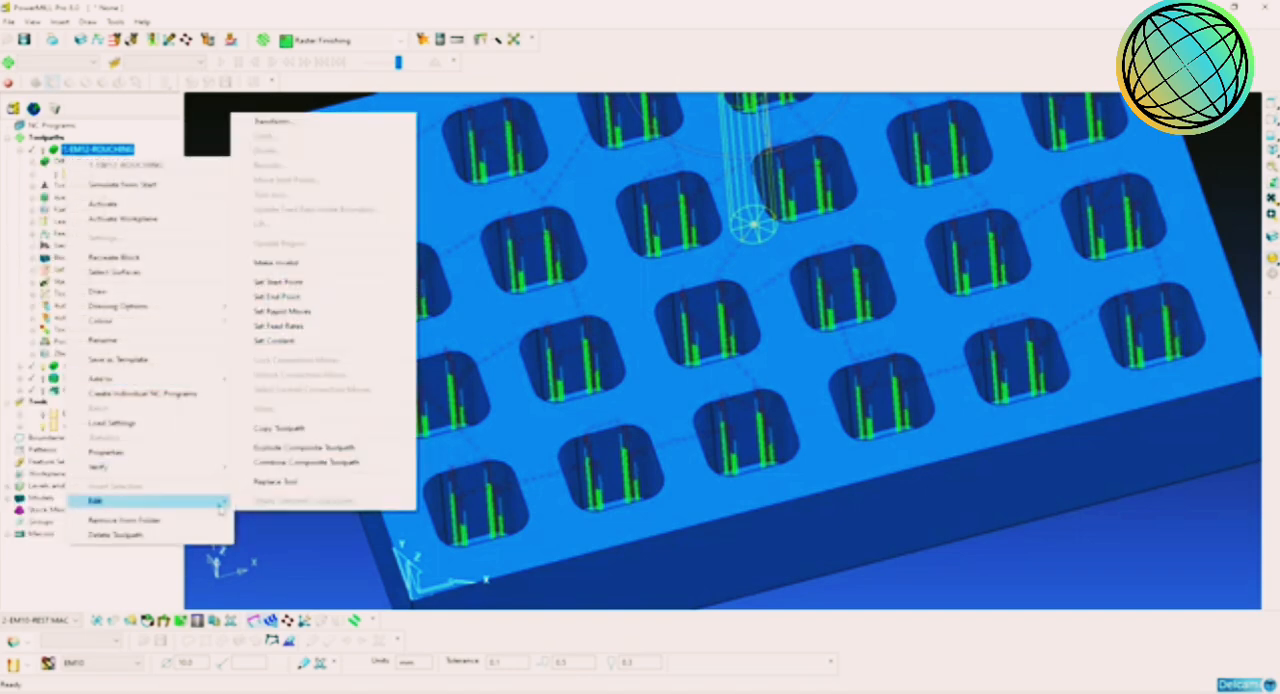
{"action": "left_click", "coordinate": [292, 513]}
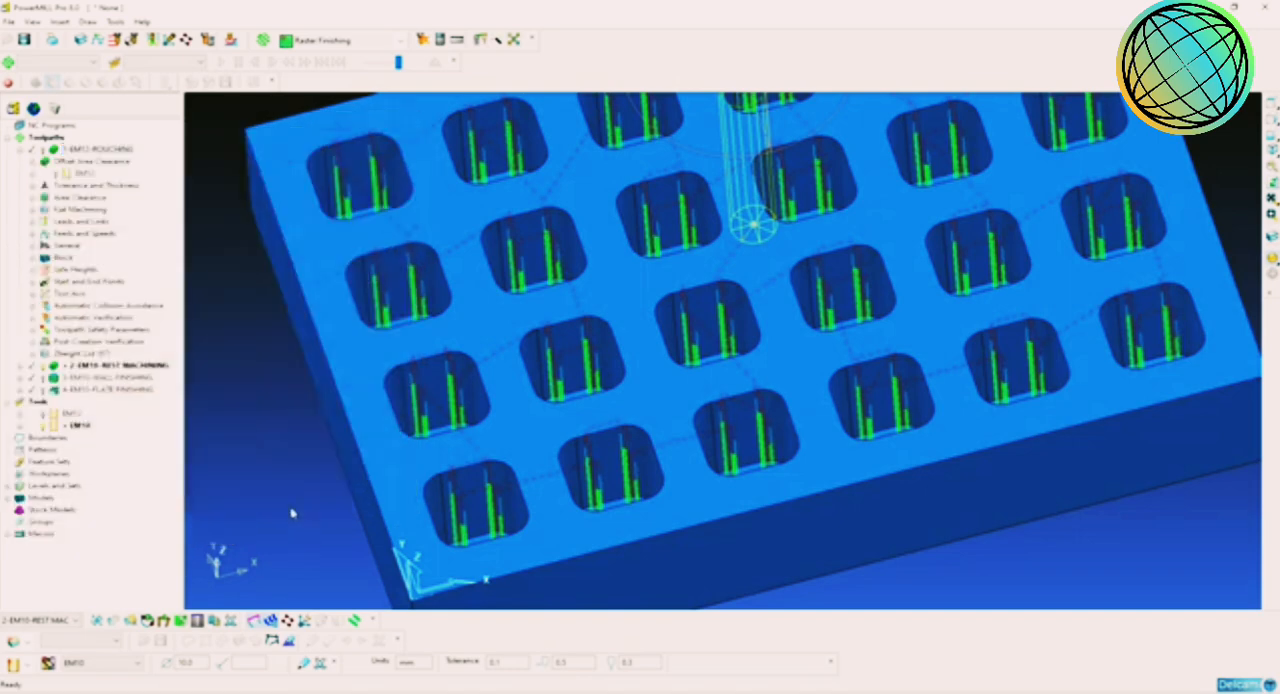
Step: Activate the EM12 roughing toolpath and open its reorder listing
{"action": "double_click", "coordinate": [66, 150]}
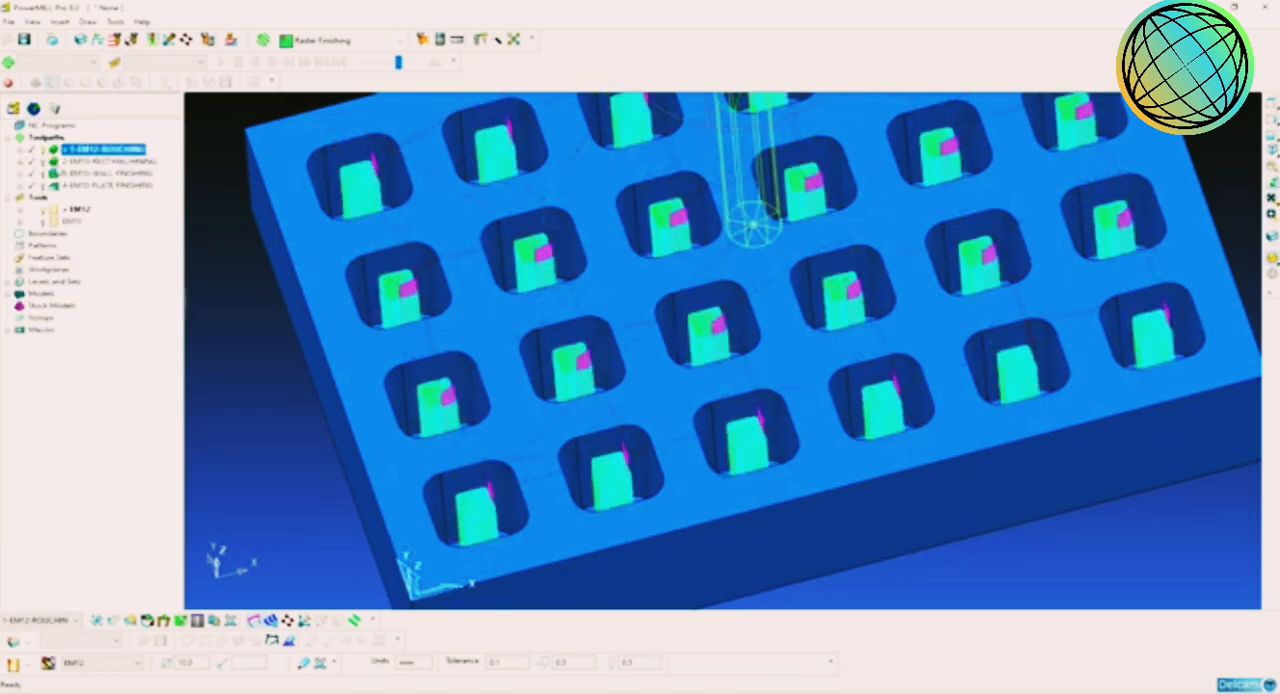
{"action": "right_click", "coordinate": [64, 150]}
{"action": "mouse_move", "coordinate": [217, 505]}
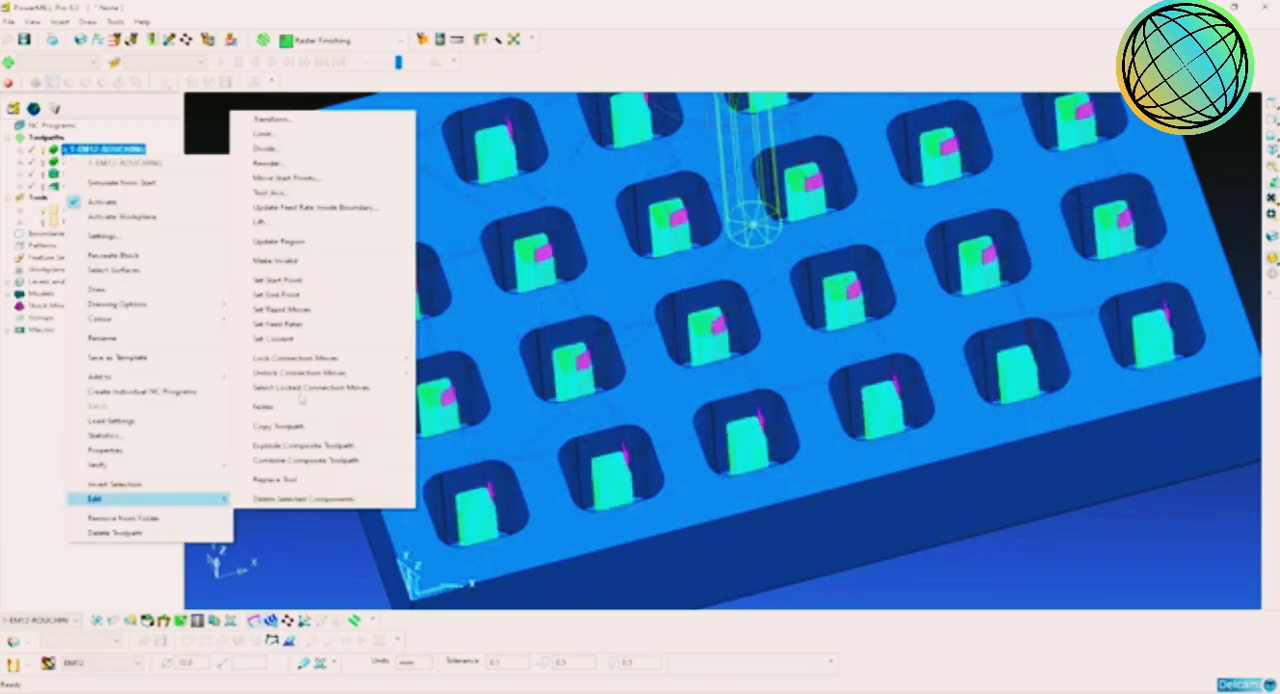
{"action": "left_click", "coordinate": [280, 162]}
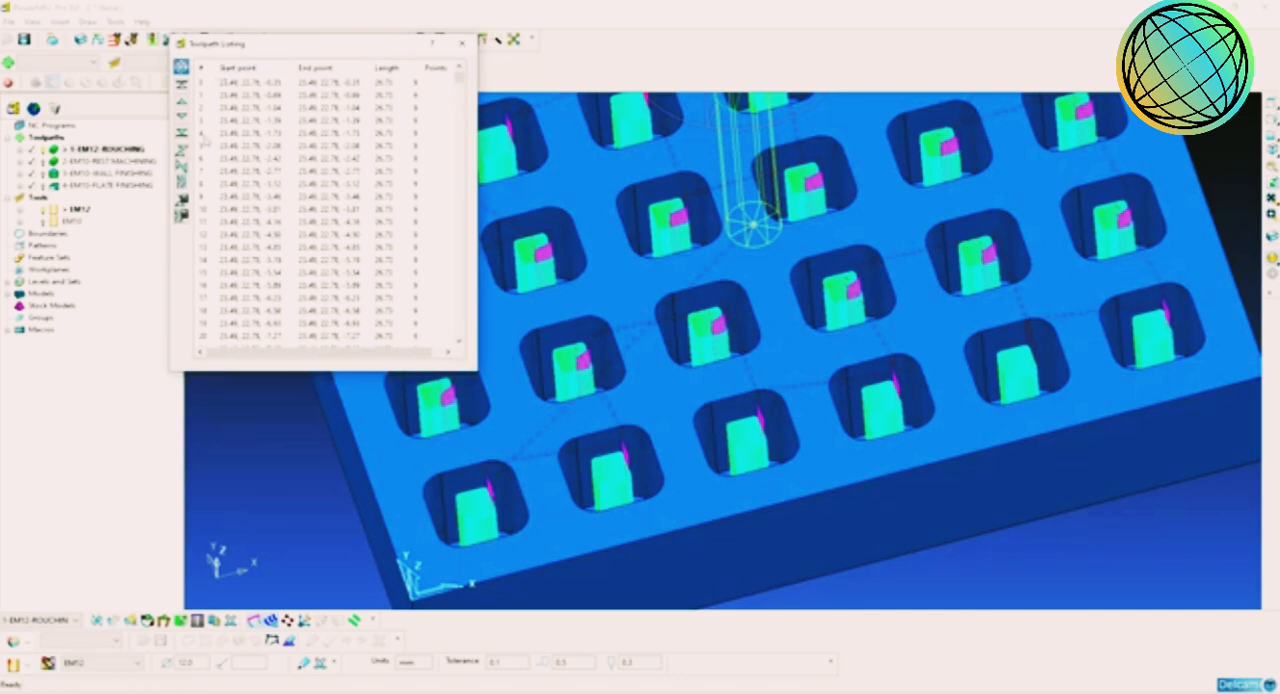
Step: Select the opening segments of the roughing toolpath listing to check the first pocket's passes, and close the listing
{"action": "left_click_drag", "start_coordinate": [263, 85], "coordinate": [301, 227]}
{"action": "scroll", "coordinate": [301, 227], "scroll_direction": "down", "scroll_amount": 6}
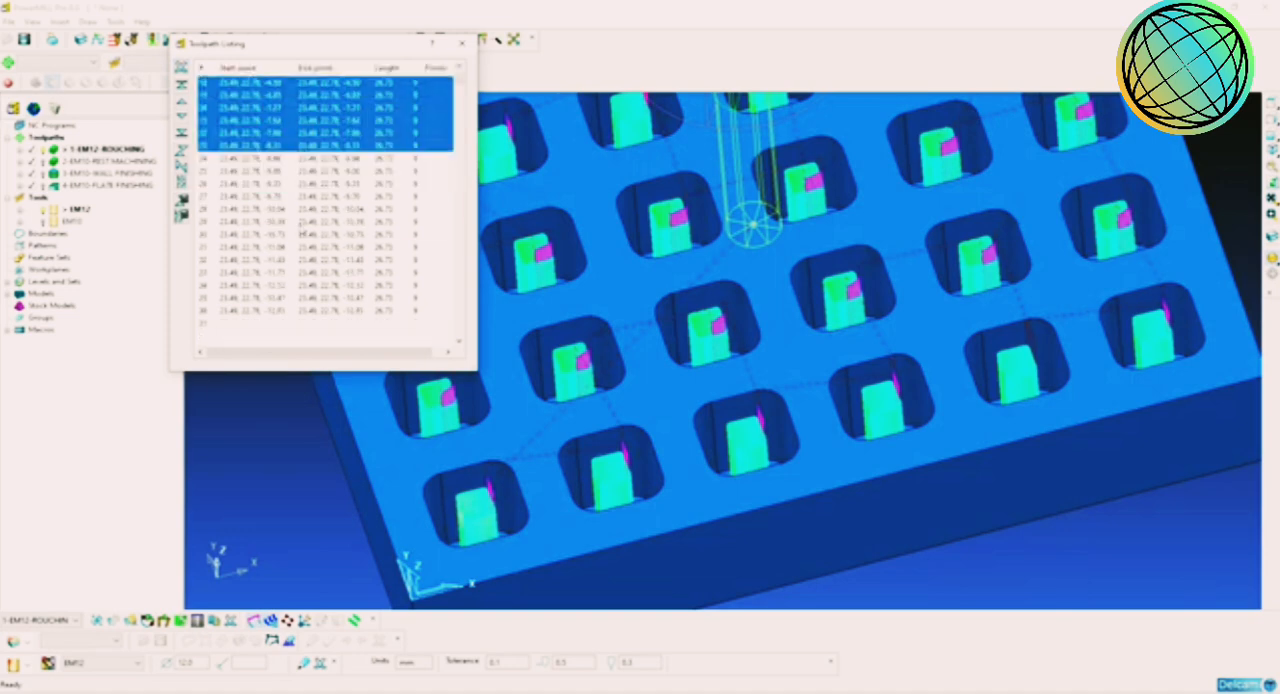
{"action": "scroll", "coordinate": [300, 232], "scroll_direction": "down", "scroll_amount": 3}
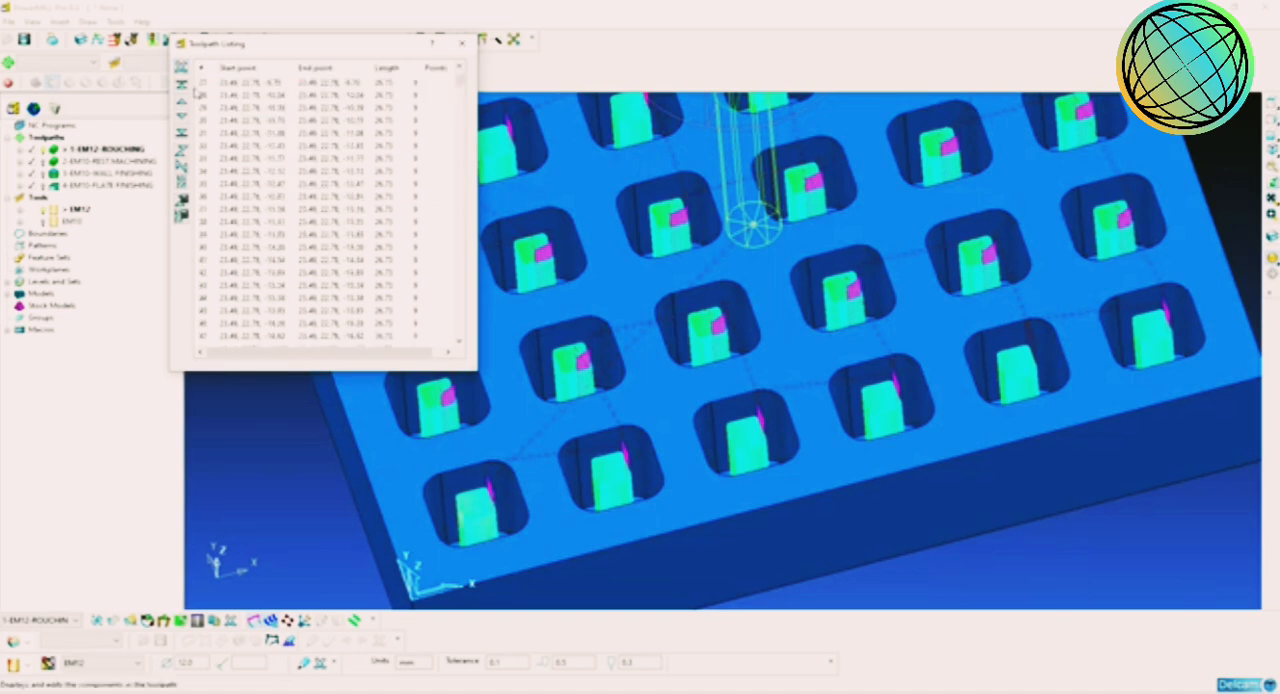
{"action": "left_click", "coordinate": [460, 47]}
Step: Activate the EM10 wall finishing toolpath and open its reorder listing
{"action": "left_click", "coordinate": [95, 173]}
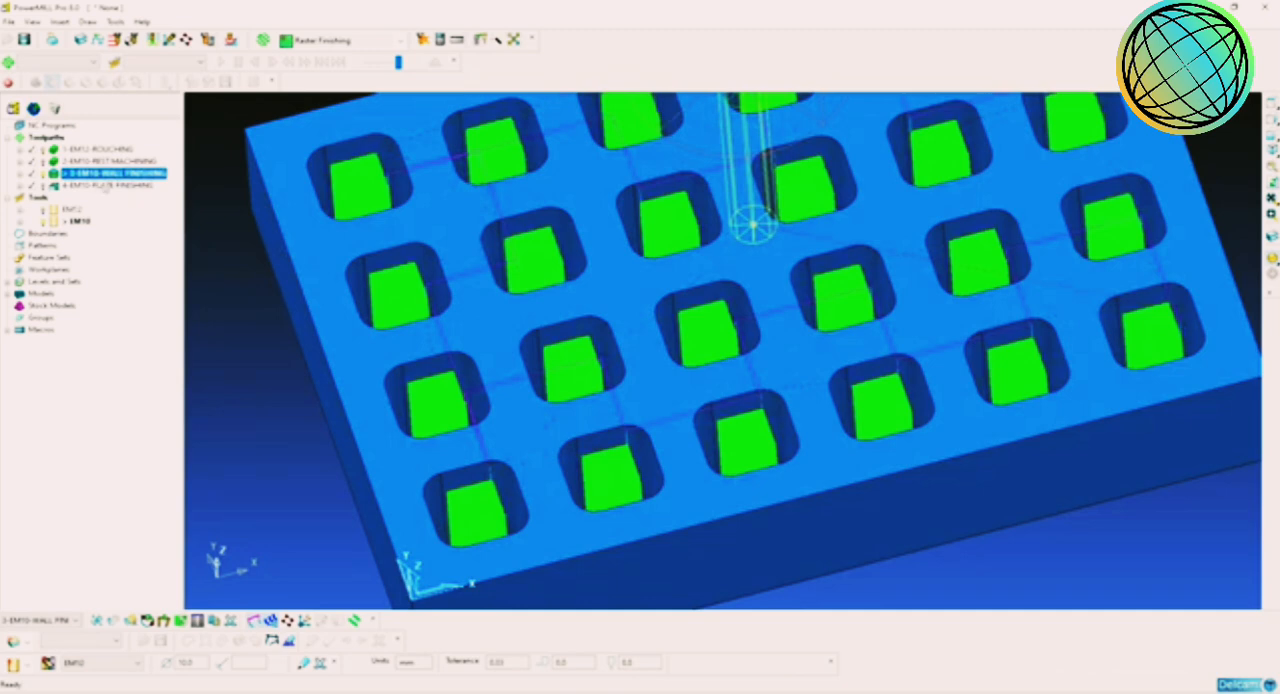
{"action": "scroll", "coordinate": [547, 327], "scroll_direction": "down", "scroll_amount": 3}
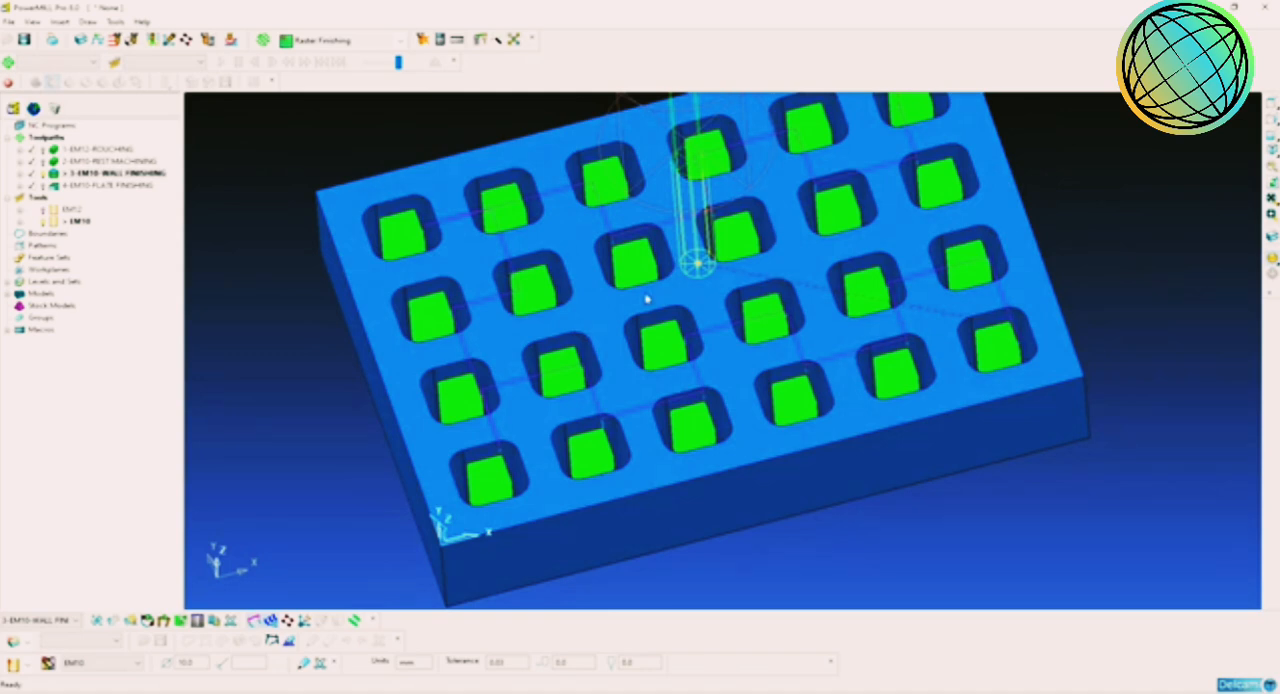
{"action": "right_click", "coordinate": [66, 177]}
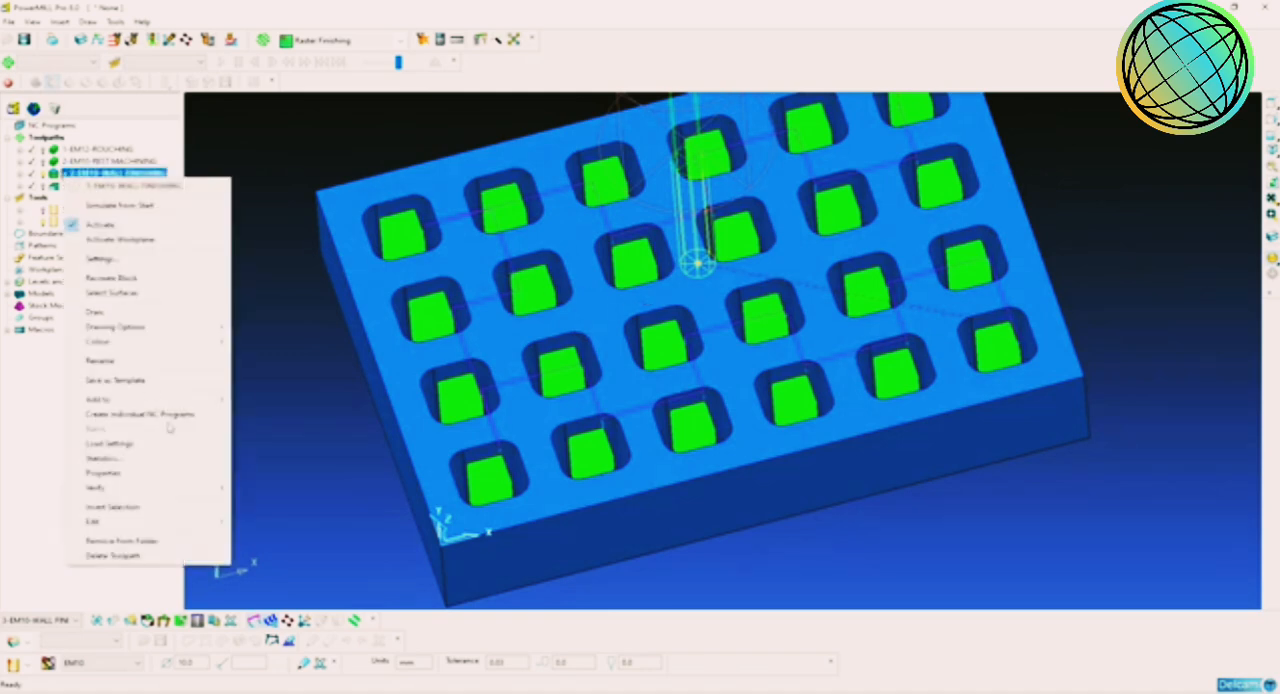
{"action": "mouse_move", "coordinate": [207, 524]}
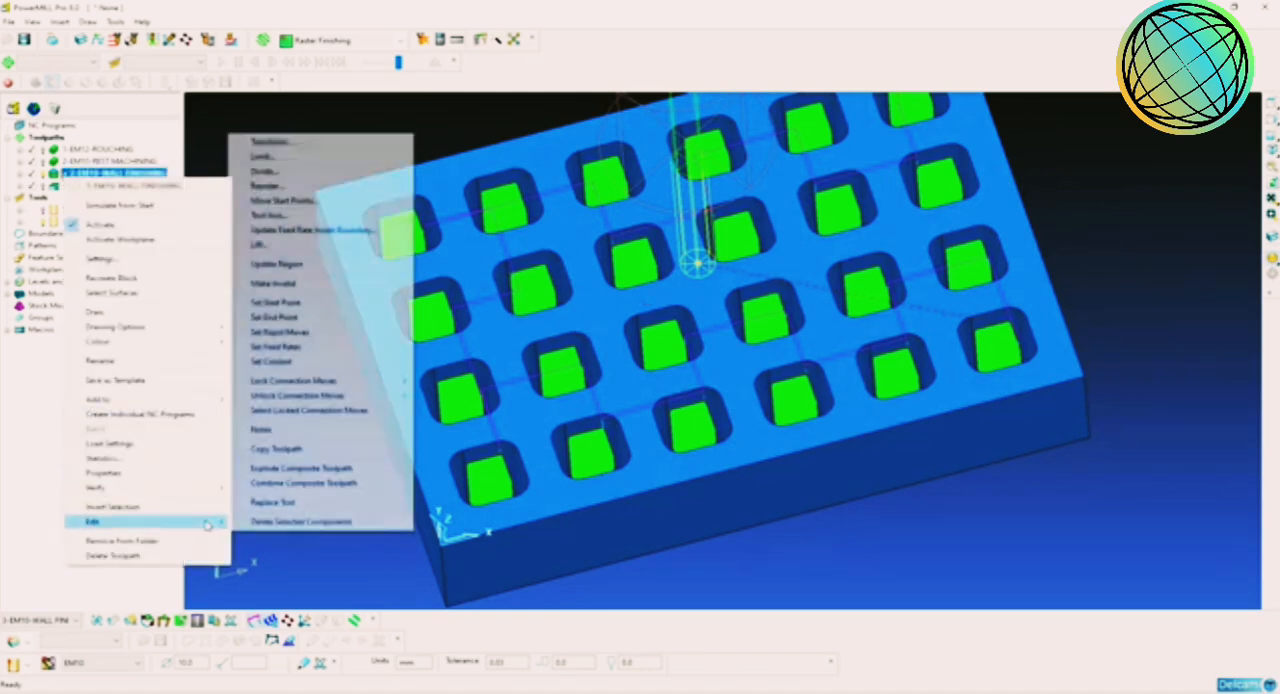
{"action": "left_click", "coordinate": [304, 175]}
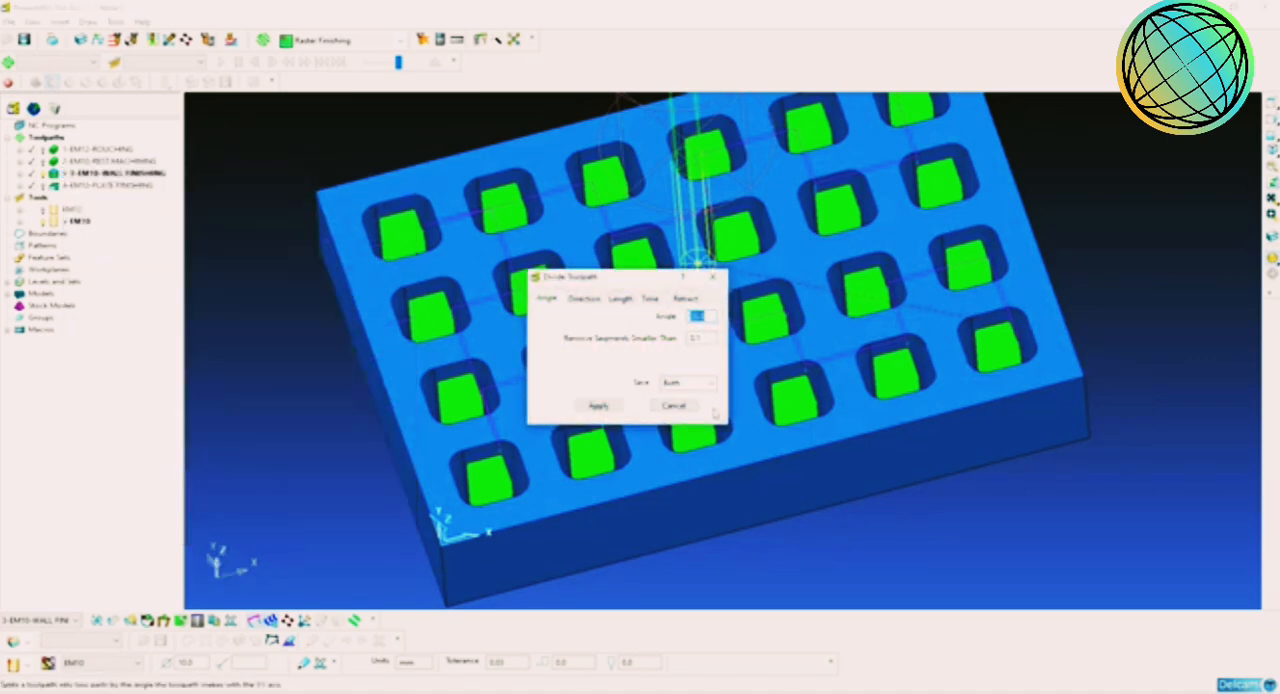
{"action": "left_click", "coordinate": [658, 405]}
{"action": "right_click", "coordinate": [98, 175]}
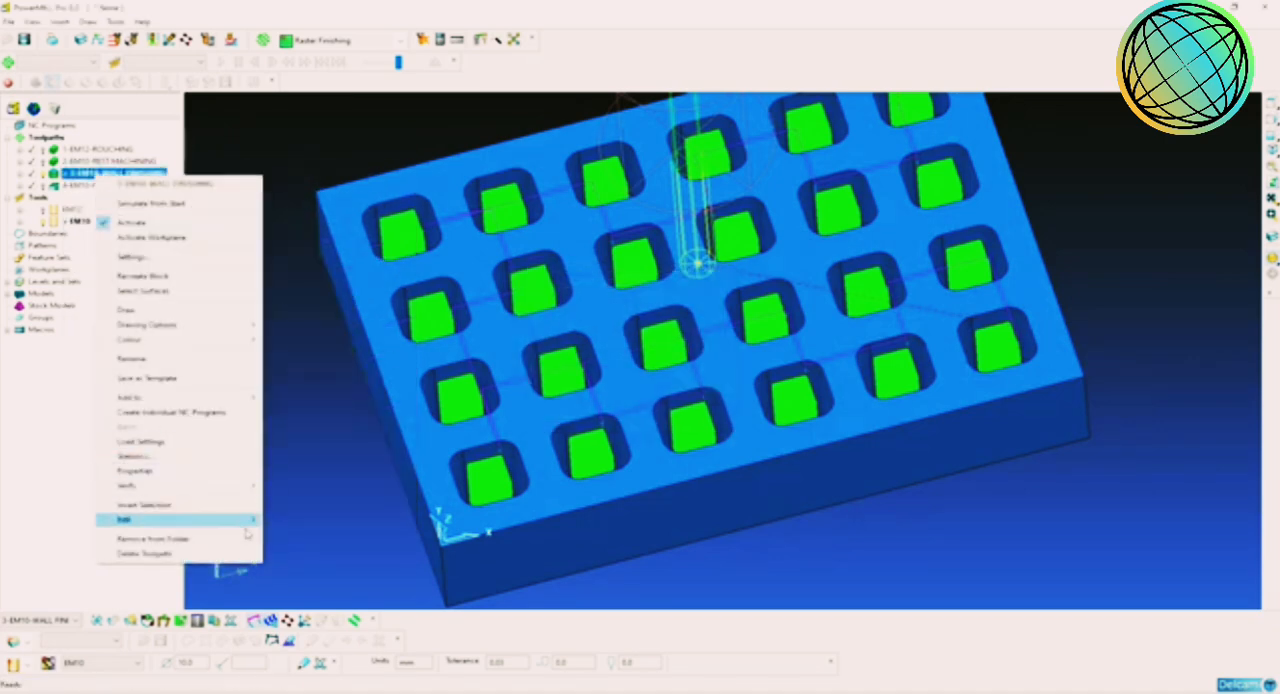
{"action": "mouse_move", "coordinate": [253, 527]}
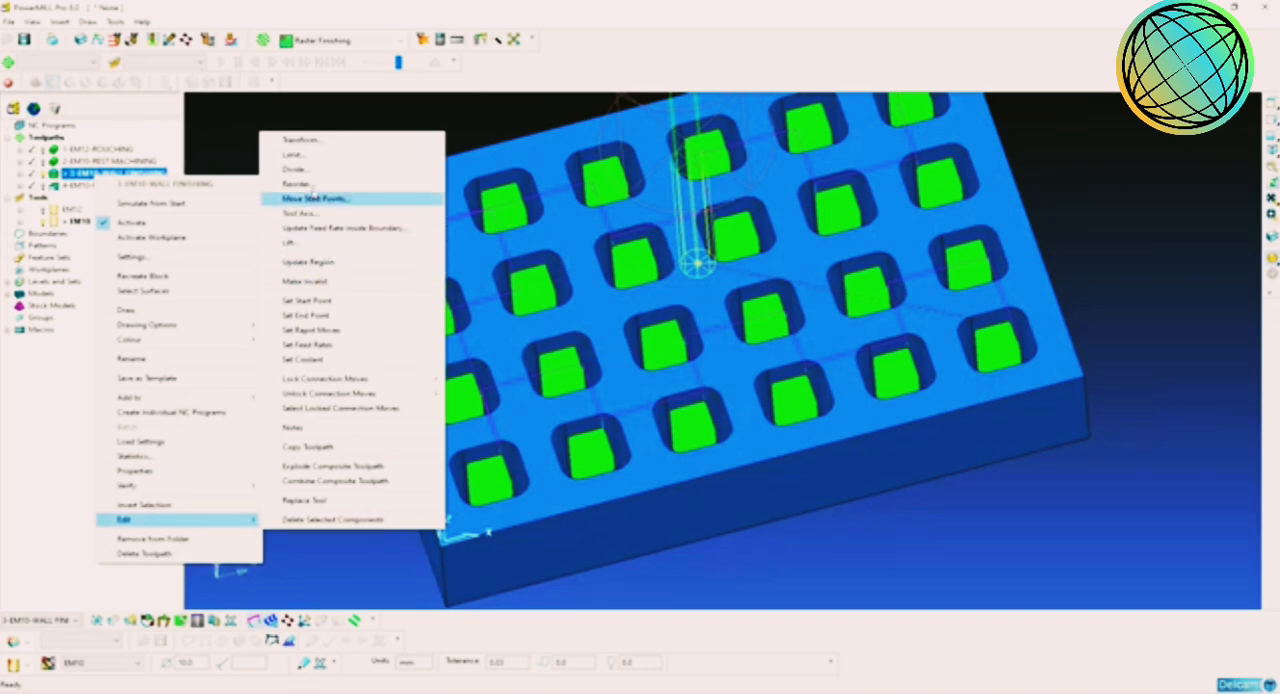
{"action": "left_click", "coordinate": [320, 184]}
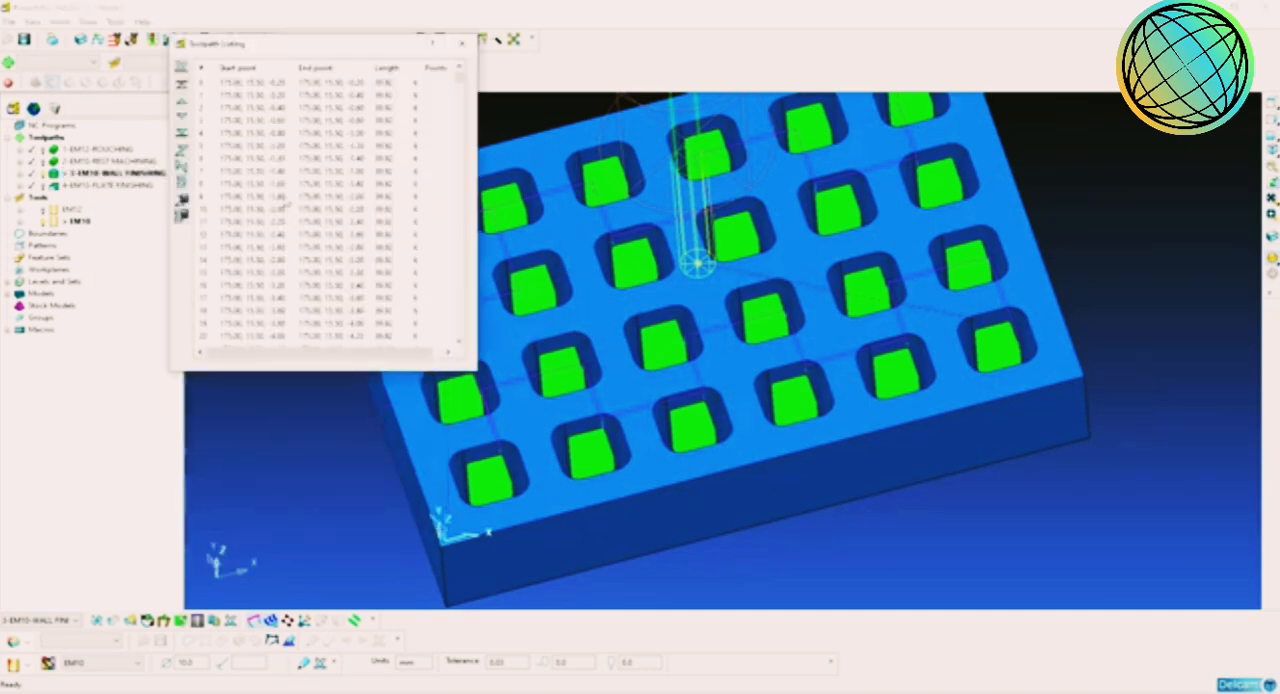
Step: Select the wall finishing segments from the first pocket through part of the second row's last pocket, delete them and close the listing
{"action": "left_click_drag", "start_coordinate": [248, 83], "coordinate": [321, 252]}
{"action": "scroll", "coordinate": [321, 252], "scroll_direction": "down", "scroll_amount": 7}
{"action": "left_click", "coordinate": [321, 250], "text": "shift"}
{"action": "scroll", "coordinate": [321, 252], "scroll_direction": "down", "scroll_amount": 7}
{"action": "left_click", "coordinate": [323, 262], "text": "shift"}
{"action": "scroll", "coordinate": [327, 280], "scroll_direction": "down", "scroll_amount": 20}
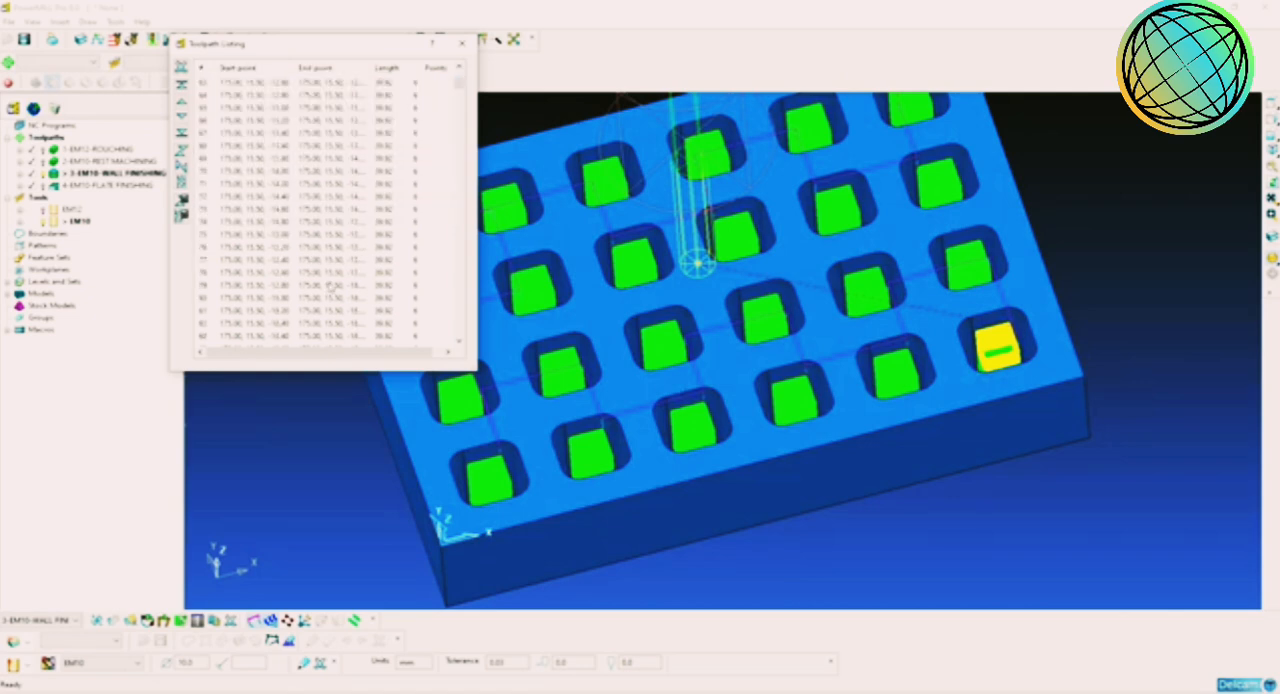
{"action": "left_click", "coordinate": [328, 298], "text": "shift"}
{"action": "middle_click_drag", "start_coordinate": [860, 302], "coordinate": [668, 290]}
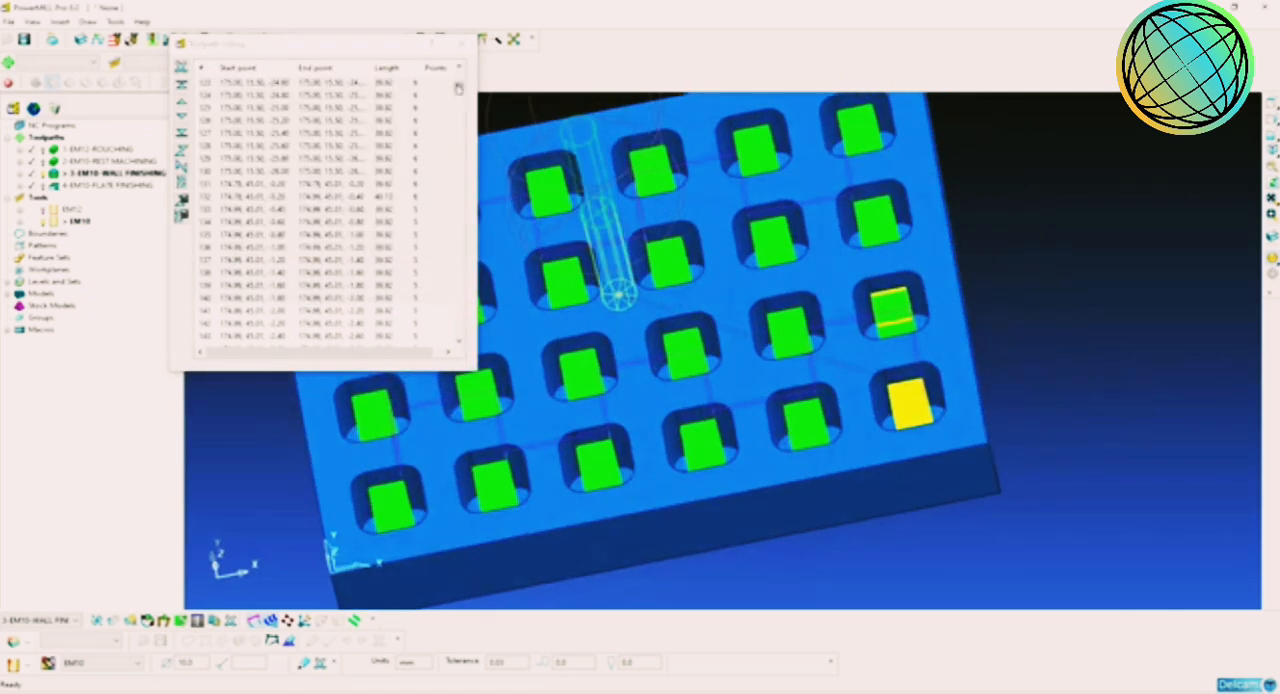
{"action": "left_click_drag", "start_coordinate": [459, 88], "coordinate": [459, 185]}
{"action": "left_click", "coordinate": [386, 221], "text": "shift"}
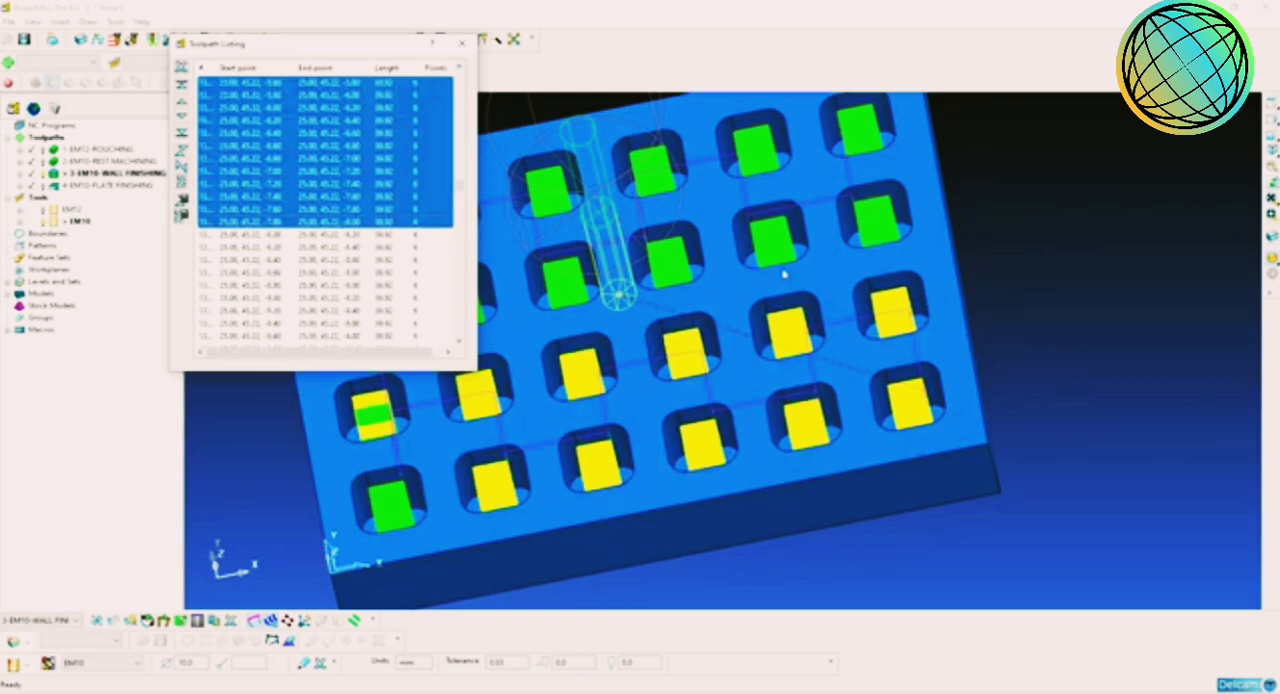
{"action": "middle_click_drag", "start_coordinate": [784, 275], "coordinate": [900, 252], "text": "shift"}
{"action": "left_click", "coordinate": [184, 70]}
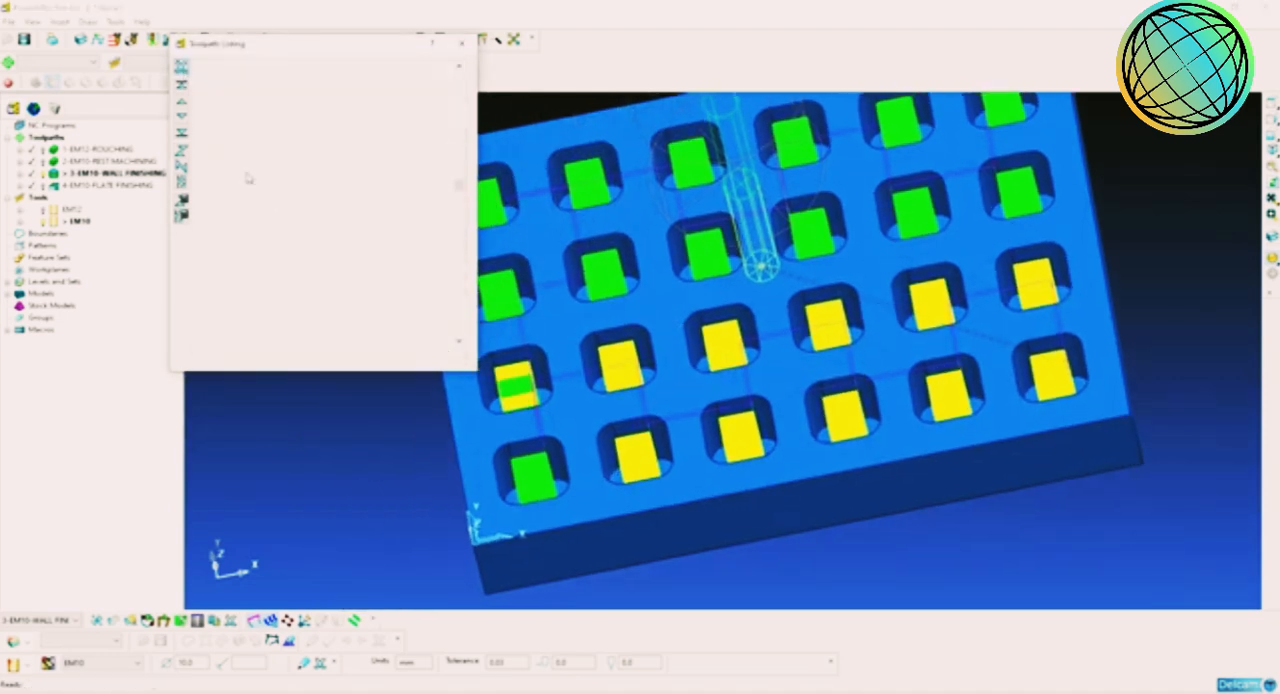
{"action": "left_click", "coordinate": [462, 44]}
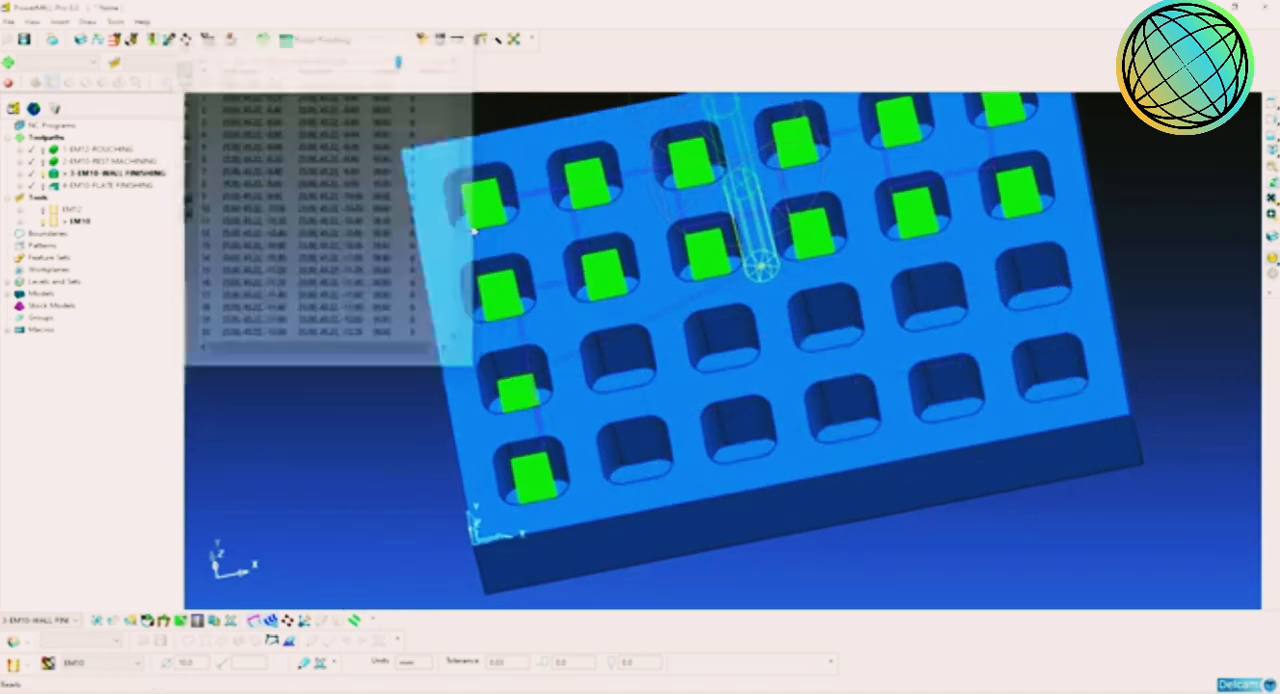
Step: Examine the remaining wall finishing passes in the pockets from several angles and in an isometric view
{"action": "middle_click_drag", "start_coordinate": [598, 352], "coordinate": [617, 403]}
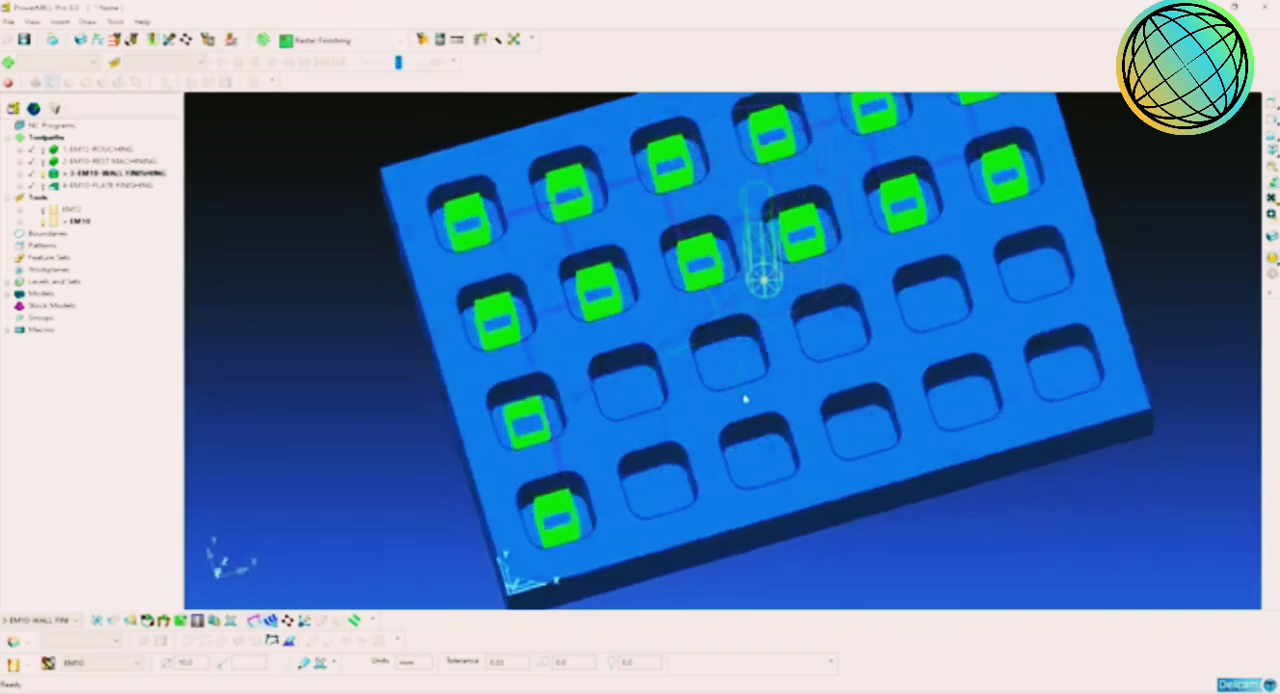
{"action": "scroll", "coordinate": [746, 398], "scroll_direction": "up", "scroll_amount": 2}
{"action": "scroll", "coordinate": [746, 398], "scroll_direction": "down", "scroll_amount": 1}
{"action": "middle_click_drag", "start_coordinate": [746, 398], "coordinate": [758, 344]}
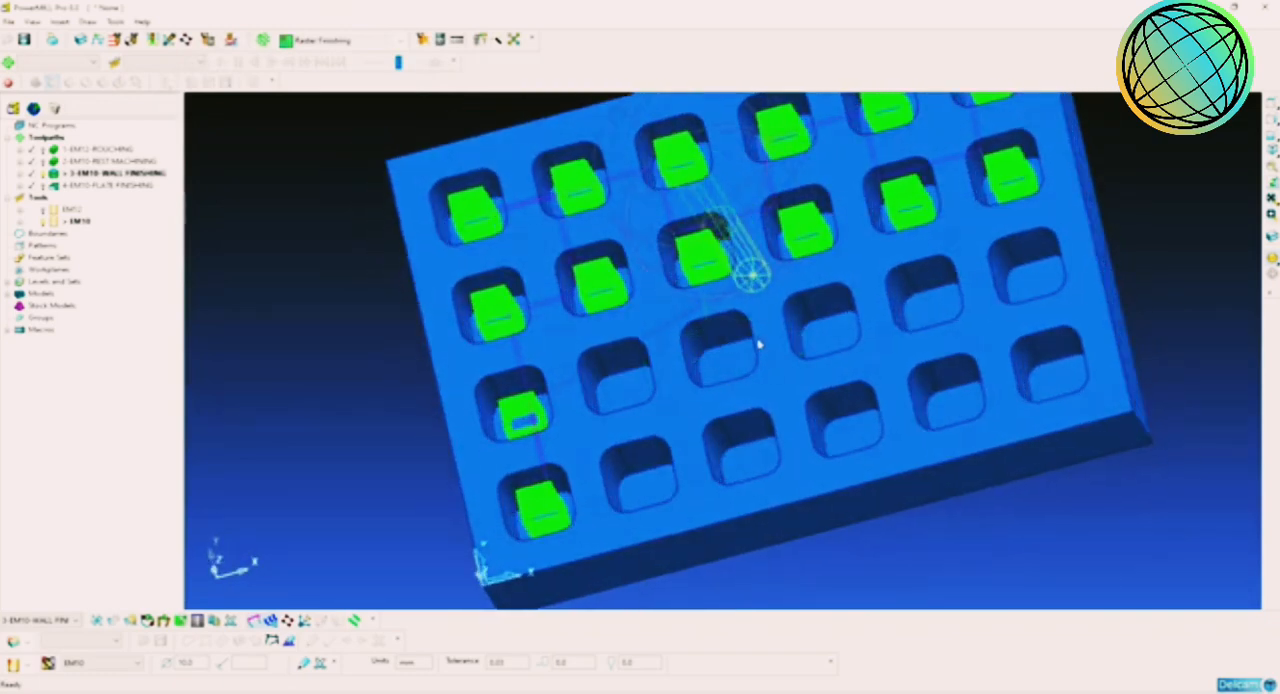
{"action": "middle_click_drag", "start_coordinate": [845, 384], "coordinate": [670, 394]}
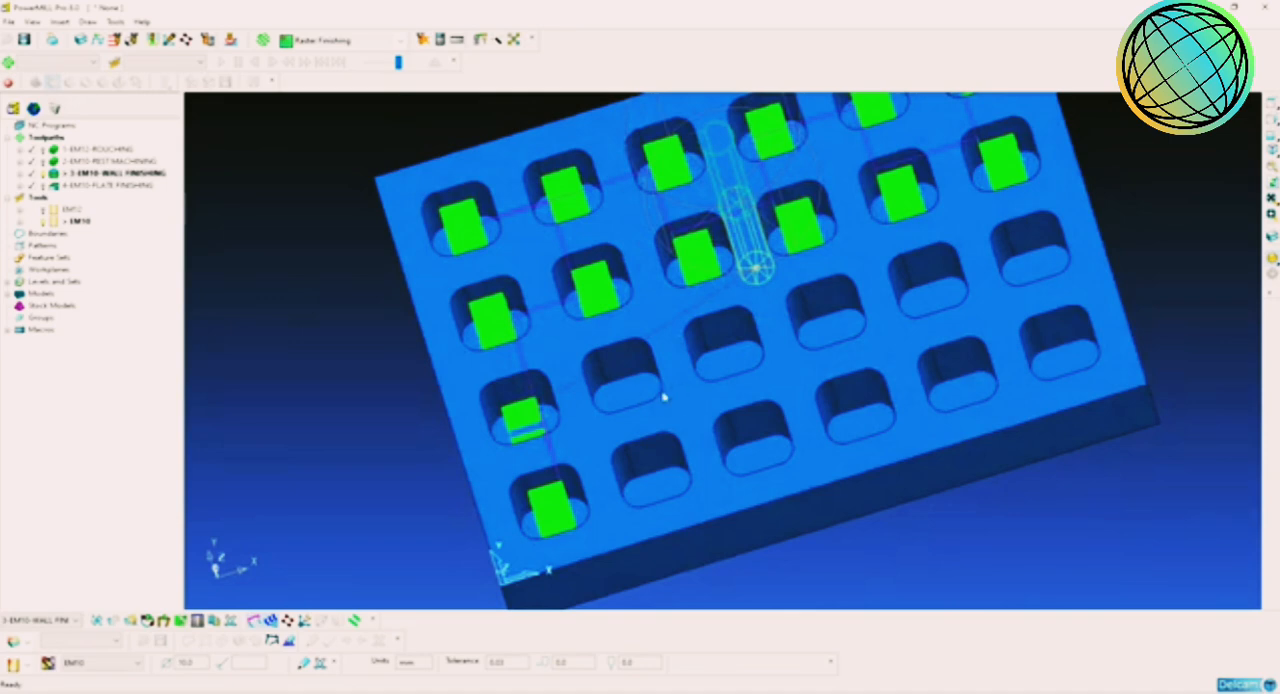
{"action": "left_click", "coordinate": [1271, 151]}
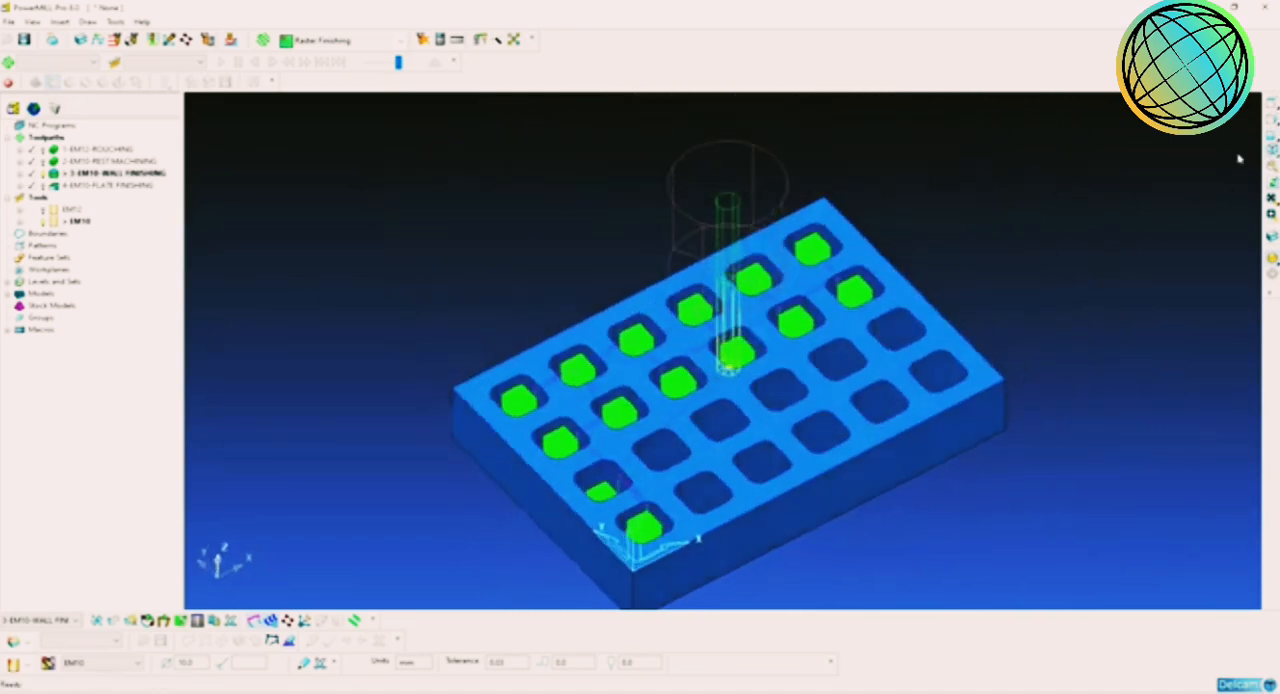
{"action": "scroll", "coordinate": [852, 346], "scroll_direction": "up", "scroll_amount": 3}
{"action": "scroll", "coordinate": [850, 346], "scroll_direction": "up", "scroll_amount": 1}
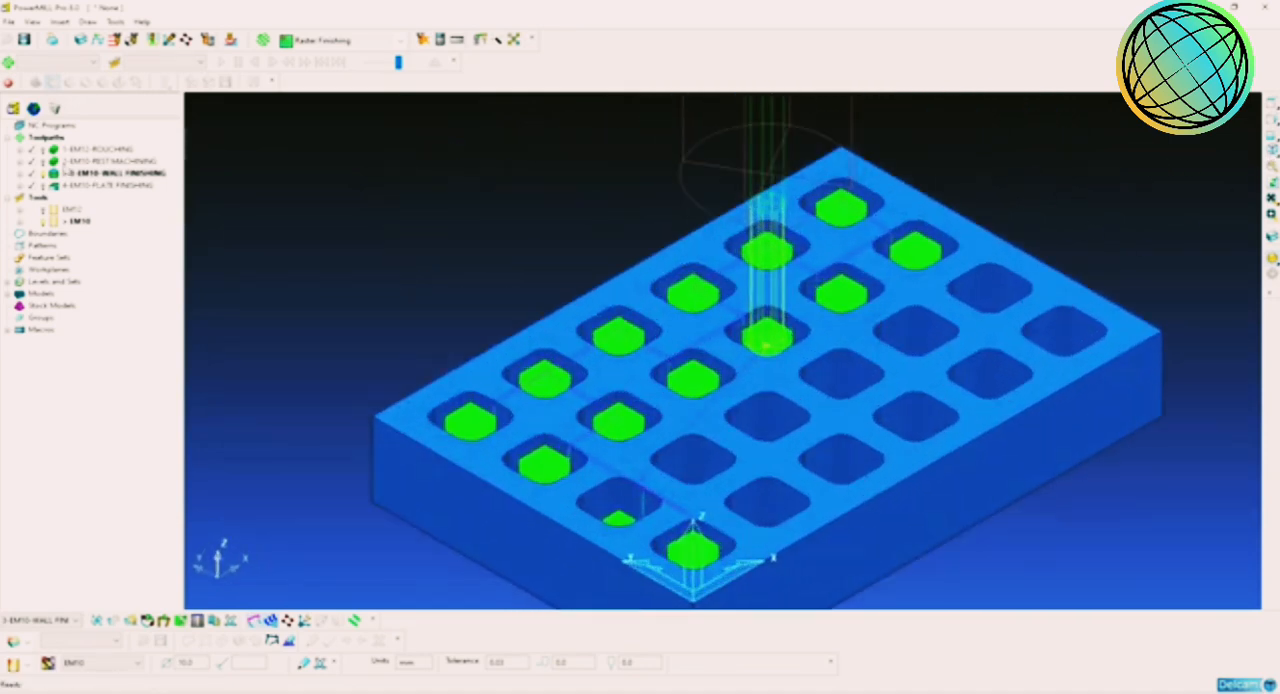
Step: Deactivate the wall finishing toolpath, view the plate finishing toolpath, and make wall finishing active again
{"action": "double_click", "coordinate": [54, 174]}
{"action": "middle_click_drag", "start_coordinate": [389, 247], "coordinate": [371, 239], "text": "shift"}
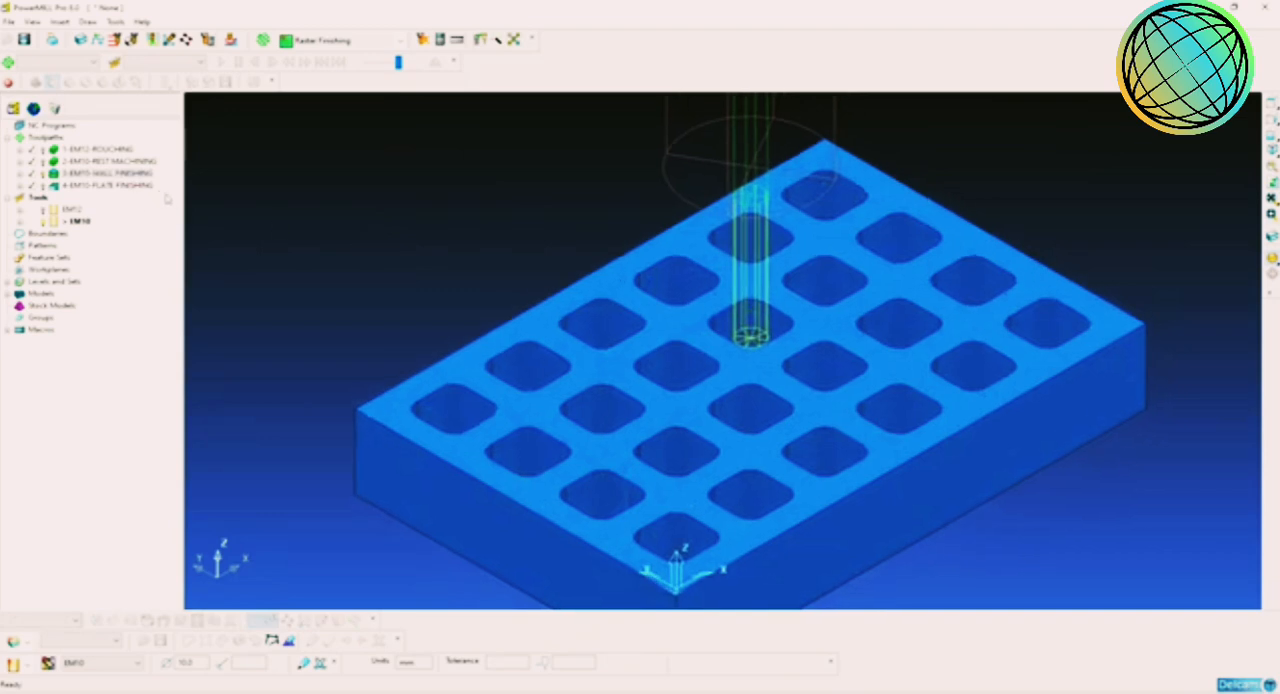
{"action": "double_click", "coordinate": [59, 187]}
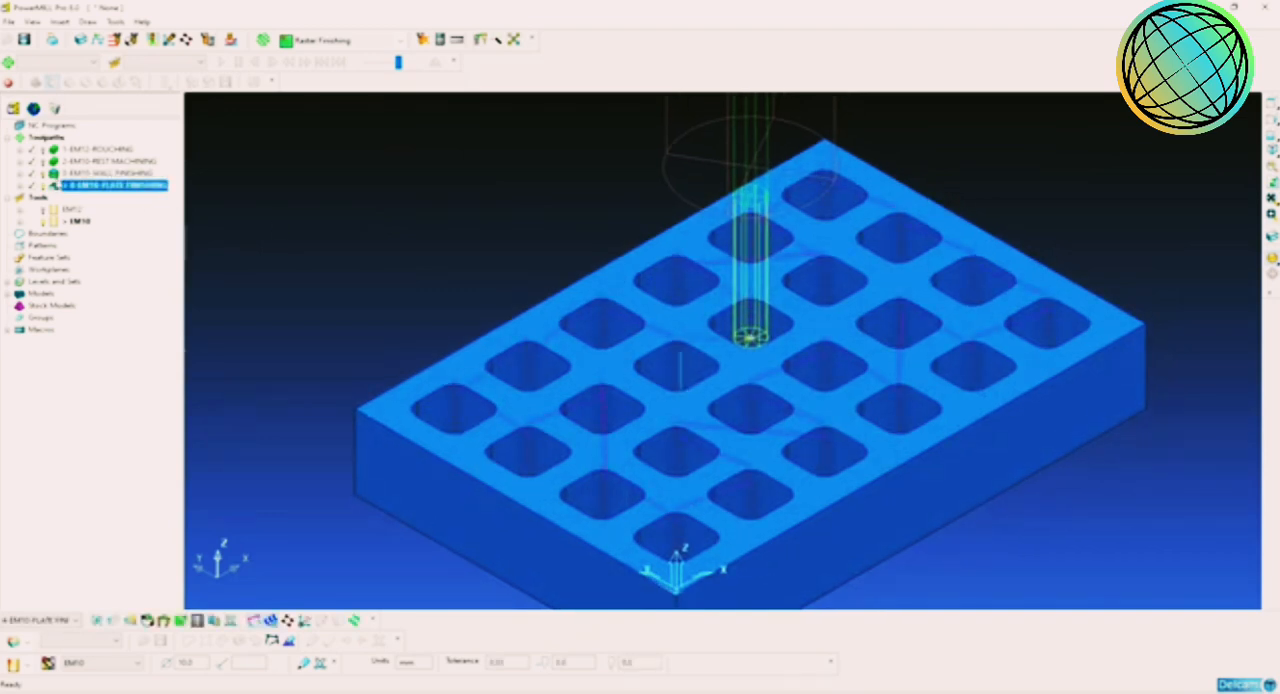
{"action": "left_click", "coordinate": [57, 175]}
{"action": "double_click", "coordinate": [57, 175]}
Step: Turn on shaded display for the cutting tools and activate the EM12 roughing toolpath
{"action": "left_click", "coordinate": [43, 211]}
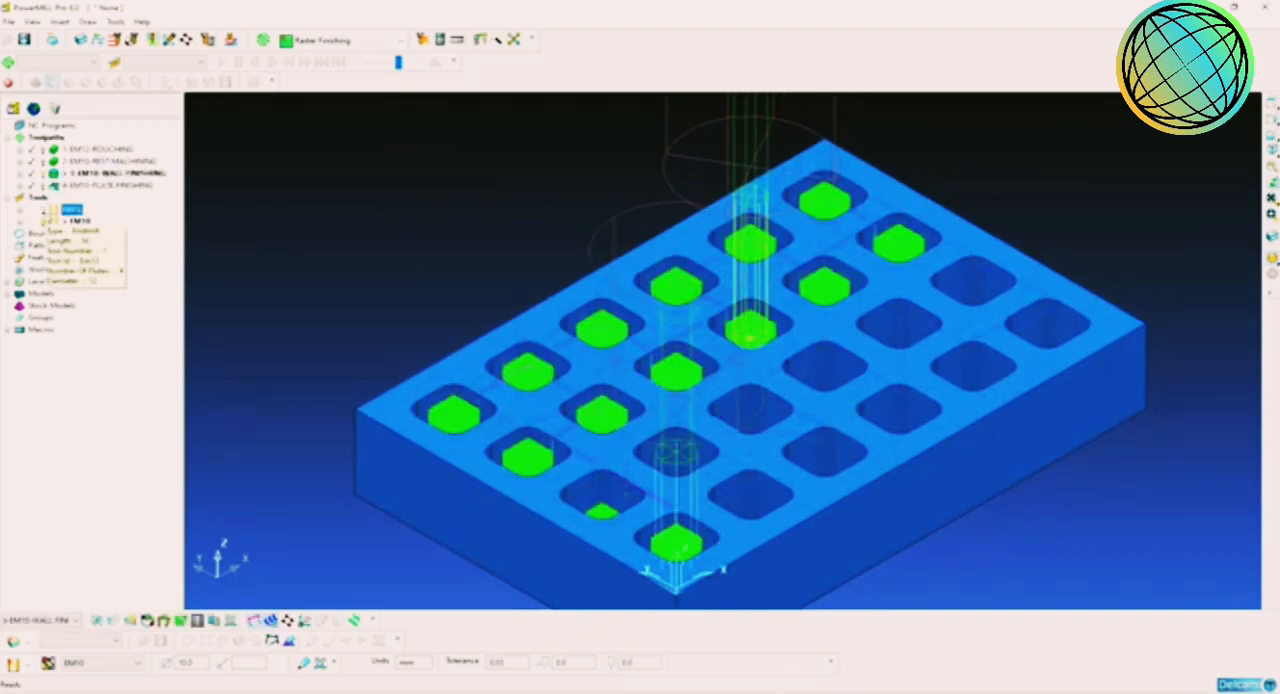
{"action": "left_click", "coordinate": [43, 211]}
{"action": "right_click", "coordinate": [72, 210]}
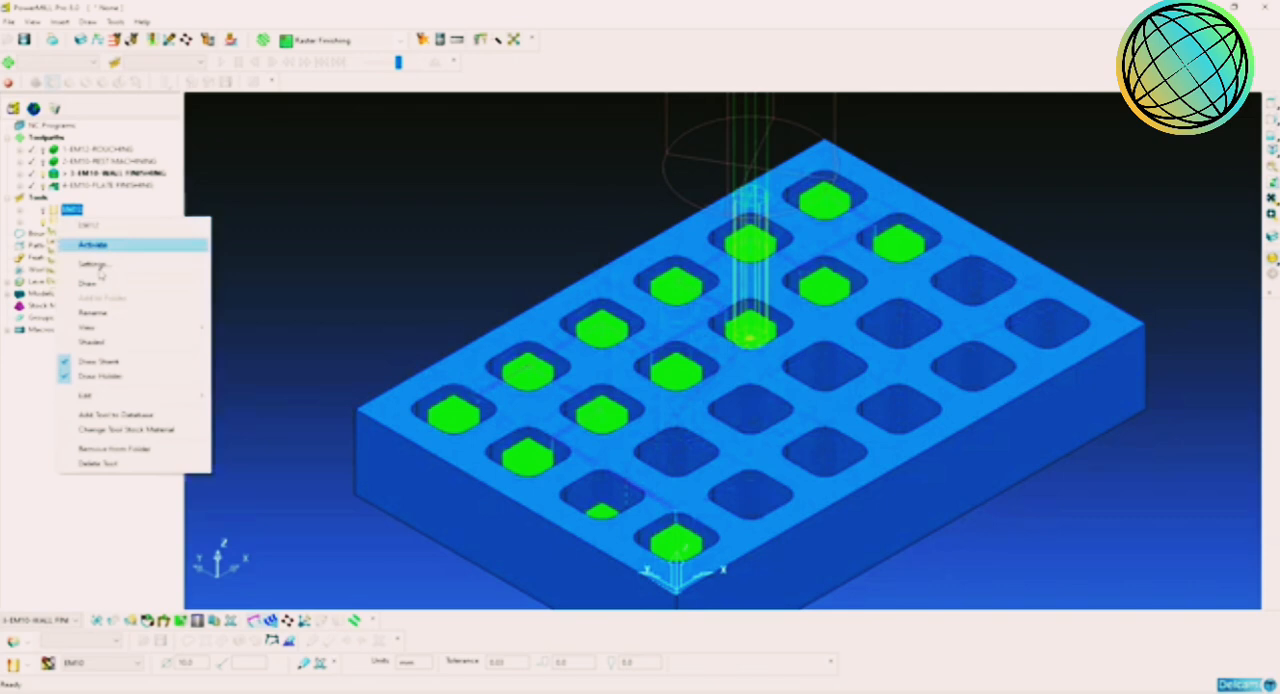
{"action": "left_click", "coordinate": [100, 342]}
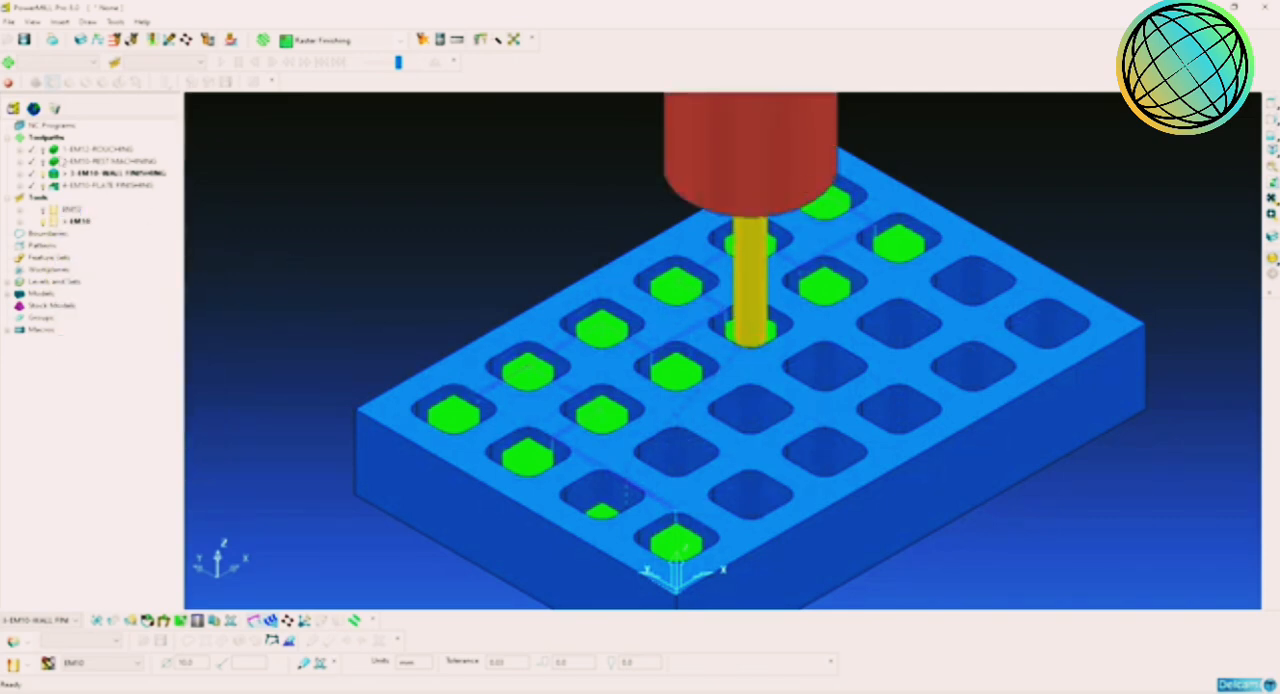
{"action": "double_click", "coordinate": [56, 150]}
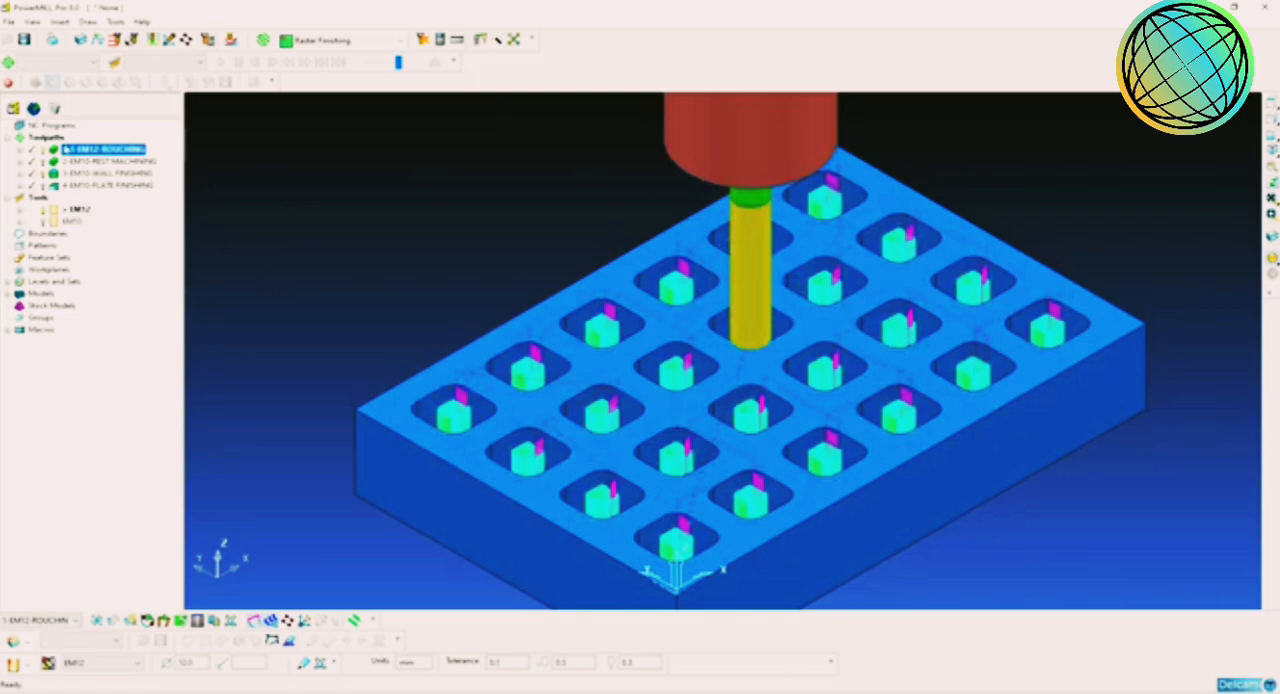
Step: Create individual NC programs for all the toolpaths
{"action": "left_click", "coordinate": [62, 139]}
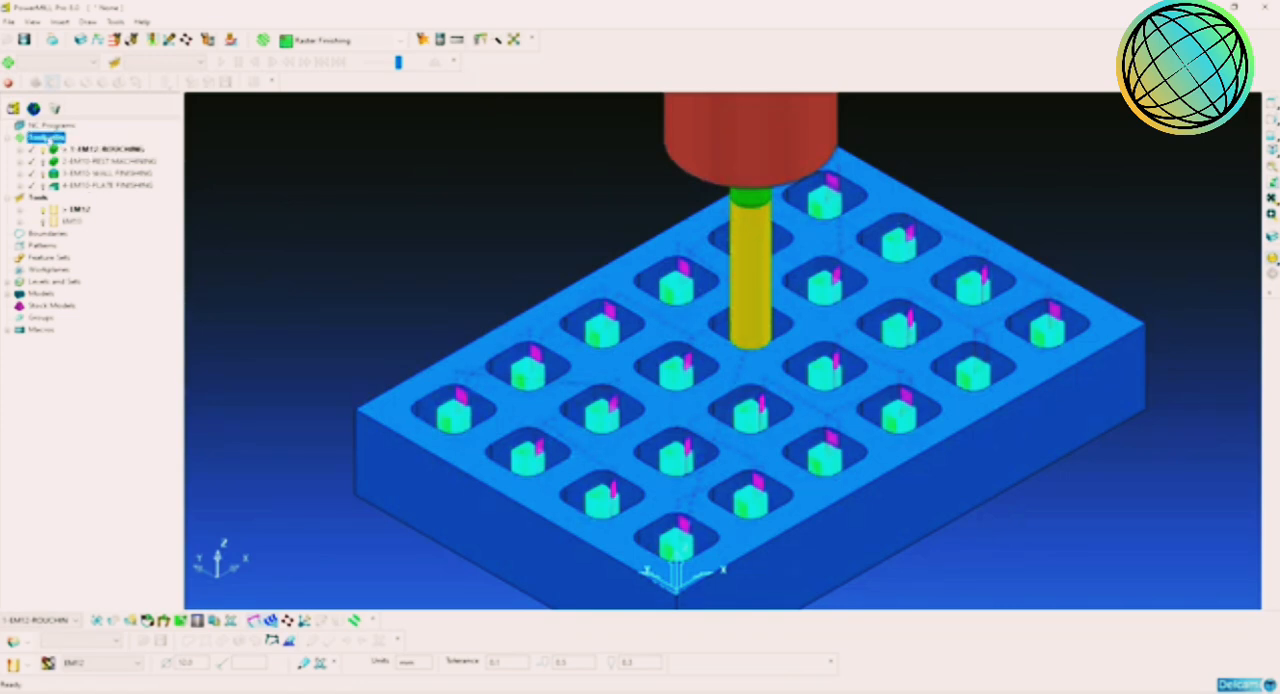
{"action": "right_click", "coordinate": [48, 140]}
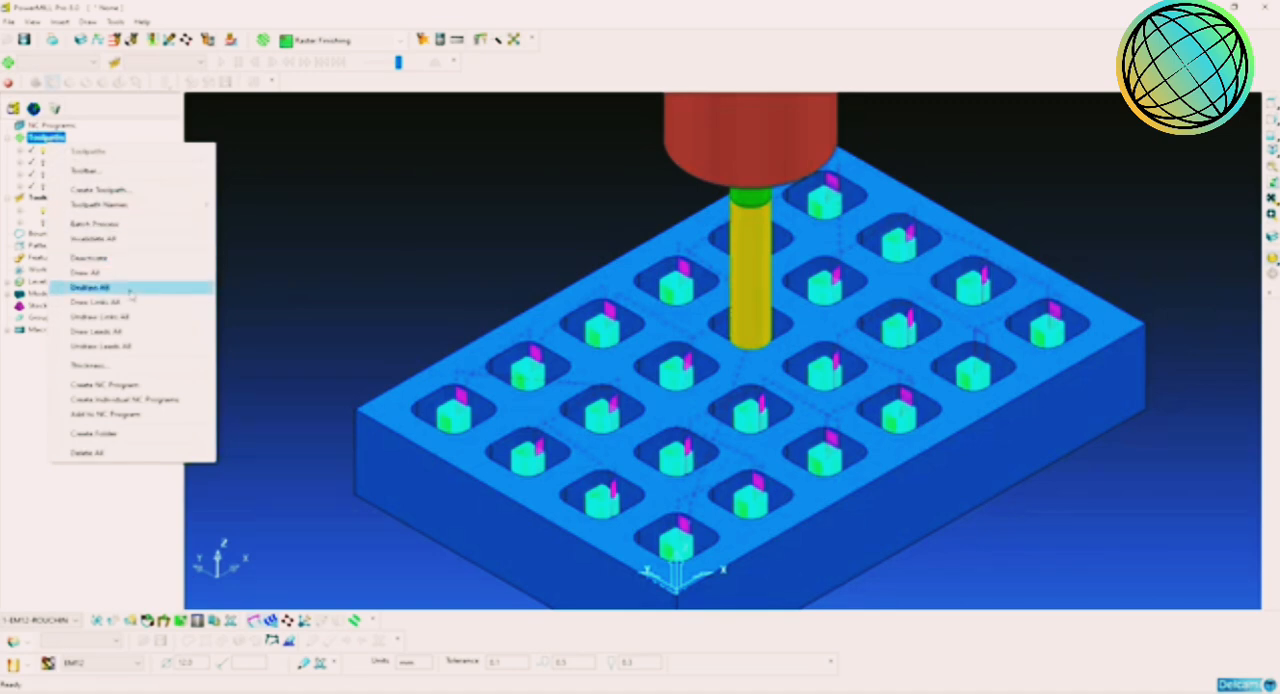
{"action": "left_click", "coordinate": [146, 401]}
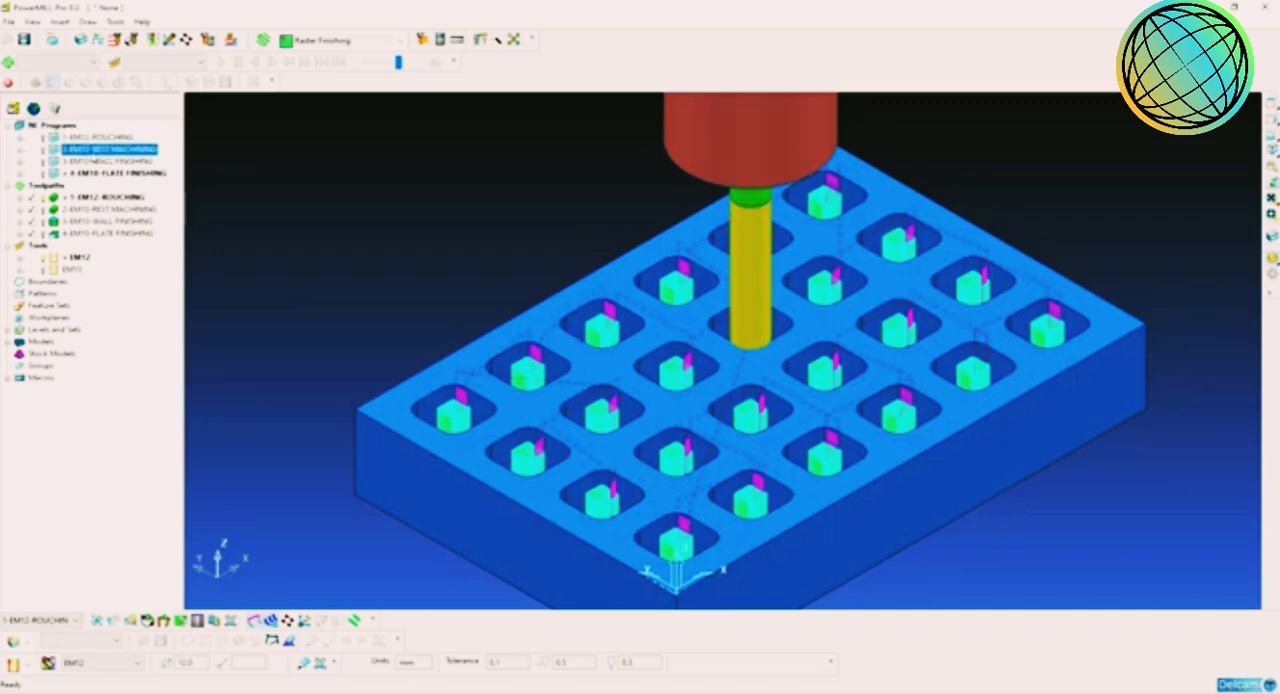
Step: Go through the NC programs for roughing, rest machining, wall finishing and plate finishing
{"action": "left_click", "coordinate": [105, 174]}
{"action": "left_click", "coordinate": [92, 138]}
{"action": "left_click", "coordinate": [97, 150]}
{"action": "left_click", "coordinate": [104, 162]}
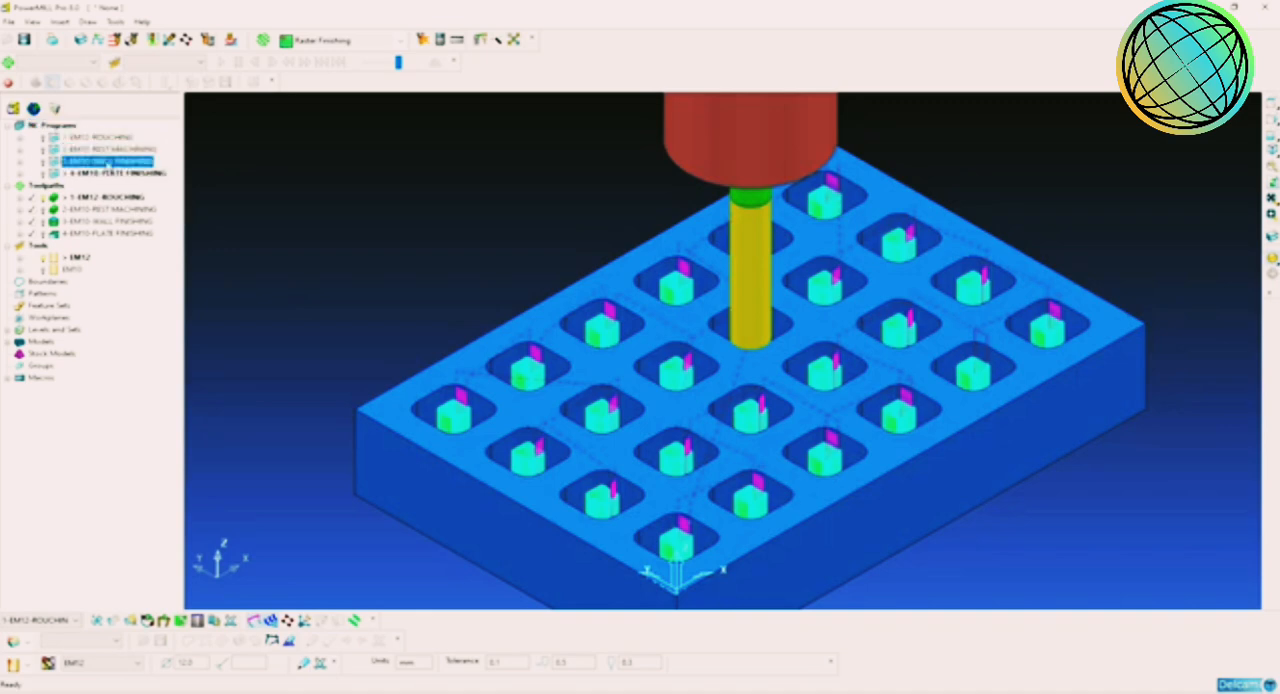
{"action": "left_click", "coordinate": [110, 173]}
{"action": "left_click", "coordinate": [112, 161]}
{"action": "left_click", "coordinate": [95, 137]}
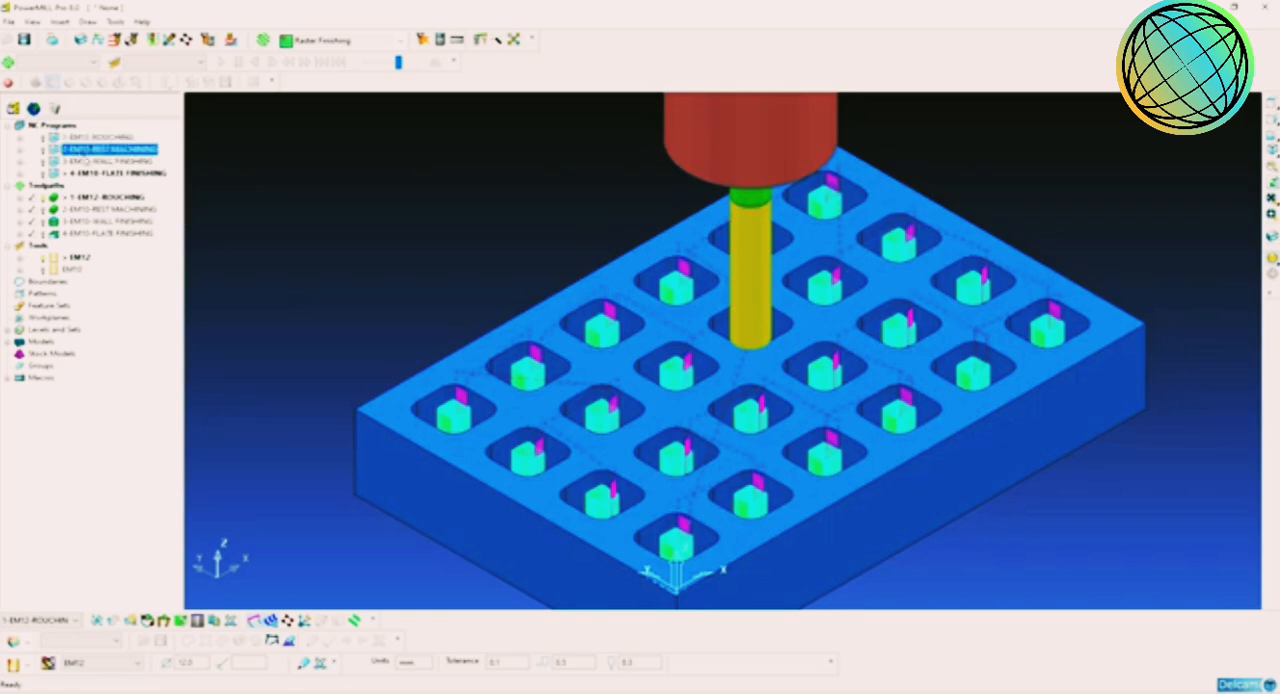
Step: Open the settings of the EM12 roughing NC program and place the dialog clear of the explorer tree
{"action": "right_click", "coordinate": [89, 139]}
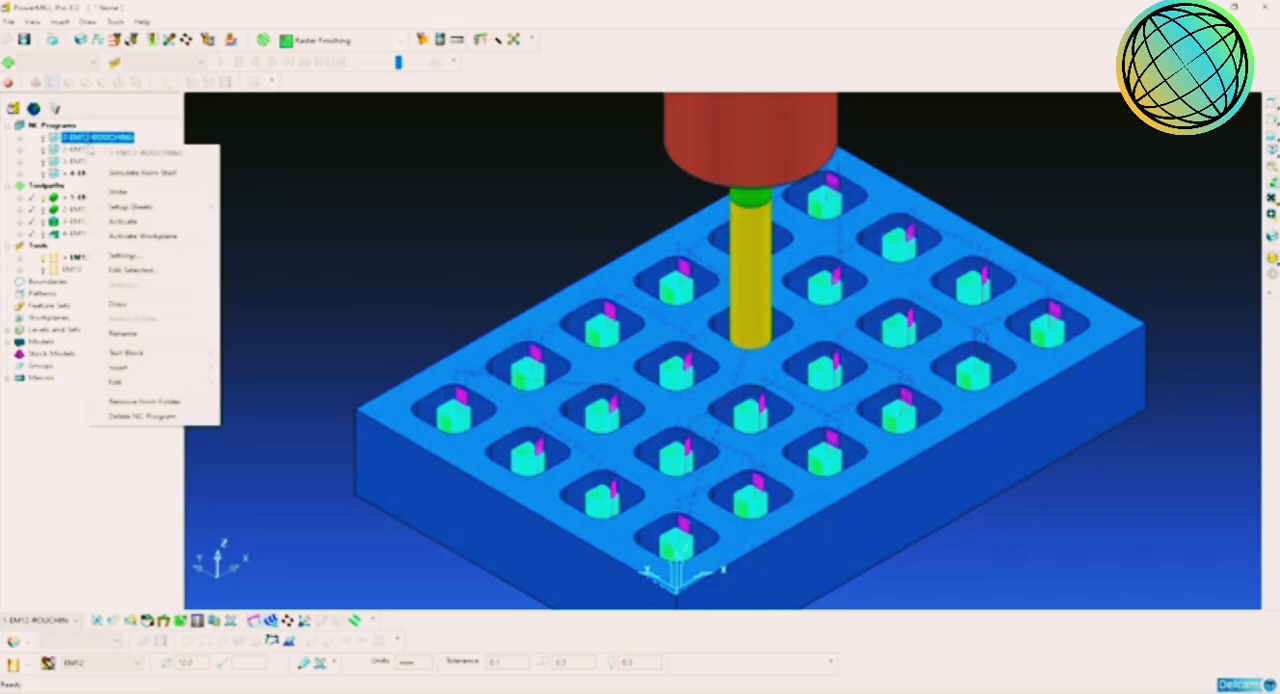
{"action": "left_click", "coordinate": [156, 258]}
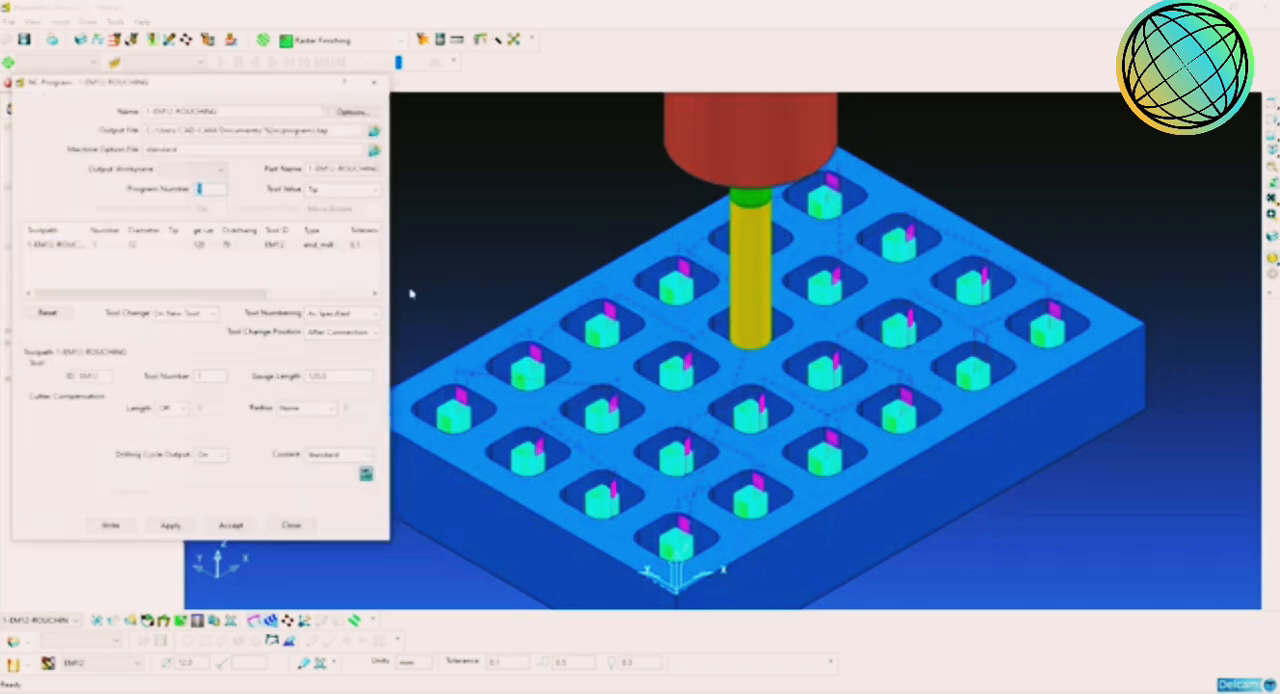
{"action": "left_click_drag", "start_coordinate": [226, 93], "coordinate": [462, 104]}
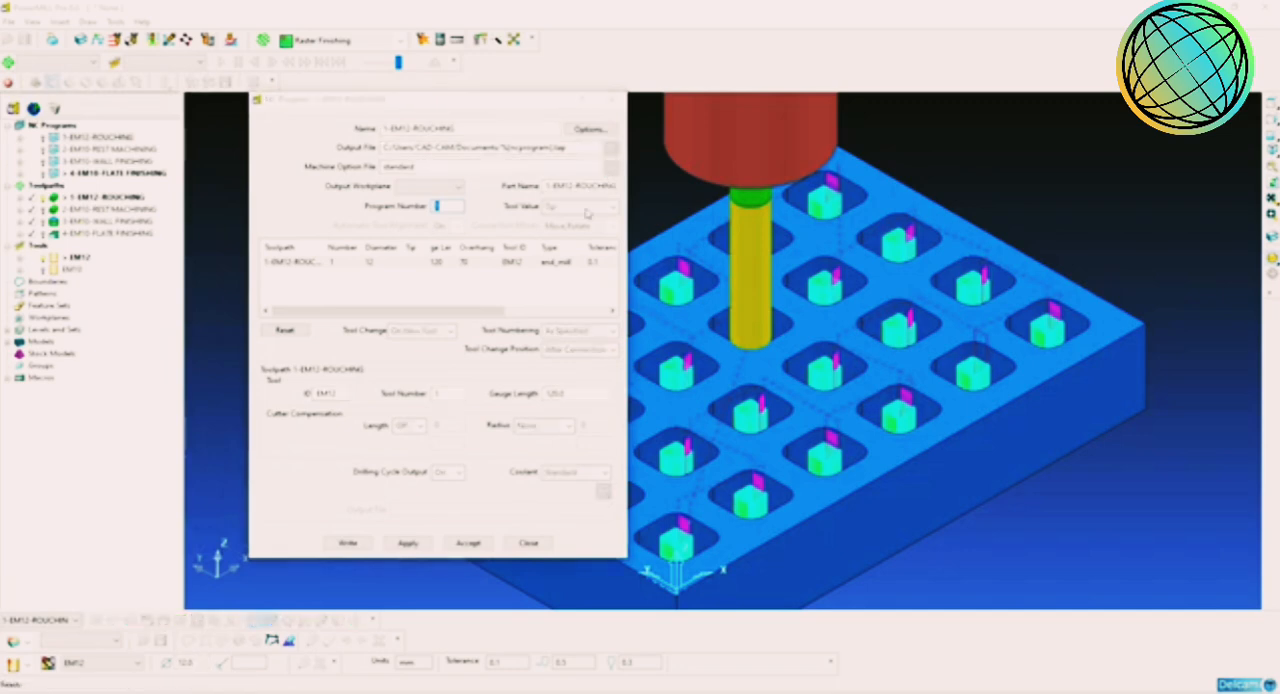
Step: Assign fanuc.opt from the DuctPost config folder under Program Files (x86) as the roughing program's machine option file
{"action": "left_click", "coordinate": [611, 167]}
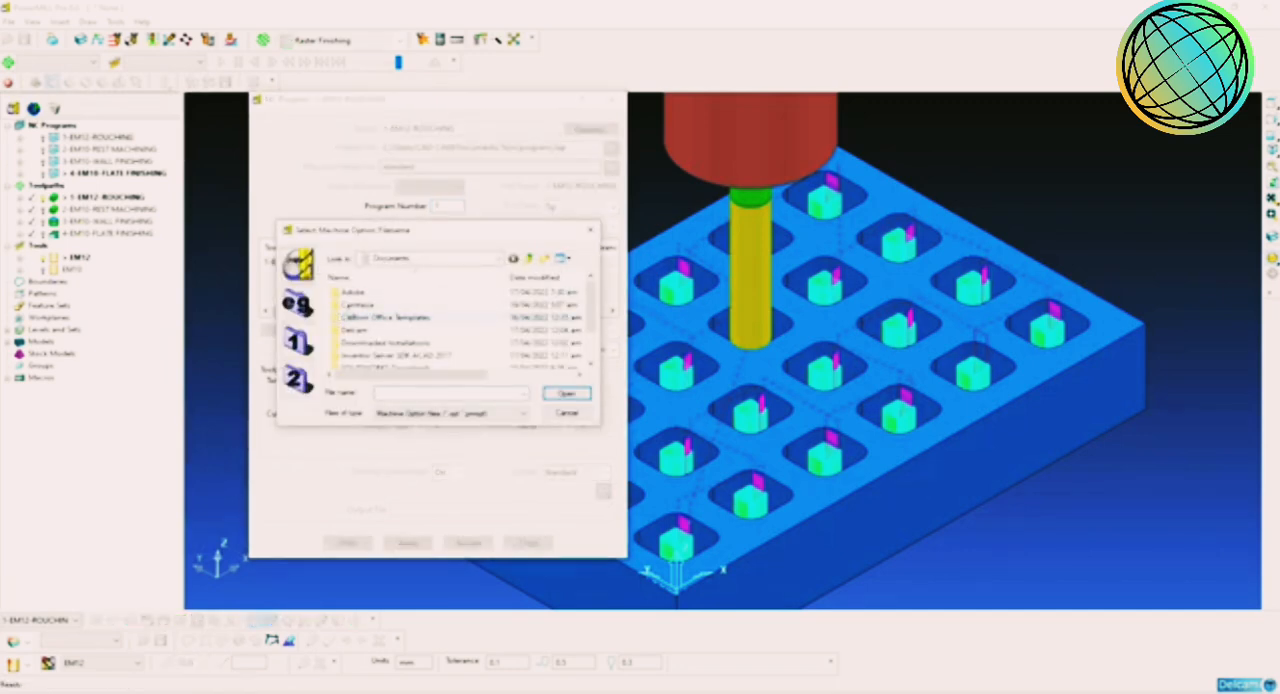
{"action": "left_click", "coordinate": [420, 260]}
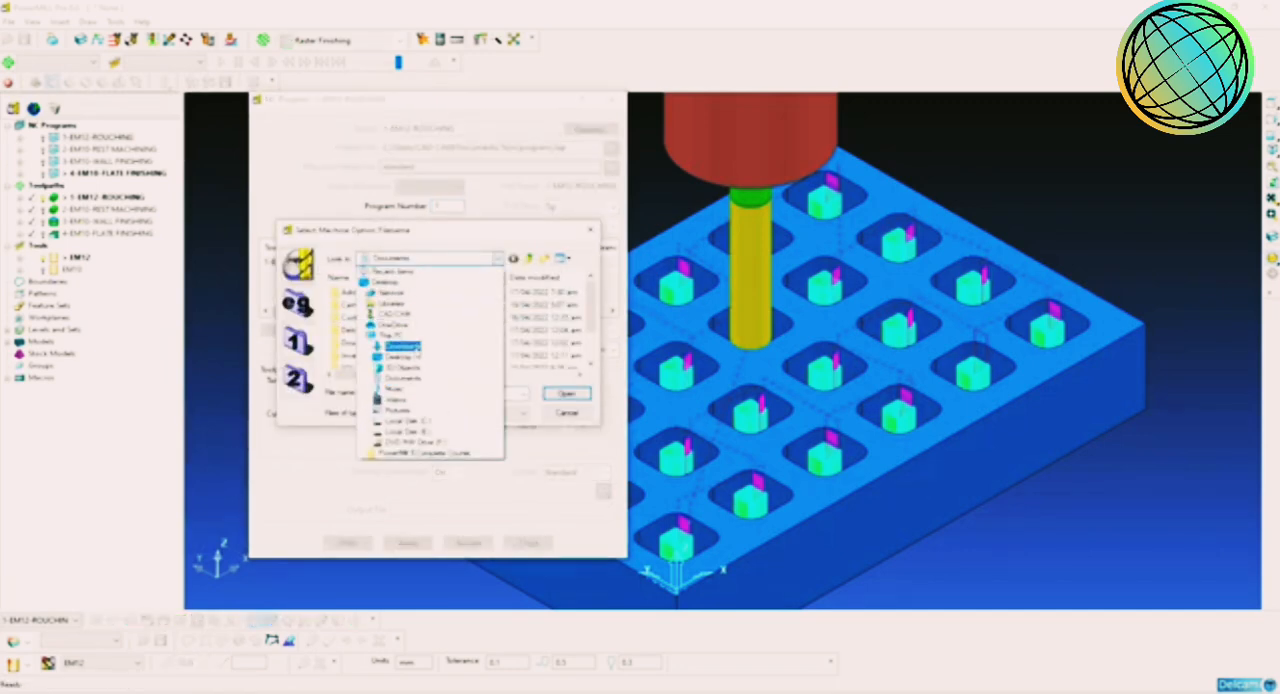
{"action": "left_click", "coordinate": [405, 421]}
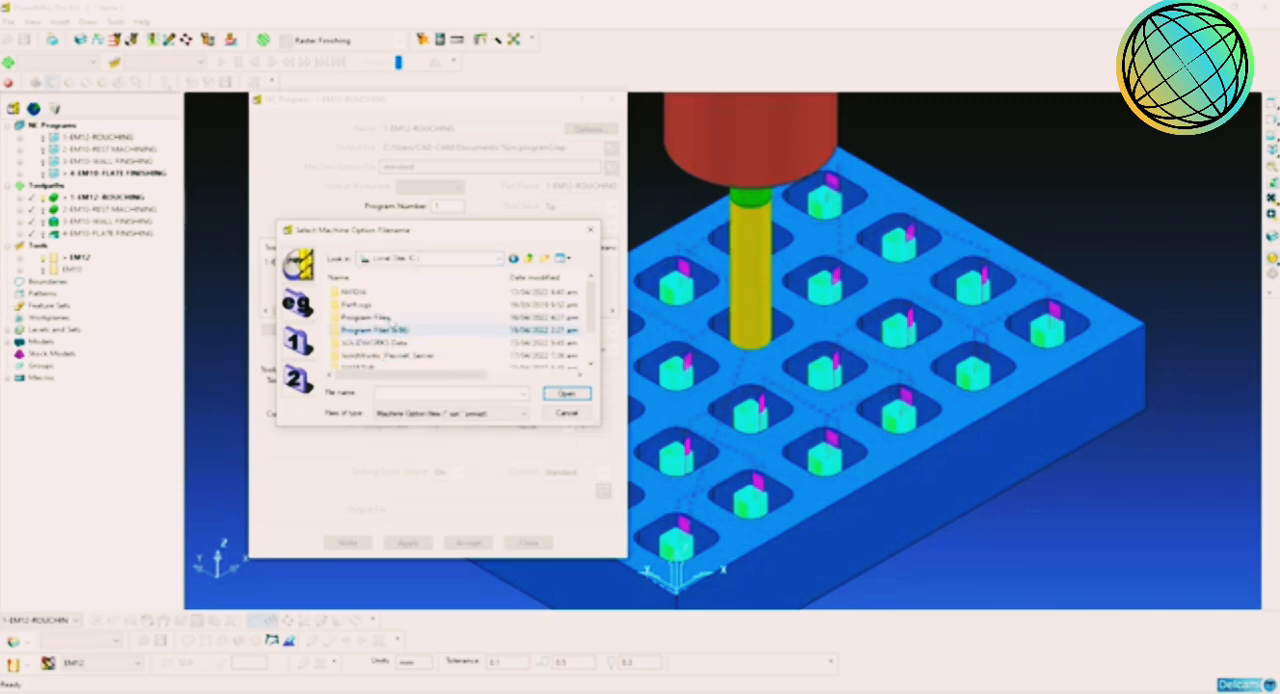
{"action": "double_click", "coordinate": [393, 329]}
{"action": "double_click", "coordinate": [389, 341]}
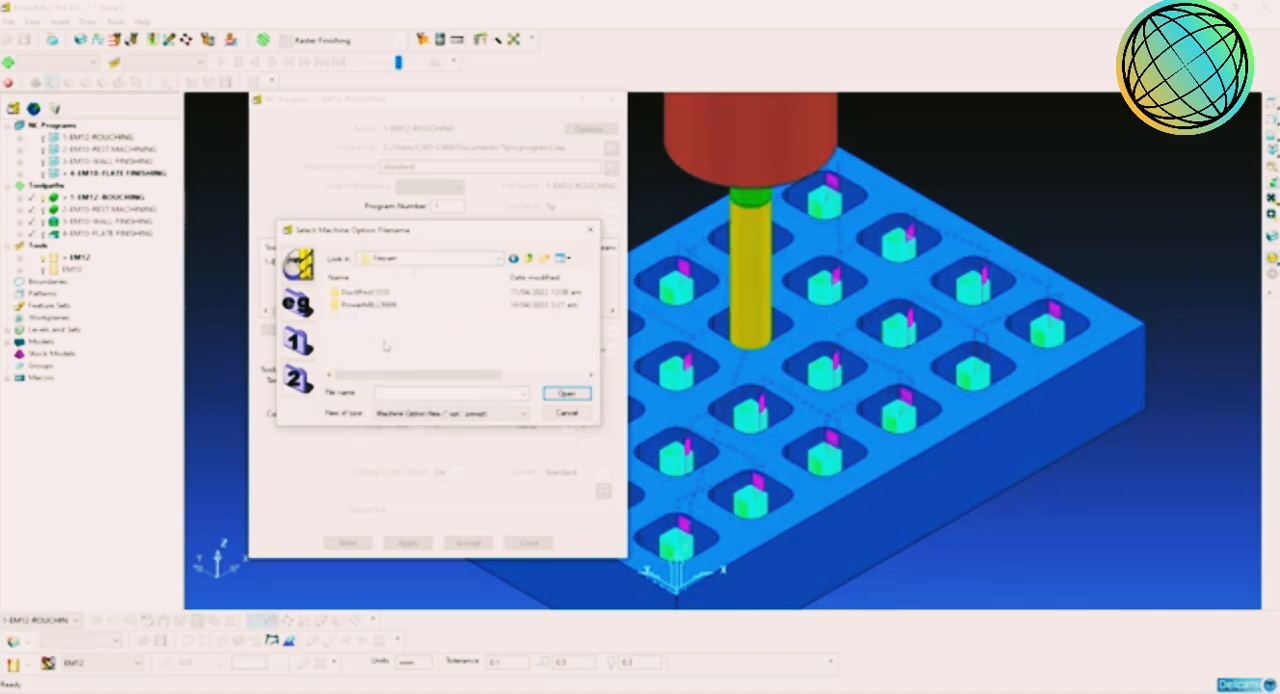
{"action": "double_click", "coordinate": [390, 297]}
{"action": "double_click", "coordinate": [383, 296]}
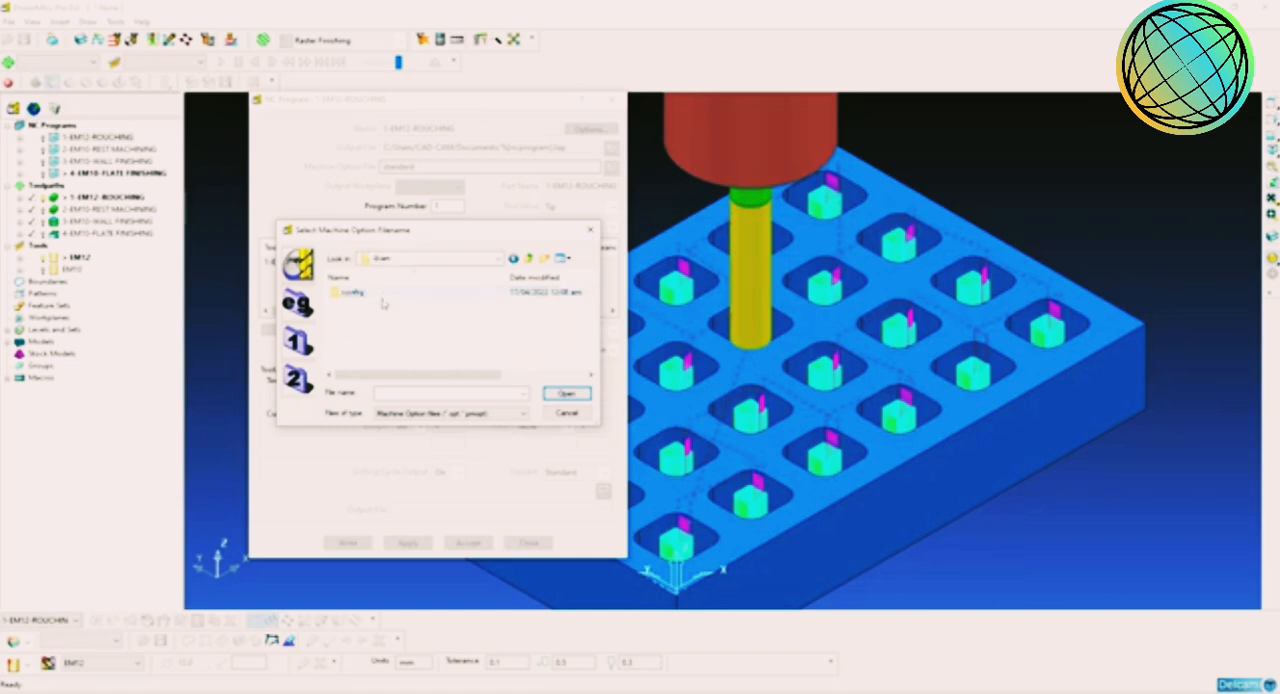
{"action": "double_click", "coordinate": [374, 297]}
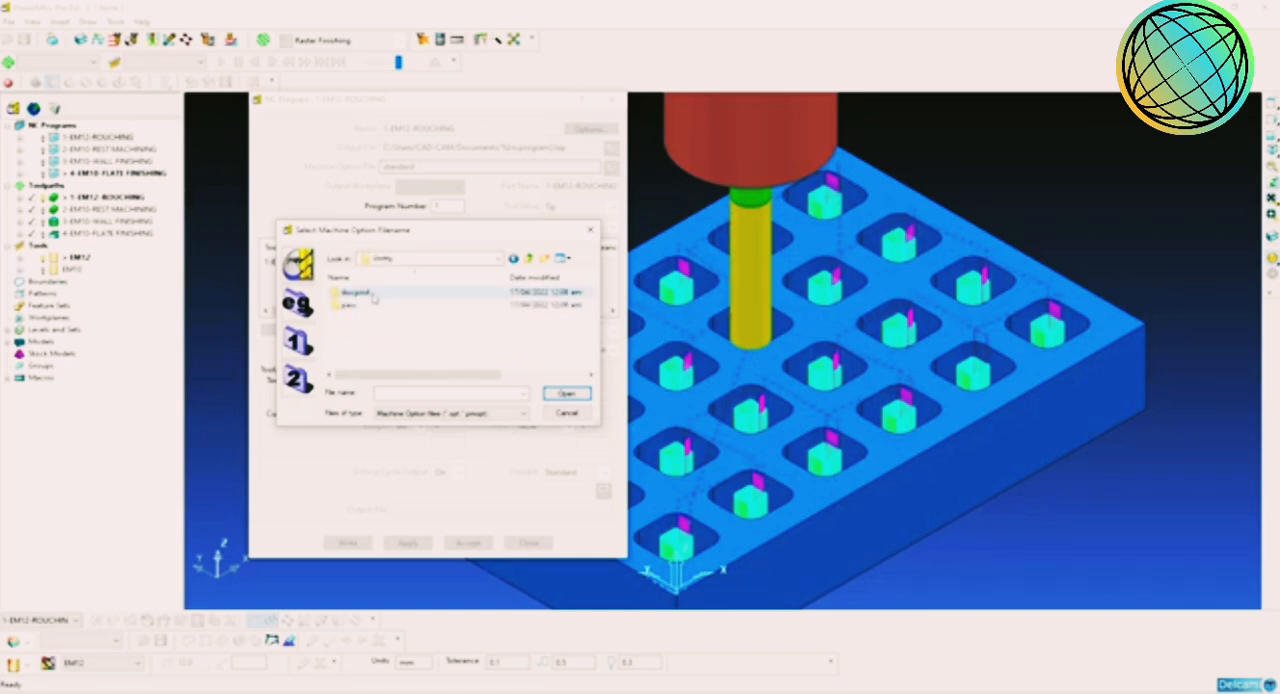
{"action": "double_click", "coordinate": [372, 305]}
{"action": "scroll", "coordinate": [381, 340], "scroll_direction": "down", "scroll_amount": 2}
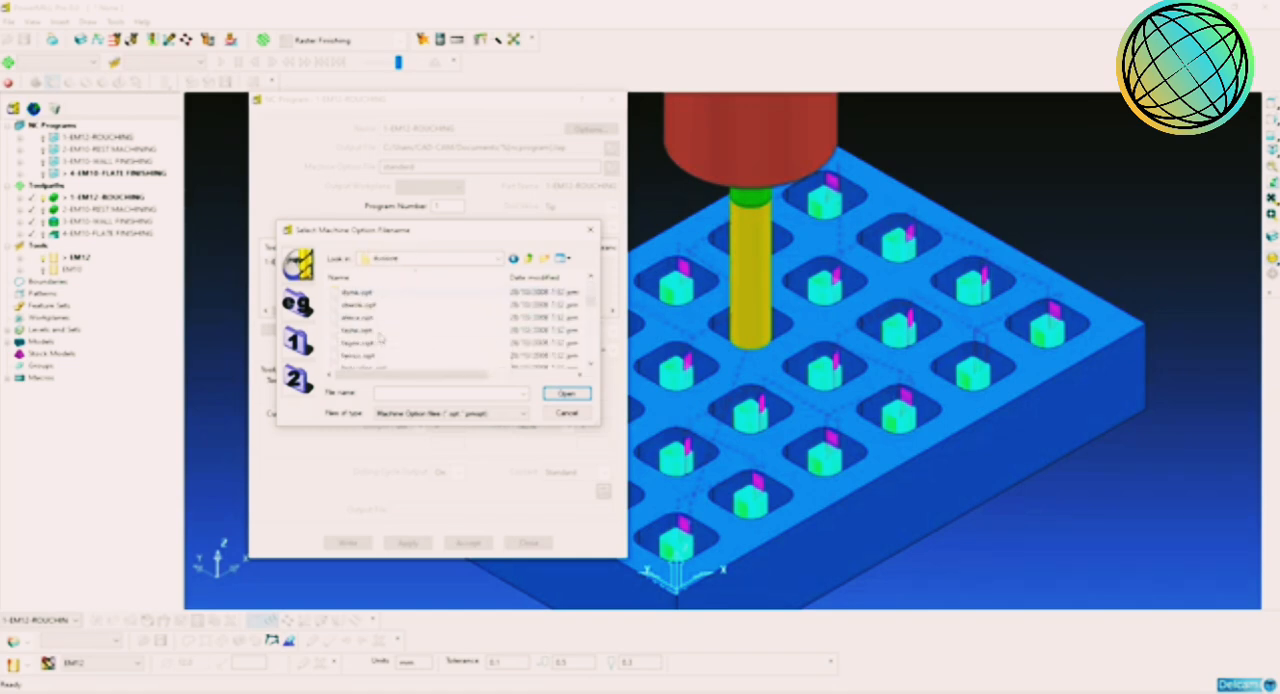
{"action": "left_click", "coordinate": [372, 357]}
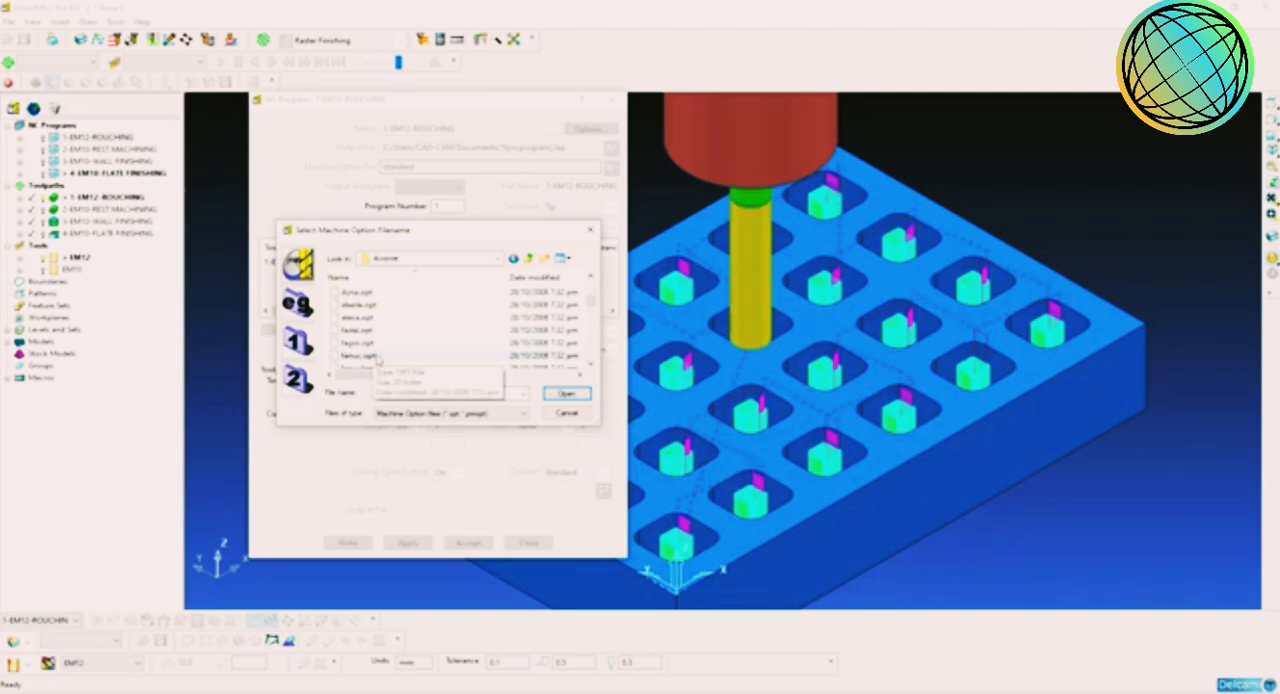
{"action": "left_click", "coordinate": [565, 393]}
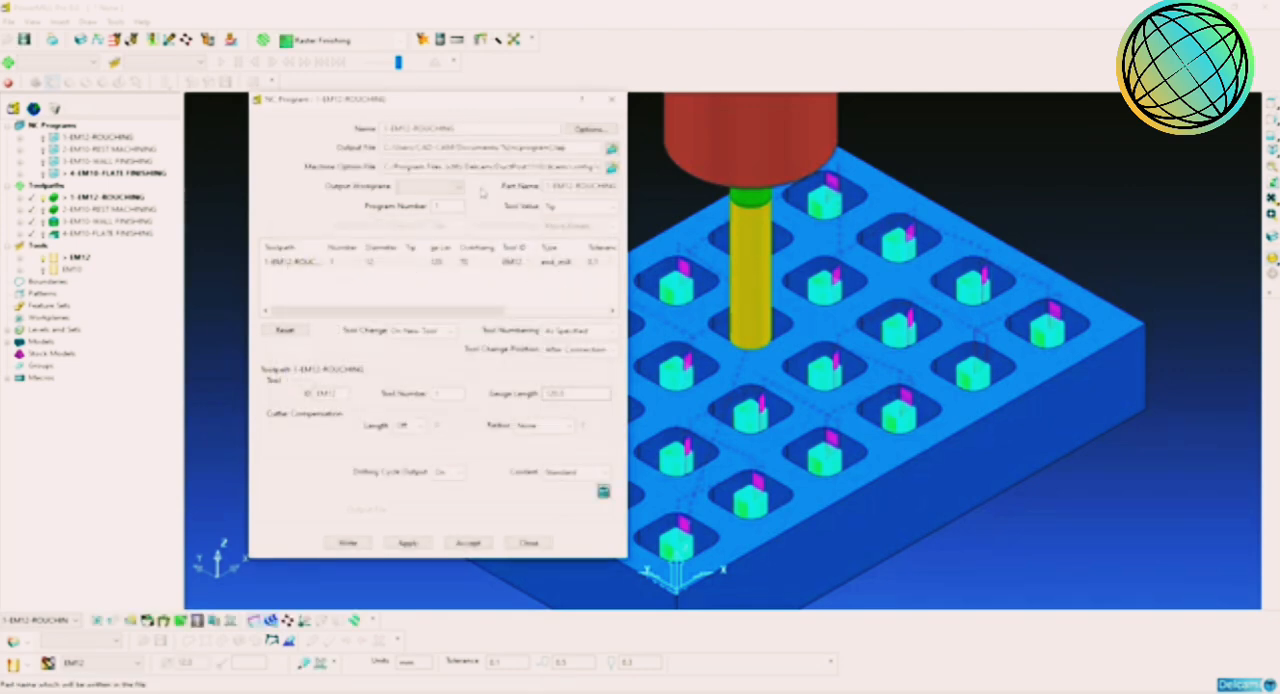
Step: Set the roughing program's output file to 01.tap on the Desktop
{"action": "left_click", "coordinate": [609, 147]}
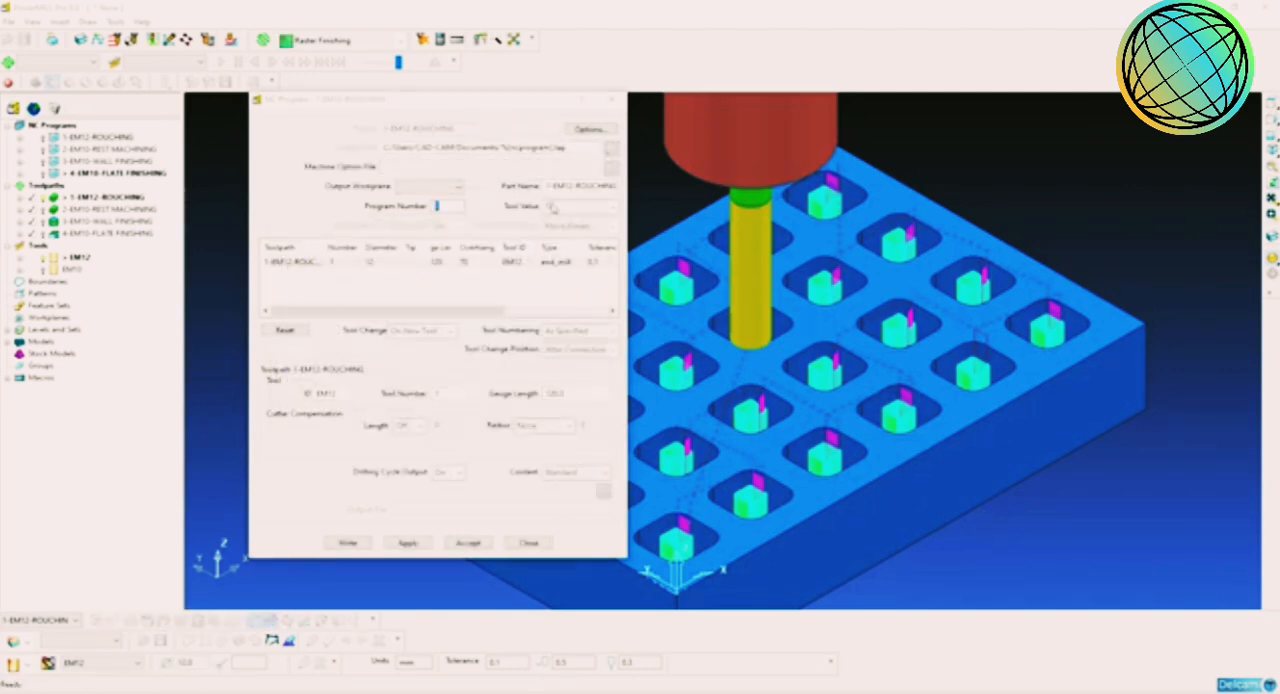
{"action": "left_click", "coordinate": [428, 258]}
{"action": "left_click", "coordinate": [386, 281]}
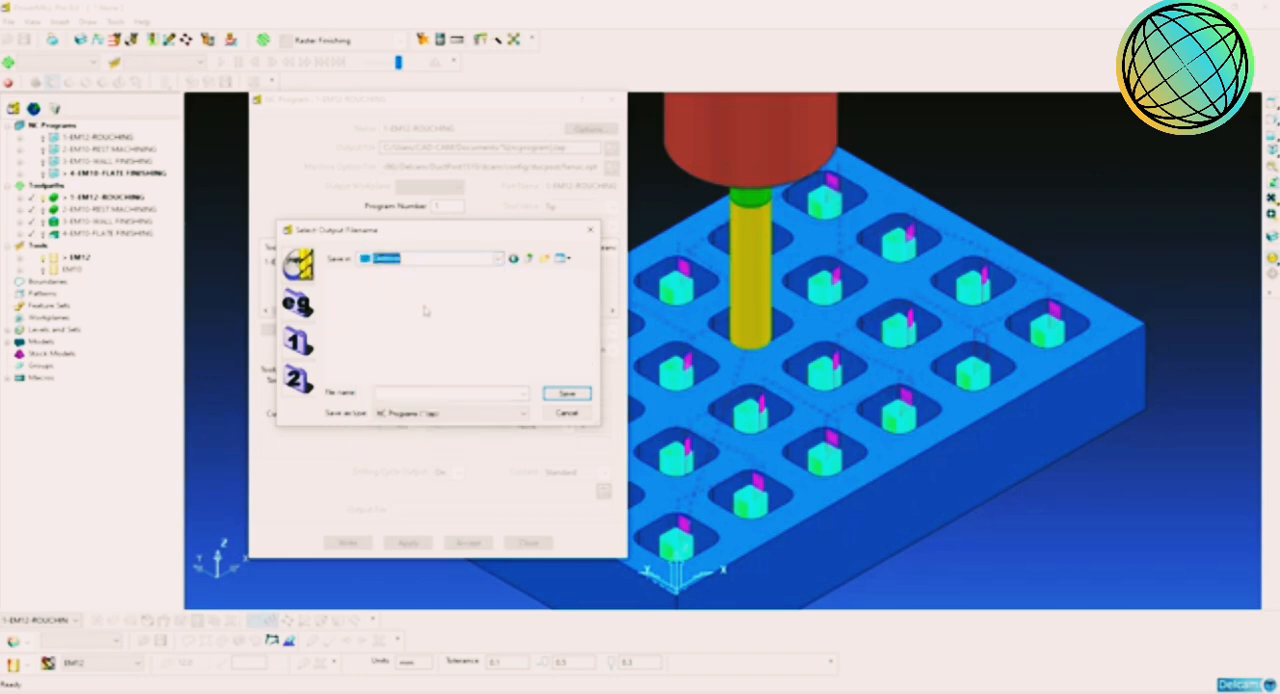
{"action": "key", "text": "Return"}
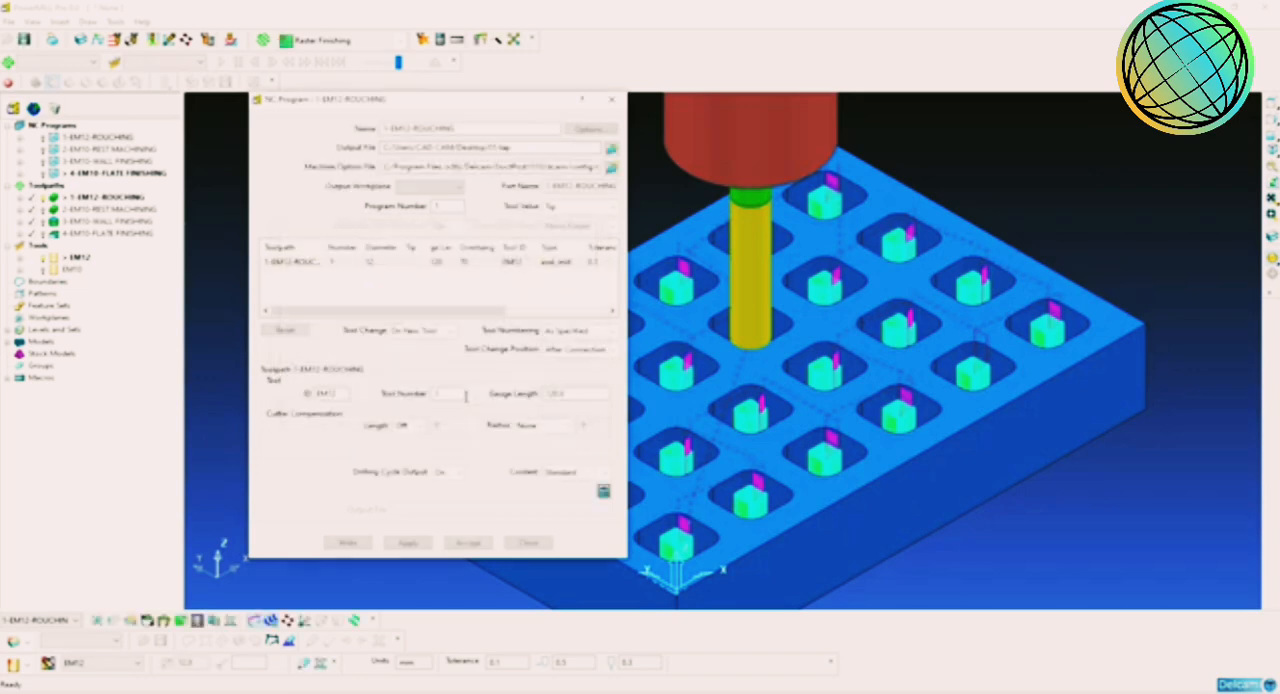
Step: Write the EM12 roughing NC program, dismiss the information report and accept the program settings
{"action": "left_click", "coordinate": [347, 542]}
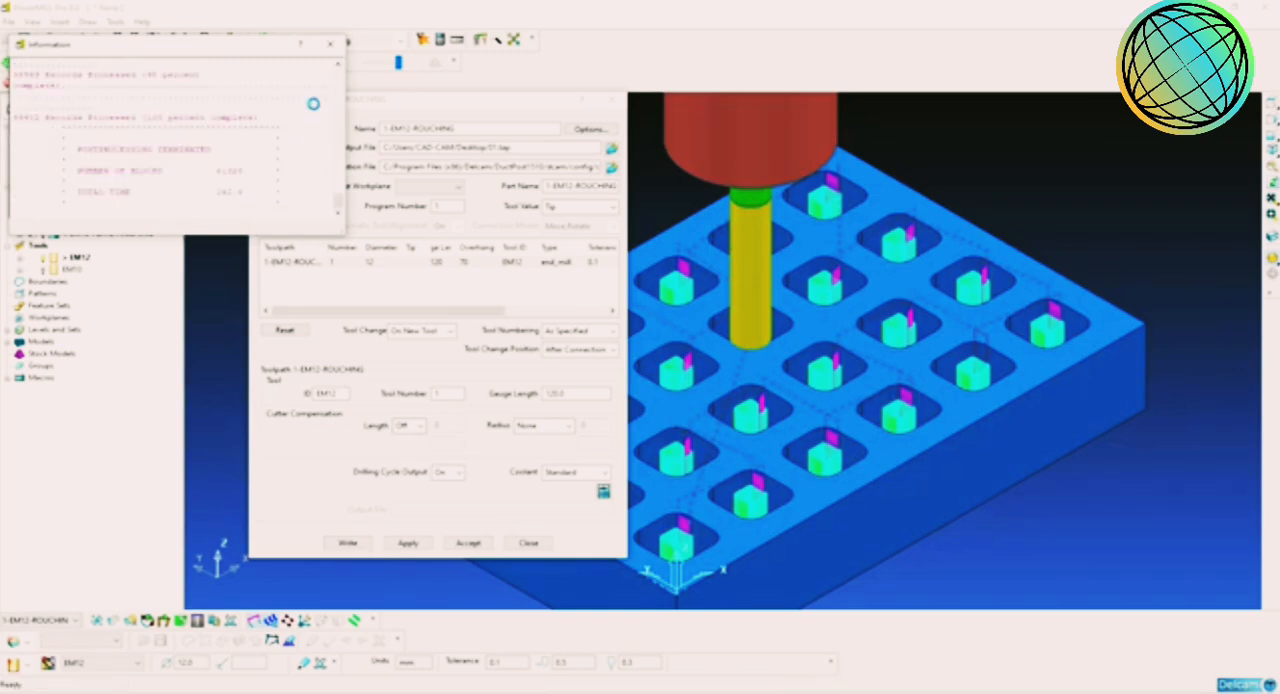
{"action": "left_click", "coordinate": [330, 44]}
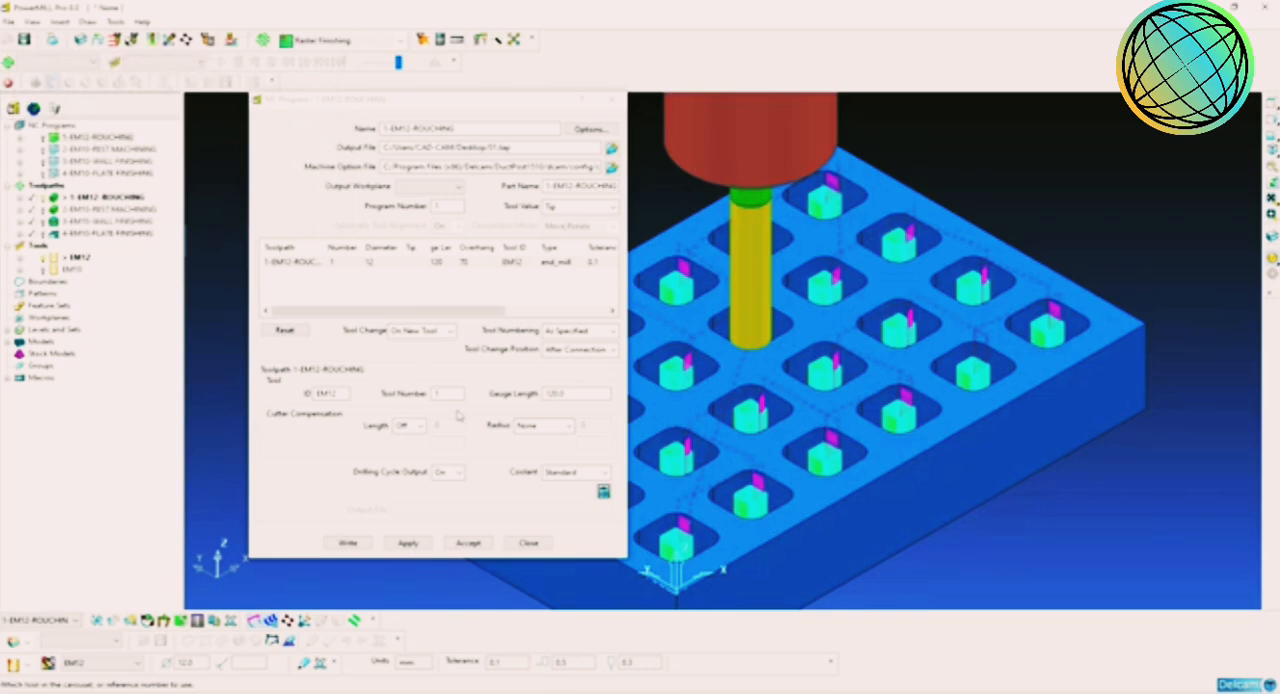
{"action": "left_click", "coordinate": [468, 542]}
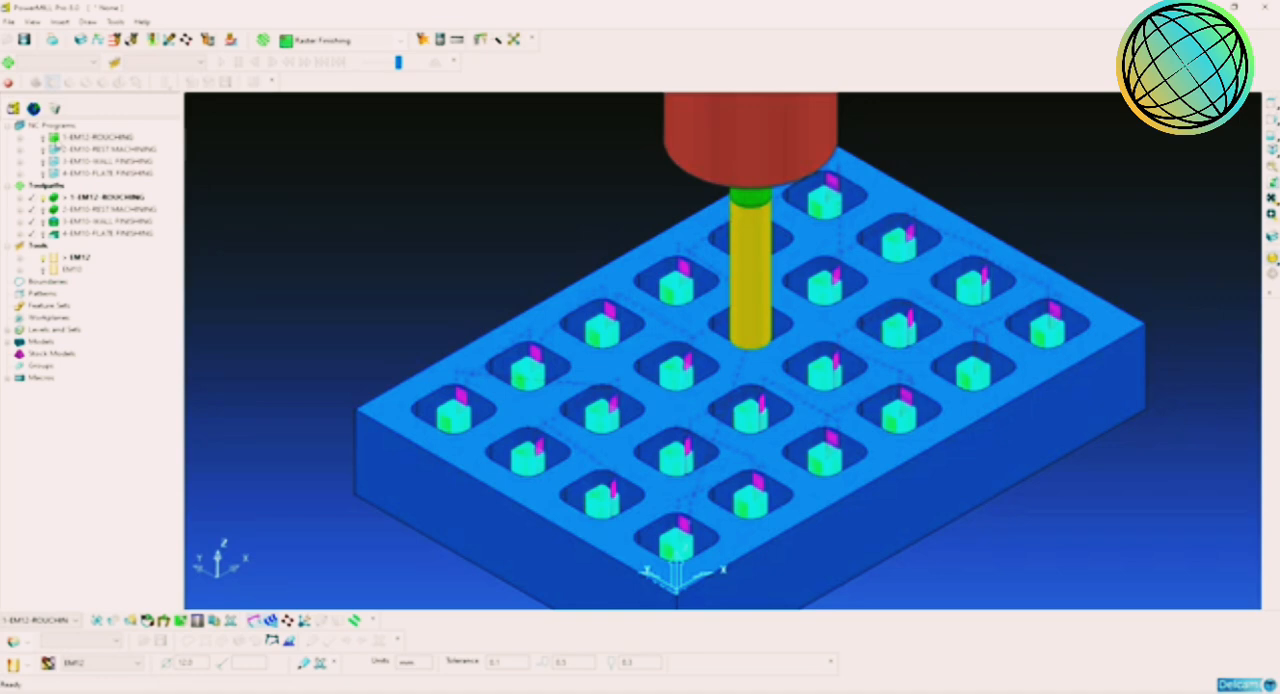
{"action": "left_click", "coordinate": [56, 148]}
{"action": "right_click", "coordinate": [62, 150]}
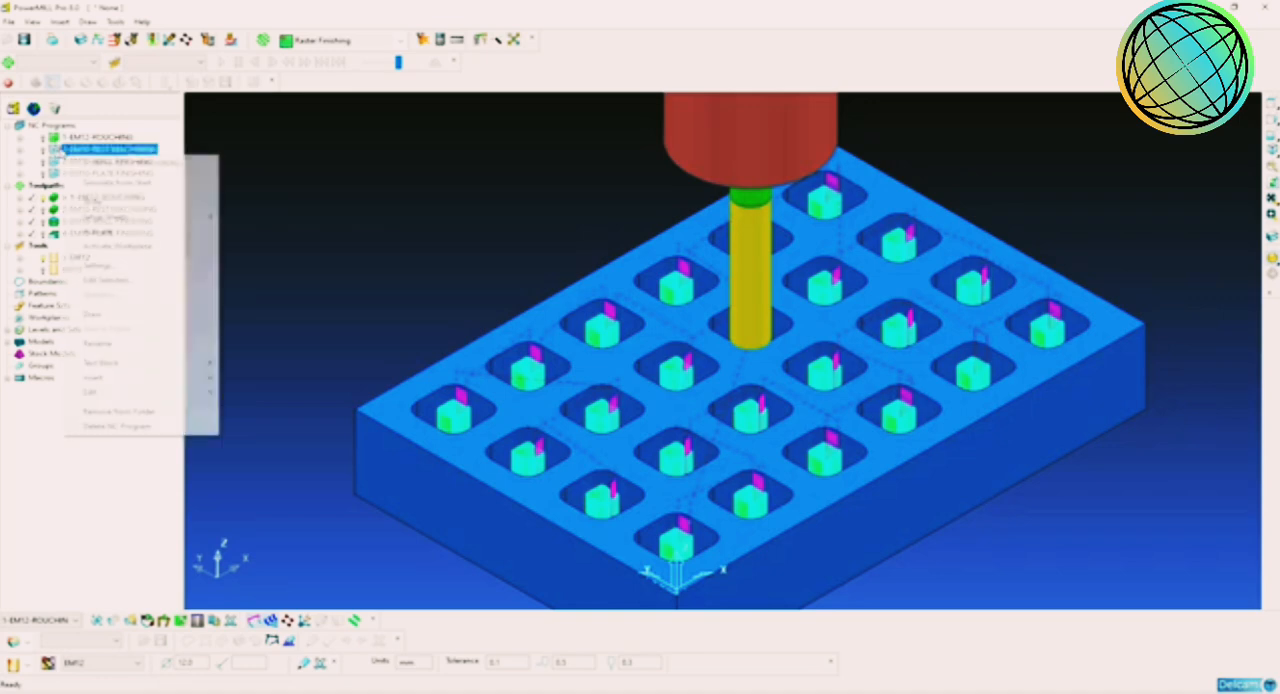
{"action": "left_click", "coordinate": [280, 152]}
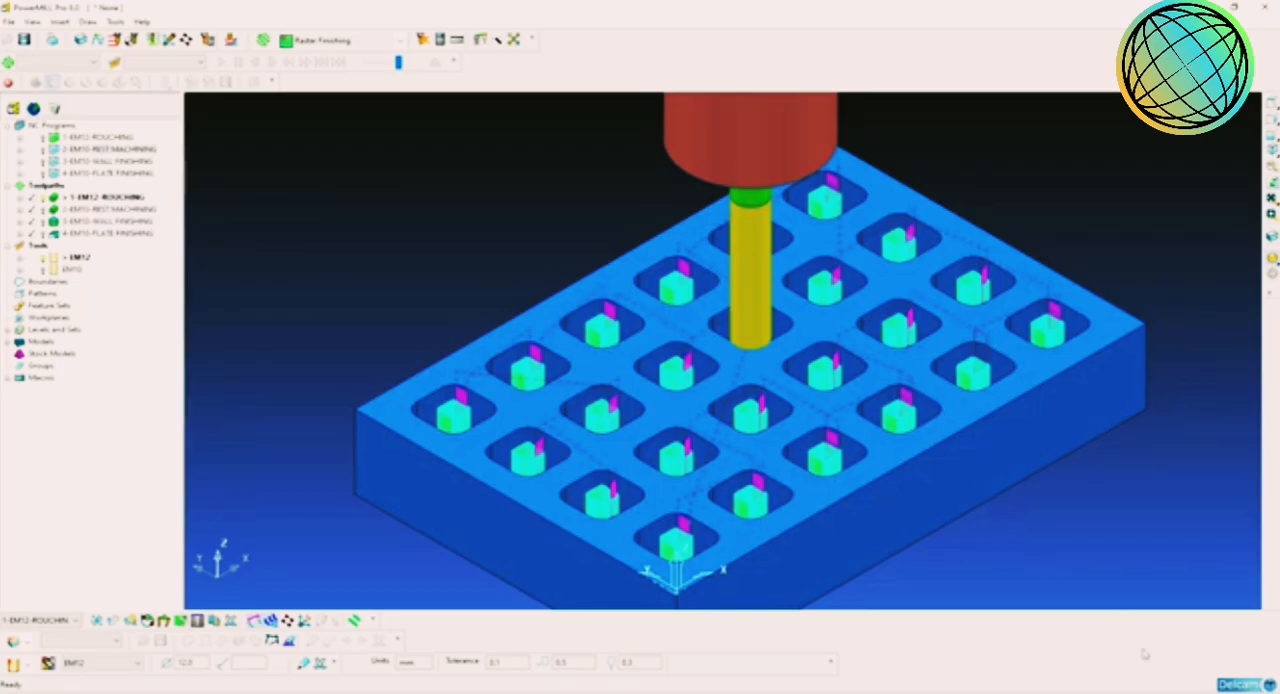
Step: Switch to the desktop and open the 01.tap output file in Notepad, keeping Notepad as the default app for tap files
{"action": "left_click", "coordinate": [1278, 692]}
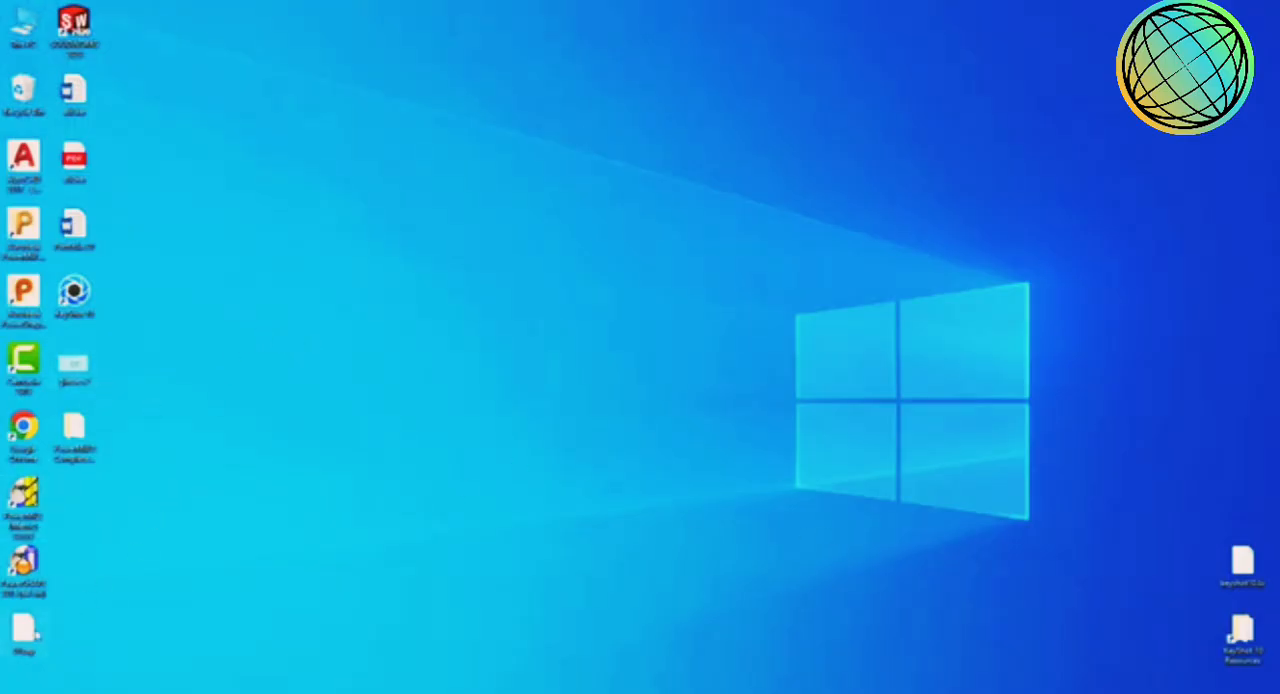
{"action": "right_click", "coordinate": [35, 630]}
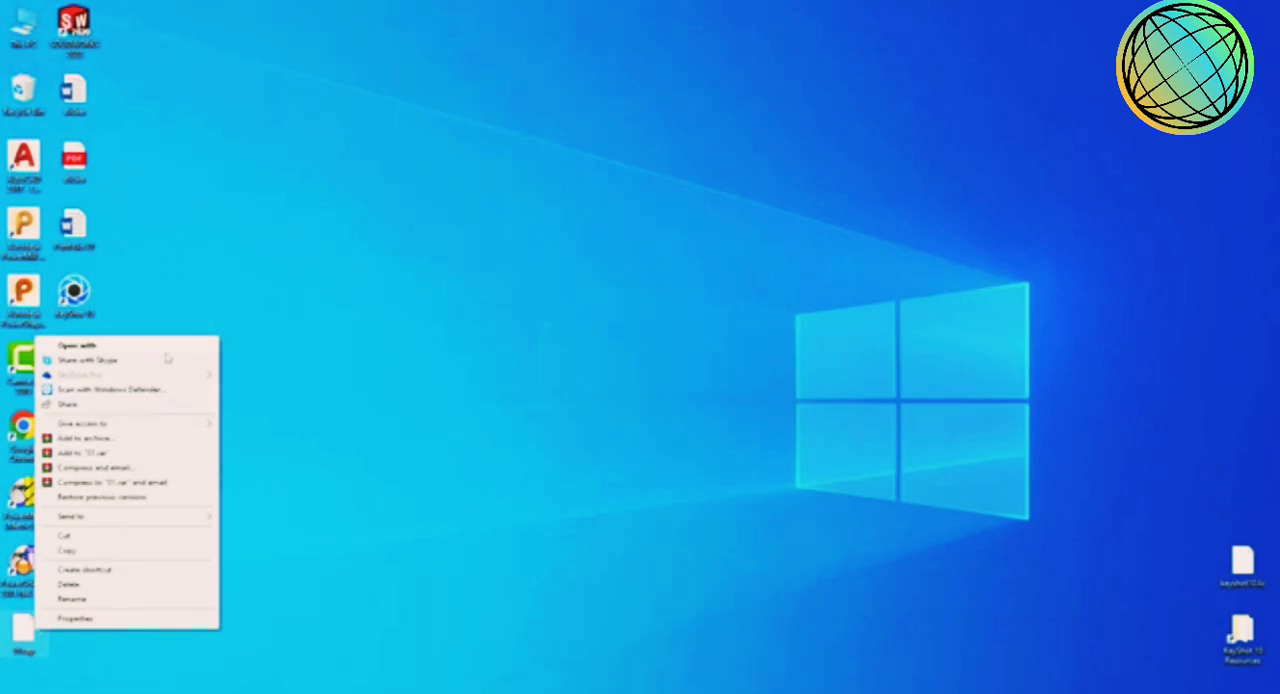
{"action": "left_click", "coordinate": [77, 345]}
{"action": "left_click", "coordinate": [572, 269]}
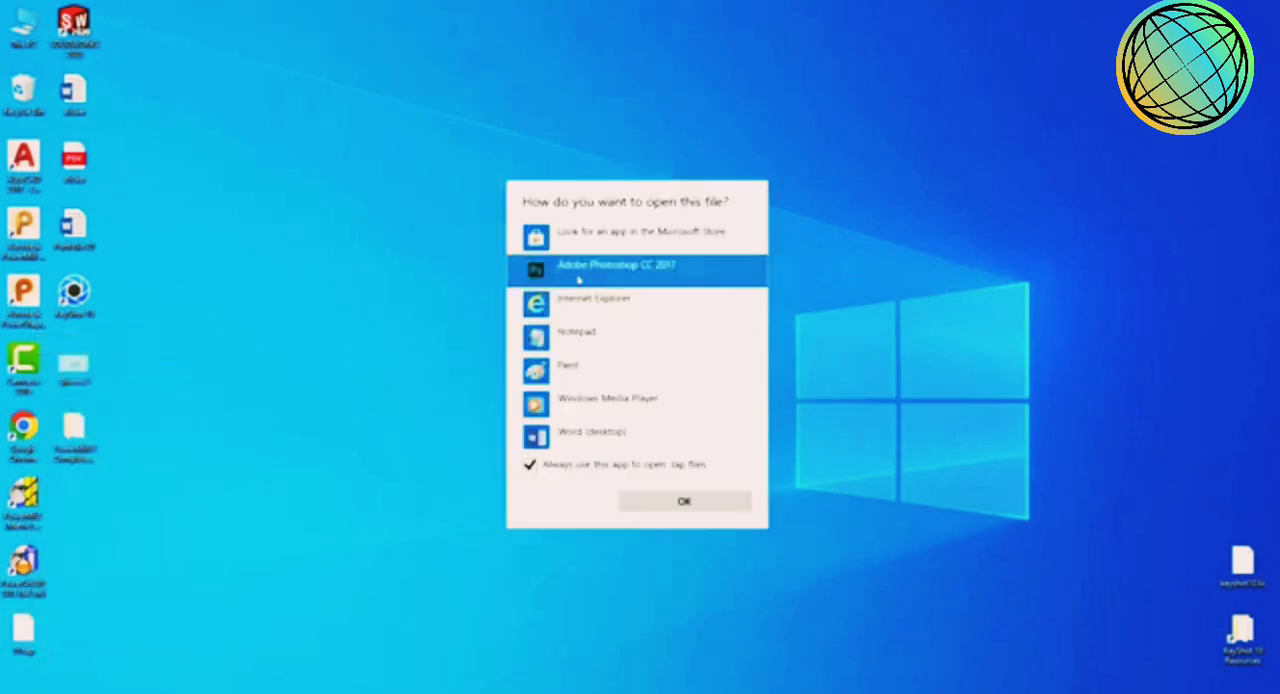
{"action": "left_click", "coordinate": [600, 337]}
{"action": "left_click", "coordinate": [684, 501]}
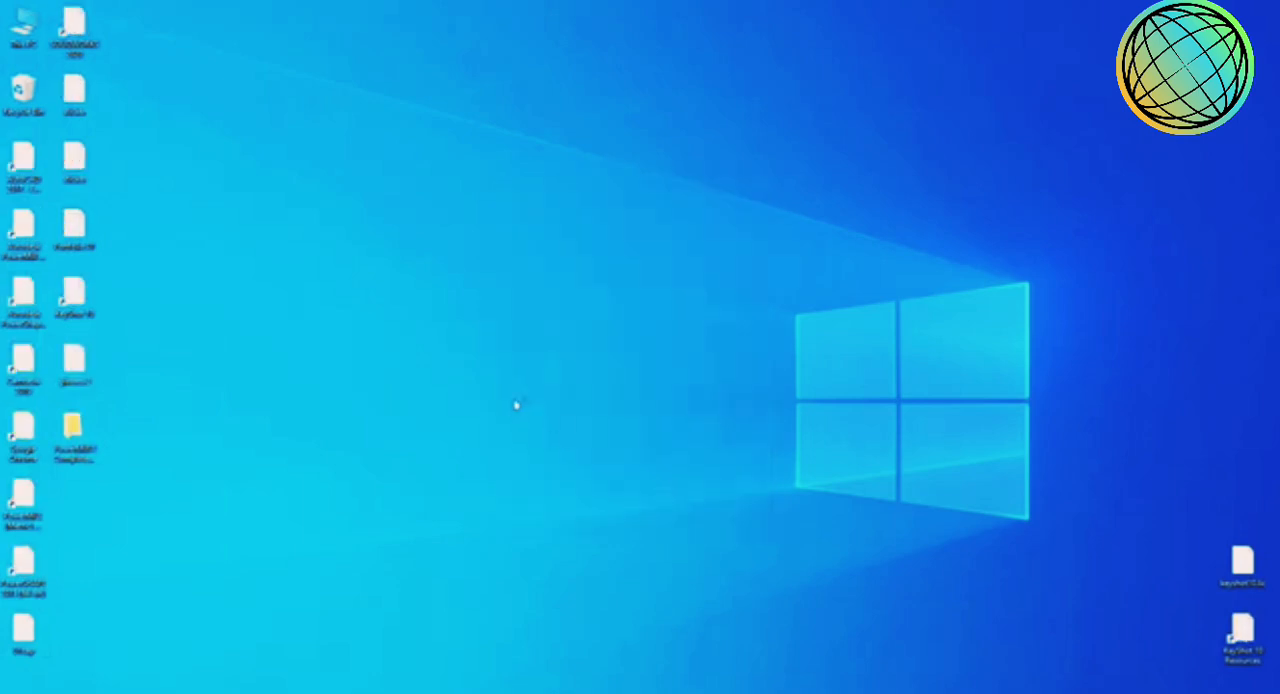
{"action": "left_click", "coordinate": [1033, 134]}
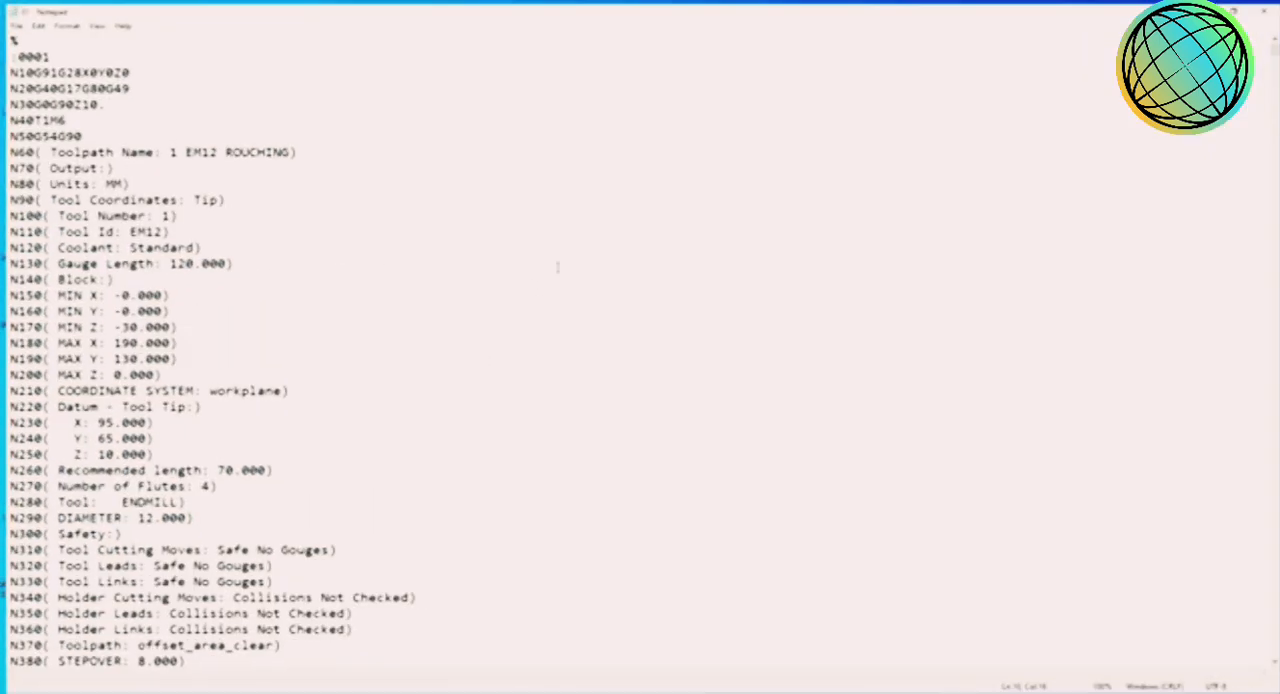
Step: Read through the header and G-code blocks of the roughing program, then close the file
{"action": "scroll", "coordinate": [414, 403], "scroll_direction": "down", "scroll_amount": 20}
{"action": "scroll", "coordinate": [414, 403], "scroll_direction": "down", "scroll_amount": 20}
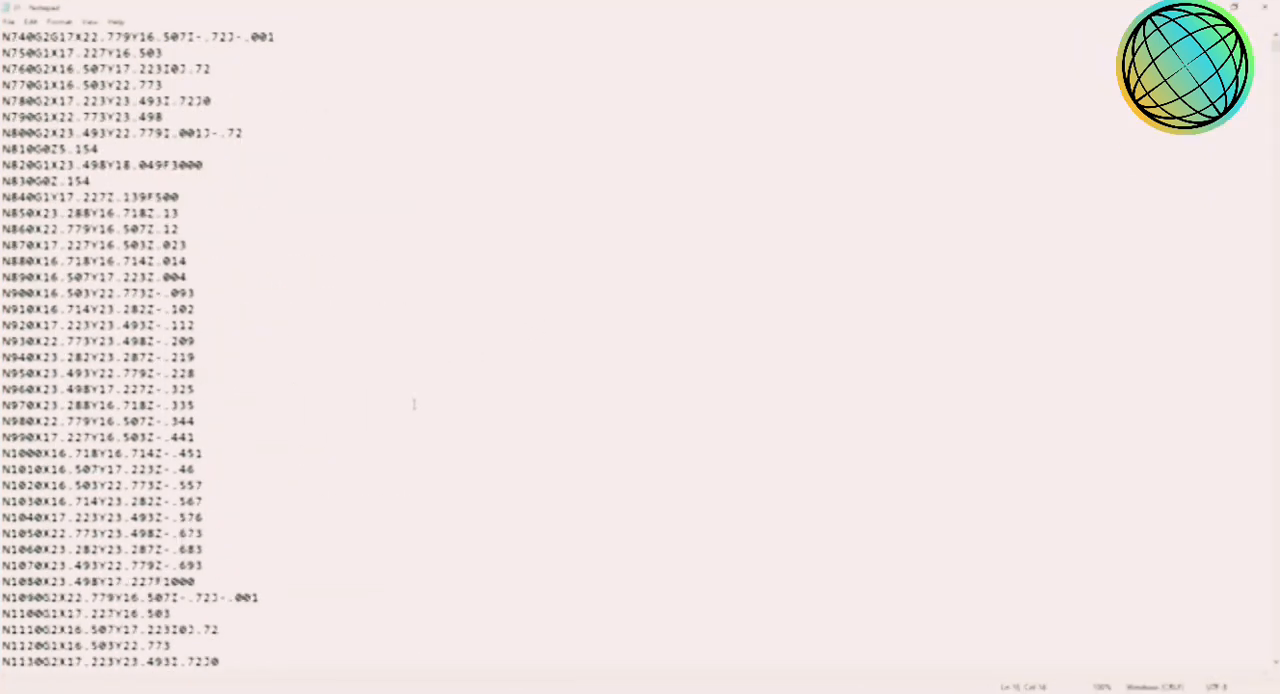
{"action": "scroll", "coordinate": [455, 408], "scroll_direction": "down", "scroll_amount": 4}
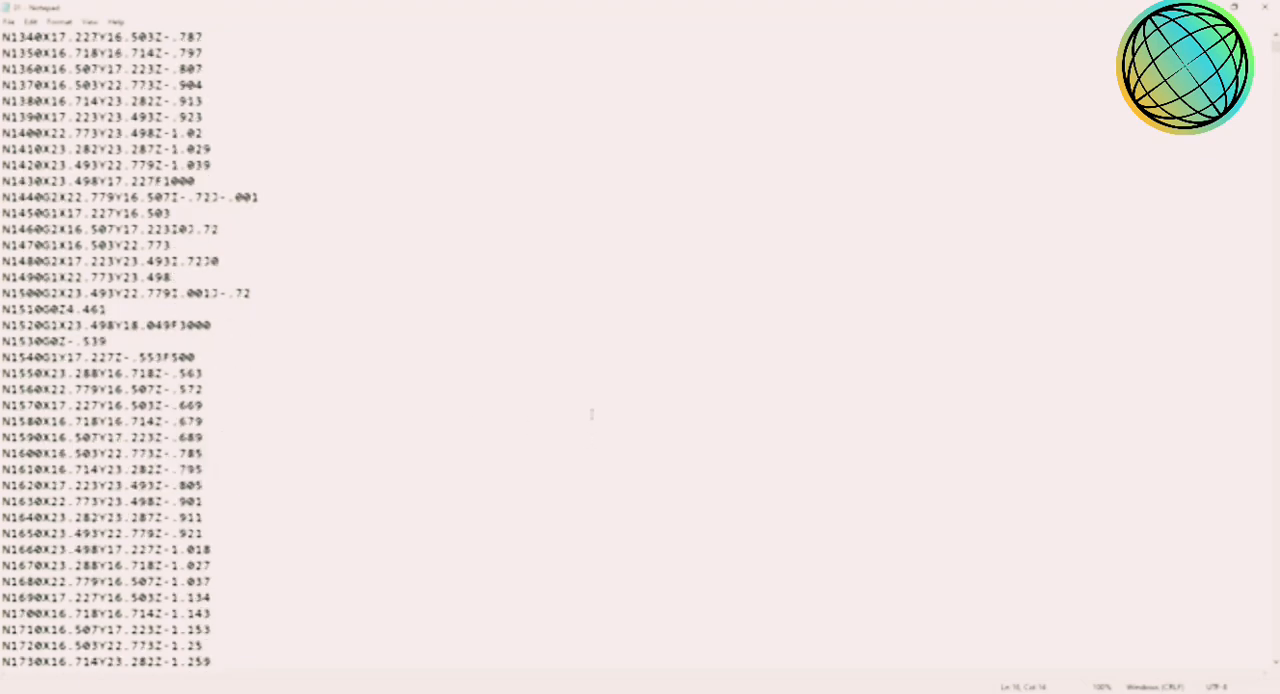
{"action": "left_click", "coordinate": [1265, 8]}
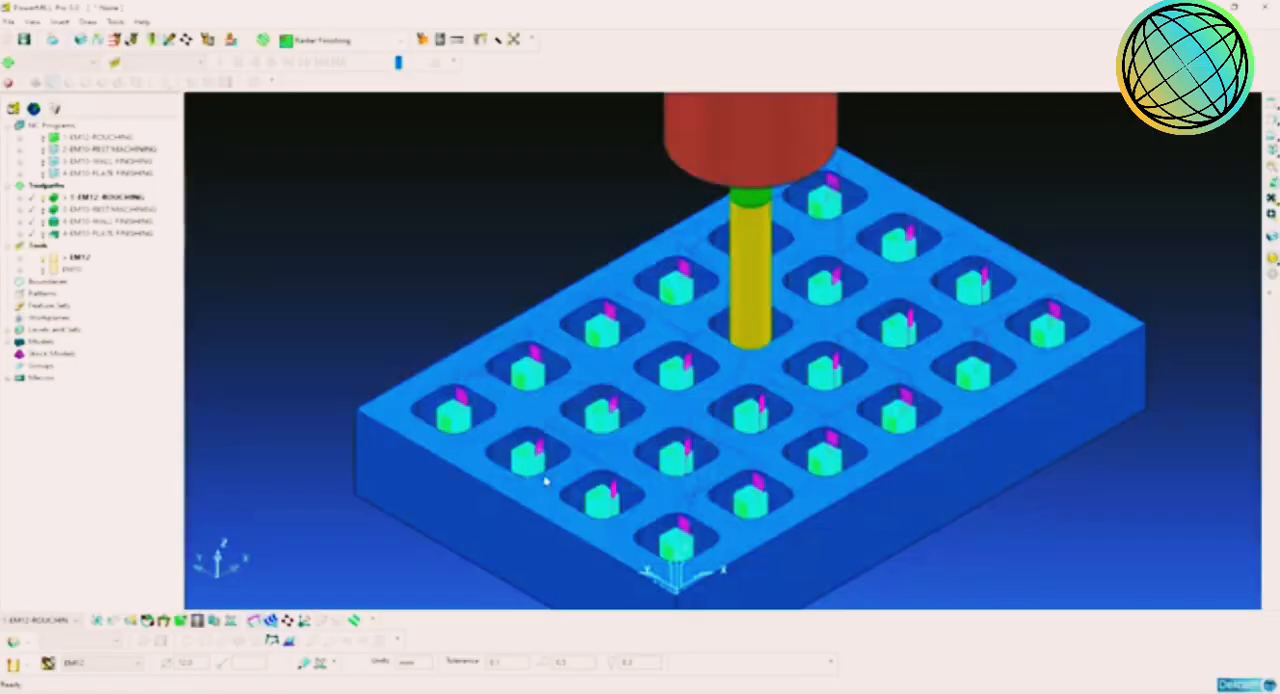
{"action": "scroll", "coordinate": [820, 460], "scroll_direction": "up", "scroll_amount": 4}
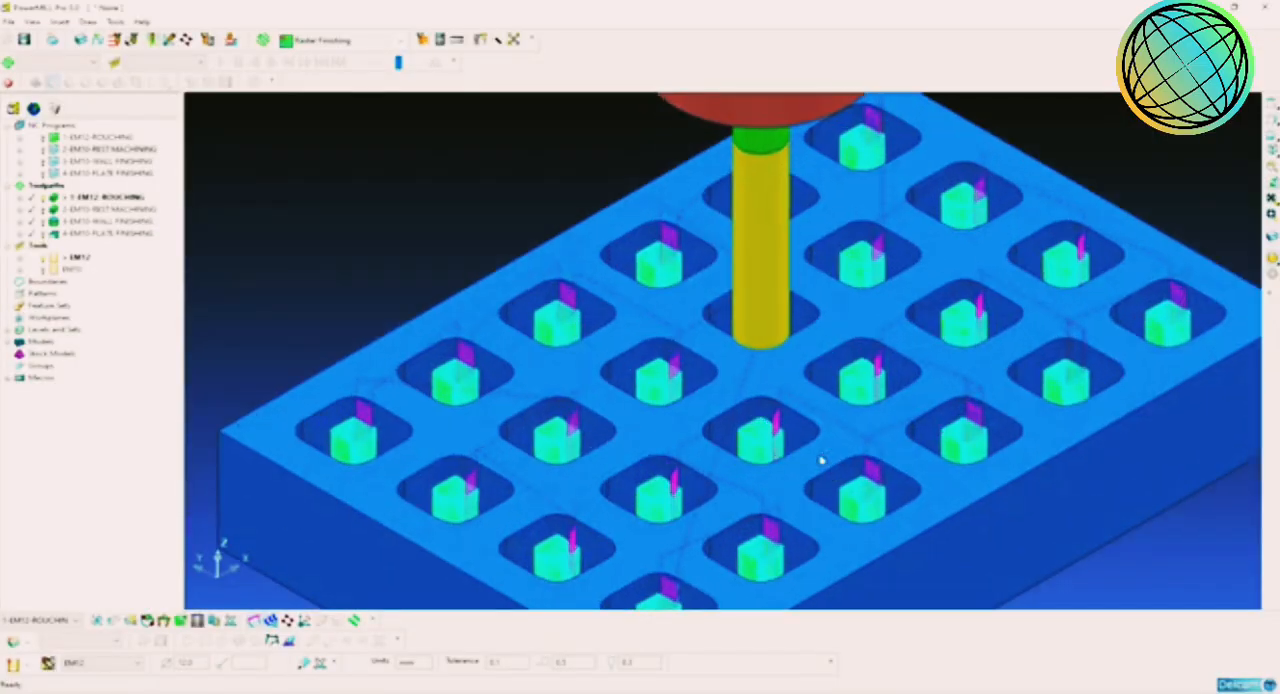
{"action": "scroll", "coordinate": [820, 460], "scroll_direction": "down", "scroll_amount": 3}
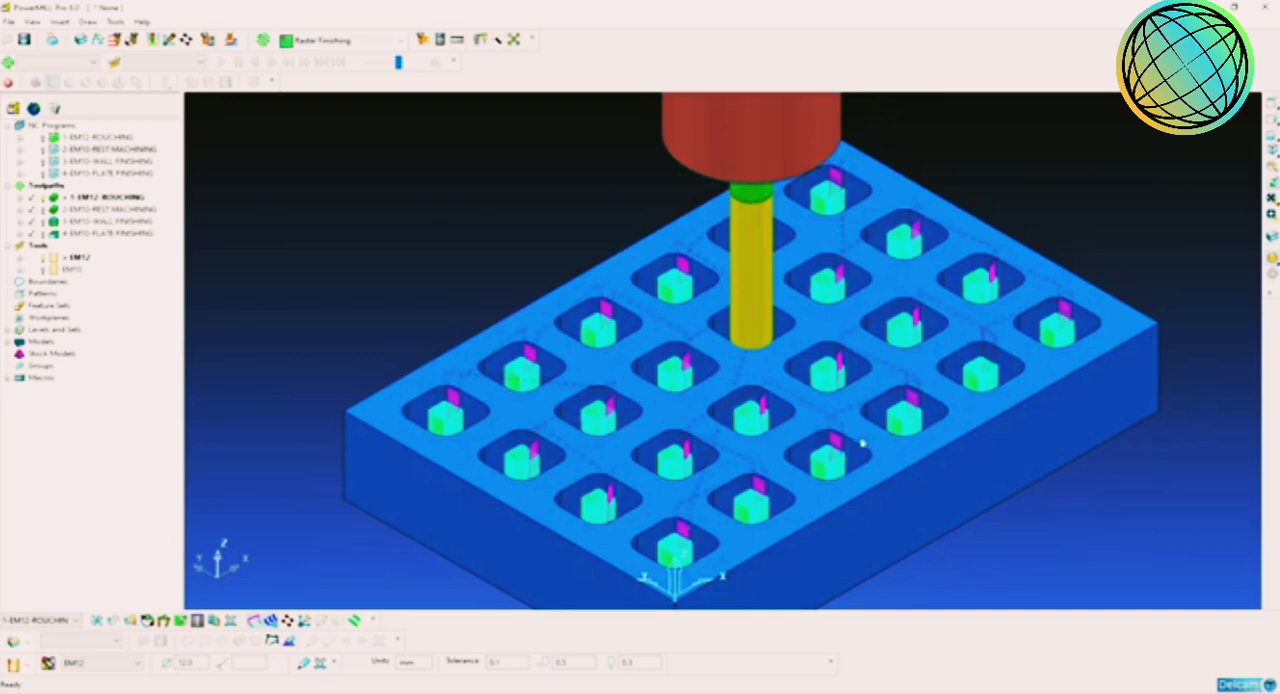
{"action": "scroll", "coordinate": [835, 435], "scroll_direction": "down", "scroll_amount": 3}
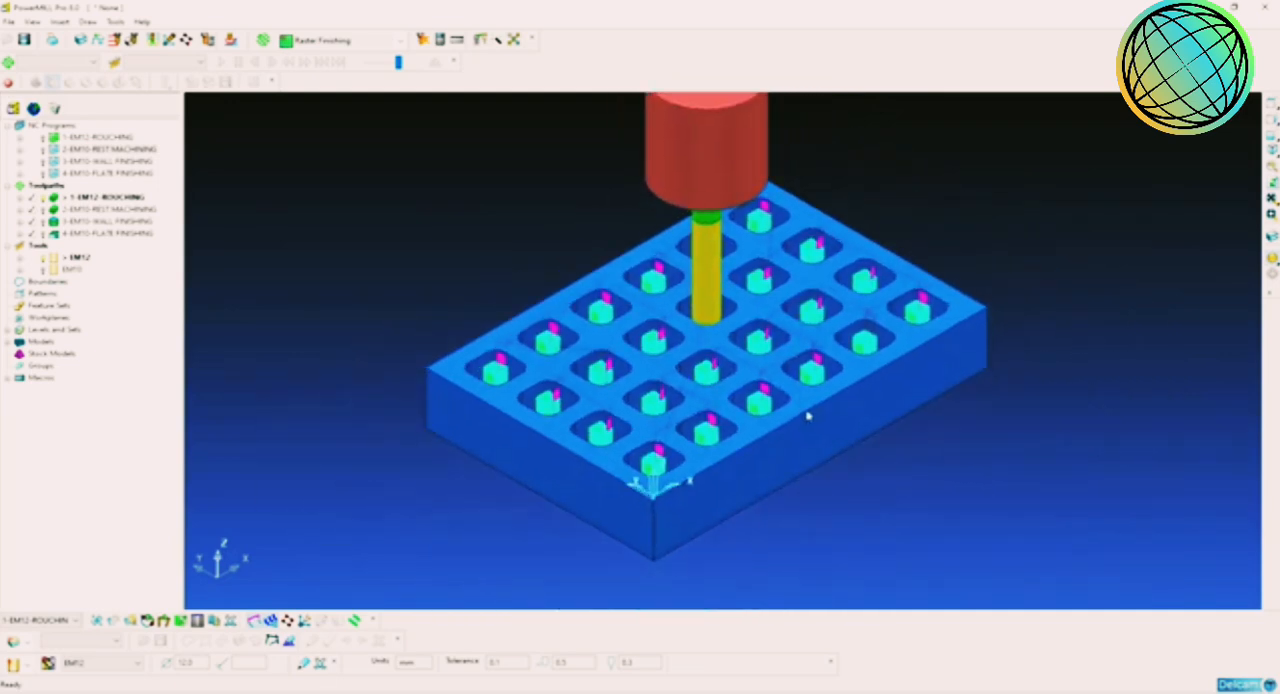
{"action": "scroll", "coordinate": [805, 417], "scroll_direction": "up", "scroll_amount": 3}
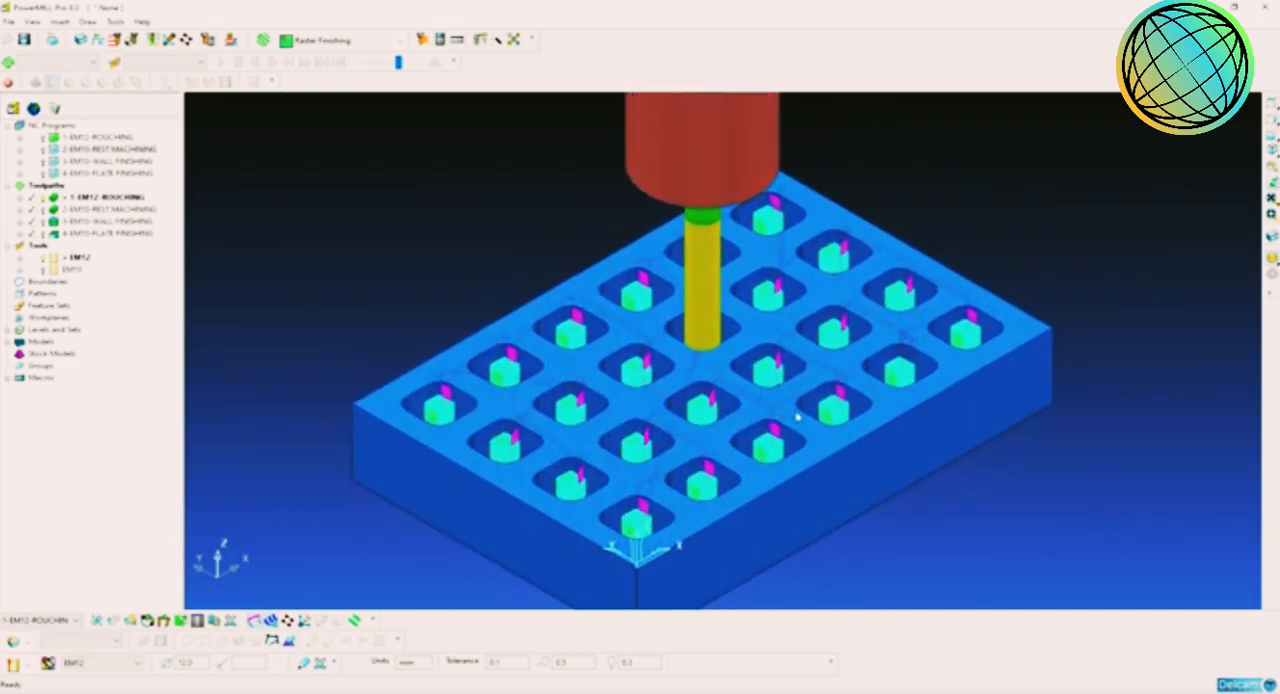
{"action": "middle_click_drag", "start_coordinate": [798, 416], "coordinate": [822, 368]}
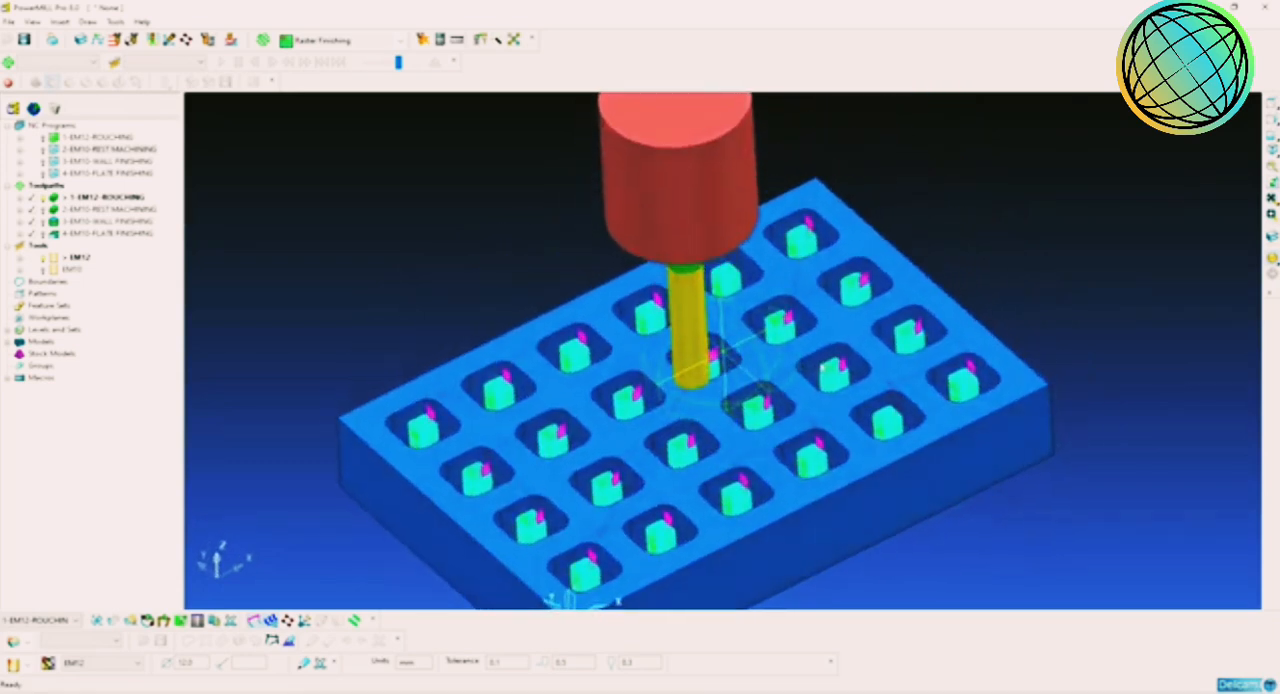
{"action": "mouse_move", "coordinate": [730, 394]}
{"action": "middle_mouse_down"}
{"action": "mouse_move", "coordinate": [791, 371]}
{"action": "mouse_move", "coordinate": [795, 383]}
{"action": "mouse_move", "coordinate": [723, 449]}
{"action": "mouse_move", "coordinate": [734, 443]}
{"action": "mouse_move", "coordinate": [720, 429]}
{"action": "mouse_move", "coordinate": [366, 398]}
{"action": "mouse_move", "coordinate": [723, 392]}
{"action": "mouse_move", "coordinate": [600, 410]}
{"action": "mouse_move", "coordinate": [672, 418]}
{"action": "mouse_move", "coordinate": [710, 404]}
{"action": "middle_mouse_up"}
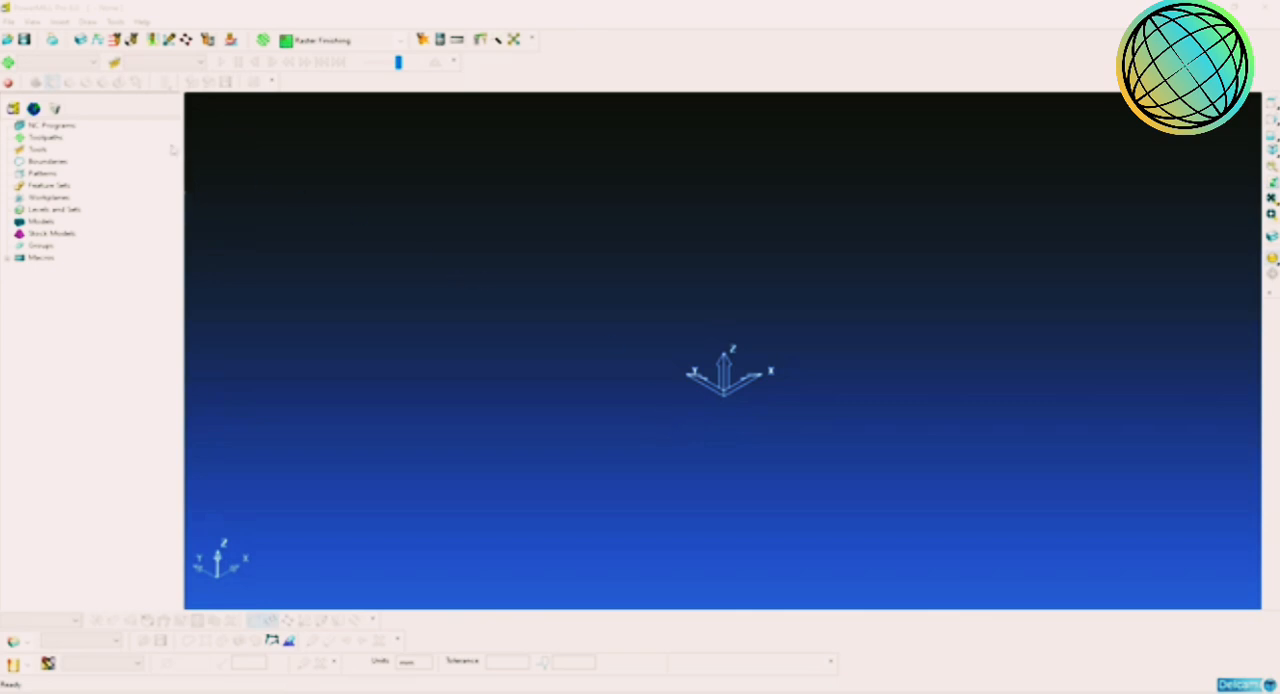
Step: Open the example model die.dgk from the examples folder
{"action": "left_click", "coordinate": [9, 21]}
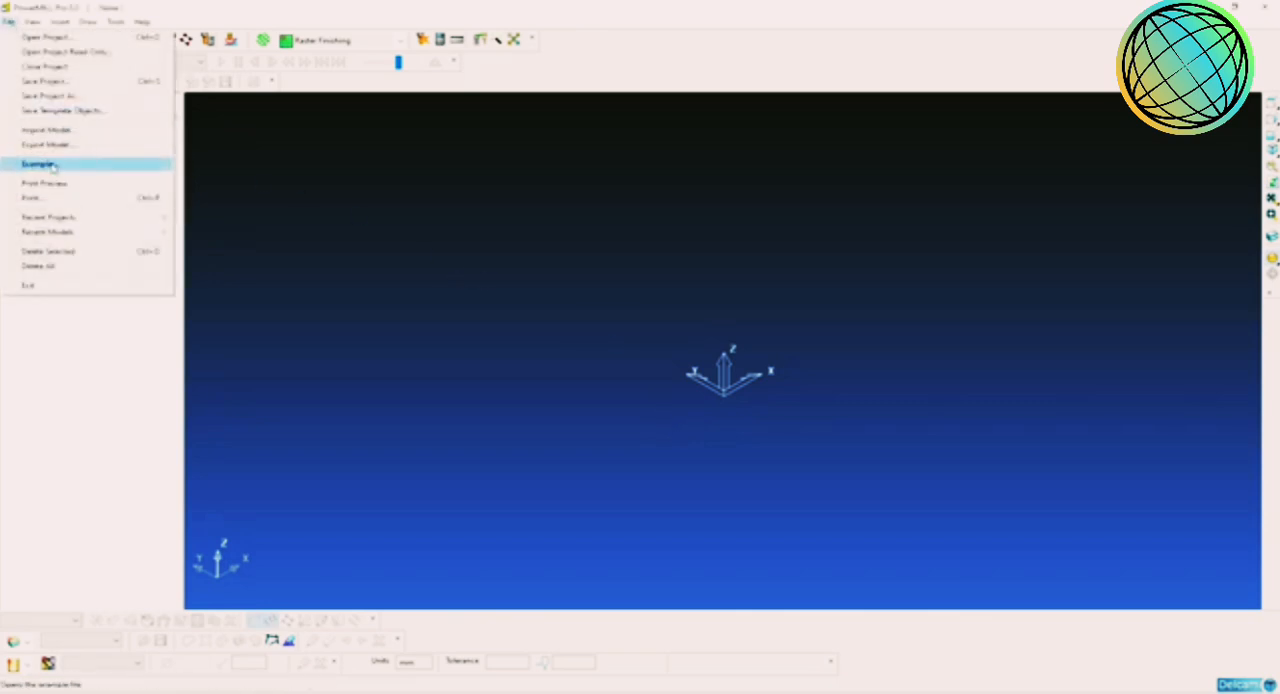
{"action": "left_click", "coordinate": [45, 163]}
{"action": "left_click", "coordinate": [650, 366]}
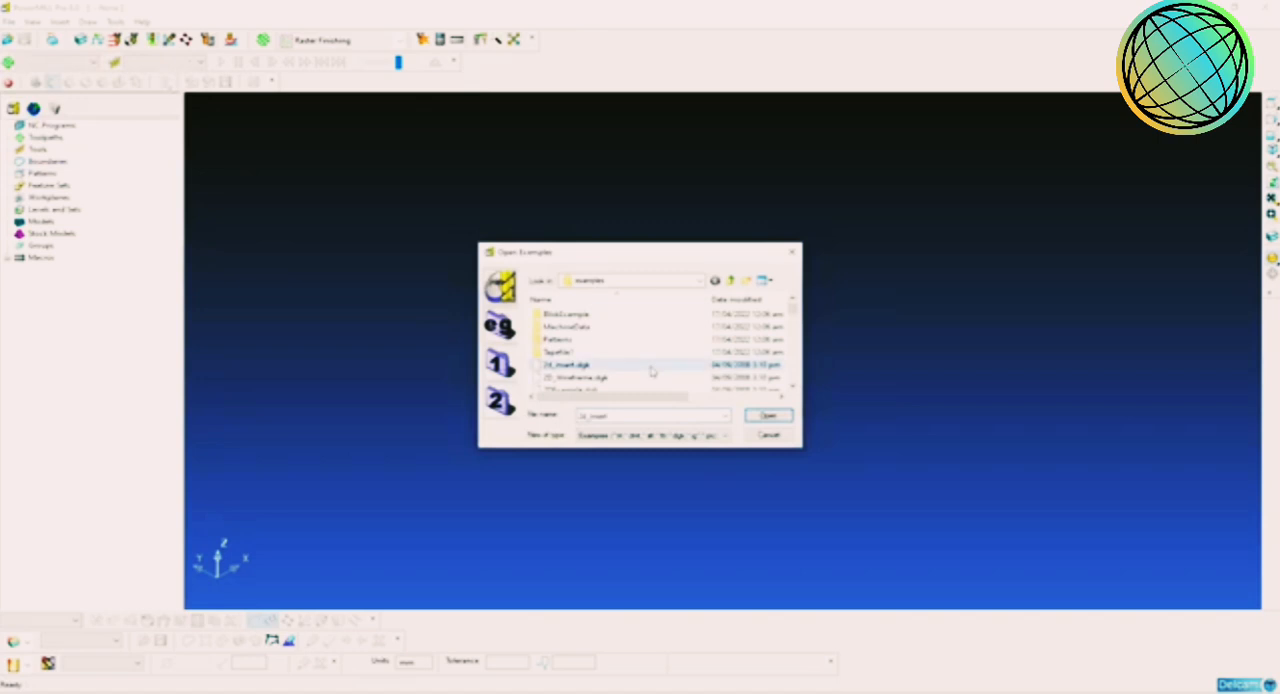
{"action": "scroll", "coordinate": [650, 366], "scroll_direction": "down", "scroll_amount": 3}
{"action": "scroll", "coordinate": [606, 366], "scroll_direction": "down", "scroll_amount": 3}
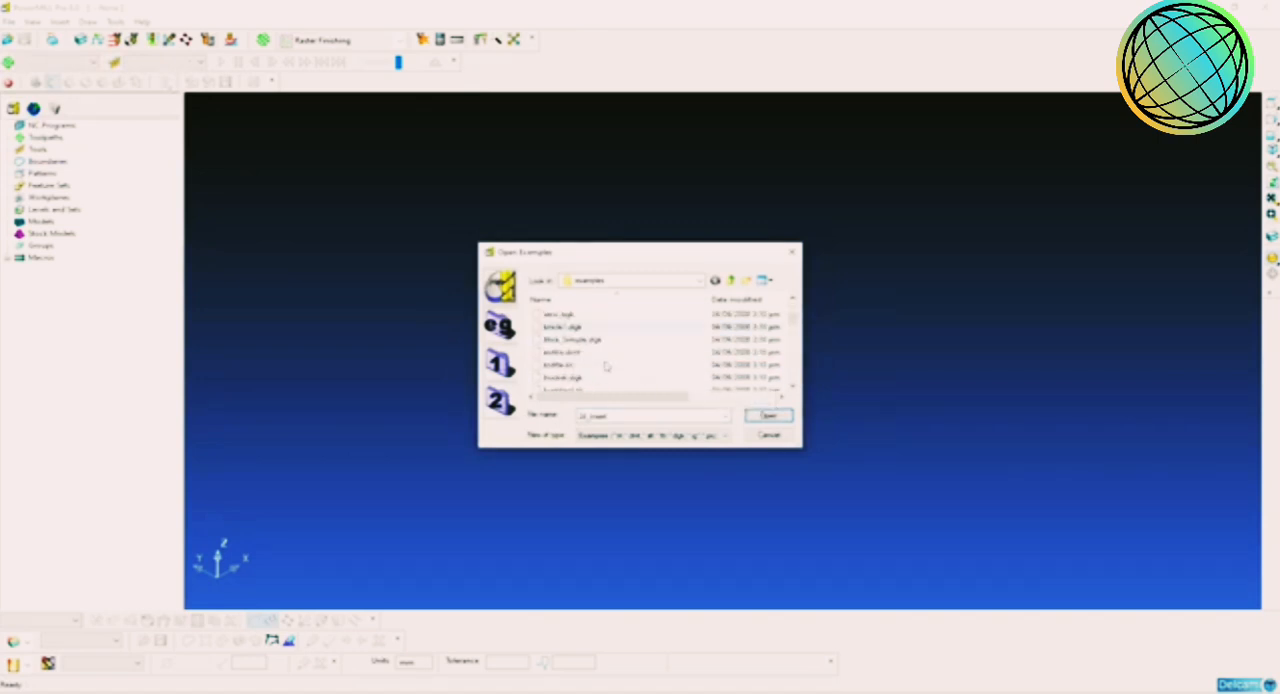
{"action": "scroll", "coordinate": [596, 368], "scroll_direction": "down", "scroll_amount": 3}
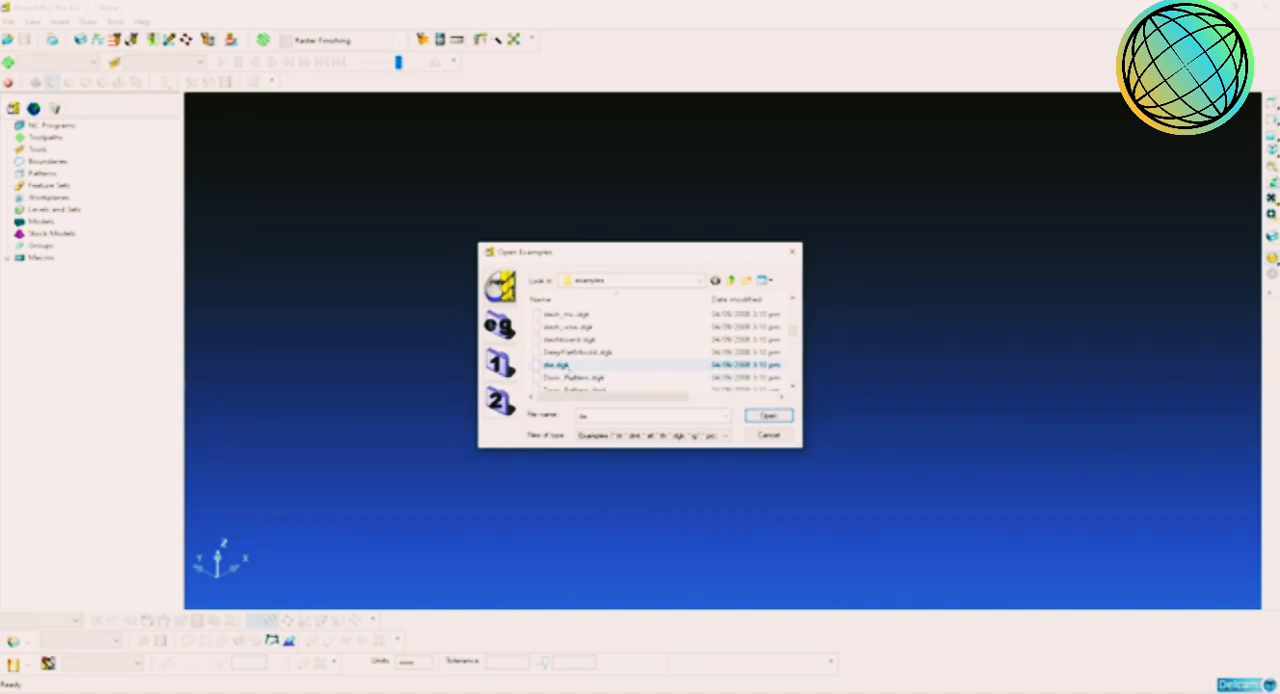
{"action": "left_click", "coordinate": [768, 415]}
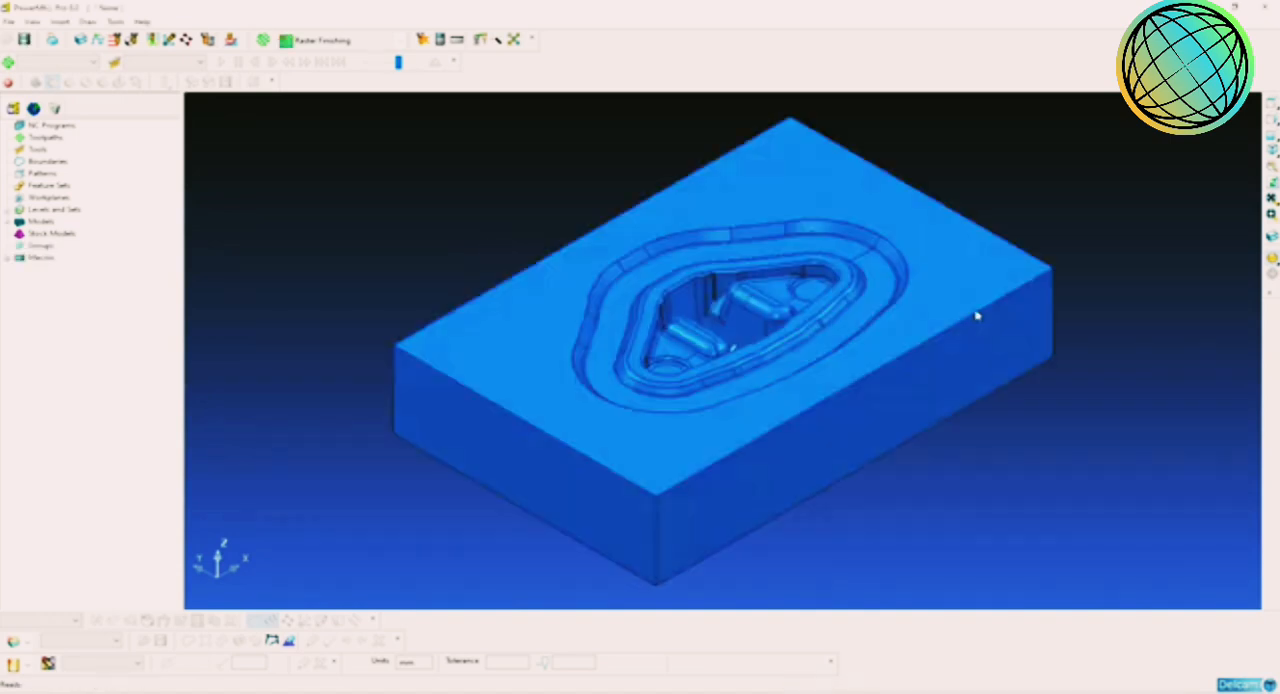
Step: Inspect the die's cavity from above and show the model properties to read its X, Y and Z limits
{"action": "mouse_move", "coordinate": [1271, 259]}
{"action": "scroll", "coordinate": [735, 365], "scroll_direction": "up", "scroll_amount": 1}
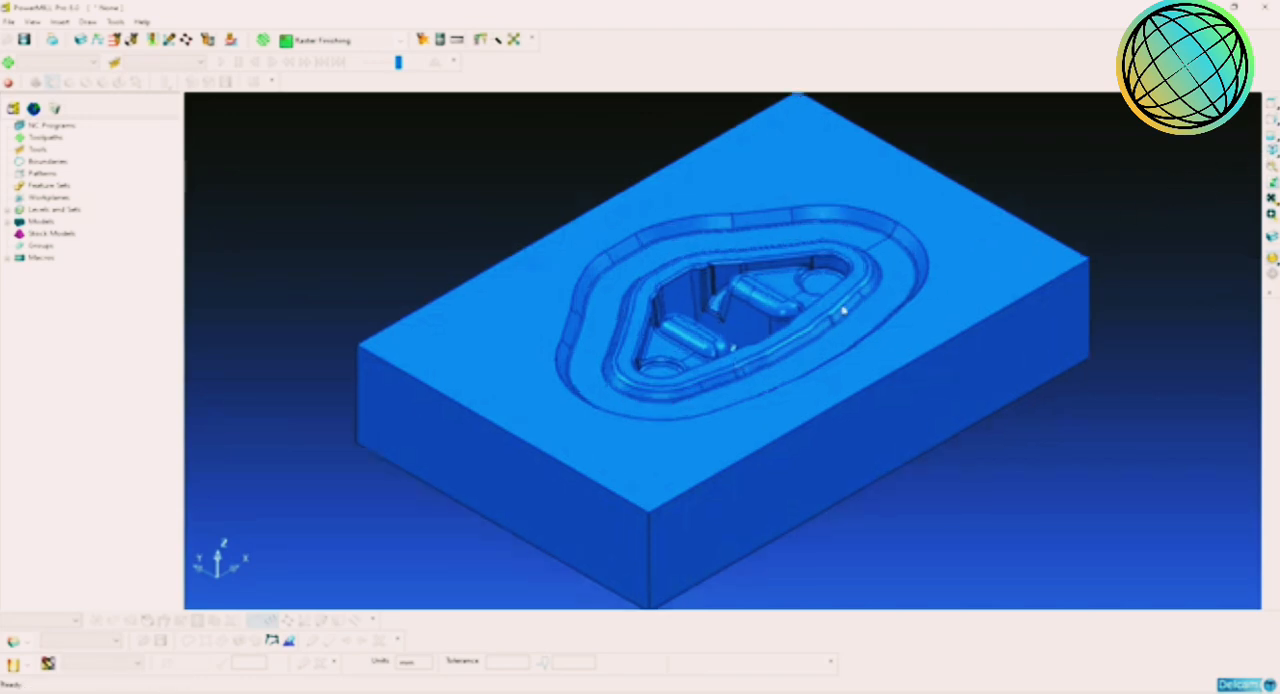
{"action": "middle_click_drag", "start_coordinate": [843, 309], "coordinate": [870, 328]}
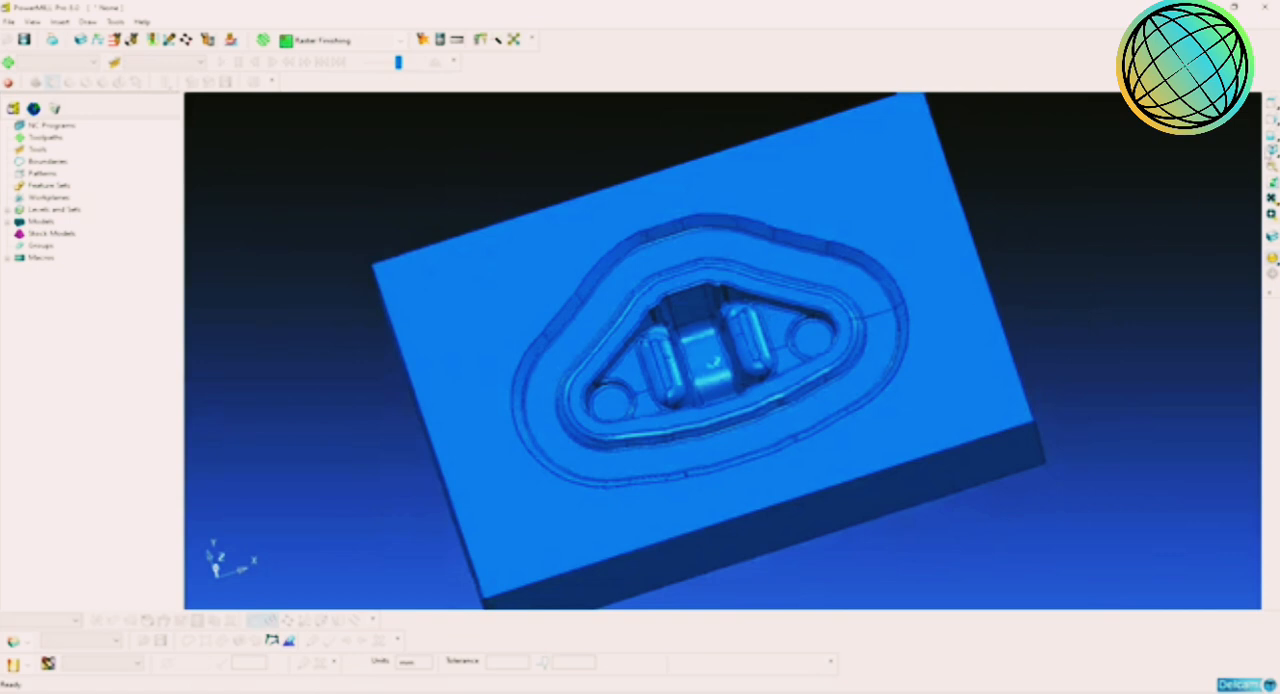
{"action": "right_click", "coordinate": [48, 225]}
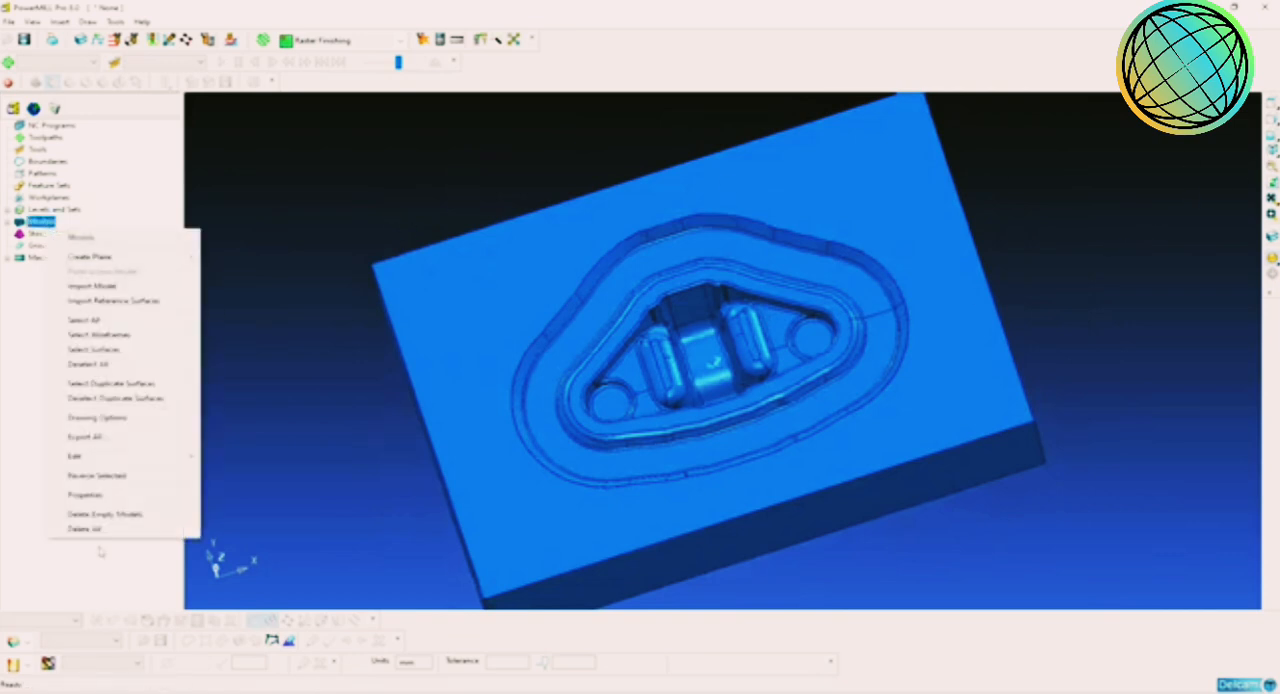
{"action": "left_click", "coordinate": [116, 498]}
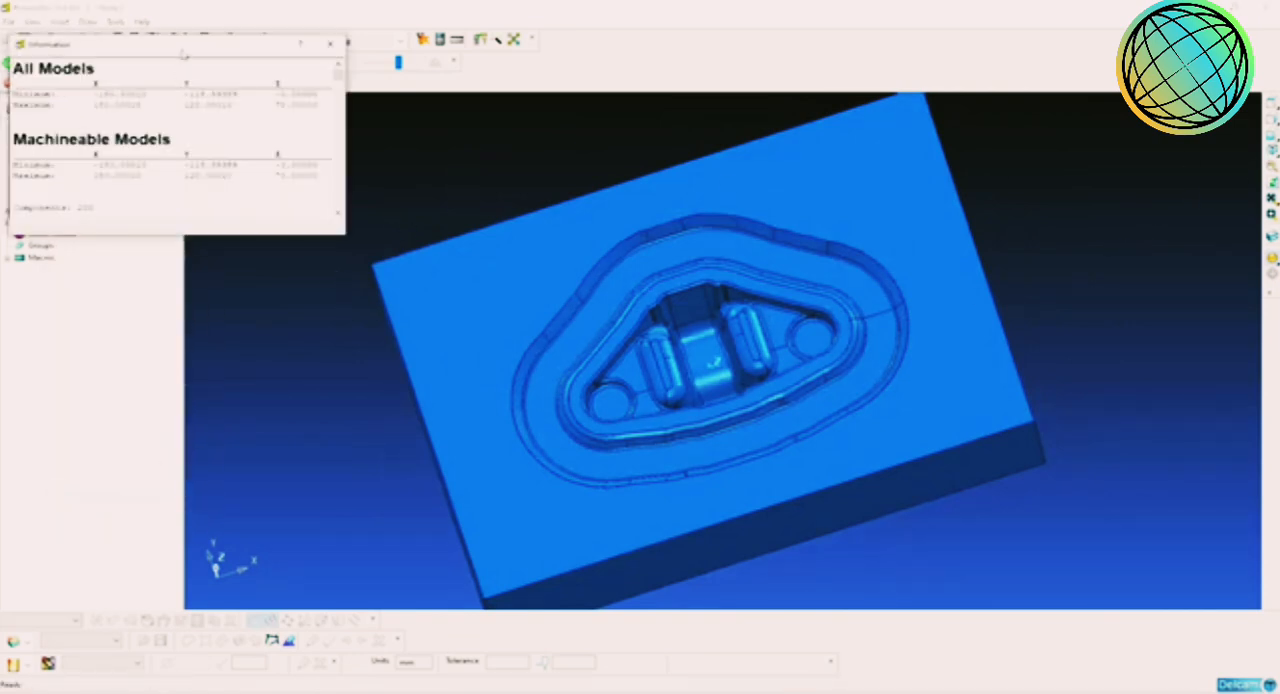
{"action": "left_click_drag", "start_coordinate": [184, 49], "coordinate": [343, 143]}
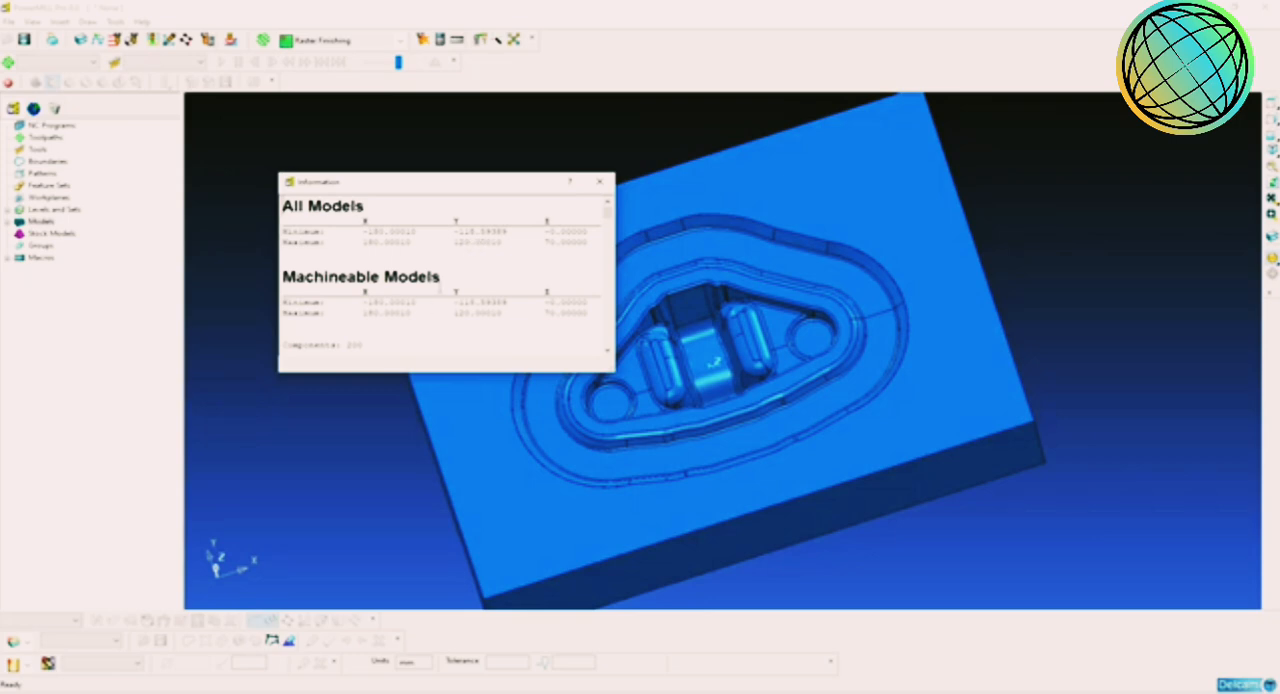
Step: Calculate the offset between the model's Y limits in the standard calculator as 120.0-118.59389
{"action": "left_click", "coordinate": [457, 40]}
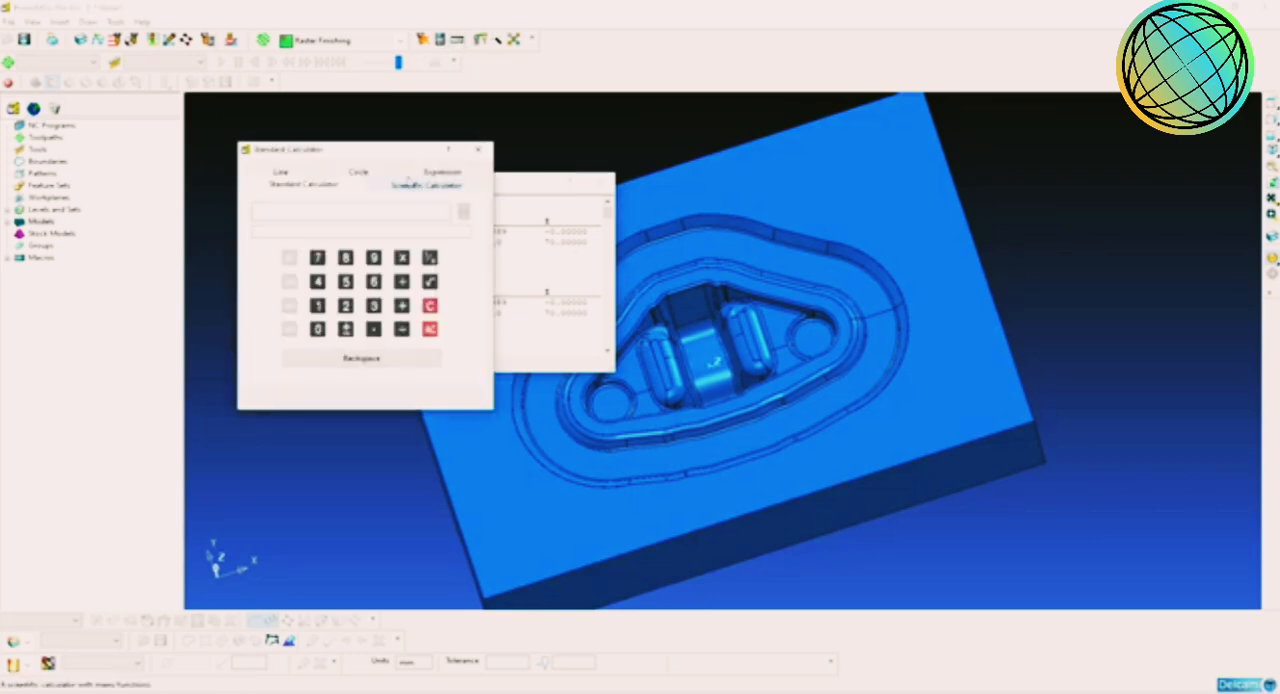
{"action": "left_click_drag", "start_coordinate": [394, 152], "coordinate": [840, 205]}
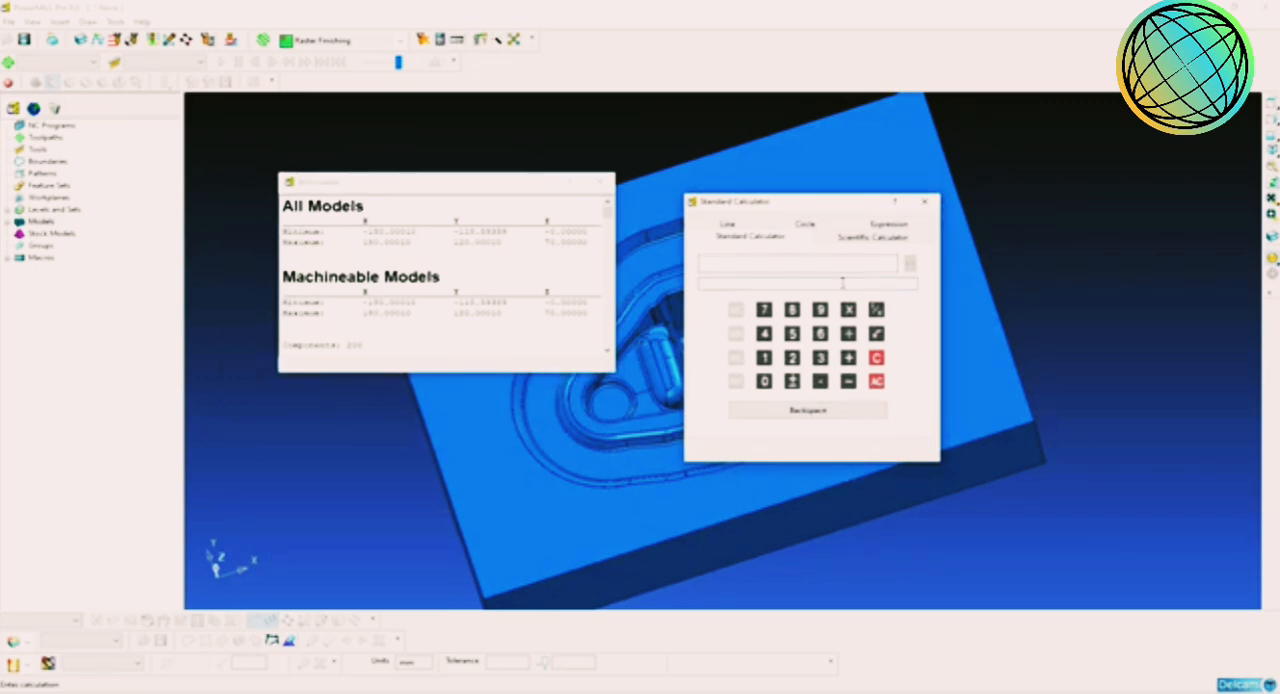
{"action": "type", "text": "120.0"}
{"action": "type", "text": "-"}
{"action": "type", "text": "118"}
{"action": "type", "text": ".59389"}
{"action": "key", "text": "Return"}
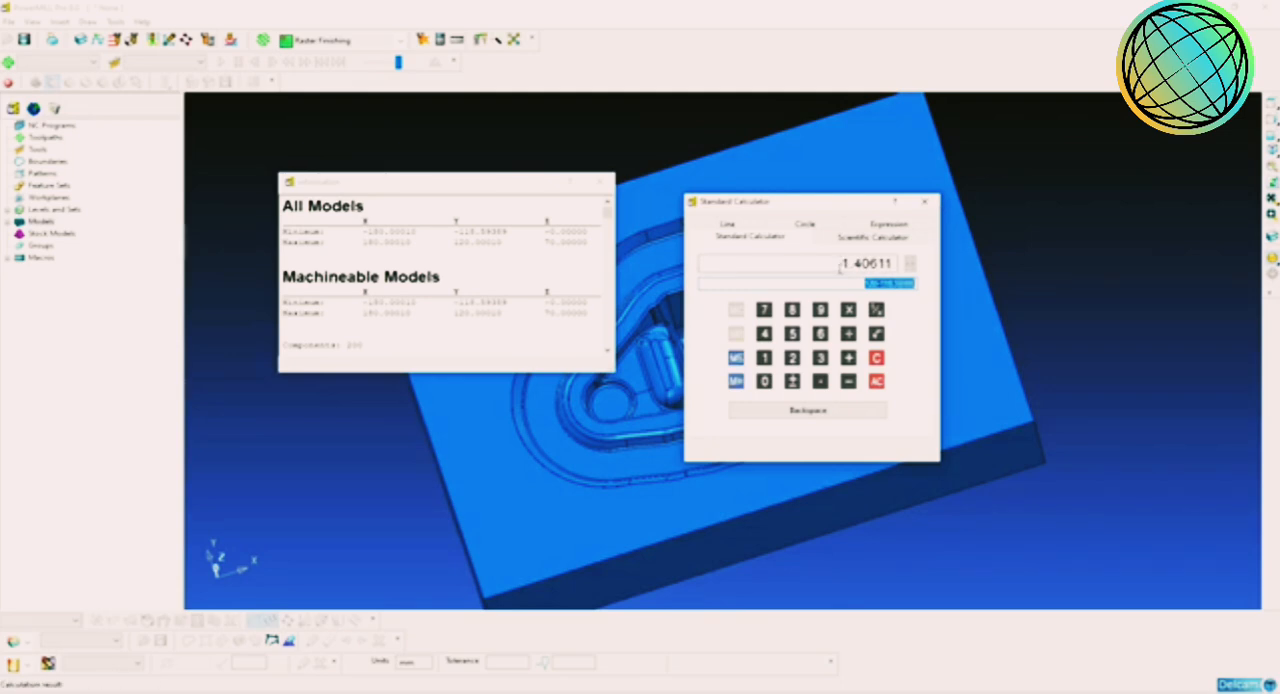
Step: Divide the calculated Y difference by 2, copy the result, and close the calculator and the model report
{"action": "left_click_drag", "start_coordinate": [840, 269], "coordinate": [951, 294]}
{"action": "type", "text": "1.40611"}
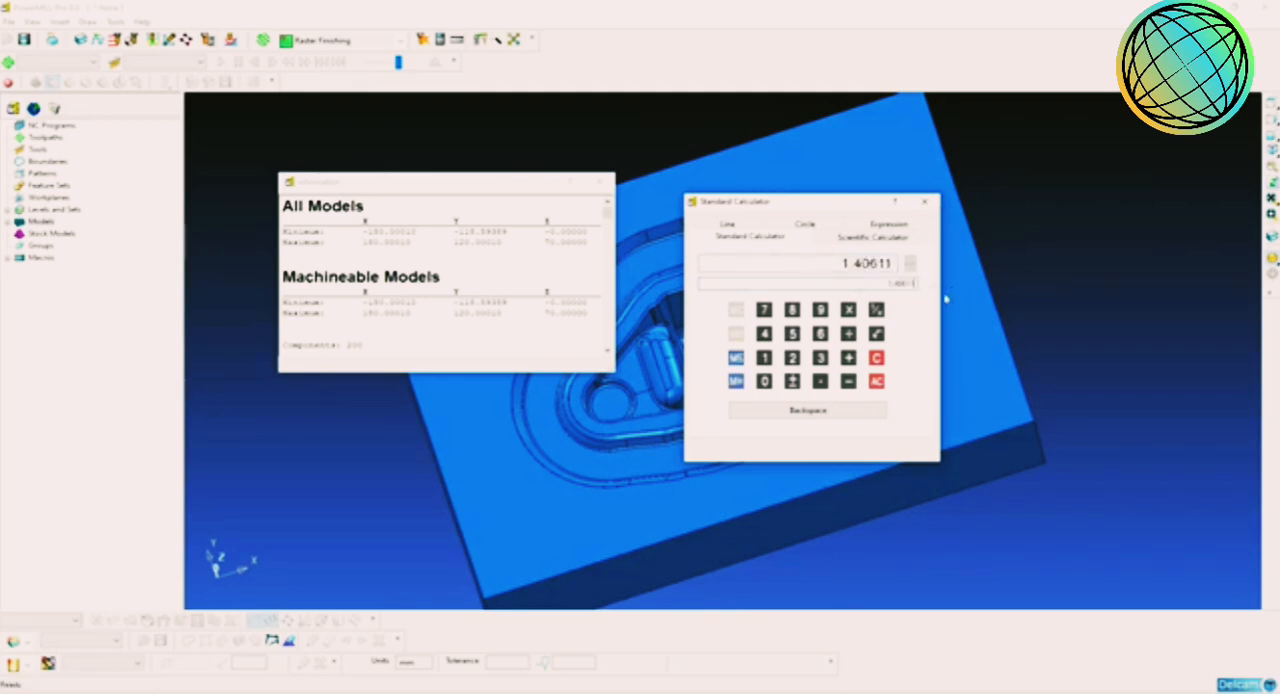
{"action": "type", "text": "/2"}
{"action": "left_click_drag", "start_coordinate": [833, 264], "coordinate": [897, 264]}
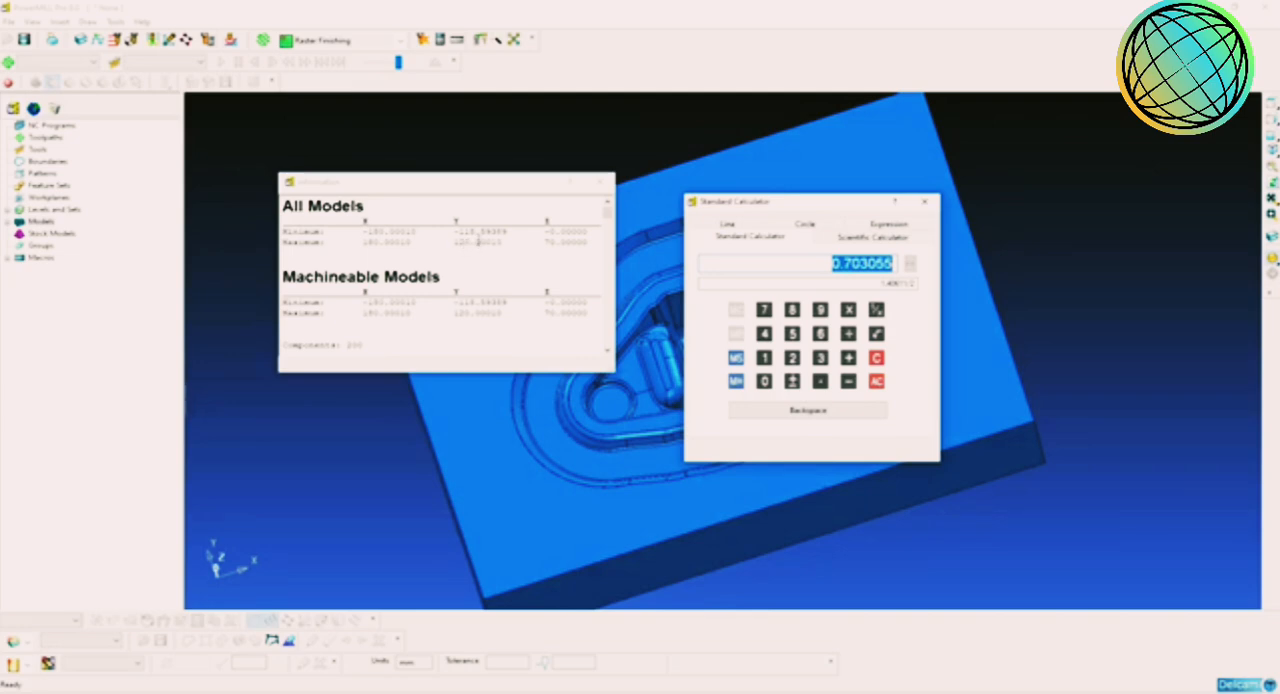
{"action": "left_click", "coordinate": [924, 201]}
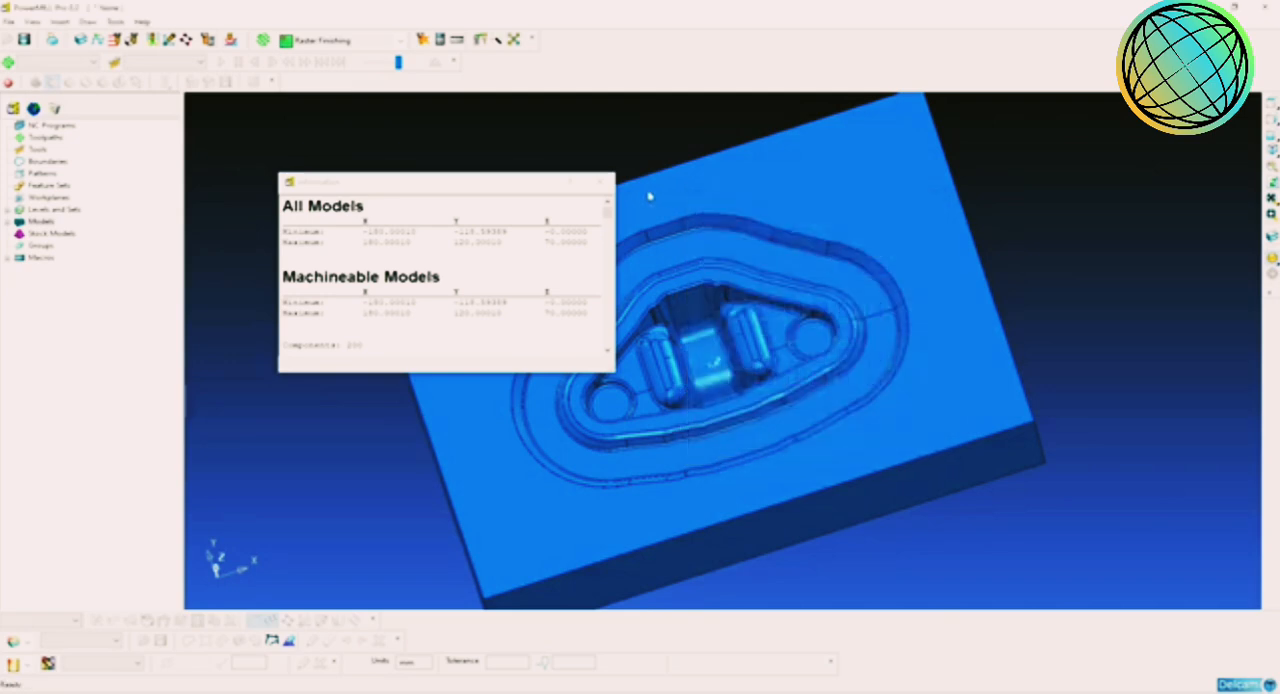
{"action": "left_click", "coordinate": [601, 182]}
Step: Move the die model by -0.703055 mm along Y
{"action": "right_click", "coordinate": [36, 222]}
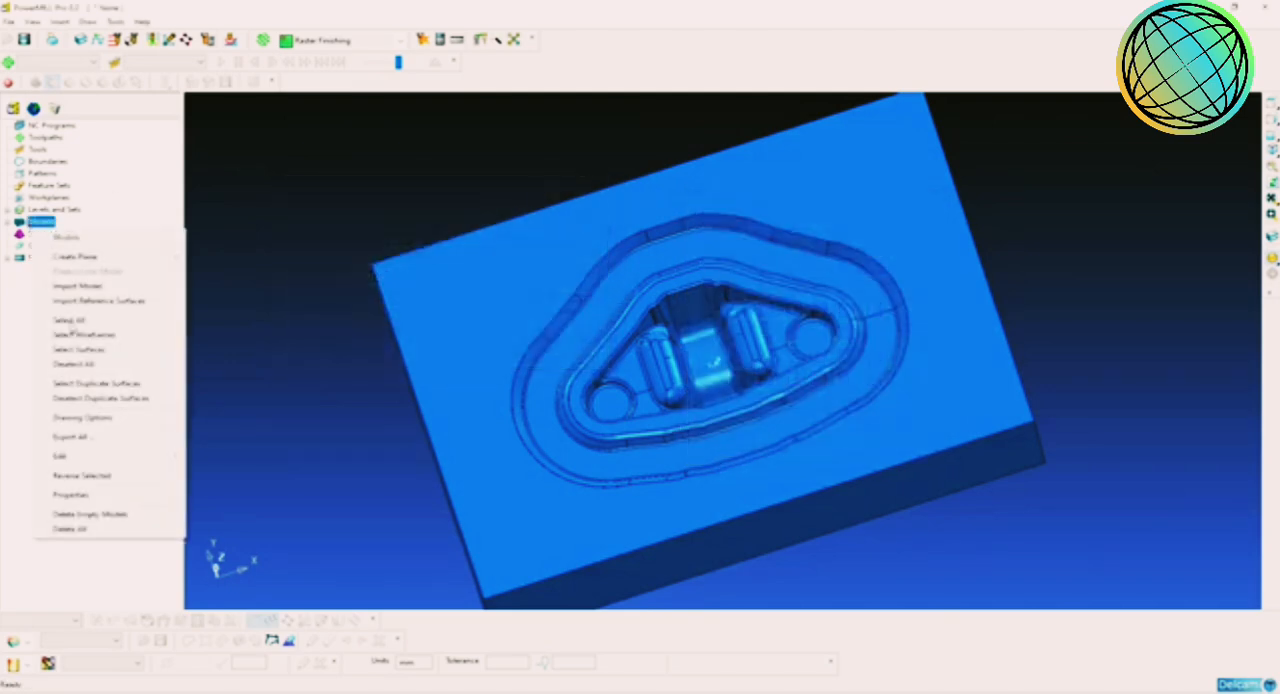
{"action": "mouse_move", "coordinate": [143, 462]}
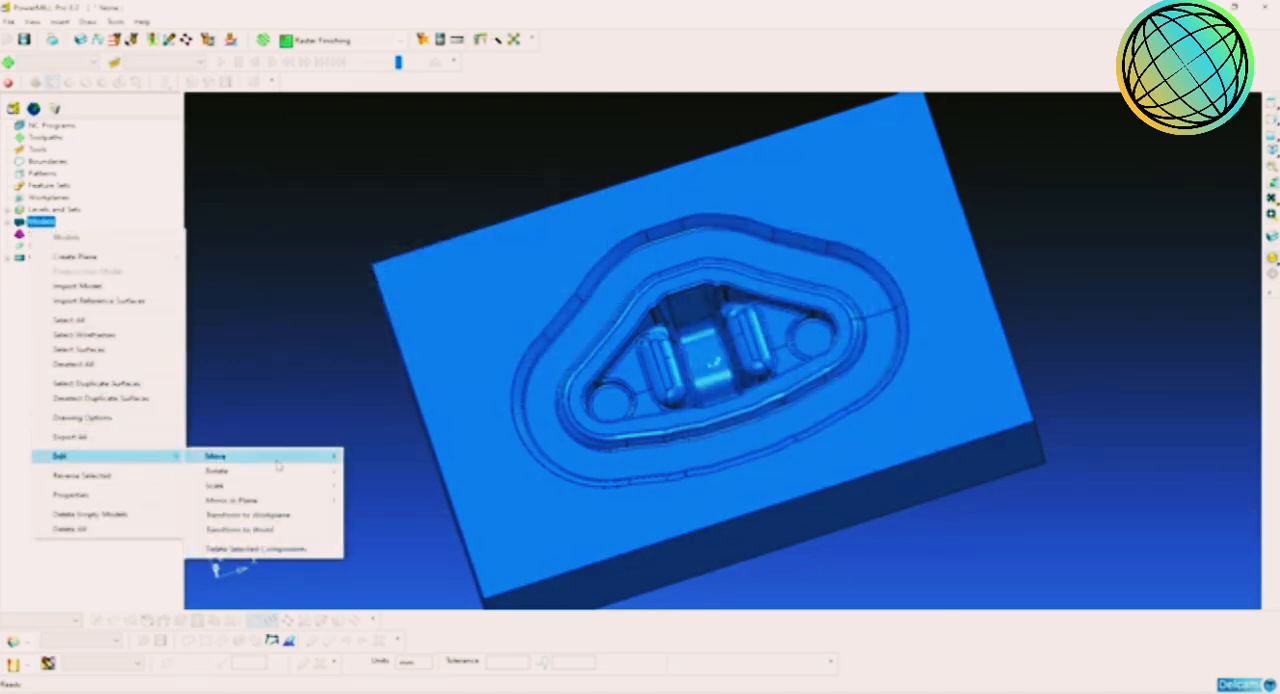
{"action": "mouse_move", "coordinate": [278, 463]}
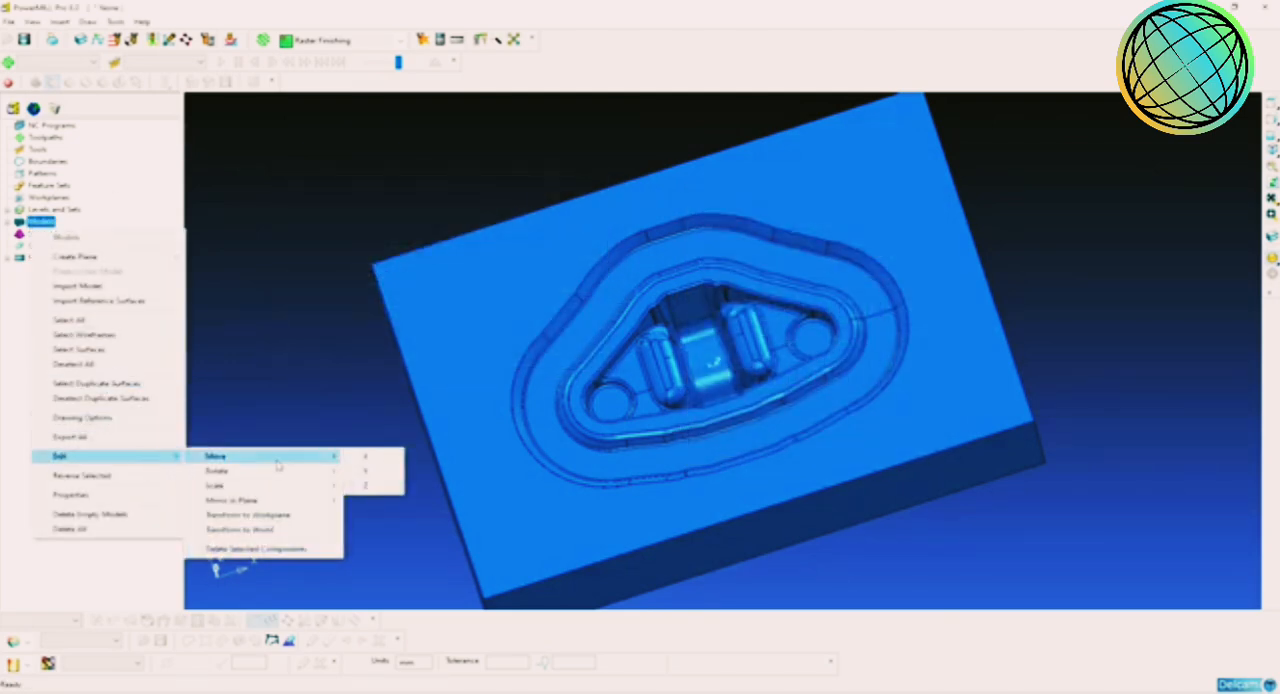
{"action": "left_click", "coordinate": [395, 468]}
{"action": "type", "text": "0.7000"}
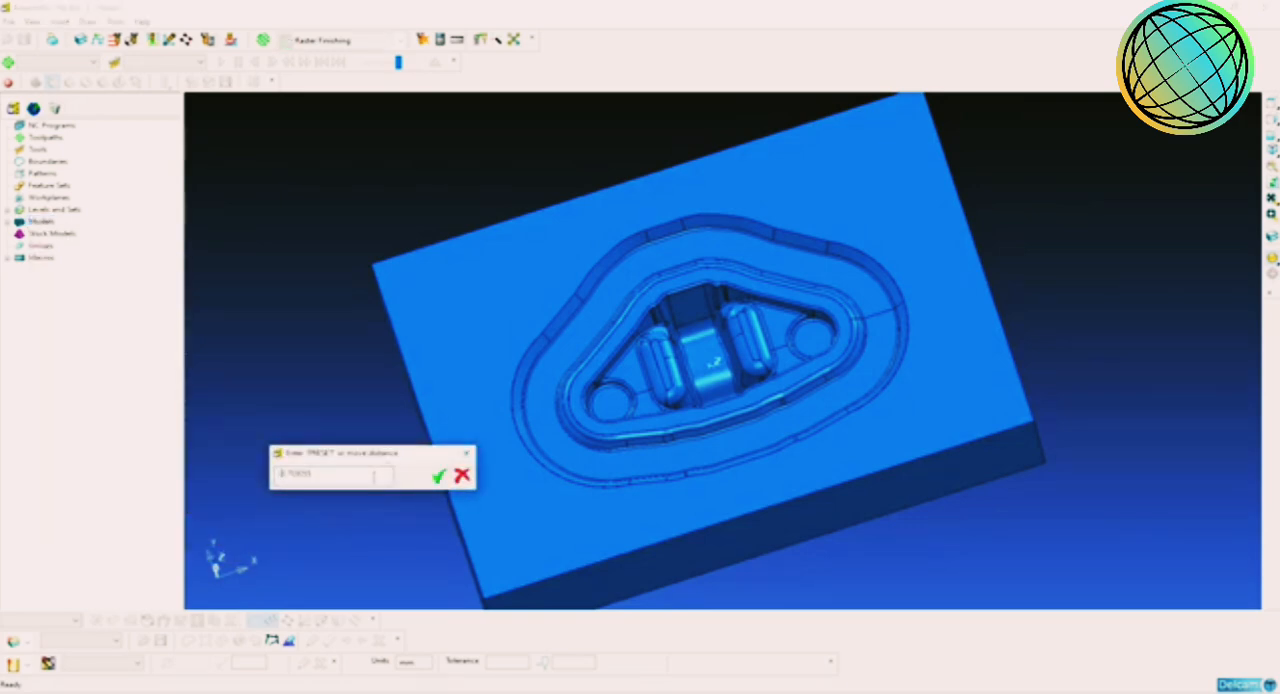
{"action": "left_click", "coordinate": [438, 477]}
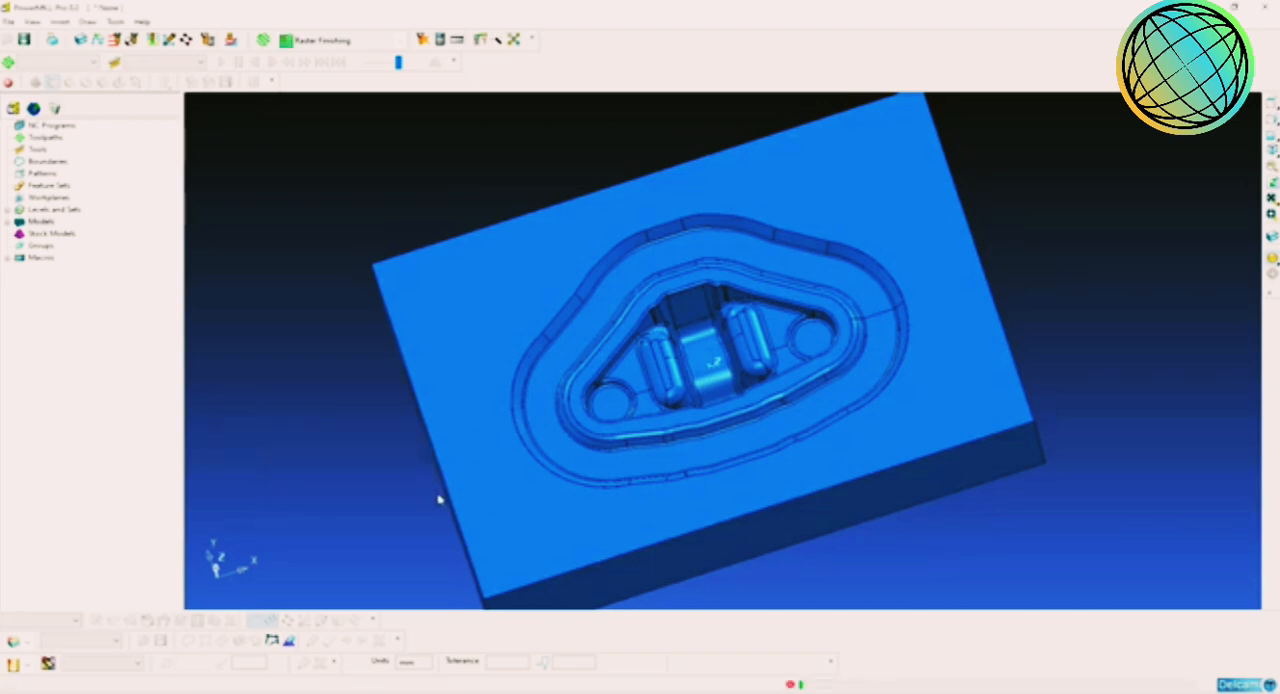
Step: Show the die in an isometric view and check its Y minimum and maximum in the model properties
{"action": "left_click", "coordinate": [1256, 160]}
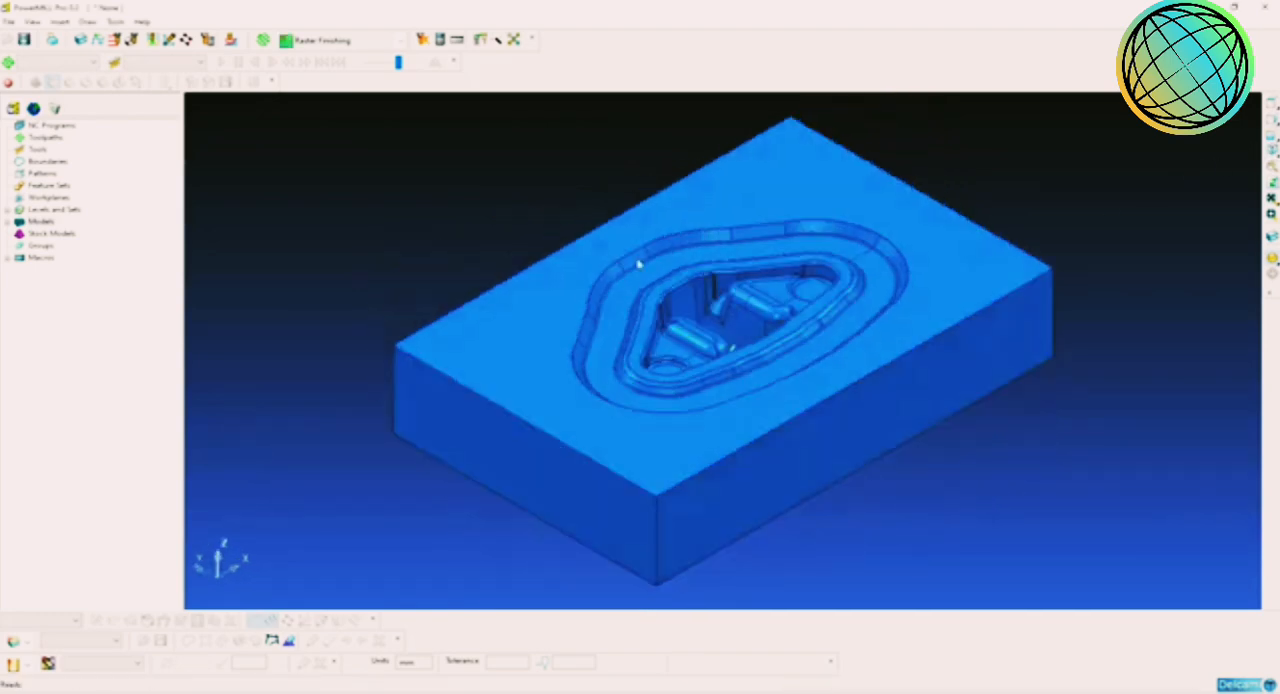
{"action": "right_click", "coordinate": [50, 224]}
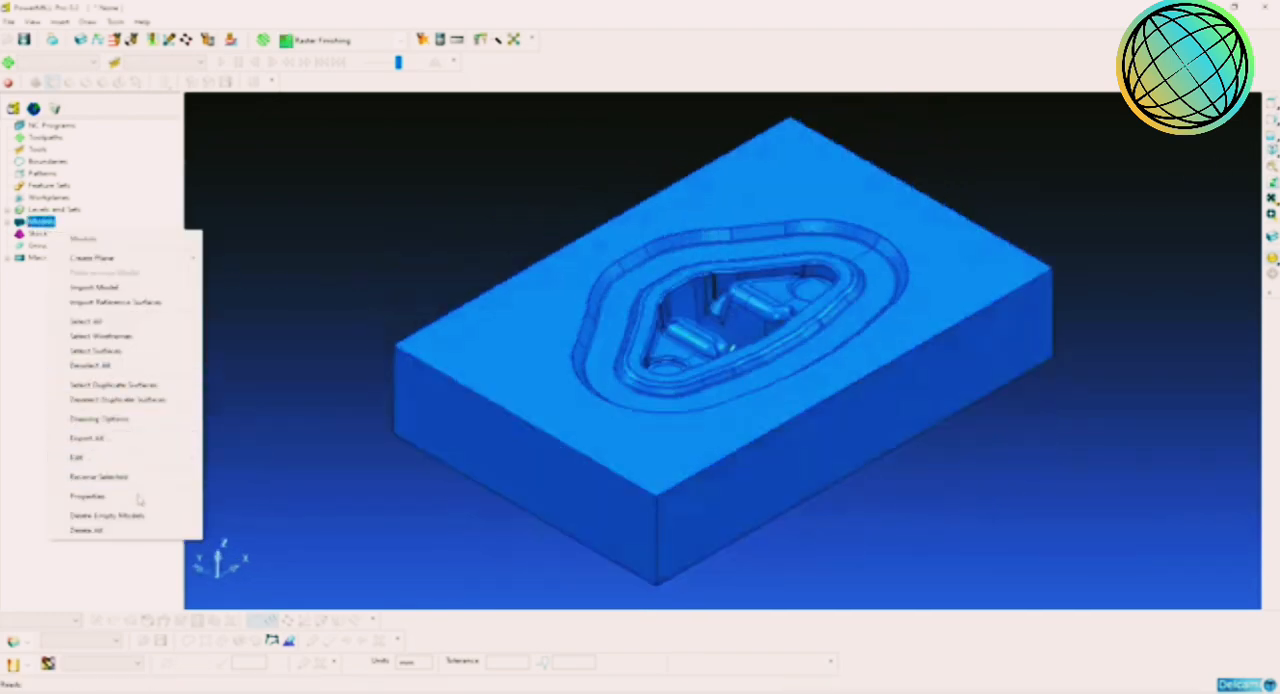
{"action": "left_click", "coordinate": [87, 496]}
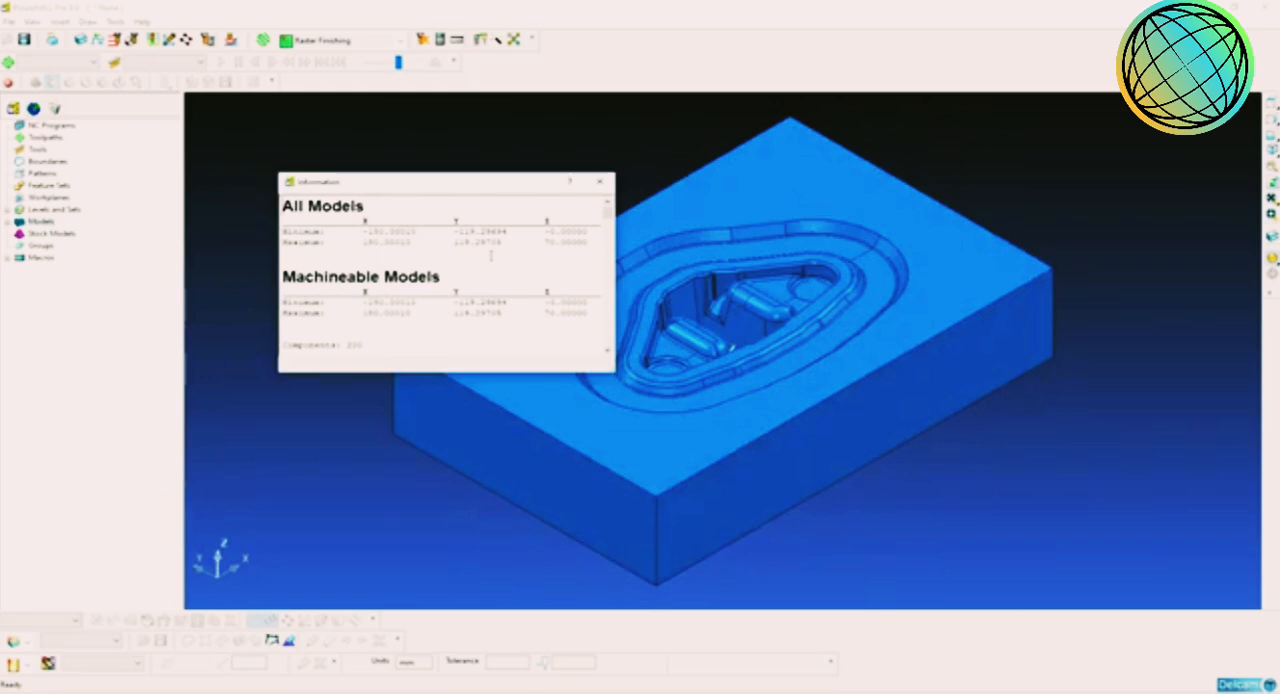
{"action": "left_click_drag", "start_coordinate": [502, 244], "coordinate": [462, 243]}
{"action": "left_click", "coordinate": [459, 232]}
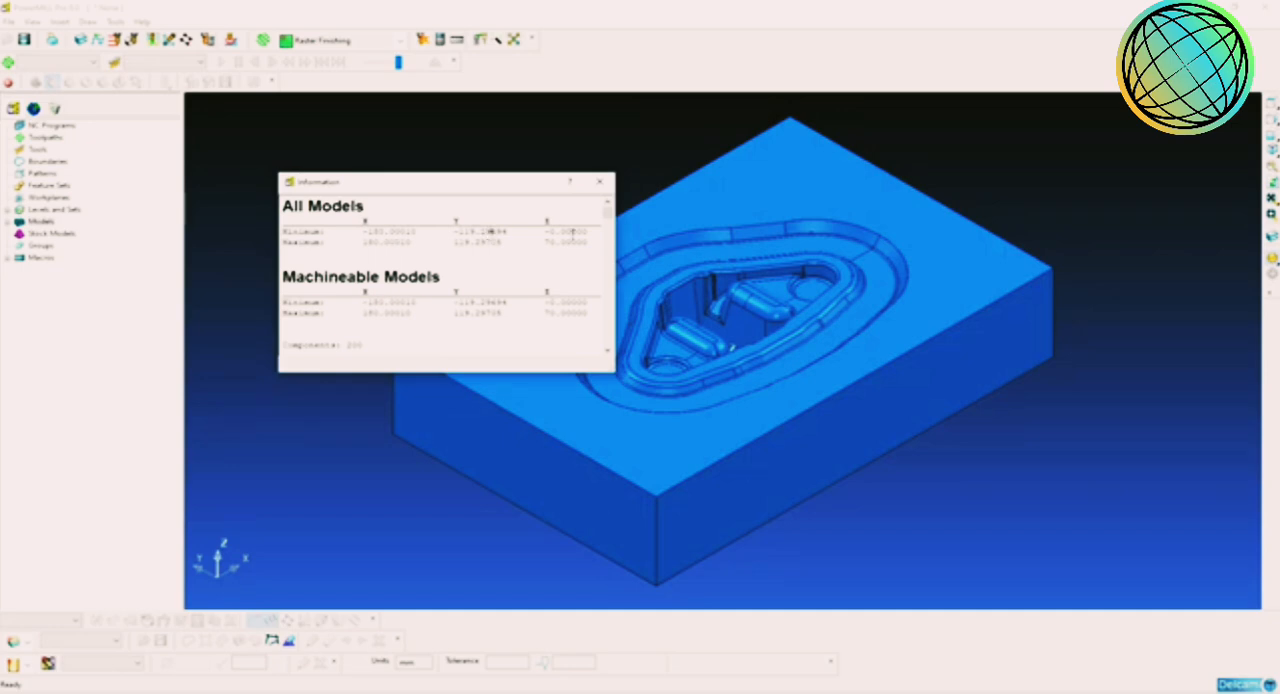
Step: Close the model report, check the origin's height against the die in a front wireframe view, and restore the shaded isometric view
{"action": "left_click", "coordinate": [599, 181]}
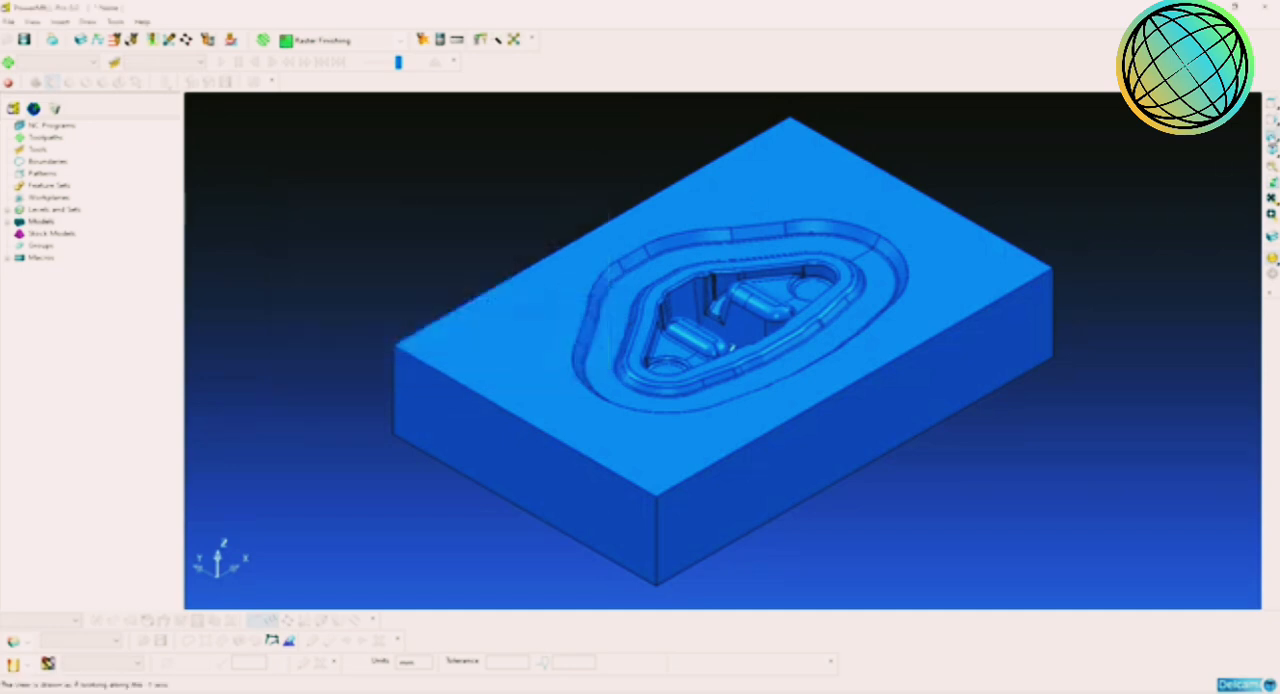
{"action": "left_click", "coordinate": [1272, 137]}
{"action": "left_click", "coordinate": [1272, 259]}
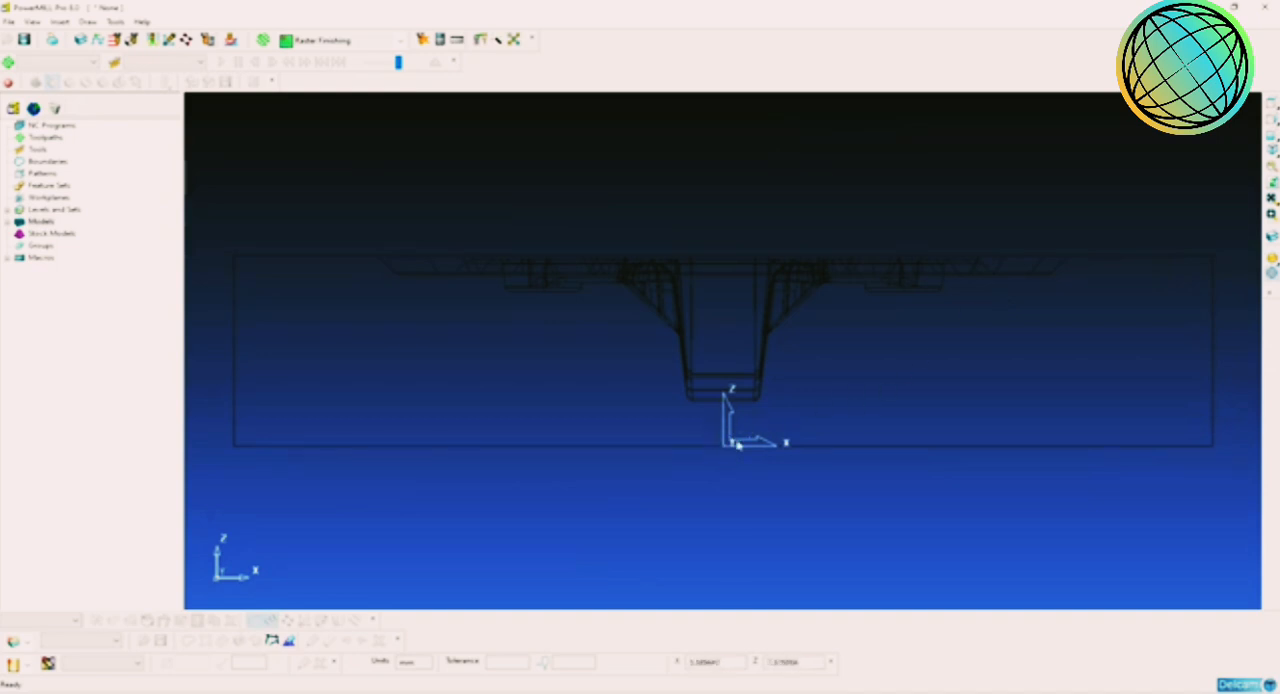
{"action": "left_click", "coordinate": [1272, 150]}
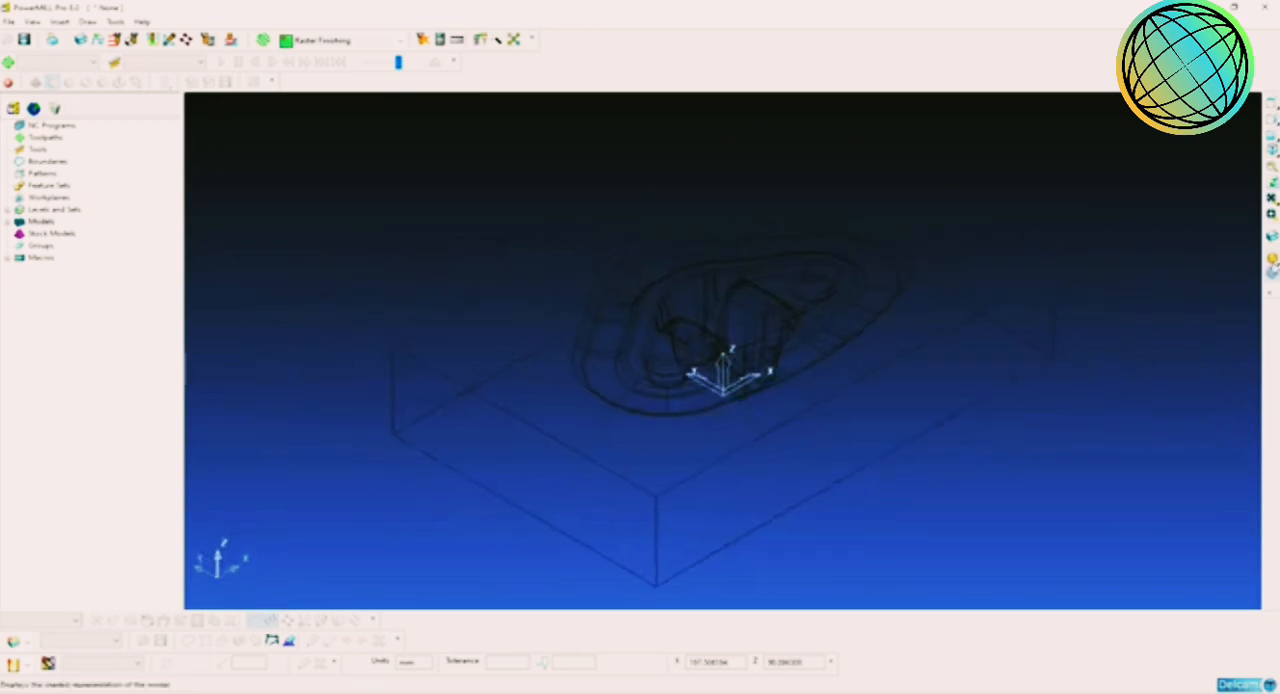
{"action": "left_click", "coordinate": [1272, 166]}
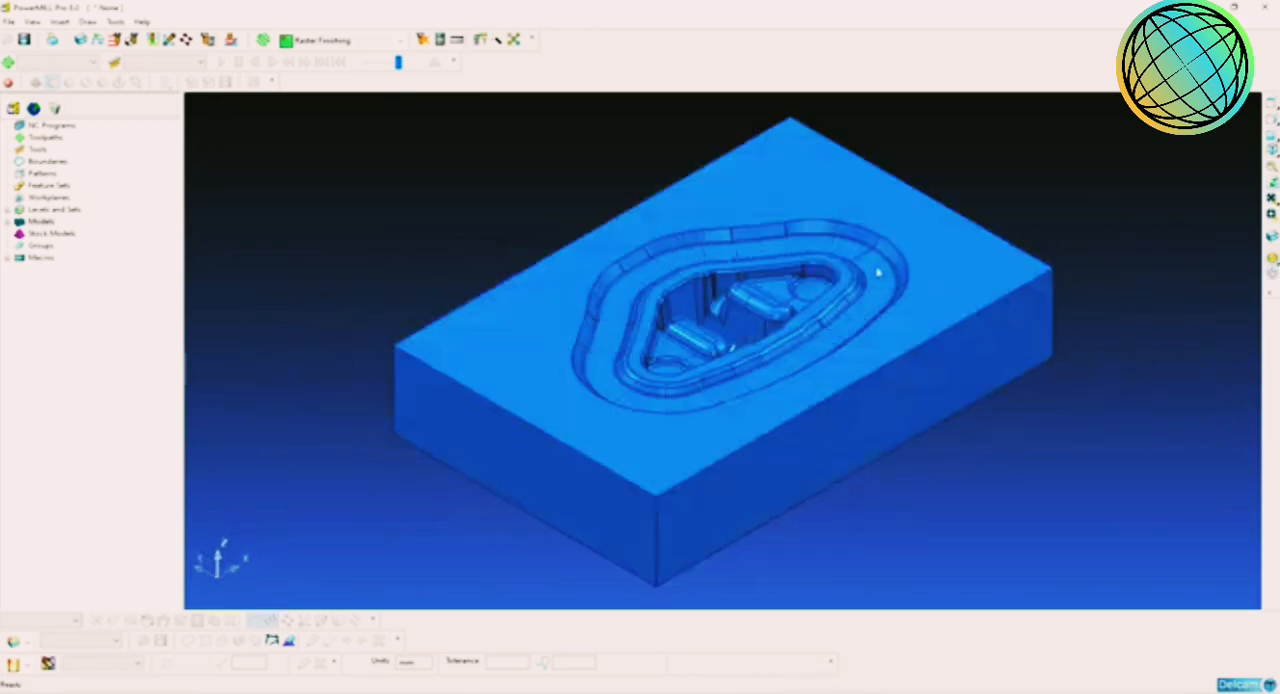
Step: Check the die model's Z minimum and maximum in the model properties, and close the report
{"action": "right_click", "coordinate": [38, 221]}
{"action": "left_click", "coordinate": [72, 497]}
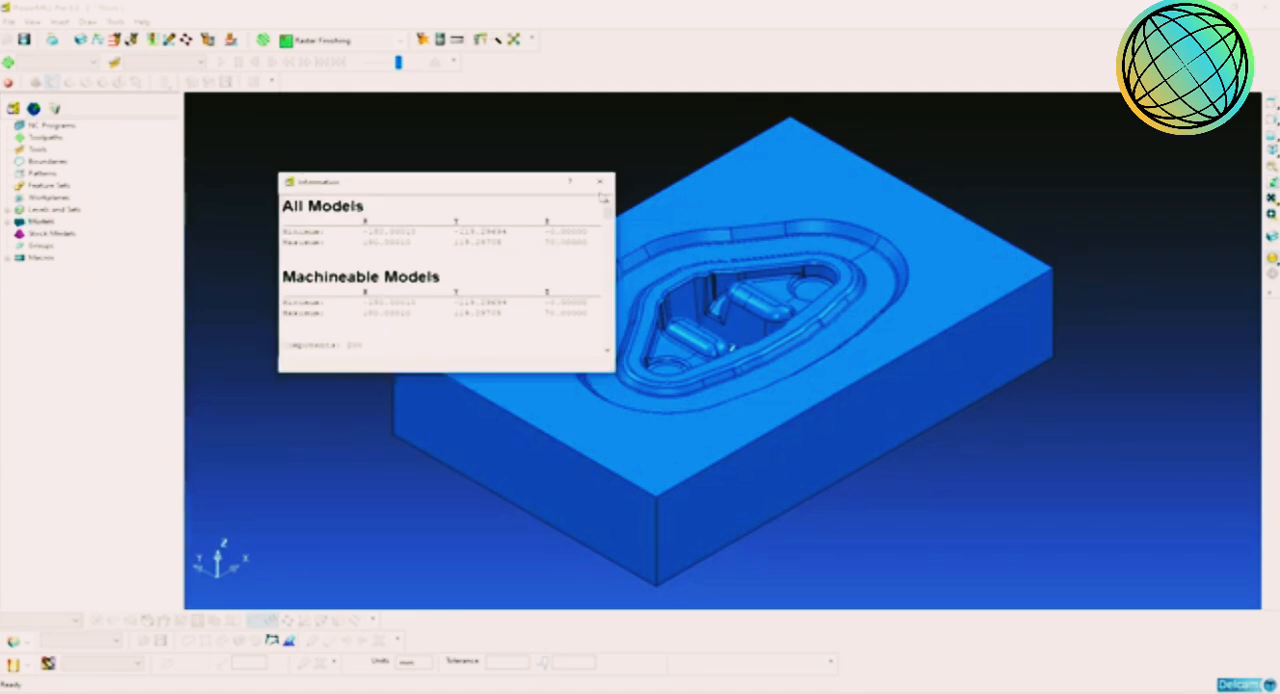
{"action": "left_click", "coordinate": [599, 182]}
Step: Move the die model by -70 mm along Z
{"action": "right_click", "coordinate": [40, 221]}
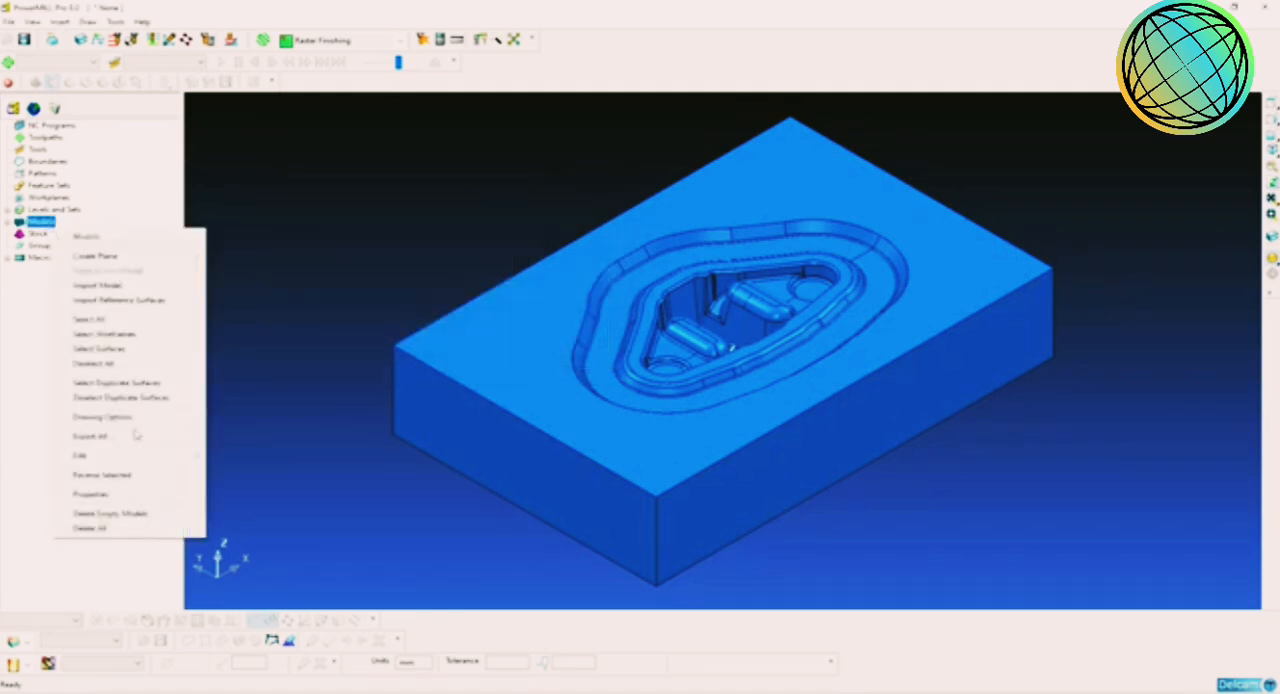
{"action": "mouse_move", "coordinate": [130, 456]}
{"action": "mouse_move", "coordinate": [290, 456]}
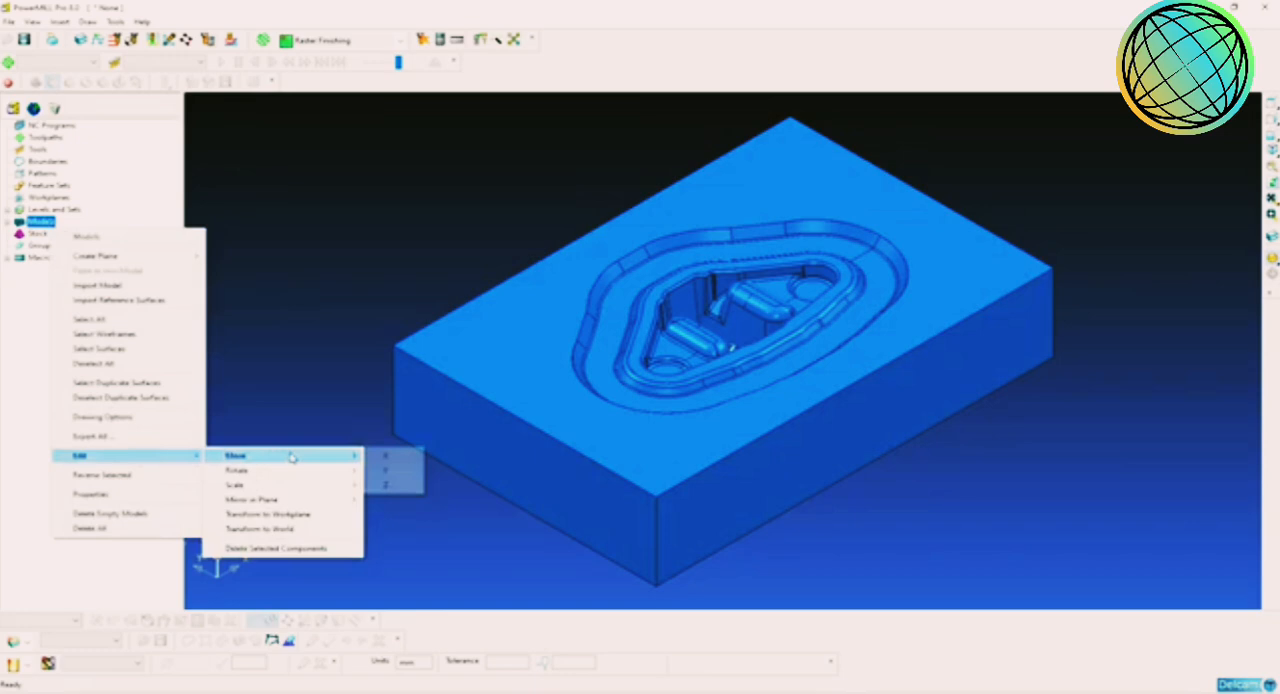
{"action": "left_click", "coordinate": [390, 470]}
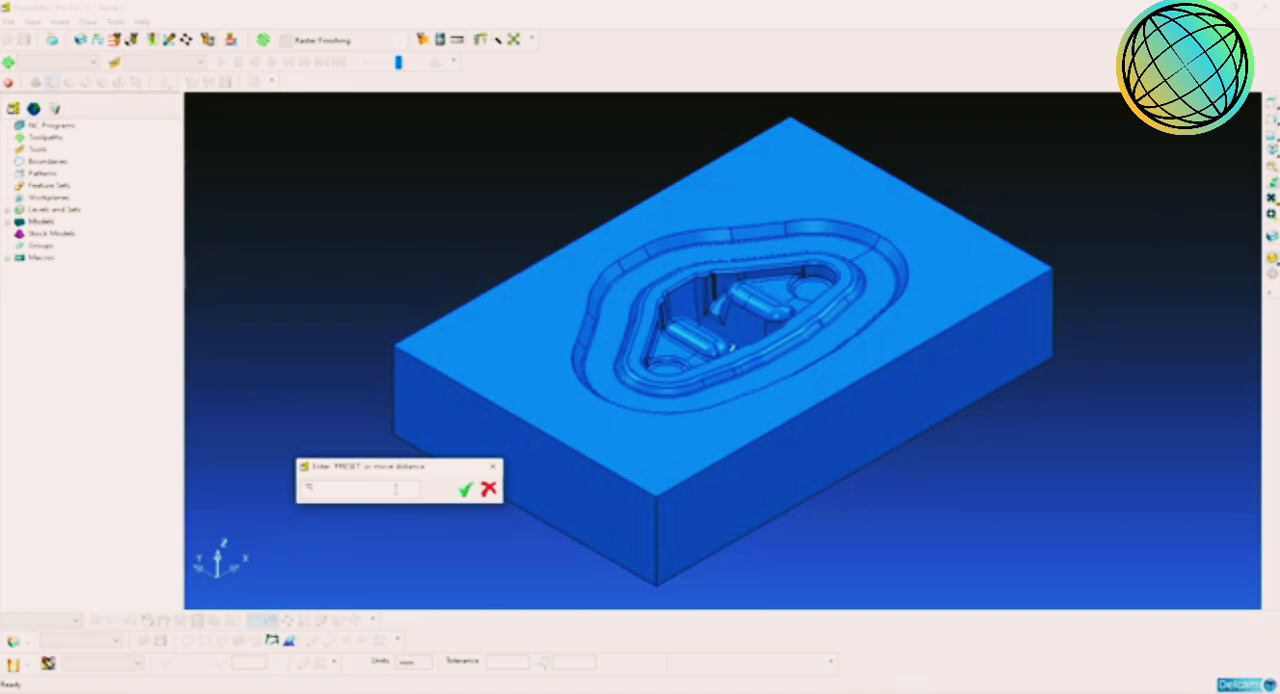
{"action": "type", "text": "10"}
{"action": "left_click", "coordinate": [466, 489]}
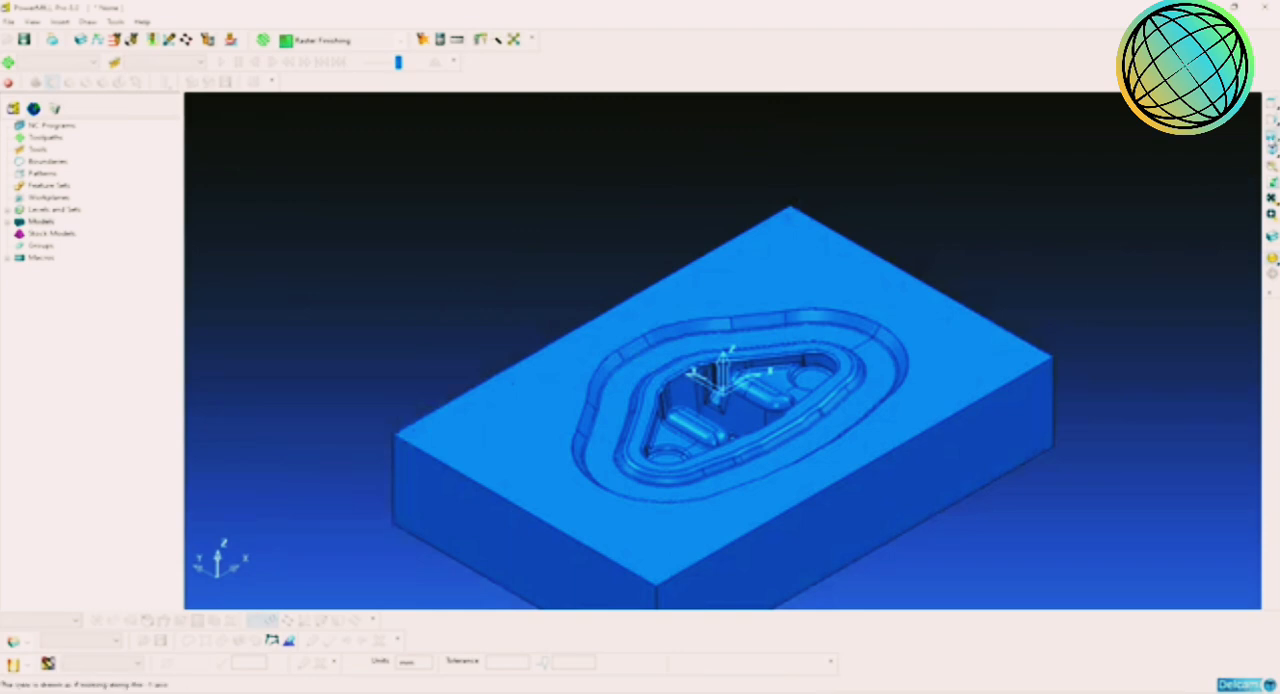
Step: Check the origin's height against the die's top face in a front view, and return to the isometric view
{"action": "left_click", "coordinate": [1272, 146]}
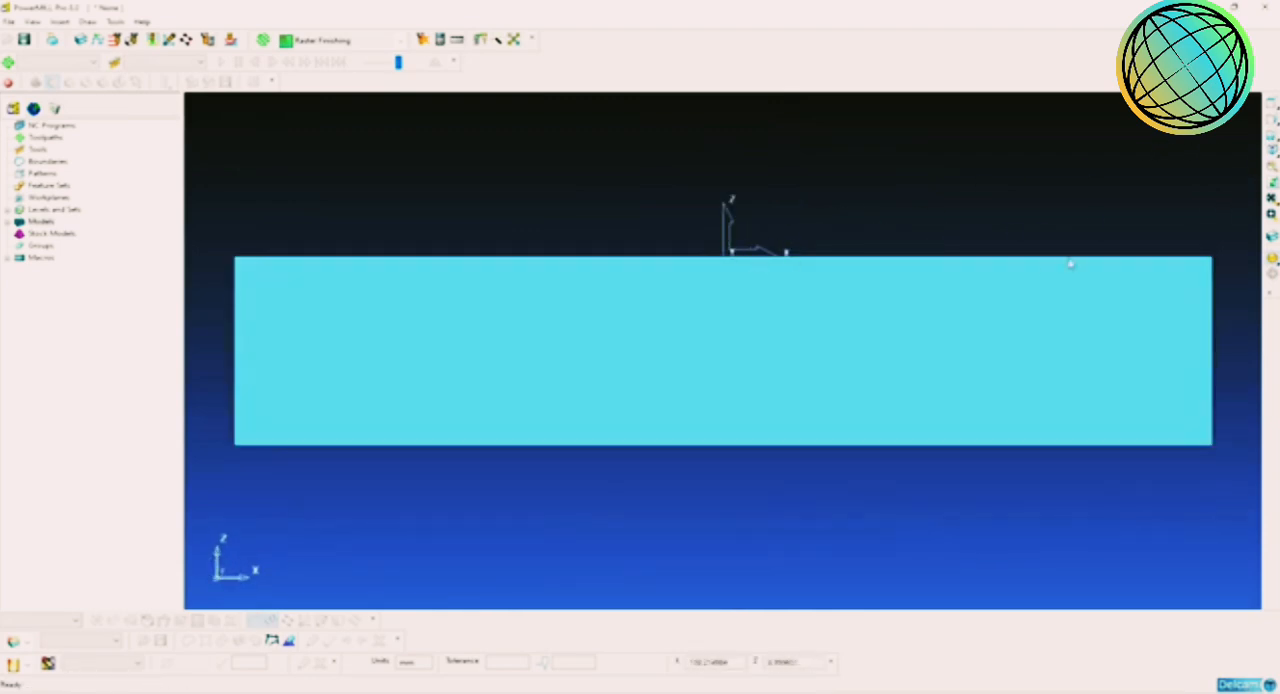
{"action": "left_click", "coordinate": [1272, 172]}
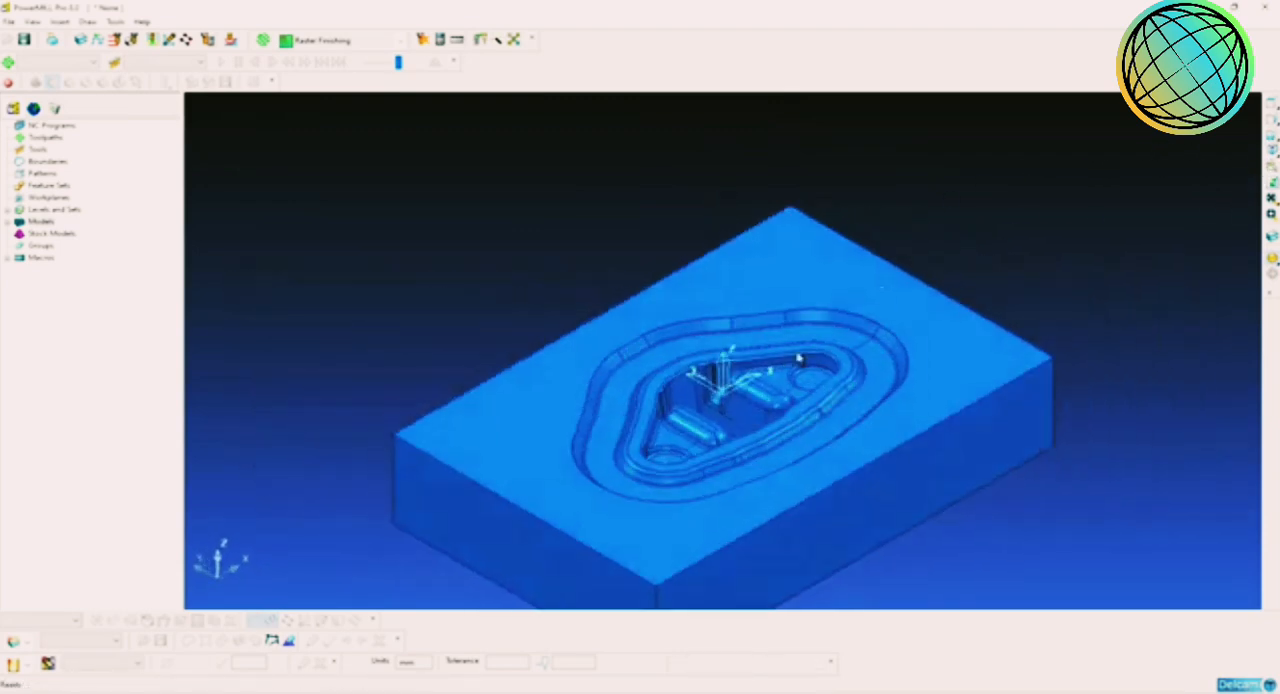
{"action": "scroll", "coordinate": [808, 340], "scroll_direction": "up", "scroll_amount": 5}
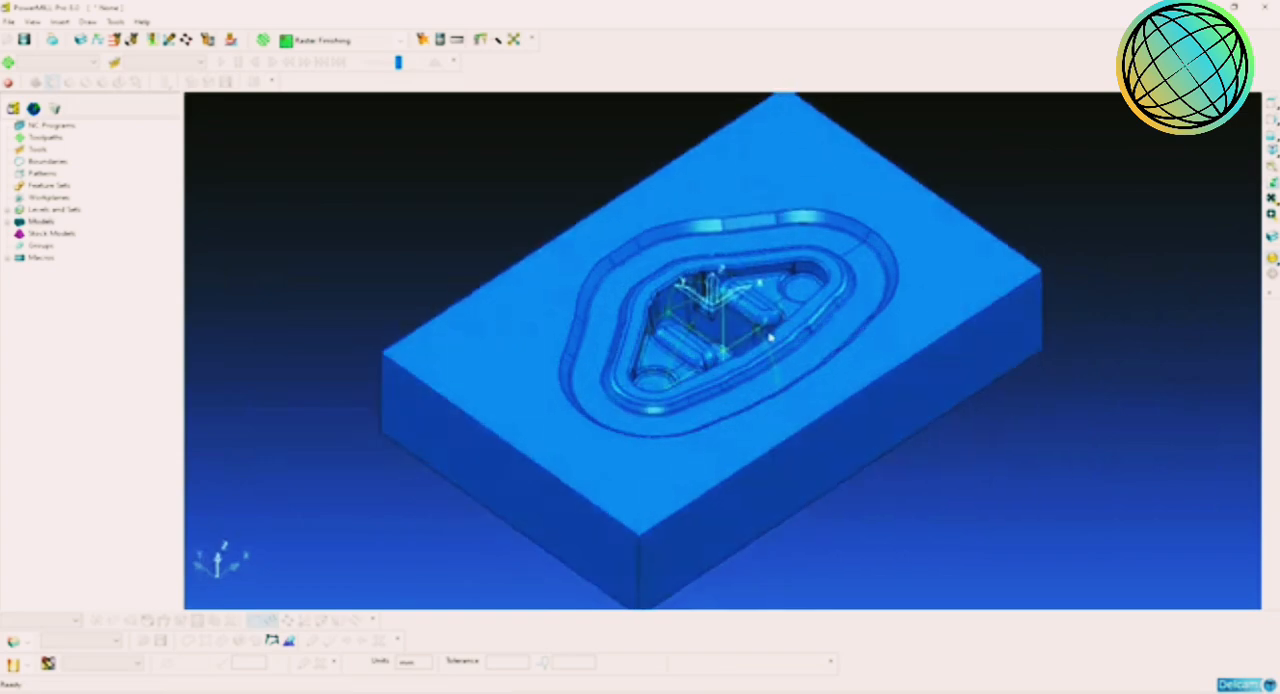
{"action": "scroll", "coordinate": [716, 382], "scroll_direction": "down", "scroll_amount": 5}
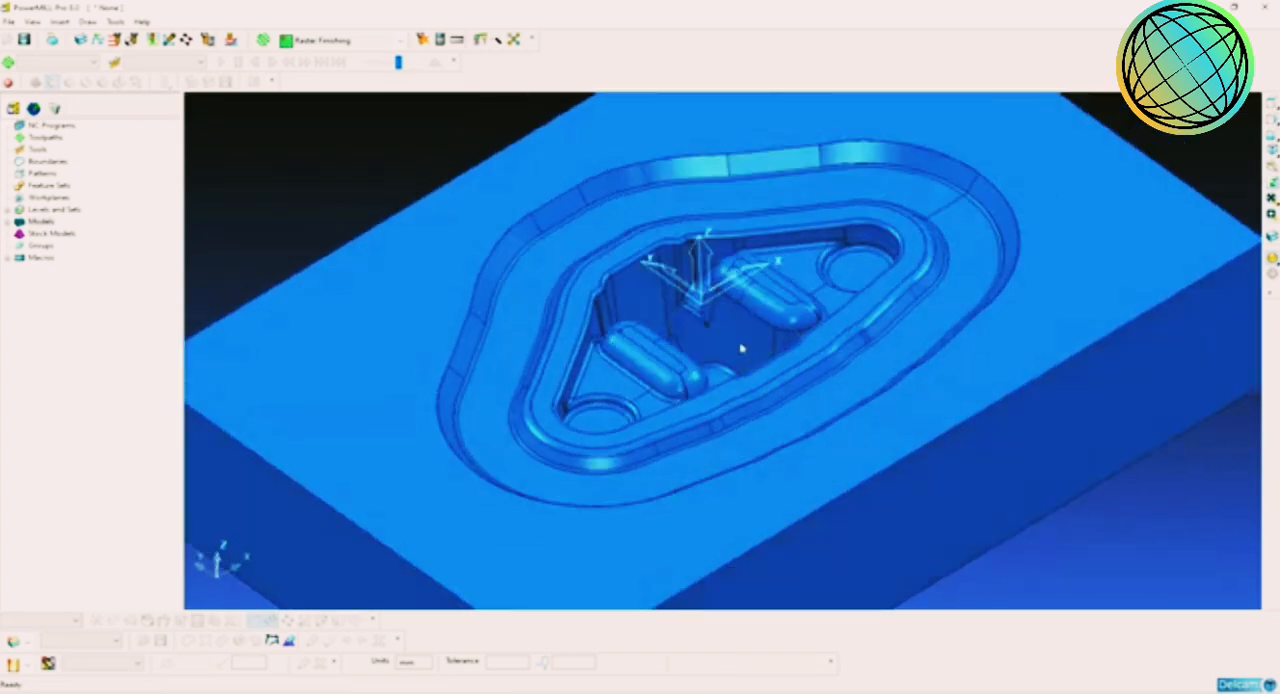
{"action": "scroll", "coordinate": [818, 380], "scroll_direction": "down", "scroll_amount": 2}
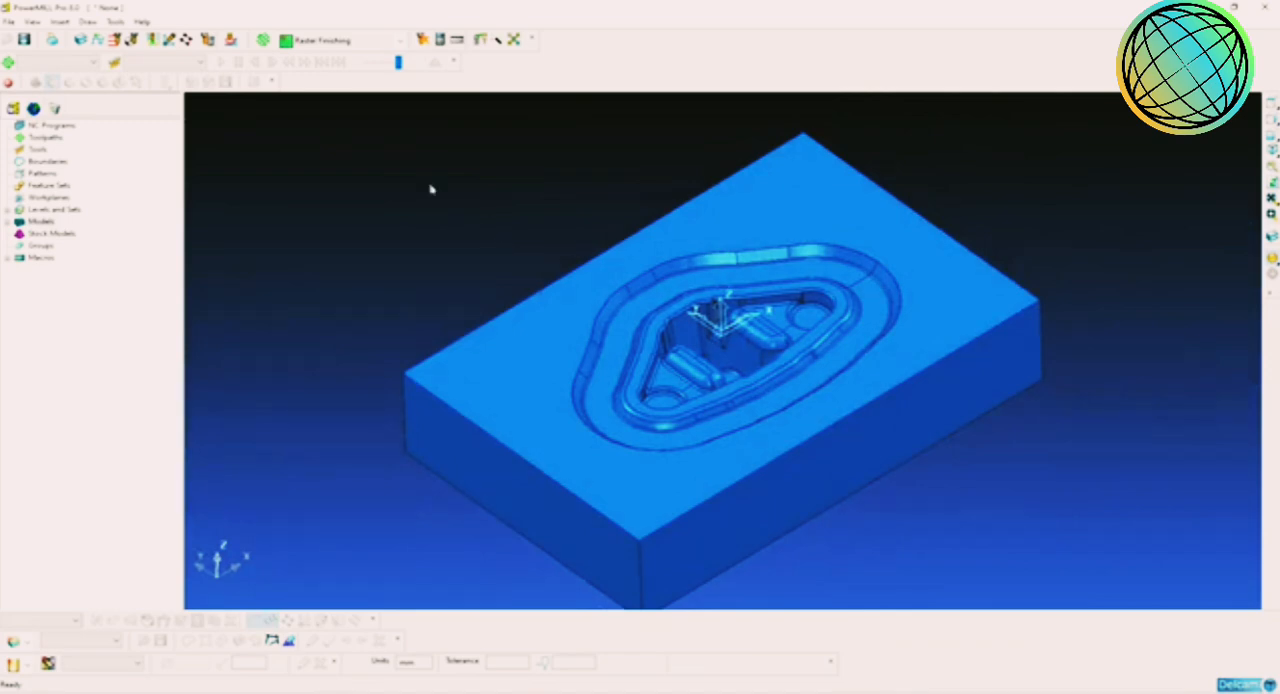
Step: Calculate a box block from the model's limits, turn off its drawing, and accept it
{"action": "left_click", "coordinate": [80, 41]}
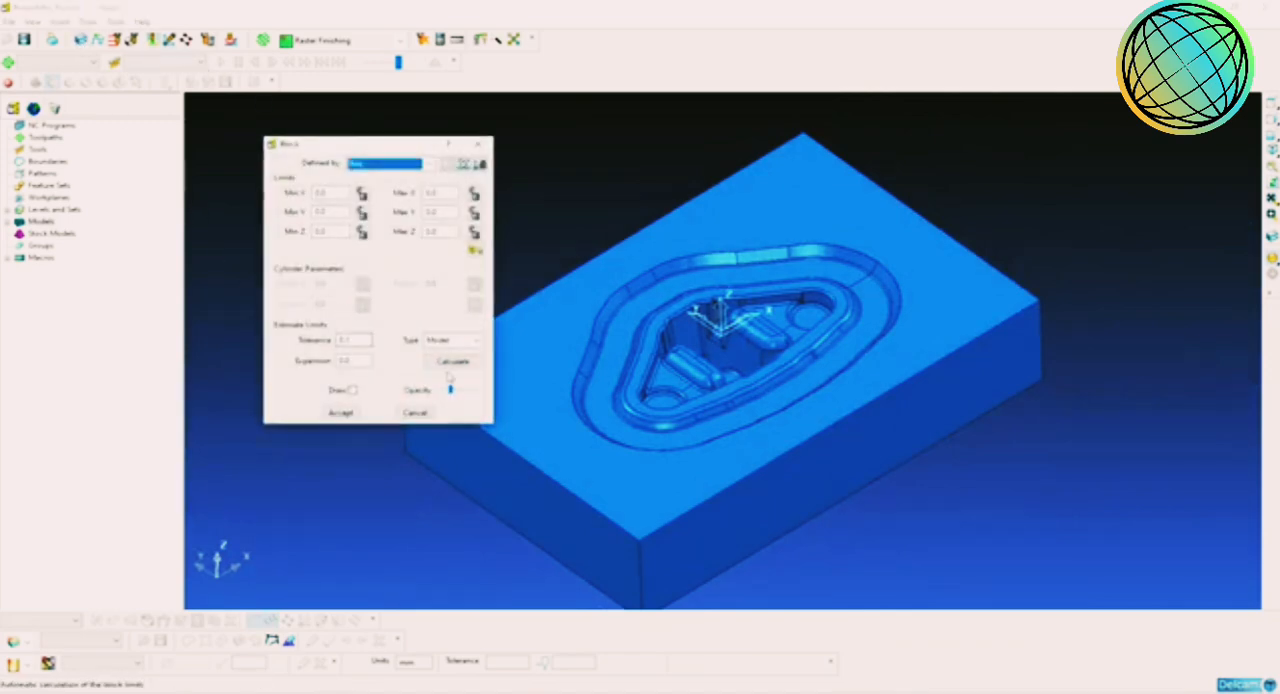
{"action": "left_click", "coordinate": [452, 362]}
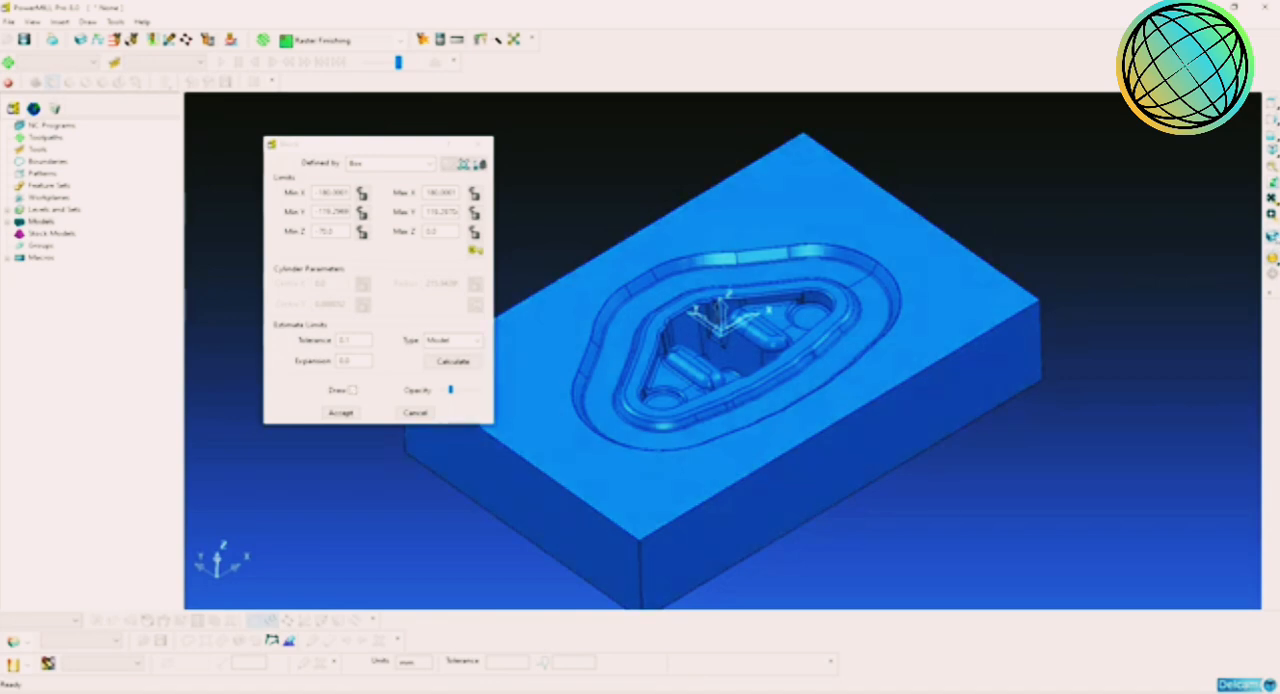
{"action": "left_click", "coordinate": [353, 390]}
{"action": "middle_click_drag", "start_coordinate": [826, 349], "coordinate": [811, 340]}
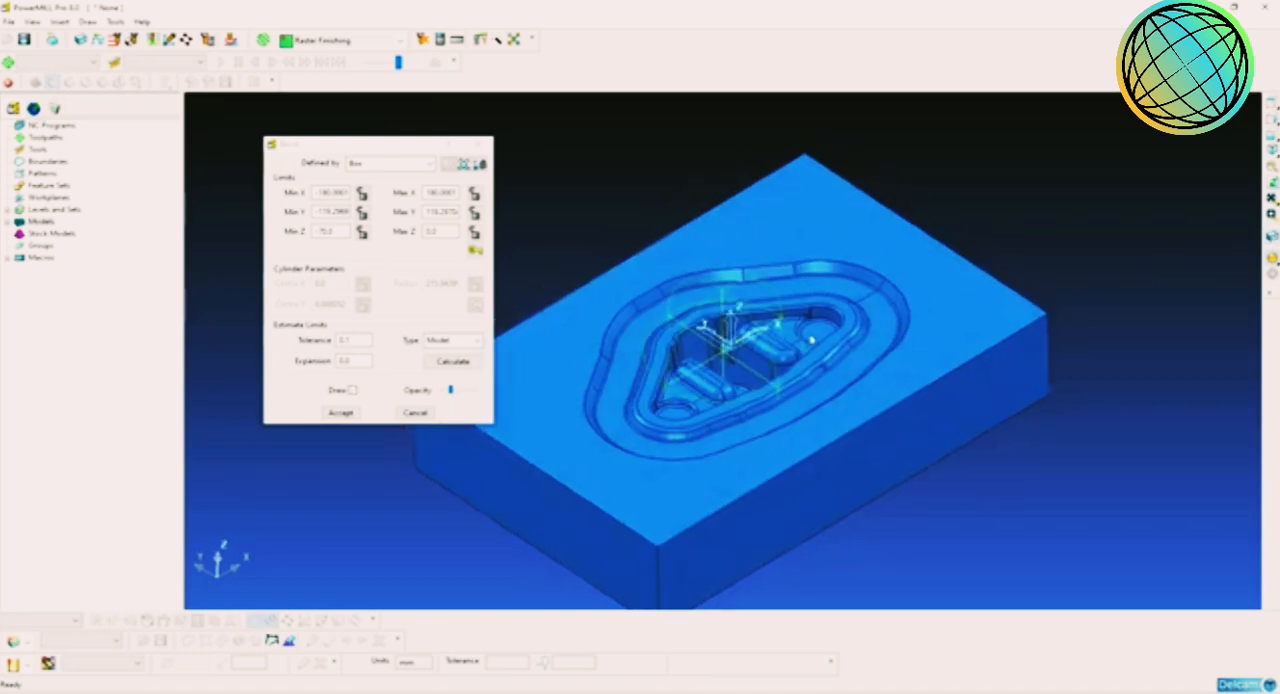
{"action": "left_click", "coordinate": [340, 412]}
Step: Examine the die's stepped cavity, including the outer contour, the inner pocket and its circular recesses, from several angles
{"action": "scroll", "coordinate": [829, 408], "scroll_direction": "up", "scroll_amount": 5}
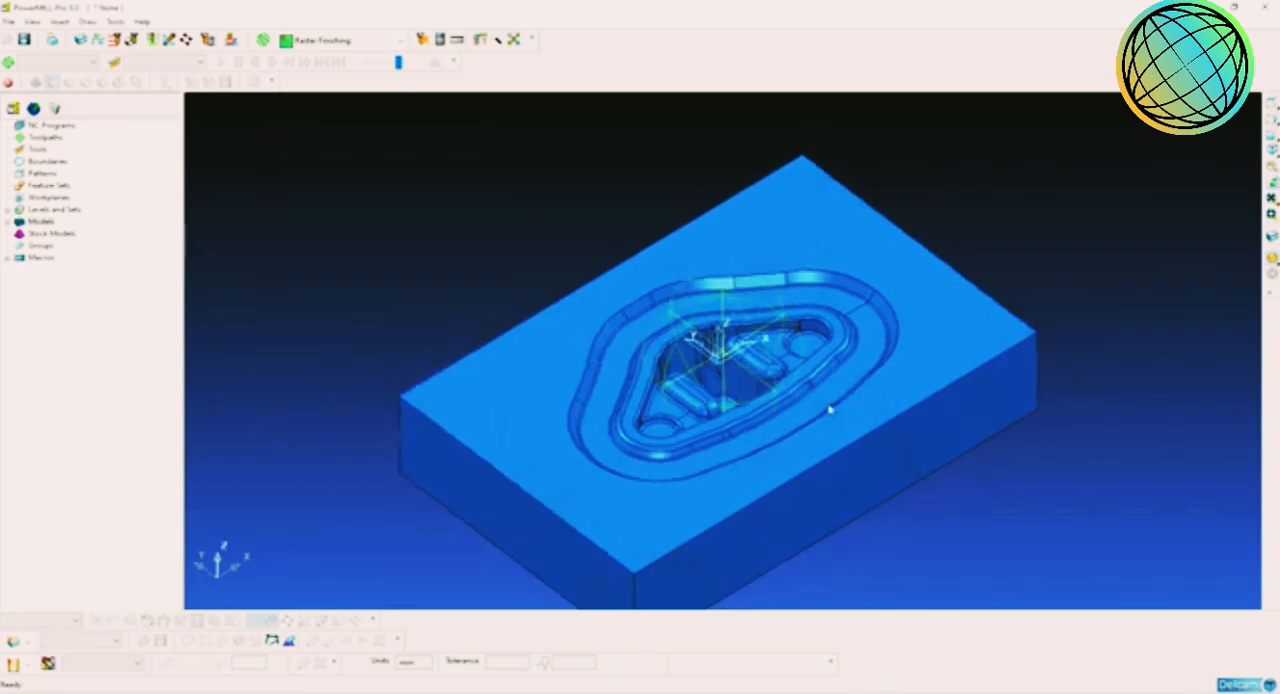
{"action": "mouse_move", "coordinate": [774, 381]}
{"action": "middle_mouse_down"}
{"action": "mouse_move", "coordinate": [791, 426]}
{"action": "mouse_move", "coordinate": [797, 380]}
{"action": "middle_mouse_up"}
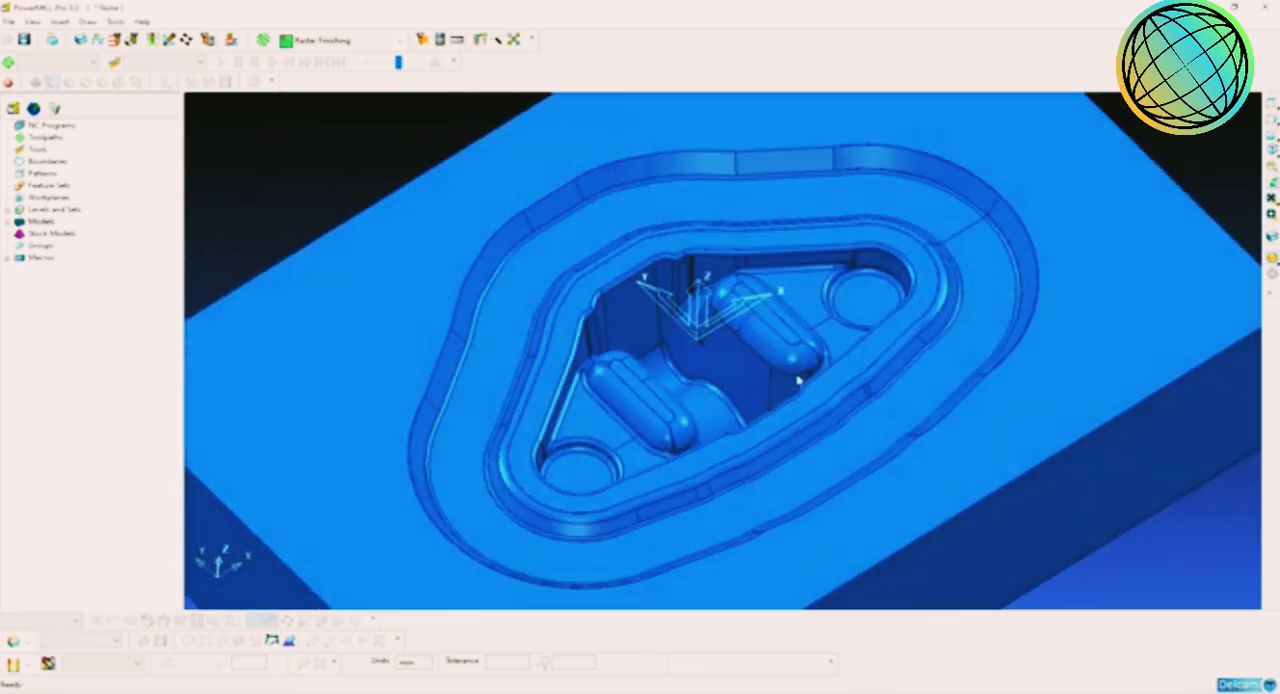
{"action": "scroll", "coordinate": [802, 387], "scroll_direction": "up", "scroll_amount": 1}
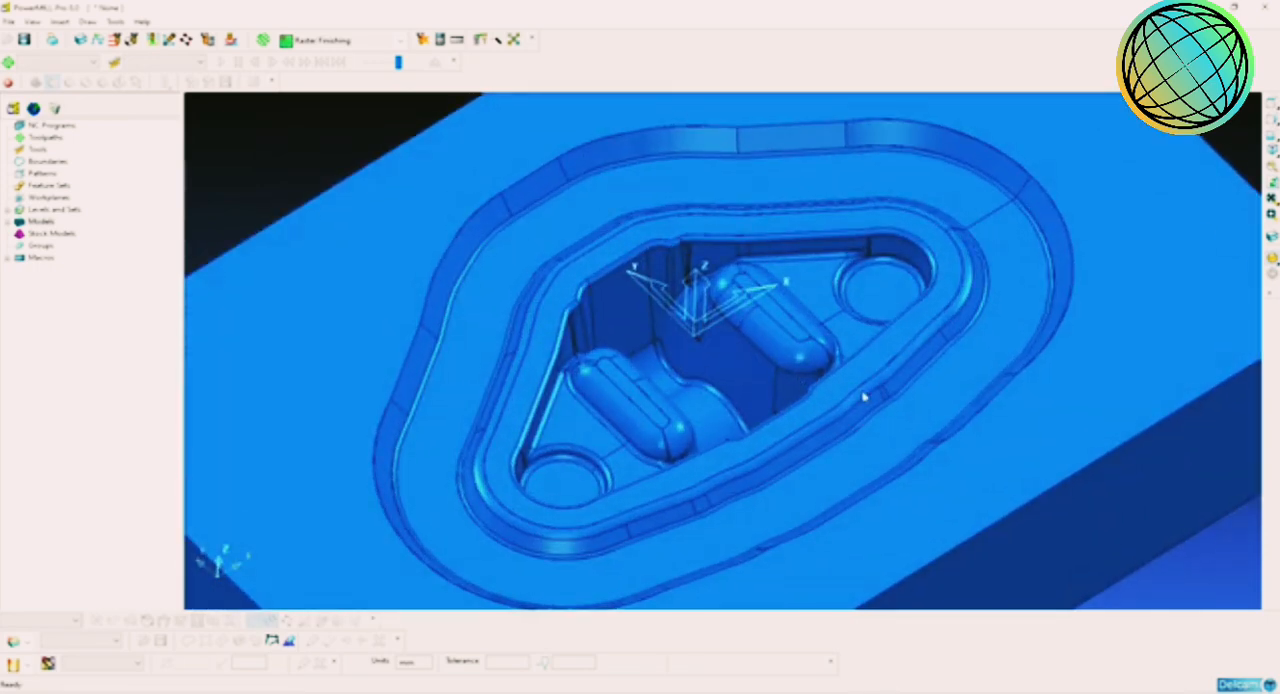
{"action": "scroll", "coordinate": [865, 398], "scroll_direction": "down", "scroll_amount": 1}
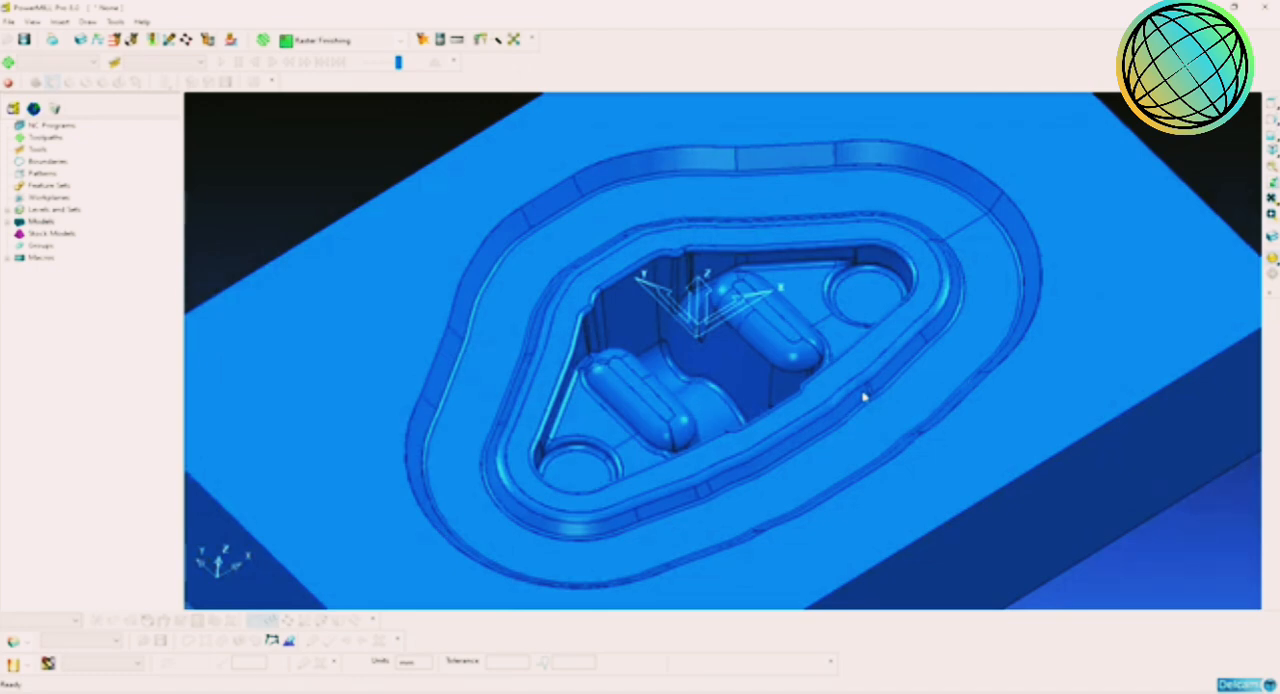
{"action": "middle_click_drag", "start_coordinate": [865, 398], "coordinate": [796, 412]}
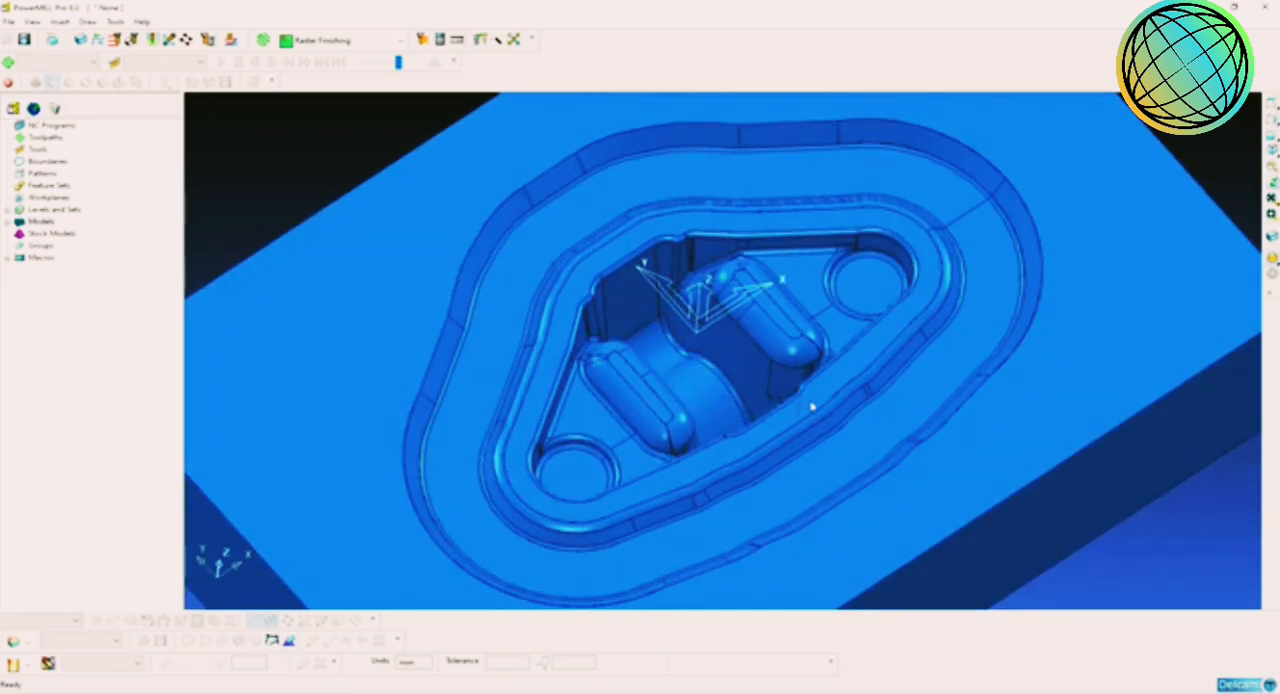
{"action": "mouse_move", "coordinate": [812, 406]}
{"action": "middle_mouse_down"}
{"action": "mouse_move", "coordinate": [826, 414]}
{"action": "mouse_move", "coordinate": [811, 423]}
{"action": "middle_mouse_up"}
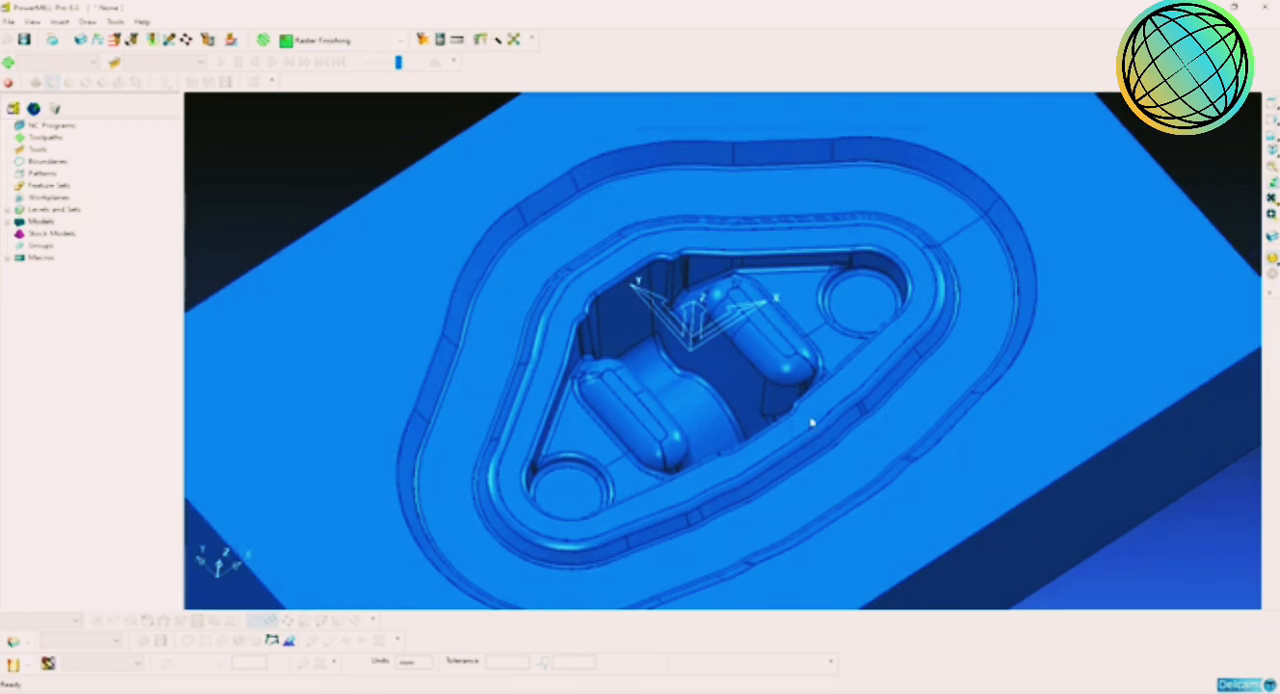
{"action": "middle_click_drag", "start_coordinate": [877, 371], "coordinate": [821, 436]}
{"action": "scroll", "coordinate": [796, 390], "scroll_direction": "up", "scroll_amount": 2}
{"action": "scroll", "coordinate": [871, 409], "scroll_direction": "up", "scroll_amount": 2}
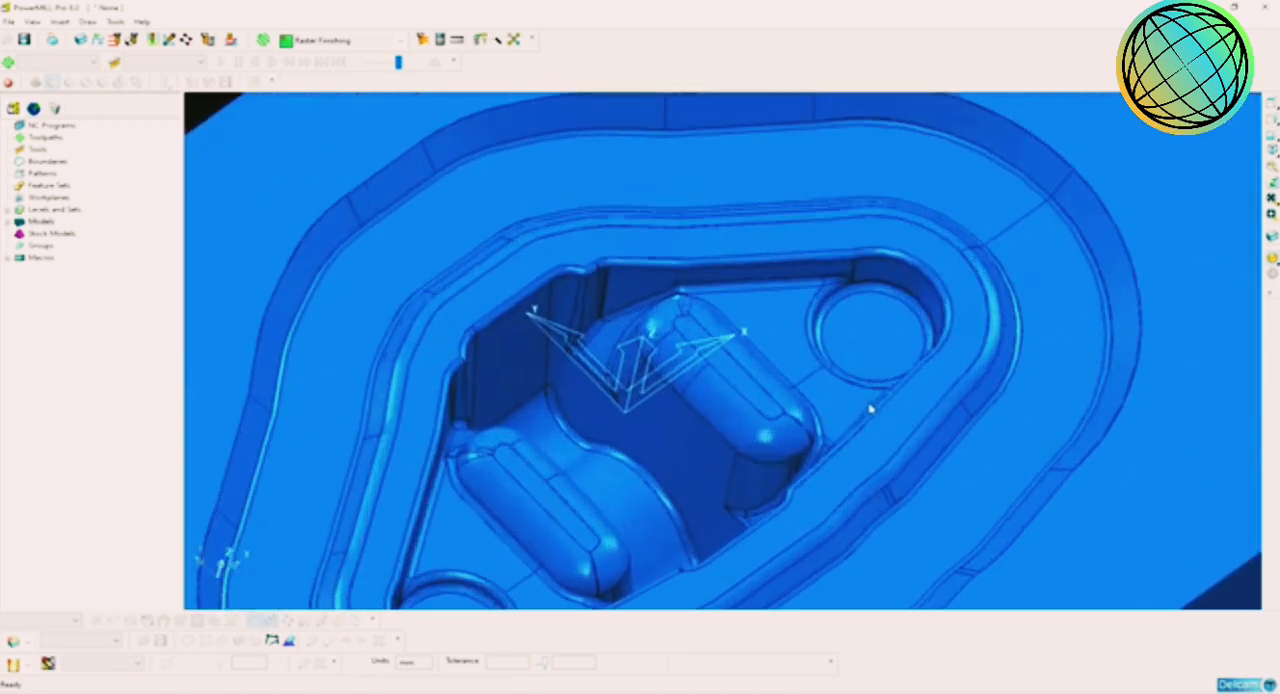
{"action": "middle_click_drag", "start_coordinate": [915, 391], "coordinate": [873, 431], "text": "shift"}
{"action": "scroll", "coordinate": [899, 378], "scroll_direction": "down", "scroll_amount": 2}
{"action": "middle_click_drag", "start_coordinate": [888, 387], "coordinate": [903, 399], "text": "shift"}
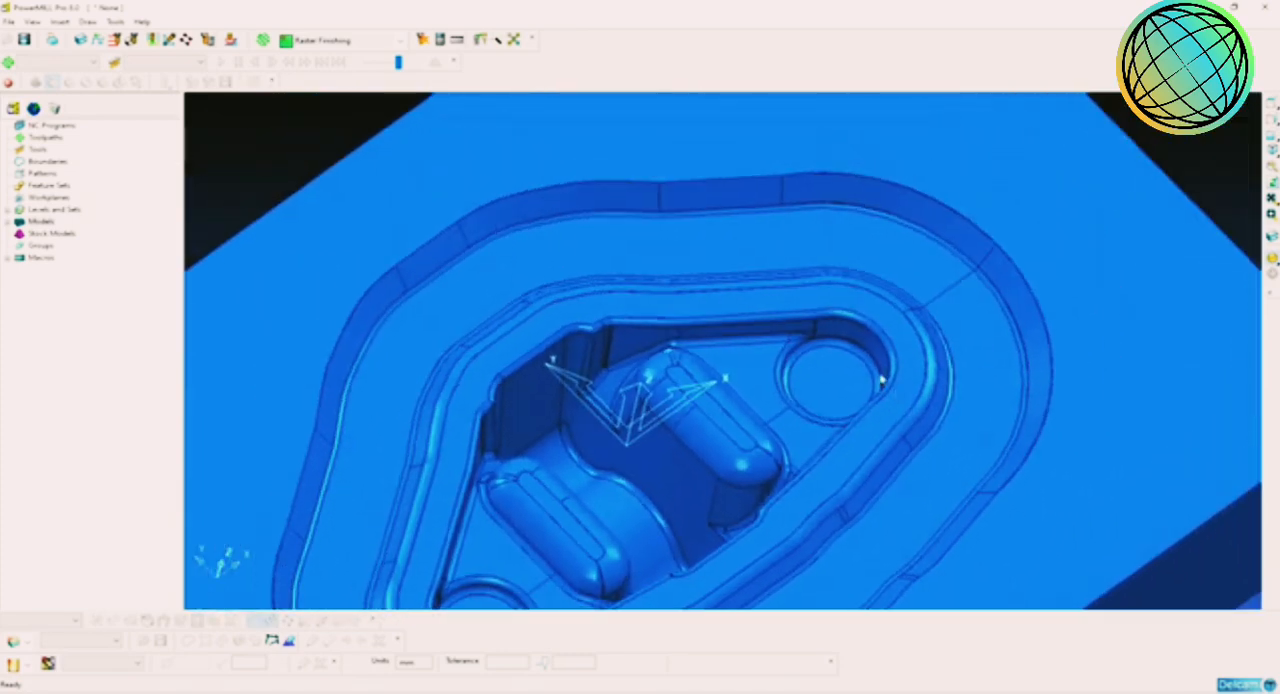
{"action": "scroll", "coordinate": [755, 340], "scroll_direction": "down", "scroll_amount": 2}
{"action": "middle_click_drag", "start_coordinate": [755, 340], "coordinate": [787, 319], "text": "shift"}
{"action": "scroll", "coordinate": [740, 352], "scroll_direction": "up", "scroll_amount": 1}
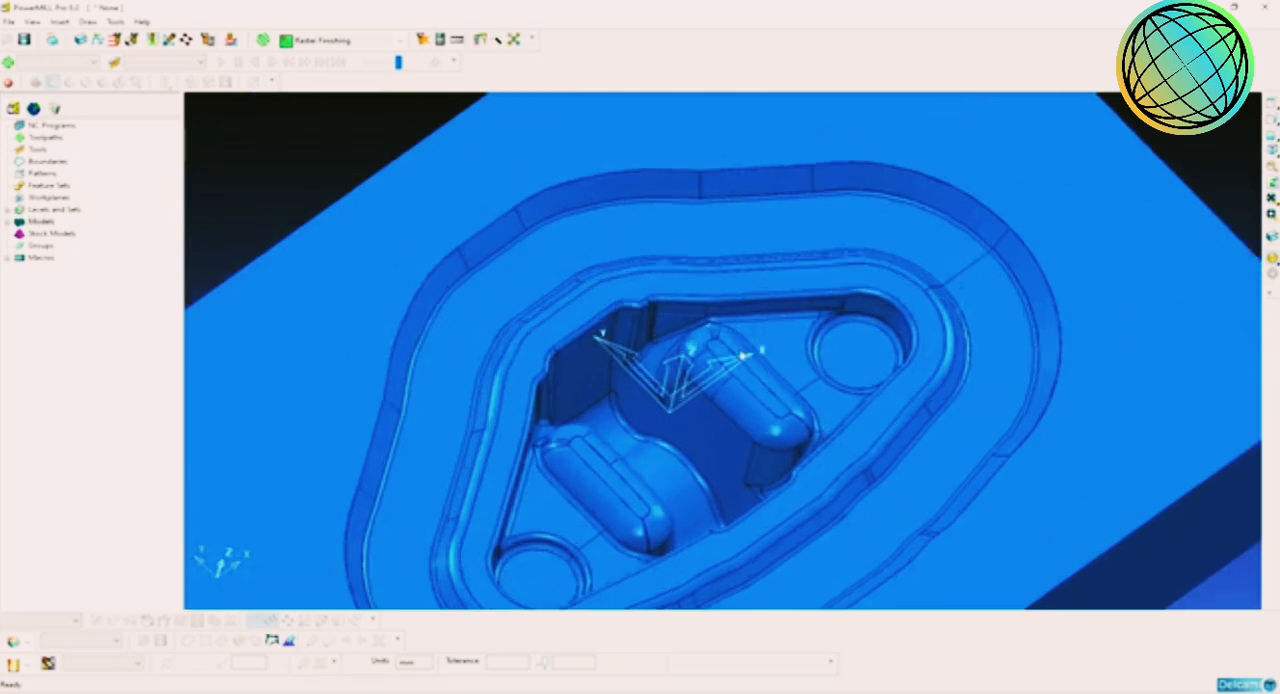
Step: Examine the flat rim around the inner pocket and the die's surrounding top face, comparing them with the deeper central area
{"action": "middle_click_drag", "start_coordinate": [740, 352], "coordinate": [788, 320], "text": "shift"}
{"action": "left_click", "coordinate": [717, 250]}
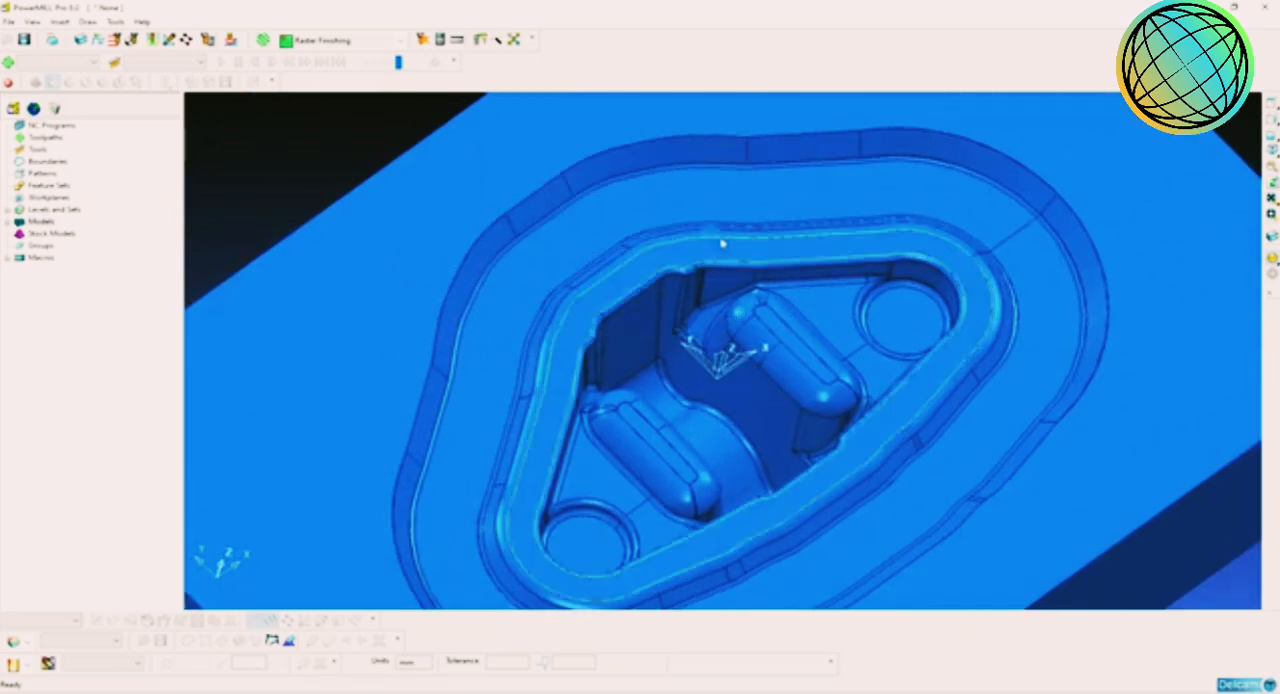
{"action": "left_click", "coordinate": [648, 192]}
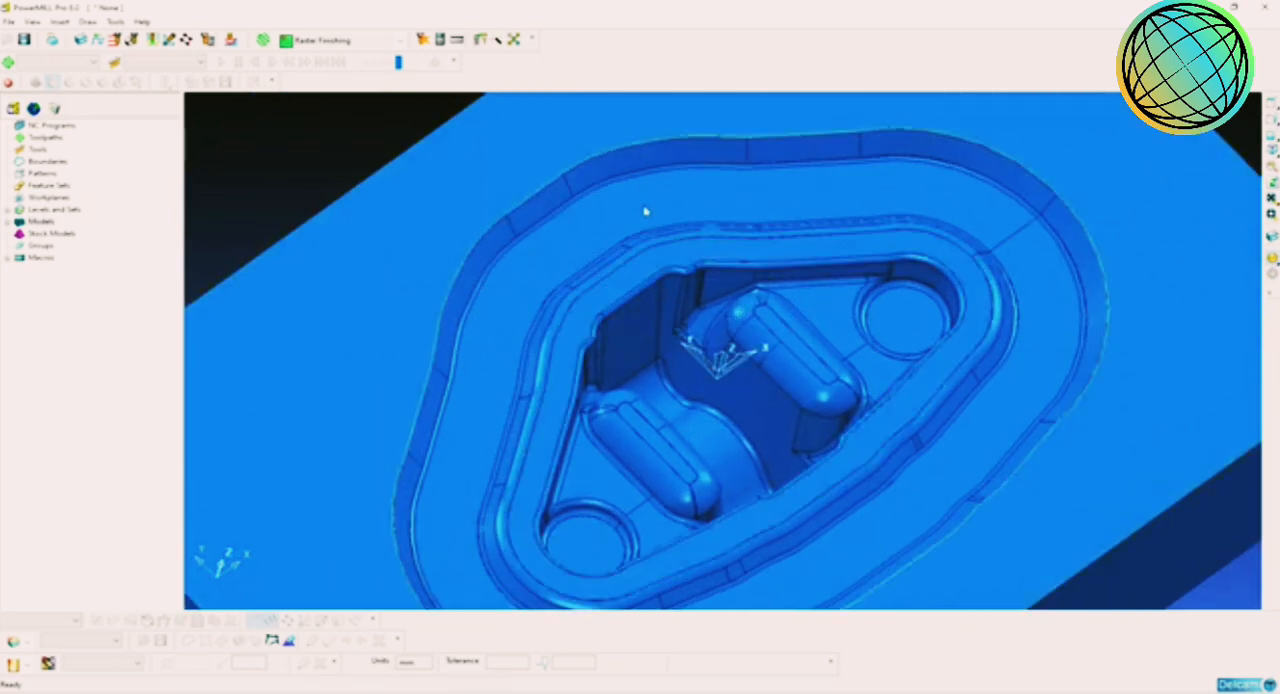
{"action": "scroll", "coordinate": [648, 216], "scroll_direction": "down", "scroll_amount": 3}
{"action": "middle_click_drag", "start_coordinate": [612, 420], "coordinate": [647, 377]}
{"action": "left_click", "coordinate": [394, 189]}
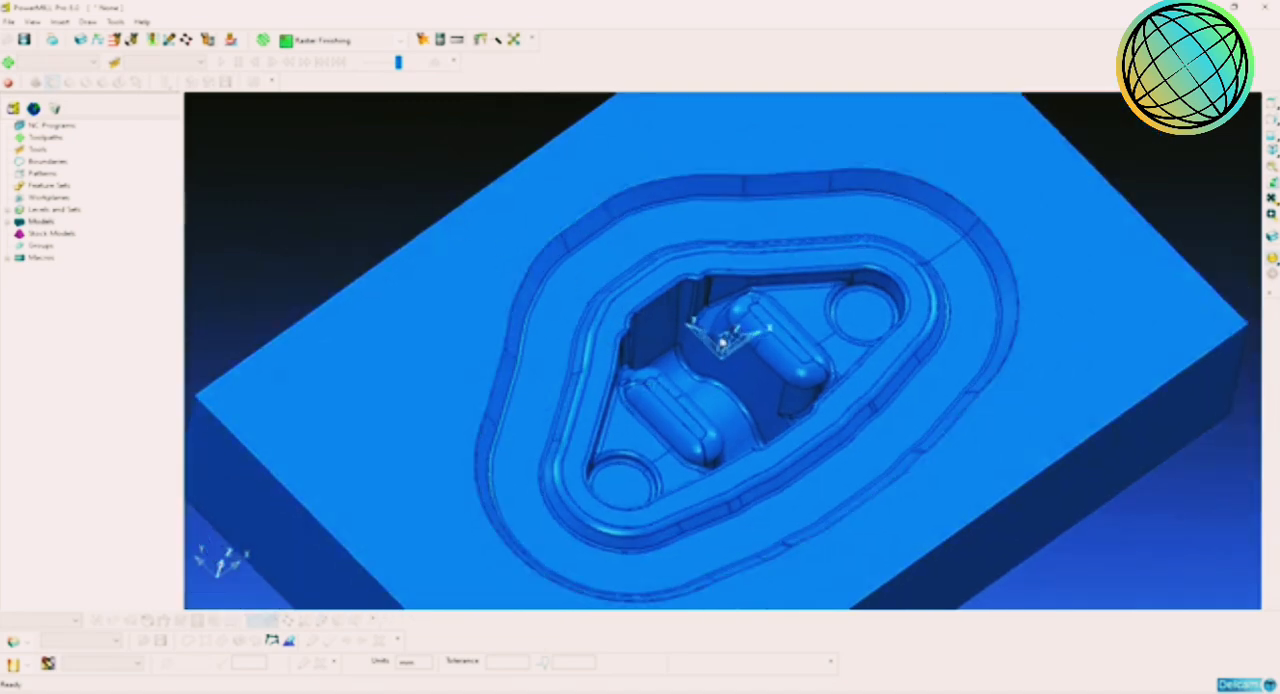
{"action": "middle_click_drag", "start_coordinate": [763, 388], "coordinate": [543, 306], "text": "shift"}
{"action": "scroll", "coordinate": [764, 368], "scroll_direction": "up", "scroll_amount": 3}
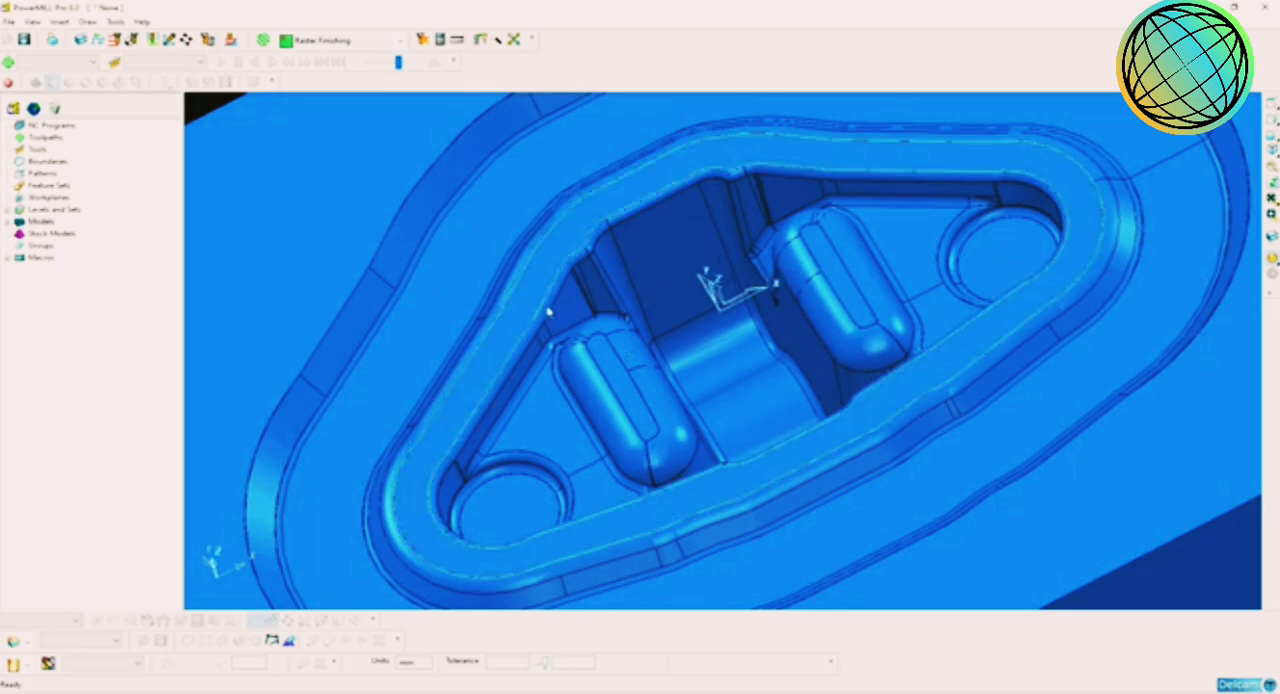
{"action": "scroll", "coordinate": [744, 346], "scroll_direction": "up", "scroll_amount": 2}
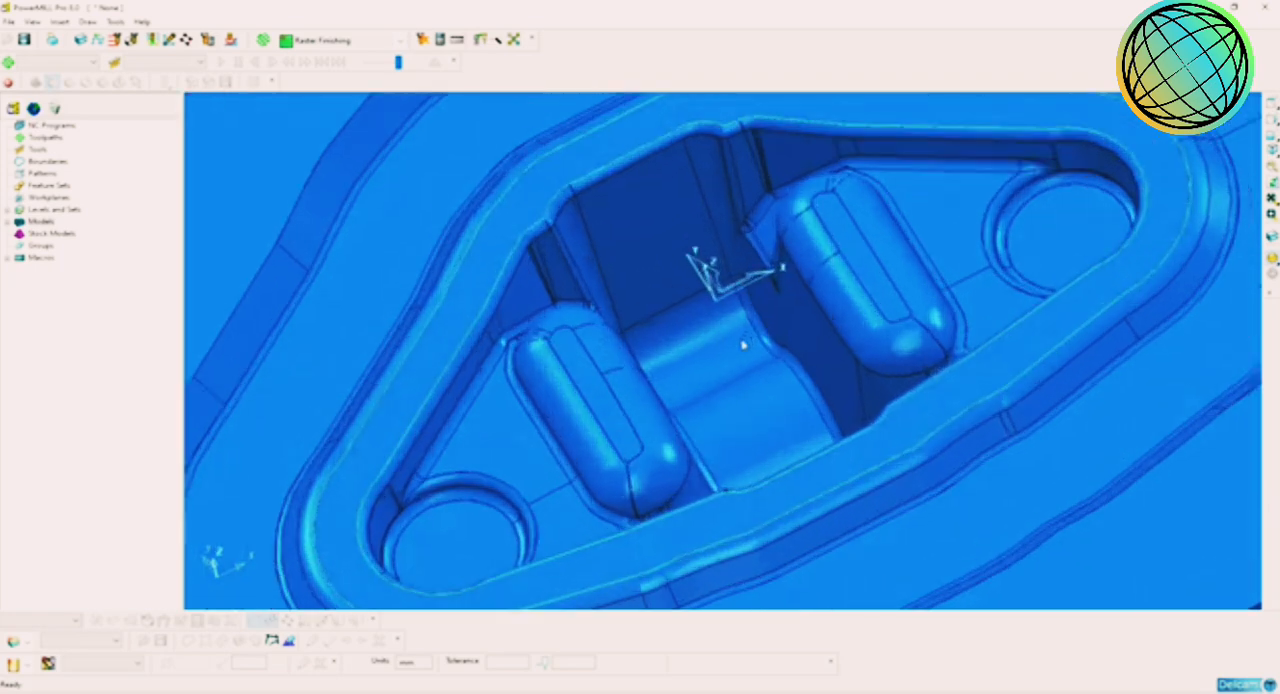
{"action": "scroll", "coordinate": [747, 346], "scroll_direction": "down", "scroll_amount": 5}
{"action": "scroll", "coordinate": [770, 341], "scroll_direction": "down", "scroll_amount": 2}
{"action": "left_click", "coordinate": [508, 209]}
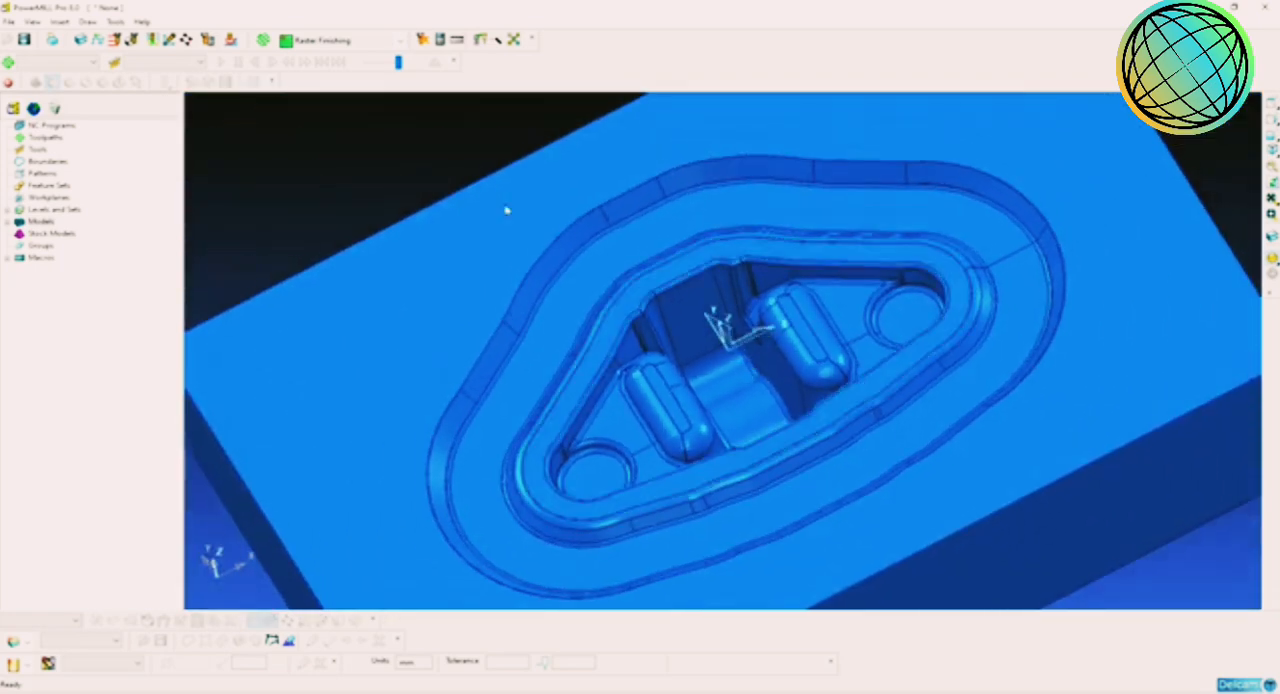
Step: Examine the two rounded bosses and the curved channel at the bottom of the inner pocket up close
{"action": "scroll", "coordinate": [782, 354], "scroll_direction": "up", "scroll_amount": 3}
{"action": "middle_click_drag", "start_coordinate": [798, 353], "coordinate": [700, 196], "text": "shift"}
{"action": "scroll", "coordinate": [730, 340], "scroll_direction": "up", "scroll_amount": 4}
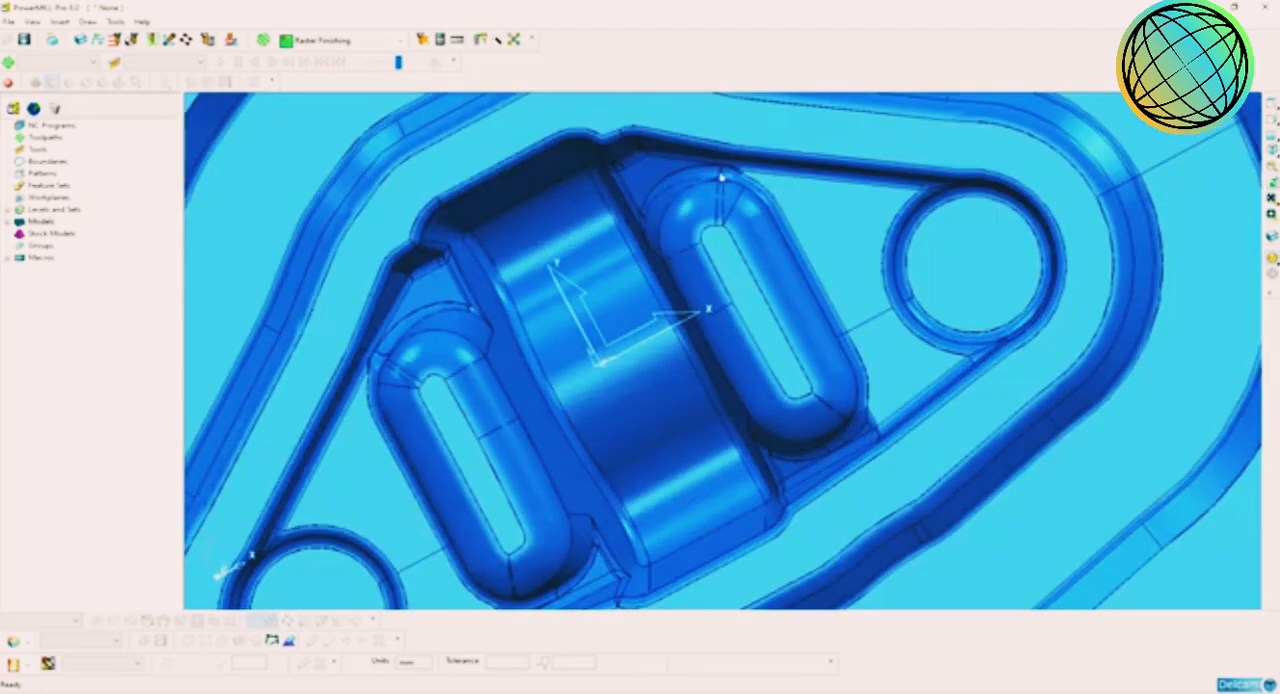
{"action": "middle_click_drag", "start_coordinate": [784, 444], "coordinate": [616, 265]}
{"action": "middle_click_drag", "start_coordinate": [604, 403], "coordinate": [694, 317], "text": "shift"}
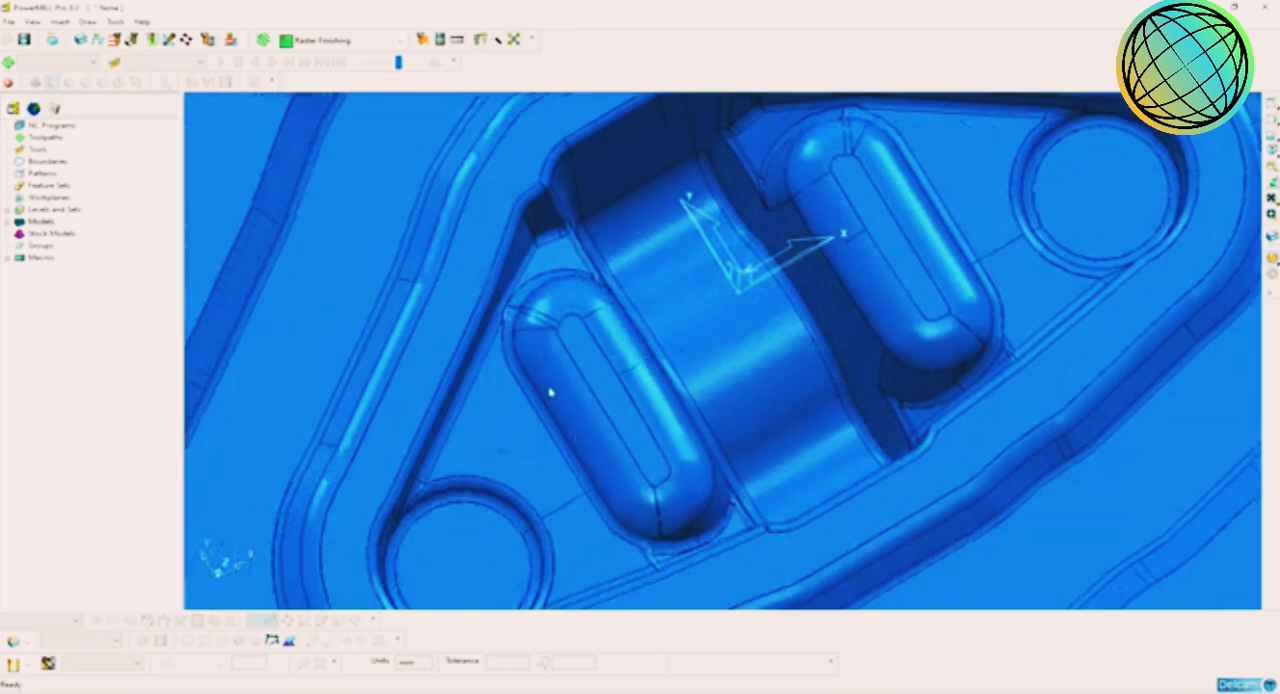
{"action": "middle_click_drag", "start_coordinate": [552, 392], "coordinate": [622, 300], "text": "shift"}
{"action": "middle_click_drag", "start_coordinate": [636, 437], "coordinate": [580, 346]}
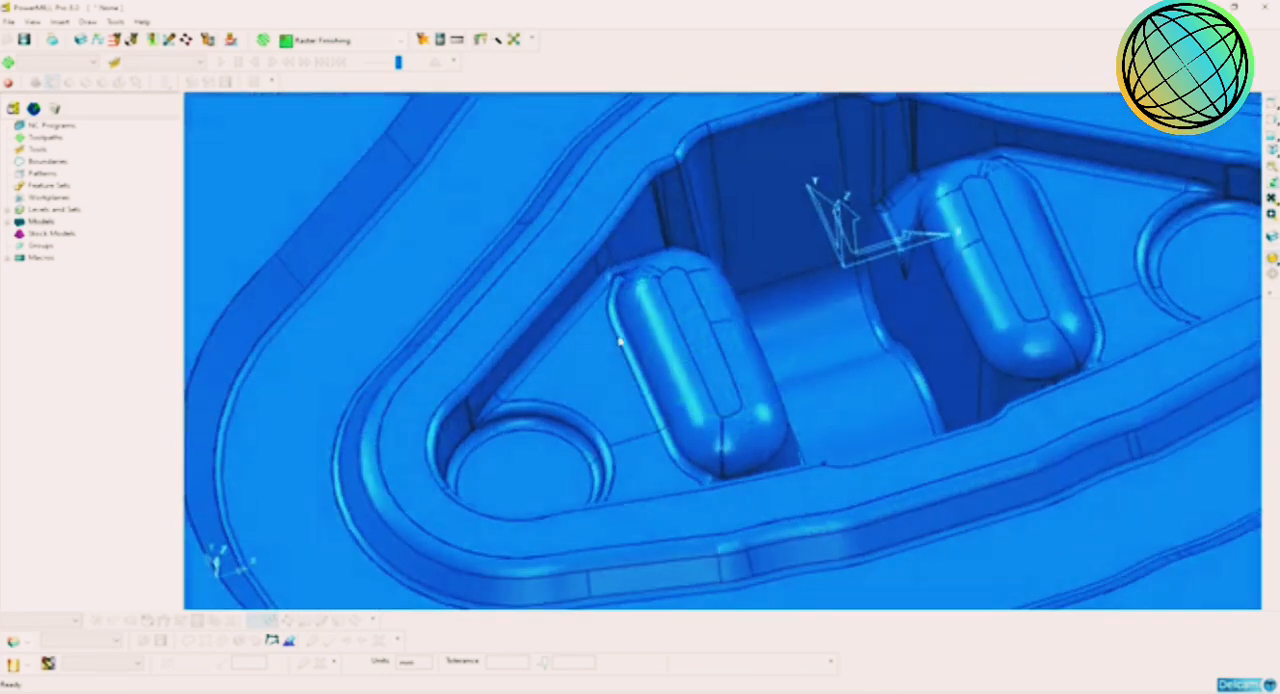
Step: Examine the inner pocket's deep central channel, side walls and surrounding rim from several angles and distances
{"action": "middle_click_drag", "start_coordinate": [806, 403], "coordinate": [640, 291]}
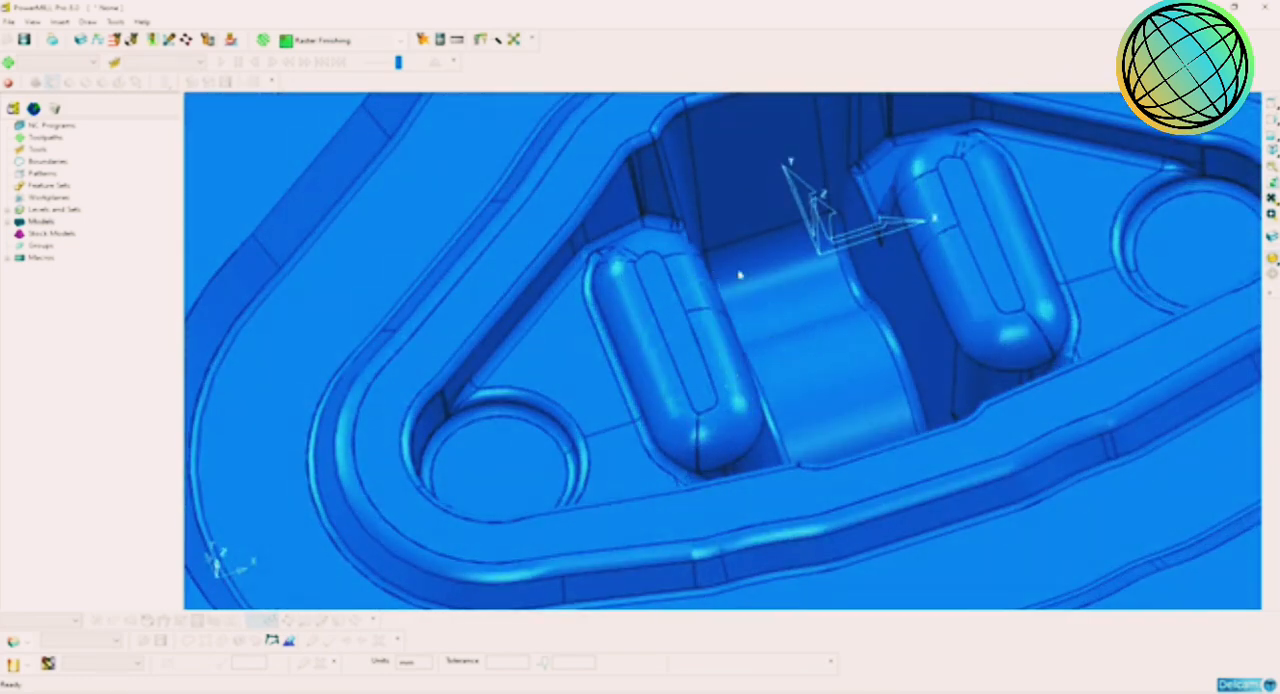
{"action": "middle_click_drag", "start_coordinate": [799, 287], "coordinate": [860, 369], "text": "shift"}
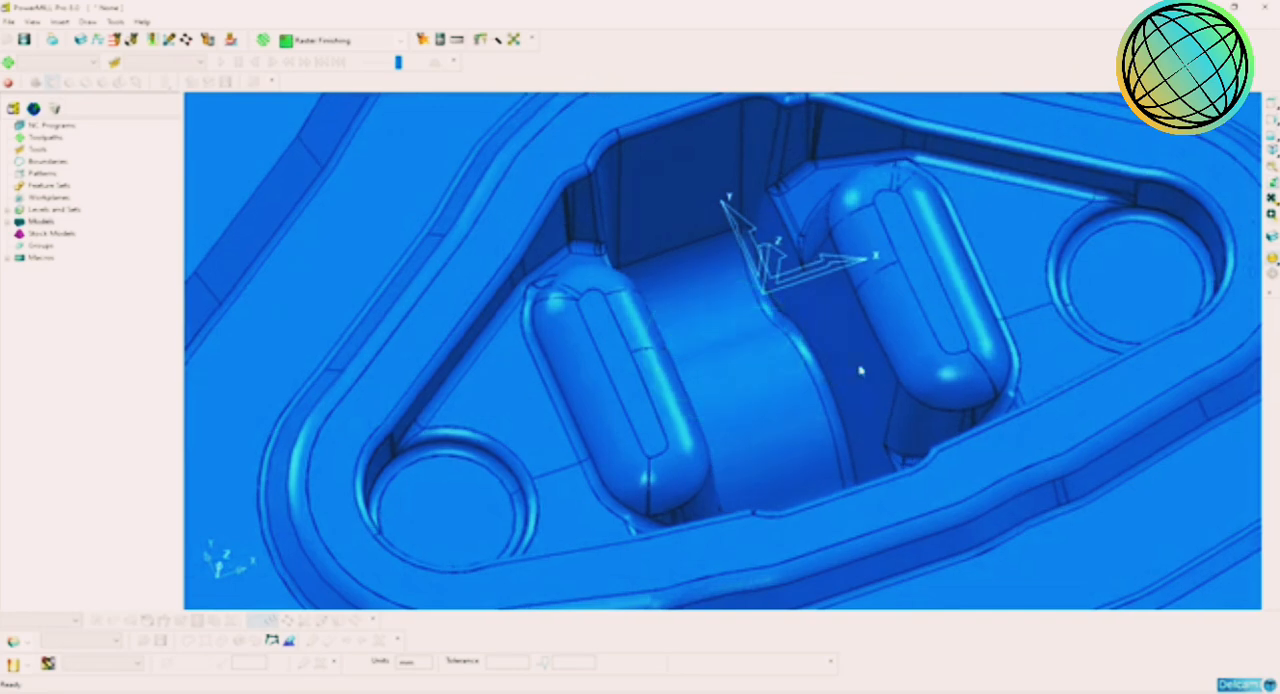
{"action": "middle_click_drag", "start_coordinate": [916, 165], "coordinate": [862, 239], "text": "shift"}
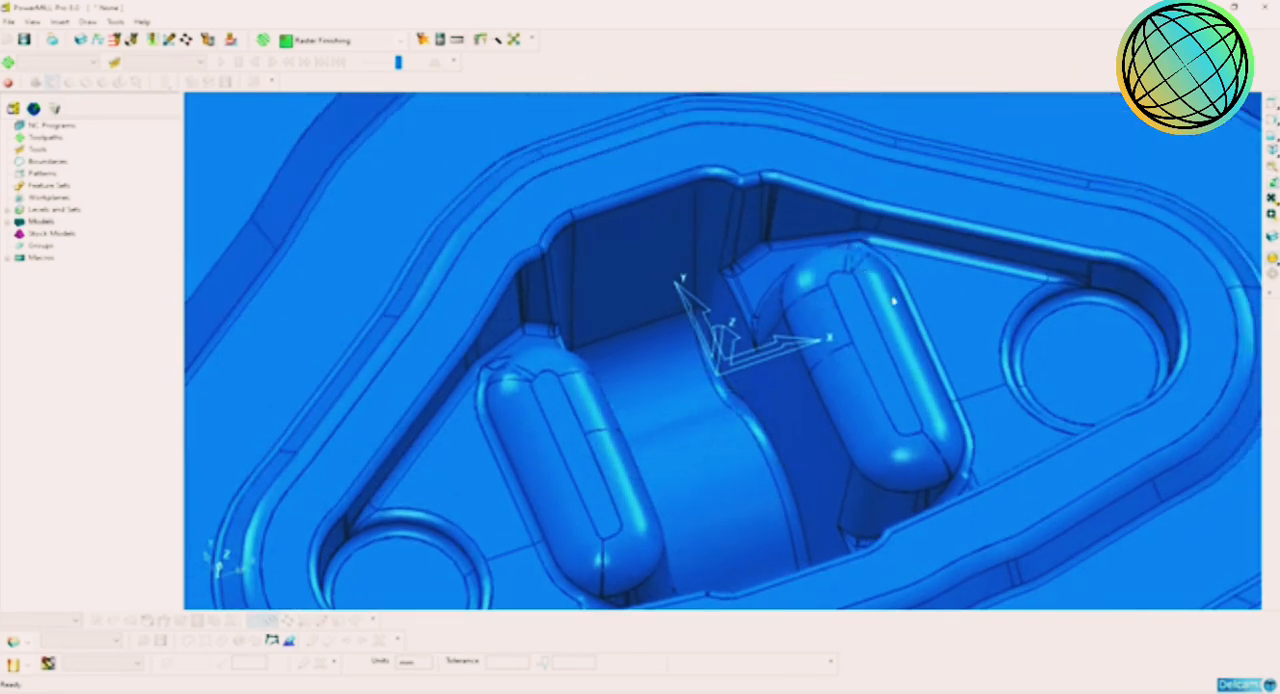
{"action": "middle_click_drag", "start_coordinate": [894, 300], "coordinate": [836, 262]}
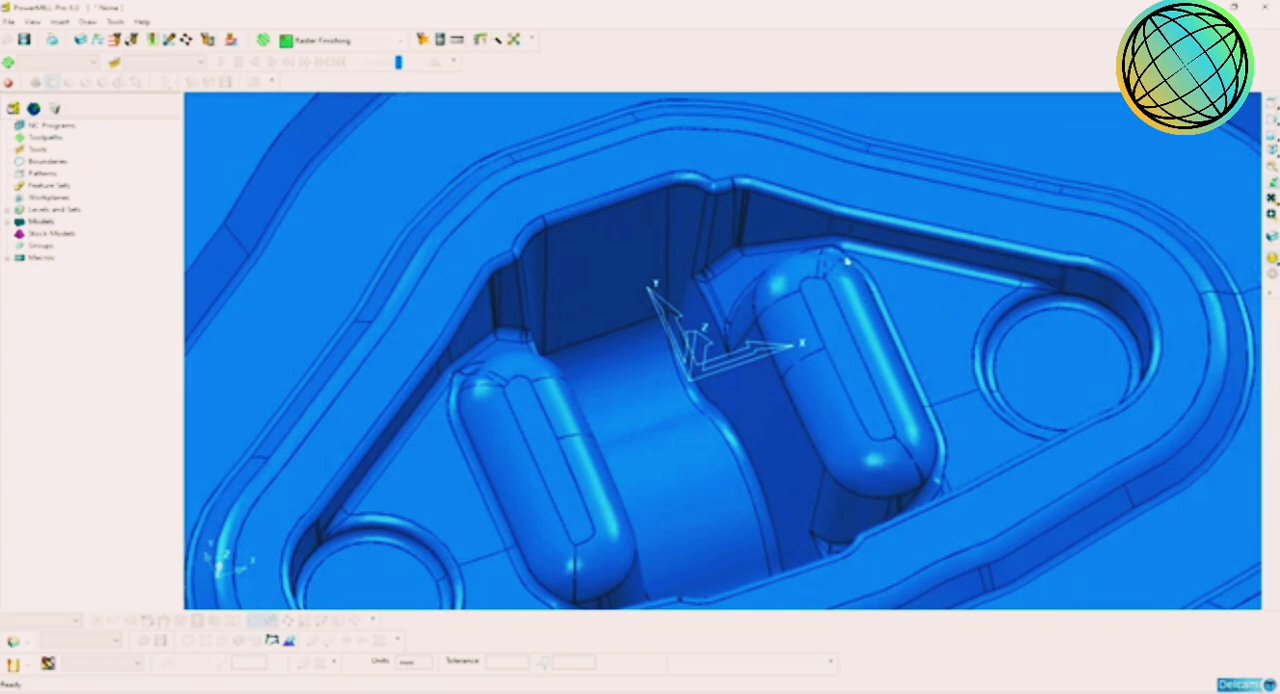
{"action": "scroll", "coordinate": [849, 260], "scroll_direction": "down", "scroll_amount": 3}
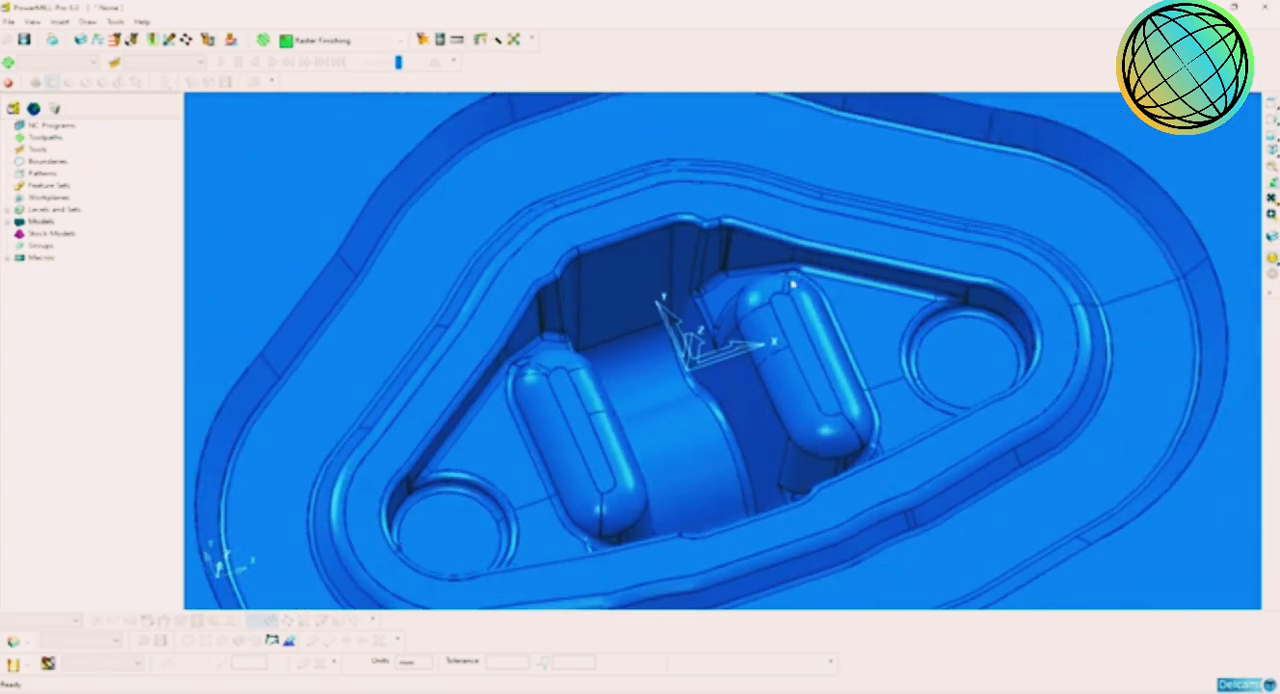
{"action": "scroll", "coordinate": [797, 283], "scroll_direction": "up", "scroll_amount": 5}
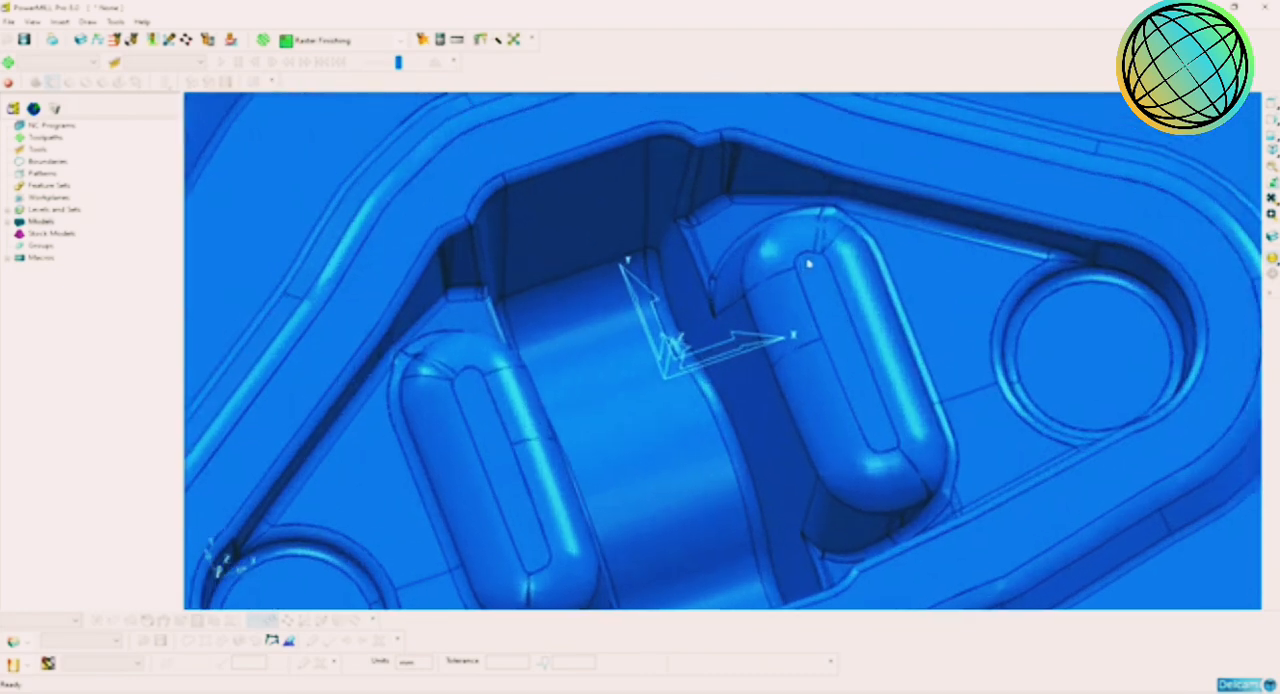
{"action": "scroll", "coordinate": [766, 296], "scroll_direction": "up", "scroll_amount": 1}
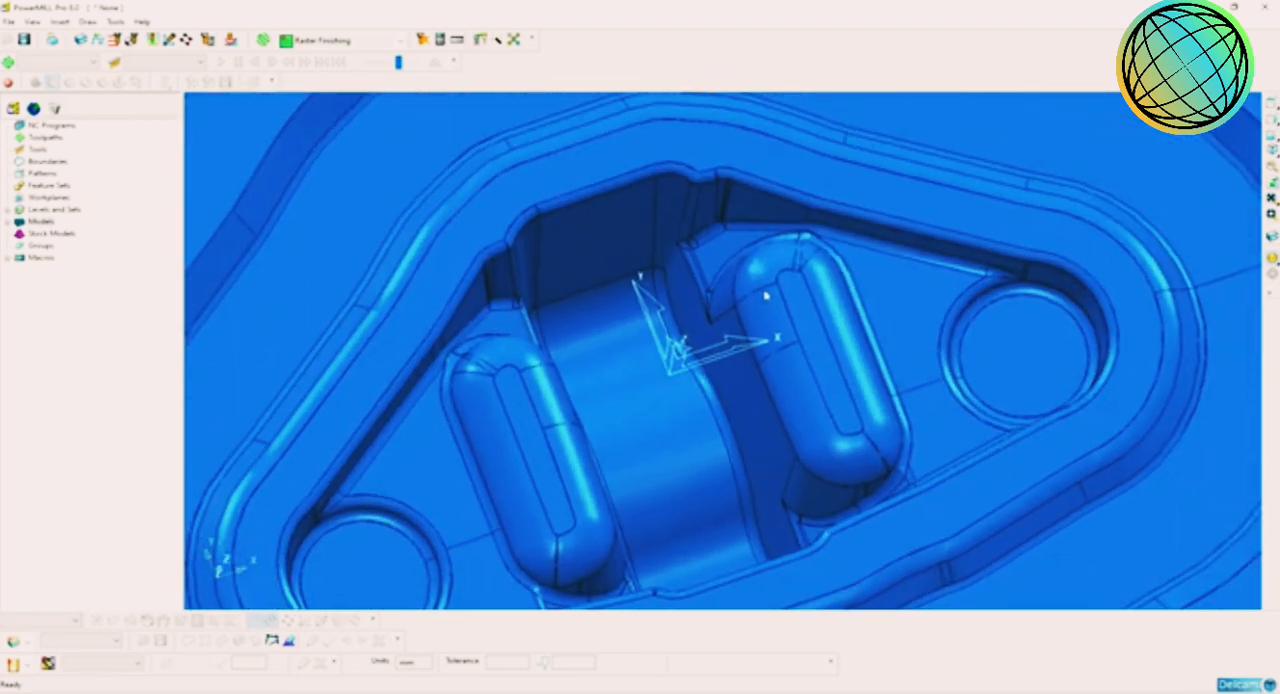
{"action": "scroll", "coordinate": [780, 315], "scroll_direction": "down", "scroll_amount": 2}
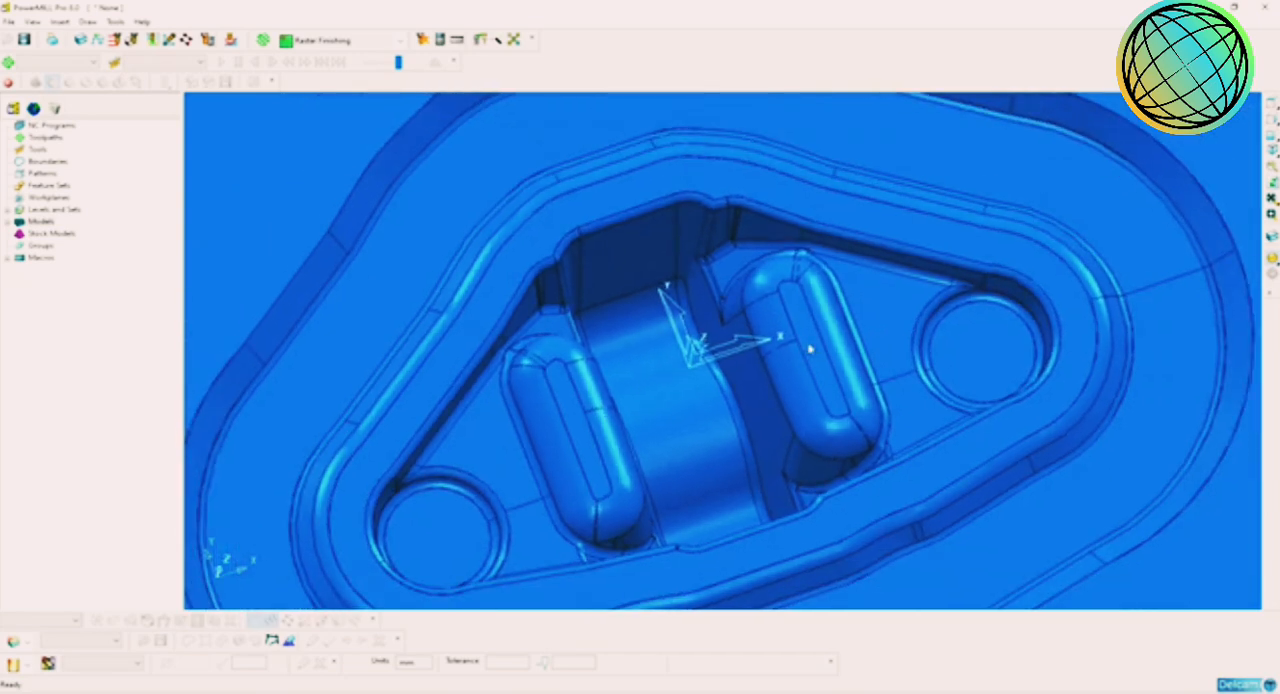
Step: Create a user-defined boundary from the die's flat top face and the flat rim around the inner pocket, and accept it
{"action": "left_click", "coordinate": [1271, 150]}
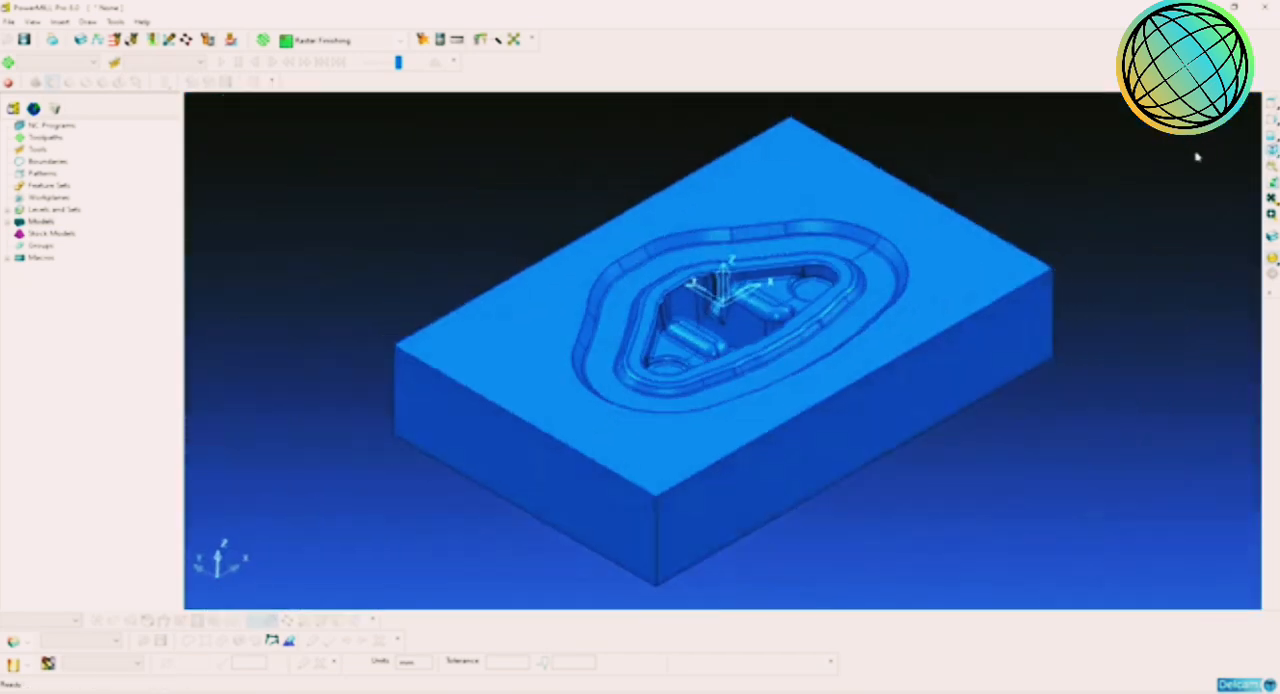
{"action": "scroll", "coordinate": [940, 287], "scroll_direction": "up", "scroll_amount": 3}
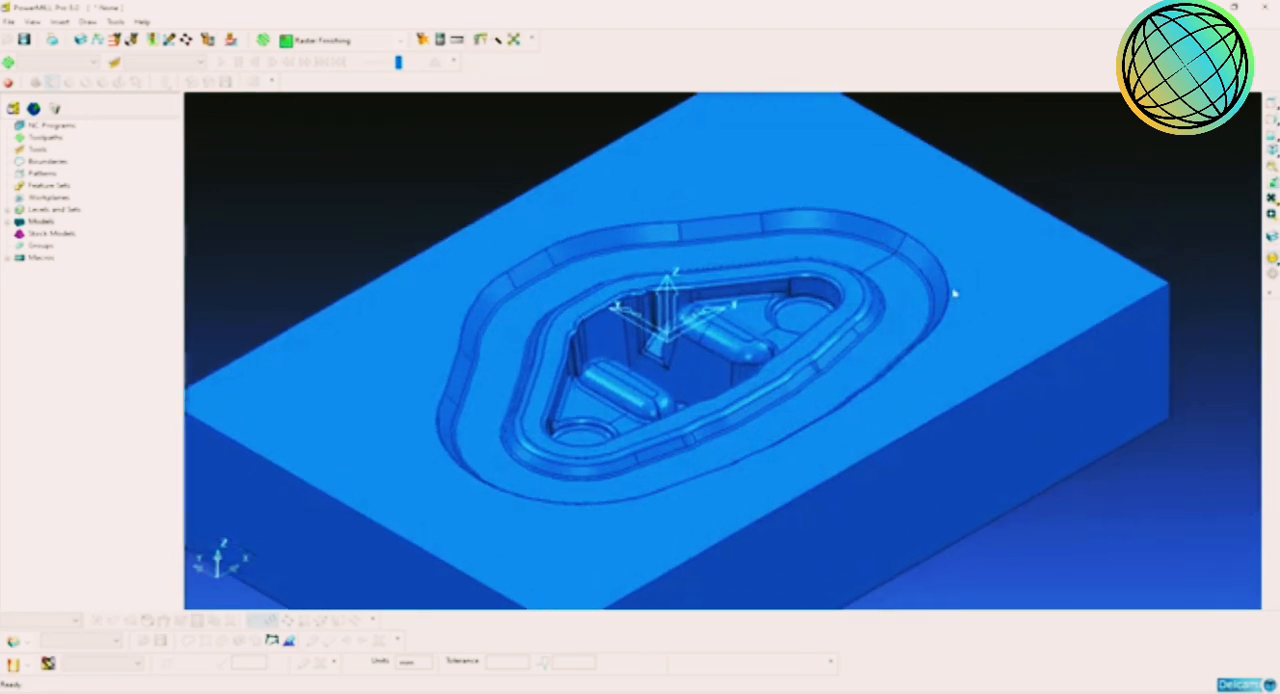
{"action": "scroll", "coordinate": [955, 293], "scroll_direction": "up", "scroll_amount": 4}
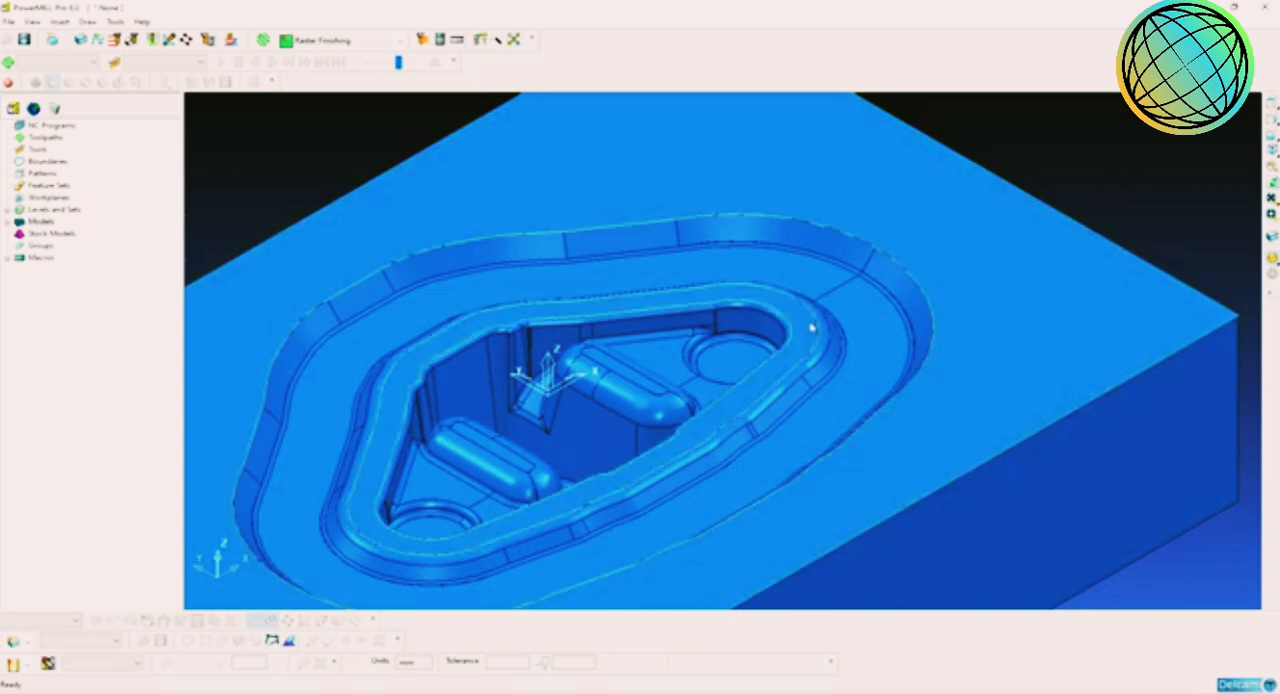
{"action": "scroll", "coordinate": [925, 303], "scroll_direction": "down", "scroll_amount": 3}
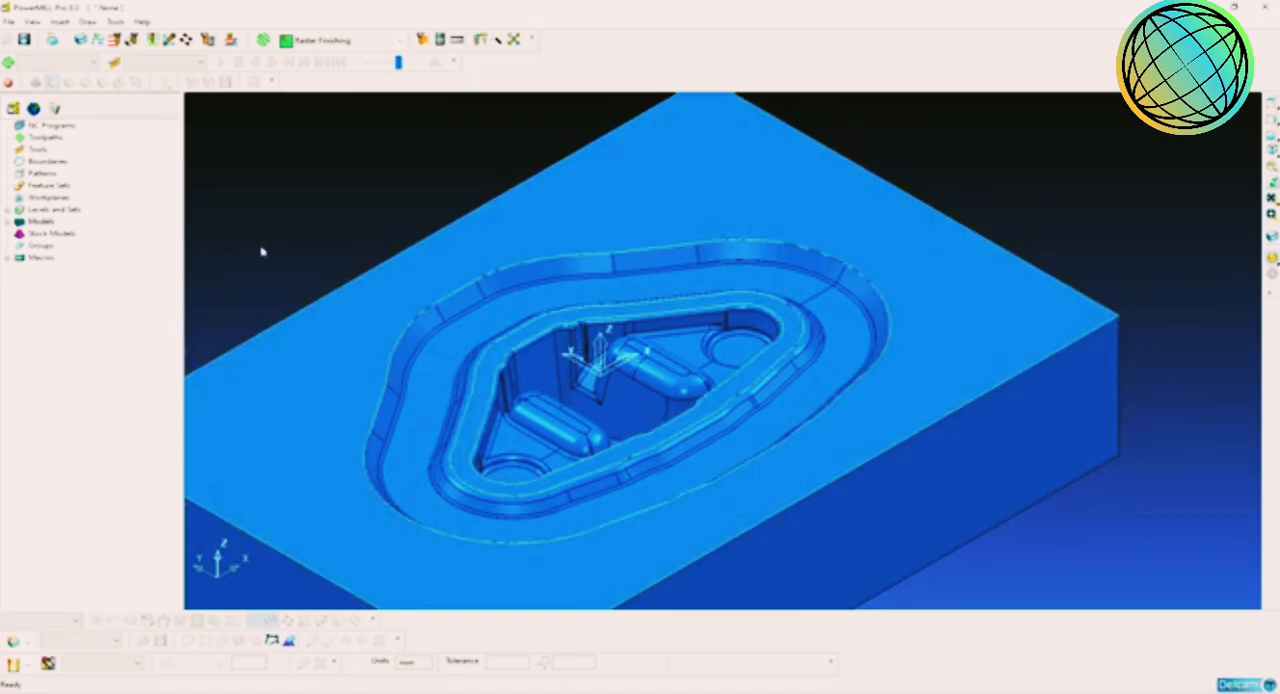
{"action": "right_click", "coordinate": [47, 161]}
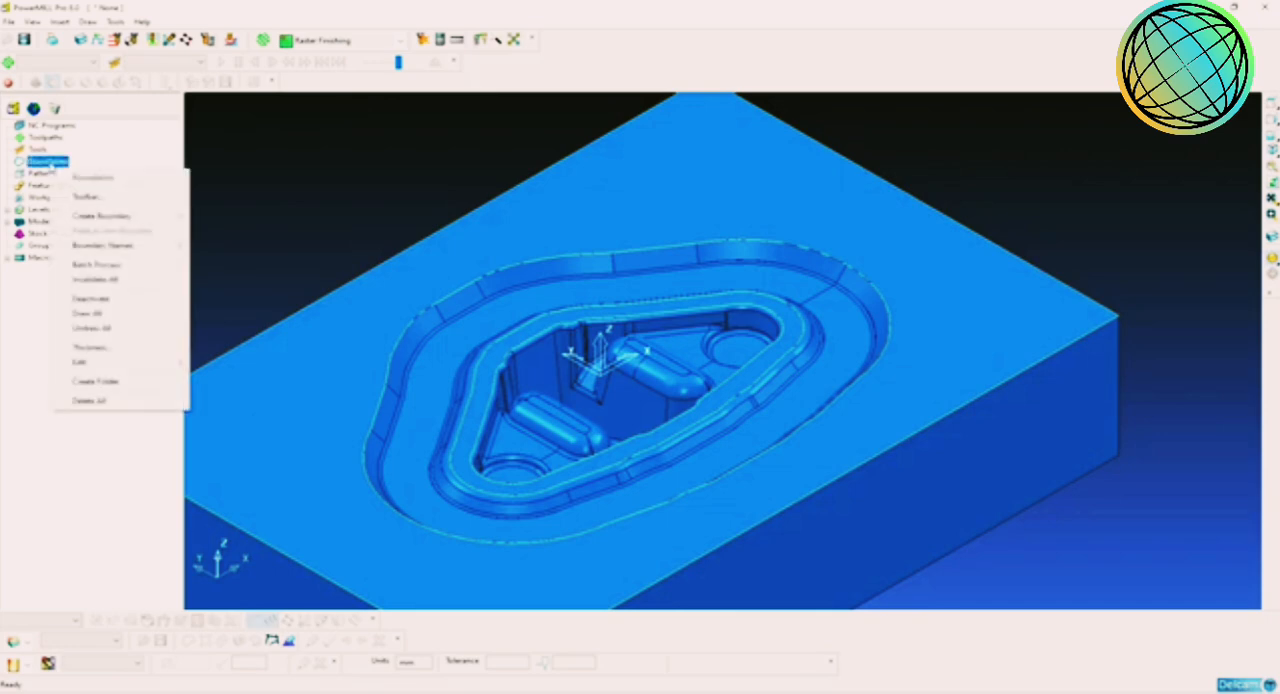
{"action": "mouse_move", "coordinate": [137, 218]}
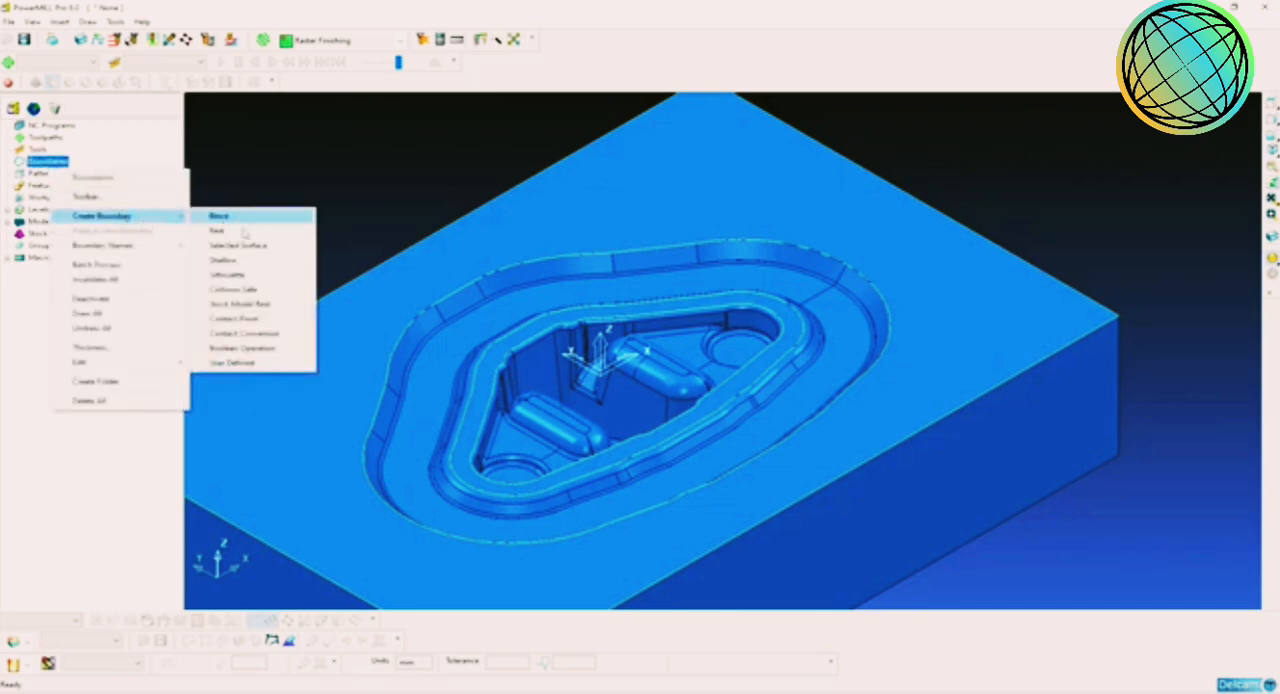
{"action": "left_click", "coordinate": [253, 365]}
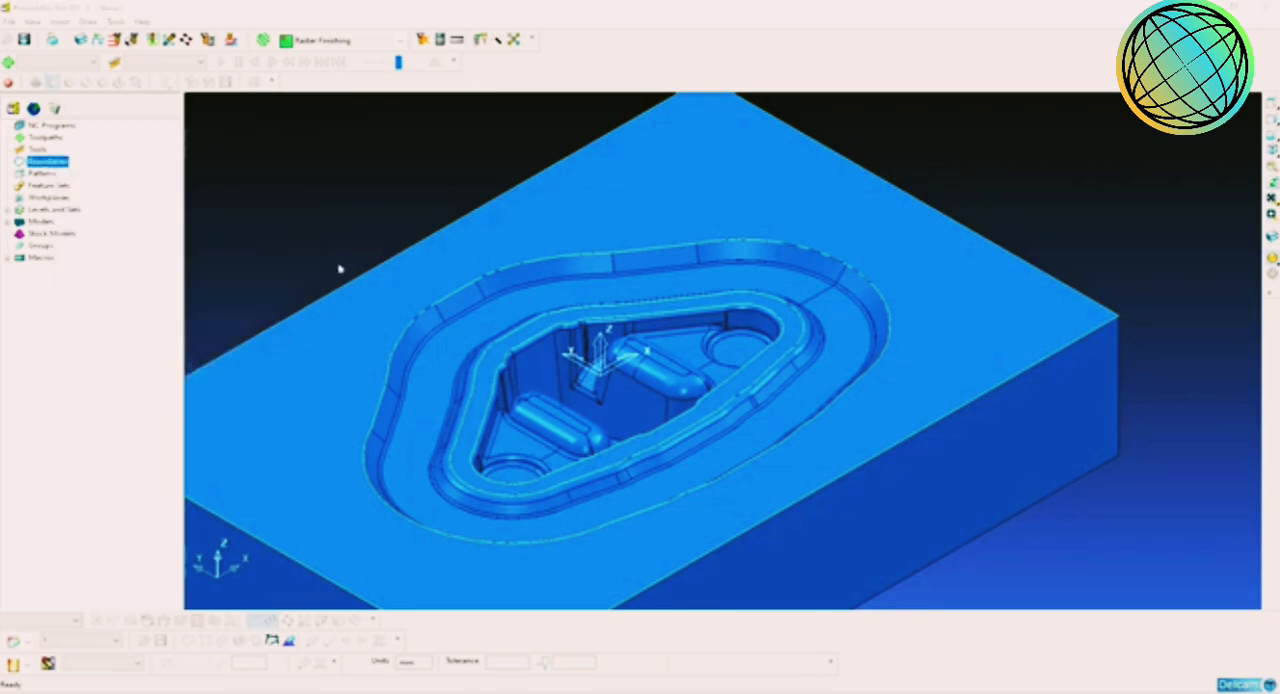
{"action": "left_click", "coordinate": [668, 295]}
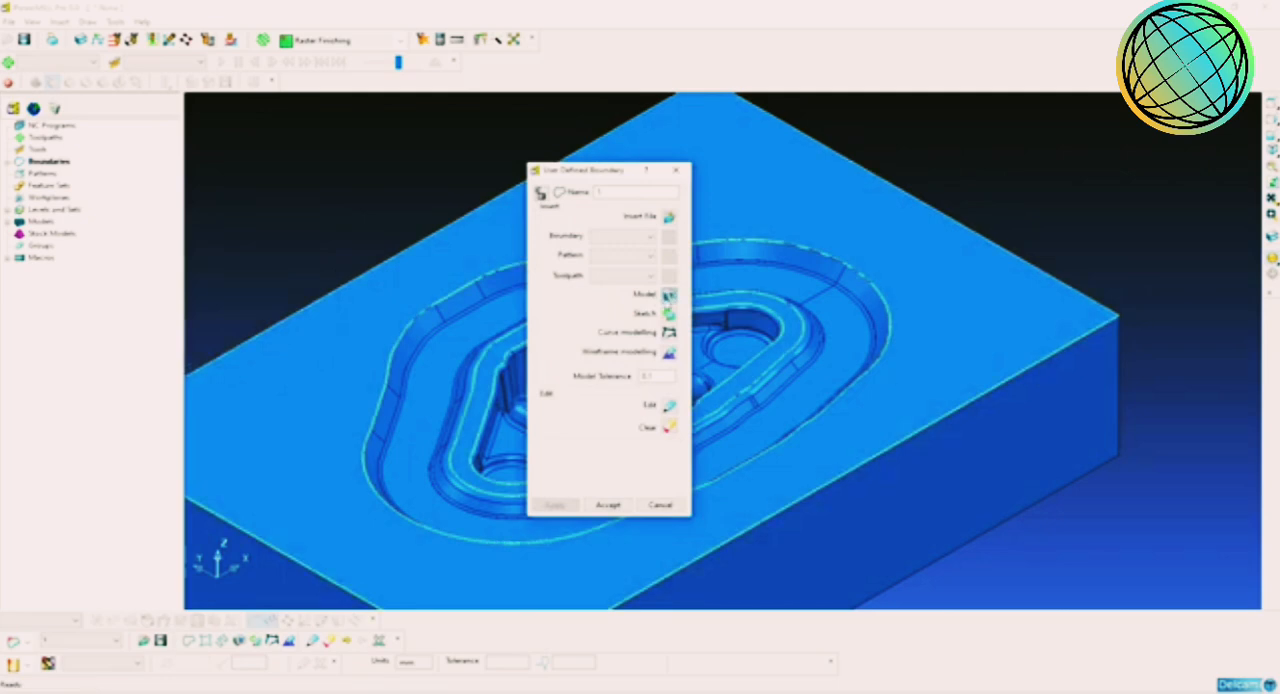
{"action": "left_click", "coordinate": [609, 505]}
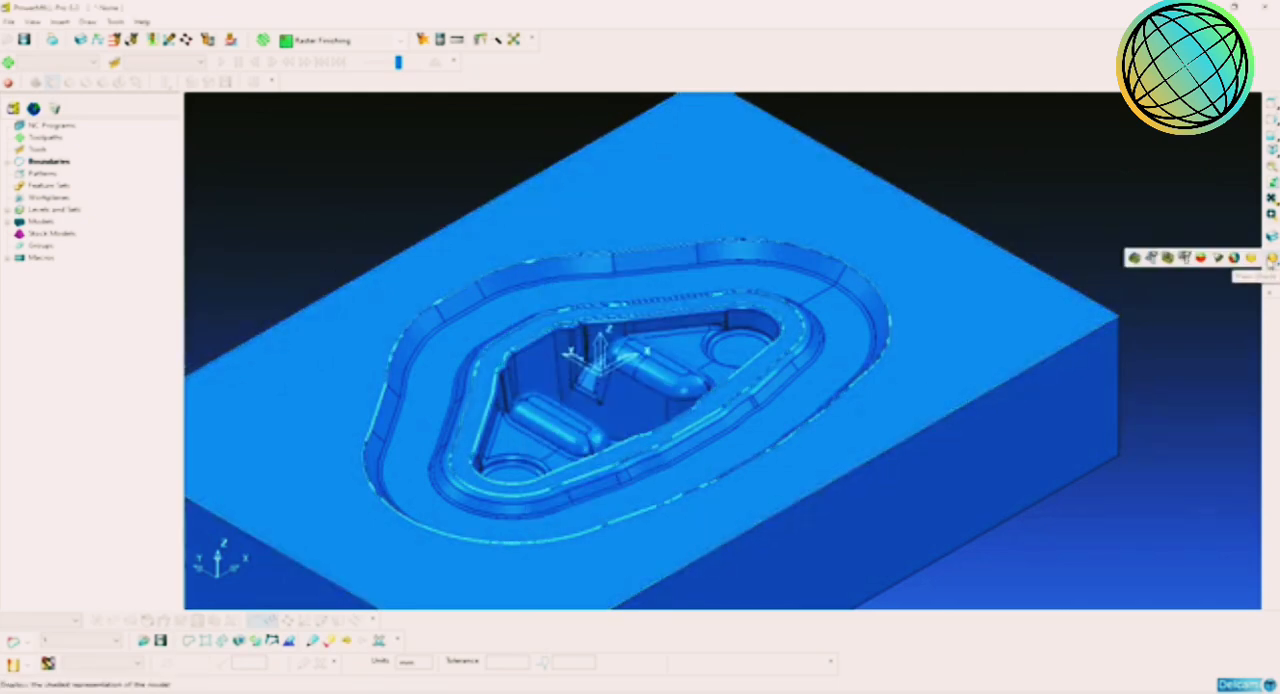
Step: Delete the die's outer rectangular outline and the innermost pocket loop from the boundary, hiding the shading meanwhile
{"action": "left_click", "coordinate": [1270, 259]}
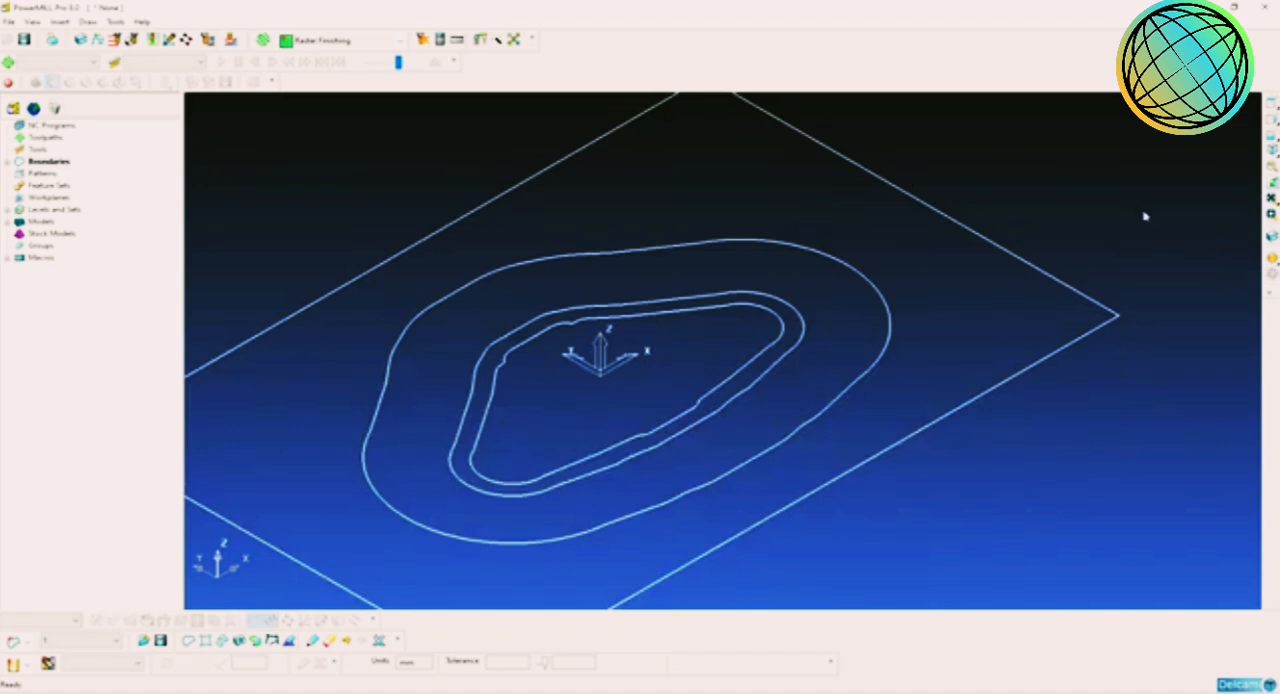
{"action": "left_click_drag", "start_coordinate": [1155, 215], "coordinate": [1059, 378]}
{"action": "key", "text": "Delete"}
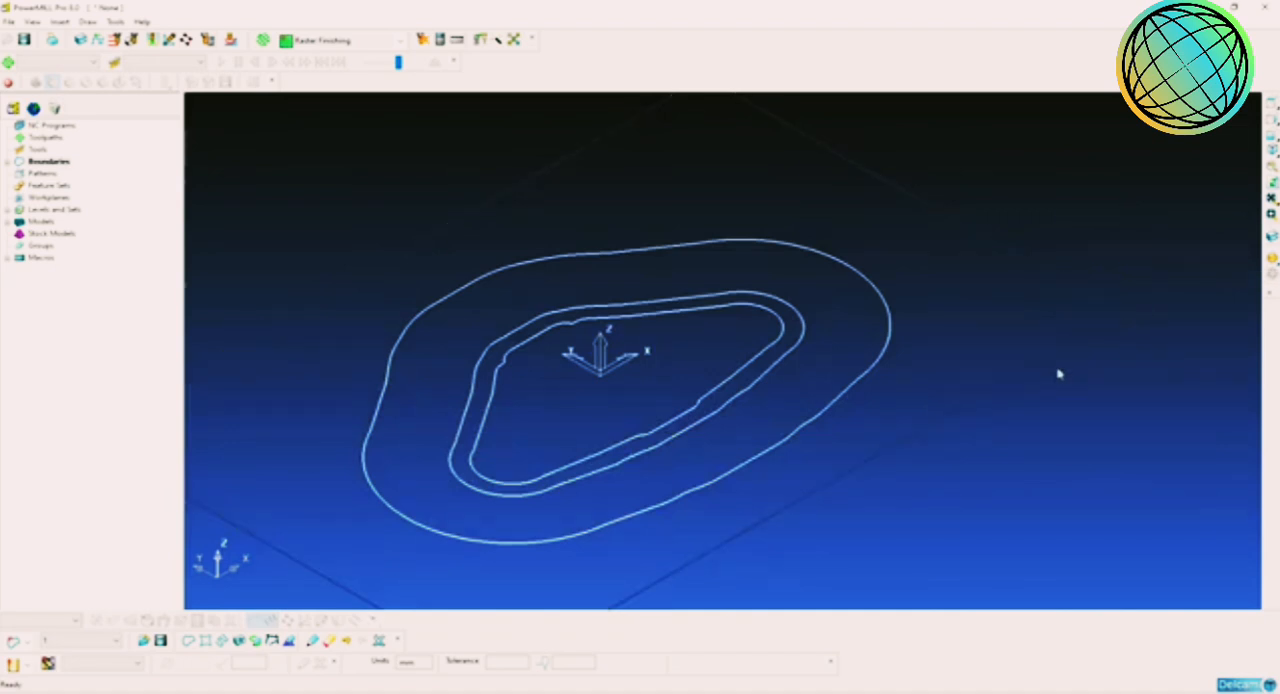
{"action": "left_click", "coordinate": [752, 336]}
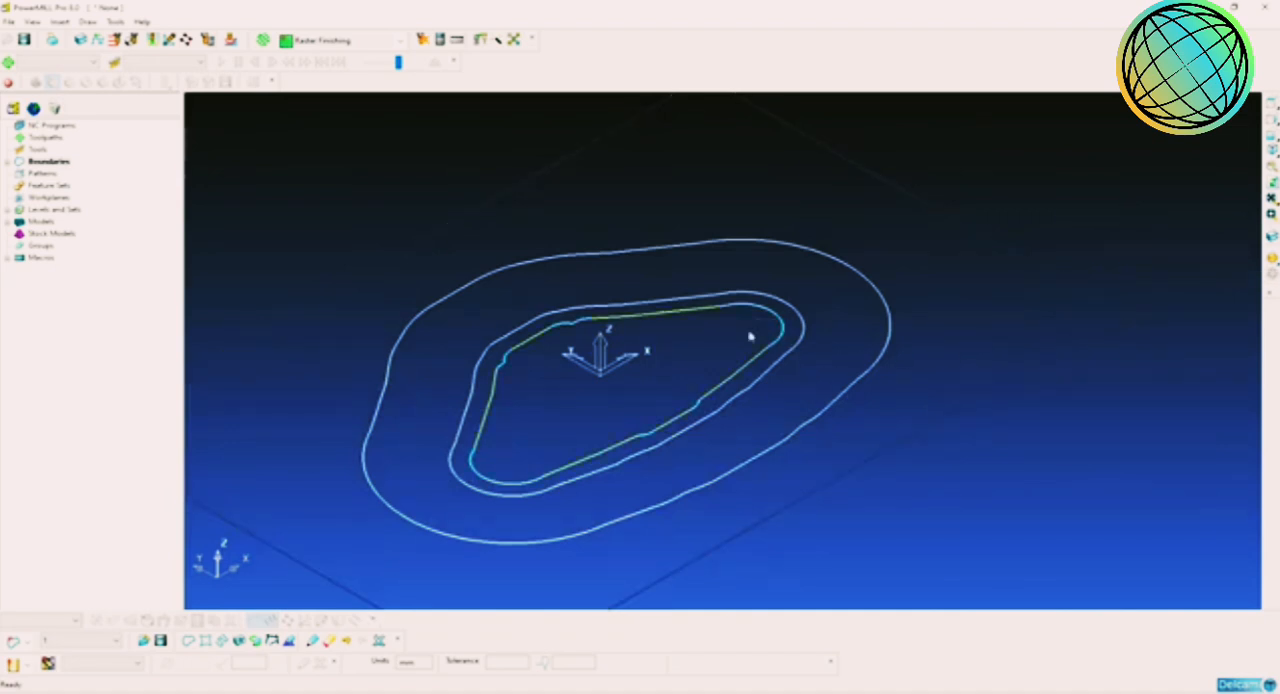
{"action": "key", "text": "Delete"}
{"action": "left_click", "coordinate": [1271, 260]}
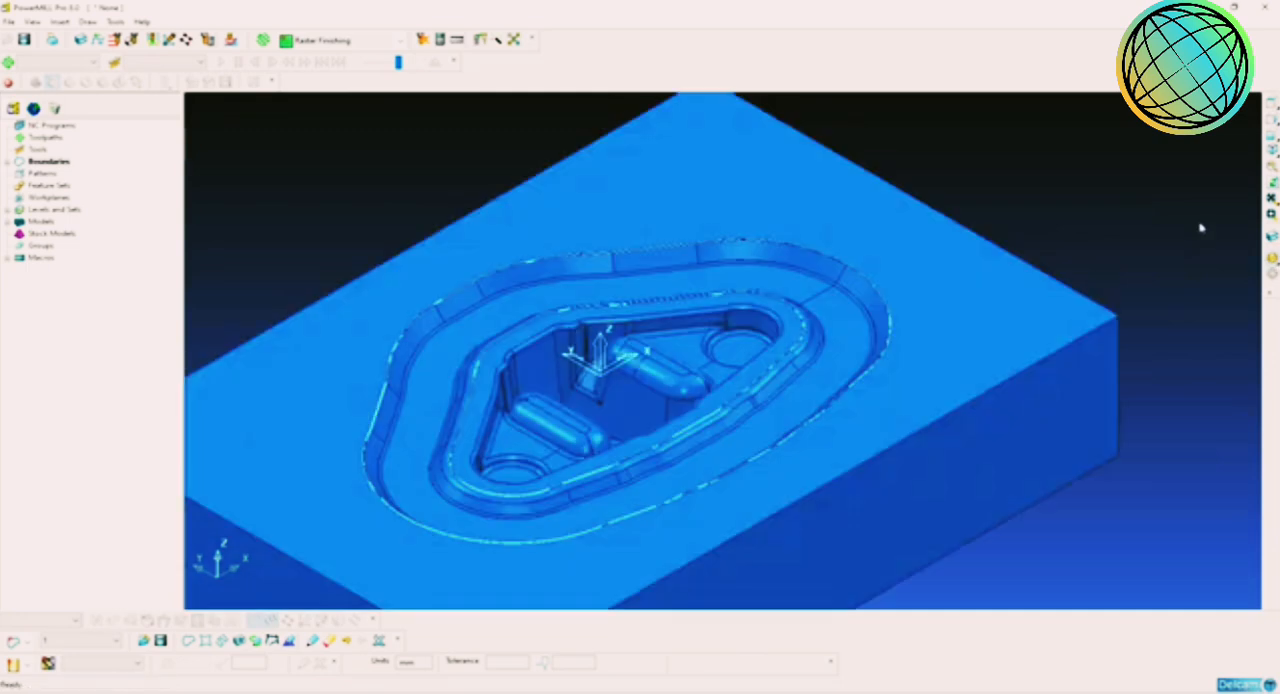
Step: Examine how the boundary loops follow the cavity's outer contour and the rim around the inner pocket
{"action": "scroll", "coordinate": [880, 295], "scroll_direction": "up", "scroll_amount": 5}
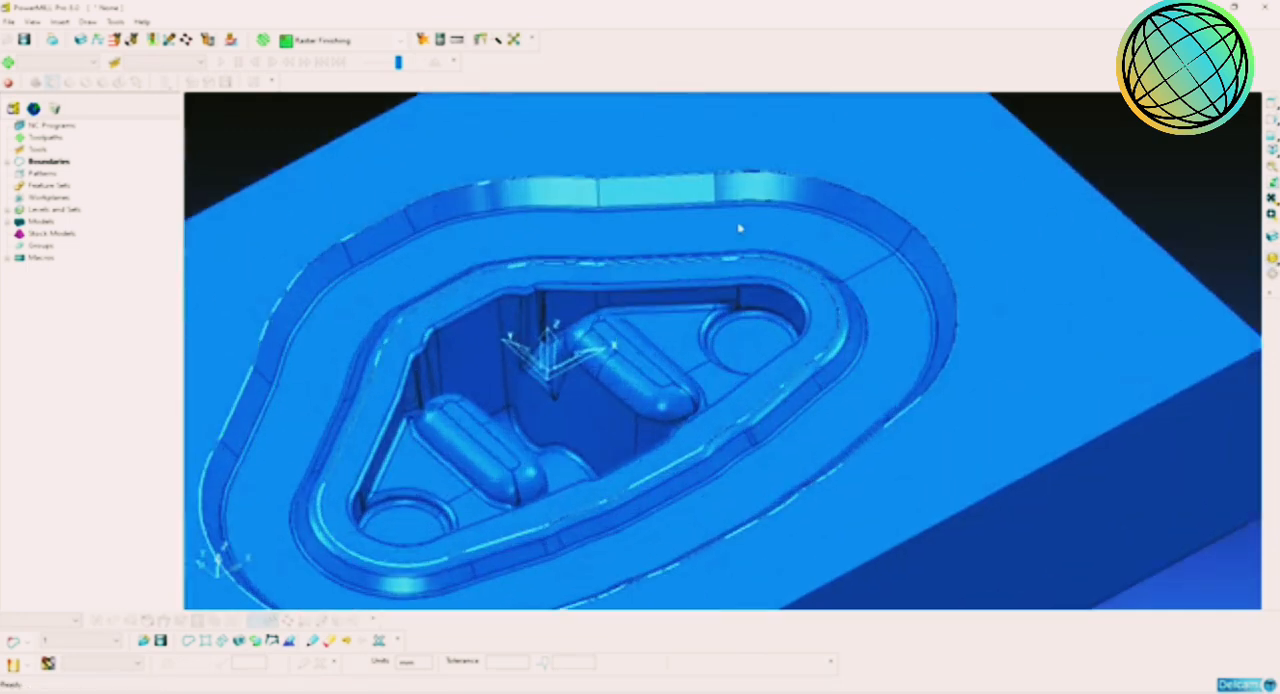
{"action": "scroll", "coordinate": [722, 239], "scroll_direction": "down", "scroll_amount": 3}
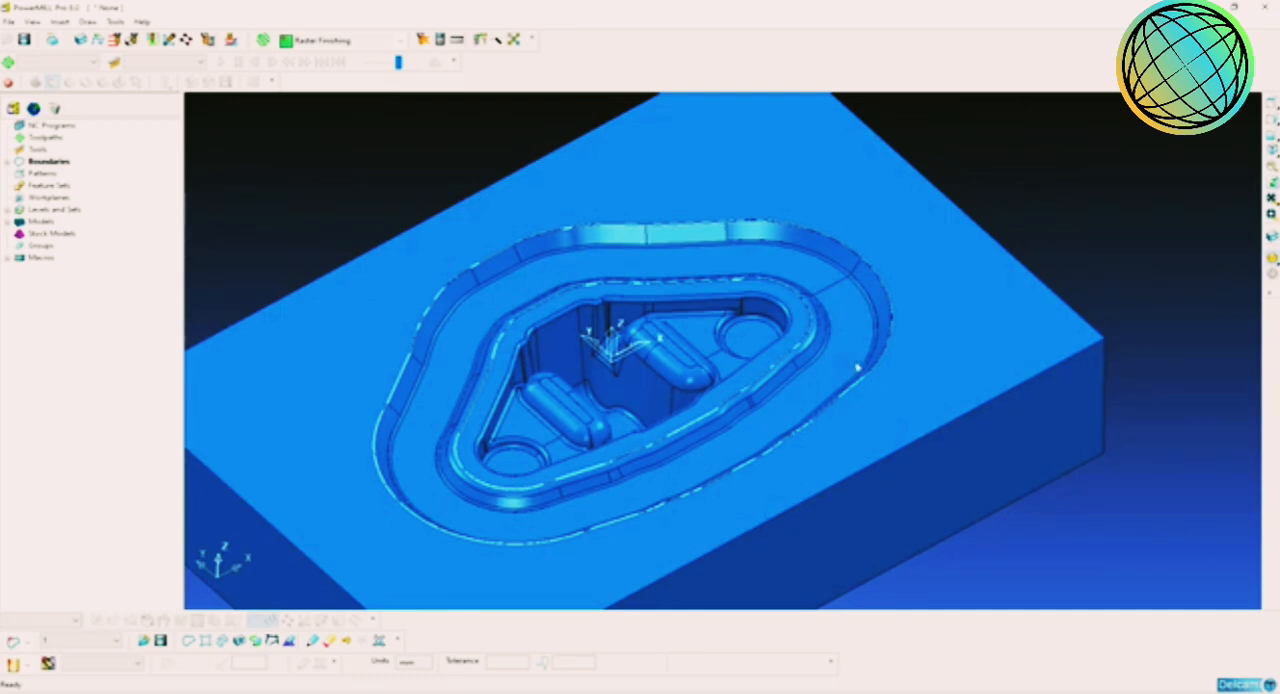
{"action": "scroll", "coordinate": [860, 368], "scroll_direction": "up", "scroll_amount": 3}
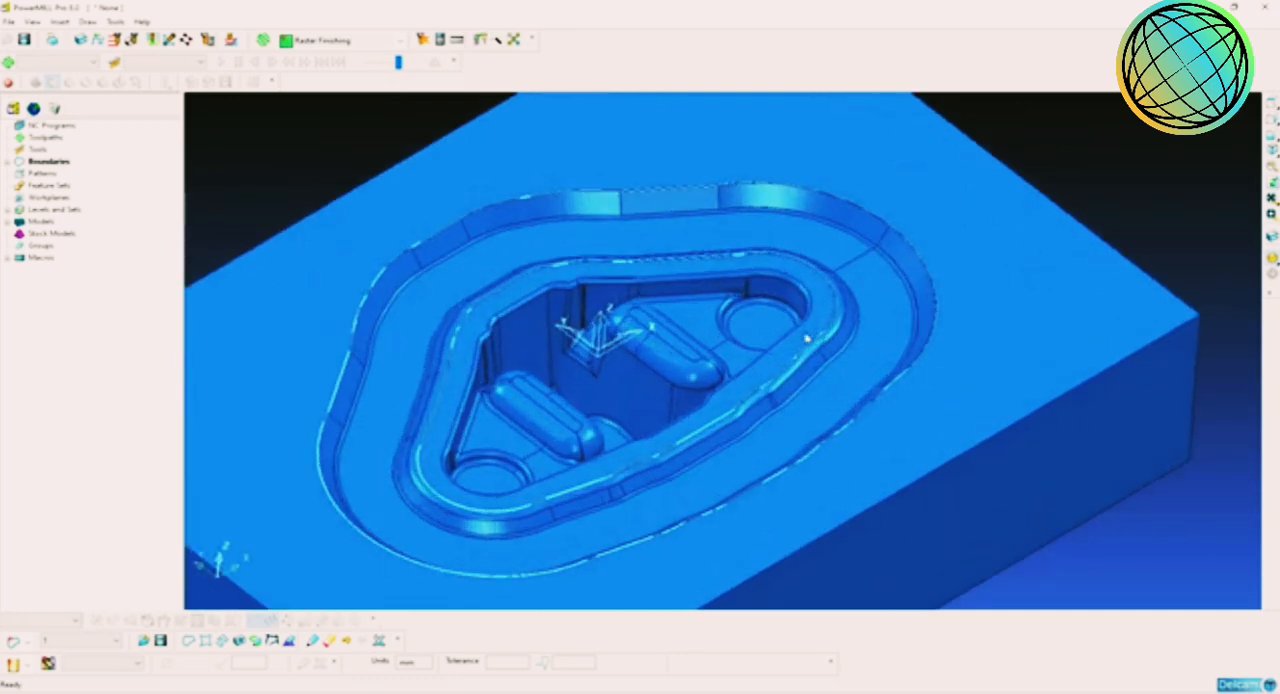
{"action": "scroll", "coordinate": [806, 340], "scroll_direction": "up", "scroll_amount": 3}
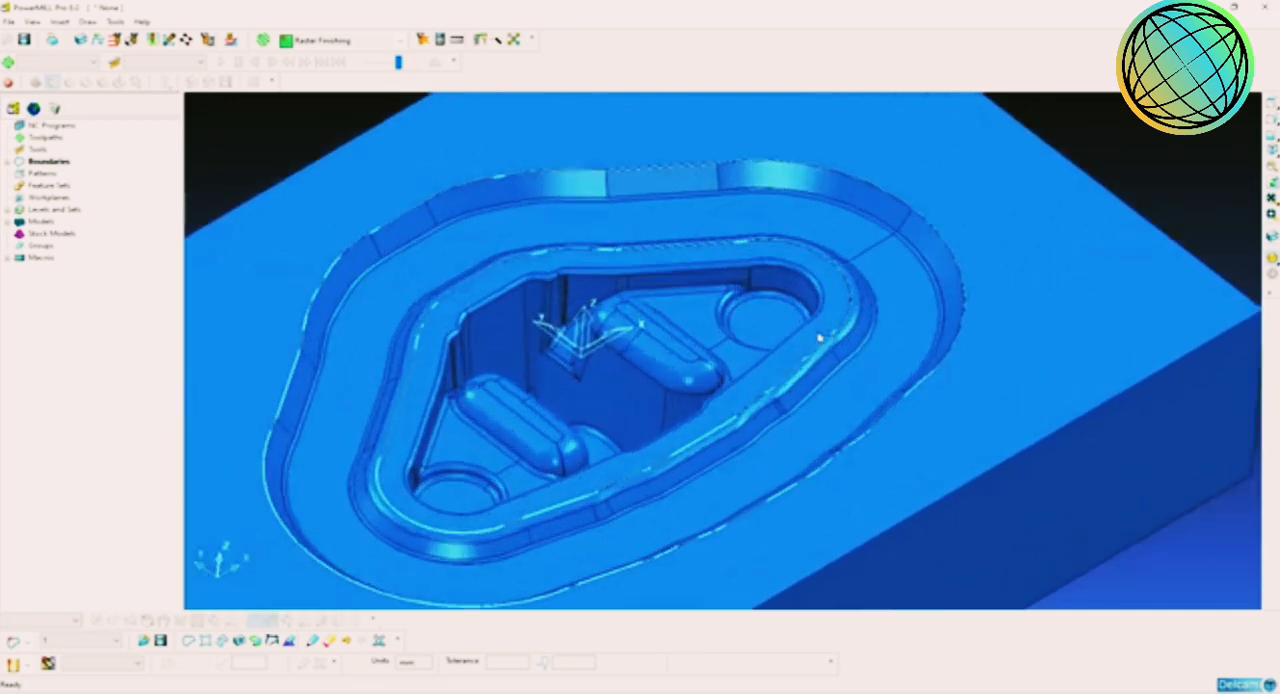
{"action": "middle_click_drag", "start_coordinate": [845, 345], "coordinate": [939, 367]}
{"action": "scroll", "coordinate": [897, 377], "scroll_direction": "up", "scroll_amount": 1}
{"action": "scroll", "coordinate": [897, 377], "scroll_direction": "down", "scroll_amount": 1}
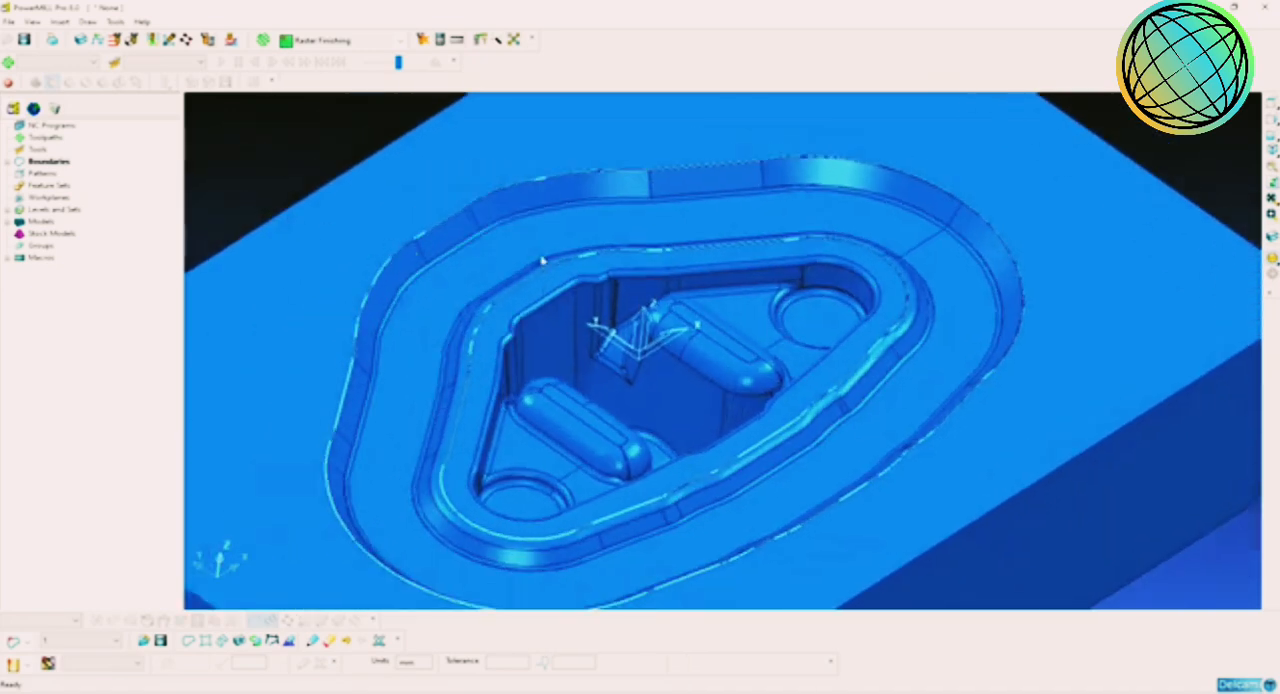
{"action": "middle_click_drag", "start_coordinate": [732, 340], "coordinate": [730, 345]}
Step: Create a 3D Area Clearance toolpath using the Offset AreaClear Model strategy
{"action": "left_click", "coordinate": [263, 41]}
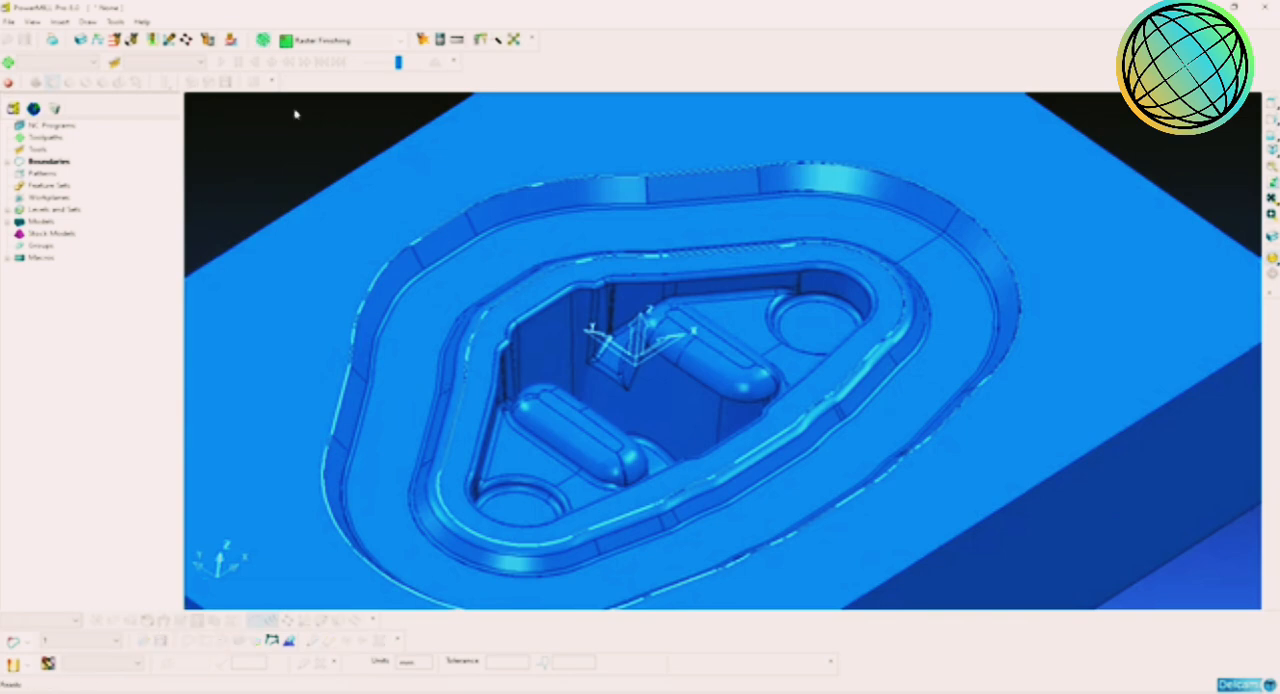
{"action": "left_click", "coordinate": [556, 258]}
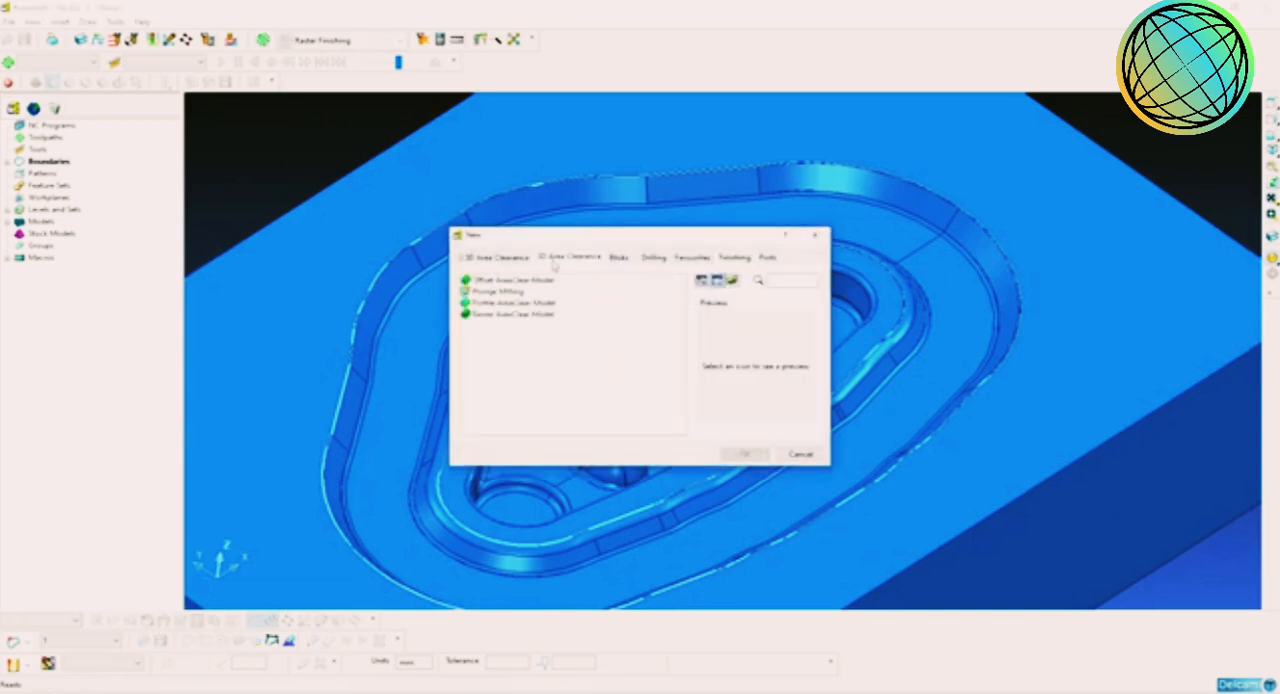
{"action": "left_click", "coordinate": [517, 282]}
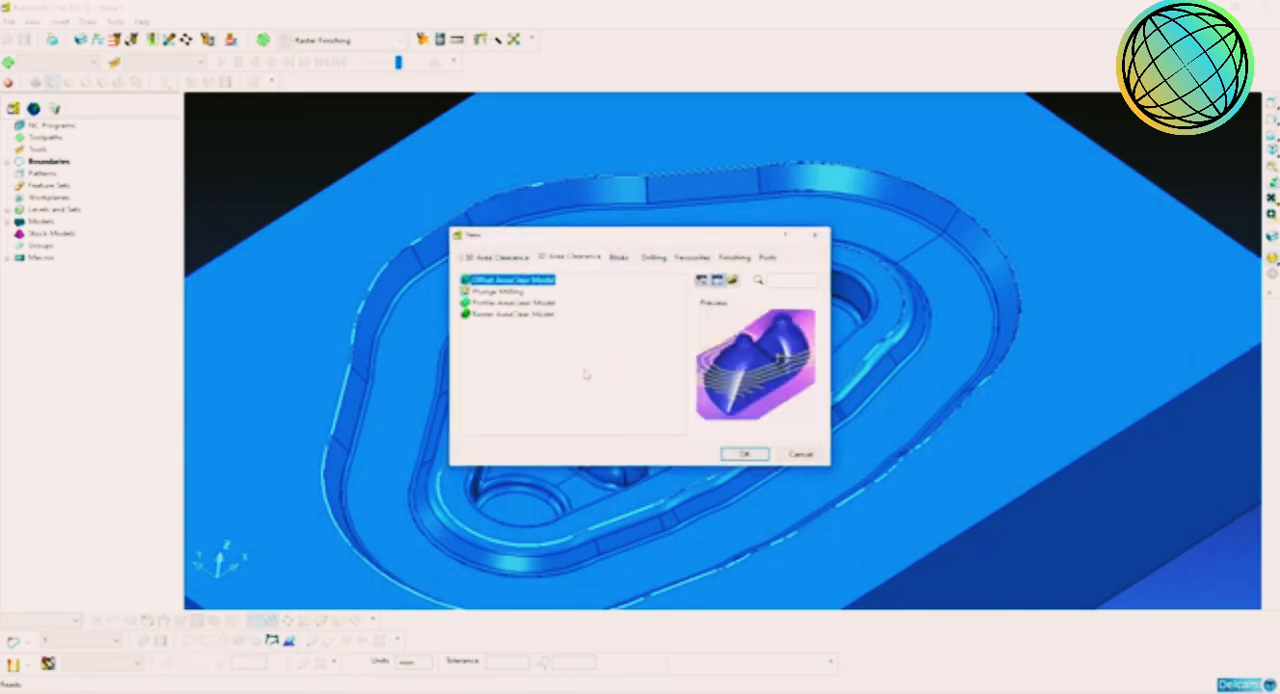
{"action": "left_click", "coordinate": [742, 455]}
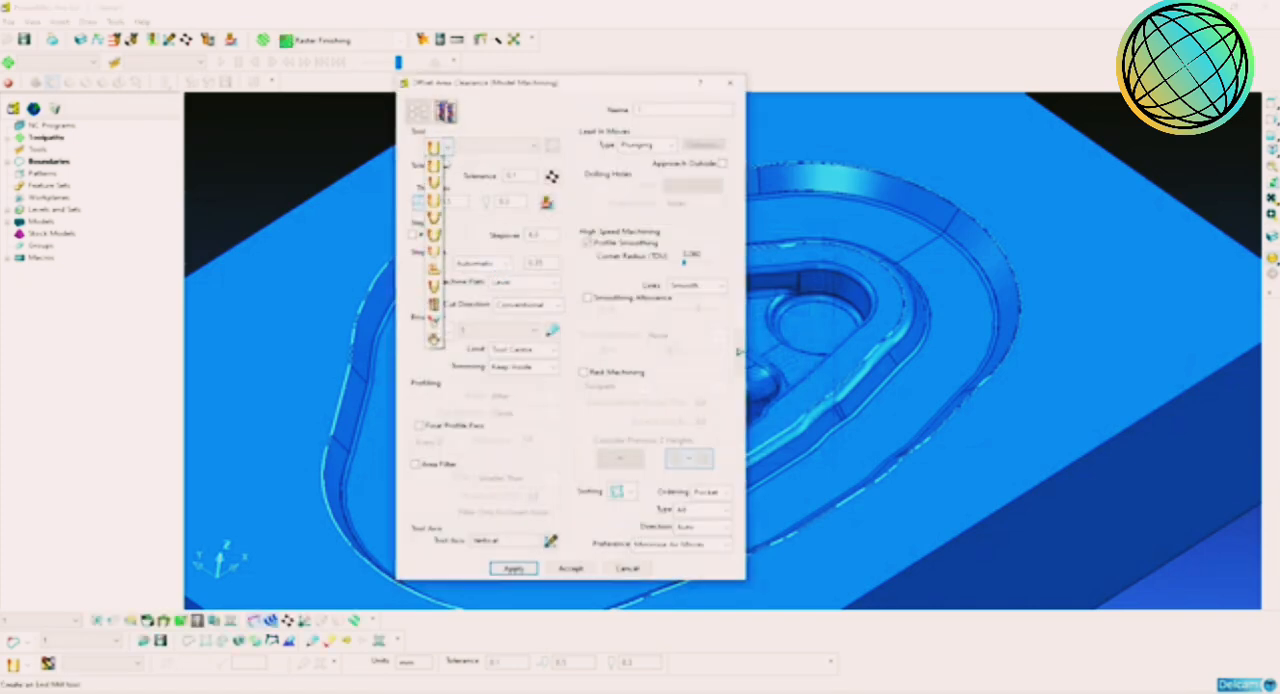
Step: Create an end mill with a 12 mm diameter and 50 mm length, name it EM12 and fill in its tool number
{"action": "left_click", "coordinate": [440, 178]}
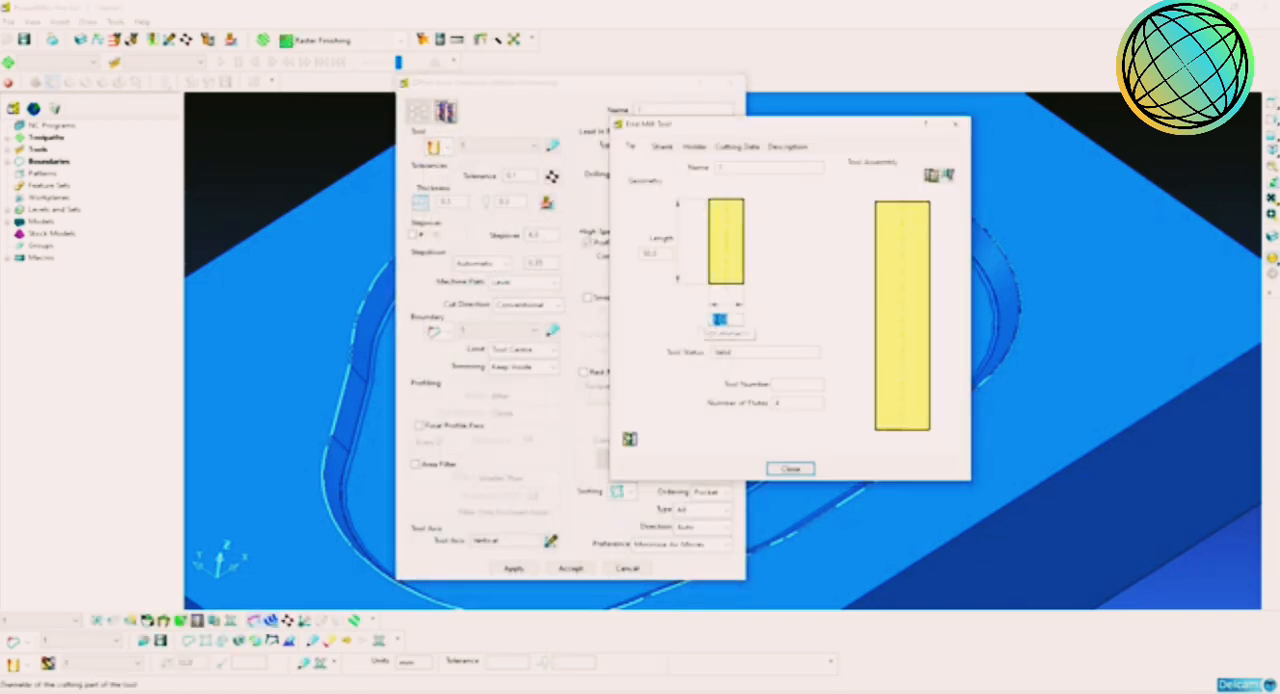
{"action": "left_click", "coordinate": [654, 254]}
{"action": "left_click", "coordinate": [752, 171]}
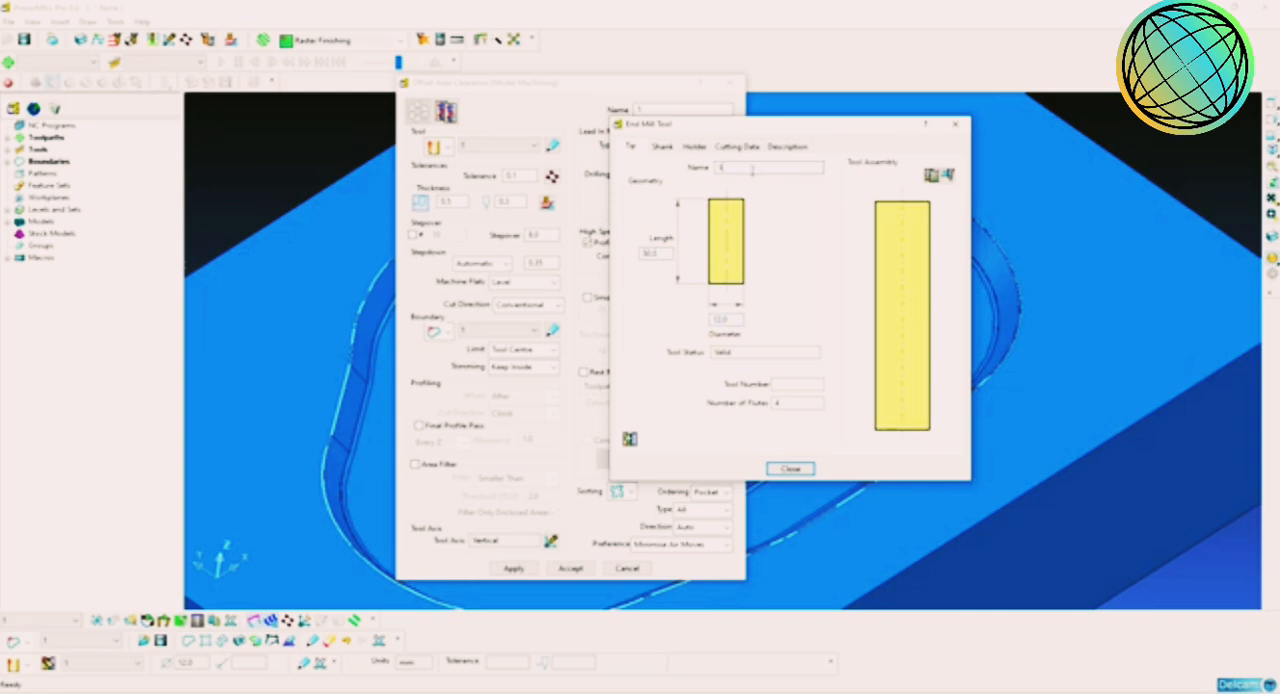
{"action": "double_click", "coordinate": [752, 171]}
{"action": "left_click", "coordinate": [790, 384]}
{"action": "double_click", "coordinate": [790, 384]}
Step: Add a shank component to EM12 with 12 mm upper and lower diameters and a 50 mm length
{"action": "left_click", "coordinate": [662, 146]}
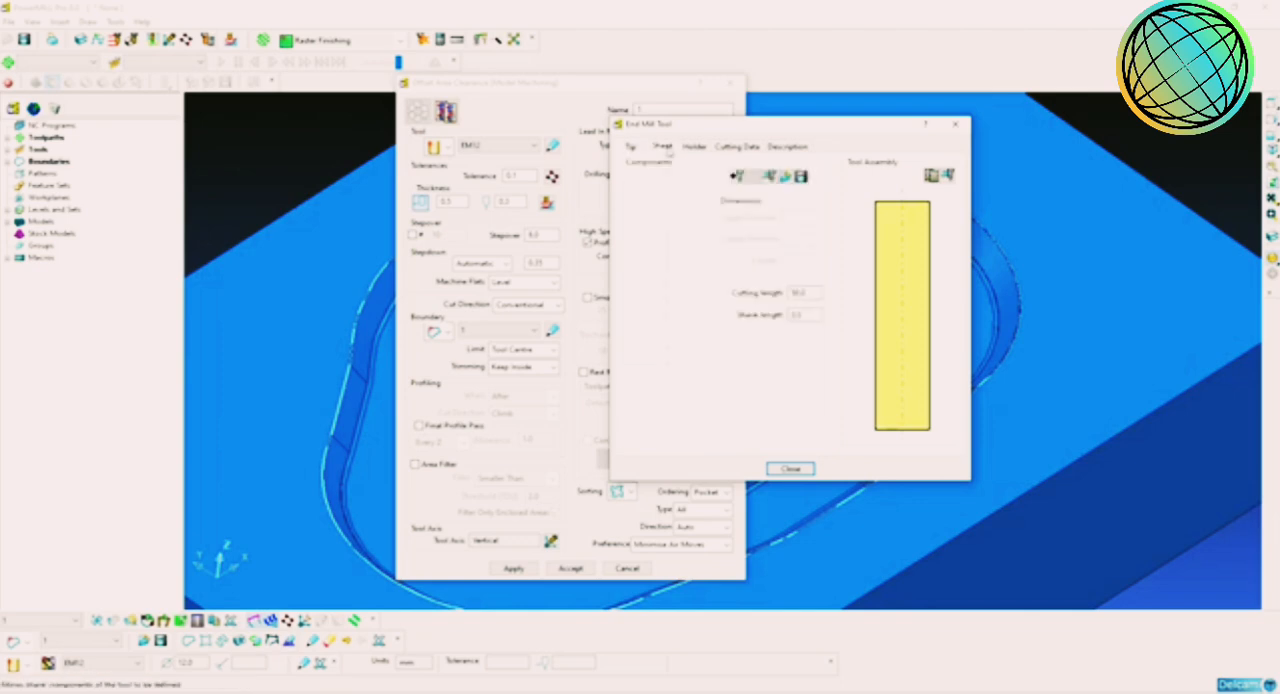
{"action": "left_click", "coordinate": [737, 176]}
{"action": "double_click", "coordinate": [795, 217]}
{"action": "type", "text": "12"}
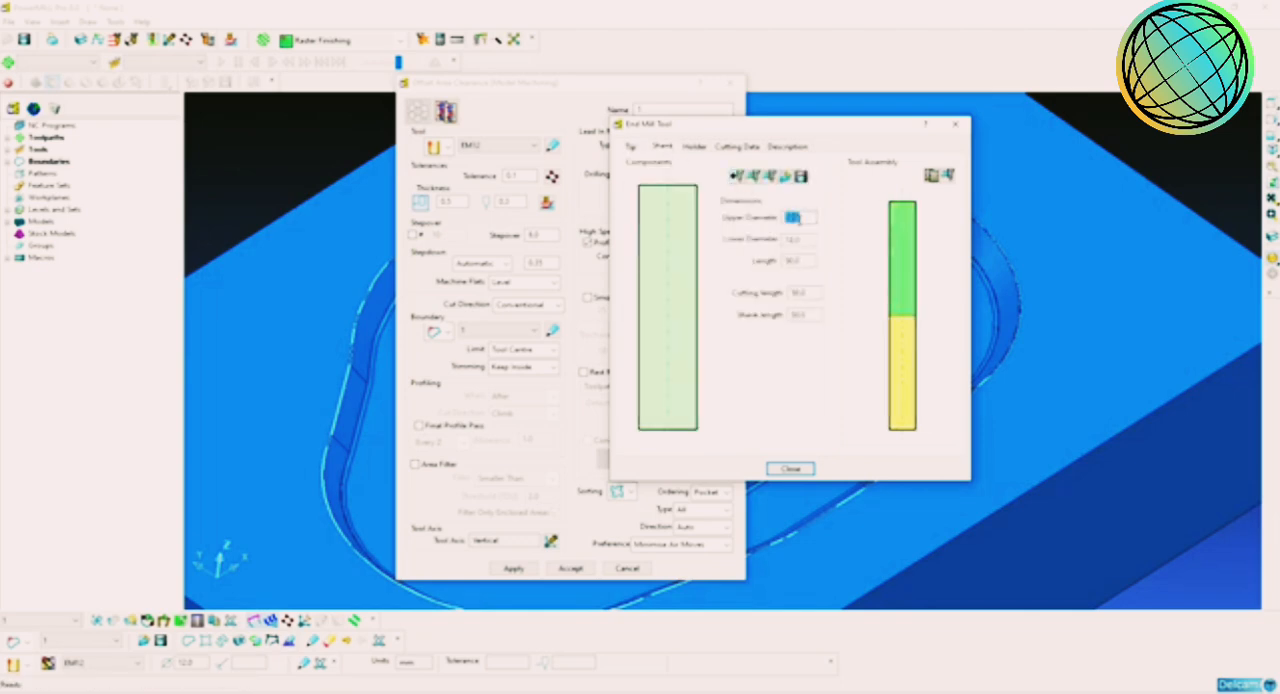
{"action": "left_click", "coordinate": [797, 261]}
{"action": "double_click", "coordinate": [797, 261]}
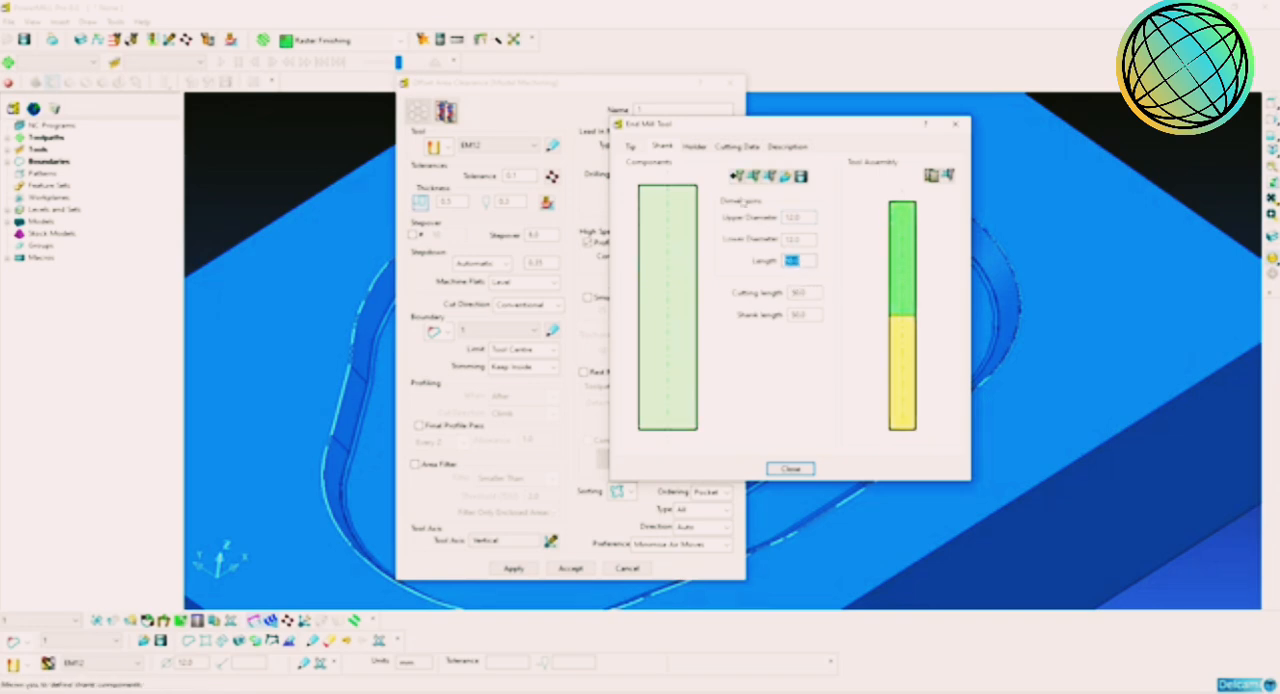
Step: Add a holder component to EM12 with 50 mm upper and lower diameters
{"action": "left_click", "coordinate": [692, 147]}
{"action": "left_click", "coordinate": [738, 199]}
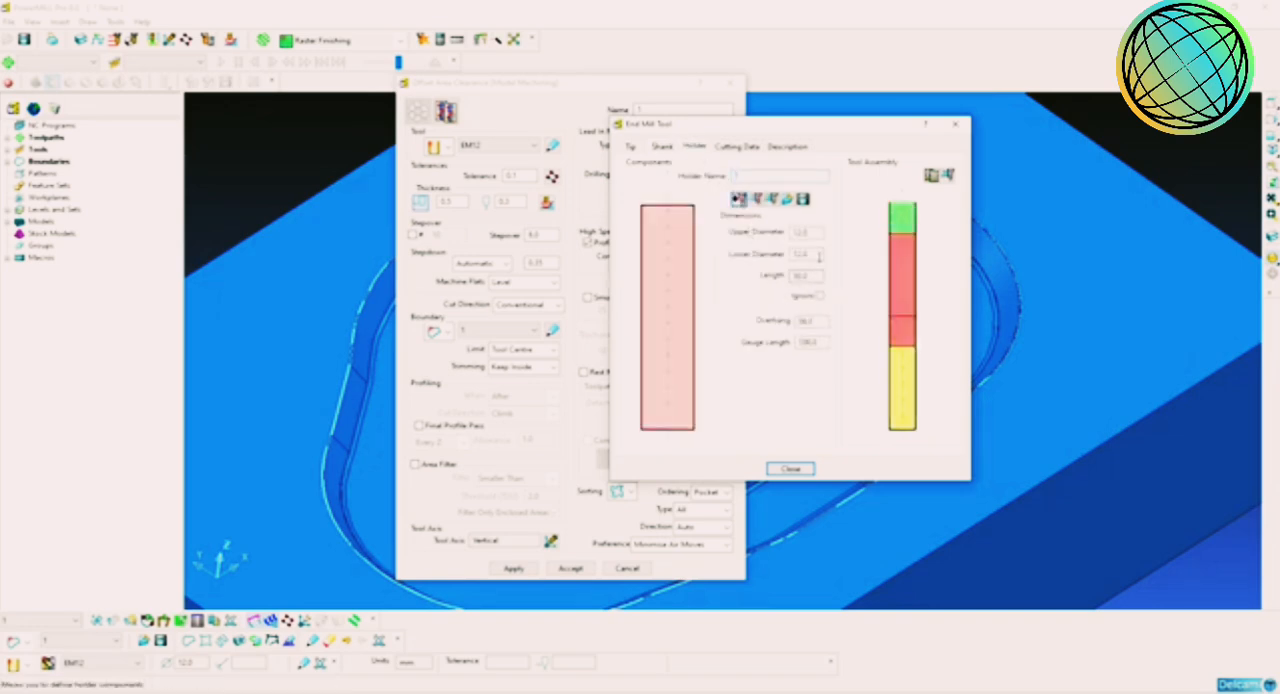
{"action": "double_click", "coordinate": [815, 234]}
{"action": "type", "text": "50"}
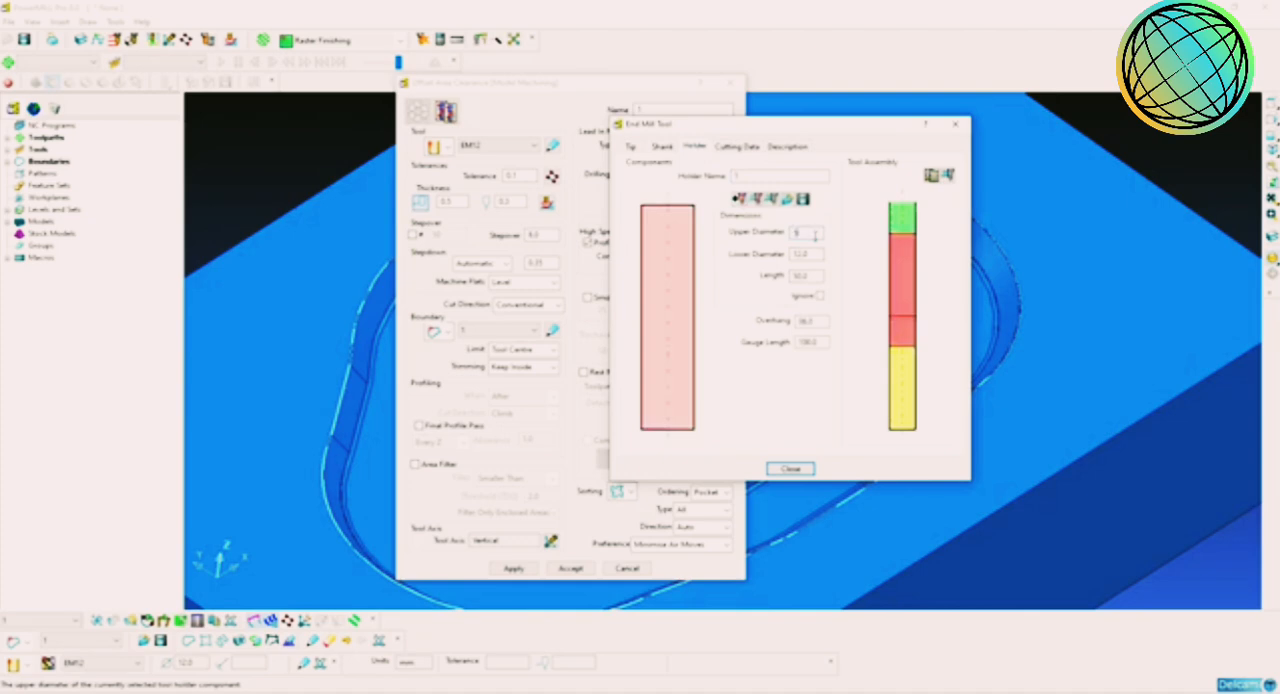
{"action": "key", "text": "Return"}
{"action": "double_click", "coordinate": [808, 255]}
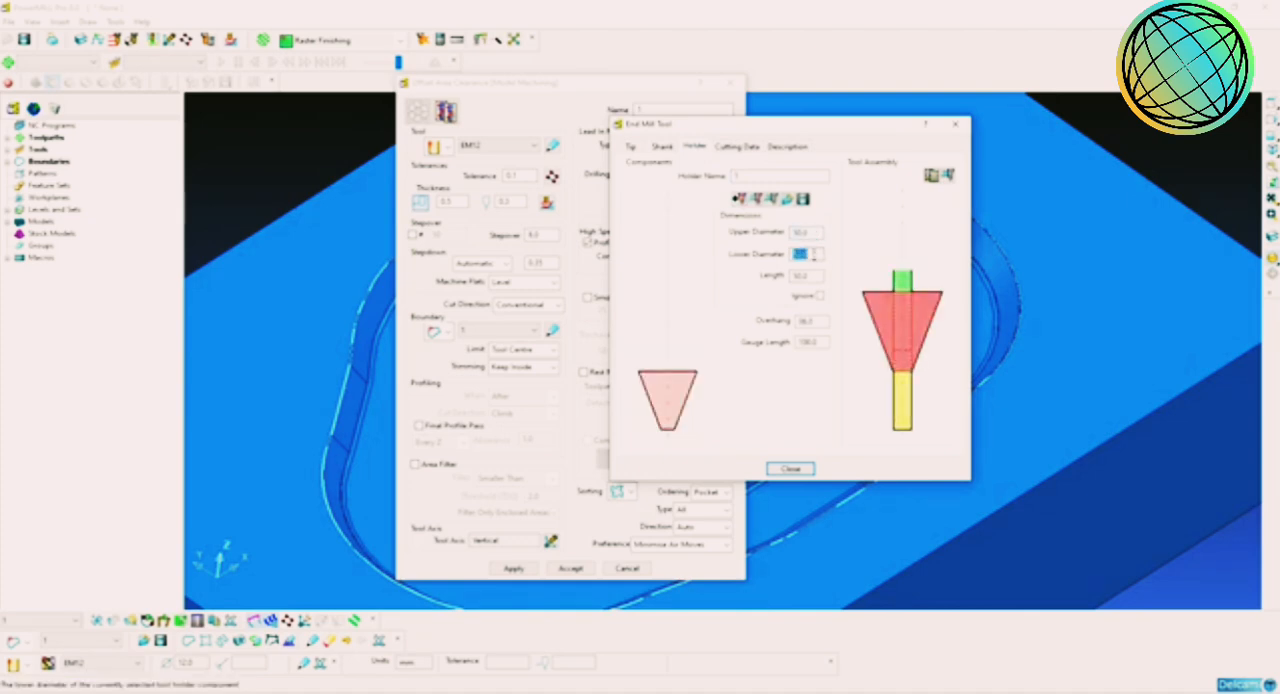
{"action": "type", "text": "50"}
{"action": "key", "text": "Return"}
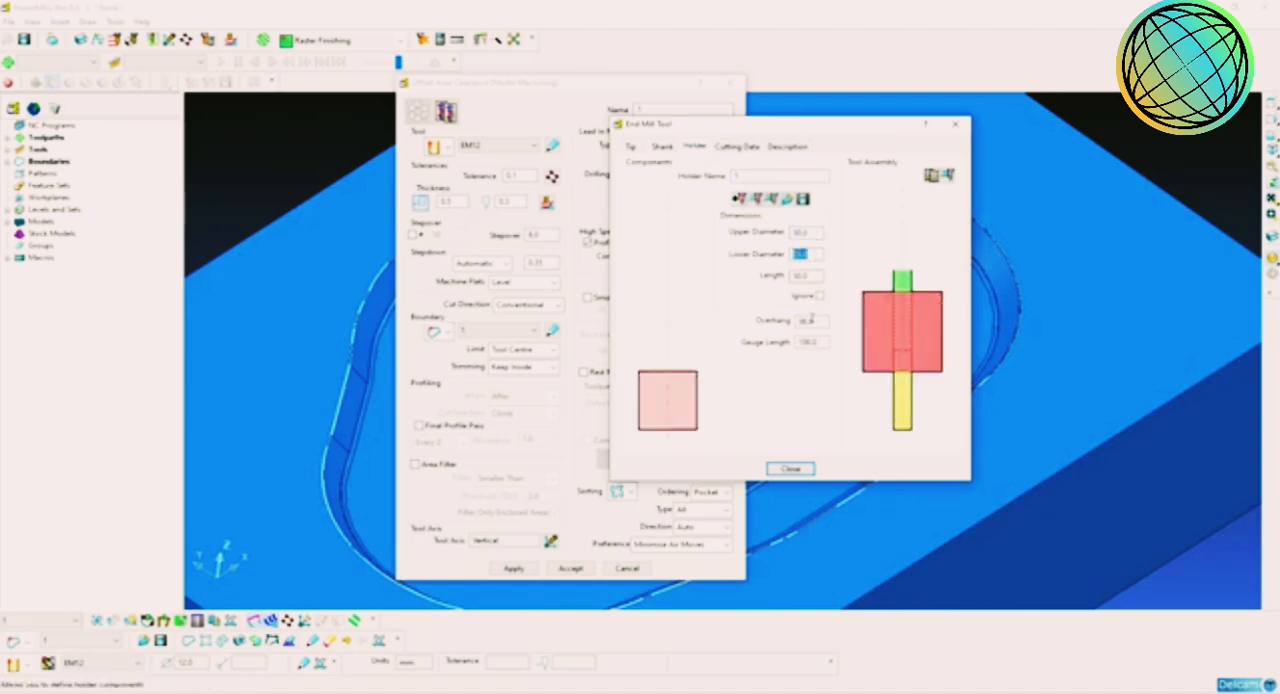
Step: Set the holder's overhang to 60 mm and finish the EM12 tool definition
{"action": "double_click", "coordinate": [806, 321]}
{"action": "type", "text": "60"}
{"action": "key", "text": "Return"}
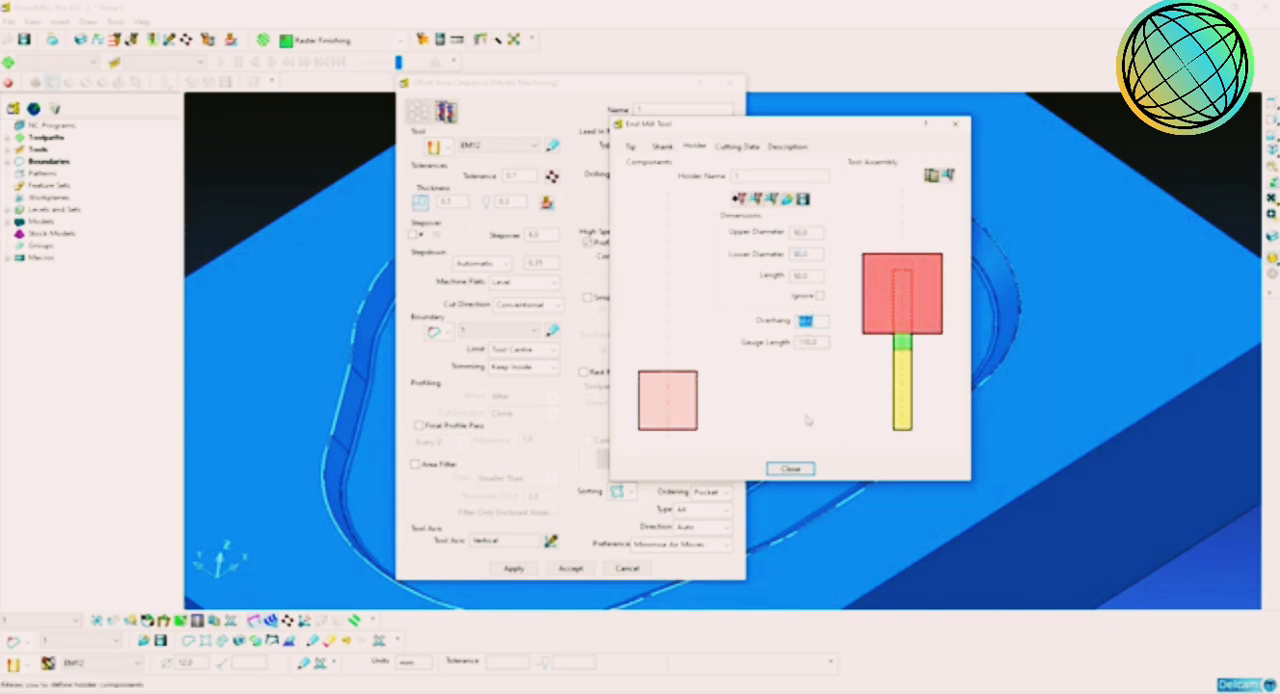
{"action": "left_click", "coordinate": [790, 468]}
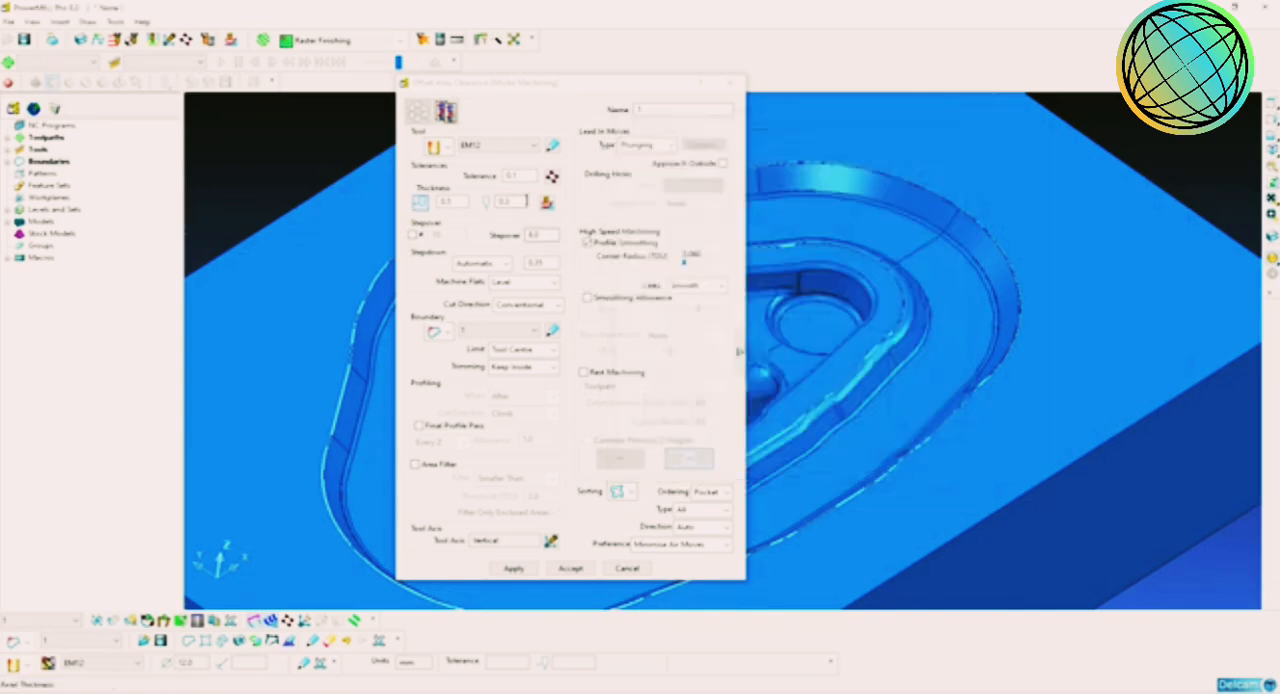
Step: Check the area clearance tolerance, thicknesses, stepover and stepdown, and keep the cut direction at Conventional
{"action": "double_click", "coordinate": [521, 178]}
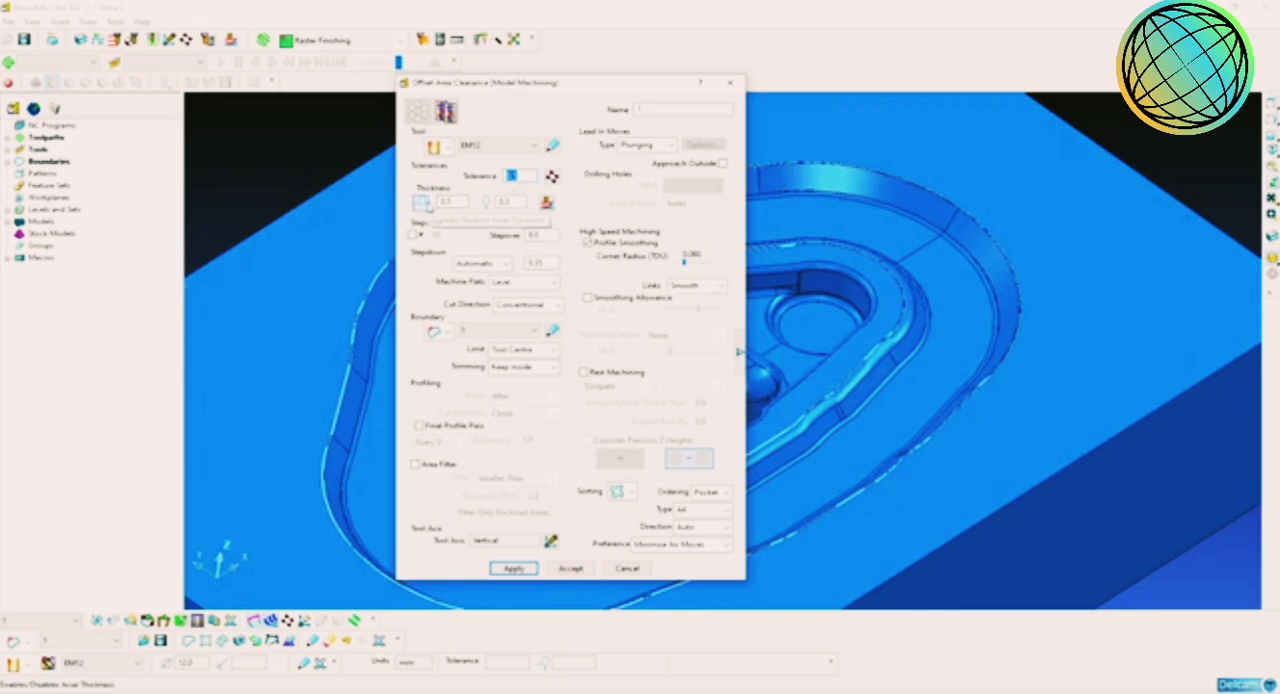
{"action": "left_click_drag", "start_coordinate": [457, 202], "coordinate": [434, 202]}
{"action": "left_click_drag", "start_coordinate": [512, 202], "coordinate": [497, 202]}
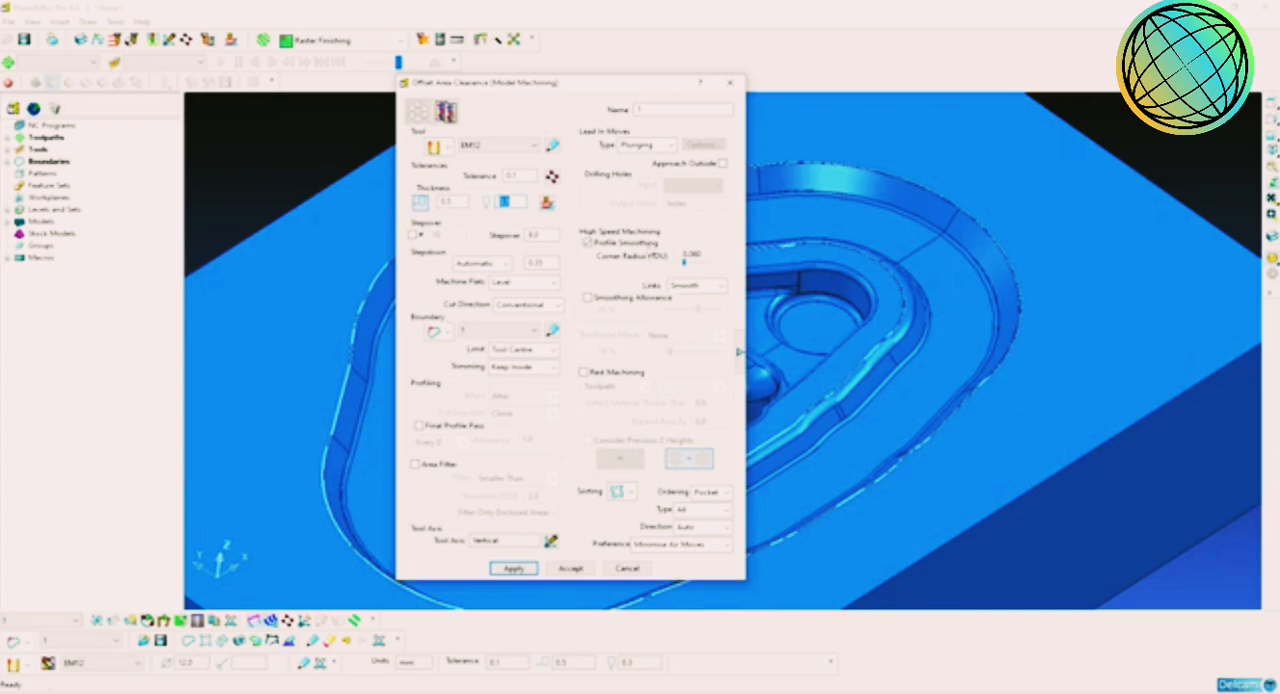
{"action": "left_click_drag", "start_coordinate": [542, 235], "coordinate": [529, 235]}
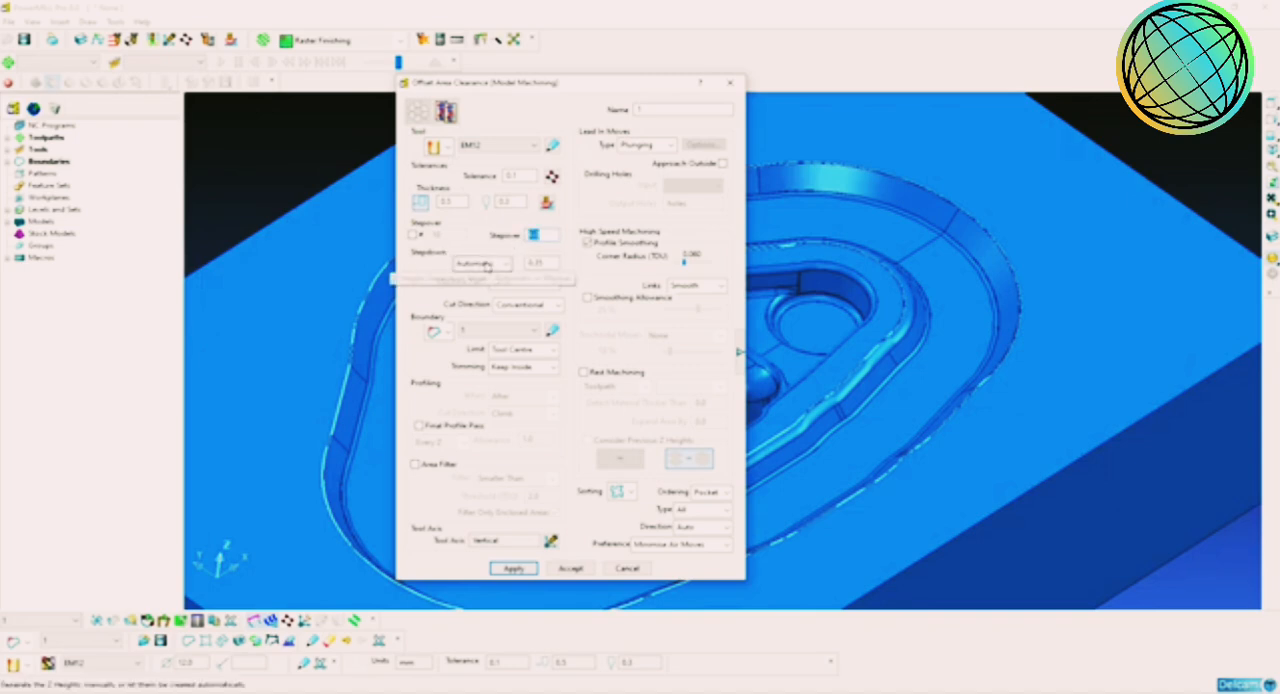
{"action": "left_click", "coordinate": [540, 262]}
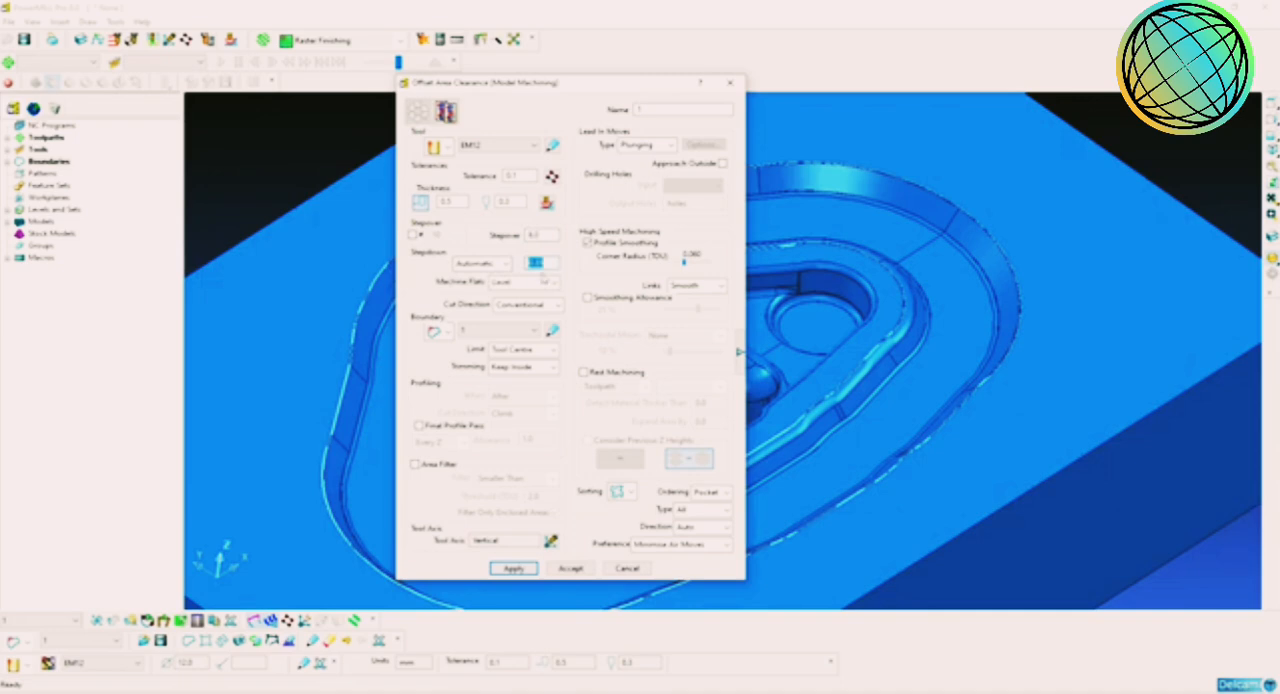
{"action": "left_click", "coordinate": [520, 305]}
{"action": "left_click", "coordinate": [508, 316]}
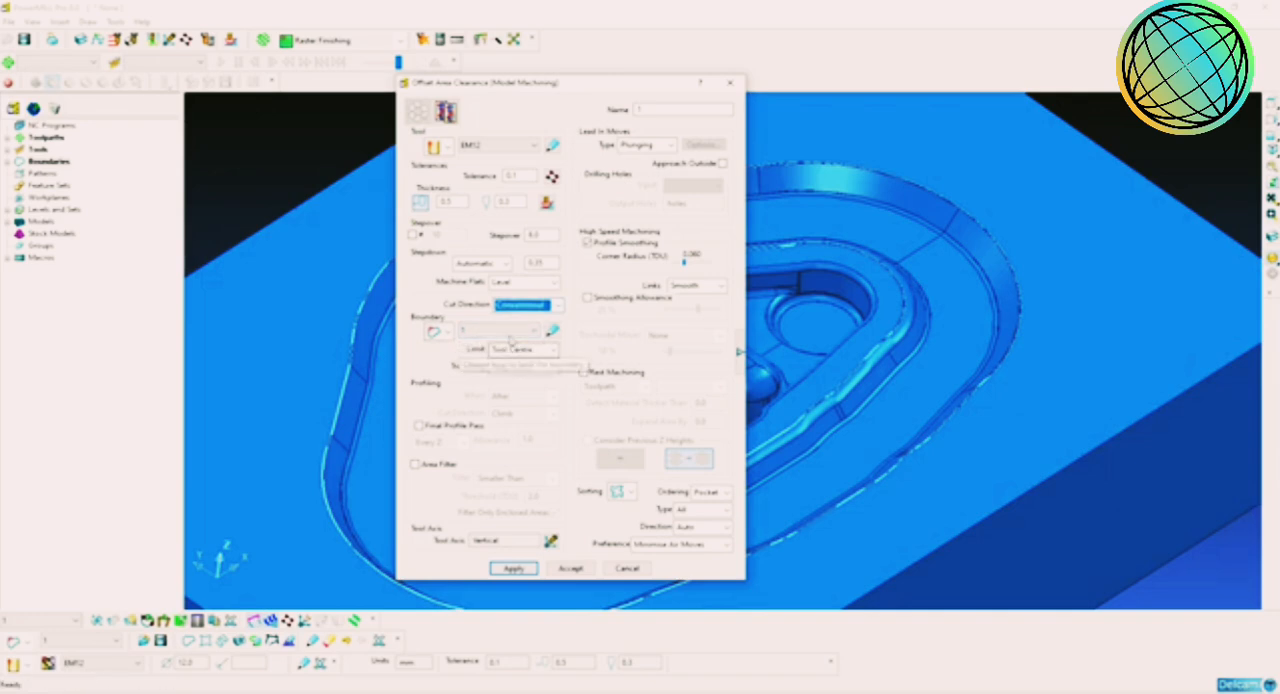
Step: Clear the toolpath's boundary selection and select boundary 1 again
{"action": "left_click", "coordinate": [511, 334]}
{"action": "left_click", "coordinate": [497, 343]}
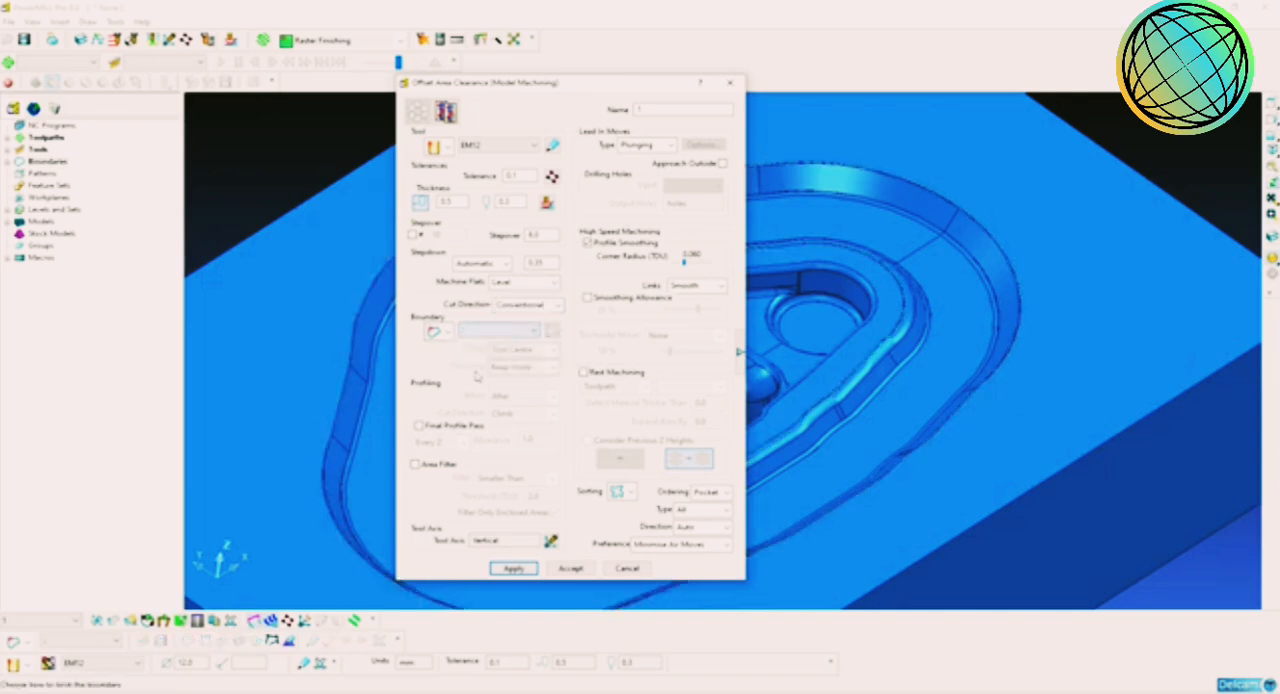
{"action": "left_click", "coordinate": [497, 336]}
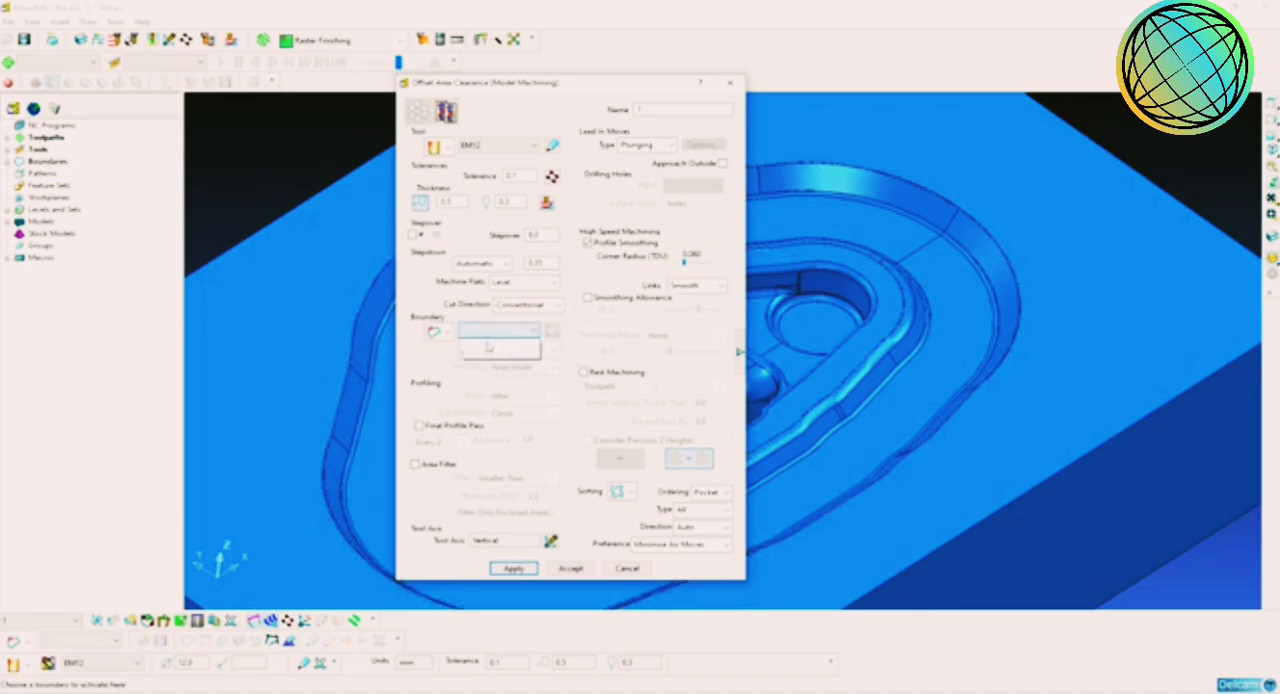
{"action": "left_click", "coordinate": [486, 352]}
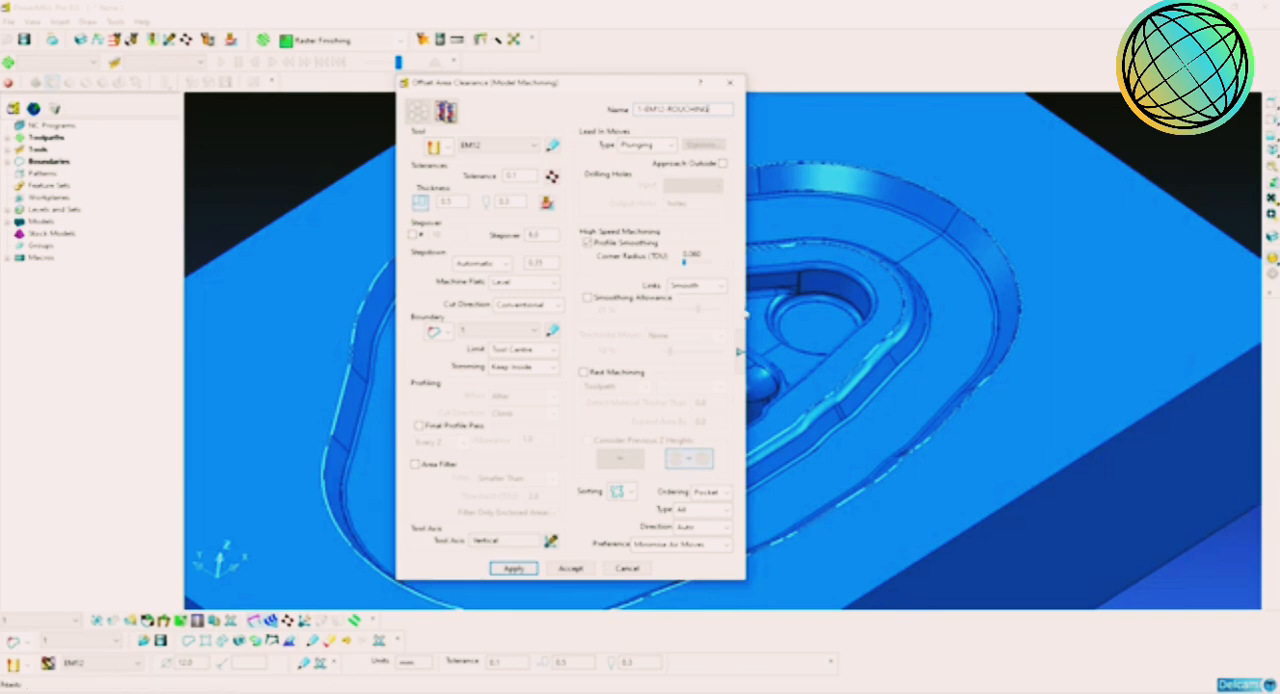
Step: Name the toolpath 1-EM12-ROUGHING, check its advanced settings, calculate it and close the form
{"action": "left_click", "coordinate": [740, 352]}
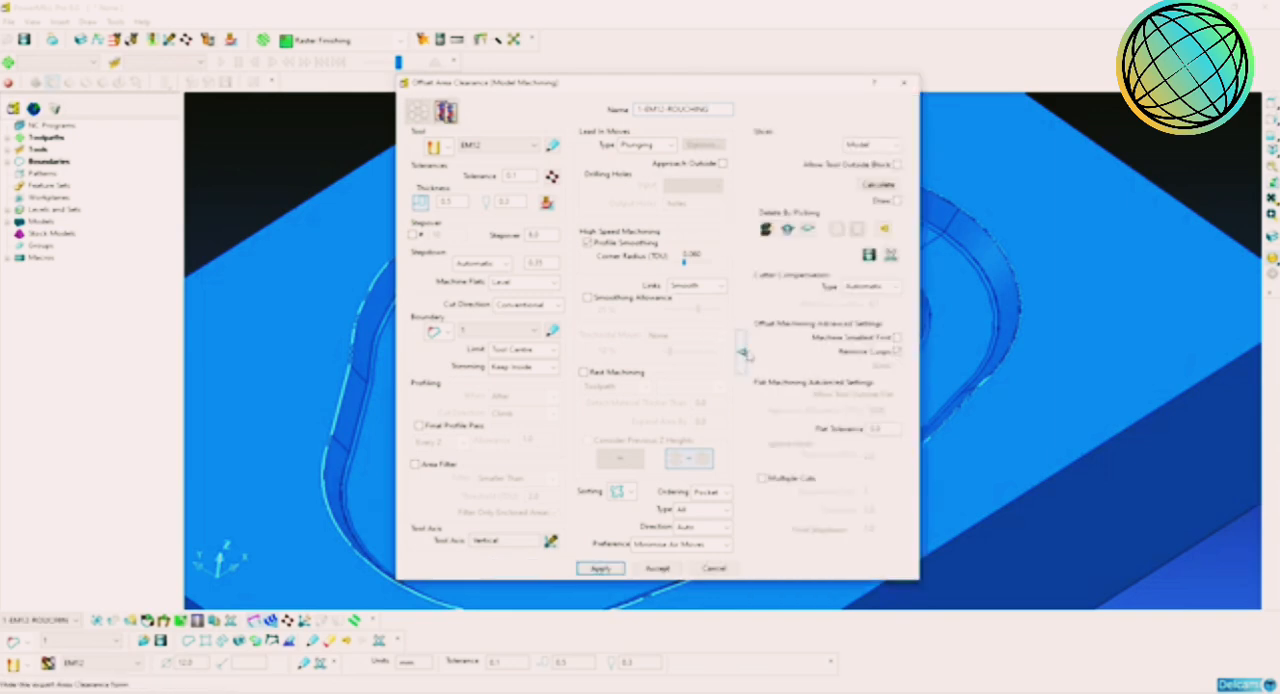
{"action": "left_click", "coordinate": [741, 353]}
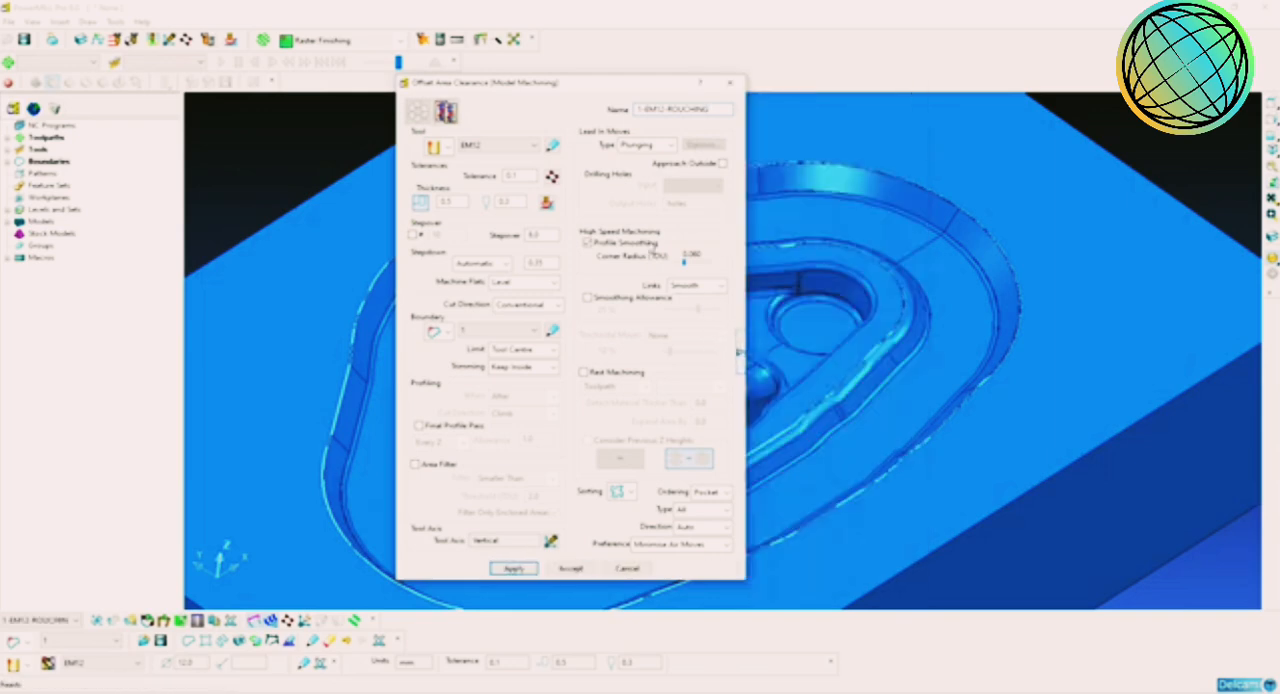
{"action": "left_click", "coordinate": [513, 570]}
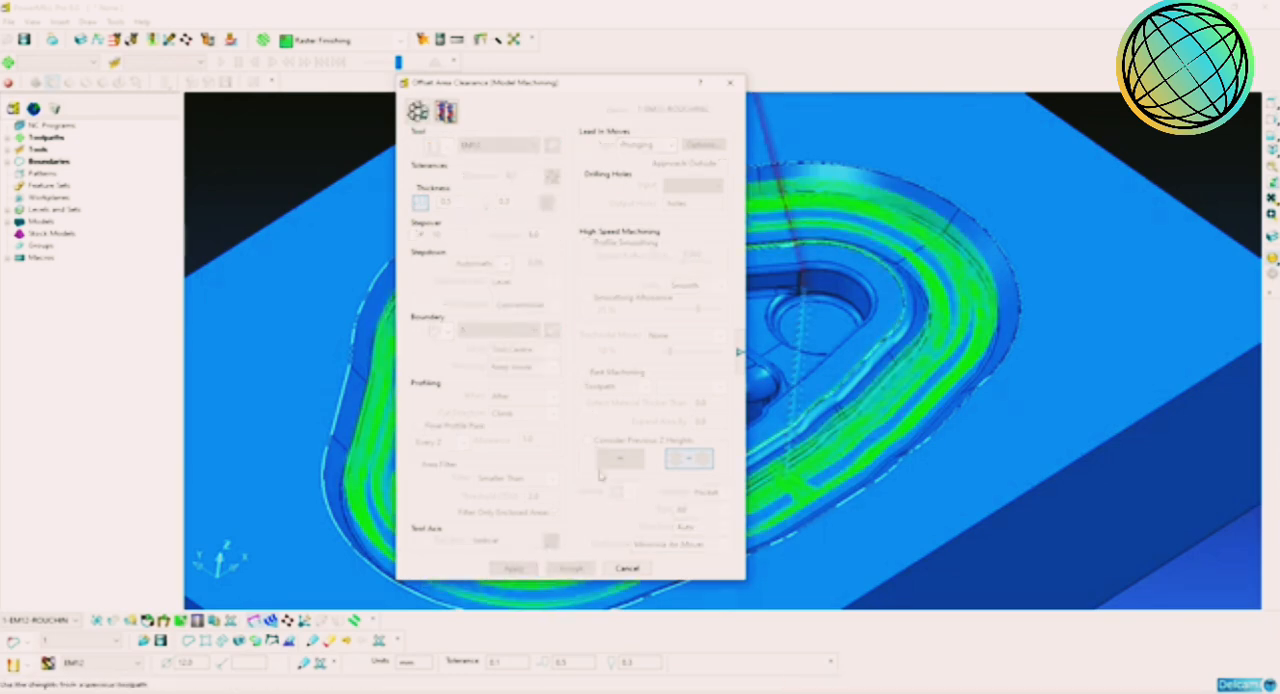
{"action": "left_click", "coordinate": [626, 568]}
Step: Examine the calculated roughing passes and rapid moves around the cavity's outer channel
{"action": "middle_click_drag", "start_coordinate": [660, 540], "coordinate": [857, 306]}
{"action": "scroll", "coordinate": [909, 395], "scroll_direction": "up", "scroll_amount": 2}
{"action": "scroll", "coordinate": [852, 317], "scroll_direction": "down", "scroll_amount": 2}
{"action": "scroll", "coordinate": [789, 357], "scroll_direction": "up", "scroll_amount": 1}
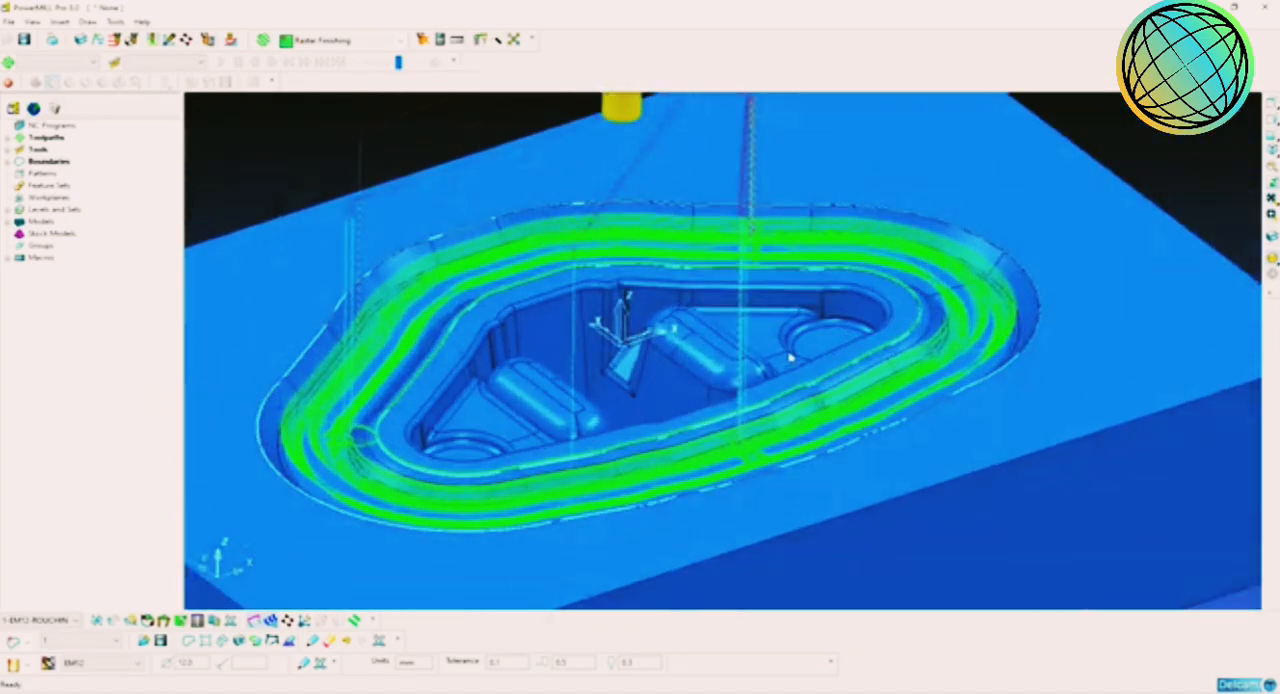
{"action": "scroll", "coordinate": [789, 357], "scroll_direction": "down", "scroll_amount": 2}
{"action": "mouse_move", "coordinate": [731, 354]}
{"action": "middle_mouse_down"}
{"action": "mouse_move", "coordinate": [748, 322]}
{"action": "mouse_move", "coordinate": [732, 343]}
{"action": "middle_mouse_up"}
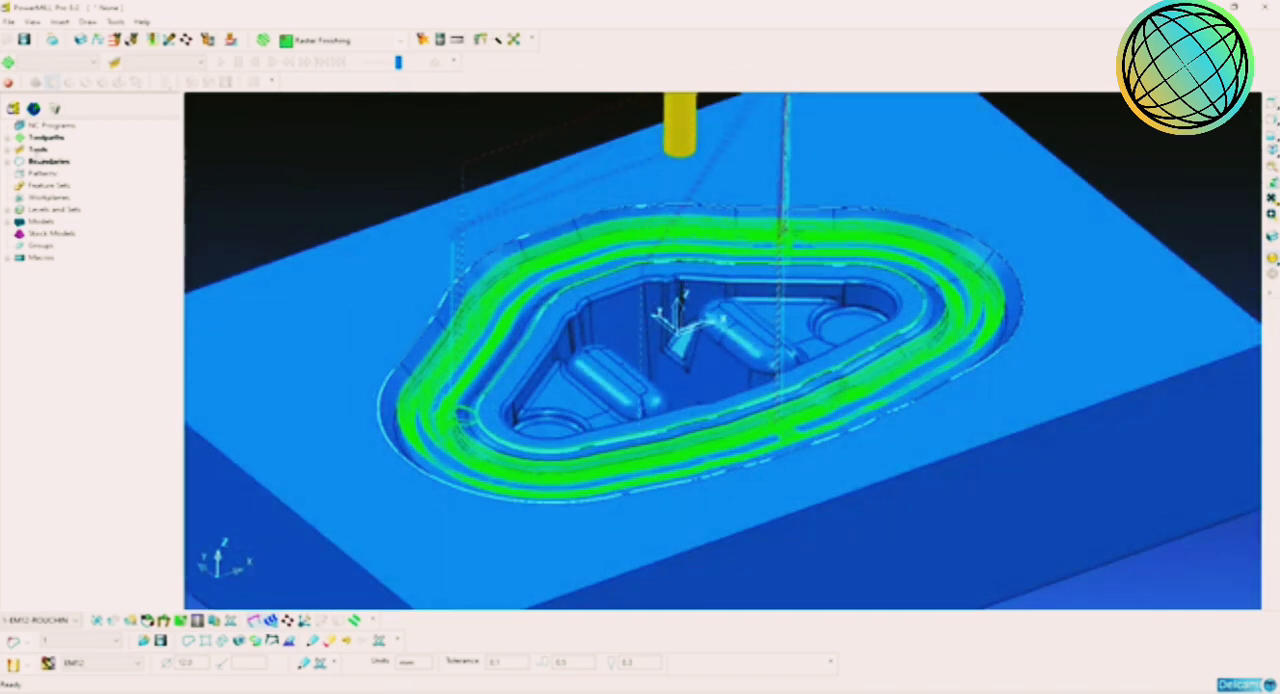
Step: Set the roughing toolpath's short links to On Surface and its long links to Skim
{"action": "left_click", "coordinate": [9, 138]}
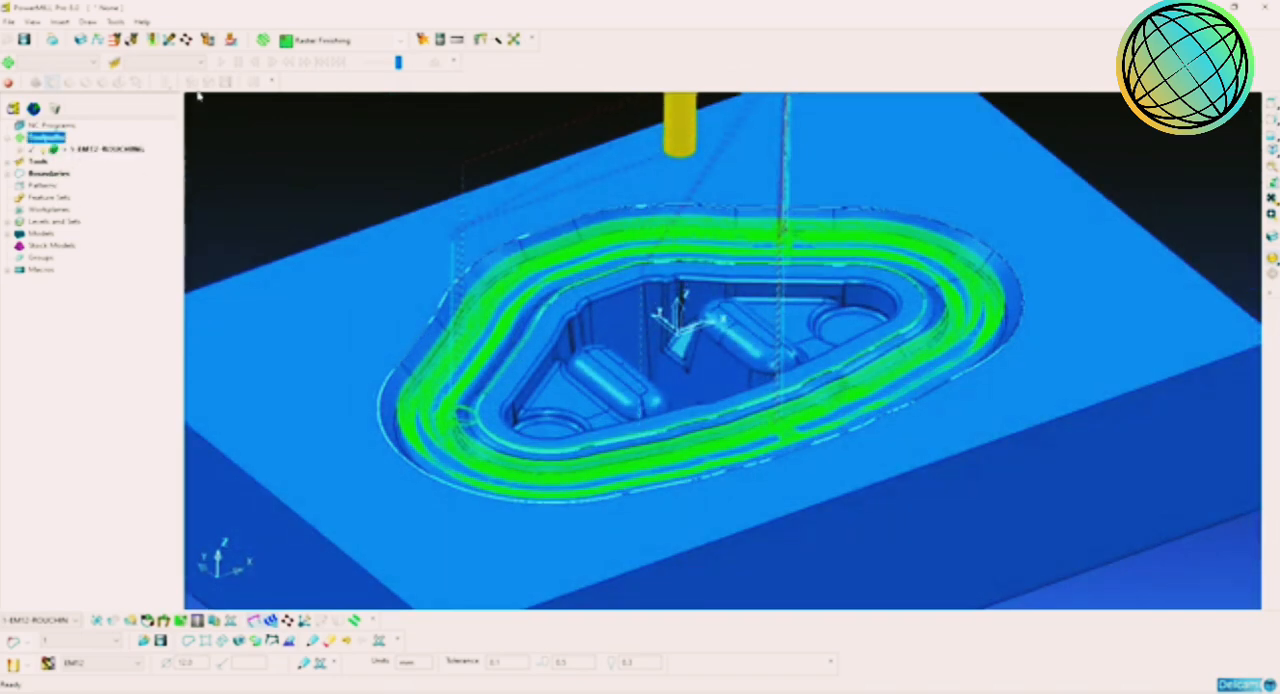
{"action": "left_click", "coordinate": [153, 41]}
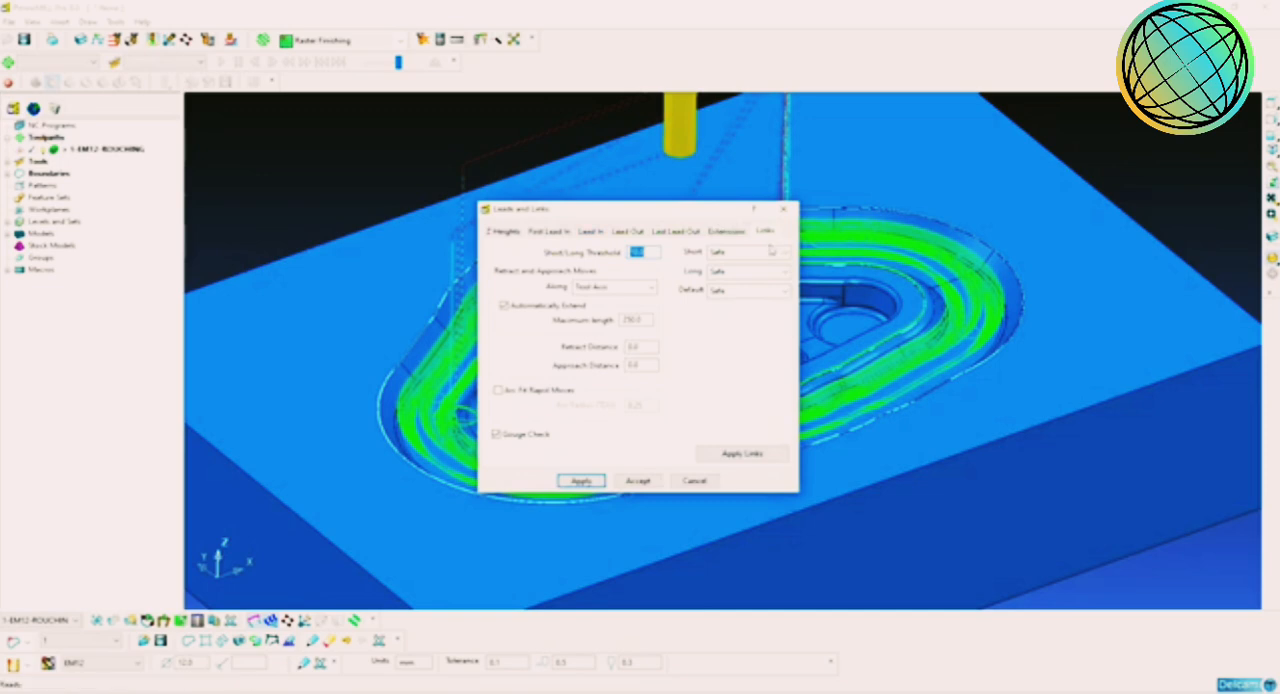
{"action": "left_click", "coordinate": [771, 251]}
{"action": "left_click", "coordinate": [732, 286]}
{"action": "left_click", "coordinate": [742, 272]}
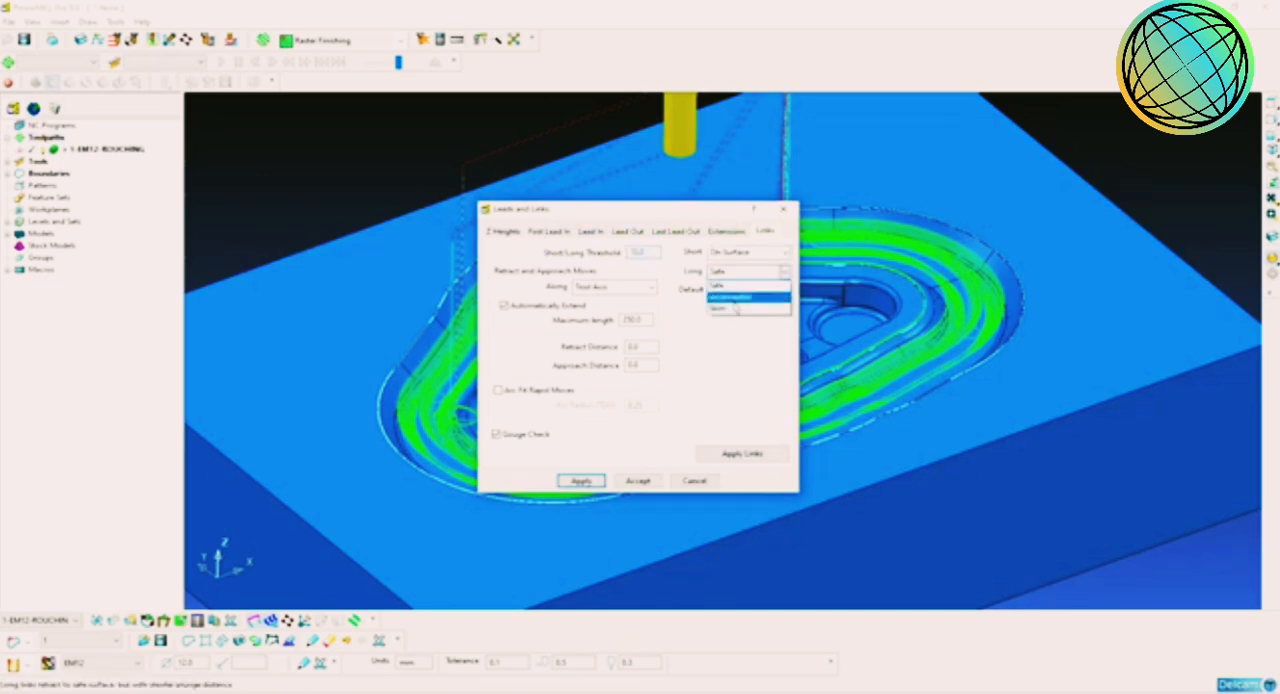
{"action": "left_click", "coordinate": [736, 308]}
Step: Set the first lead-in choice to Ramp with the default ramp options, and apply and accept the leads and links
{"action": "left_click", "coordinate": [592, 232]}
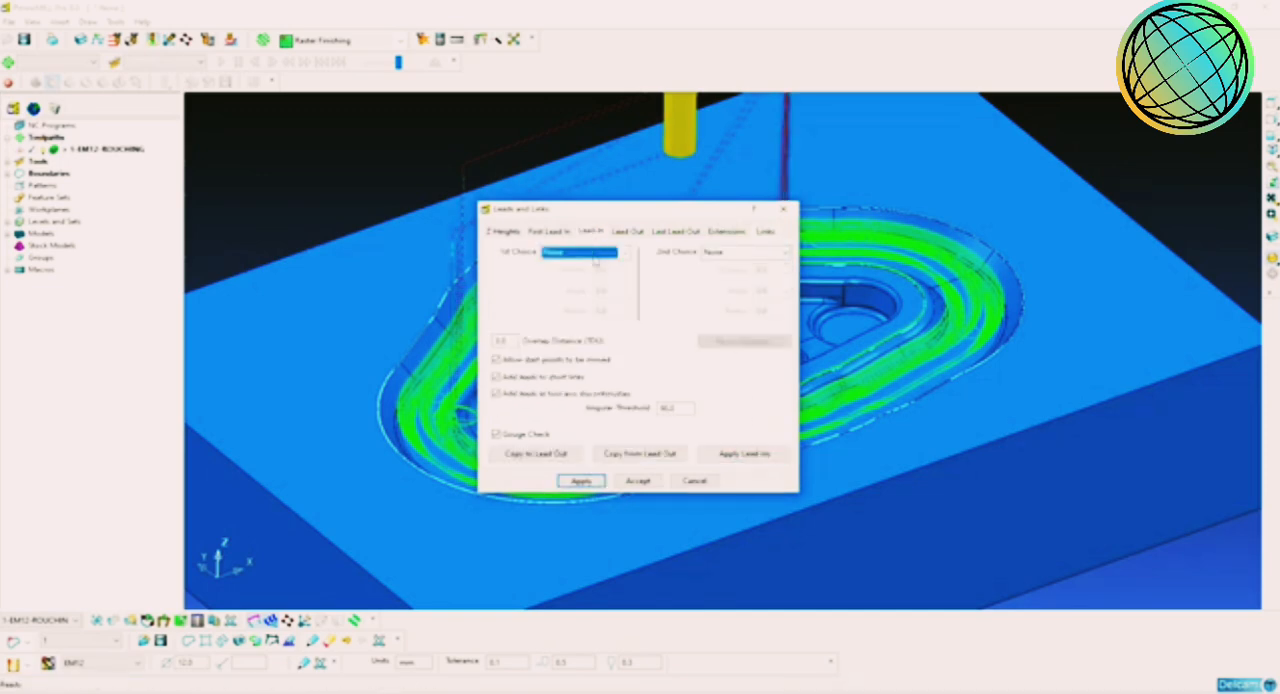
{"action": "left_click", "coordinate": [596, 256]}
{"action": "left_click", "coordinate": [578, 366]}
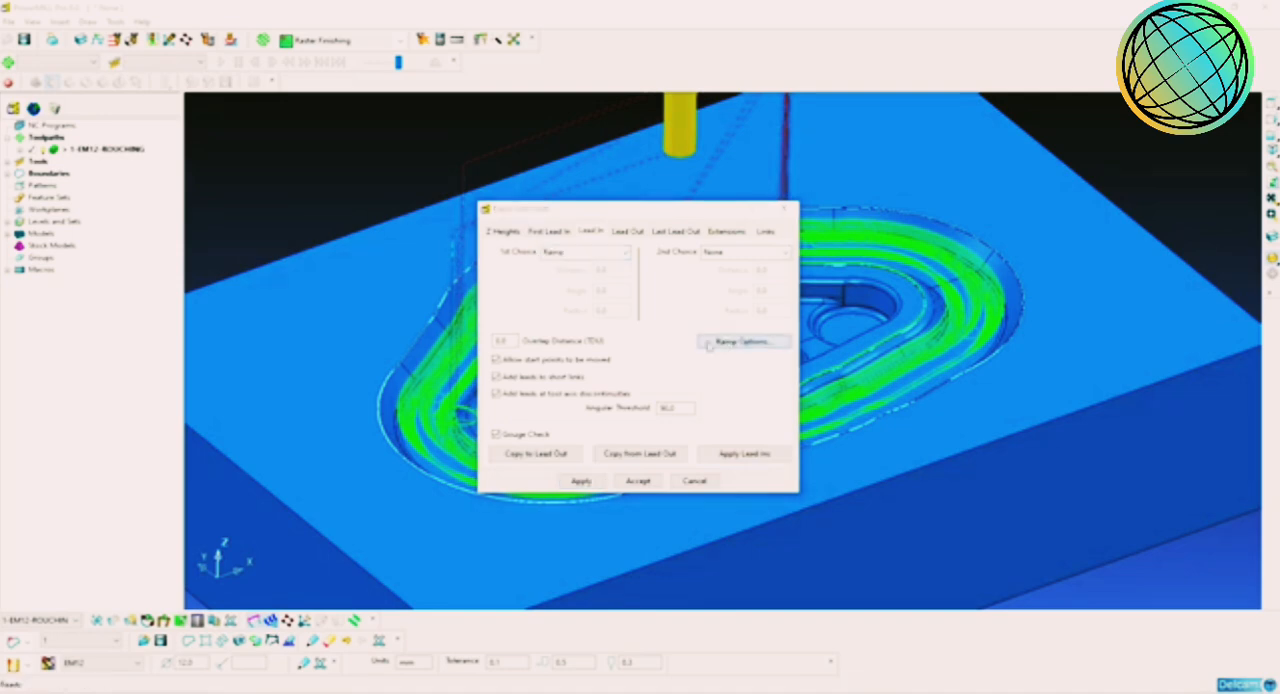
{"action": "left_click", "coordinate": [707, 343]}
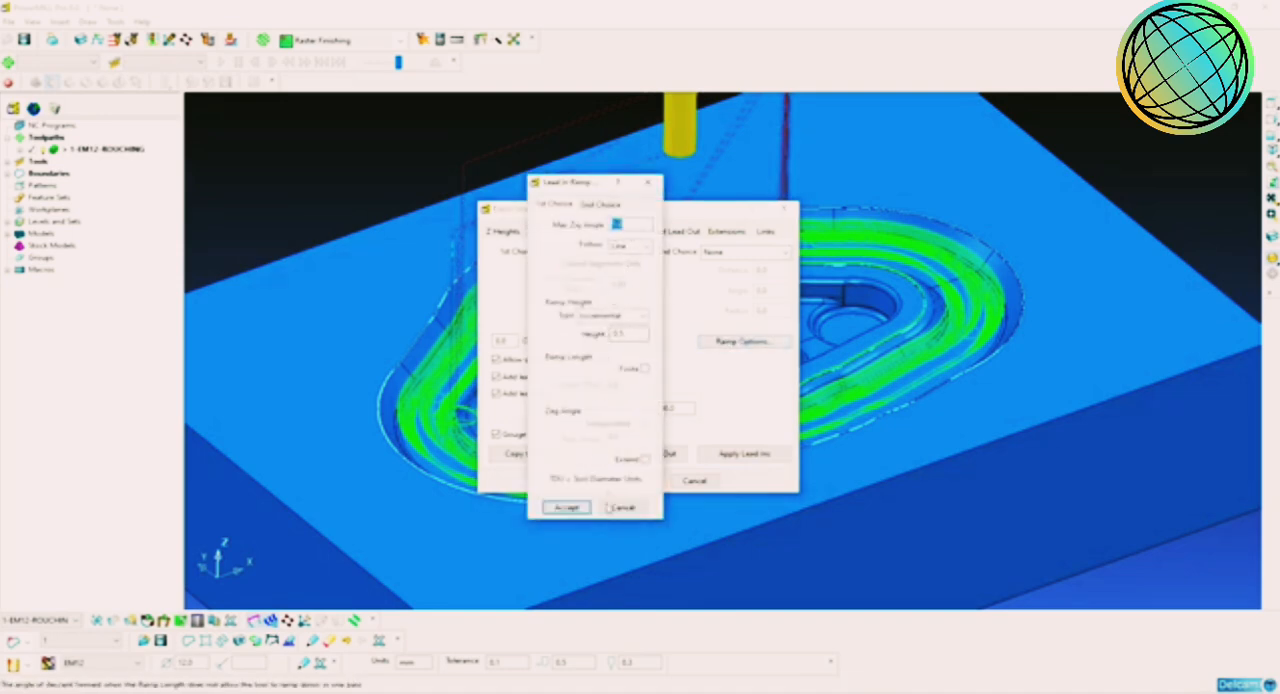
{"action": "left_click", "coordinate": [567, 507]}
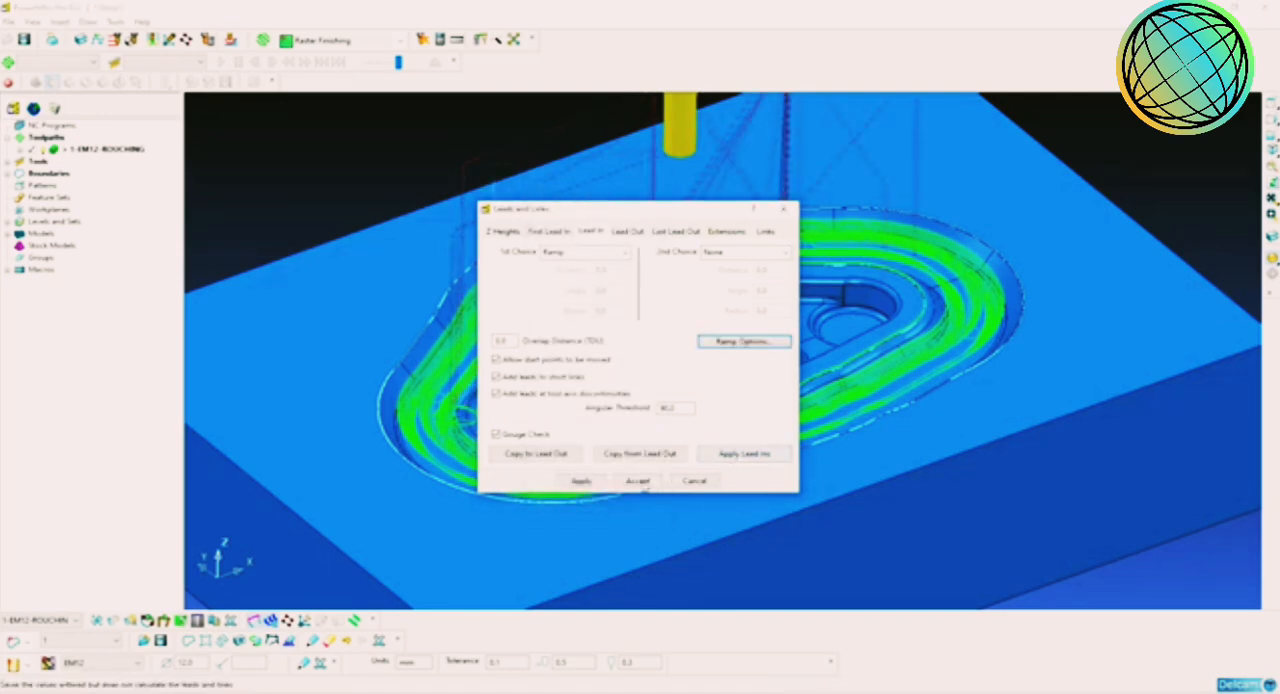
{"action": "left_click", "coordinate": [640, 483]}
Step: Examine how the ramped lead-ins and new links run along the roughing toolpath
{"action": "scroll", "coordinate": [629, 305], "scroll_direction": "up", "scroll_amount": 5}
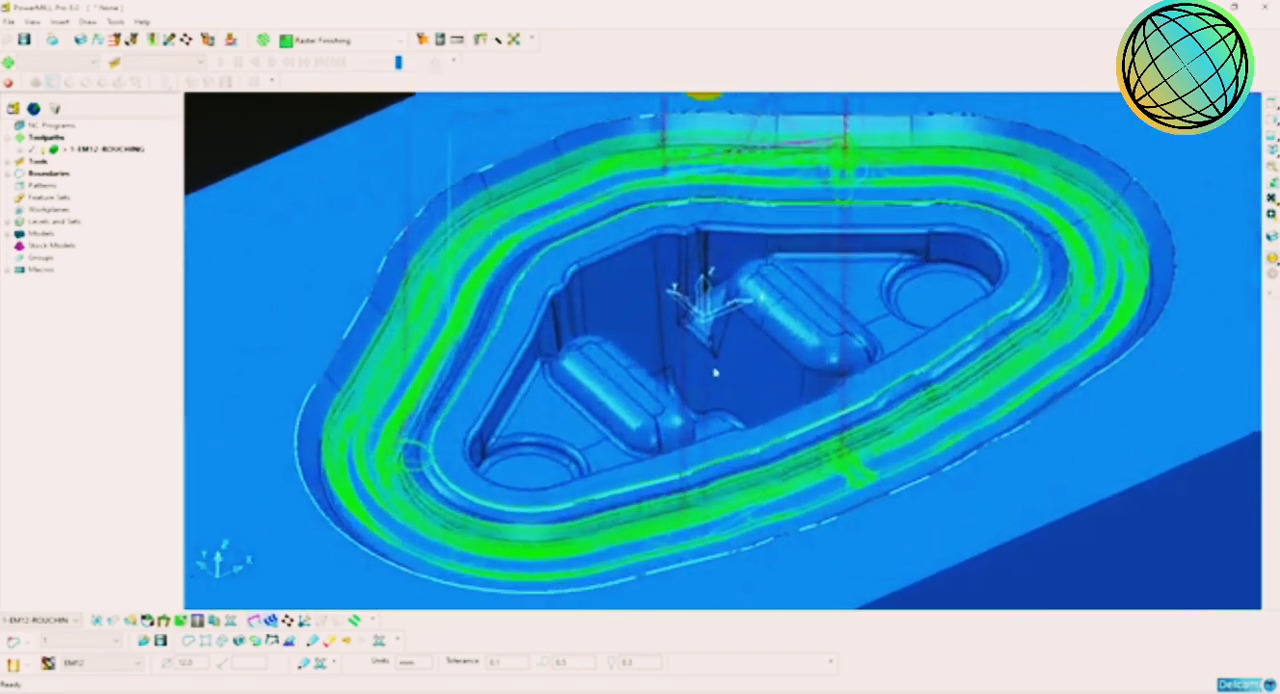
{"action": "middle_click_drag", "start_coordinate": [715, 372], "coordinate": [722, 398]}
{"action": "scroll", "coordinate": [715, 402], "scroll_direction": "up", "scroll_amount": 2}
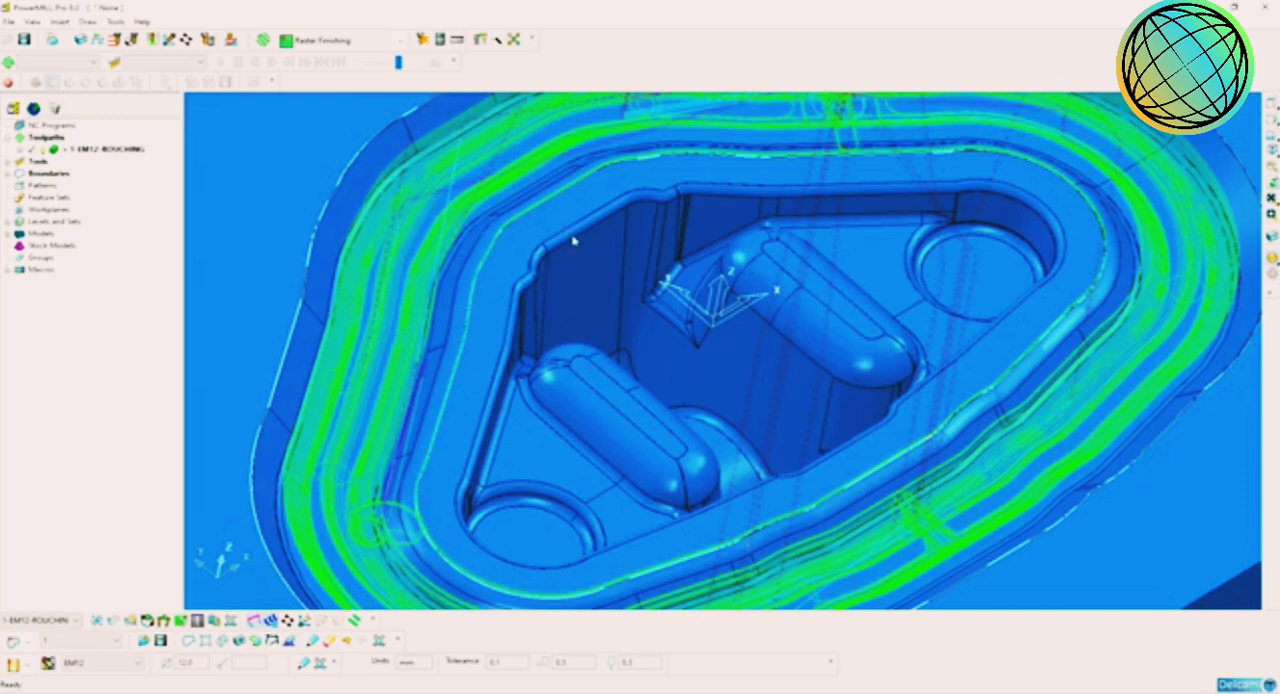
{"action": "scroll", "coordinate": [729, 364], "scroll_direction": "down", "scroll_amount": 5}
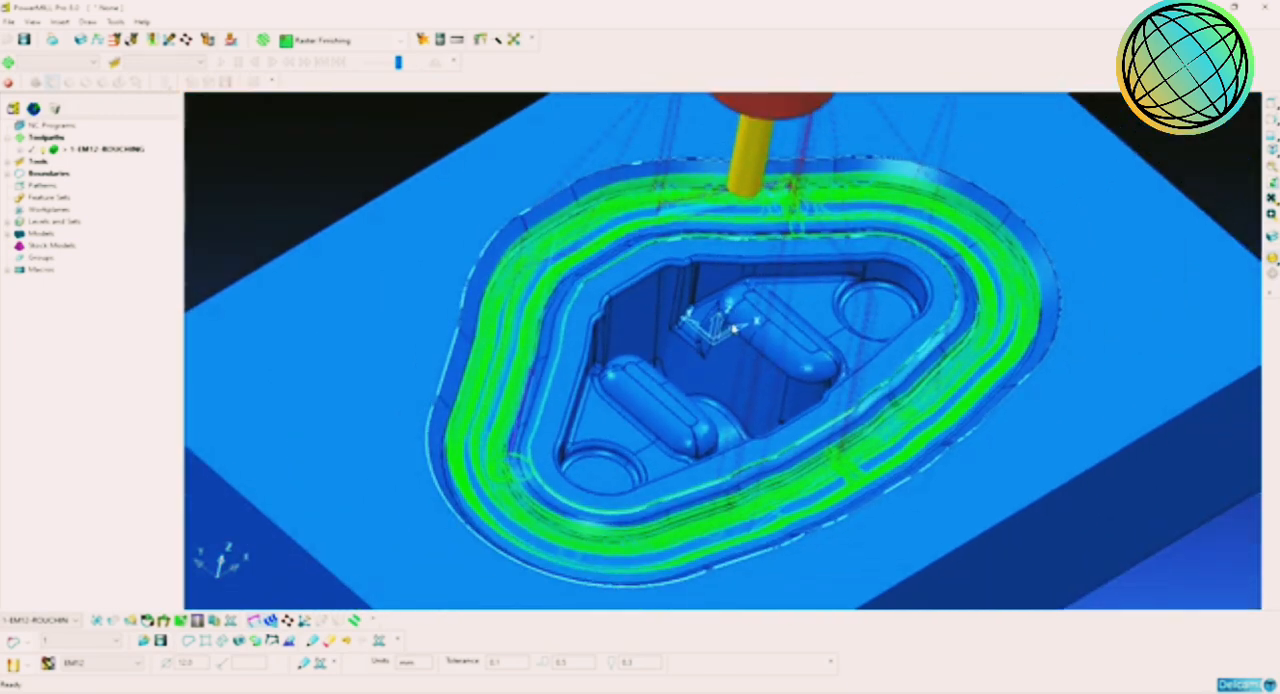
{"action": "scroll", "coordinate": [769, 343], "scroll_direction": "up", "scroll_amount": 4}
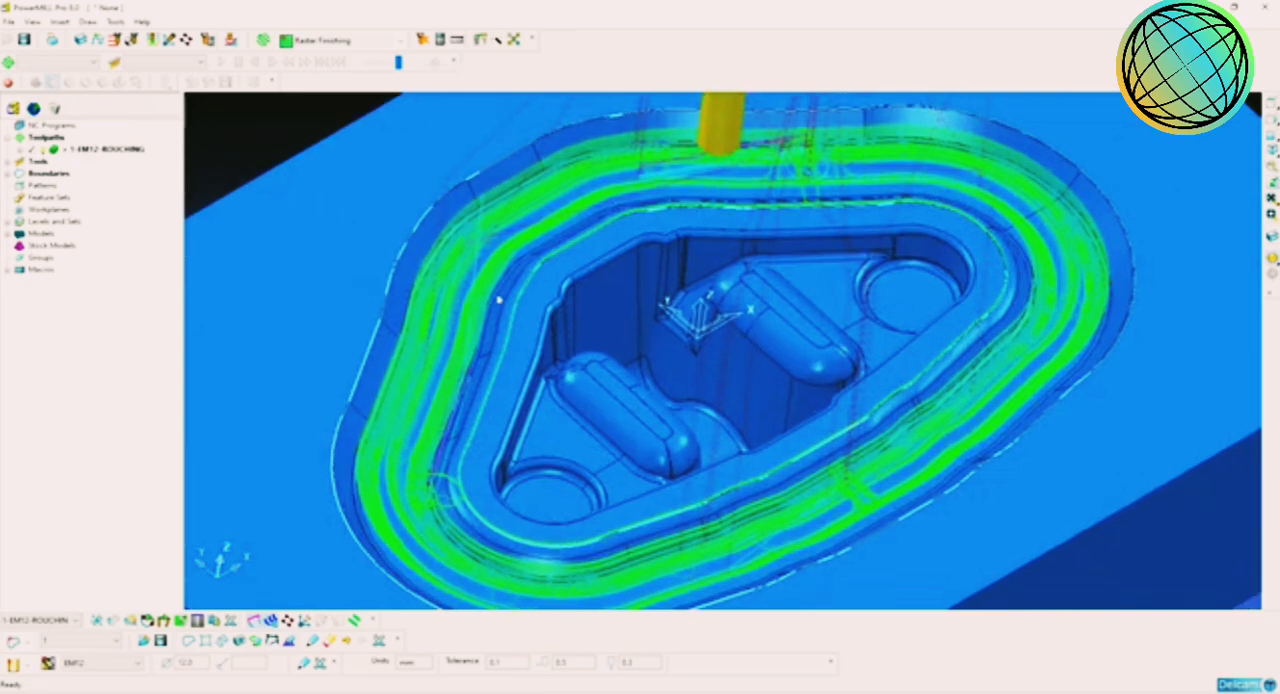
{"action": "scroll", "coordinate": [547, 320], "scroll_direction": "down", "scroll_amount": 1}
{"action": "scroll", "coordinate": [547, 320], "scroll_direction": "up", "scroll_amount": 1}
Step: Deactivate the 1-EM12-ROUGHING toolpath and boundary 1
{"action": "double_click", "coordinate": [71, 151]}
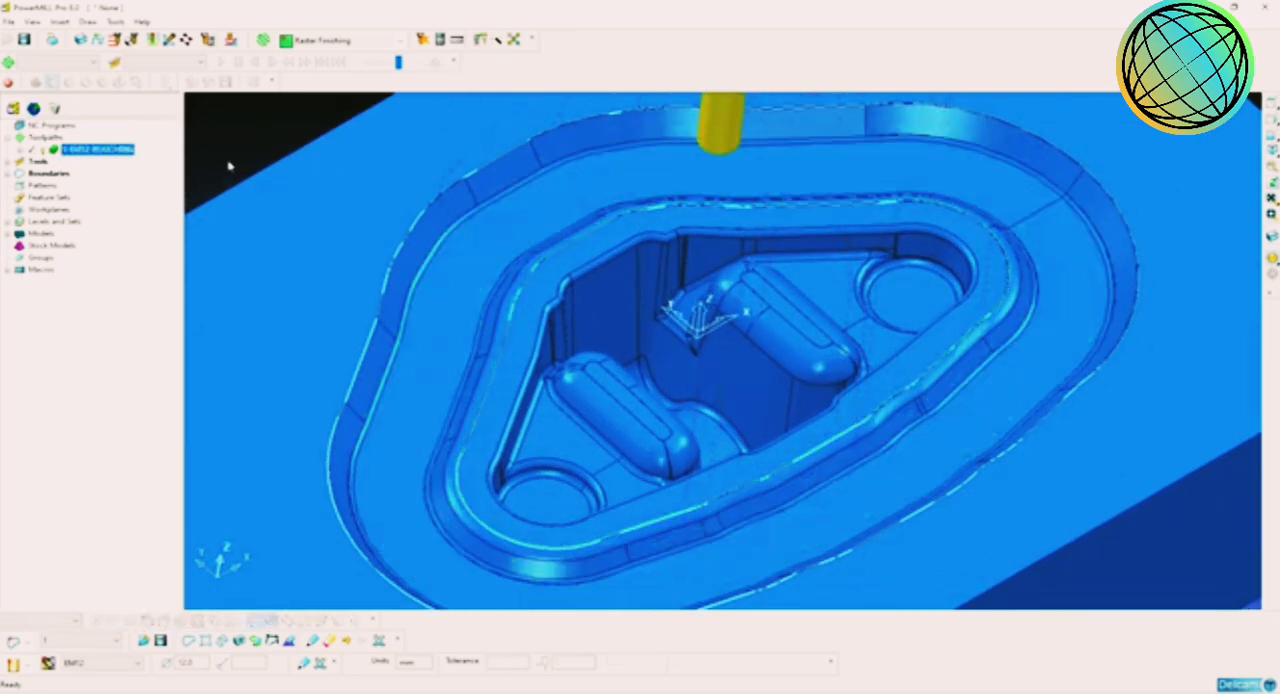
{"action": "left_click", "coordinate": [235, 138]}
{"action": "scroll", "coordinate": [449, 263], "scroll_direction": "down", "scroll_amount": 3}
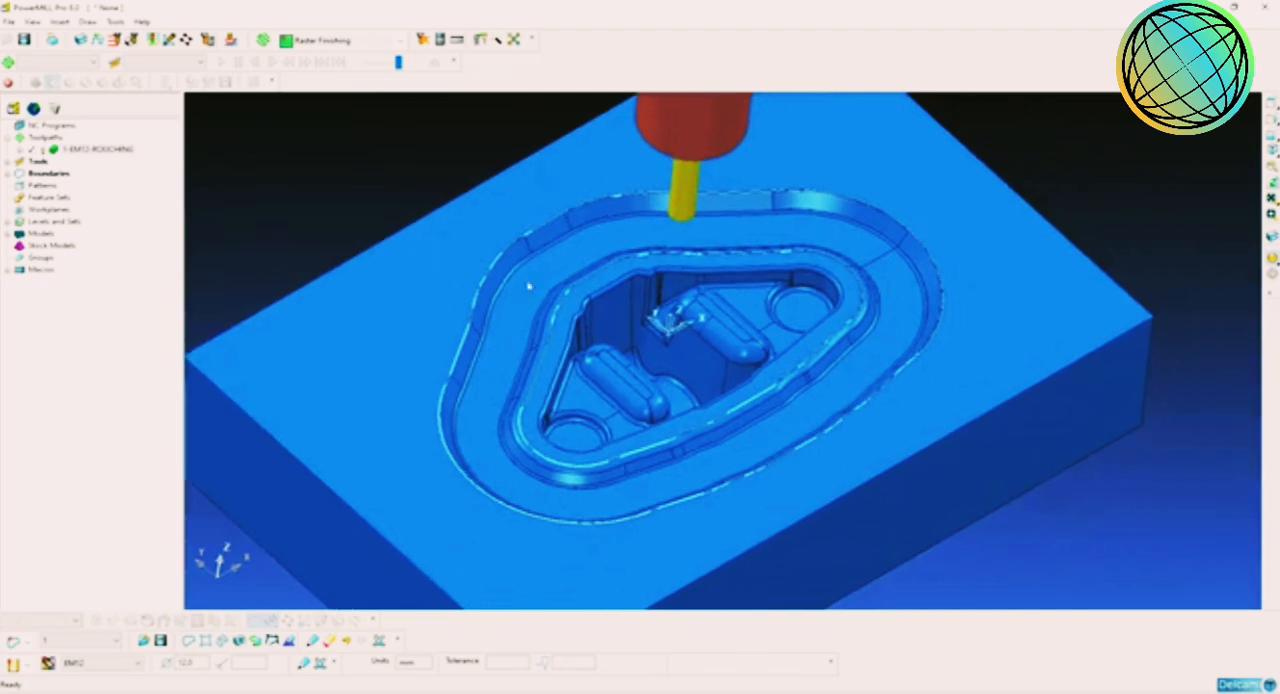
{"action": "left_click", "coordinate": [8, 174]}
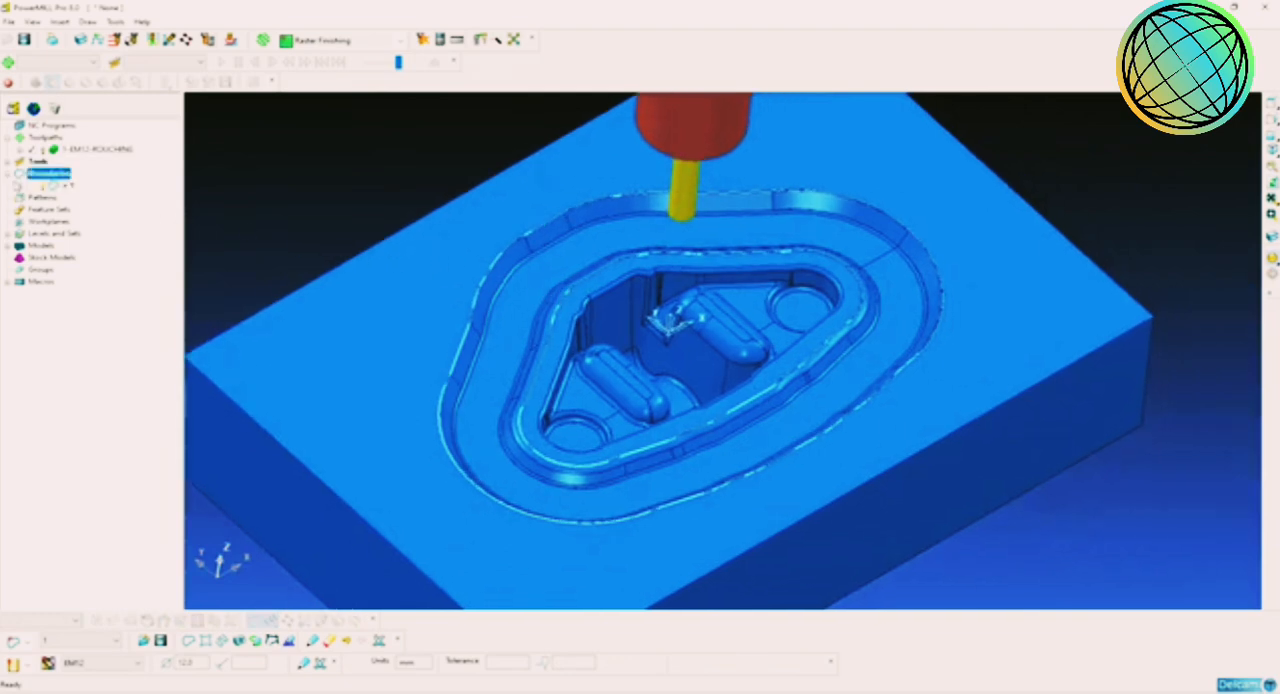
{"action": "left_click", "coordinate": [52, 187]}
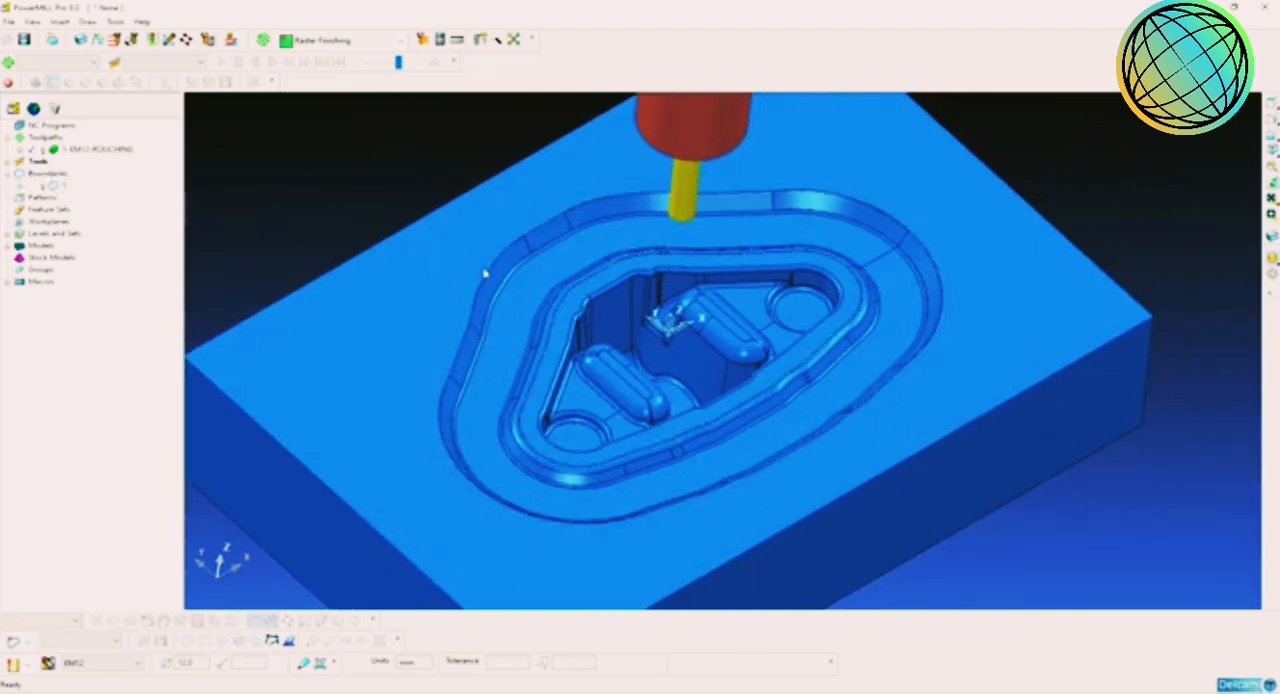
{"action": "scroll", "coordinate": [693, 340], "scroll_direction": "up", "scroll_amount": 5}
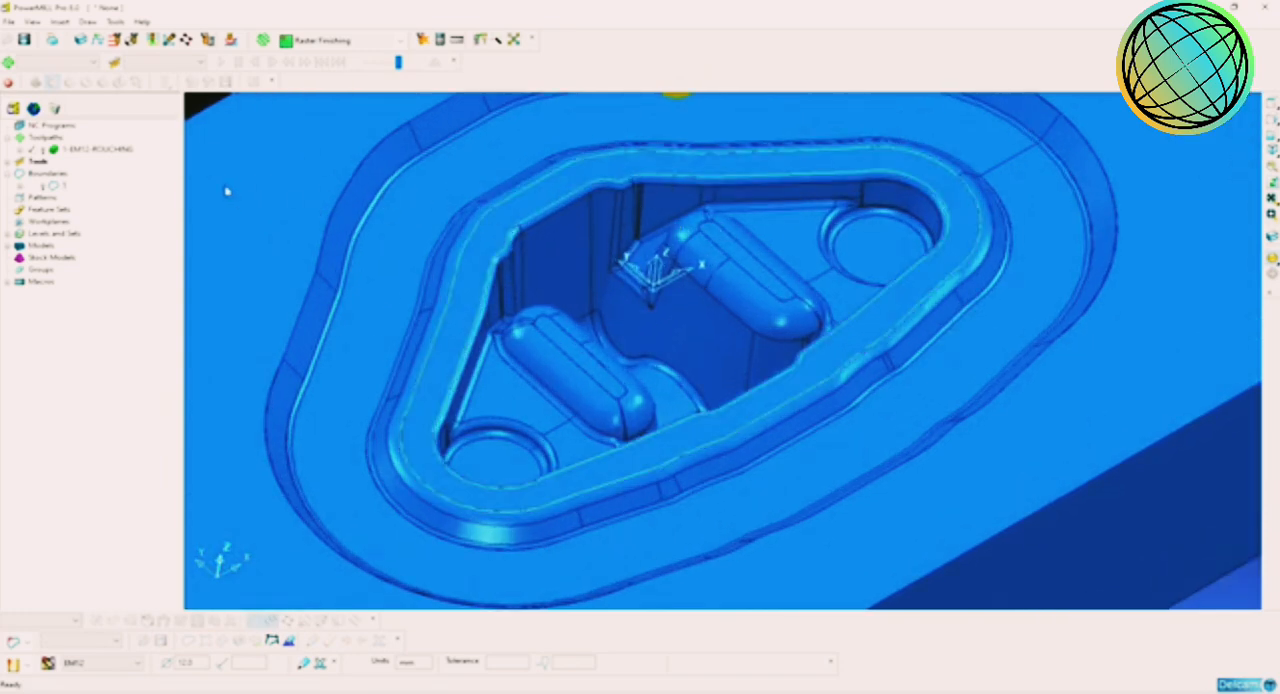
Step: Create a user-defined boundary from the model surface selected around the inner cavity's rim, and accept it
{"action": "right_click", "coordinate": [50, 174]}
{"action": "mouse_move", "coordinate": [135, 223]}
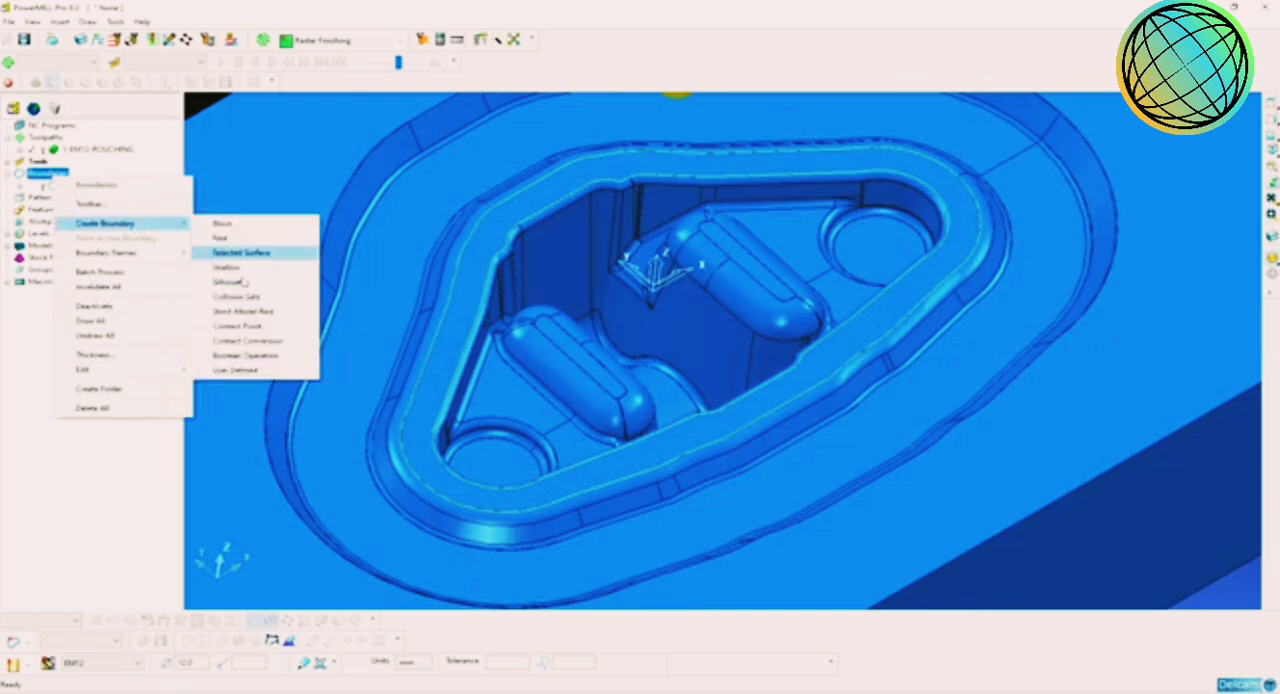
{"action": "left_click", "coordinate": [236, 370]}
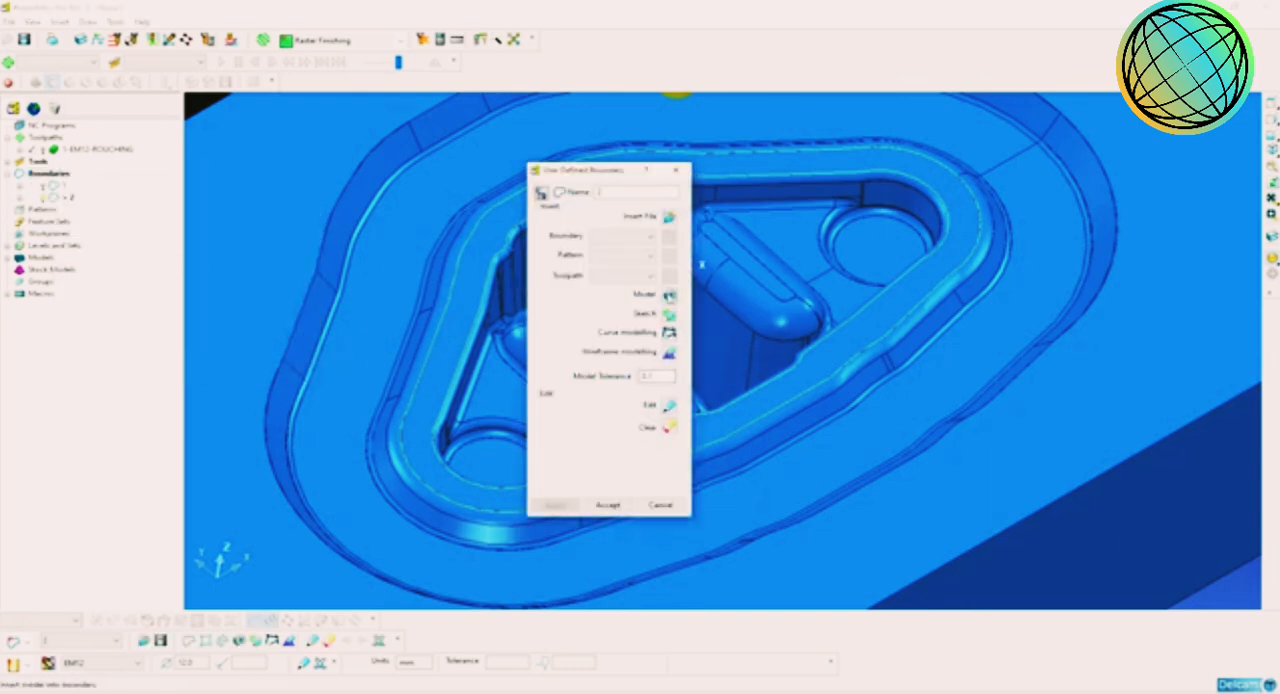
{"action": "left_click", "coordinate": [608, 505]}
Step: Hide the shaded model to delete the outer loop of boundary 2, keeping the inner loop, and show the model again
{"action": "scroll", "coordinate": [770, 476], "scroll_direction": "down", "scroll_amount": 1}
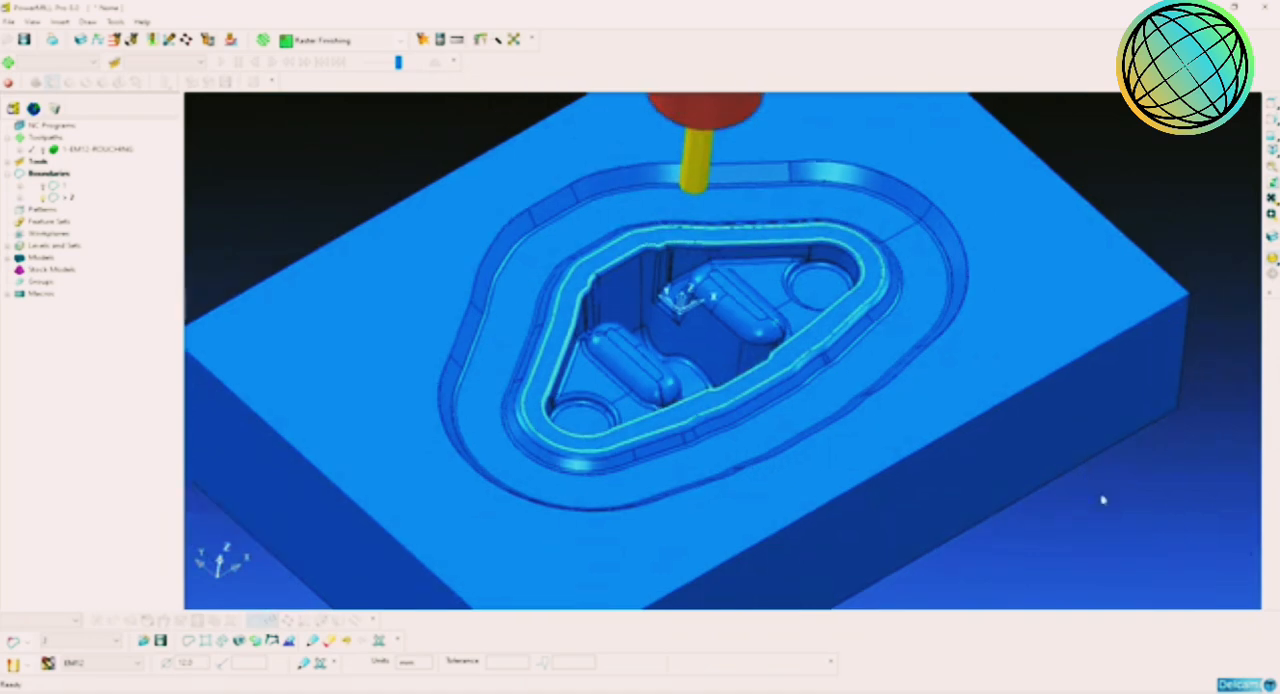
{"action": "left_click", "coordinate": [1270, 261]}
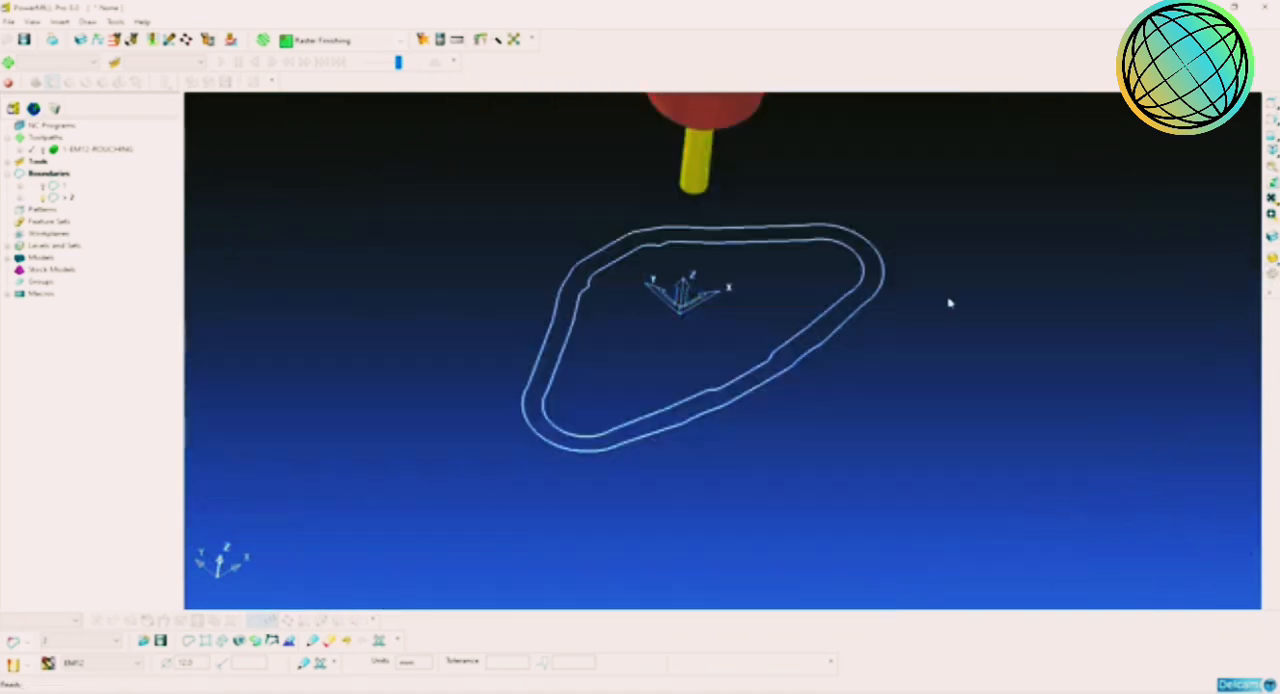
{"action": "left_click", "coordinate": [893, 304]}
{"action": "key", "text": "Delete"}
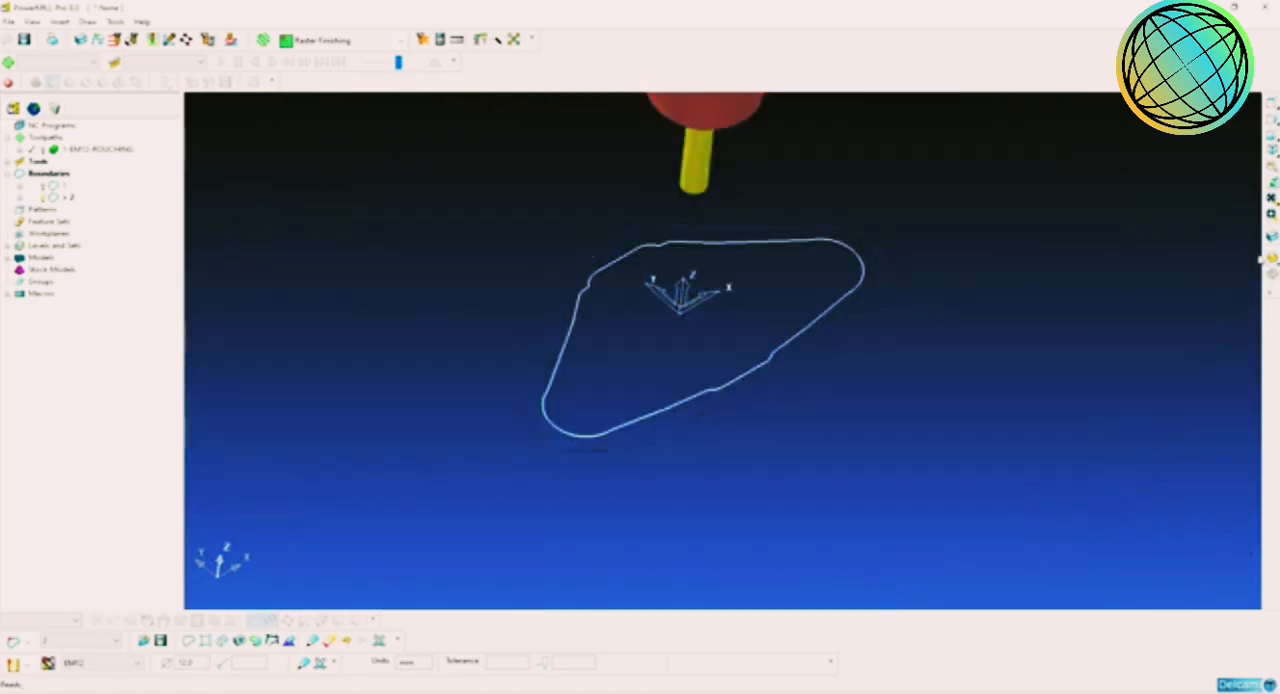
{"action": "left_click", "coordinate": [1270, 261]}
{"action": "scroll", "coordinate": [914, 327], "scroll_direction": "up", "scroll_amount": 4}
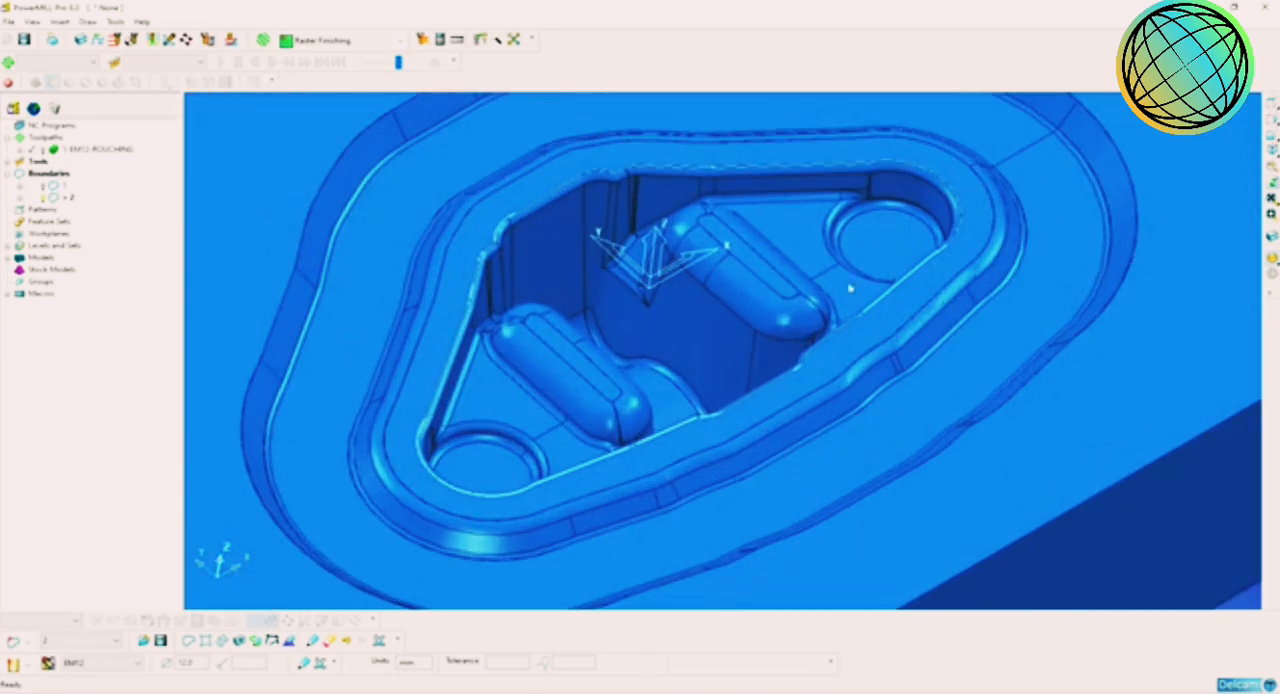
{"action": "middle_click_drag", "start_coordinate": [759, 282], "coordinate": [788, 311], "text": "shift"}
{"action": "middle_click_drag", "start_coordinate": [638, 304], "coordinate": [702, 283]}
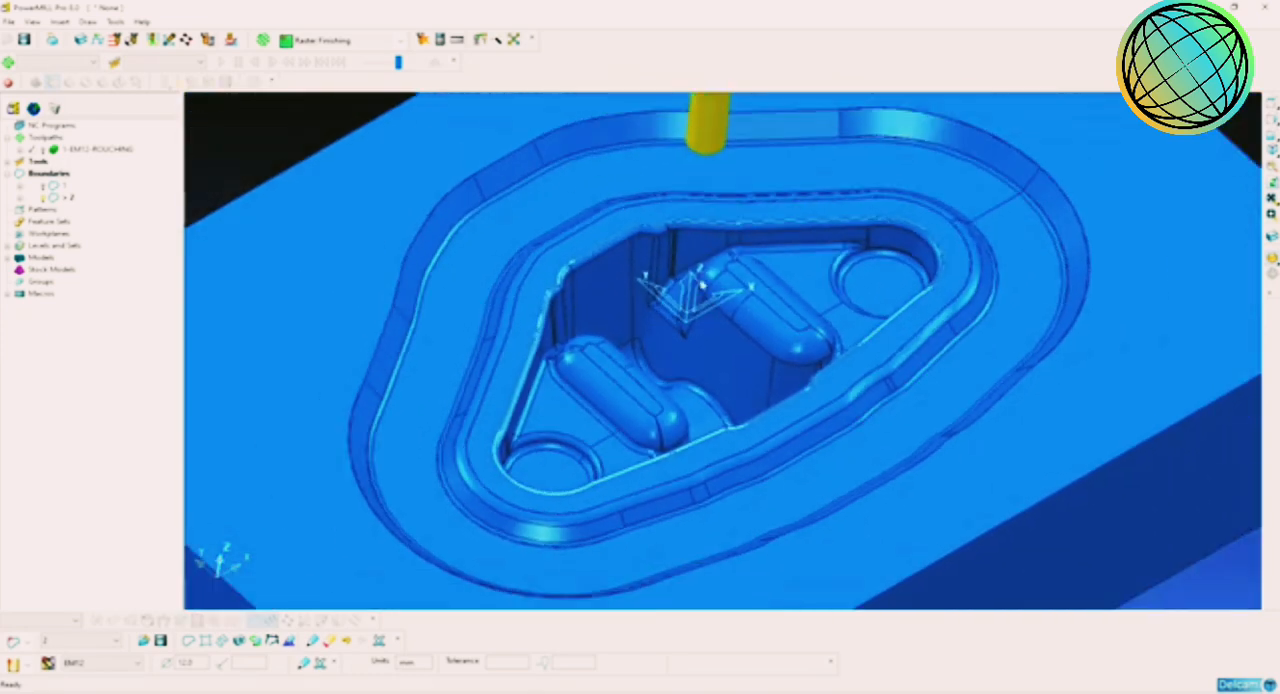
{"action": "scroll", "coordinate": [741, 338], "scroll_direction": "down", "scroll_amount": 2}
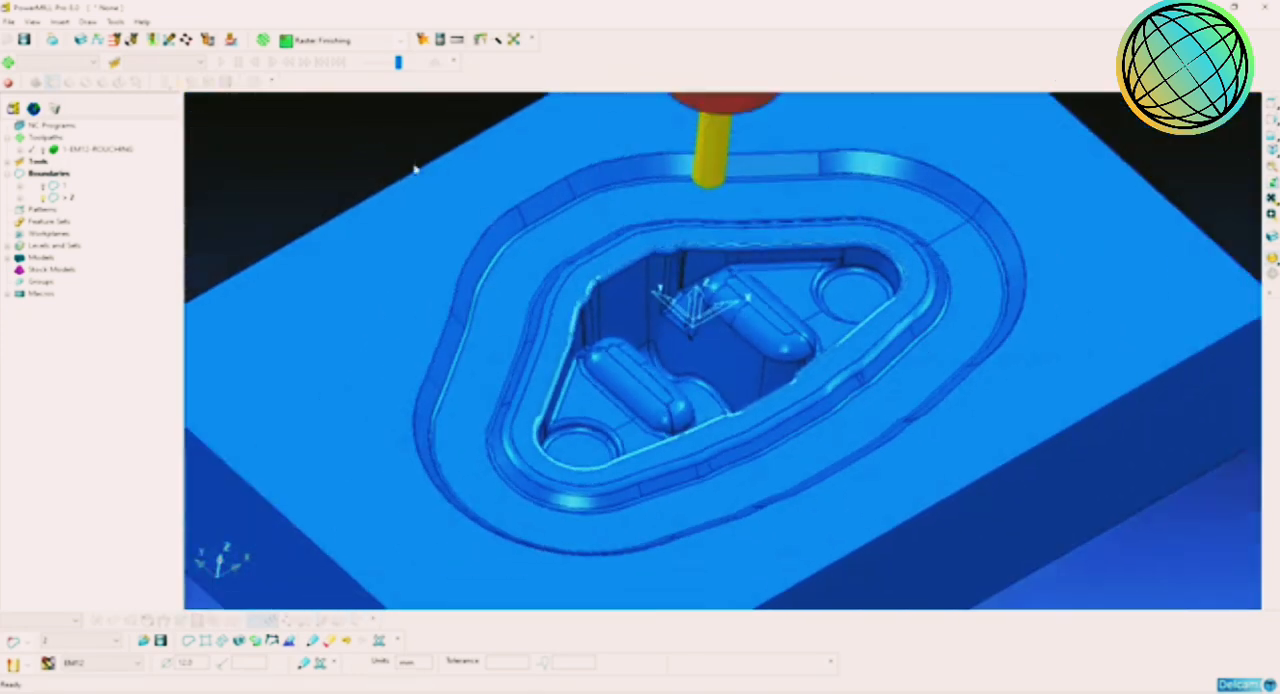
Step: Start a new Offset AreaClear Model toolpath and add a new end mill to it
{"action": "left_click", "coordinate": [262, 40]}
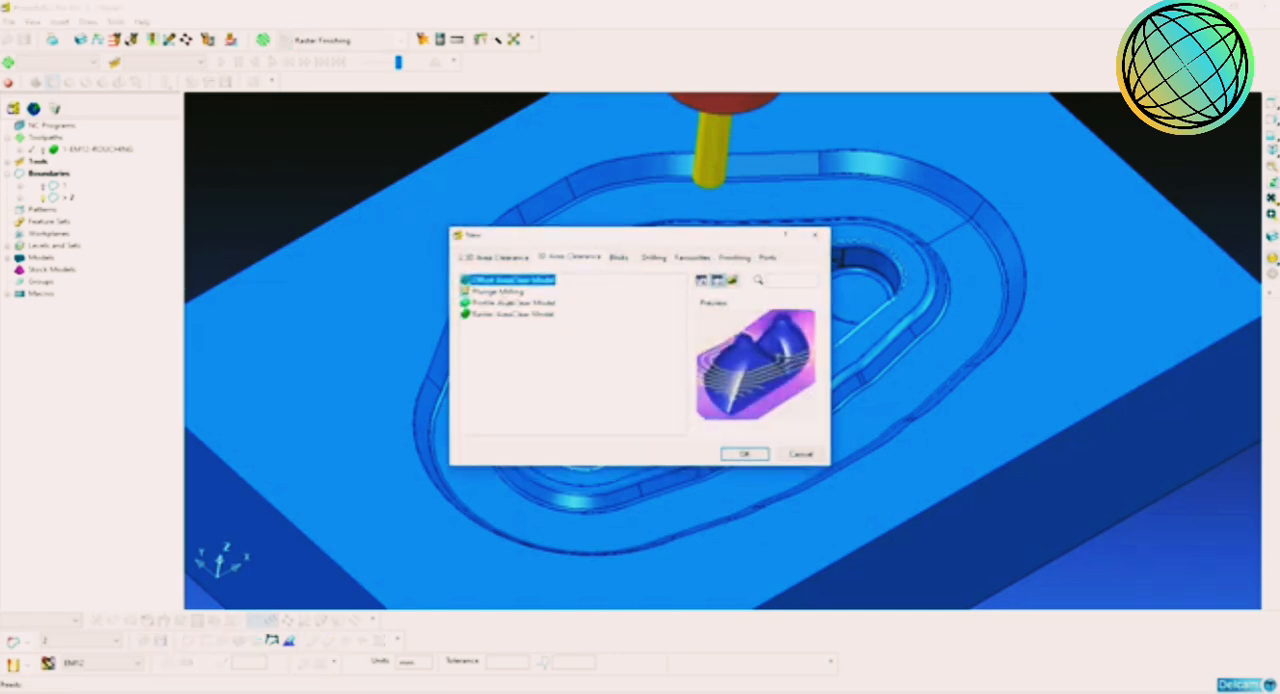
{"action": "left_click", "coordinate": [745, 454]}
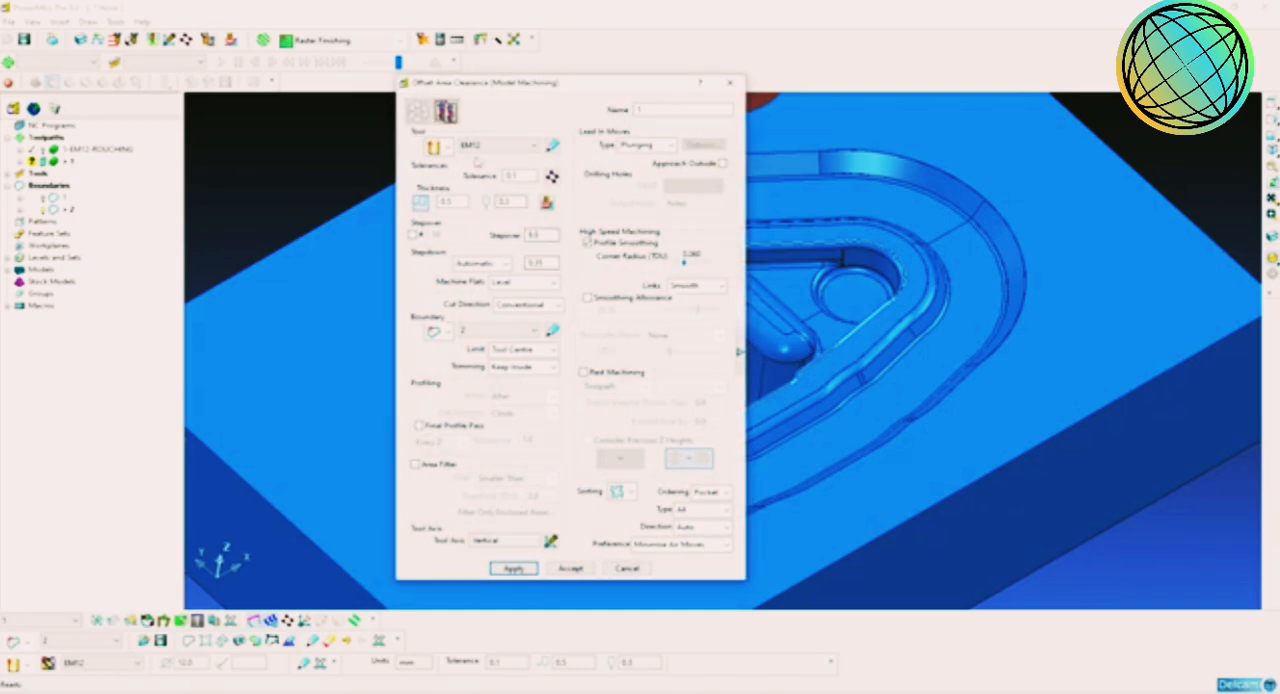
{"action": "left_click", "coordinate": [488, 148]}
{"action": "left_click", "coordinate": [488, 150]}
{"action": "left_click", "coordinate": [436, 149]}
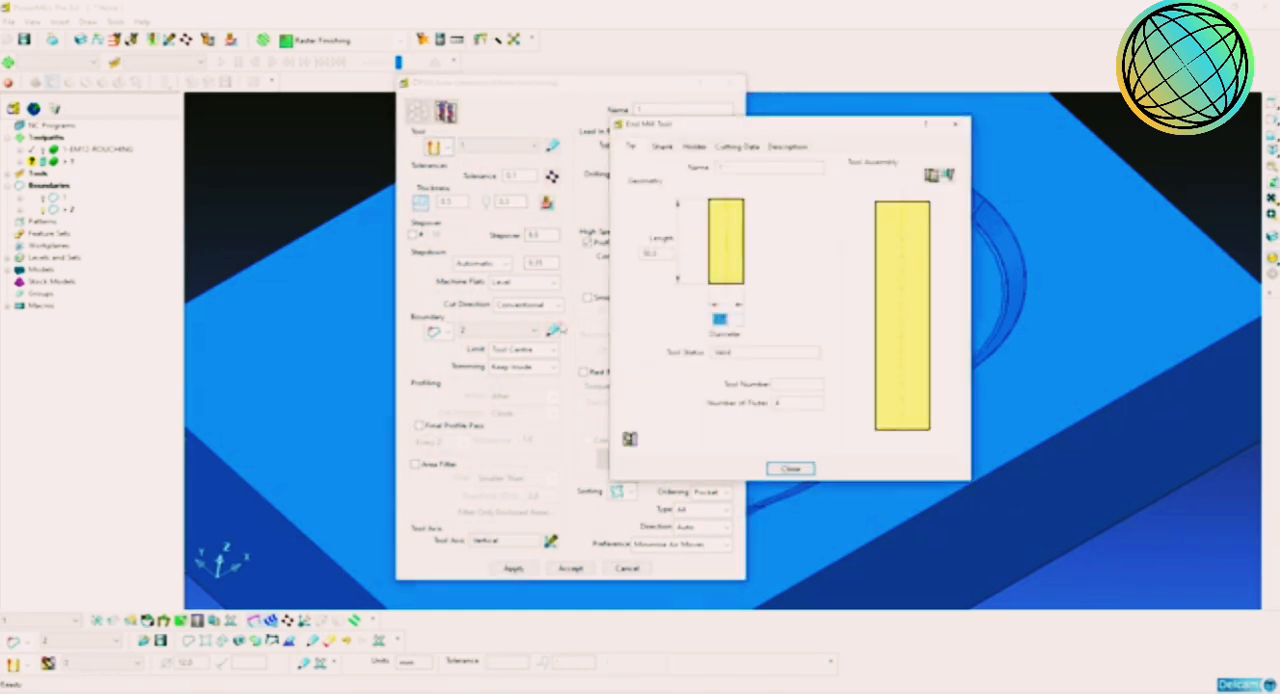
Step: Give the end mill a diameter of 8 mm and the name EM8, and enter its tool number
{"action": "key", "text": "Return"}
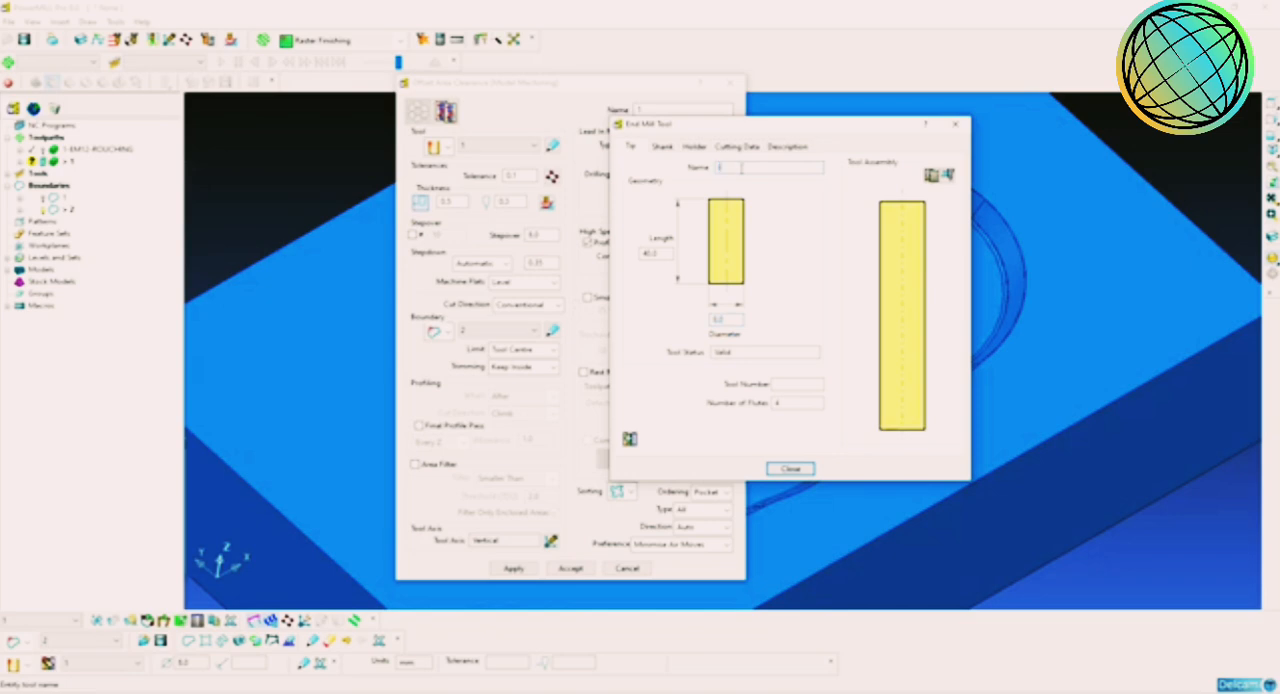
{"action": "key", "text": "Return"}
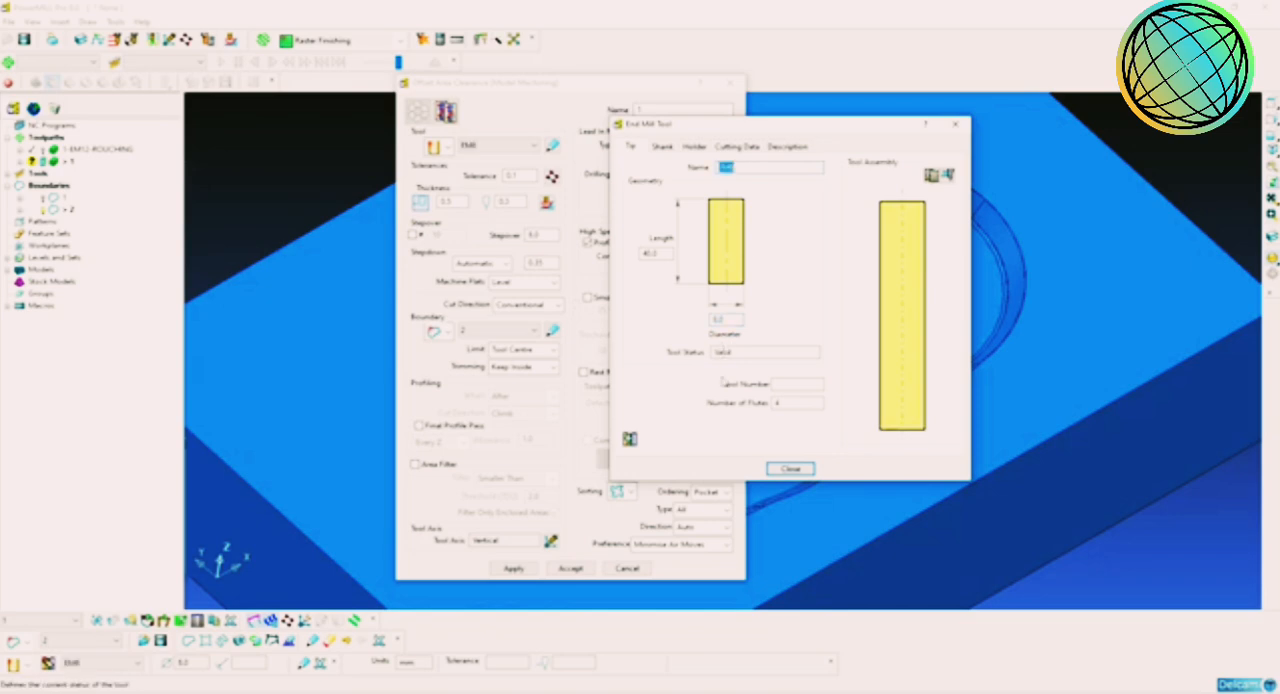
{"action": "left_click", "coordinate": [787, 383]}
{"action": "double_click", "coordinate": [787, 383]}
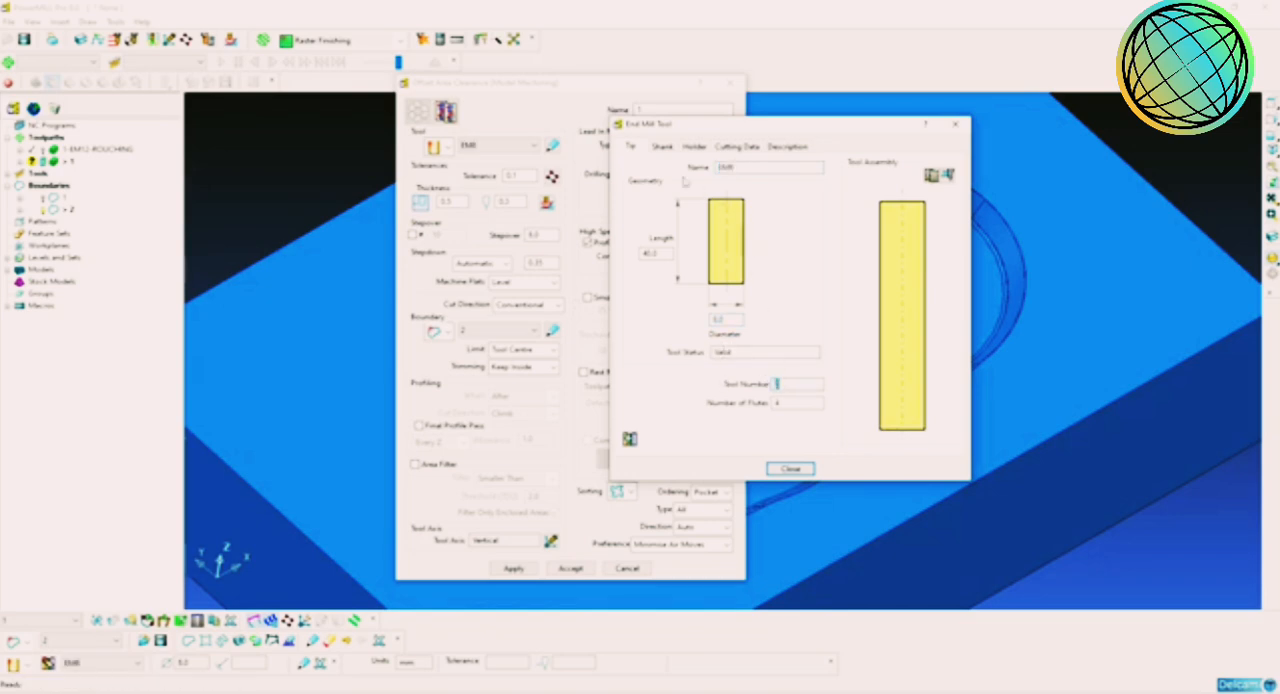
Step: Add a shank component to EM8 with upper and lower diameters of 8 mm and a length of 20 mm
{"action": "left_click", "coordinate": [662, 146]}
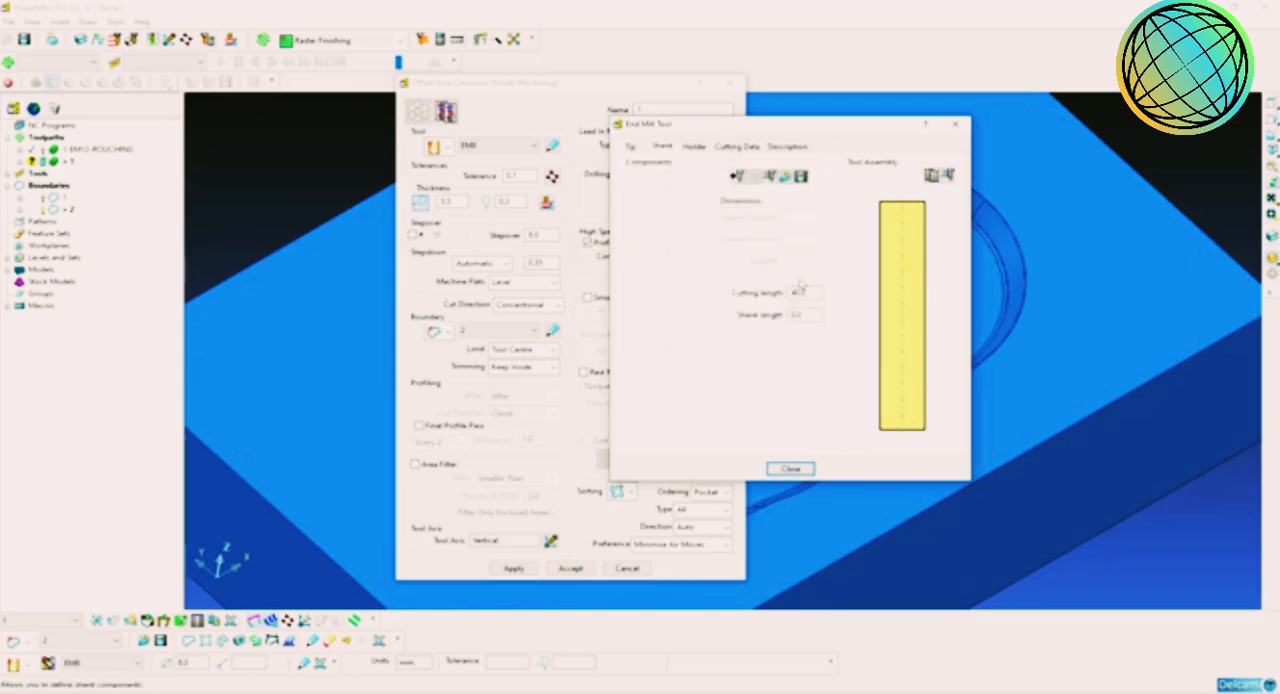
{"action": "left_click", "coordinate": [737, 176]}
{"action": "type", "text": "8"}
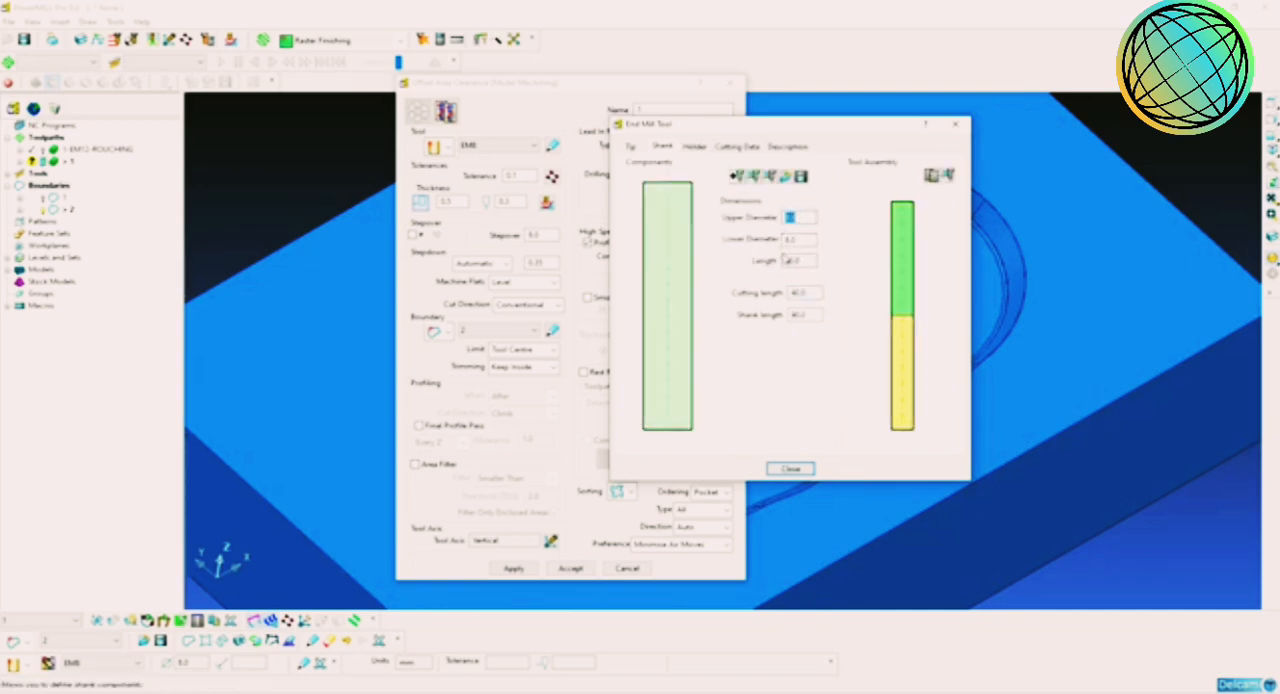
{"action": "double_click", "coordinate": [796, 261]}
{"action": "type", "text": "60"}
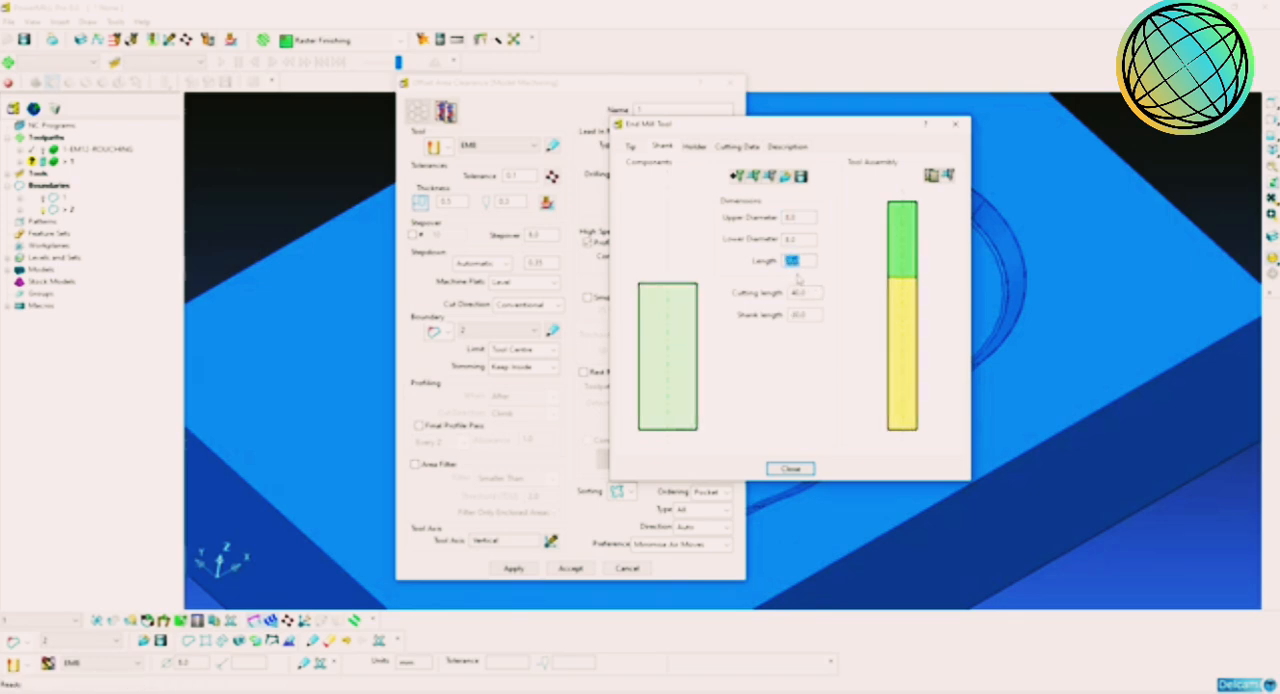
Step: Add a holder component to EM8 with upper and lower diameters of 50 mm
{"action": "left_click", "coordinate": [694, 147]}
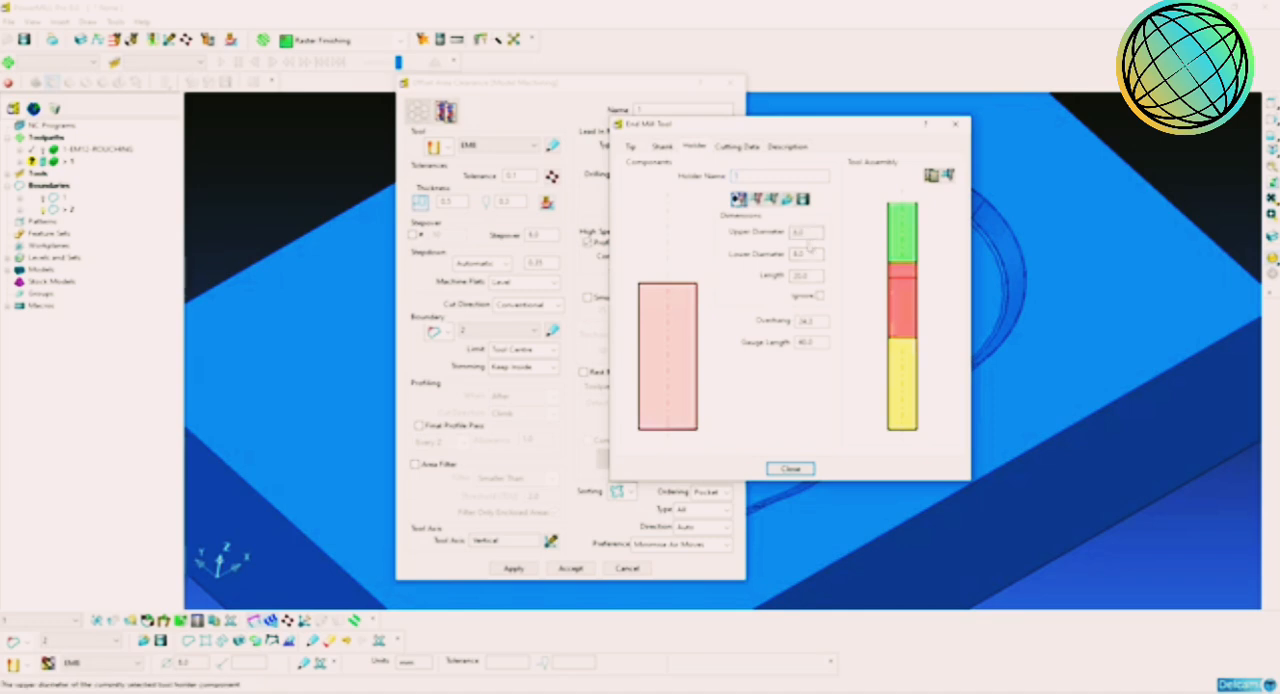
{"action": "left_click", "coordinate": [806, 232]}
{"action": "type", "text": "50"}
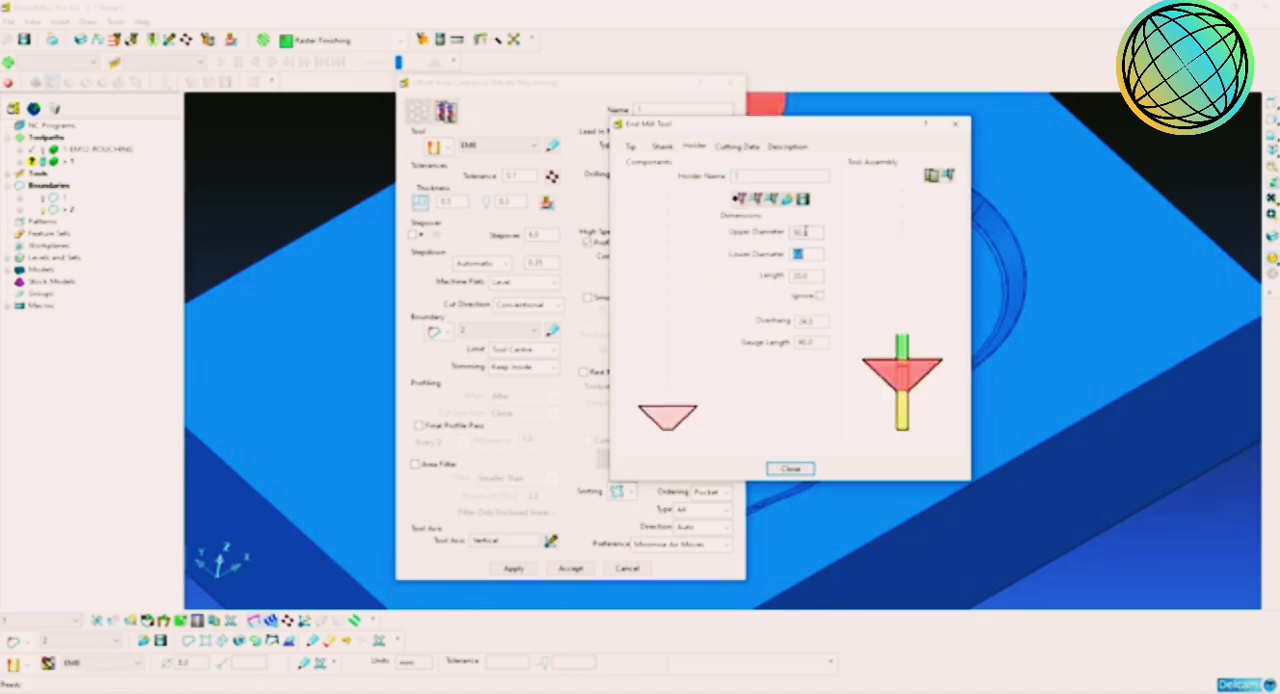
{"action": "key", "text": "Tab"}
{"action": "type", "text": "50"}
Step: Set the holder's overhang to 45 mm and its length to 50 mm, and finish the tool definition
{"action": "left_click", "coordinate": [808, 321]}
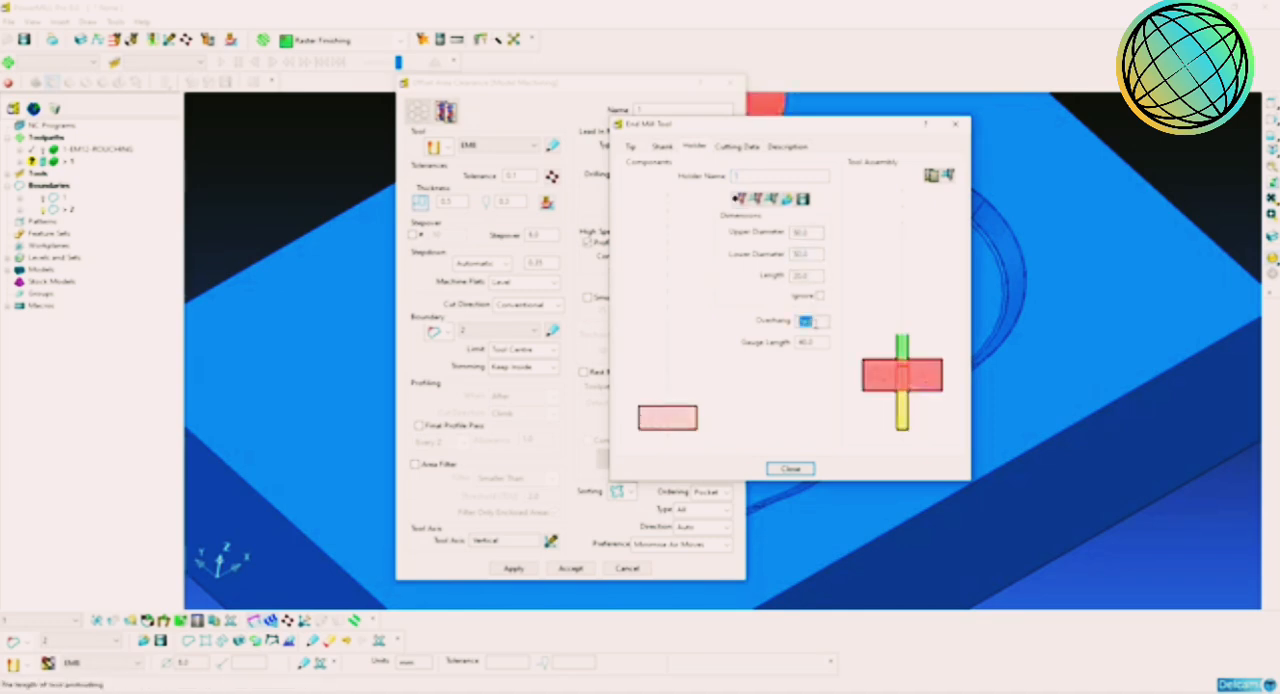
{"action": "key", "text": "Return"}
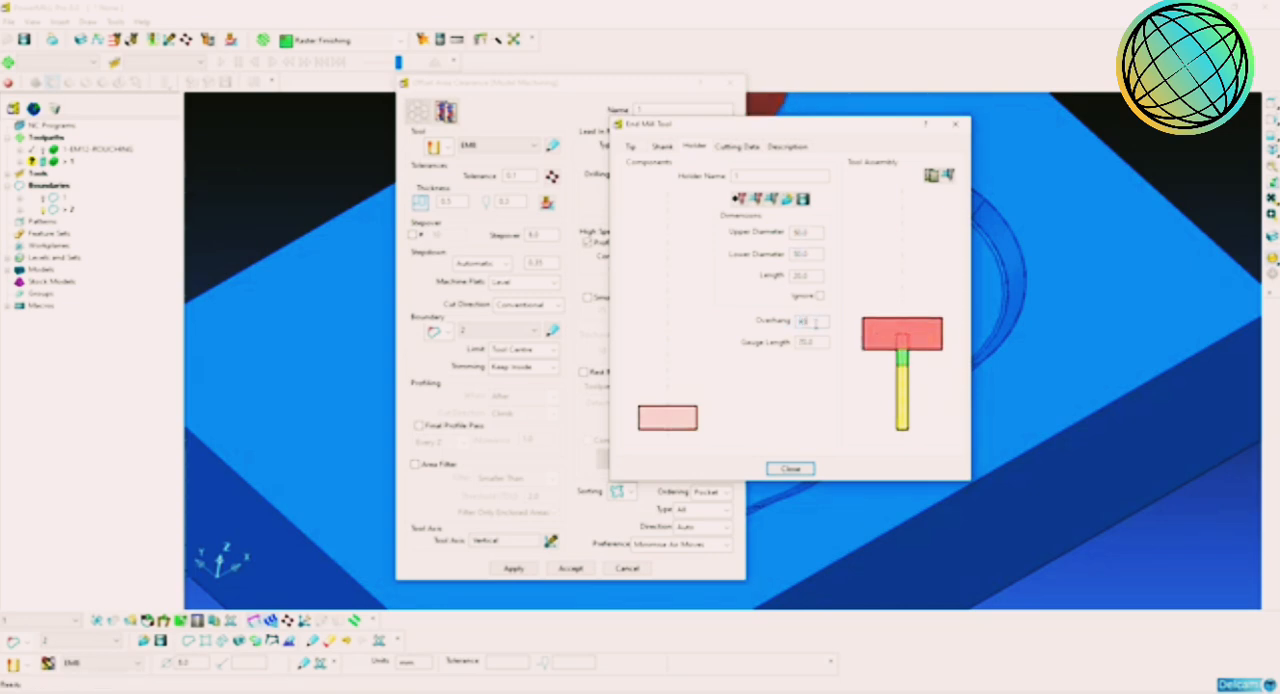
{"action": "key", "text": "Return"}
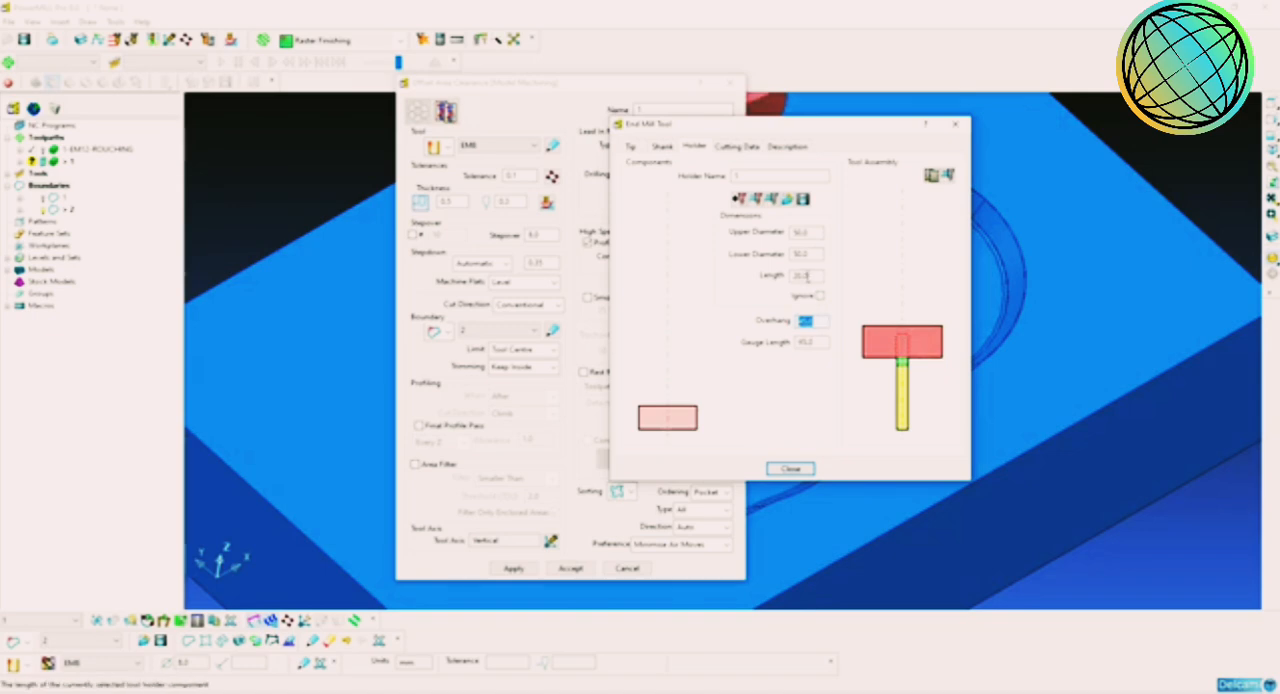
{"action": "left_click", "coordinate": [806, 276]}
{"action": "type", "text": "50"}
{"action": "key", "text": "Return"}
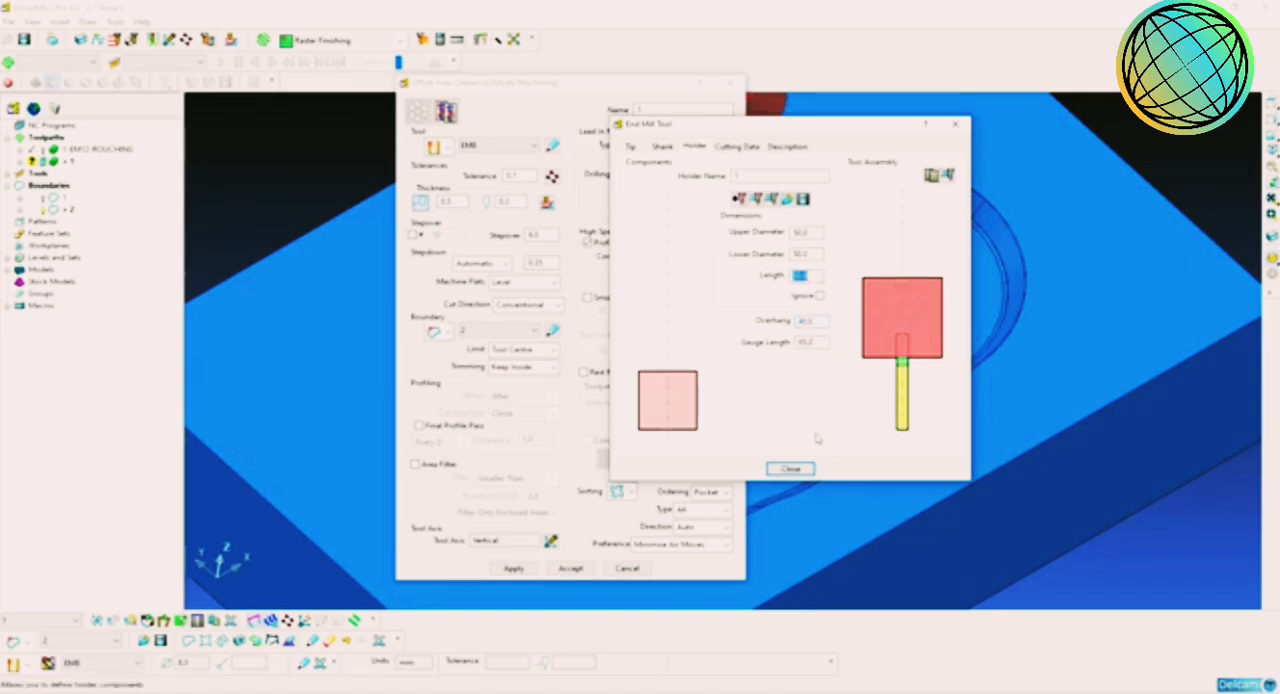
{"action": "left_click", "coordinate": [798, 469]}
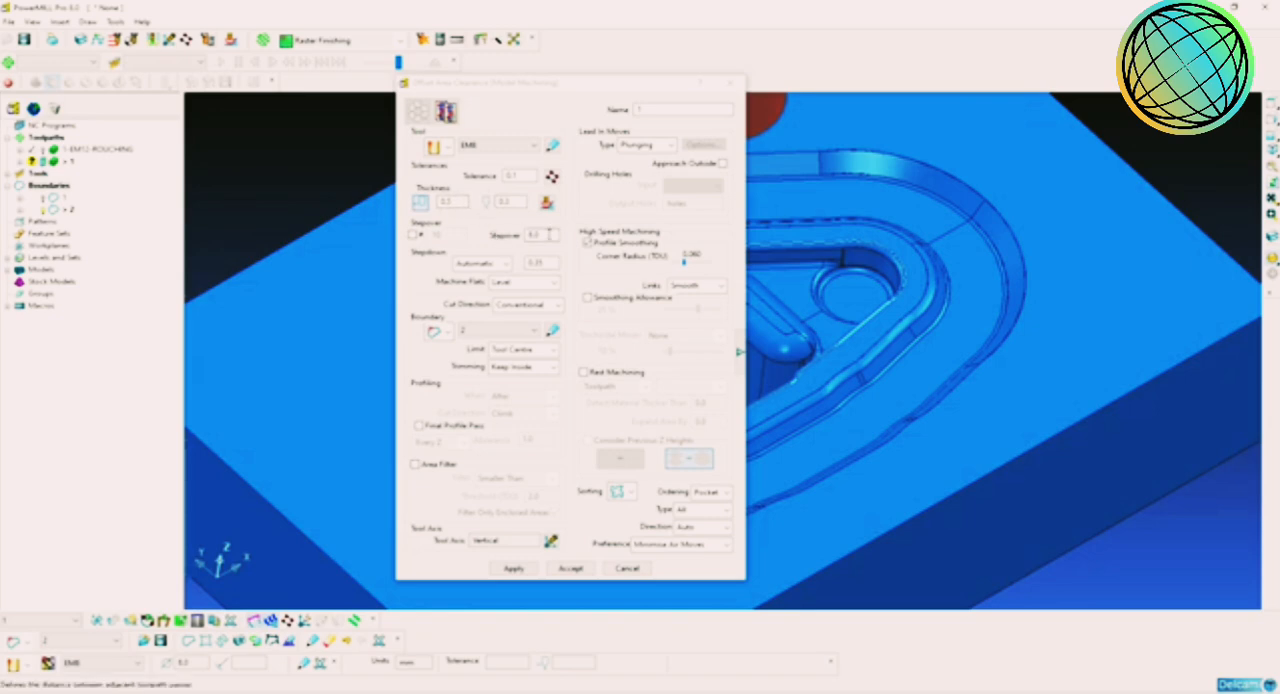
Step: Set the toolpath's stepover to 5 mm and stepdown to 0.25 mm, with boundary 2 as its limit
{"action": "double_click", "coordinate": [549, 235]}
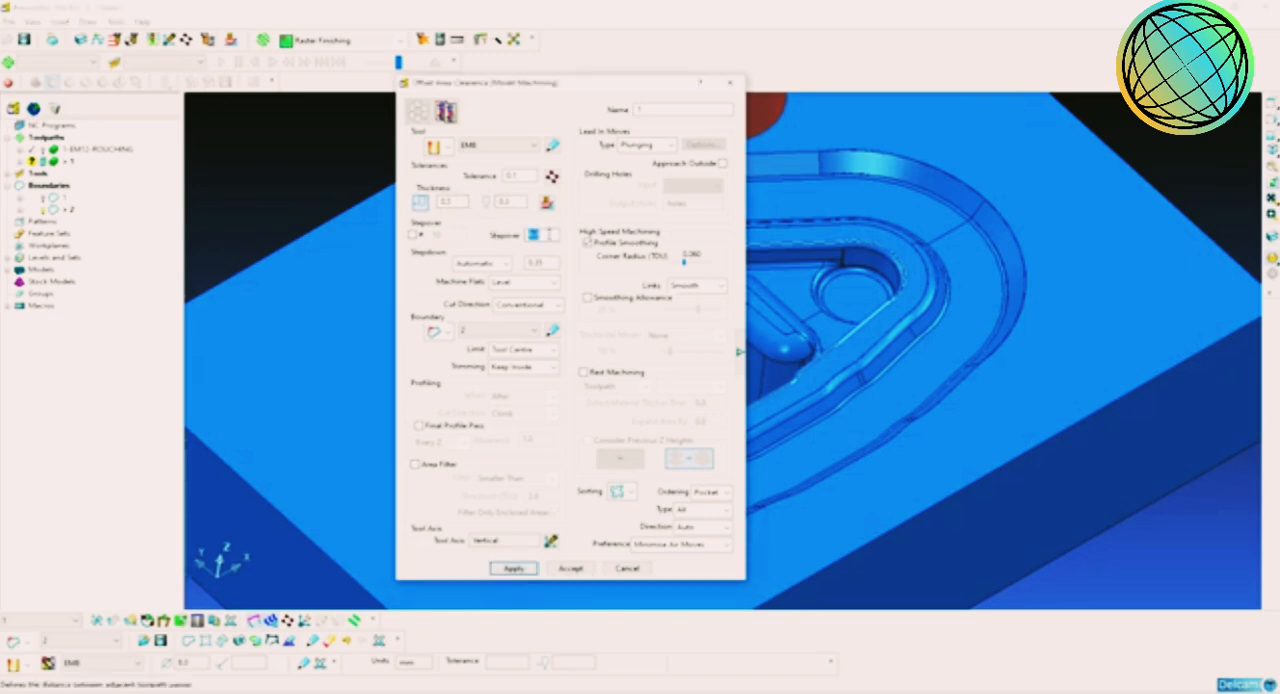
{"action": "double_click", "coordinate": [536, 264]}
{"action": "left_click", "coordinate": [488, 332]}
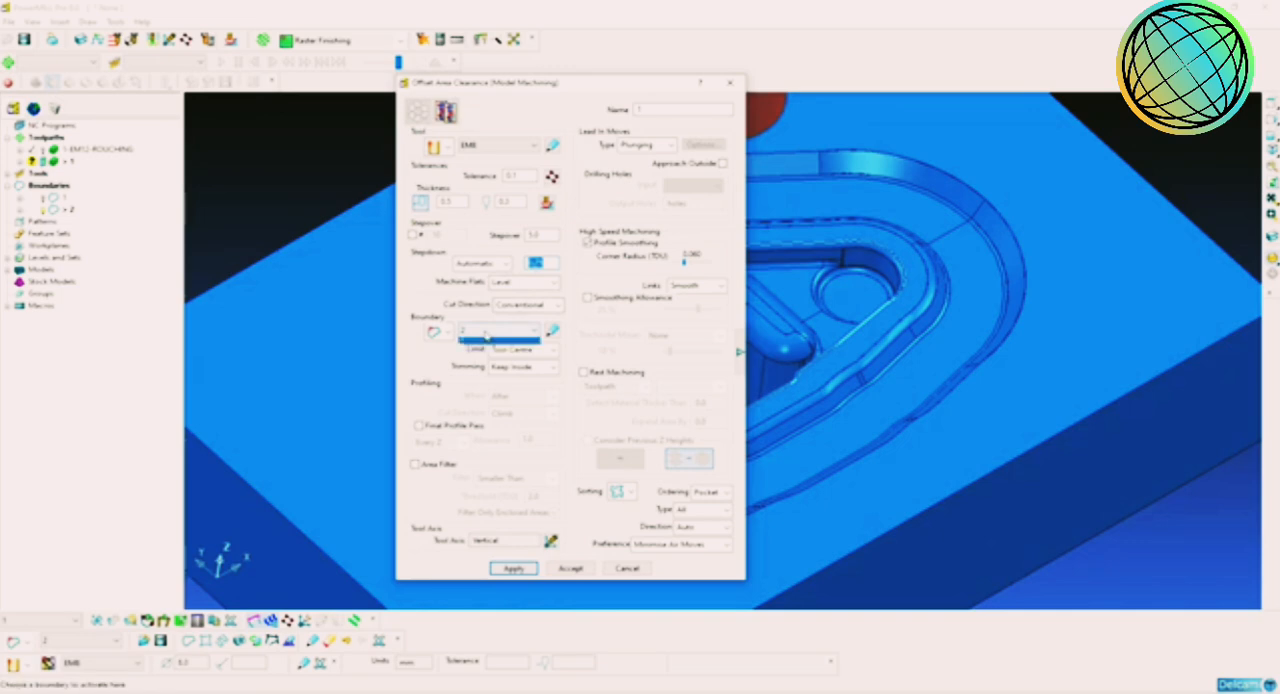
{"action": "left_click", "coordinate": [498, 350]}
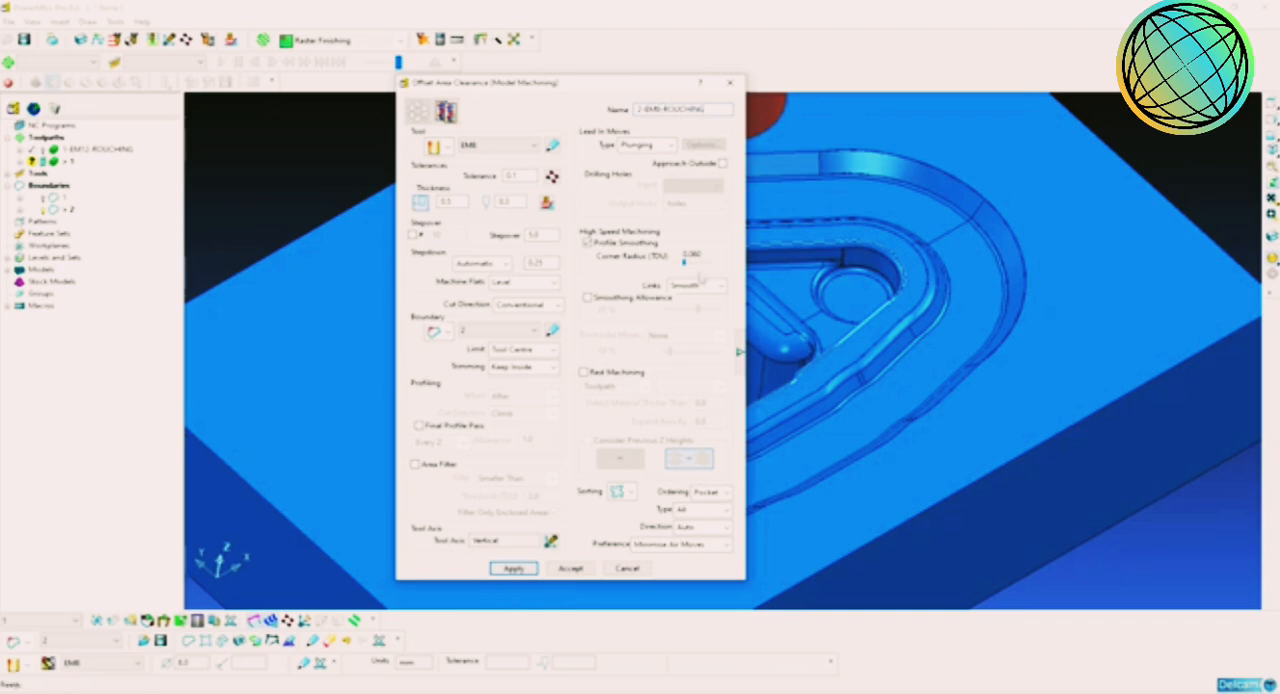
Step: Name the toolpath 2-EM8-ROUGHING, calculate it and leave its settings
{"action": "left_click", "coordinate": [740, 352]}
{"action": "left_click", "coordinate": [740, 352]}
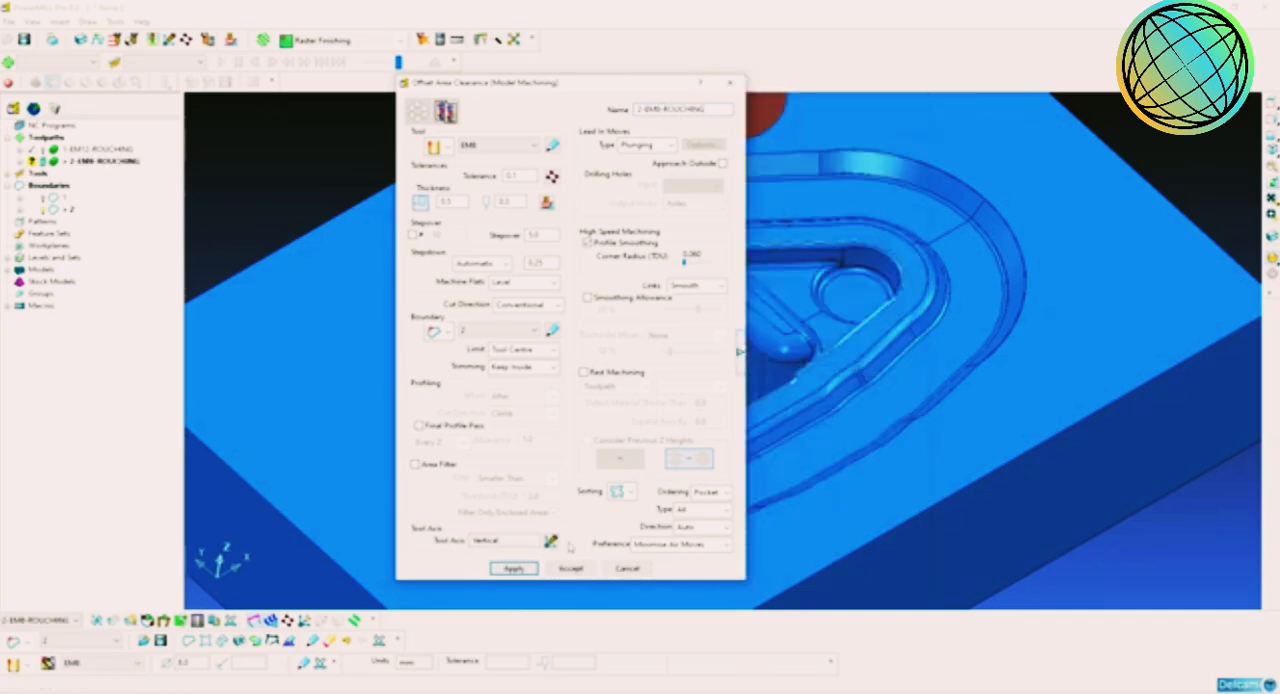
{"action": "left_click", "coordinate": [513, 568]}
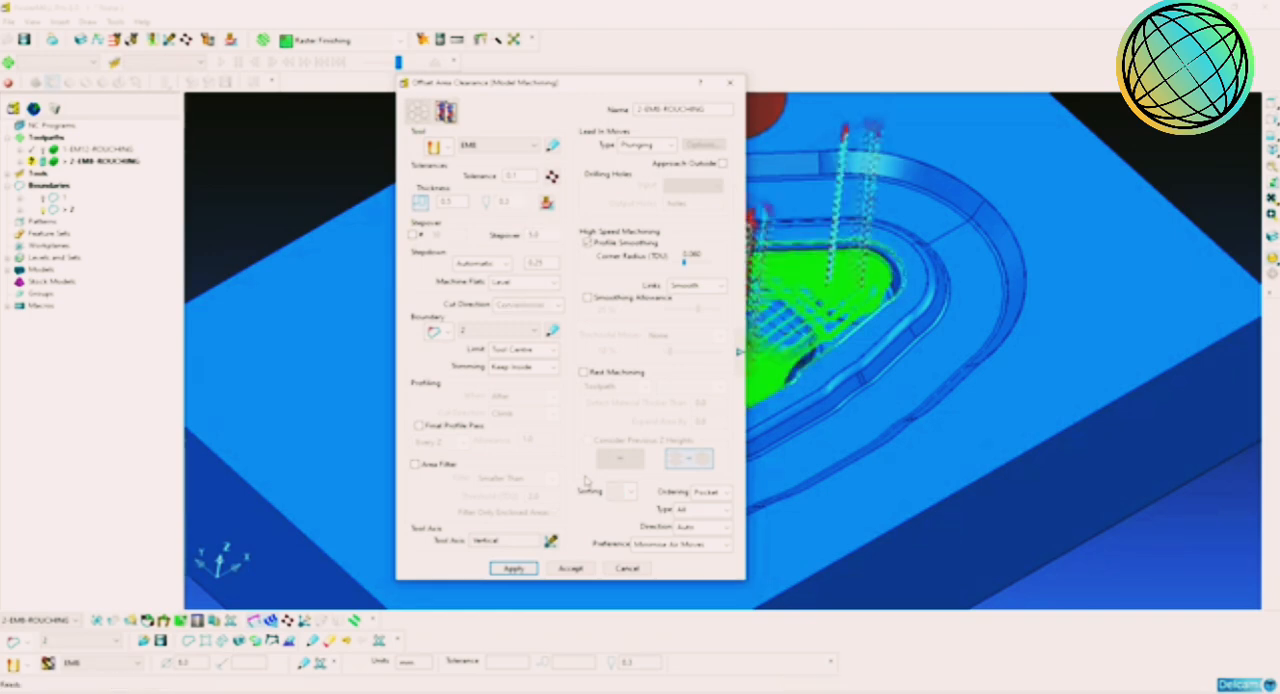
{"action": "left_click", "coordinate": [631, 566]}
Step: Set the 2-EM8-ROUGHING toolpath's short links to On Surface and long links to Skim, and apply the links
{"action": "middle_click_drag", "start_coordinate": [758, 427], "coordinate": [819, 372]}
{"action": "scroll", "coordinate": [820, 370], "scroll_direction": "up", "scroll_amount": 2}
{"action": "scroll", "coordinate": [419, 253], "scroll_direction": "down", "scroll_amount": 4}
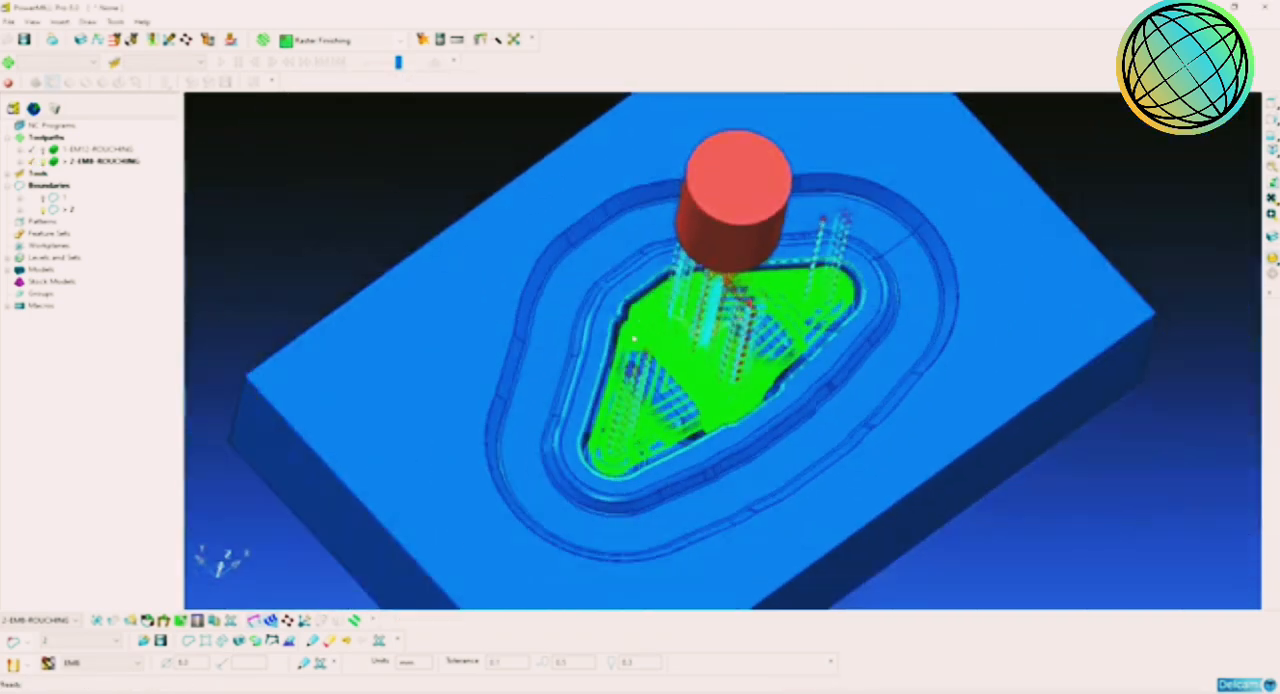
{"action": "left_click", "coordinate": [172, 40]}
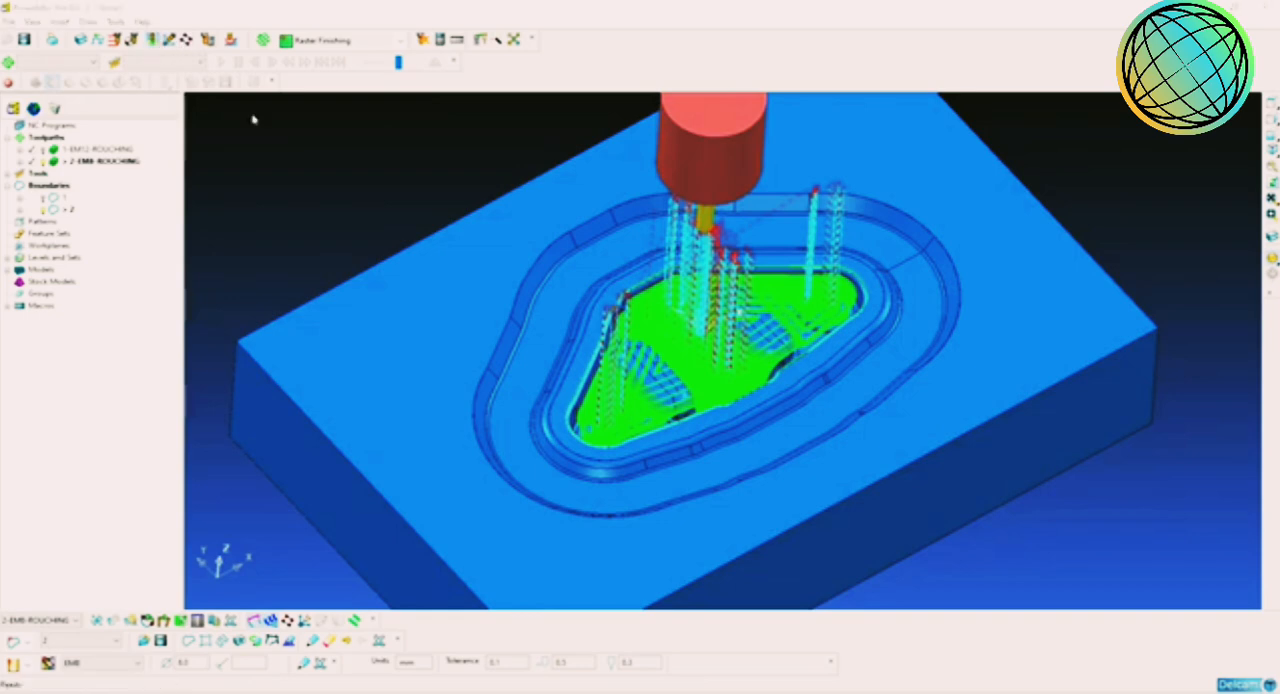
{"action": "left_click", "coordinate": [770, 232]}
{"action": "left_click", "coordinate": [760, 252]}
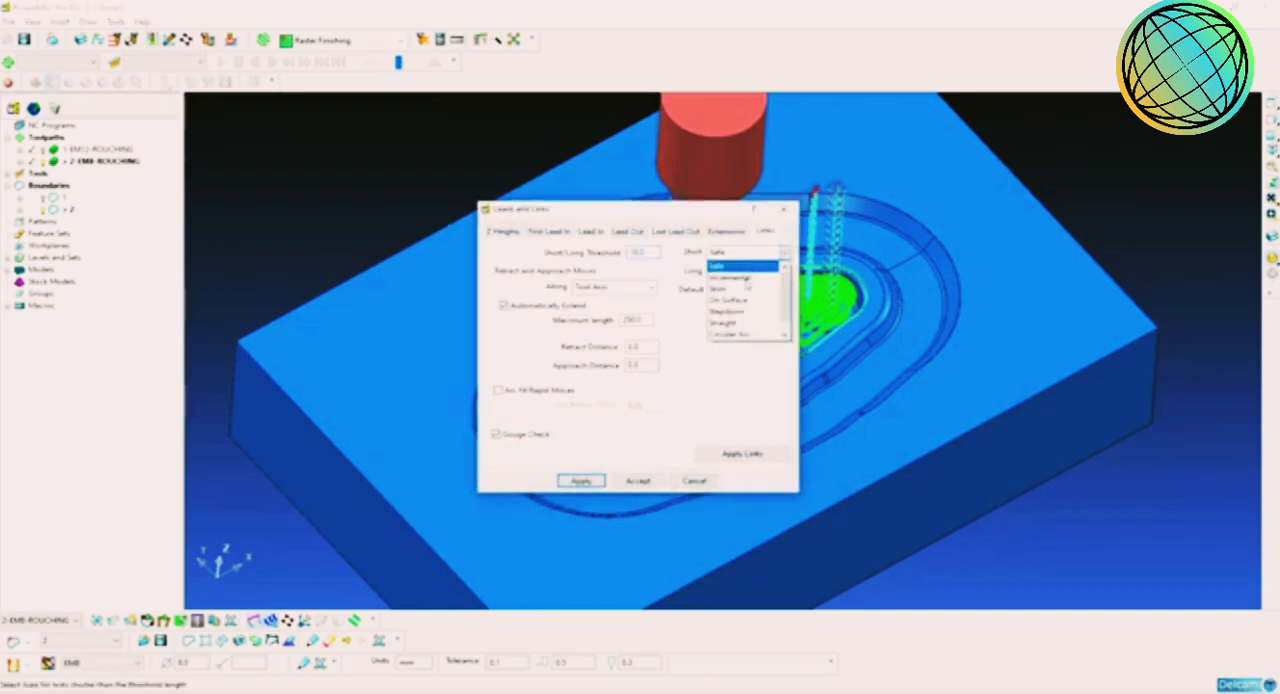
{"action": "left_click", "coordinate": [737, 296]}
{"action": "left_click", "coordinate": [760, 271]}
{"action": "left_click", "coordinate": [737, 312]}
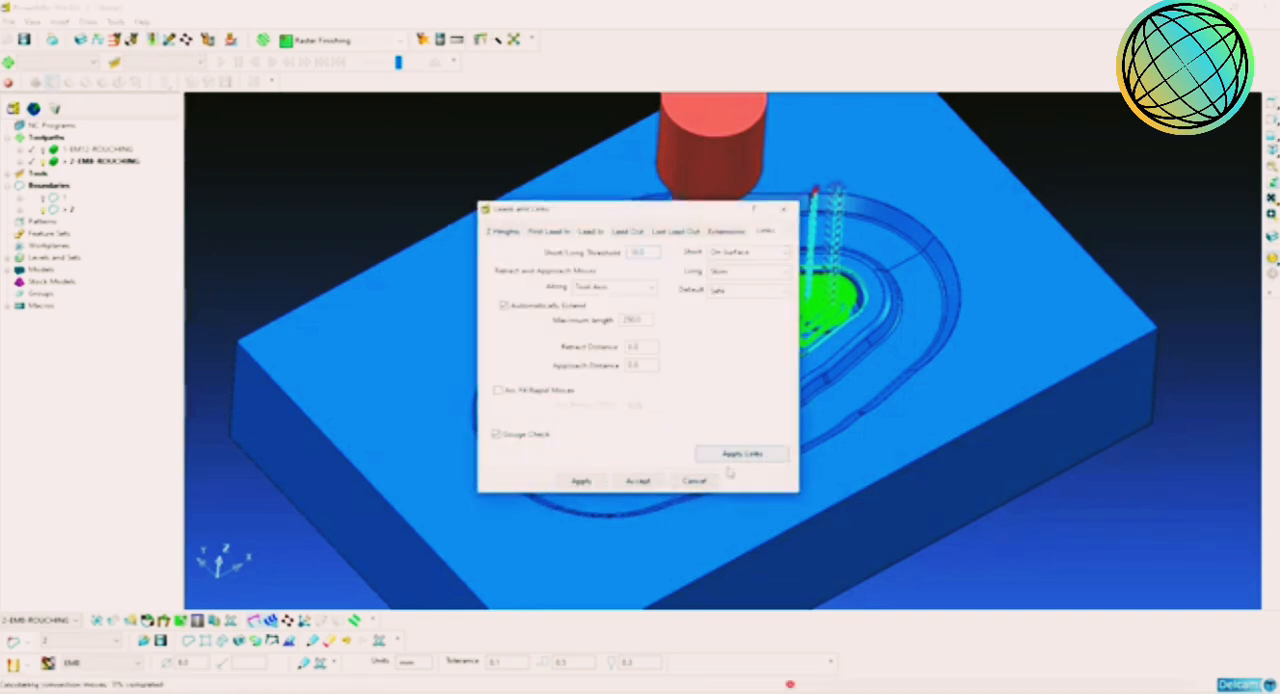
{"action": "left_click", "coordinate": [742, 454]}
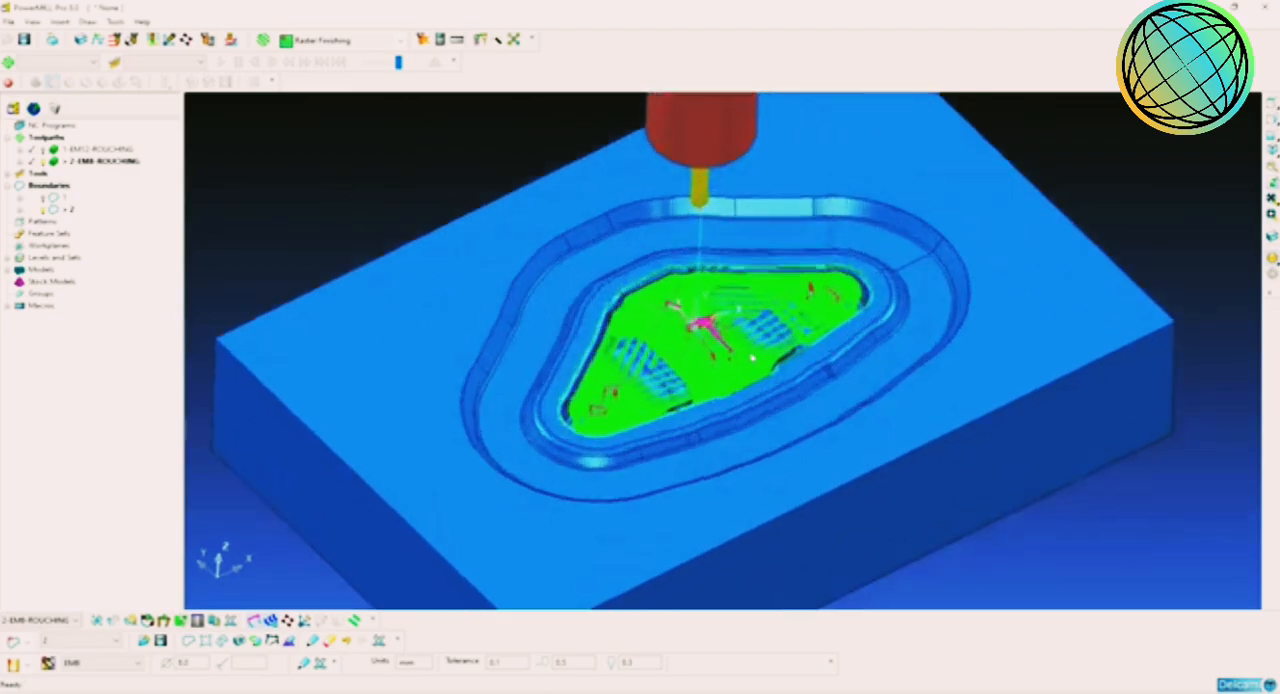
Step: Examine up close how the 2-EM8-ROUGHING passes and links run around the raised ribs in the cavity
{"action": "scroll", "coordinate": [753, 359], "scroll_direction": "up", "scroll_amount": 4}
{"action": "middle_click_drag", "start_coordinate": [754, 363], "coordinate": [814, 457]}
{"action": "scroll", "coordinate": [783, 430], "scroll_direction": "up", "scroll_amount": 3}
{"action": "scroll", "coordinate": [920, 479], "scroll_direction": "up", "scroll_amount": 4}
{"action": "middle_click_drag", "start_coordinate": [921, 481], "coordinate": [465, 381]}
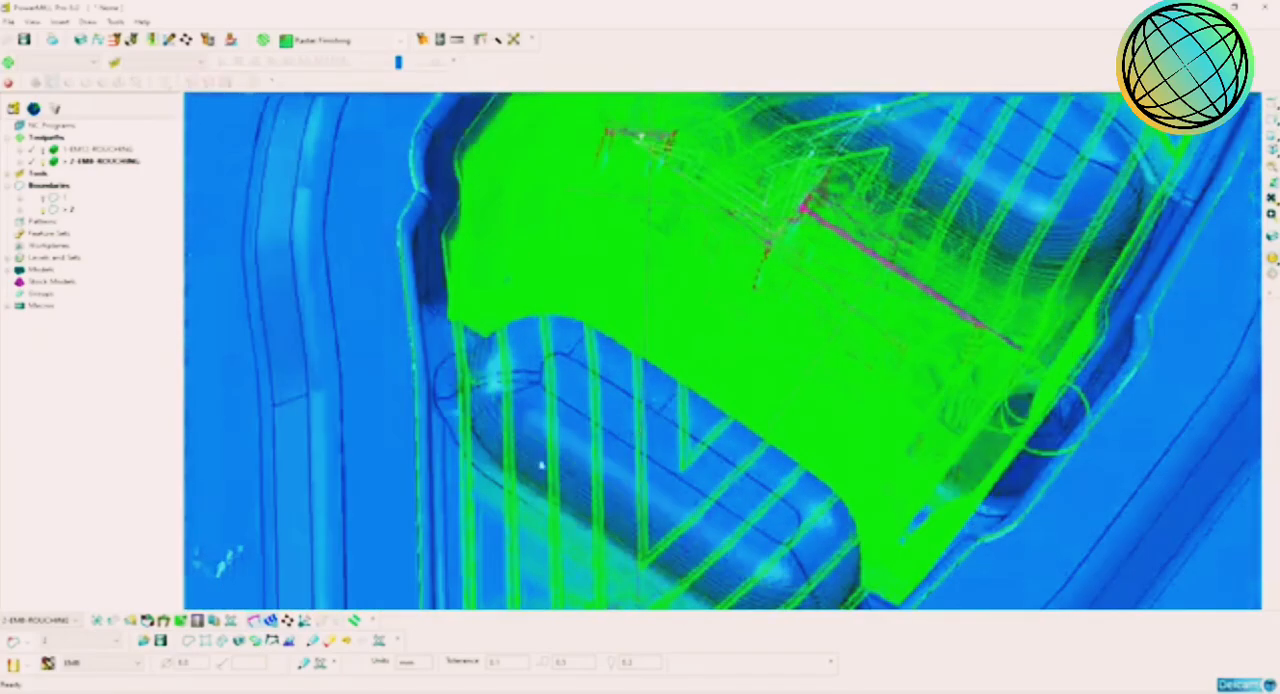
Step: Deactivate the 2-EM8-ROUGHING toolpath so that its passes no longer cover the cavity
{"action": "middle_click_drag", "start_coordinate": [542, 465], "coordinate": [769, 397]}
{"action": "left_click", "coordinate": [1272, 150]}
{"action": "scroll", "coordinate": [803, 409], "scroll_direction": "up", "scroll_amount": 3}
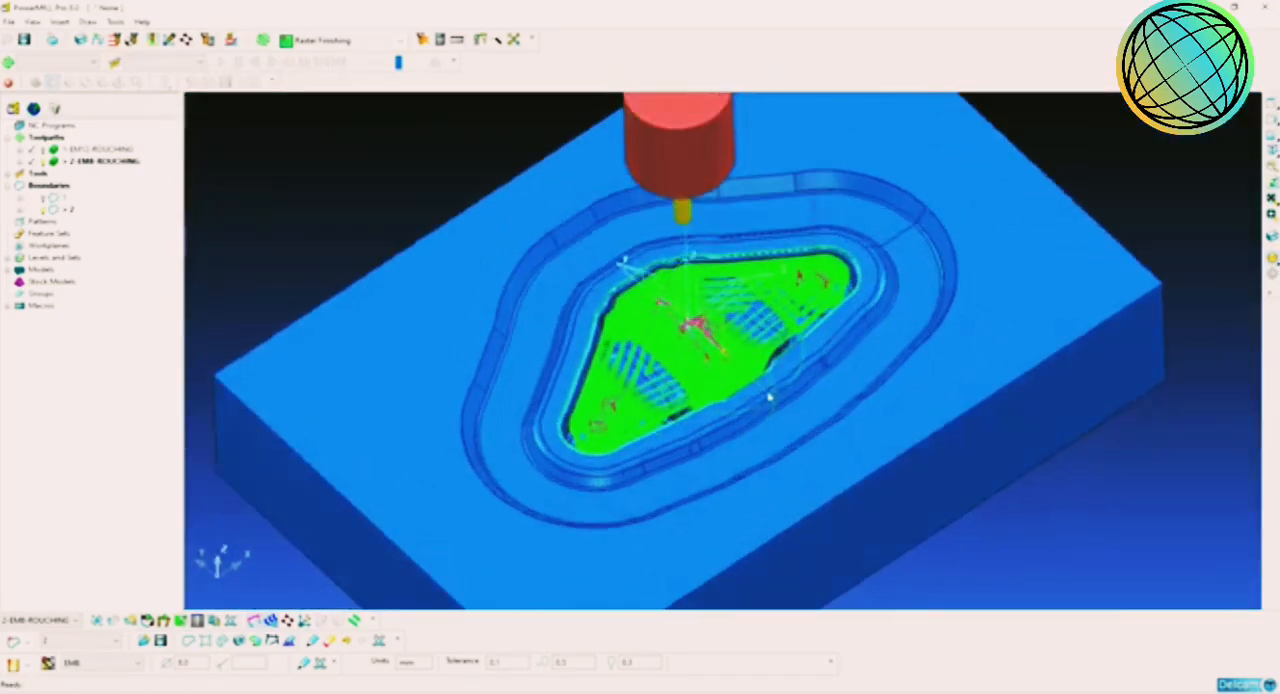
{"action": "scroll", "coordinate": [769, 397], "scroll_direction": "up", "scroll_amount": 5}
{"action": "middle_click_drag", "start_coordinate": [738, 232], "coordinate": [724, 334]}
{"action": "scroll", "coordinate": [688, 290], "scroll_direction": "up", "scroll_amount": 1}
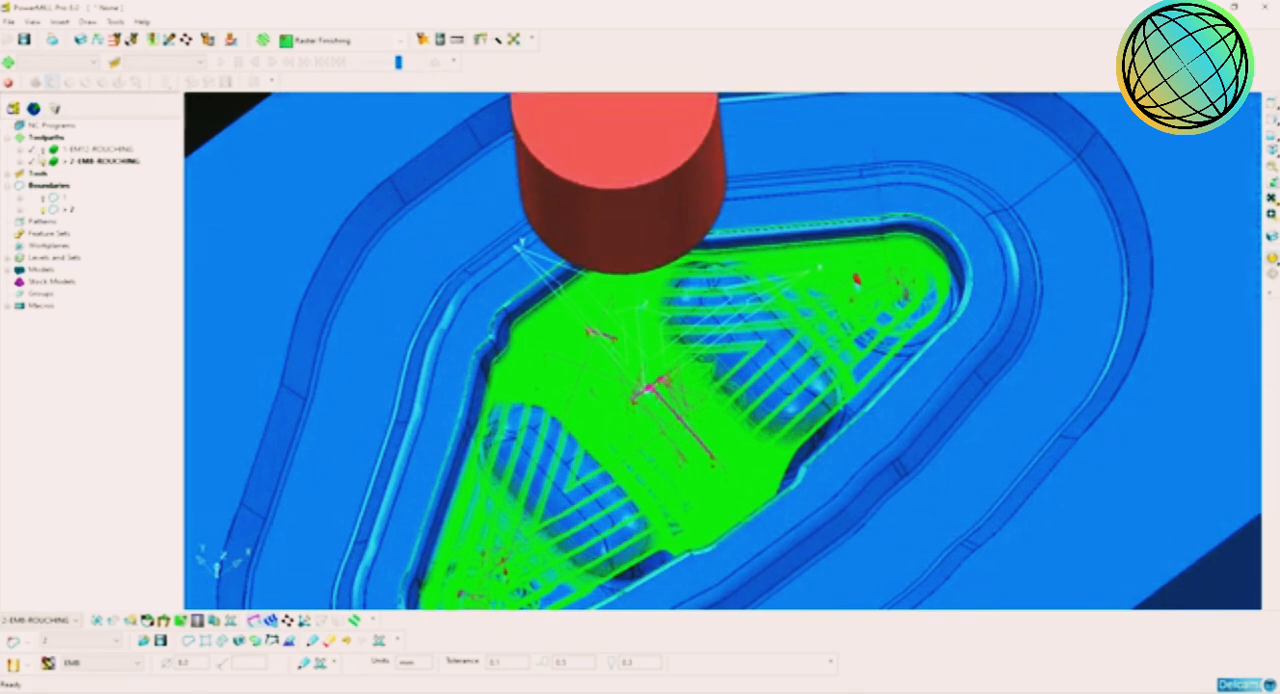
{"action": "double_click", "coordinate": [80, 161]}
{"action": "middle_click_drag", "start_coordinate": [654, 311], "coordinate": [657, 283]}
{"action": "scroll", "coordinate": [753, 350], "scroll_direction": "up", "scroll_amount": 1}
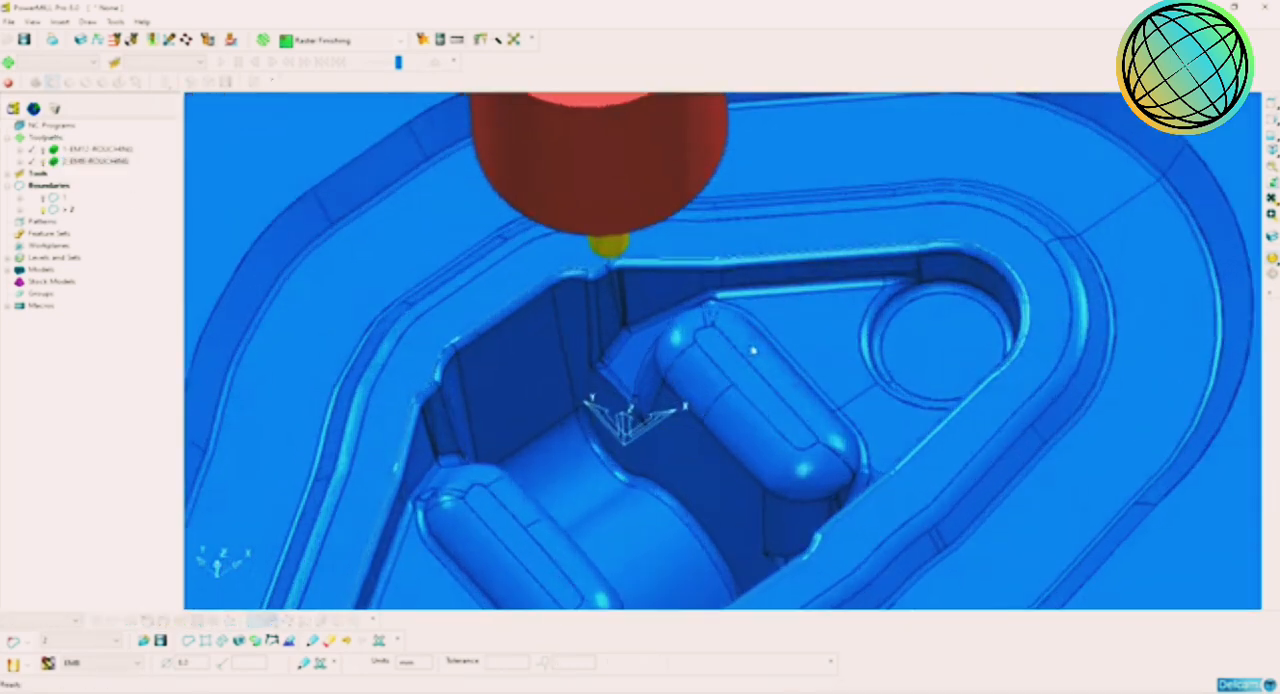
{"action": "scroll", "coordinate": [753, 350], "scroll_direction": "up", "scroll_amount": 1}
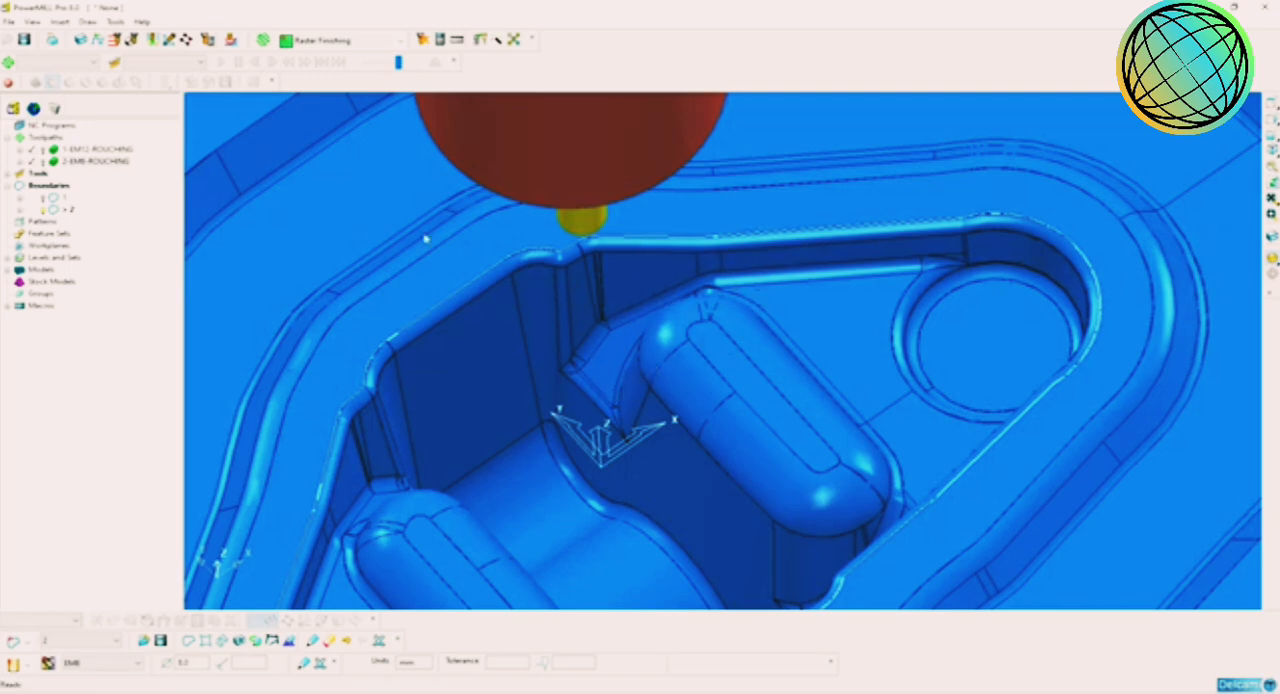
Step: Deactivate boundary 2 and the EM8 tool
{"action": "left_click", "coordinate": [64, 210]}
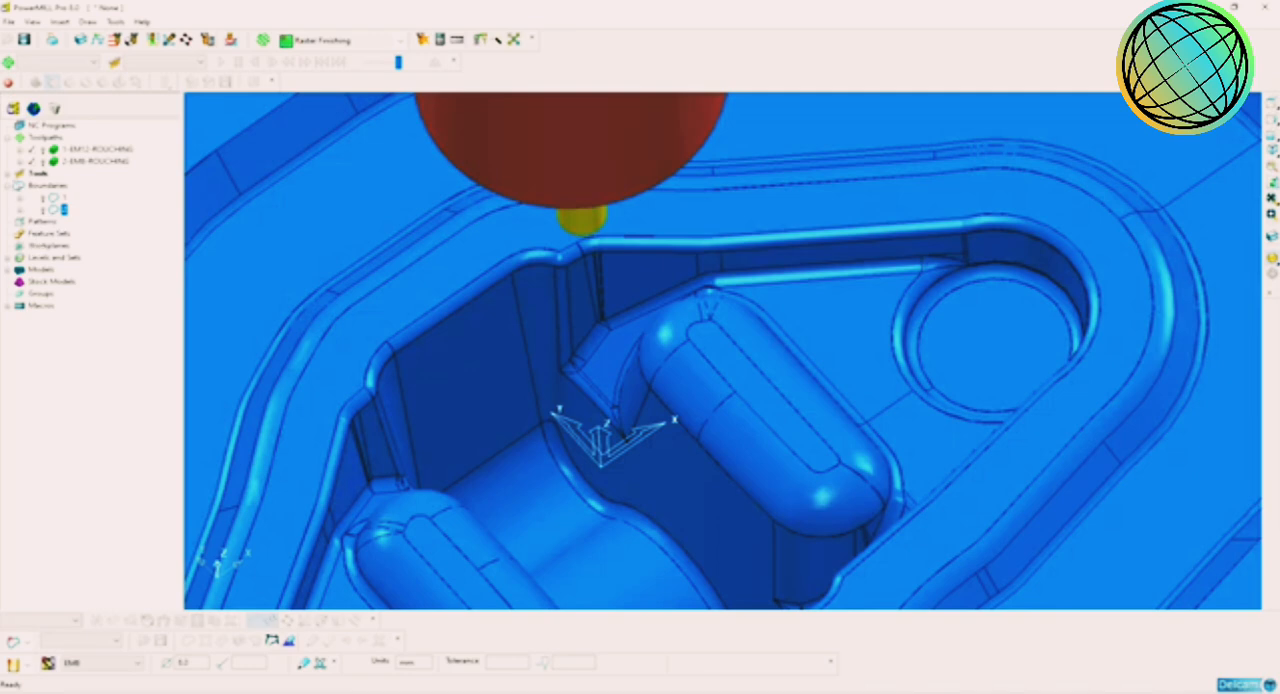
{"action": "left_click", "coordinate": [8, 175]}
{"action": "right_click", "coordinate": [70, 198]}
{"action": "left_click", "coordinate": [88, 217]}
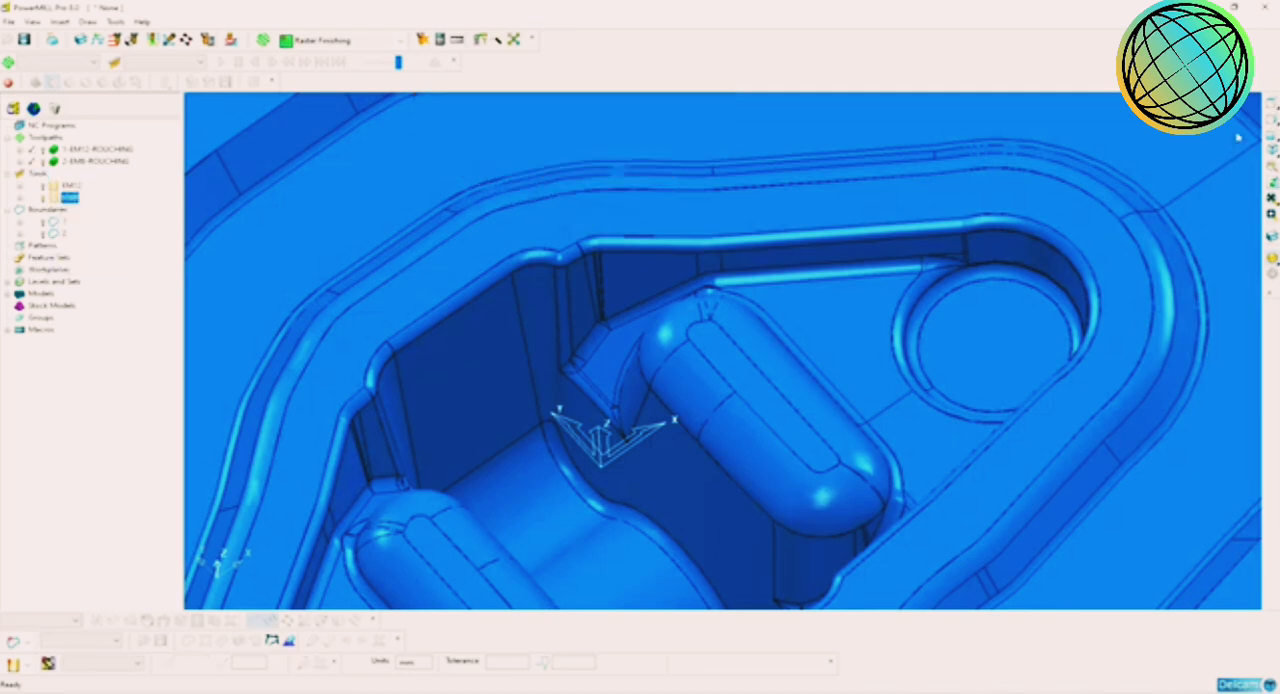
Step: Shrink the block's X and Y limits in plan view to a narrow box around the raised rib on the +X side
{"action": "left_click", "coordinate": [1271, 105]}
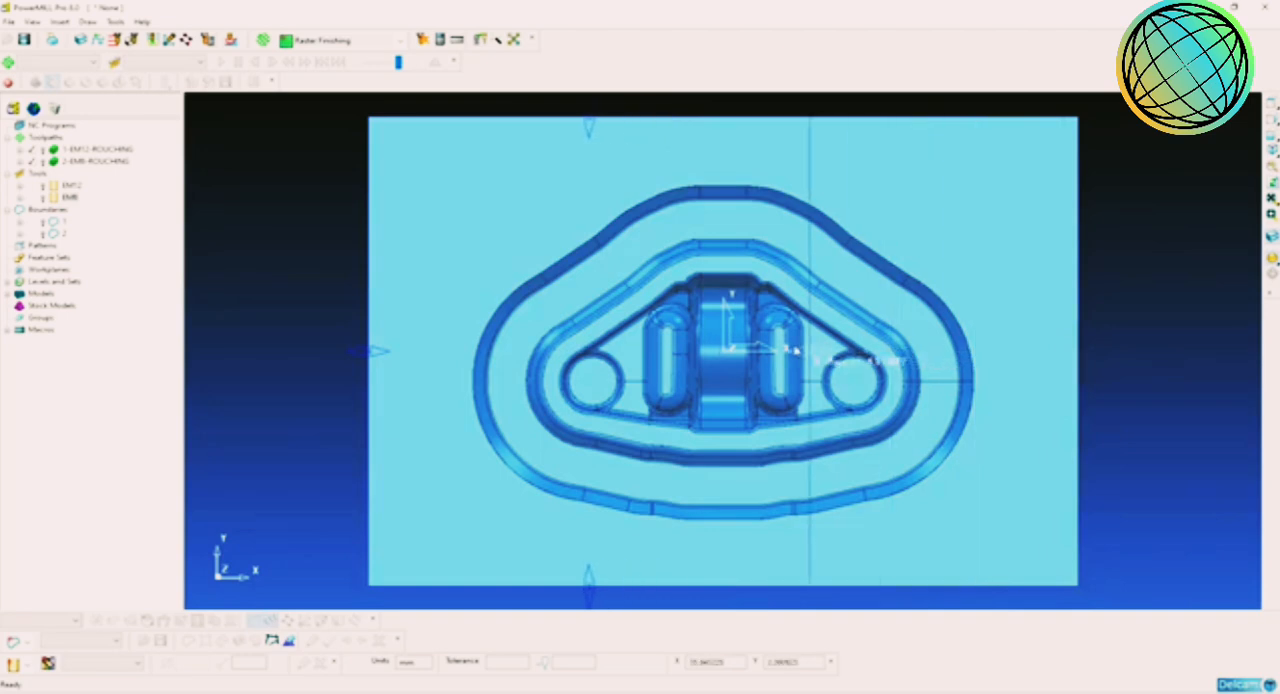
{"action": "left_click_drag", "start_coordinate": [796, 351], "coordinate": [794, 351]}
{"action": "left_click_drag", "start_coordinate": [384, 351], "coordinate": [752, 345]}
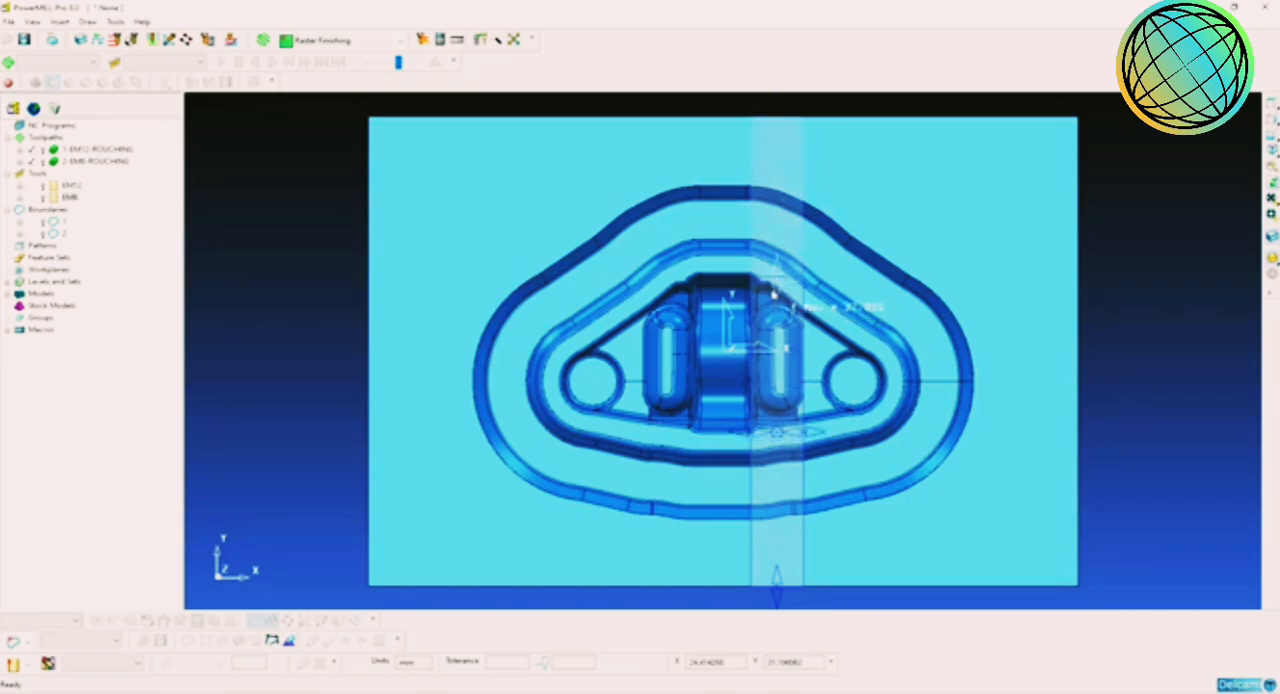
{"action": "left_click_drag", "start_coordinate": [774, 293], "coordinate": [772, 287]}
{"action": "left_click_drag", "start_coordinate": [779, 577], "coordinate": [778, 368]}
{"action": "scroll", "coordinate": [788, 367], "scroll_direction": "up", "scroll_amount": 6}
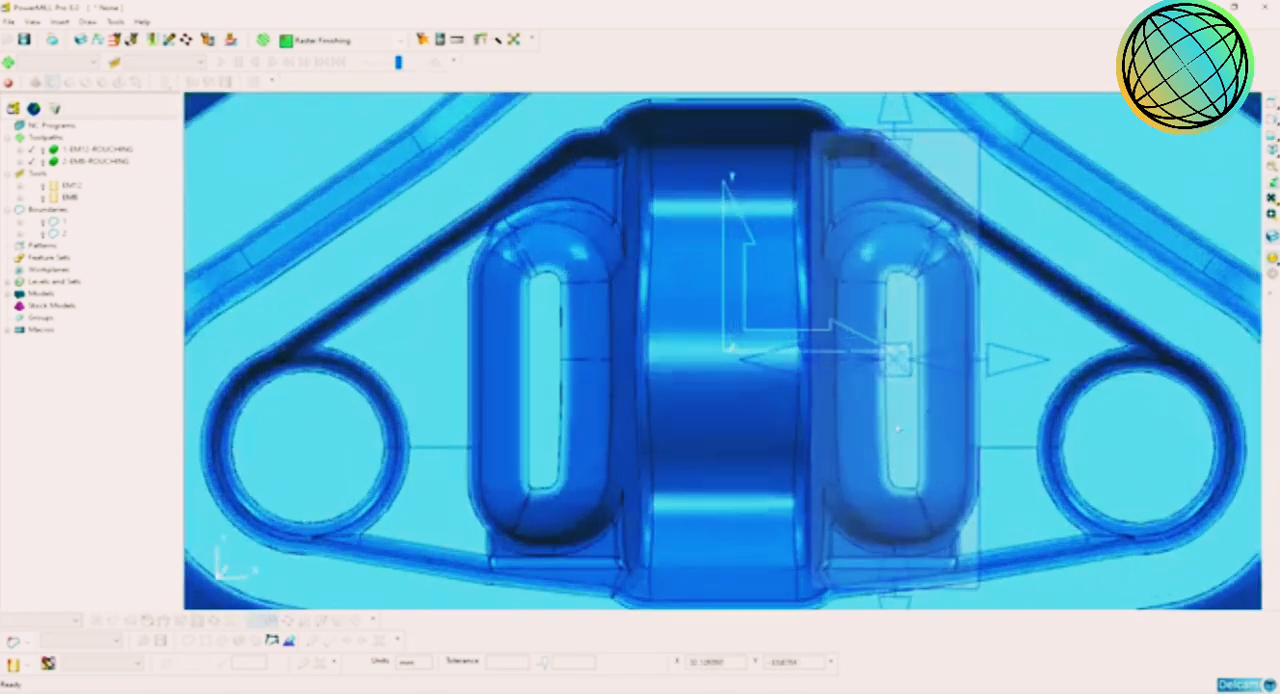
Step: Extend the block's X minimum side slightly toward the central channel beside the rib
{"action": "middle_click_drag", "start_coordinate": [897, 428], "coordinate": [927, 368]}
{"action": "left_click_drag", "start_coordinate": [879, 323], "coordinate": [914, 314]}
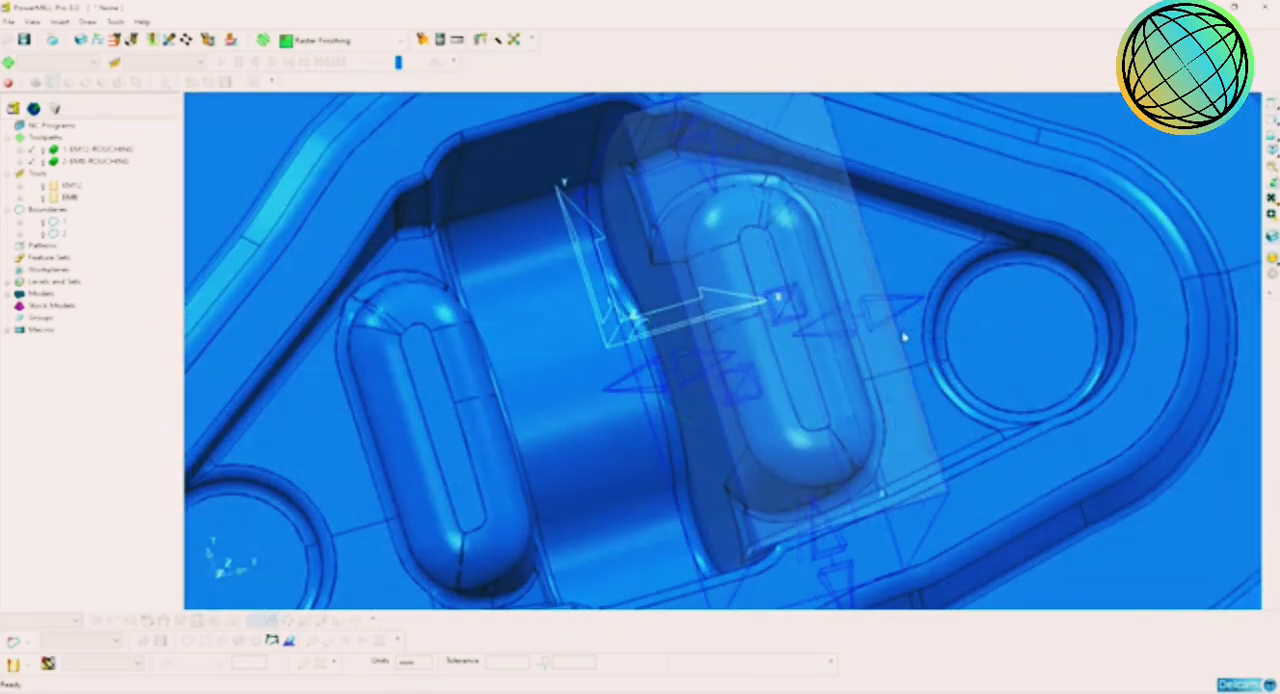
{"action": "middle_click_drag", "start_coordinate": [904, 339], "coordinate": [750, 356]}
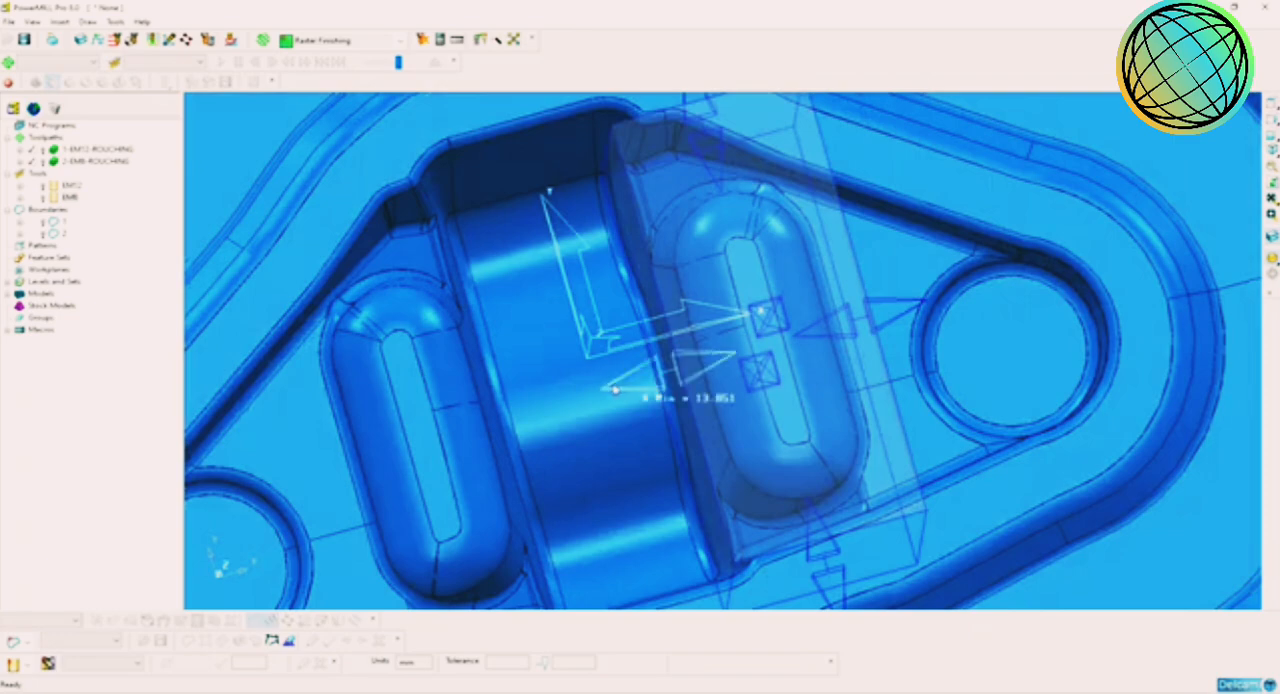
{"action": "left_click_drag", "start_coordinate": [615, 390], "coordinate": [588, 397]}
{"action": "middle_click_drag", "start_coordinate": [696, 366], "coordinate": [834, 200]}
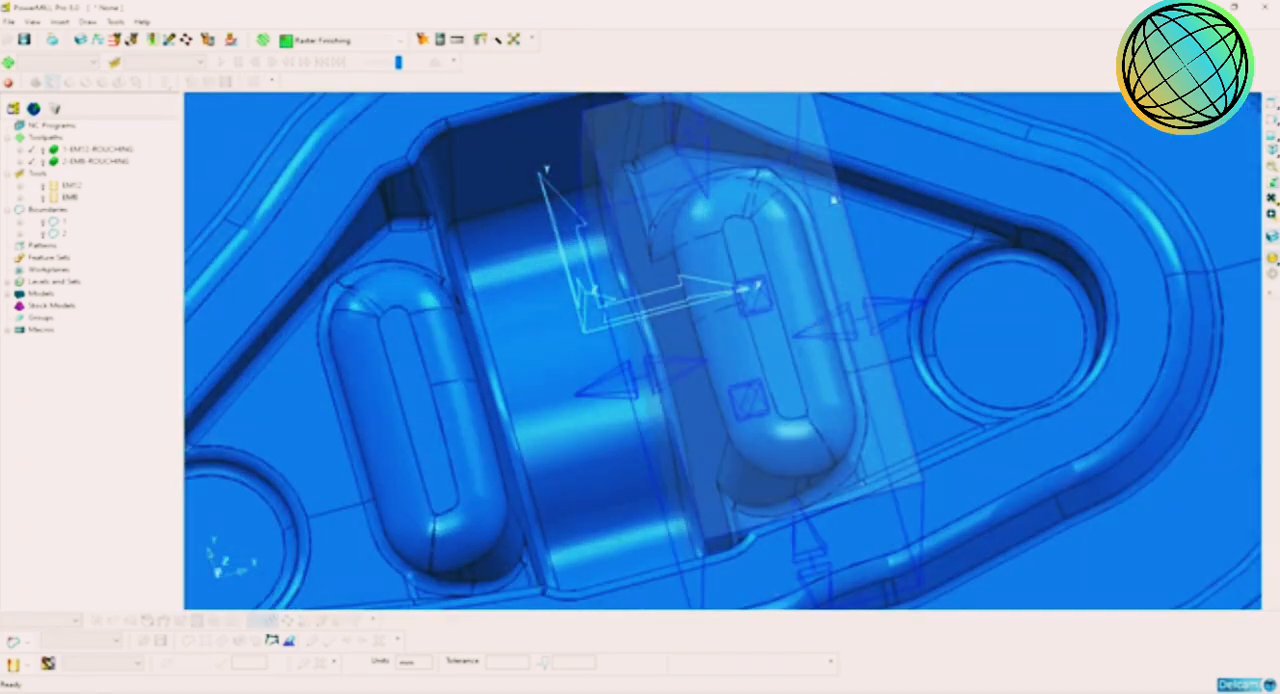
Step: Extend the block's Y minimum side outward past the cavity wall and hide the block's resizing handles
{"action": "scroll", "coordinate": [825, 345], "scroll_direction": "down", "scroll_amount": 2}
{"action": "mouse_move", "coordinate": [826, 380]}
{"action": "middle_mouse_down"}
{"action": "mouse_move", "coordinate": [834, 414]}
{"action": "mouse_move", "coordinate": [826, 392]}
{"action": "middle_mouse_up"}
{"action": "left_click_drag", "start_coordinate": [804, 513], "coordinate": [822, 586]}
{"action": "scroll", "coordinate": [862, 434], "scroll_direction": "down", "scroll_amount": 3}
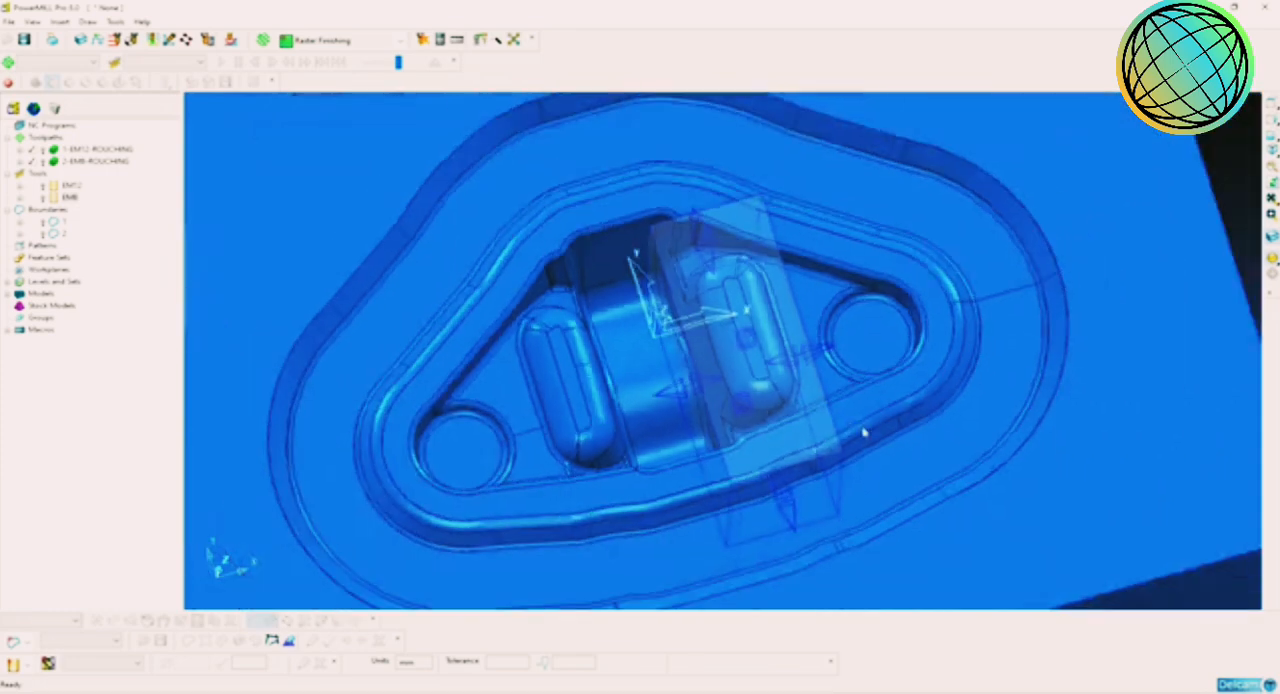
{"action": "middle_click_drag", "start_coordinate": [863, 432], "coordinate": [964, 351]}
{"action": "left_click", "coordinate": [1271, 237]}
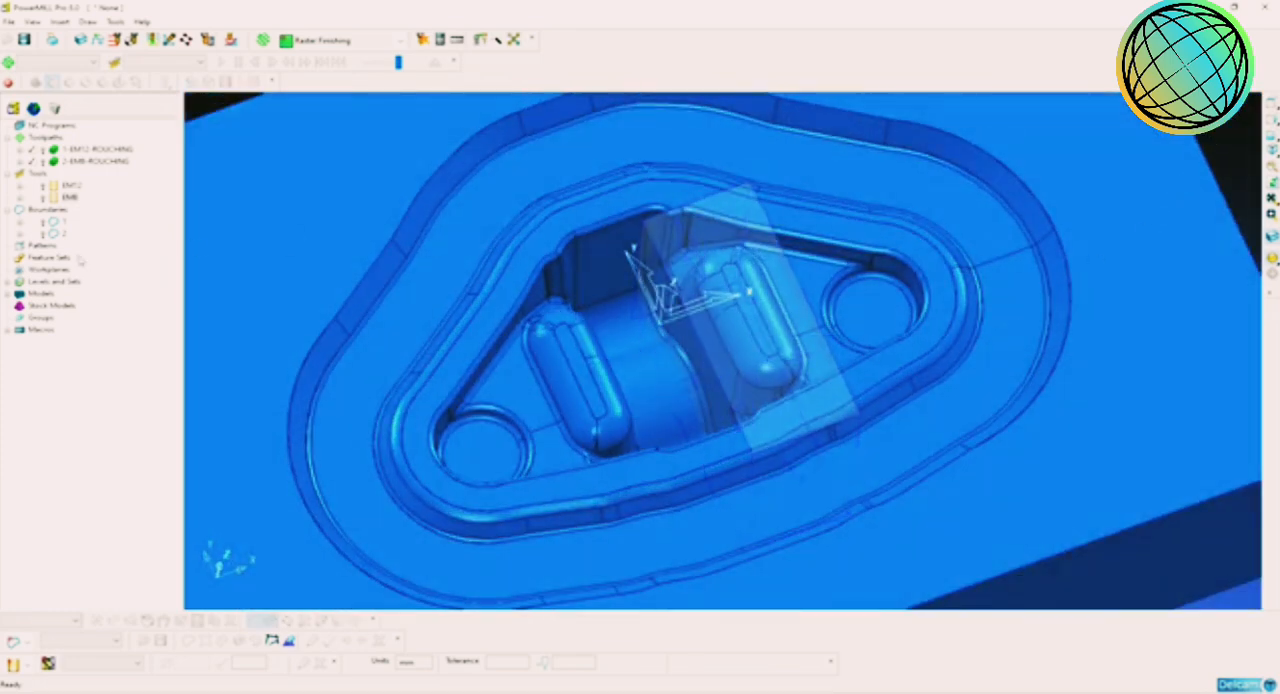
Step: Create an Offset AreaClear Model toolpath with a new 4 mm end mill named EM4
{"action": "left_click", "coordinate": [263, 40]}
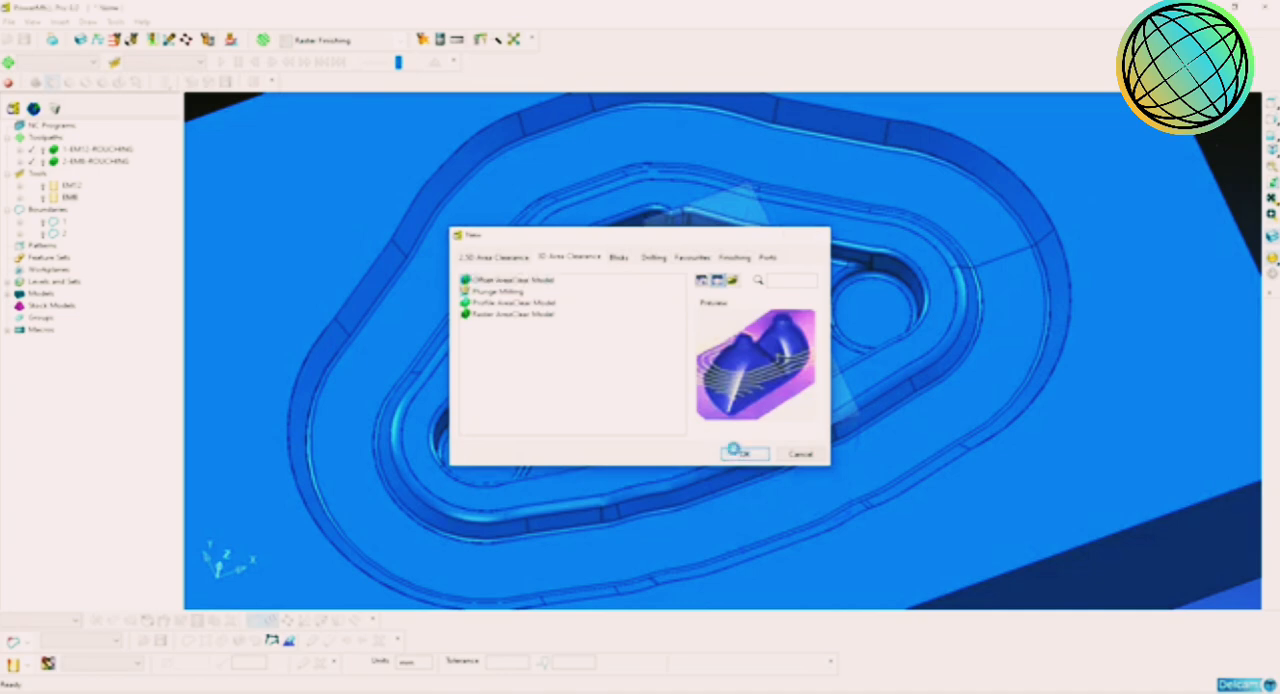
{"action": "left_click", "coordinate": [744, 454]}
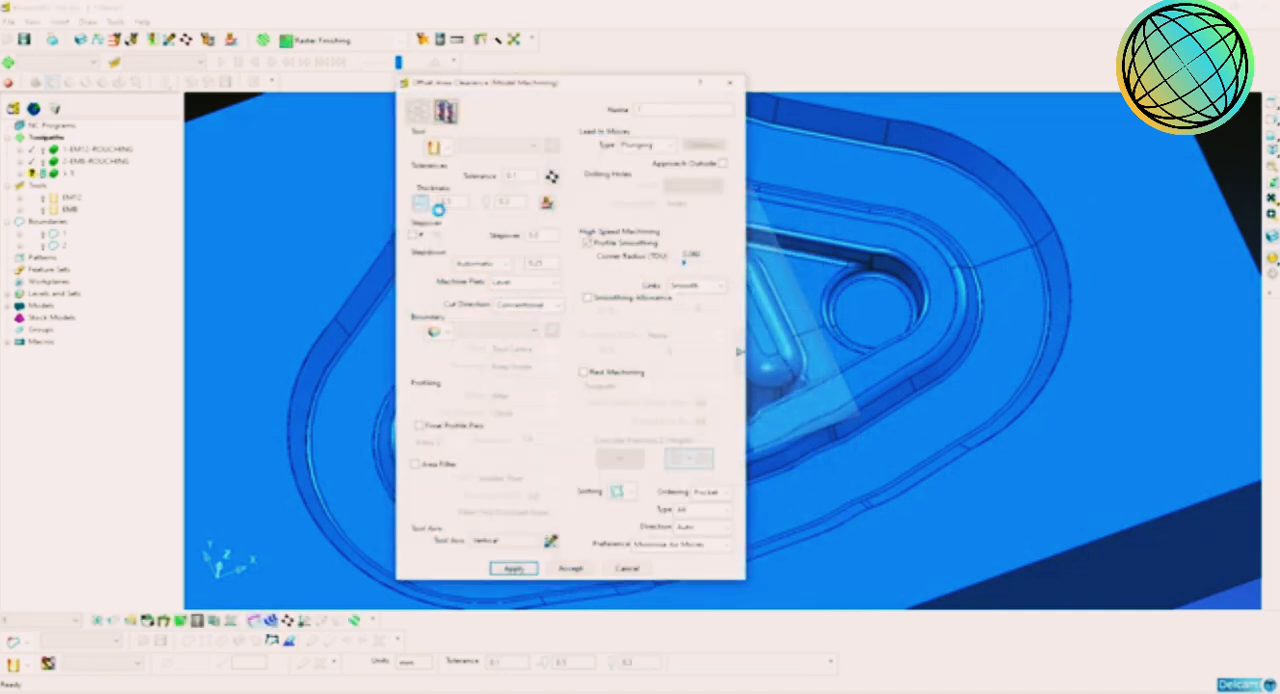
{"action": "left_click", "coordinate": [448, 149]}
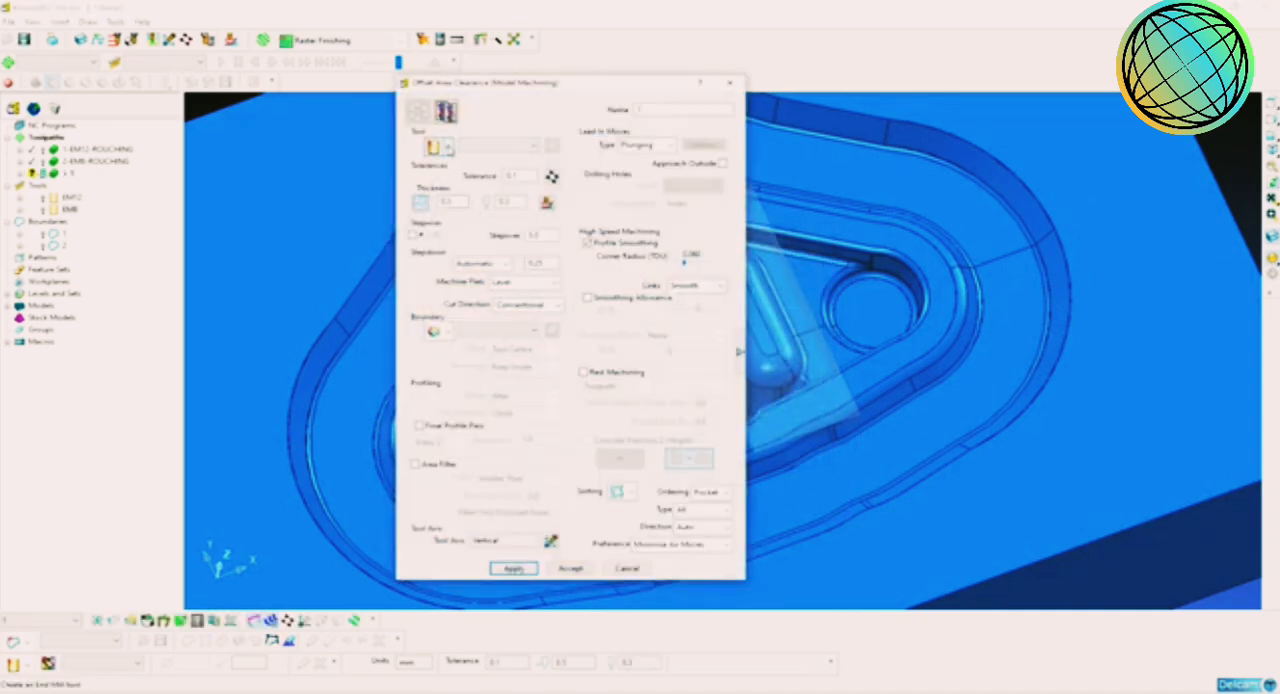
{"action": "left_click", "coordinate": [433, 148]}
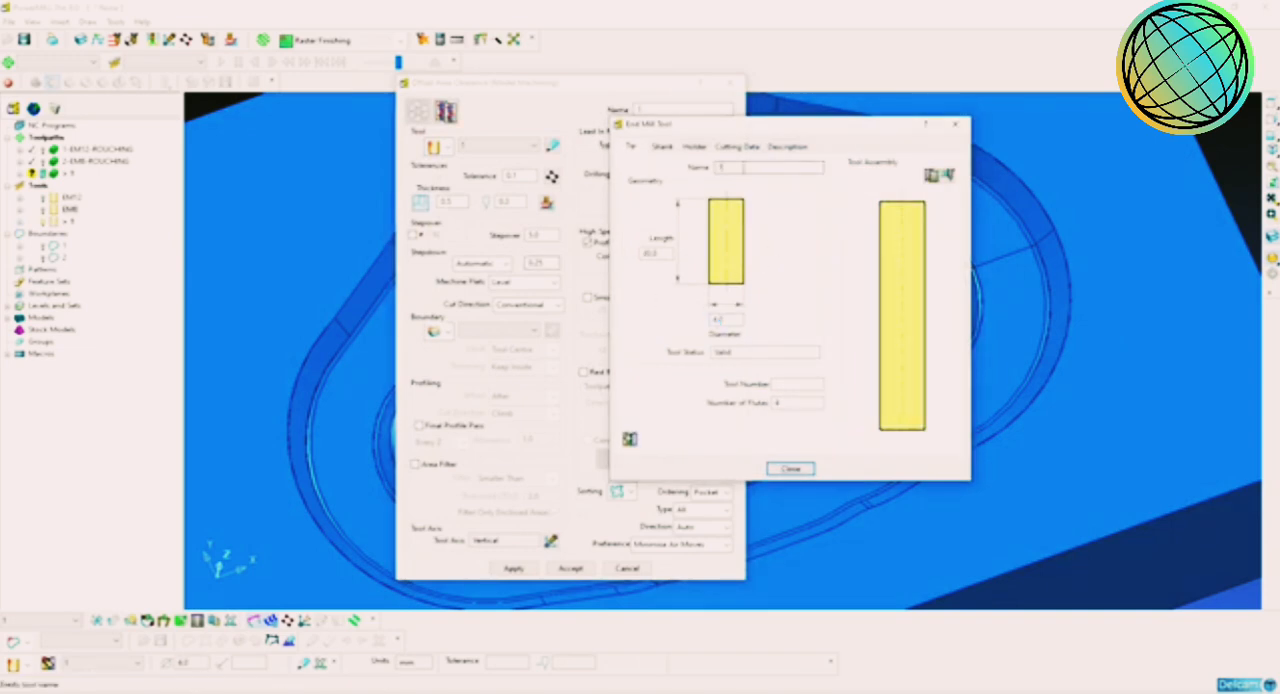
{"action": "type", "text": "EM4"}
{"action": "key", "text": "Return"}
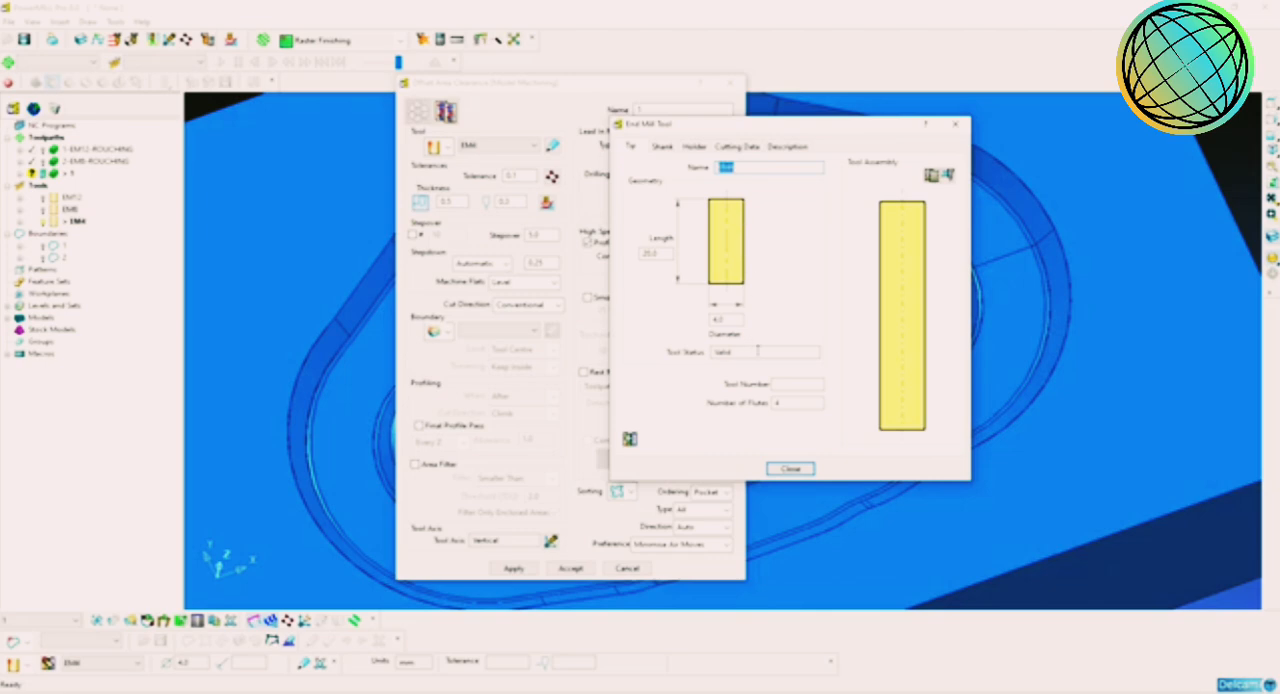
{"action": "left_click", "coordinate": [801, 386]}
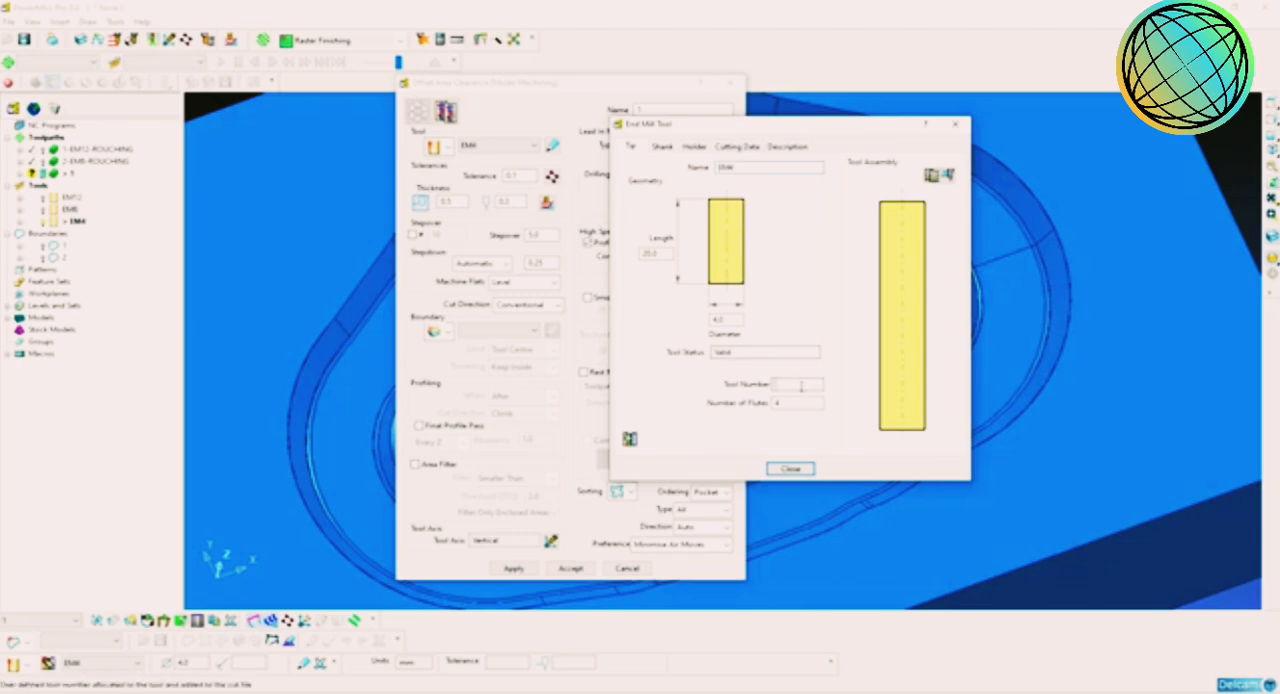
{"action": "left_click", "coordinate": [790, 468]}
Step: Set the toolpath's stepover to 2 mm and stepdown to 0.15 mm, and name it 3-EM4-ROUGHING
{"action": "left_click", "coordinate": [541, 236]}
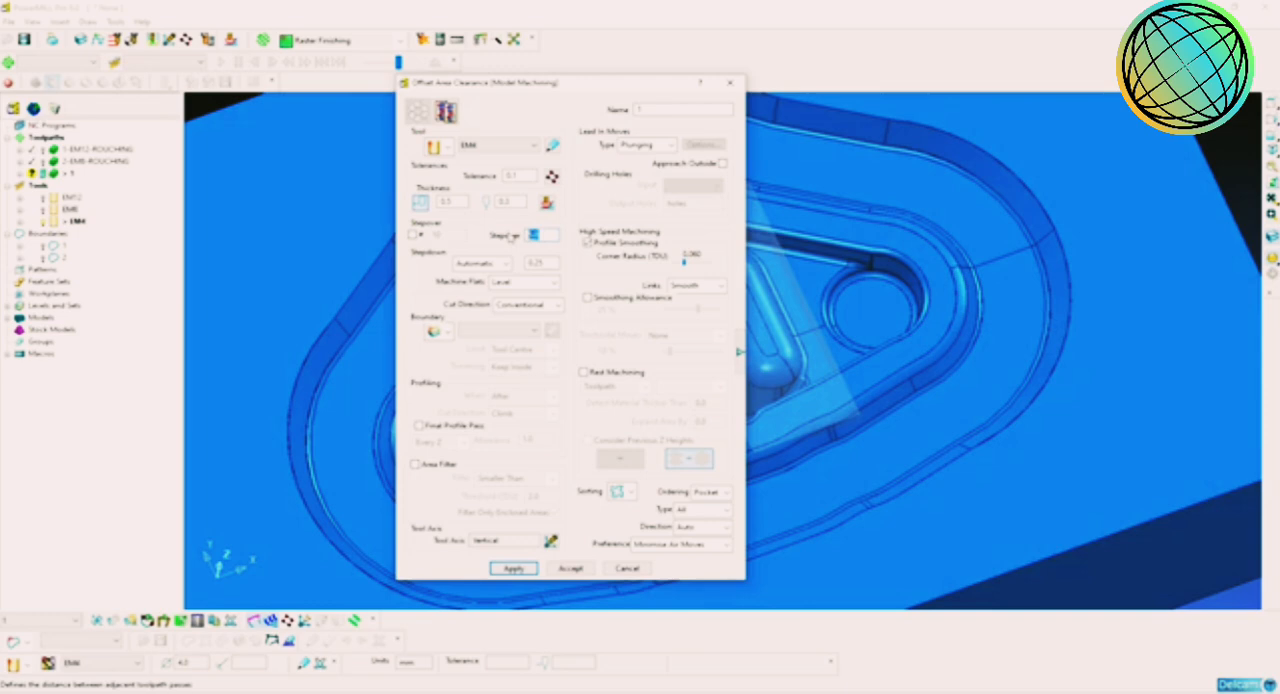
{"action": "left_click", "coordinate": [537, 262]}
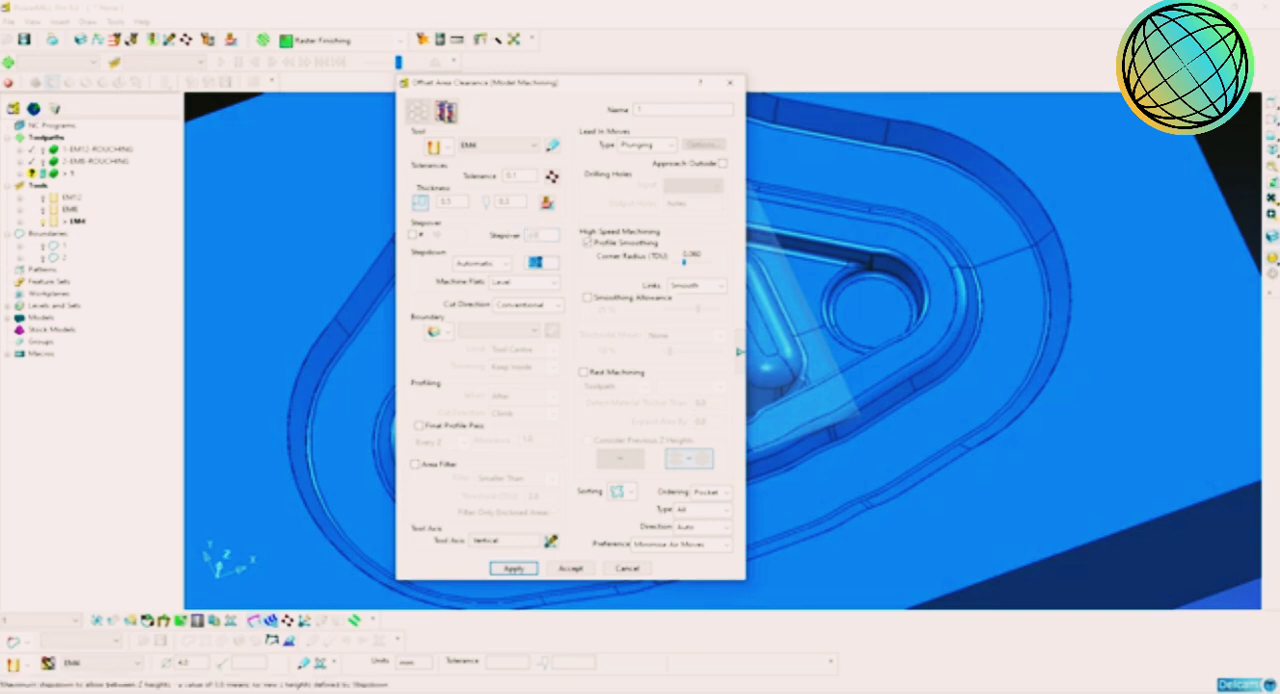
{"action": "double_click", "coordinate": [538, 262]}
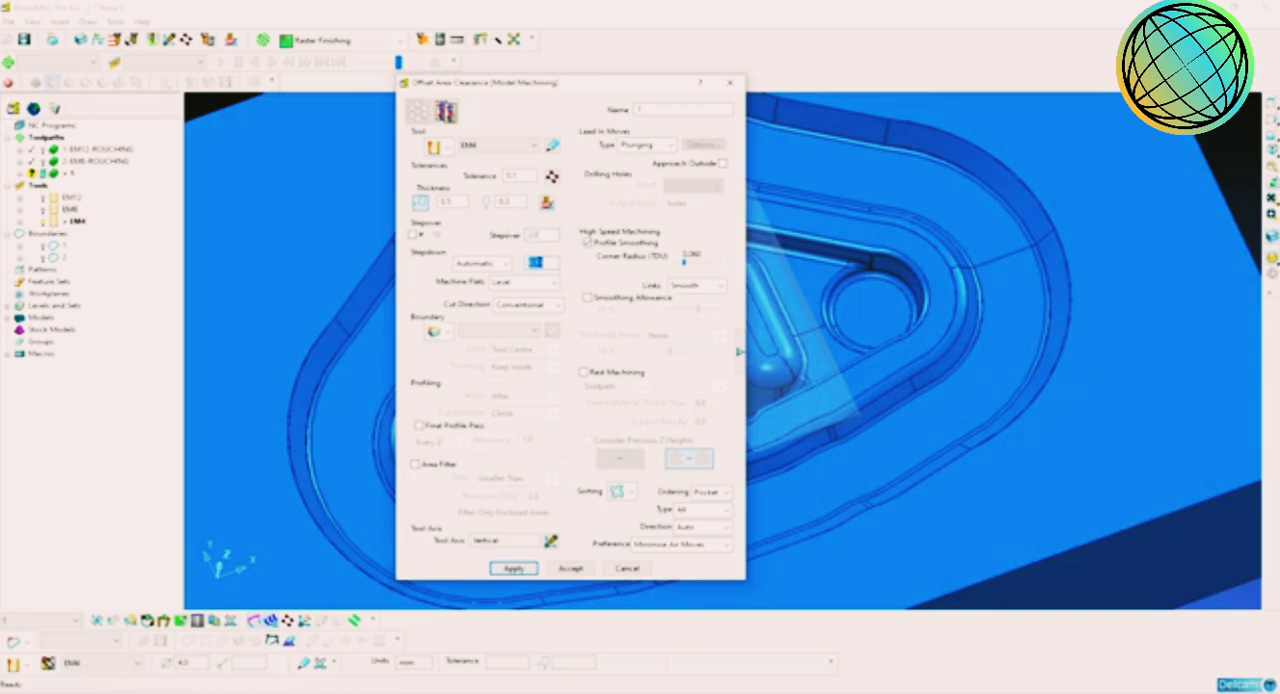
{"action": "left_click", "coordinate": [683, 110]}
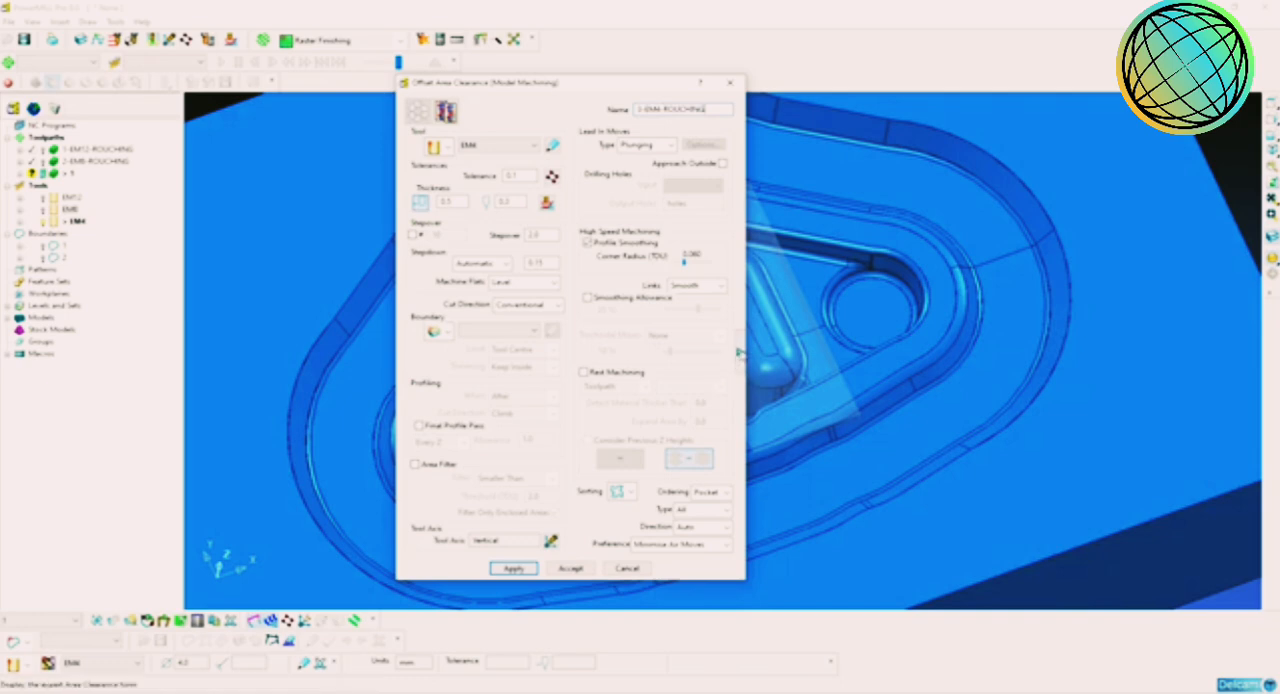
{"action": "left_click", "coordinate": [739, 358]}
{"action": "left_click", "coordinate": [739, 352]}
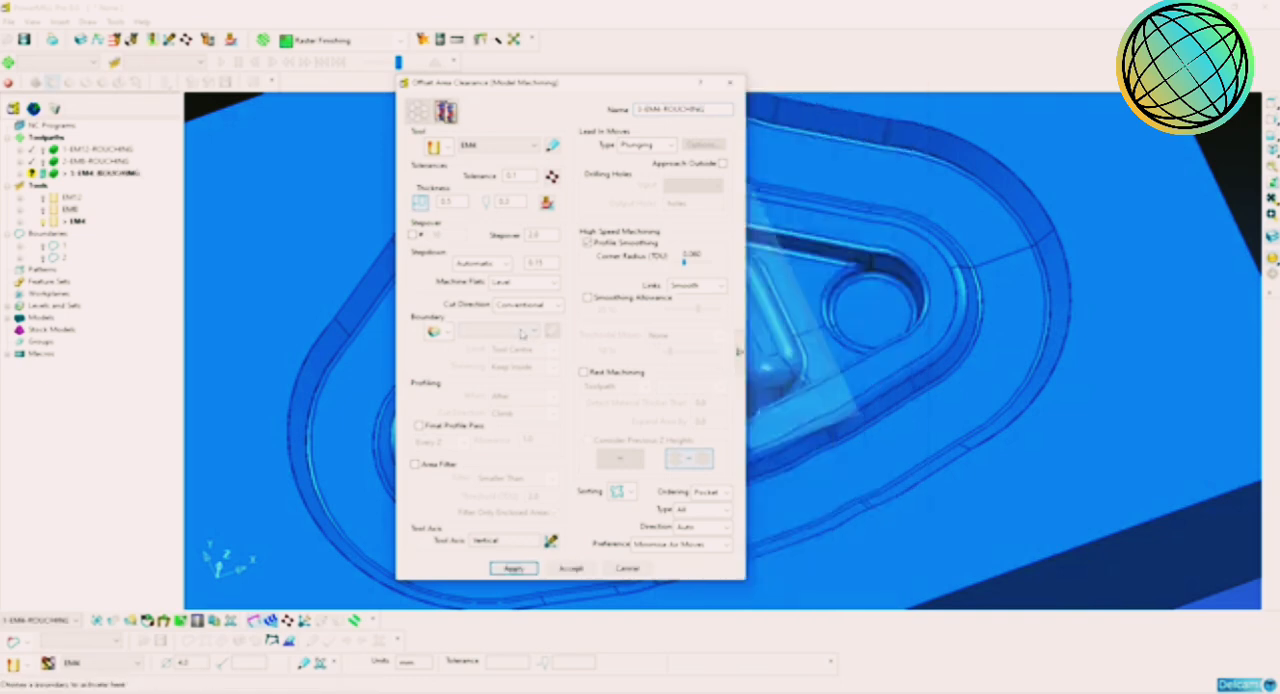
Step: Limit the 3-EM4-ROUGHING toolpath to boundary 2, calculate it and leave its settings
{"action": "left_click", "coordinate": [499, 330]}
{"action": "left_click", "coordinate": [492, 362]}
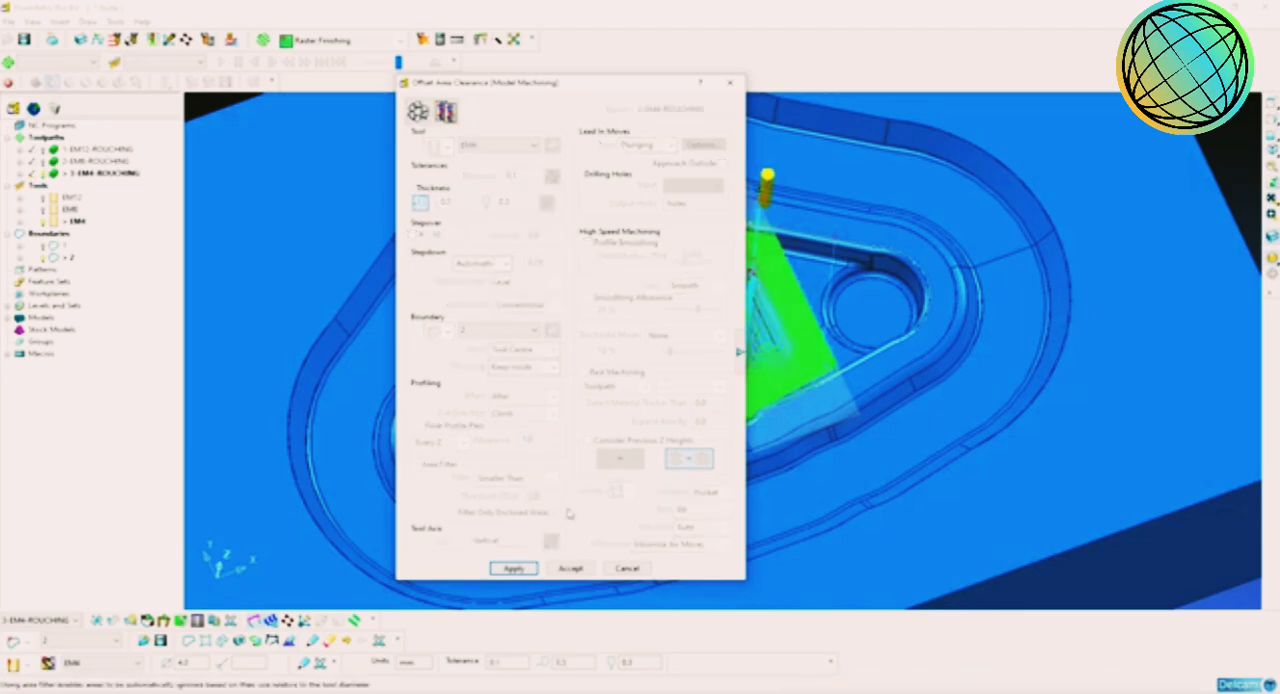
{"action": "left_click", "coordinate": [636, 570]}
Step: Examine the 3-EM4-ROUGHING passes around the rib, ending in a front view with the model in wireframe
{"action": "middle_click_drag", "start_coordinate": [783, 457], "coordinate": [705, 380]}
{"action": "scroll", "coordinate": [726, 357], "scroll_direction": "up", "scroll_amount": 2}
{"action": "scroll", "coordinate": [749, 311], "scroll_direction": "up", "scroll_amount": 5}
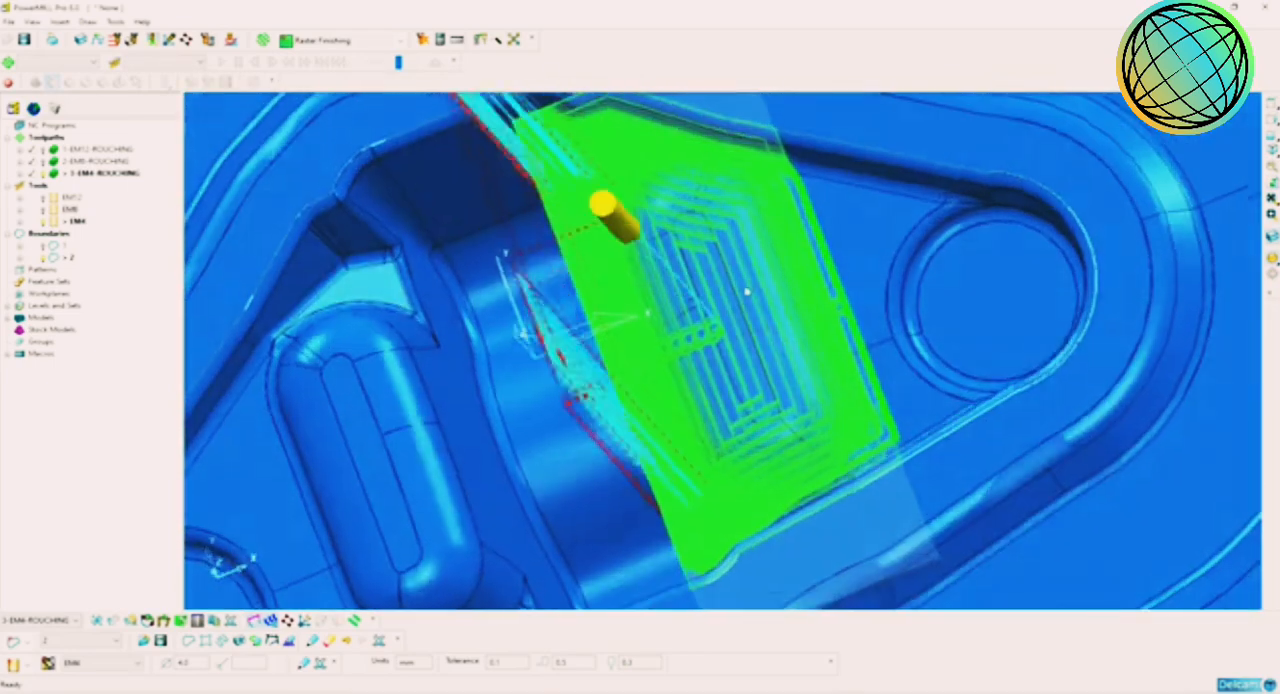
{"action": "scroll", "coordinate": [749, 277], "scroll_direction": "up", "scroll_amount": 2}
{"action": "middle_click_drag", "start_coordinate": [749, 277], "coordinate": [794, 249]}
{"action": "scroll", "coordinate": [802, 294], "scroll_direction": "down", "scroll_amount": 2}
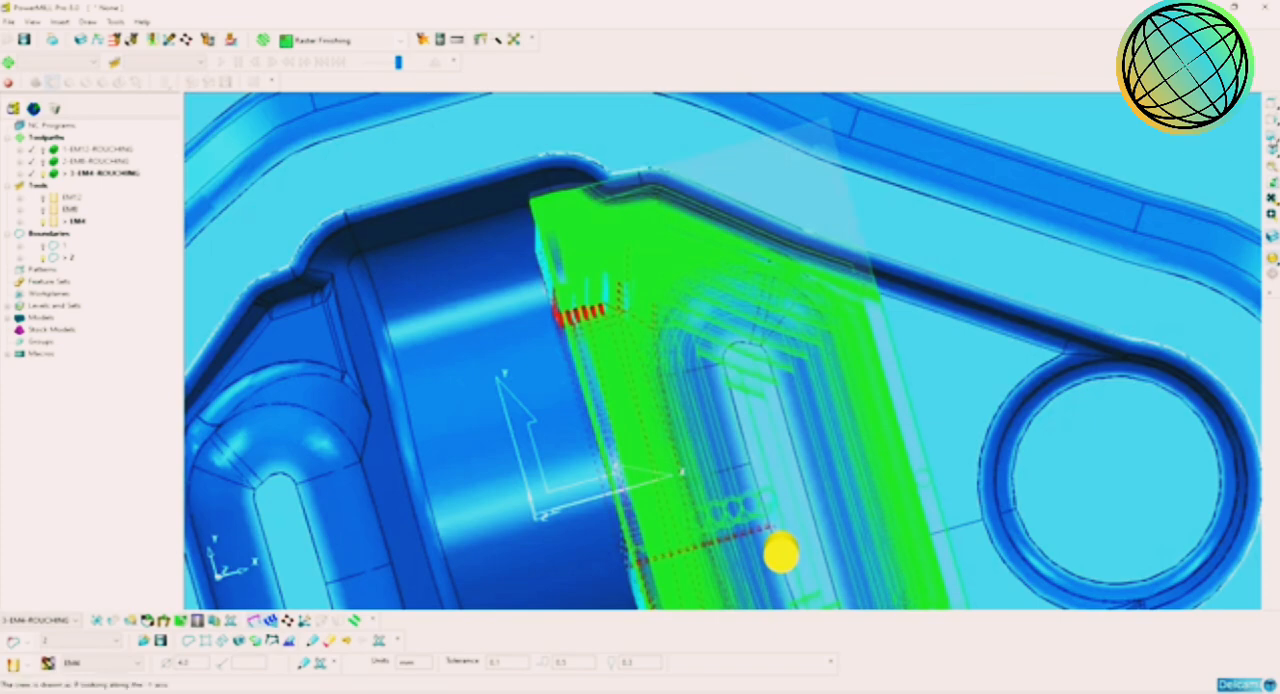
{"action": "left_click", "coordinate": [1272, 119]}
{"action": "left_click", "coordinate": [1272, 273]}
{"action": "left_click", "coordinate": [1272, 258]}
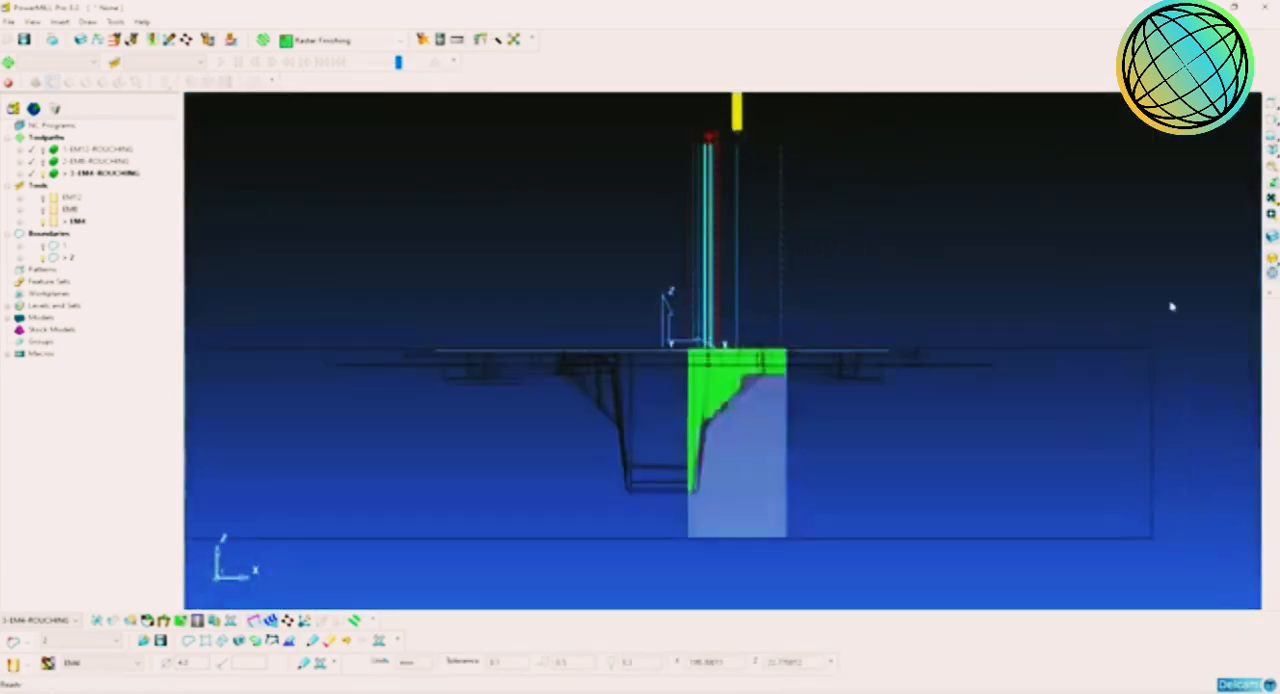
Step: Delete the deep 3-EM4-ROUGHING passes, keeping only those from the block's top down to just below the flat shelf beside the rib
{"action": "scroll", "coordinate": [837, 374], "scroll_direction": "up", "scroll_amount": 4}
{"action": "scroll", "coordinate": [837, 374], "scroll_direction": "down", "scroll_amount": 1}
{"action": "middle_click_drag", "start_coordinate": [741, 437], "coordinate": [767, 302], "text": "shift"}
{"action": "scroll", "coordinate": [767, 302], "scroll_direction": "up", "scroll_amount": 3}
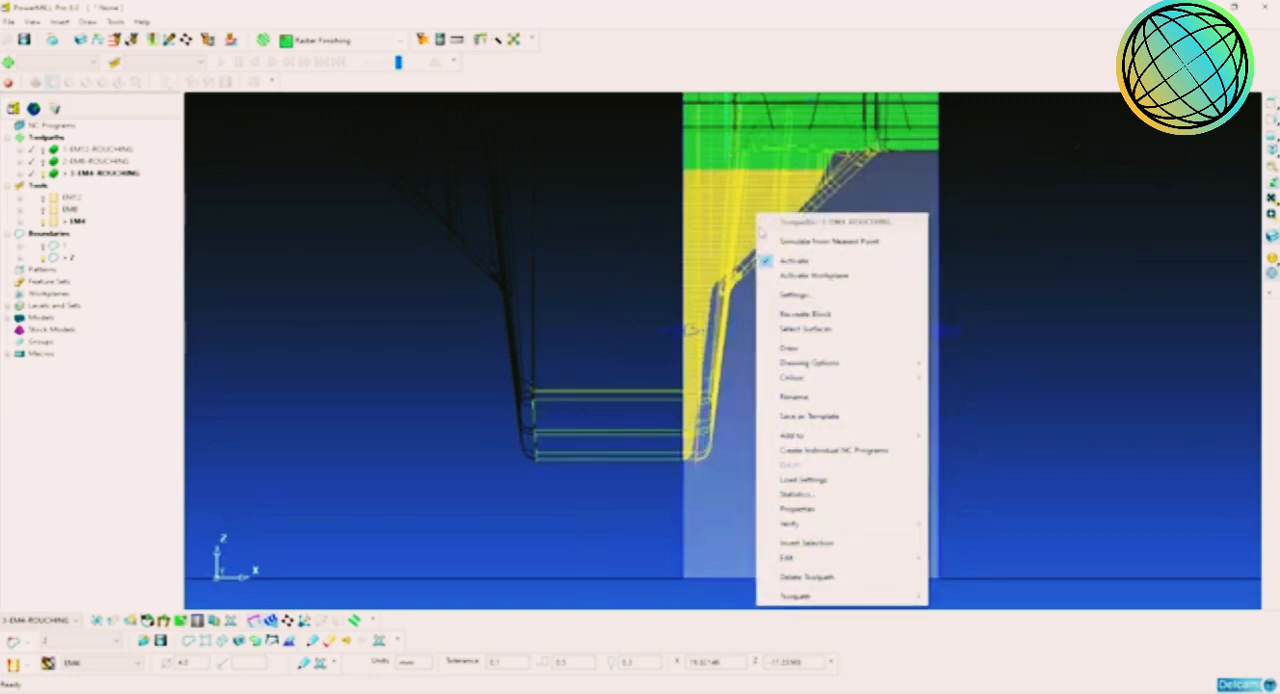
{"action": "mouse_move", "coordinate": [875, 562]}
{"action": "left_click", "coordinate": [965, 557]}
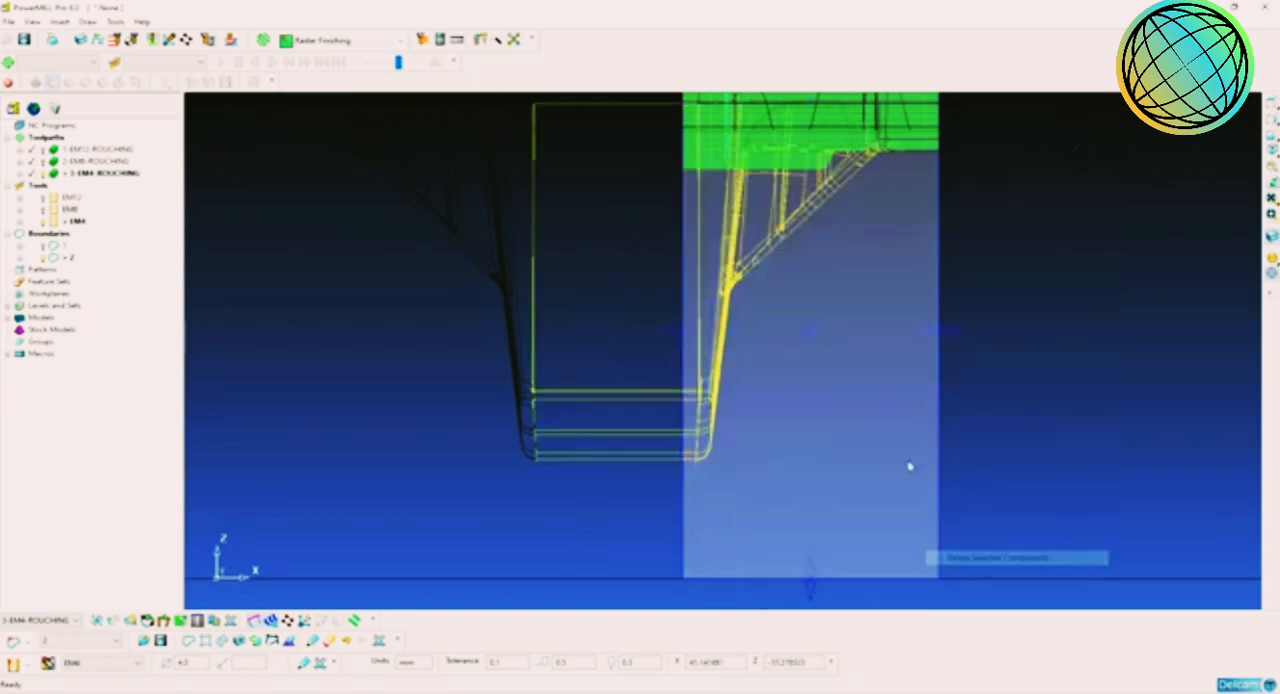
{"action": "left_click", "coordinate": [1049, 286]}
Step: Return to a shaded isometric view and examine the remaining 3-EM4-ROUGHING passes and links over the rib
{"action": "left_click", "coordinate": [1271, 256]}
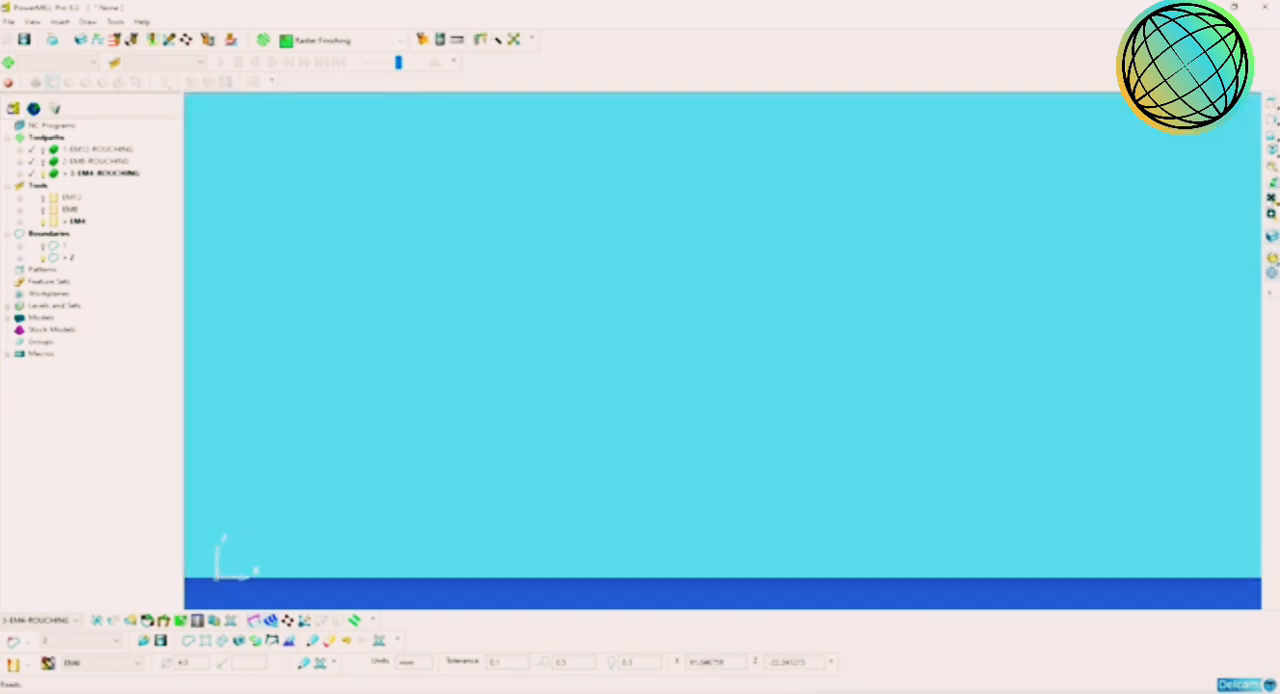
{"action": "left_click", "coordinate": [1272, 151]}
{"action": "scroll", "coordinate": [815, 361], "scroll_direction": "up", "scroll_amount": 2}
{"action": "scroll", "coordinate": [815, 361], "scroll_direction": "up", "scroll_amount": 3}
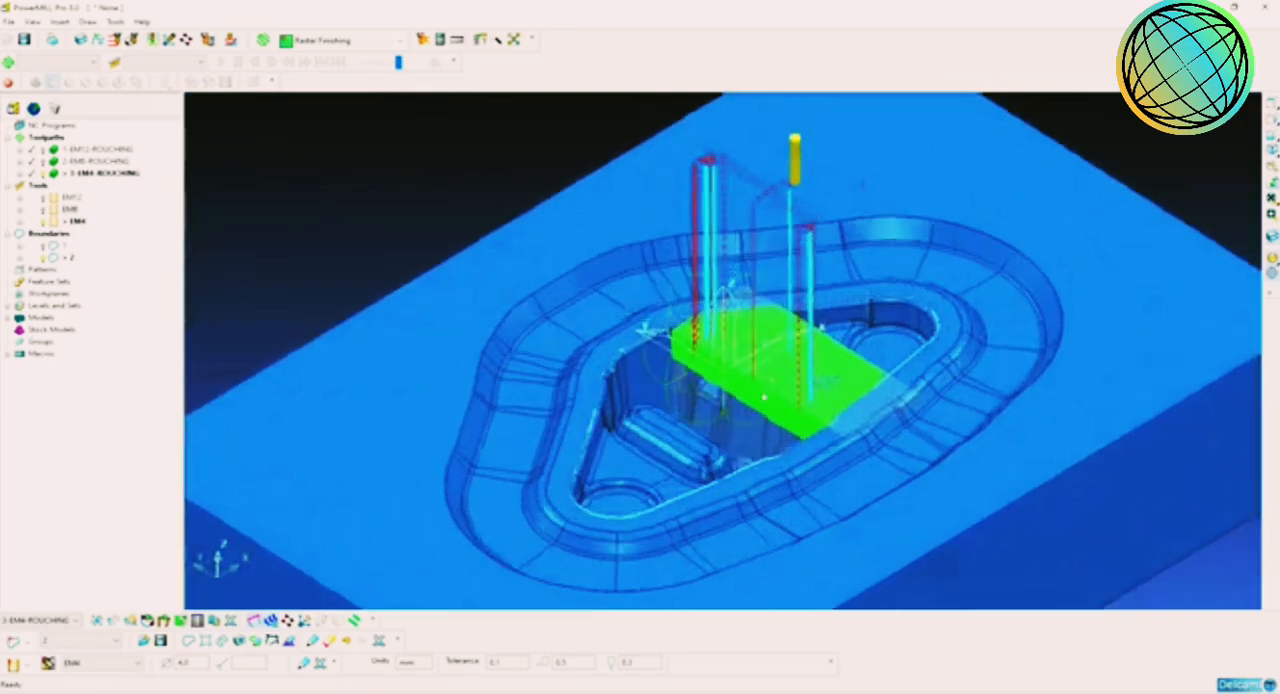
{"action": "middle_click_drag", "start_coordinate": [815, 361], "coordinate": [676, 402]}
{"action": "scroll", "coordinate": [836, 340], "scroll_direction": "up", "scroll_amount": 3}
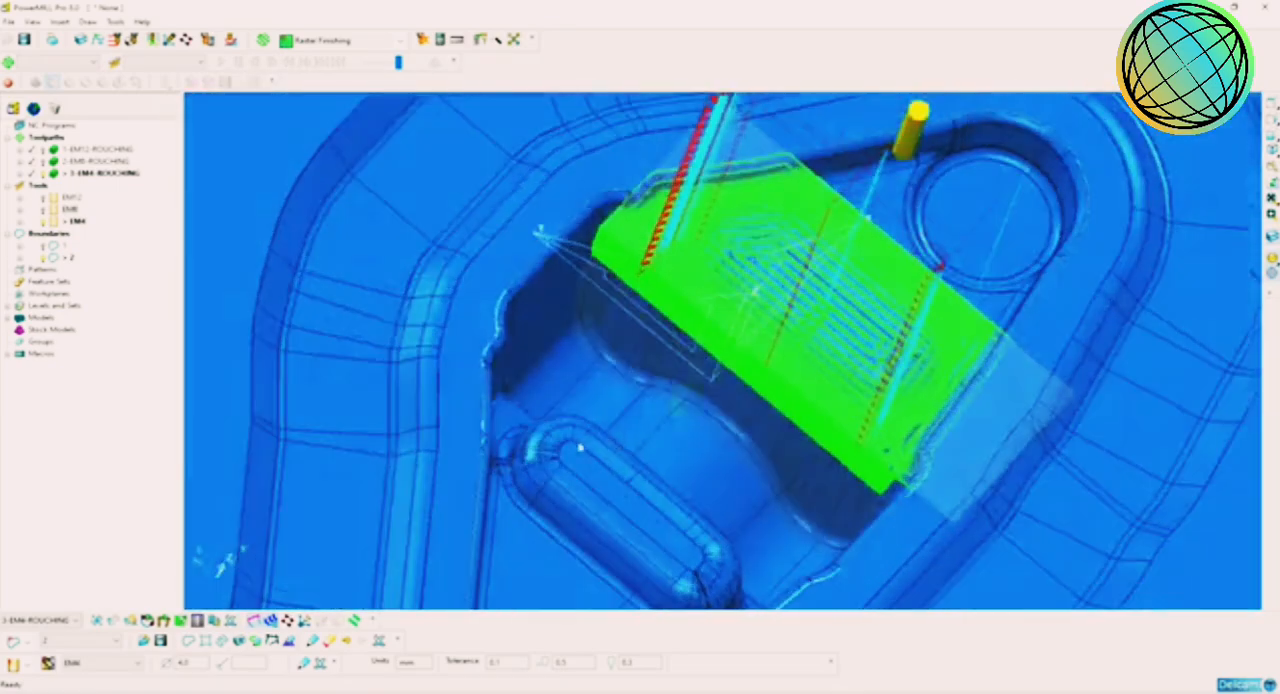
{"action": "scroll", "coordinate": [870, 358], "scroll_direction": "up", "scroll_amount": 2}
{"action": "scroll", "coordinate": [870, 358], "scroll_direction": "down", "scroll_amount": 2}
{"action": "middle_click_drag", "start_coordinate": [870, 358], "coordinate": [708, 366]}
{"action": "scroll", "coordinate": [783, 396], "scroll_direction": "down", "scroll_amount": 2}
{"action": "scroll", "coordinate": [768, 391], "scroll_direction": "up", "scroll_amount": 2}
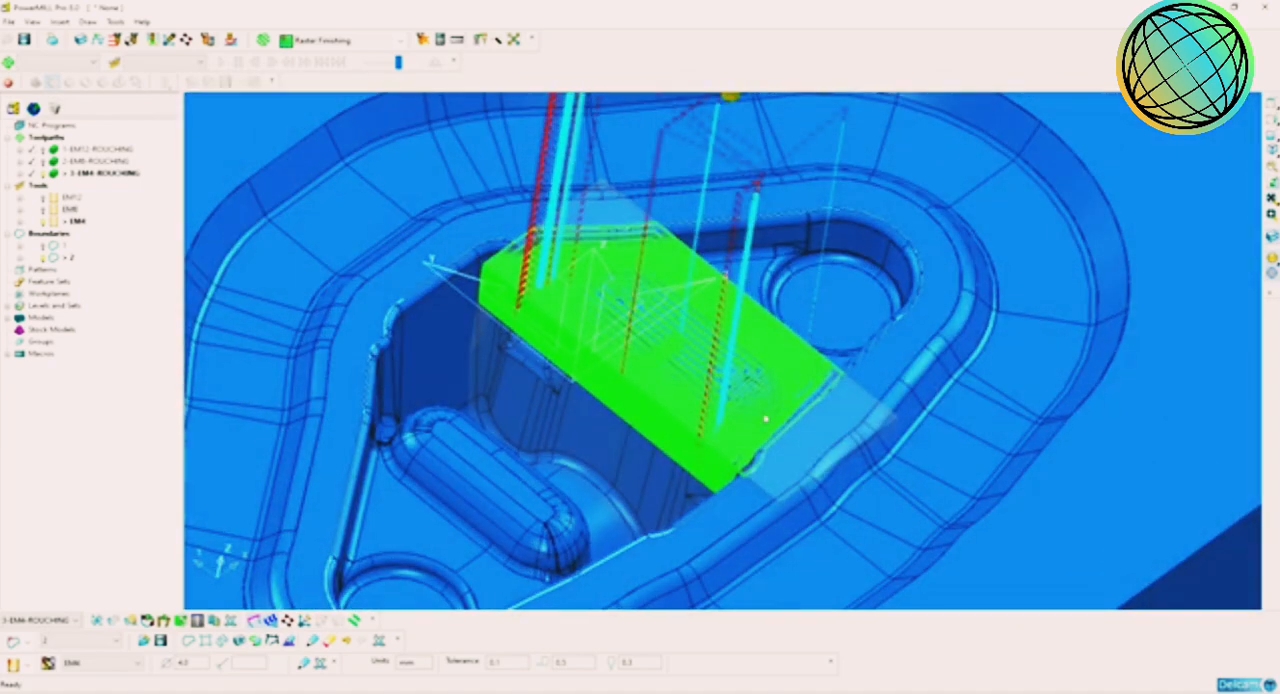
{"action": "middle_click_drag", "start_coordinate": [815, 452], "coordinate": [781, 465]}
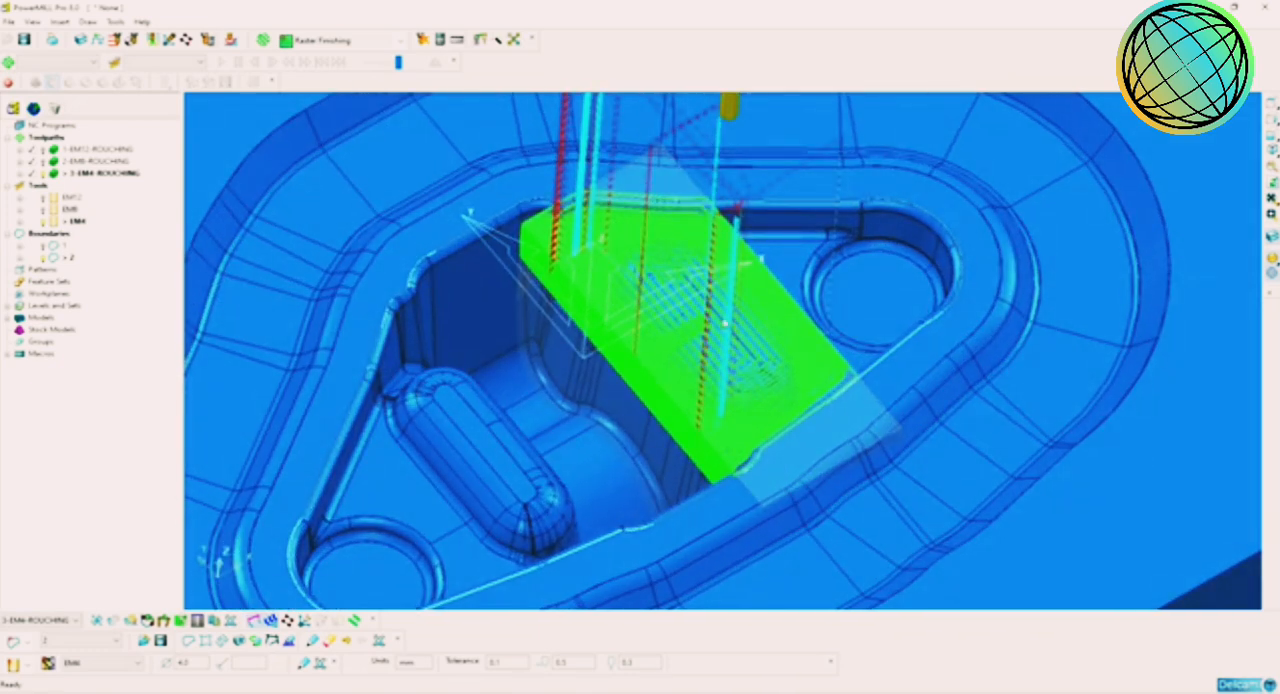
Step: Mirror a copy of the 3-EM4-ROUGHING toolpath in the YZ plane and make the copy active
{"action": "right_click", "coordinate": [66, 175]}
{"action": "mouse_move", "coordinate": [165, 535]}
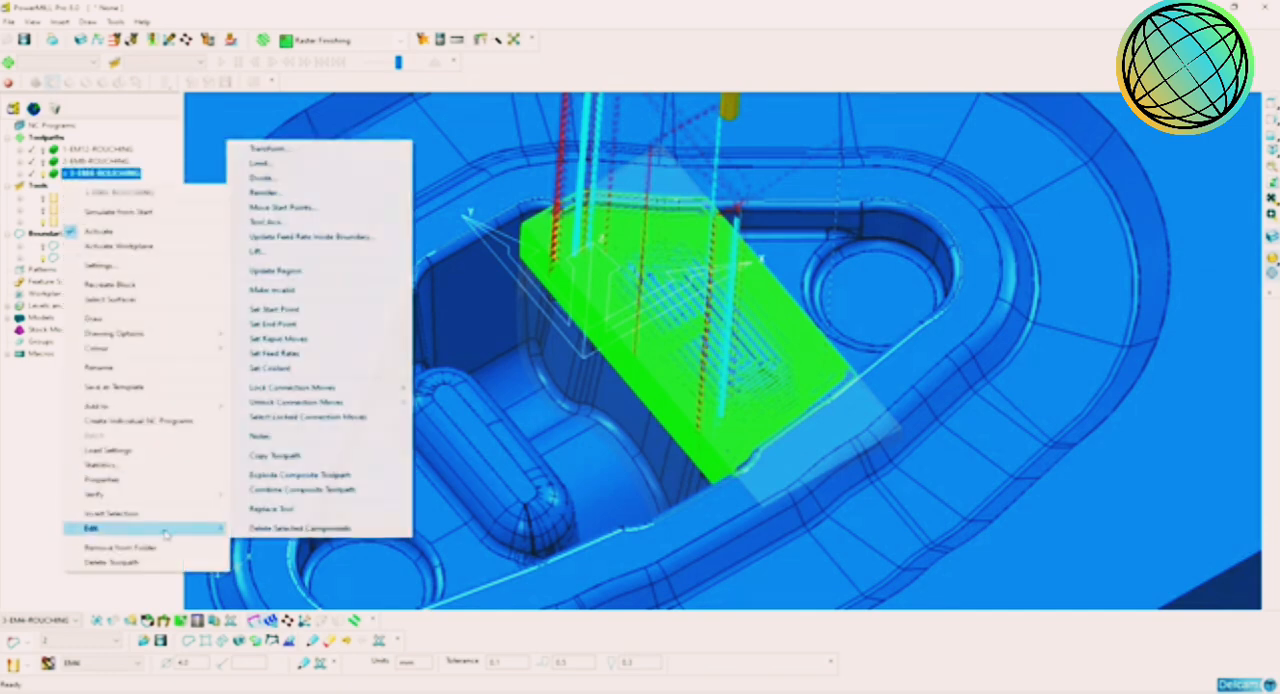
{"action": "left_click", "coordinate": [300, 148]}
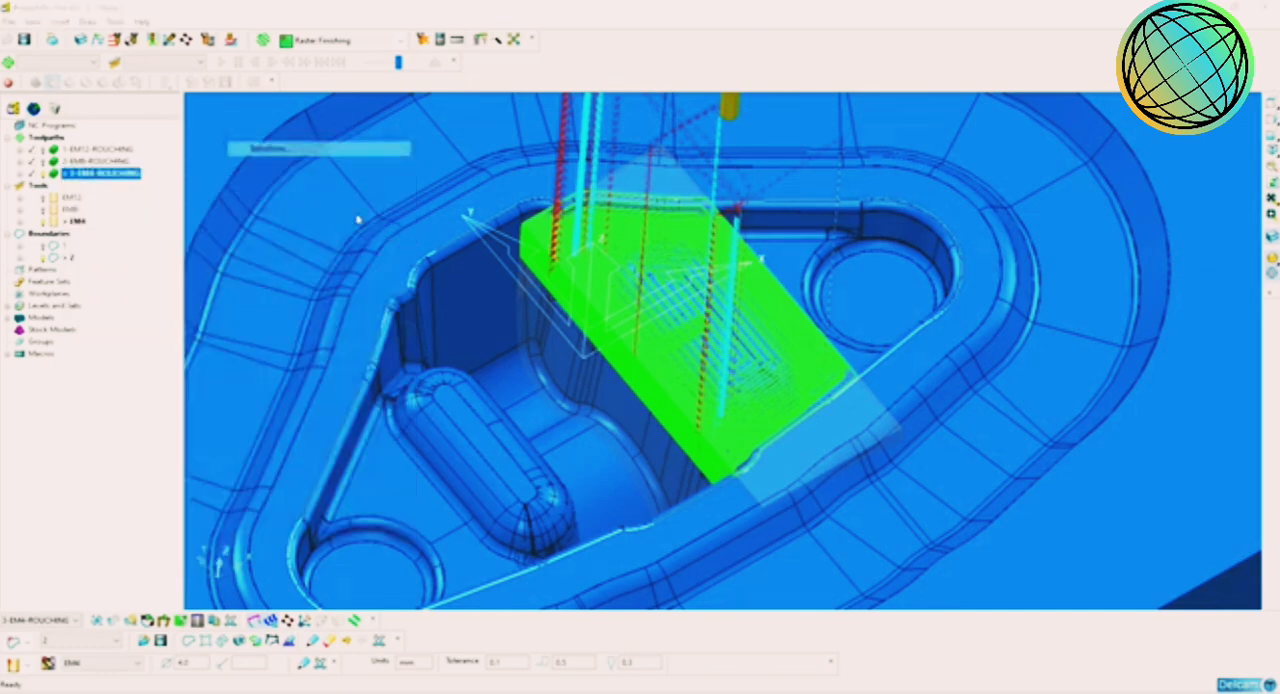
{"action": "left_click_drag", "start_coordinate": [68, 14], "coordinate": [172, 104]}
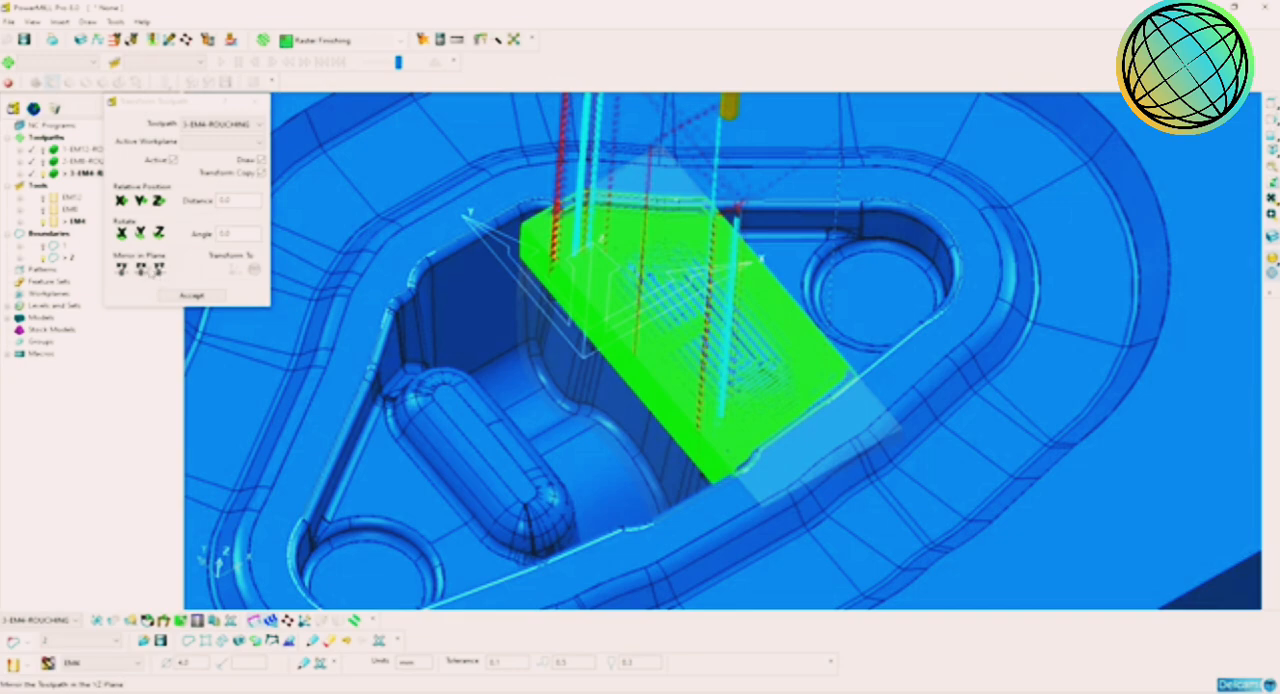
{"action": "left_click", "coordinate": [159, 268]}
{"action": "left_click", "coordinate": [191, 295]}
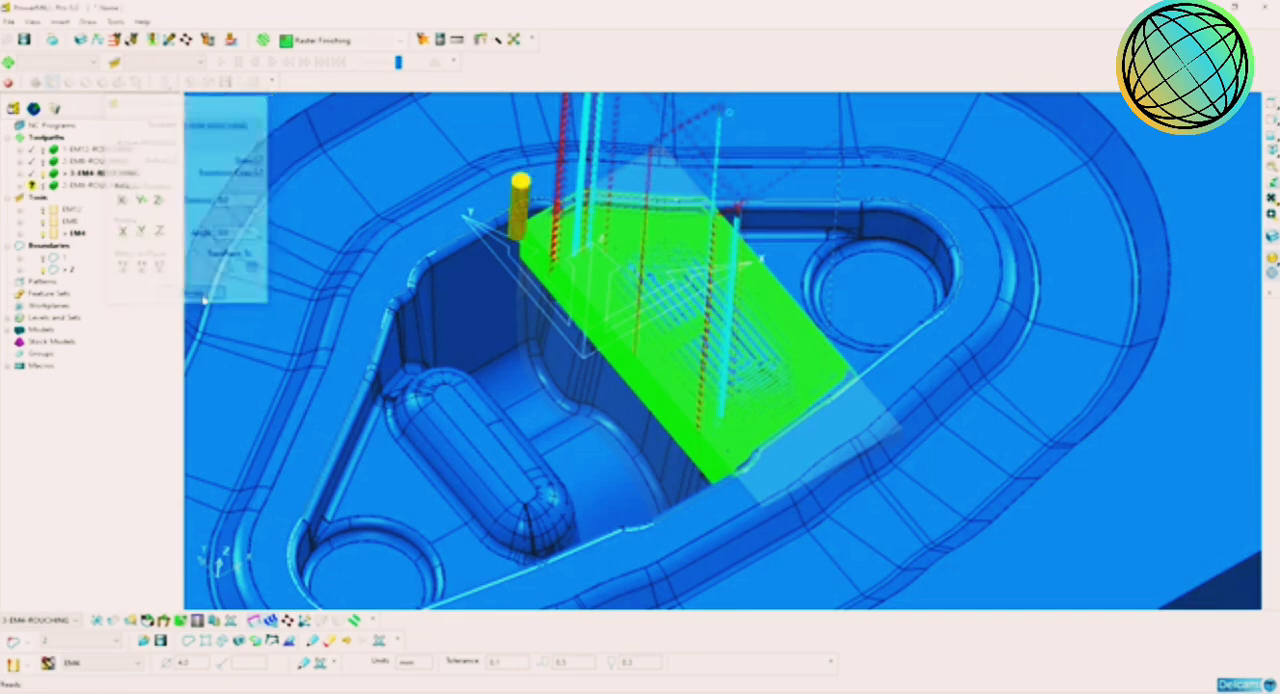
{"action": "double_click", "coordinate": [78, 186]}
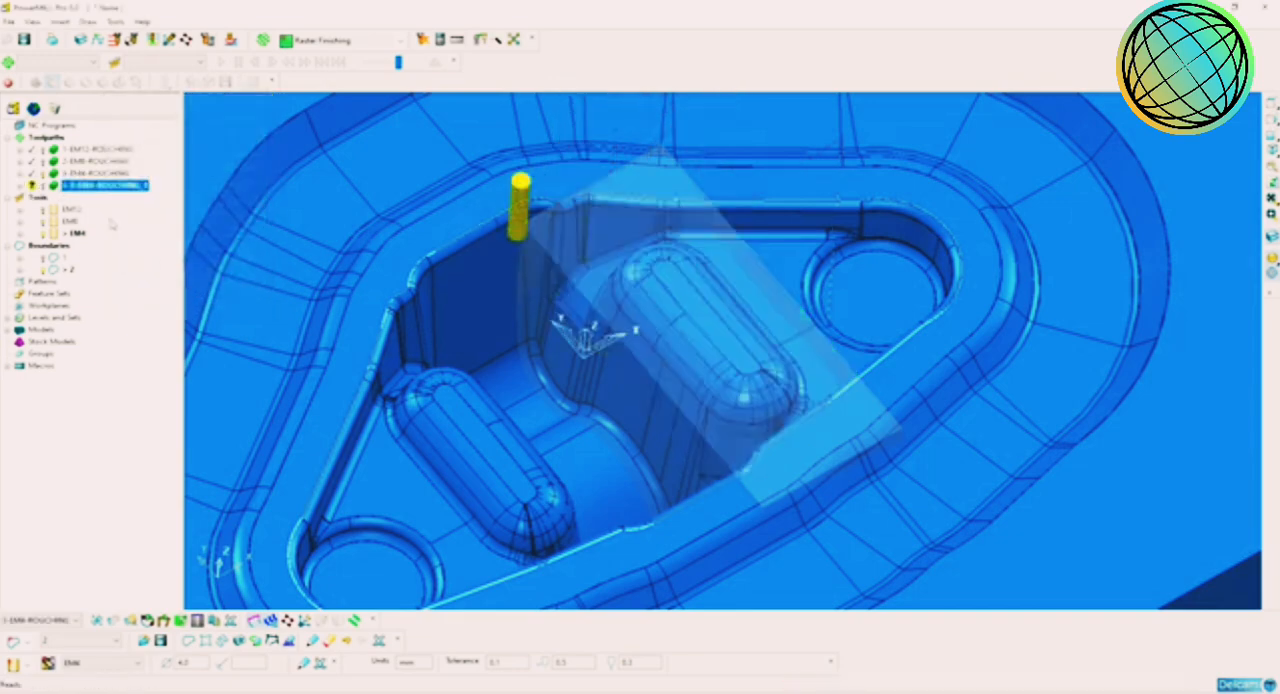
Step: Examine the mirrored 4 mm roughing passes over the opposite rib from several angles
{"action": "mouse_move", "coordinate": [551, 419]}
{"action": "middle_mouse_down"}
{"action": "mouse_move", "coordinate": [408, 441]}
{"action": "mouse_move", "coordinate": [263, 437]}
{"action": "middle_mouse_up"}
{"action": "middle_click_drag", "start_coordinate": [560, 280], "coordinate": [612, 268]}
{"action": "scroll", "coordinate": [663, 380], "scroll_direction": "up", "scroll_amount": 1}
{"action": "middle_click_drag", "start_coordinate": [663, 380], "coordinate": [668, 346]}
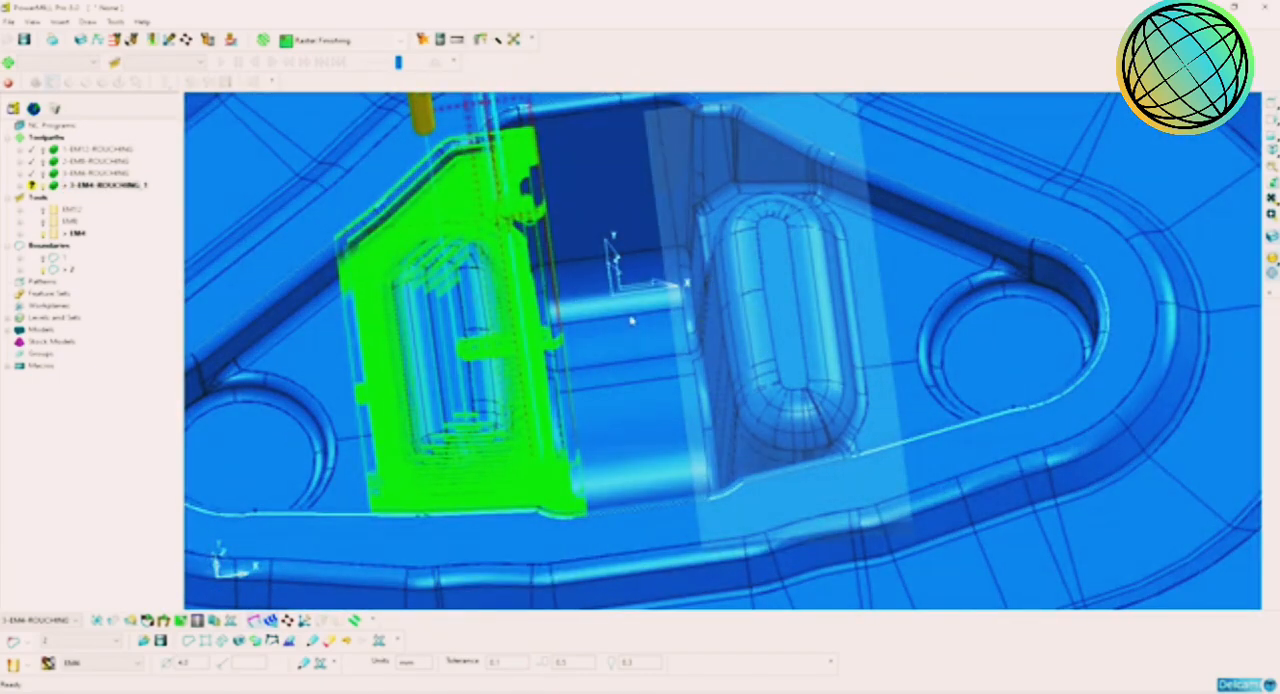
{"action": "middle_click_drag", "start_coordinate": [704, 292], "coordinate": [610, 296]}
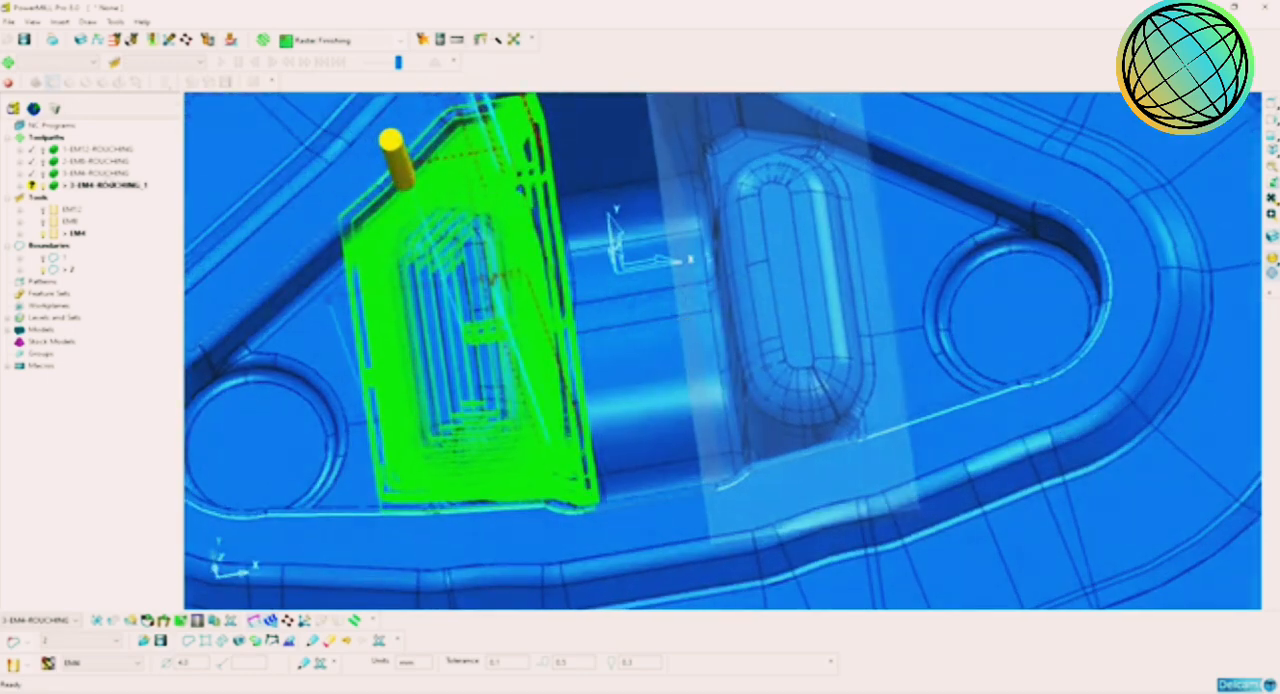
{"action": "mouse_move", "coordinate": [33, 187]}
{"action": "middle_click_drag", "start_coordinate": [694, 470], "coordinate": [690, 385]}
{"action": "scroll", "coordinate": [703, 401], "scroll_direction": "down", "scroll_amount": 2}
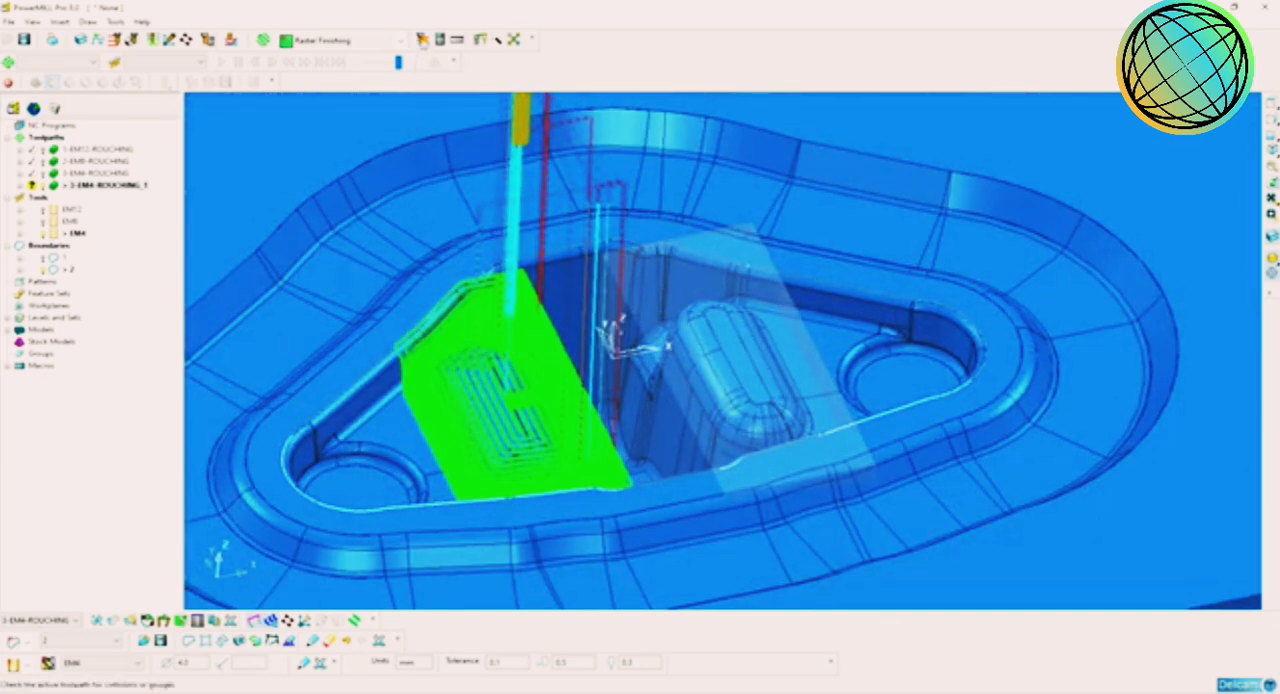
Step: Check the mirrored toolpath for gouges against the models, with splitting into safe and unsafe moves enabled
{"action": "left_click", "coordinate": [422, 39]}
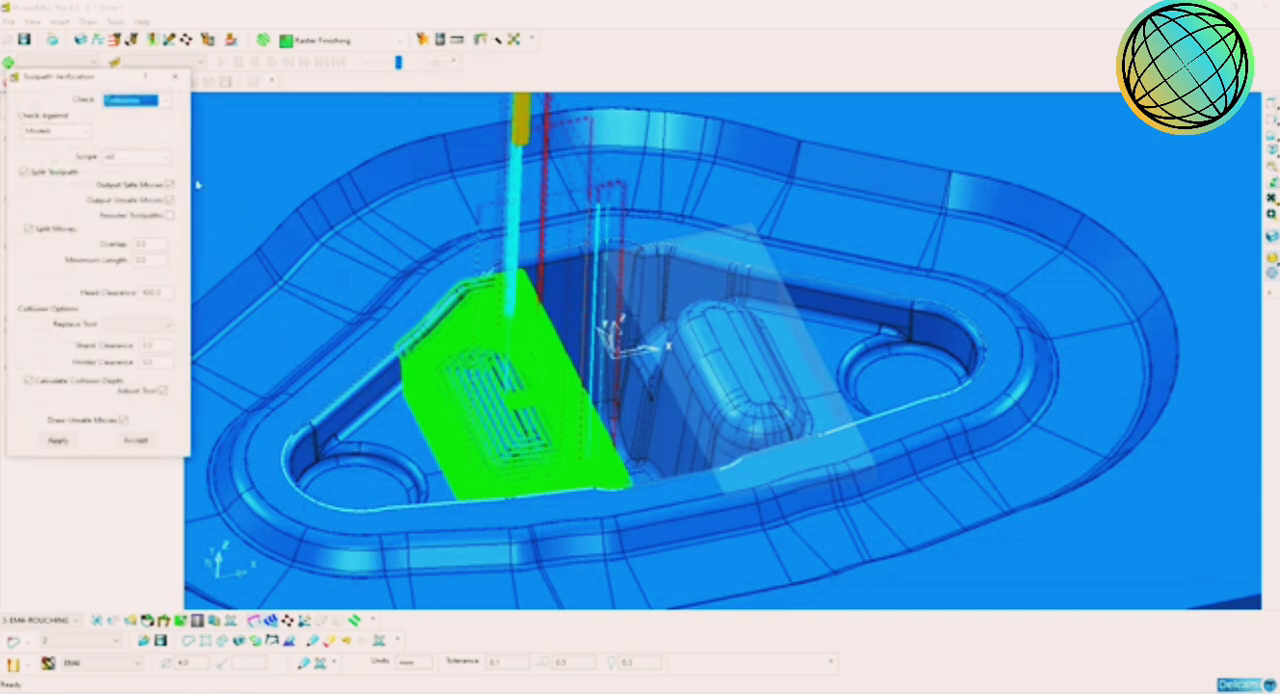
{"action": "left_click", "coordinate": [137, 100]}
{"action": "left_click", "coordinate": [141, 126]}
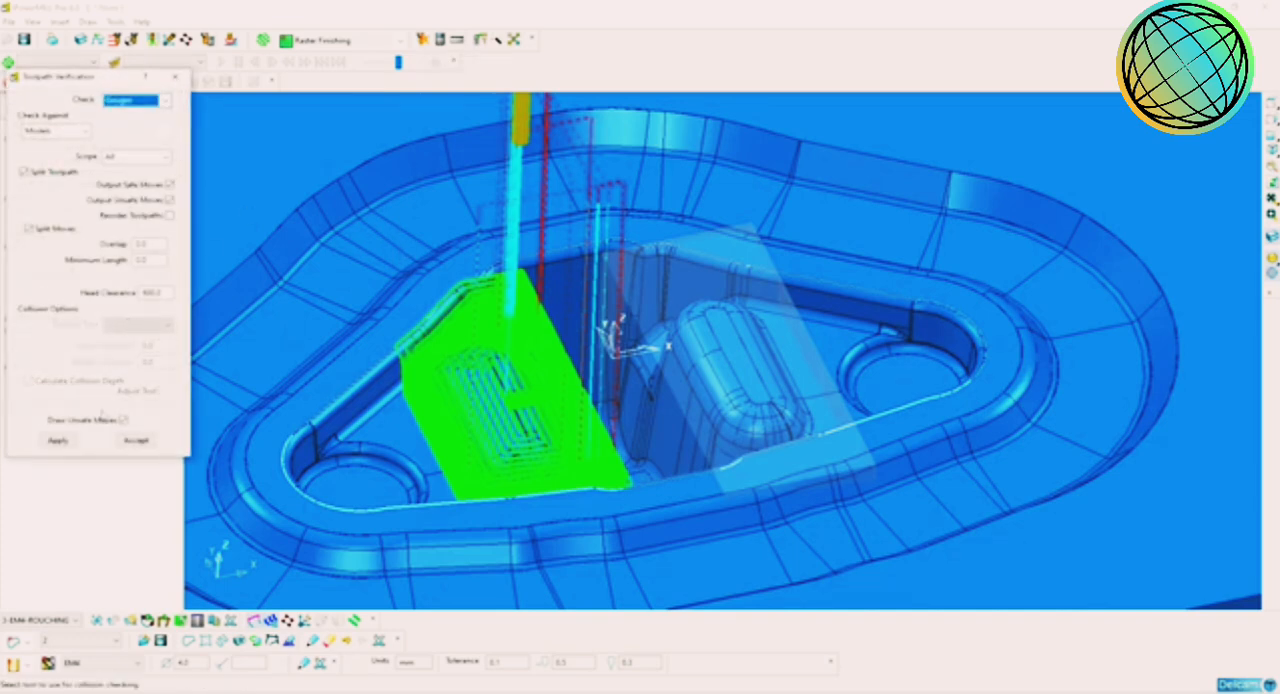
{"action": "left_click", "coordinate": [57, 441]}
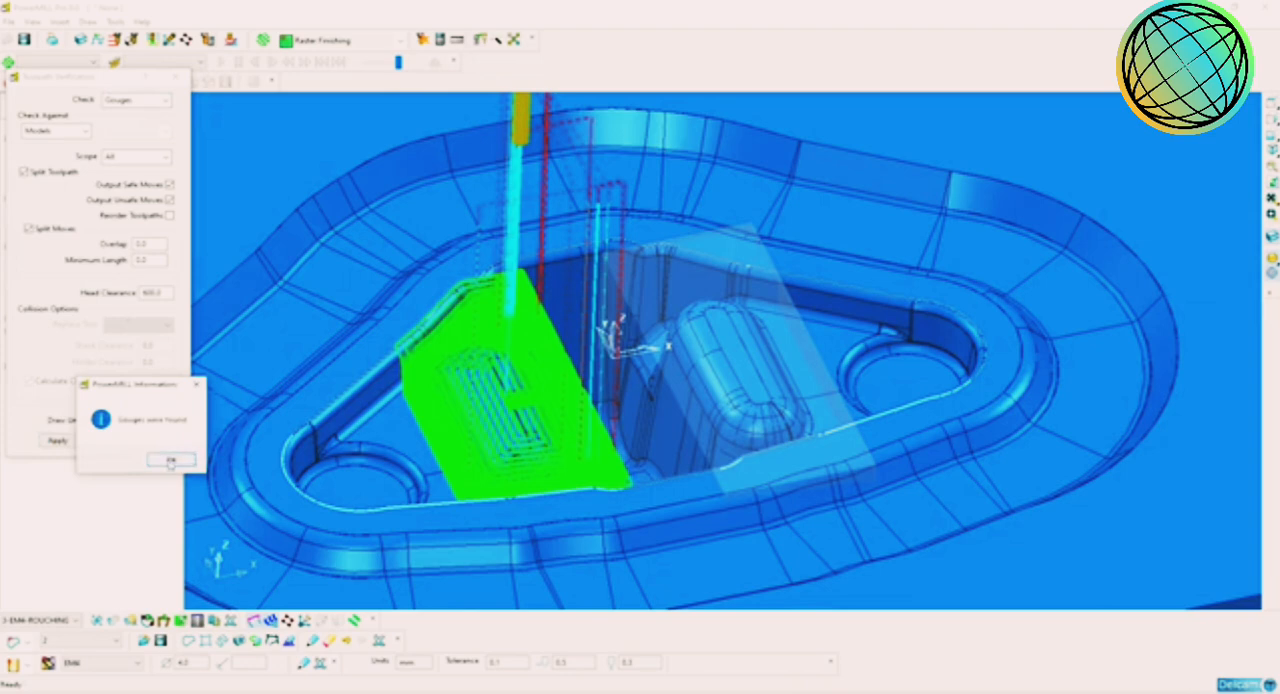
{"action": "left_click", "coordinate": [170, 463]}
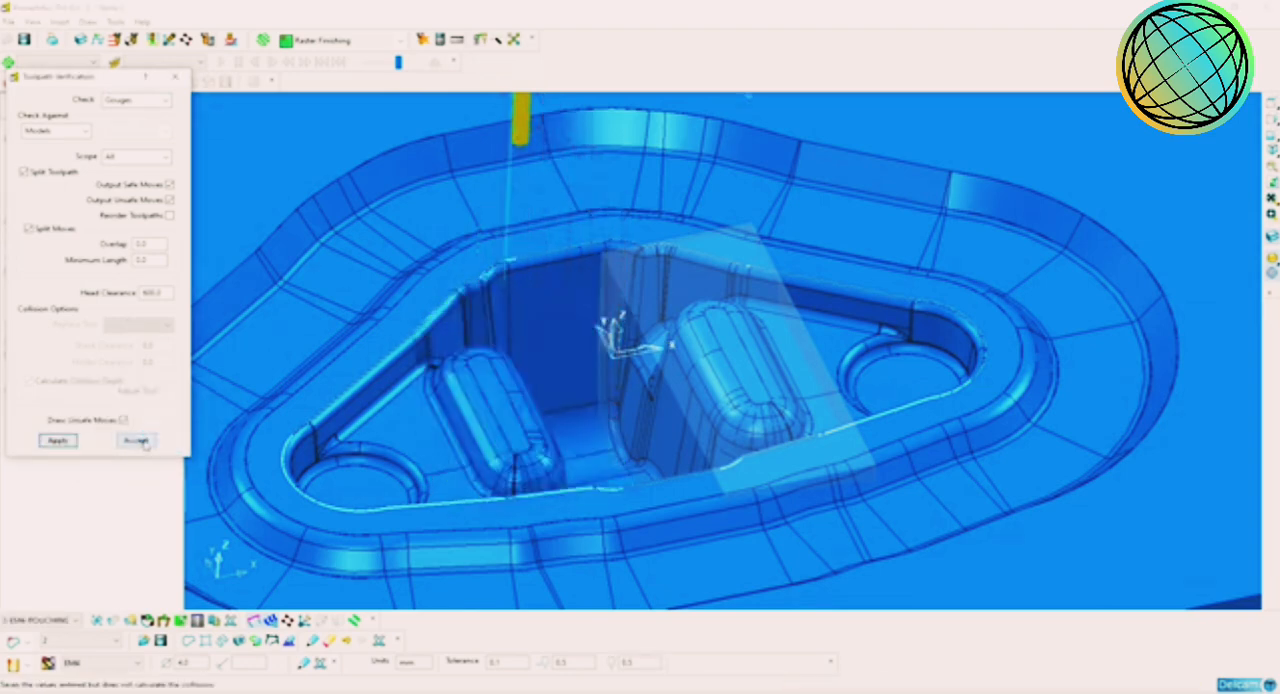
{"action": "left_click", "coordinate": [97, 441]}
Step: Delete the mirrored toolpath and its two split parts, and reactivate 3-EM4-ROUGHING
{"action": "scroll", "coordinate": [608, 271], "scroll_direction": "up", "scroll_amount": 6}
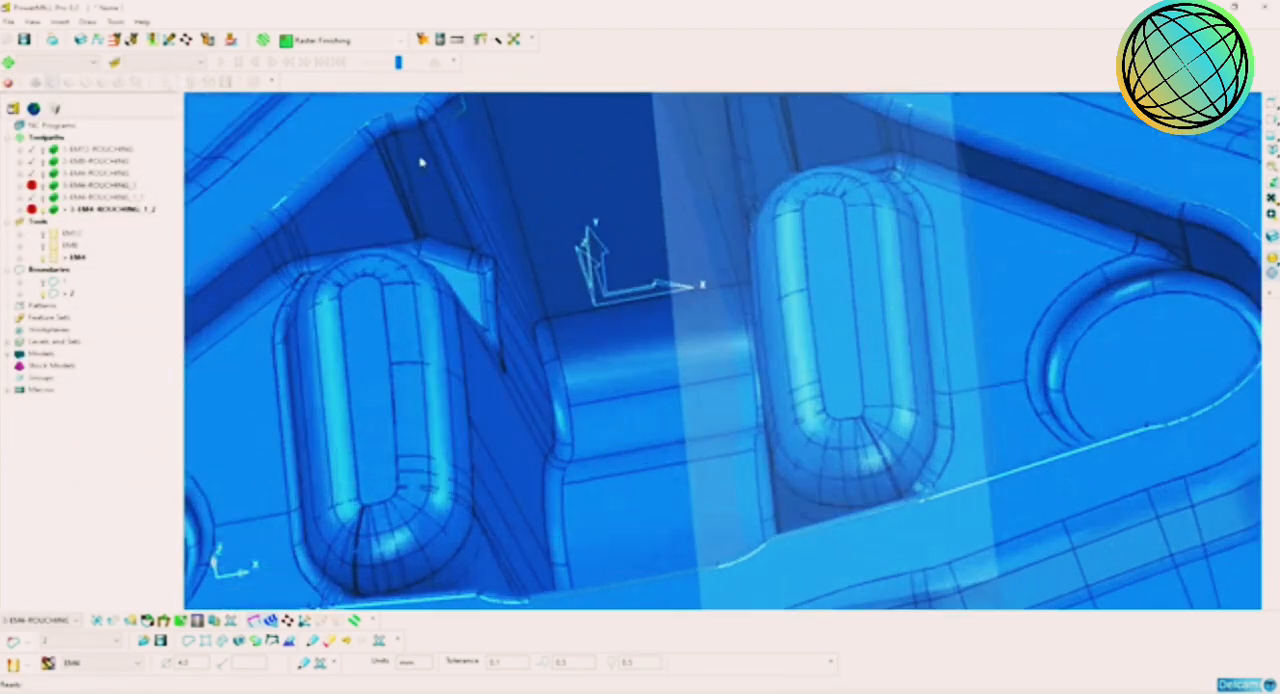
{"action": "middle_click_drag", "start_coordinate": [443, 160], "coordinate": [482, 167]}
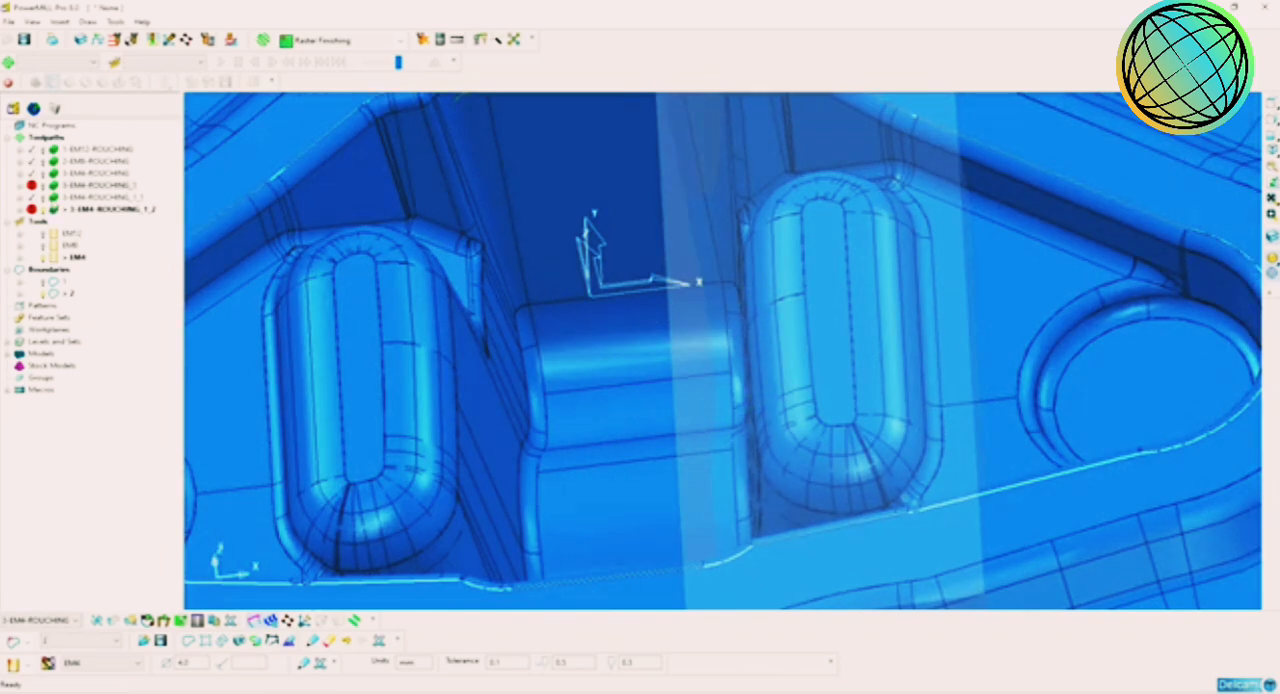
{"action": "left_click", "coordinate": [57, 210]}
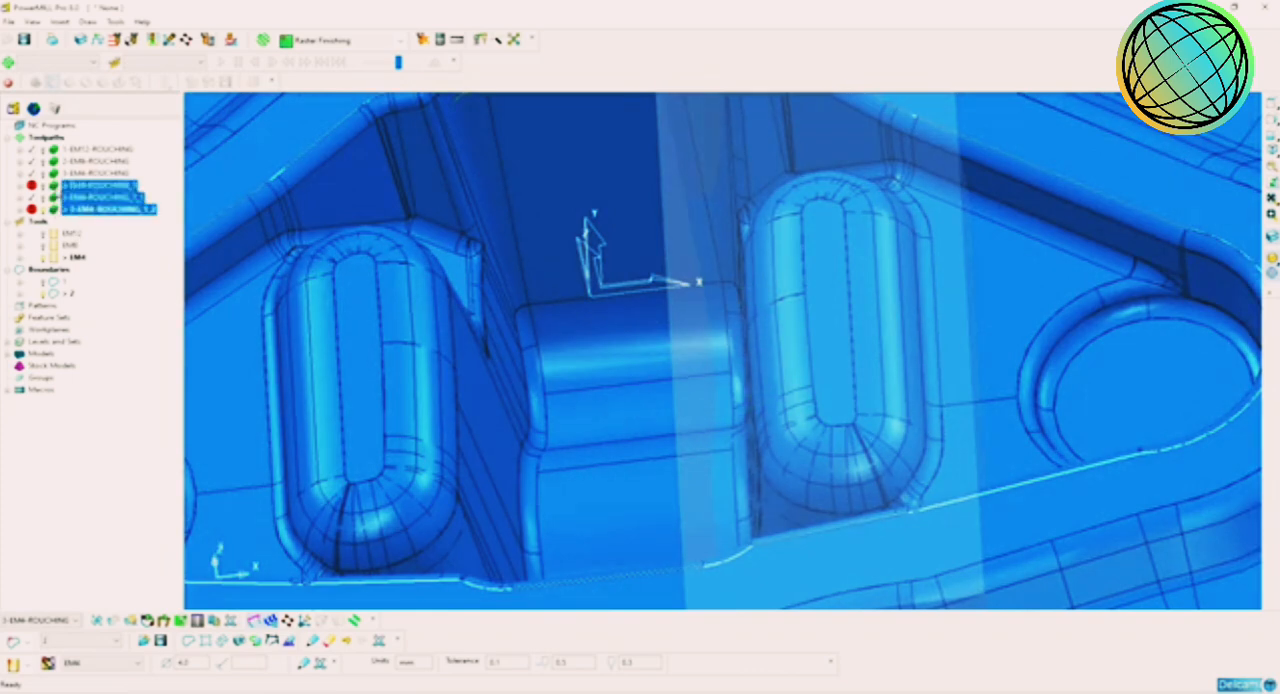
{"action": "right_click", "coordinate": [66, 193]}
{"action": "left_click", "coordinate": [112, 304]}
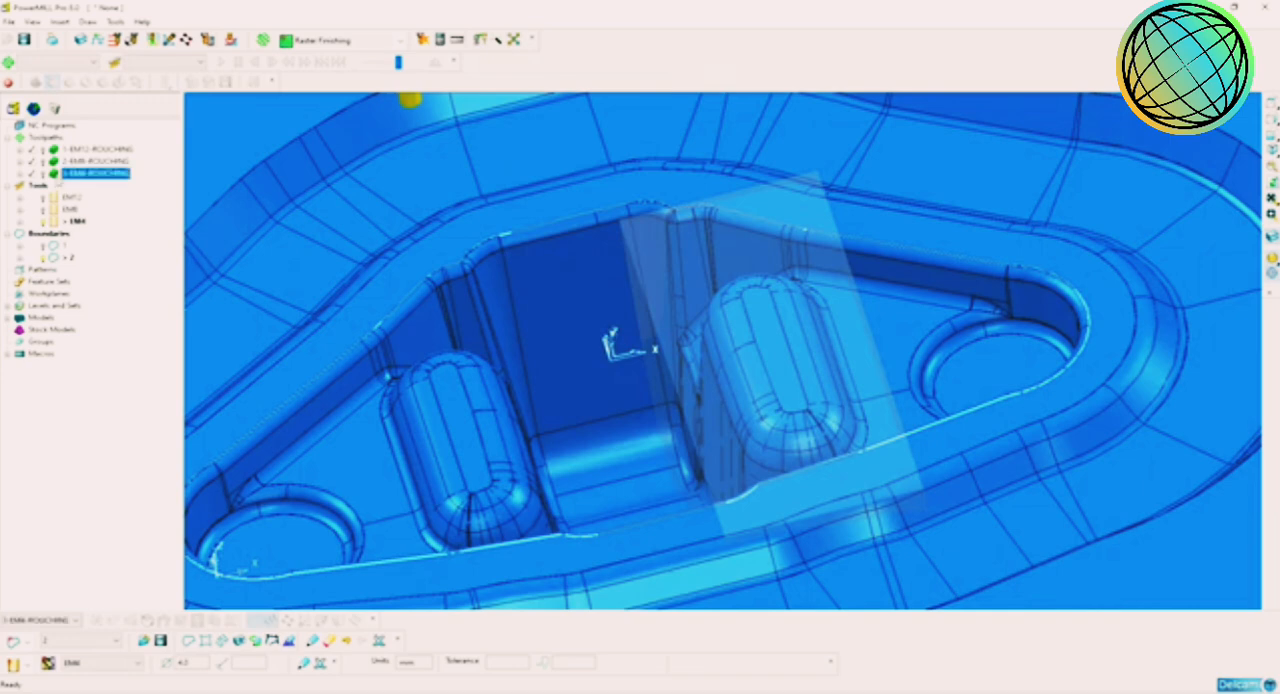
{"action": "left_click_drag", "start_coordinate": [57, 178], "coordinate": [678, 374]}
{"action": "middle_click_drag", "start_coordinate": [682, 372], "coordinate": [710, 367], "text": "shift"}
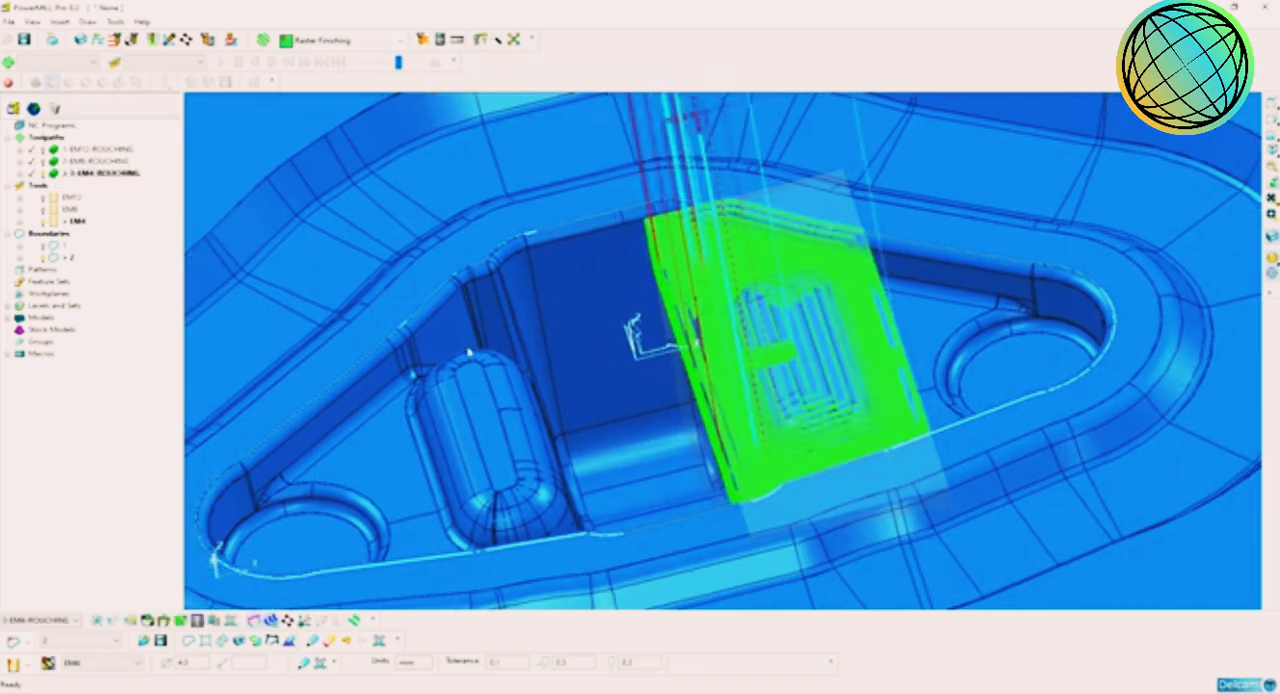
{"action": "middle_click_drag", "start_coordinate": [469, 352], "coordinate": [509, 341]}
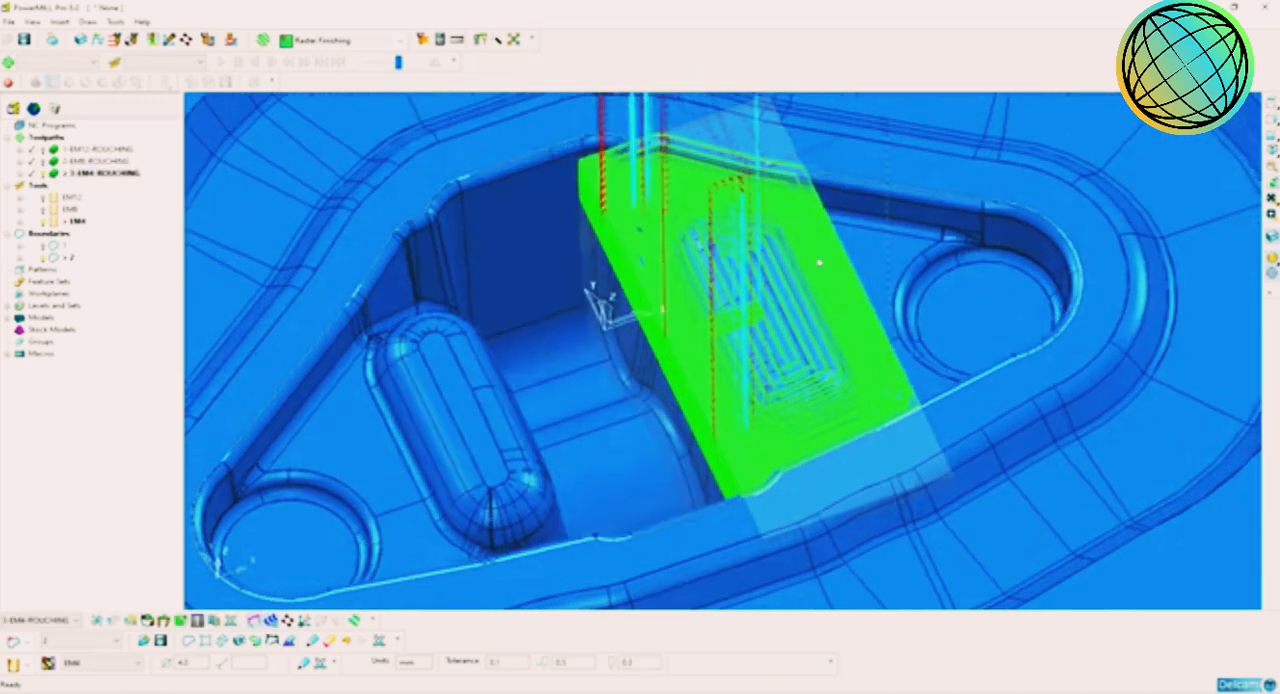
Step: In a top view, shift the block's two X sides so it surrounds the opposite rib instead of the machined one
{"action": "left_click", "coordinate": [1271, 135]}
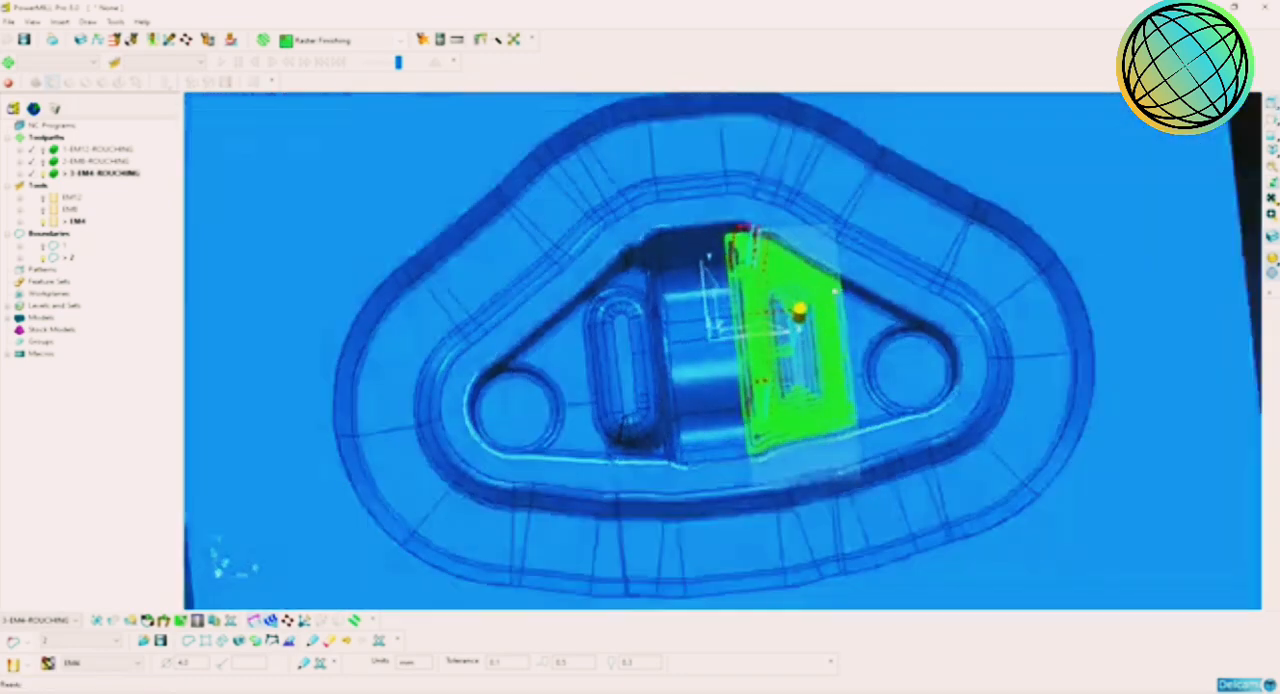
{"action": "scroll", "coordinate": [965, 240], "scroll_direction": "up", "scroll_amount": 3}
{"action": "middle_click_drag", "start_coordinate": [972, 234], "coordinate": [902, 281], "text": "shift"}
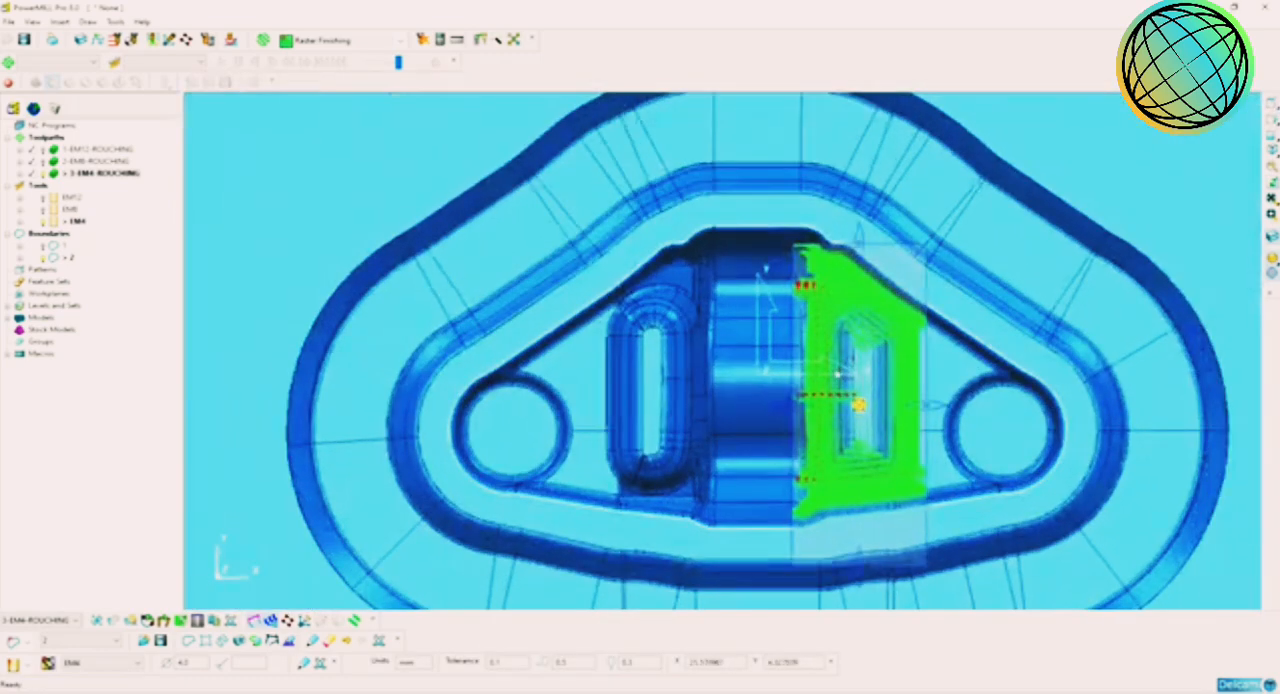
{"action": "left_click_drag", "start_coordinate": [787, 407], "coordinate": [585, 405]}
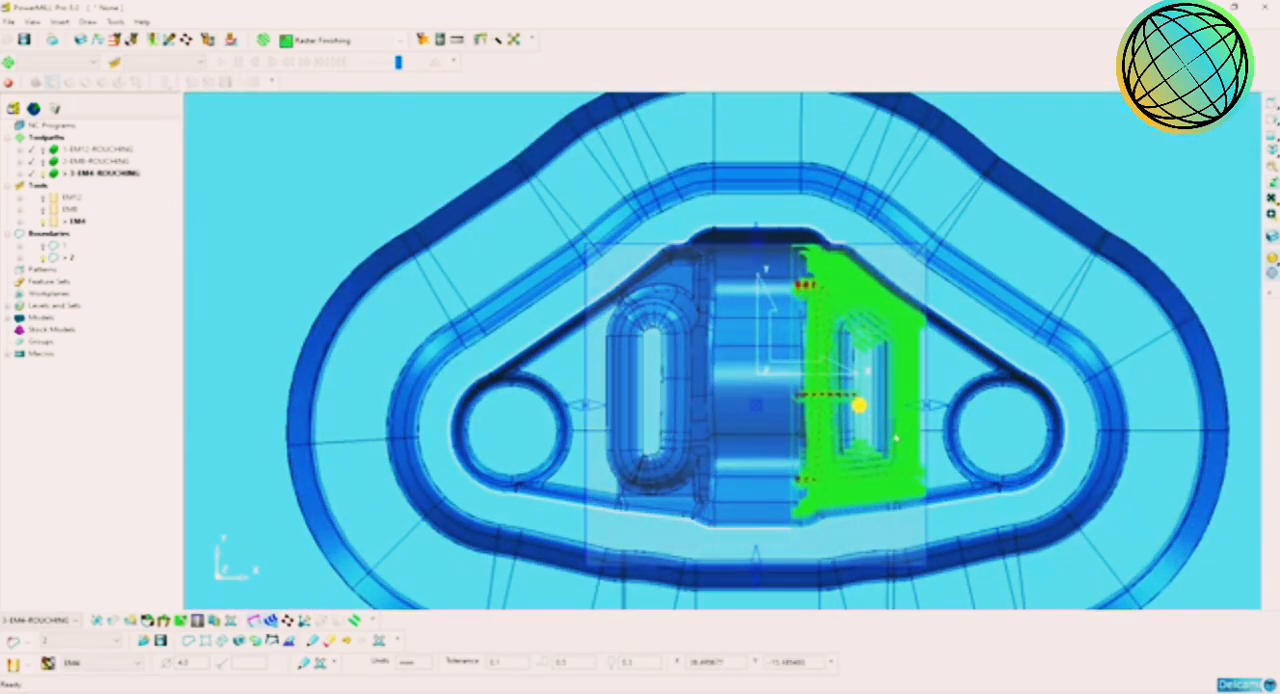
{"action": "left_click_drag", "start_coordinate": [926, 415], "coordinate": [699, 404]}
{"action": "scroll", "coordinate": [680, 405], "scroll_direction": "up", "scroll_amount": 4}
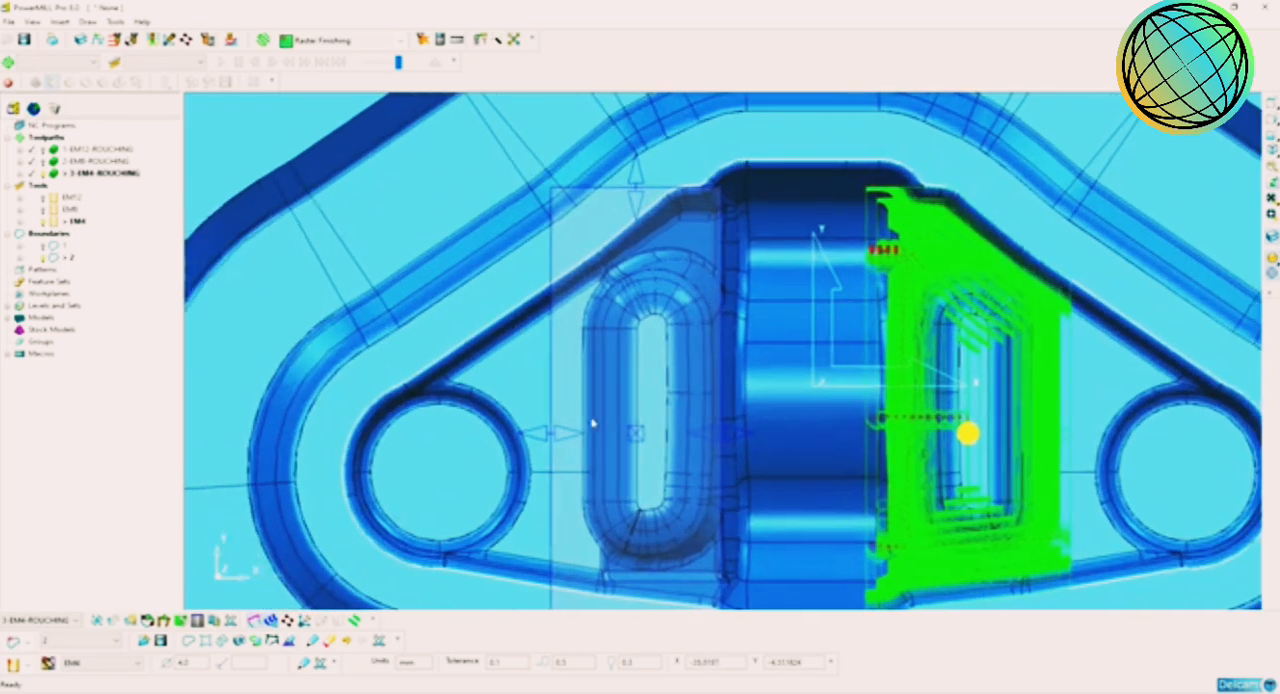
{"action": "mouse_move", "coordinate": [583, 437]}
{"action": "left_mouse_down"}
{"action": "mouse_move", "coordinate": [609, 443]}
{"action": "mouse_move", "coordinate": [609, 429]}
{"action": "mouse_move", "coordinate": [575, 434]}
{"action": "left_mouse_up"}
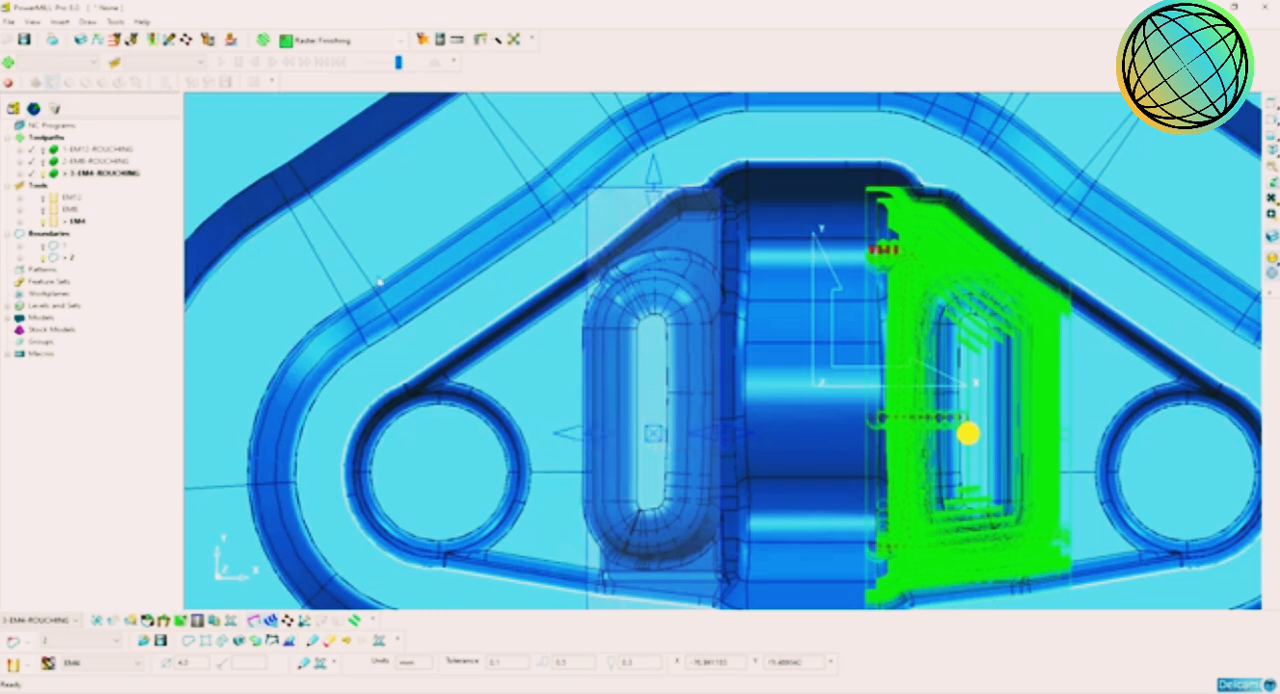
Step: Create and calculate an Offset AreaClear Model toolpath with the EM4 tool in the relocated block, named 4-EM4-ROUGHING
{"action": "left_click", "coordinate": [262, 40]}
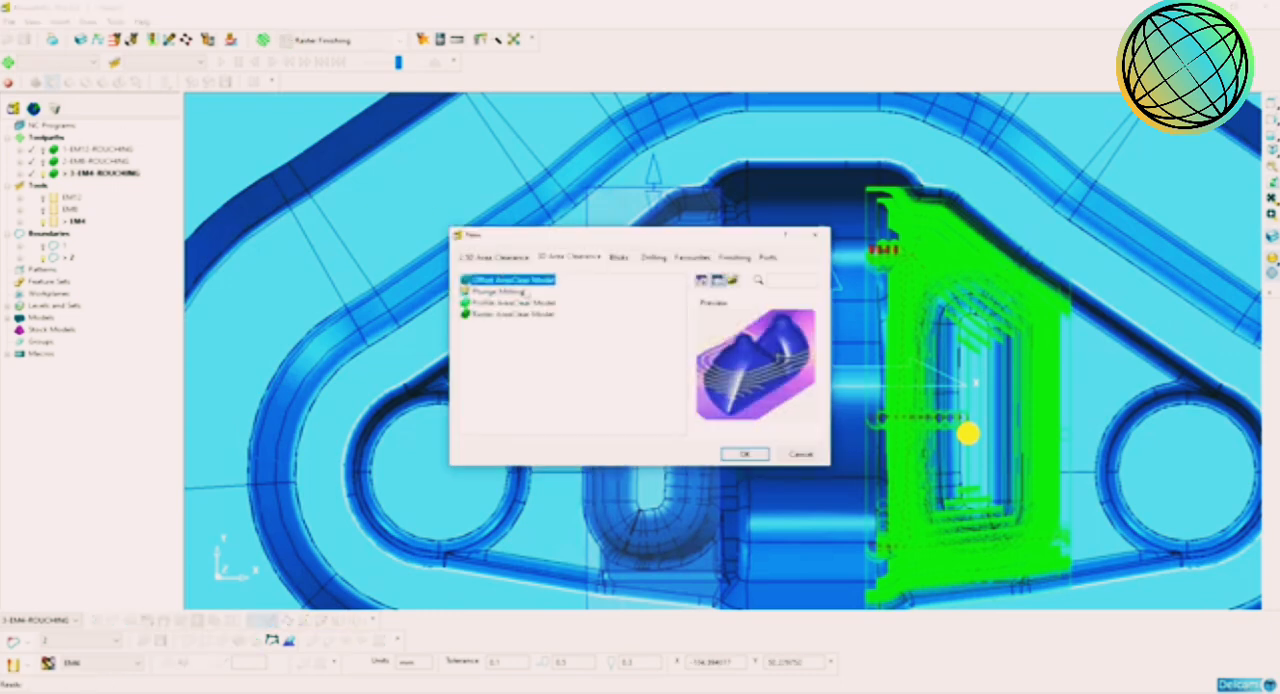
{"action": "left_click", "coordinate": [737, 452]}
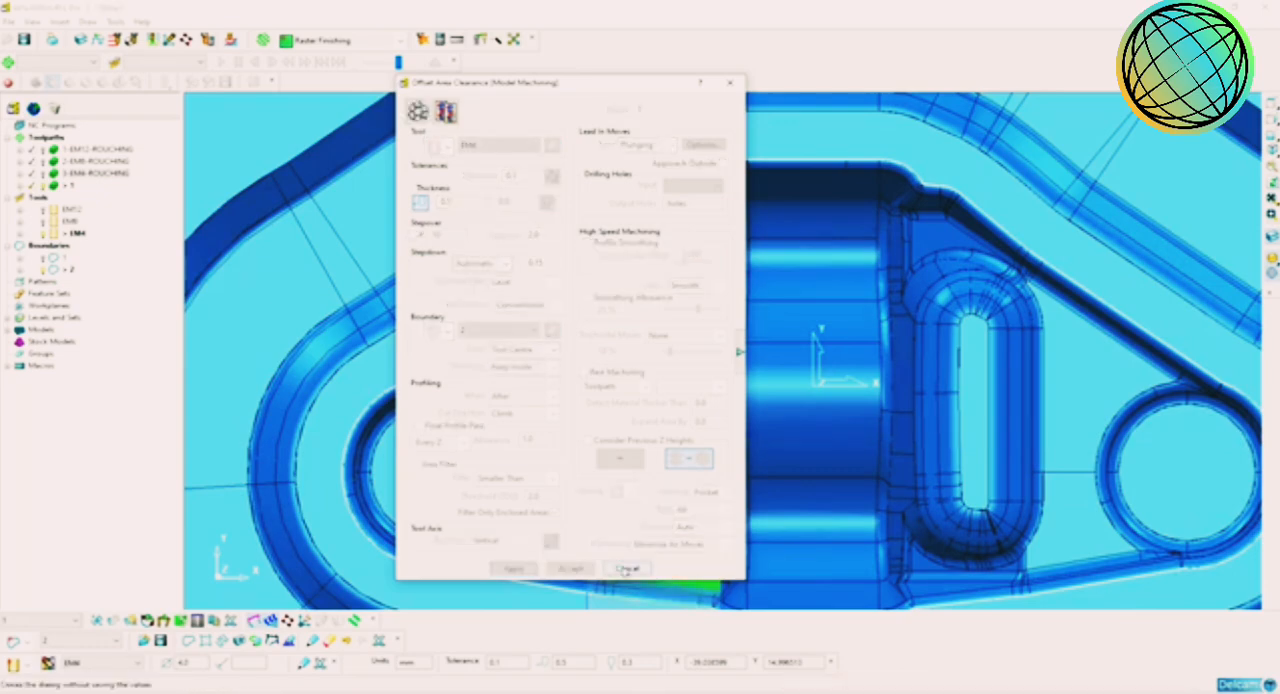
{"action": "left_click", "coordinate": [626, 569]}
{"action": "middle_click_drag", "start_coordinate": [737, 505], "coordinate": [802, 384]}
{"action": "scroll", "coordinate": [798, 386], "scroll_direction": "down", "scroll_amount": 3}
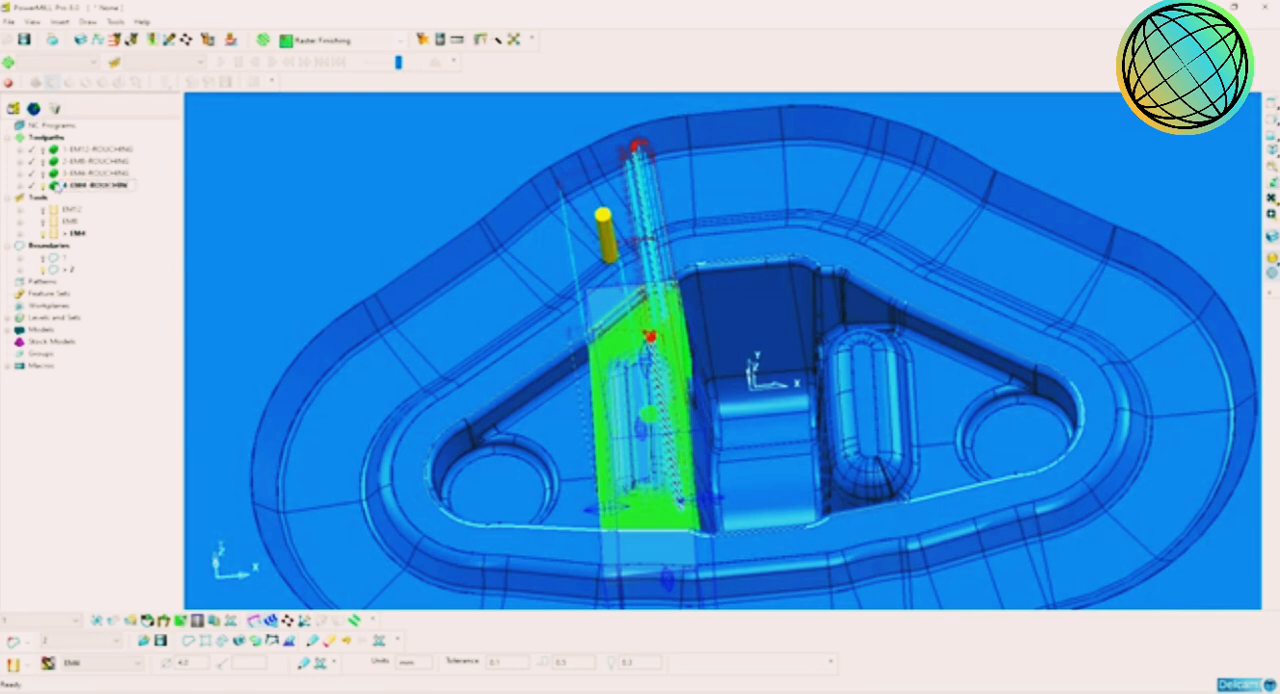
{"action": "left_click", "coordinate": [100, 186]}
Step: Examine the 4-EM4-ROUGHING passes and links over the second rib from several angles
{"action": "scroll", "coordinate": [590, 318], "scroll_direction": "down", "scroll_amount": 3}
{"action": "middle_click_drag", "start_coordinate": [690, 335], "coordinate": [794, 463]}
{"action": "scroll", "coordinate": [780, 396], "scroll_direction": "up", "scroll_amount": 3}
{"action": "scroll", "coordinate": [755, 440], "scroll_direction": "down", "scroll_amount": 3}
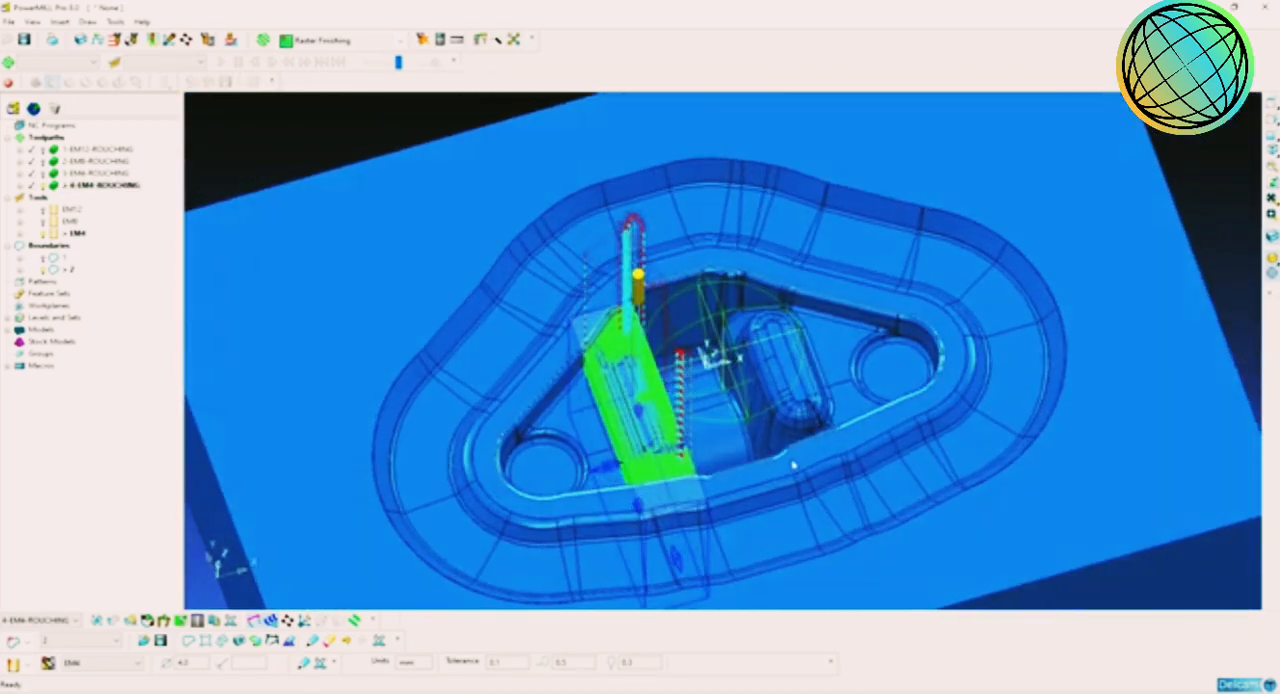
{"action": "middle_click_drag", "start_coordinate": [793, 413], "coordinate": [700, 360]}
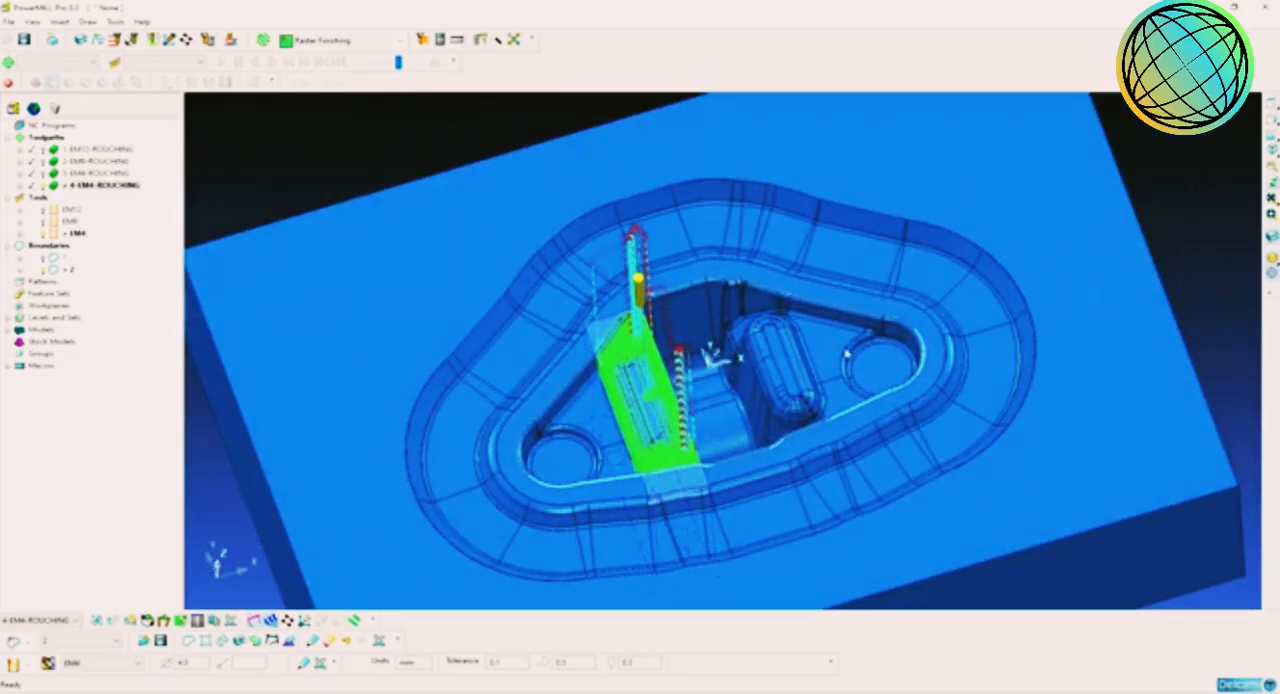
{"action": "middle_click_drag", "start_coordinate": [820, 478], "coordinate": [740, 437]}
{"action": "scroll", "coordinate": [740, 437], "scroll_direction": "up", "scroll_amount": 2}
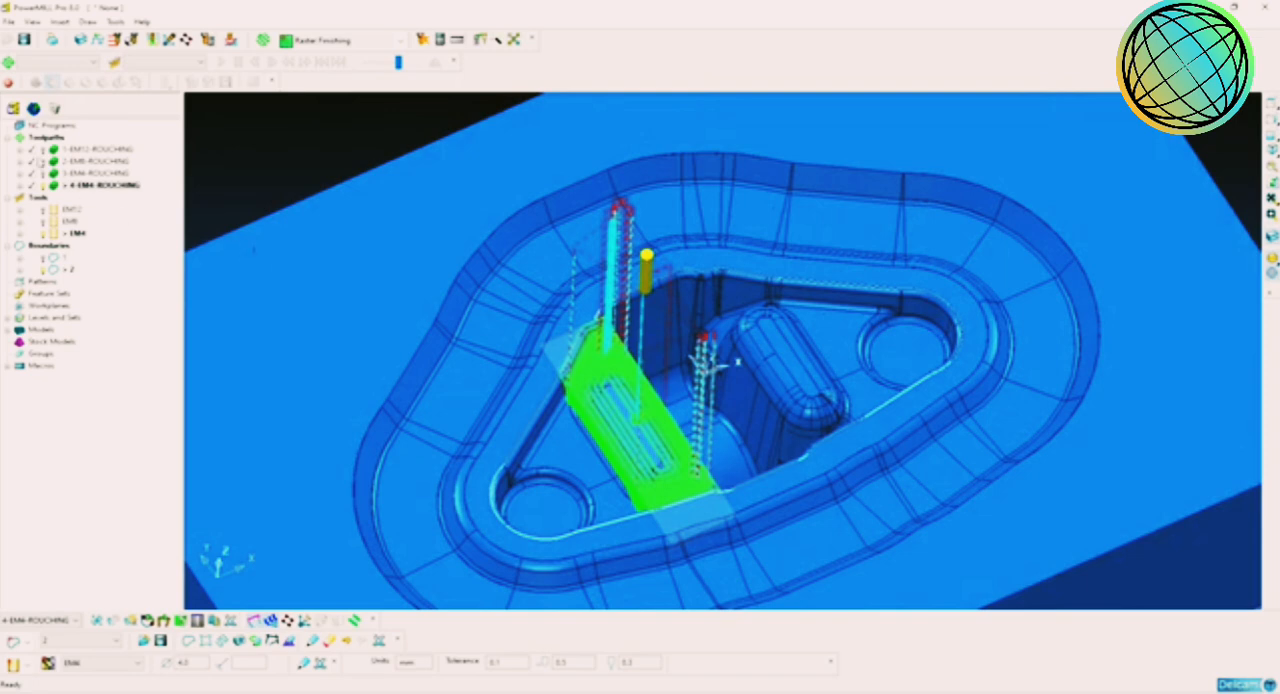
Step: Review the four roughing toolpaths one after another, ending with none of them active
{"action": "double_click", "coordinate": [56, 151]}
{"action": "double_click", "coordinate": [55, 163]}
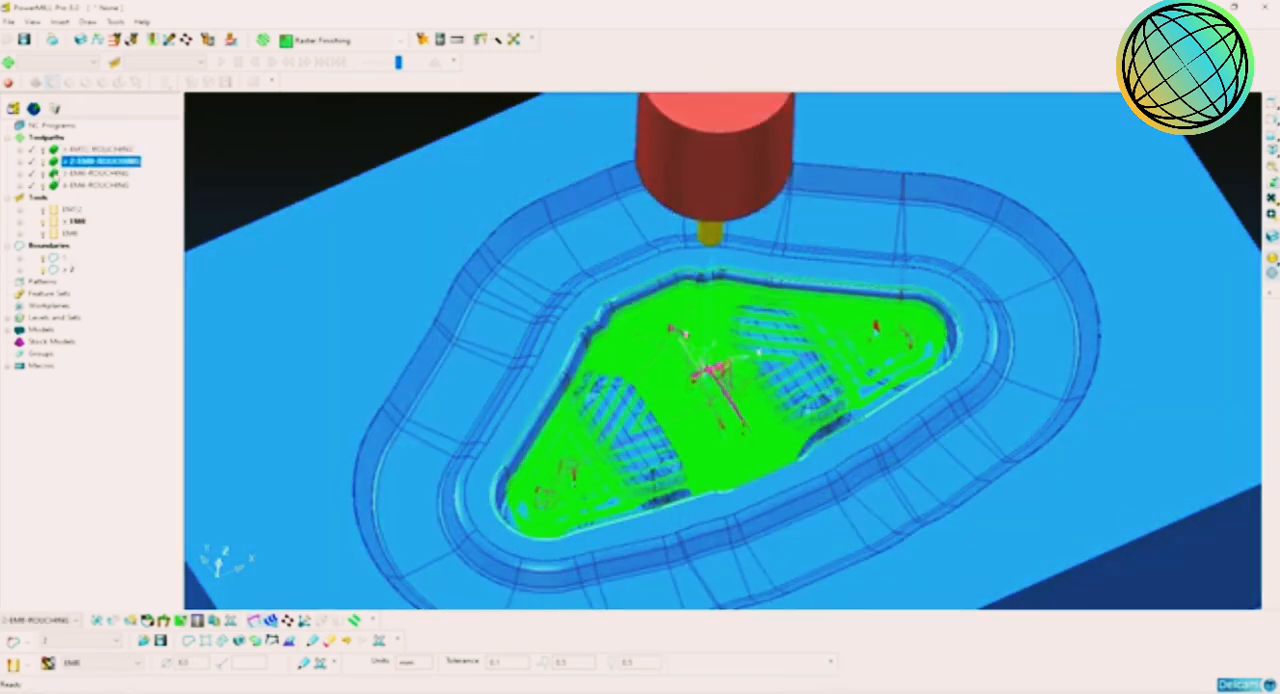
{"action": "double_click", "coordinate": [55, 175]}
{"action": "double_click", "coordinate": [55, 187]}
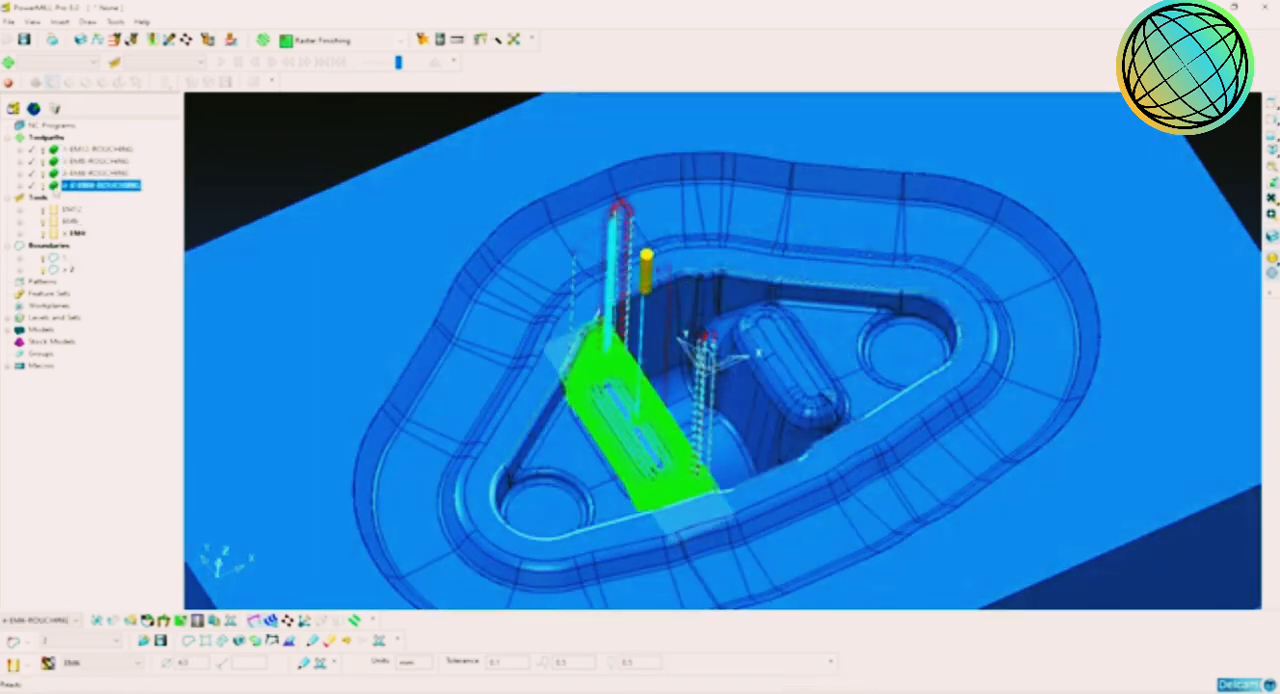
{"action": "double_click", "coordinate": [55, 187]}
Step: Examine the cavity rim, the round pocket and the outer contoured channel without any toolpath displayed
{"action": "middle_click_drag", "start_coordinate": [858, 429], "coordinate": [808, 403]}
{"action": "scroll", "coordinate": [808, 403], "scroll_direction": "up", "scroll_amount": 3}
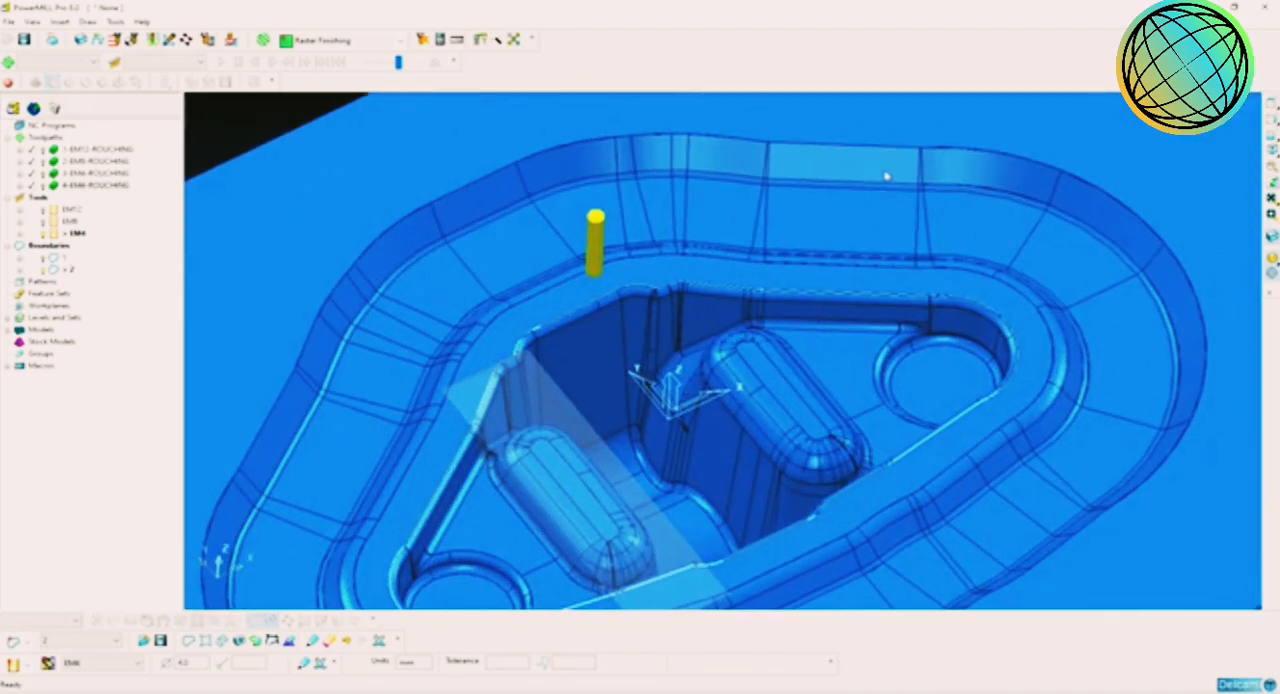
{"action": "middle_click_drag", "start_coordinate": [836, 254], "coordinate": [844, 300]}
{"action": "scroll", "coordinate": [826, 217], "scroll_direction": "up", "scroll_amount": 2}
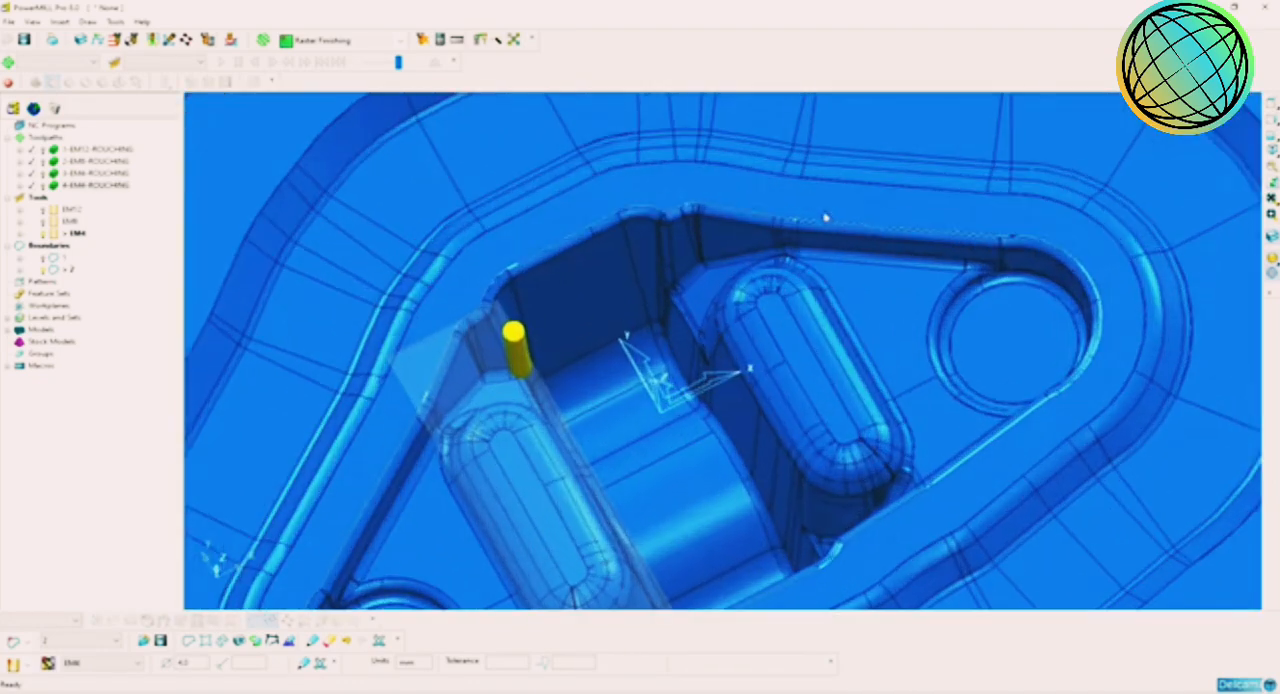
{"action": "scroll", "coordinate": [877, 209], "scroll_direction": "down", "scroll_amount": 2}
{"action": "middle_click_drag", "start_coordinate": [1031, 241], "coordinate": [864, 337], "text": "shift"}
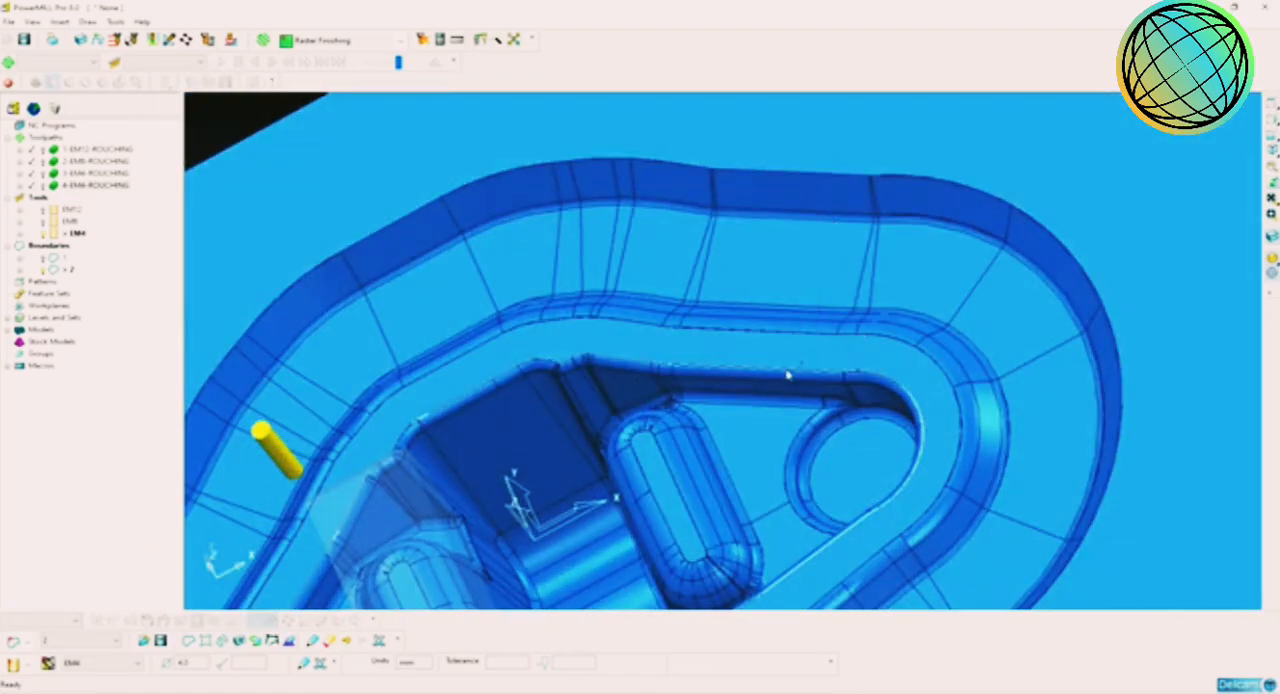
{"action": "middle_click_drag", "start_coordinate": [788, 375], "coordinate": [890, 340]}
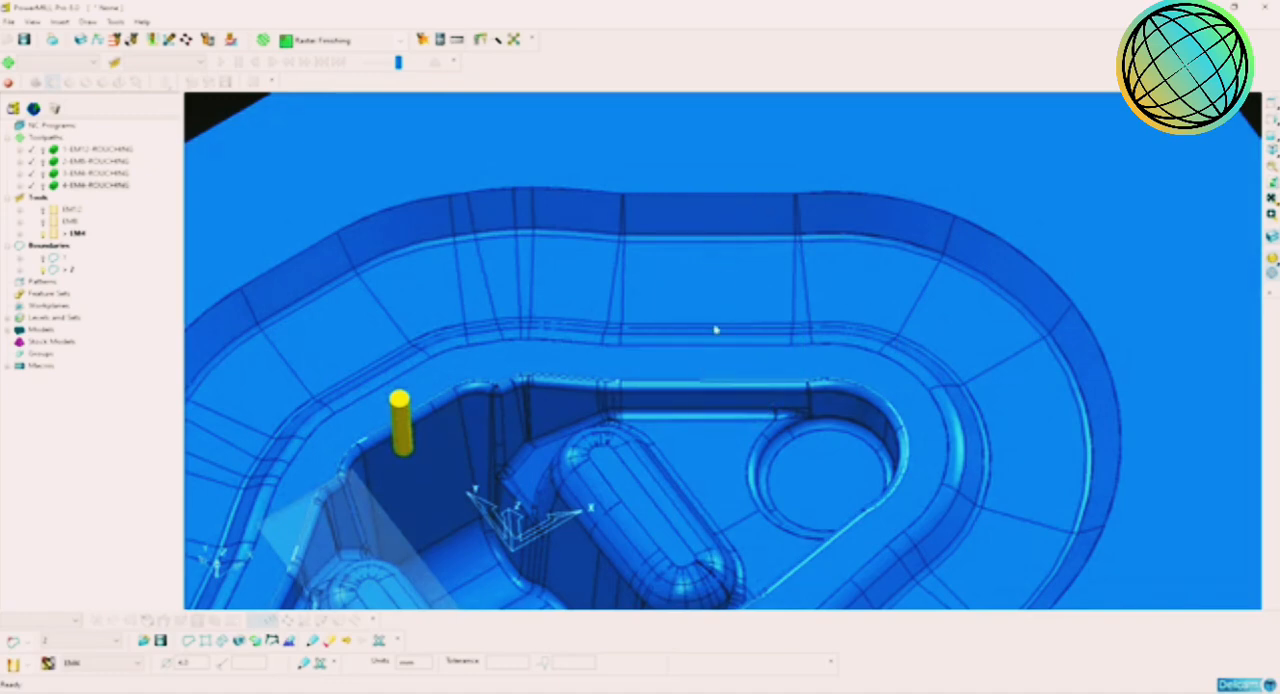
Step: Review the 1-EM12-ROUGHING toolpath over the whole die, and deactivate it together with boundary 1
{"action": "scroll", "coordinate": [749, 331], "scroll_direction": "down", "scroll_amount": 3}
{"action": "middle_click_drag", "start_coordinate": [756, 345], "coordinate": [822, 328], "text": "shift"}
{"action": "left_click", "coordinate": [1272, 275]}
{"action": "middle_click_drag", "start_coordinate": [906, 335], "coordinate": [855, 325]}
{"action": "scroll", "coordinate": [841, 343], "scroll_direction": "down", "scroll_amount": 2}
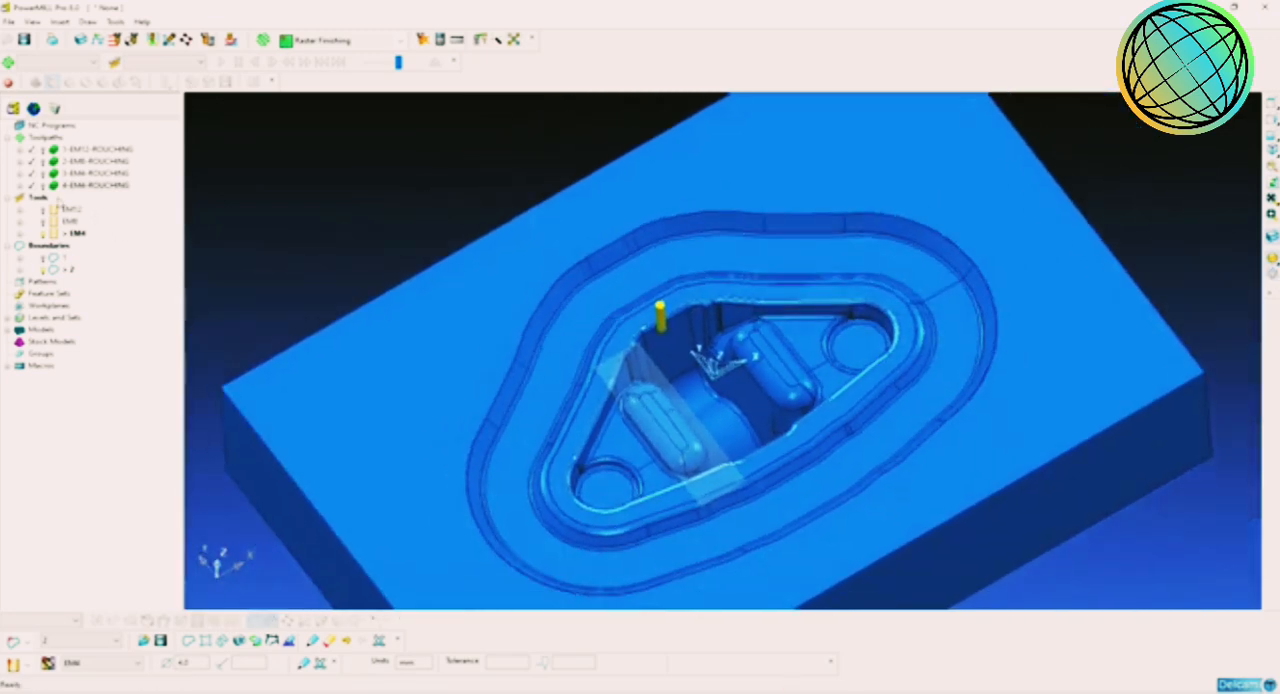
{"action": "double_click", "coordinate": [61, 188]}
{"action": "double_click", "coordinate": [57, 189]}
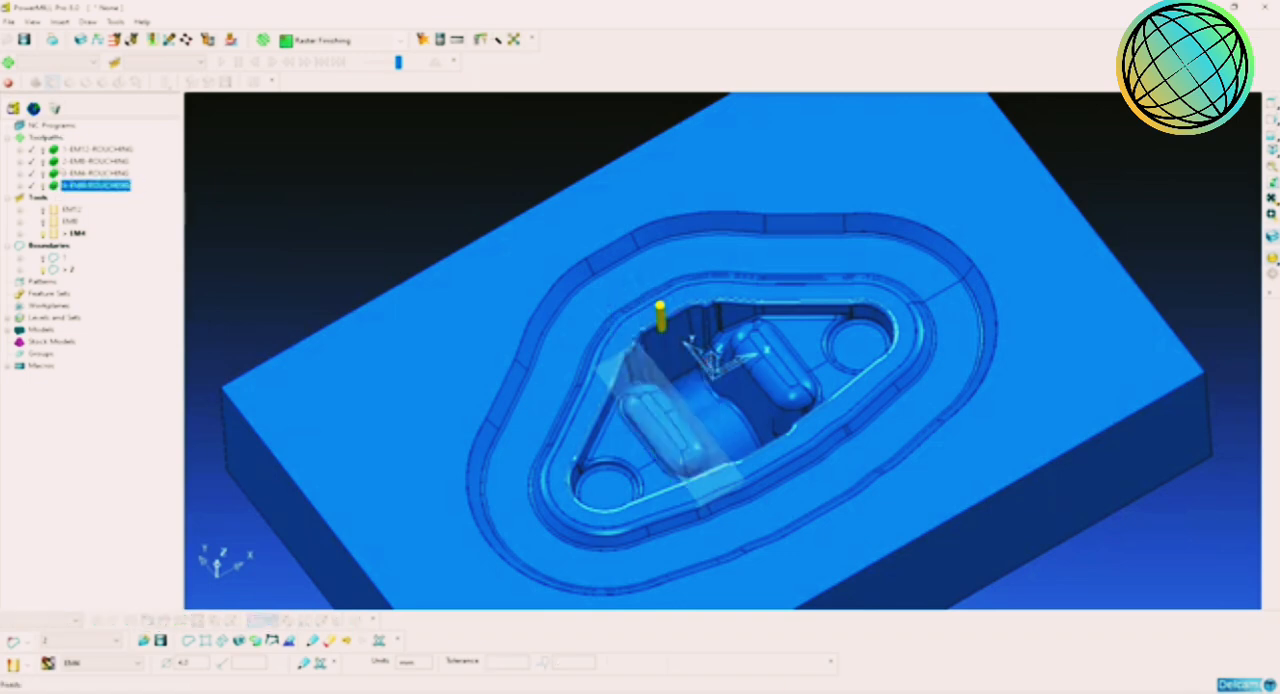
{"action": "double_click", "coordinate": [58, 152]}
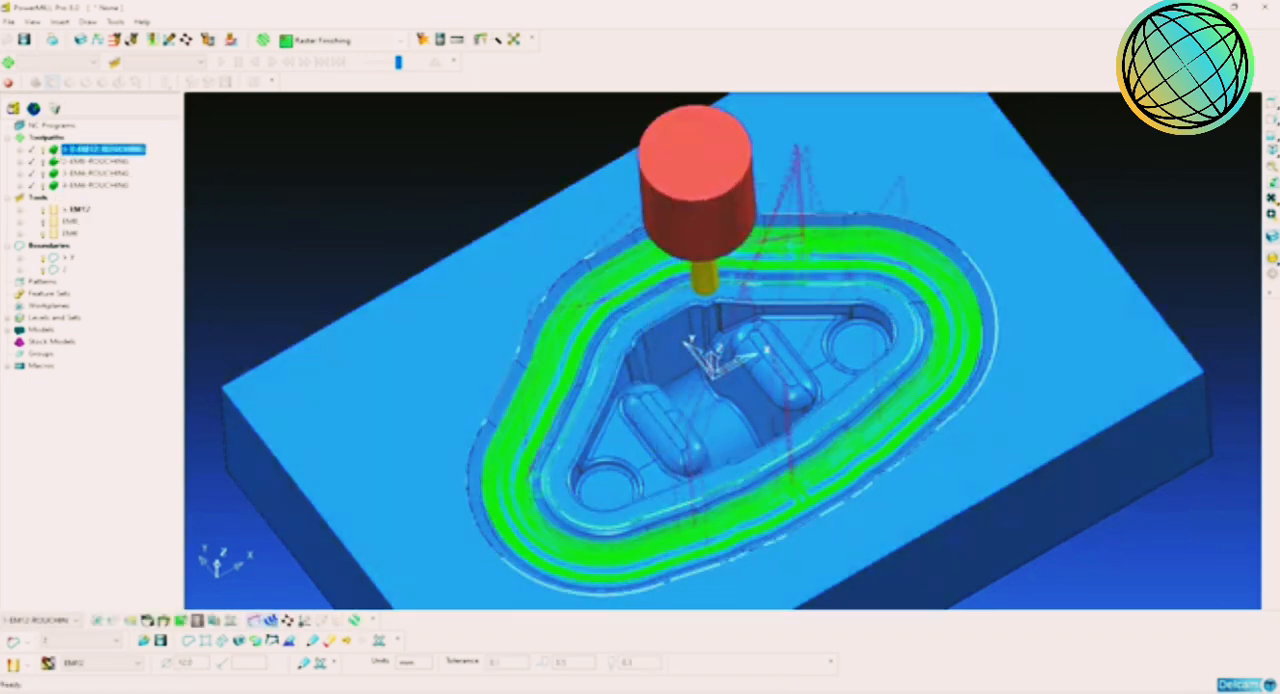
{"action": "double_click", "coordinate": [58, 153]}
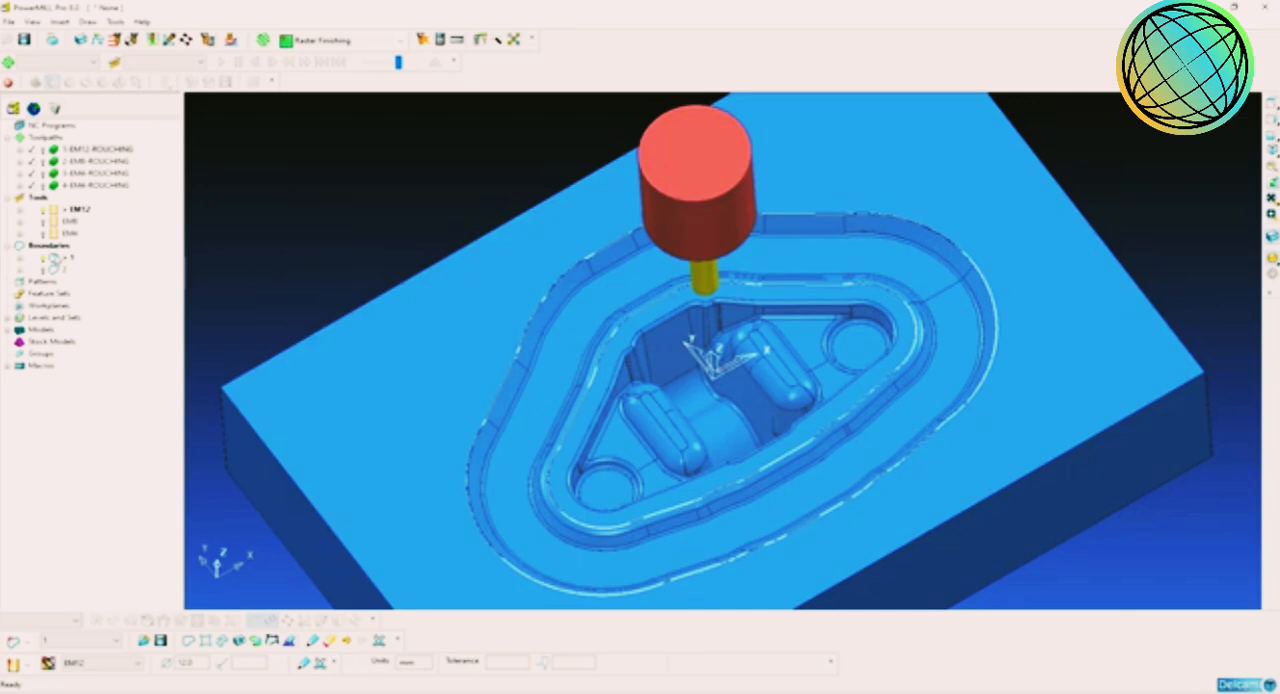
{"action": "double_click", "coordinate": [57, 261]}
{"action": "middle_click_drag", "start_coordinate": [622, 354], "coordinate": [669, 335]}
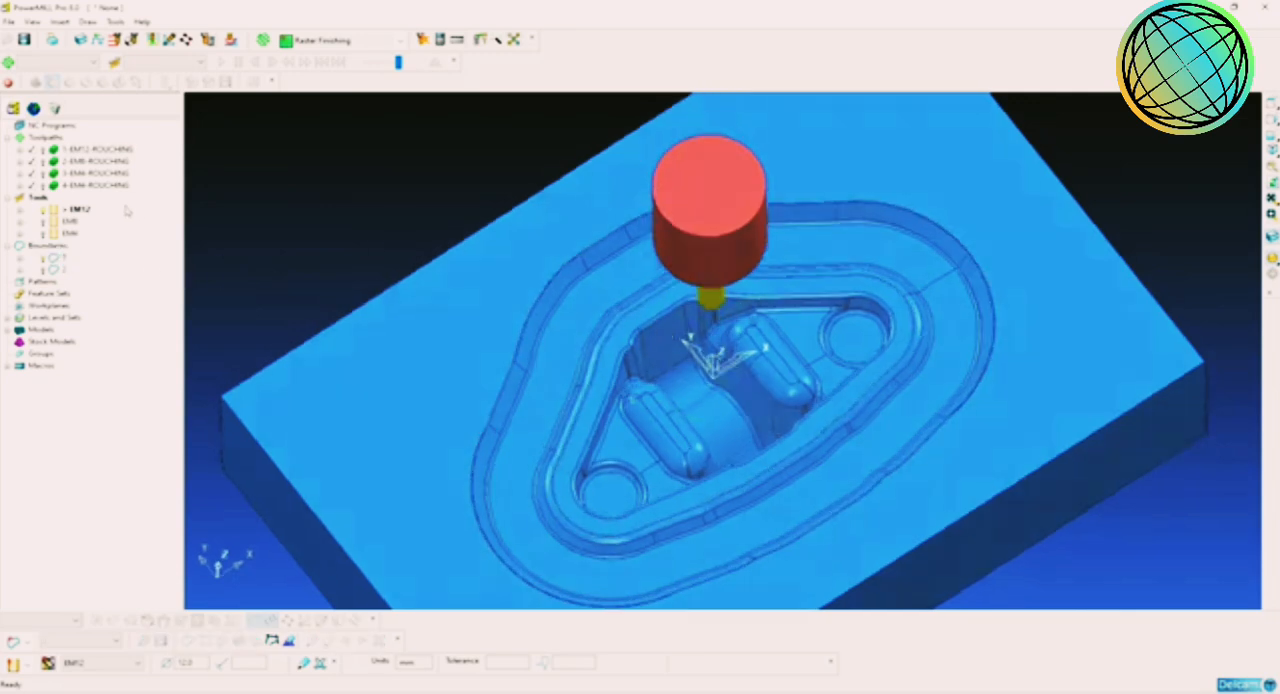
Step: Hide the block and select the first surfaces along the inner wall of the contoured channel
{"action": "scroll", "coordinate": [689, 365], "scroll_direction": "up", "scroll_amount": 8}
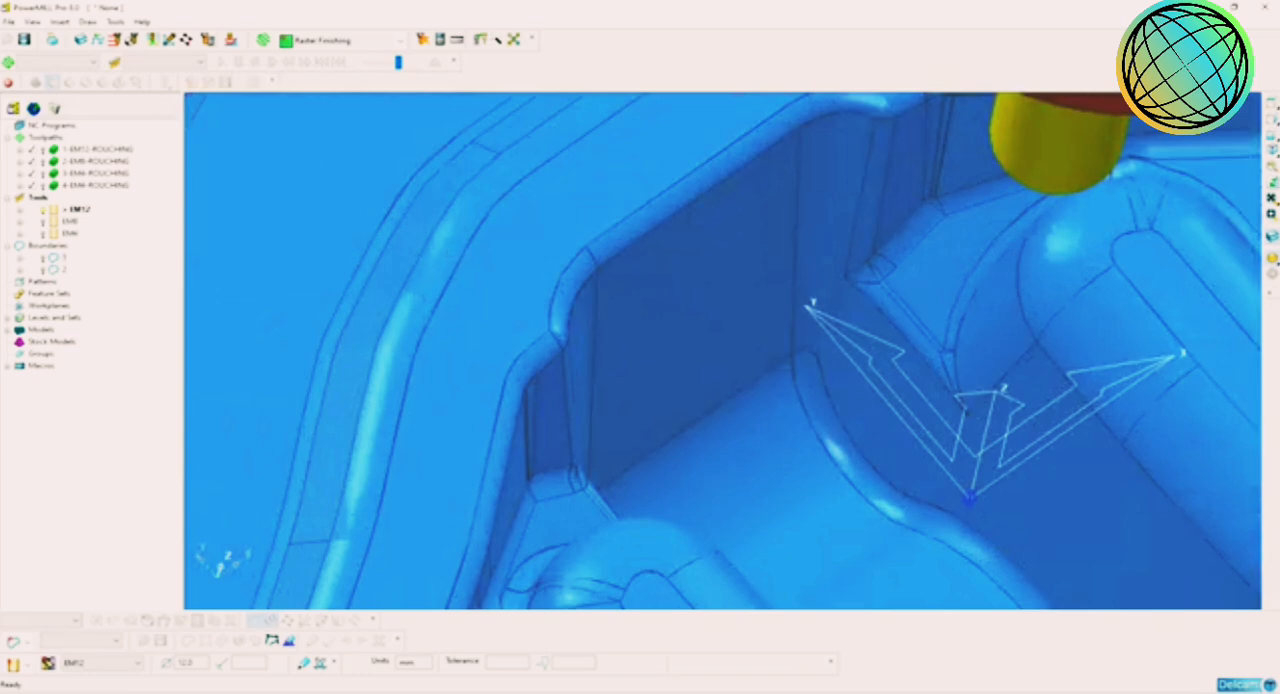
{"action": "left_click", "coordinate": [1271, 239]}
{"action": "left_click", "coordinate": [489, 217]}
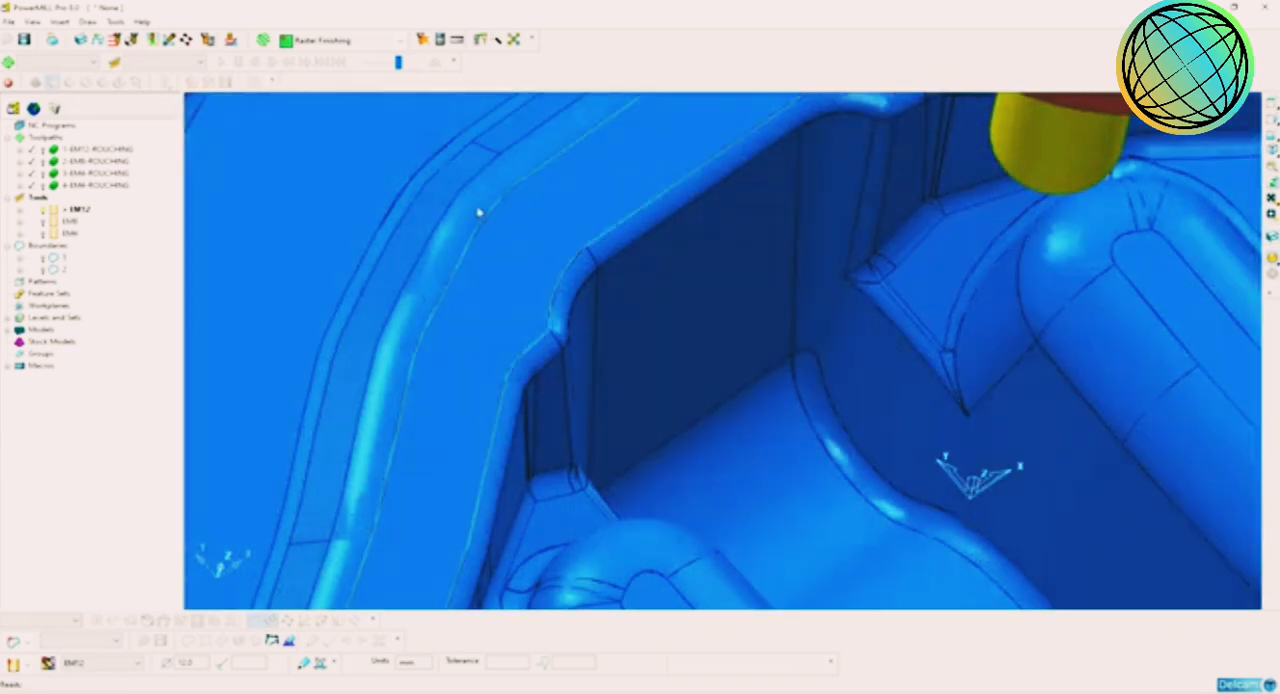
{"action": "left_click", "coordinate": [459, 206]}
{"action": "left_click", "coordinate": [453, 189], "text": "shift"}
{"action": "scroll", "coordinate": [490, 297], "scroll_direction": "down", "scroll_amount": 2}
{"action": "scroll", "coordinate": [490, 300], "scroll_direction": "down", "scroll_amount": 10}
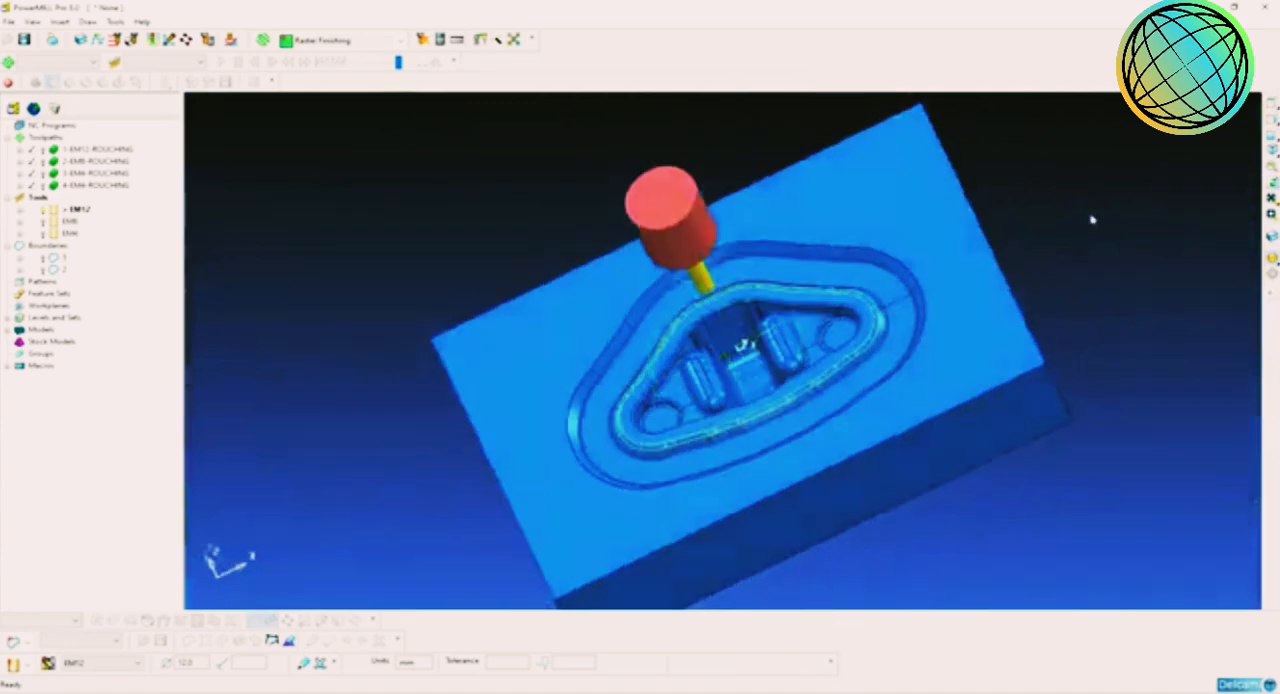
Step: Add the remaining inner-wall surfaces to the selection and check that the whole loop around the pocket is covered
{"action": "middle_click_drag", "start_coordinate": [1091, 217], "coordinate": [1000, 300]}
{"action": "scroll", "coordinate": [914, 366], "scroll_direction": "up", "scroll_amount": 6}
{"action": "scroll", "coordinate": [818, 378], "scroll_direction": "up", "scroll_amount": 5}
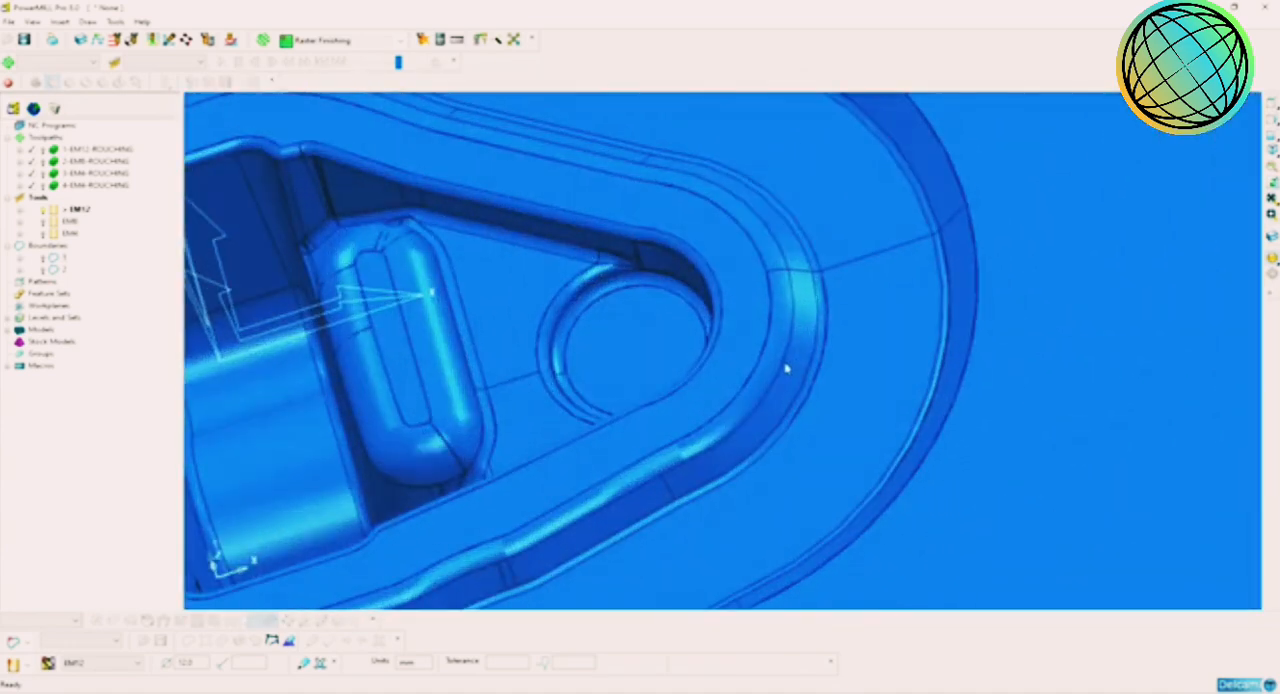
{"action": "left_click", "coordinate": [812, 355], "text": "shift"}
{"action": "middle_click_drag", "start_coordinate": [862, 299], "coordinate": [716, 358], "text": "shift"}
{"action": "left_click", "coordinate": [792, 298], "text": "shift"}
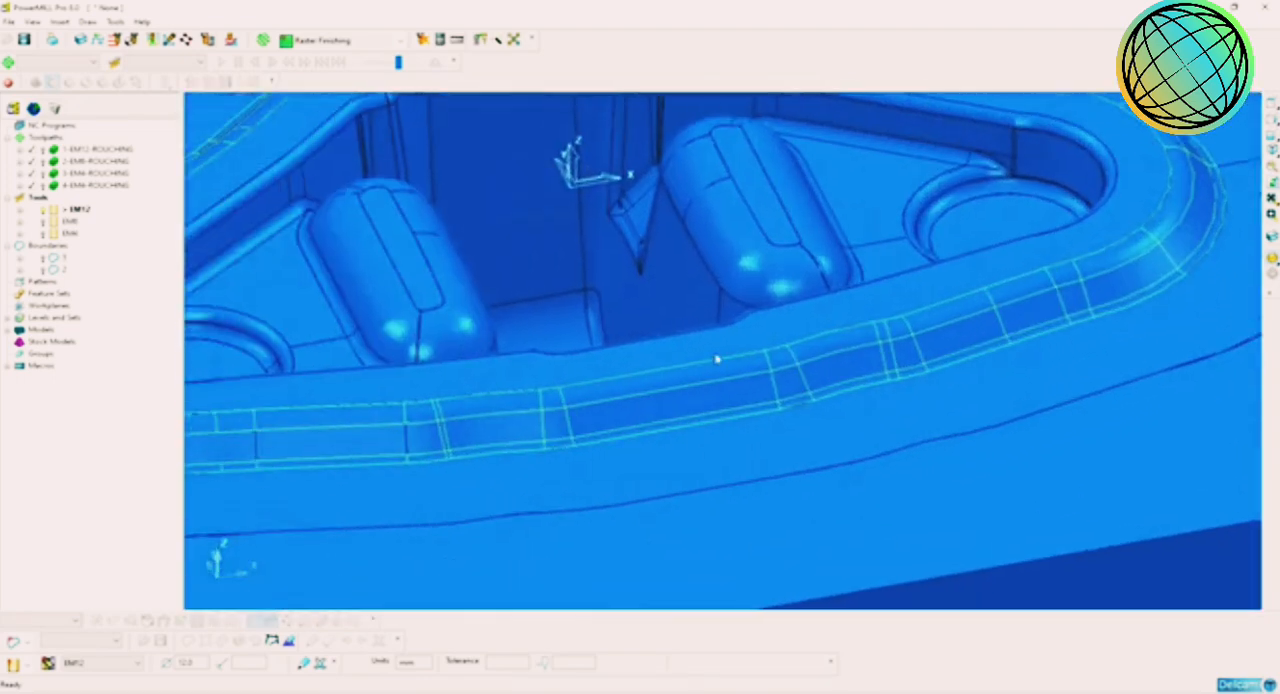
{"action": "middle_click_drag", "start_coordinate": [373, 452], "coordinate": [652, 452]}
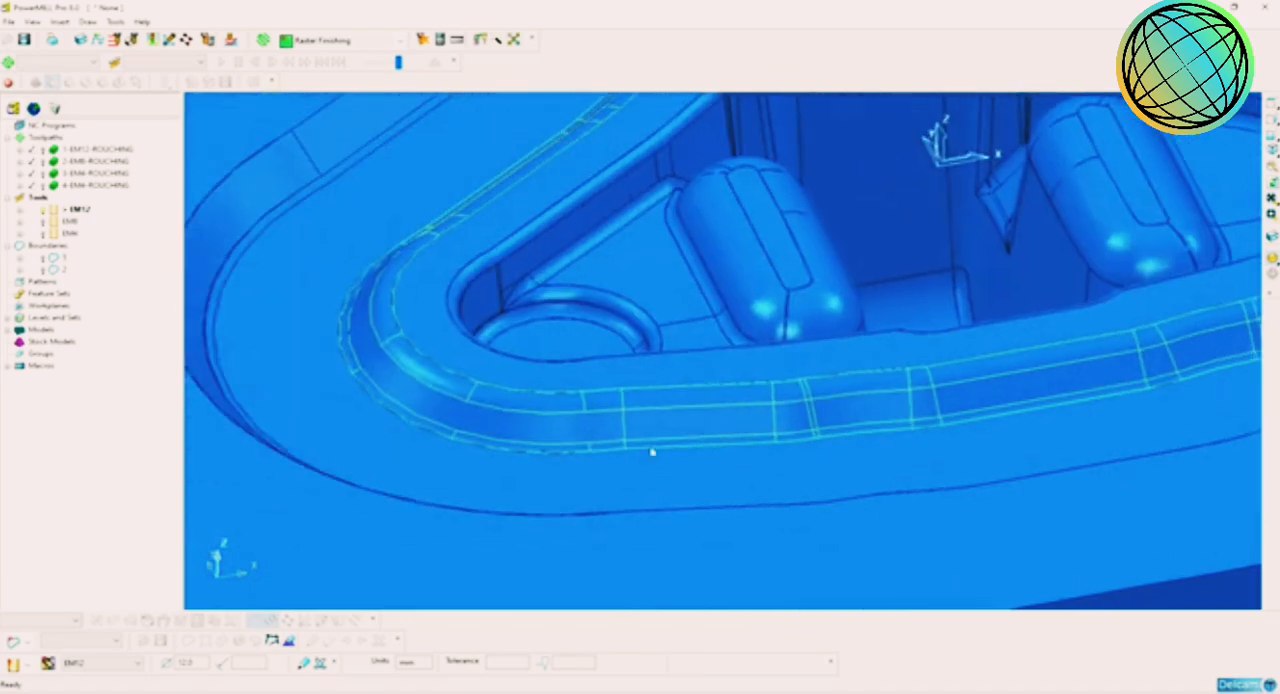
{"action": "middle_click_drag", "start_coordinate": [570, 429], "coordinate": [651, 444]}
{"action": "middle_click_drag", "start_coordinate": [612, 344], "coordinate": [581, 436]}
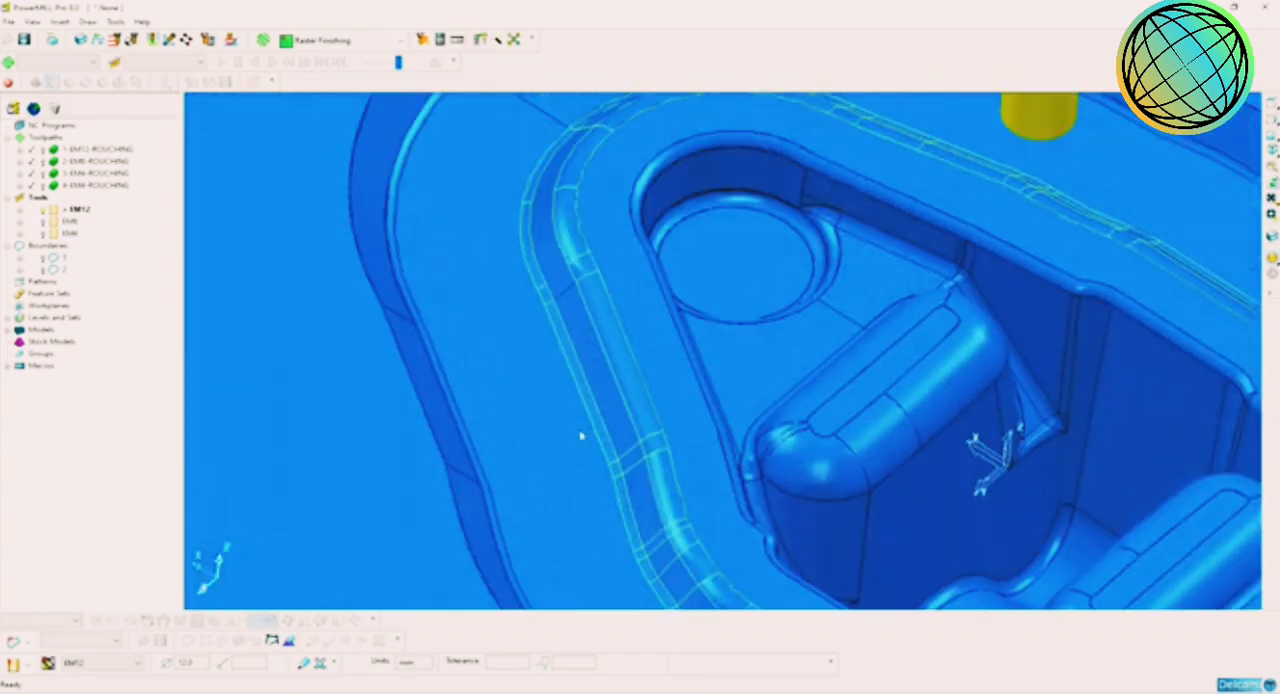
{"action": "mouse_move", "coordinate": [597, 388]}
{"action": "middle_mouse_down"}
{"action": "mouse_move", "coordinate": [500, 449]}
{"action": "mouse_move", "coordinate": [600, 543]}
{"action": "mouse_move", "coordinate": [380, 481]}
{"action": "mouse_move", "coordinate": [517, 543]}
{"action": "mouse_move", "coordinate": [366, 483]}
{"action": "mouse_move", "coordinate": [443, 503]}
{"action": "mouse_move", "coordinate": [329, 512]}
{"action": "mouse_move", "coordinate": [457, 457]}
{"action": "mouse_move", "coordinate": [457, 380]}
{"action": "mouse_move", "coordinate": [620, 451]}
{"action": "mouse_move", "coordinate": [337, 386]}
{"action": "mouse_move", "coordinate": [518, 428]}
{"action": "mouse_move", "coordinate": [654, 409]}
{"action": "mouse_move", "coordinate": [611, 429]}
{"action": "mouse_move", "coordinate": [531, 429]}
{"action": "mouse_move", "coordinate": [548, 448]}
{"action": "mouse_move", "coordinate": [509, 383]}
{"action": "mouse_move", "coordinate": [460, 449]}
{"action": "mouse_move", "coordinate": [551, 411]}
{"action": "mouse_move", "coordinate": [740, 411]}
{"action": "mouse_move", "coordinate": [774, 429]}
{"action": "mouse_move", "coordinate": [874, 403]}
{"action": "mouse_move", "coordinate": [677, 420]}
{"action": "mouse_move", "coordinate": [672, 375]}
{"action": "mouse_move", "coordinate": [949, 314]}
{"action": "mouse_move", "coordinate": [937, 354]}
{"action": "mouse_move", "coordinate": [946, 340]}
{"action": "mouse_move", "coordinate": [663, 337]}
{"action": "mouse_move", "coordinate": [783, 329]}
{"action": "mouse_move", "coordinate": [951, 357]}
{"action": "mouse_move", "coordinate": [730, 368]}
{"action": "mouse_move", "coordinate": [929, 323]}
{"action": "mouse_move", "coordinate": [883, 411]}
{"action": "mouse_move", "coordinate": [866, 337]}
{"action": "mouse_move", "coordinate": [927, 394]}
{"action": "mouse_move", "coordinate": [1103, 326]}
{"action": "mouse_move", "coordinate": [966, 363]}
{"action": "mouse_move", "coordinate": [1085, 366]}
{"action": "mouse_move", "coordinate": [917, 320]}
{"action": "mouse_move", "coordinate": [934, 329]}
{"action": "mouse_move", "coordinate": [964, 290]}
{"action": "mouse_move", "coordinate": [977, 291]}
{"action": "mouse_move", "coordinate": [829, 385]}
{"action": "middle_mouse_up"}
{"action": "scroll", "coordinate": [843, 336], "scroll_direction": "down", "scroll_amount": 3}
{"action": "scroll", "coordinate": [577, 320], "scroll_direction": "up", "scroll_amount": 6}
Step: Add the channel's floor surfaces and the first outer-wall surfaces along its far side to the selection
{"action": "left_click", "coordinate": [1271, 262]}
{"action": "scroll", "coordinate": [870, 335], "scroll_direction": "up", "scroll_amount": 4}
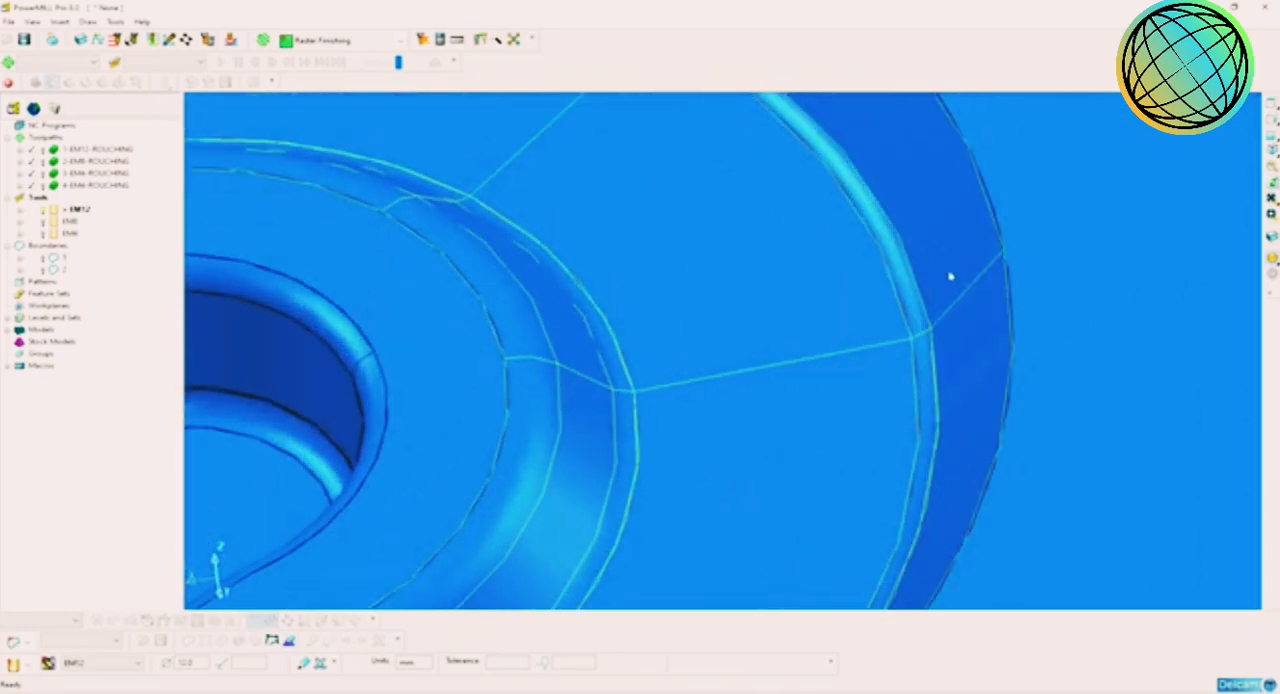
{"action": "scroll", "coordinate": [951, 277], "scroll_direction": "down", "scroll_amount": 5}
{"action": "scroll", "coordinate": [825, 361], "scroll_direction": "down", "scroll_amount": 3}
{"action": "mouse_move", "coordinate": [825, 361]}
{"action": "middle_mouse_down", "text": "shift"}
{"action": "mouse_move", "coordinate": [863, 394]}
{"action": "mouse_move", "coordinate": [960, 421]}
{"action": "middle_mouse_up", "text": "shift"}
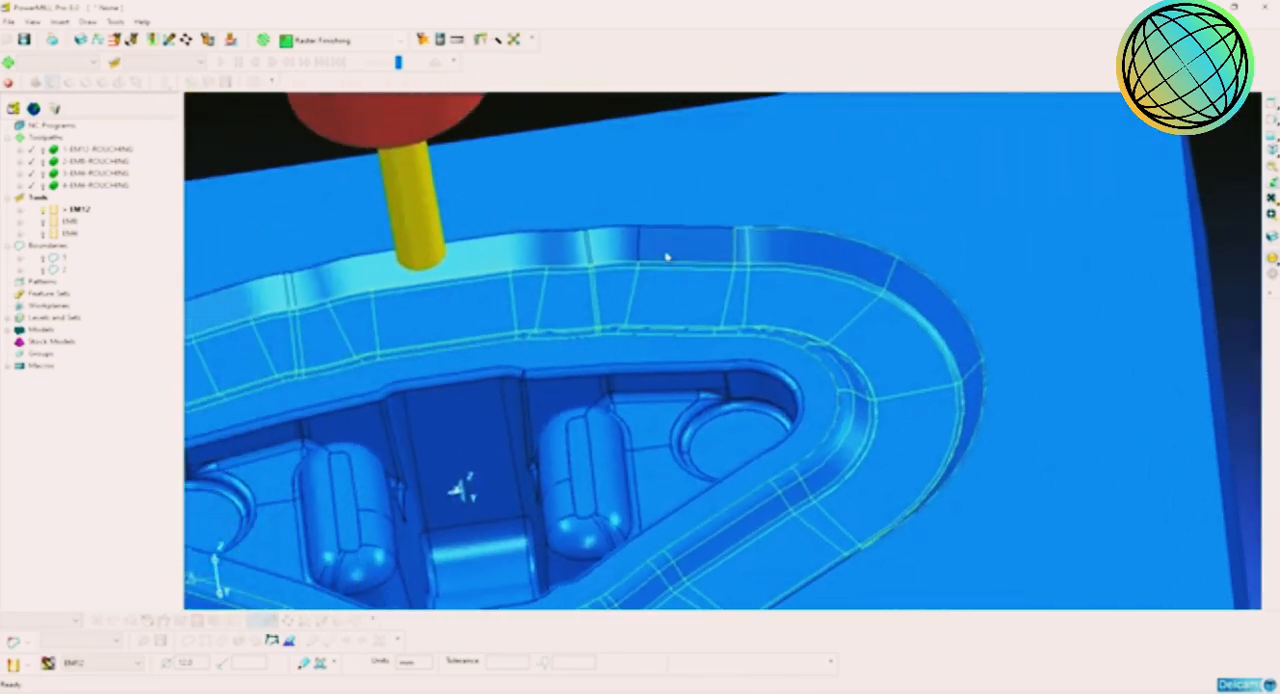
{"action": "scroll", "coordinate": [623, 263], "scroll_direction": "up", "scroll_amount": 2}
{"action": "middle_click_drag", "start_coordinate": [623, 263], "coordinate": [717, 325], "text": "shift"}
{"action": "scroll", "coordinate": [717, 325], "scroll_direction": "up", "scroll_amount": 4}
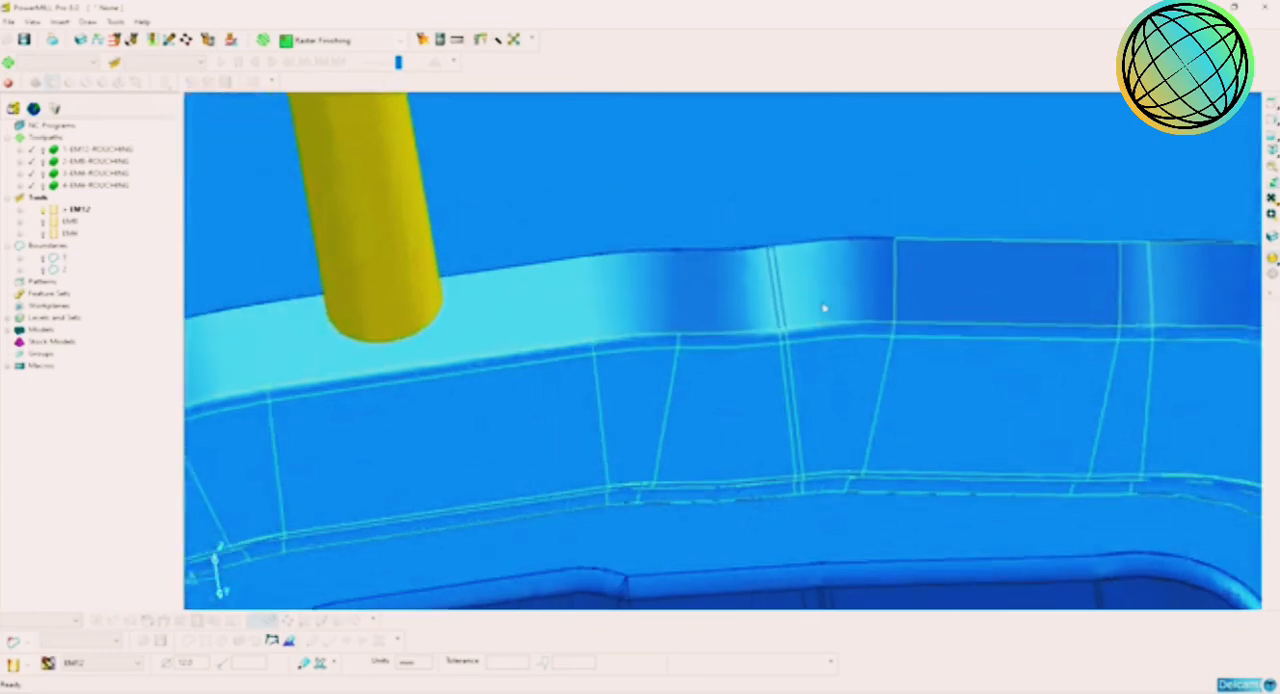
{"action": "scroll", "coordinate": [779, 312], "scroll_direction": "up", "scroll_amount": 2}
{"action": "left_click", "coordinate": [779, 302], "text": "shift"}
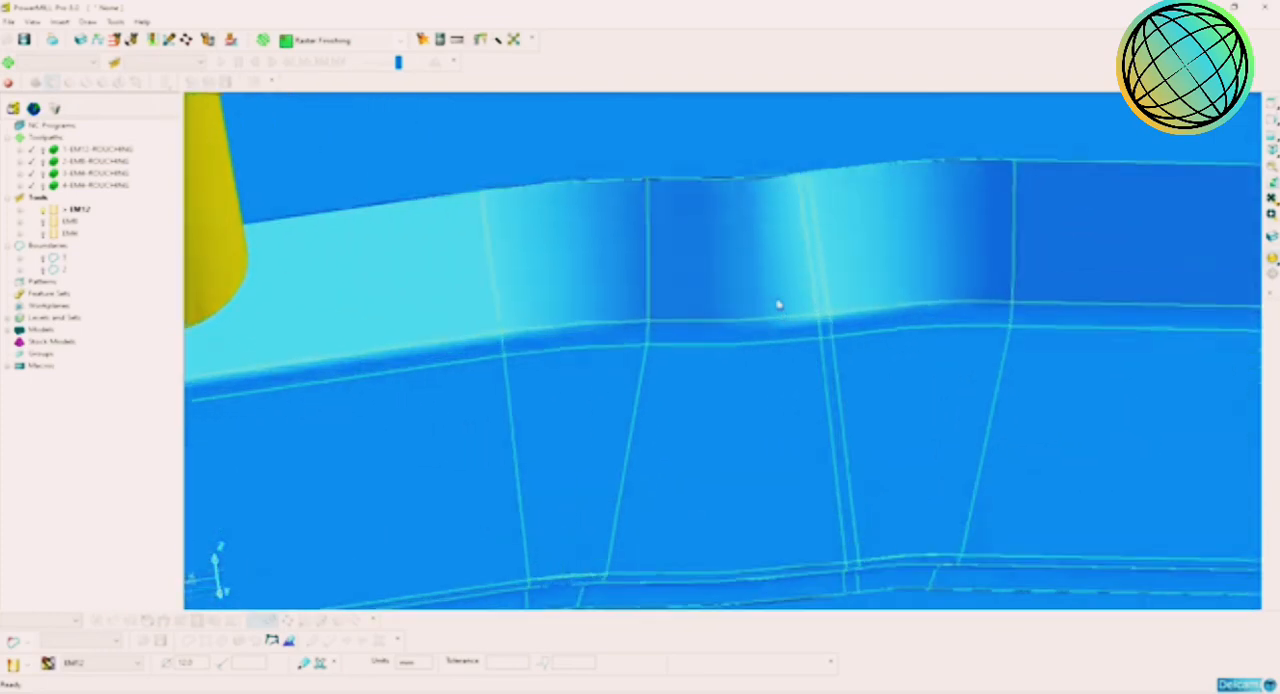
Step: Extend the selection along the channel's outer wall, adding the curved and flat surfaces of the next bends
{"action": "scroll", "coordinate": [726, 331], "scroll_direction": "down", "scroll_amount": 4}
{"action": "middle_click_drag", "start_coordinate": [771, 334], "coordinate": [1262, 269], "text": "shift"}
{"action": "scroll", "coordinate": [720, 325], "scroll_direction": "up", "scroll_amount": 2}
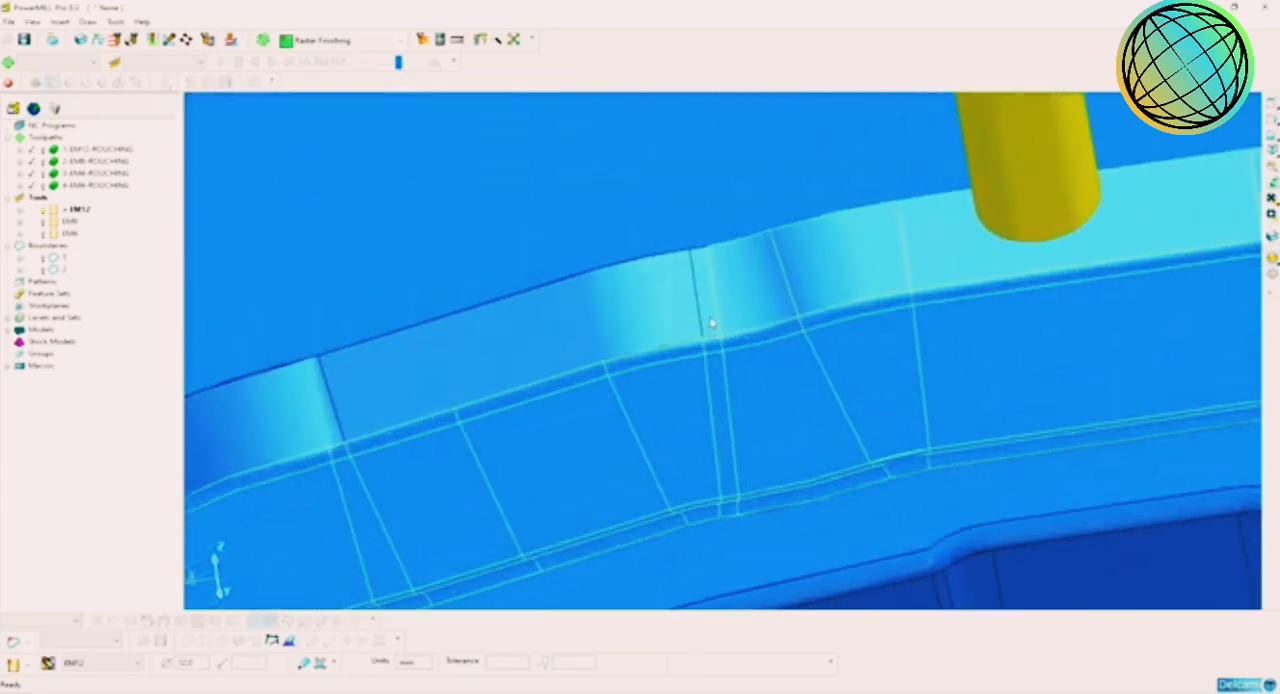
{"action": "left_click", "coordinate": [651, 320], "text": "shift"}
{"action": "scroll", "coordinate": [651, 338], "scroll_direction": "down", "scroll_amount": 3}
{"action": "middle_click_drag", "start_coordinate": [492, 420], "coordinate": [724, 344], "text": "shift"}
{"action": "left_click", "coordinate": [690, 324], "text": "shift"}
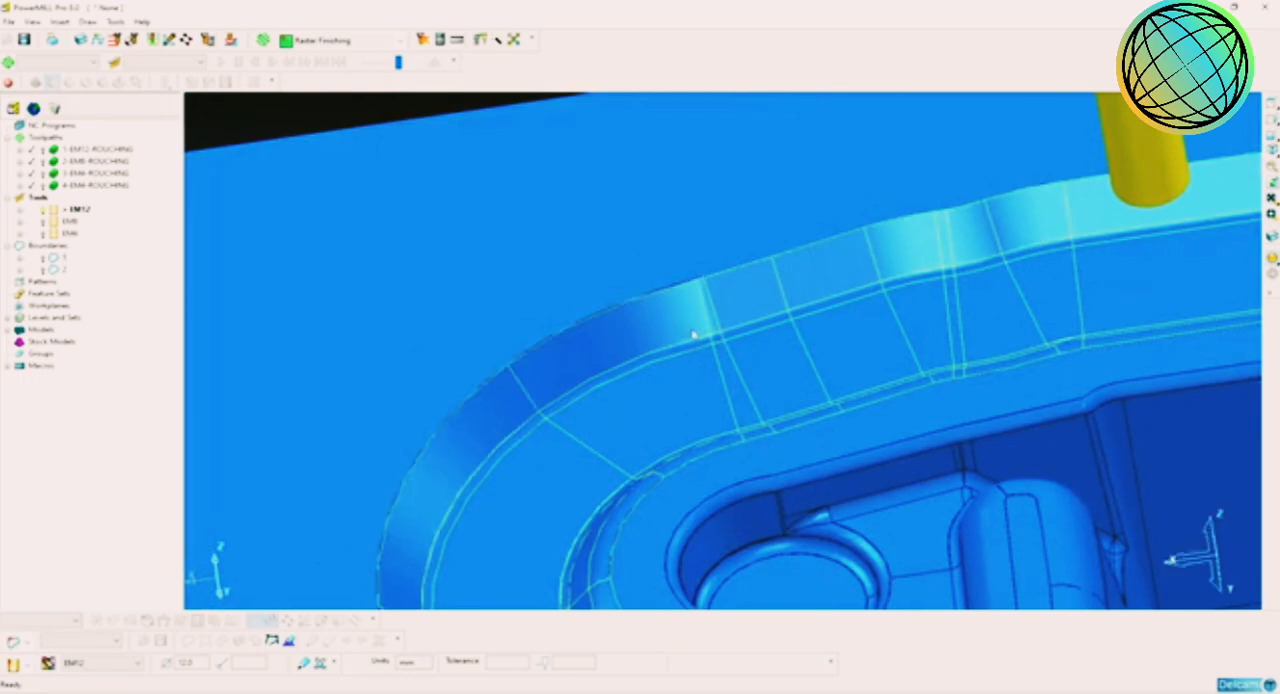
{"action": "scroll", "coordinate": [722, 340], "scroll_direction": "down", "scroll_amount": 4}
{"action": "middle_click_drag", "start_coordinate": [1086, 571], "coordinate": [751, 385]}
{"action": "scroll", "coordinate": [751, 371], "scroll_direction": "up", "scroll_amount": 4}
{"action": "left_click", "coordinate": [757, 331], "text": "shift"}
{"action": "left_click", "coordinate": [612, 400], "text": "shift"}
Step: Complete the selection with the remaining surfaces of the channel's outer wall
{"action": "scroll", "coordinate": [730, 365], "scroll_direction": "down", "scroll_amount": 3}
{"action": "scroll", "coordinate": [880, 471], "scroll_direction": "down", "scroll_amount": 3}
{"action": "middle_click_drag", "start_coordinate": [880, 471], "coordinate": [717, 369]}
{"action": "scroll", "coordinate": [717, 369], "scroll_direction": "up", "scroll_amount": 4}
{"action": "left_click", "coordinate": [671, 363], "text": "shift"}
{"action": "middle_click_drag", "start_coordinate": [893, 418], "coordinate": [694, 366]}
{"action": "scroll", "coordinate": [723, 372], "scroll_direction": "down", "scroll_amount": 3}
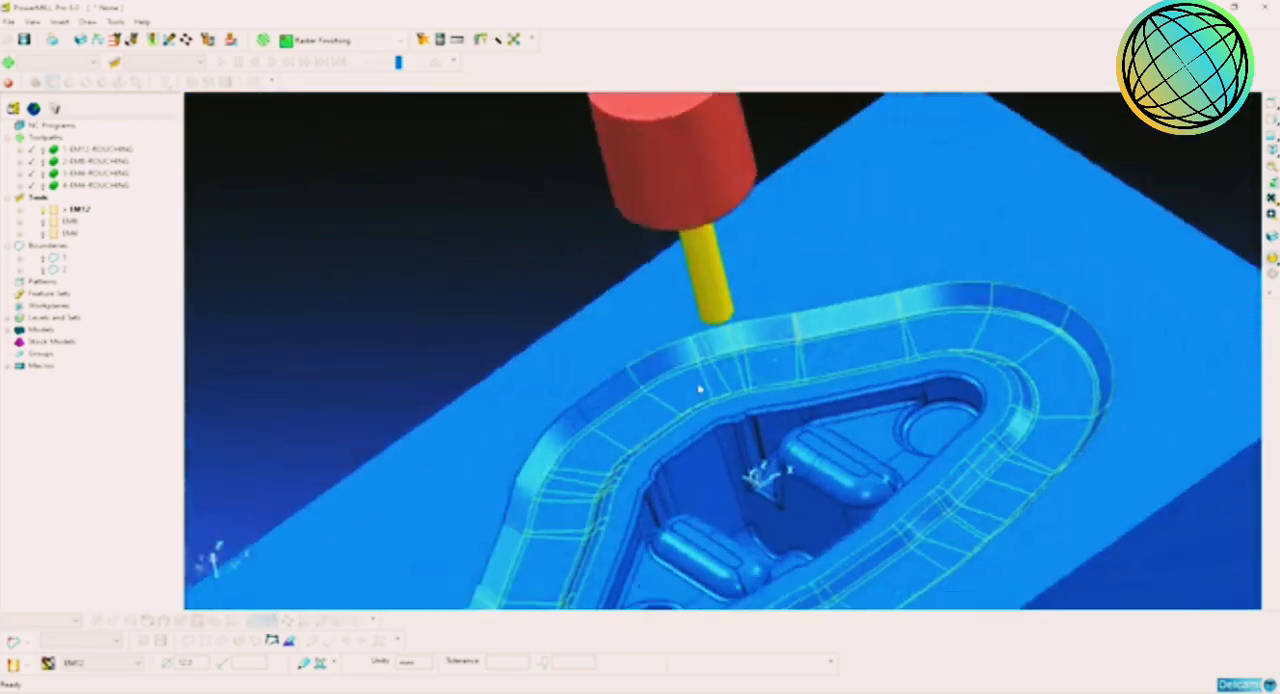
{"action": "scroll", "coordinate": [675, 409], "scroll_direction": "up", "scroll_amount": 4}
{"action": "scroll", "coordinate": [675, 453], "scroll_direction": "down", "scroll_amount": 3}
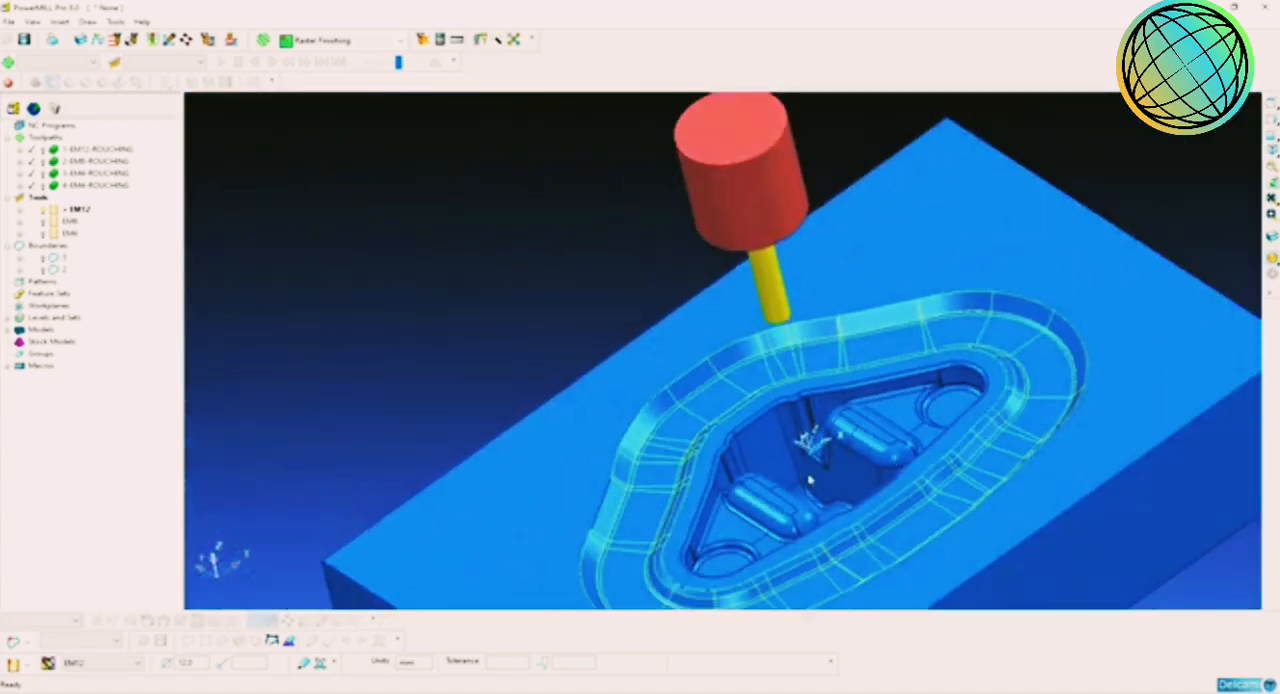
Step: Check the selected channel surfaces in isolation and restore the display of the full model
{"action": "middle_click_drag", "start_coordinate": [675, 453], "coordinate": [725, 325]}
{"action": "scroll", "coordinate": [703, 449], "scroll_direction": "up", "scroll_amount": 5}
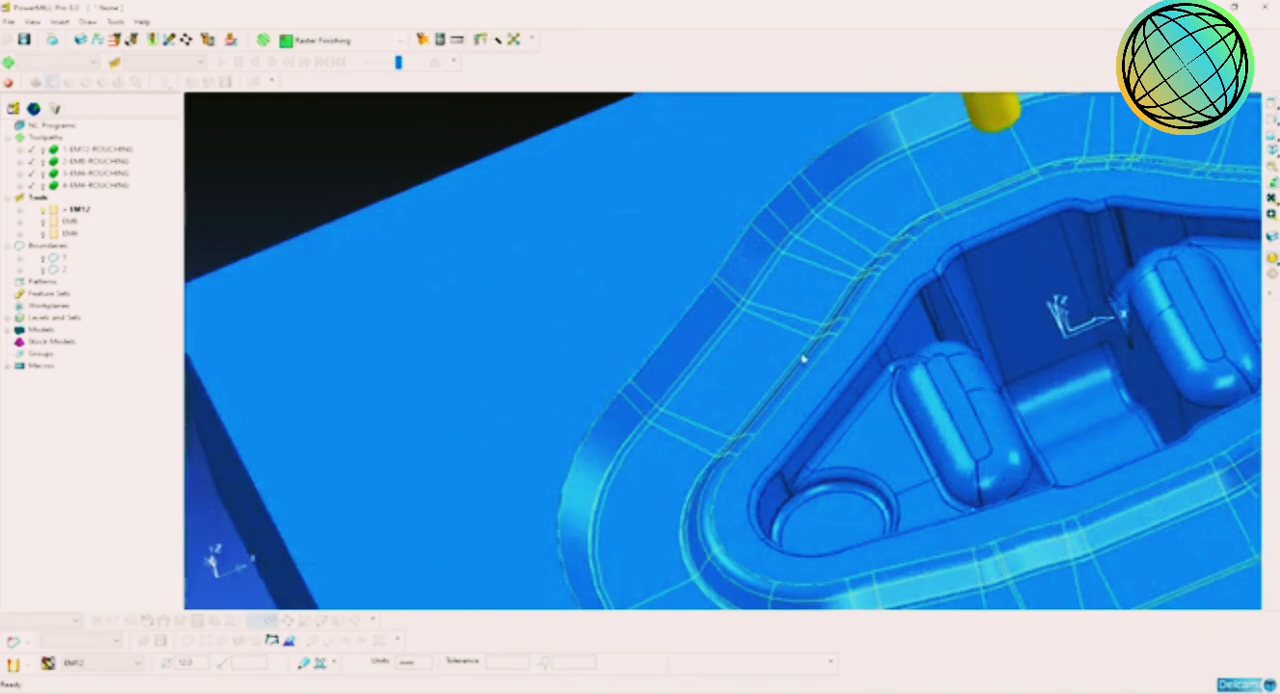
{"action": "scroll", "coordinate": [803, 357], "scroll_direction": "down", "scroll_amount": 4}
{"action": "middle_click_drag", "start_coordinate": [800, 356], "coordinate": [596, 292], "text": "shift"}
{"action": "left_click", "coordinate": [1271, 275]}
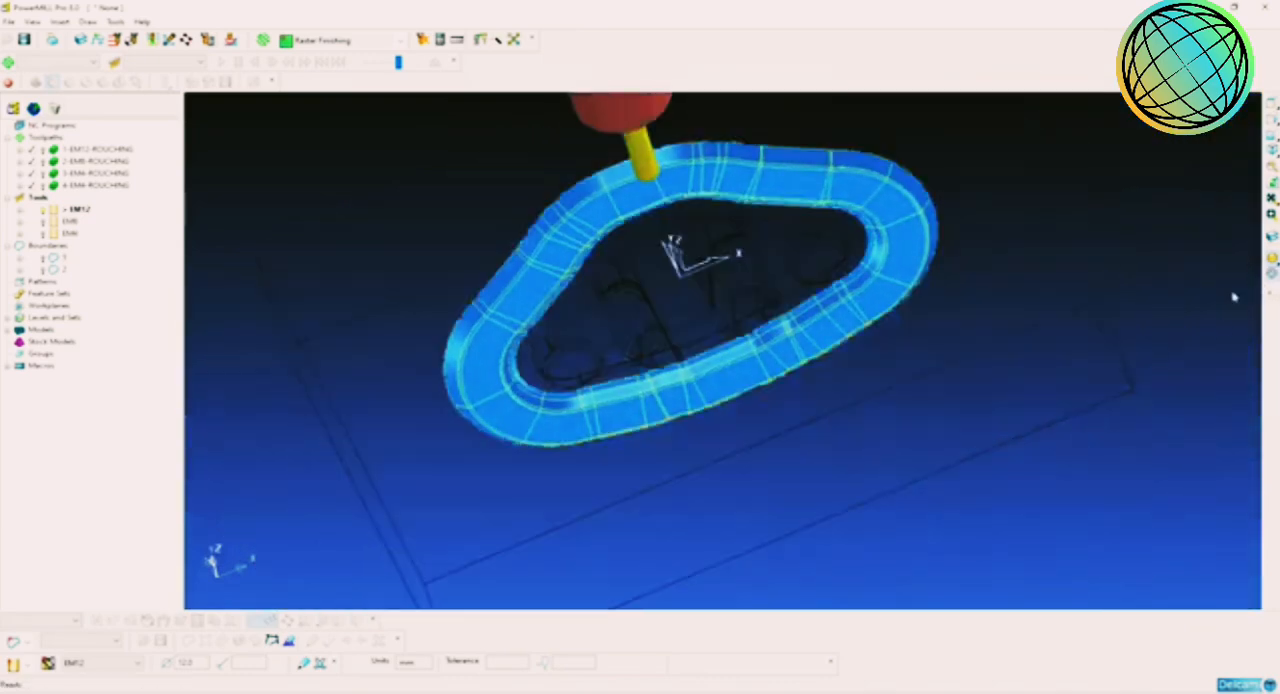
{"action": "mouse_move", "coordinate": [1037, 332]}
{"action": "middle_mouse_down"}
{"action": "mouse_move", "coordinate": [957, 371]}
{"action": "mouse_move", "coordinate": [971, 443]}
{"action": "mouse_move", "coordinate": [1093, 460]}
{"action": "mouse_move", "coordinate": [894, 409]}
{"action": "mouse_move", "coordinate": [797, 266]}
{"action": "mouse_move", "coordinate": [766, 277]}
{"action": "mouse_move", "coordinate": [763, 301]}
{"action": "middle_mouse_up"}
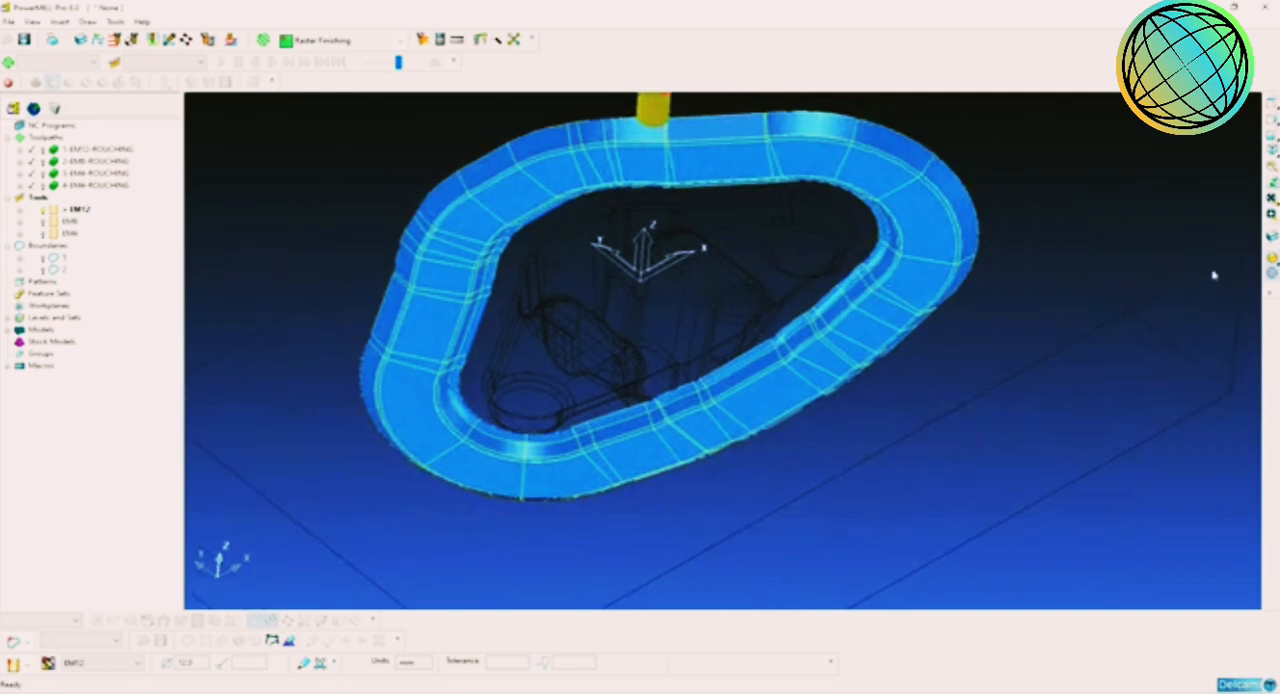
{"action": "left_click", "coordinate": [1271, 275]}
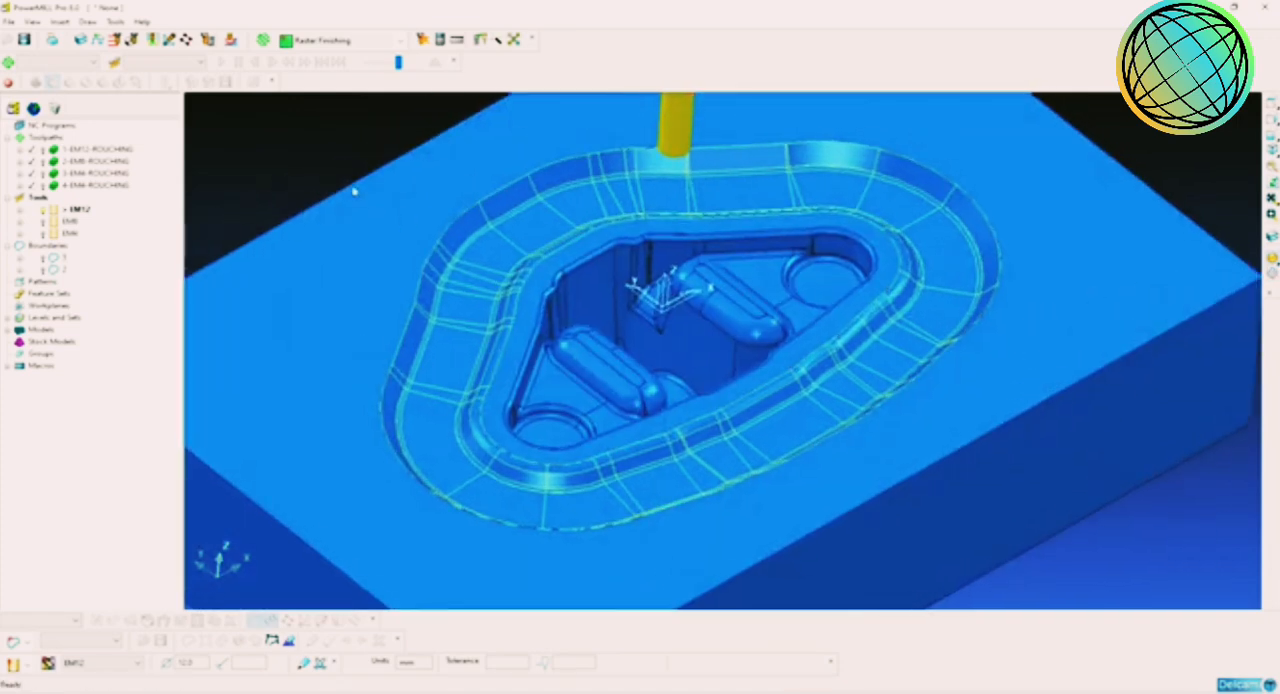
Step: Start a new Selected Surface boundary for the selected channel surfaces
{"action": "right_click", "coordinate": [52, 246]}
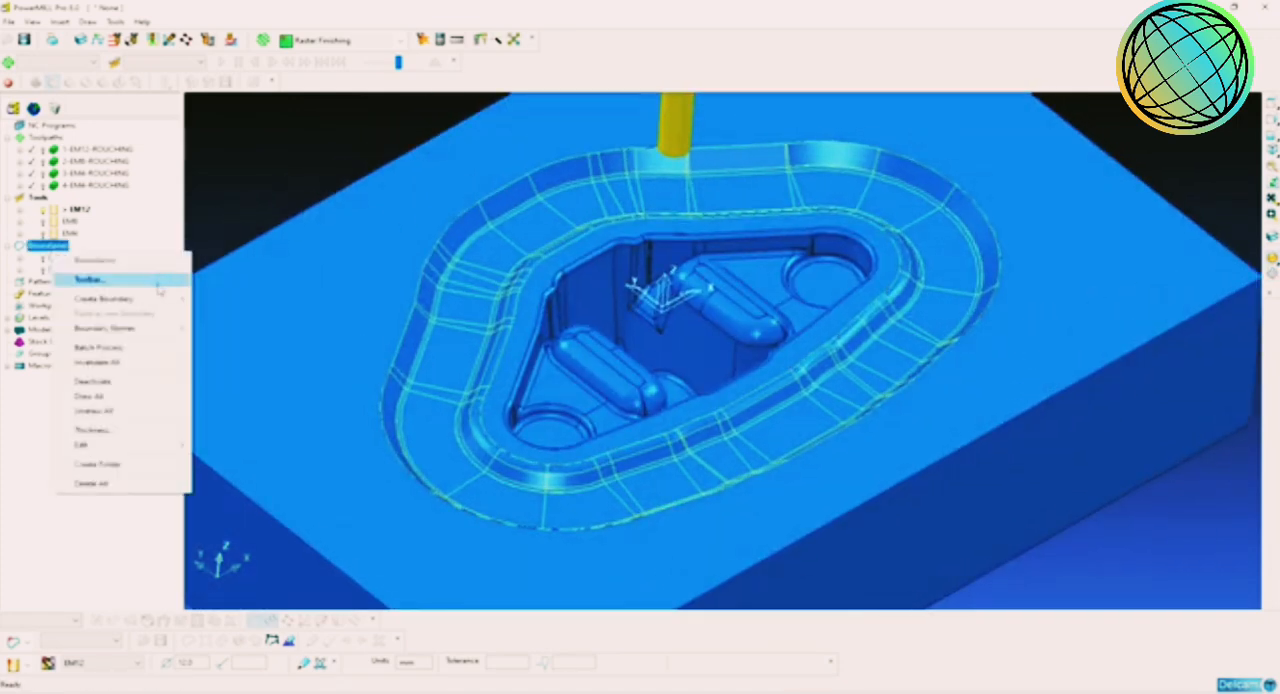
{"action": "mouse_move", "coordinate": [120, 298]}
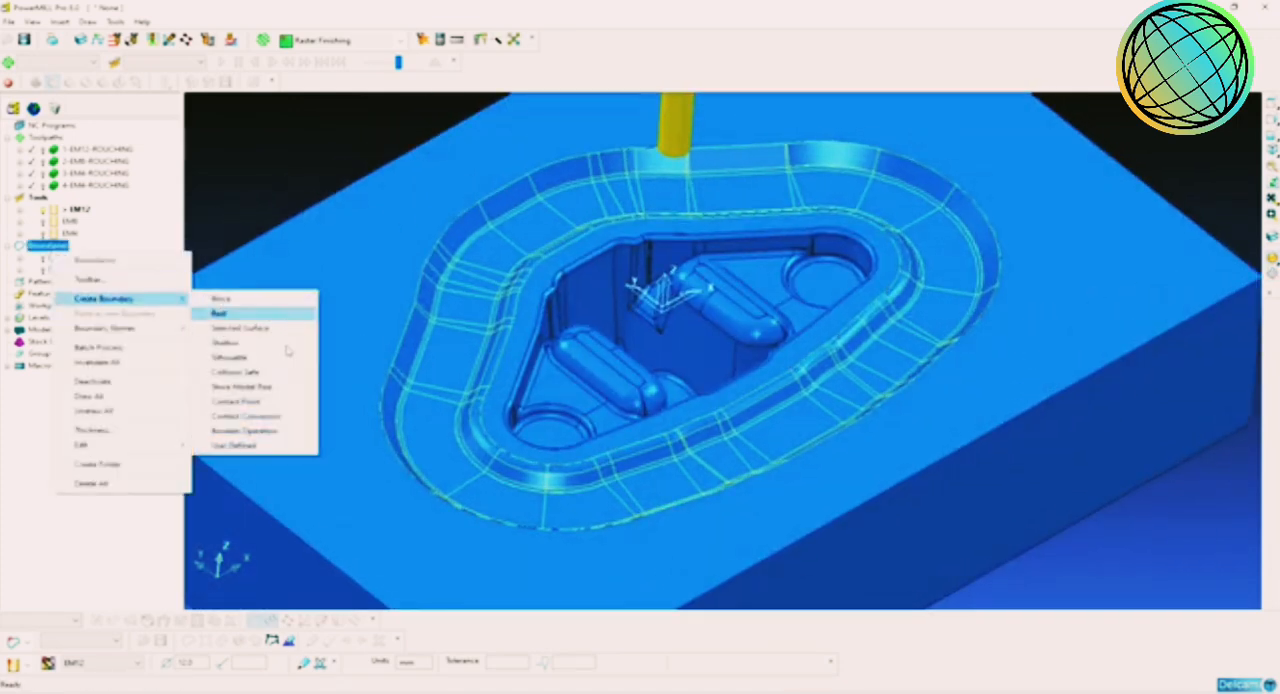
{"action": "left_click", "coordinate": [240, 327]}
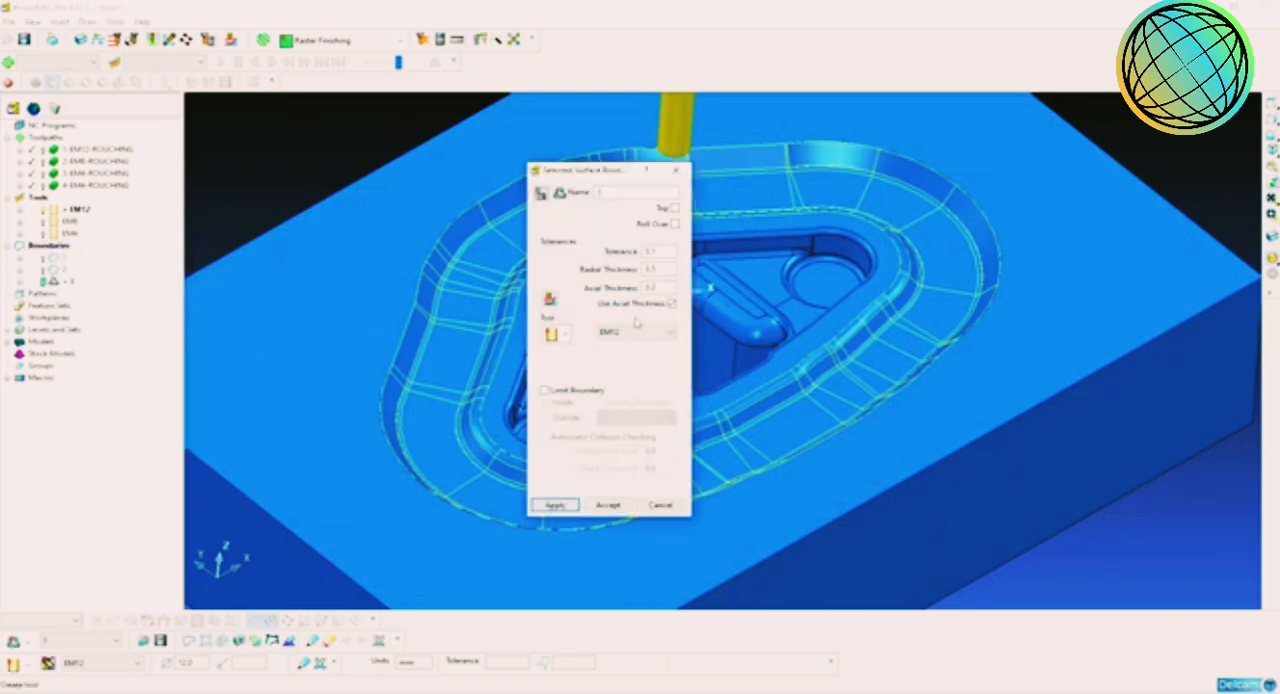
{"action": "left_click", "coordinate": [636, 334]}
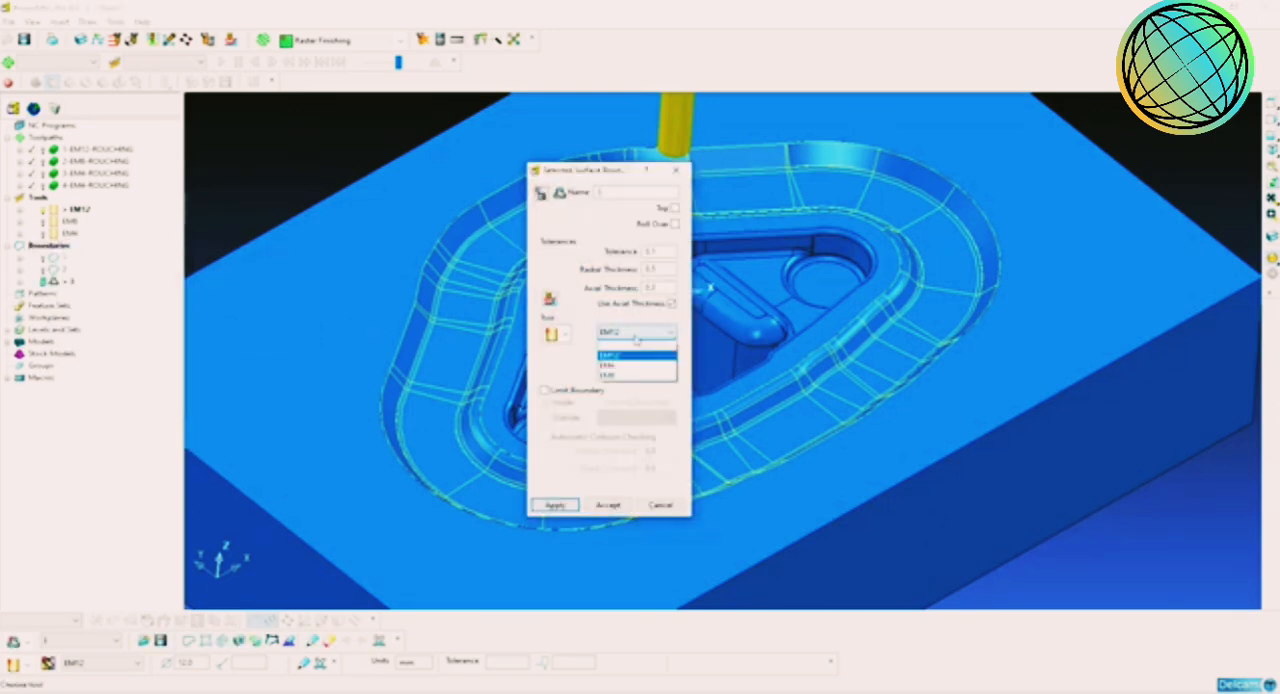
{"action": "left_click", "coordinate": [636, 339]}
Step: Create a ball nosed tool for the boundary, named BN6, with a 6 mm diameter and a 50 mm length
{"action": "left_click", "coordinate": [567, 335]}
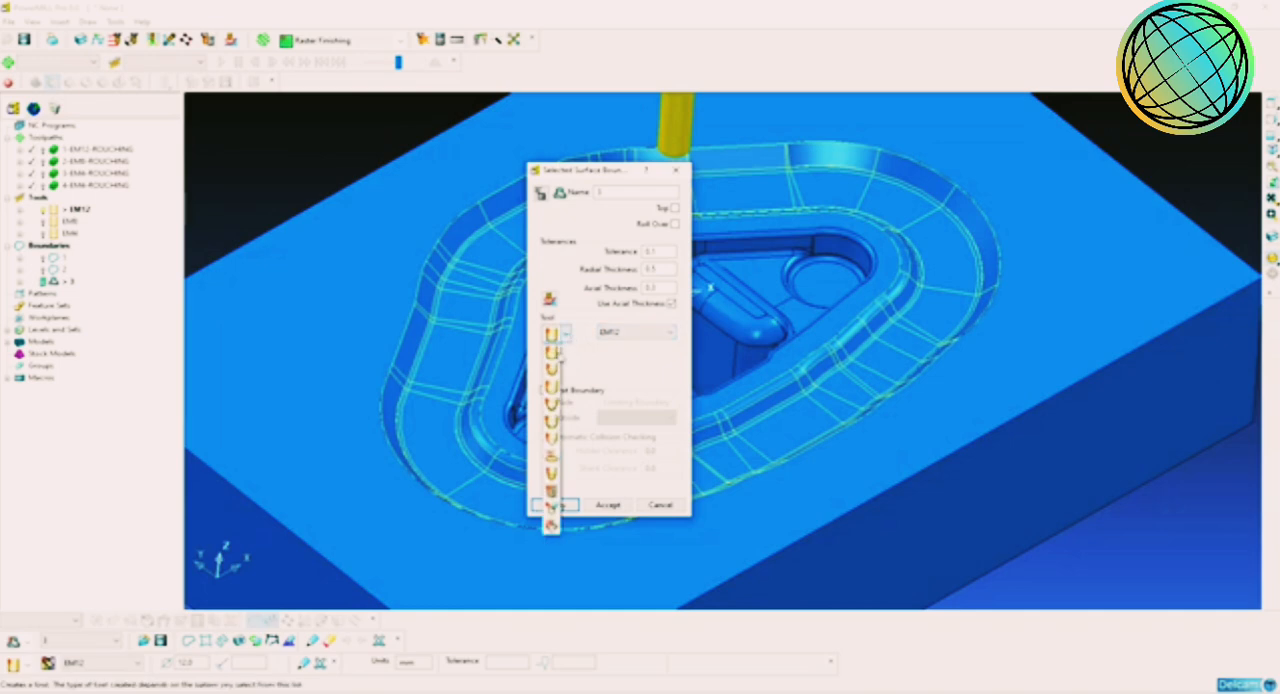
{"action": "left_click", "coordinate": [559, 375]}
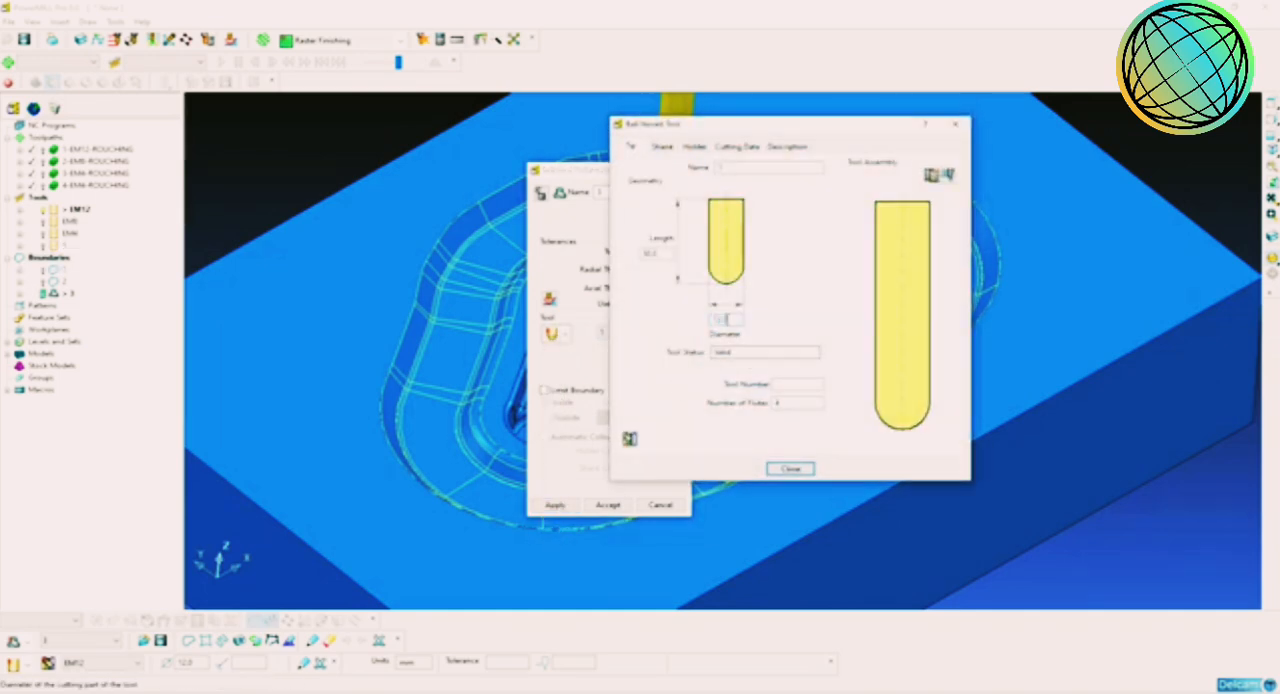
{"action": "double_click", "coordinate": [726, 318]}
{"action": "double_click", "coordinate": [726, 318]}
{"action": "left_click", "coordinate": [740, 167]}
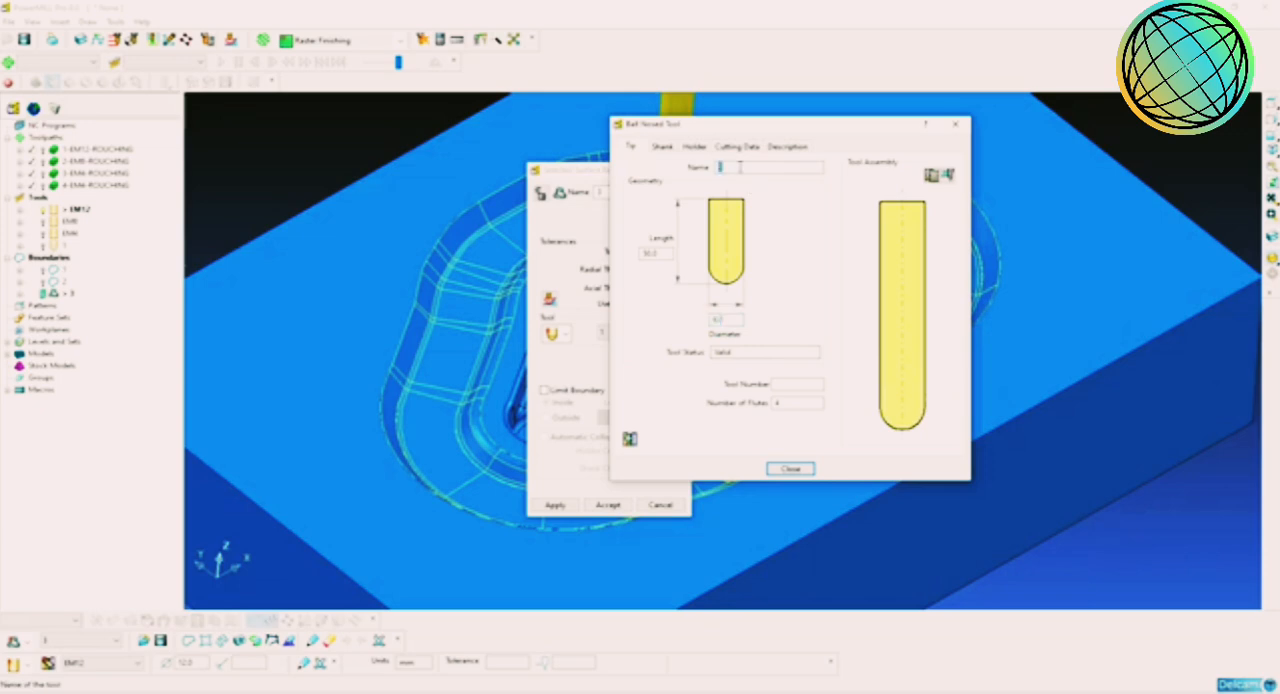
{"action": "key", "text": "Return"}
{"action": "left_click", "coordinate": [651, 253]}
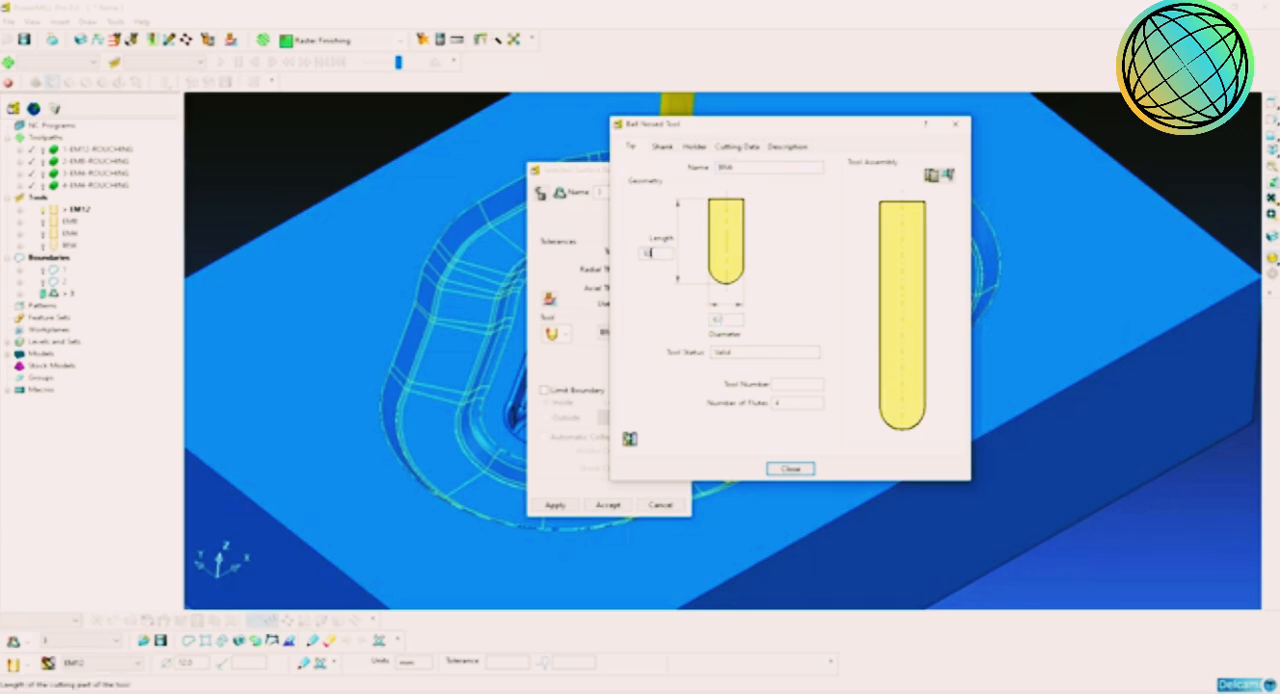
{"action": "key", "text": "Return"}
Step: Add a shank component to the BN6 tool with an upper diameter of 6 mm
{"action": "left_click", "coordinate": [662, 147]}
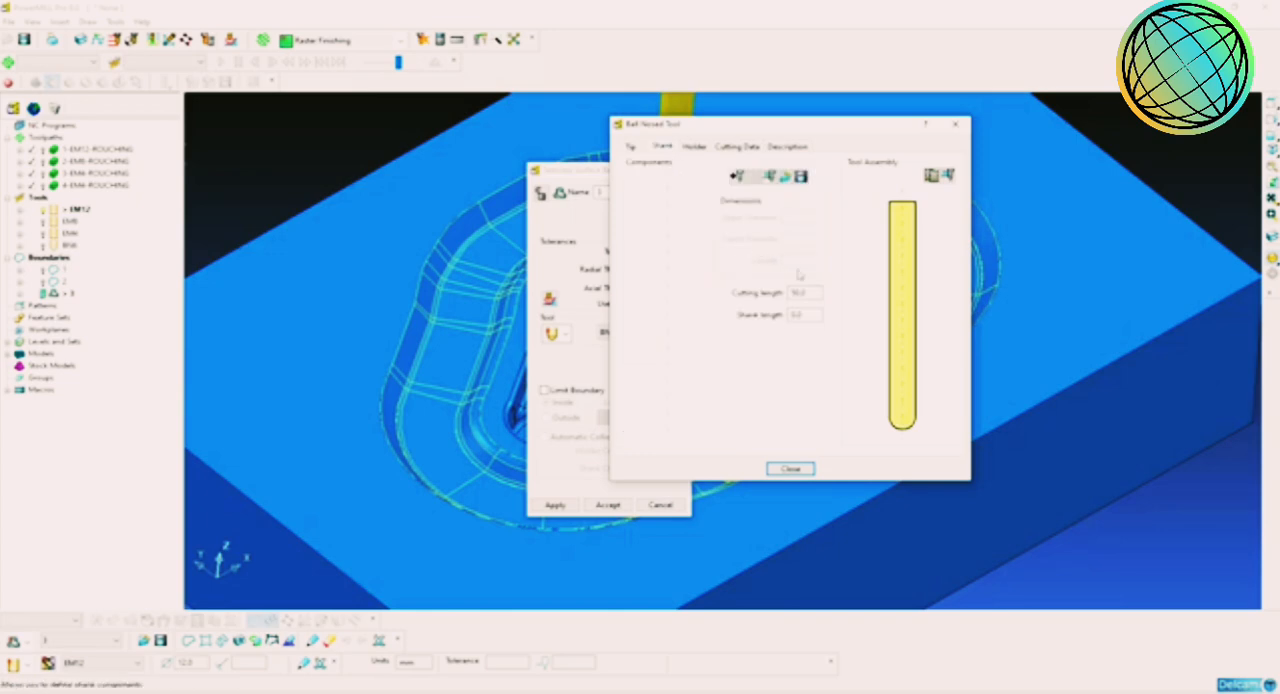
{"action": "left_click", "coordinate": [737, 176]}
{"action": "double_click", "coordinate": [800, 217]}
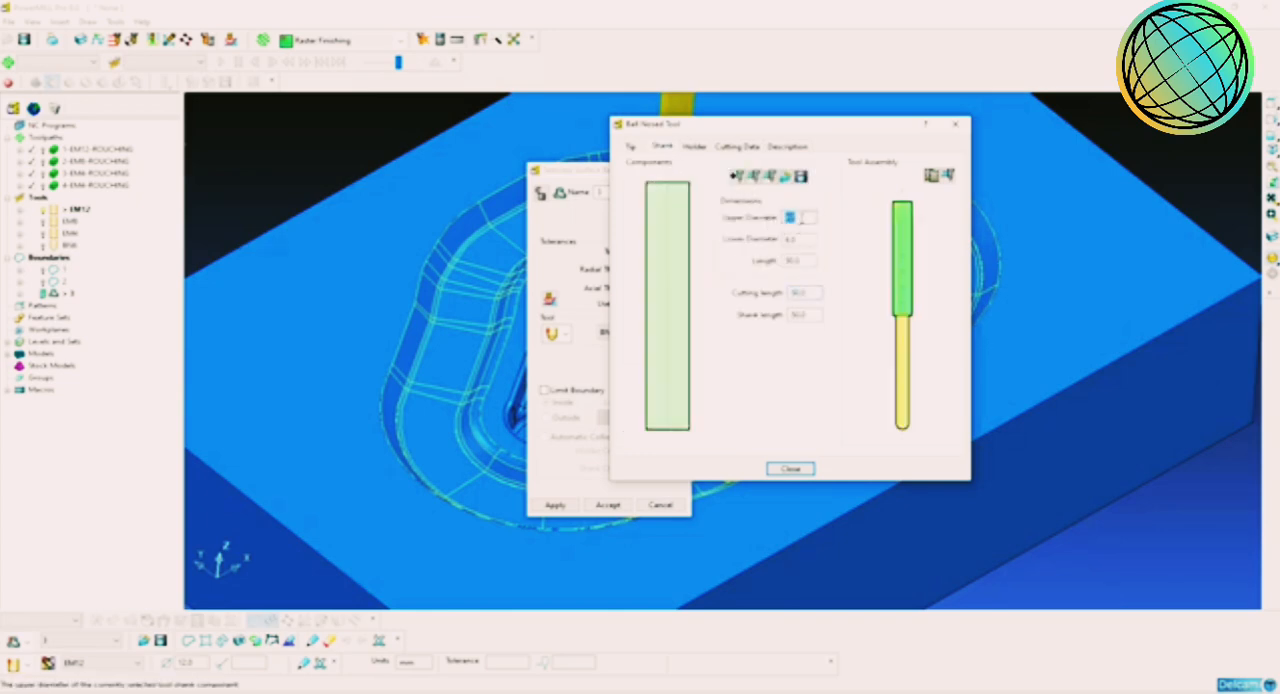
{"action": "type", "text": "6"}
{"action": "key", "text": "Return"}
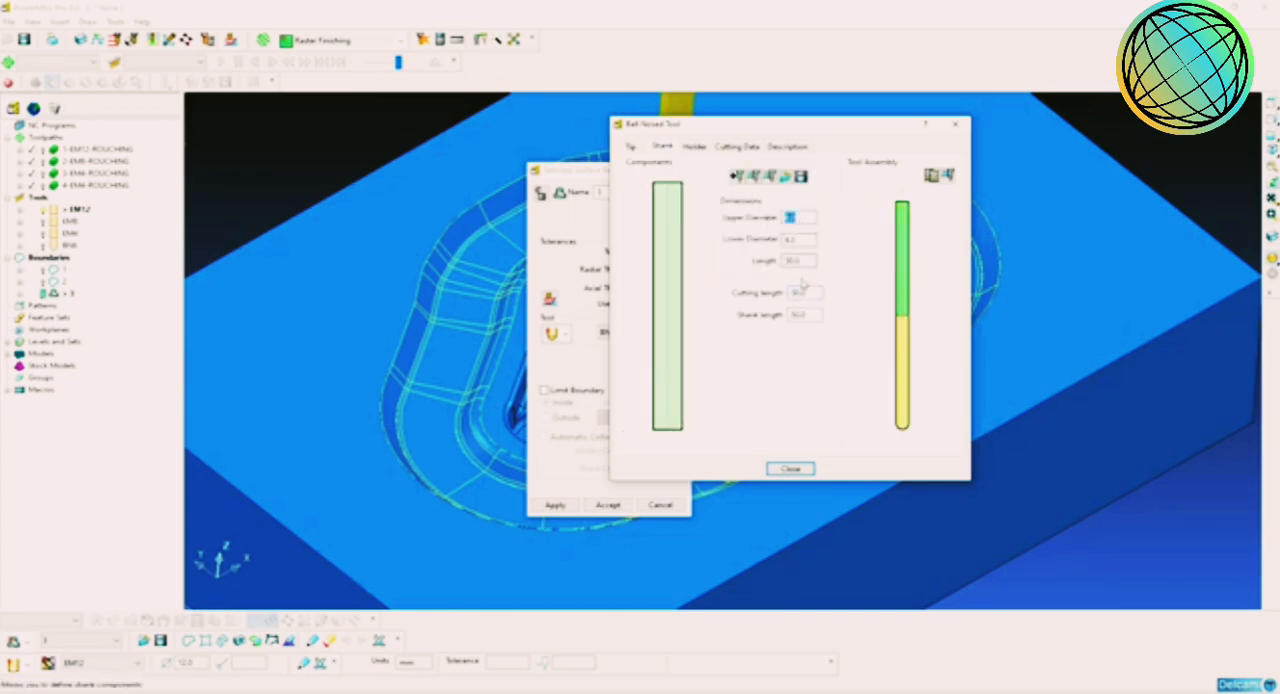
Step: Add a holder component to the BN6 tool with upper and lower diameters of 50 mm
{"action": "left_click", "coordinate": [694, 147]}
{"action": "left_click", "coordinate": [737, 198]}
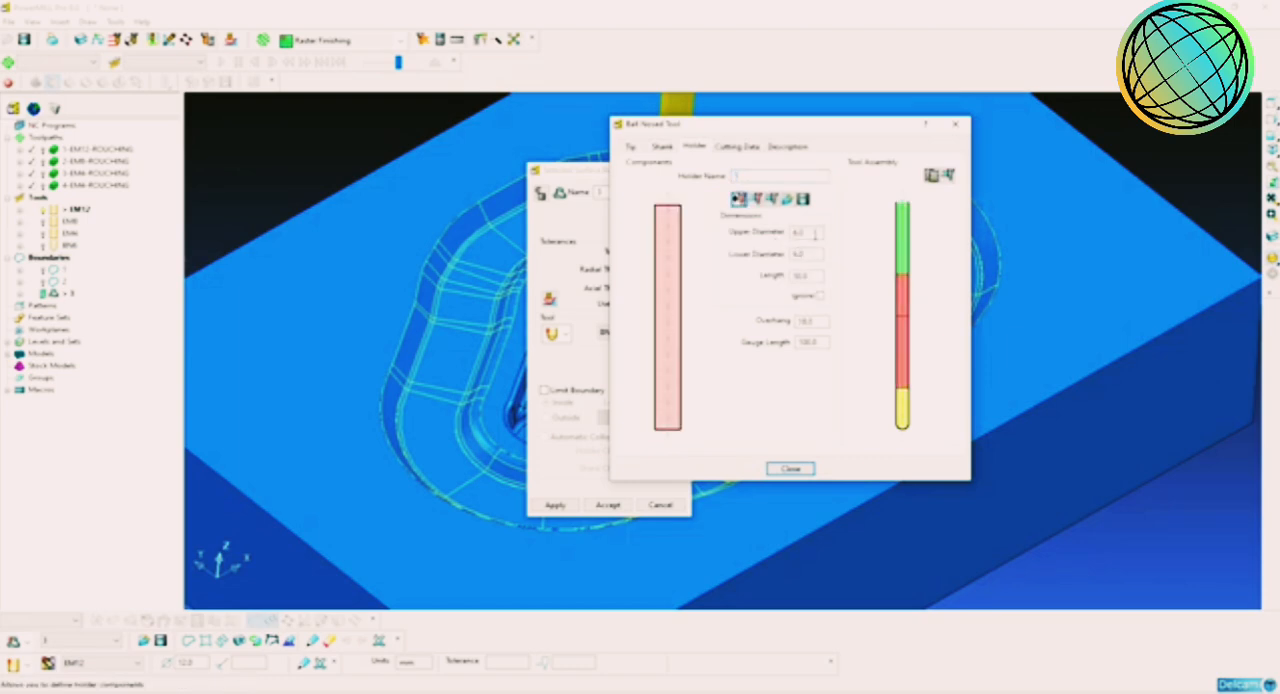
{"action": "double_click", "coordinate": [805, 232]}
{"action": "type", "text": "50"}
{"action": "key", "text": "Return"}
{"action": "key", "text": "Tab"}
{"action": "type", "text": "50"}
{"action": "key", "text": "Return"}
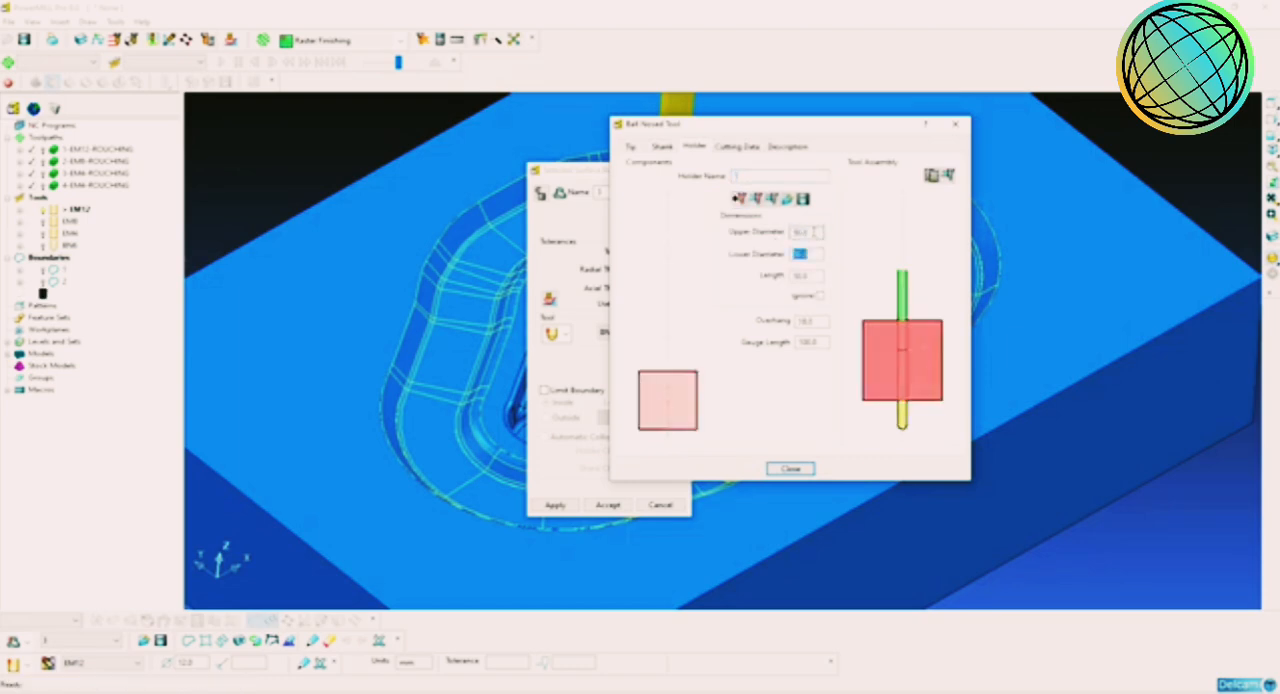
Step: Set the holder overhang to 70 mm and finish the BN6 tool definition
{"action": "double_click", "coordinate": [820, 321]}
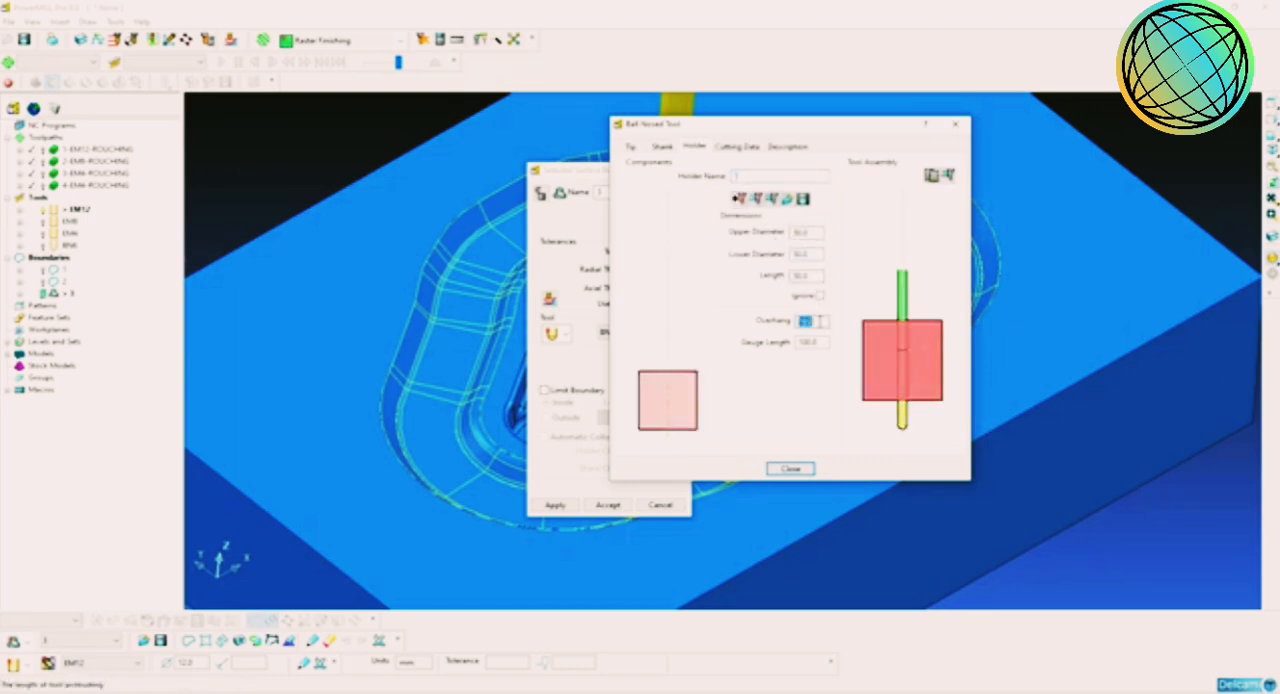
{"action": "type", "text": "80"}
{"action": "key", "text": "Return"}
{"action": "type", "text": "70"}
{"action": "key", "text": "Return"}
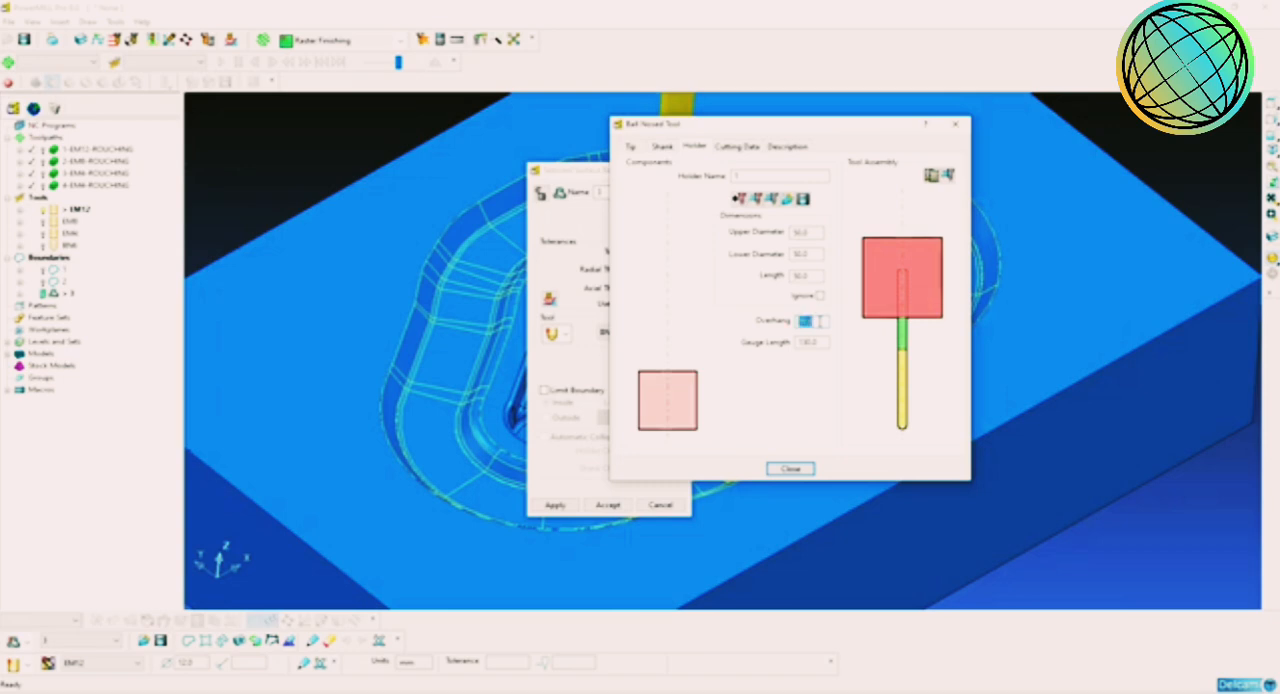
{"action": "left_click", "coordinate": [791, 469]}
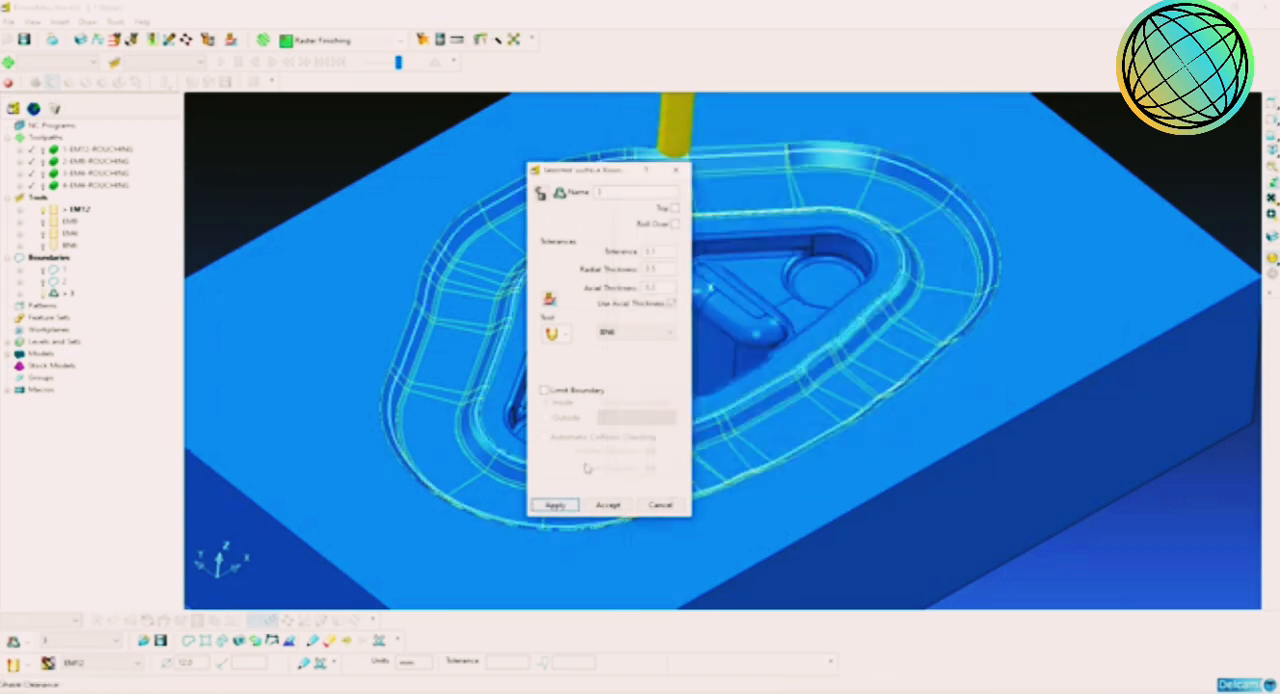
Step: Accept the Selected Surface boundary for the channel with the BN6 tool and clear the surface selection
{"action": "left_click", "coordinate": [617, 508]}
{"action": "left_click", "coordinate": [1175, 171]}
{"action": "middle_click_drag", "start_coordinate": [1018, 259], "coordinate": [905, 275]}
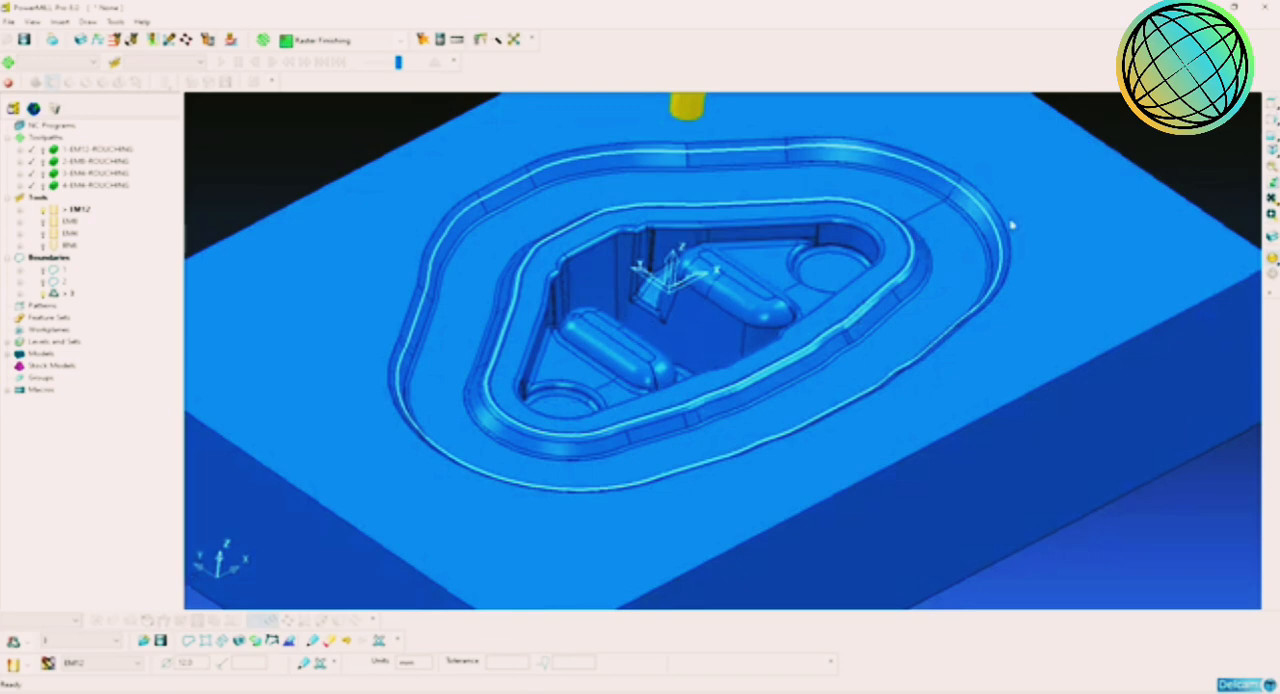
Step: Create a new toolpath using the 3D Offset Finishing strategy
{"action": "right_click", "coordinate": [45, 137]}
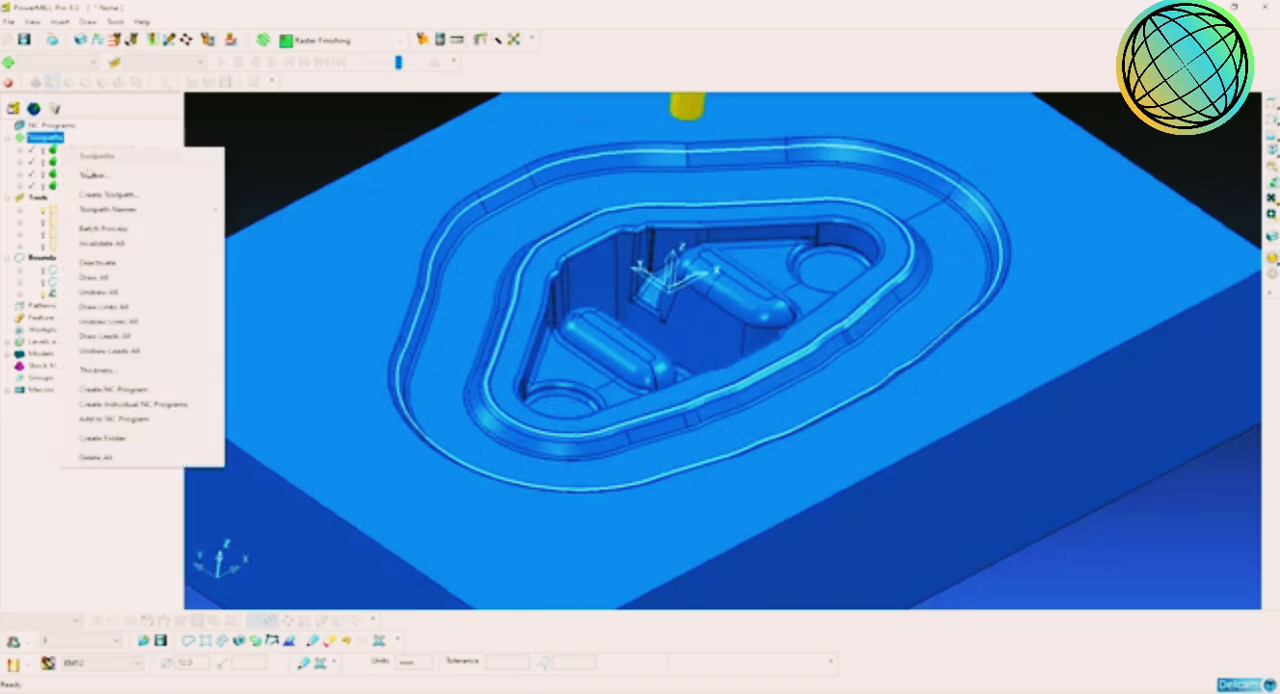
{"action": "left_click", "coordinate": [110, 196]}
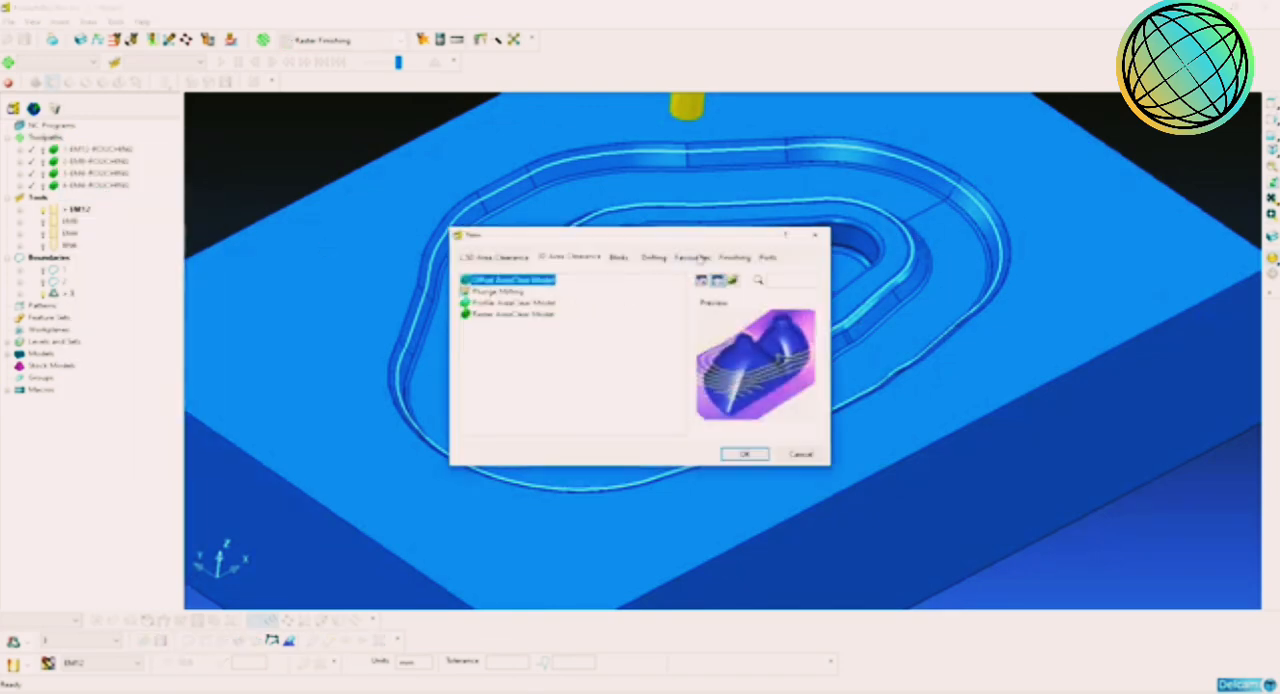
{"action": "left_click", "coordinate": [734, 257]}
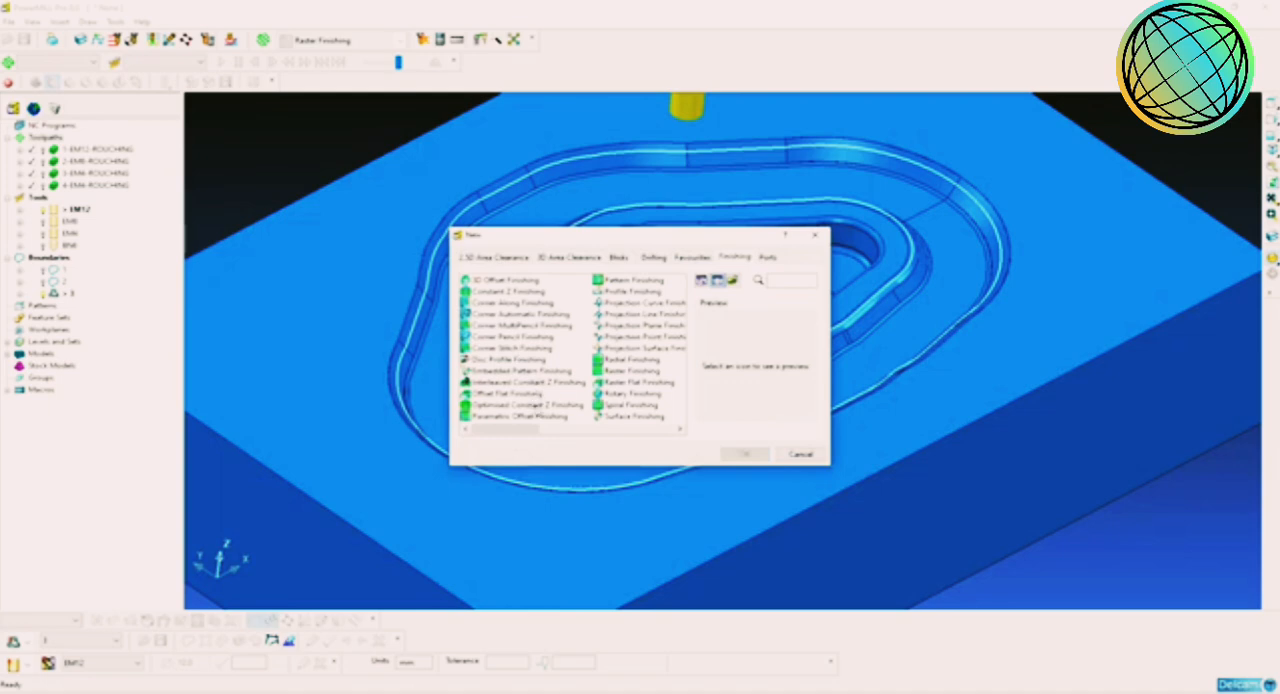
{"action": "left_click", "coordinate": [530, 404]}
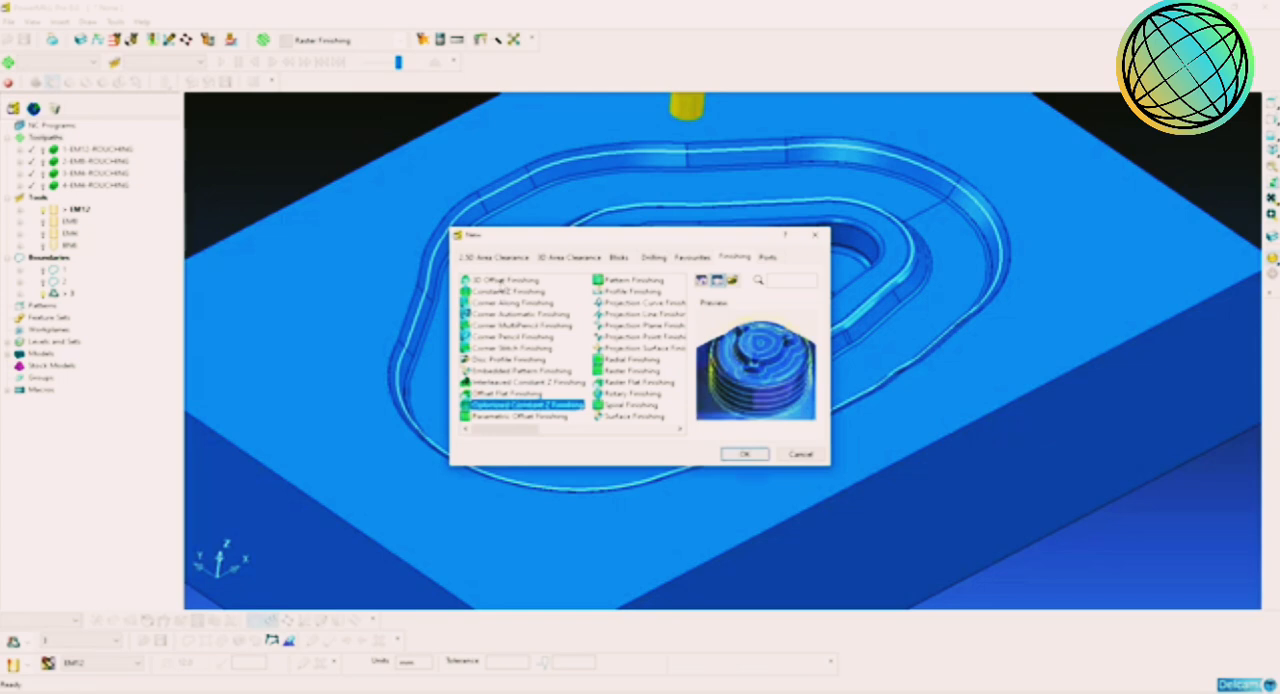
{"action": "left_click", "coordinate": [501, 281]}
{"action": "left_click", "coordinate": [511, 292]}
{"action": "left_click", "coordinate": [512, 283]}
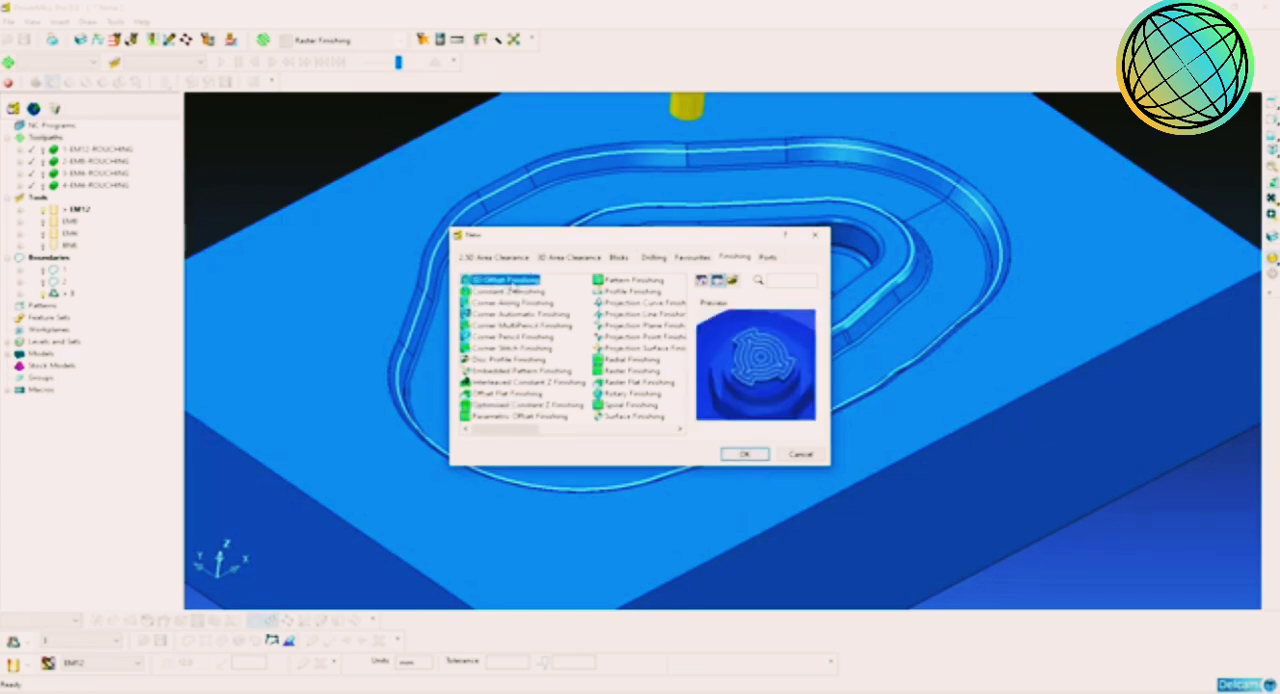
{"action": "left_click", "coordinate": [740, 455]}
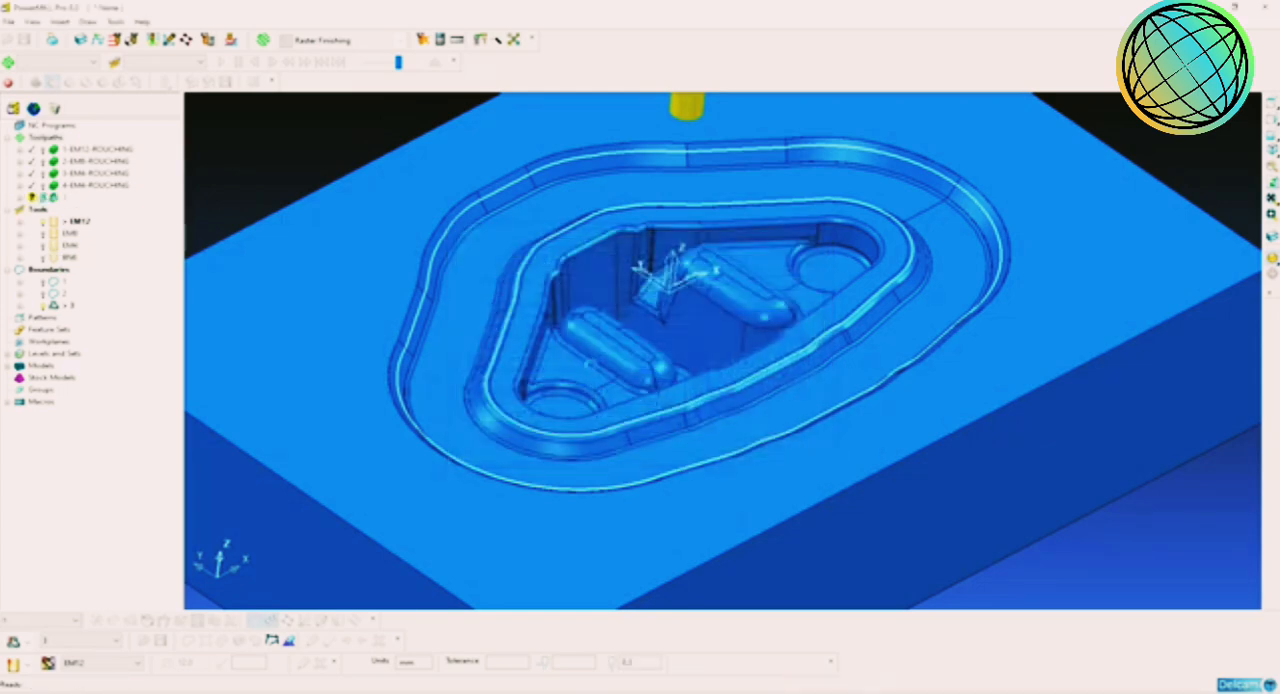
Step: Assign the BN6 tool to the 3D Offset Finishing toolpath and set the stepover to 0.2 mm
{"action": "left_click", "coordinate": [503, 148]}
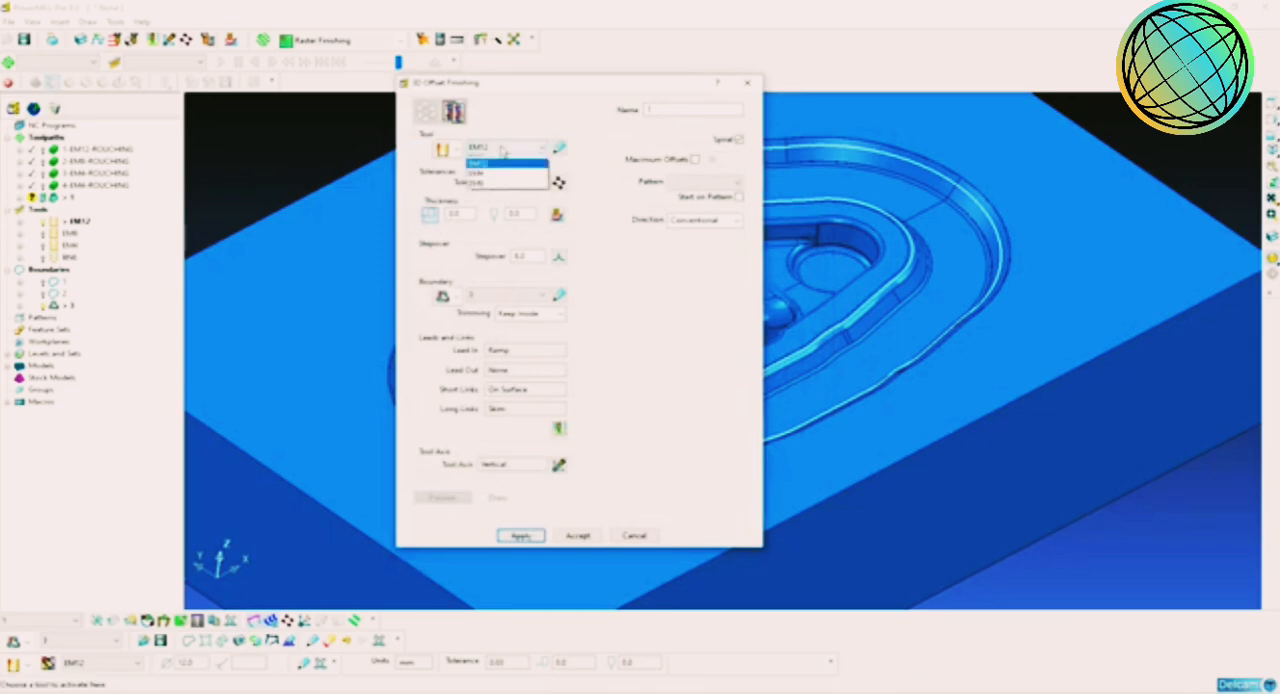
{"action": "left_click", "coordinate": [490, 199]}
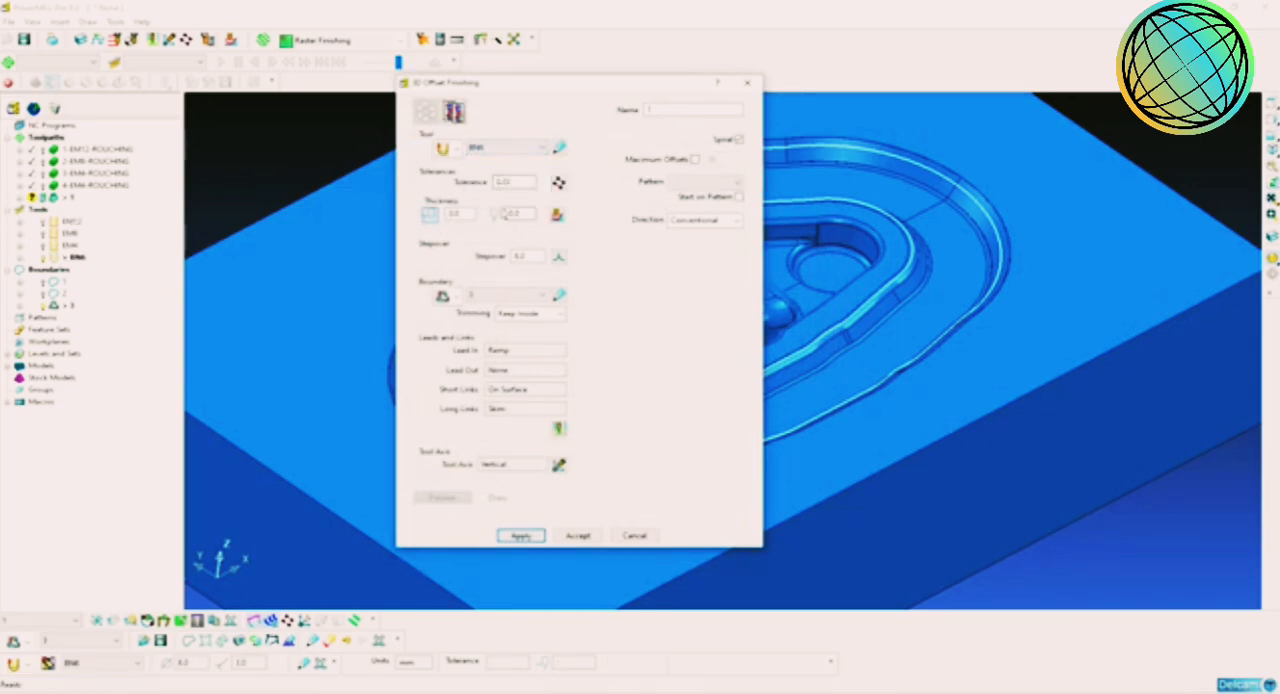
{"action": "double_click", "coordinate": [520, 256]}
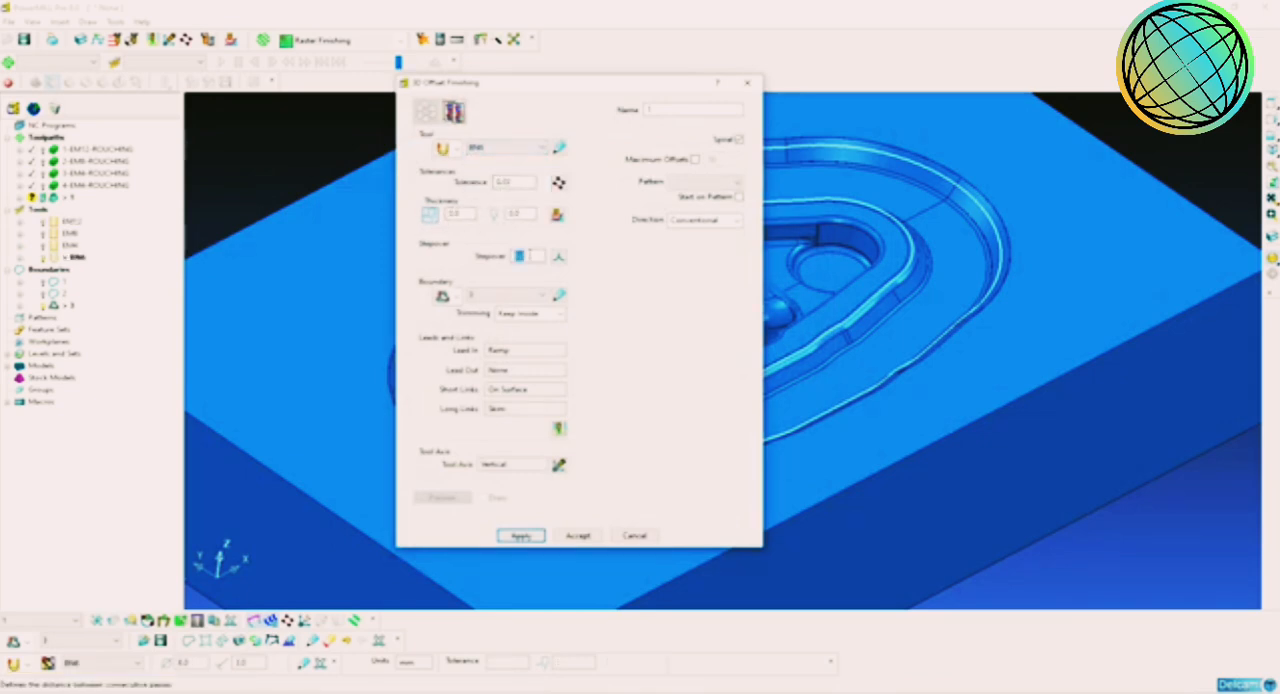
{"action": "type", "text": "1.2"}
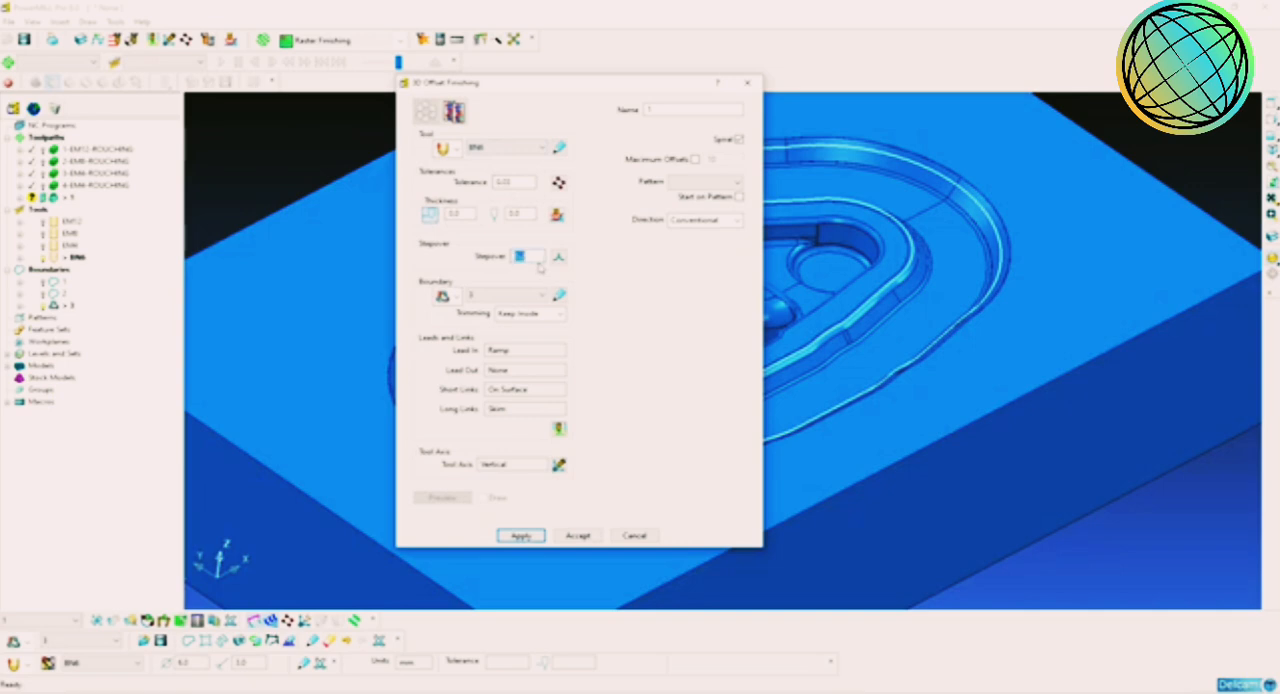
Step: Set the first choice of the toolpath's lead-in to None and accept the leads and links settings
{"action": "left_click", "coordinate": [562, 431]}
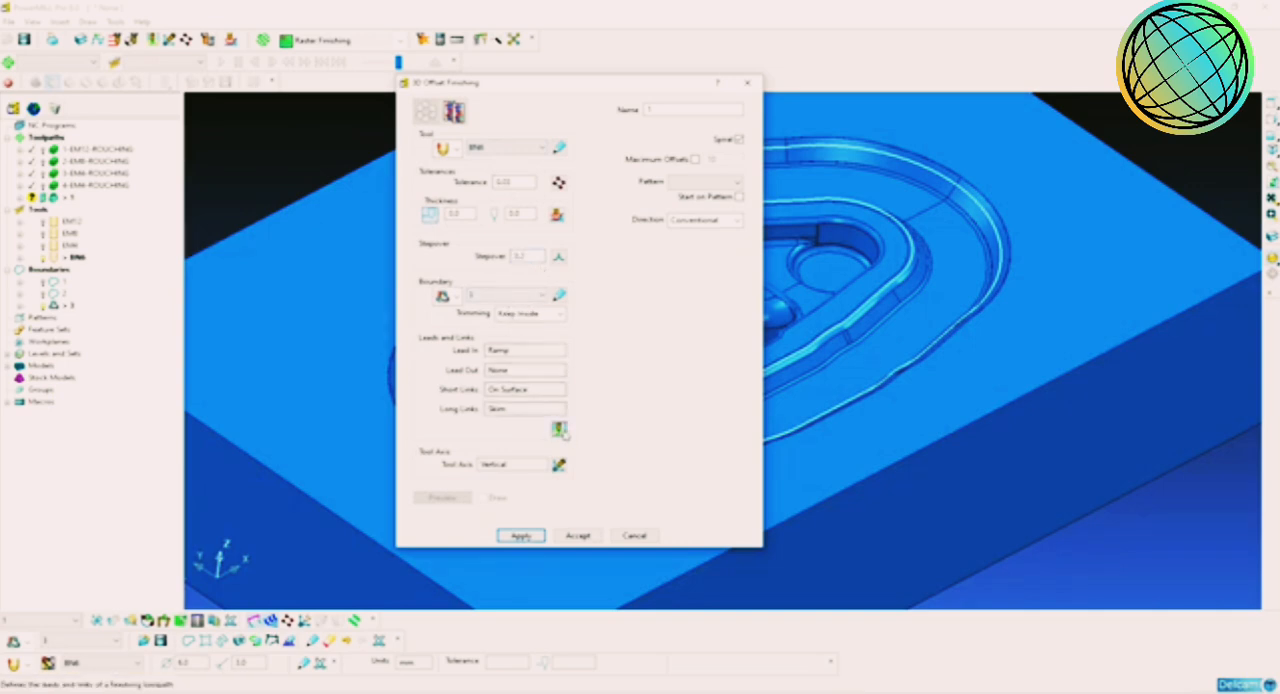
{"action": "left_click", "coordinate": [591, 231]}
{"action": "left_click", "coordinate": [582, 252]}
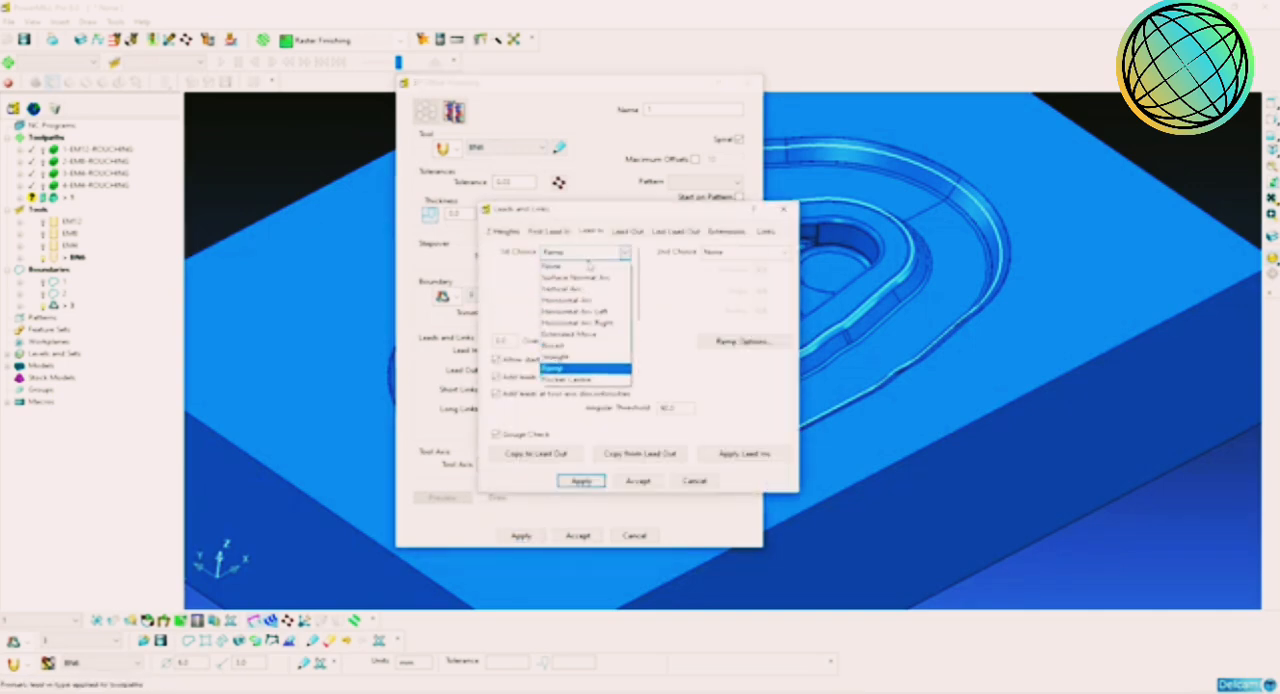
{"action": "left_click", "coordinate": [585, 268]}
{"action": "left_click", "coordinate": [637, 481]}
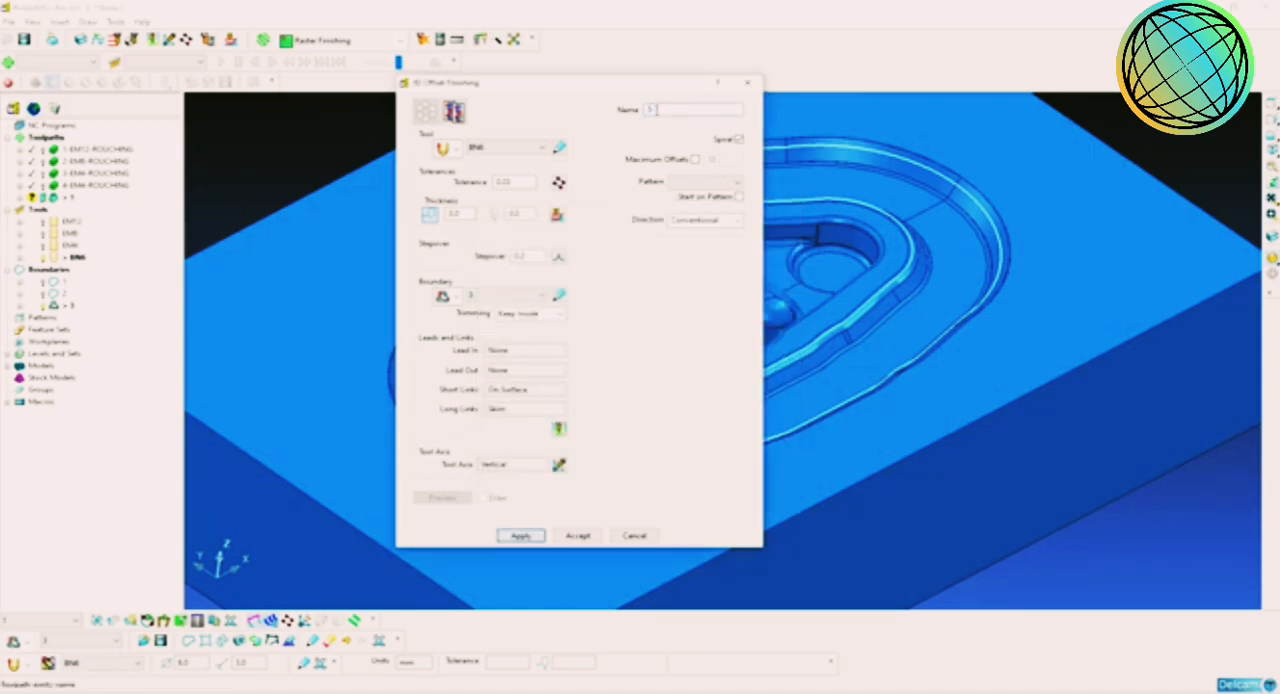
Step: Name the toolpath 5-BN6-FINISHING with cutting direction Any, and calculate it
{"action": "left_click", "coordinate": [657, 110]}
{"action": "type", "text": "5-BN6-FINISHING"}
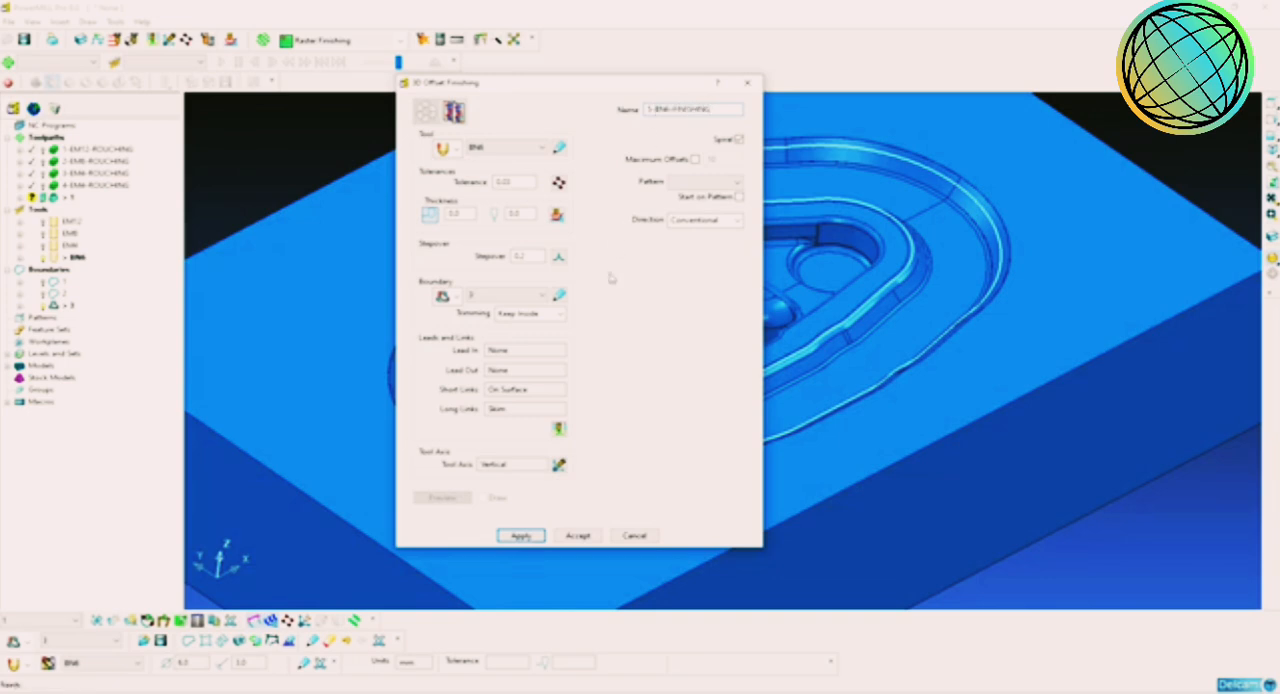
{"action": "left_click", "coordinate": [712, 222]}
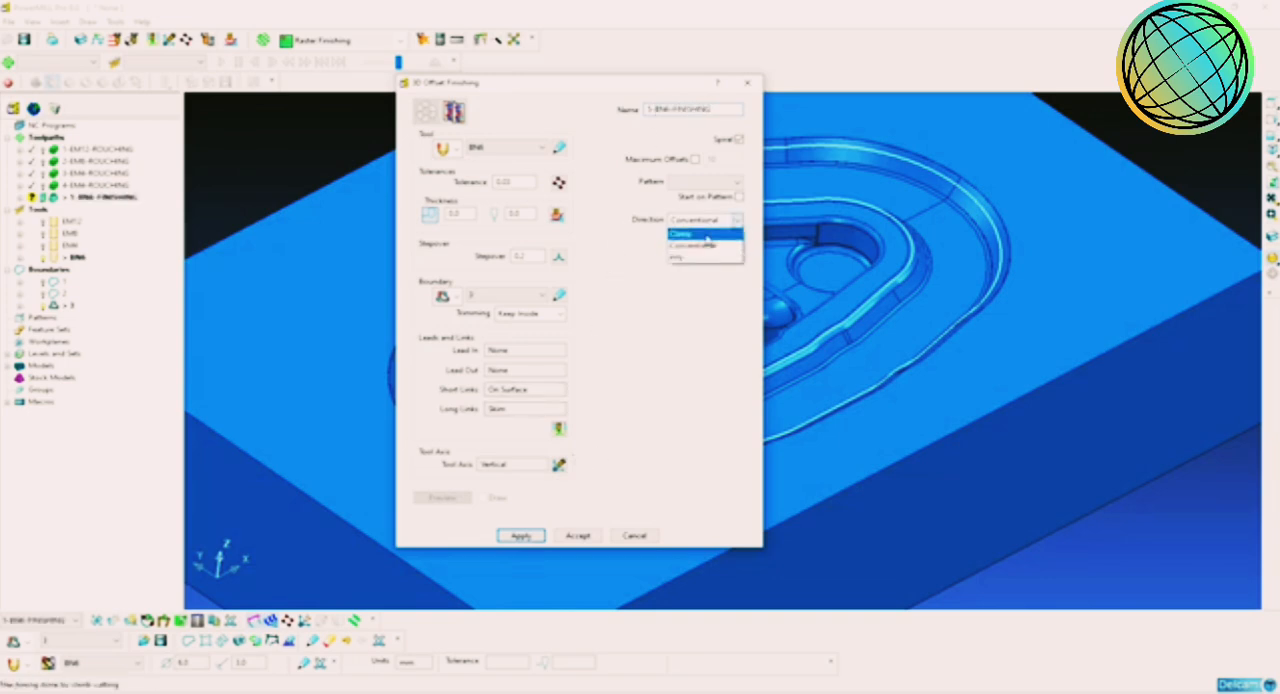
{"action": "left_click", "coordinate": [701, 259]}
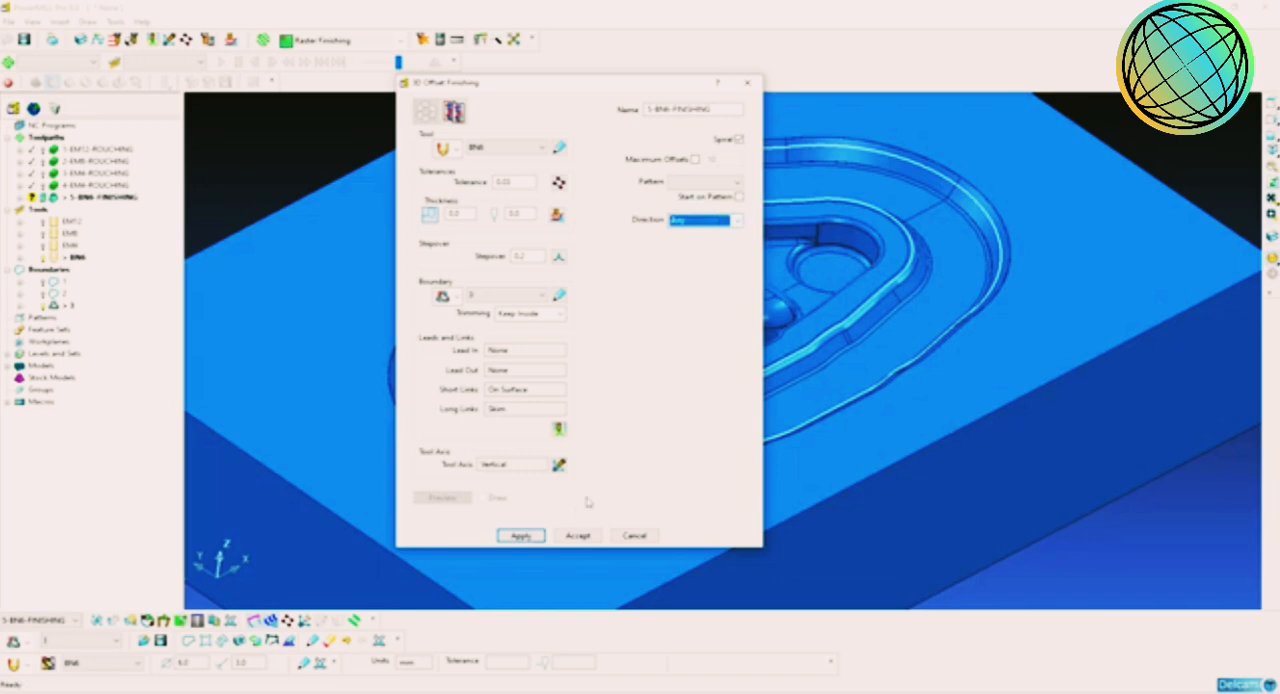
{"action": "left_click", "coordinate": [527, 537]}
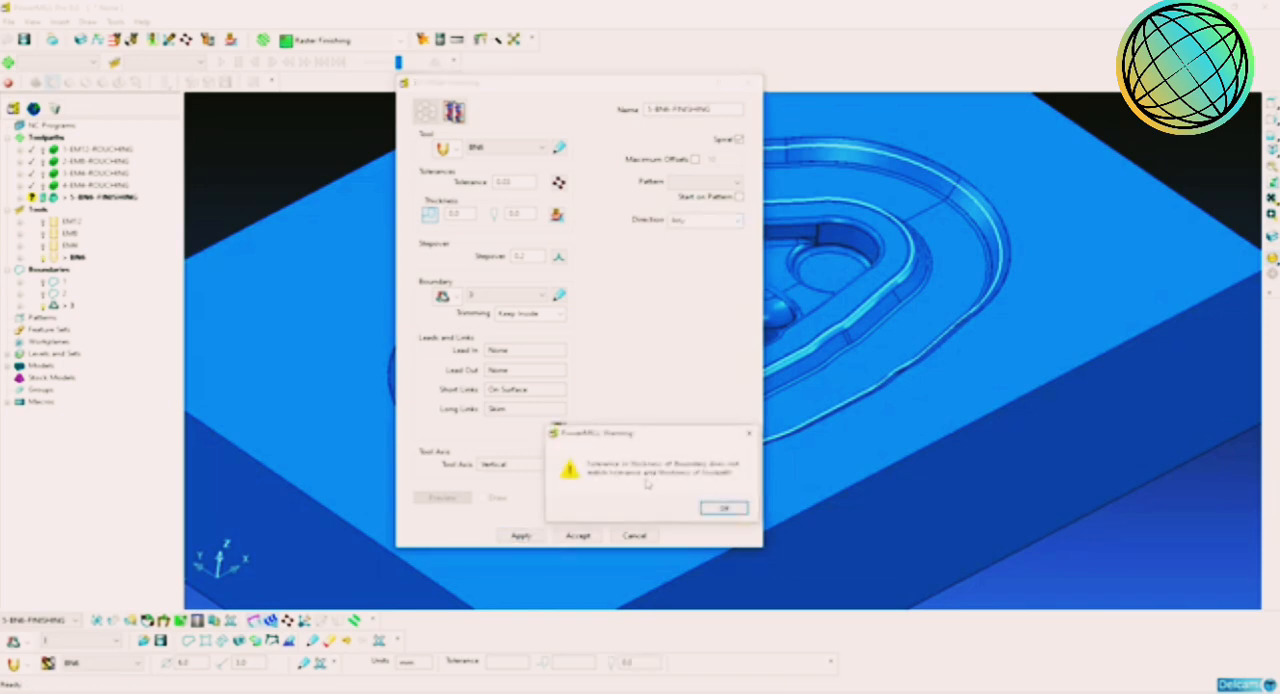
{"action": "left_click", "coordinate": [725, 510]}
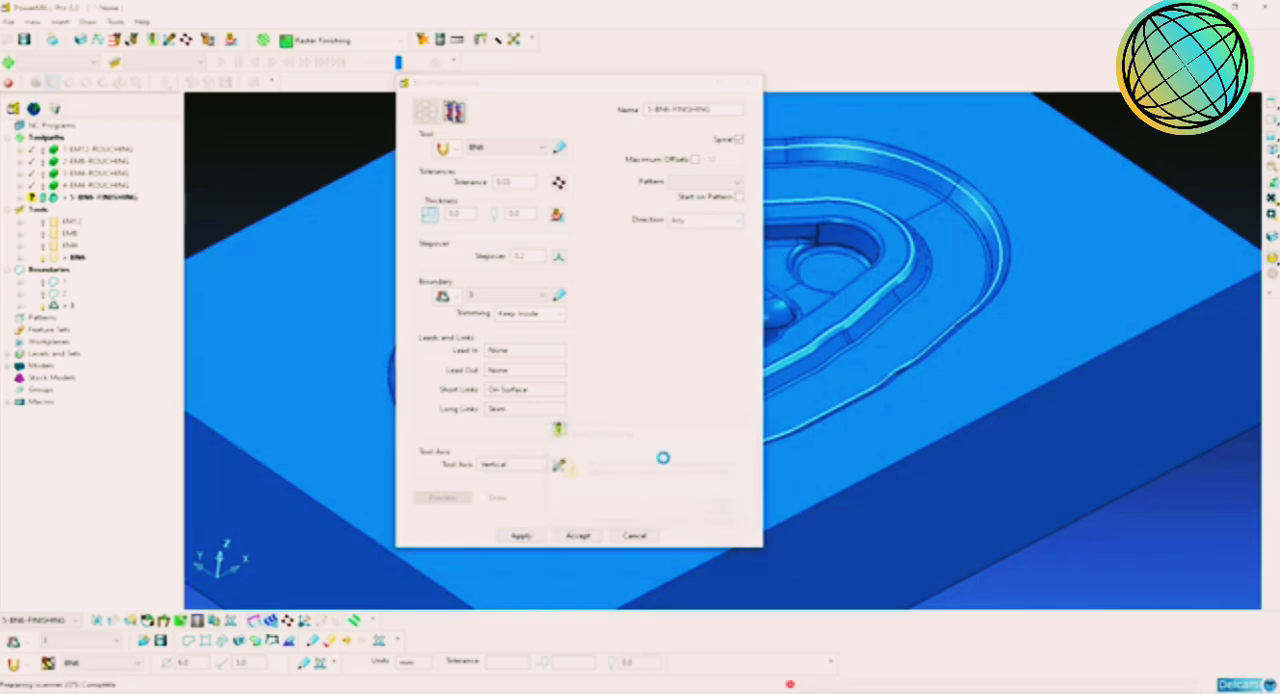
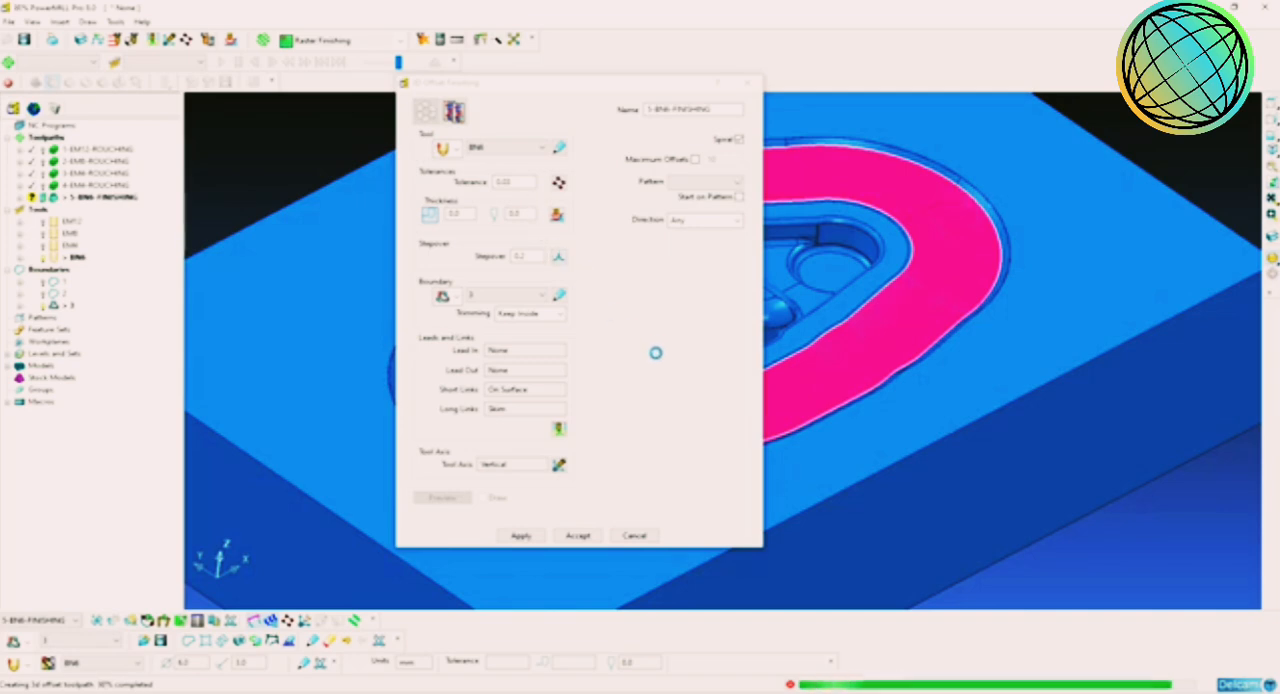
Step: Close the 3D offset finishing settings and deactivate the 5-BN6-FINISHING toolpath
{"action": "left_click", "coordinate": [634, 535]}
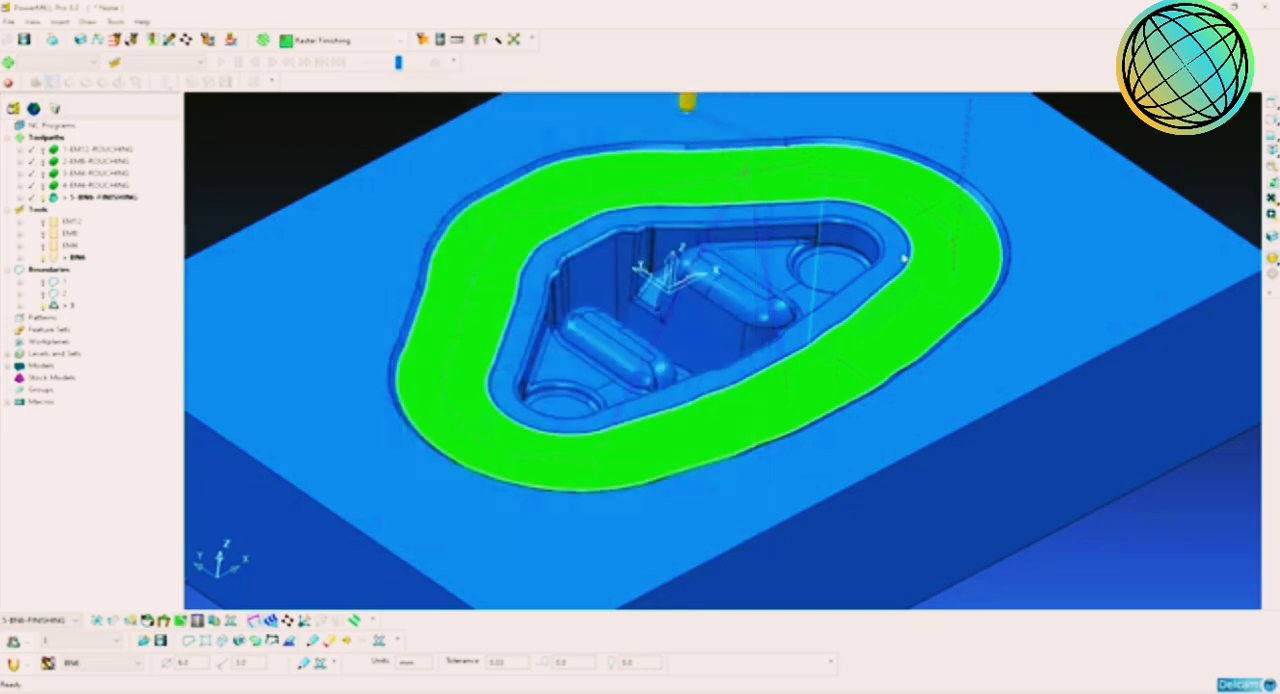
{"action": "scroll", "coordinate": [932, 263], "scroll_direction": "up", "scroll_amount": 3}
{"action": "scroll", "coordinate": [926, 280], "scroll_direction": "up", "scroll_amount": 2}
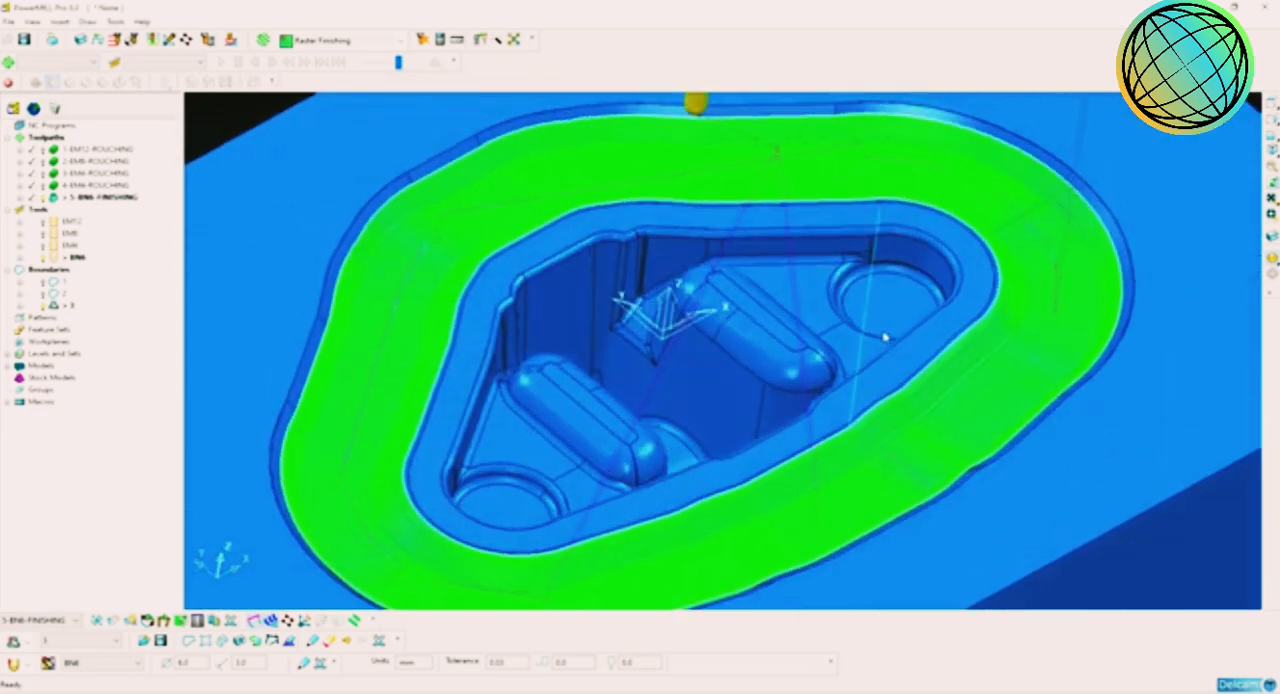
{"action": "double_click", "coordinate": [57, 201]}
{"action": "middle_click_drag", "start_coordinate": [899, 287], "coordinate": [851, 302], "text": "shift"}
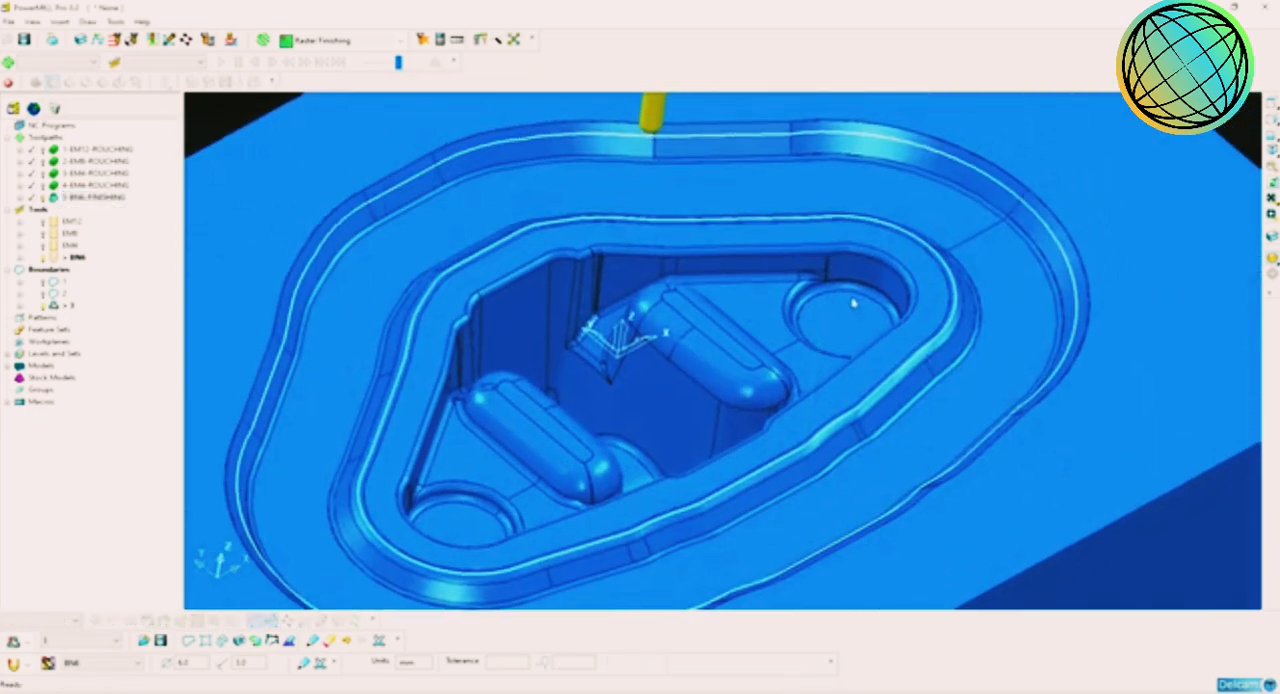
Step: Examine the inner pocket's walls, floor, raised pads and corner fillets from several angles
{"action": "scroll", "coordinate": [851, 304], "scroll_direction": "up", "scroll_amount": 1}
{"action": "scroll", "coordinate": [620, 298], "scroll_direction": "up", "scroll_amount": 1}
{"action": "middle_click_drag", "start_coordinate": [620, 298], "coordinate": [769, 423]}
{"action": "middle_click_drag", "start_coordinate": [877, 520], "coordinate": [774, 420], "text": "shift"}
{"action": "middle_click_drag", "start_coordinate": [737, 474], "coordinate": [609, 380], "text": "shift"}
{"action": "middle_click_drag", "start_coordinate": [356, 474], "coordinate": [446, 392], "text": "shift"}
{"action": "scroll", "coordinate": [446, 392], "scroll_direction": "up", "scroll_amount": 1}
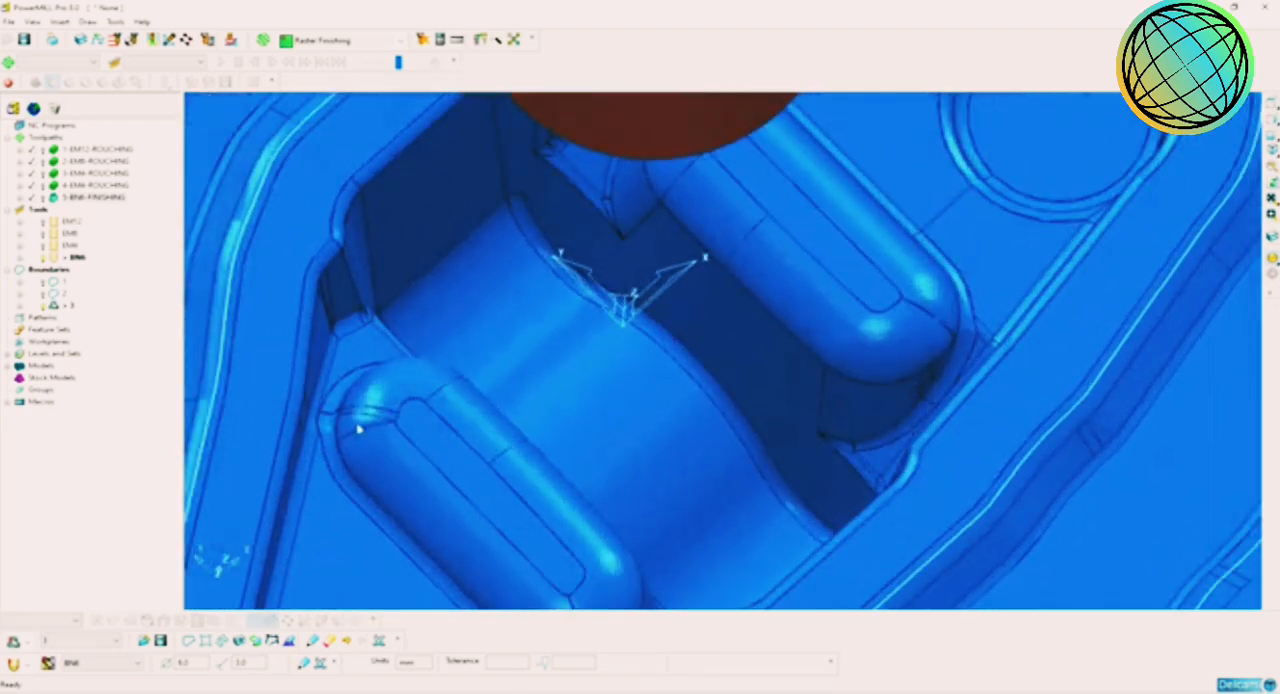
{"action": "middle_click_drag", "start_coordinate": [480, 534], "coordinate": [494, 426], "text": "shift"}
{"action": "scroll", "coordinate": [757, 506], "scroll_direction": "down", "scroll_amount": 2}
{"action": "middle_click_drag", "start_coordinate": [757, 506], "coordinate": [570, 402], "text": "shift"}
{"action": "middle_click_drag", "start_coordinate": [499, 288], "coordinate": [426, 346], "text": "shift"}
{"action": "middle_click_drag", "start_coordinate": [460, 277], "coordinate": [475, 328], "text": "shift"}
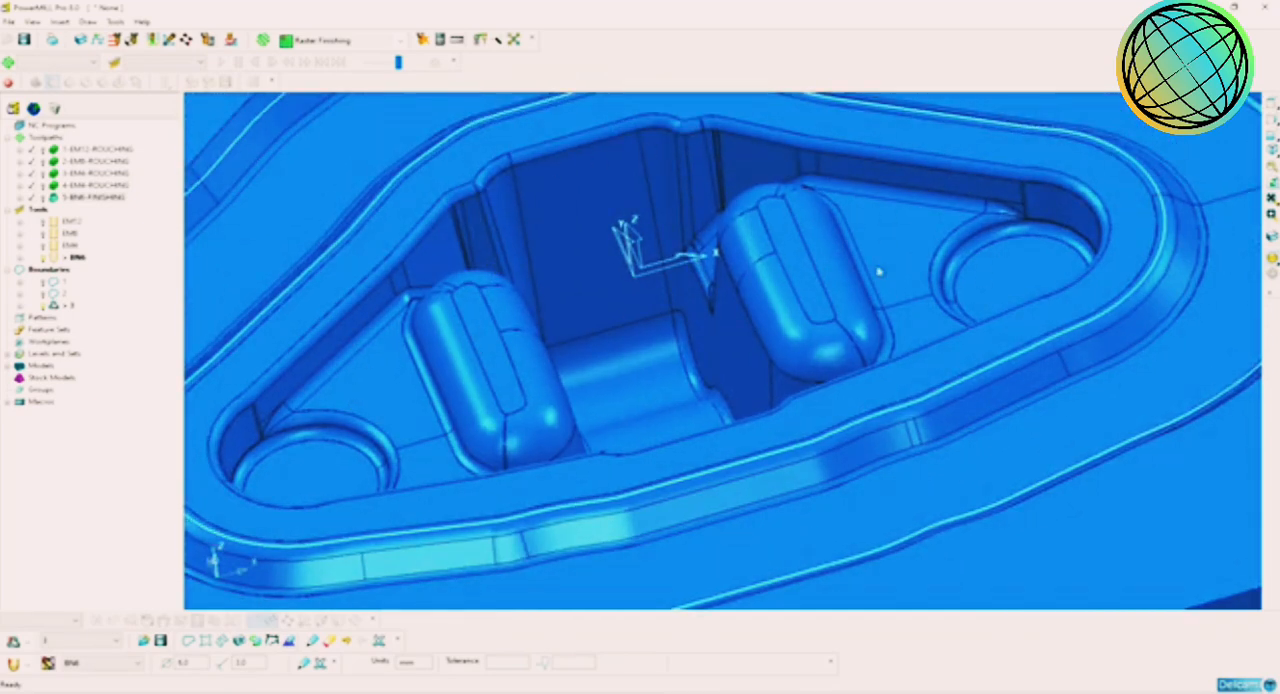
{"action": "middle_click_drag", "start_coordinate": [721, 264], "coordinate": [777, 294]}
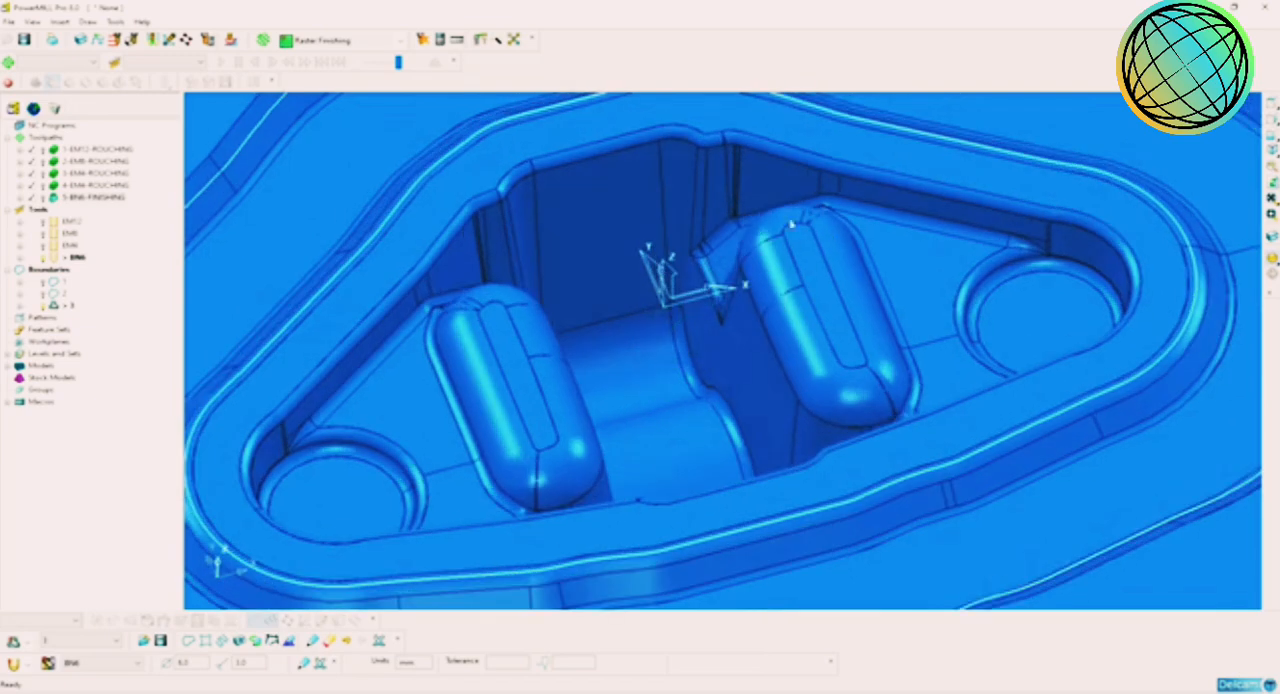
{"action": "middle_click_drag", "start_coordinate": [760, 252], "coordinate": [722, 207]}
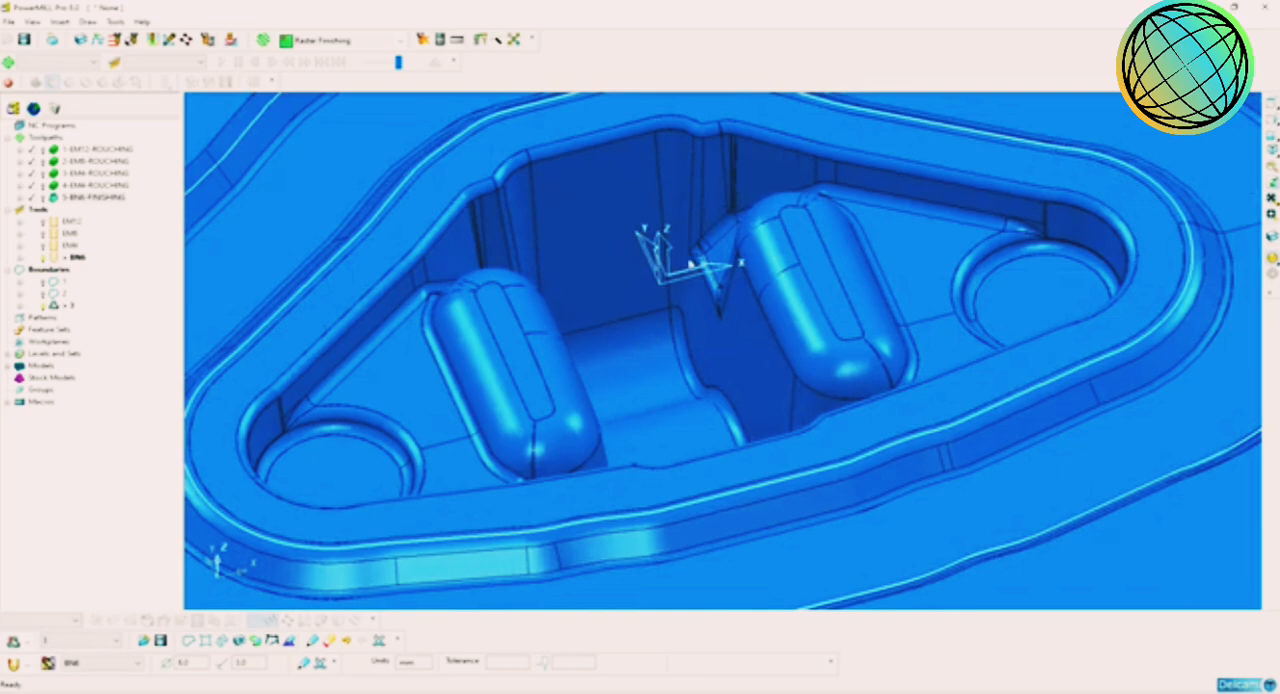
{"action": "middle_click_drag", "start_coordinate": [627, 324], "coordinate": [634, 307]}
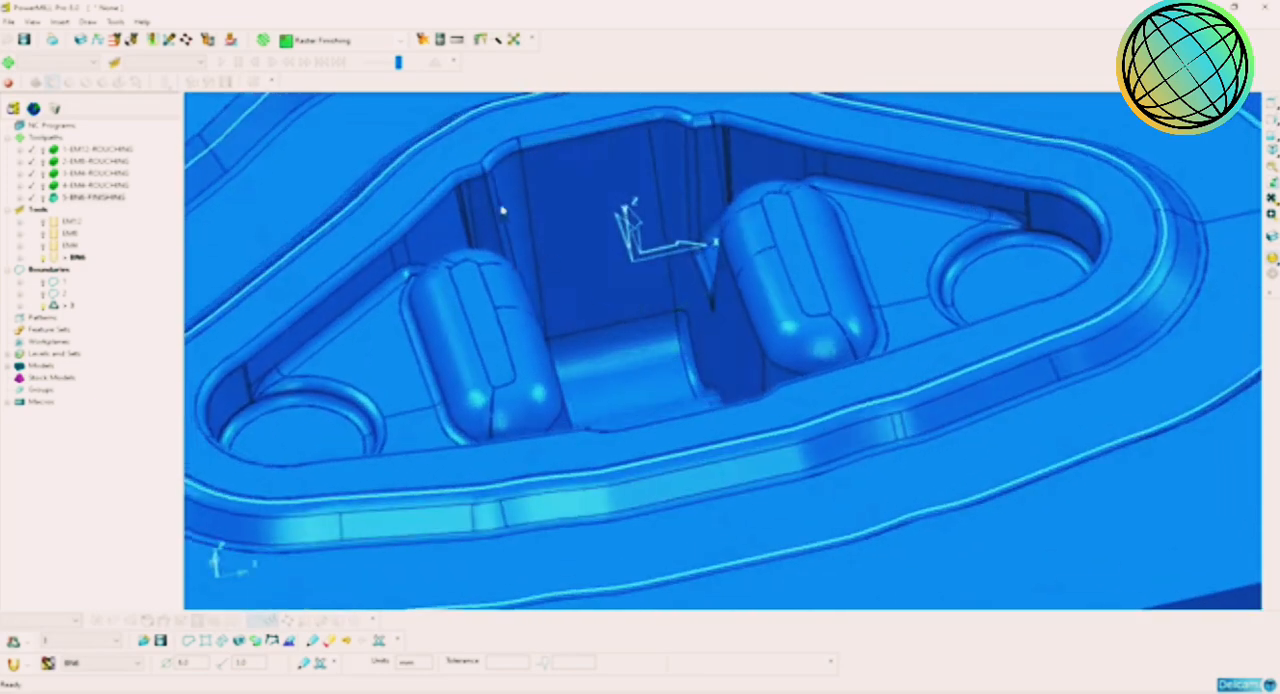
{"action": "scroll", "coordinate": [652, 238], "scroll_direction": "down", "scroll_amount": 5}
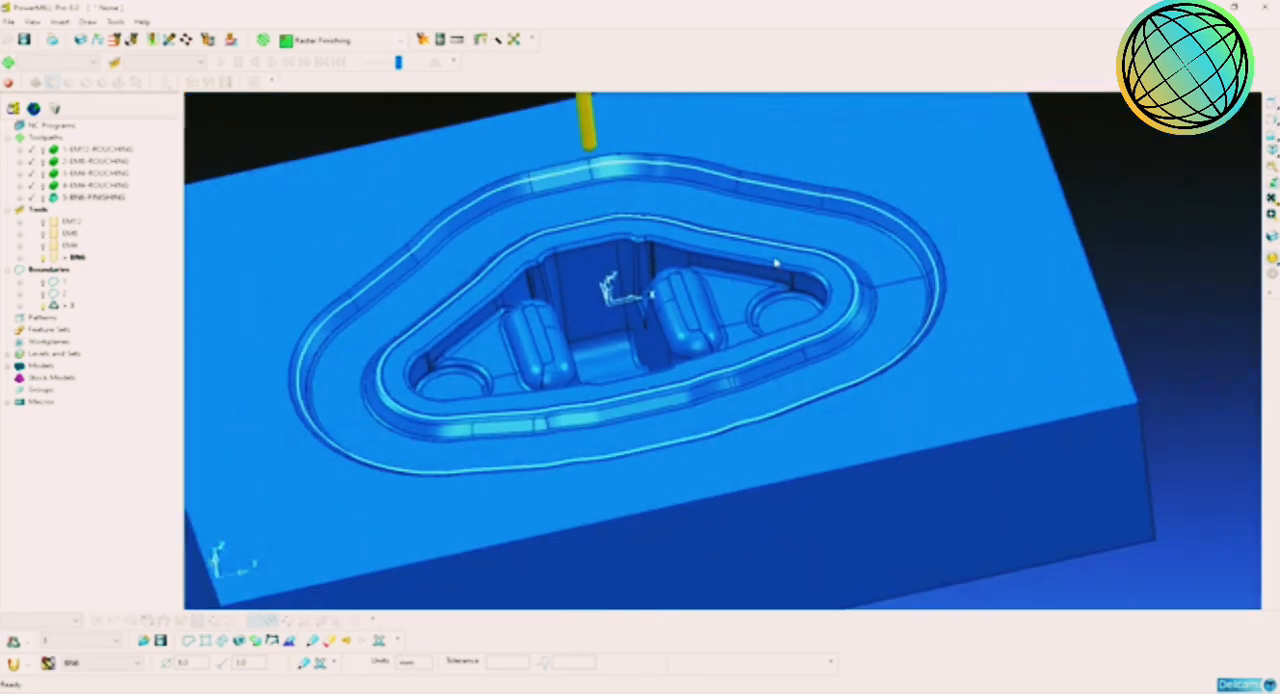
{"action": "scroll", "coordinate": [884, 238], "scroll_direction": "up", "scroll_amount": 5}
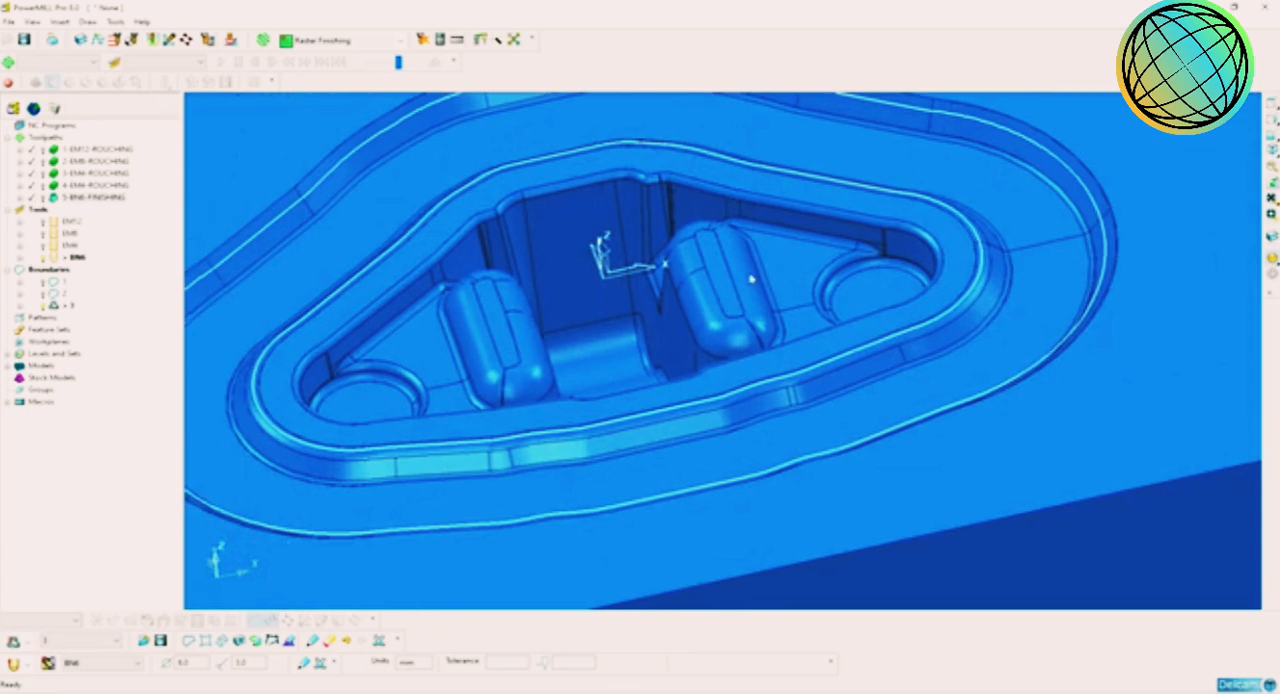
{"action": "scroll", "coordinate": [757, 284], "scroll_direction": "up", "scroll_amount": 4}
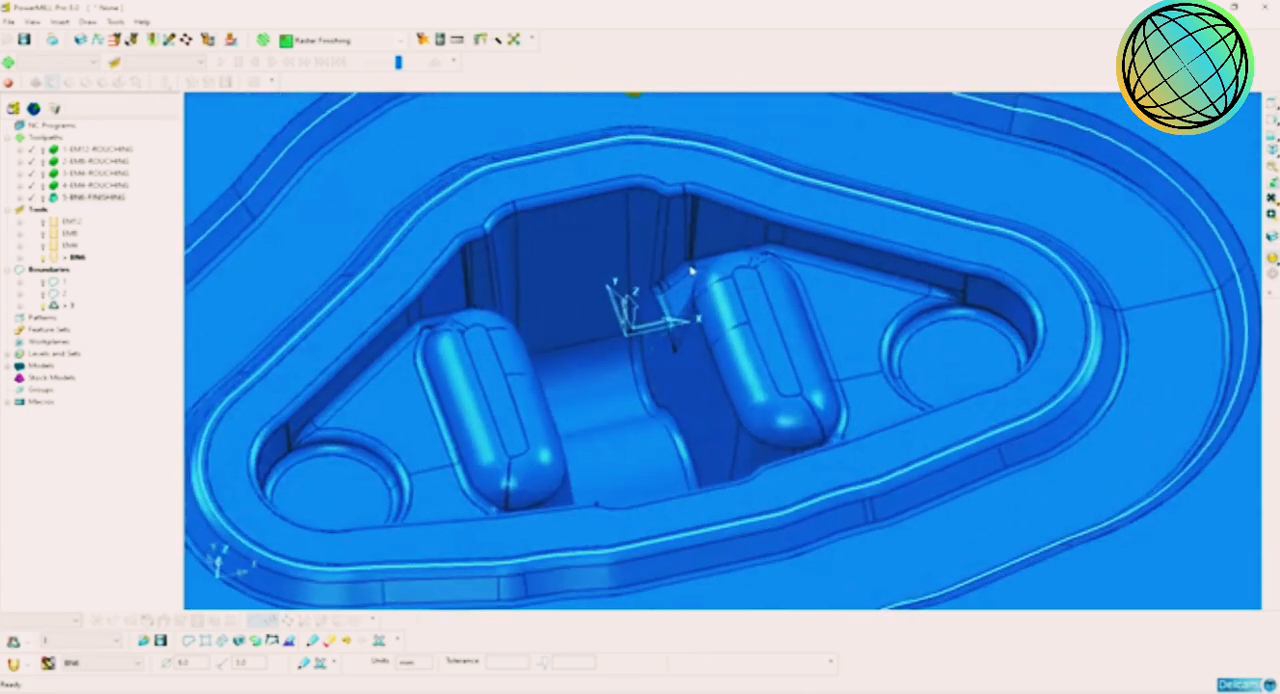
{"action": "scroll", "coordinate": [683, 349], "scroll_direction": "down", "scroll_amount": 4}
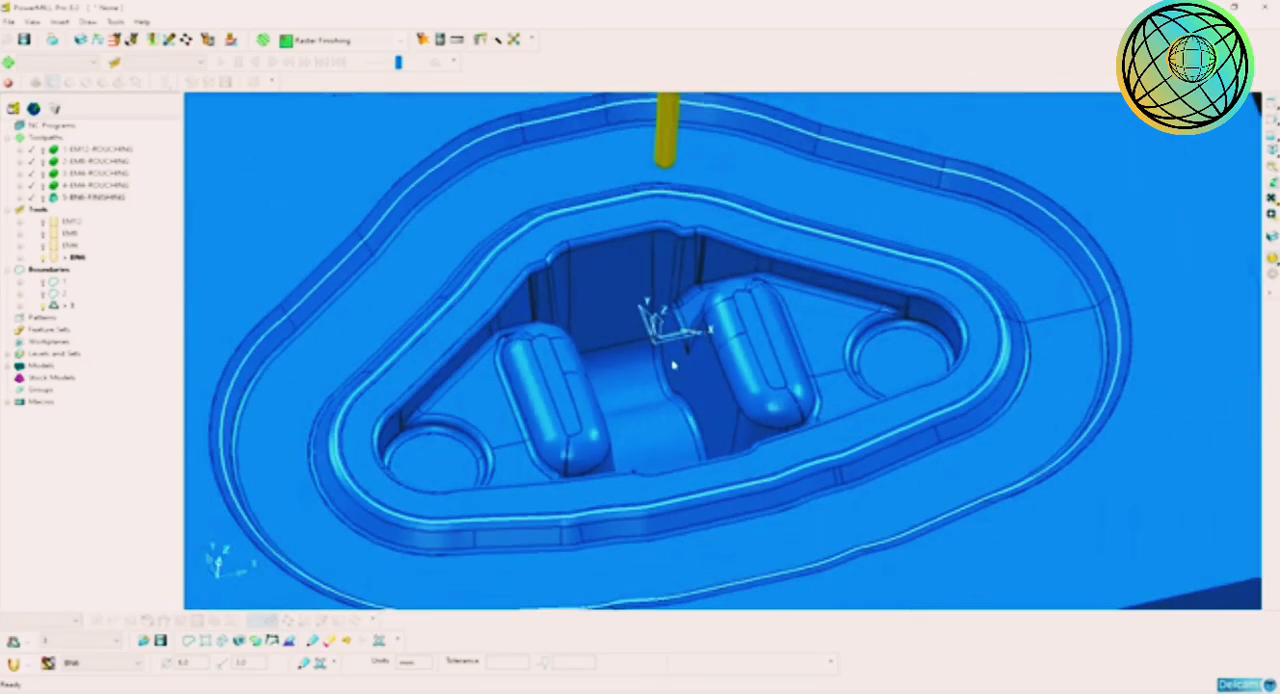
Step: Deactivate boundary 3 and select all surfaces of the die model with a box selection in top view
{"action": "left_click", "coordinate": [1272, 104]}
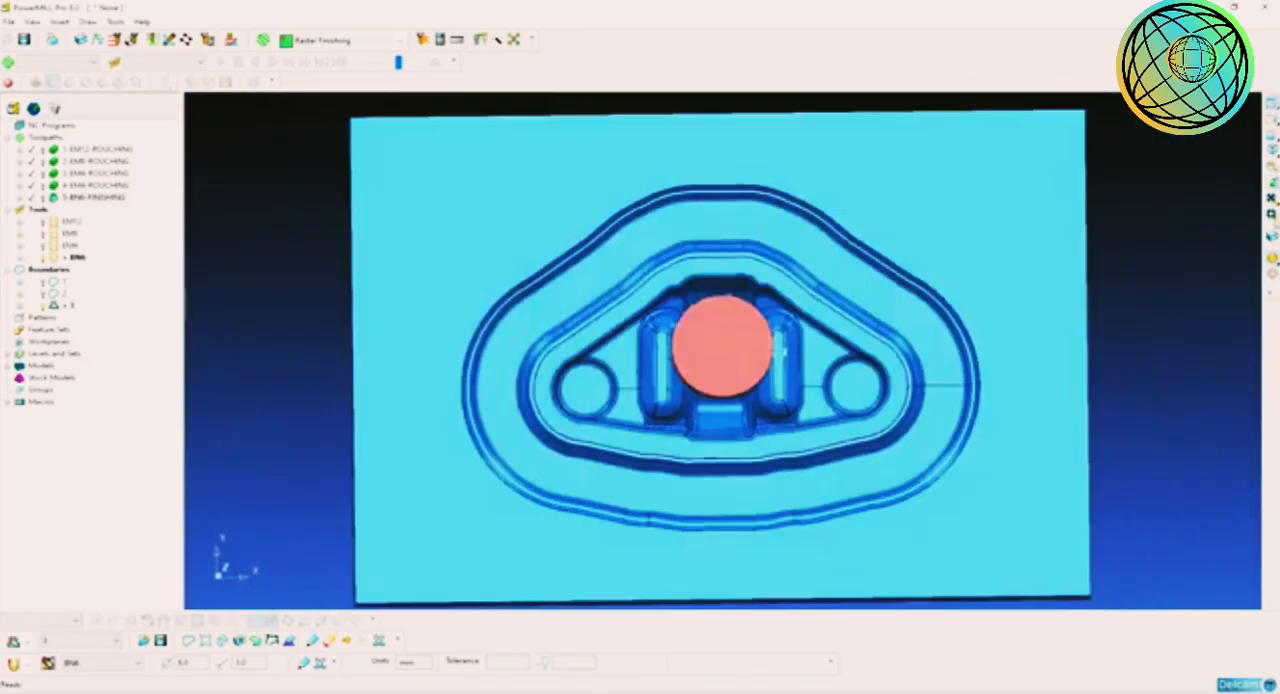
{"action": "left_click", "coordinate": [1272, 258]}
{"action": "left_click", "coordinate": [1273, 264]}
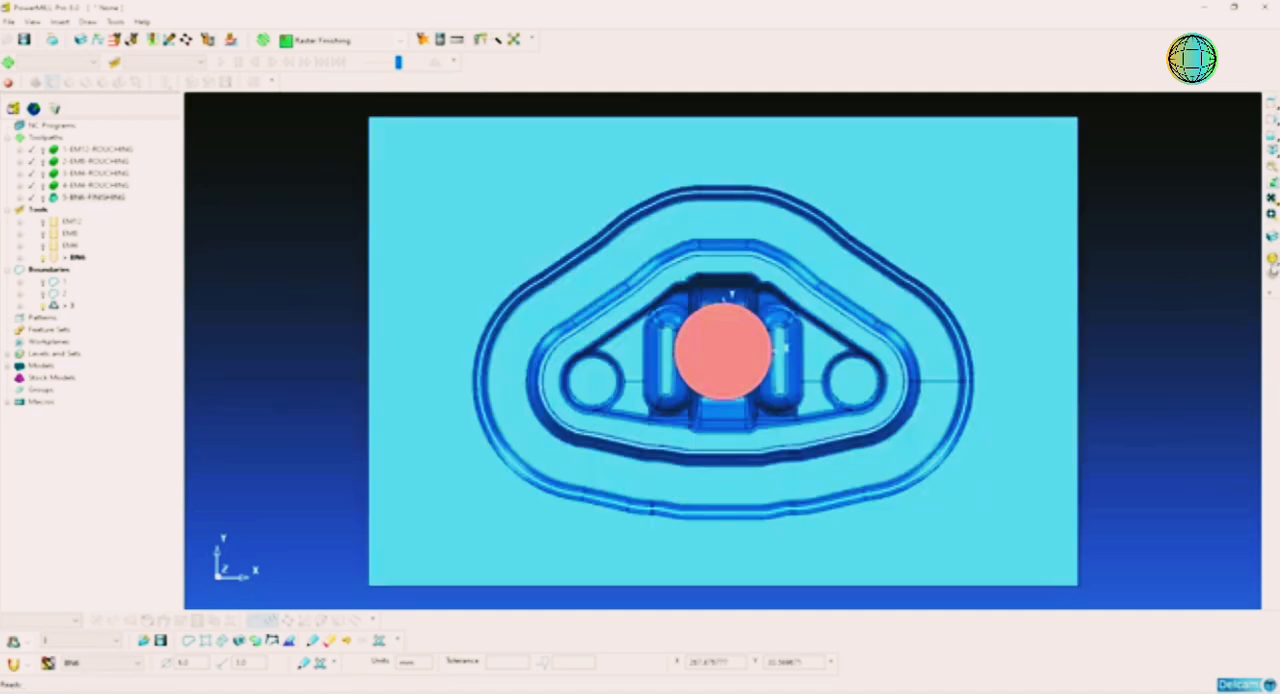
{"action": "scroll", "coordinate": [1065, 280], "scroll_direction": "down", "scroll_amount": 1}
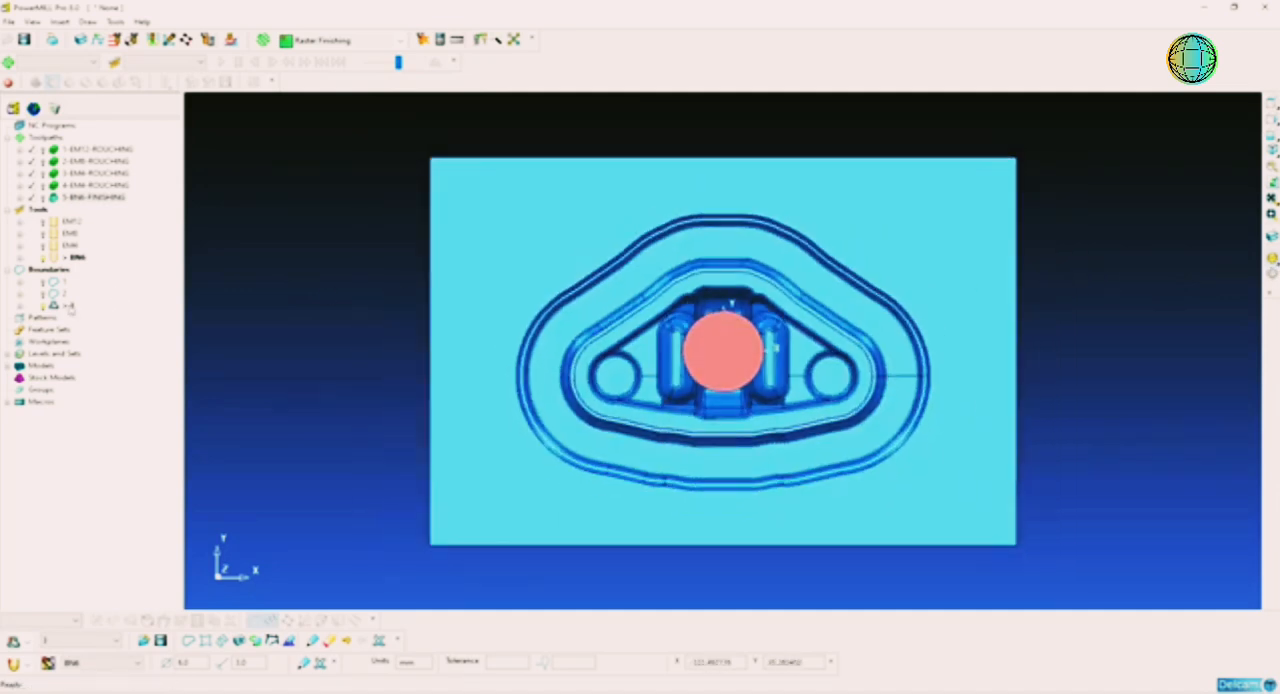
{"action": "left_click", "coordinate": [57, 306]}
{"action": "left_click_drag", "start_coordinate": [1063, 137], "coordinate": [371, 568]}
{"action": "scroll", "coordinate": [928, 368], "scroll_direction": "up", "scroll_amount": 3}
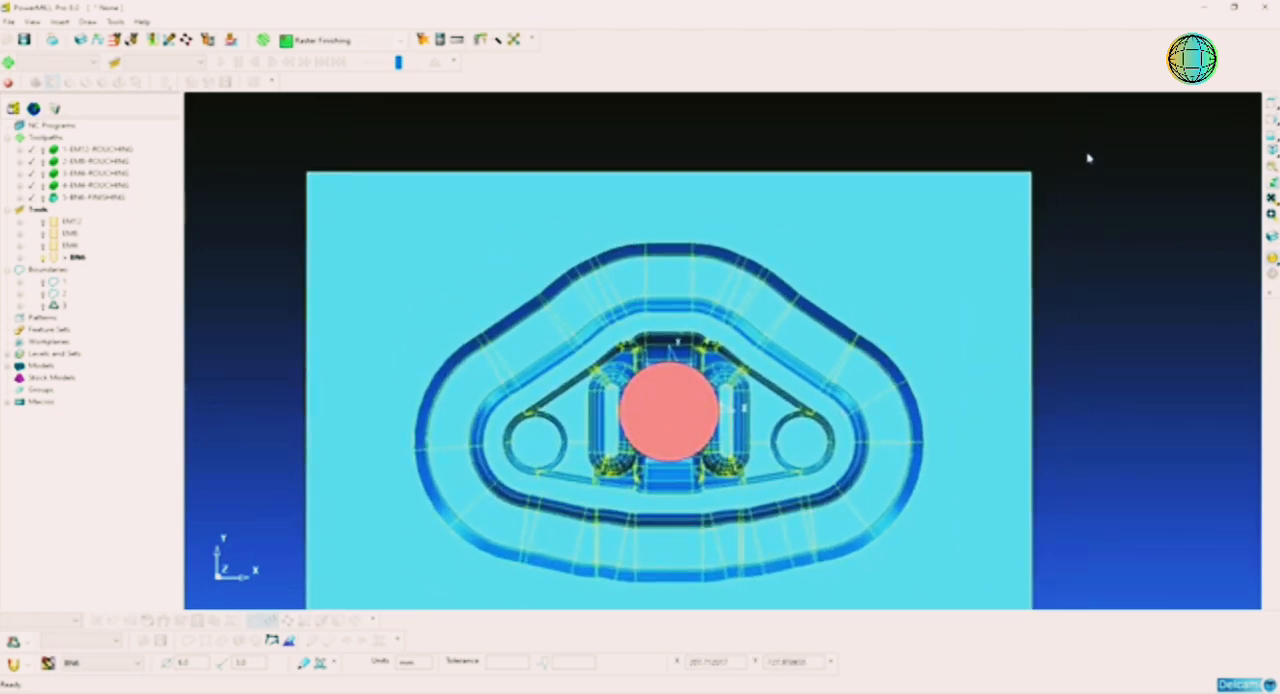
Step: Remove the surfaces of the surrounding contoured channel from the selection, keeping the inner pocket's surfaces
{"action": "left_click_drag", "start_coordinate": [1088, 157], "coordinate": [838, 348]}
{"action": "scroll", "coordinate": [772, 316], "scroll_direction": "up", "scroll_amount": 2}
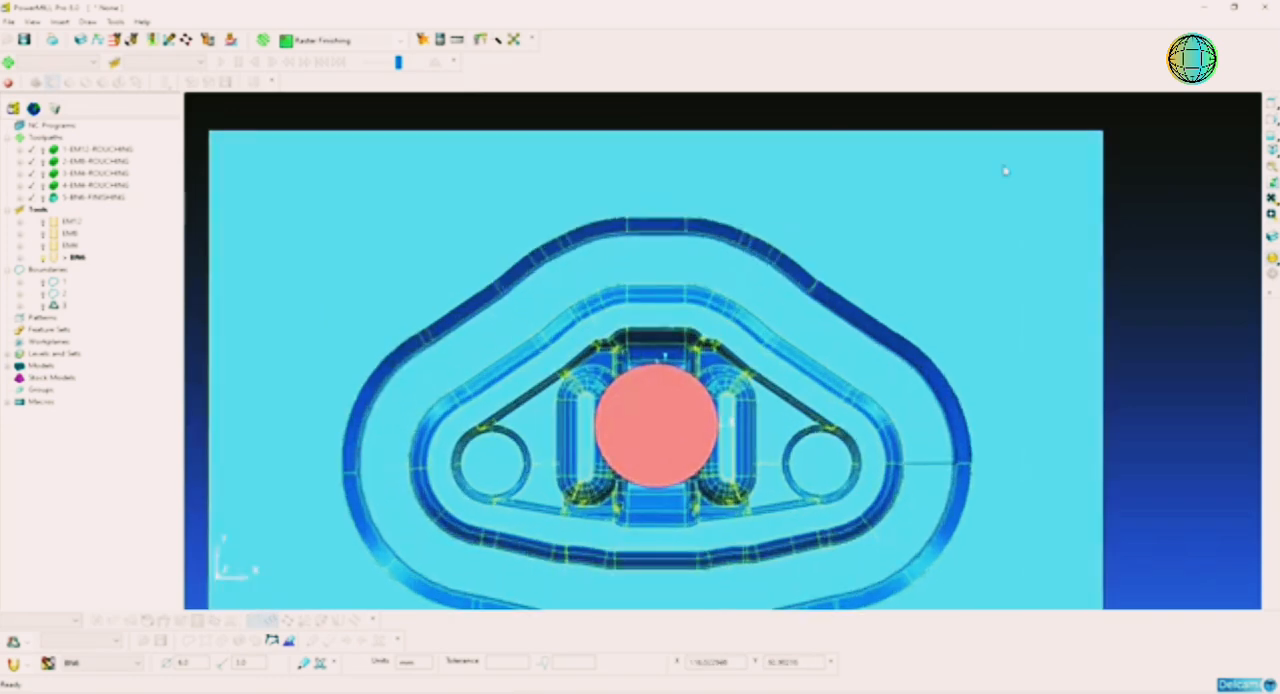
{"action": "left_click_drag", "start_coordinate": [1004, 166], "coordinate": [481, 244]}
{"action": "left_click_drag", "start_coordinate": [920, 207], "coordinate": [536, 313]}
{"action": "left_click_drag", "start_coordinate": [522, 262], "coordinate": [402, 334]}
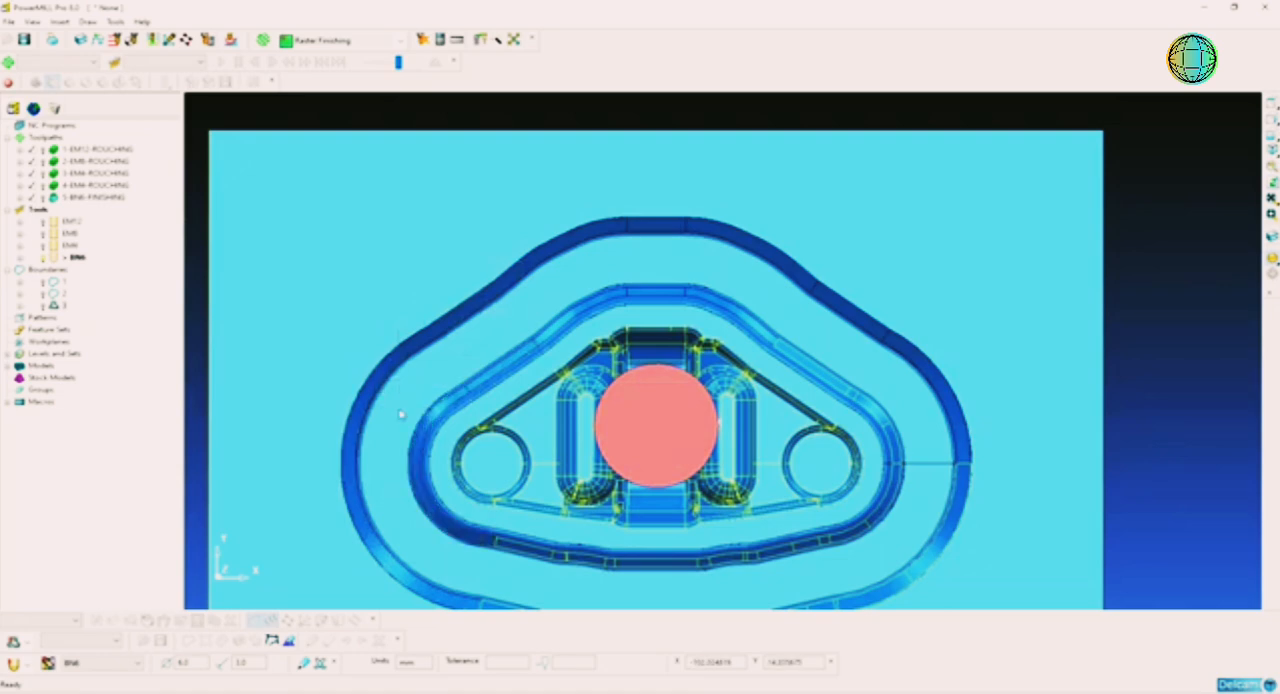
{"action": "scroll", "coordinate": [499, 541], "scroll_direction": "down", "scroll_amount": 2}
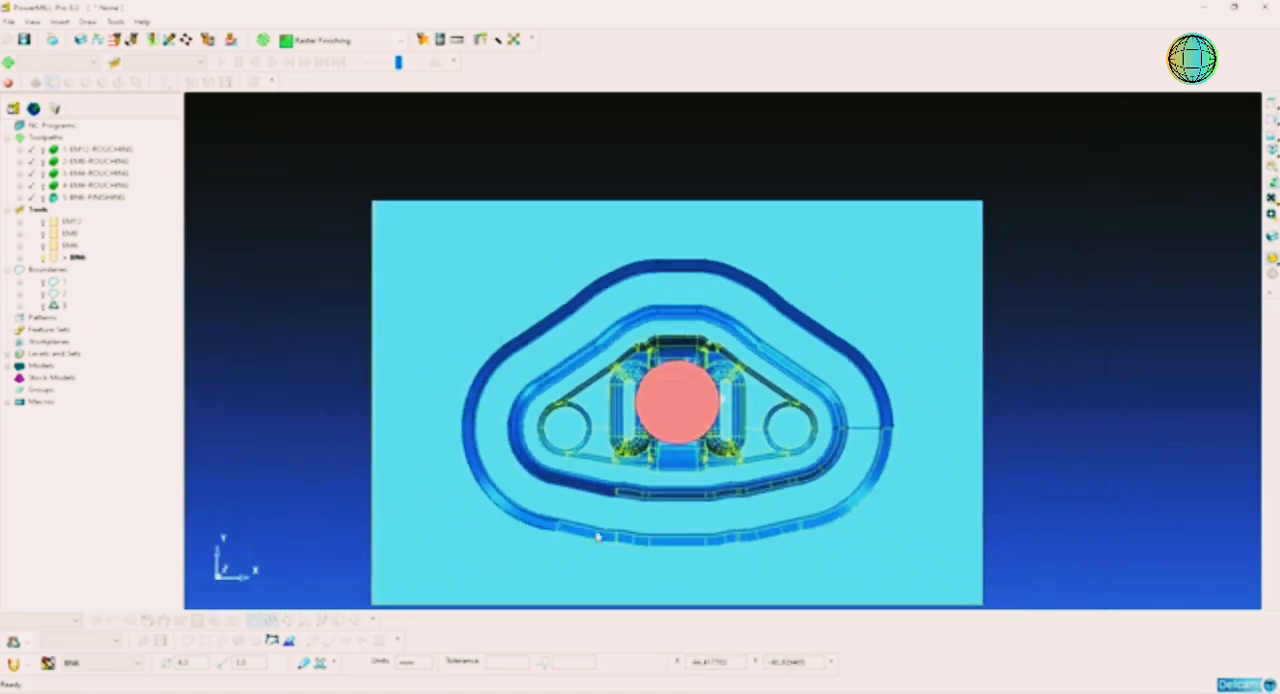
{"action": "left_click_drag", "start_coordinate": [488, 497], "coordinate": [883, 565]}
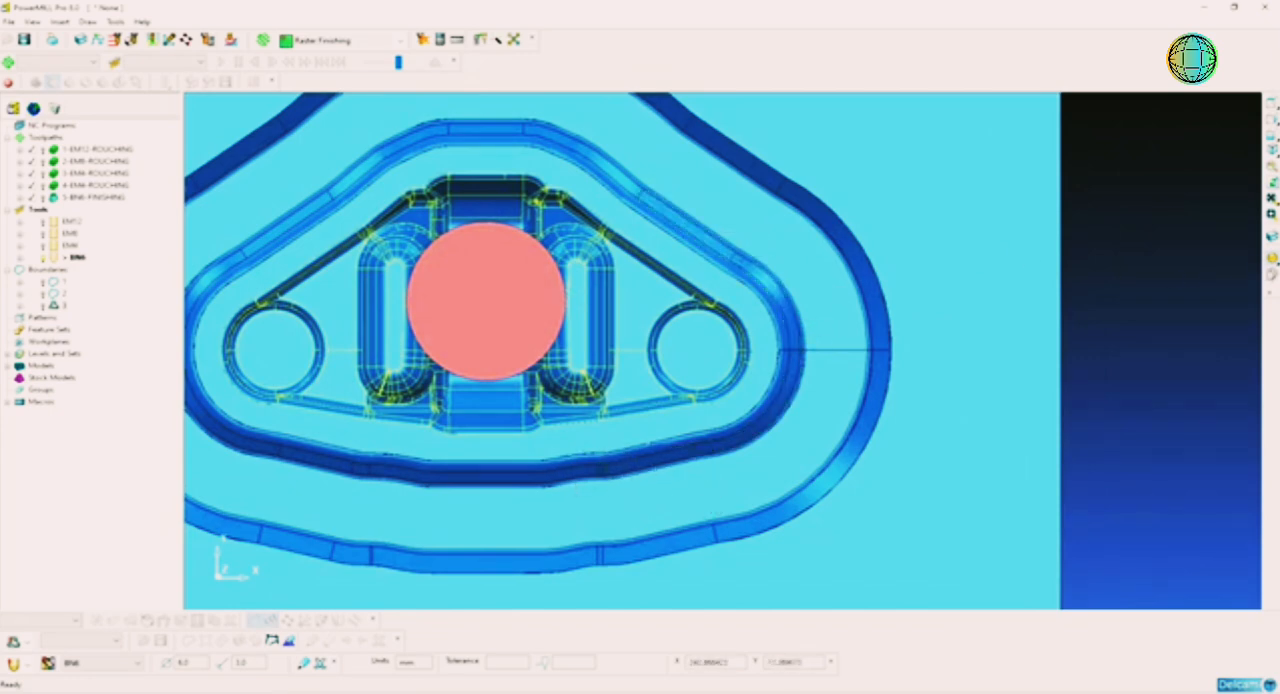
Step: Inspect the selected surfaces in isolation and in the full model, checking for stray faces outside the inner pocket
{"action": "left_click", "coordinate": [1272, 274]}
{"action": "mouse_move", "coordinate": [672, 388]}
{"action": "middle_mouse_down"}
{"action": "mouse_move", "coordinate": [606, 269]}
{"action": "mouse_move", "coordinate": [640, 262]}
{"action": "mouse_move", "coordinate": [600, 320]}
{"action": "mouse_move", "coordinate": [520, 266]}
{"action": "mouse_move", "coordinate": [546, 274]}
{"action": "mouse_move", "coordinate": [530, 274]}
{"action": "middle_mouse_up"}
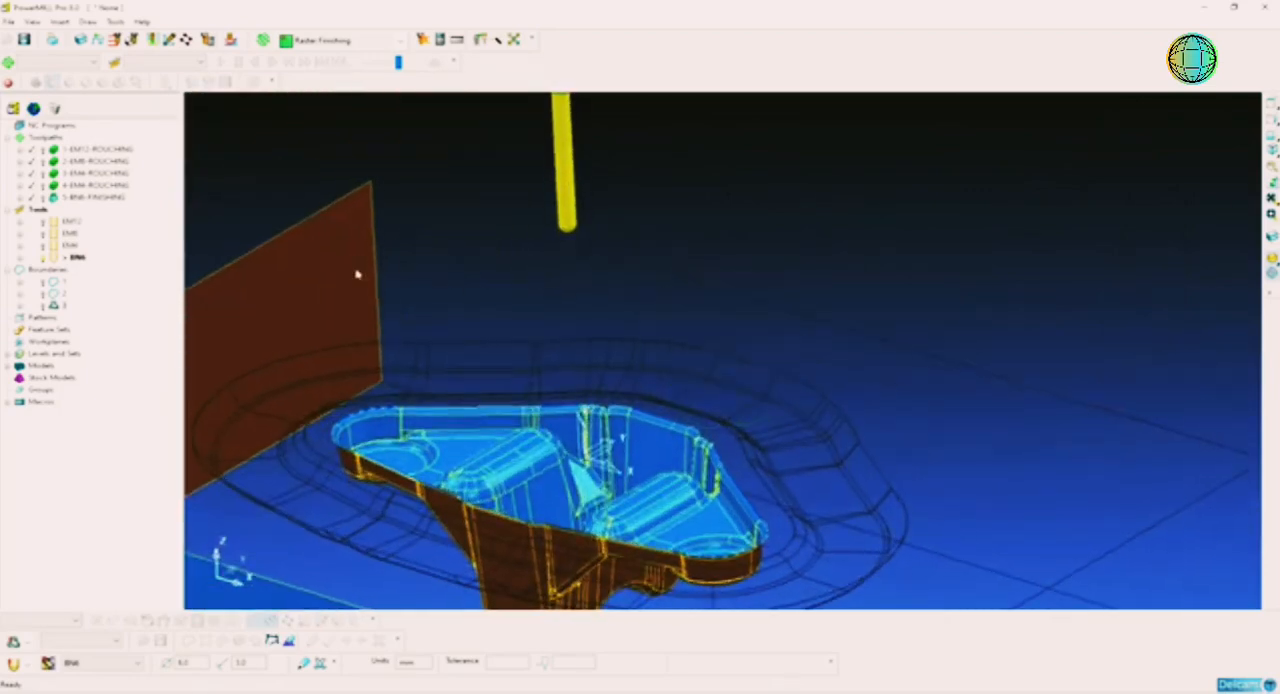
{"action": "middle_click_drag", "start_coordinate": [357, 274], "coordinate": [657, 522]}
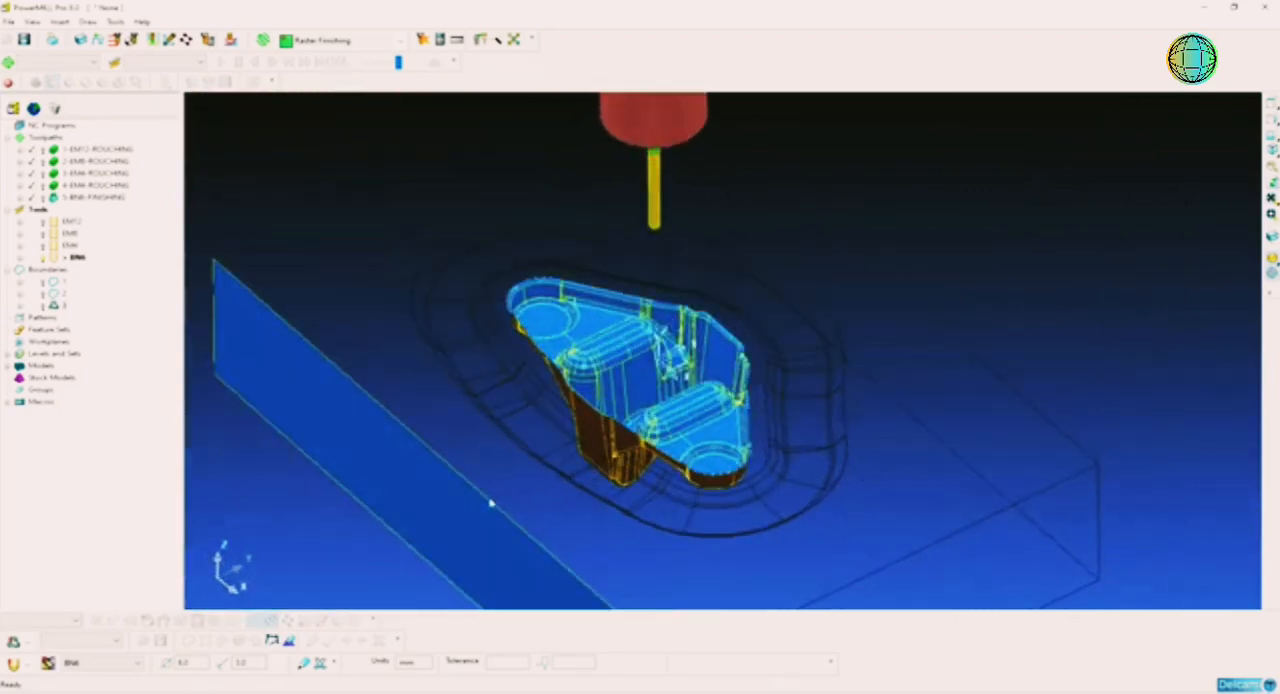
{"action": "scroll", "coordinate": [689, 526], "scroll_direction": "up", "scroll_amount": 2}
{"action": "scroll", "coordinate": [797, 526], "scroll_direction": "down", "scroll_amount": 3}
{"action": "scroll", "coordinate": [745, 517], "scroll_direction": "up", "scroll_amount": 5}
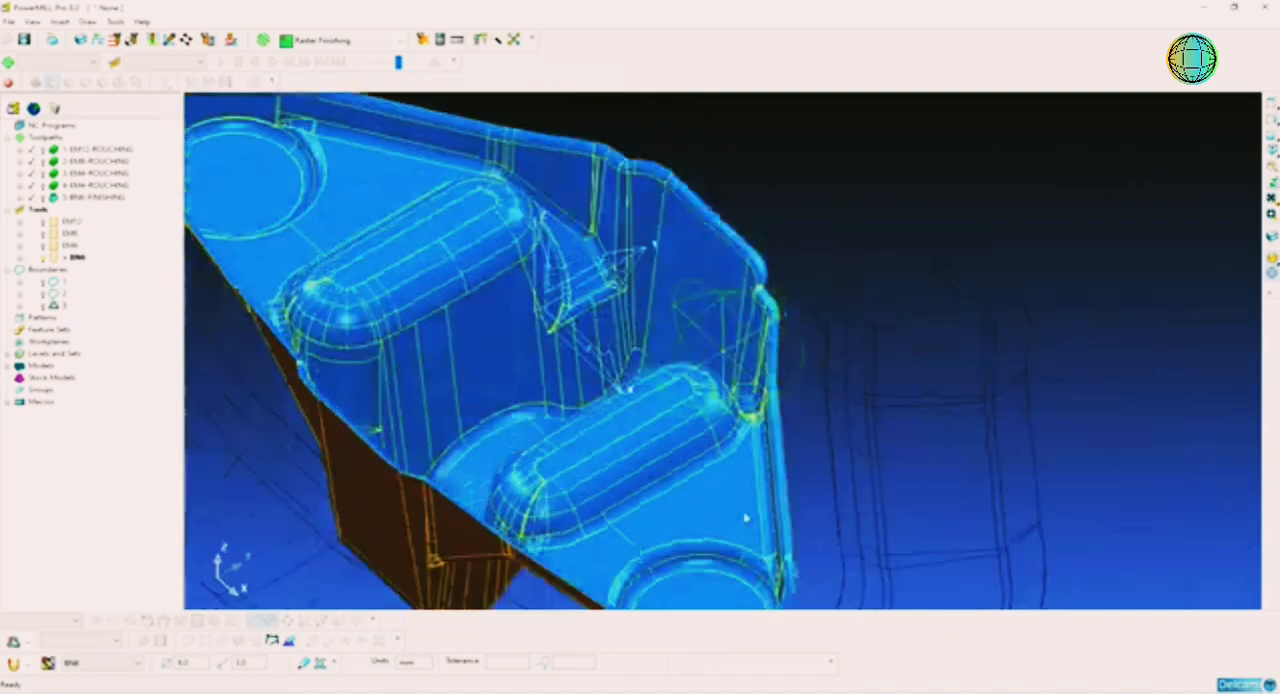
{"action": "middle_click_drag", "start_coordinate": [745, 517], "coordinate": [751, 457]}
{"action": "scroll", "coordinate": [751, 457], "scroll_direction": "up", "scroll_amount": 3}
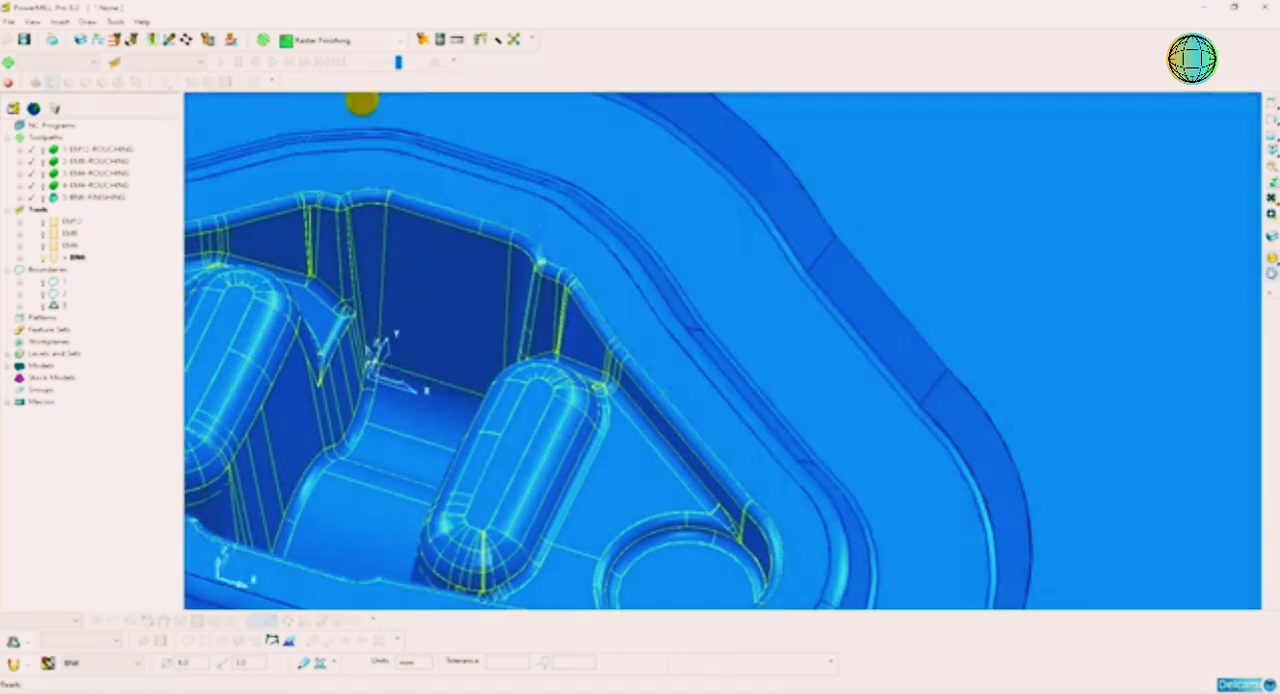
{"action": "scroll", "coordinate": [733, 473], "scroll_direction": "down", "scroll_amount": 3}
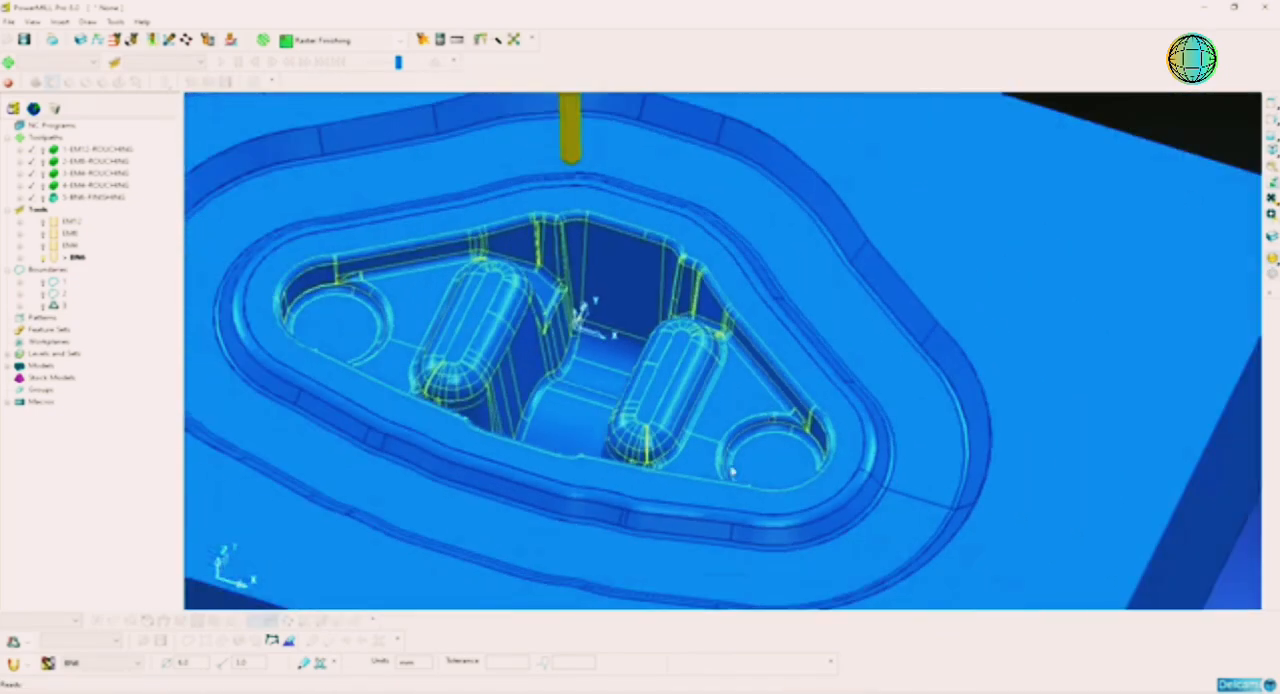
{"action": "scroll", "coordinate": [733, 471], "scroll_direction": "up", "scroll_amount": 3}
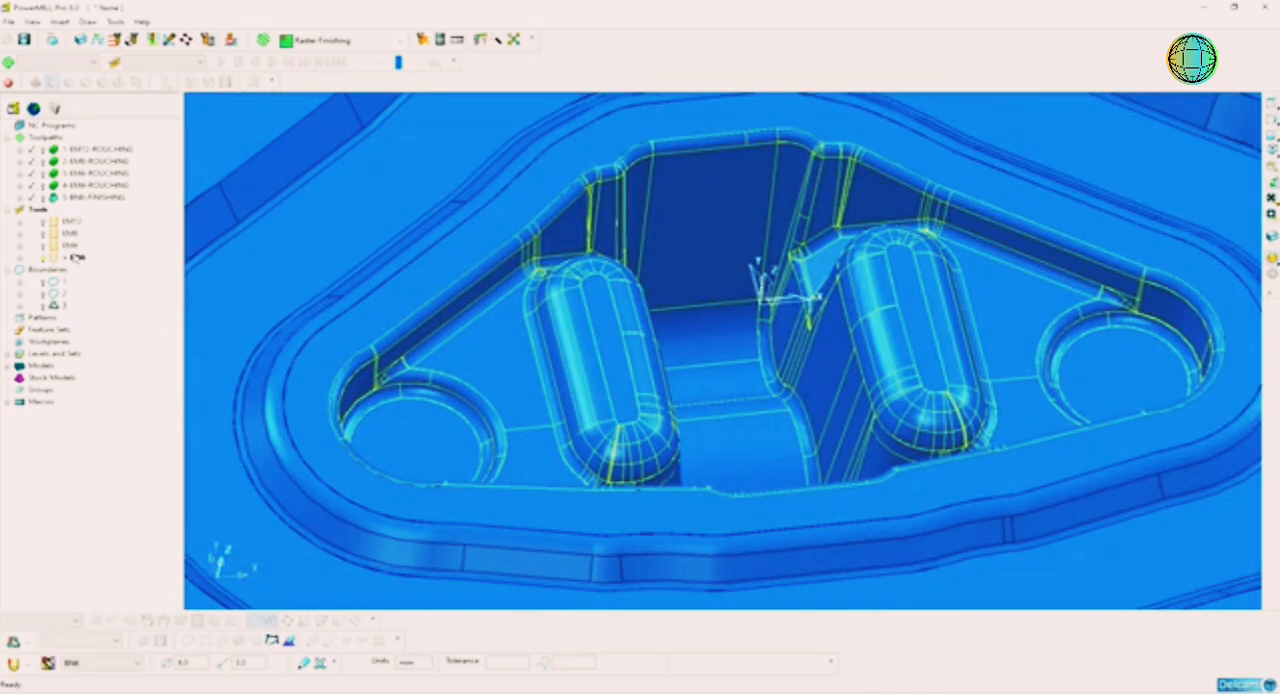
Step: Create a new Selected Surface boundary for the inner pocket's selected surfaces
{"action": "right_click", "coordinate": [62, 276]}
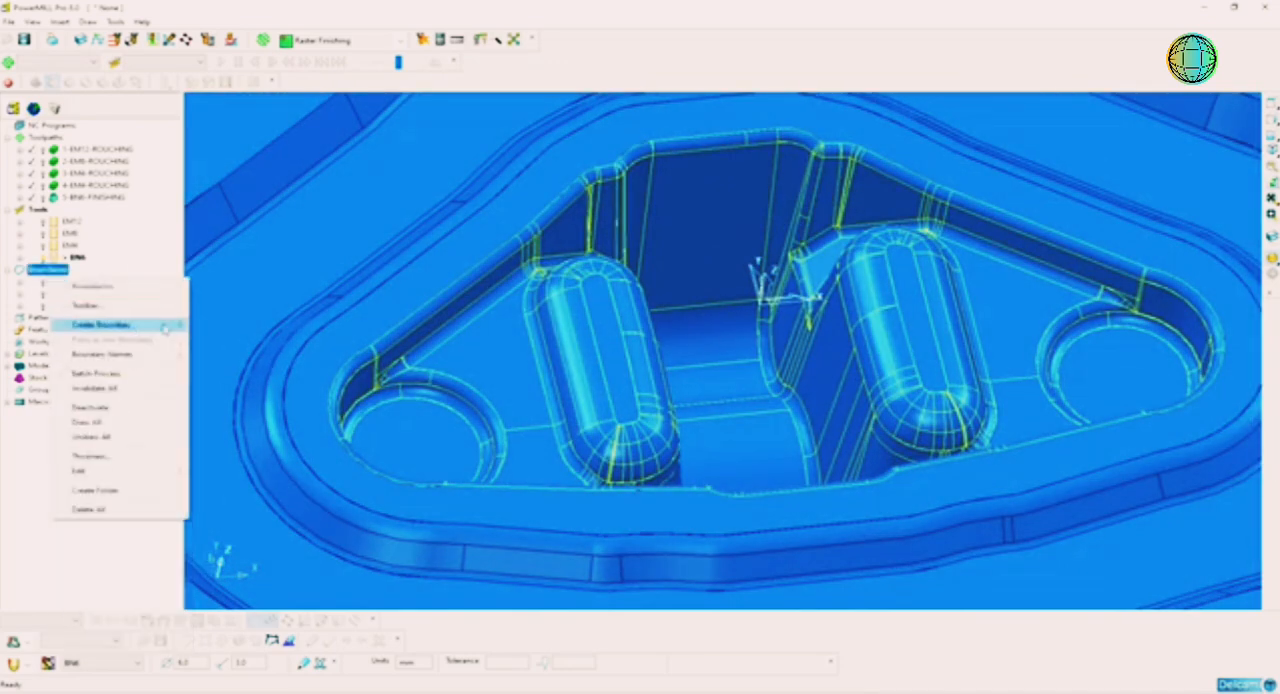
{"action": "mouse_move", "coordinate": [160, 326]}
{"action": "left_click", "coordinate": [240, 354]}
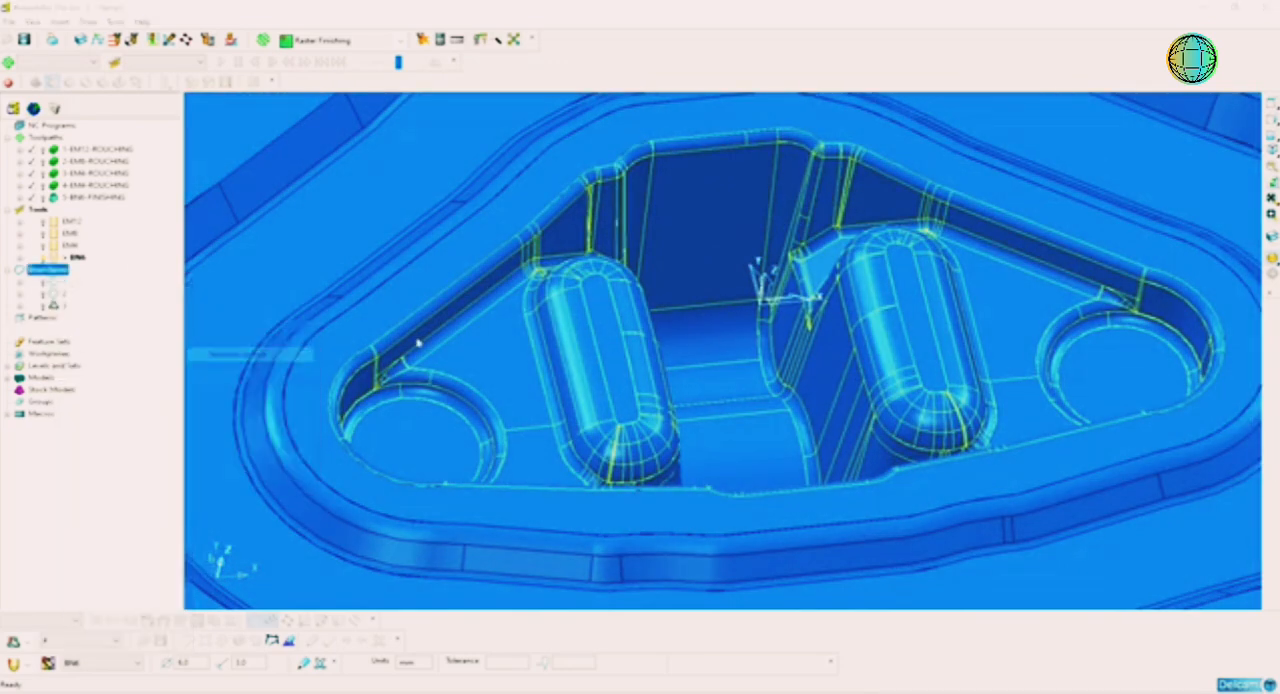
Step: Create a ball nosed tool for the boundary with a diameter of 4 mm and the name BN4
{"action": "left_click", "coordinate": [566, 333]}
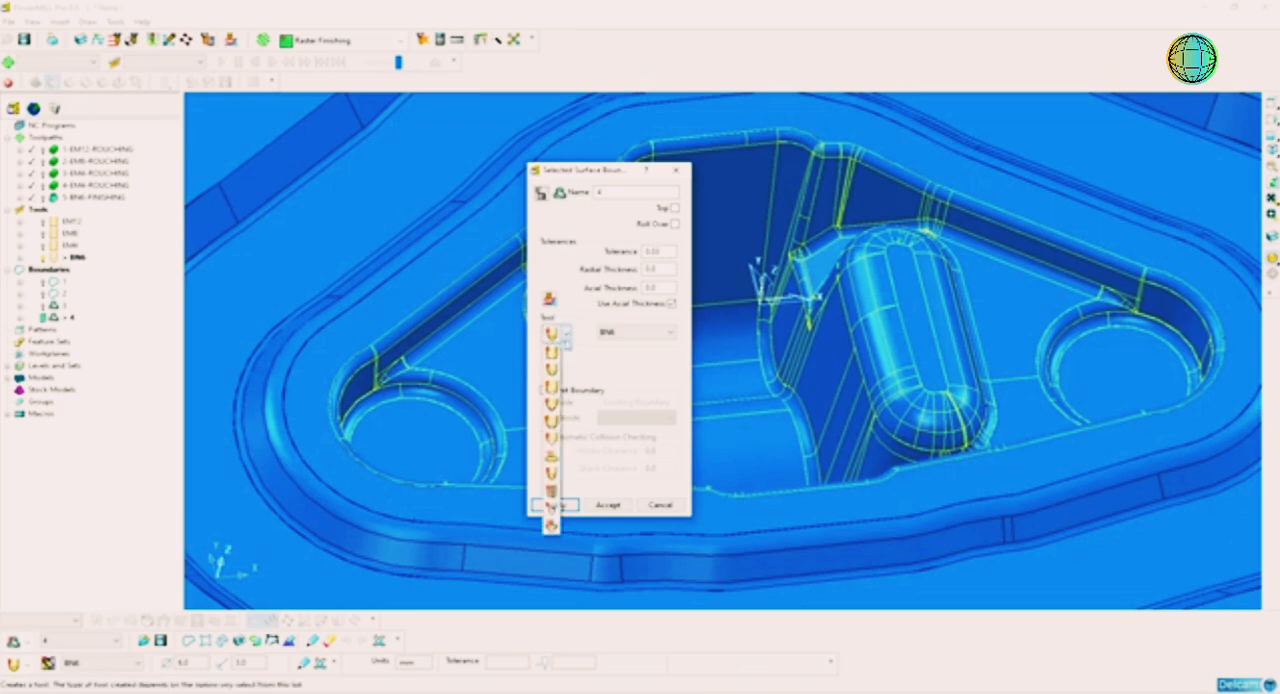
{"action": "left_click", "coordinate": [551, 506]}
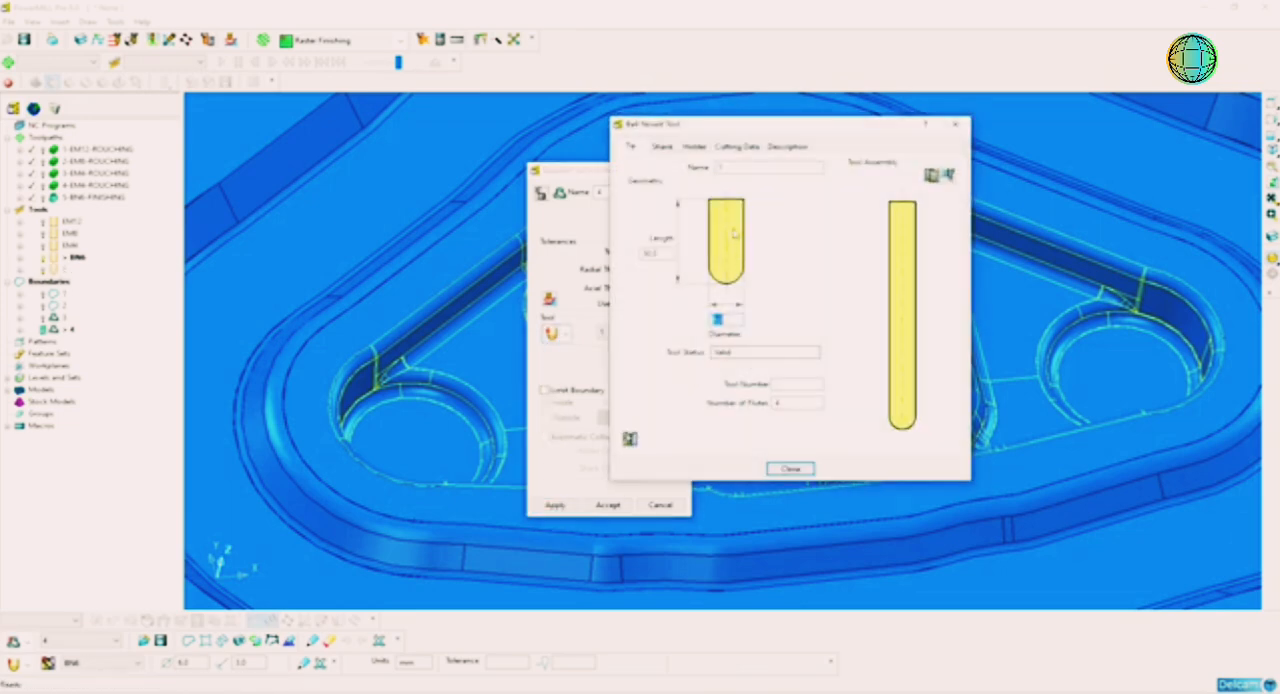
{"action": "type", "text": "4"}
{"action": "key", "text": "Return"}
{"action": "left_click", "coordinate": [753, 167]}
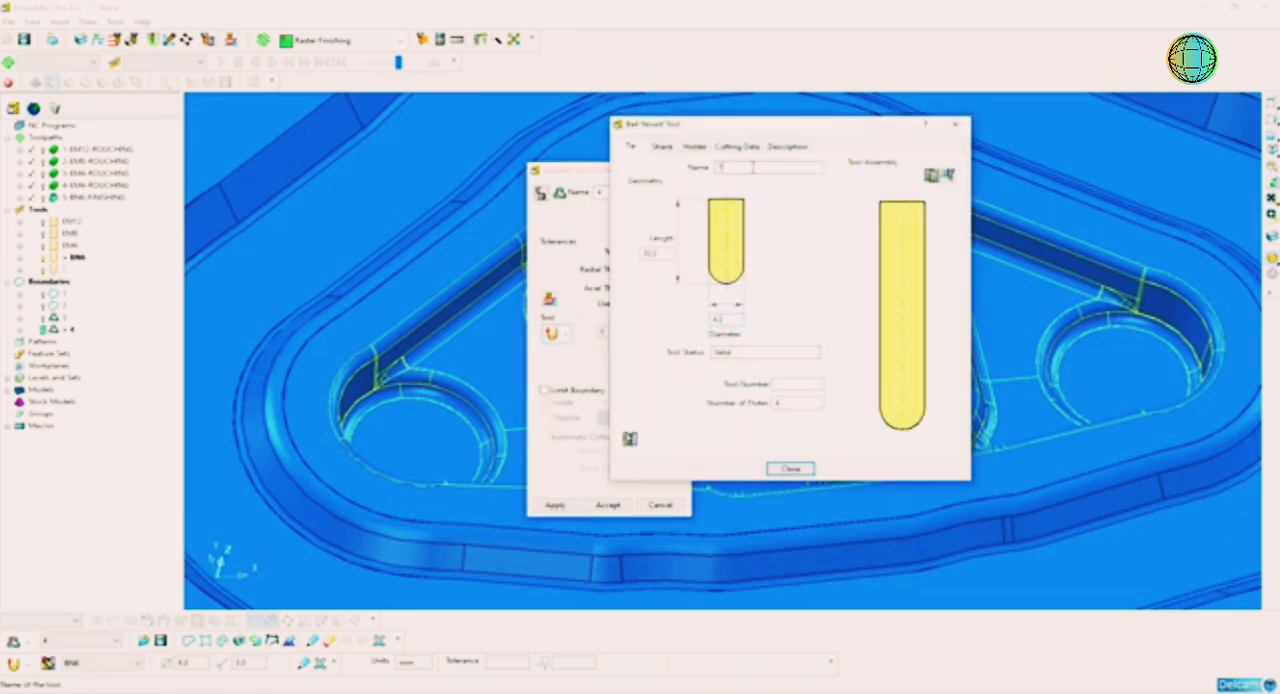
{"action": "type", "text": "BN6"}
{"action": "key", "text": "Return"}
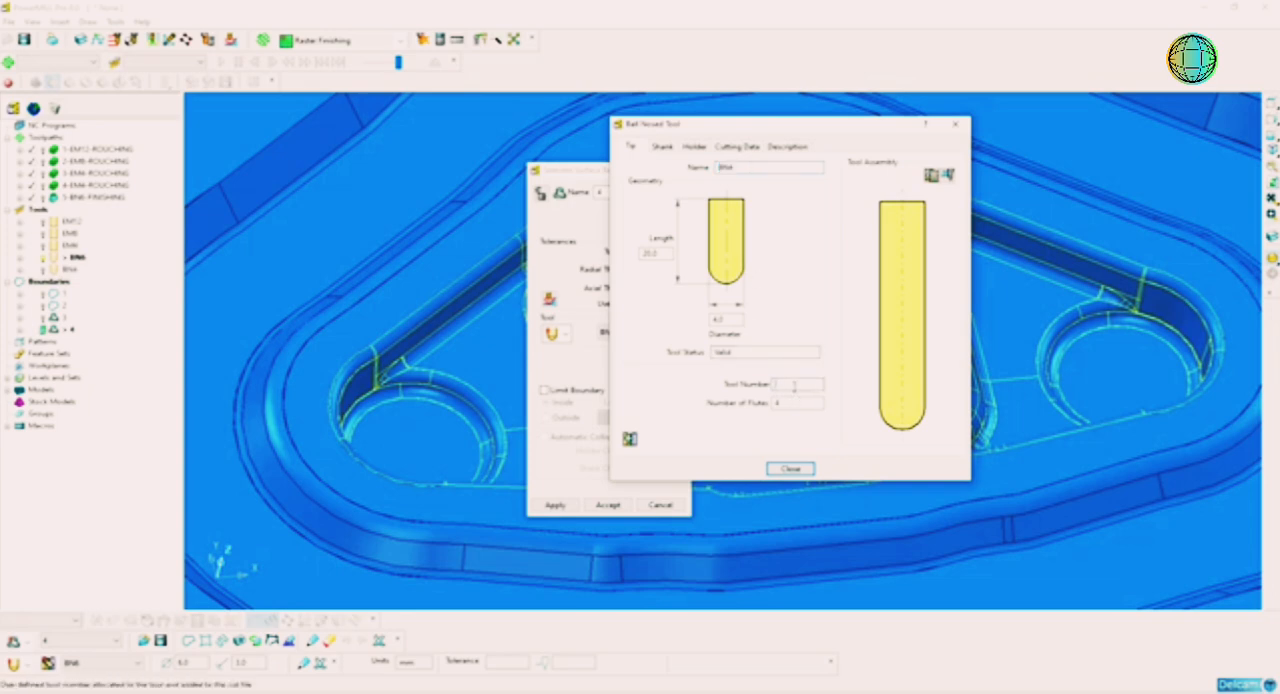
{"action": "left_click", "coordinate": [794, 384]}
Step: Add a shank with a 4 mm upper diameter and a holder component to the BN4 tool
{"action": "left_click", "coordinate": [663, 147]}
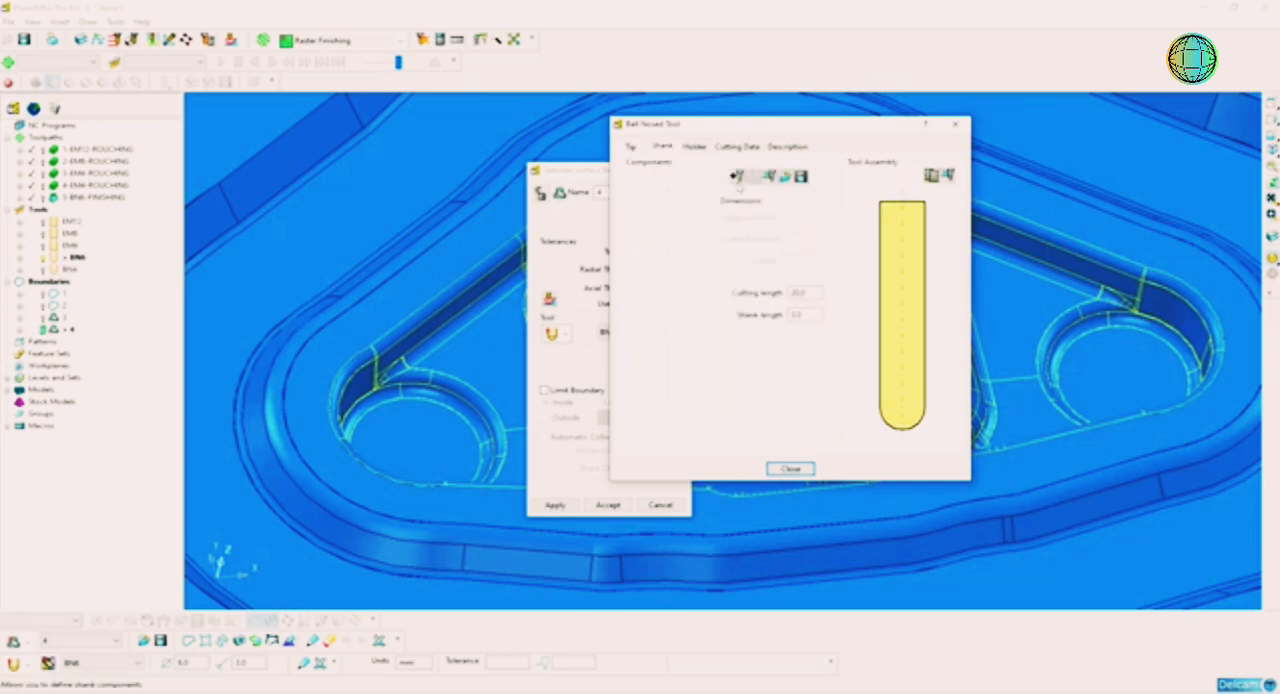
{"action": "left_click", "coordinate": [737, 176]}
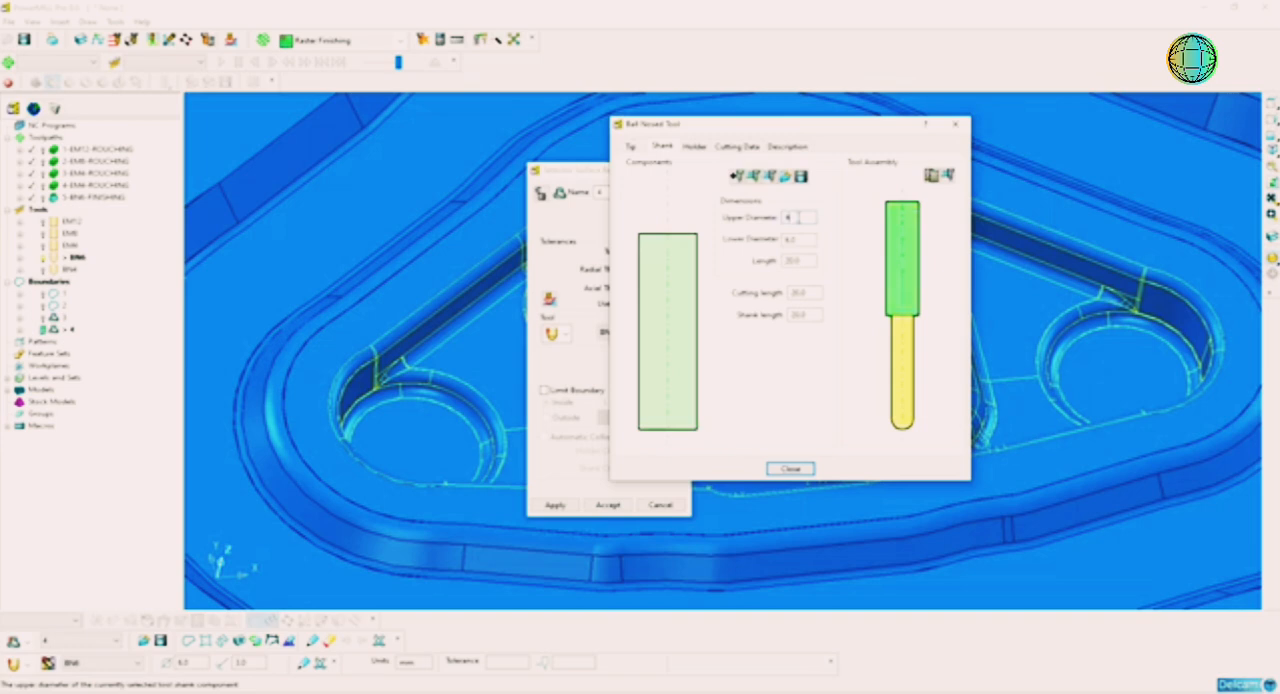
{"action": "left_click", "coordinate": [694, 147]}
{"action": "left_click", "coordinate": [738, 199]}
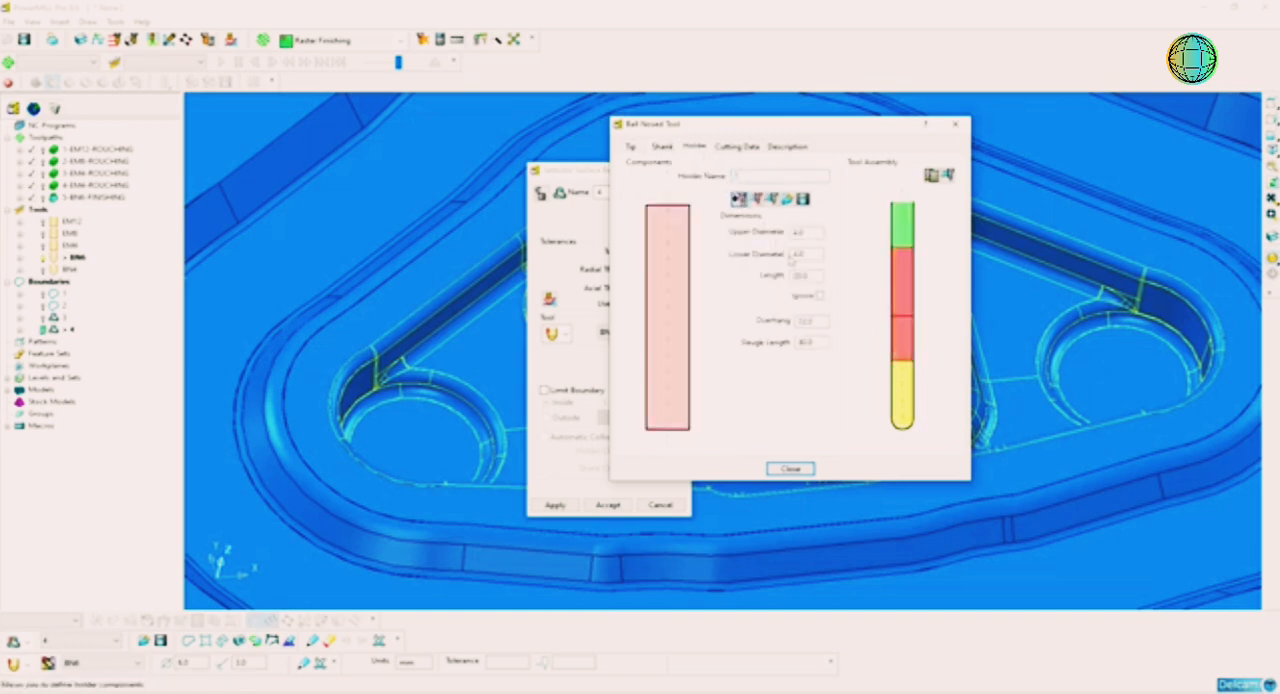
Step: Set the BN4 holder's upper diameter, lower diameter and length to 50 mm each
{"action": "left_click", "coordinate": [808, 233]}
{"action": "type", "text": "50"}
{"action": "key", "text": "Return"}
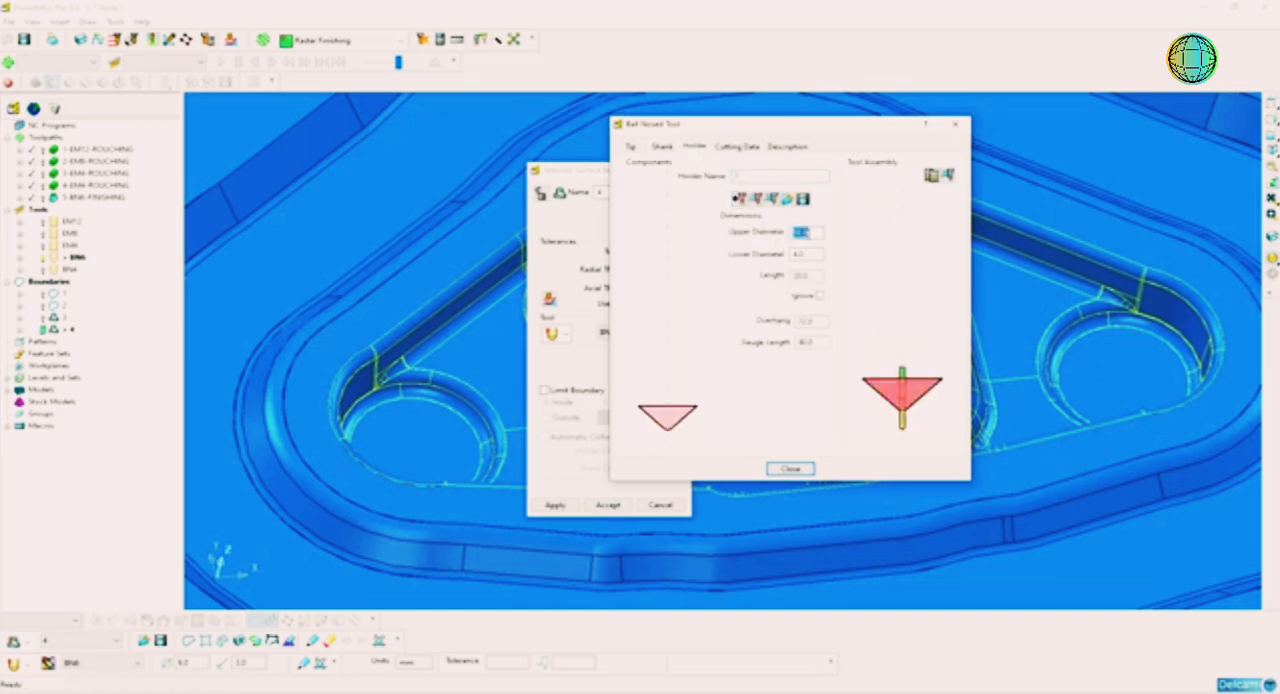
{"action": "left_click", "coordinate": [809, 254]}
{"action": "type", "text": "50"}
{"action": "key", "text": "Return"}
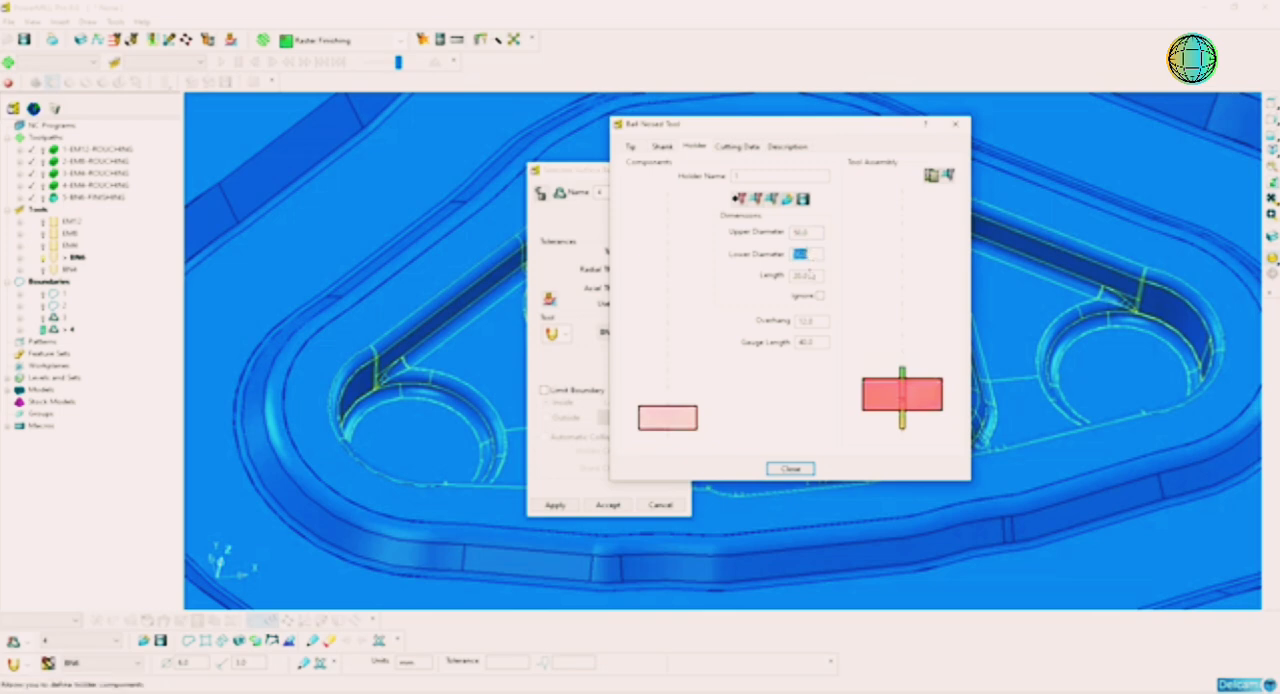
{"action": "left_click", "coordinate": [806, 275]}
{"action": "type", "text": "50"}
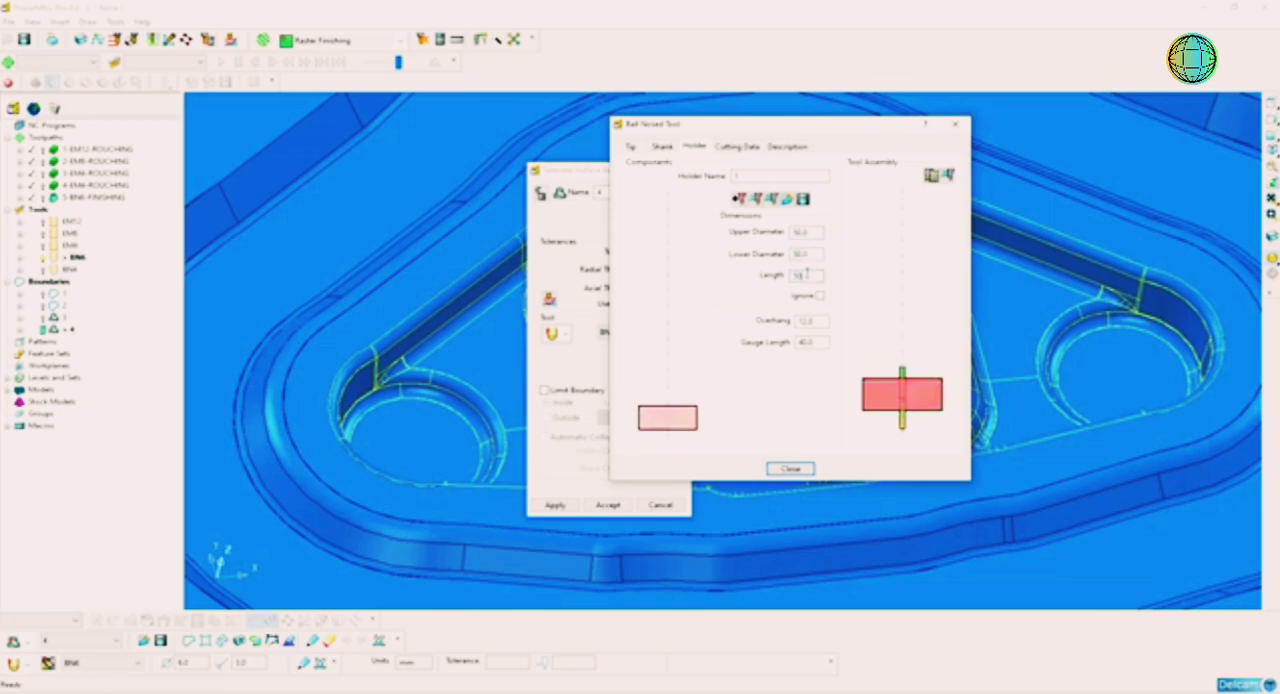
{"action": "key", "text": "Return"}
Step: Set the BN4 tool's overhang to 30 mm, and calculate and accept the selected surface boundary
{"action": "left_click", "coordinate": [812, 322]}
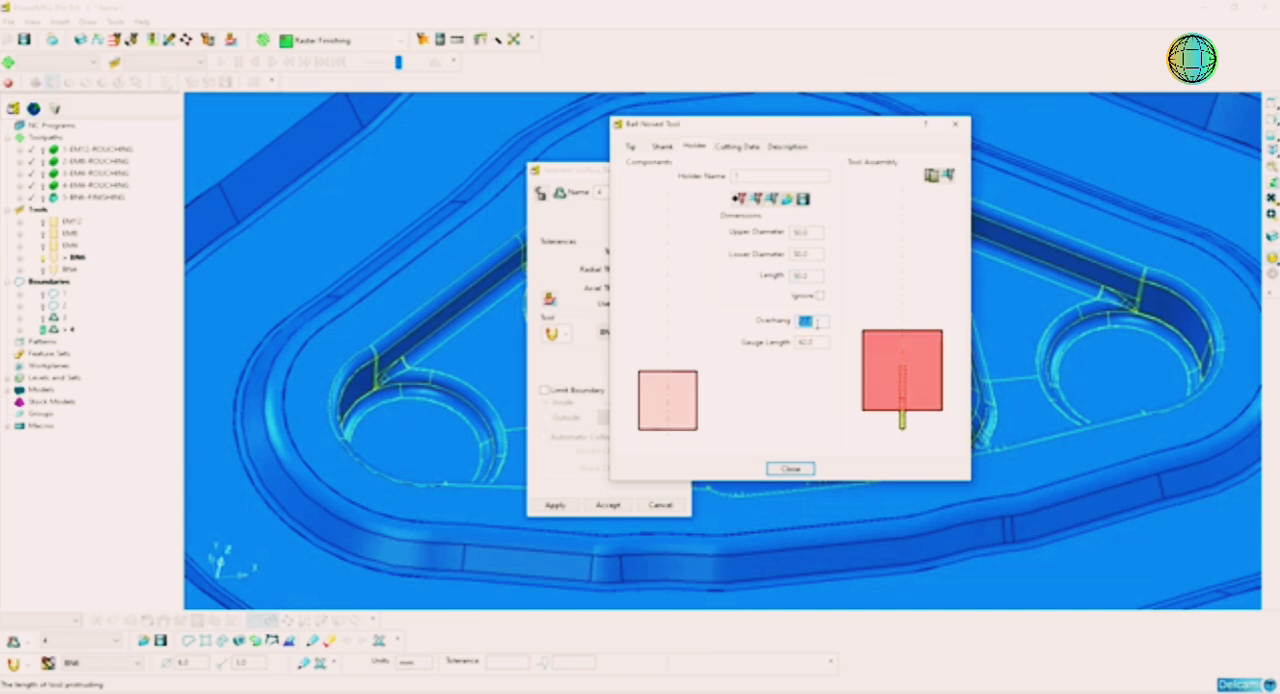
{"action": "type", "text": "15"}
{"action": "key", "text": "Return"}
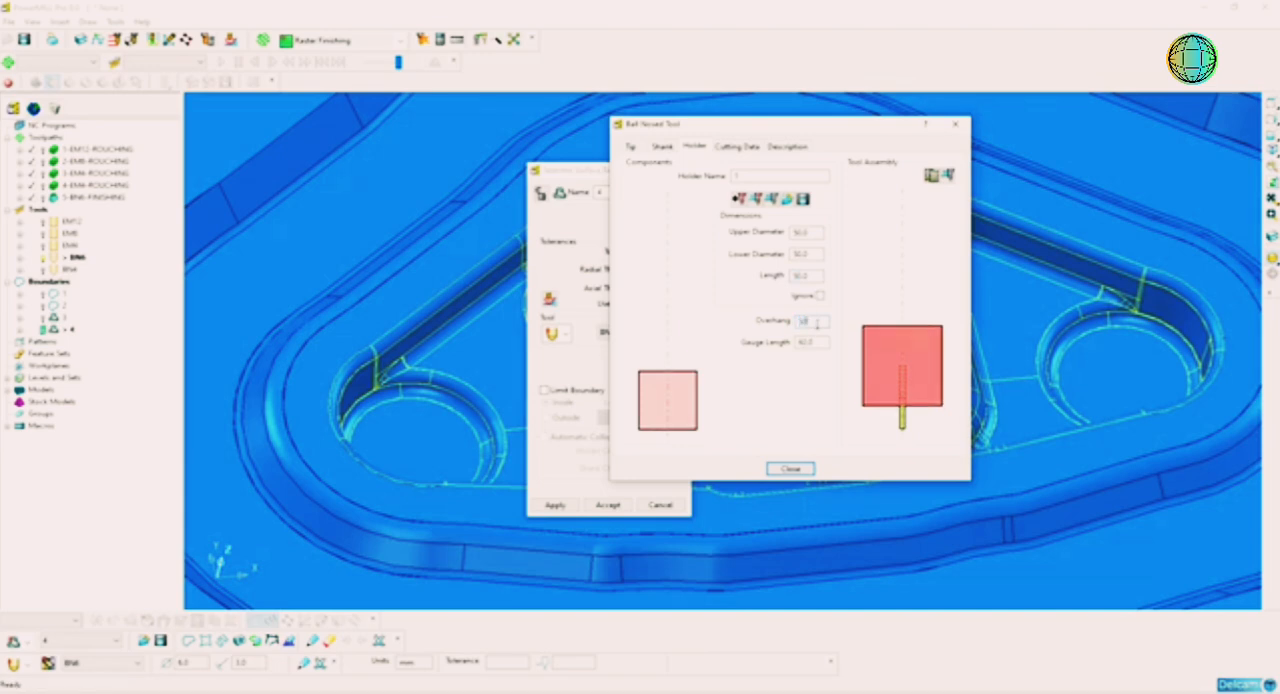
{"action": "key", "text": "Return"}
{"action": "key", "text": "Return"}
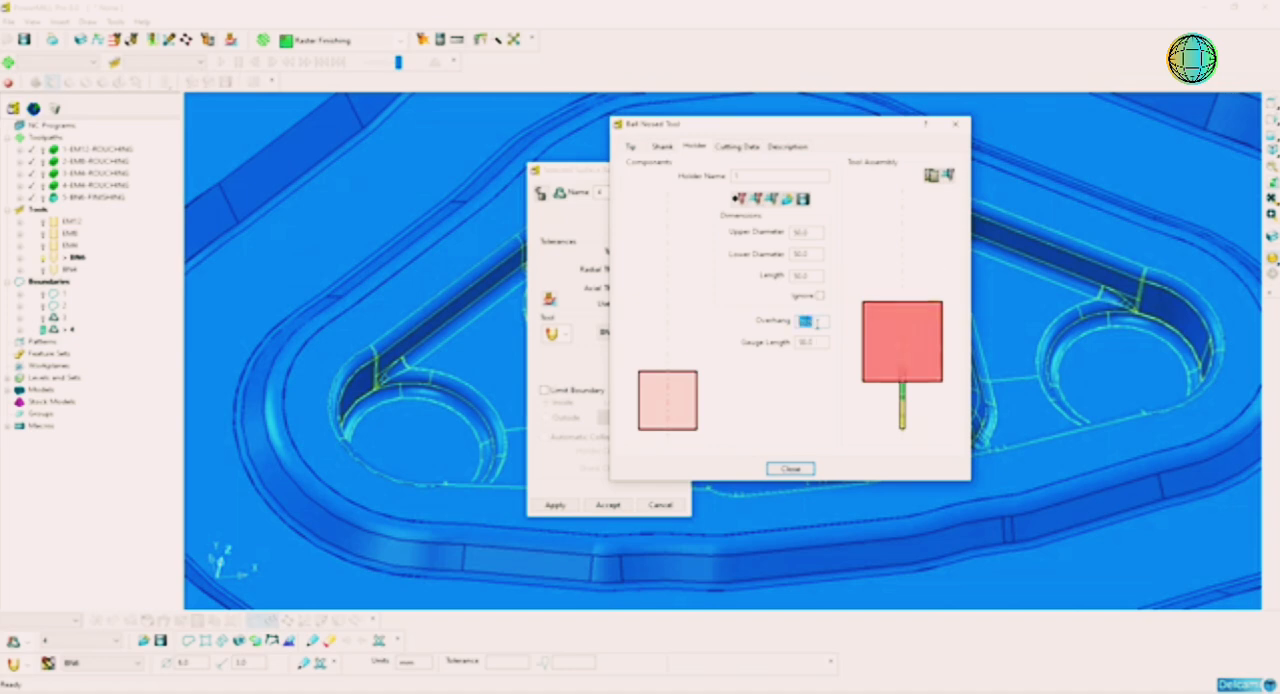
{"action": "left_click", "coordinate": [790, 469]}
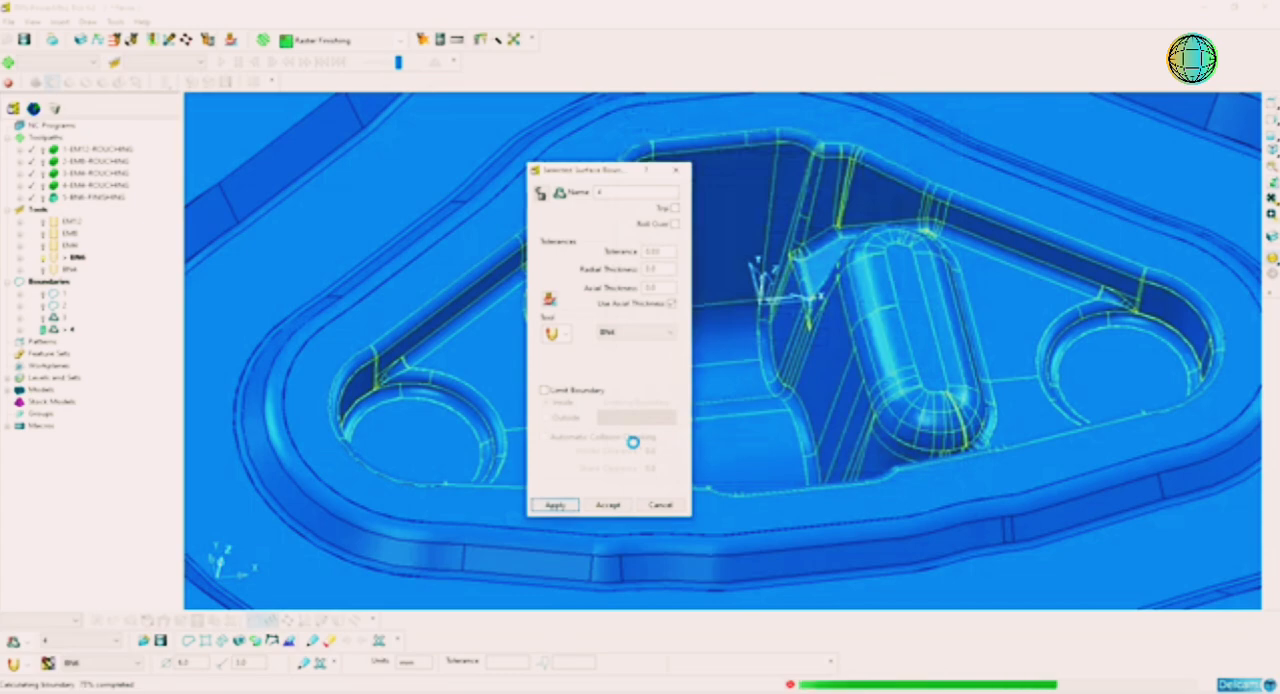
{"action": "left_click", "coordinate": [608, 505]}
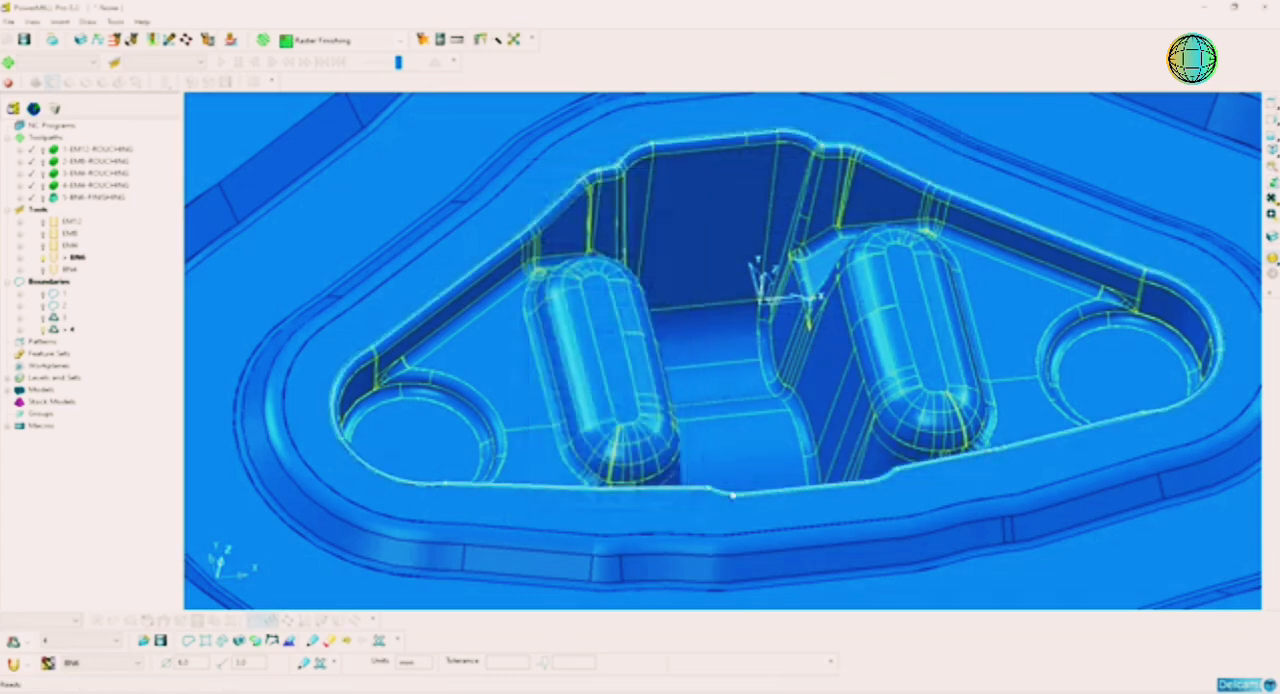
Step: Inspect the calculated boundary around the inner pocket's rim and make BN4 the active tool
{"action": "middle_click_drag", "start_coordinate": [736, 495], "coordinate": [848, 460]}
{"action": "scroll", "coordinate": [827, 454], "scroll_direction": "down", "scroll_amount": 2}
{"action": "scroll", "coordinate": [825, 453], "scroll_direction": "down", "scroll_amount": 3}
{"action": "left_click", "coordinate": [452, 148]}
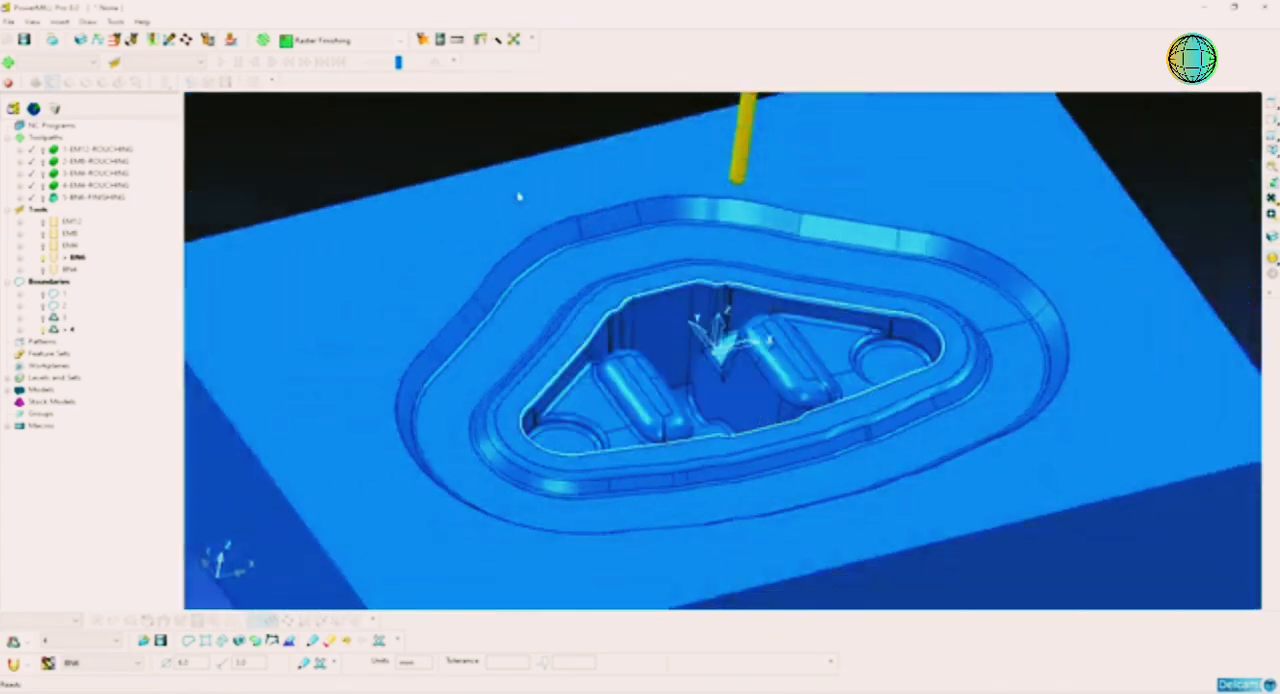
{"action": "scroll", "coordinate": [773, 366], "scroll_direction": "up", "scroll_amount": 2}
{"action": "middle_click_drag", "start_coordinate": [774, 364], "coordinate": [740, 286]}
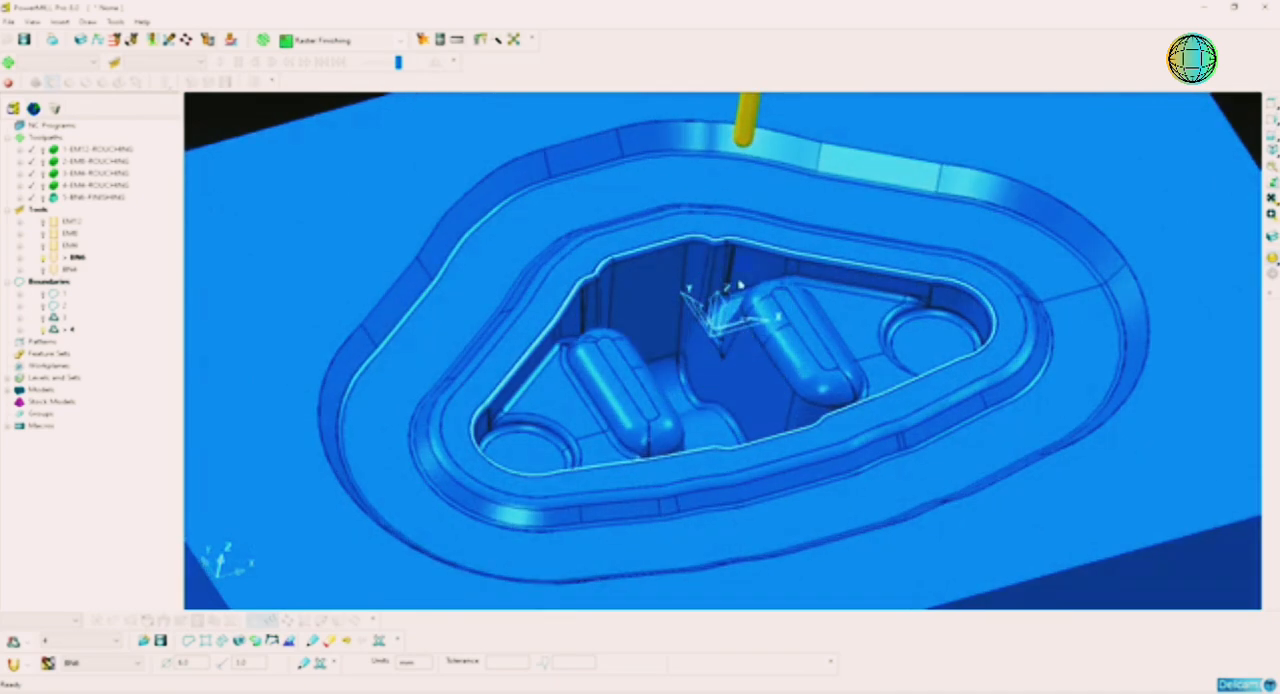
{"action": "scroll", "coordinate": [745, 283], "scroll_direction": "down", "scroll_amount": 5}
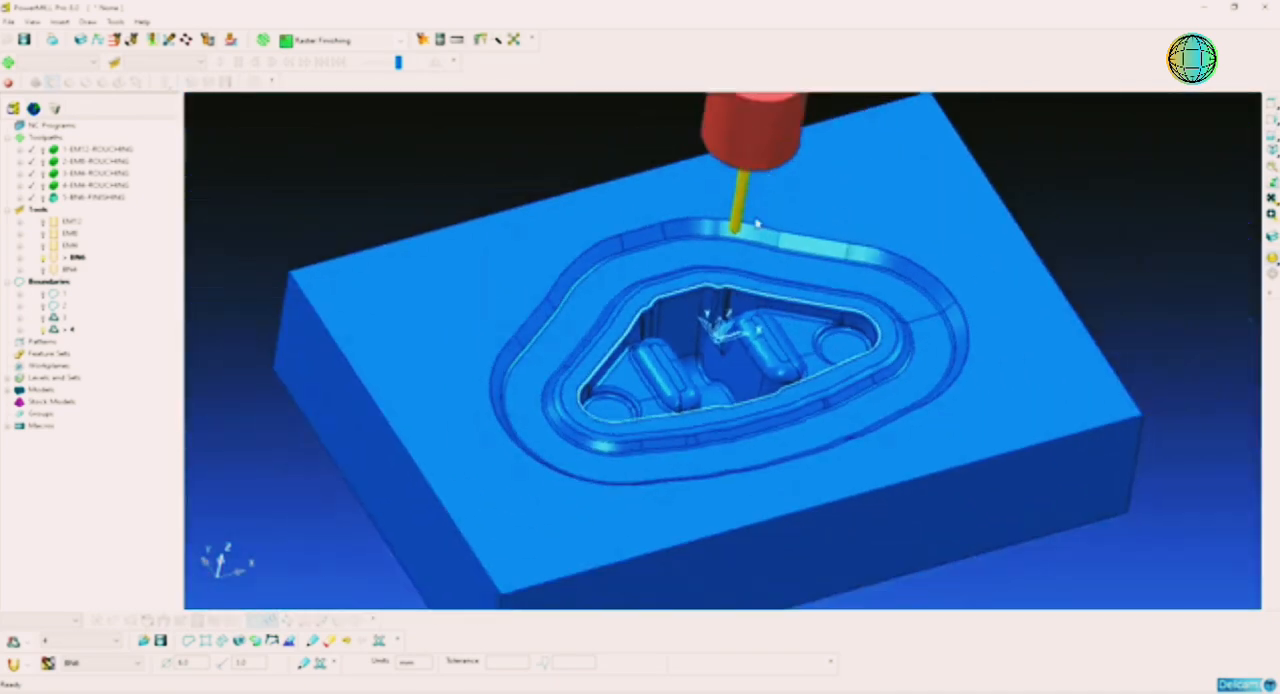
{"action": "scroll", "coordinate": [732, 335], "scroll_direction": "up", "scroll_amount": 5}
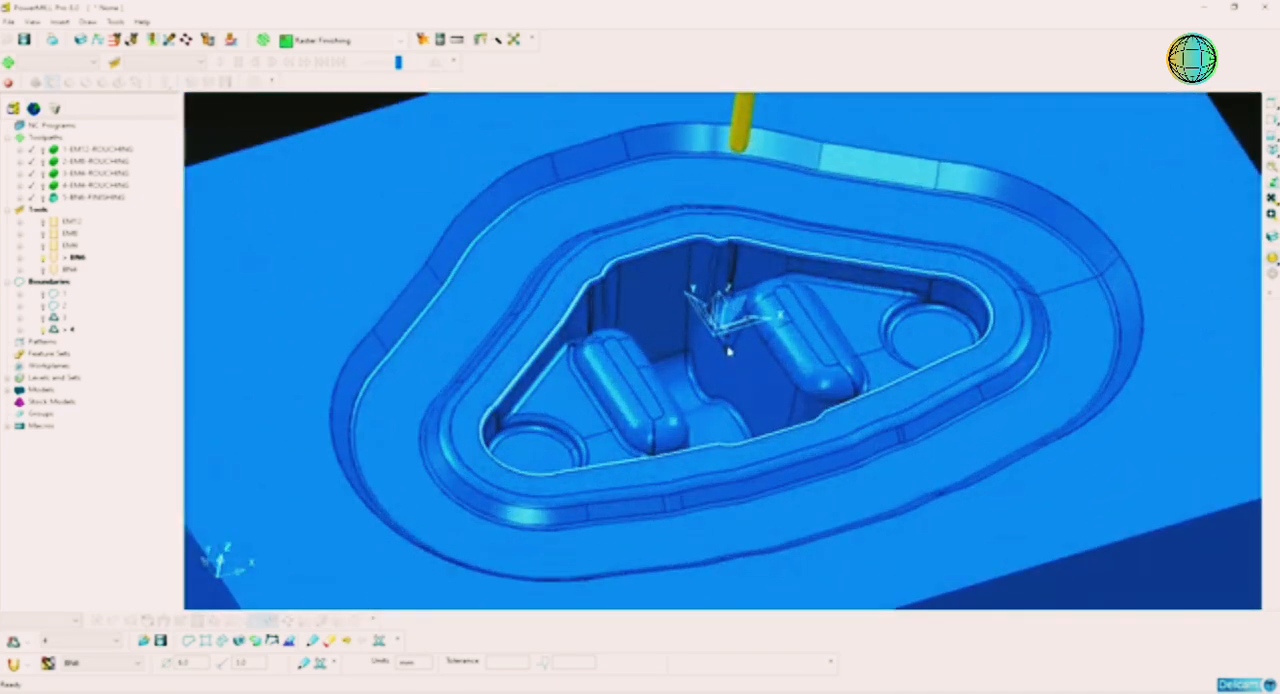
{"action": "middle_click_drag", "start_coordinate": [707, 358], "coordinate": [709, 360]}
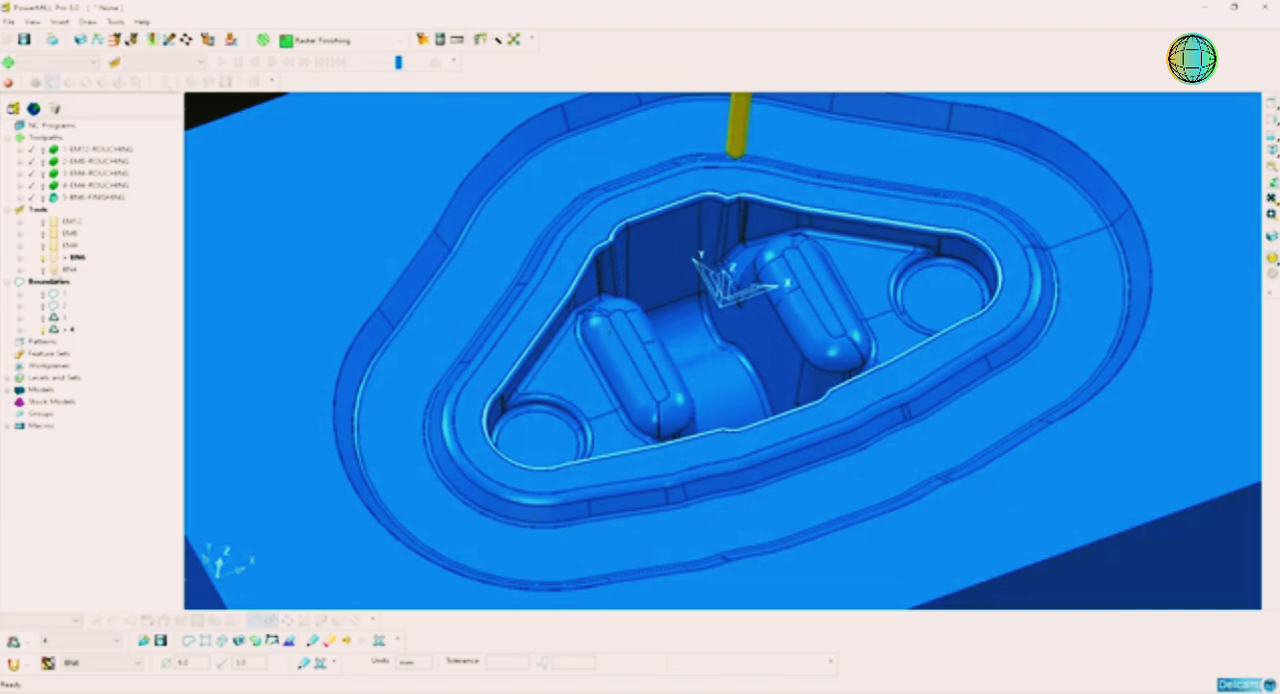
{"action": "middle_click_drag", "start_coordinate": [748, 215], "coordinate": [753, 370]}
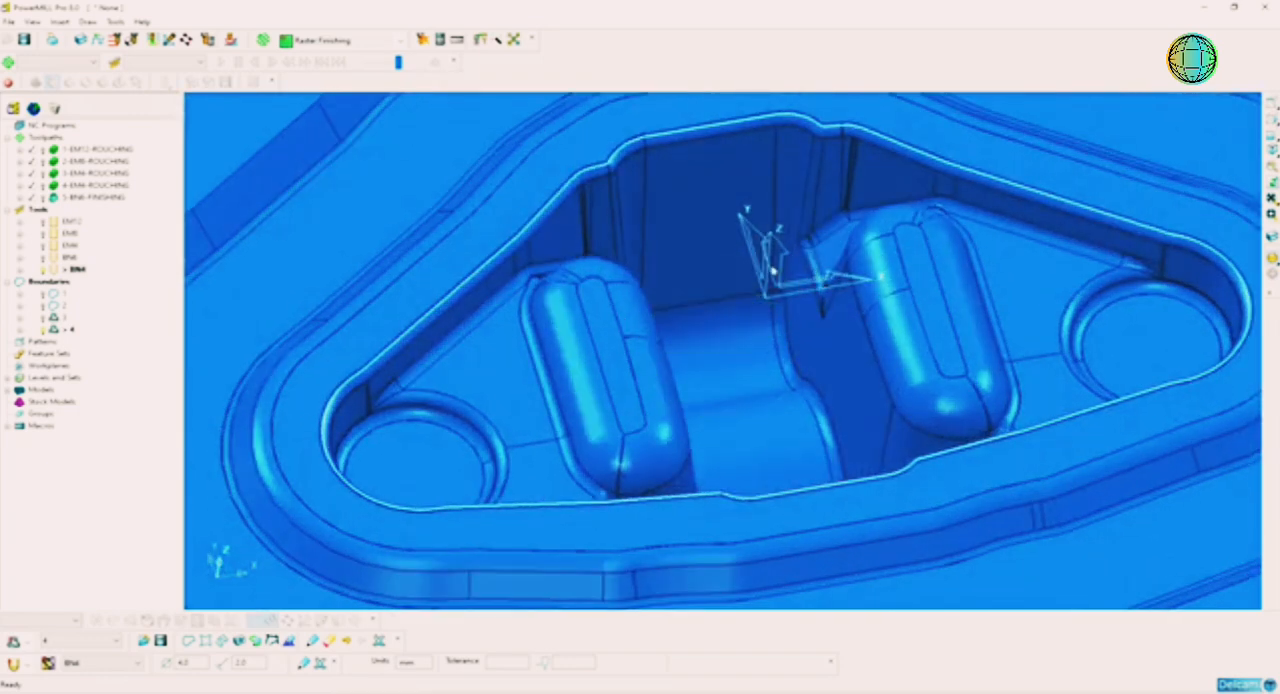
{"action": "middle_click_drag", "start_coordinate": [783, 328], "coordinate": [770, 328]}
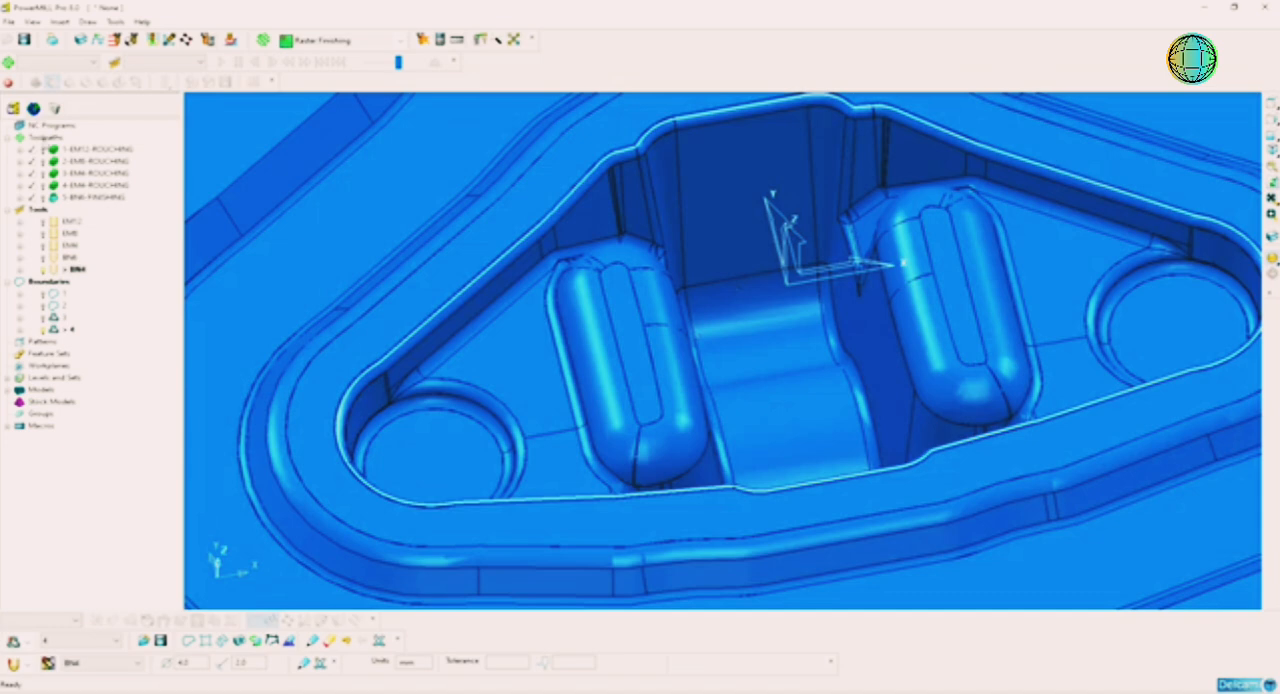
Step: Create and calculate an Optimised Constant Z Finishing toolpath with tool BN4, boundary 4 and a 0.2 mm stepover
{"action": "right_click", "coordinate": [45, 141]}
{"action": "left_click", "coordinate": [114, 194]}
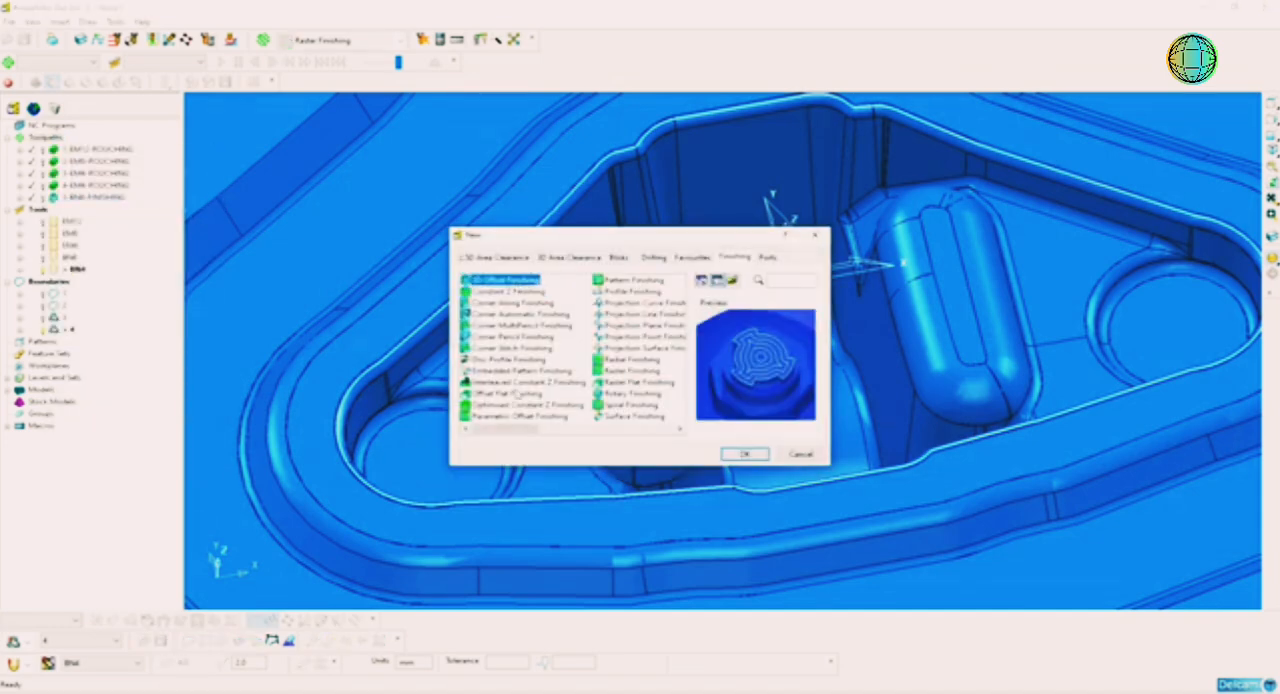
{"action": "left_click", "coordinate": [527, 404]}
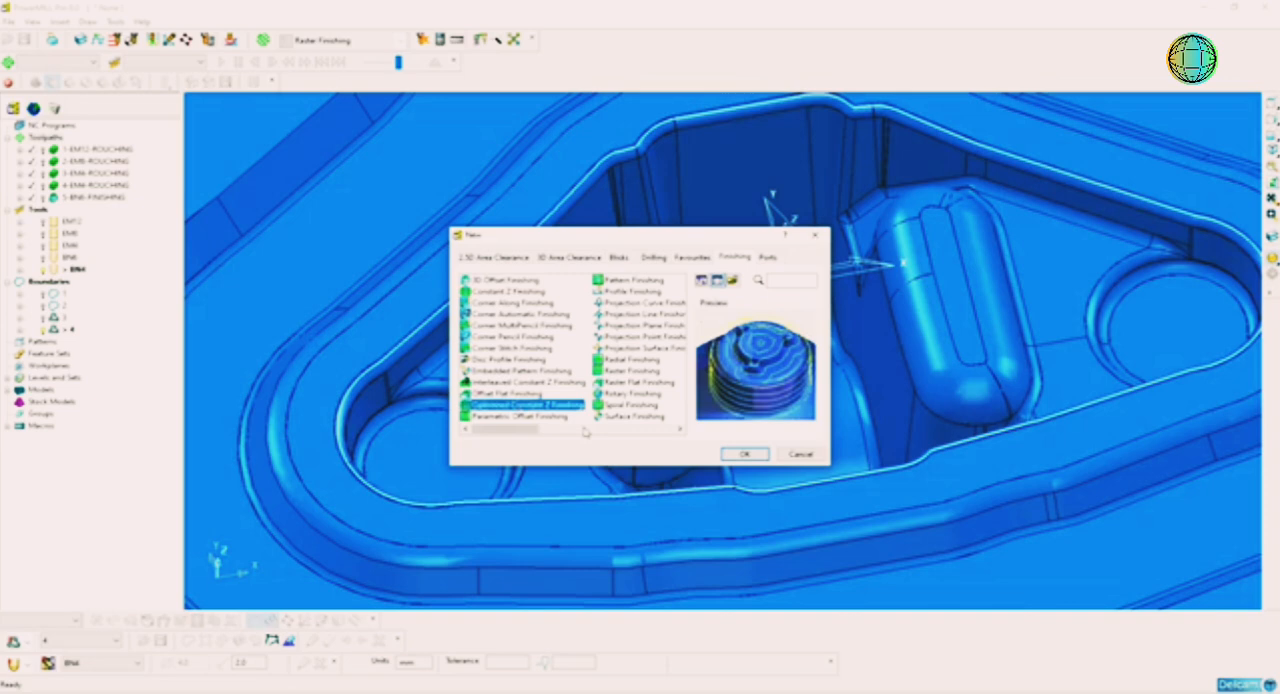
{"action": "left_click", "coordinate": [744, 454]}
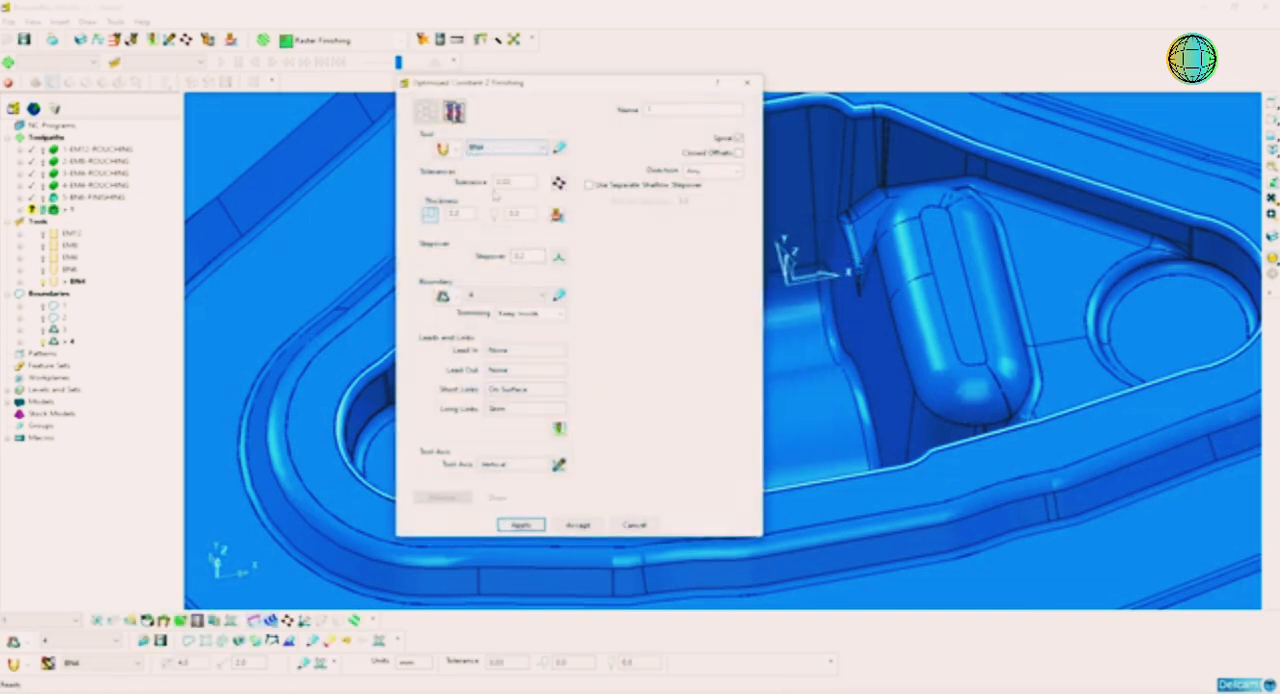
{"action": "double_click", "coordinate": [523, 256]}
{"action": "key", "text": "Return"}
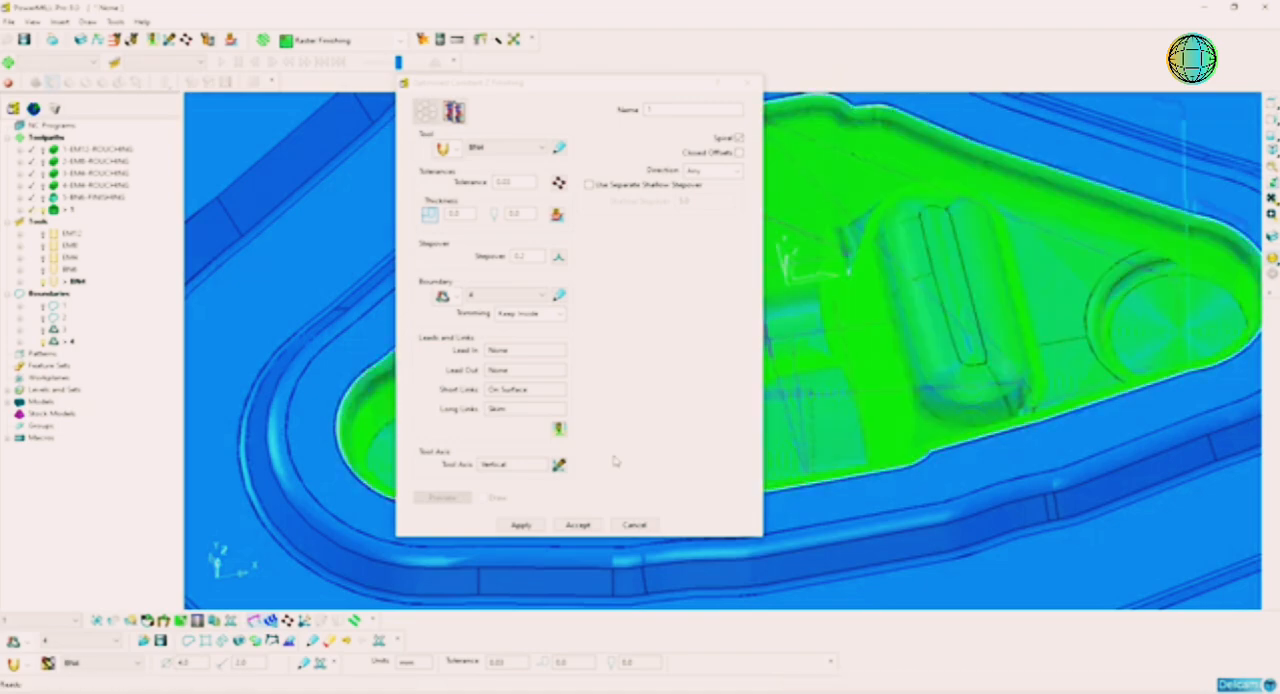
{"action": "left_click", "coordinate": [636, 523]}
Step: Inspect the new finishing toolpath's coverage of the inner pocket, up close and within the whole die
{"action": "middle_click_drag", "start_coordinate": [706, 506], "coordinate": [813, 435]}
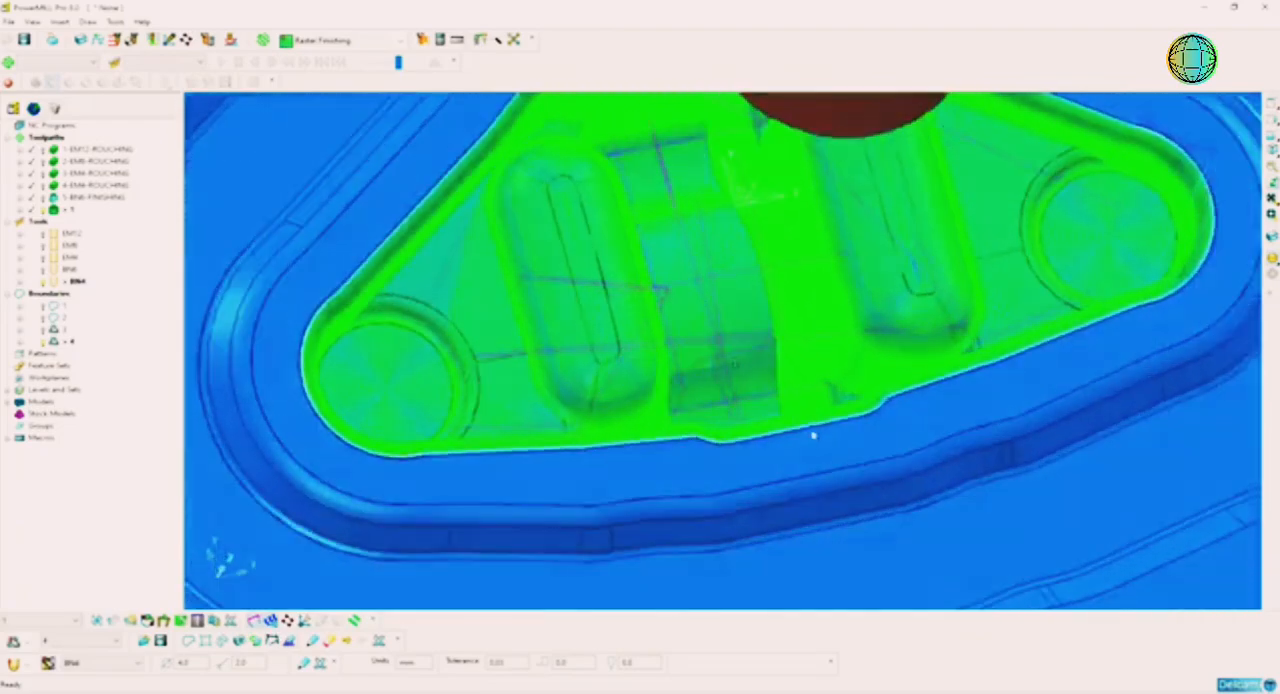
{"action": "scroll", "coordinate": [489, 152], "scroll_direction": "up", "scroll_amount": 2}
{"action": "scroll", "coordinate": [489, 152], "scroll_direction": "up", "scroll_amount": 1}
{"action": "scroll", "coordinate": [735, 345], "scroll_direction": "down", "scroll_amount": 3}
{"action": "middle_click_drag", "start_coordinate": [737, 351], "coordinate": [771, 294]}
{"action": "scroll", "coordinate": [804, 360], "scroll_direction": "down", "scroll_amount": 3}
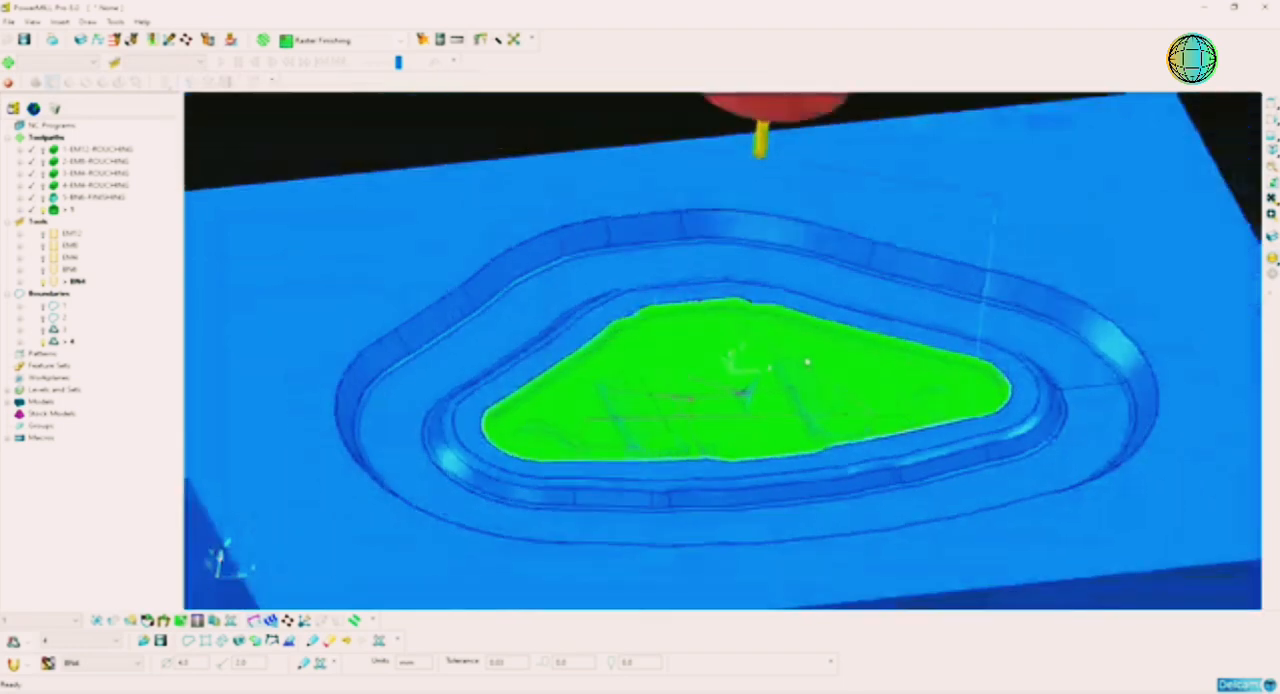
{"action": "middle_click_drag", "start_coordinate": [806, 363], "coordinate": [790, 262]}
{"action": "middle_click_drag", "start_coordinate": [762, 398], "coordinate": [789, 363]}
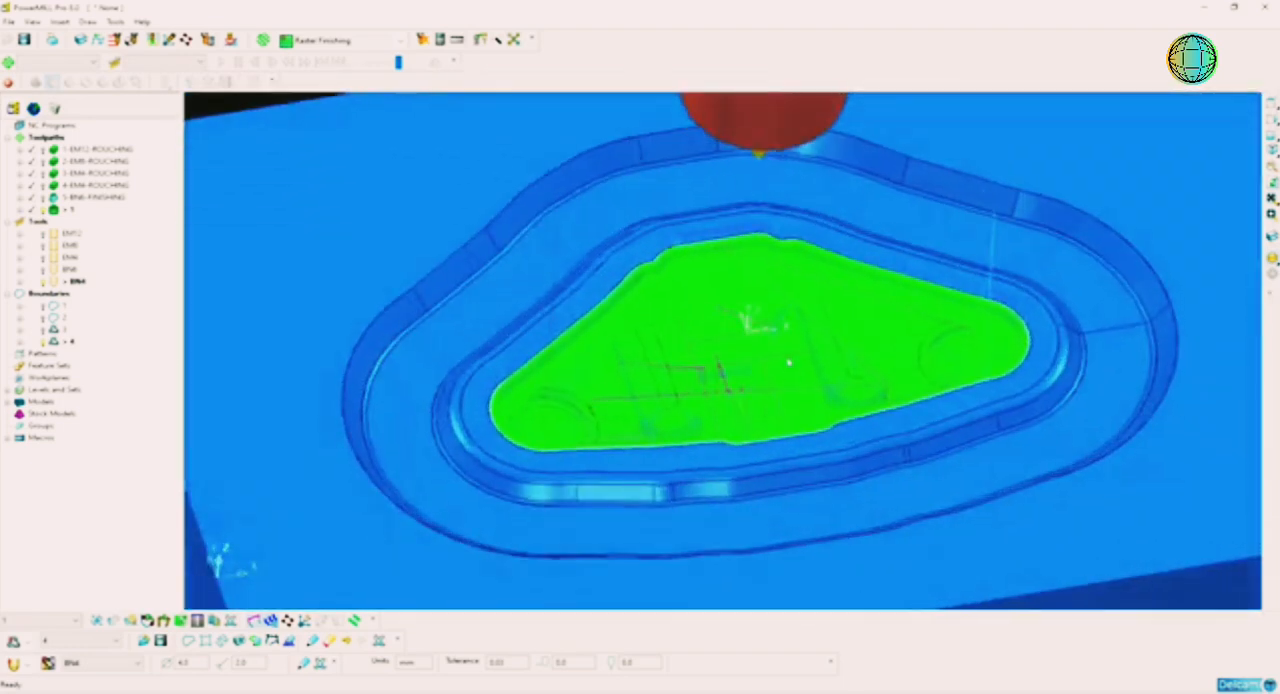
Step: Display the finishing toolpath in a straight side view with the model's shading turned off
{"action": "left_click", "coordinate": [1271, 137]}
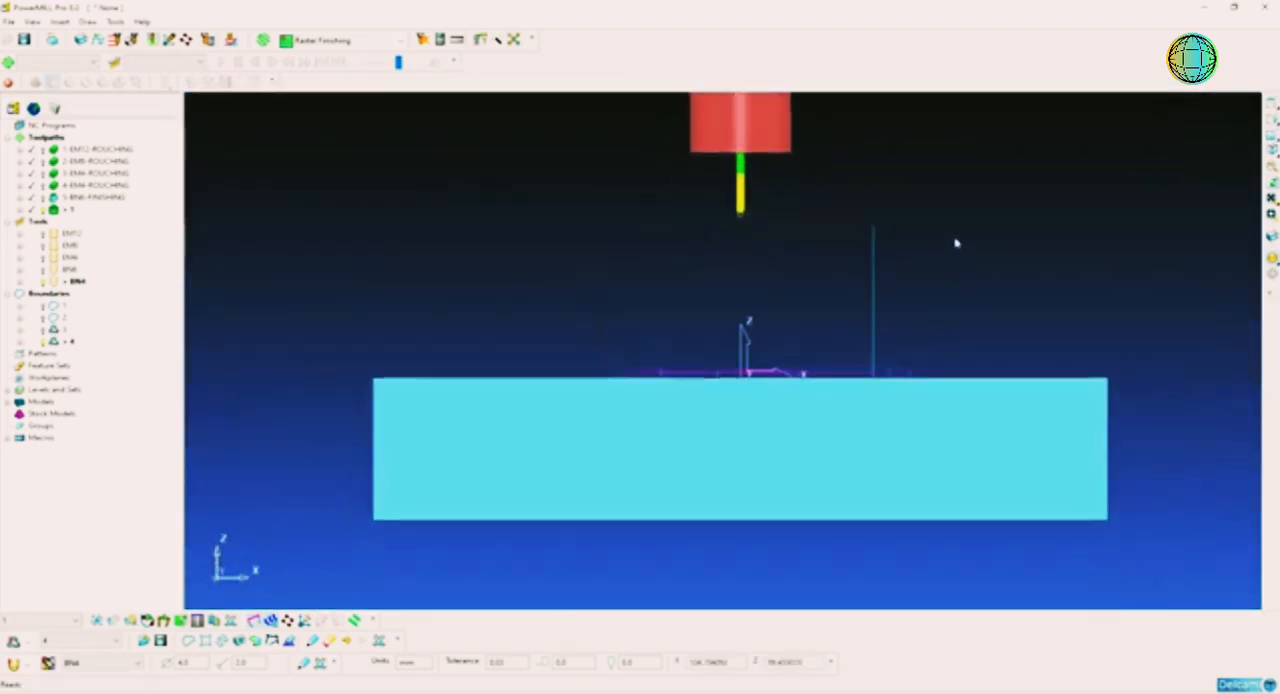
{"action": "left_click", "coordinate": [1272, 273]}
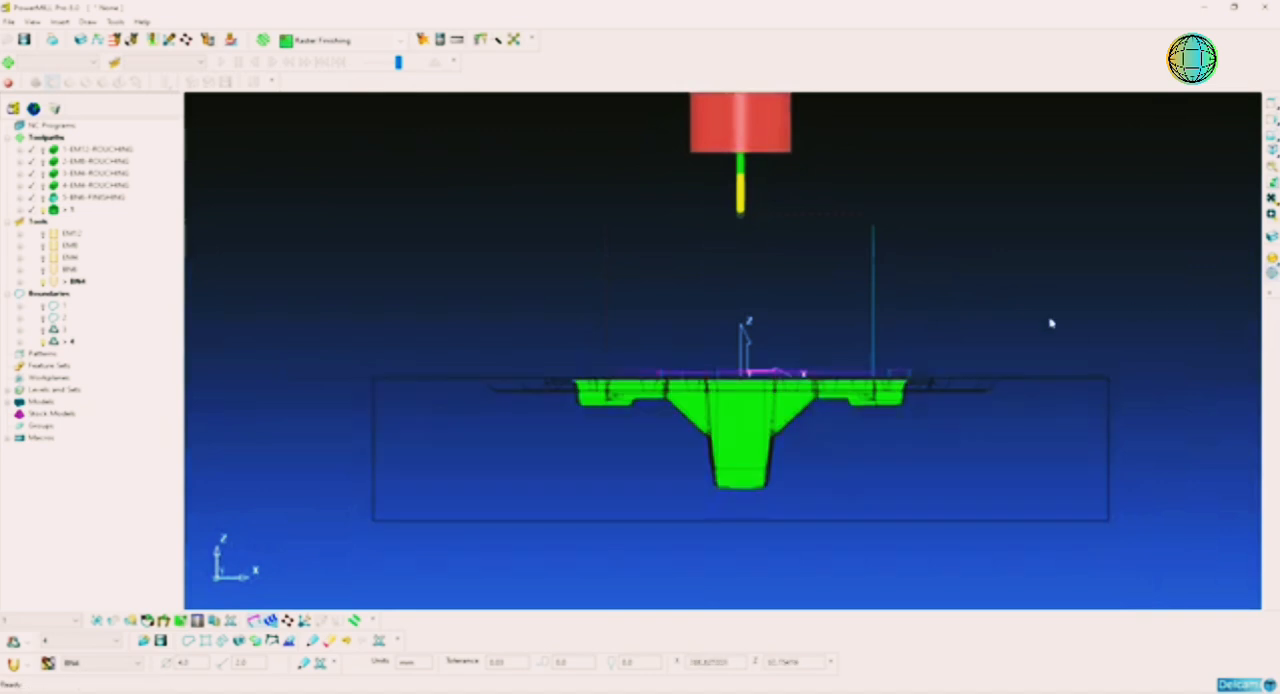
{"action": "middle_click_drag", "start_coordinate": [1032, 317], "coordinate": [1047, 257], "text": "shift"}
{"action": "scroll", "coordinate": [812, 349], "scroll_direction": "up", "scroll_amount": 8}
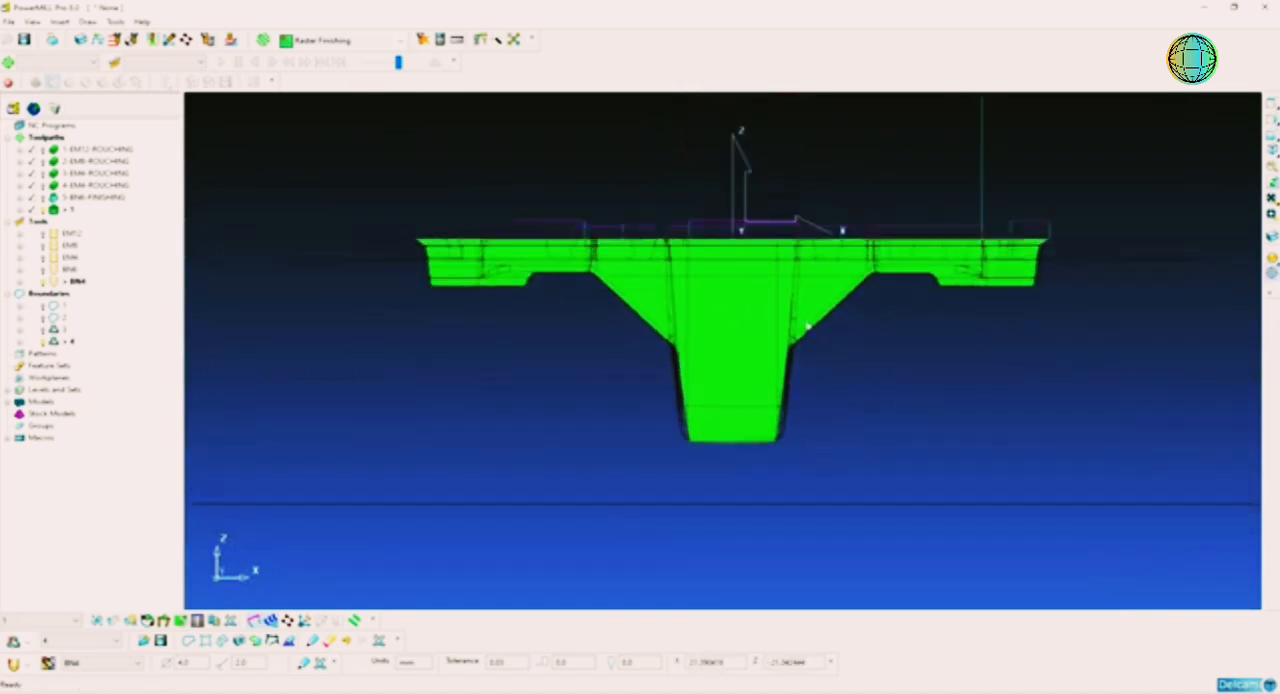
{"action": "middle_click_drag", "start_coordinate": [809, 318], "coordinate": [782, 324], "text": "shift"}
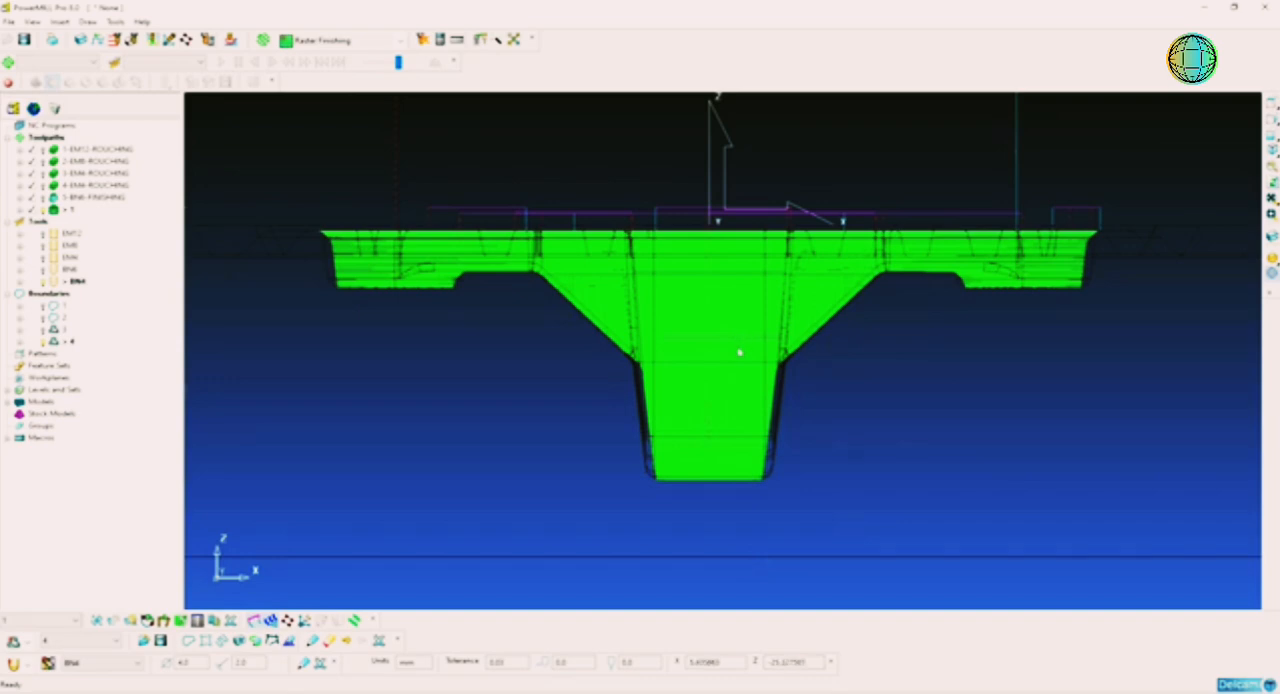
Step: Select the toolpath's moves in the deep central well below the sloped walls and delete them
{"action": "left_click_drag", "start_coordinate": [739, 352], "coordinate": [925, 525]}
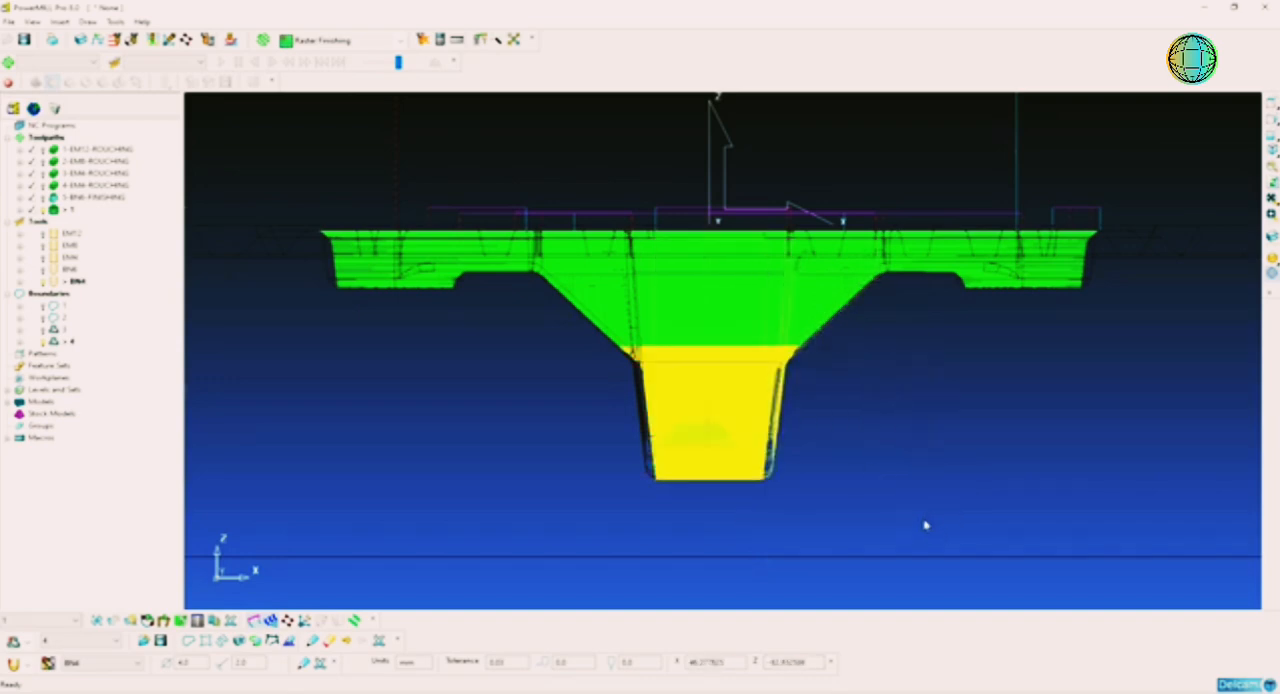
{"action": "middle_click_drag", "start_coordinate": [925, 525], "coordinate": [850, 421]}
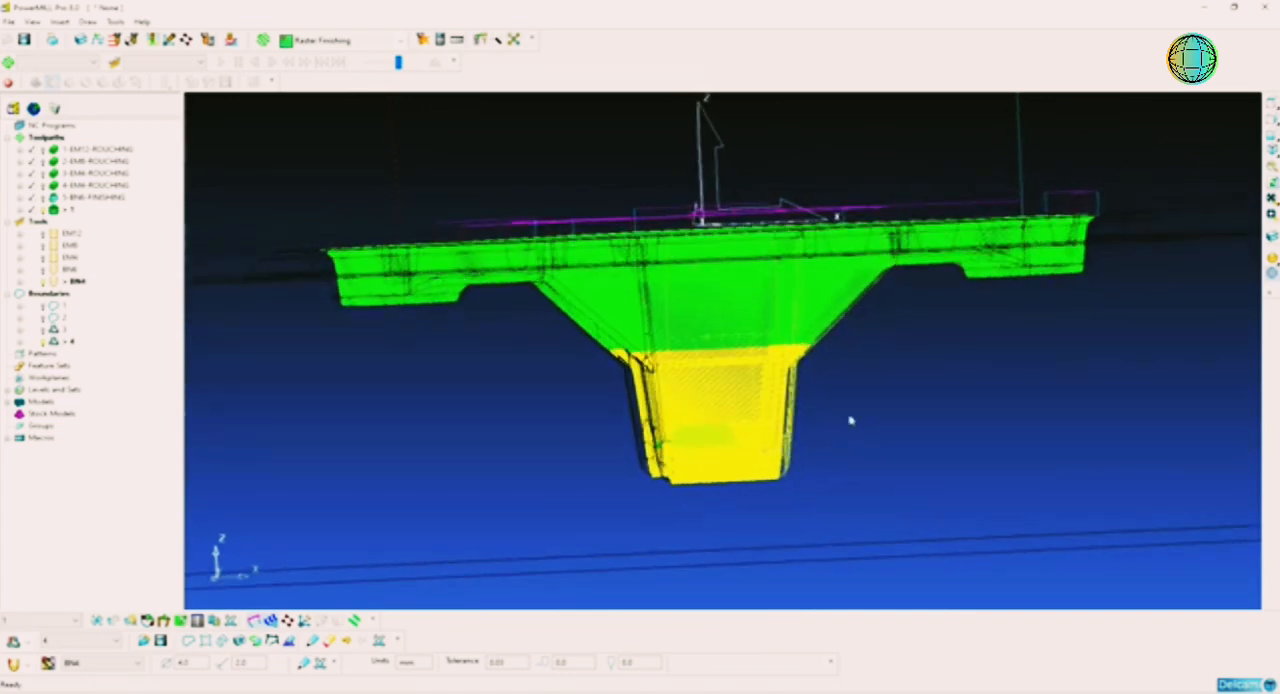
{"action": "left_click_drag", "start_coordinate": [850, 414], "coordinate": [583, 487]}
{"action": "middle_click_drag", "start_coordinate": [733, 404], "coordinate": [888, 390]}
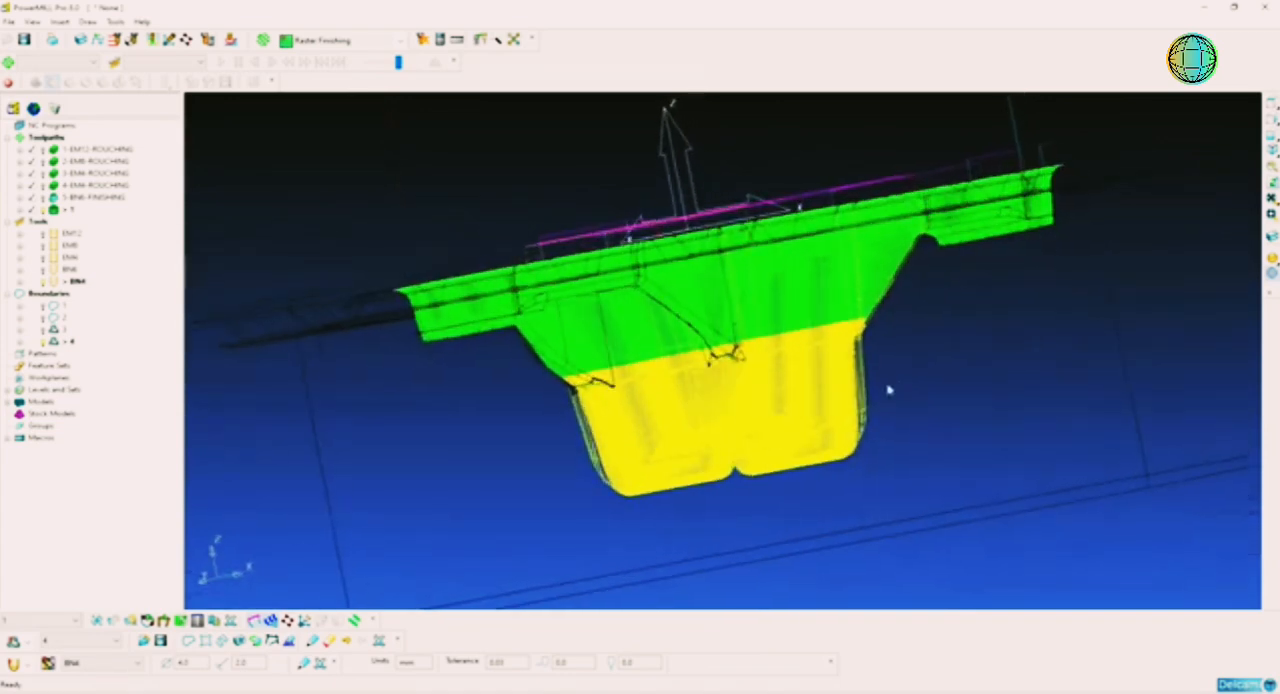
{"action": "left_click", "coordinate": [1271, 135]}
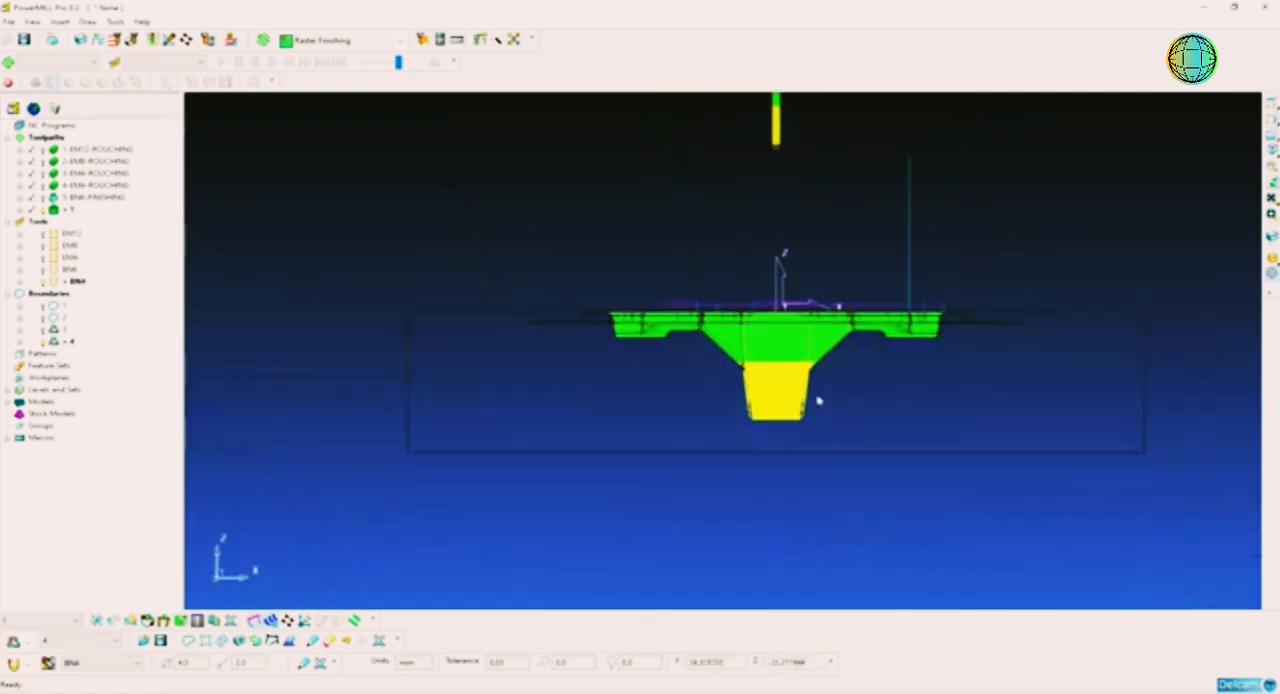
{"action": "scroll", "coordinate": [822, 403], "scroll_direction": "up", "scroll_amount": 4}
{"action": "scroll", "coordinate": [825, 407], "scroll_direction": "up", "scroll_amount": 2}
{"action": "left_click_drag", "start_coordinate": [878, 282], "coordinate": [620, 476]}
{"action": "right_click", "coordinate": [742, 476]}
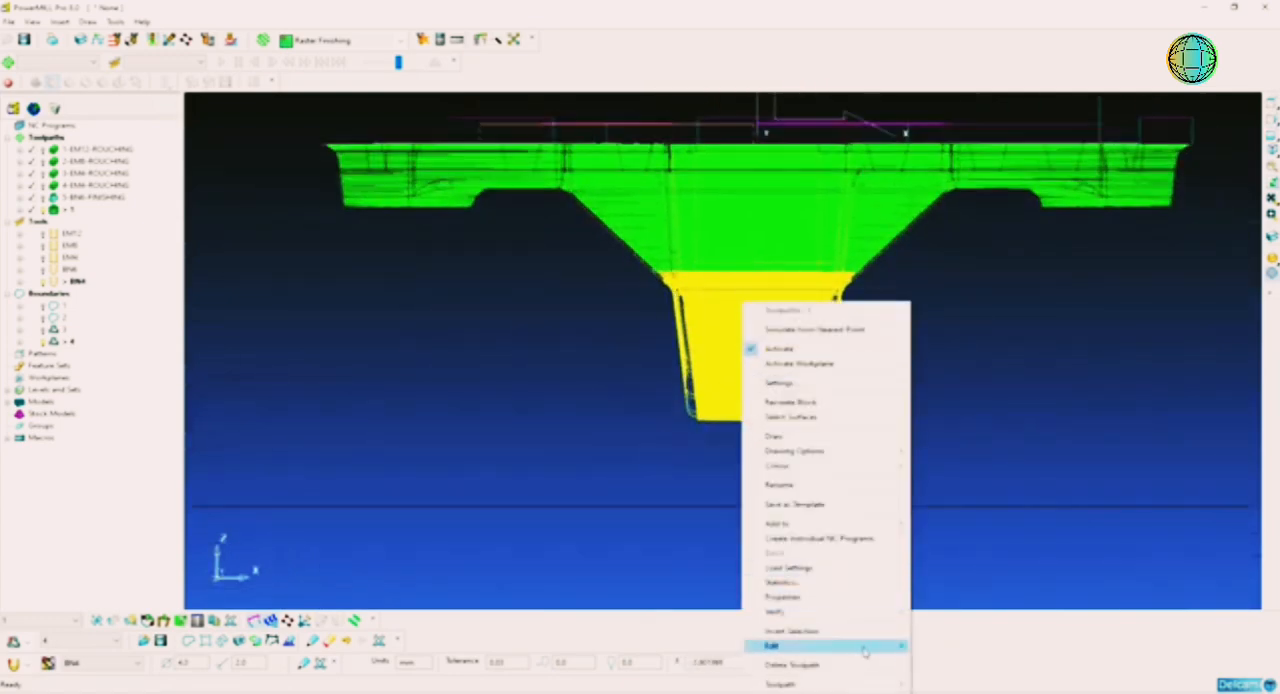
{"action": "mouse_move", "coordinate": [868, 646]}
{"action": "left_click", "coordinate": [936, 646]}
{"action": "middle_click_drag", "start_coordinate": [829, 483], "coordinate": [825, 454]}
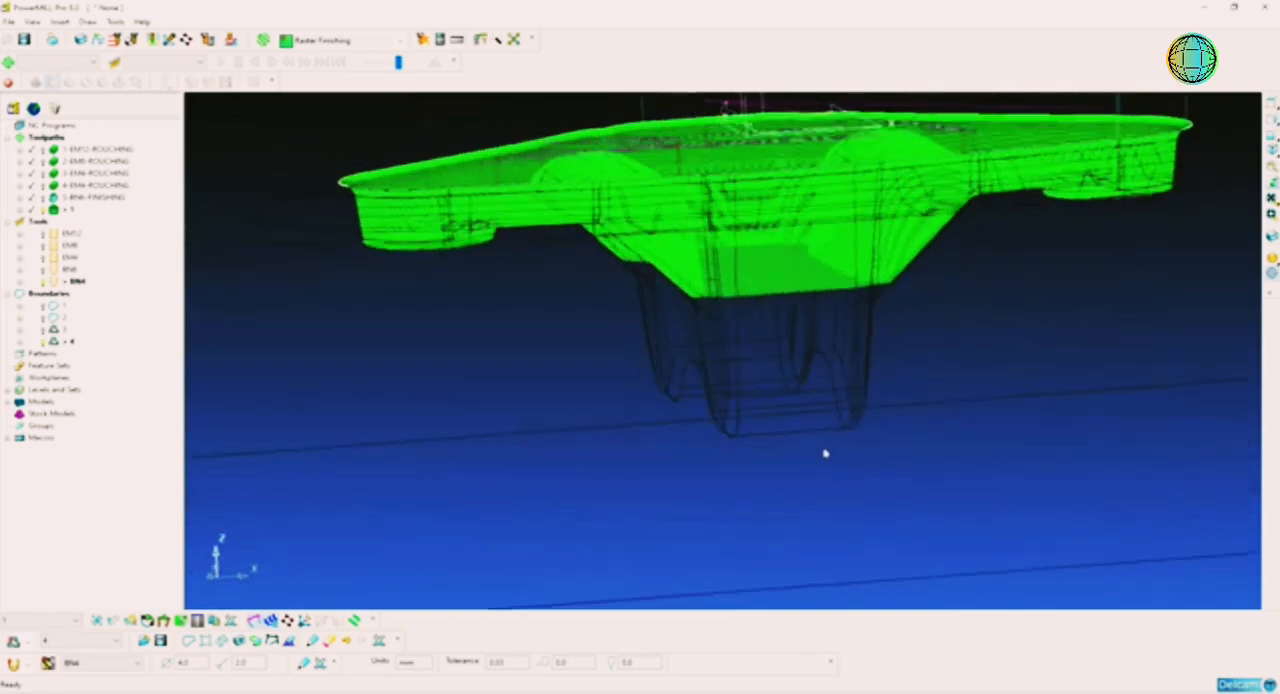
Step: Display the die shaded in an isometric view and inspect the trimmed toolpath around the deep central well
{"action": "left_click", "coordinate": [1272, 259]}
{"action": "left_click", "coordinate": [1272, 150]}
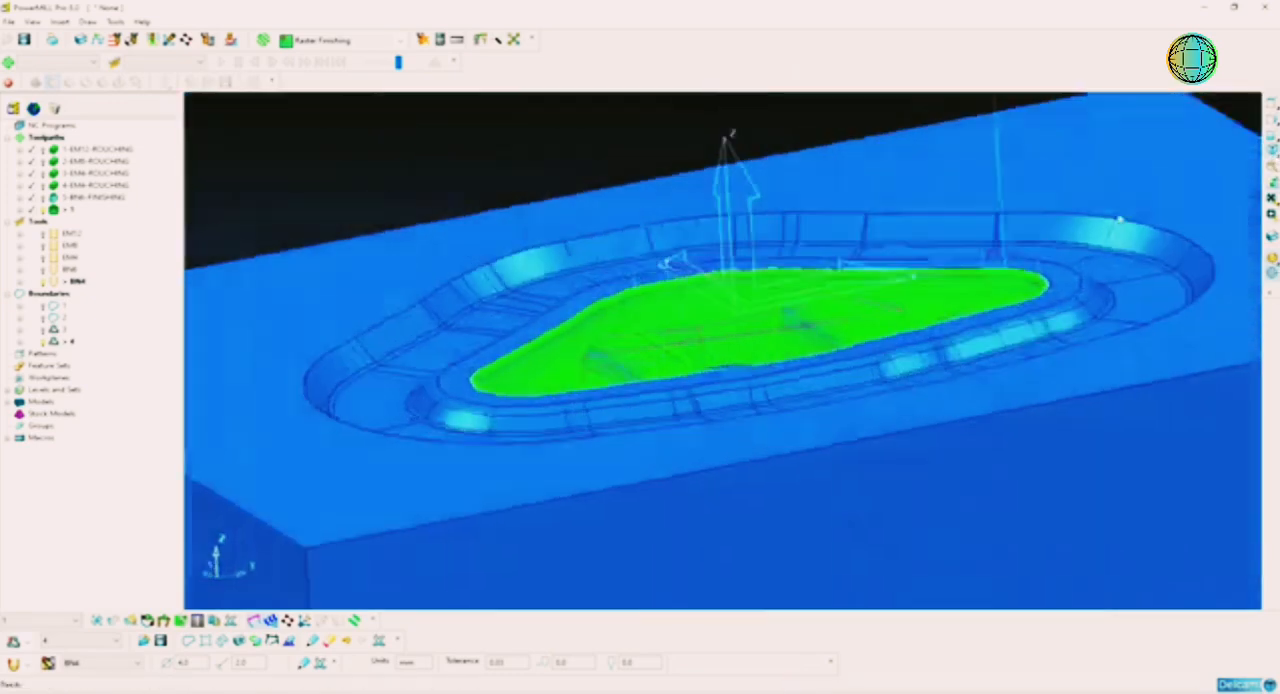
{"action": "scroll", "coordinate": [834, 400], "scroll_direction": "up", "scroll_amount": 10}
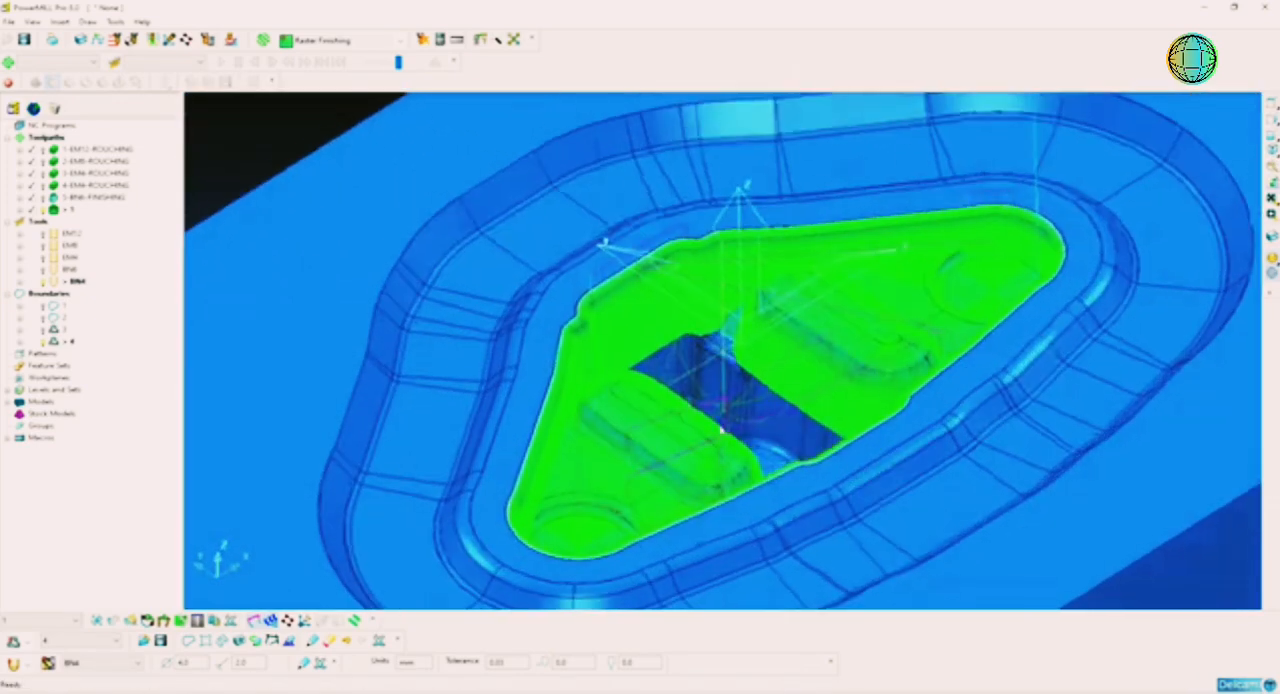
{"action": "scroll", "coordinate": [737, 286], "scroll_direction": "up", "scroll_amount": 10}
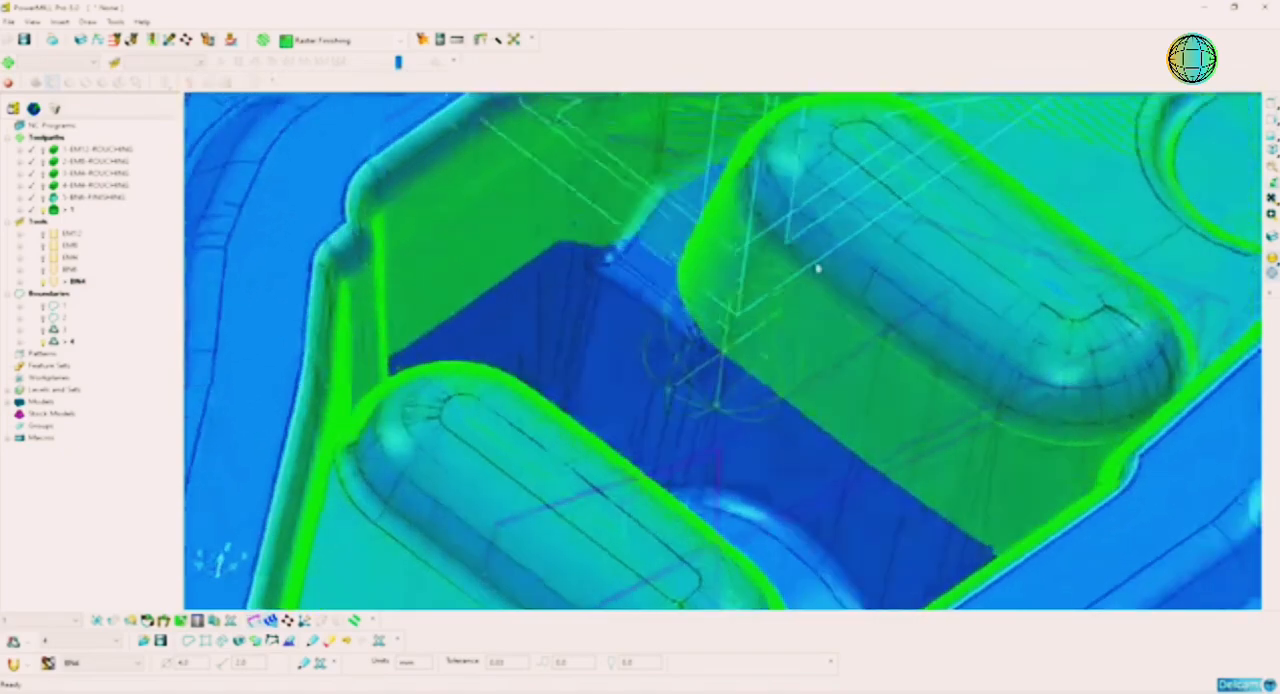
{"action": "scroll", "coordinate": [780, 320], "scroll_direction": "down", "scroll_amount": 10}
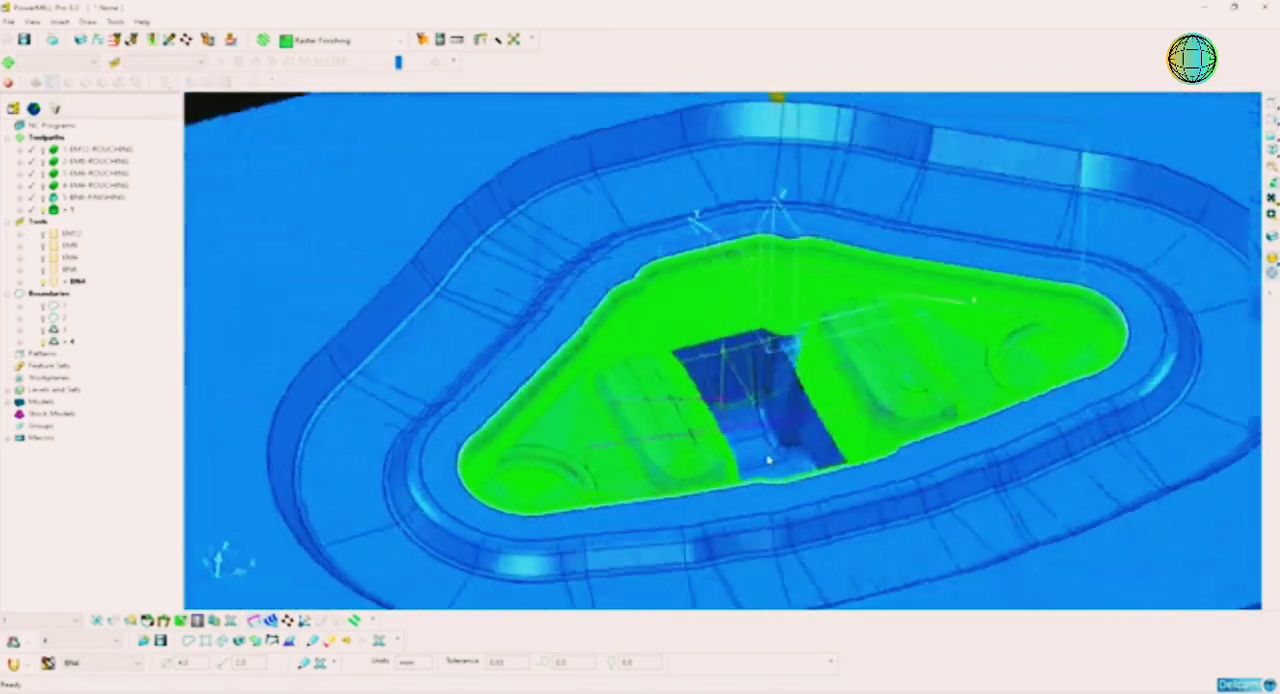
{"action": "middle_click_drag", "start_coordinate": [768, 459], "coordinate": [809, 400]}
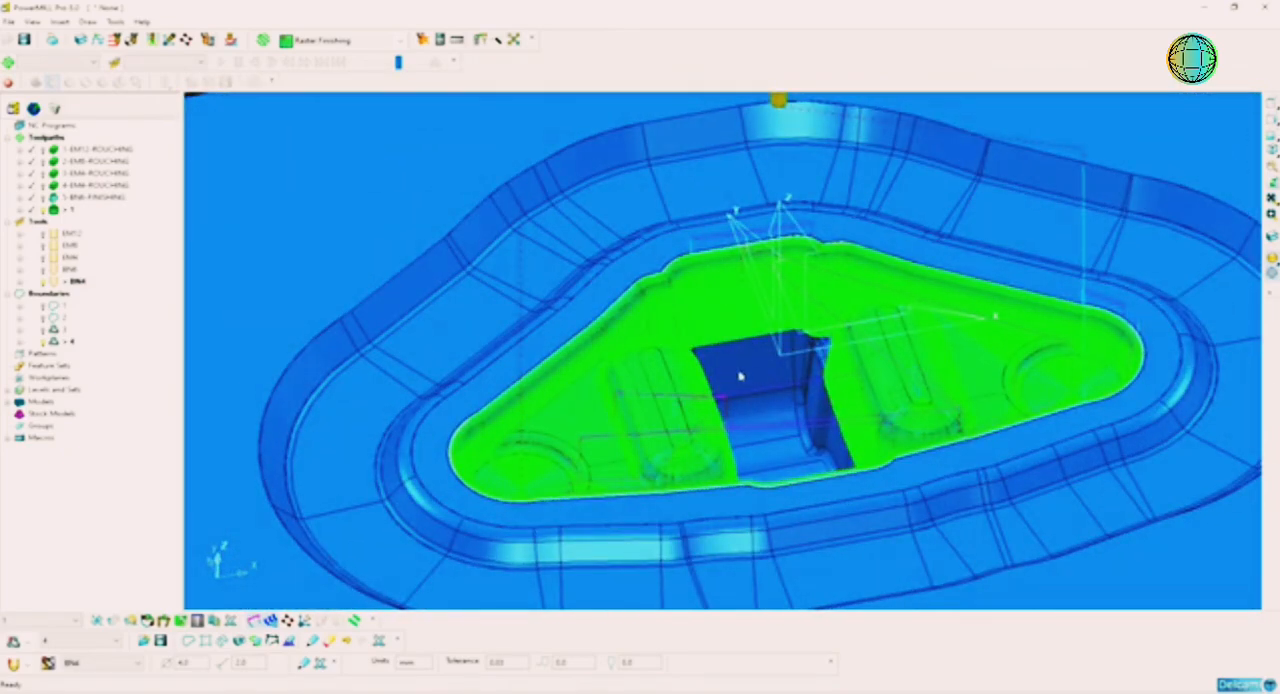
Step: Rename the new Optimised Constant Z toolpath as 6-BN4-FINISHING and collapse its details
{"action": "double_click", "coordinate": [72, 211]}
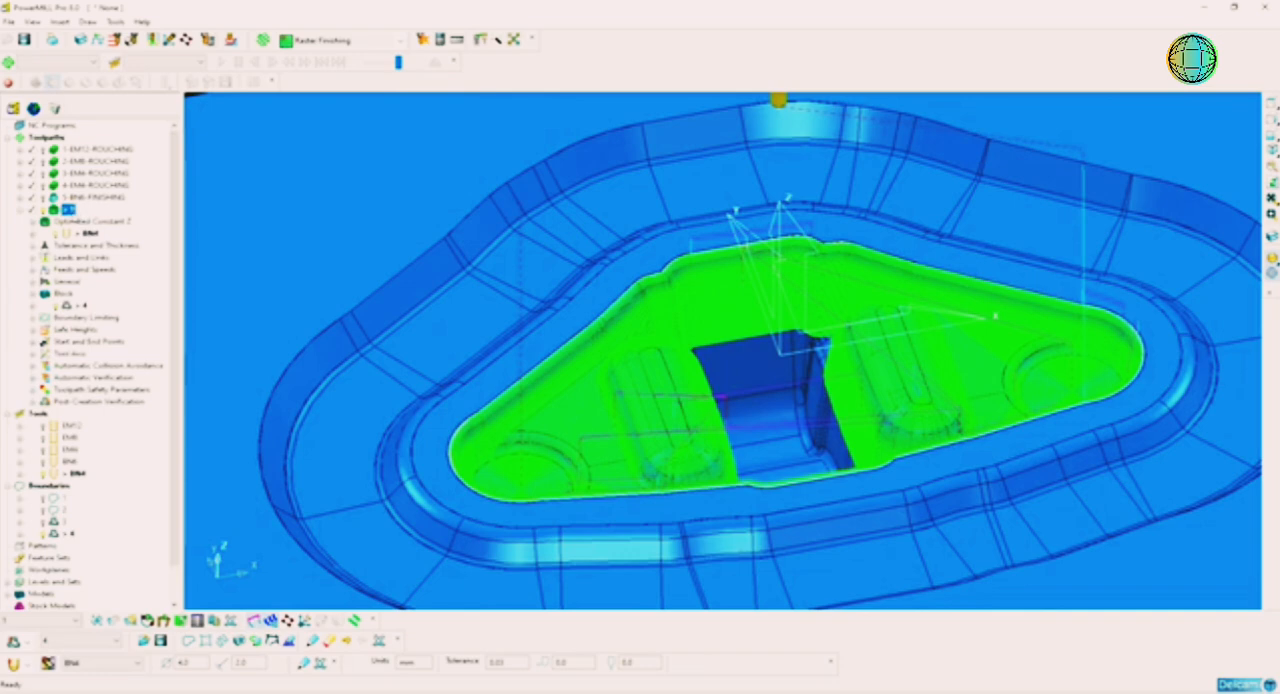
{"action": "left_click", "coordinate": [71, 211]}
{"action": "type", "text": "6-BN4-FINISHING"}
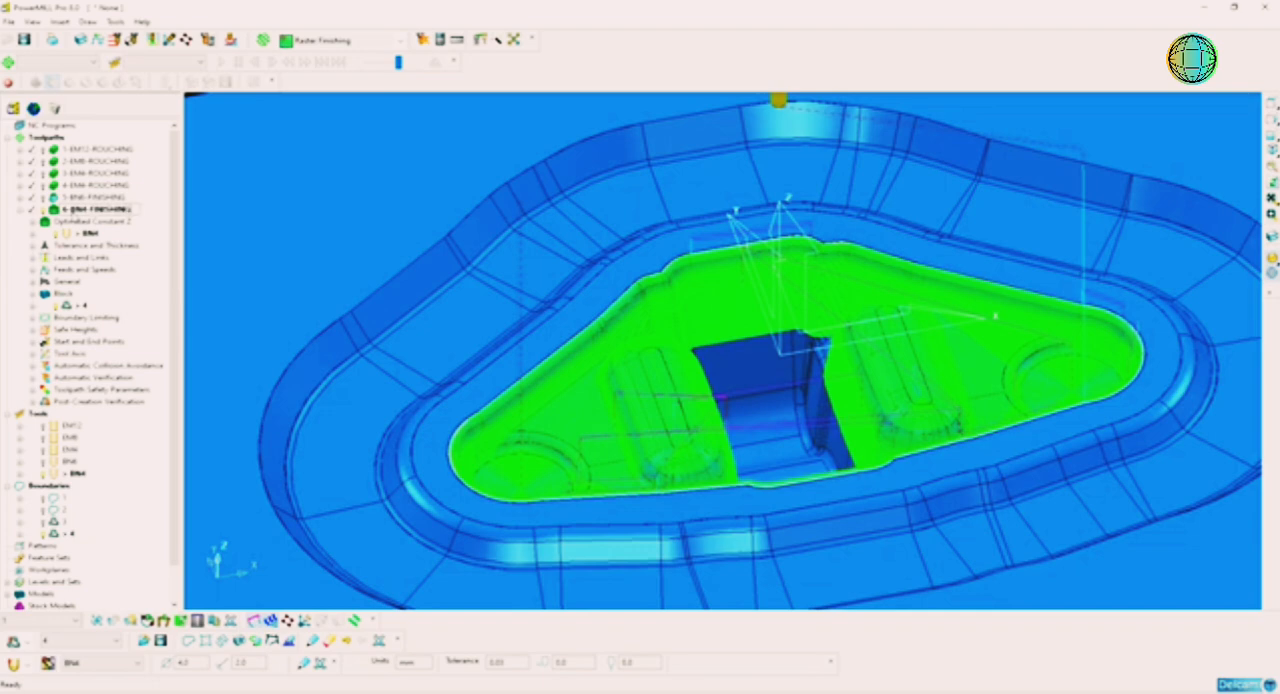
{"action": "key", "text": "Return"}
{"action": "left_click", "coordinate": [21, 210]}
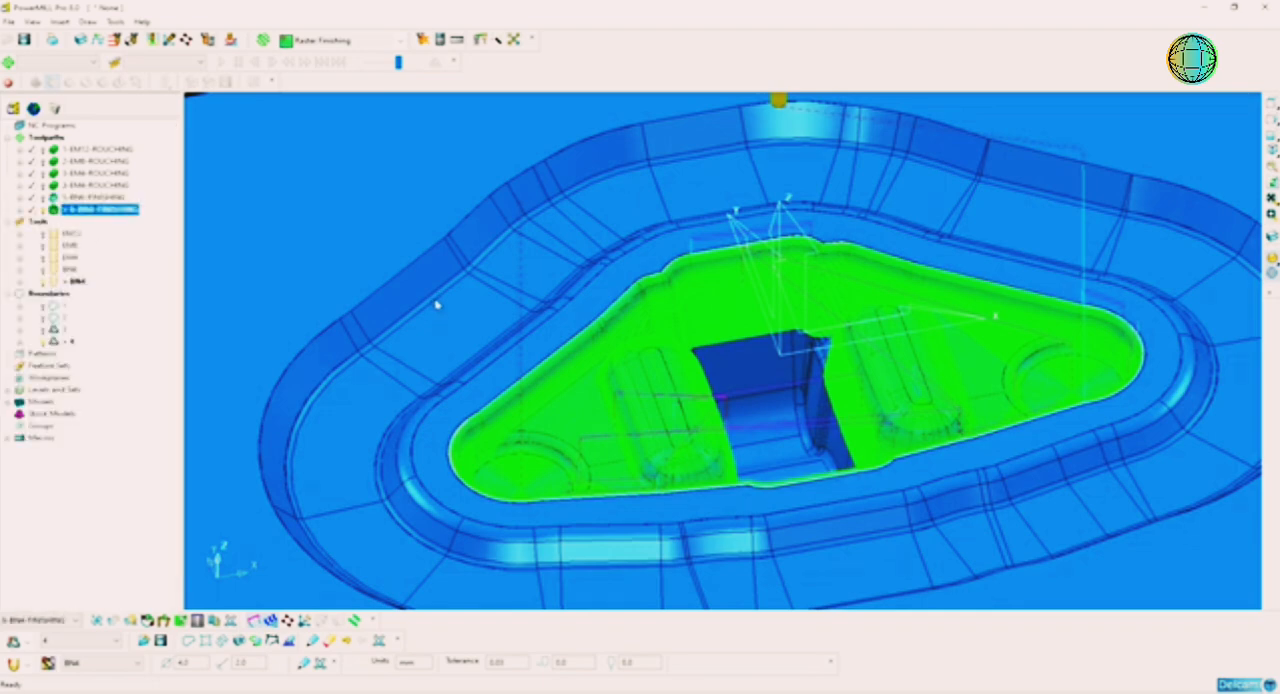
Step: Deactivate the 6-BN4-FINISHING toolpath, tool BN4 and boundary 4
{"action": "scroll", "coordinate": [437, 306], "scroll_direction": "down", "scroll_amount": 4}
{"action": "left_click", "coordinate": [348, 154]}
{"action": "middle_click_drag", "start_coordinate": [810, 454], "coordinate": [766, 400]}
{"action": "scroll", "coordinate": [806, 400], "scroll_direction": "up", "scroll_amount": 5}
{"action": "middle_click_drag", "start_coordinate": [684, 378], "coordinate": [749, 343]}
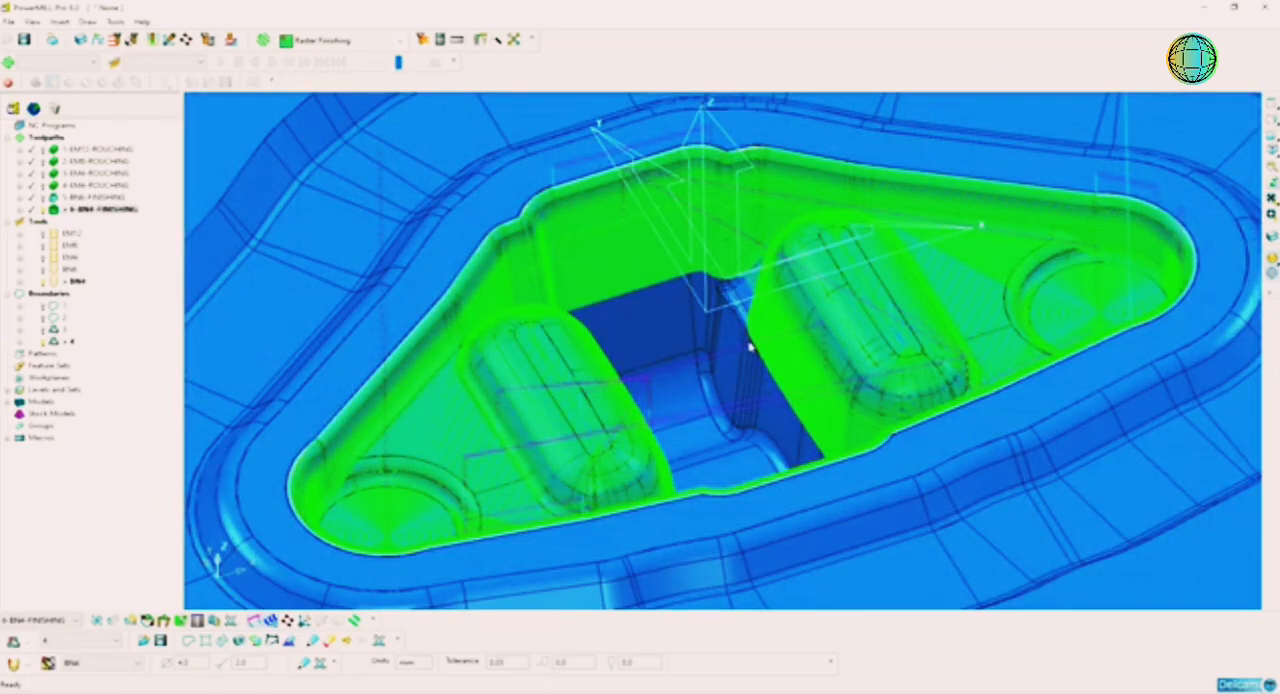
{"action": "scroll", "coordinate": [750, 346], "scroll_direction": "down", "scroll_amount": 2}
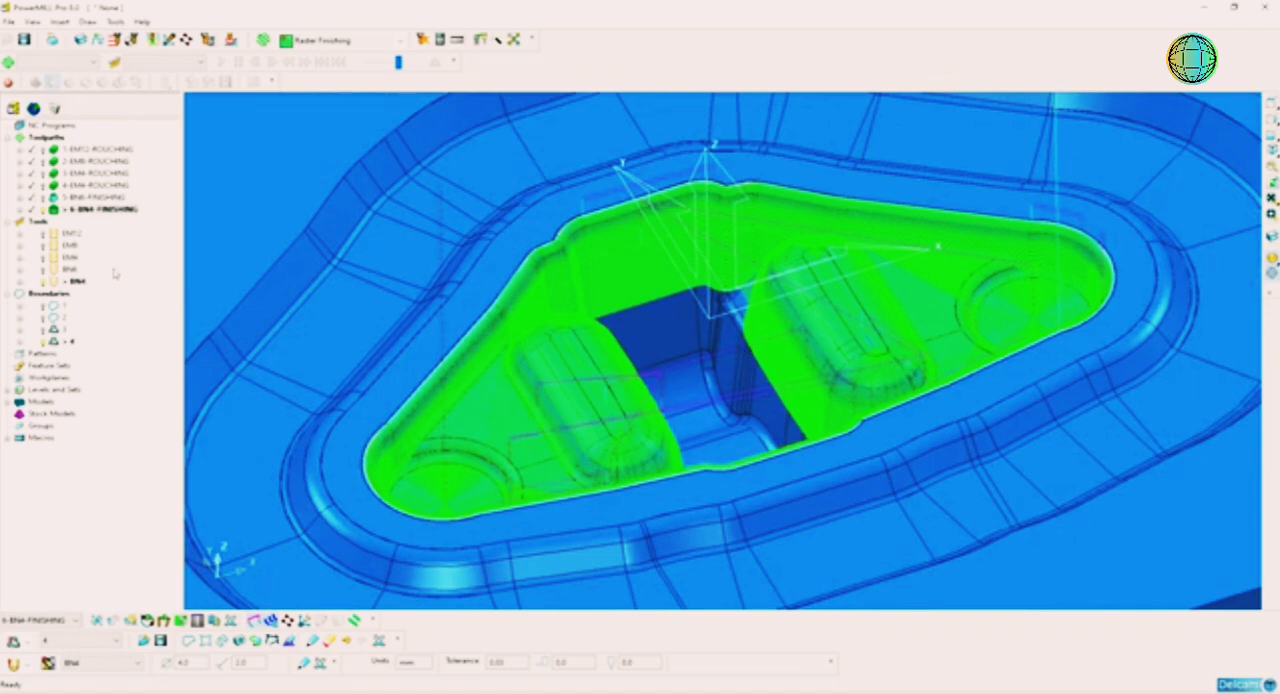
{"action": "left_click", "coordinate": [100, 209]}
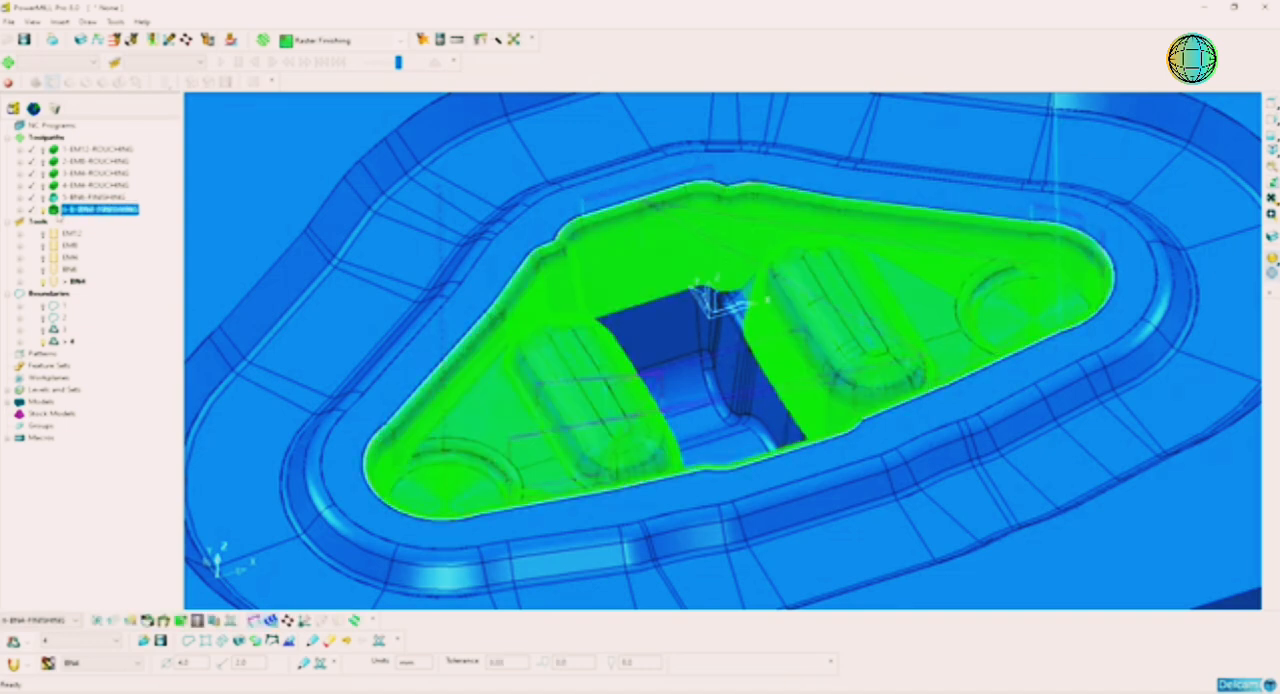
{"action": "double_click", "coordinate": [58, 213]}
{"action": "double_click", "coordinate": [63, 282]}
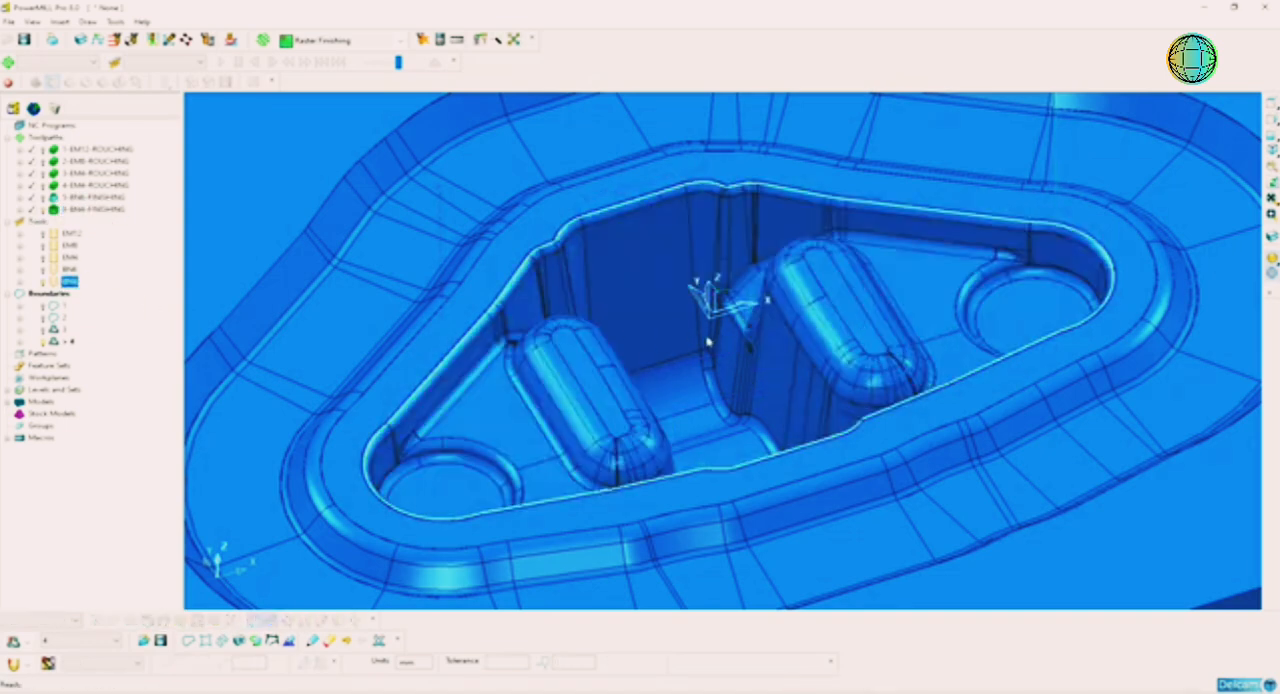
{"action": "double_click", "coordinate": [57, 344]}
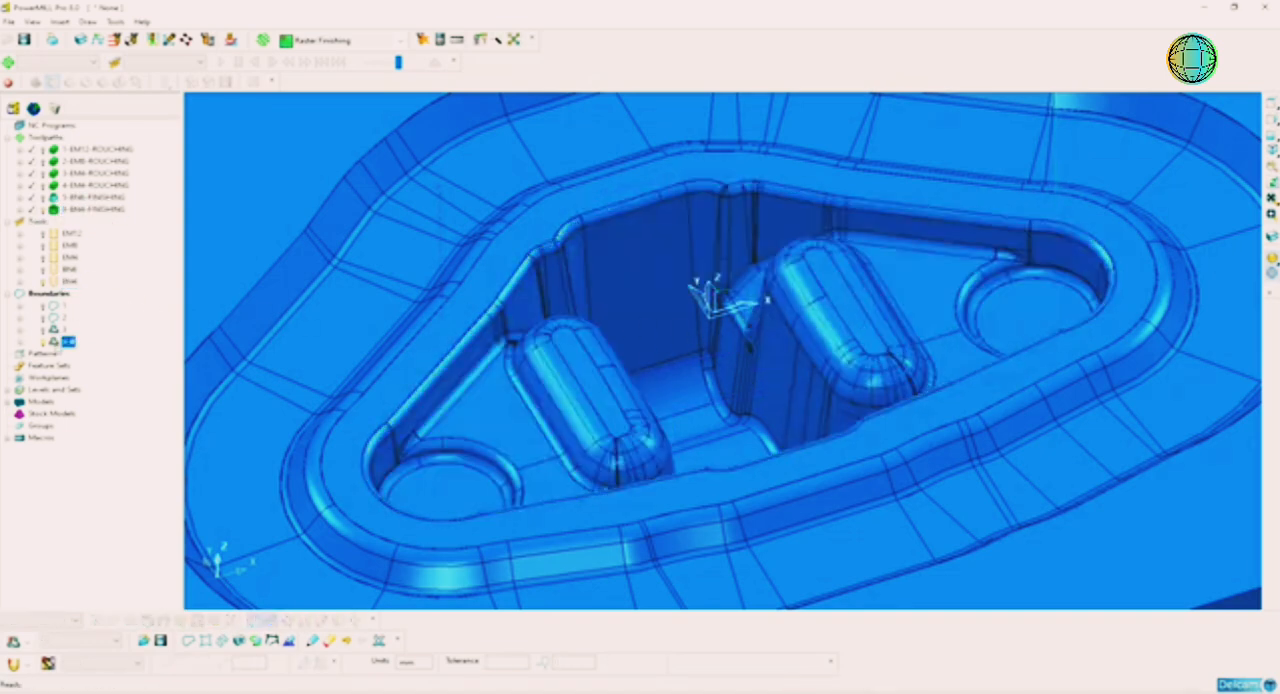
Step: Select the cavity surfaces in a top view, leaving out the block's flat face and the upper part of the outer rim
{"action": "left_click", "coordinate": [1271, 119]}
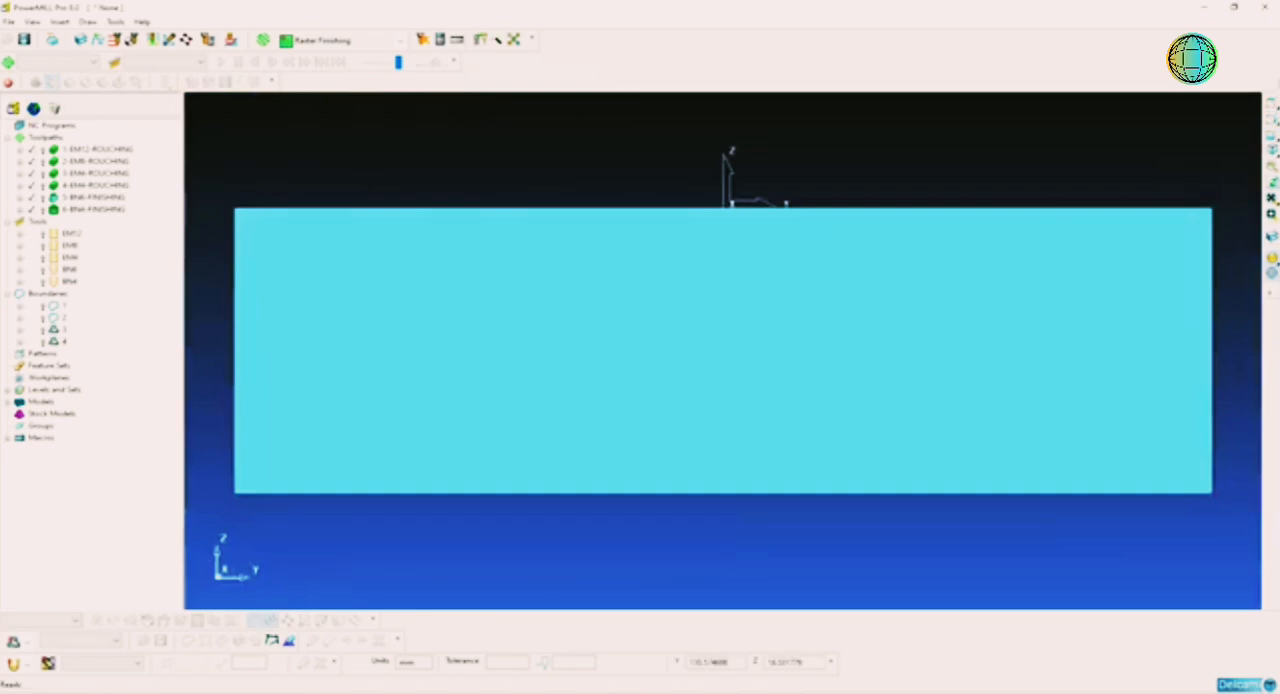
{"action": "left_click", "coordinate": [1271, 103]}
{"action": "scroll", "coordinate": [998, 274], "scroll_direction": "down", "scroll_amount": 3}
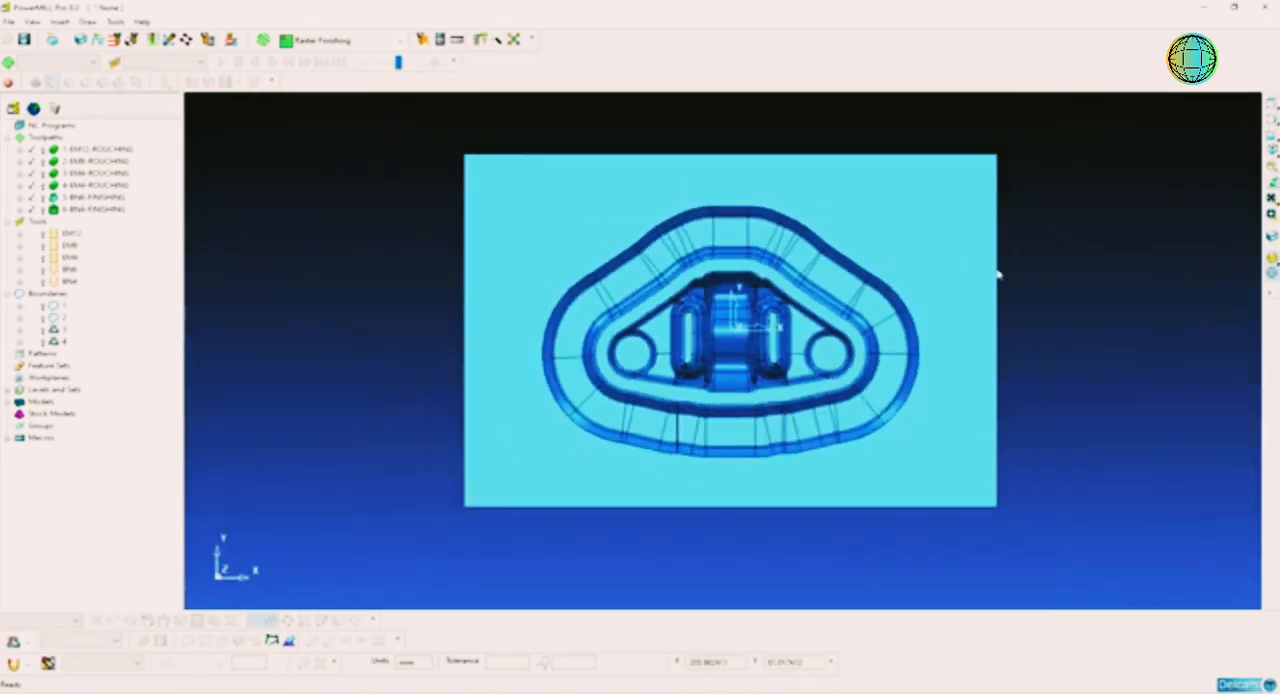
{"action": "middle_click_drag", "start_coordinate": [809, 330], "coordinate": [846, 319], "text": "shift"}
{"action": "scroll", "coordinate": [843, 315], "scroll_direction": "up", "scroll_amount": 3}
{"action": "scroll", "coordinate": [900, 300], "scroll_direction": "down", "scroll_amount": 2}
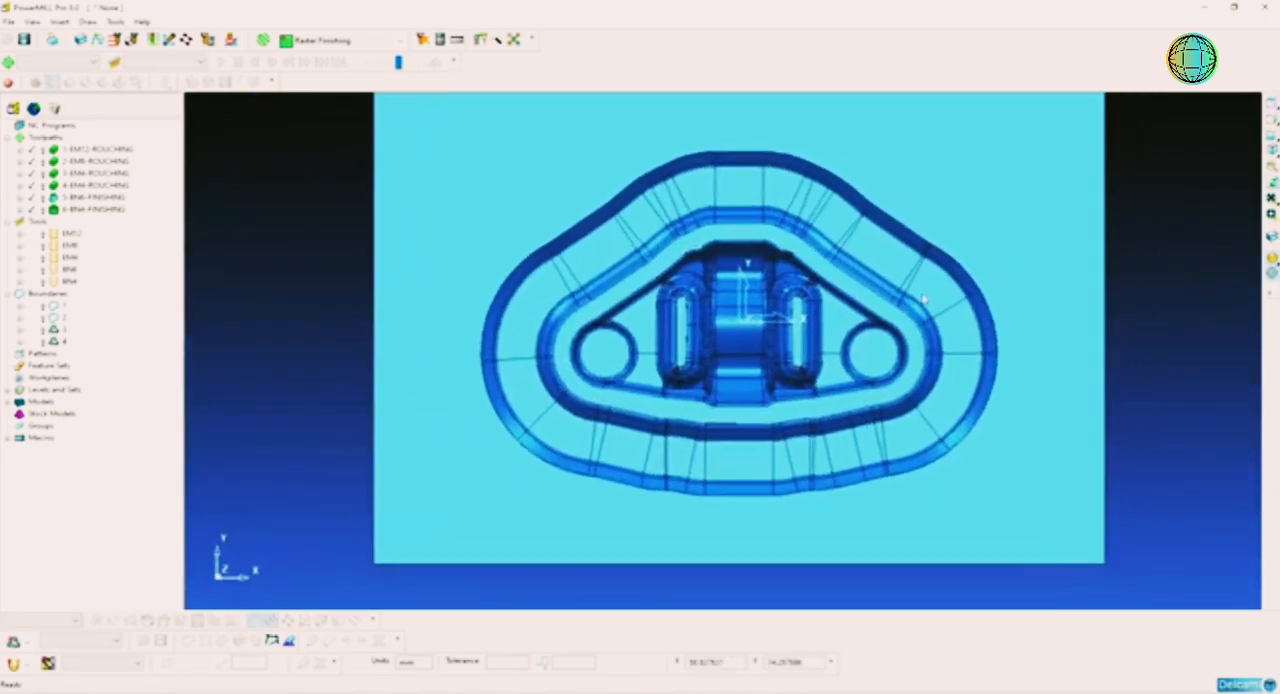
{"action": "left_click_drag", "start_coordinate": [1085, 121], "coordinate": [416, 542]}
{"action": "left_click_drag", "start_coordinate": [1095, 125], "coordinate": [455, 270]}
{"action": "scroll", "coordinate": [766, 322], "scroll_direction": "up", "scroll_amount": 2}
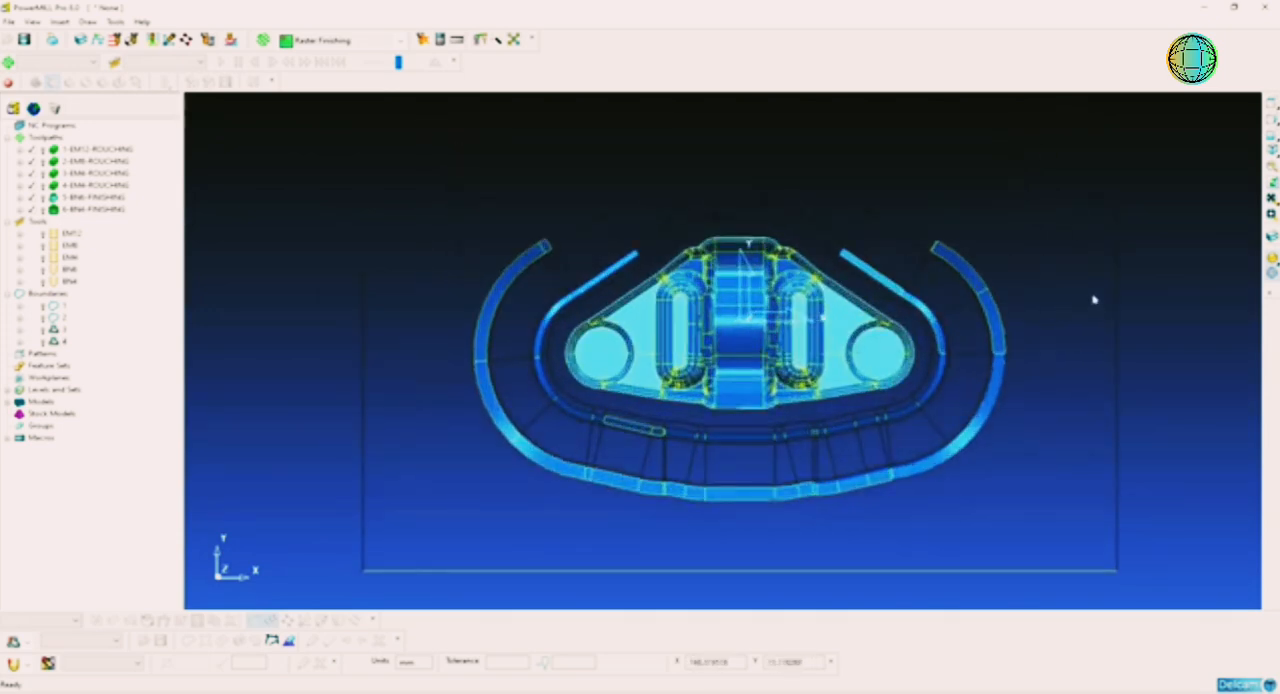
Step: Remove the remaining outer rim and step surfaces from the selection, keeping only the inner pocket with its central well
{"action": "left_click_drag", "start_coordinate": [1092, 294], "coordinate": [933, 352], "text": "ctrl"}
{"action": "left_click_drag", "start_coordinate": [978, 263], "coordinate": [882, 296], "text": "ctrl"}
{"action": "left_click_drag", "start_coordinate": [1086, 365], "coordinate": [851, 502], "text": "ctrl"}
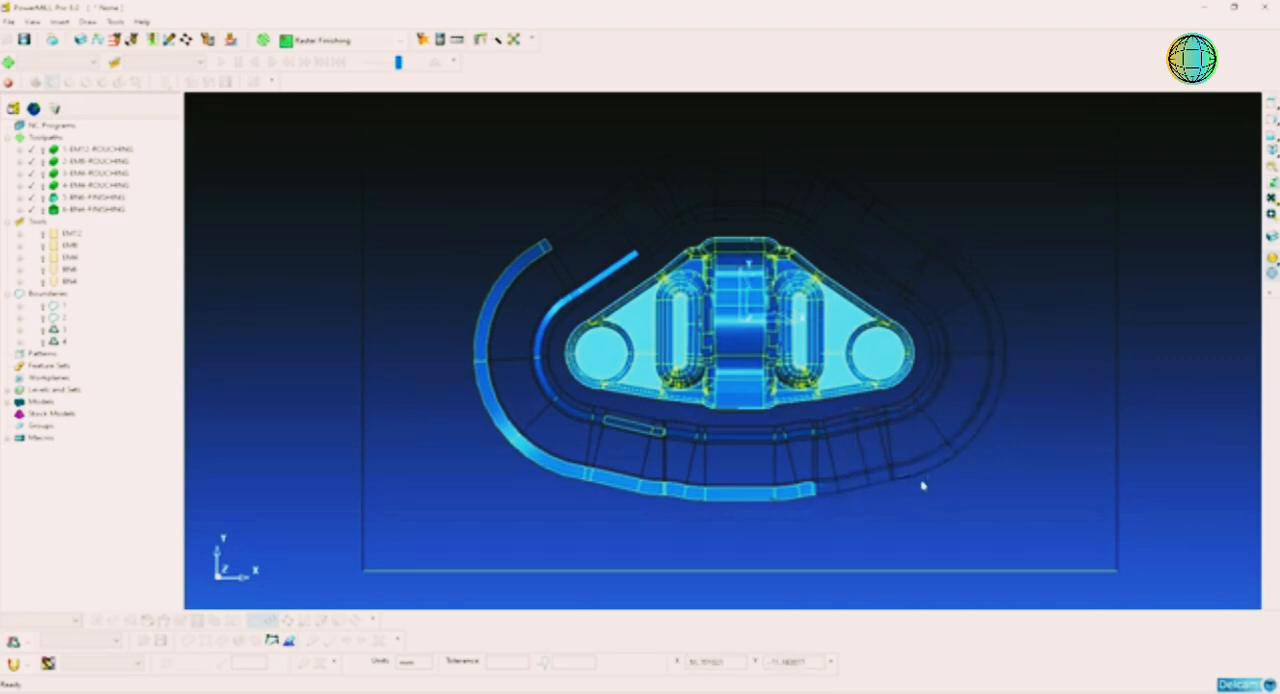
{"action": "left_click_drag", "start_coordinate": [836, 432], "coordinate": [588, 526], "text": "ctrl"}
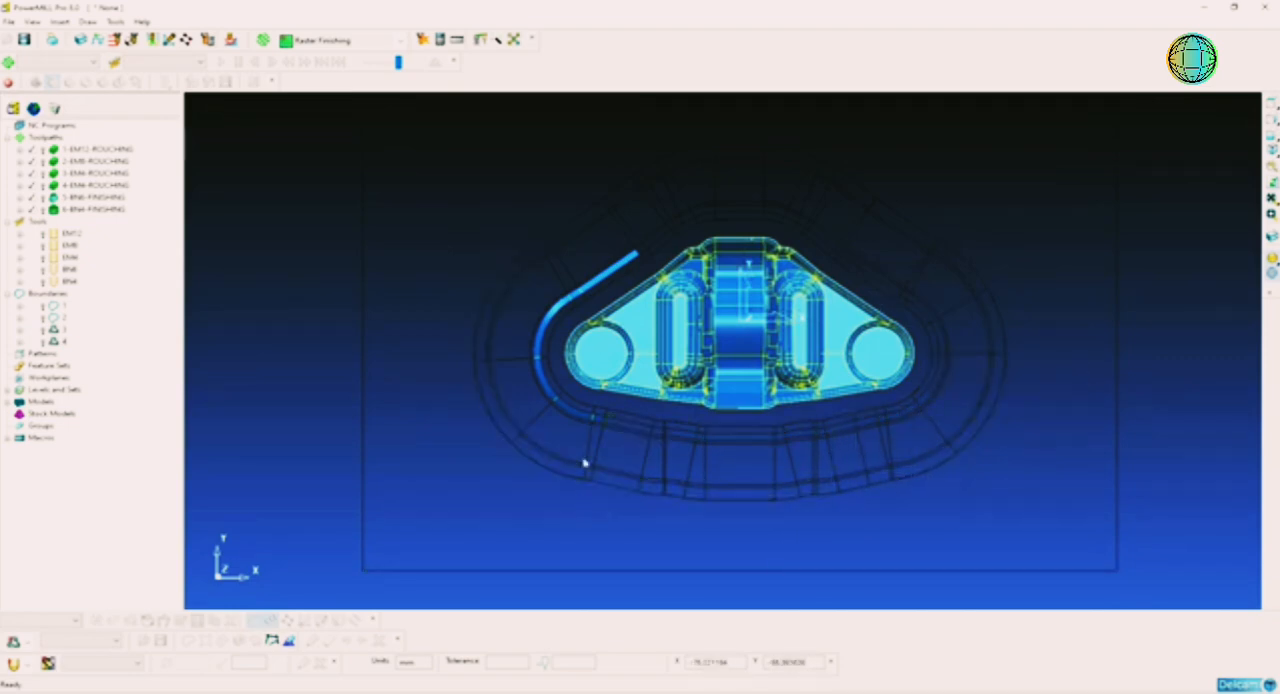
{"action": "left_click_drag", "start_coordinate": [600, 404], "coordinate": [557, 428], "text": "ctrl"}
{"action": "left_click_drag", "start_coordinate": [602, 284], "coordinate": [581, 247], "text": "ctrl"}
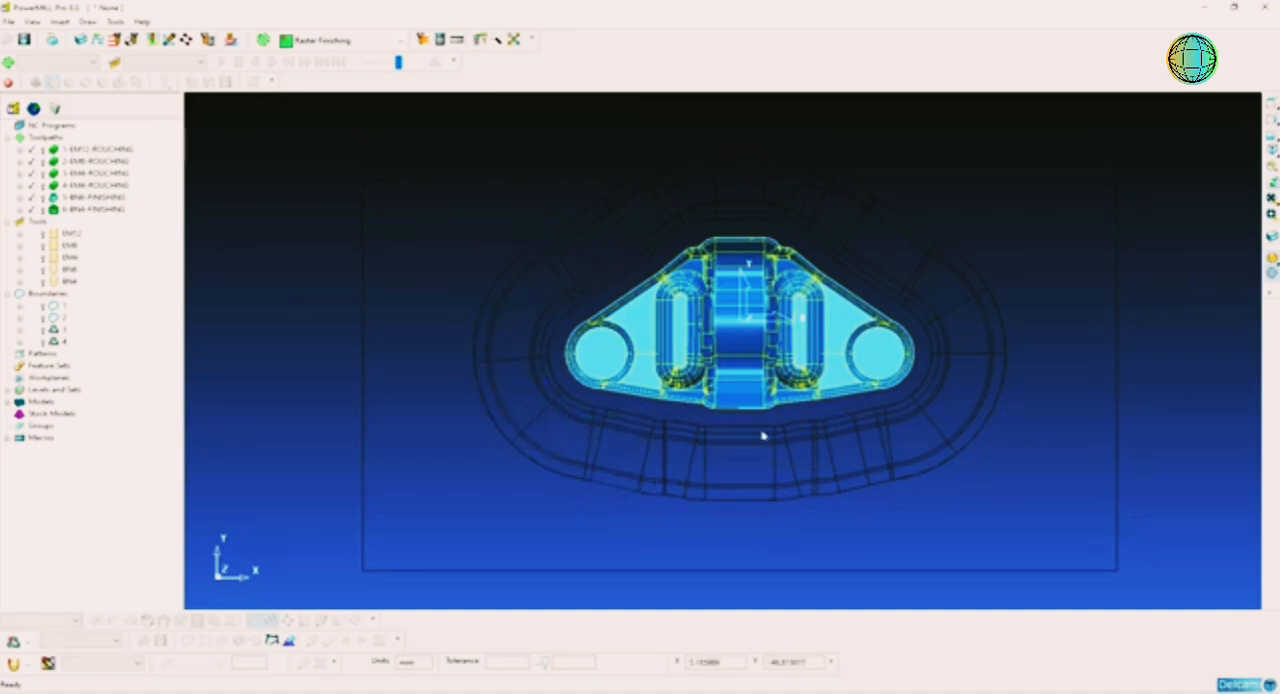
{"action": "middle_click_drag", "start_coordinate": [733, 471], "coordinate": [768, 408]}
{"action": "scroll", "coordinate": [750, 314], "scroll_direction": "up", "scroll_amount": 4}
{"action": "mouse_move", "coordinate": [768, 408]}
{"action": "middle_mouse_down"}
{"action": "mouse_move", "coordinate": [742, 398]}
{"action": "mouse_move", "coordinate": [780, 400]}
{"action": "mouse_move", "coordinate": [772, 420]}
{"action": "middle_mouse_up"}
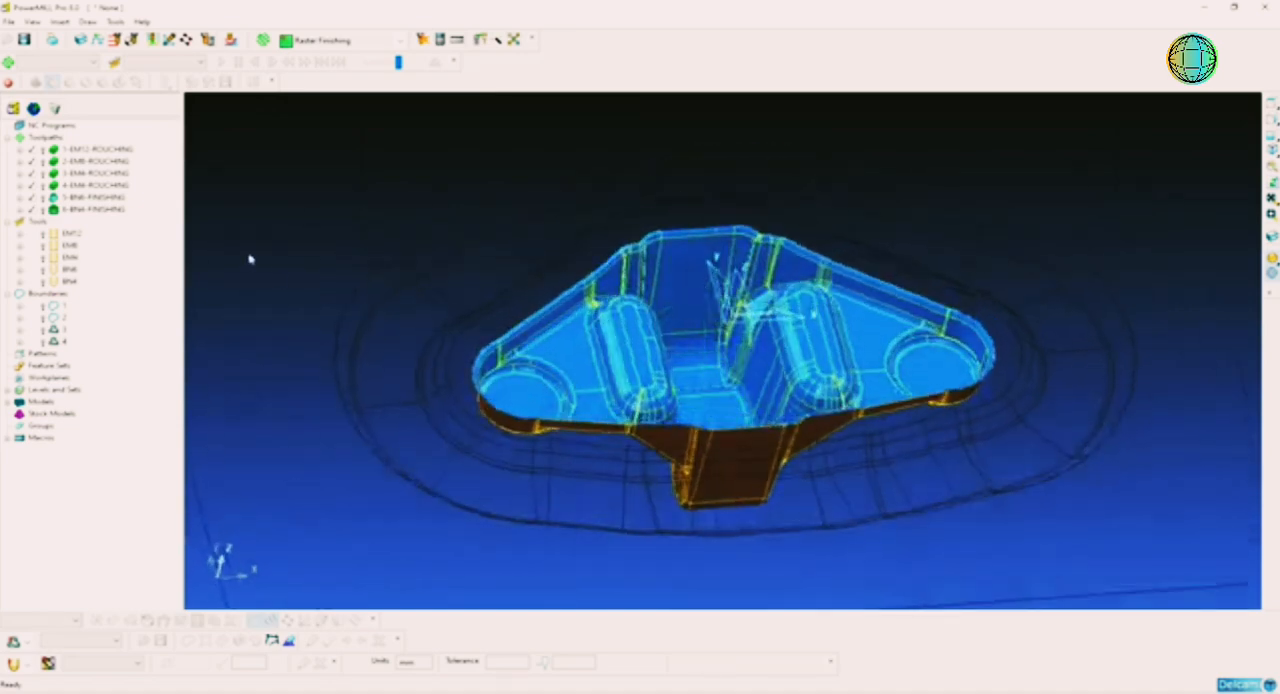
Step: Create and calculate a Selected Surface boundary around the inner pocket with tool BN6
{"action": "right_click", "coordinate": [60, 295]}
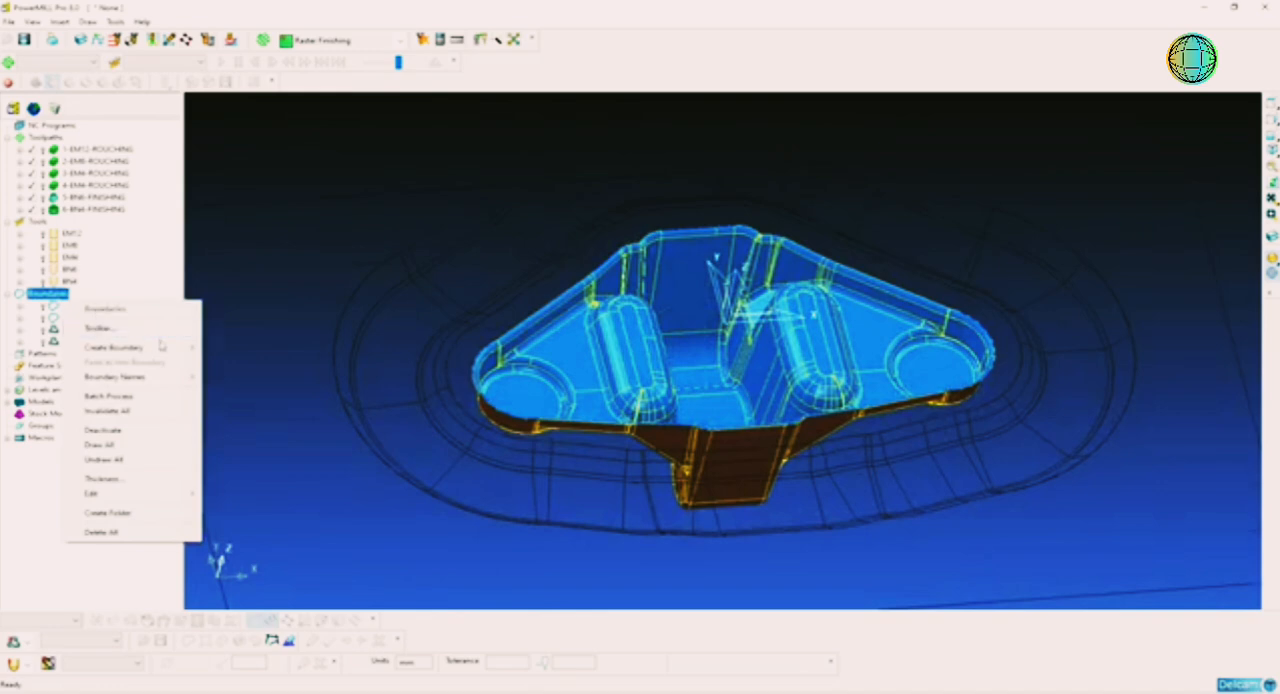
{"action": "mouse_move", "coordinate": [168, 348]}
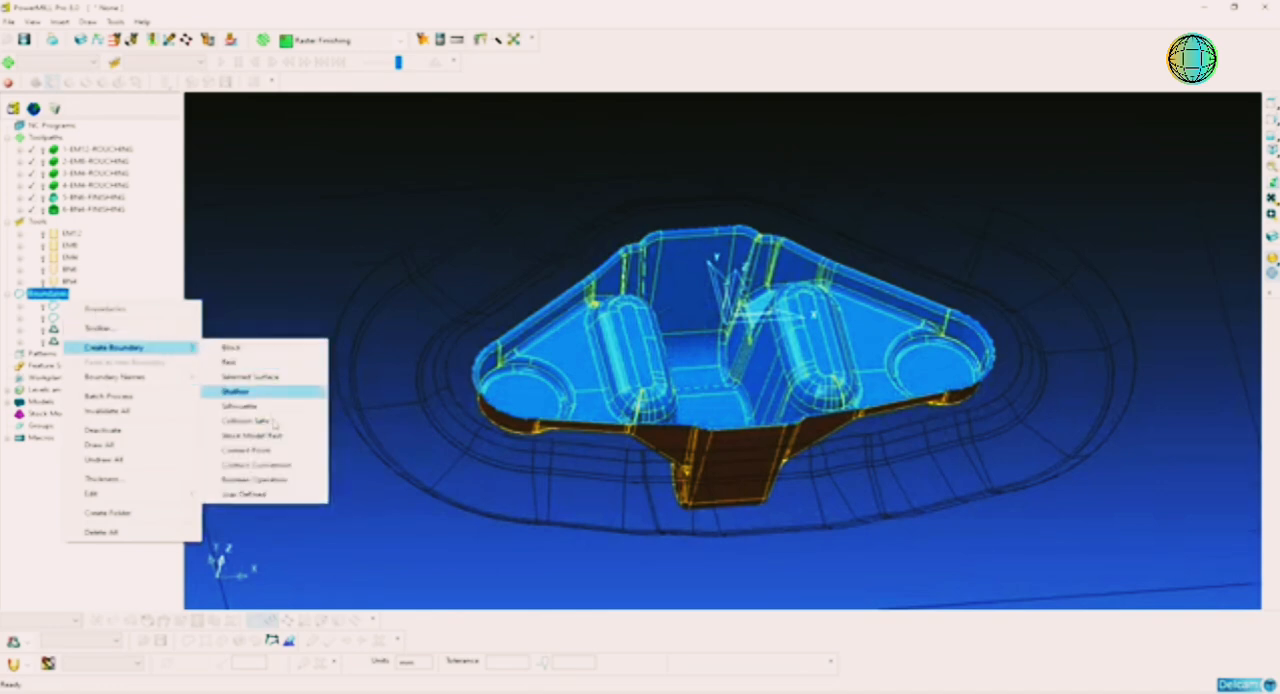
{"action": "left_click", "coordinate": [272, 363]}
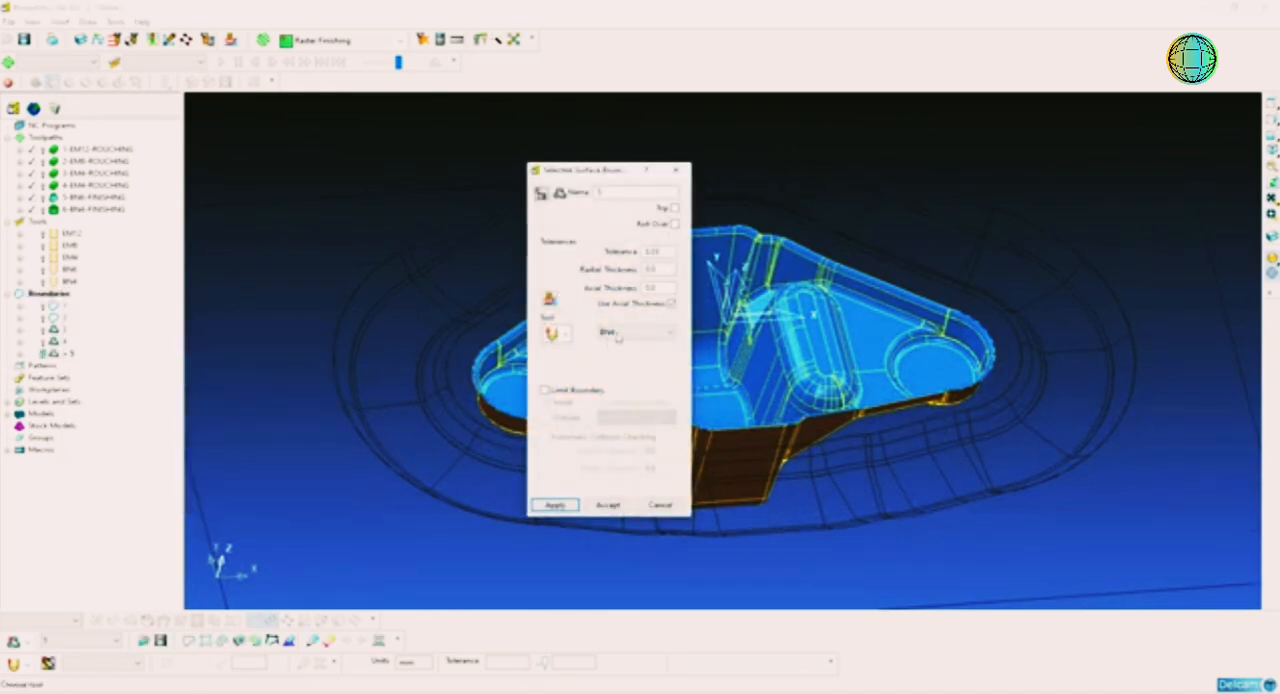
{"action": "left_click", "coordinate": [602, 334]}
{"action": "left_click", "coordinate": [619, 367]}
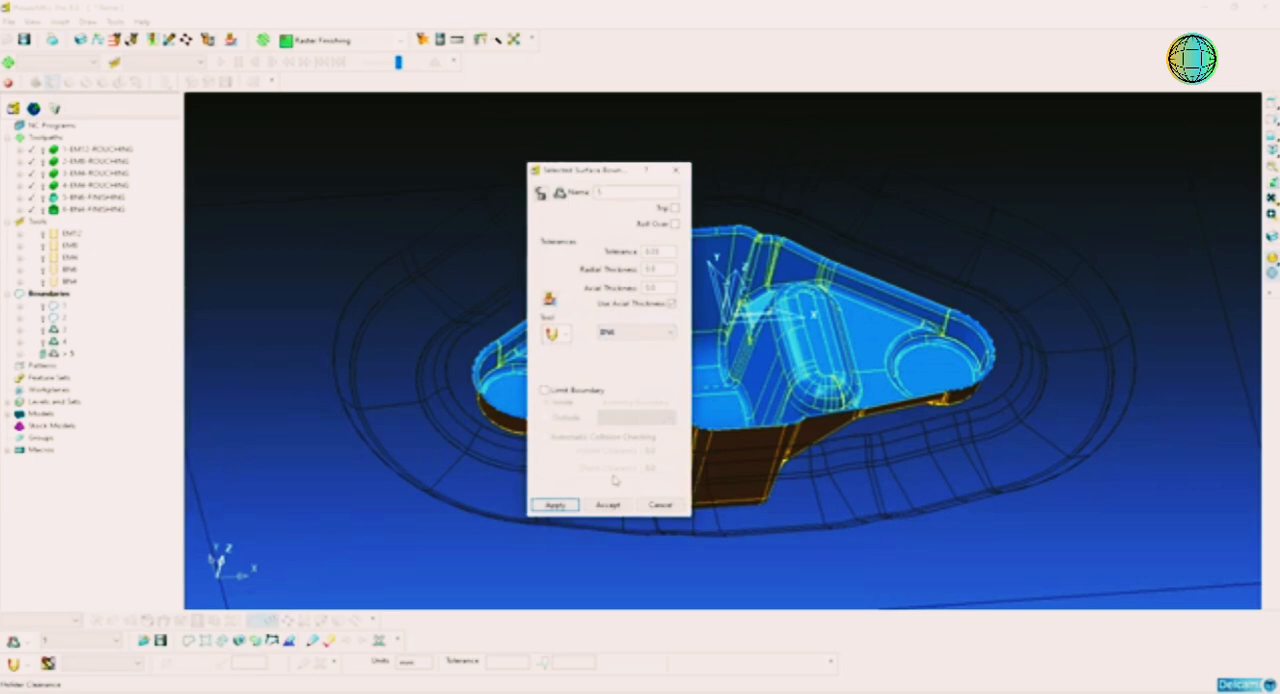
{"action": "left_click", "coordinate": [560, 507]}
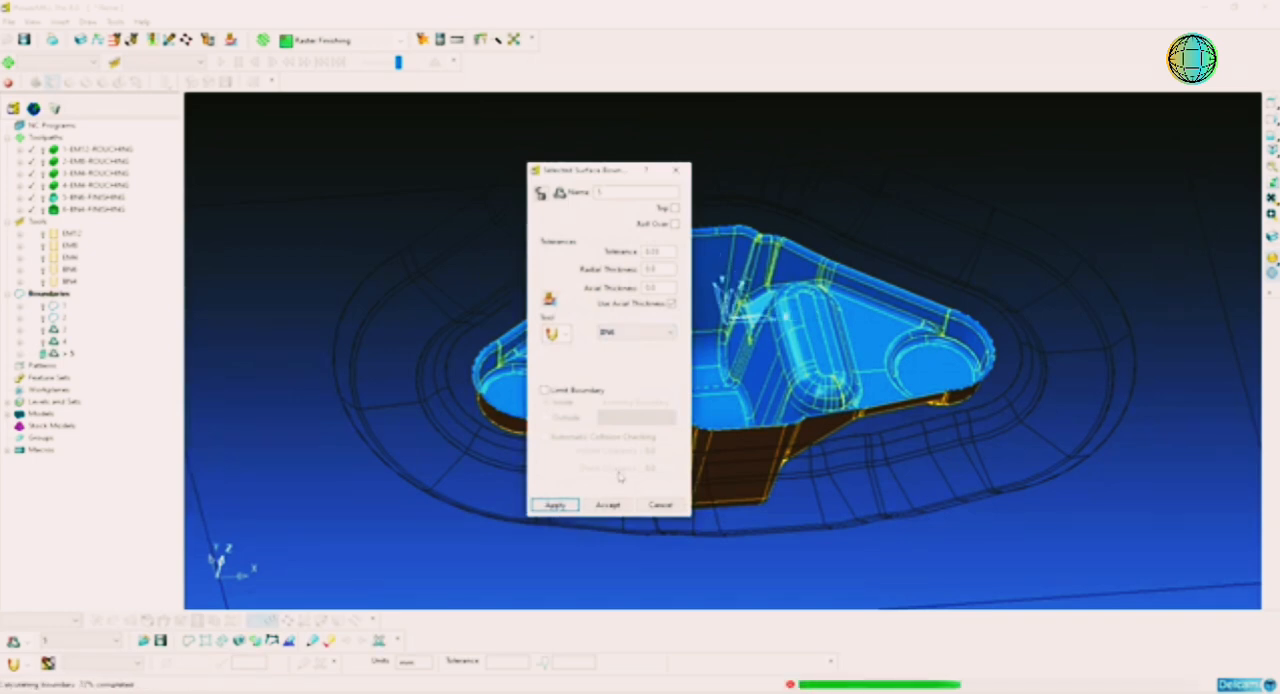
{"action": "left_click", "coordinate": [622, 503]}
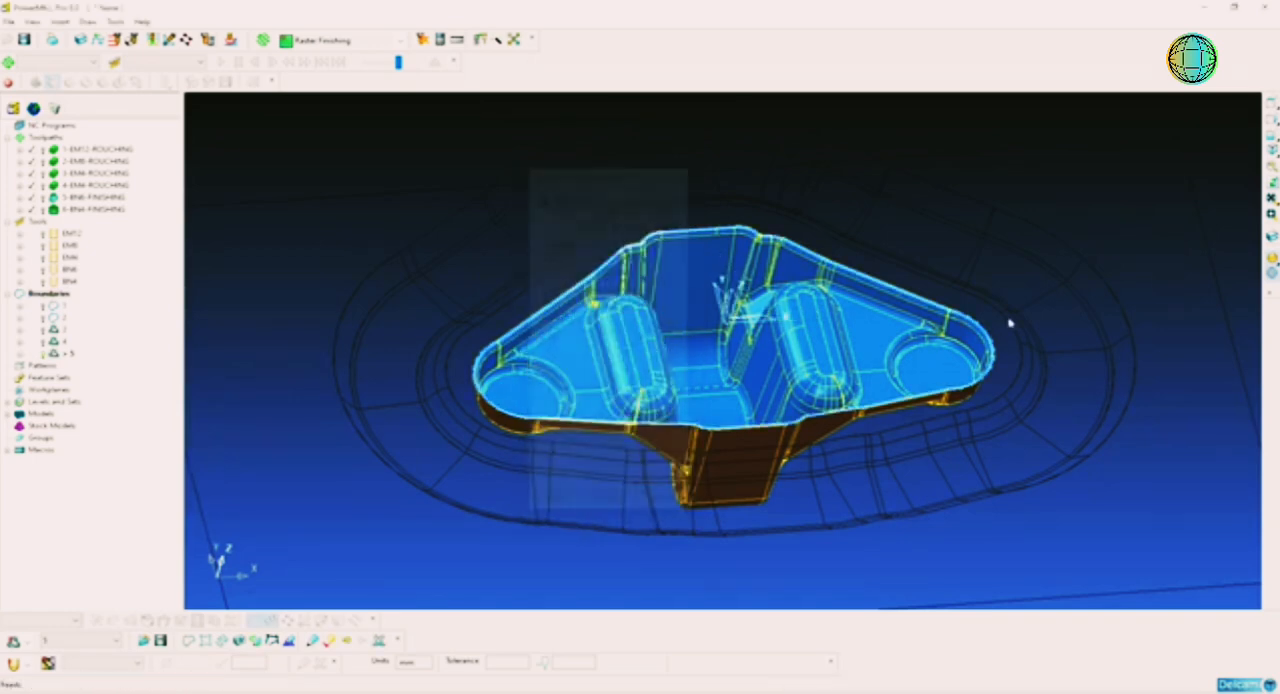
Step: Clear the surface selection and display the shaded die with the new boundary in an isometric view, close to the central well
{"action": "left_click", "coordinate": [1050, 313]}
{"action": "left_click", "coordinate": [1272, 270]}
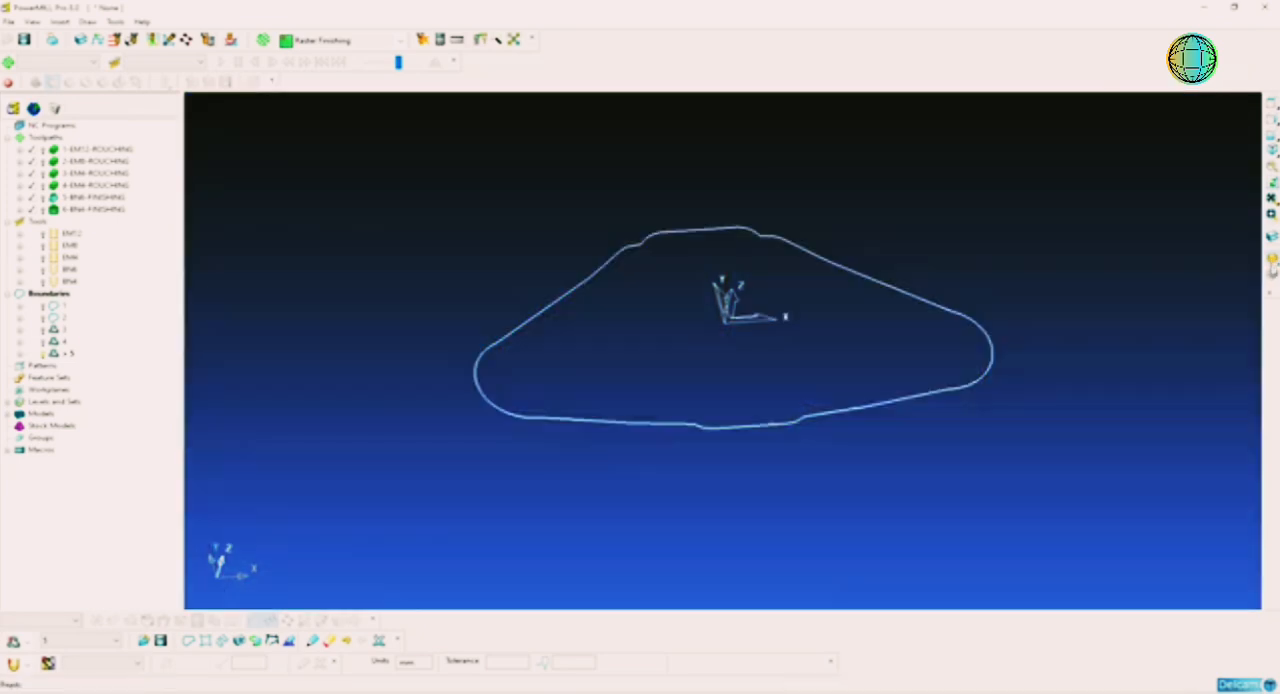
{"action": "left_click", "coordinate": [1272, 261]}
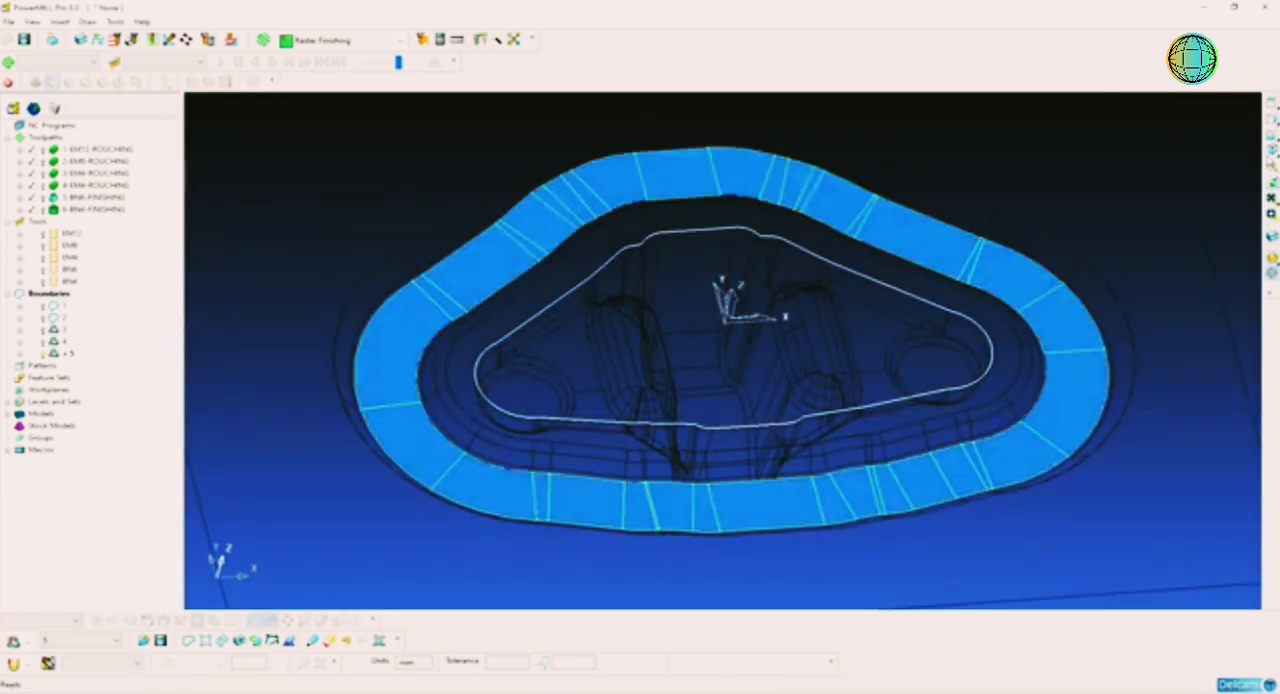
{"action": "left_click", "coordinate": [1272, 150]}
{"action": "left_click", "coordinate": [1134, 180]}
{"action": "scroll", "coordinate": [751, 305], "scroll_direction": "up", "scroll_amount": 6}
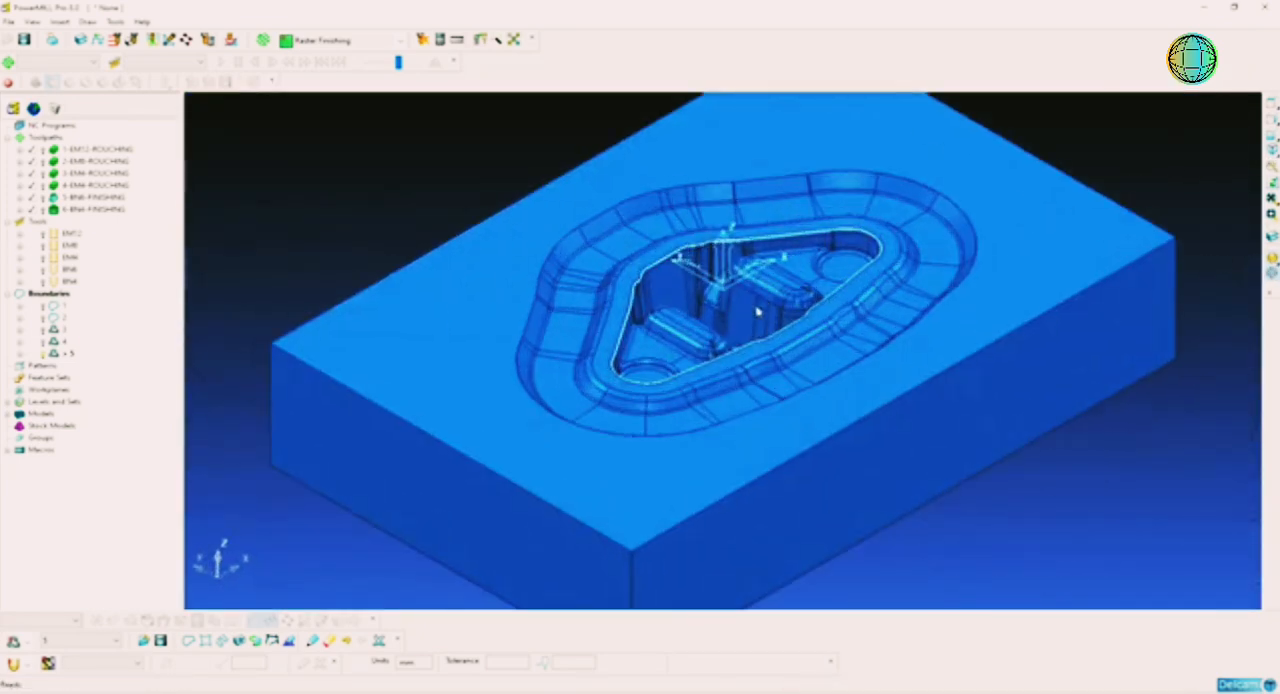
{"action": "scroll", "coordinate": [730, 354], "scroll_direction": "up", "scroll_amount": 5}
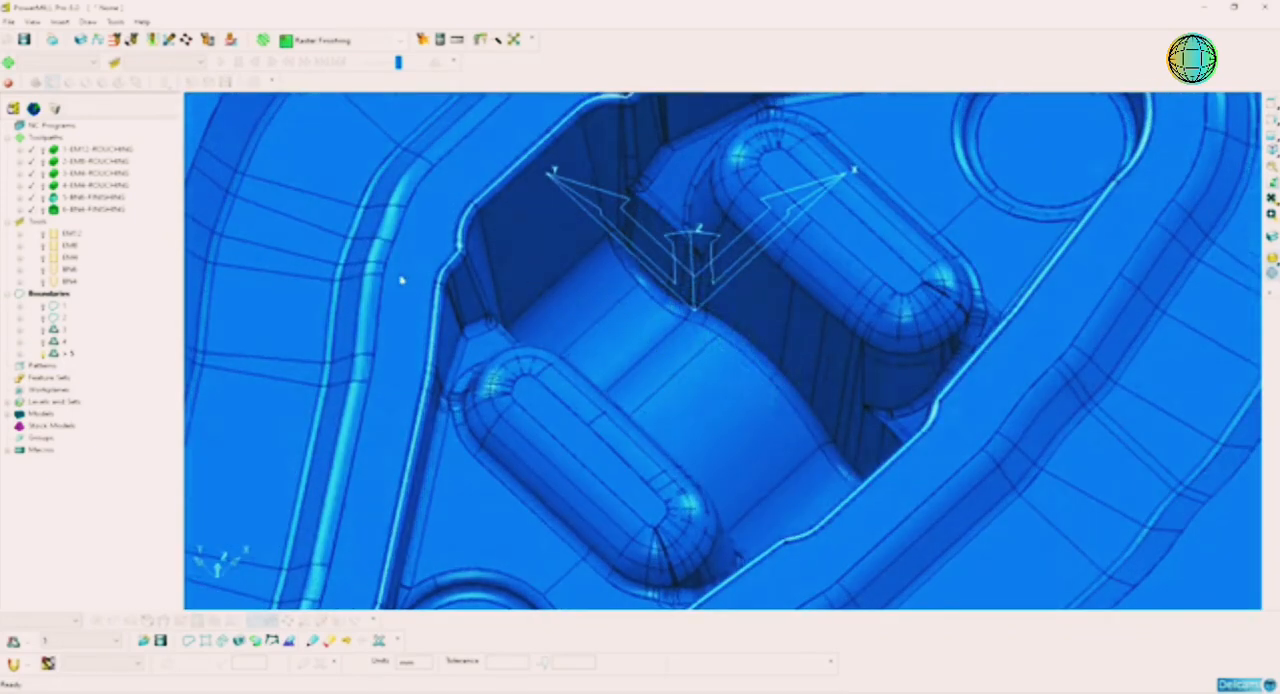
Step: Create and calculate an Optimised Constant Z Finishing toolpath named 7-BN6-FINISHING with tool BN6, stepover 0.2, kept inside boundary 5
{"action": "right_click", "coordinate": [50, 140]}
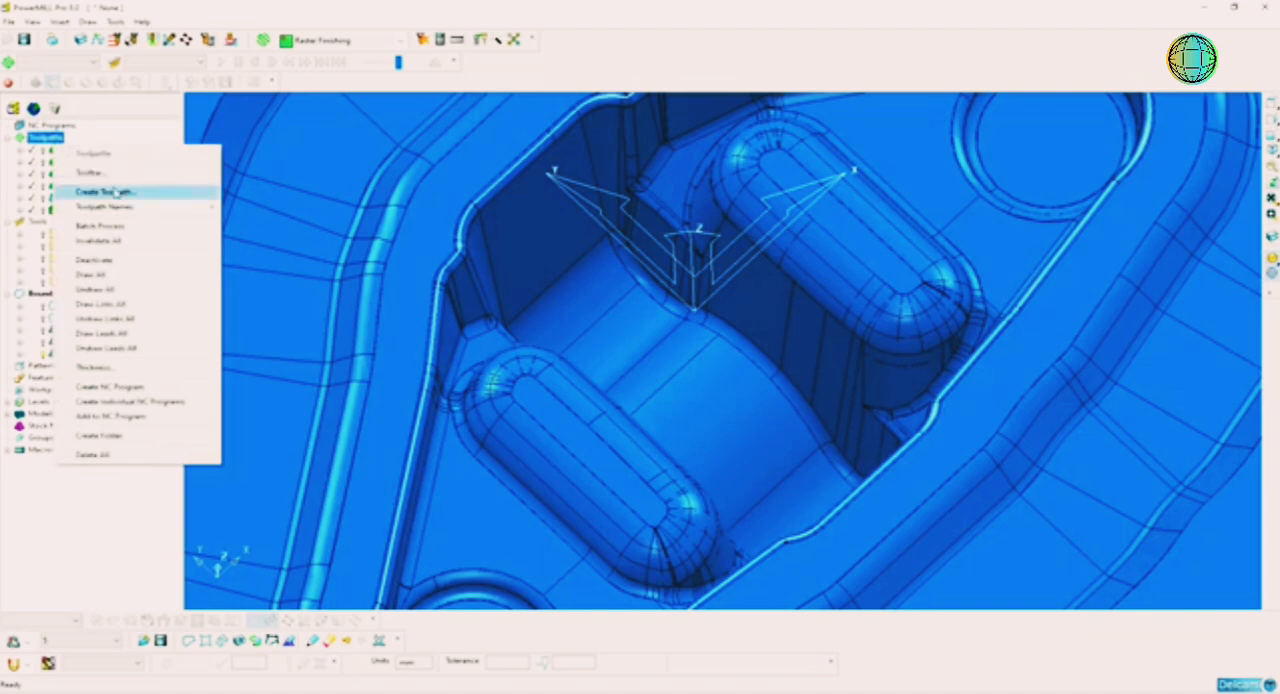
{"action": "left_click", "coordinate": [200, 189]}
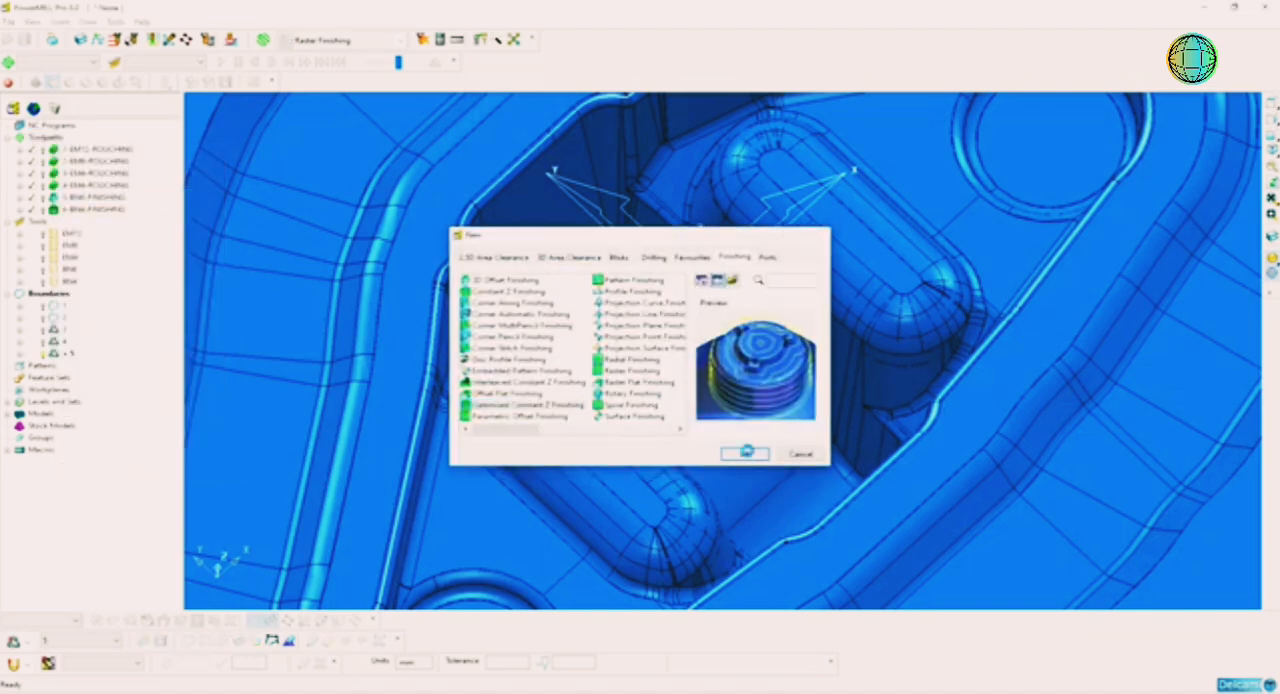
{"action": "left_click", "coordinate": [744, 454]}
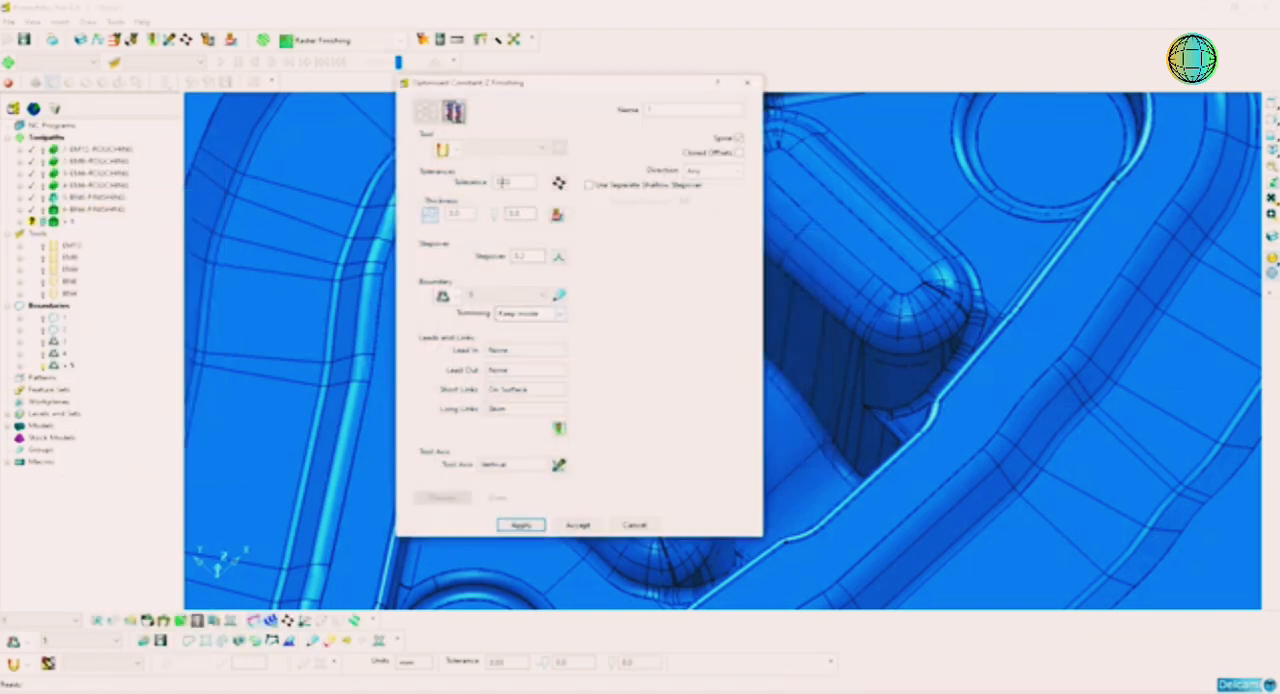
{"action": "left_click", "coordinate": [505, 147]}
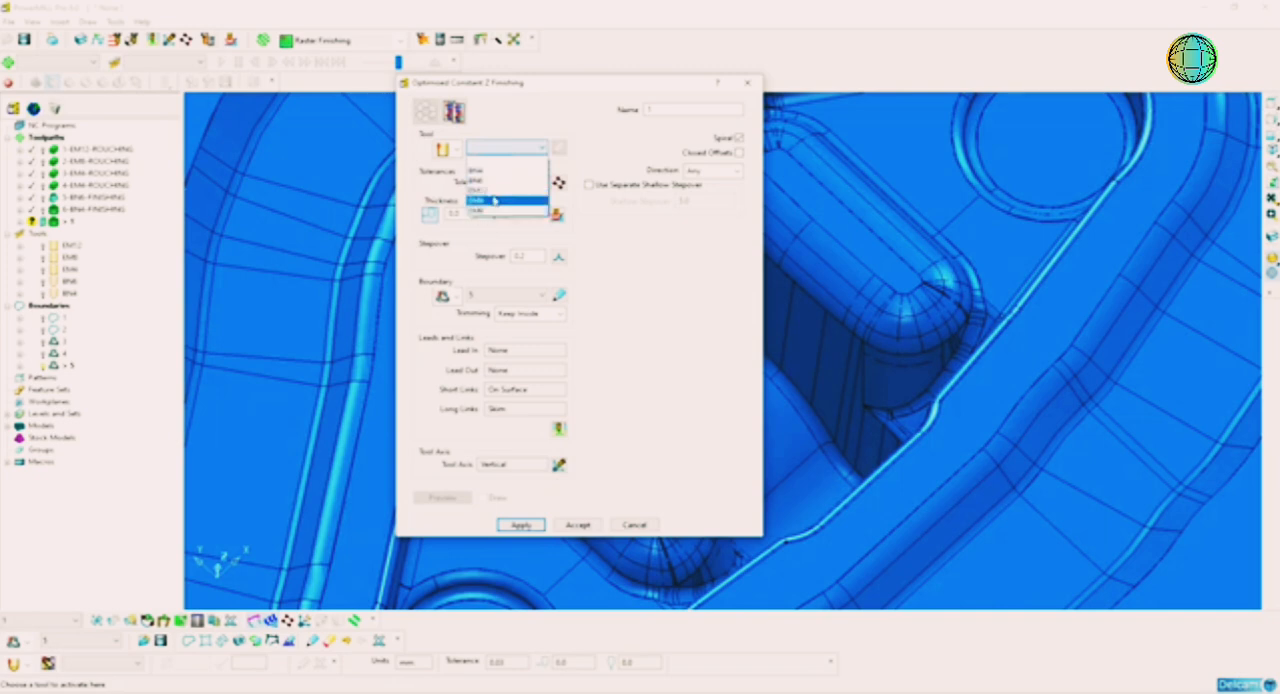
{"action": "left_click", "coordinate": [490, 210]}
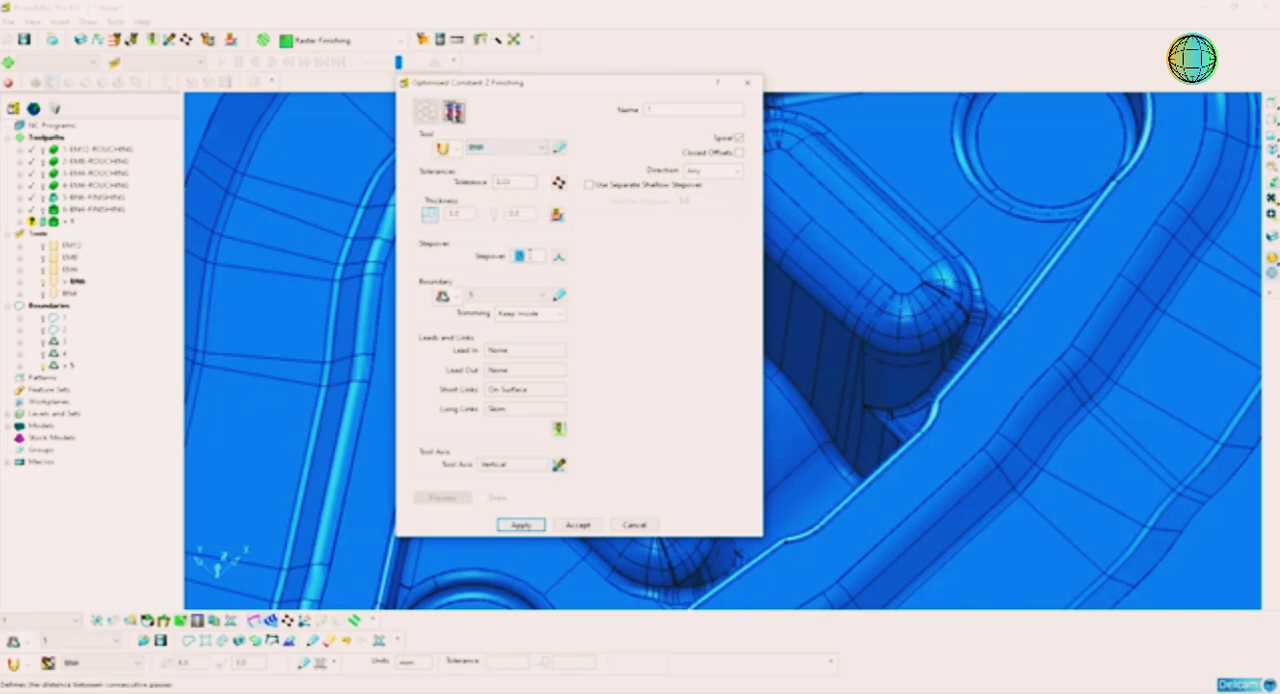
{"action": "left_click", "coordinate": [675, 109]}
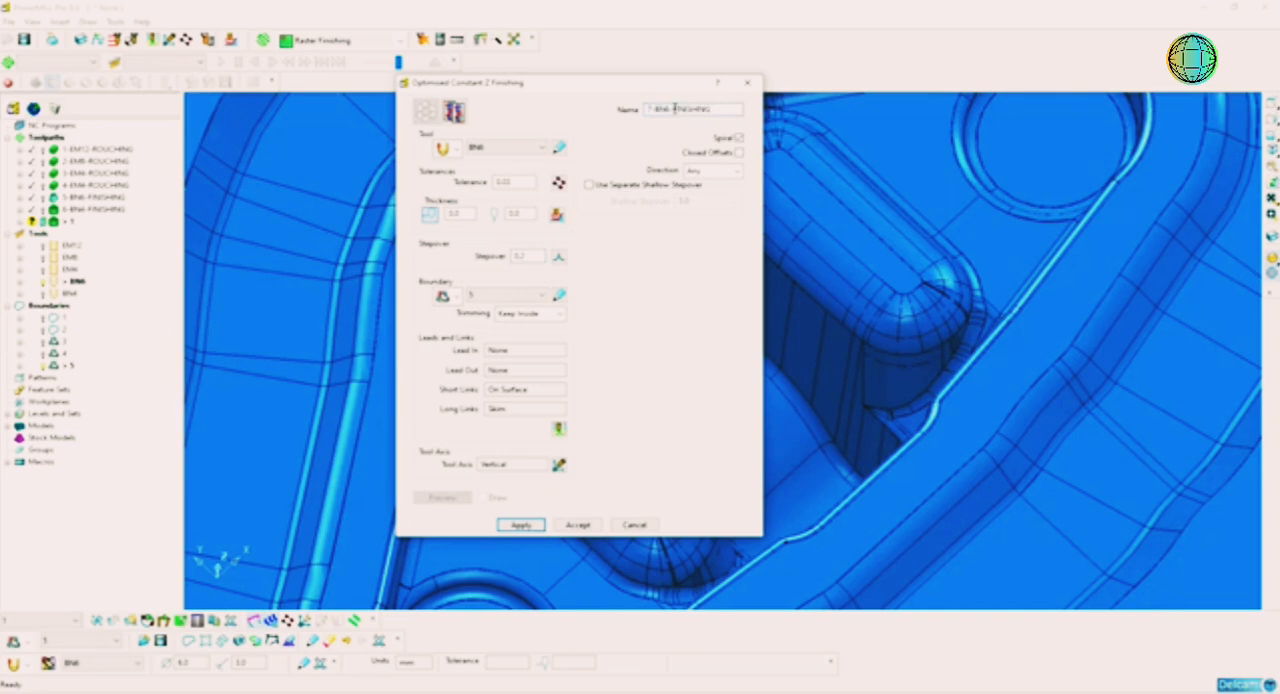
{"action": "key", "text": "Return"}
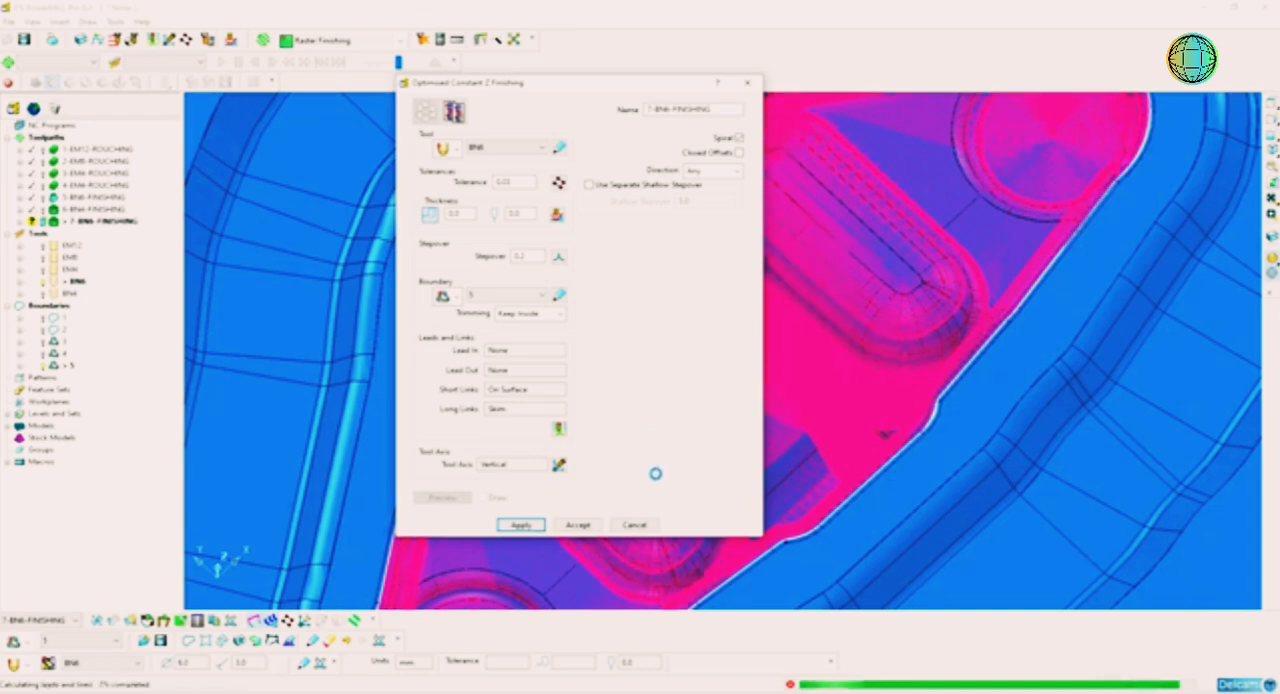
{"action": "left_click", "coordinate": [645, 529]}
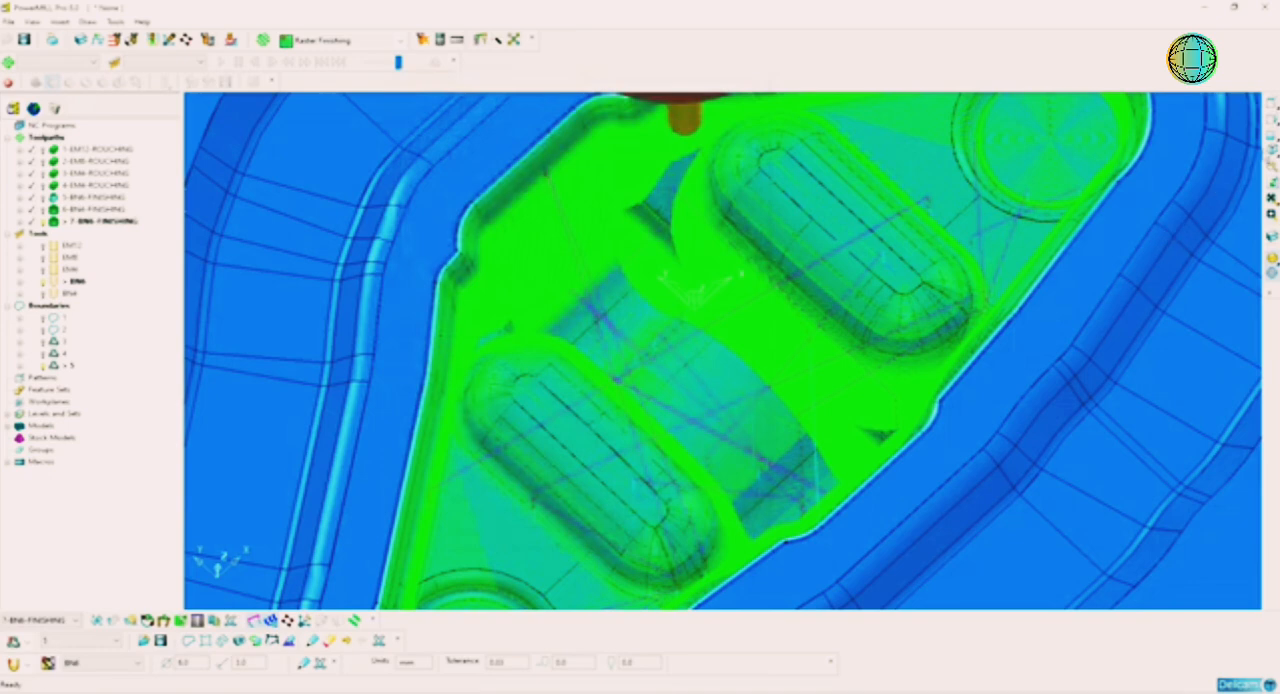
Step: Show only the new toolpath in a side-on view and delete its segments above the deep central well
{"action": "left_click", "coordinate": [1271, 138]}
{"action": "left_click", "coordinate": [1271, 120]}
{"action": "scroll", "coordinate": [808, 400], "scroll_direction": "up", "scroll_amount": 4}
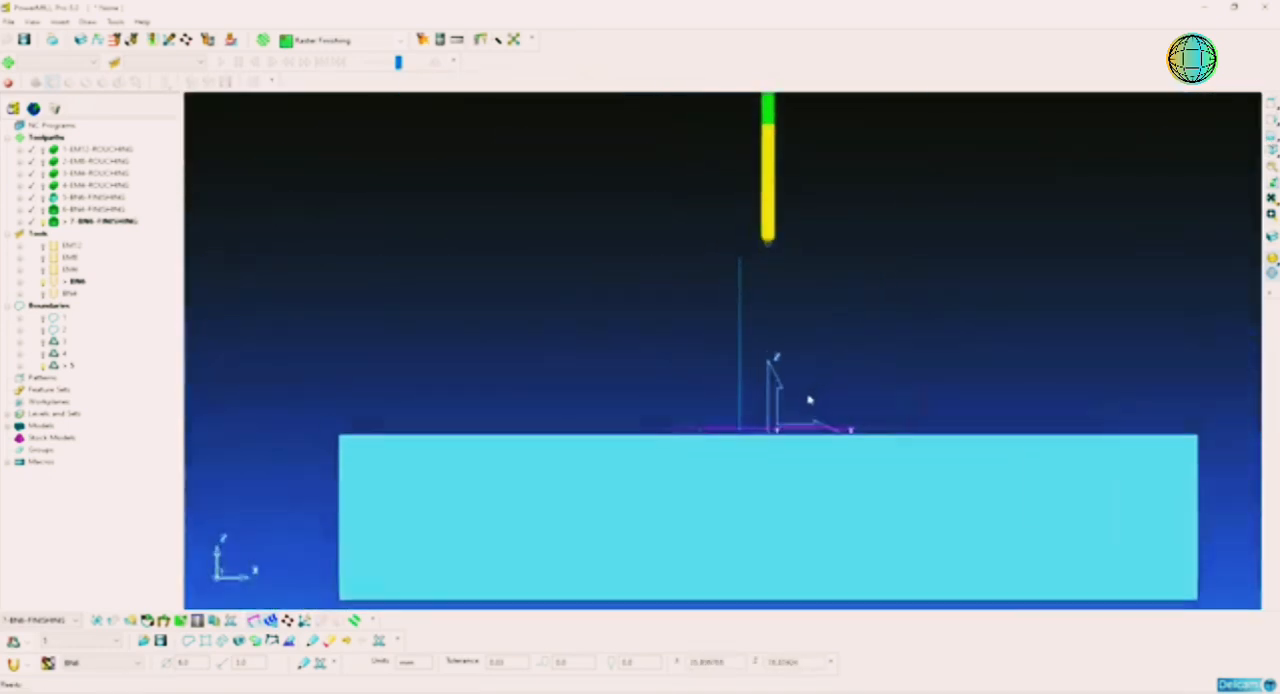
{"action": "middle_click_drag", "start_coordinate": [796, 373], "coordinate": [764, 280], "text": "shift"}
{"action": "left_click", "coordinate": [1272, 259]}
{"action": "left_click", "coordinate": [1272, 272]}
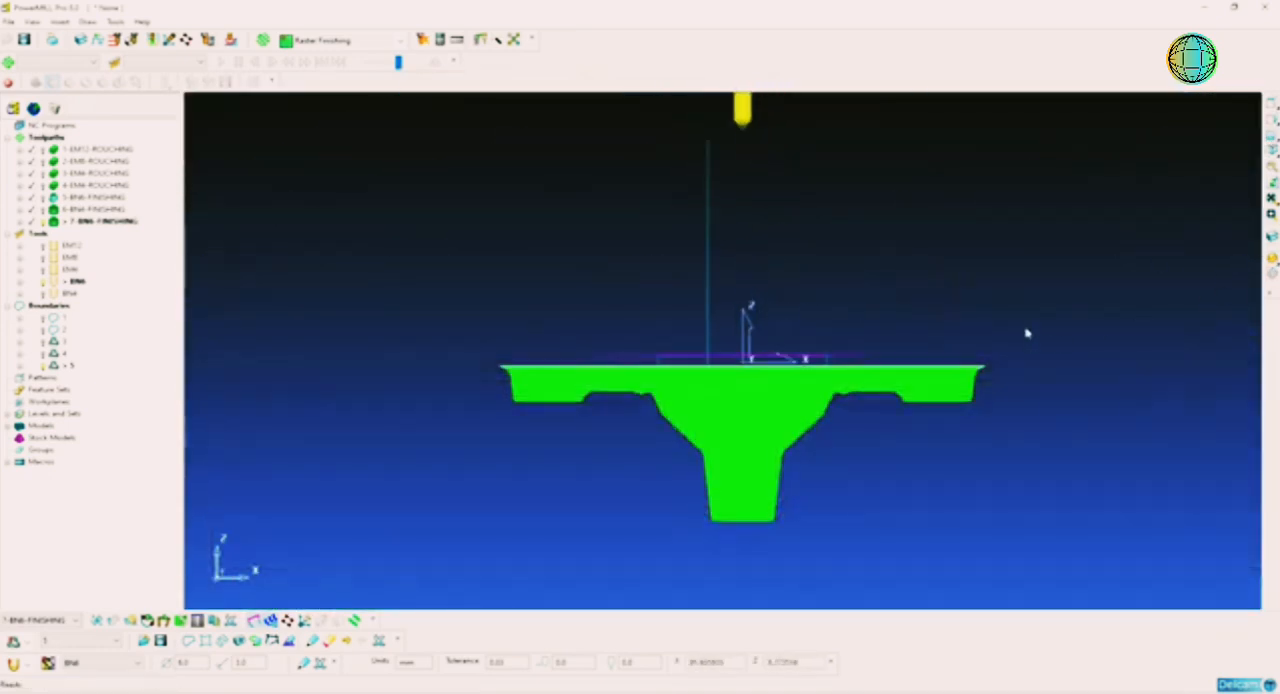
{"action": "middle_click_drag", "start_coordinate": [1021, 341], "coordinate": [1025, 284], "text": "shift"}
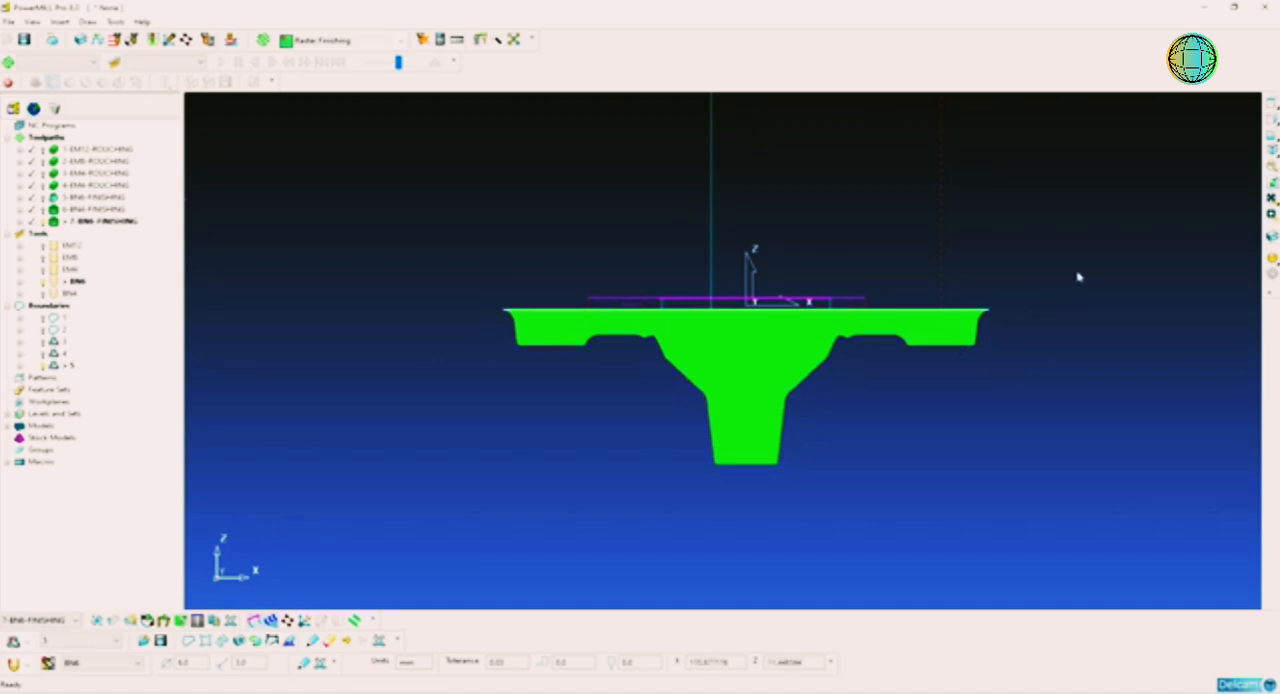
{"action": "left_click_drag", "start_coordinate": [1090, 267], "coordinate": [988, 298]}
{"action": "left_click_drag", "start_coordinate": [603, 341], "coordinate": [463, 380]}
{"action": "right_click", "coordinate": [705, 330]}
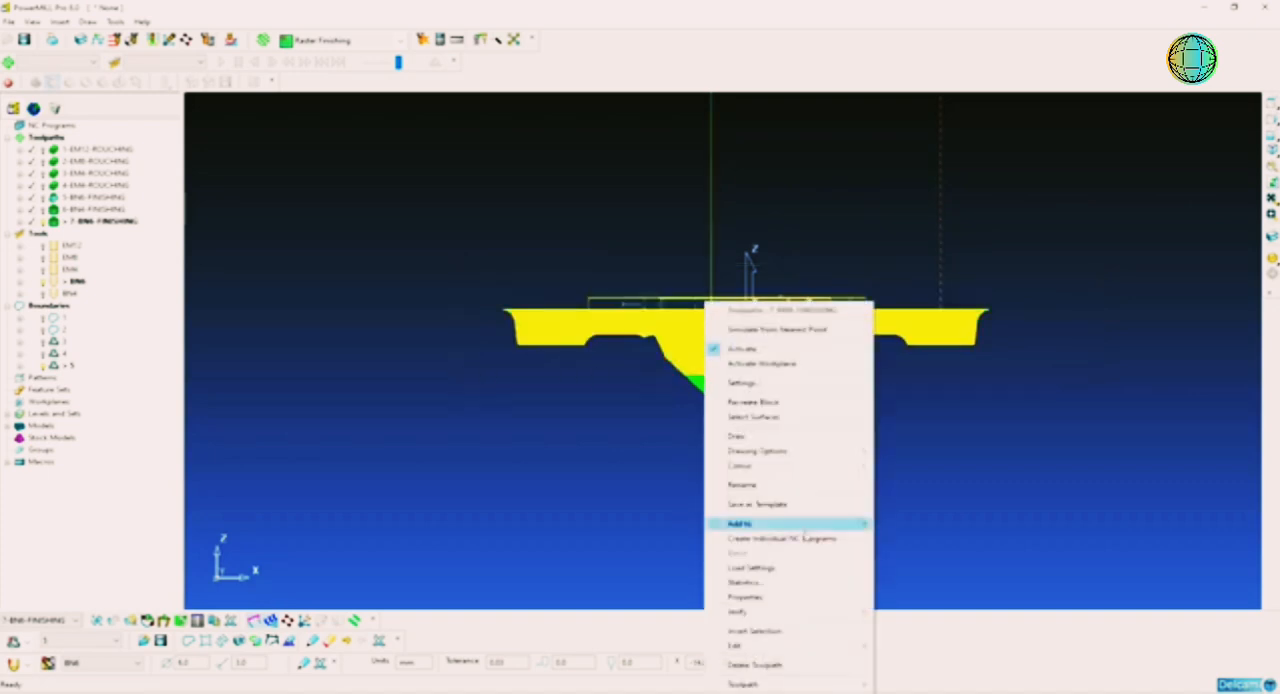
{"action": "mouse_move", "coordinate": [790, 645]}
{"action": "left_click", "coordinate": [950, 645]}
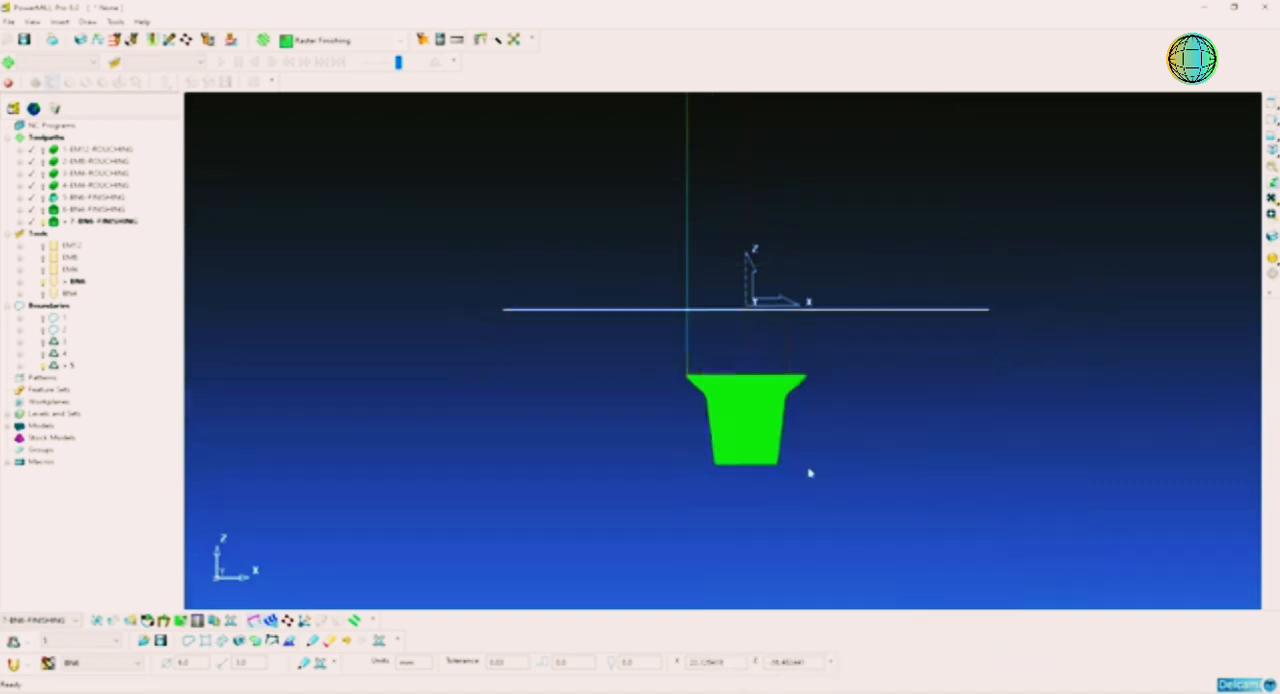
Step: Create a user-defined boundary from the model using the flat ledge surface around the inner pocket
{"action": "middle_click_drag", "start_coordinate": [810, 473], "coordinate": [1163, 353]}
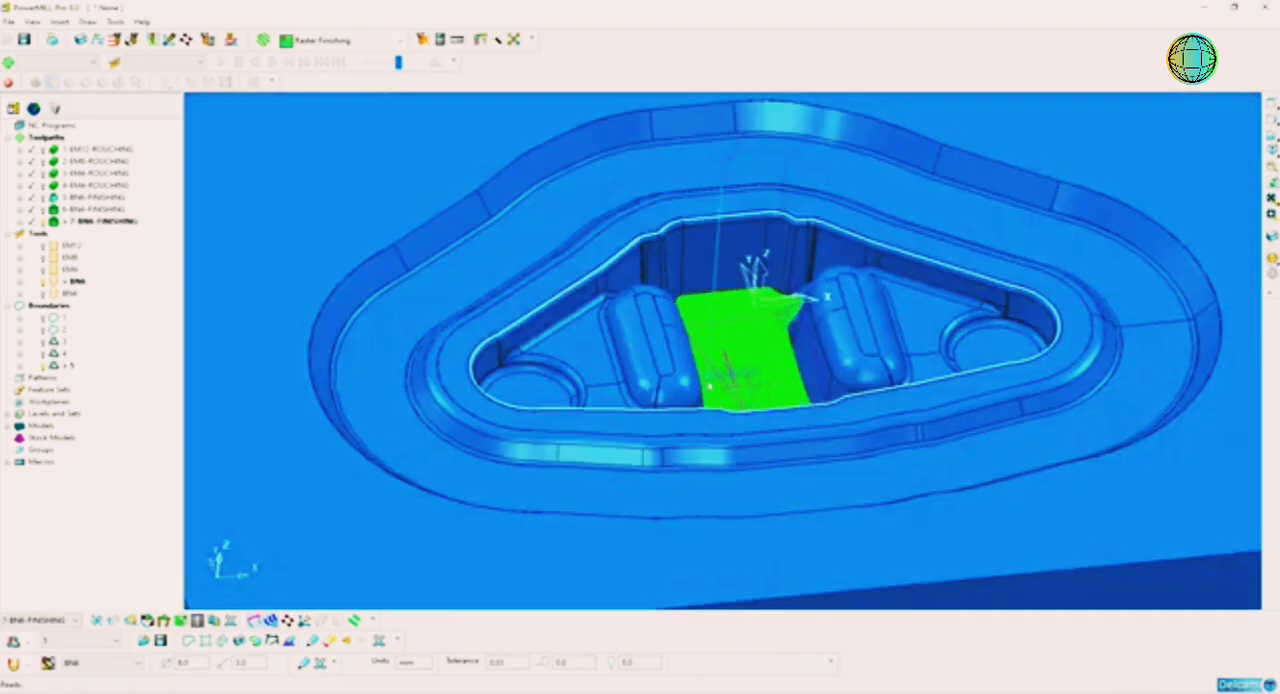
{"action": "scroll", "coordinate": [682, 465], "scroll_direction": "up", "scroll_amount": 6}
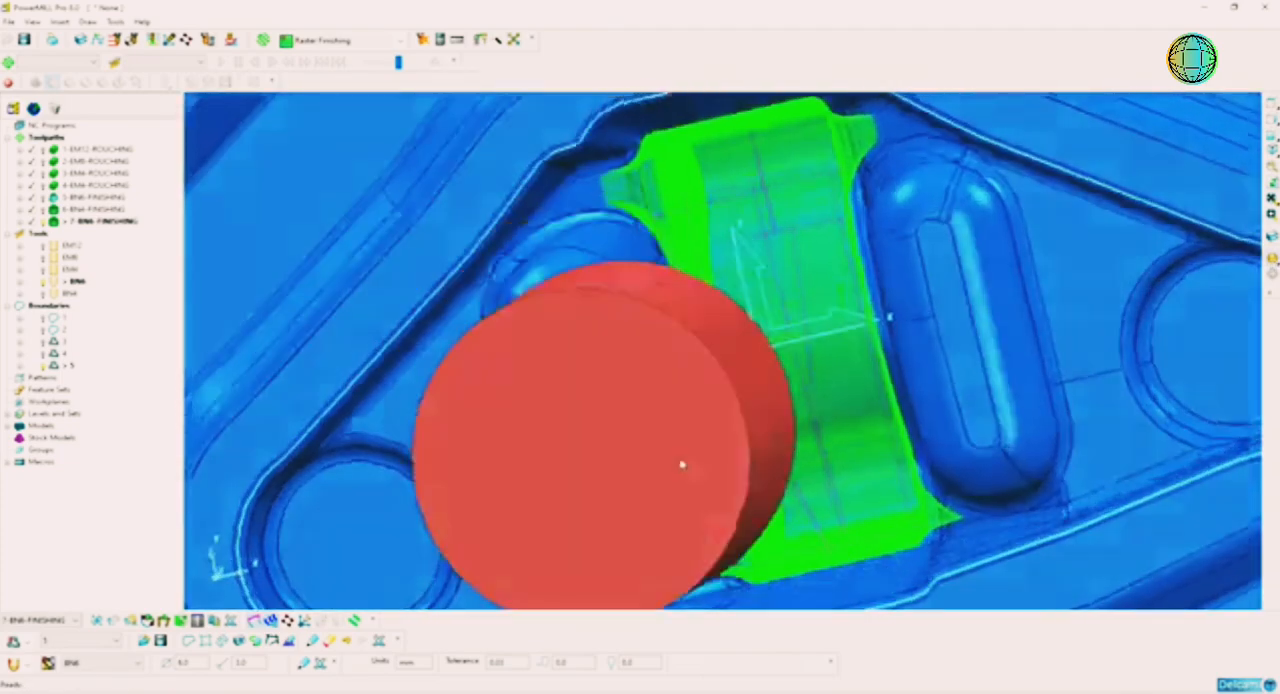
{"action": "middle_click_drag", "start_coordinate": [682, 465], "coordinate": [794, 420]}
{"action": "scroll", "coordinate": [786, 400], "scroll_direction": "up", "scroll_amount": 2}
{"action": "scroll", "coordinate": [786, 400], "scroll_direction": "down", "scroll_amount": 5}
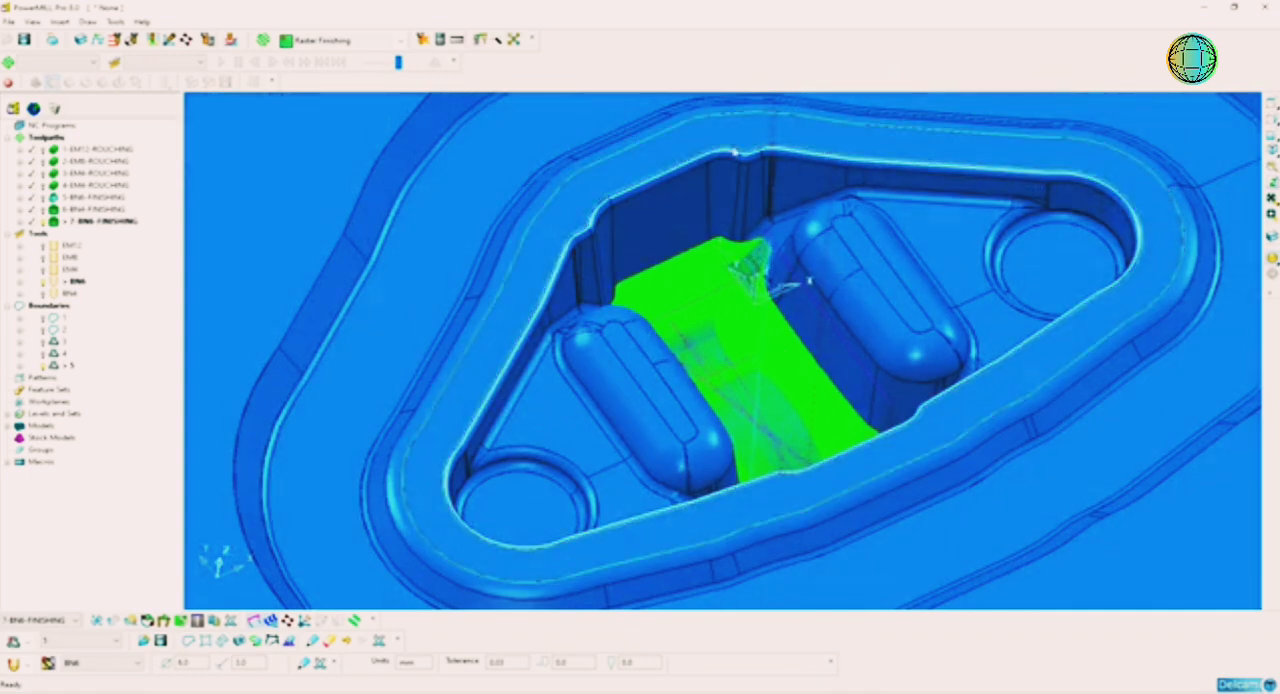
{"action": "scroll", "coordinate": [925, 380], "scroll_direction": "down", "scroll_amount": 2}
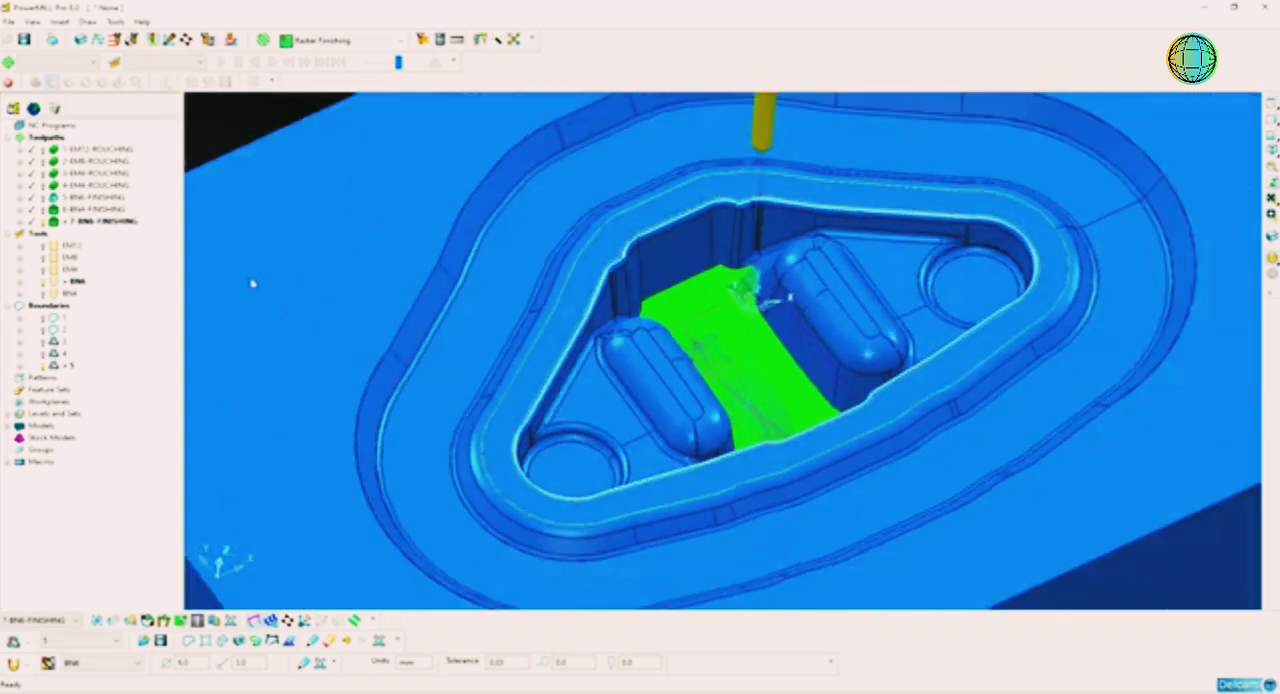
{"action": "right_click", "coordinate": [66, 309]}
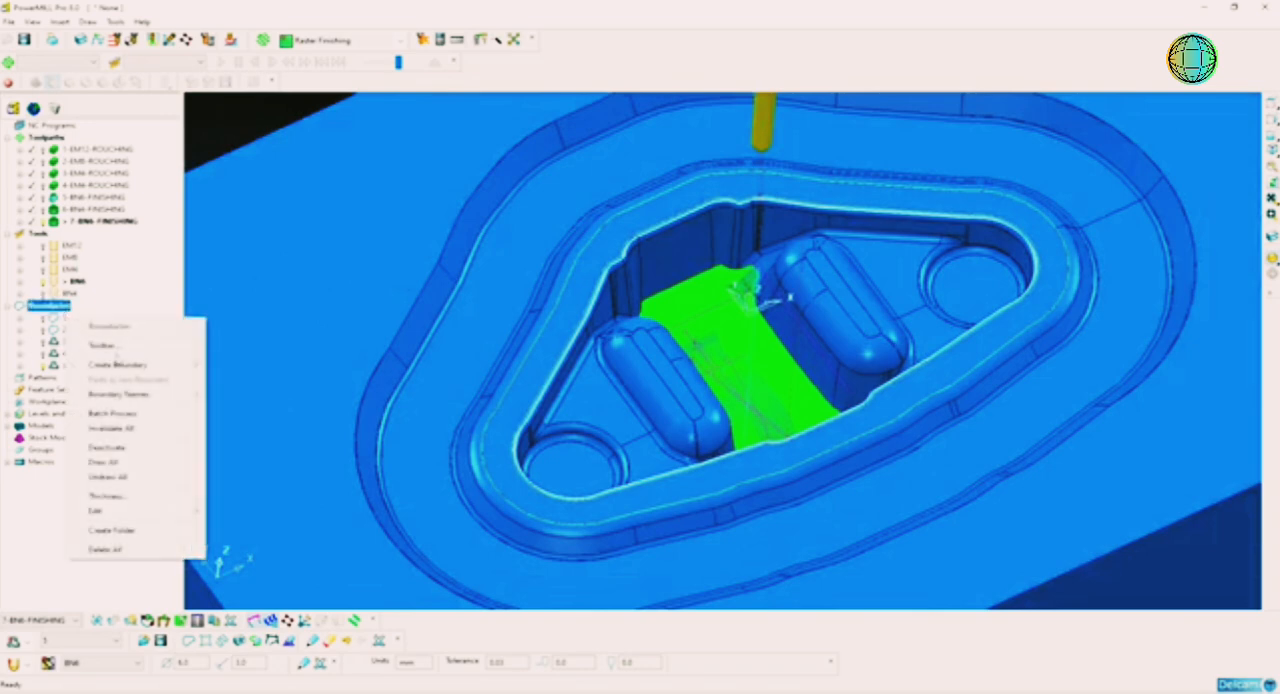
{"action": "mouse_move", "coordinate": [147, 370]}
{"action": "left_click", "coordinate": [248, 511]}
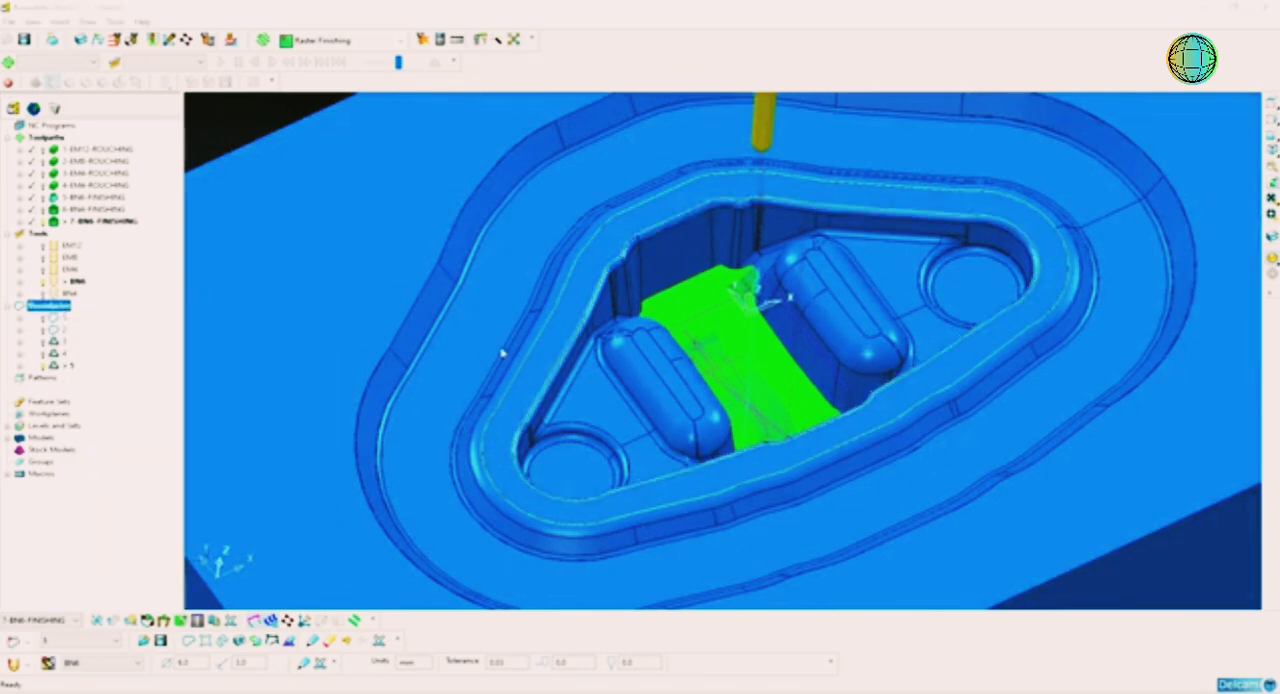
{"action": "left_click", "coordinate": [669, 297]}
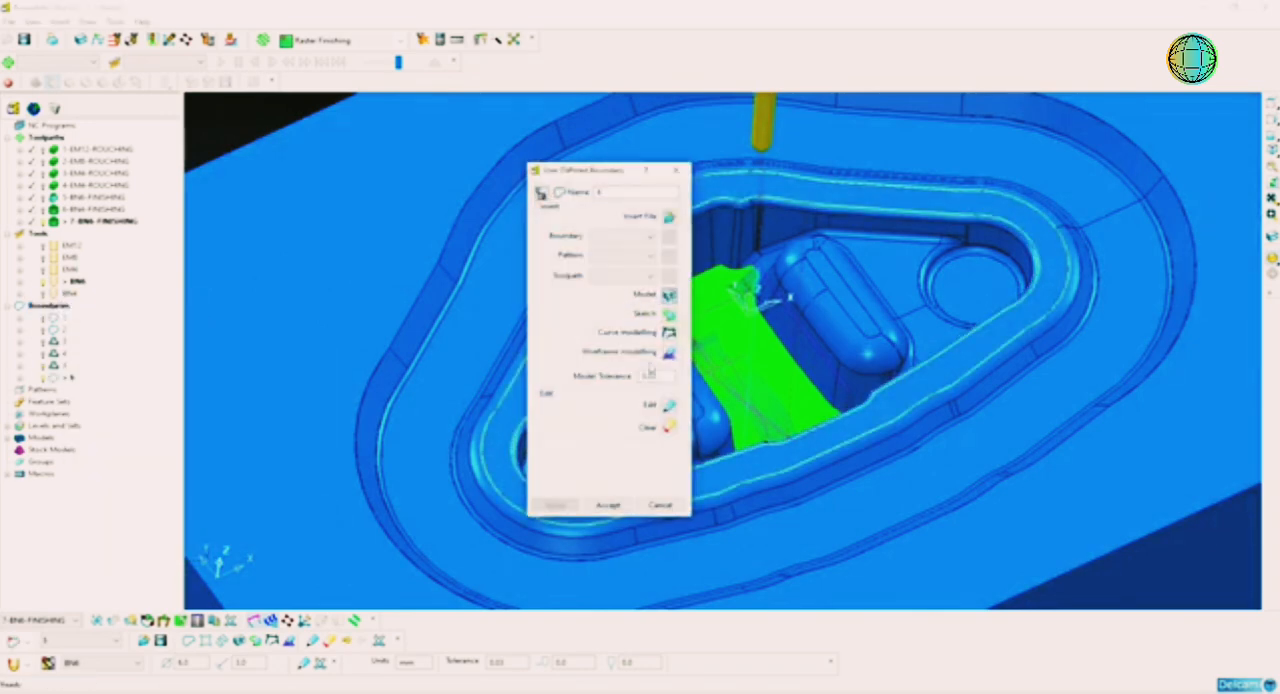
{"action": "left_click", "coordinate": [609, 506]}
{"action": "scroll", "coordinate": [605, 417], "scroll_direction": "down", "scroll_amount": 2}
{"action": "left_click", "coordinate": [394, 160]}
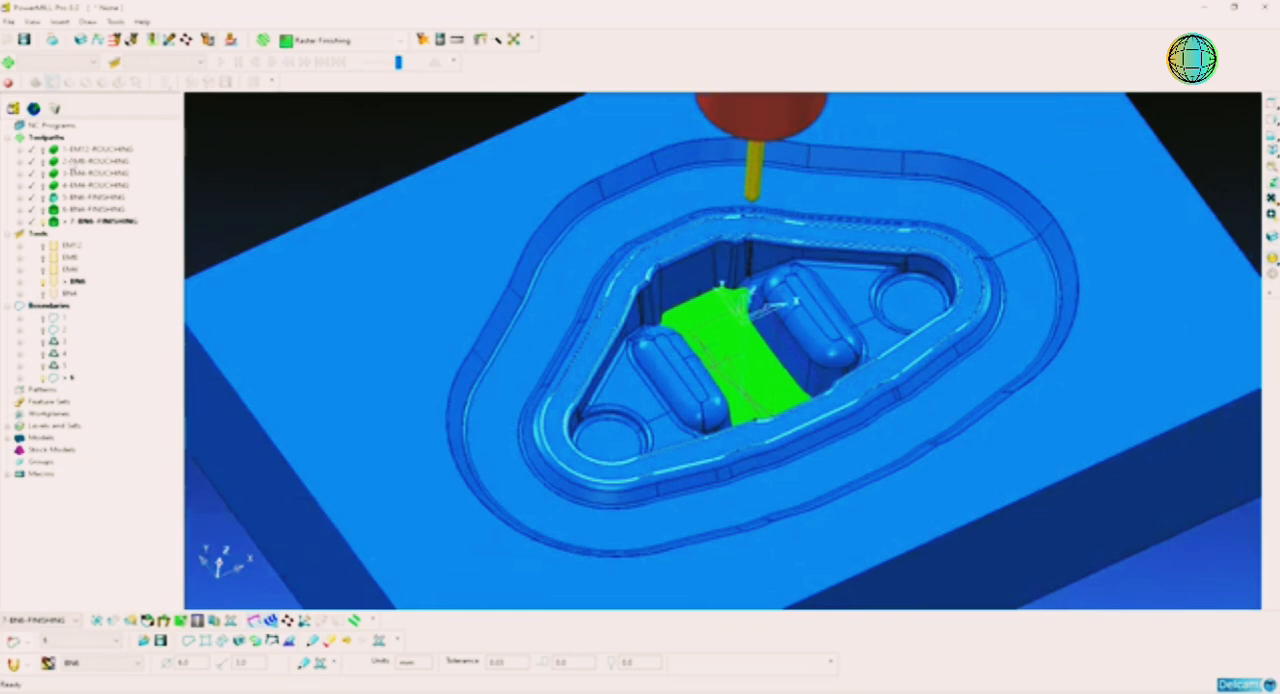
Step: Start a Raster Flat Finishing toolpath with tool EM8 and a stepover of 2.0
{"action": "left_click", "coordinate": [263, 40]}
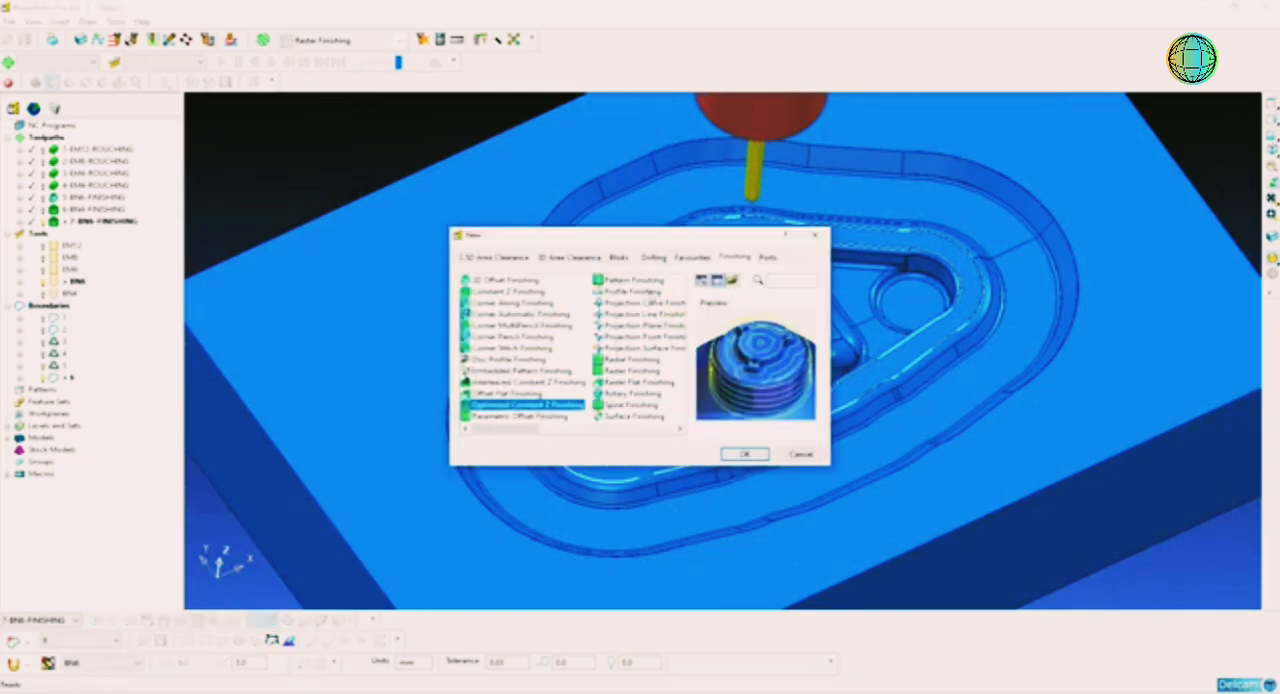
{"action": "left_click", "coordinate": [508, 394]}
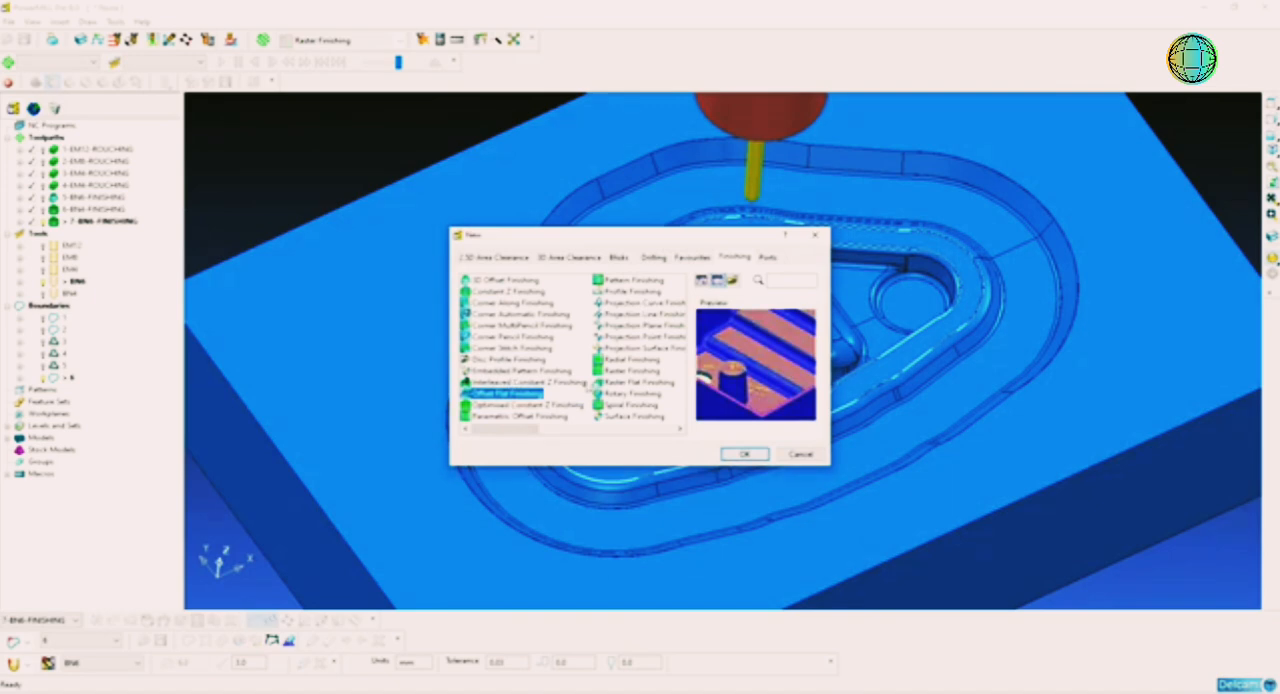
{"action": "left_click", "coordinate": [630, 370]}
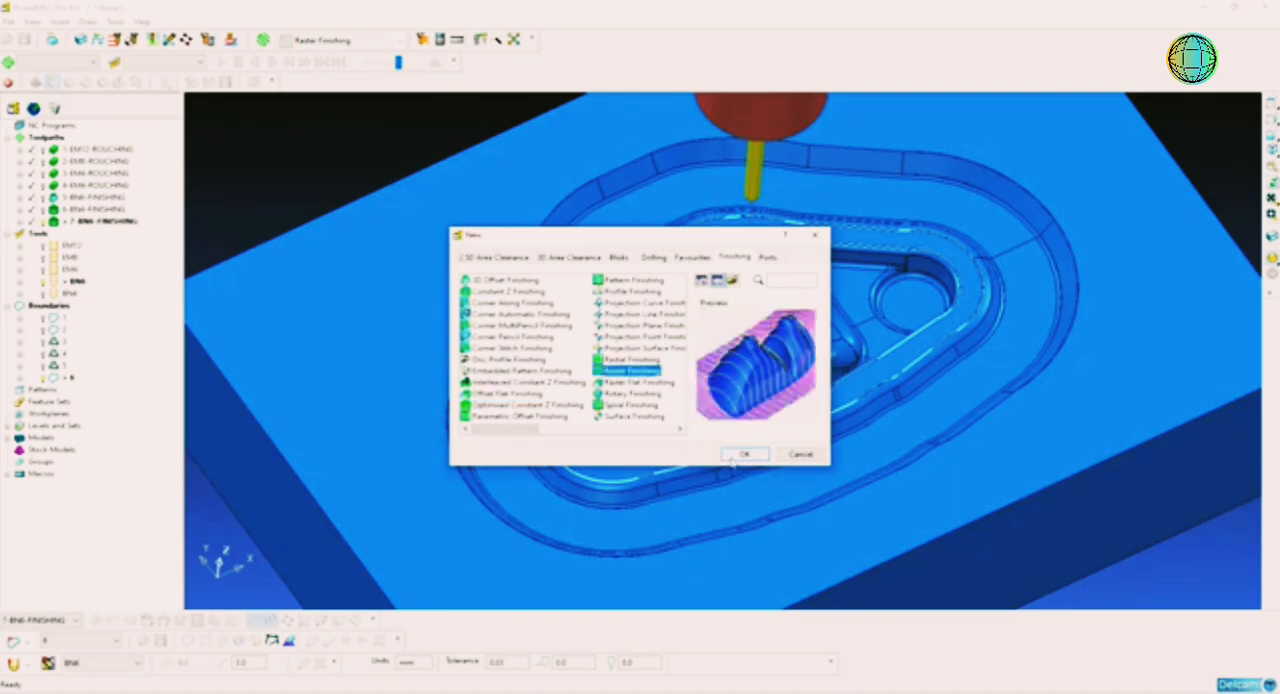
{"action": "left_click", "coordinate": [633, 393]}
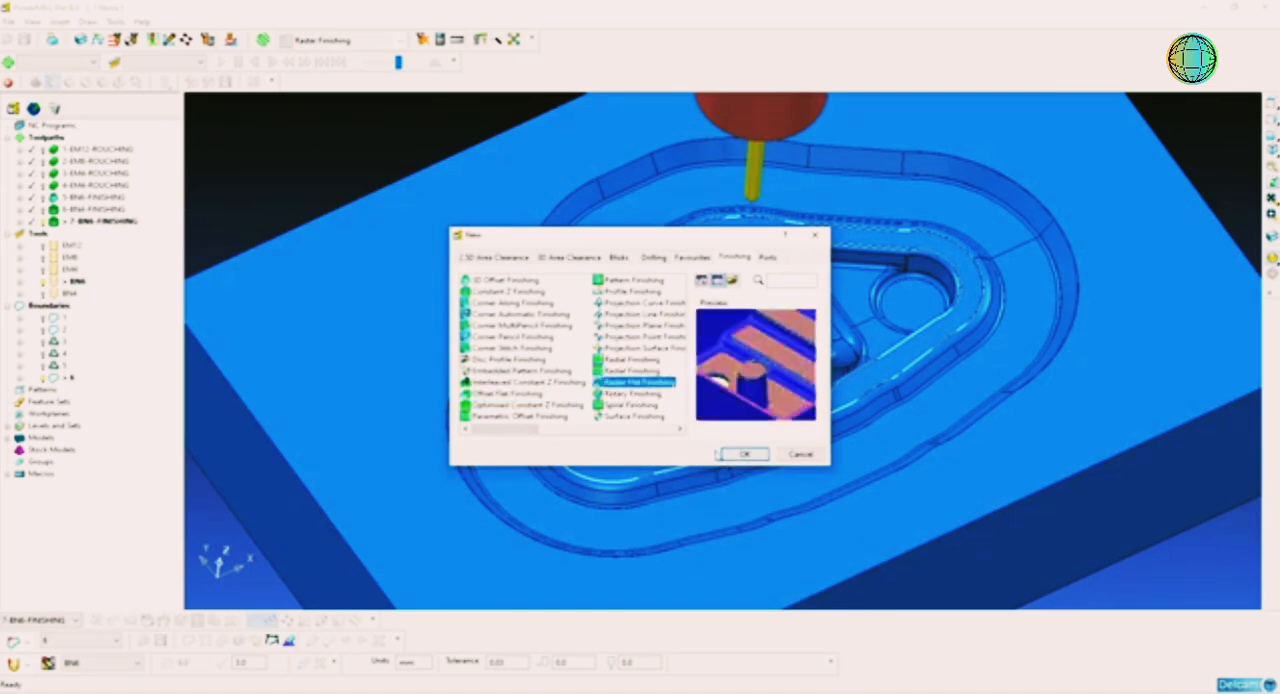
{"action": "left_click", "coordinate": [744, 454]}
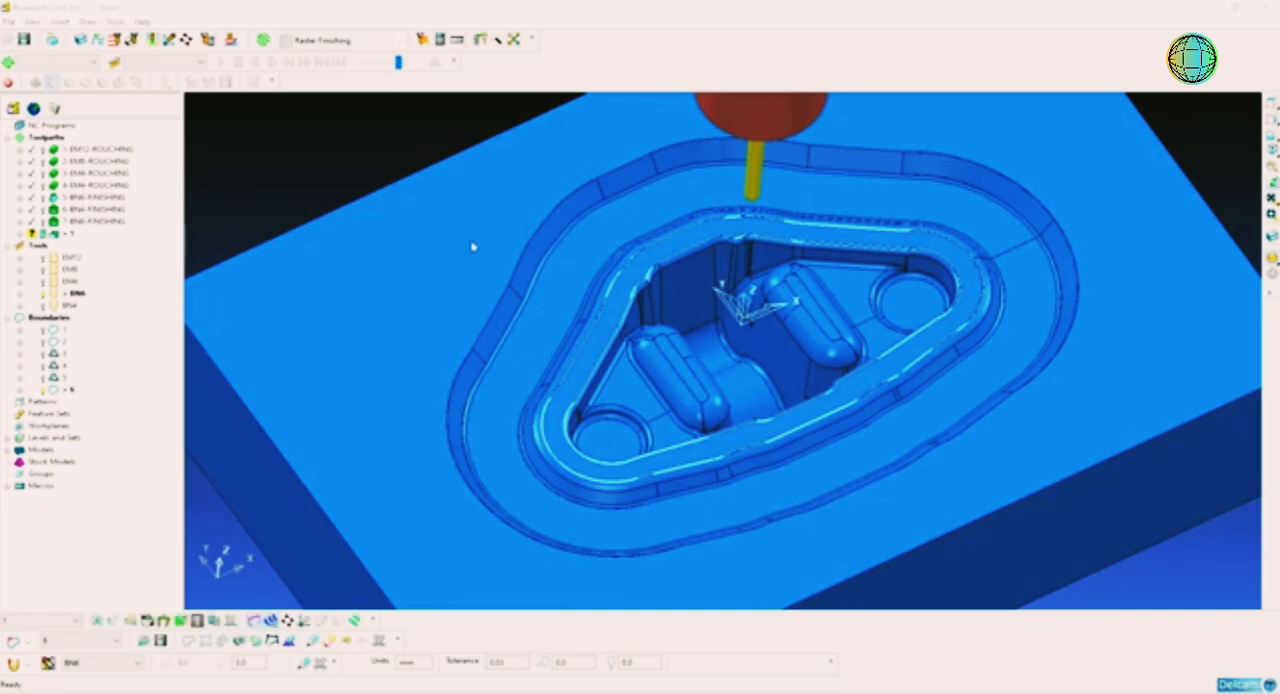
{"action": "left_click", "coordinate": [491, 150]}
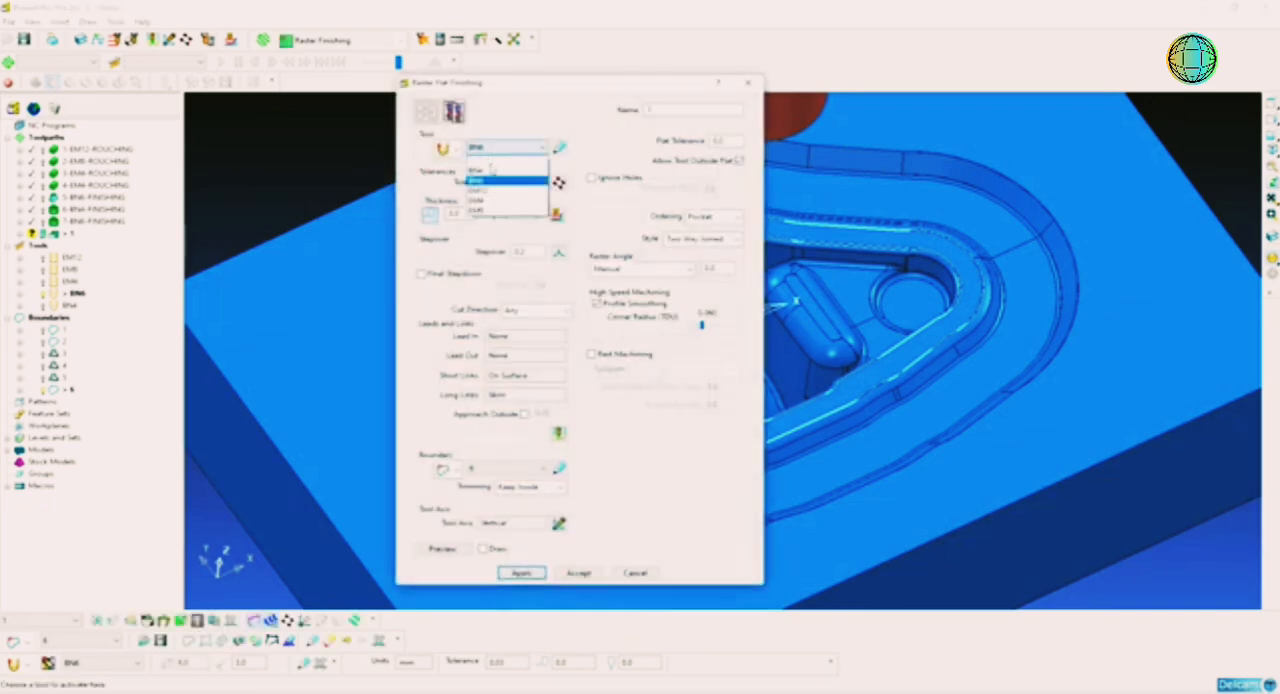
{"action": "left_click", "coordinate": [489, 212]}
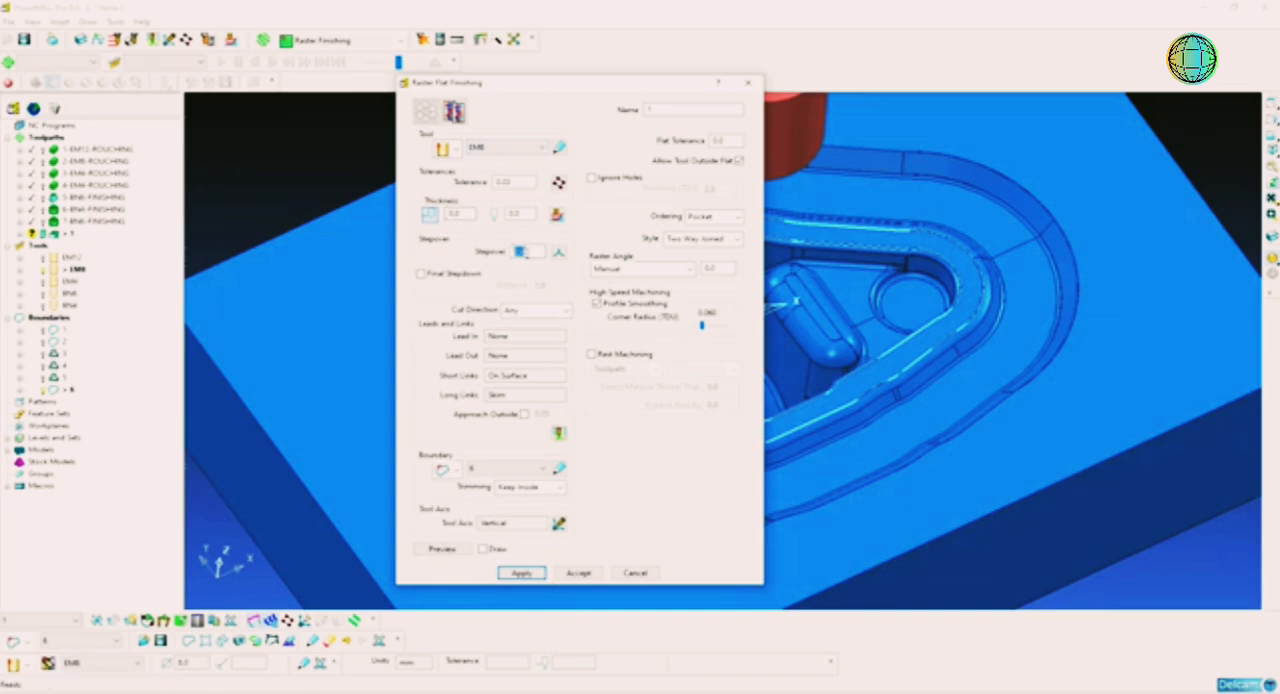
{"action": "left_click", "coordinate": [544, 317]}
{"action": "left_click", "coordinate": [544, 317]}
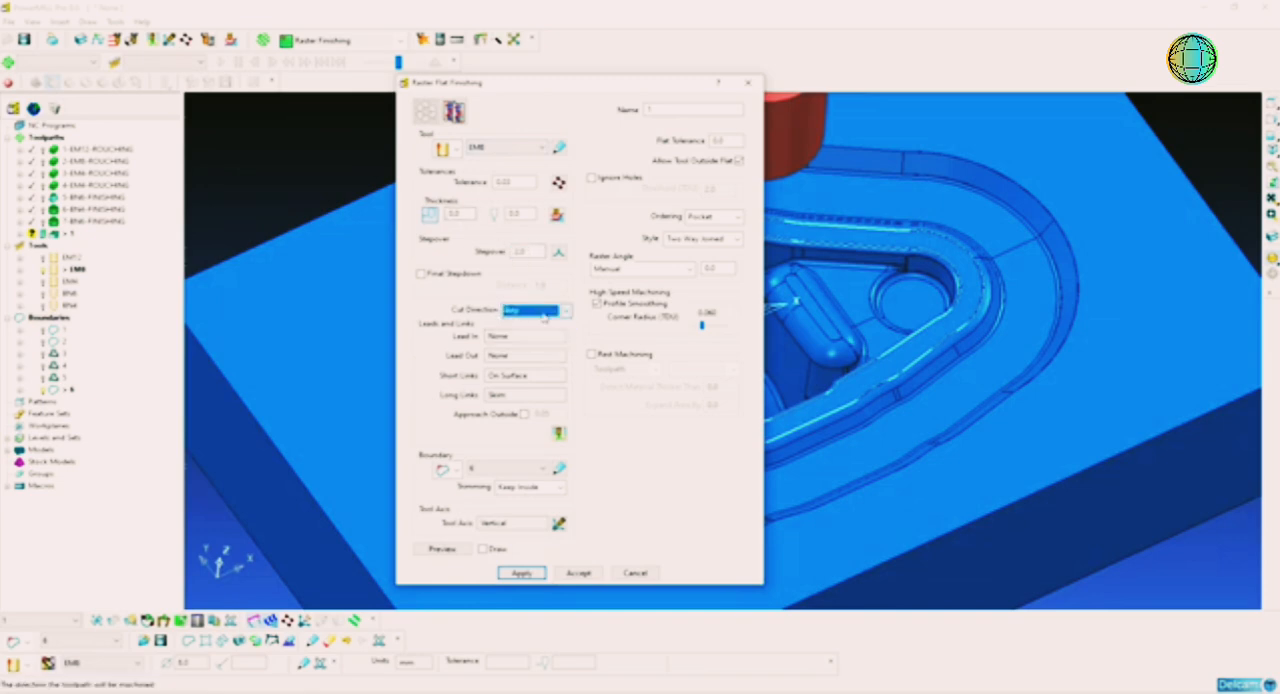
Step: Name the toolpath 8-EM8-PLATE FINISH, disallow the tool outside the flat, keep boundary 6 and calculate it
{"action": "left_click", "coordinate": [675, 107]}
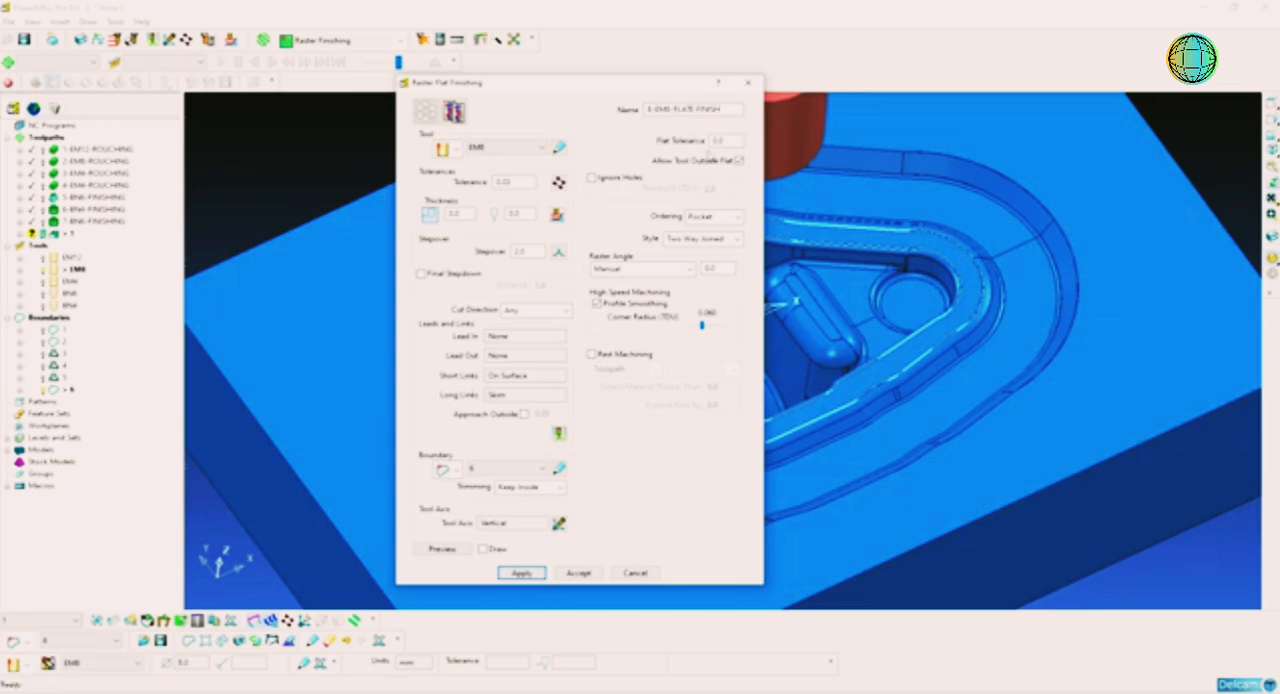
{"action": "left_click", "coordinate": [740, 161]}
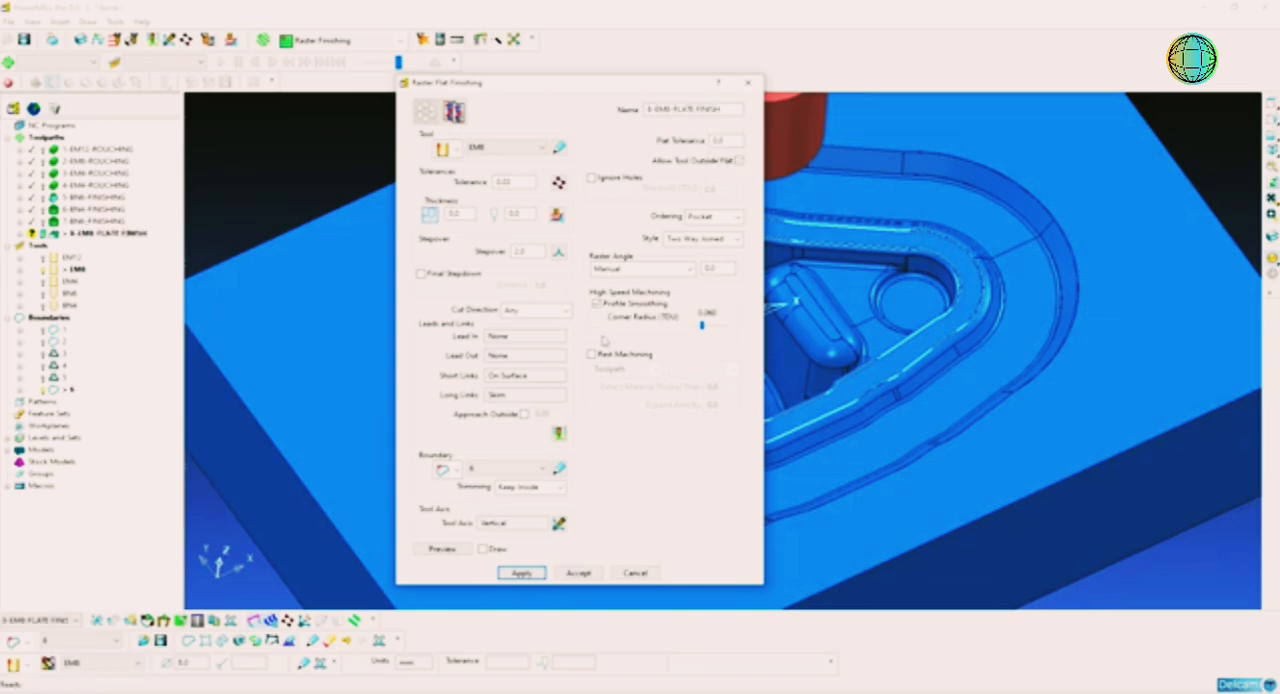
{"action": "left_click", "coordinate": [525, 468]}
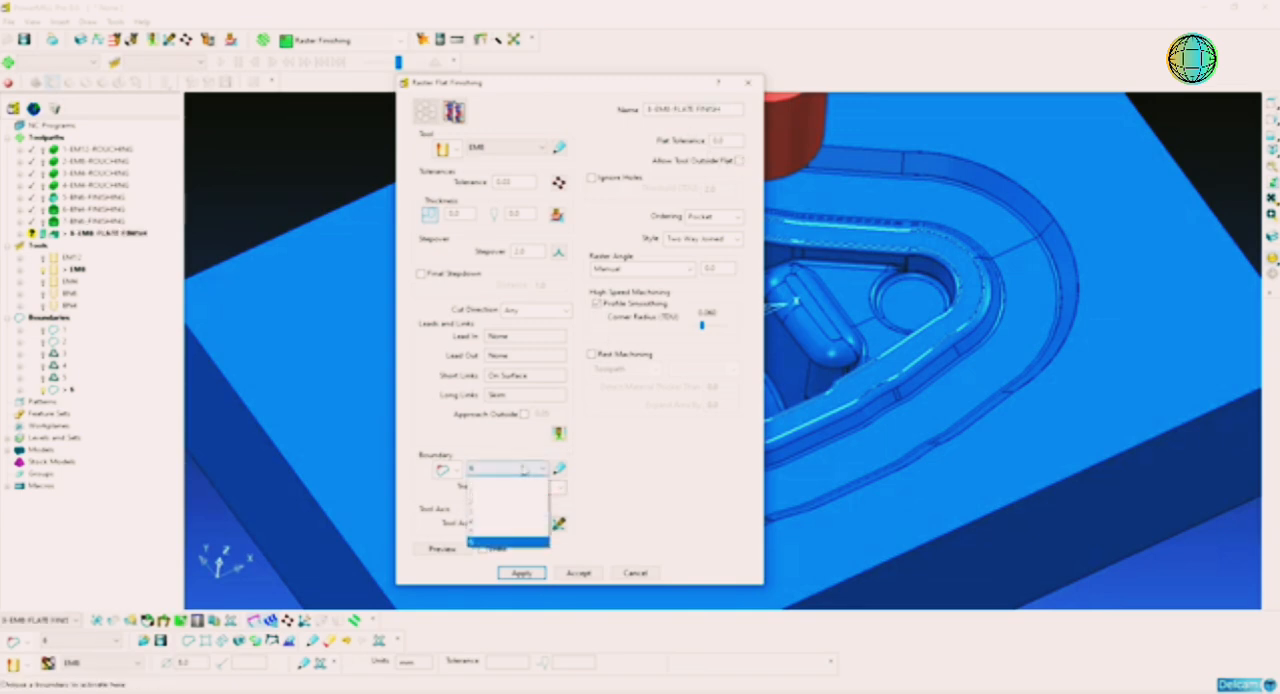
{"action": "left_click", "coordinate": [525, 468]}
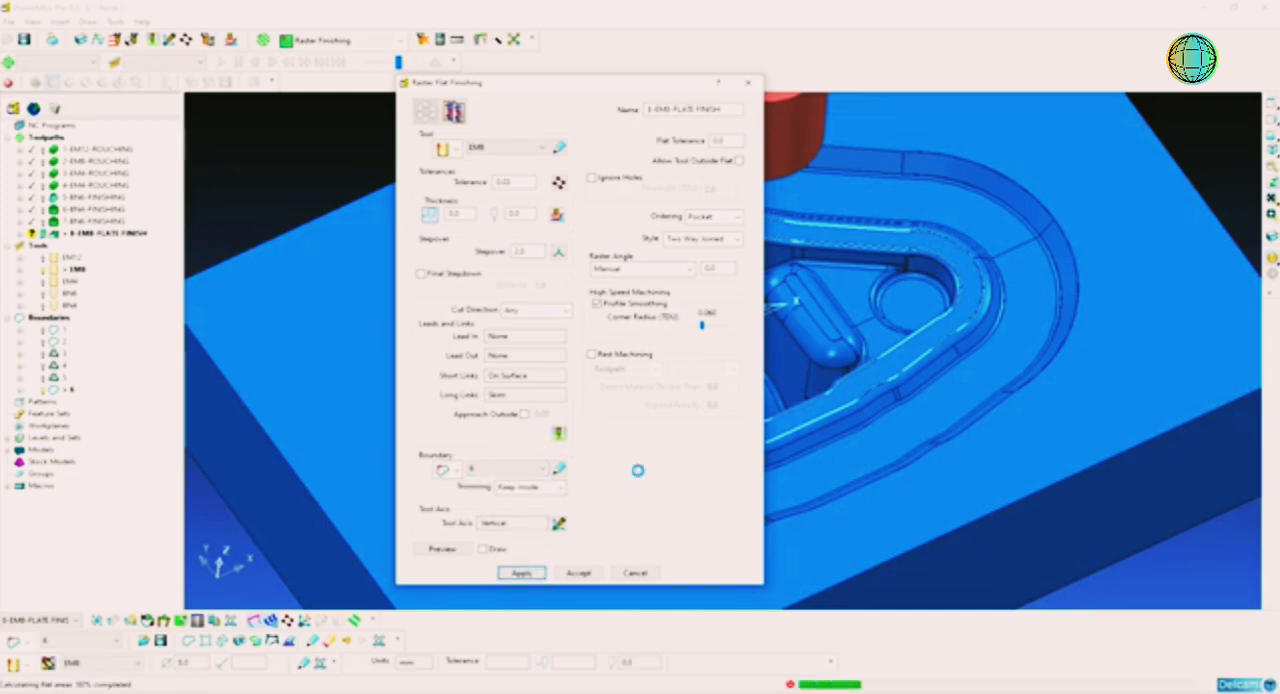
{"action": "left_click", "coordinate": [632, 575]}
{"action": "middle_click_drag", "start_coordinate": [866, 437], "coordinate": [793, 409]}
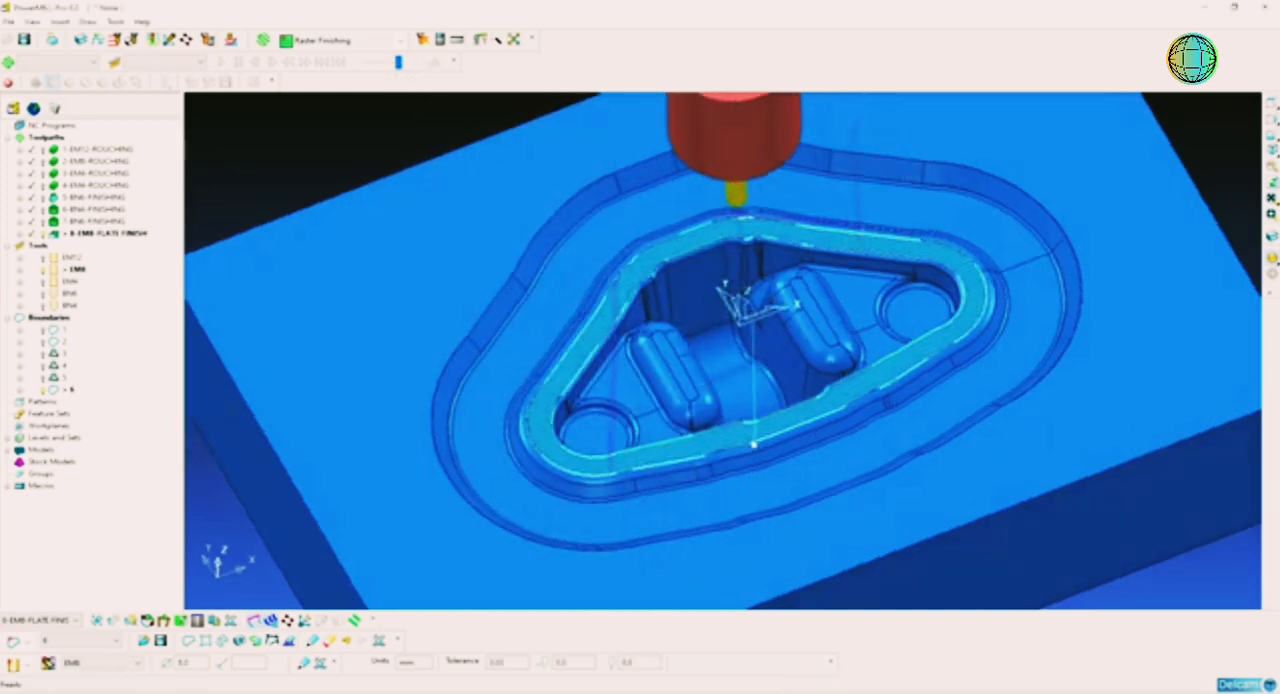
{"action": "scroll", "coordinate": [793, 409], "scroll_direction": "up", "scroll_amount": 2}
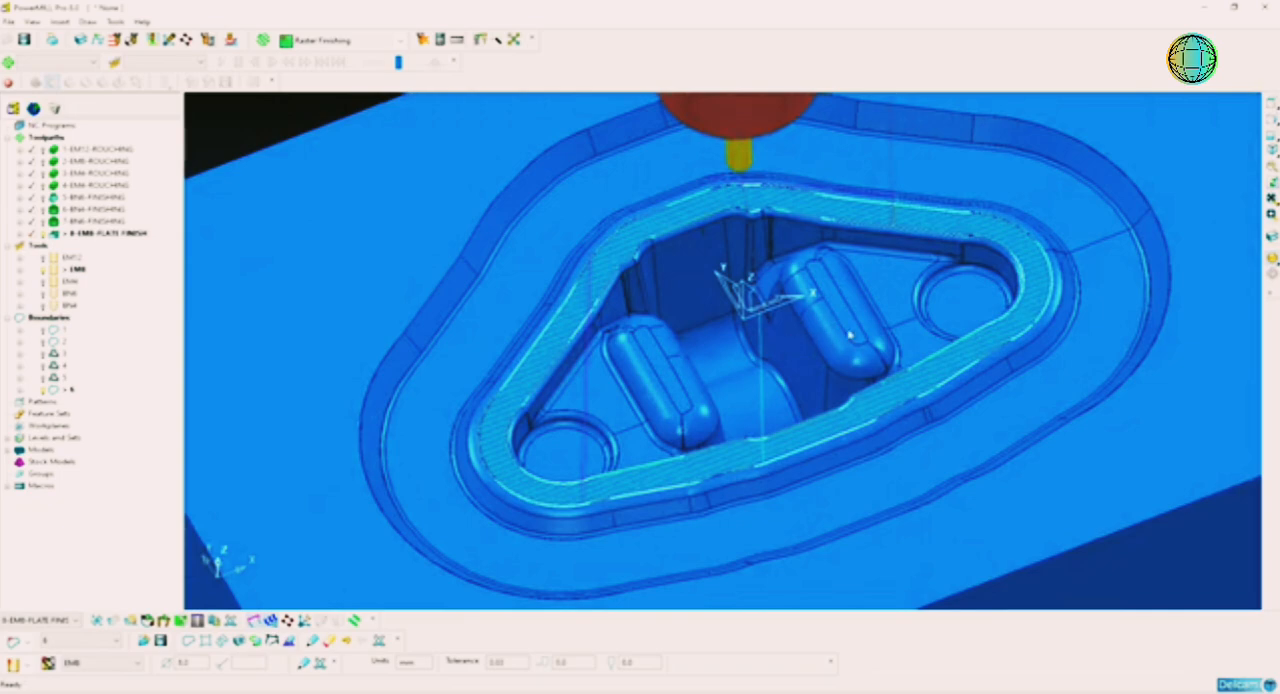
{"action": "mouse_move", "coordinate": [851, 334]}
{"action": "middle_mouse_down"}
{"action": "mouse_move", "coordinate": [774, 372]}
{"action": "mouse_move", "coordinate": [866, 325]}
{"action": "middle_mouse_up"}
{"action": "scroll", "coordinate": [777, 363], "scroll_direction": "down", "scroll_amount": 2}
{"action": "middle_click_drag", "start_coordinate": [777, 363], "coordinate": [818, 361]}
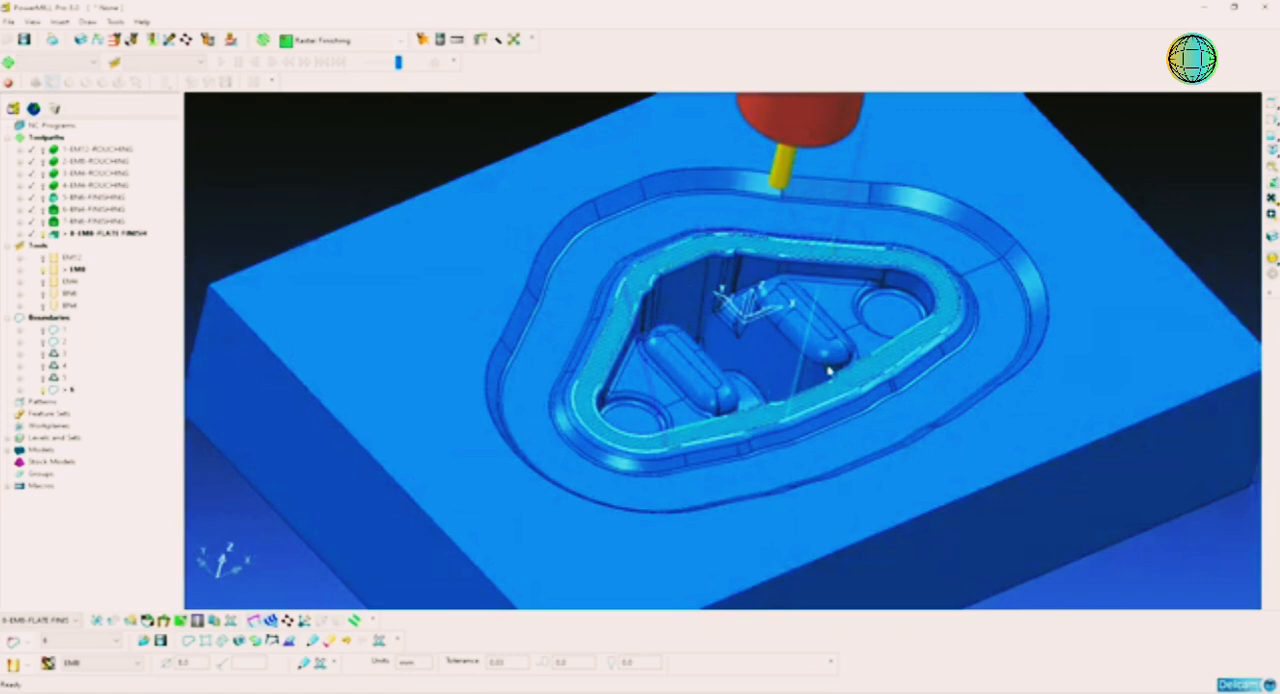
Step: Examine the flat finishing toolpath on the ledge around the inner pocket, both close up and in isometric view
{"action": "scroll", "coordinate": [872, 426], "scroll_direction": "up", "scroll_amount": 1}
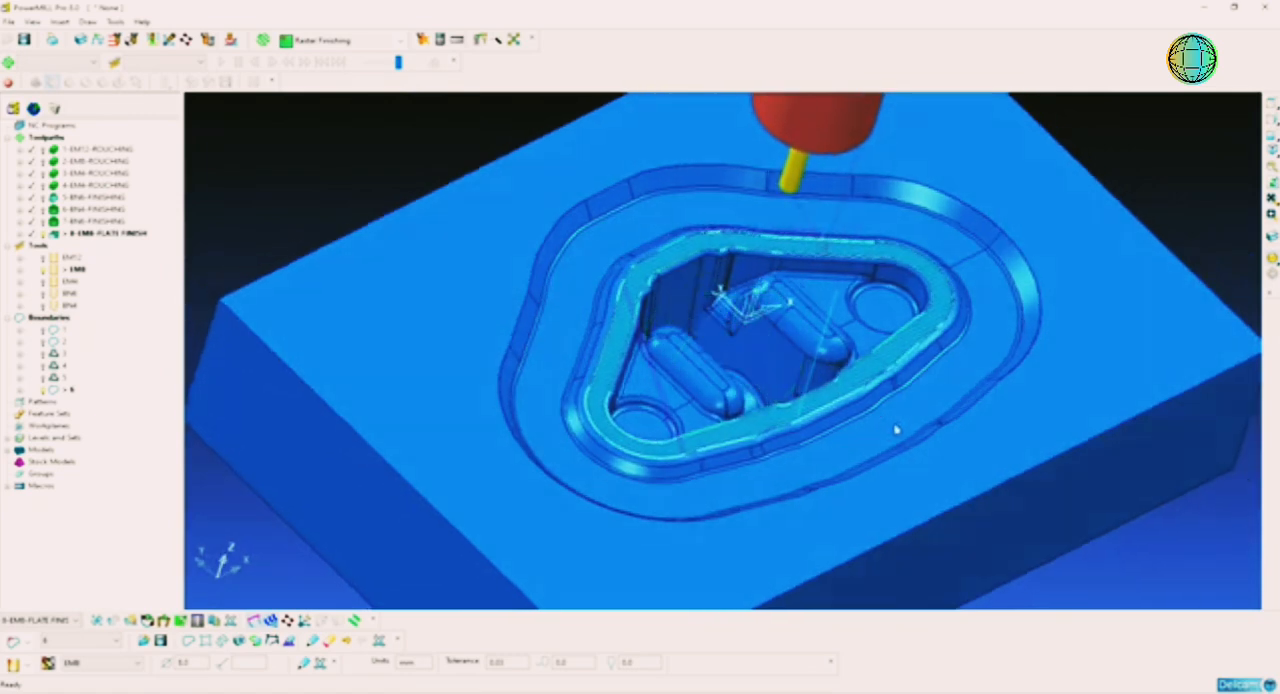
{"action": "scroll", "coordinate": [800, 402], "scroll_direction": "up", "scroll_amount": 2}
{"action": "scroll", "coordinate": [799, 401], "scroll_direction": "up", "scroll_amount": 1}
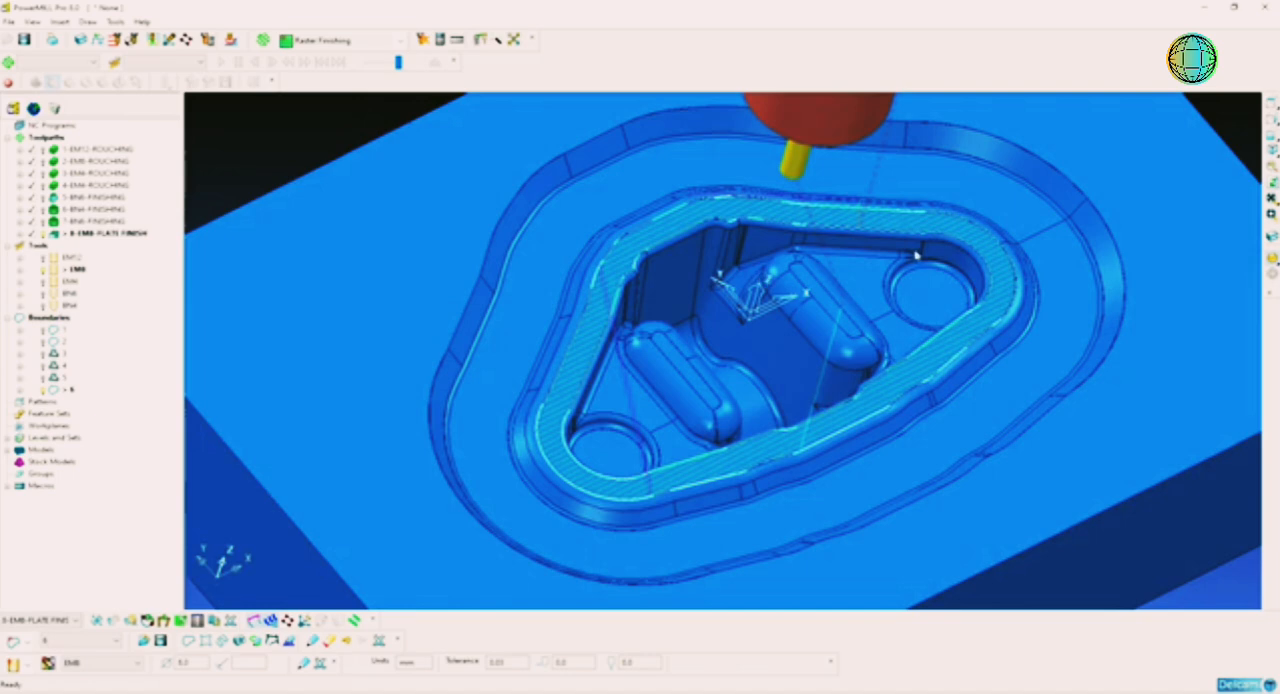
{"action": "left_click", "coordinate": [1271, 151]}
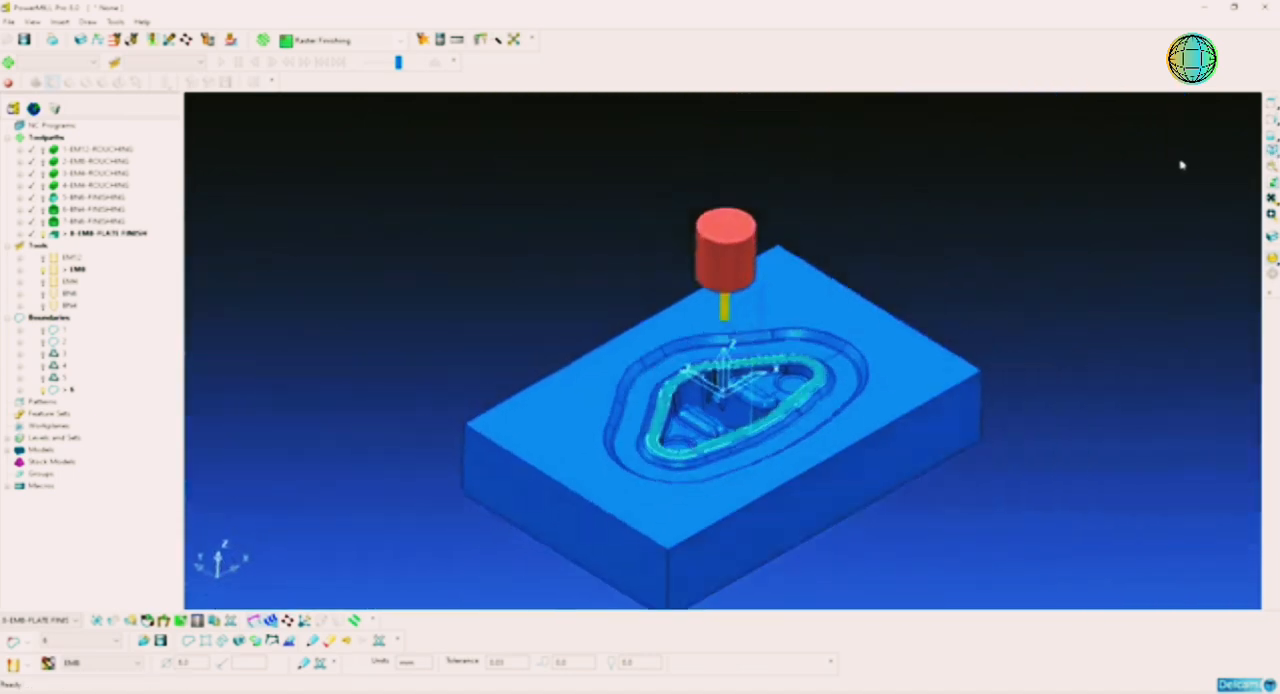
{"action": "scroll", "coordinate": [808, 402], "scroll_direction": "up", "scroll_amount": 3}
{"action": "middle_click_drag", "start_coordinate": [760, 434], "coordinate": [824, 334], "text": "shift"}
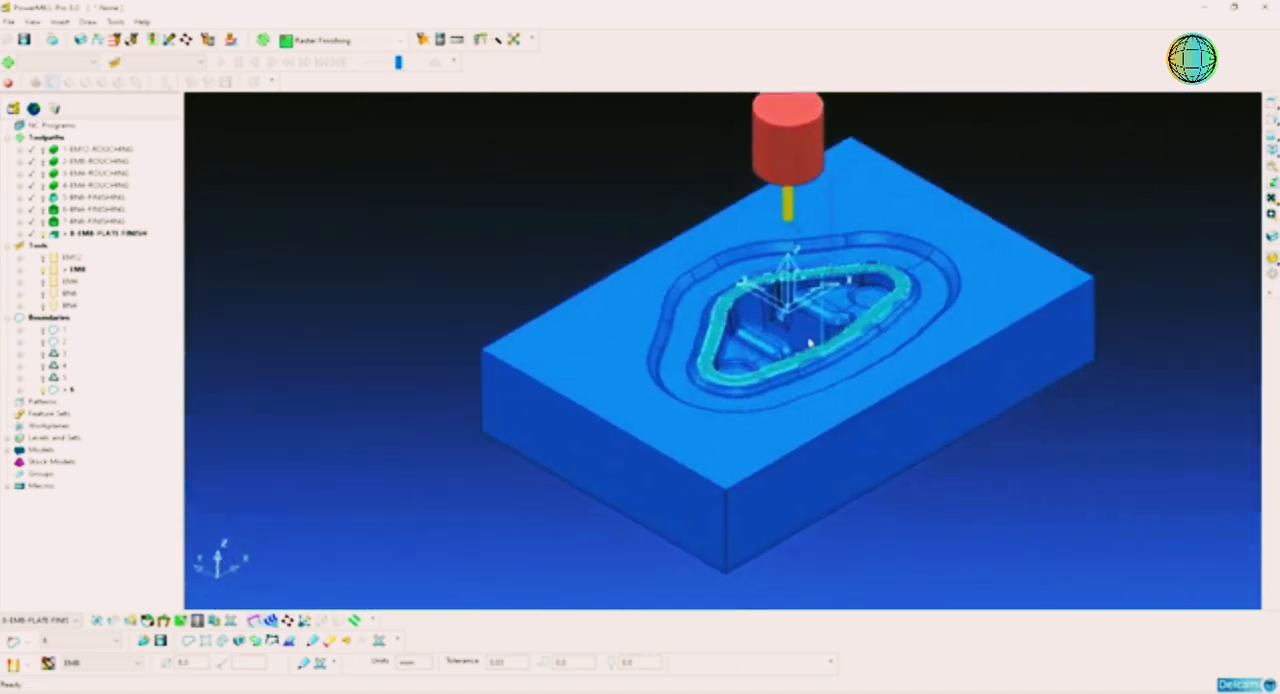
{"action": "scroll", "coordinate": [810, 343], "scroll_direction": "up", "scroll_amount": 1}
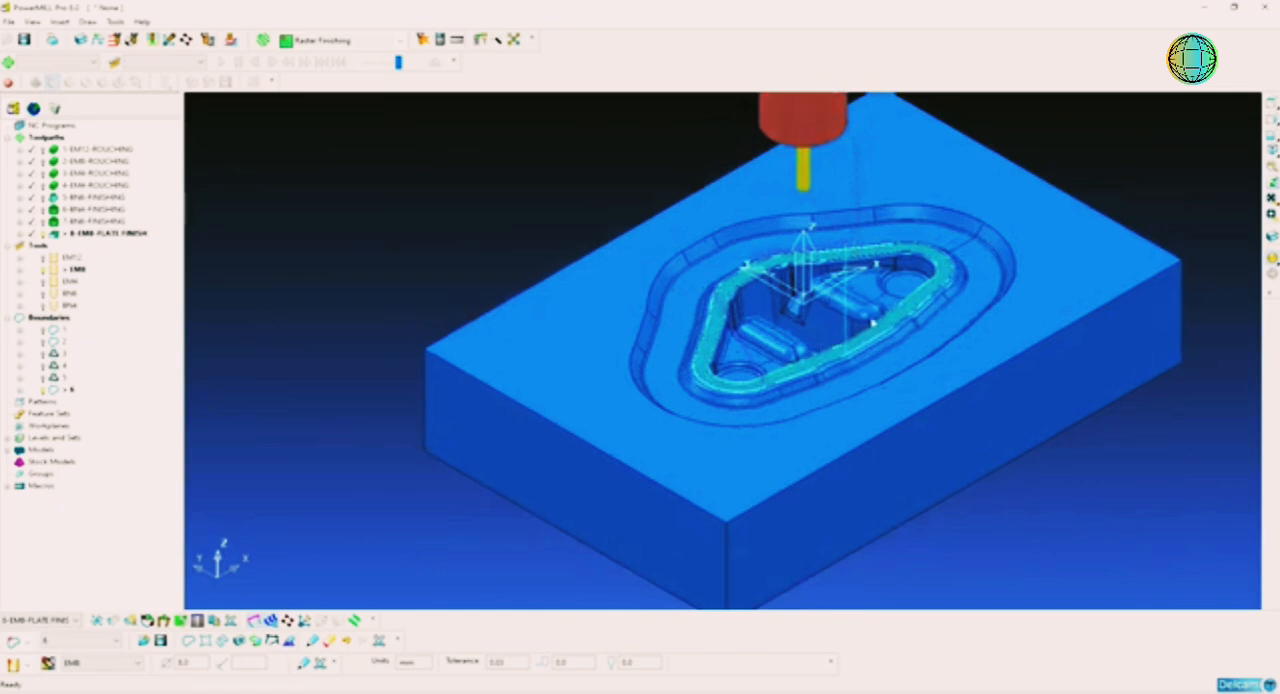
{"action": "scroll", "coordinate": [888, 318], "scroll_direction": "up", "scroll_amount": 2}
{"action": "middle_click_drag", "start_coordinate": [889, 318], "coordinate": [897, 343], "text": "shift"}
{"action": "scroll", "coordinate": [848, 338], "scroll_direction": "up", "scroll_amount": 1}
{"action": "scroll", "coordinate": [897, 343], "scroll_direction": "down", "scroll_amount": 2}
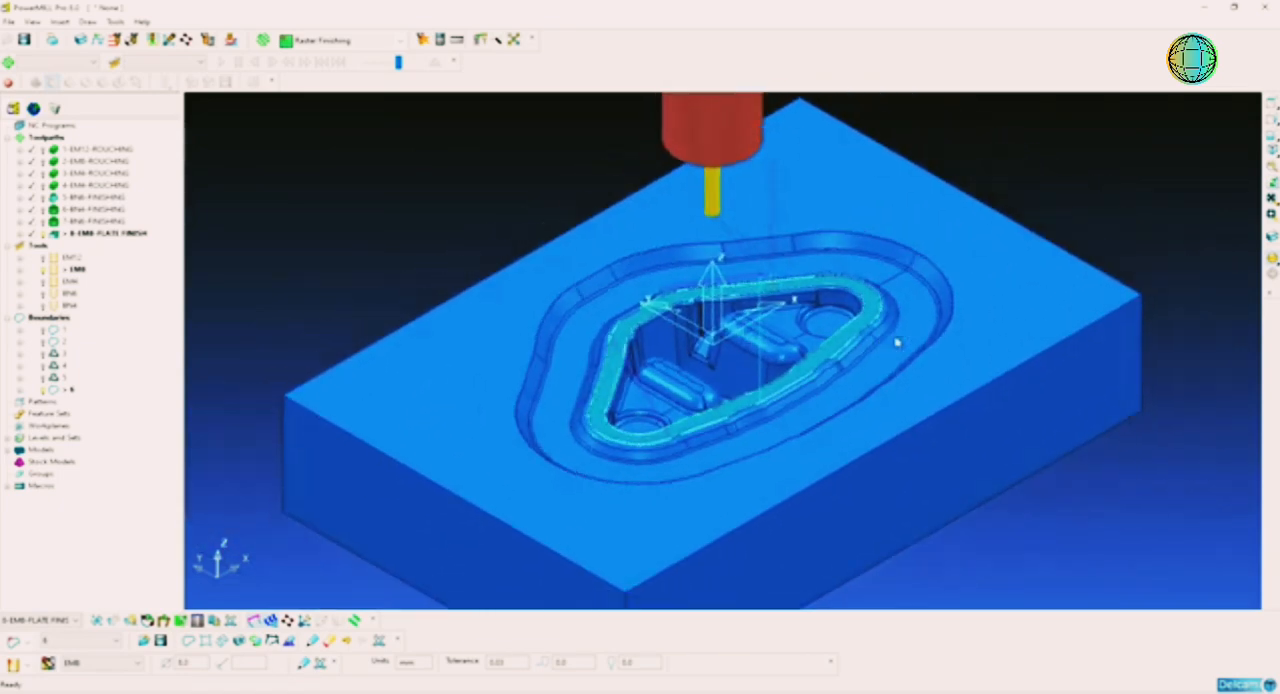
{"action": "scroll", "coordinate": [871, 342], "scroll_direction": "down", "scroll_amount": 1}
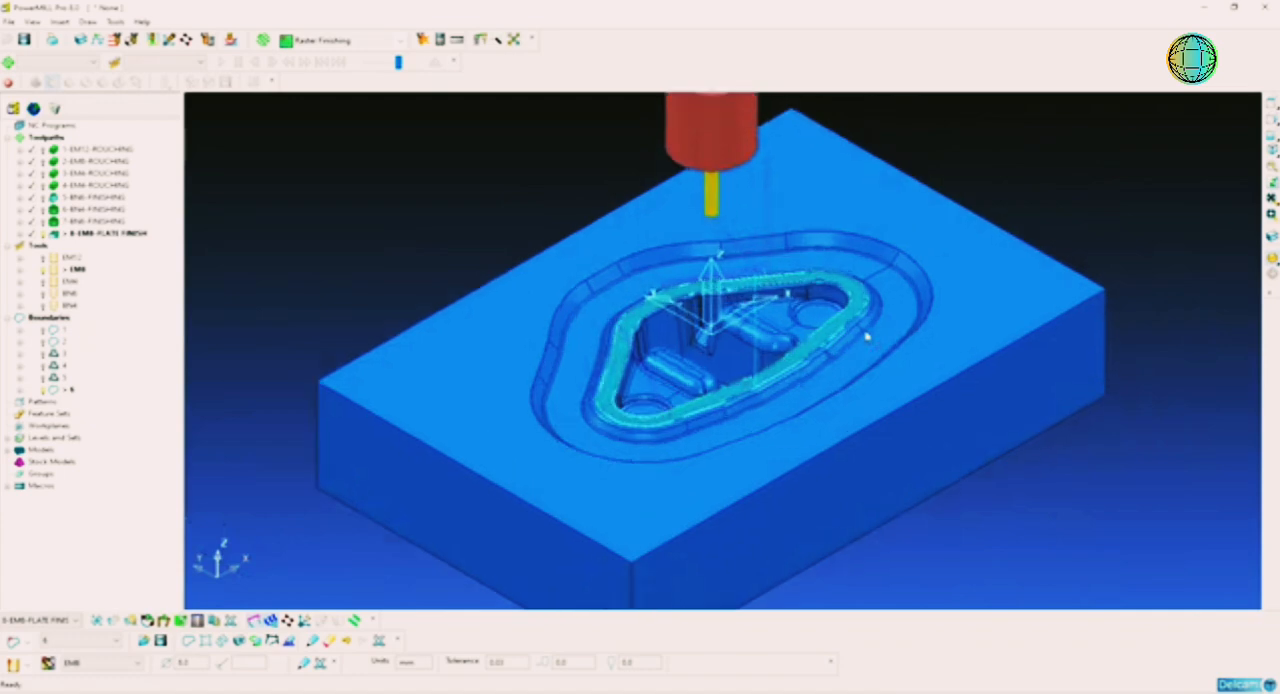
{"action": "scroll", "coordinate": [866, 338], "scroll_direction": "up", "scroll_amount": 2}
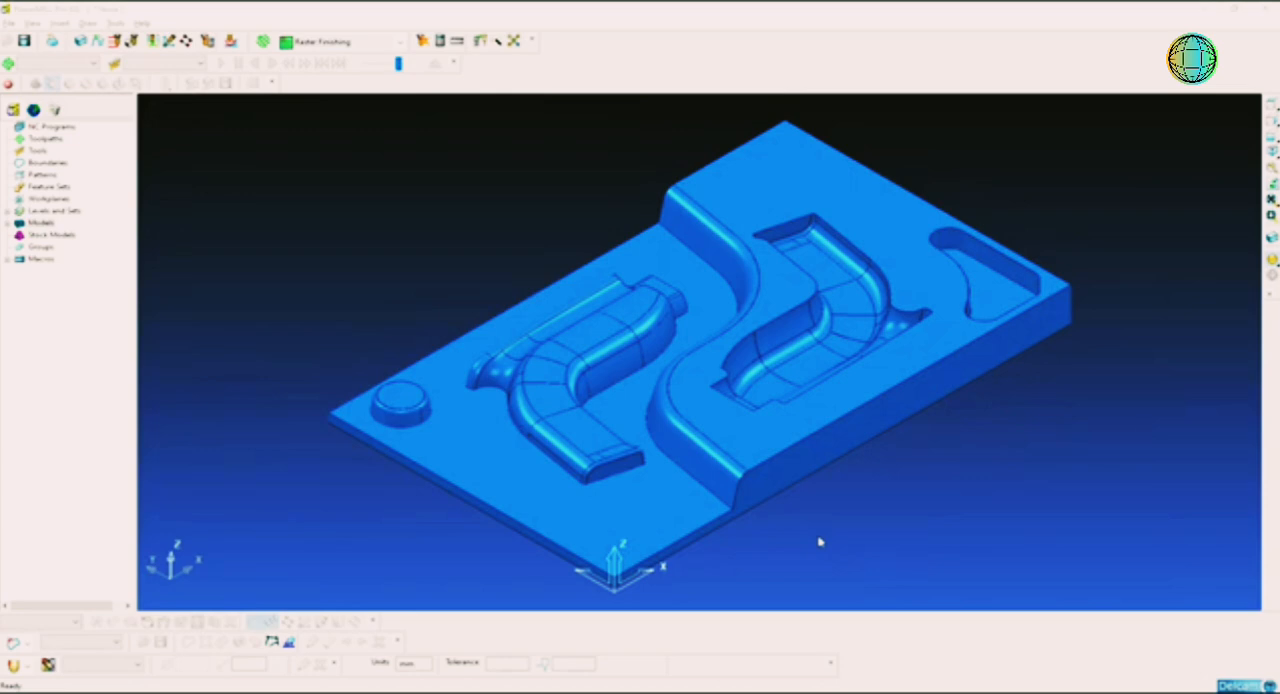
Step: Examine the powerdrill model's raised shapes, pockets and stepped split line from several angles, and list the loaded models
{"action": "mouse_move", "coordinate": [786, 456]}
{"action": "middle_mouse_down"}
{"action": "mouse_move", "coordinate": [789, 420]}
{"action": "mouse_move", "coordinate": [734, 374]}
{"action": "middle_mouse_up"}
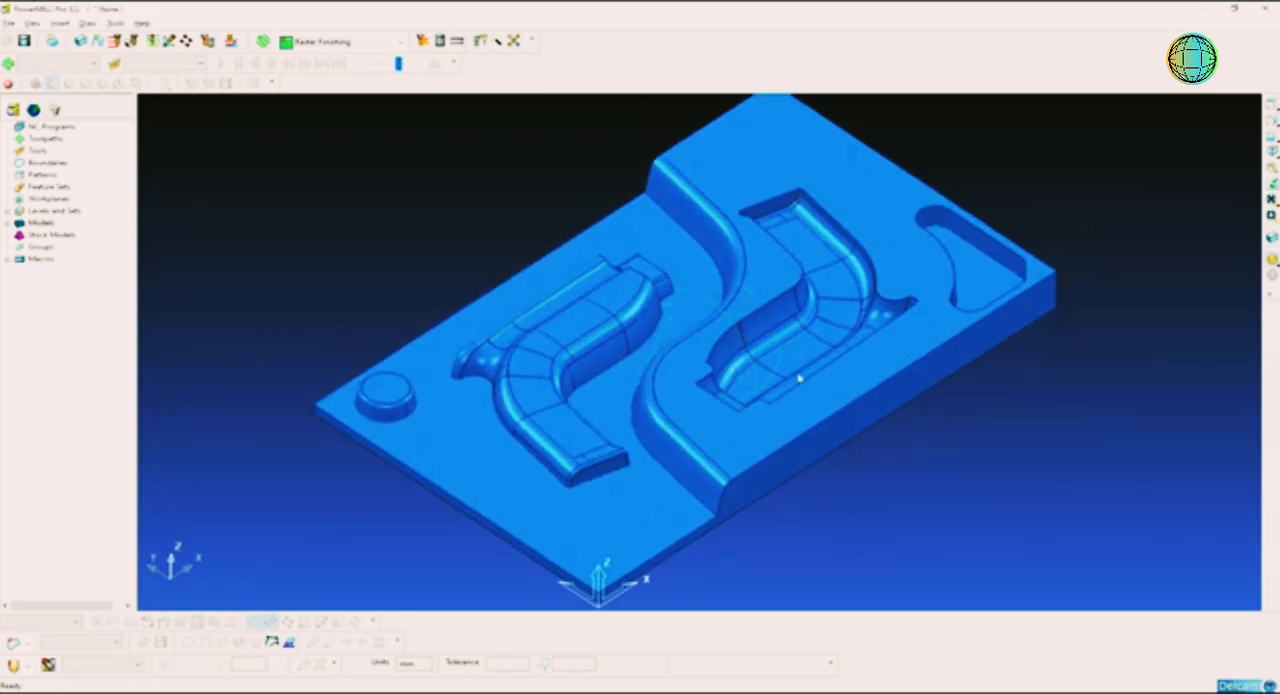
{"action": "left_click", "coordinate": [1272, 154]}
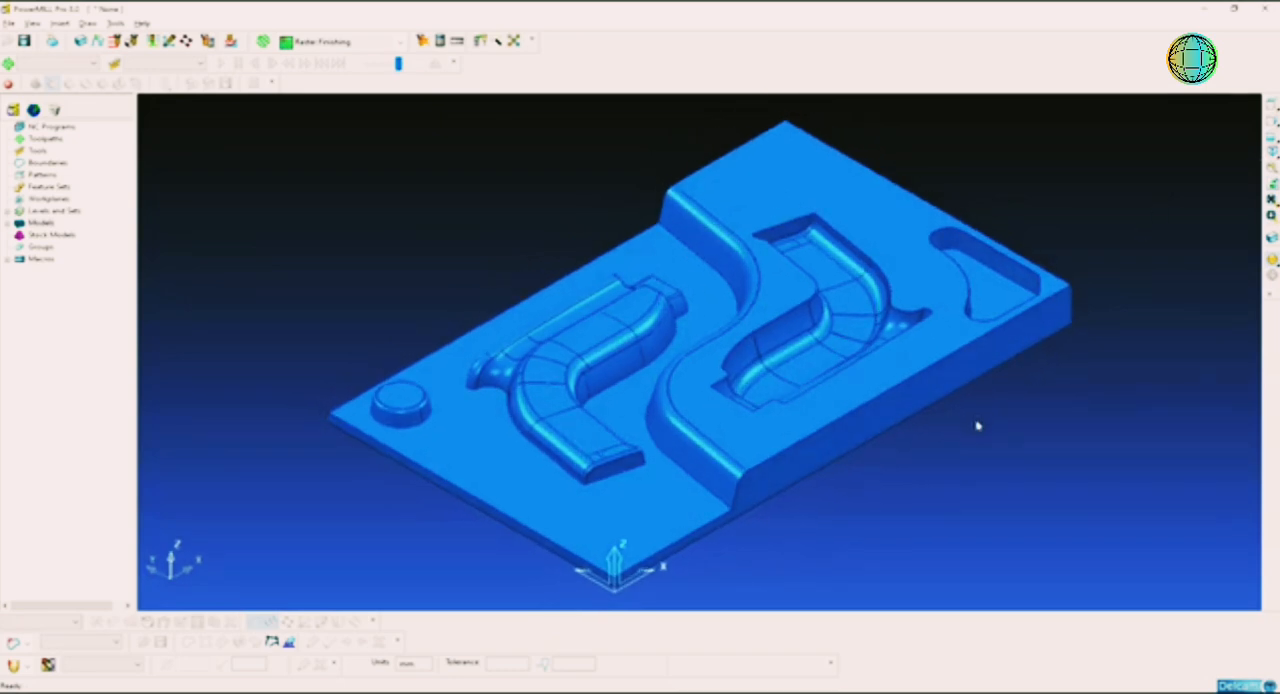
{"action": "middle_click_drag", "start_coordinate": [976, 431], "coordinate": [860, 451]}
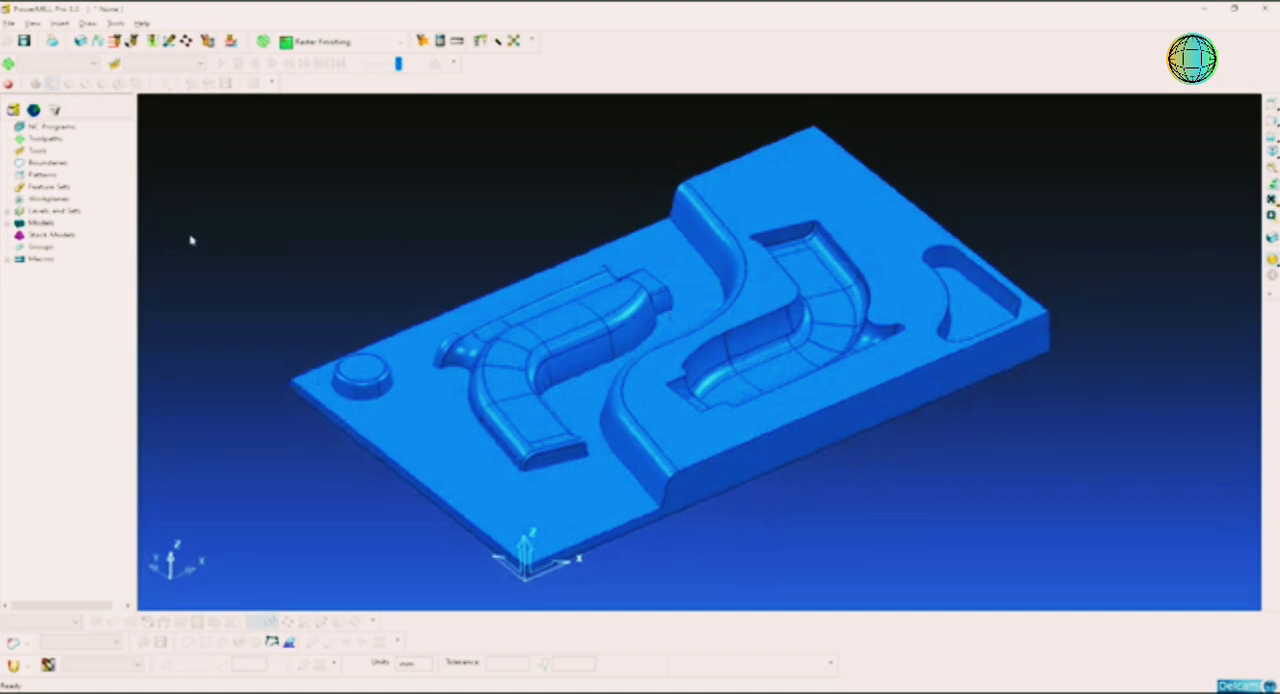
{"action": "double_click", "coordinate": [26, 225]}
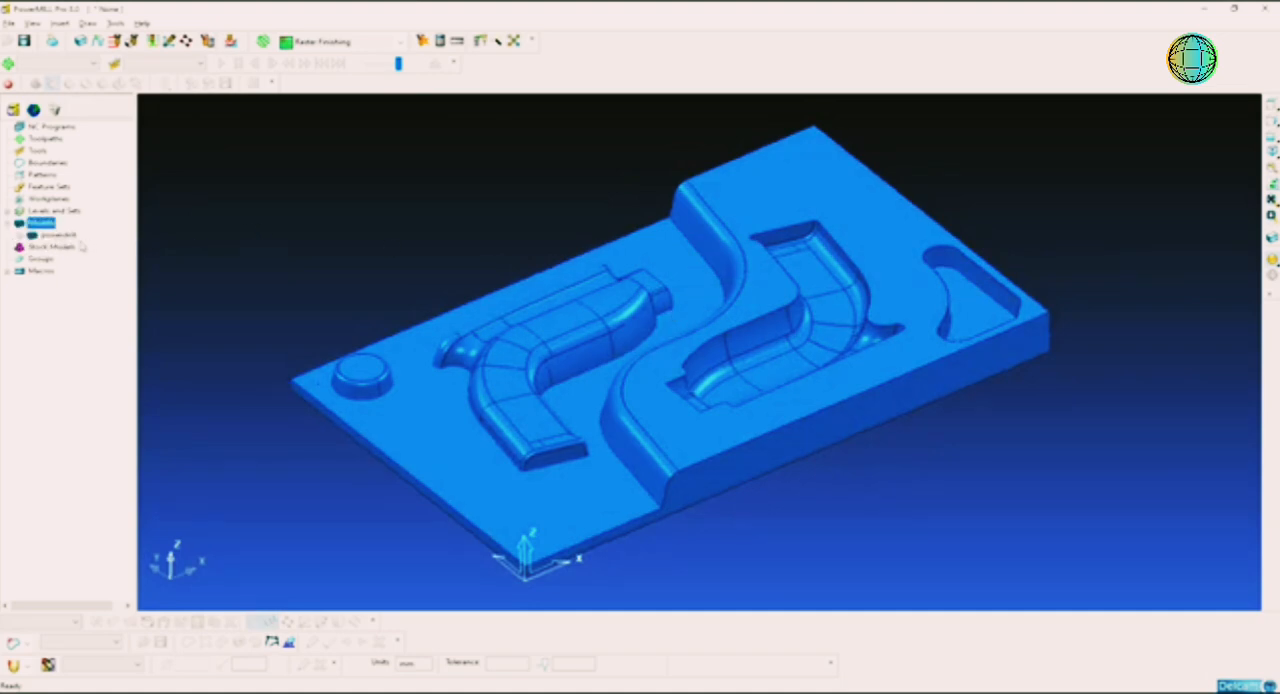
{"action": "left_click", "coordinate": [379, 243]}
{"action": "left_click", "coordinate": [1271, 157]}
{"action": "middle_click_drag", "start_coordinate": [927, 306], "coordinate": [860, 316]}
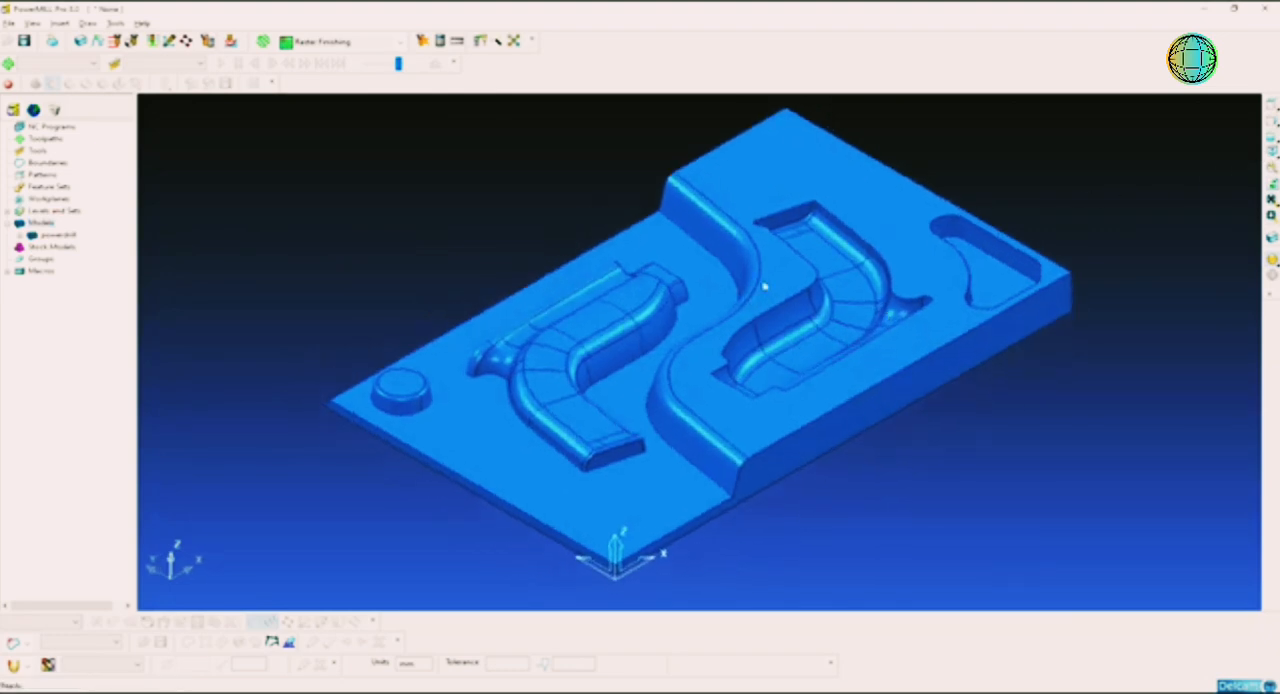
{"action": "middle_click_drag", "start_coordinate": [765, 287], "coordinate": [785, 316]}
{"action": "middle_click_drag", "start_coordinate": [938, 360], "coordinate": [813, 367]}
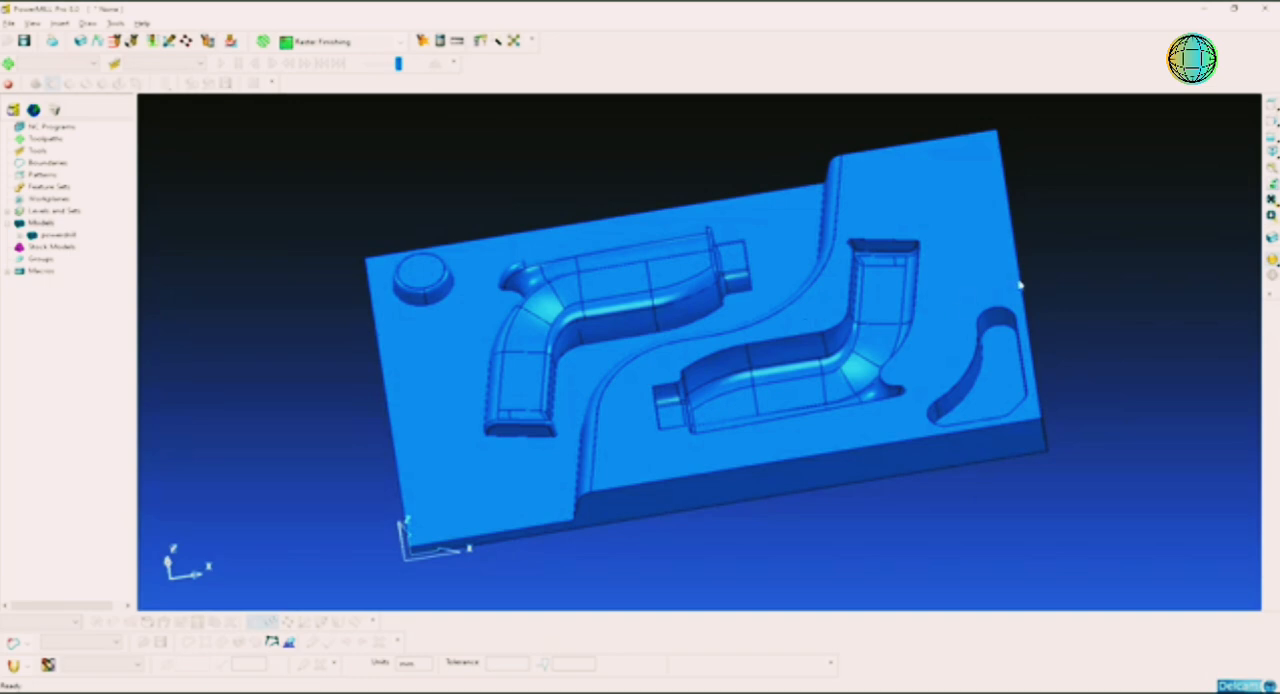
{"action": "left_click", "coordinate": [1271, 150]}
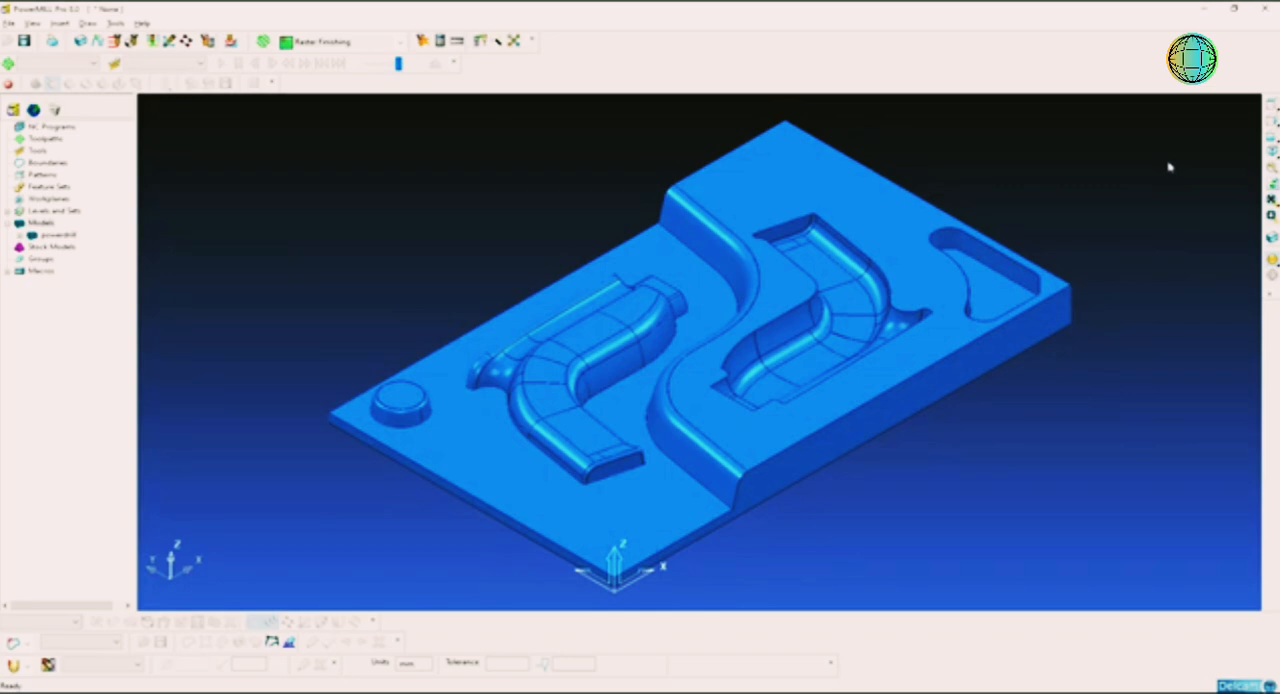
{"action": "middle_click_drag", "start_coordinate": [766, 266], "coordinate": [818, 305]}
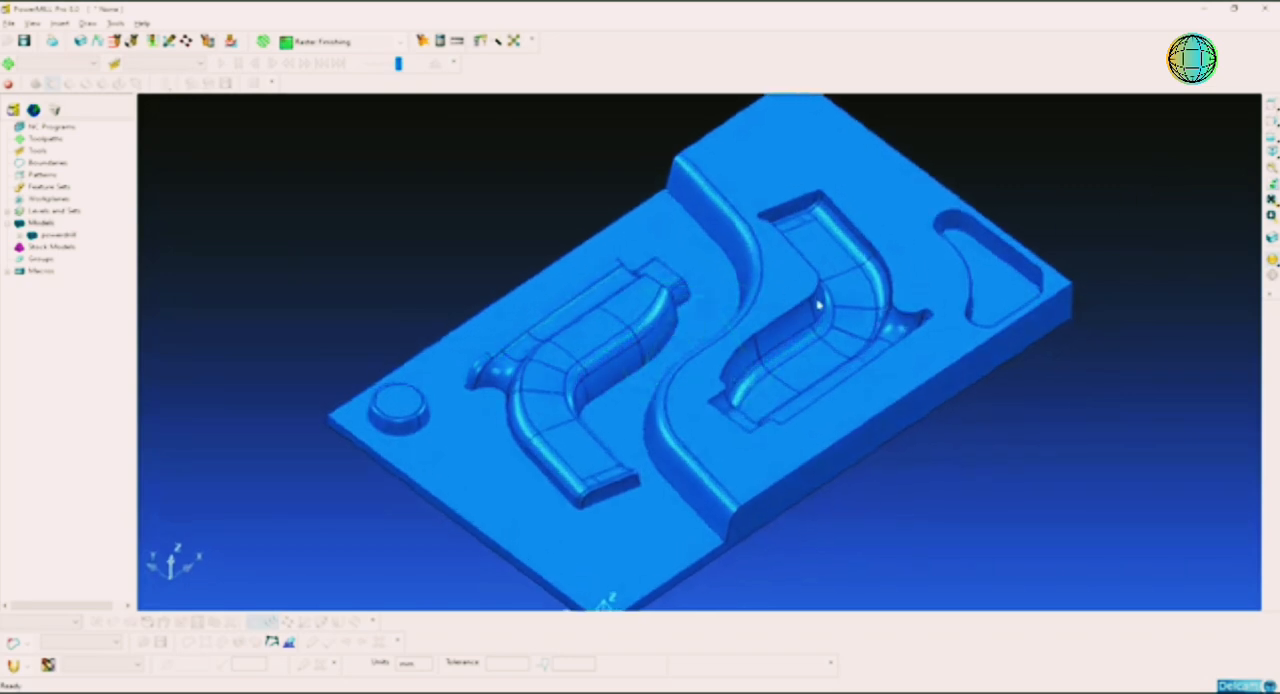
{"action": "left_click", "coordinate": [1271, 151]}
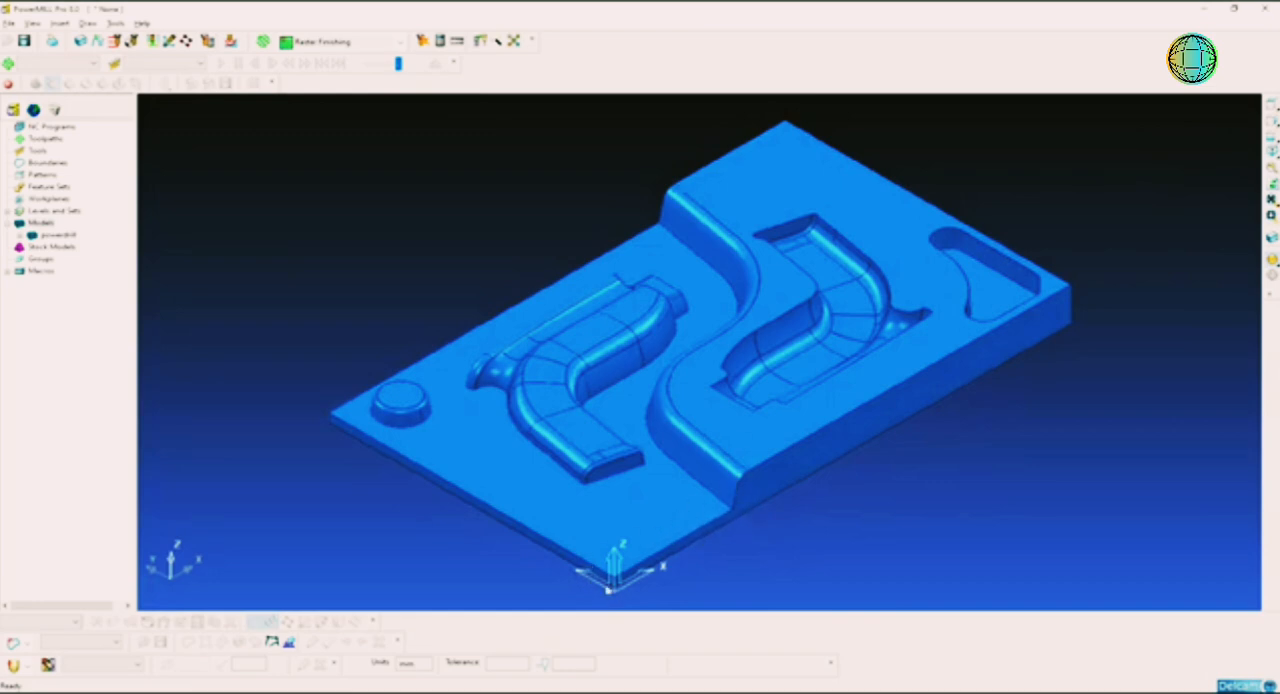
Step: Examine where the coordinate origin sits at the front corner of the powerdrill plate
{"action": "scroll", "coordinate": [607, 589], "scroll_direction": "up", "scroll_amount": 3}
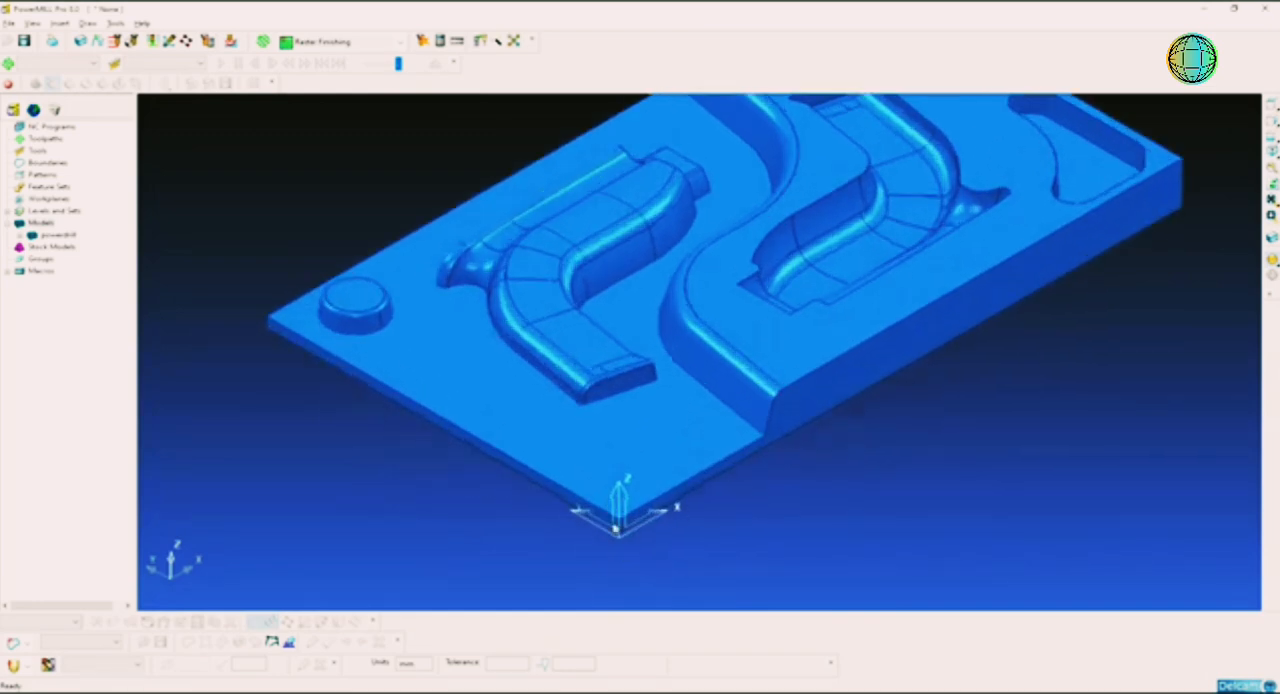
{"action": "scroll", "coordinate": [615, 528], "scroll_direction": "up", "scroll_amount": 2}
{"action": "middle_click_drag", "start_coordinate": [629, 507], "coordinate": [634, 494], "text": "shift"}
{"action": "scroll", "coordinate": [748, 394], "scroll_direction": "down", "scroll_amount": 3}
{"action": "middle_click_drag", "start_coordinate": [797, 263], "coordinate": [780, 364], "text": "shift"}
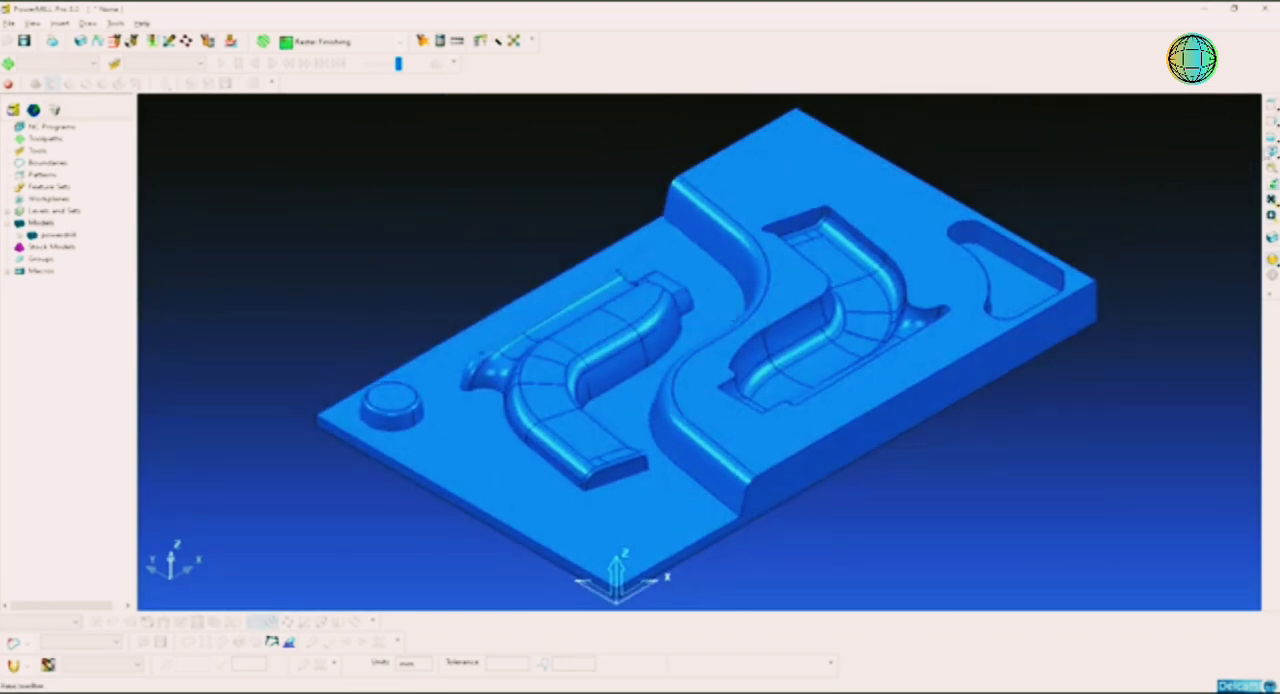
{"action": "left_click", "coordinate": [1271, 152]}
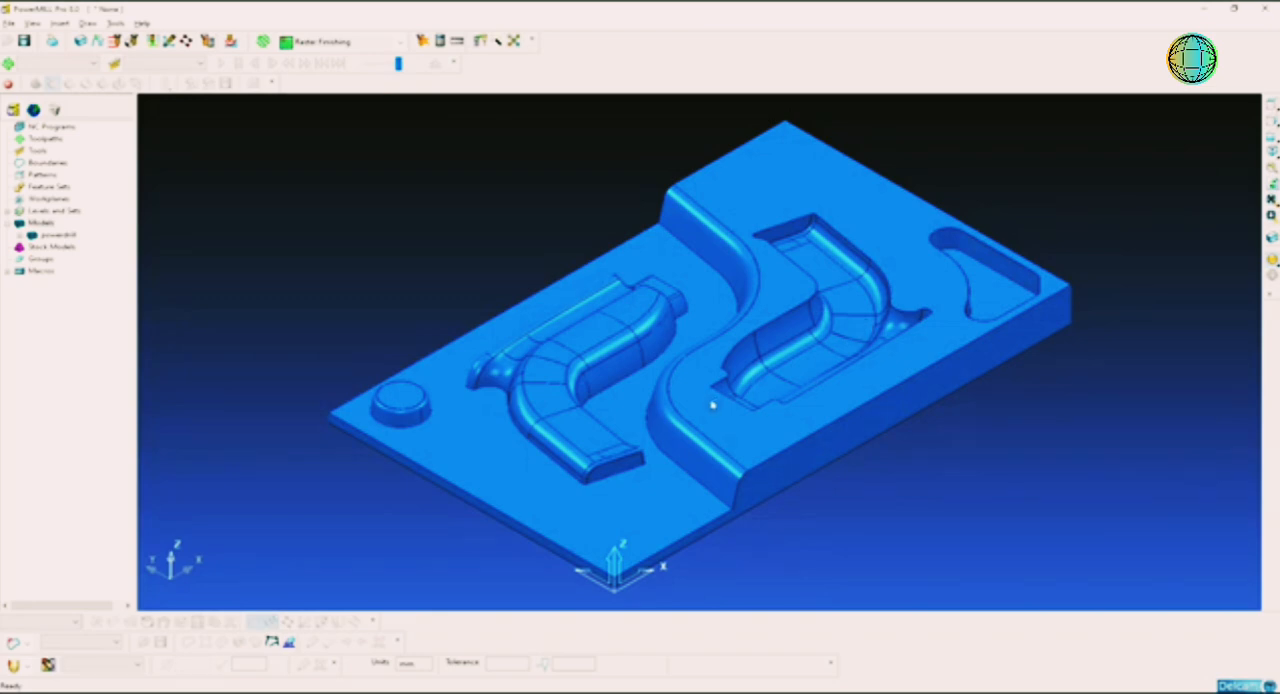
{"action": "middle_click_drag", "start_coordinate": [698, 408], "coordinate": [703, 405]}
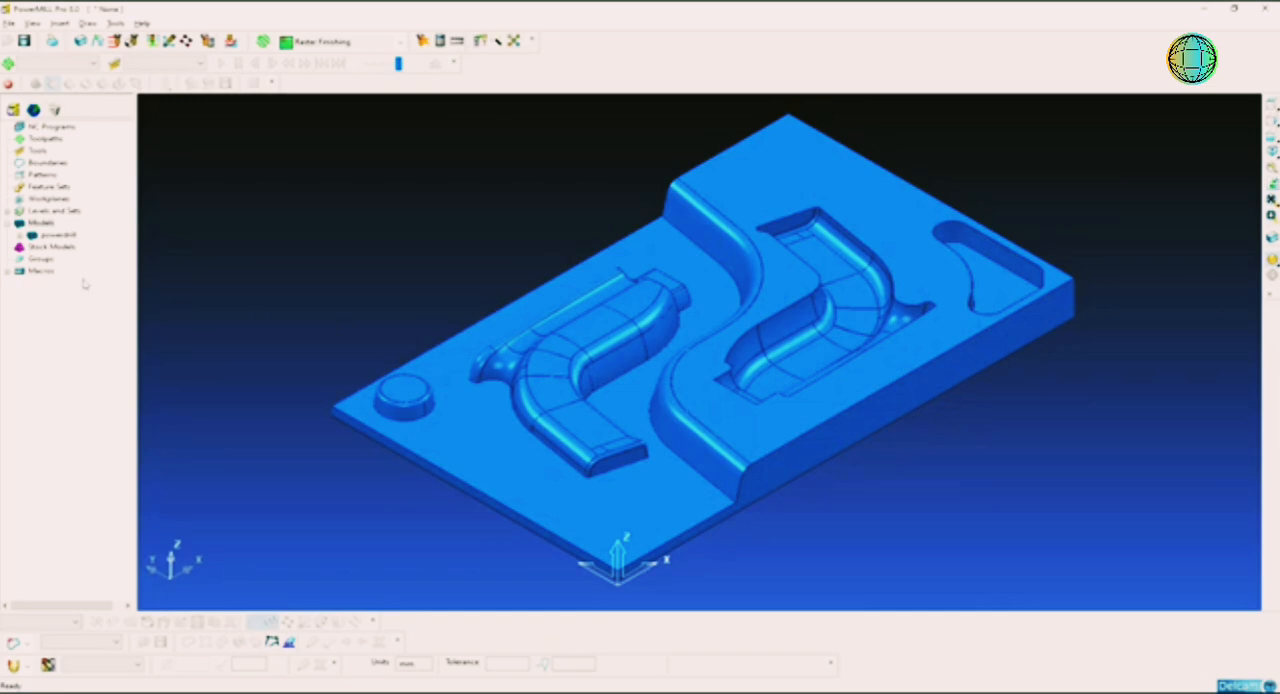
Step: Open the model properties and read the minimum and maximum X limits
{"action": "right_click", "coordinate": [42, 223]}
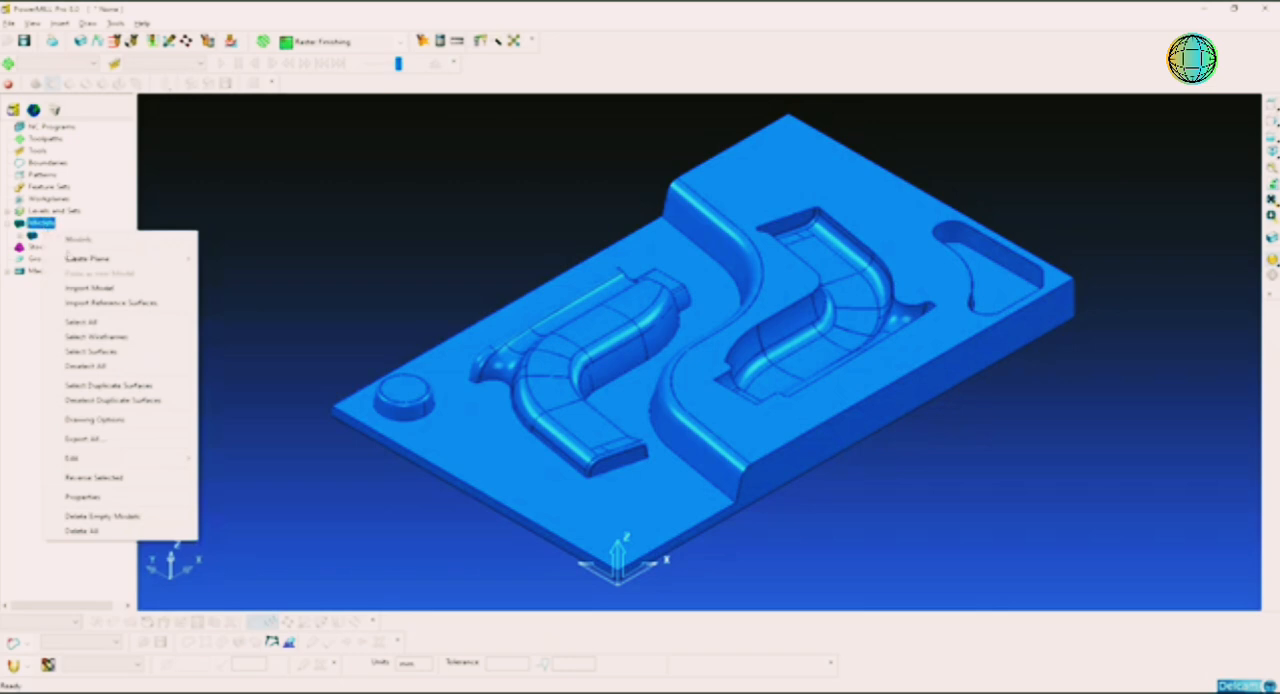
{"action": "mouse_move", "coordinate": [95, 257]}
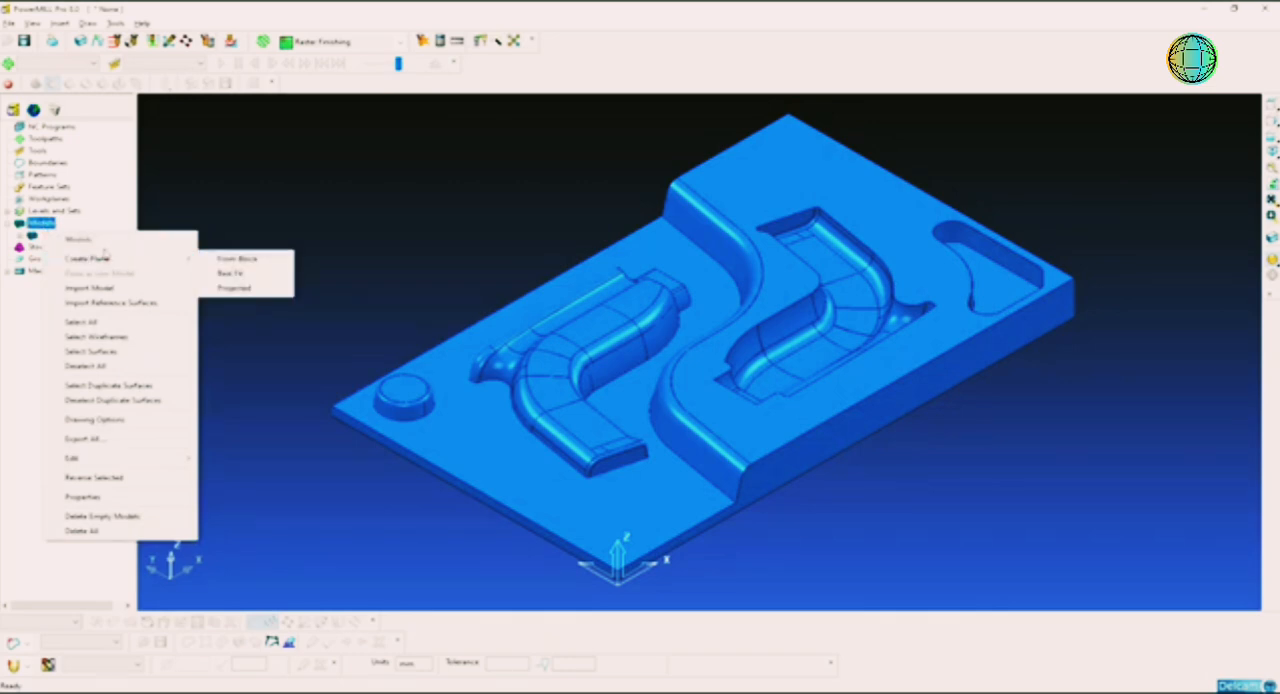
{"action": "left_click", "coordinate": [135, 500]}
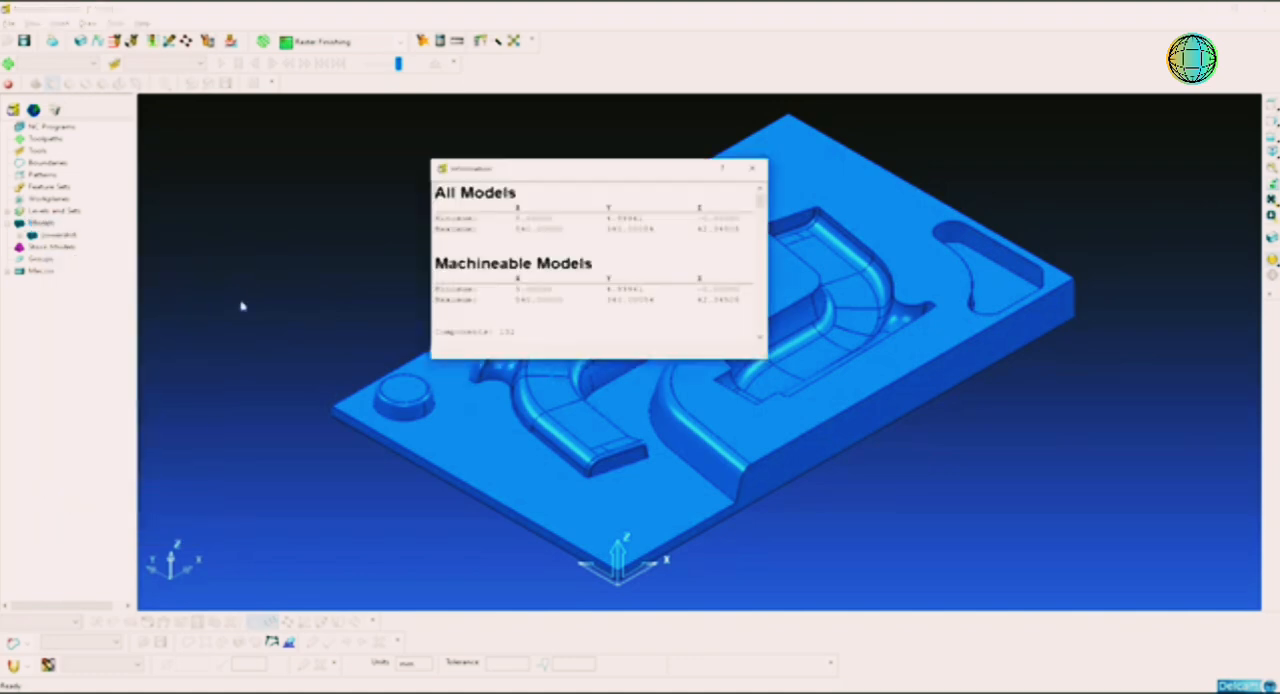
{"action": "double_click", "coordinate": [557, 228]}
{"action": "left_click", "coordinate": [524, 217]}
Step: Calculate the X centre of the model as (540 + 5) / 2 in Calculator, and close it and the model information
{"action": "left_click", "coordinate": [437, 691]}
{"action": "left_click", "coordinate": [952, 356]}
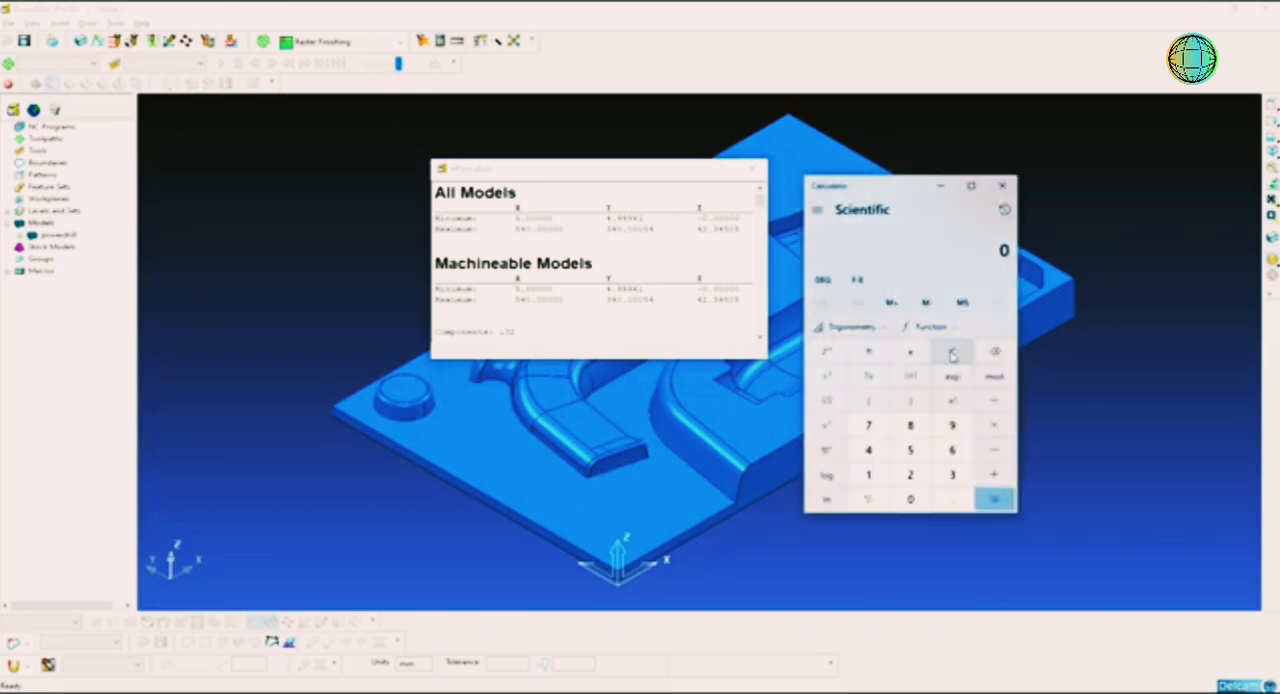
{"action": "type", "text": "540 + 5"}
{"action": "key", "text": "Return"}
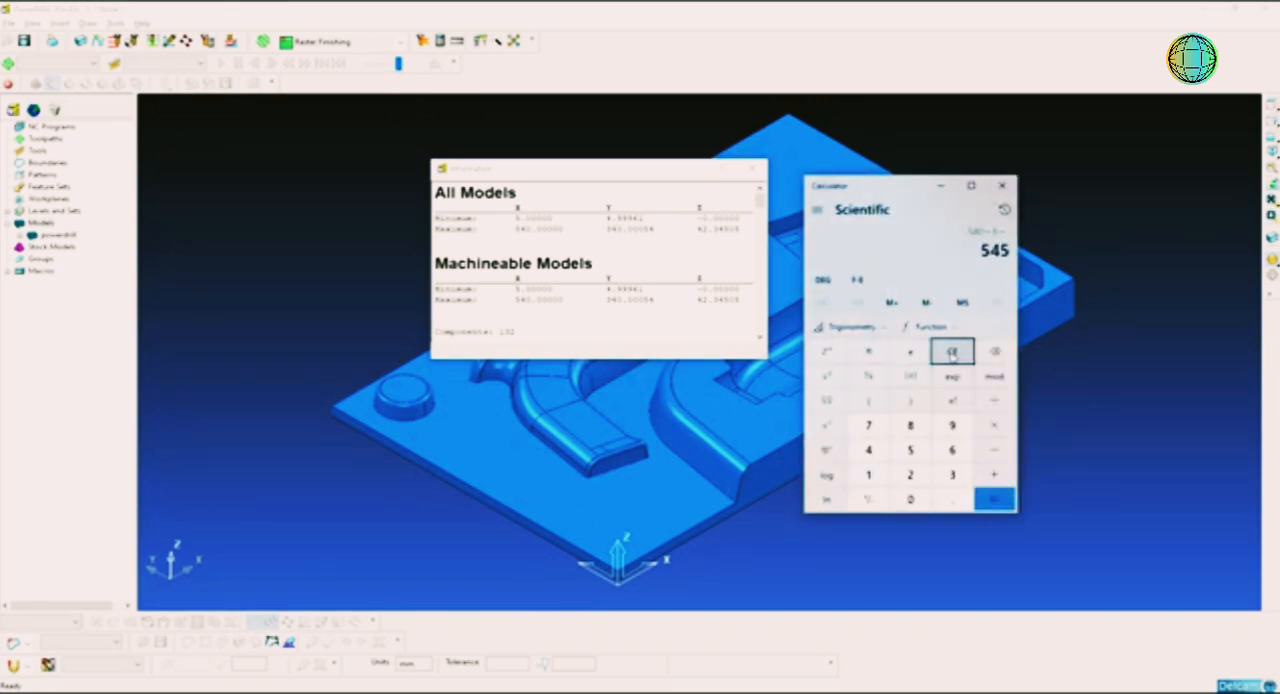
{"action": "type", "text": "/2"}
{"action": "key", "text": "Return"}
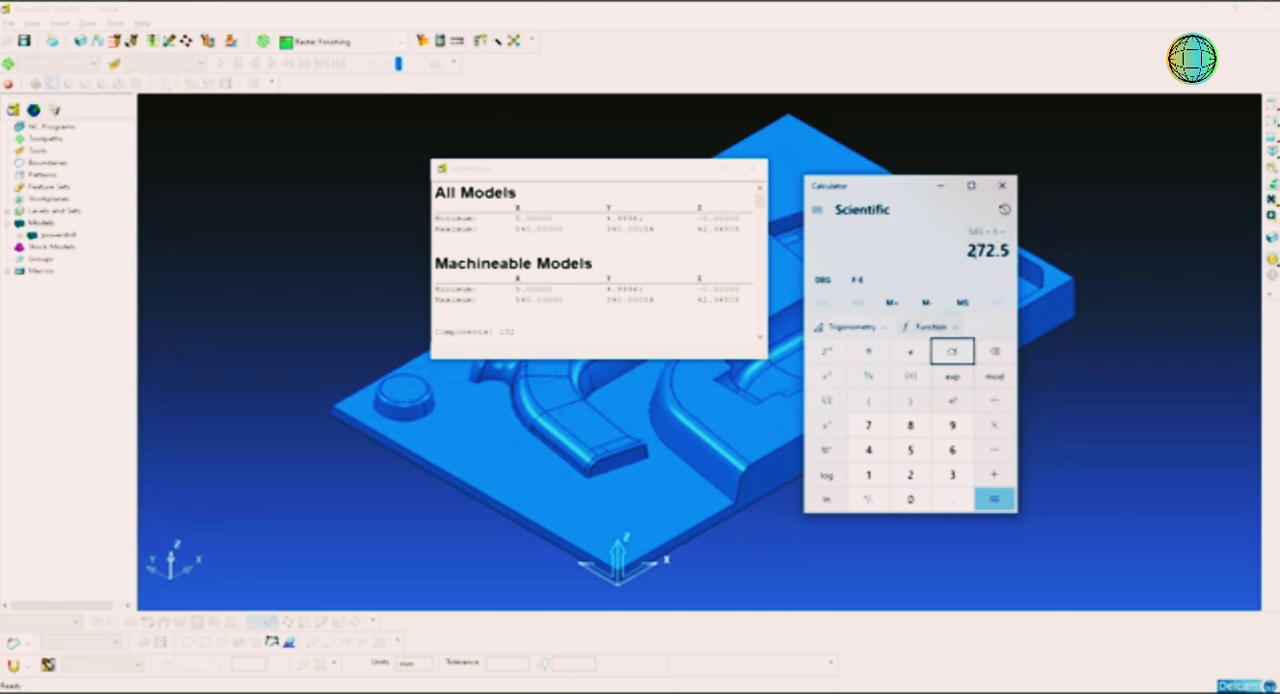
{"action": "left_click", "coordinate": [1005, 187]}
{"action": "left_click", "coordinate": [751, 167]}
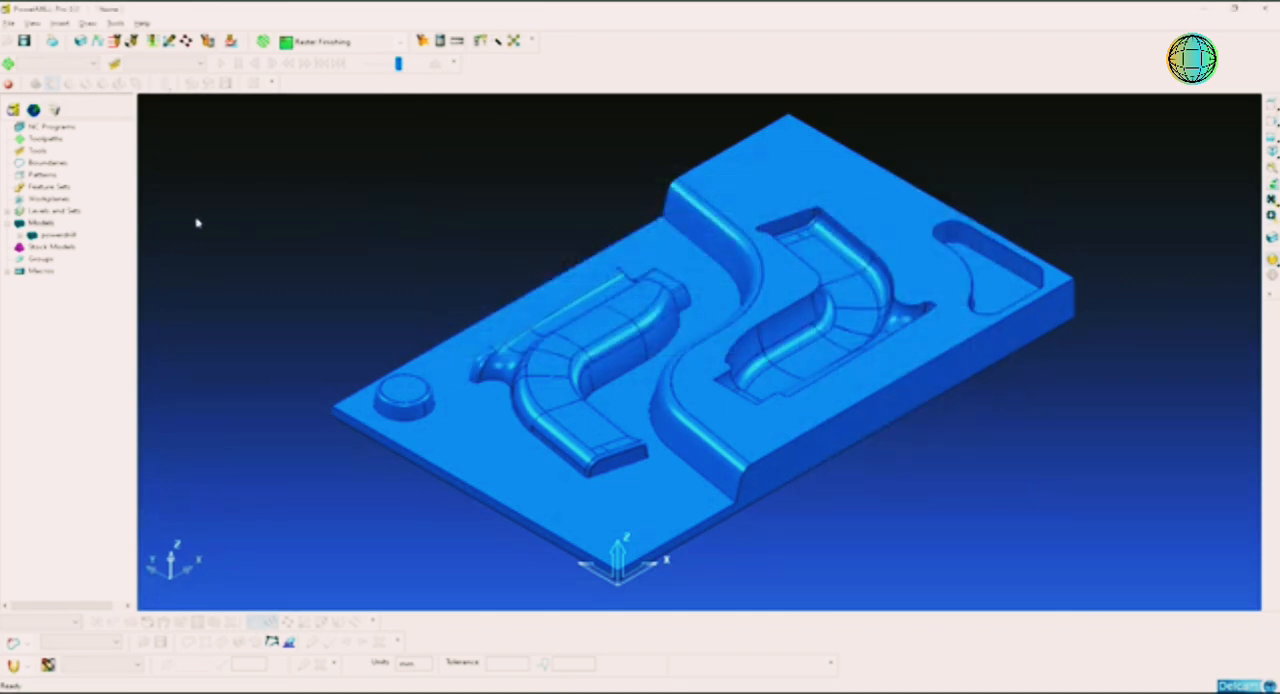
Step: Move the model -272.5 mm along X and check its new X limits in the model properties
{"action": "right_click", "coordinate": [54, 225]}
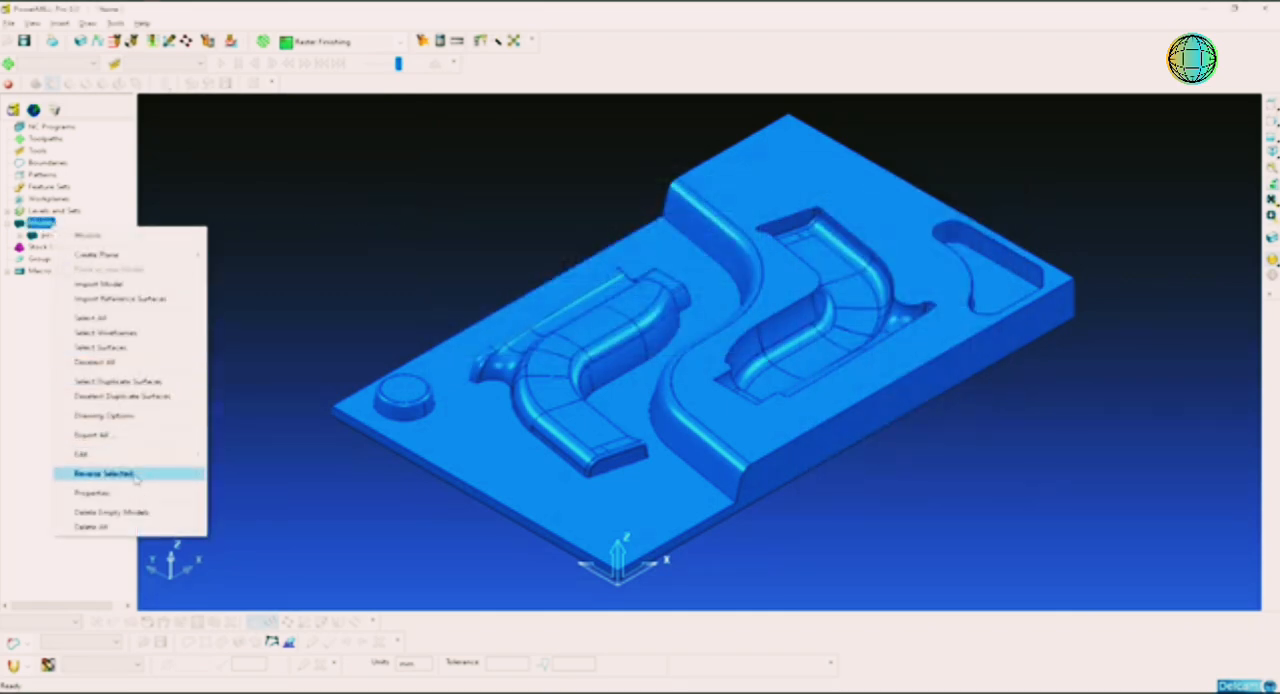
{"action": "mouse_move", "coordinate": [147, 457]}
{"action": "mouse_move", "coordinate": [227, 455]}
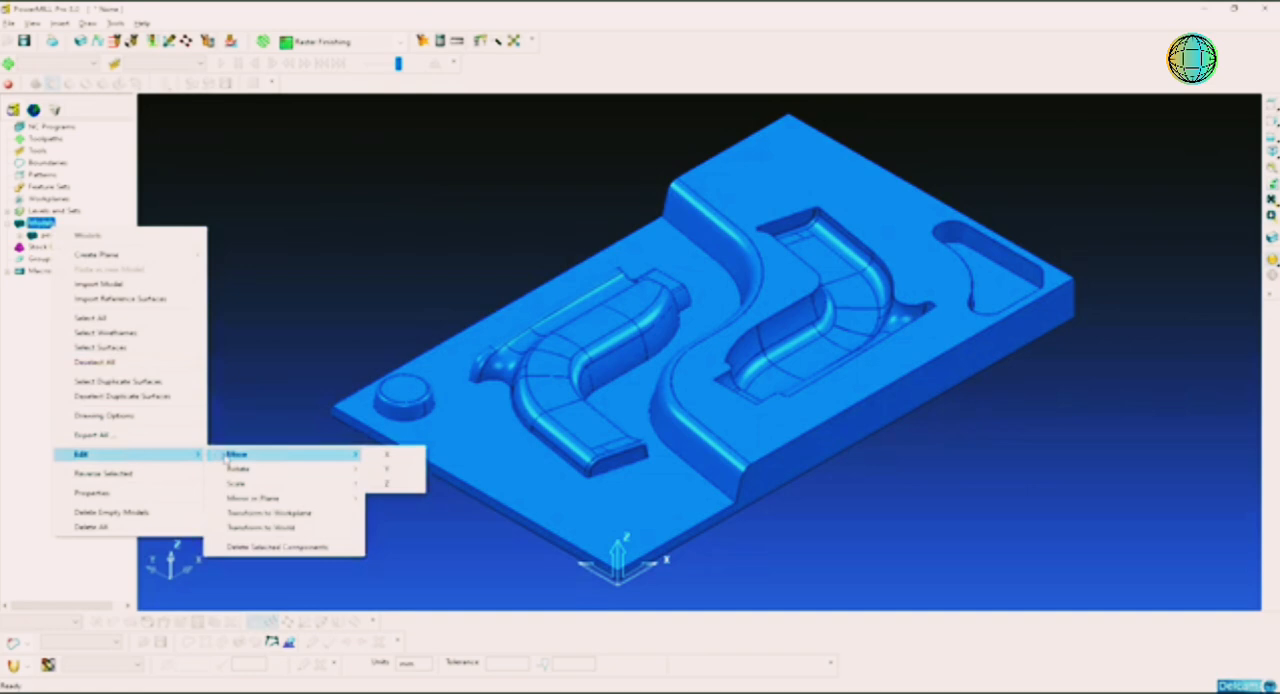
{"action": "left_click", "coordinate": [395, 452]}
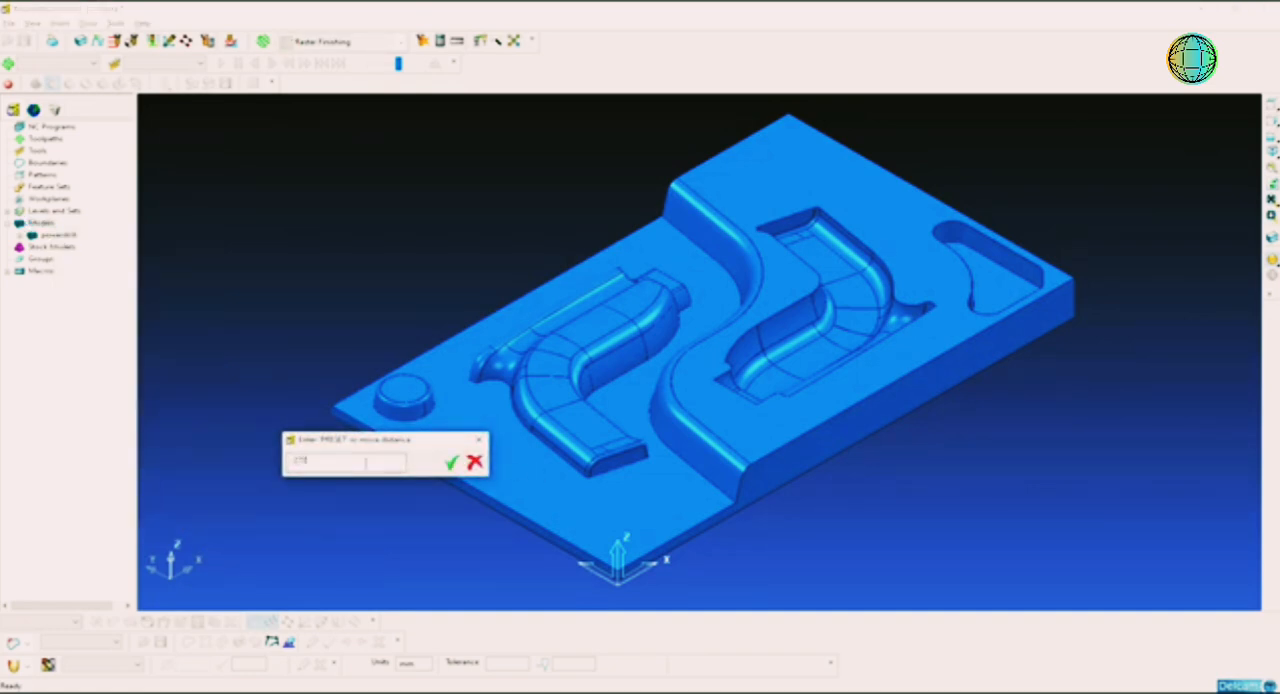
{"action": "type", "text": "-270/2"}
{"action": "key", "text": "Return"}
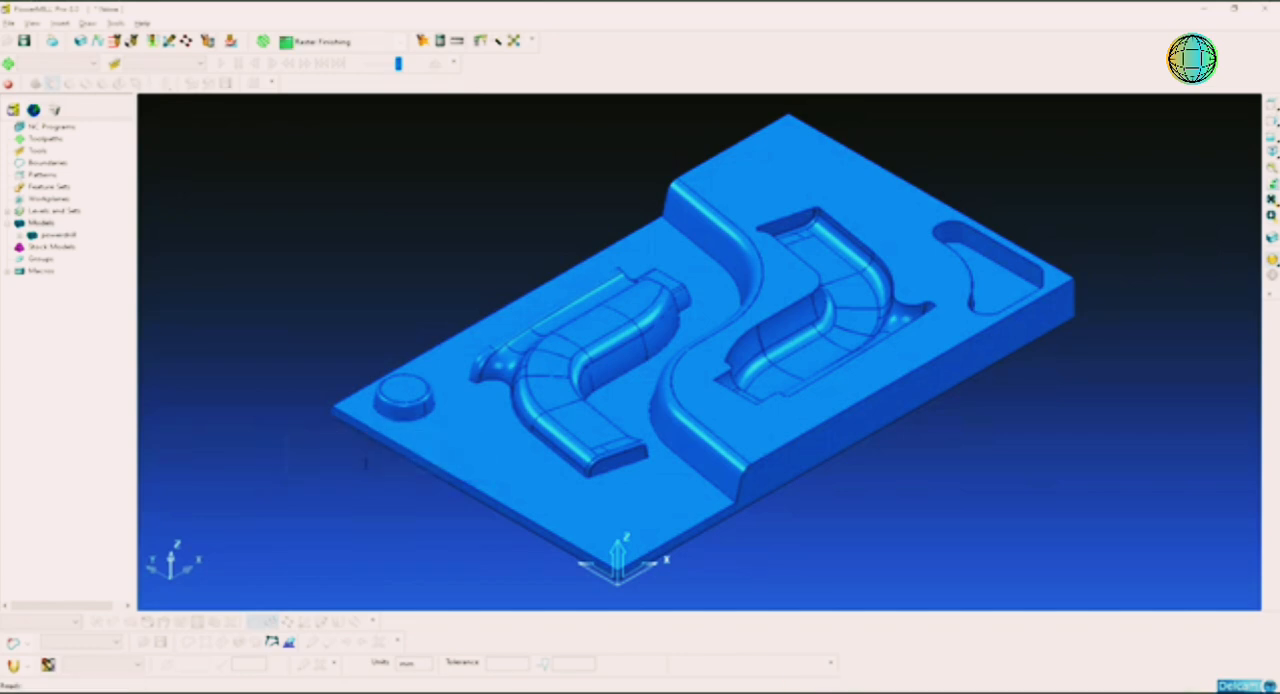
{"action": "left_click", "coordinate": [1271, 150]}
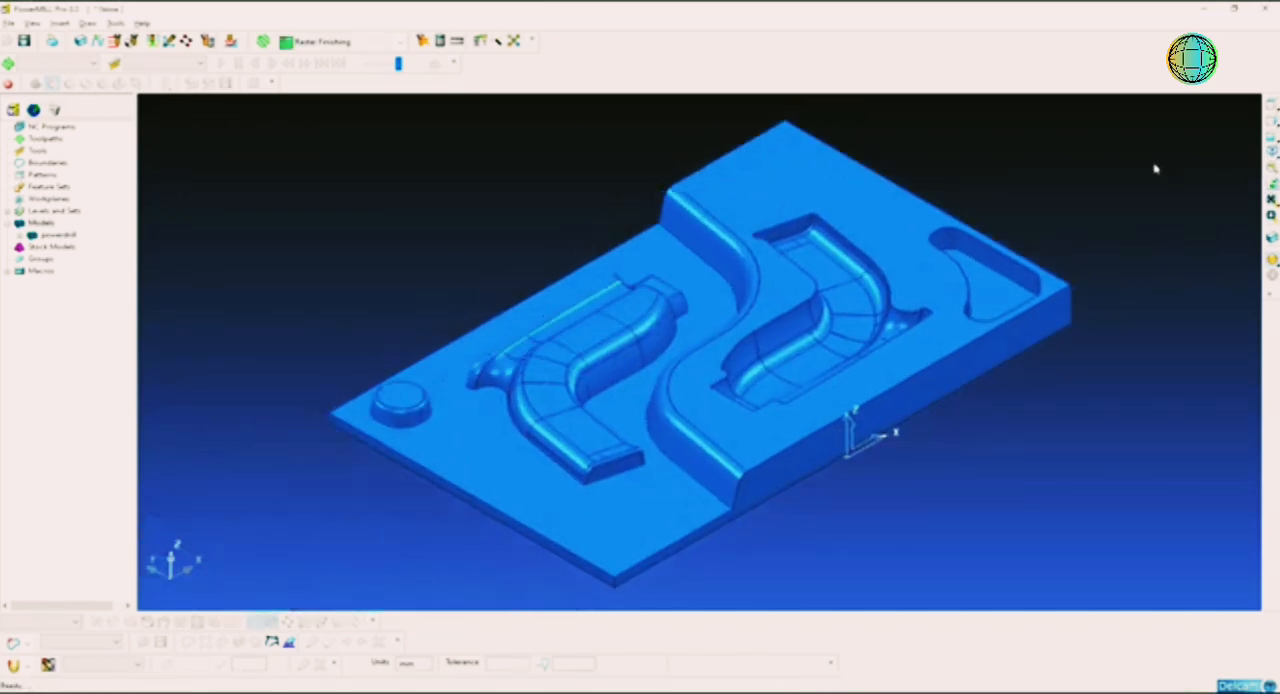
{"action": "right_click", "coordinate": [45, 226]}
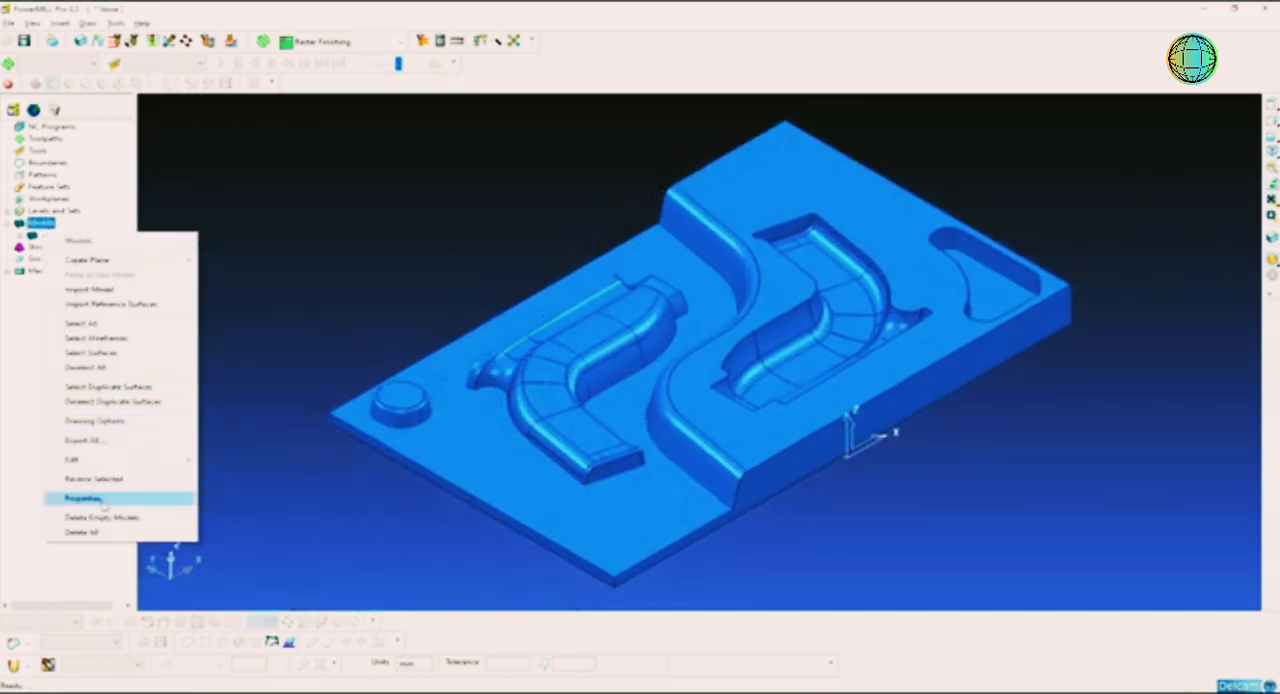
{"action": "left_click", "coordinate": [80, 496]}
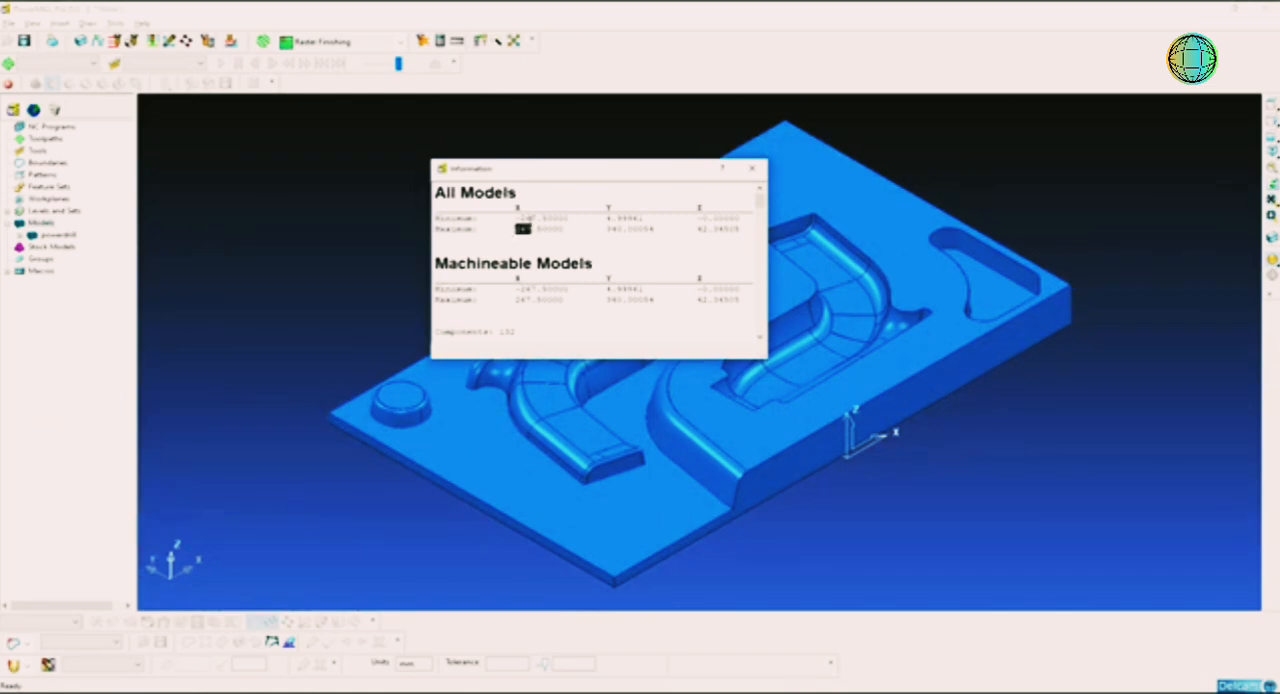
Step: Compare the minimum and maximum X limits in the model information, read the Y limits, and close it
{"action": "mouse_move", "coordinate": [516, 218]}
{"action": "left_mouse_down"}
{"action": "mouse_move", "coordinate": [561, 219]}
{"action": "mouse_move", "coordinate": [525, 229]}
{"action": "left_mouse_up"}
{"action": "left_click", "coordinate": [542, 228]}
{"action": "double_click", "coordinate": [611, 228]}
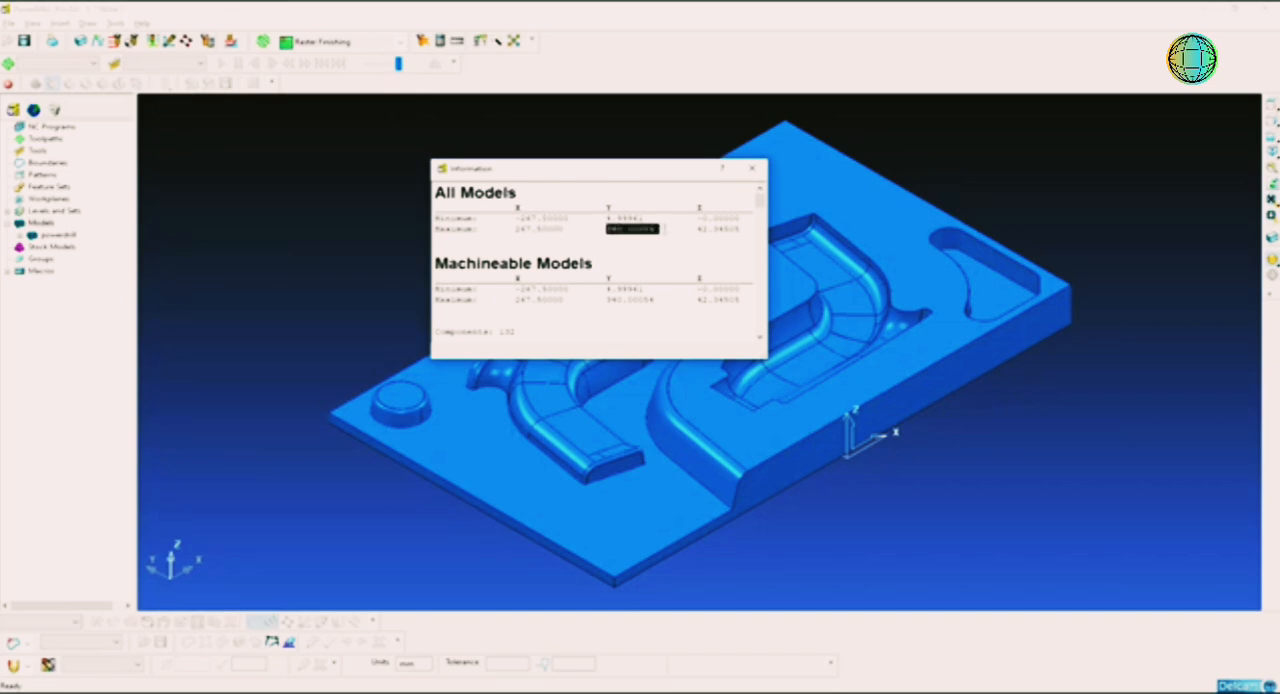
{"action": "left_click", "coordinate": [753, 169]}
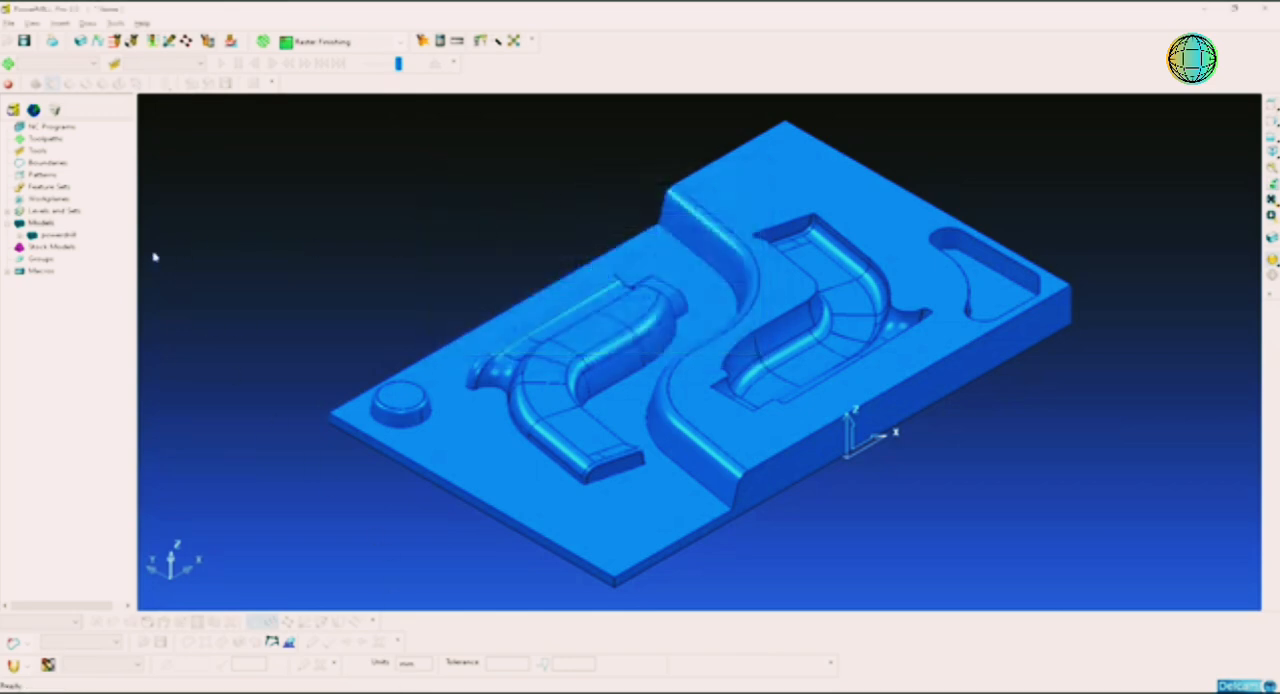
Step: Reopen the model properties, calculate the Y centre as (340 + 4.9999) / 2 in Calculator, and close both
{"action": "right_click", "coordinate": [41, 222]}
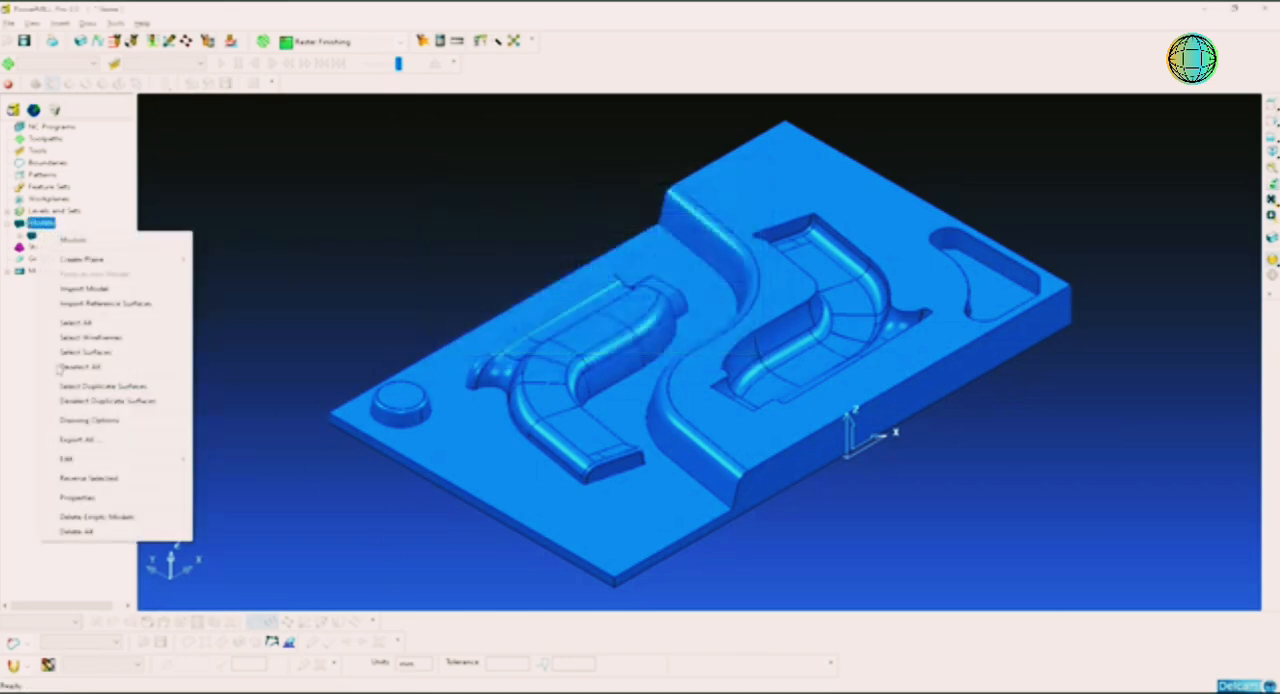
{"action": "left_click", "coordinate": [80, 497]}
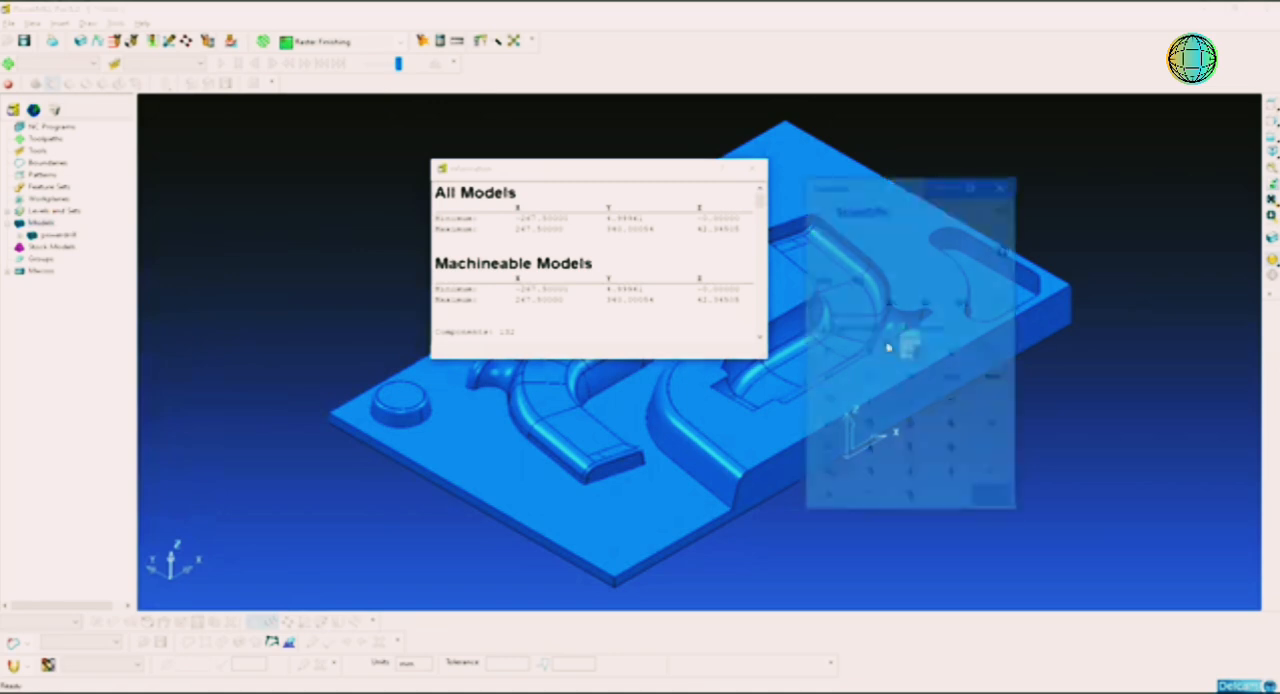
{"action": "type", "text": "3"}
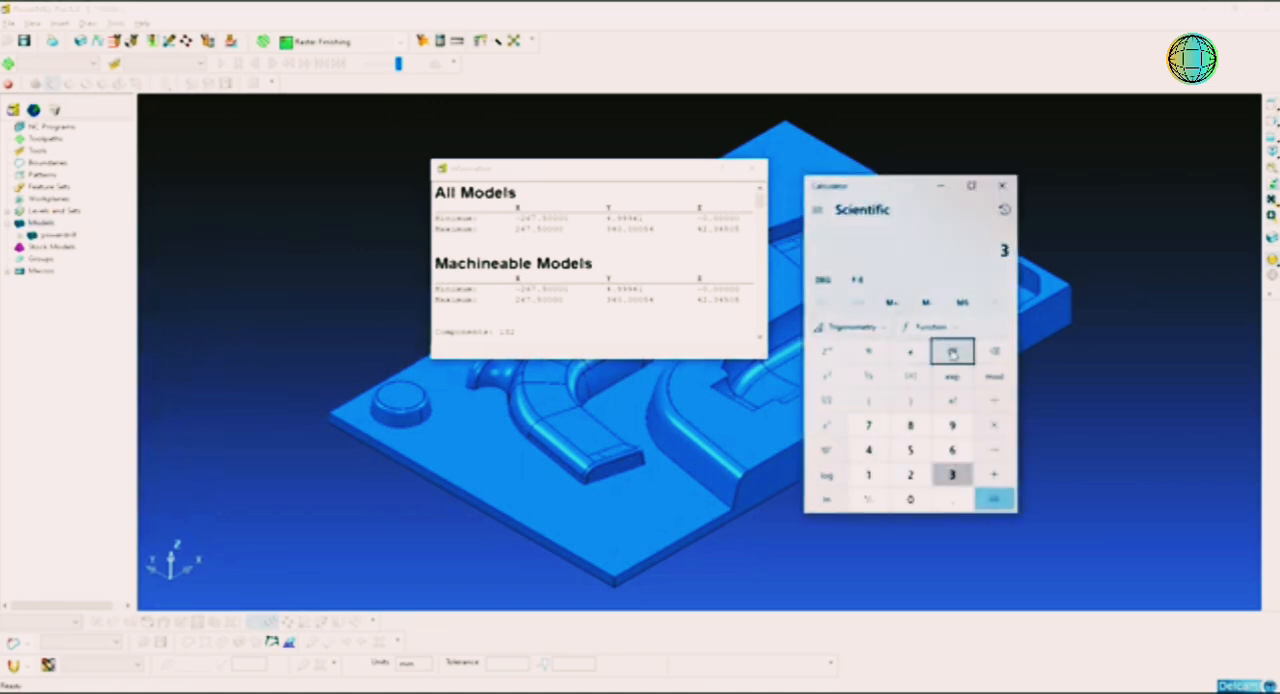
{"action": "type", "text": "40/4.9999"}
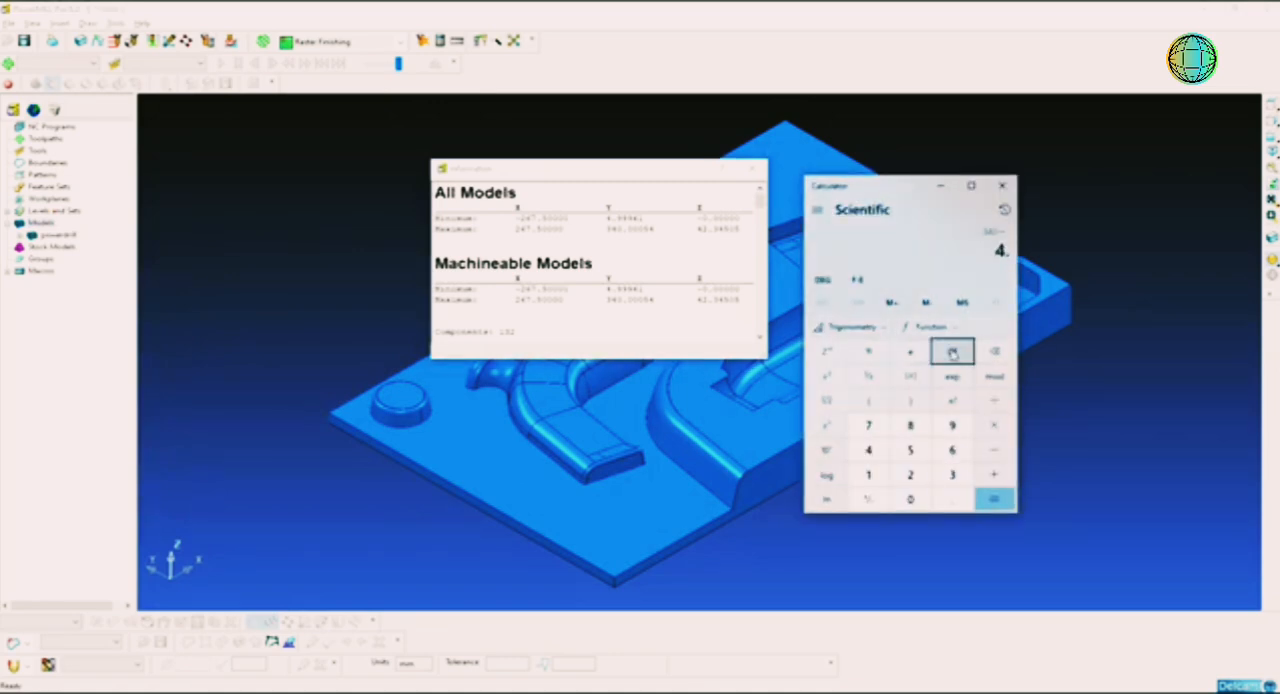
{"action": "key", "text": "Return"}
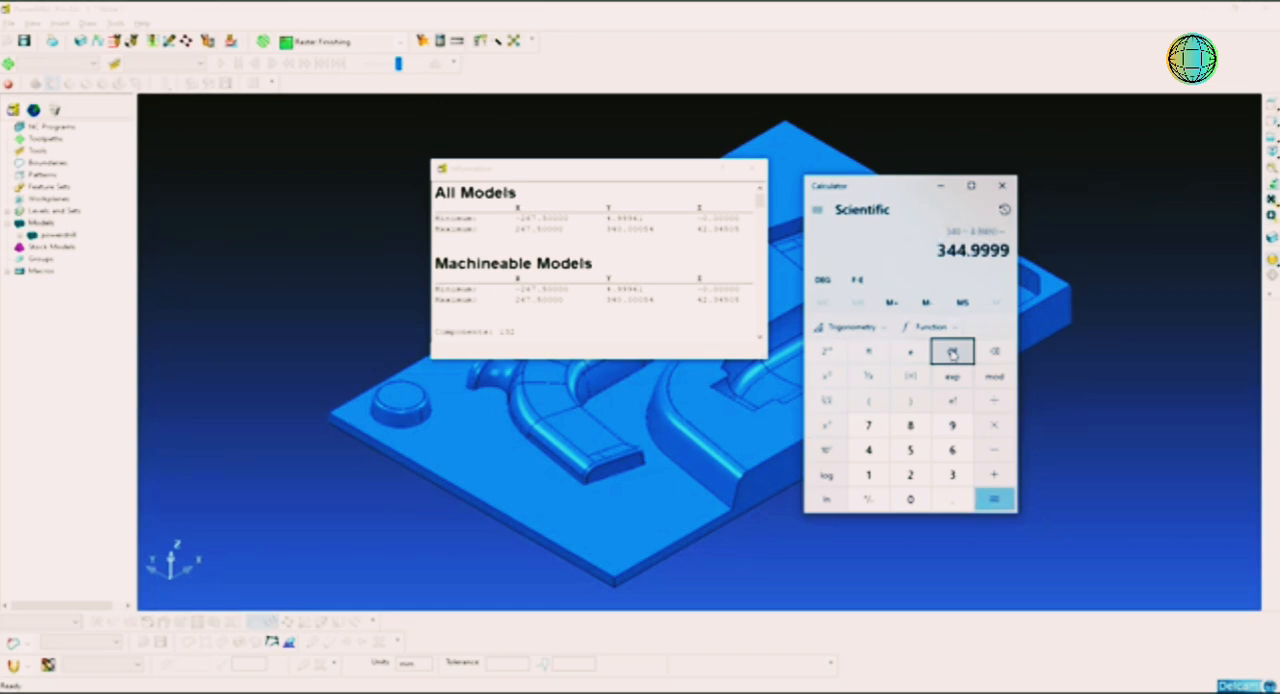
{"action": "type", "text": "/2"}
{"action": "key", "text": "Return"}
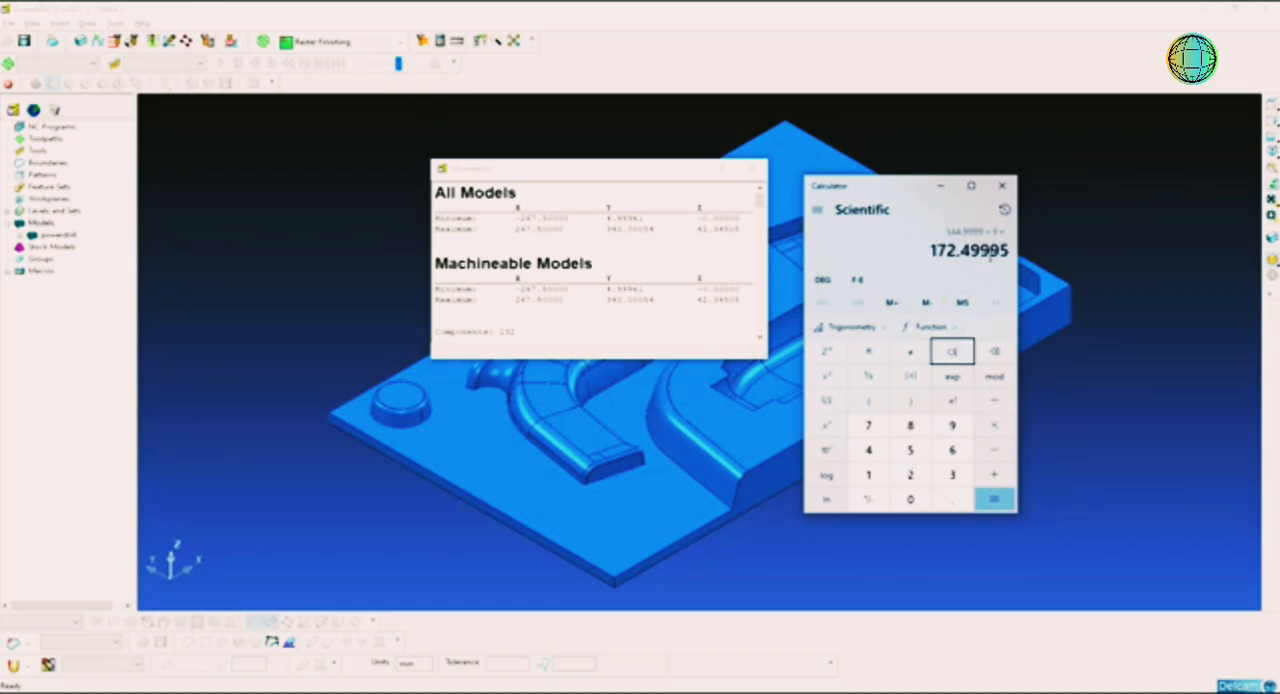
{"action": "left_click", "coordinate": [1003, 187]}
{"action": "left_click", "coordinate": [752, 169]}
Step: Move the model in negative Y by the calculated centre distance and check its new Y limits in the model properties
{"action": "right_click", "coordinate": [40, 224]}
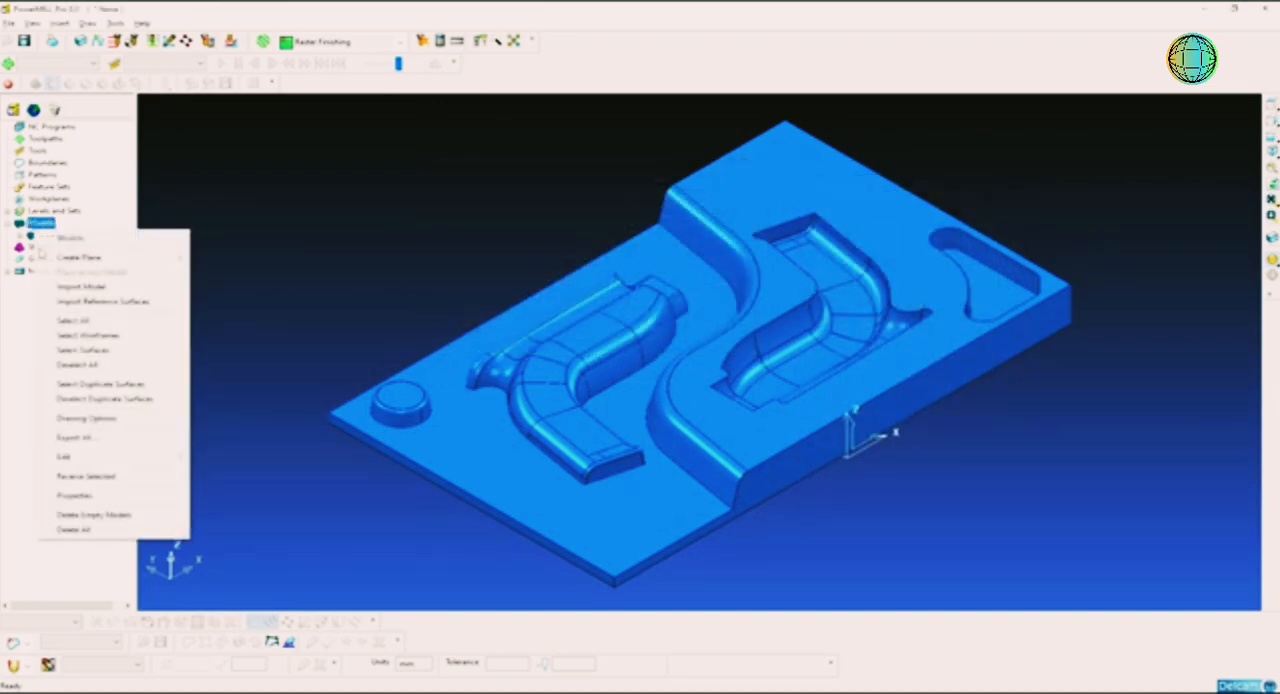
{"action": "mouse_move", "coordinate": [110, 458]}
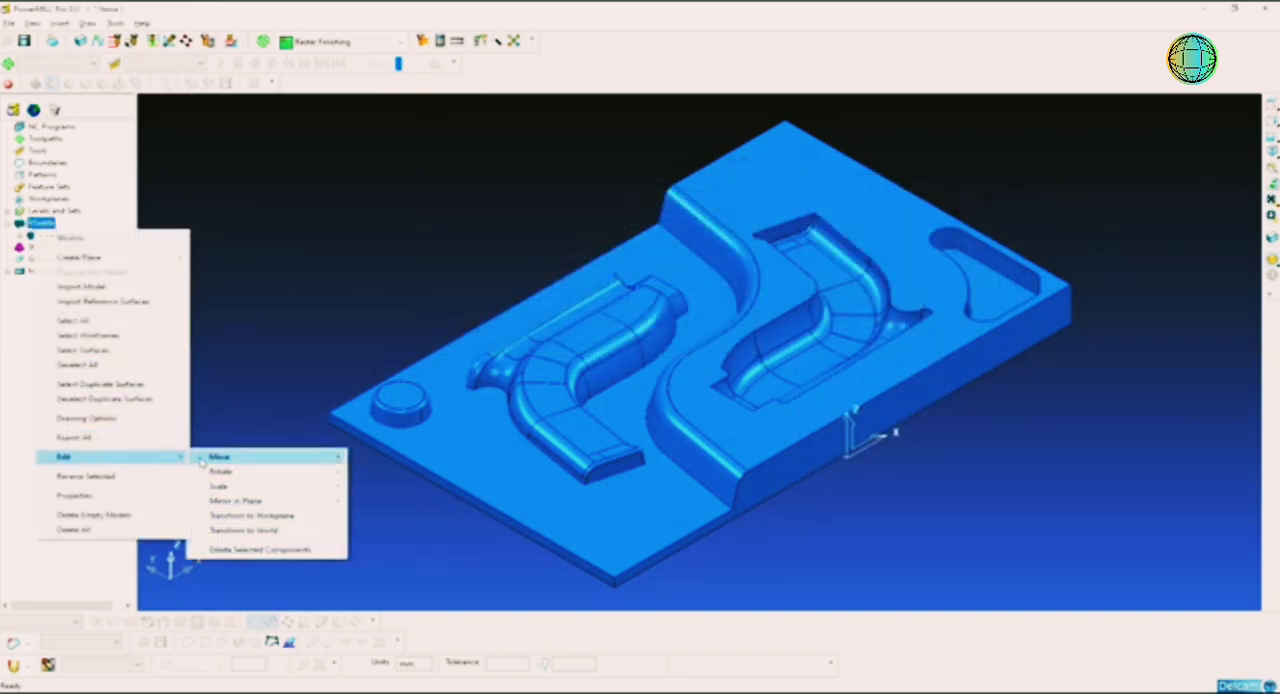
{"action": "mouse_move", "coordinate": [320, 458]}
{"action": "left_click", "coordinate": [360, 458]}
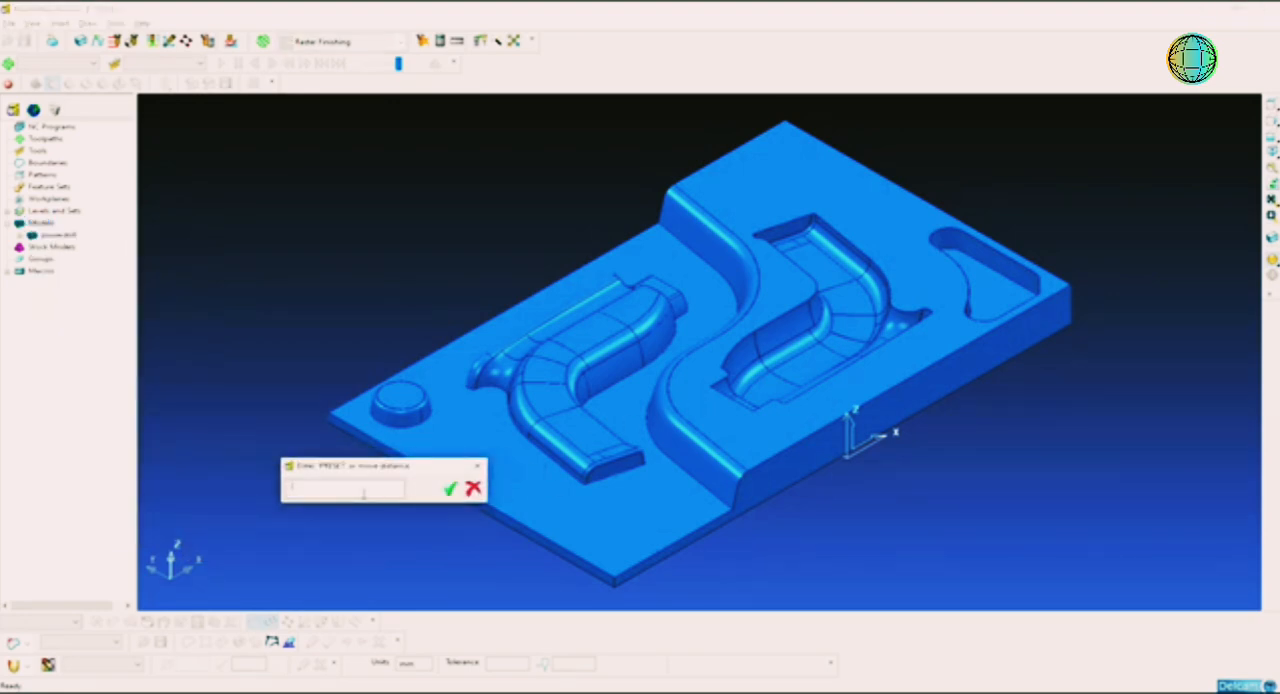
{"action": "key", "text": "Return"}
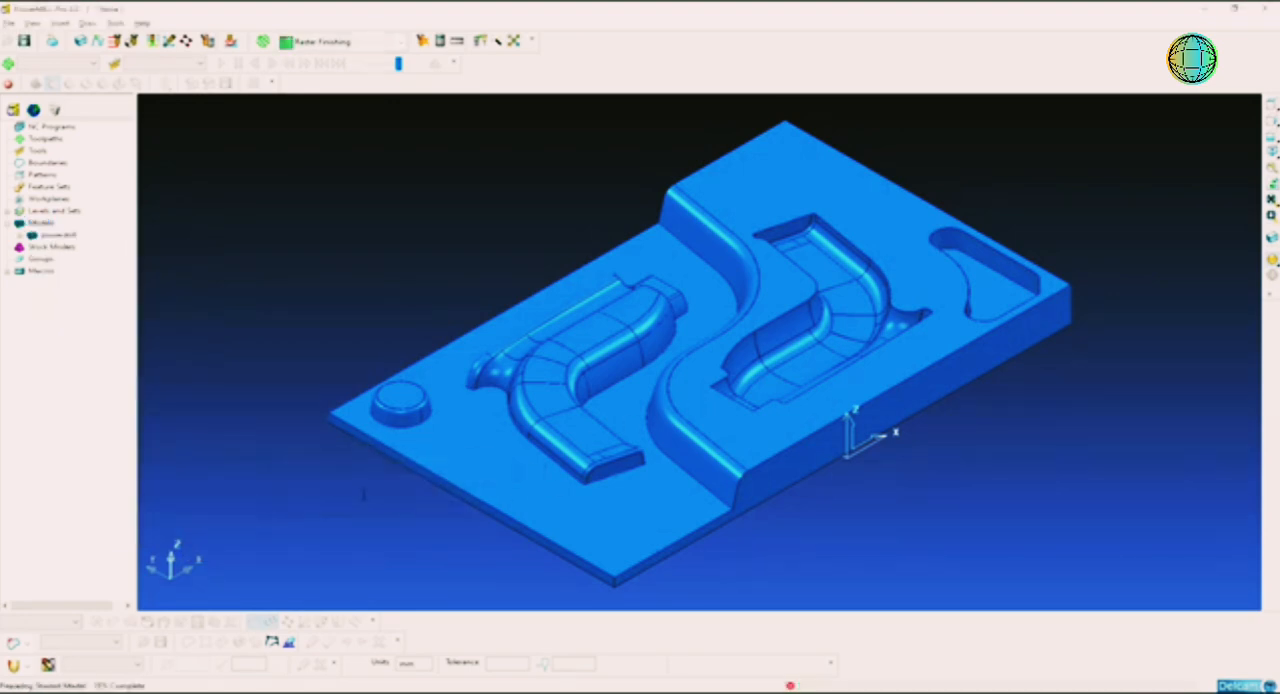
{"action": "left_click", "coordinate": [1270, 167]}
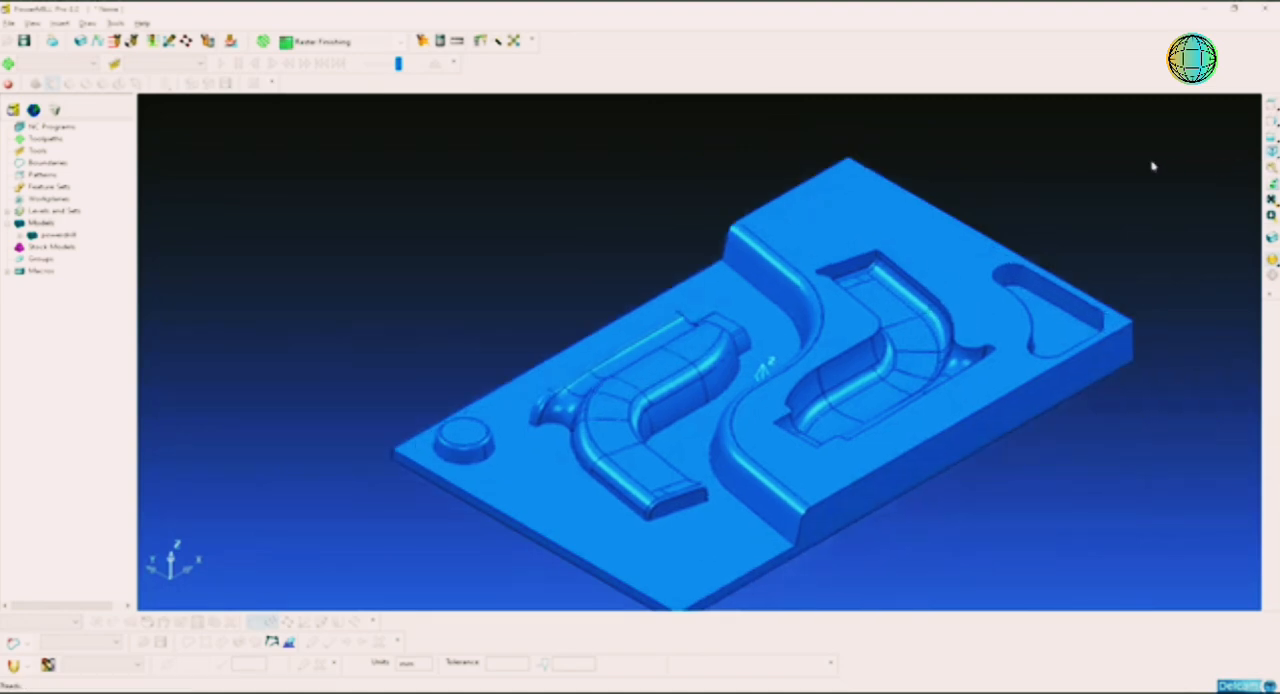
{"action": "right_click", "coordinate": [50, 227]}
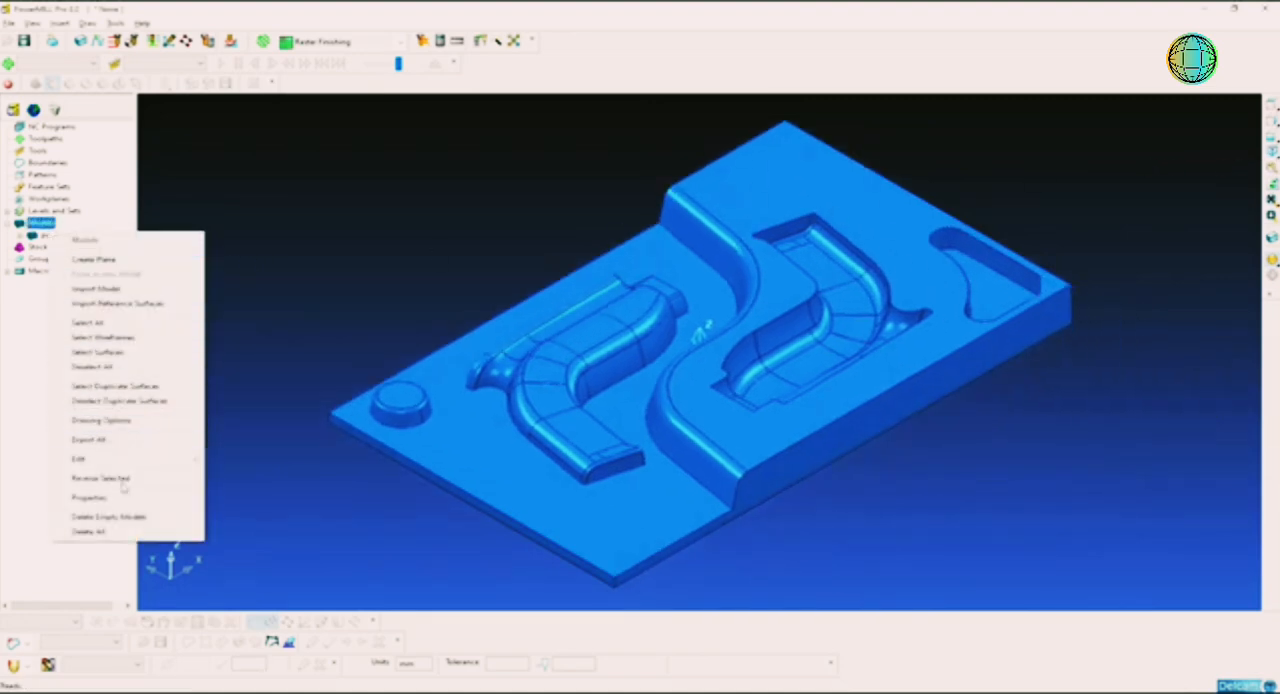
{"action": "left_click", "coordinate": [90, 497]}
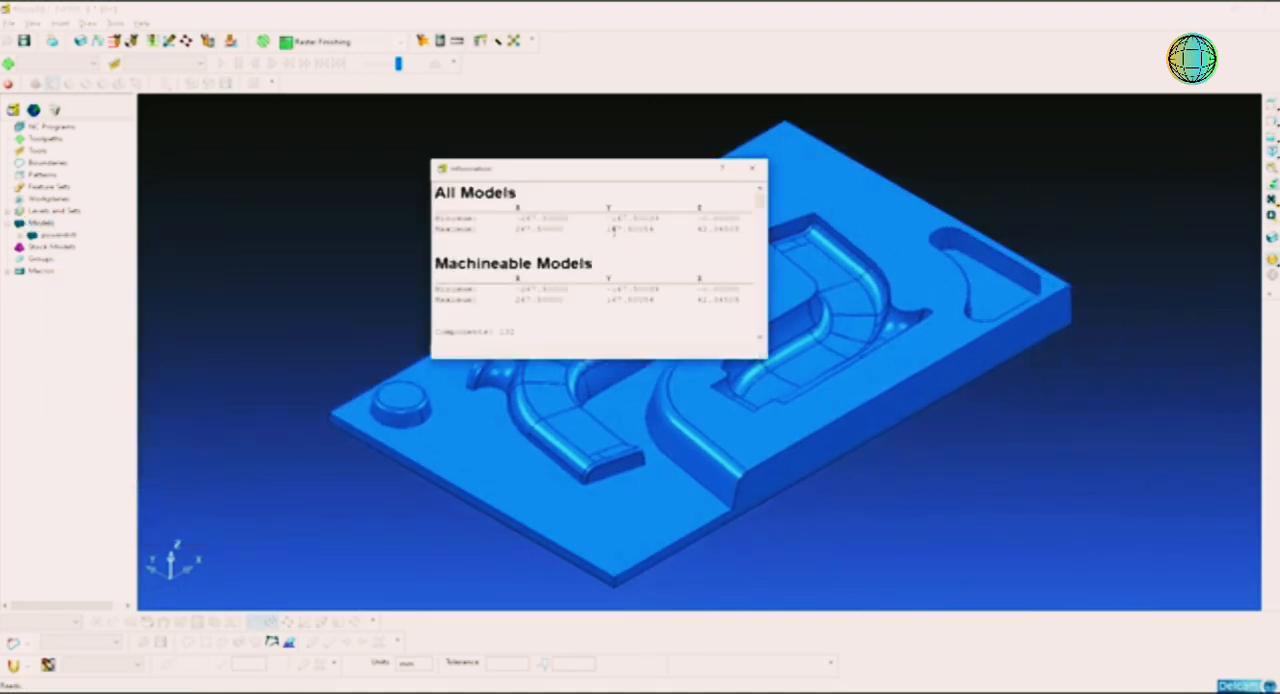
{"action": "mouse_move", "coordinate": [608, 229]}
{"action": "left_mouse_down"}
{"action": "mouse_move", "coordinate": [650, 229]}
{"action": "mouse_move", "coordinate": [620, 217]}
{"action": "left_mouse_up"}
{"action": "left_click", "coordinate": [650, 217]}
{"action": "left_click", "coordinate": [753, 168]}
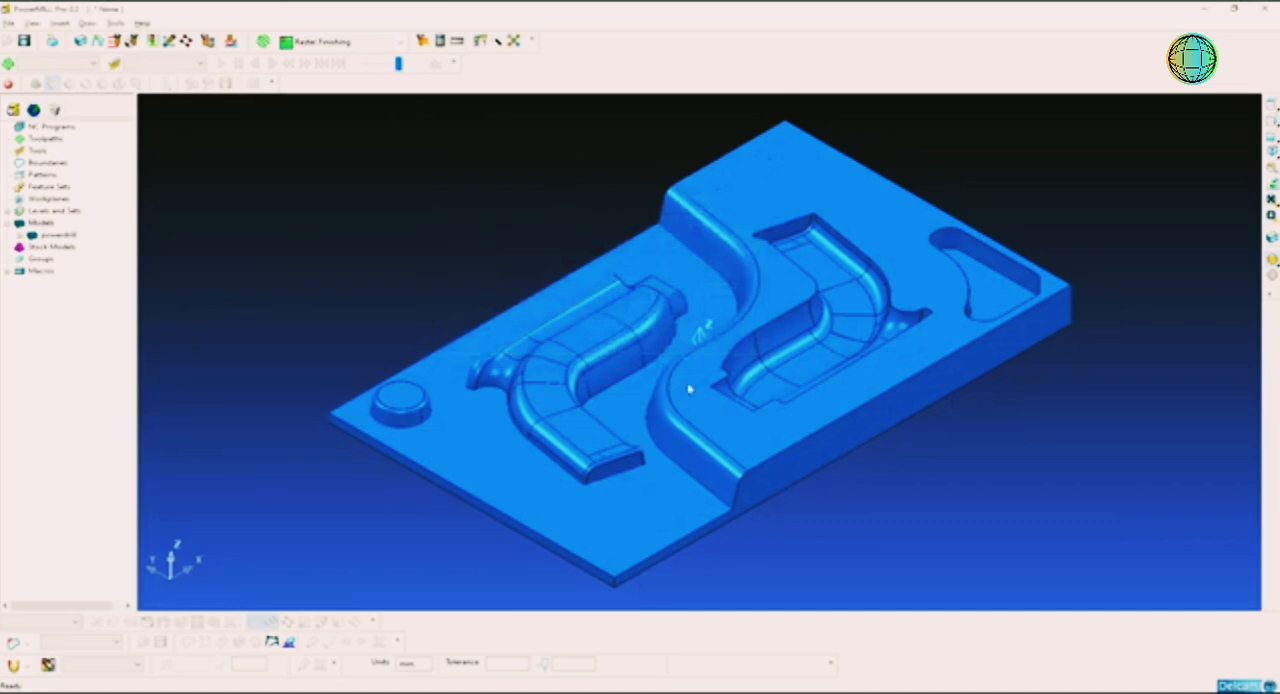
Step: Copy the maximum Z limit from the model properties and close the information
{"action": "middle_click_drag", "start_coordinate": [691, 386], "coordinate": [727, 349]}
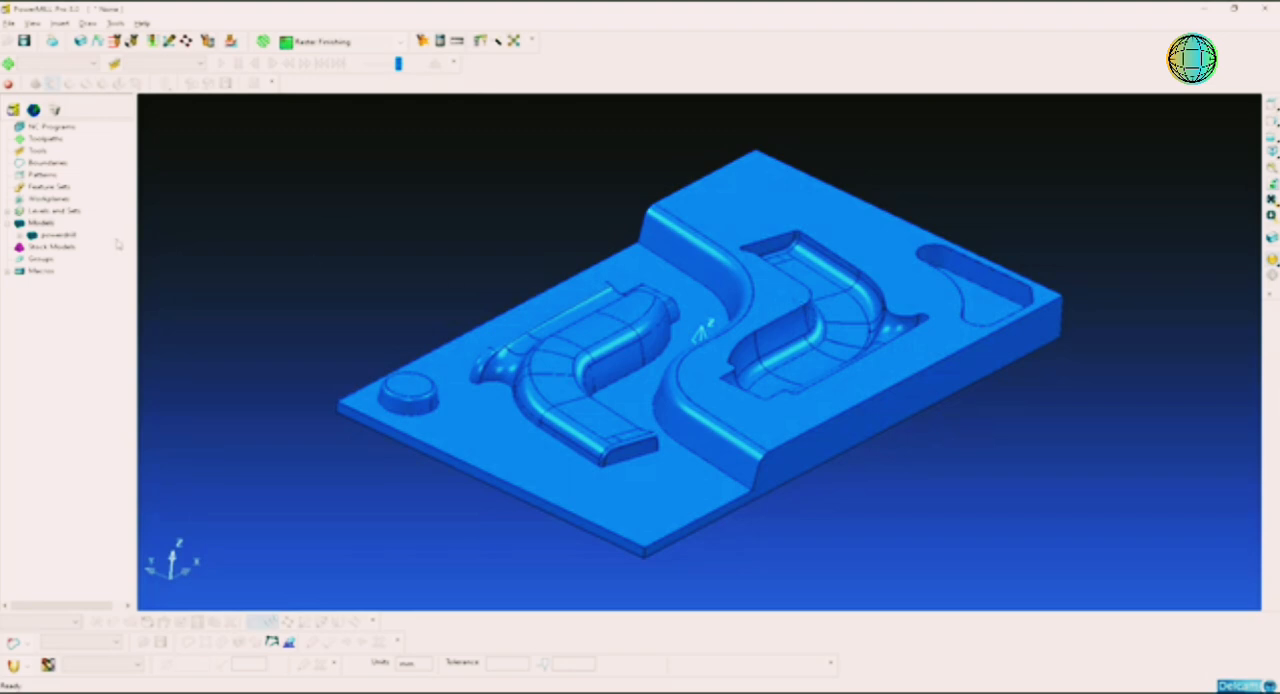
{"action": "right_click", "coordinate": [48, 225]}
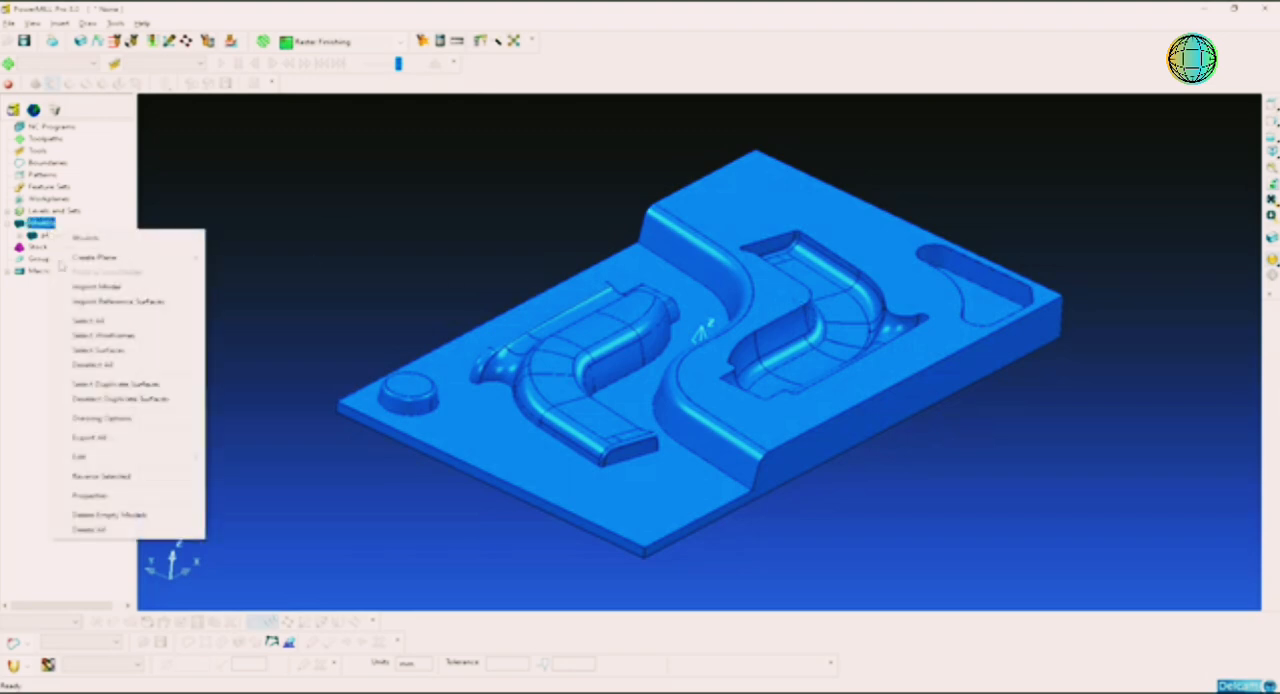
{"action": "left_click", "coordinate": [92, 495]}
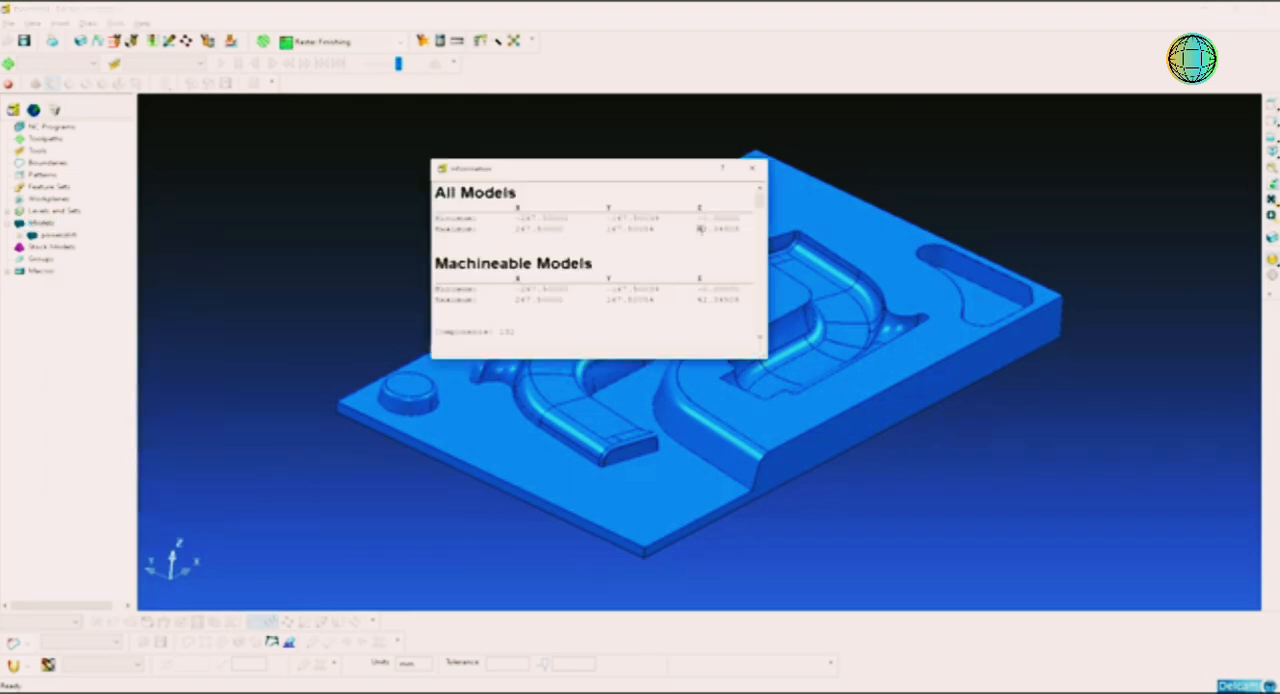
{"action": "left_click_drag", "start_coordinate": [700, 228], "coordinate": [743, 229]}
{"action": "left_click", "coordinate": [752, 168]}
Step: Try to move the model 42.34505 mm along Z
{"action": "right_click", "coordinate": [40, 222]}
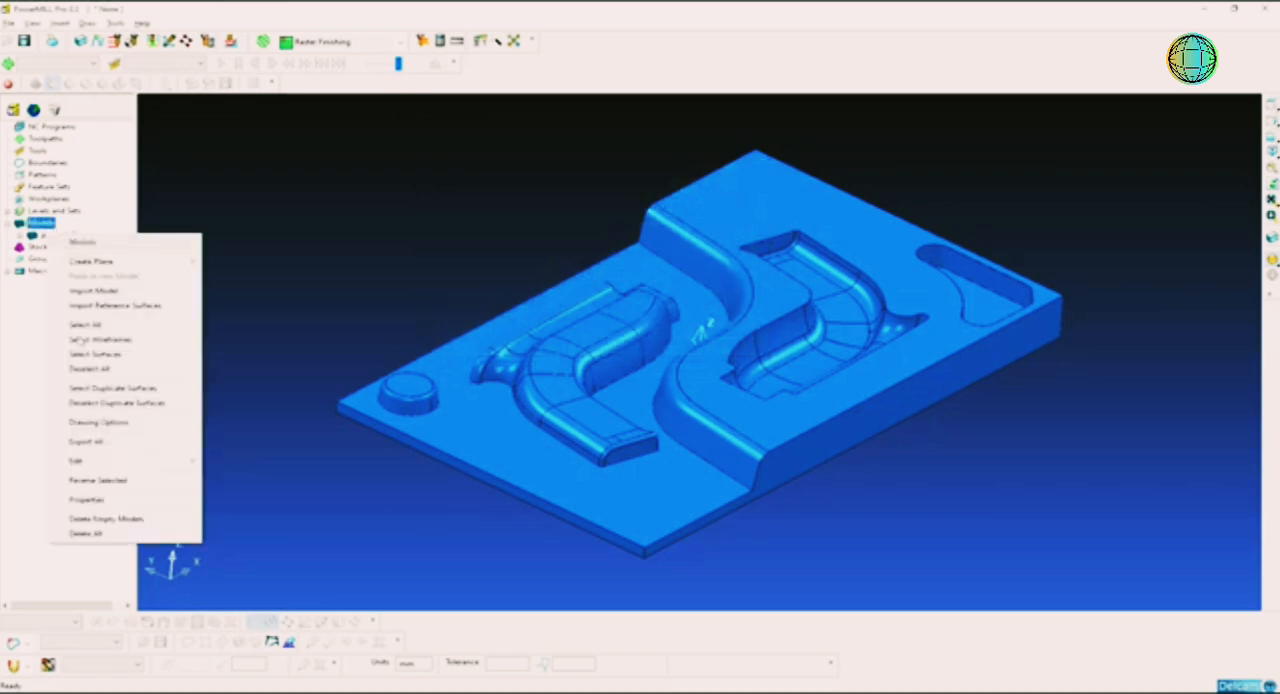
{"action": "mouse_move", "coordinate": [190, 466]}
{"action": "mouse_move", "coordinate": [260, 464]}
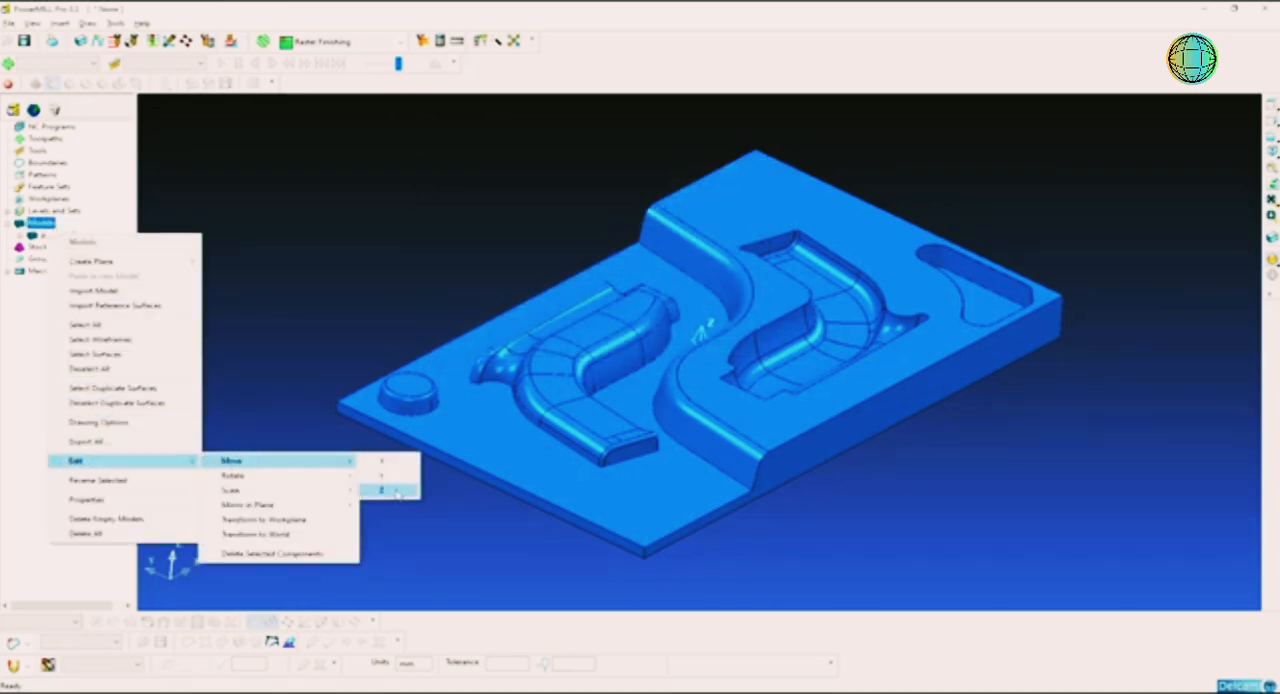
{"action": "left_click", "coordinate": [396, 491]}
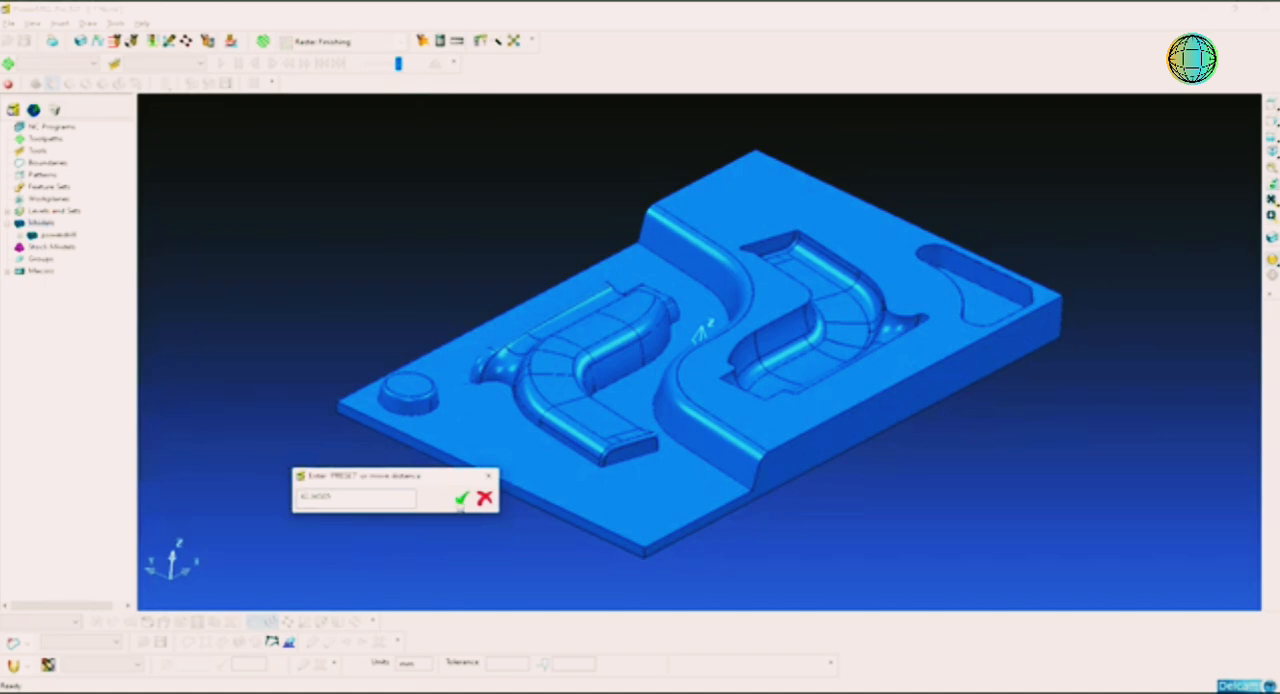
{"action": "left_click", "coordinate": [460, 498]}
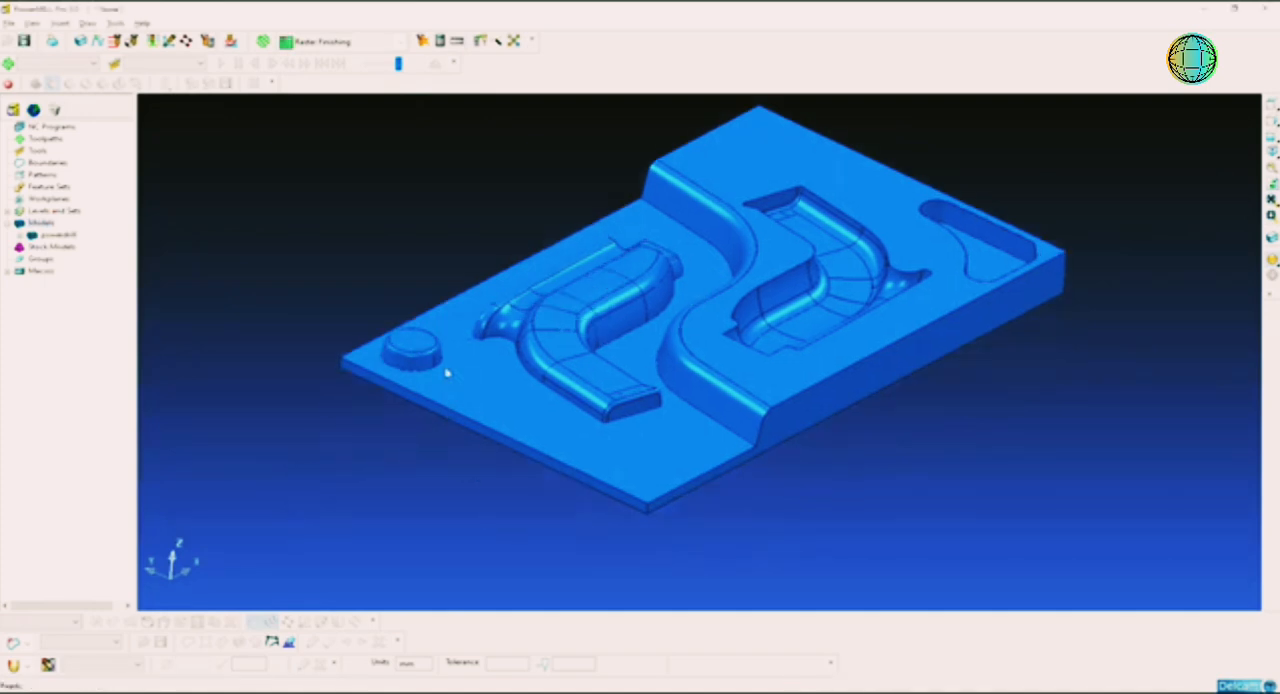
Step: Reverse the last Z move by moving the model the same distance in negative Z
{"action": "right_click", "coordinate": [40, 223]}
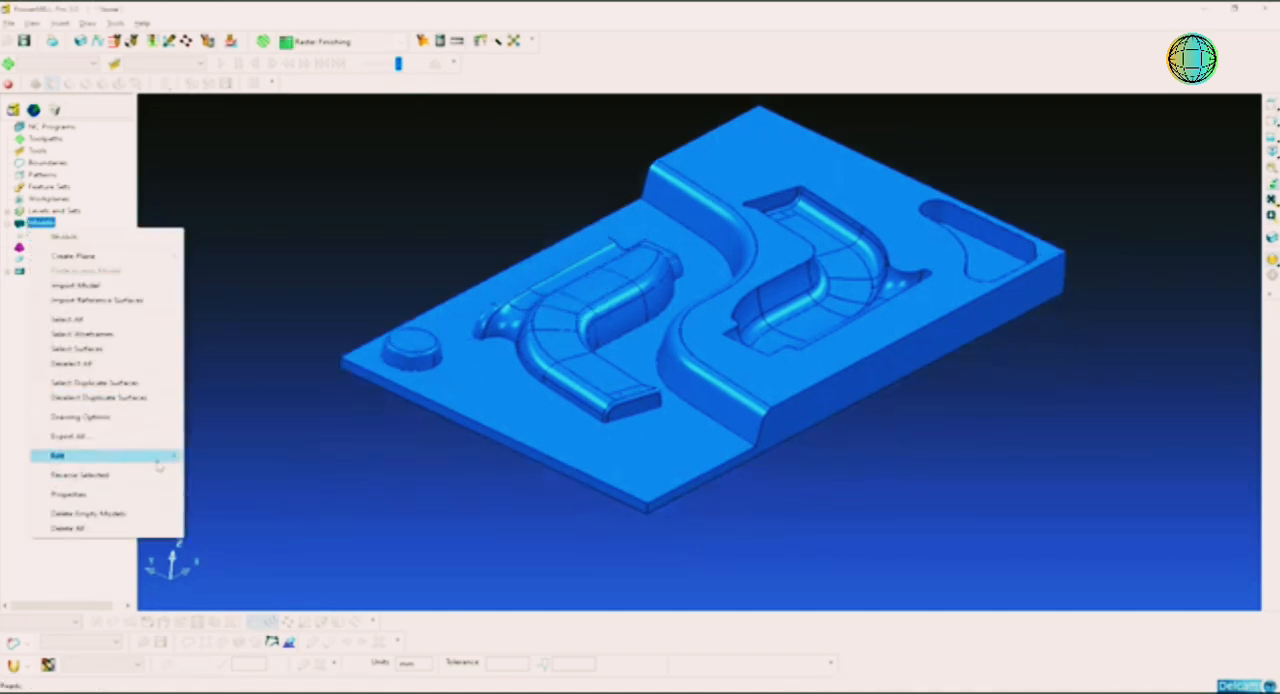
{"action": "mouse_move", "coordinate": [152, 456]}
{"action": "left_click", "coordinate": [284, 458]}
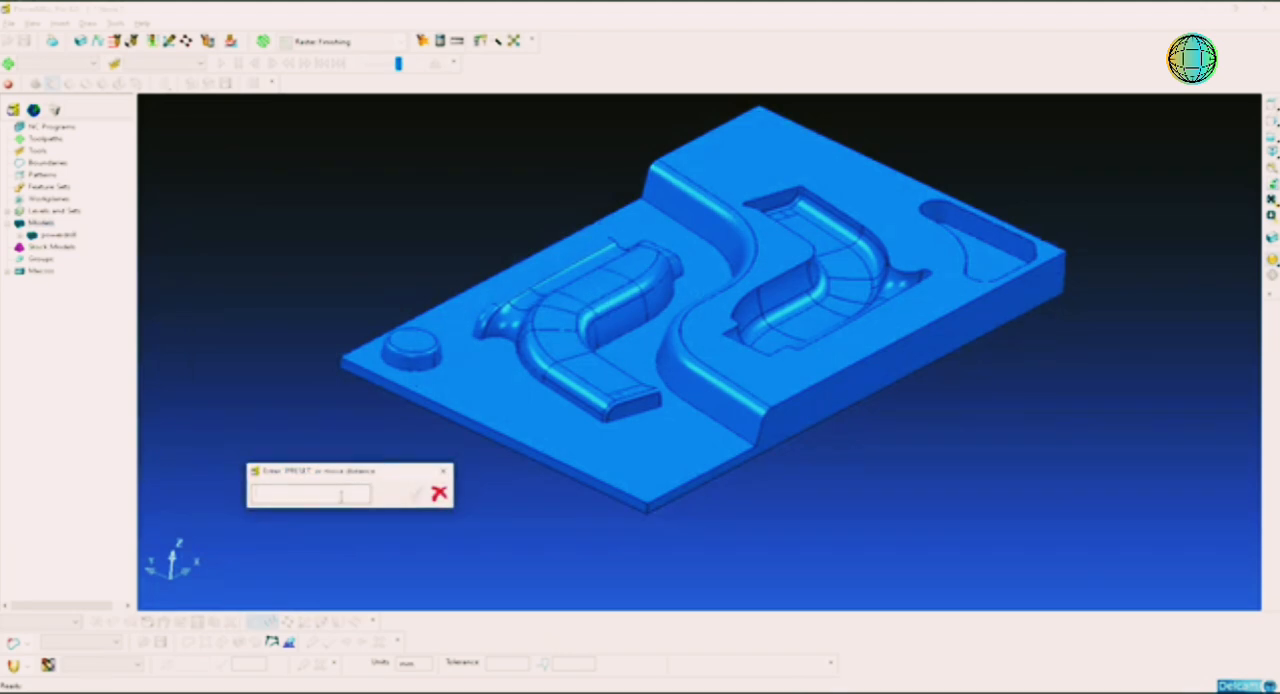
{"action": "type", "text": "61.34993"}
{"action": "key", "text": "Return"}
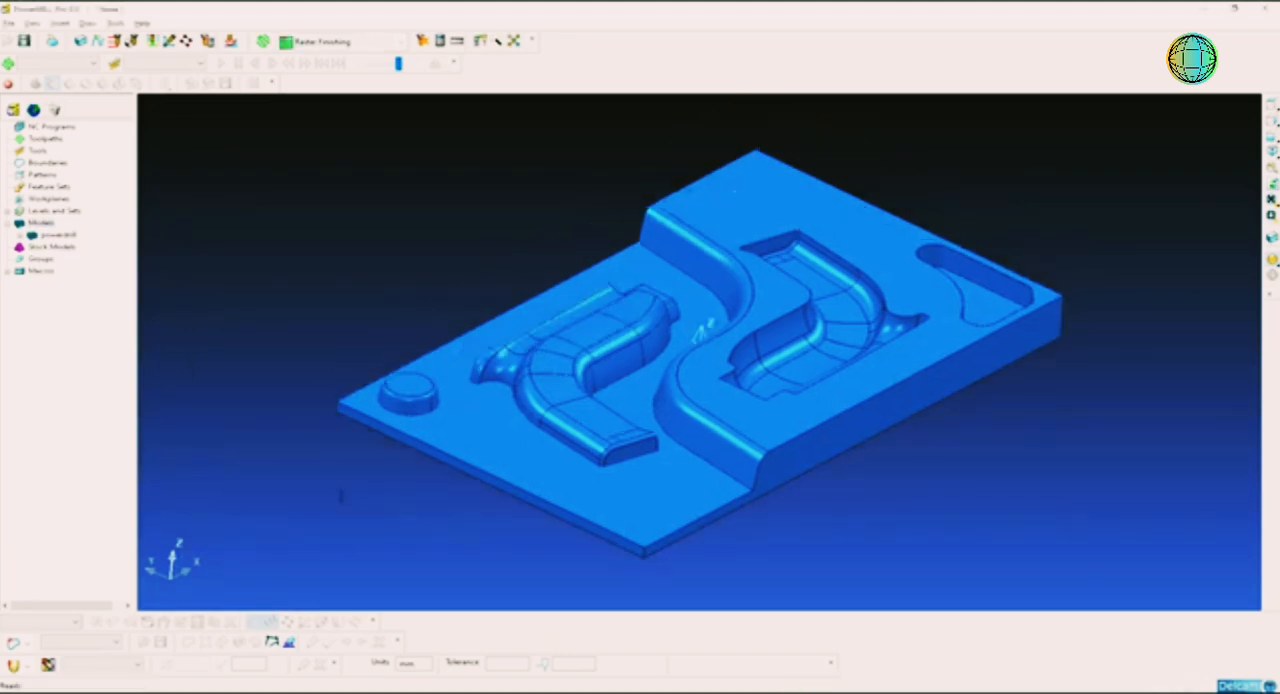
Step: Move the model -42.34505 mm along Z to put its top face at zero, and check the new Z limits
{"action": "right_click", "coordinate": [46, 224]}
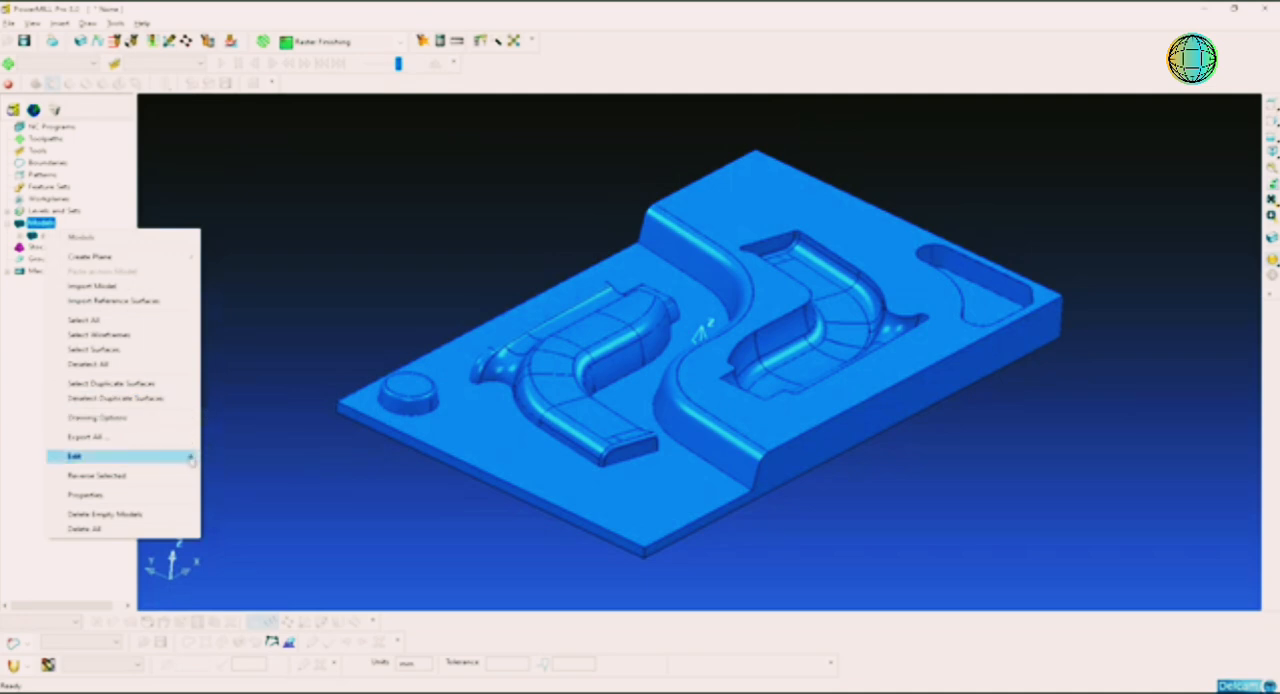
{"action": "mouse_move", "coordinate": [180, 457]}
{"action": "mouse_move", "coordinate": [285, 457]}
{"action": "left_click", "coordinate": [376, 469]}
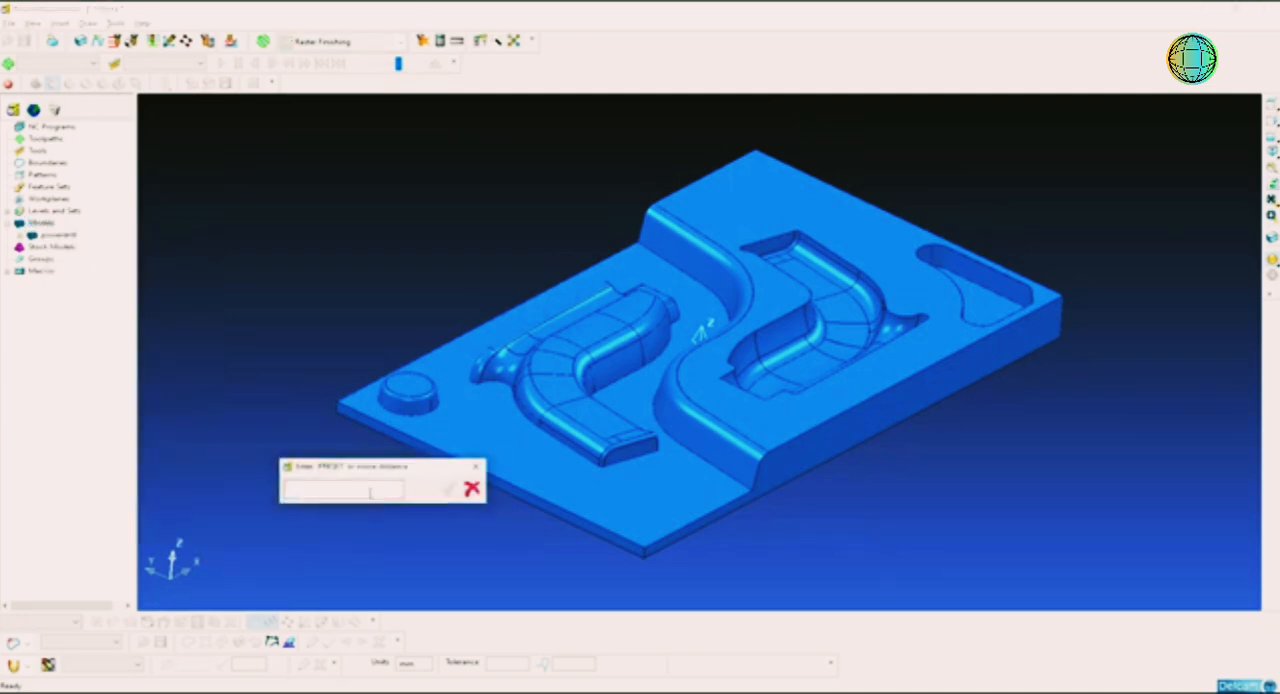
{"action": "type", "text": "42.14905"}
{"action": "left_click", "coordinate": [448, 489]}
{"action": "right_click", "coordinate": [38, 223]}
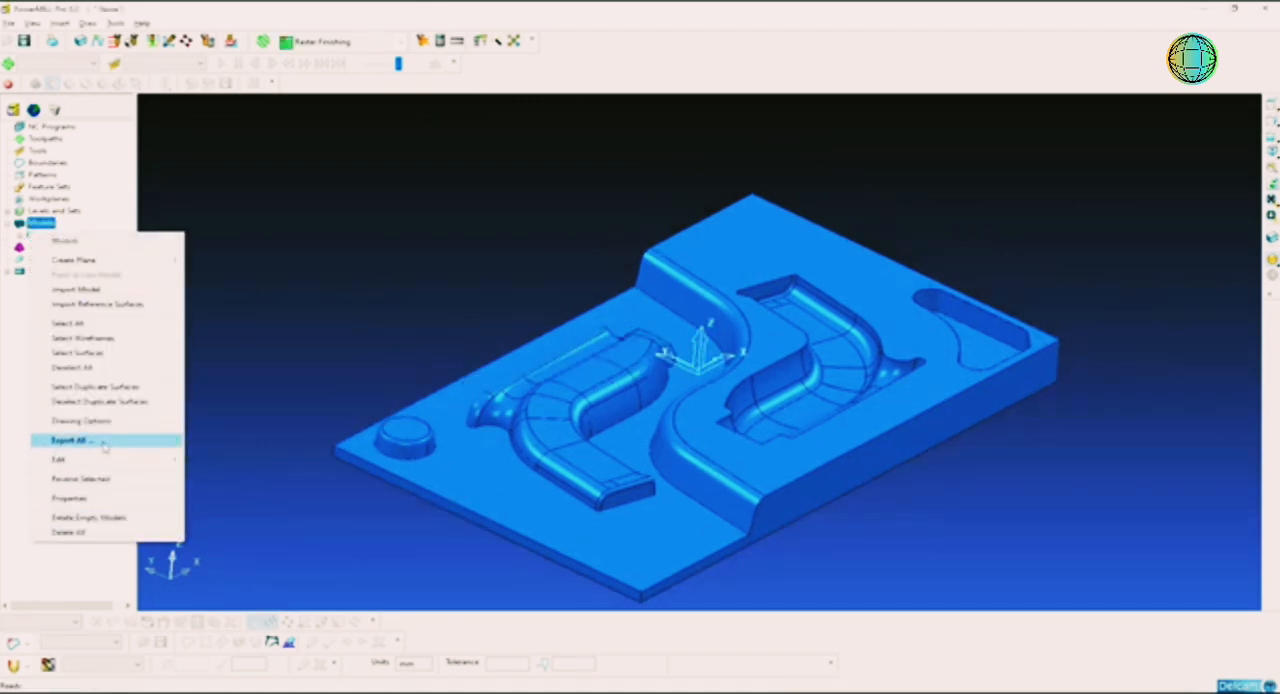
{"action": "left_click", "coordinate": [100, 498]}
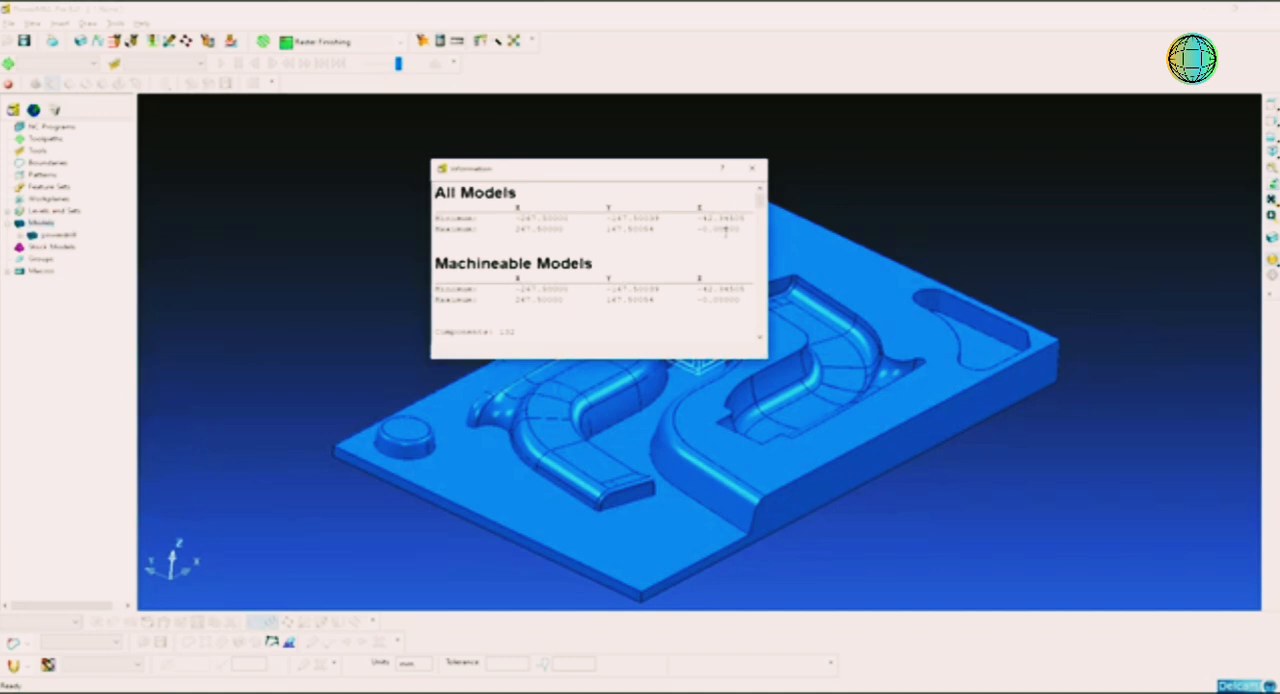
{"action": "left_click", "coordinate": [752, 168]}
Step: Examine the origin's position on the model's top face in a front side view and an isometric view
{"action": "middle_click_drag", "start_coordinate": [733, 385], "coordinate": [734, 355], "text": "shift"}
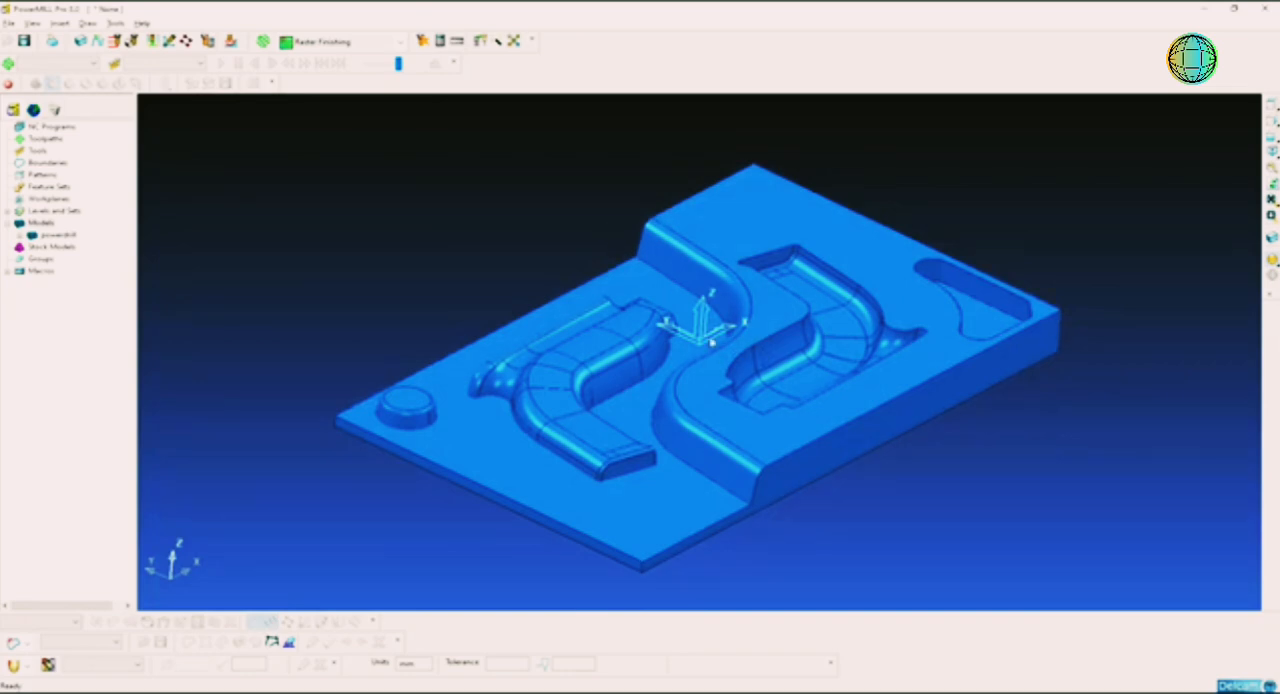
{"action": "middle_click_drag", "start_coordinate": [796, 345], "coordinate": [692, 368]}
{"action": "left_click", "coordinate": [1272, 136]}
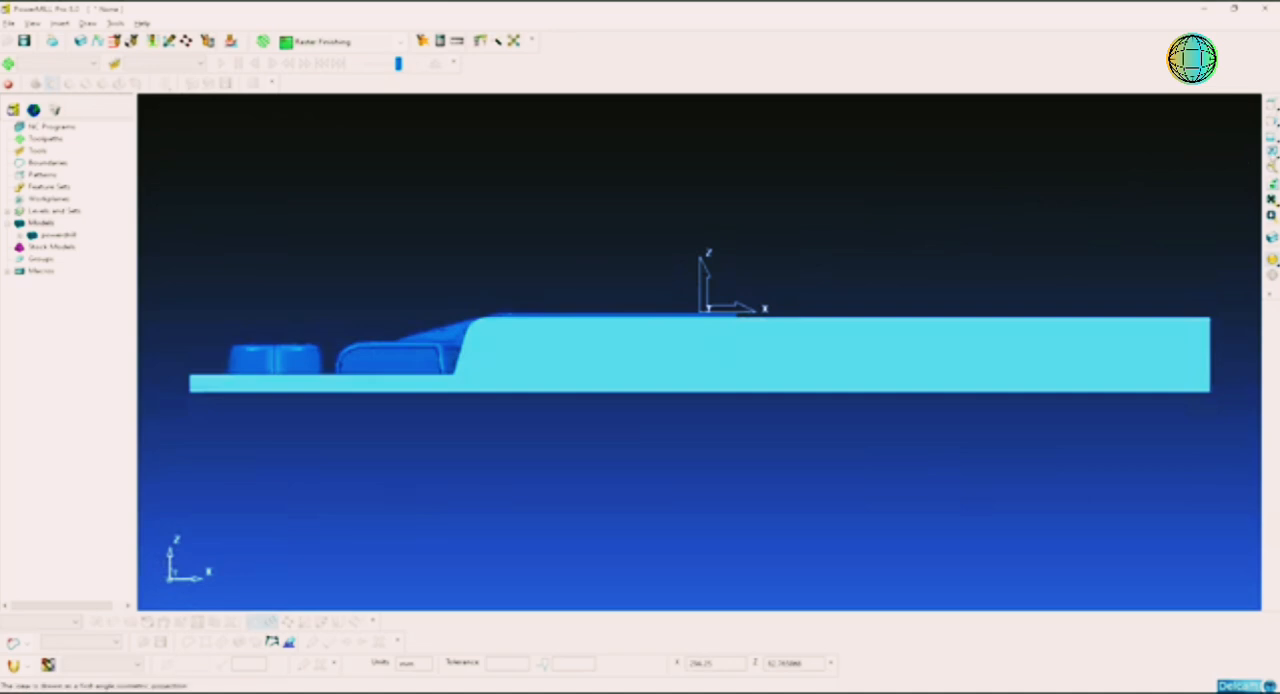
{"action": "left_click", "coordinate": [1272, 151]}
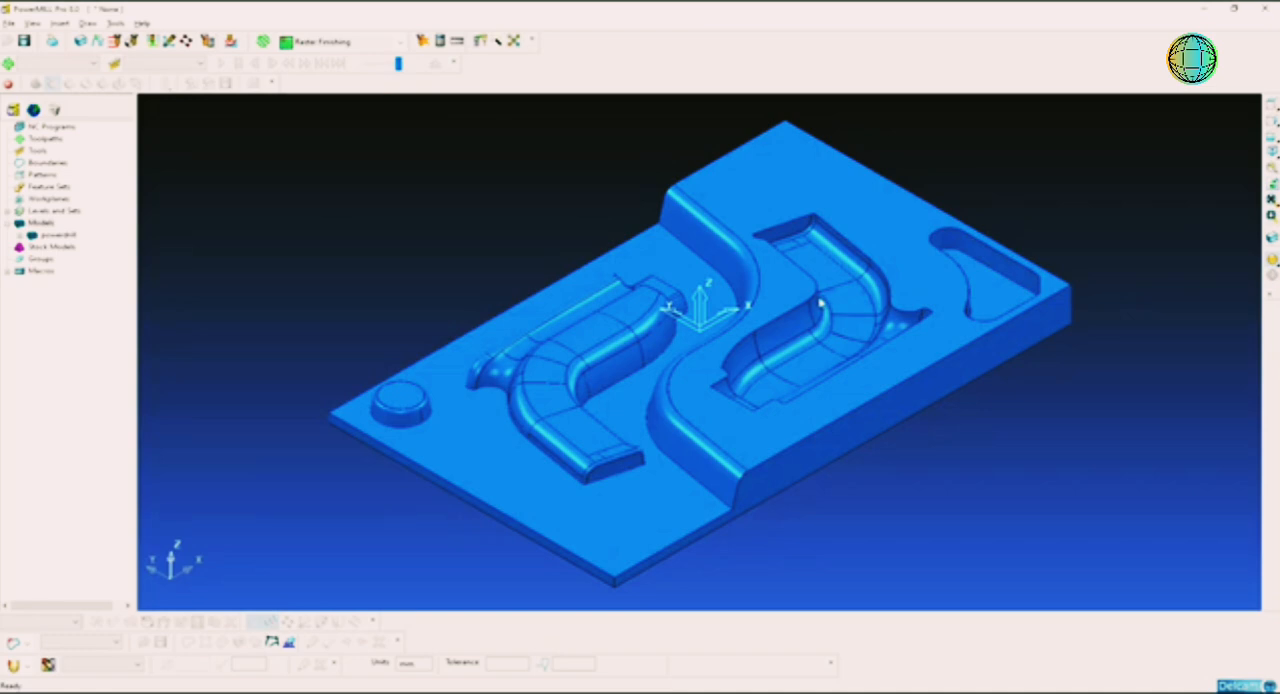
Step: Define a box-shaped block calculated from the model's limits with zero expansion
{"action": "left_click", "coordinate": [81, 42]}
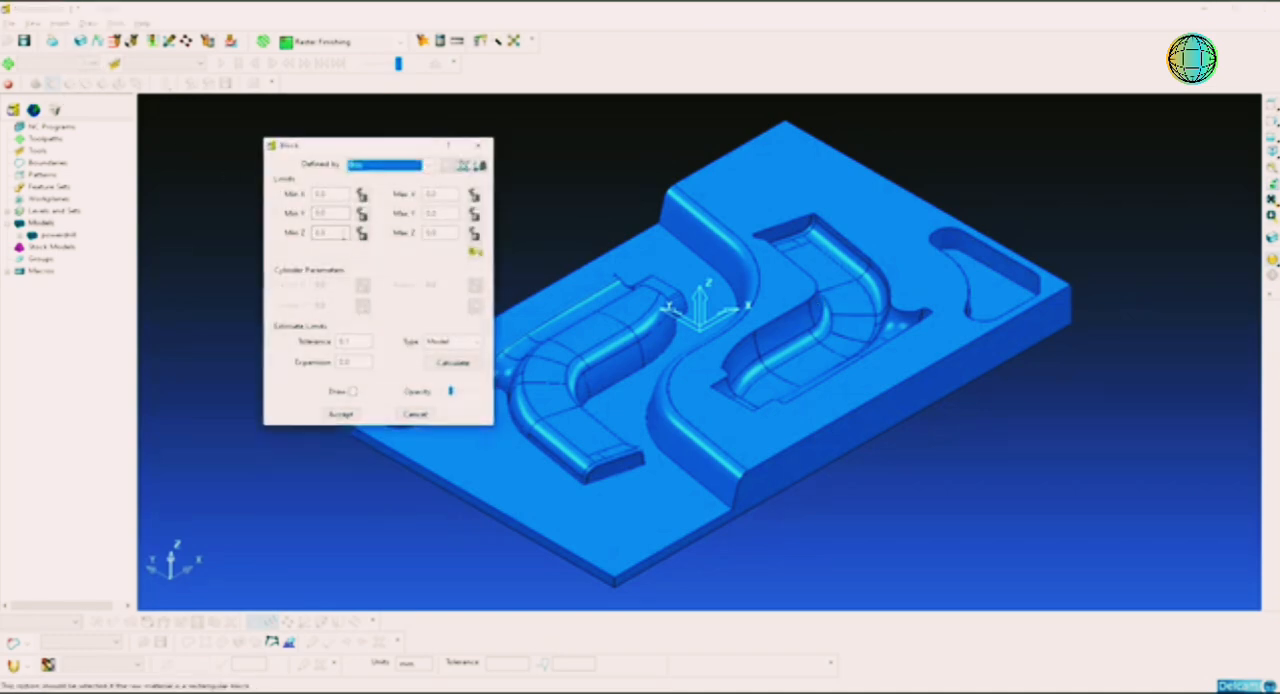
{"action": "left_click", "coordinate": [462, 365]}
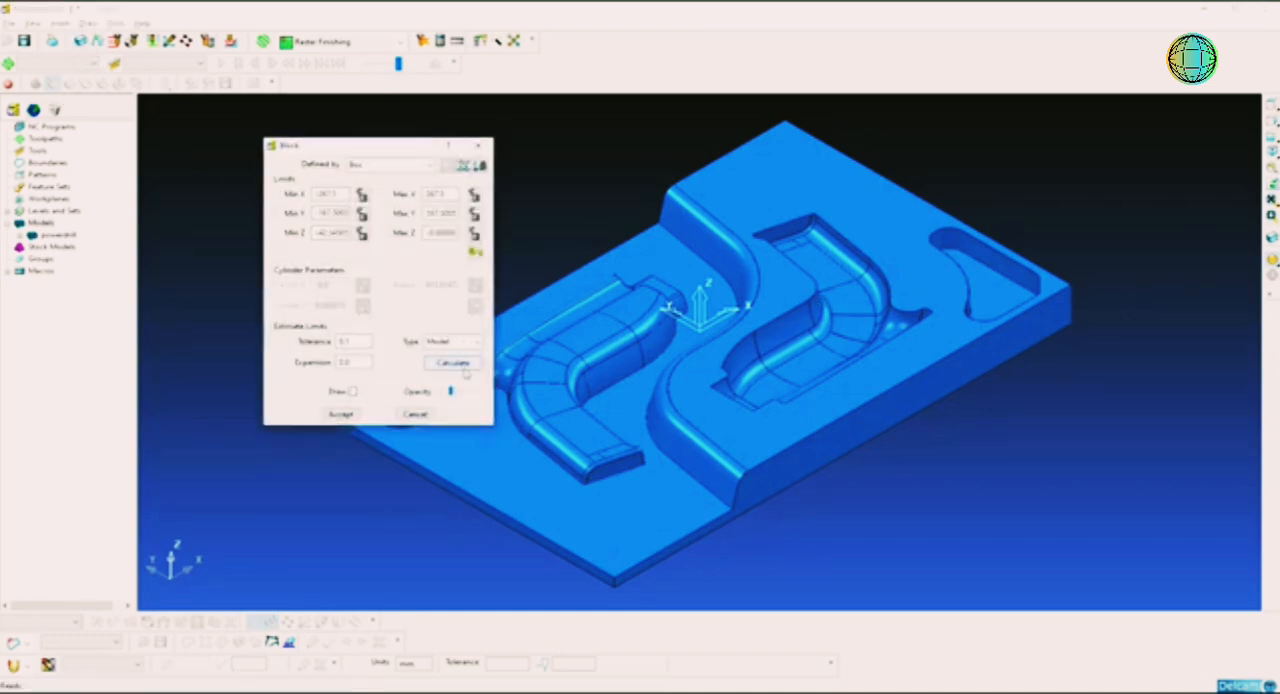
{"action": "left_click", "coordinate": [340, 414]}
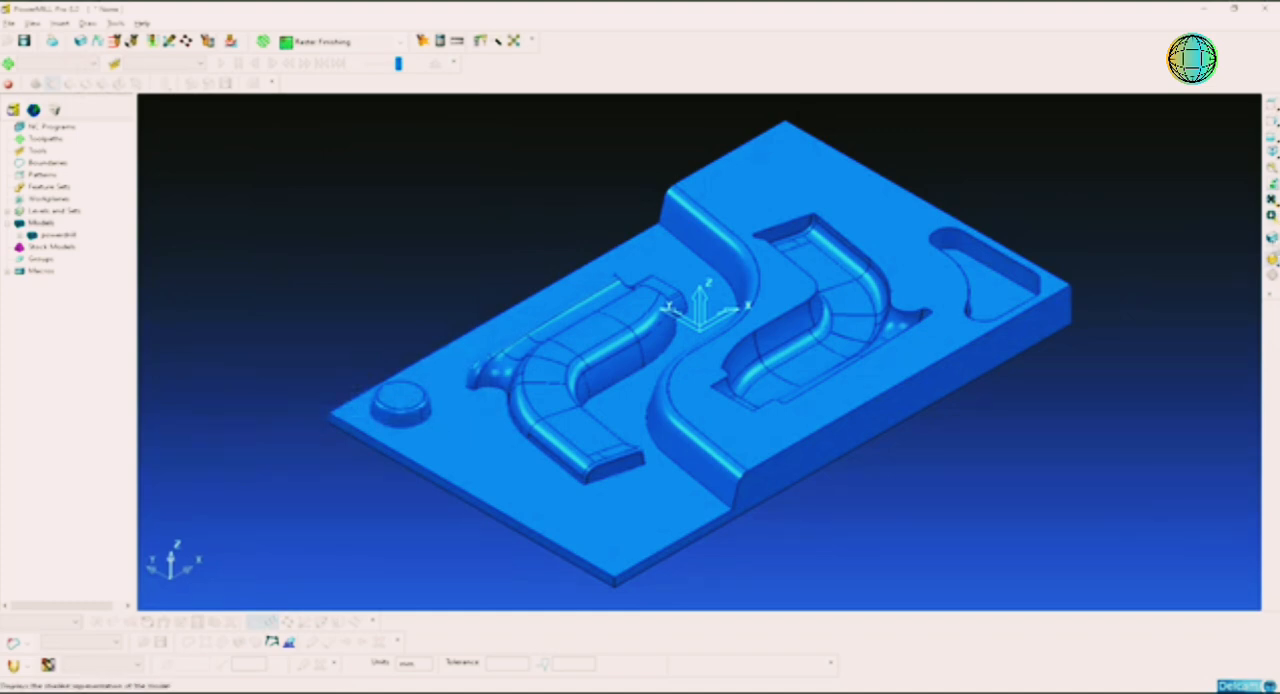
{"action": "left_click", "coordinate": [1273, 239]}
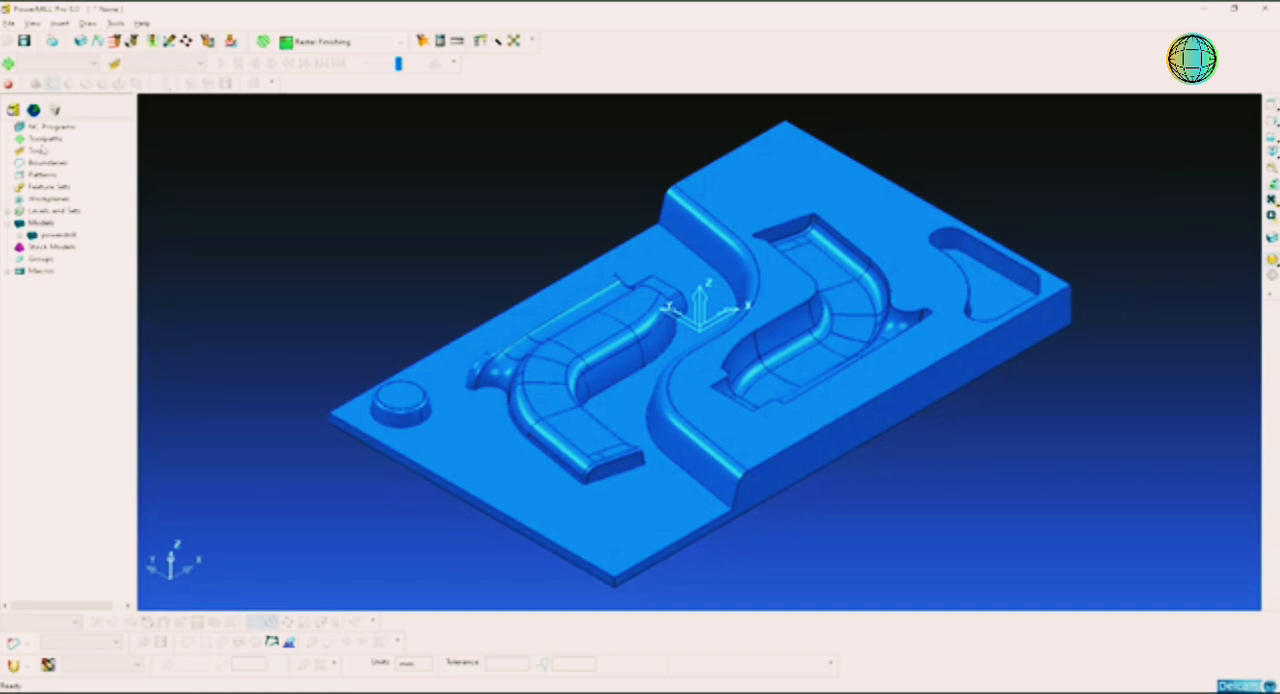
Step: Create a new toolpath with the Offset AreaClear Model strategy from the 3D area clearance set
{"action": "right_click", "coordinate": [50, 139]}
{"action": "left_click", "coordinate": [100, 190]}
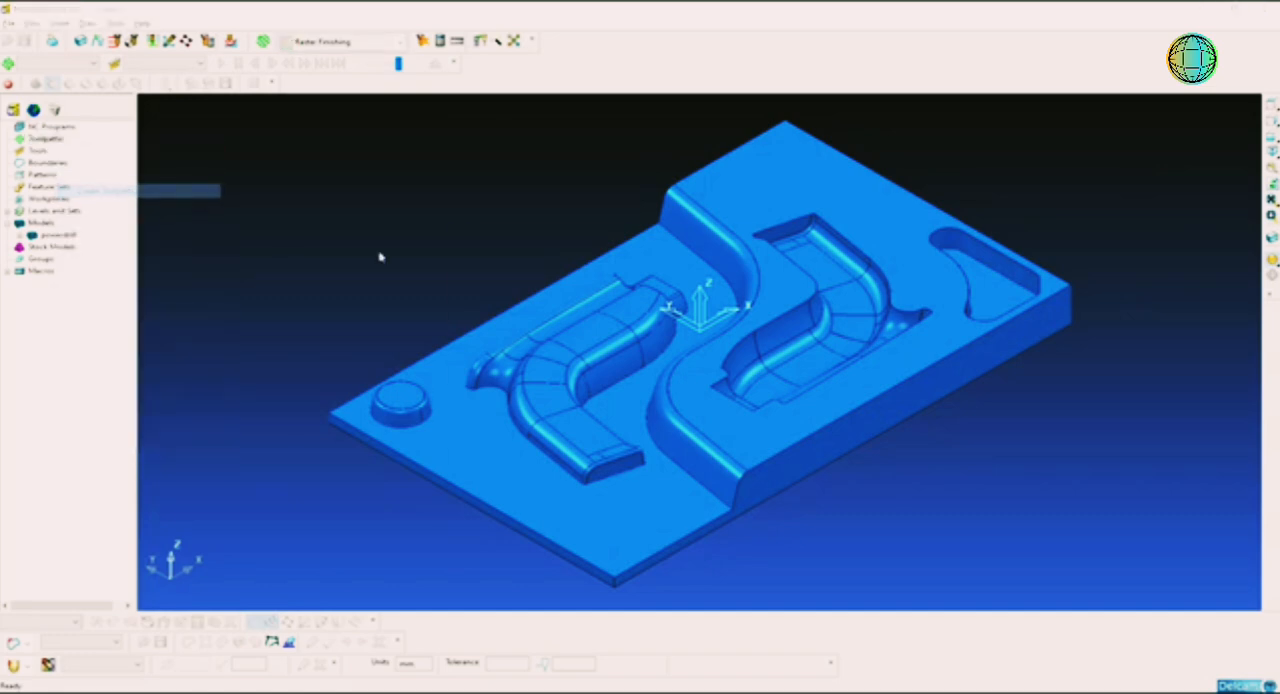
{"action": "left_click", "coordinate": [578, 260]}
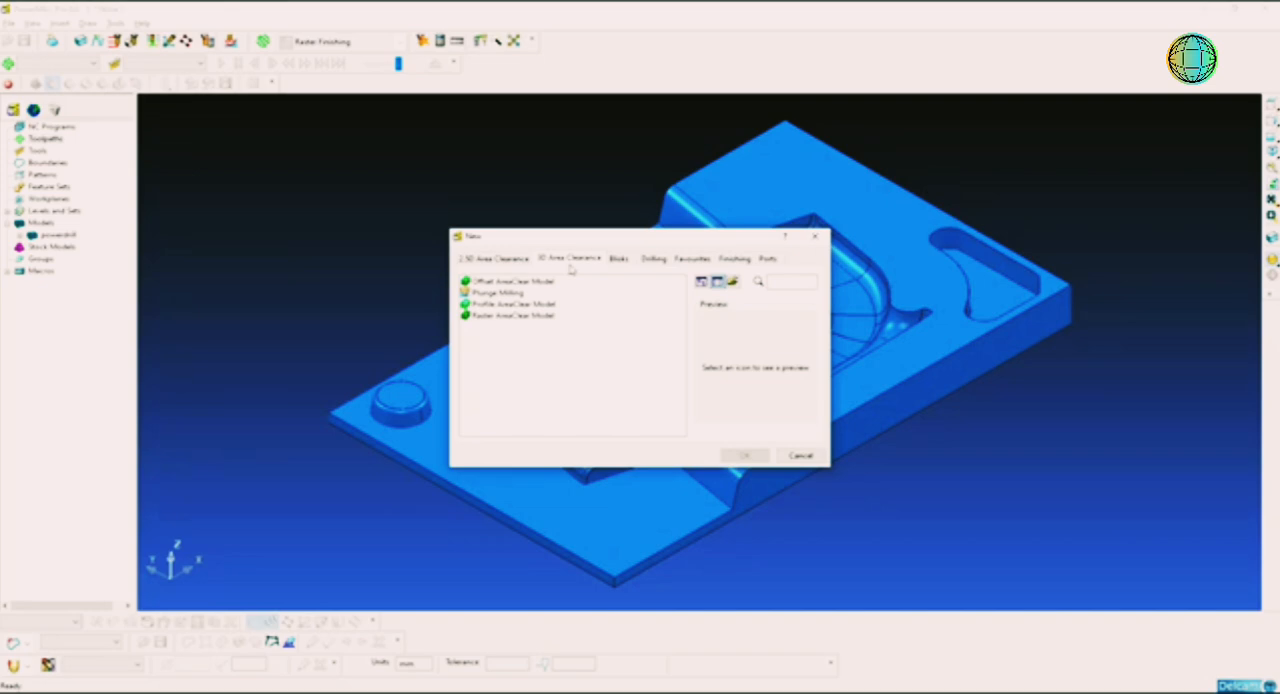
{"action": "left_click", "coordinate": [535, 282]}
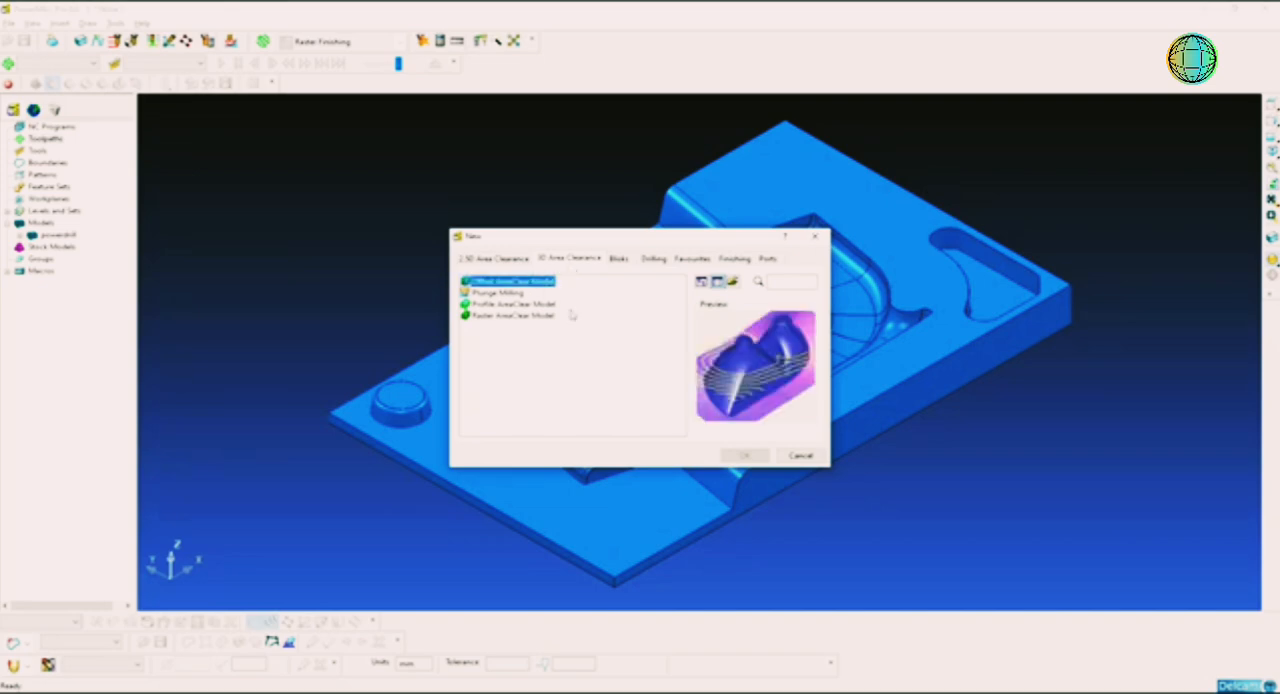
{"action": "left_click", "coordinate": [741, 455]}
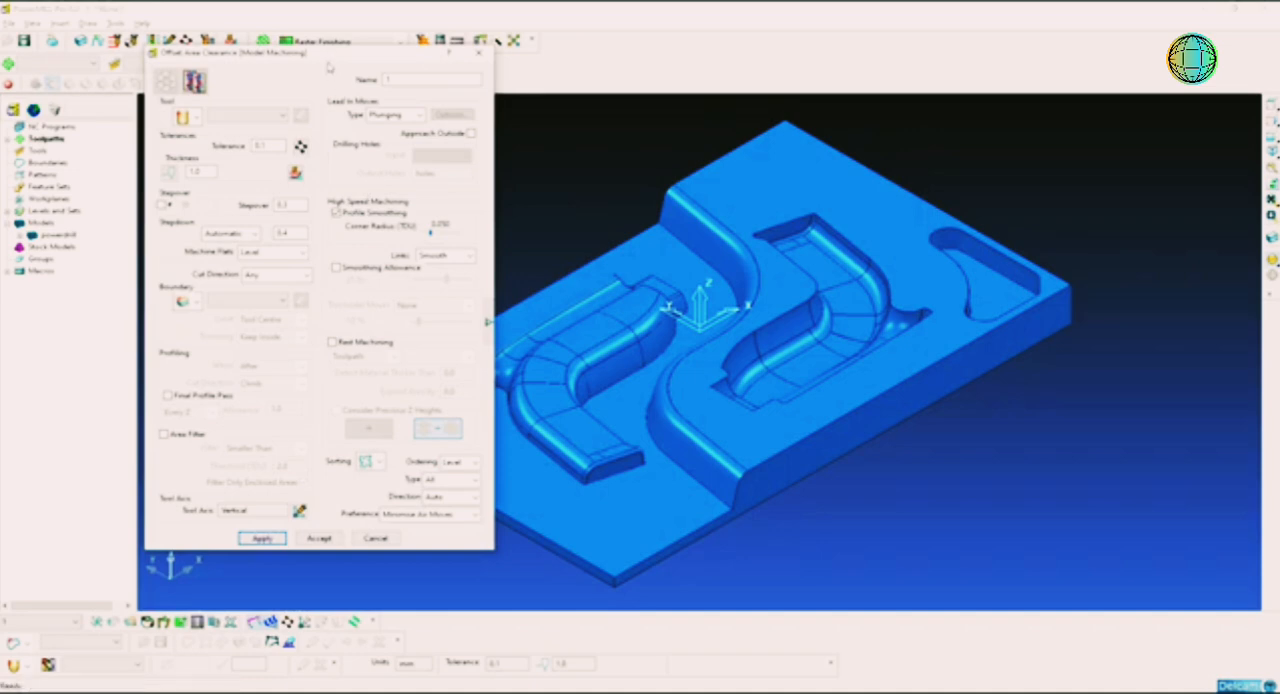
{"action": "left_click_drag", "start_coordinate": [332, 58], "coordinate": [555, 58]}
Step: Create an end mill for the toolpath named EM10 with a 10 mm diameter and tool number 1
{"action": "left_click", "coordinate": [420, 118]}
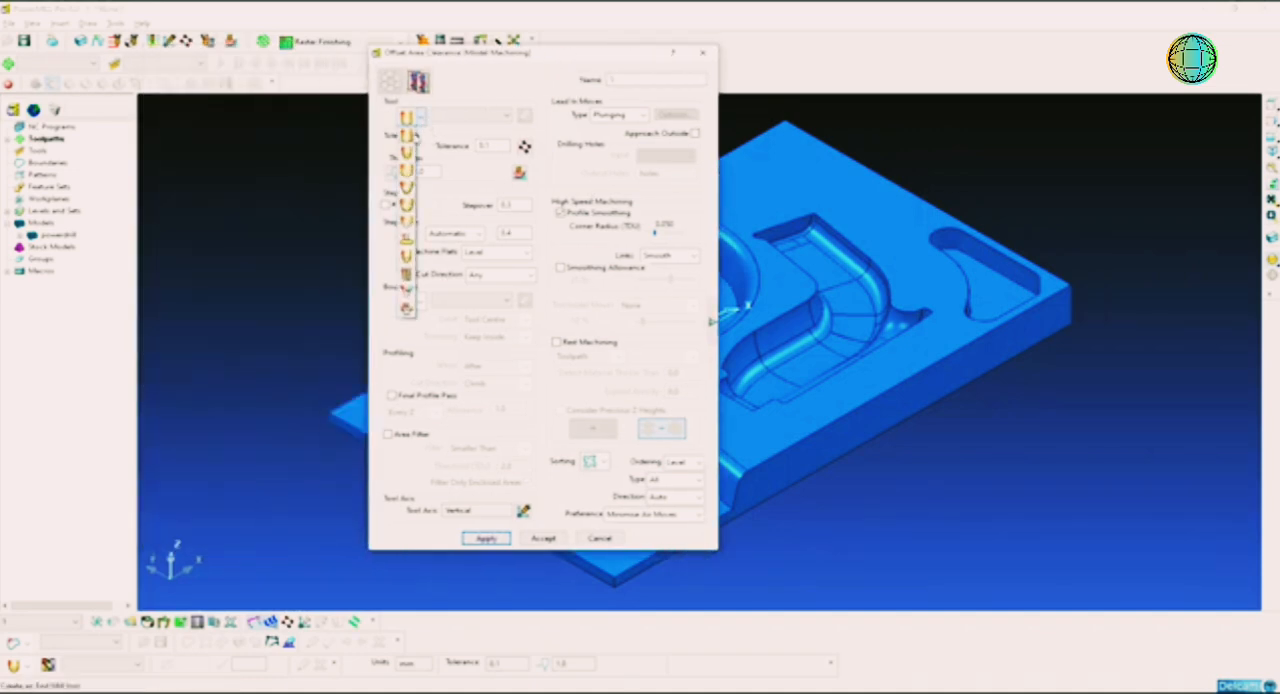
{"action": "left_click", "coordinate": [414, 141]}
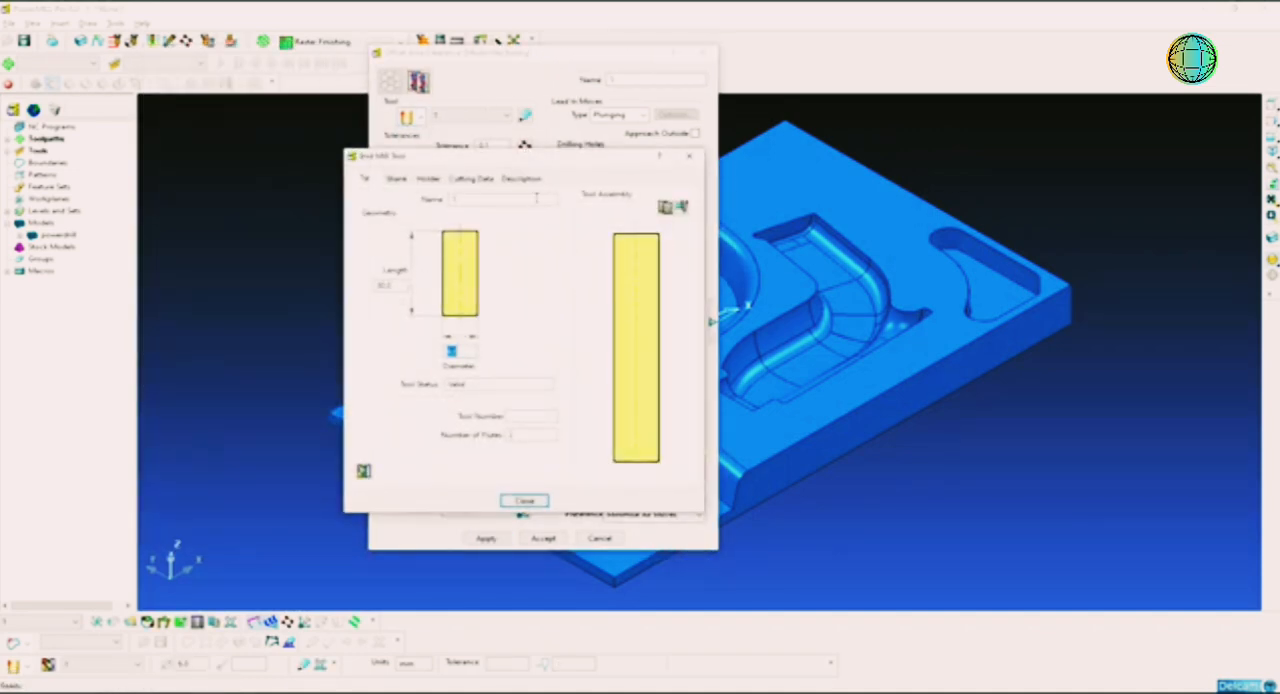
{"action": "left_click_drag", "start_coordinate": [537, 169], "coordinate": [739, 177]}
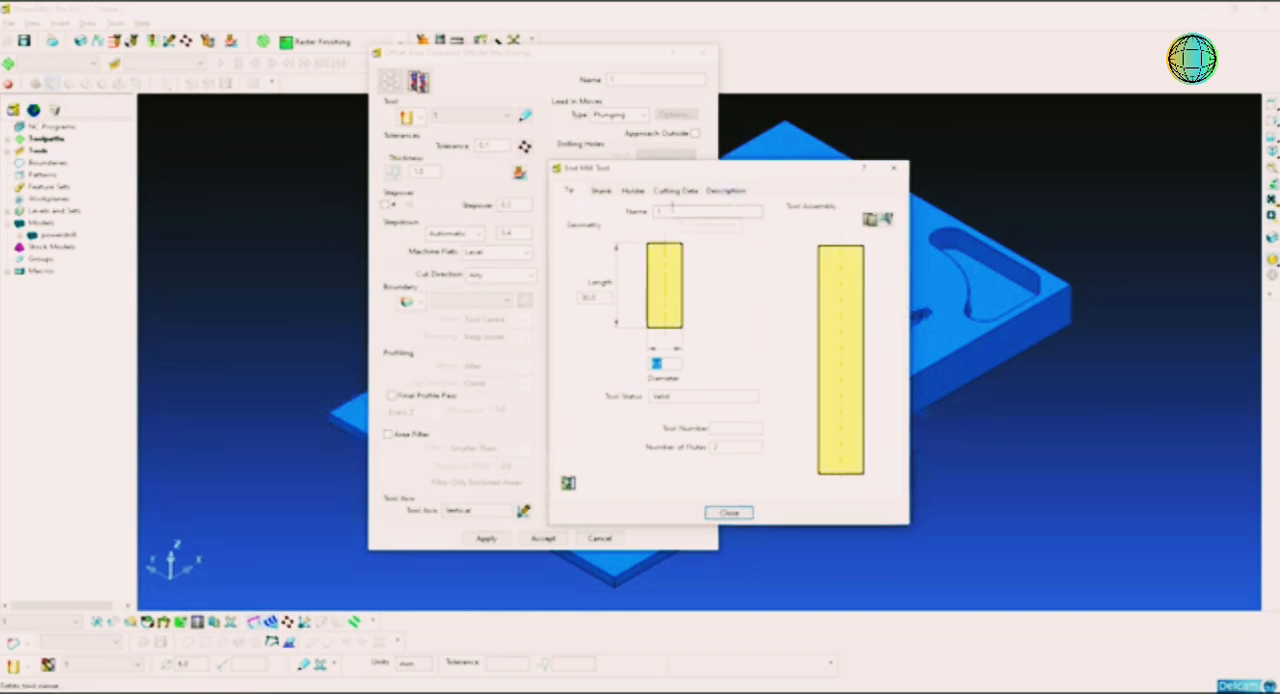
{"action": "left_click", "coordinate": [673, 208]}
{"action": "double_click", "coordinate": [698, 210]}
{"action": "left_click", "coordinate": [672, 366]}
{"action": "double_click", "coordinate": [672, 366]}
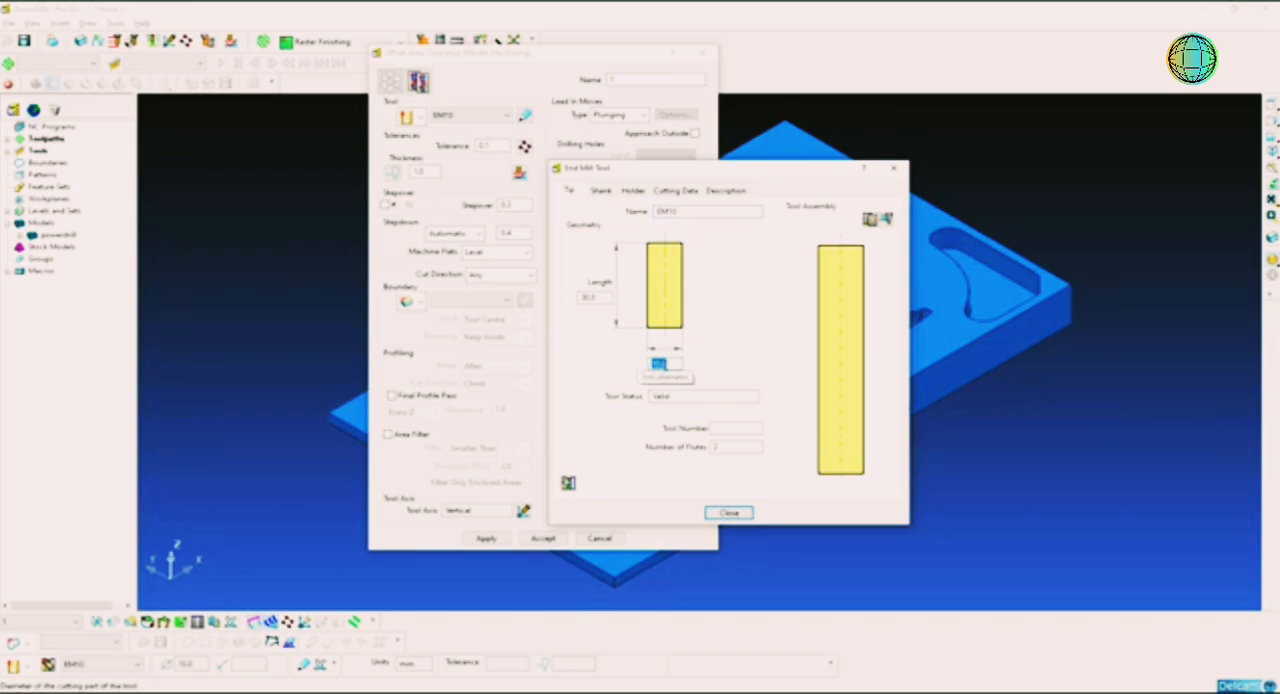
{"action": "left_click", "coordinate": [727, 430]}
{"action": "key", "text": "Tab"}
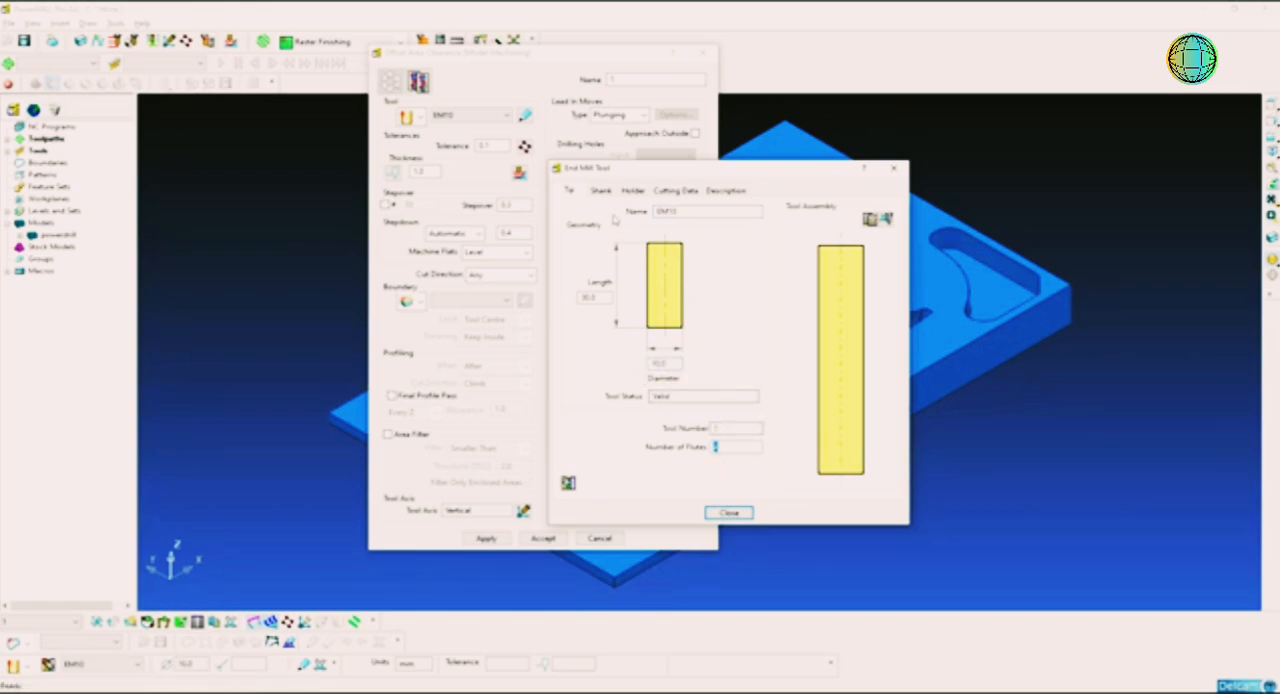
Step: Add a shank to the end mill and a holder with upper diameter 50, lower diameter 40 and length 35 mm
{"action": "left_click", "coordinate": [603, 192]}
{"action": "left_click", "coordinate": [678, 221]}
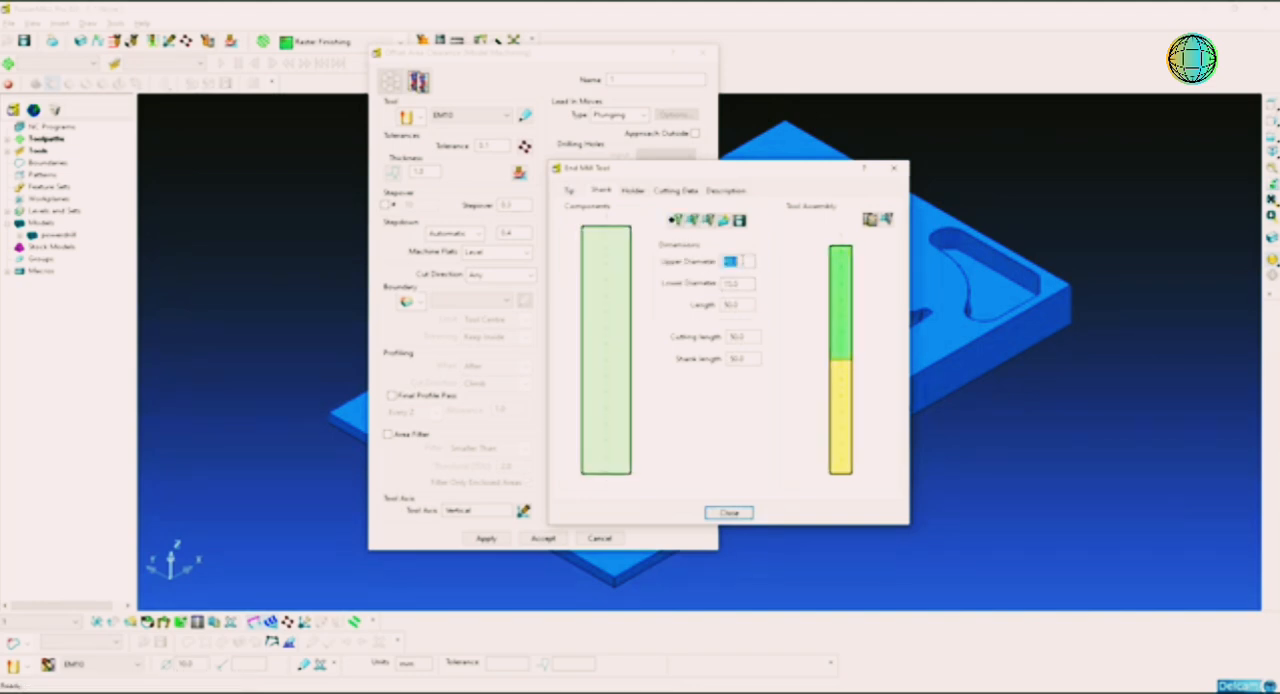
{"action": "left_click", "coordinate": [631, 191]}
{"action": "left_click", "coordinate": [678, 243]}
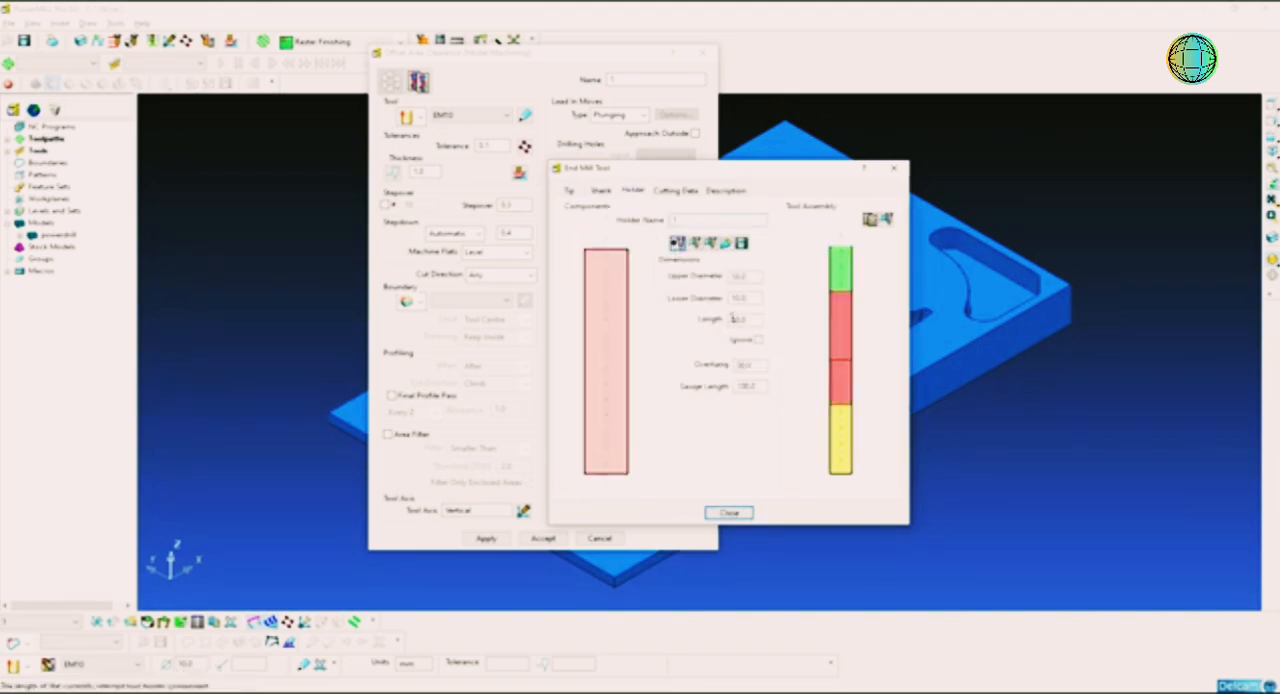
{"action": "type", "text": "50"}
{"action": "key", "text": "Tab"}
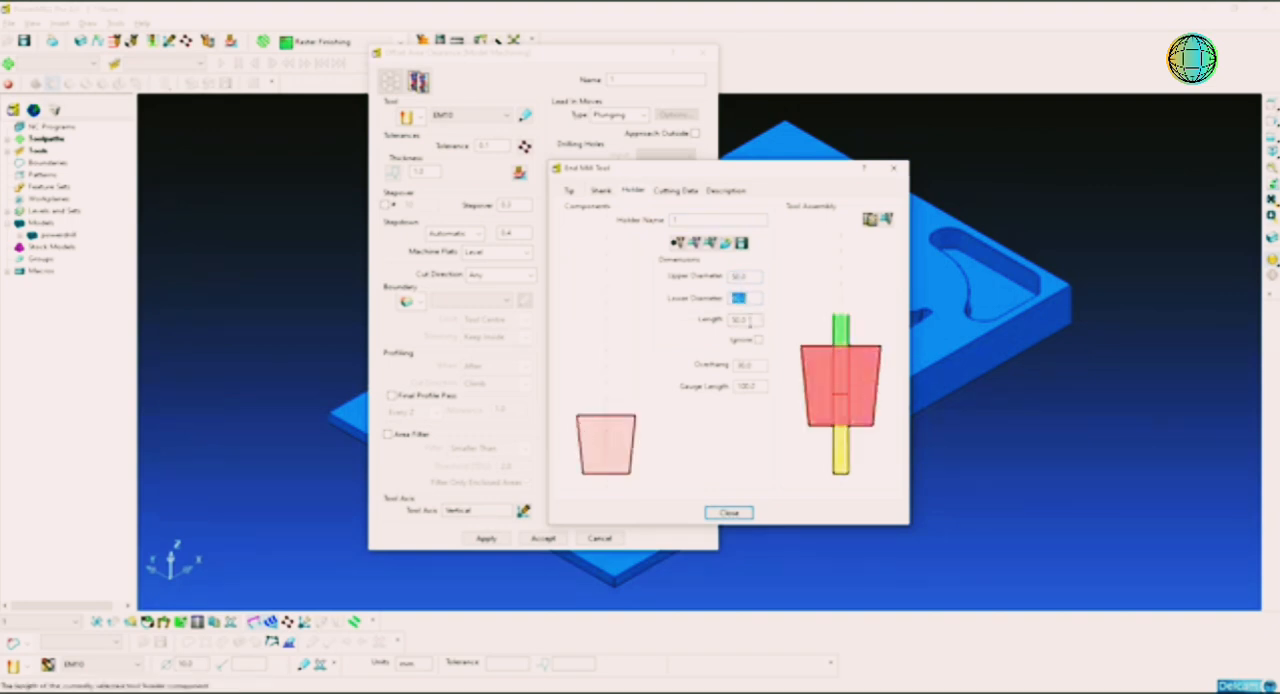
{"action": "type", "text": "40"}
{"action": "key", "text": "Tab"}
{"action": "type", "text": "35"}
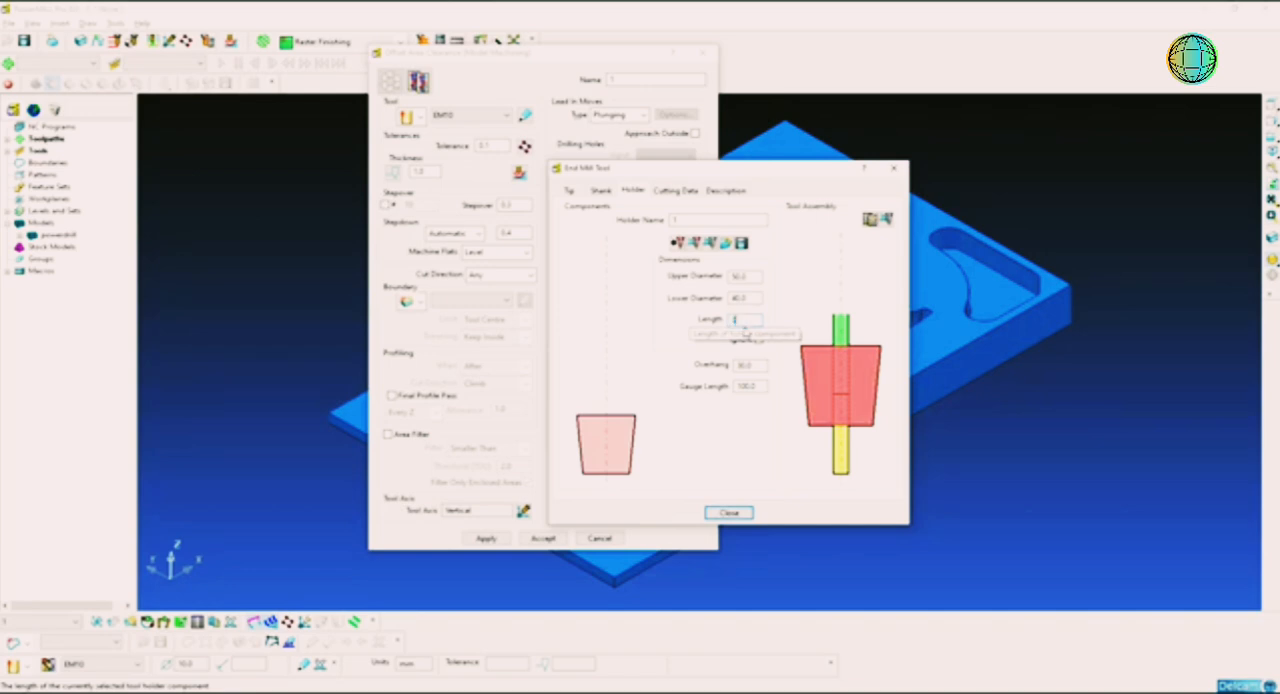
{"action": "key", "text": "Return"}
{"action": "key", "text": "Tab"}
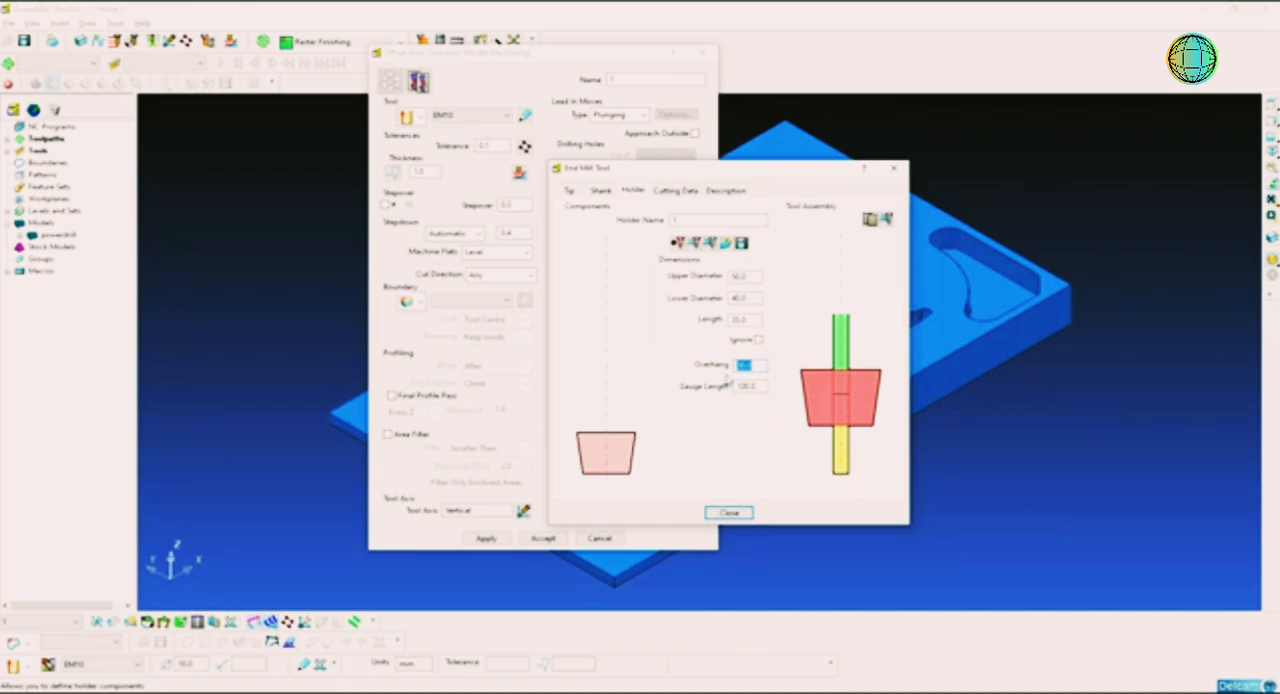
Step: Increase the holder overhang through 50 and 60 to 70 mm and finish the tool definition
{"action": "type", "text": "50"}
{"action": "key", "text": "Return"}
{"action": "type", "text": "60"}
{"action": "key", "text": "Return"}
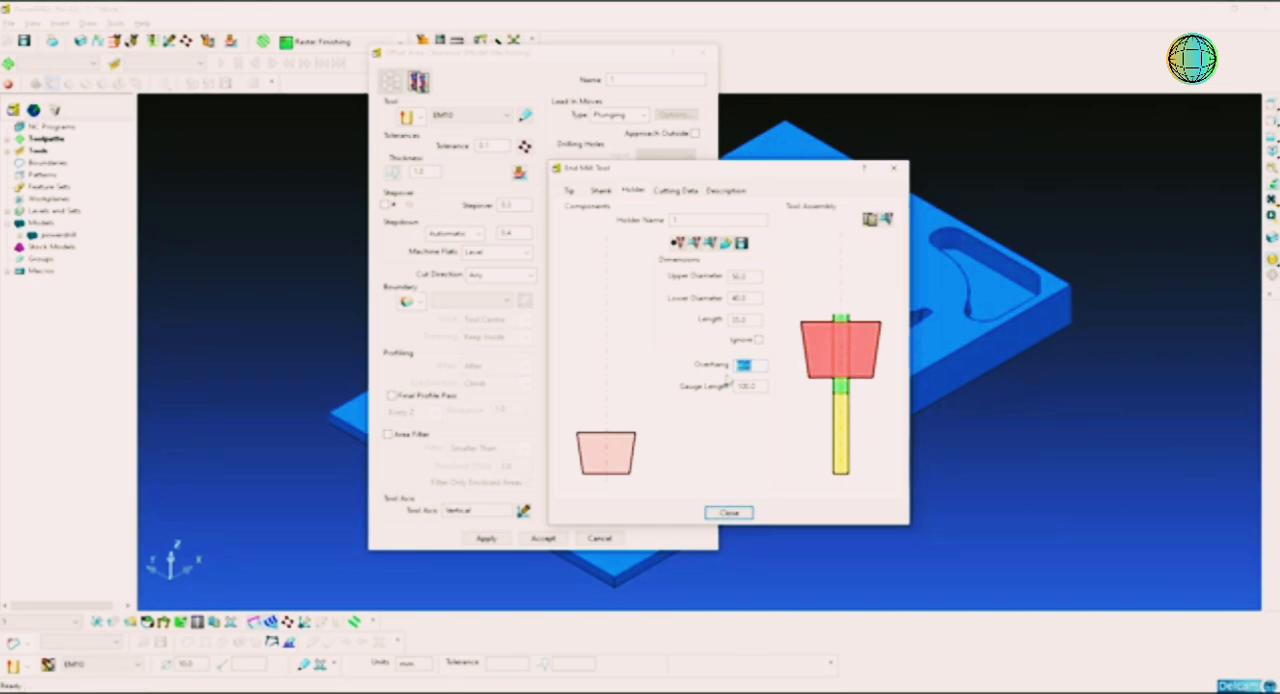
{"action": "type", "text": "70"}
{"action": "key", "text": "Return"}
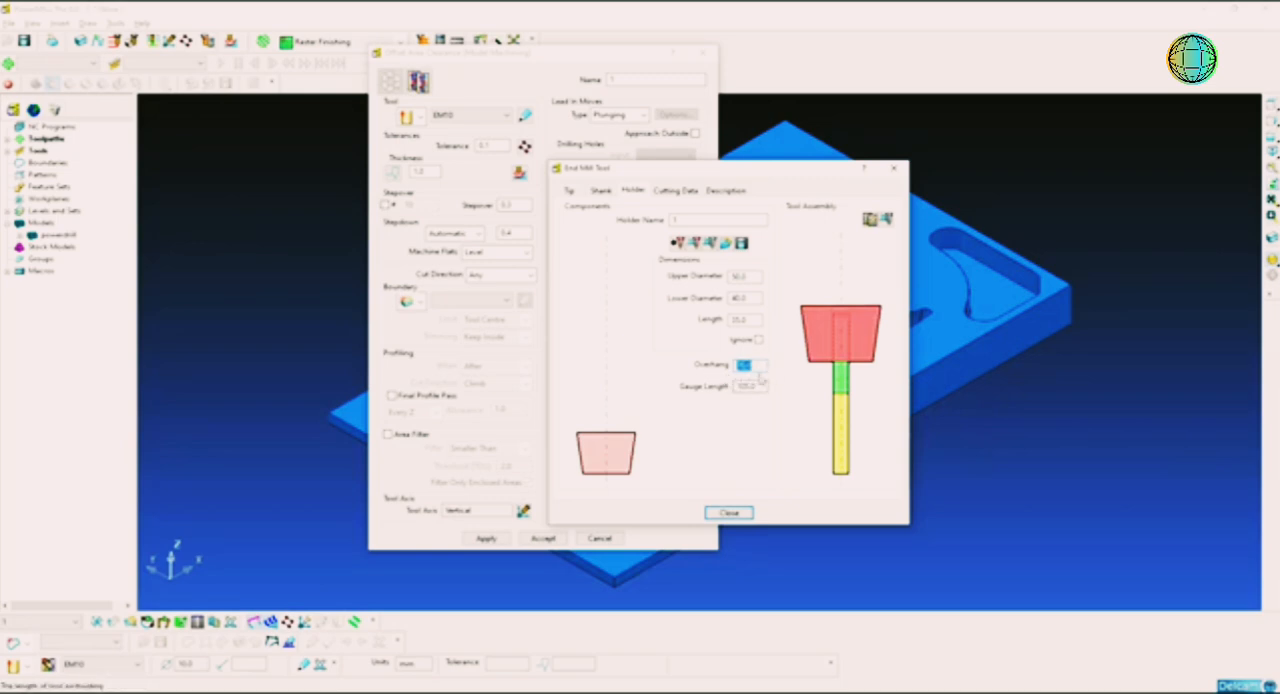
{"action": "left_click", "coordinate": [733, 512]}
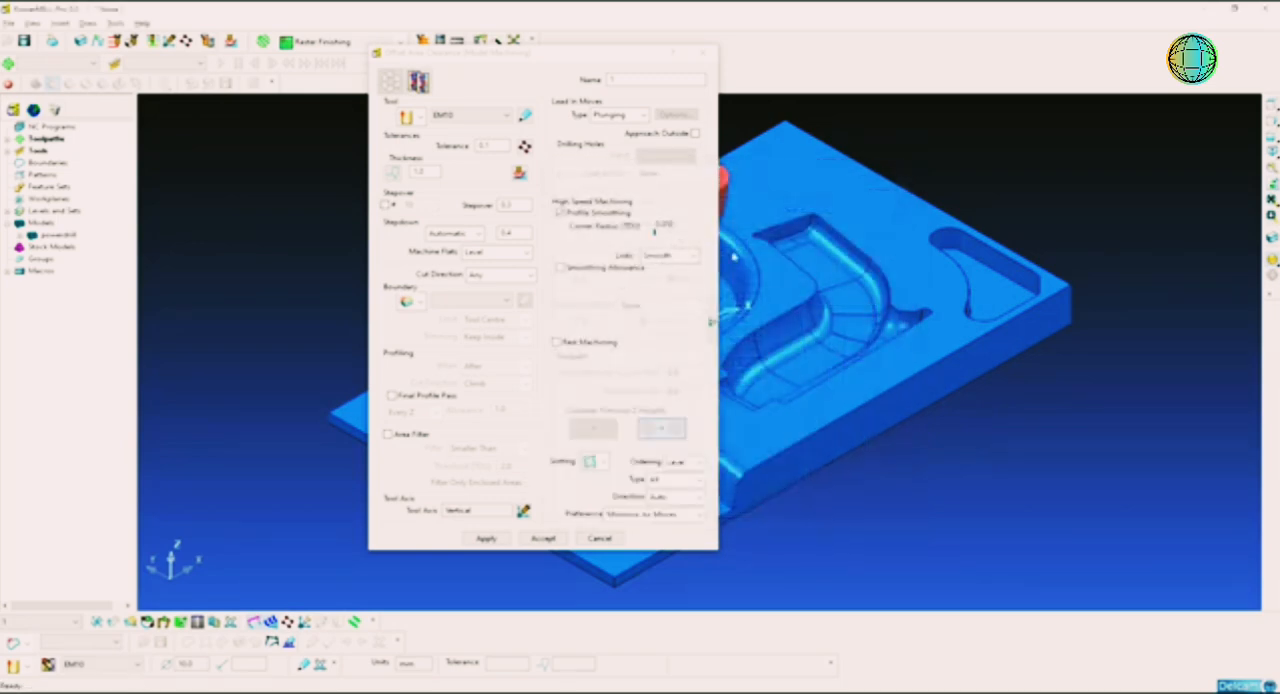
Step: Use separate radial and axial thicknesses of 0.5 mm each and set the stepover to 6 mm
{"action": "left_click_drag", "start_coordinate": [588, 53], "coordinate": [448, 41]}
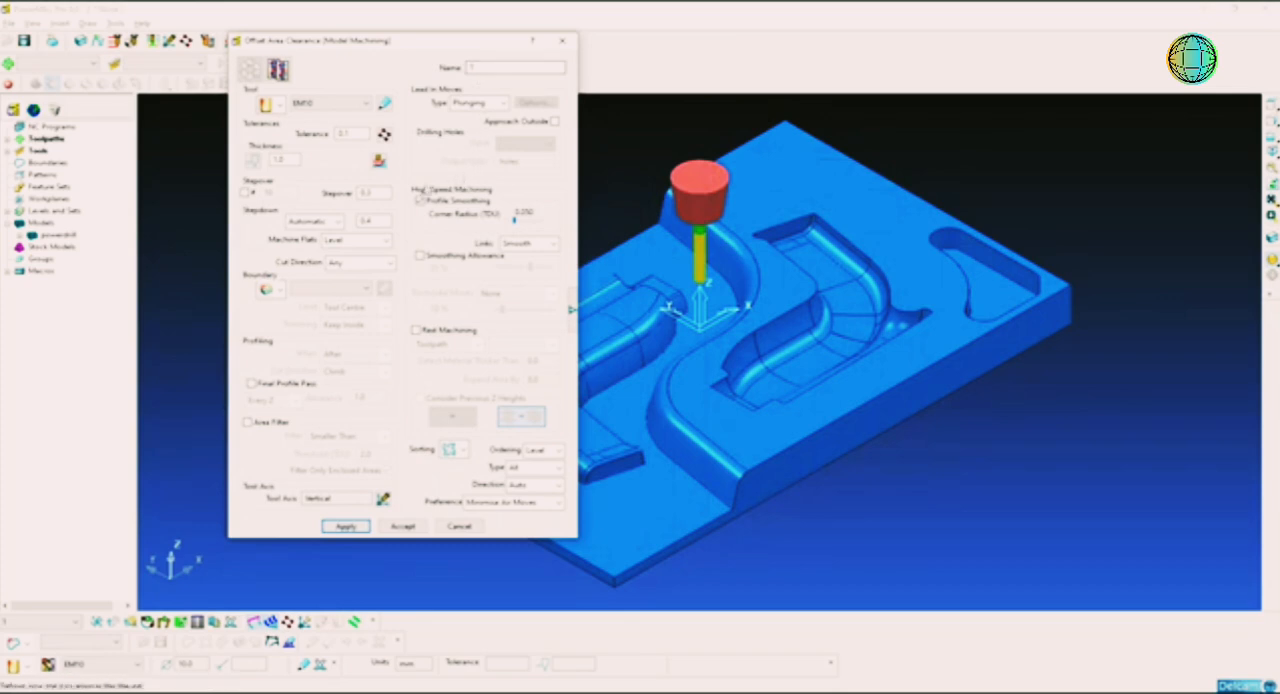
{"action": "left_click_drag", "start_coordinate": [355, 137], "coordinate": [345, 137]}
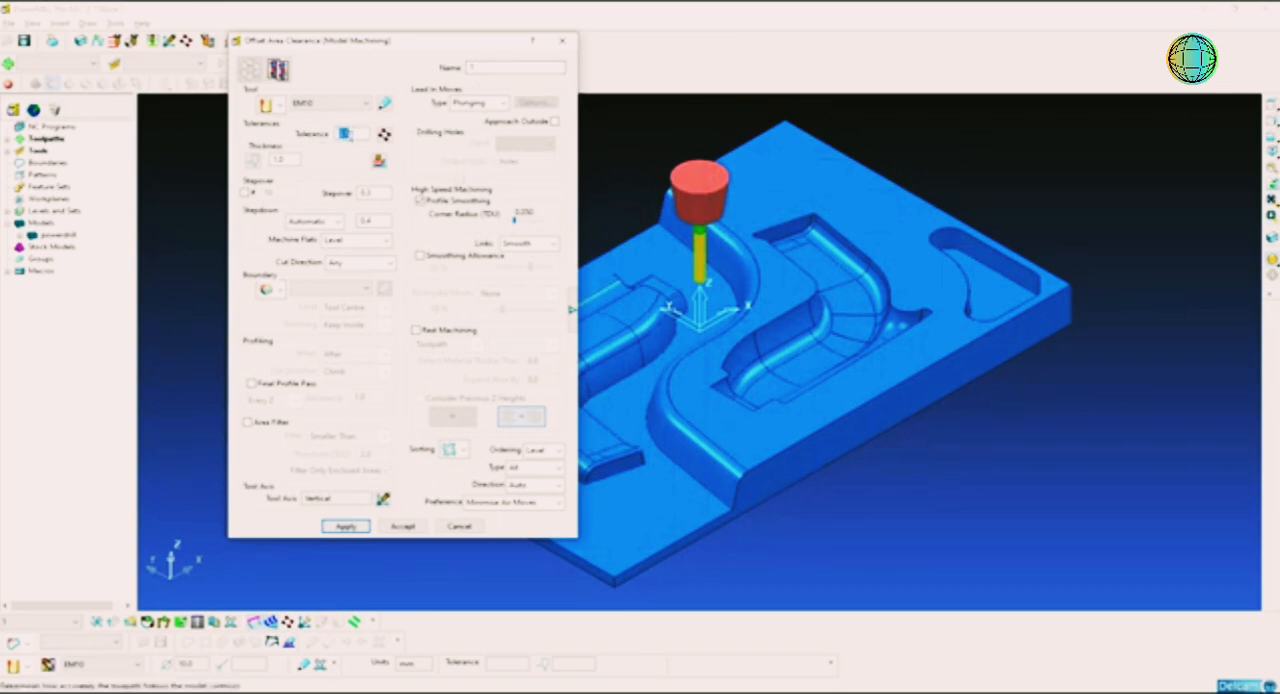
{"action": "left_click", "coordinate": [252, 160]}
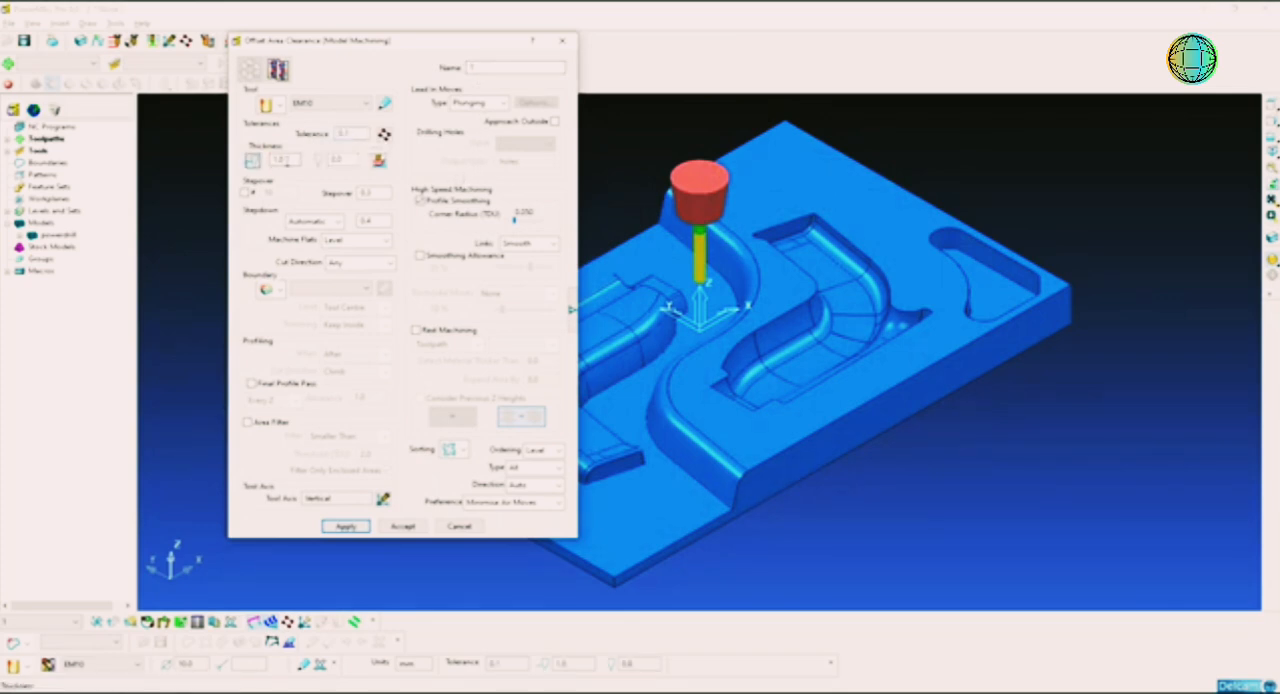
{"action": "left_click_drag", "start_coordinate": [287, 160], "coordinate": [268, 160]}
{"action": "type", "text": "0.5"}
{"action": "key", "text": "Tab"}
{"action": "type", "text": "0"}
{"action": "left_click", "coordinate": [385, 192]}
{"action": "left_click", "coordinate": [366, 221]}
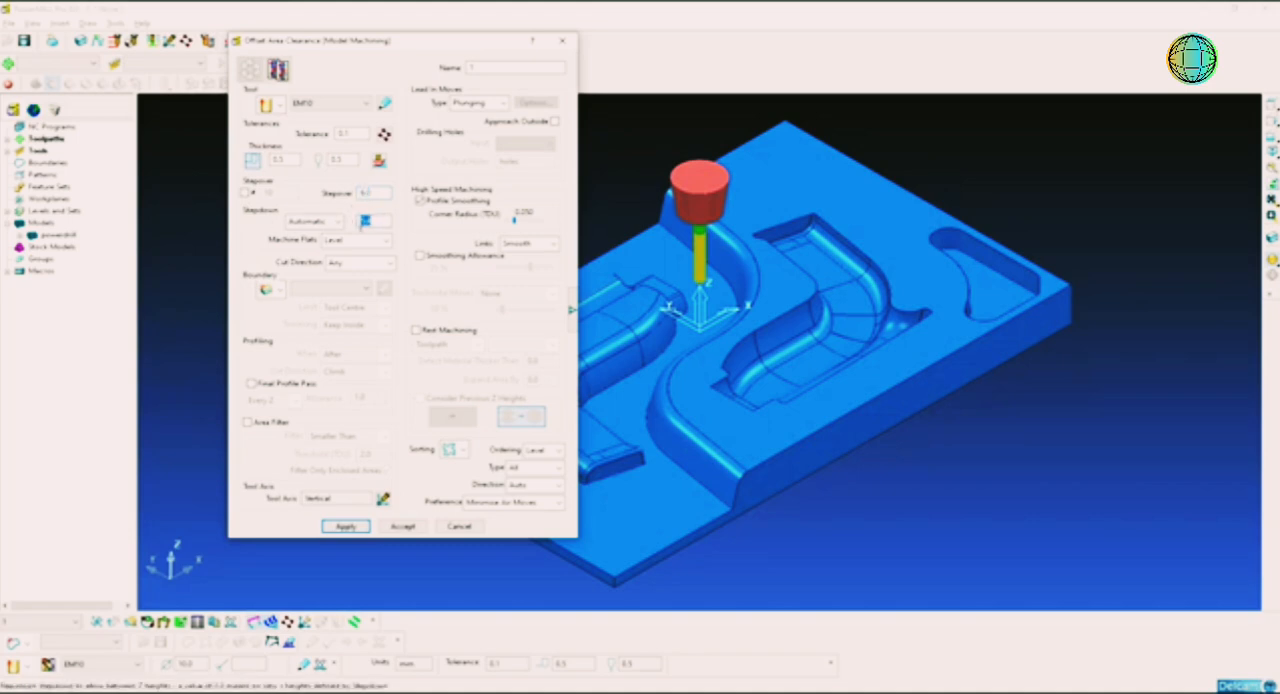
Step: Set Machine Flats to Level and the cut direction to Conventional, and check the advanced area clearance settings
{"action": "left_click", "coordinate": [360, 241]}
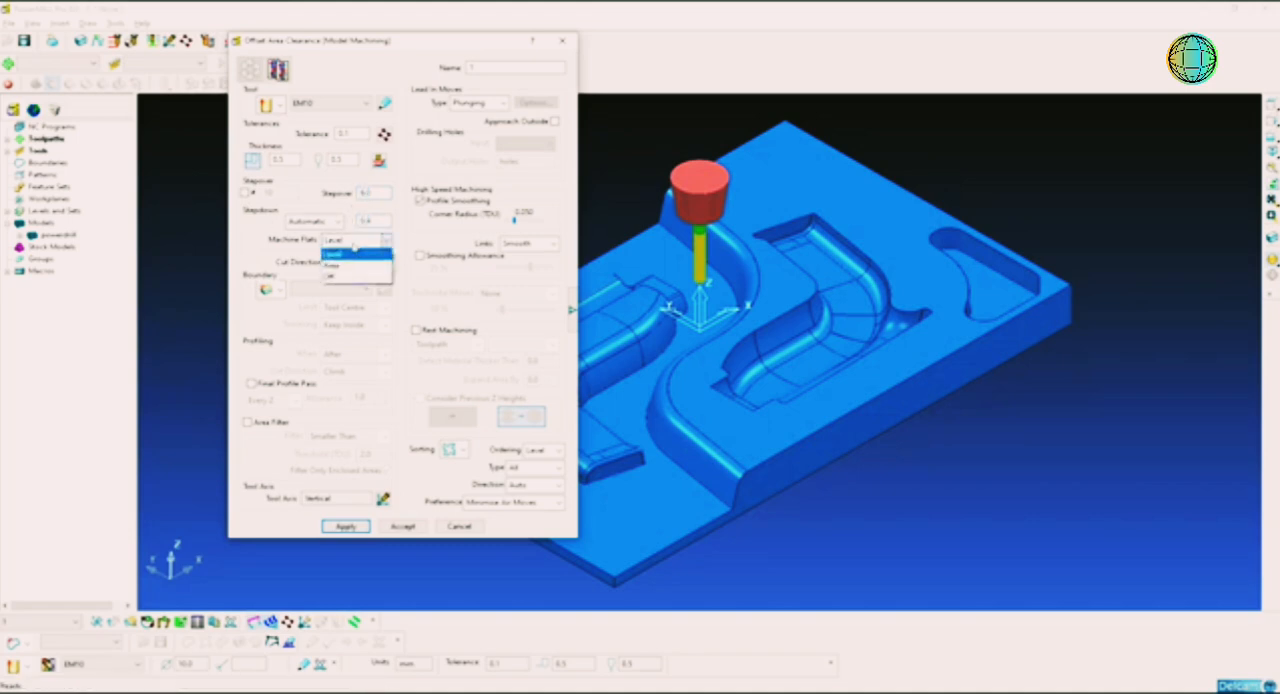
{"action": "left_click", "coordinate": [336, 250]}
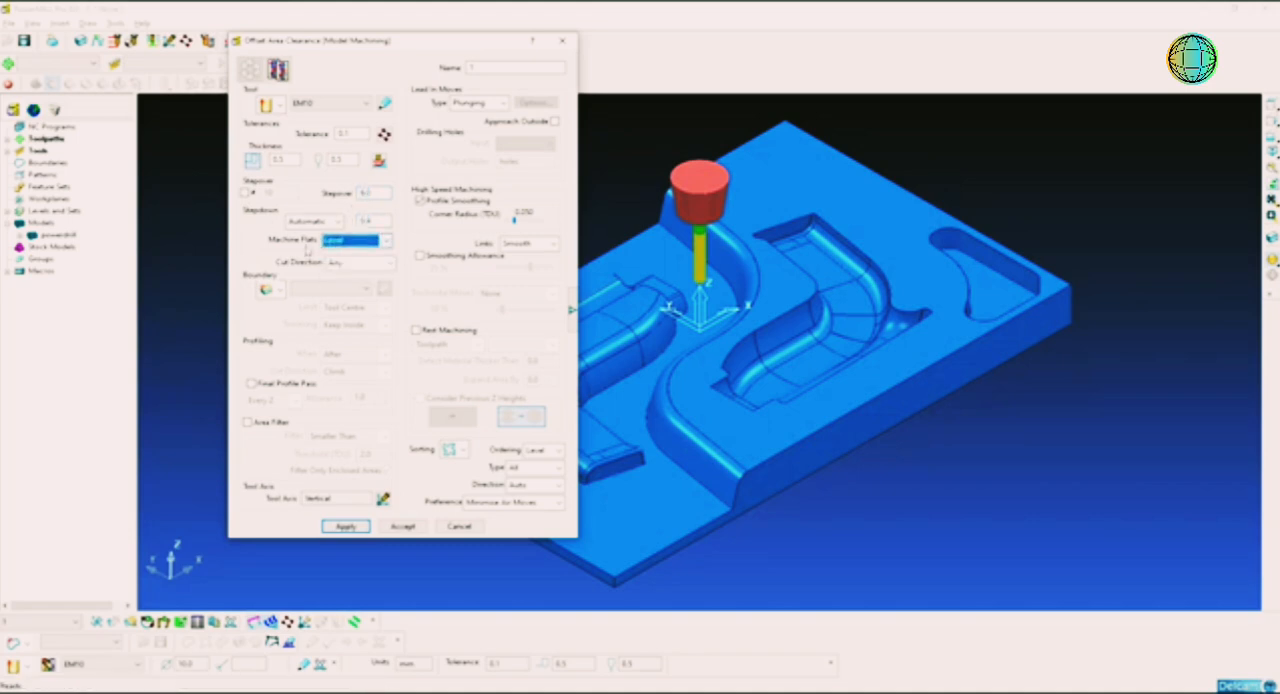
{"action": "left_click", "coordinate": [356, 263]}
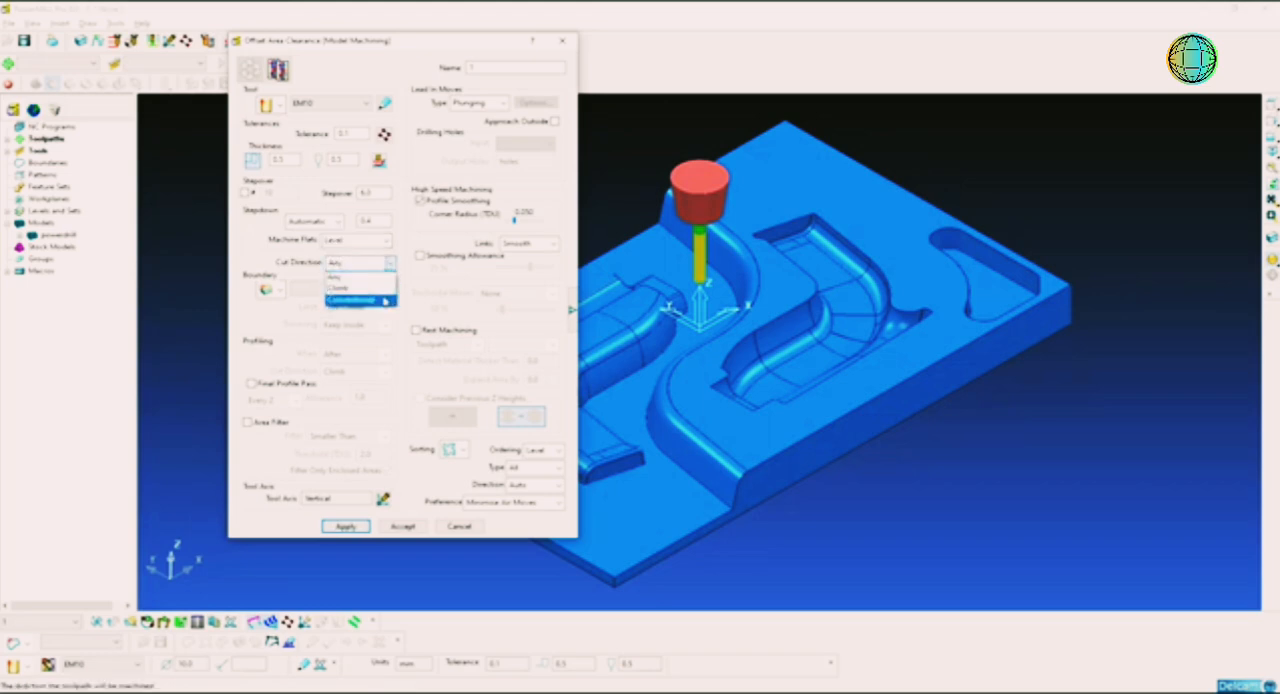
{"action": "left_click", "coordinate": [357, 299]}
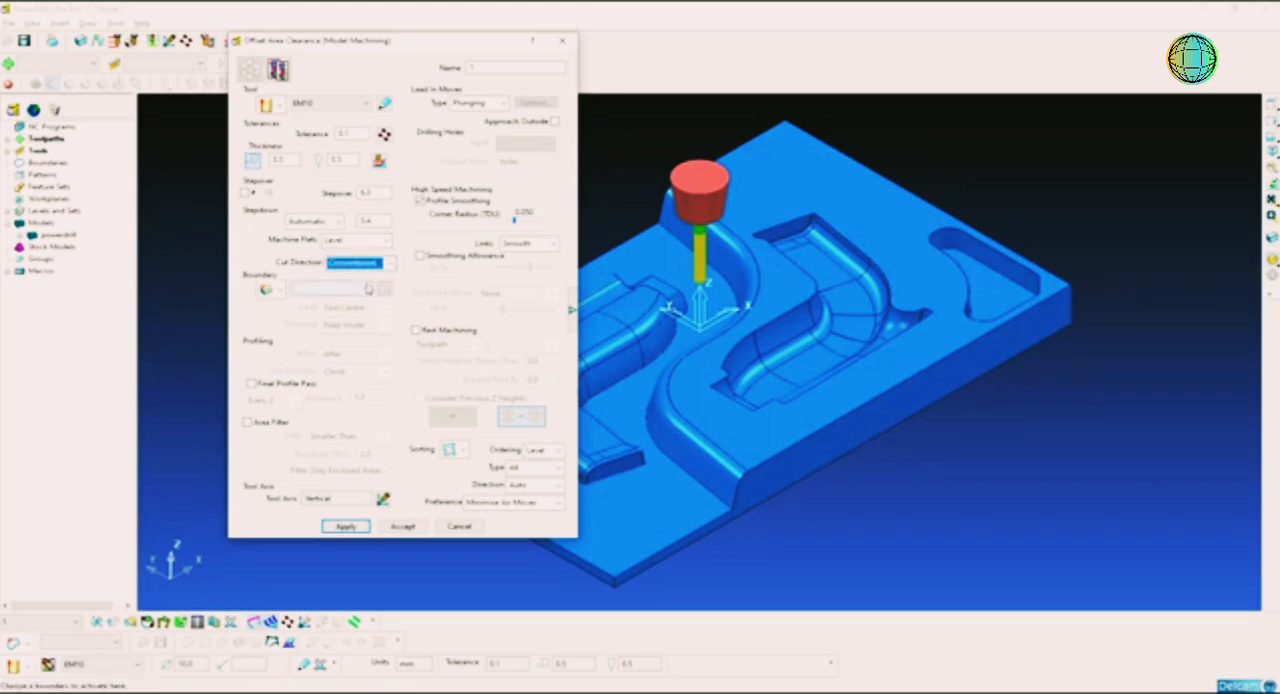
{"action": "left_click", "coordinate": [573, 310]}
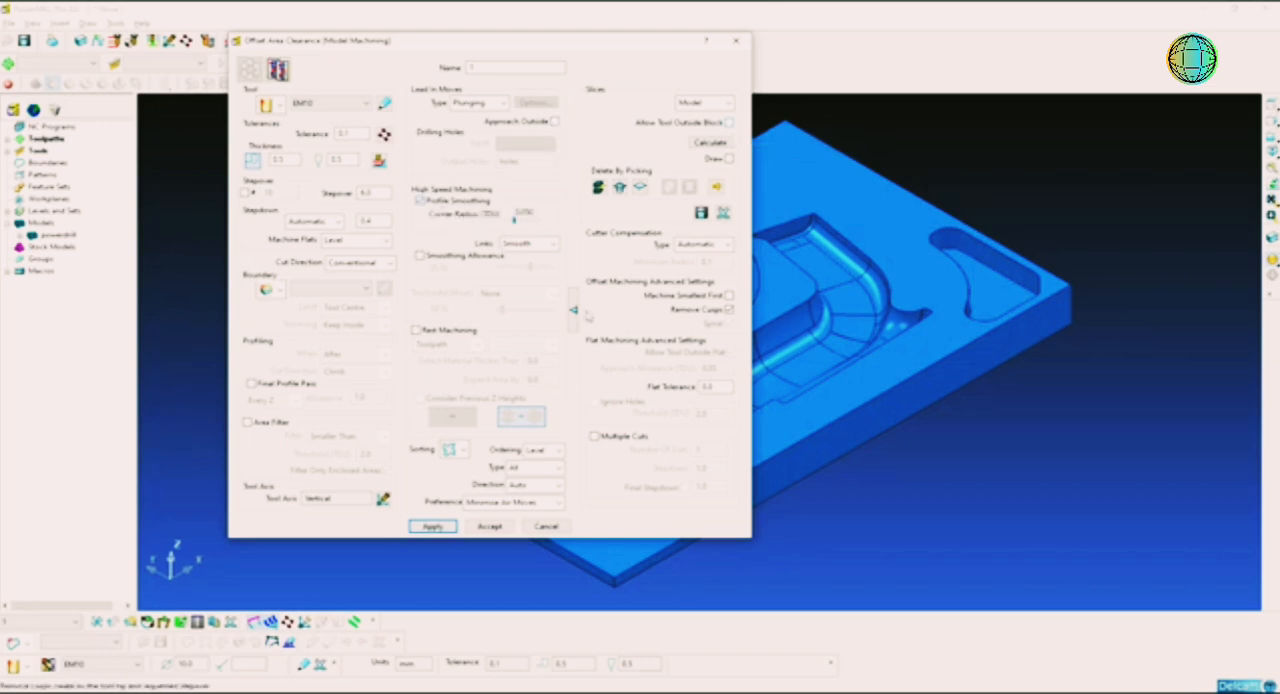
{"action": "left_click", "coordinate": [574, 311]}
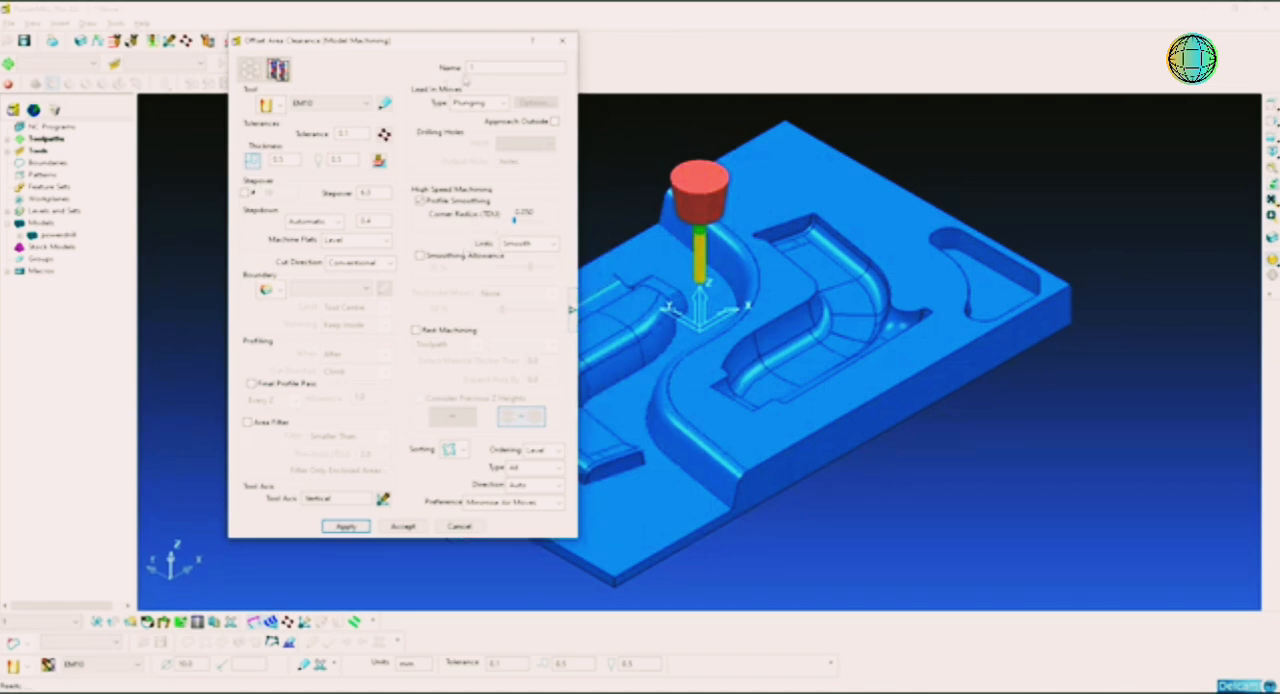
Step: Name the area clearance toolpath 1-EM10
{"action": "double_click", "coordinate": [505, 67]}
{"action": "type", "text": "1-EM10"}
{"action": "key", "text": "Return"}
{"action": "left_click", "coordinate": [510, 67]}
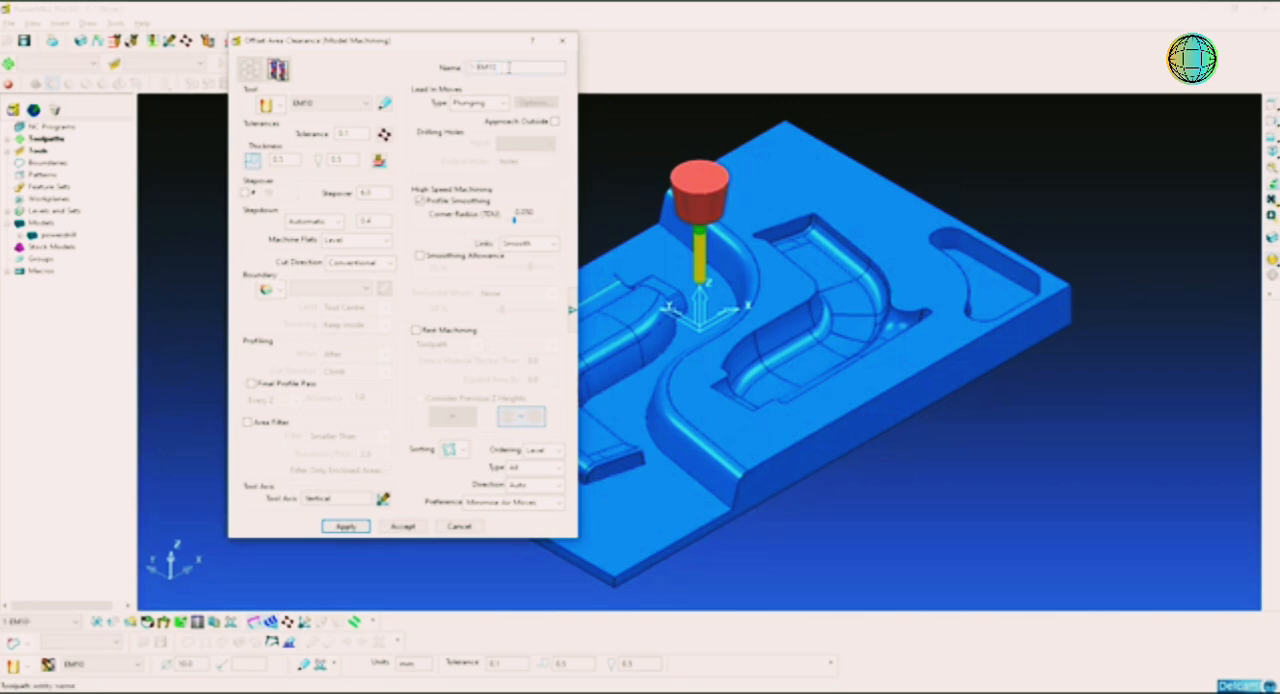
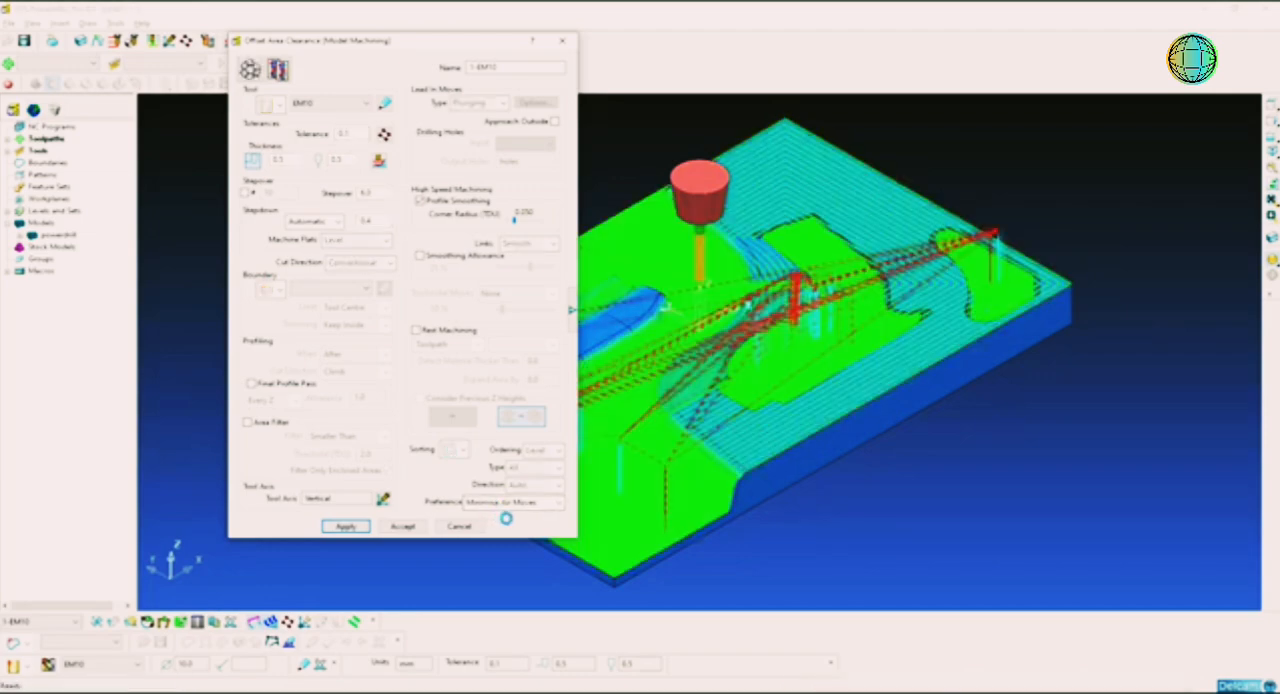
Step: Set the toolpath's short links to On Surface and its long links to Skim, and apply the links
{"action": "middle_click_drag", "start_coordinate": [829, 316], "coordinate": [818, 340]}
{"action": "middle_click_drag", "start_coordinate": [726, 392], "coordinate": [711, 382]}
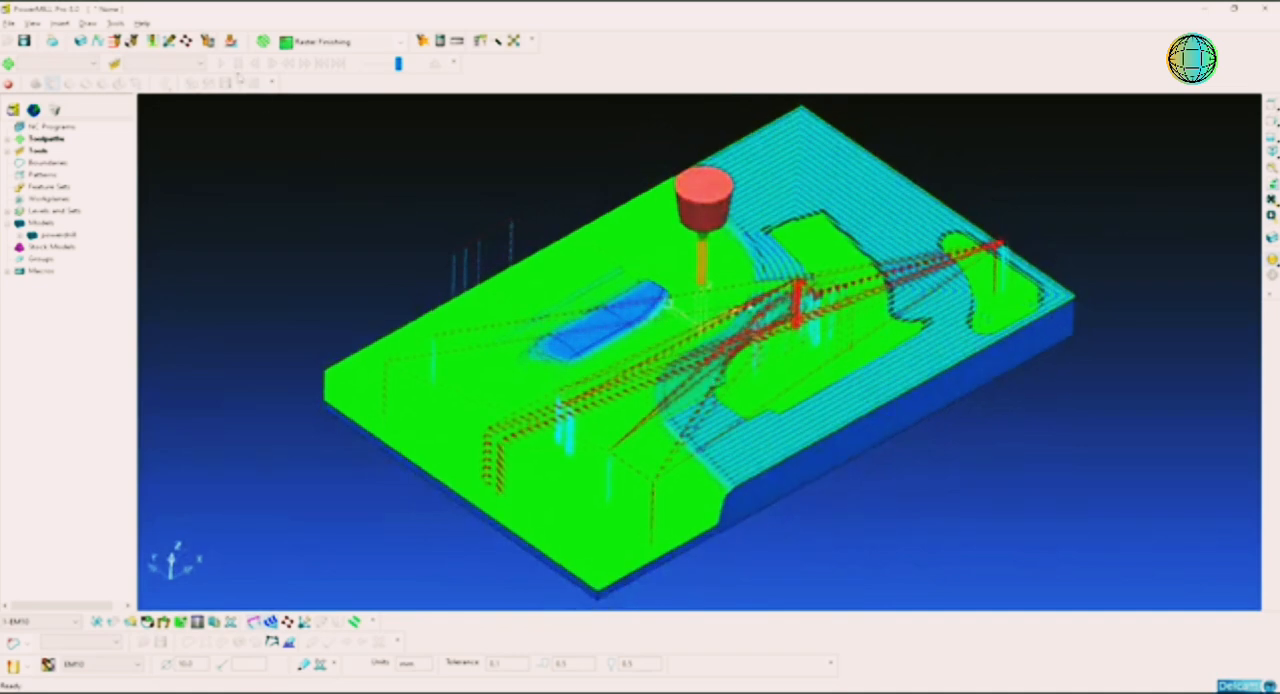
{"action": "left_click", "coordinate": [156, 42]}
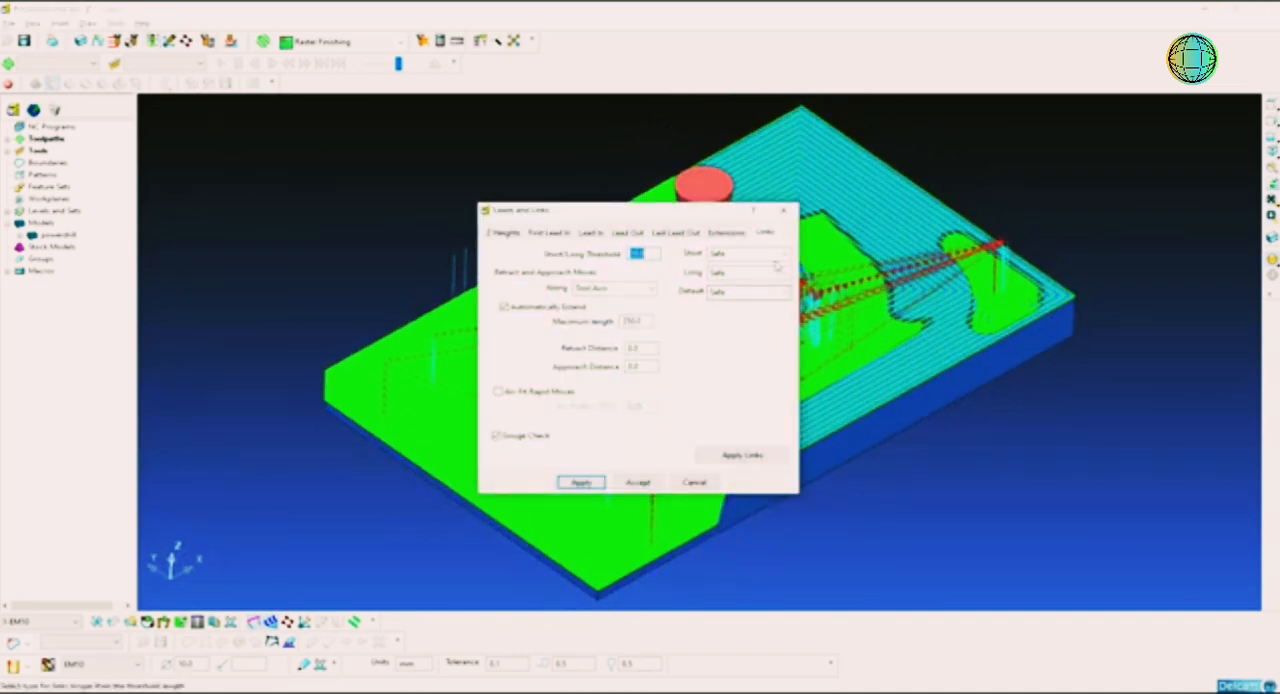
{"action": "left_click", "coordinate": [764, 235]}
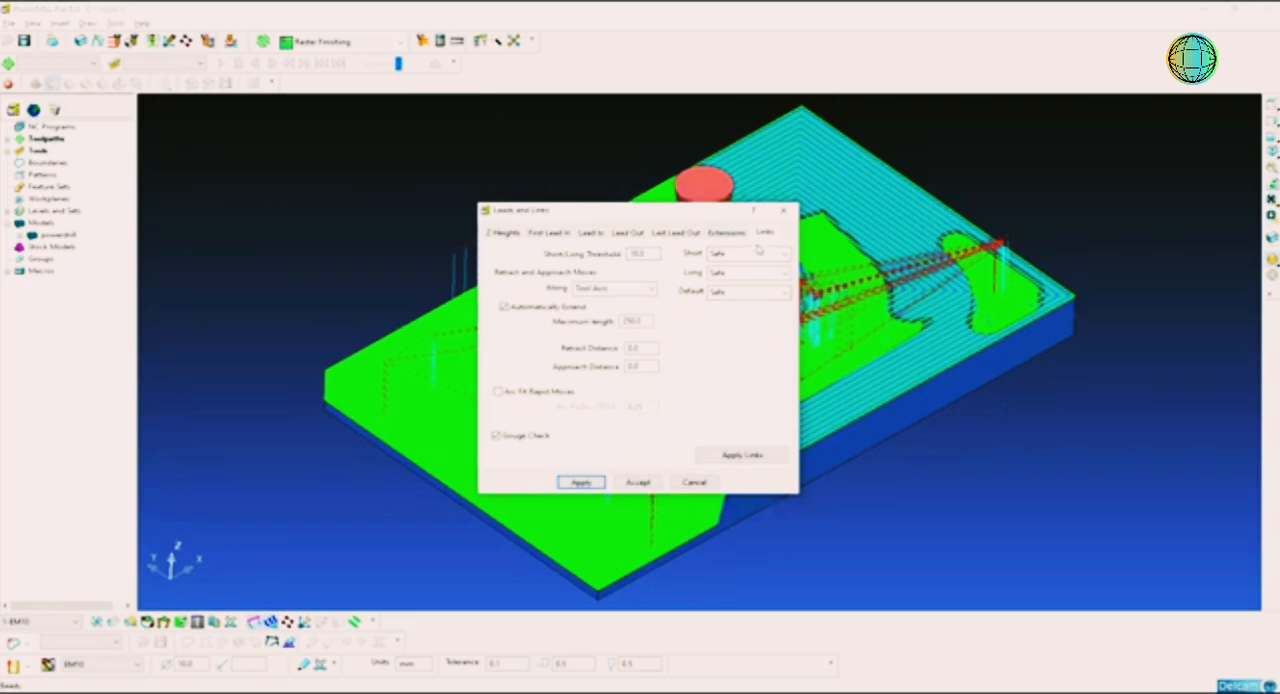
{"action": "left_click", "coordinate": [759, 252]}
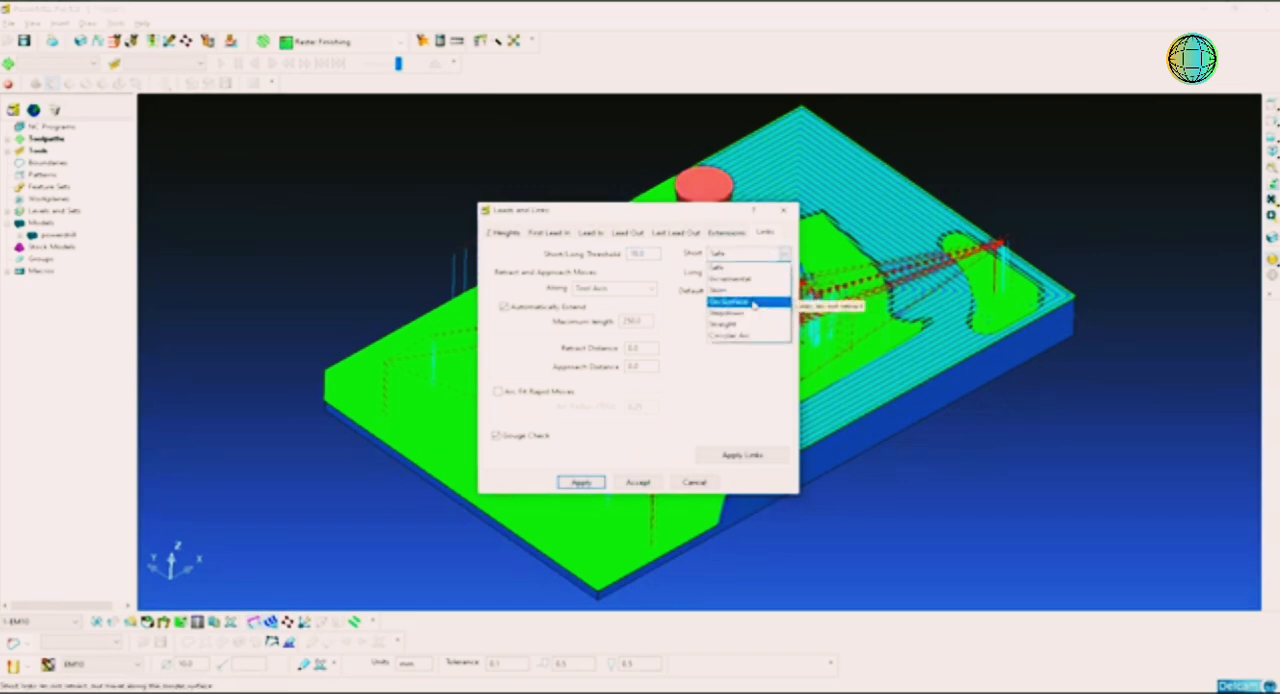
{"action": "left_click", "coordinate": [754, 303]}
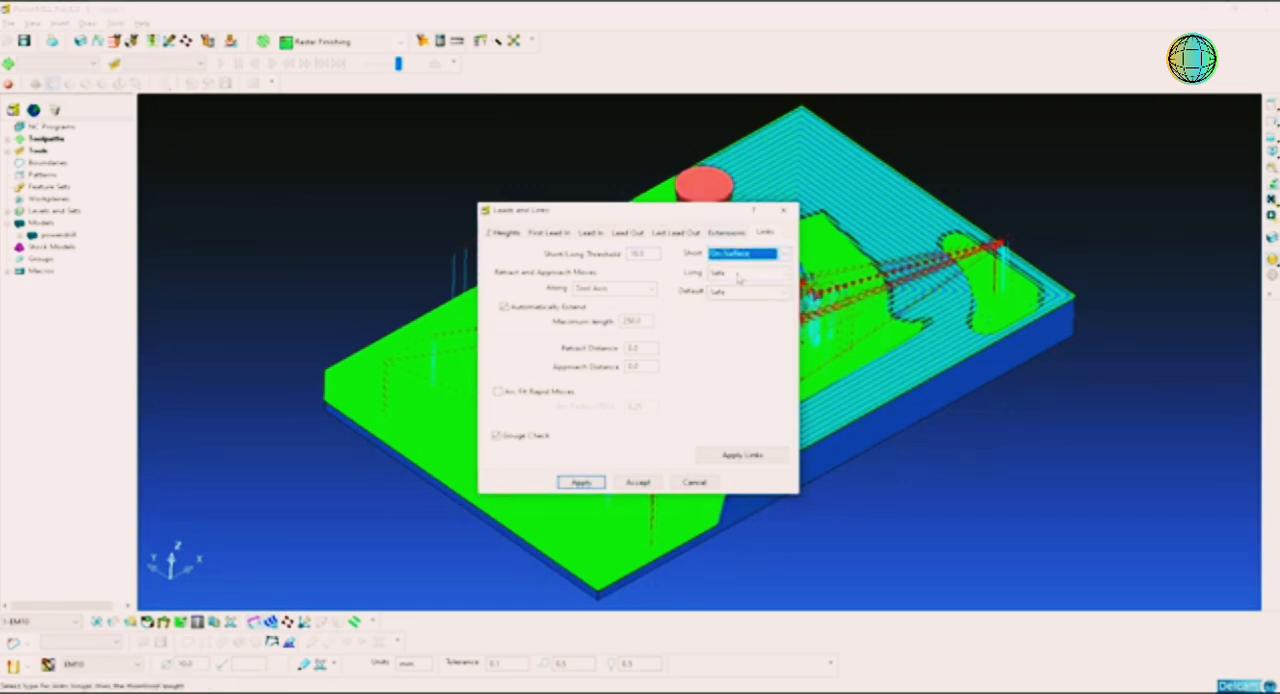
{"action": "left_click", "coordinate": [741, 274]}
{"action": "left_click", "coordinate": [737, 311]}
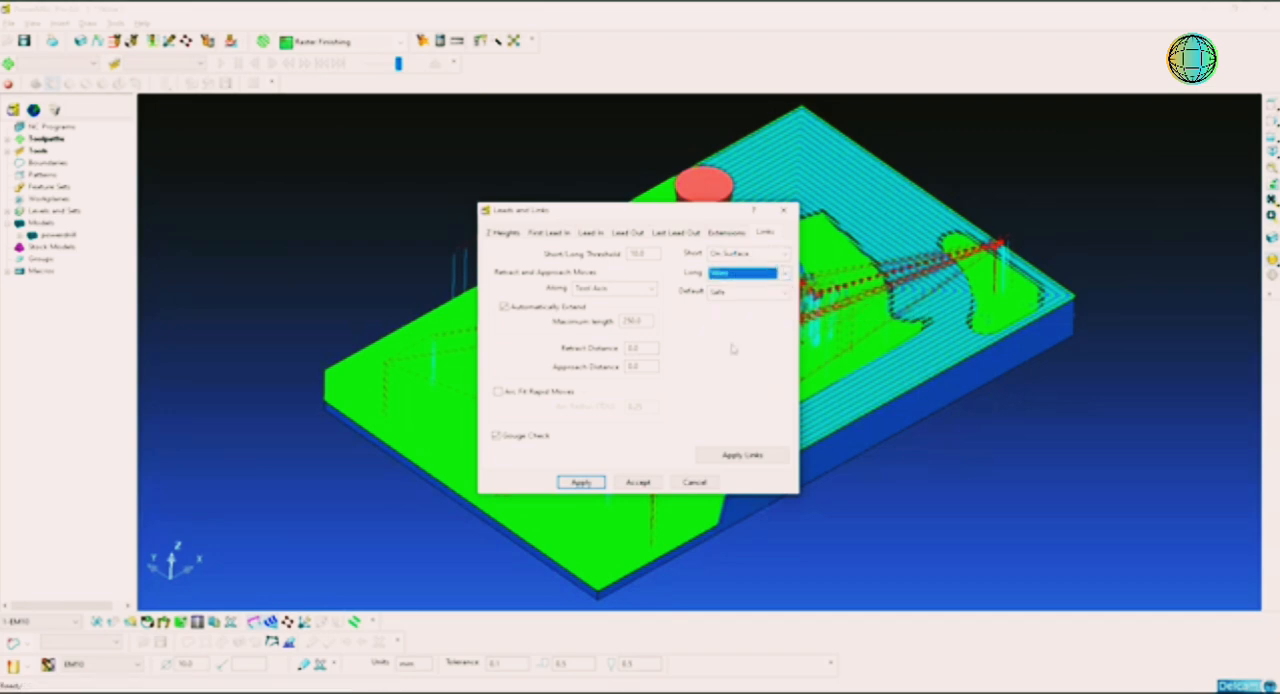
{"action": "left_click", "coordinate": [734, 455]}
{"action": "left_click", "coordinate": [638, 482]}
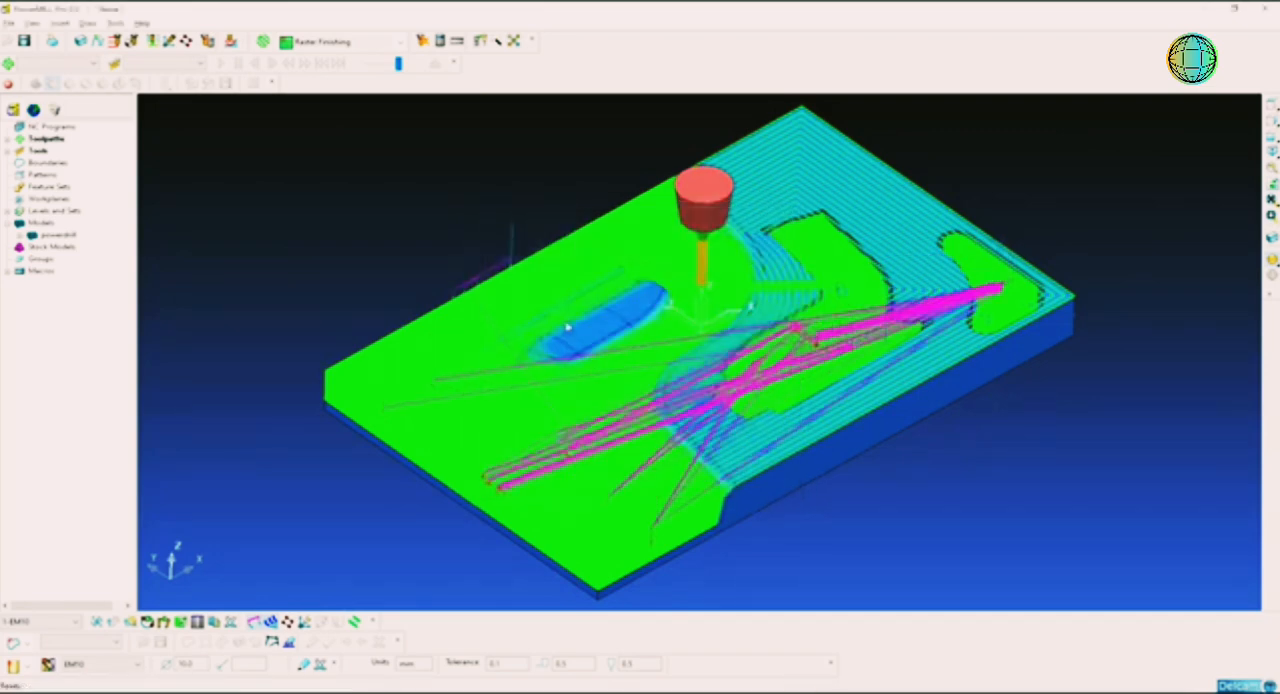
Step: Set the first choice for the toolpath's lead-in moves to Ramp
{"action": "middle_click_drag", "start_coordinate": [823, 369], "coordinate": [746, 357]}
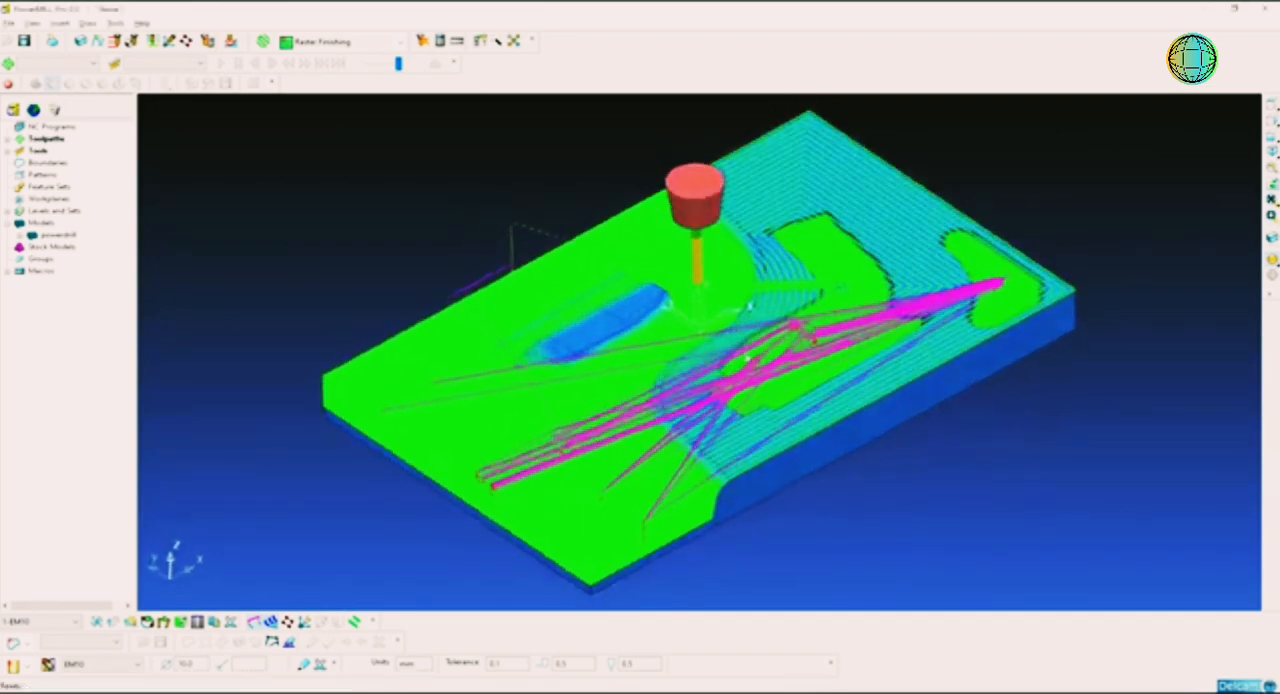
{"action": "middle_click_drag", "start_coordinate": [624, 324], "coordinate": [660, 334]}
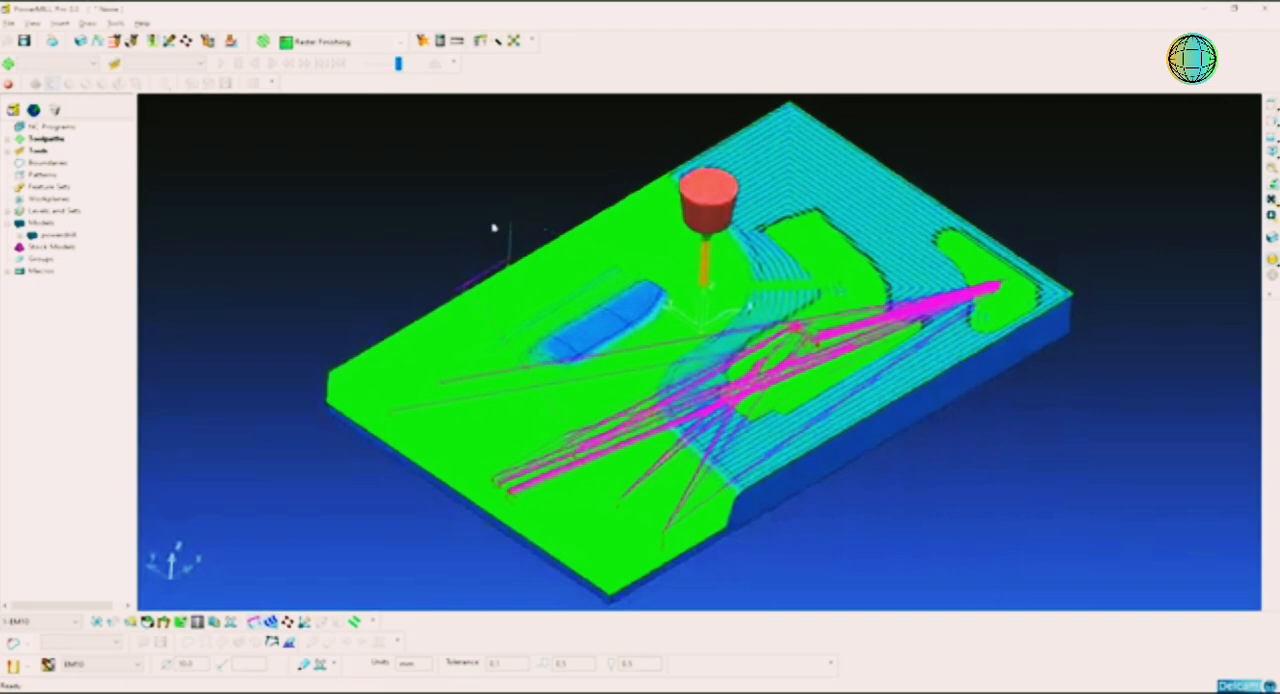
{"action": "middle_click_drag", "start_coordinate": [522, 237], "coordinate": [429, 189]}
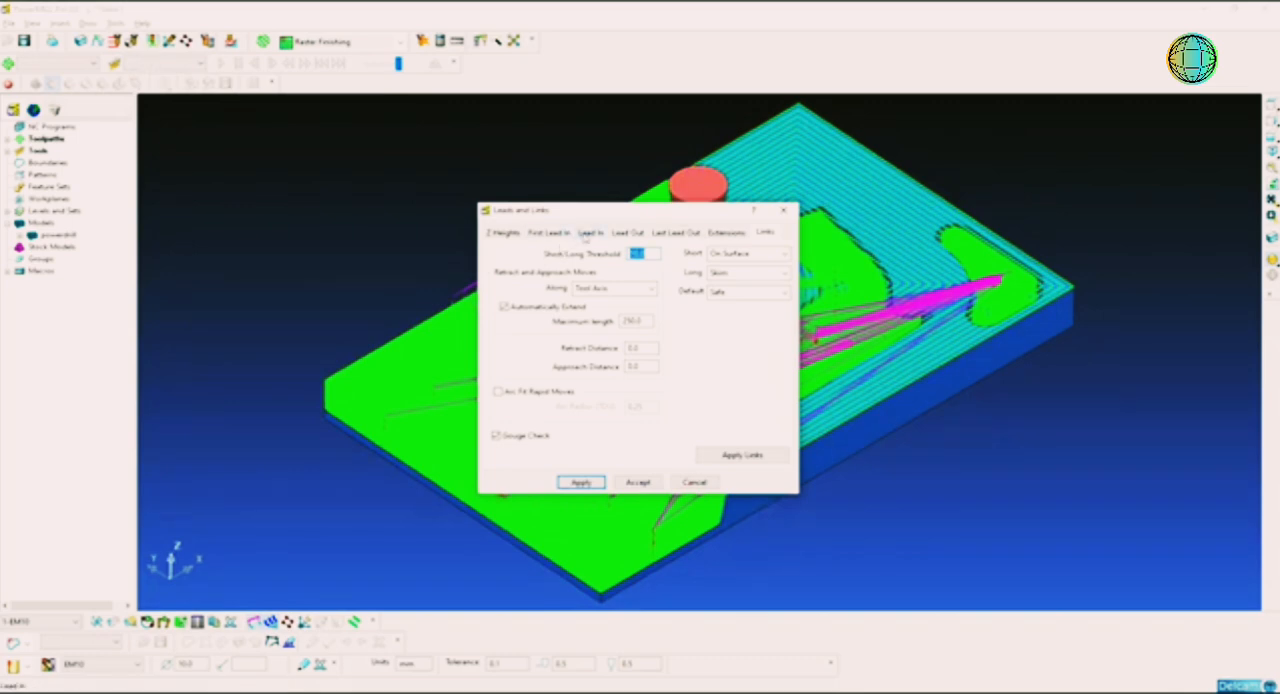
{"action": "left_click", "coordinate": [587, 234]}
{"action": "left_click", "coordinate": [576, 256]}
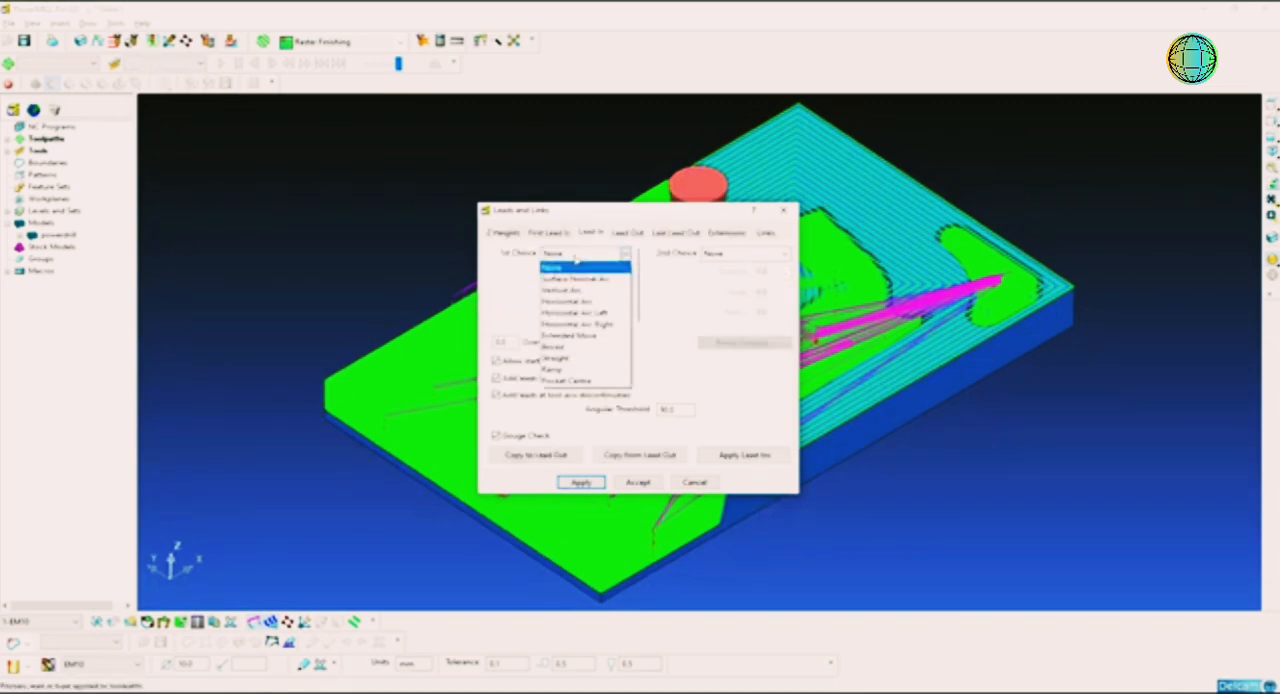
{"action": "left_click", "coordinate": [580, 369]}
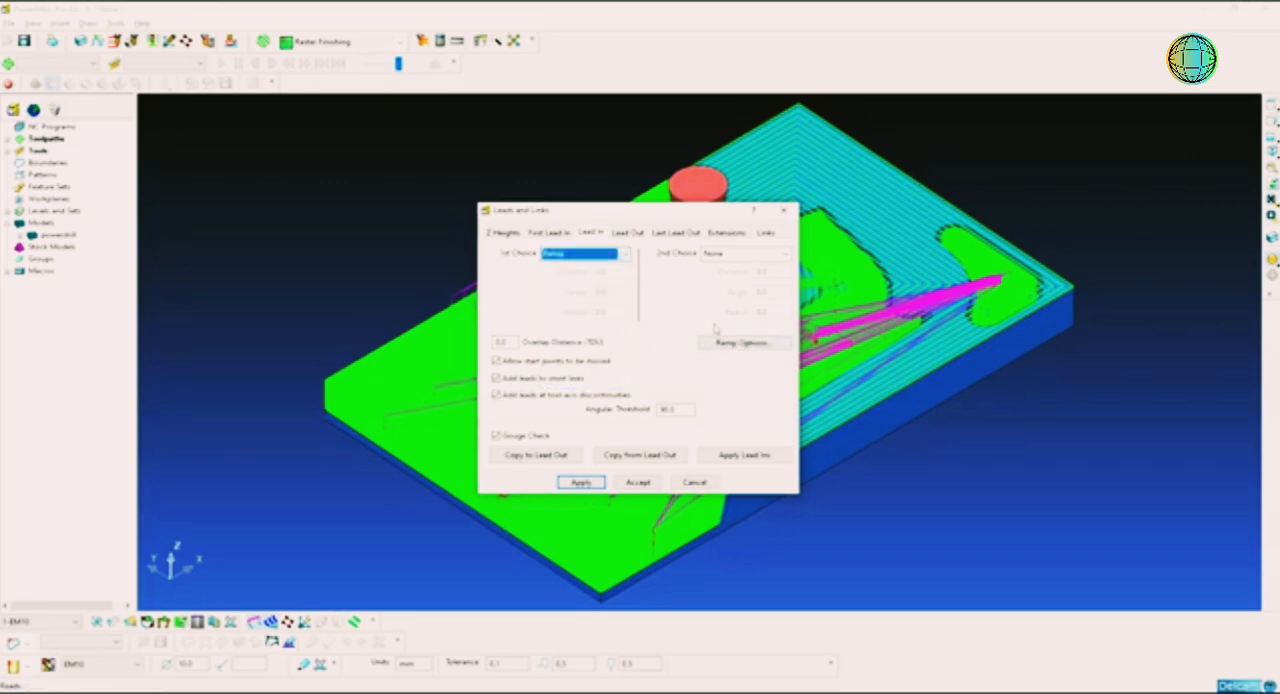
Step: Configure the lead-in ramp with a max zig angle of 1.0, following a line, and a height of 0.5, and accept the settings
{"action": "left_click", "coordinate": [740, 343]}
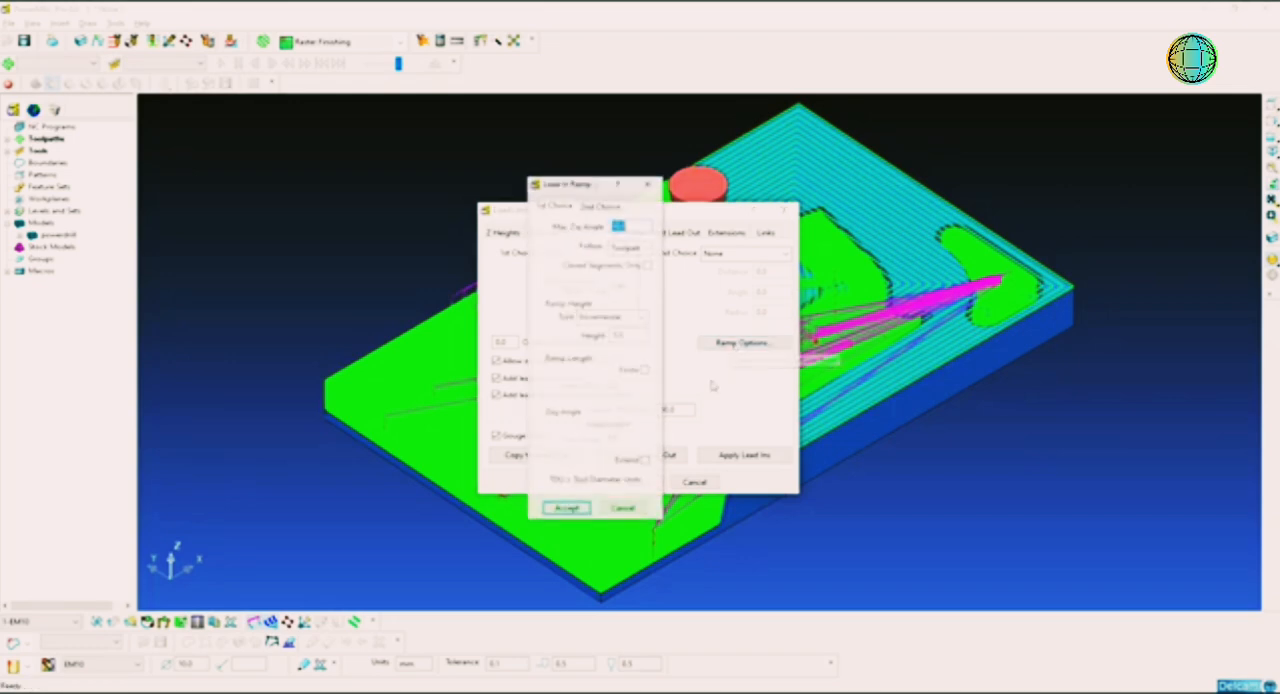
{"action": "double_click", "coordinate": [620, 226]}
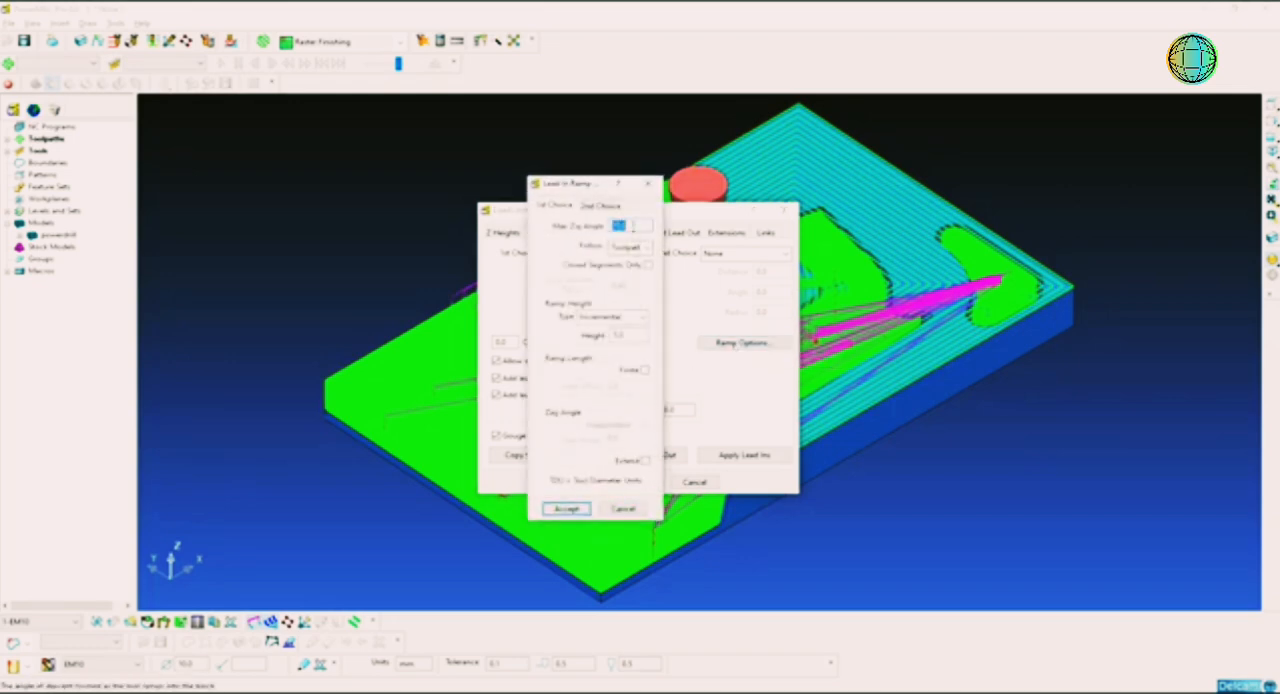
{"action": "left_click", "coordinate": [640, 247]}
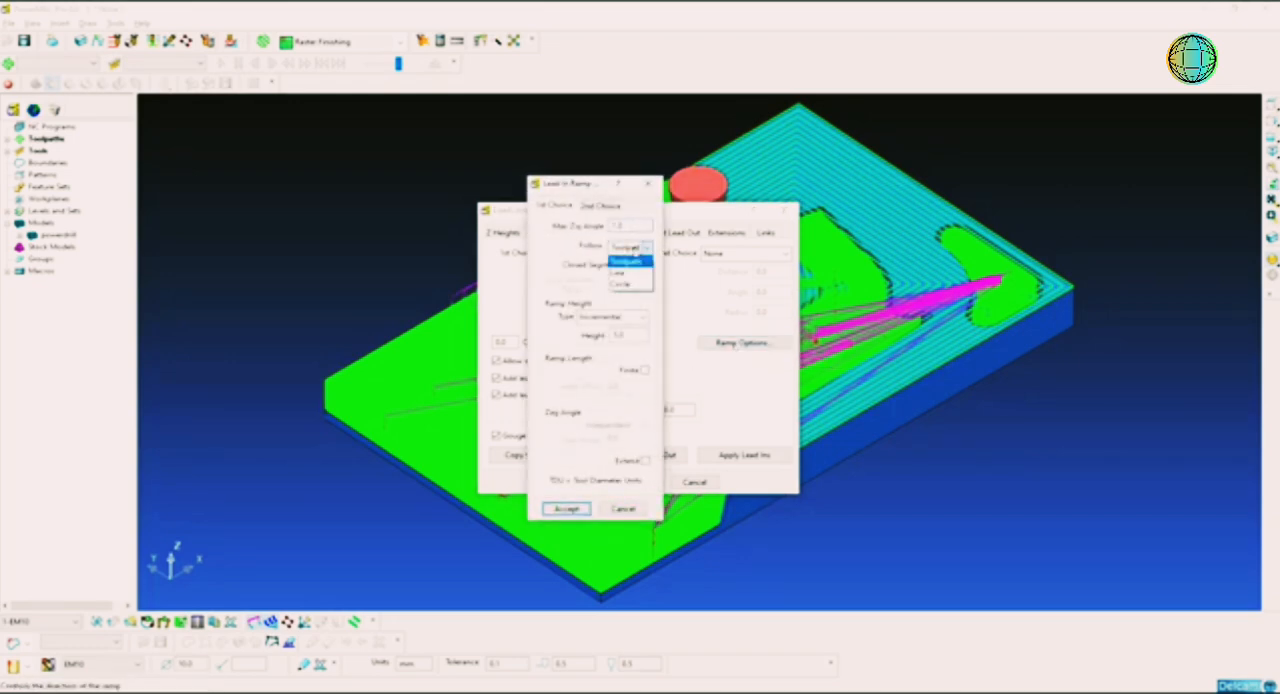
{"action": "left_click", "coordinate": [620, 273]}
{"action": "double_click", "coordinate": [632, 335]}
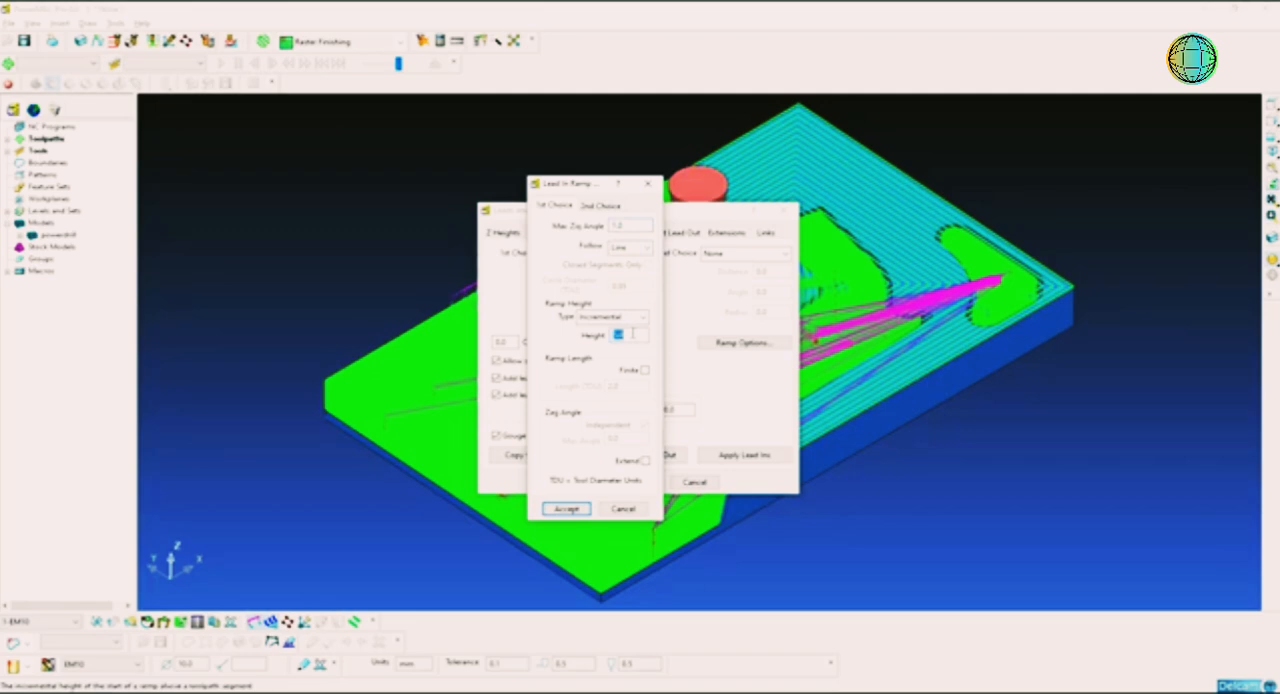
{"action": "type", "text": "0.5"}
{"action": "left_click", "coordinate": [566, 509]}
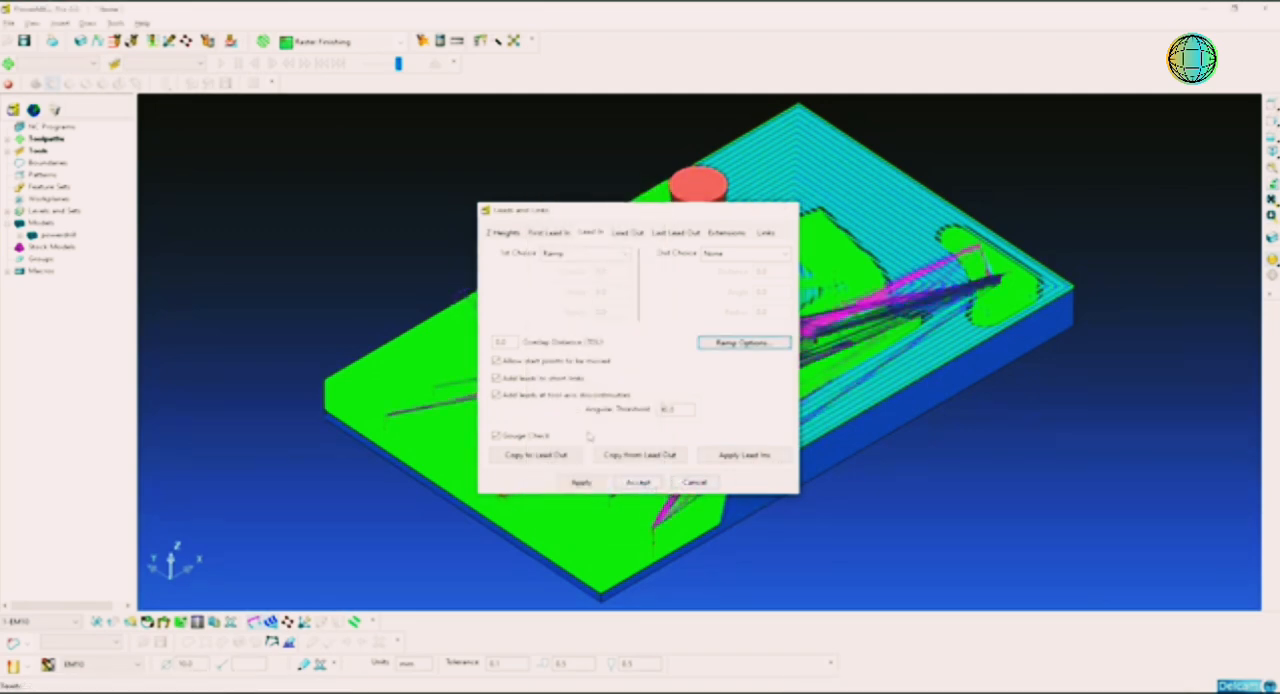
{"action": "left_click", "coordinate": [650, 484]}
Step: Deactivate the 1-EM10 toolpath to show the bare model
{"action": "middle_click_drag", "start_coordinate": [806, 297], "coordinate": [798, 318]}
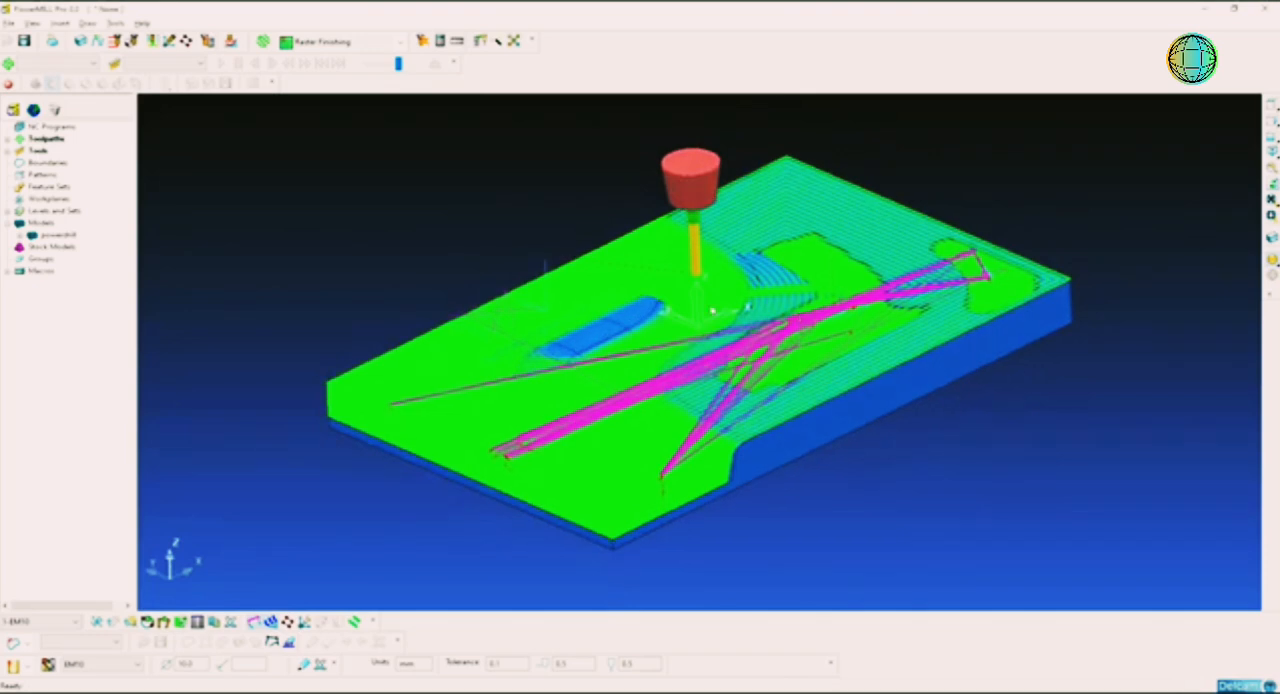
{"action": "middle_click_drag", "start_coordinate": [712, 311], "coordinate": [712, 316]}
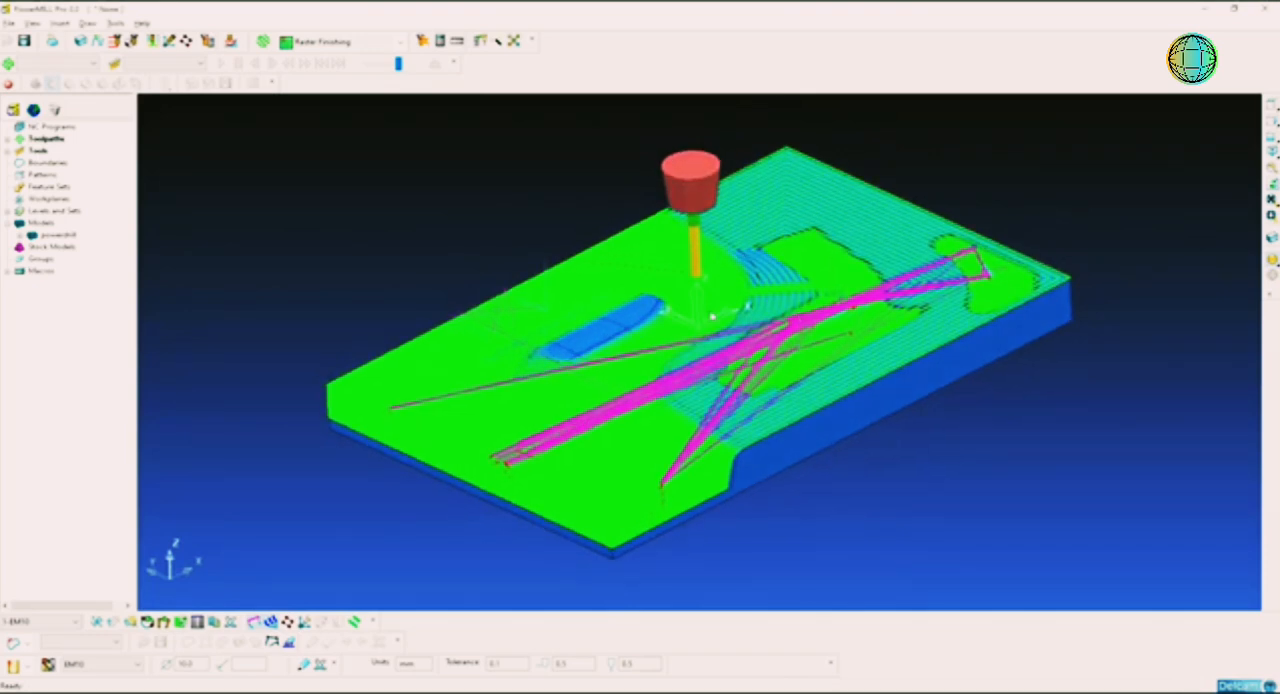
{"action": "middle_click_drag", "start_coordinate": [787, 339], "coordinate": [659, 327]}
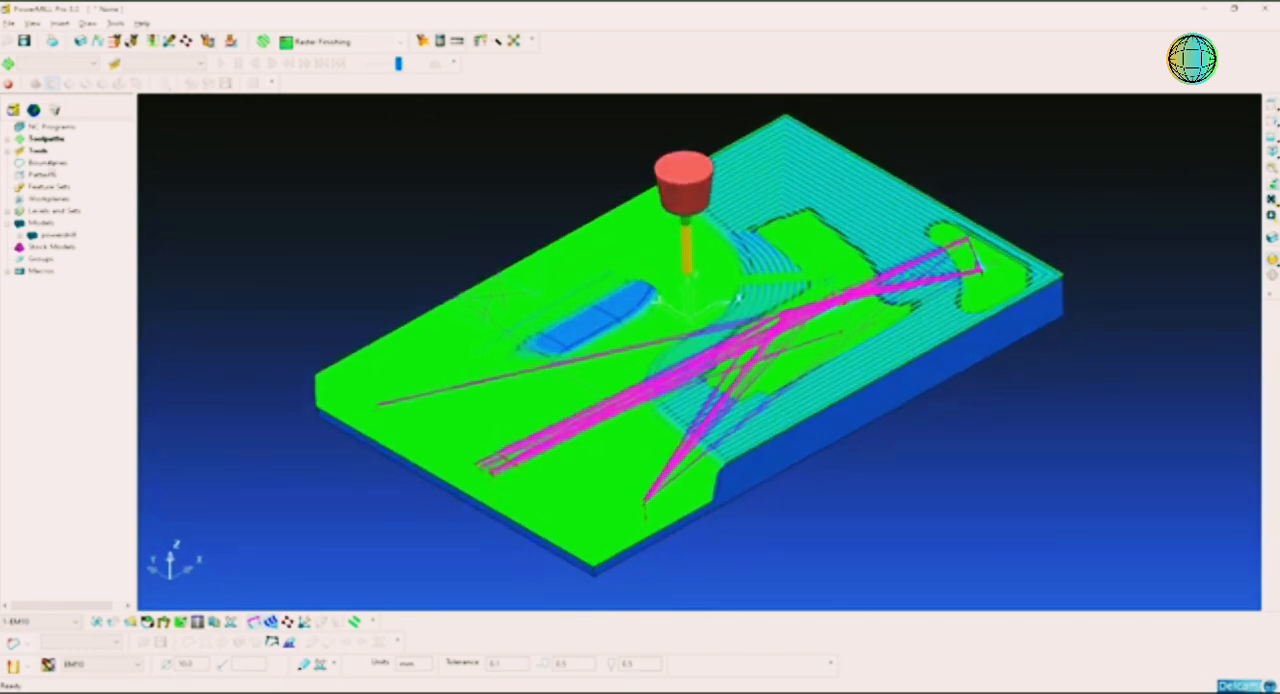
{"action": "left_click", "coordinate": [8, 139]}
{"action": "double_click", "coordinate": [74, 152]}
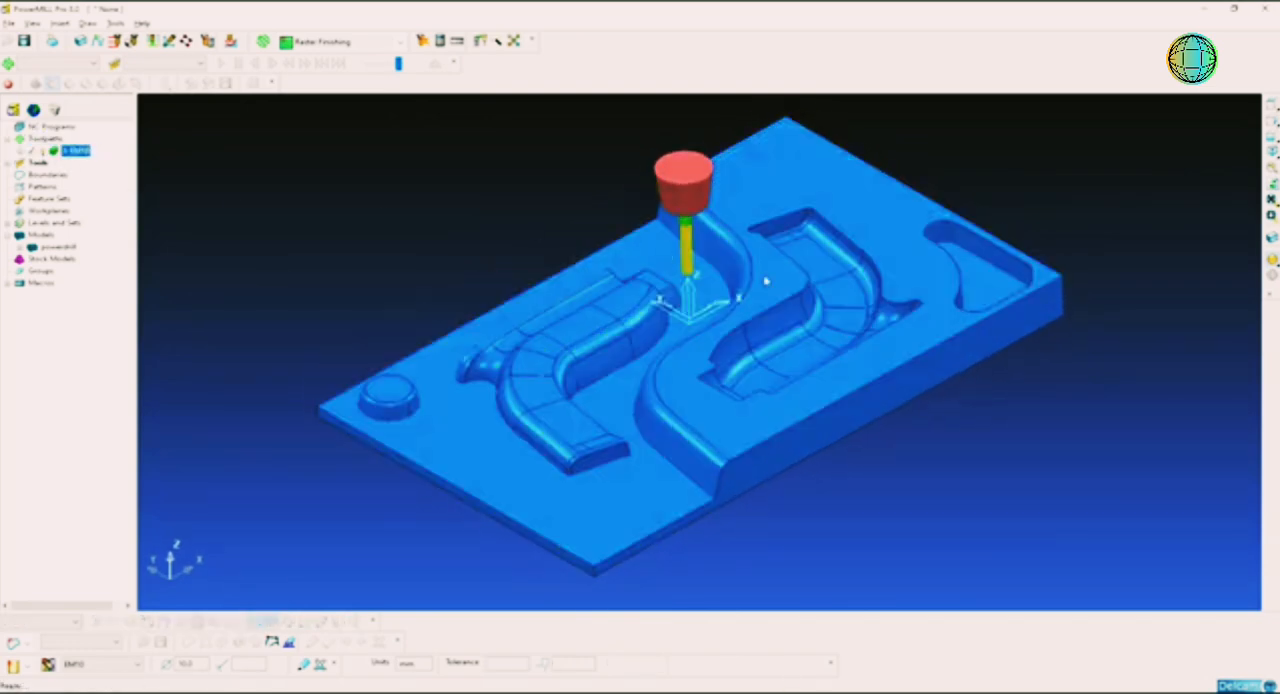
Step: Examine the curved handle cavities and the raised flat face of the model from several angles
{"action": "middle_click_drag", "start_coordinate": [888, 267], "coordinate": [777, 344], "text": "shift"}
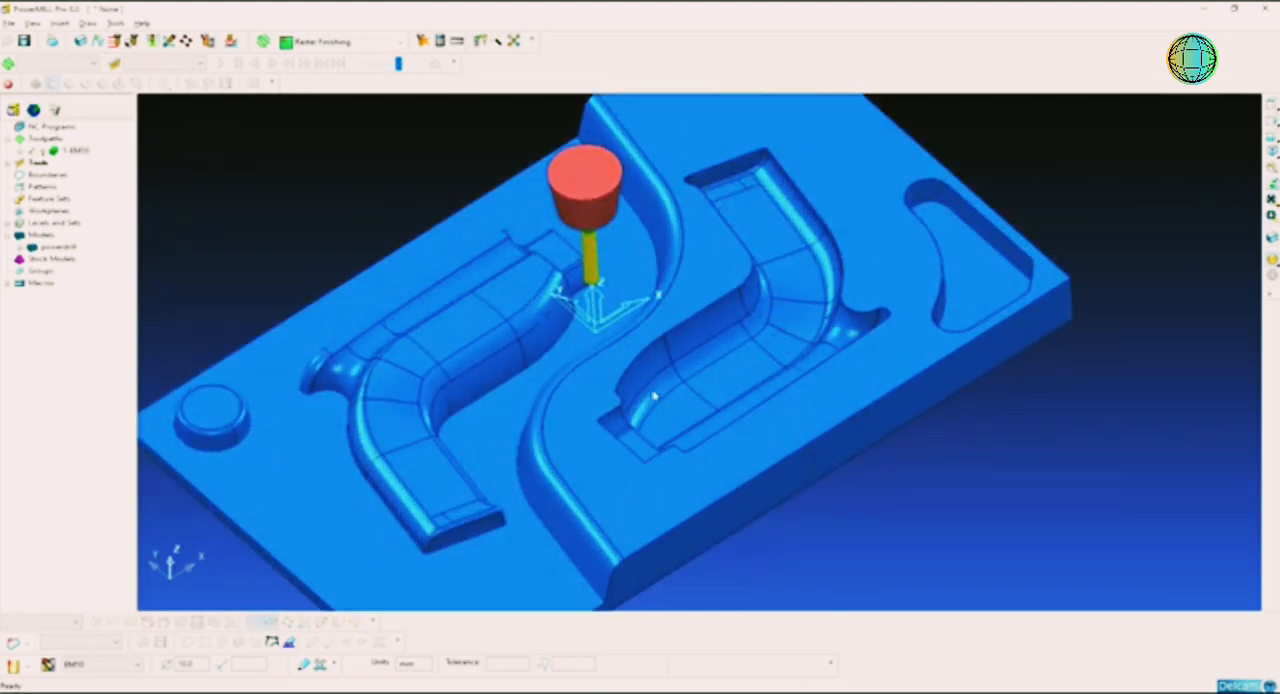
{"action": "middle_click_drag", "start_coordinate": [655, 397], "coordinate": [680, 388]}
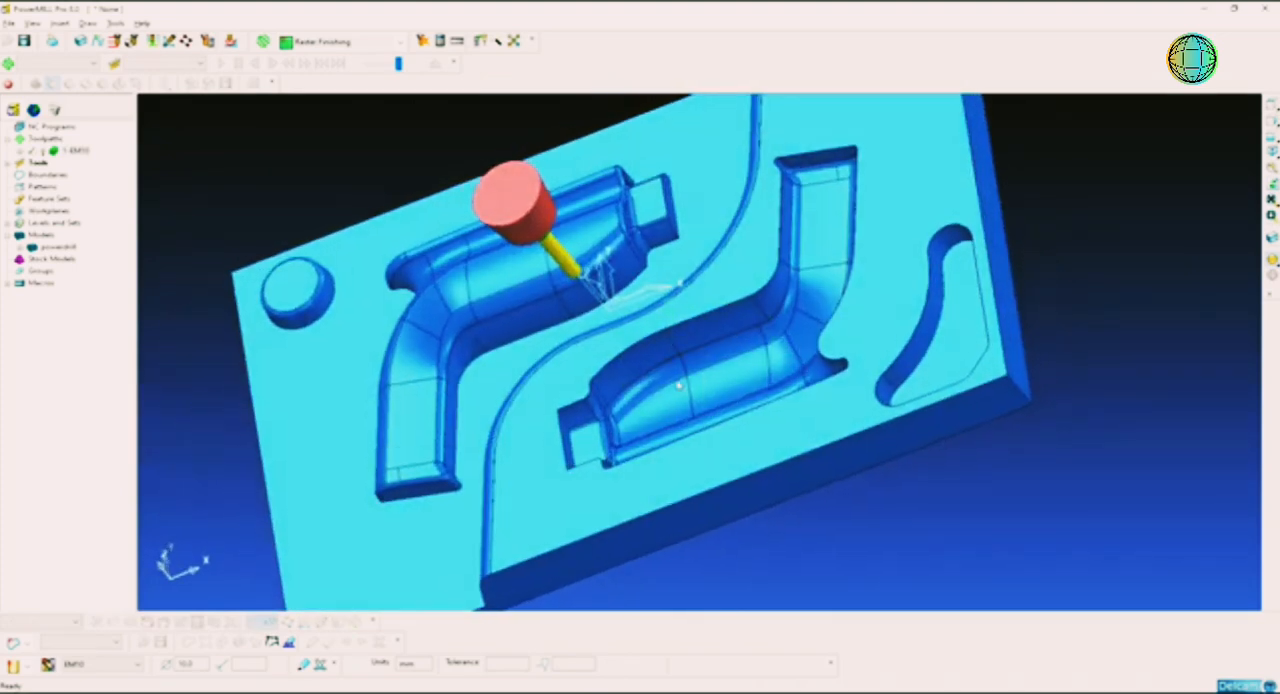
{"action": "scroll", "coordinate": [677, 390], "scroll_direction": "up", "scroll_amount": 4}
{"action": "mouse_move", "coordinate": [603, 400]}
{"action": "middle_mouse_down"}
{"action": "mouse_move", "coordinate": [552, 401]}
{"action": "mouse_move", "coordinate": [757, 337]}
{"action": "middle_mouse_up"}
{"action": "middle_click_drag", "start_coordinate": [783, 394], "coordinate": [771, 446]}
{"action": "middle_click_drag", "start_coordinate": [771, 346], "coordinate": [815, 292]}
{"action": "scroll", "coordinate": [820, 307], "scroll_direction": "down", "scroll_amount": 3}
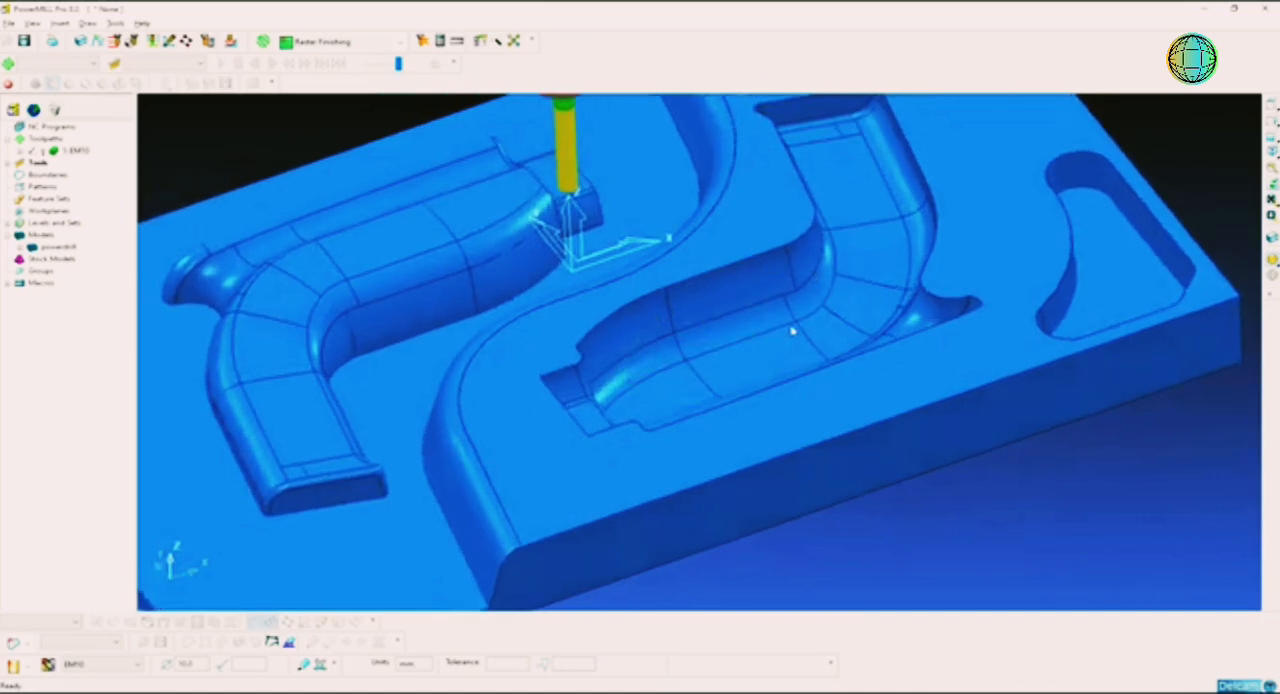
{"action": "middle_click_drag", "start_coordinate": [792, 331], "coordinate": [818, 331]}
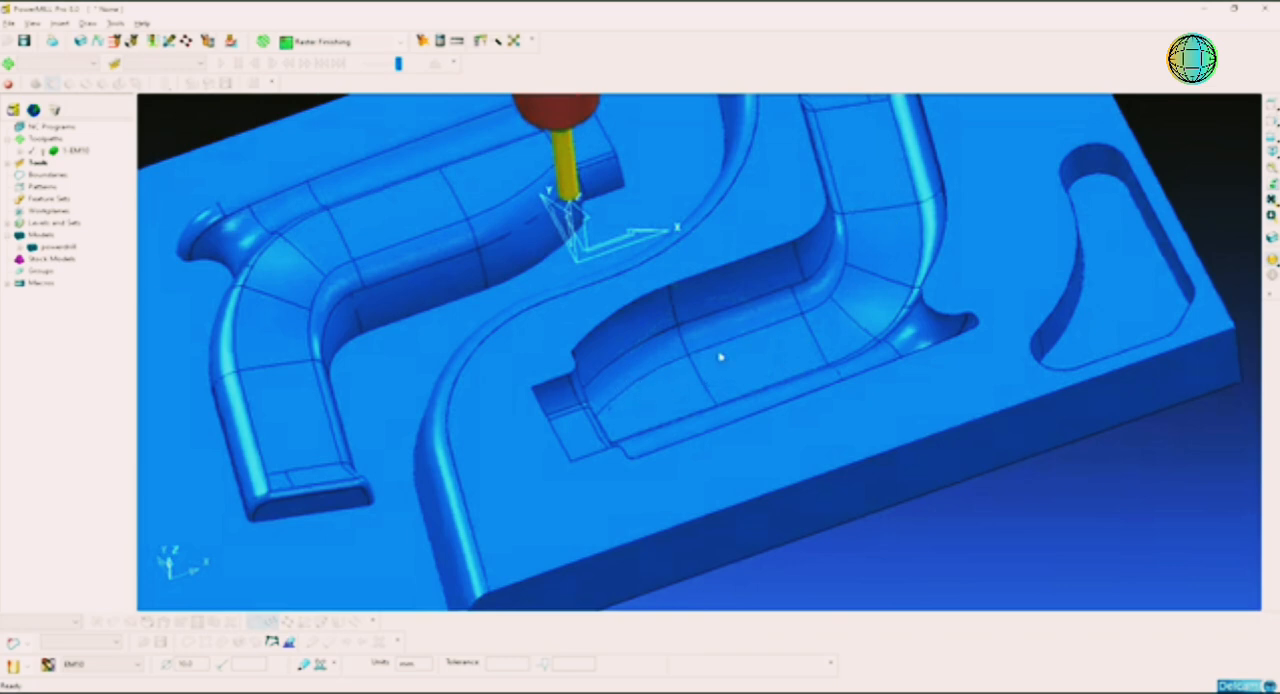
{"action": "middle_click_drag", "start_coordinate": [720, 357], "coordinate": [731, 363]}
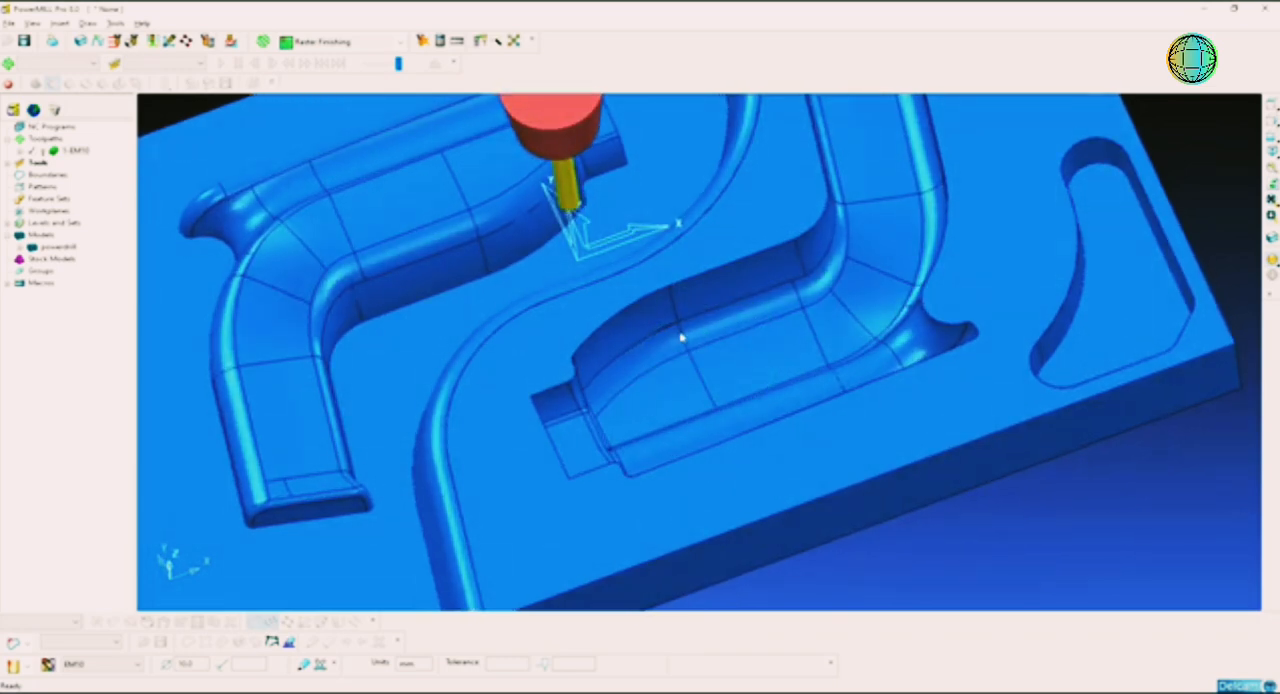
{"action": "scroll", "coordinate": [749, 243], "scroll_direction": "down", "scroll_amount": 2}
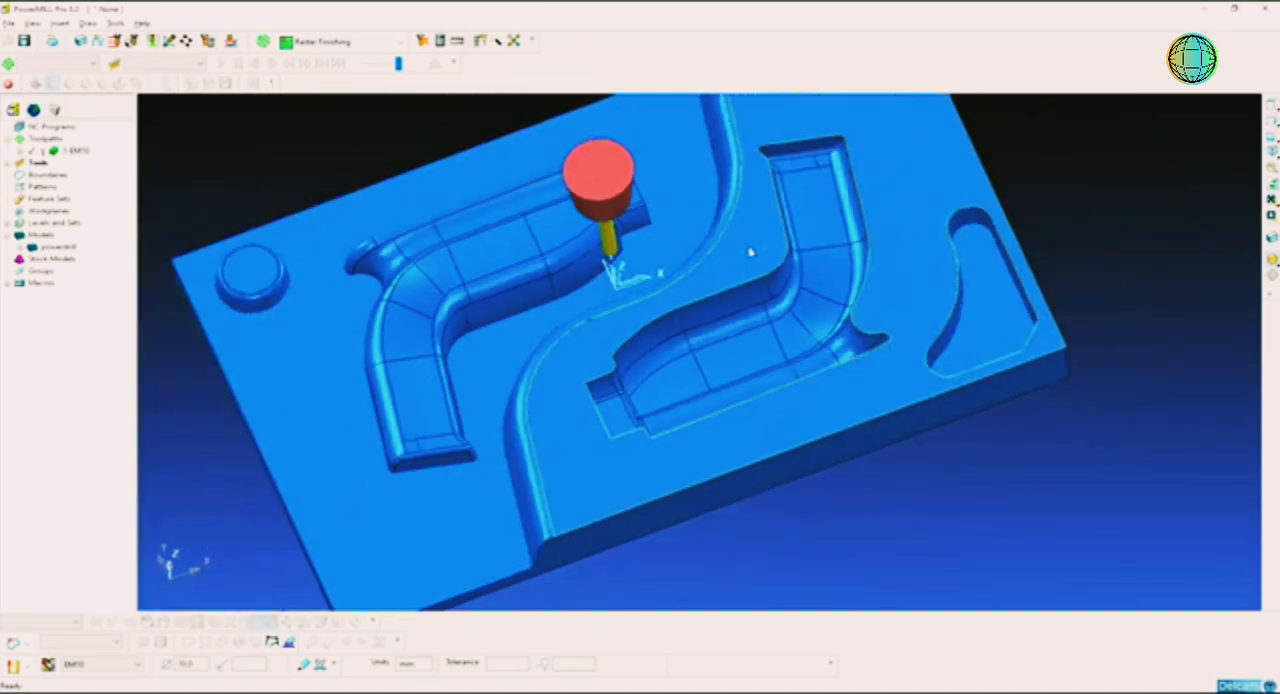
Step: Create a user-defined boundary from the edges of the model's selected raised flat face
{"action": "right_click", "coordinate": [46, 175]}
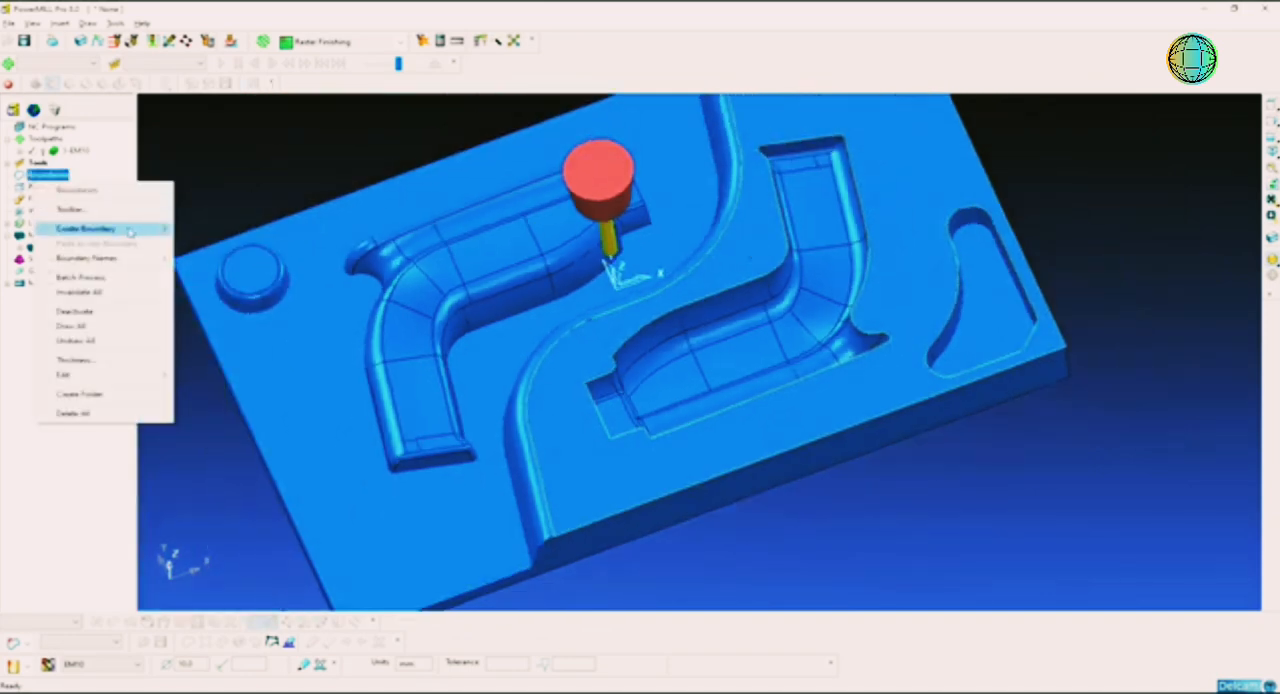
{"action": "mouse_move", "coordinate": [130, 231]}
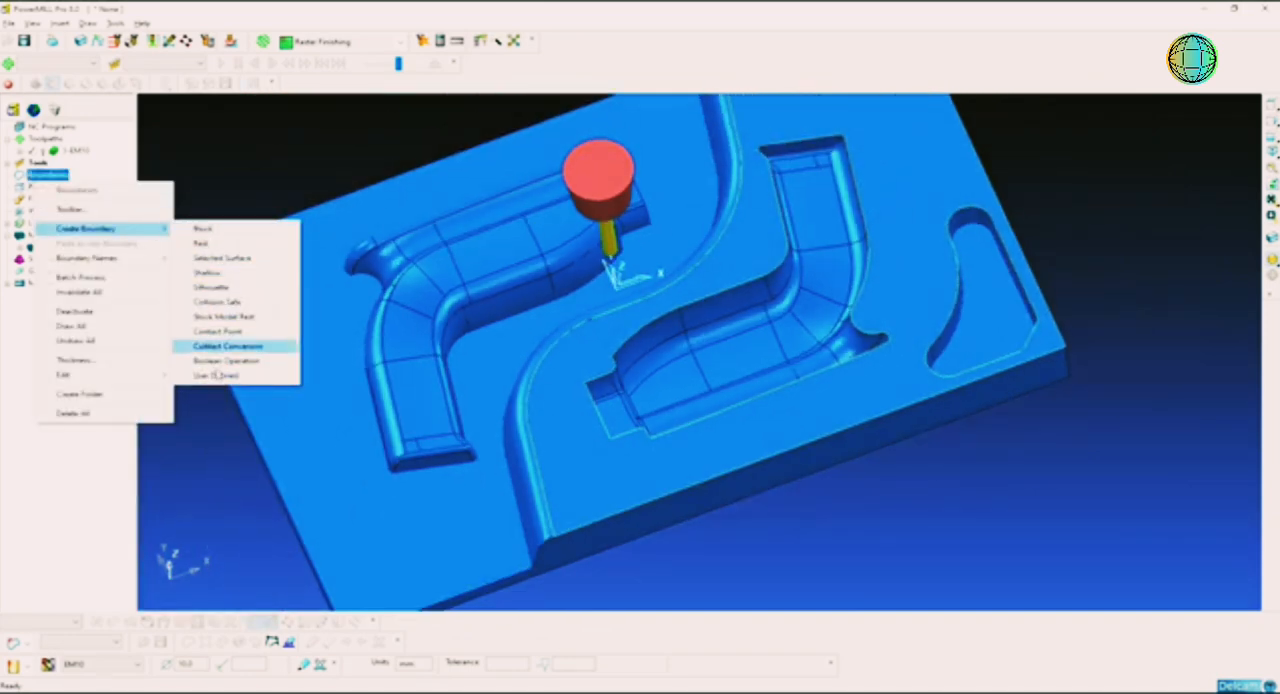
{"action": "left_click", "coordinate": [217, 376]}
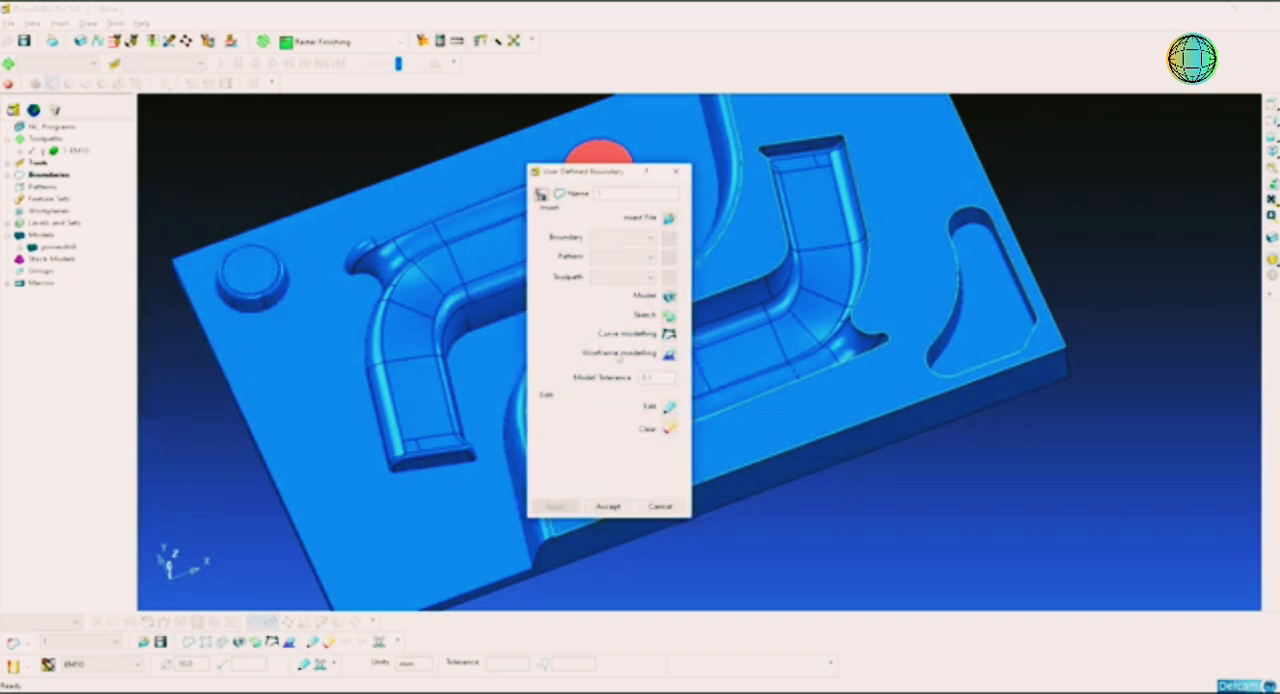
{"action": "left_click", "coordinate": [669, 297]}
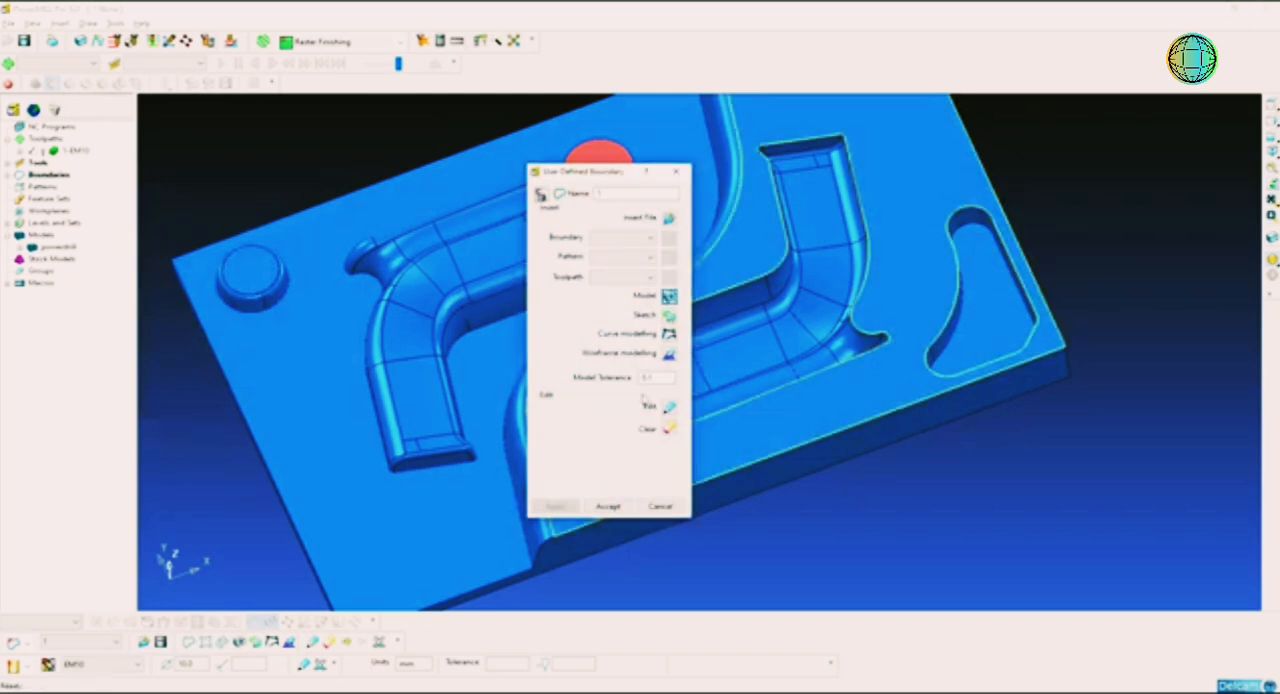
{"action": "left_click", "coordinate": [608, 507]}
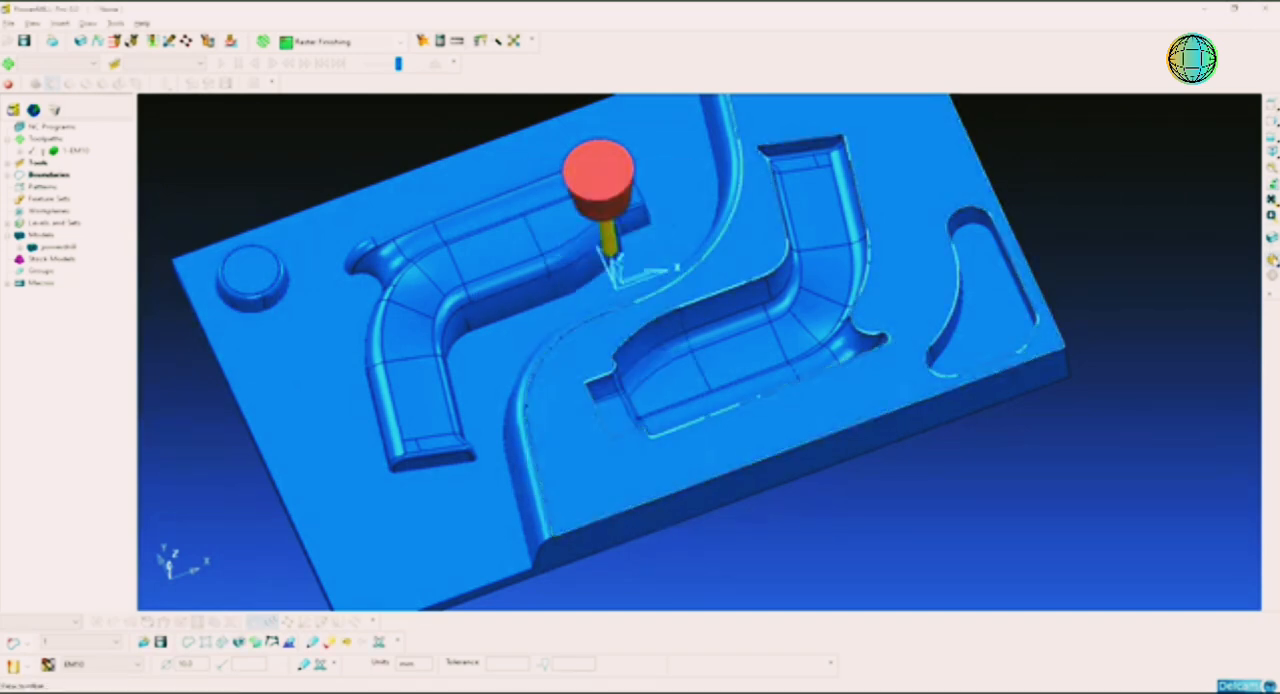
Step: Delete the outer contour and the triangular pocket contour from the boundary, keeping only the curved cavity outline
{"action": "left_click", "coordinate": [1272, 259]}
{"action": "scroll", "coordinate": [1042, 221], "scroll_direction": "down", "scroll_amount": 2}
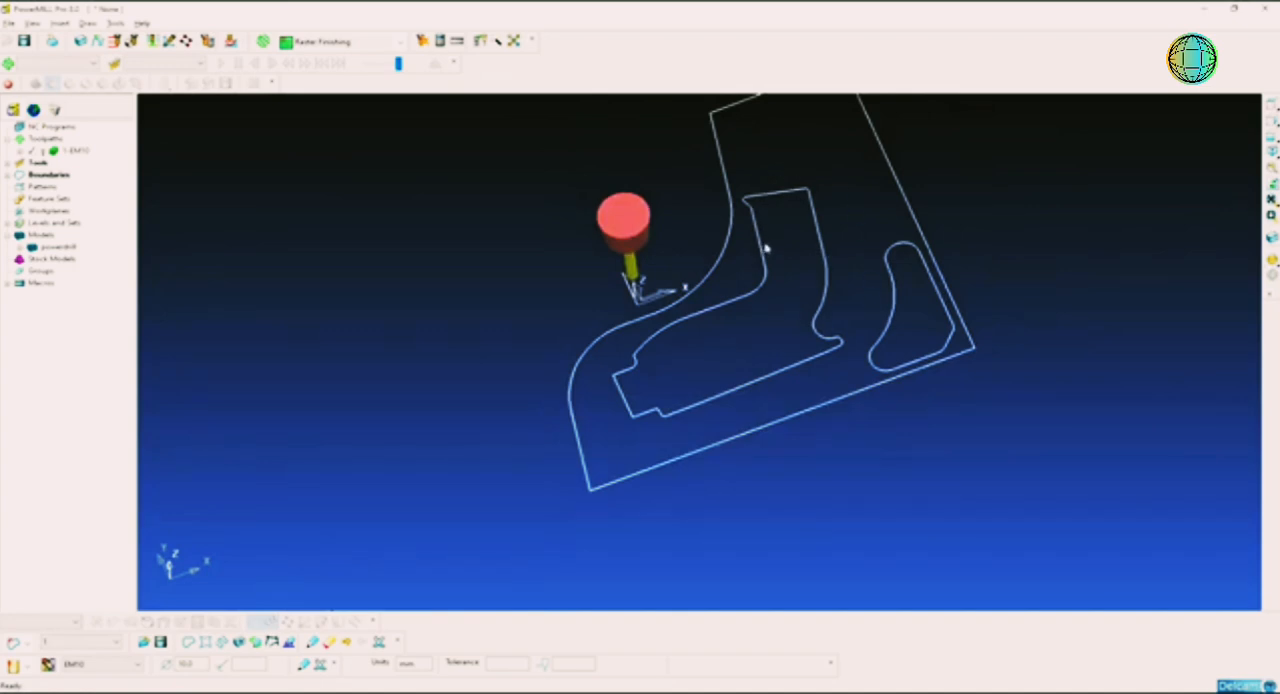
{"action": "left_click_drag", "start_coordinate": [1008, 210], "coordinate": [894, 318]}
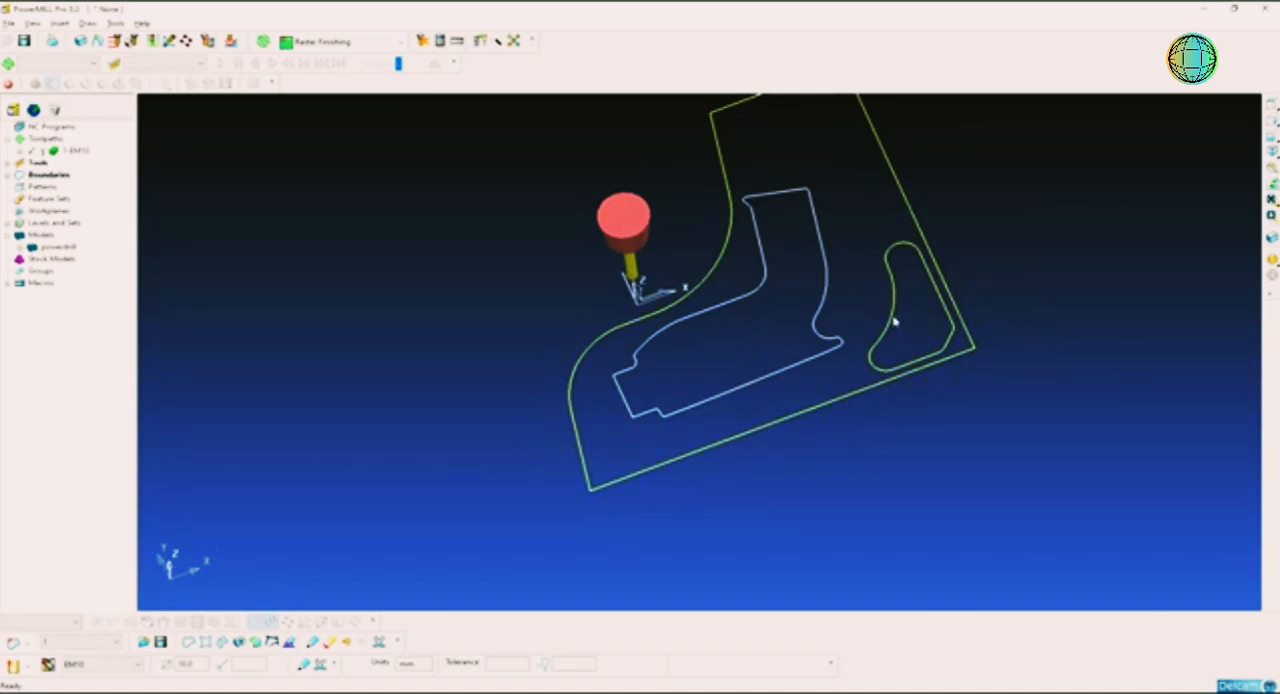
{"action": "key", "text": "Delete"}
{"action": "left_click", "coordinate": [1272, 259]}
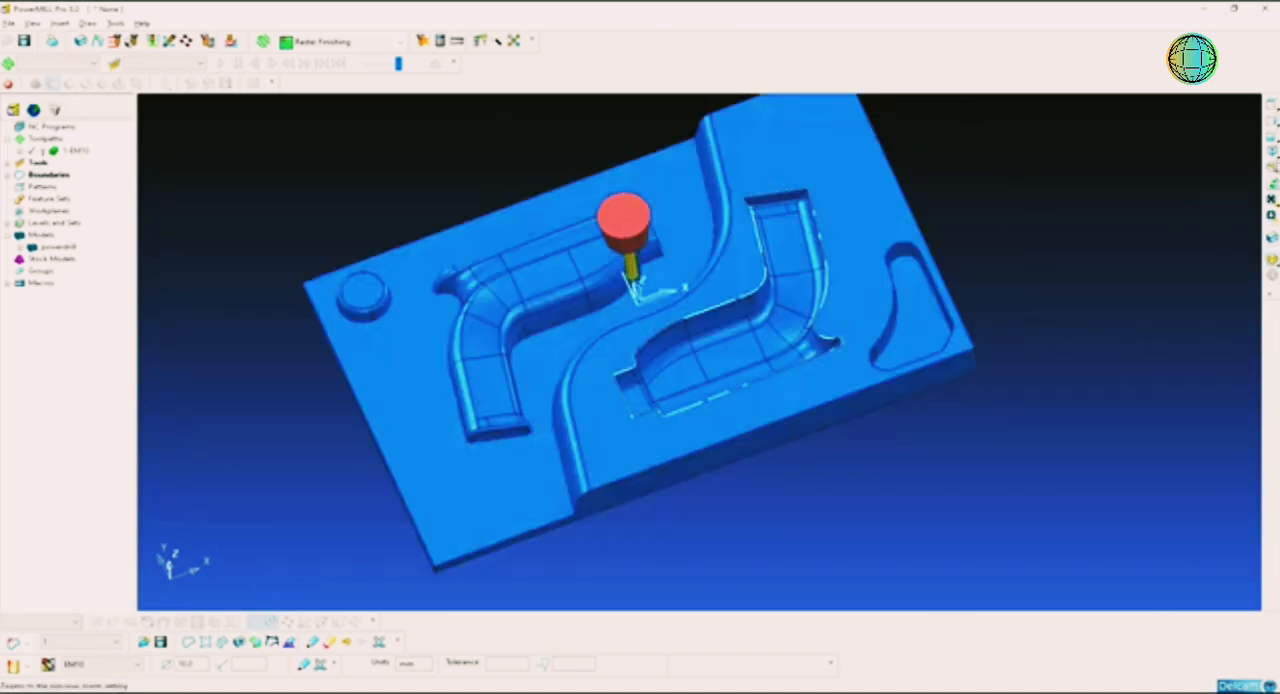
{"action": "left_click", "coordinate": [1273, 154]}
{"action": "mouse_move", "coordinate": [855, 366]}
{"action": "middle_mouse_down", "text": "shift"}
{"action": "mouse_move", "coordinate": [878, 301]}
{"action": "mouse_move", "coordinate": [881, 333]}
{"action": "middle_mouse_up", "text": "shift"}
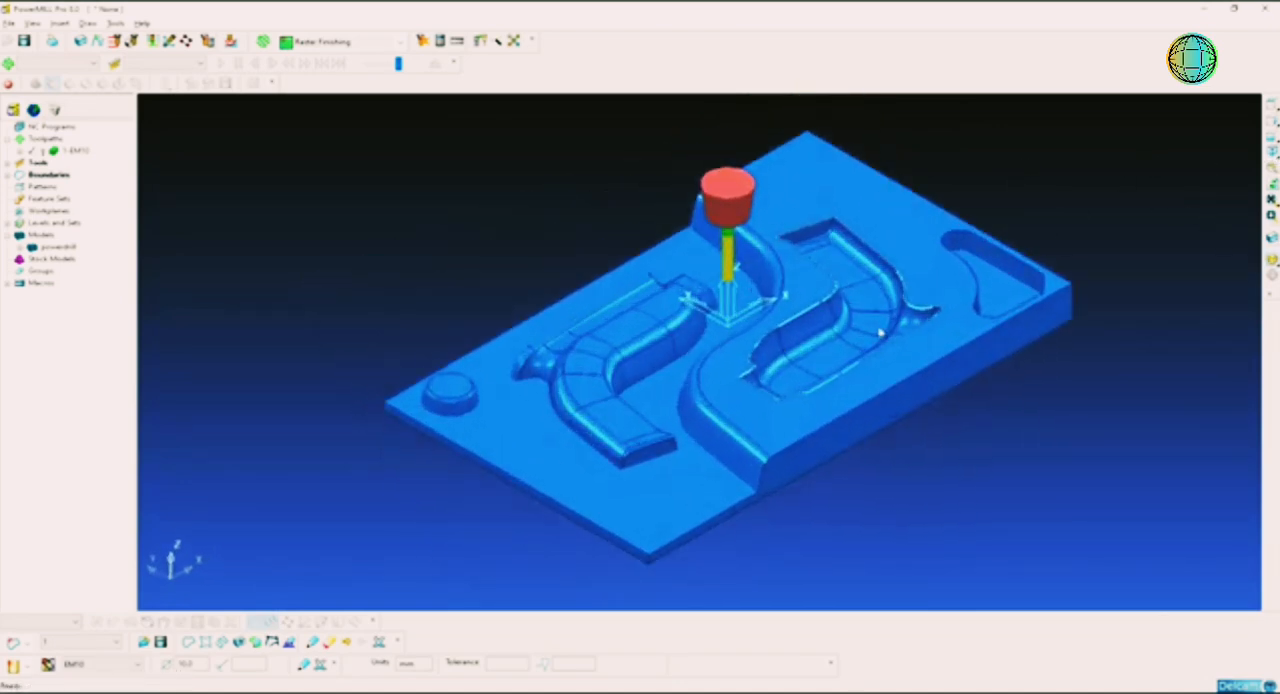
Step: Create a new toolpath with the Optimised Constant Z Finishing strategy
{"action": "middle_click_drag", "start_coordinate": [784, 295], "coordinate": [810, 276], "text": "shift"}
{"action": "scroll", "coordinate": [806, 326], "scroll_direction": "up", "scroll_amount": 2}
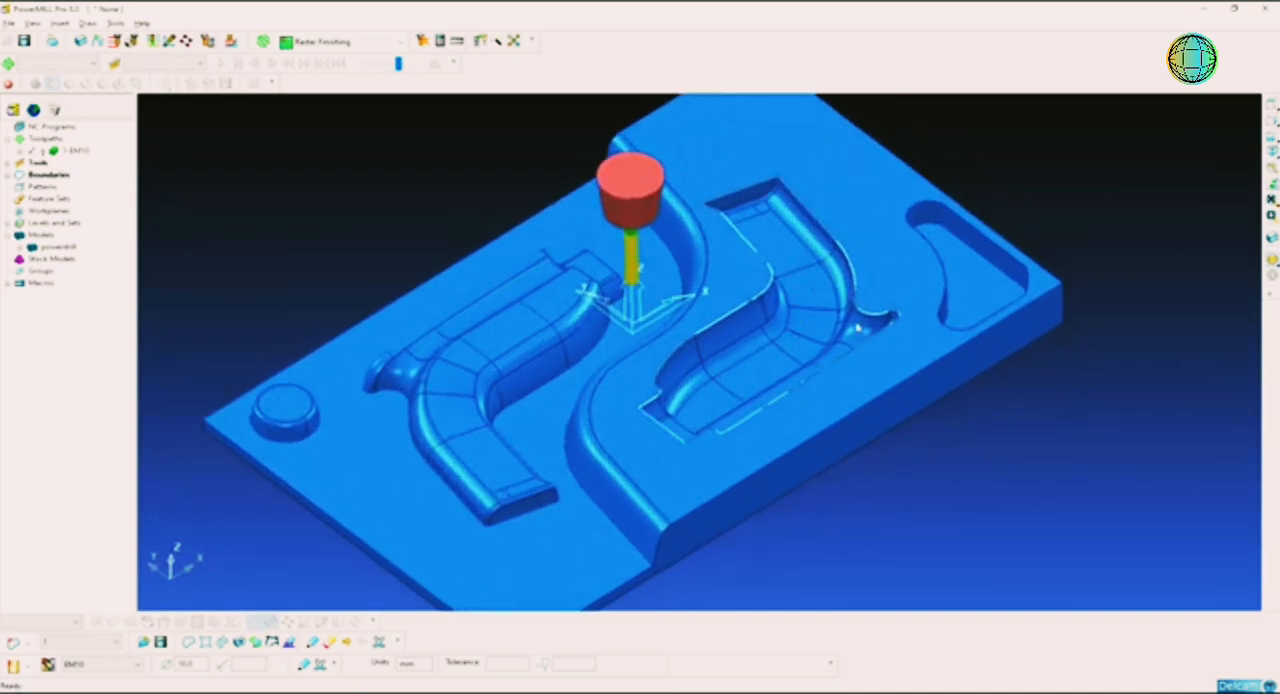
{"action": "scroll", "coordinate": [858, 328], "scroll_direction": "up", "scroll_amount": 1}
{"action": "middle_click_drag", "start_coordinate": [501, 200], "coordinate": [481, 236], "text": "shift"}
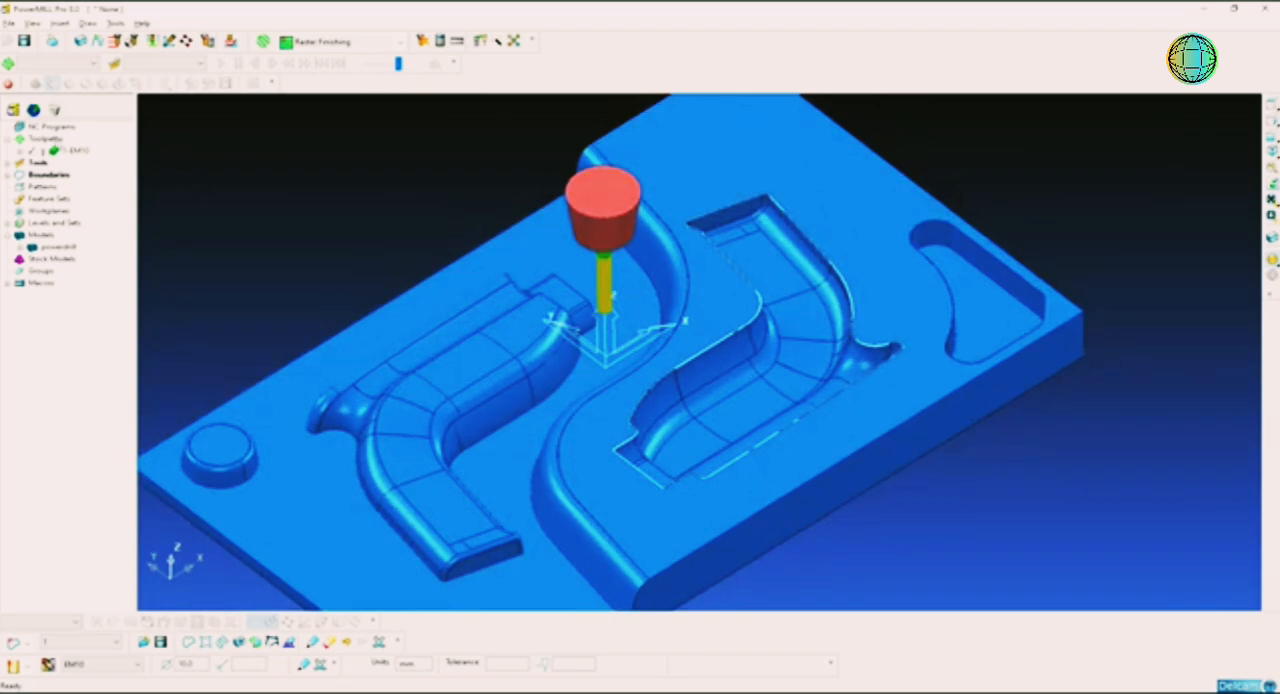
{"action": "right_click", "coordinate": [44, 138]}
{"action": "left_click", "coordinate": [90, 186]}
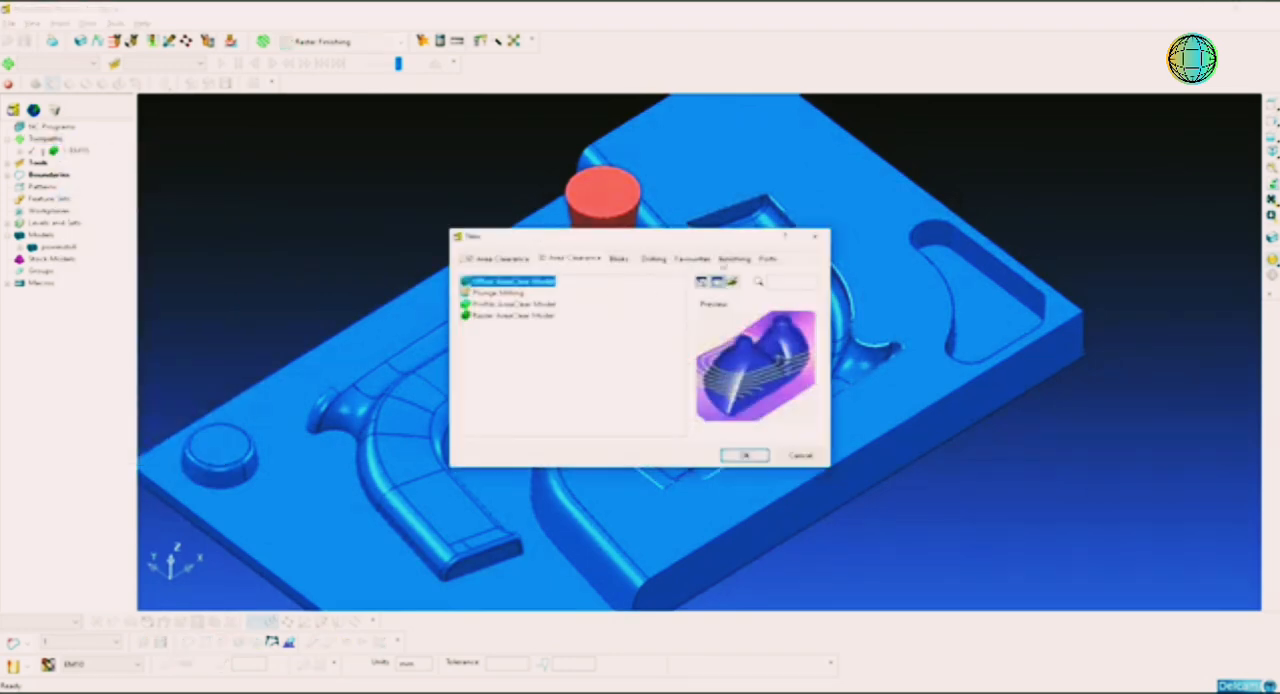
{"action": "left_click", "coordinate": [731, 260]}
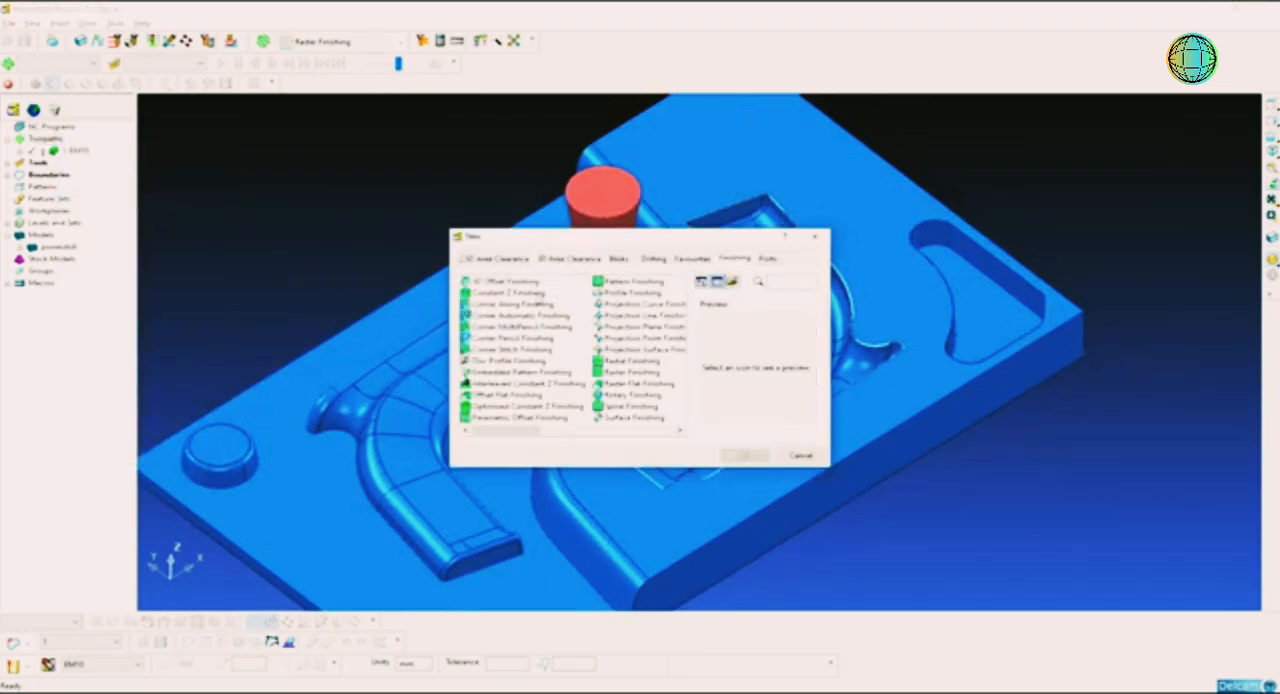
{"action": "left_click", "coordinate": [552, 407]}
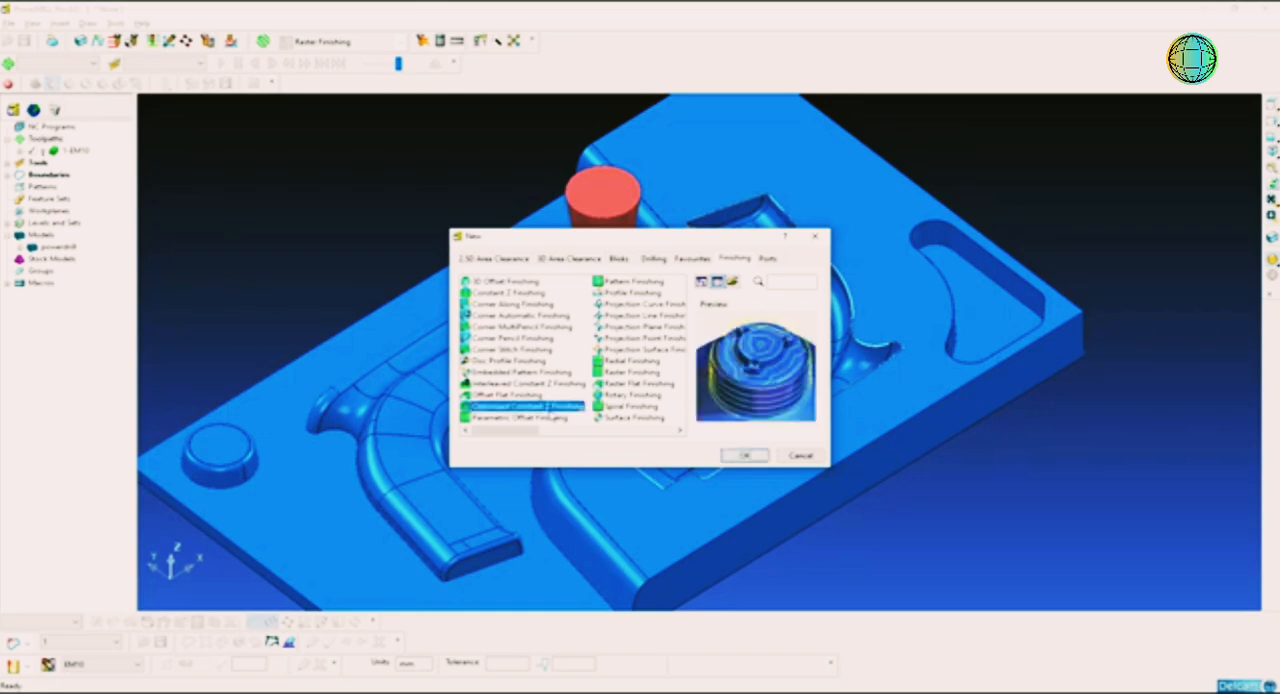
{"action": "left_click", "coordinate": [745, 455]}
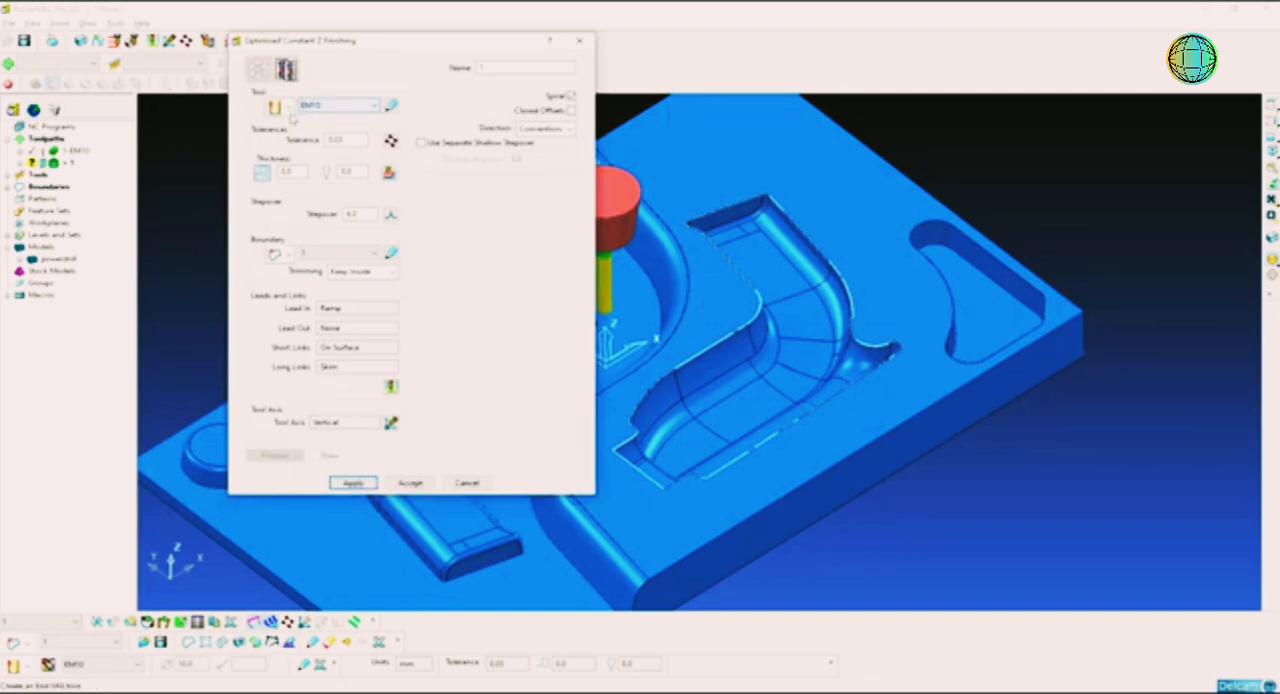
Step: Create a ball nosed tool with a 6 mm diameter for the toolpath and name it BN6
{"action": "left_click", "coordinate": [288, 105]}
{"action": "left_click", "coordinate": [276, 143]}
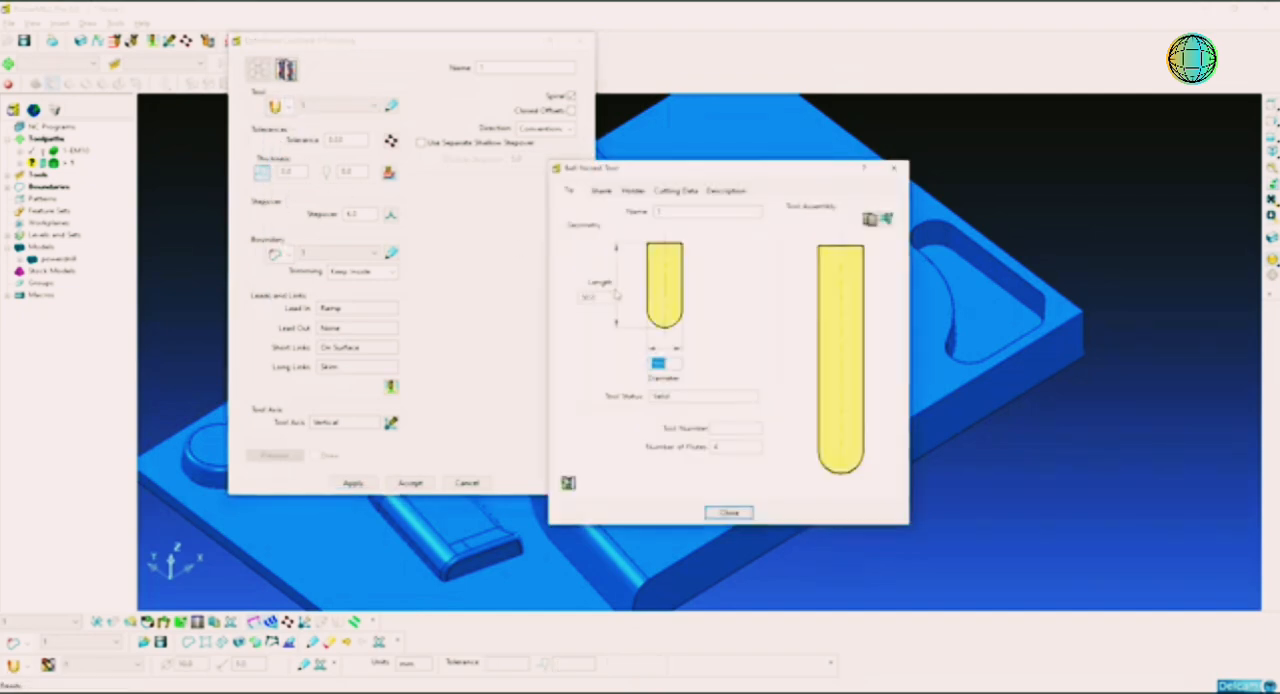
{"action": "type", "text": "6"}
{"action": "double_click", "coordinate": [677, 211]}
{"action": "left_click_drag", "start_coordinate": [730, 172], "coordinate": [490, 190]}
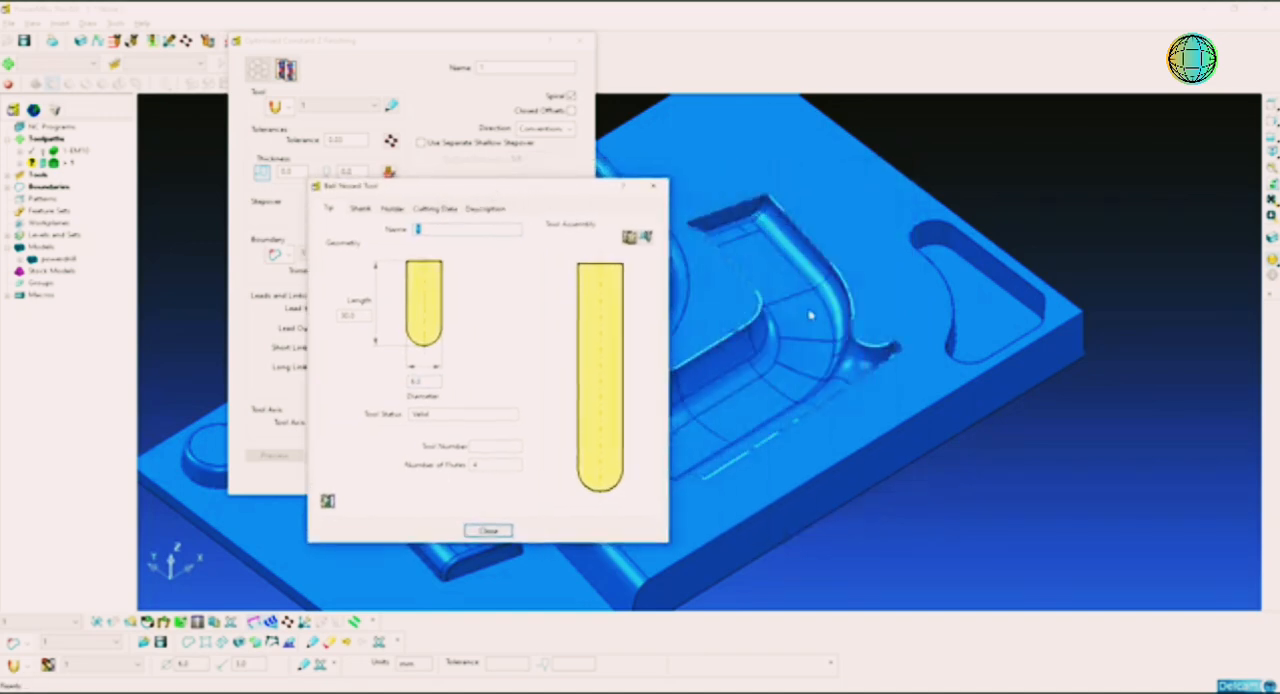
{"action": "mouse_move", "coordinate": [809, 322]}
{"action": "middle_mouse_down"}
{"action": "mouse_move", "coordinate": [809, 348]}
{"action": "mouse_move", "coordinate": [724, 459]}
{"action": "mouse_move", "coordinate": [744, 402]}
{"action": "mouse_move", "coordinate": [748, 420]}
{"action": "middle_mouse_up"}
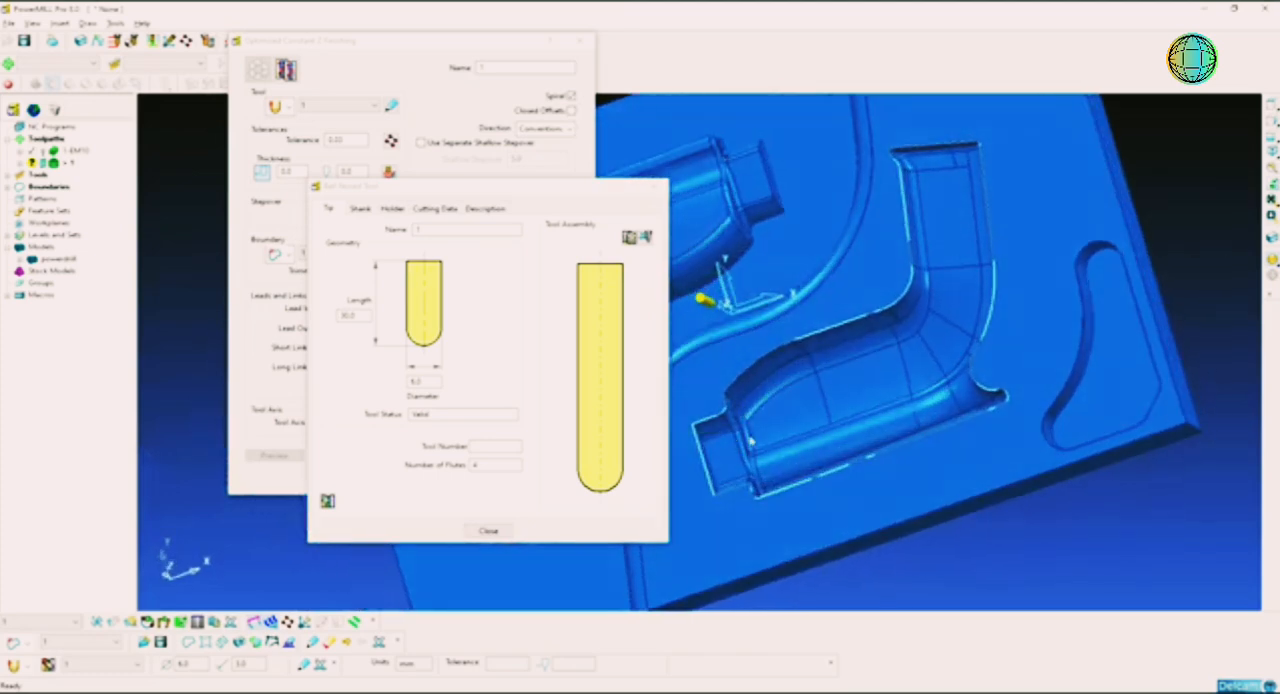
{"action": "middle_click_drag", "start_coordinate": [757, 466], "coordinate": [767, 449]}
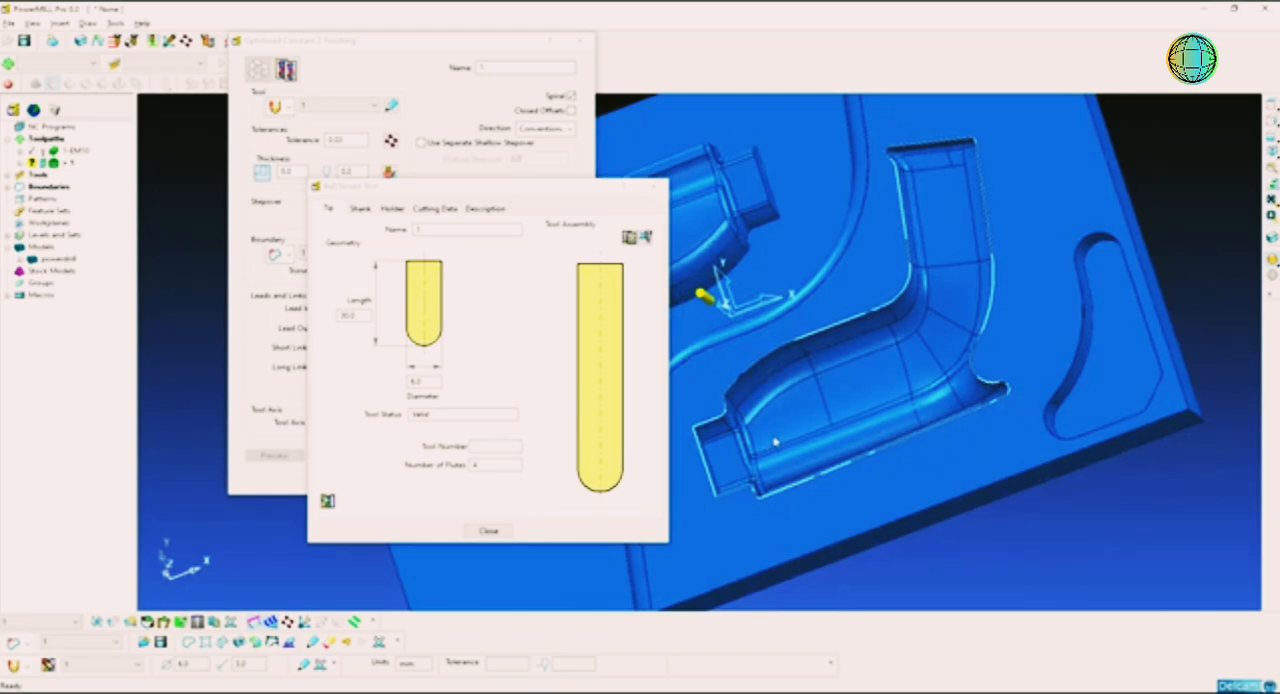
{"action": "middle_click_drag", "start_coordinate": [774, 442], "coordinate": [758, 420]}
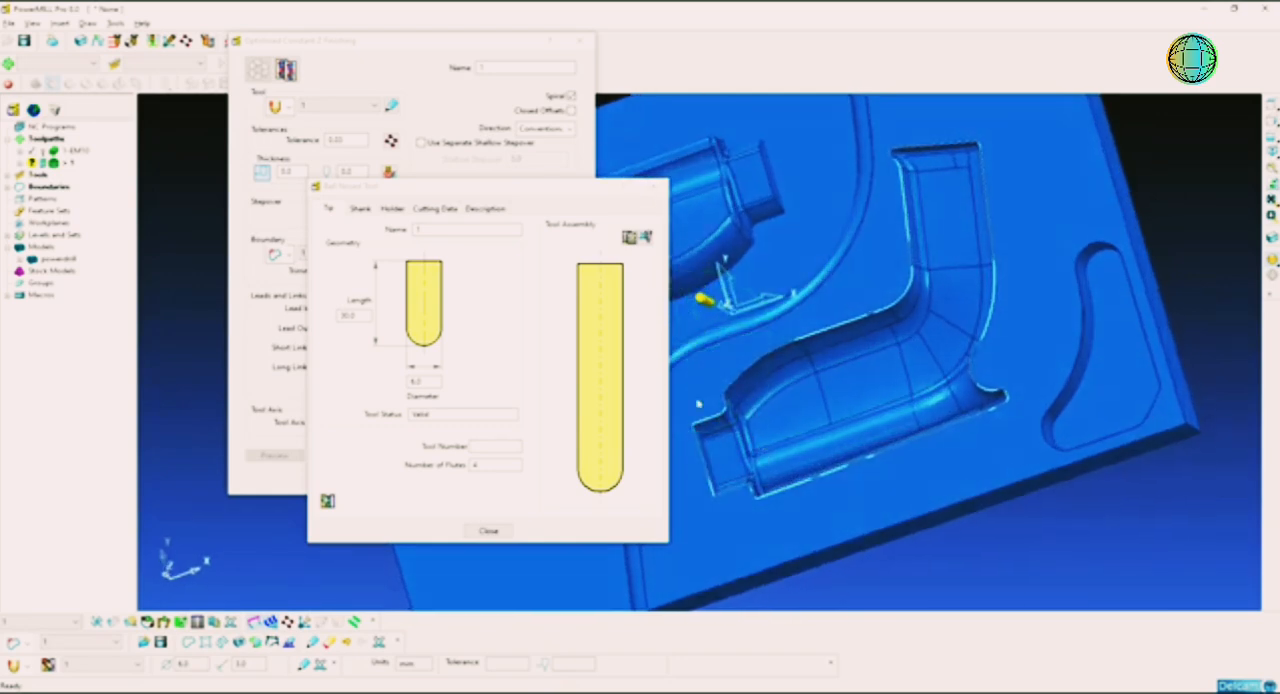
{"action": "left_click", "coordinate": [455, 230]}
{"action": "type", "text": "B"}
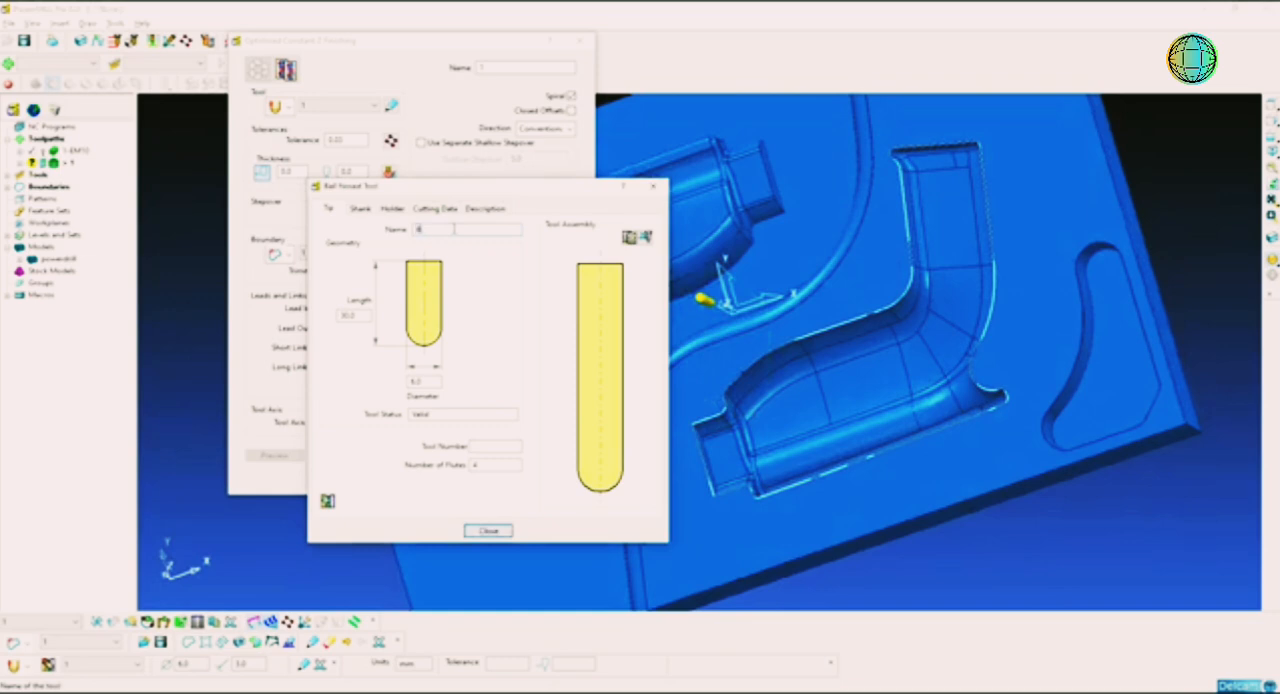
{"action": "type", "text": "N6"}
{"action": "left_click", "coordinate": [497, 445]}
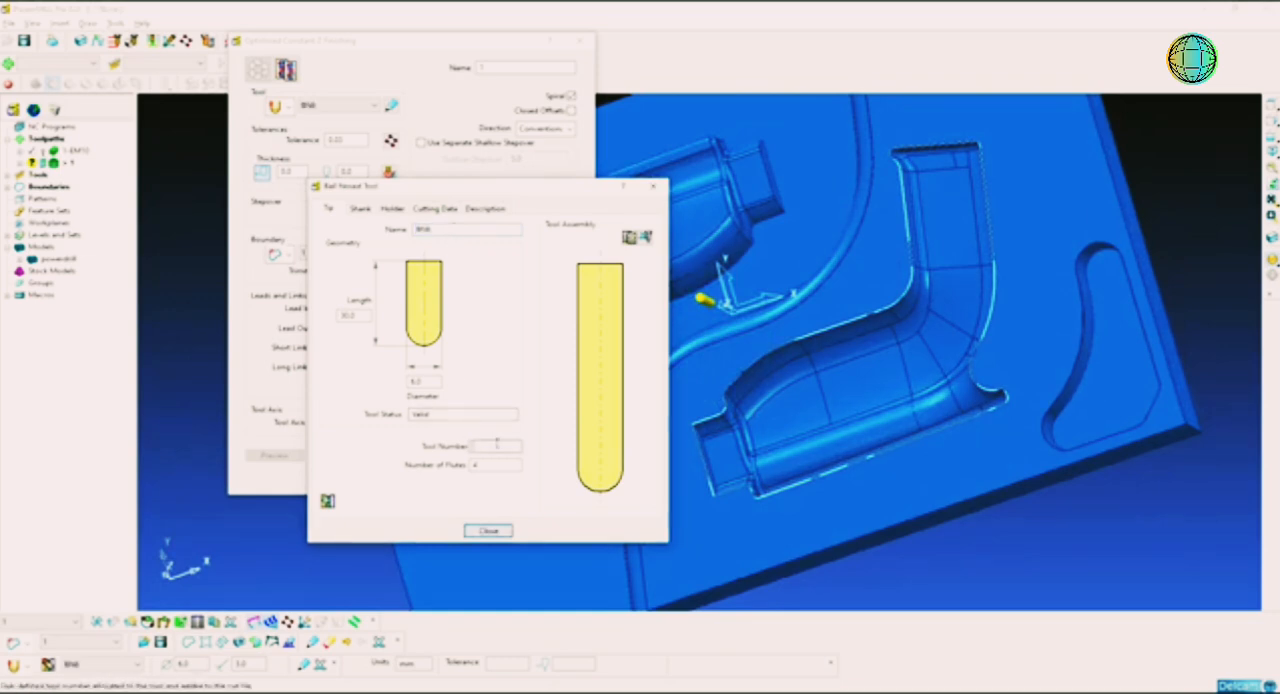
Step: Add a shank component to the BN6 tool, keeping the default dimensions
{"action": "left_click_drag", "start_coordinate": [475, 187], "coordinate": [592, 151]}
{"action": "left_click", "coordinate": [478, 176]}
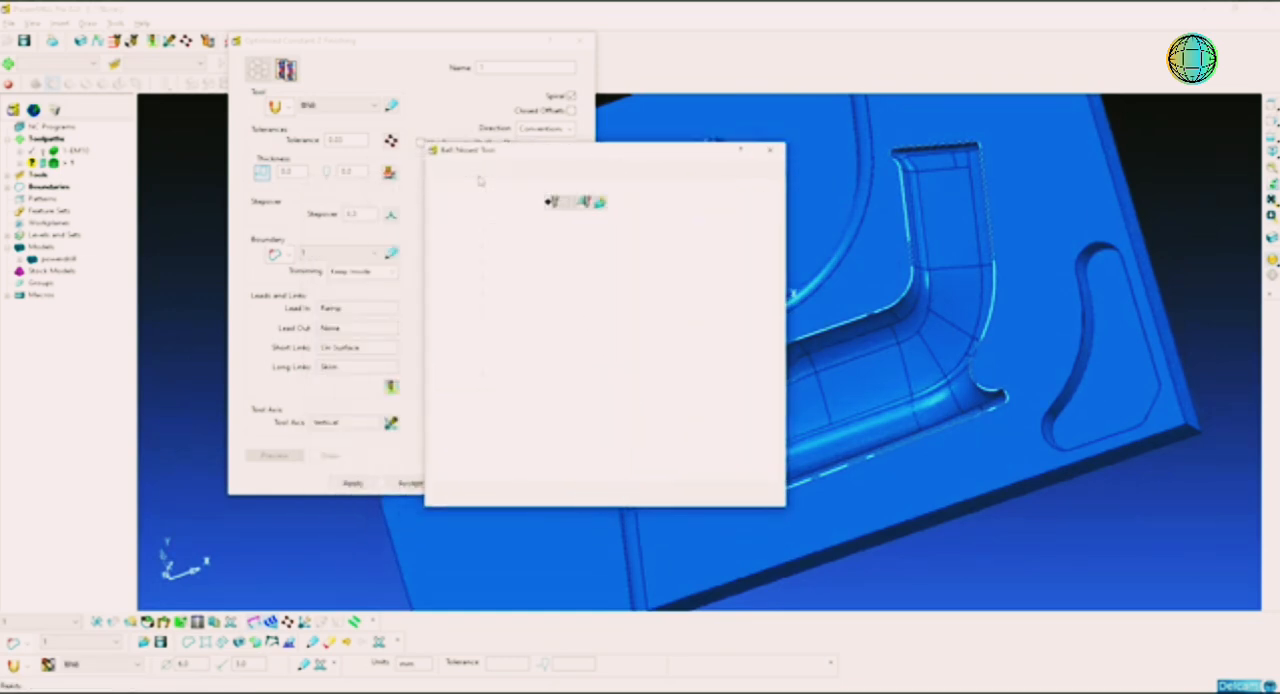
{"action": "left_click", "coordinate": [552, 202]}
{"action": "double_click", "coordinate": [606, 244]}
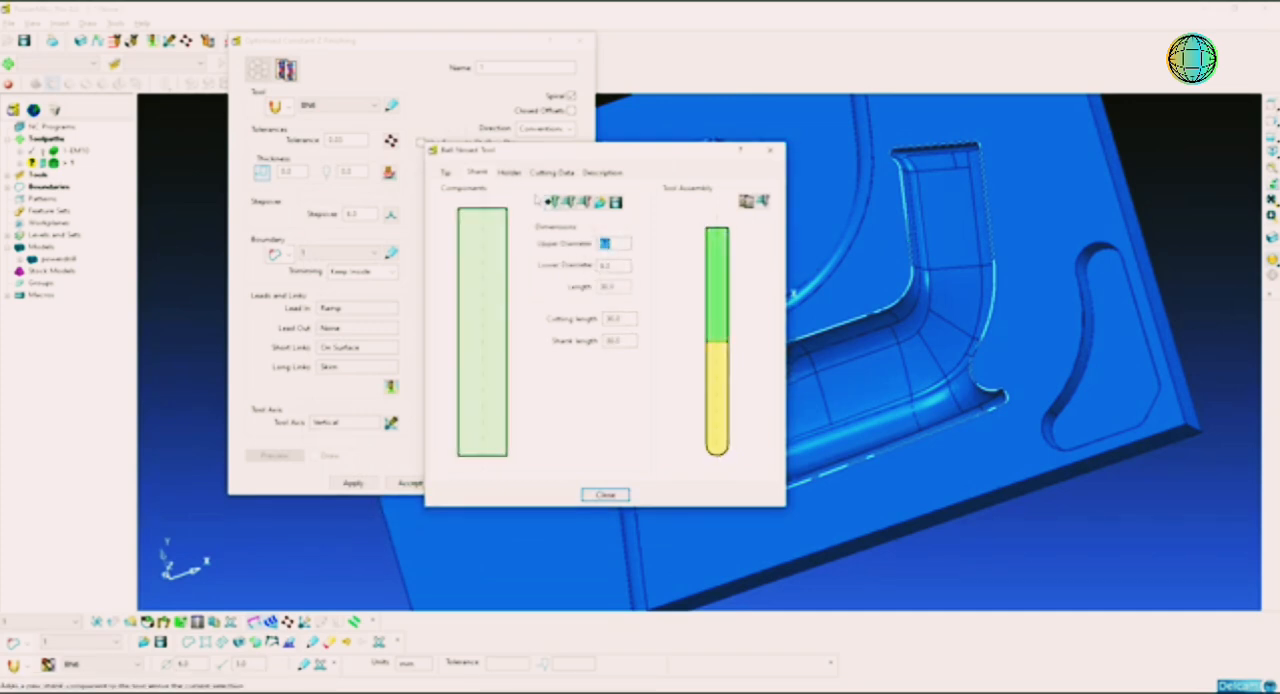
Step: Add a holder component to BN6 with an upper diameter of 50 mm and a lower diameter of 40 mm
{"action": "left_click", "coordinate": [509, 172]}
{"action": "left_click", "coordinate": [556, 224]}
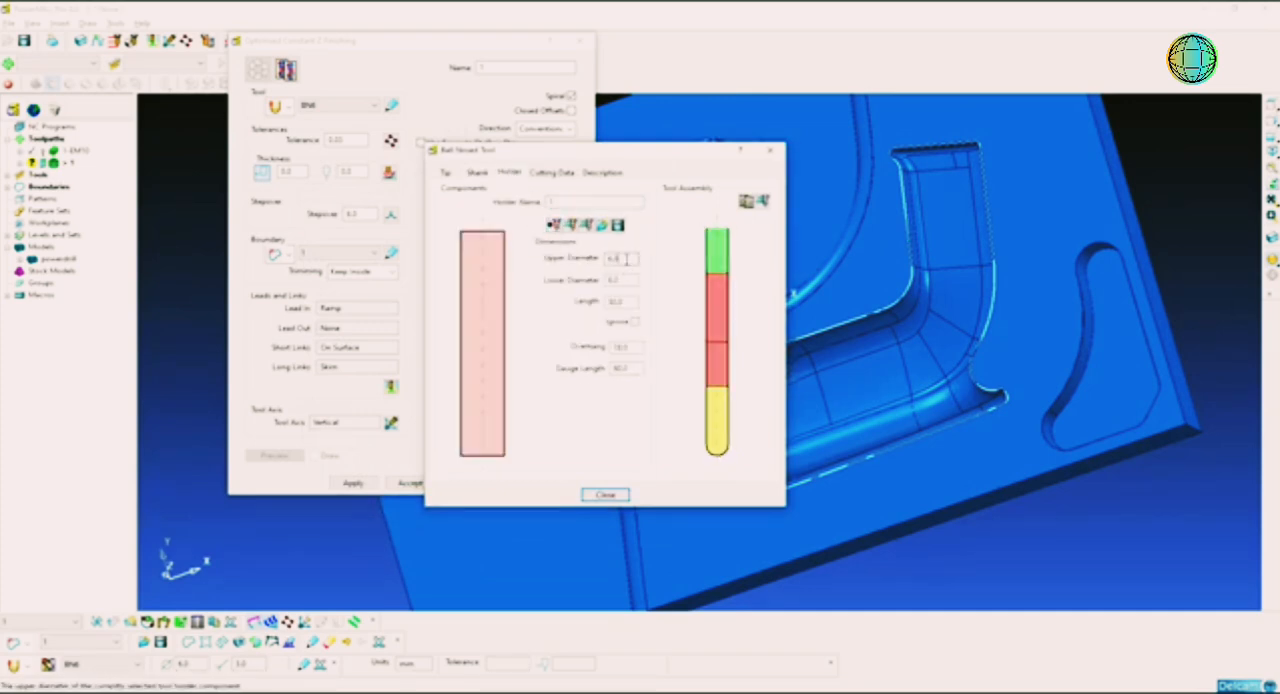
{"action": "left_click", "coordinate": [626, 259]}
{"action": "type", "text": "50"}
{"action": "key", "text": "Tab"}
{"action": "type", "text": "4"}
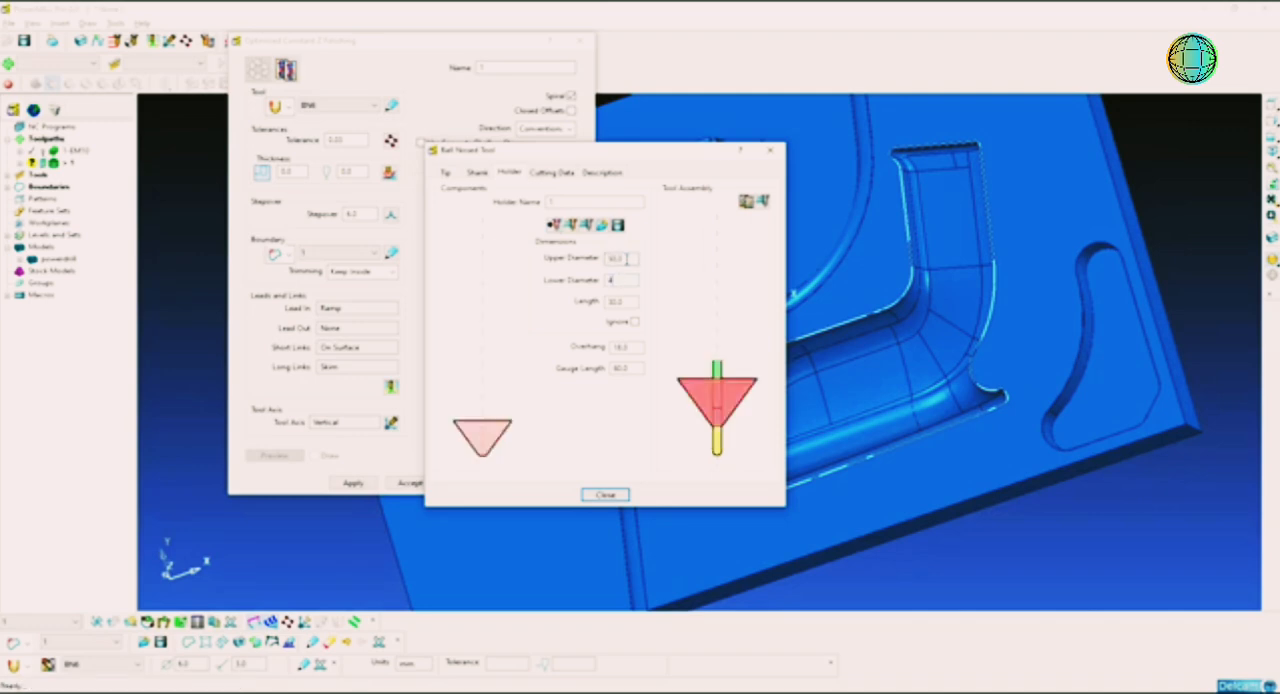
{"action": "type", "text": "0"}
{"action": "key", "text": "Return"}
Step: Set the BN6 tool's overhang to 50 mm and finish the tool definition
{"action": "key", "text": "Tab"}
{"action": "key", "text": "Tab"}
{"action": "key", "text": "Tab"}
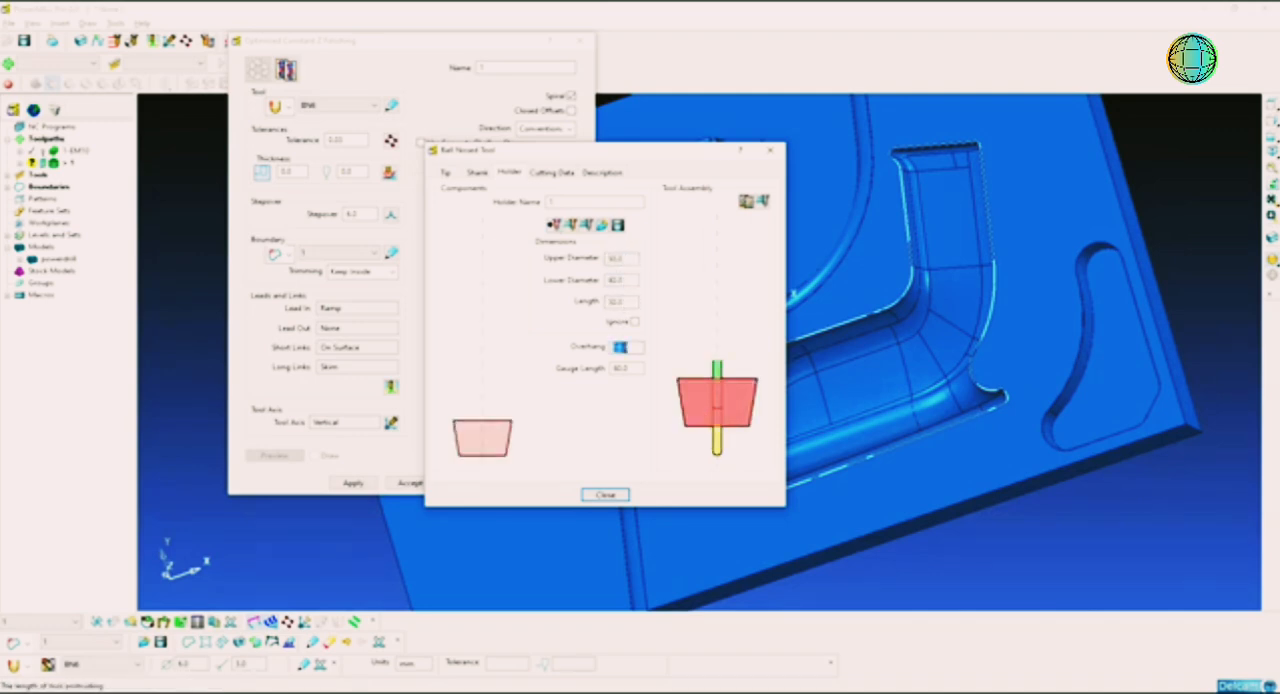
{"action": "type", "text": "40"}
{"action": "key", "text": "Return"}
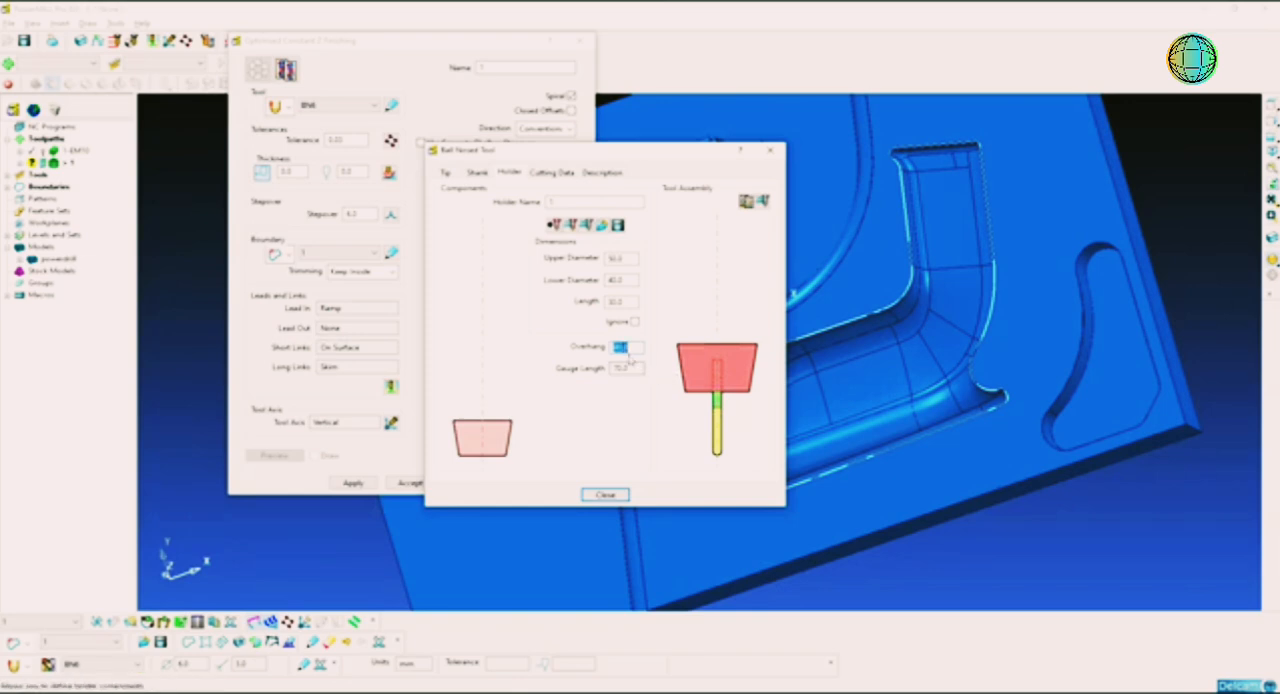
{"action": "type", "text": "5"}
{"action": "key", "text": "Return"}
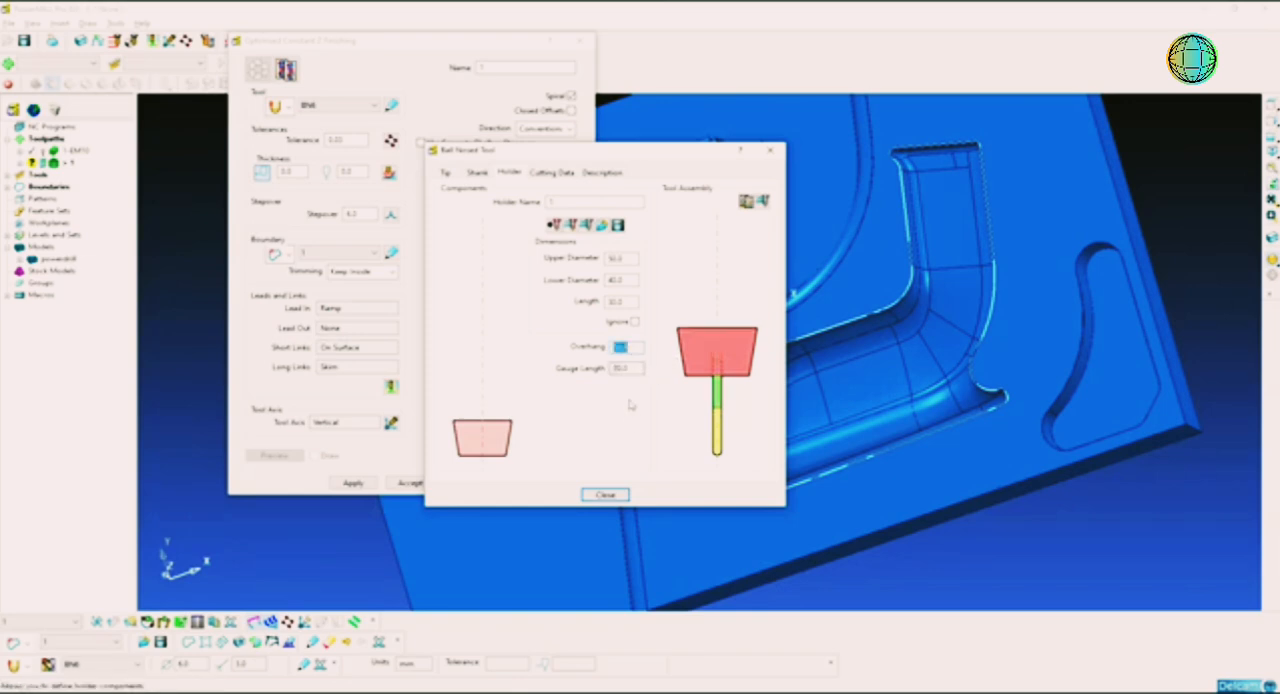
{"action": "left_click", "coordinate": [606, 494]}
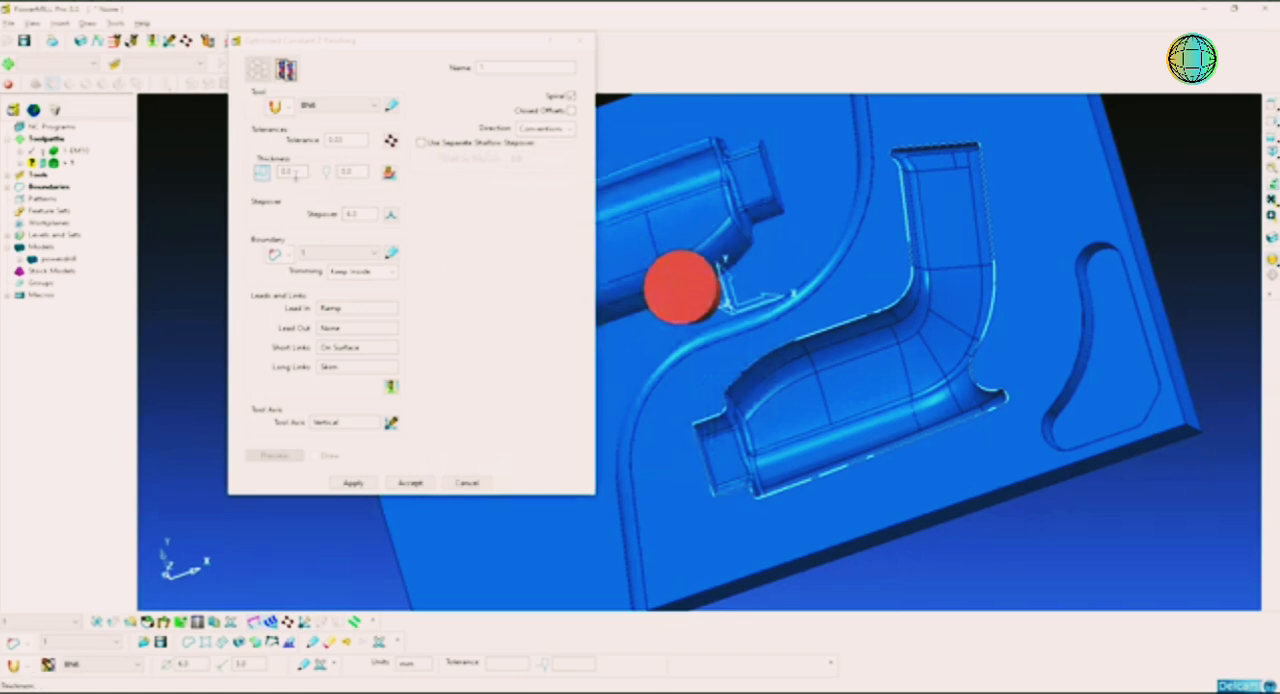
Step: Set the finishing toolpath's stepover to 0.3 mm and its first-choice lead-in to None
{"action": "left_click", "coordinate": [352, 172]}
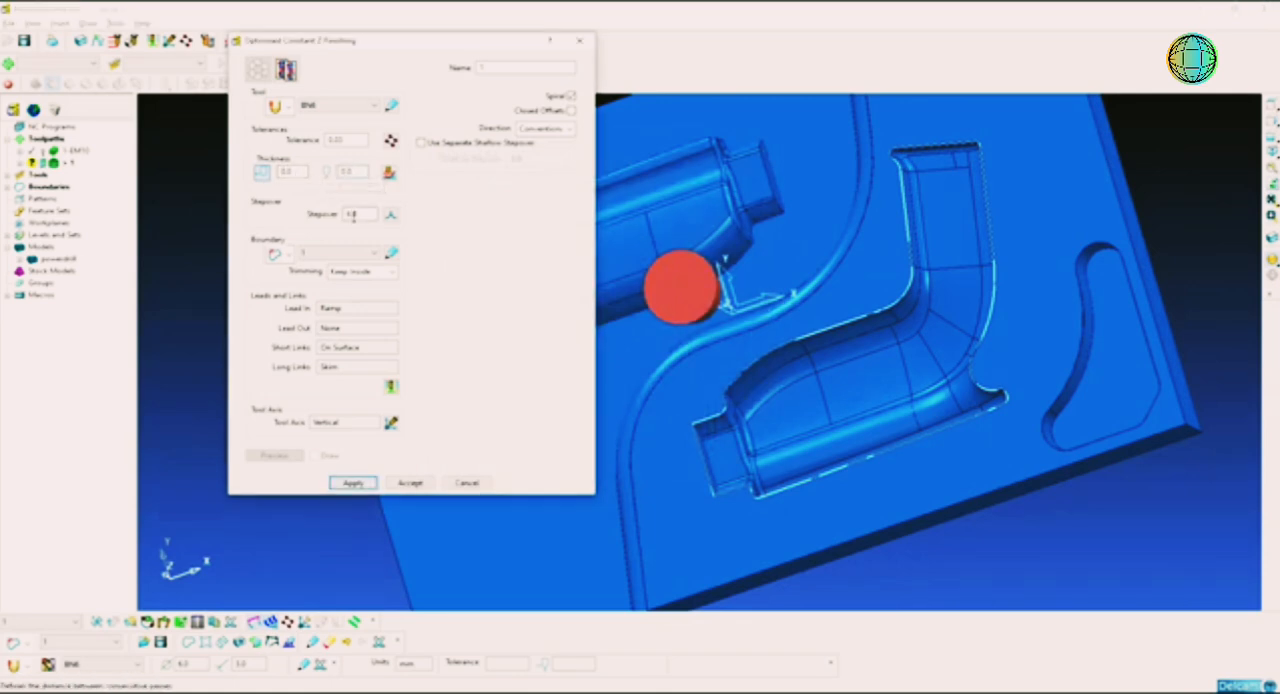
{"action": "double_click", "coordinate": [352, 215]}
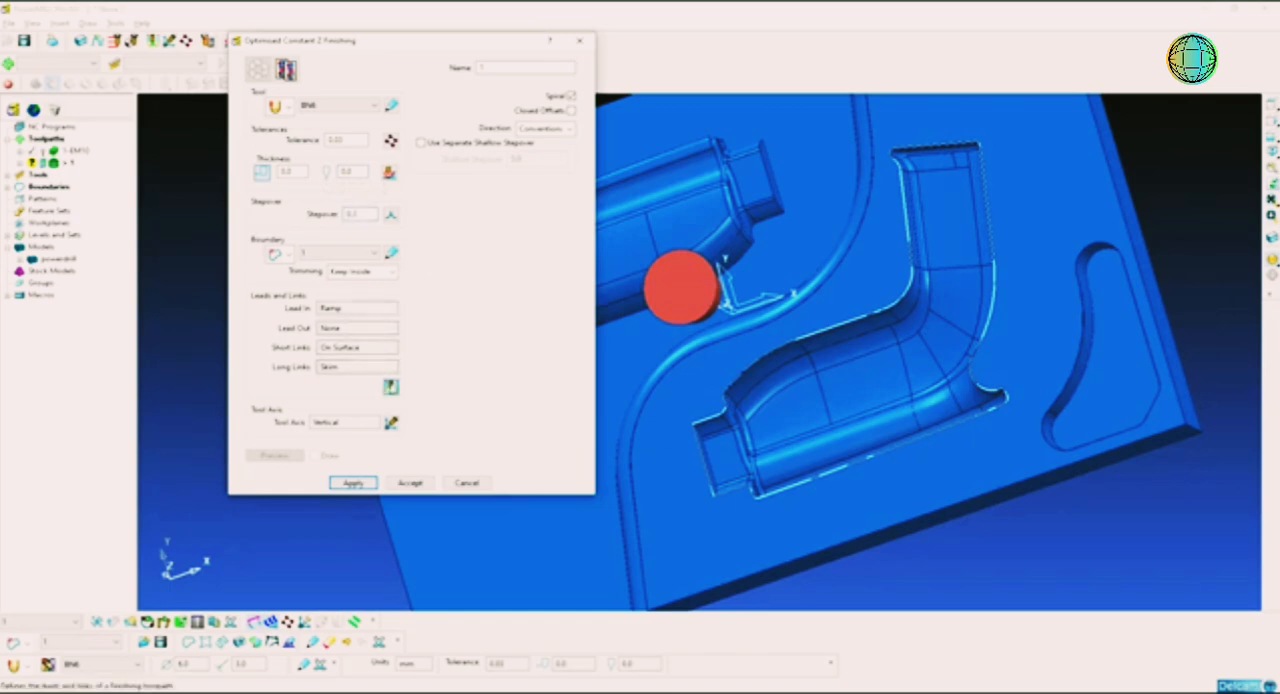
{"action": "left_click", "coordinate": [390, 386]}
{"action": "left_click", "coordinate": [592, 257]}
{"action": "left_click", "coordinate": [578, 268]}
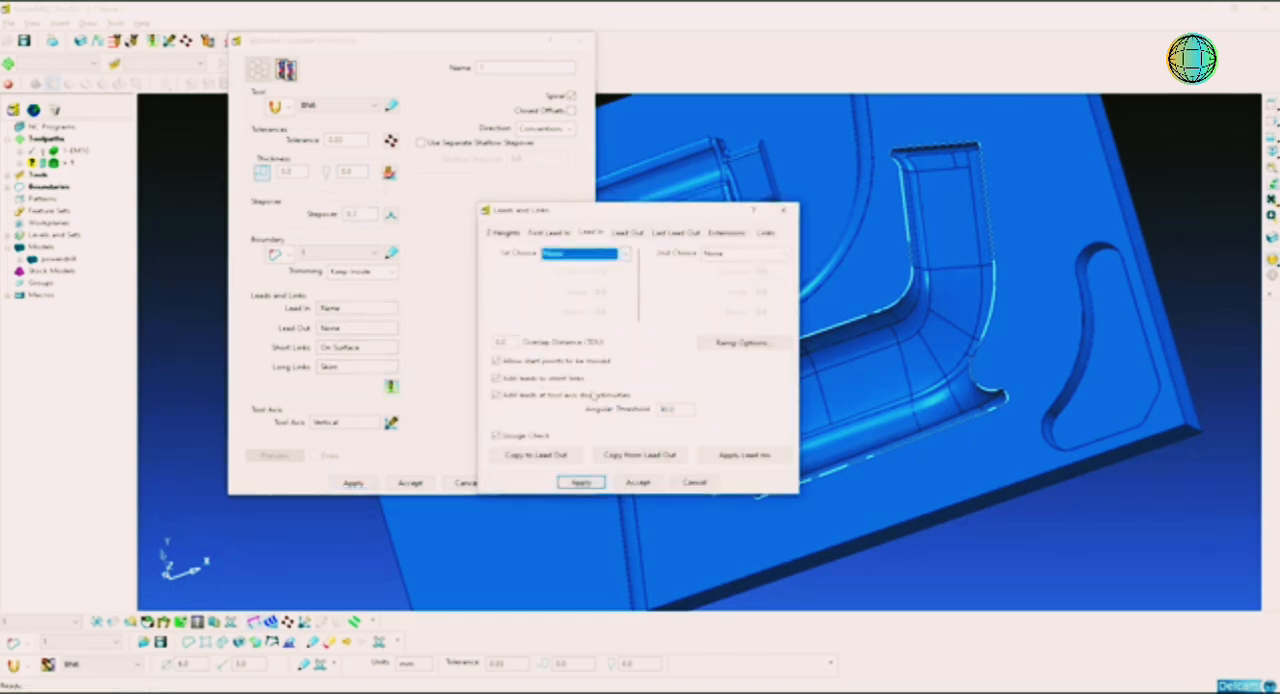
{"action": "left_click", "coordinate": [638, 483]}
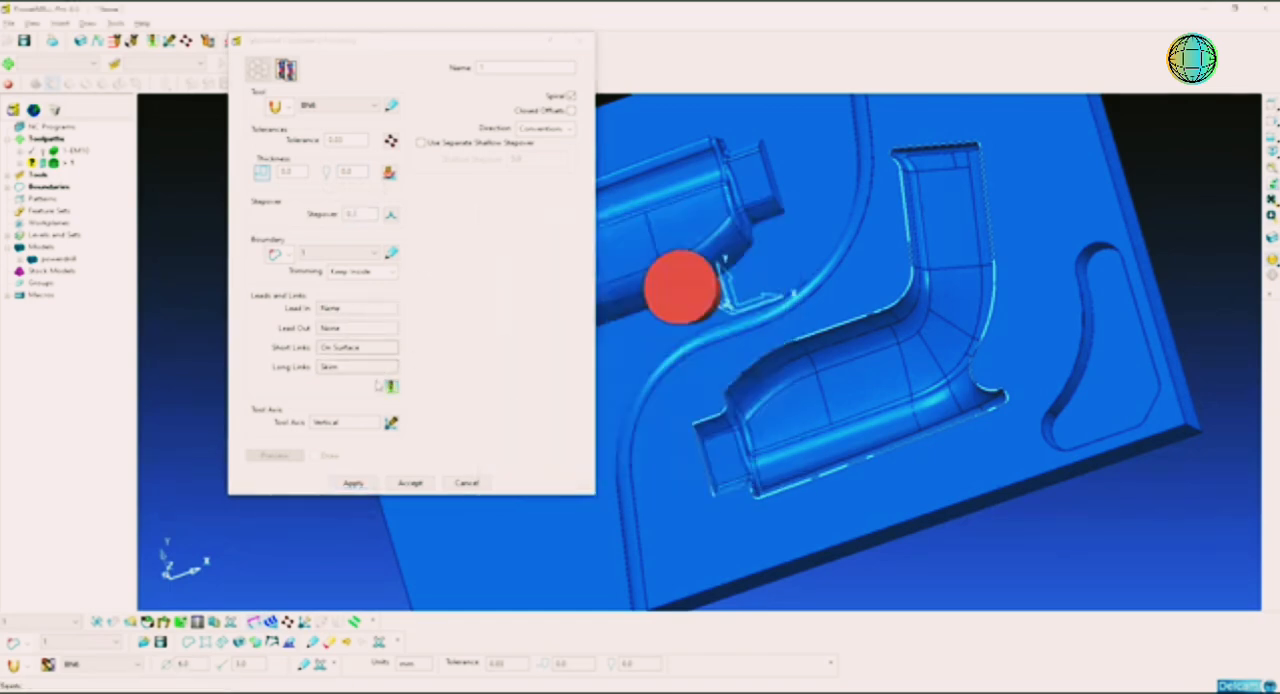
Step: Set the finishing toolpath's cut direction to Climb
{"action": "left_click", "coordinate": [553, 130]}
{"action": "left_click", "coordinate": [553, 130]}
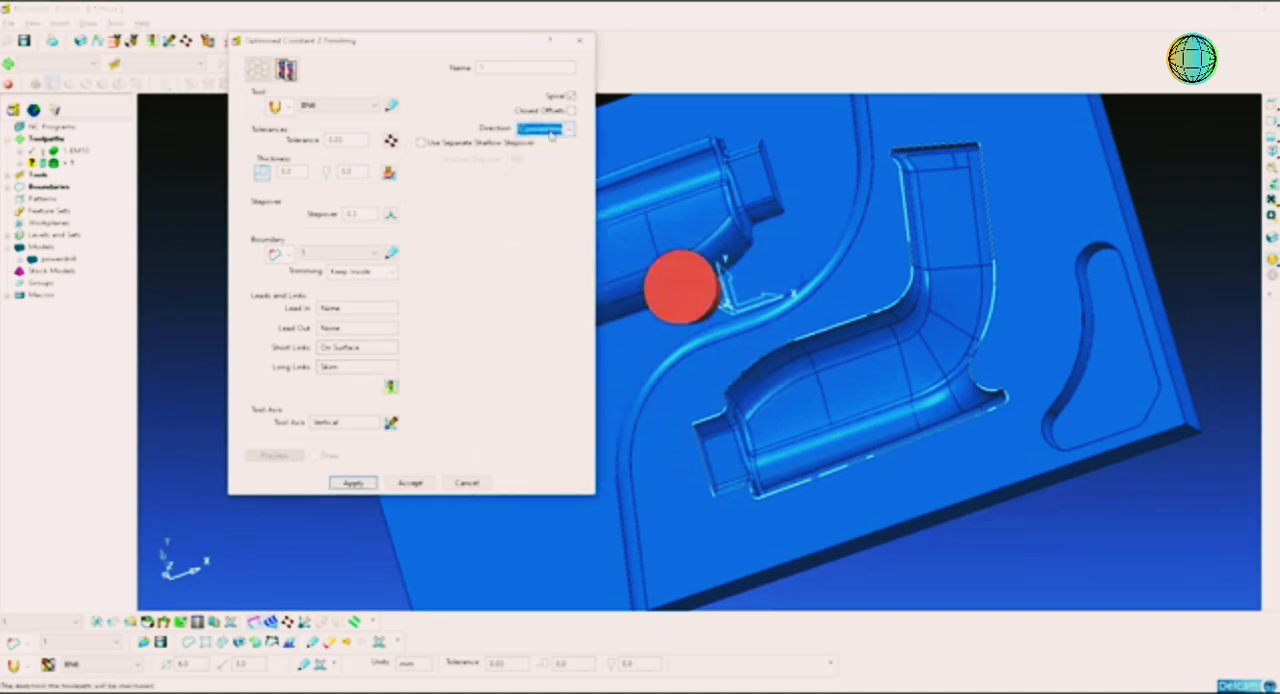
{"action": "left_click", "coordinate": [553, 130]}
{"action": "left_click", "coordinate": [548, 142]}
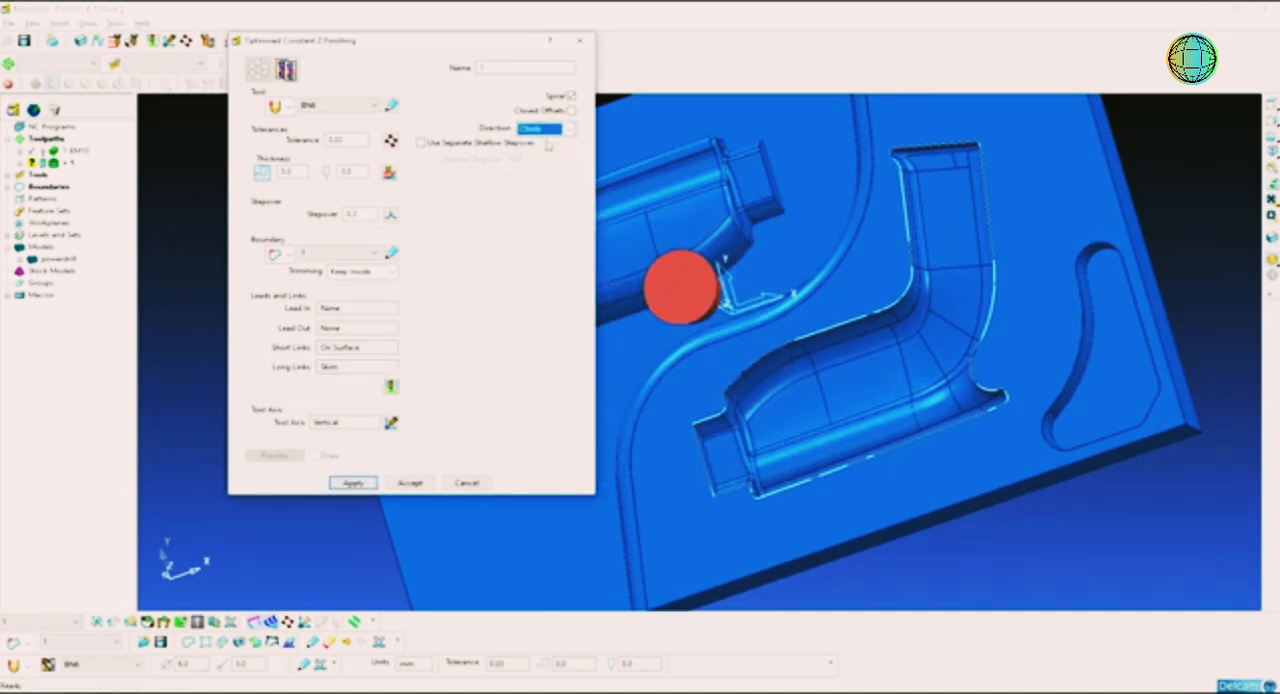
Step: Name the finishing toolpath 2-BN6 and calculate it inside the cavity boundary
{"action": "left_click", "coordinate": [511, 68]}
{"action": "double_click", "coordinate": [511, 68]}
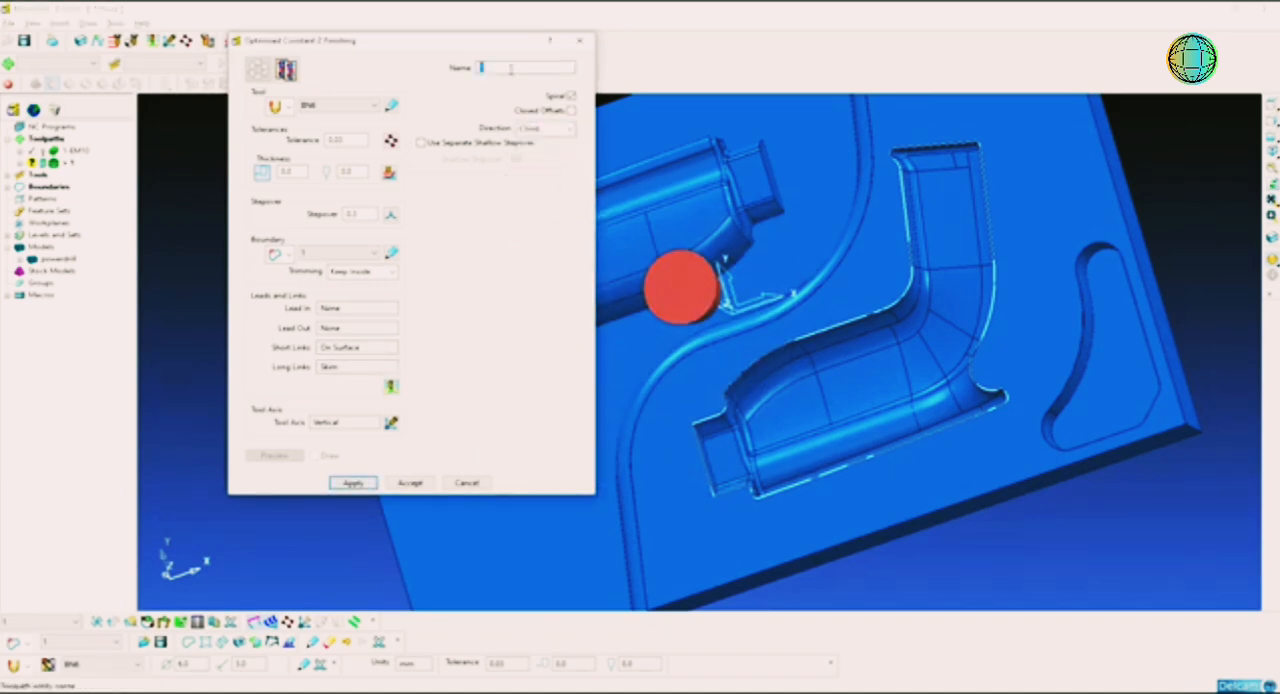
{"action": "left_click", "coordinate": [1272, 151]}
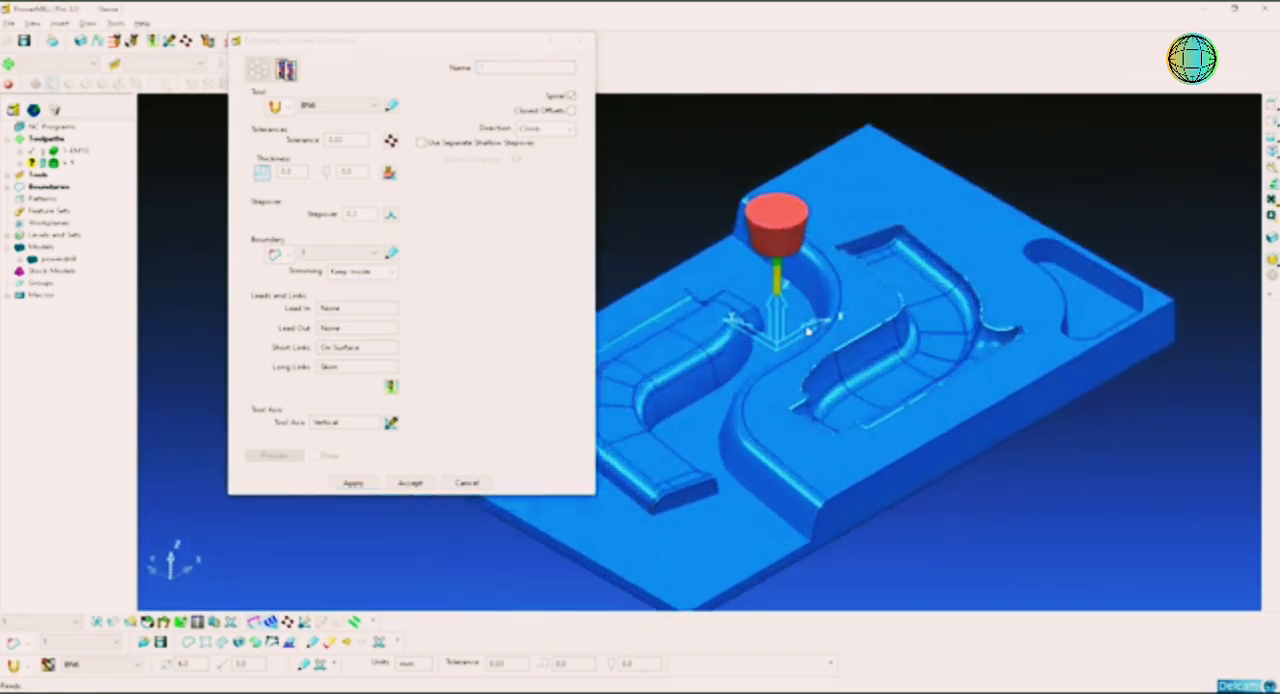
{"action": "left_click", "coordinate": [507, 67]}
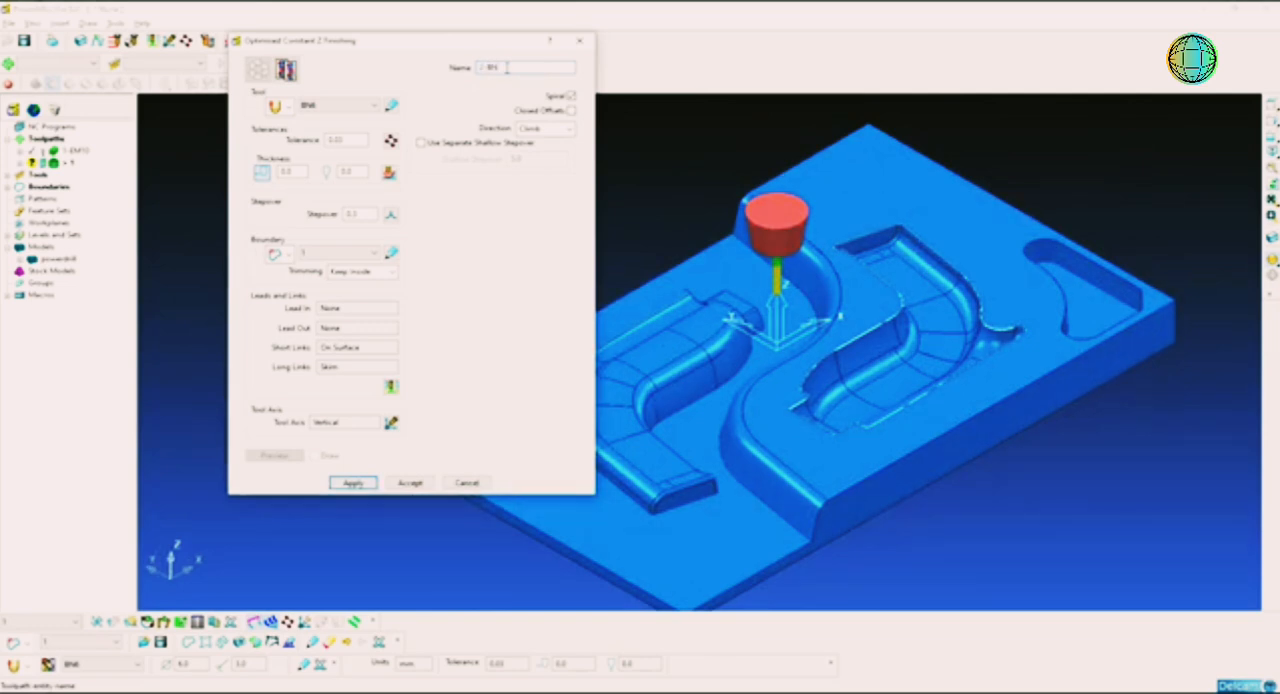
{"action": "double_click", "coordinate": [507, 67]}
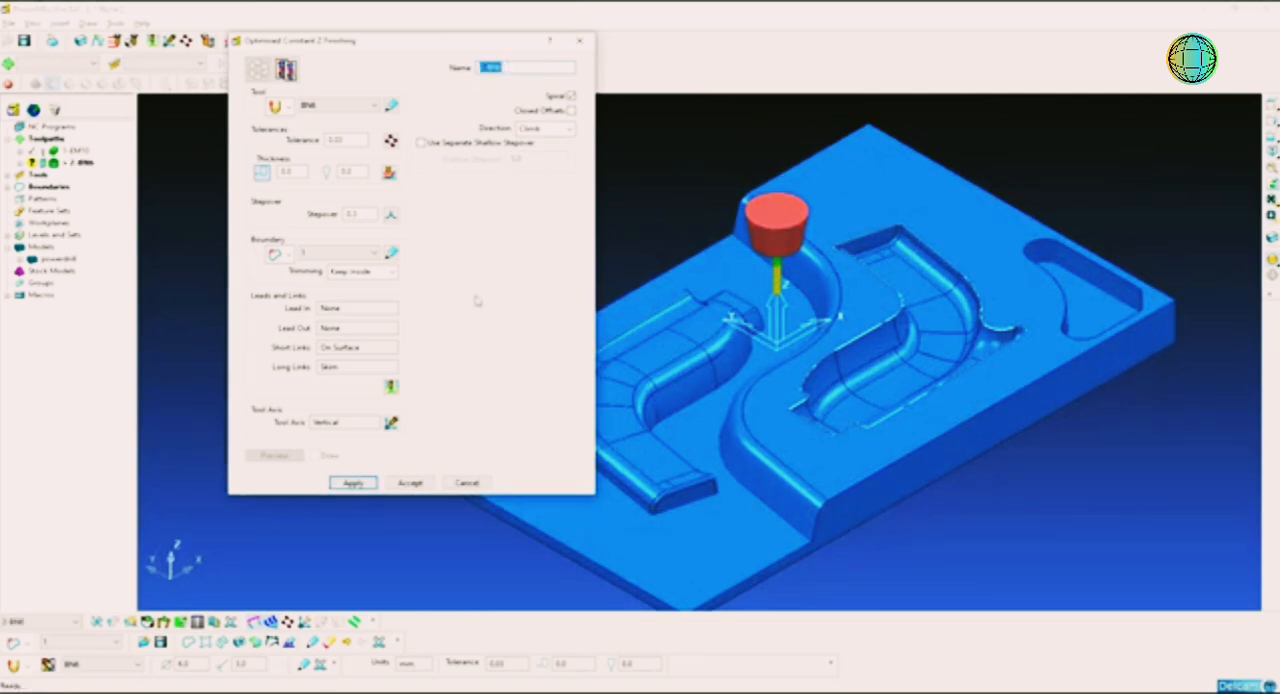
{"action": "left_click", "coordinate": [354, 484]}
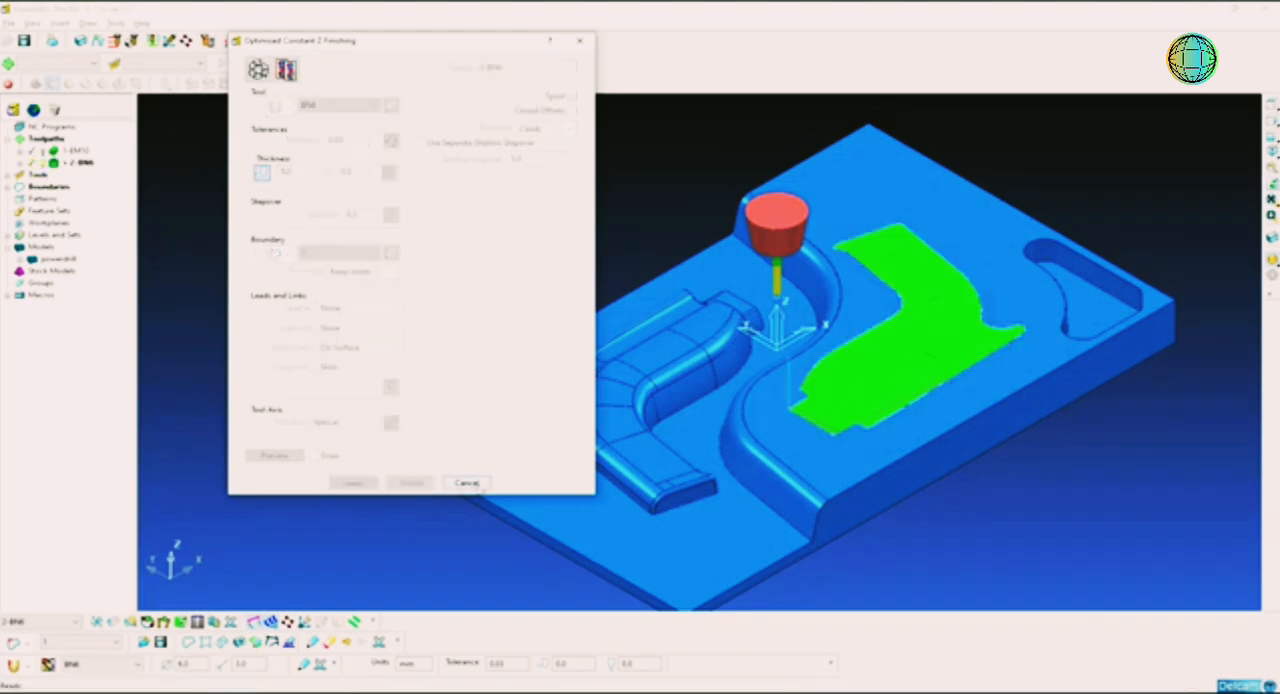
Step: Deactivate the 2-BN6 toolpath to show the bare cavity and triangular pocket
{"action": "middle_click_drag", "start_coordinate": [1020, 355], "coordinate": [709, 337], "text": "shift"}
{"action": "scroll", "coordinate": [866, 380], "scroll_direction": "up", "scroll_amount": 3}
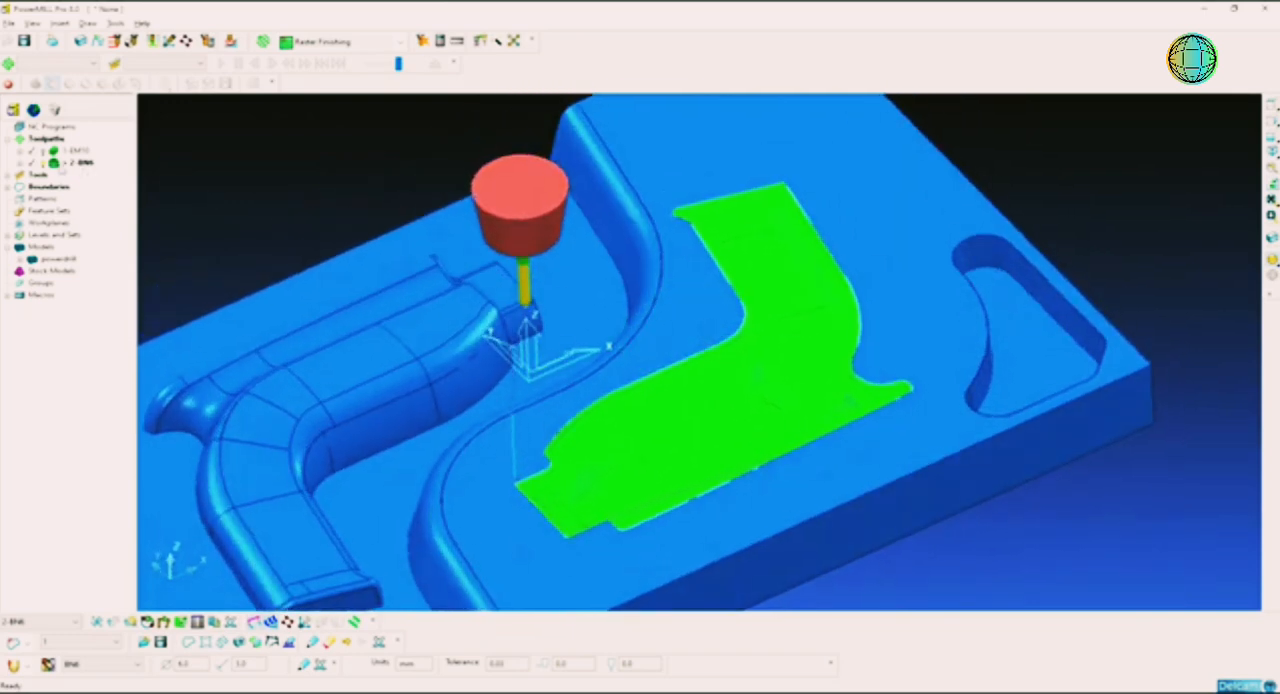
{"action": "double_click", "coordinate": [61, 166]}
{"action": "middle_click_drag", "start_coordinate": [900, 345], "coordinate": [904, 334]}
{"action": "scroll", "coordinate": [950, 321], "scroll_direction": "down", "scroll_amount": 3}
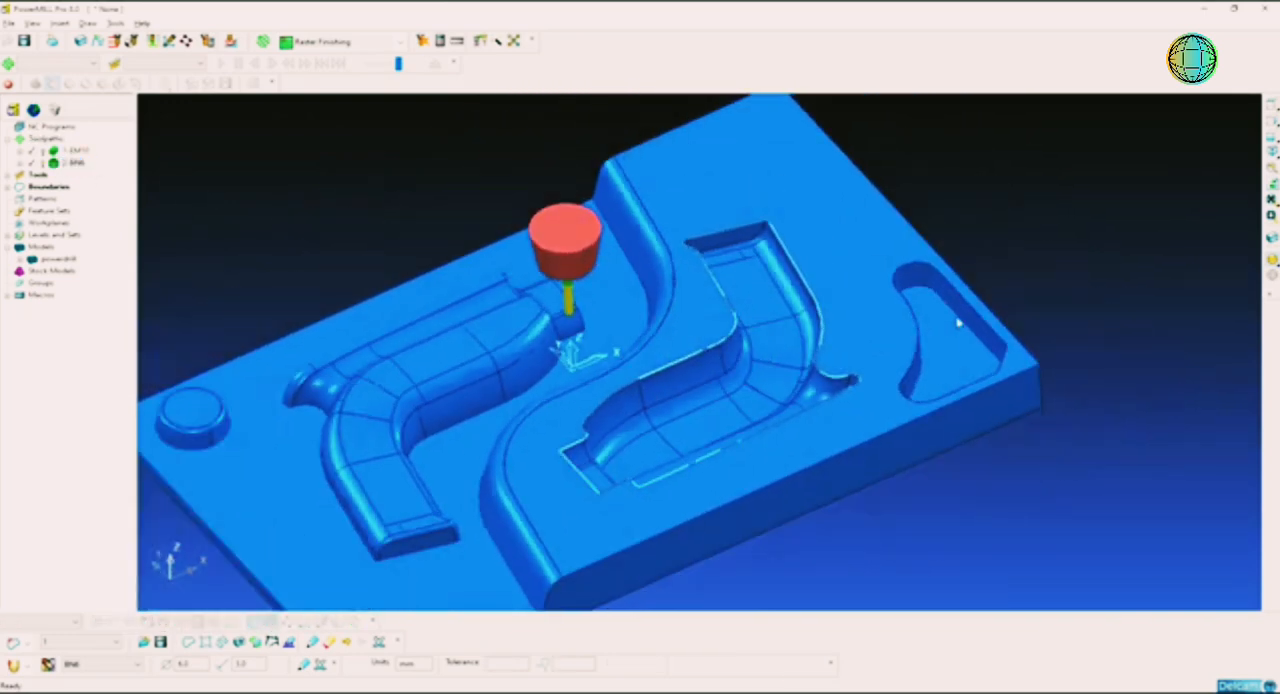
{"action": "scroll", "coordinate": [968, 348], "scroll_direction": "up", "scroll_amount": 5}
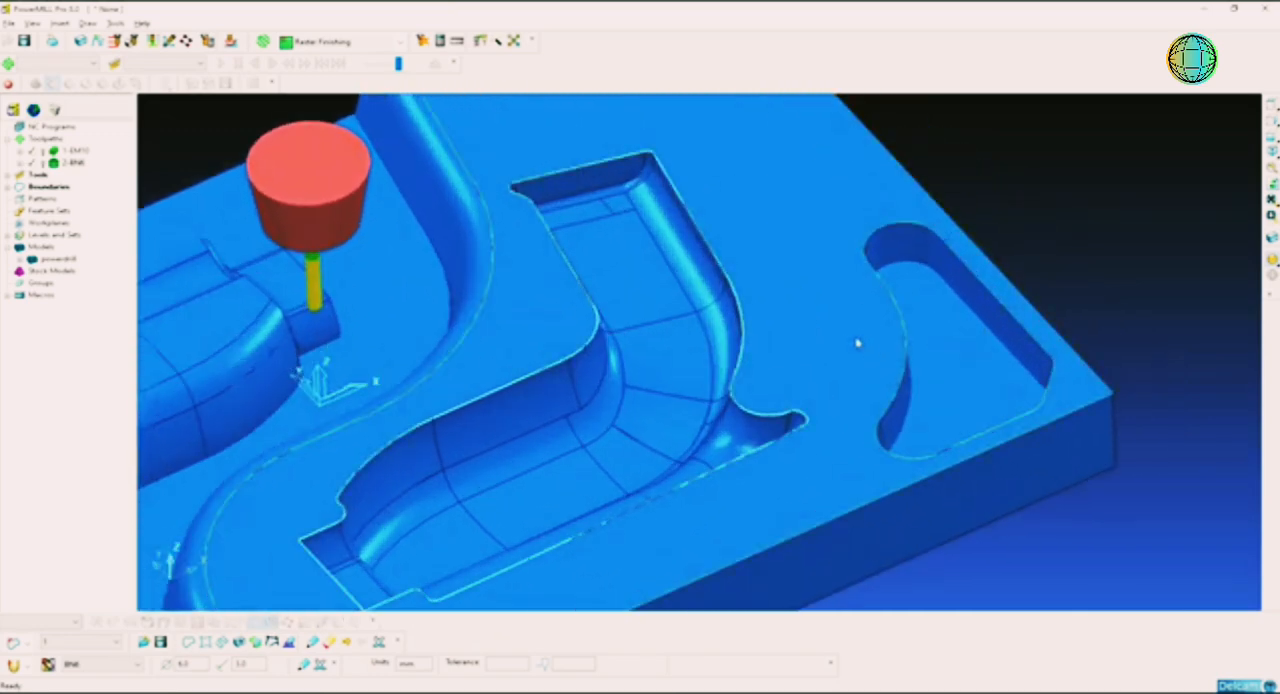
Step: Create a user-defined boundary from the model's curves, deleting the cavity curve so only the triangular pocket's outline remains
{"action": "right_click", "coordinate": [50, 187]}
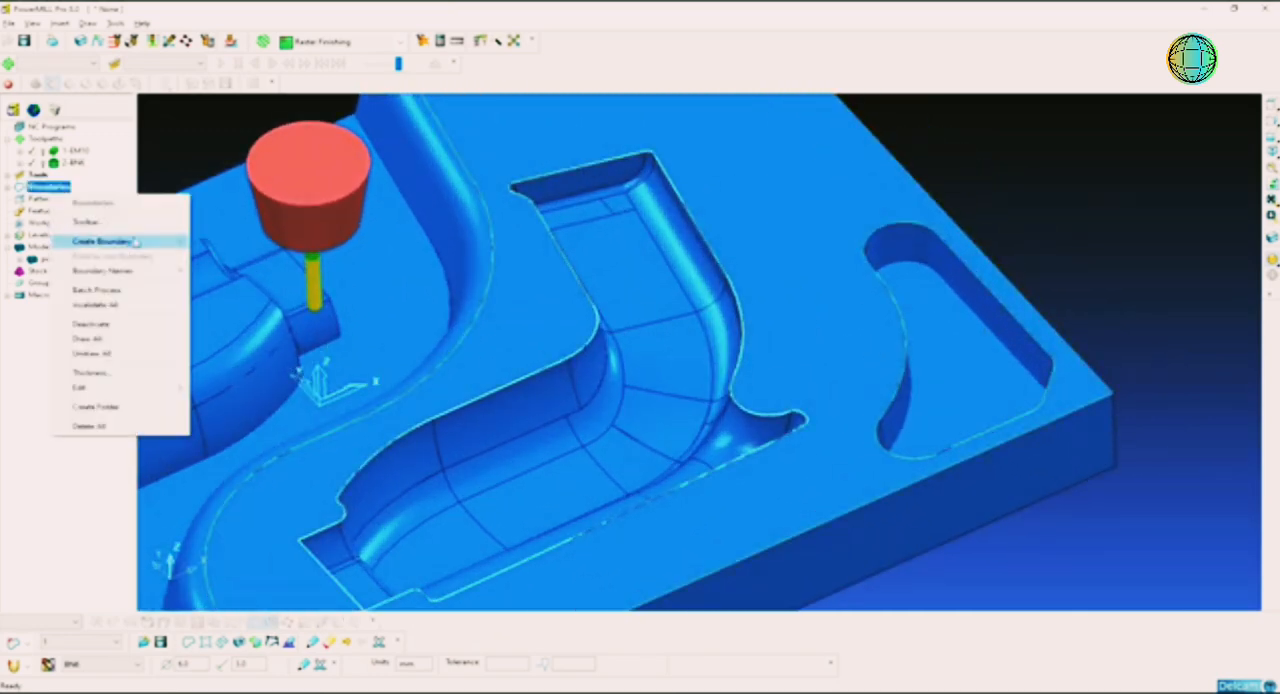
{"action": "mouse_move", "coordinate": [135, 242]}
{"action": "left_click", "coordinate": [231, 387]}
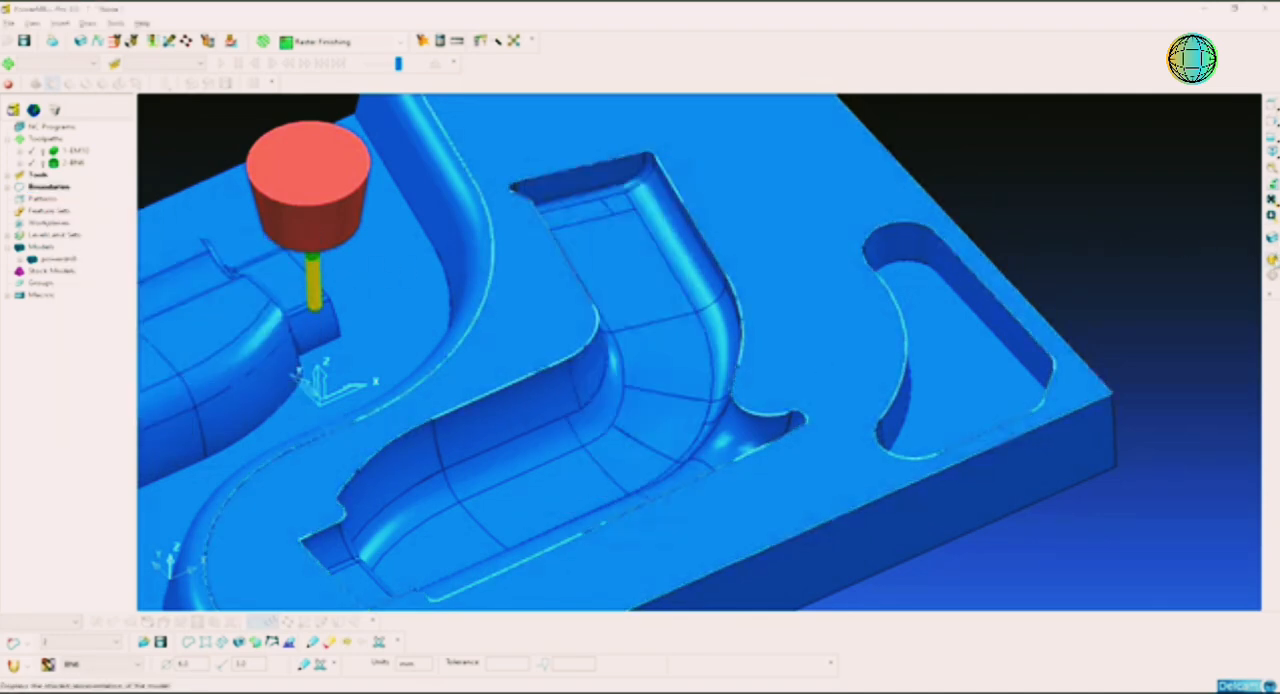
{"action": "left_click", "coordinate": [1272, 259]}
{"action": "key", "text": "Delete"}
{"action": "left_click_drag", "start_coordinate": [737, 185], "coordinate": [623, 302]}
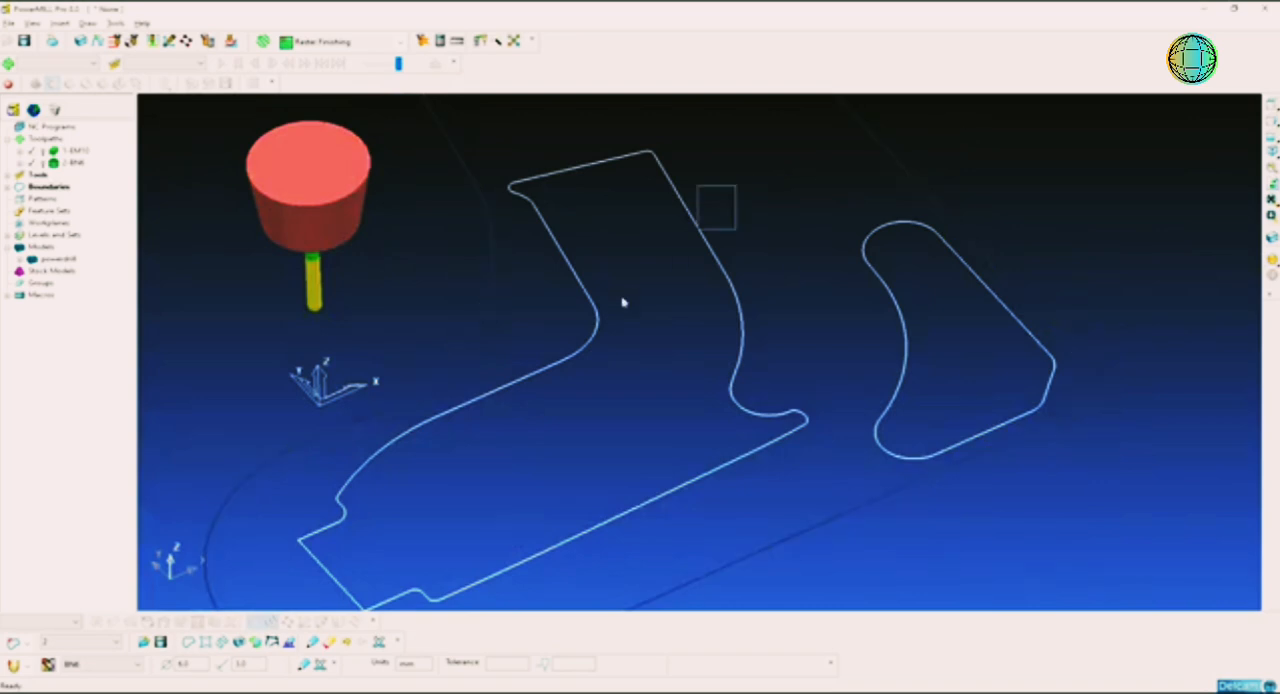
{"action": "key", "text": "Delete"}
{"action": "left_click", "coordinate": [1269, 270]}
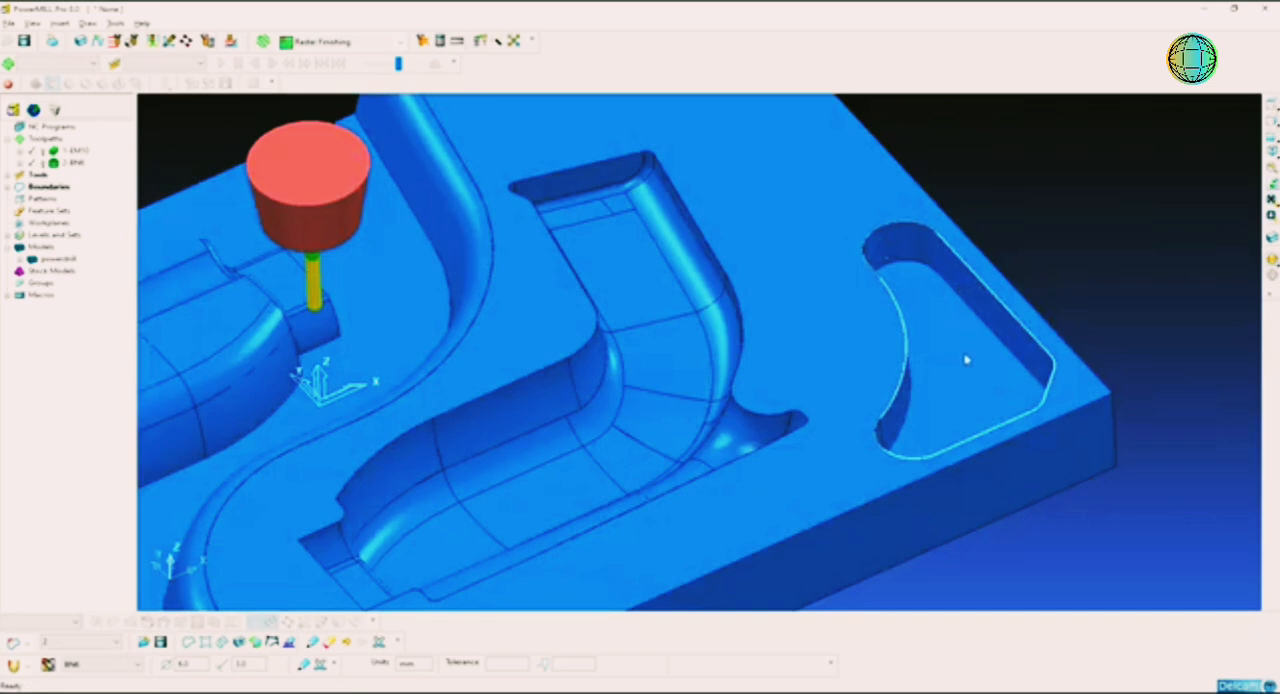
Step: Create a Constant Z Finishing toolpath that uses the EM10 tool
{"action": "right_click", "coordinate": [45, 139]}
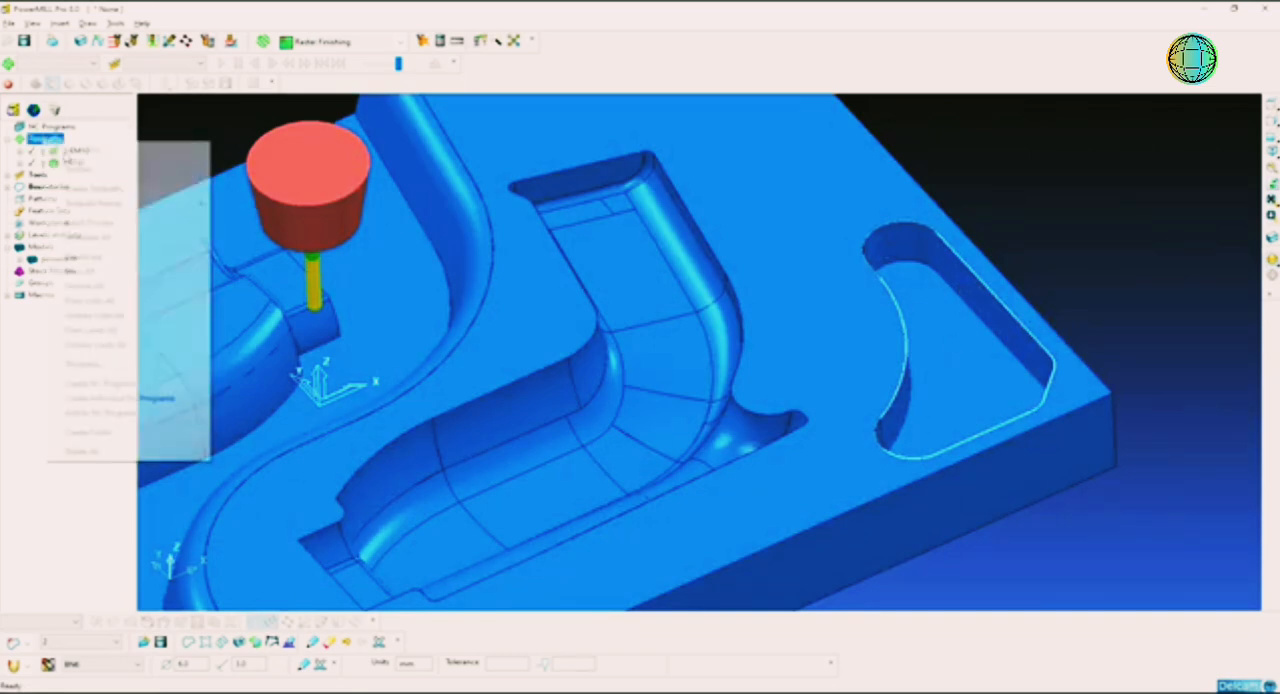
{"action": "left_click", "coordinate": [97, 187]}
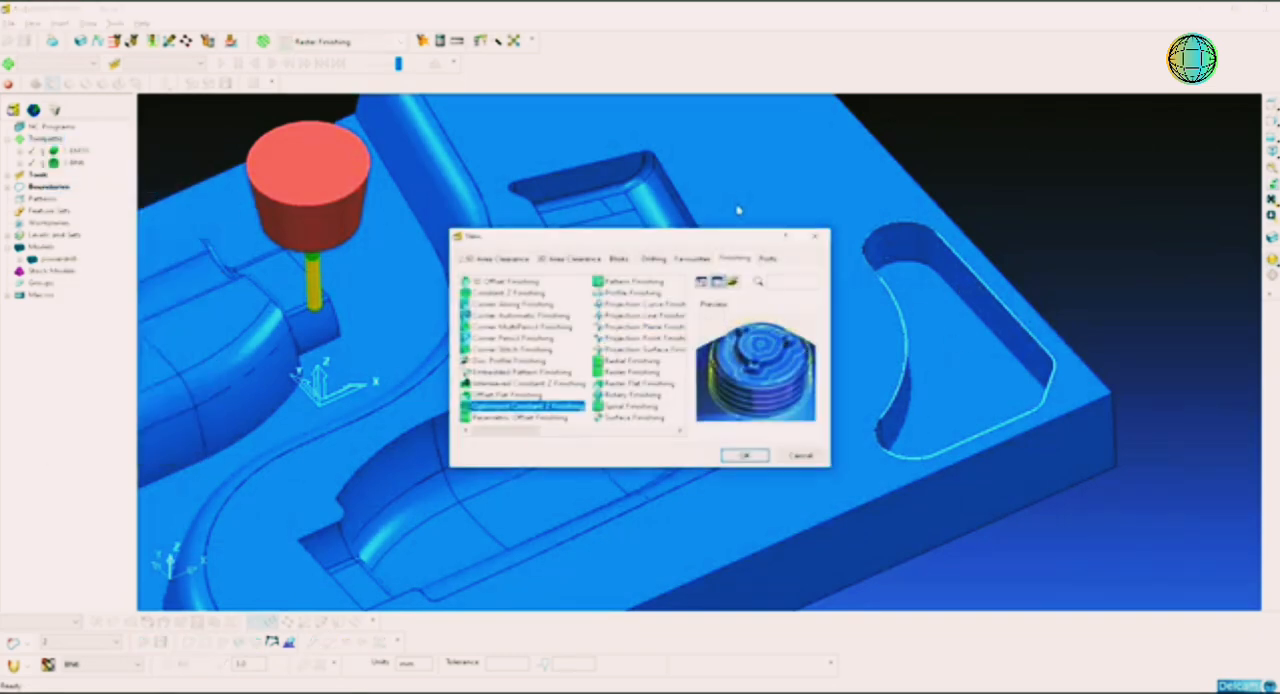
{"action": "left_click", "coordinate": [510, 292]}
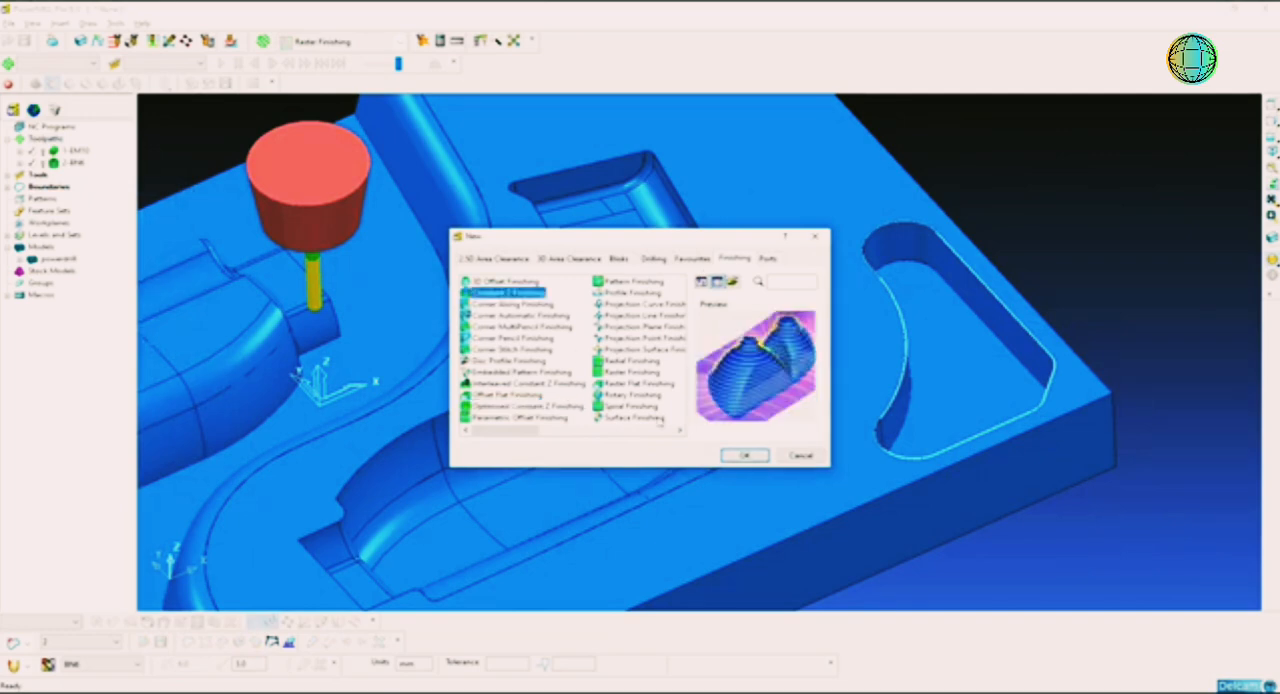
{"action": "left_click", "coordinate": [745, 456]}
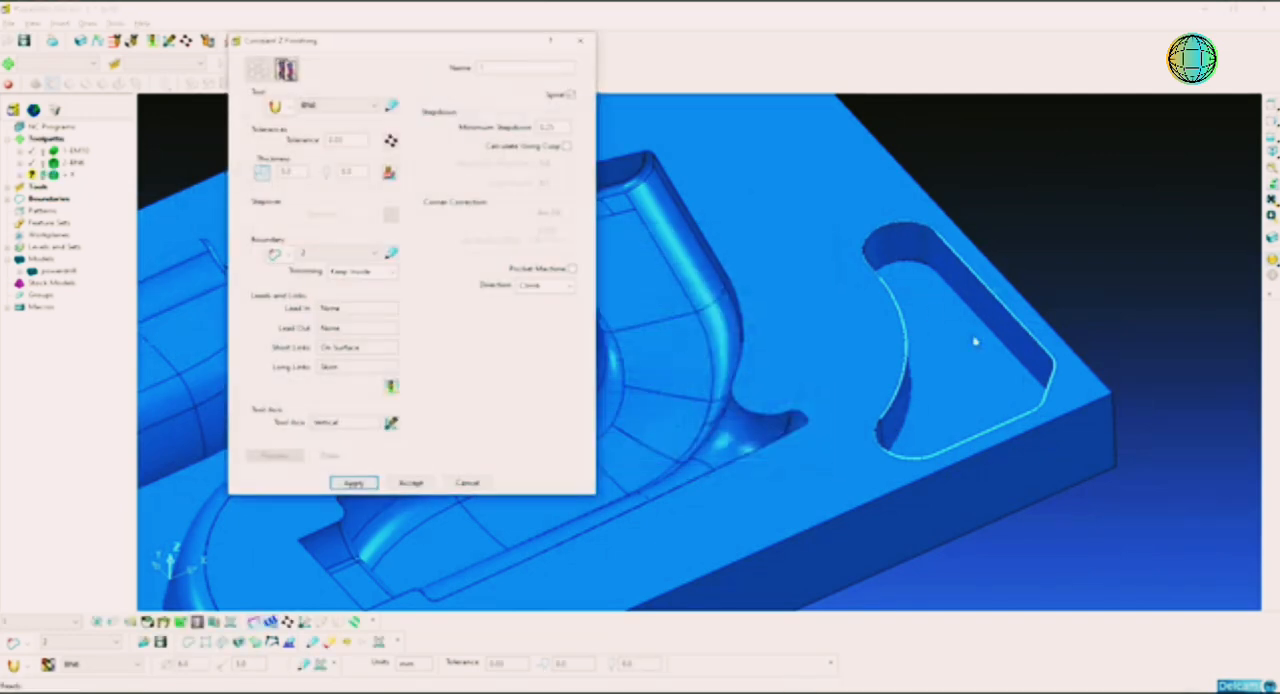
{"action": "left_click", "coordinate": [338, 105]}
{"action": "left_click", "coordinate": [313, 116]}
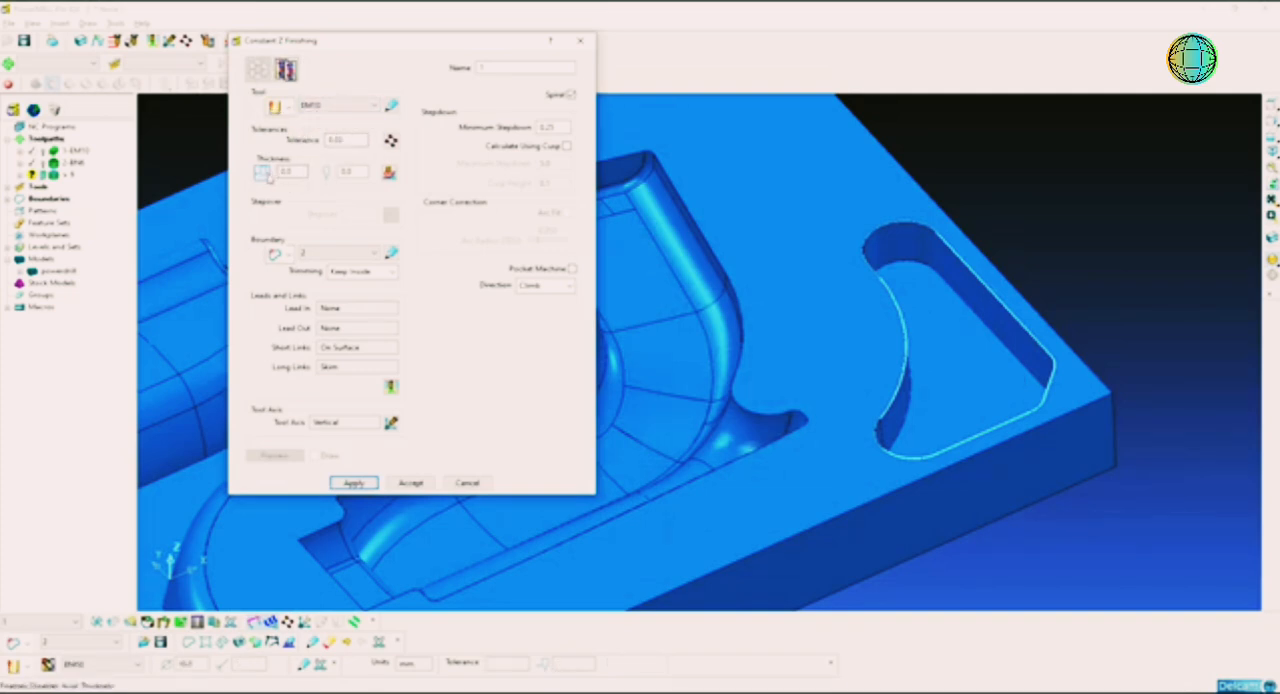
Step: Set the radial and axial thickness to 0.0 and limit the toolpath to boundary 2
{"action": "left_click", "coordinate": [302, 173]}
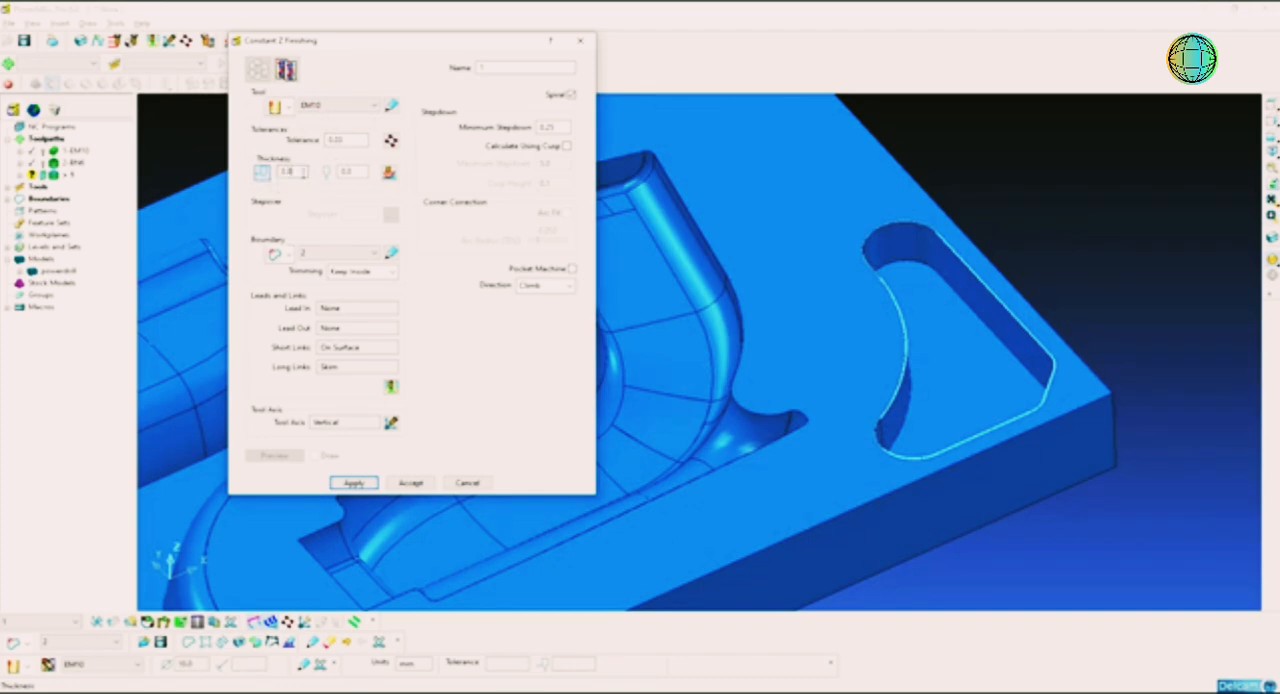
{"action": "left_click", "coordinate": [347, 173]}
{"action": "left_click", "coordinate": [330, 253]}
{"action": "left_click", "coordinate": [328, 265]}
Step: Enable Pocket Machining, set the minimum stepdown to 0.25 mm and calculate the Constant Z toolpath
{"action": "left_click", "coordinate": [567, 287]}
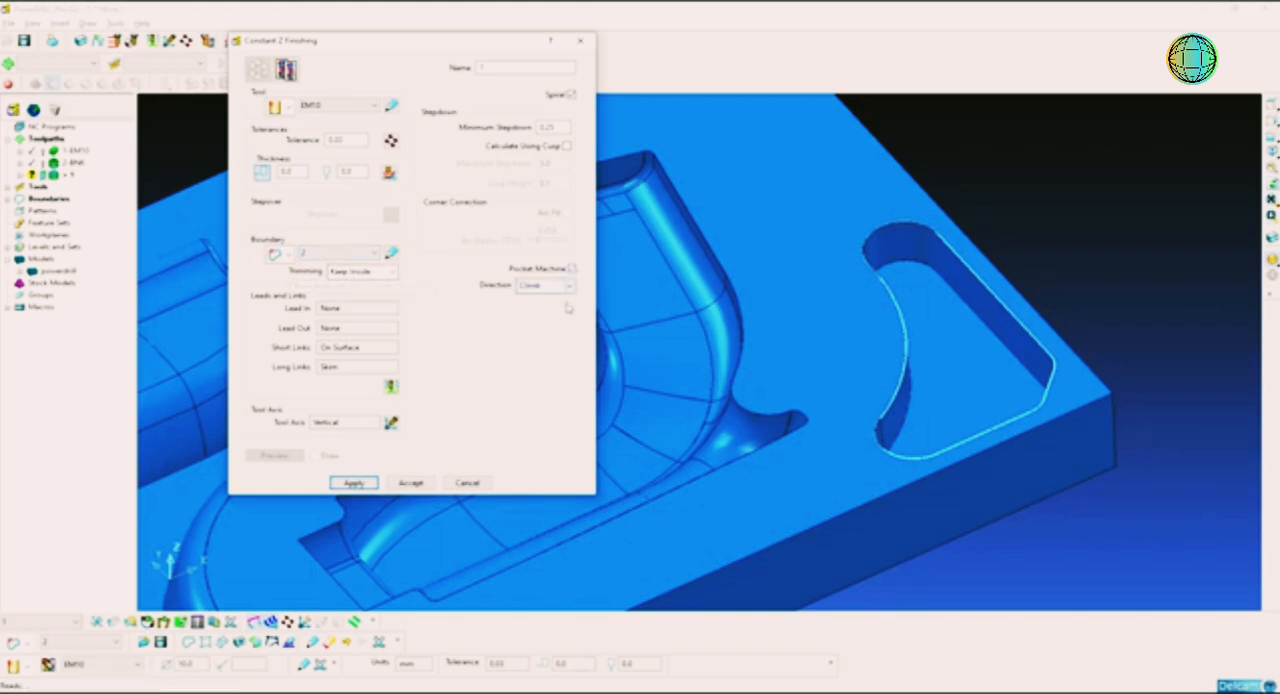
{"action": "left_click", "coordinate": [547, 127]}
{"action": "key", "text": "Return"}
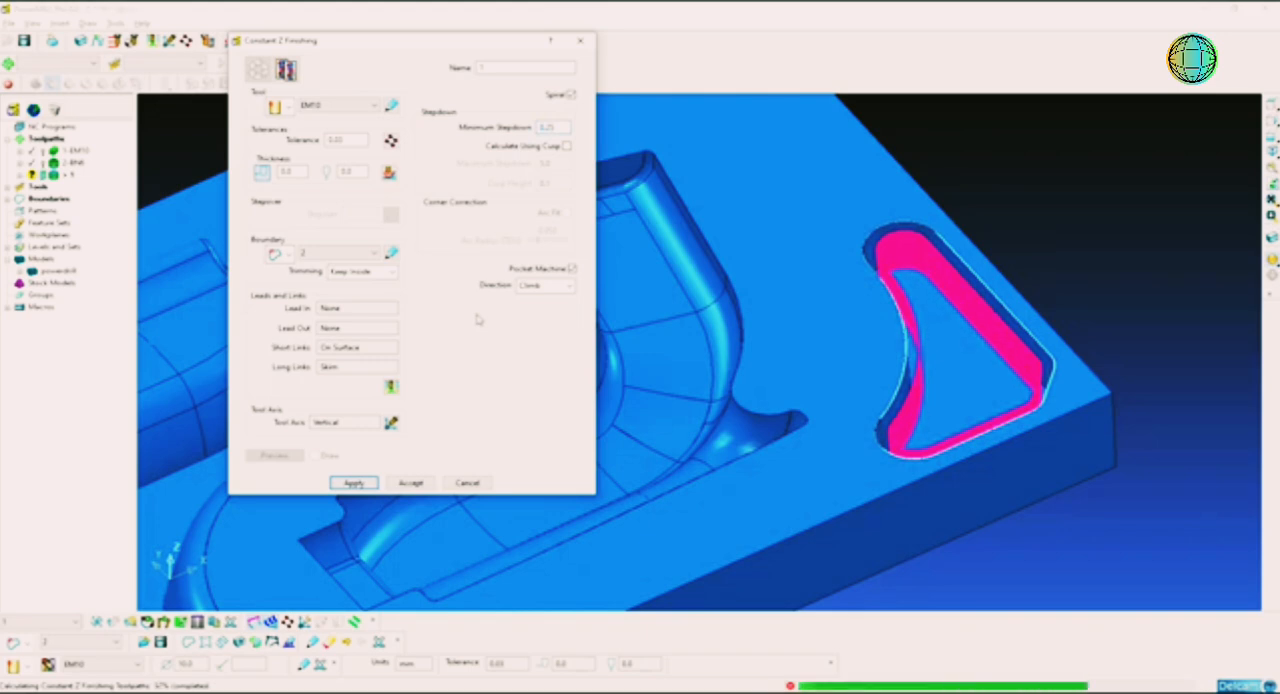
{"action": "left_click", "coordinate": [467, 482]}
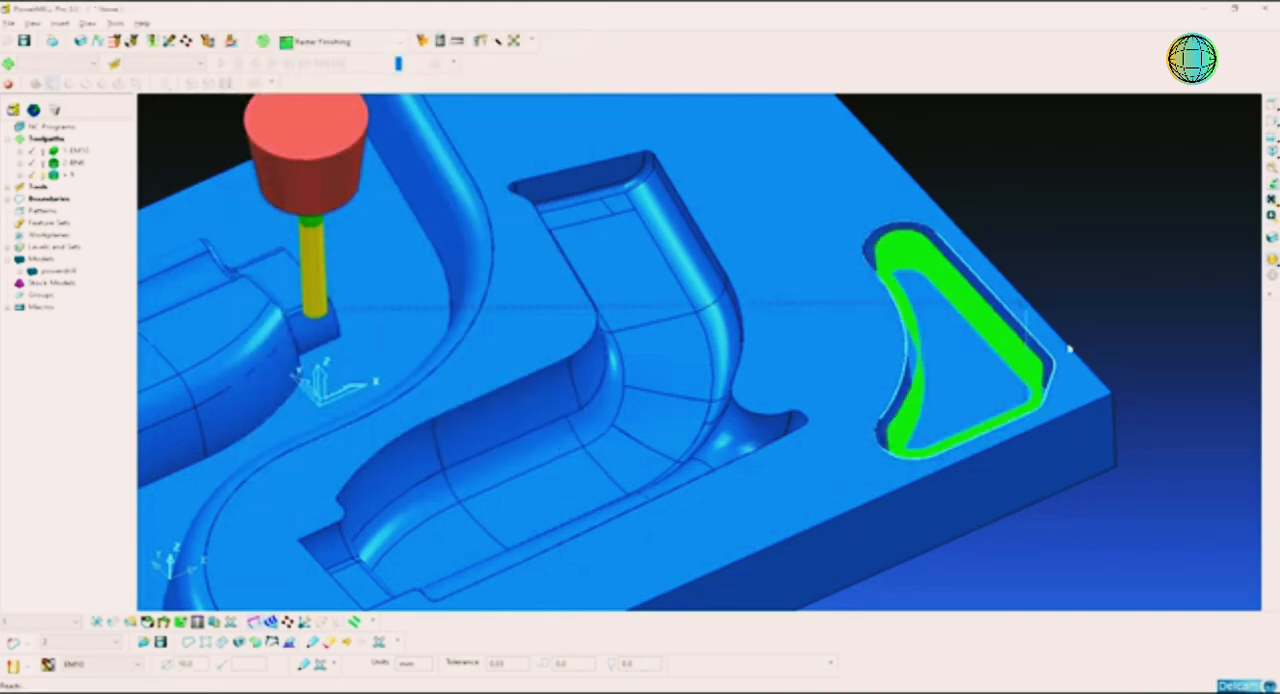
Step: Rename the triangular pocket's Constant Z toolpath as 3-EM10
{"action": "middle_click_drag", "start_coordinate": [908, 334], "coordinate": [896, 323], "text": "shift"}
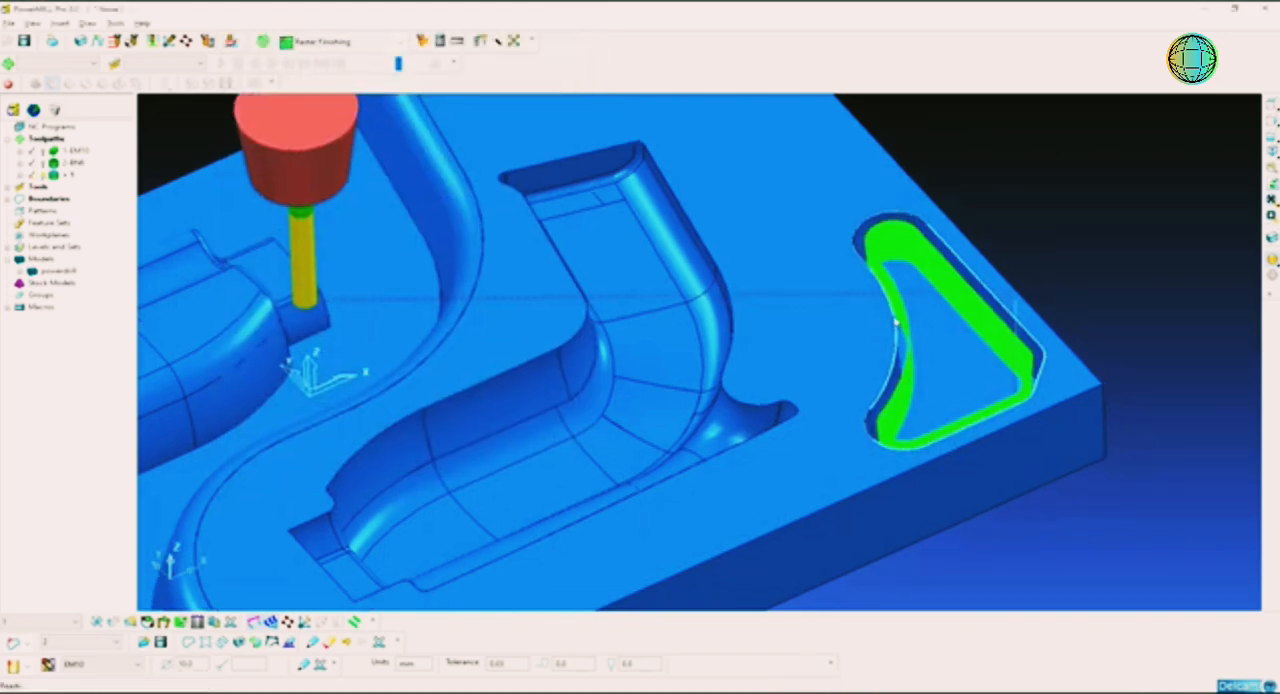
{"action": "scroll", "coordinate": [894, 321], "scroll_direction": "down", "scroll_amount": 1}
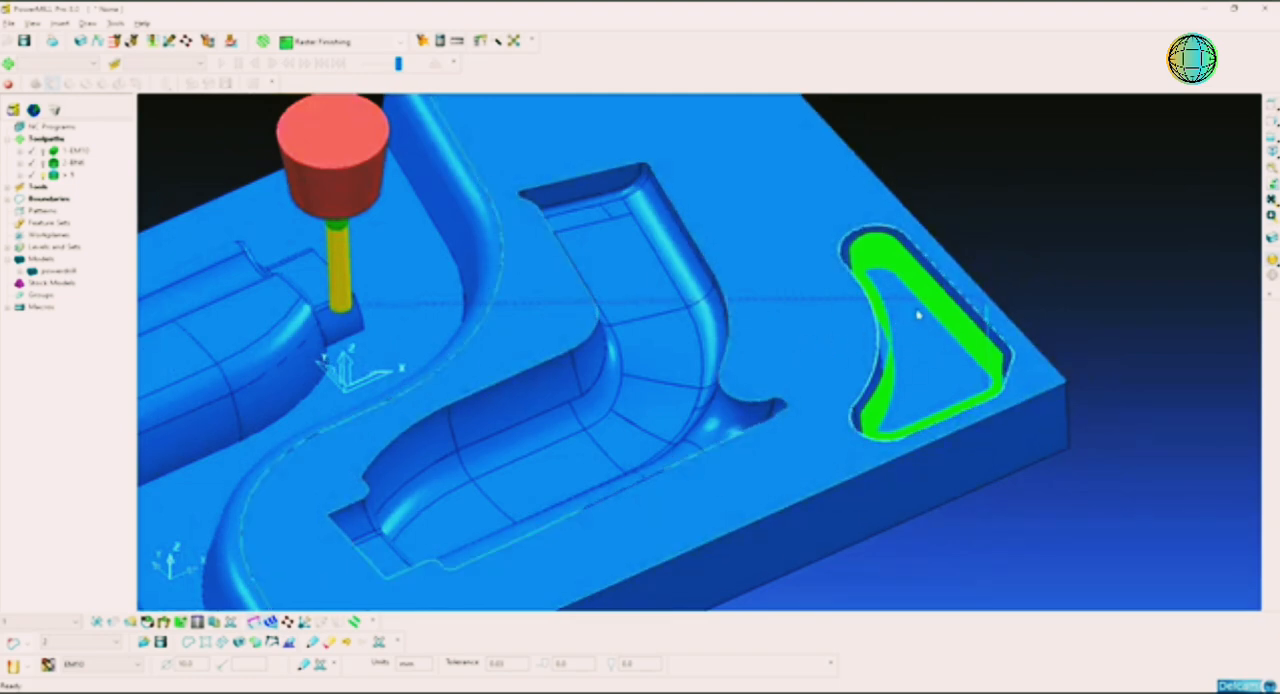
{"action": "scroll", "coordinate": [707, 303], "scroll_direction": "down", "scroll_amount": 2}
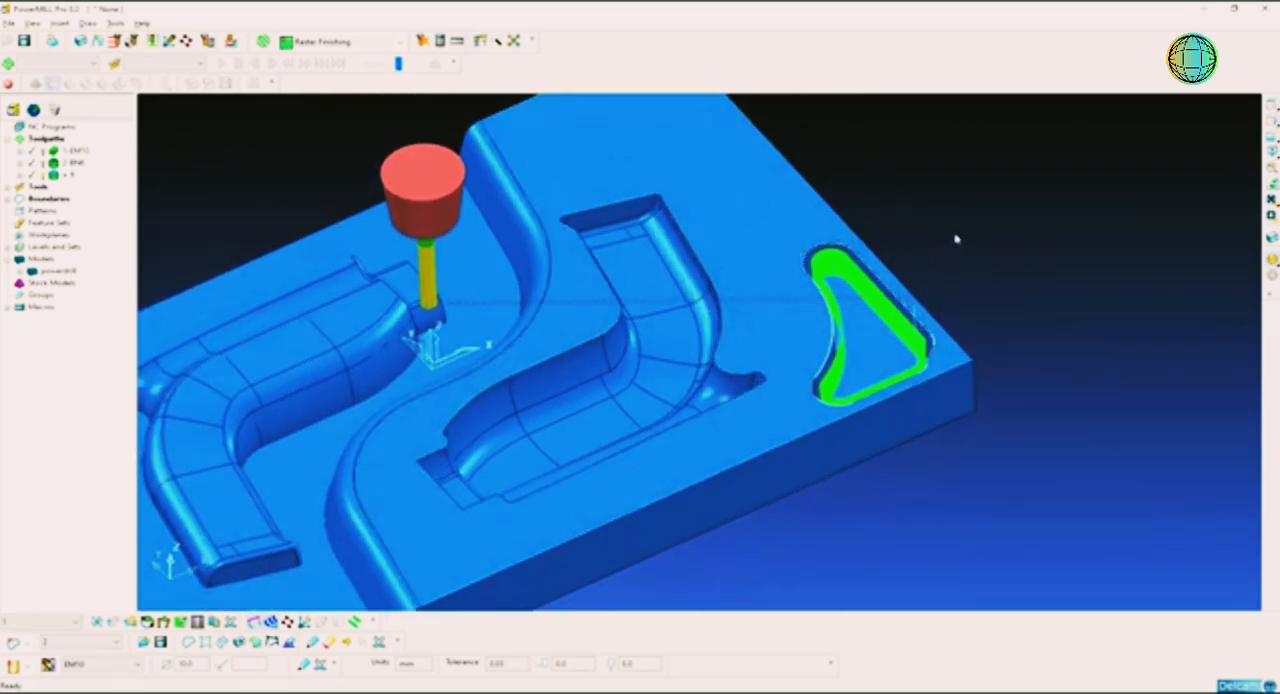
{"action": "left_click", "coordinate": [60, 178]}
{"action": "left_click", "coordinate": [62, 178]}
{"action": "type", "text": "3 EM10"}
{"action": "key", "text": "Return"}
{"action": "left_click", "coordinate": [287, 164]}
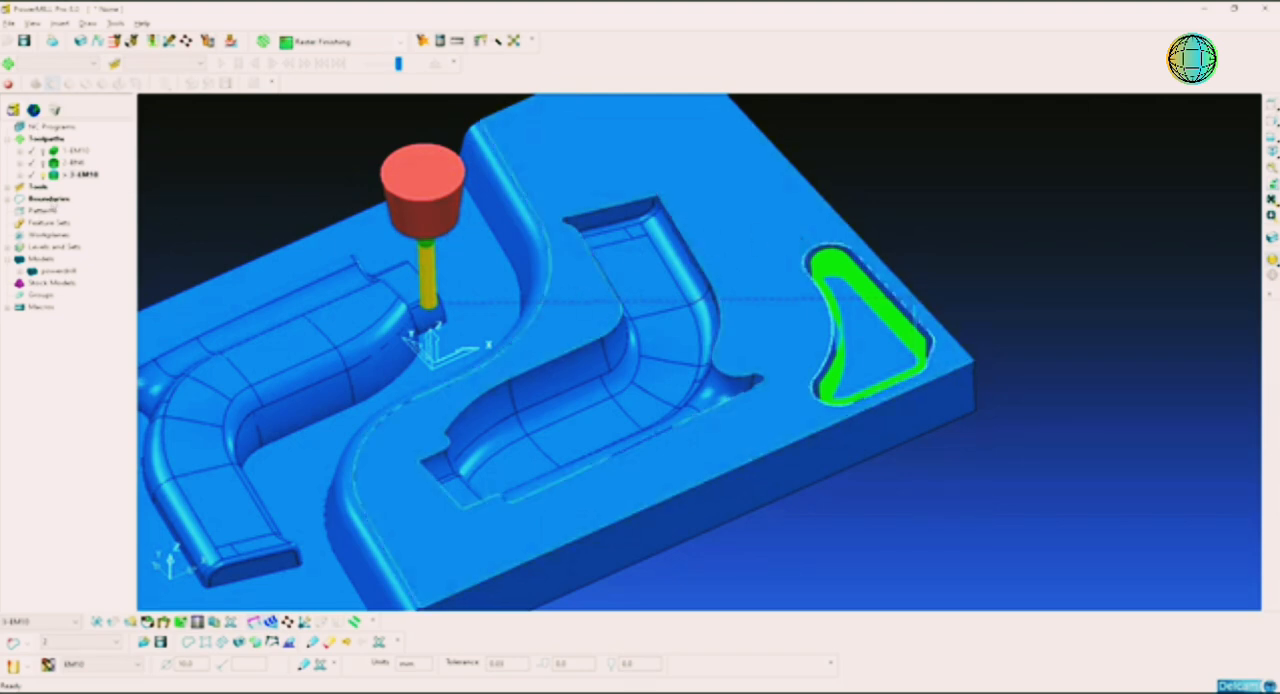
Step: Create a user-defined boundary that keeps only the flat top face's outer outline, deleting the cavity and triangular pocket curves
{"action": "right_click", "coordinate": [50, 199]}
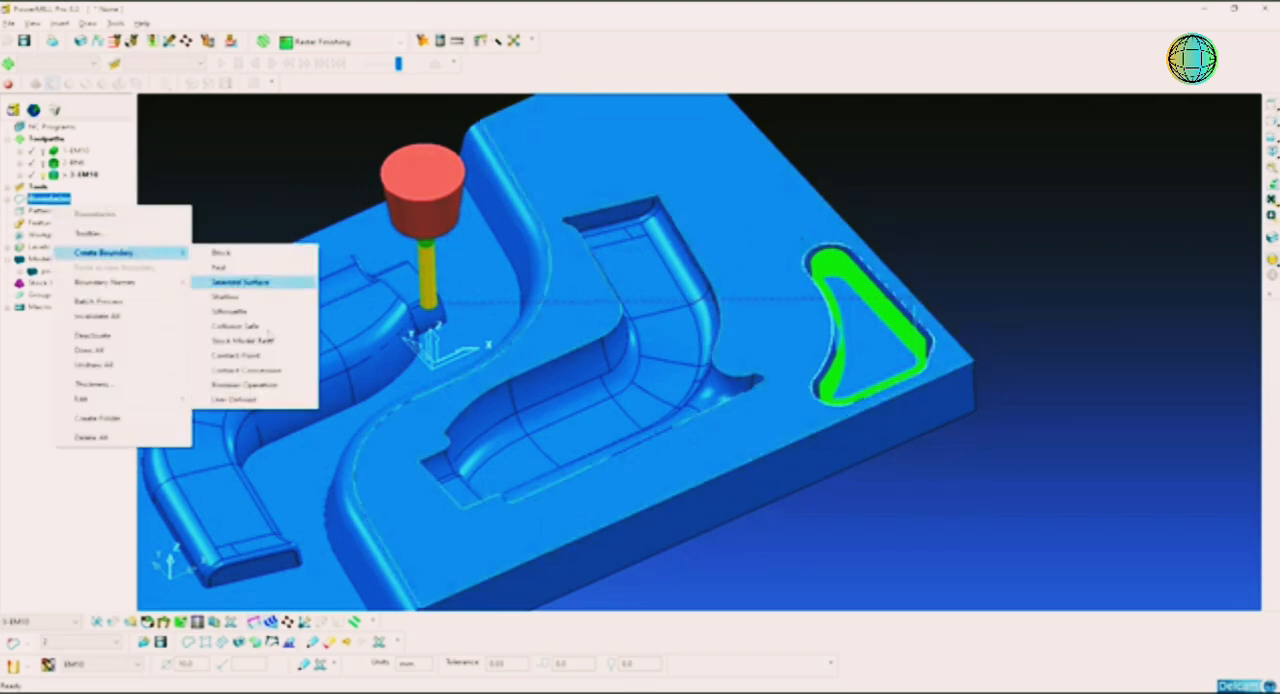
{"action": "left_click", "coordinate": [266, 401]}
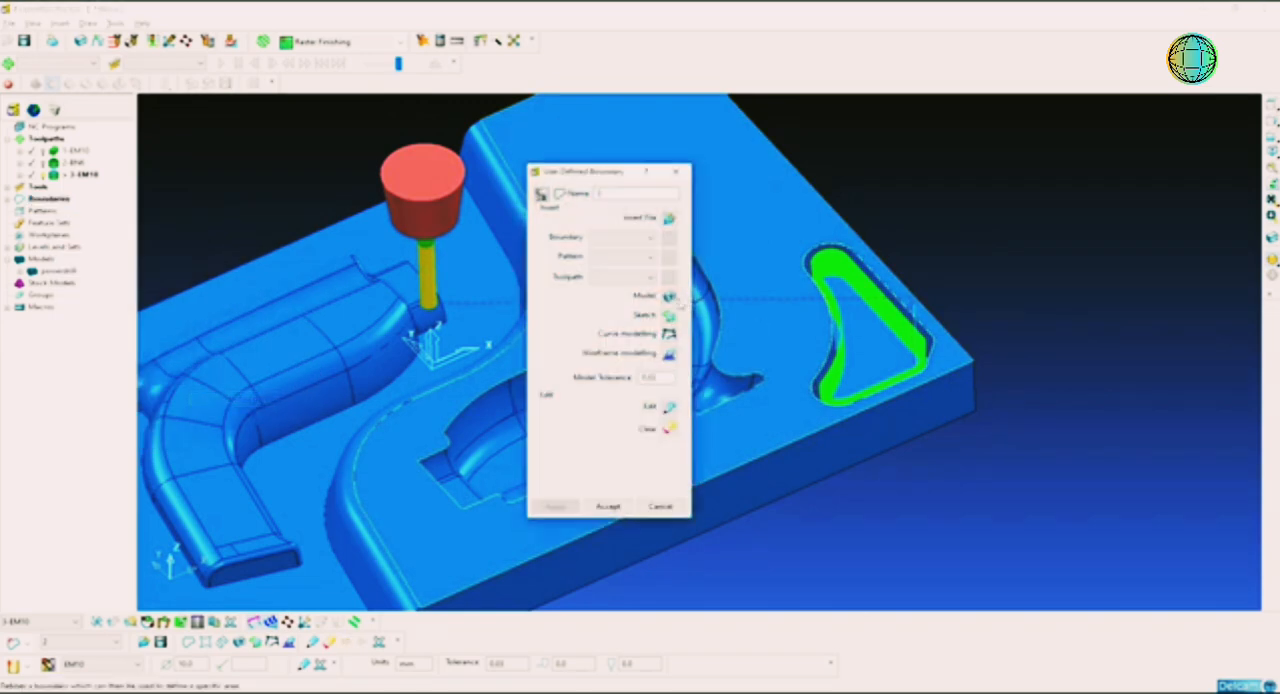
{"action": "left_click", "coordinate": [608, 506]}
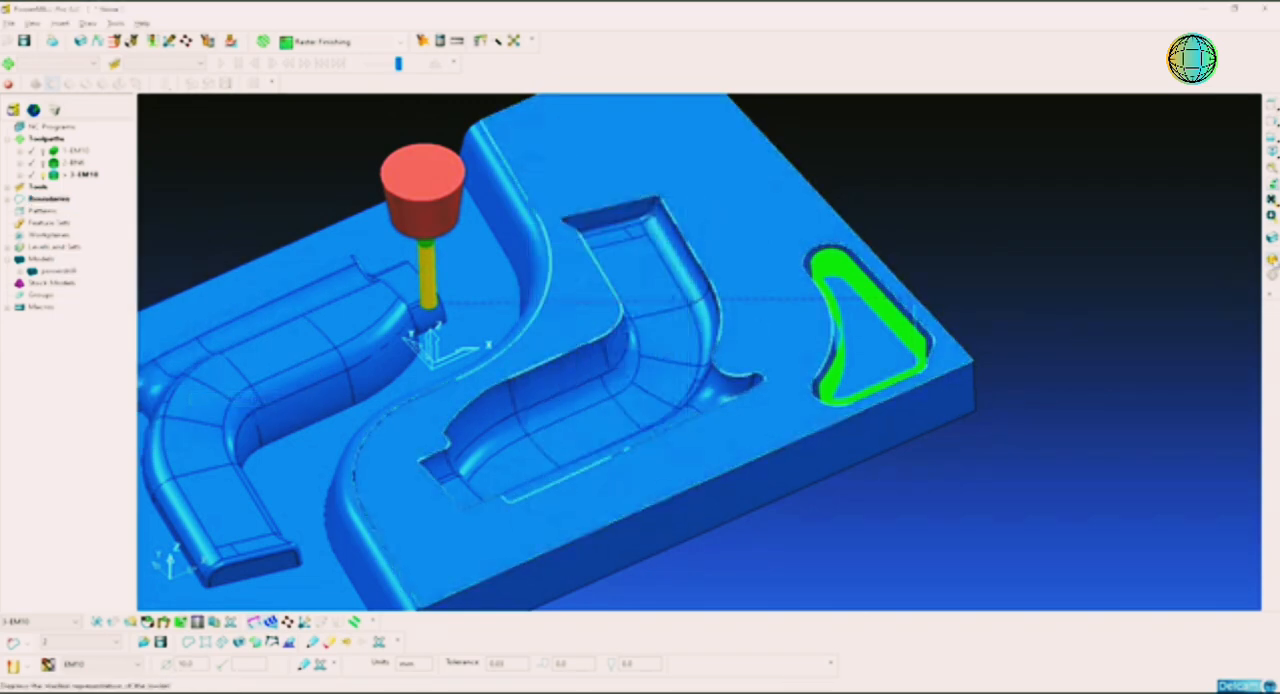
{"action": "left_click", "coordinate": [1273, 260]}
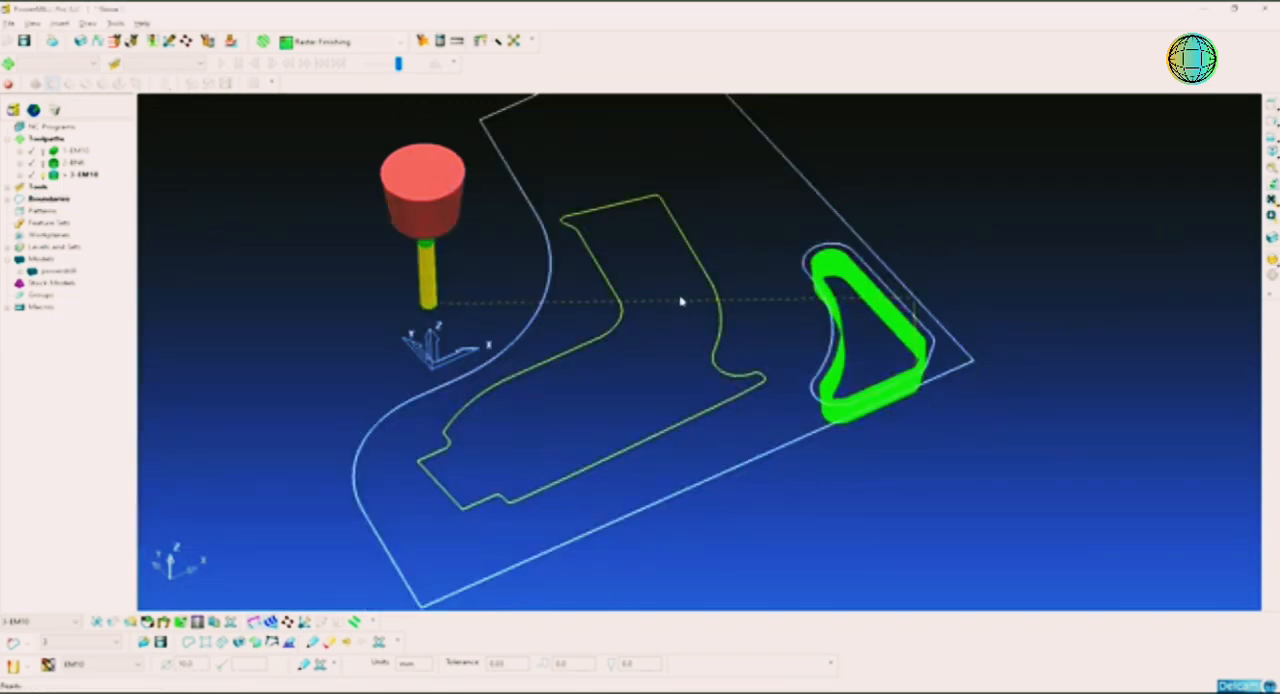
{"action": "key", "text": "Delete"}
{"action": "left_click_drag", "start_coordinate": [817, 252], "coordinate": [770, 295]}
{"action": "key", "text": "Delete"}
{"action": "left_click", "coordinate": [949, 224]}
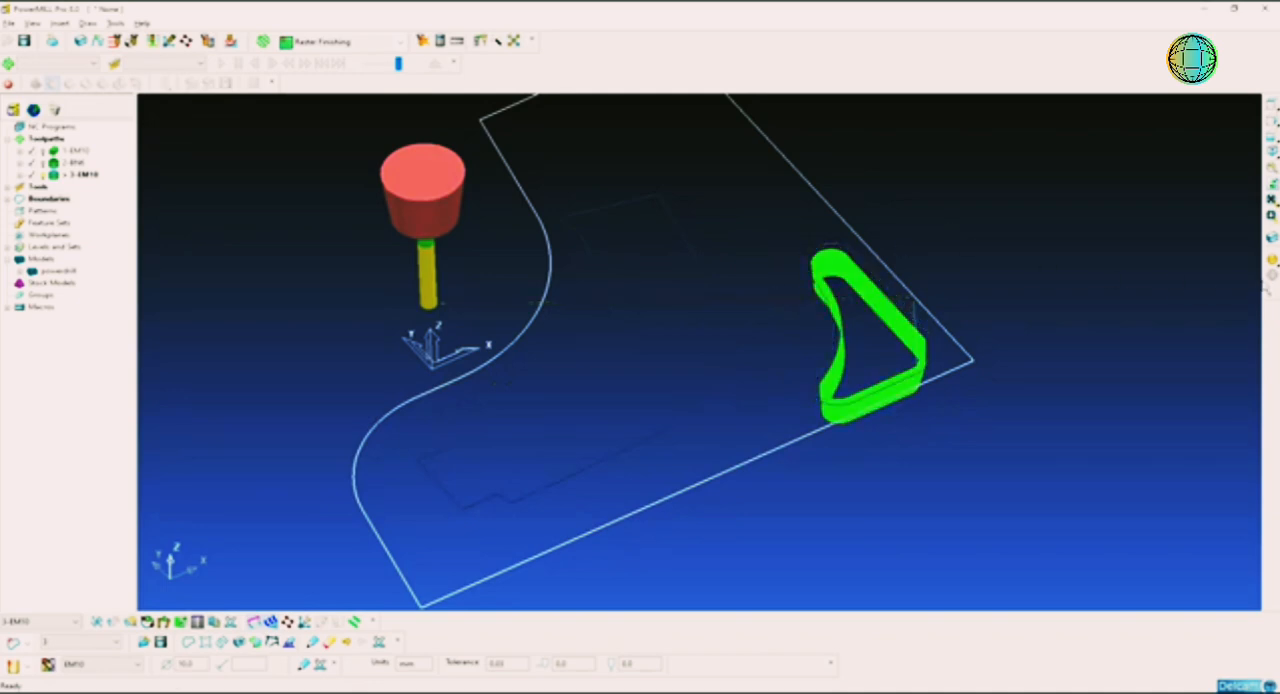
{"action": "left_click", "coordinate": [1273, 262]}
Step: Deactivate the 3-EM10 toolpath to clear it from the model
{"action": "right_click", "coordinate": [58, 140]}
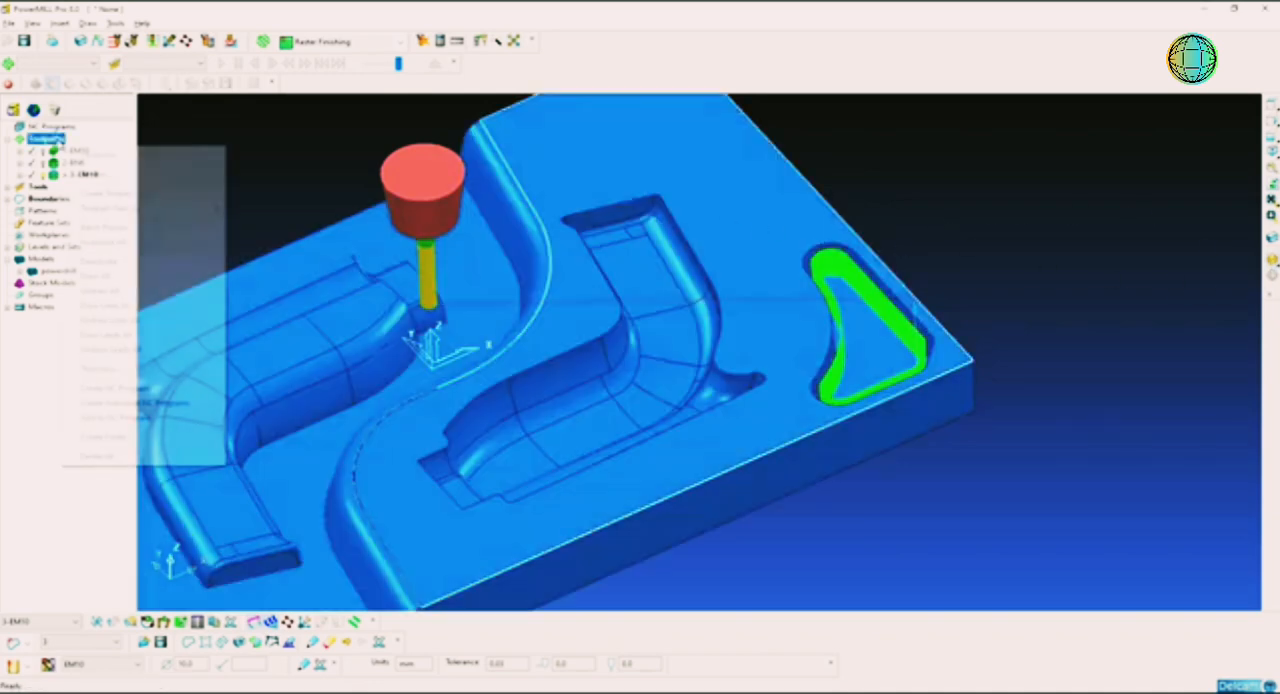
{"action": "left_click", "coordinate": [335, 153]}
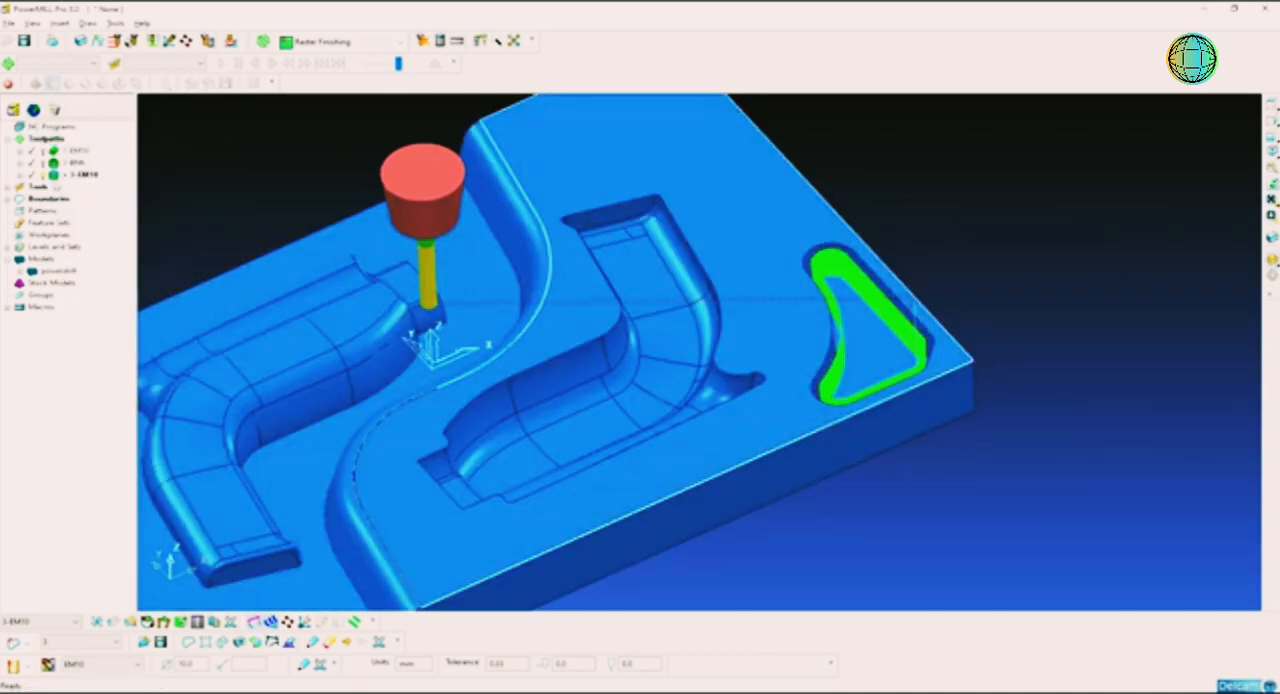
{"action": "double_click", "coordinate": [78, 175]}
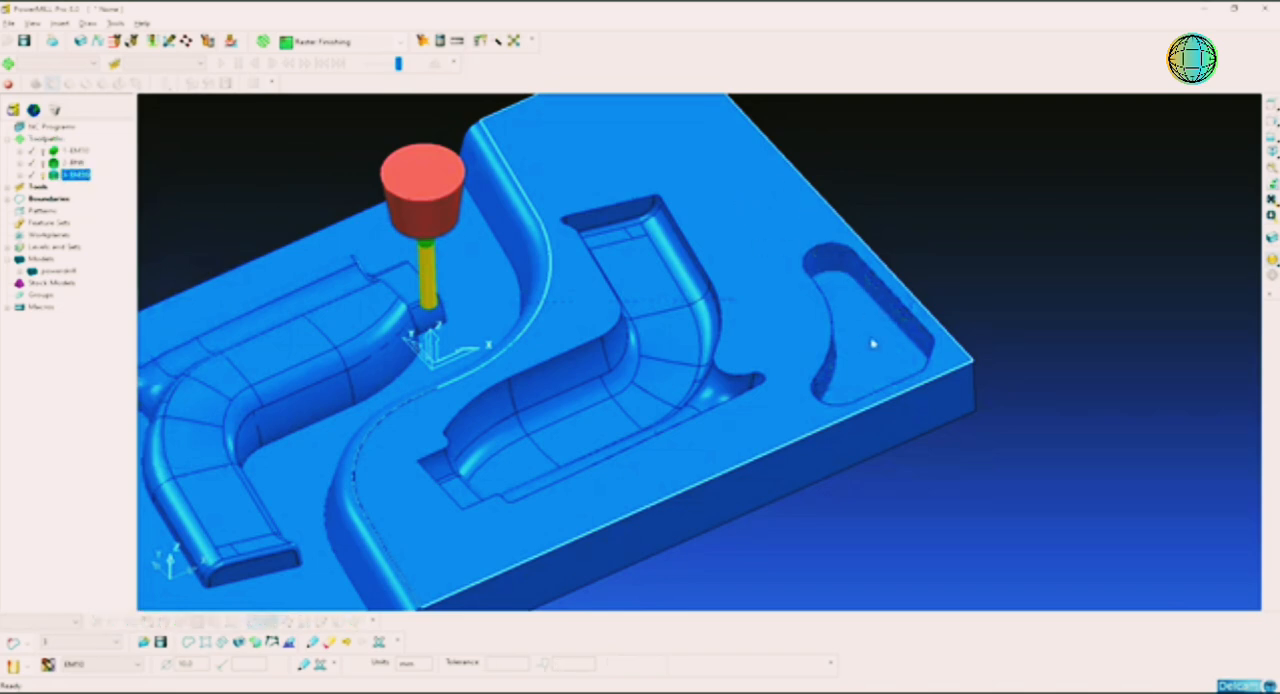
Step: Create an Offset Flat Finishing toolpath for the flat top face
{"action": "right_click", "coordinate": [55, 140]}
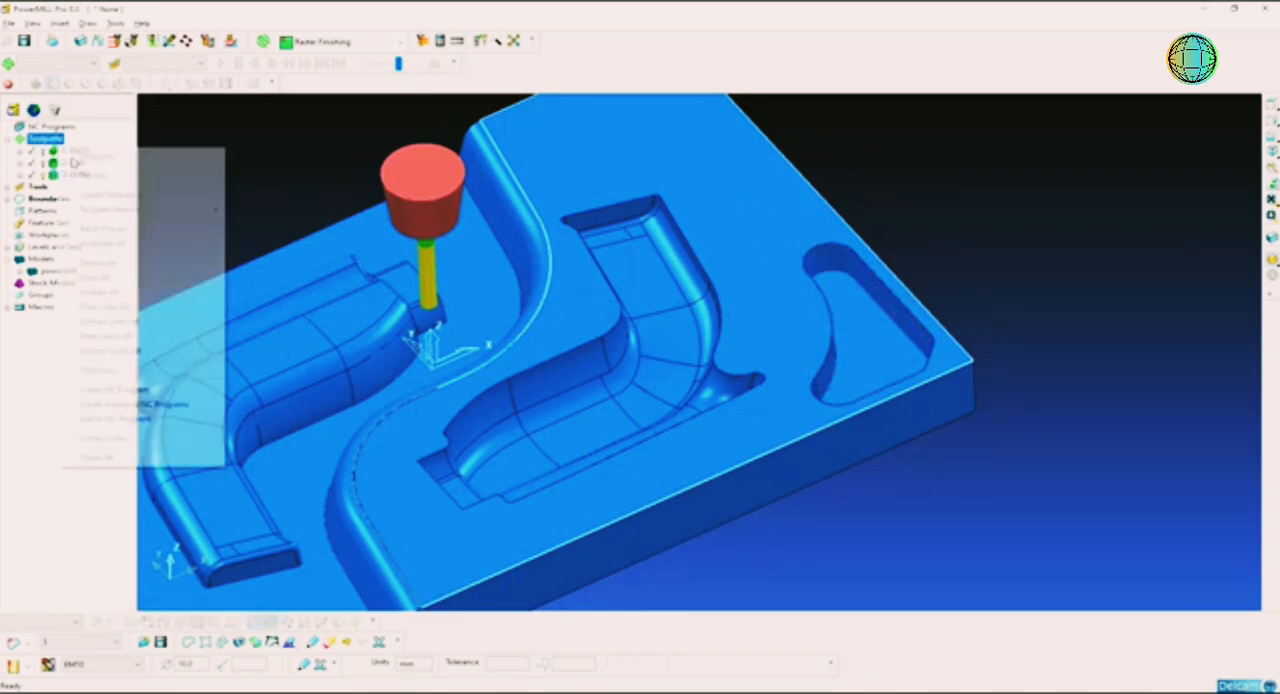
{"action": "mouse_move", "coordinate": [137, 209]}
{"action": "left_click", "coordinate": [275, 207]}
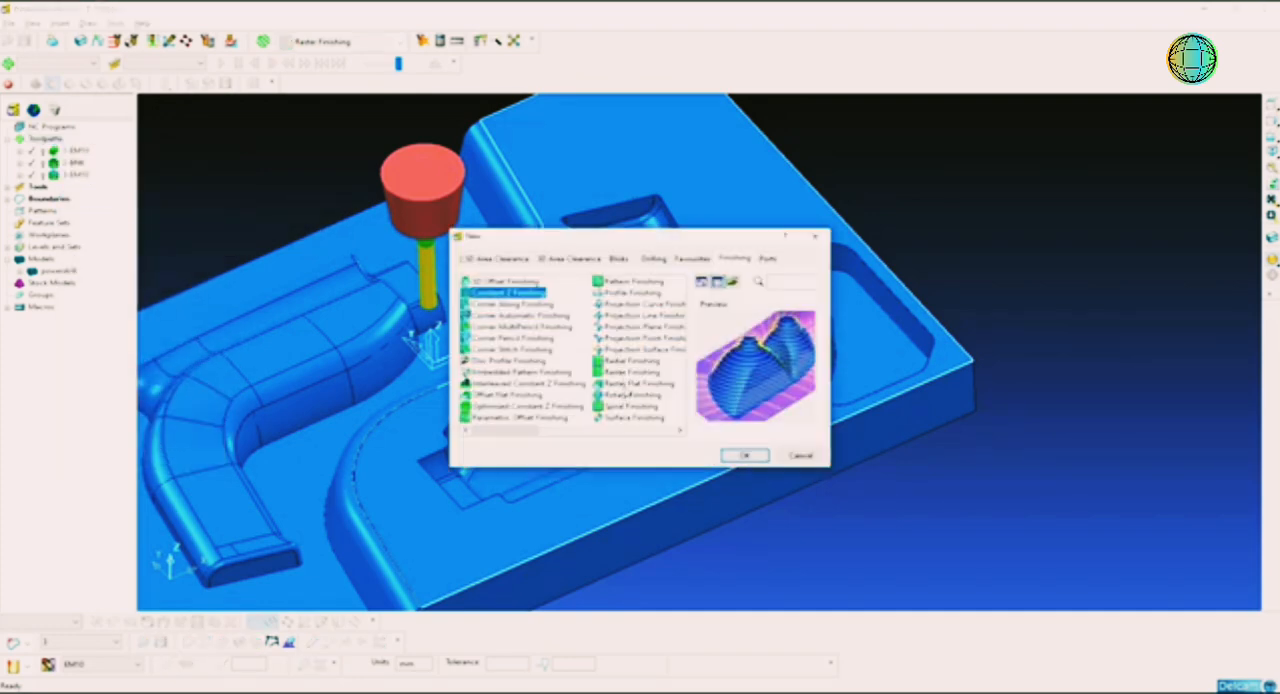
{"action": "left_click", "coordinate": [627, 384]}
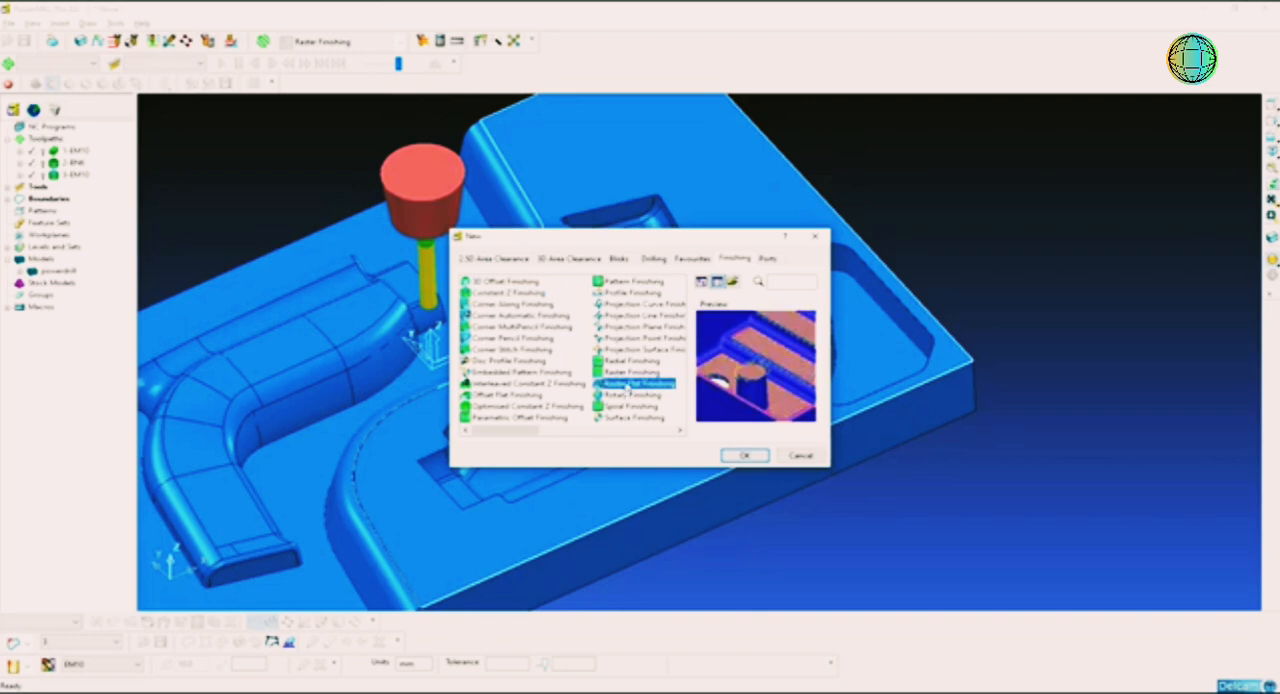
{"action": "left_click", "coordinate": [519, 397]}
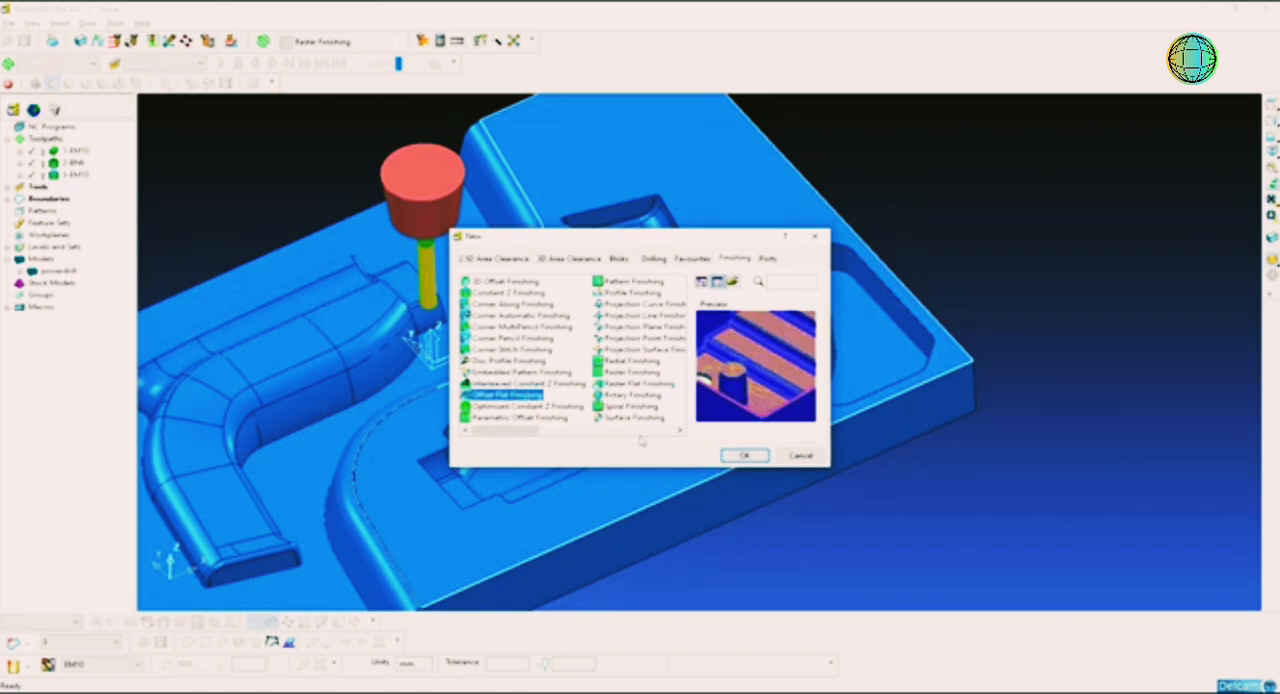
{"action": "left_click", "coordinate": [744, 456]}
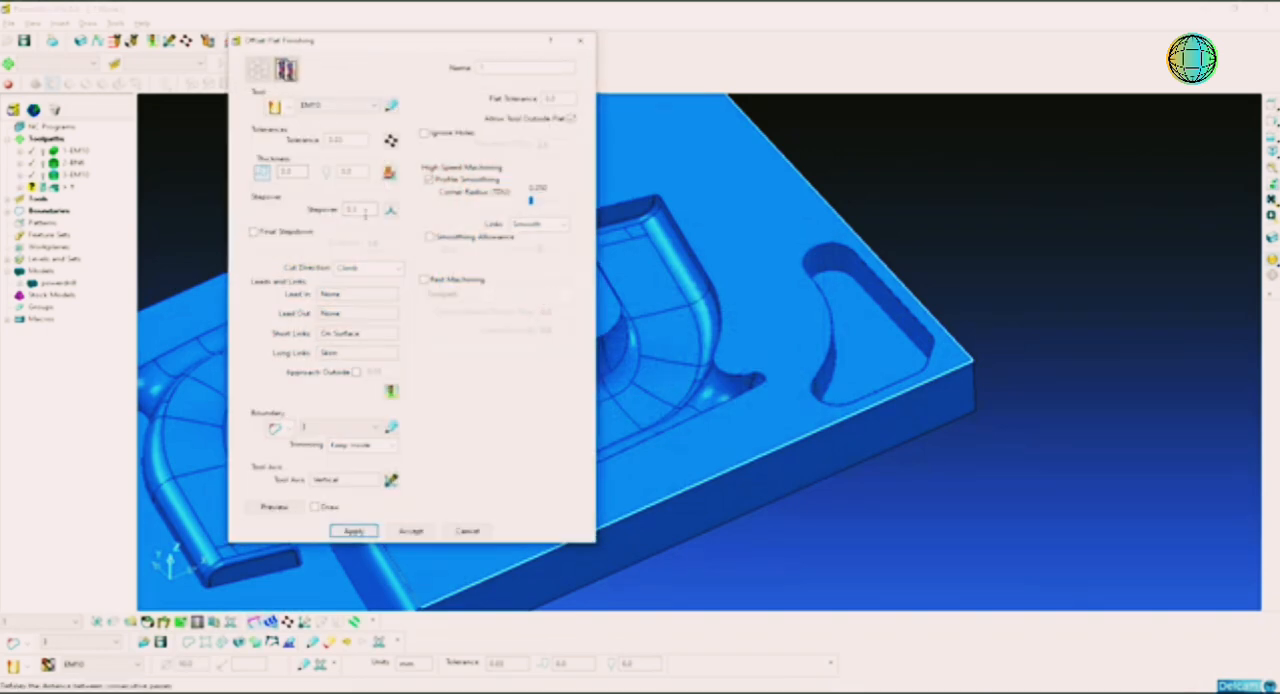
Step: Set the flat finishing toolpath's stepover to 4.0 mm and its cut direction to Any
{"action": "double_click", "coordinate": [352, 209]}
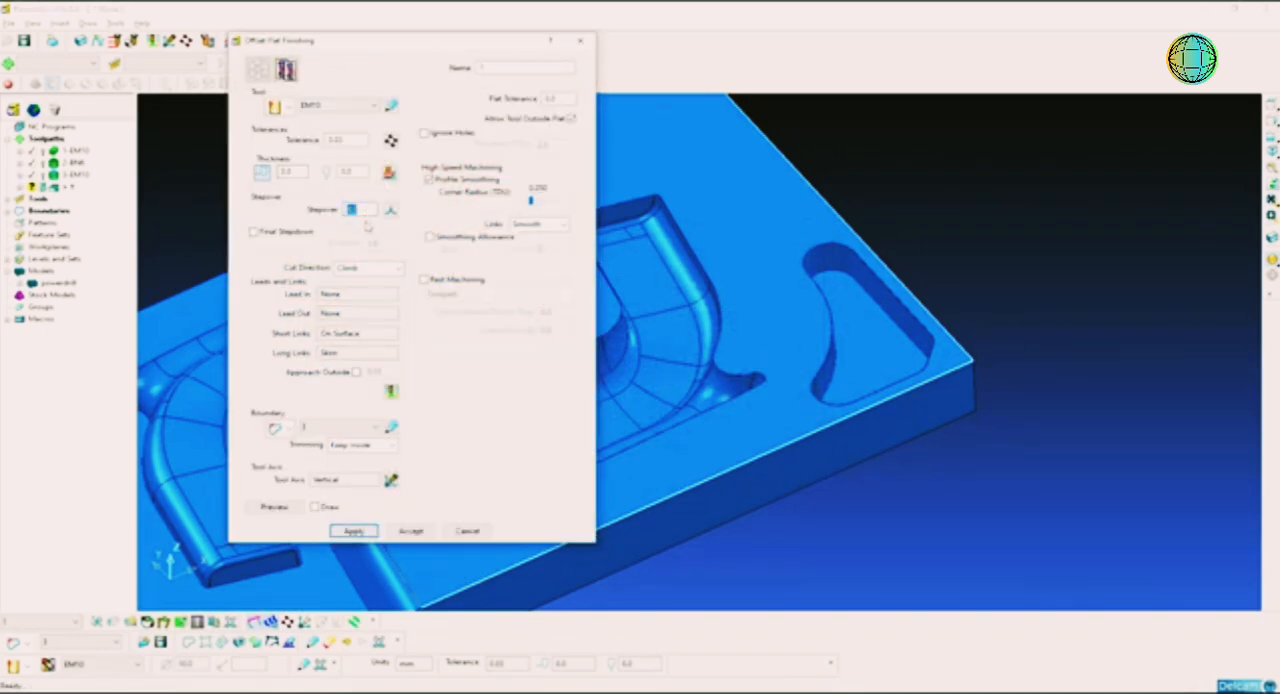
{"action": "left_click", "coordinate": [368, 268]}
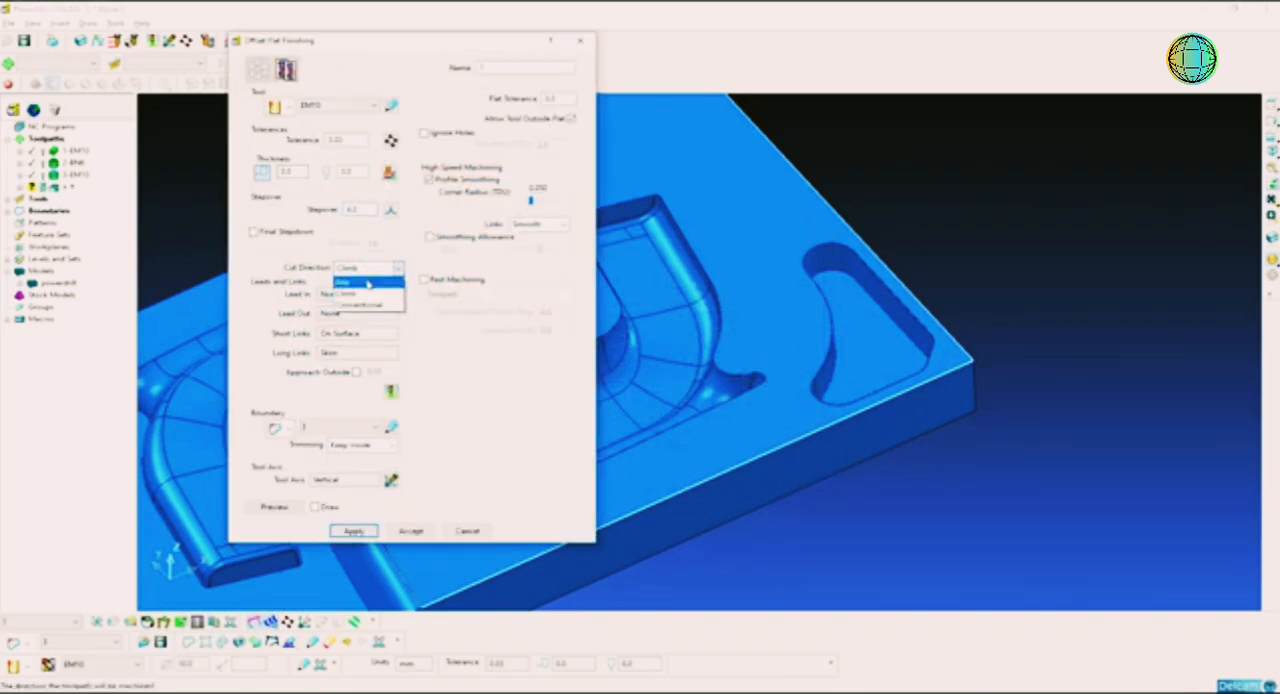
{"action": "left_click", "coordinate": [352, 284]}
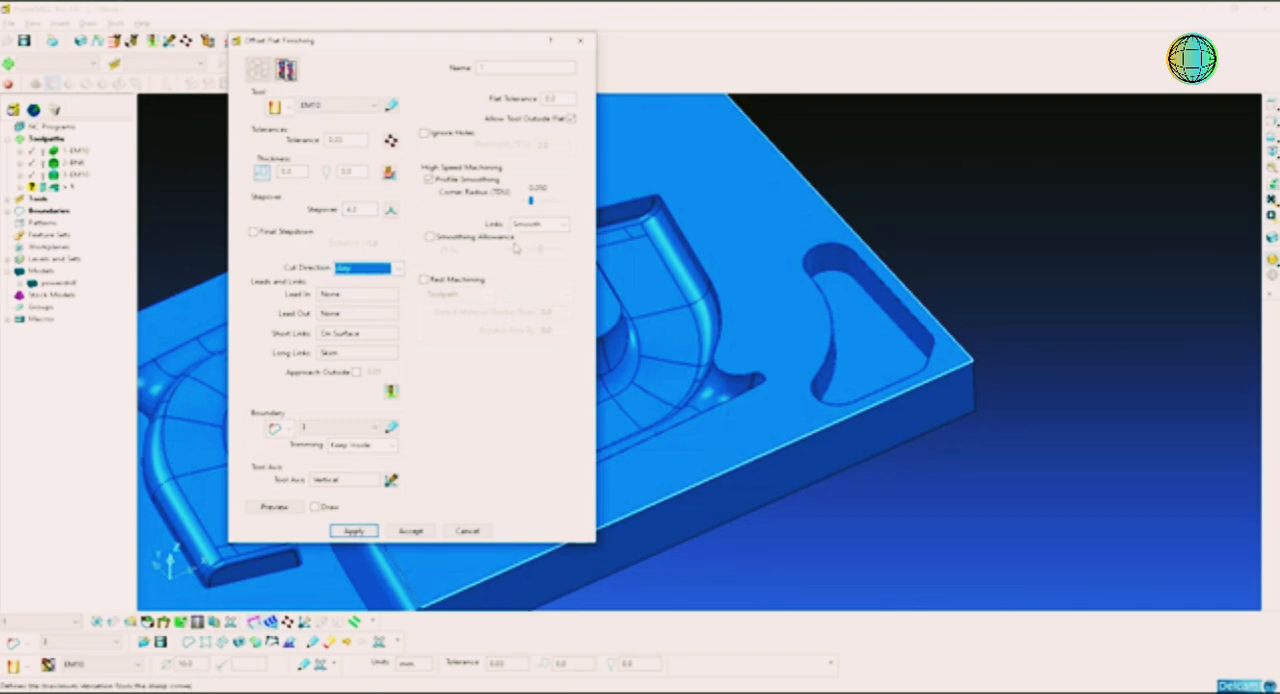
Step: Name the flat finishing toolpath 4-EM10 and calculate it with the tool not allowed outside the flat
{"action": "left_click", "coordinate": [490, 67]}
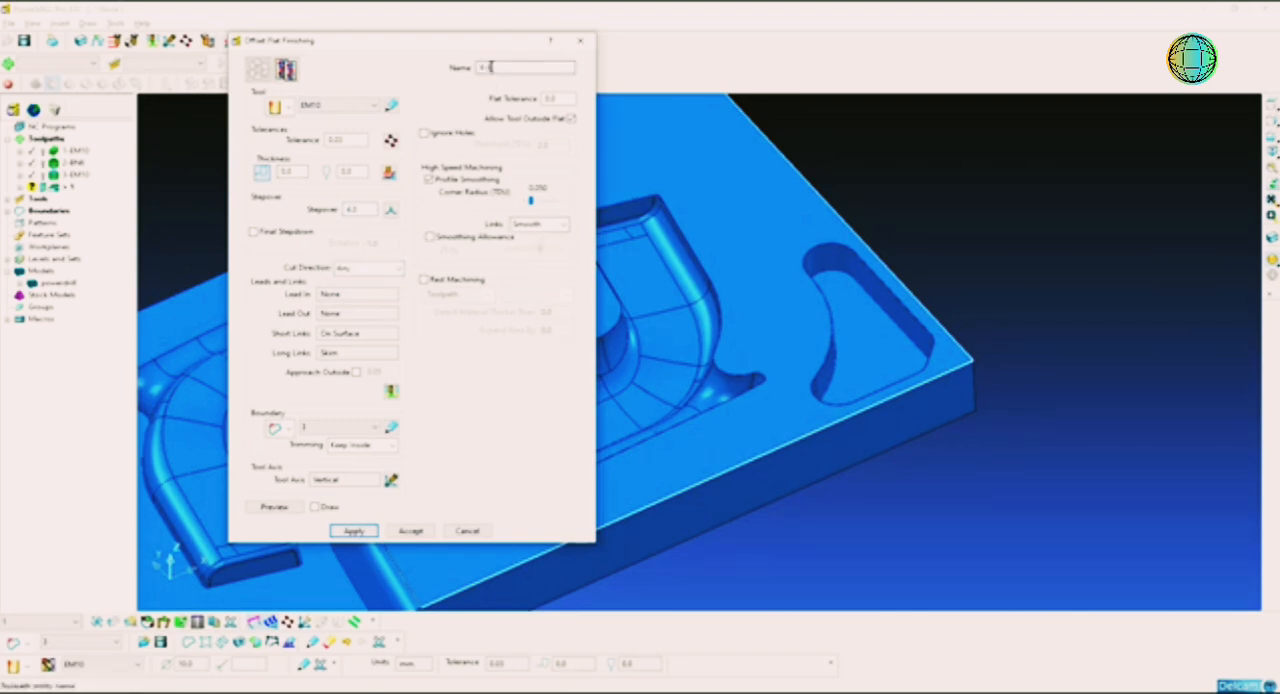
{"action": "key", "text": "Return"}
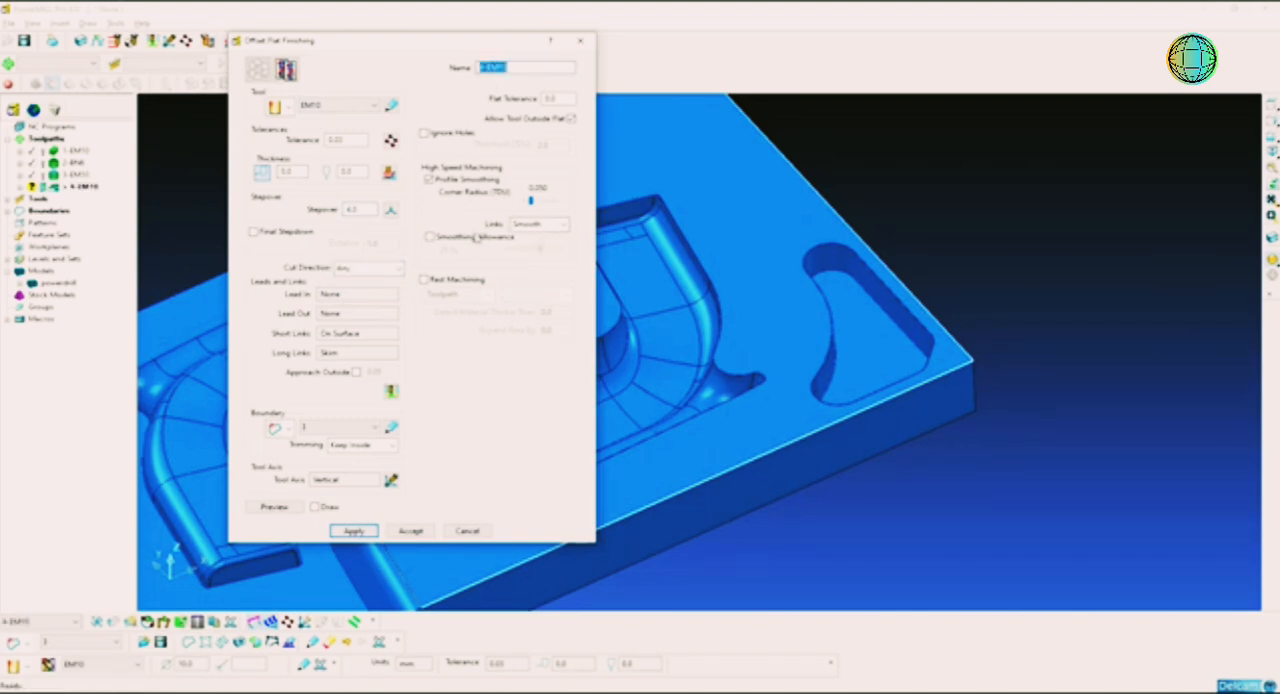
{"action": "left_click", "coordinate": [569, 119]}
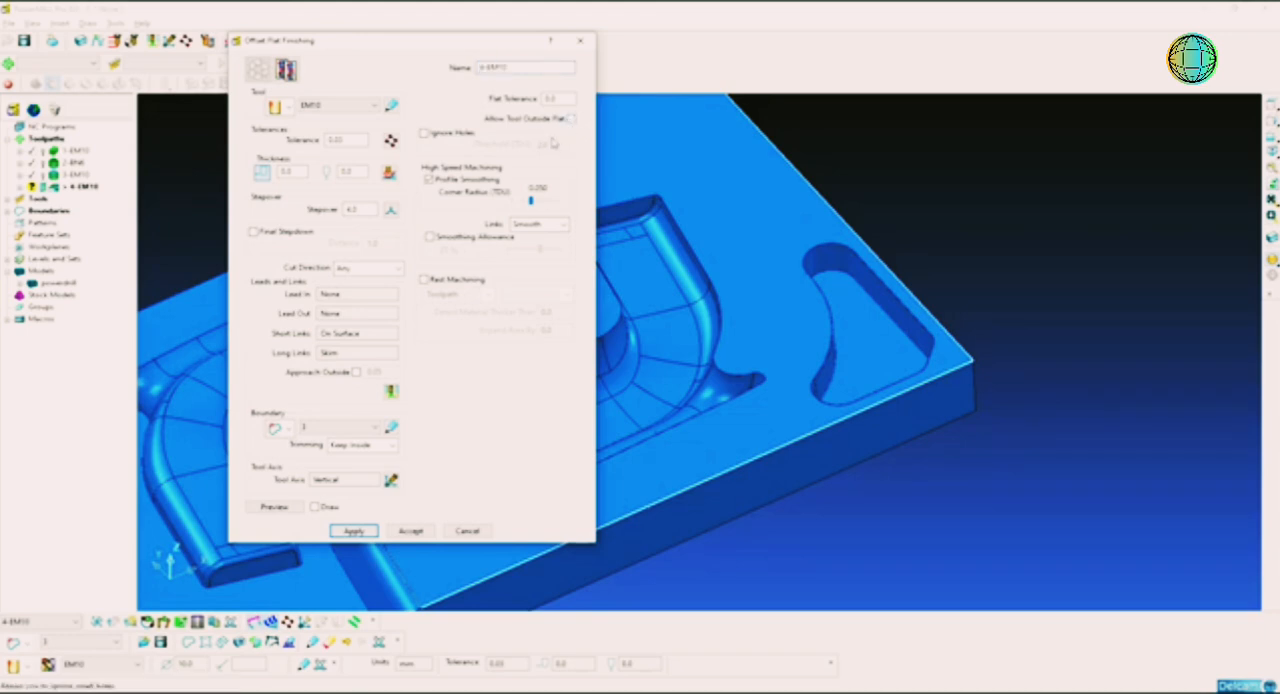
{"action": "left_click", "coordinate": [368, 533]}
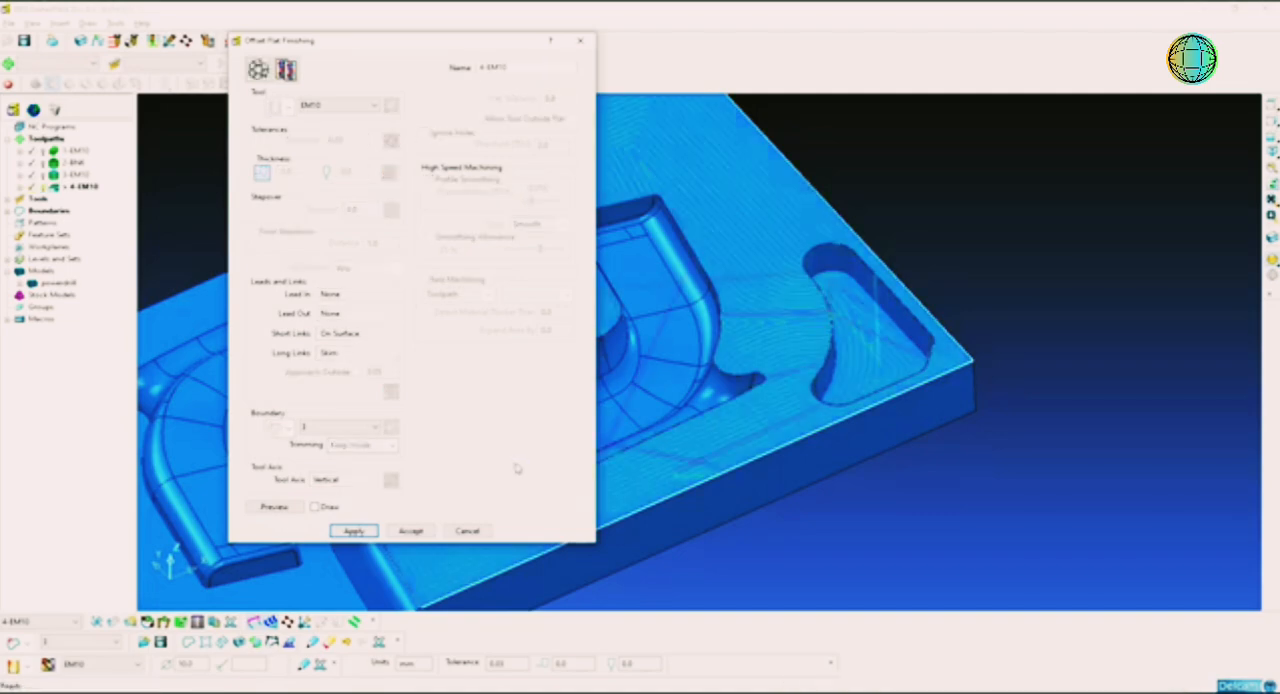
{"action": "left_click", "coordinate": [468, 531]}
{"action": "middle_click_drag", "start_coordinate": [775, 386], "coordinate": [802, 160]}
{"action": "middle_click_drag", "start_coordinate": [772, 302], "coordinate": [810, 263]}
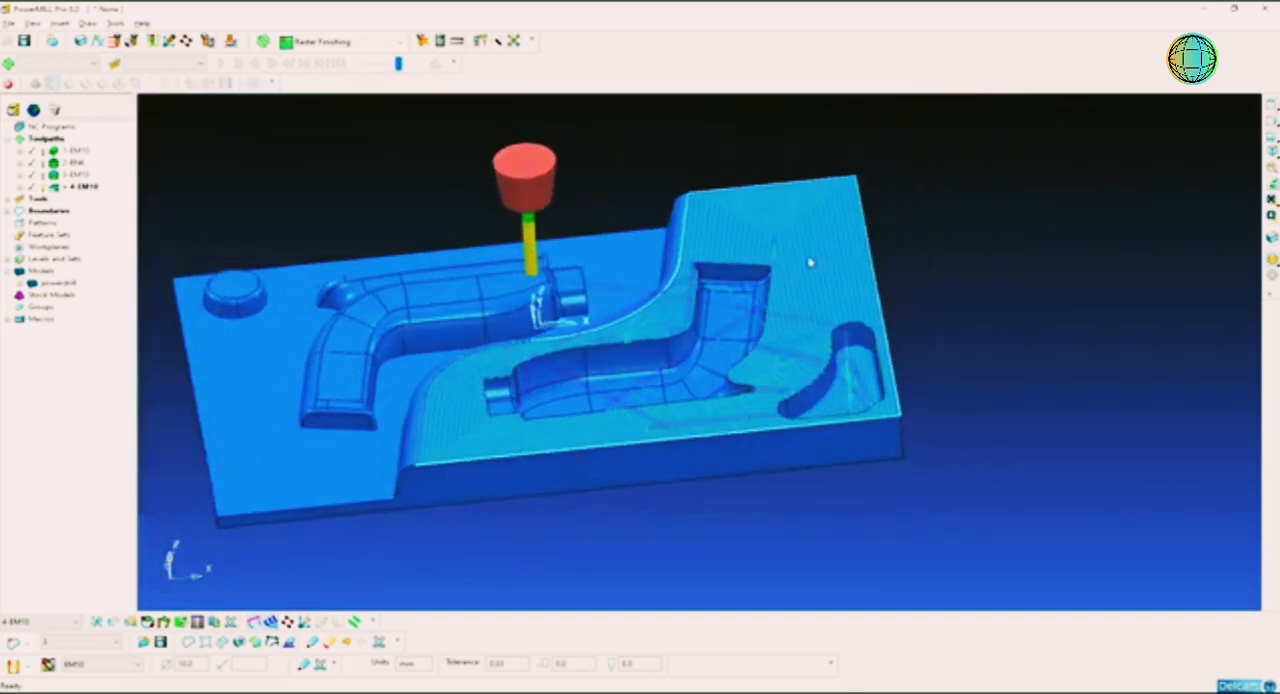
{"action": "middle_click_drag", "start_coordinate": [784, 398], "coordinate": [750, 333]}
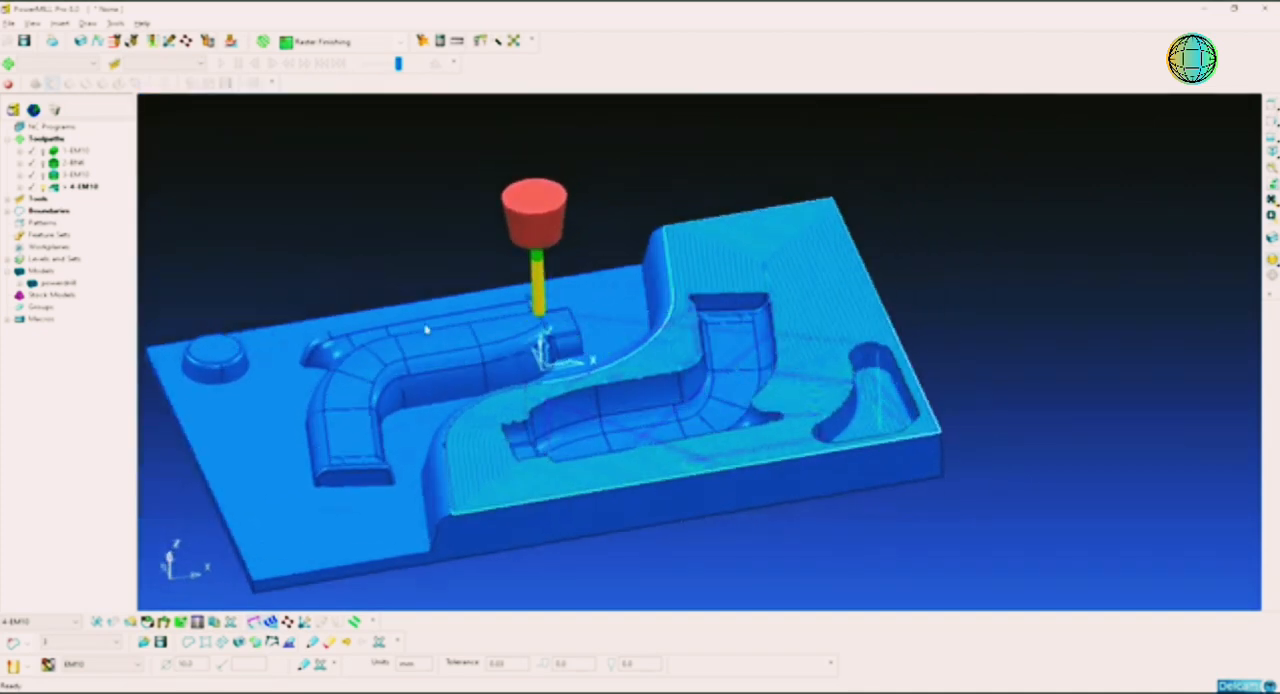
Step: Deactivate the 4-EM10 toolpath and boundary 3 to clear both from the model
{"action": "double_click", "coordinate": [57, 189]}
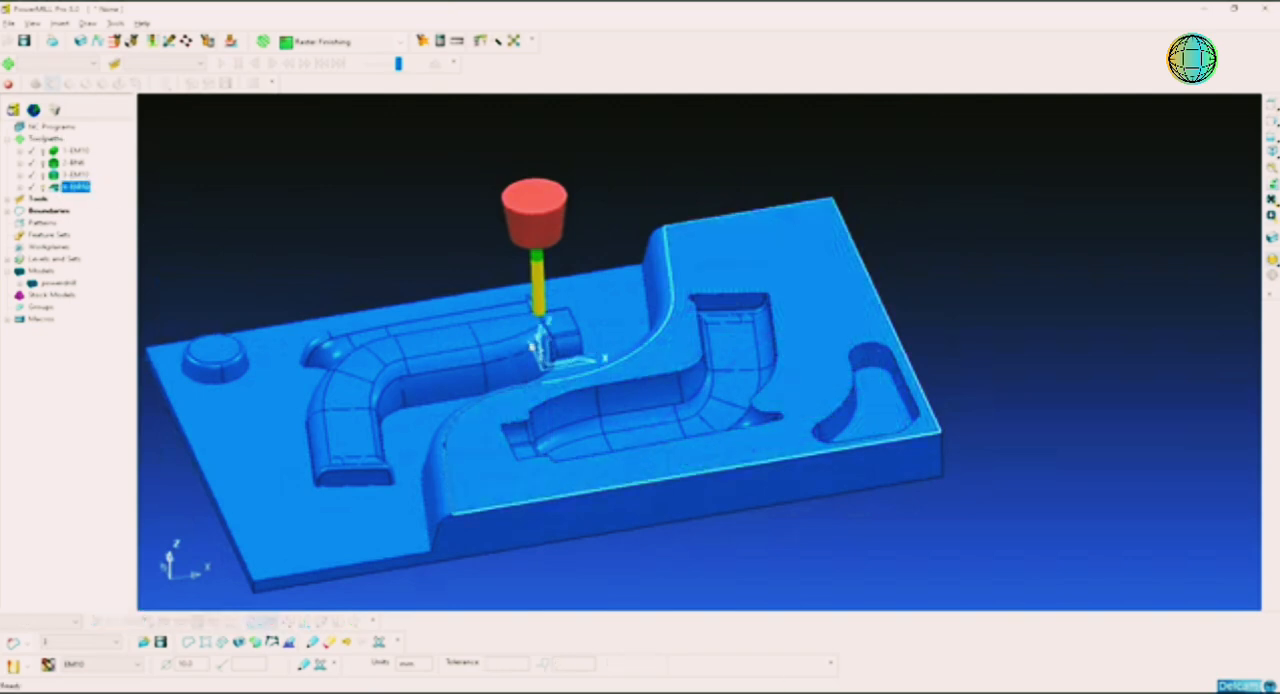
{"action": "middle_click_drag", "start_coordinate": [655, 391], "coordinate": [676, 273]}
{"action": "middle_click_drag", "start_coordinate": [675, 319], "coordinate": [620, 384]}
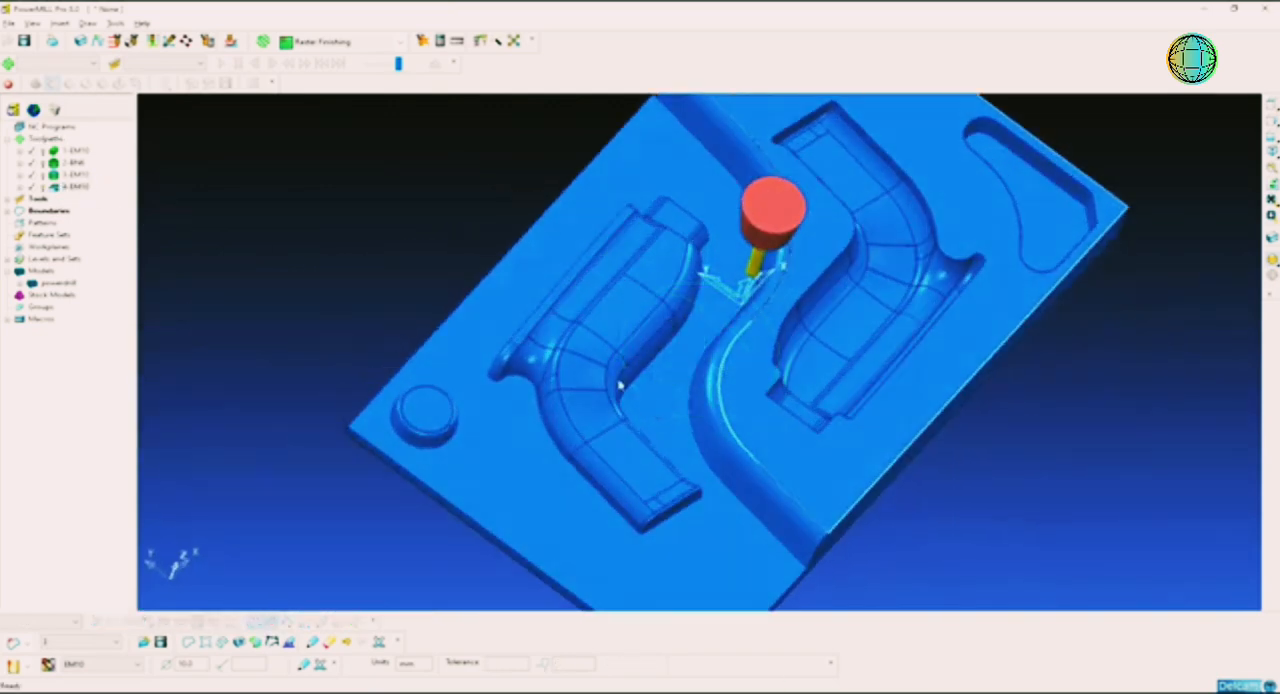
{"action": "scroll", "coordinate": [669, 360], "scroll_direction": "down", "scroll_amount": 3}
{"action": "scroll", "coordinate": [675, 363], "scroll_direction": "up", "scroll_amount": 2}
{"action": "middle_click_drag", "start_coordinate": [755, 400], "coordinate": [410, 252]}
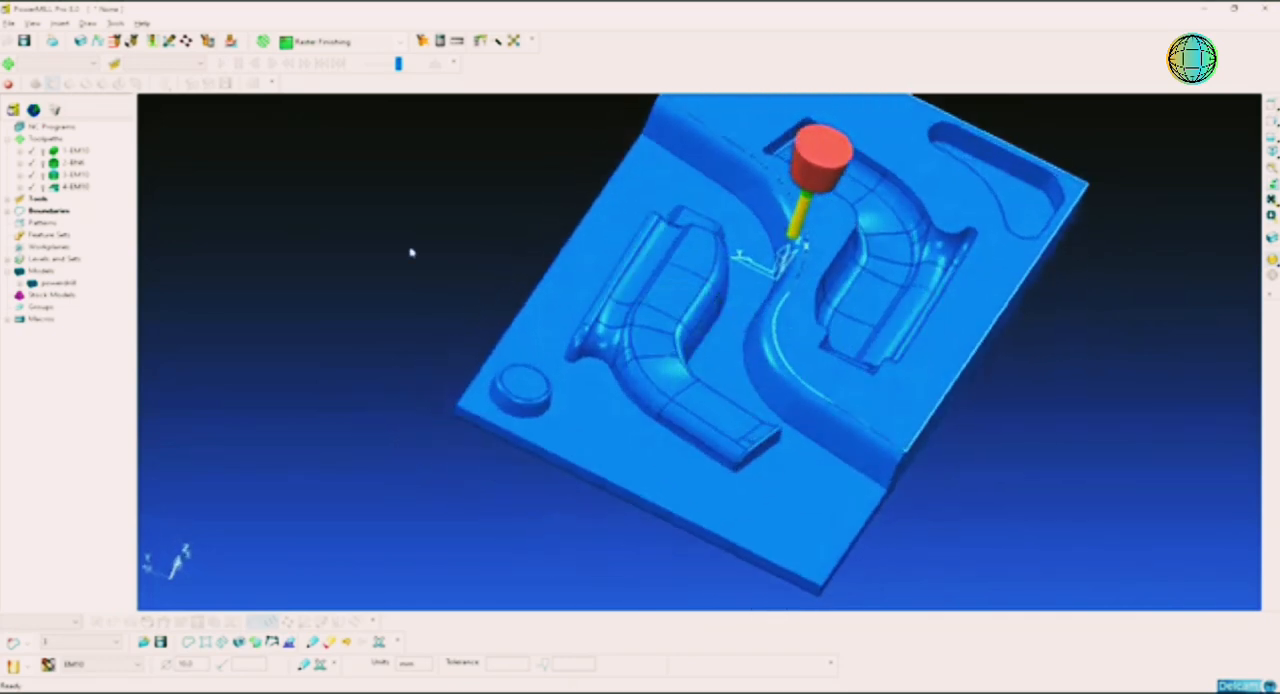
{"action": "middle_click_drag", "start_coordinate": [537, 260], "coordinate": [657, 372]}
{"action": "left_click", "coordinate": [73, 187]}
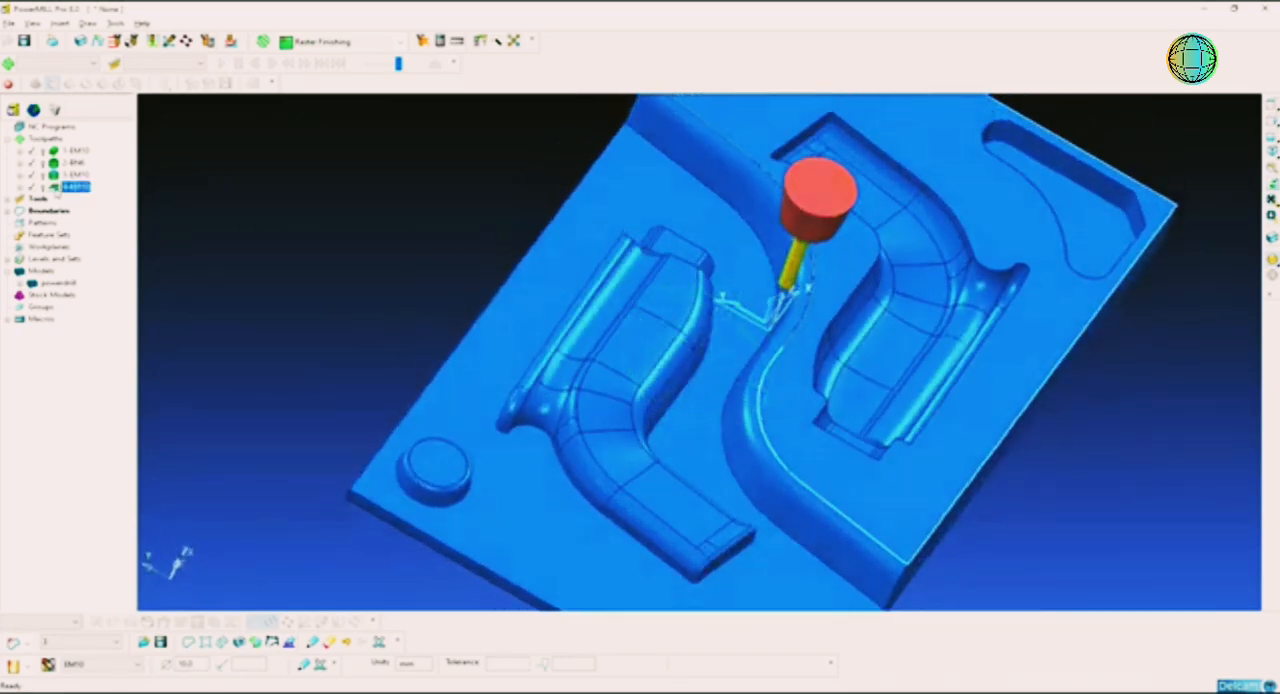
{"action": "left_click", "coordinate": [7, 211]}
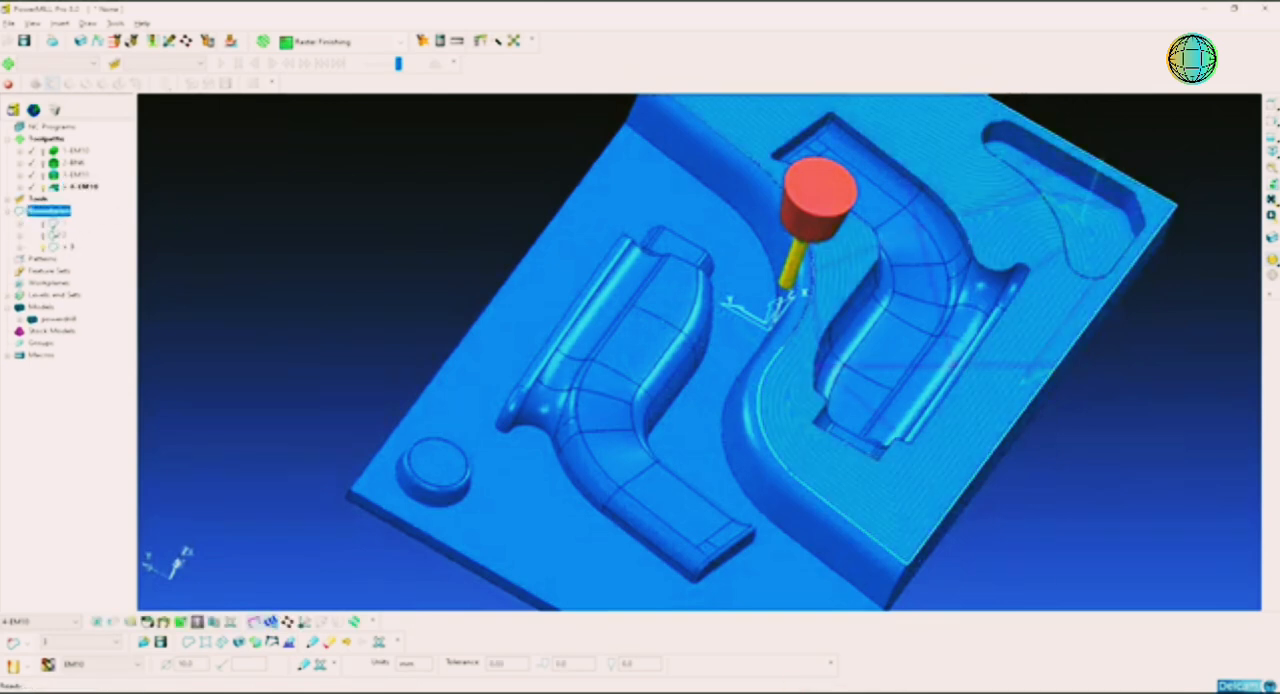
{"action": "left_click", "coordinate": [57, 247]}
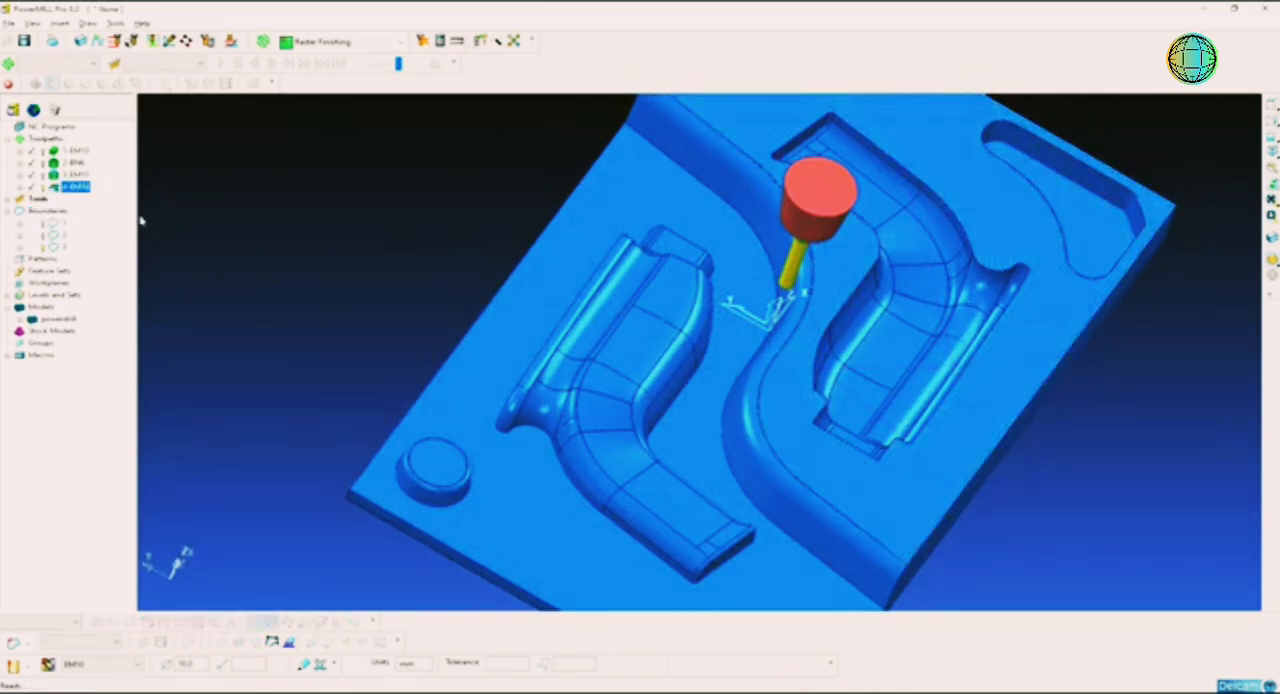
{"action": "middle_click_drag", "start_coordinate": [788, 388], "coordinate": [843, 327]}
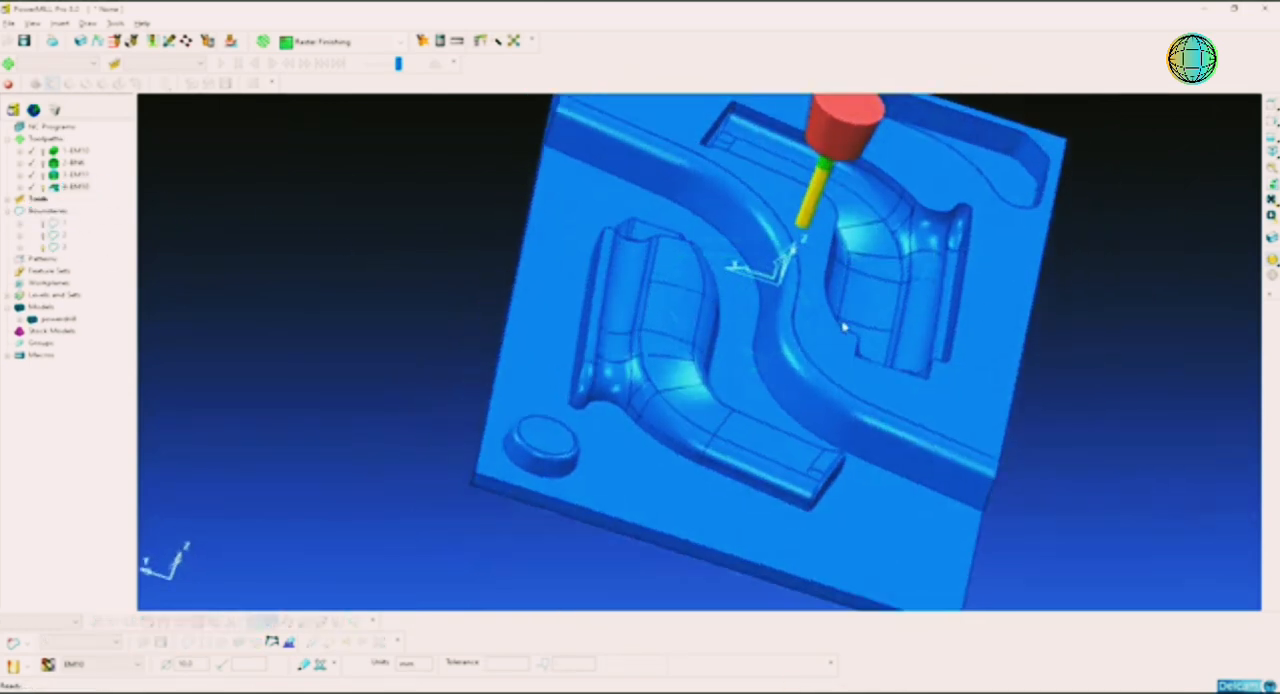
Step: Select all surfaces of the powerdrill model
{"action": "left_click", "coordinate": [1263, 118]}
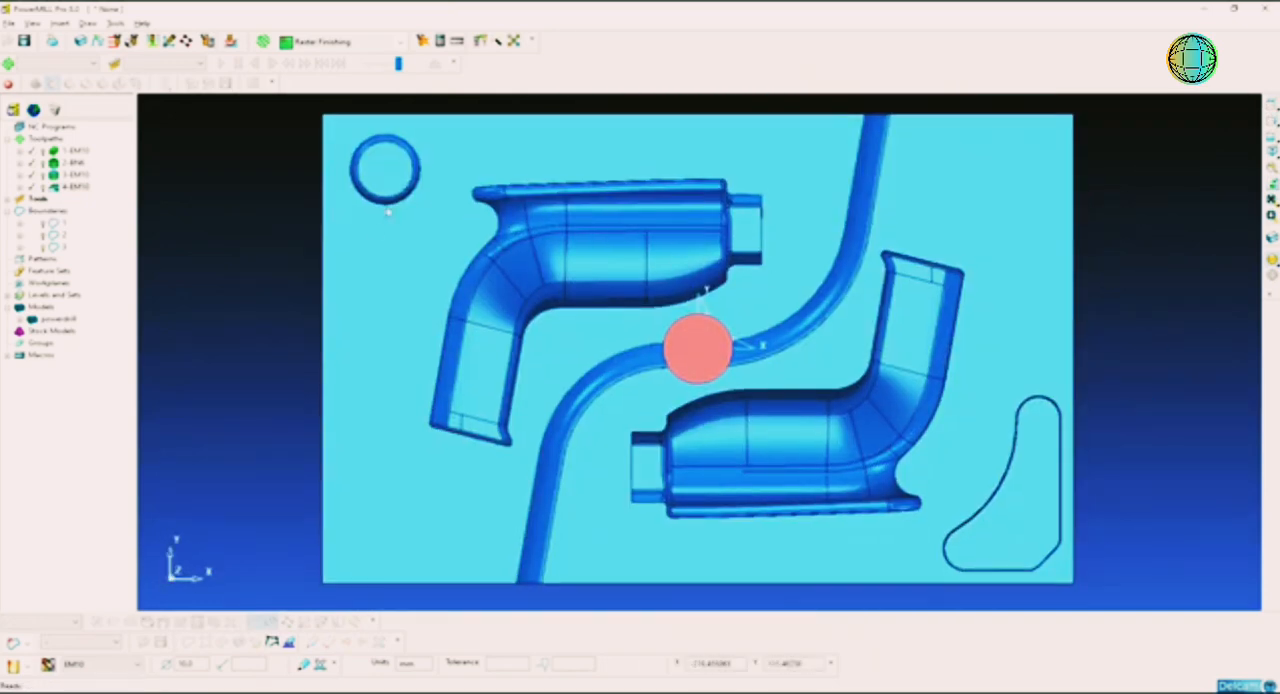
{"action": "scroll", "coordinate": [535, 383], "scroll_direction": "down", "scroll_amount": 2}
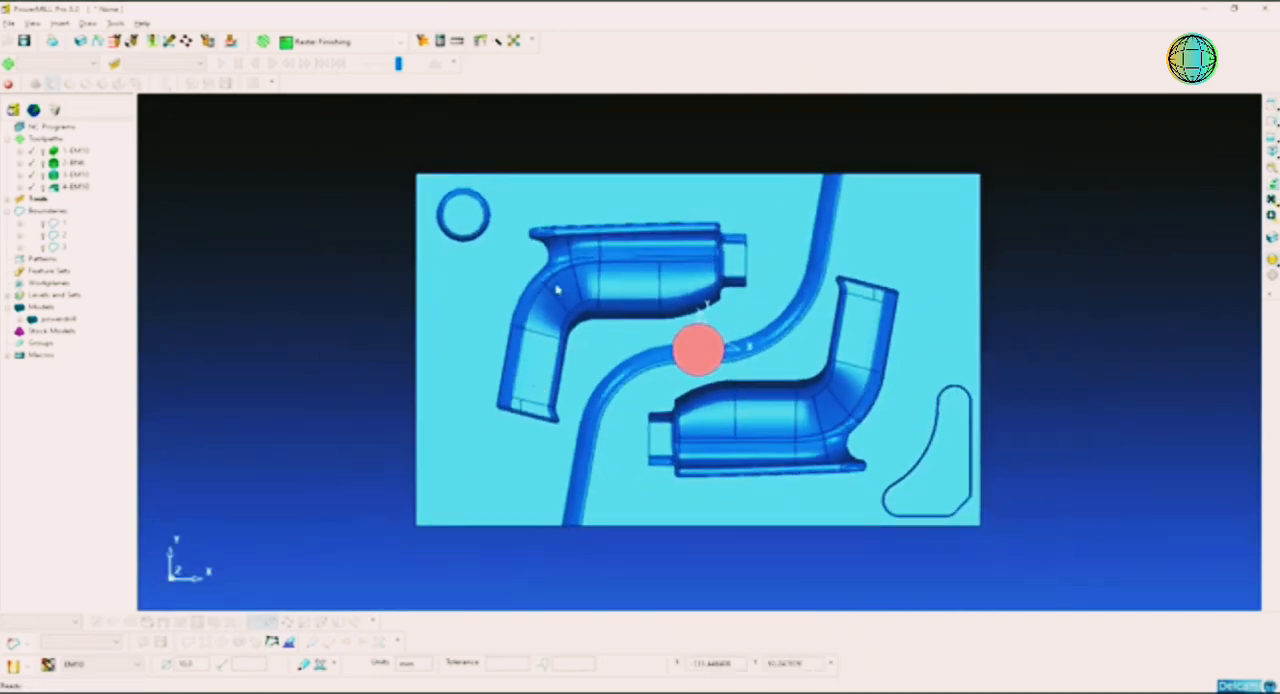
{"action": "middle_click_drag", "start_coordinate": [736, 314], "coordinate": [677, 308], "text": "shift"}
{"action": "scroll", "coordinate": [876, 308], "scroll_direction": "up", "scroll_amount": 1}
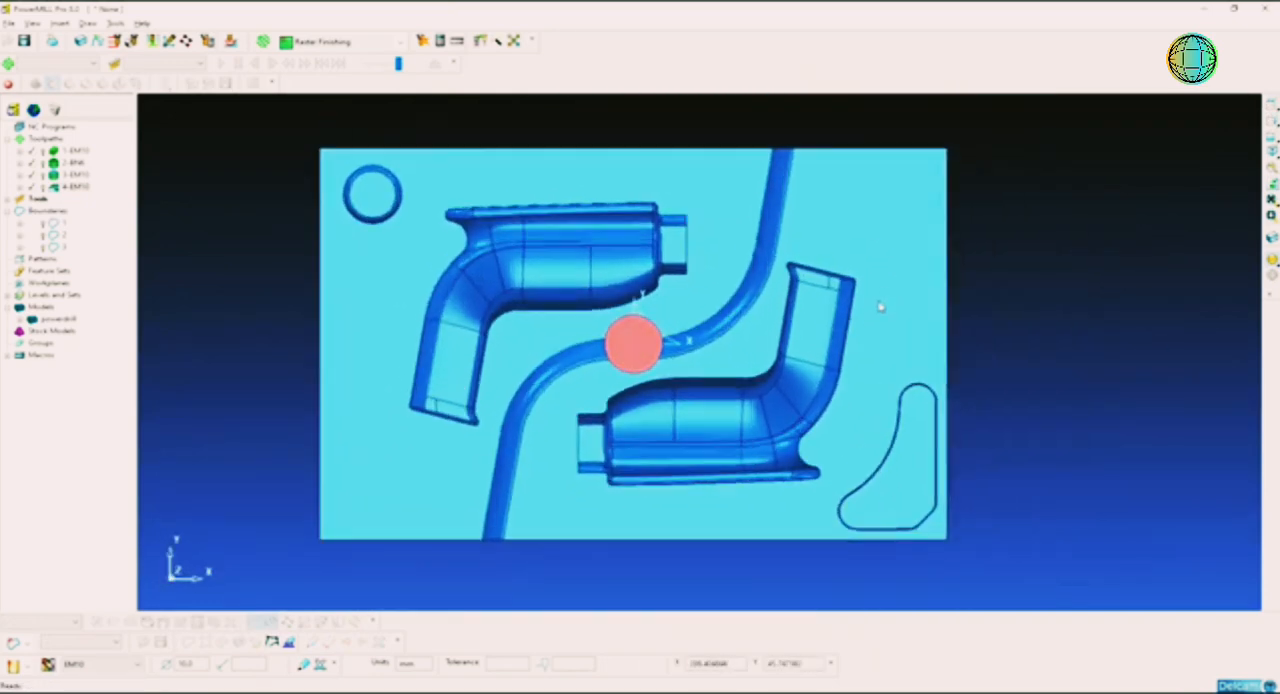
{"action": "scroll", "coordinate": [880, 307], "scroll_direction": "down", "scroll_amount": 1}
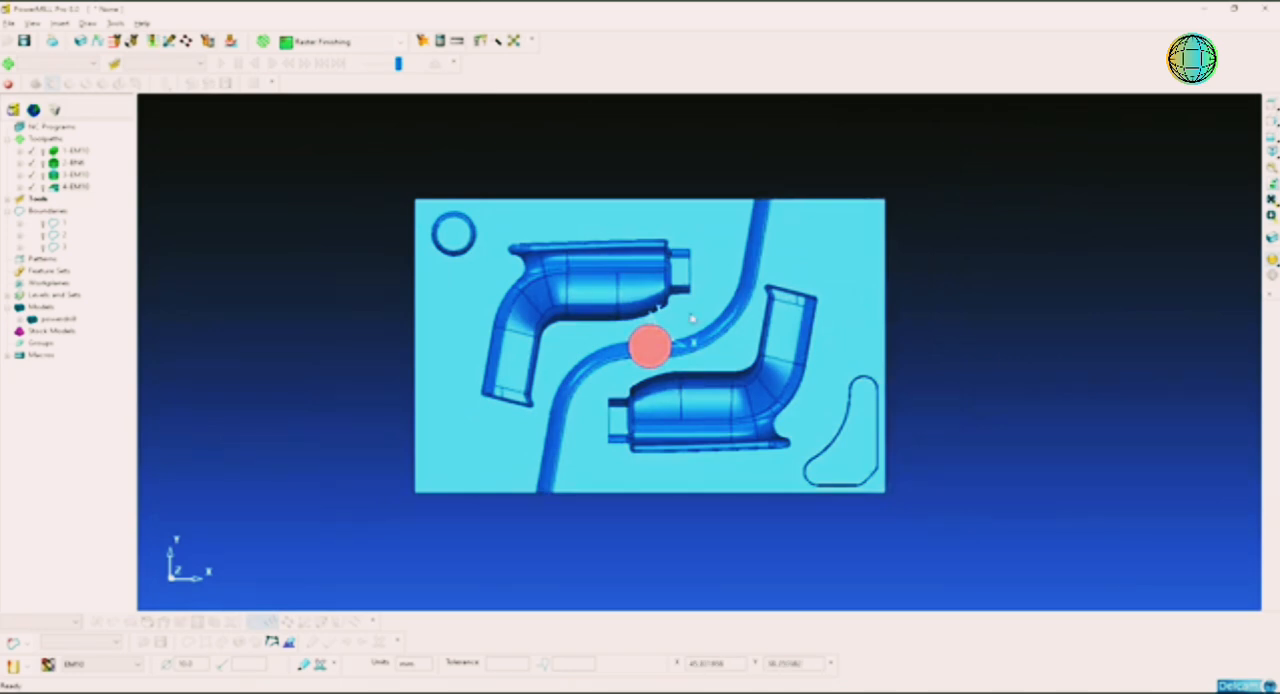
{"action": "left_click_drag", "start_coordinate": [1020, 146], "coordinate": [320, 537]}
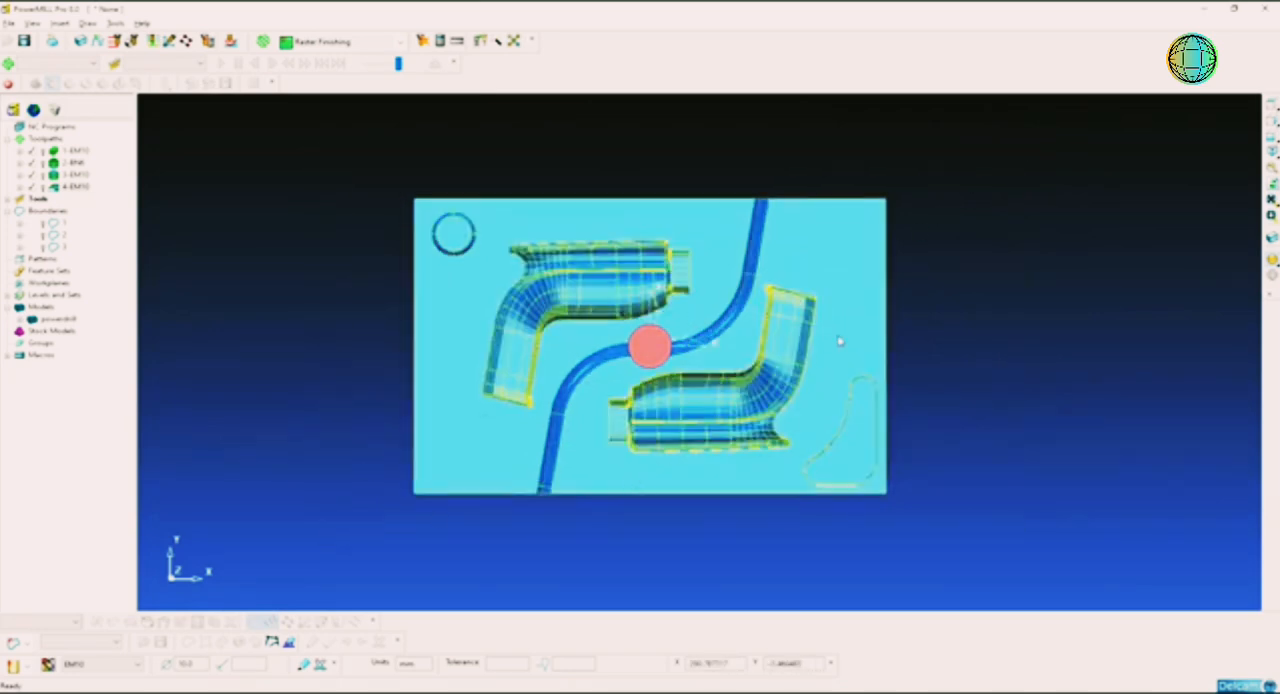
{"action": "middle_click_drag", "start_coordinate": [840, 341], "coordinate": [798, 352], "text": "shift"}
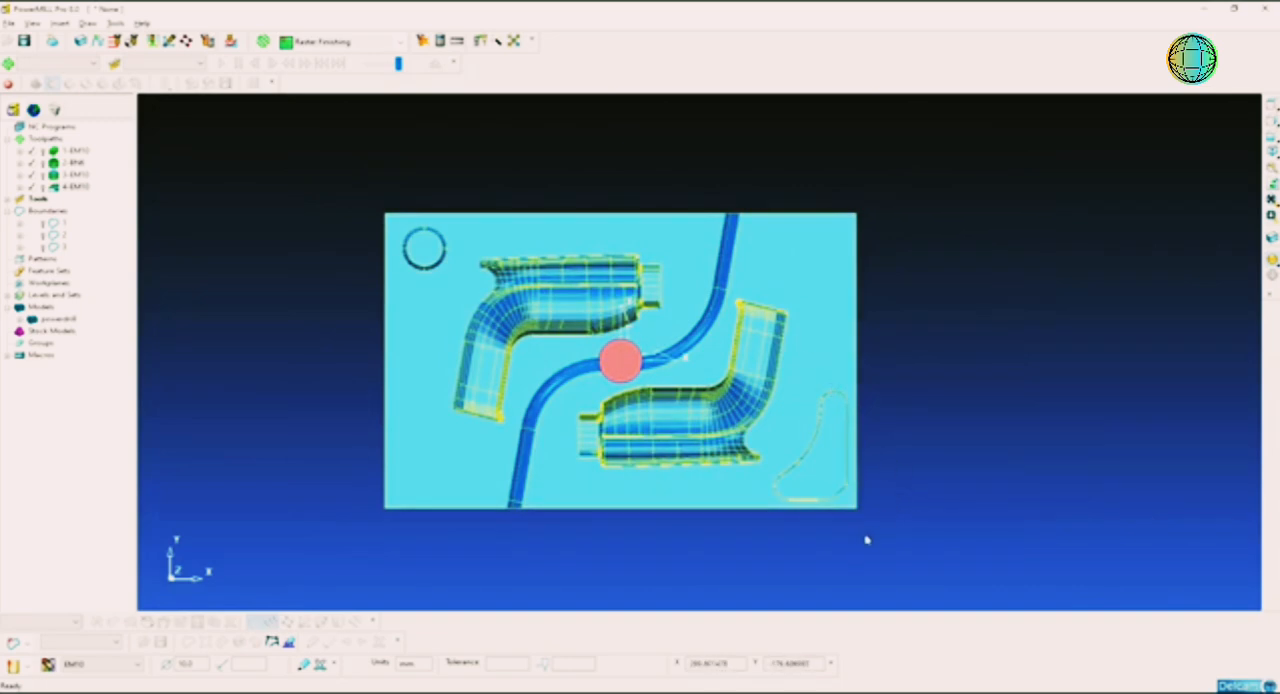
Step: Deselect the raised half's surfaces, including its cavity and triangular pocket, keeping the lower side and the dividing wall selected
{"action": "left_click_drag", "start_coordinate": [888, 553], "coordinate": [720, 354]}
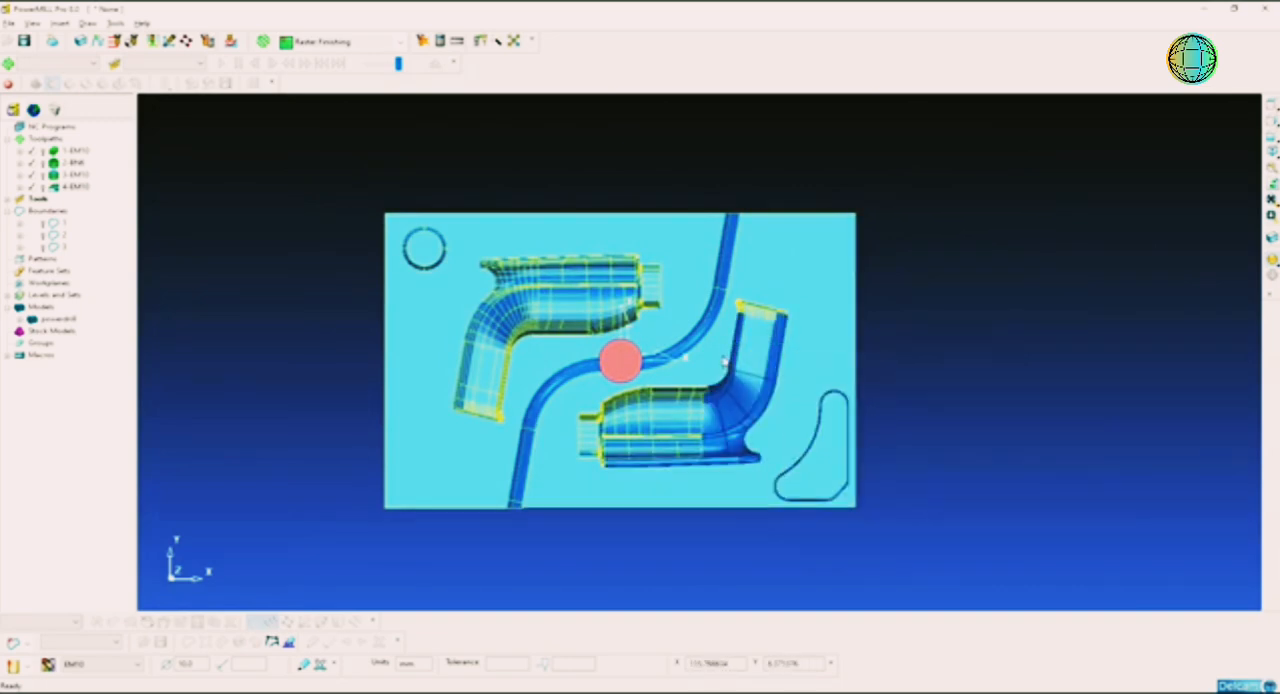
{"action": "left_click_drag", "start_coordinate": [811, 283], "coordinate": [740, 338]}
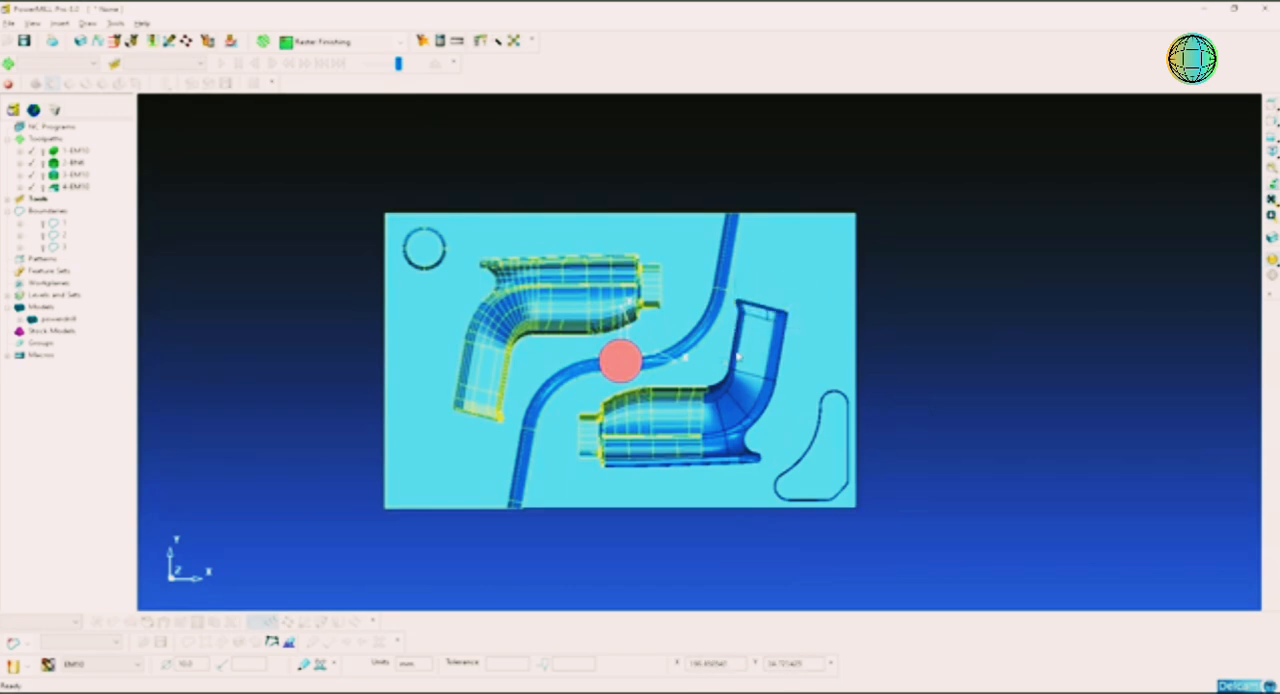
{"action": "left_click_drag", "start_coordinate": [720, 478], "coordinate": [651, 488]}
{"action": "left_click_drag", "start_coordinate": [634, 394], "coordinate": [578, 483], "text": "ctrl"}
{"action": "middle_click_drag", "start_coordinate": [676, 437], "coordinate": [700, 358]}
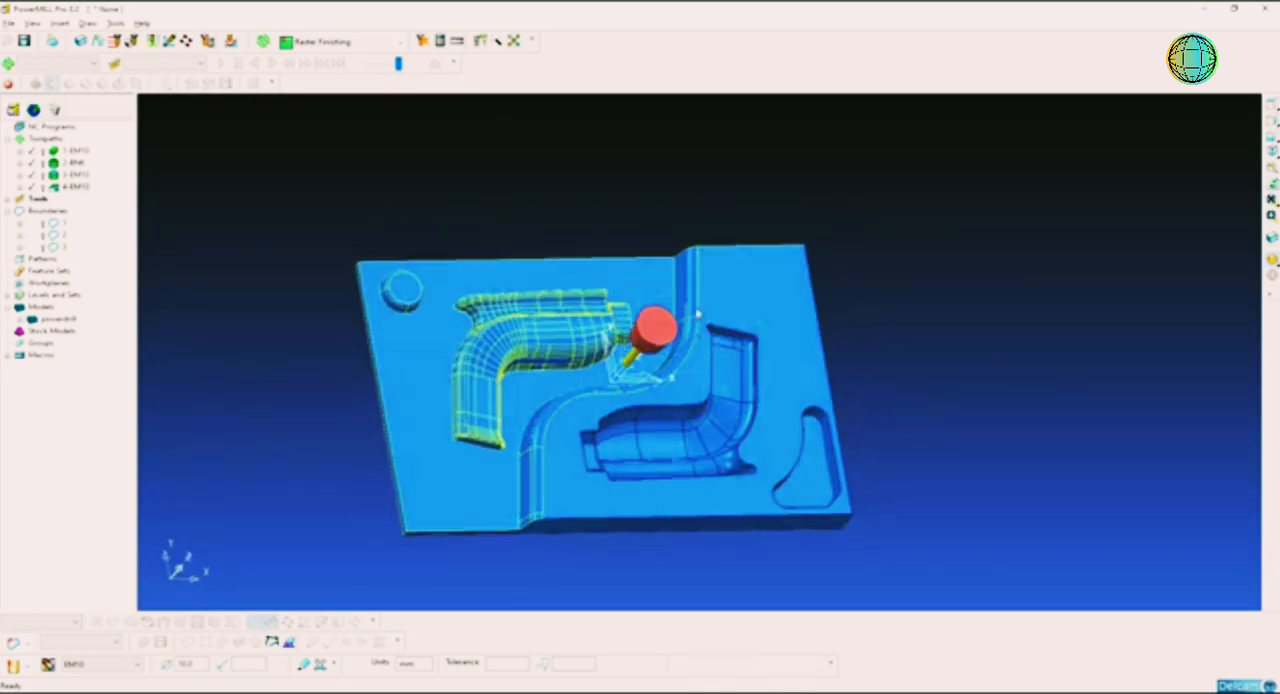
{"action": "left_click_drag", "start_coordinate": [866, 197], "coordinate": [783, 294], "text": "ctrl"}
{"action": "middle_click_drag", "start_coordinate": [748, 288], "coordinate": [749, 345]}
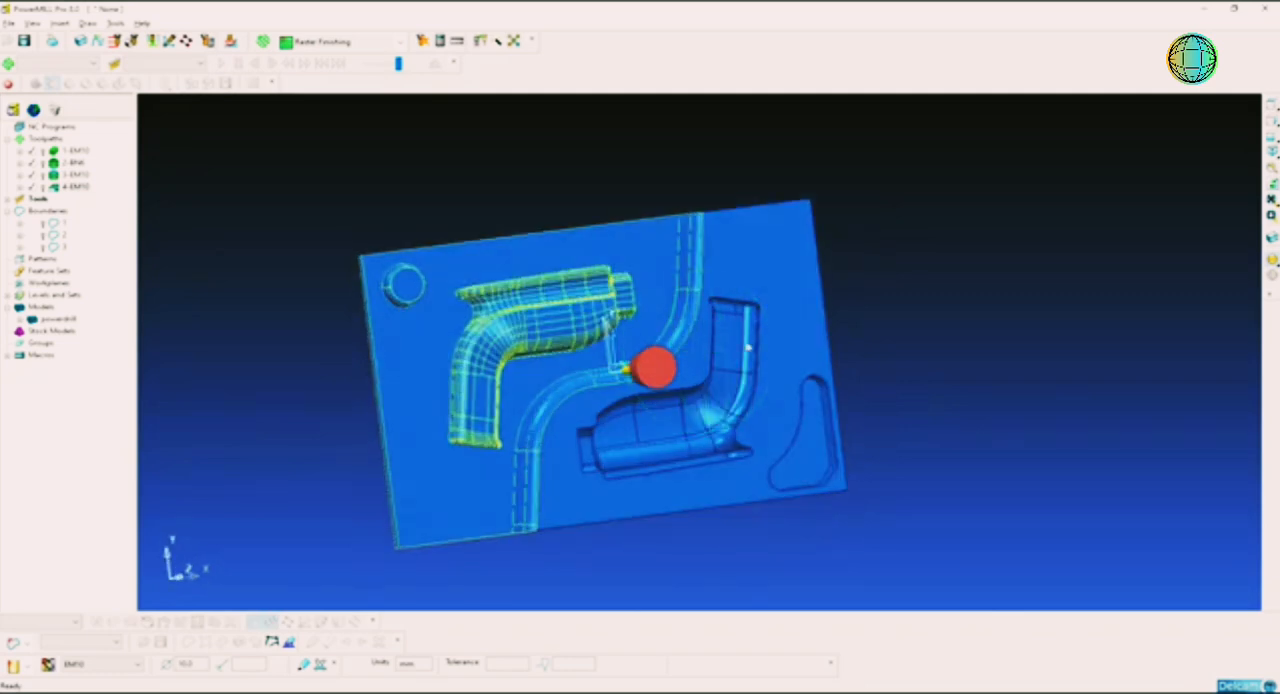
{"action": "scroll", "coordinate": [697, 272], "scroll_direction": "up", "scroll_amount": 1}
{"action": "mouse_move", "coordinate": [628, 281]}
{"action": "middle_mouse_down"}
{"action": "mouse_move", "coordinate": [600, 330]}
{"action": "mouse_move", "coordinate": [883, 351]}
{"action": "mouse_move", "coordinate": [728, 334]}
{"action": "mouse_move", "coordinate": [656, 376]}
{"action": "mouse_move", "coordinate": [523, 306]}
{"action": "mouse_move", "coordinate": [508, 314]}
{"action": "mouse_move", "coordinate": [686, 179]}
{"action": "mouse_move", "coordinate": [674, 163]}
{"action": "mouse_move", "coordinate": [911, 469]}
{"action": "mouse_move", "coordinate": [963, 477]}
{"action": "mouse_move", "coordinate": [922, 427]}
{"action": "mouse_move", "coordinate": [648, 278]}
{"action": "middle_mouse_up"}
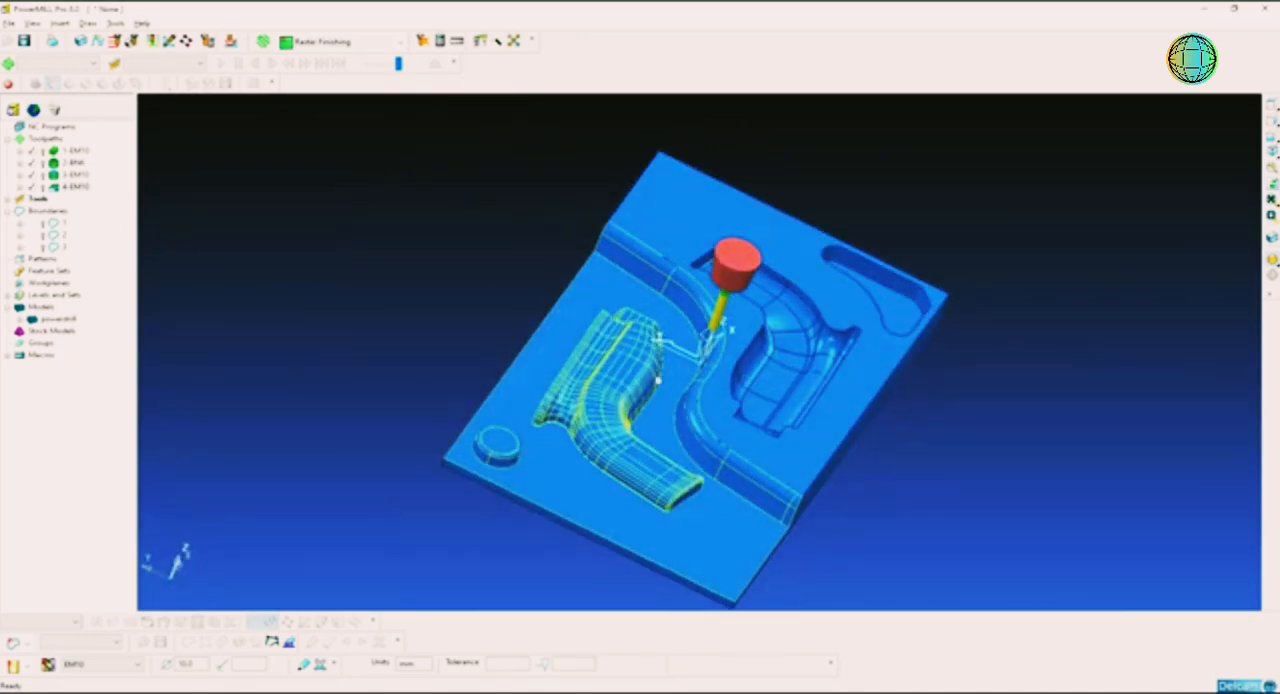
Step: Create a Selected Surface boundary around the selected lower-side surfaces using the BN6 tool
{"action": "right_click", "coordinate": [45, 212]}
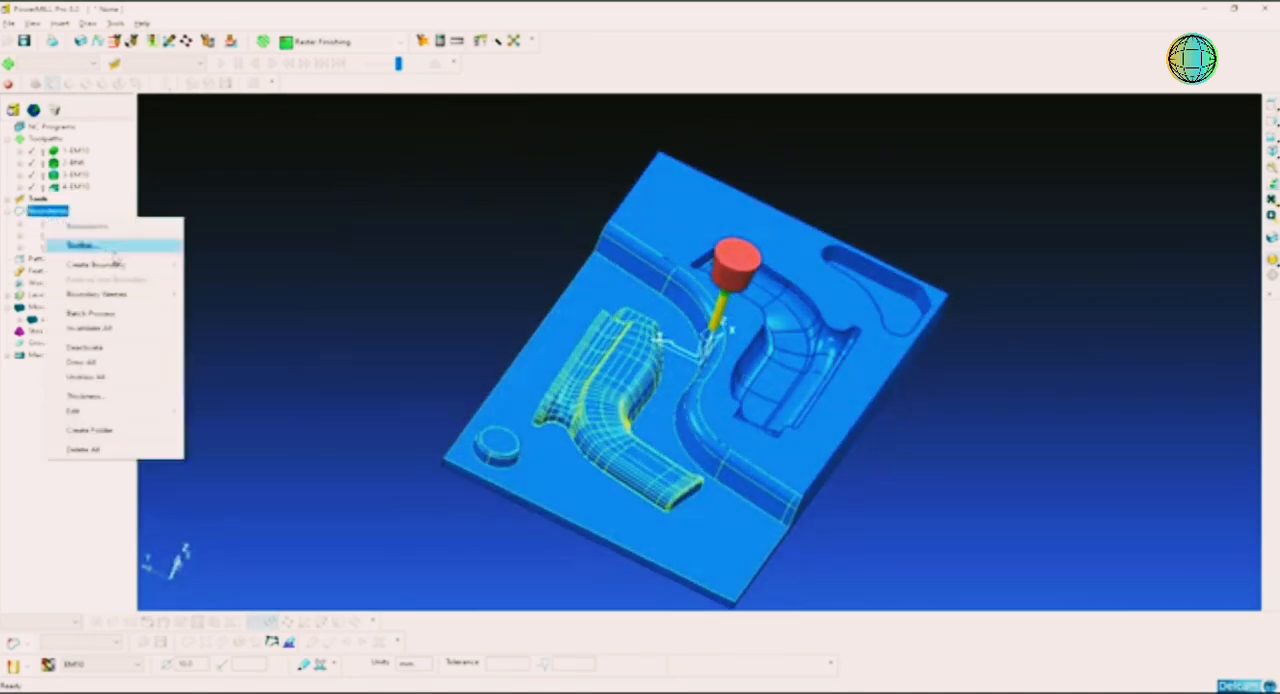
{"action": "mouse_move", "coordinate": [145, 270]}
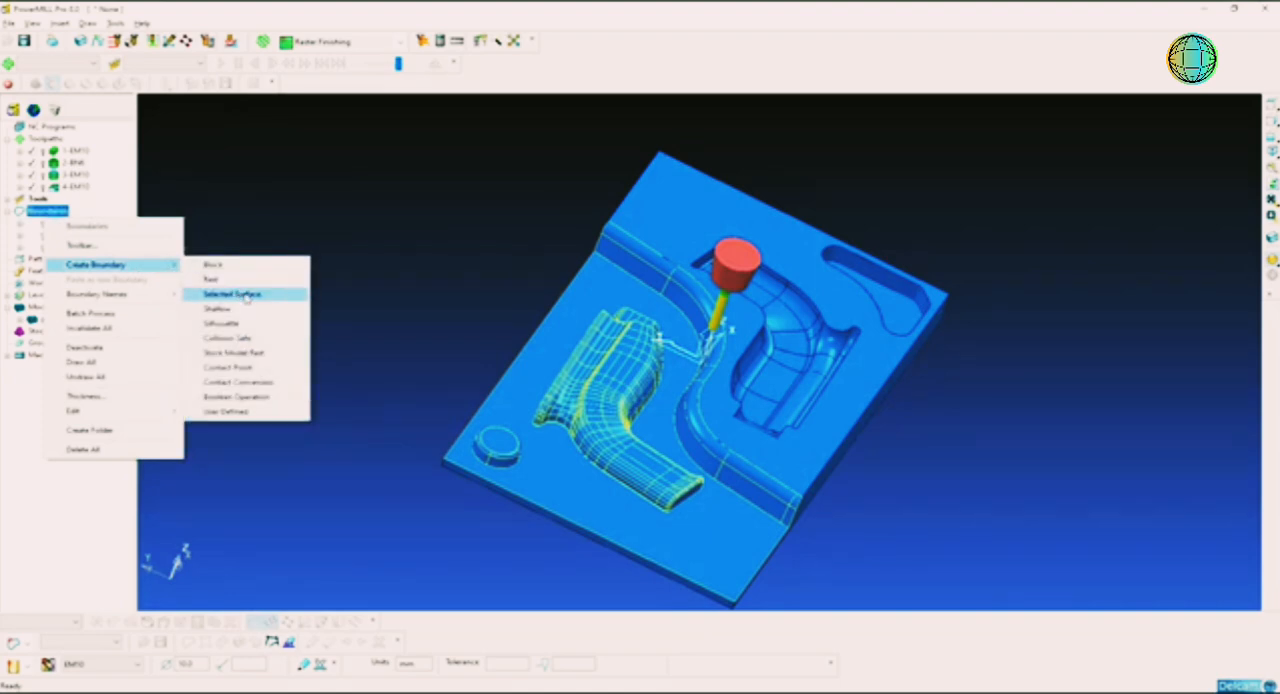
{"action": "left_click", "coordinate": [246, 295]}
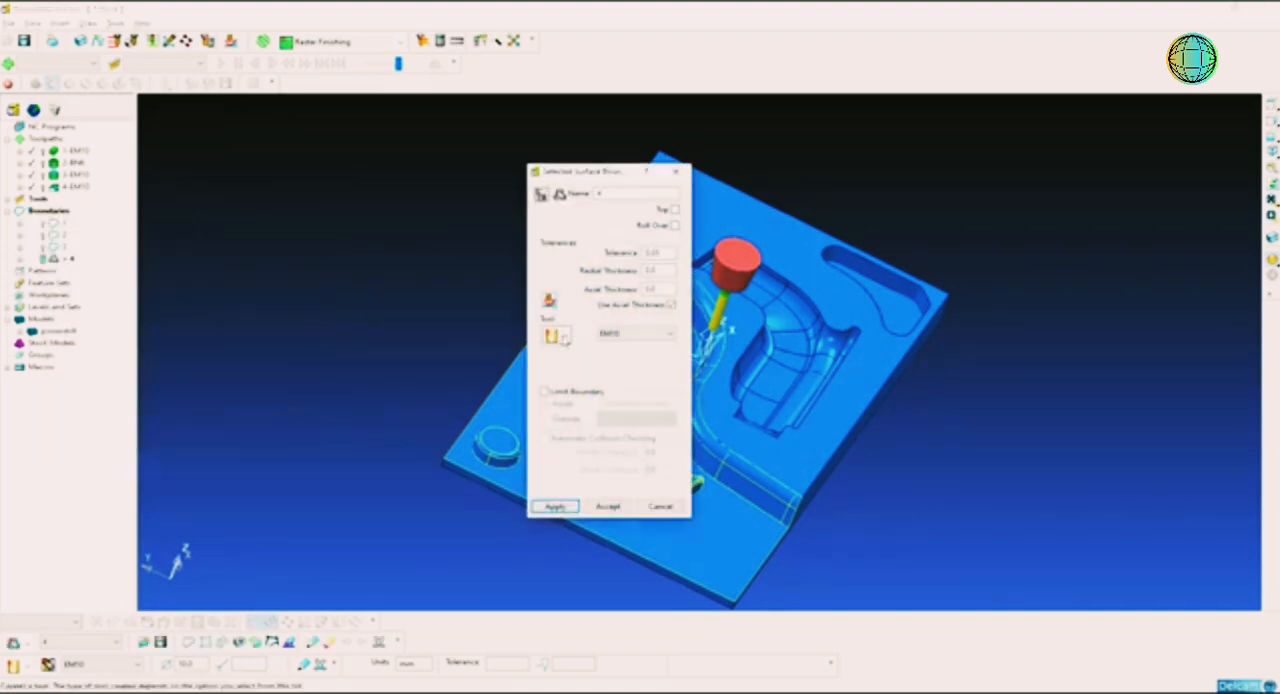
{"action": "left_click", "coordinate": [636, 333]}
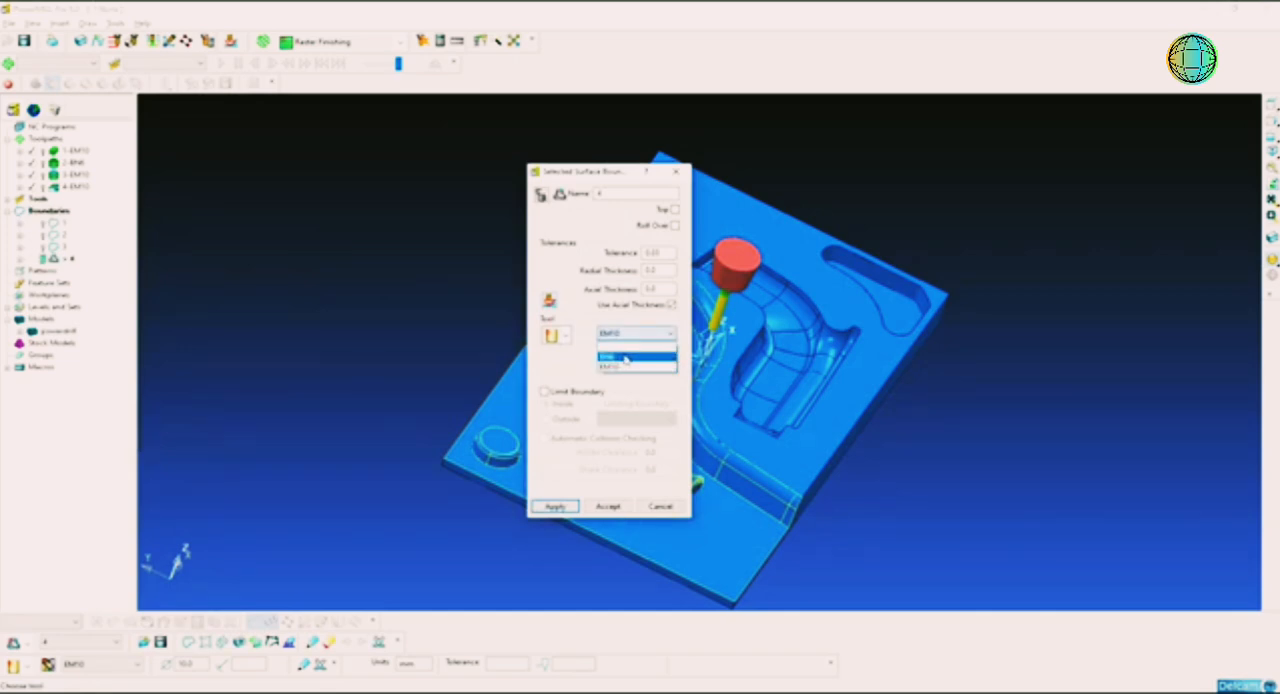
{"action": "left_click", "coordinate": [625, 357]}
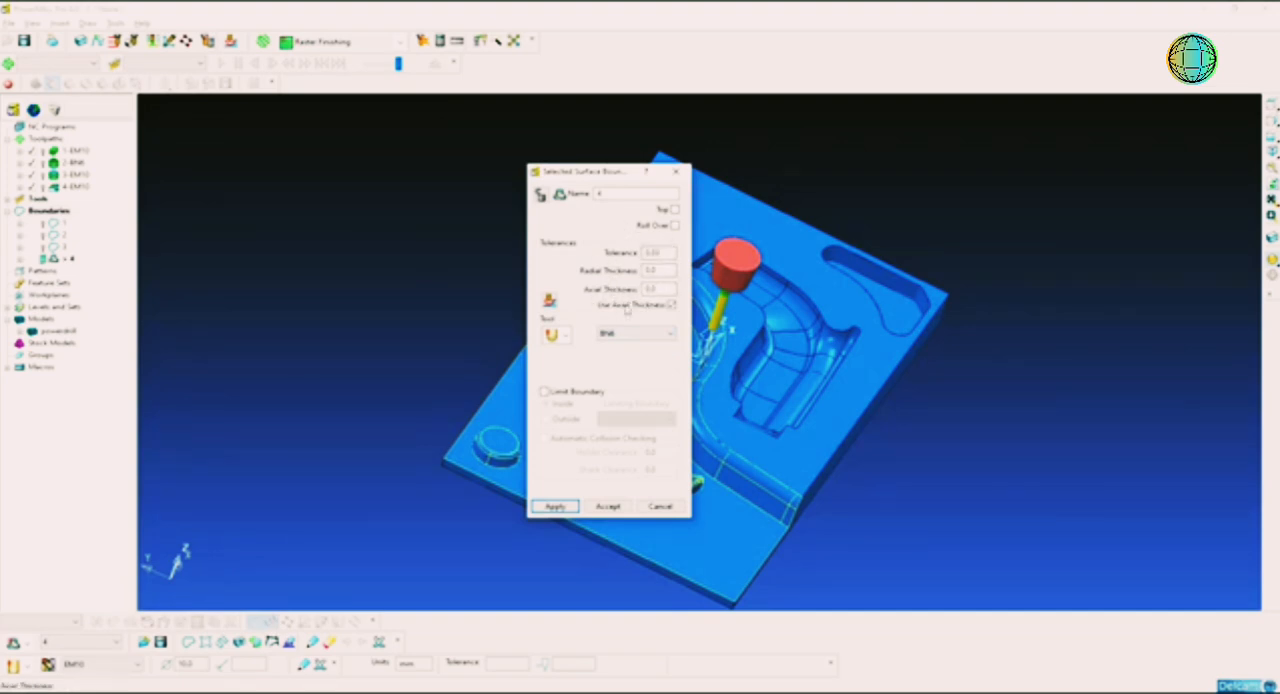
{"action": "left_click", "coordinate": [556, 506]}
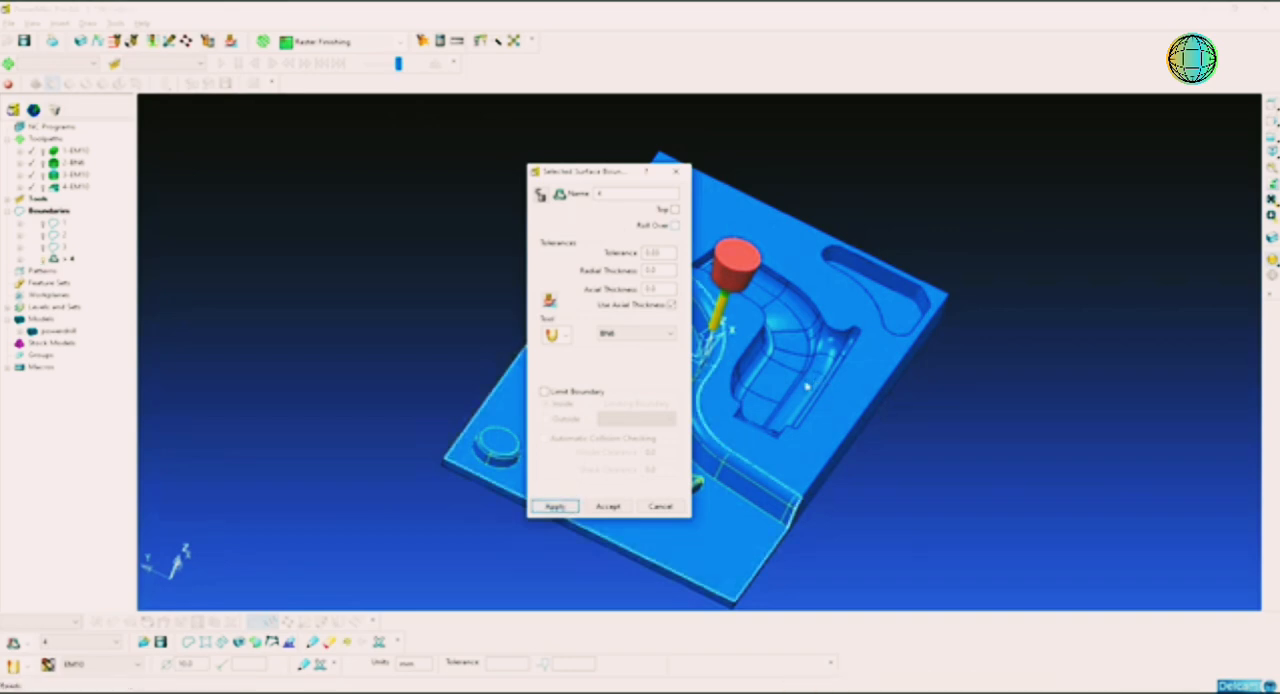
{"action": "middle_click_drag", "start_coordinate": [808, 386], "coordinate": [741, 373], "text": "shift"}
{"action": "left_click", "coordinate": [609, 508]}
{"action": "left_click", "coordinate": [578, 363]}
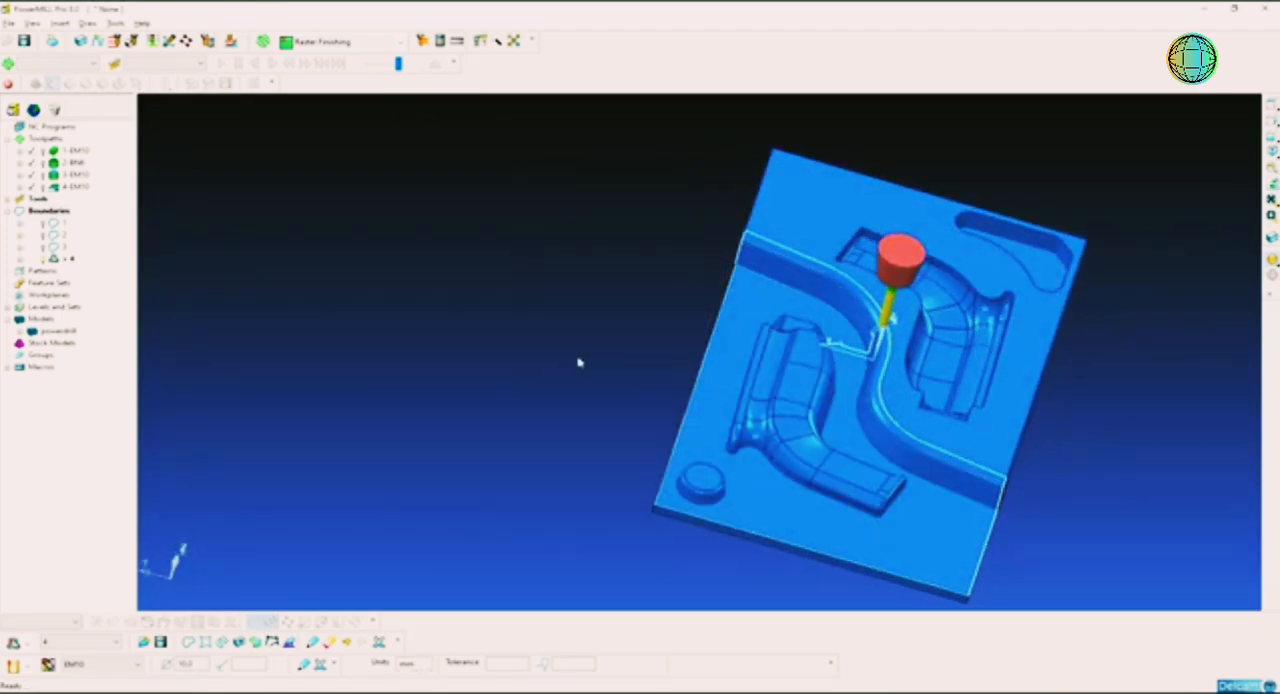
{"action": "middle_click_drag", "start_coordinate": [578, 363], "coordinate": [663, 352]}
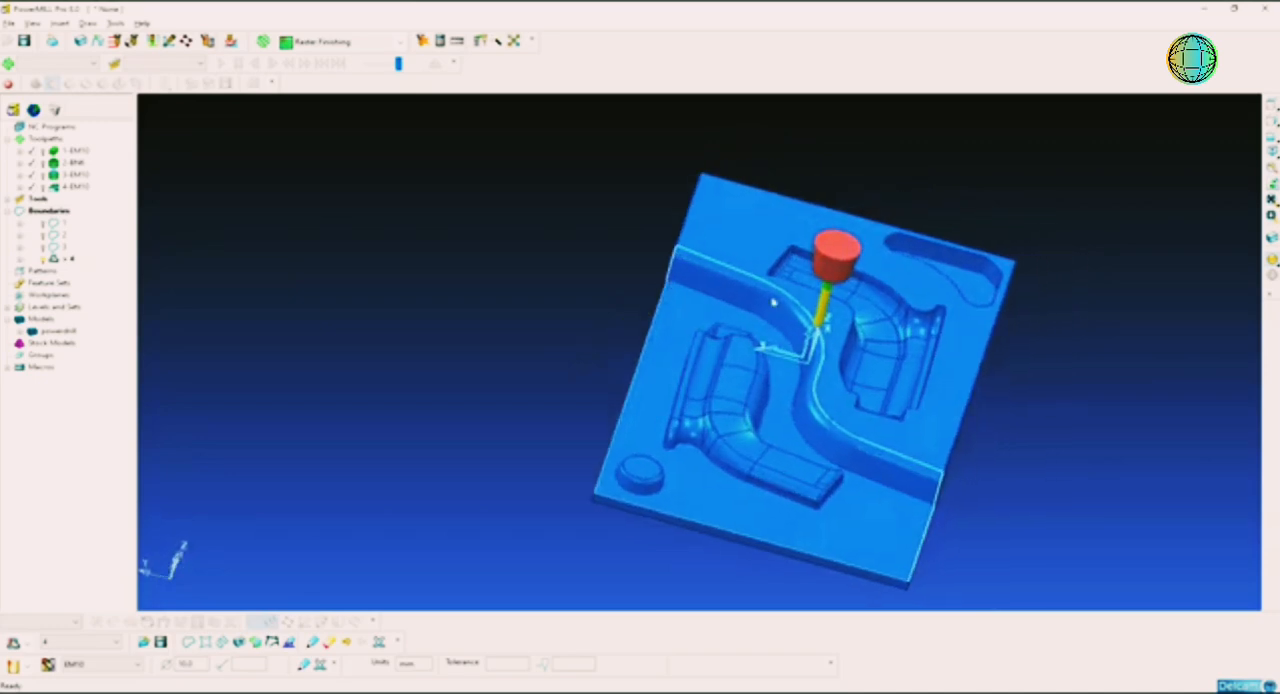
Step: Start a new Optimised Constant Z Finishing toolpath
{"action": "right_click", "coordinate": [45, 139]}
{"action": "left_click", "coordinate": [108, 192]}
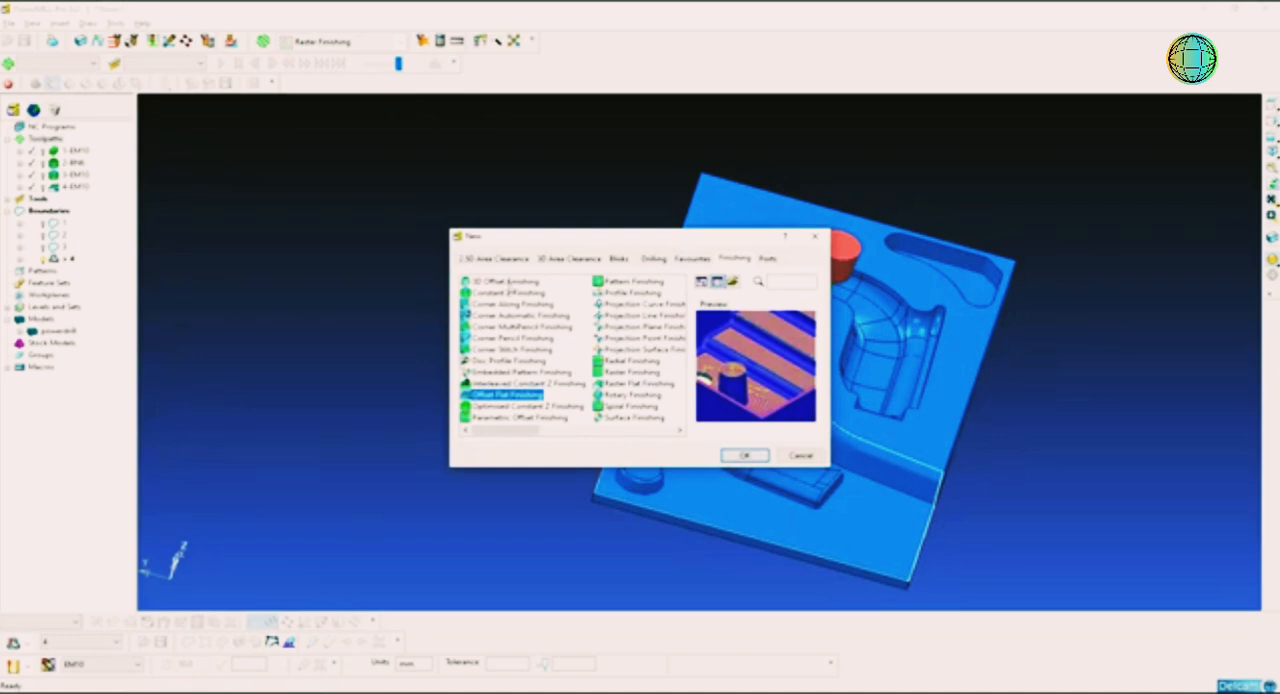
{"action": "left_click", "coordinate": [516, 283]}
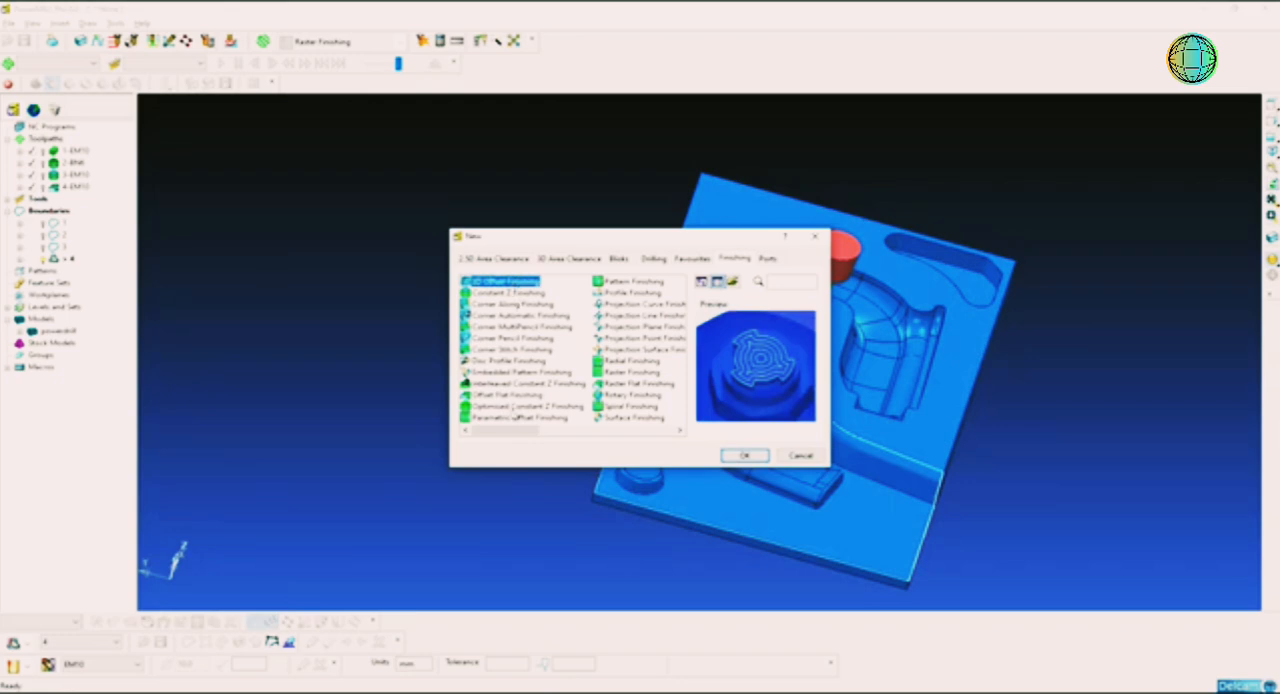
{"action": "left_click", "coordinate": [519, 407]}
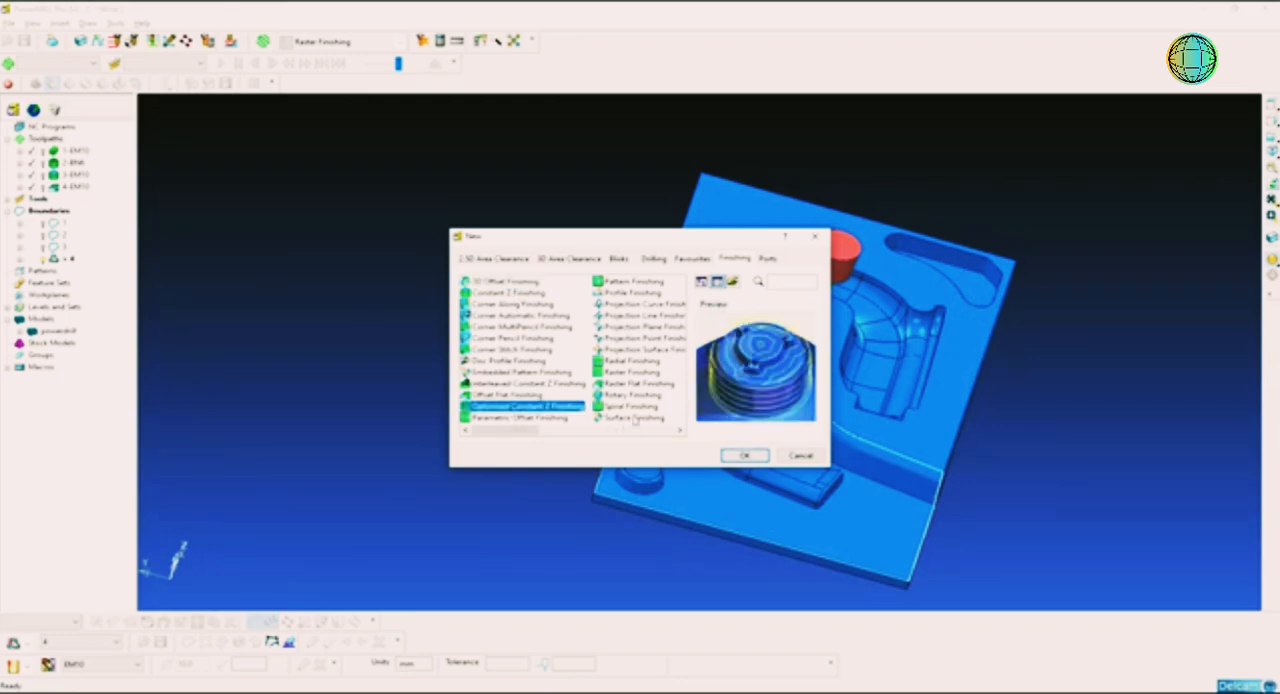
{"action": "left_click", "coordinate": [745, 457]}
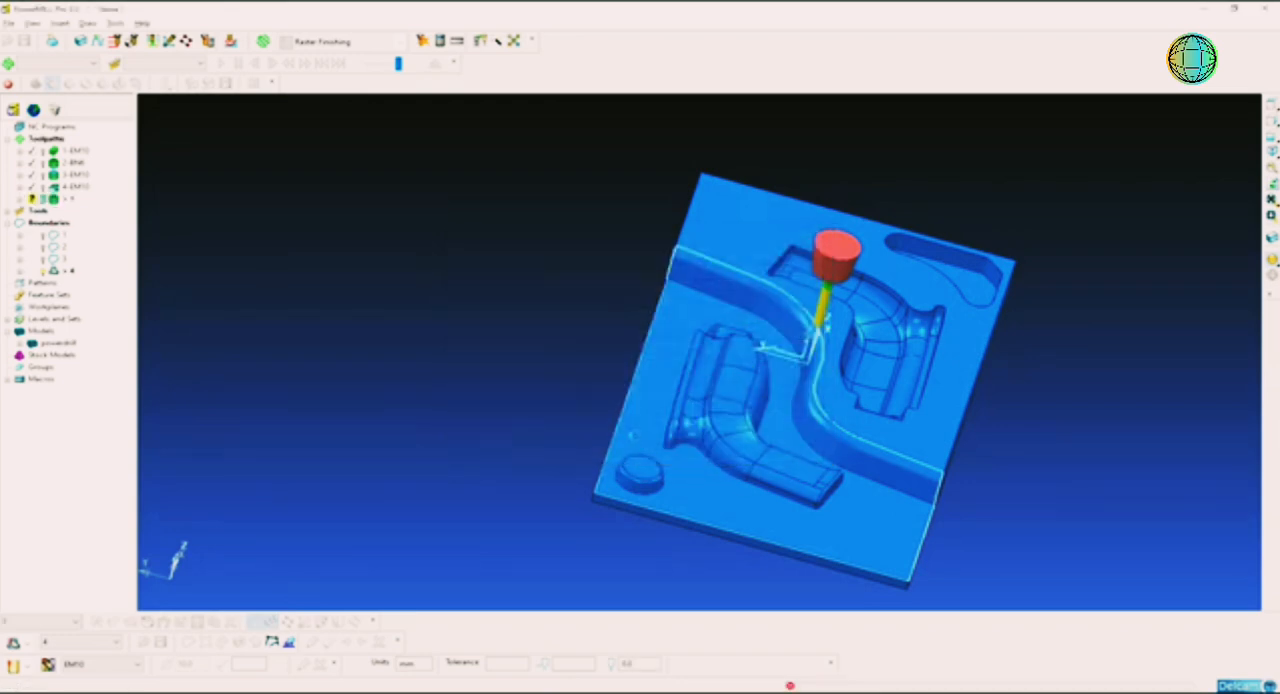
Step: Assign the BN6 tool to the finishing toolpath and set its stepover to 0.4
{"action": "left_click", "coordinate": [340, 108]}
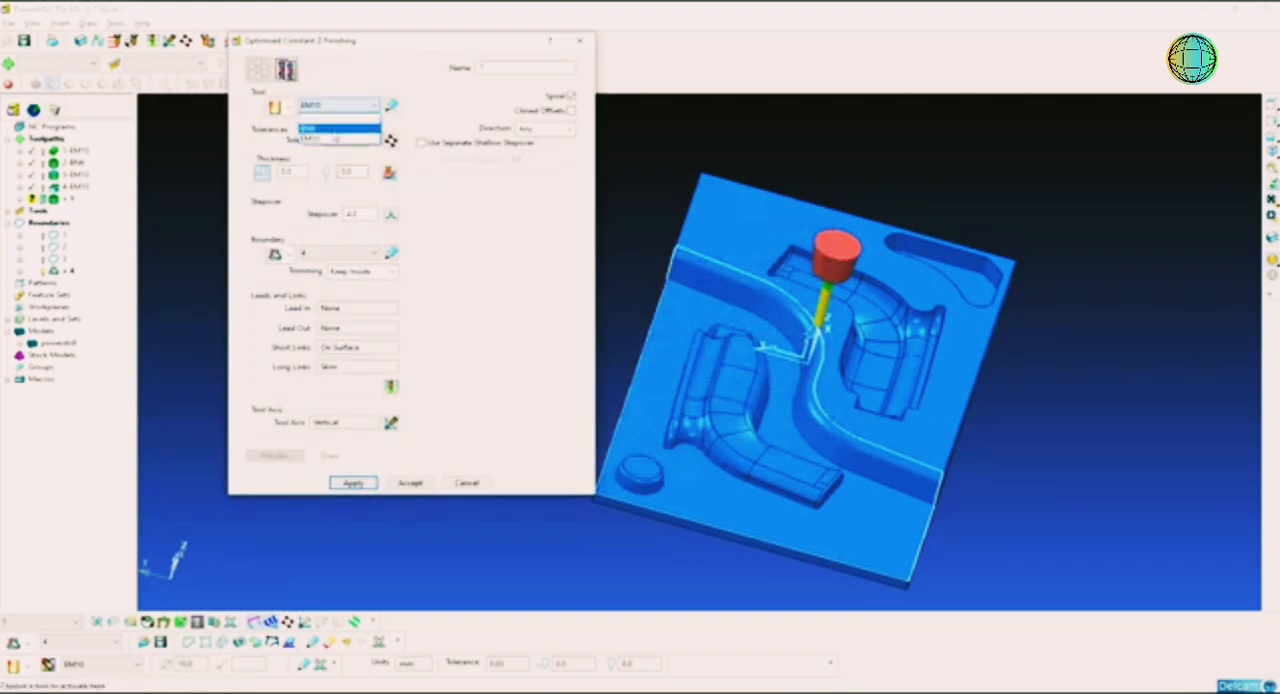
{"action": "left_click", "coordinate": [331, 128]}
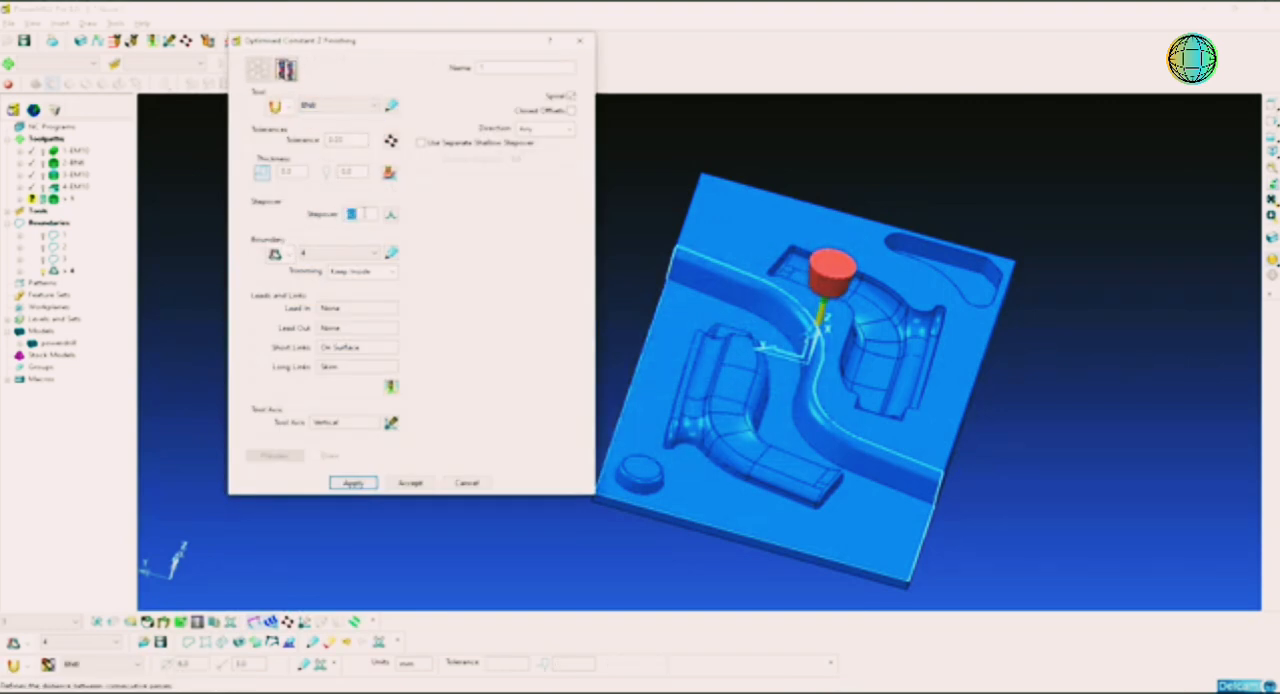
{"action": "double_click", "coordinate": [355, 214]}
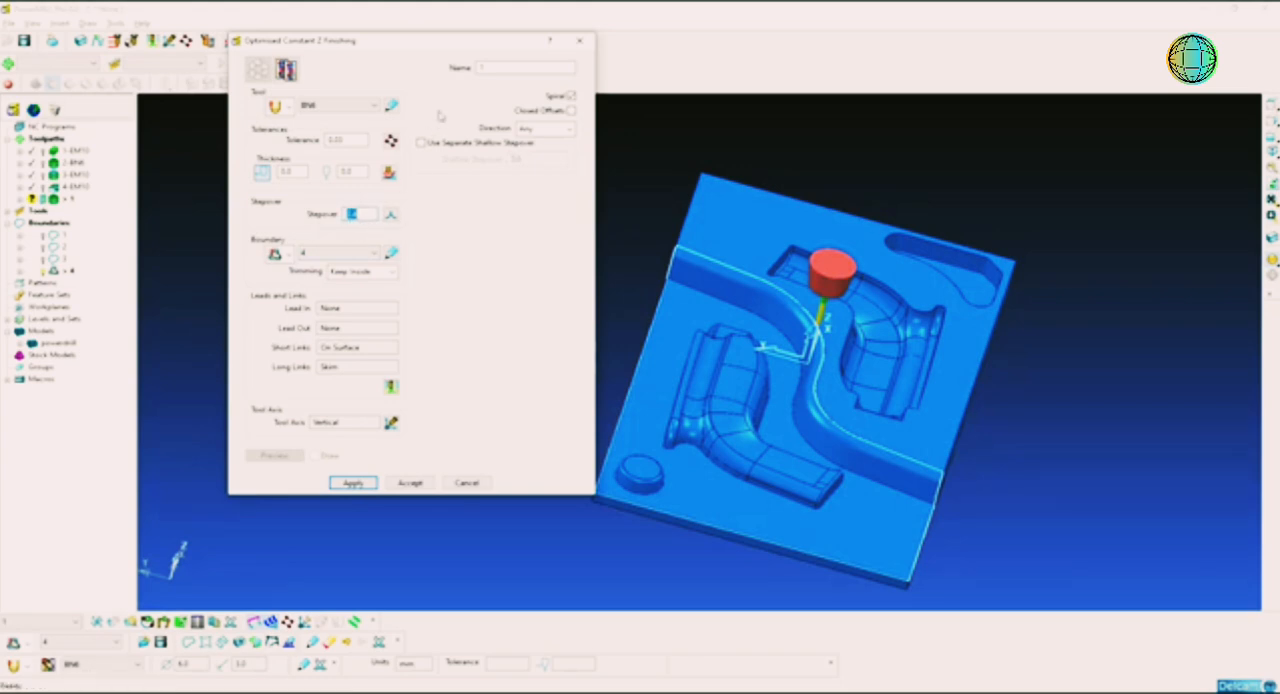
Step: Name the toolpath 5-BN6, calculate it within boundary 4, and close its settings
{"action": "left_click", "coordinate": [491, 69]}
{"action": "type", "text": "5-BN6"}
{"action": "key", "text": "Return"}
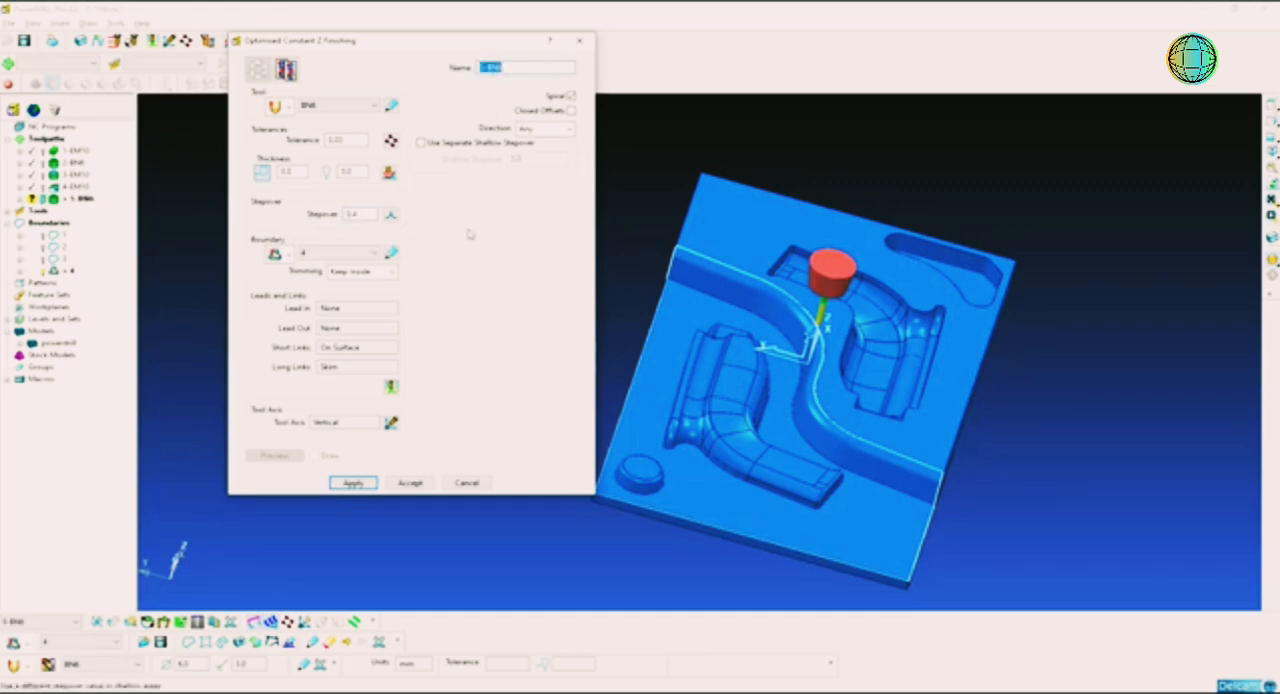
{"action": "left_click", "coordinate": [354, 483]}
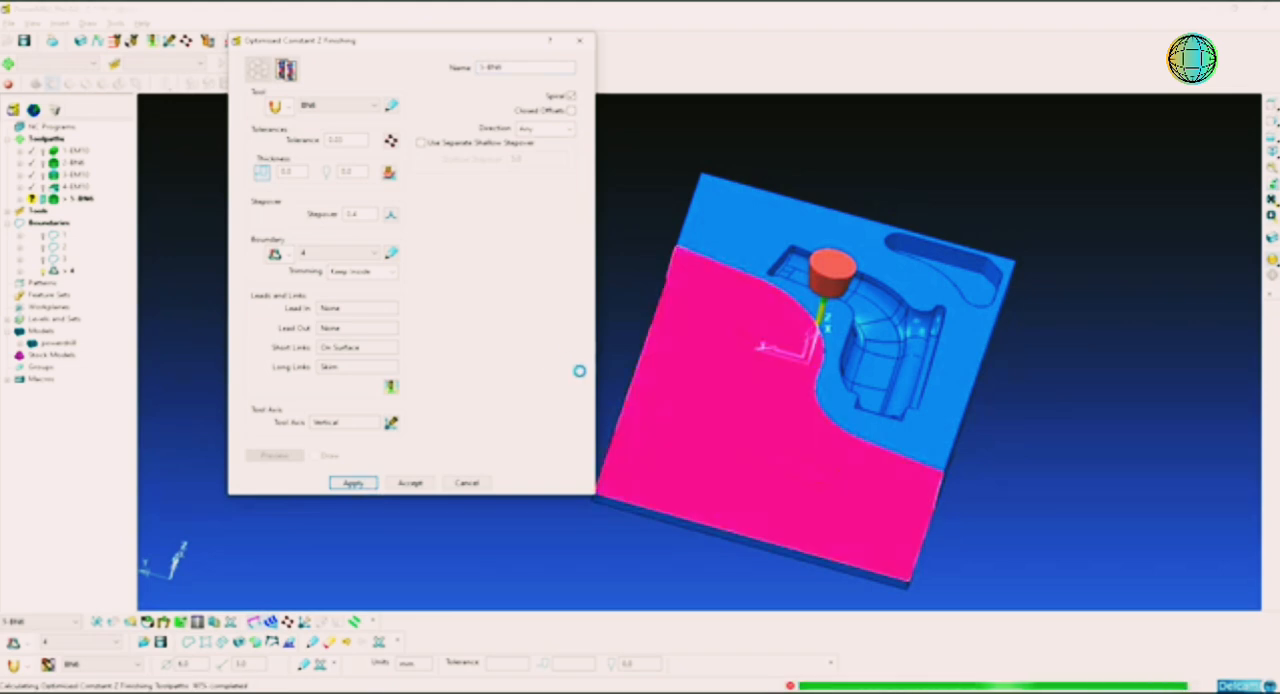
{"action": "left_click", "coordinate": [479, 483]}
Step: Examine the 5-BN6 toolpath's coverage of the lower cavity, flat floor and dividing wall from several angles
{"action": "middle_click_drag", "start_coordinate": [960, 474], "coordinate": [623, 406]}
{"action": "scroll", "coordinate": [850, 470], "scroll_direction": "up", "scroll_amount": 3}
{"action": "scroll", "coordinate": [626, 414], "scroll_direction": "up", "scroll_amount": 3}
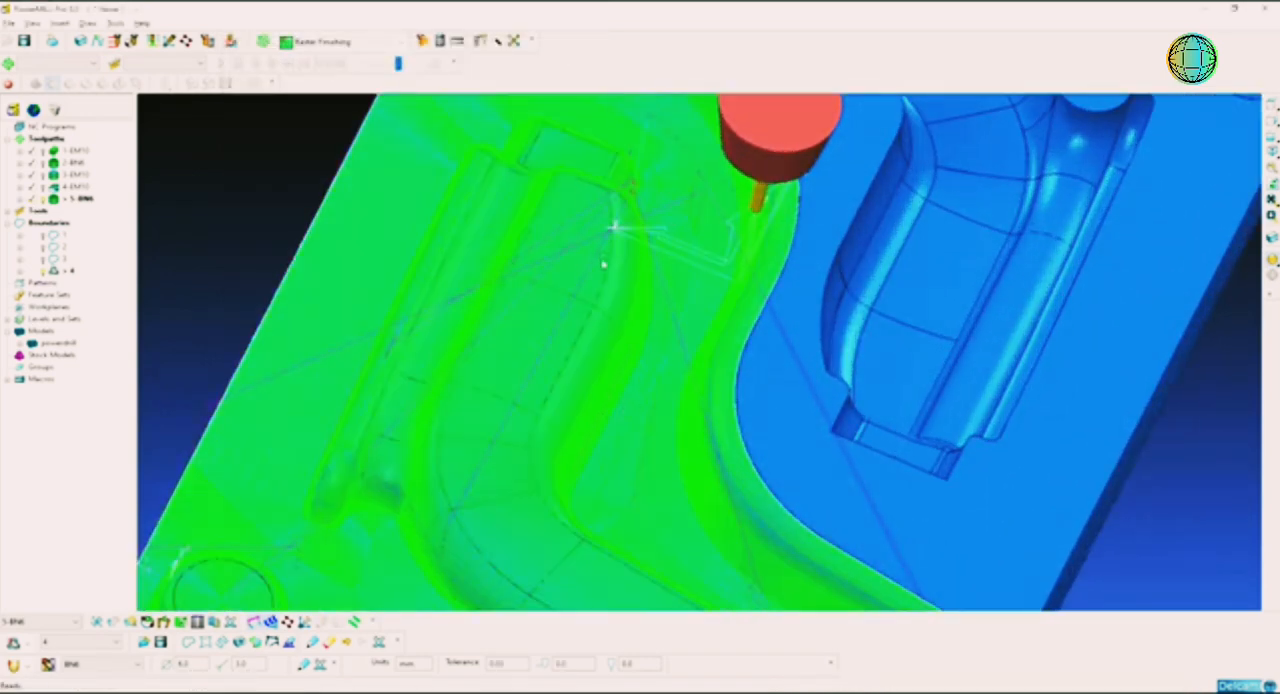
{"action": "middle_click_drag", "start_coordinate": [603, 264], "coordinate": [611, 327]}
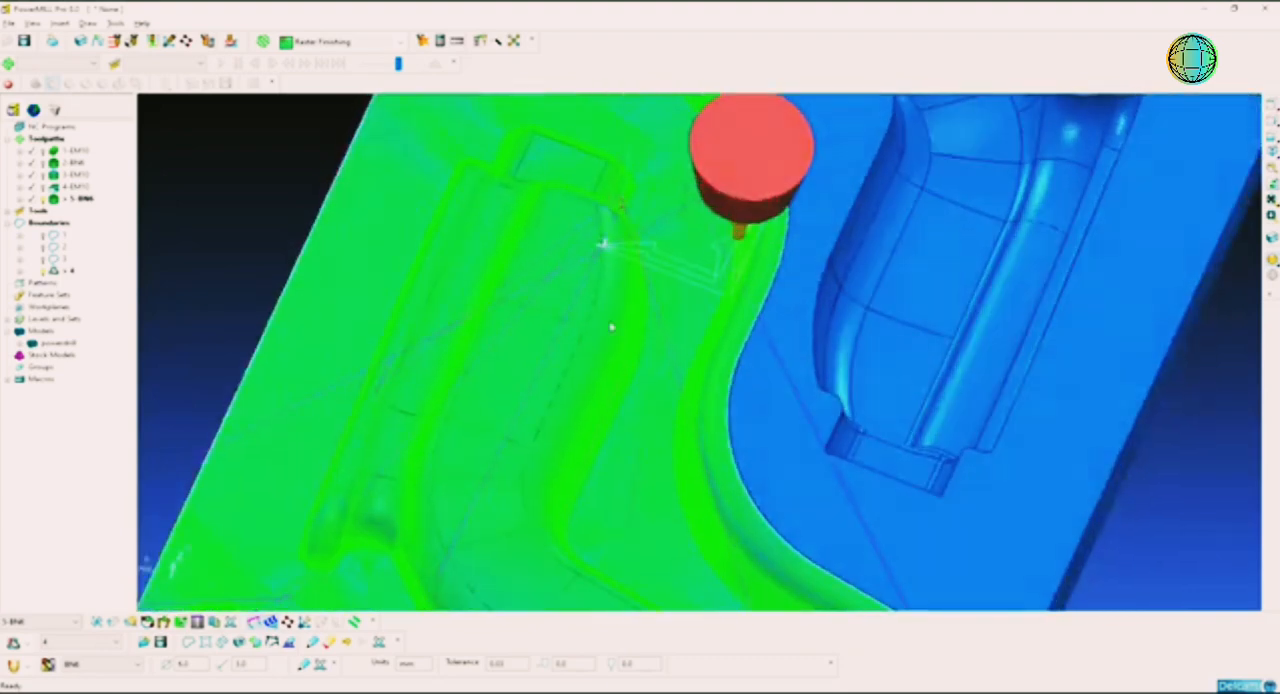
{"action": "scroll", "coordinate": [652, 368], "scroll_direction": "down", "scroll_amount": 4}
{"action": "middle_click_drag", "start_coordinate": [703, 394], "coordinate": [670, 354]}
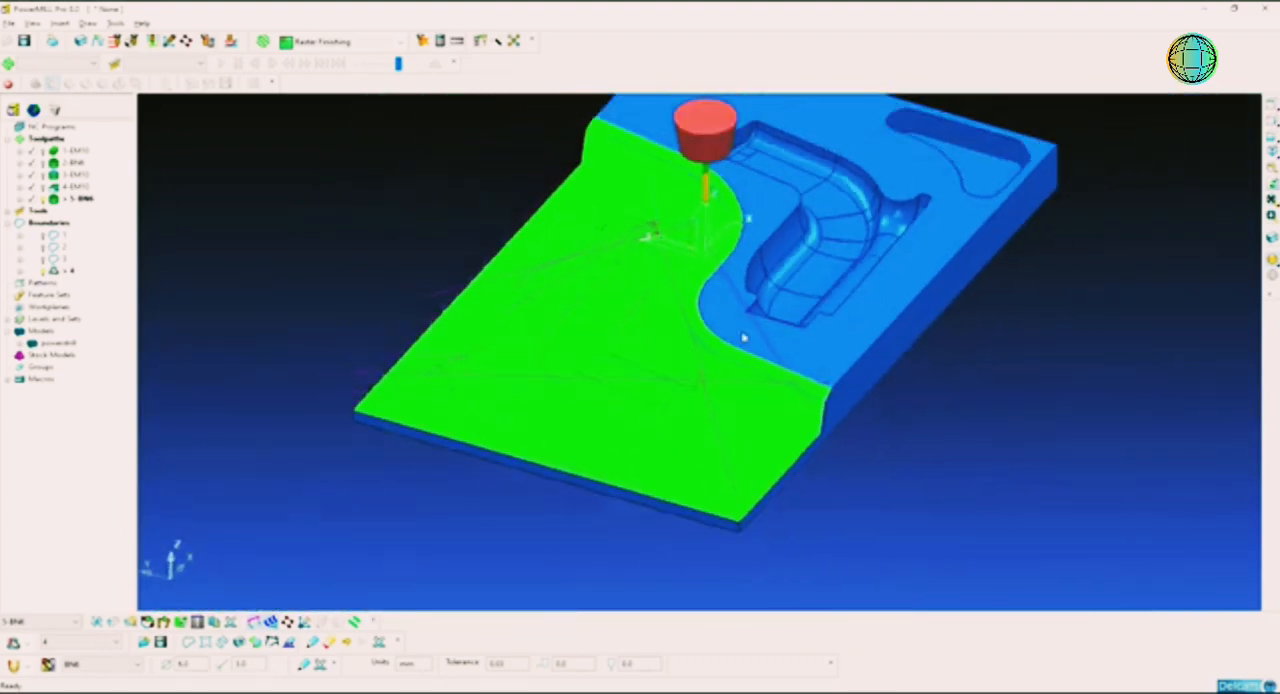
{"action": "middle_click_drag", "start_coordinate": [744, 338], "coordinate": [566, 342]}
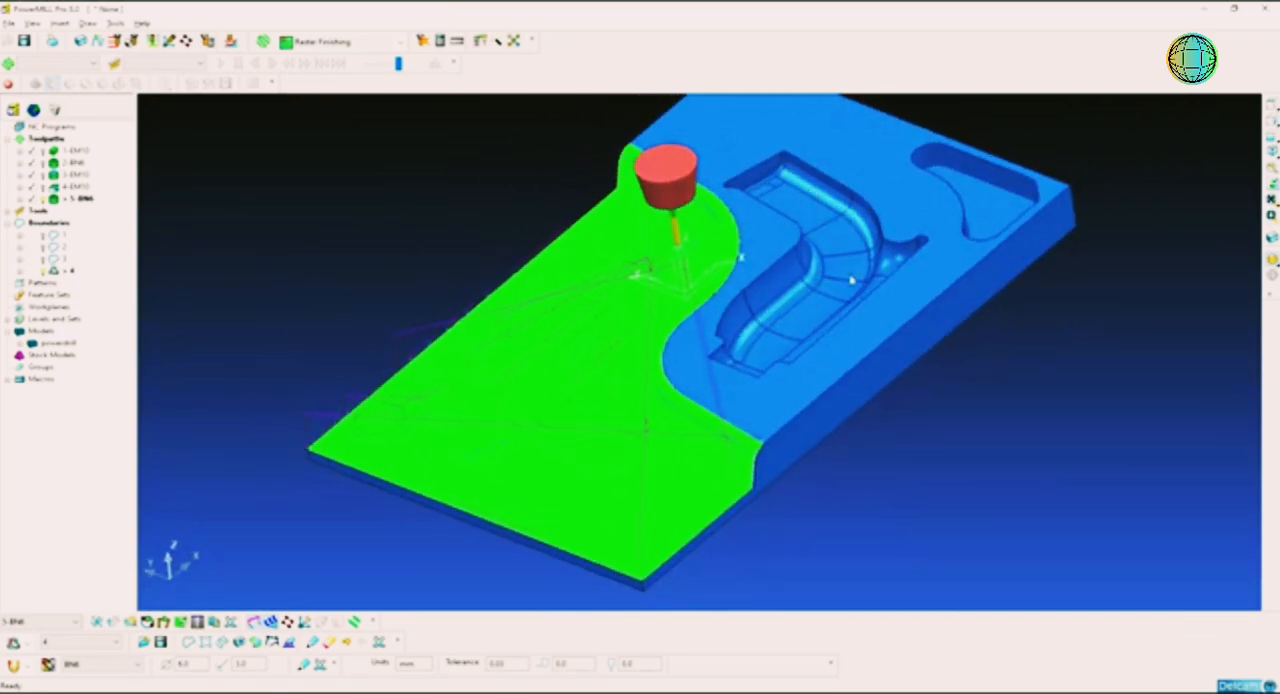
{"action": "middle_click_drag", "start_coordinate": [851, 281], "coordinate": [799, 351]}
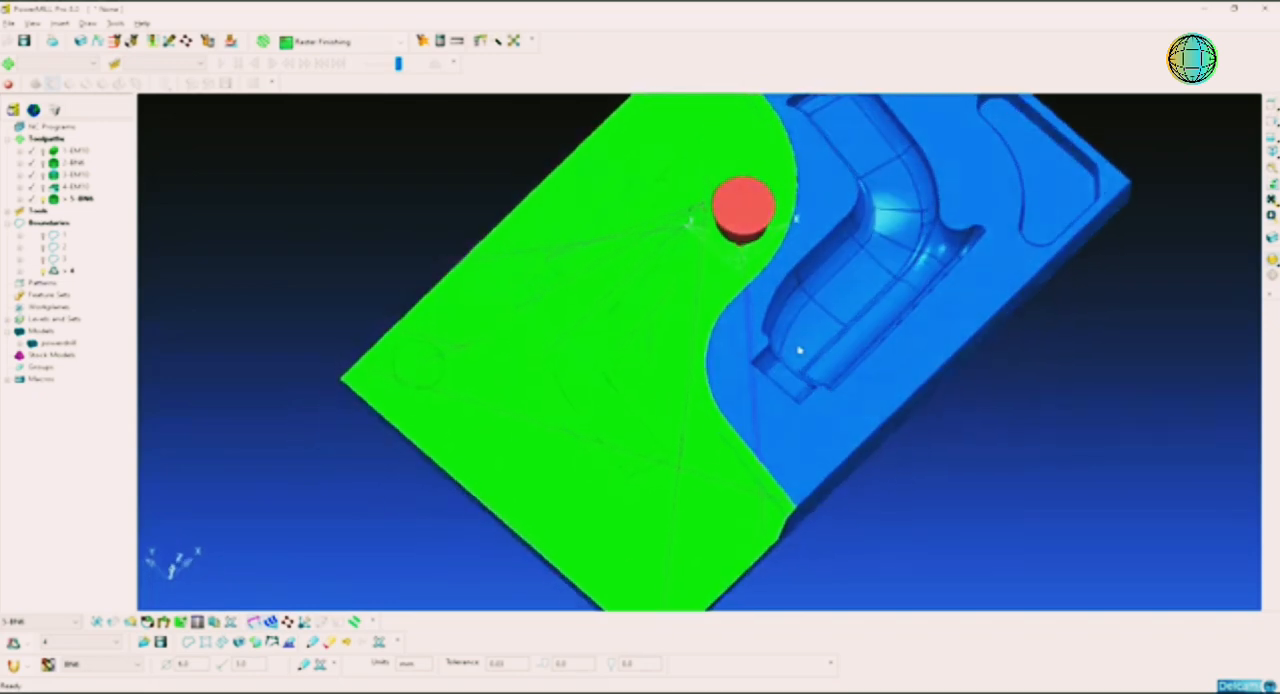
{"action": "middle_click_drag", "start_coordinate": [698, 312], "coordinate": [733, 402]}
Step: Select the 5-BN6 toolpath segments on the flat floor between the lower cavity and the block's outer edge
{"action": "scroll", "coordinate": [720, 321], "scroll_direction": "up", "scroll_amount": 2}
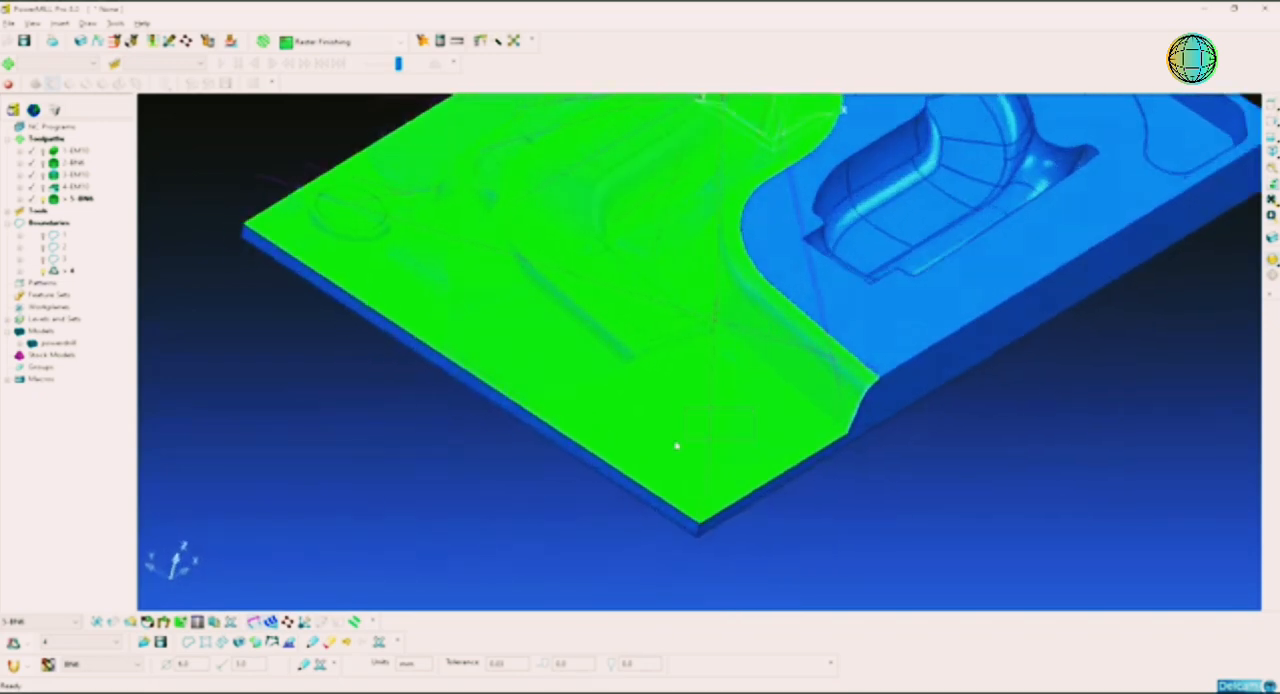
{"action": "left_click", "coordinate": [694, 428]}
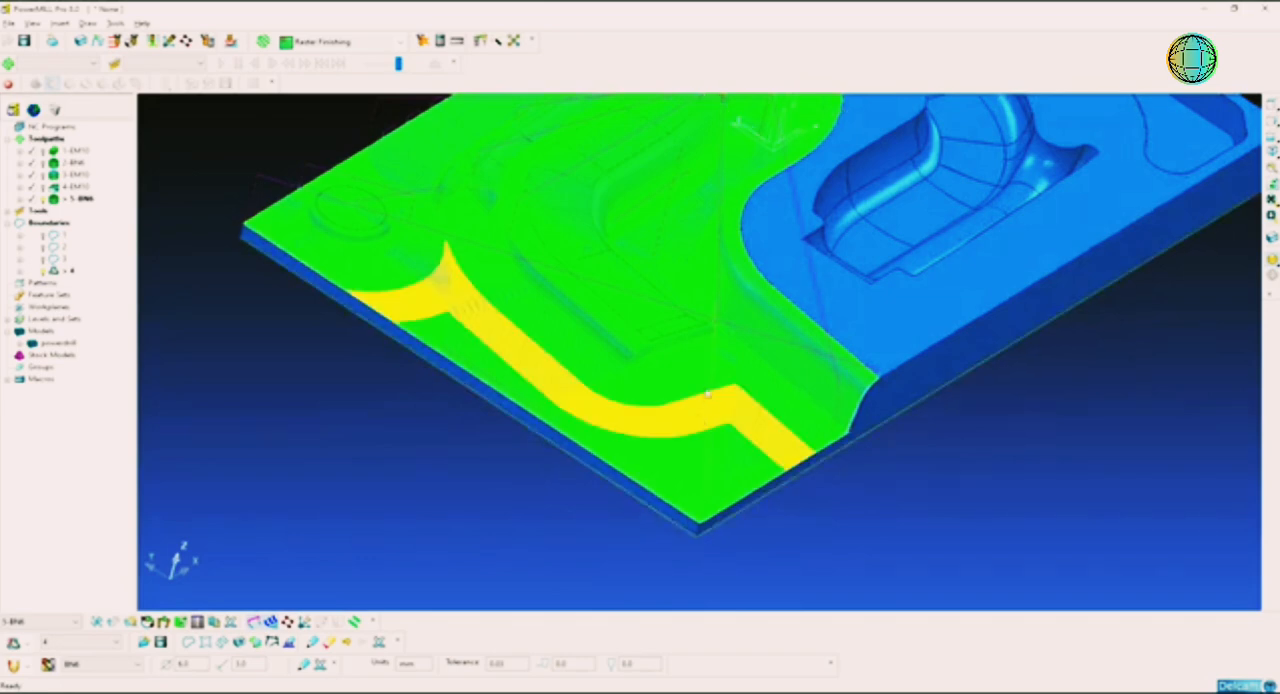
{"action": "middle_click_drag", "start_coordinate": [708, 395], "coordinate": [656, 436]}
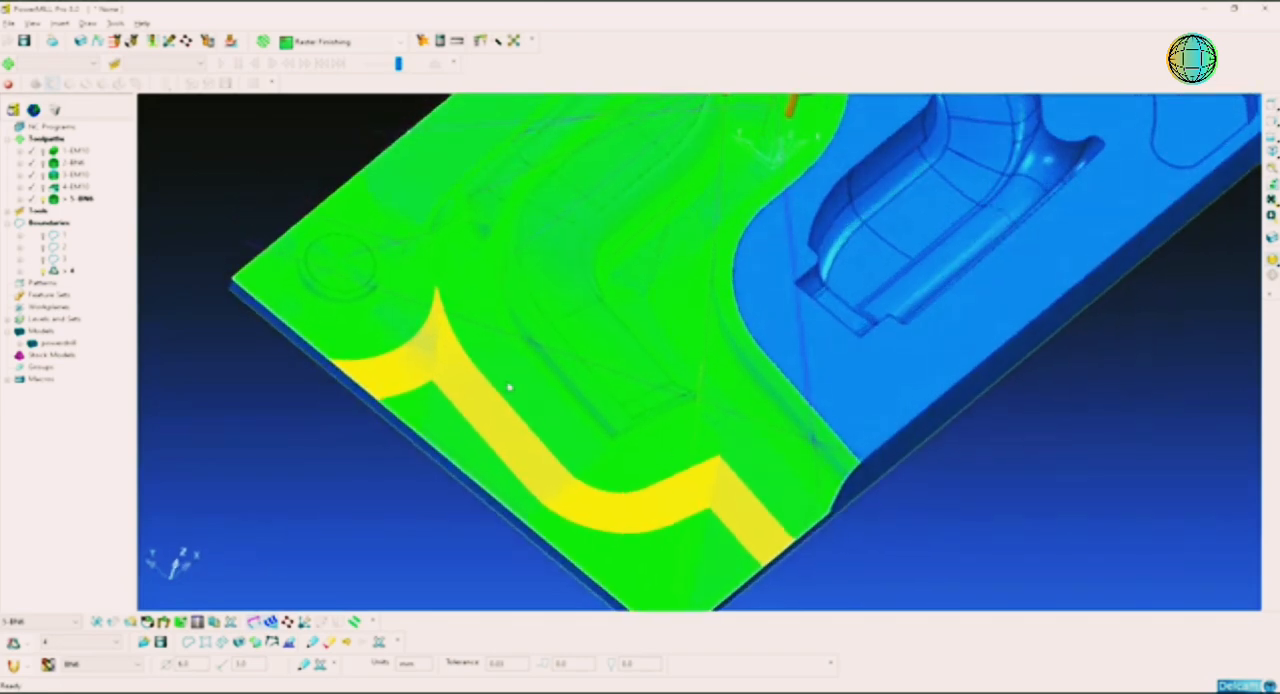
{"action": "left_click", "coordinate": [440, 457]}
{"action": "left_click", "coordinate": [452, 467]}
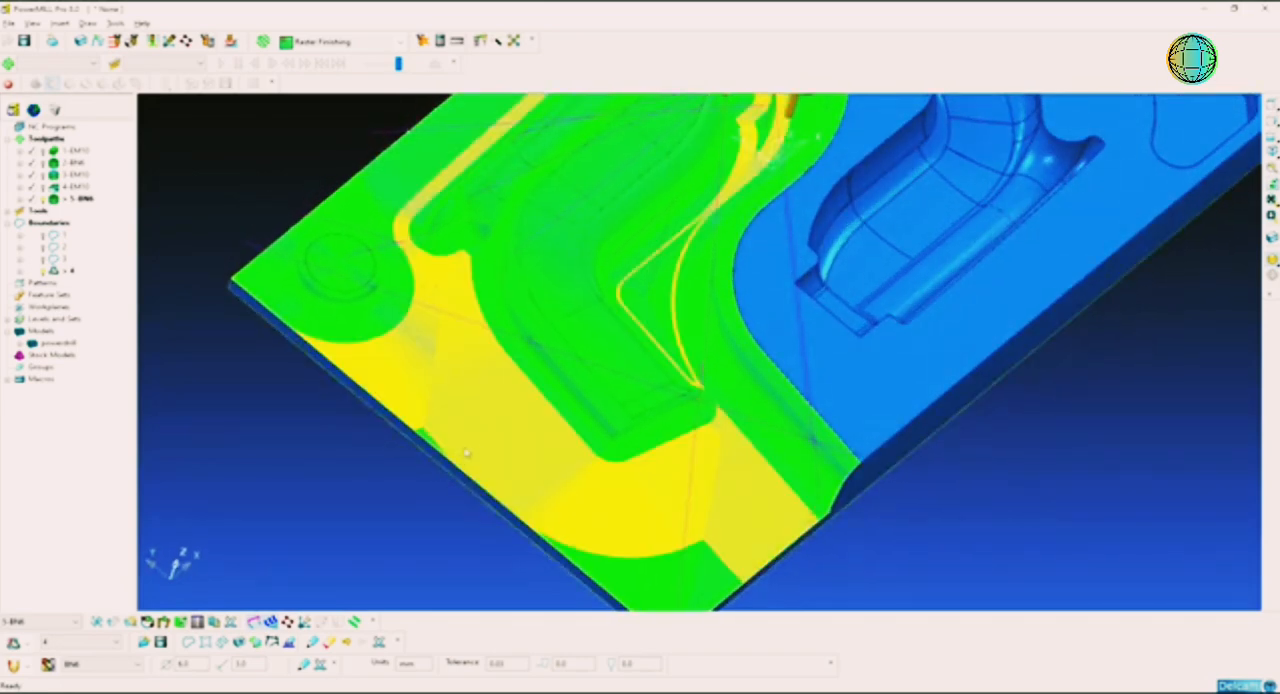
{"action": "left_click", "coordinate": [598, 545]}
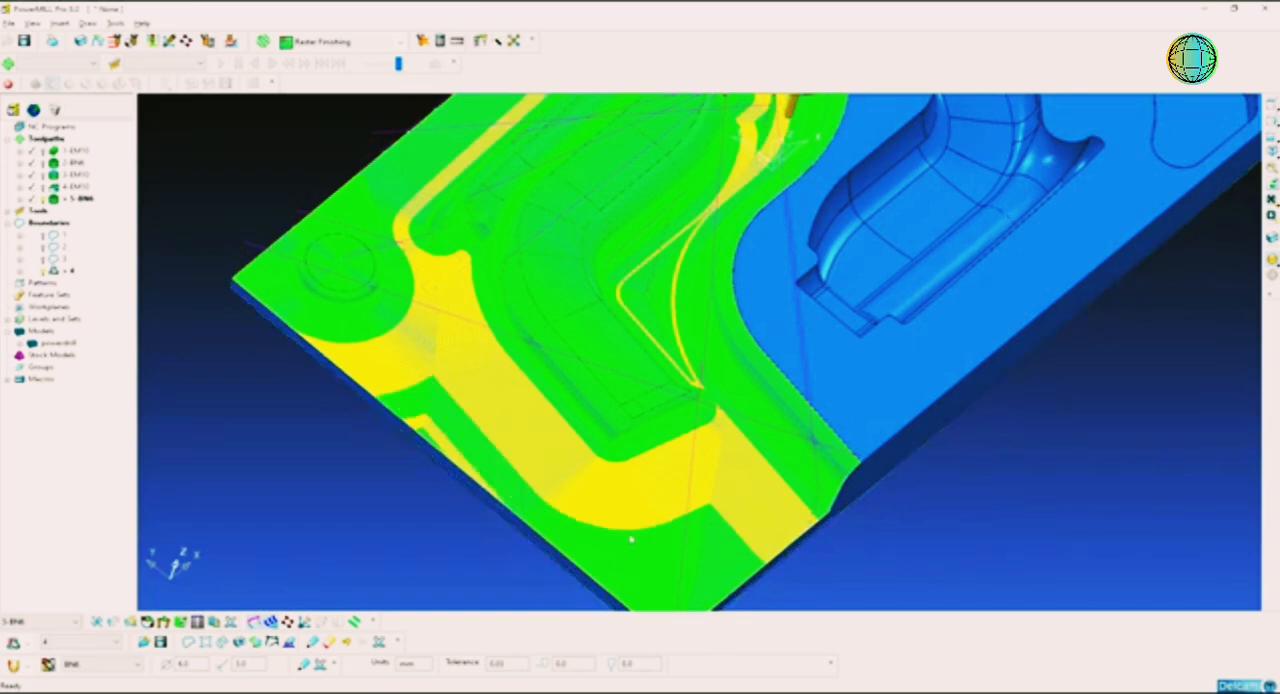
{"action": "left_click_drag", "start_coordinate": [614, 503], "coordinate": [568, 572]}
{"action": "scroll", "coordinate": [667, 559], "scroll_direction": "up", "scroll_amount": 2}
{"action": "scroll", "coordinate": [721, 549], "scroll_direction": "down", "scroll_amount": 3}
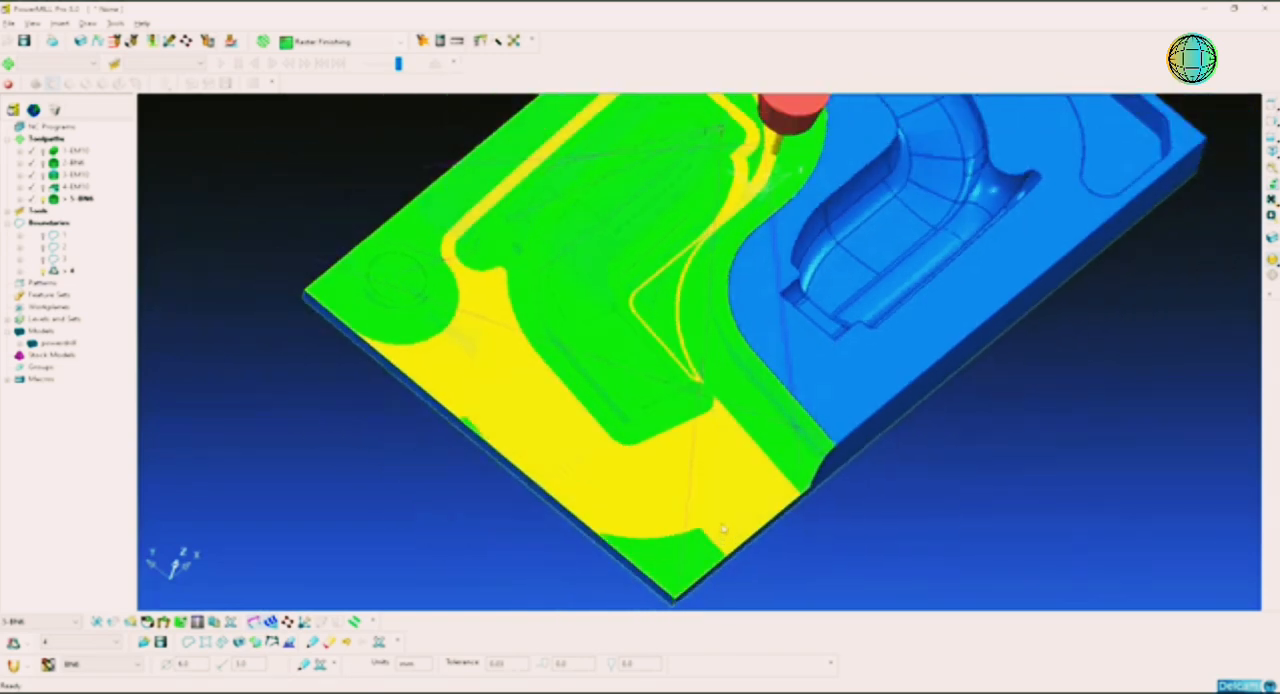
Step: Add the toolpath segments in the triangular floor area between the lower cavity and the dividing wall to the selection
{"action": "middle_click_drag", "start_coordinate": [722, 540], "coordinate": [757, 467]}
{"action": "scroll", "coordinate": [769, 473], "scroll_direction": "up", "scroll_amount": 3}
{"action": "scroll", "coordinate": [777, 480], "scroll_direction": "up", "scroll_amount": 5}
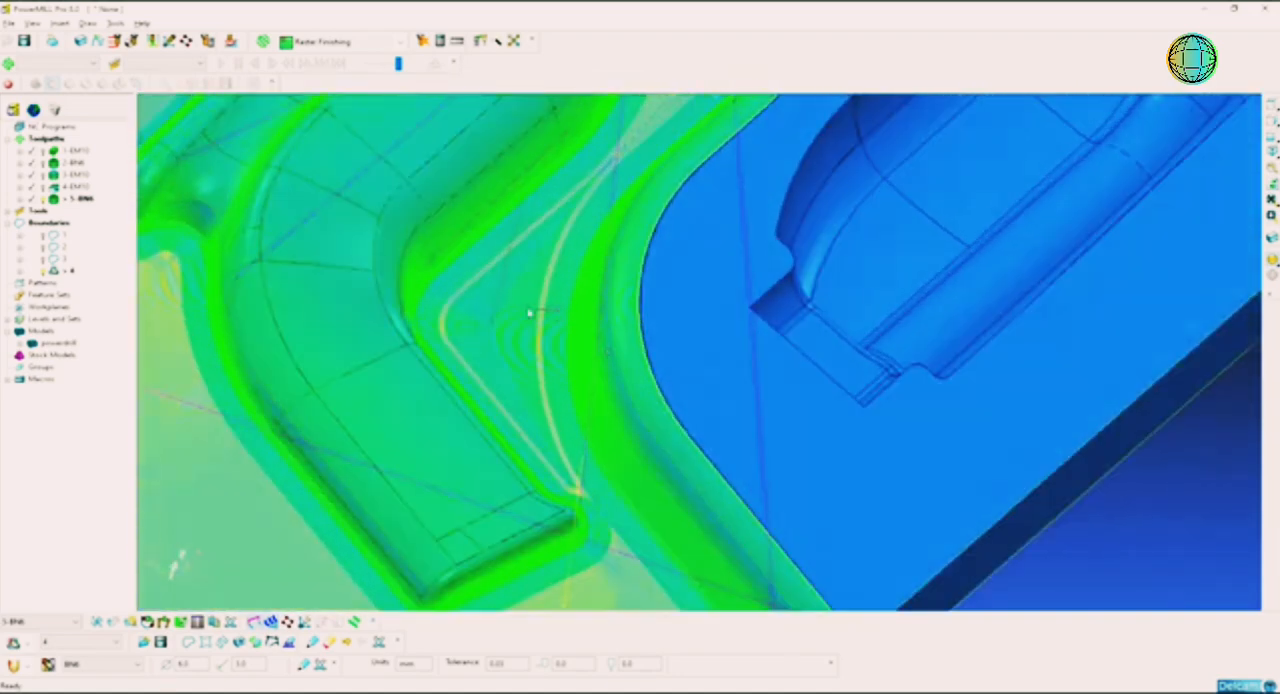
{"action": "scroll", "coordinate": [505, 305], "scroll_direction": "up", "scroll_amount": 3}
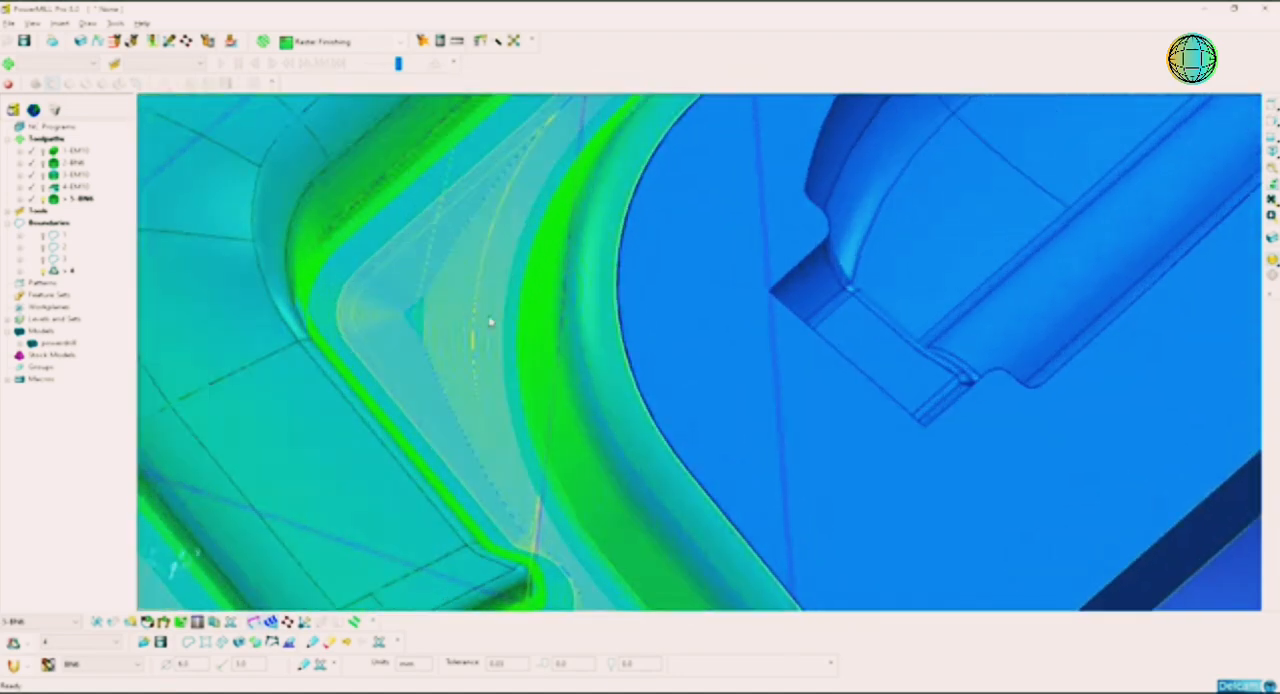
{"action": "middle_click_drag", "start_coordinate": [490, 322], "coordinate": [674, 483], "text": "shift"}
{"action": "scroll", "coordinate": [674, 476], "scroll_direction": "up", "scroll_amount": 1}
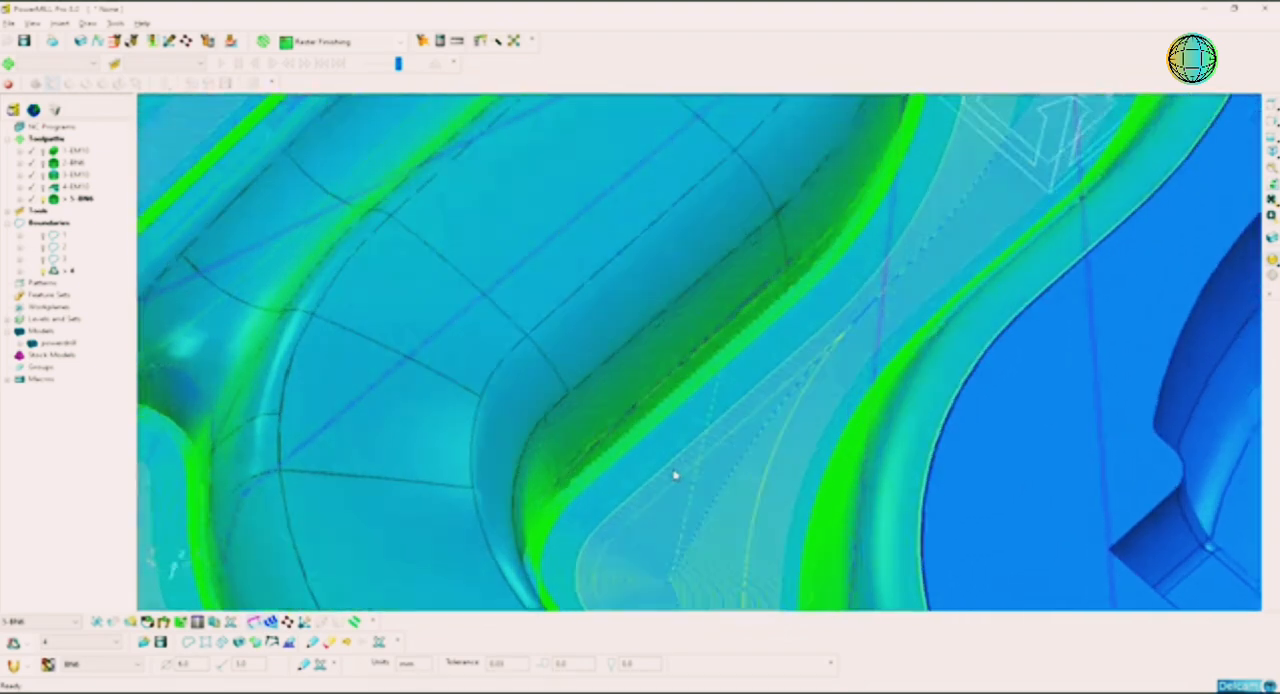
{"action": "scroll", "coordinate": [675, 477], "scroll_direction": "up", "scroll_amount": 5}
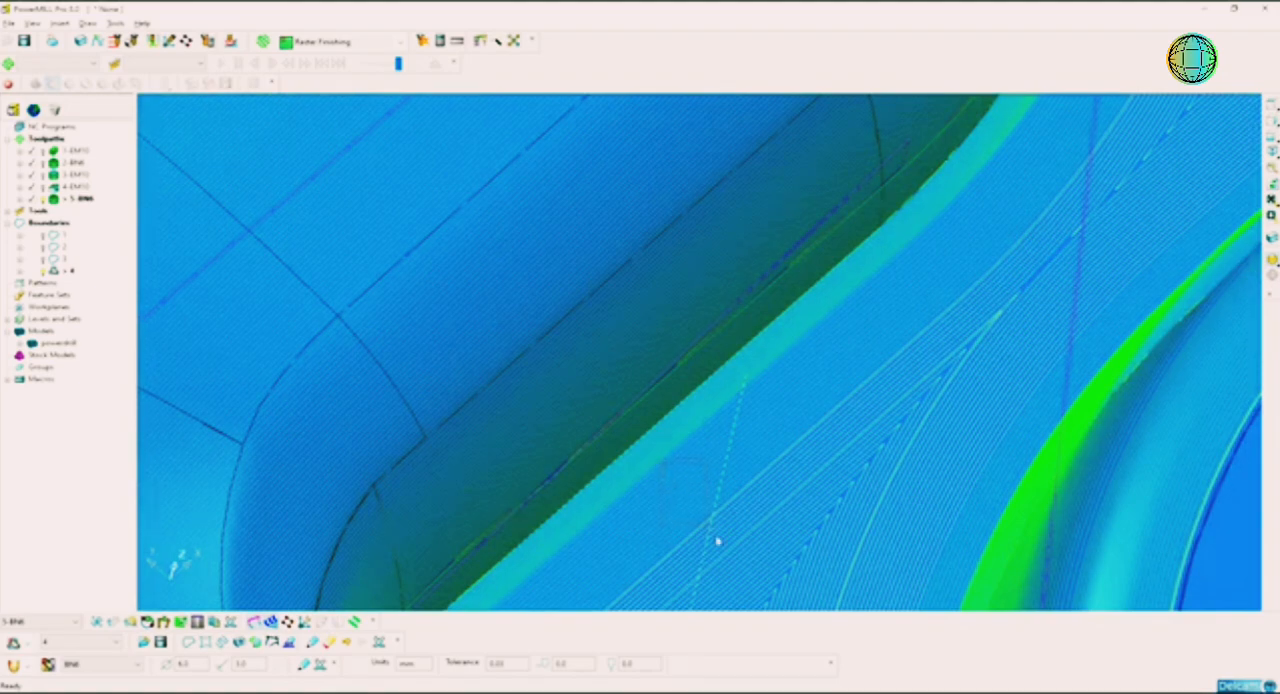
Step: Add the flat-floor segments alongside the lower cavity, up to the block's long outer edge, to the selection
{"action": "scroll", "coordinate": [751, 551], "scroll_direction": "down", "scroll_amount": 8}
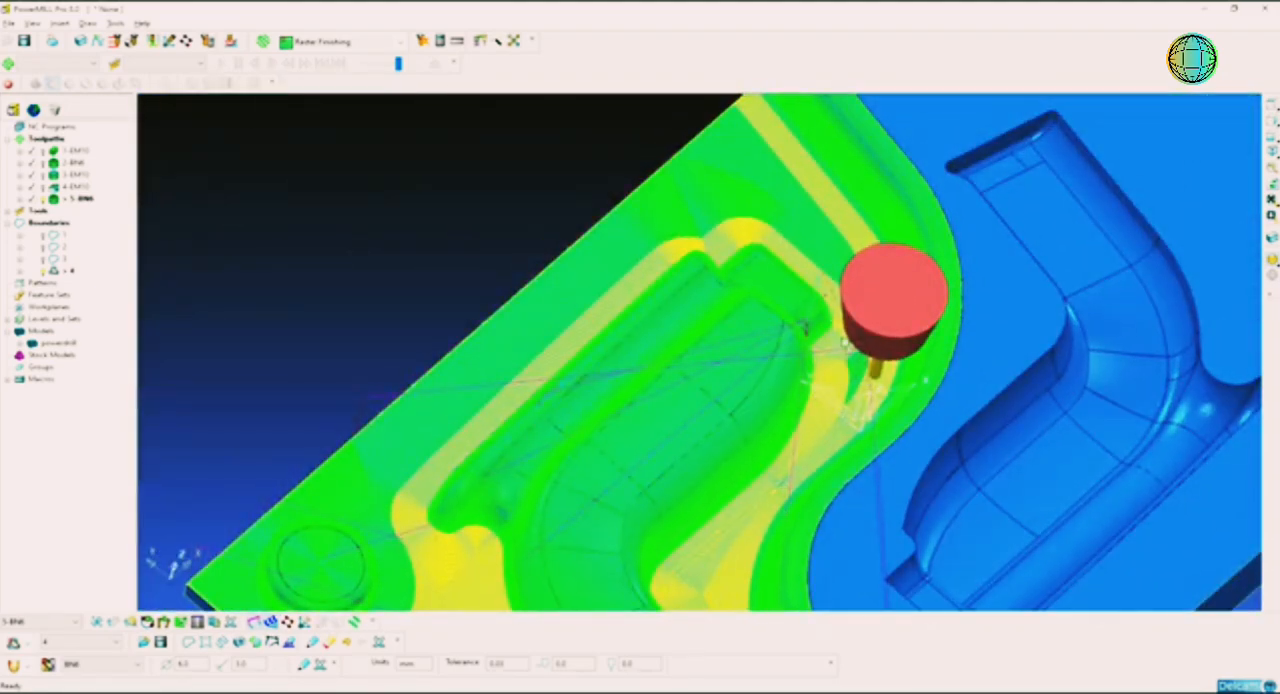
{"action": "middle_click_drag", "start_coordinate": [848, 346], "coordinate": [860, 437], "text": "shift"}
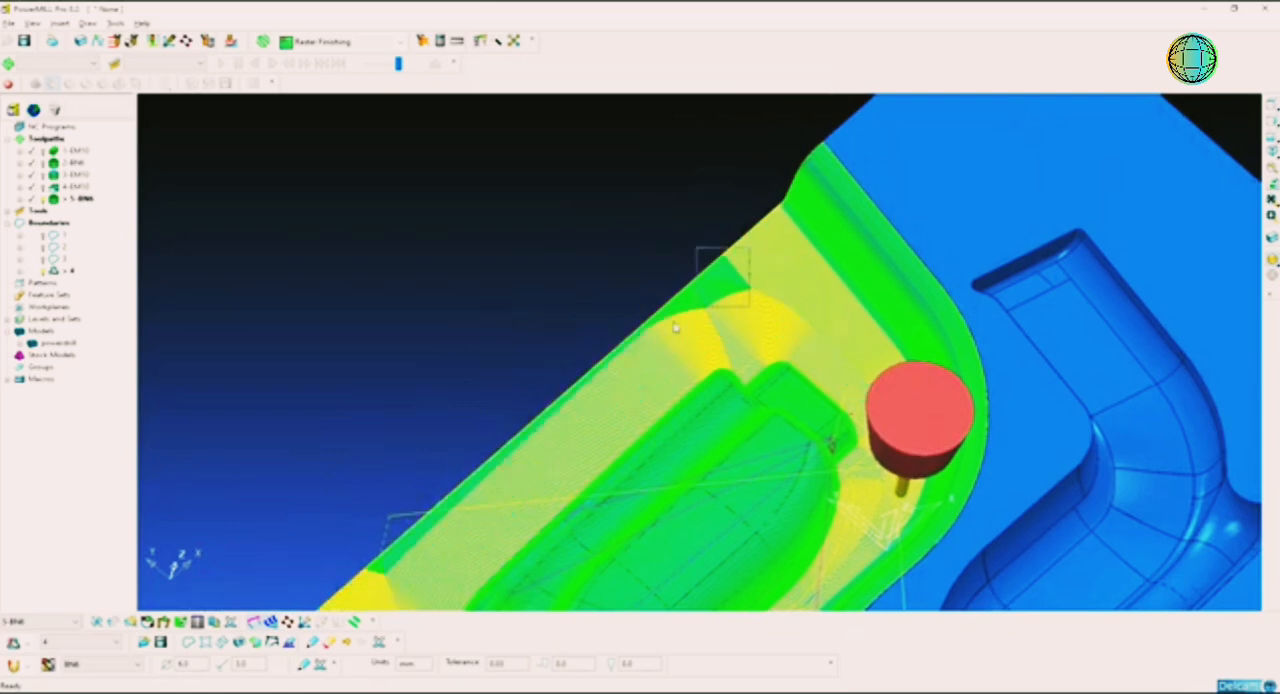
{"action": "left_click_drag", "start_coordinate": [675, 327], "coordinate": [660, 334], "text": "shift"}
{"action": "middle_click_drag", "start_coordinate": [588, 423], "coordinate": [660, 346], "text": "shift"}
{"action": "left_click_drag", "start_coordinate": [611, 379], "coordinate": [543, 333], "text": "shift"}
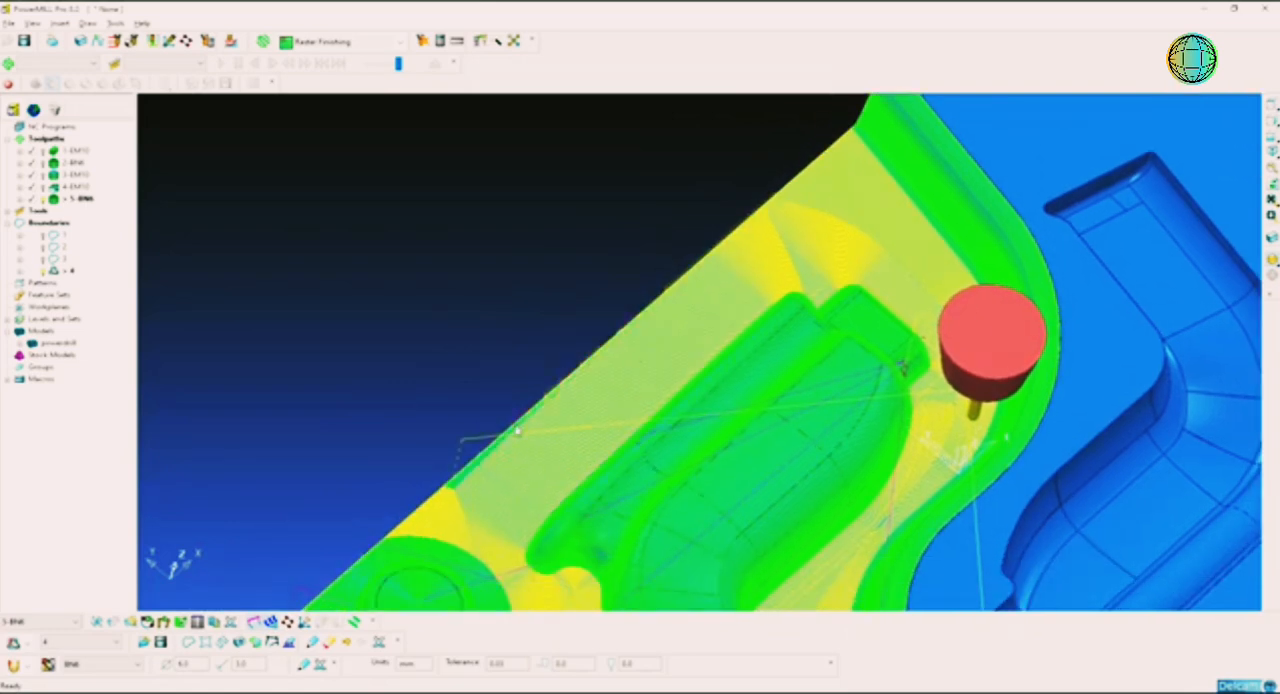
{"action": "middle_click_drag", "start_coordinate": [518, 432], "coordinate": [603, 357], "text": "shift"}
{"action": "middle_click_drag", "start_coordinate": [531, 329], "coordinate": [574, 260], "text": "shift"}
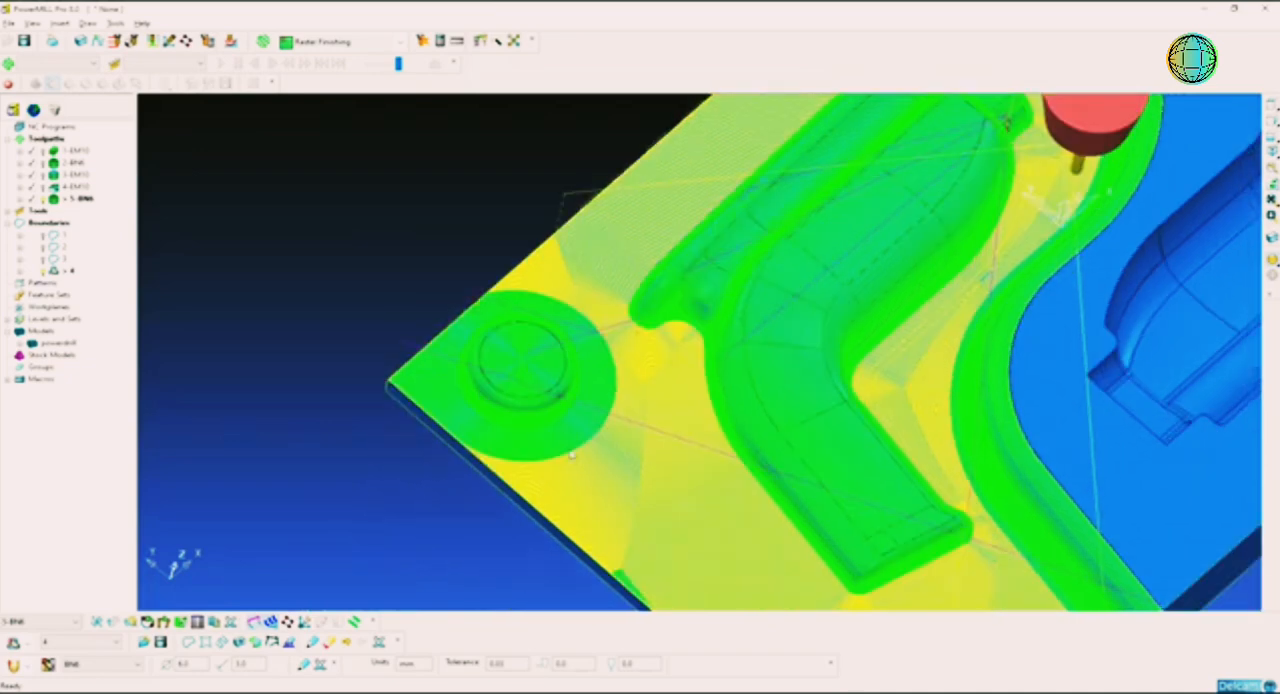
Step: Add the flat-floor segments around the round boss and at the adjacent block corner to the selection
{"action": "left_click_drag", "start_coordinate": [565, 424], "coordinate": [578, 495], "text": "shift"}
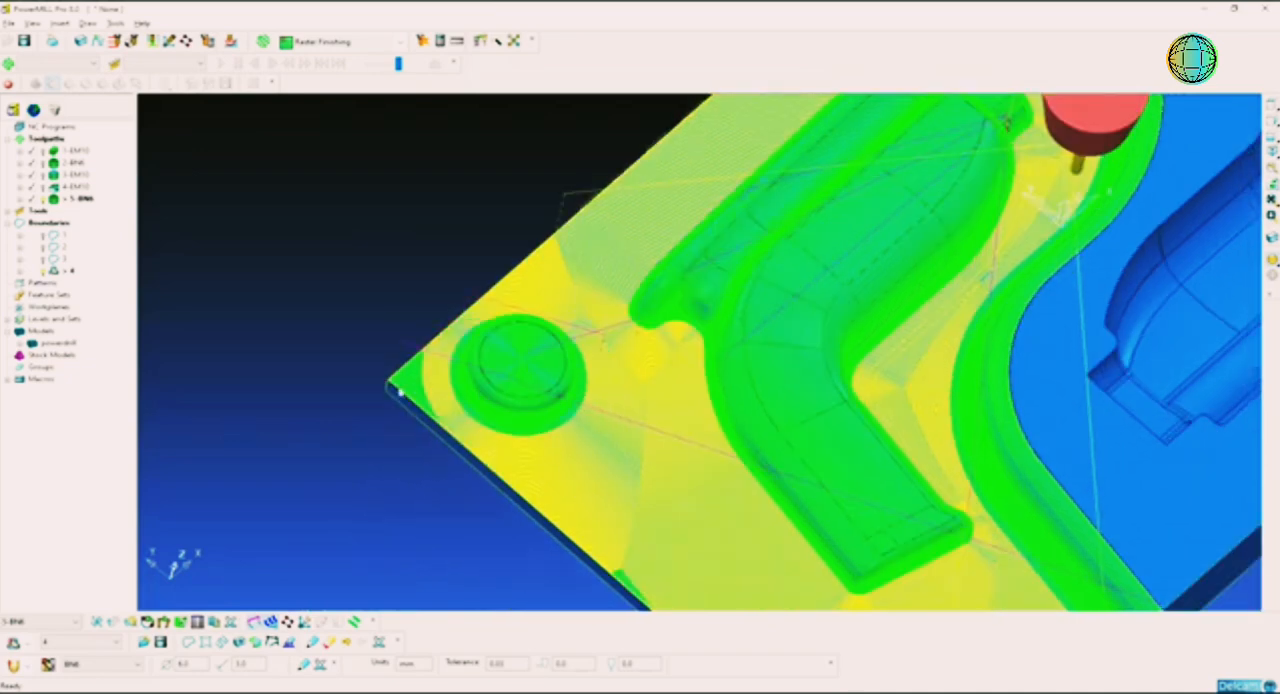
{"action": "scroll", "coordinate": [588, 443], "scroll_direction": "up", "scroll_amount": 5}
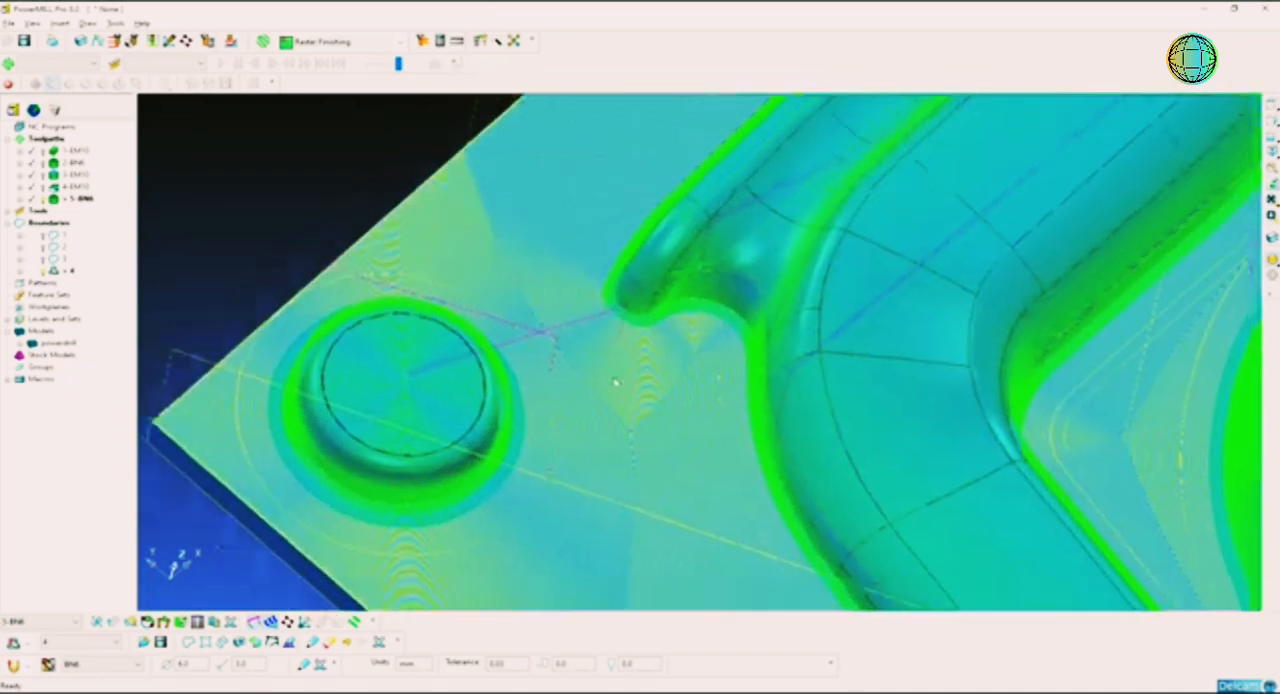
{"action": "middle_click_drag", "start_coordinate": [520, 509], "coordinate": [597, 397], "text": "shift"}
{"action": "scroll", "coordinate": [597, 397], "scroll_direction": "up", "scroll_amount": 3}
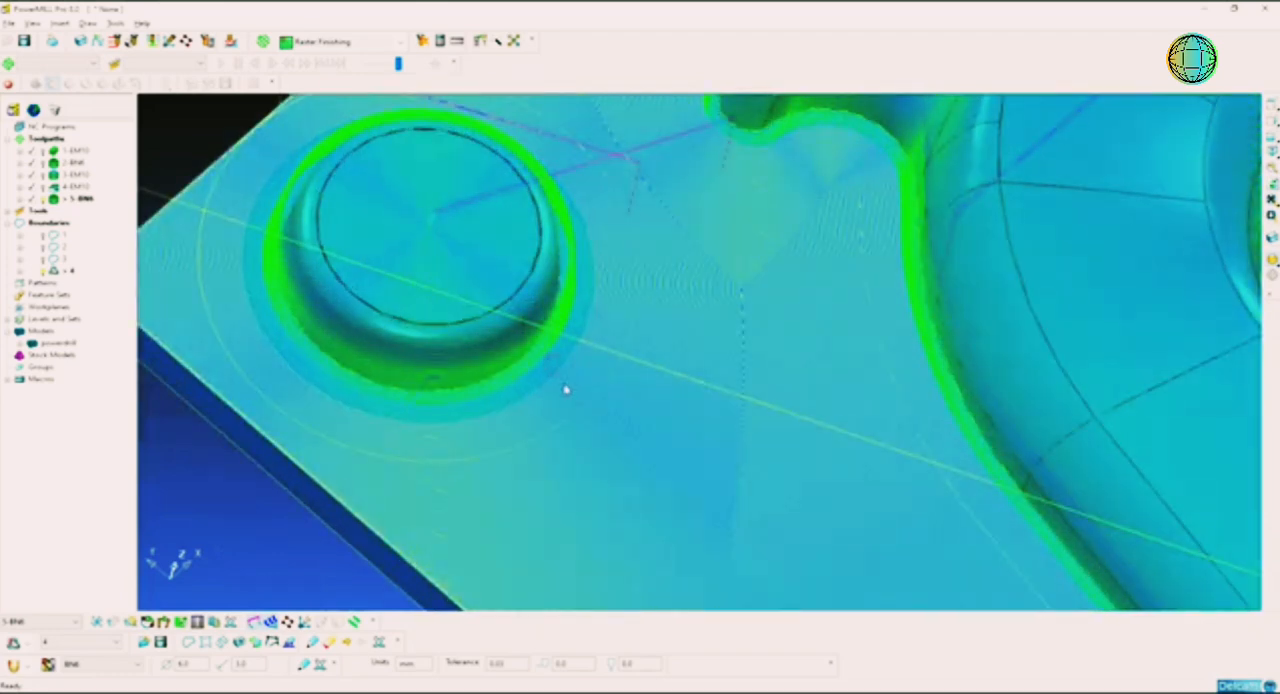
Step: Add the remaining small patch of segments along the floor's short outer edge to the selection
{"action": "scroll", "coordinate": [680, 432], "scroll_direction": "down", "scroll_amount": 6}
{"action": "scroll", "coordinate": [788, 472], "scroll_direction": "down", "scroll_amount": 1}
{"action": "middle_click_drag", "start_coordinate": [788, 472], "coordinate": [777, 410], "text": "shift"}
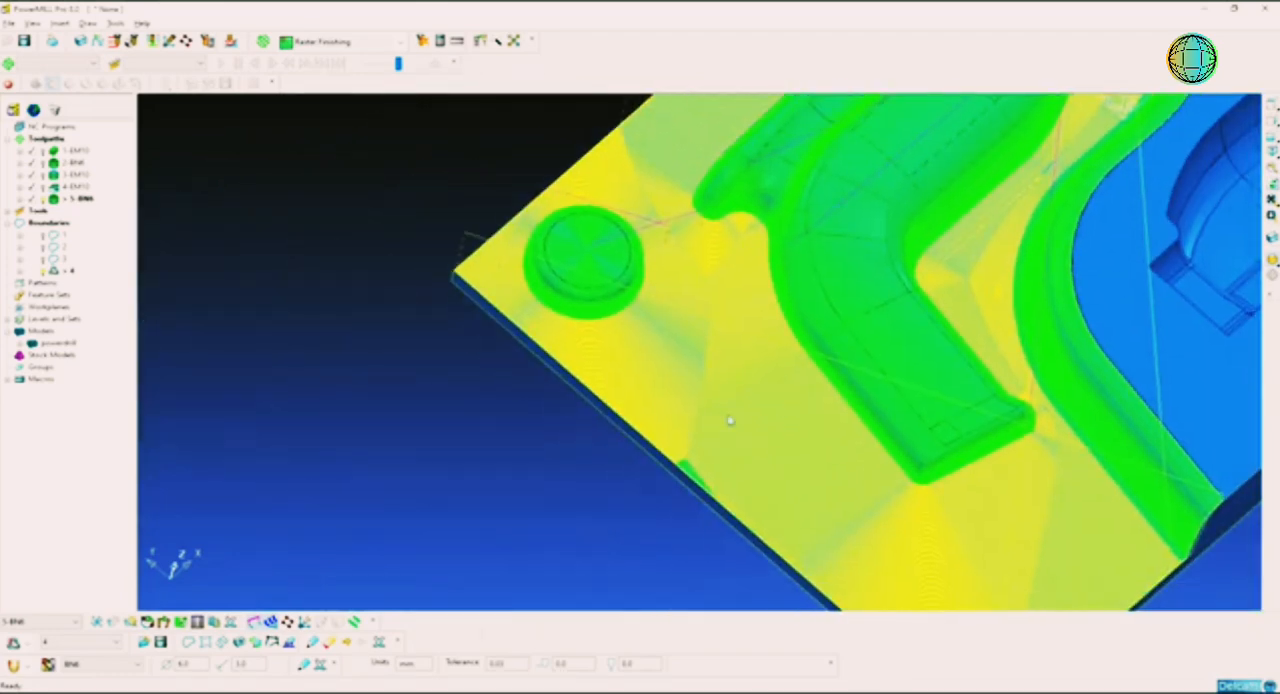
{"action": "left_click_drag", "start_coordinate": [702, 424], "coordinate": [648, 532]}
{"action": "middle_click_drag", "start_coordinate": [745, 465], "coordinate": [605, 464], "text": "shift"}
{"action": "middle_click_drag", "start_coordinate": [860, 510], "coordinate": [811, 448], "text": "shift"}
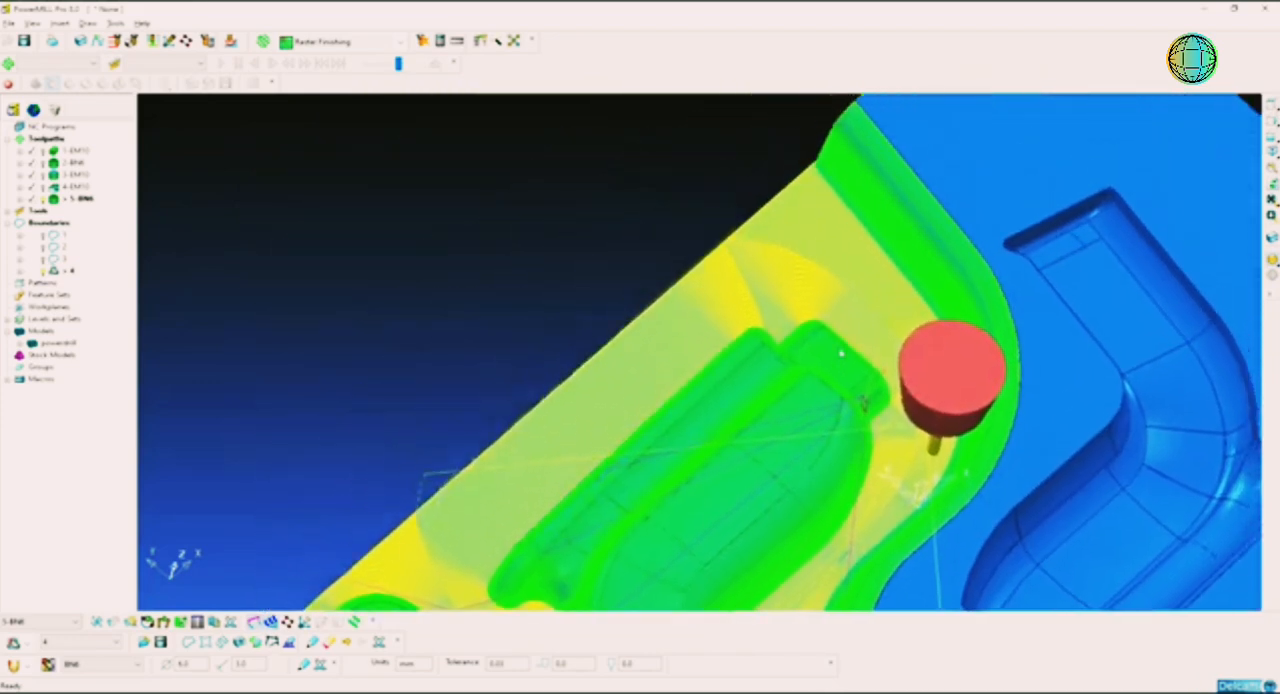
Step: Delete the selected flat-floor segments from toolpath 5-BN6, keeping the passes on the cavity, boss and dividing wall
{"action": "scroll", "coordinate": [827, 288], "scroll_direction": "up", "scroll_amount": 3}
{"action": "middle_click_drag", "start_coordinate": [827, 288], "coordinate": [824, 240], "text": "shift"}
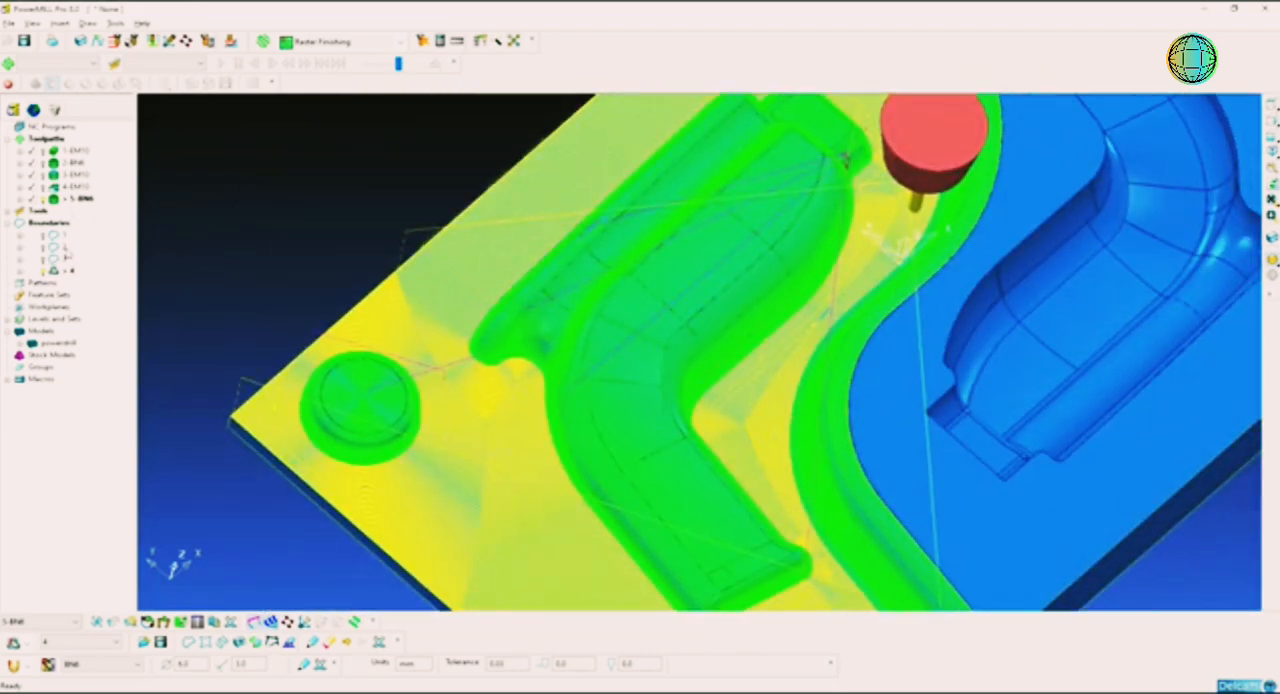
{"action": "left_click", "coordinate": [537, 200]}
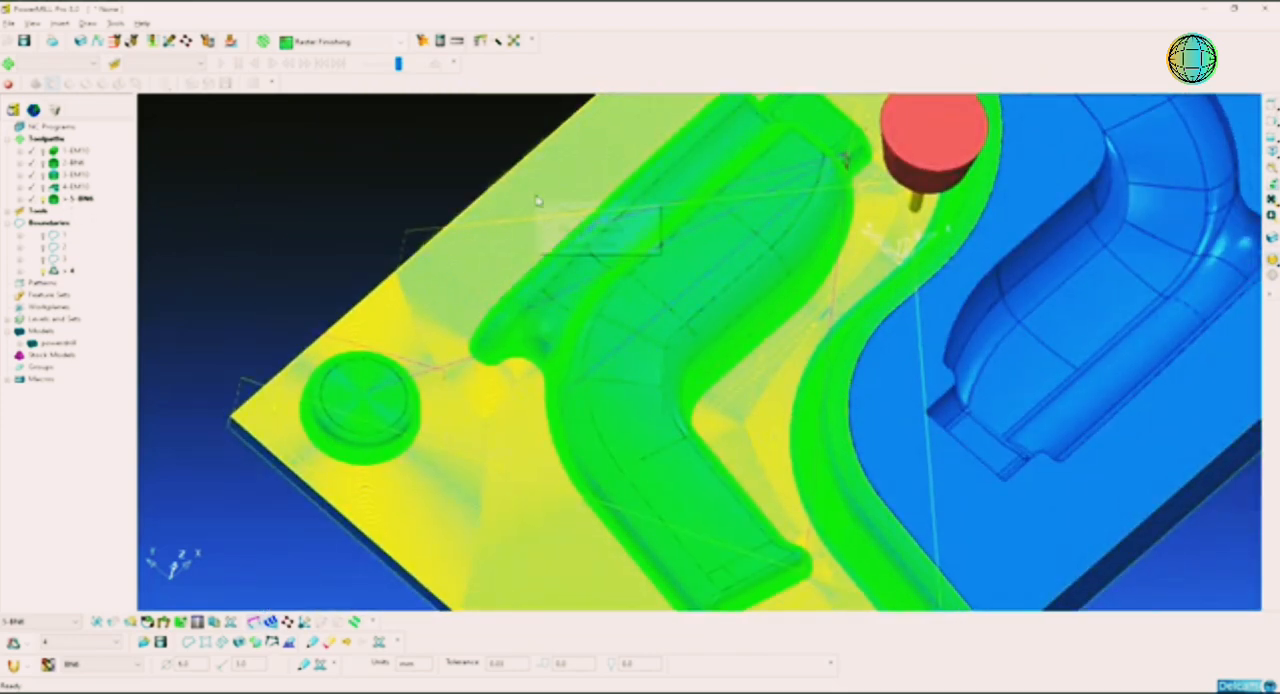
{"action": "left_click", "coordinate": [590, 244]}
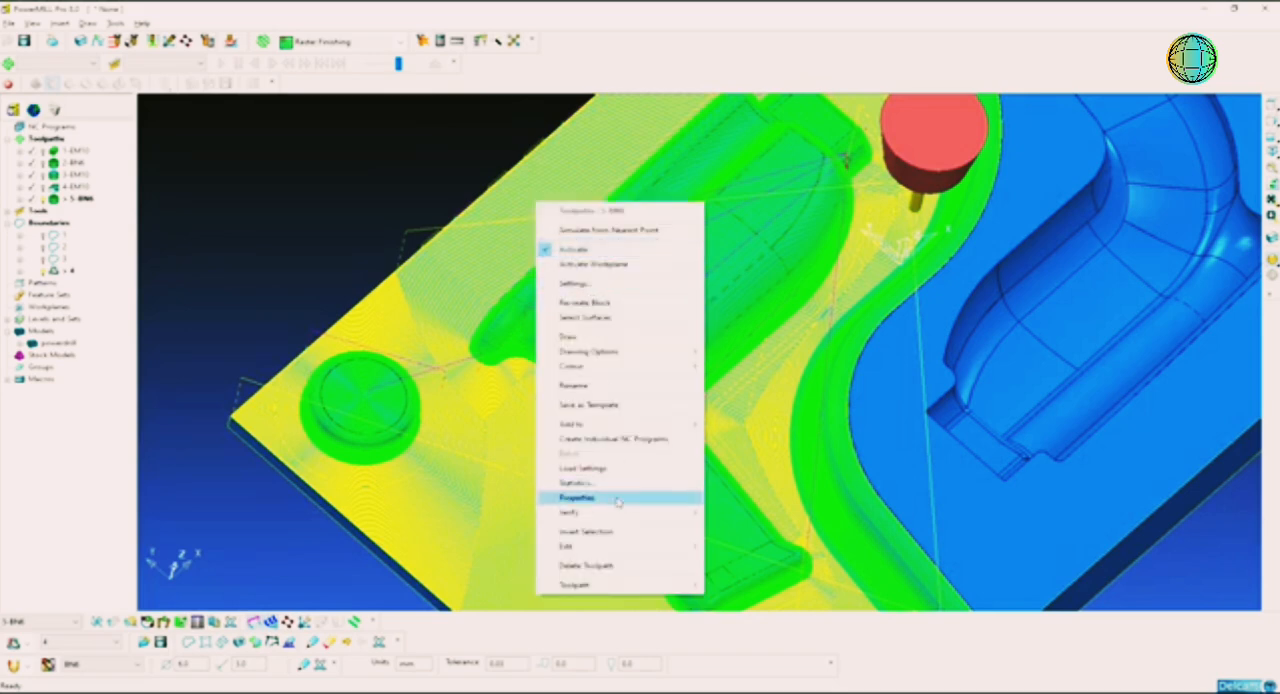
{"action": "mouse_move", "coordinate": [676, 549]}
{"action": "left_click", "coordinate": [782, 548]}
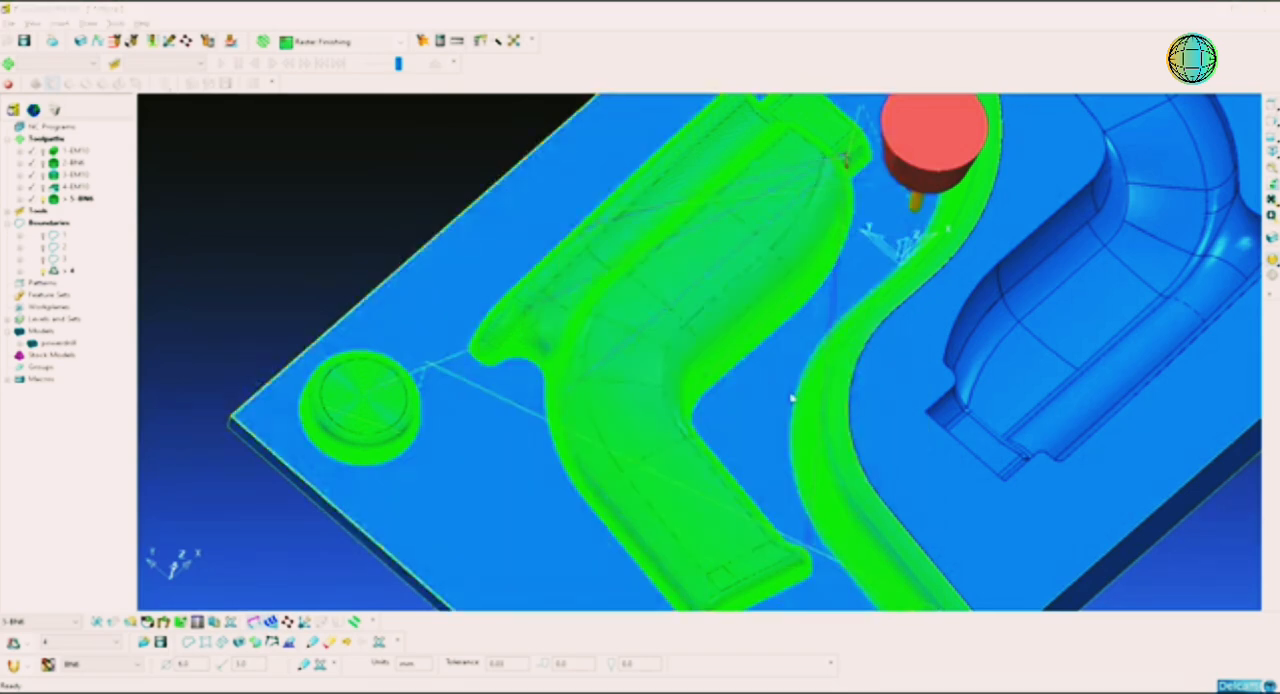
{"action": "scroll", "coordinate": [794, 399], "scroll_direction": "down", "scroll_amount": 5}
{"action": "middle_click_drag", "start_coordinate": [912, 338], "coordinate": [771, 346]}
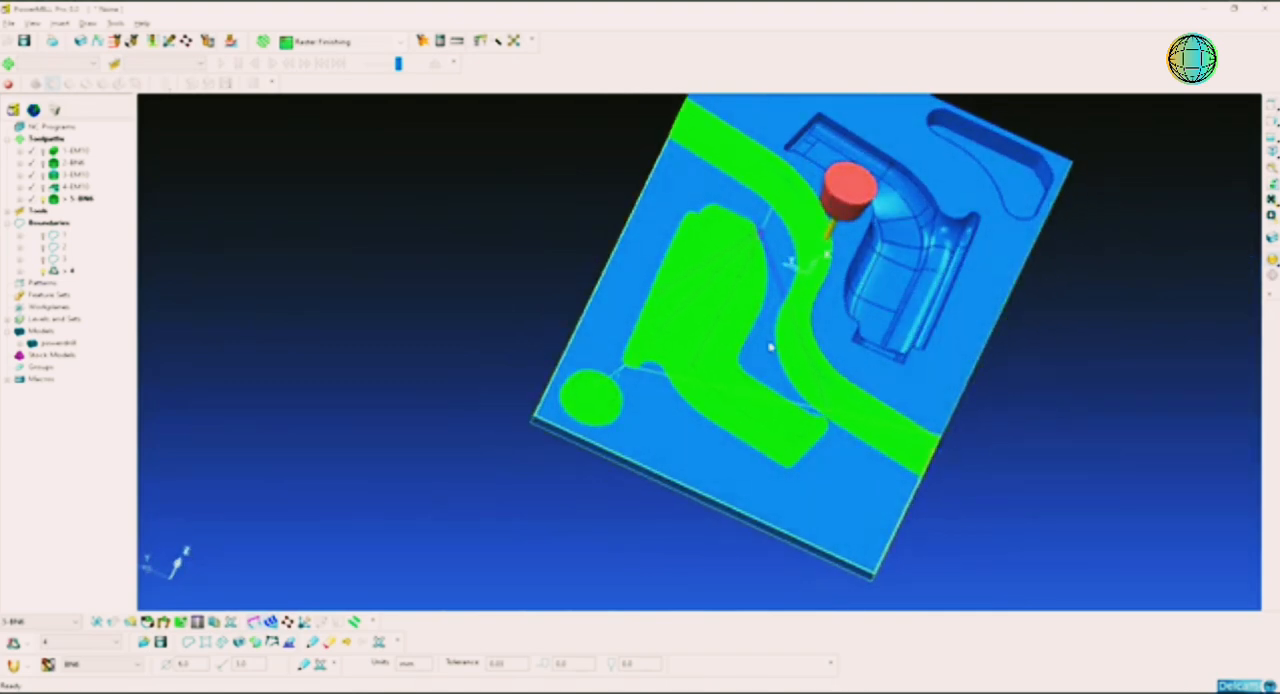
{"action": "middle_click_drag", "start_coordinate": [618, 235], "coordinate": [637, 308]}
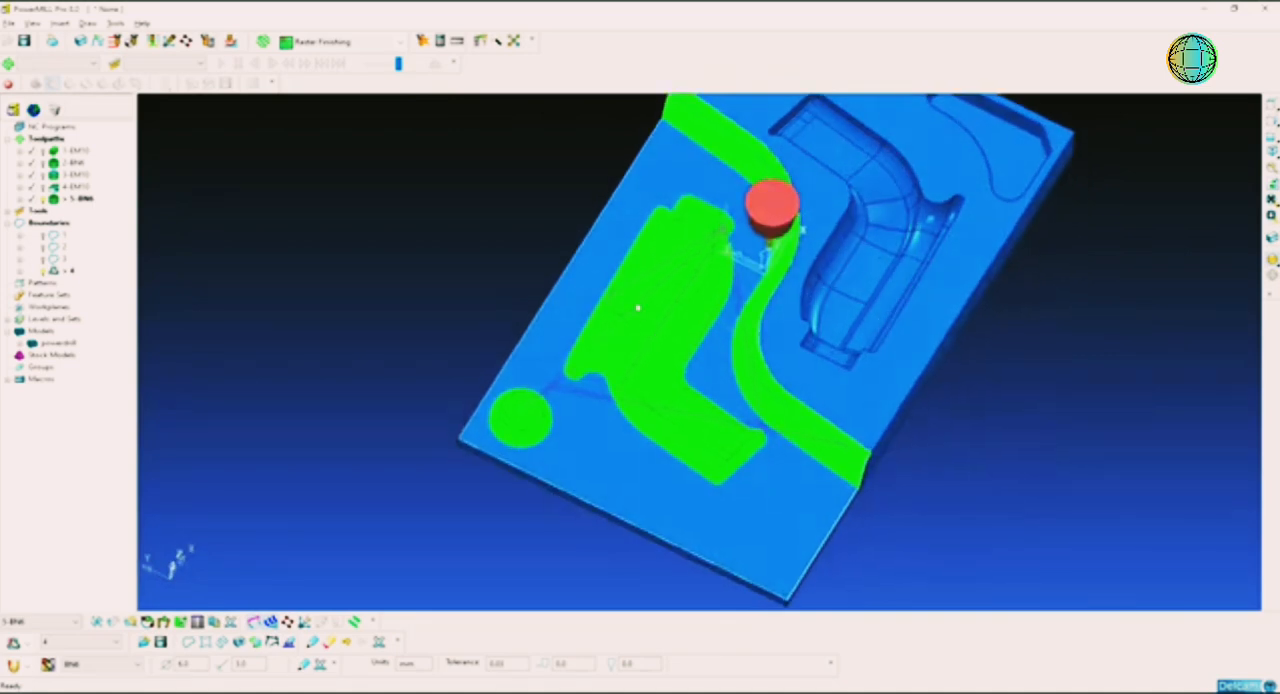
Step: Create a new toolpath with the Offset Flat Finishing strategy
{"action": "left_click", "coordinate": [45, 138]}
{"action": "right_click", "coordinate": [62, 143]}
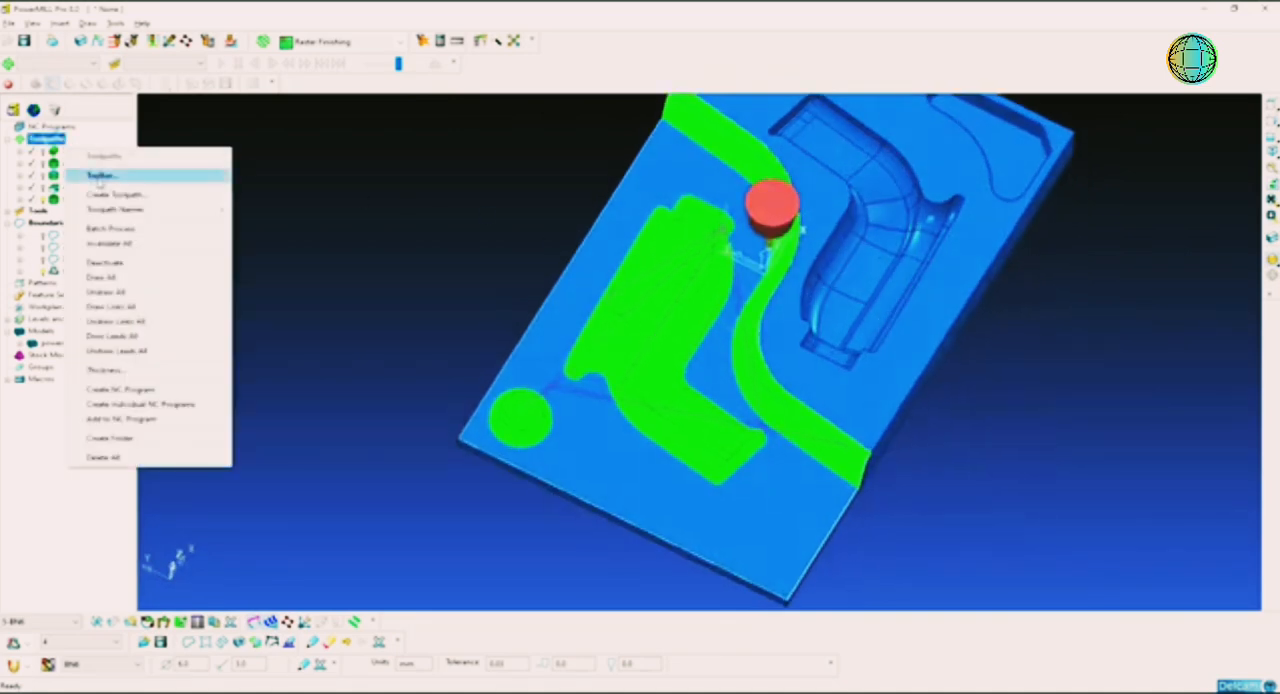
{"action": "left_click", "coordinate": [100, 174]}
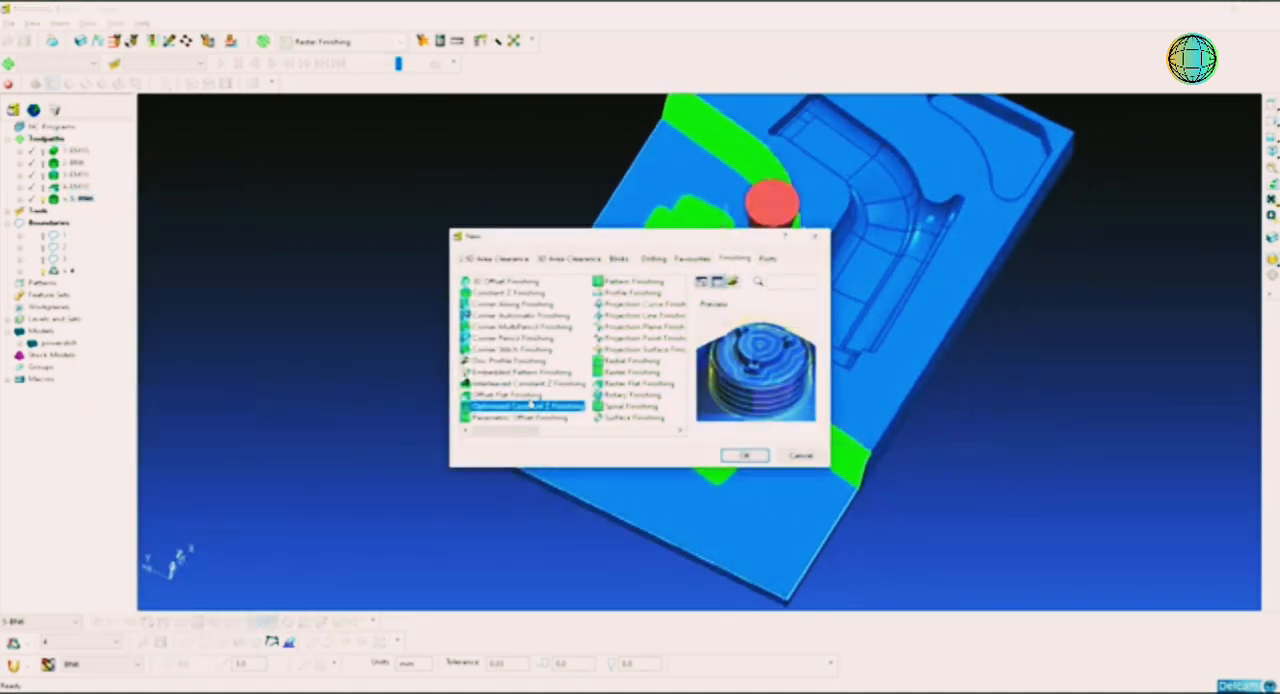
{"action": "left_click", "coordinate": [528, 396]}
{"action": "left_click", "coordinate": [744, 455]}
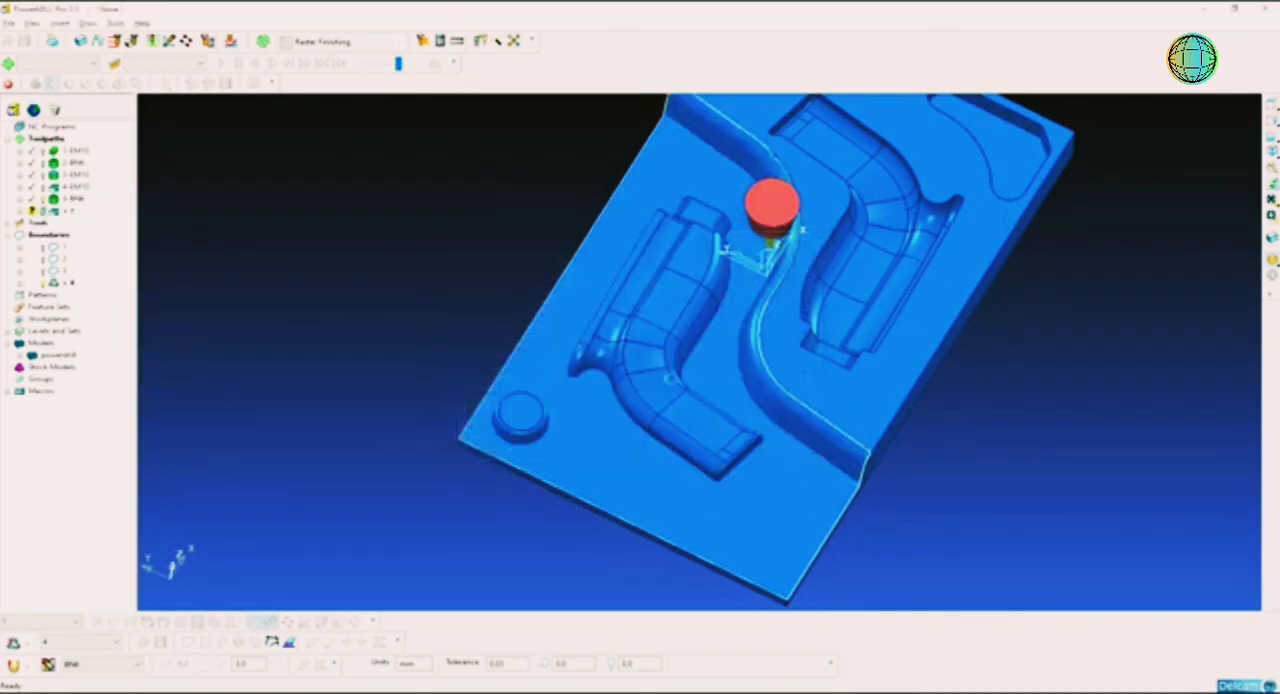
Step: Assign tool EM10, set the stepover to 4 mm and name the flat finishing toolpath 6-EM10
{"action": "left_click", "coordinate": [340, 105]}
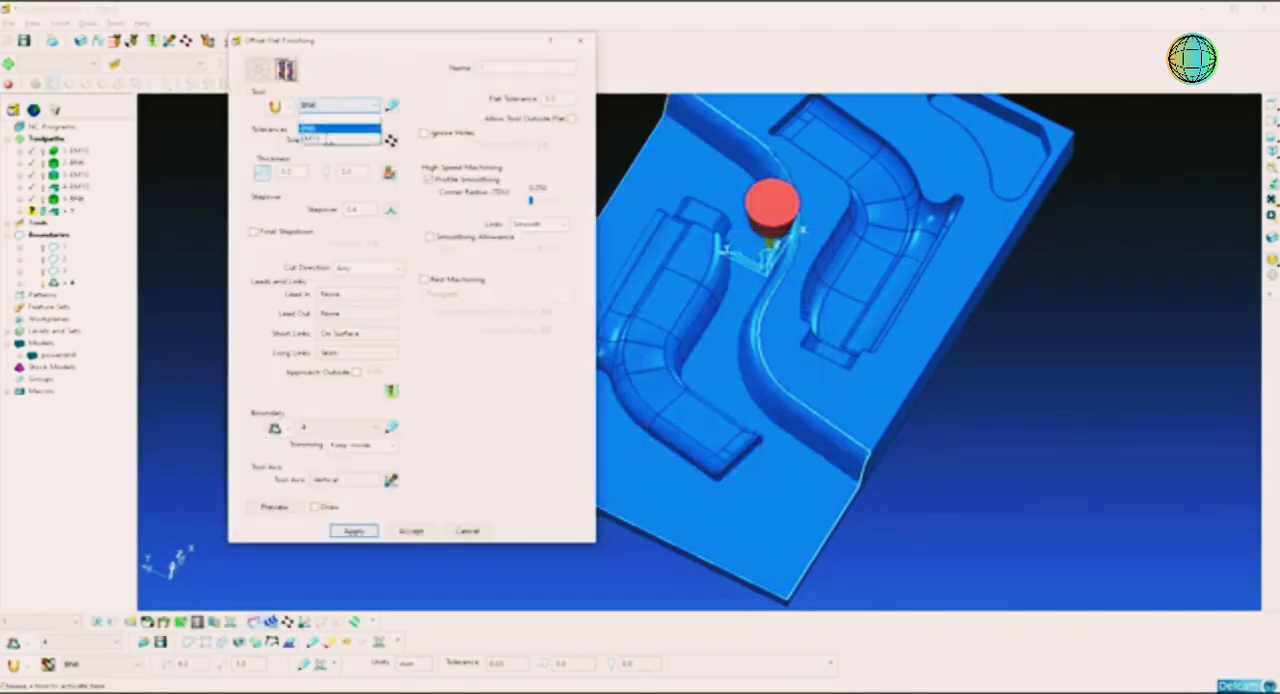
{"action": "left_click", "coordinate": [312, 137]}
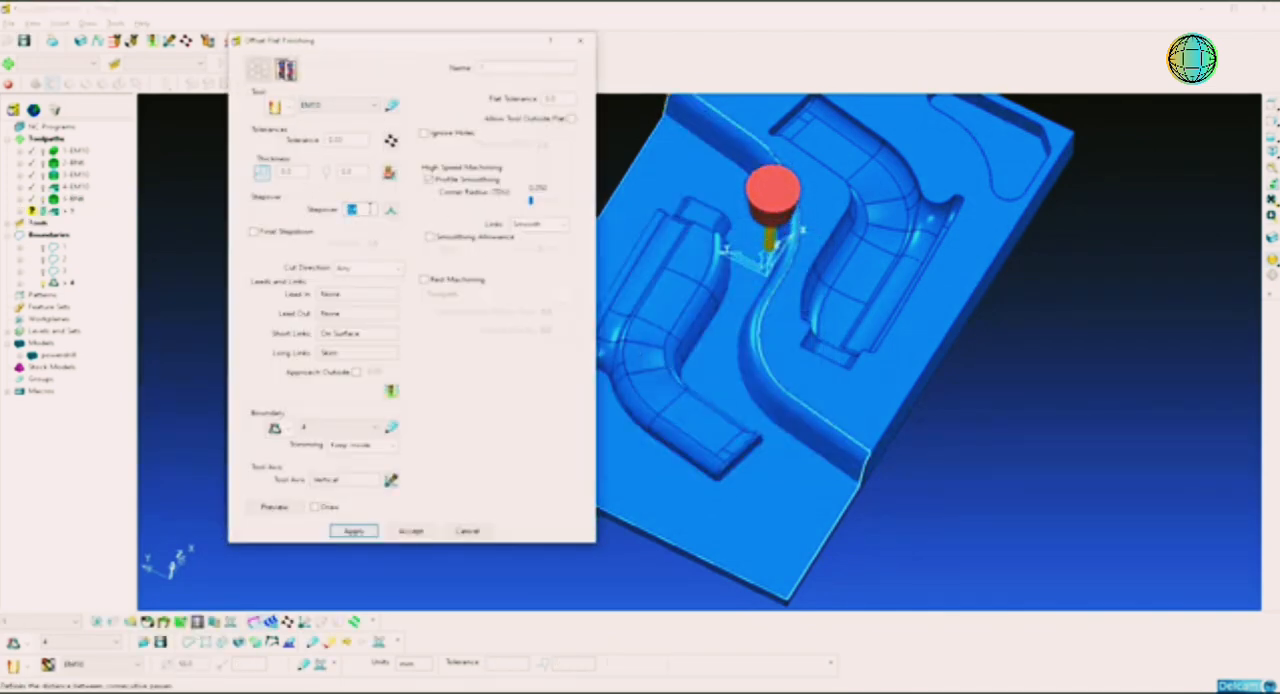
{"action": "type", "text": "4"}
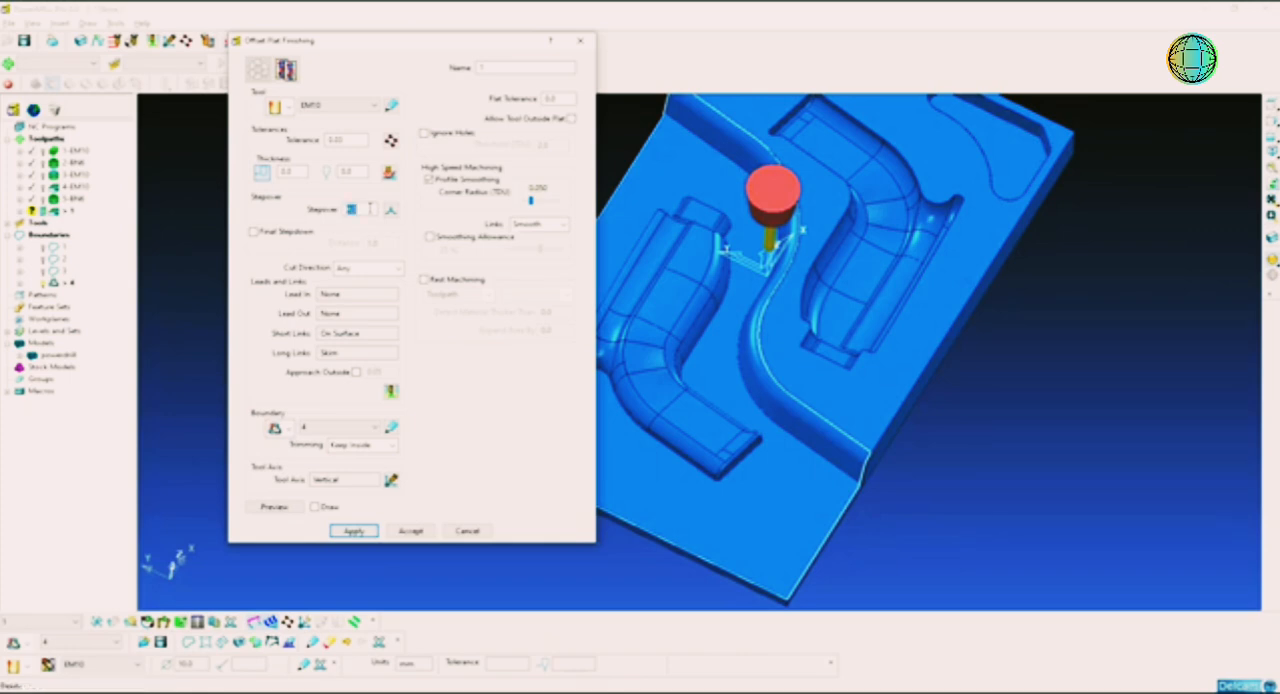
{"action": "left_click", "coordinate": [522, 66]}
{"action": "key", "text": "Return"}
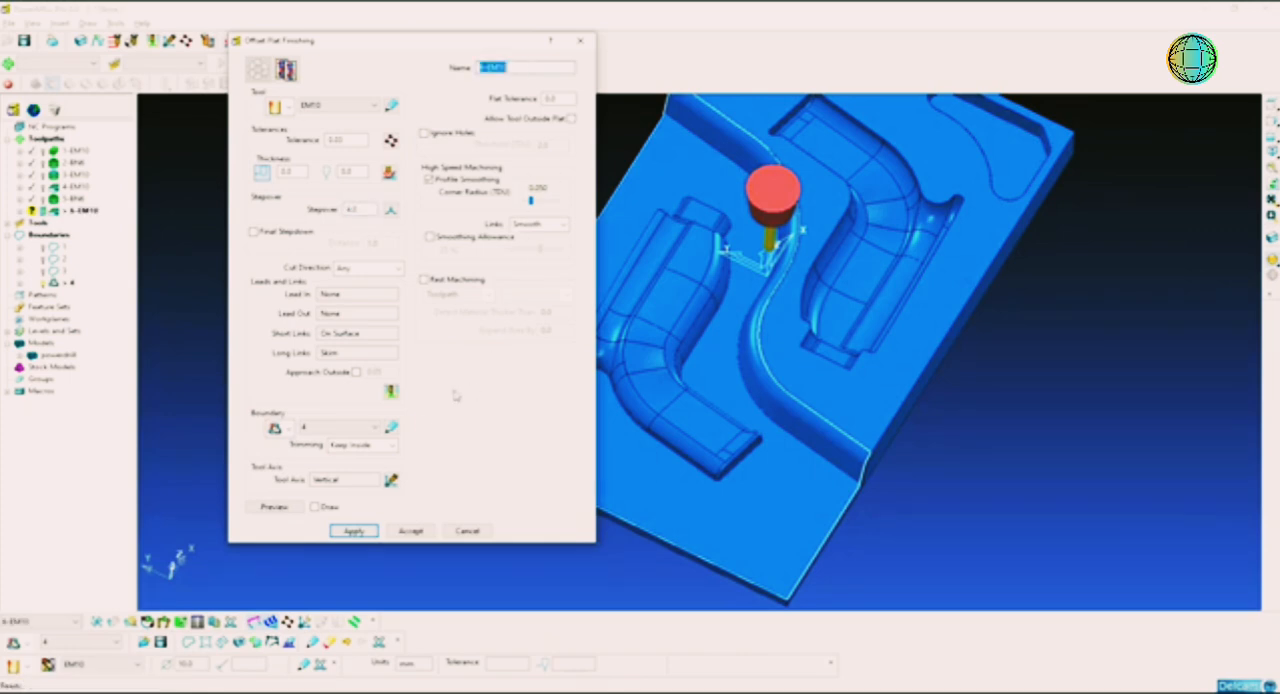
Step: Calculate toolpath 6-EM10, close its settings and show the model in an isometric view
{"action": "left_click", "coordinate": [369, 530]}
{"action": "left_click", "coordinate": [576, 481]}
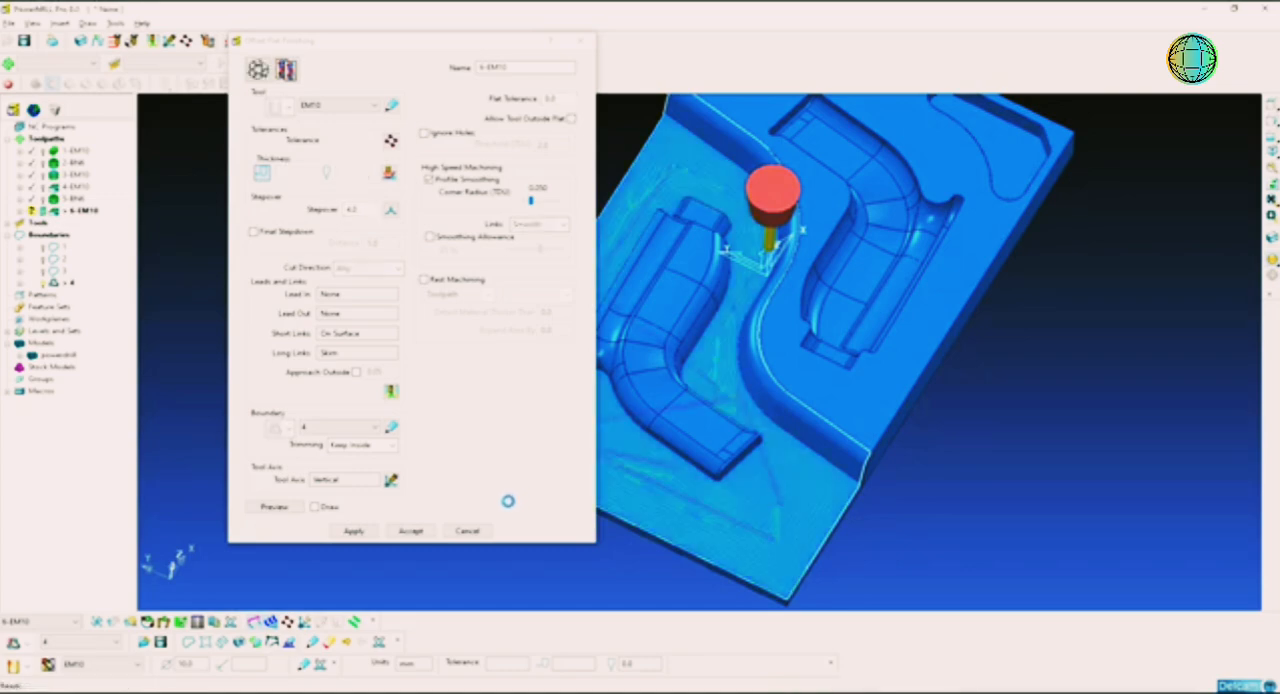
{"action": "left_click", "coordinate": [486, 530]}
{"action": "middle_click_drag", "start_coordinate": [731, 255], "coordinate": [720, 188]}
{"action": "mouse_move", "coordinate": [703, 260]}
{"action": "middle_mouse_down"}
{"action": "mouse_move", "coordinate": [689, 202]}
{"action": "mouse_move", "coordinate": [715, 330]}
{"action": "mouse_move", "coordinate": [709, 278]}
{"action": "middle_mouse_up"}
{"action": "middle_click_drag", "start_coordinate": [798, 364], "coordinate": [708, 422], "text": "shift"}
{"action": "left_click", "coordinate": [1272, 152]}
{"action": "middle_click_drag", "start_coordinate": [792, 338], "coordinate": [767, 297], "text": "shift"}
{"action": "scroll", "coordinate": [789, 315], "scroll_direction": "up", "scroll_amount": 1}
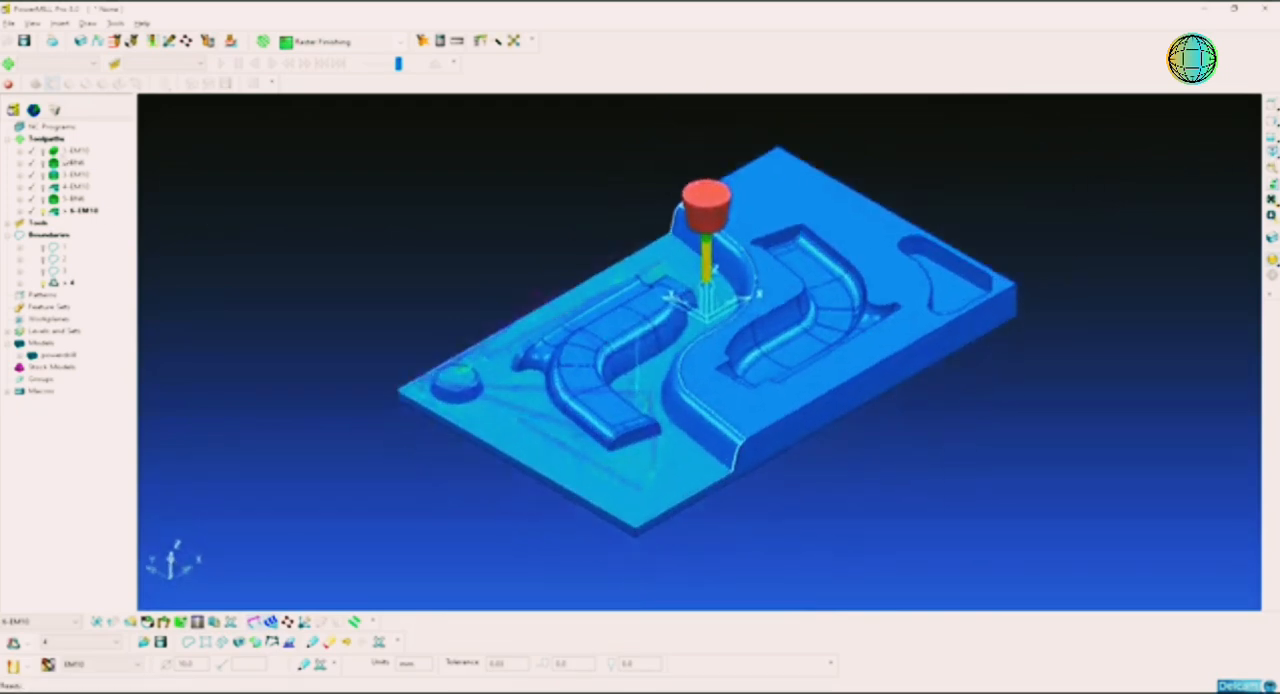
Step: Activate roughing toolpath 1-EM10, check its block in the ViewMill simulation and exit ViewMill
{"action": "double_click", "coordinate": [78, 150]}
{"action": "right_click", "coordinate": [78, 150]}
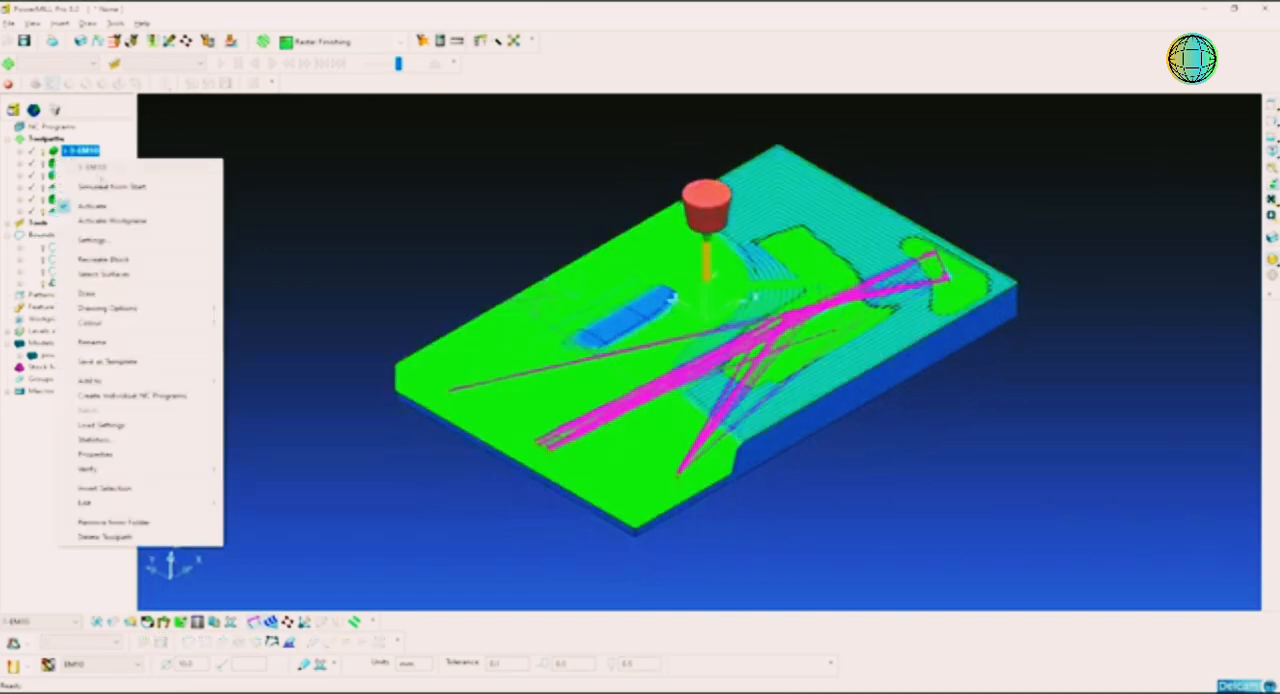
{"action": "left_click", "coordinate": [92, 205]}
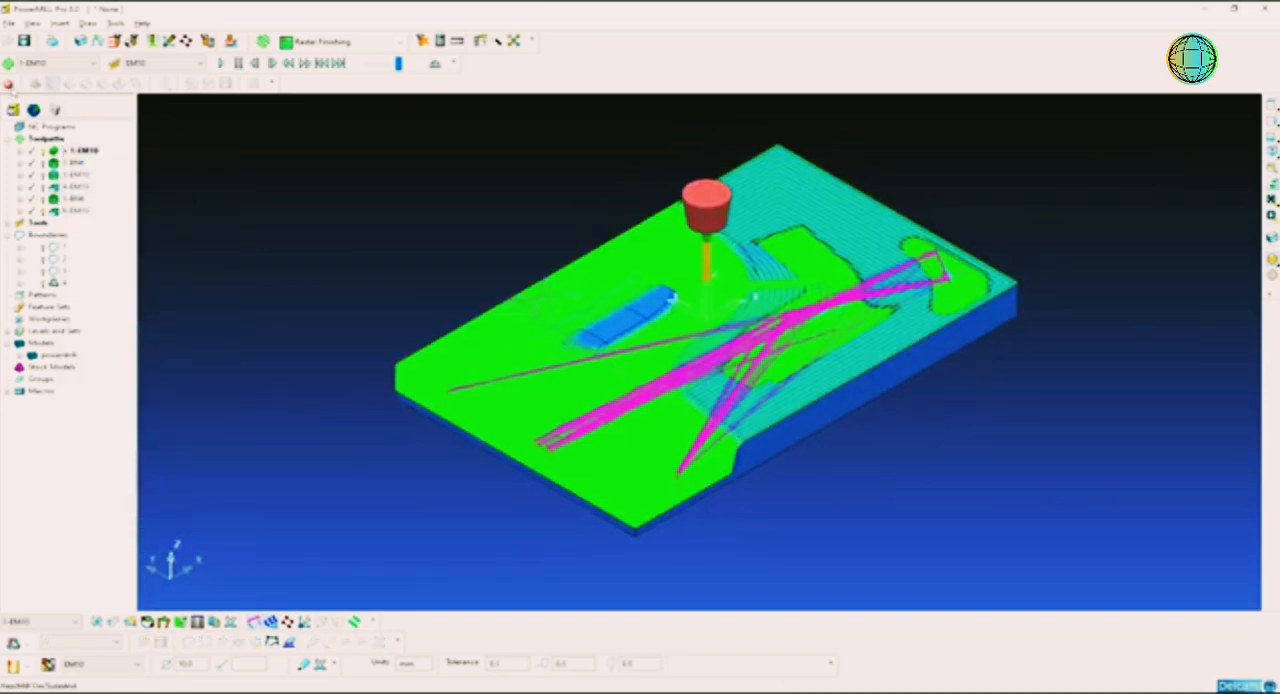
{"action": "left_click", "coordinate": [8, 85]}
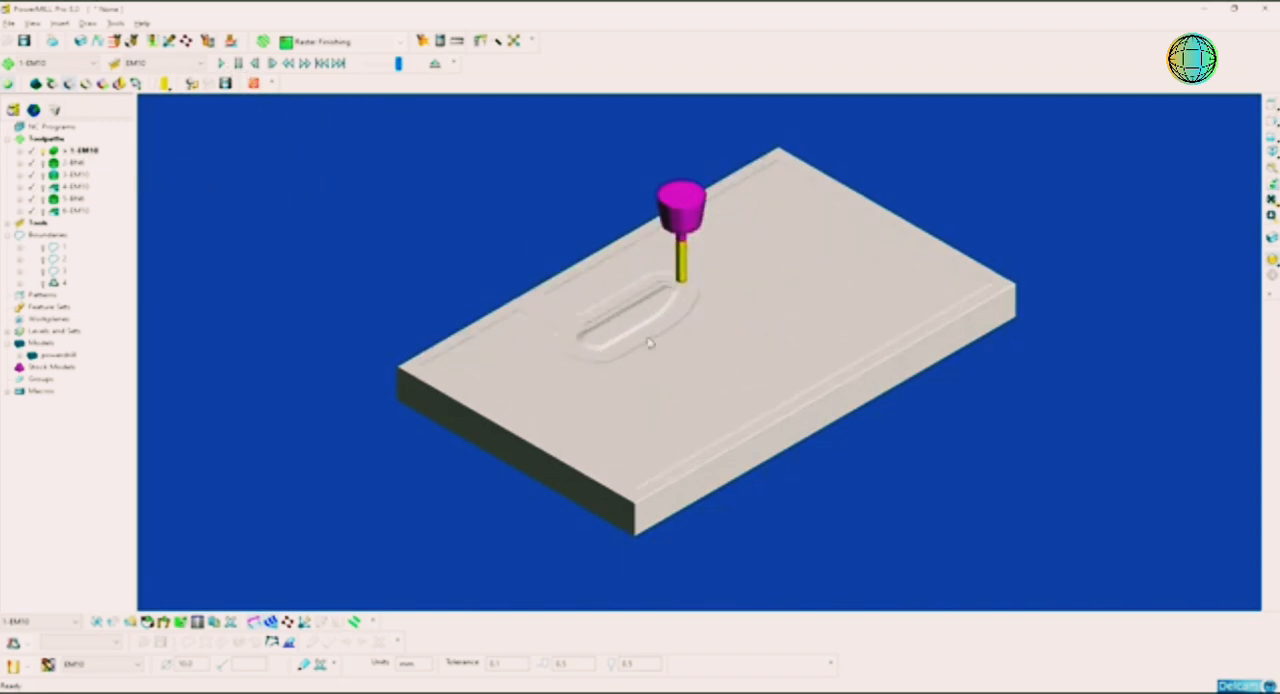
{"action": "left_click", "coordinate": [253, 86]}
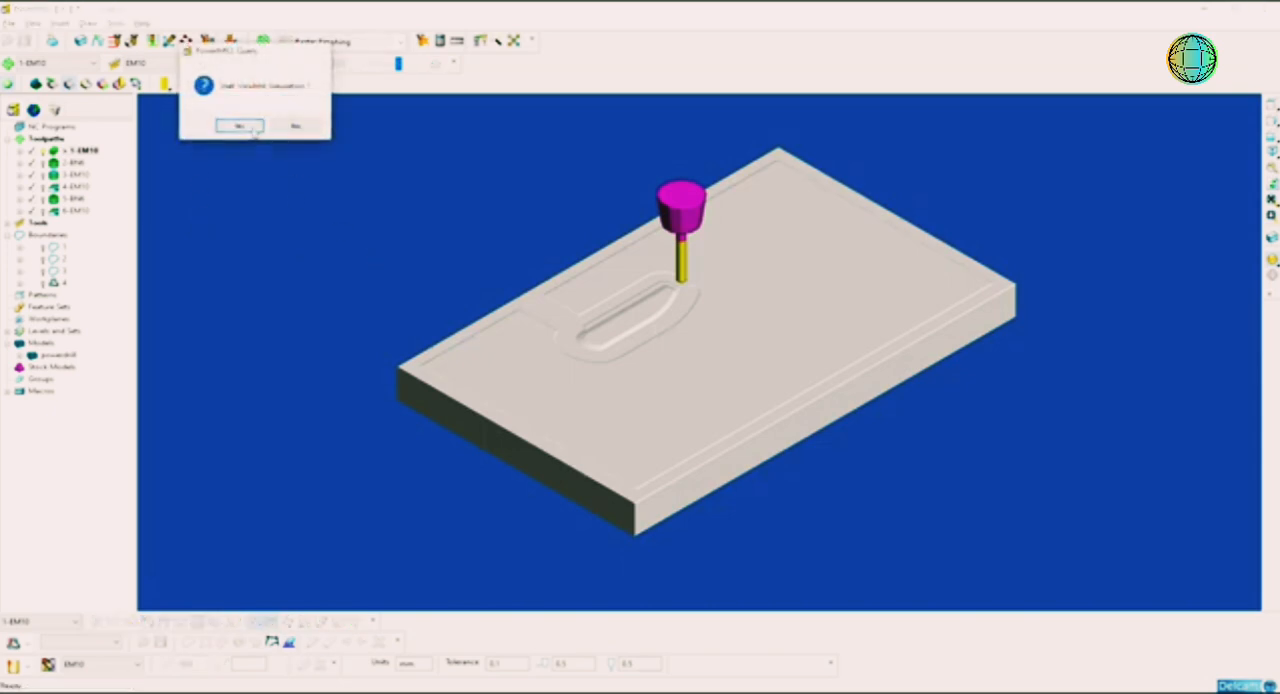
{"action": "left_click", "coordinate": [235, 124]}
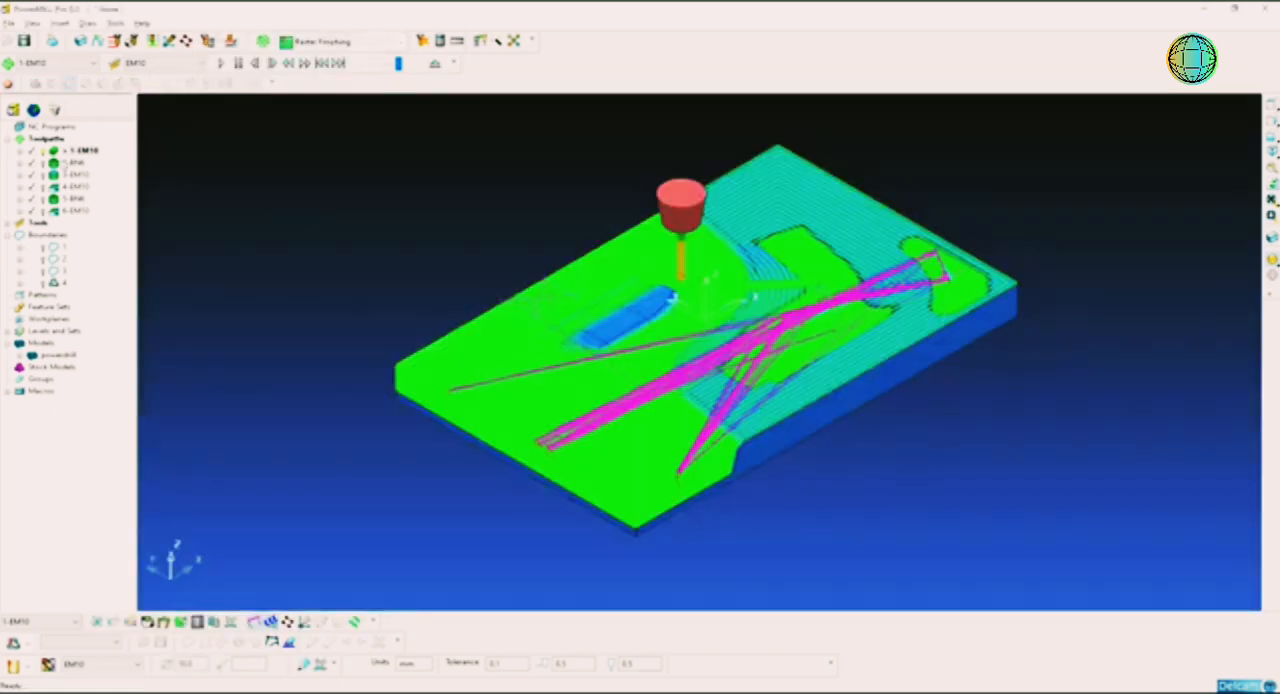
Step: Activate toolpaths 2-BN6 and 3-EM10 in turn to review their passes on the model
{"action": "double_click", "coordinate": [64, 163]}
{"action": "left_click", "coordinate": [20, 164]}
{"action": "double_click", "coordinate": [56, 164]}
{"action": "double_click", "coordinate": [60, 176]}
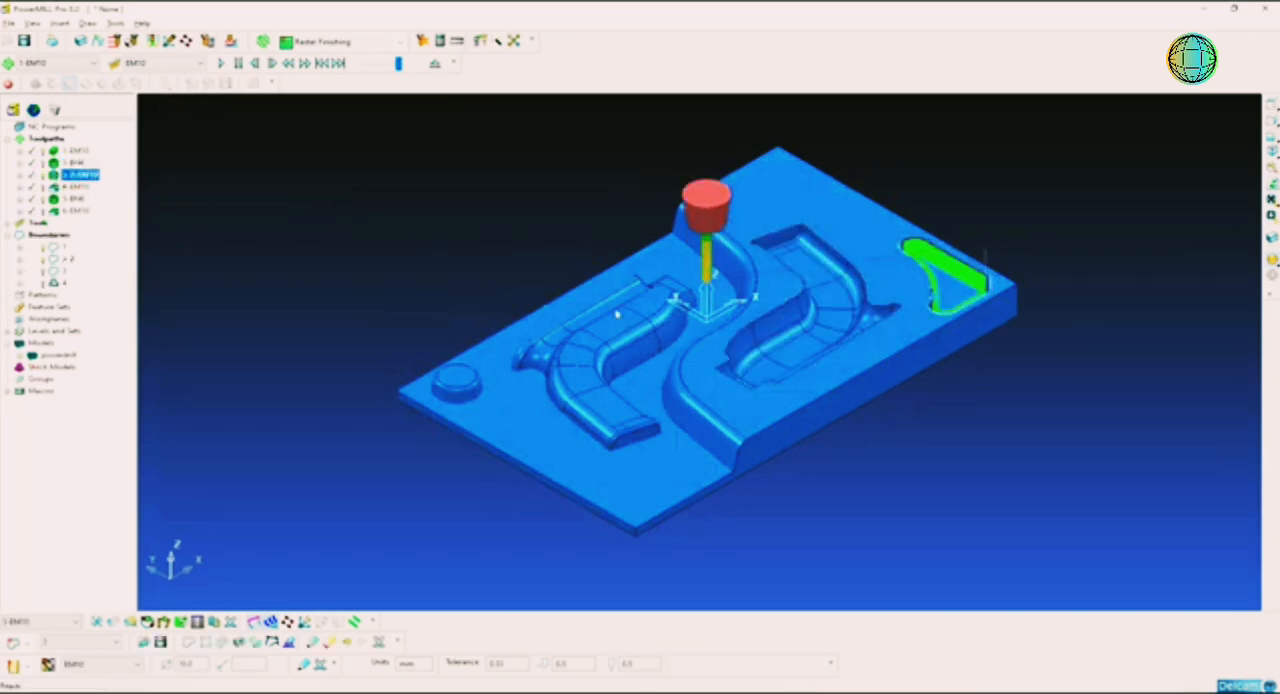
Step: Reactivate toolpath 1-EM10, select all toolpaths from 1-EM10 to 6-EM10 and create individual NC programs from them
{"action": "double_click", "coordinate": [57, 153]}
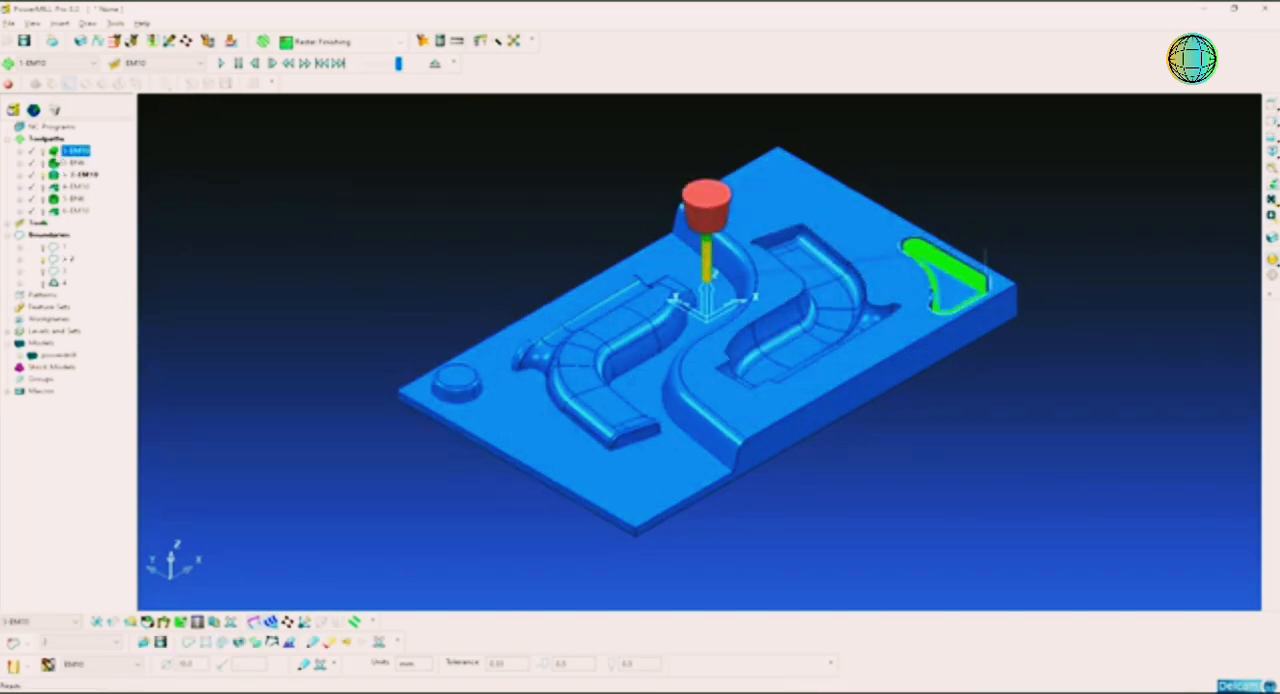
{"action": "left_click", "coordinate": [56, 212], "text": "shift"}
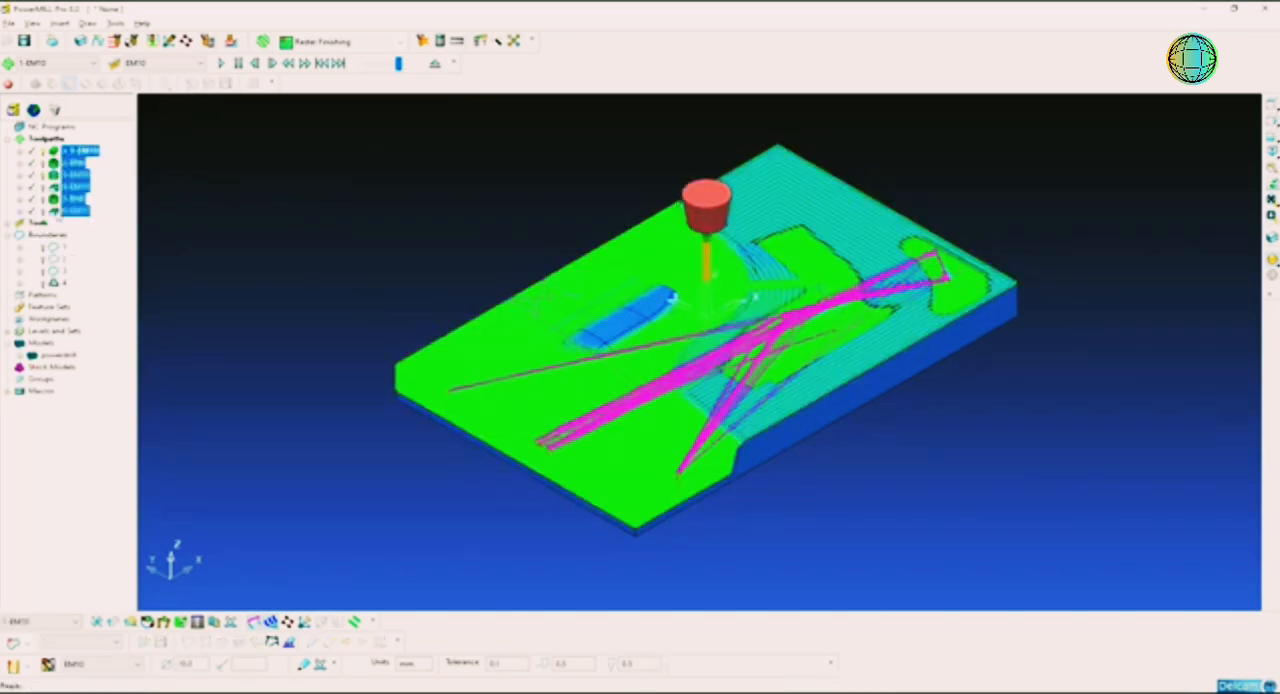
{"action": "right_click", "coordinate": [62, 172]}
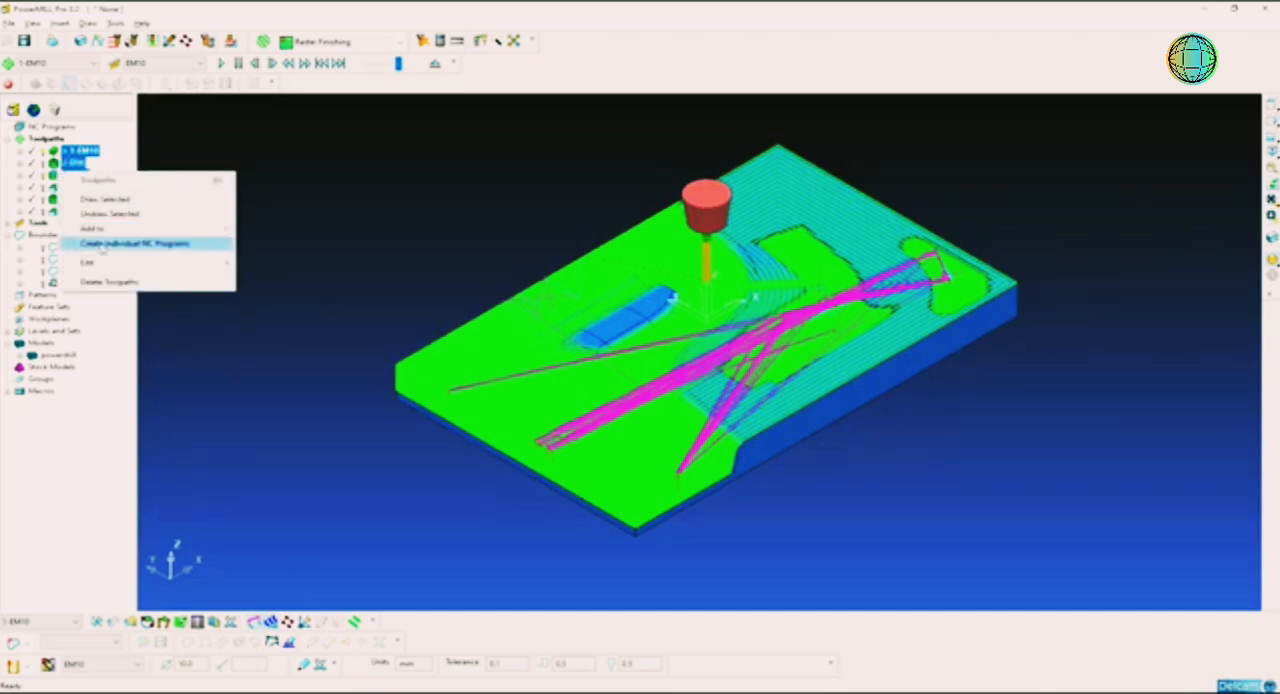
{"action": "left_click", "coordinate": [172, 246]}
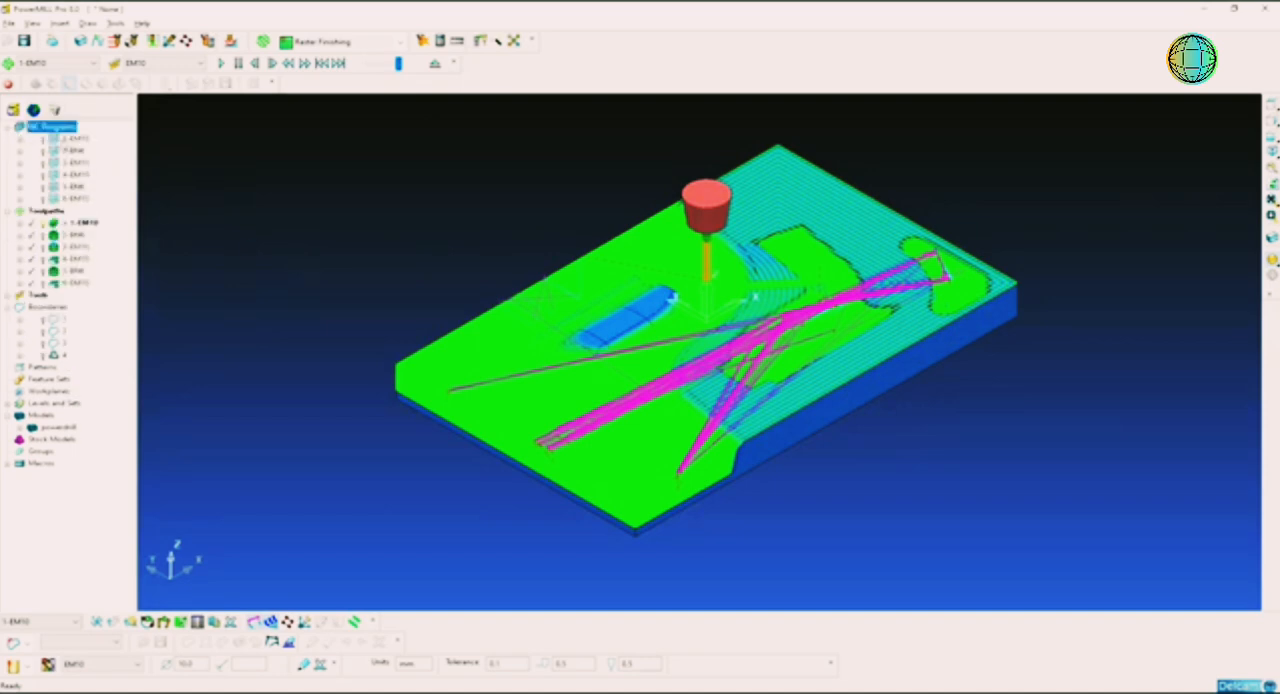
Step: Open the settings of NC program 1-EM10 and check its machine option file path
{"action": "right_click", "coordinate": [70, 139]}
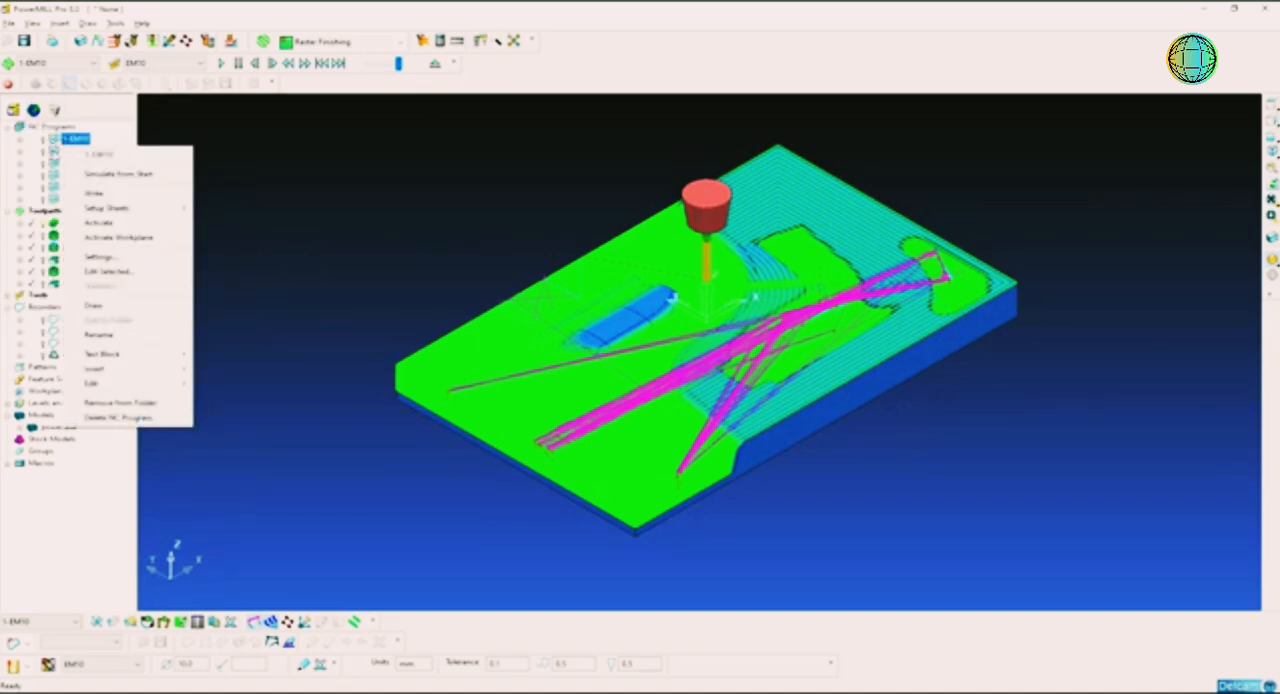
{"action": "left_click", "coordinate": [55, 152]}
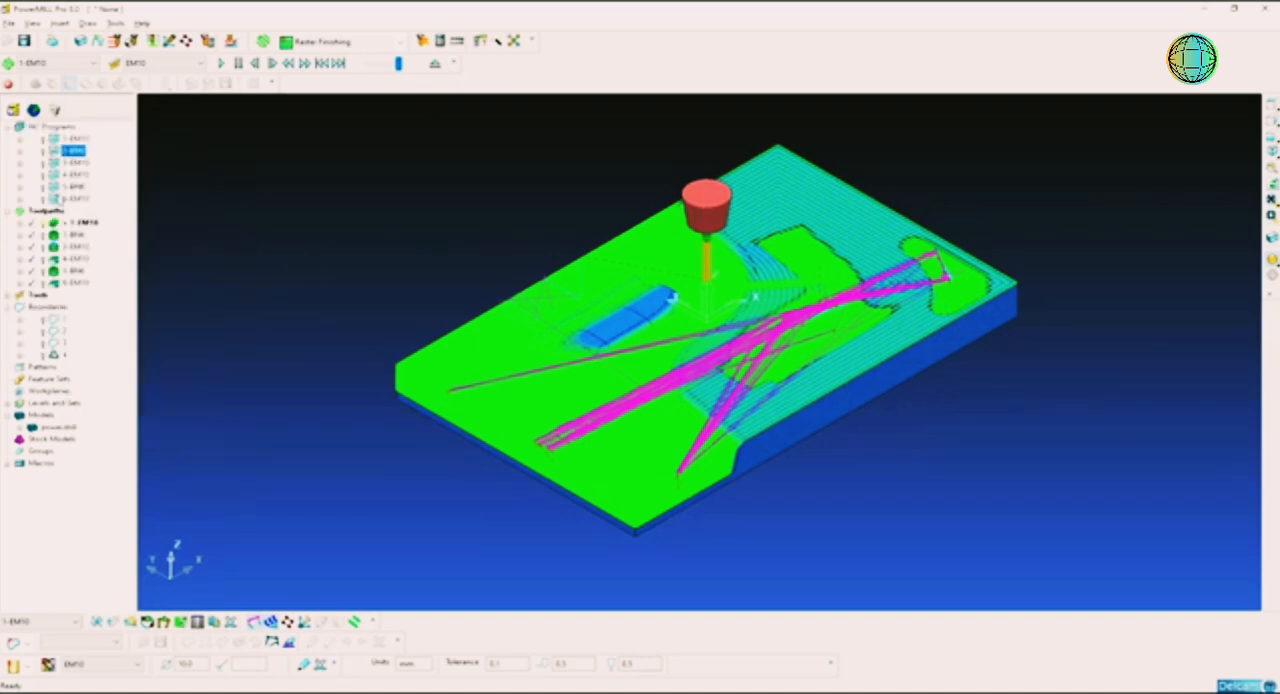
{"action": "right_click", "coordinate": [62, 142]}
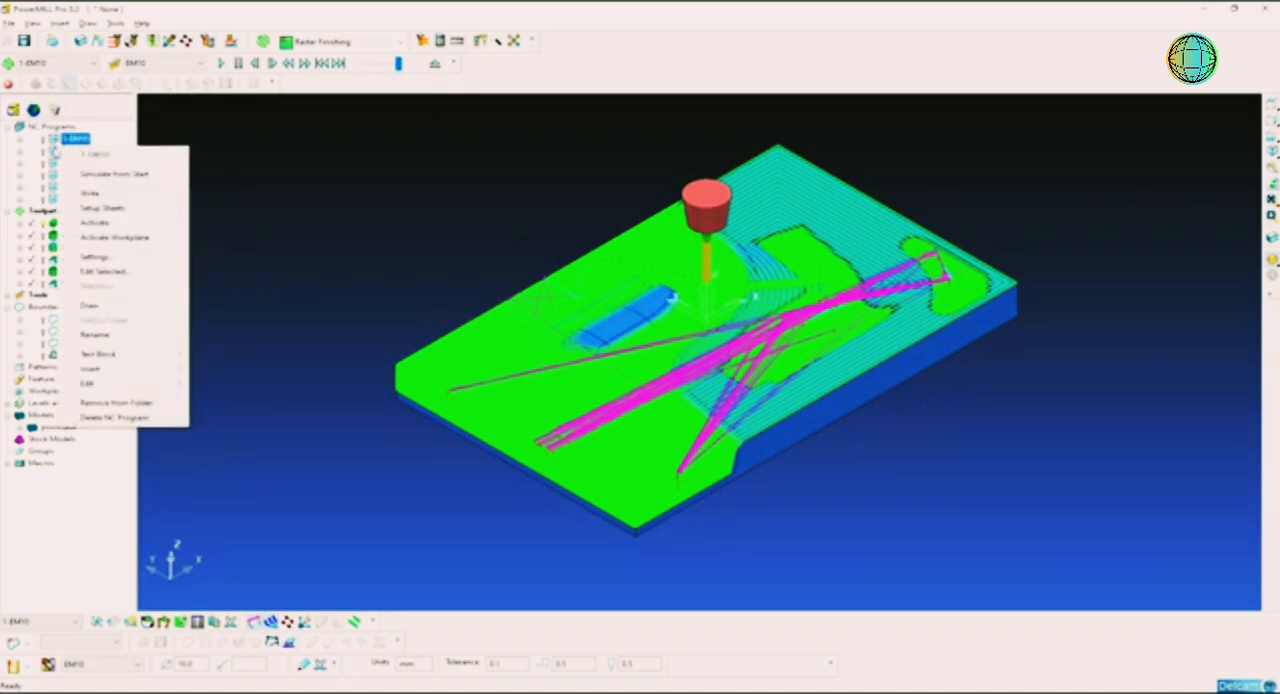
{"action": "left_click", "coordinate": [55, 150]}
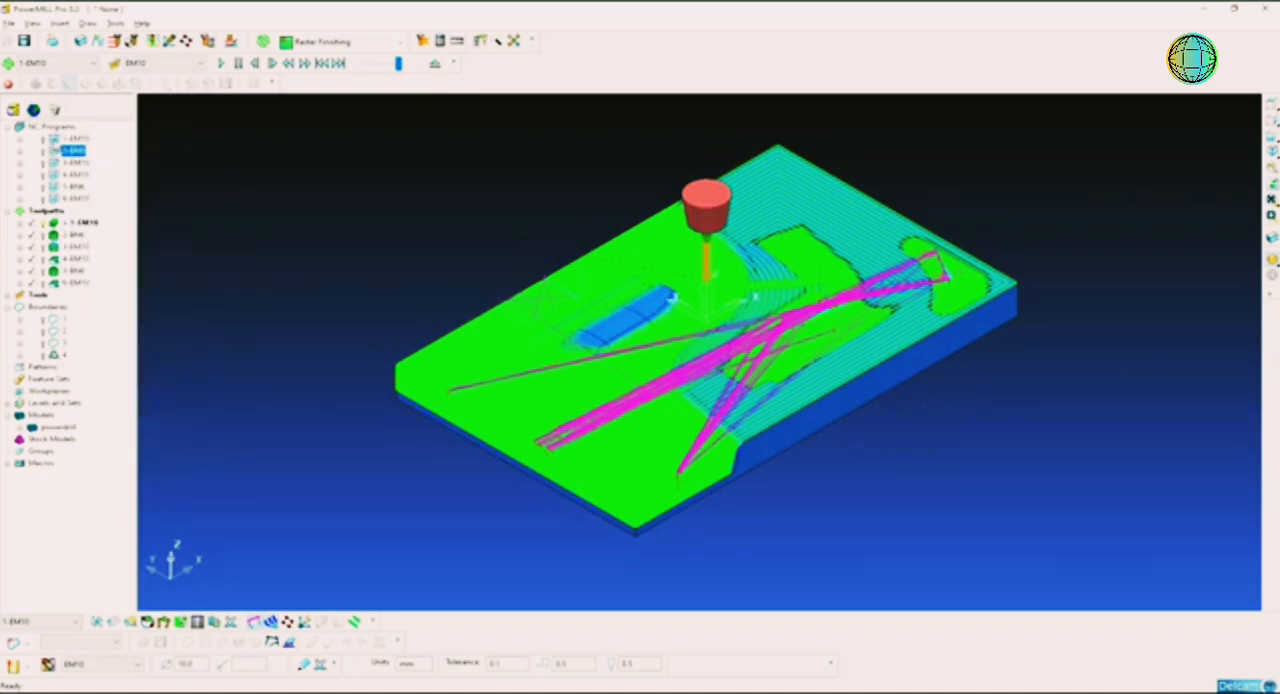
{"action": "right_click", "coordinate": [62, 139]}
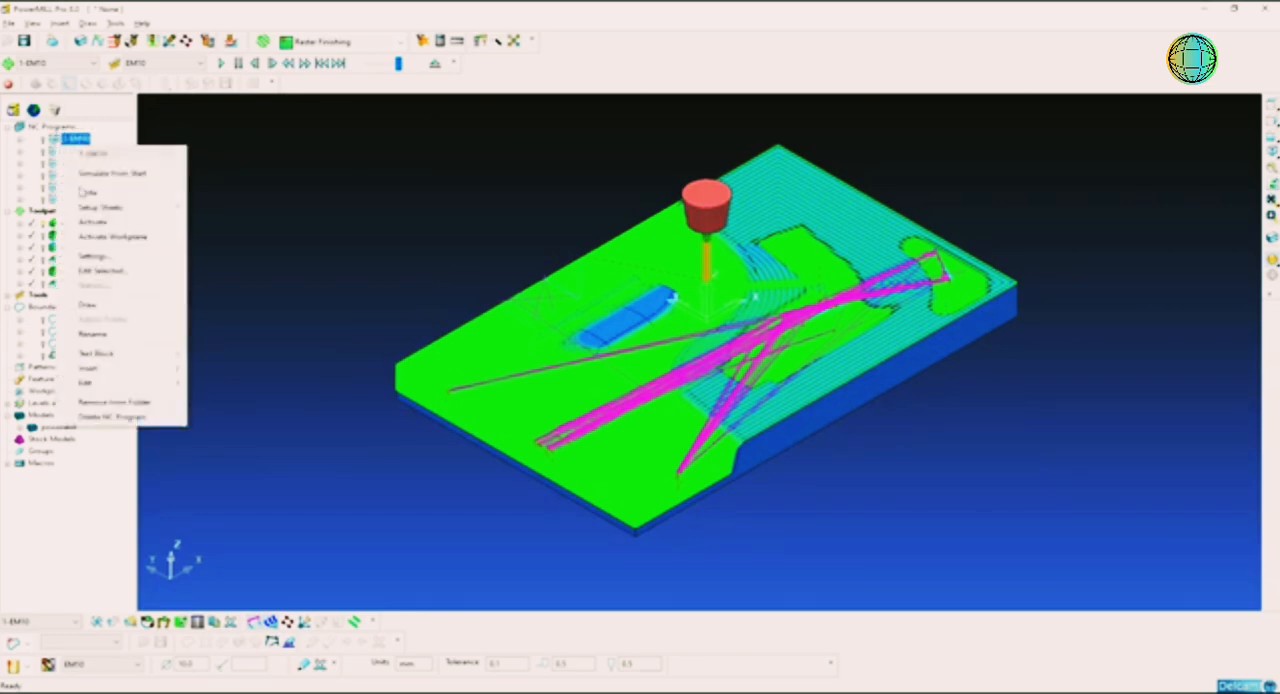
{"action": "left_click", "coordinate": [100, 257]}
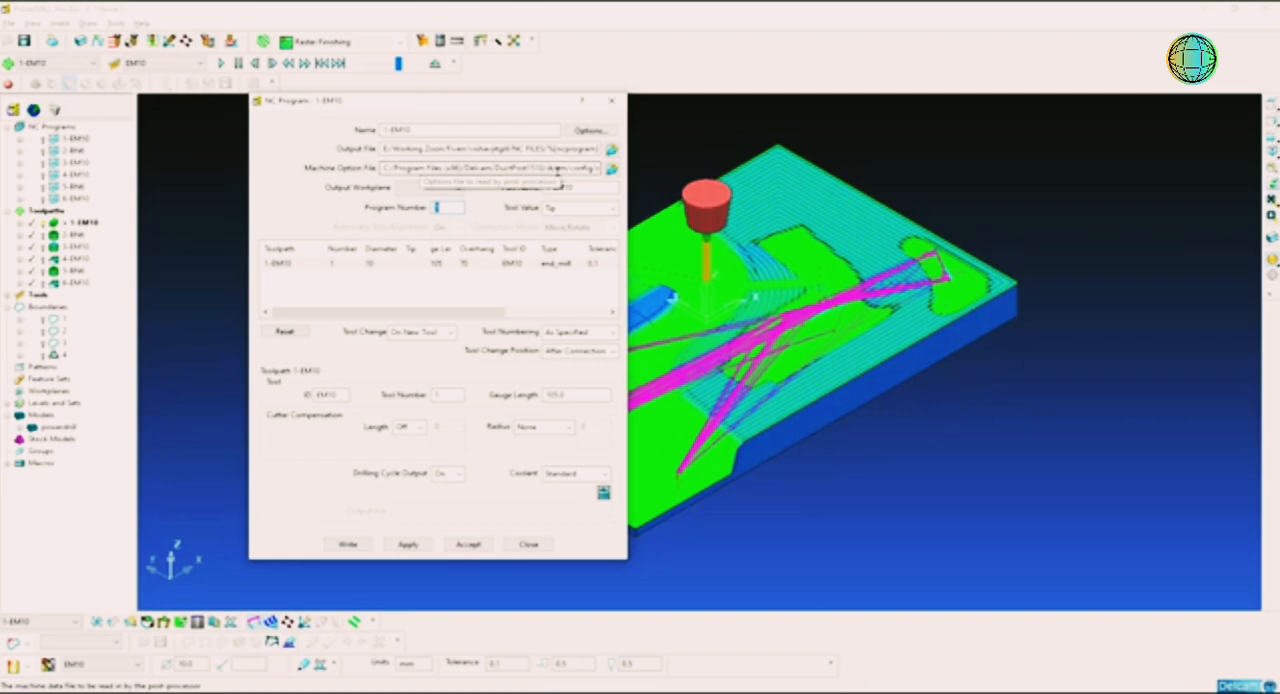
{"action": "left_click_drag", "start_coordinate": [532, 169], "coordinate": [552, 169]}
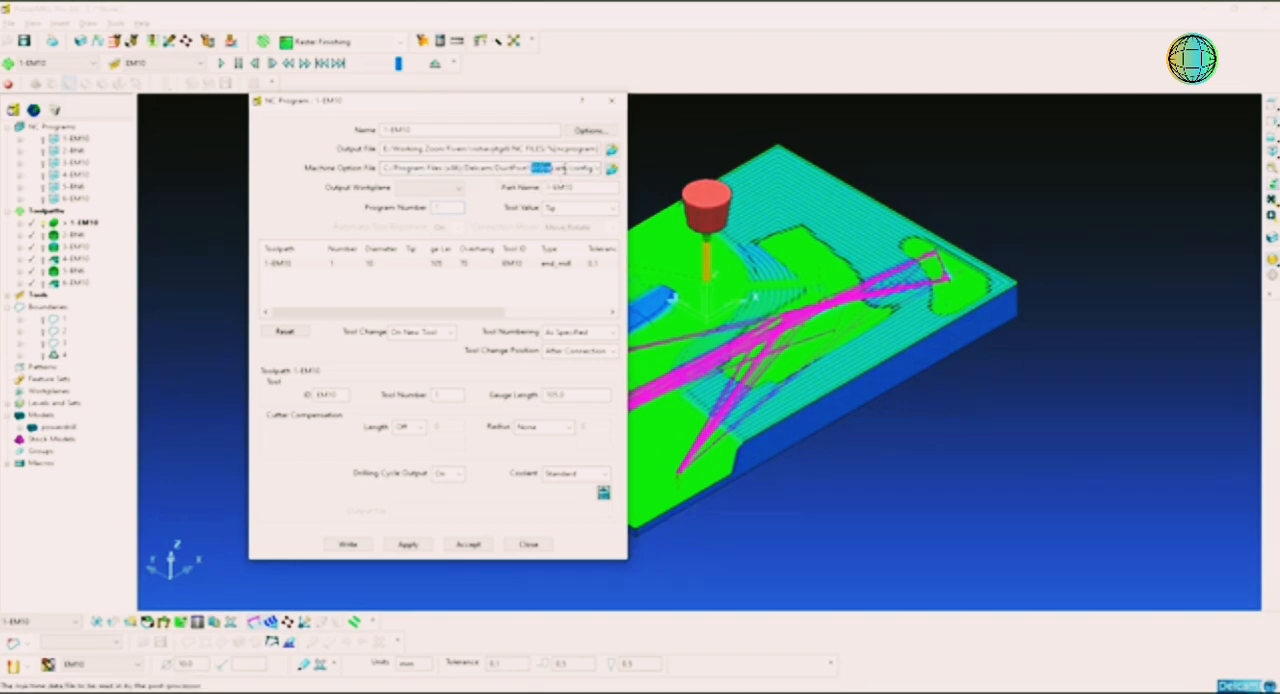
{"action": "left_click", "coordinate": [566, 169]}
{"action": "left_click_drag", "start_coordinate": [557, 168], "coordinate": [601, 168]}
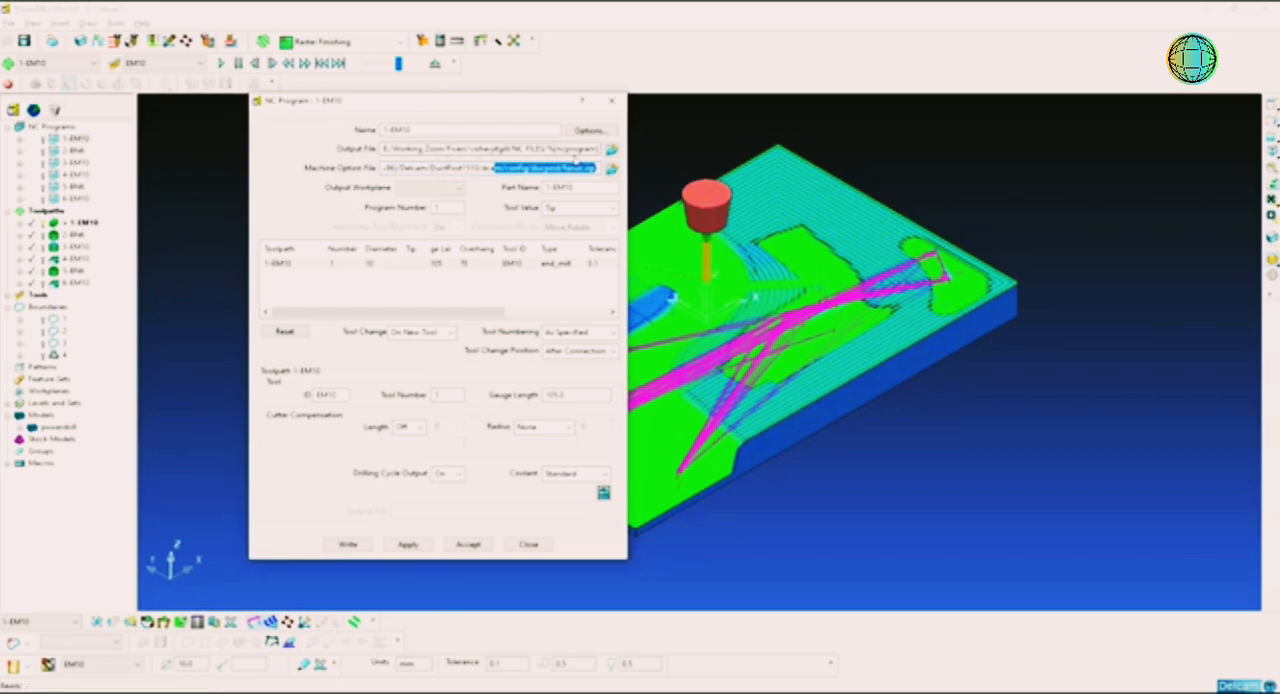
Step: Set the output file of NC program 1-EM10 to an NC program file named TEST on the desktop
{"action": "left_click", "coordinate": [611, 148]}
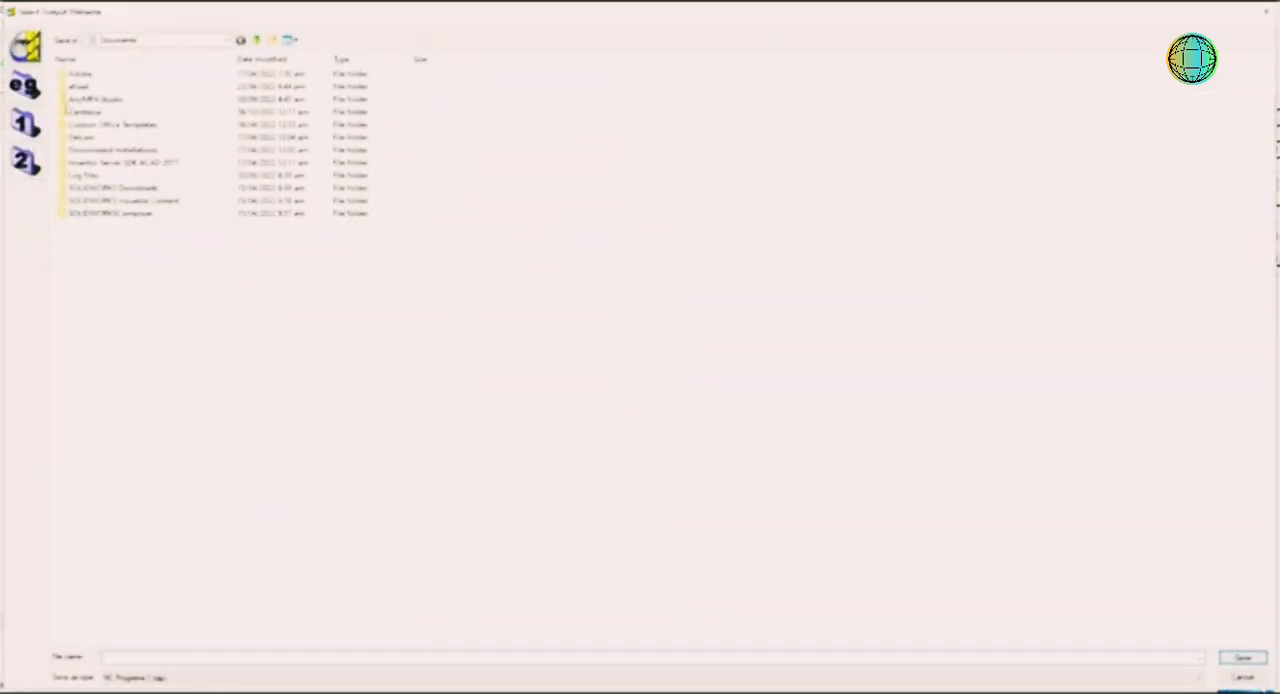
{"action": "left_click", "coordinate": [172, 42]}
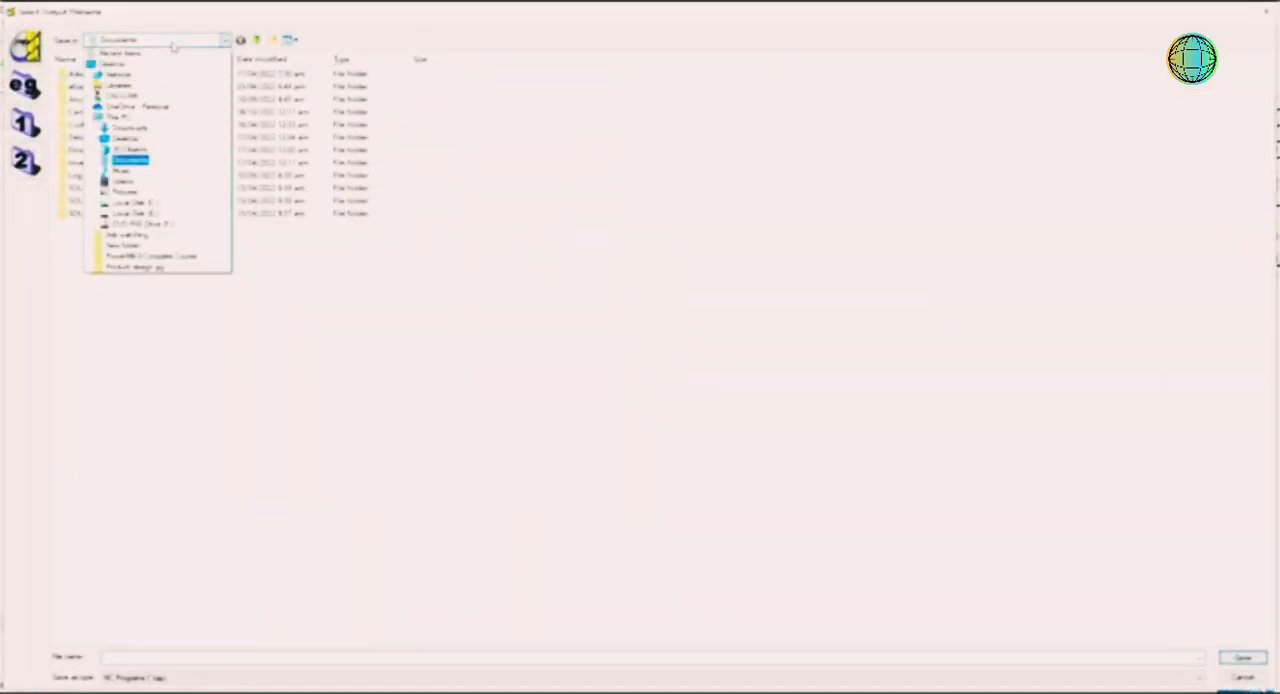
{"action": "left_click", "coordinate": [150, 58]}
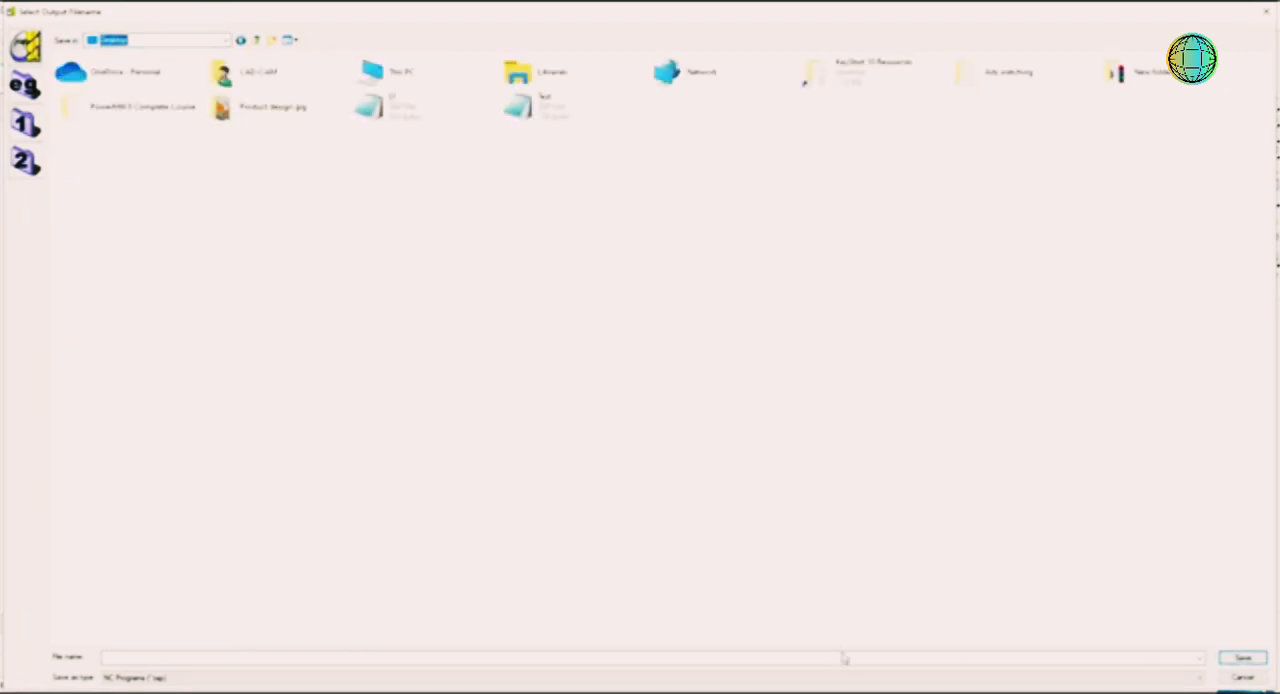
{"action": "left_click", "coordinate": [843, 657]}
{"action": "type", "text": "test"}
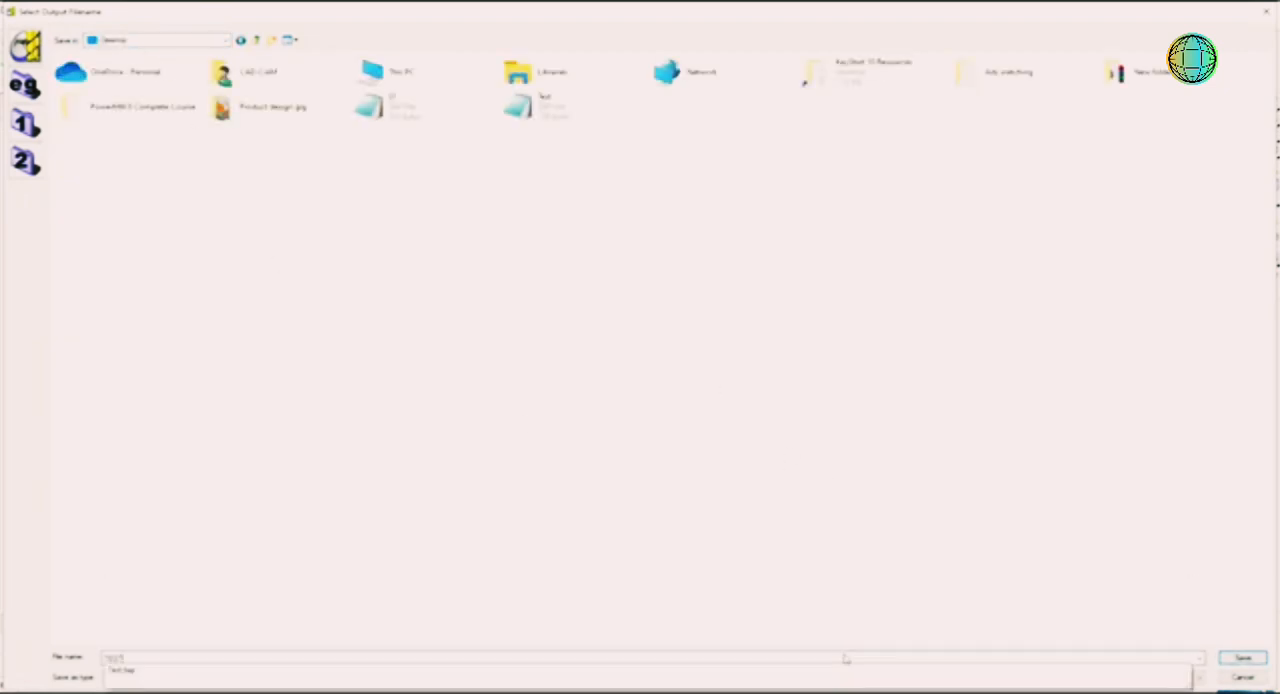
{"action": "key", "text": "Return"}
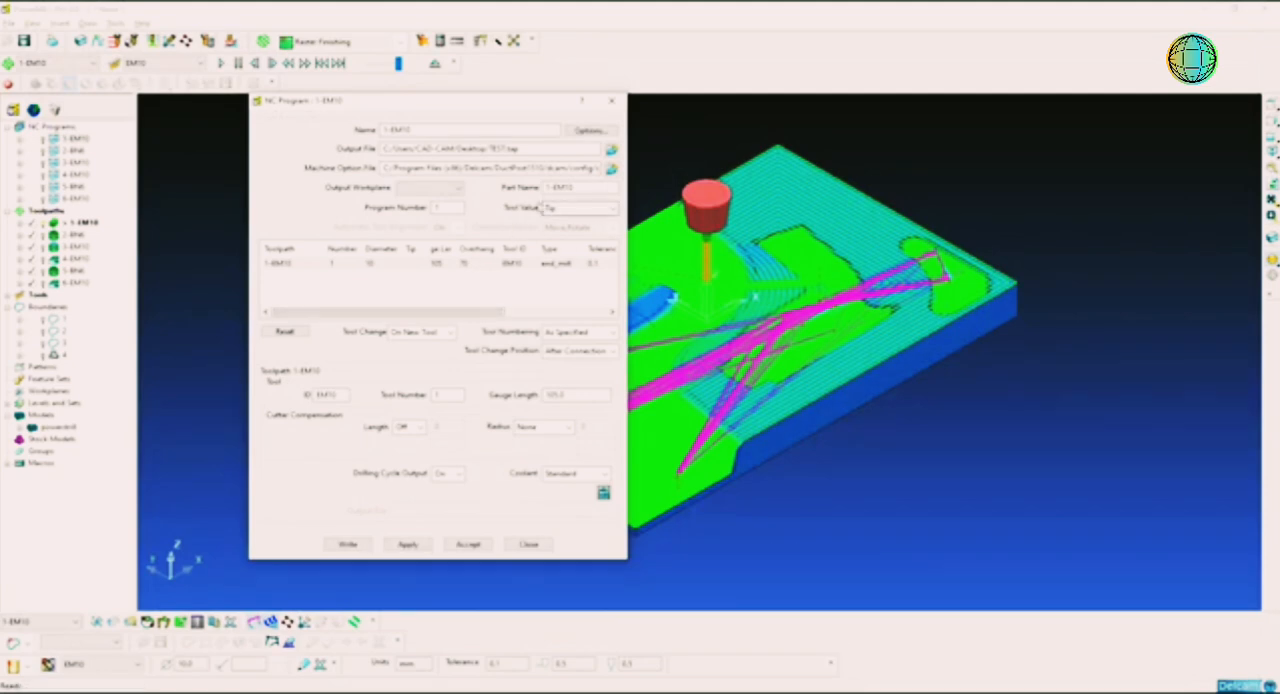
Step: Write NC program 1-EM10 to the output file, overwriting the existing TEST.tap, and close the information report
{"action": "left_click", "coordinate": [347, 544]}
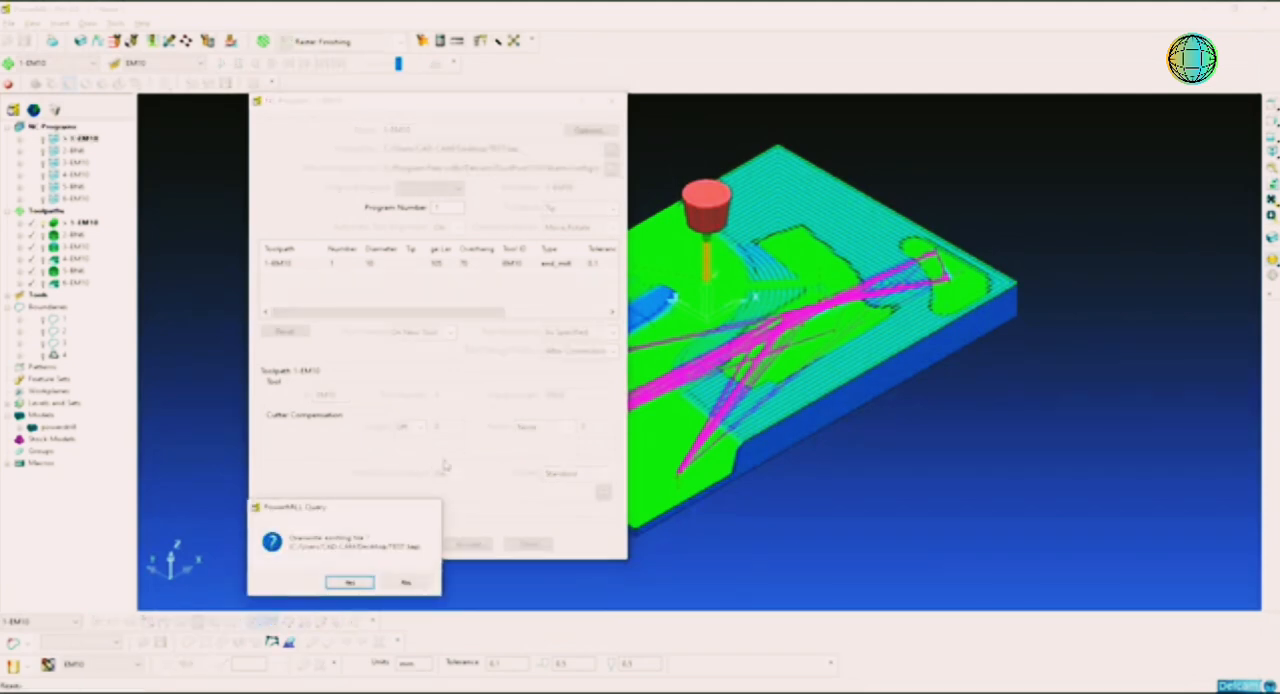
{"action": "left_click", "coordinate": [348, 584]}
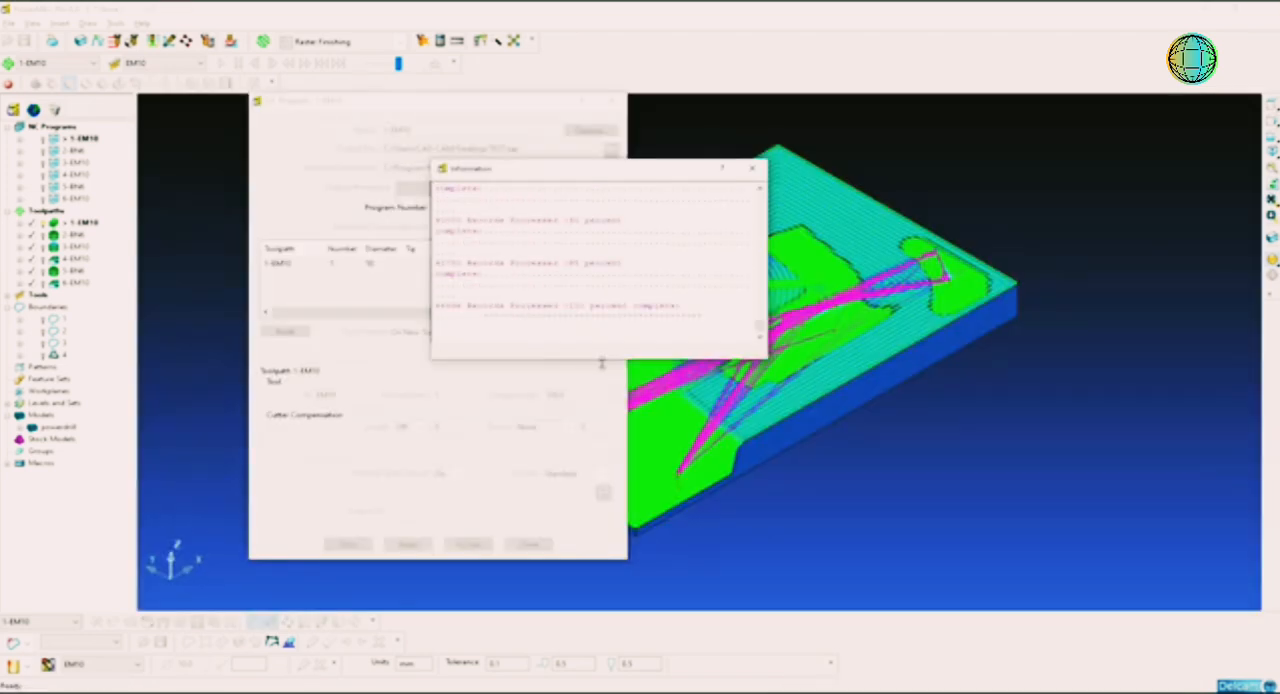
{"action": "left_click", "coordinate": [752, 168]}
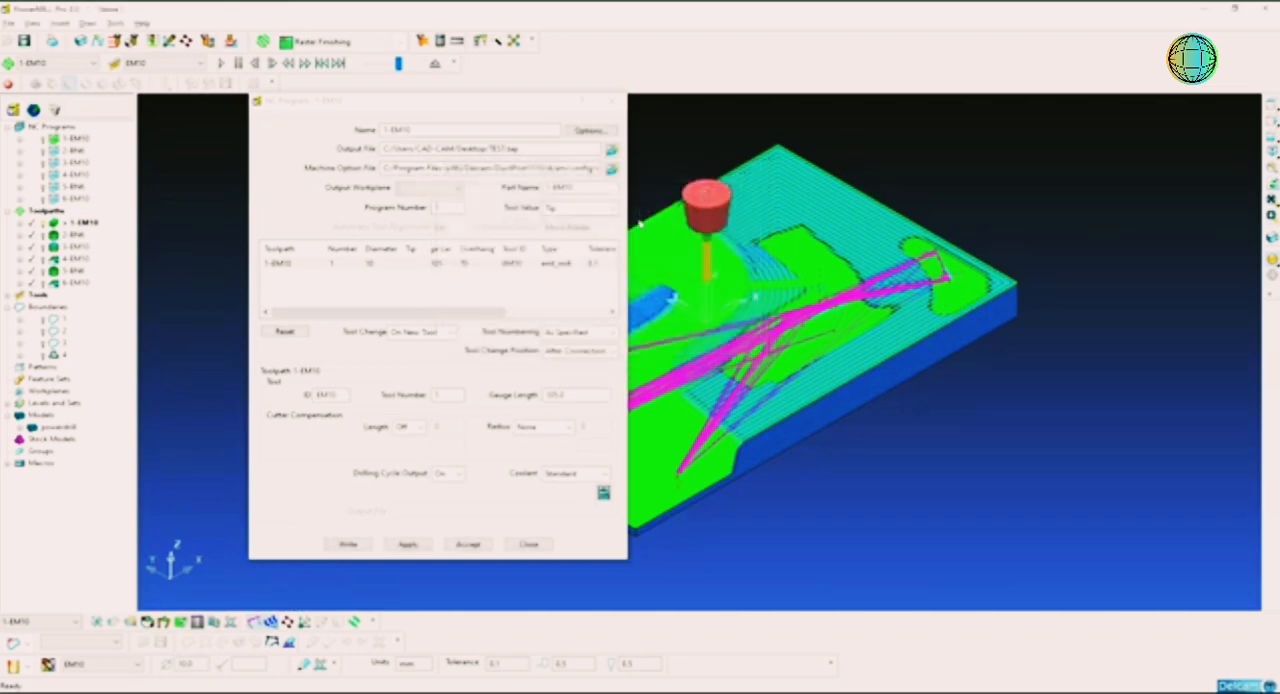
Step: Turn on drawing of NC program 1-EM10
{"action": "right_click", "coordinate": [77, 139]}
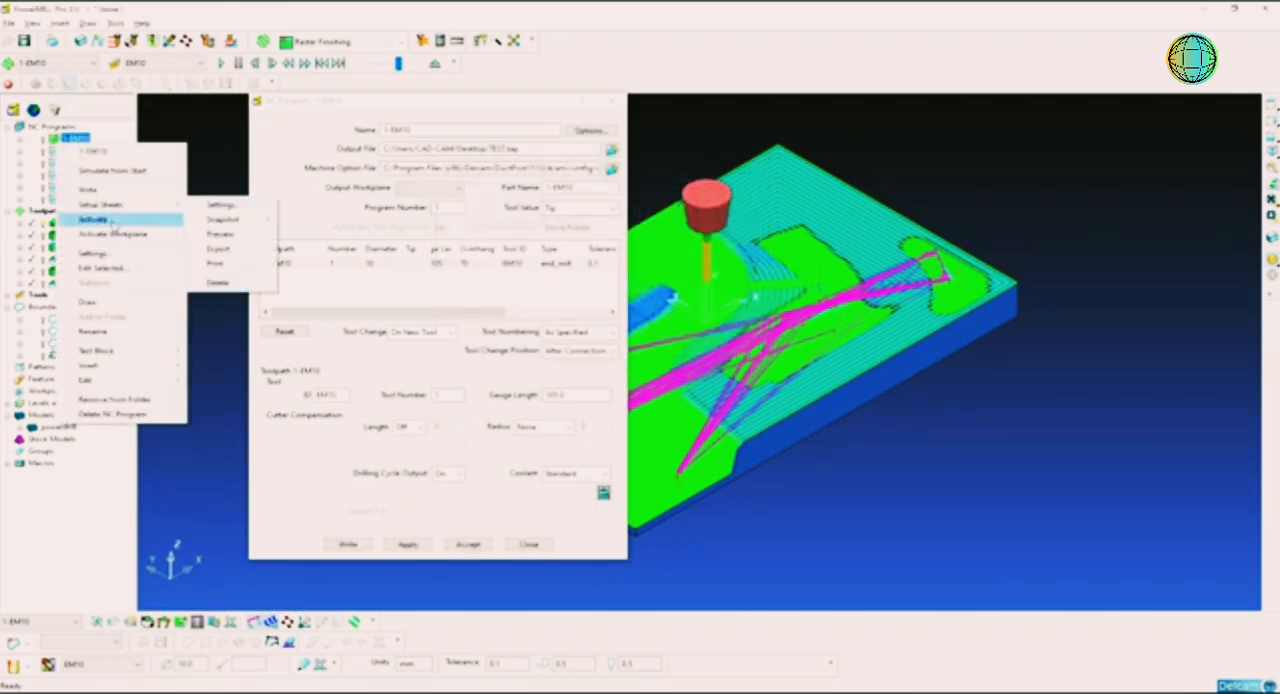
{"action": "left_click", "coordinate": [119, 308]}
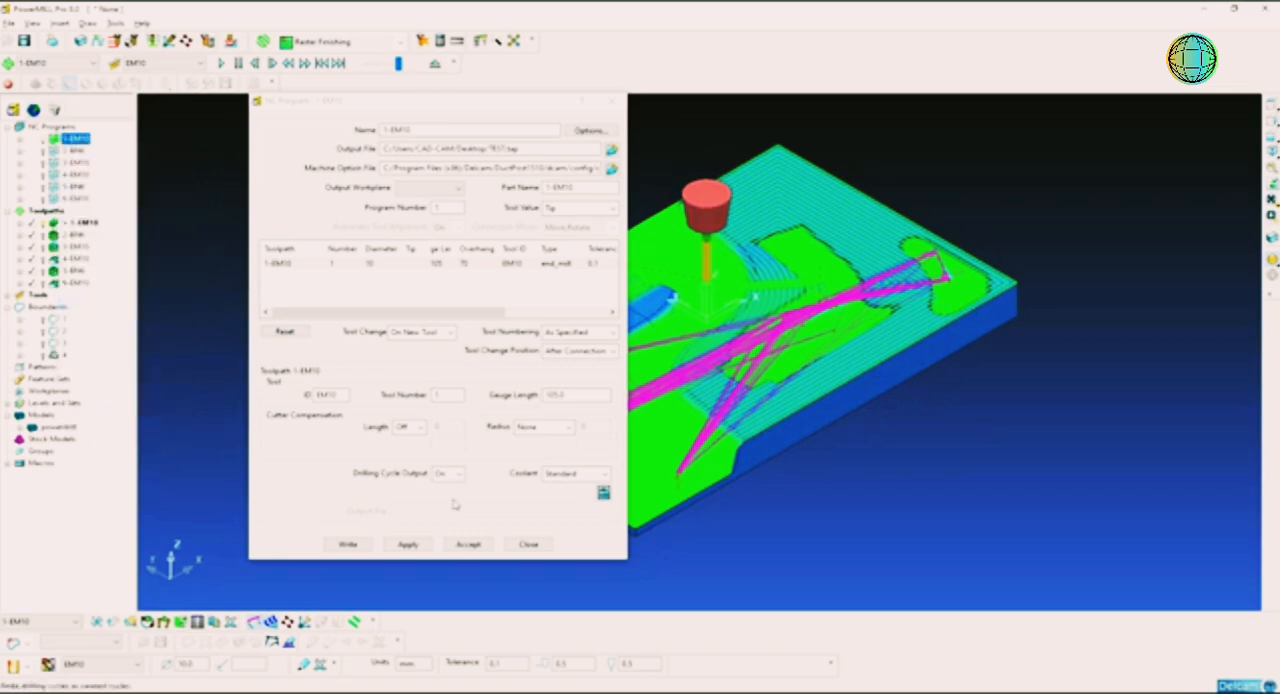
{"action": "right_click", "coordinate": [76, 139]}
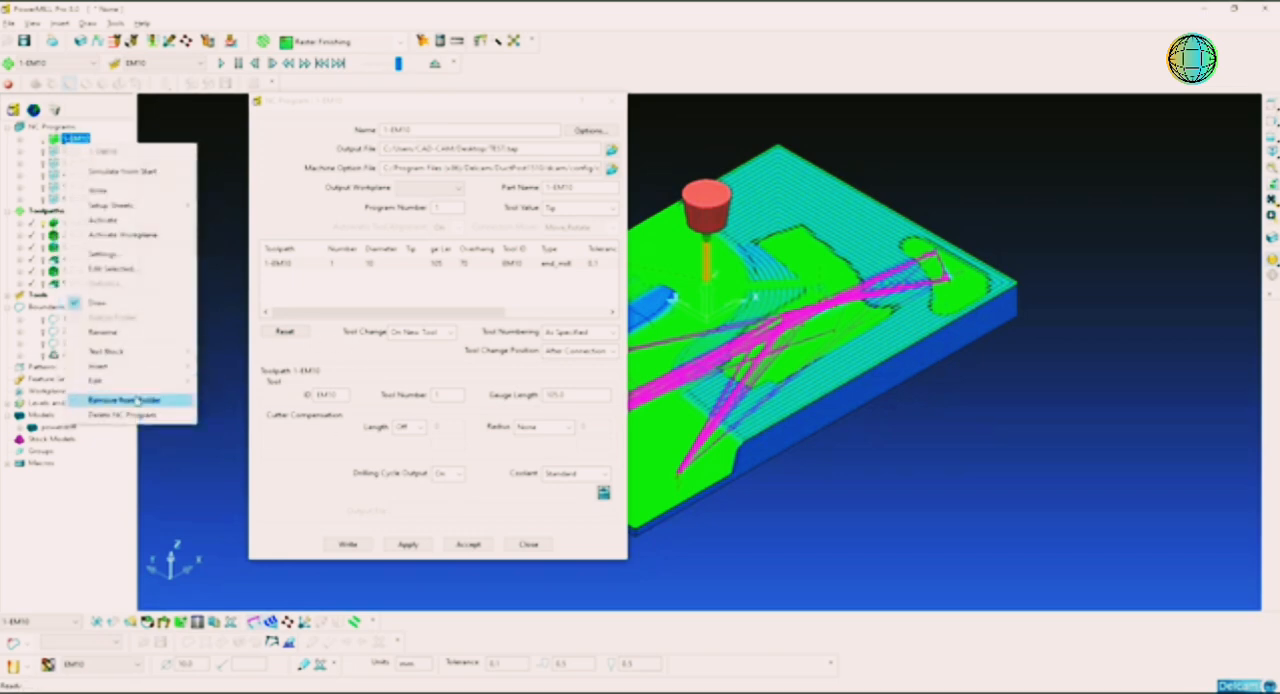
{"action": "mouse_move", "coordinate": [152, 360]}
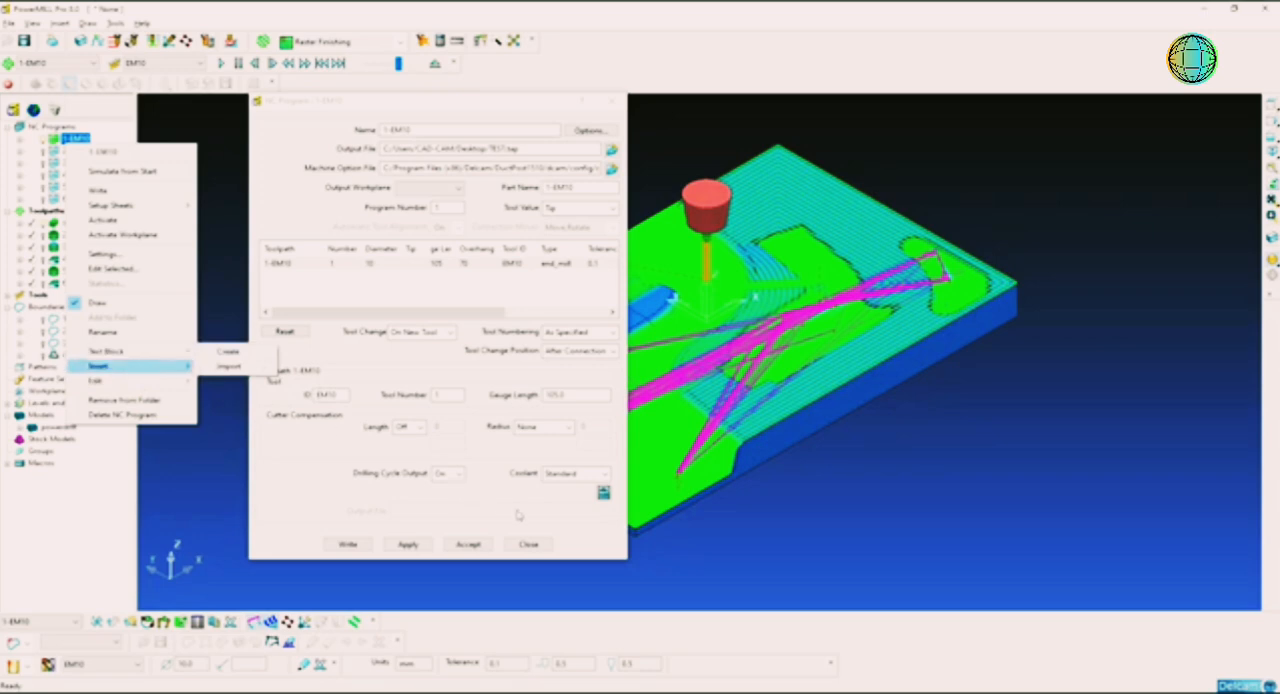
Step: Close the NC program settings and open the written Test file in Notepad to examine its G-code blocks
{"action": "left_click", "coordinate": [571, 557]}
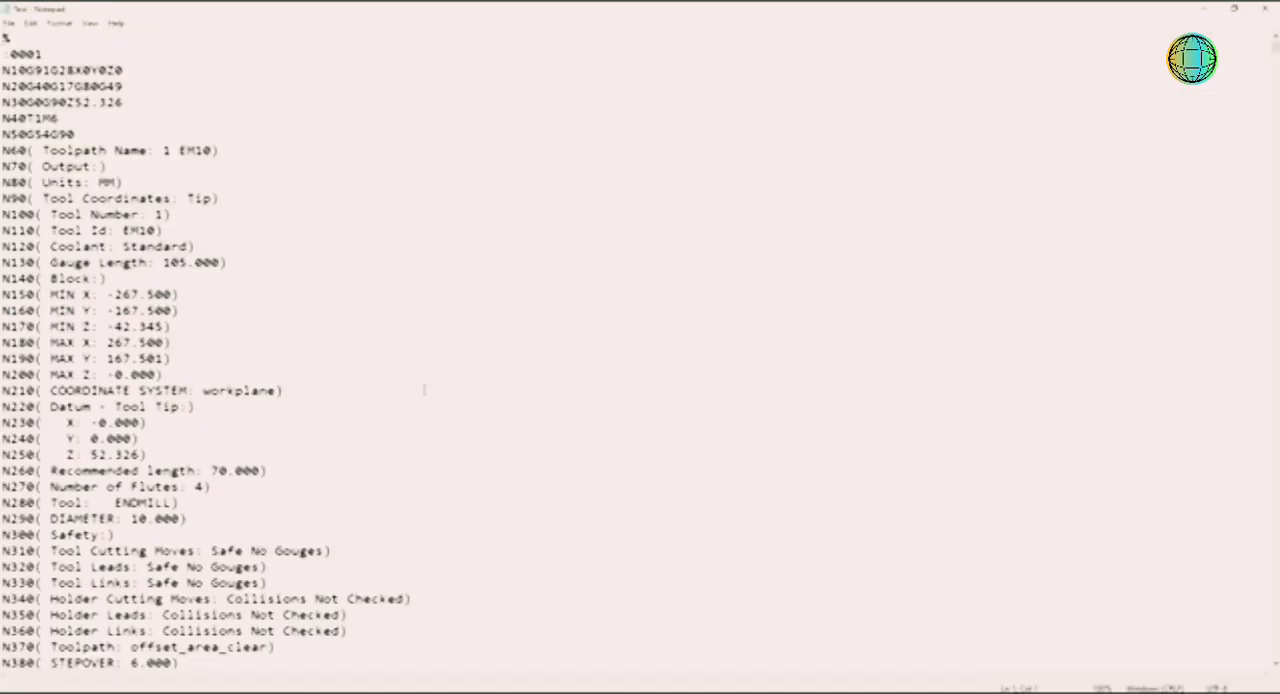
{"action": "scroll", "coordinate": [424, 390], "scroll_direction": "down", "scroll_amount": 11}
{"action": "scroll", "coordinate": [424, 390], "scroll_direction": "down", "scroll_amount": 20}
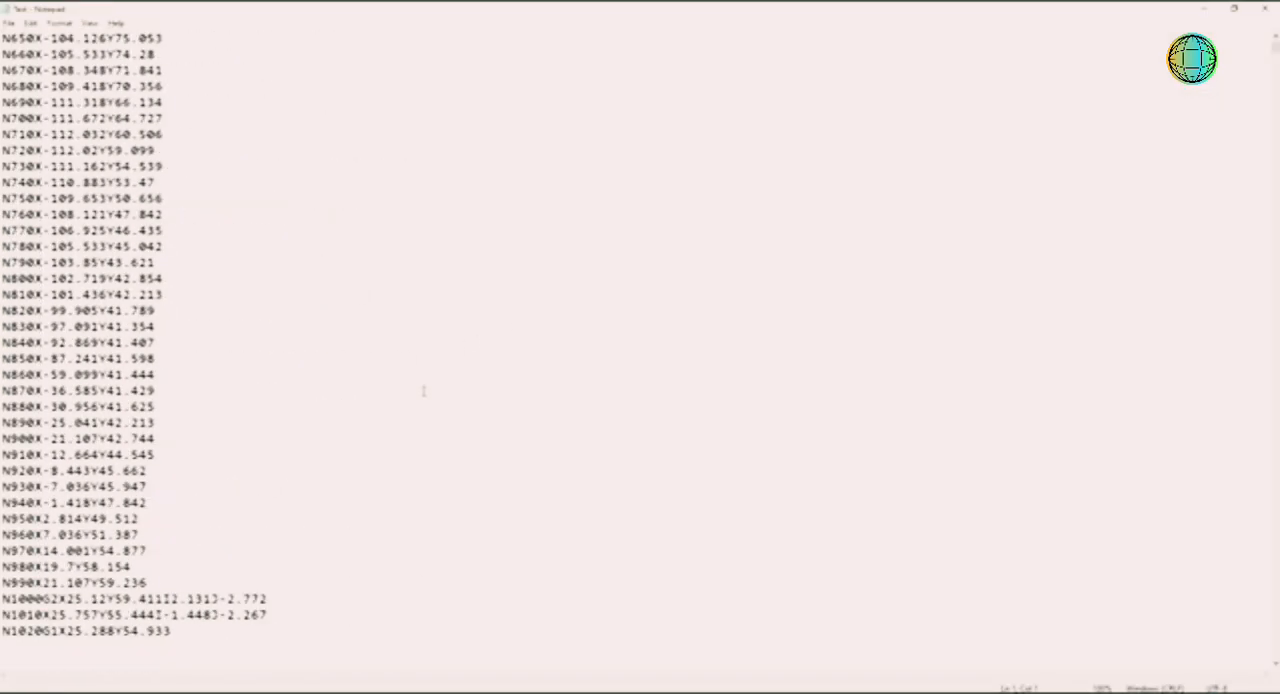
{"action": "scroll", "coordinate": [422, 397], "scroll_direction": "down", "scroll_amount": 3}
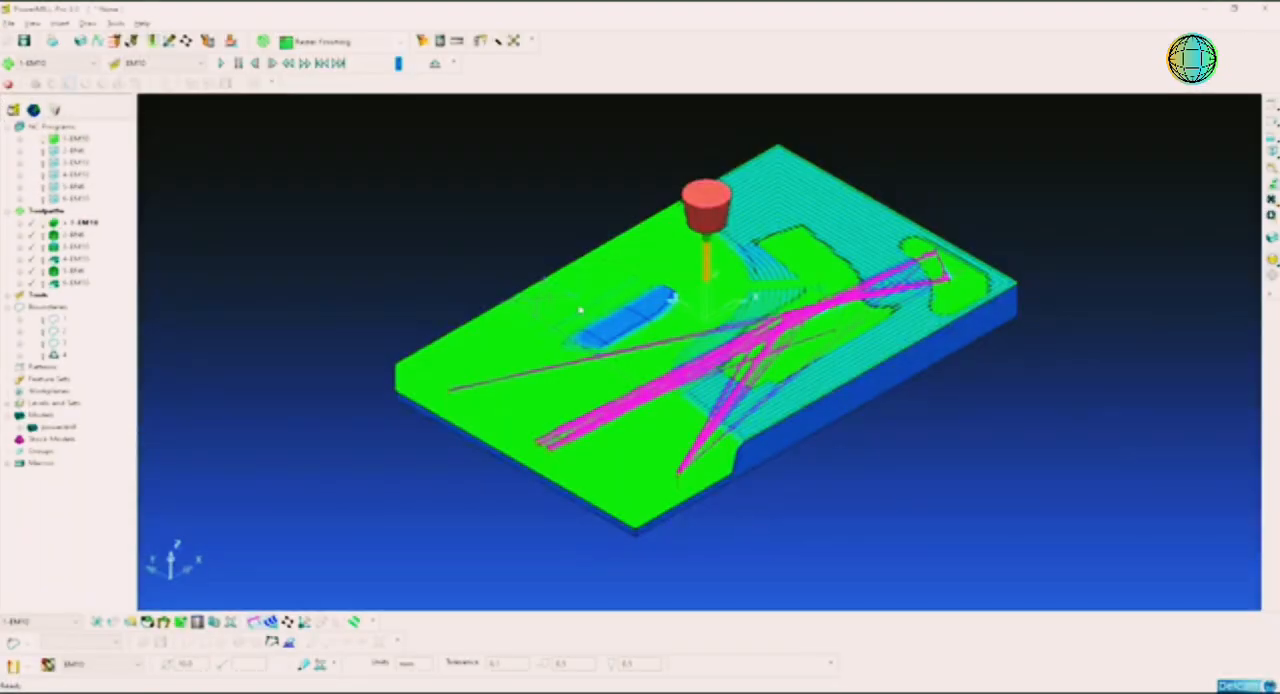
Step: Activate NC program 1-EM10 and deactivate toolpath 1-EM10
{"action": "double_click", "coordinate": [80, 138]}
{"action": "double_click", "coordinate": [78, 223]}
{"action": "left_click", "coordinate": [268, 160]}
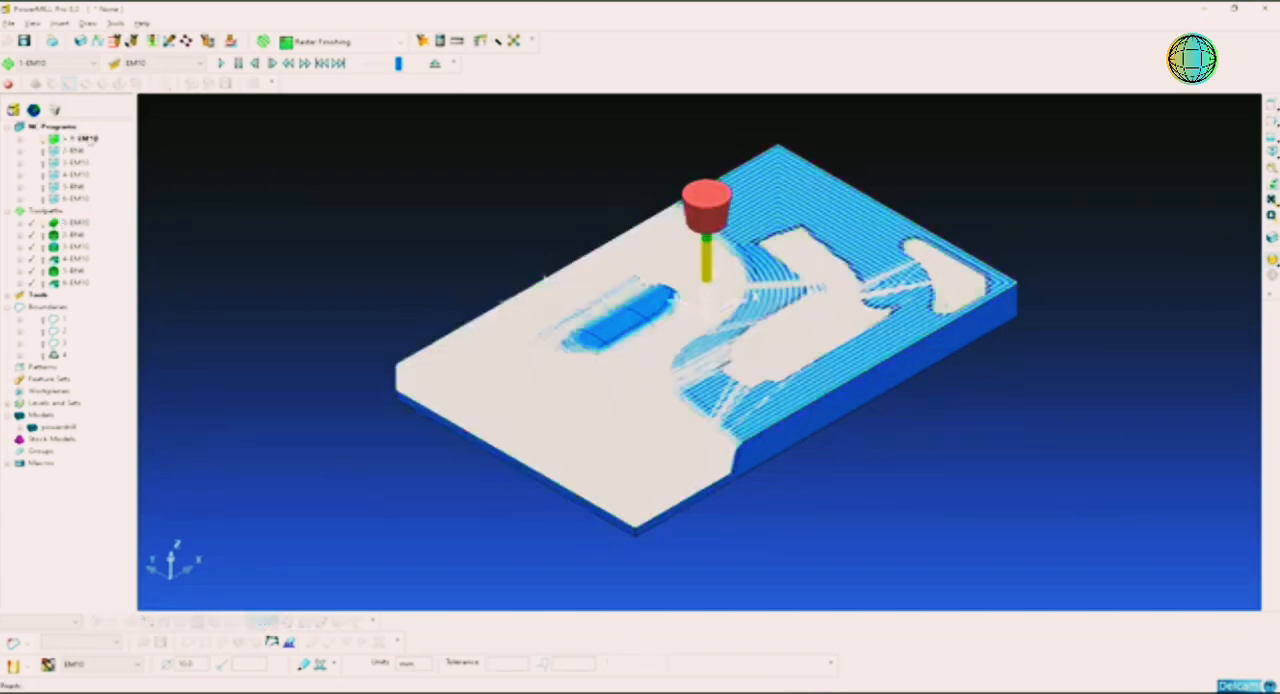
{"action": "left_click", "coordinate": [54, 140]}
{"action": "right_click", "coordinate": [60, 140]}
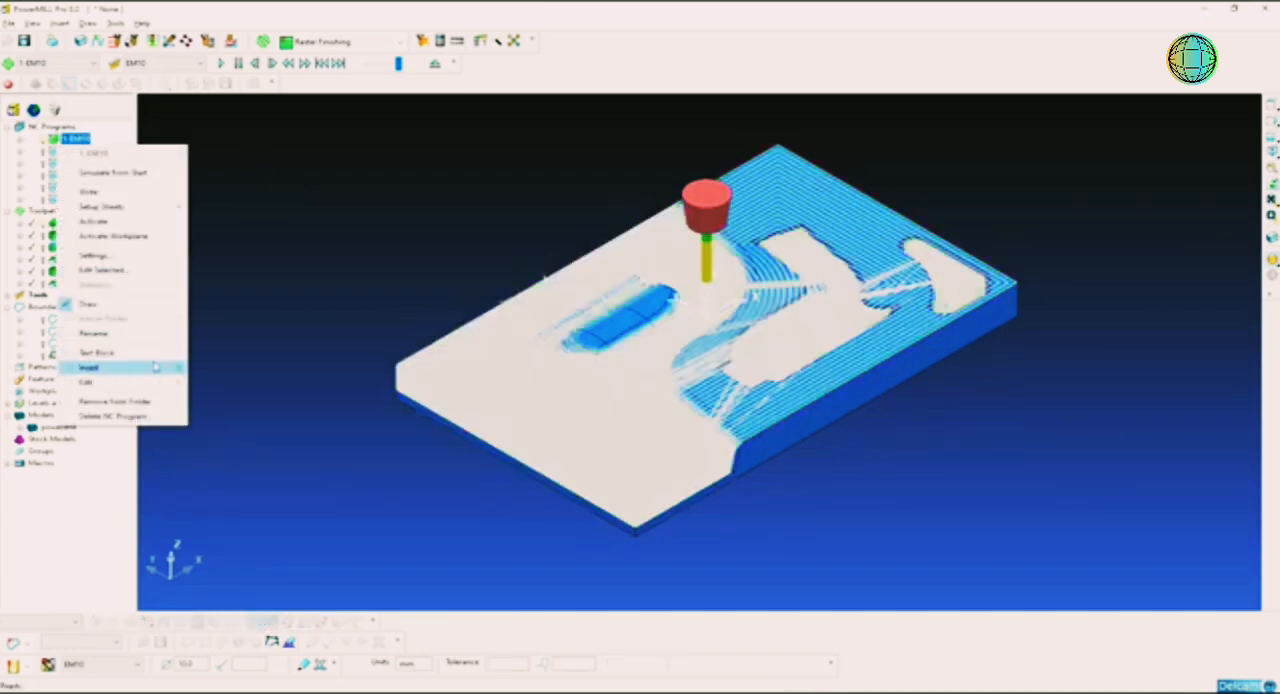
{"action": "mouse_move", "coordinate": [165, 357]}
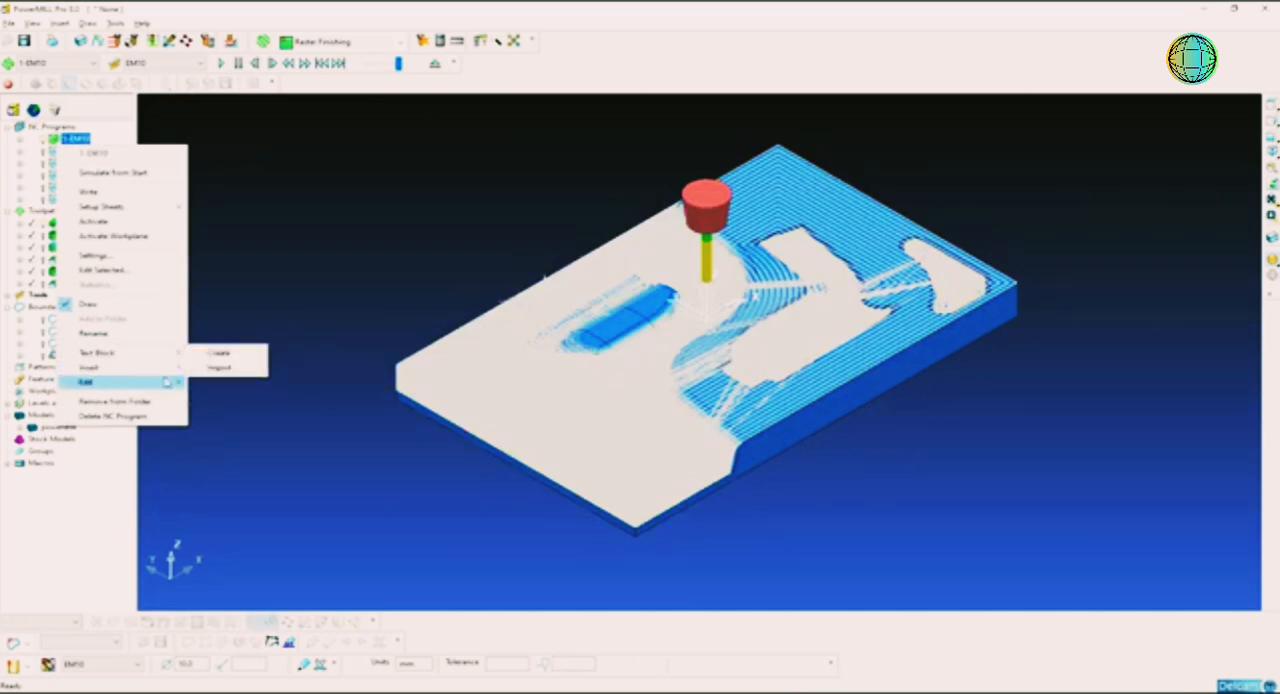
{"action": "mouse_move", "coordinate": [166, 383]}
{"action": "left_click", "coordinate": [390, 255]}
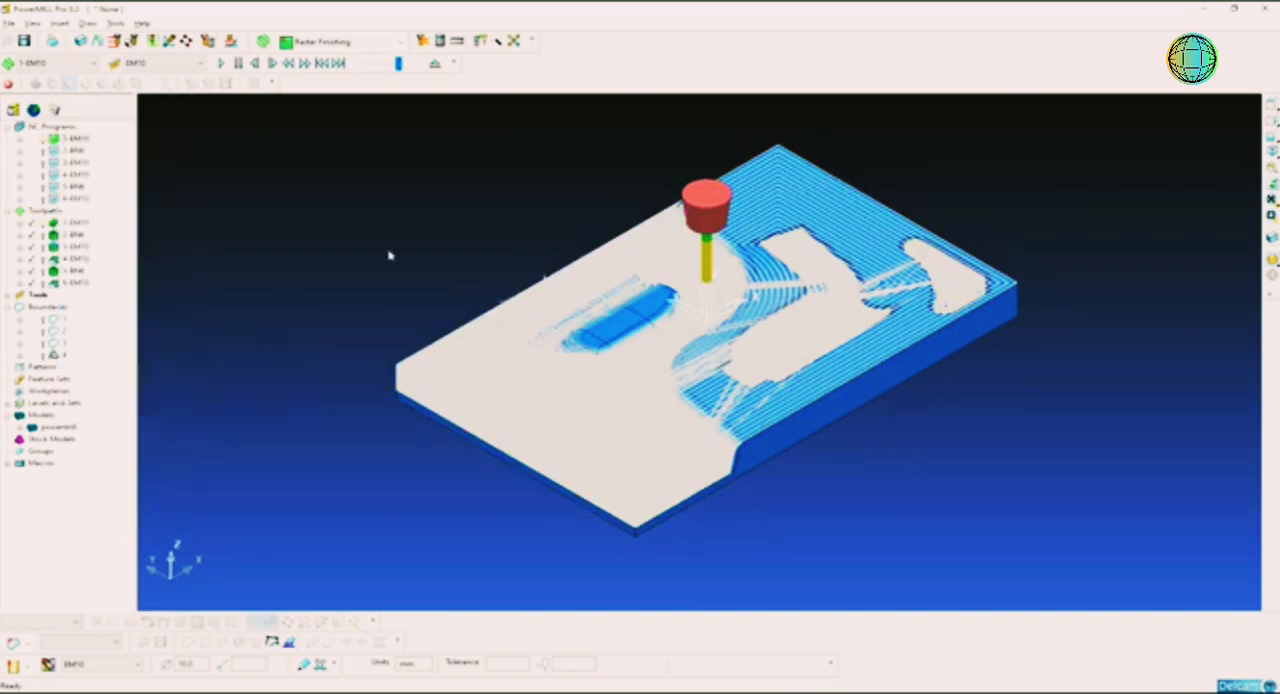
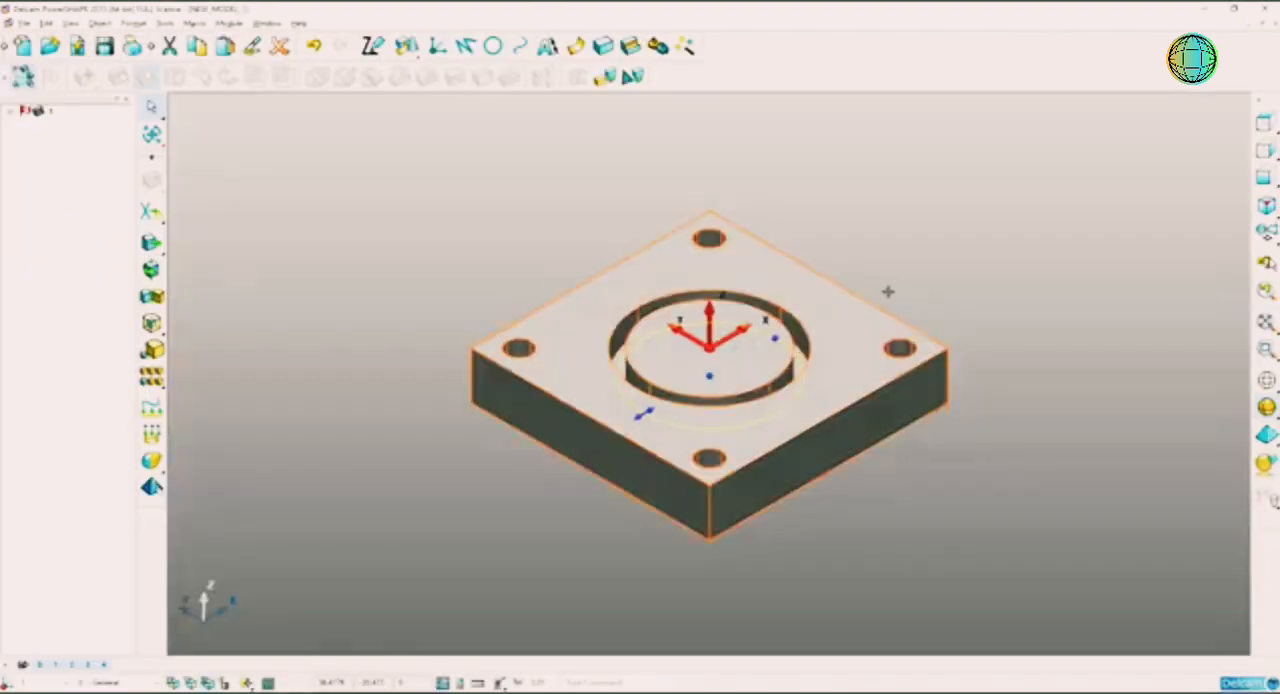
Step: Switch to PowerSHAPE and examine the square plate's circular groove and four corner holes from several angles
{"action": "left_click", "coordinate": [929, 263]}
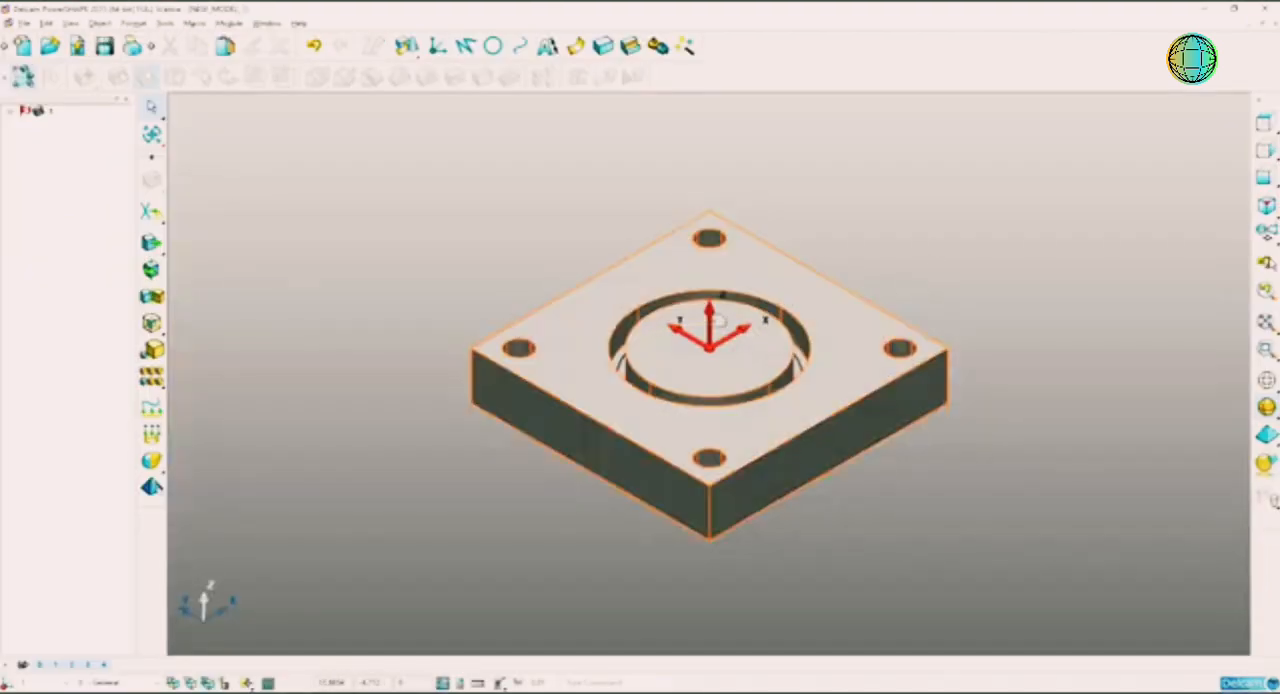
{"action": "scroll", "coordinate": [697, 322], "scroll_direction": "up", "scroll_amount": 3}
{"action": "middle_click_drag", "start_coordinate": [727, 302], "coordinate": [758, 202], "text": "shift"}
{"action": "scroll", "coordinate": [880, 295], "scroll_direction": "up", "scroll_amount": 4}
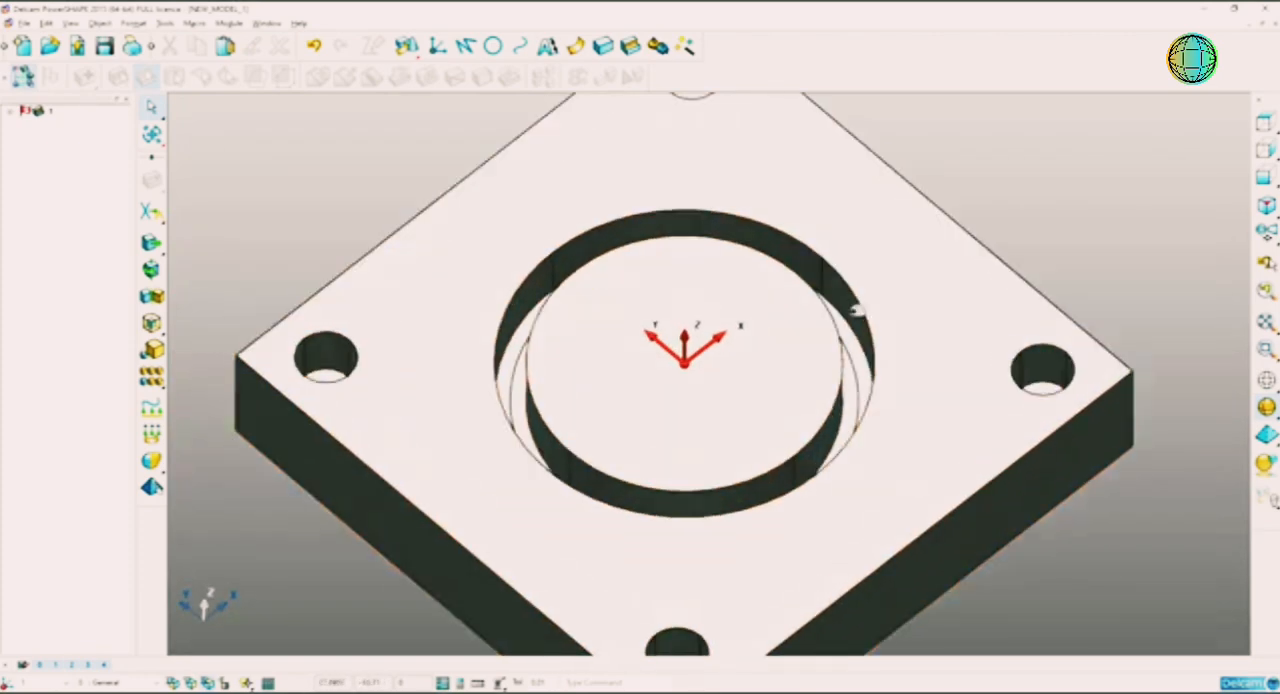
{"action": "middle_click_drag", "start_coordinate": [844, 298], "coordinate": [811, 354]}
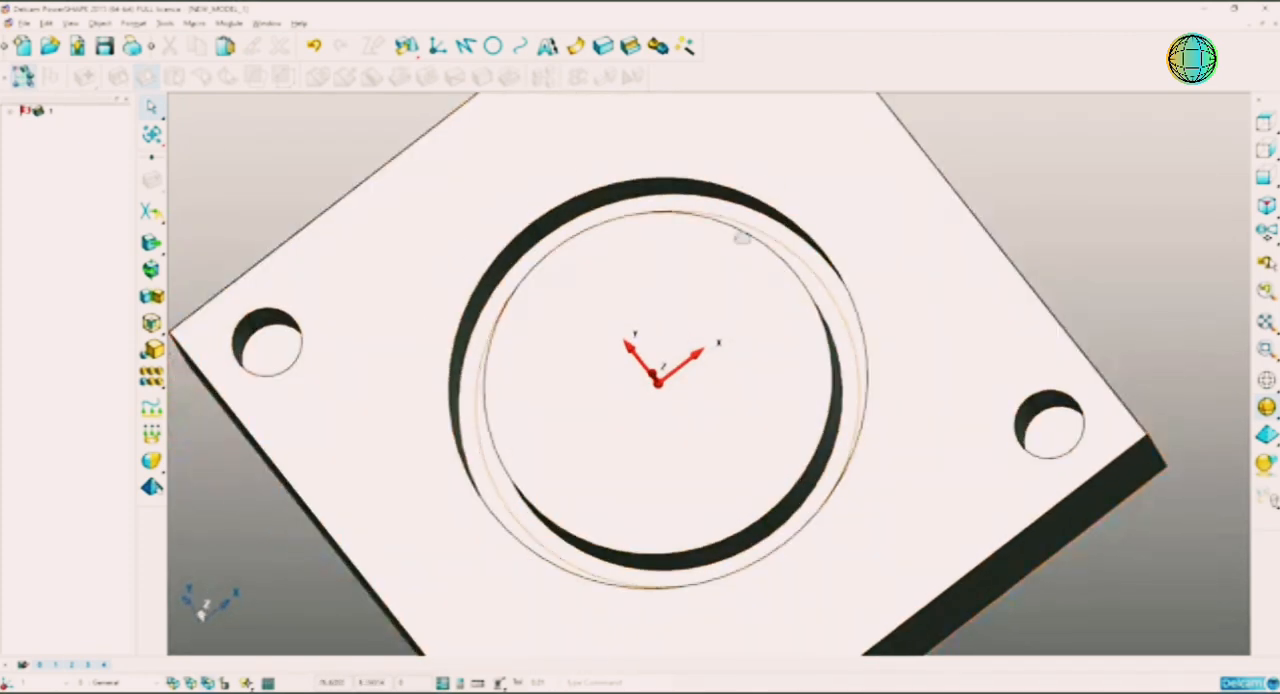
{"action": "middle_click_drag", "start_coordinate": [743, 254], "coordinate": [745, 232]}
{"action": "scroll", "coordinate": [827, 350], "scroll_direction": "down", "scroll_amount": 3}
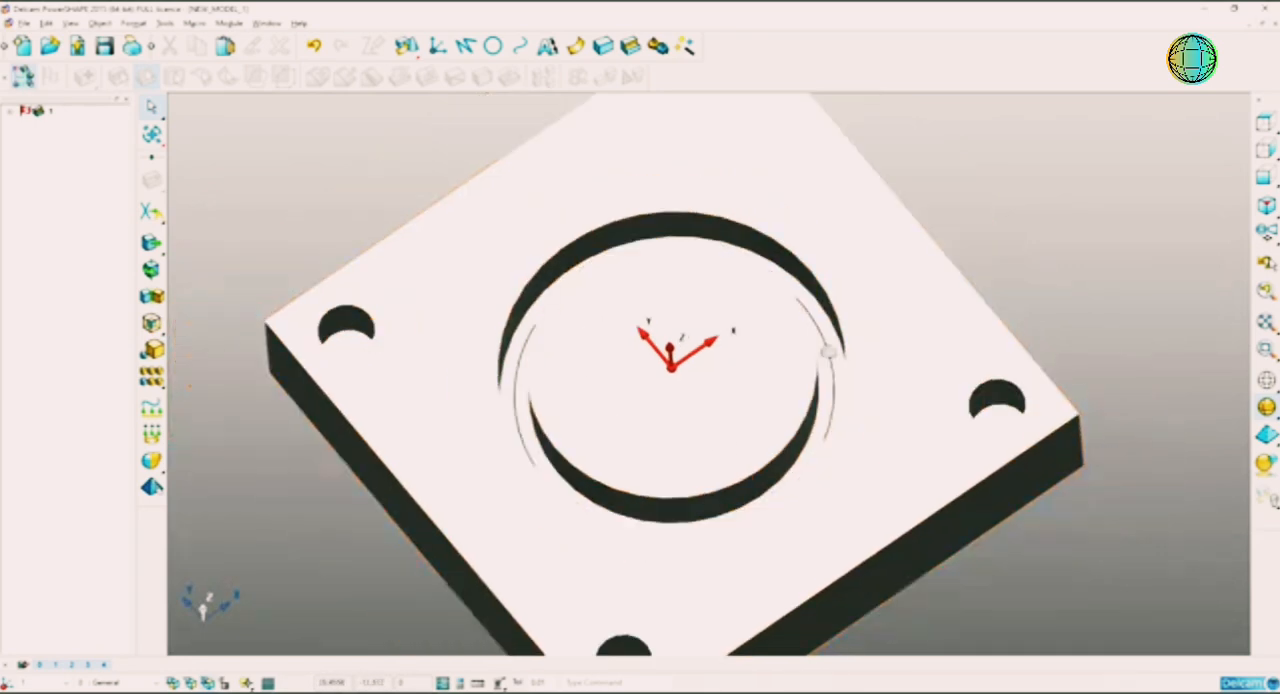
{"action": "middle_click_drag", "start_coordinate": [817, 375], "coordinate": [841, 329]}
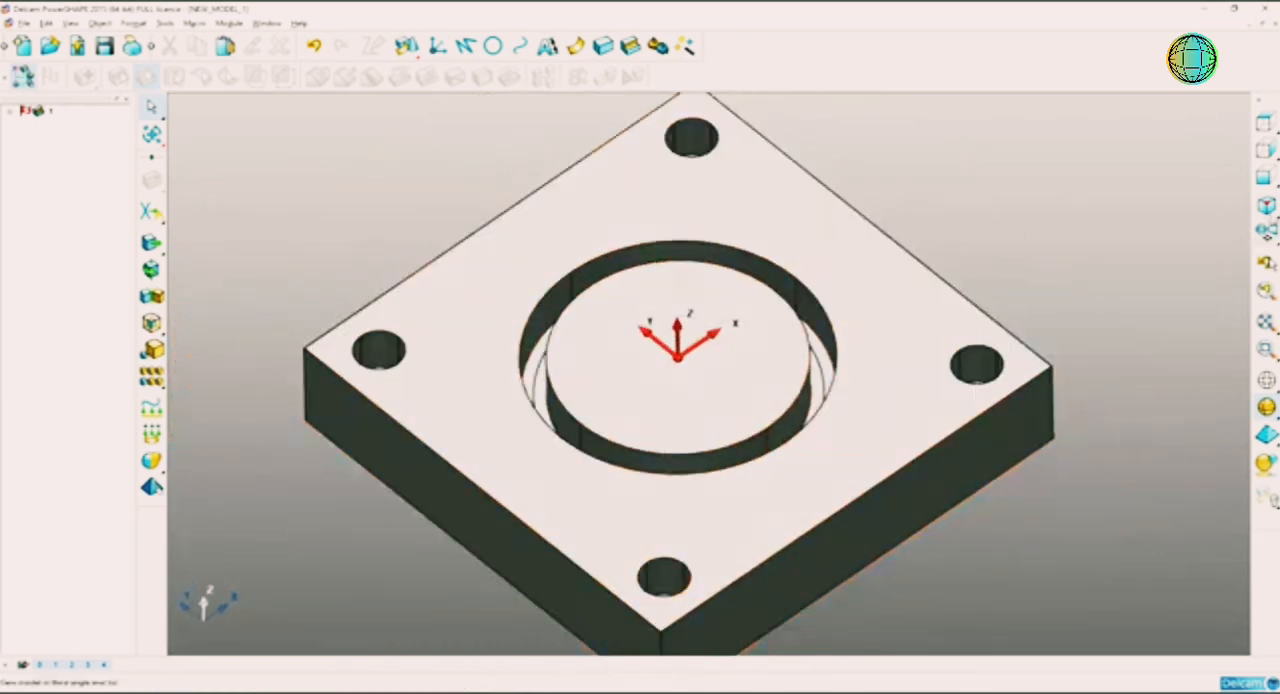
{"action": "left_click", "coordinate": [1267, 208]}
{"action": "scroll", "coordinate": [991, 203], "scroll_direction": "down", "scroll_amount": 4}
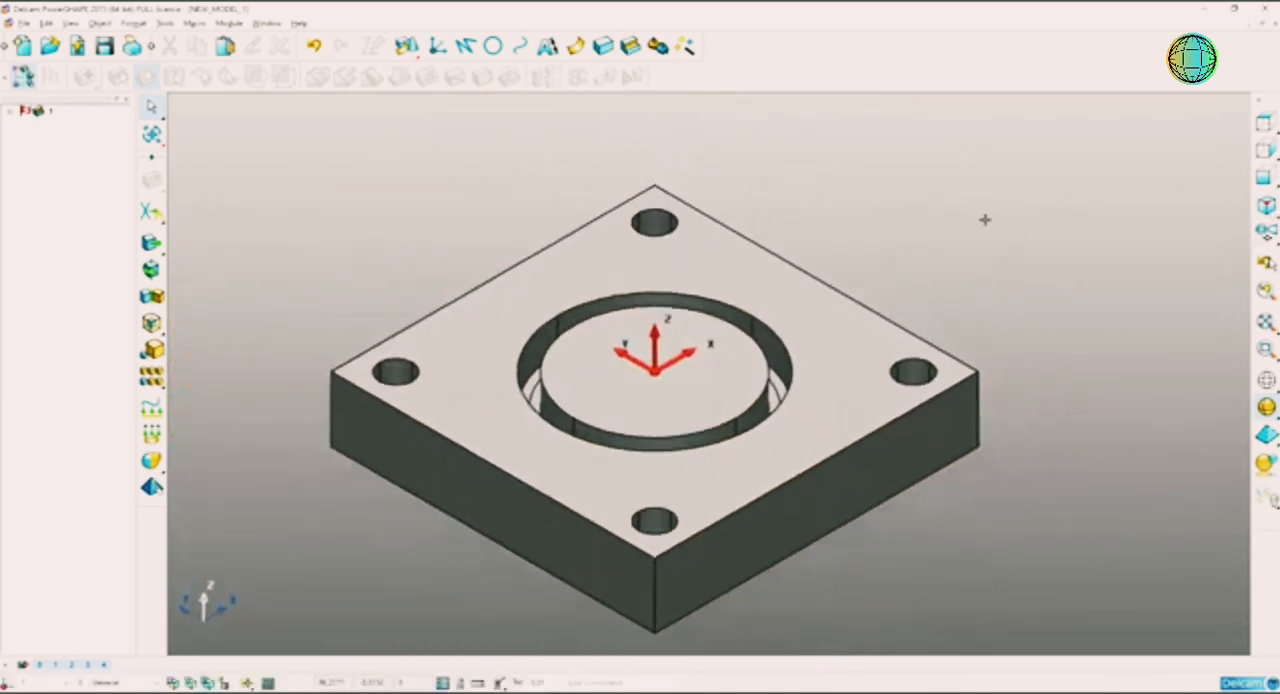
Step: Select the whole plate in PowerSHAPE and bring it into the empty PowerMILL project as a model
{"action": "left_click", "coordinate": [857, 298]}
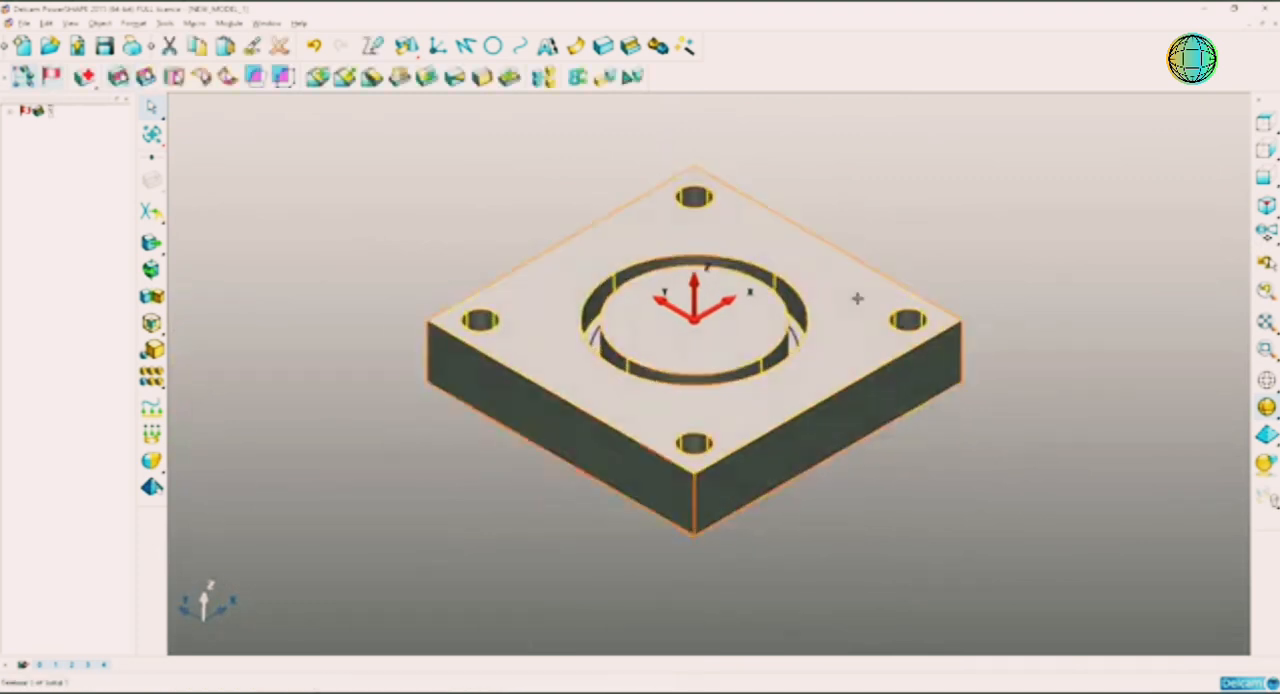
{"action": "left_click", "coordinate": [786, 185]}
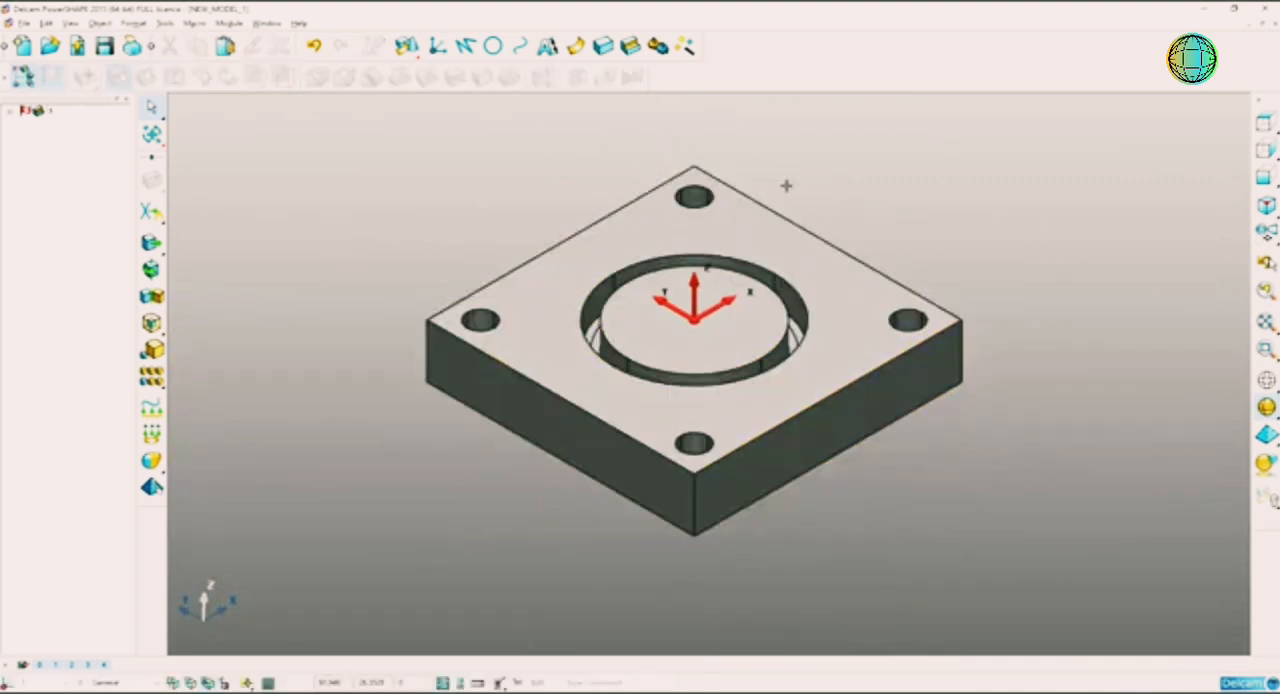
{"action": "left_click", "coordinate": [839, 271]}
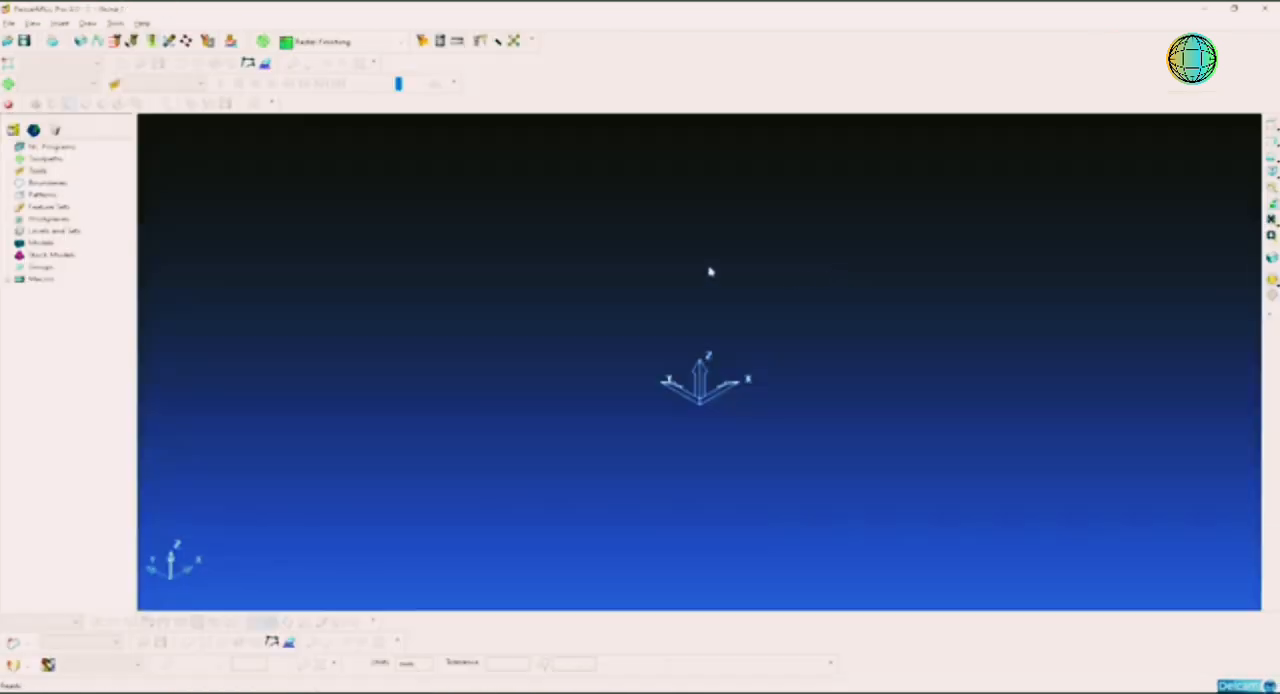
{"action": "left_click", "coordinate": [45, 243]}
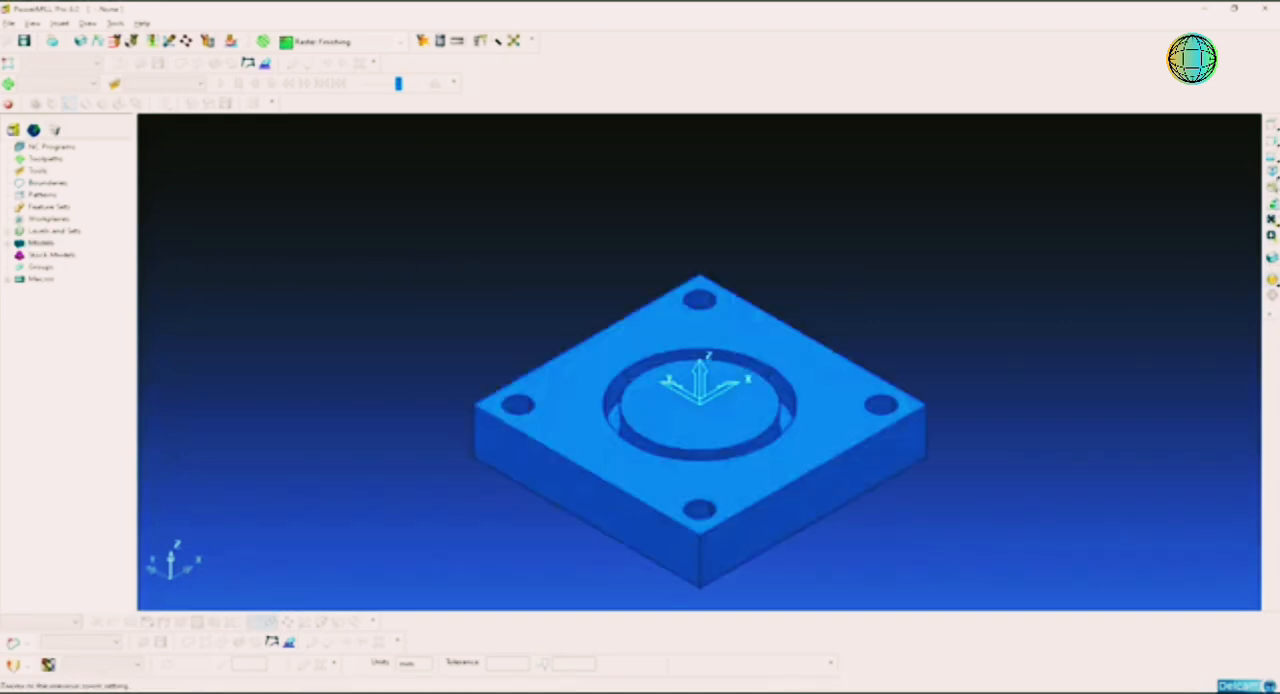
Step: Define a box block calculated from the plate model with 0.1 tolerance and zero expansion, and accept it
{"action": "left_click", "coordinate": [1272, 172]}
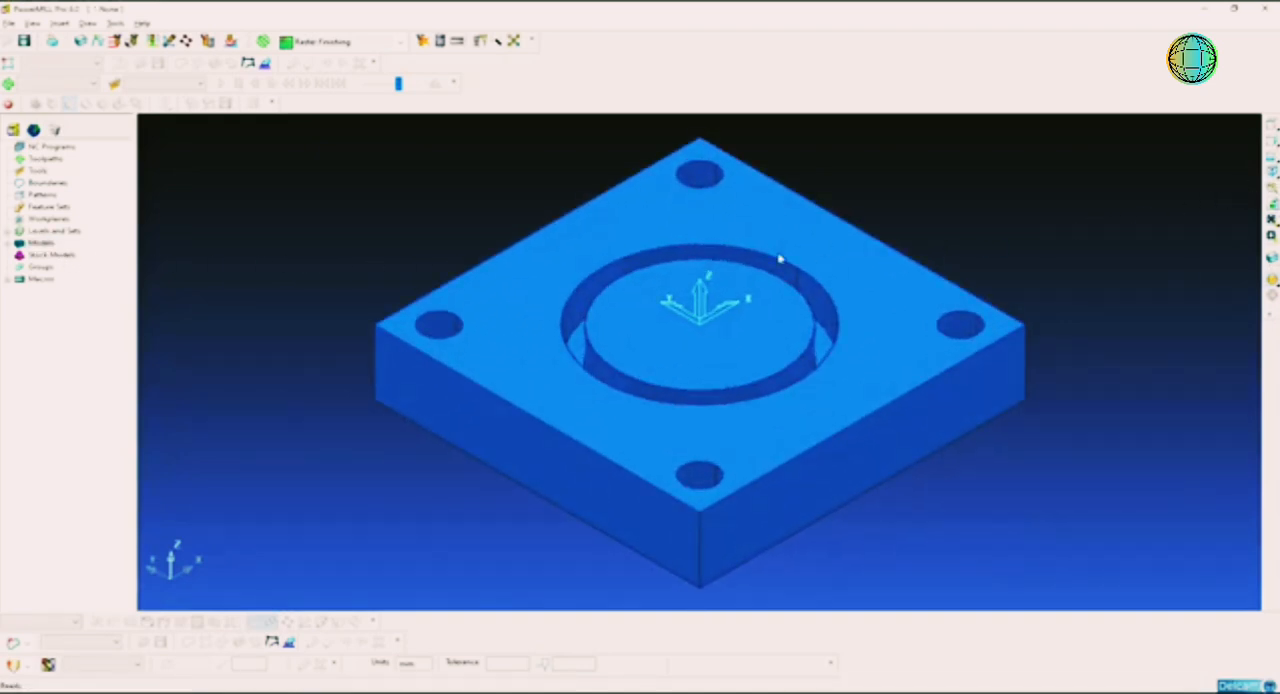
{"action": "scroll", "coordinate": [778, 290], "scroll_direction": "down", "scroll_amount": 4}
{"action": "scroll", "coordinate": [764, 336], "scroll_direction": "up", "scroll_amount": 2}
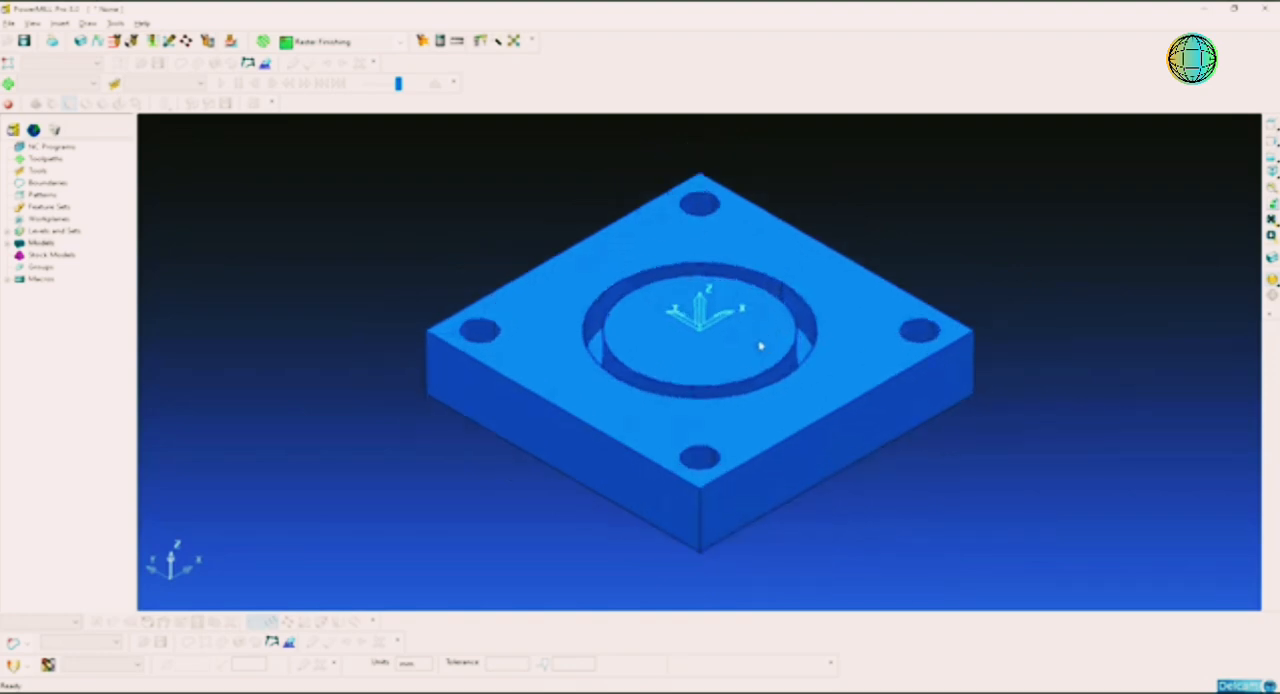
{"action": "middle_click_drag", "start_coordinate": [800, 299], "coordinate": [797, 316], "text": "shift"}
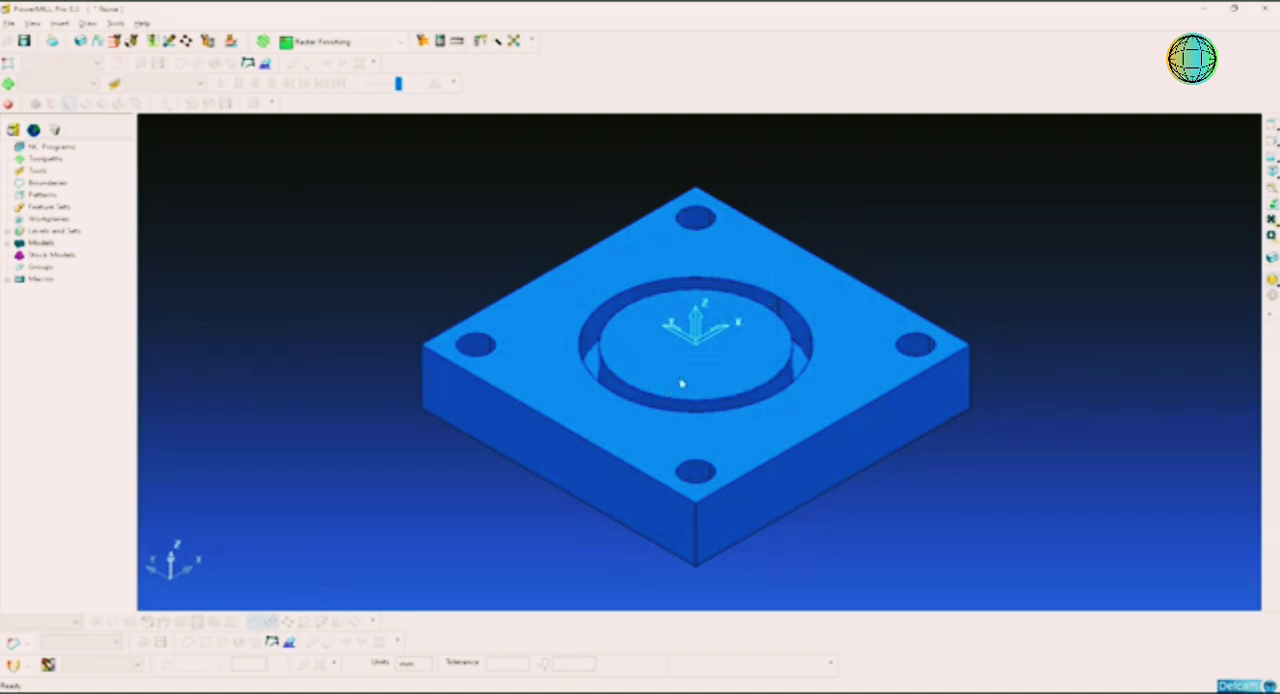
{"action": "left_click", "coordinate": [52, 40]}
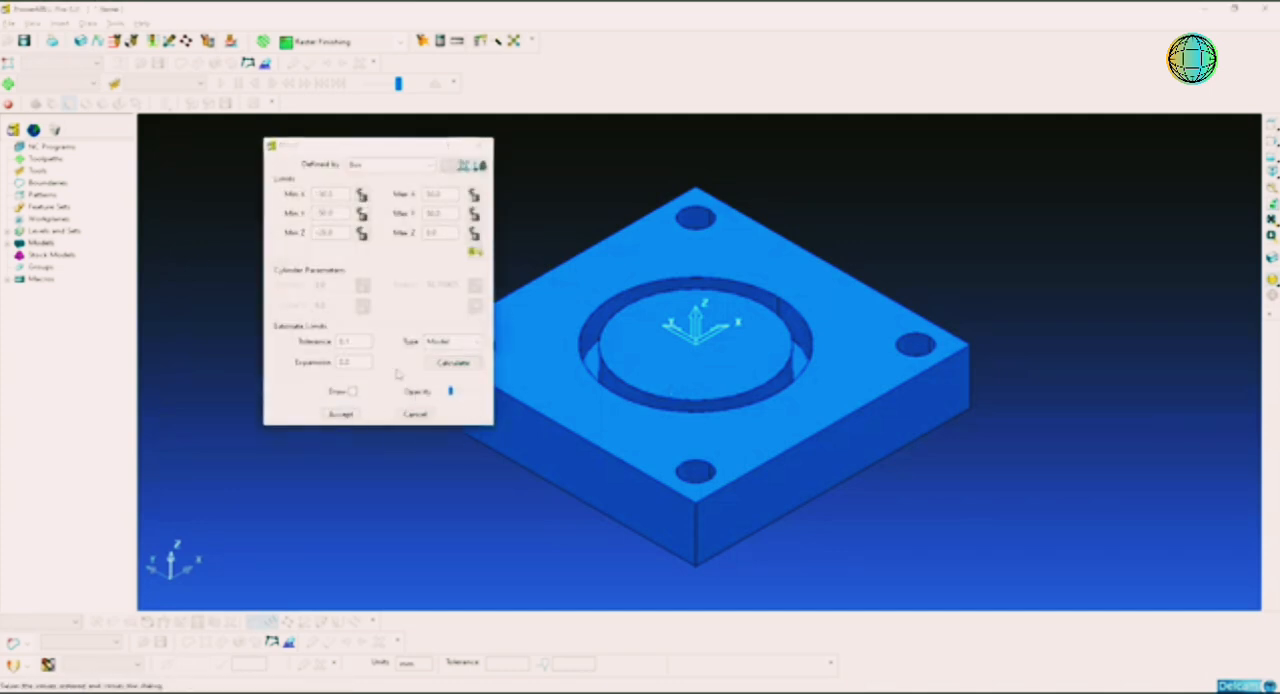
{"action": "left_click", "coordinate": [341, 414]}
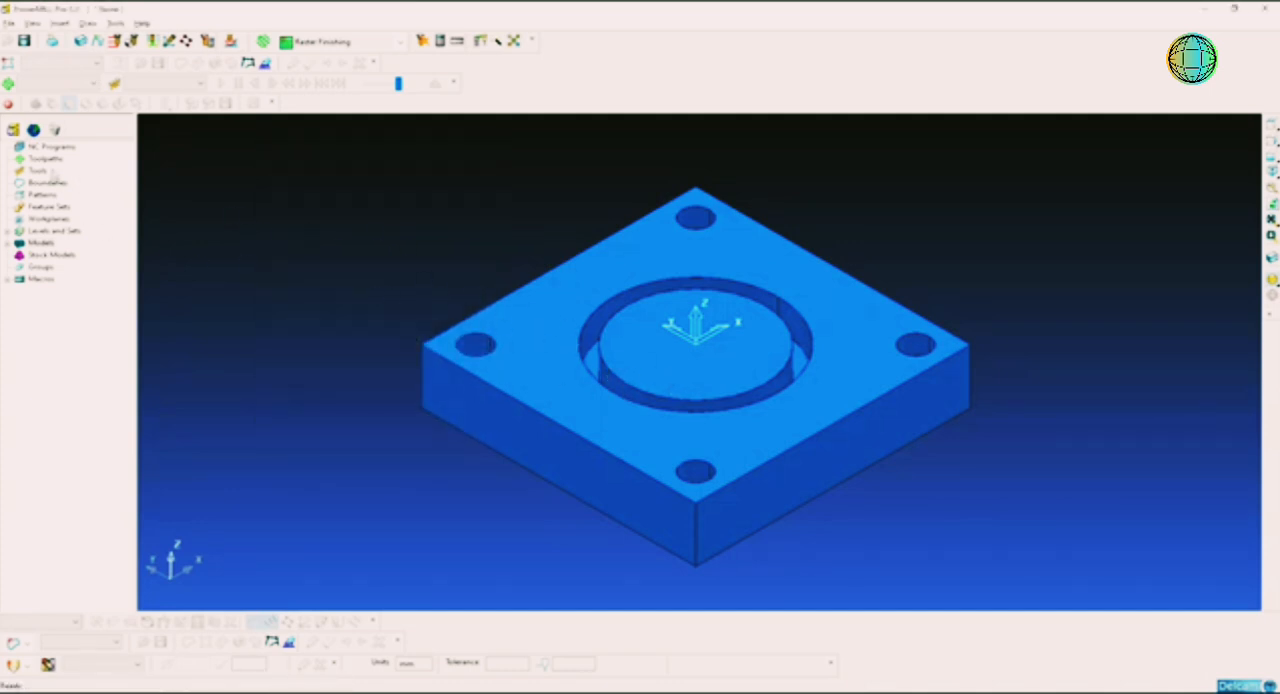
{"action": "right_click", "coordinate": [50, 160]}
{"action": "left_click", "coordinate": [105, 214]}
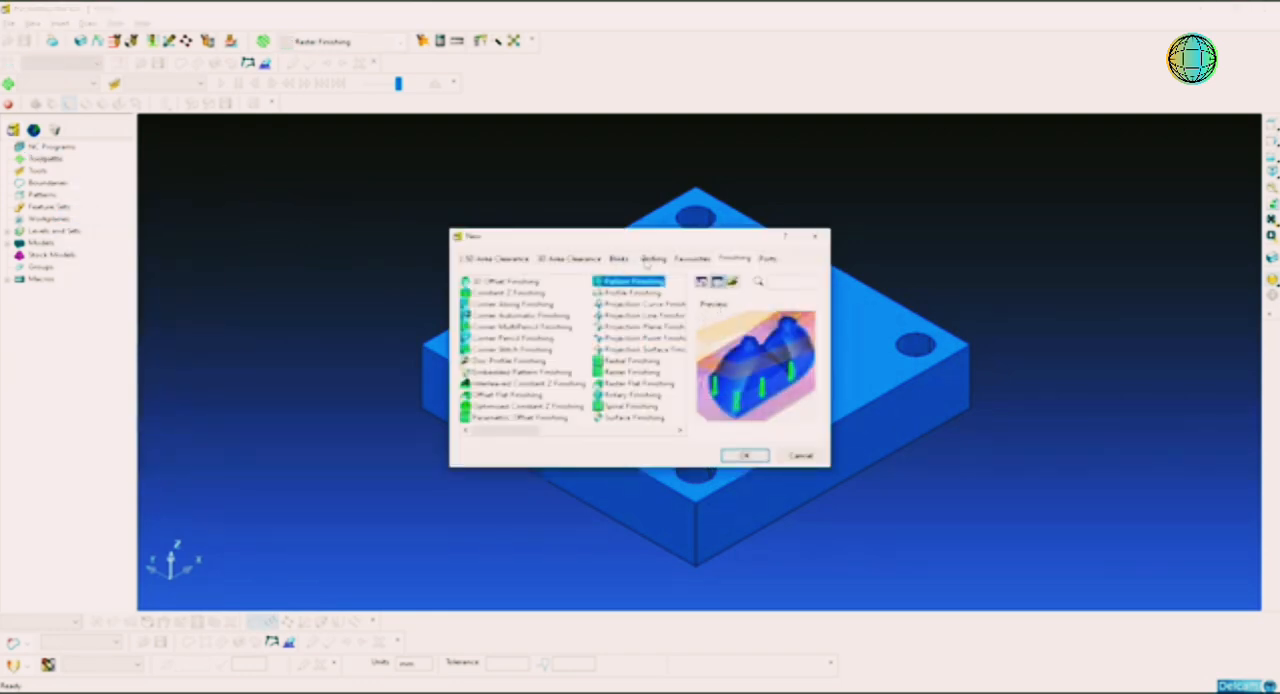
{"action": "left_click", "coordinate": [653, 258]}
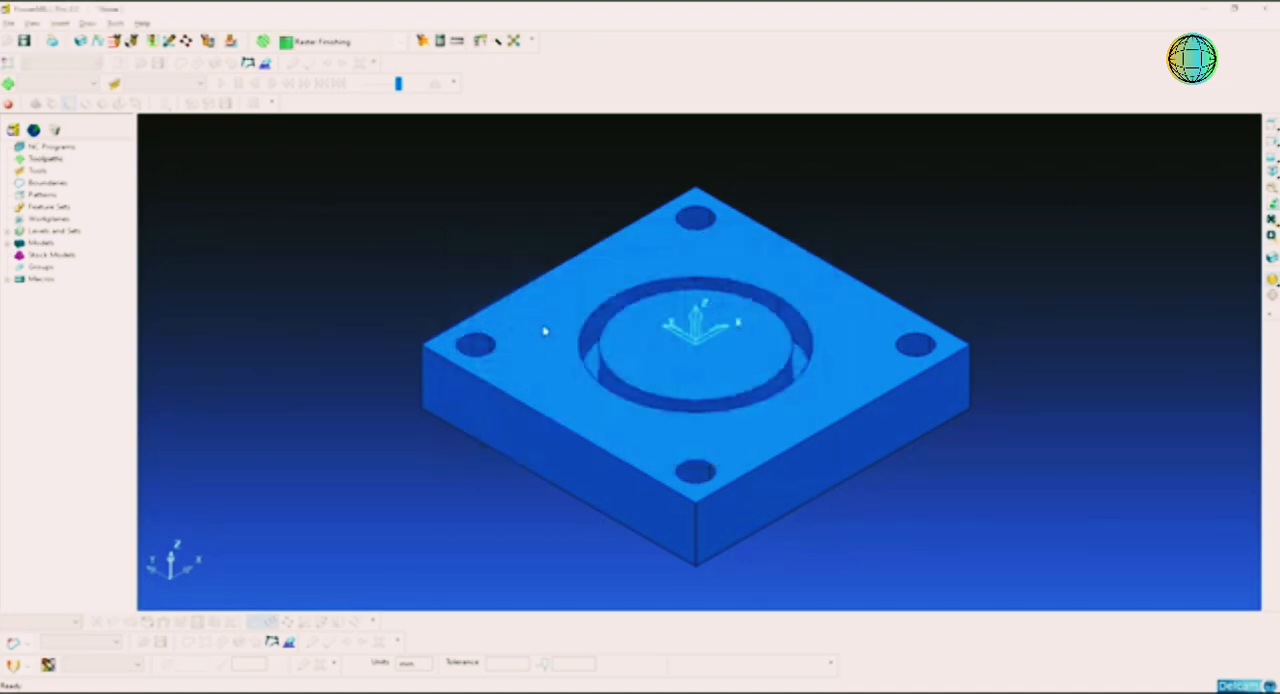
Step: Select the surfaces of the four corner holes and create a hole feature set by recognising holes in the model
{"action": "left_click", "coordinate": [482, 347]}
{"action": "left_click", "coordinate": [696, 228]}
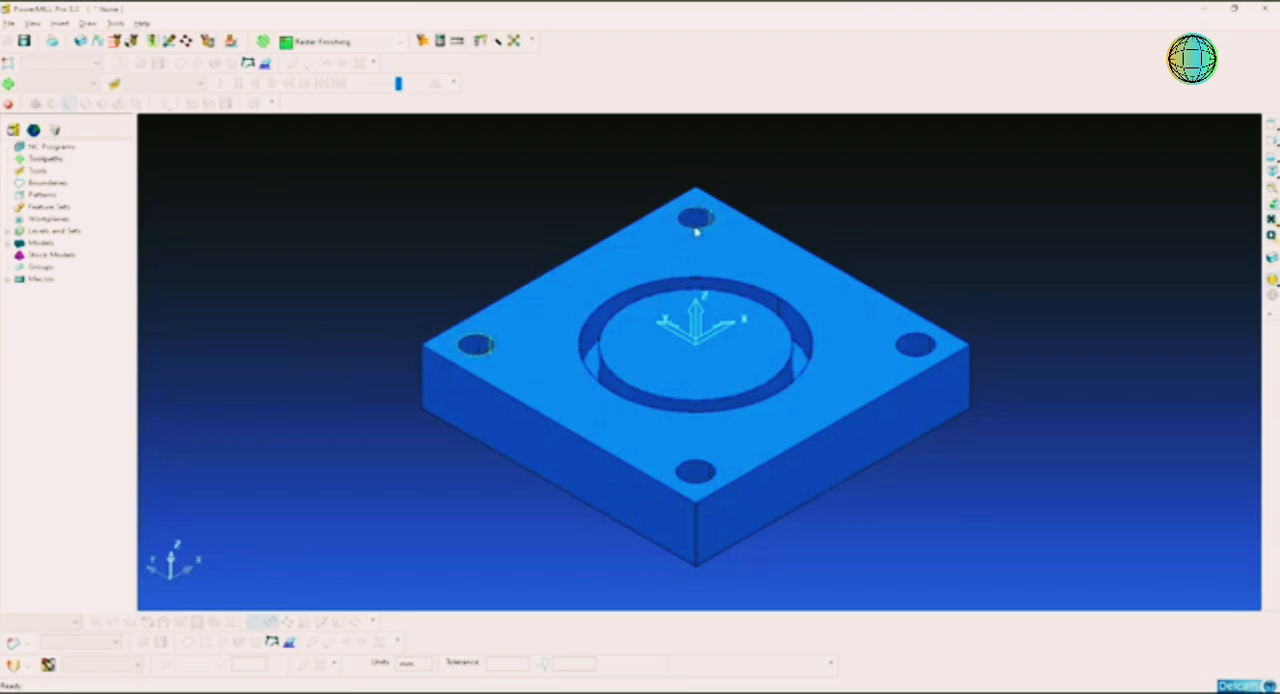
{"action": "left_click", "coordinate": [919, 347]}
{"action": "left_click", "coordinate": [689, 474]}
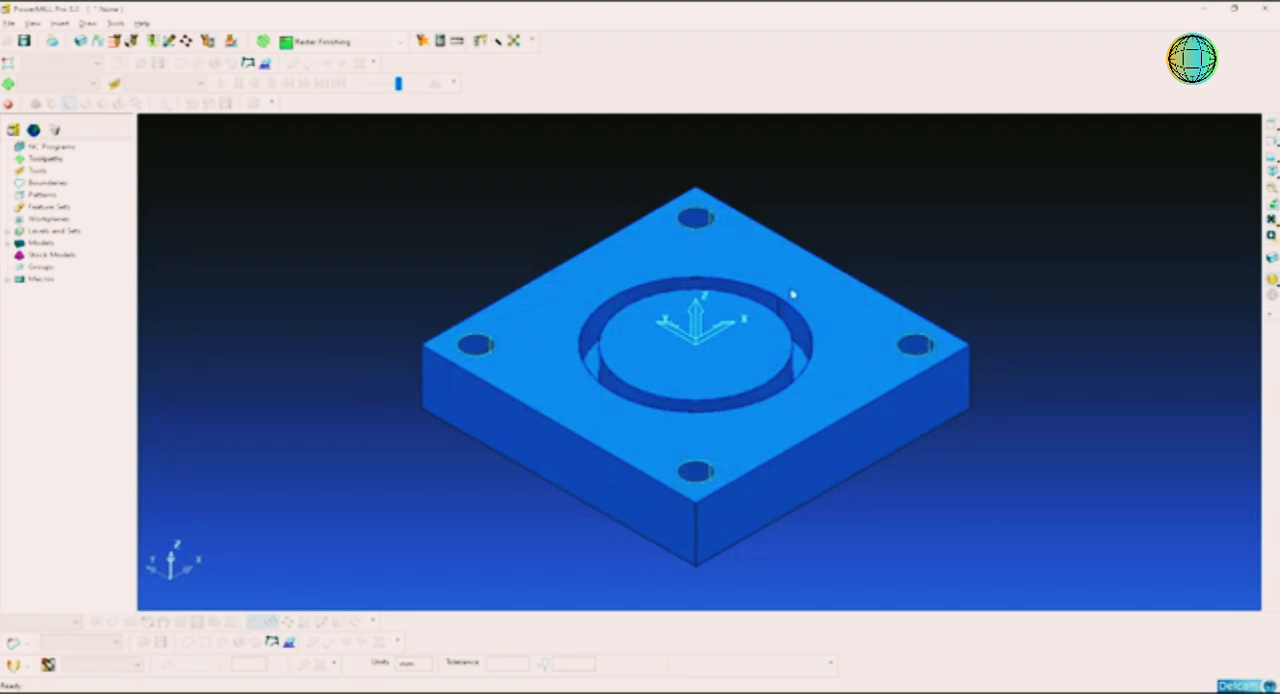
{"action": "right_click", "coordinate": [58, 208]}
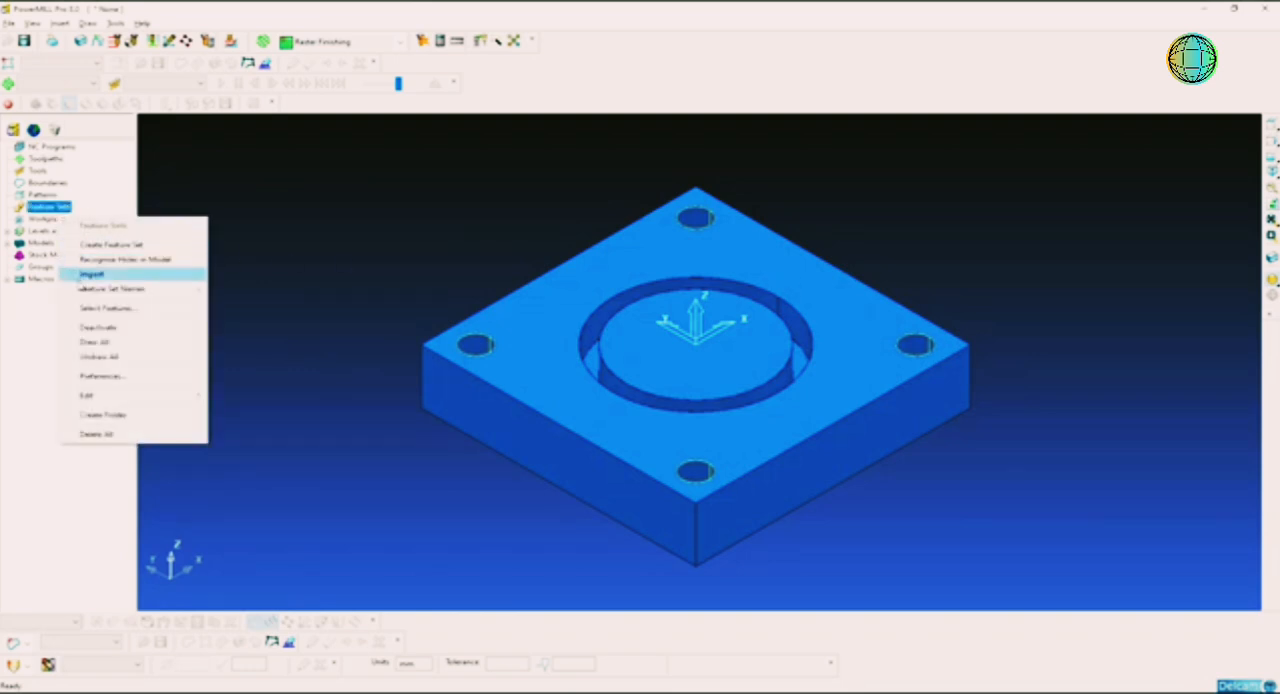
{"action": "left_click", "coordinate": [141, 260]}
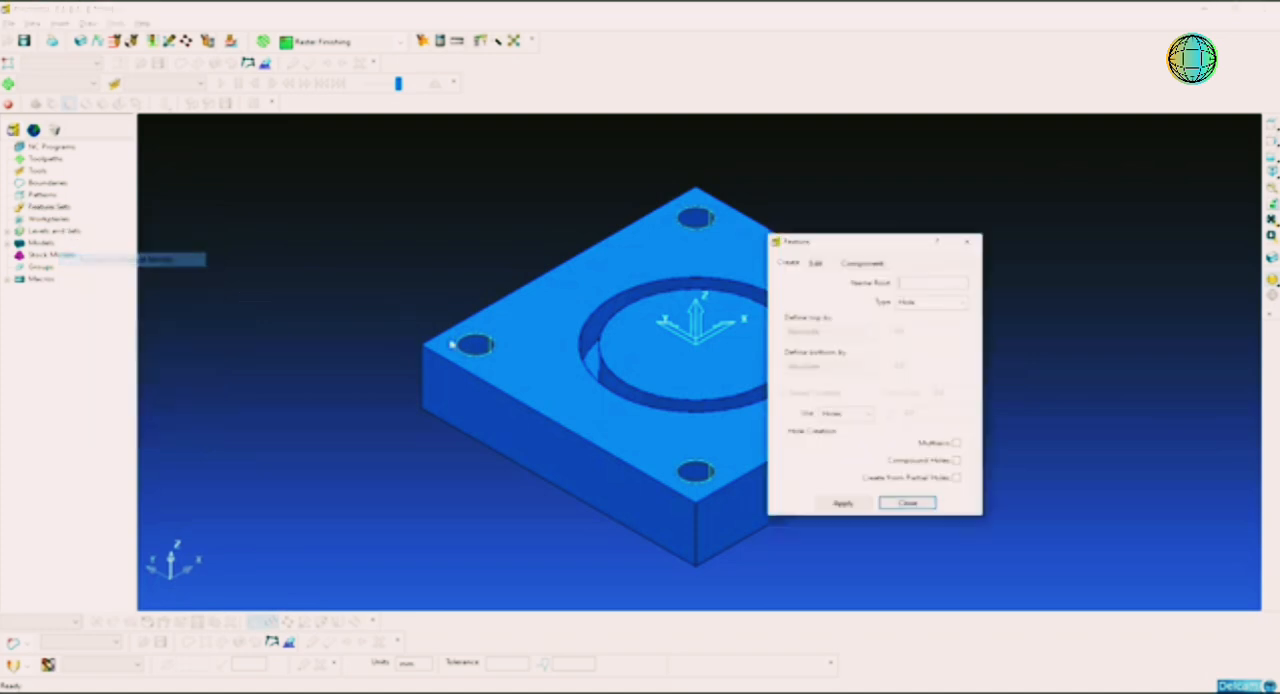
{"action": "left_click", "coordinate": [842, 502]}
{"action": "left_click", "coordinate": [907, 502]}
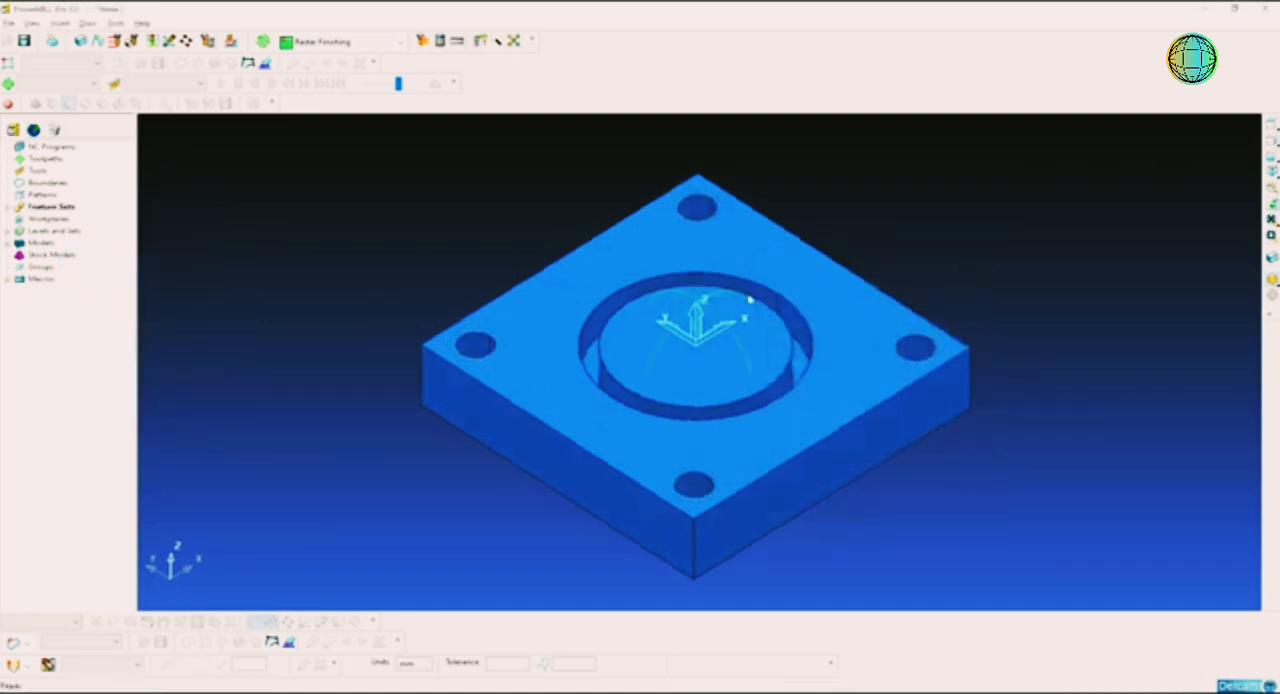
Step: Show the new hole feature set in the project tree and create a new toolpath with the Drilling strategy
{"action": "mouse_move", "coordinate": [749, 299]}
{"action": "middle_mouse_down"}
{"action": "mouse_move", "coordinate": [737, 380]}
{"action": "mouse_move", "coordinate": [760, 318]}
{"action": "middle_mouse_up"}
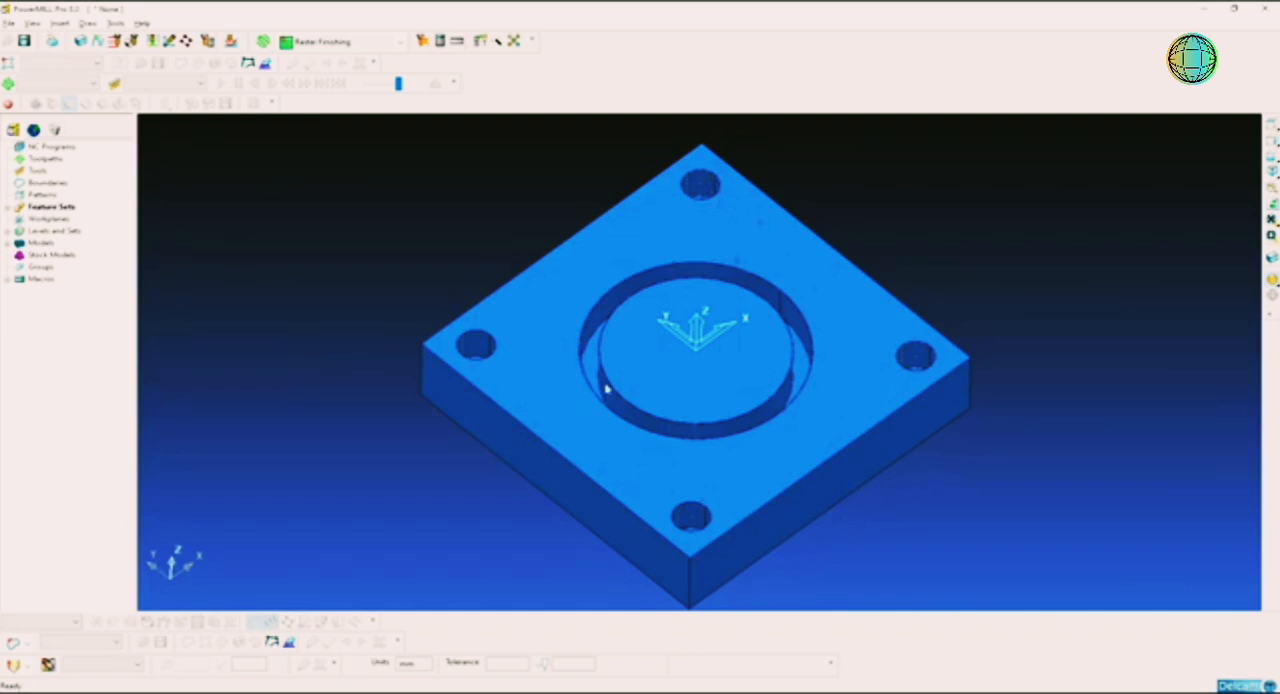
{"action": "left_click", "coordinate": [7, 207]}
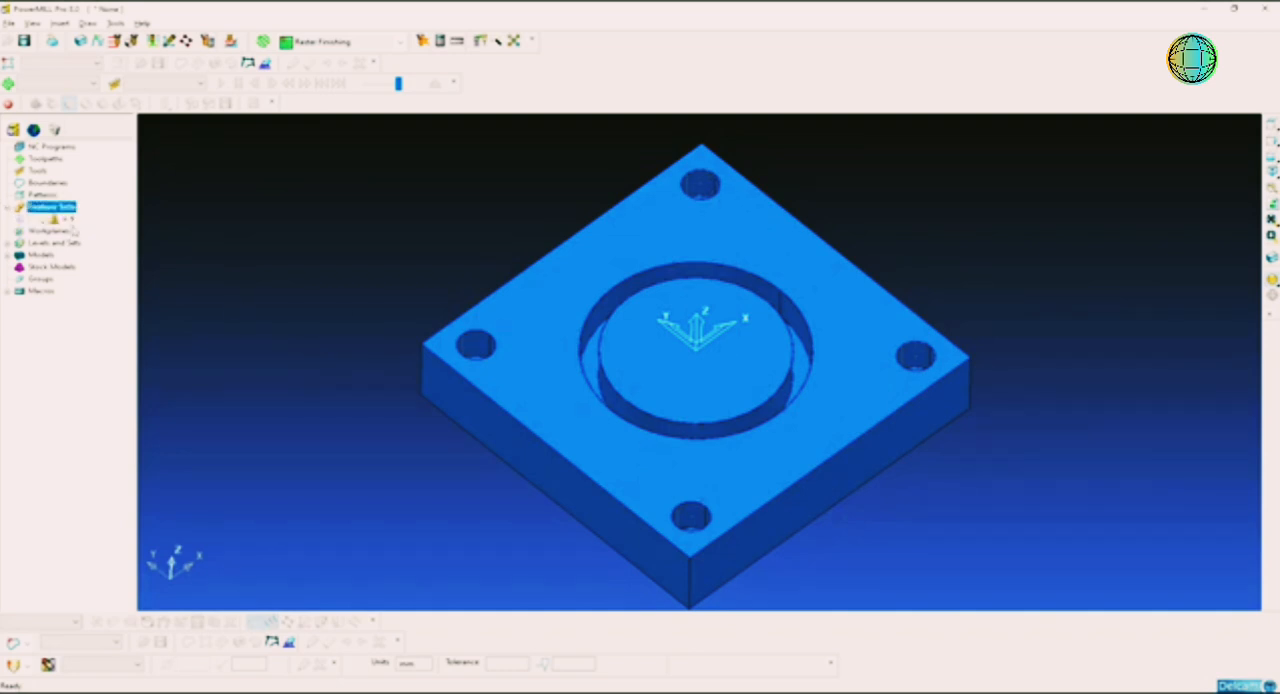
{"action": "double_click", "coordinate": [65, 220]}
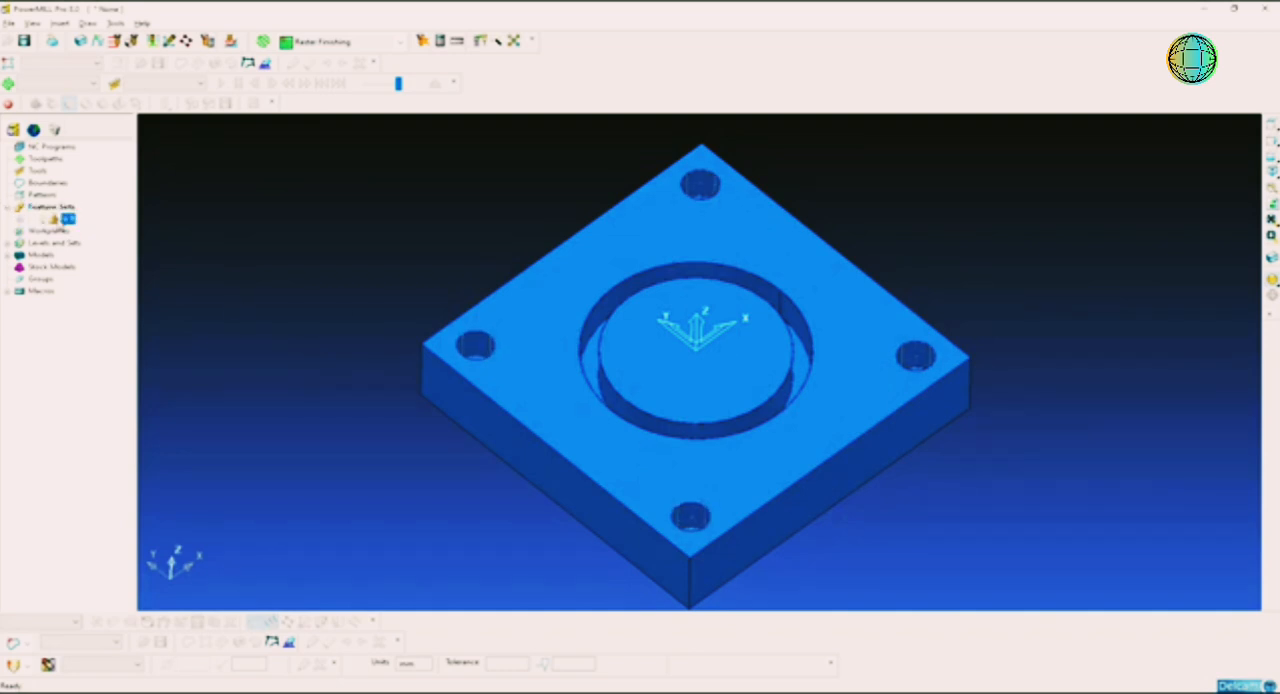
{"action": "middle_click_drag", "start_coordinate": [788, 358], "coordinate": [760, 300]}
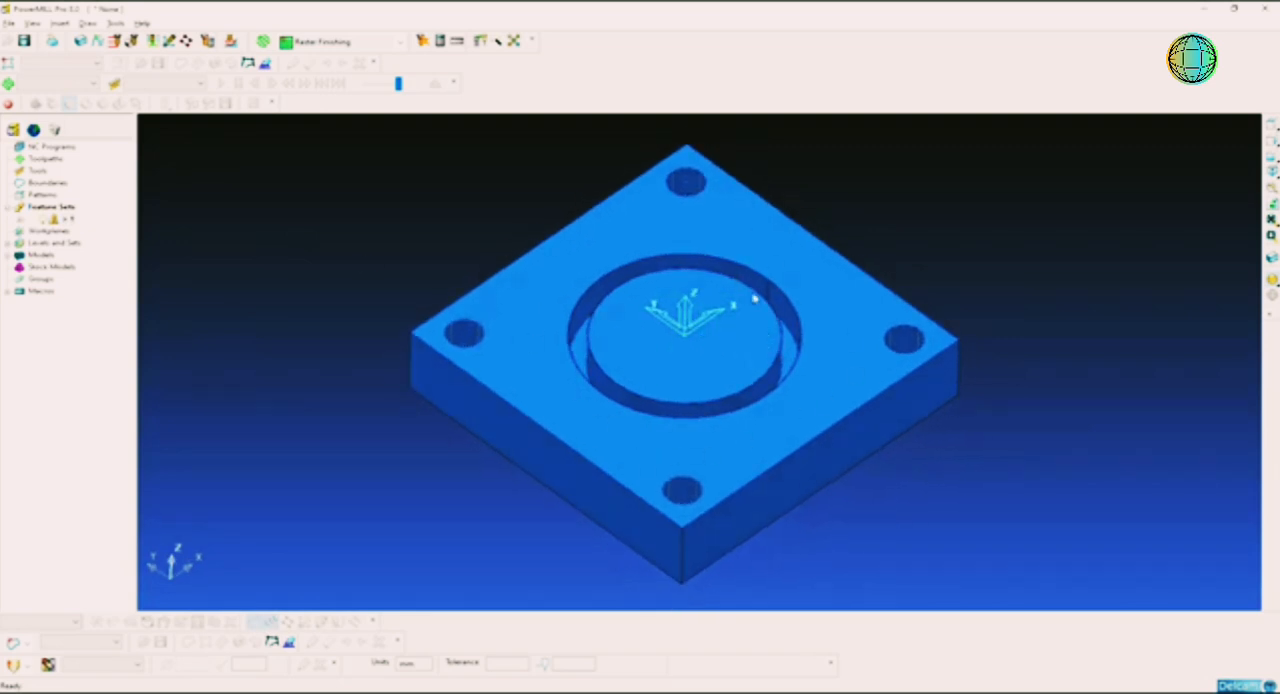
{"action": "right_click", "coordinate": [55, 162]}
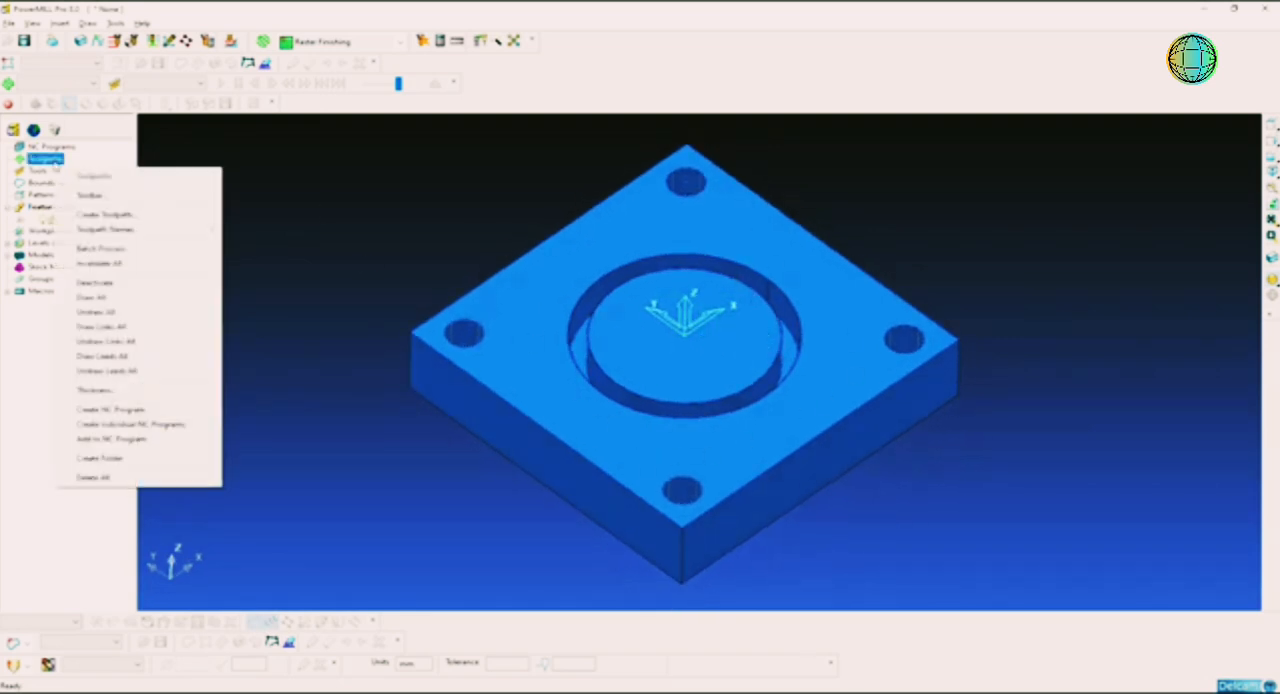
{"action": "left_click", "coordinate": [149, 219]}
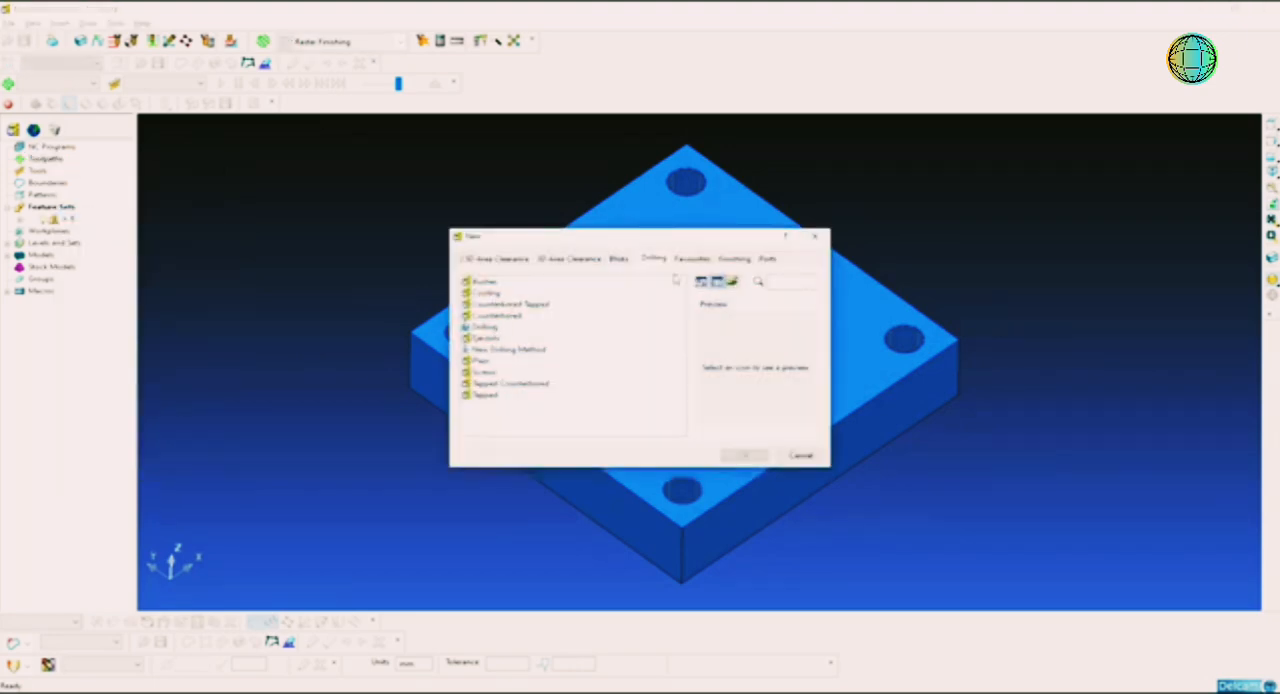
{"action": "left_click", "coordinate": [488, 330]}
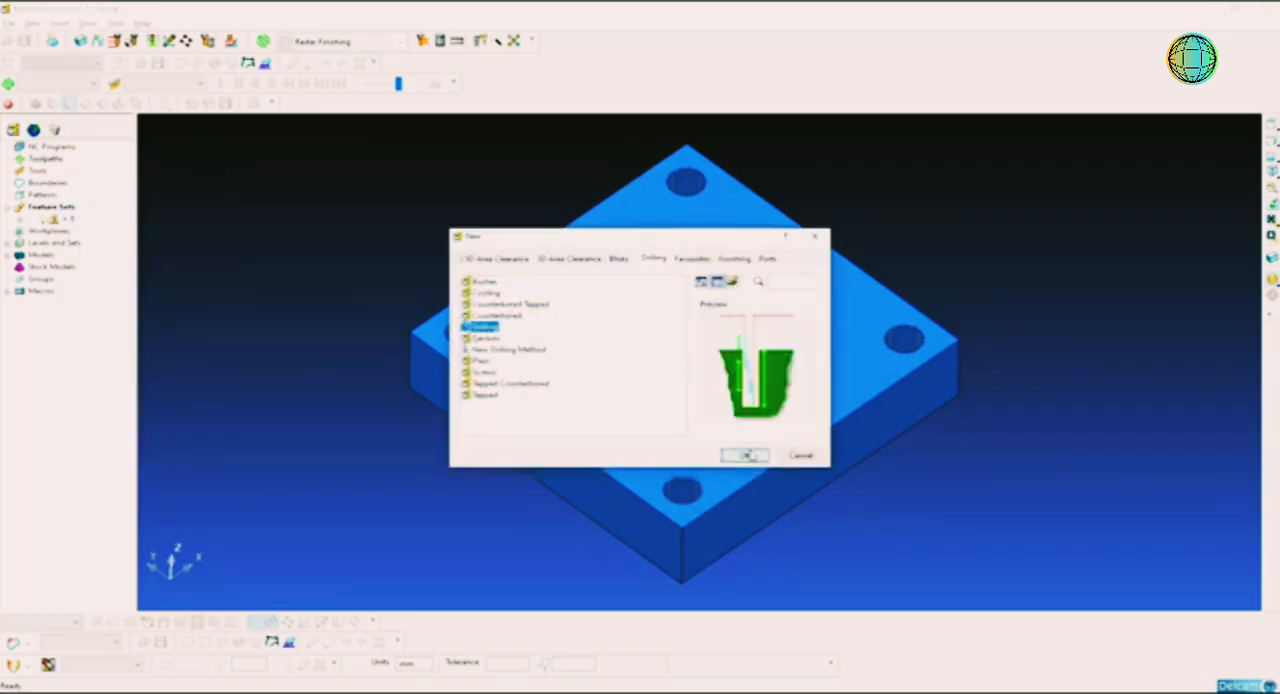
{"action": "left_click", "coordinate": [745, 455]}
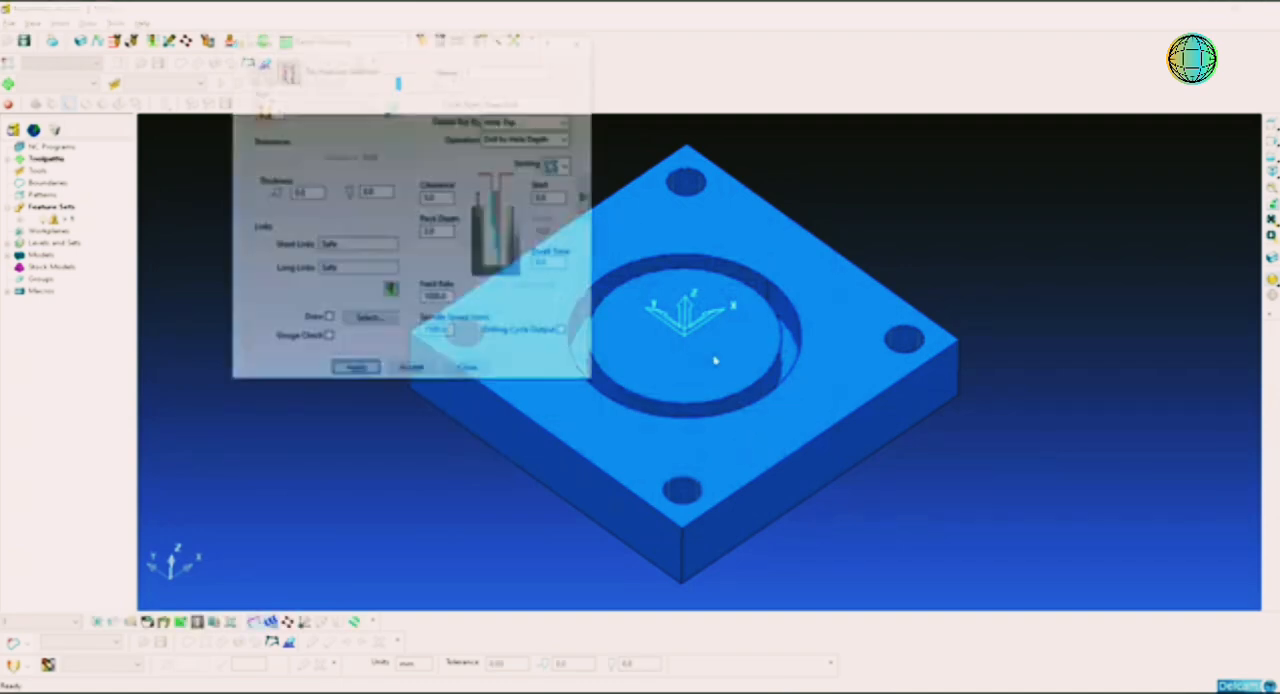
{"action": "left_click_drag", "start_coordinate": [412, 46], "coordinate": [680, 148]}
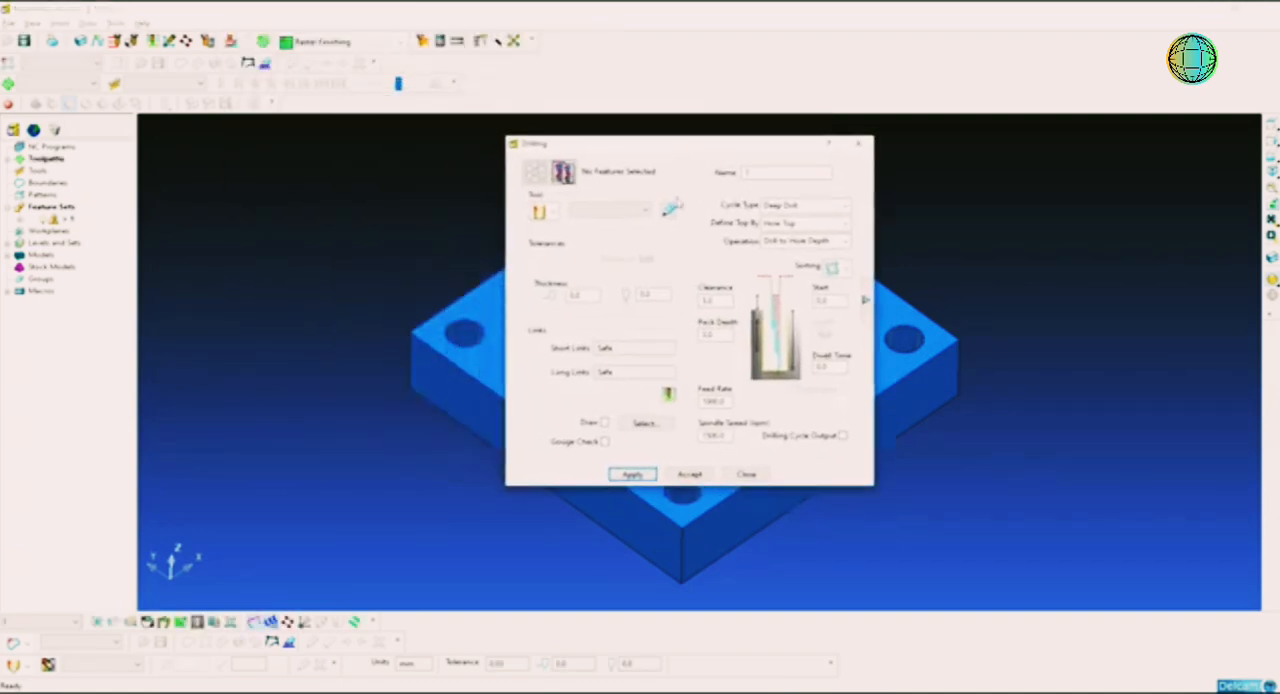
Step: Create a drill tool for the drilling toolpath named D10 with a 10 mm diameter and tool number 2
{"action": "left_click", "coordinate": [556, 211]}
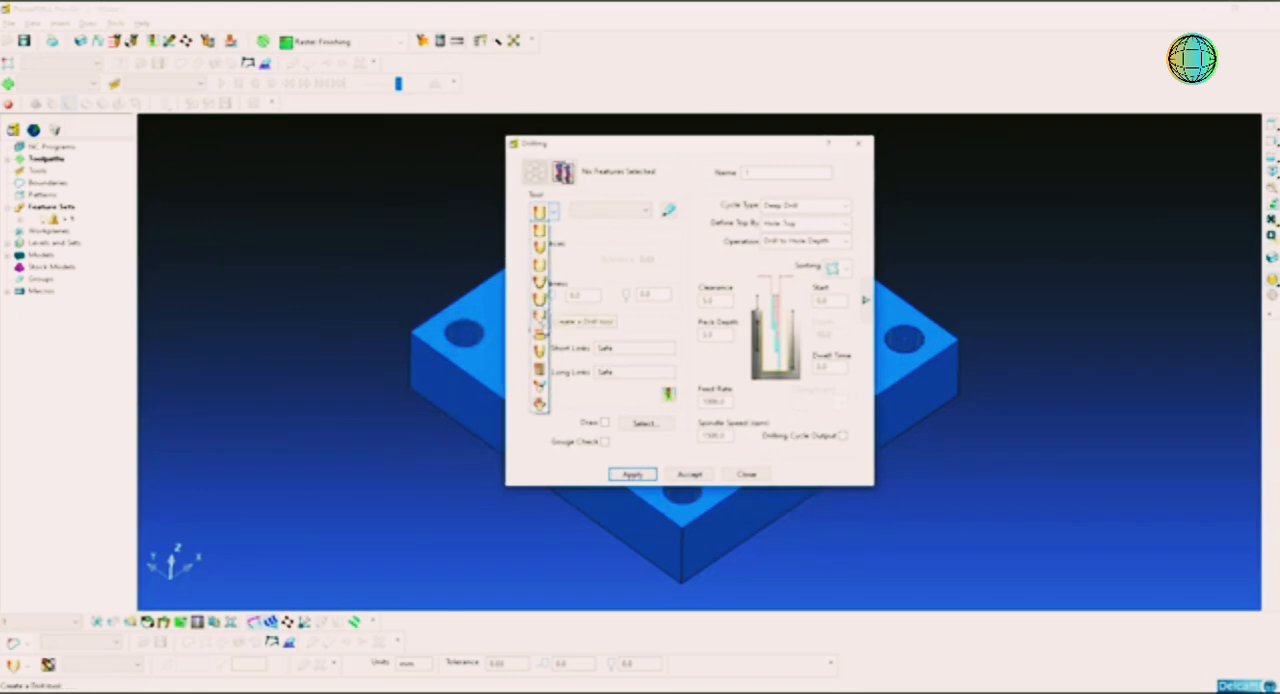
{"action": "left_click", "coordinate": [539, 319]}
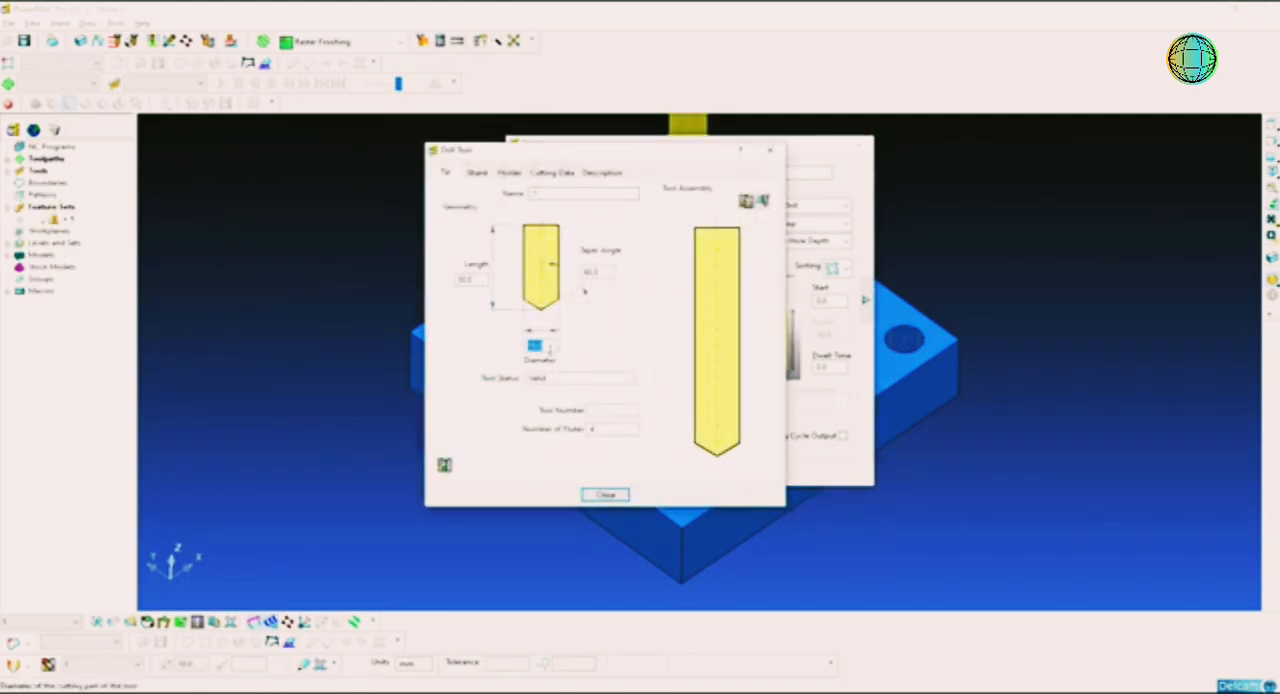
{"action": "left_click", "coordinate": [546, 193]}
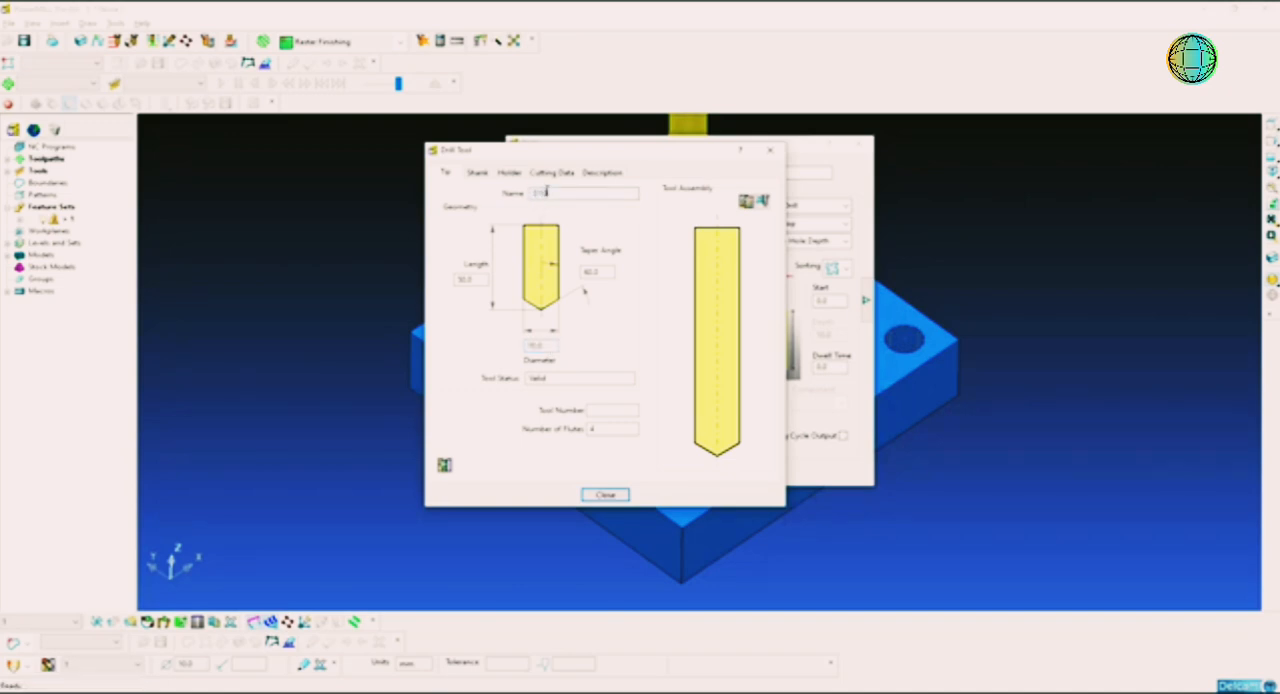
{"action": "double_click", "coordinate": [546, 193]}
{"action": "left_click", "coordinate": [600, 414]}
{"action": "double_click", "coordinate": [600, 413]}
{"action": "type", "text": "2"}
Step: Add a shank component to the D10 drill with an upper diameter of 10 mm
{"action": "left_click", "coordinate": [478, 172]}
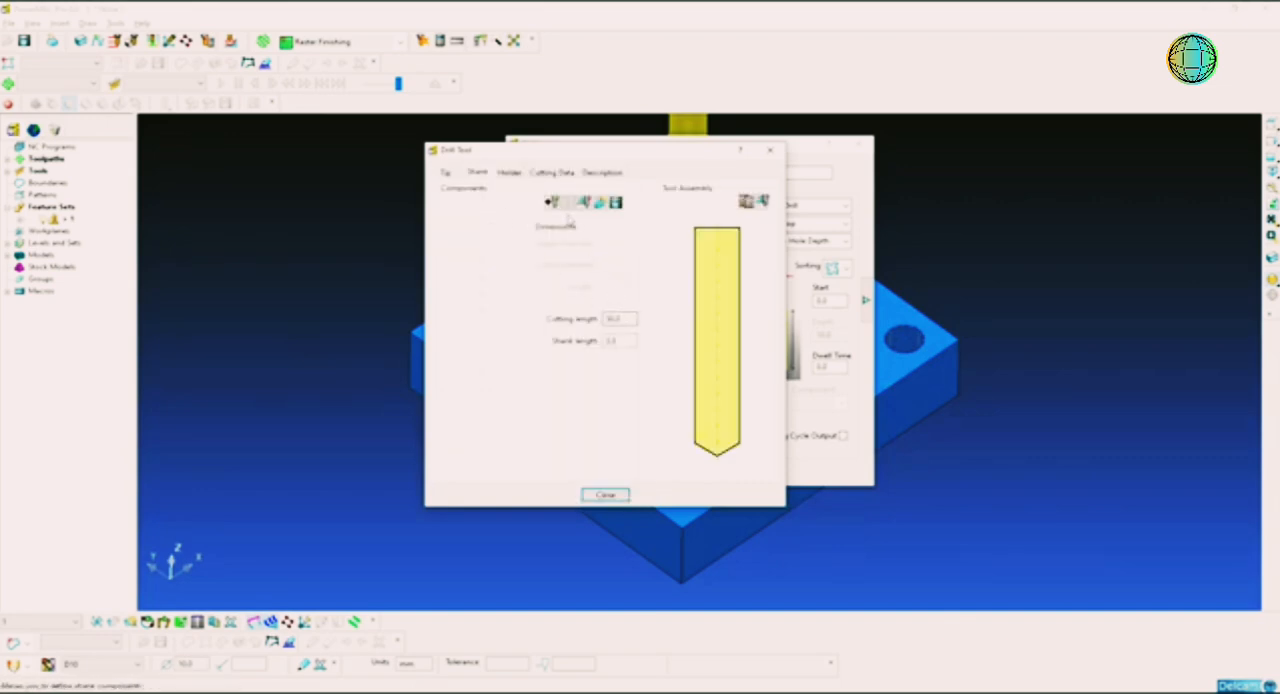
{"action": "double_click", "coordinate": [614, 244]}
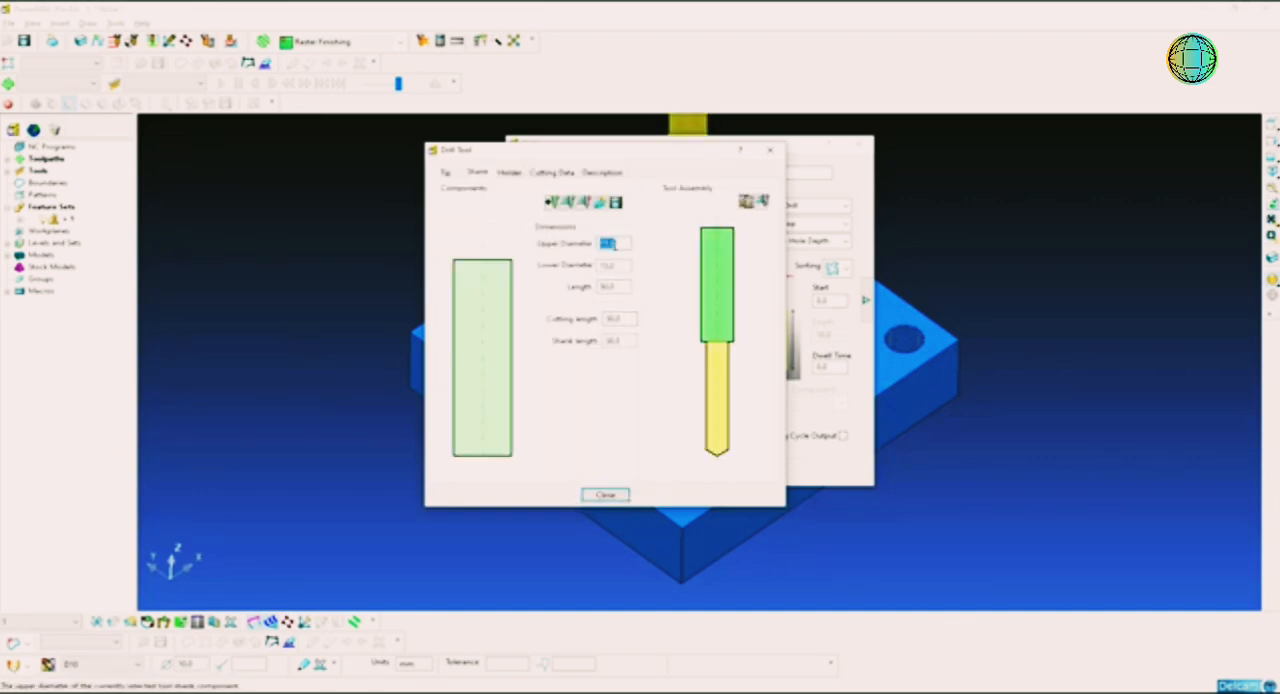
{"action": "type", "text": "10"}
{"action": "key", "text": "Return"}
{"action": "key", "text": "Tab"}
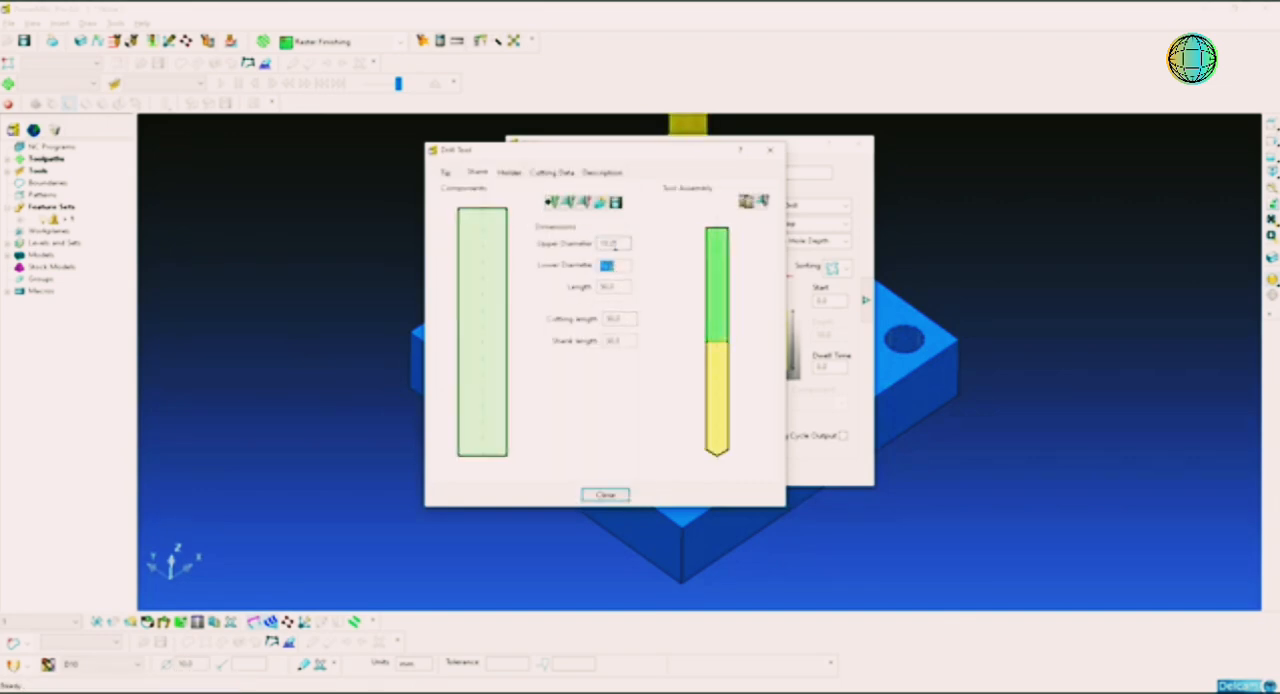
Step: Add a holder component to the D10 drill with upper diameter 50, lower diameter 40 and length 35 mm
{"action": "left_click", "coordinate": [509, 173]}
{"action": "left_click", "coordinate": [554, 225]}
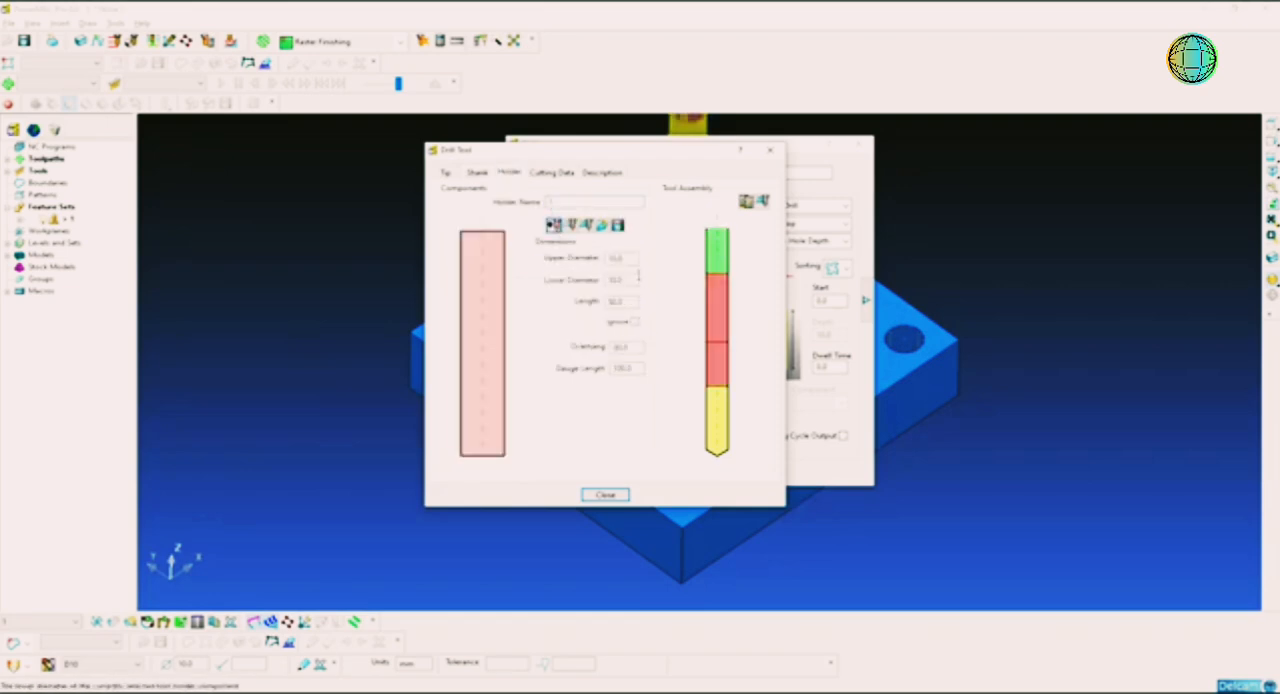
{"action": "double_click", "coordinate": [632, 259]}
{"action": "type", "text": "50"}
{"action": "key", "text": "Return"}
{"action": "key", "text": "Tab"}
{"action": "type", "text": "40"}
{"action": "key", "text": "Return"}
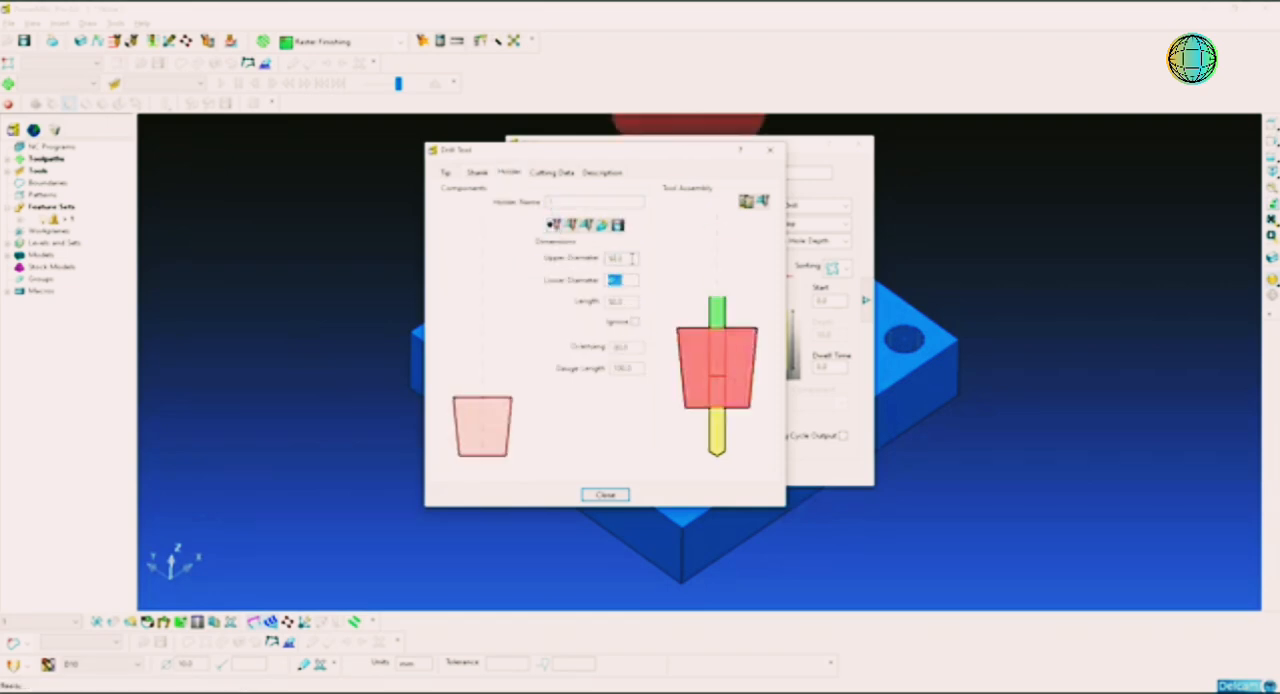
{"action": "key", "text": "Tab"}
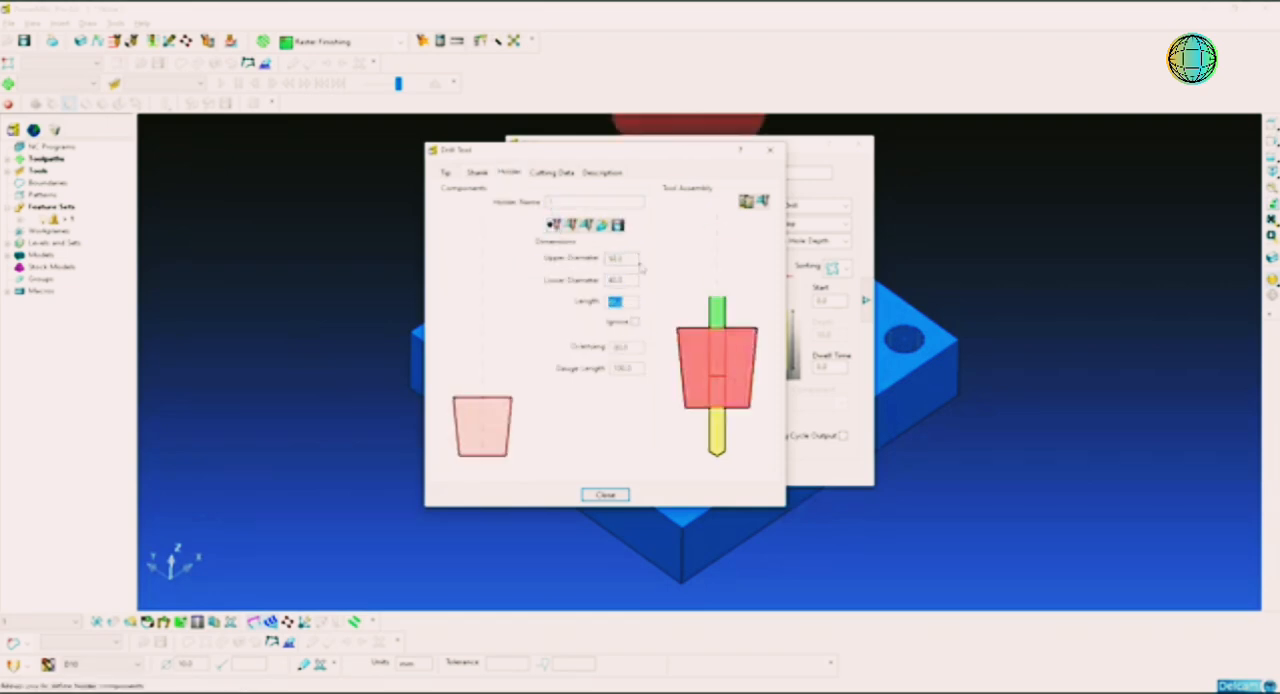
{"action": "type", "text": "35"}
{"action": "key", "text": "Return"}
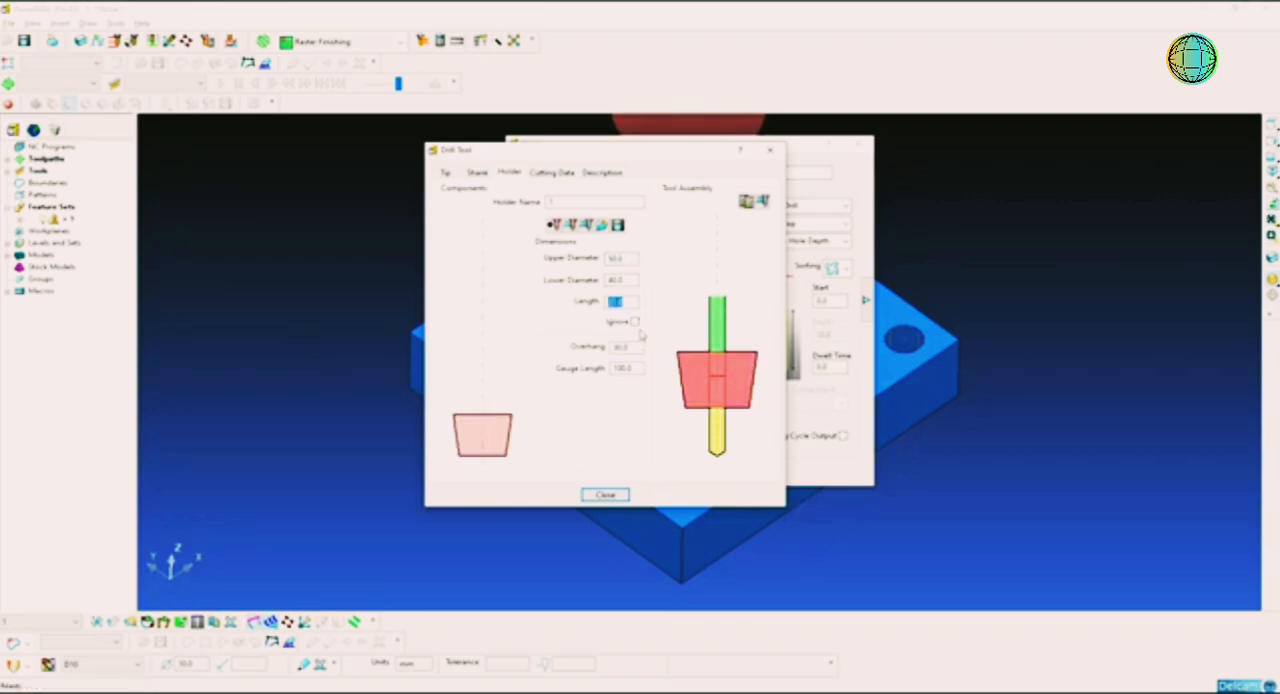
Step: Set the D10 drill's overhang to 70 mm and finish the tool definition
{"action": "double_click", "coordinate": [634, 347]}
{"action": "type", "text": "25"}
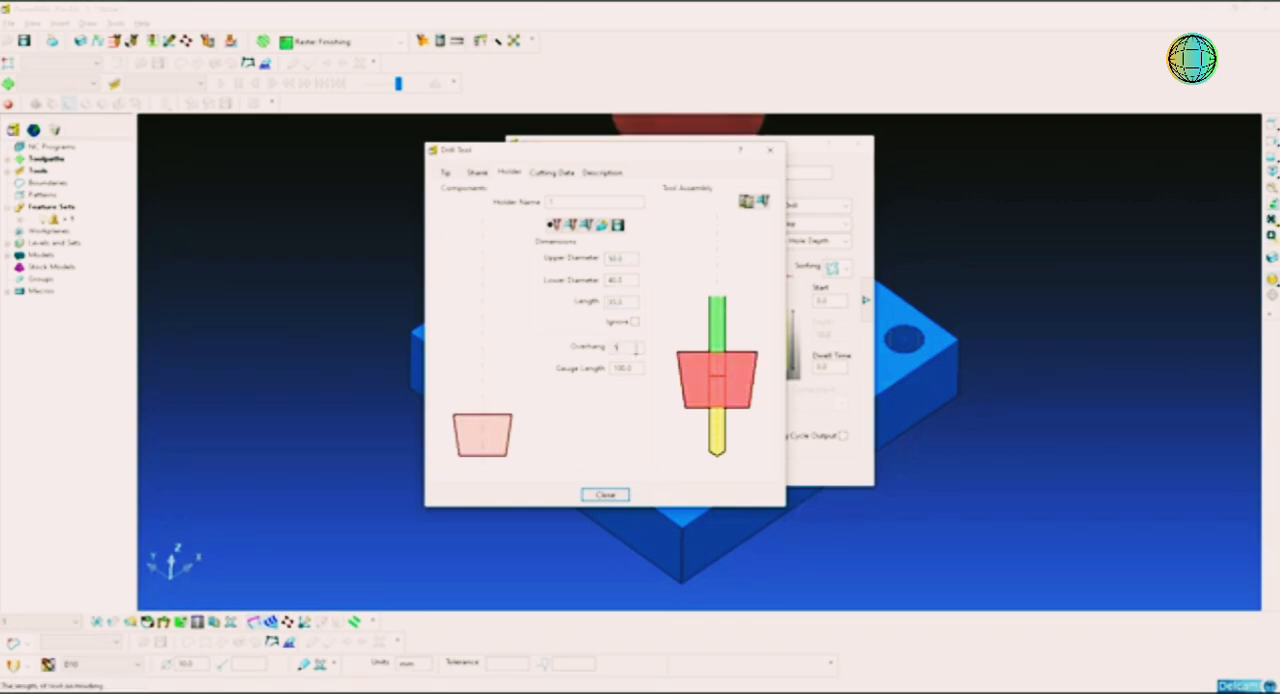
{"action": "key", "text": "Return"}
{"action": "type", "text": "70"}
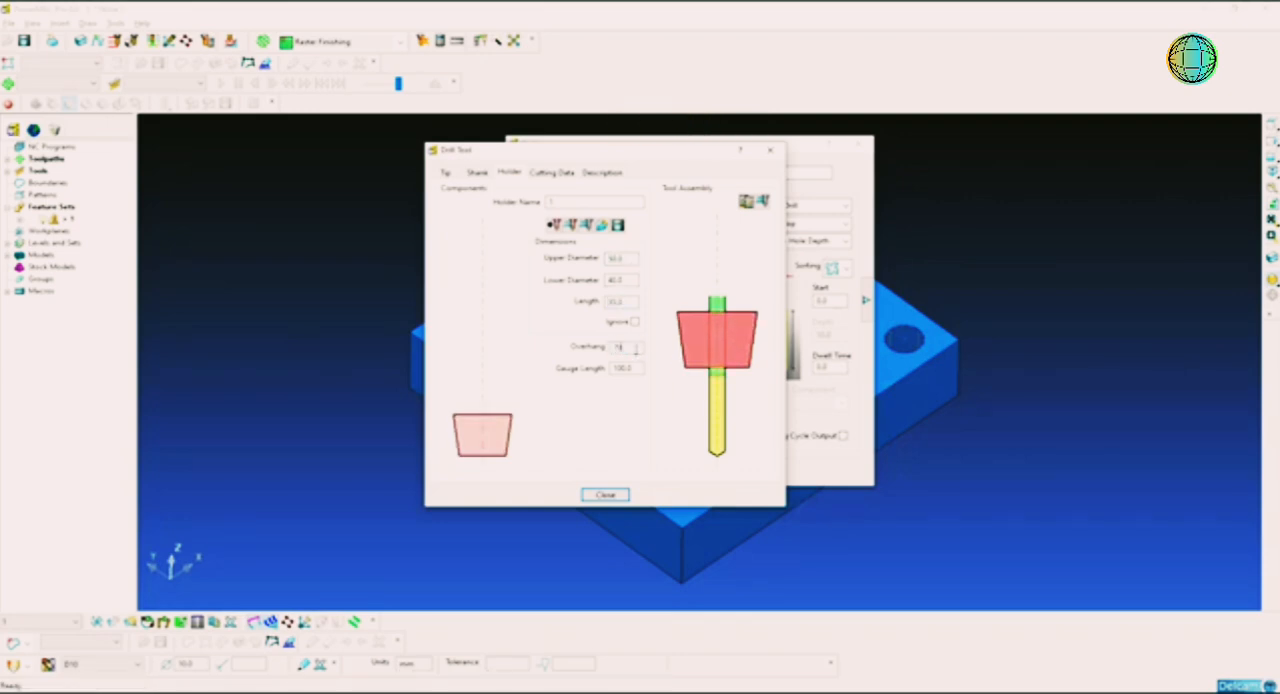
{"action": "key", "text": "Return"}
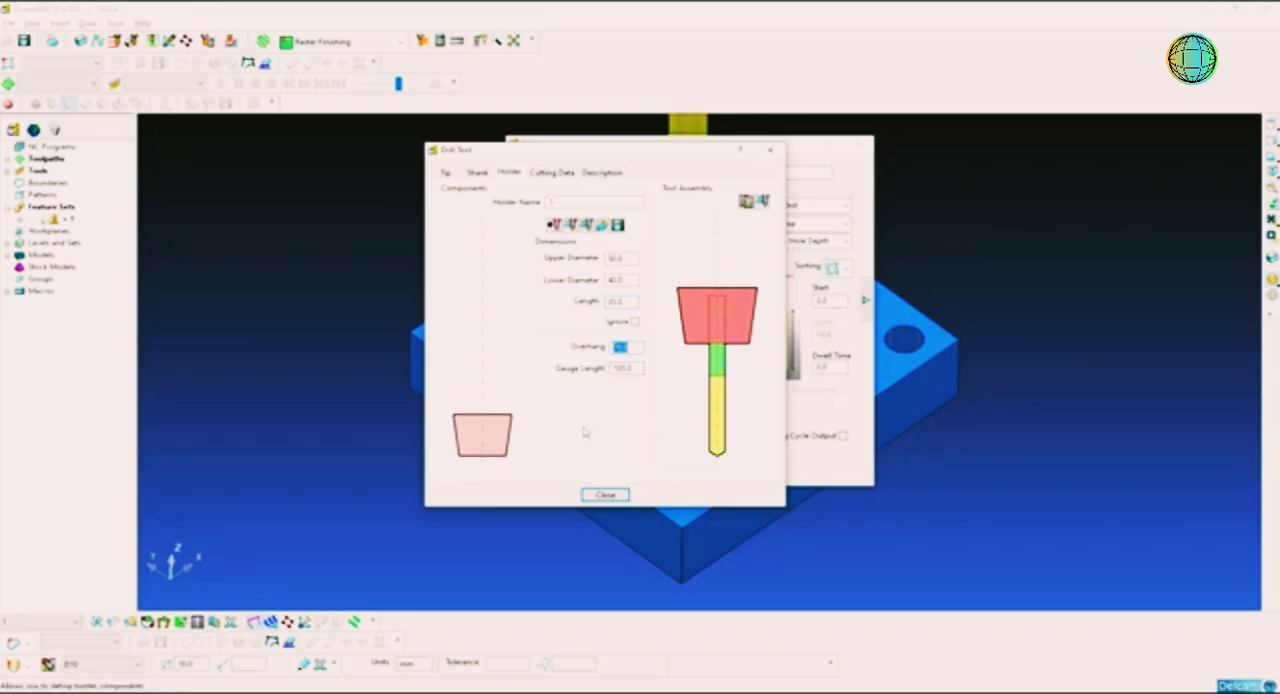
{"action": "left_click", "coordinate": [605, 494]}
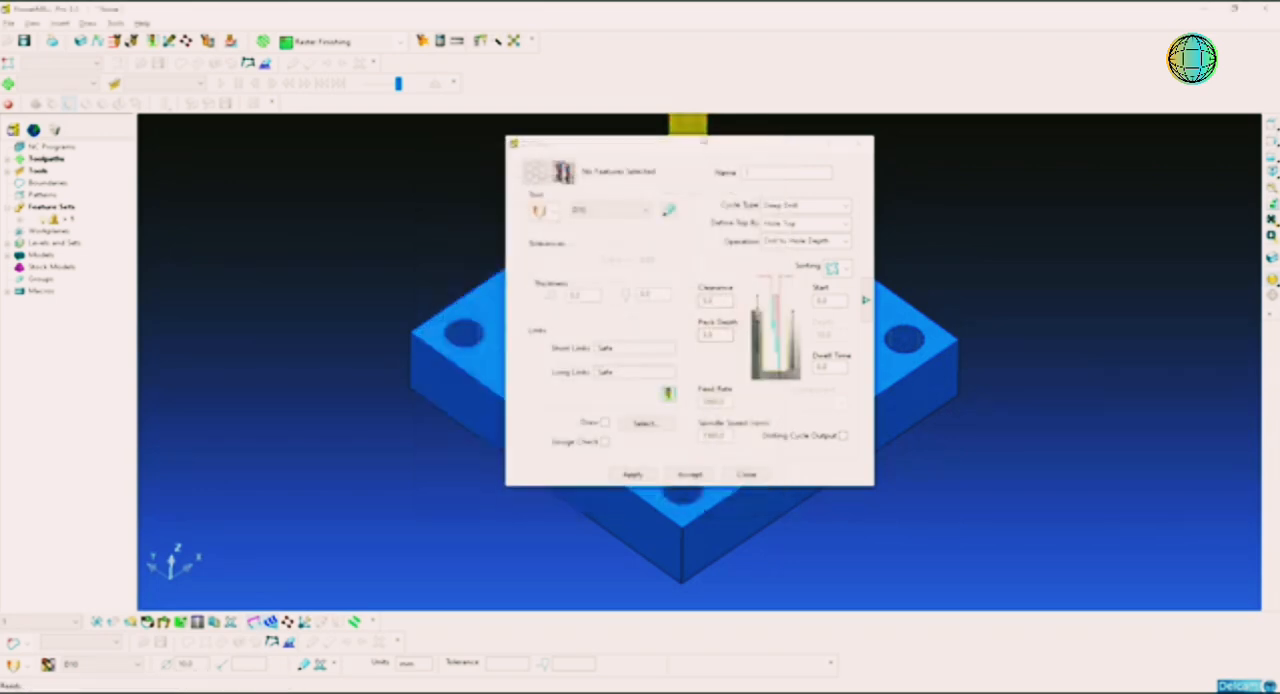
Step: Uncover the plate from behind the drilling settings and choose the D10 drill as the toolpath's tool
{"action": "left_click", "coordinate": [787, 151]}
{"action": "left_click_drag", "start_coordinate": [787, 151], "coordinate": [1082, 194]}
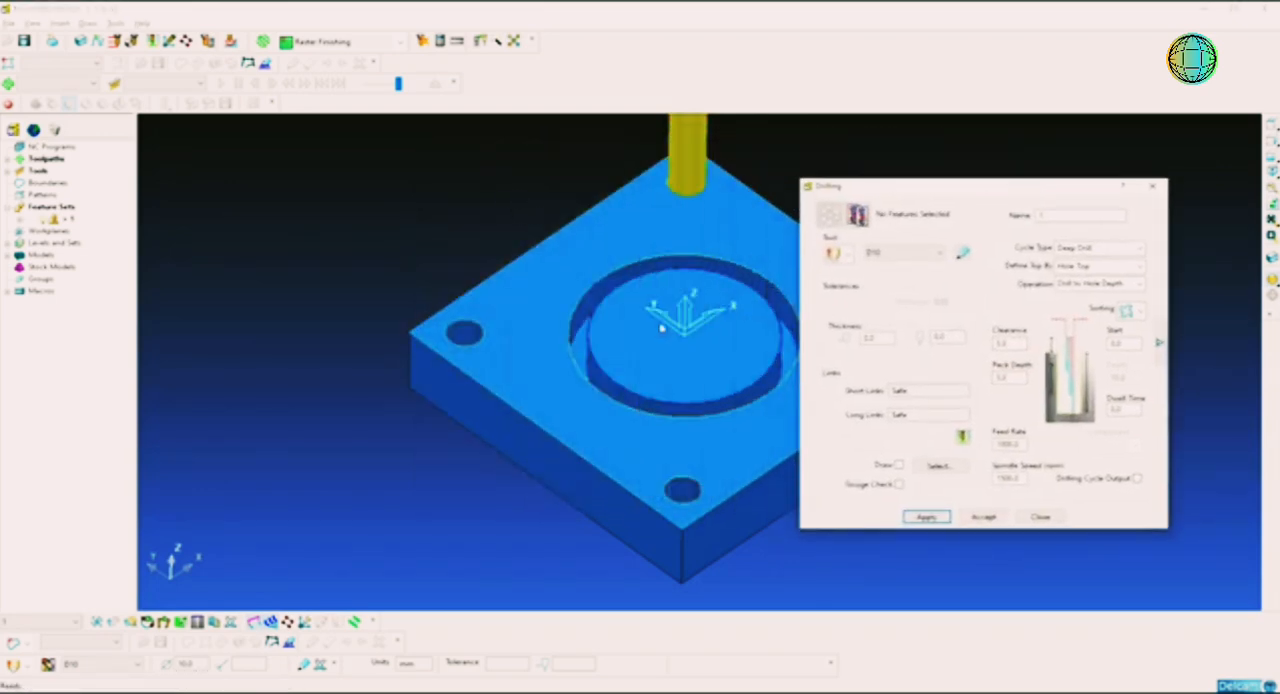
{"action": "middle_click_drag", "start_coordinate": [660, 328], "coordinate": [561, 355]}
{"action": "left_click", "coordinate": [914, 256]}
{"action": "left_click", "coordinate": [910, 276]}
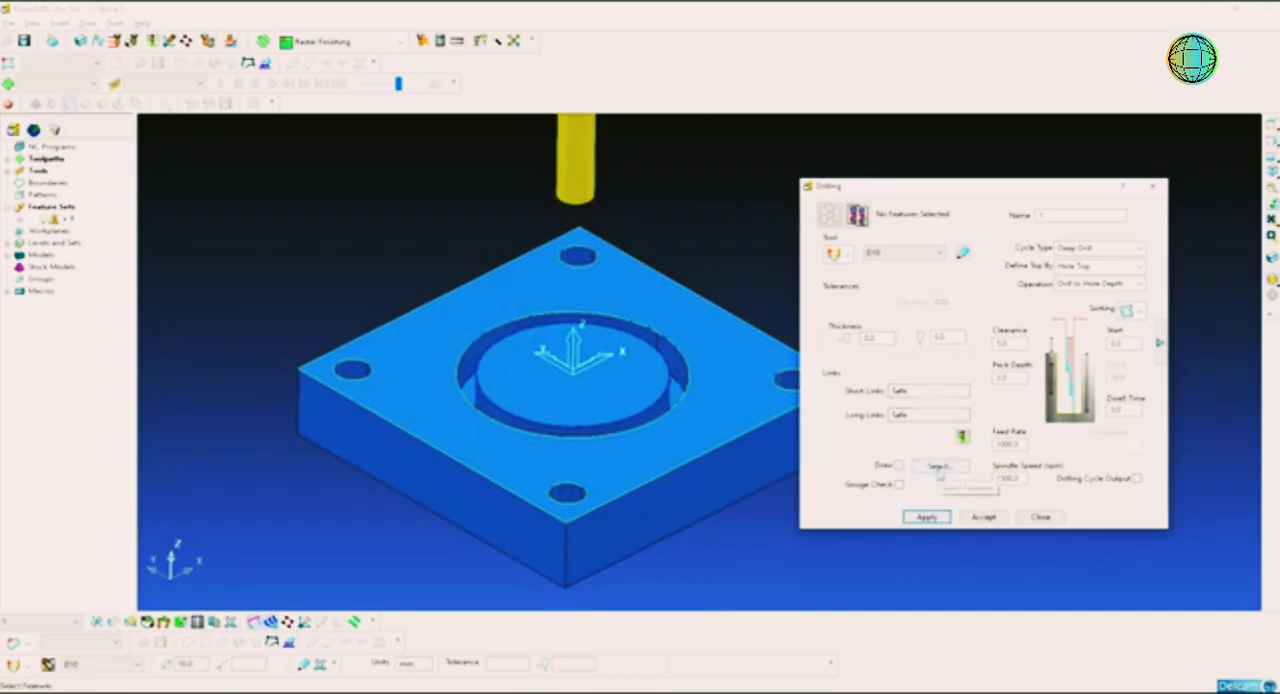
Step: Filter the hole features by the 10.00 diameter and select the four matching corner holes for drilling
{"action": "left_click", "coordinate": [940, 467]}
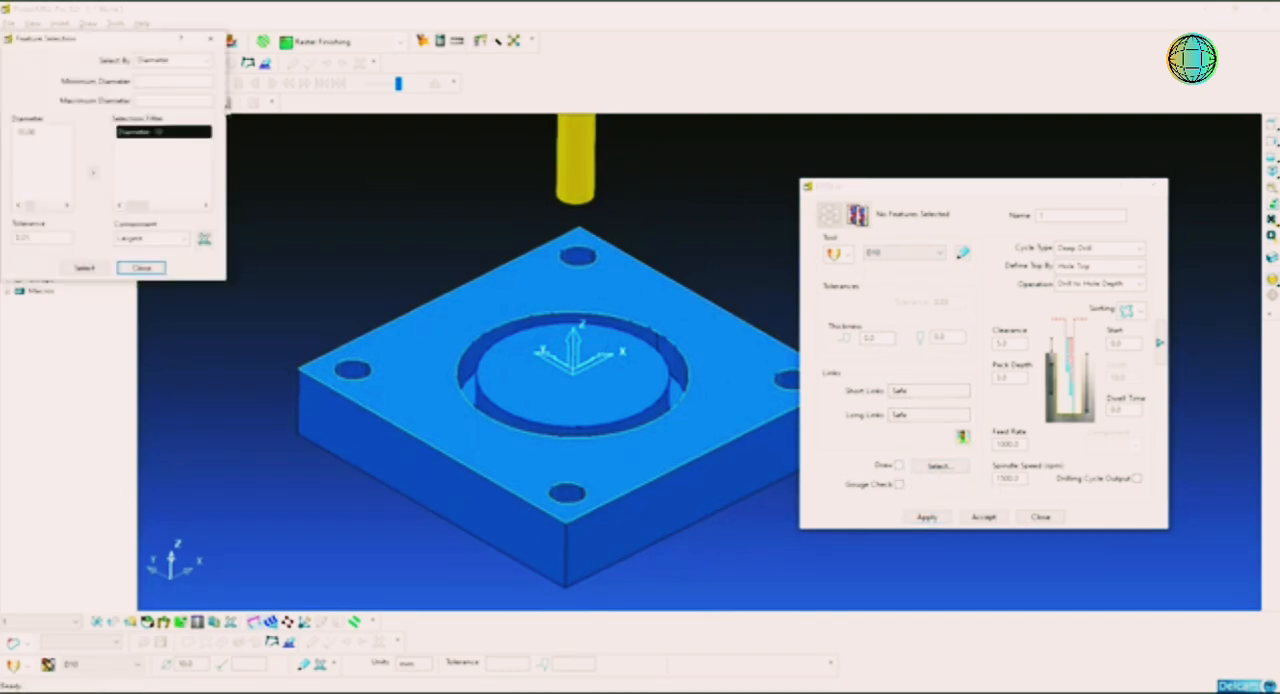
{"action": "left_click_drag", "start_coordinate": [122, 42], "coordinate": [805, 227]}
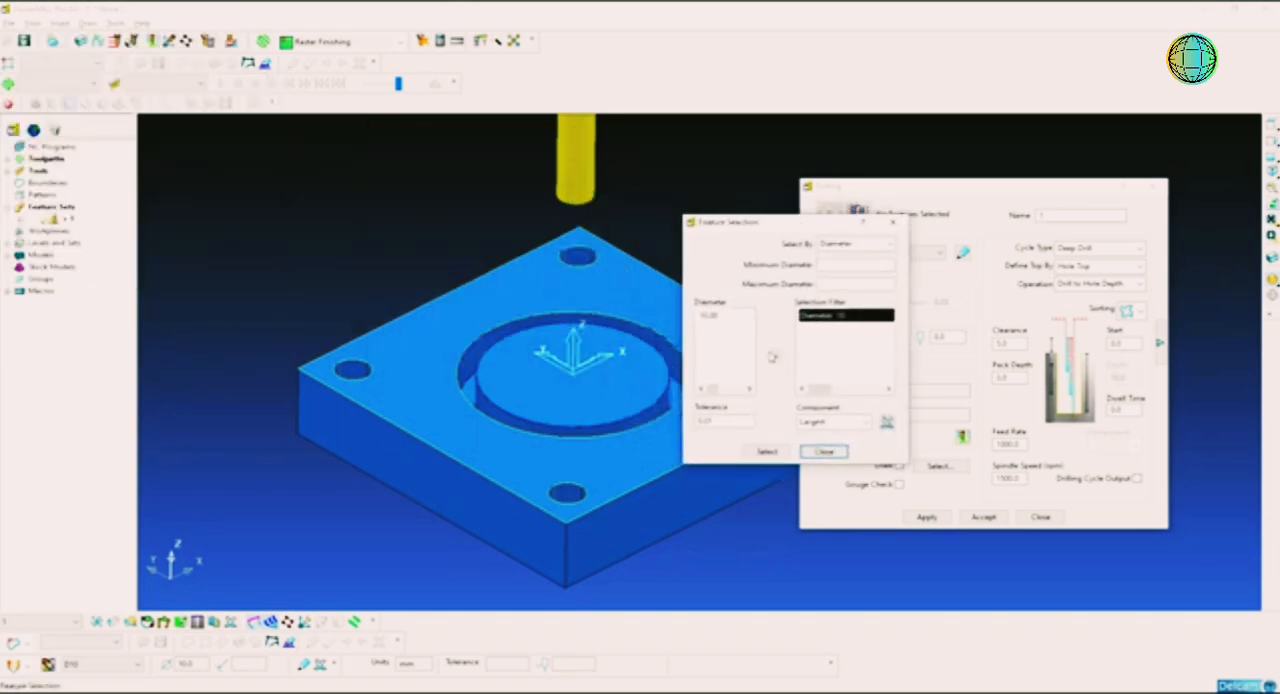
{"action": "left_click", "coordinate": [716, 318]}
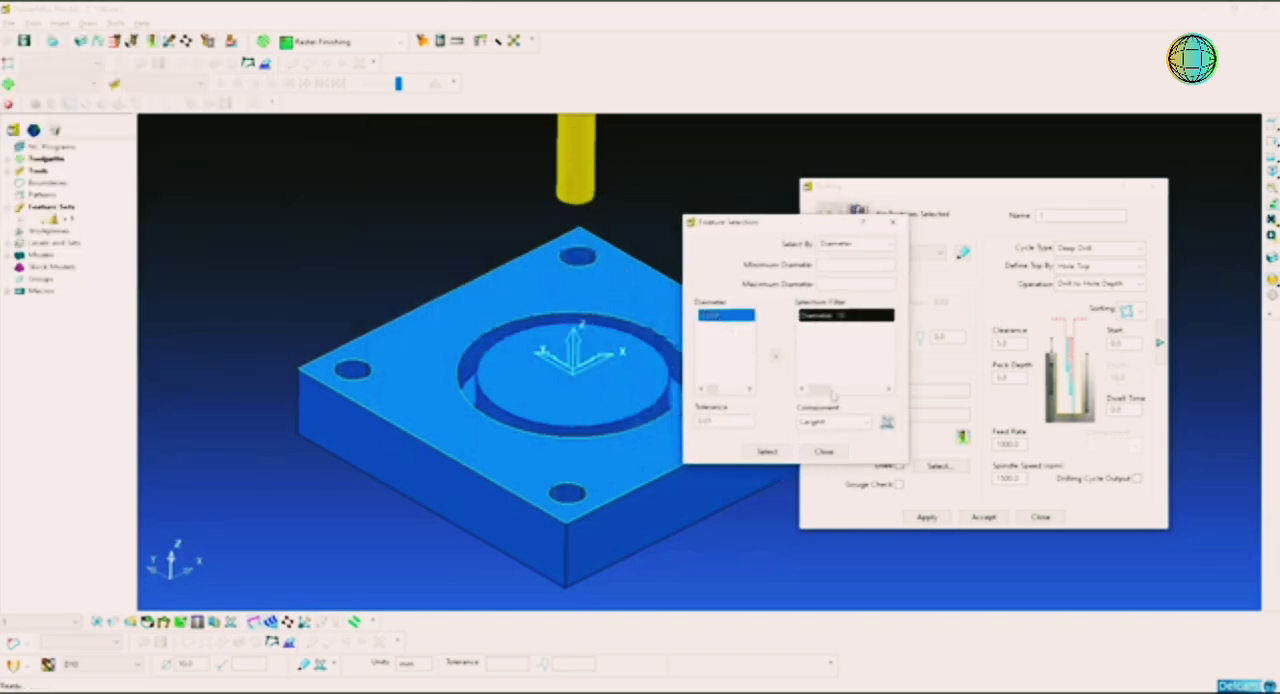
{"action": "left_click", "coordinate": [828, 316]}
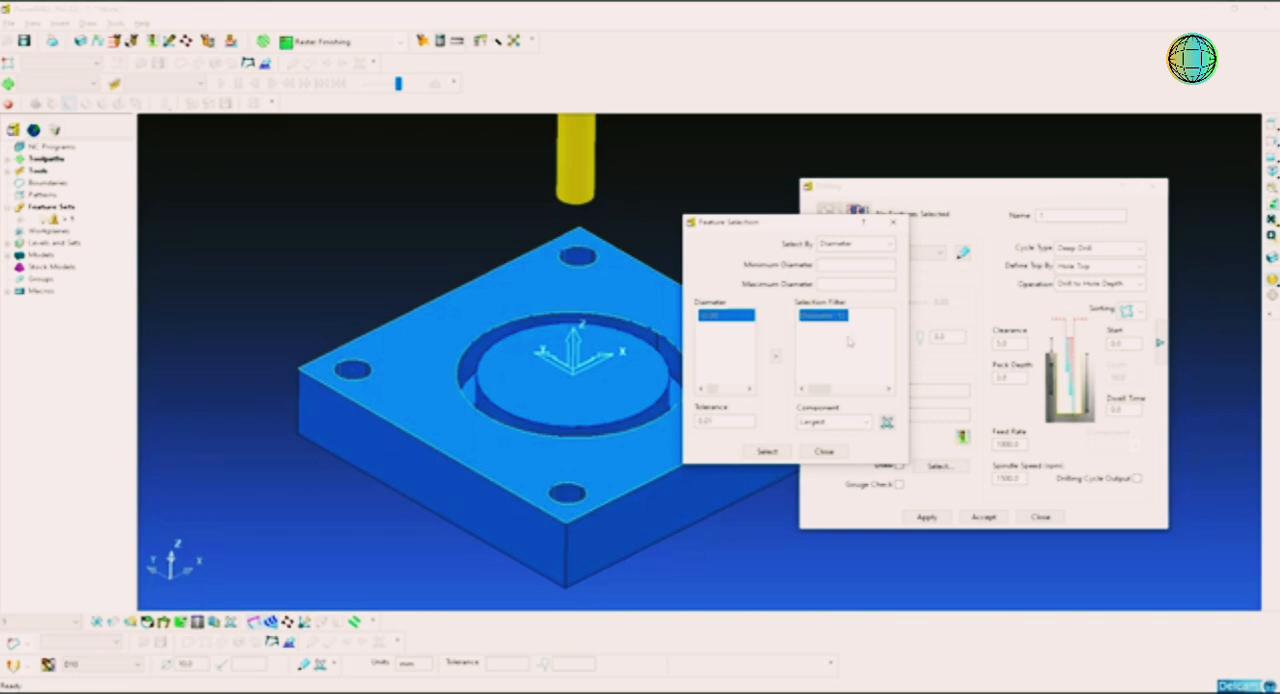
{"action": "left_click", "coordinate": [886, 422]}
{"action": "left_click", "coordinate": [716, 321]}
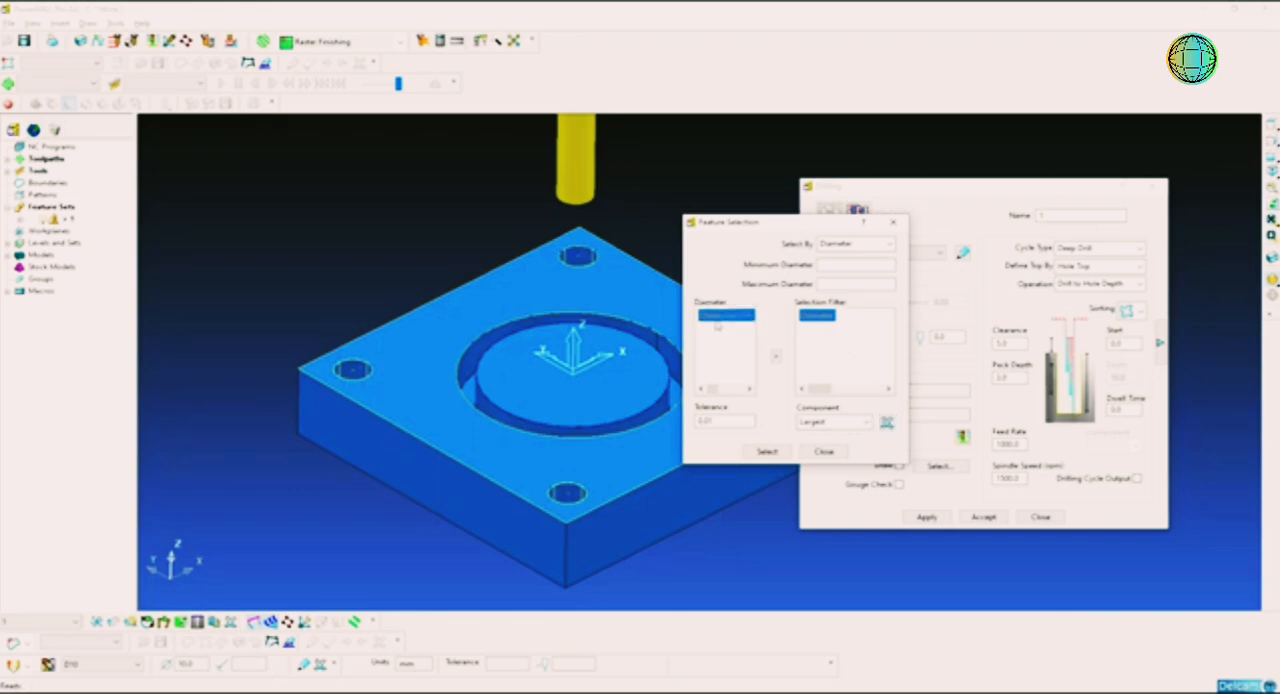
{"action": "left_click", "coordinate": [777, 357]}
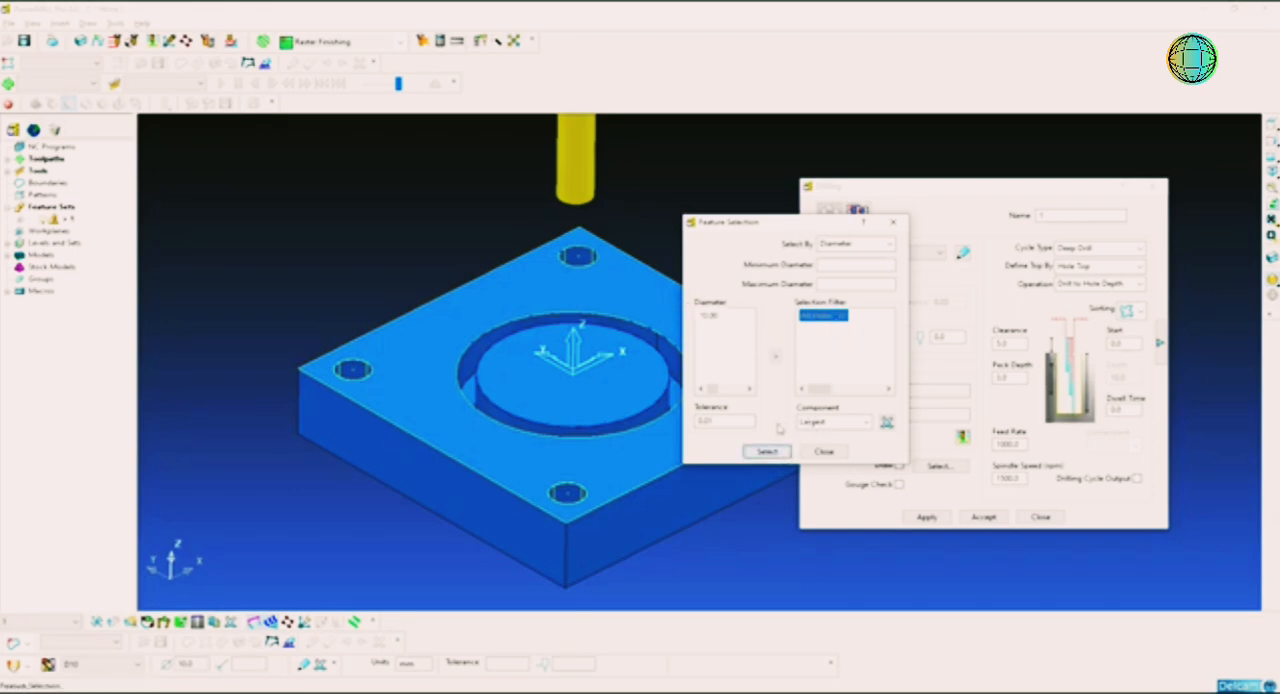
{"action": "left_click", "coordinate": [824, 451]}
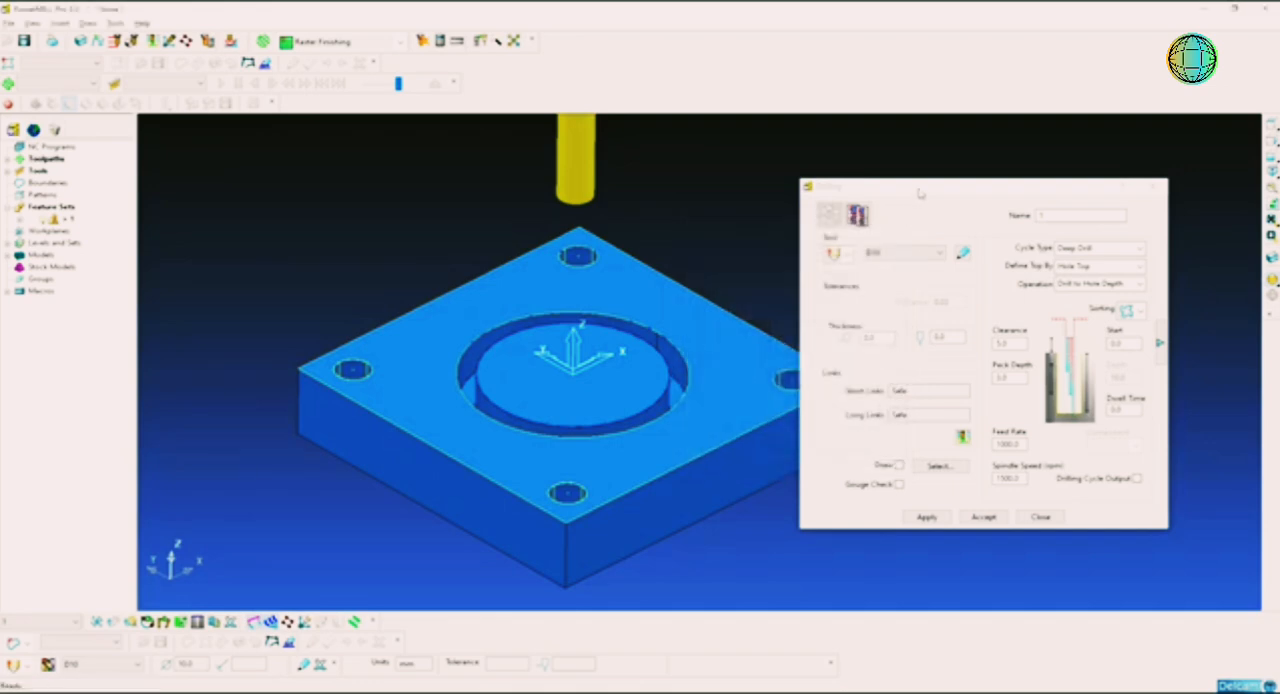
Step: Try the Single Peck cycle type for the drilling toolpath
{"action": "left_click_drag", "start_coordinate": [920, 188], "coordinate": [866, 138]}
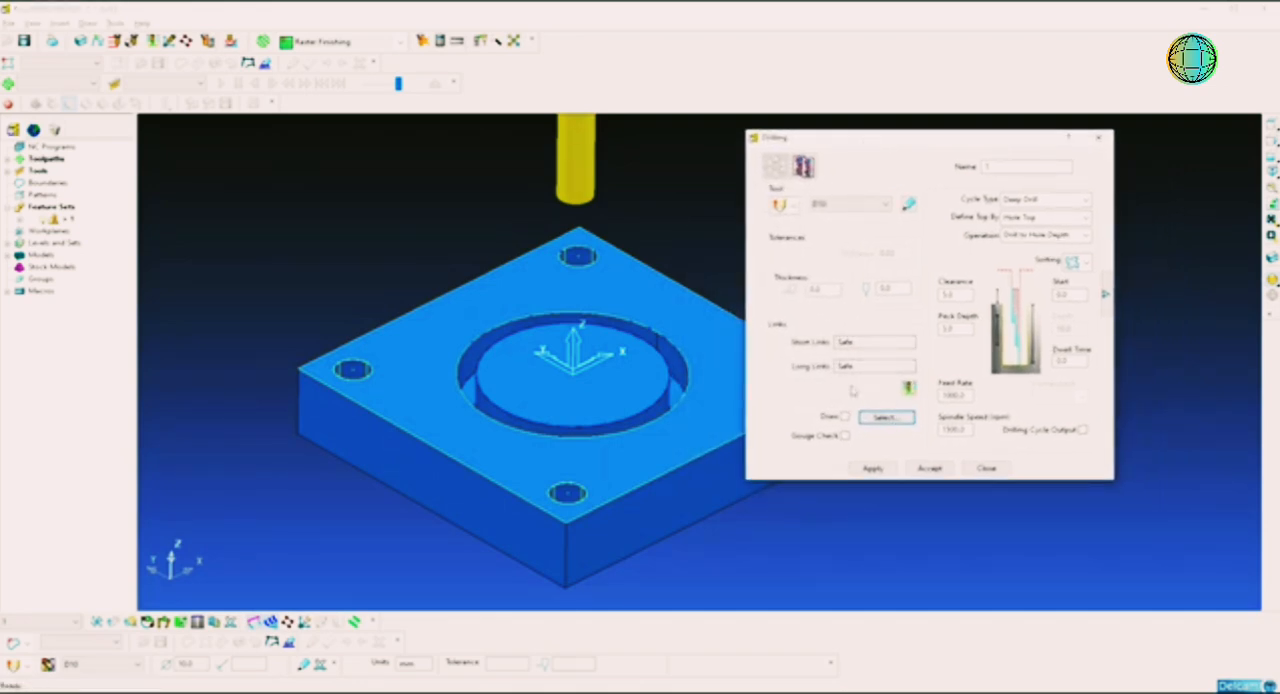
{"action": "left_click", "coordinate": [1045, 199]}
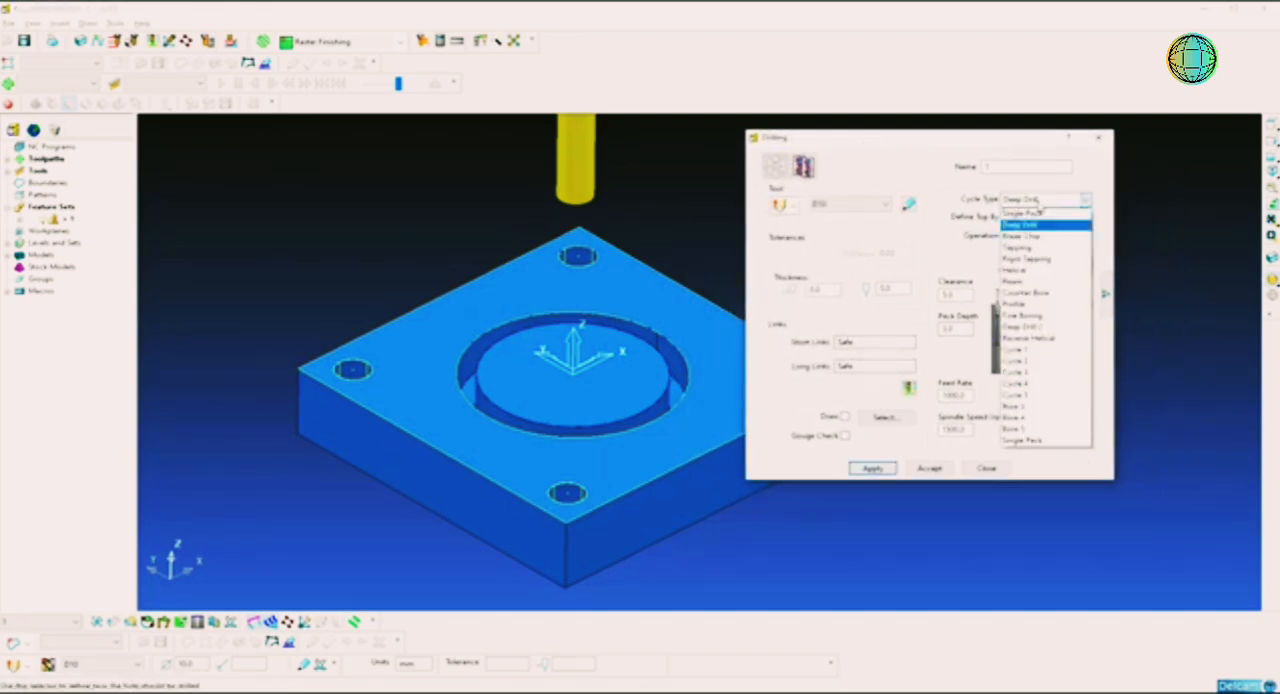
{"action": "left_click", "coordinate": [1040, 217]}
{"action": "left_click", "coordinate": [1045, 199]}
{"action": "left_click", "coordinate": [1043, 205]}
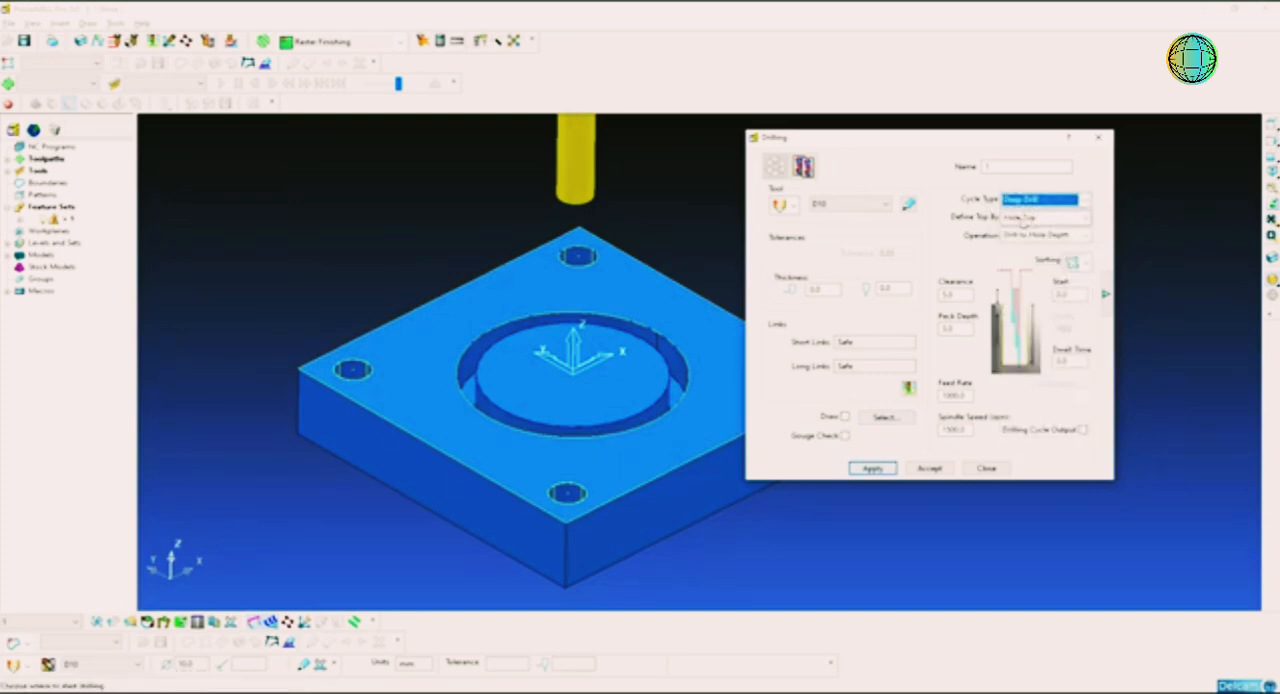
{"action": "left_click", "coordinate": [1036, 205]}
{"action": "left_click", "coordinate": [1040, 213]}
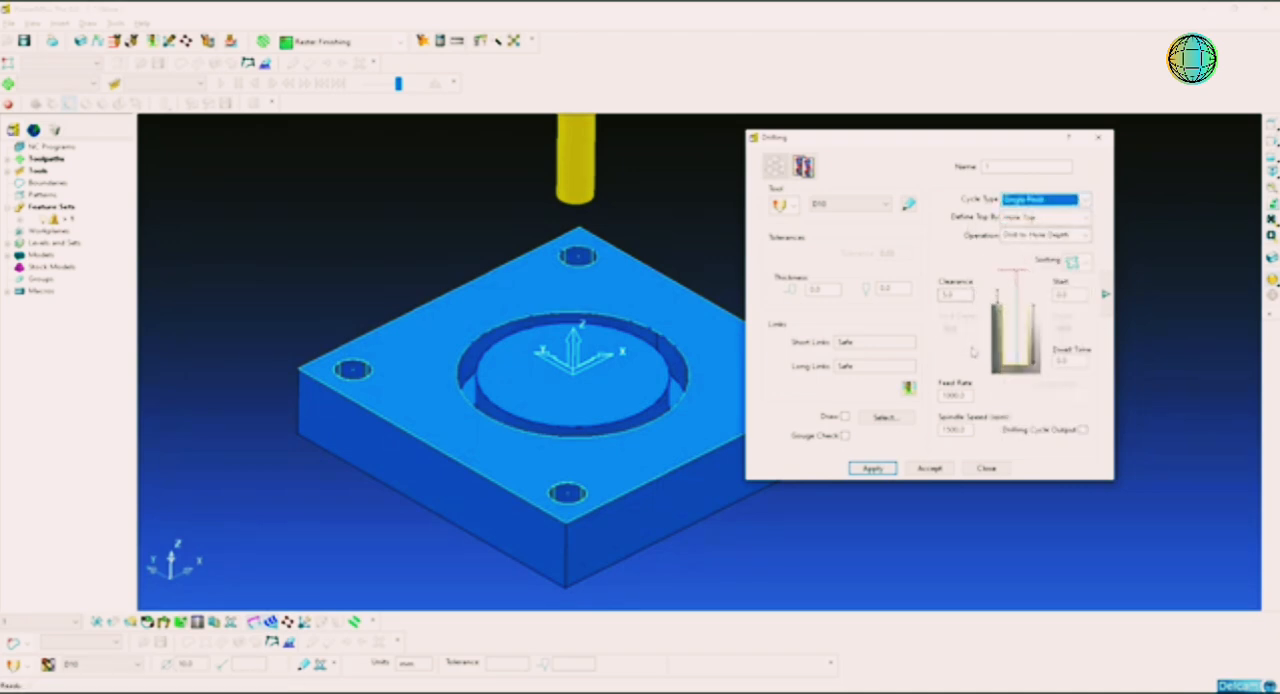
Step: Set the drilling cycle type to Deep Drill and reduce its peck depth
{"action": "left_click", "coordinate": [1028, 200]}
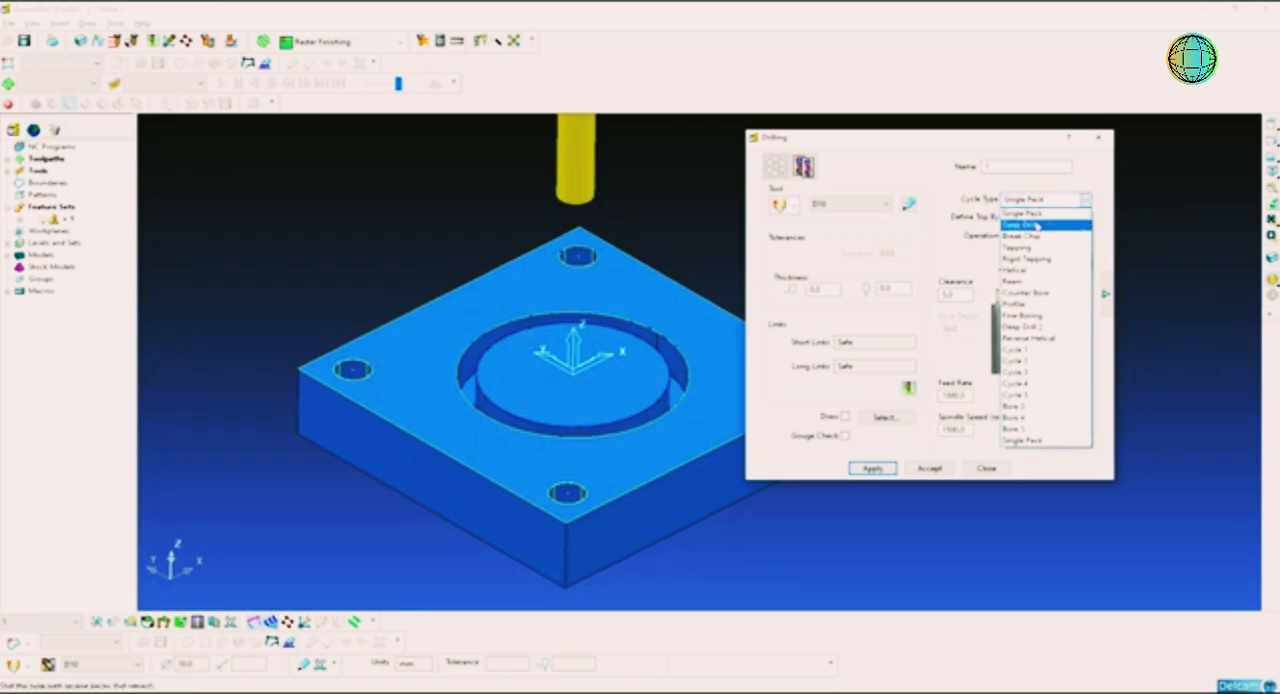
{"action": "left_click", "coordinate": [1036, 226]}
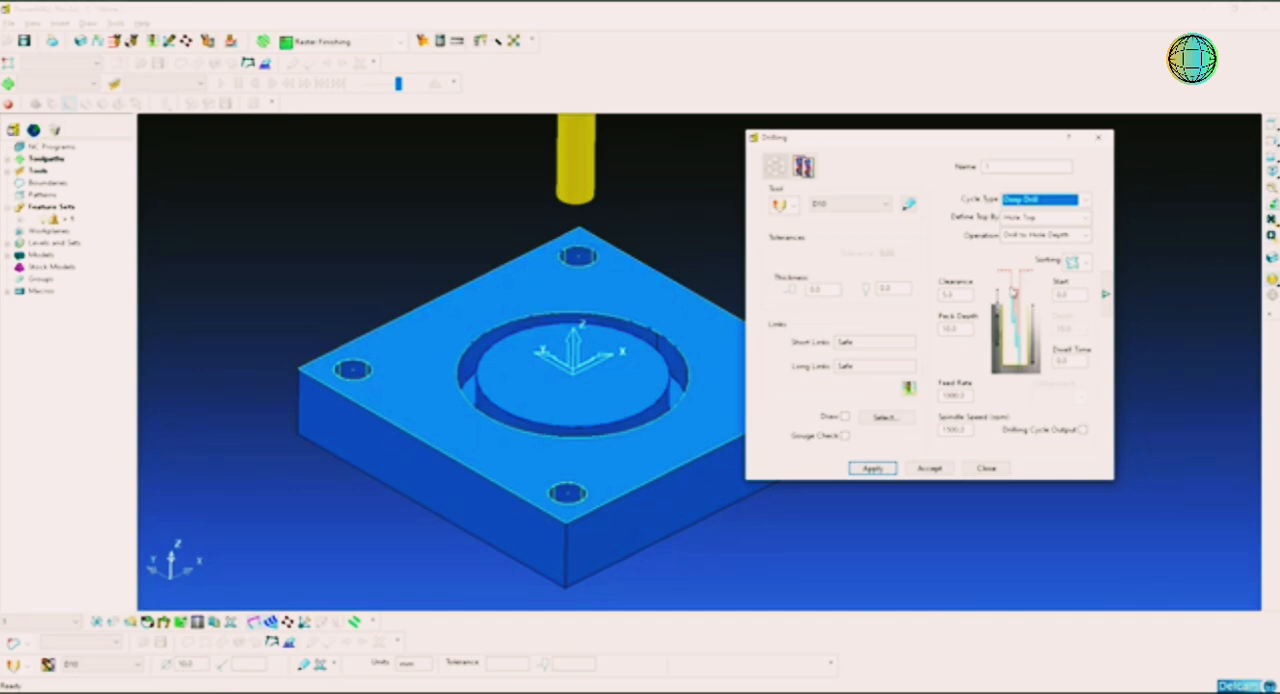
{"action": "double_click", "coordinate": [950, 329]}
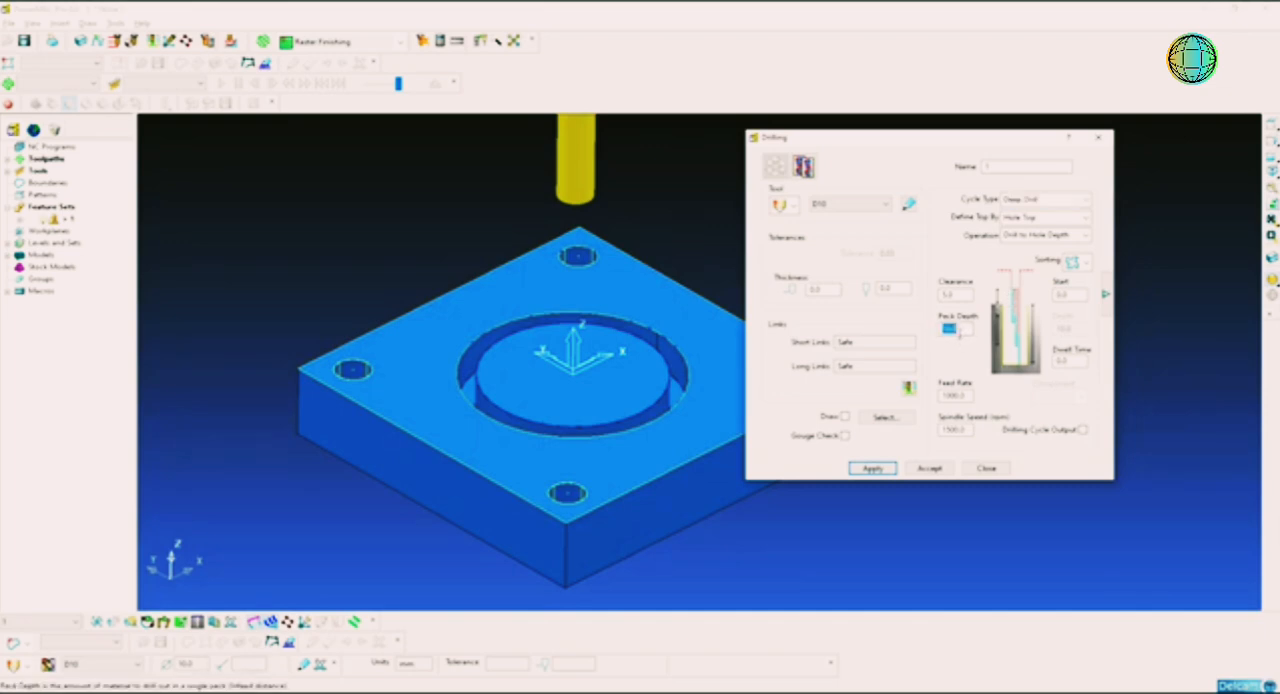
{"action": "type", "text": "1"}
{"action": "key", "text": "Return"}
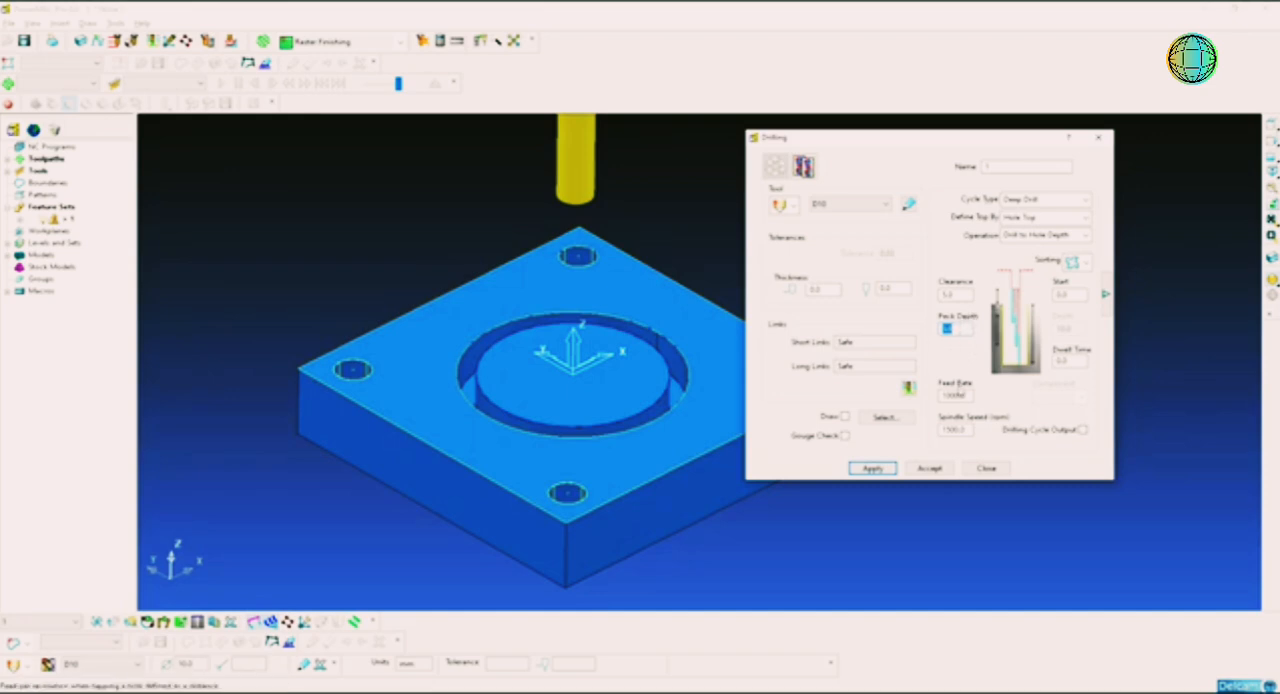
Step: Set the drilling feed rate to 400
{"action": "double_click", "coordinate": [954, 396]}
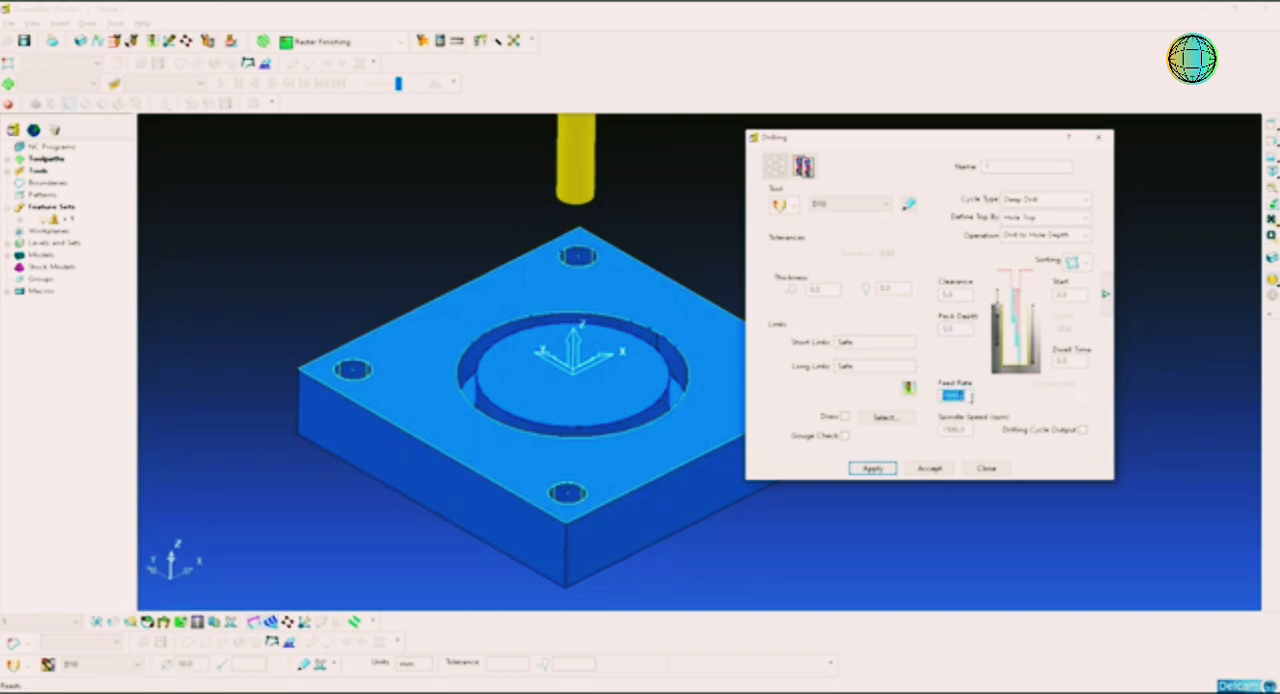
{"action": "type", "text": "4"}
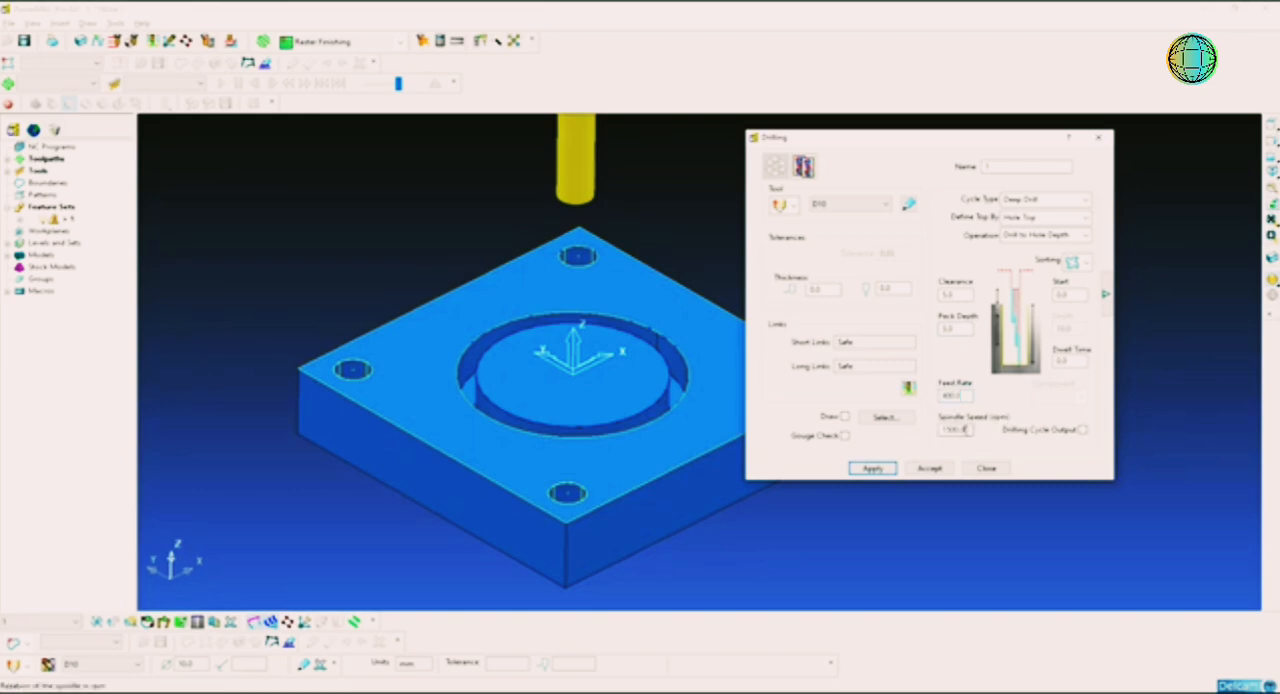
{"action": "double_click", "coordinate": [958, 430]}
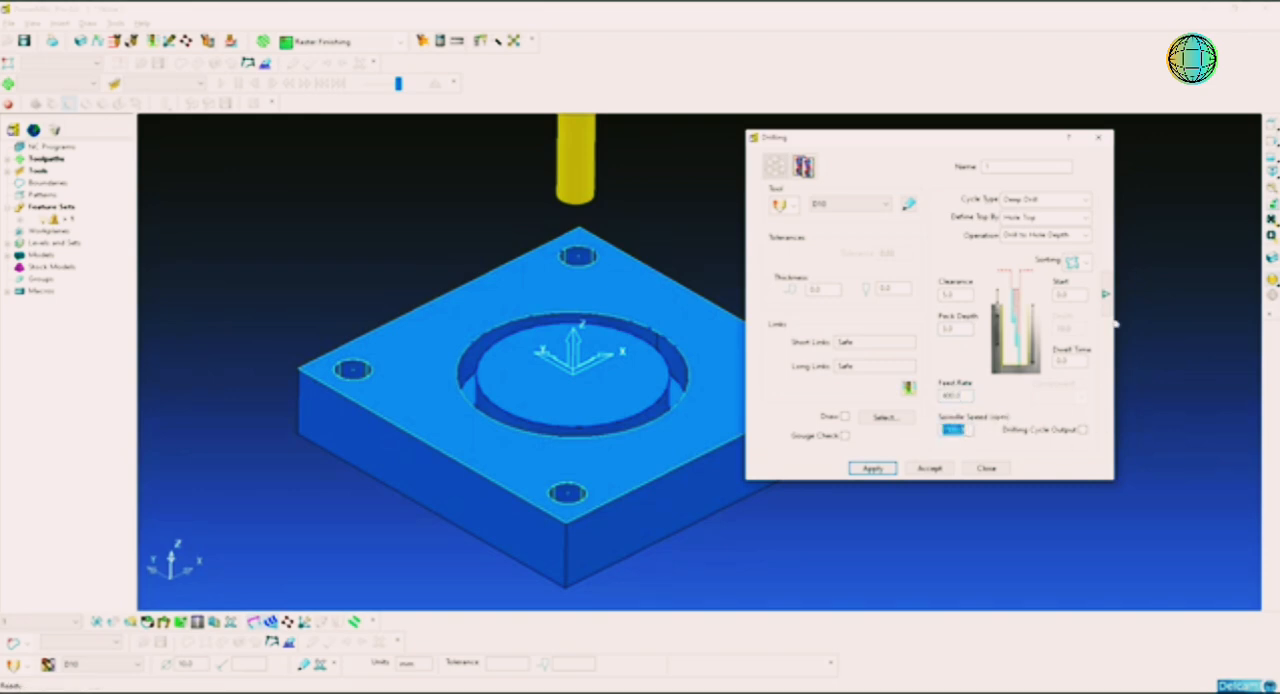
{"action": "left_click", "coordinate": [1106, 296]}
{"action": "left_click", "coordinate": [1106, 296]}
{"action": "left_click_drag", "start_coordinate": [973, 143], "coordinate": [884, 140]}
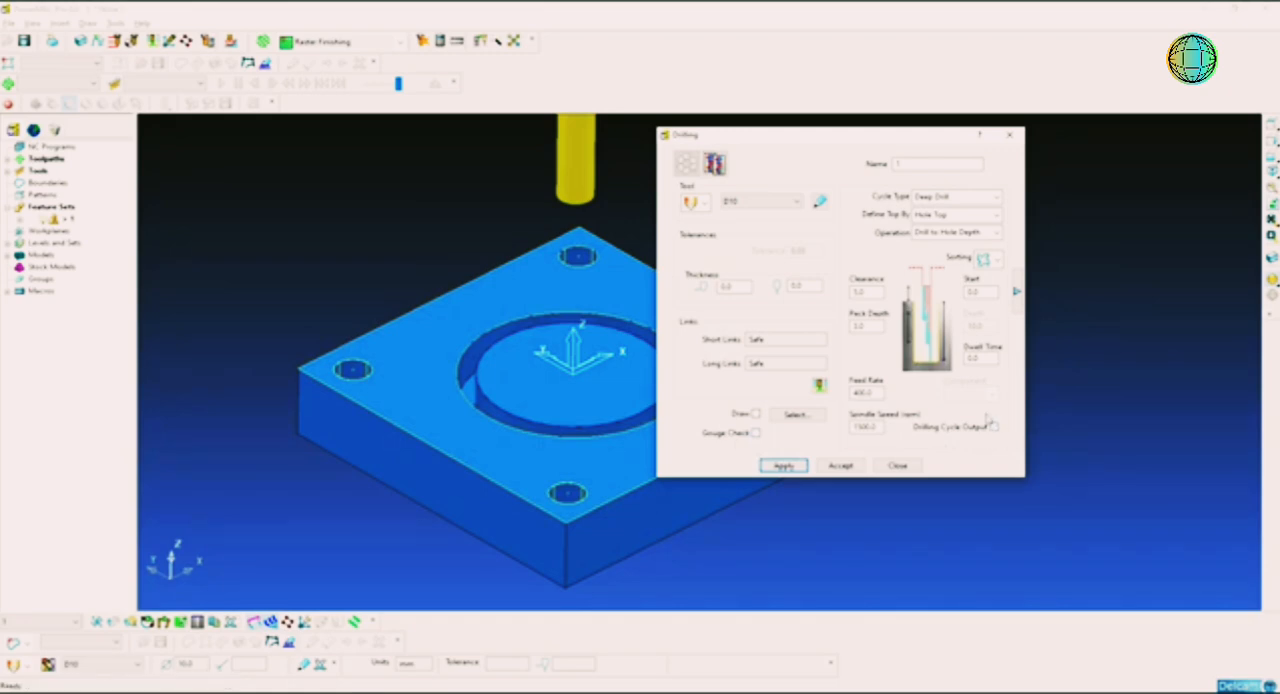
Step: Calculate the deep drill toolpath for the four corner holes and close the drilling settings
{"action": "left_click", "coordinate": [1018, 292]}
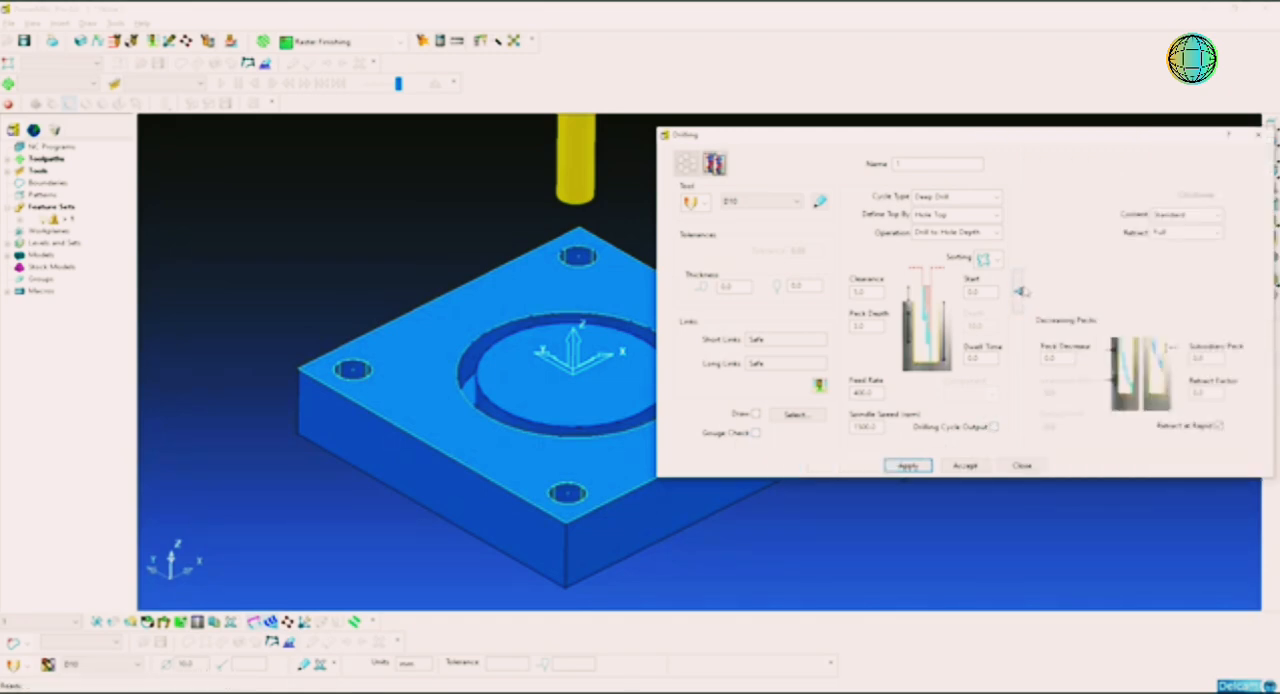
{"action": "left_click", "coordinate": [1018, 292]}
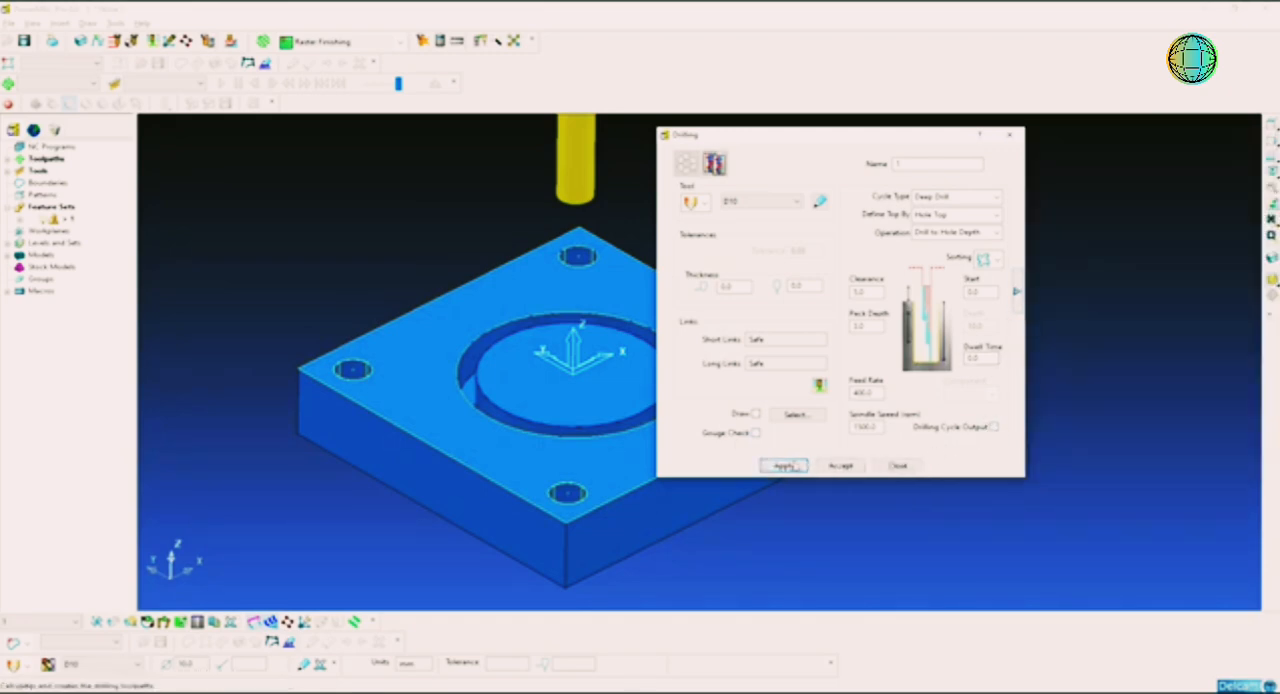
{"action": "left_click", "coordinate": [788, 466]}
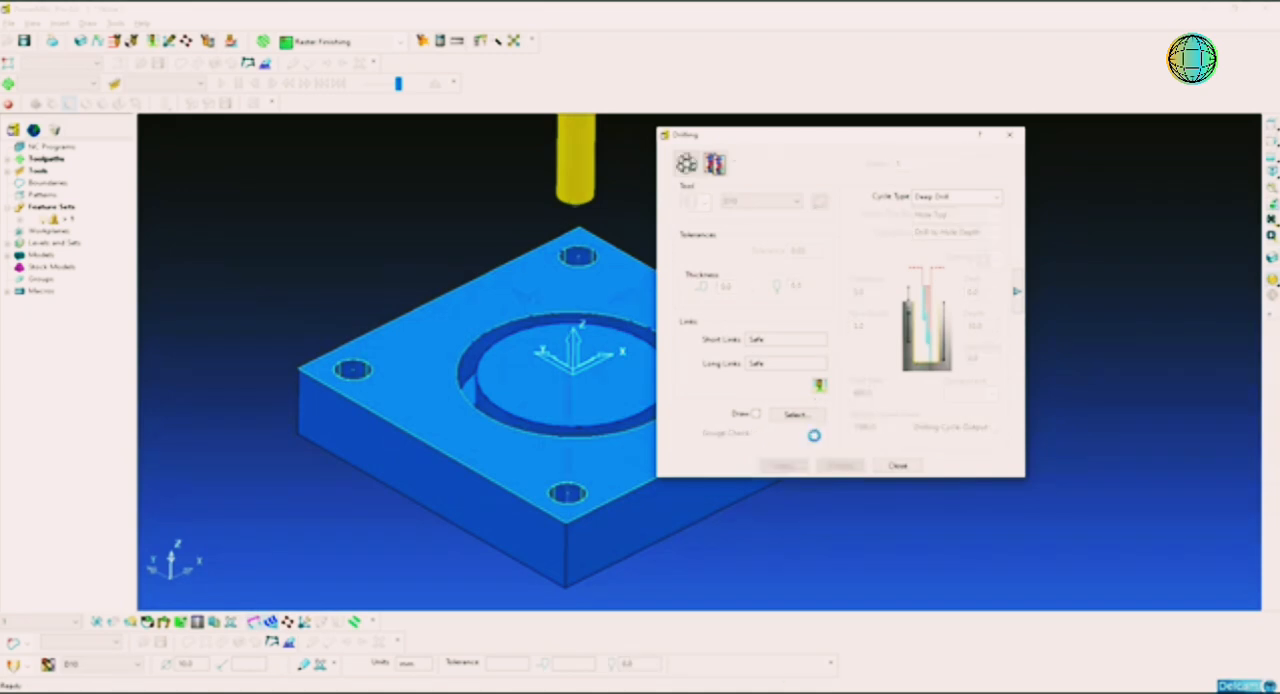
{"action": "left_click", "coordinate": [899, 466]}
Step: Examine the calculated drilling toolpath together with the drill, shank and holder above the plate
{"action": "middle_click_drag", "start_coordinate": [913, 315], "coordinate": [747, 376]}
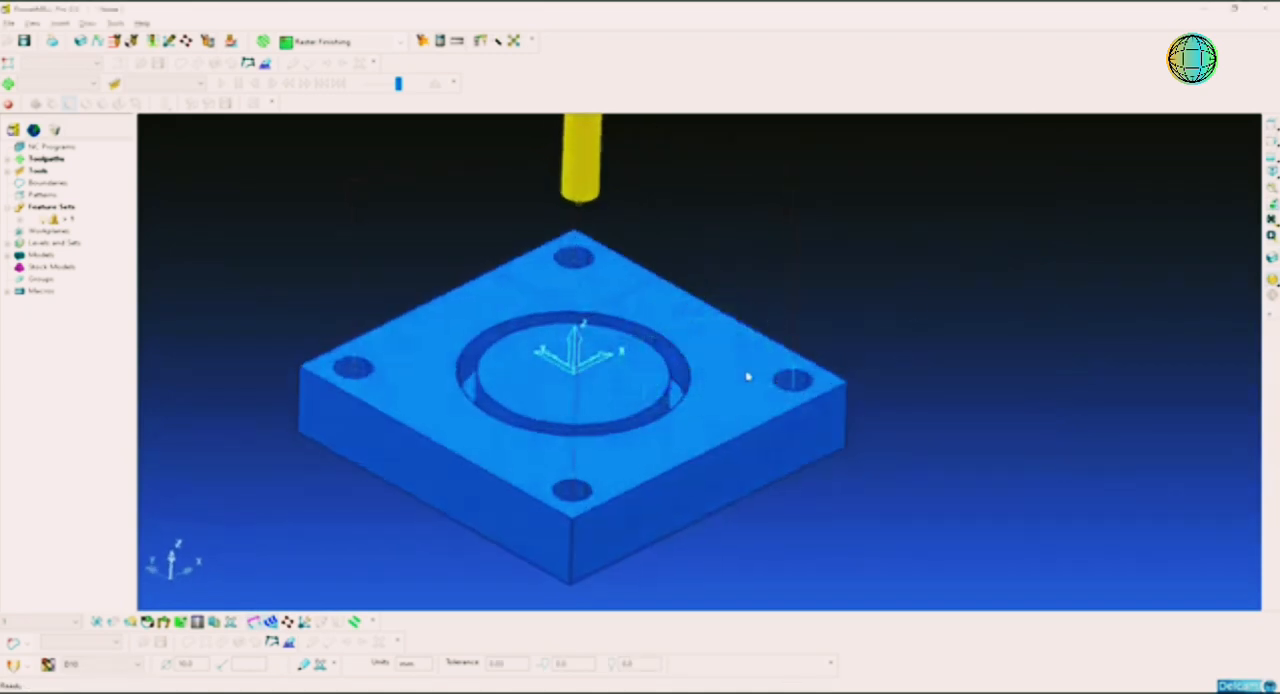
{"action": "scroll", "coordinate": [651, 342], "scroll_direction": "down", "scroll_amount": 10}
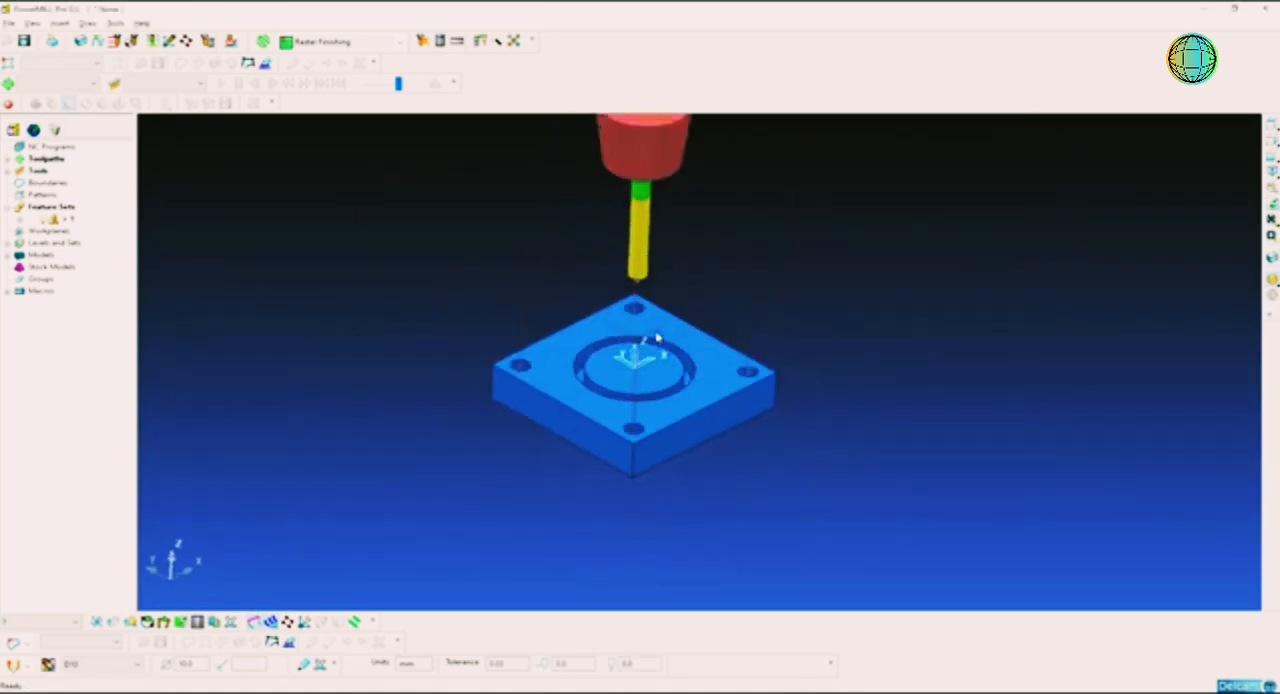
{"action": "middle_click_drag", "start_coordinate": [713, 395], "coordinate": [709, 360]}
{"action": "scroll", "coordinate": [700, 362], "scroll_direction": "up", "scroll_amount": 4}
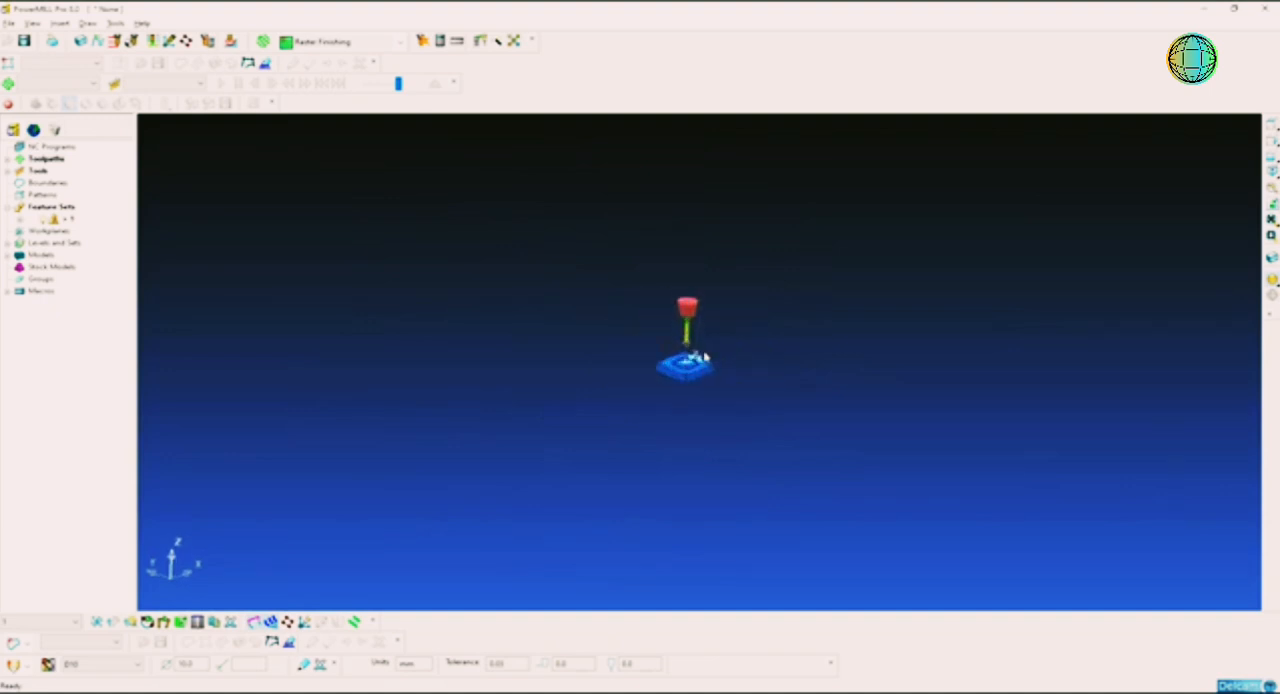
{"action": "scroll", "coordinate": [684, 350], "scroll_direction": "up", "scroll_amount": 4}
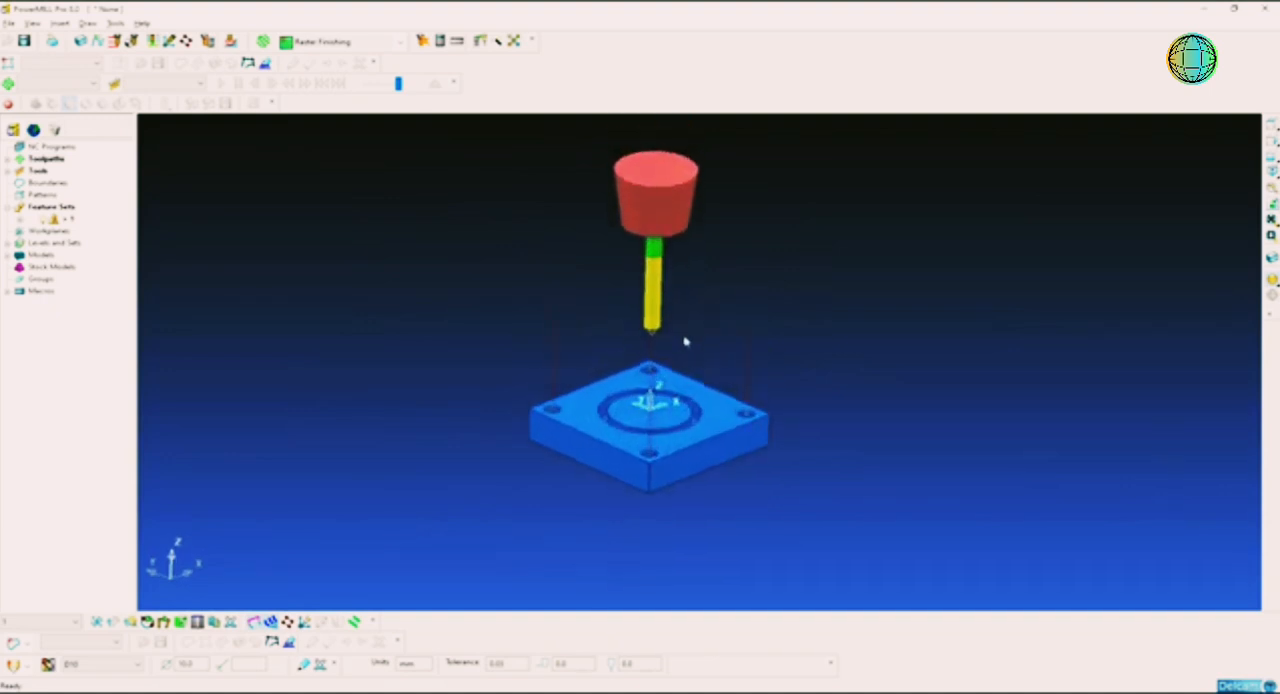
{"action": "left_click", "coordinate": [8, 160]}
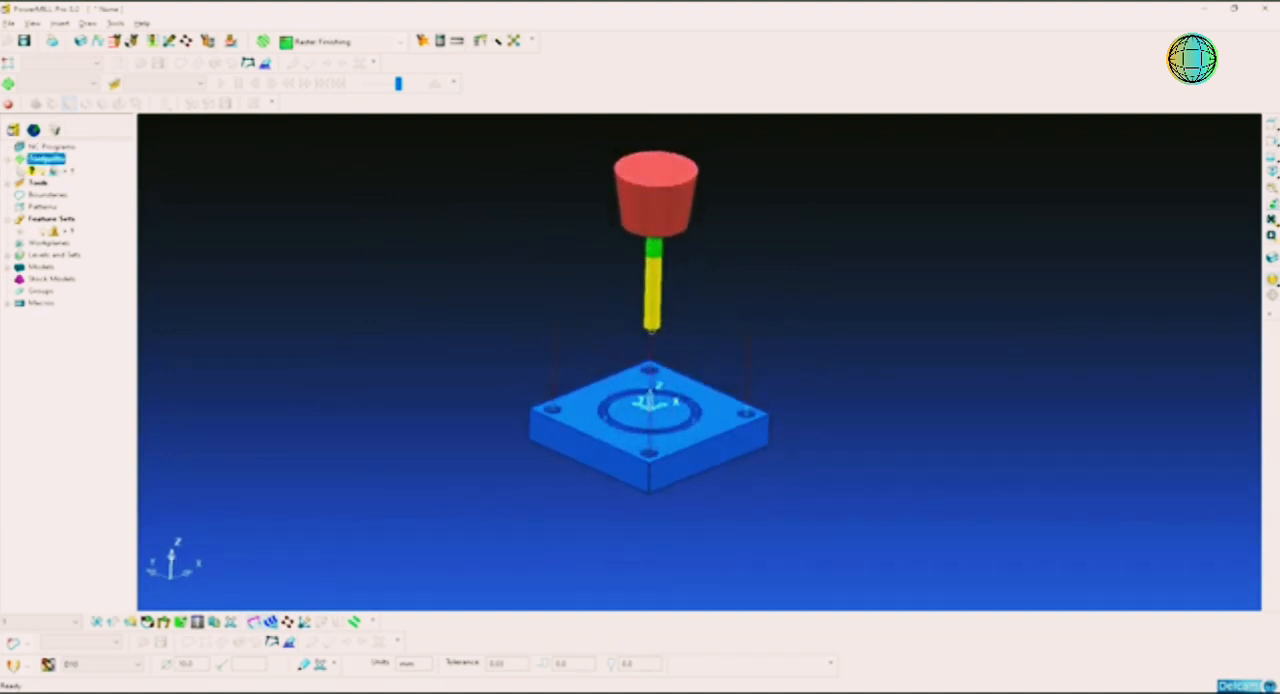
{"action": "right_click", "coordinate": [64, 174]}
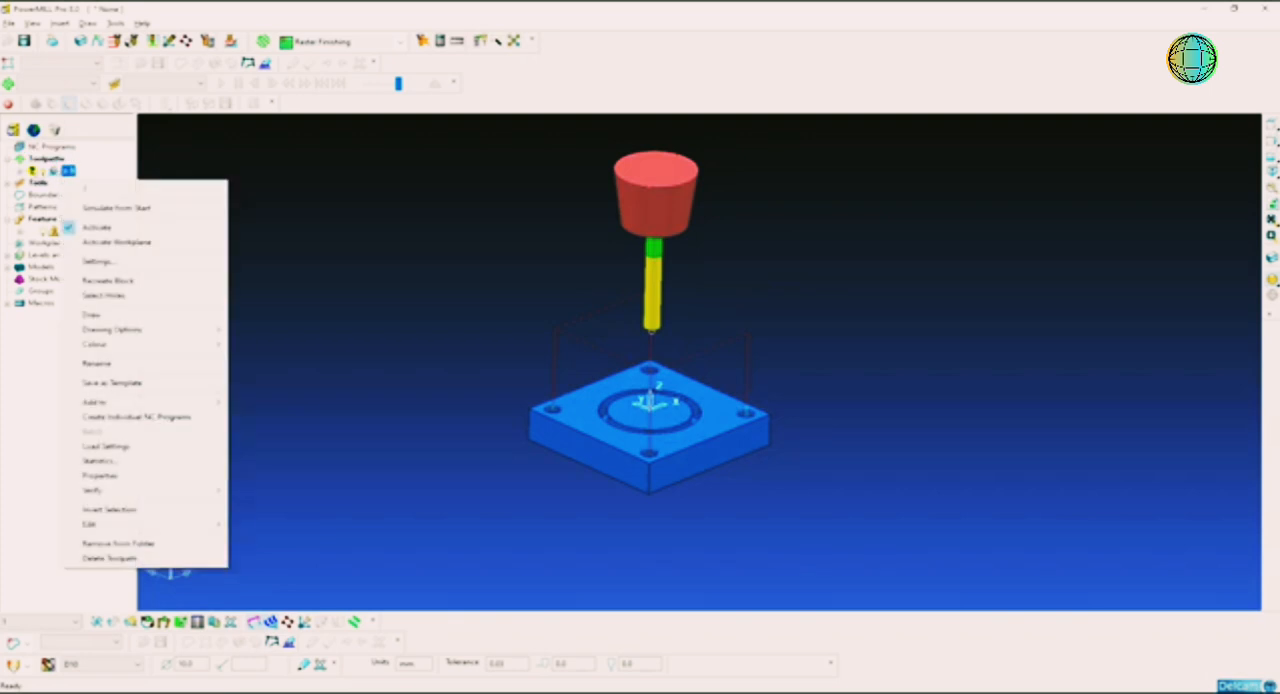
{"action": "left_click", "coordinate": [191, 172]}
{"action": "left_click", "coordinate": [193, 172]}
{"action": "scroll", "coordinate": [637, 379], "scroll_direction": "up", "scroll_amount": 1}
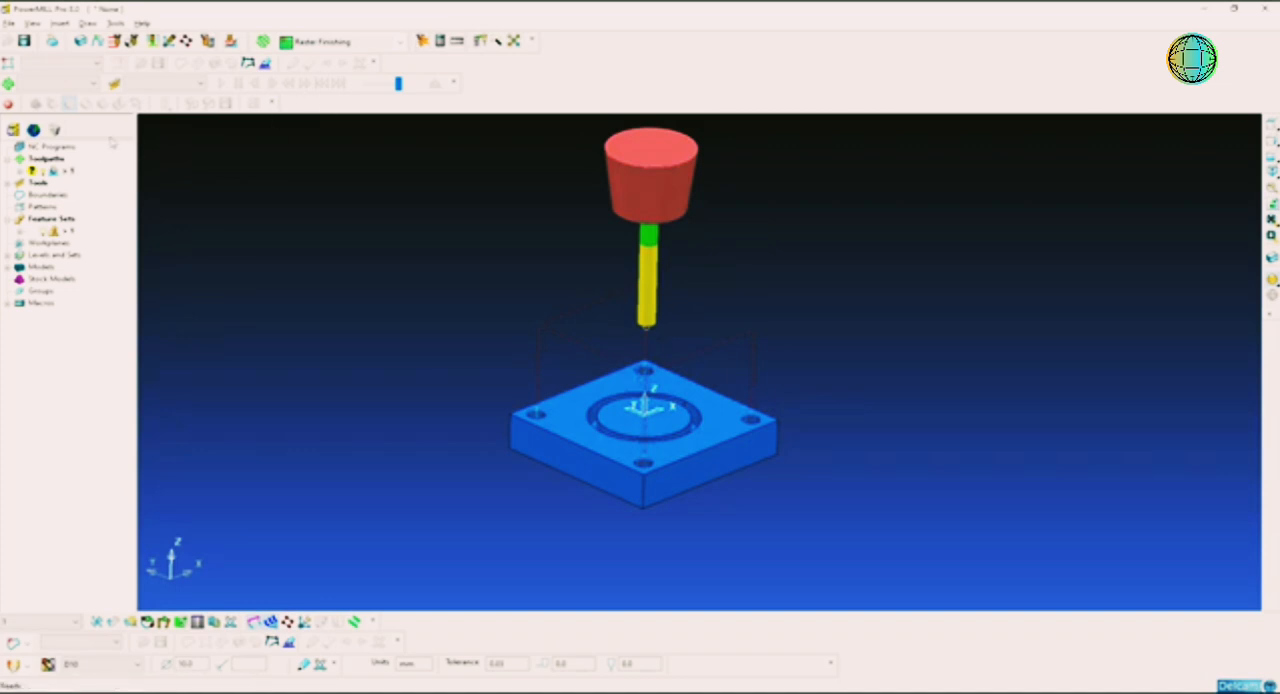
Step: Verify the drilling toolpath for gouges against the models with the scope set to All
{"action": "left_click", "coordinate": [421, 43]}
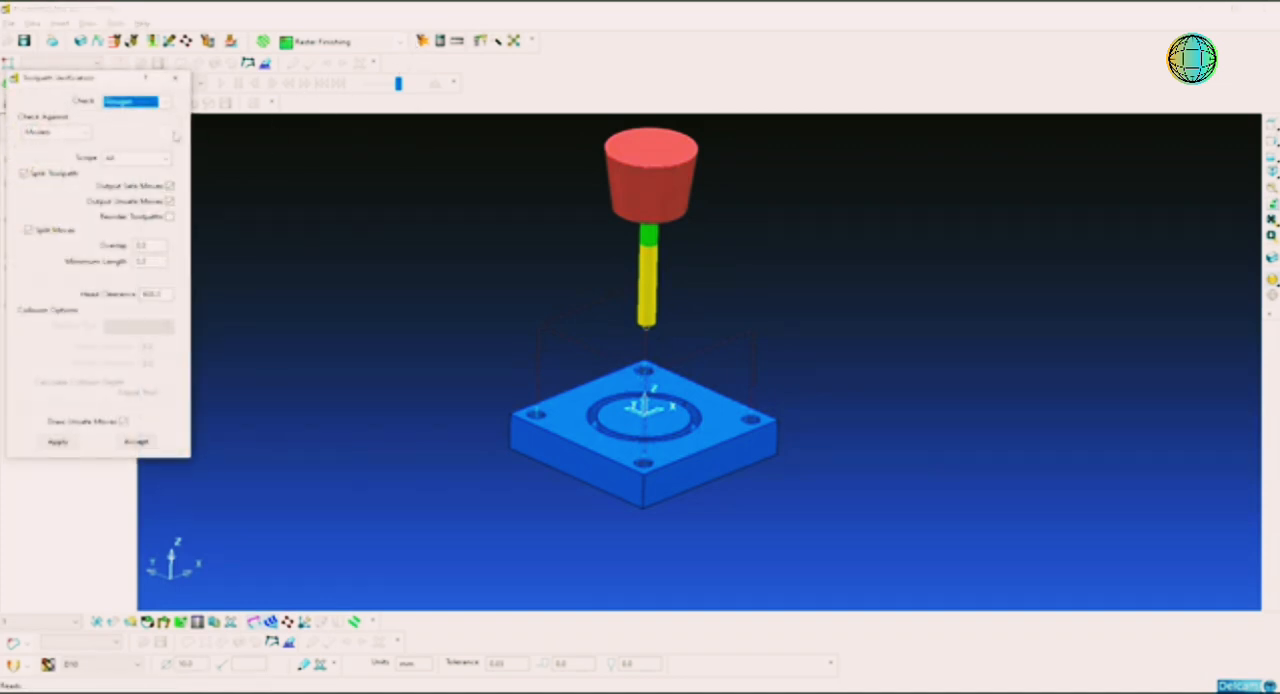
{"action": "left_click", "coordinate": [137, 105]}
{"action": "left_click", "coordinate": [137, 107]}
{"action": "left_click", "coordinate": [137, 103]}
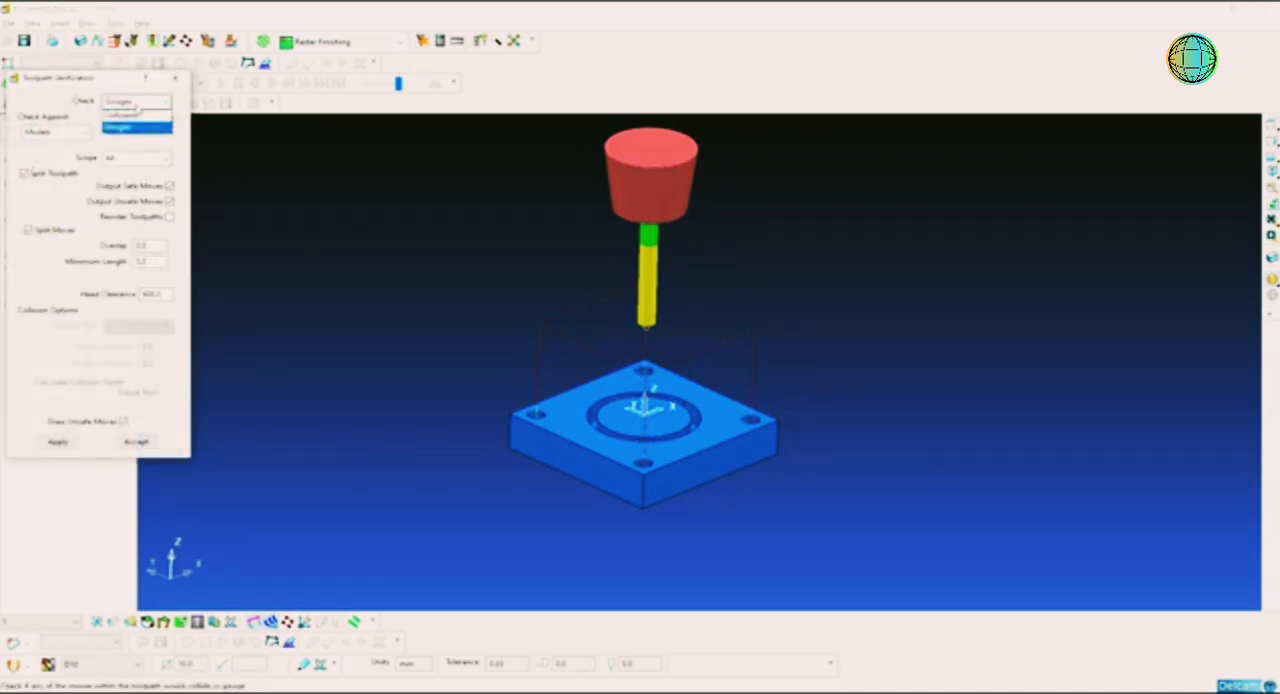
{"action": "left_click", "coordinate": [134, 127]}
{"action": "left_click", "coordinate": [68, 441]}
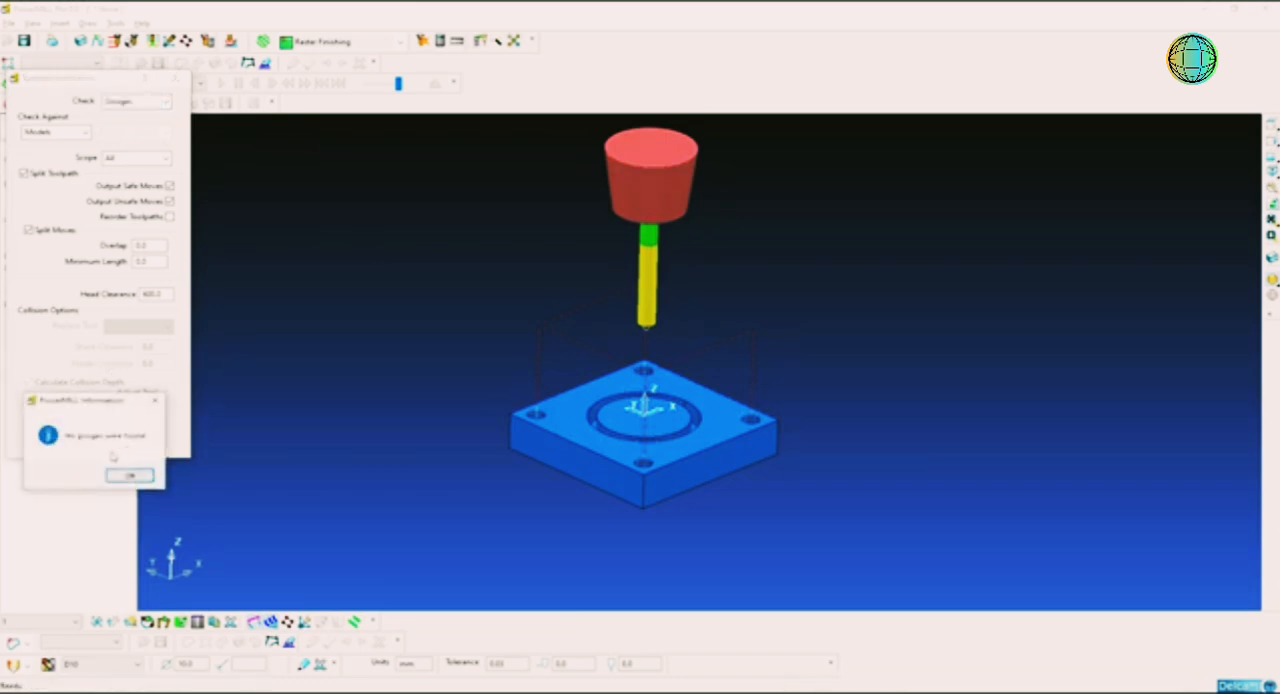
{"action": "left_click", "coordinate": [130, 475]}
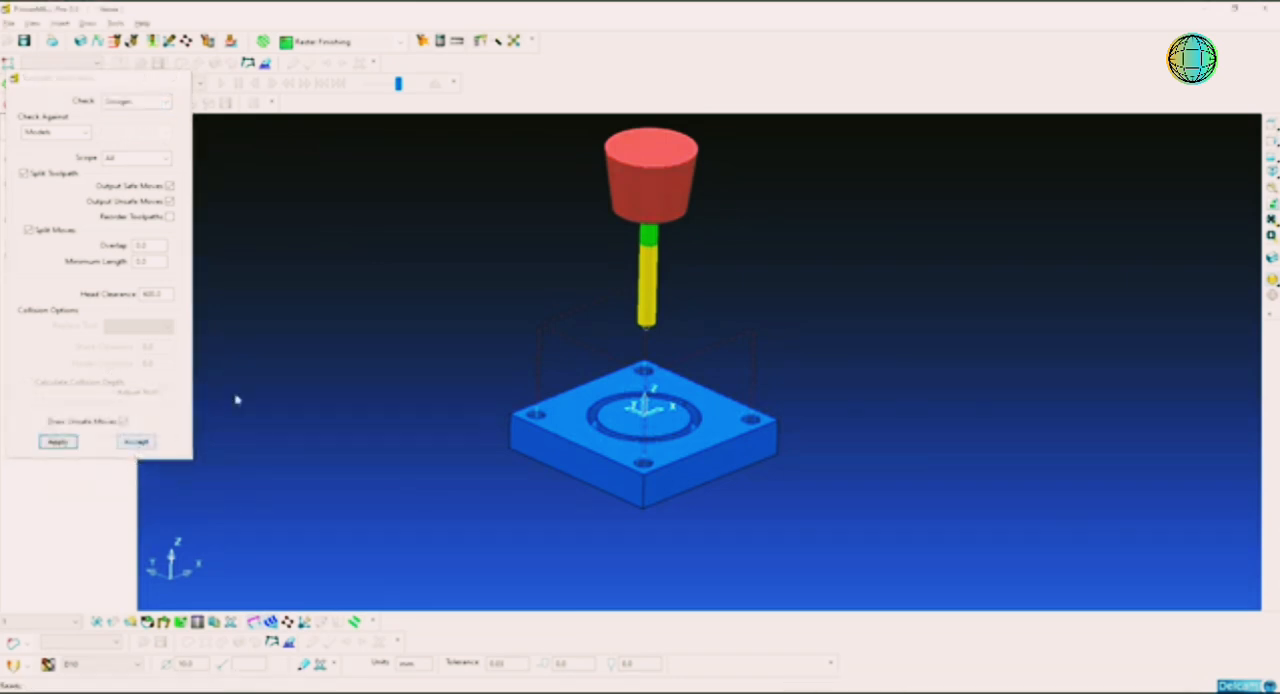
{"action": "left_click", "coordinate": [131, 437]}
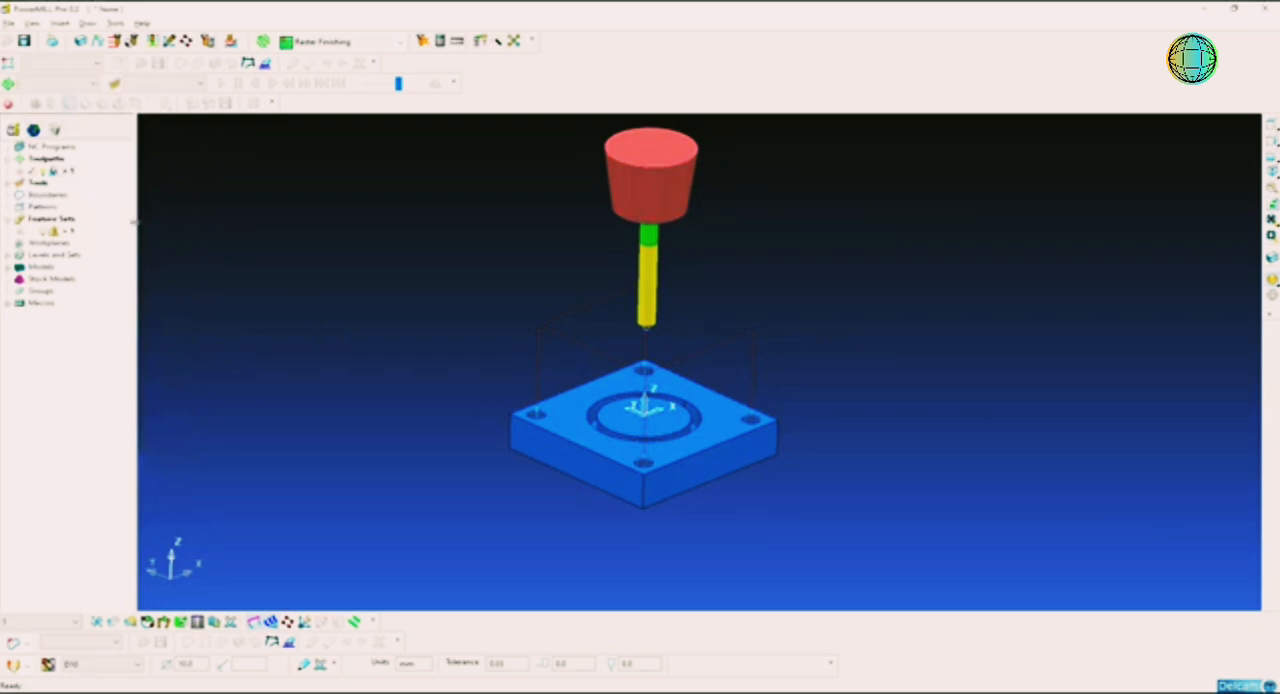
Step: Examine the drilling moves at the corner holes and the ring groove in the isometric view
{"action": "left_click_drag", "start_coordinate": [134, 223], "coordinate": [185, 224]}
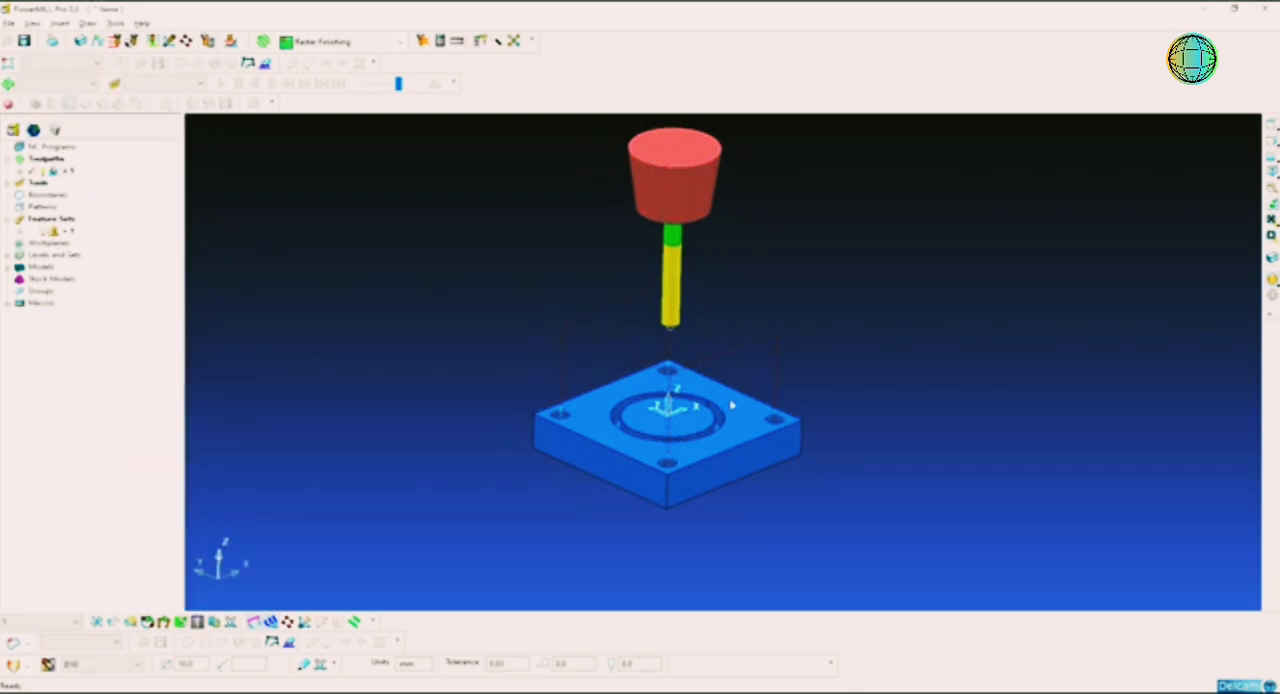
{"action": "scroll", "coordinate": [732, 405], "scroll_direction": "up", "scroll_amount": 3}
{"action": "middle_click_drag", "start_coordinate": [658, 347], "coordinate": [619, 389]}
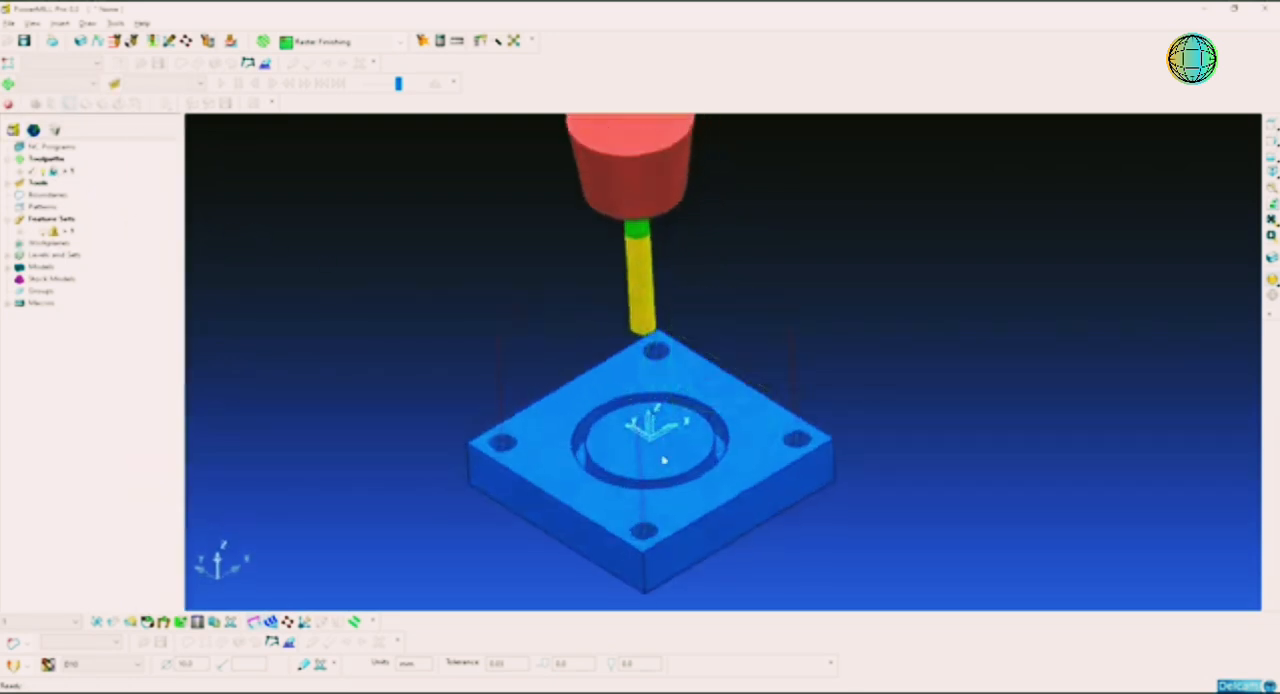
{"action": "scroll", "coordinate": [663, 460], "scroll_direction": "up", "scroll_amount": 4}
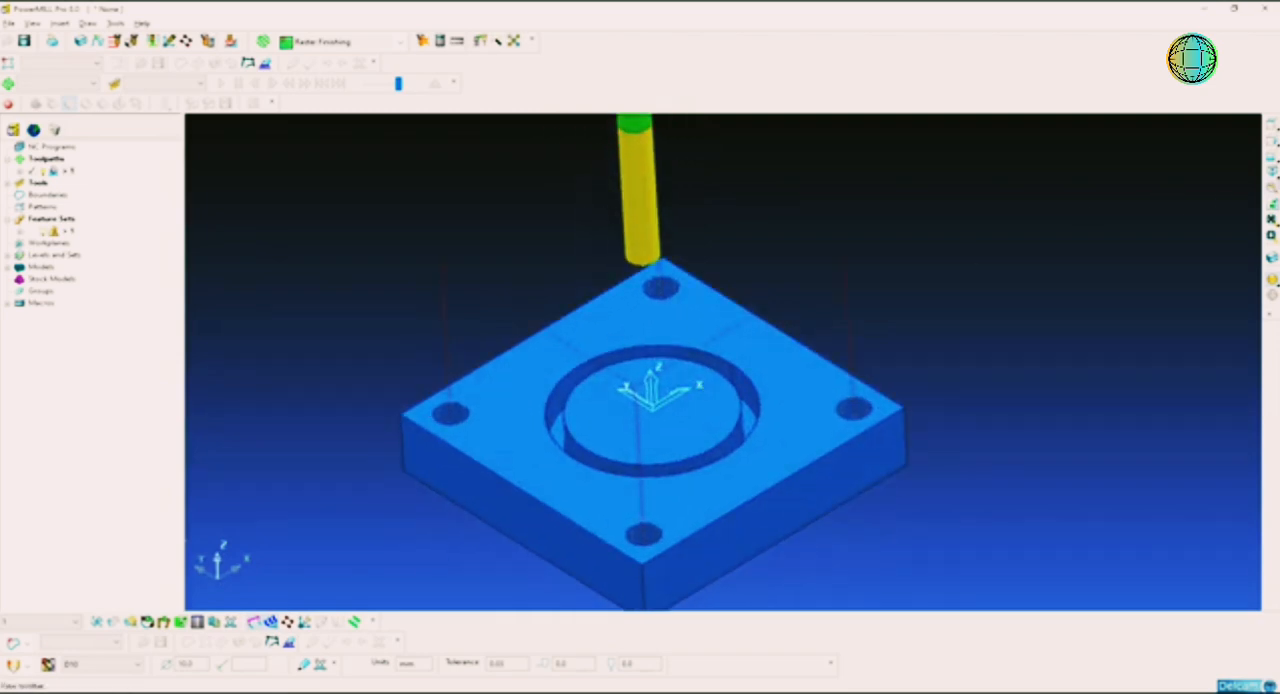
{"action": "left_click", "coordinate": [1272, 172]}
{"action": "scroll", "coordinate": [840, 323], "scroll_direction": "up", "scroll_amount": 5}
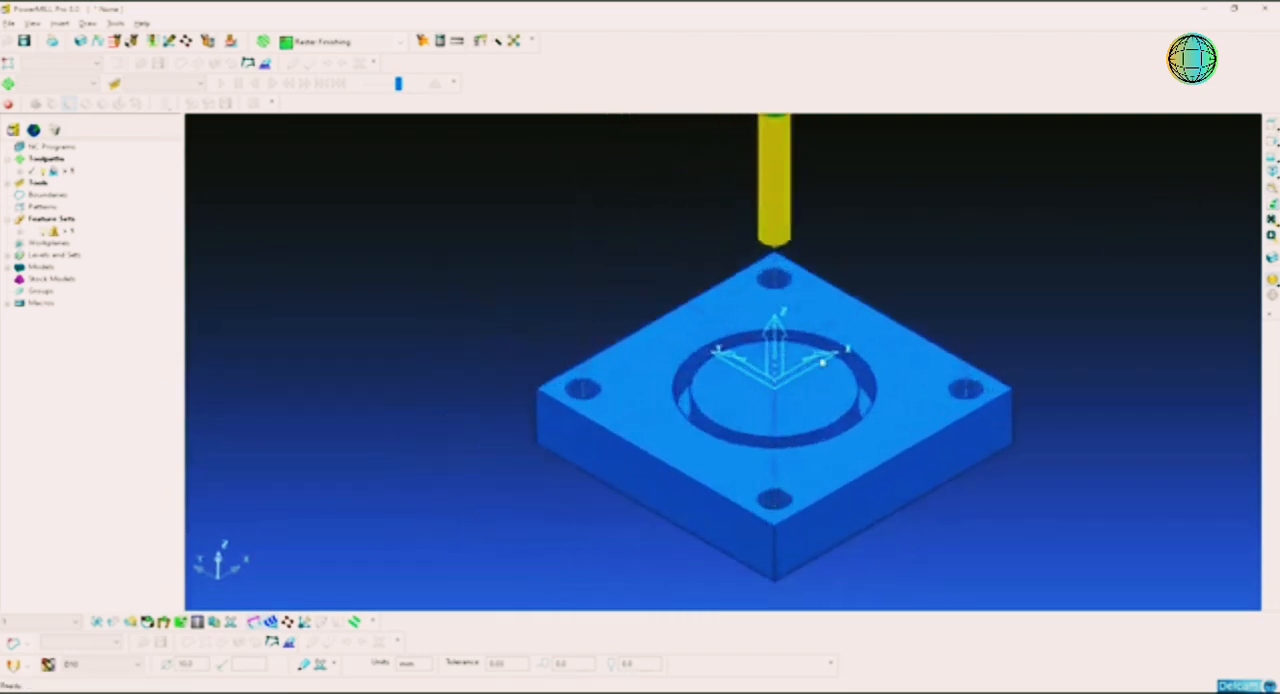
{"action": "scroll", "coordinate": [686, 340], "scroll_direction": "up", "scroll_amount": 5}
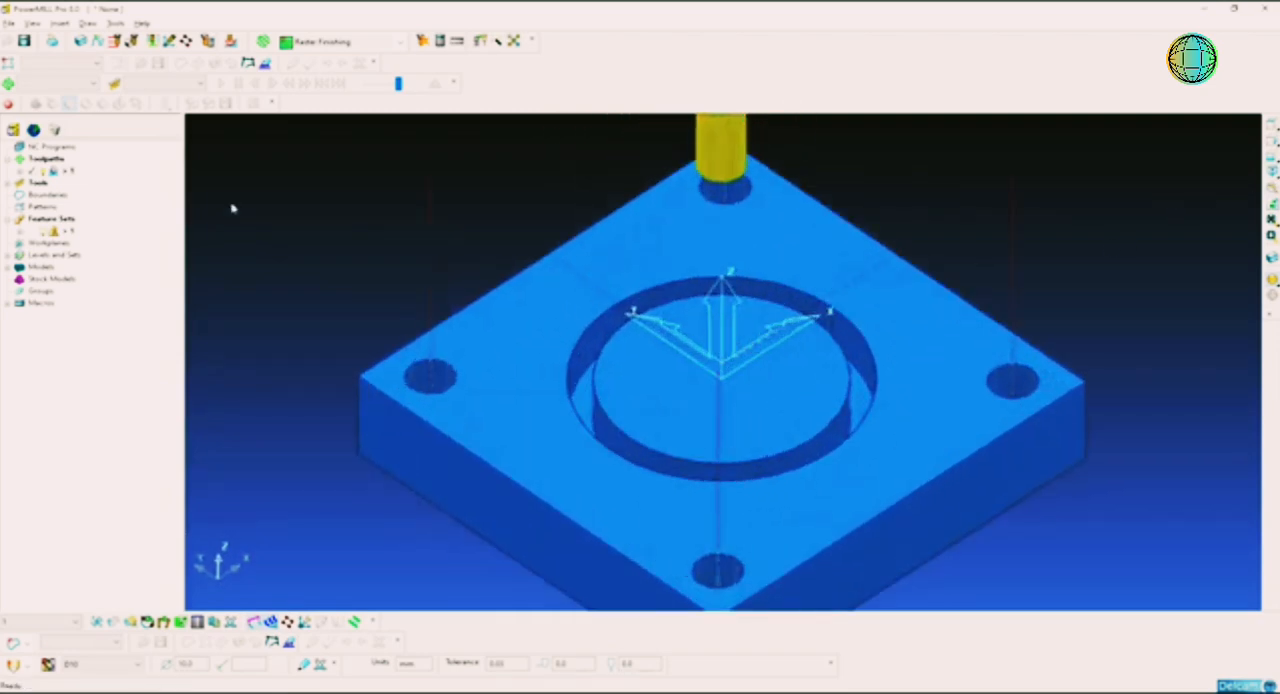
{"action": "middle_click_drag", "start_coordinate": [686, 274], "coordinate": [695, 328]}
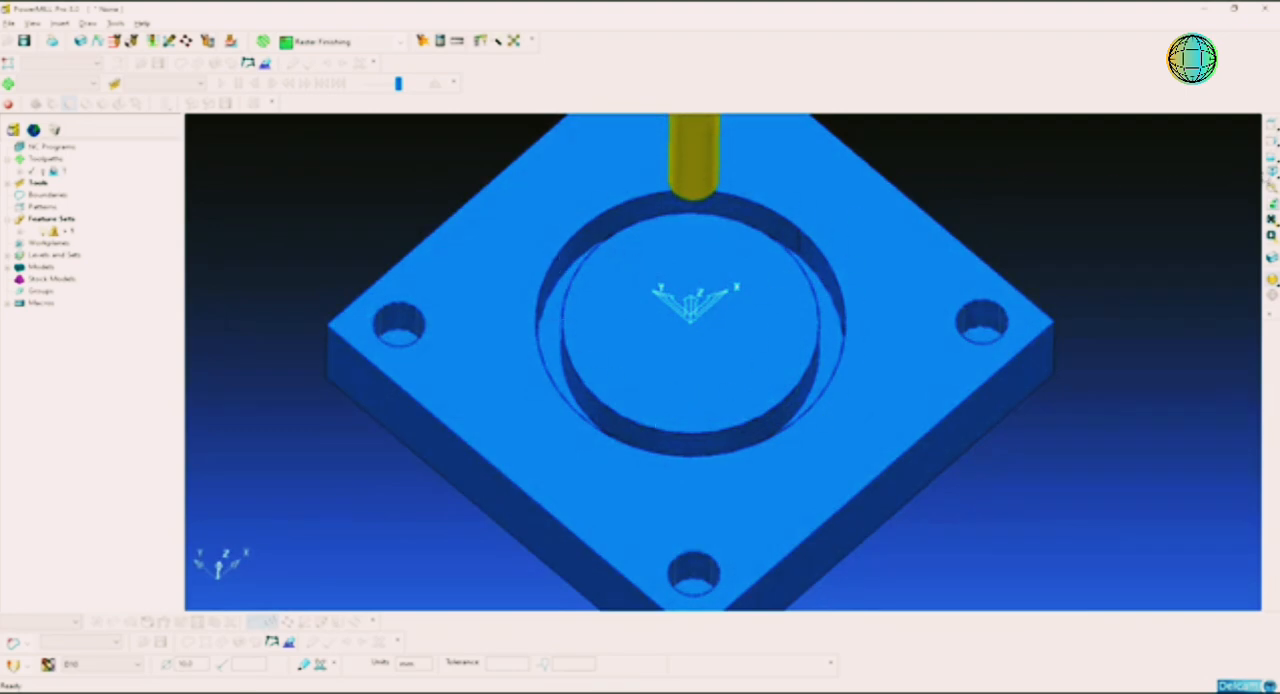
Step: Switch to PowerSHAPE and select the circle running inside the plate's ring groove
{"action": "key", "text": "alt+Tab"}
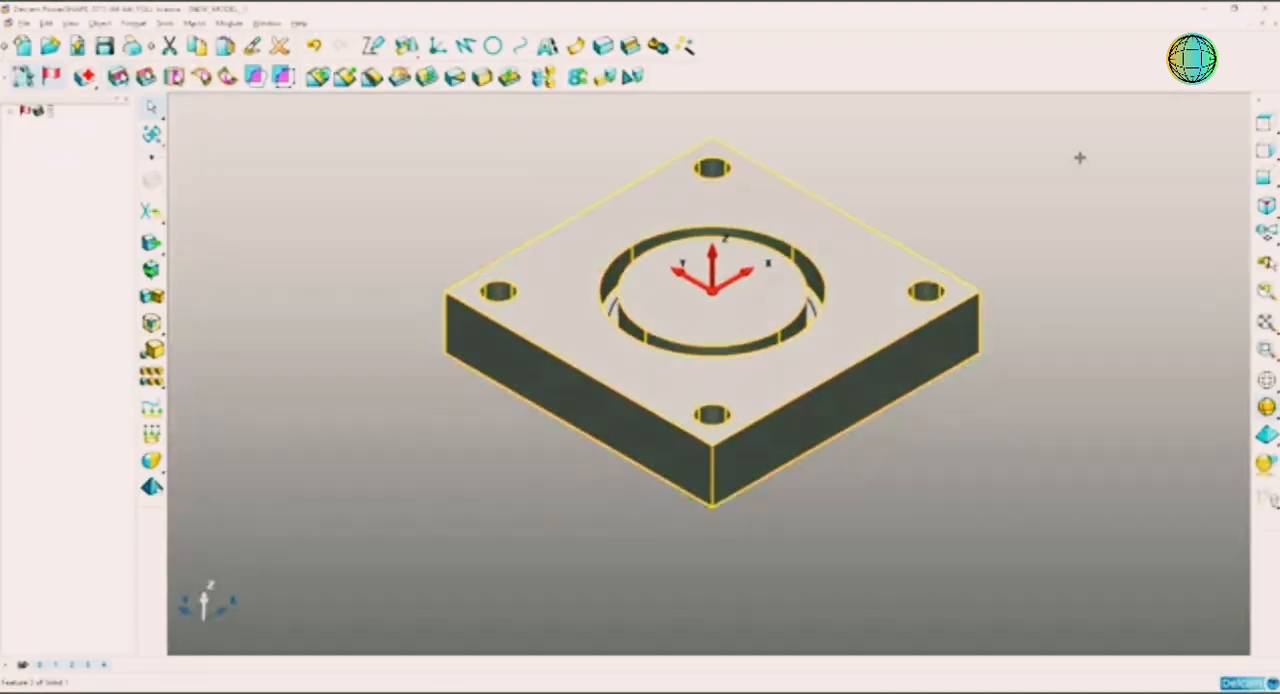
{"action": "left_click", "coordinate": [1080, 157]}
{"action": "middle_click_drag", "start_coordinate": [990, 205], "coordinate": [892, 260]}
{"action": "scroll", "coordinate": [829, 297], "scroll_direction": "up", "scroll_amount": 5}
{"action": "middle_click_drag", "start_coordinate": [803, 320], "coordinate": [736, 173]}
{"action": "left_click", "coordinate": [791, 231]}
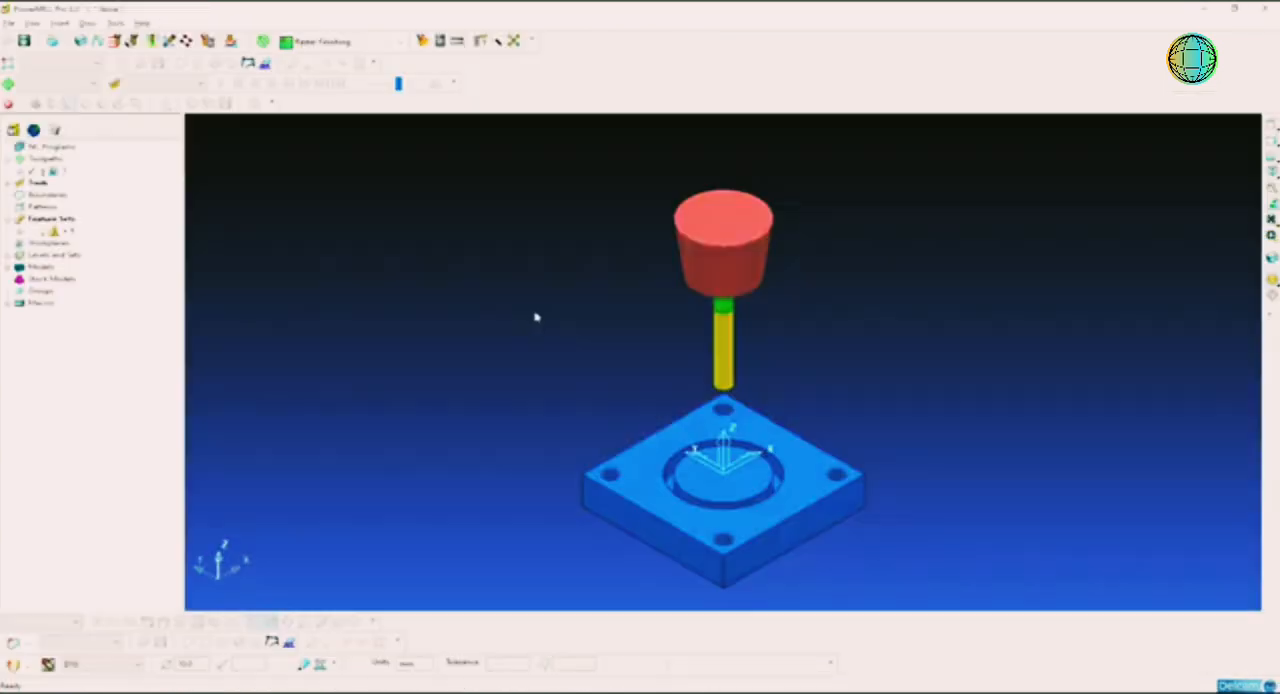
Step: Create a pattern in PowerMILL from the circle in the plate's ring groove
{"action": "left_click", "coordinate": [7, 219]}
{"action": "left_click", "coordinate": [37, 209]}
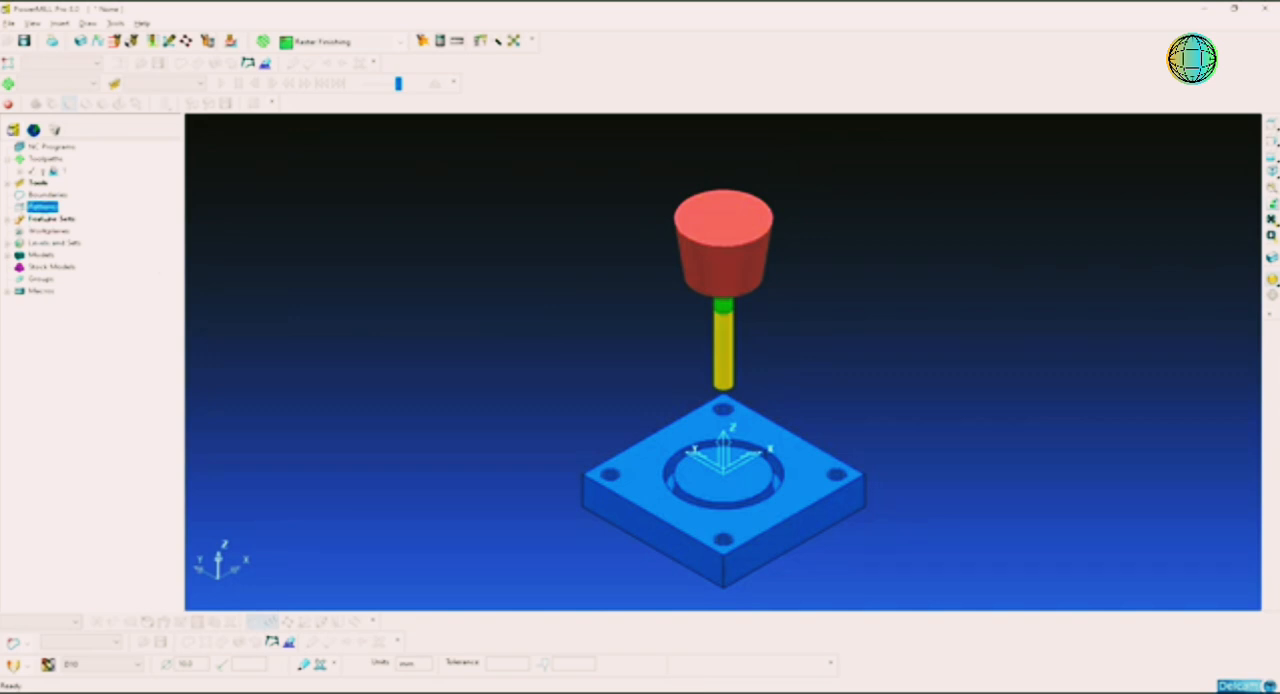
{"action": "left_click", "coordinate": [75, 217]}
{"action": "middle_click_drag", "start_coordinate": [503, 323], "coordinate": [503, 297], "text": "shift"}
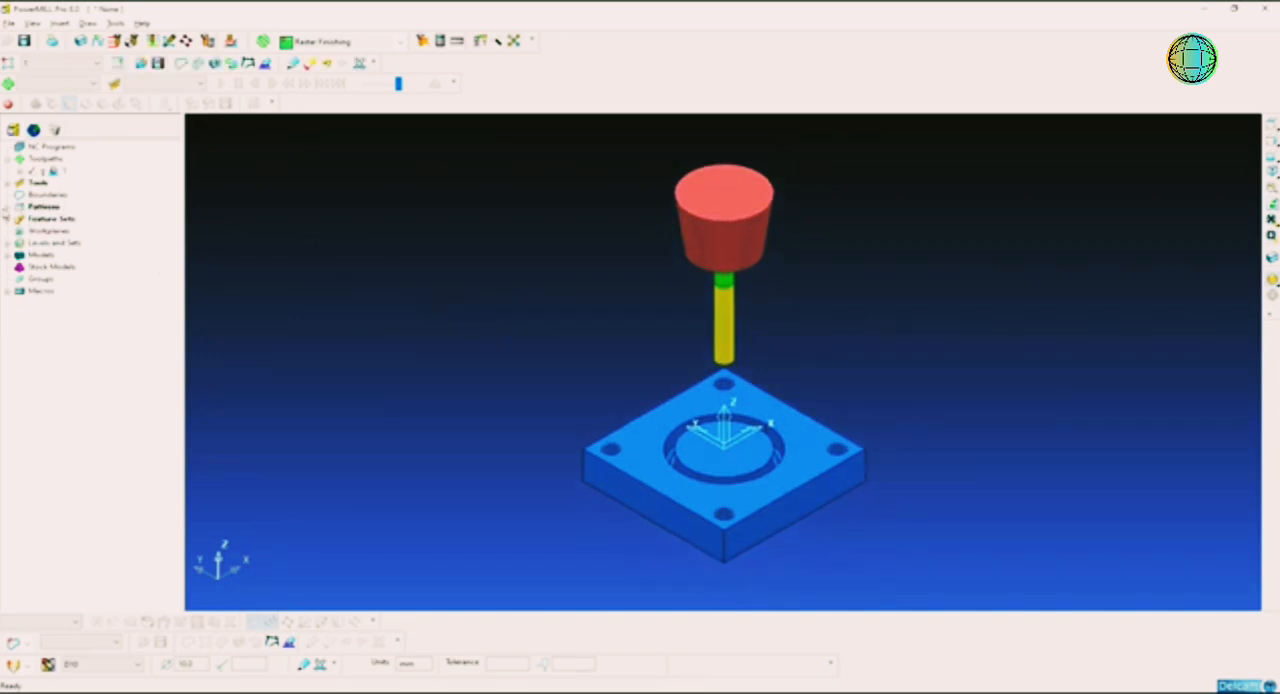
Step: Examine how the pattern circle lies within the ring groove, up close and in the isometric view
{"action": "middle_click_drag", "start_coordinate": [701, 377], "coordinate": [732, 389]}
{"action": "middle_click_drag", "start_coordinate": [696, 396], "coordinate": [603, 437], "text": "ctrl"}
{"action": "middle_click_drag", "start_coordinate": [683, 428], "coordinate": [682, 448]}
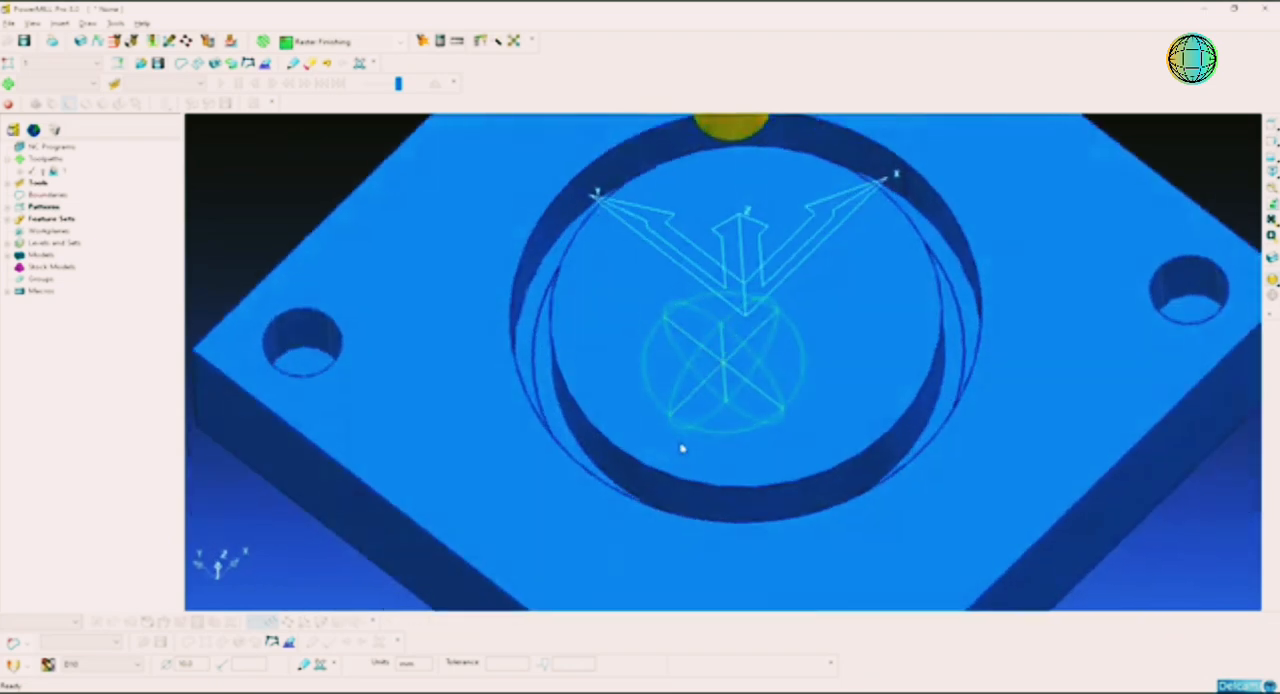
{"action": "left_click", "coordinate": [538, 330]}
{"action": "left_click", "coordinate": [323, 197]}
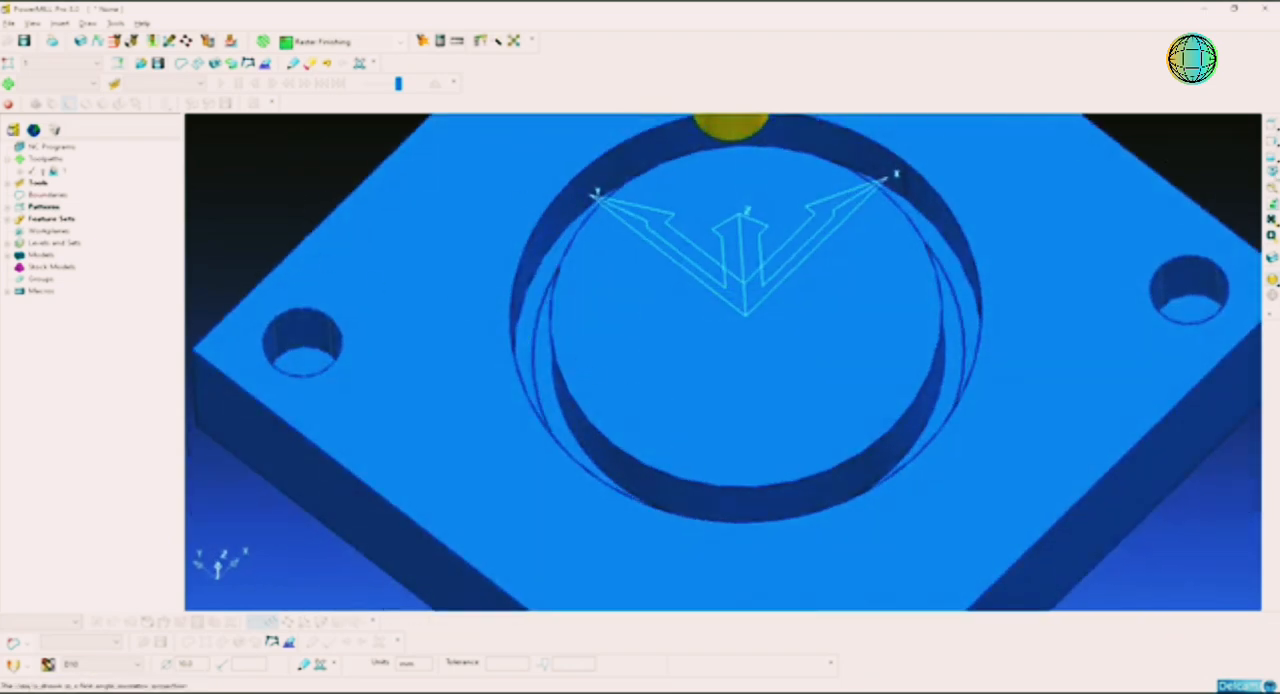
{"action": "left_click", "coordinate": [1273, 173]}
{"action": "middle_click_drag", "start_coordinate": [741, 463], "coordinate": [812, 376], "text": "shift"}
{"action": "scroll", "coordinate": [812, 376], "scroll_direction": "up", "scroll_amount": 3}
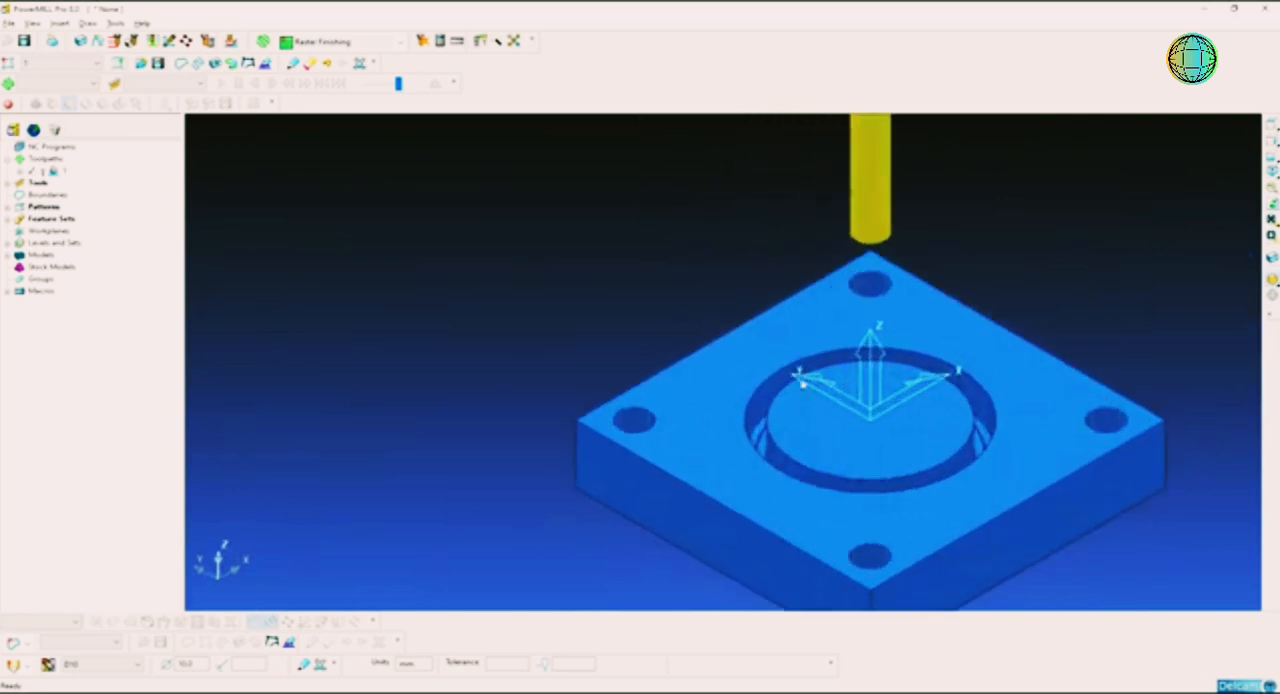
Step: Create a new toolpath using the Pattern Finishing strategy
{"action": "right_click", "coordinate": [45, 158]}
{"action": "left_click", "coordinate": [95, 206]}
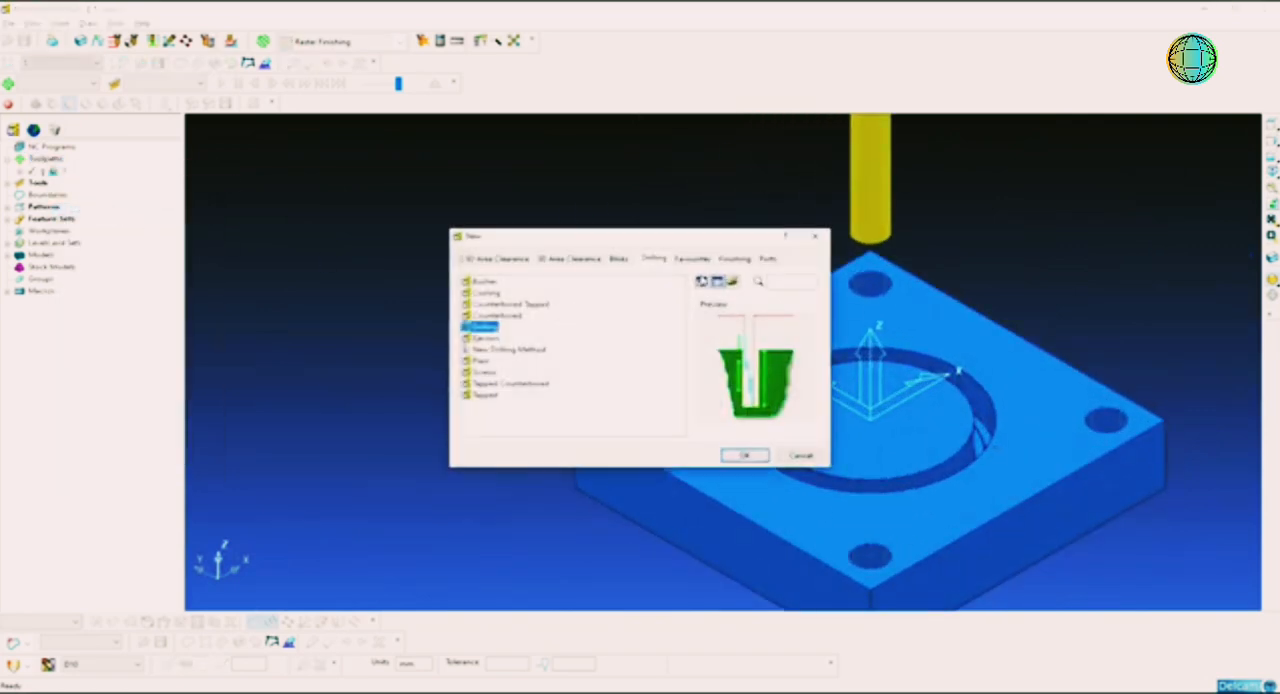
{"action": "left_click", "coordinate": [736, 260]}
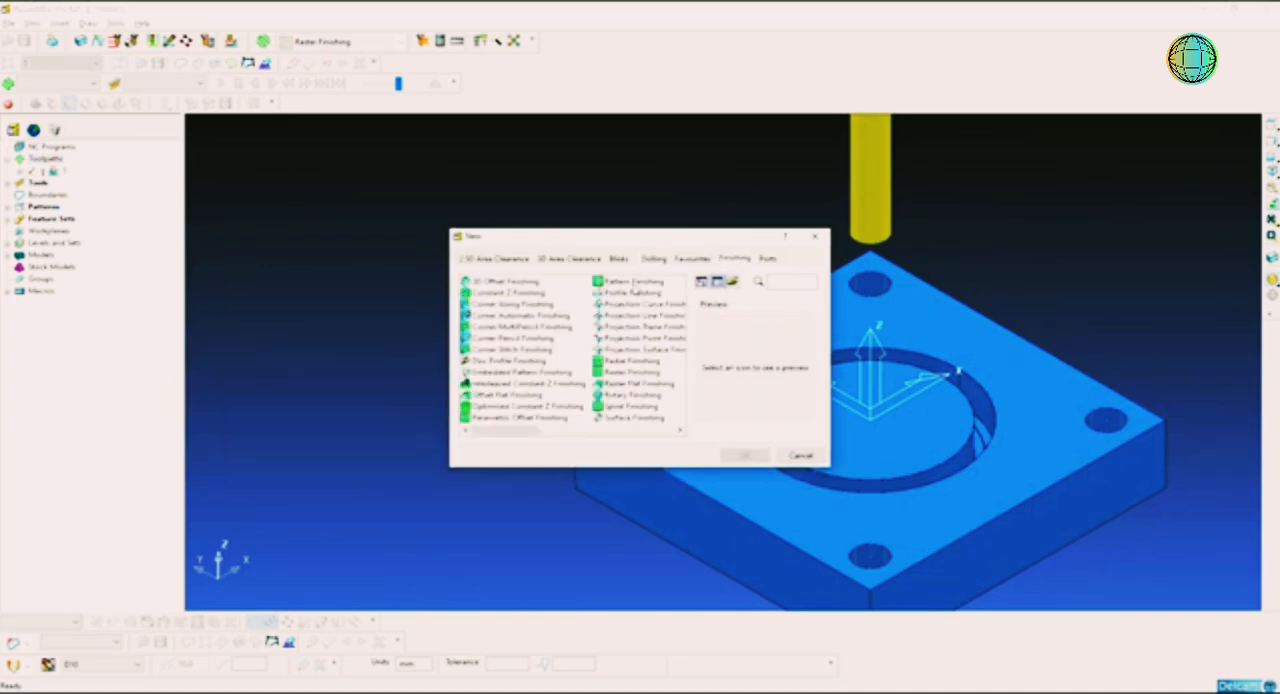
{"action": "left_click", "coordinate": [633, 284]}
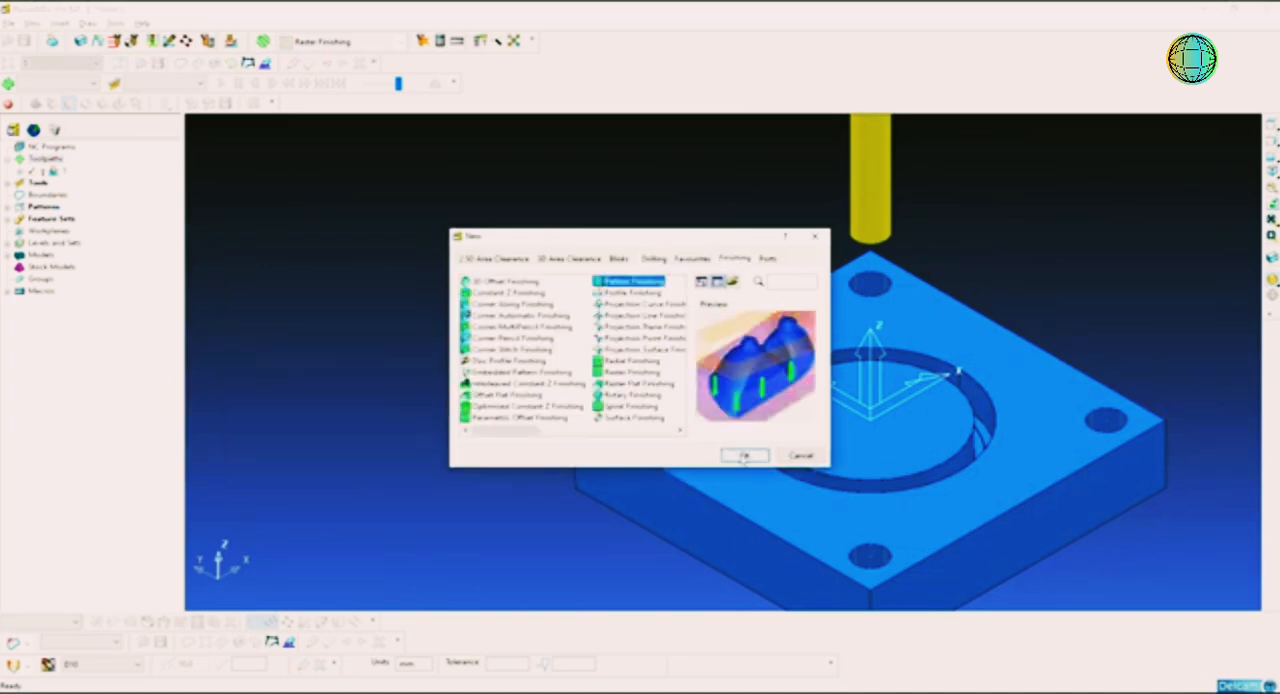
{"action": "left_click", "coordinate": [742, 457]}
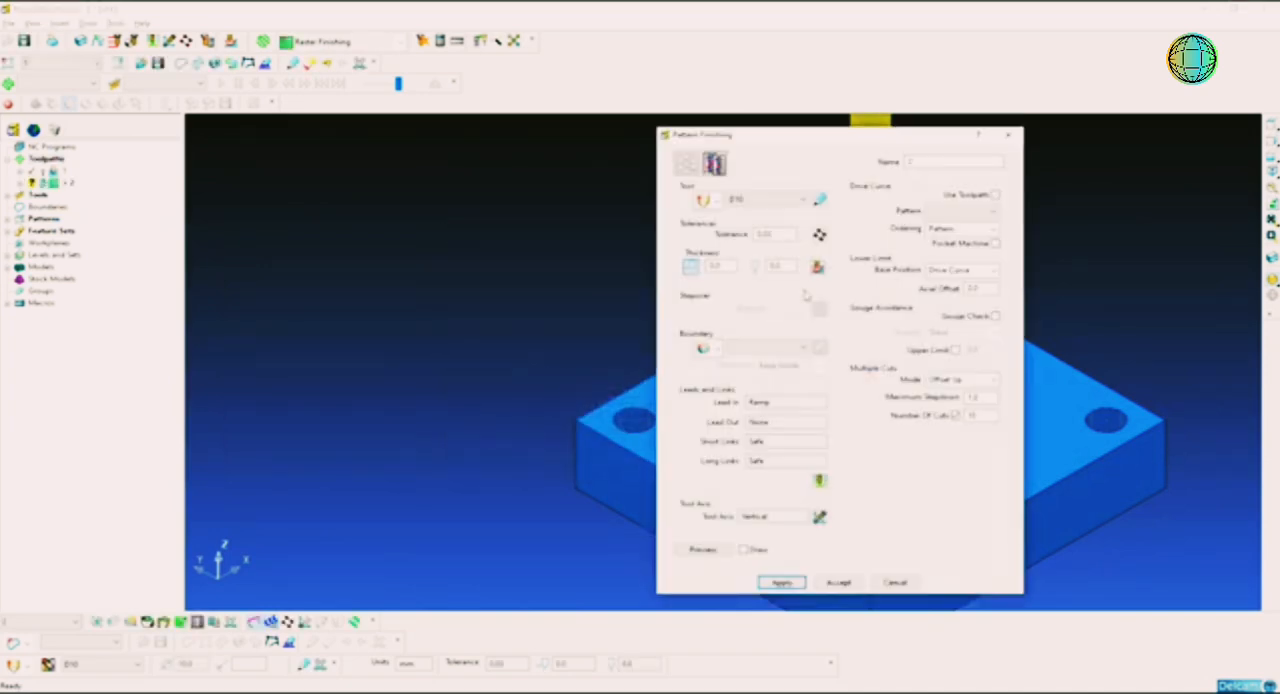
Step: Create a 5 mm end mill for the pattern finishing toolpath and add a shank component to it
{"action": "left_click", "coordinate": [715, 201]}
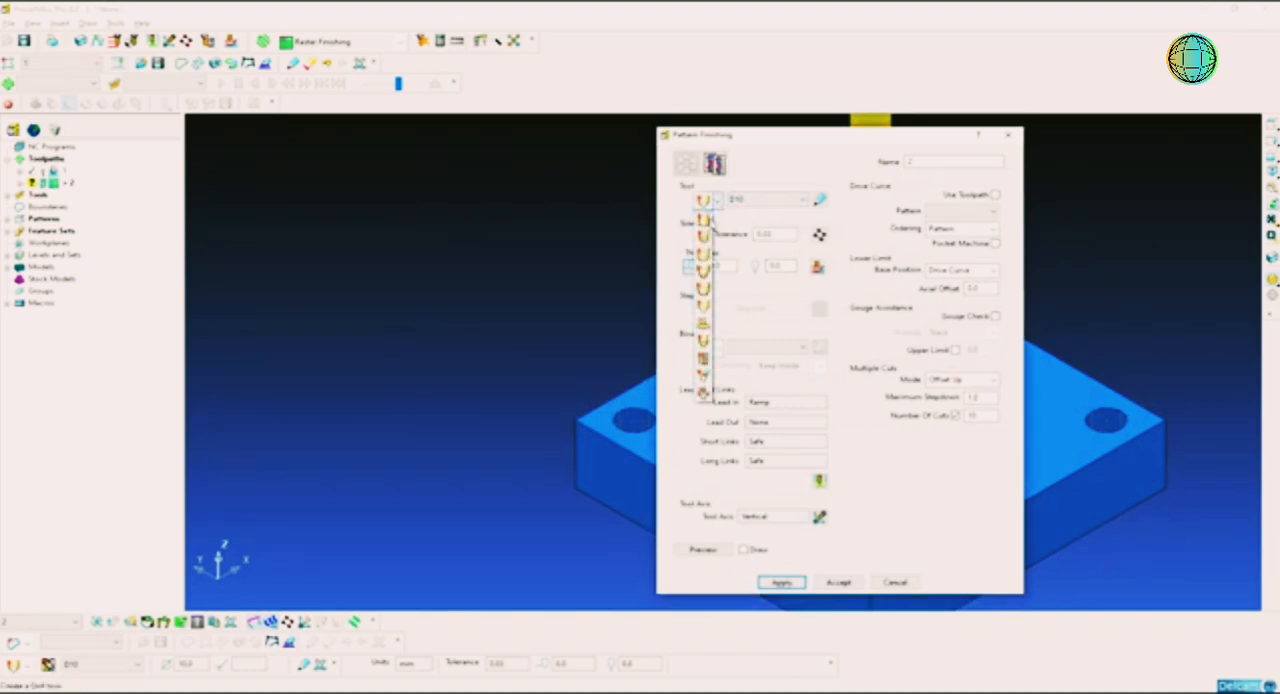
{"action": "left_click", "coordinate": [704, 220]}
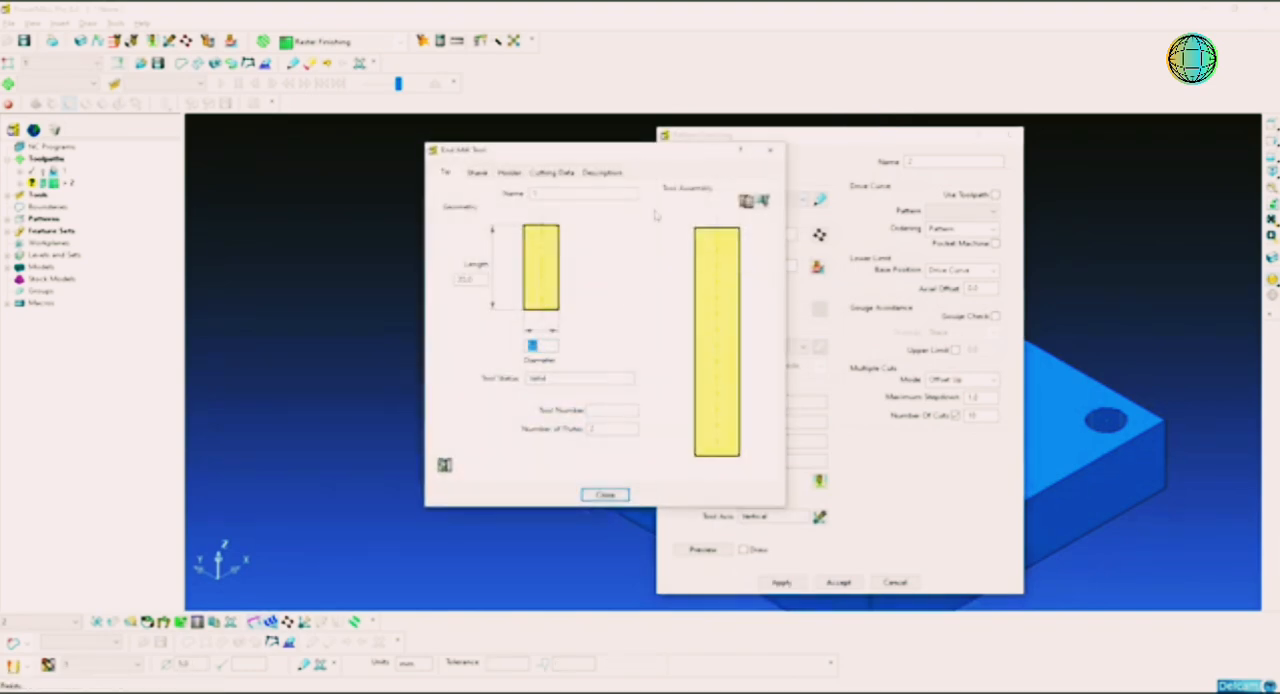
{"action": "left_click_drag", "start_coordinate": [804, 141], "coordinate": [225, 124]}
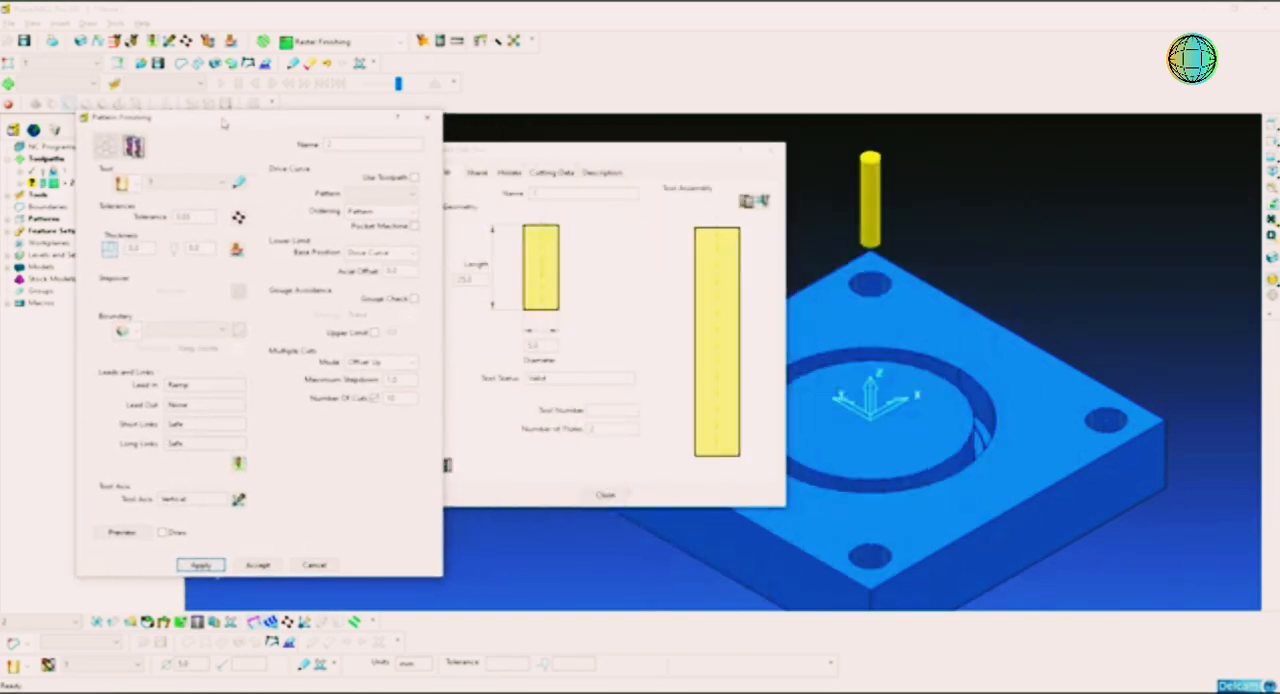
{"action": "left_click_drag", "start_coordinate": [612, 152], "coordinate": [722, 143]}
{"action": "left_click", "coordinate": [590, 164]}
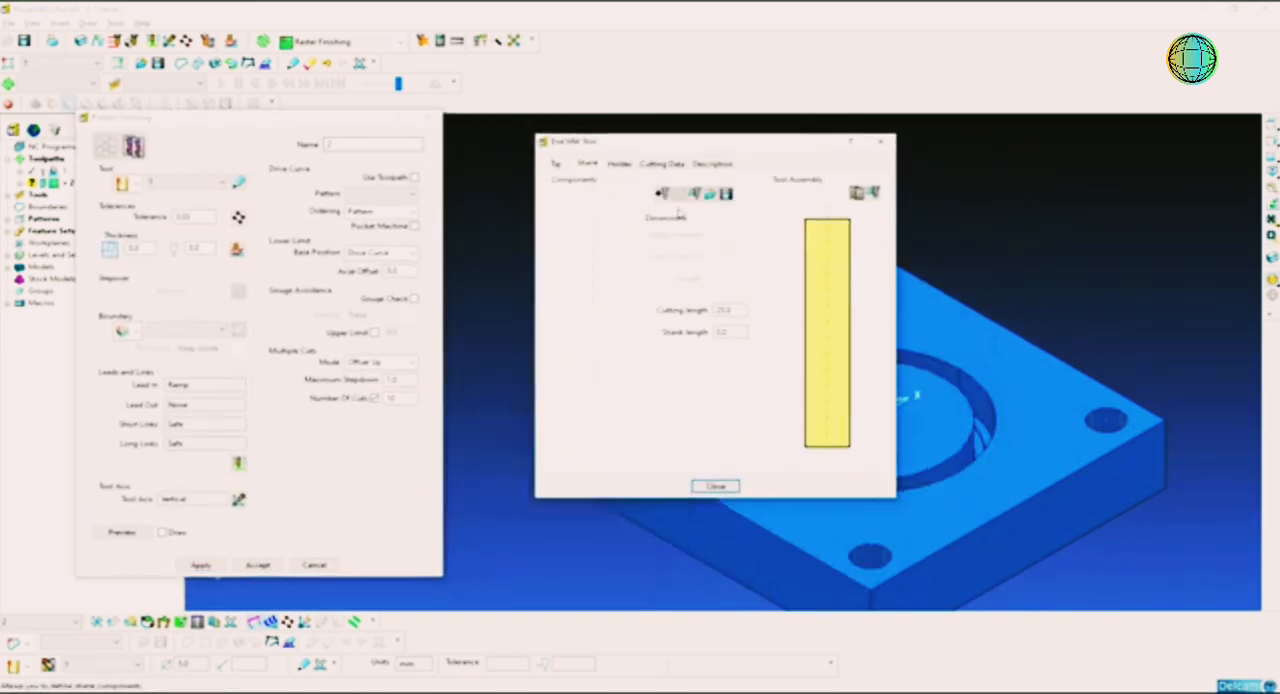
{"action": "left_click", "coordinate": [665, 193]}
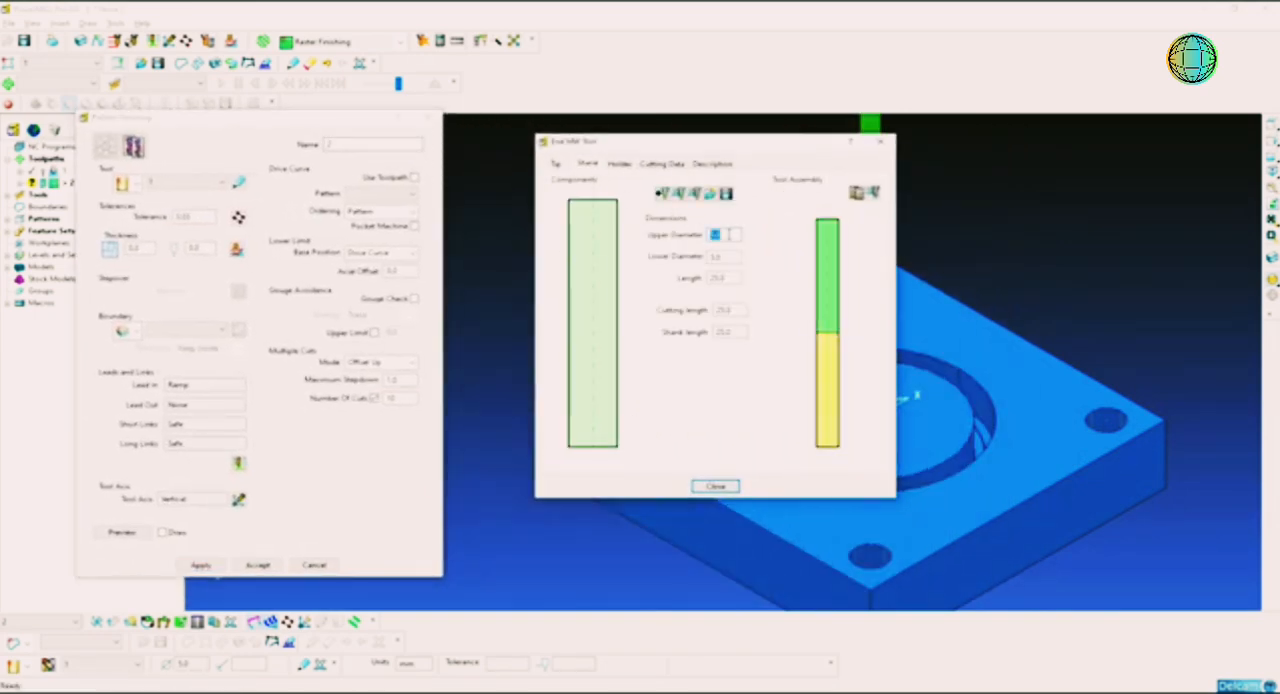
Step: Add a holder to the end mill with upper diameter 50, lower diameter 40, length 25 and overhang 40 mm
{"action": "left_click", "coordinate": [619, 163]}
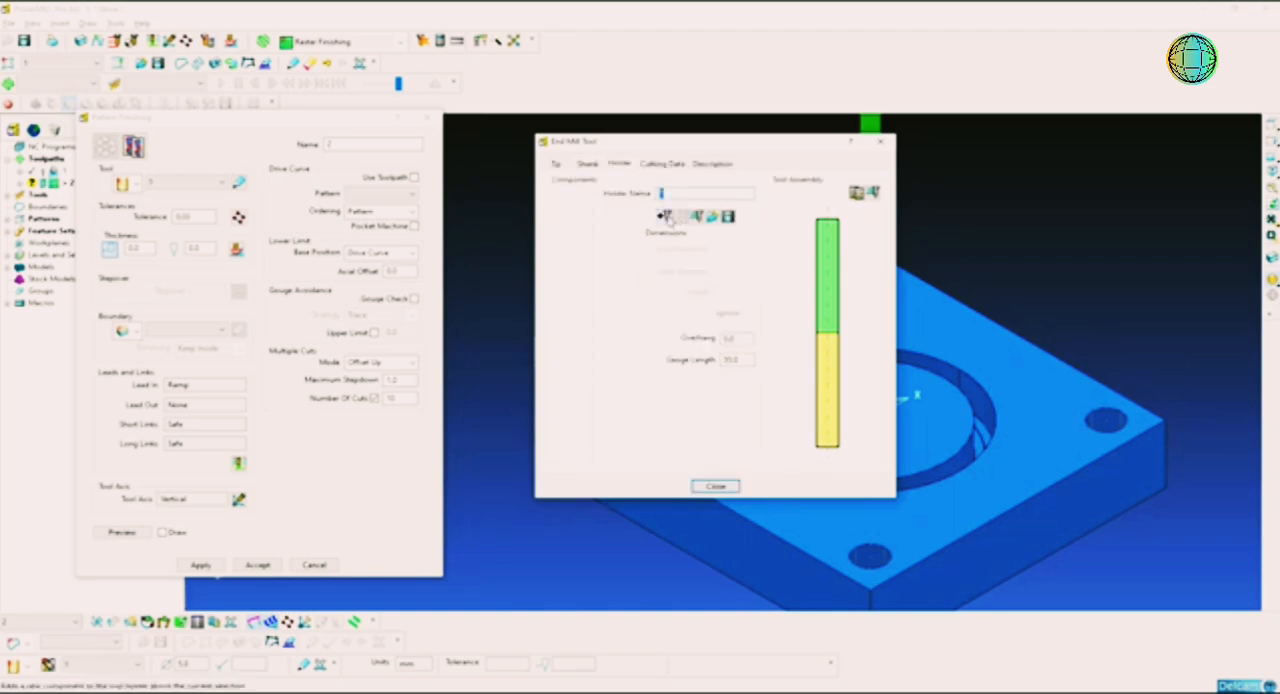
{"action": "left_click", "coordinate": [676, 218]}
{"action": "type", "text": "50"}
{"action": "key", "text": "Tab"}
{"action": "type", "text": "45"}
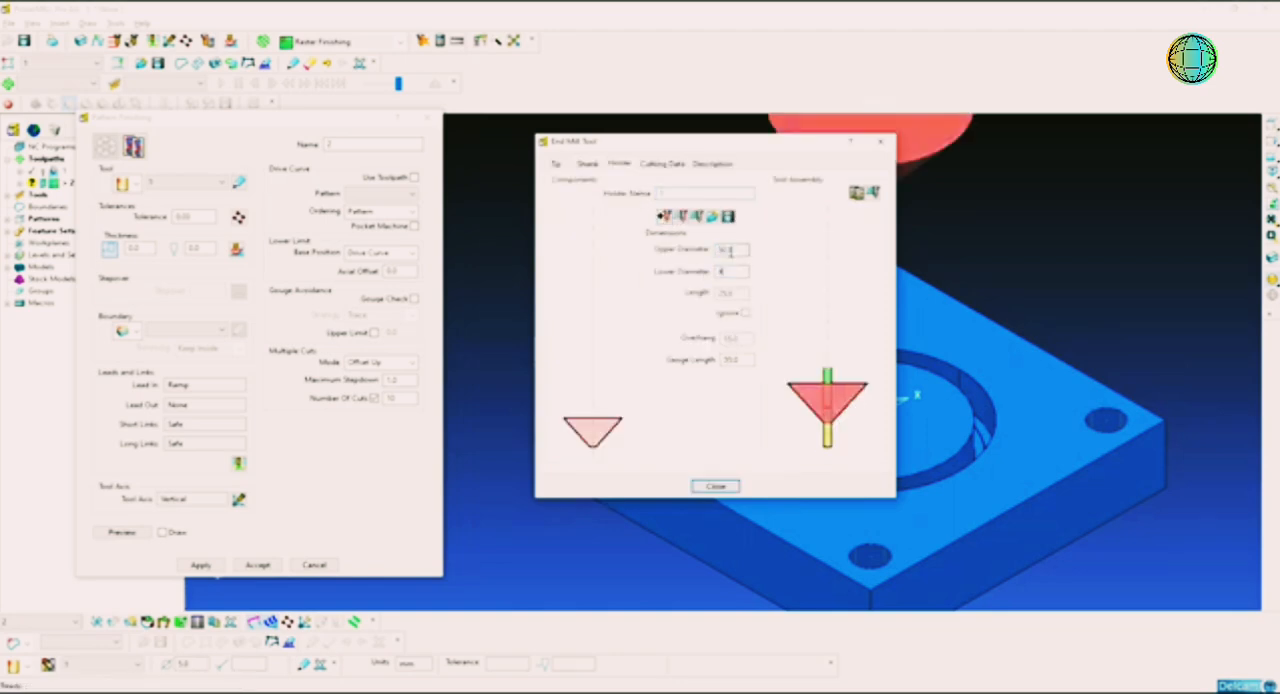
{"action": "key", "text": "Tab"}
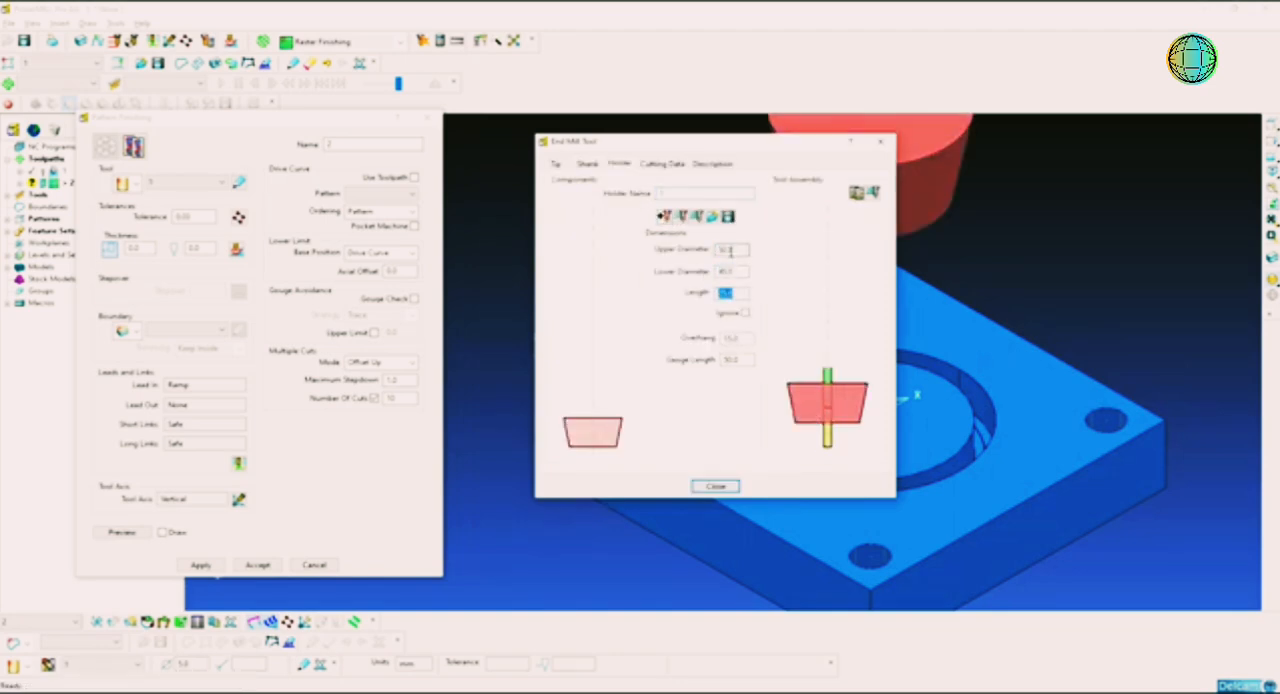
{"action": "type", "text": "25"}
{"action": "key", "text": "Tab"}
{"action": "type", "text": "30"}
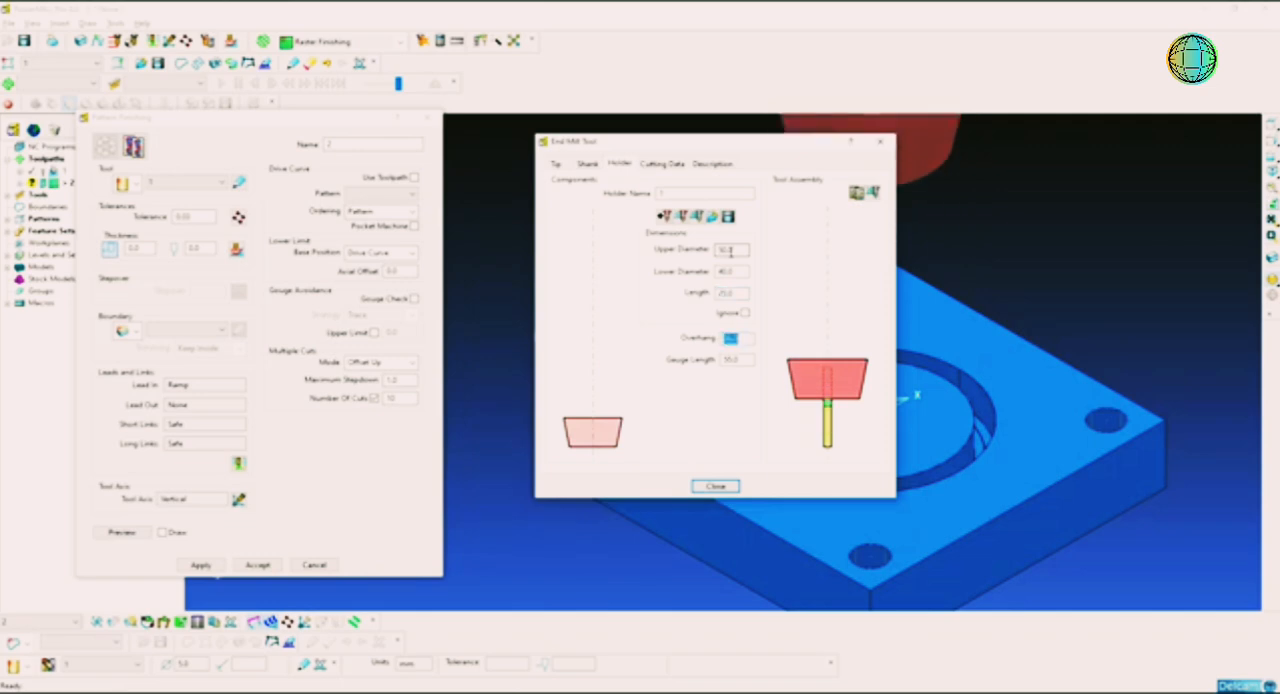
{"action": "type", "text": "40"}
{"action": "key", "text": "Return"}
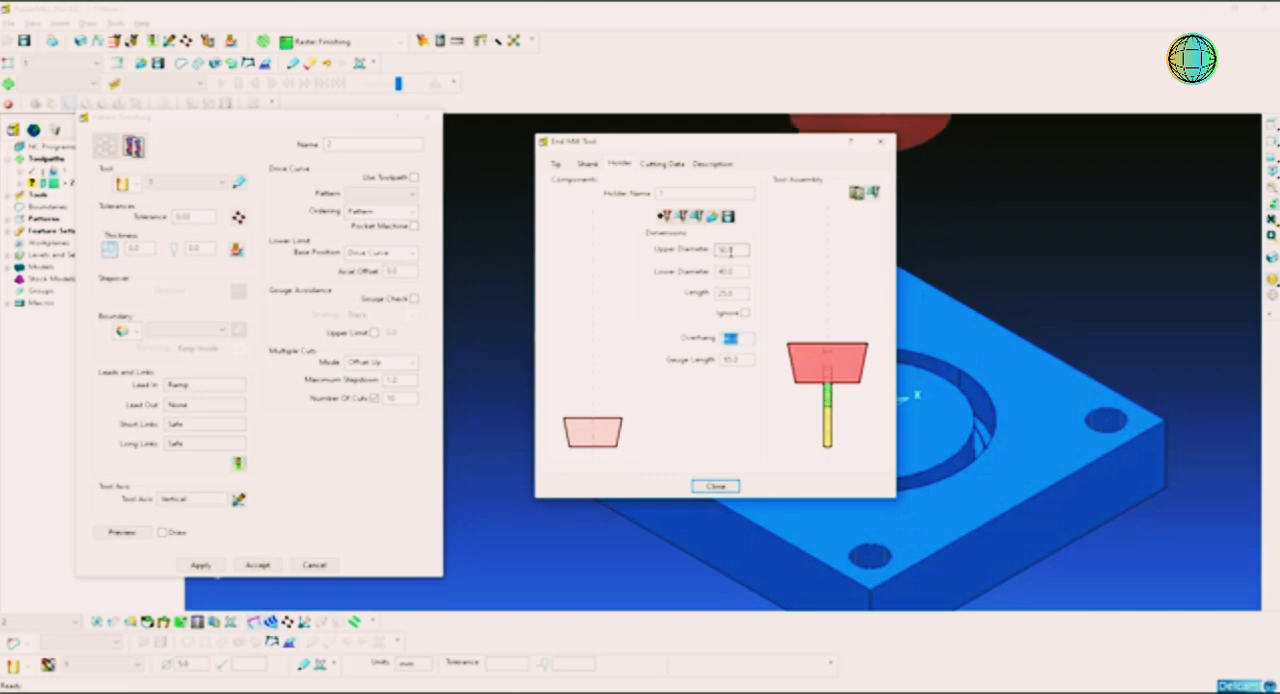
{"action": "left_click", "coordinate": [716, 486]}
Step: Set the pattern finishing toolpath's first-choice lead-in to None and accept the leads and links settings
{"action": "middle_click_drag", "start_coordinate": [886, 311], "coordinate": [711, 388]}
{"action": "left_click_drag", "start_coordinate": [289, 122], "coordinate": [440, 80]}
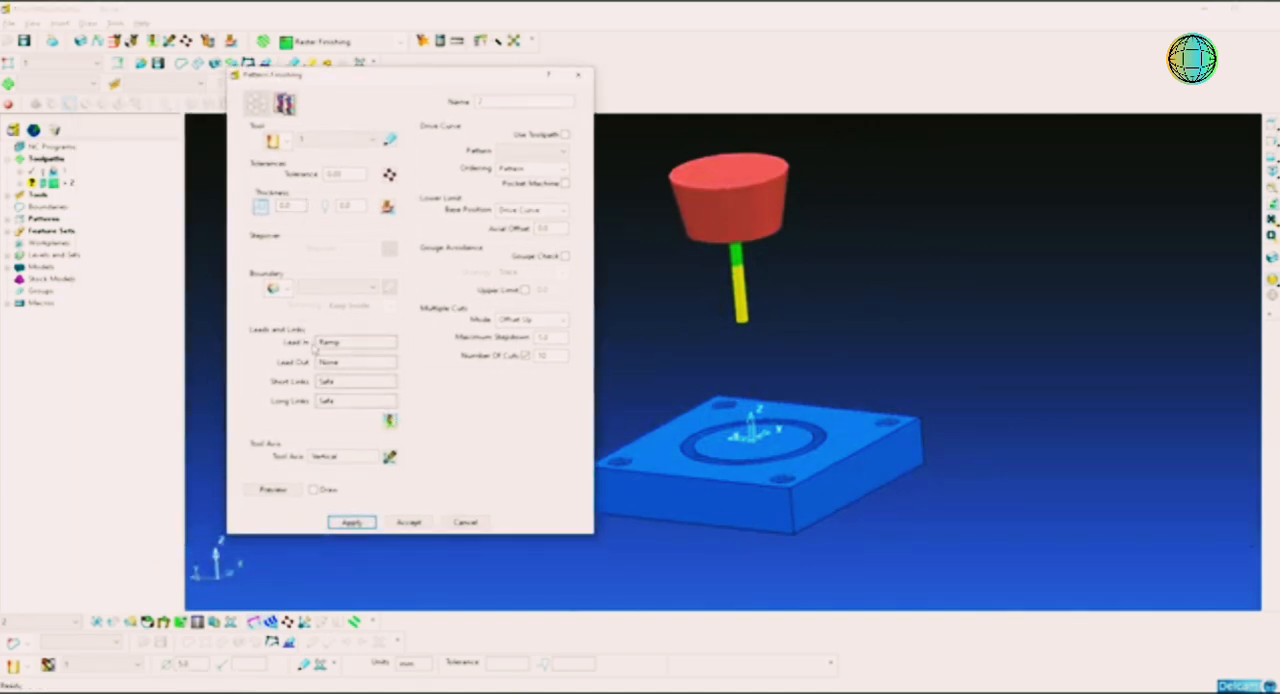
{"action": "left_click", "coordinate": [390, 420]}
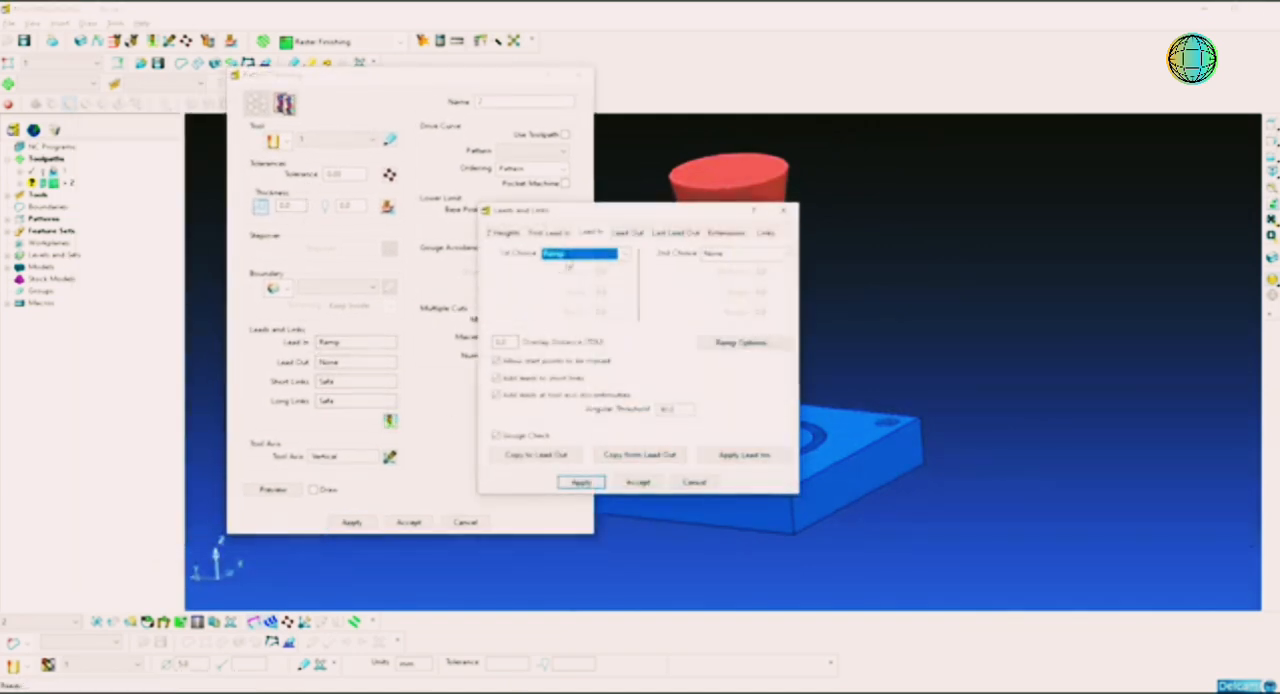
{"action": "left_click", "coordinate": [569, 257]}
{"action": "left_click", "coordinate": [569, 268]}
{"action": "left_click", "coordinate": [639, 482]}
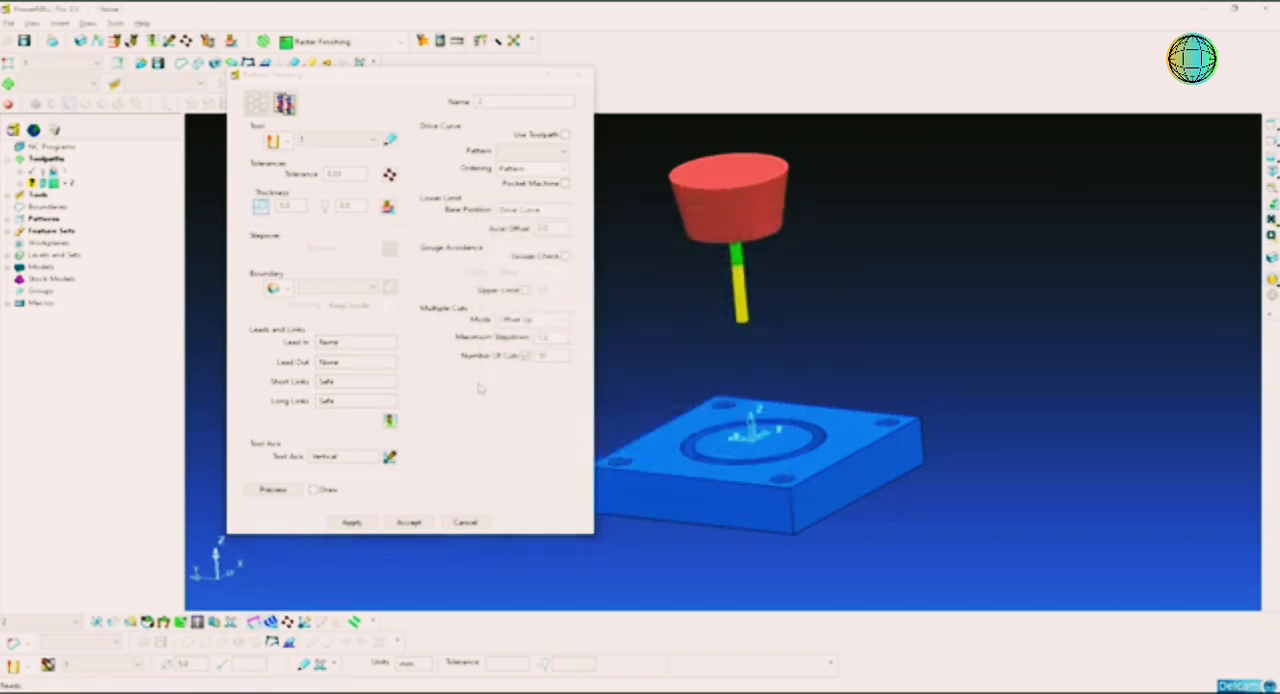
Step: Choose pattern 1 as the toolpath's drive curve and keep Drive Curve as the base position
{"action": "left_click", "coordinate": [532, 152]}
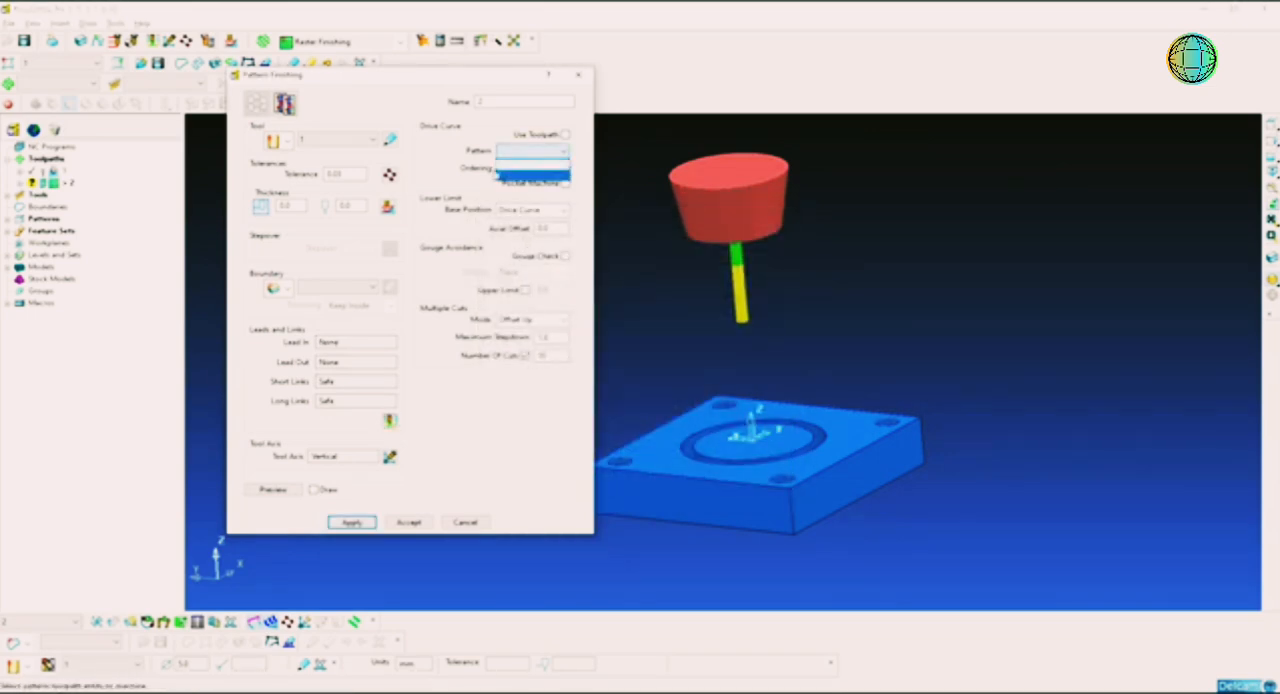
{"action": "left_click", "coordinate": [518, 176]}
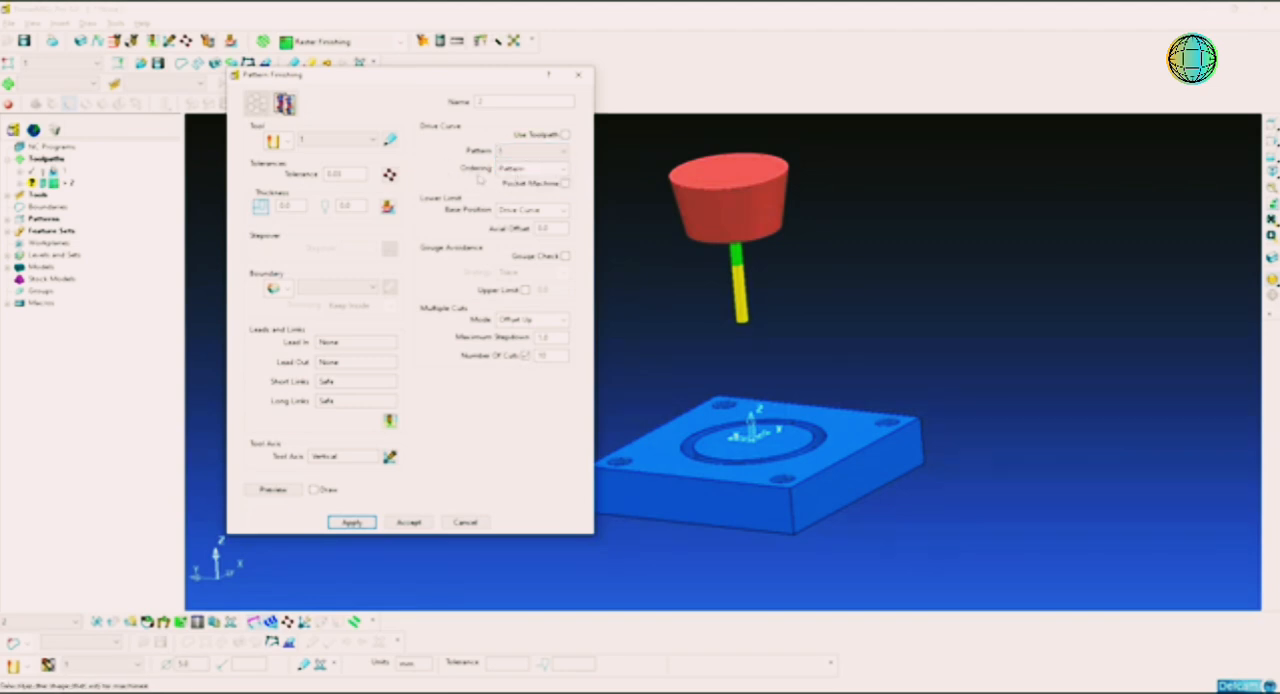
{"action": "scroll", "coordinate": [725, 432], "scroll_direction": "up", "scroll_amount": 5}
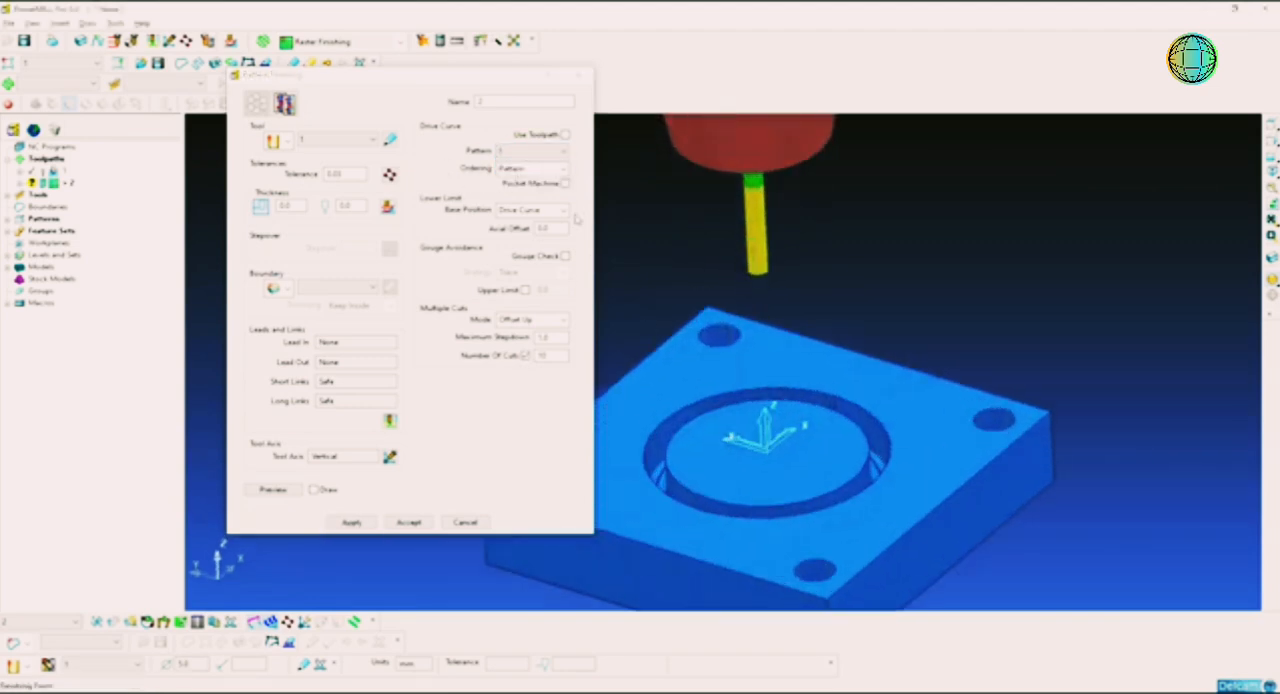
{"action": "left_click", "coordinate": [532, 211]}
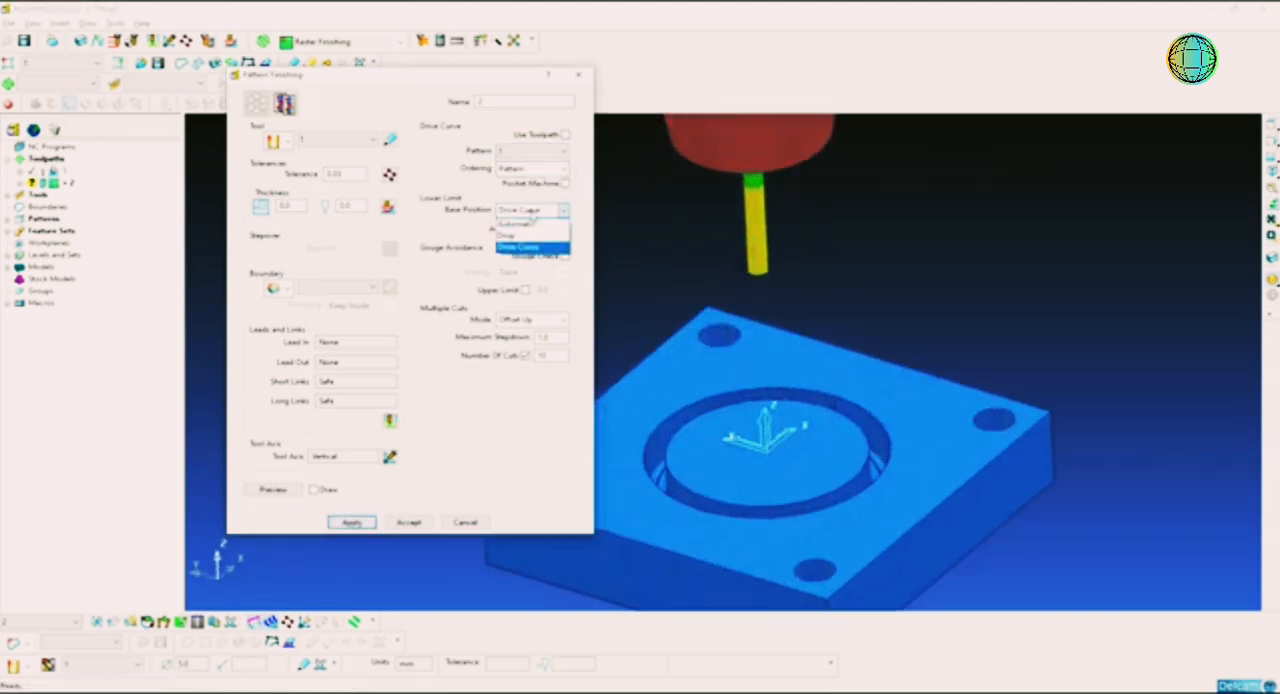
{"action": "left_click", "coordinate": [532, 214]}
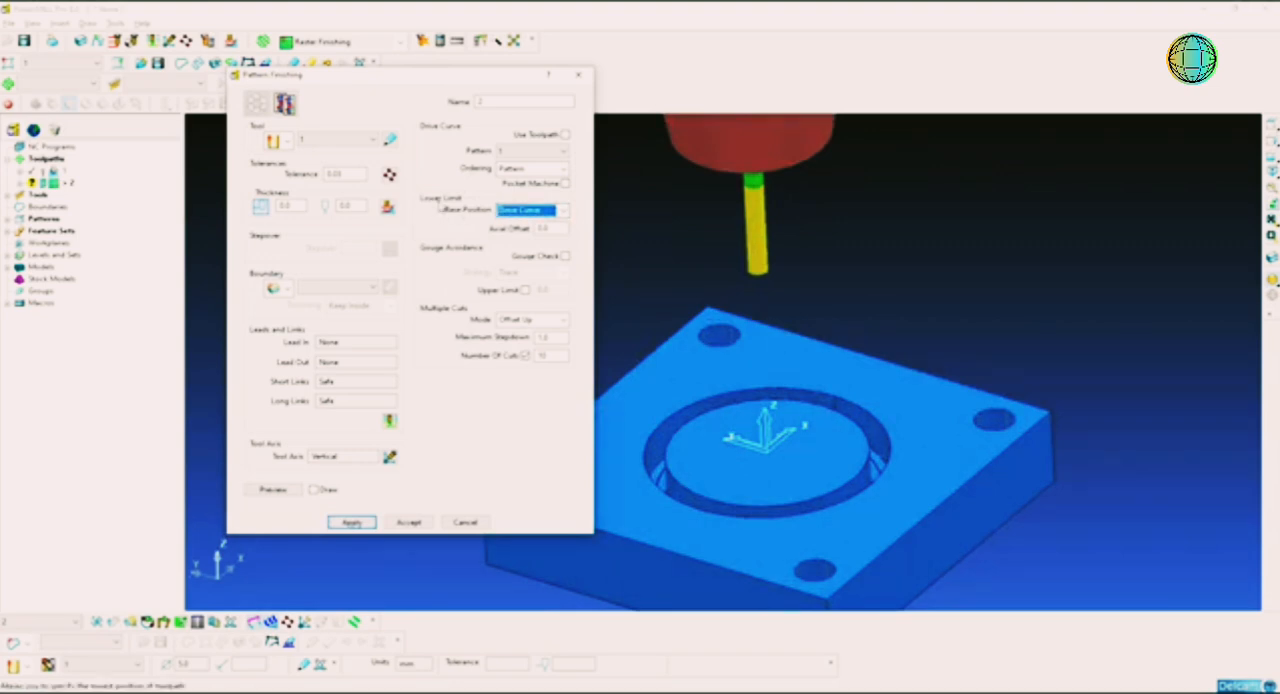
{"action": "left_click", "coordinate": [520, 212]}
{"action": "left_click", "coordinate": [513, 224]}
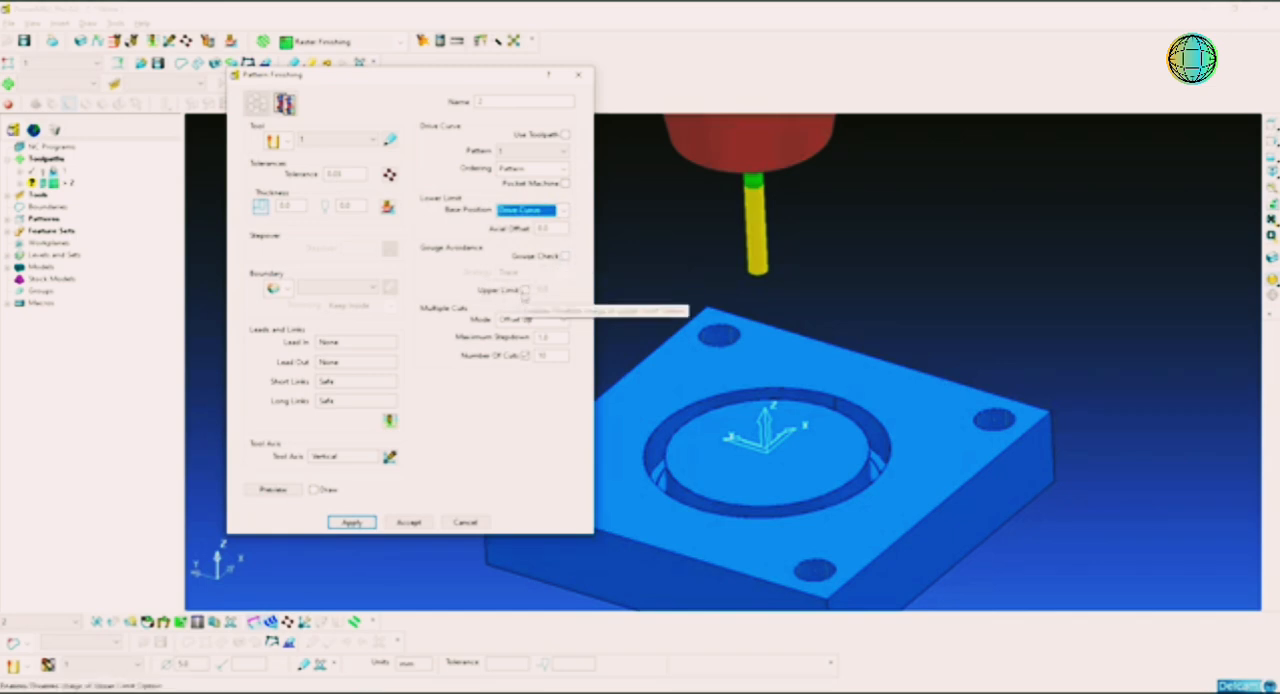
Step: Try the alternative multiple-cuts modes, including Merge, and return the mode to Offset Up
{"action": "left_click", "coordinate": [531, 320]}
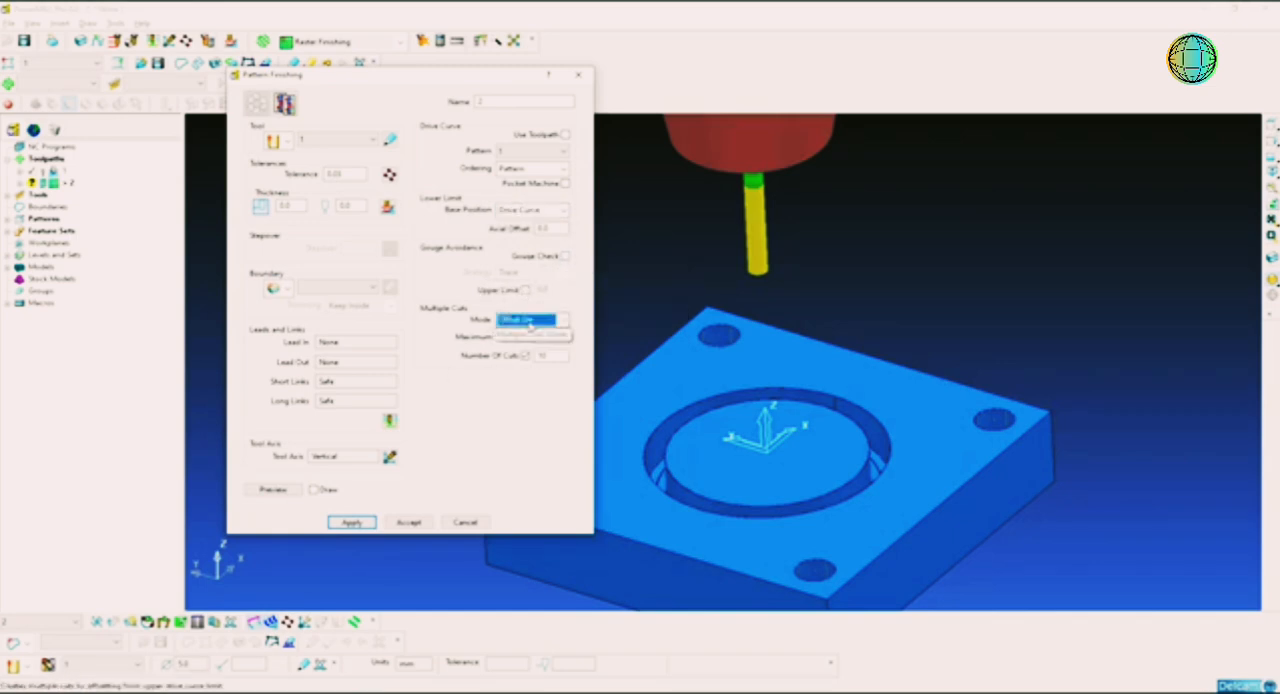
{"action": "left_click", "coordinate": [531, 330]}
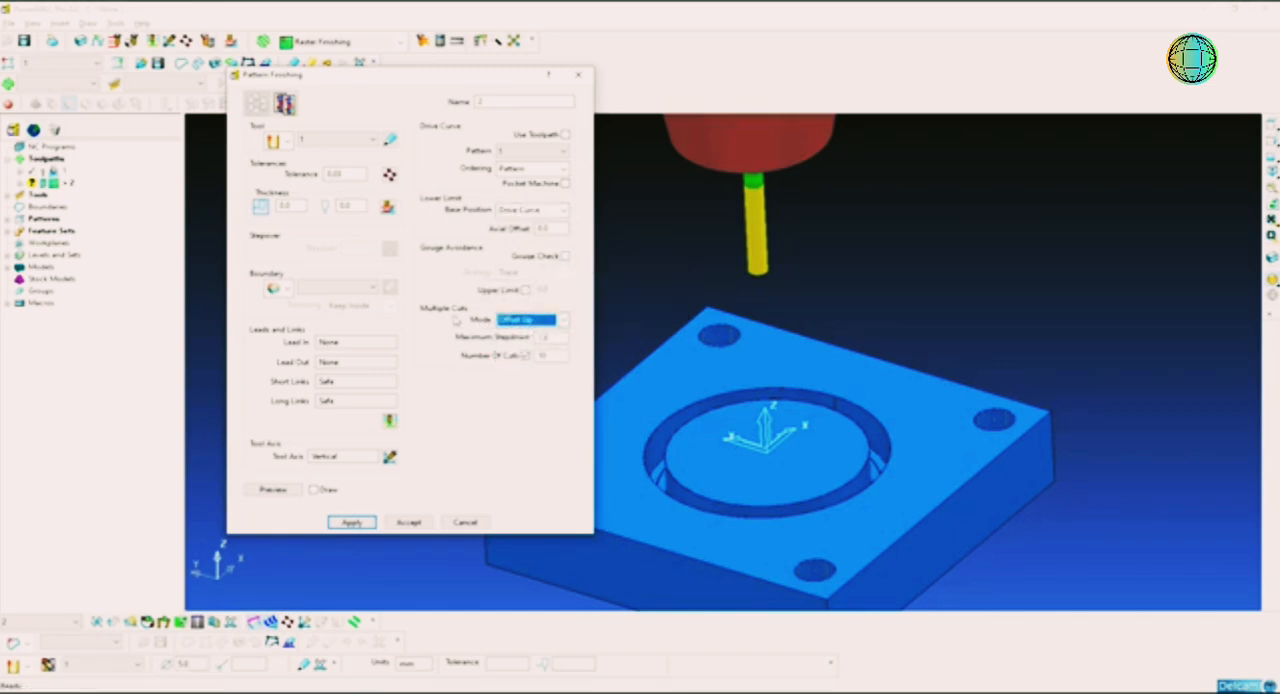
{"action": "left_click", "coordinate": [513, 322]}
{"action": "left_click", "coordinate": [535, 336]}
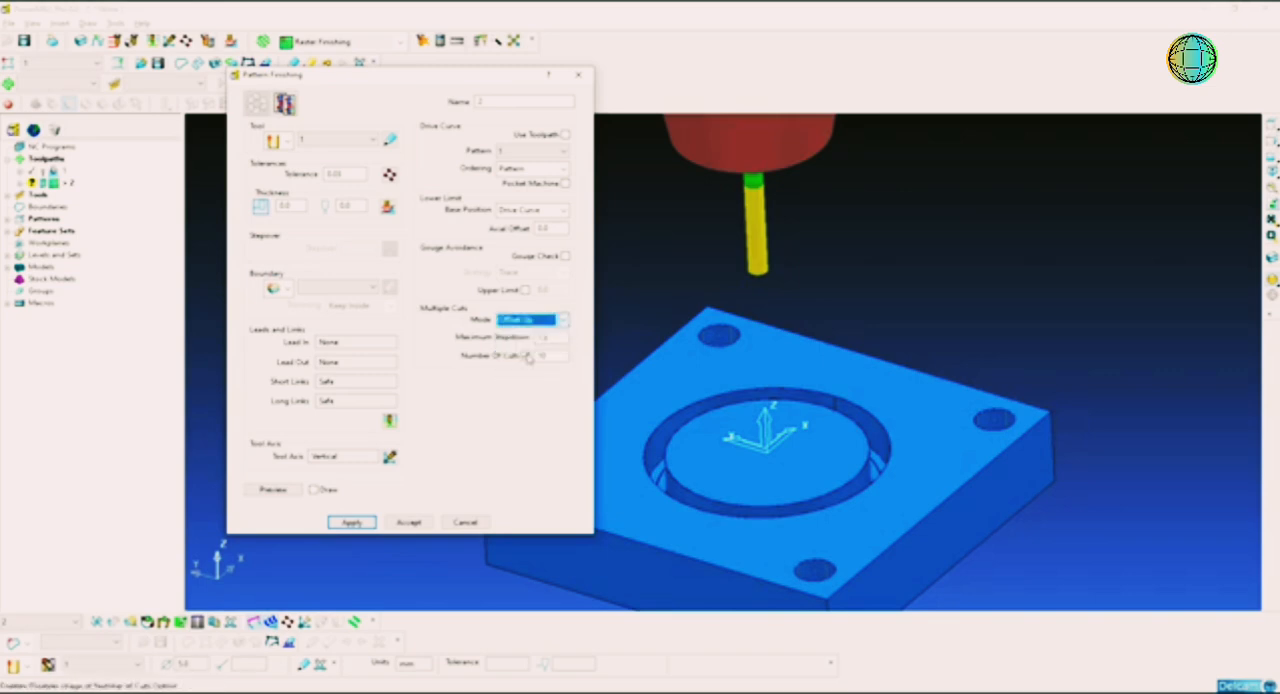
{"action": "left_click", "coordinate": [530, 320]}
{"action": "left_click", "coordinate": [512, 367]}
{"action": "left_click", "coordinate": [530, 320]}
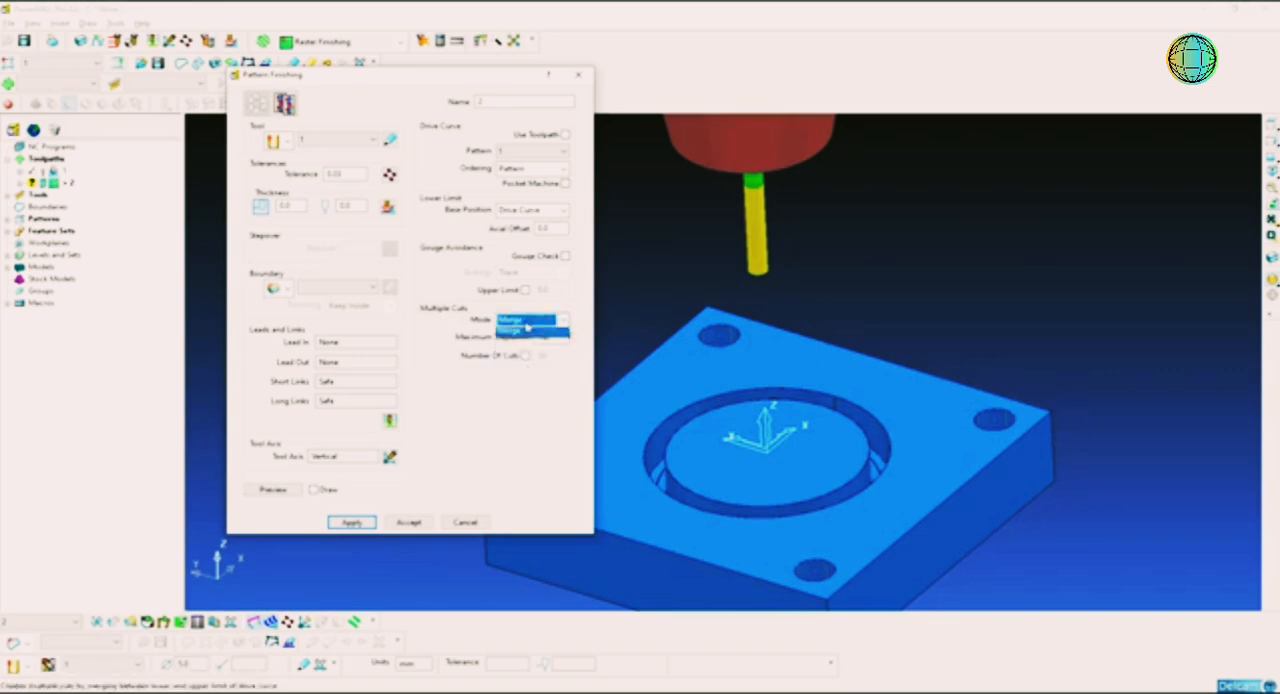
{"action": "left_click", "coordinate": [527, 355]}
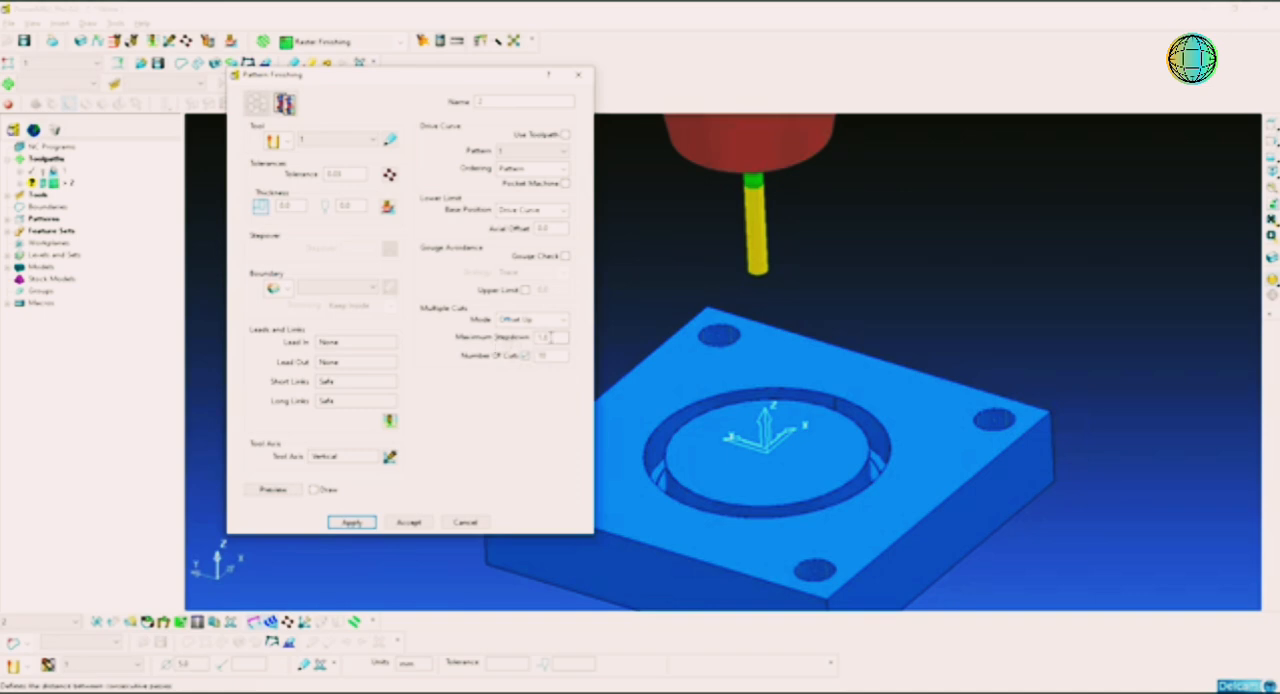
Step: Set the maximum stepdown to 0.5 mm and the number of cuts to 20, and calculate the pattern finishing toolpath
{"action": "double_click", "coordinate": [548, 337]}
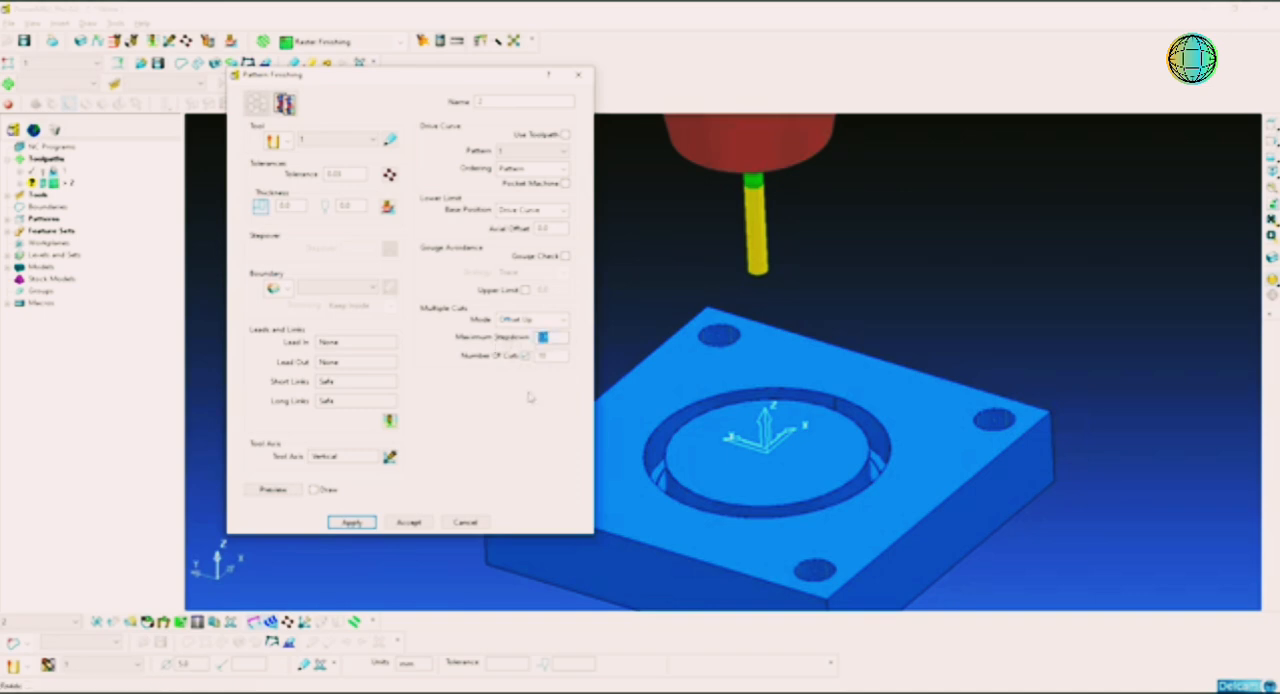
{"action": "double_click", "coordinate": [547, 357]}
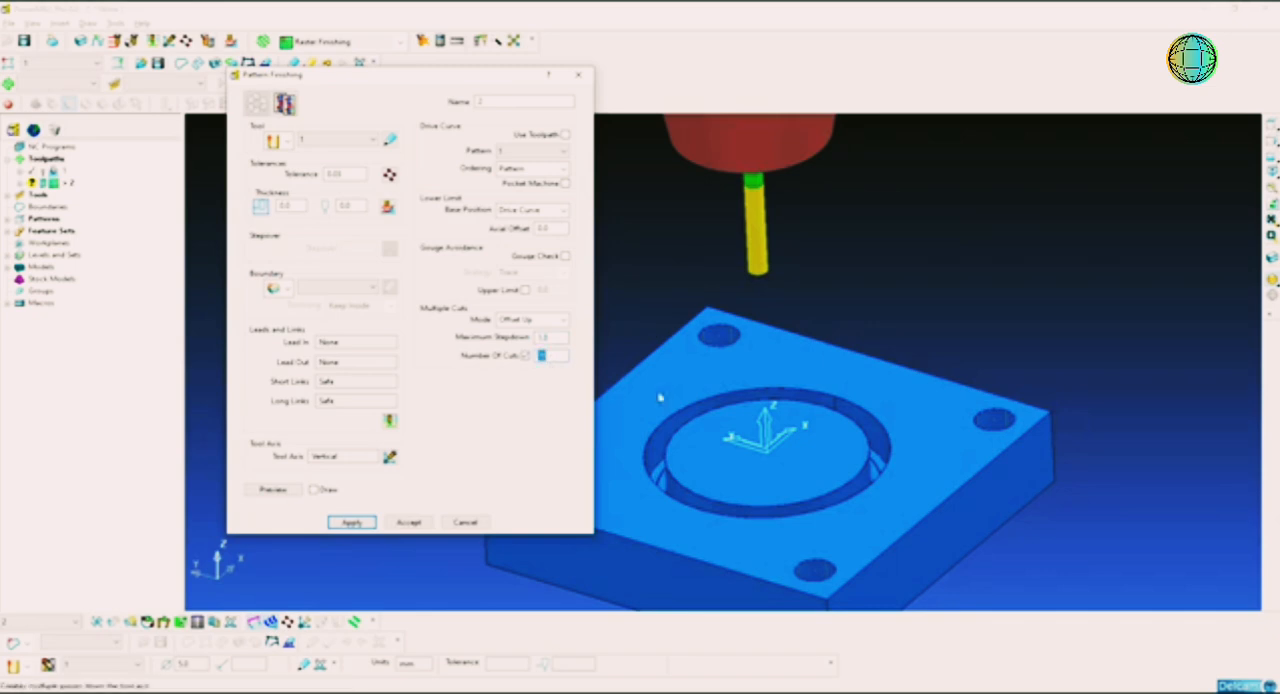
{"action": "mouse_move", "coordinate": [886, 429]}
{"action": "middle_mouse_down"}
{"action": "mouse_move", "coordinate": [845, 407]}
{"action": "mouse_move", "coordinate": [872, 431]}
{"action": "middle_mouse_up"}
{"action": "scroll", "coordinate": [847, 409], "scroll_direction": "up", "scroll_amount": 2}
{"action": "scroll", "coordinate": [906, 423], "scroll_direction": "up", "scroll_amount": 1}
{"action": "middle_click_drag", "start_coordinate": [956, 429], "coordinate": [883, 433]}
{"action": "middle_click_drag", "start_coordinate": [1020, 424], "coordinate": [926, 424], "text": "shift"}
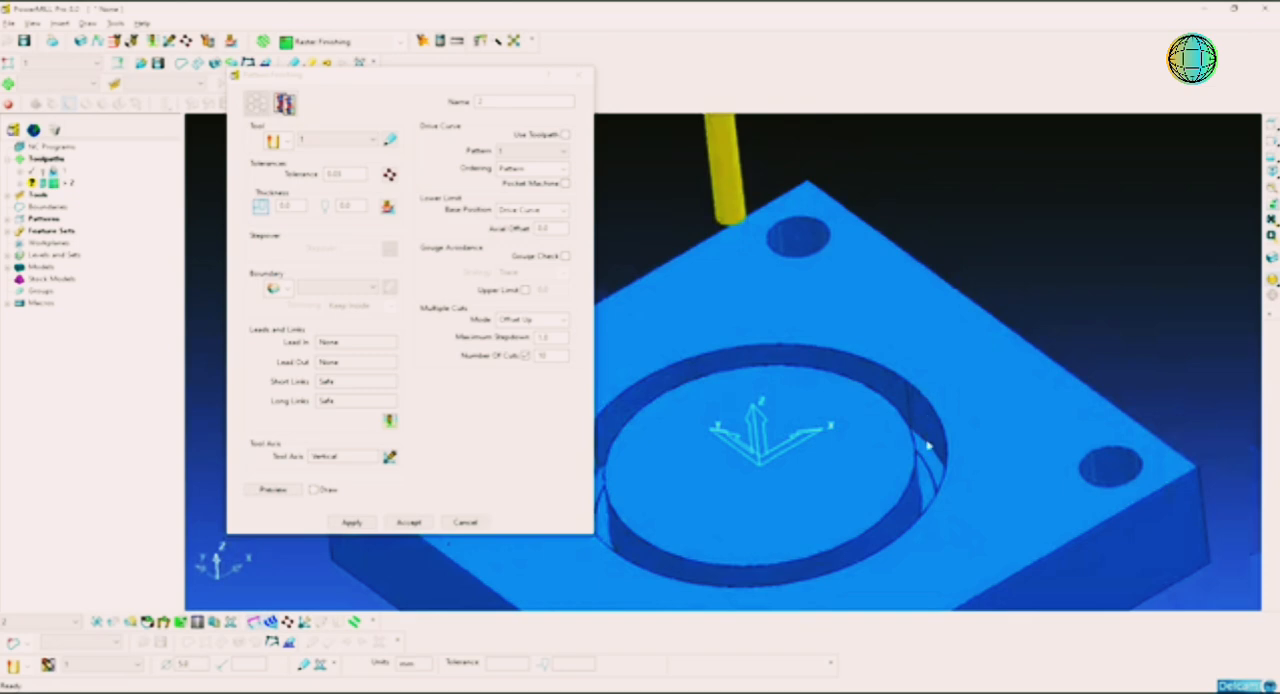
{"action": "left_click", "coordinate": [553, 338]}
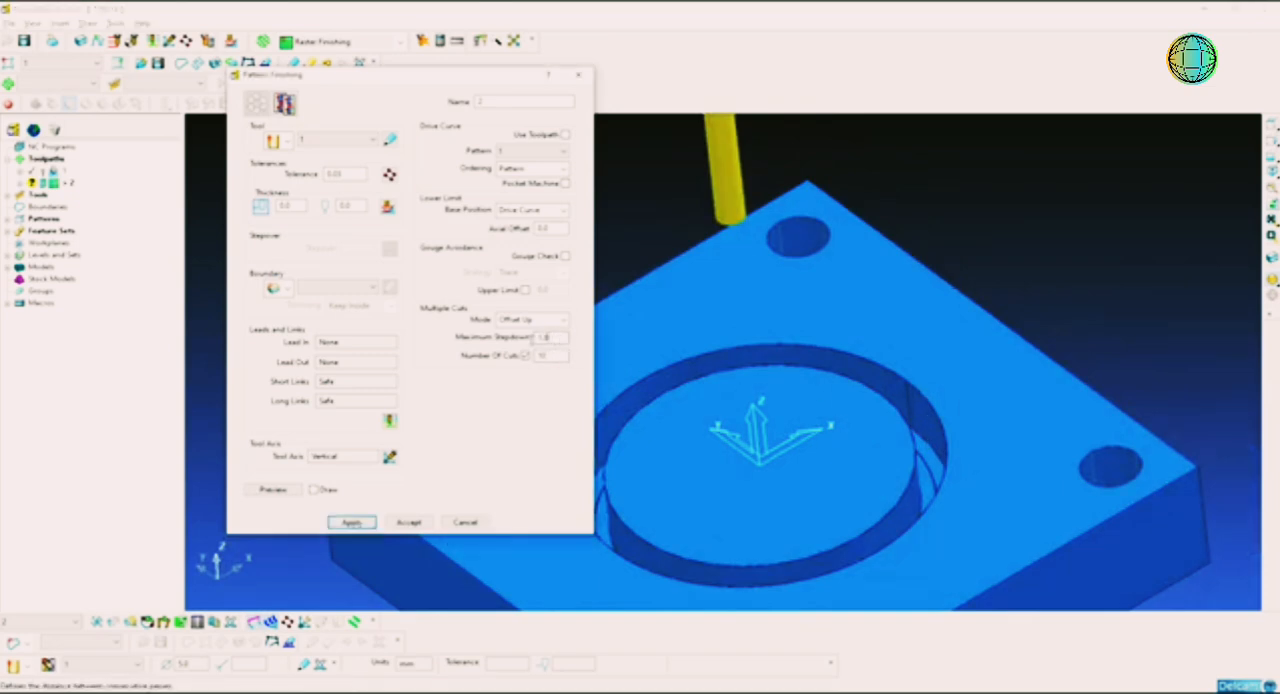
{"action": "type", "text": "0.5"}
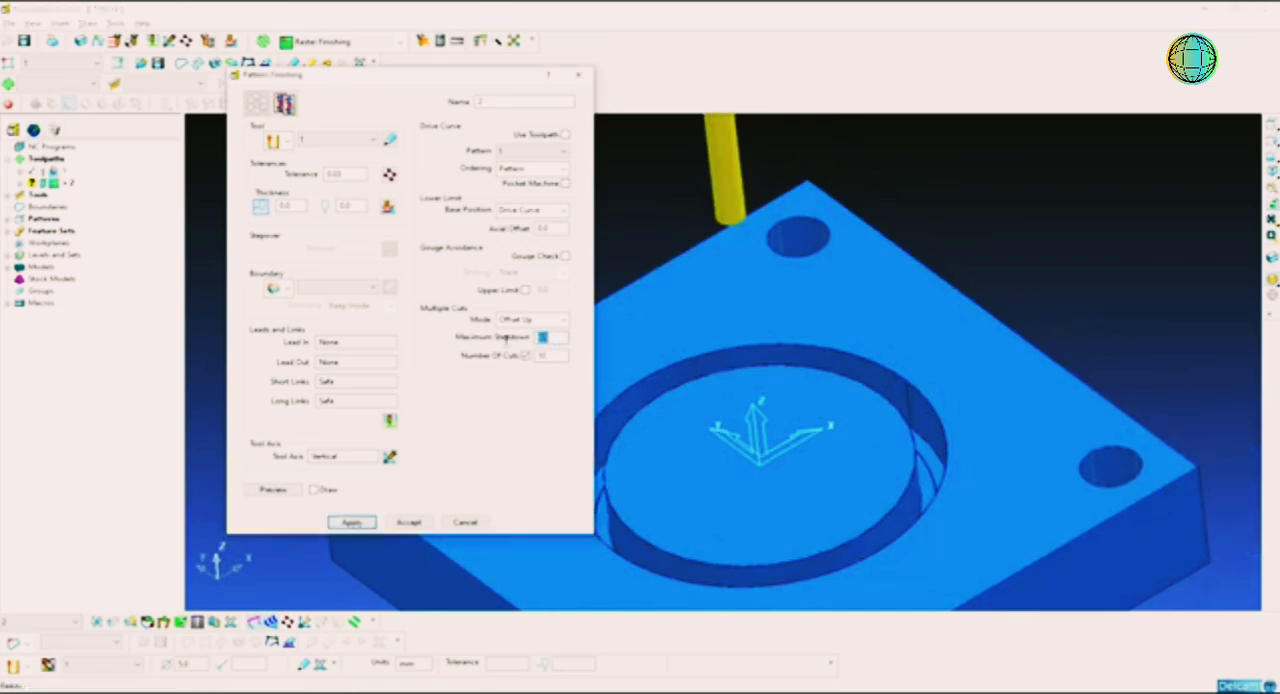
{"action": "left_click", "coordinate": [560, 356]}
{"action": "double_click", "coordinate": [560, 356]}
{"action": "left_click", "coordinate": [366, 521]}
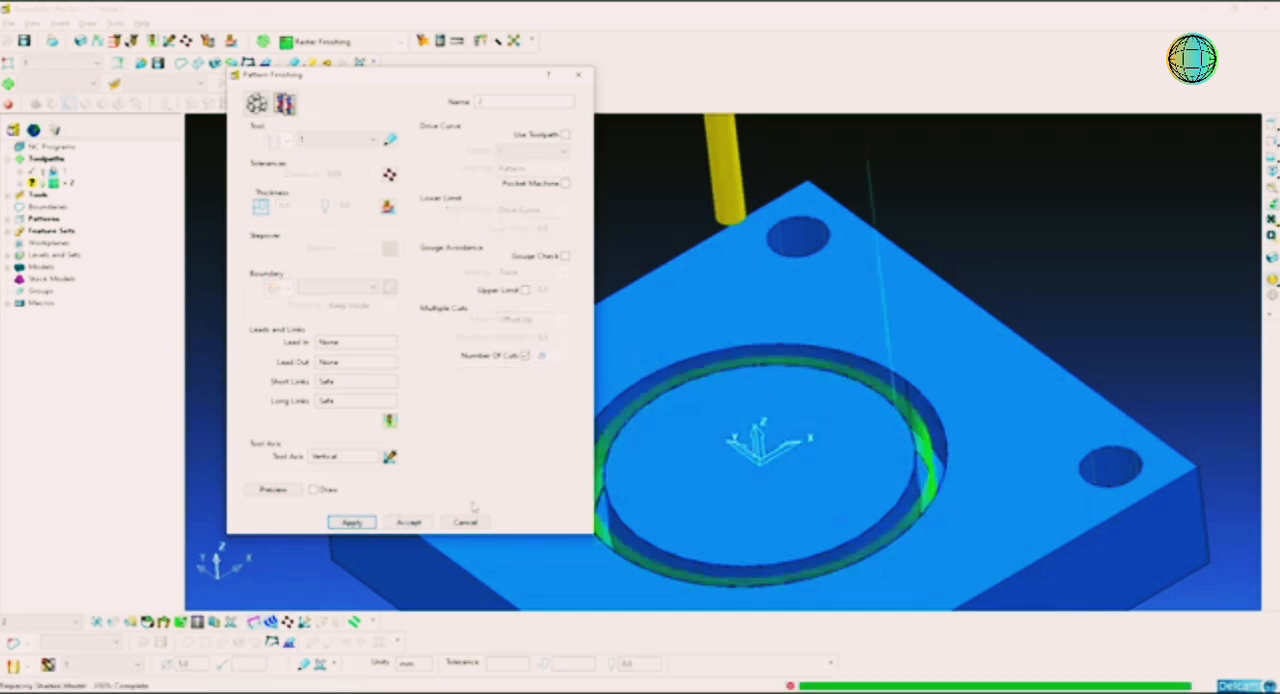
Step: Inspect the calculated ring-groove toolpath and verify it for gouges against the models
{"action": "middle_click_drag", "start_coordinate": [673, 493], "coordinate": [836, 461]}
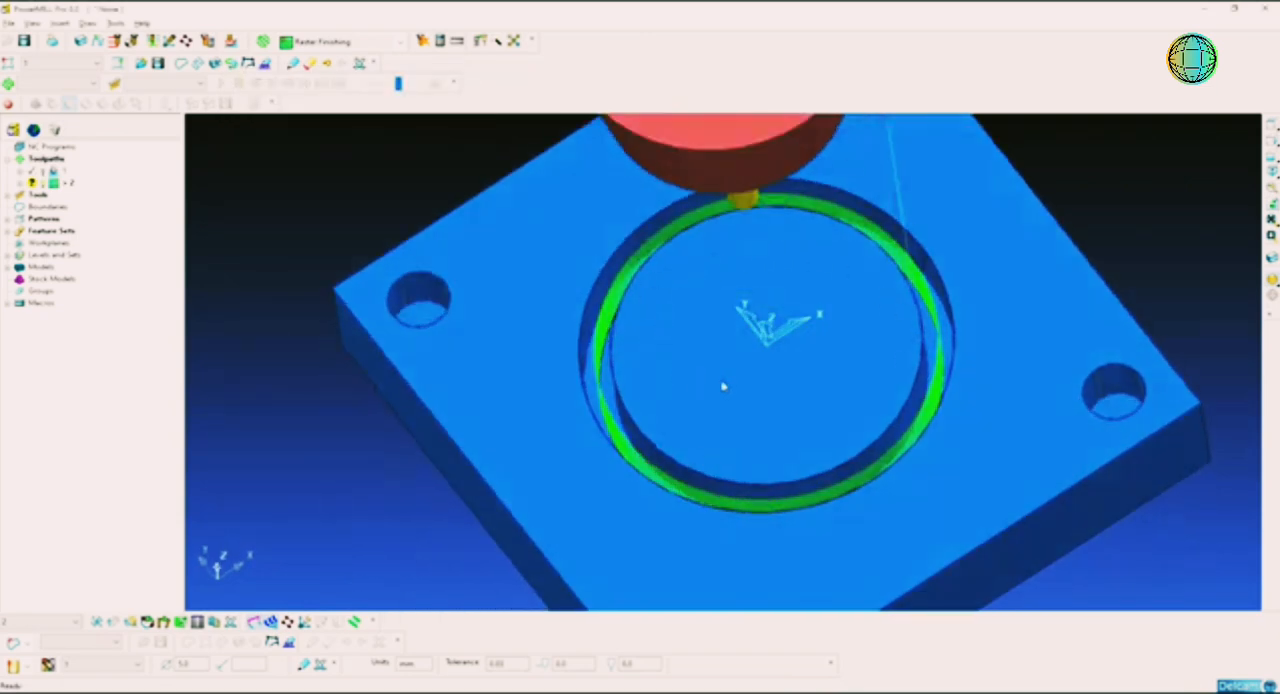
{"action": "middle_click_drag", "start_coordinate": [700, 395], "coordinate": [771, 393]}
{"action": "left_click", "coordinate": [1272, 172]}
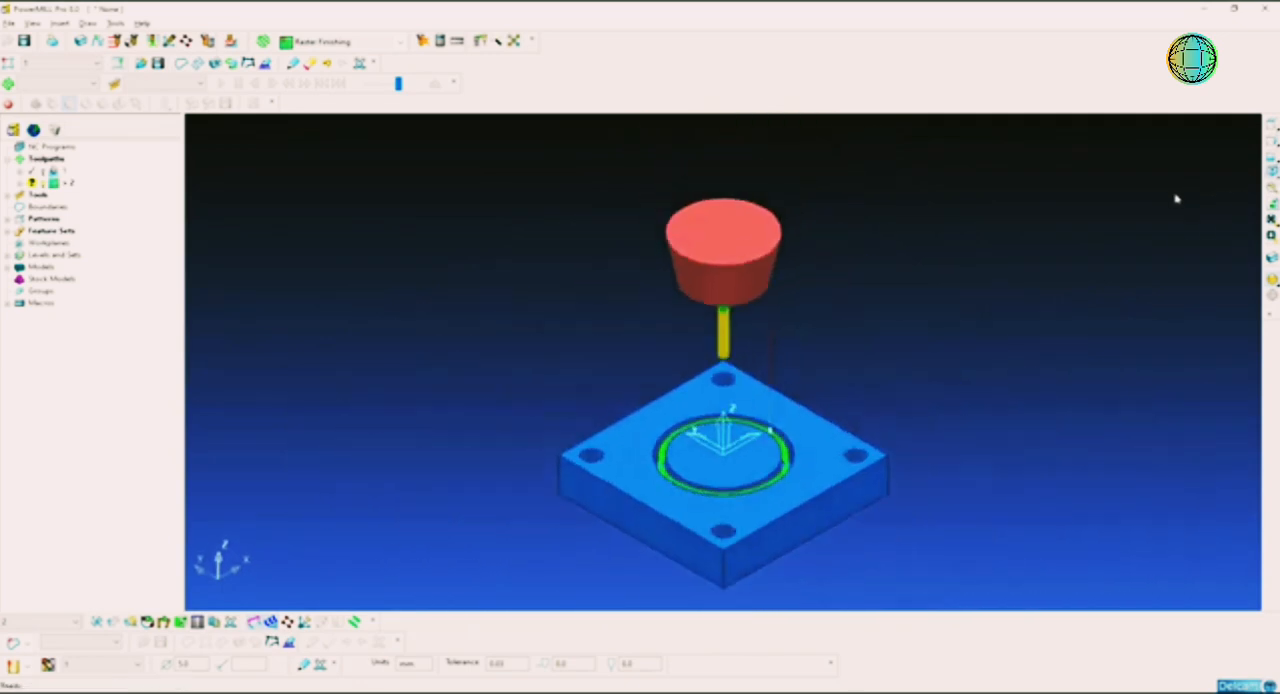
{"action": "middle_click_drag", "start_coordinate": [769, 457], "coordinate": [784, 414], "text": "shift"}
{"action": "scroll", "coordinate": [783, 415], "scroll_direction": "up", "scroll_amount": 5}
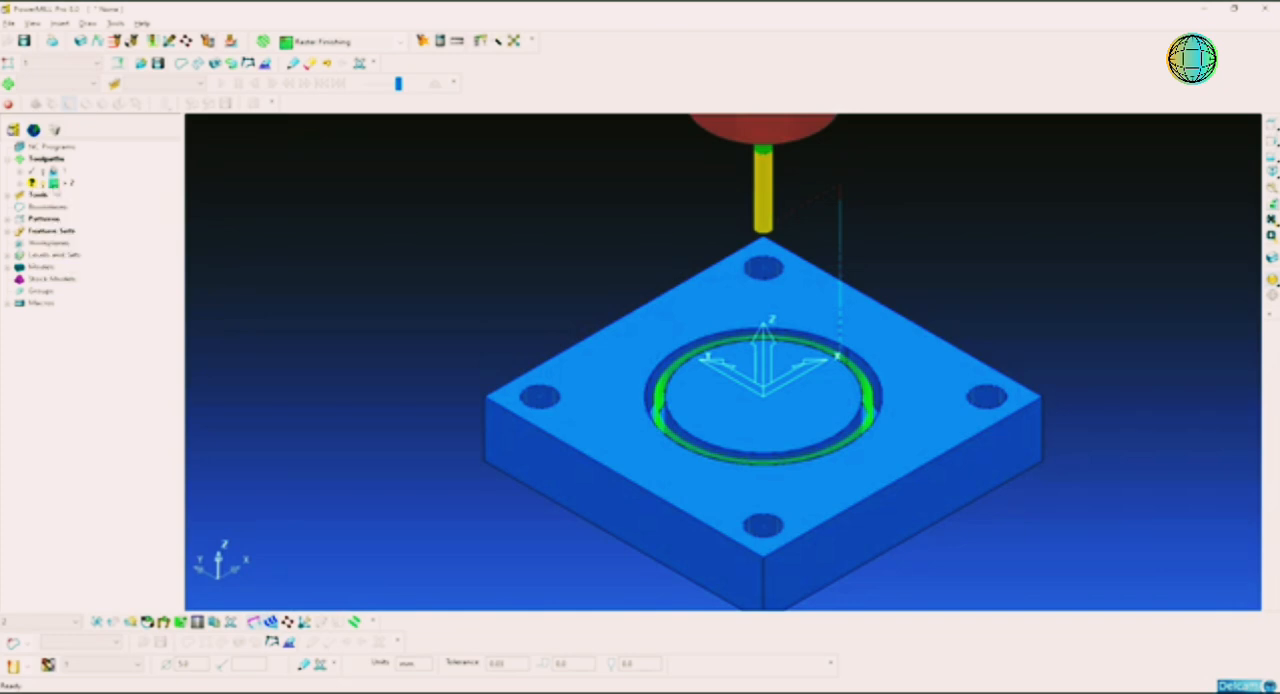
{"action": "left_click", "coordinate": [421, 45]}
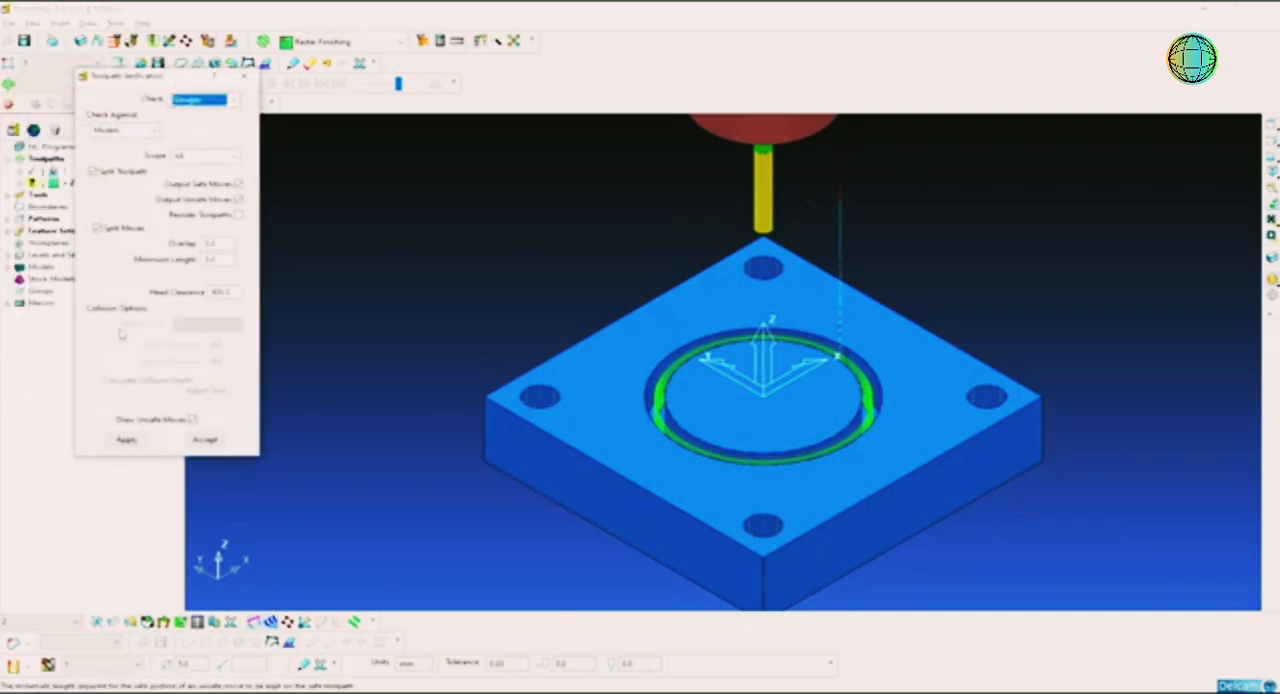
{"action": "left_click", "coordinate": [188, 443]}
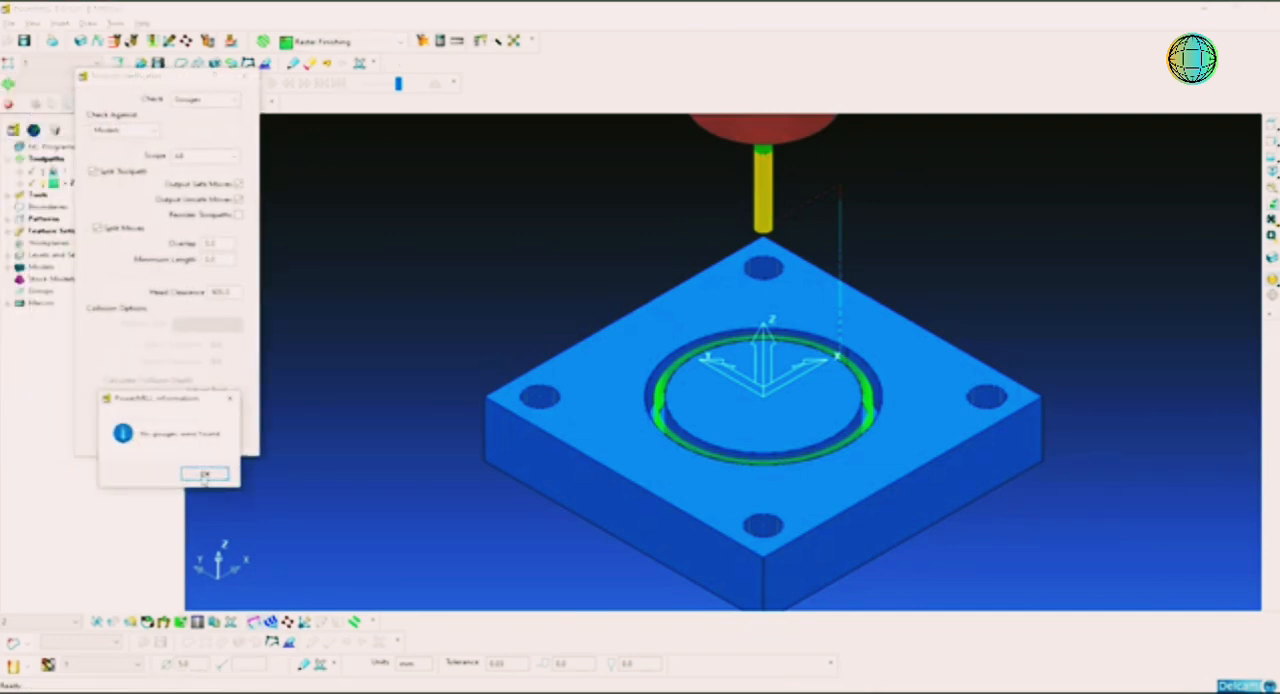
{"action": "left_click", "coordinate": [205, 470]}
Step: View the corner-hole drilling toolpath together with the ring-groove toolpath, and leave only the groove toolpath active
{"action": "double_click", "coordinate": [61, 173]}
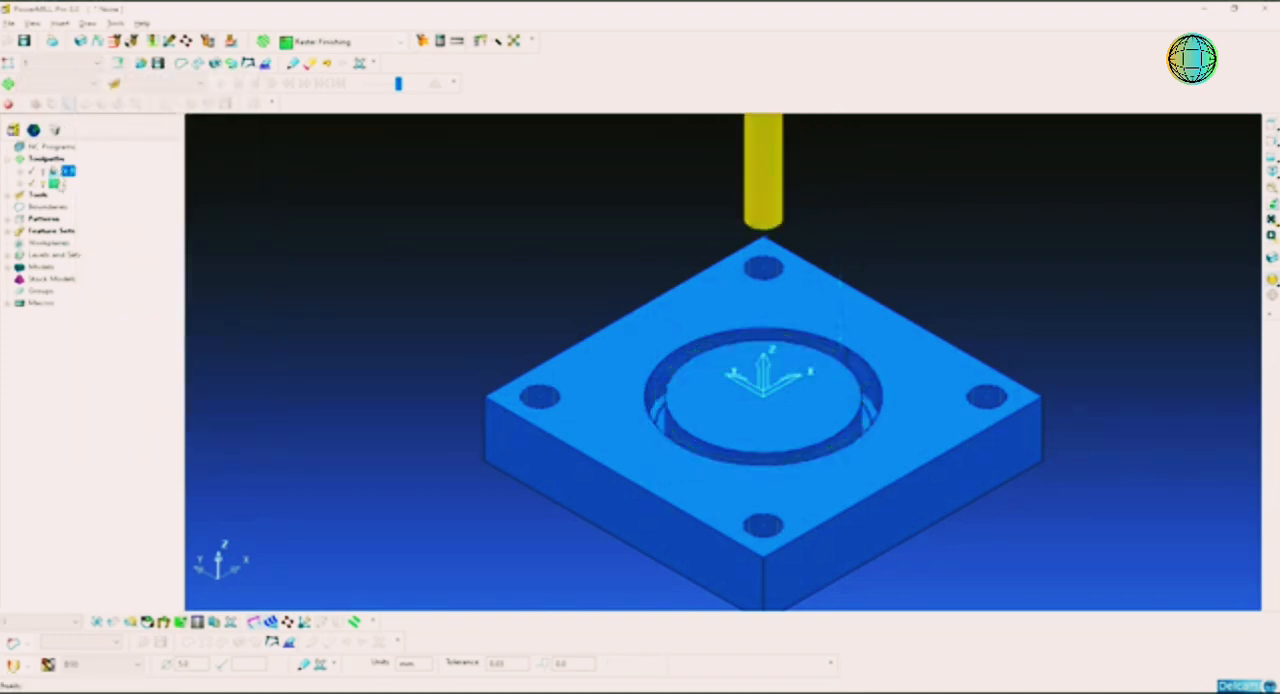
{"action": "double_click", "coordinate": [61, 185]}
{"action": "right_click", "coordinate": [61, 186]}
{"action": "left_click", "coordinate": [44, 173]}
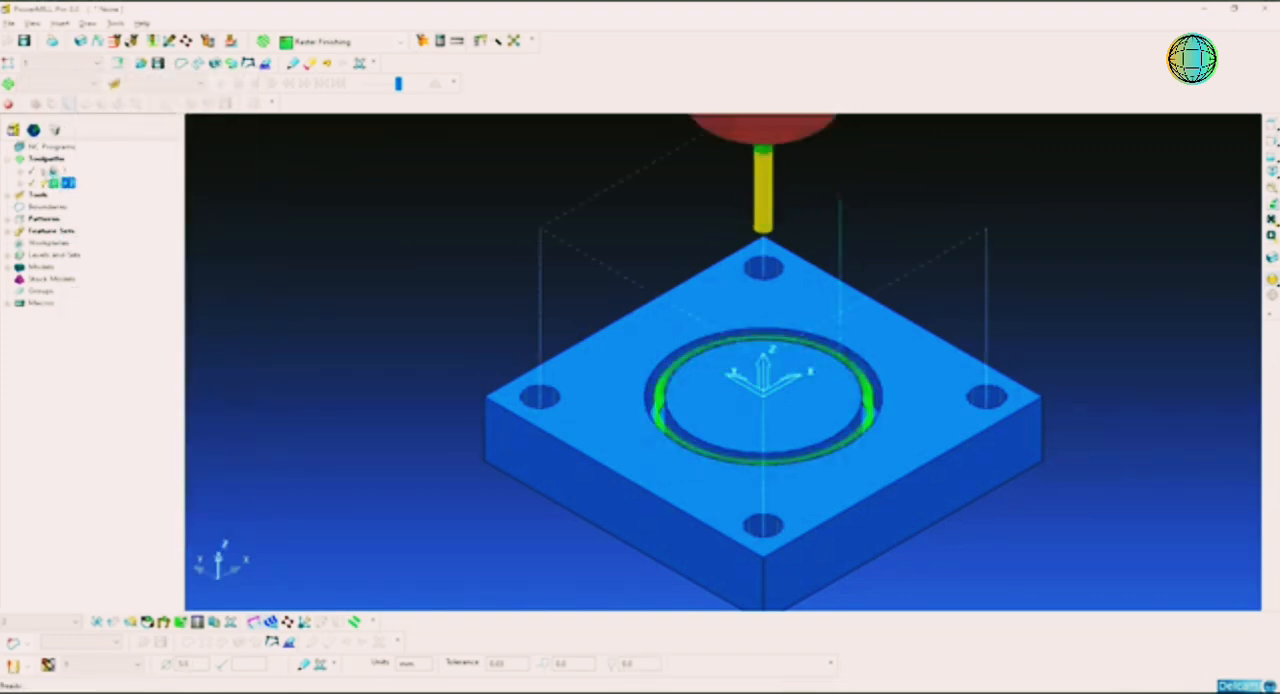
{"action": "left_click", "coordinate": [52, 174]}
{"action": "left_click", "coordinate": [44, 173]}
{"action": "double_click", "coordinate": [56, 185]}
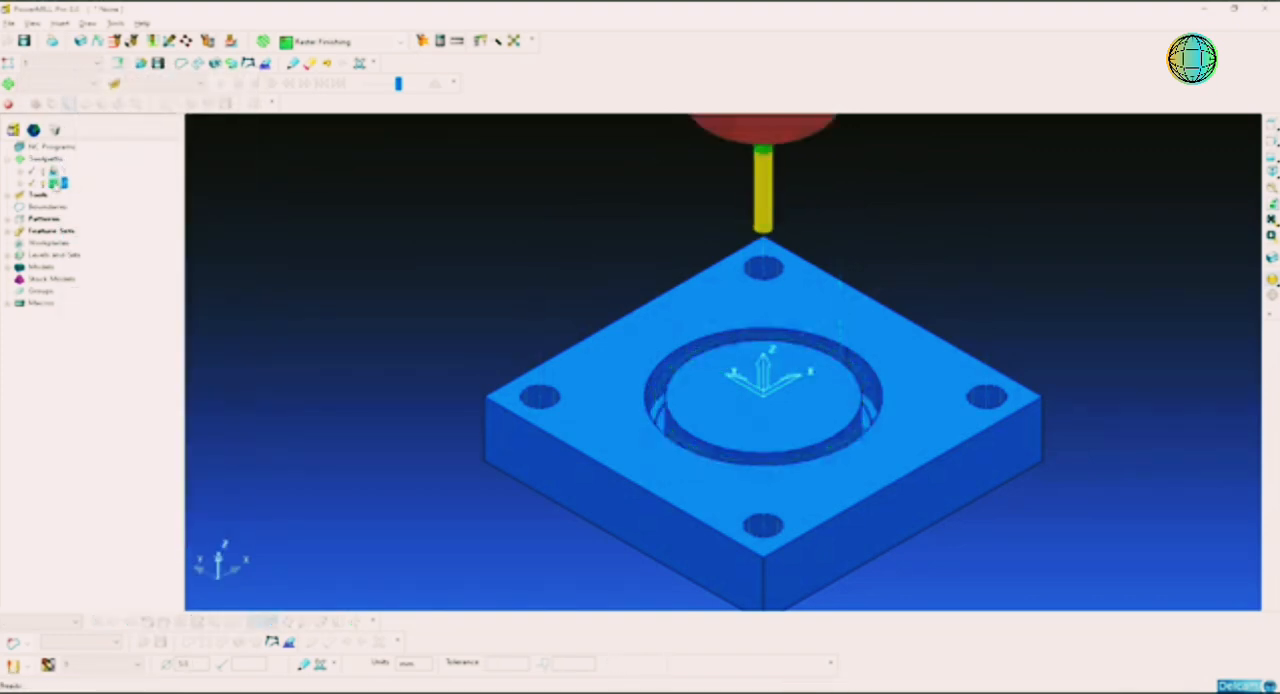
{"action": "double_click", "coordinate": [56, 185]}
Step: Simulate the ring-groove toolpath from its start and play the tool motion
{"action": "right_click", "coordinate": [60, 186]}
{"action": "left_click", "coordinate": [140, 217]}
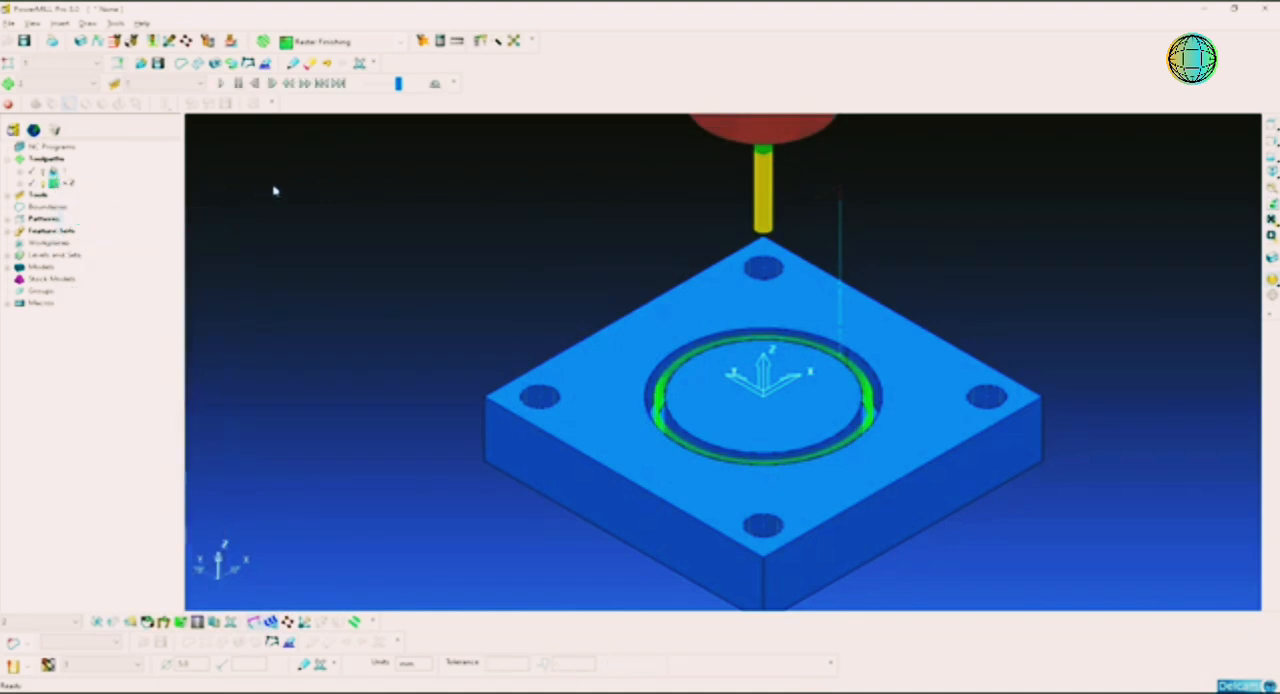
{"action": "left_click", "coordinate": [220, 83]}
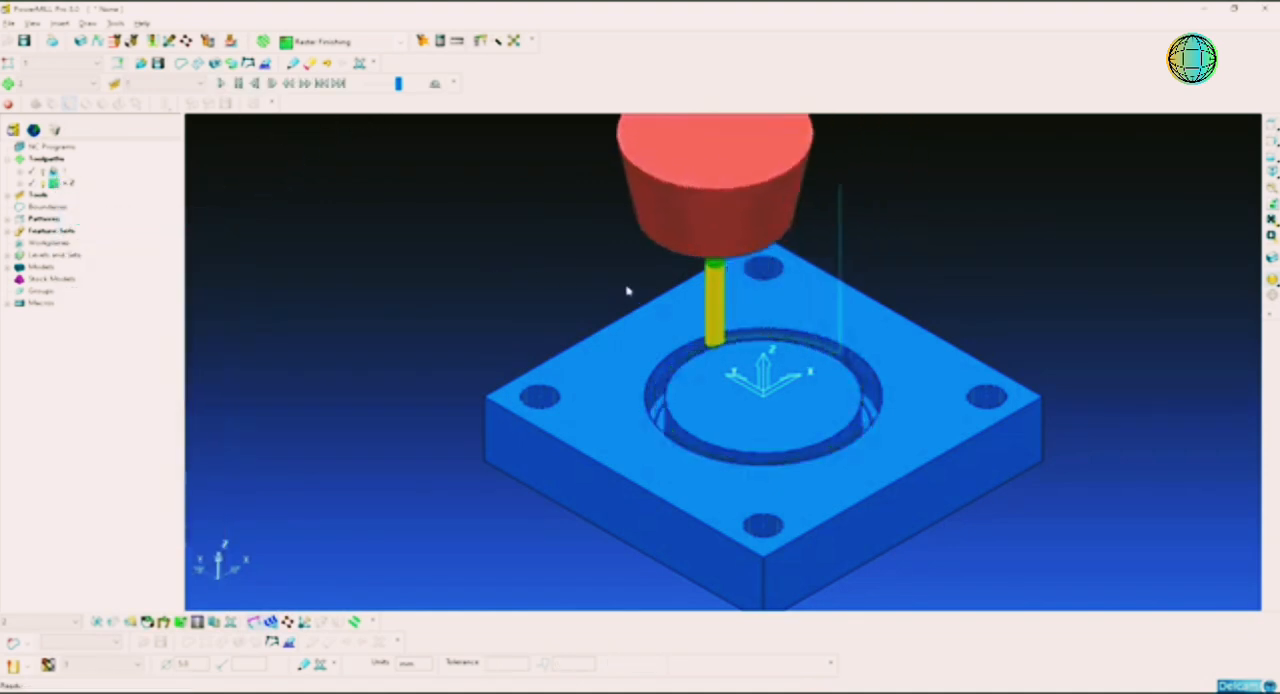